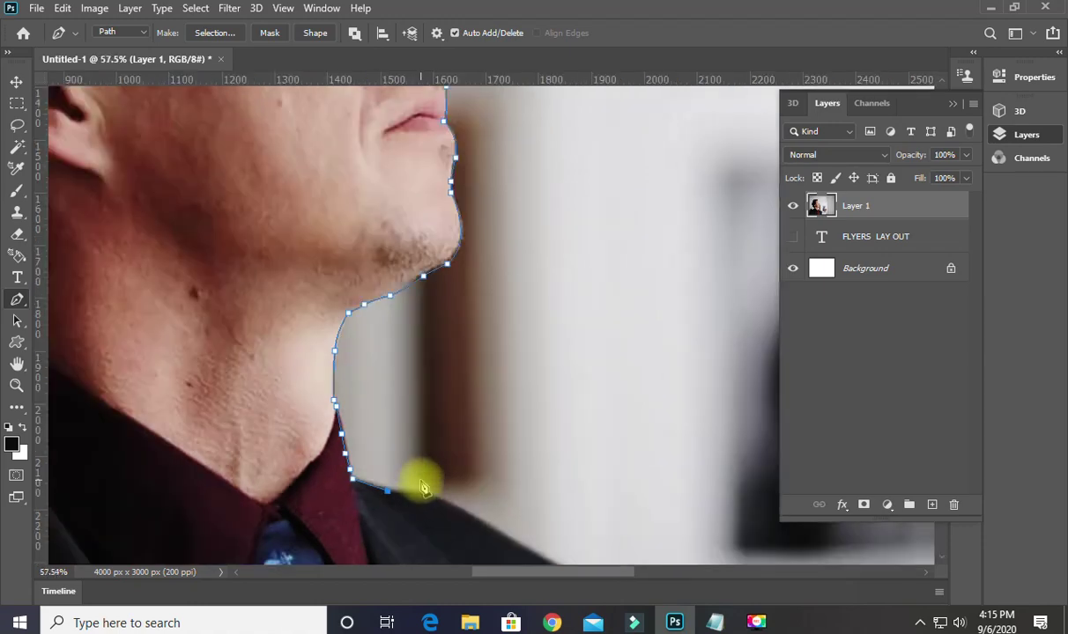
Extend the pen path down the jacket edge with a curve, then close it along the bottom edge.
scroll(425, 351, "down", 1)
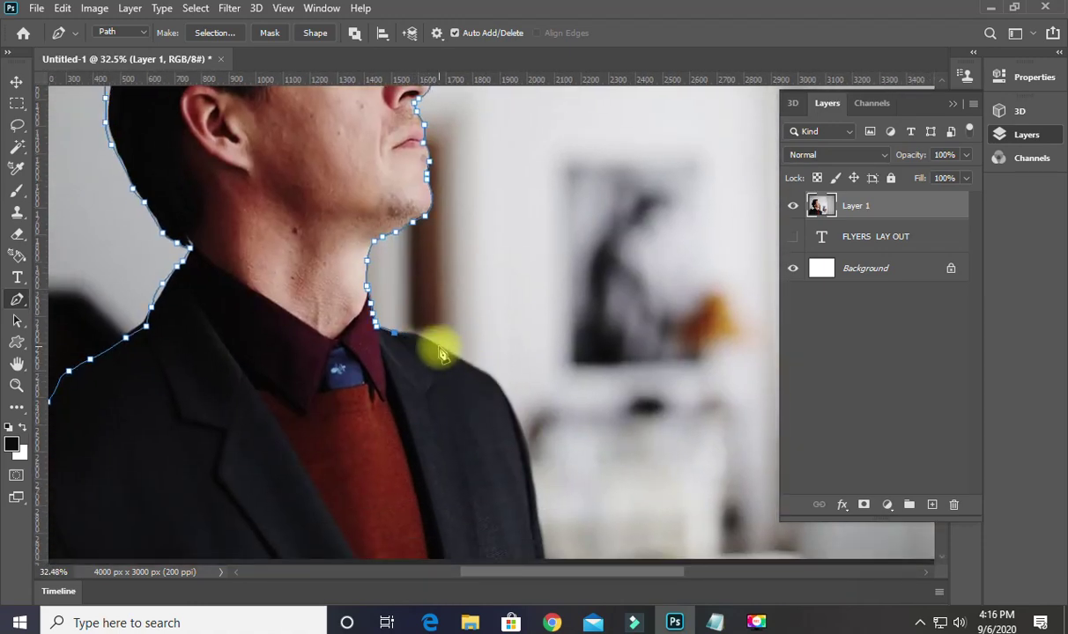
left_click(438, 347)
scroll(496, 388, "down", 2)
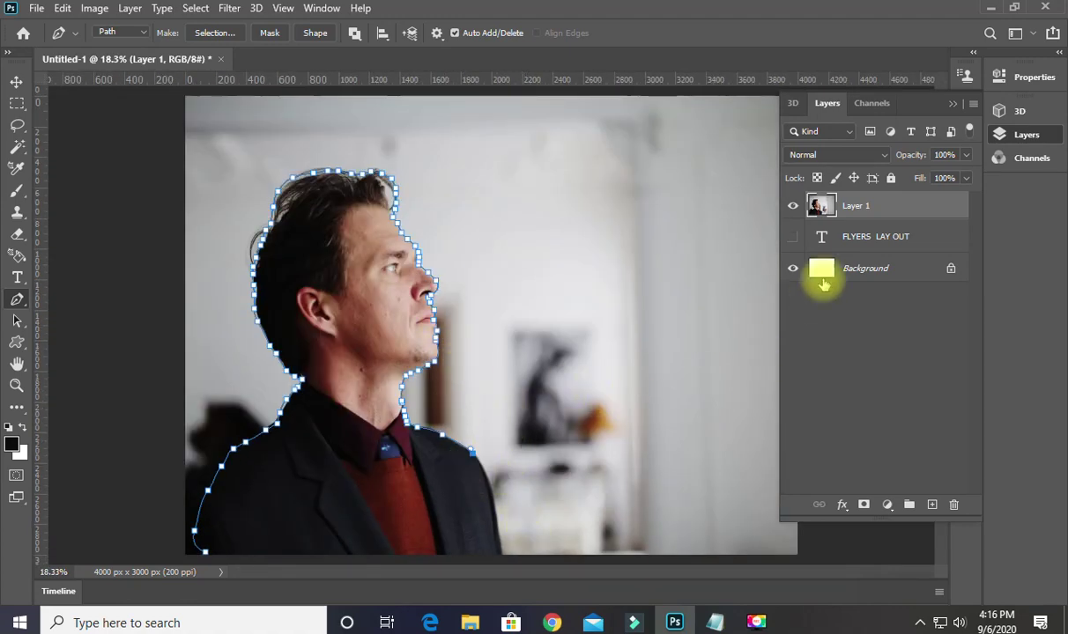
left_click(952, 103)
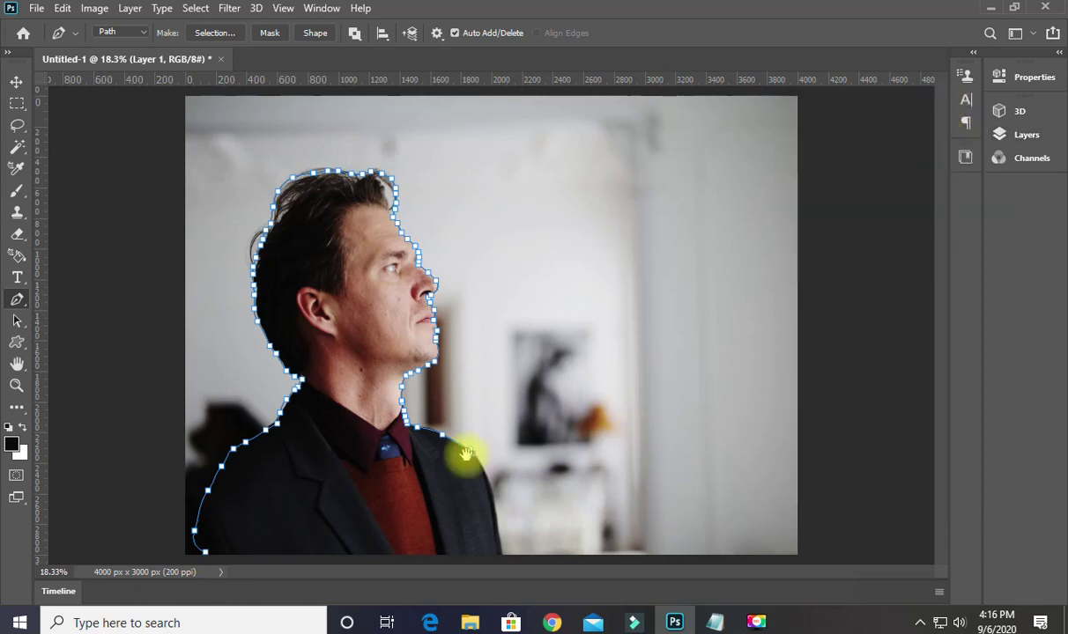
left_click(499, 531)
mouse_move(500, 557)
left_mouse_down()
mouse_move(507, 597)
mouse_move(503, 550)
left_mouse_up()
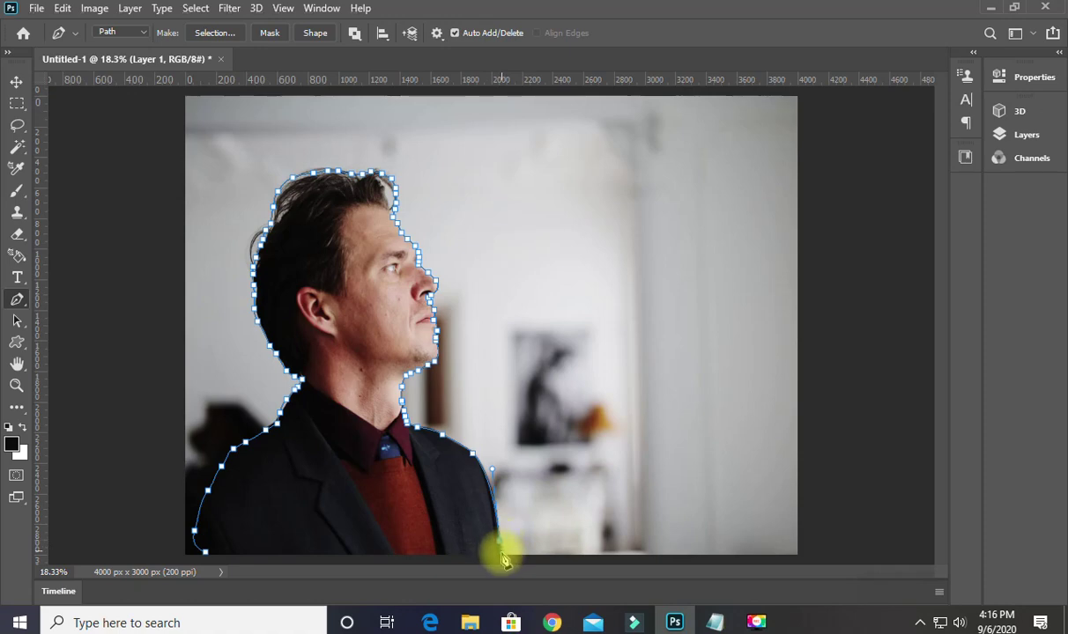
left_click(500, 552)
left_click(205, 552)
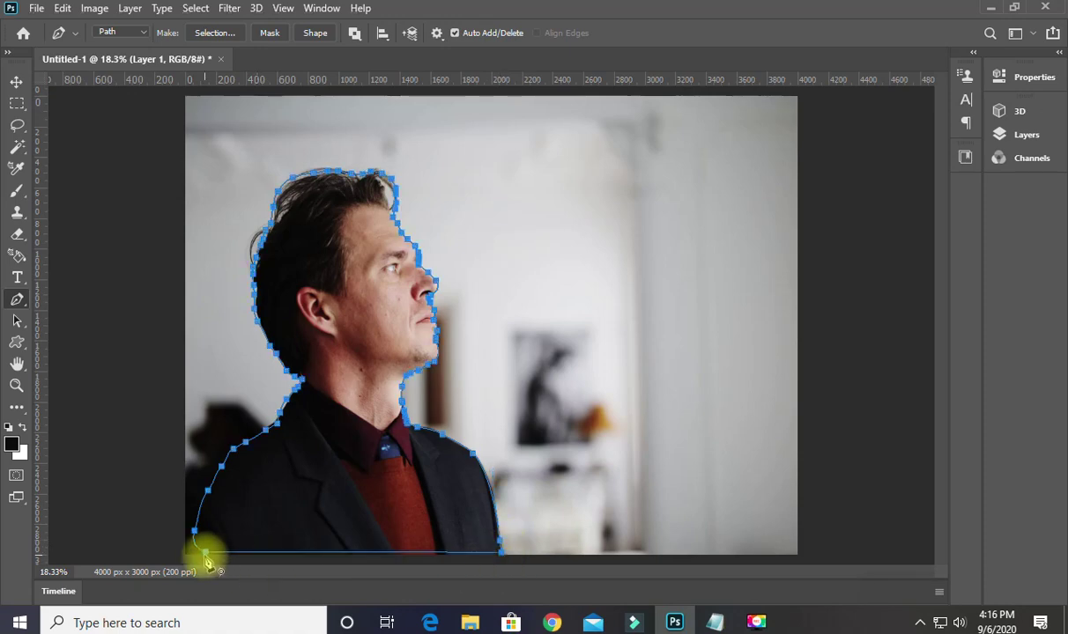
Turn the traced path into a selection of the man and bring back the Layers panel.
right_click(285, 529)
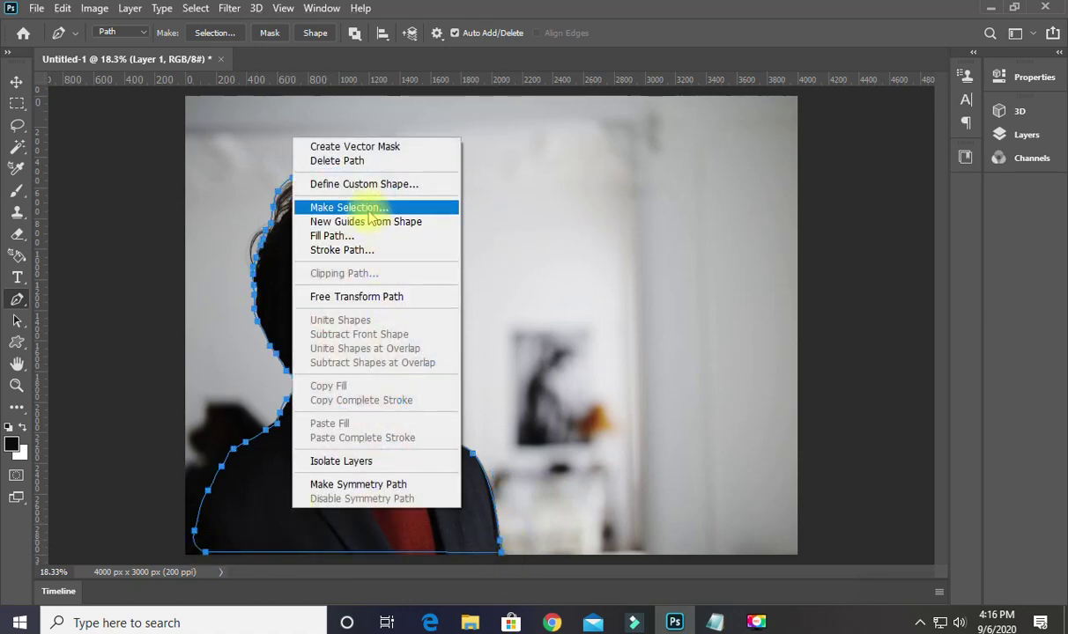
left_click(363, 207)
left_click(512, 149)
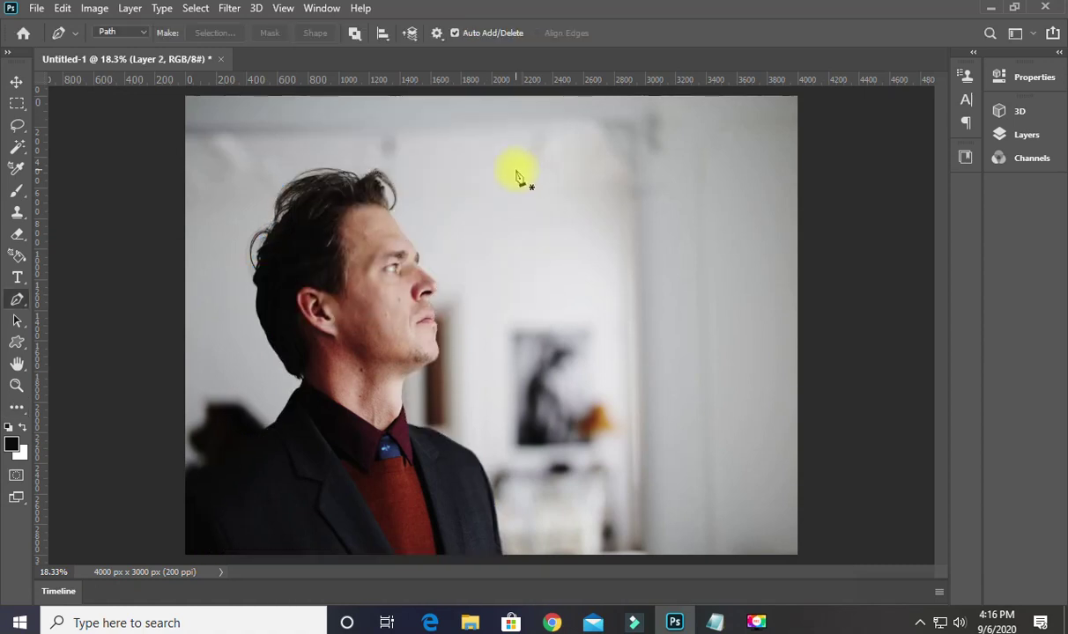
key("F7")
Add a white Stroke layer style to the cut-out on Layer 2.
right_click(828, 212)
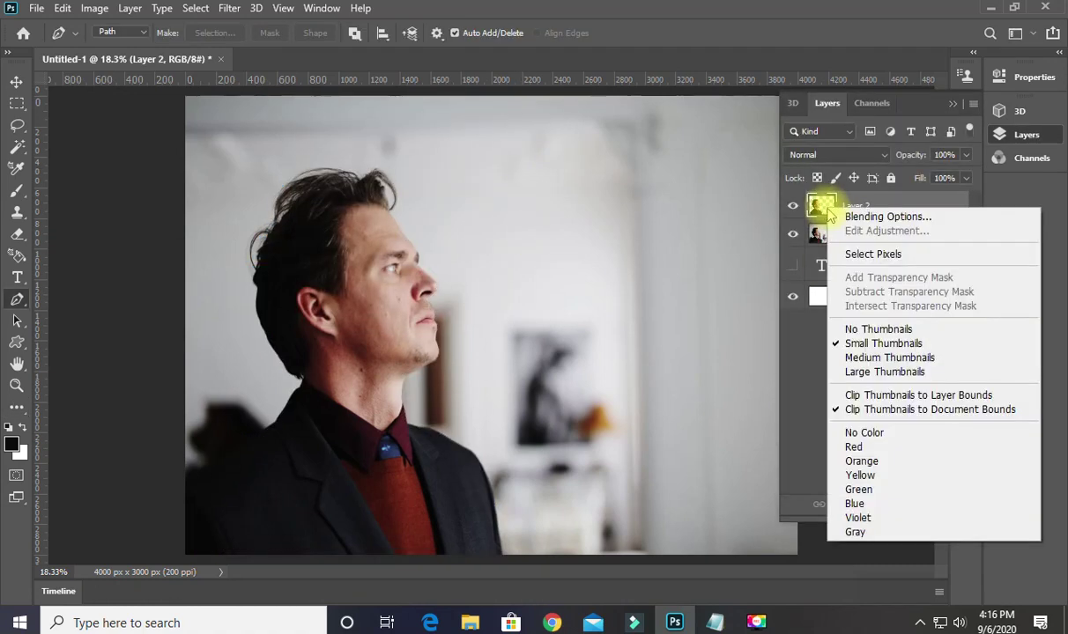
left_click(859, 219)
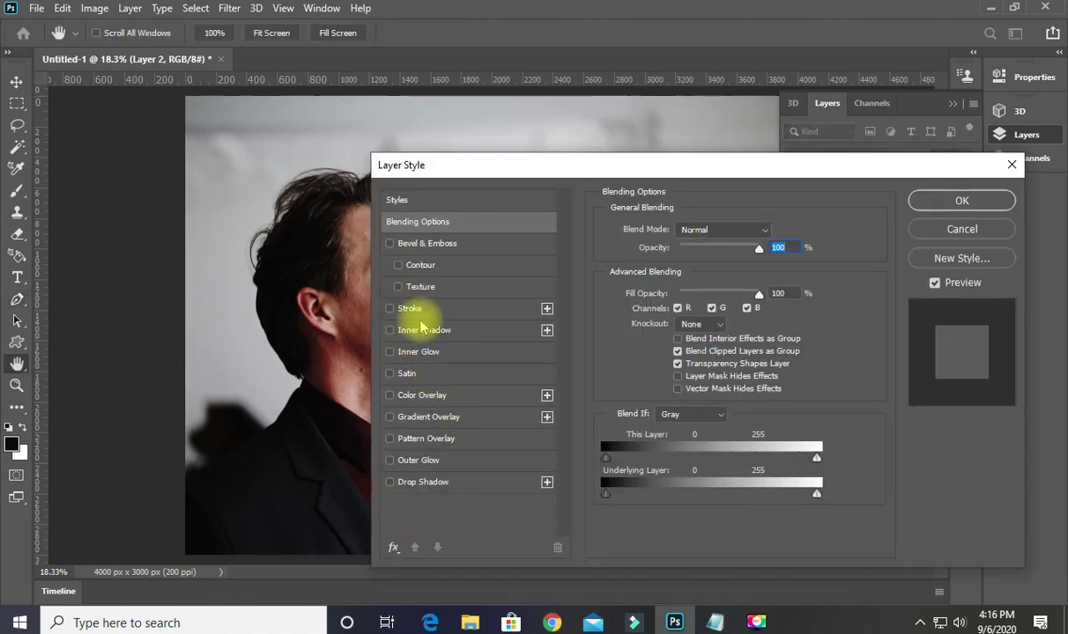
left_click(414, 308)
left_click(642, 349)
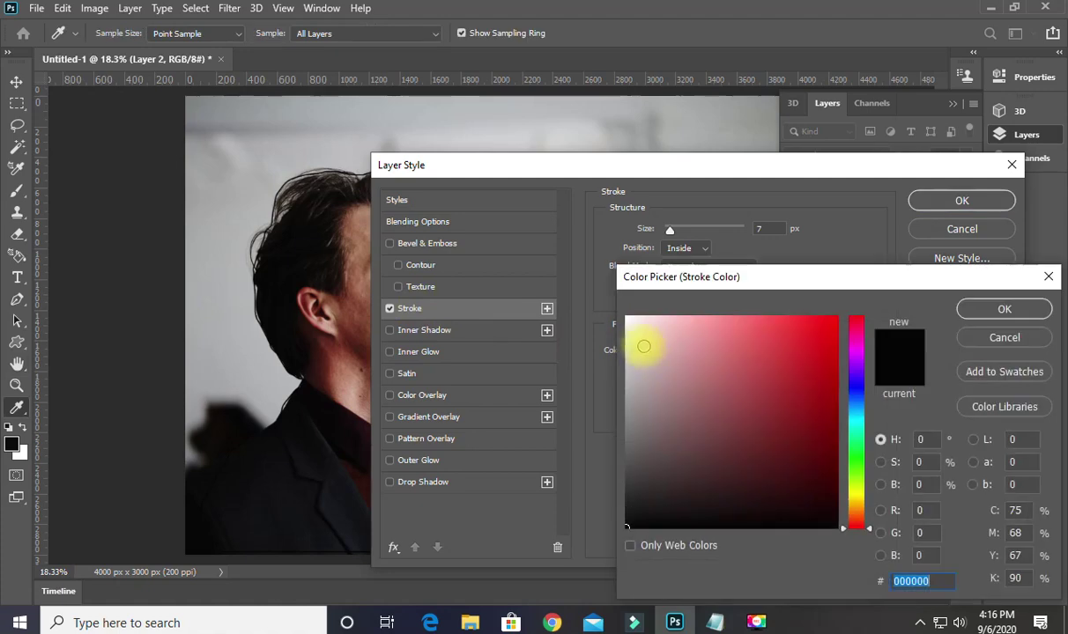
left_click(628, 318)
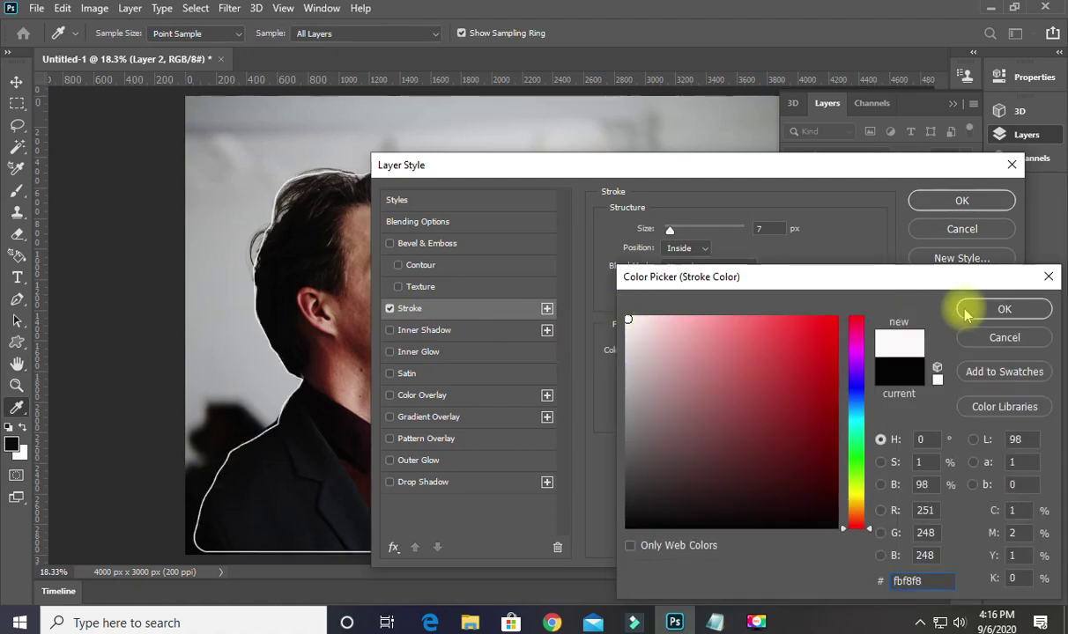
left_click(970, 309)
Set the stroke to 70 px positioned Outside and apply it.
left_click_drag(670, 232, 678, 231)
left_click_drag(692, 166, 852, 194)
left_click(850, 276)
left_click(842, 284)
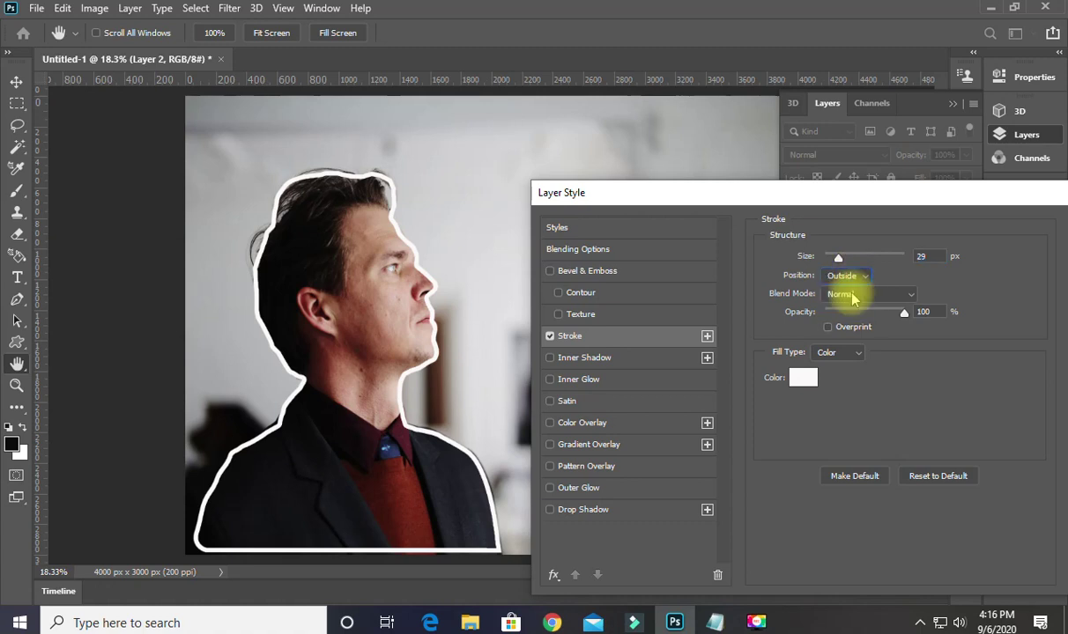
left_click_drag(838, 258, 851, 264)
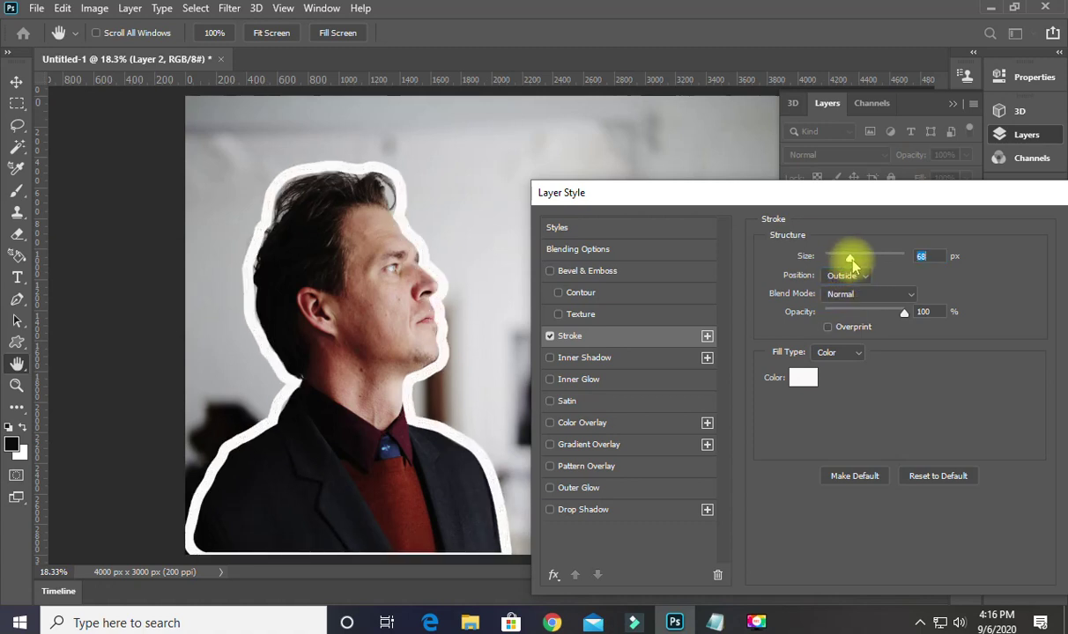
left_click_drag(934, 193, 817, 230)
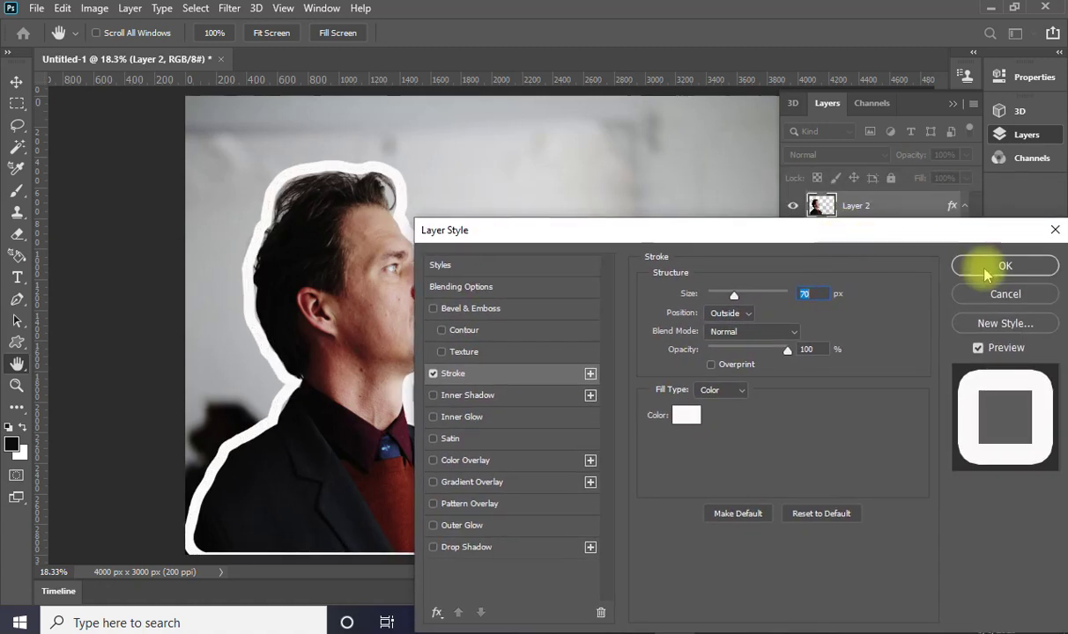
key("Return")
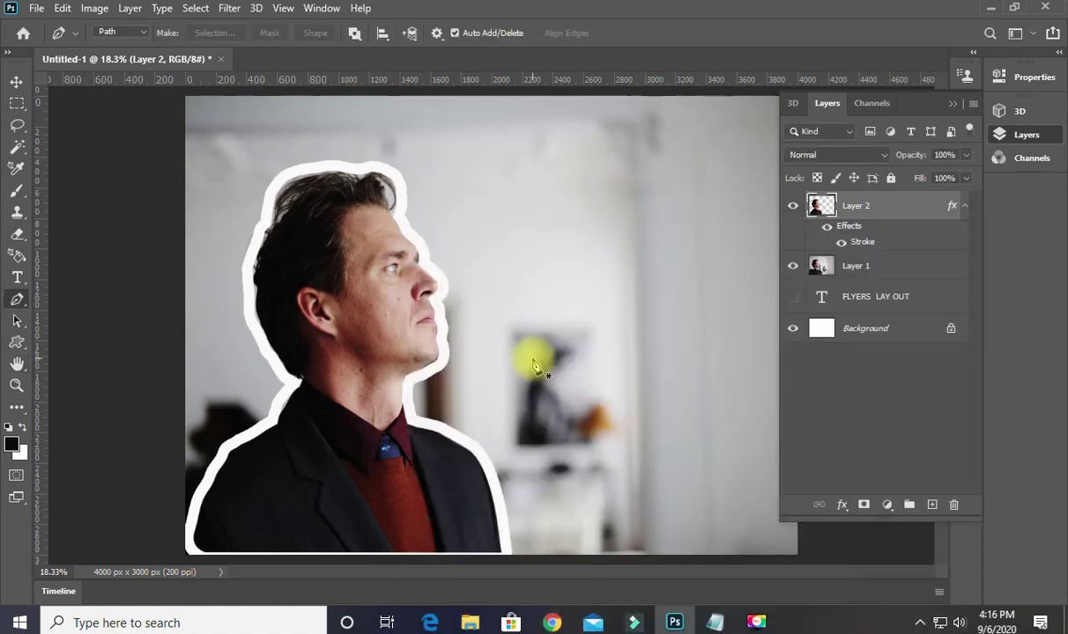
Fit the canvas in view and switch to the Custom Shape Tool.
key("ctrl+minus")
key("ctrl+minus")
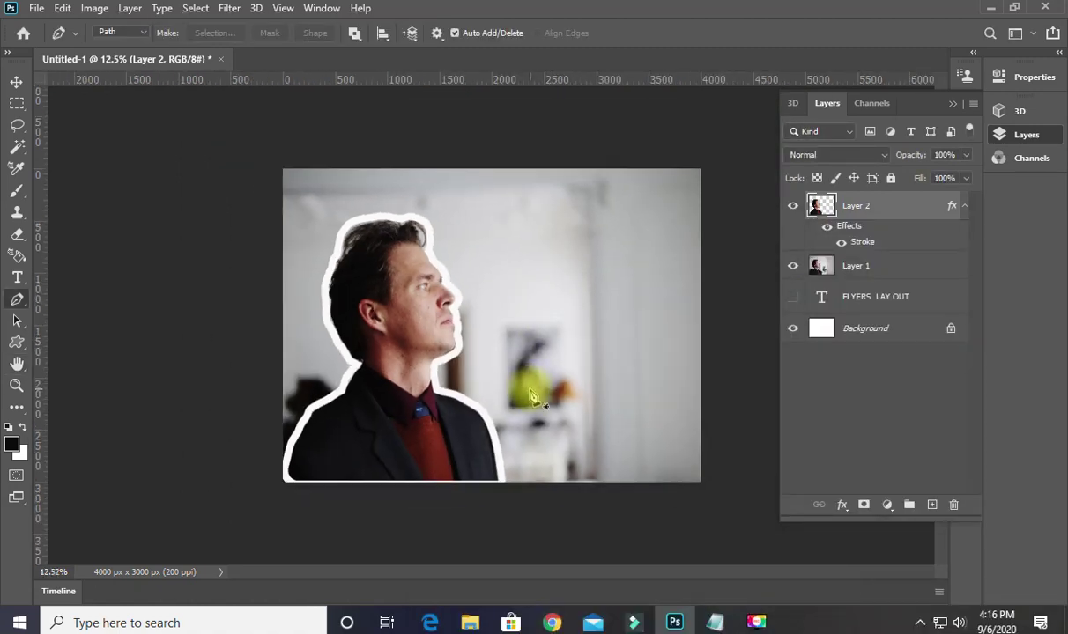
key("ctrl+plus")
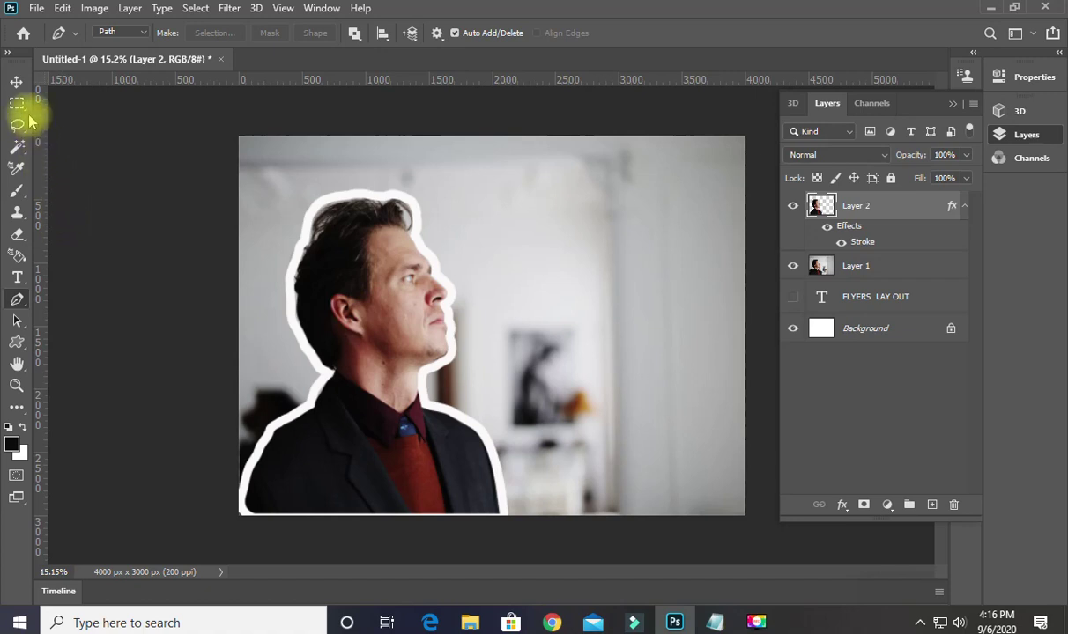
left_click(17, 82)
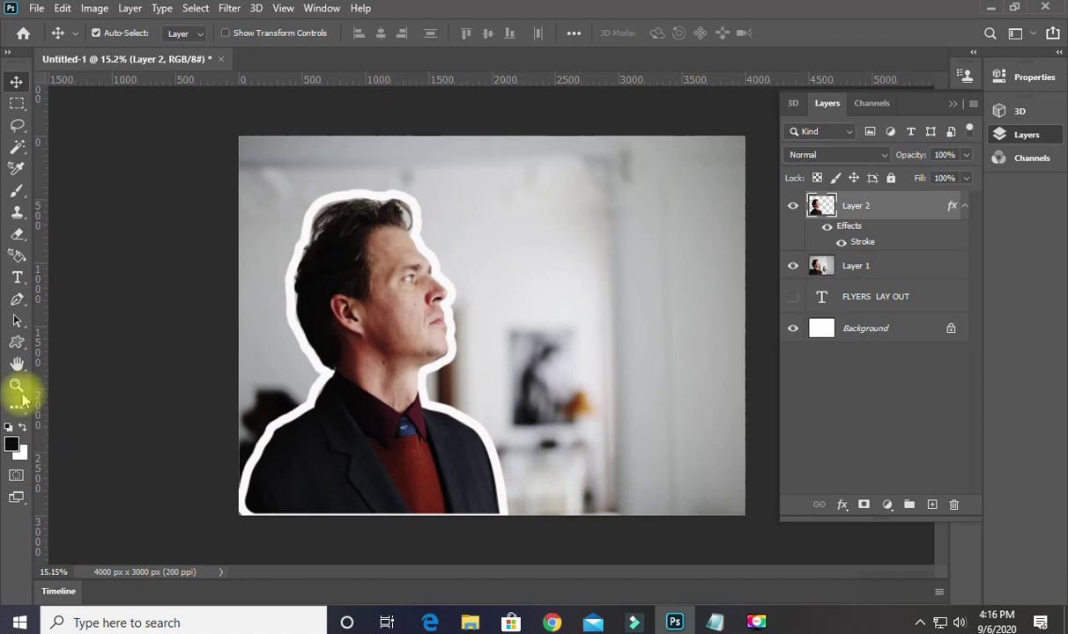
left_click(17, 343)
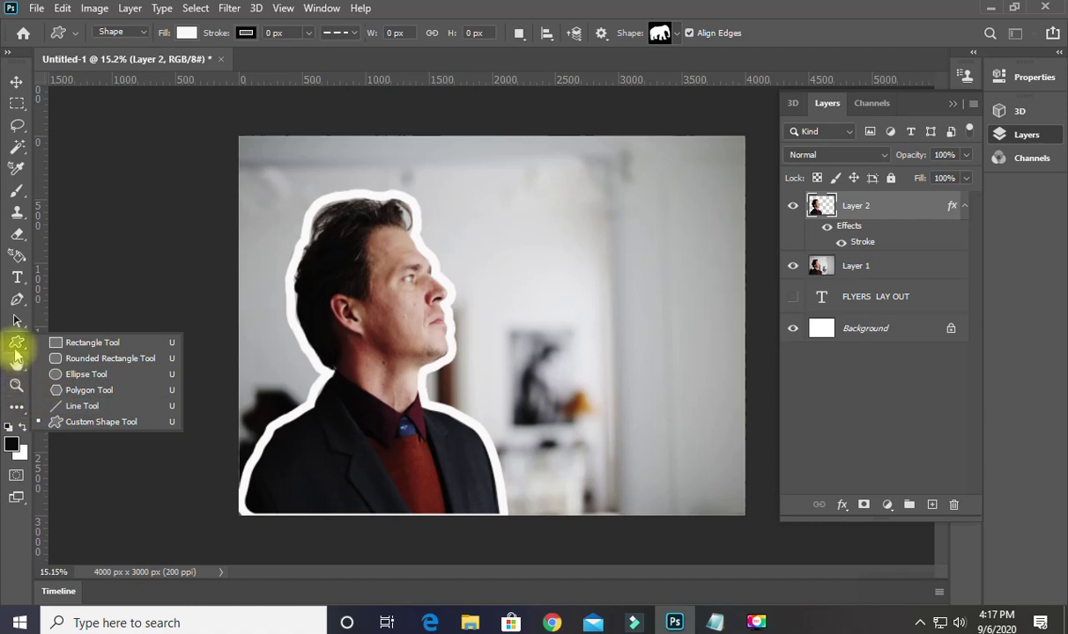
left_click(91, 422)
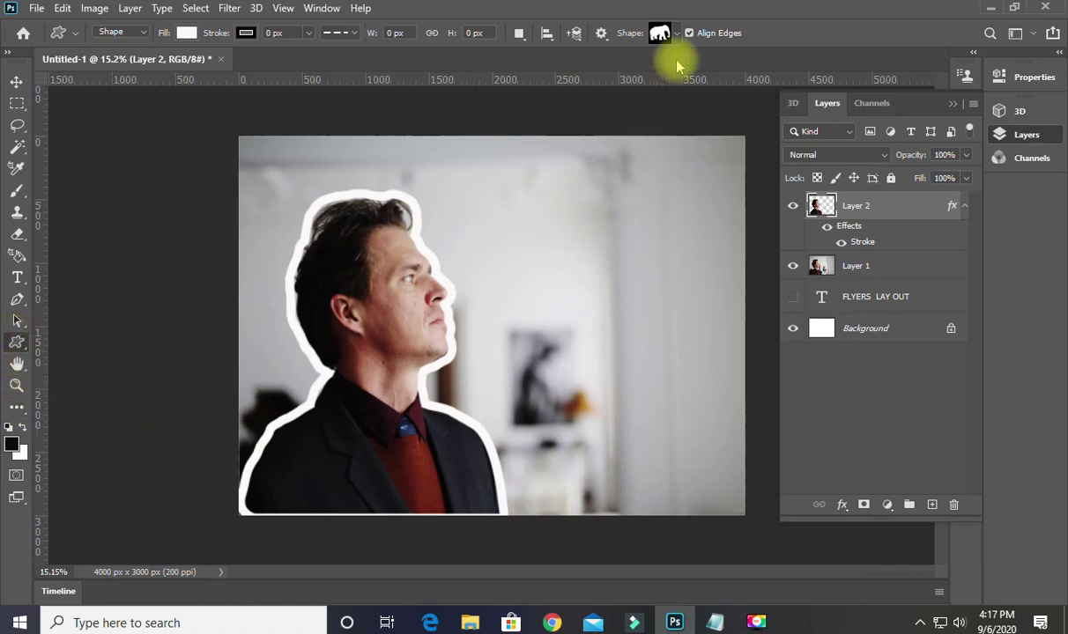
Expand the ribbons-shapes-Shapes4FREE set in the Shape picker, then preview Chrome's windows.
left_click(678, 33)
left_click_drag(727, 95, 735, 148)
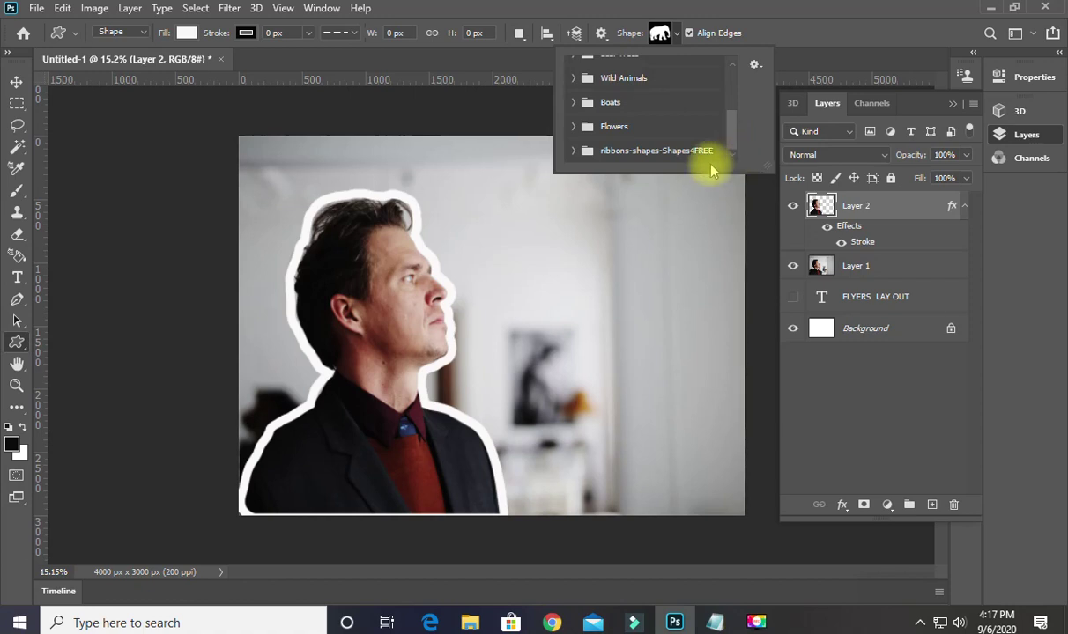
left_click(575, 156)
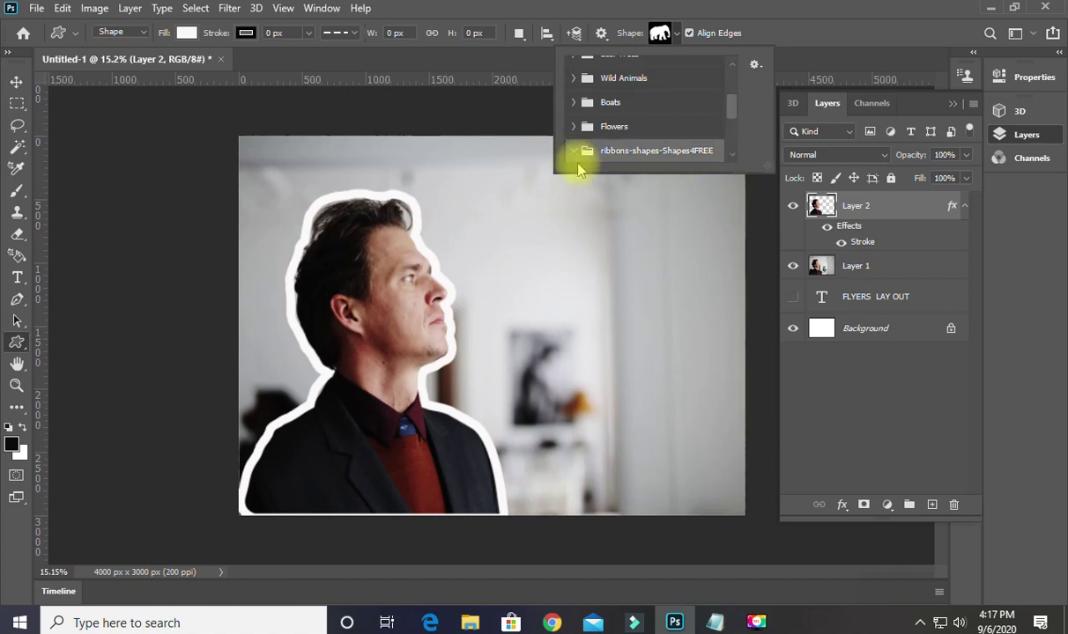
left_click_drag(727, 108, 732, 159)
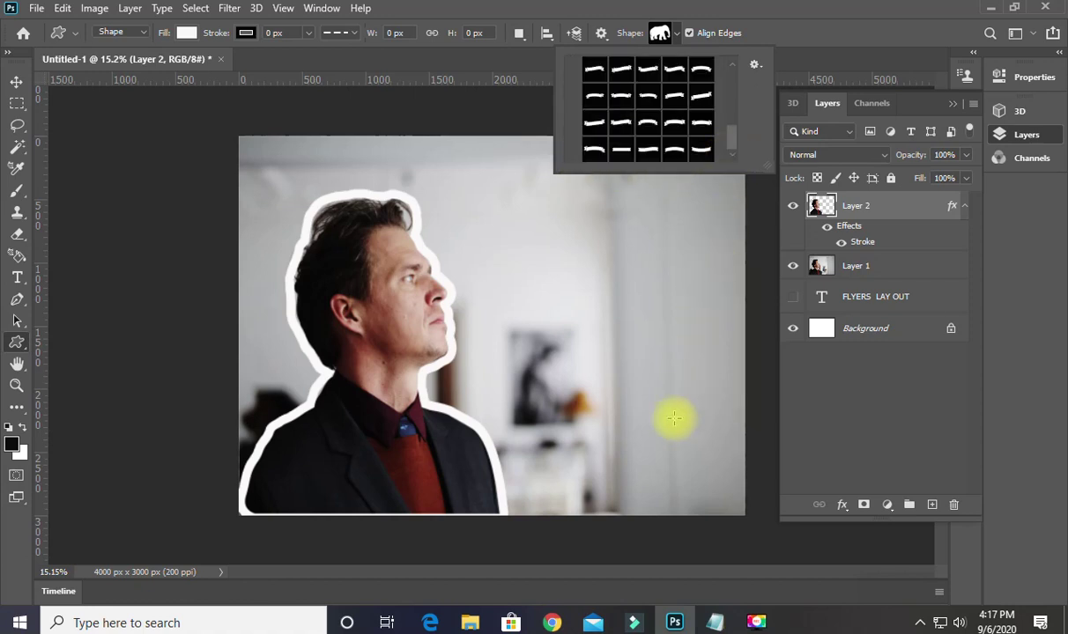
left_click(551, 619)
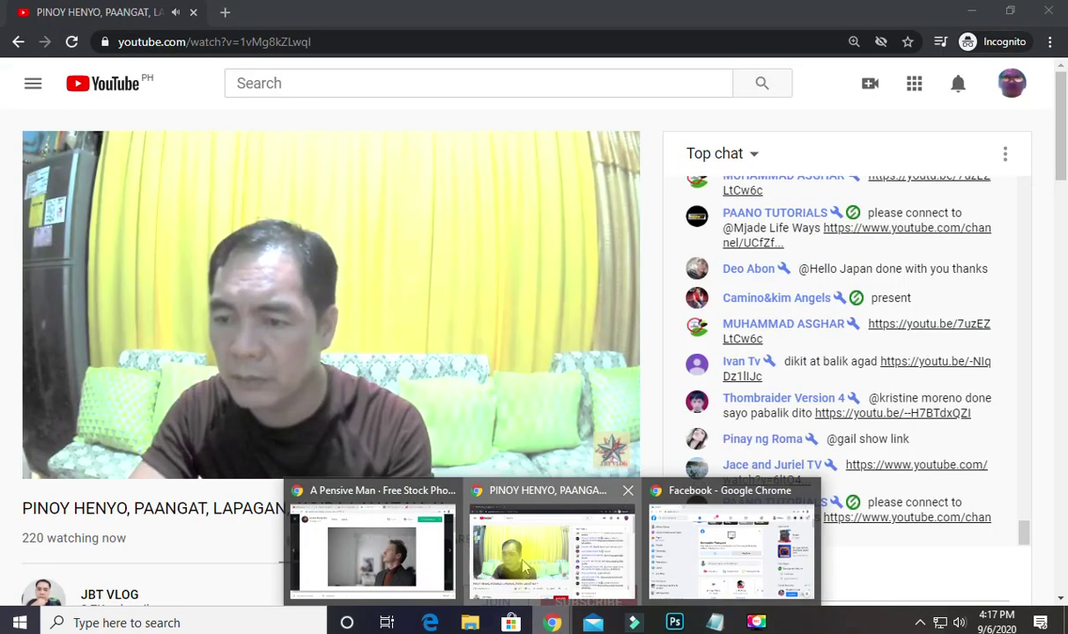
Look through the open Chrome windows and close the Facebook window.
left_click(521, 574)
left_click(972, 12)
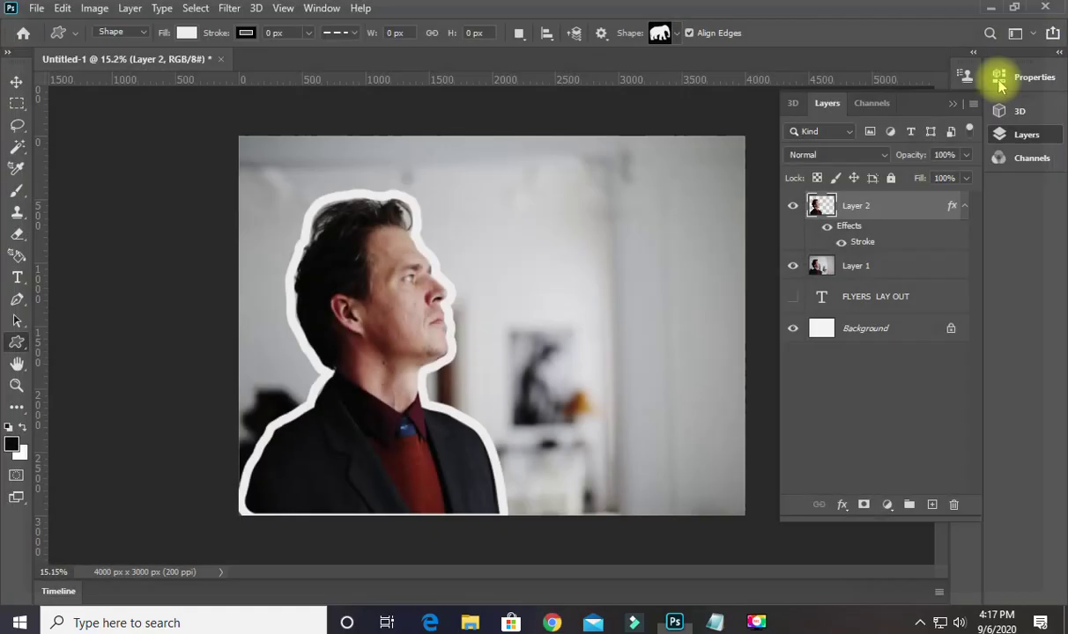
mouse_move(552, 616)
left_click(508, 567)
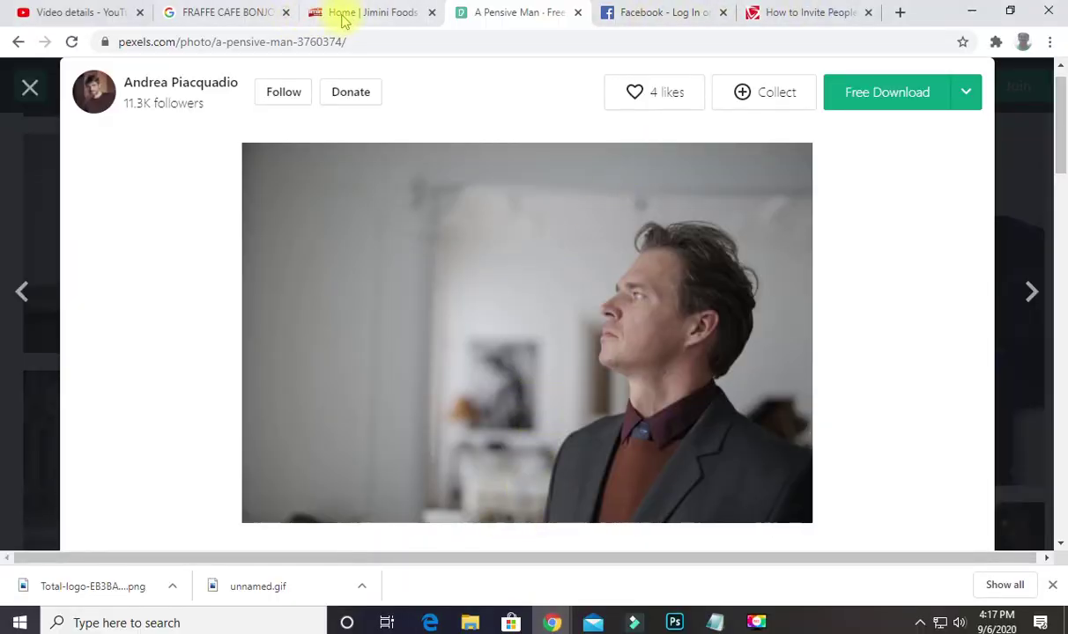
left_click(972, 12)
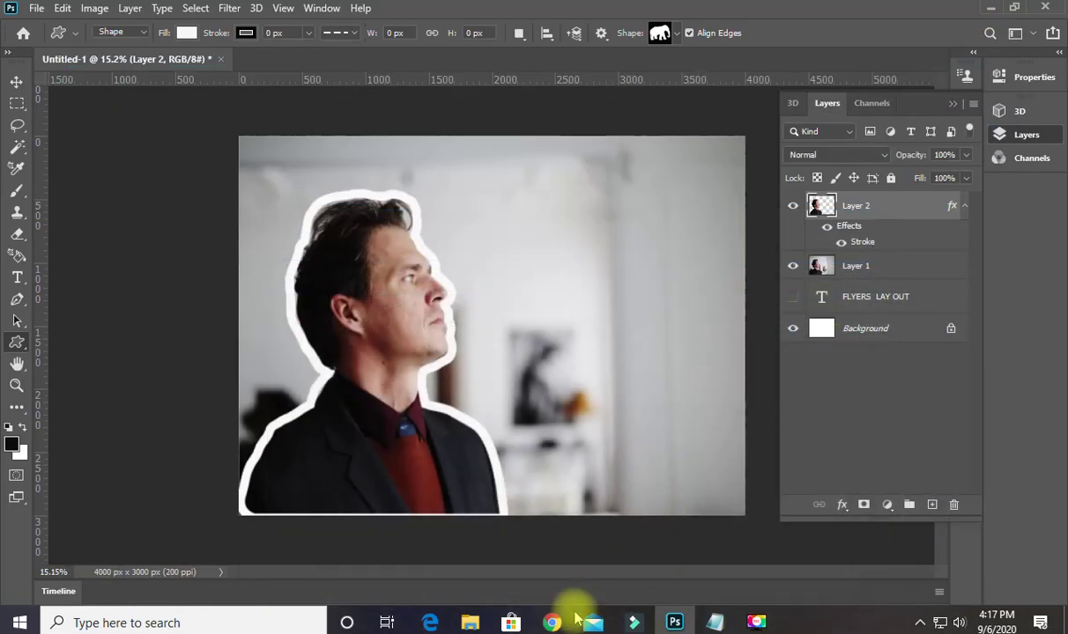
mouse_move(552, 617)
left_click(604, 579)
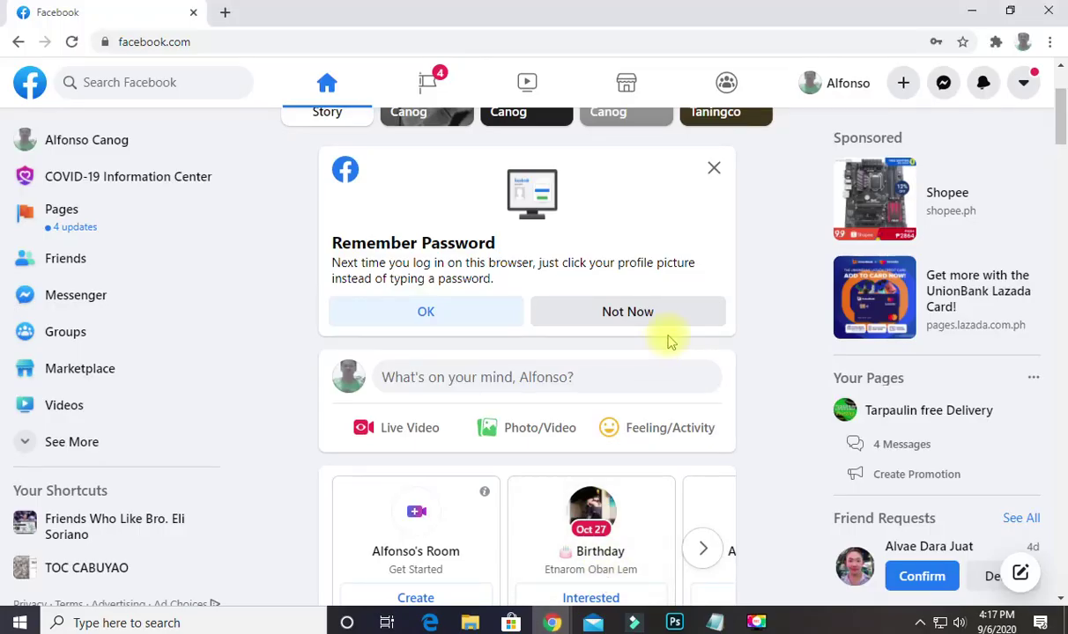
left_click(1049, 12)
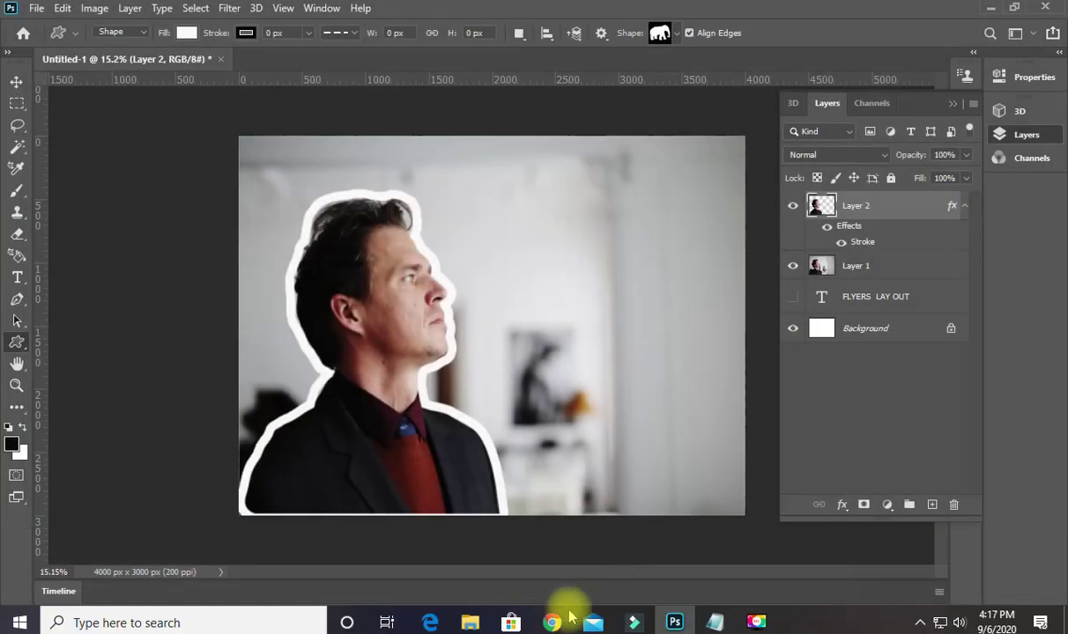
left_click(552, 619)
Search YouTube for 'mr customized' and open a new incognito tab beside the results.
left_click(660, 13)
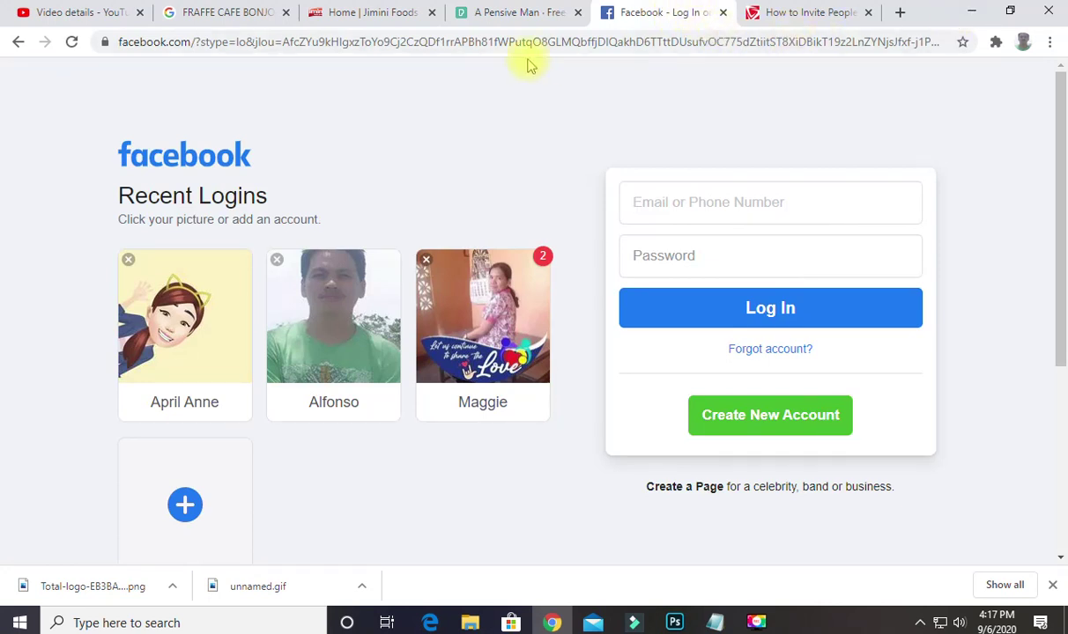
left_click(79, 13)
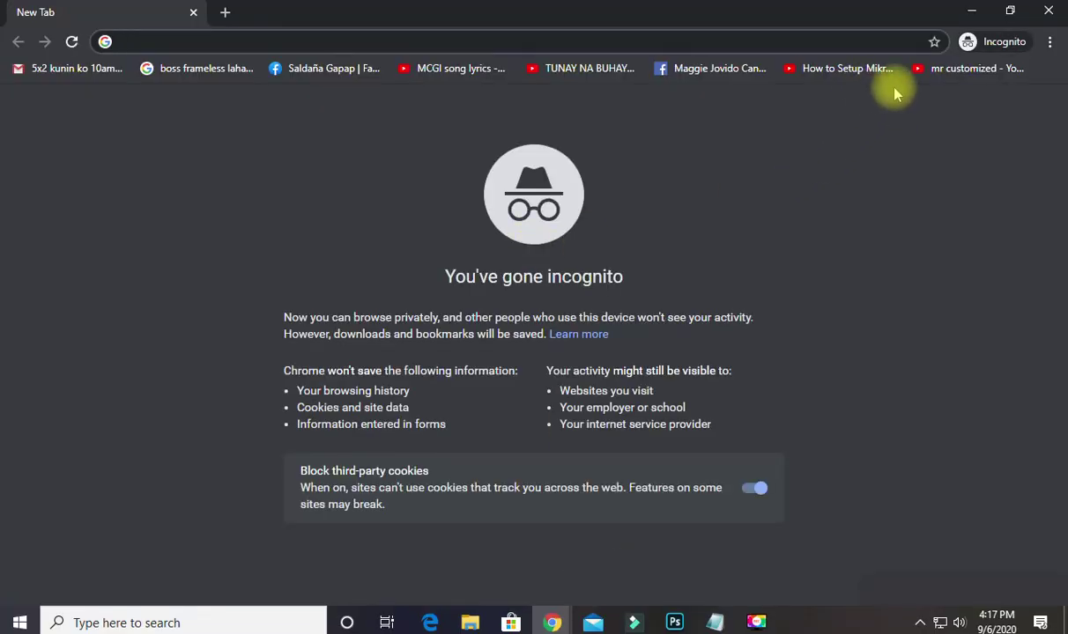
left_click(949, 70)
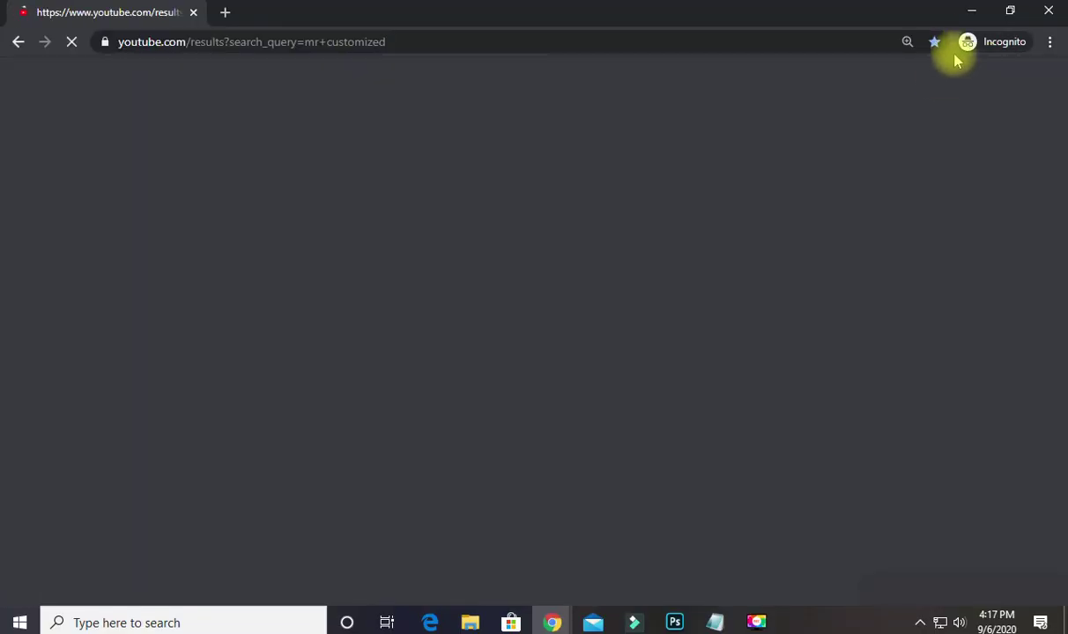
left_click(971, 11)
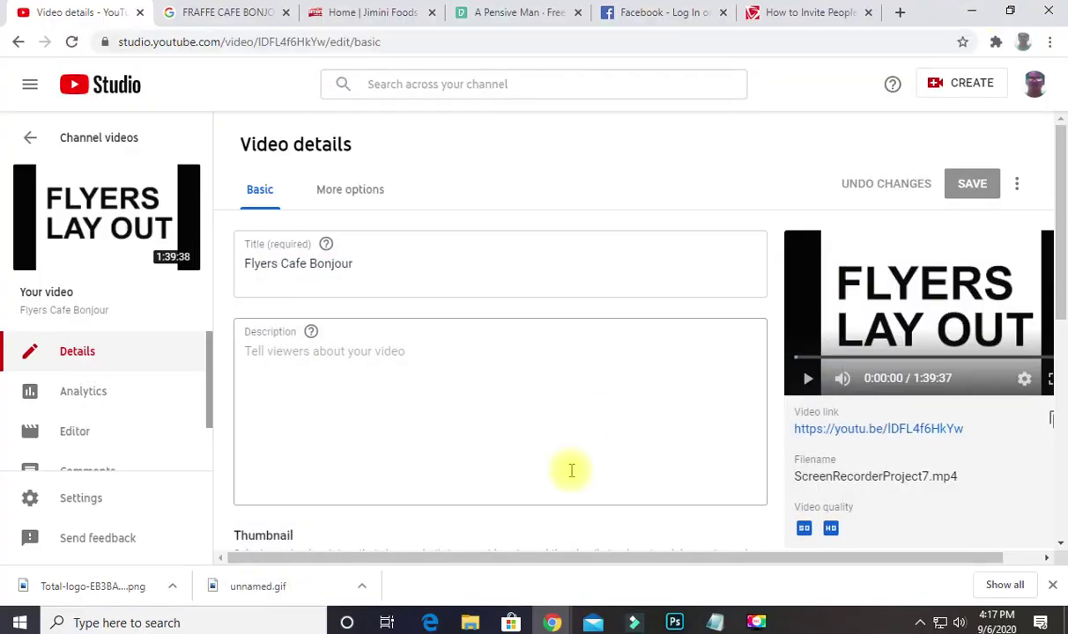
mouse_move(520, 599)
left_click(613, 551)
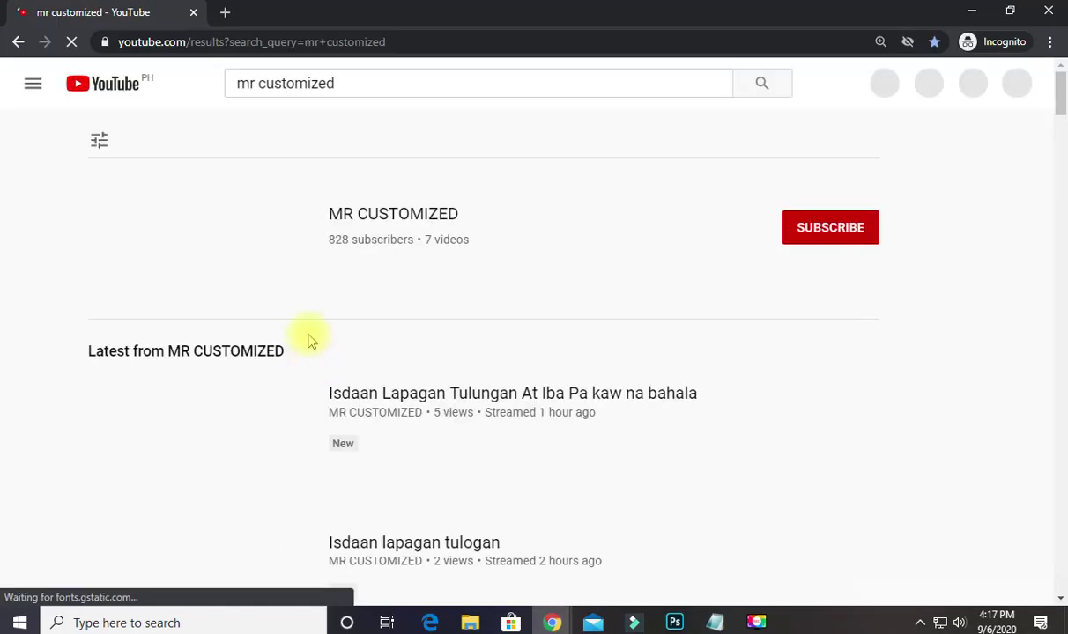
left_click(225, 12)
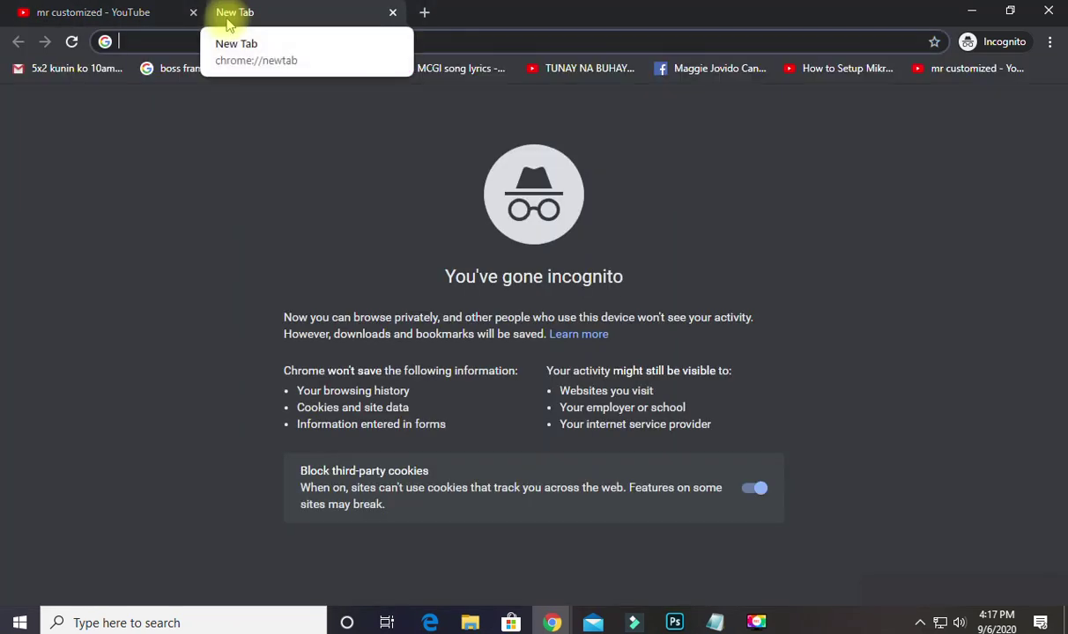
Return to Photoshop, then select all the Notepad text and minimize Notepad.
left_click(674, 623)
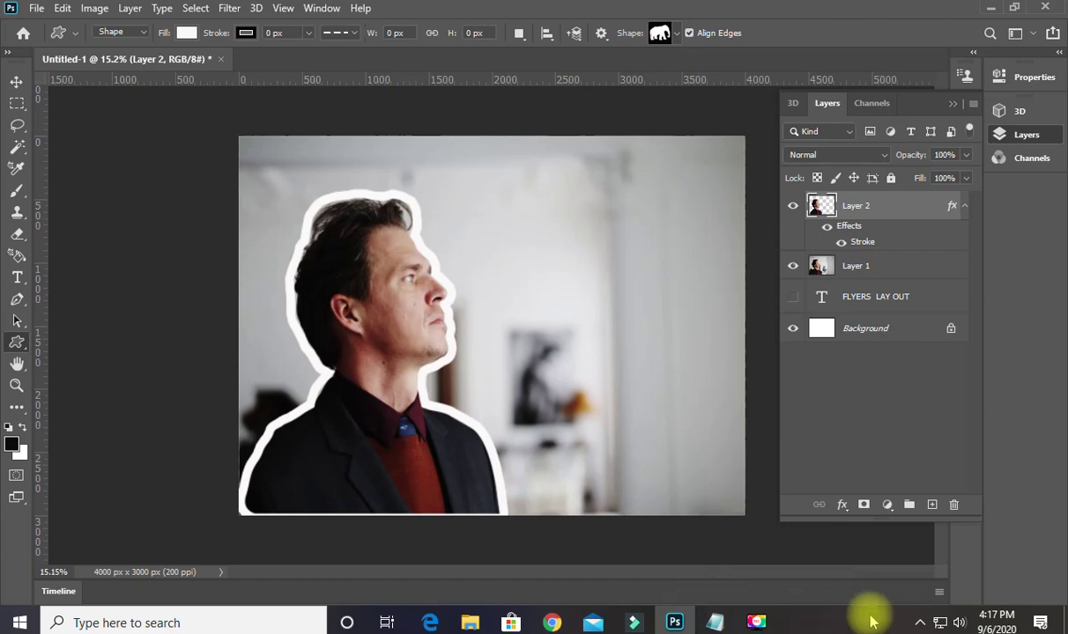
mouse_move(714, 623)
left_click(679, 524)
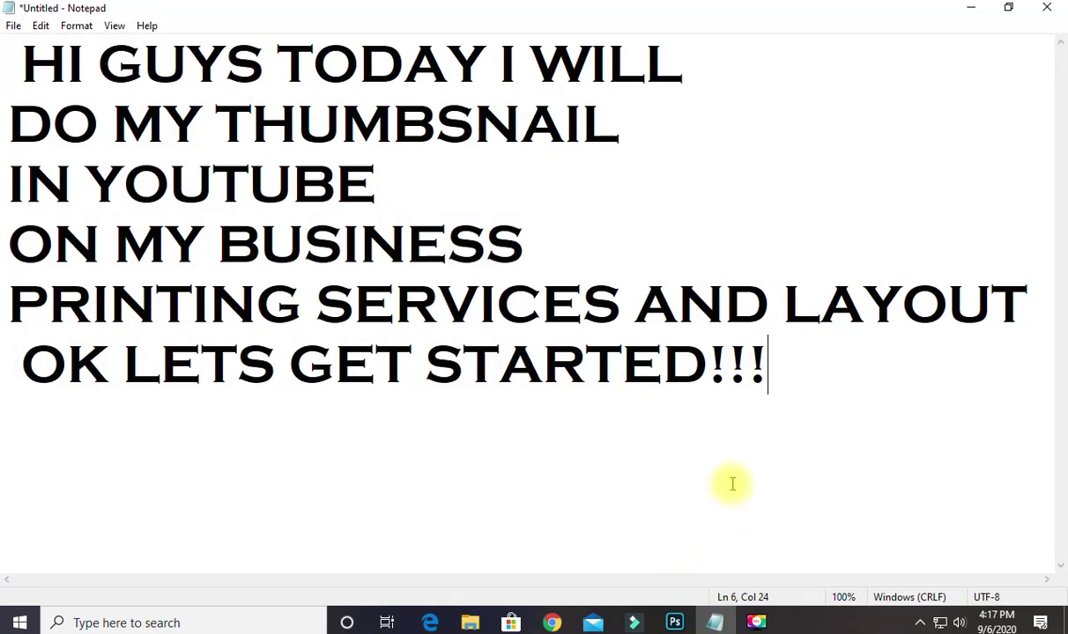
key("ctrl+a")
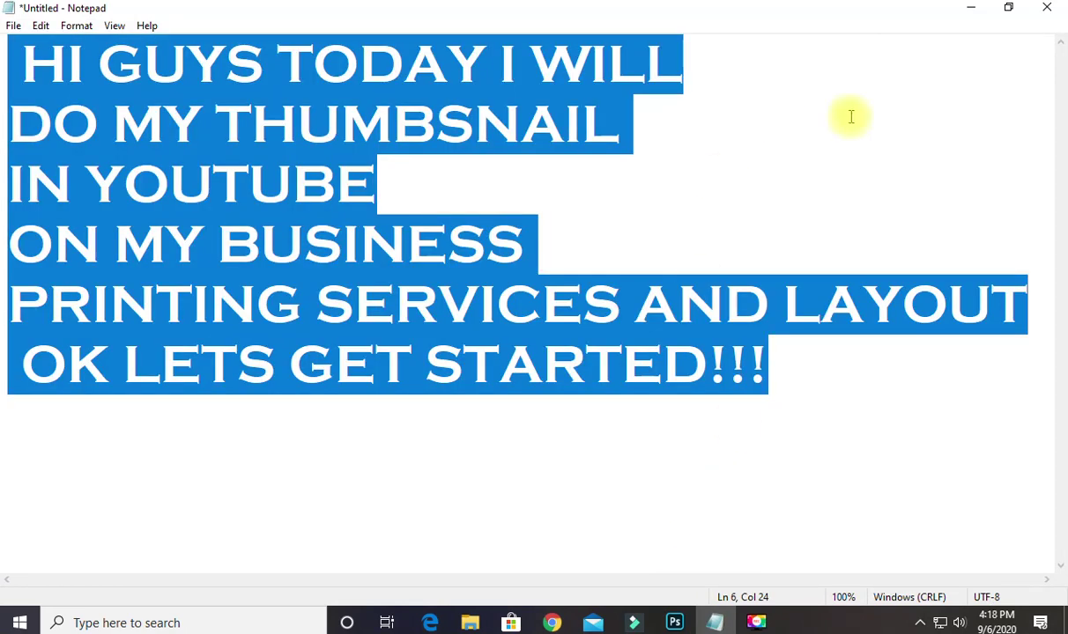
left_click(971, 8)
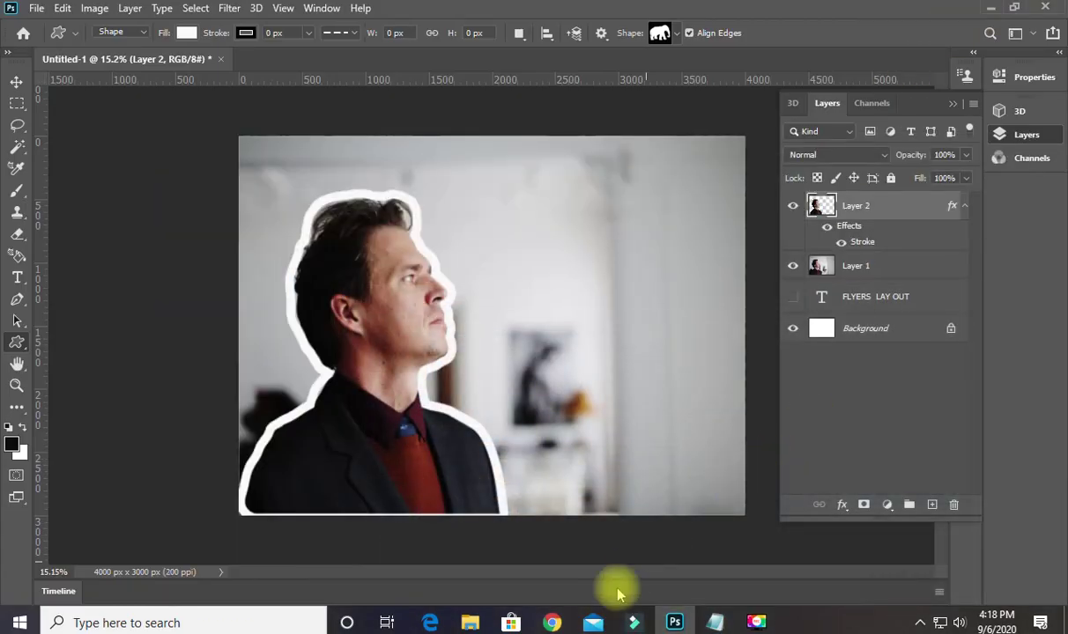
Bring the YouTube Studio window, then the incognito New Tab window, to the front.
mouse_move(551, 621)
left_click(503, 555)
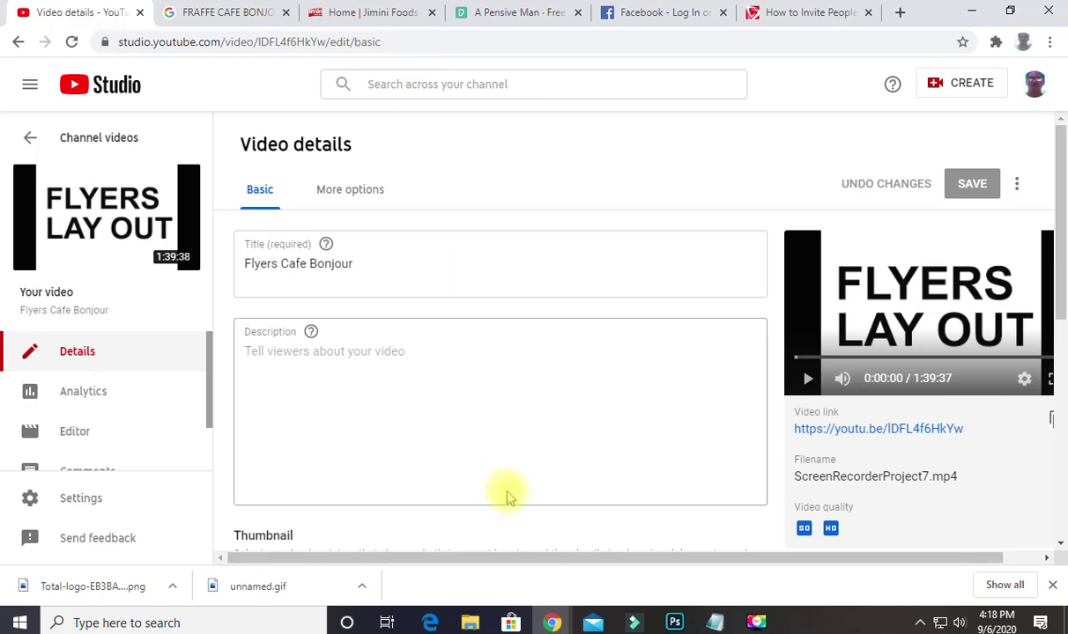
mouse_move(552, 621)
left_click(615, 548)
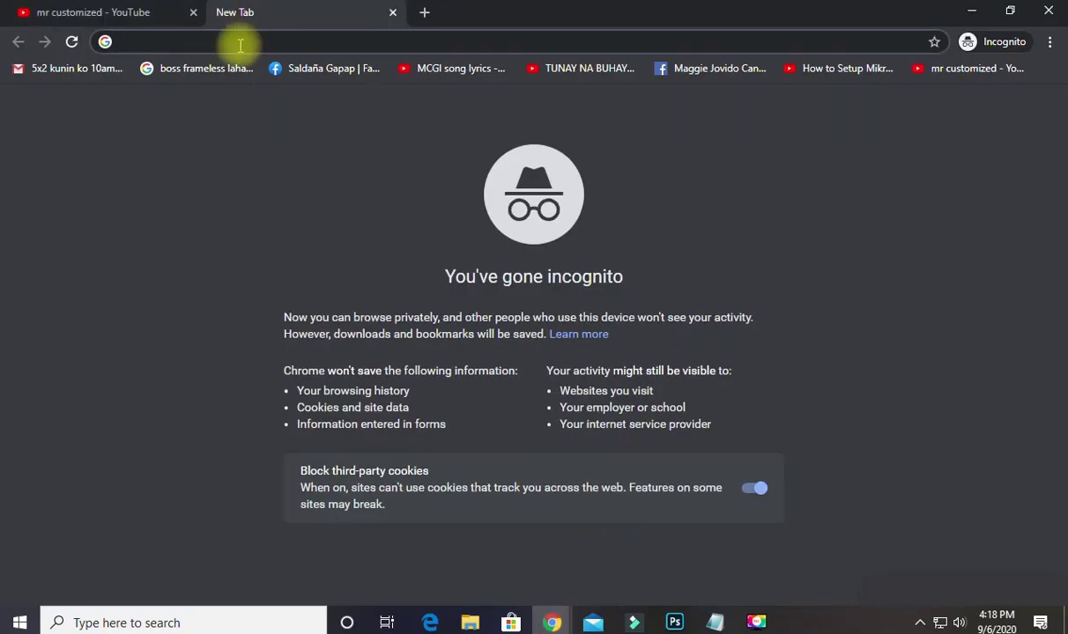
Google 'SHAPE FOR PHOTOSHOP', open the Brusheezy Photoshop Shapes result, and return to Notepad.
type("SHA")
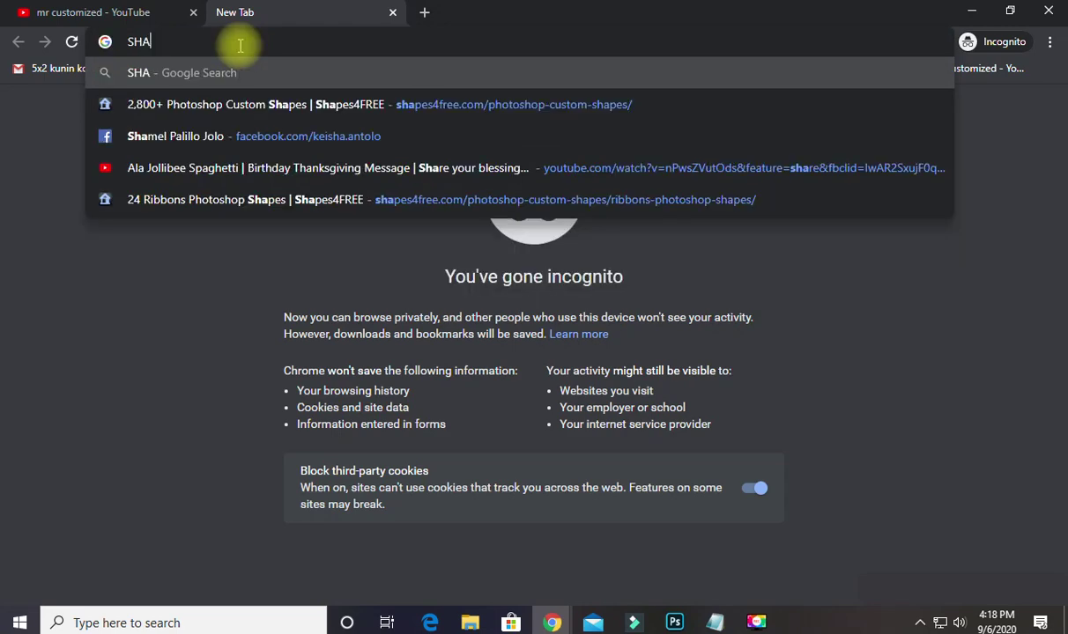
key("BackSpace")
type("APE")
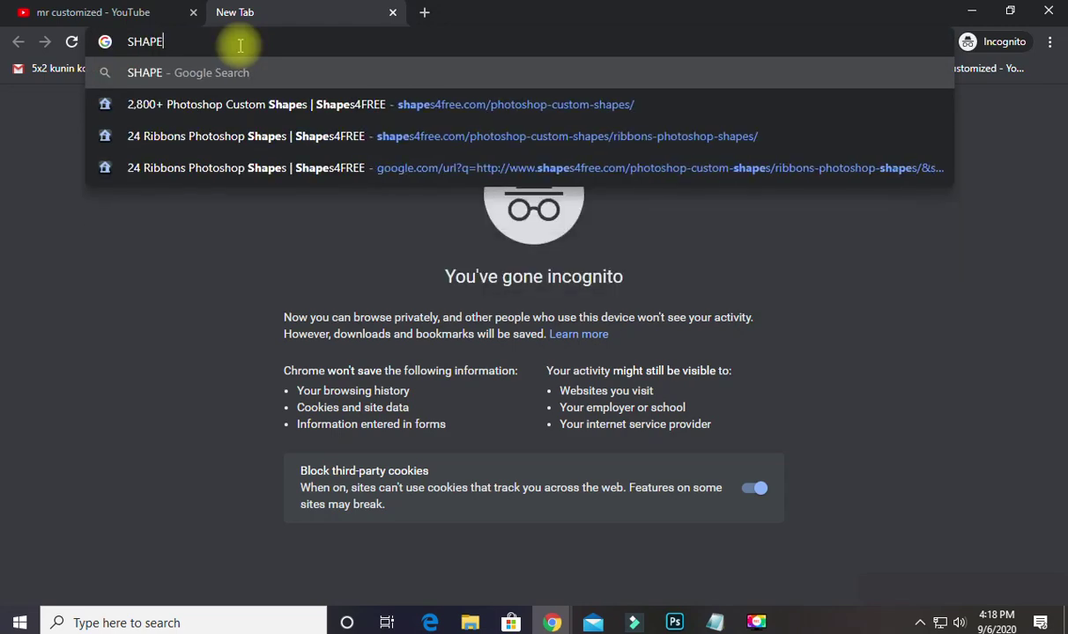
type(" FO")
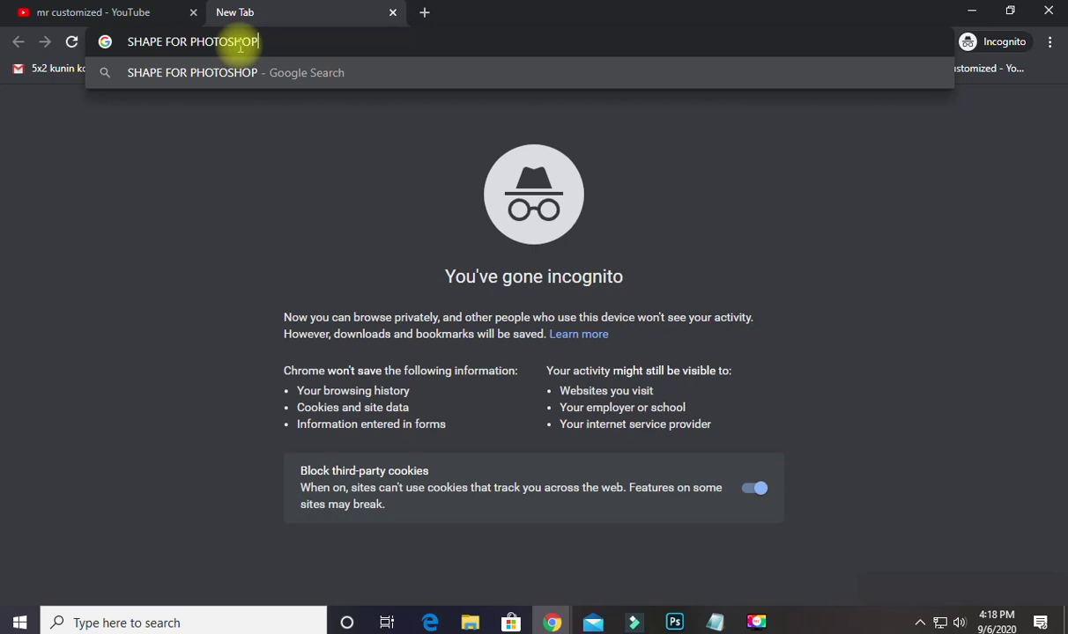
type("R PHOTOSHOP")
key("Return")
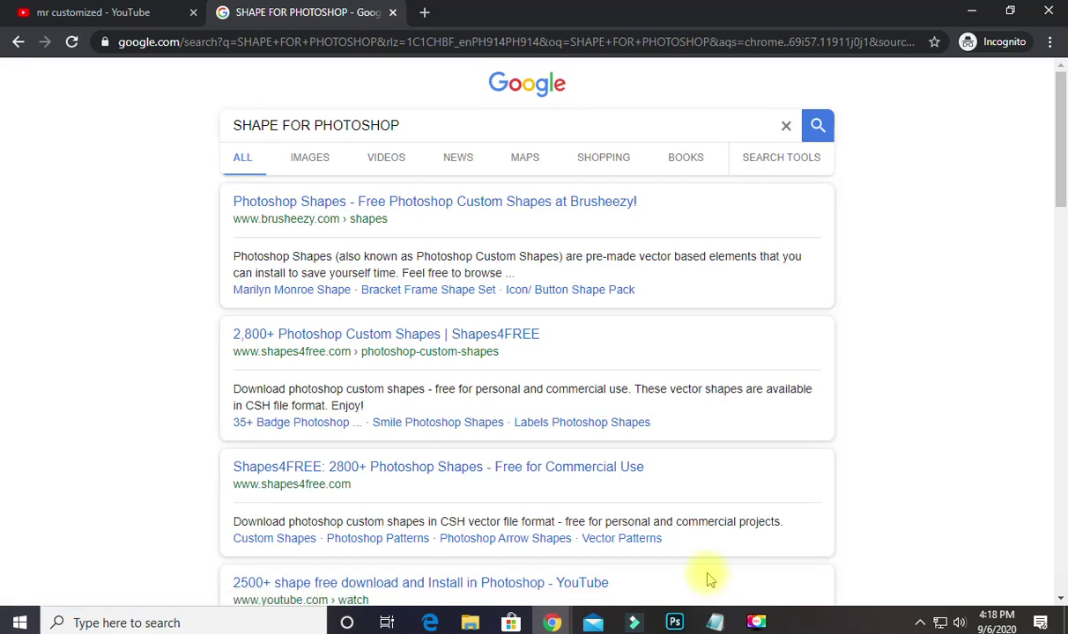
left_click(314, 212)
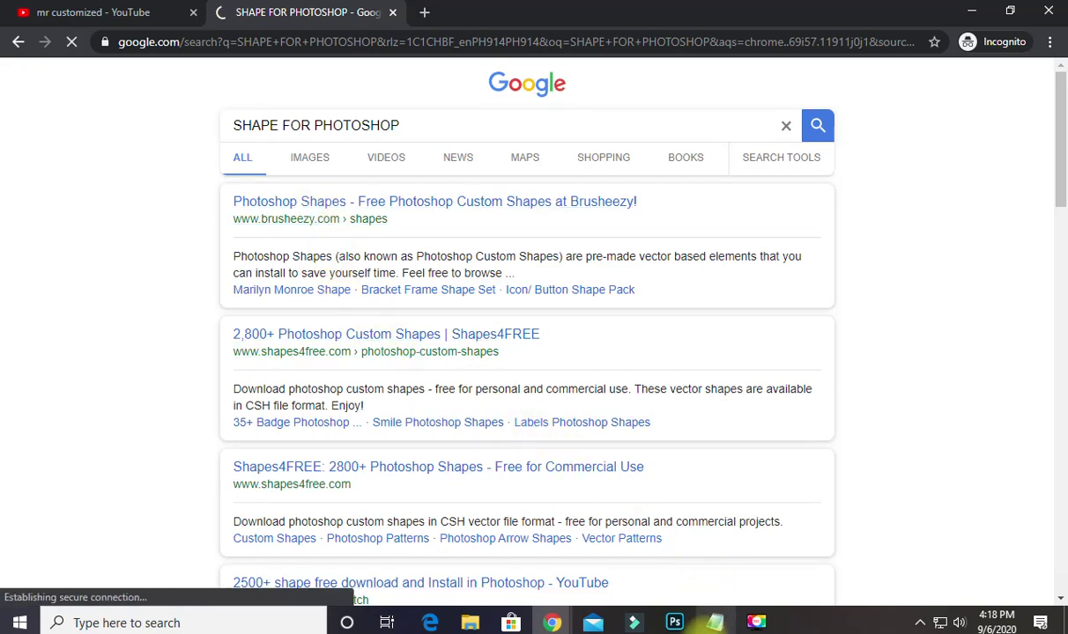
left_click(715, 623)
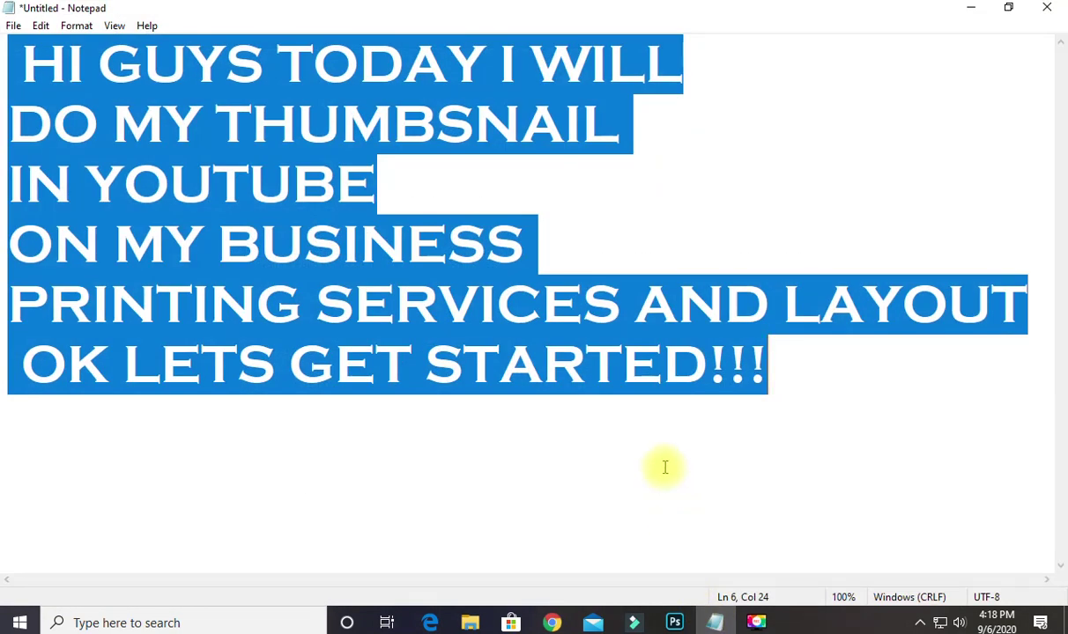
Replace the Notepad text with 'I WILL DOWNLOAD SHAPE FOR PHOTOSHOP' and minimize Notepad.
type("I W")
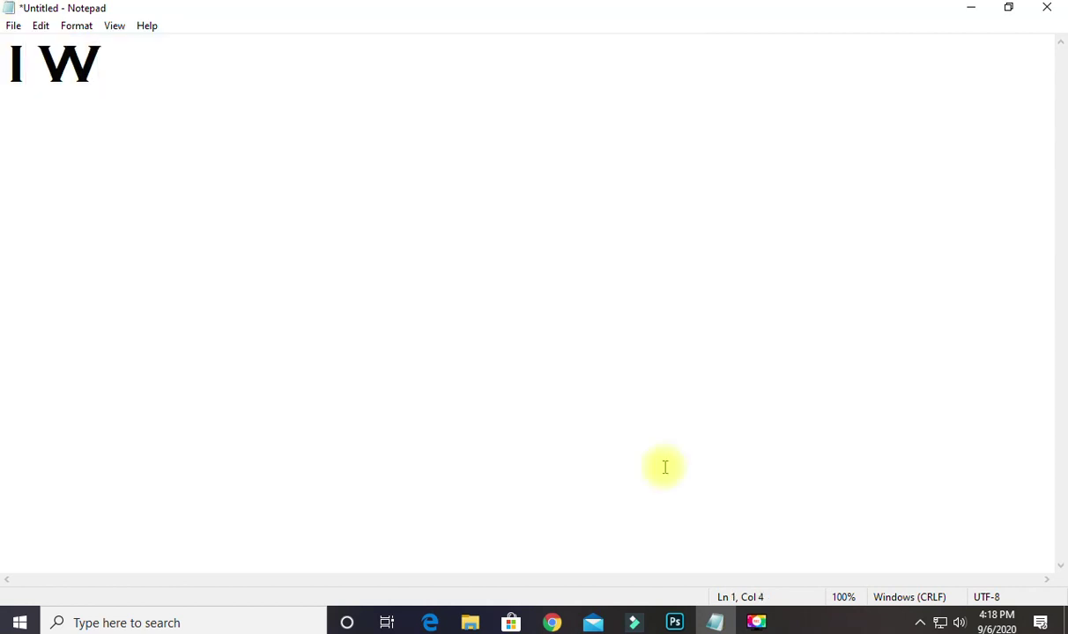
key("BackSpace")
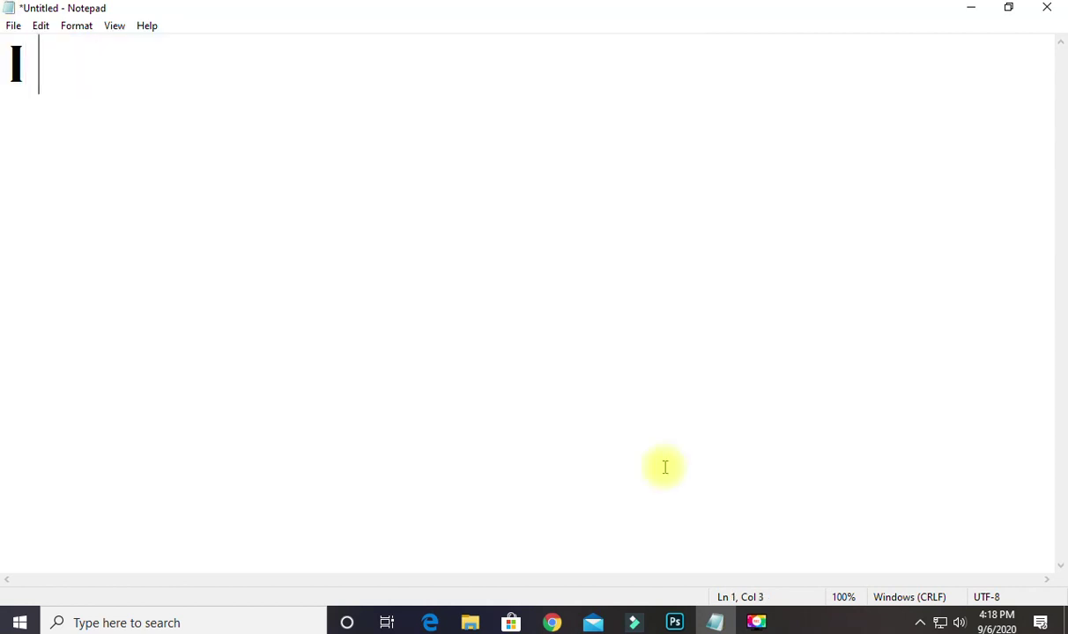
type("WIL")
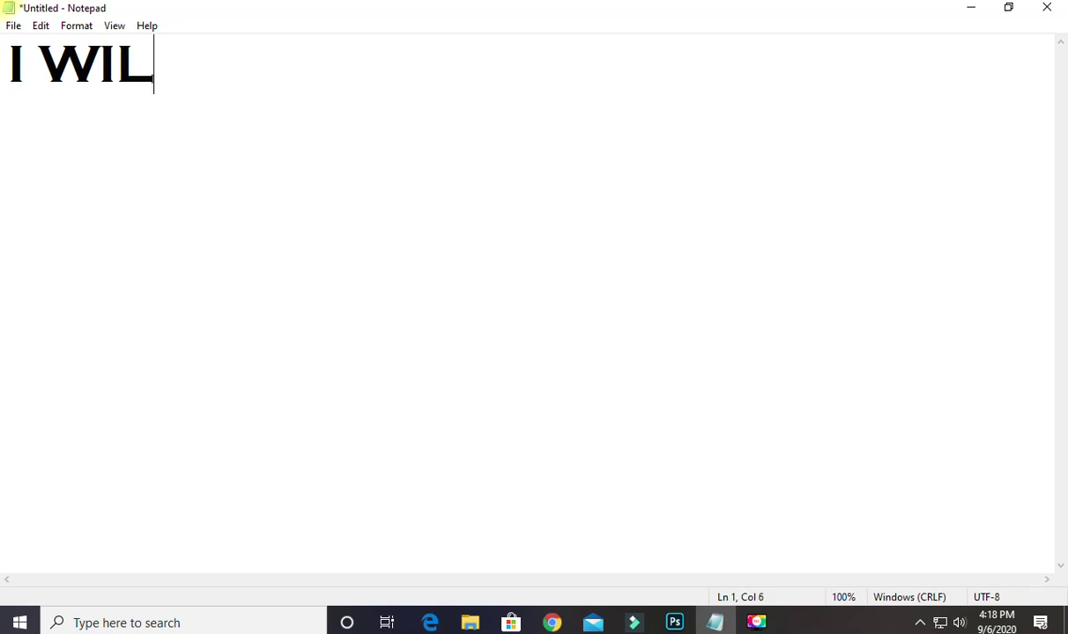
type("L DO")
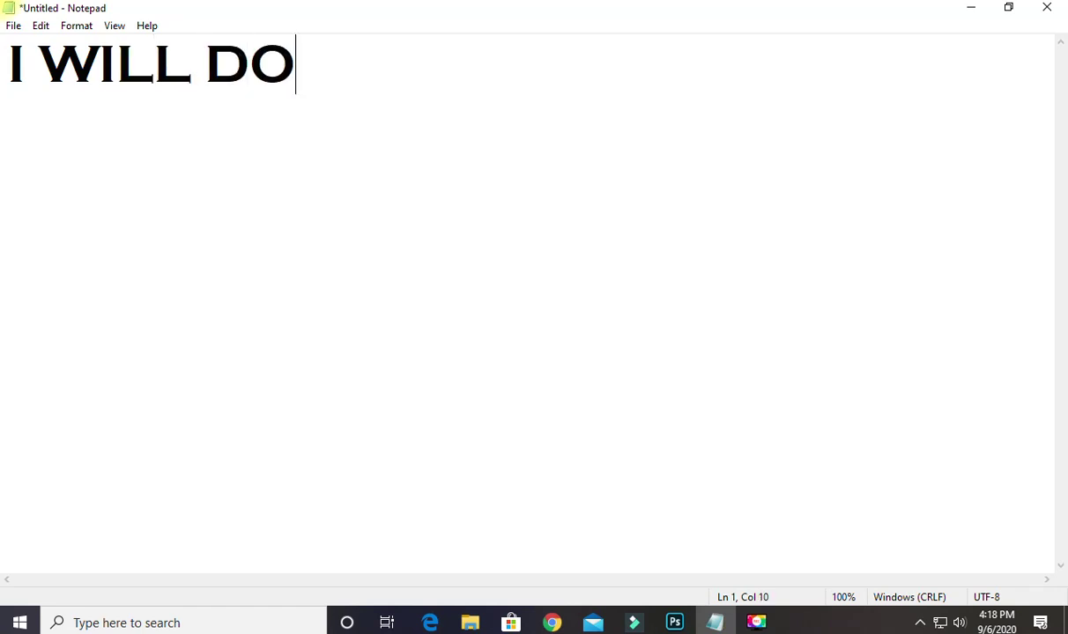
type("WNLOAD")
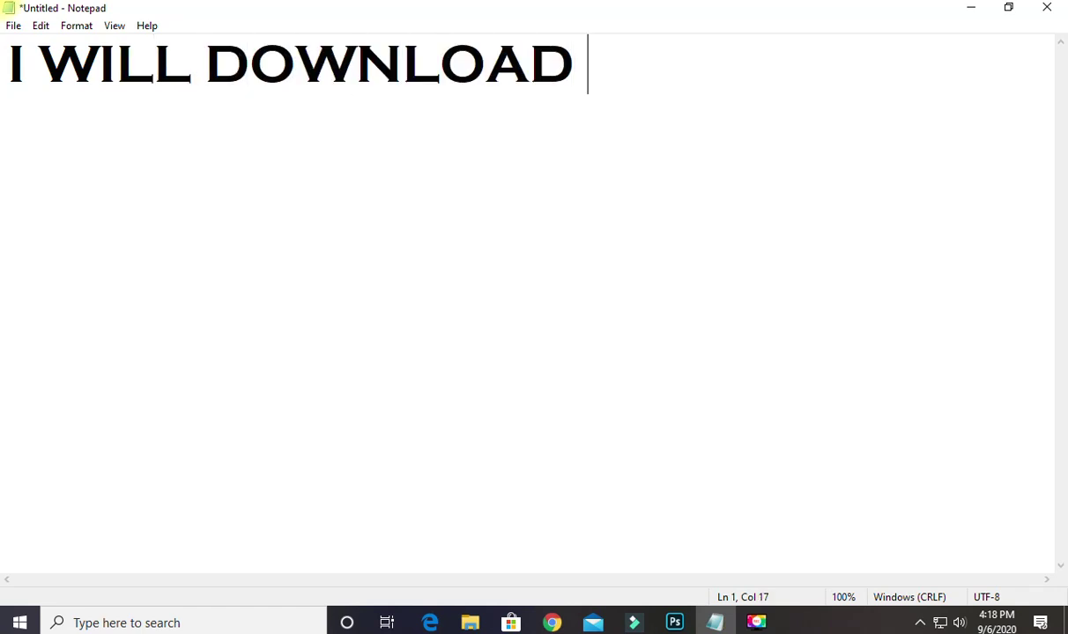
type(" SHAPE")
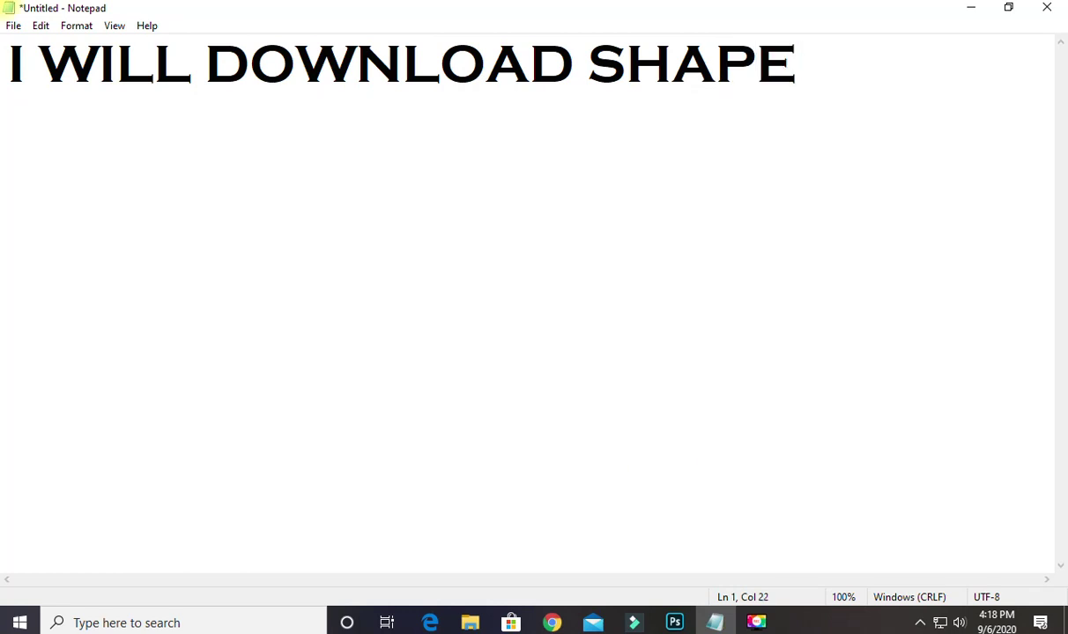
type(" FOR")
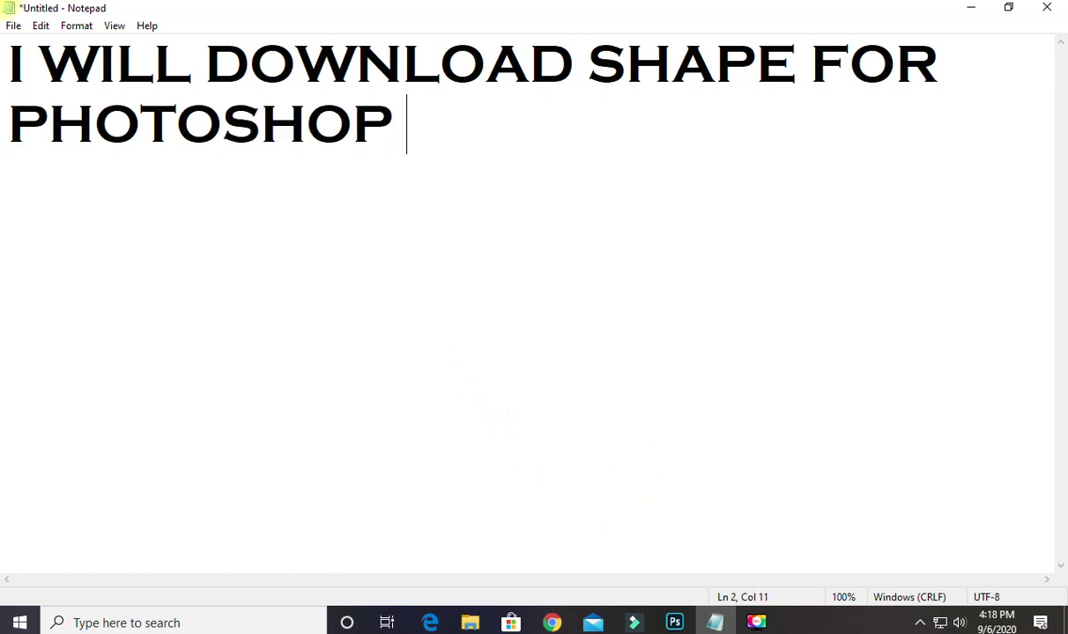
left_click(970, 15)
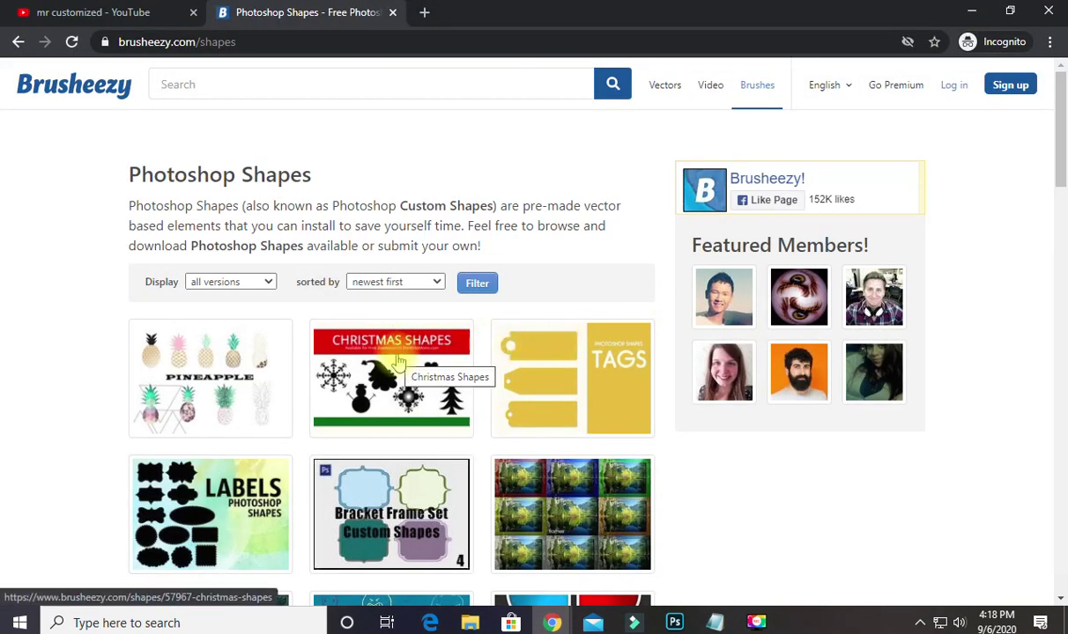
Open Brusheezy's Speech Bubble Shapes pack, start its free download, and return to Notepad.
scroll(397, 356, "down", 1)
scroll(396, 387, "down", 3)
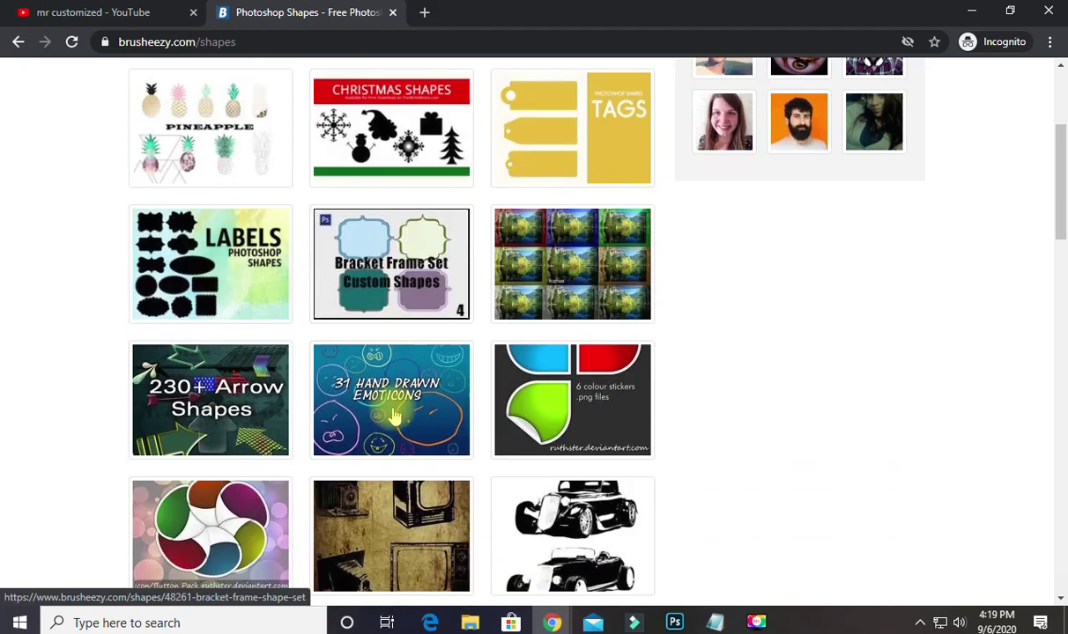
scroll(394, 414, "down", 2)
scroll(393, 414, "up", 6)
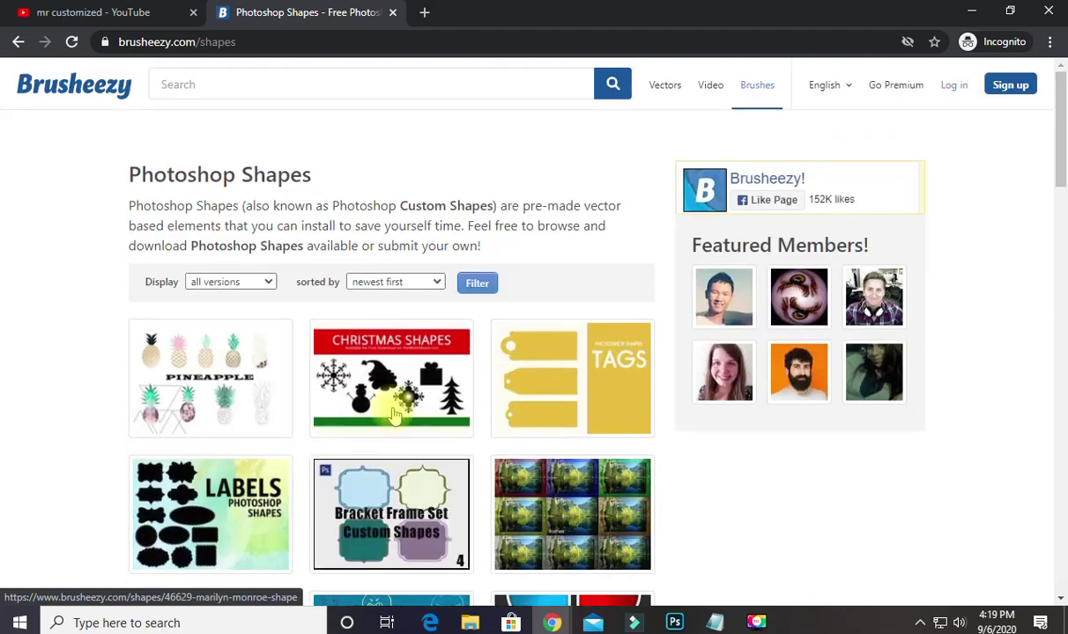
scroll(394, 414, "down", 8)
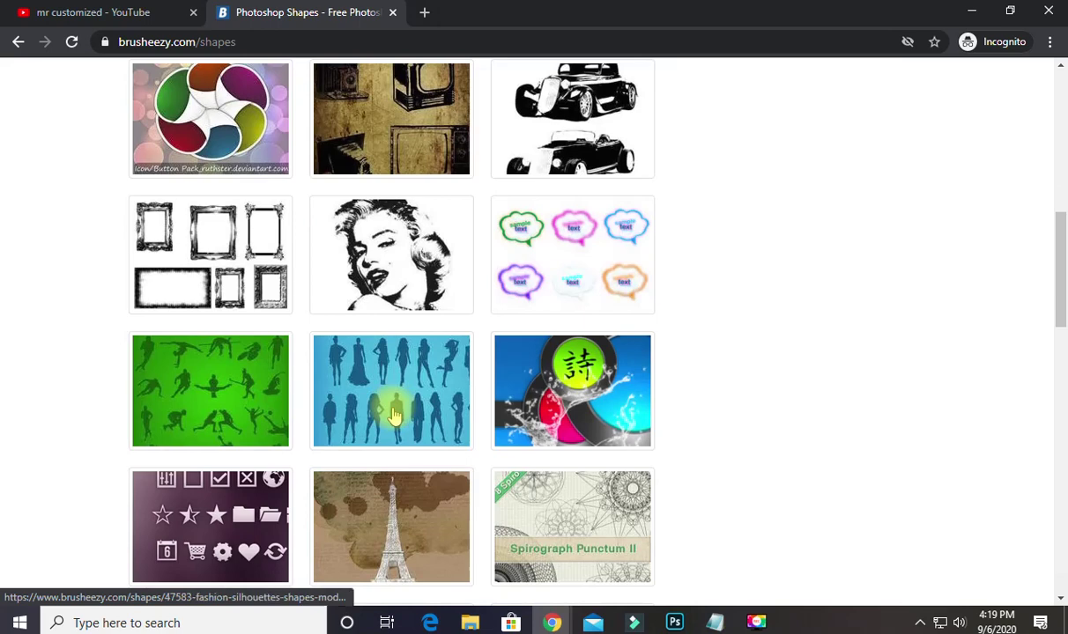
left_click(573, 281)
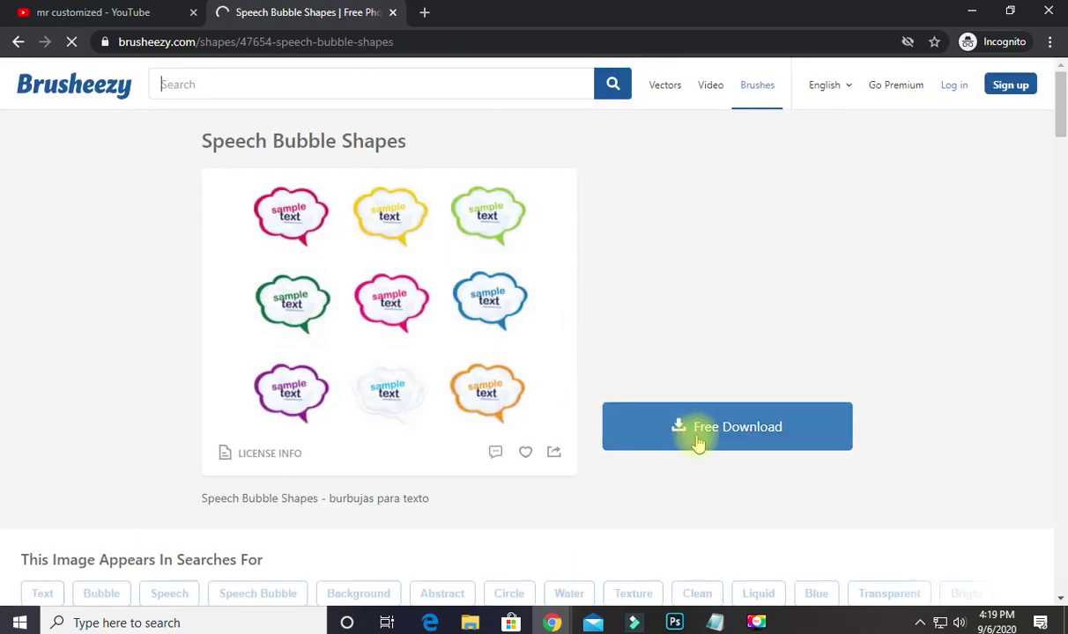
left_click(734, 434)
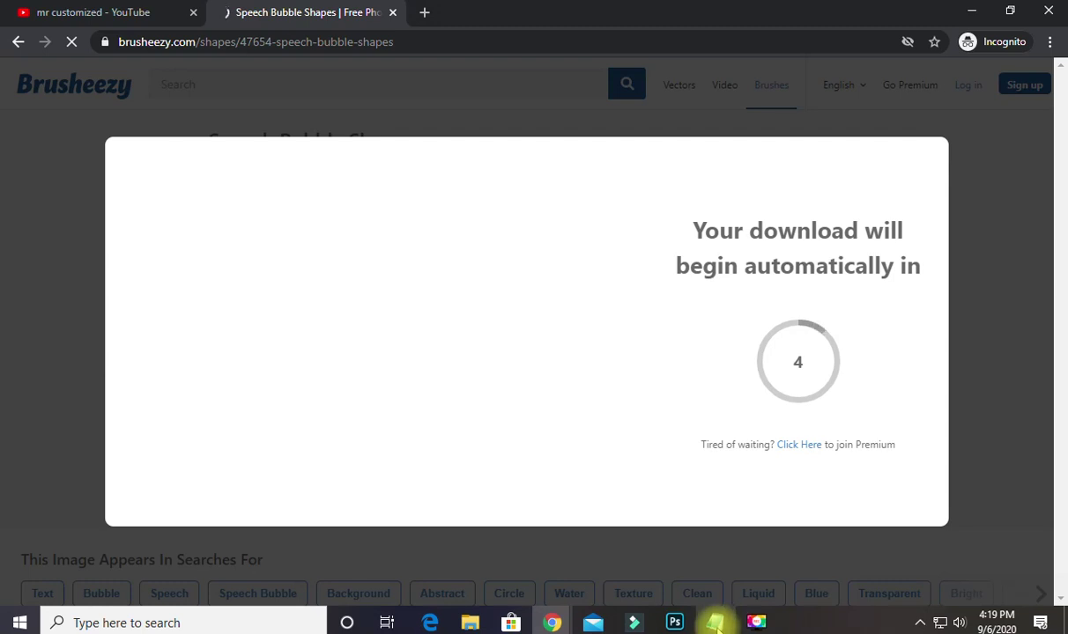
mouse_move(716, 624)
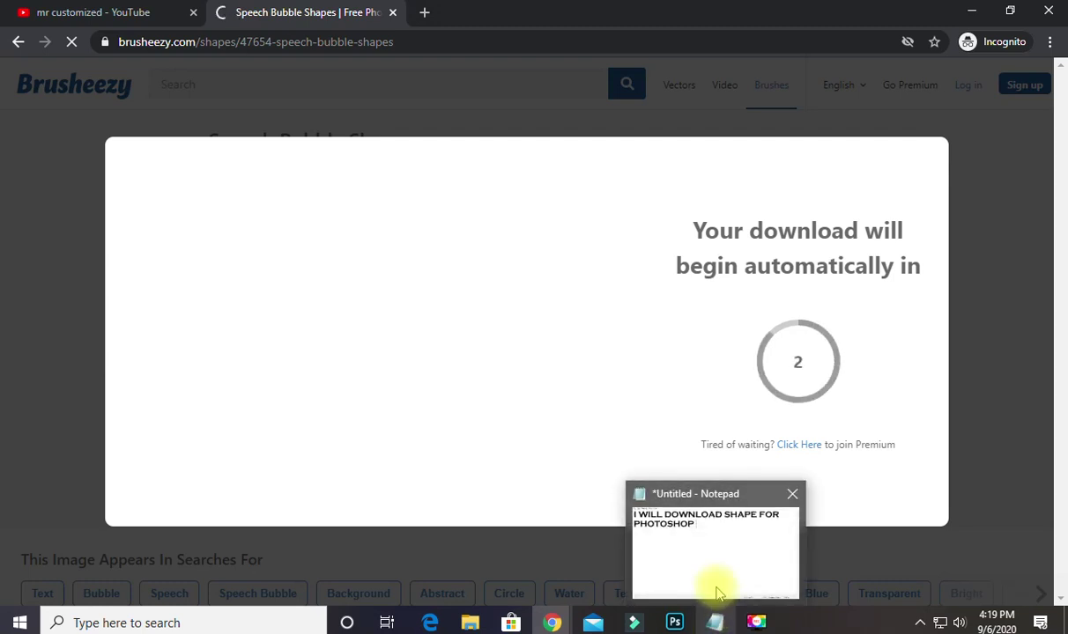
left_click(717, 581)
Add the line 'A MAN THINKING OF FOR BUSINESS' to the notes and minimize Notepad.
key("Return")
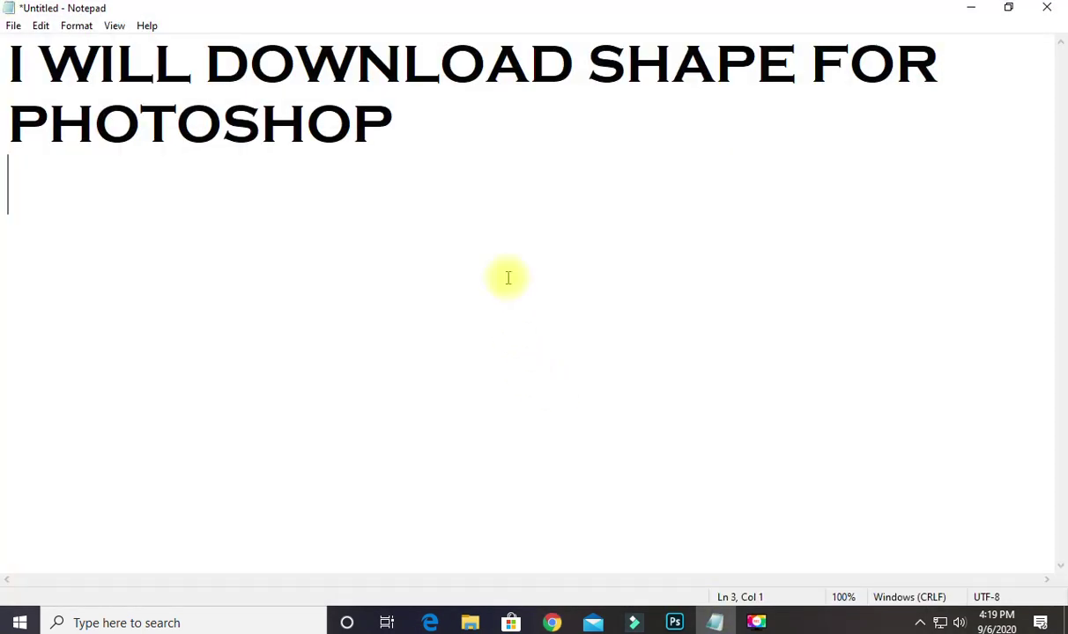
type("A MAN TH")
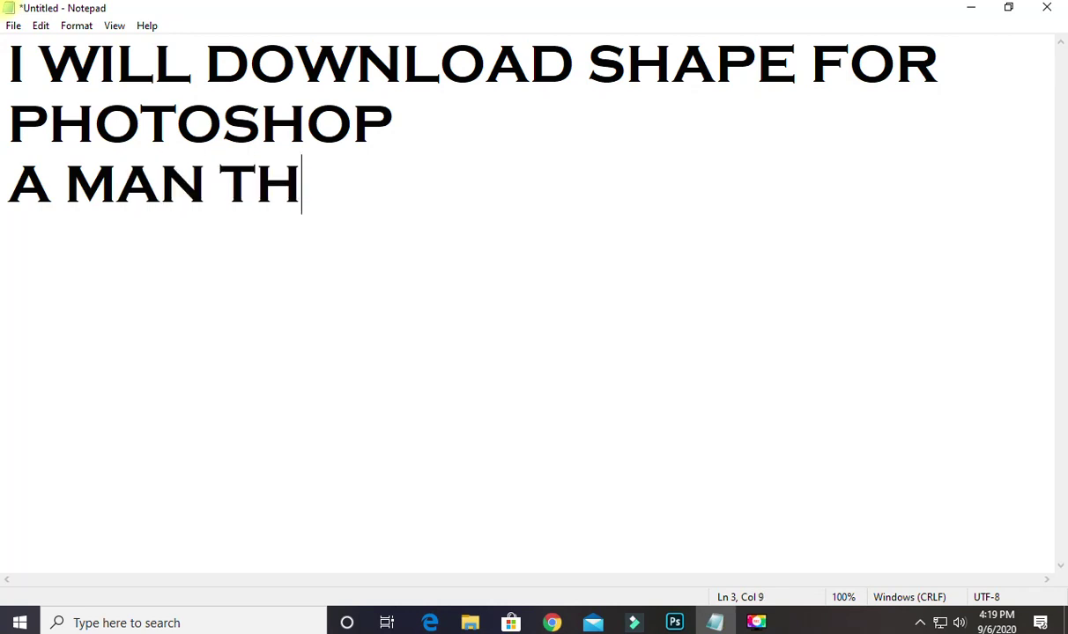
type("INK")
type("ING")
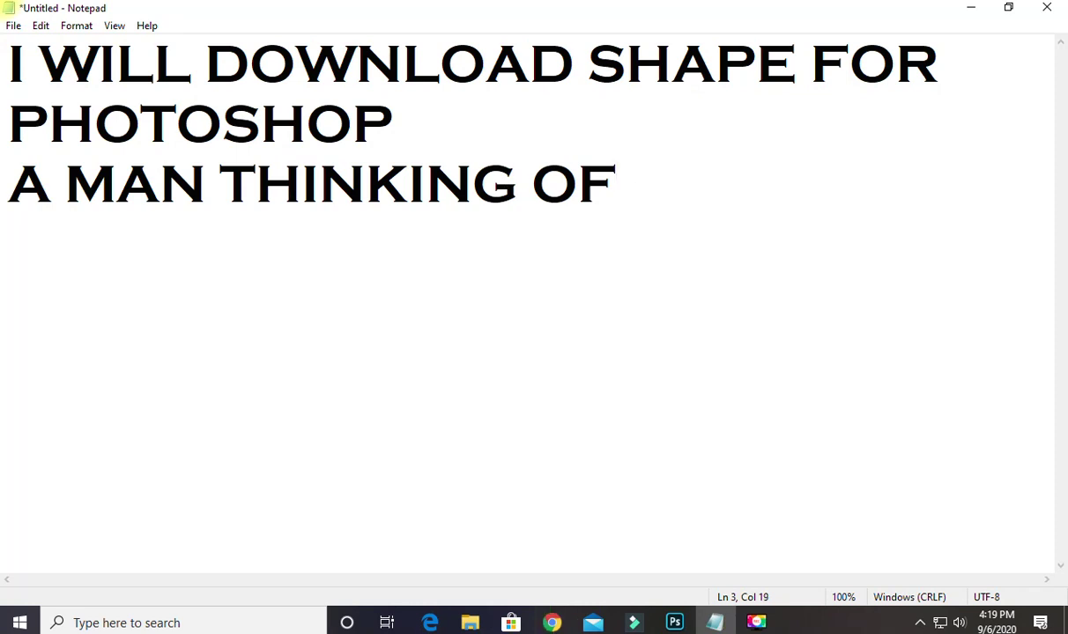
type("OF FOR BU")
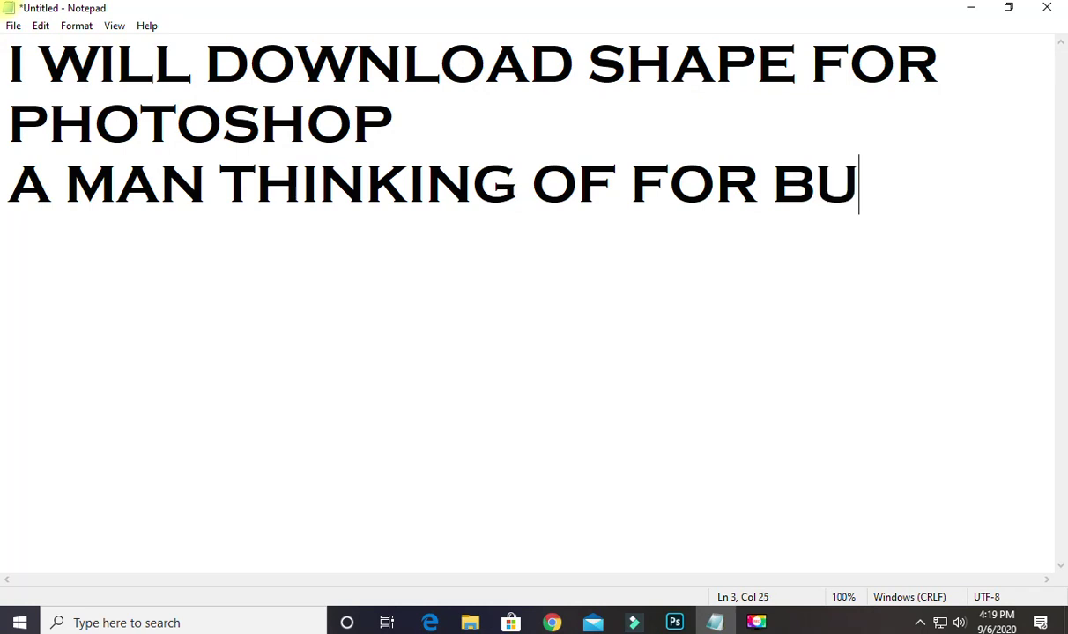
type("SINE")
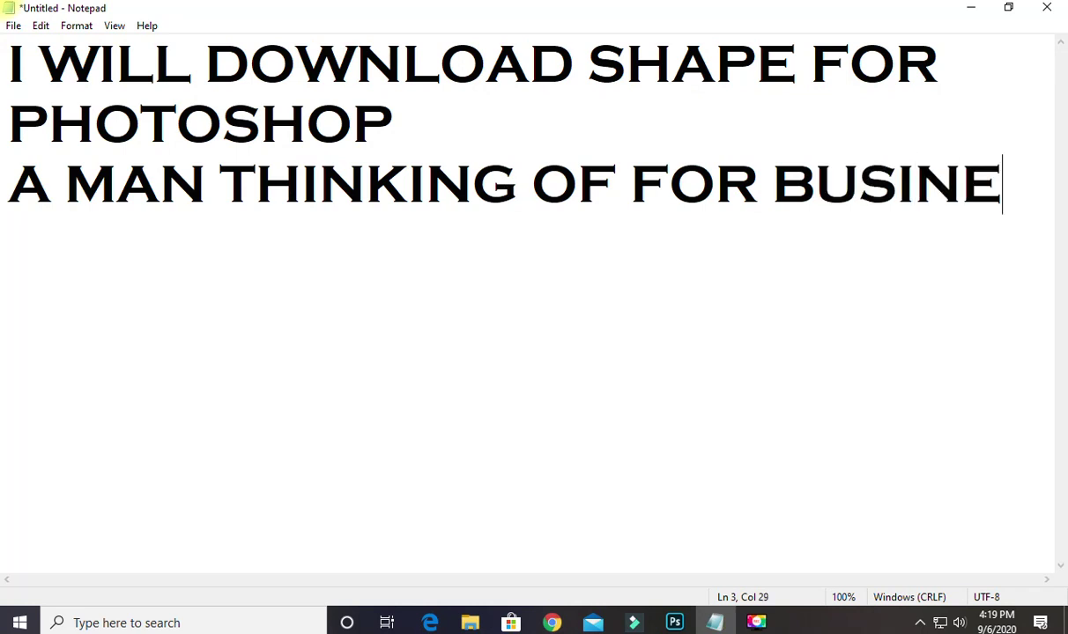
type("SS")
left_click(967, 9)
Show the downloaded 200111_burbujas_de_texto .rar in its folder and copy it.
left_click(929, 135)
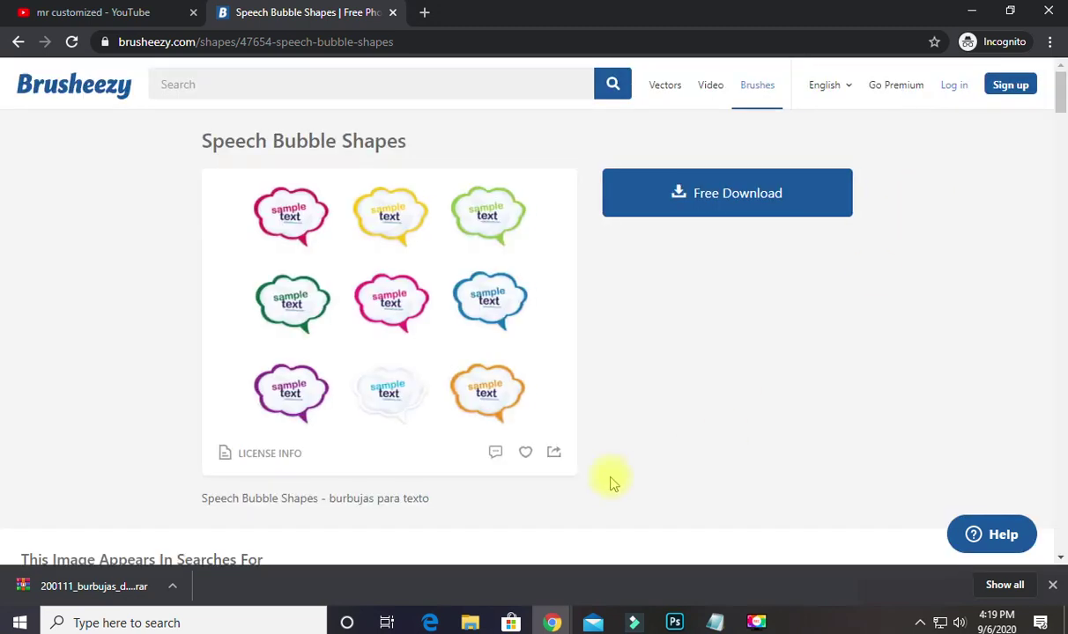
scroll(650, 407, "down", 3)
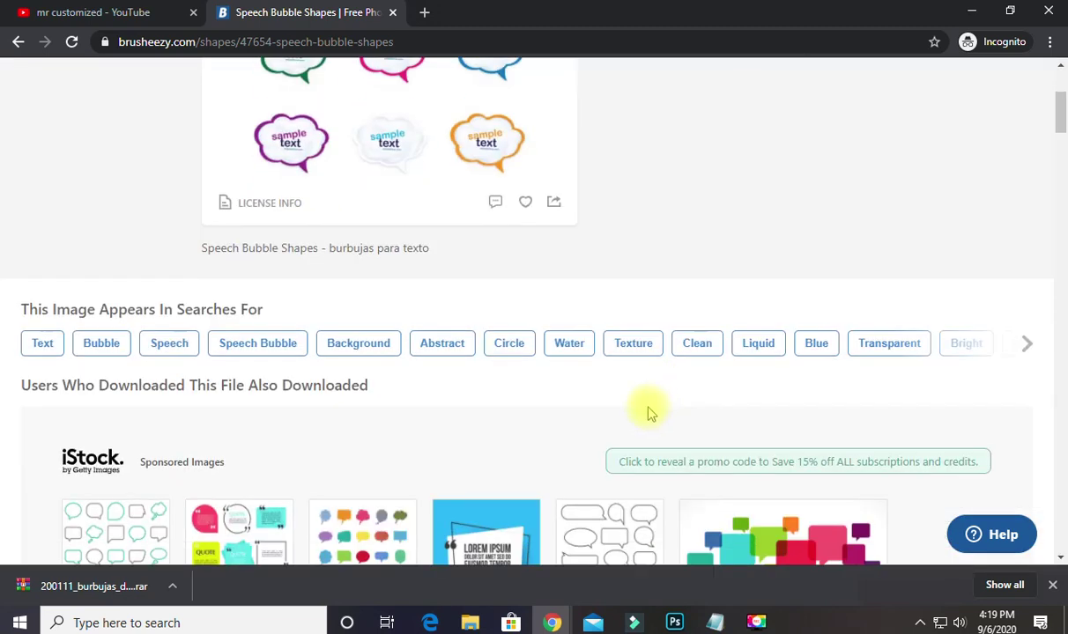
left_click(172, 586)
left_click(216, 529)
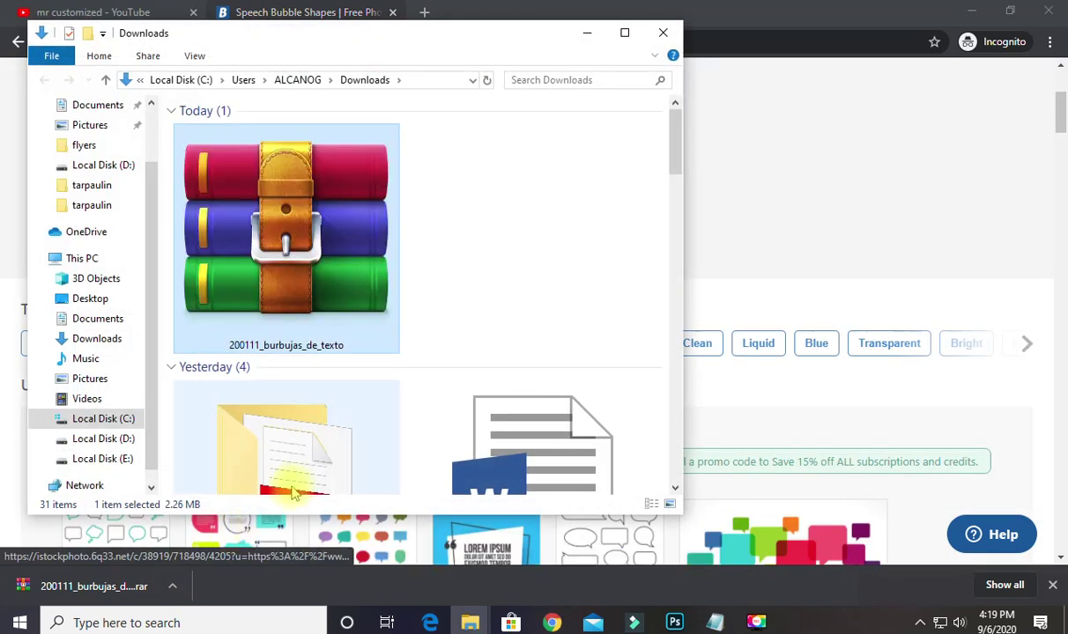
right_click(322, 291)
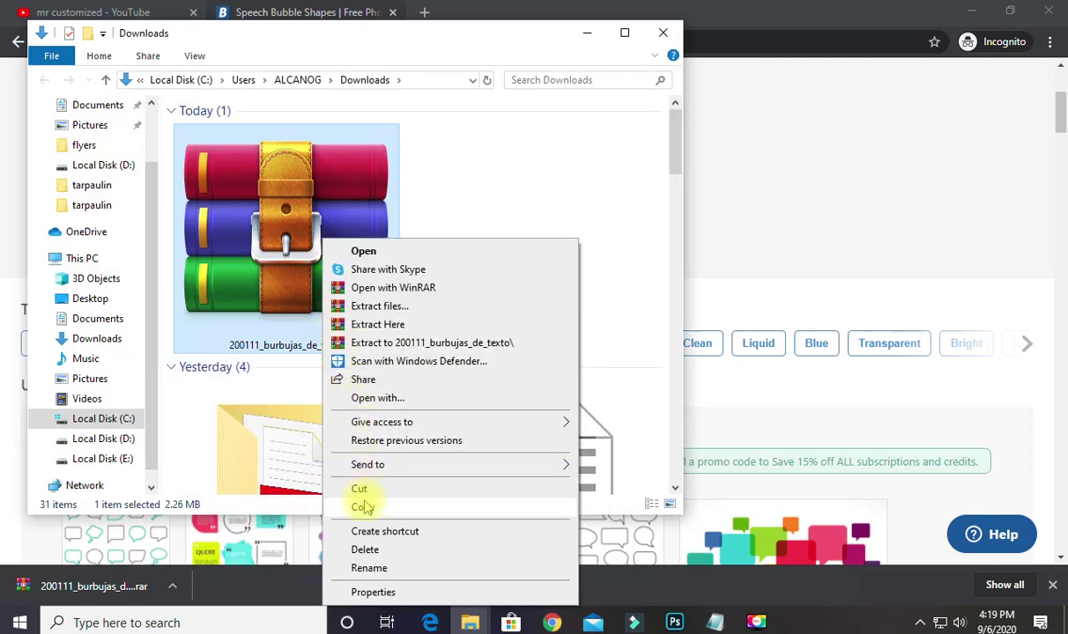
left_click(352, 504)
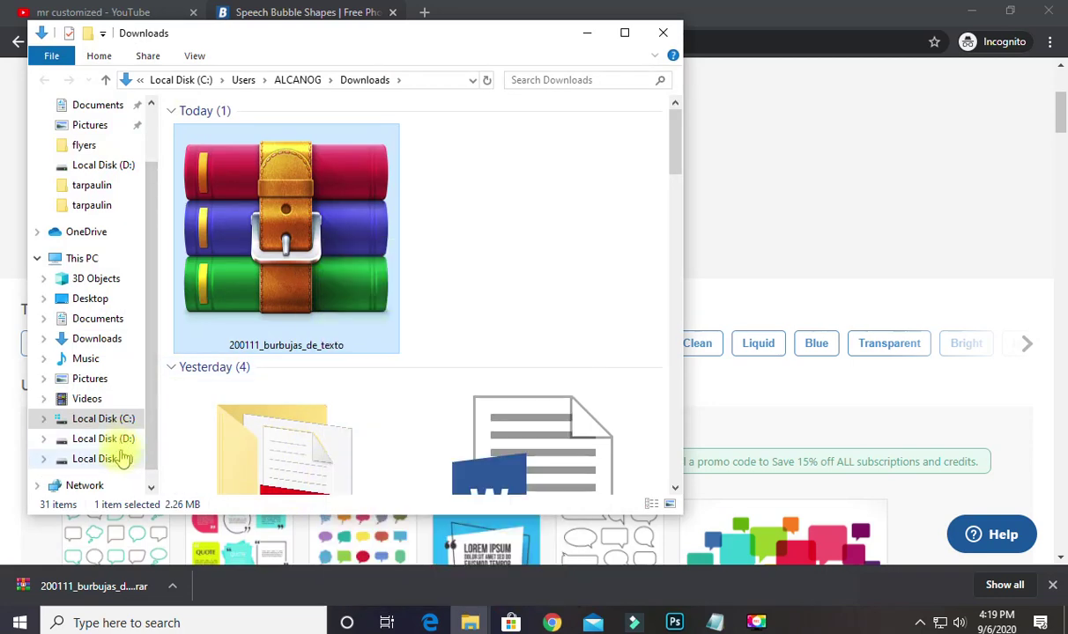
Paste the archive into E:\shape, extract it there, and switch back to Photoshop.
left_click(115, 458)
left_click(205, 377)
scroll(210, 388, "down", 10)
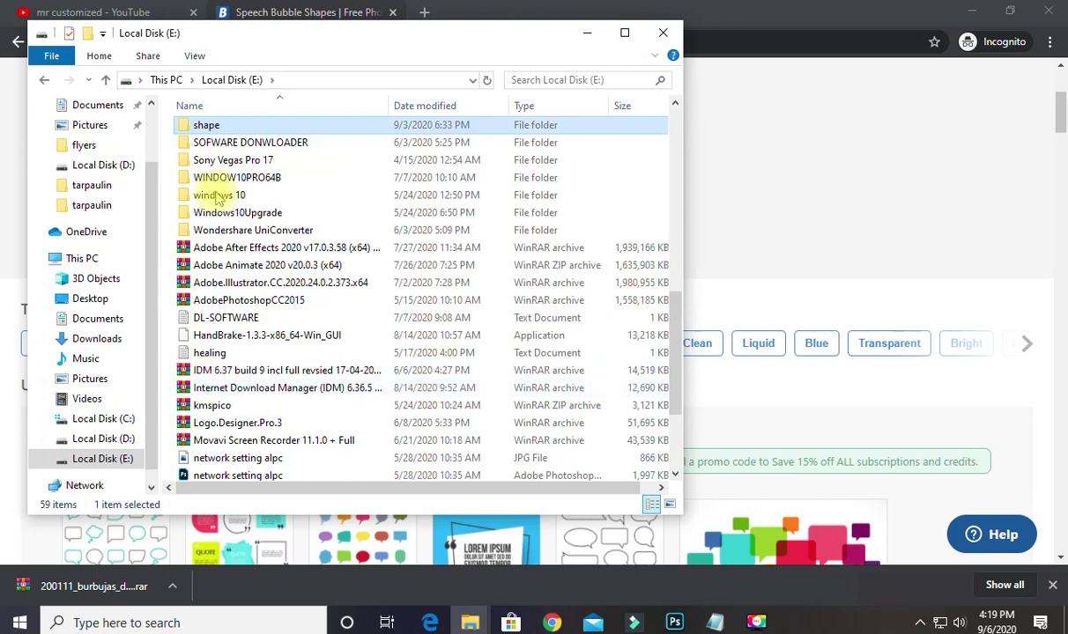
double_click(205, 131)
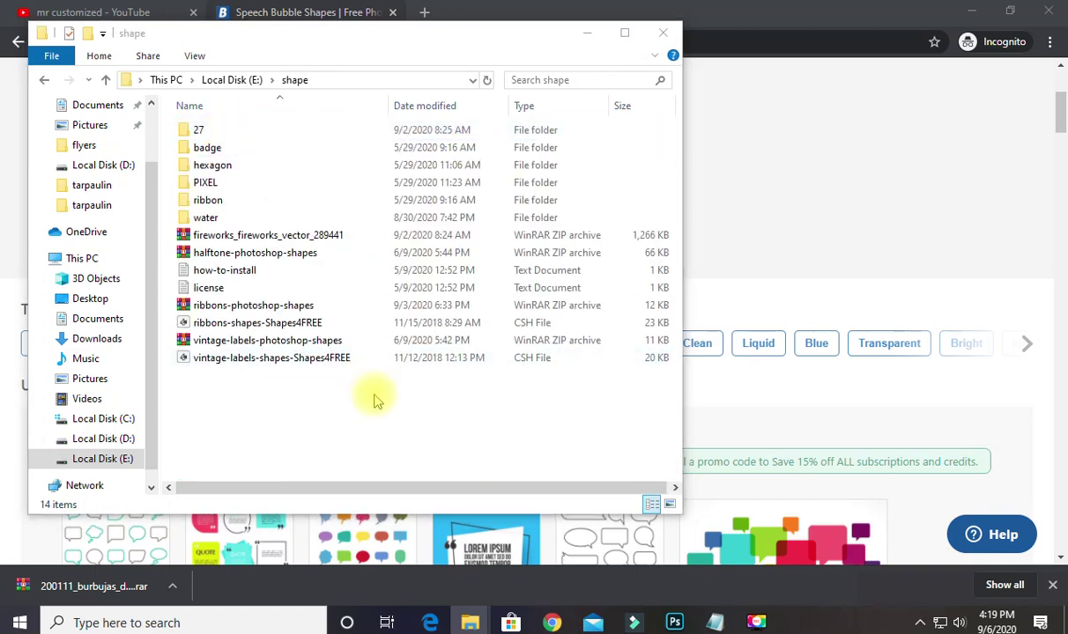
key("ctrl+v")
right_click(260, 243)
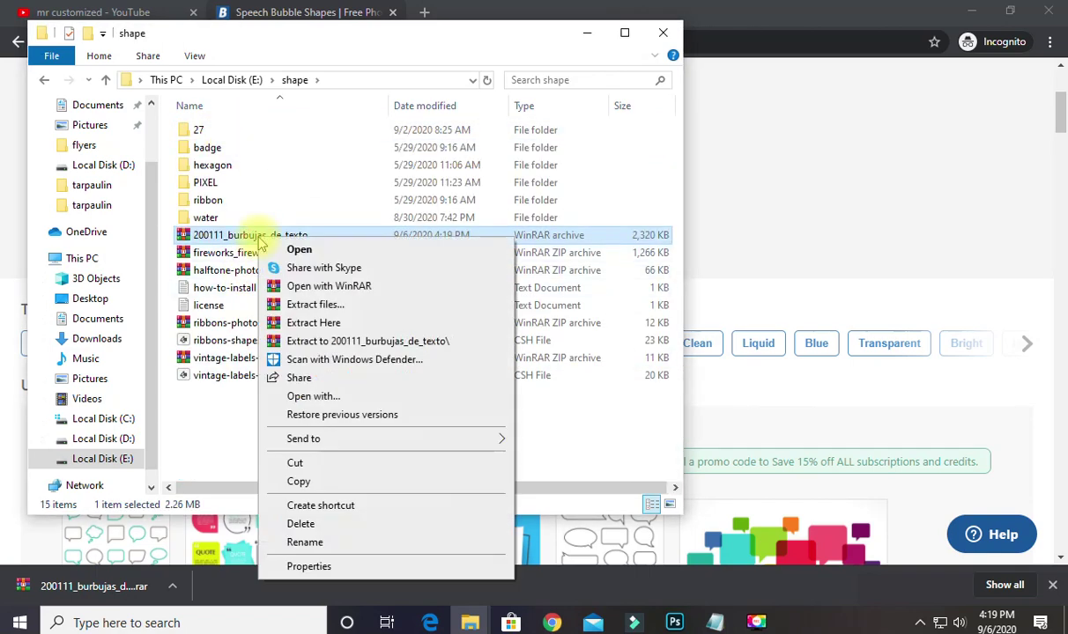
left_click(312, 322)
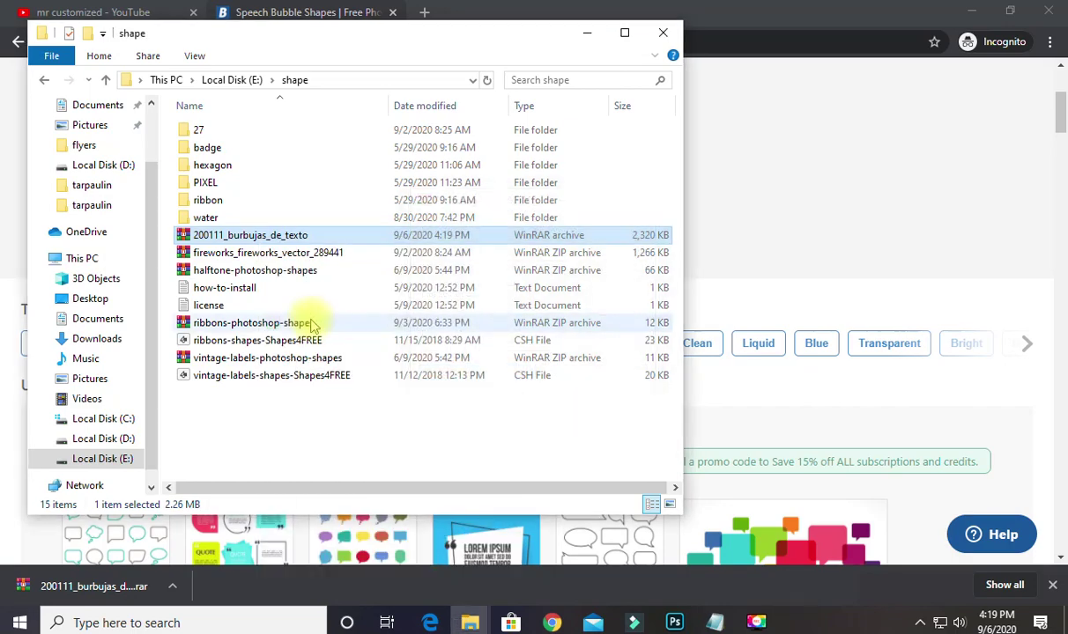
left_click(675, 623)
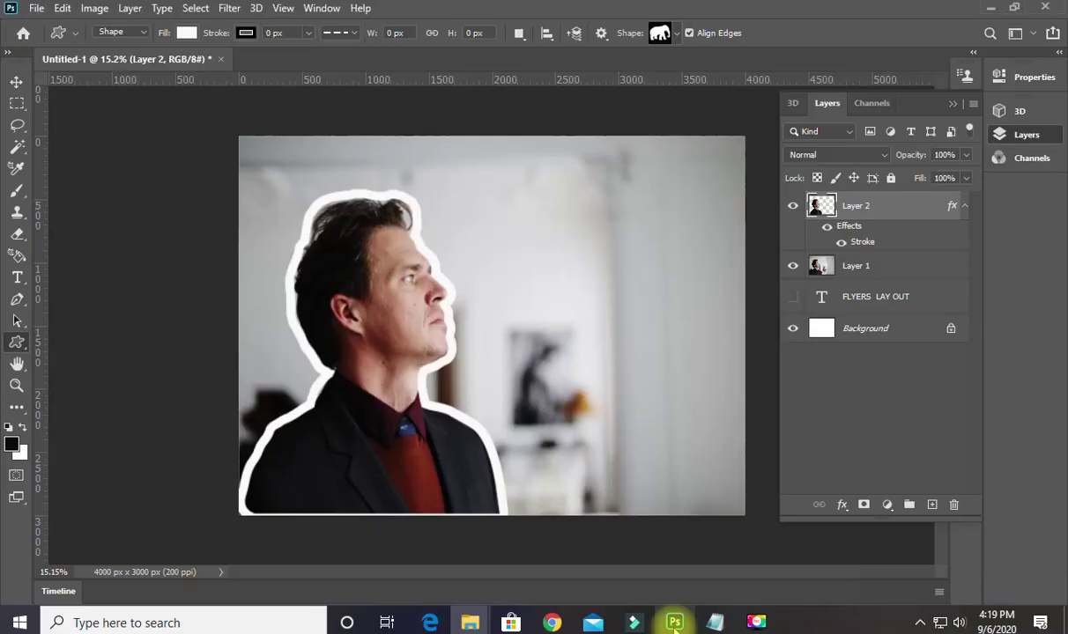
Import the shape set E:\shape\vintage-labels-shapes-Shapes4FREE.csh into the custom shape picker.
left_click(676, 34)
left_click(754, 65)
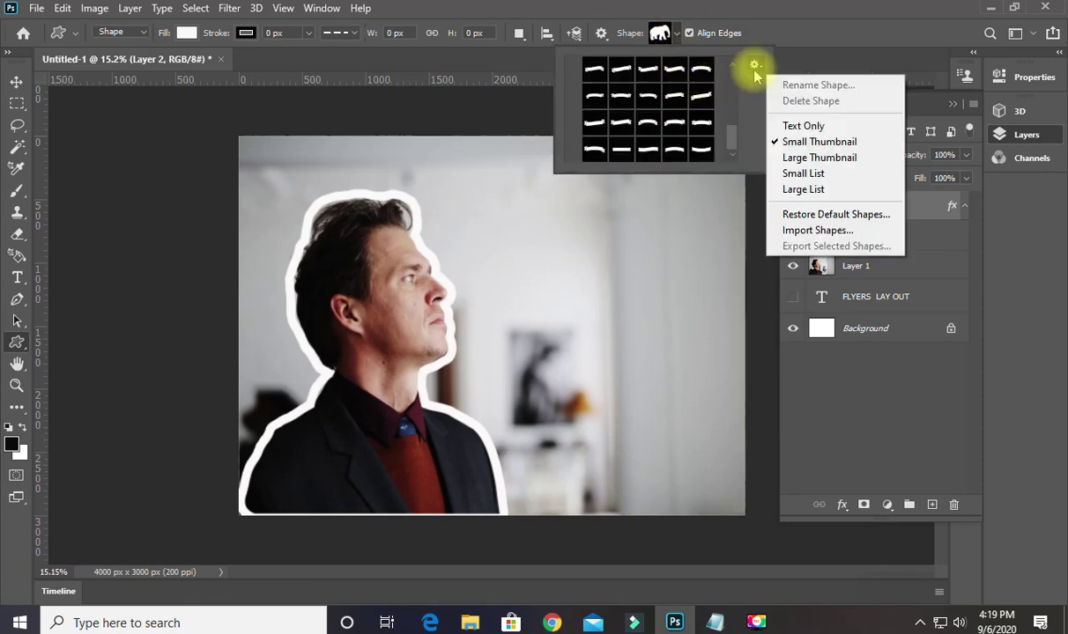
left_click(796, 230)
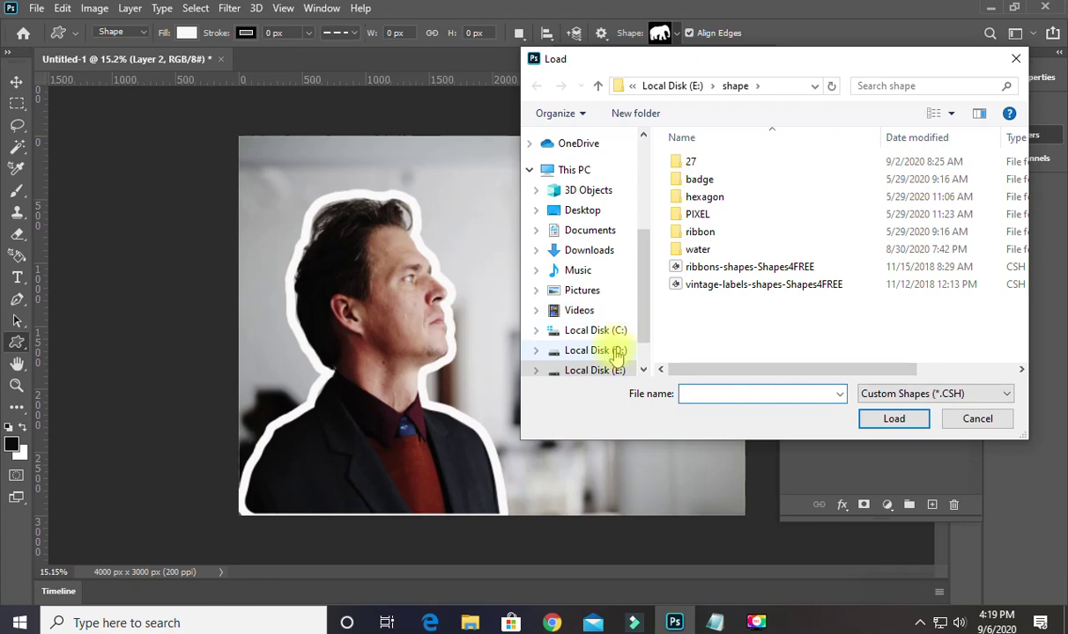
left_click(615, 351)
left_click(615, 370)
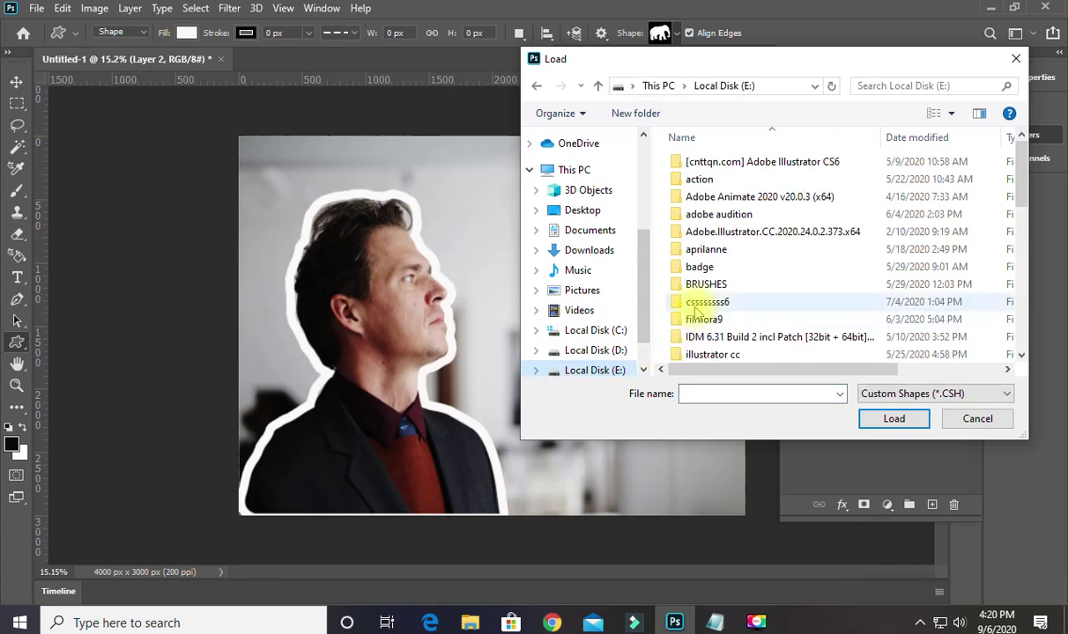
scroll(700, 306, "down", 5)
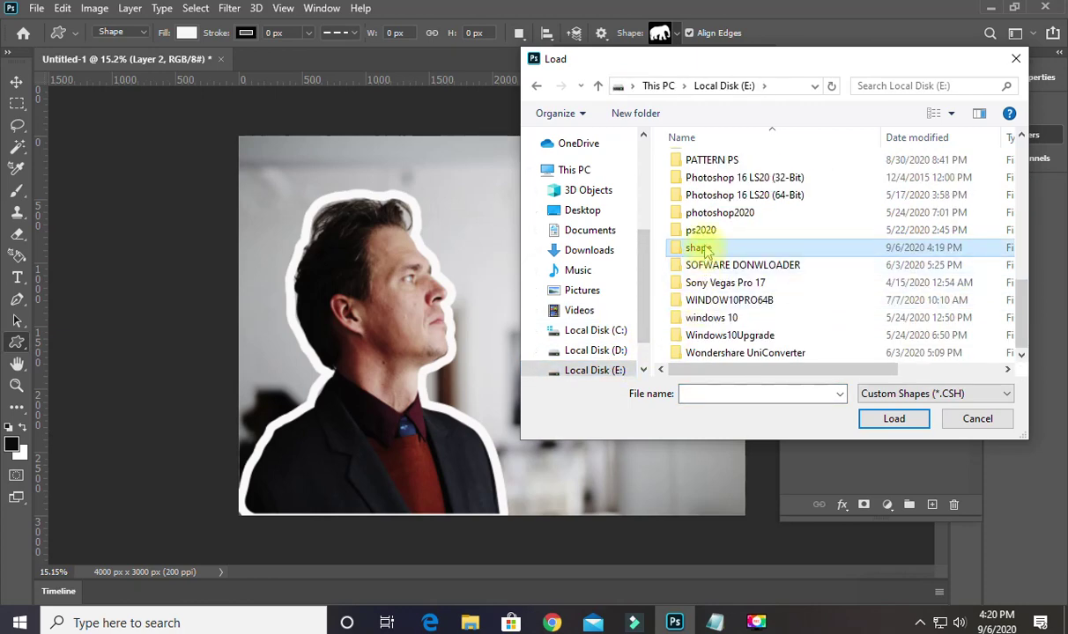
double_click(699, 247)
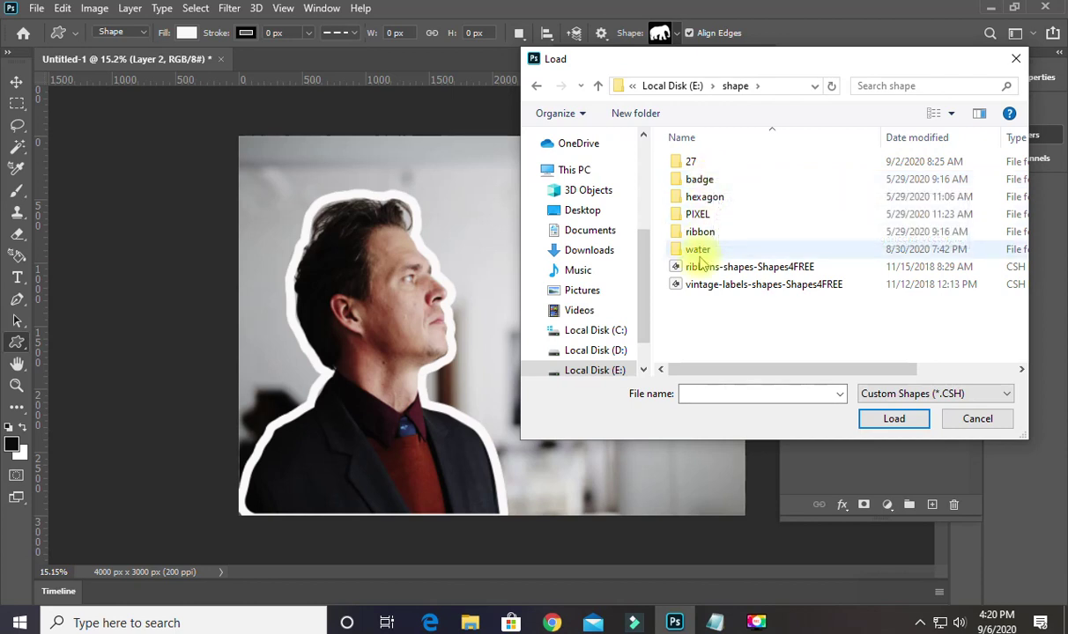
left_click(551, 623)
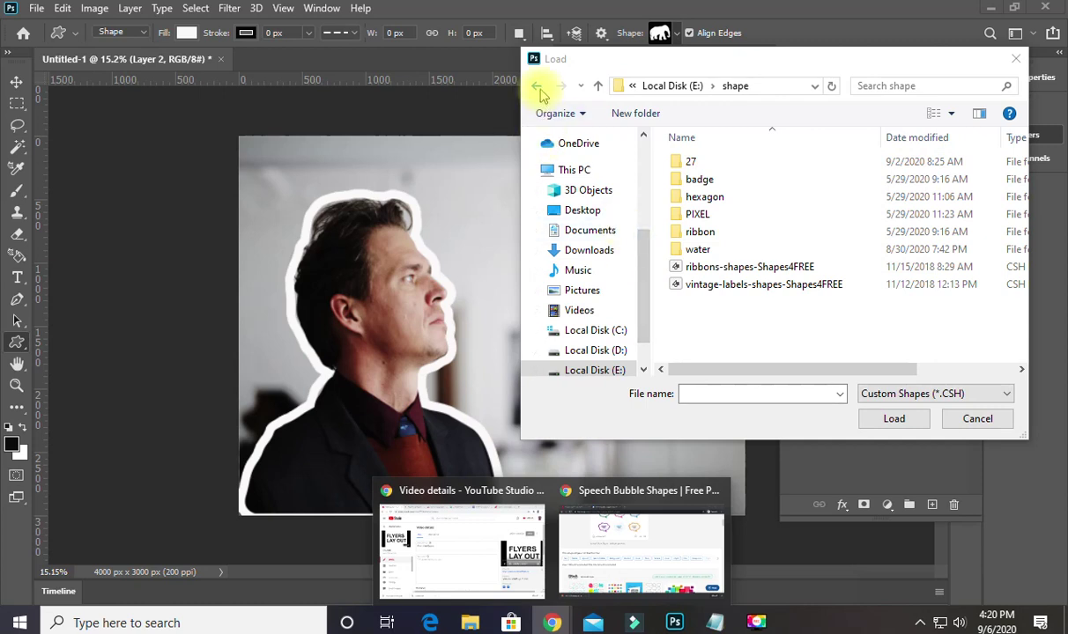
double_click(691, 162)
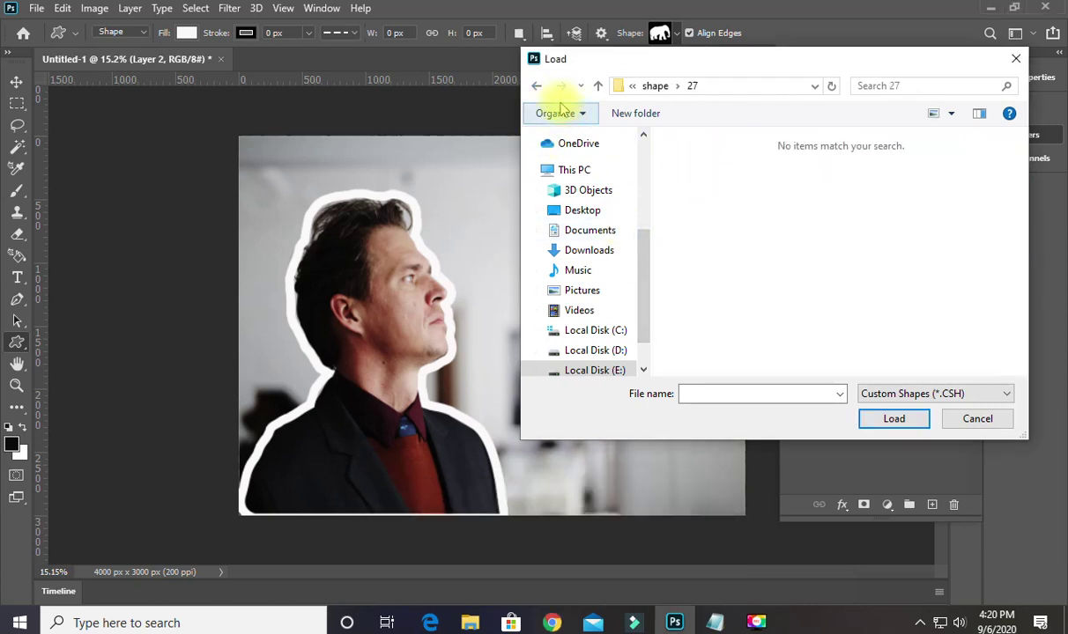
left_click(537, 87)
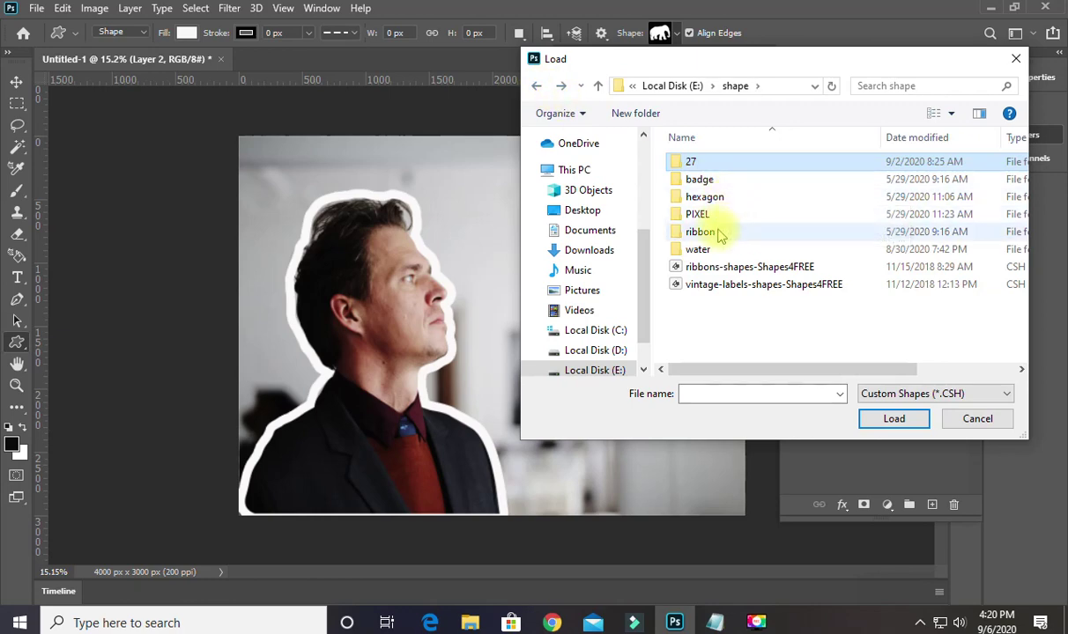
left_click(675, 283)
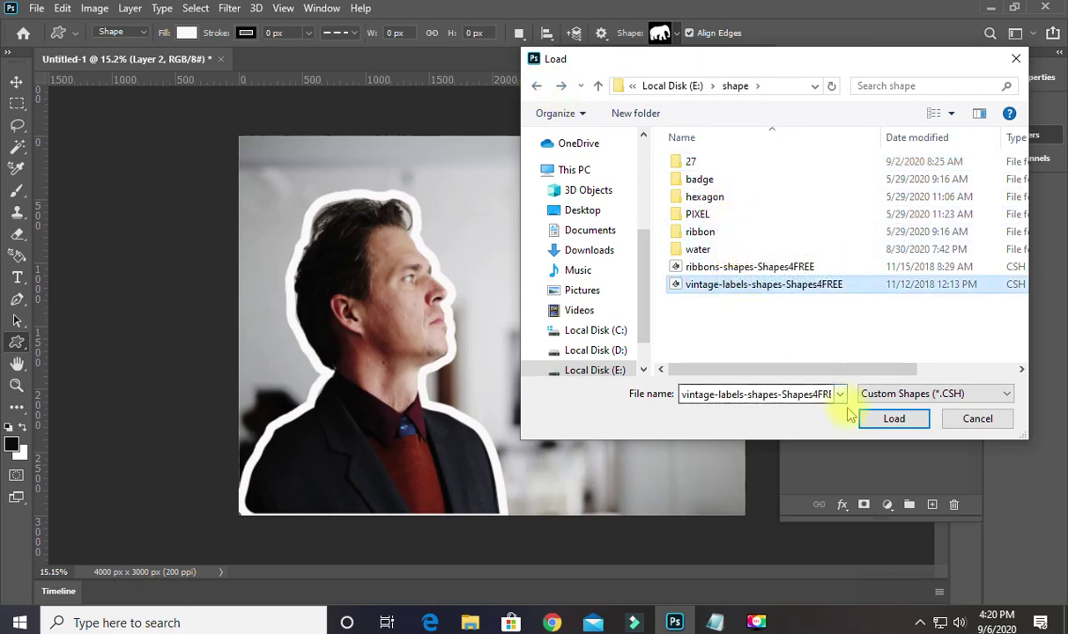
left_click(876, 420)
Expand the new vintage-labels group in the shape list, then close the picker.
scroll(732, 115, "up", 5)
scroll(732, 144, "down", 2)
scroll(734, 143, "down", 2)
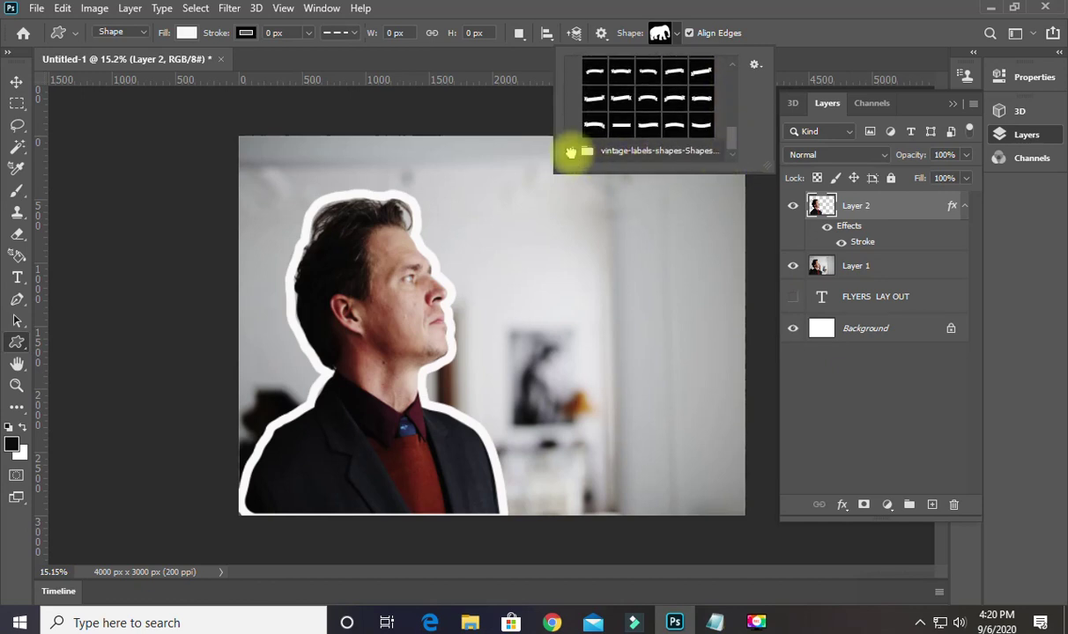
left_click(571, 152)
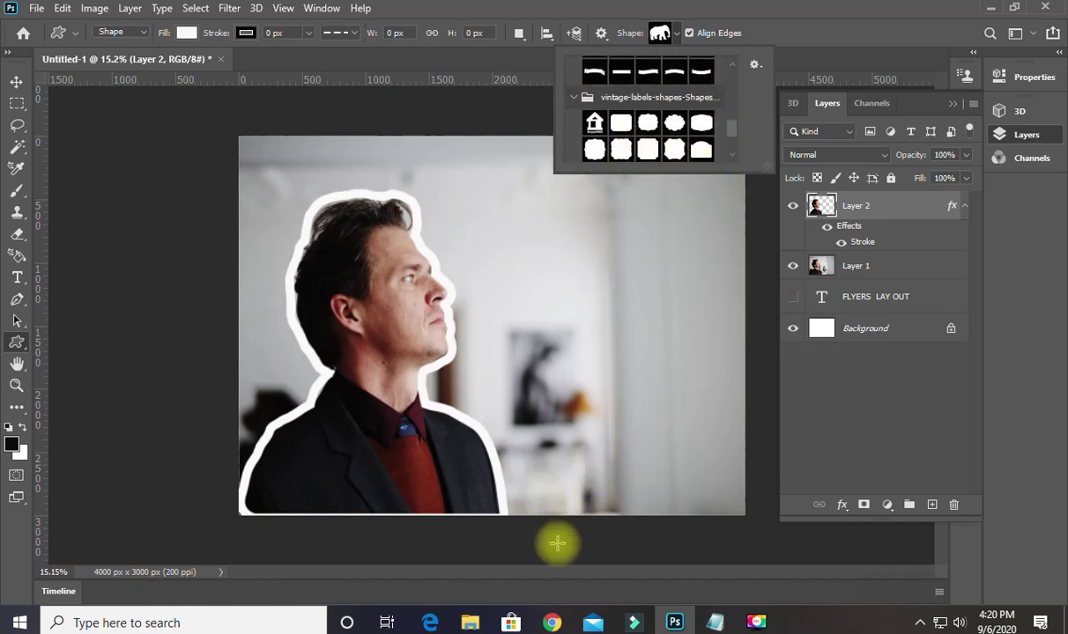
left_click(550, 623)
In Chrome, show the downloaded speech bubble archive in its folder.
left_click(608, 564)
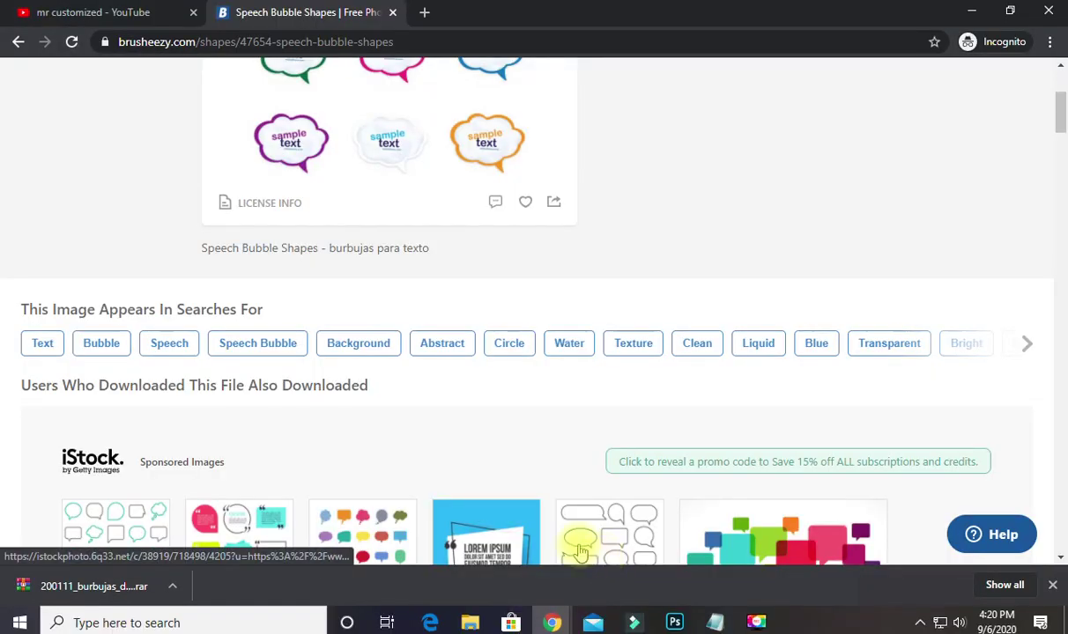
left_click(173, 585)
left_click(212, 528)
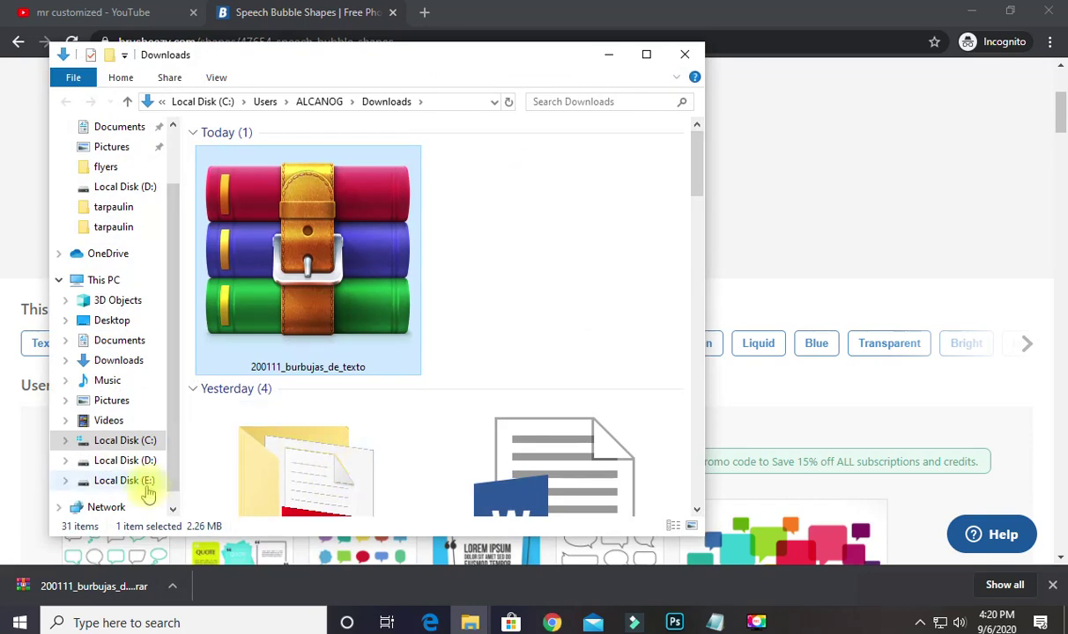
Extract the speech bubble archive into E:\shape, overwriting all existing files.
left_click(146, 484)
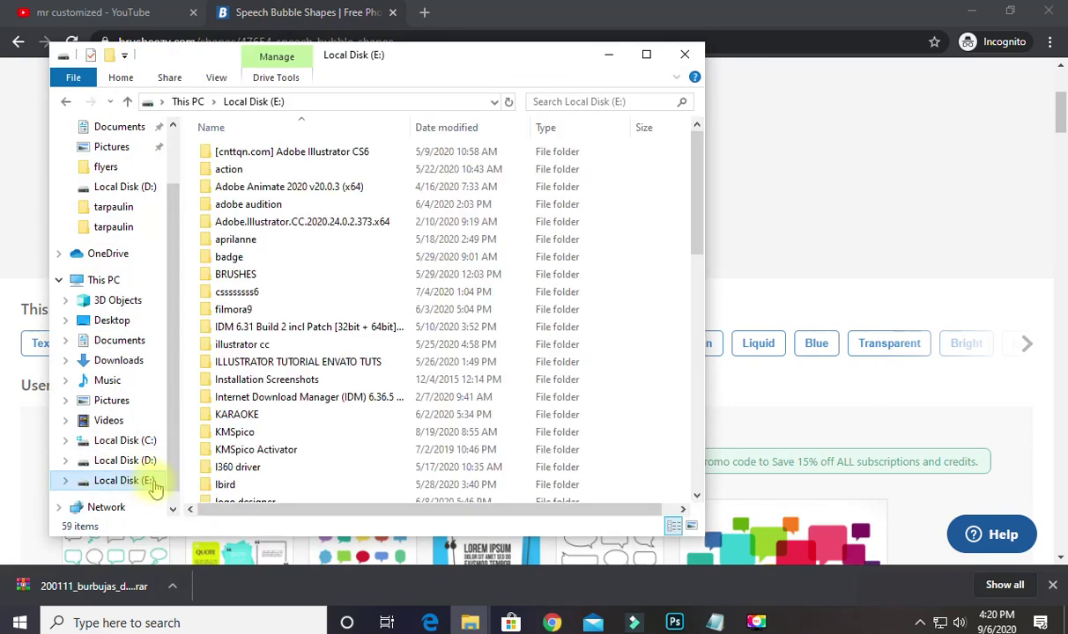
left_click(260, 297)
key("s")
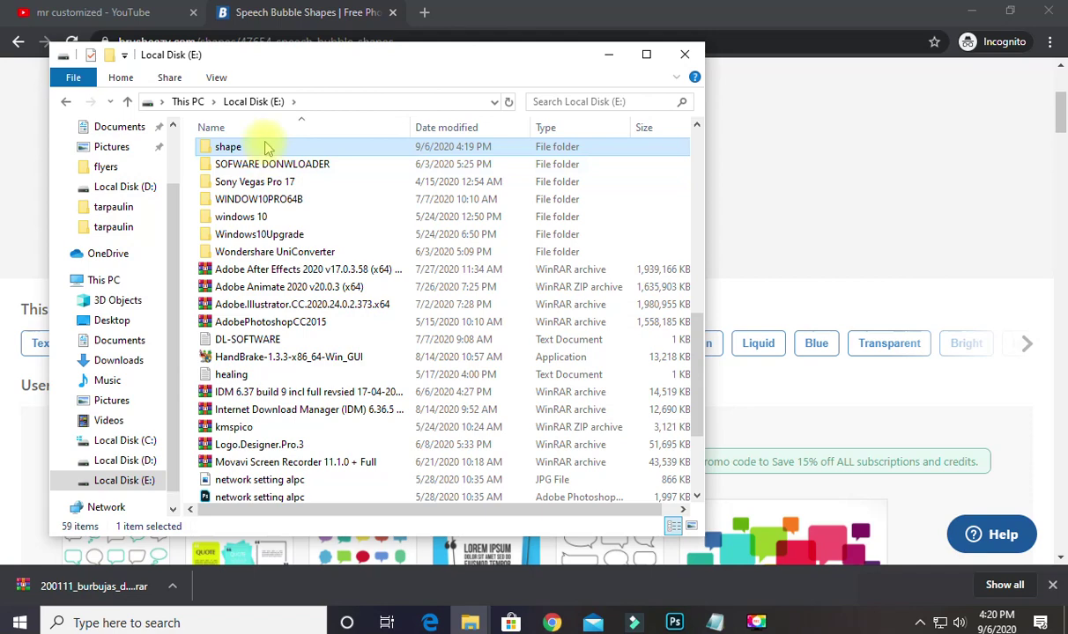
double_click(267, 148)
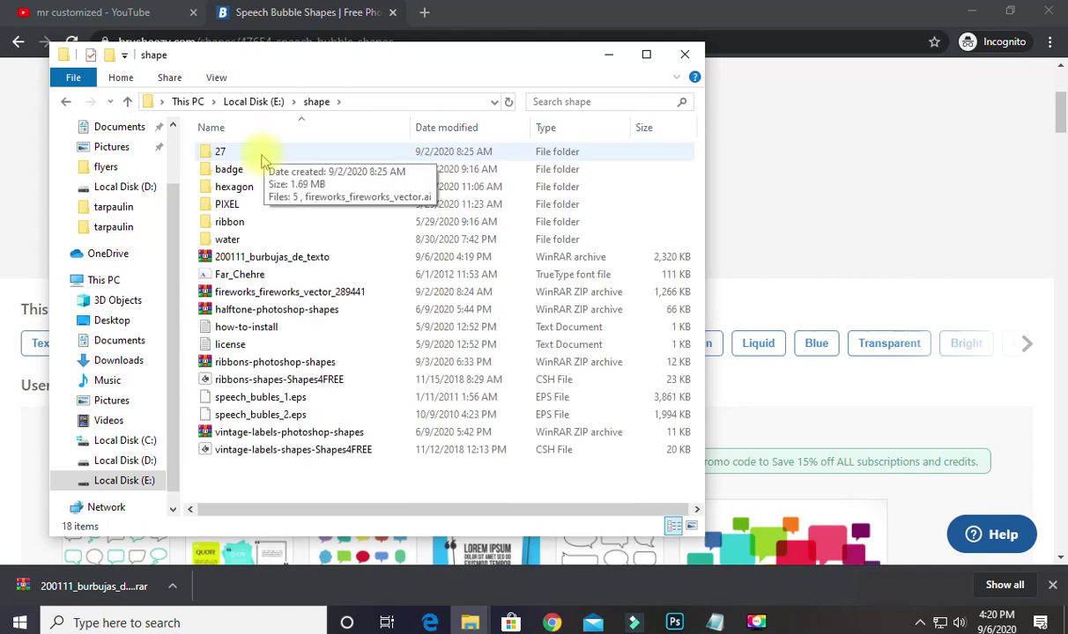
right_click(265, 262)
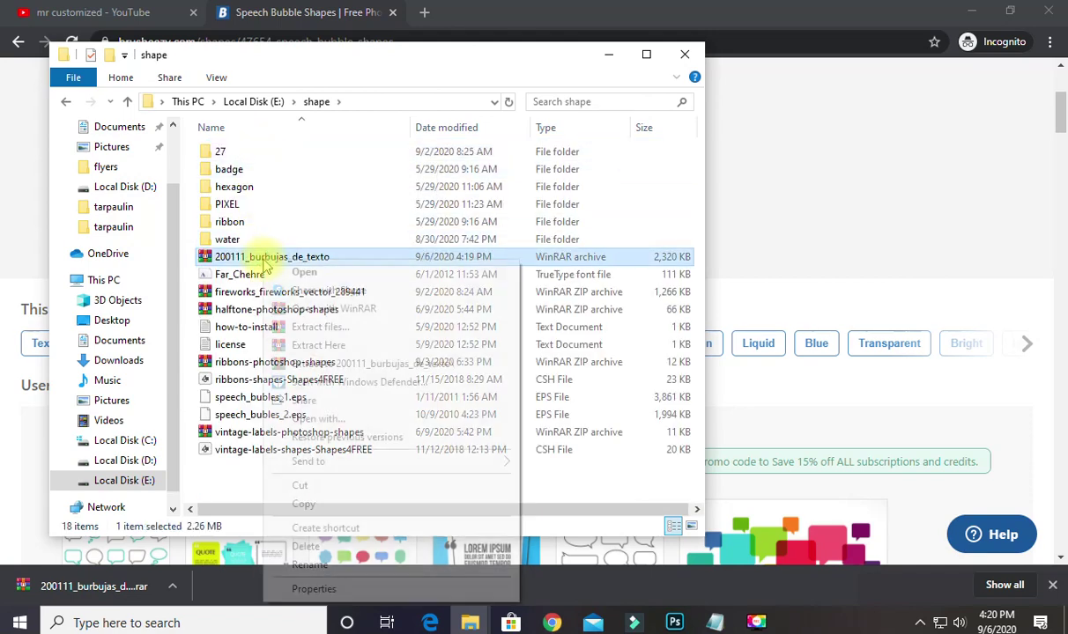
left_click(339, 348)
left_click(498, 395)
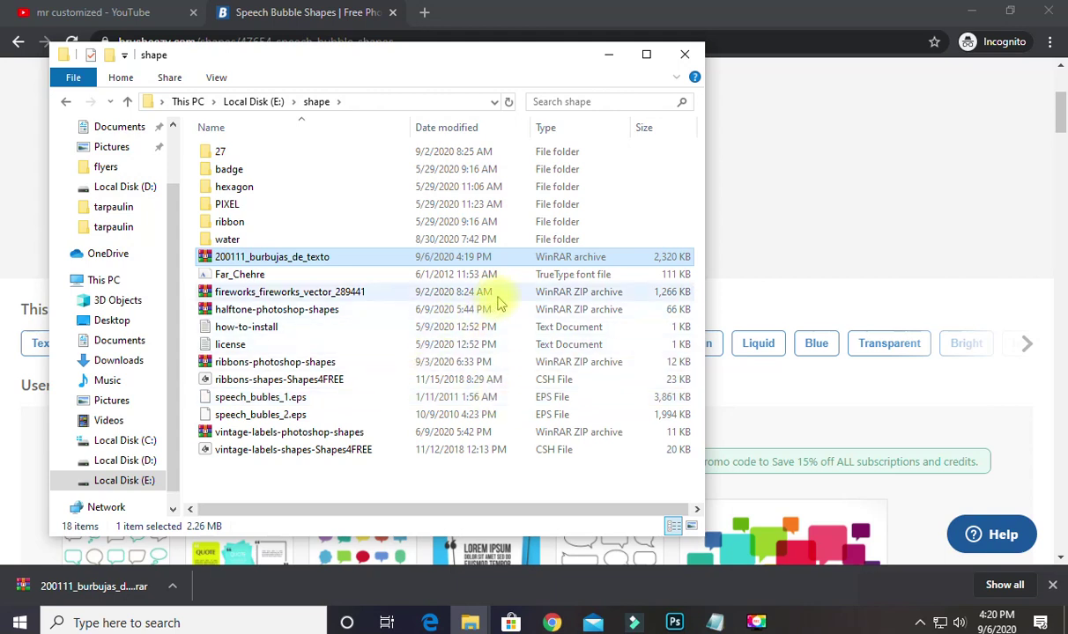
Create a new folder inside the shape folder.
left_click(339, 278)
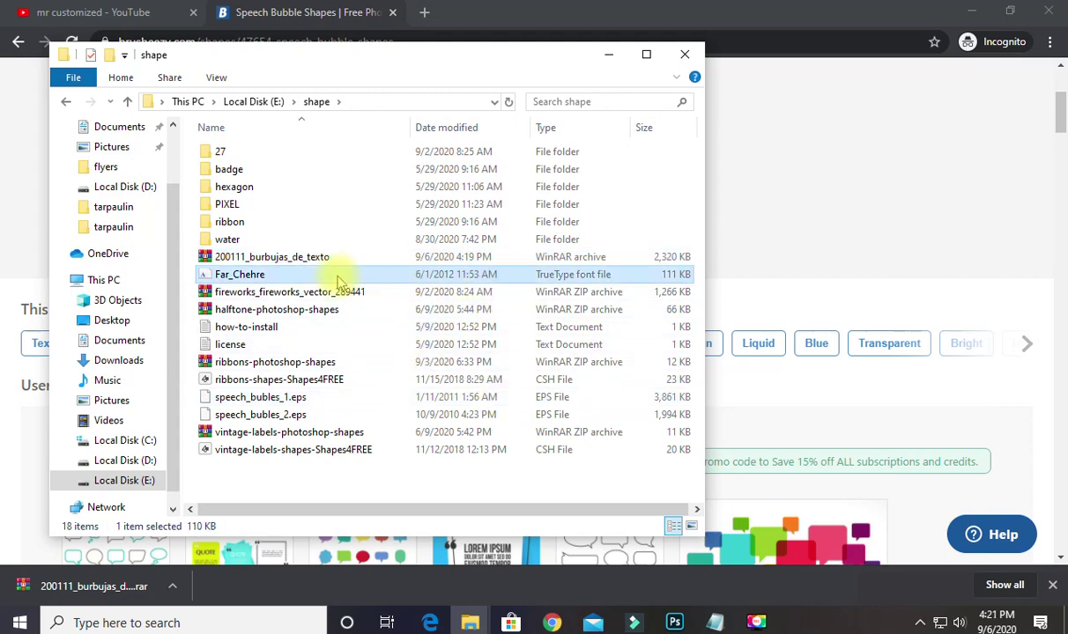
left_click(309, 261)
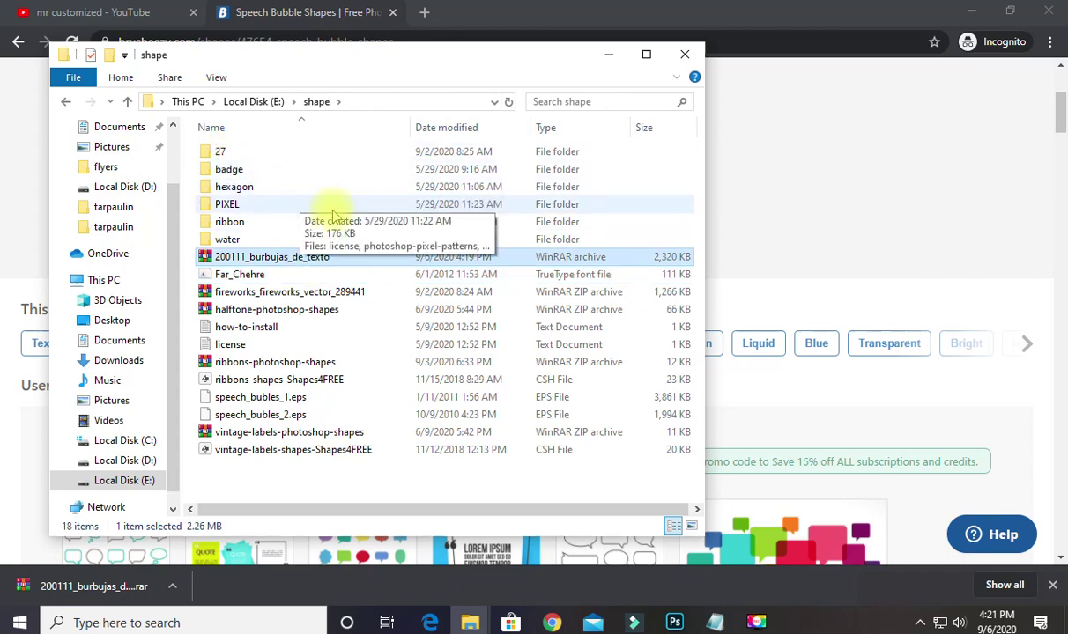
right_click(667, 222)
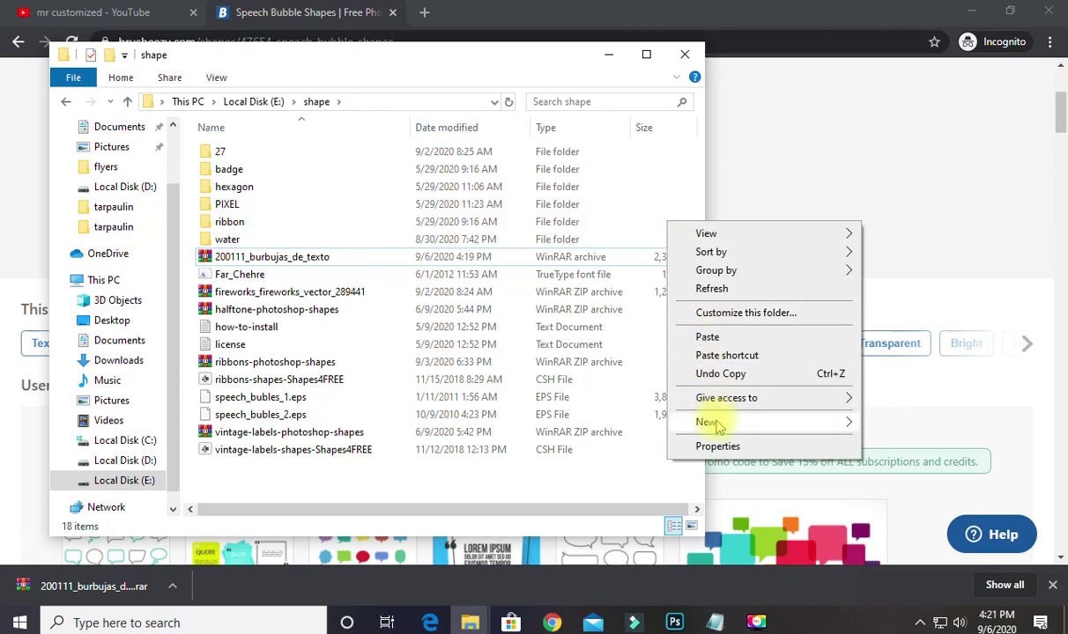
mouse_move(718, 426)
left_click(577, 430)
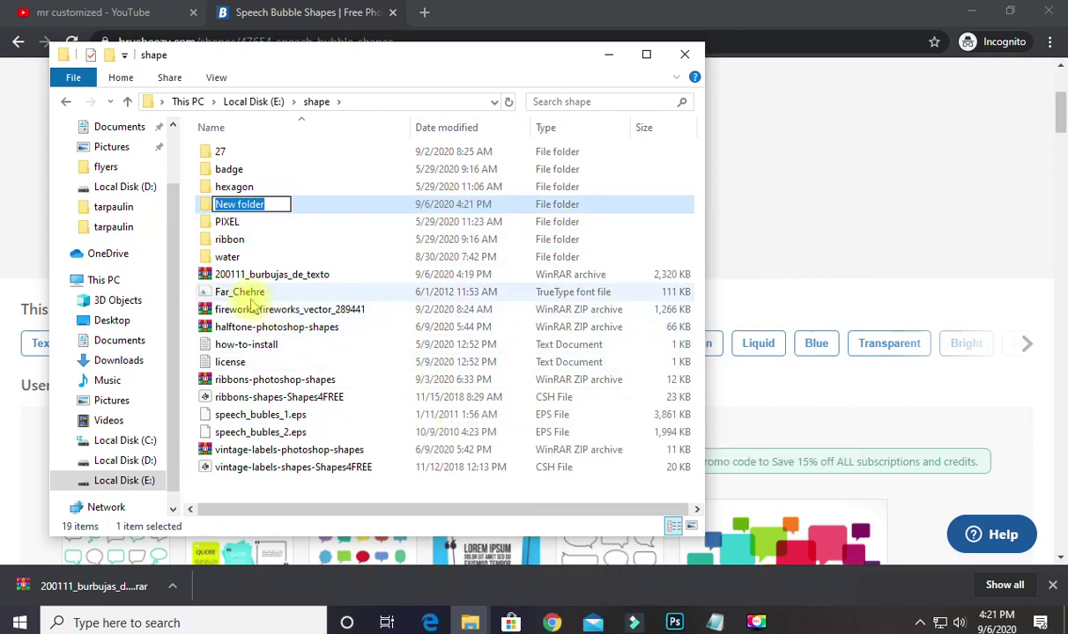
Move the 200111_burbujas_de_texto archive into New folder and extract it there.
left_click_drag(231, 275, 251, 204)
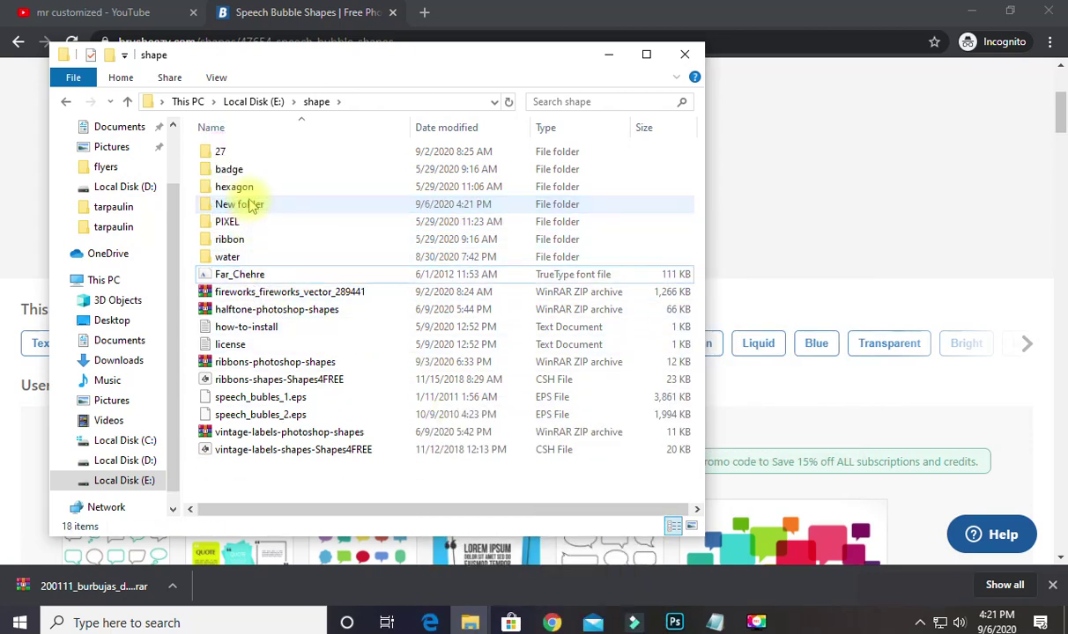
double_click(250, 205)
left_click(241, 155)
right_click(243, 159)
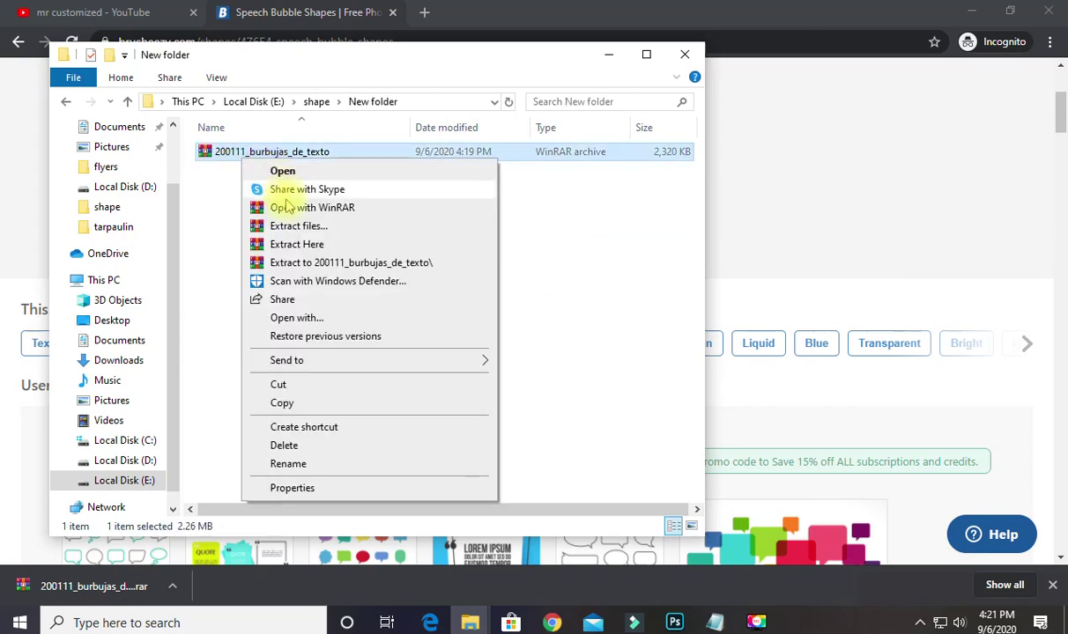
left_click(293, 245)
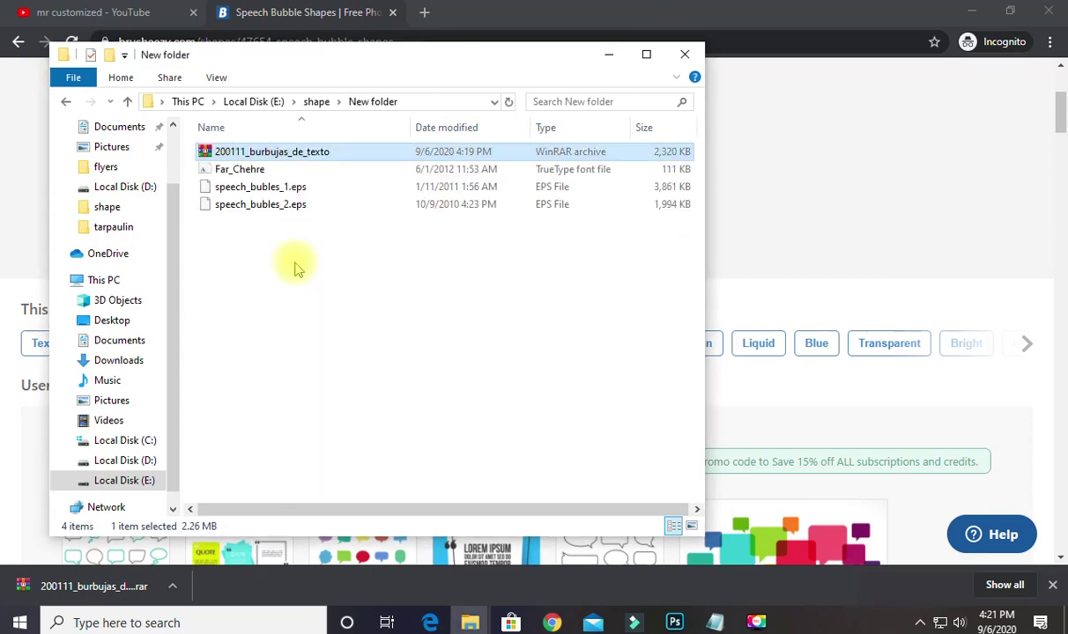
left_click(298, 269)
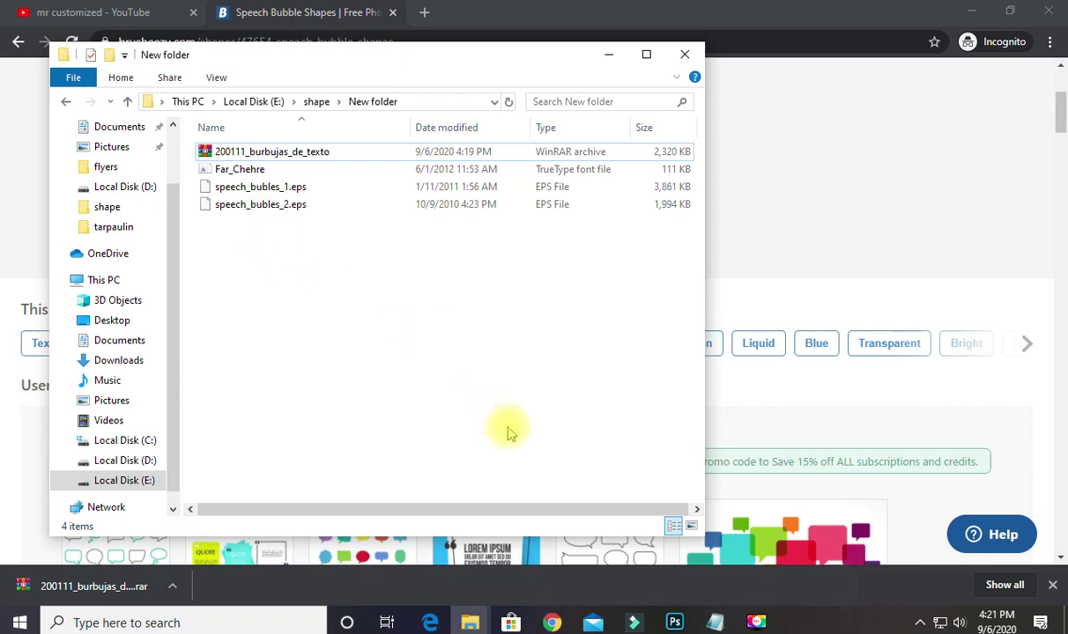
Browse Photoshop's Import Shapes dialog to E:\shape\New folder and check the importable file types.
left_click(677, 622)
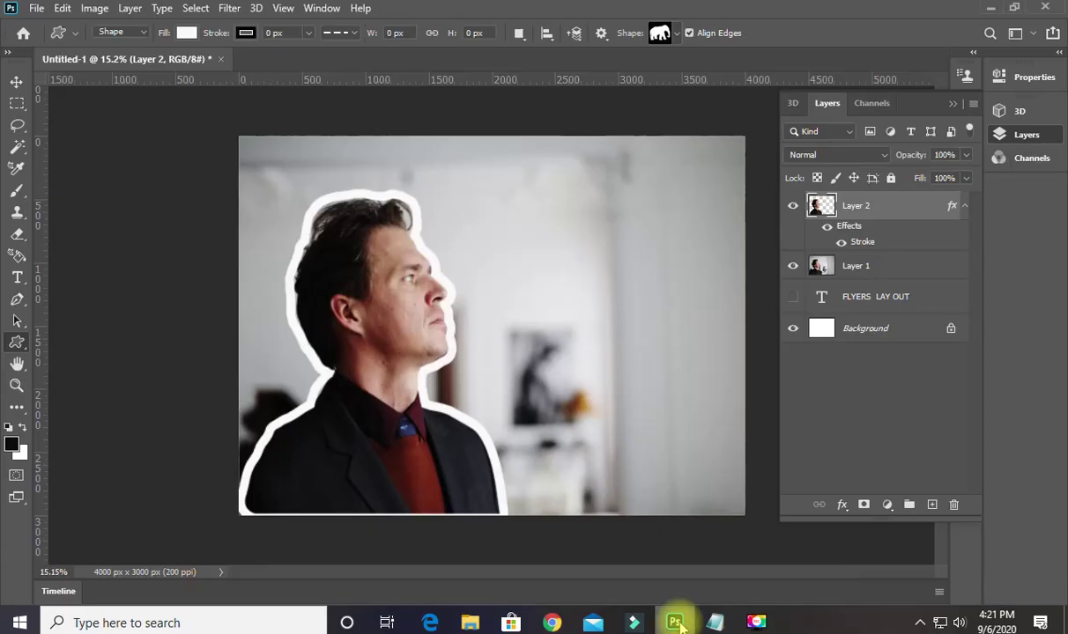
left_click(675, 33)
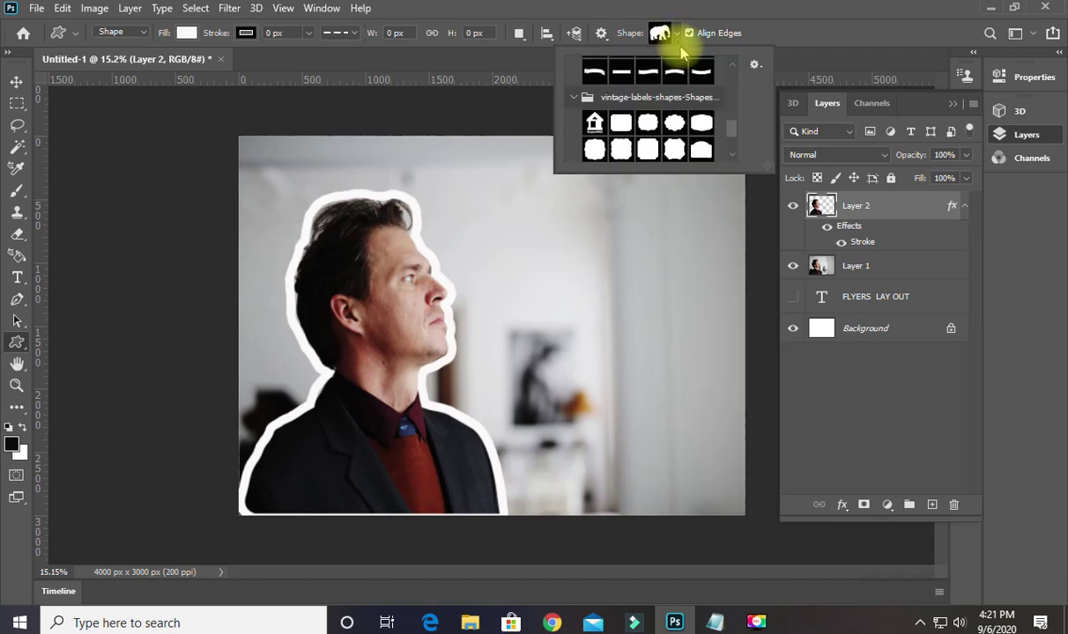
left_click(755, 66)
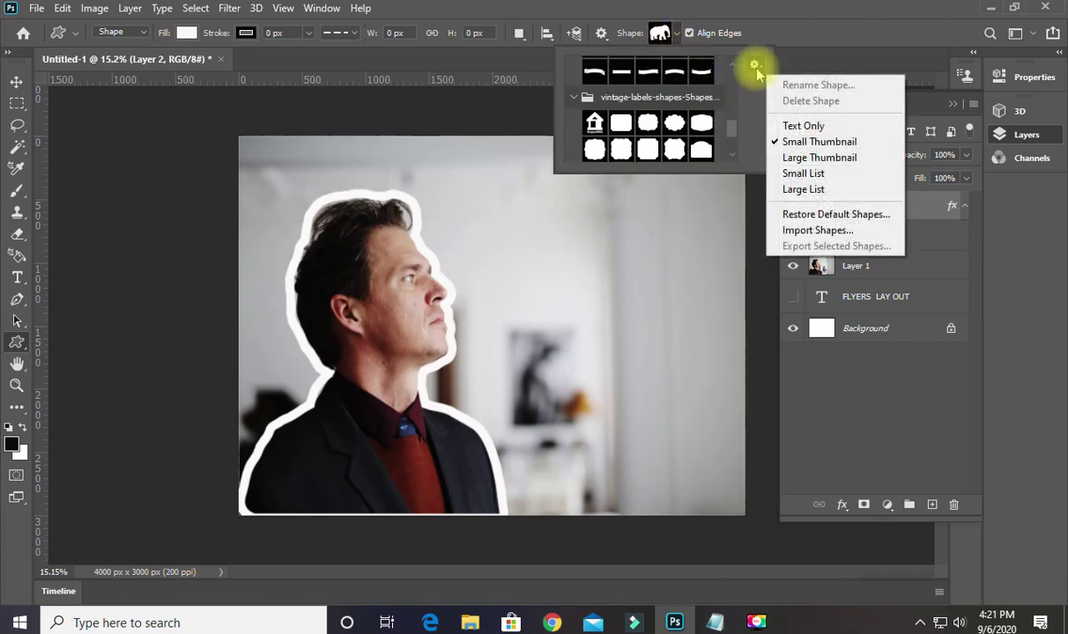
left_click(804, 231)
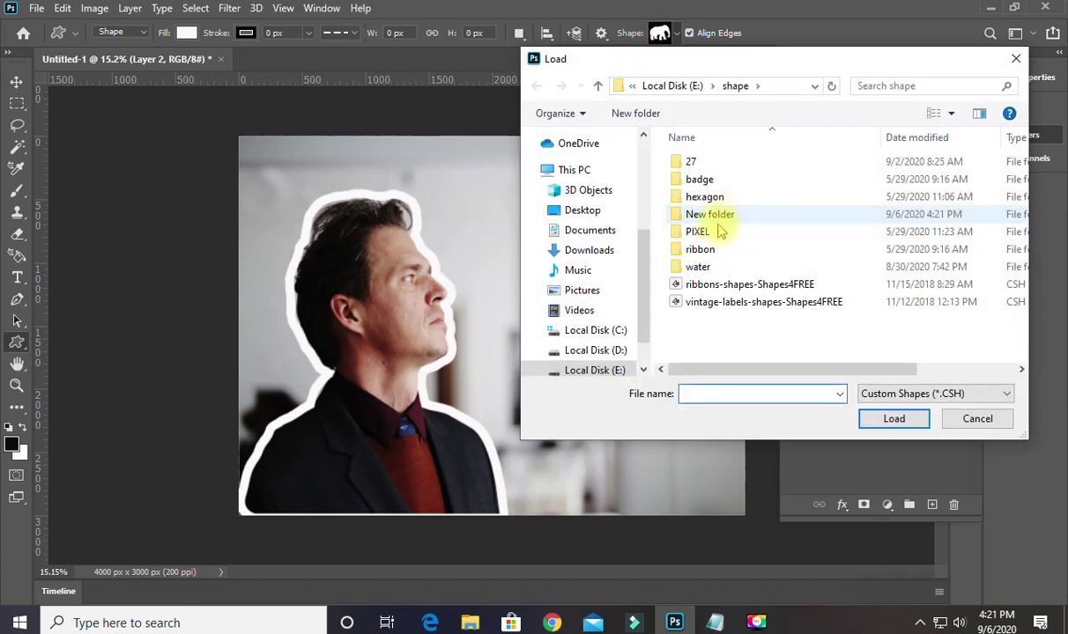
left_click(608, 369)
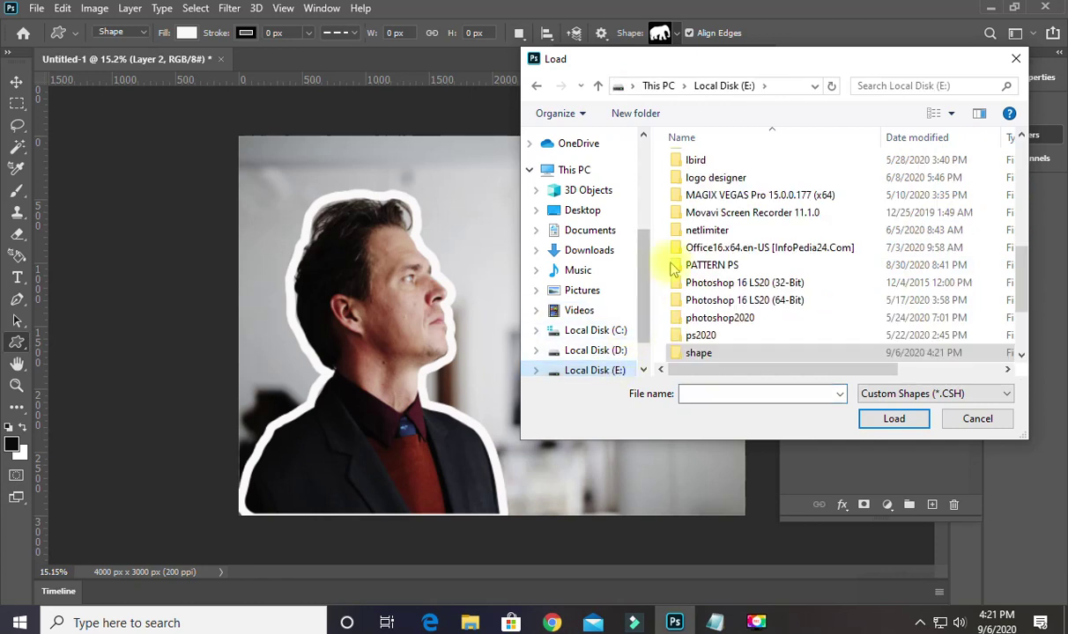
double_click(720, 352)
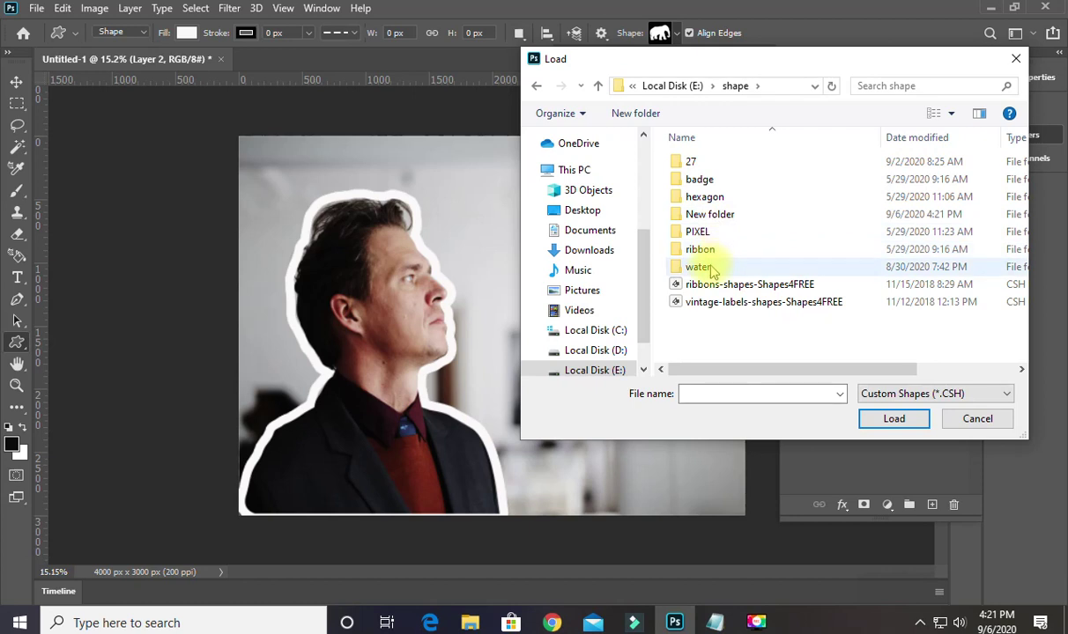
double_click(713, 216)
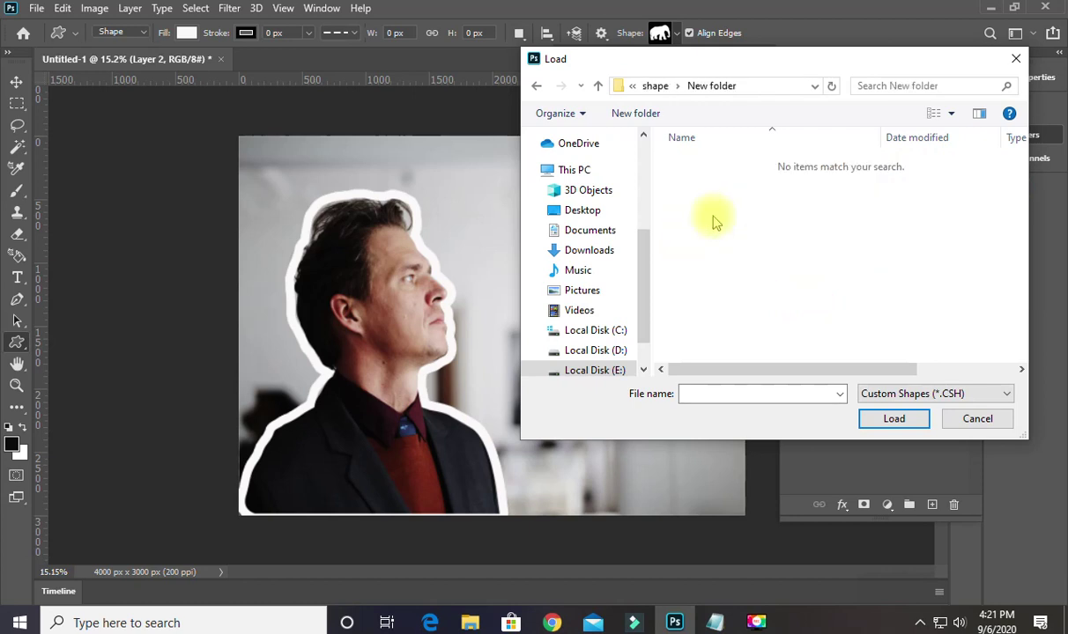
left_click(932, 395)
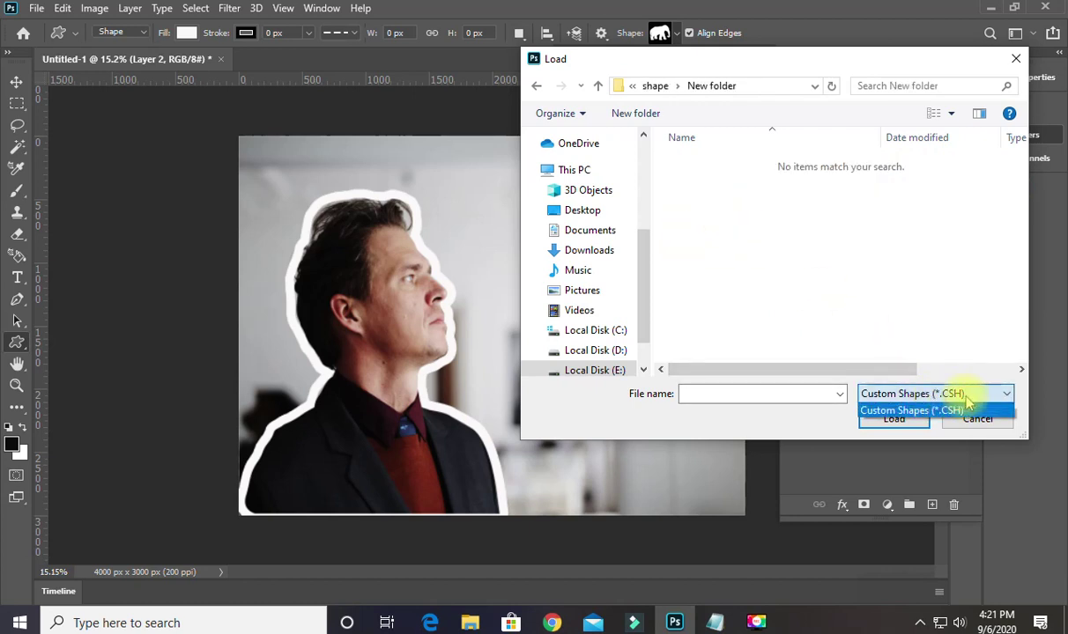
left_click(966, 398)
left_click(968, 398)
left_click(968, 399)
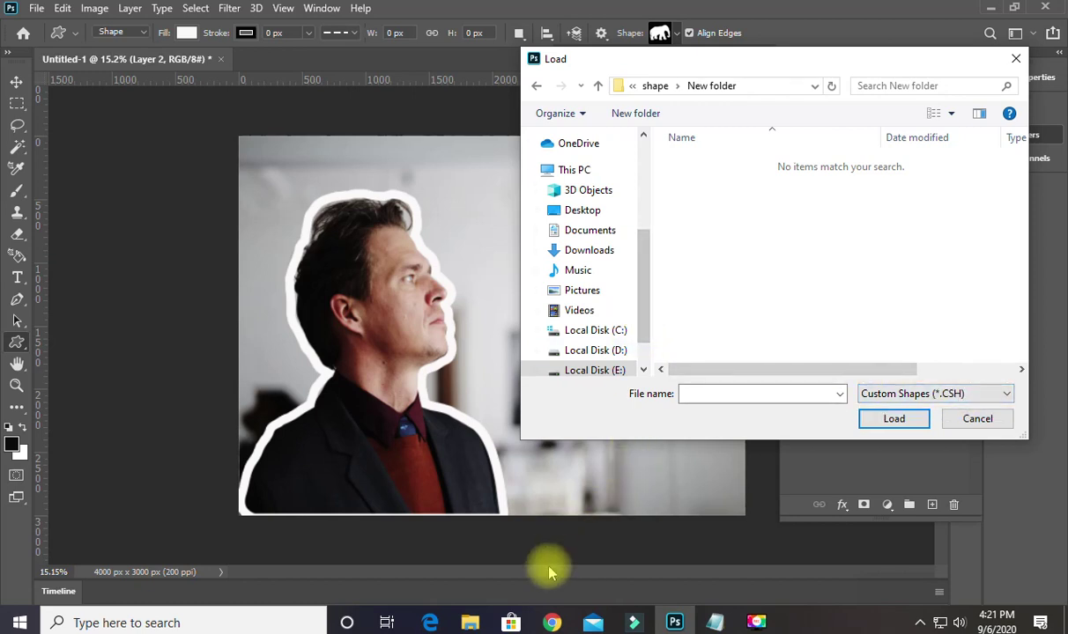
On the Speech Bubble Shapes page, open the salmon iStock speech-bubble image in a new tab.
mouse_move(551, 621)
left_click(599, 554)
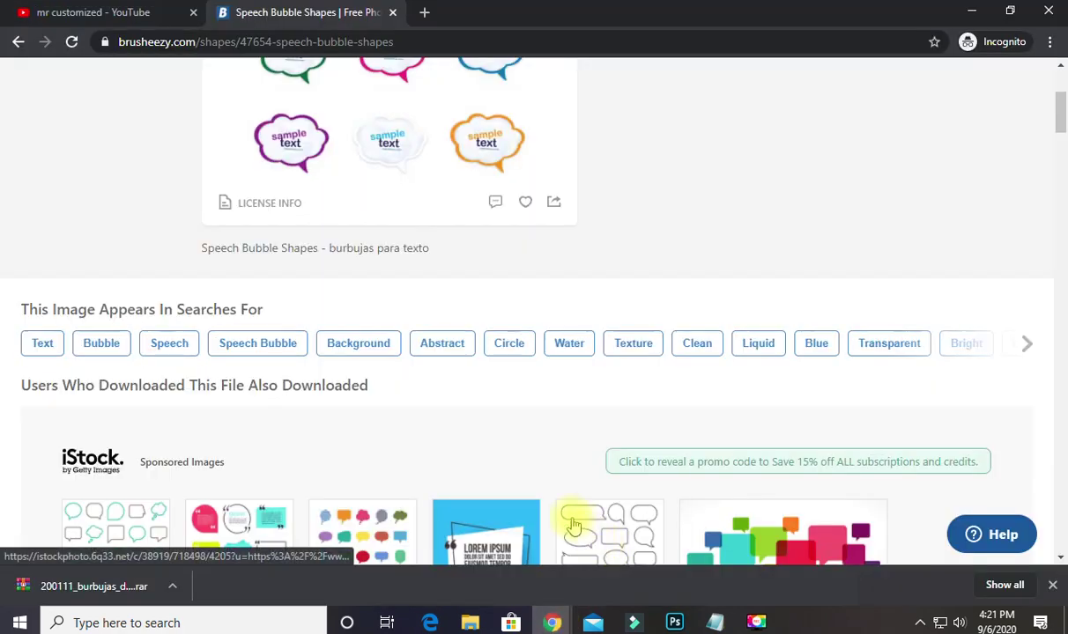
scroll(492, 471, "down", 3)
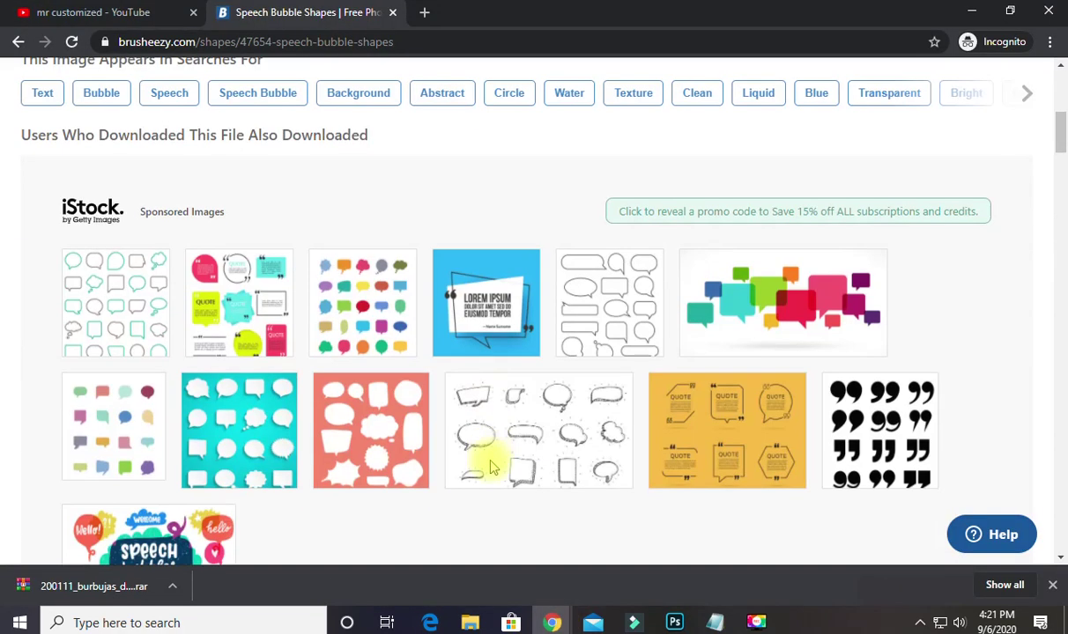
scroll(492, 467, "up", 6)
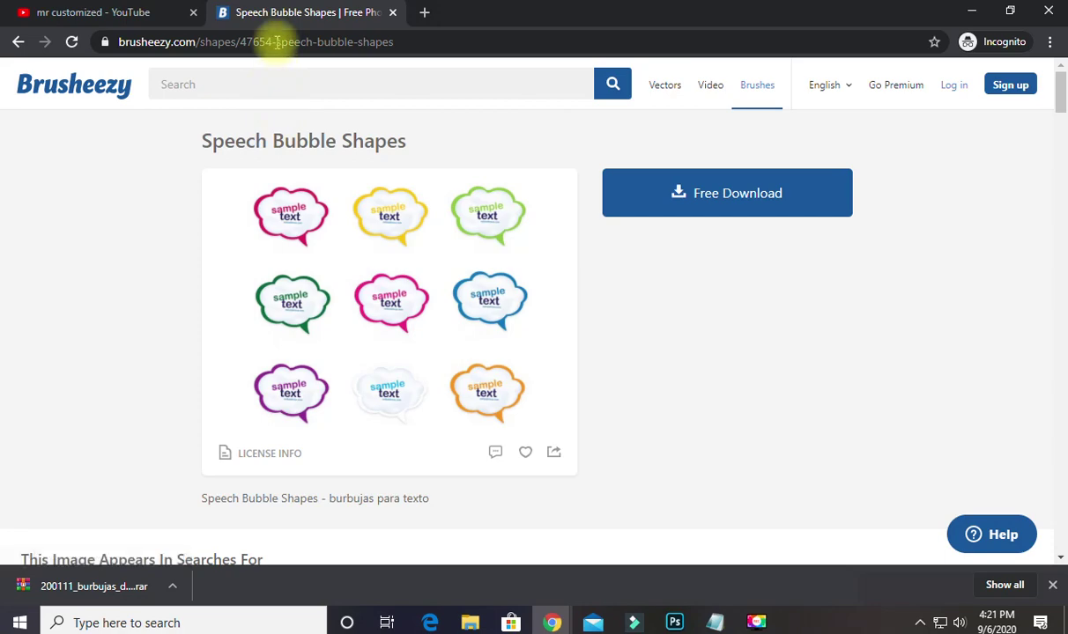
scroll(358, 203, "down", 6)
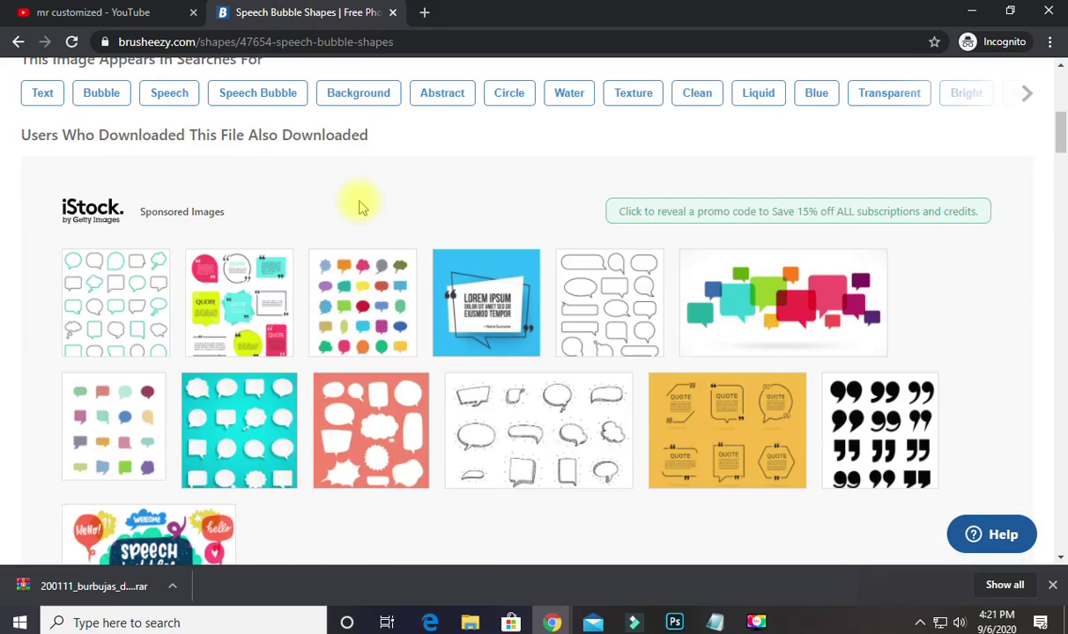
left_click(344, 455)
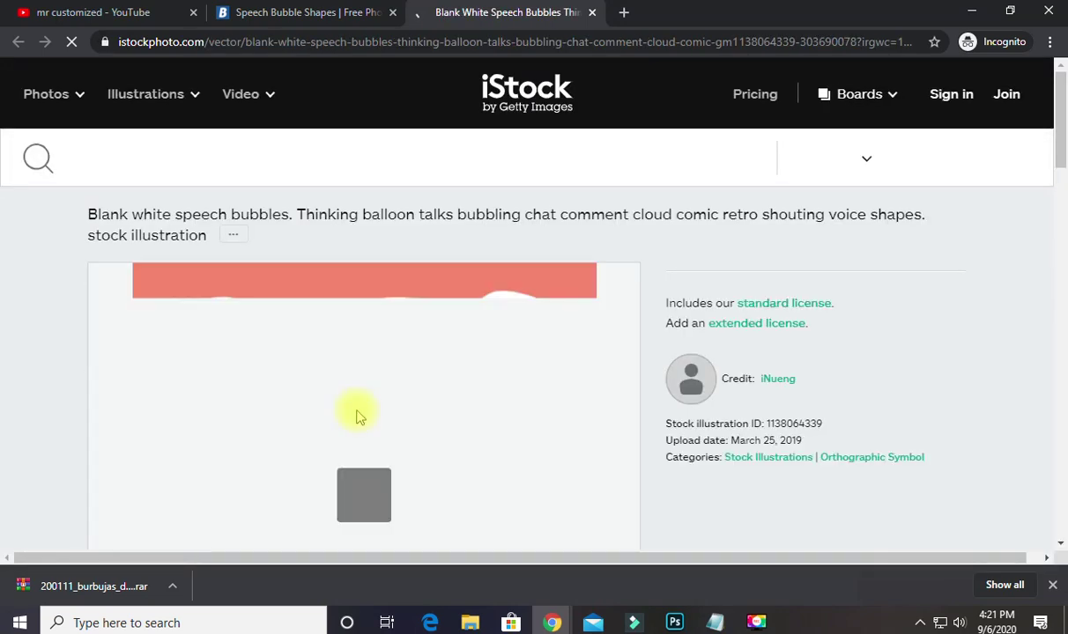
Return to the Brusheezy tab and go back to the previous Photoshop Shapes page.
scroll(368, 366, "down", 3)
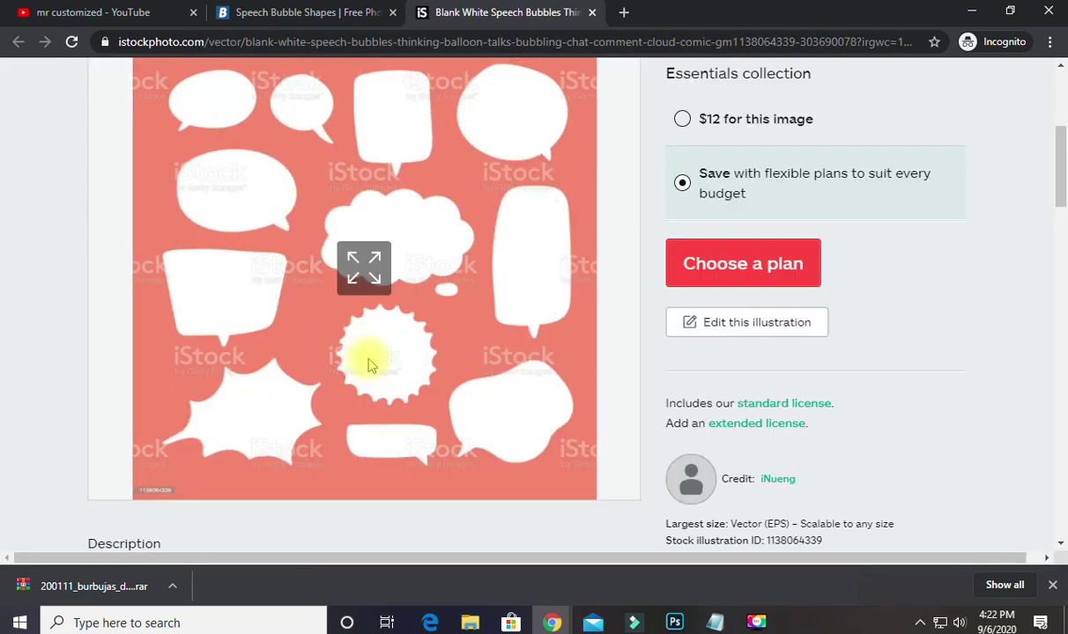
scroll(368, 366, "down", 3)
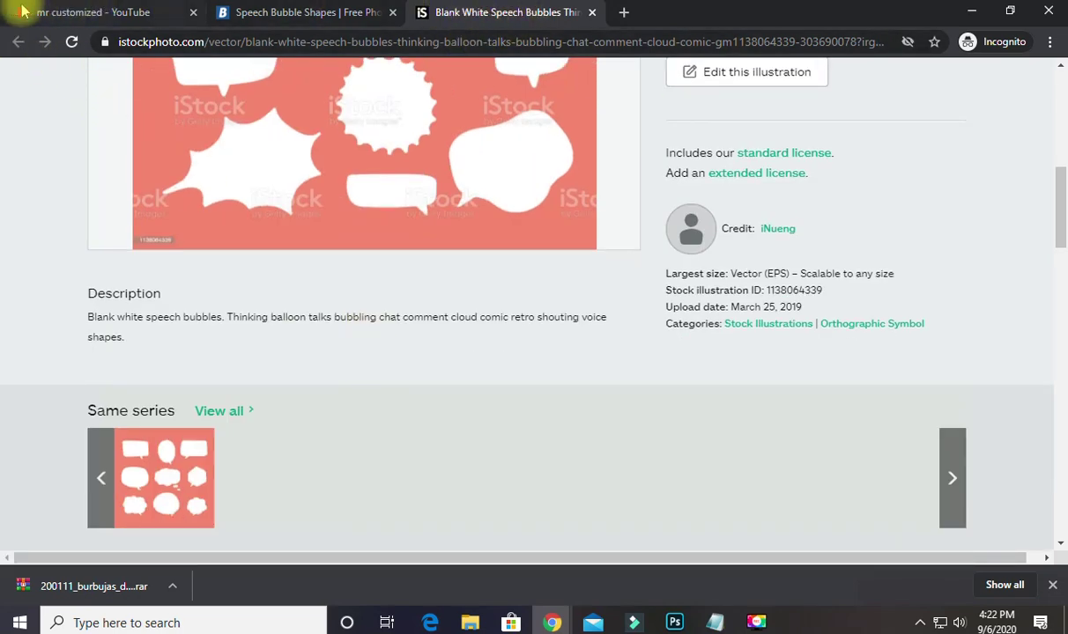
left_click(321, 11)
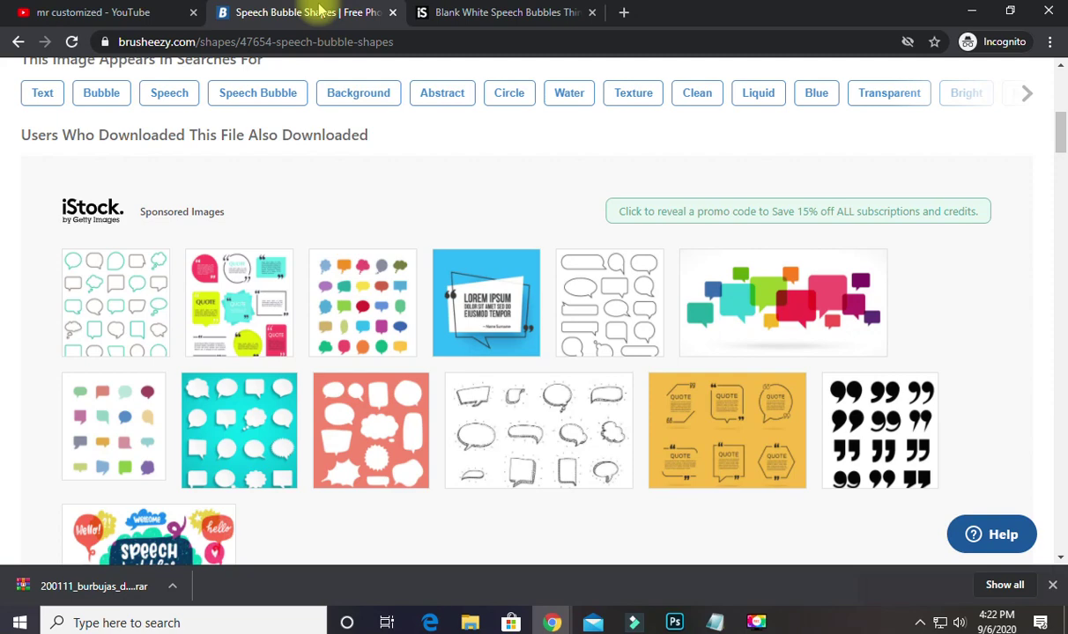
scroll(115, 150, "up", 3)
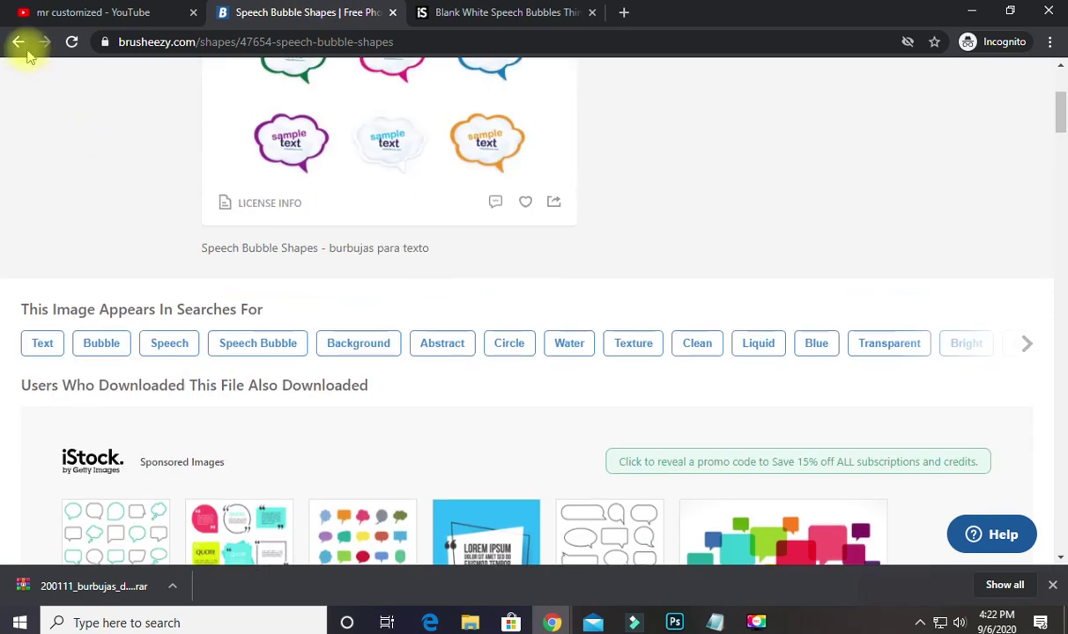
left_click(19, 41)
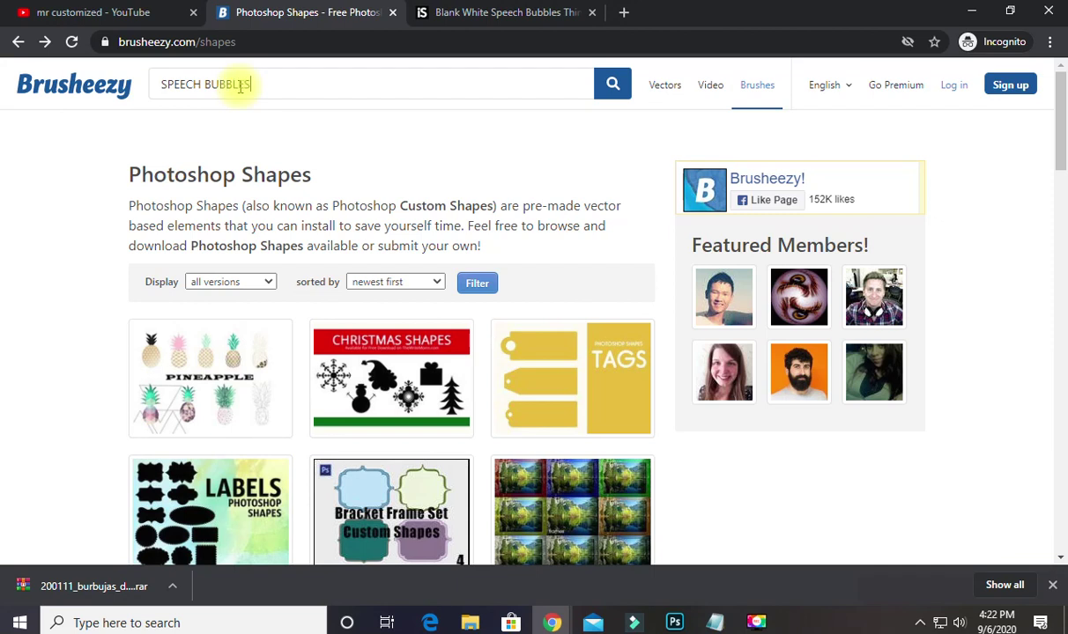
Search Brusheezy for 'speech bubbles' and start the free download of Speech Bubbles PS Brushes Abr Vol 5.
key("Return")
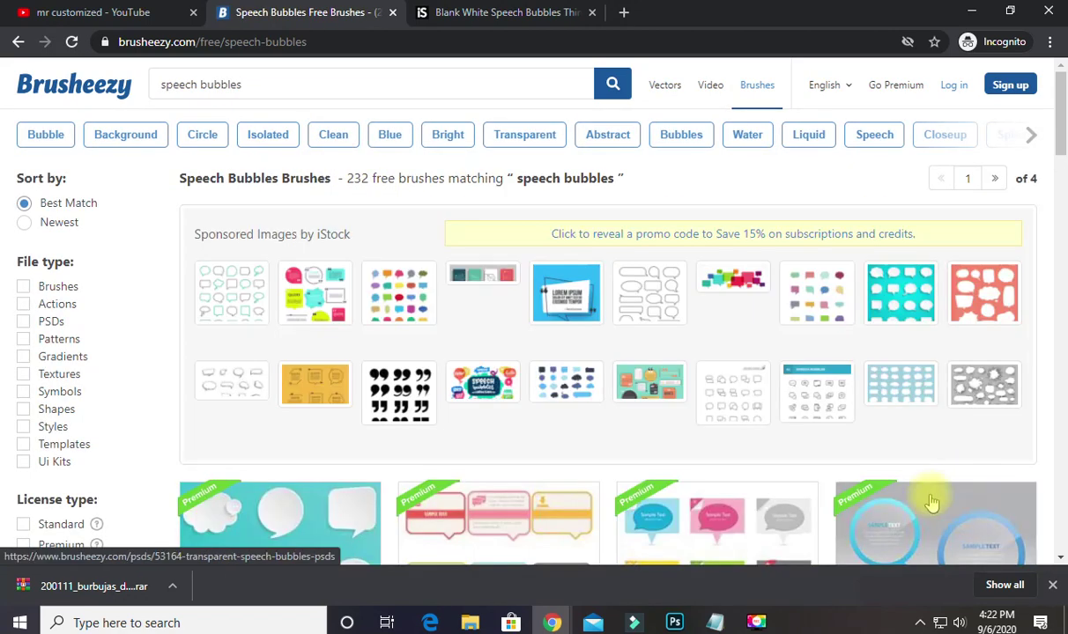
scroll(759, 436, "down", 3)
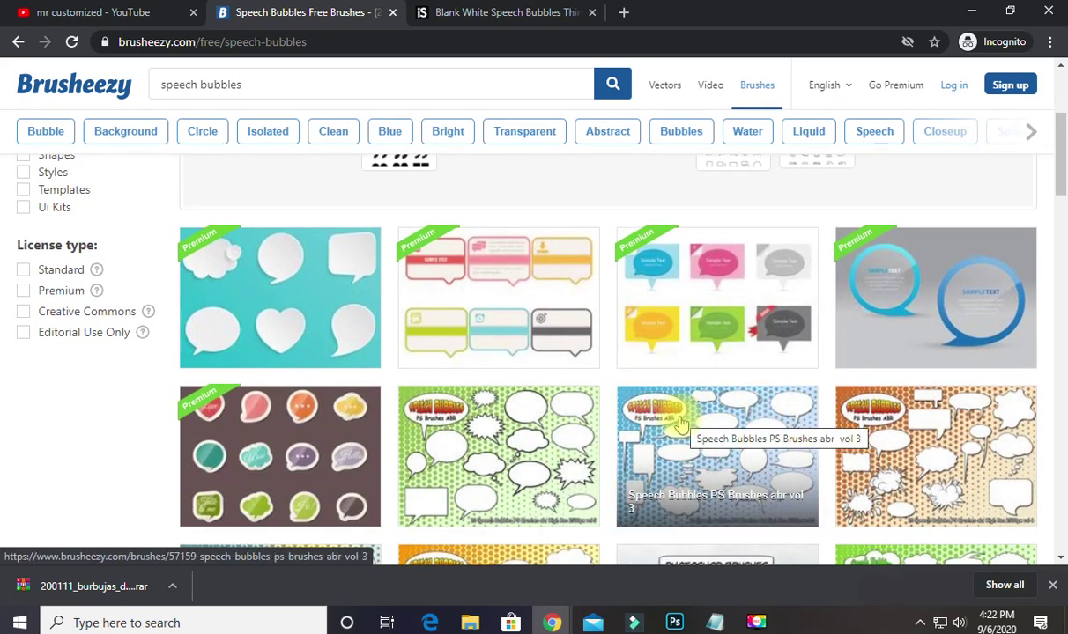
left_click(552, 456)
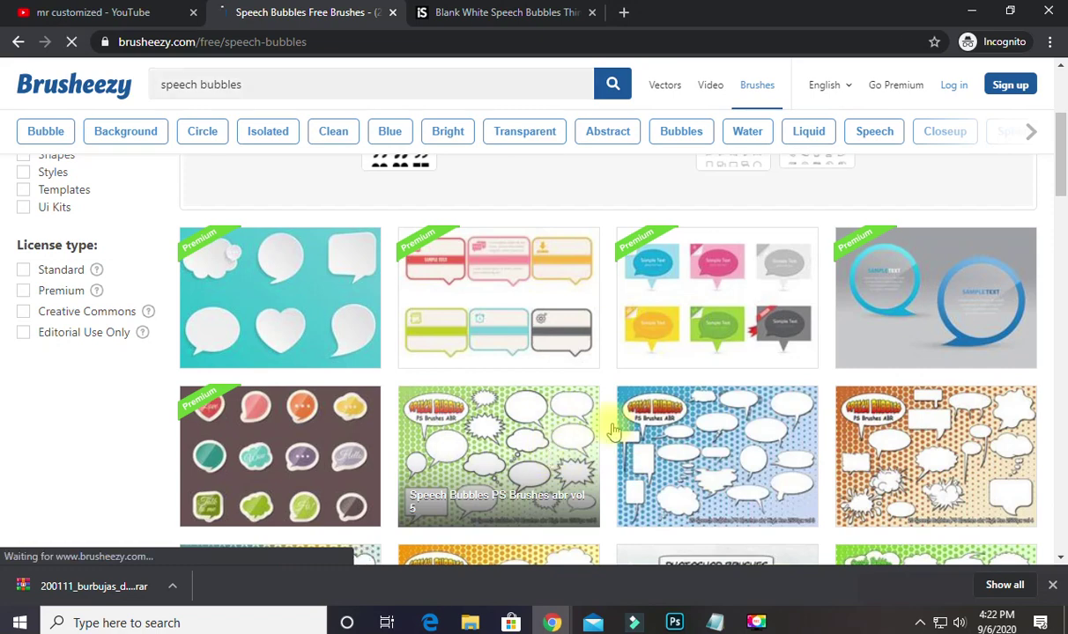
scroll(659, 407, "down", 2)
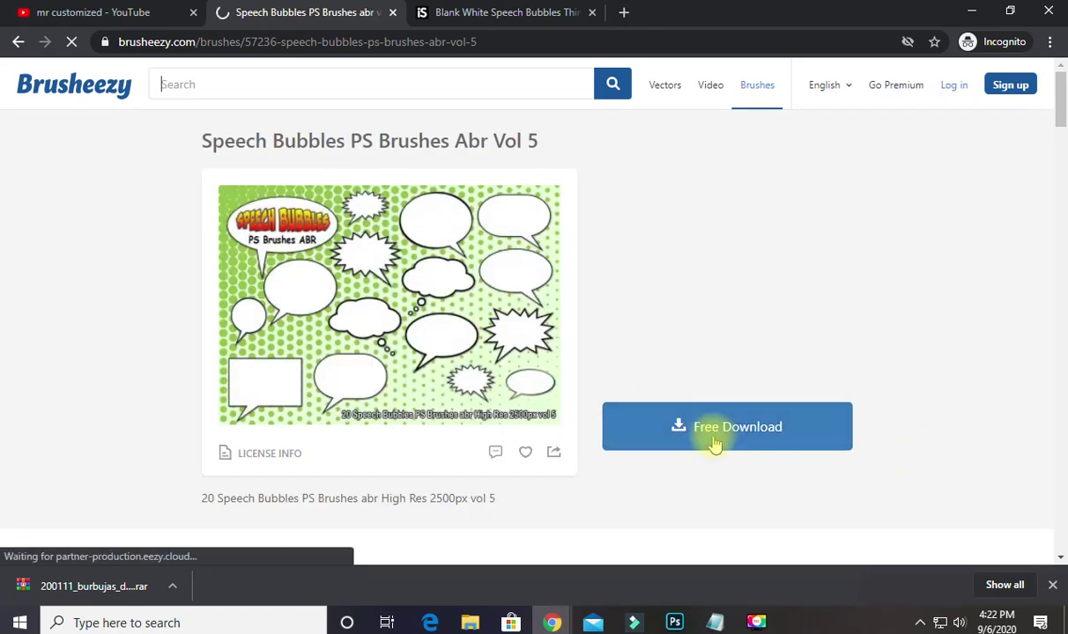
left_click(714, 443)
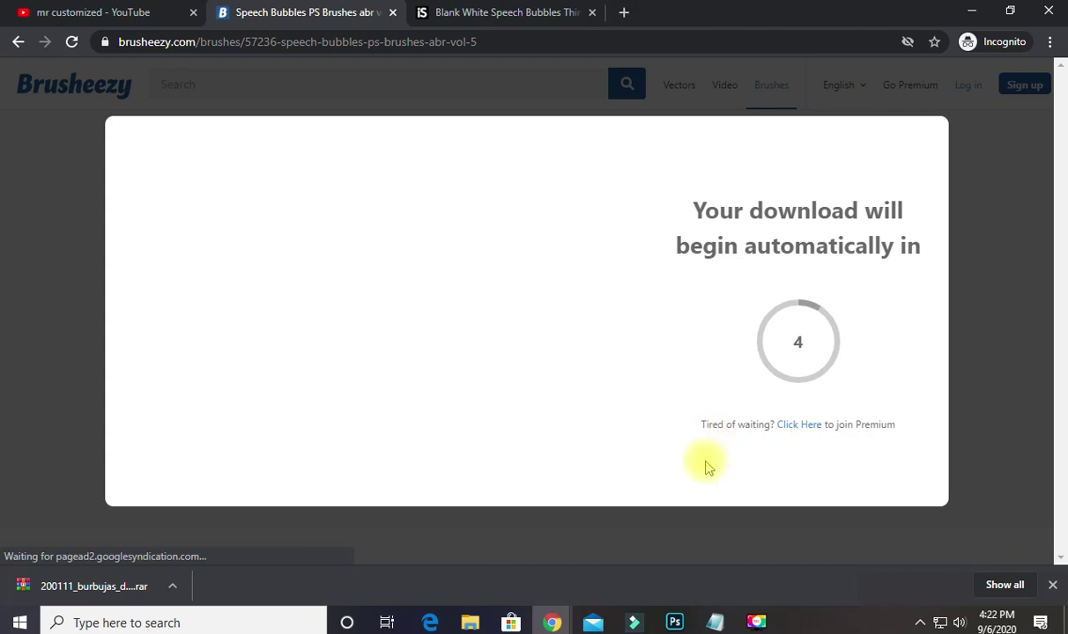
Load the vintage-labels shapes, dismiss the Create Custom Shape prompt, and switch to the Type tool.
left_click(675, 623)
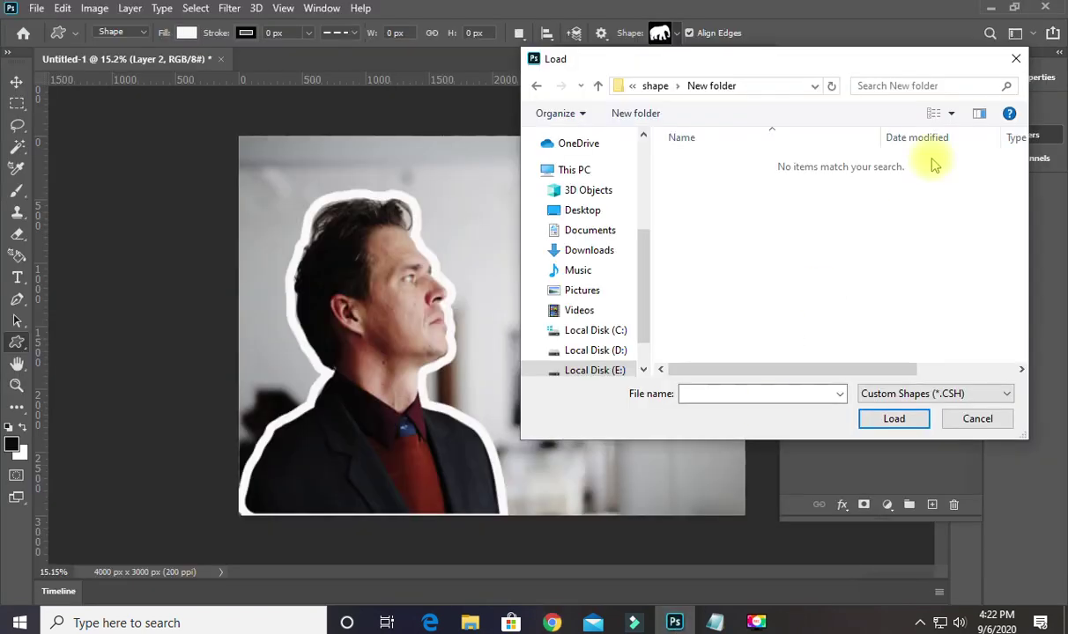
left_click(1013, 60)
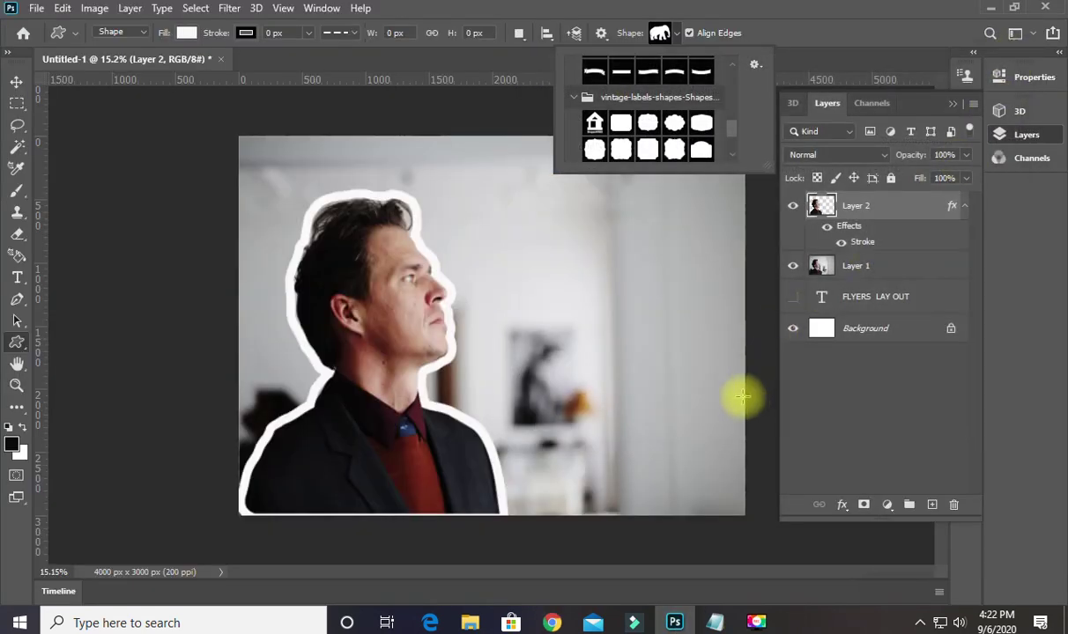
scroll(733, 130, "down", 2)
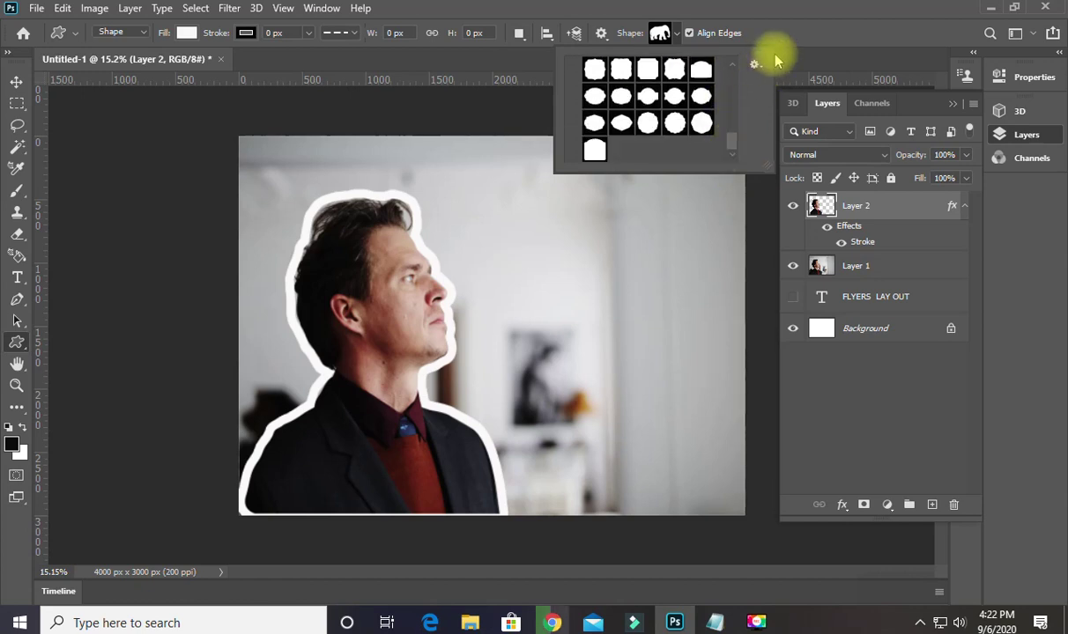
left_click(632, 234)
left_click(632, 234)
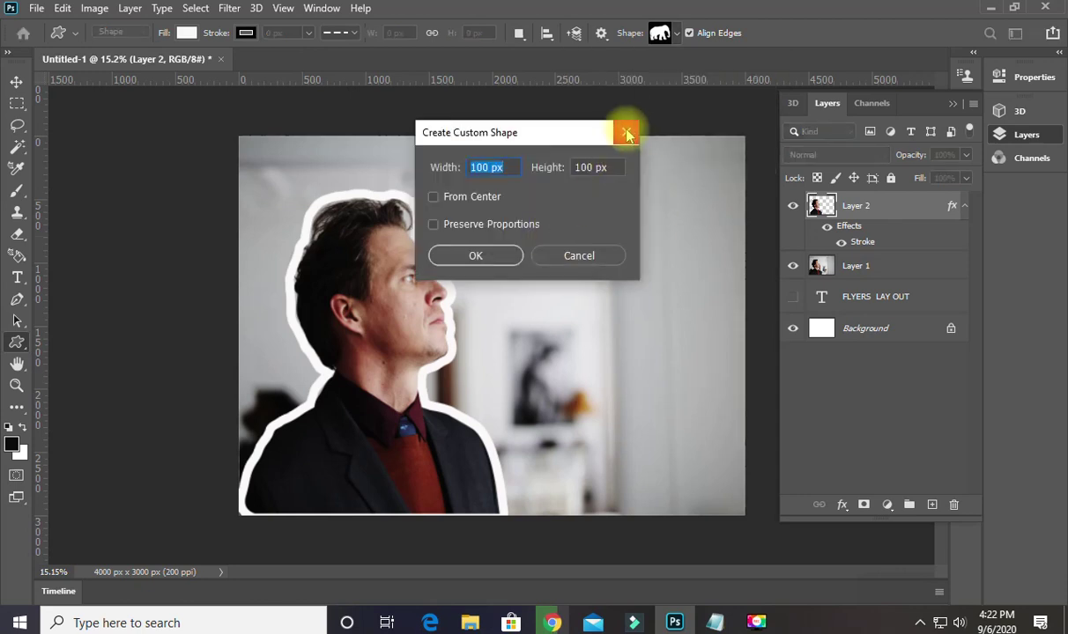
left_click(627, 132)
key("t")
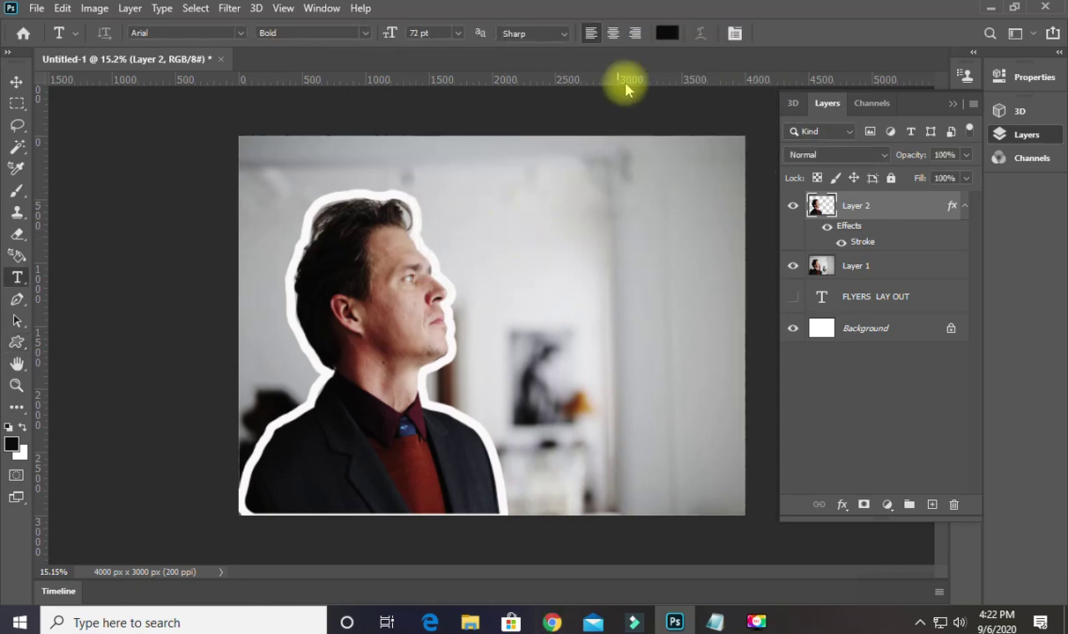
Type 'WORK FROM HOME BUSINESS' on three lines right of the man's head and centre-align it.
left_click(496, 196)
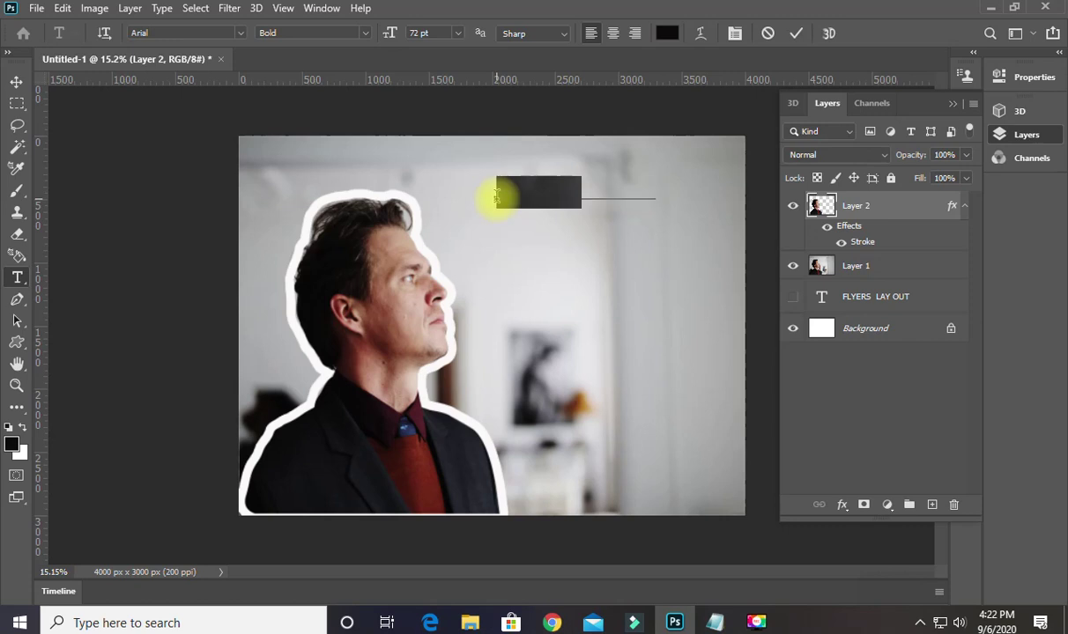
type("WORK FROM")
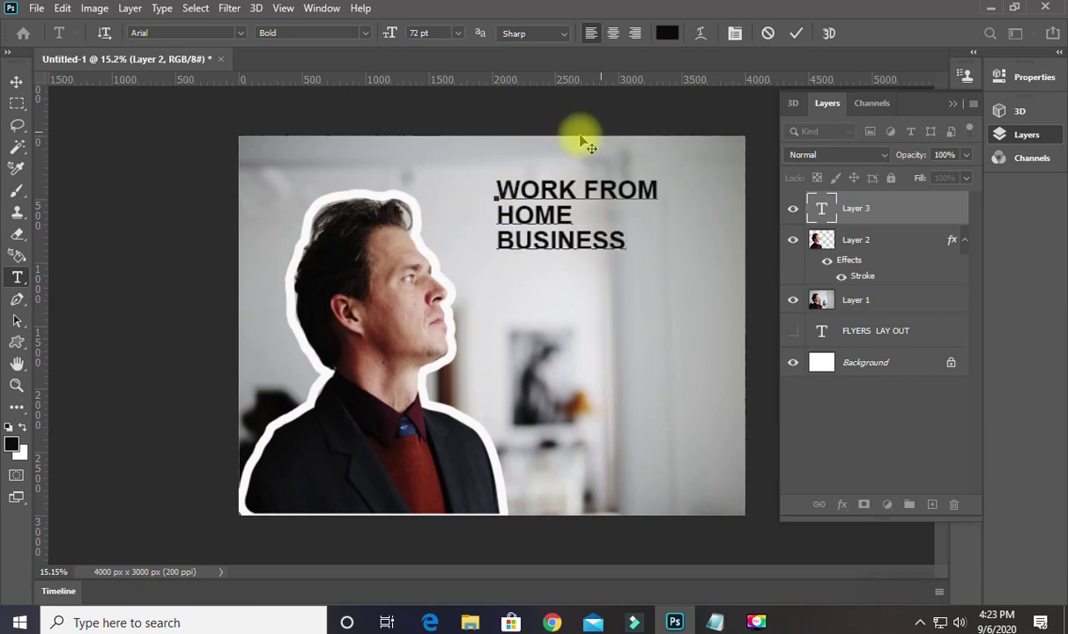
triple_click(572, 183)
key("ctrl+a")
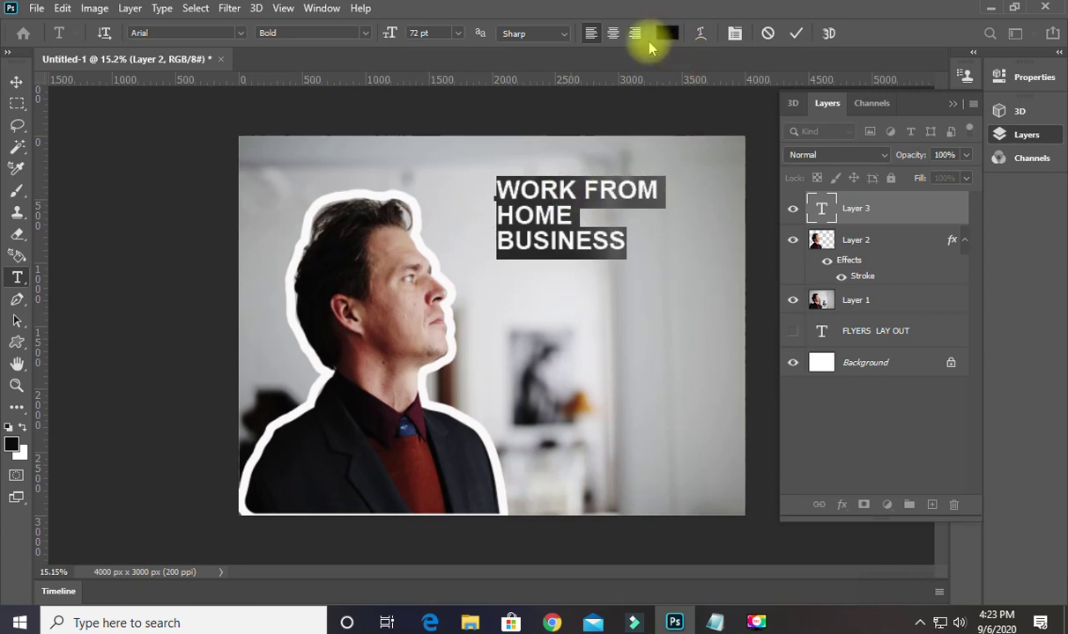
left_click(614, 33)
Commit the title, then enlarge it to about double size and move it up-right.
left_click(20, 85)
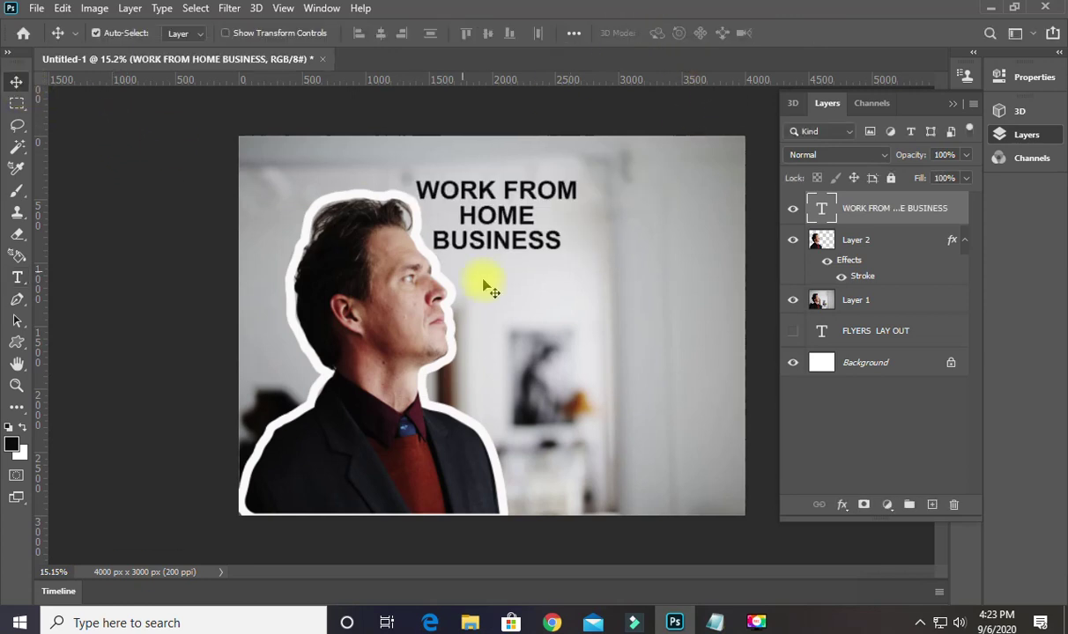
key("ctrl+t")
left_click_drag(577, 259, 734, 417)
left_click_drag(579, 392, 589, 358)
key("Return")
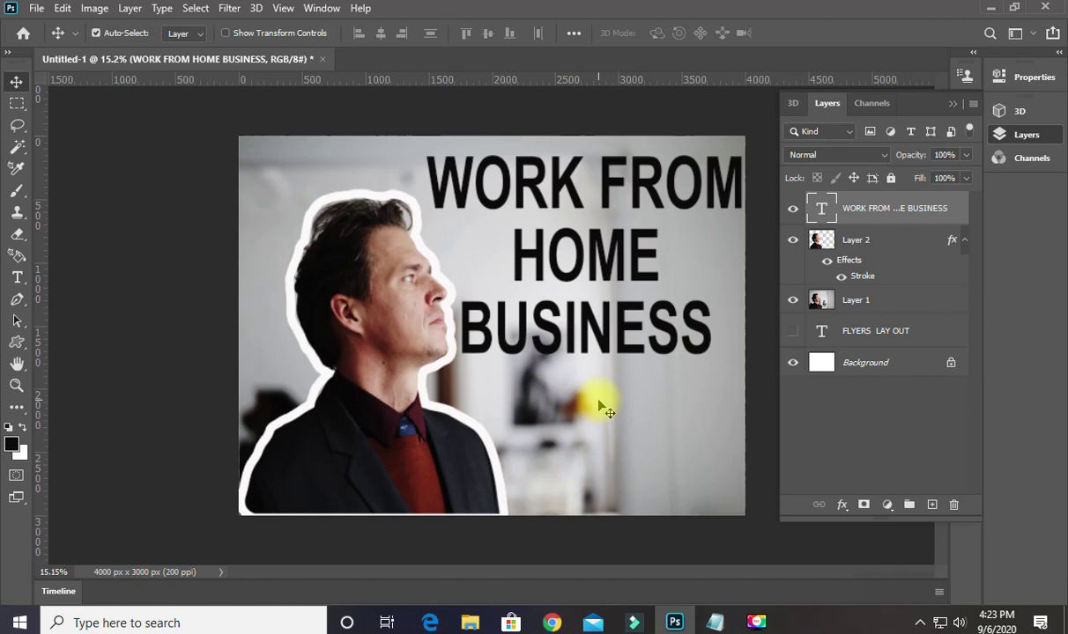
Retransform the title to make it slightly narrower and slightly taller.
left_click(398, 376)
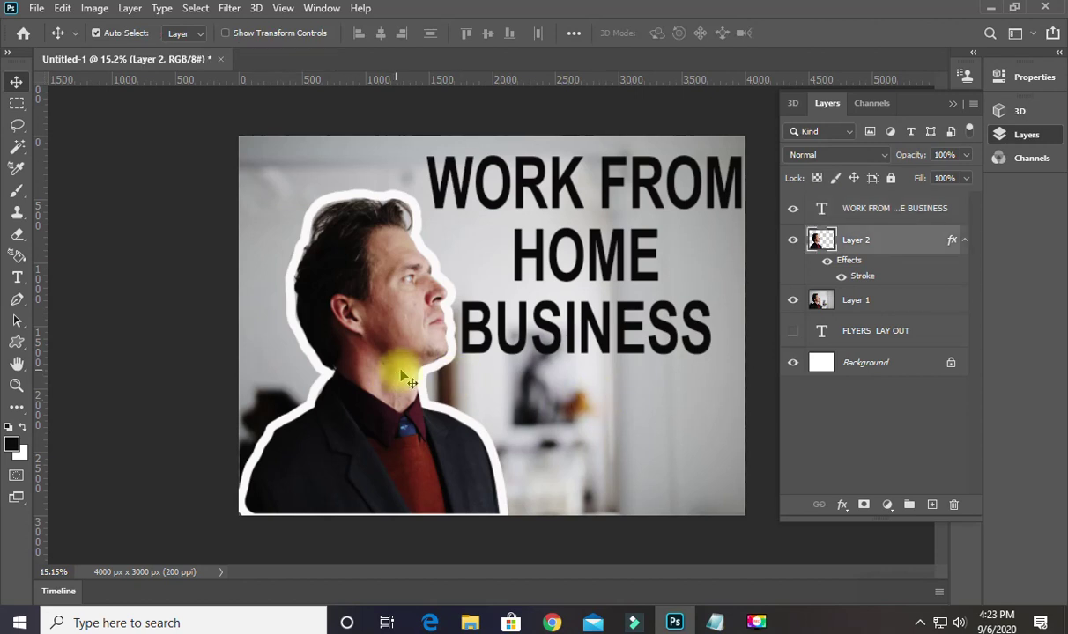
key("ctrl+t")
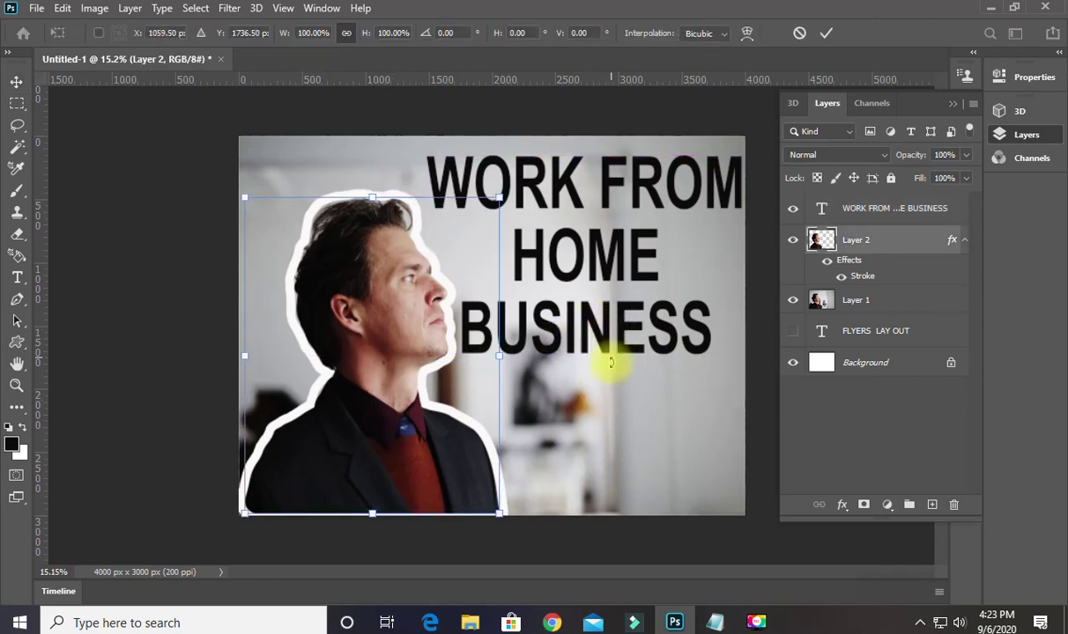
key("Return")
left_click(610, 335)
key("ctrl+t")
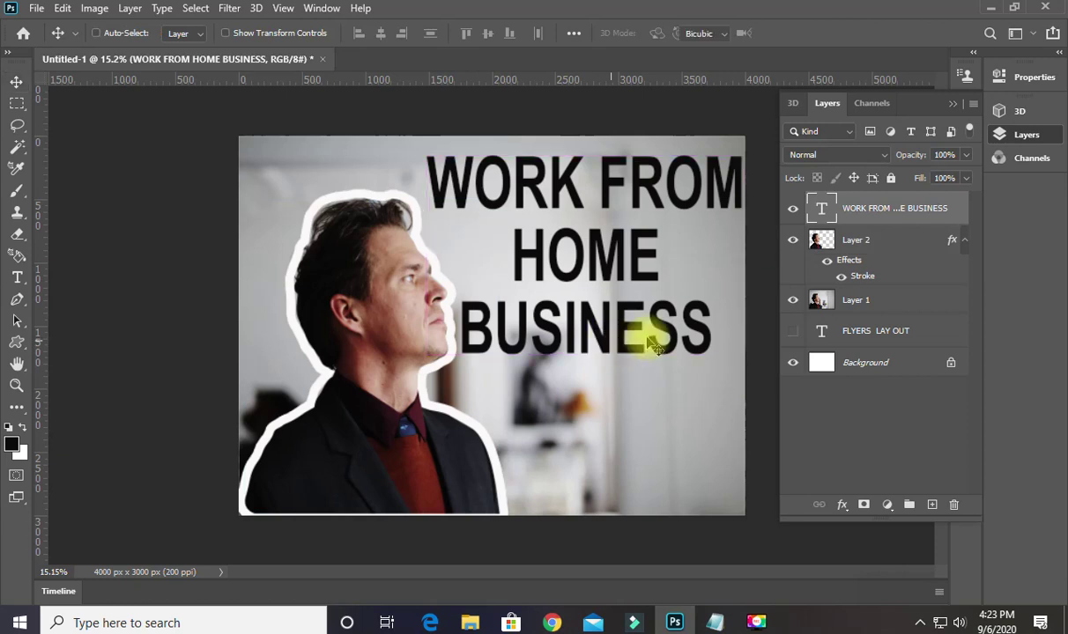
left_click_drag(743, 264, 726, 263)
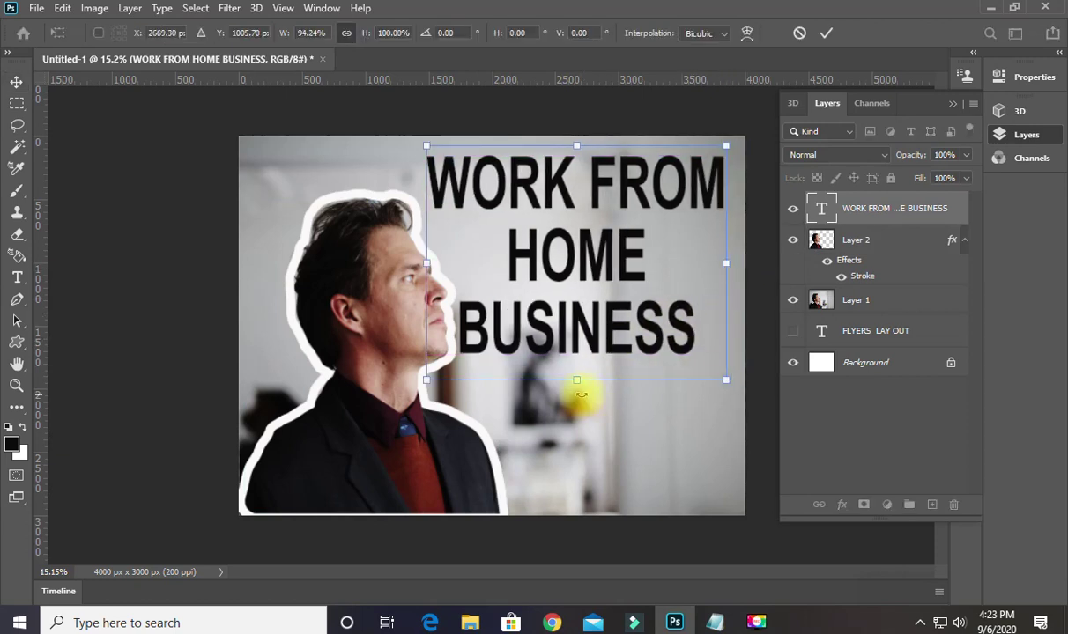
left_click_drag(580, 397, 580, 407)
key("Return")
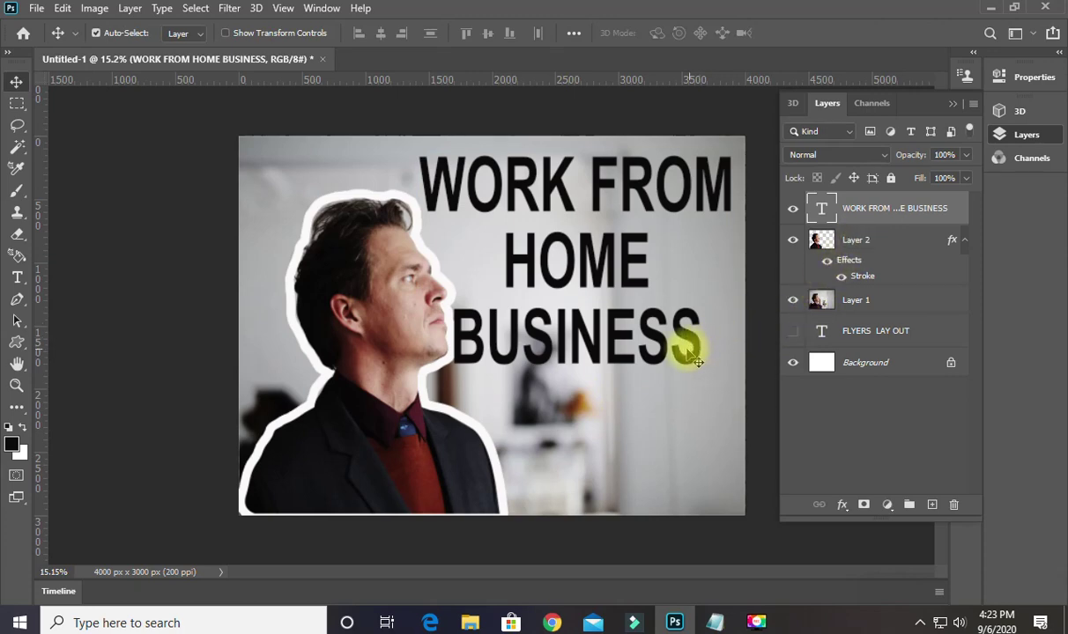
Give the title layer a 70 px white outside stroke via Blending Options.
key("t")
right_click(849, 211)
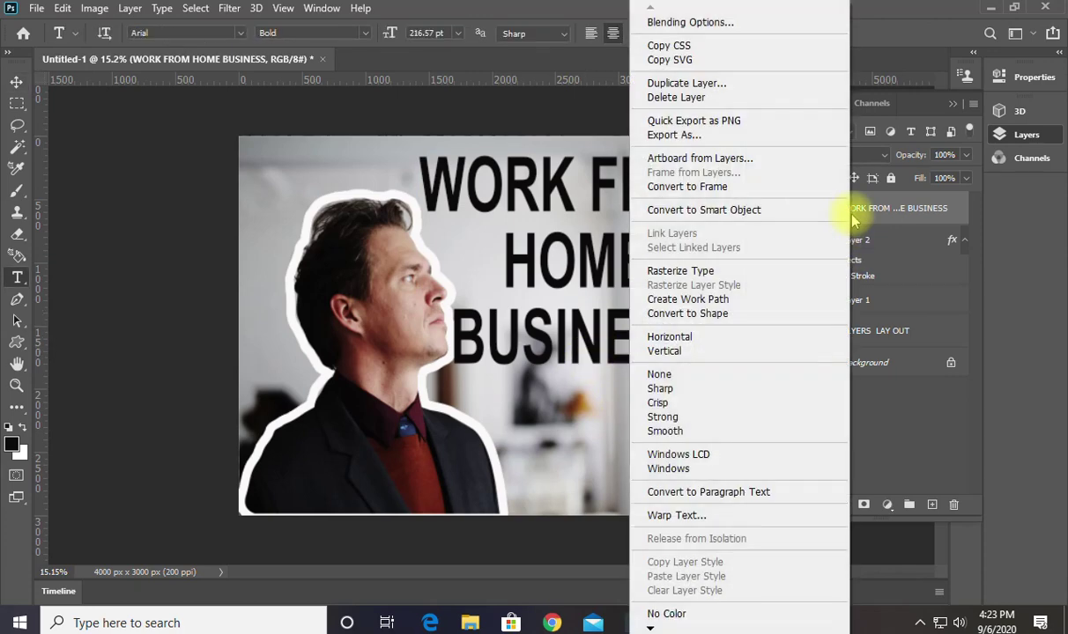
left_click(696, 22)
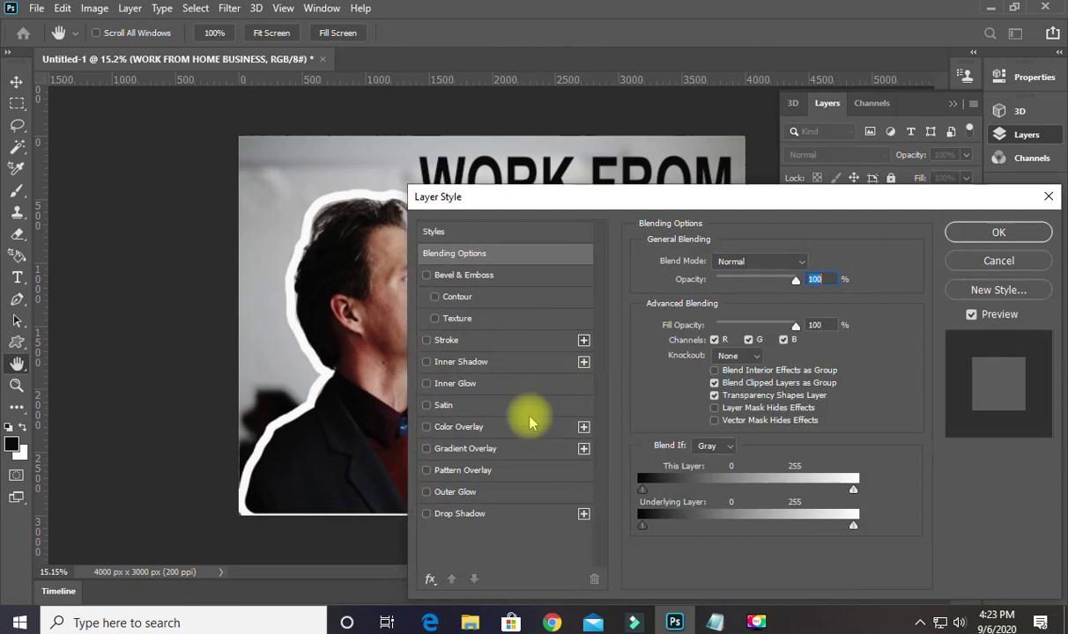
left_click(476, 344)
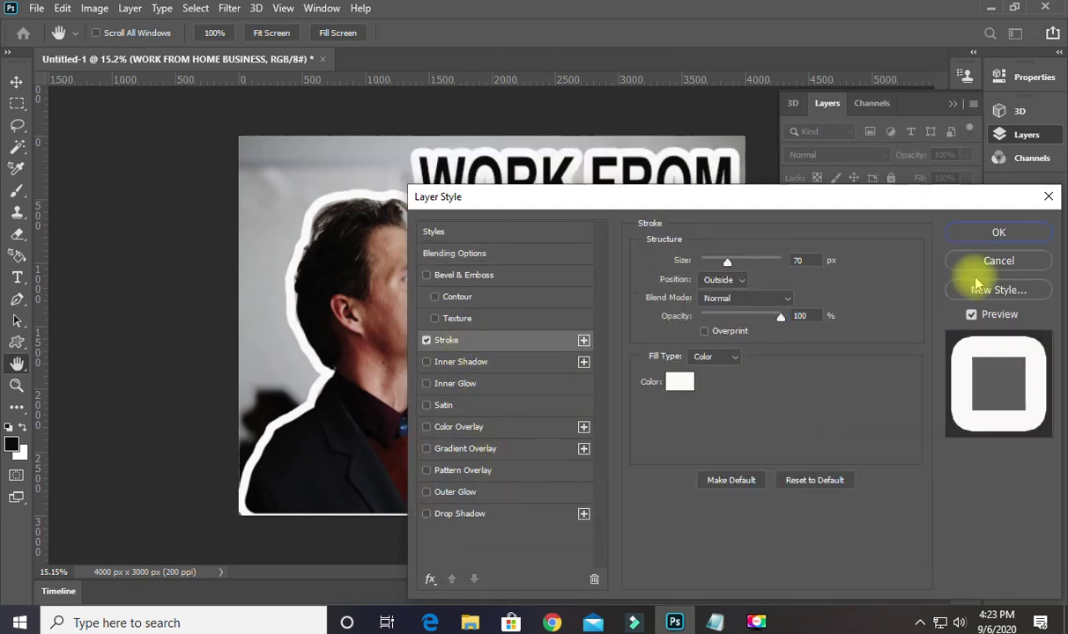
left_click(996, 233)
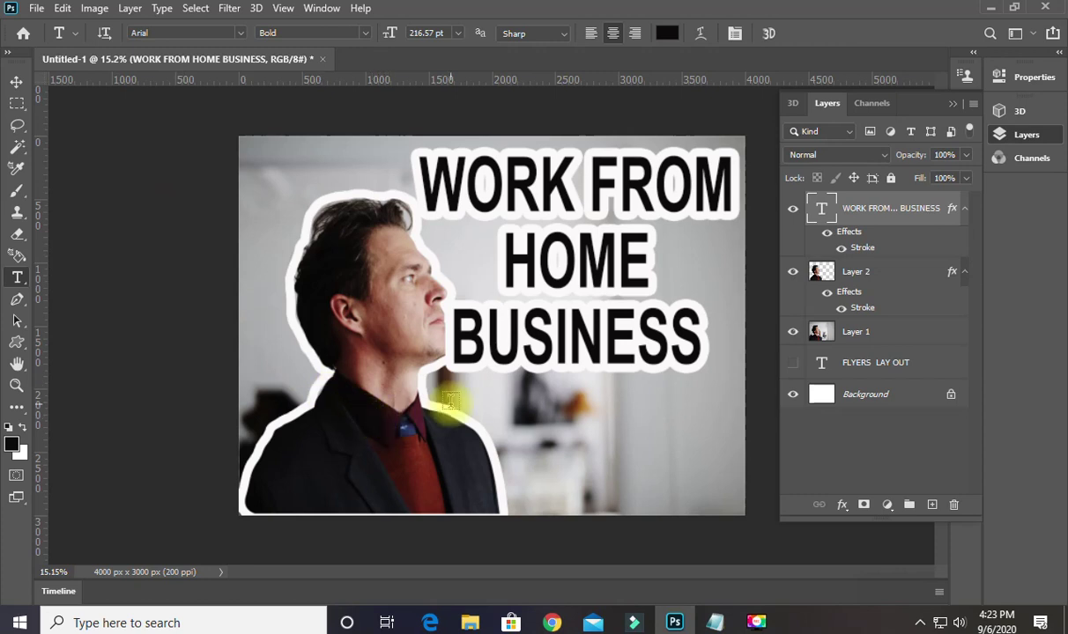
Nudge the title slightly down-right and narrow it from its left side.
left_click(16, 81)
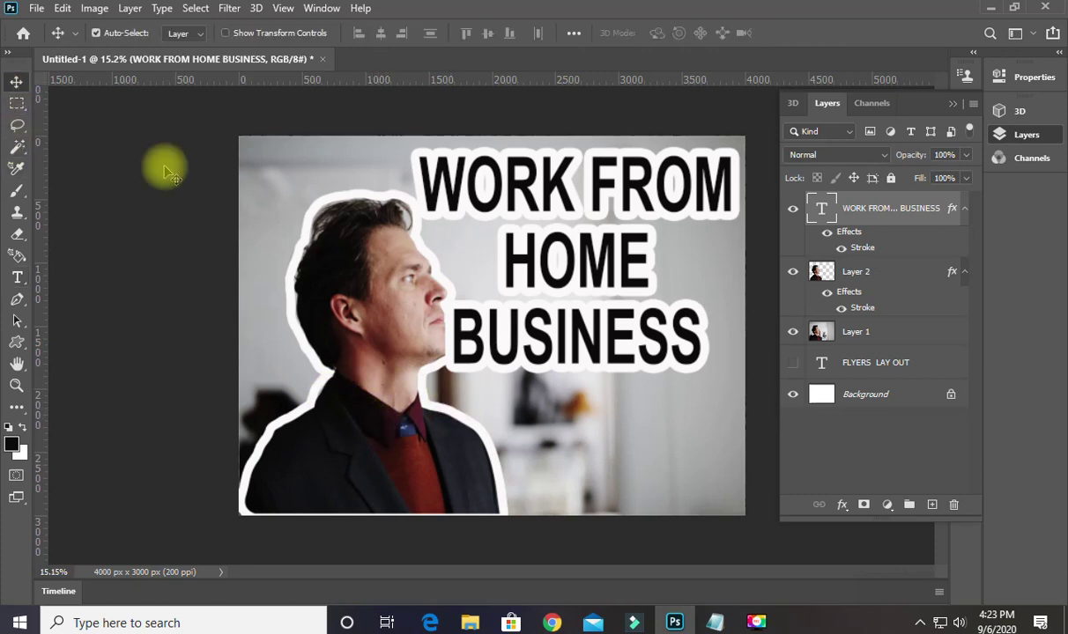
left_click_drag(537, 305, 541, 316)
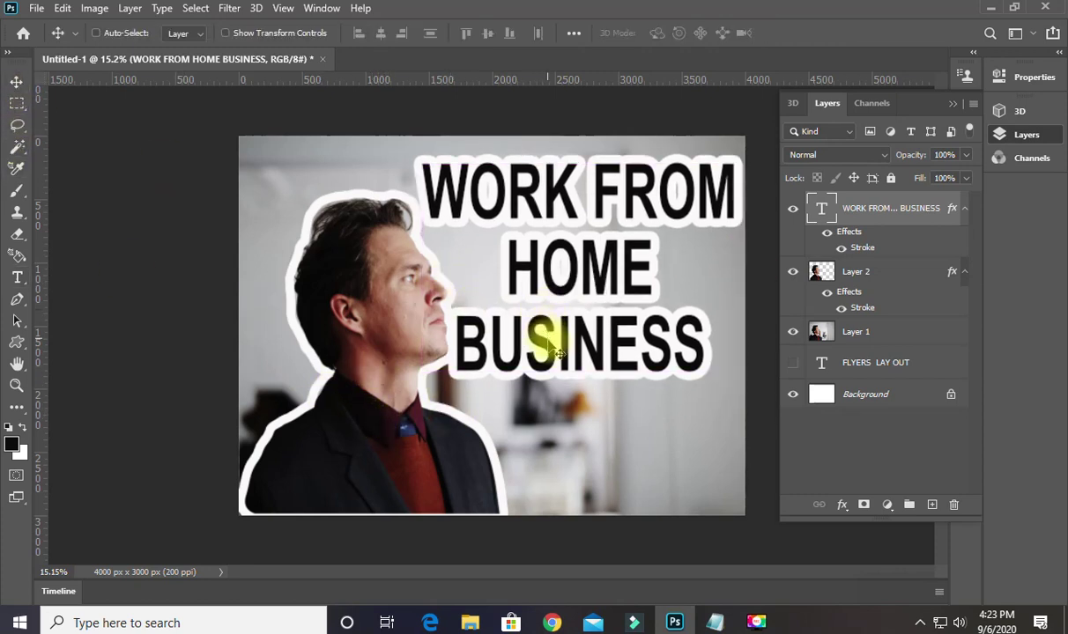
key("ctrl+t")
left_click_drag(422, 275, 444, 276)
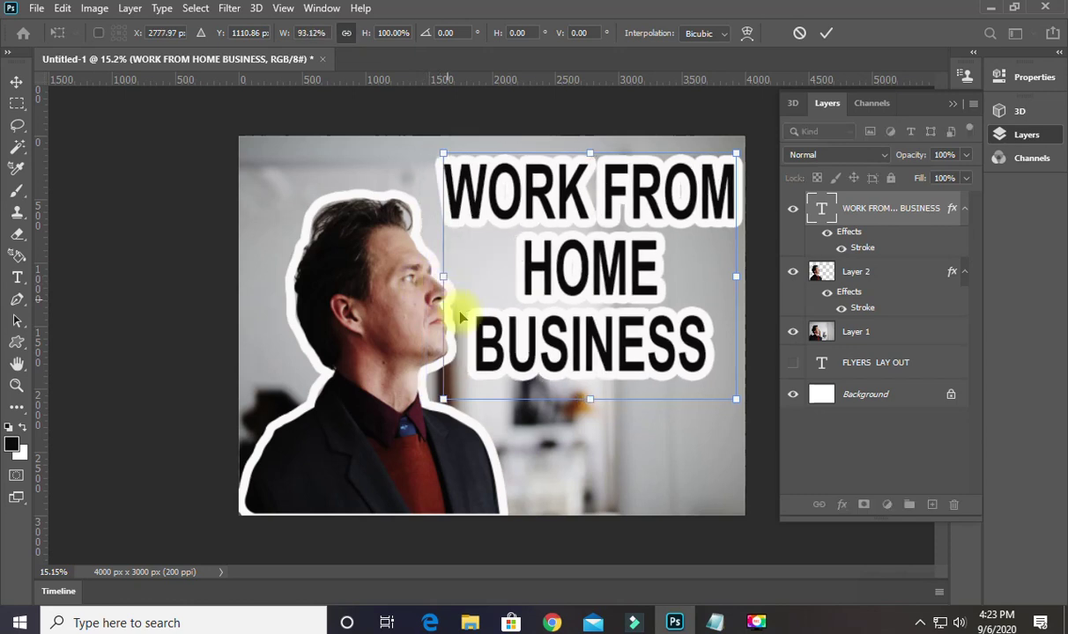
key("Return")
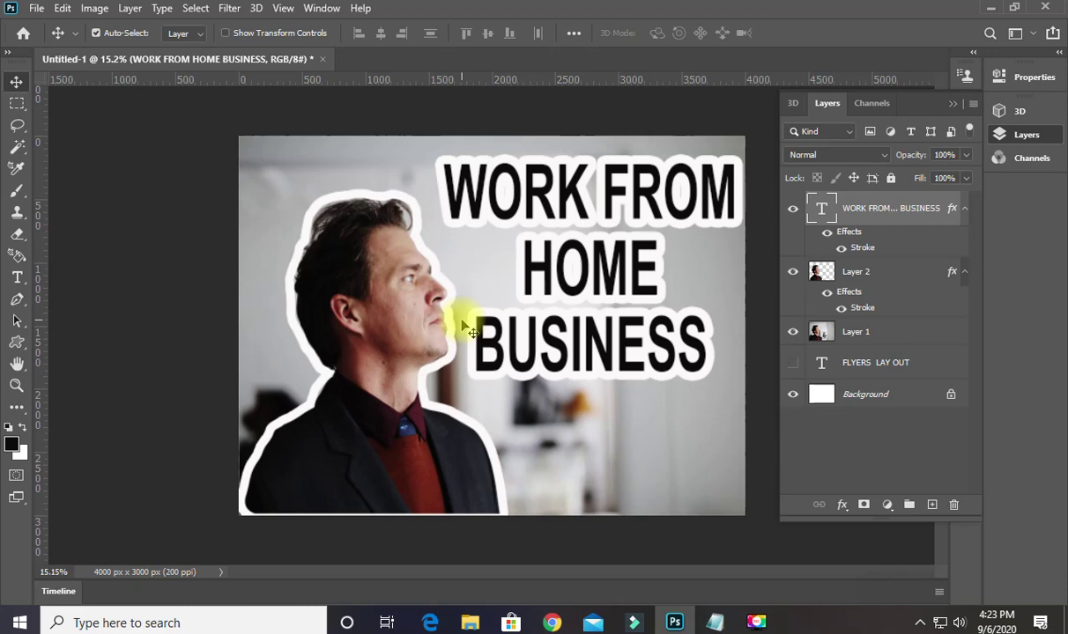
Duplicate the title, change the copy's text to '?', and place it beside the man's head.
left_click_drag(513, 358, 560, 488)
double_click(556, 480)
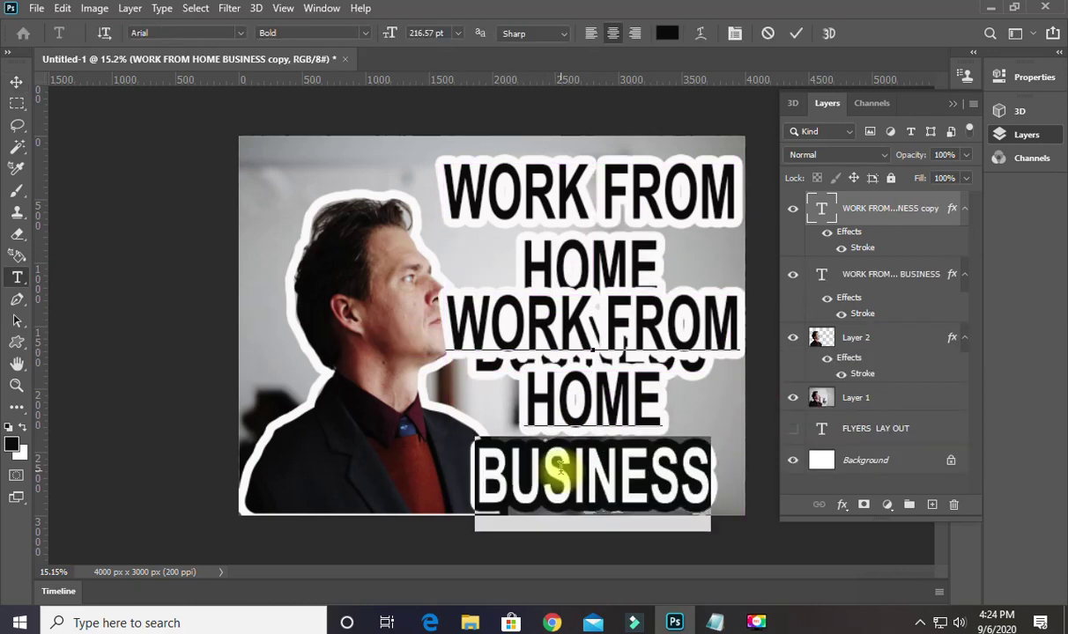
key("ctrl+a")
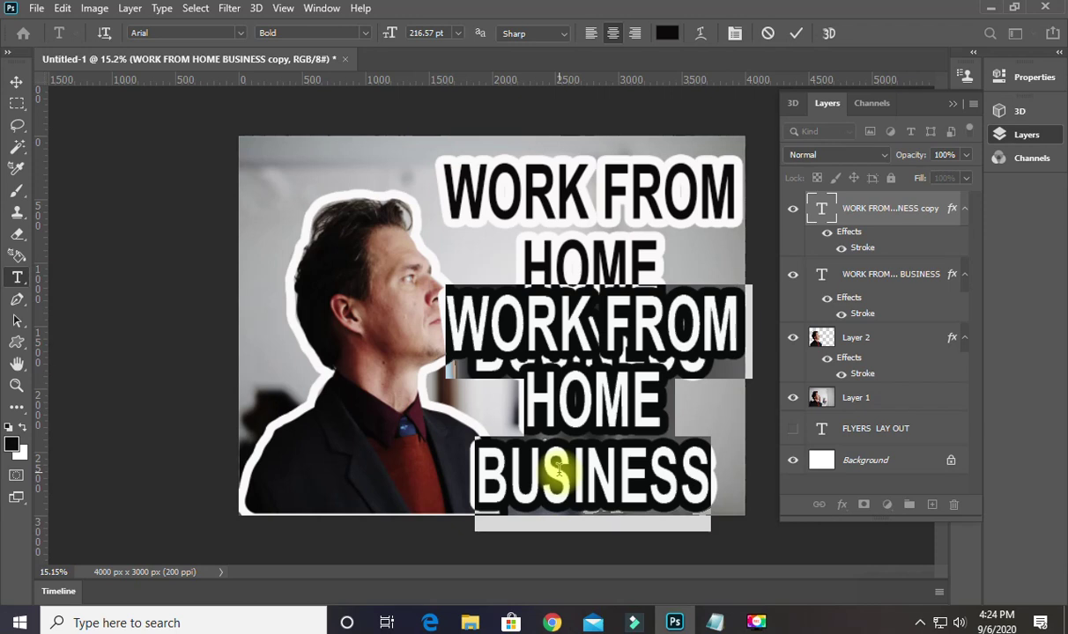
key("BackSpace")
left_click(16, 81)
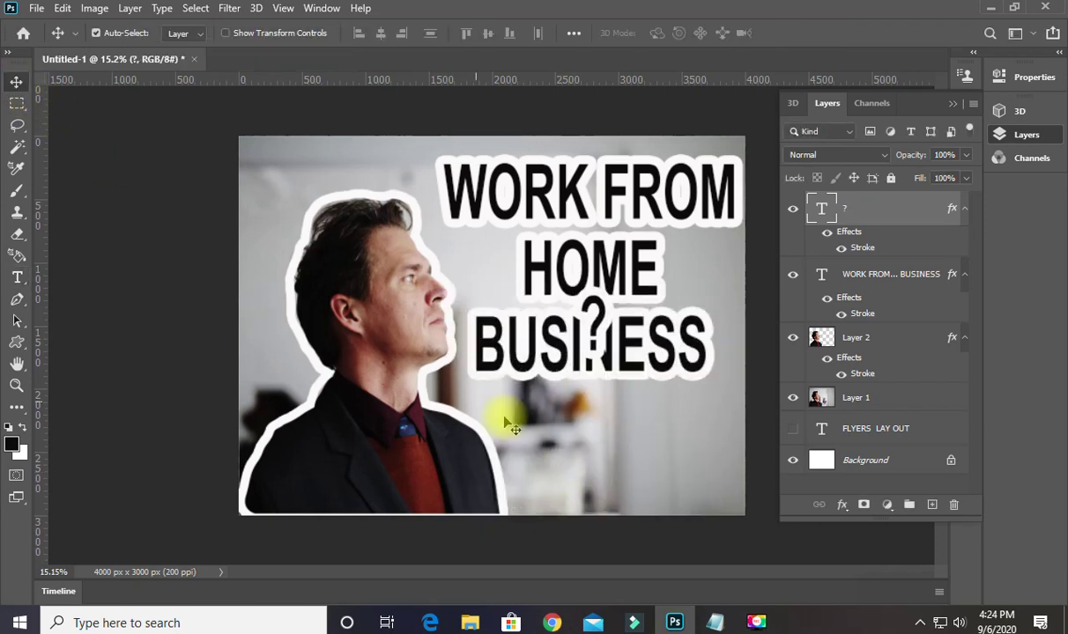
left_click_drag(606, 333, 417, 191)
Shift the title slightly down-right and narrow it to fit inside the canvas.
key("ctrl+z")
left_click(584, 221)
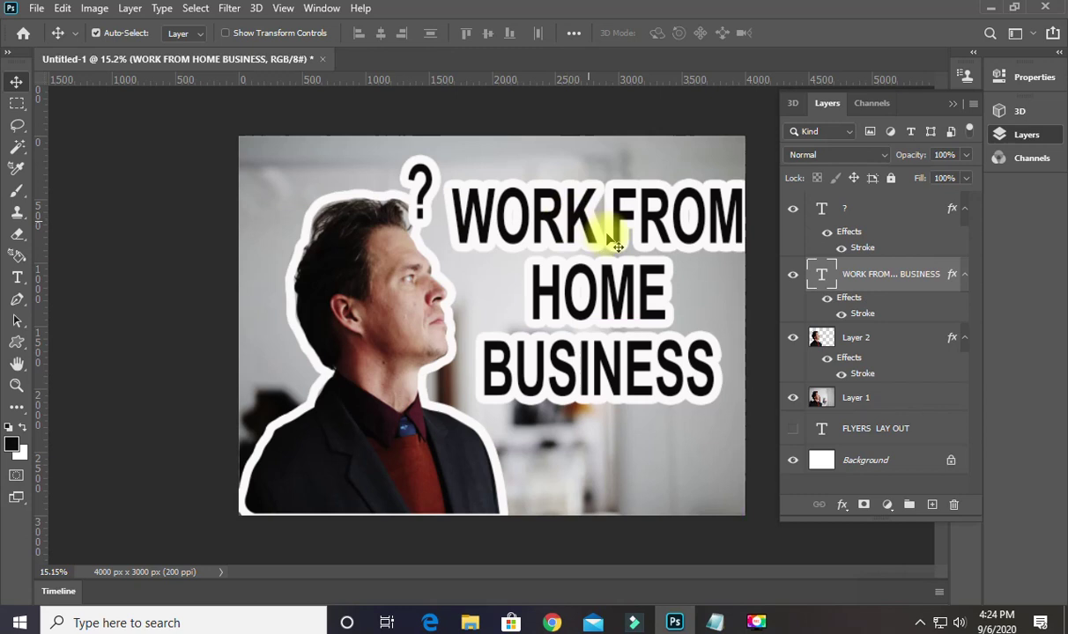
key("ctrl+t")
left_click_drag(745, 304, 732, 300)
key("Return")
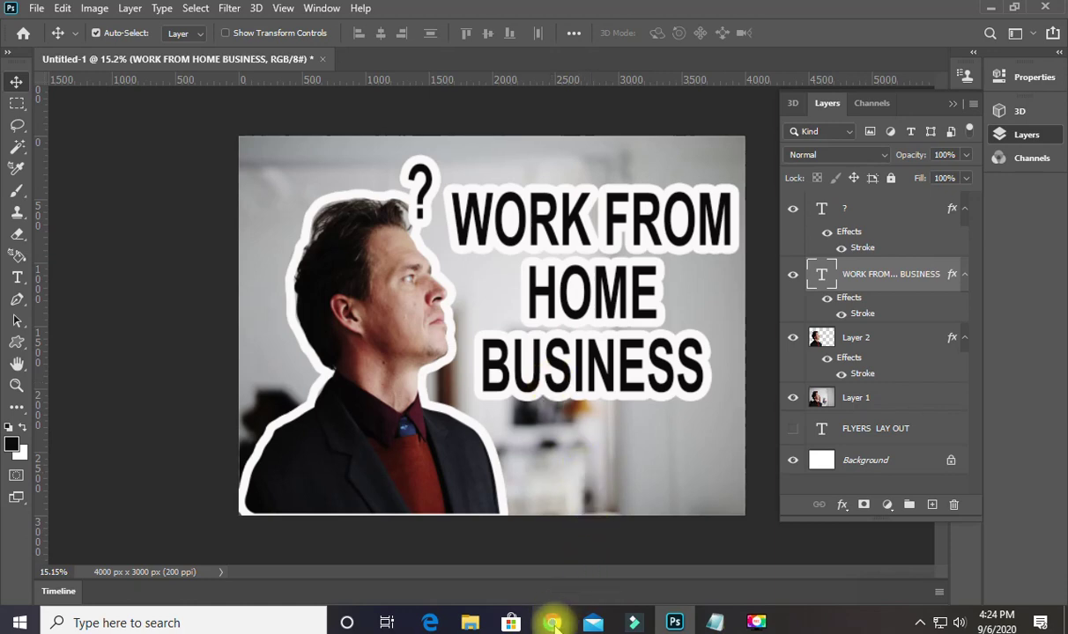
From Chrome's download bar, show the downloaded speech-bubble brushes zip in its folder.
mouse_move(554, 624)
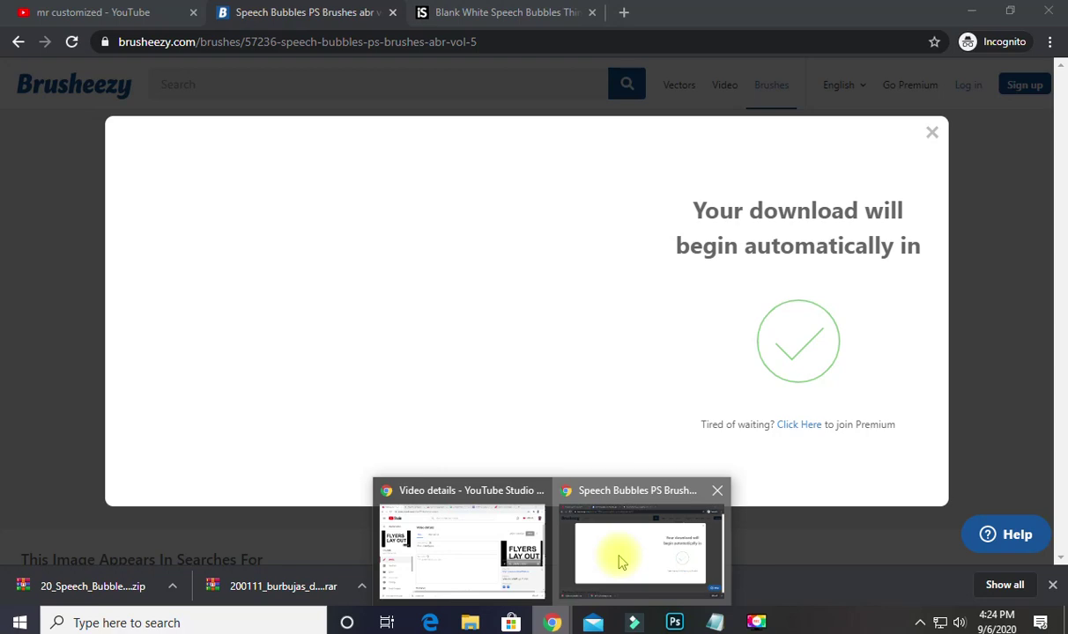
left_click(625, 560)
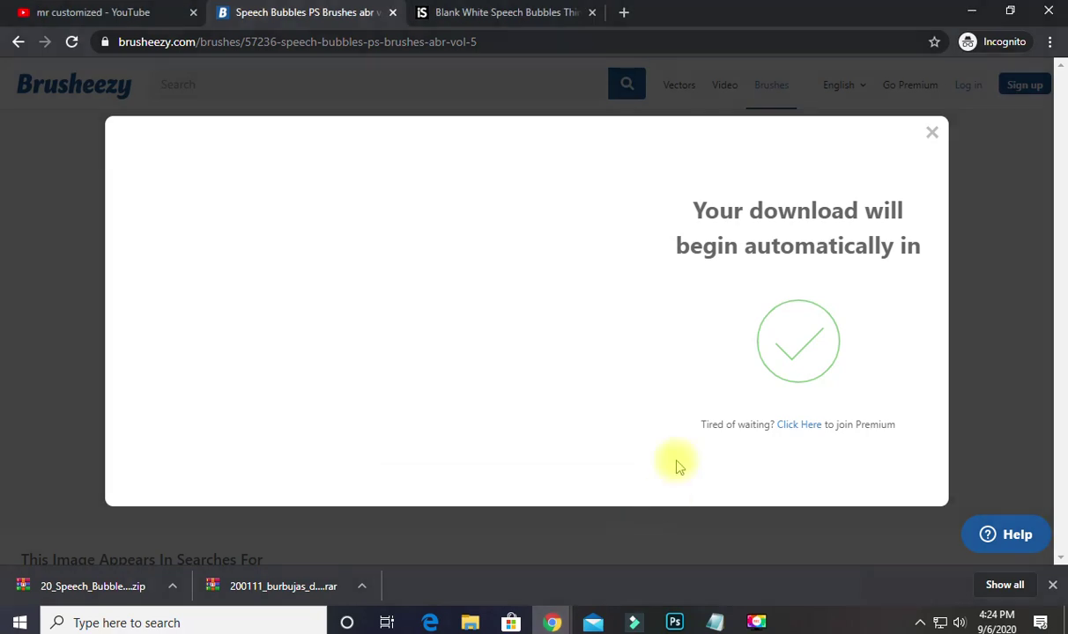
left_click(175, 592)
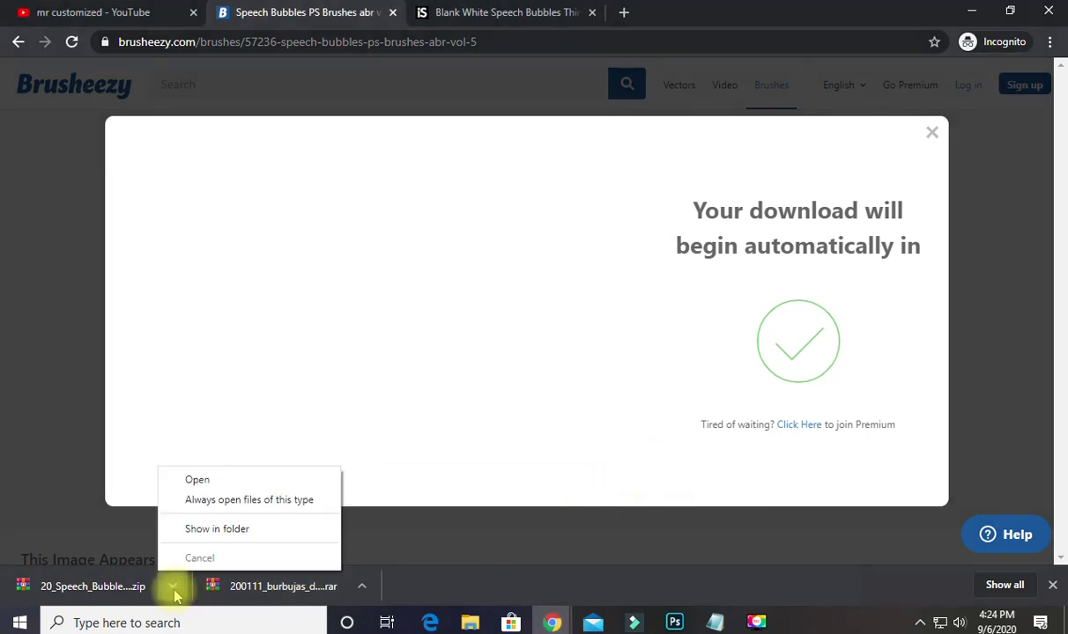
left_click(243, 530)
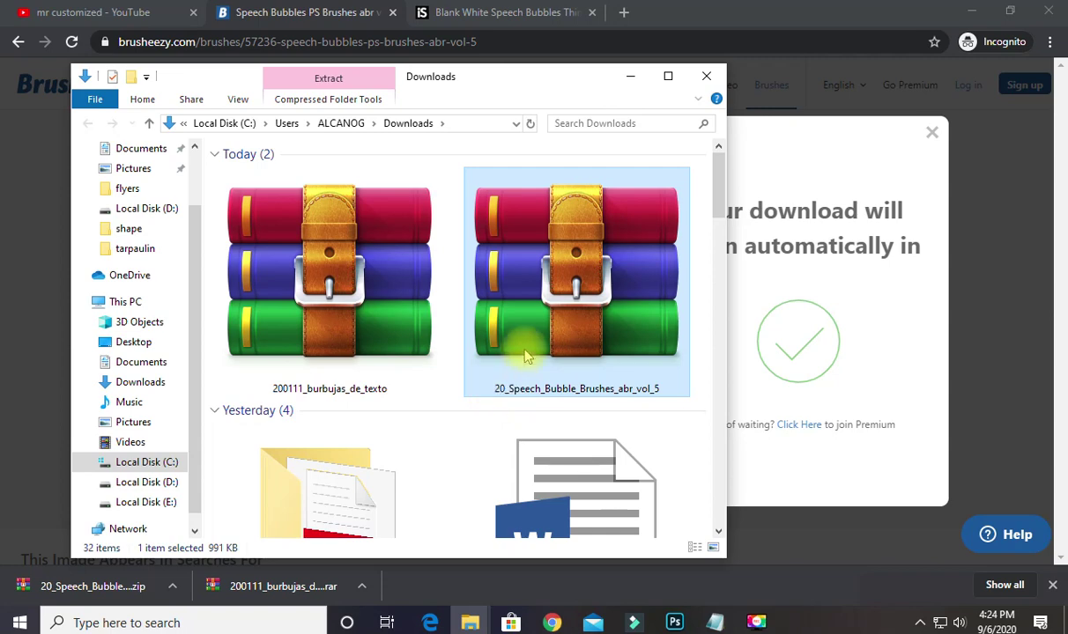
Check the brush archives in Downloads, then return to the WORK FROM HOME BUSINESS document.
right_click(591, 333)
left_click(455, 420)
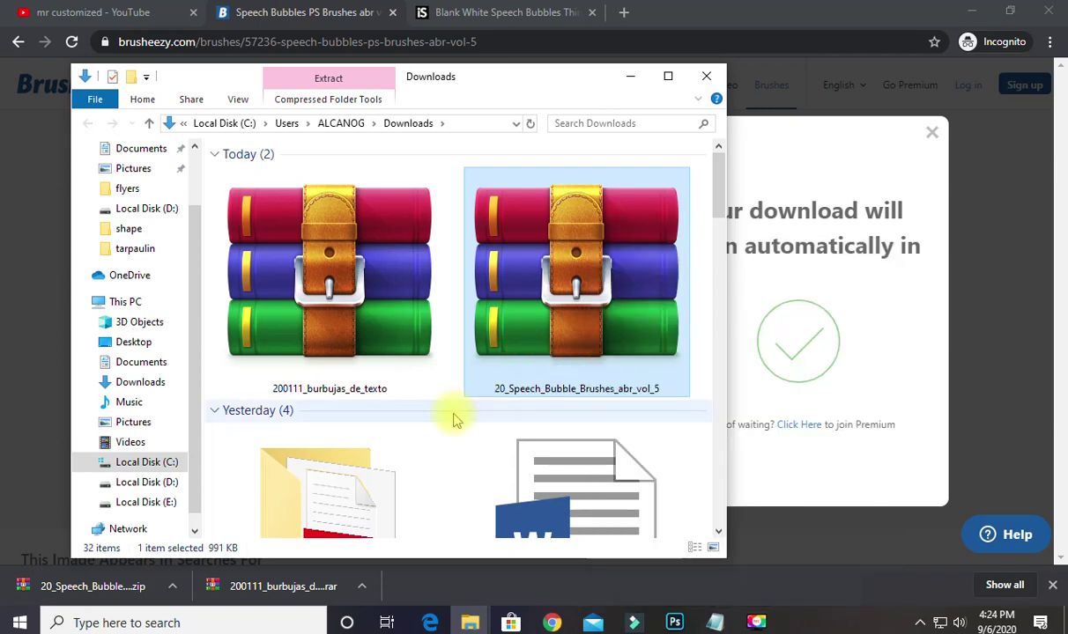
left_click(454, 419)
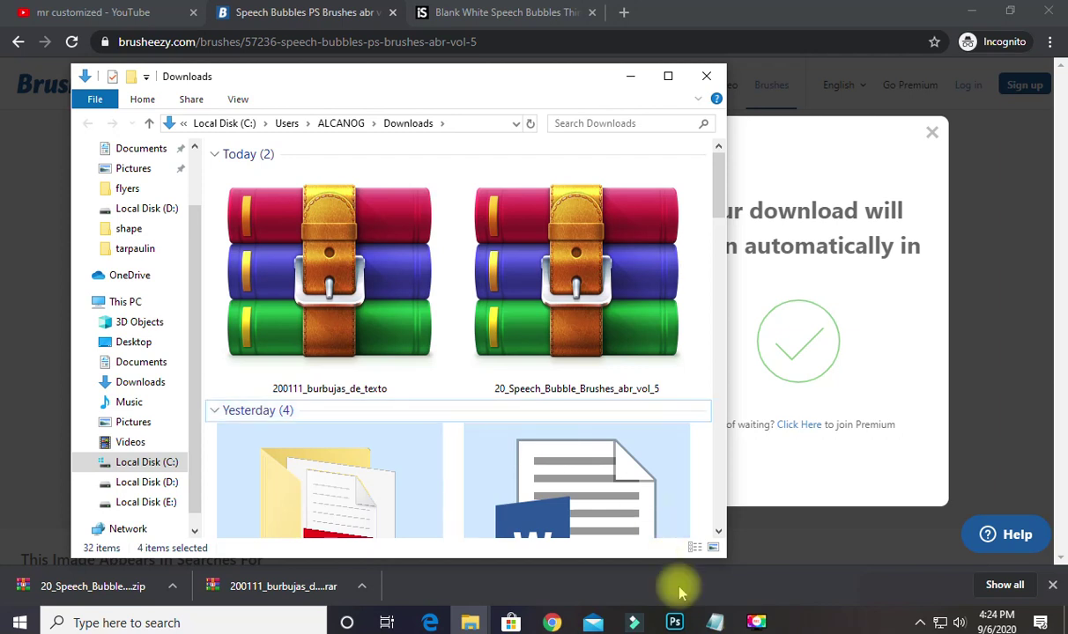
left_click(675, 623)
Switch to the Brush tool and start Import Brushes from the brush preset picker's gear menu.
key("b")
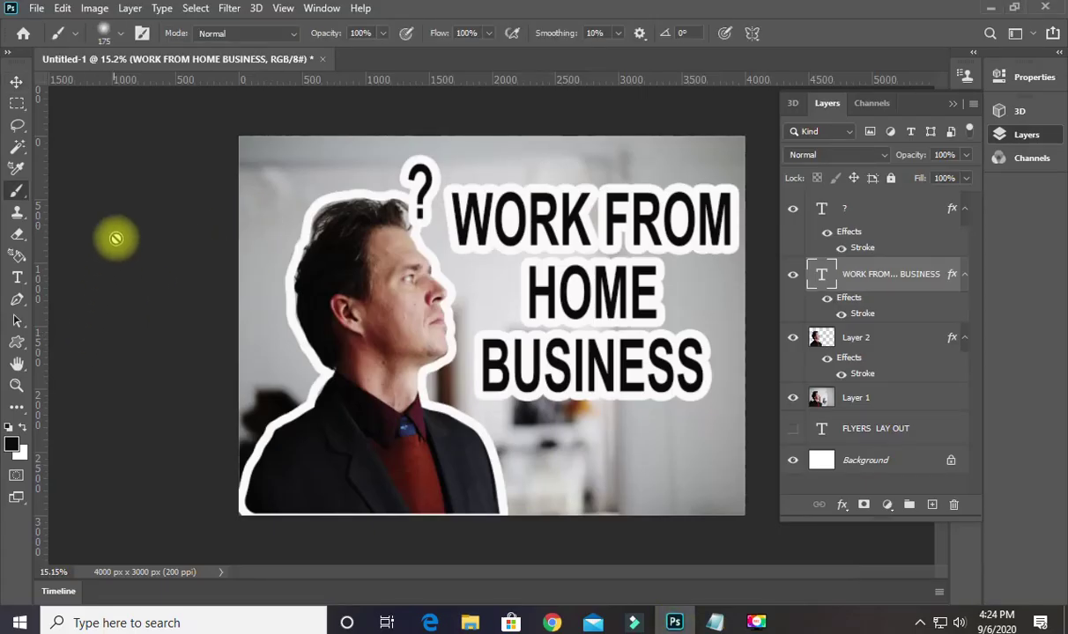
left_click(122, 36)
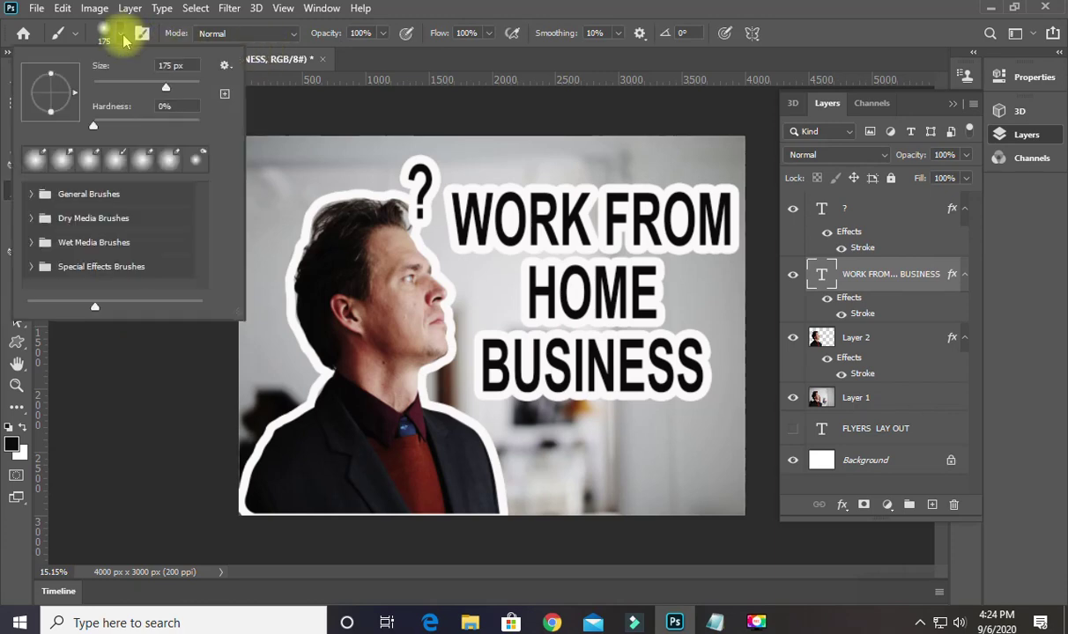
left_click(224, 65)
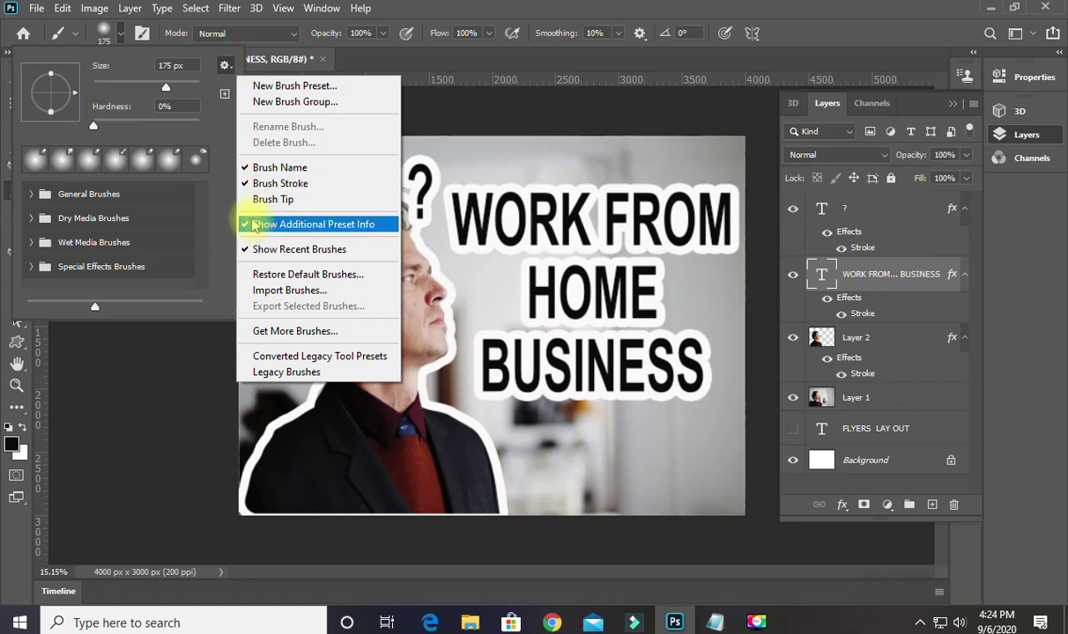
left_click(291, 289)
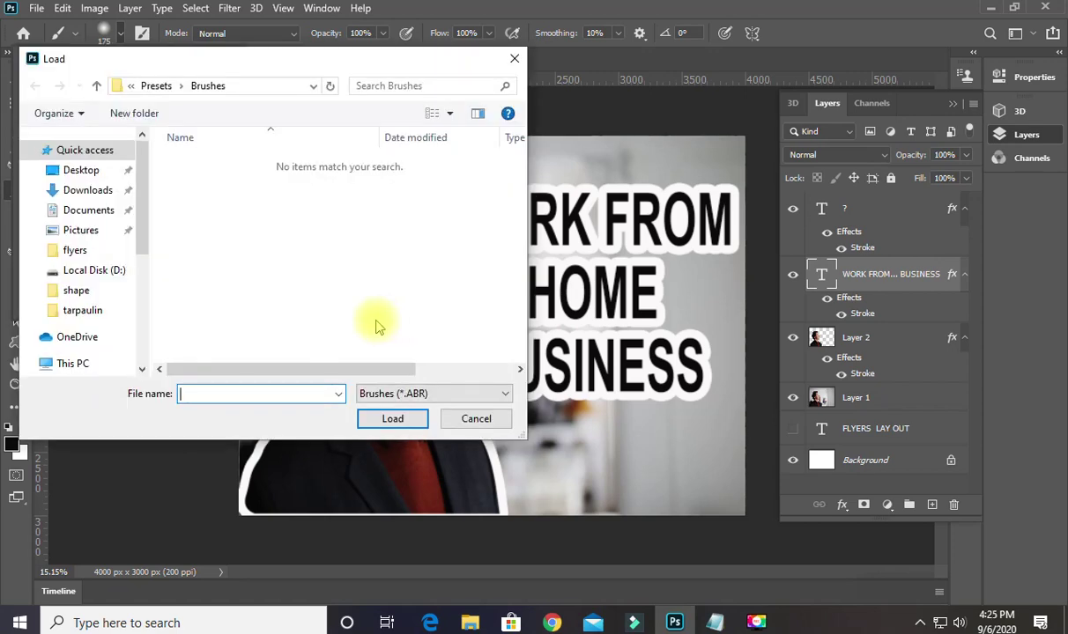
Browse to E:\shape\New folder, find no brush files, and cancel the import.
scroll(123, 273, "down", 2)
scroll(119, 330, "down", 3)
left_click(110, 317)
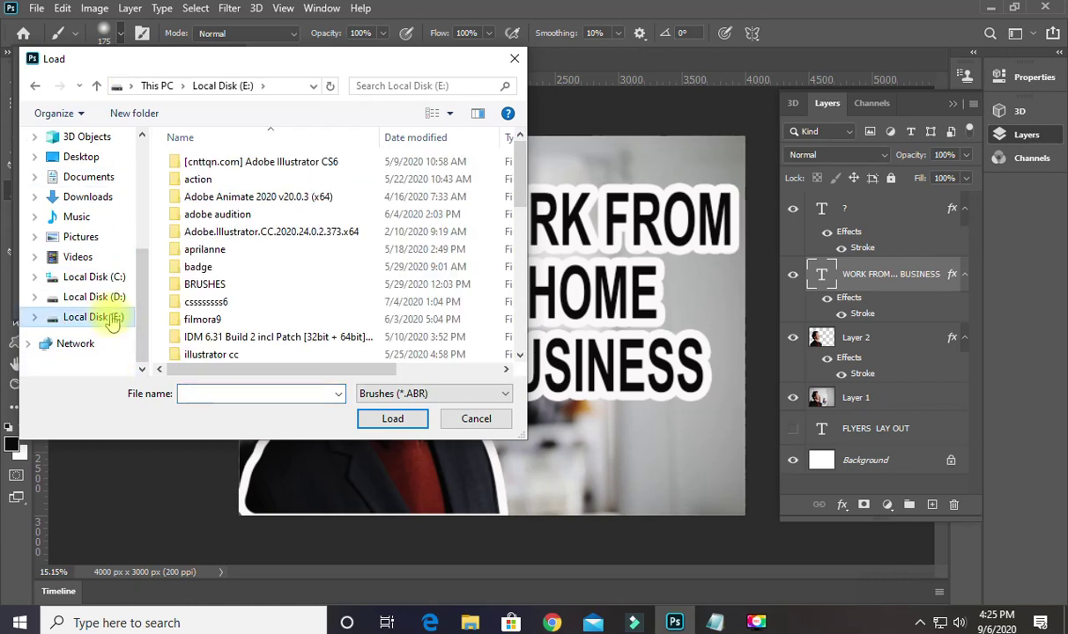
left_click(194, 253)
scroll(196, 255, "down", 5)
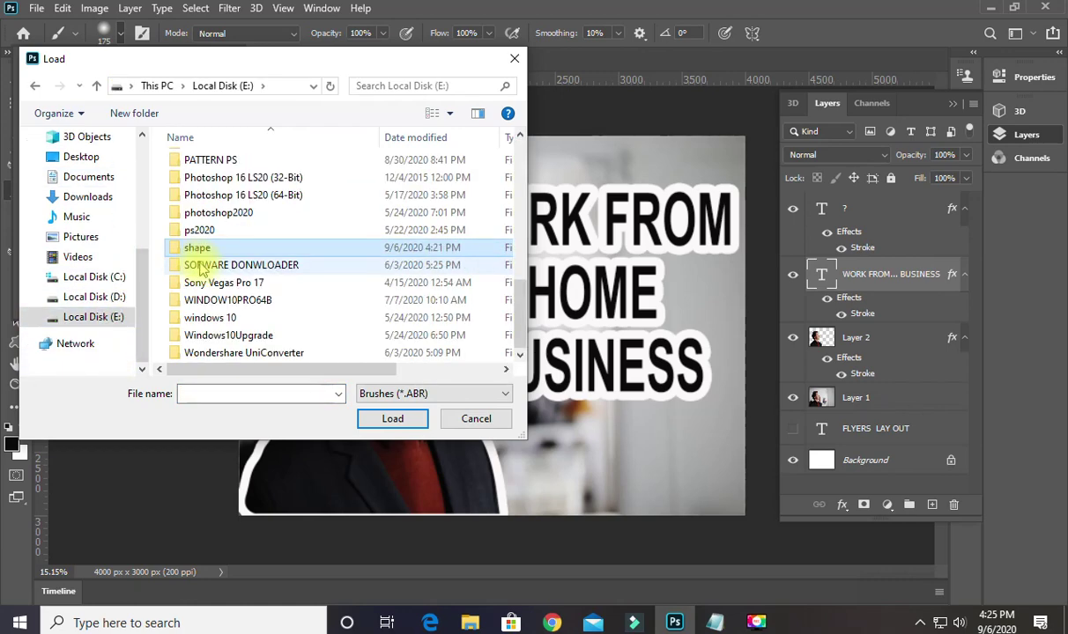
double_click(205, 246)
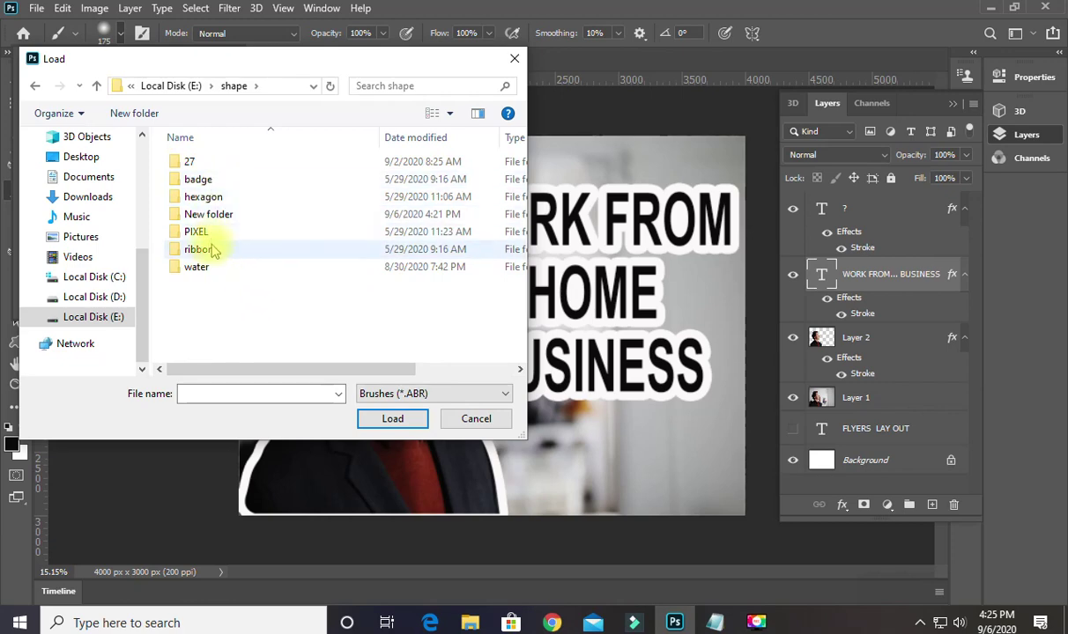
double_click(212, 215)
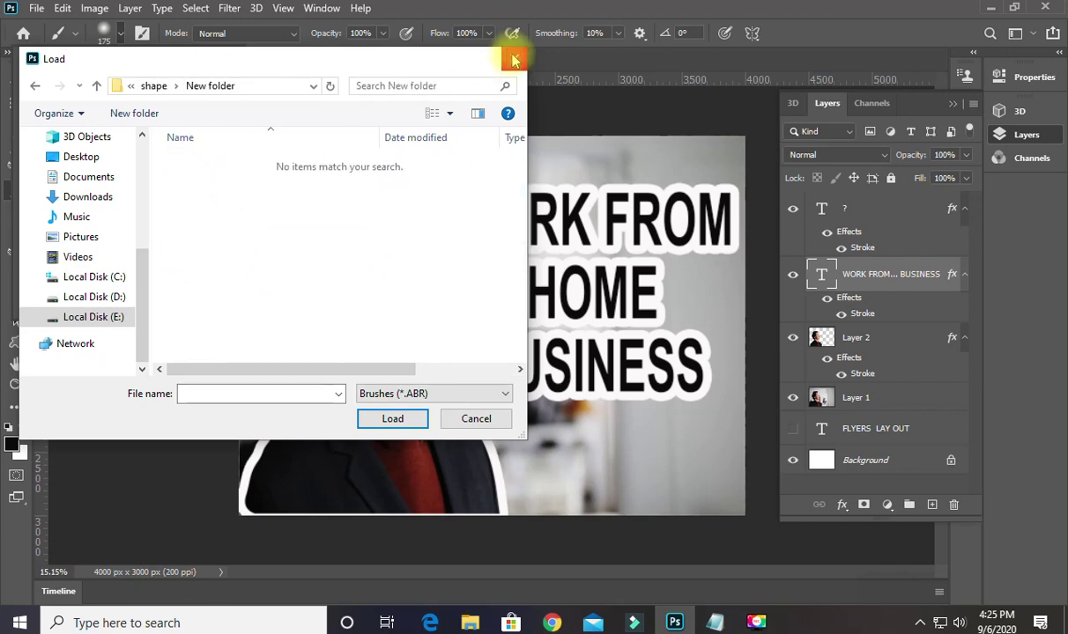
left_click(514, 58)
left_click(555, 622)
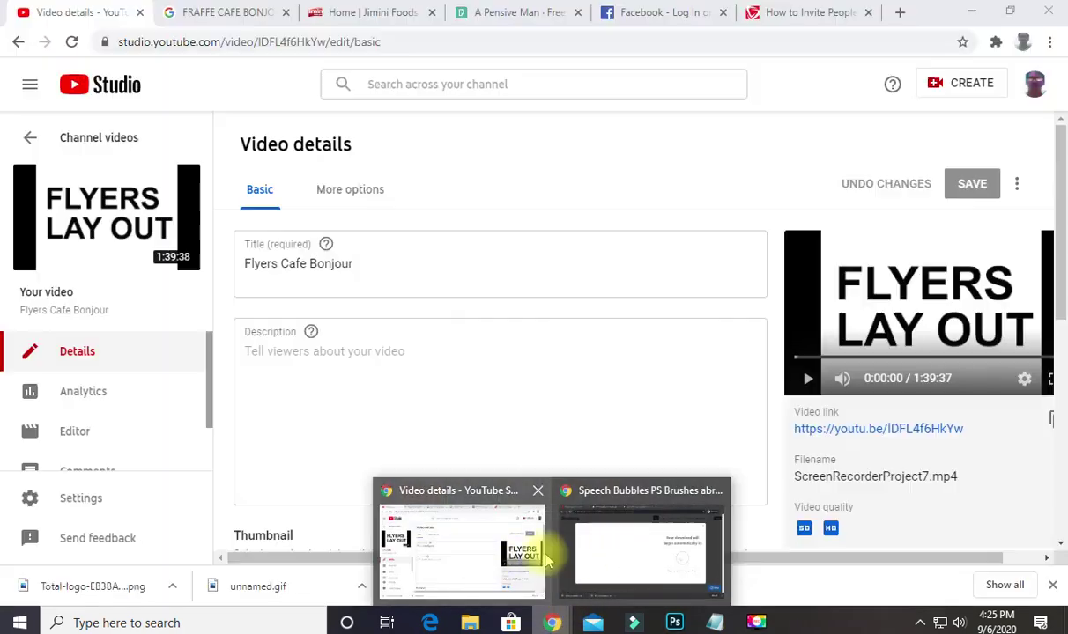
Show the downloaded speech-bubble zip in its Downloads folder from Chrome.
left_click(568, 550)
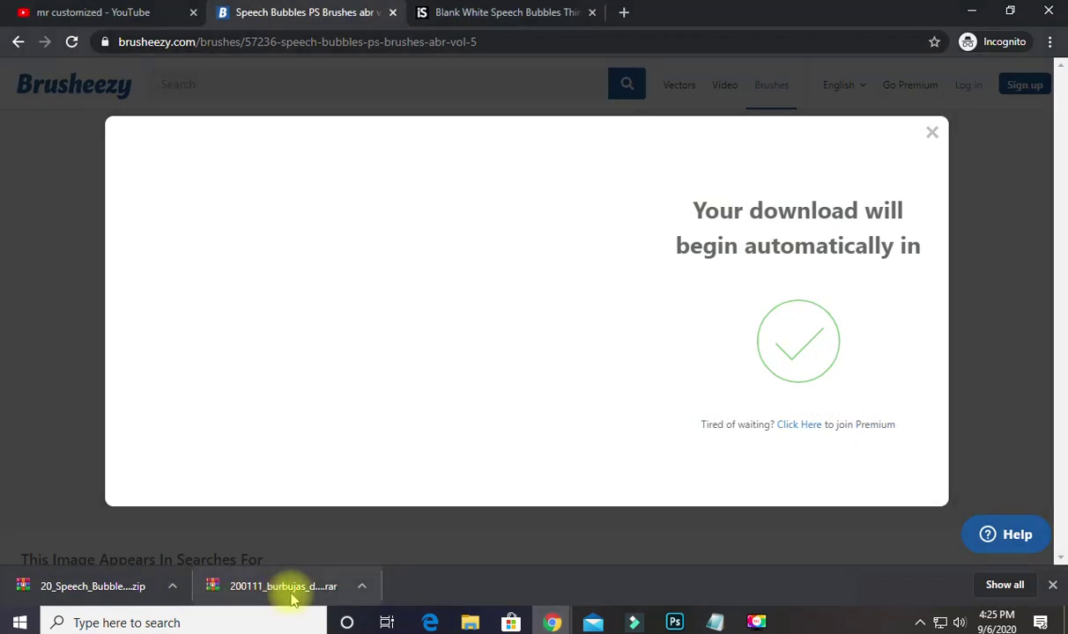
left_click(172, 587)
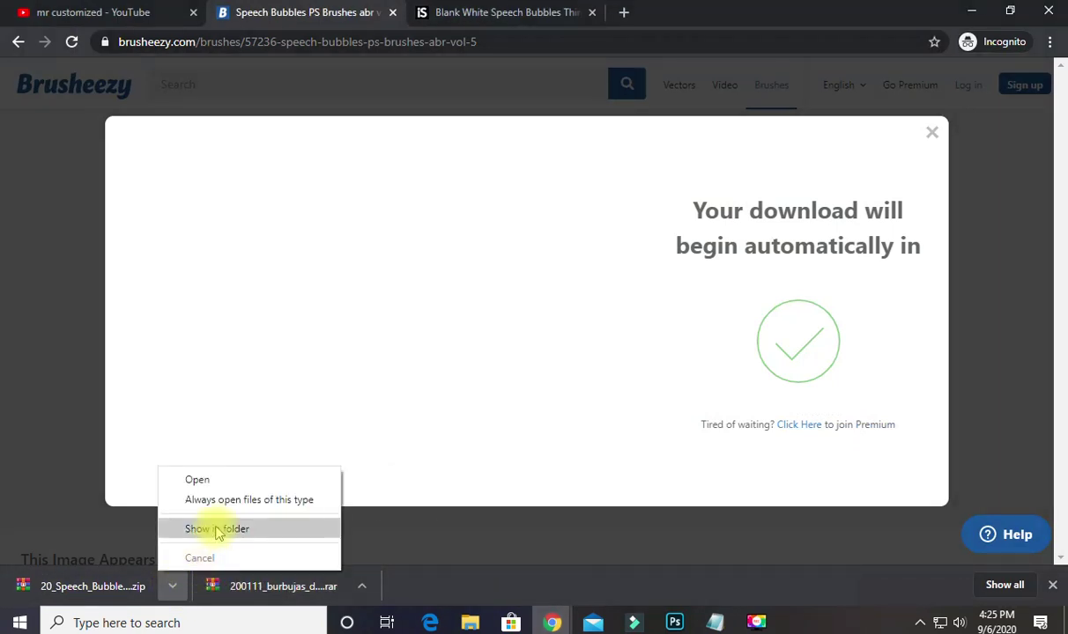
left_click(214, 527)
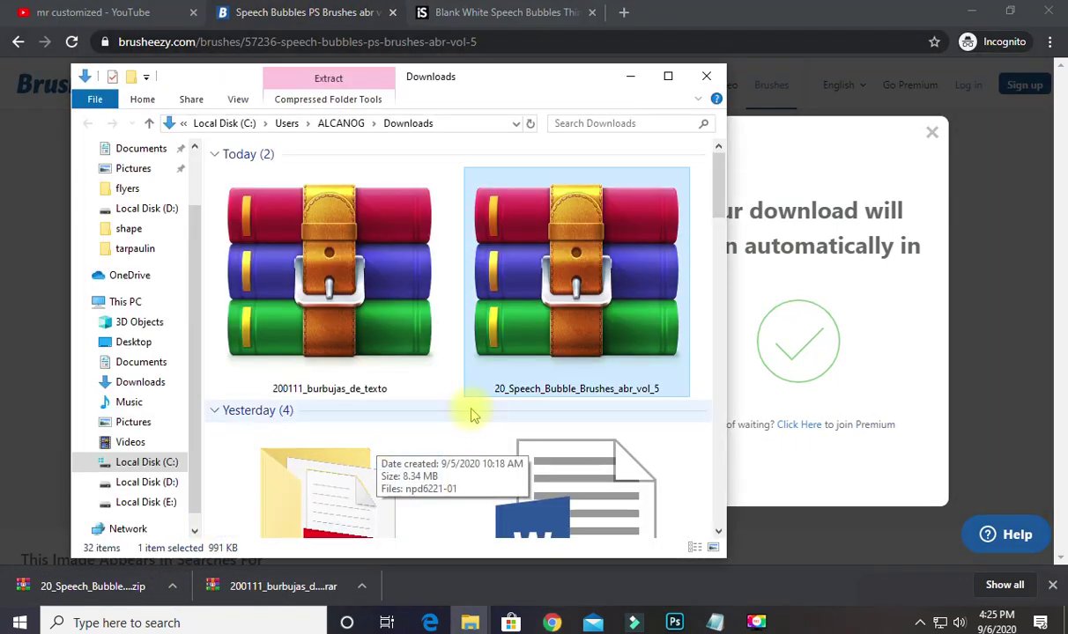
Extract the zip into Downloads and drag 20 Speech Bubble Brushes.abr onto Photoshop.
right_click(560, 317)
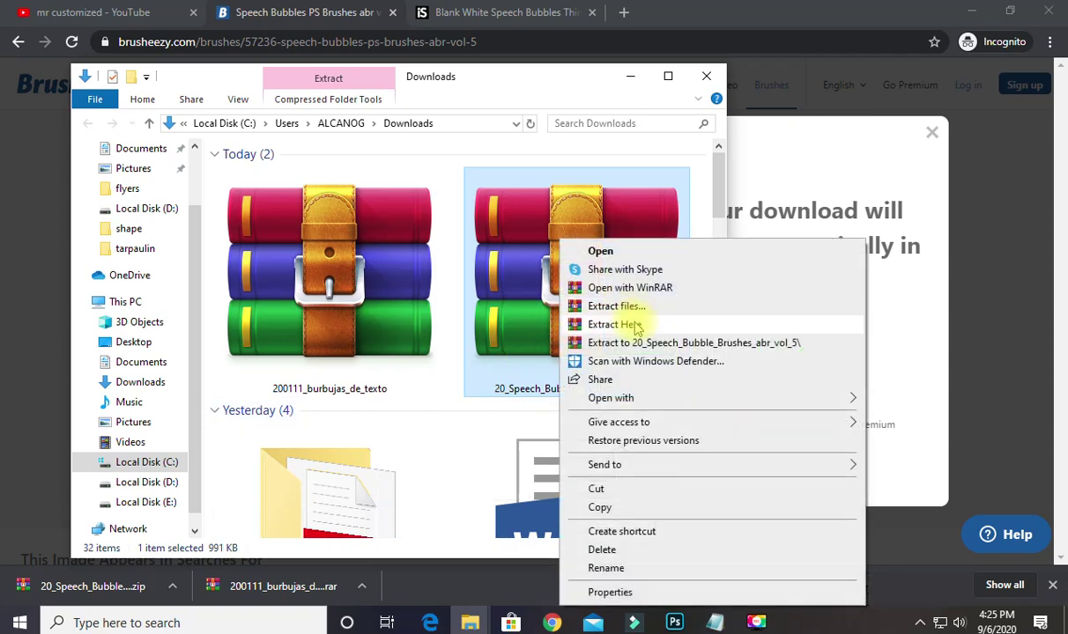
left_click(632, 325)
left_click_drag(721, 203, 721, 524)
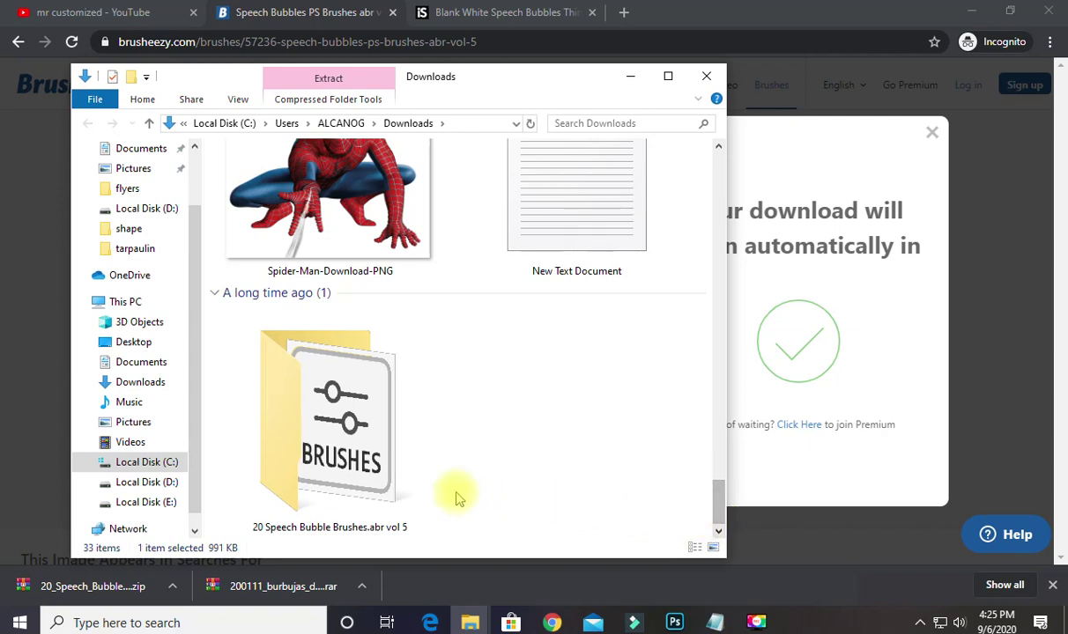
double_click(352, 474)
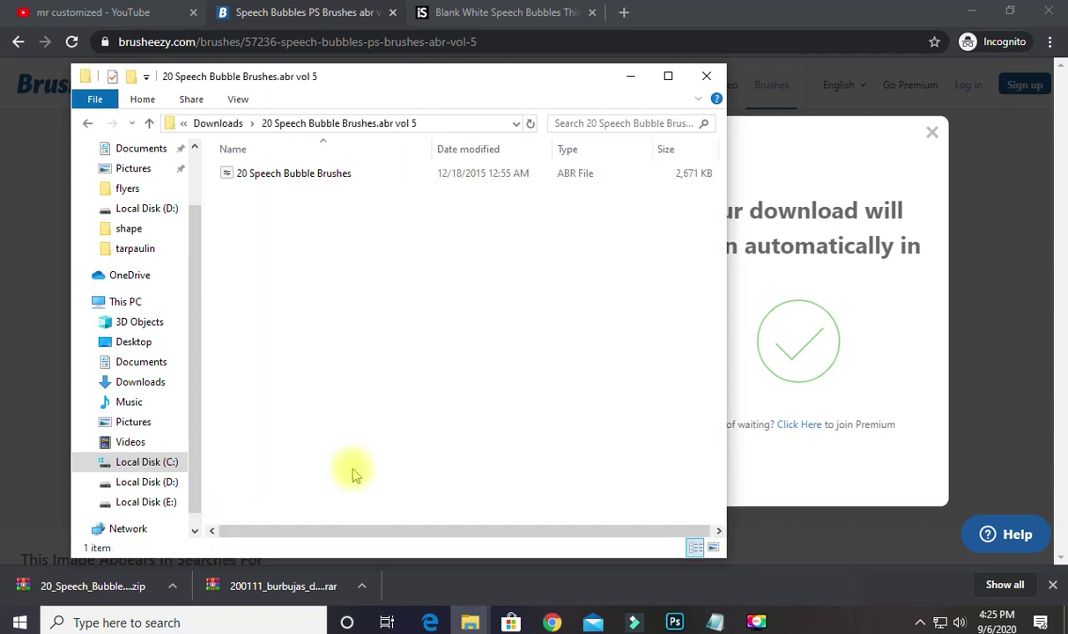
mouse_move(313, 186)
left_mouse_down()
mouse_move(328, 184)
mouse_move(369, 222)
mouse_move(584, 549)
mouse_move(674, 627)
mouse_move(214, 322)
mouse_move(149, 160)
left_mouse_up()
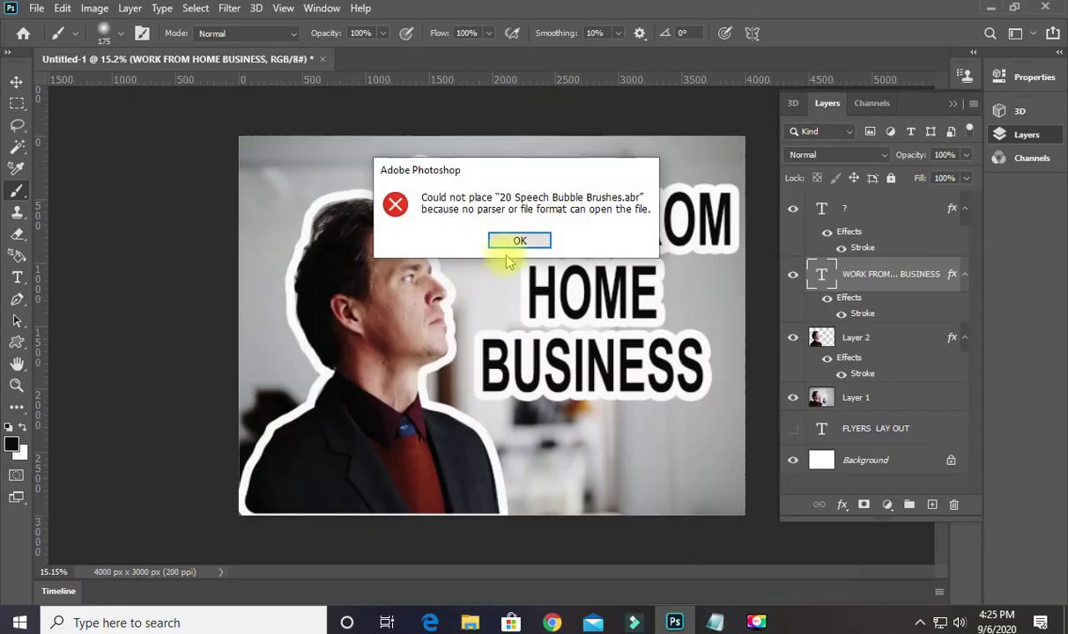
Dismiss the error and import 20 Speech Bubble Brushes.abr from Downloads via Import Brushes.
left_click(511, 240)
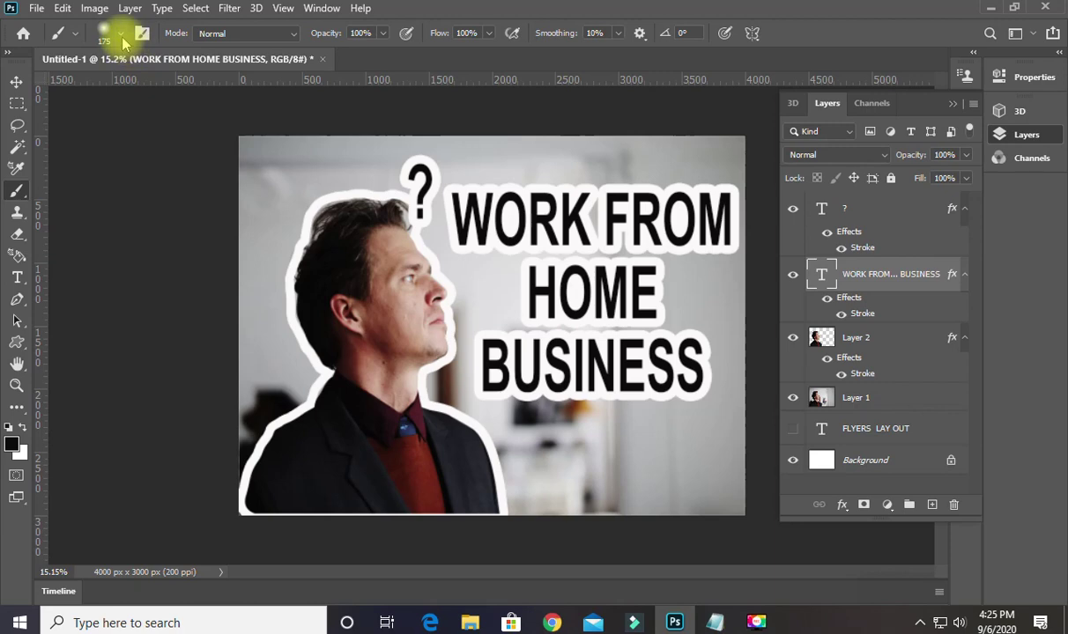
left_click(122, 37)
left_click(225, 65)
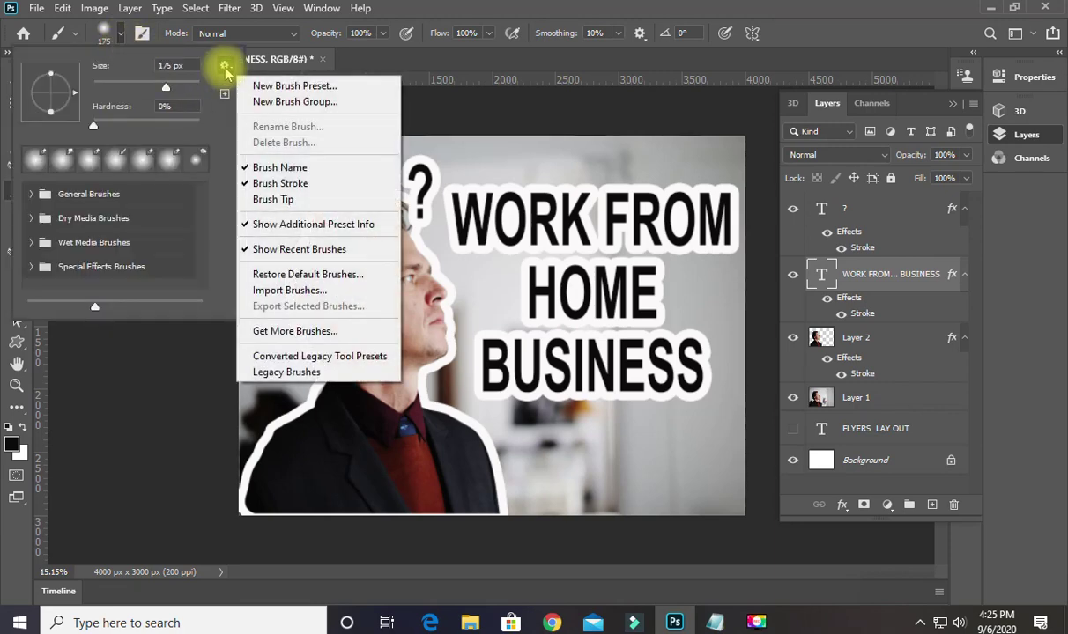
left_click(290, 290)
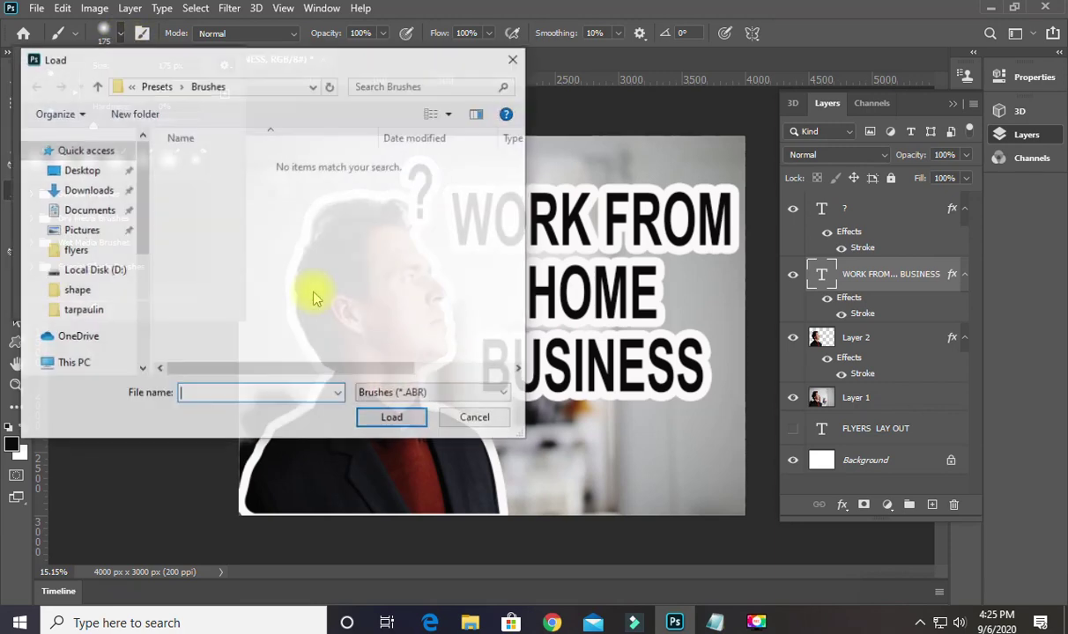
left_click(104, 190)
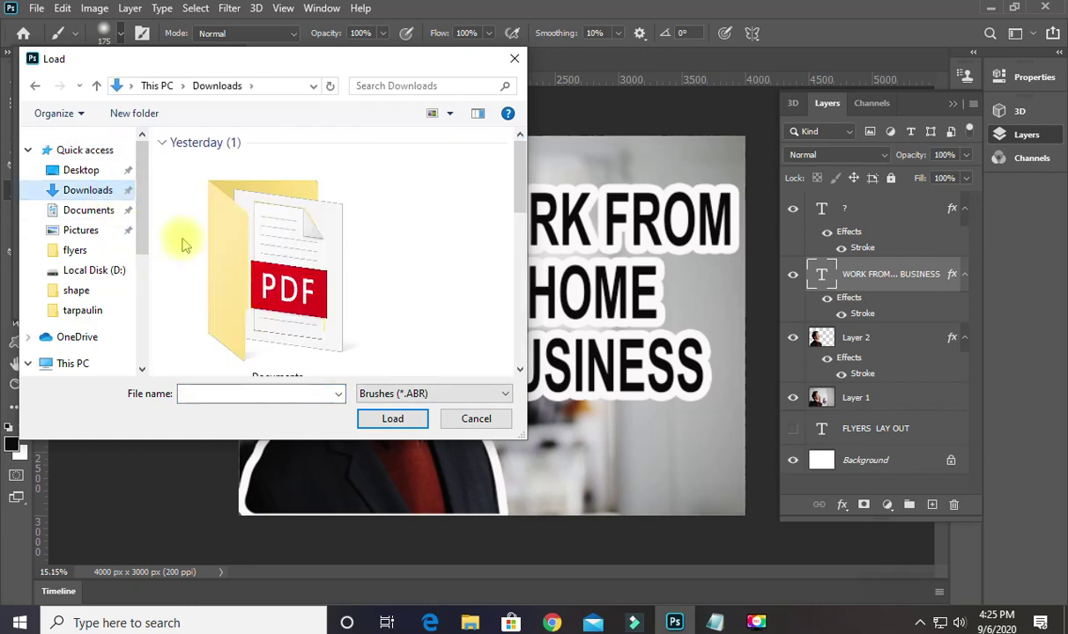
scroll(392, 269, "down", 3)
scroll(378, 266, "down", 3)
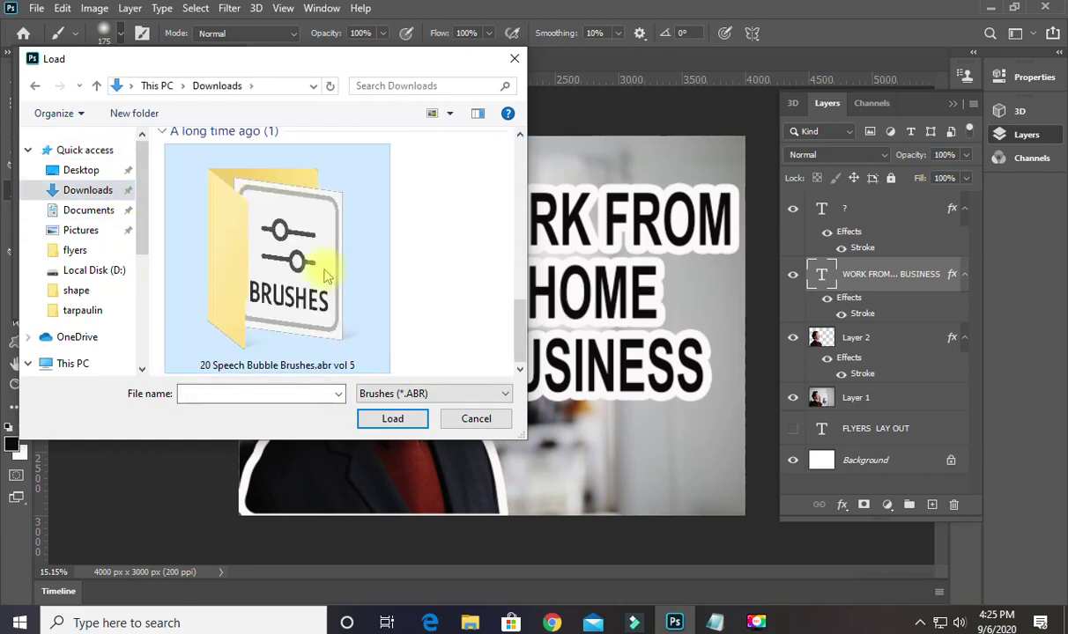
double_click(323, 273)
left_click(274, 162)
left_click(392, 419)
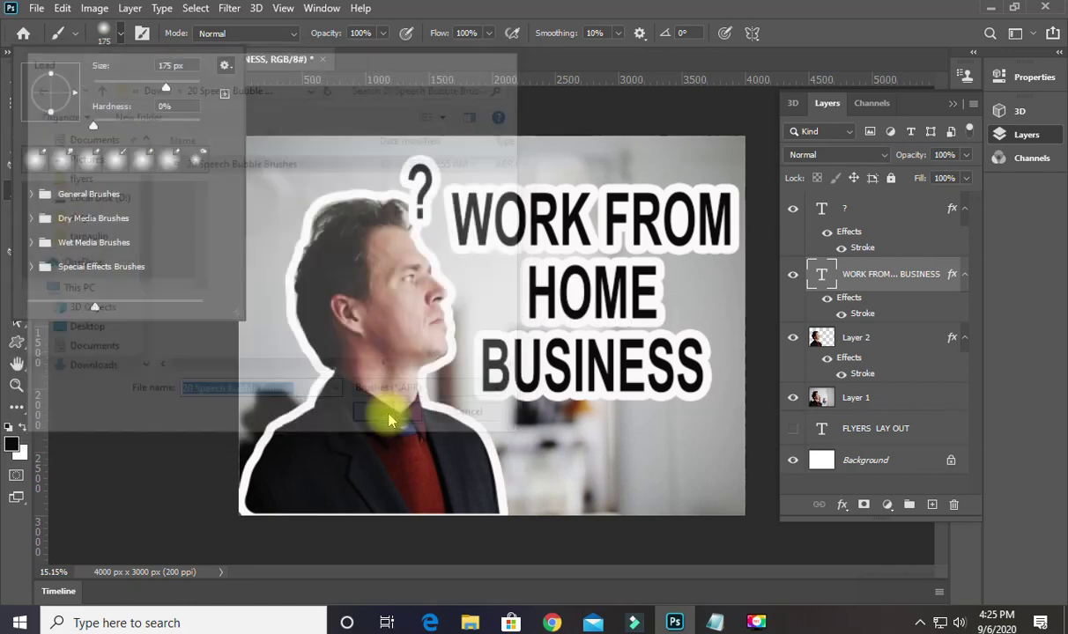
Expand the 20 Speech Bubble Brushes set and select the Speech Bubble 1 brush at 2500 px.
scroll(199, 255, "down", 1)
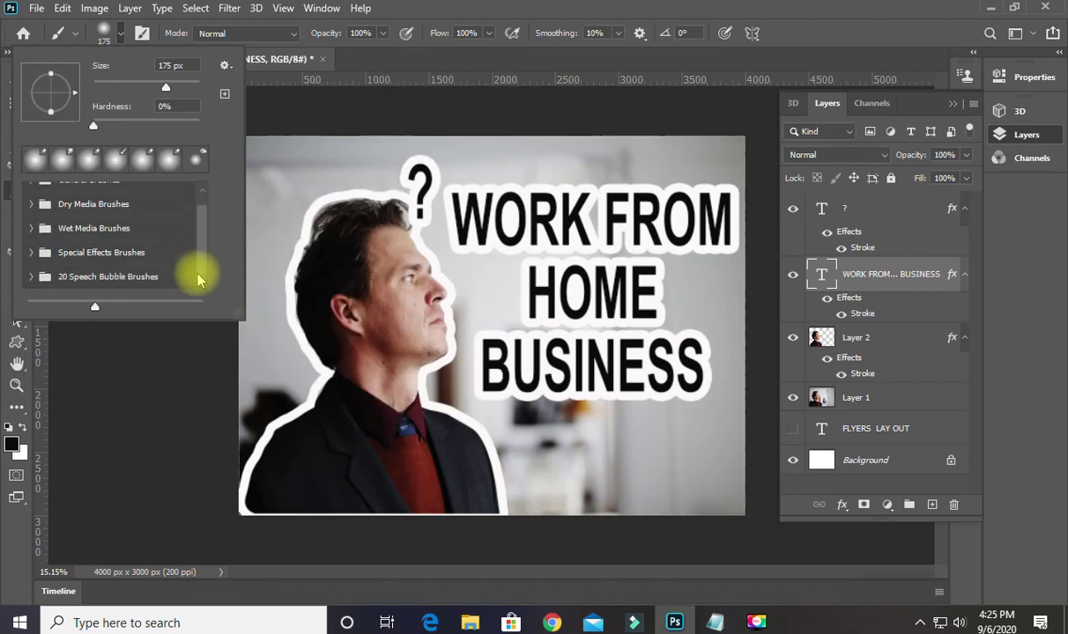
left_click(31, 276)
scroll(176, 251, "down", 3)
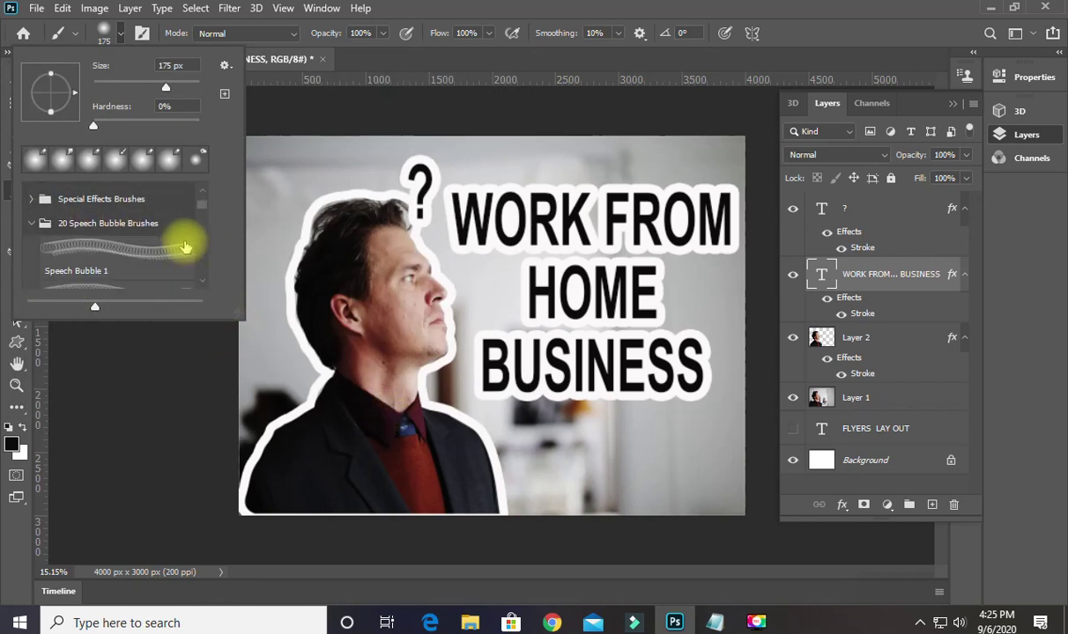
left_click(179, 208)
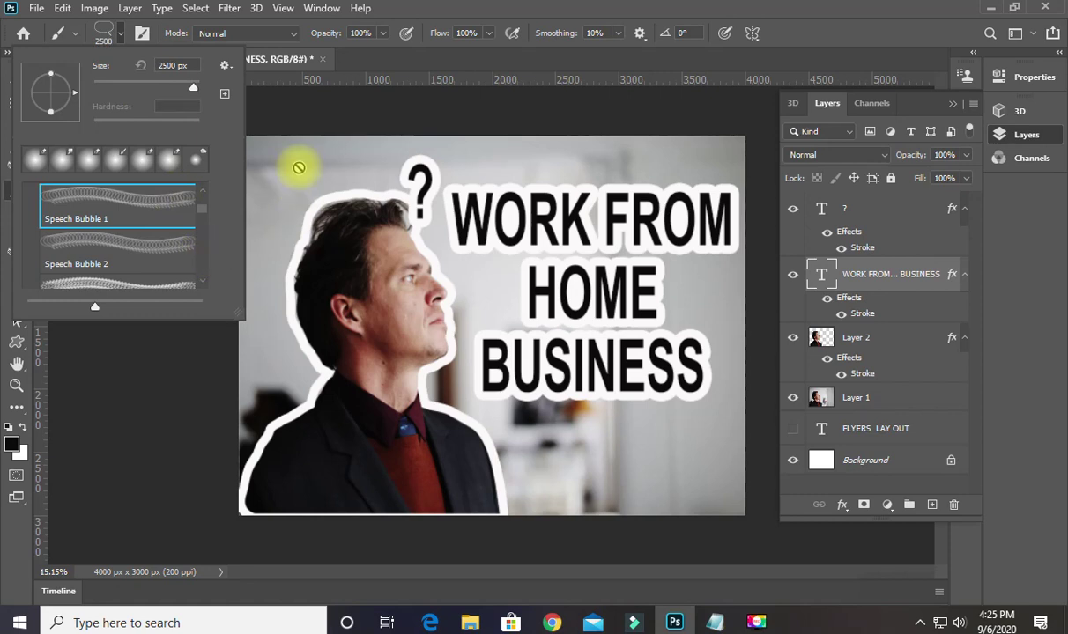
Re-pick Speech Bubble 1 after a brush error and stamp a bubble on Layer 2.
left_click(117, 397)
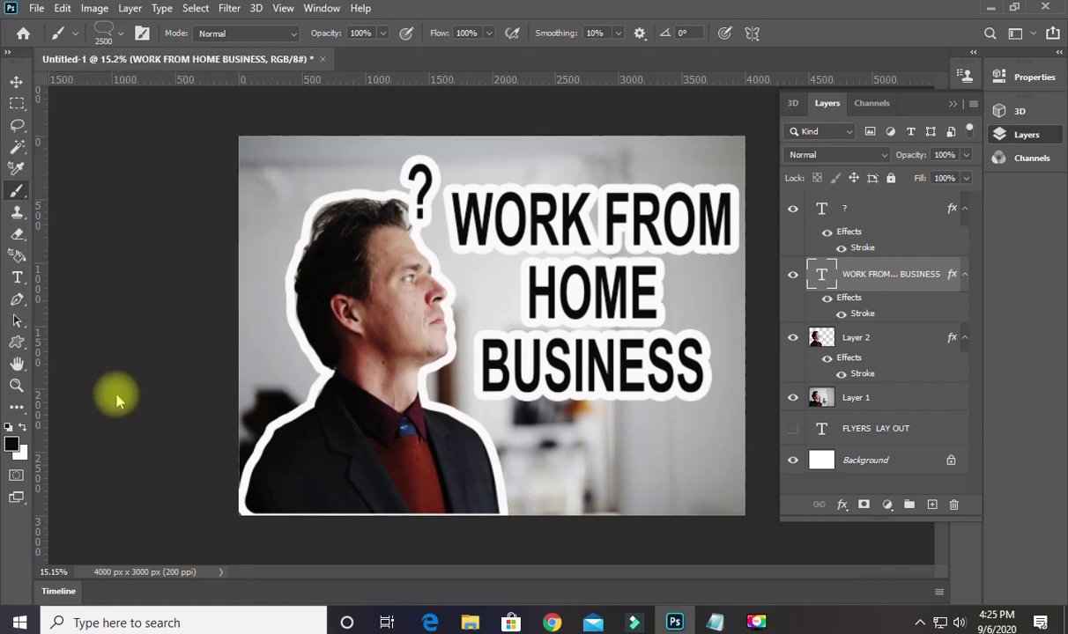
left_click(304, 352)
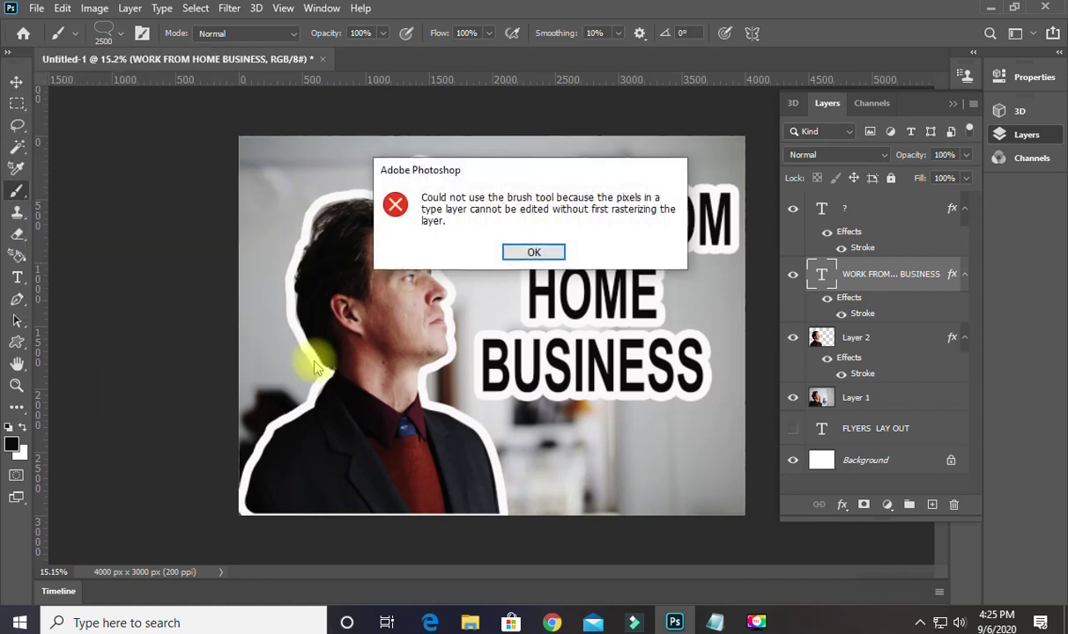
left_click(531, 253)
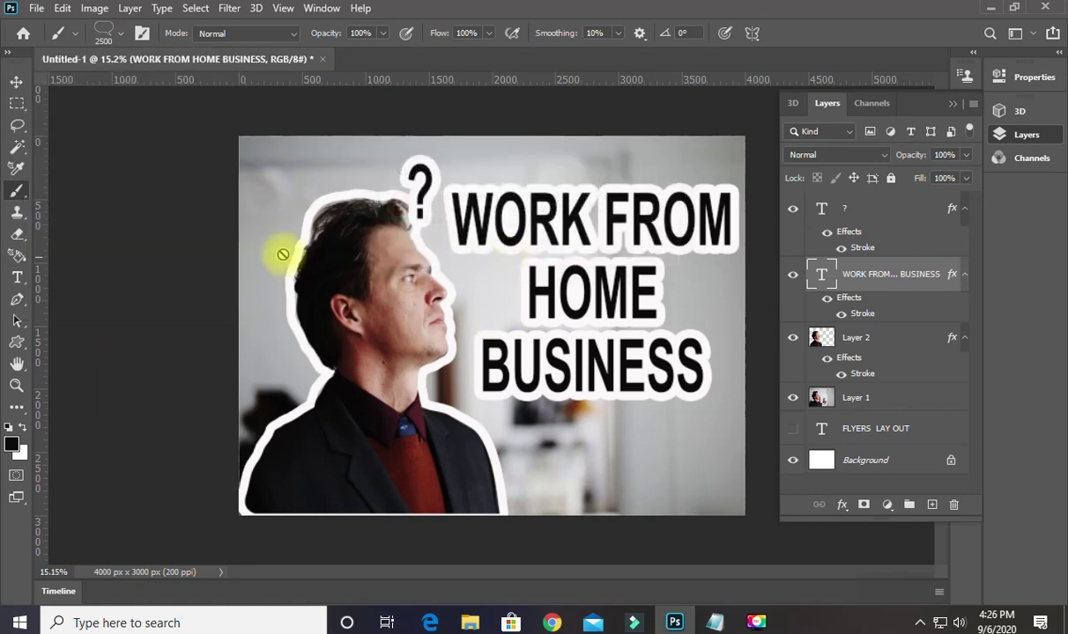
left_click(124, 37)
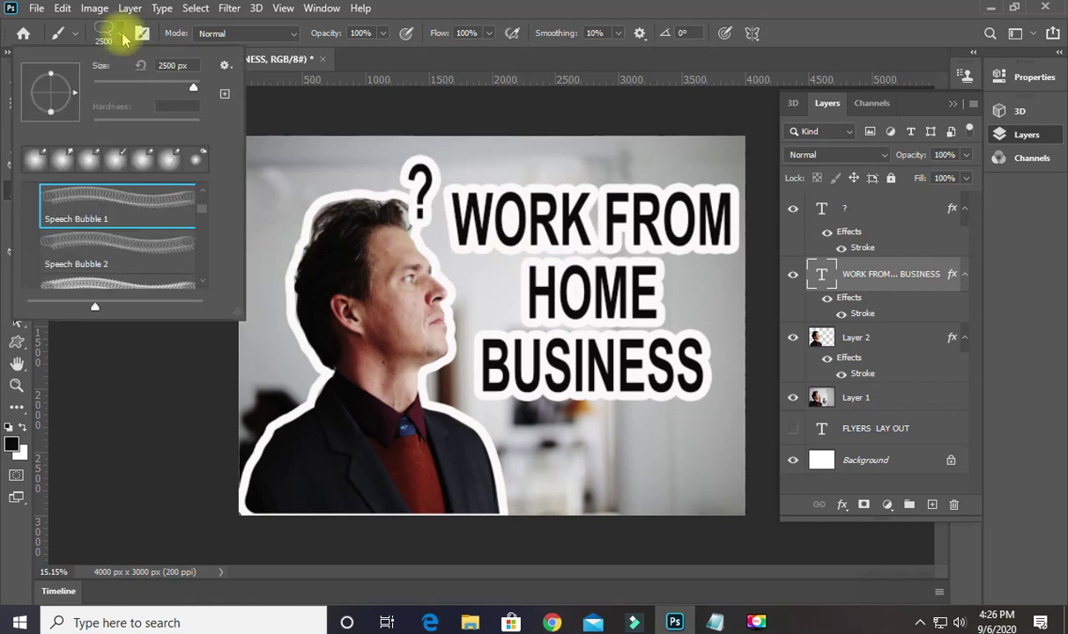
double_click(119, 200)
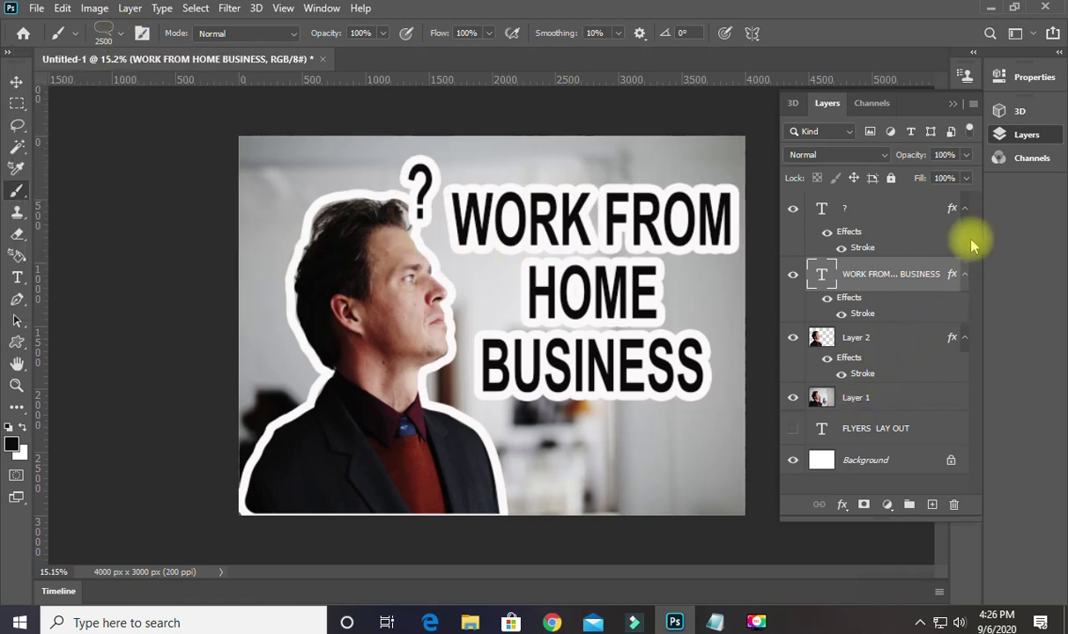
left_click(866, 340)
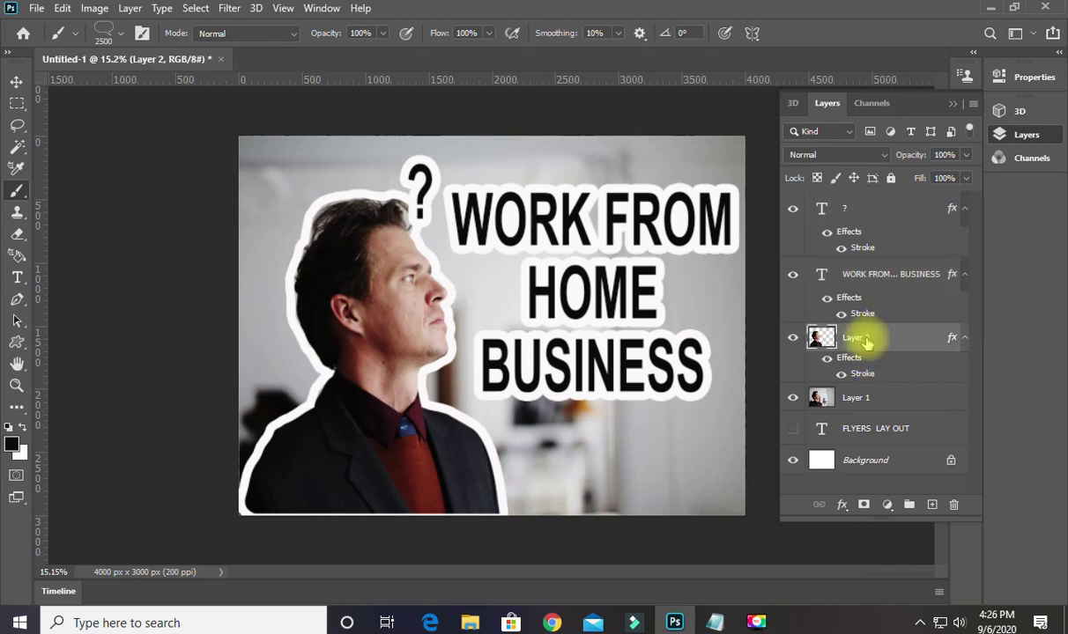
left_click_drag(330, 204, 382, 286)
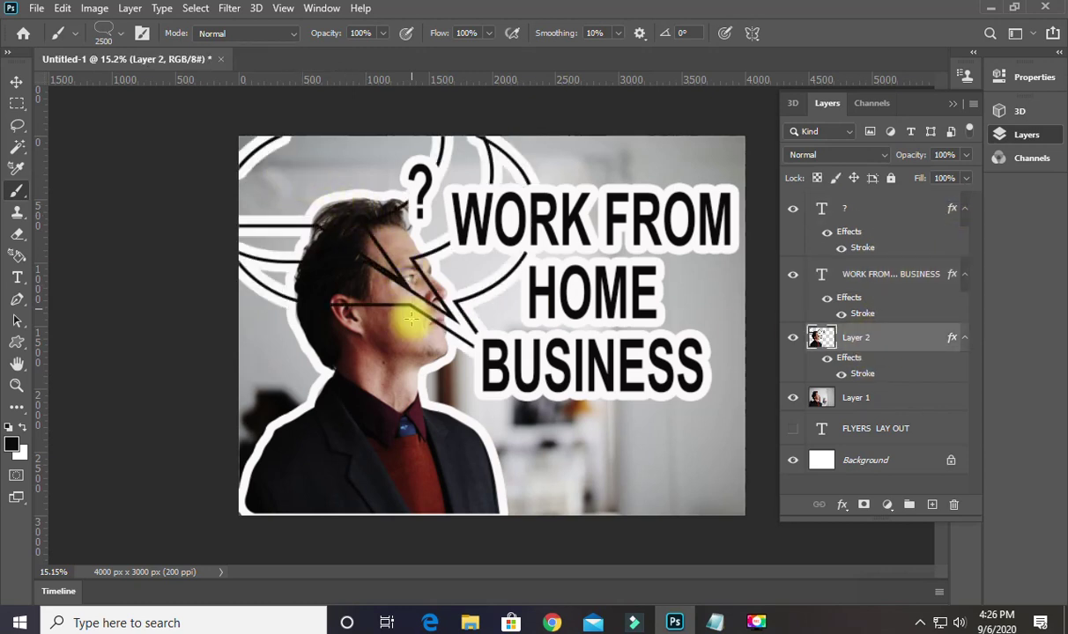
Move the headline and the man's photo, hide FLYERS LAY OUT, then undo the moves.
left_click(17, 81)
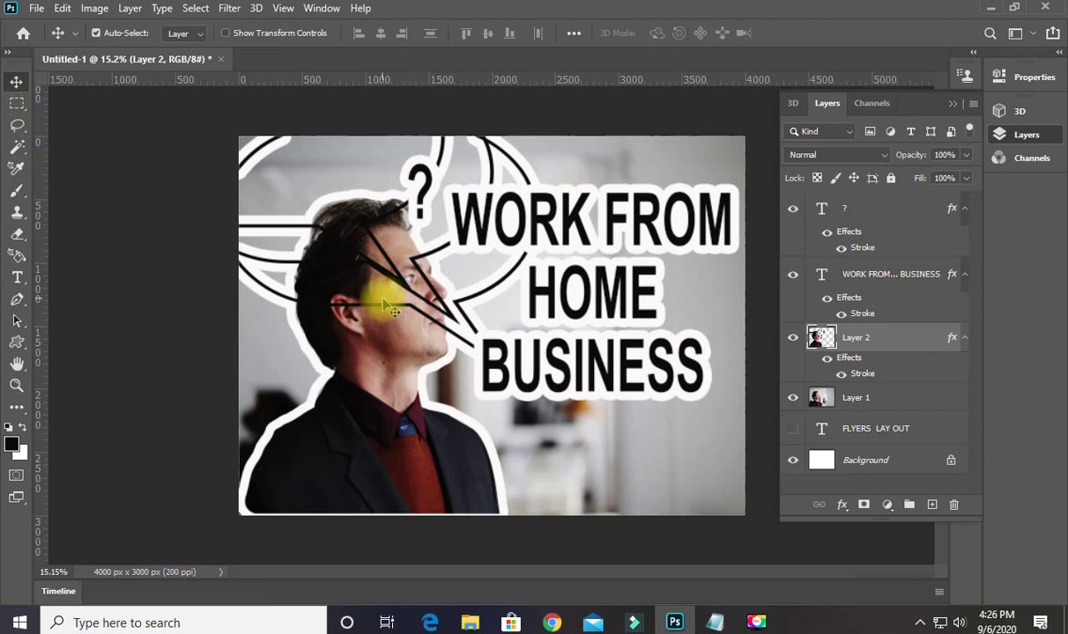
left_click_drag(458, 303, 486, 321)
left_click_drag(283, 231, 249, 248)
left_click(793, 428)
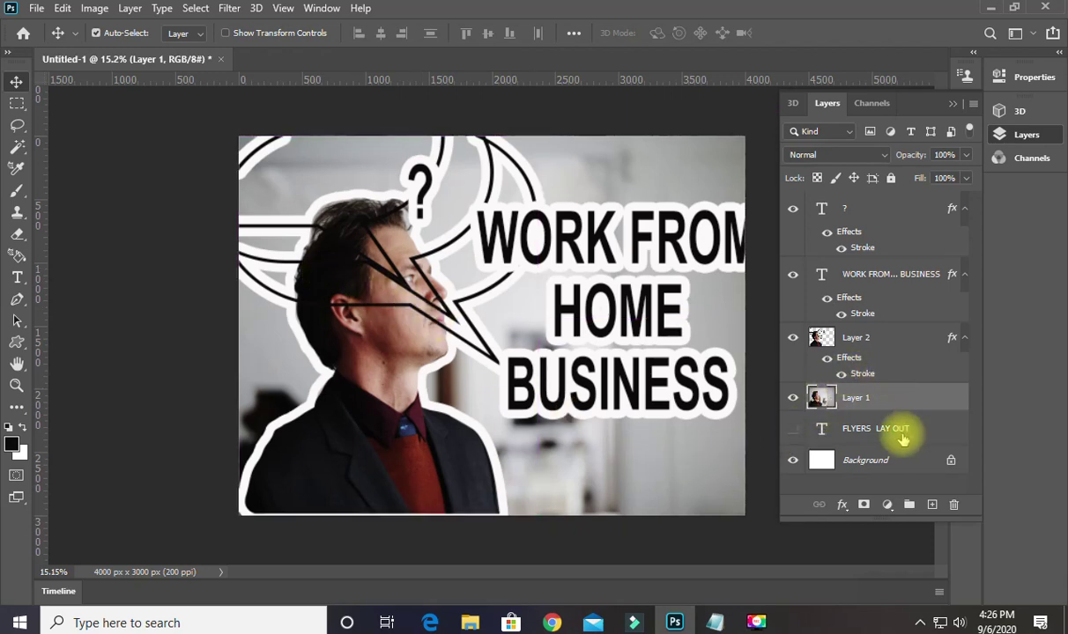
key("ctrl+z")
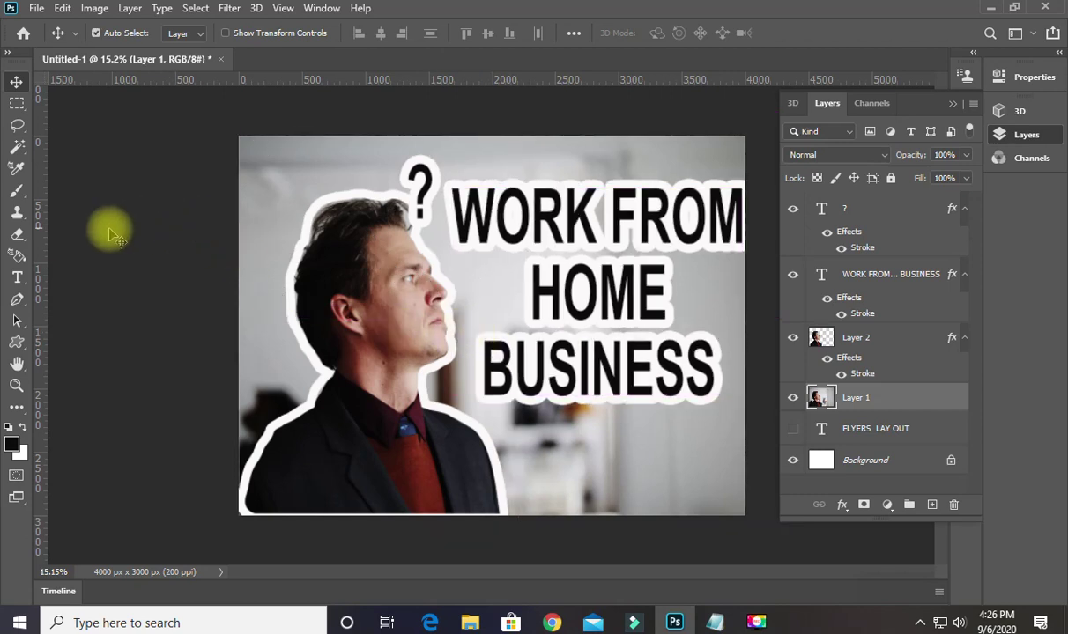
Stamp a speech-bubble outline around BUSINESS with the brush, then undo it.
key("b")
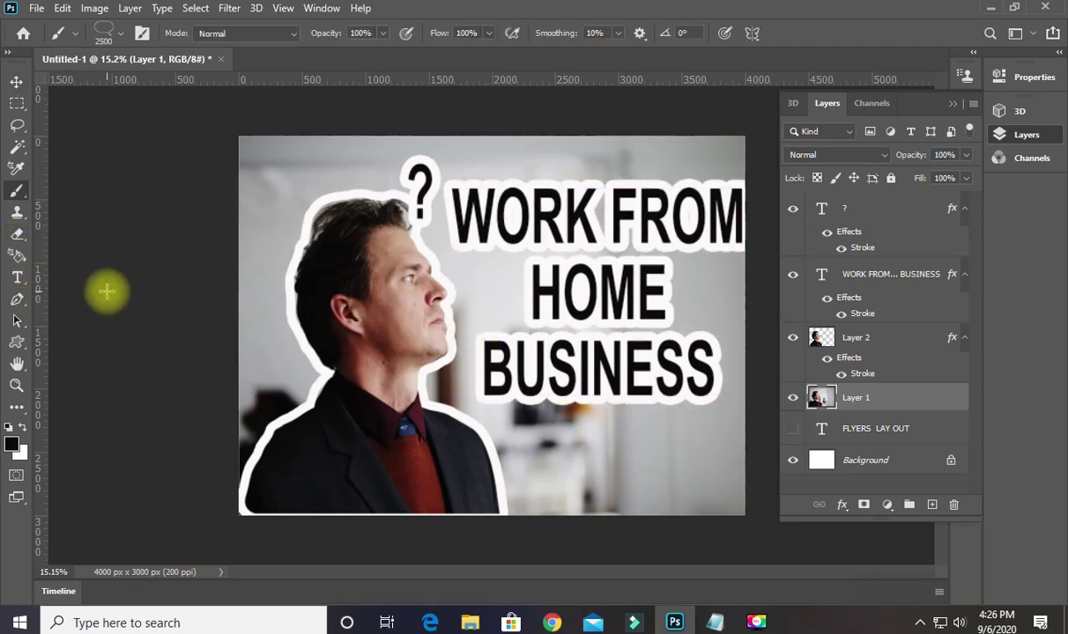
left_click(566, 431)
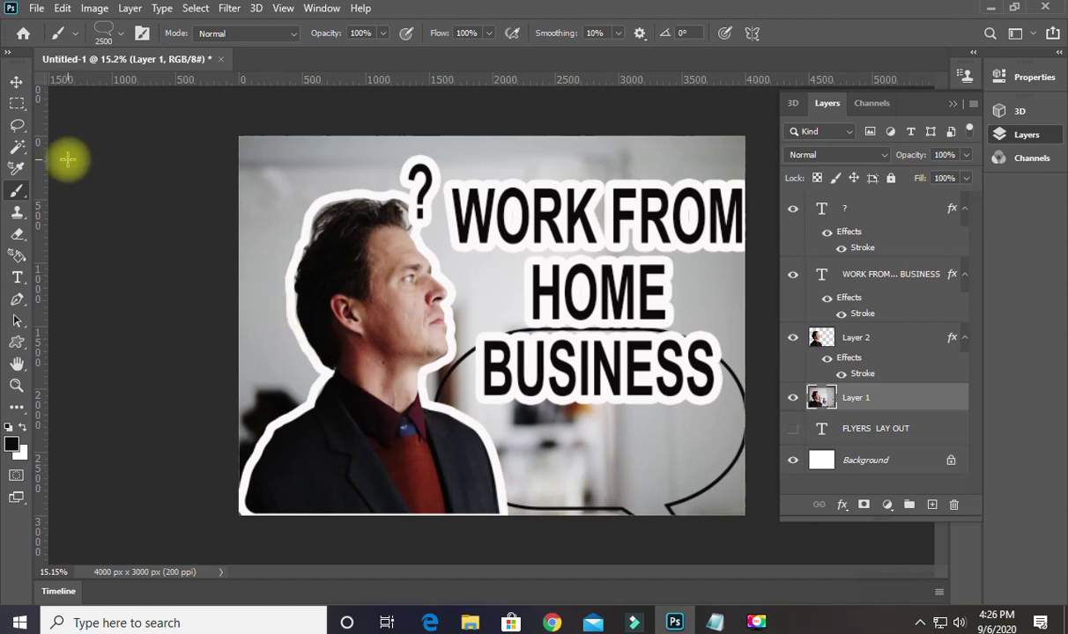
key("ctrl+z")
Create Layer 3, stamp a large speech bubble on it, and move it behind HOME BUSINESS.
key("ctrl+shift+n")
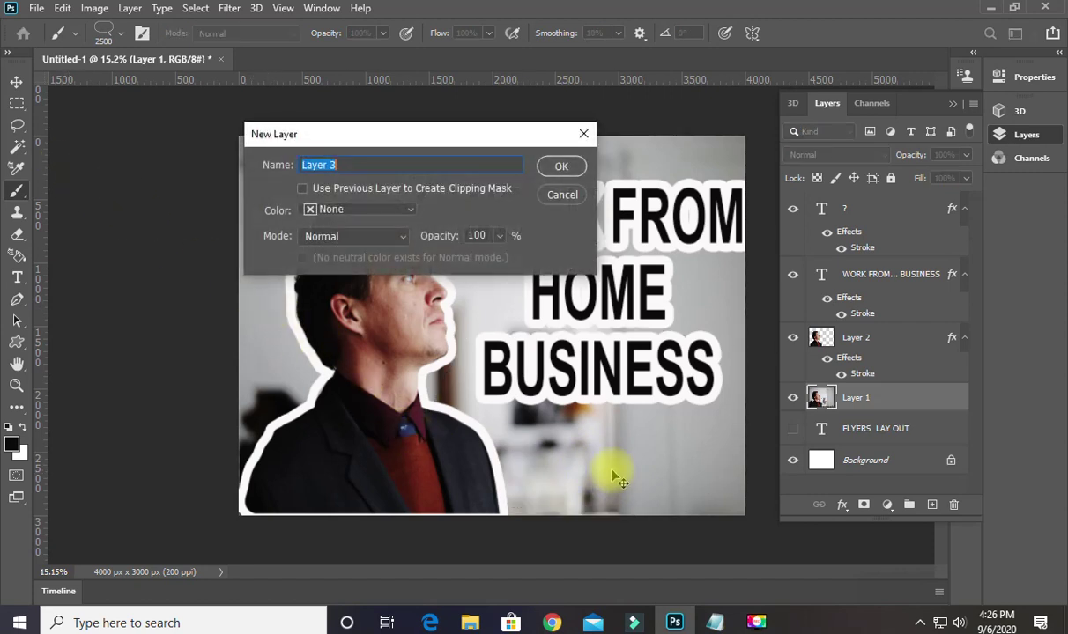
key("Return")
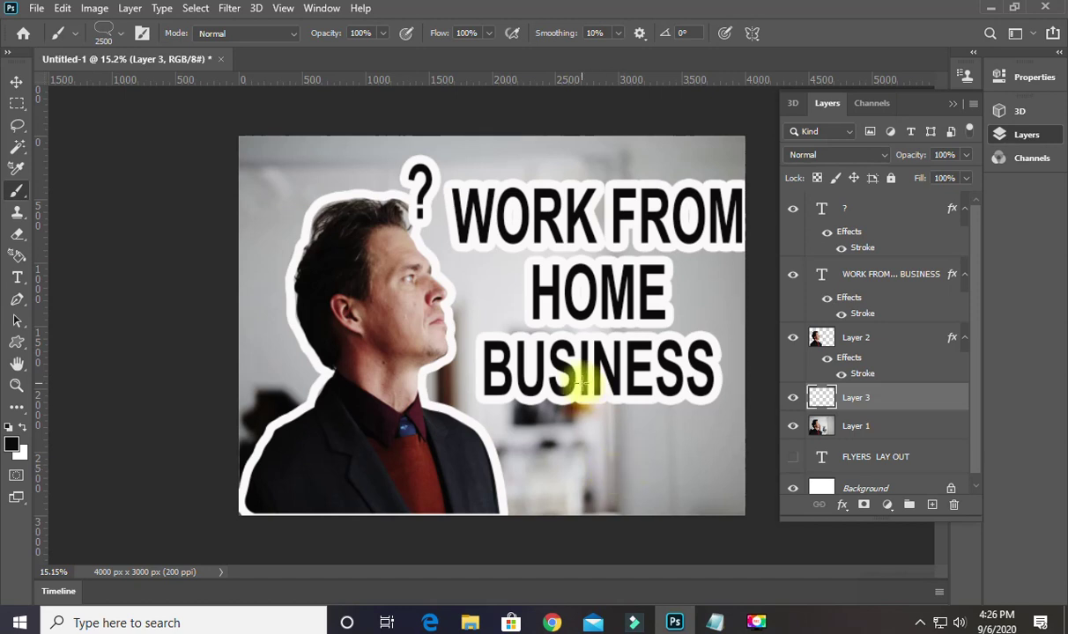
left_click(483, 255)
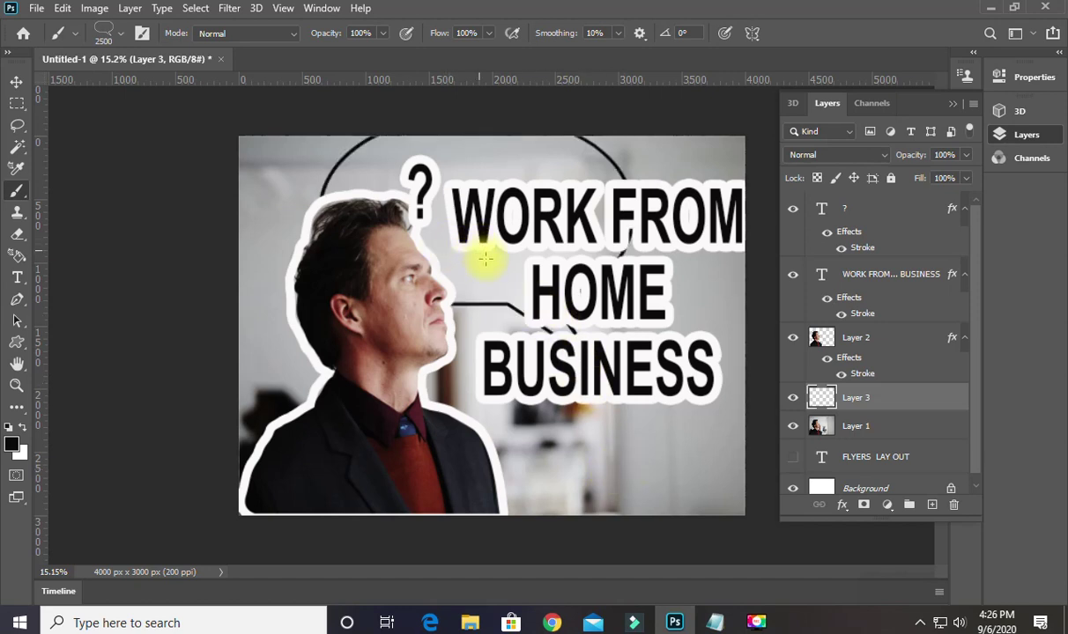
left_click(16, 81)
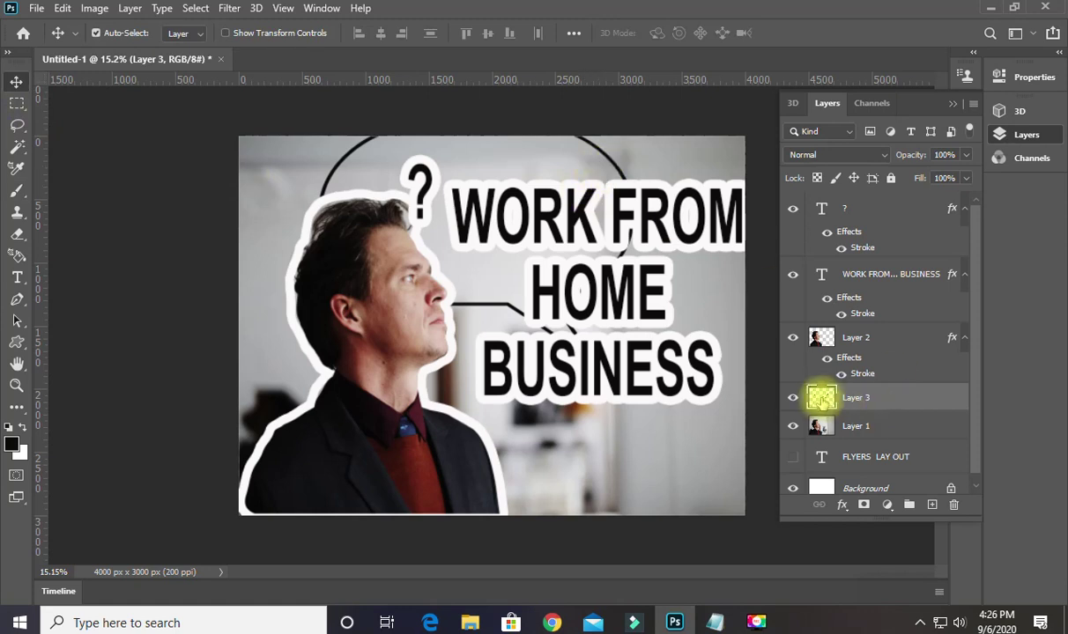
left_click_drag(621, 165, 573, 165)
left_click_drag(359, 139, 500, 305)
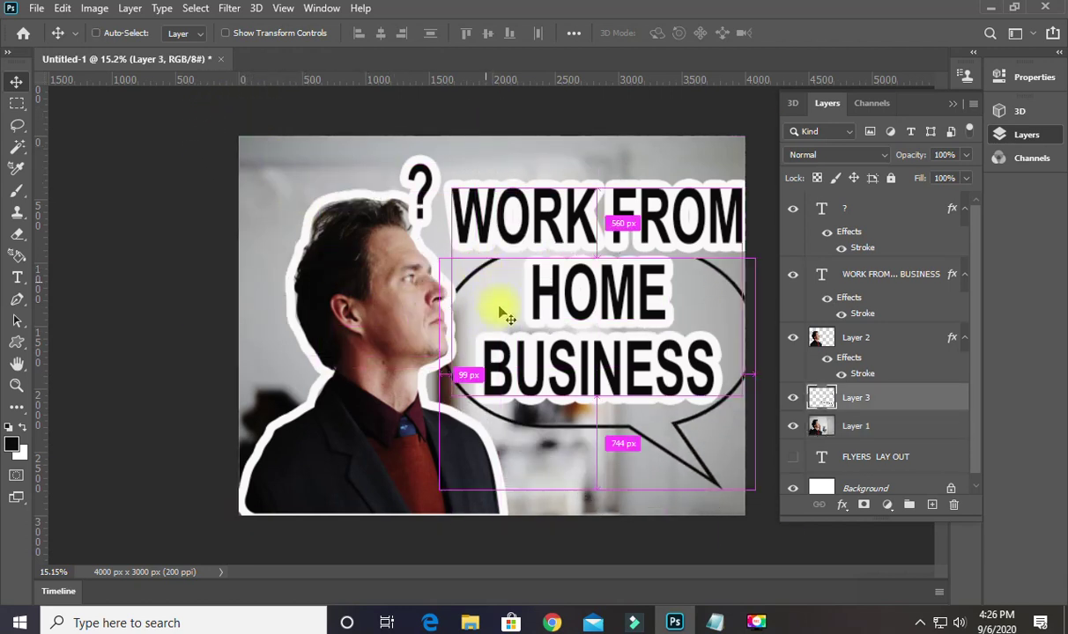
Free-transform the Layer 3 bubble to about half size and fit it around HOME.
key("ctrl+t")
left_click_drag(439, 259, 574, 357)
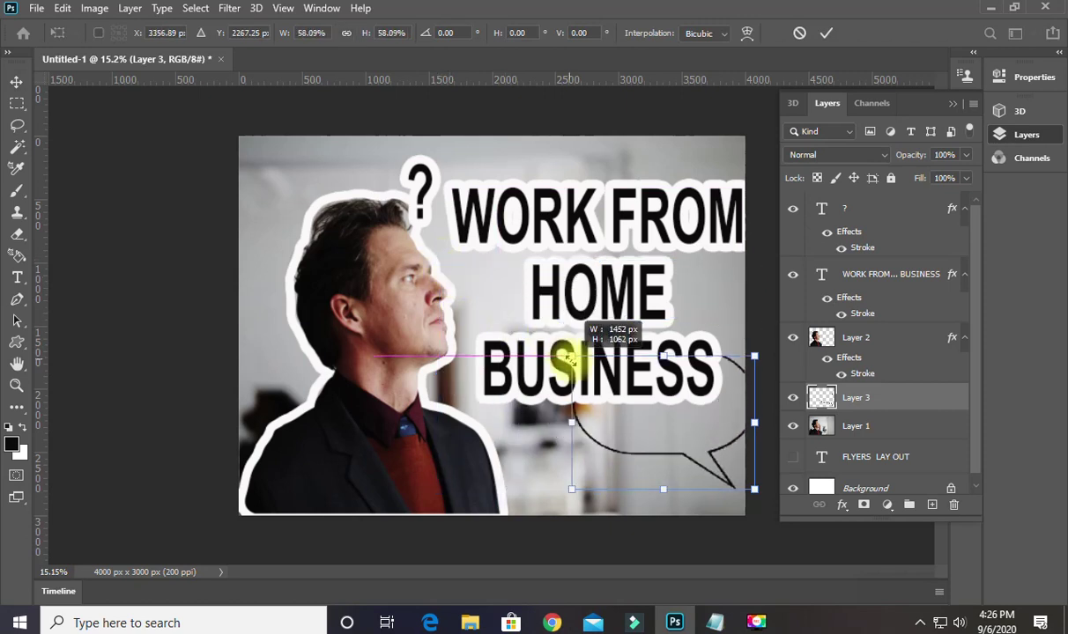
left_click_drag(645, 423, 505, 288)
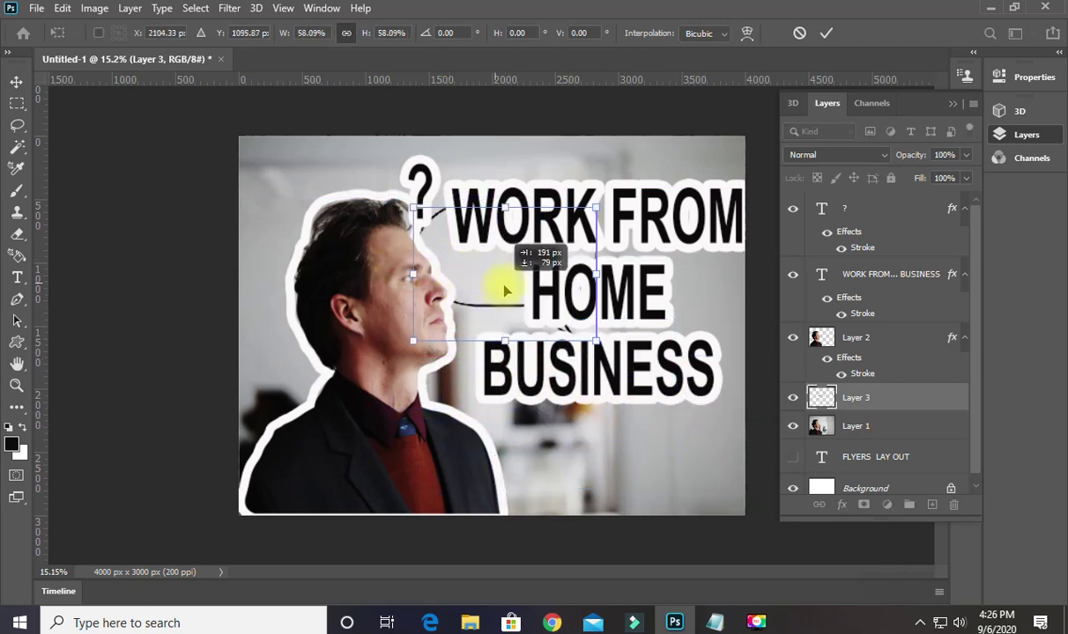
left_click_drag(436, 294, 772, 314)
left_click_drag(702, 261, 584, 294)
key("Return")
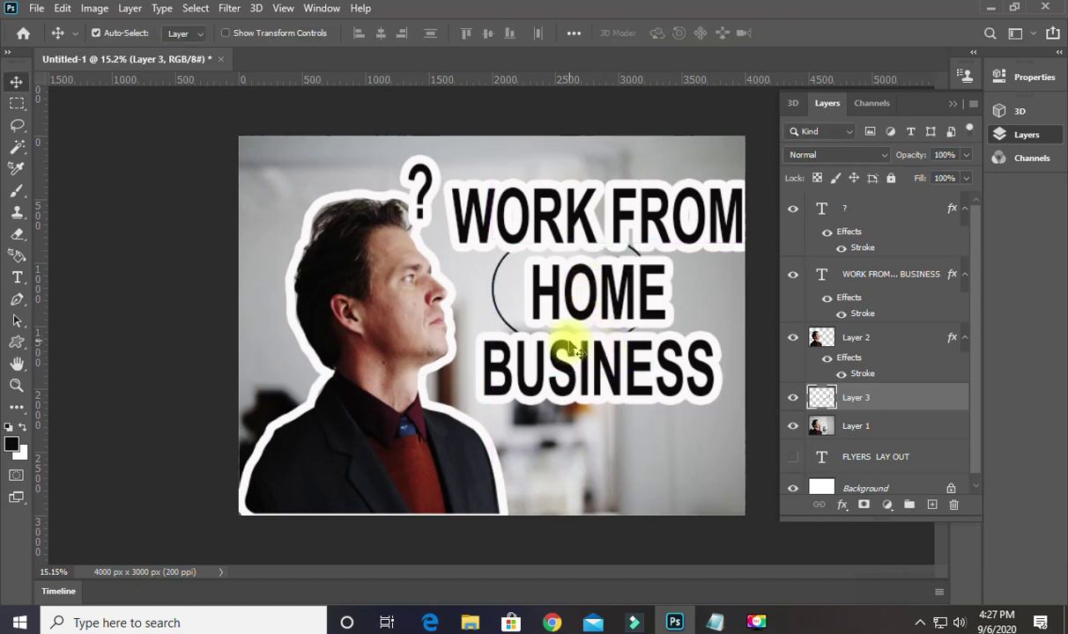
left_click_drag(568, 344, 582, 360)
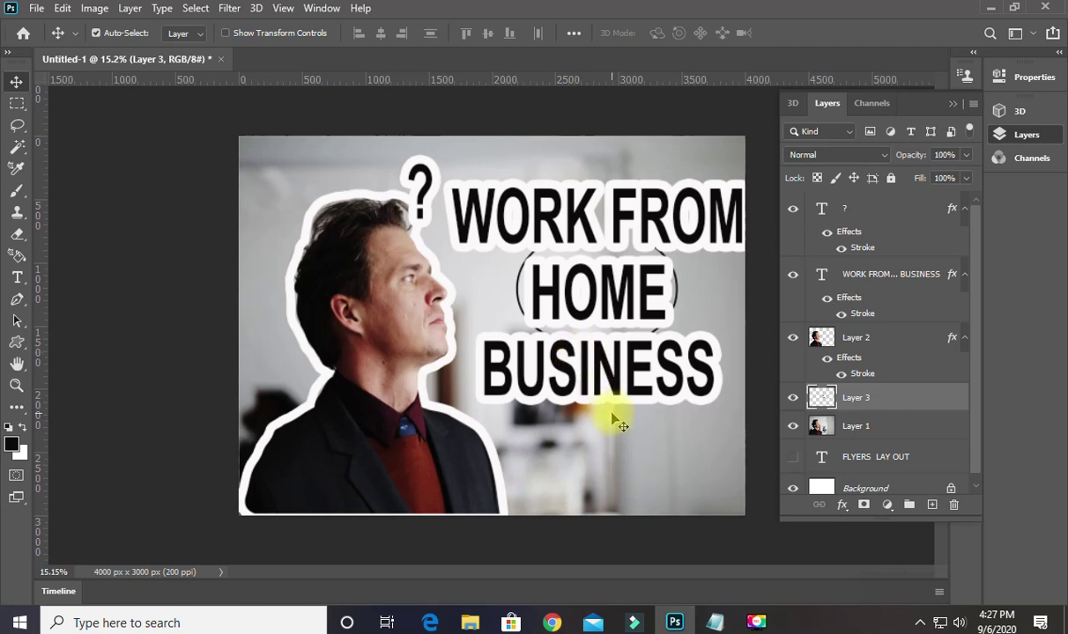
Duplicate the Background layer and open Blending Options for the Background copy.
left_click(875, 489)
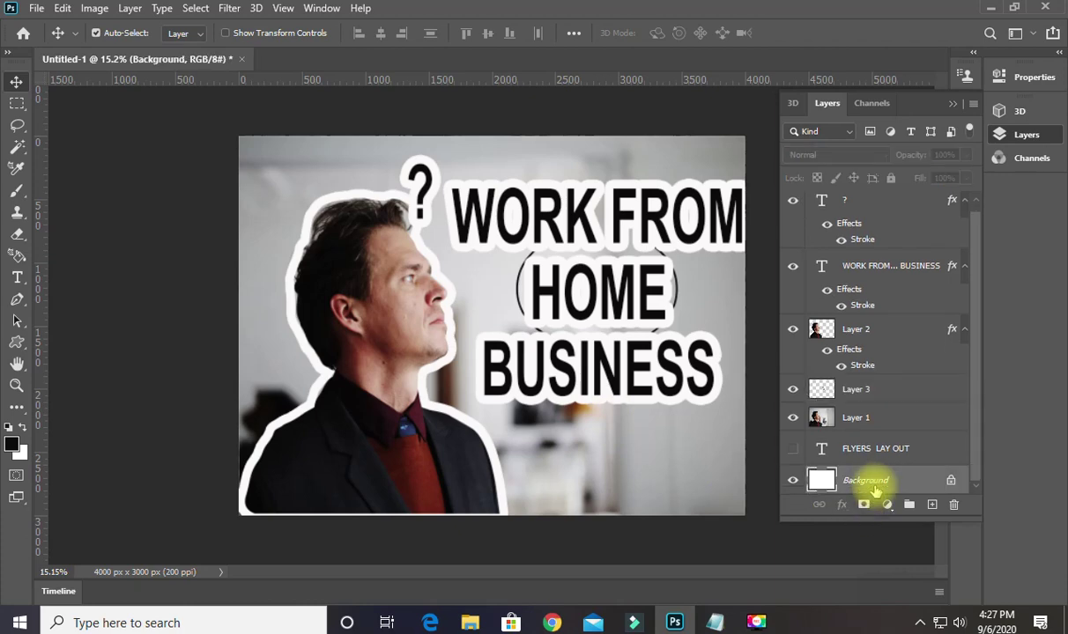
key("ctrl+j")
right_click(875, 489)
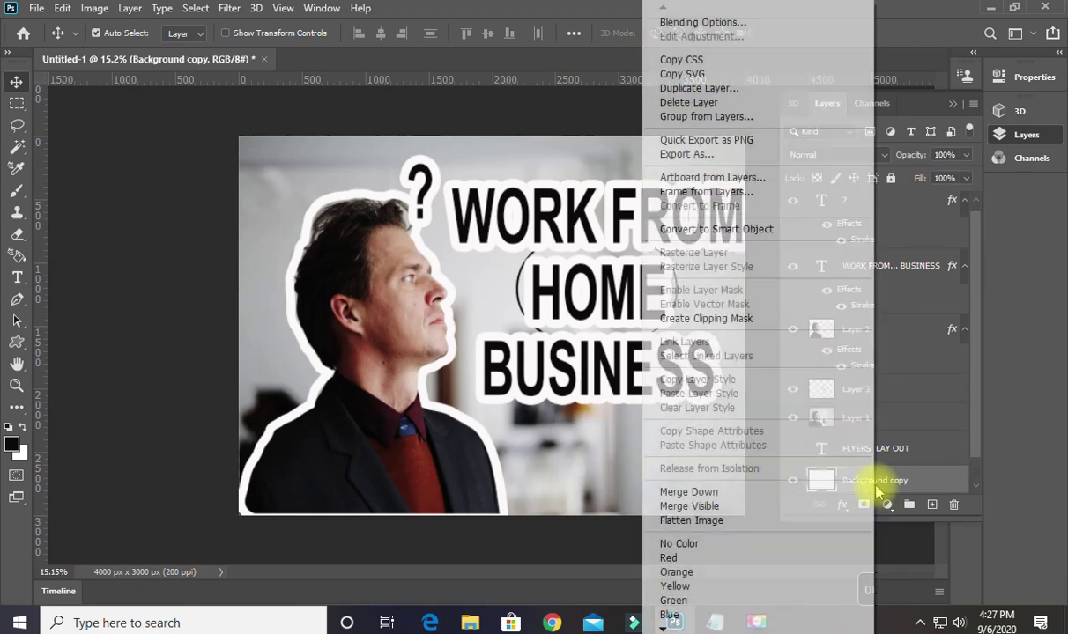
left_click(705, 22)
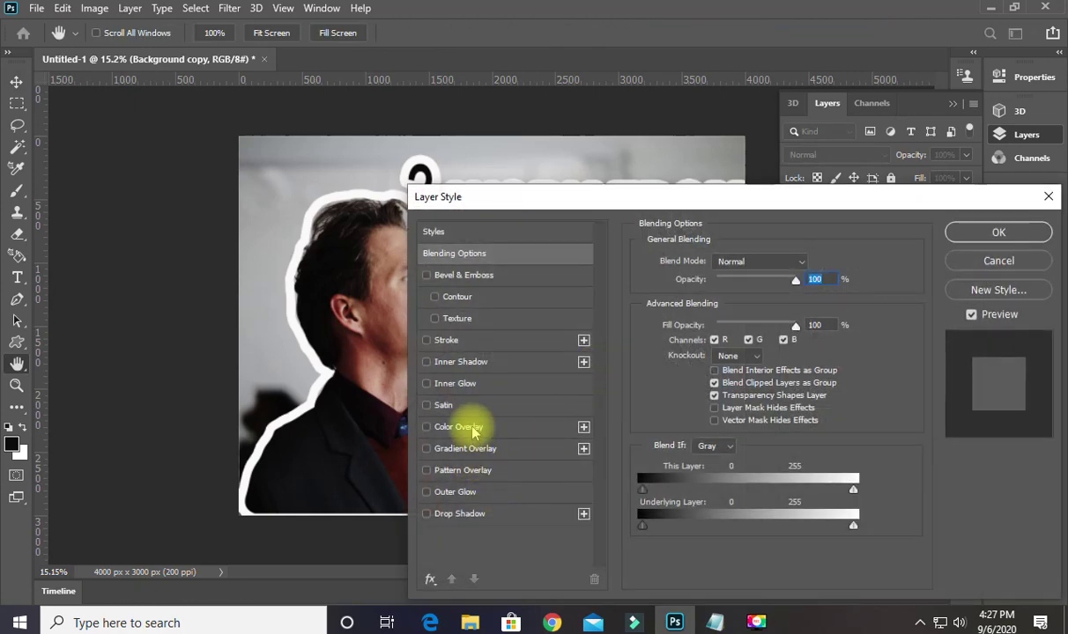
Add a golden yellow Color Overlay (#fbd10e) to the Background copy.
left_click(472, 427)
left_click(815, 262)
left_click_drag(846, 475, 857, 502)
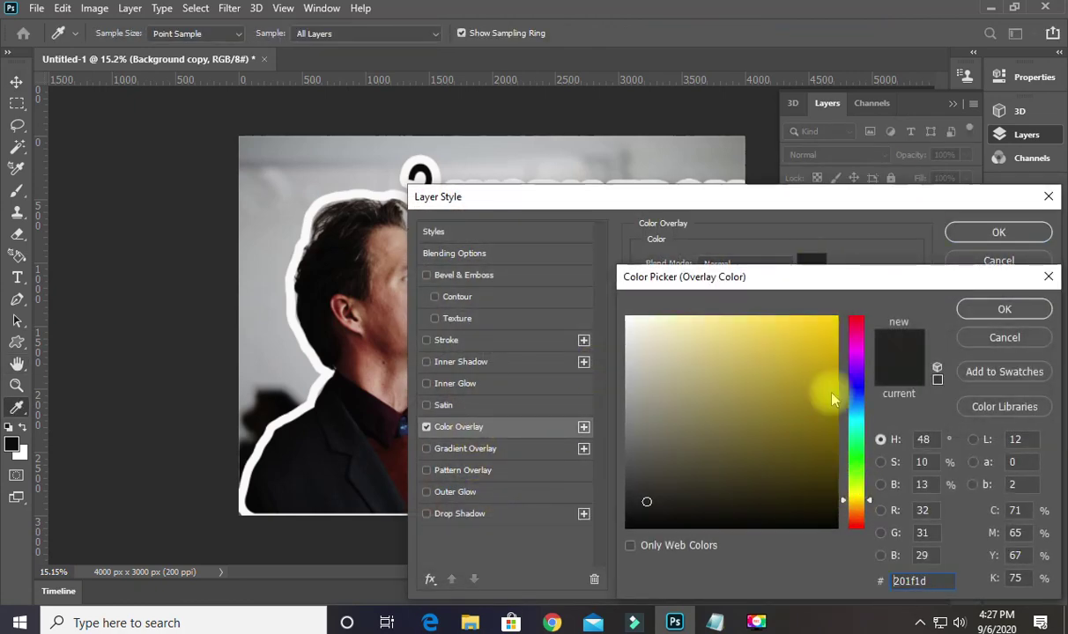
left_click(857, 493)
left_click(832, 320)
left_click(846, 499)
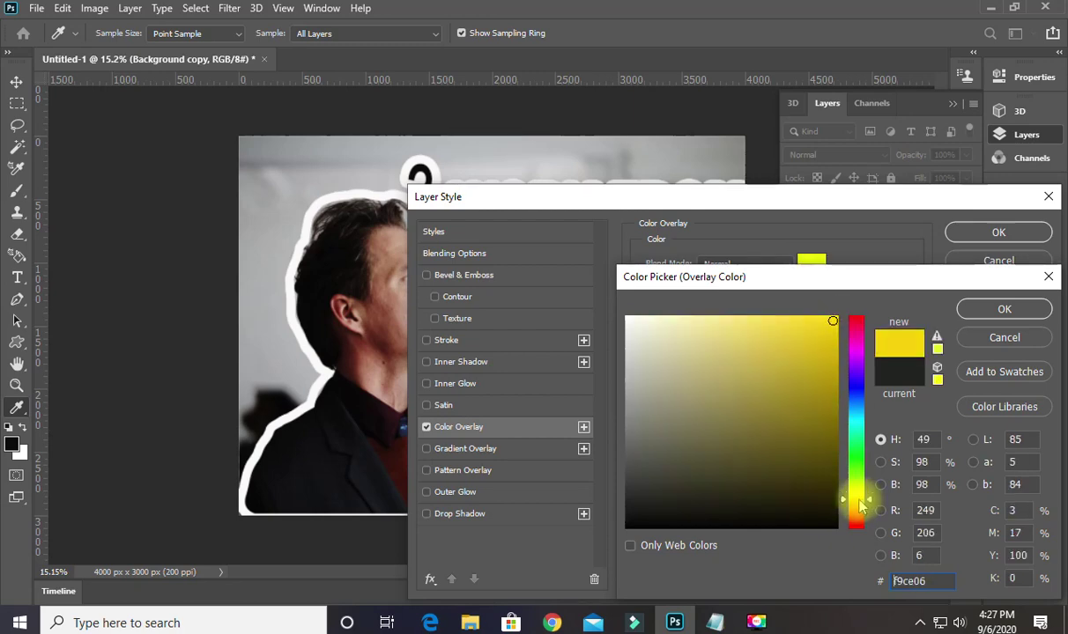
left_click(825, 319)
left_click(987, 309)
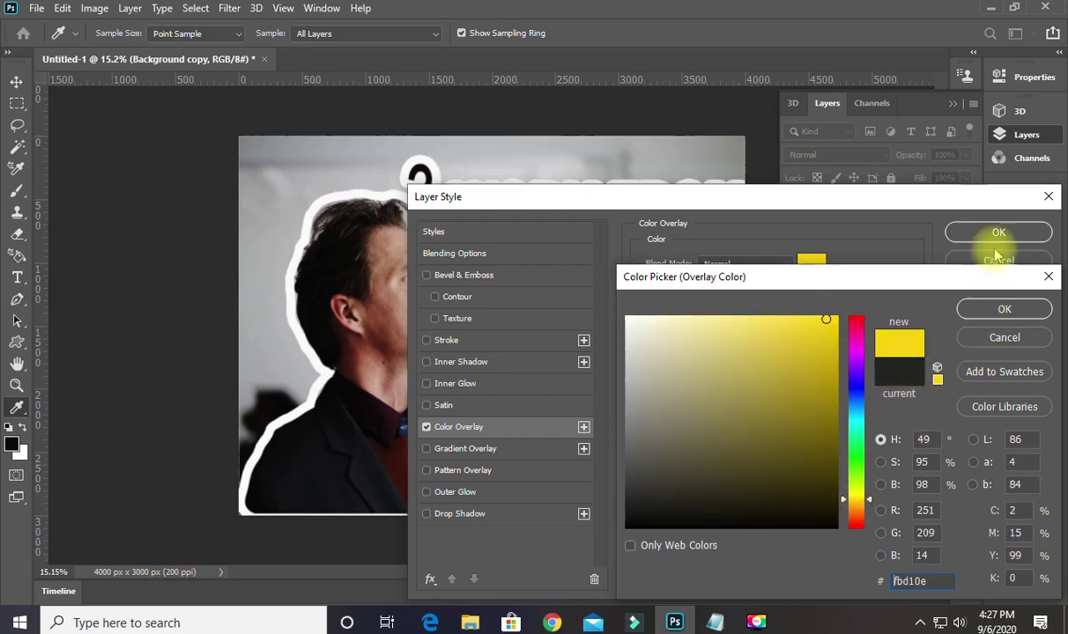
left_click(996, 231)
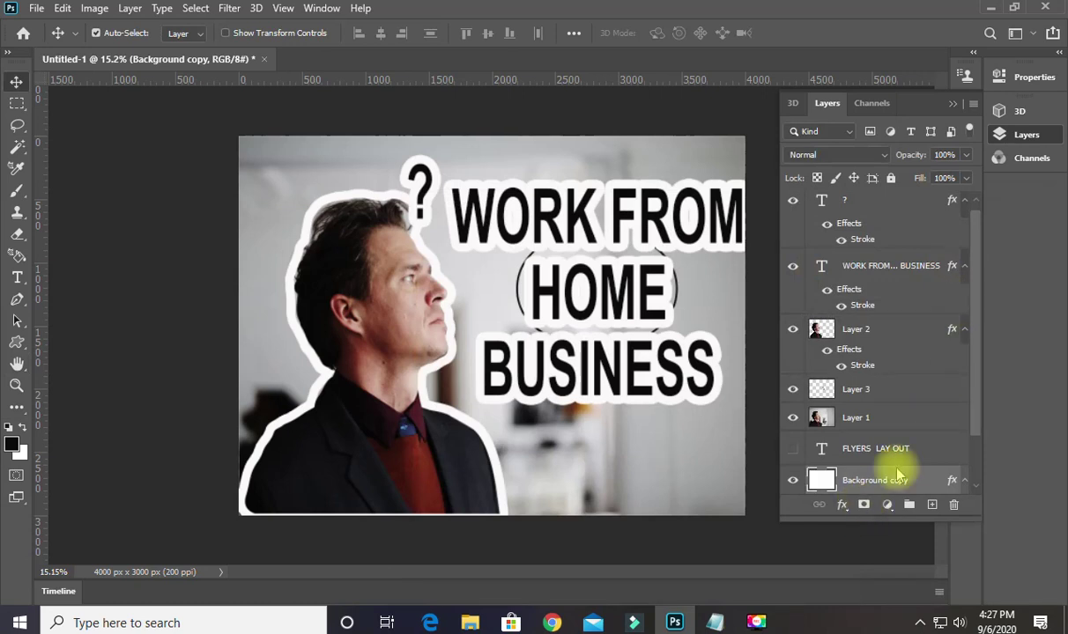
Hide the original Background and the Layer 1 photo so the yellow shows through.
left_click_drag(973, 357, 981, 443)
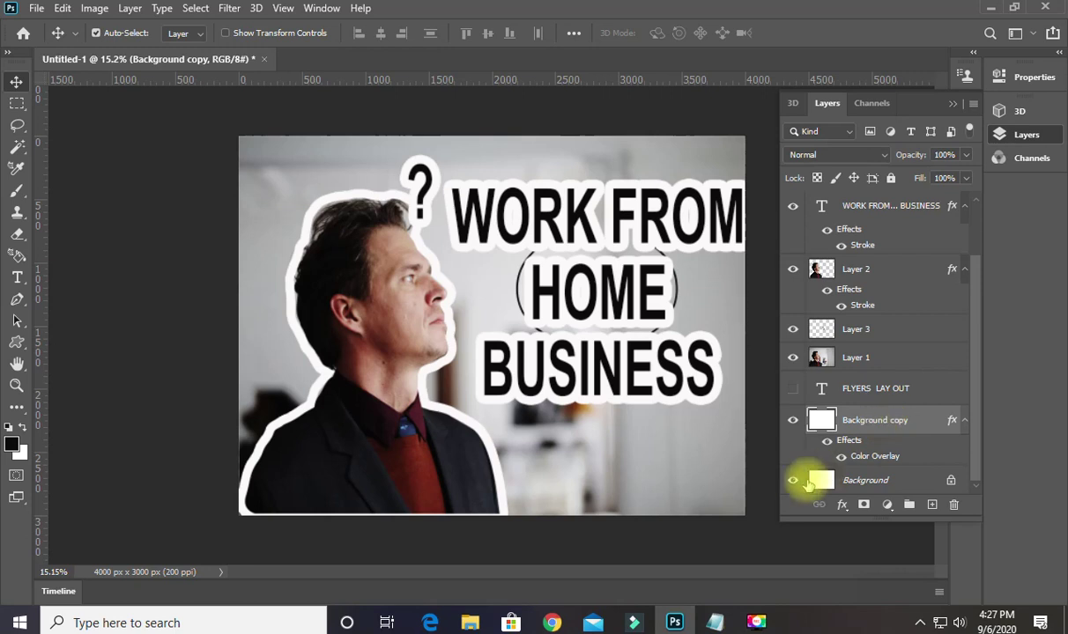
left_click(795, 481)
left_click(627, 469)
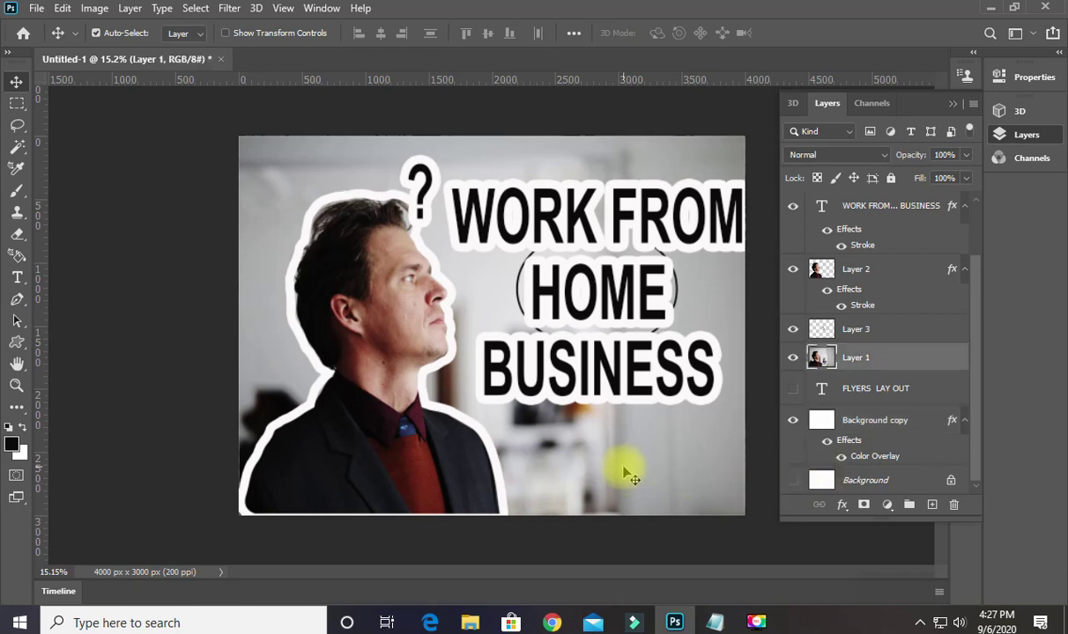
left_click(796, 360)
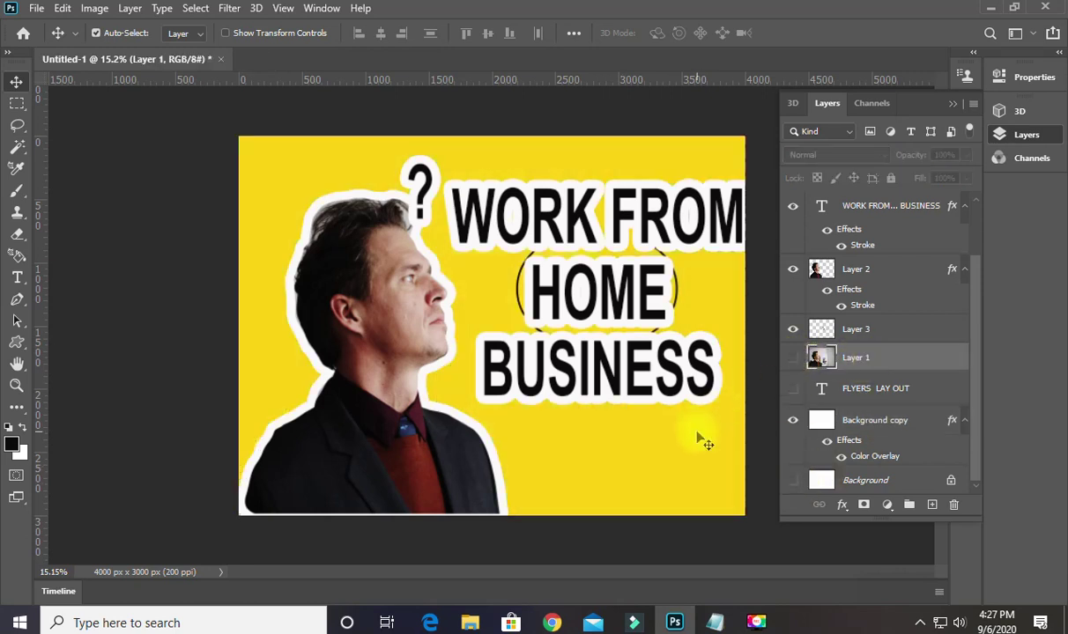
Nudge the WORK FROM HOME BUSINESS text slightly left with Shift+Left twice.
scroll(702, 440, "down", 2)
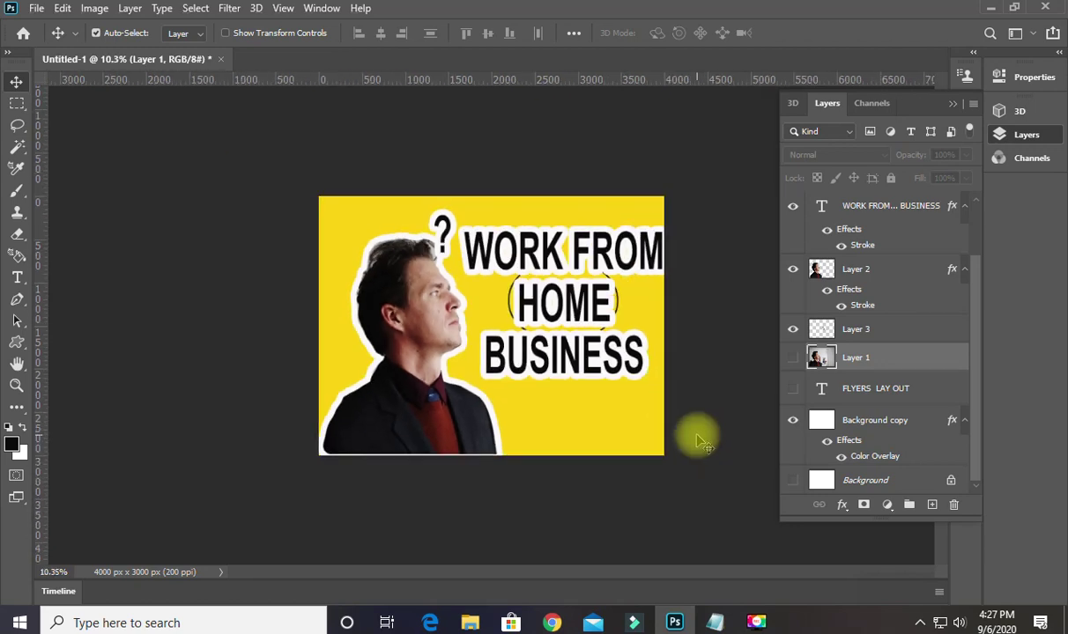
left_click(596, 323)
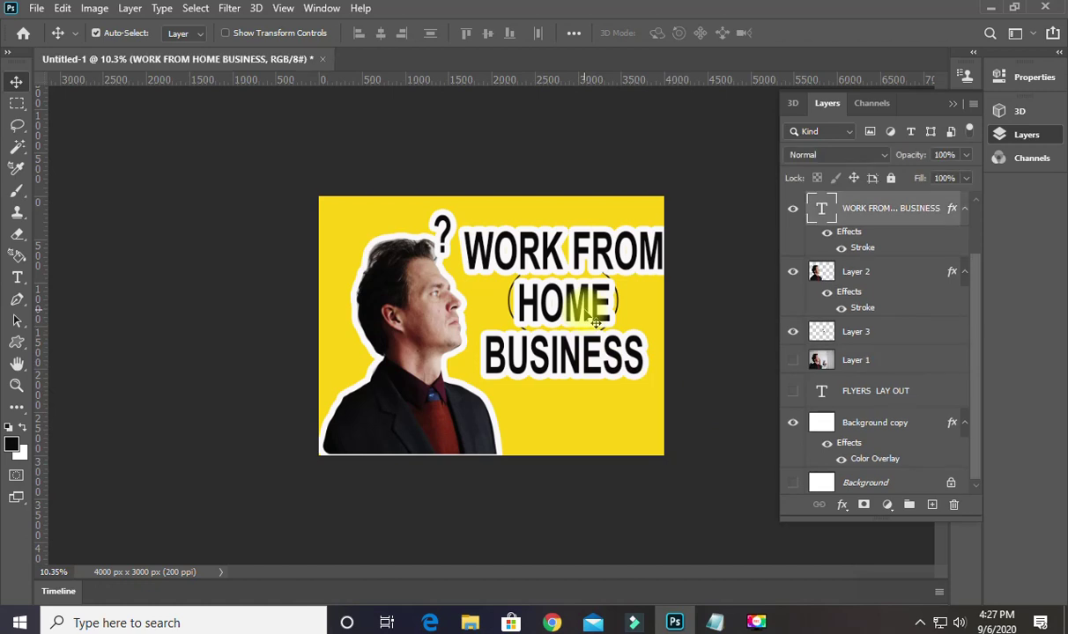
key("shift+Left")
key("shift+Left")
key("shift+Left")
key("shift+Left")
key("shift+Left")
key("shift+Left")
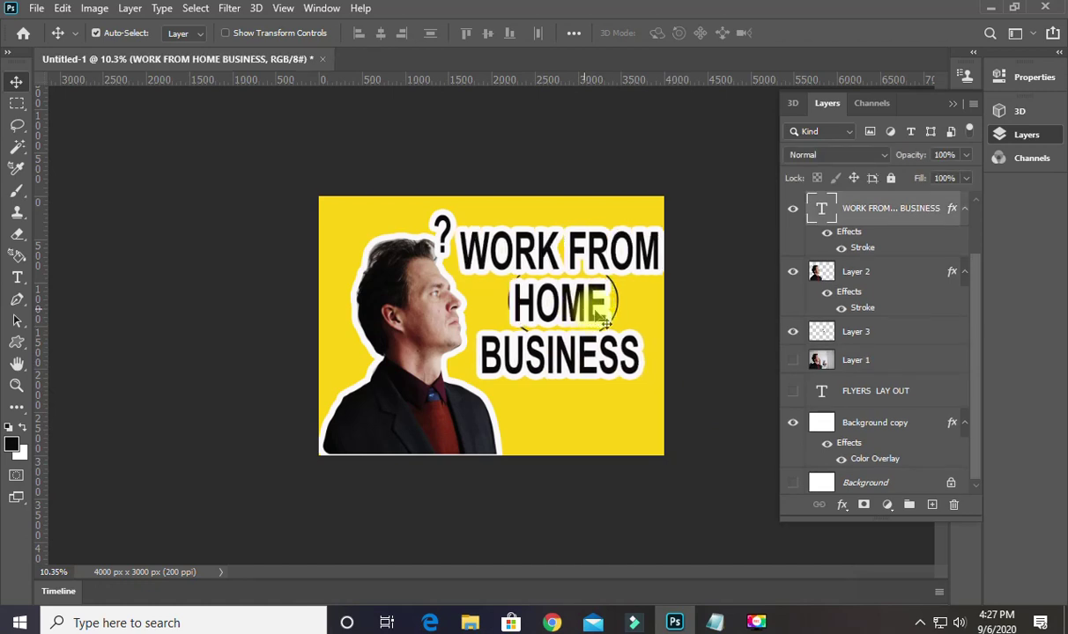
key("shift+Left")
key("shift+Left")
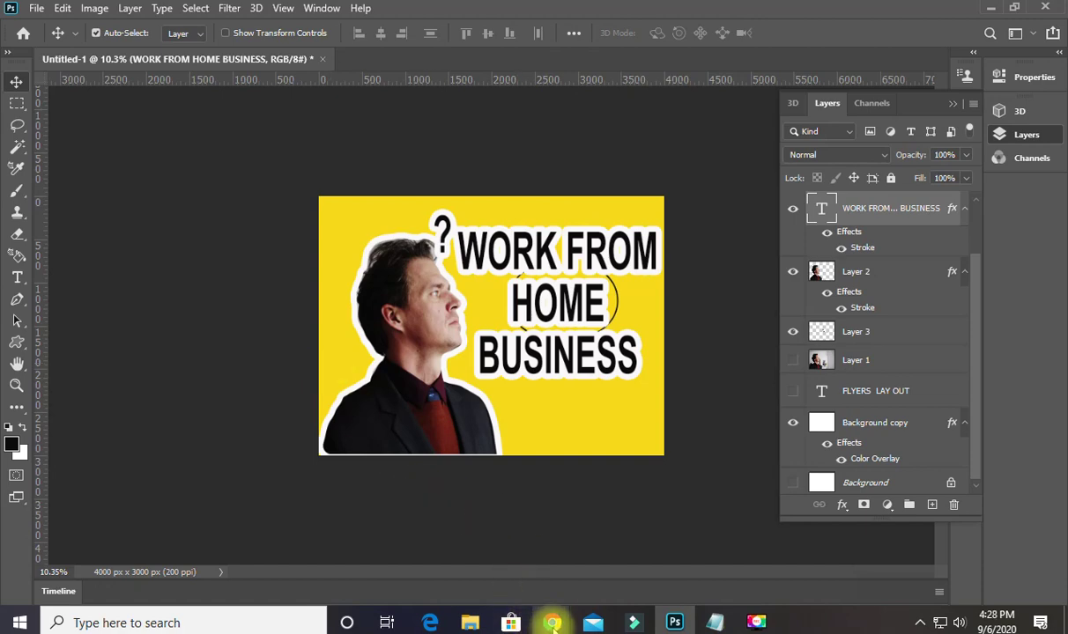
Look through the Brusheezy and iStock speech-bubble pages in Chrome.
mouse_move(552, 623)
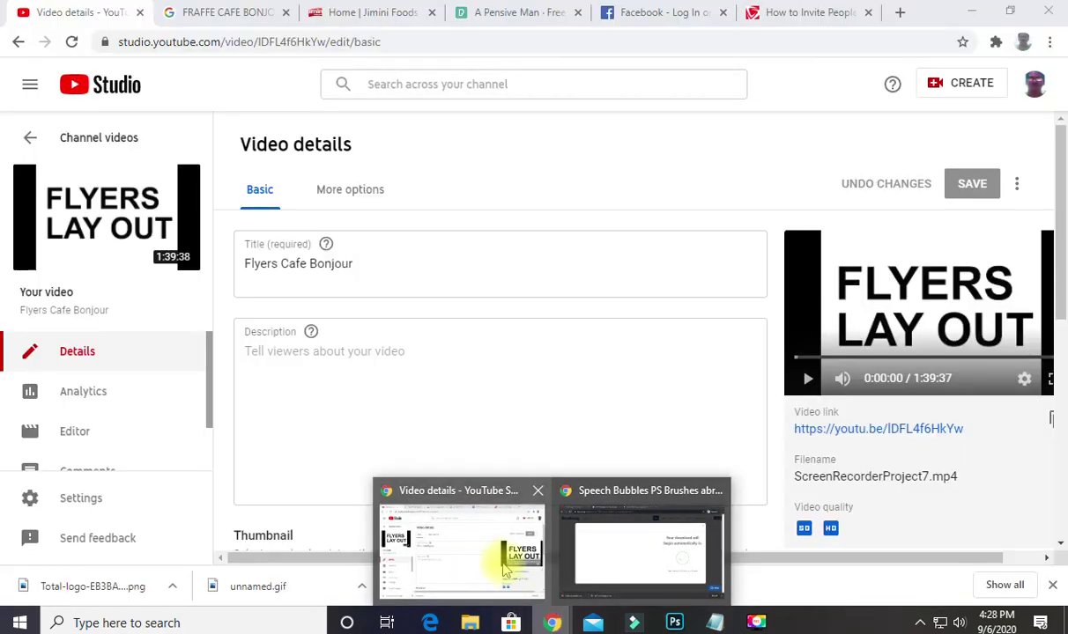
left_click(632, 573)
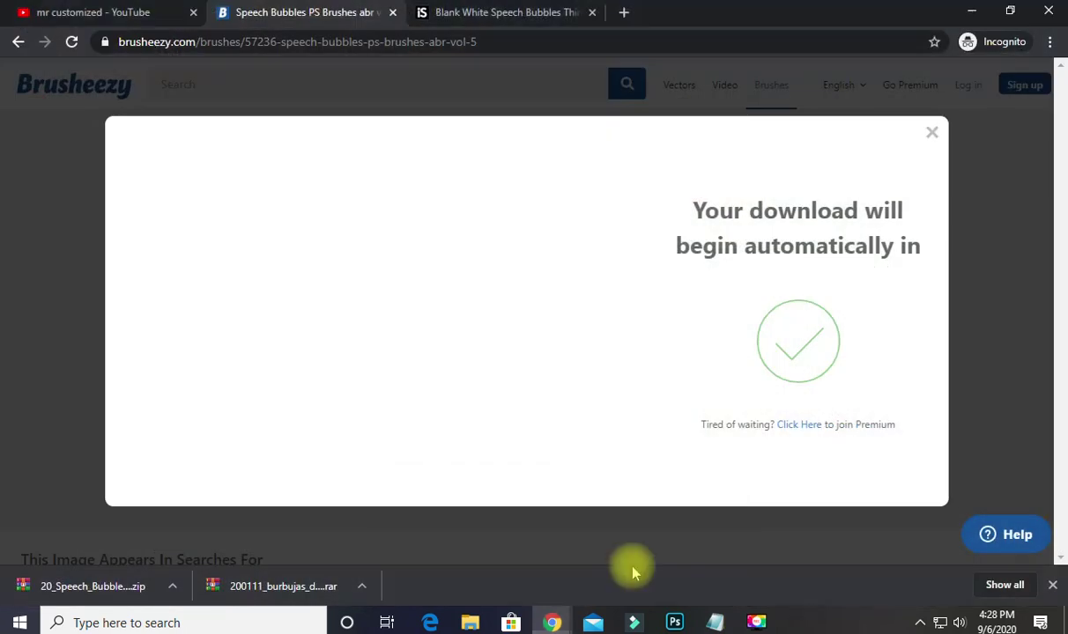
left_click(505, 14)
Type 'HOW' into the Chrome address bar, then switch back to Photoshop.
left_click(505, 42)
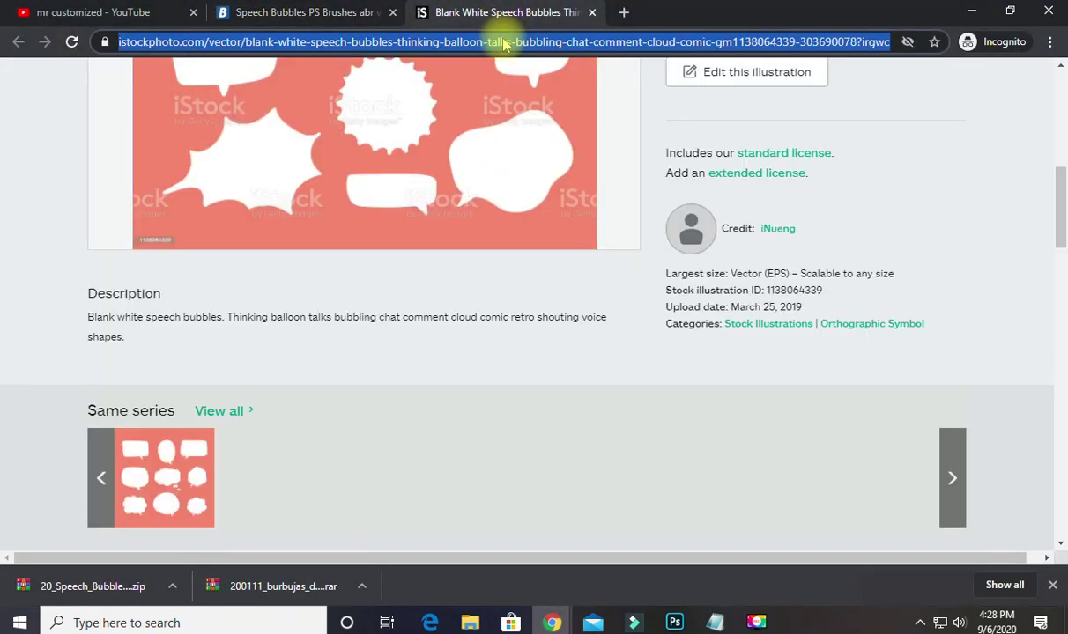
type("HOW")
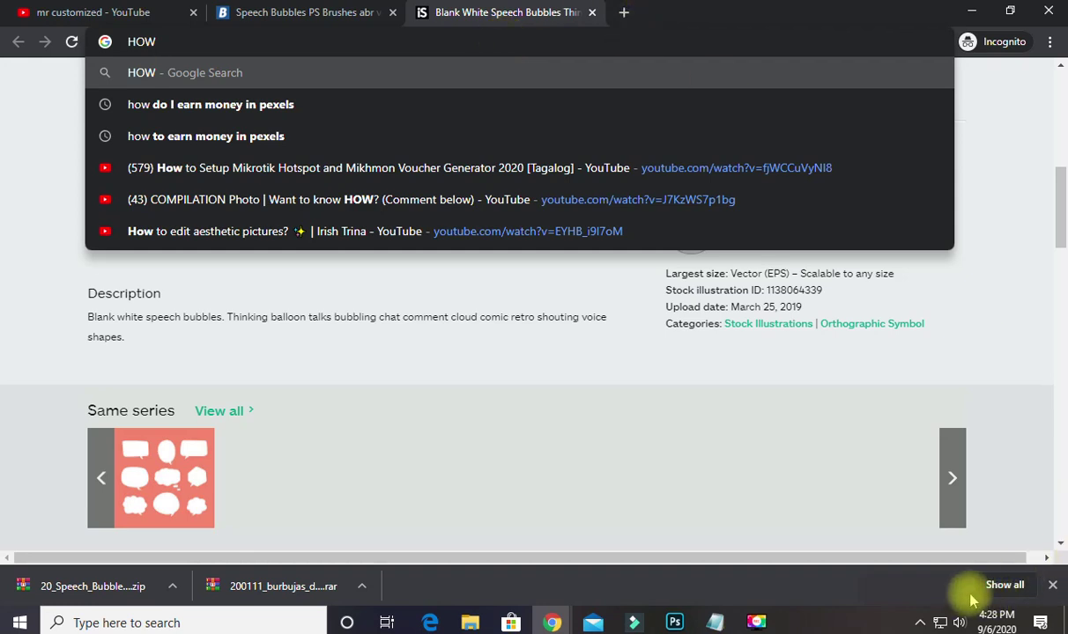
key("alt+Tab")
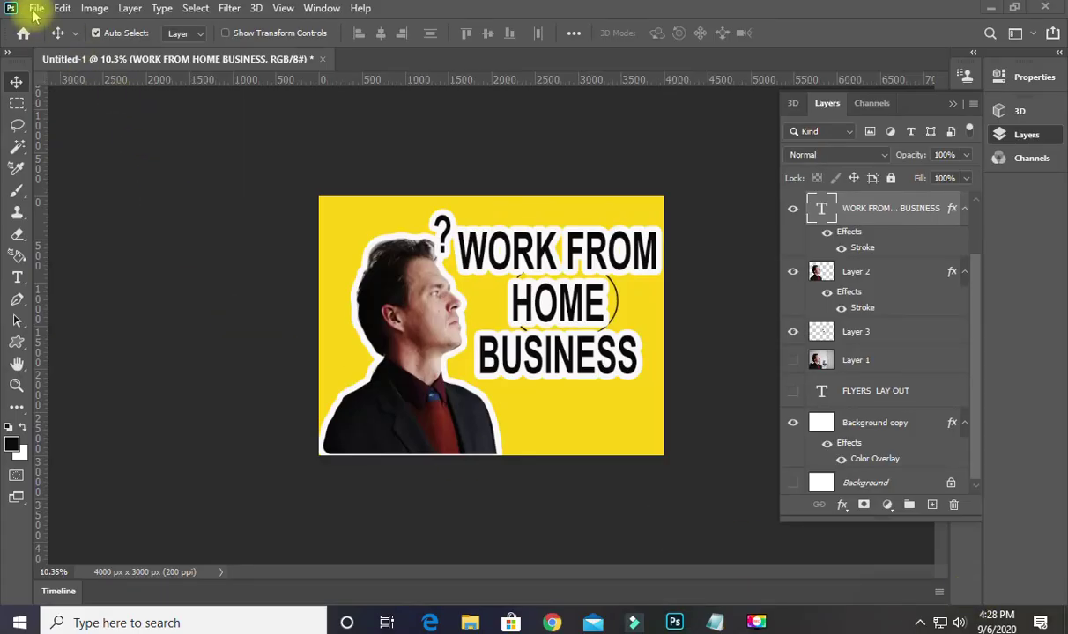
Replace the Notepad note with 'SAVE I JPEG' and return to Photoshop.
left_click(715, 623)
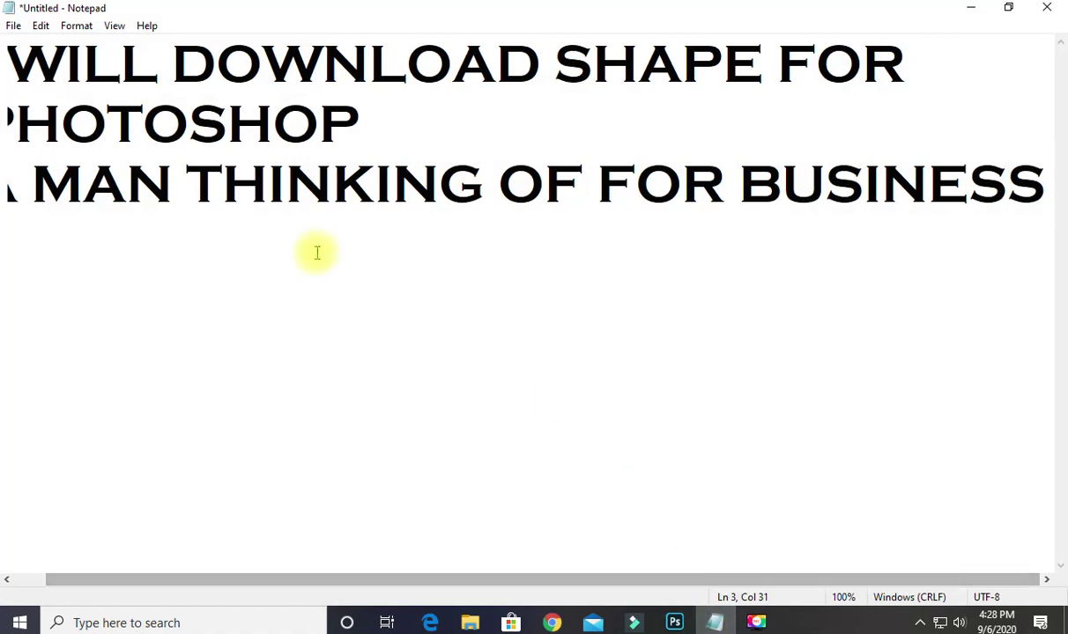
scroll(555, 388, "left", 1)
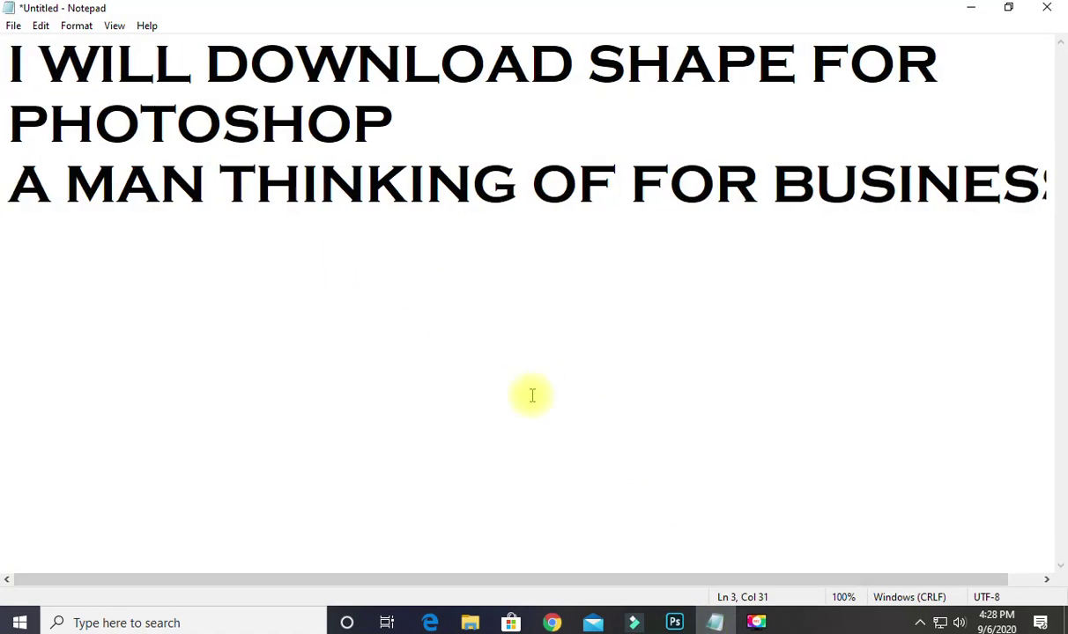
key("ctrl+a")
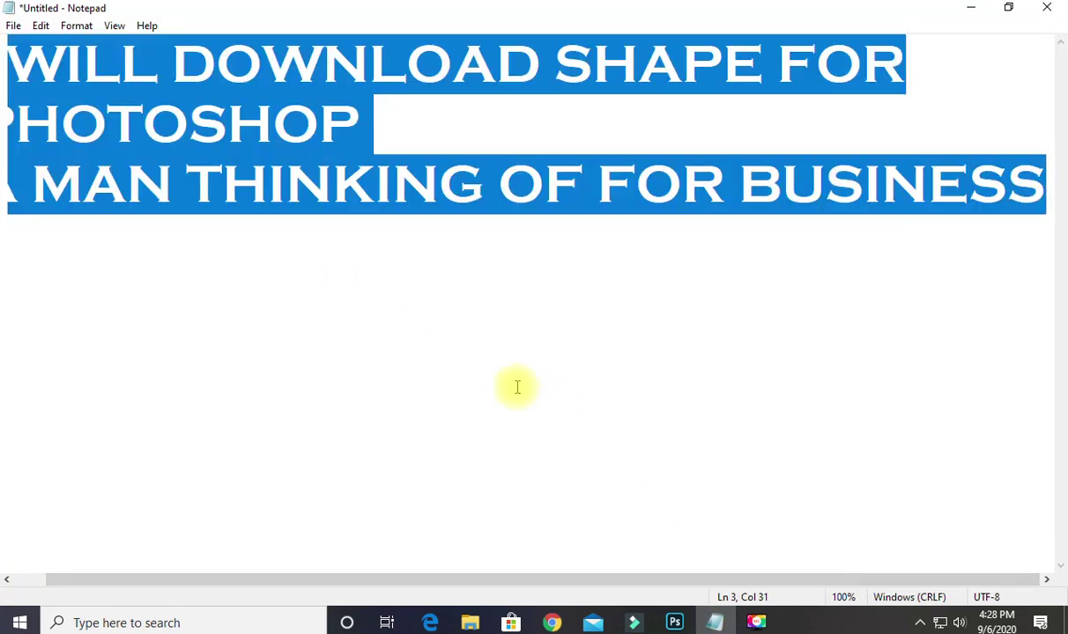
type("S")
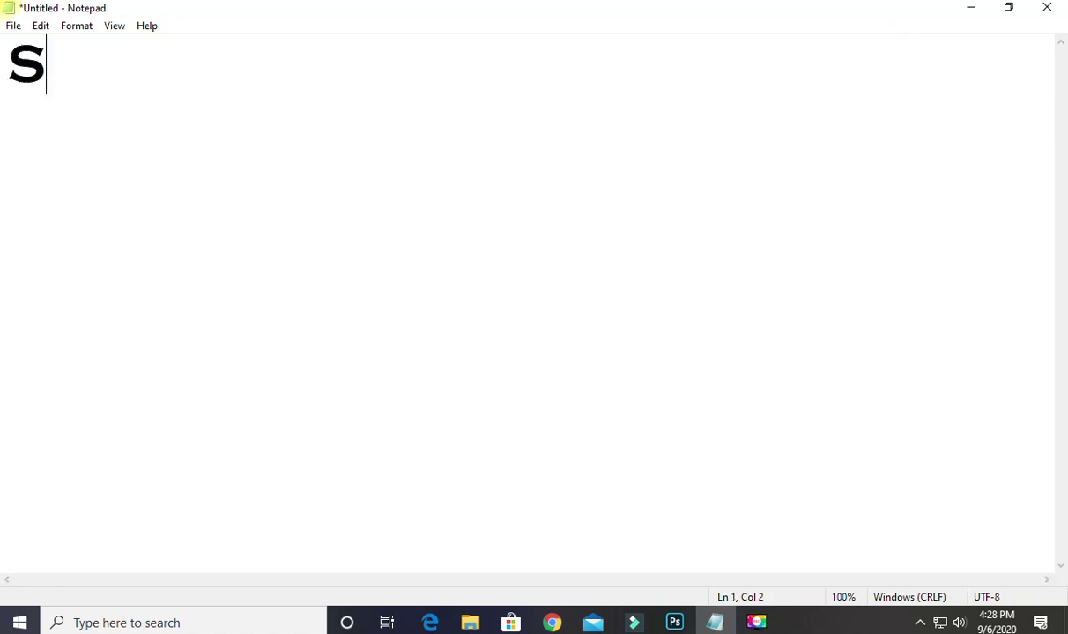
type("AVE")
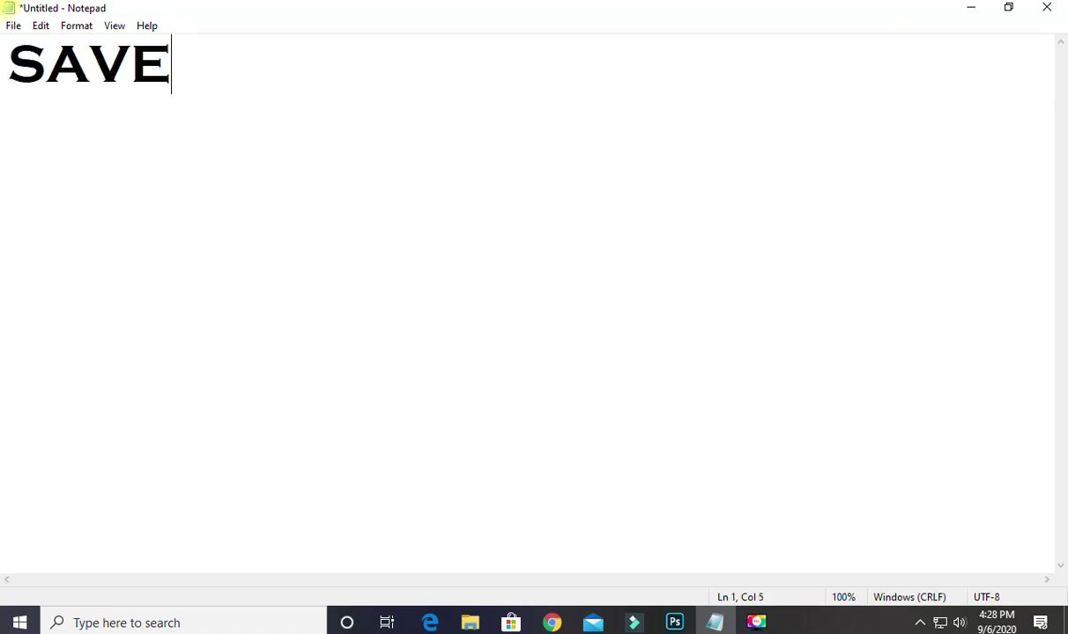
type(" I JPEG")
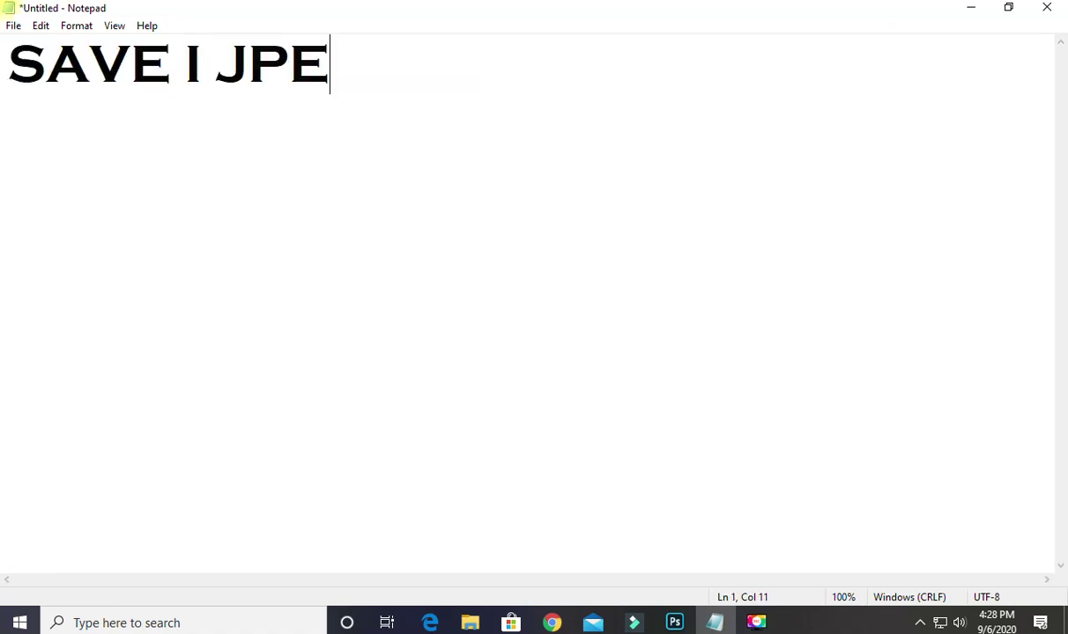
left_click(675, 622)
Save As to this computer and create a 'PHOTOSHOP BUSINESS' folder inside D:\YOUTUBE.
left_click(36, 9)
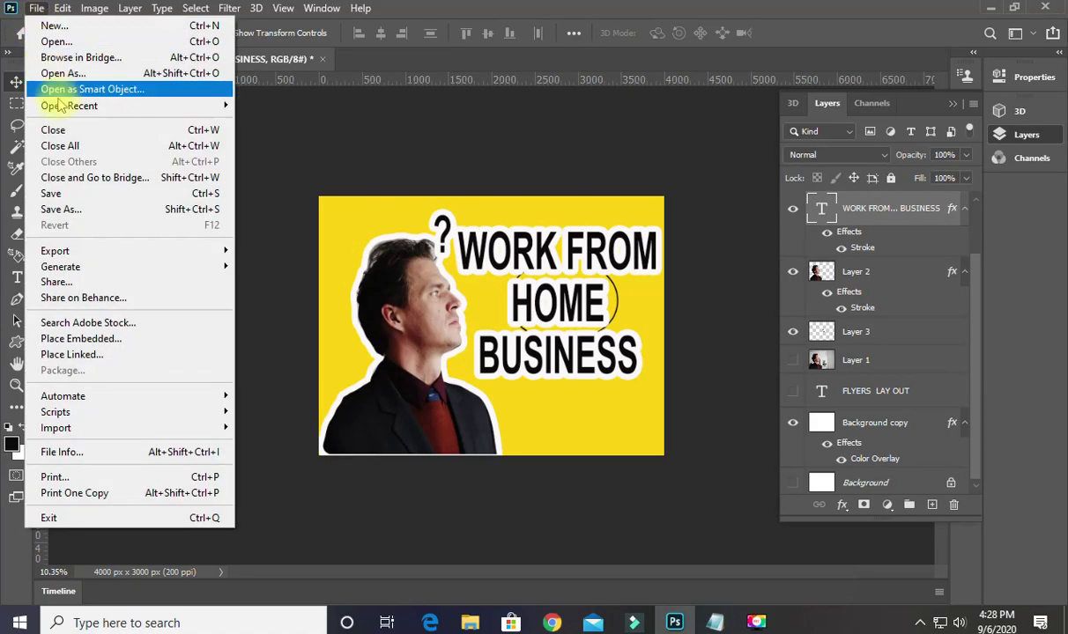
left_click(62, 209)
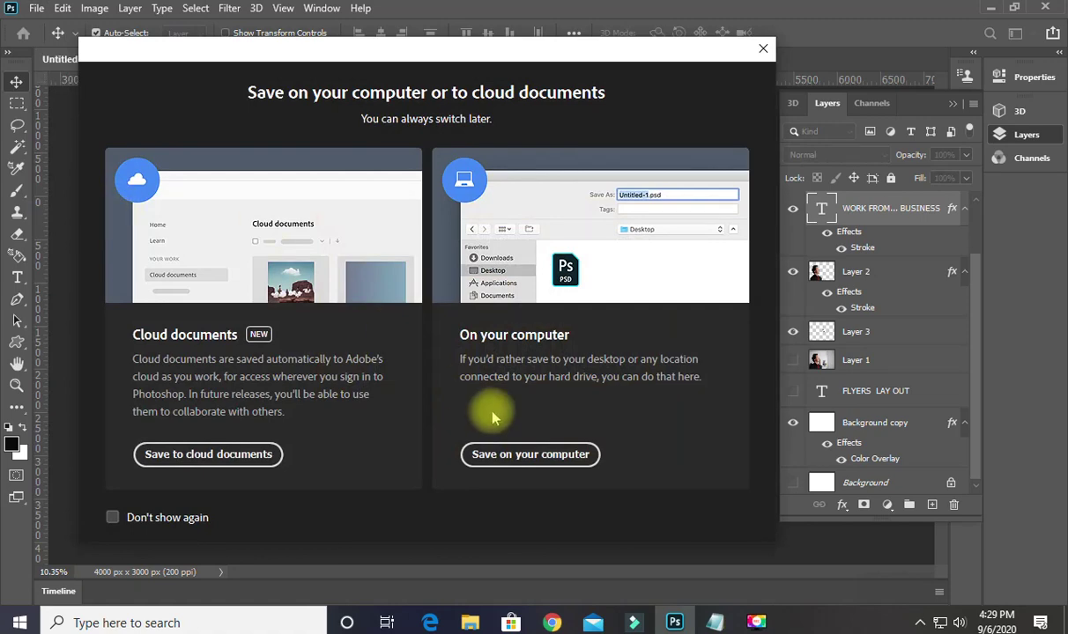
left_click(529, 457)
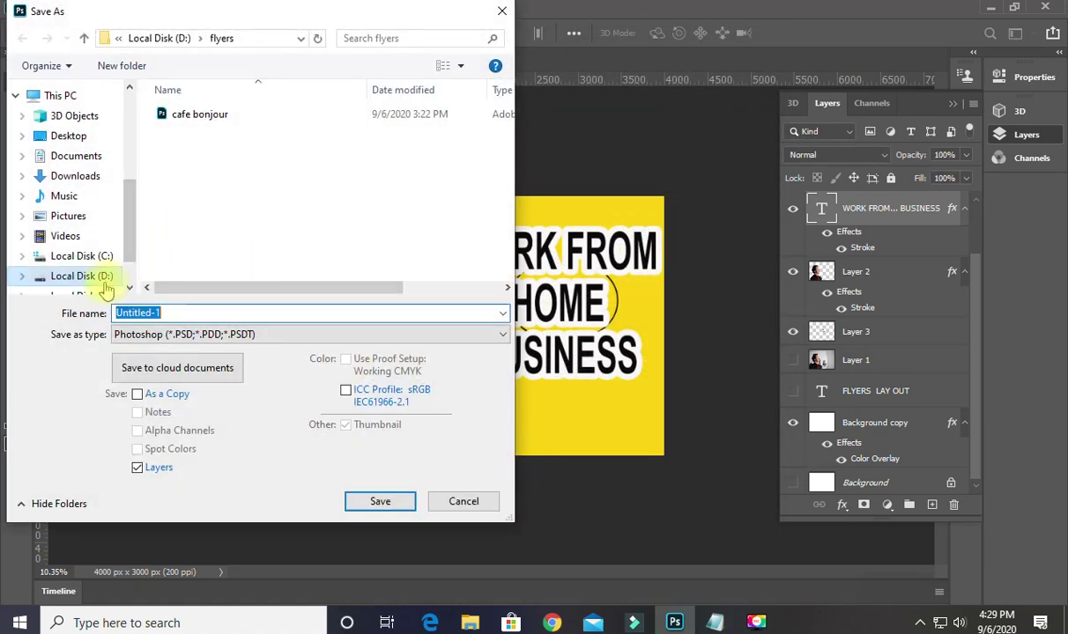
scroll(132, 233, "down", 1)
left_click(104, 229)
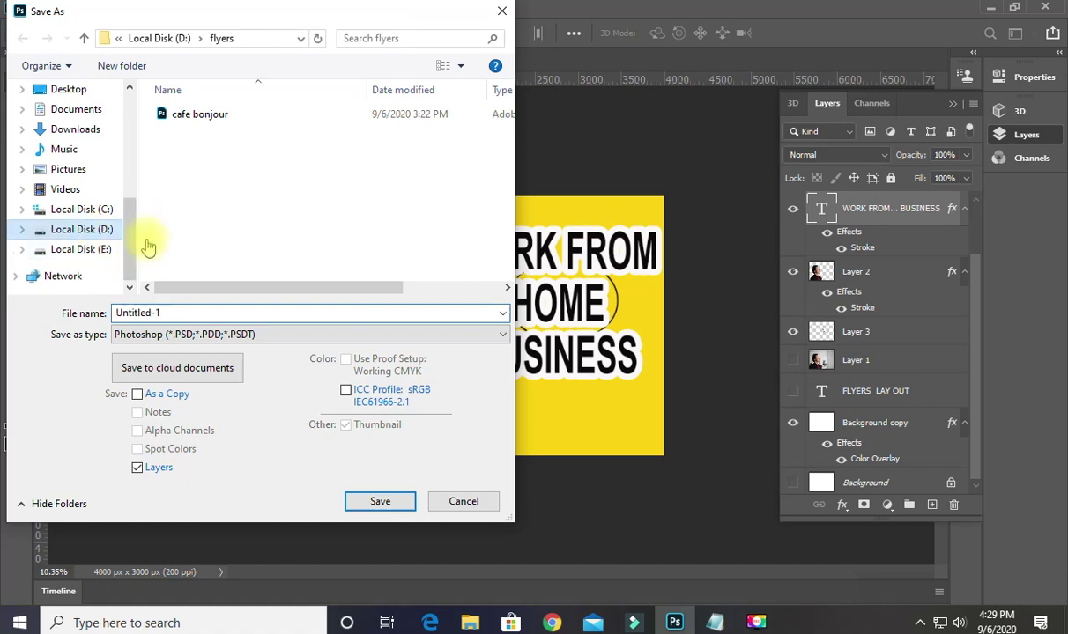
scroll(193, 239, "down", 10)
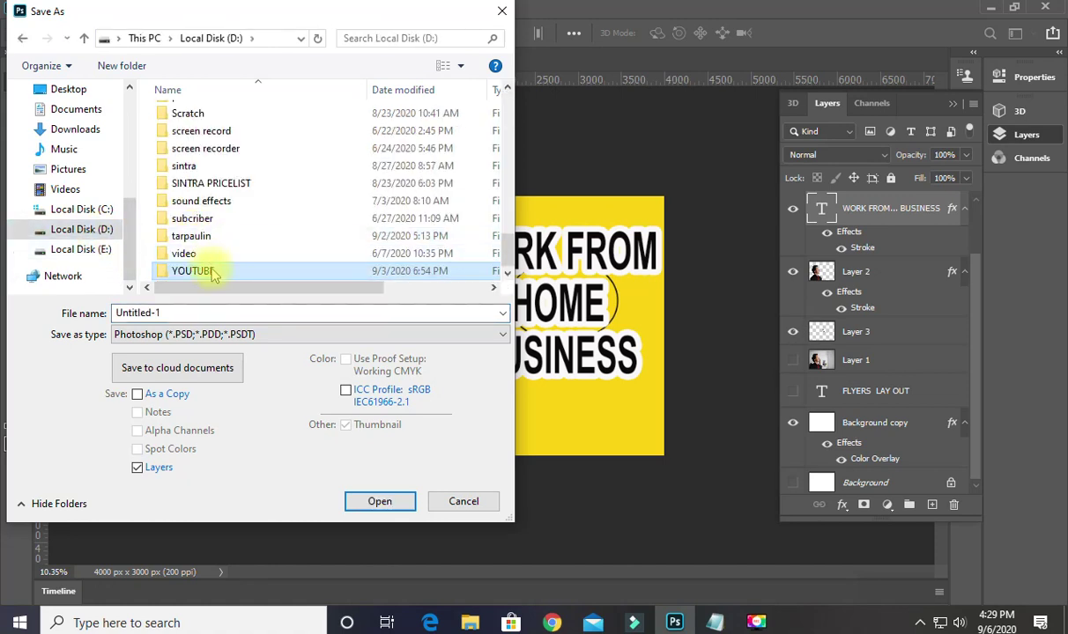
double_click(210, 267)
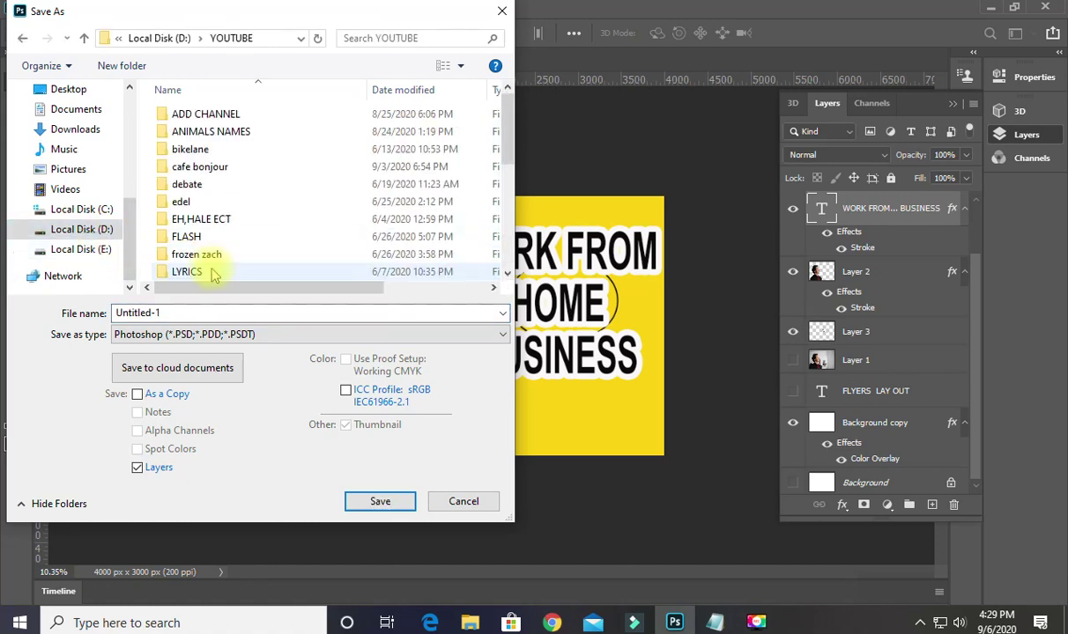
left_click(122, 65)
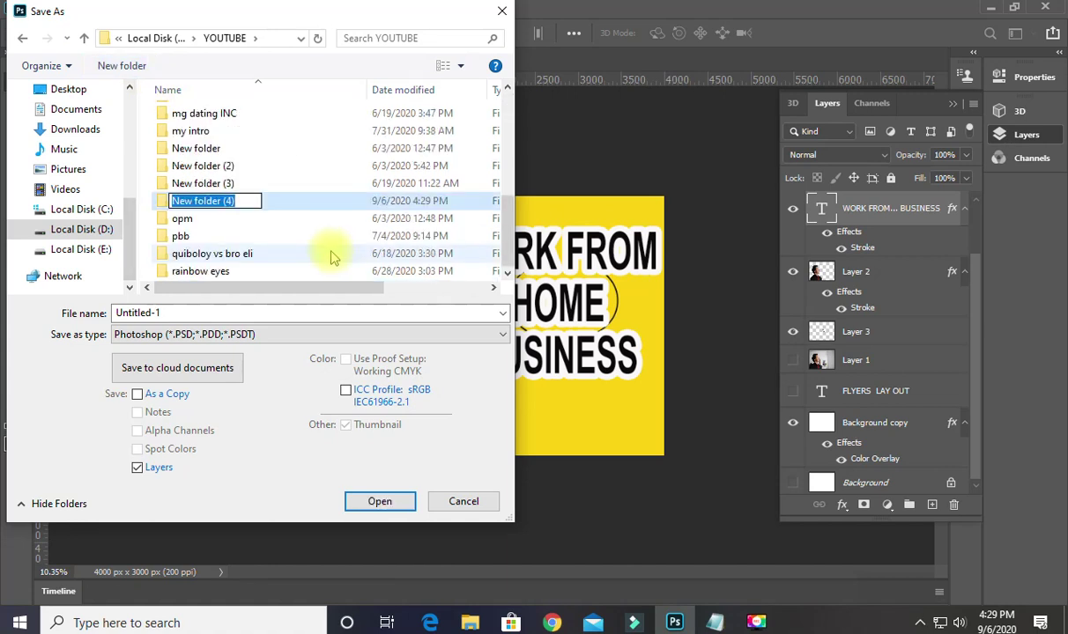
type("PHOTOSHOP BUSINES")
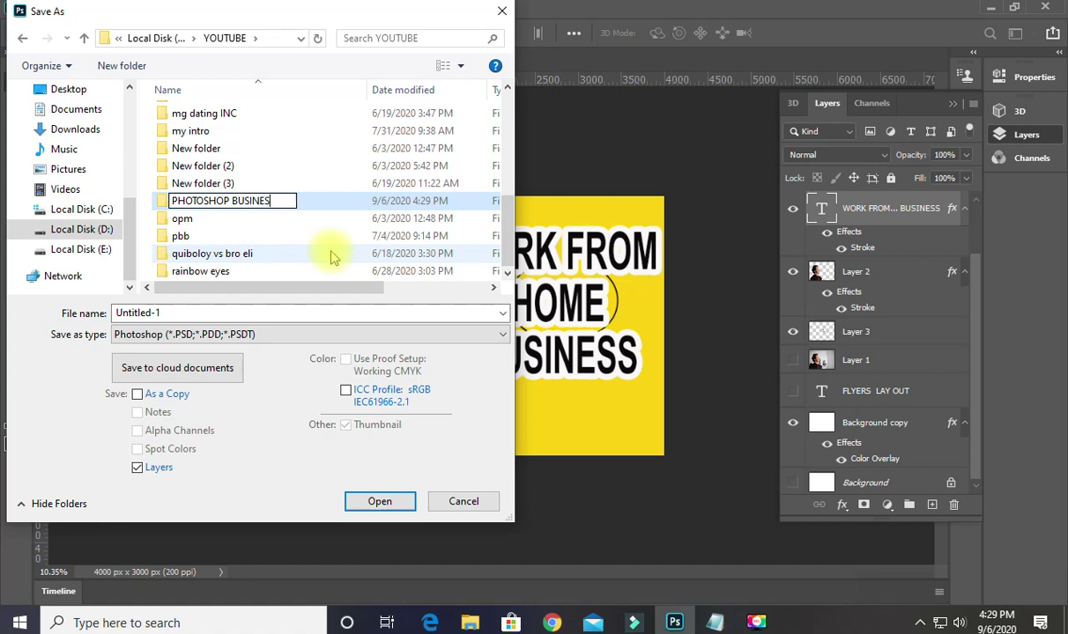
key("Return")
key("Return")
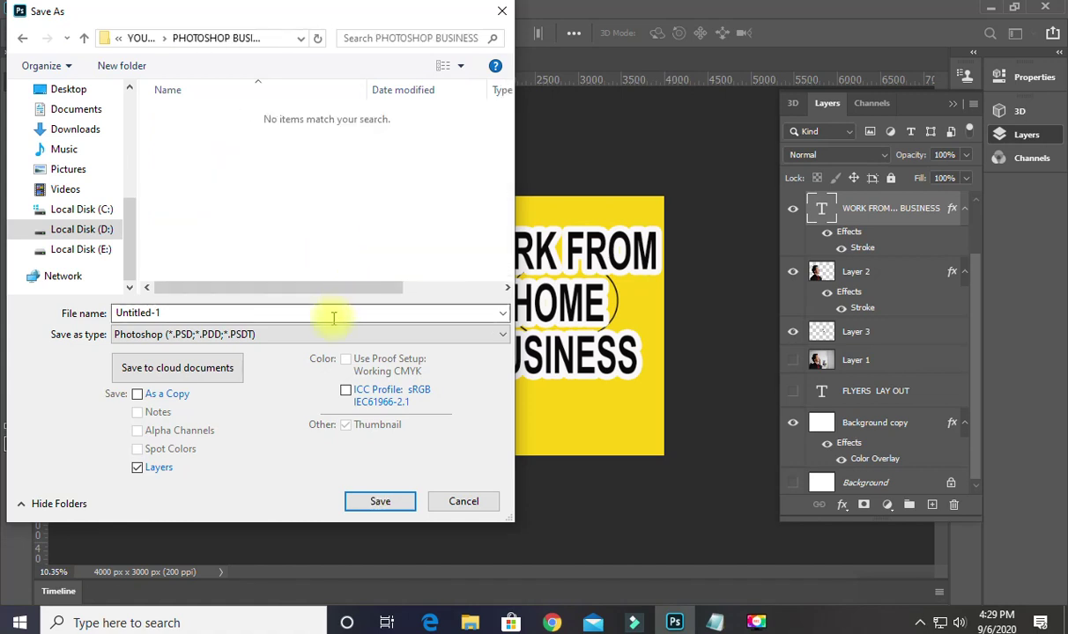
Save the thumbnail as JPEG named 'THUMBNAIL', accepting the quality options.
left_click(319, 313)
type("THUMBSNAIL")
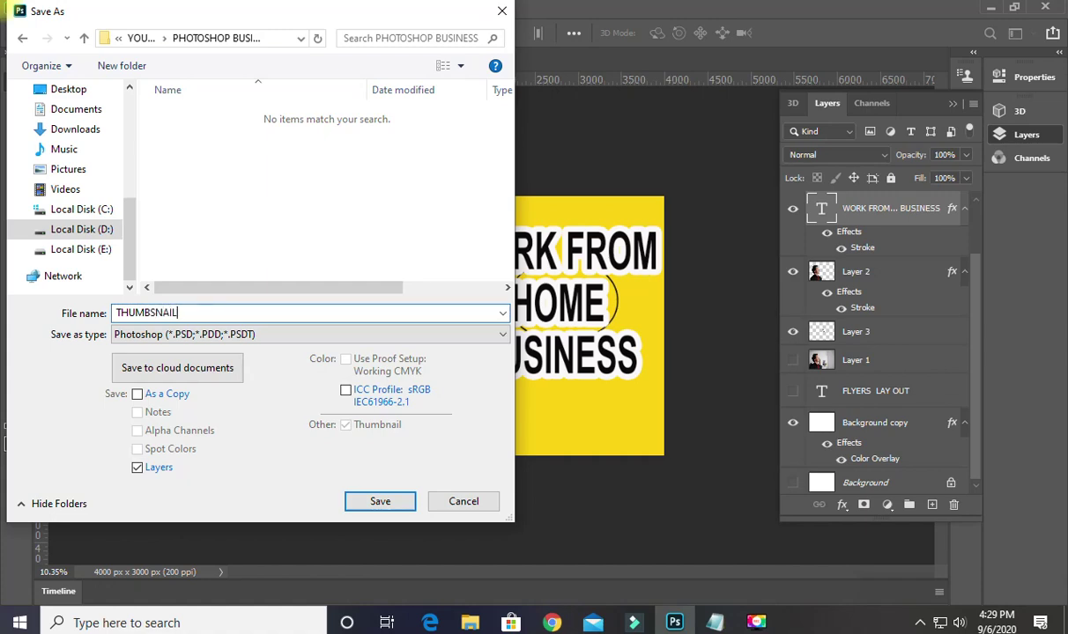
left_click(317, 334)
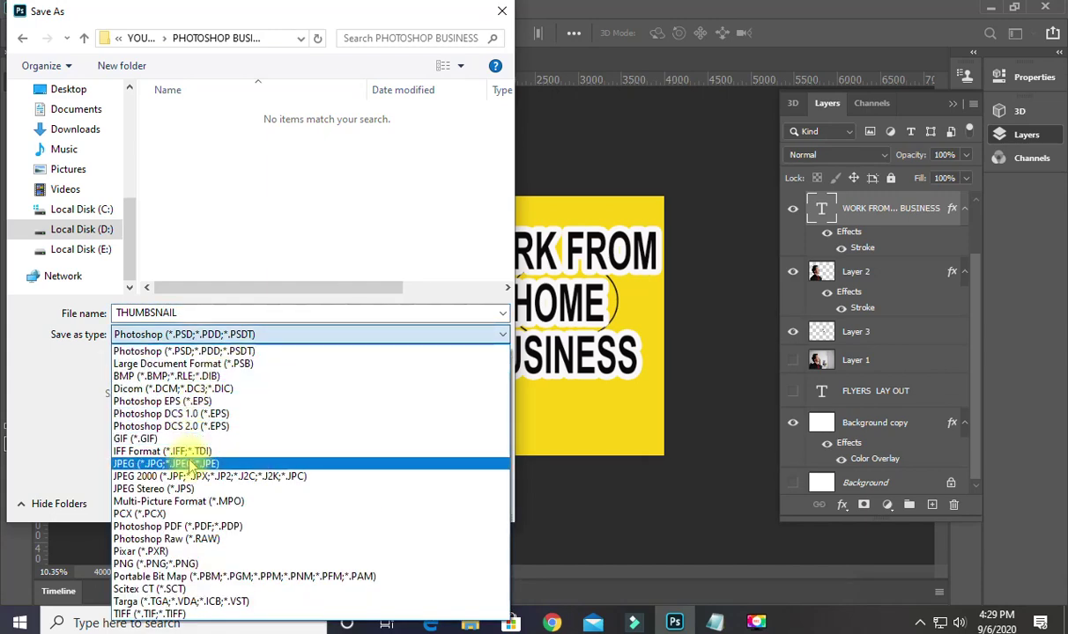
left_click(188, 464)
left_click(379, 434)
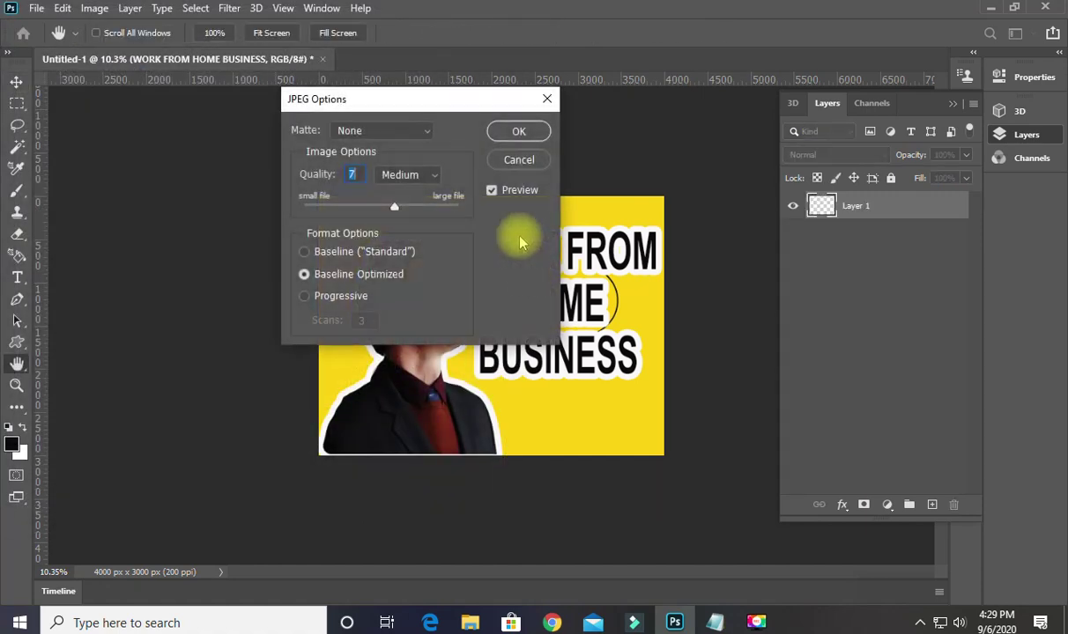
left_click(515, 131)
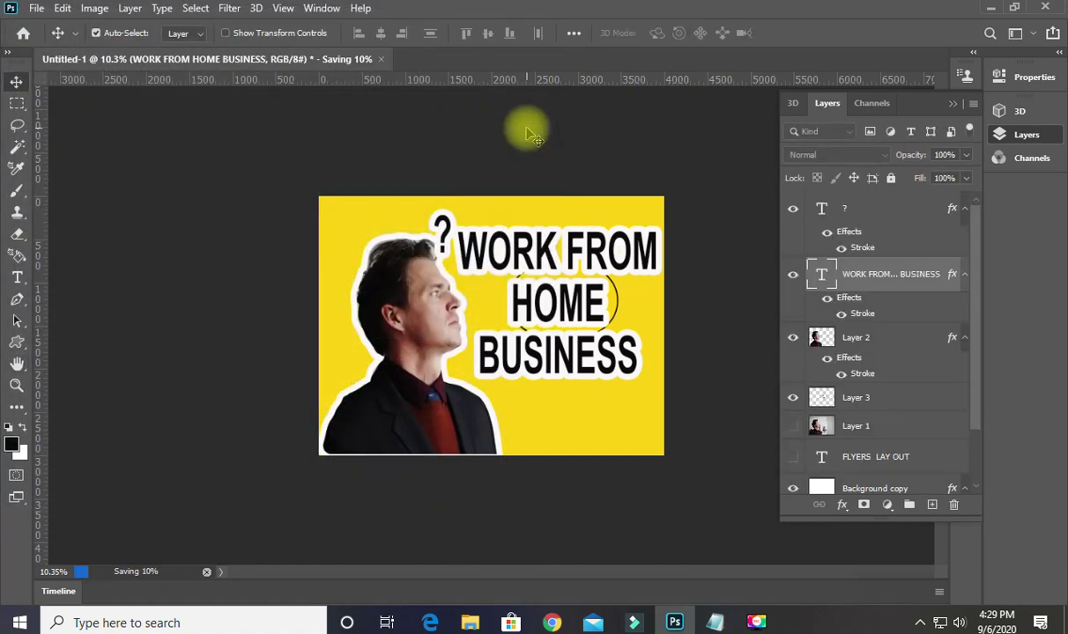
Float and minimize the thumbnail document, then briefly view drive D: in File Explorer.
left_click_drag(273, 105, 429, 172)
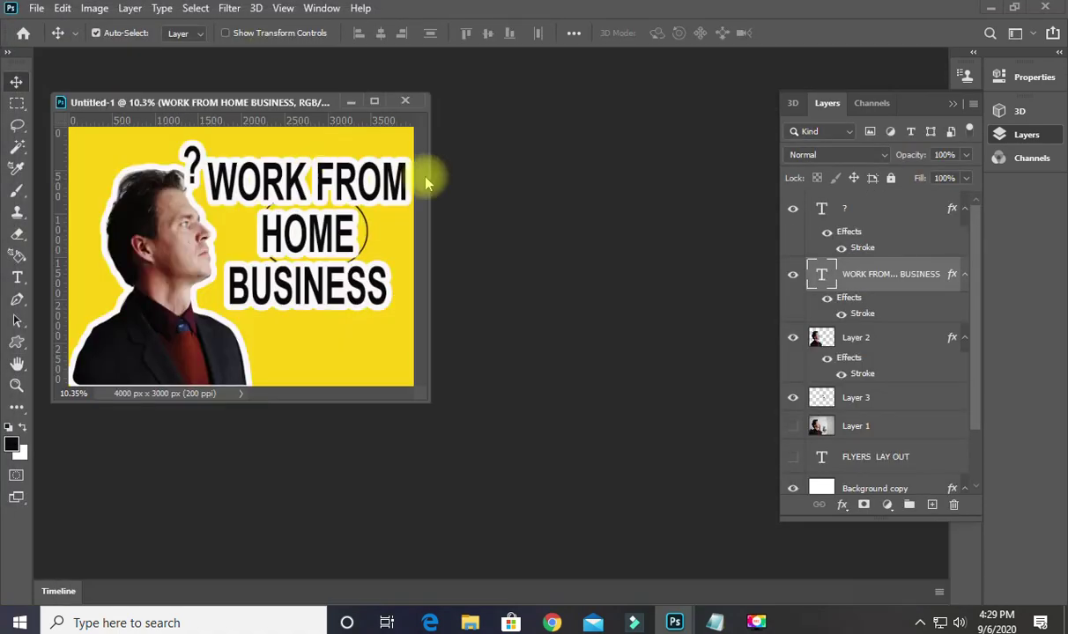
left_click(352, 100)
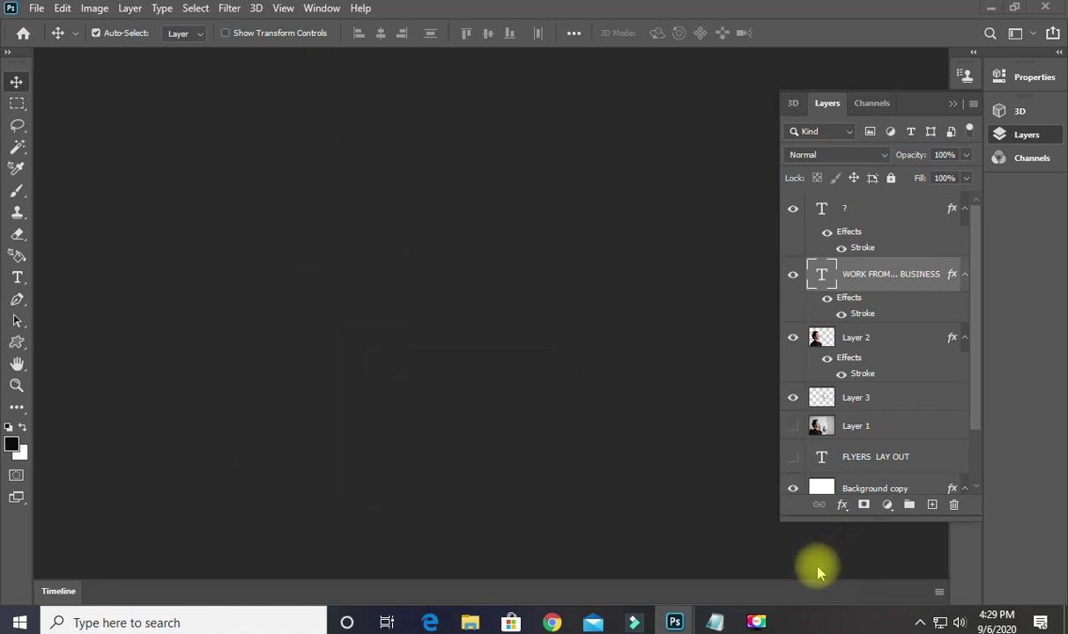
mouse_move(716, 614)
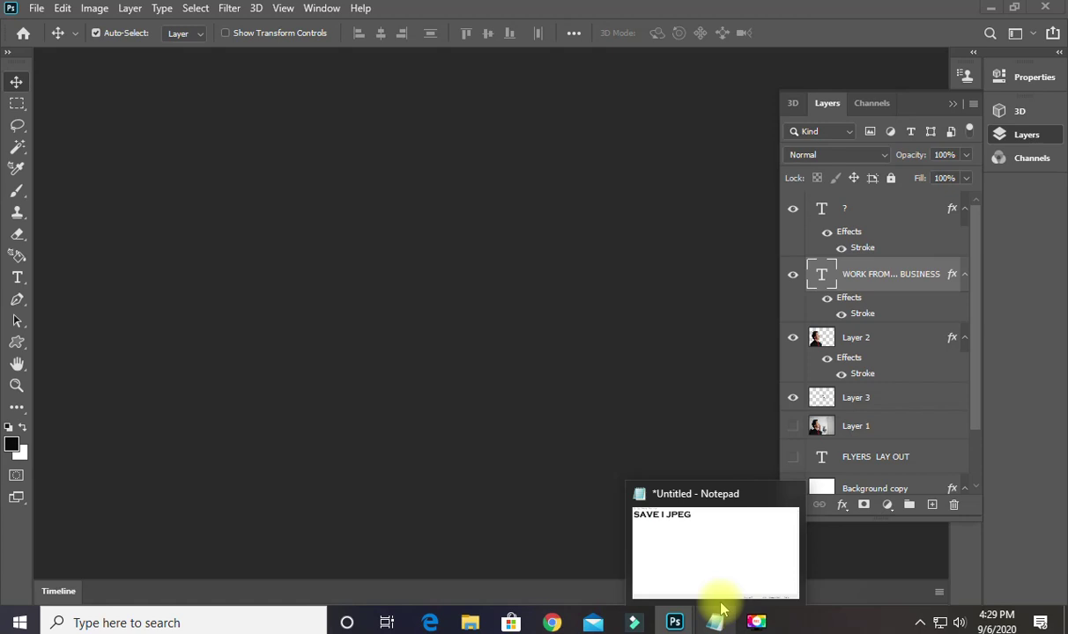
mouse_move(473, 617)
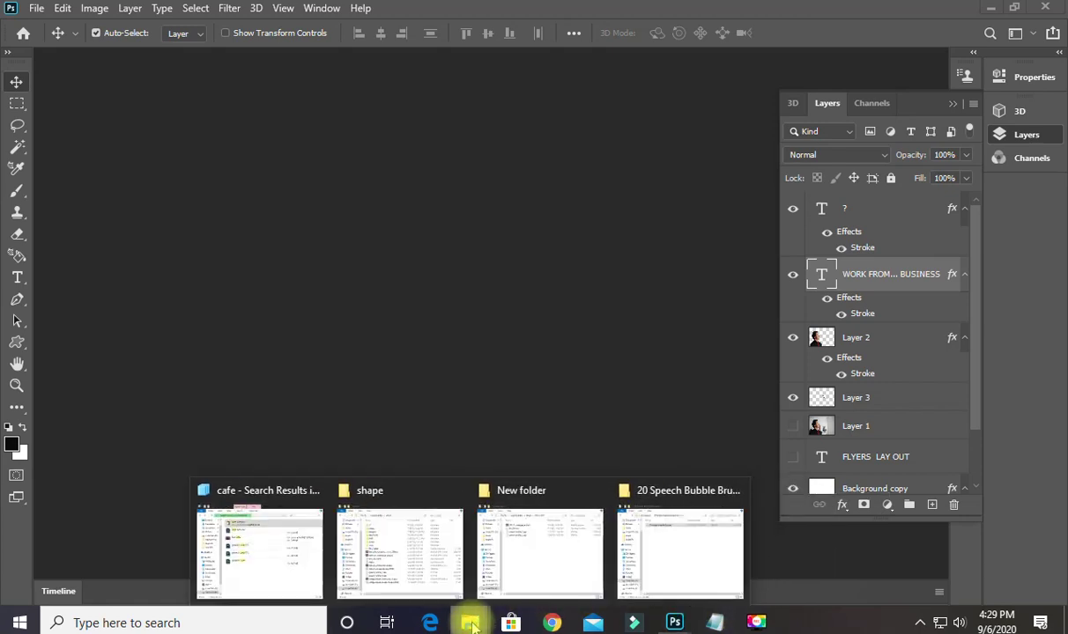
left_click(418, 555)
left_click(103, 438)
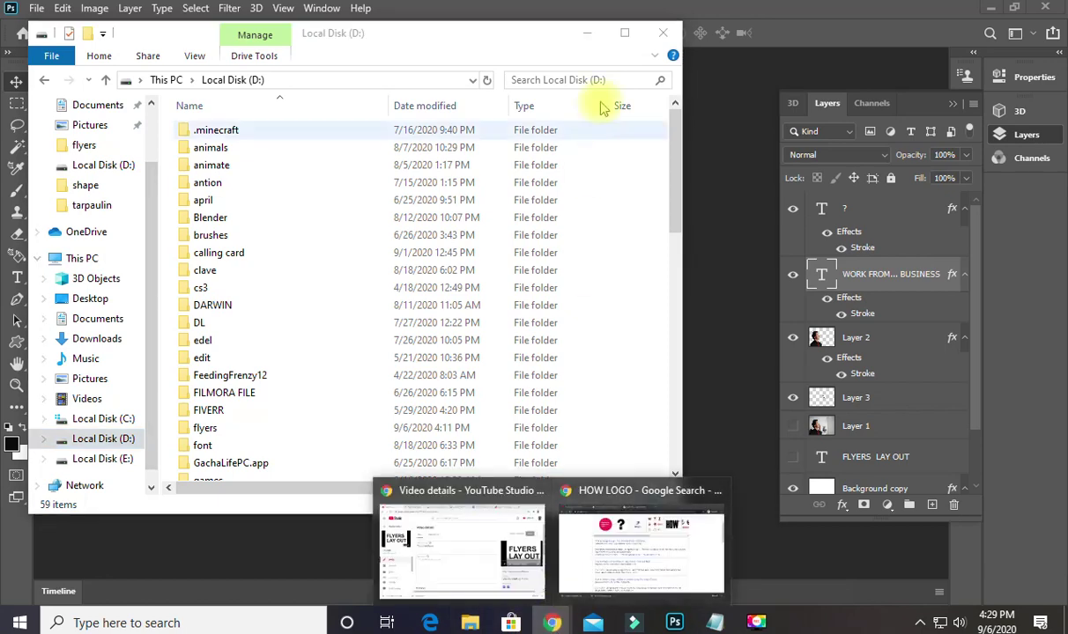
left_click(592, 37)
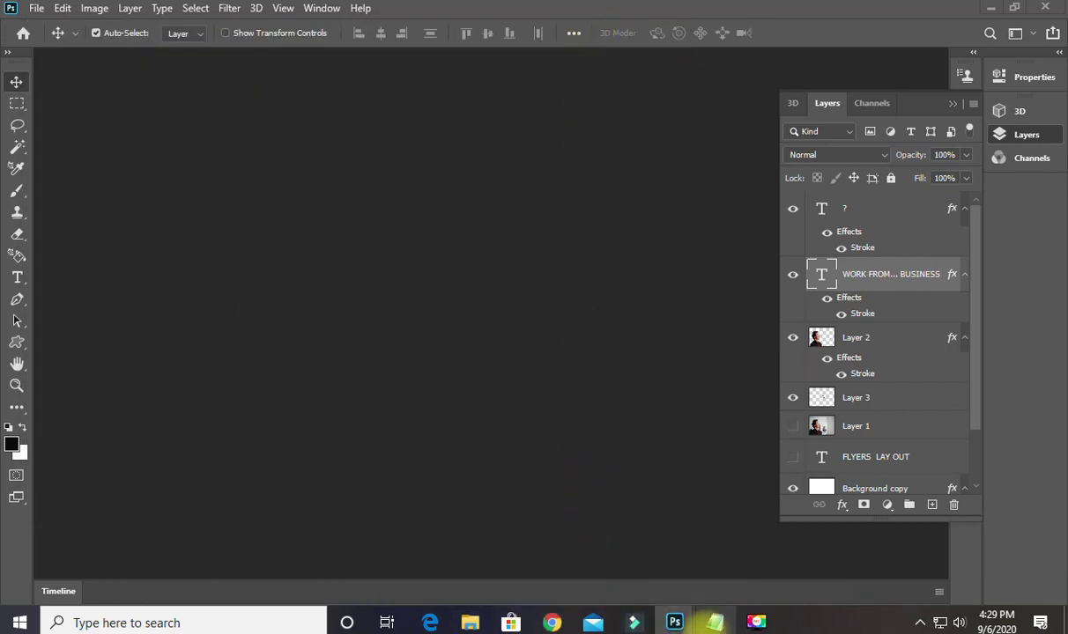
left_click(715, 623)
Replace the Notepad text 'SAVE I JPEG' with 'NOW'.
left_click_drag(376, 63, 17, 67)
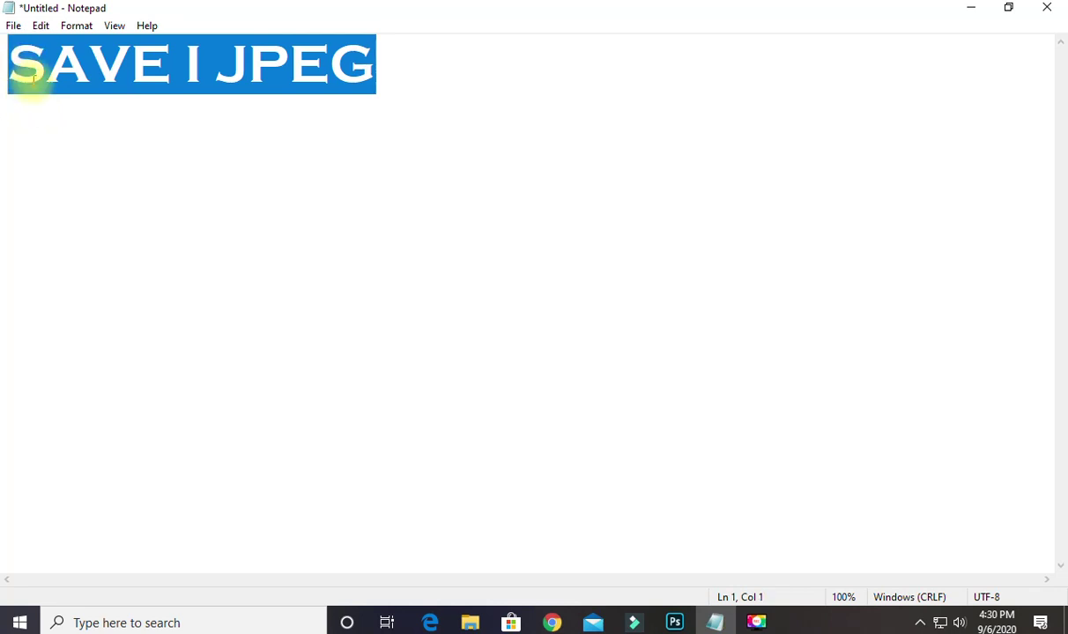
type("NOW")
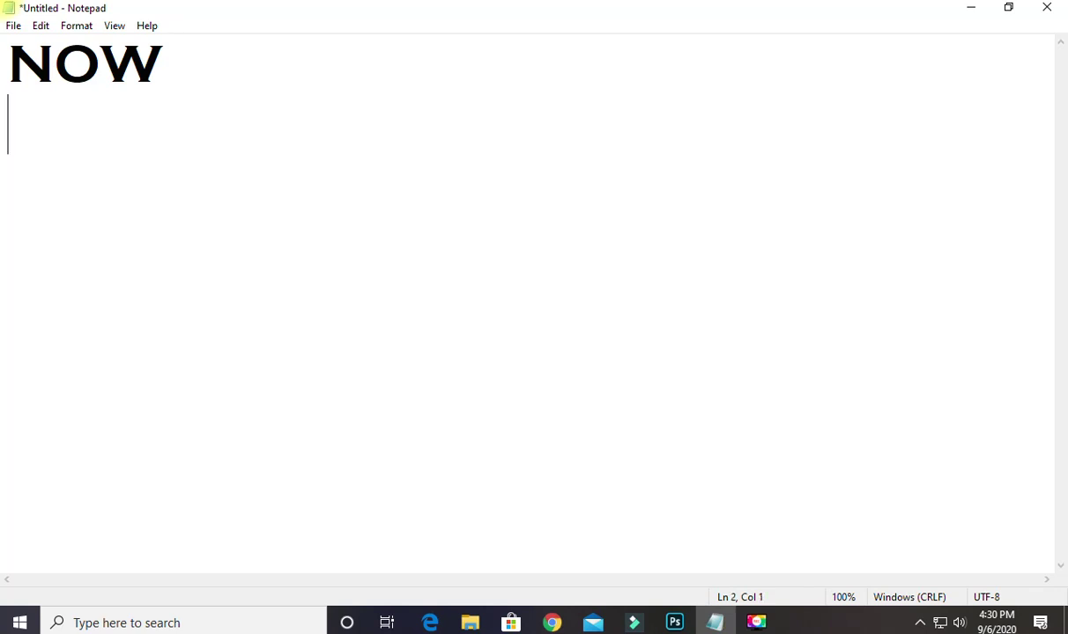
Finish the note with 'ST TUTORIAL IS ABOUT RUSH ID PICTURE', correcting the stray letter.
type("ST")
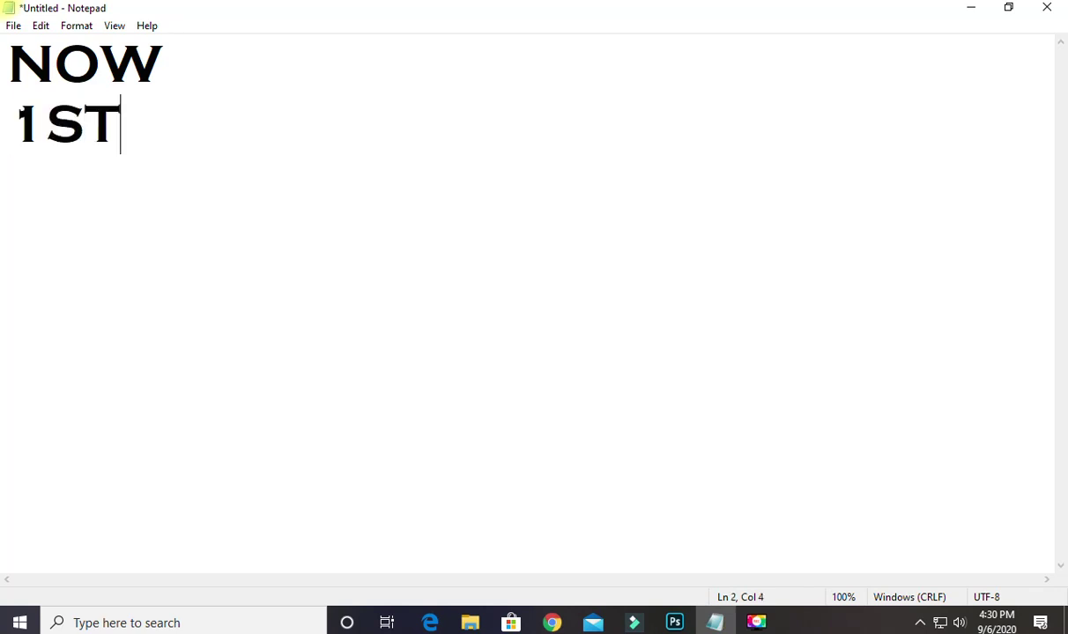
type(" TU")
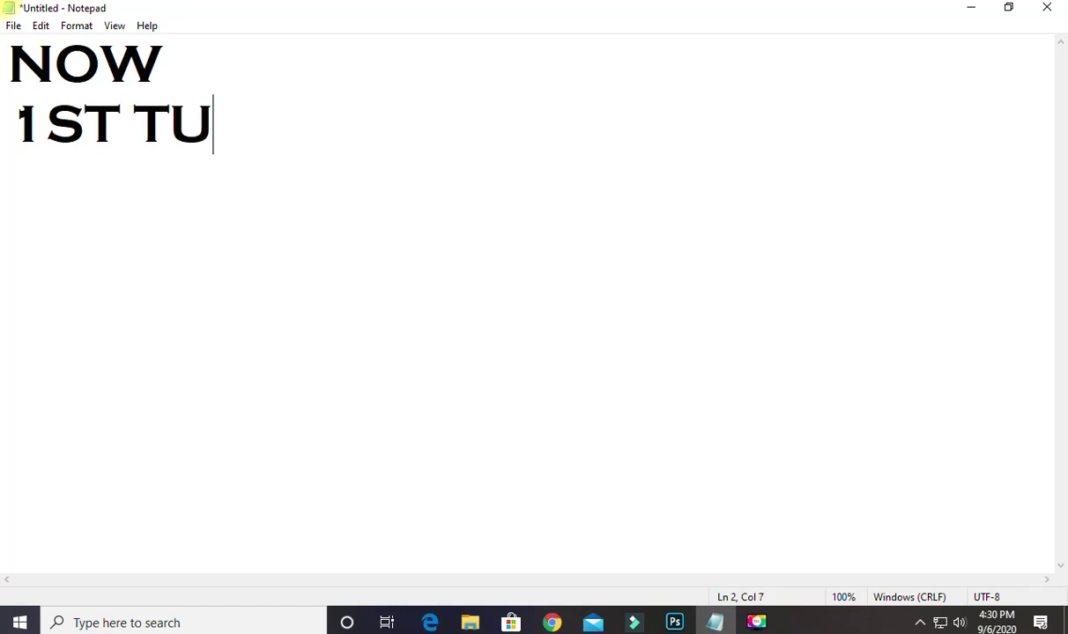
type("TO")
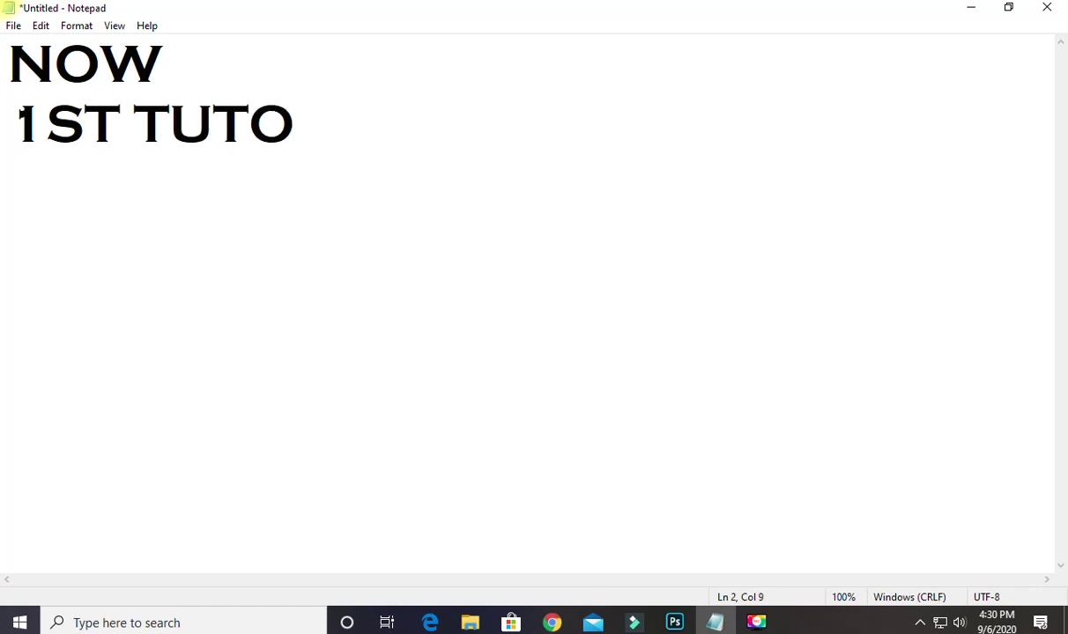
type("RIAL")
type(" IS ")
type("ABOUT")
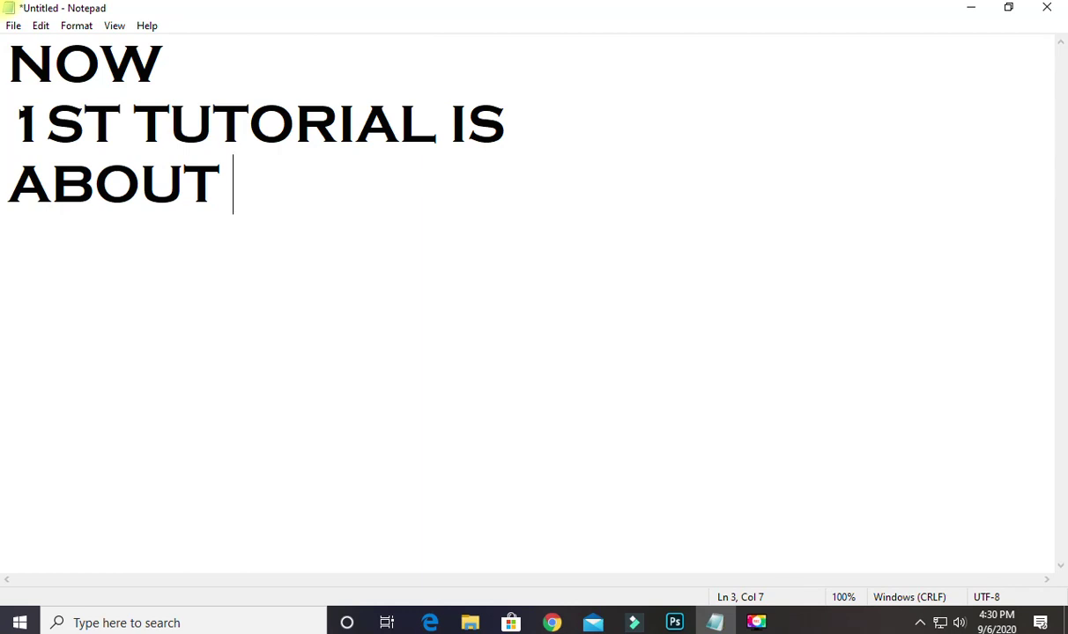
type(" I")
key("BackSpace")
type("RU")
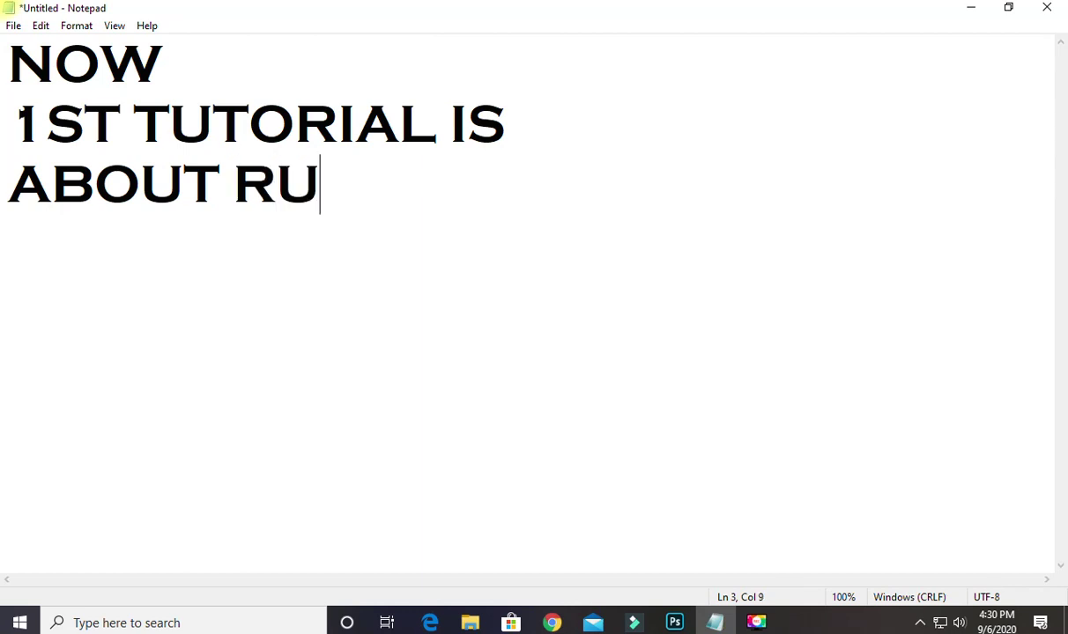
type("SH ID ")
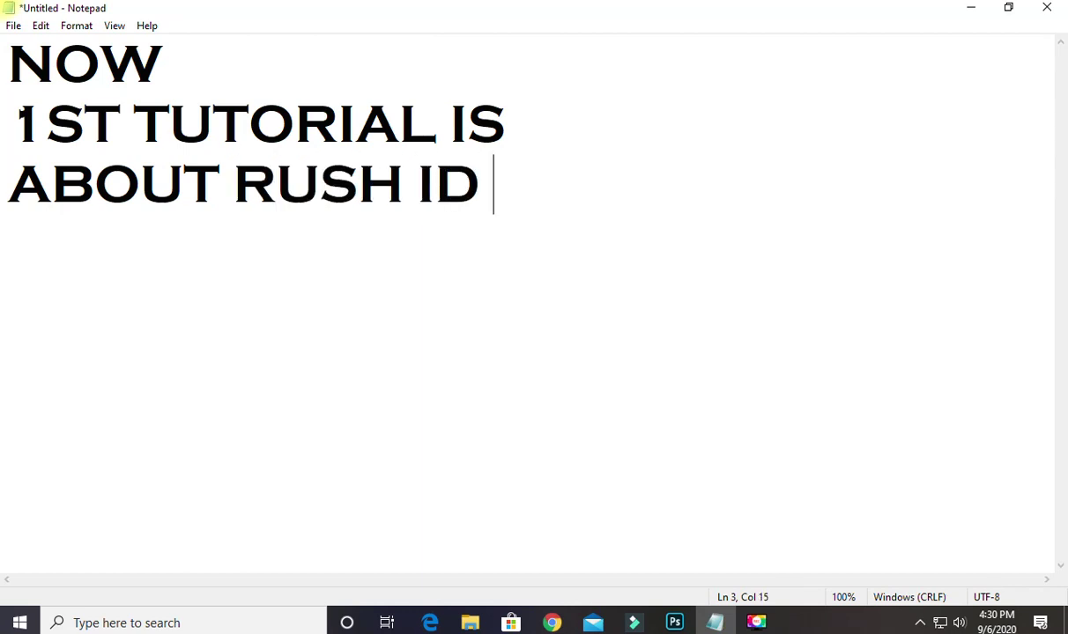
type("PICTURE")
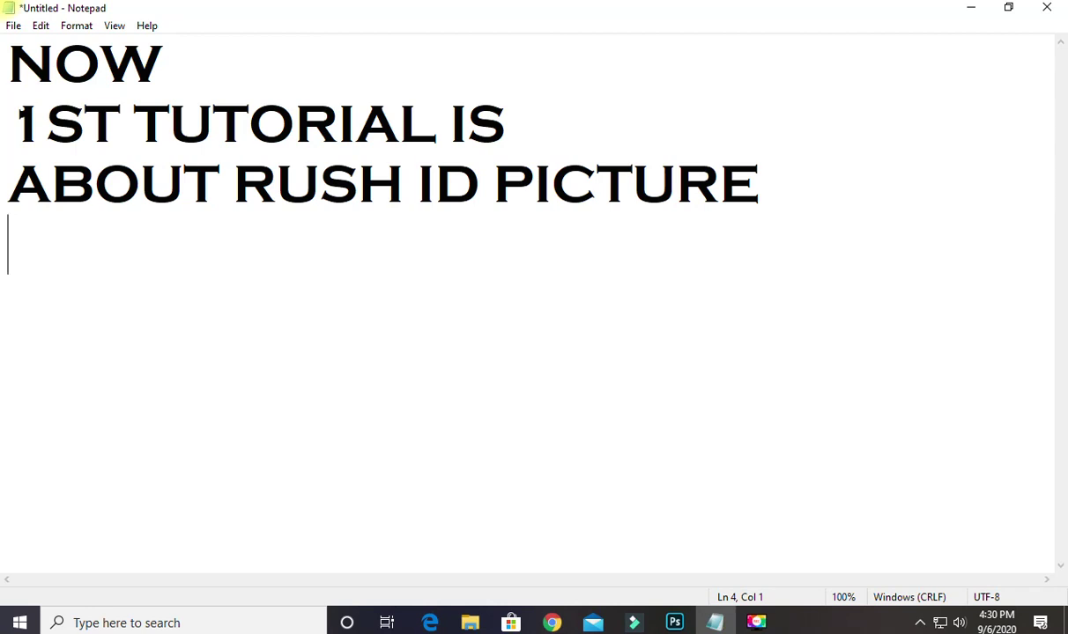
Log in to Facebook in Chrome with the saved account and go to the home feed.
left_click(977, 19)
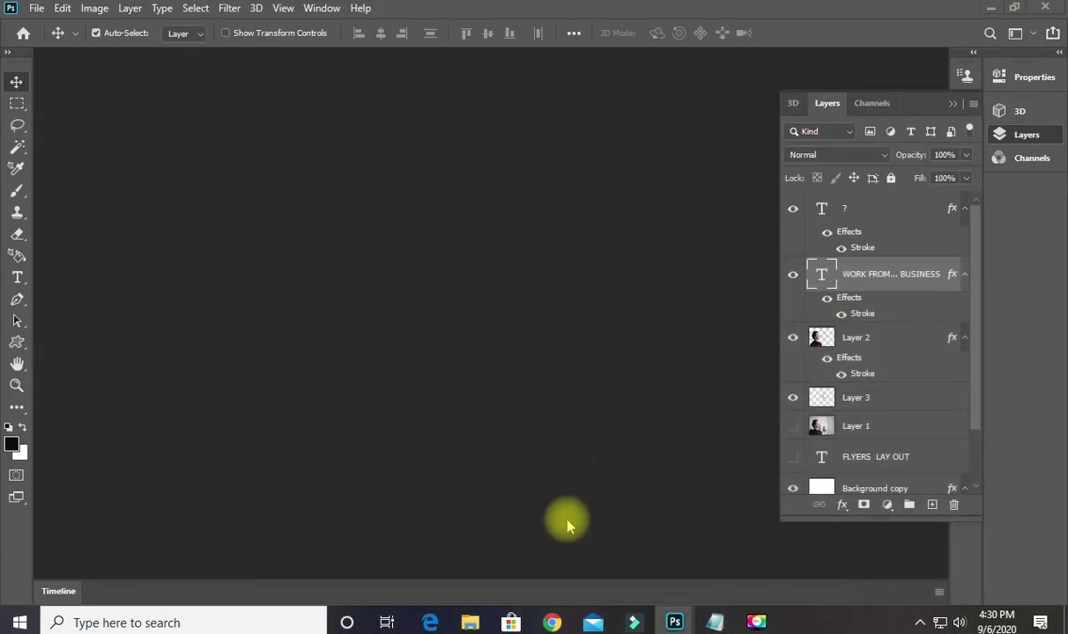
mouse_move(548, 616)
left_click(480, 538)
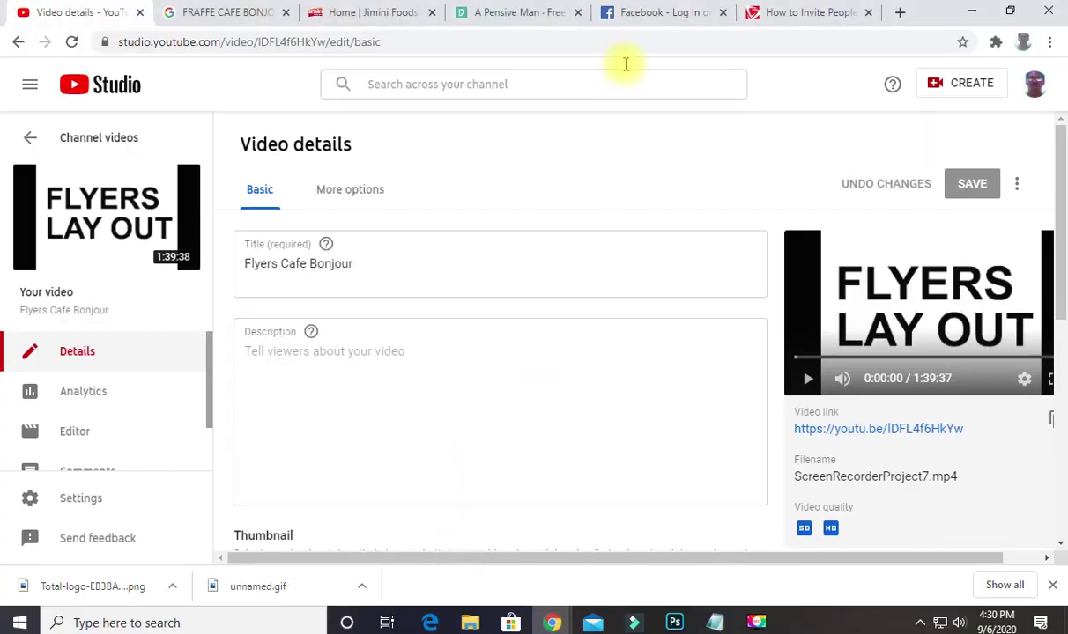
left_click(652, 15)
left_click(365, 335)
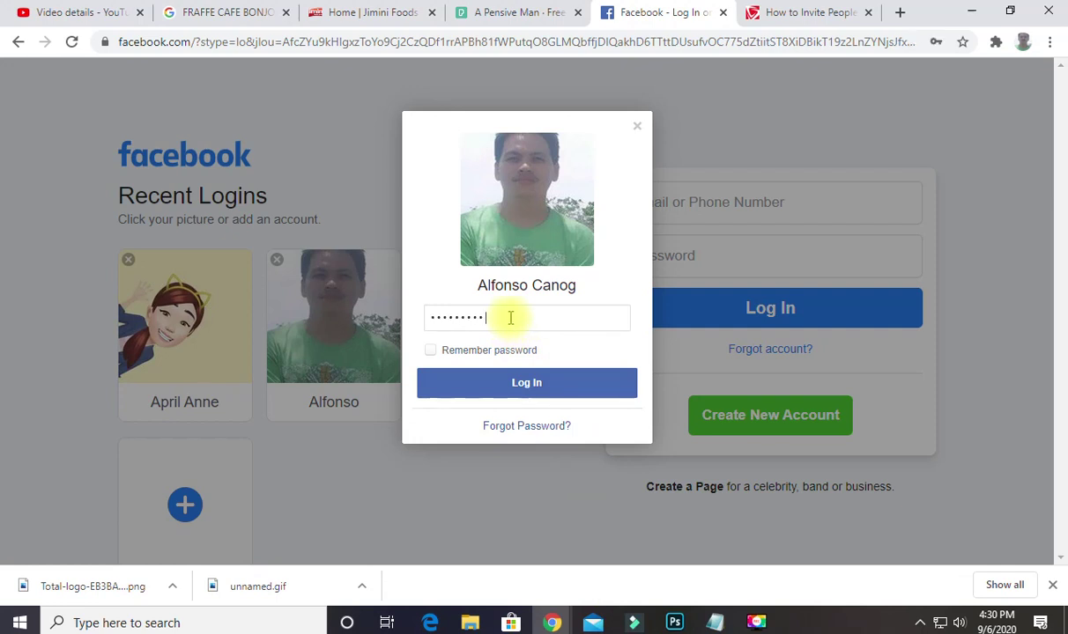
key("Return")
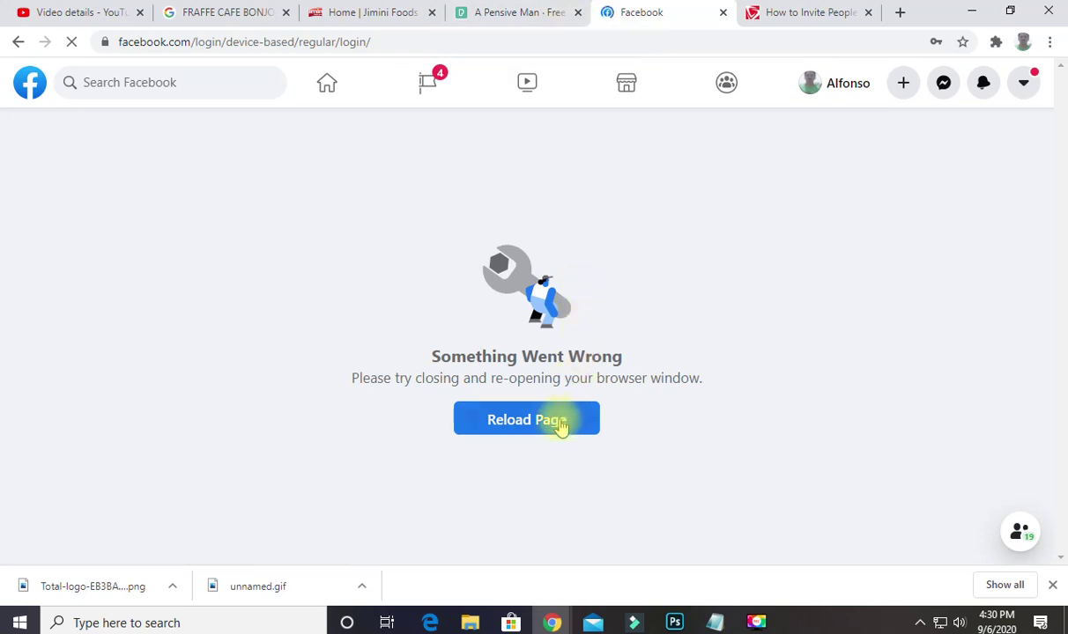
left_click(341, 96)
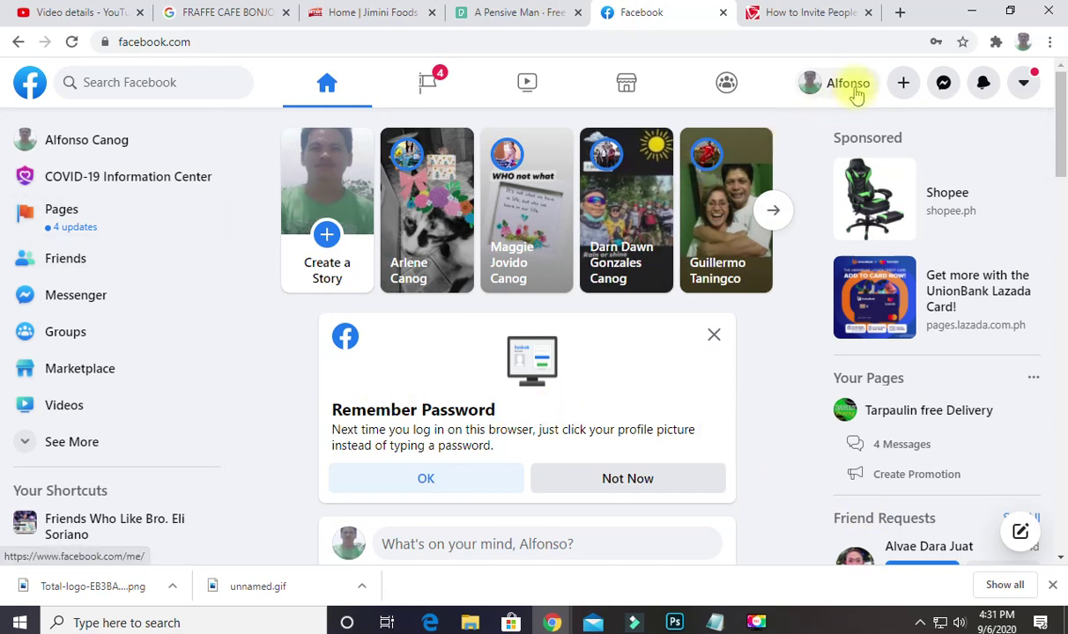
Browse your own profile's Photos section and glance at the Messenger chat list.
left_click(124, 144)
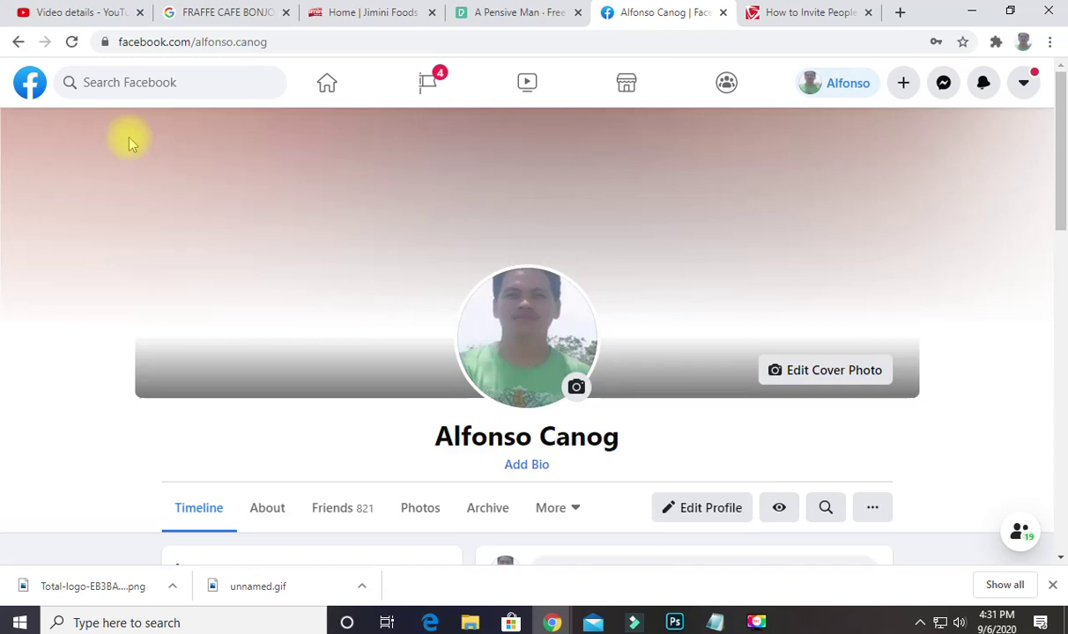
scroll(622, 460, "down", 2)
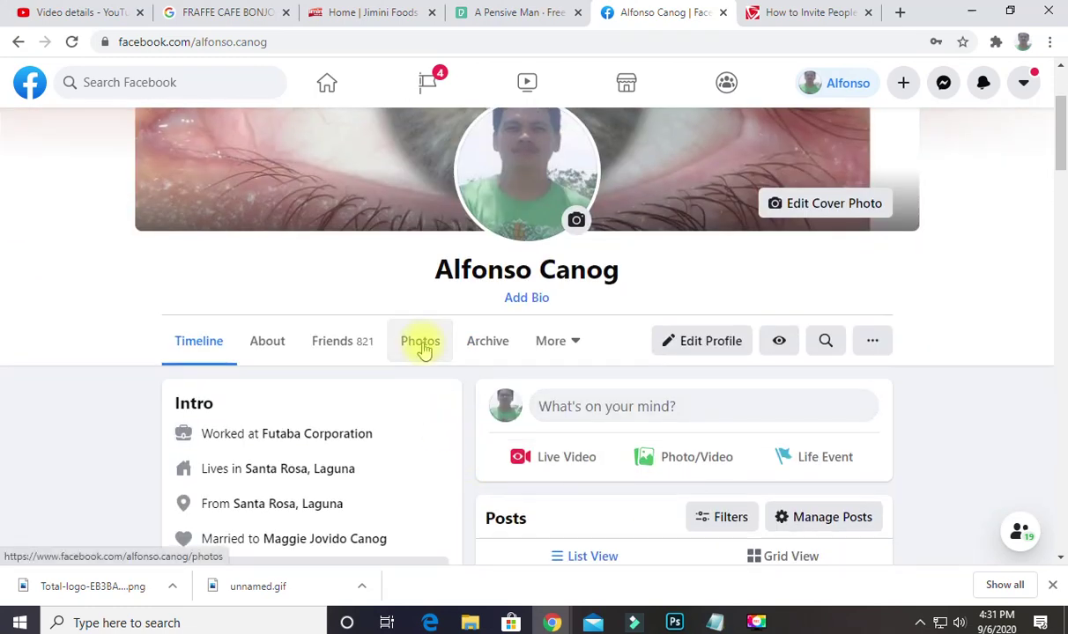
left_click(422, 346)
scroll(557, 335, "down", 5)
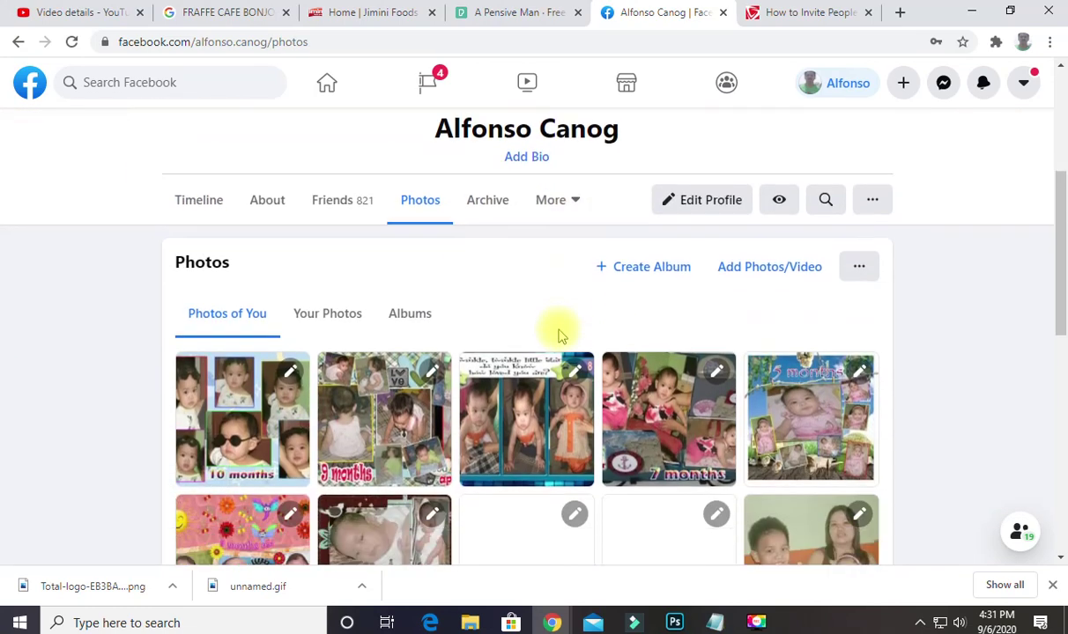
scroll(562, 337, "up", 3)
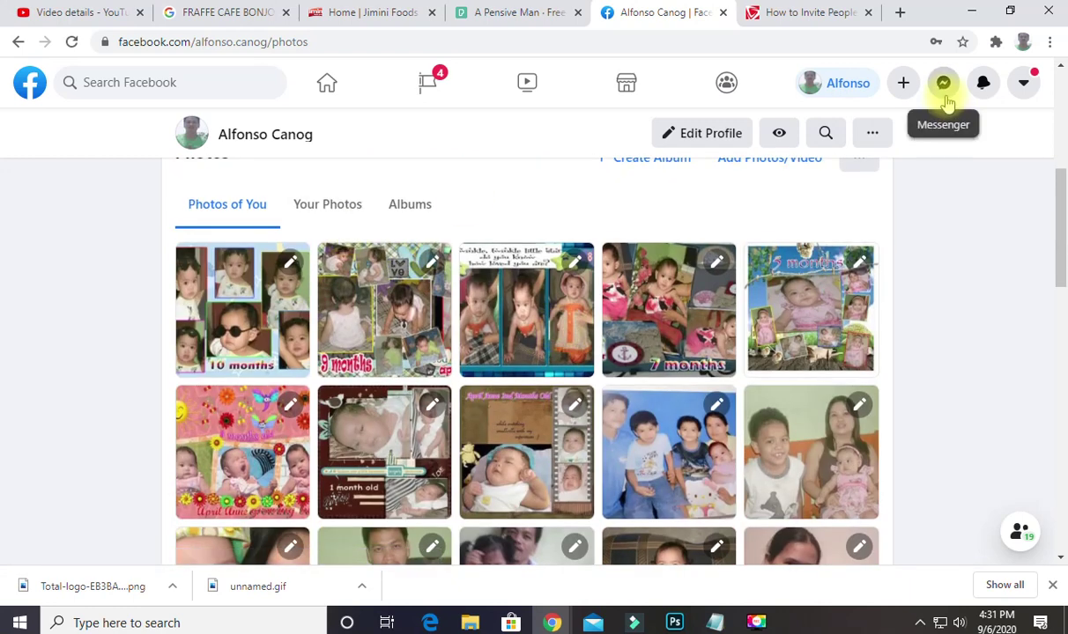
left_click(944, 84)
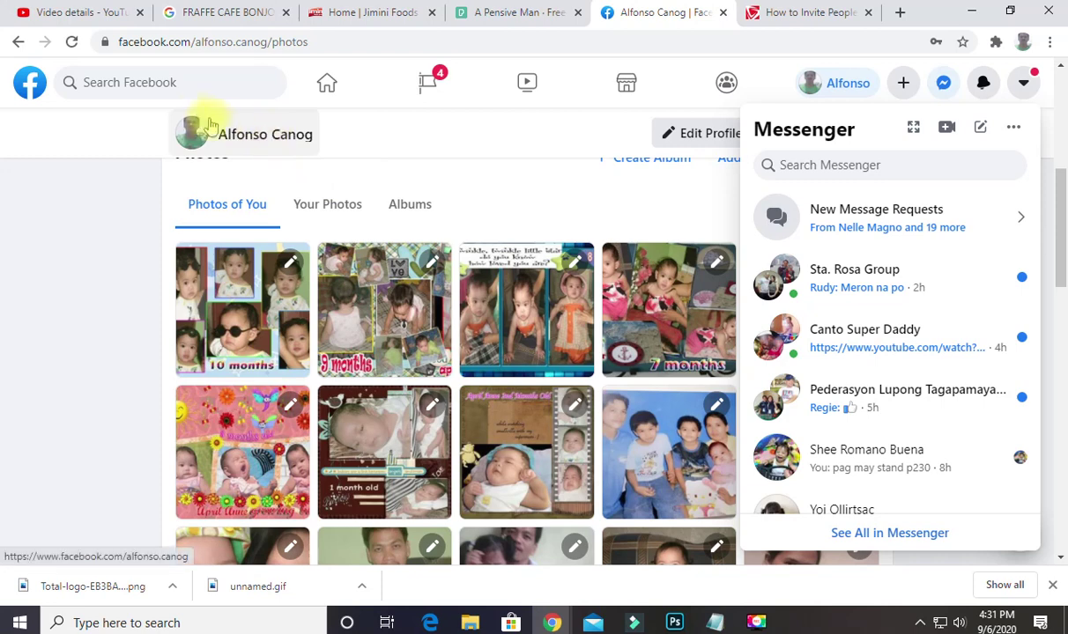
Open the friend's profile from Facebook's recent searches.
left_click(202, 83)
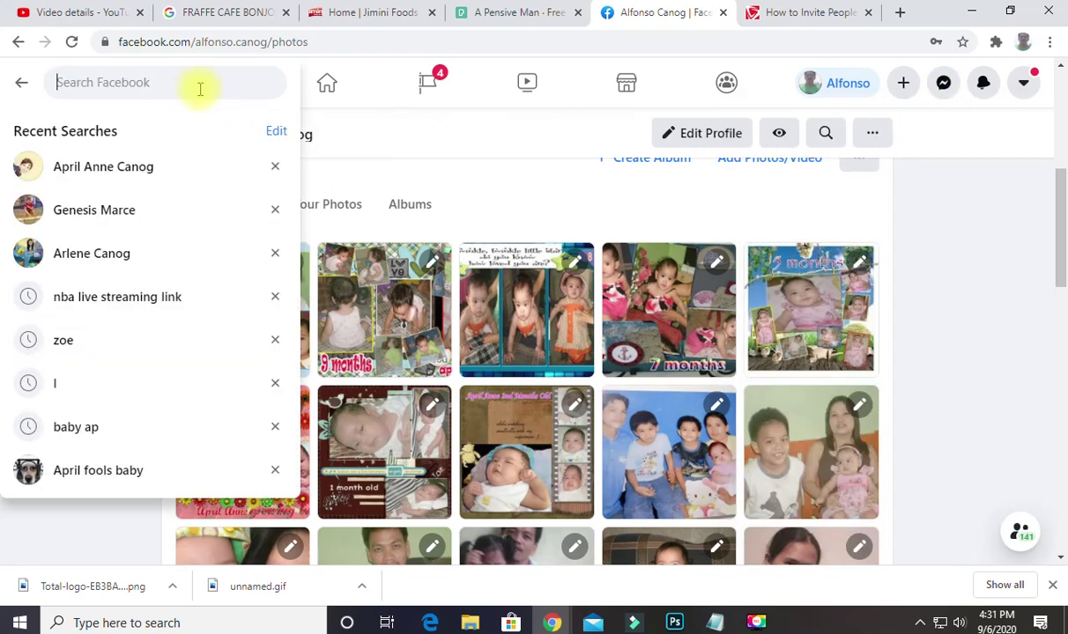
left_click(72, 211)
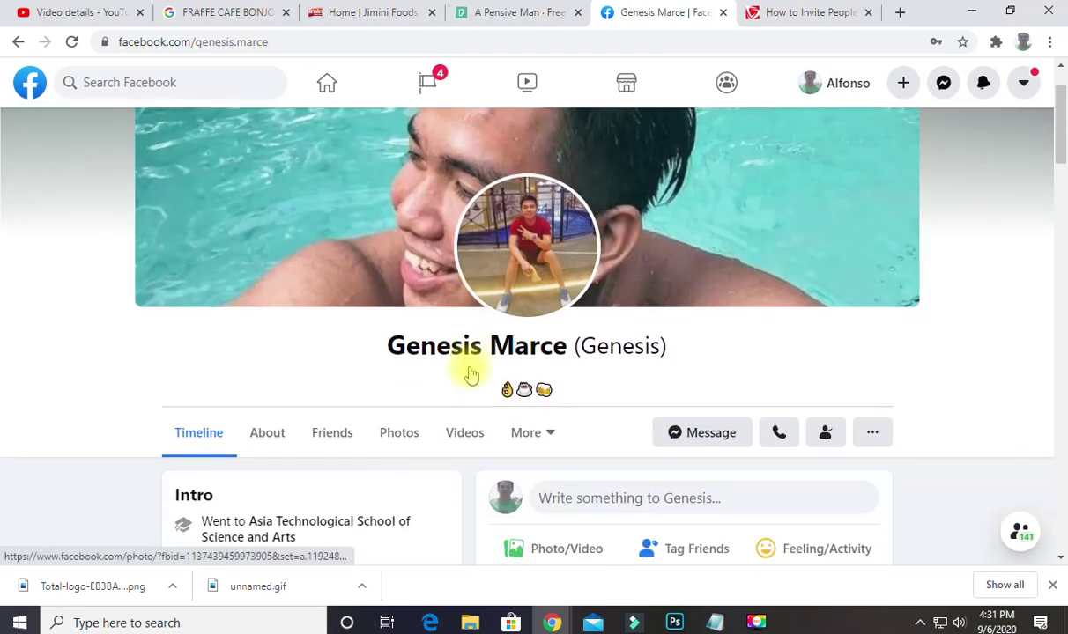
scroll(494, 317, "down", 1)
Copy the friend's red-shirt profile picture and bring the main Photoshop window forward.
left_click(550, 187)
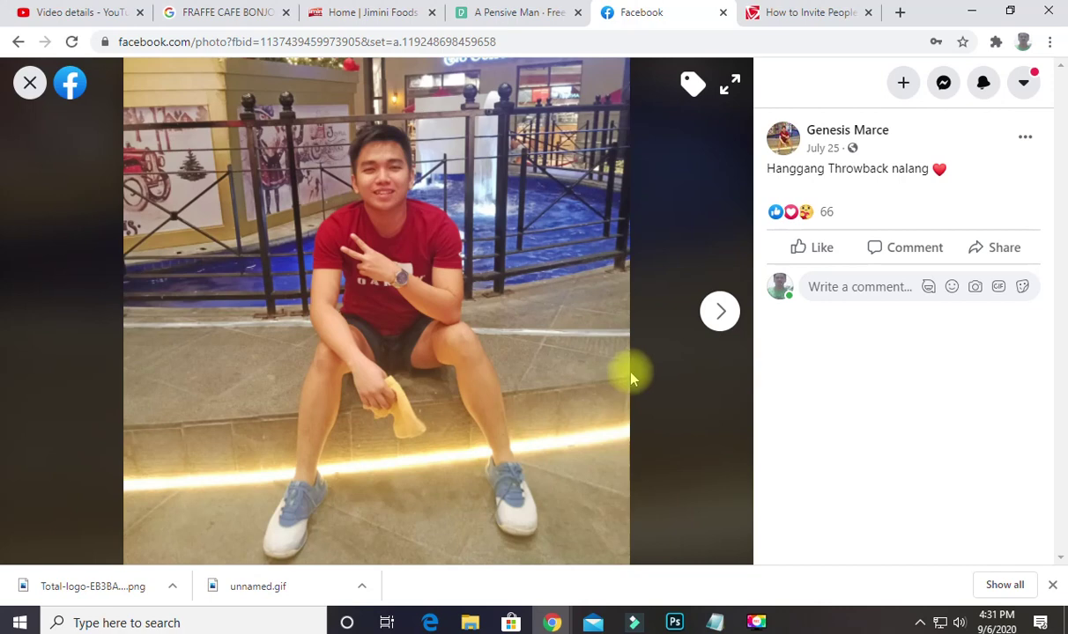
right_click(450, 266)
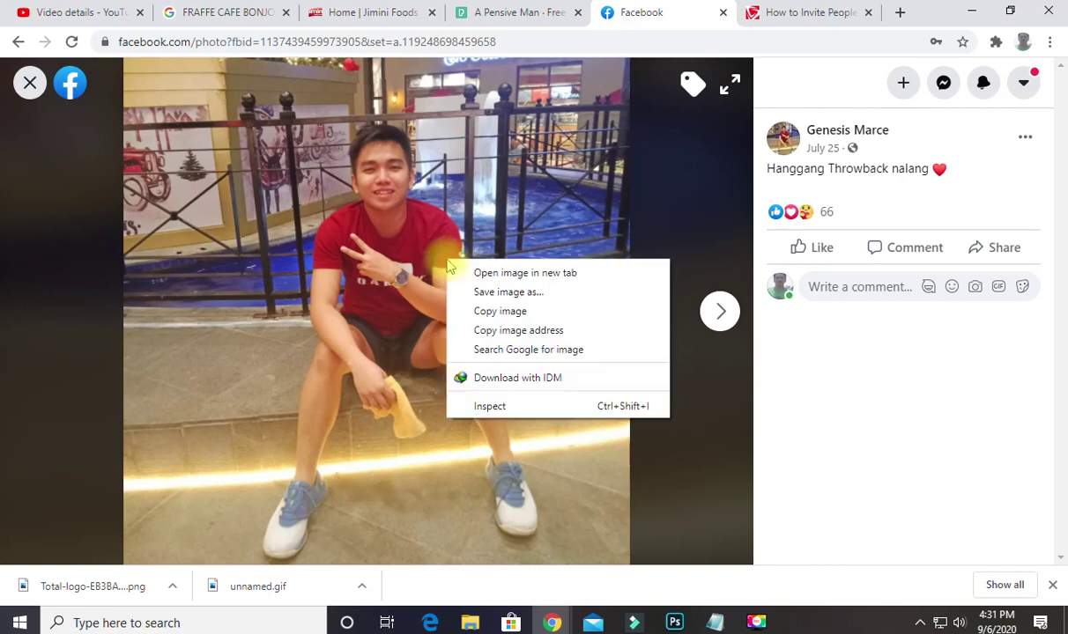
left_click(520, 311)
left_click(675, 623)
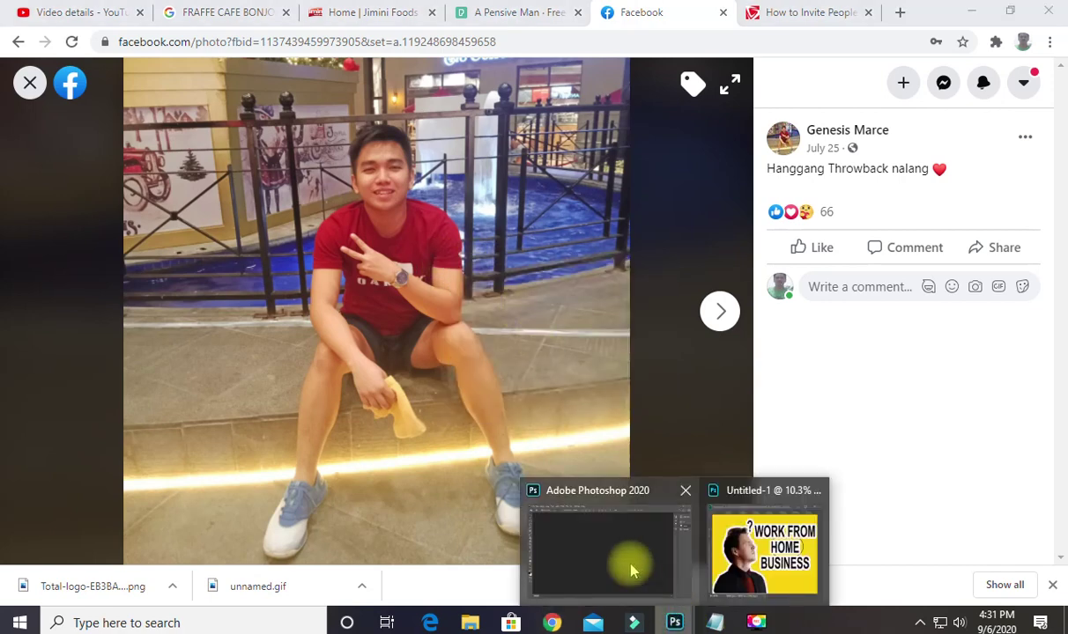
left_click(597, 534)
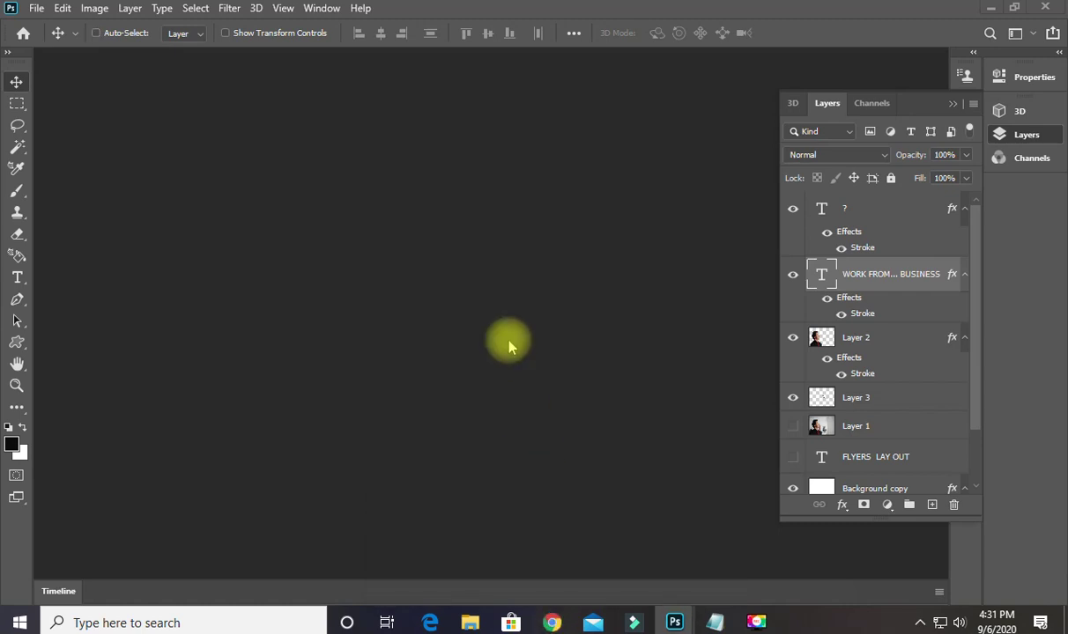
Create a new 2 x 2 inch, 300 ppi RGB Color document (600 x 600 px).
key("ctrl+n")
left_click(724, 168)
left_click(725, 218)
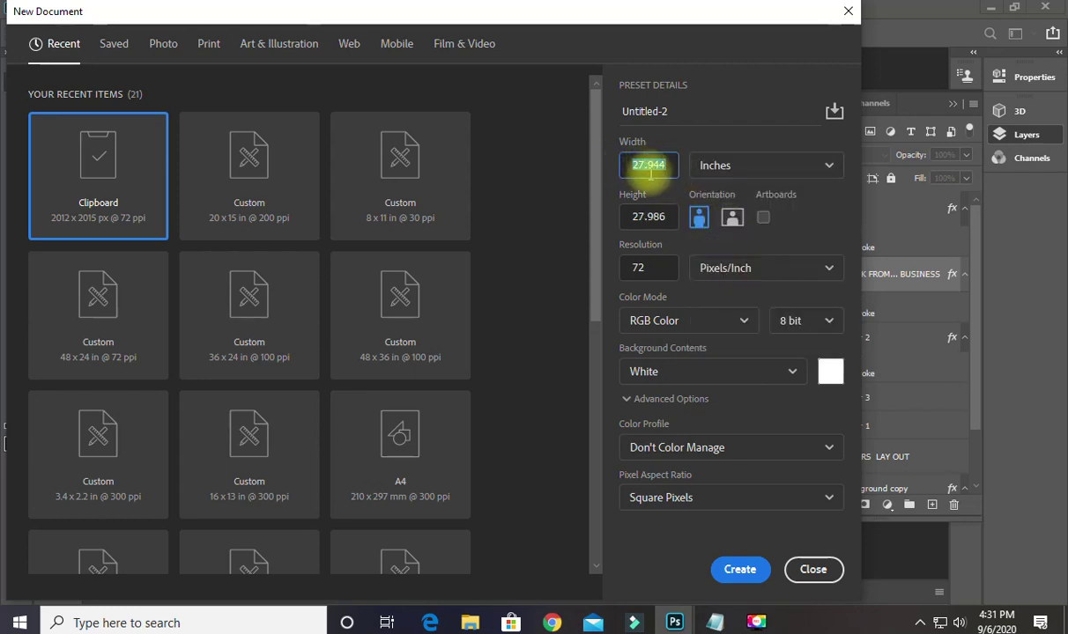
type("2")
left_click(657, 216)
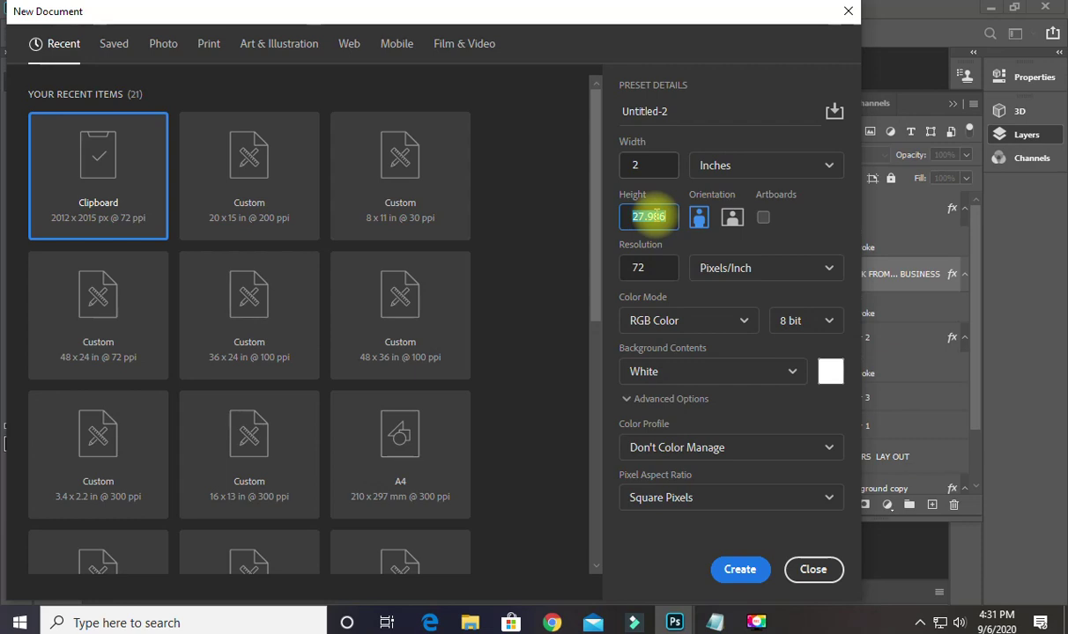
type("2")
left_click(620, 270)
type("300")
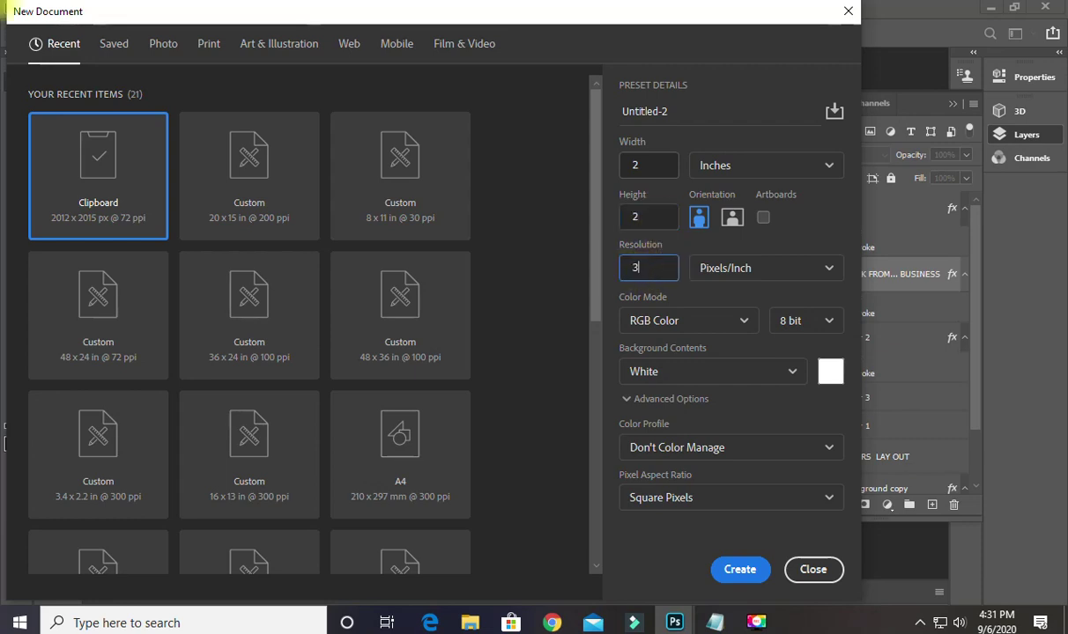
left_click(741, 319)
left_click(650, 410)
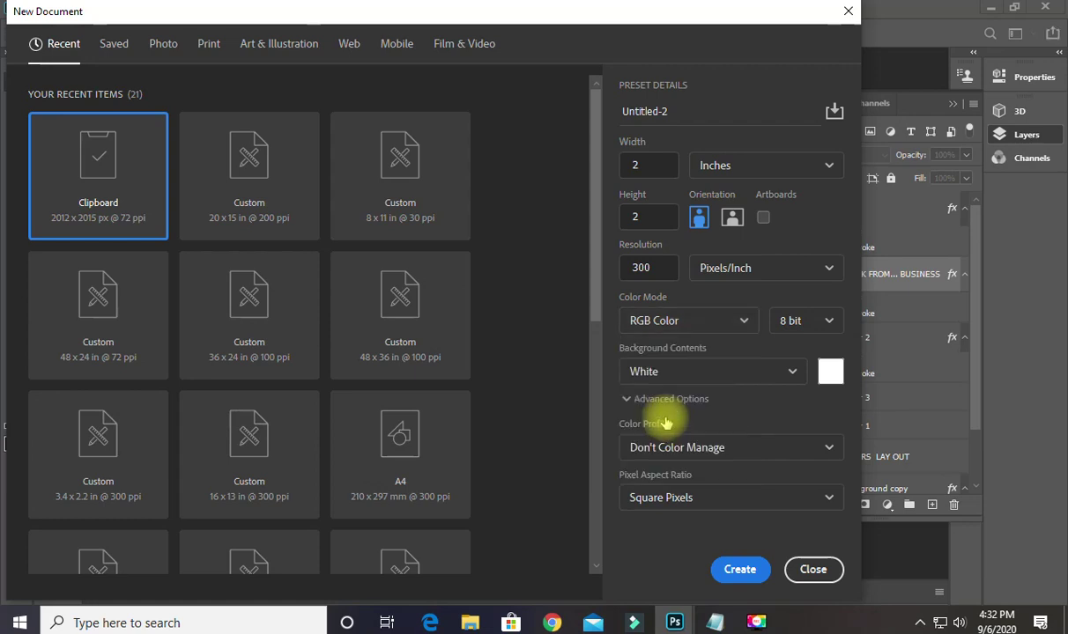
left_click(744, 571)
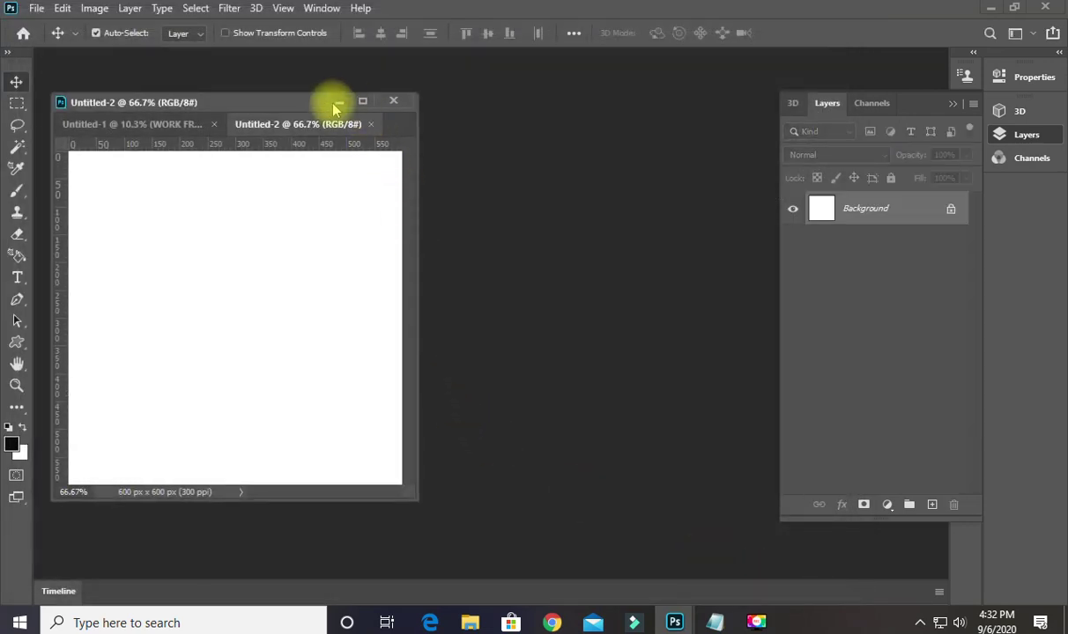
Paste the friend's photo into Untitled-2 as Layer 1 and position it on the canvas.
left_click_drag(302, 106, 398, 135)
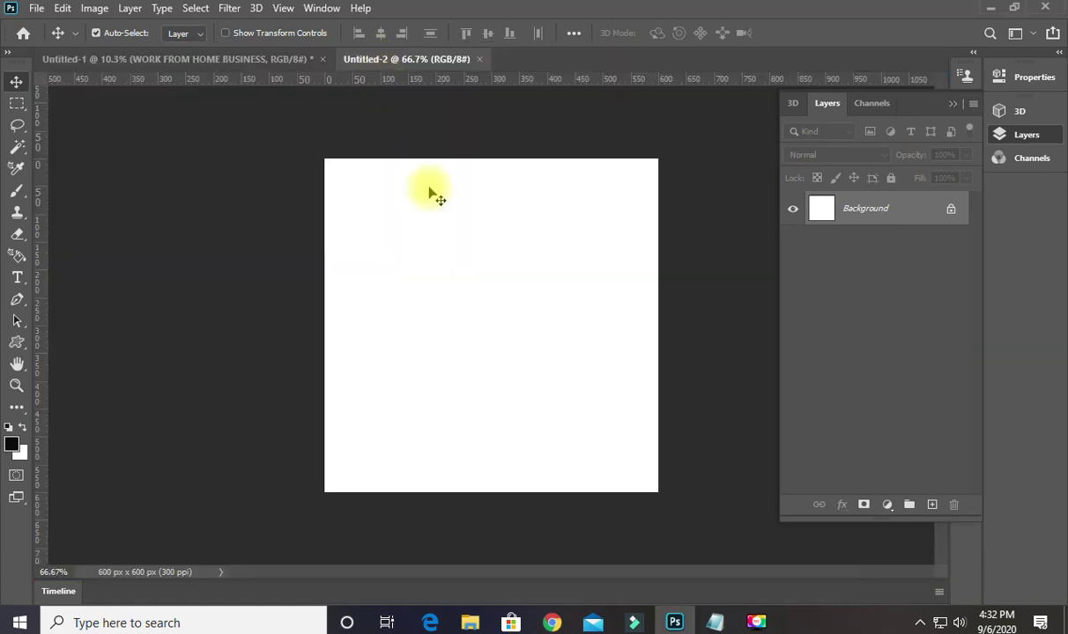
key("ctrl+v")
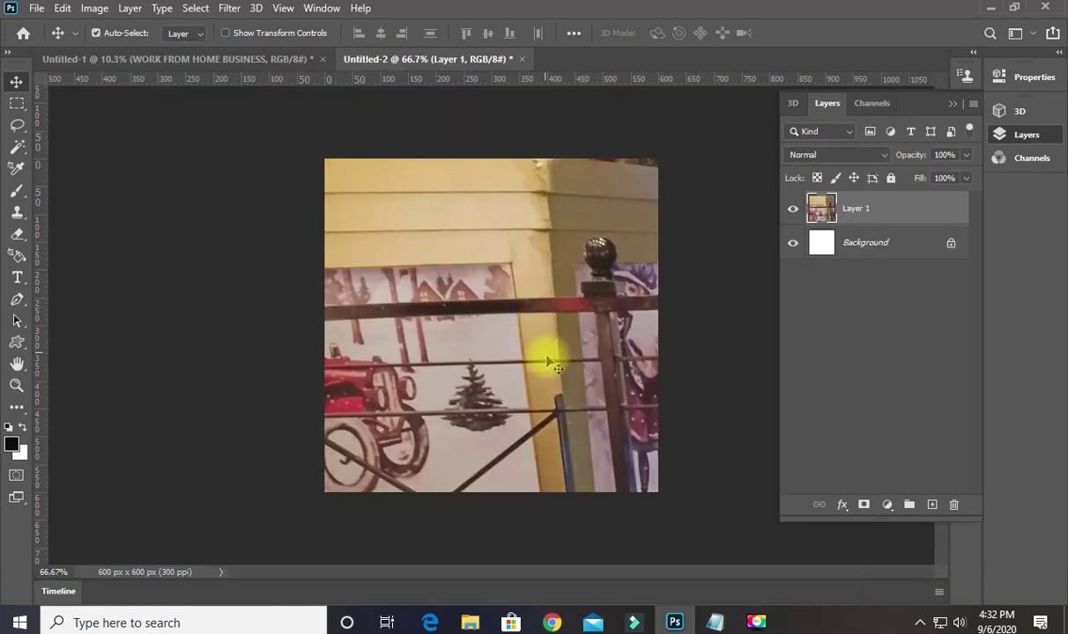
left_click_drag(553, 400, 405, 416)
scroll(526, 334, "down", 3)
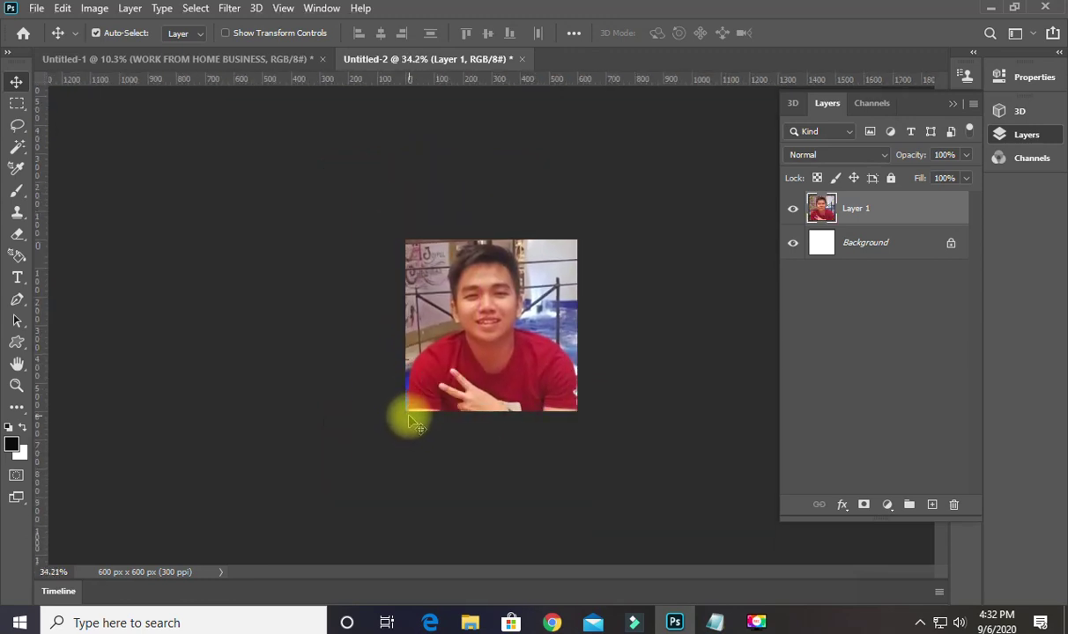
Select the photo area with a rectangular marquee and nudge its contents slightly left.
key("ctrl+t")
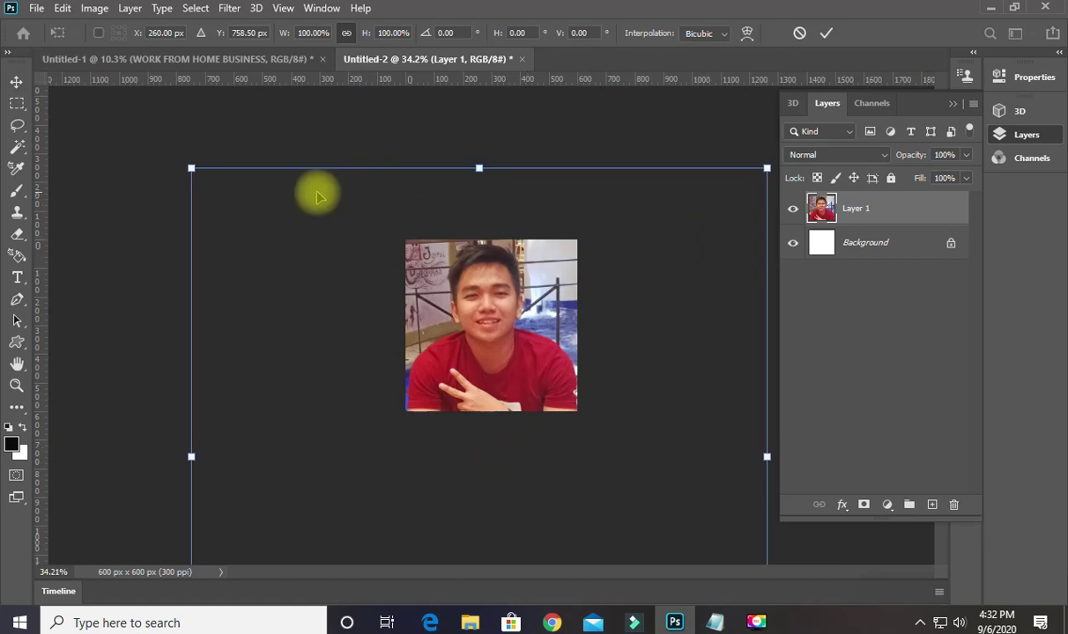
key("Escape")
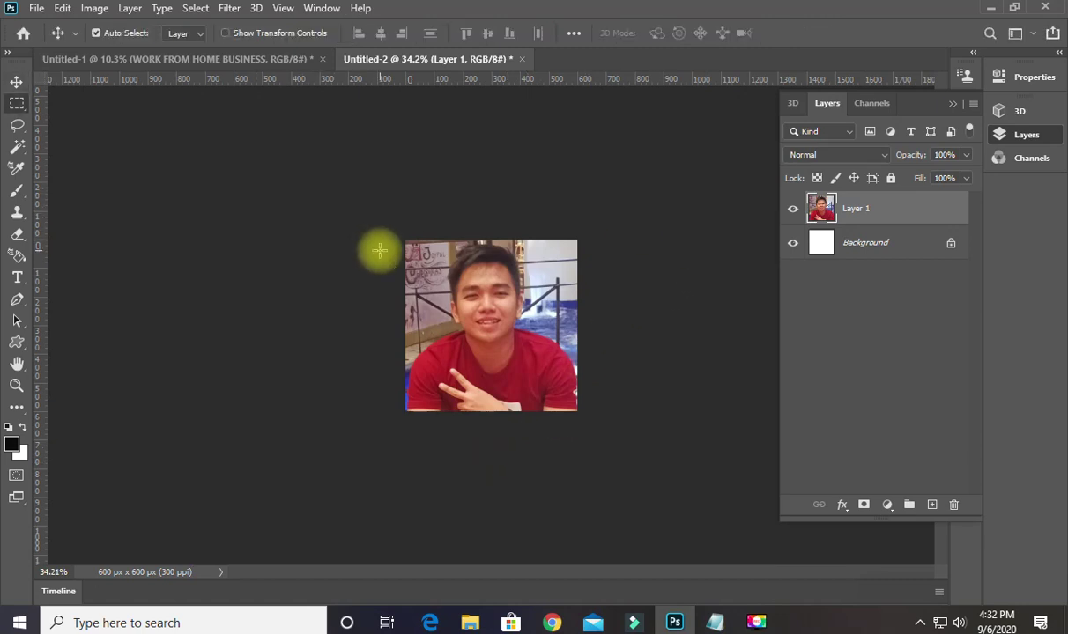
key("m")
left_click_drag(408, 237, 577, 411)
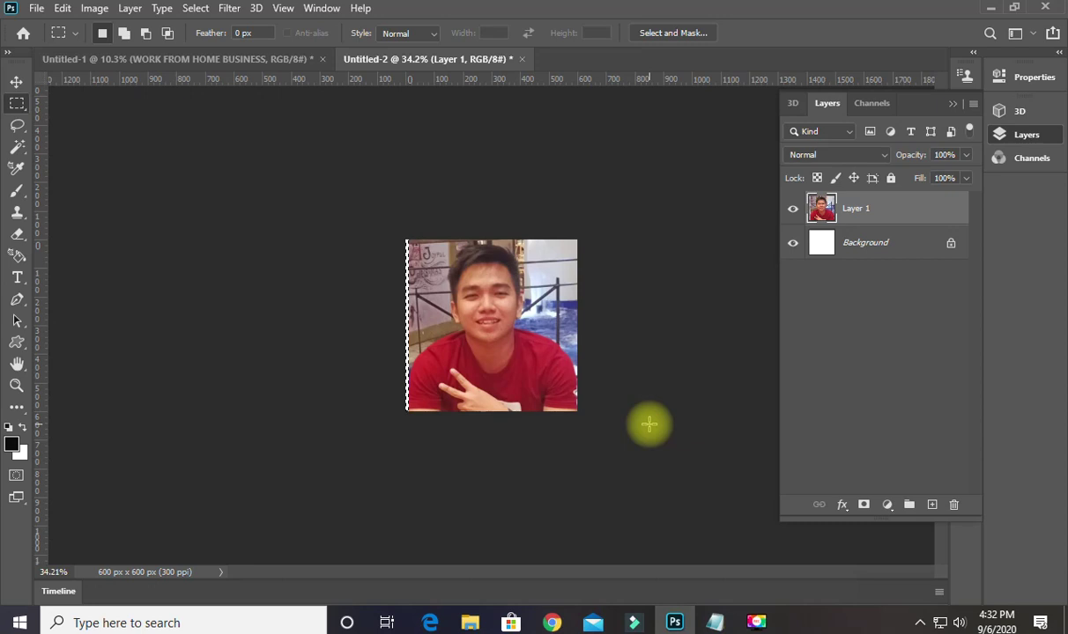
key("v")
key("Left")
key("Left")
key("Left")
key("Left")
key("Left")
key("Left")
key("Left")
key("Left")
Scale Layer 1 up to about 113% and shift it lower in the frame.
key("ctrl+t")
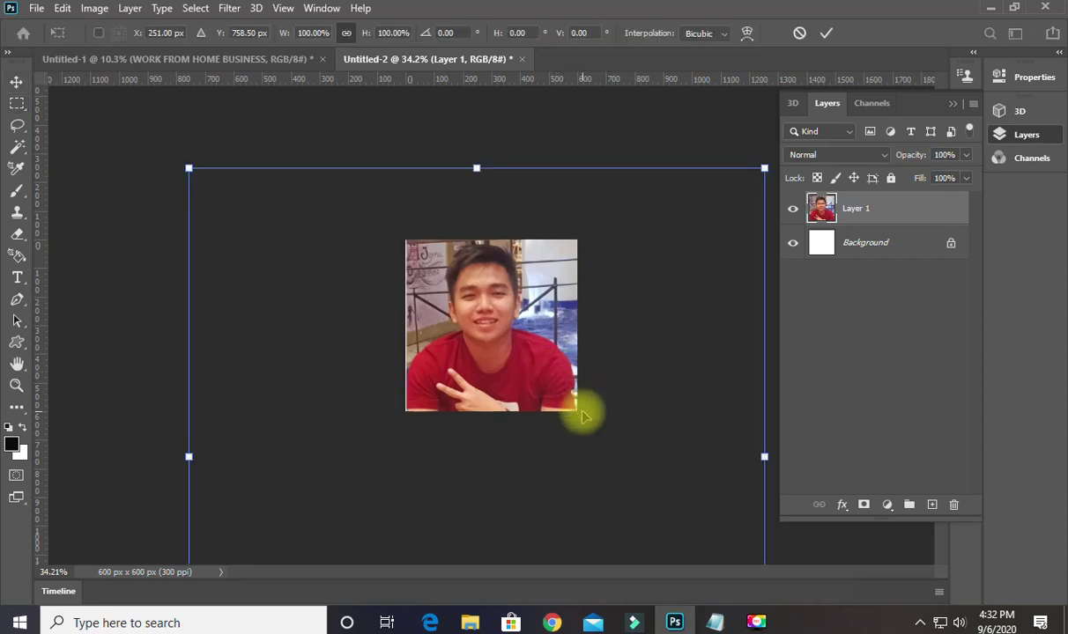
left_click_drag(189, 169, 150, 133)
left_click_drag(524, 345, 532, 379)
key("Return")
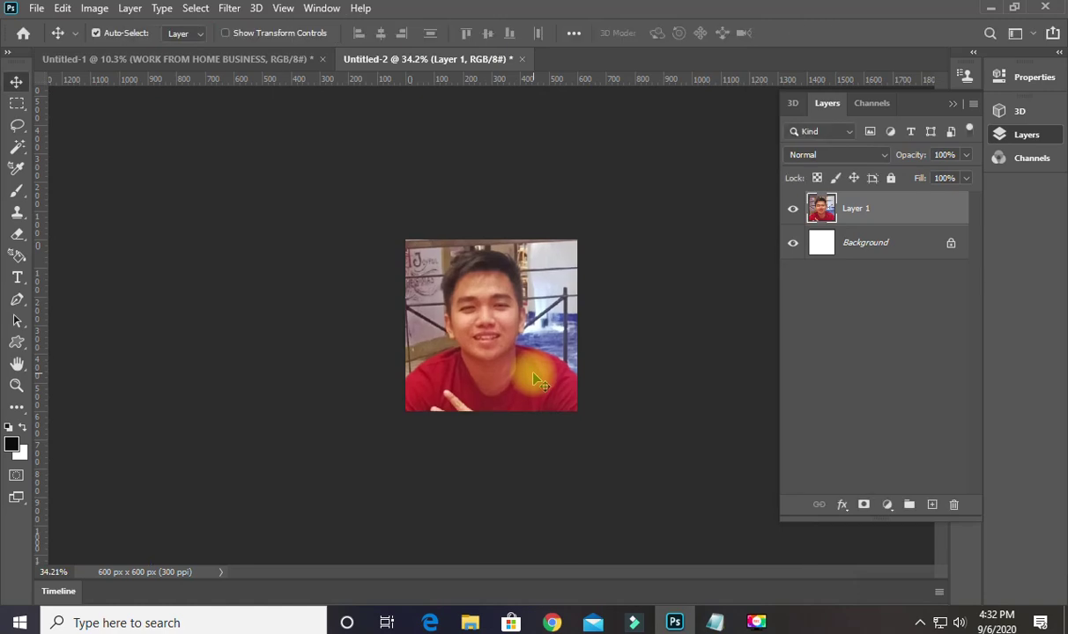
Replace the note with 'I WILL CHANGE THE DRESS' and 'INTO FORMAL' on a second line.
left_click(712, 617)
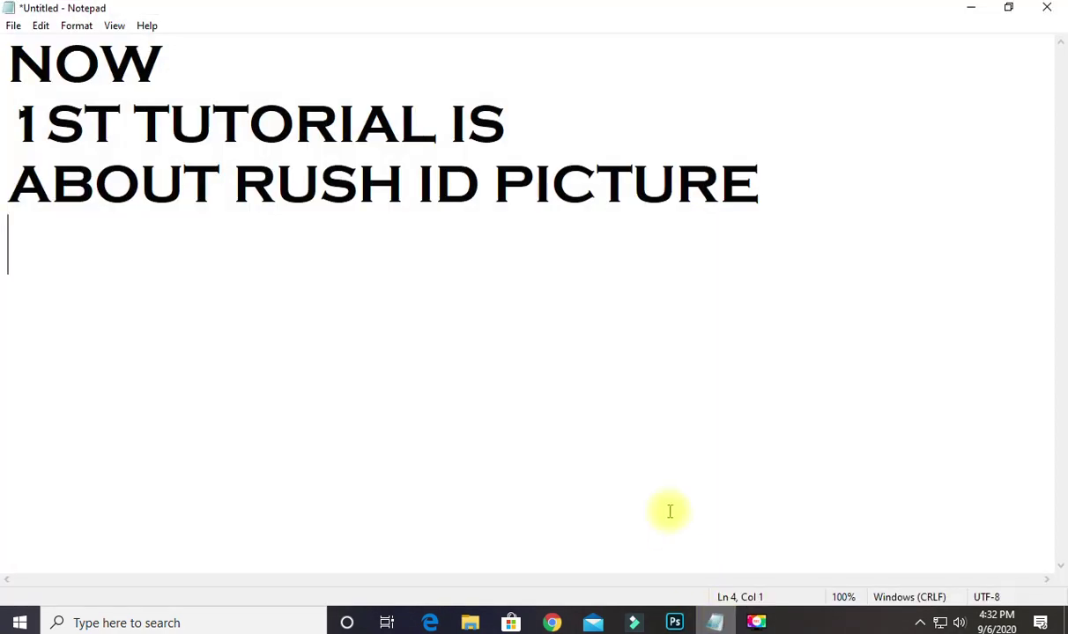
left_click_drag(811, 246, 13, 36)
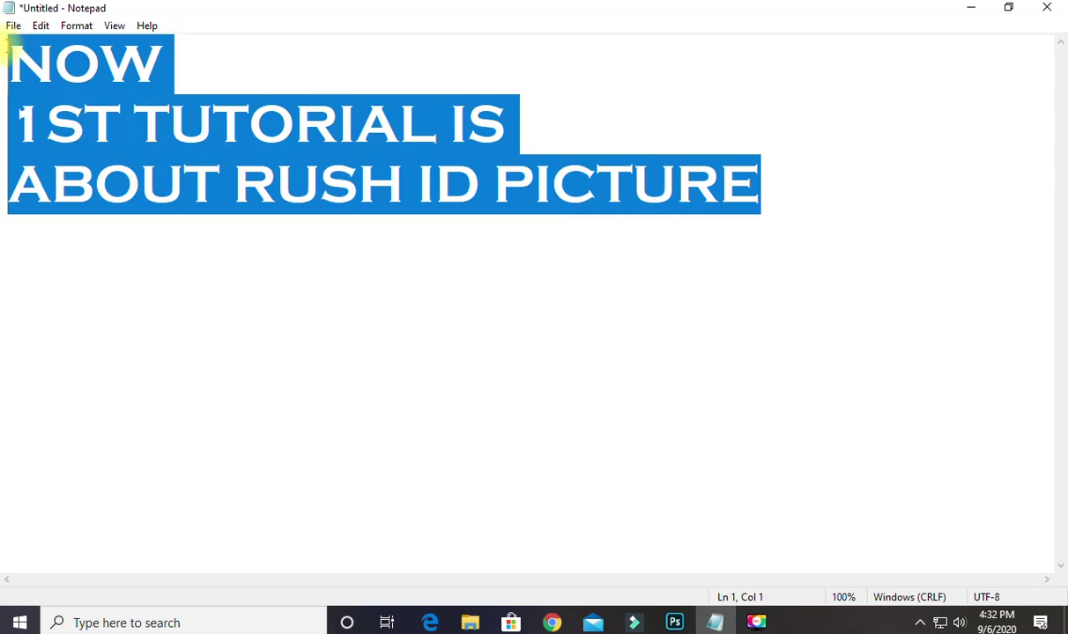
type("C")
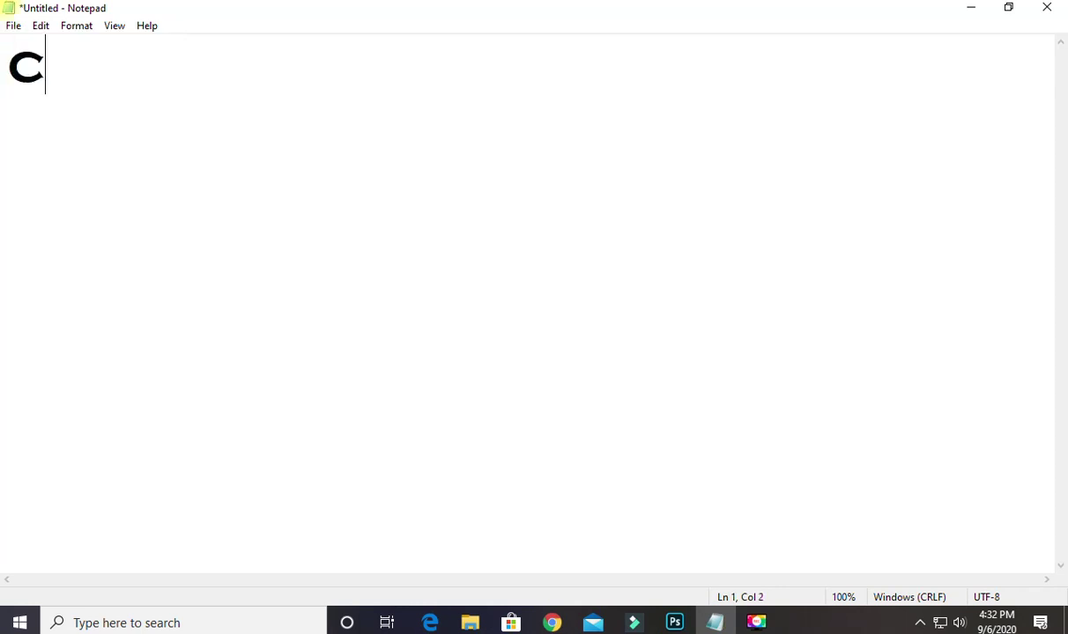
key("BackSpace")
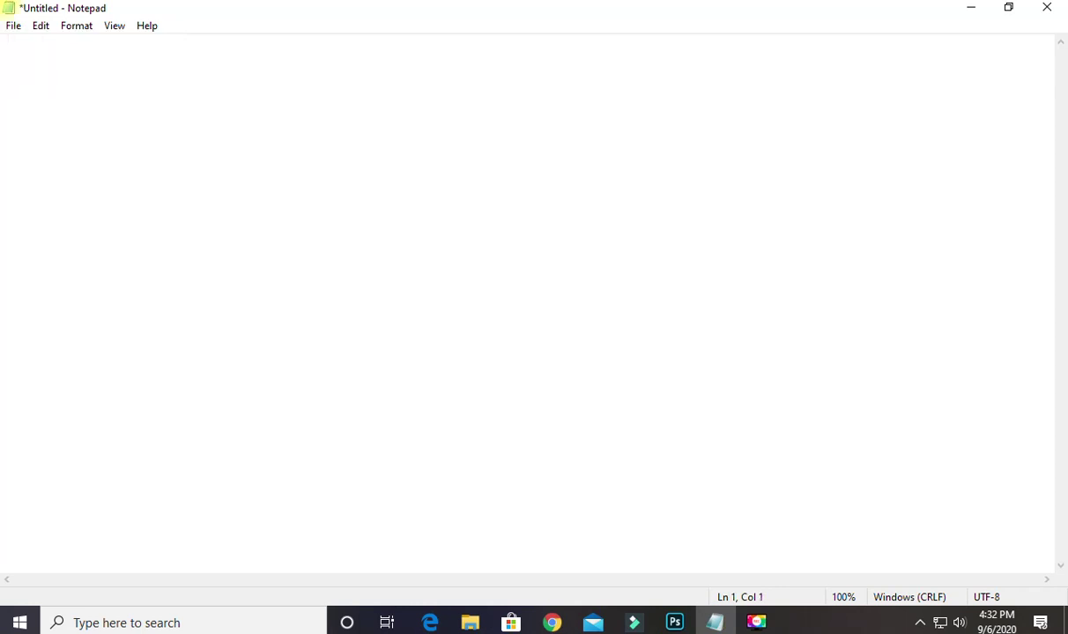
type("I WILL")
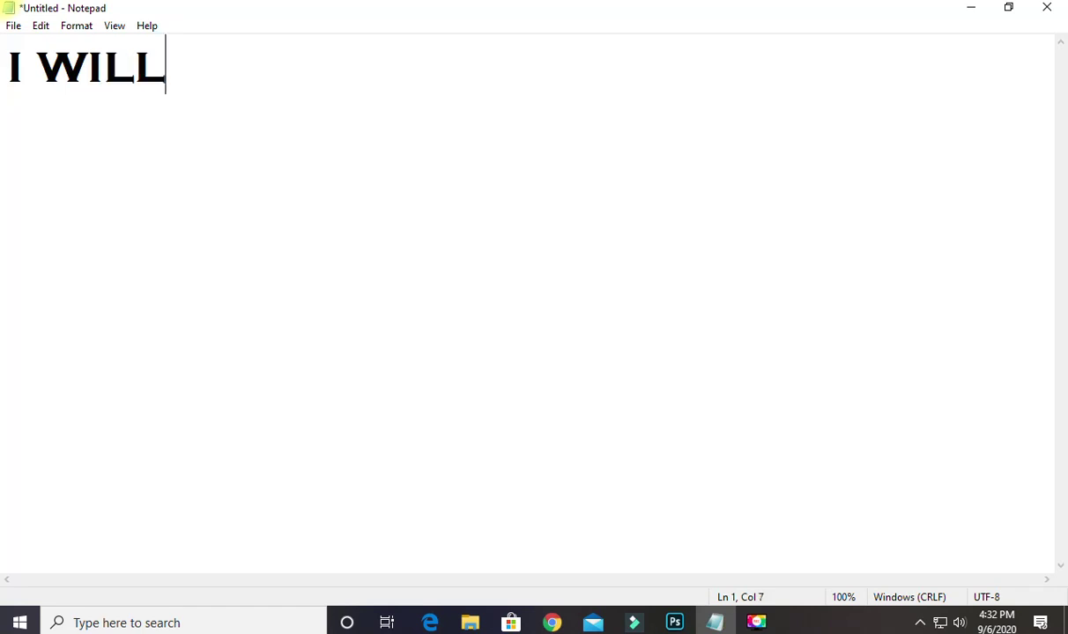
type(" CHAN")
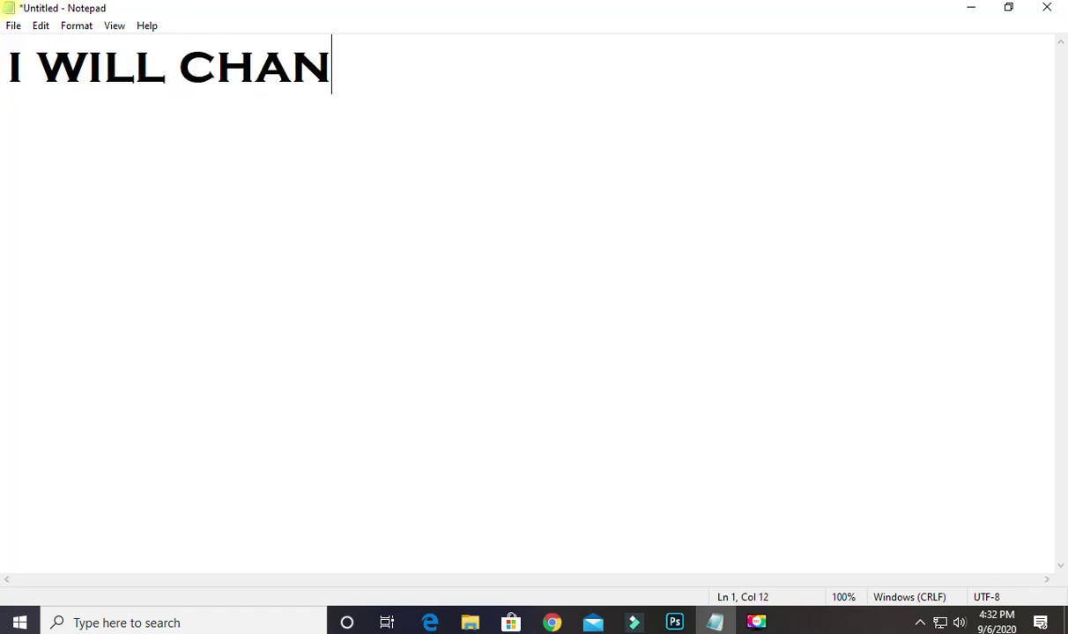
type("GE")
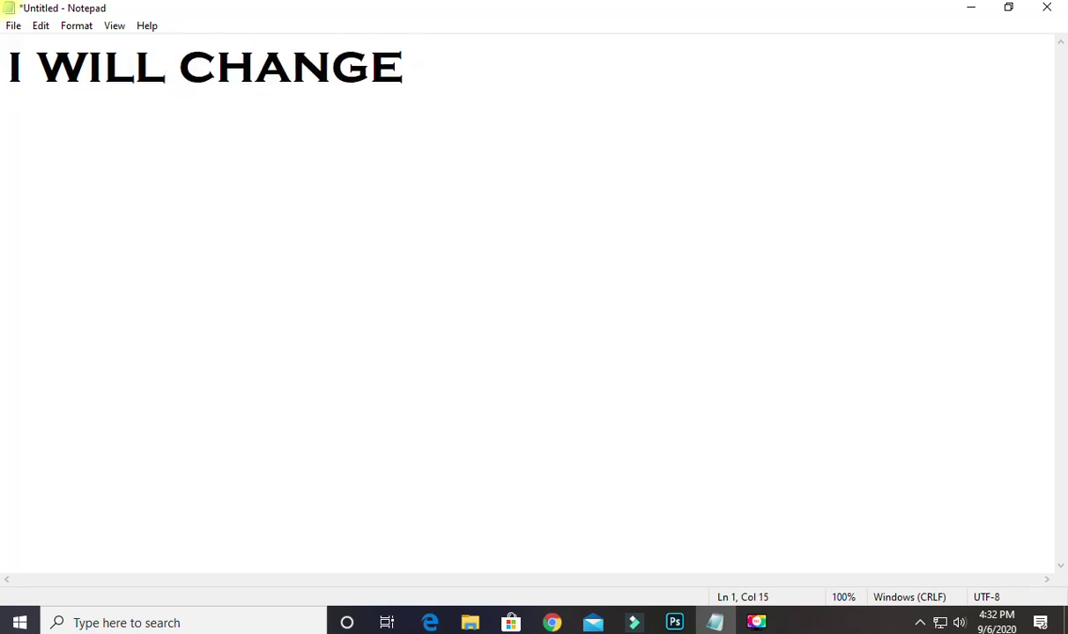
type(" THE DR")
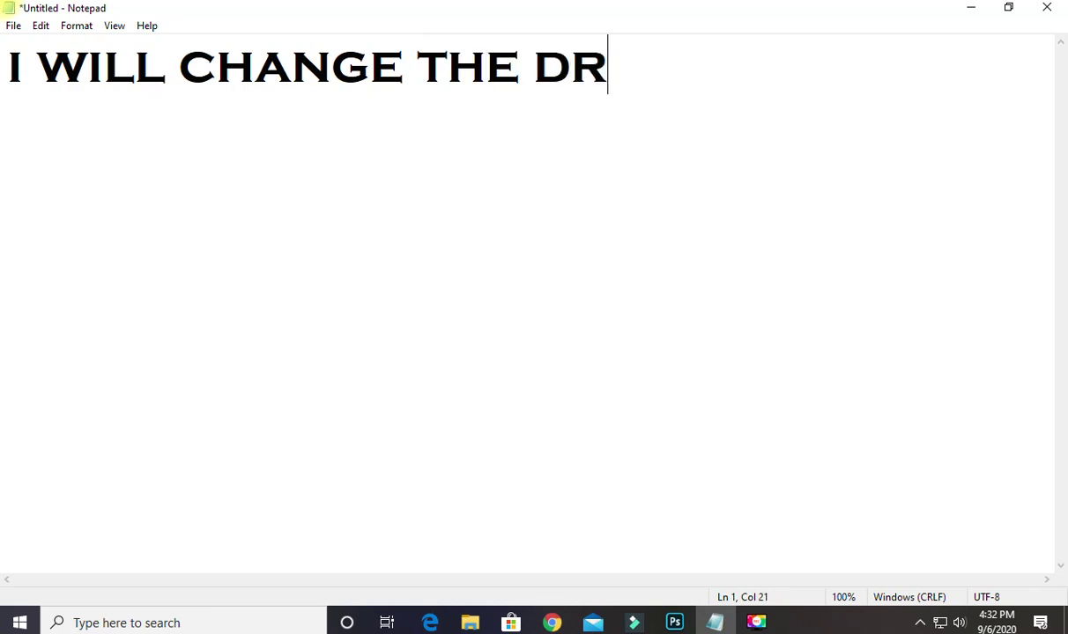
type("ESS")
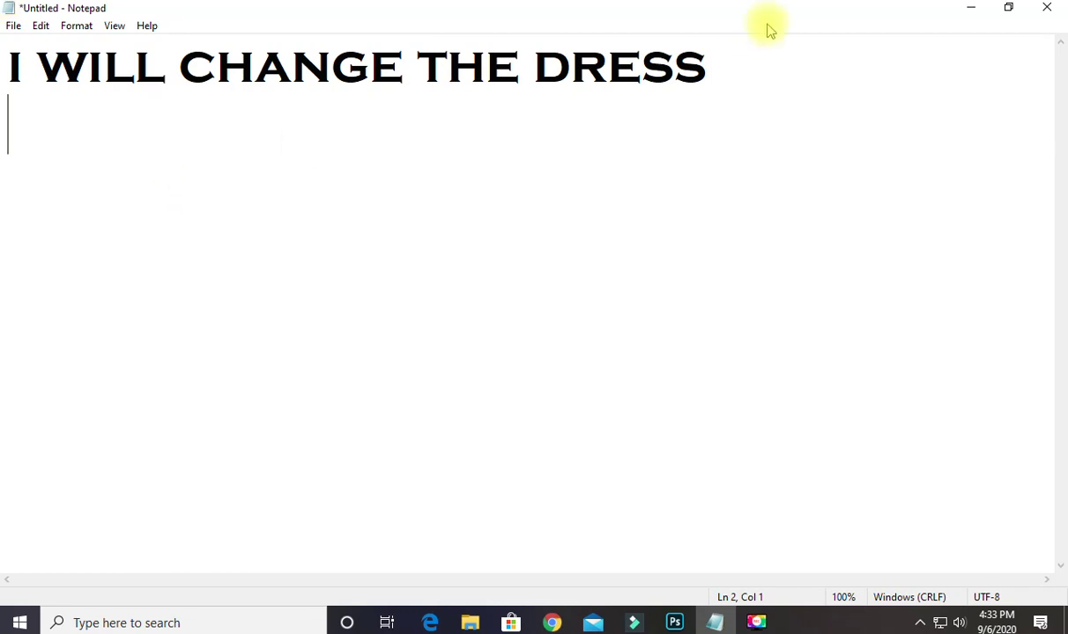
type("INTO")
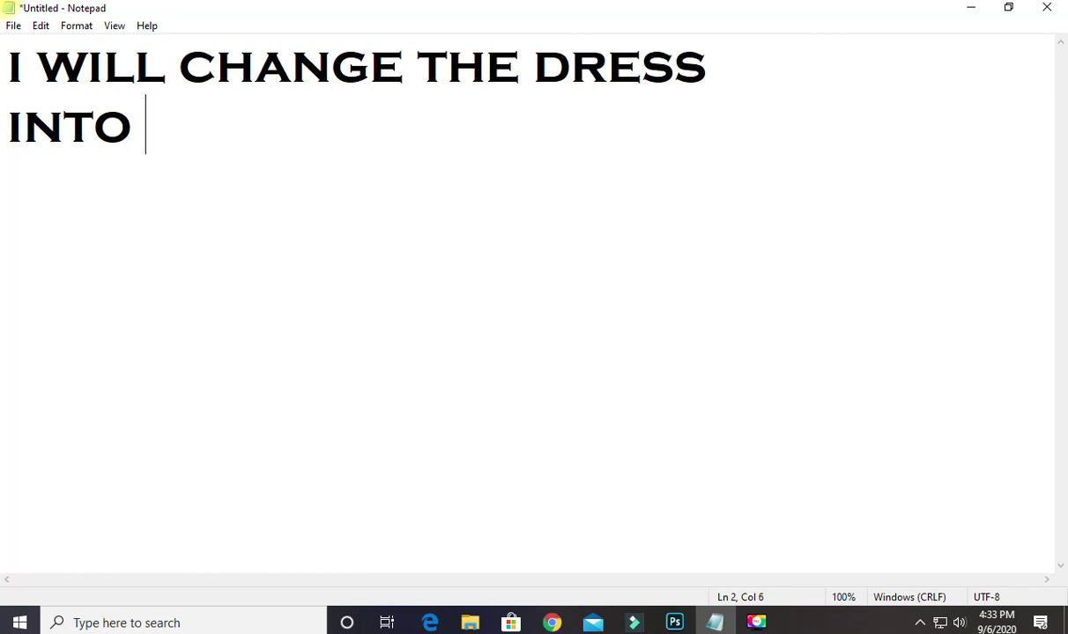
type(" FORMAL")
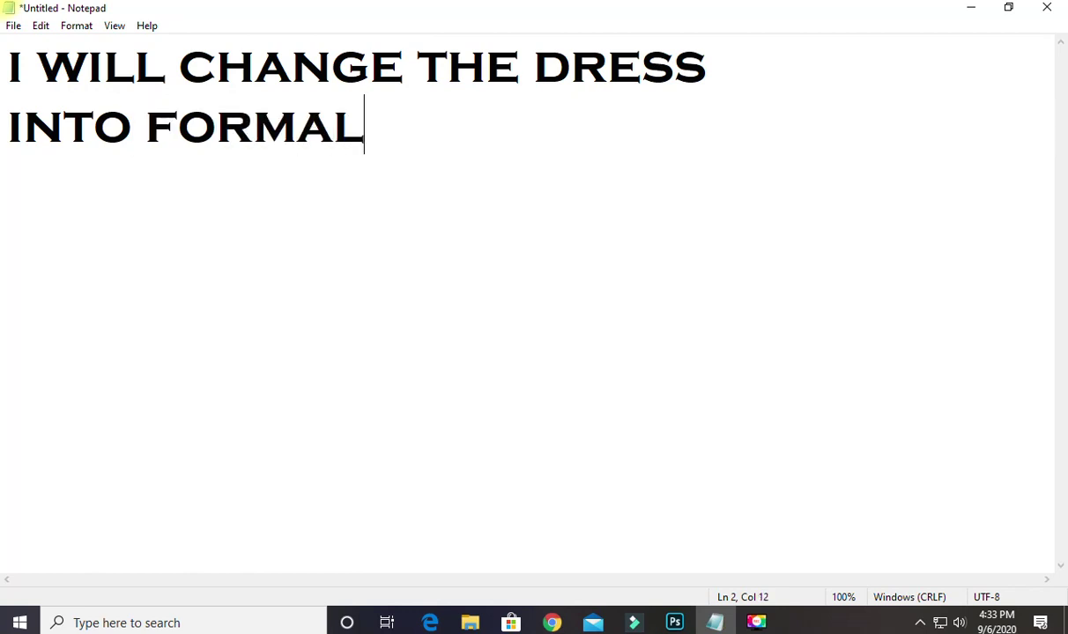
Google 'formal dress for man' in Chrome and switch to the image results.
left_click(975, 11)
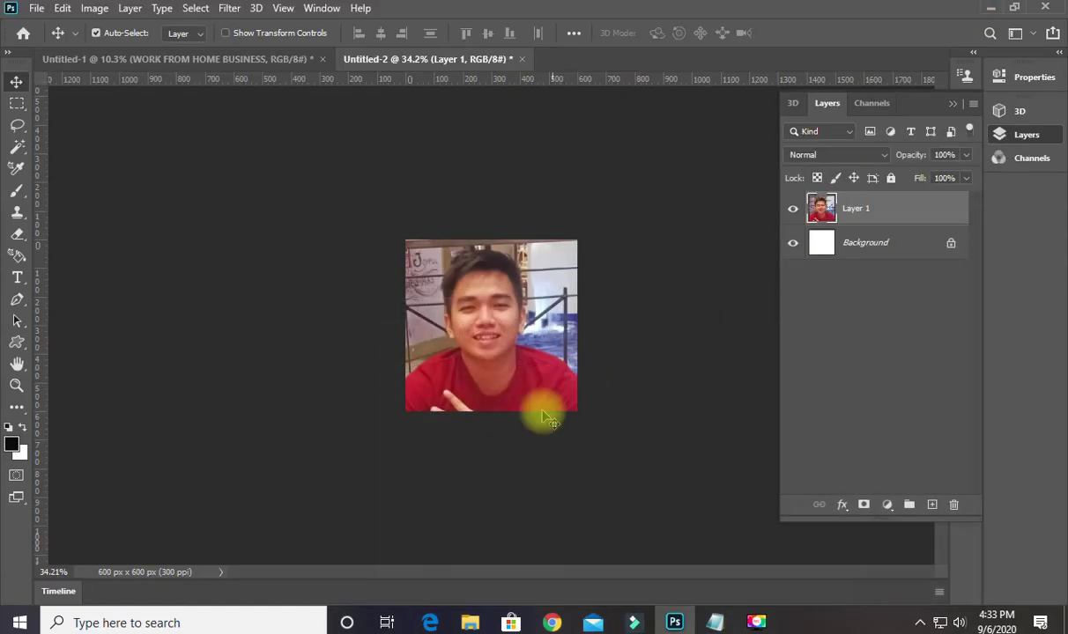
mouse_move(548, 617)
left_click(466, 562)
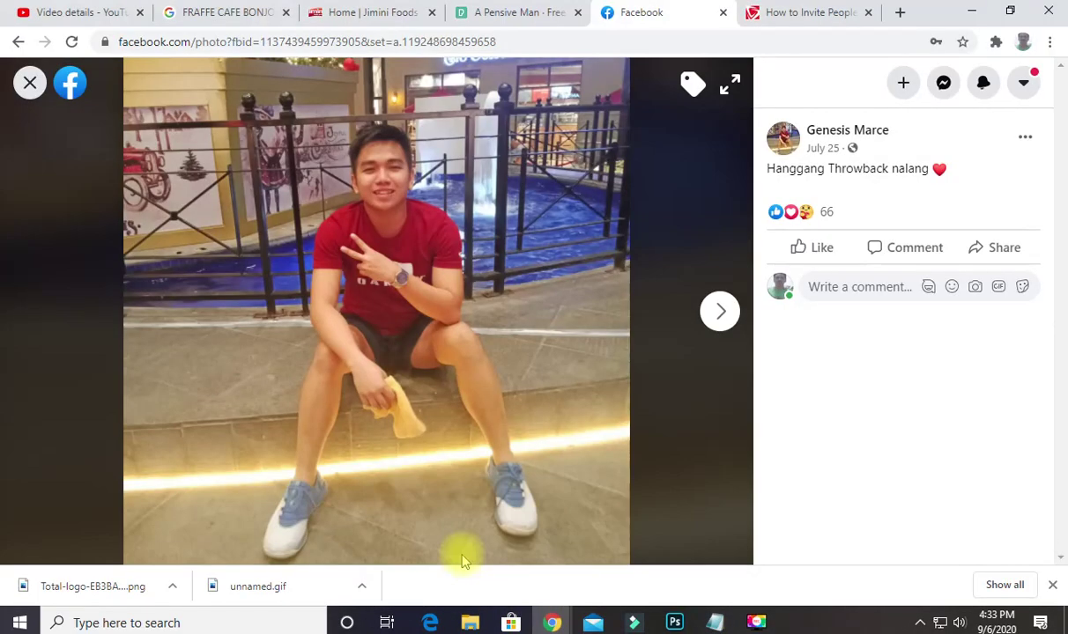
left_click(770, 12)
left_click(644, 44)
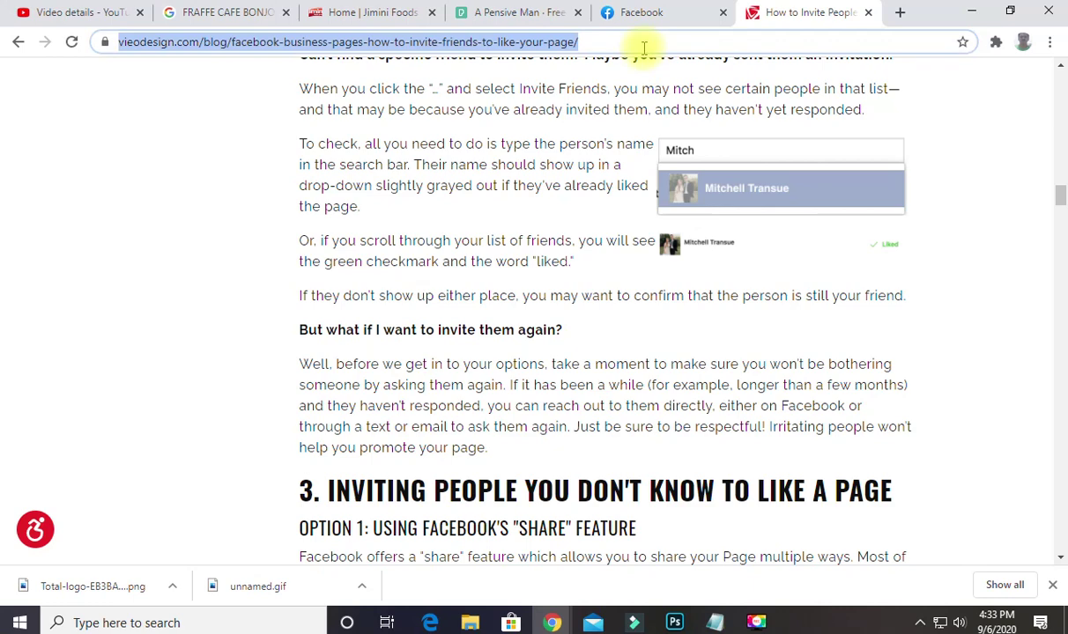
type("for")
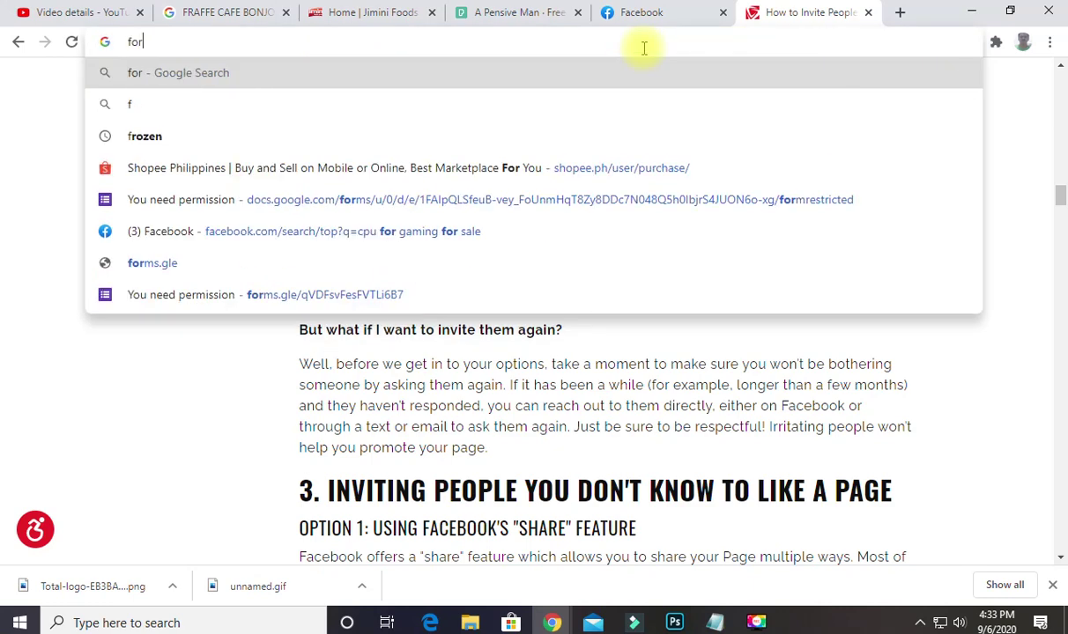
type("mal d")
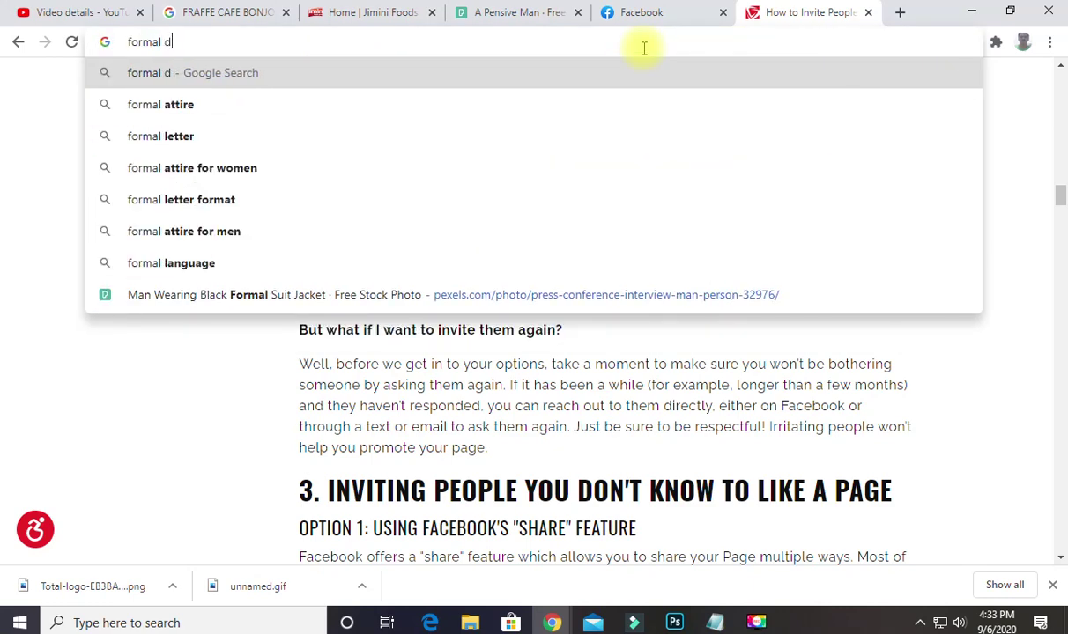
type("ress")
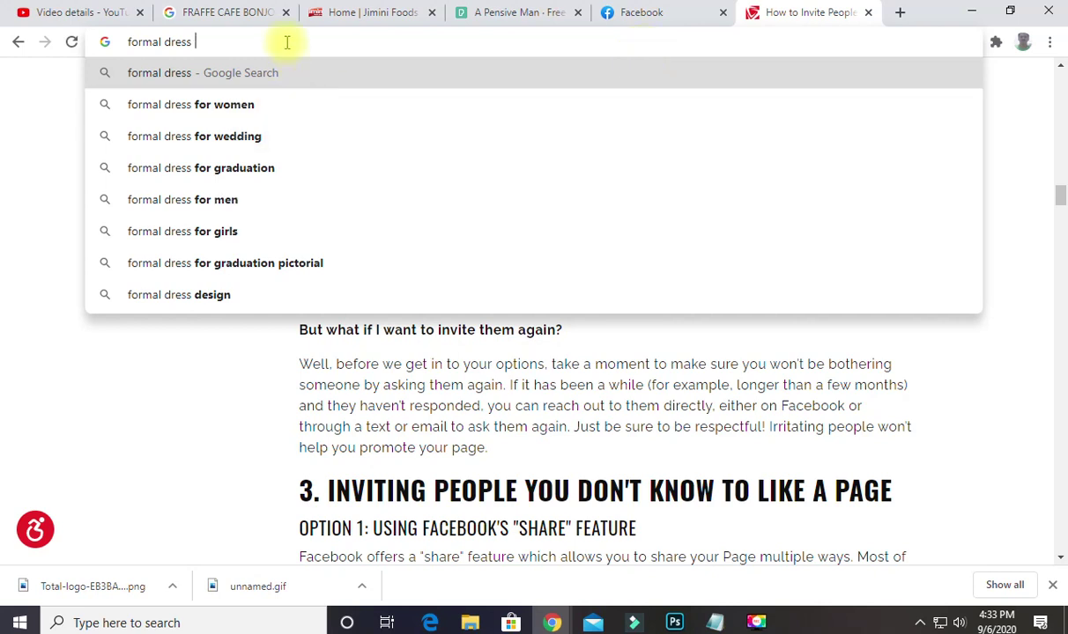
type(" for man")
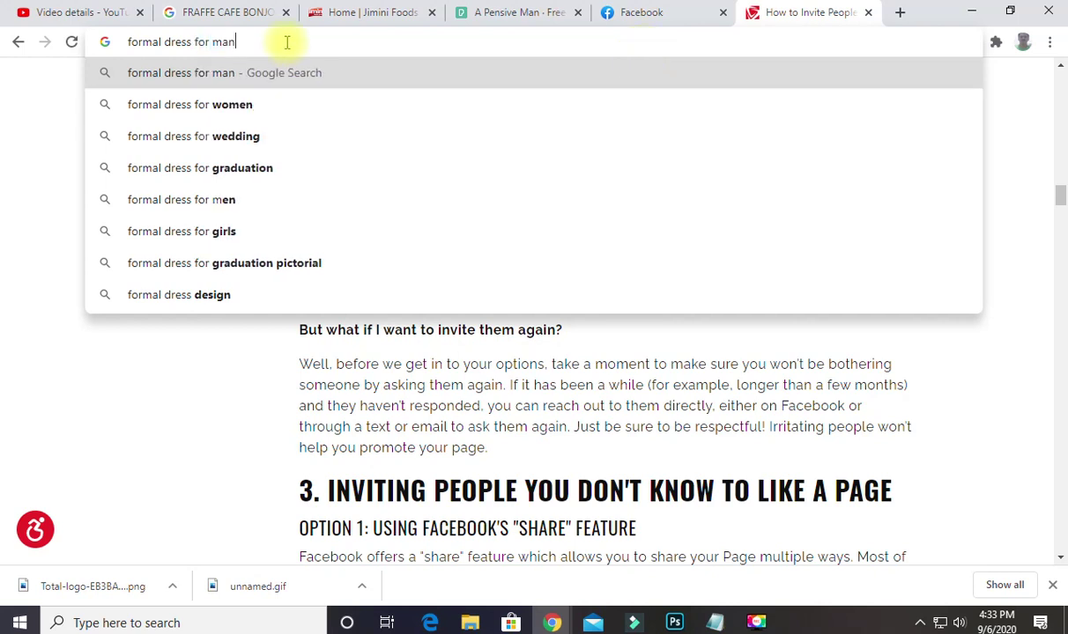
key("Return")
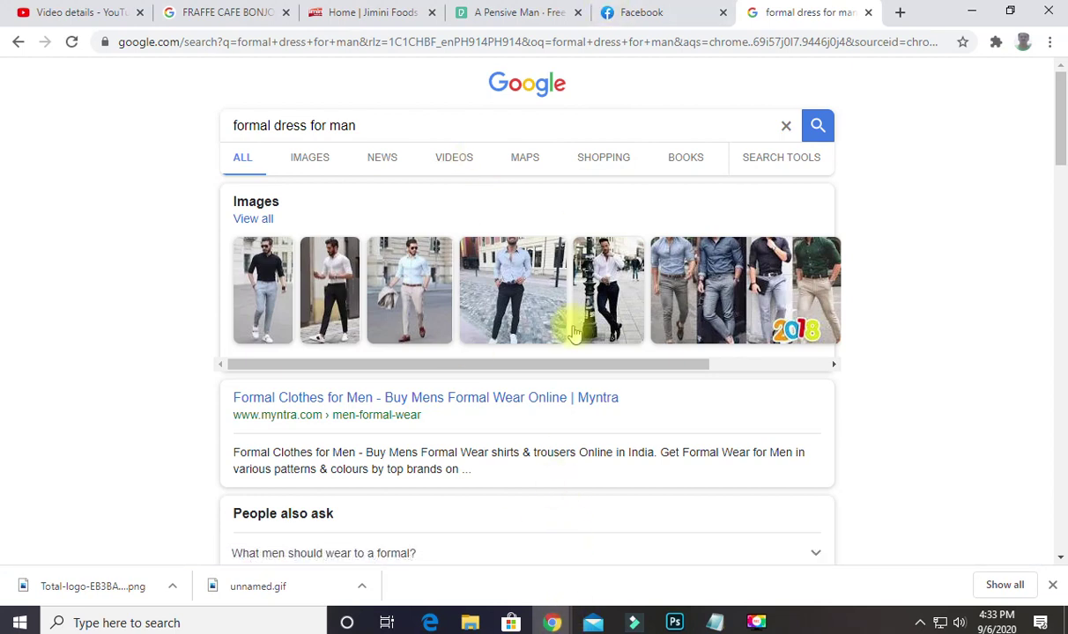
left_click(315, 162)
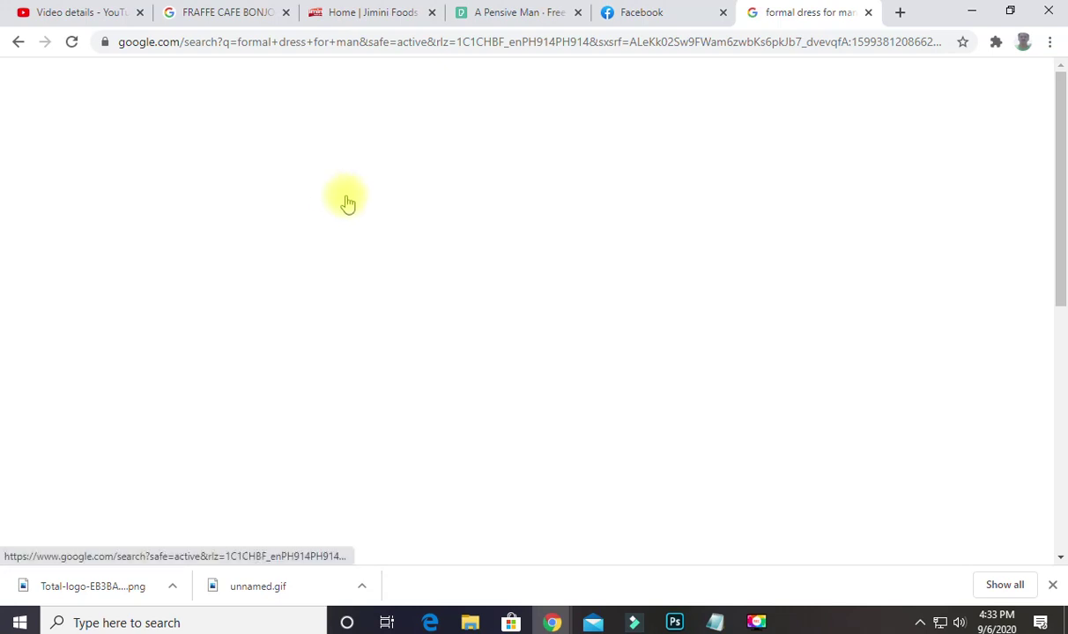
Close the Jimini Foods and A Pensive Man tabs and open the Myntra men's formal wear result.
left_click(428, 17)
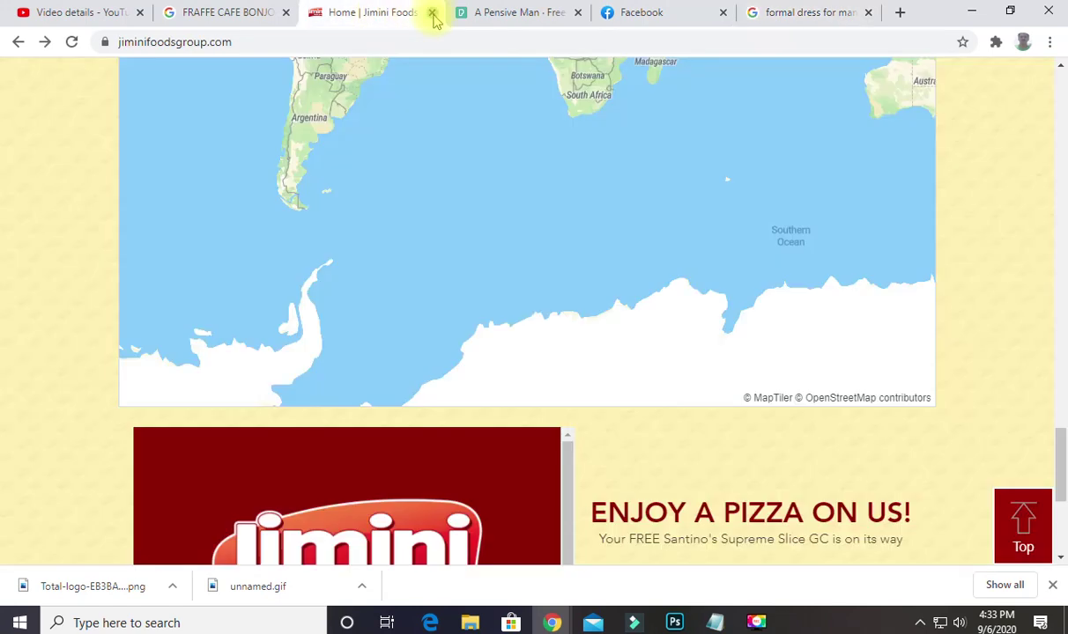
left_click(431, 13)
left_click(432, 13)
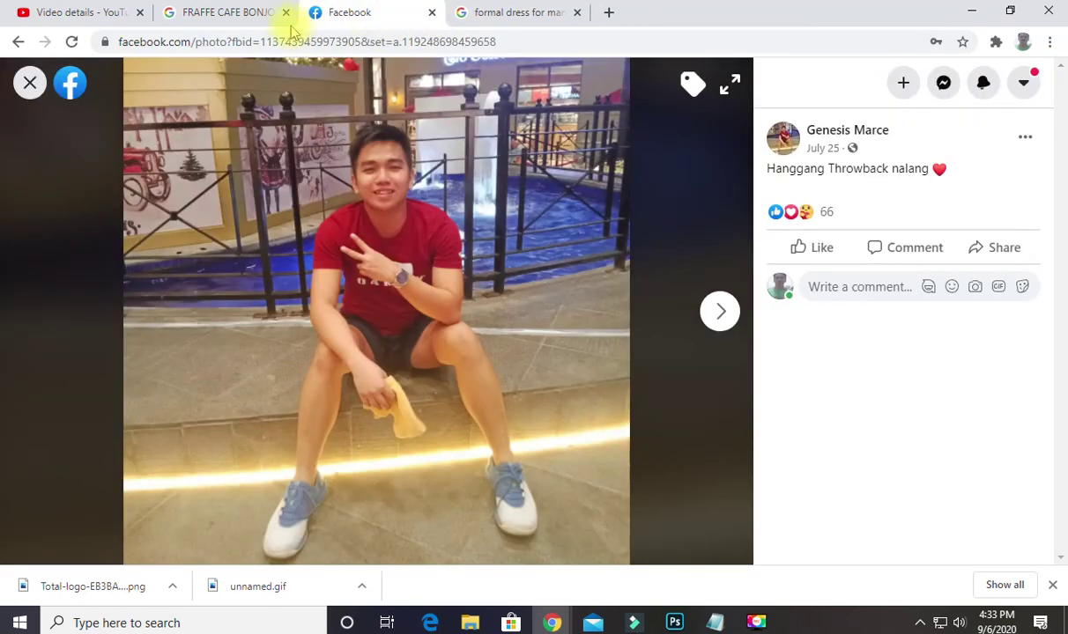
left_click(469, 15)
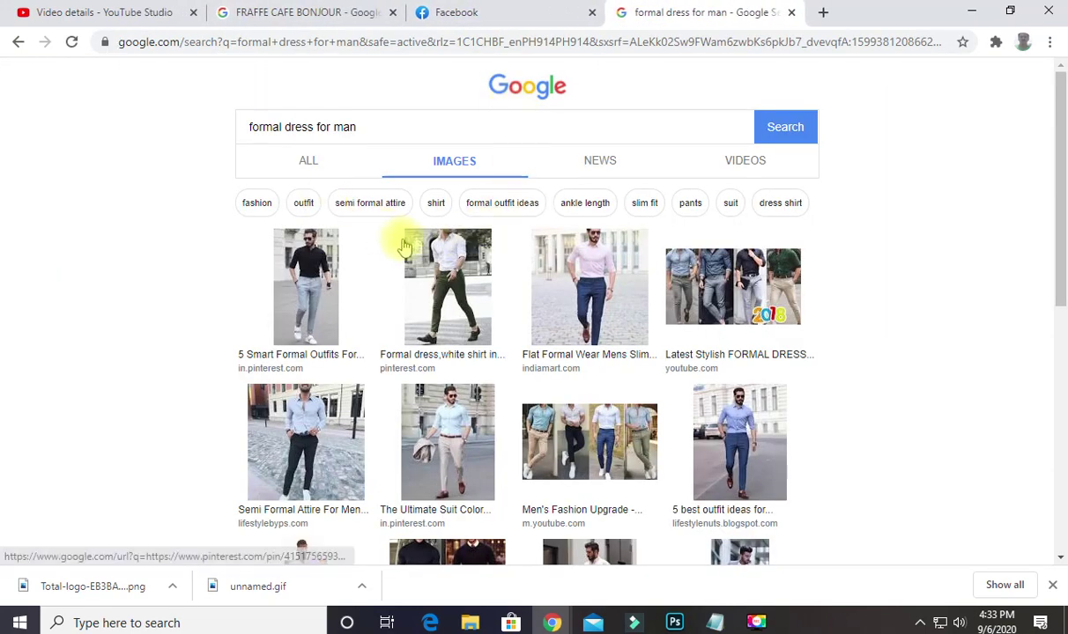
scroll(442, 237, "down", 4)
scroll(442, 236, "down", 2)
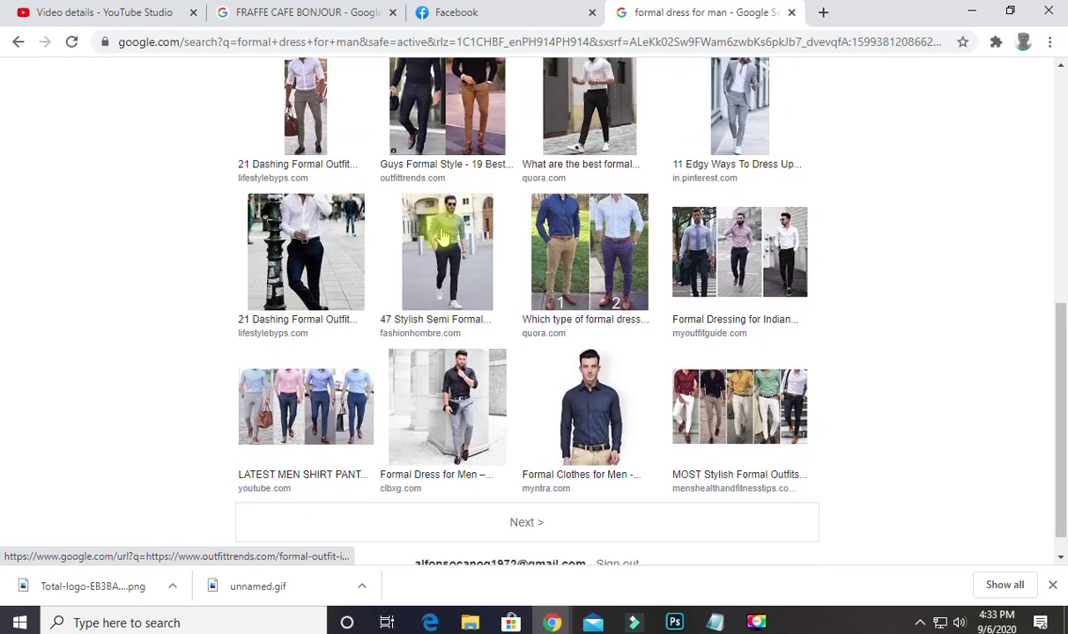
scroll(442, 236, "down", 1)
left_click(586, 392)
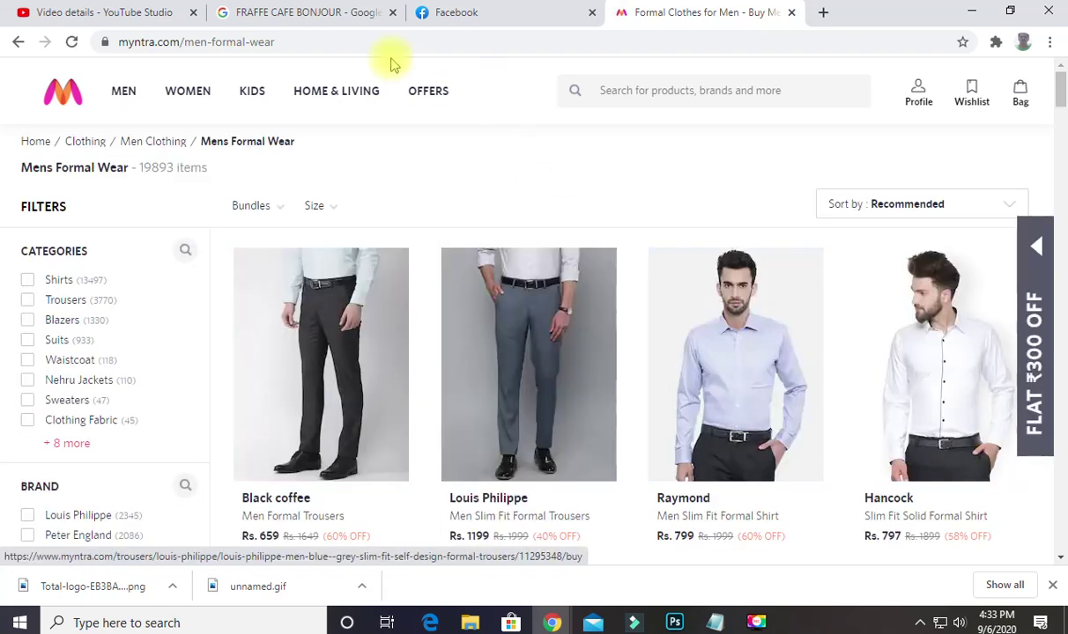
Copy the Raymond light-blue formal shirt image and return to the Photoshop document.
left_click(393, 13)
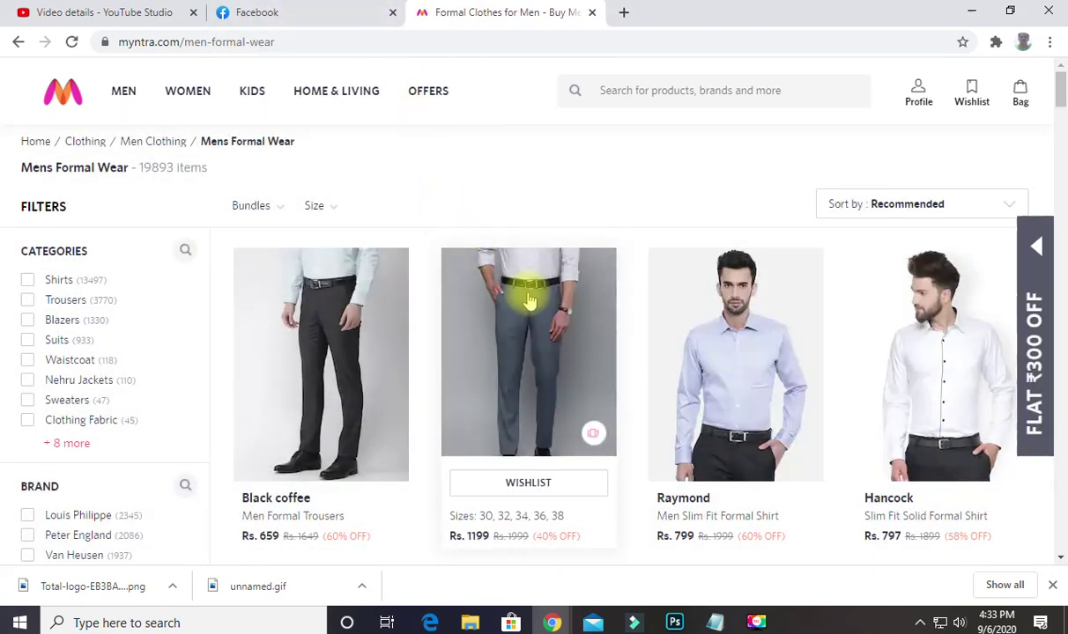
scroll(528, 297, "down", 2)
scroll(528, 296, "down", 3)
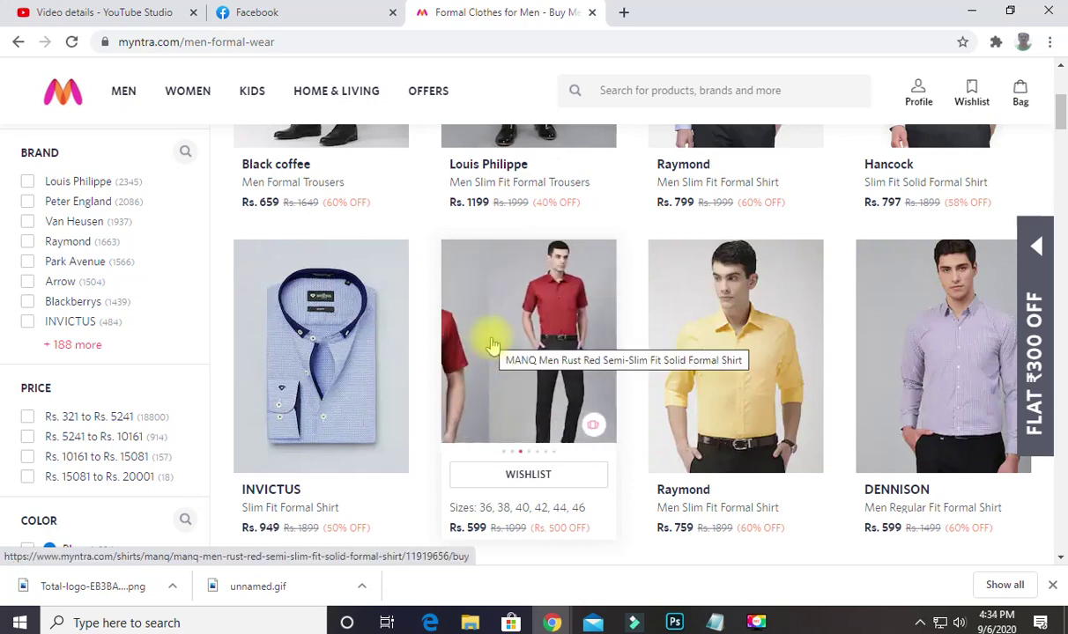
scroll(519, 330, "up", 3)
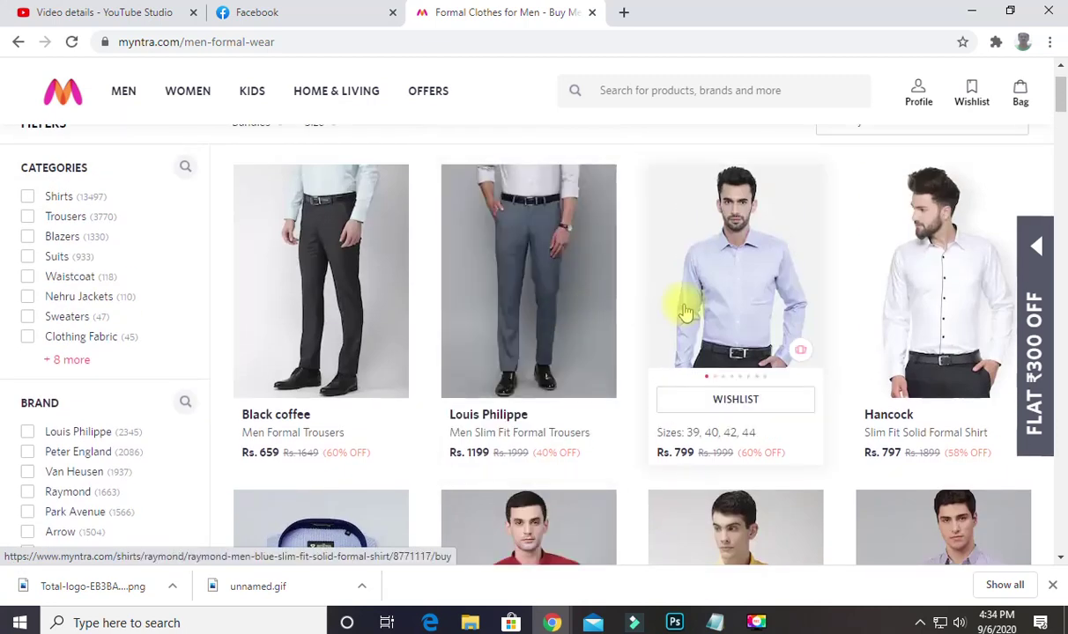
right_click(736, 277)
left_click(767, 444)
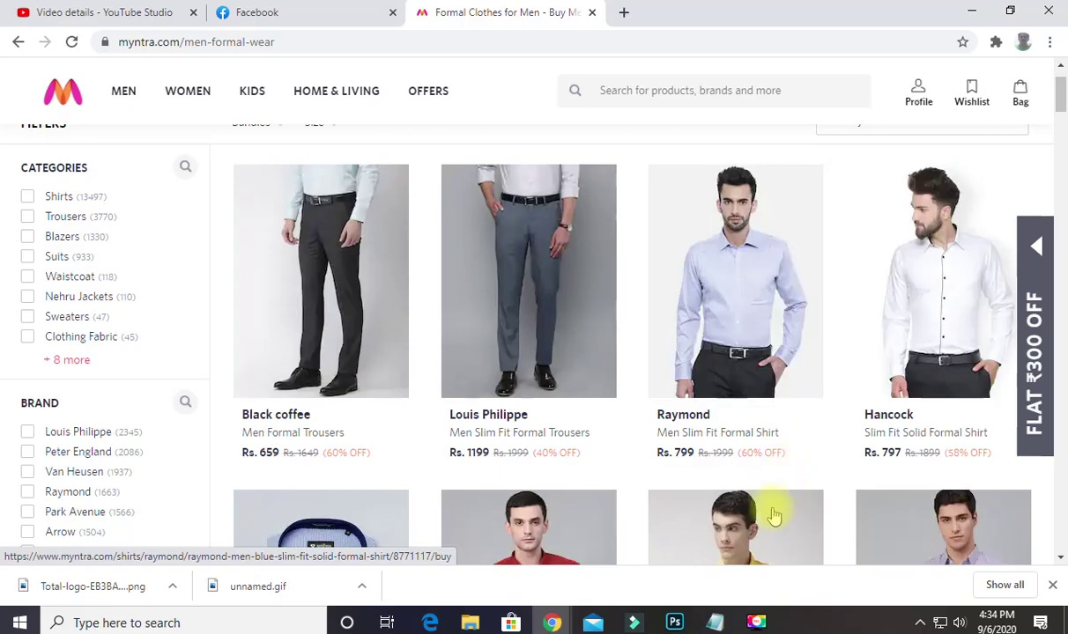
left_click(675, 623)
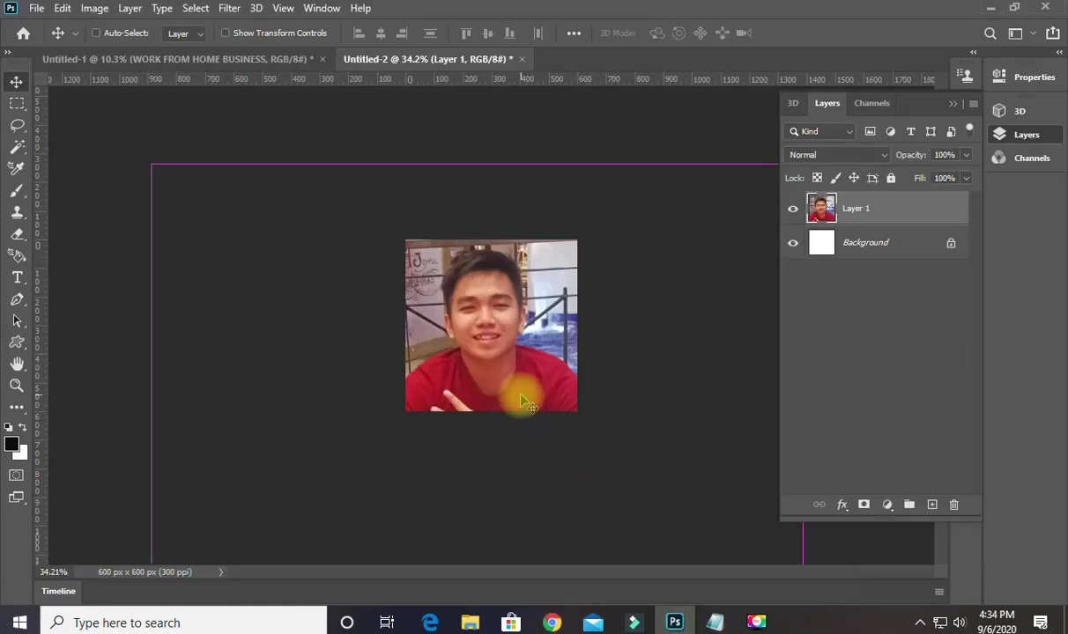
Paste the blue-shirt photo as Layer 2, scaled to about 508% and centred over the face.
key("ctrl+v")
key("ctrl+t")
left_click_drag(520, 364, 683, 546)
left_click_drag(525, 401, 454, 353)
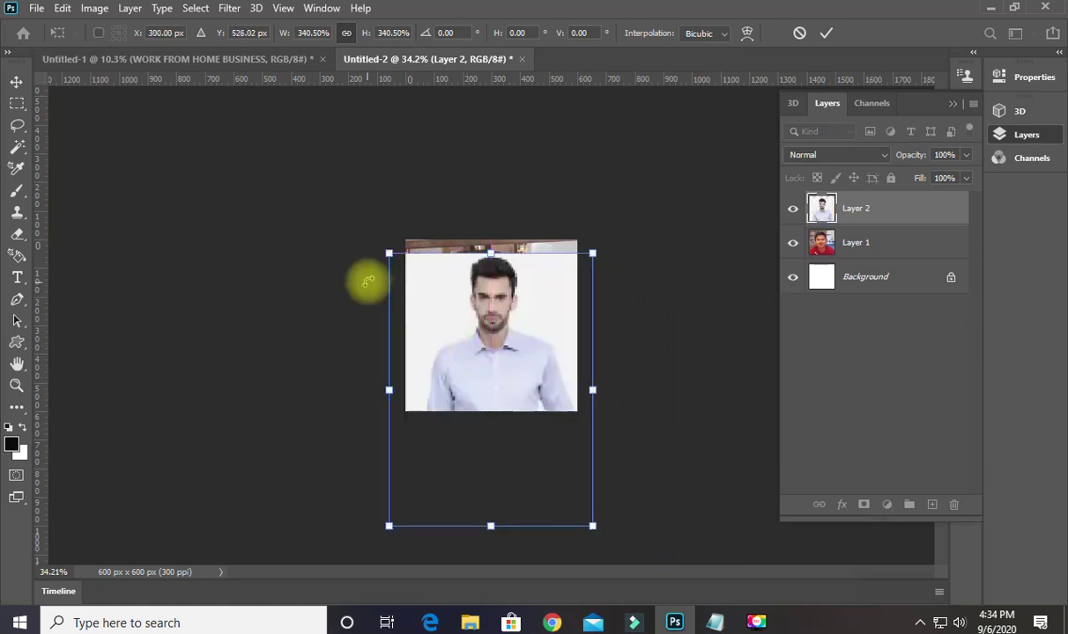
left_click_drag(388, 253, 353, 208)
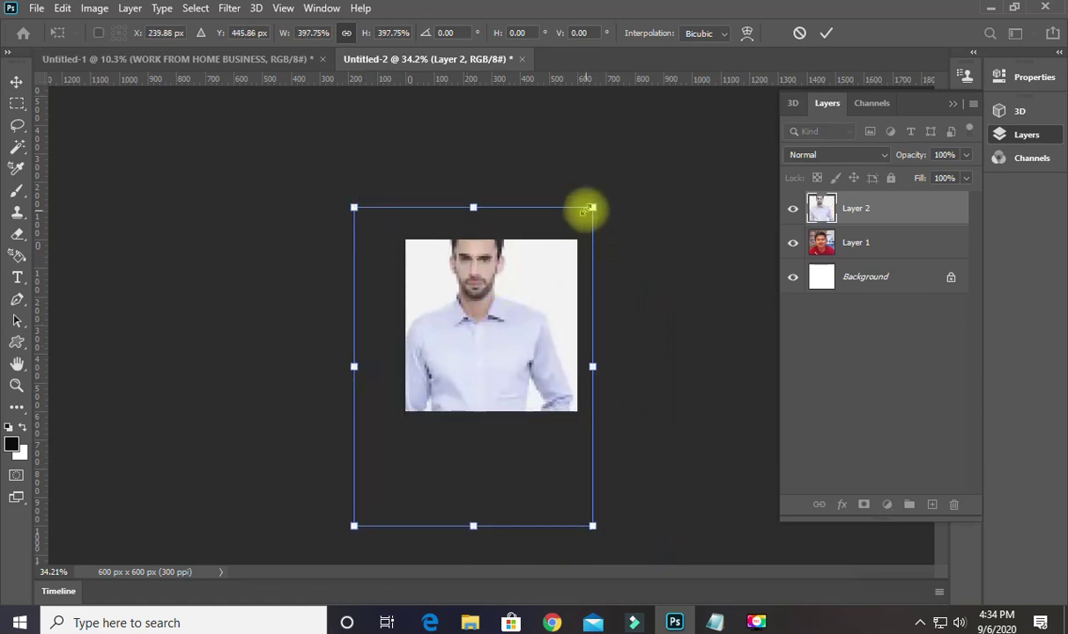
left_click_drag(592, 208, 673, 125)
left_click_drag(534, 304, 508, 420)
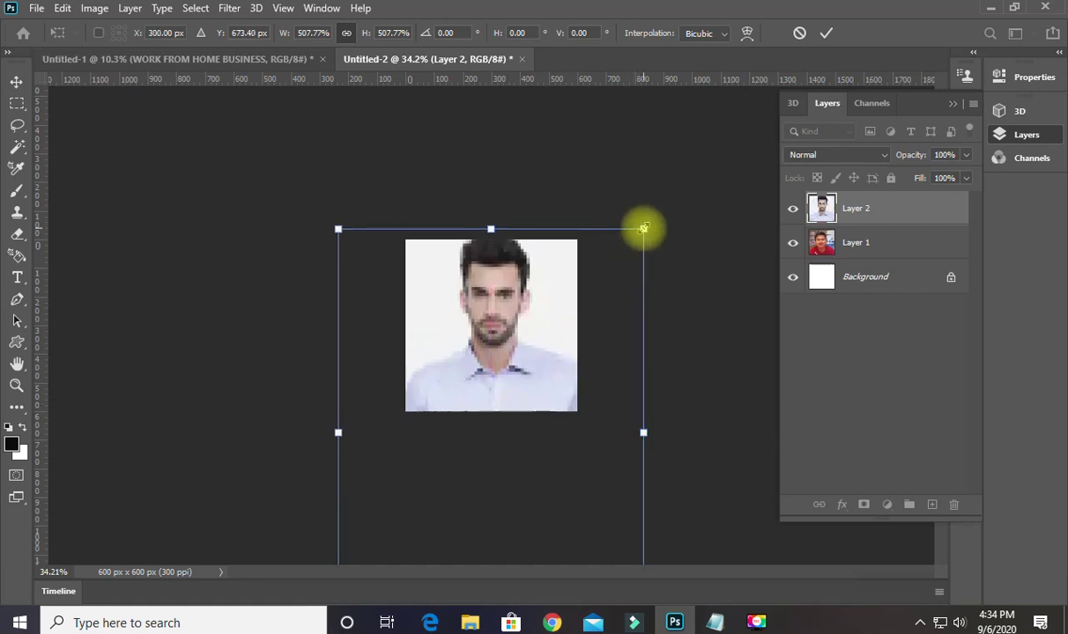
left_click_drag(555, 279, 546, 297)
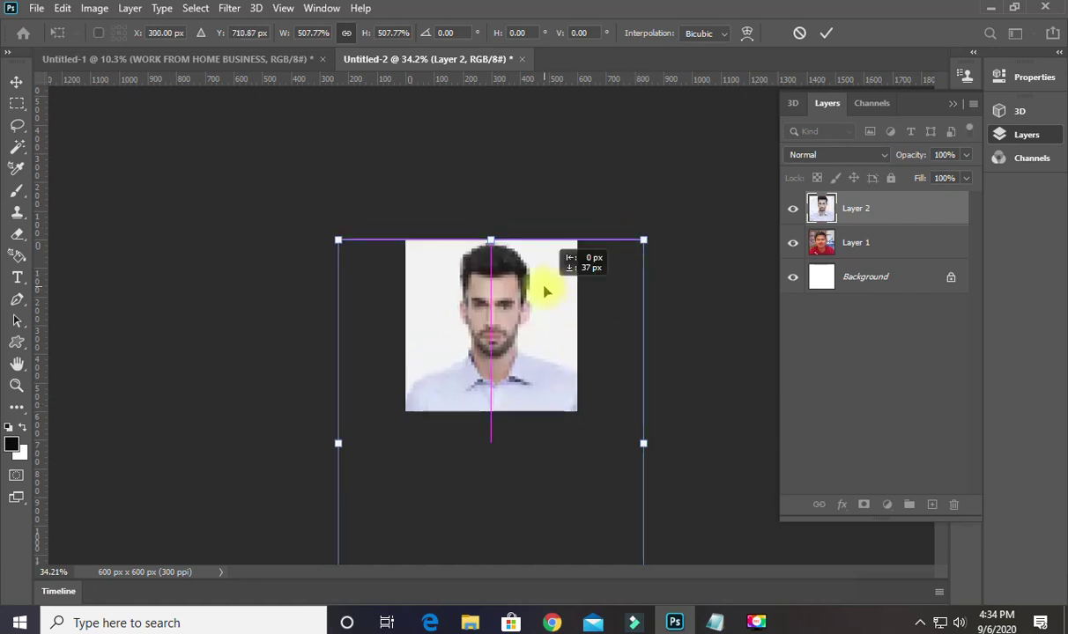
left_click_drag(542, 289, 543, 287)
key("Return")
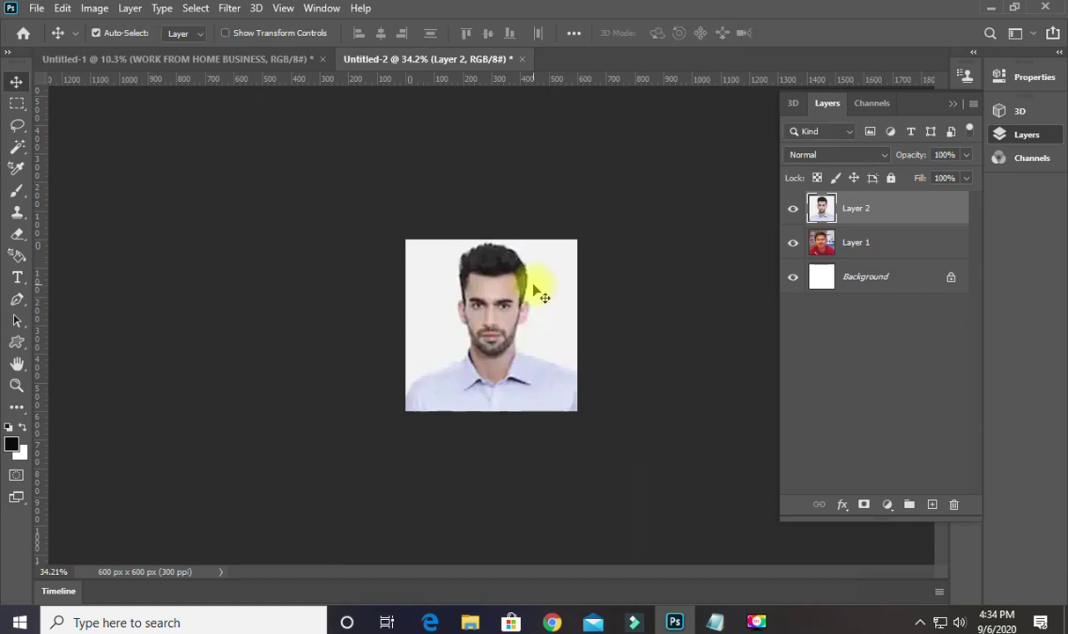
Switch to the Pen tool, select Layer 1, try restacking it above Layer 2, and reopen the shirt listing.
key("p")
left_click(857, 239)
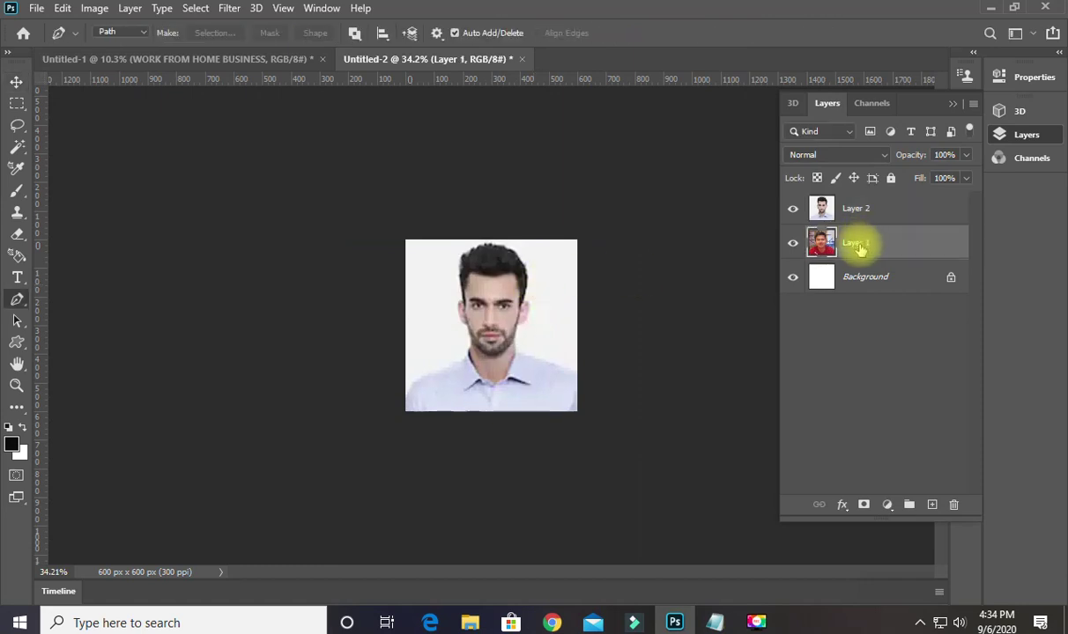
mouse_move(854, 248)
left_mouse_down()
mouse_move(848, 207)
mouse_move(839, 241)
left_mouse_up()
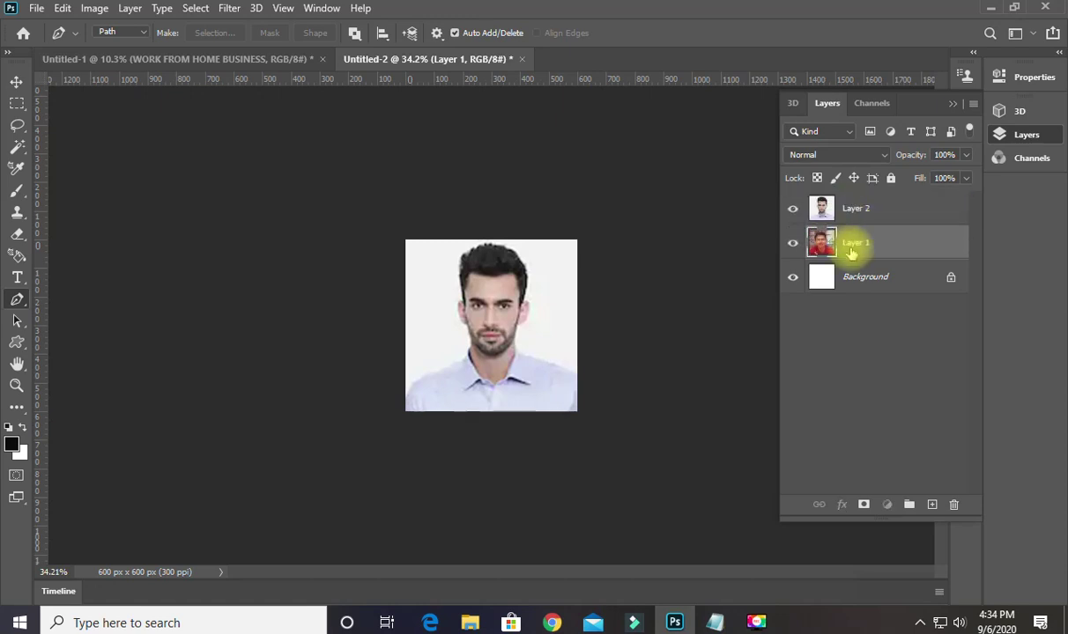
scroll(486, 411, "up", 2)
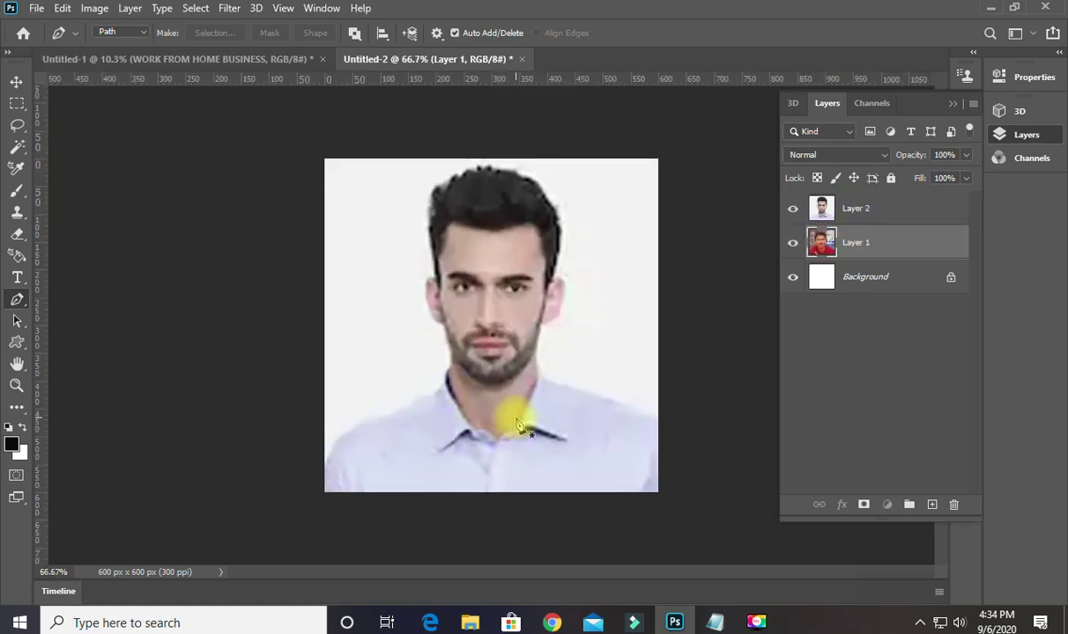
scroll(513, 440, "down", 1)
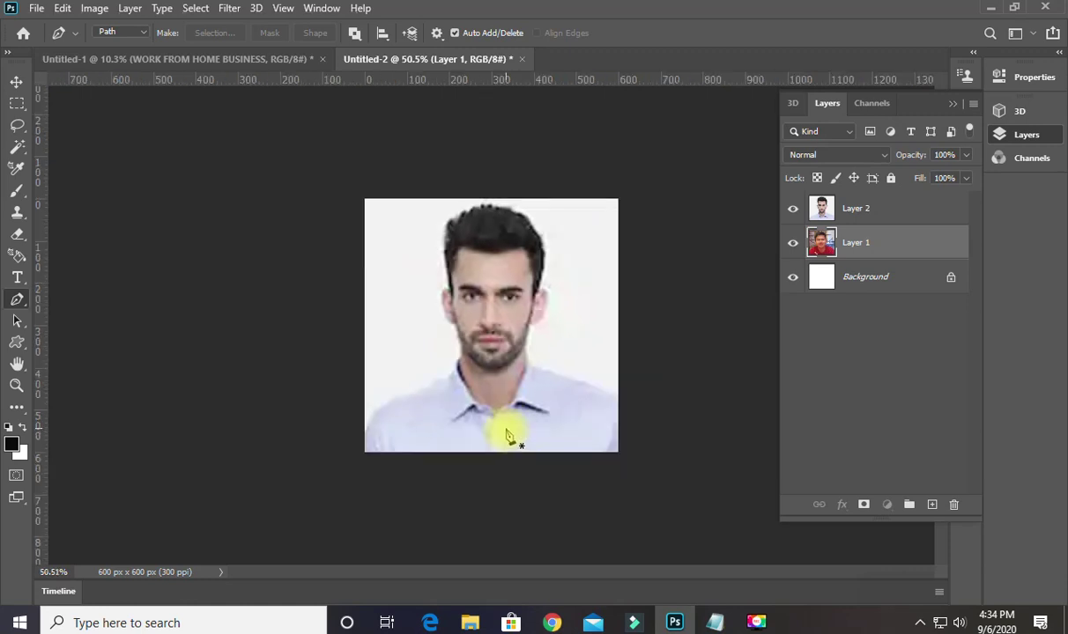
scroll(507, 437, "up", 1)
mouse_move(552, 614)
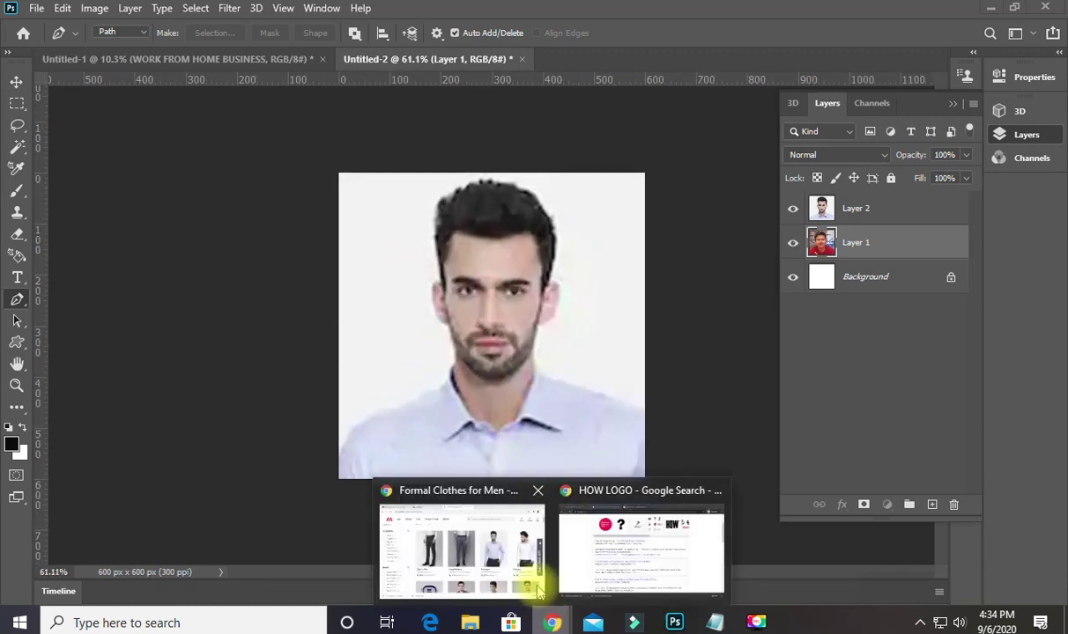
left_click(537, 592)
Open the MANQ rust red formal shirt page in Chrome, close the listing tab, and return to Photoshop.
scroll(562, 443, "down", 2)
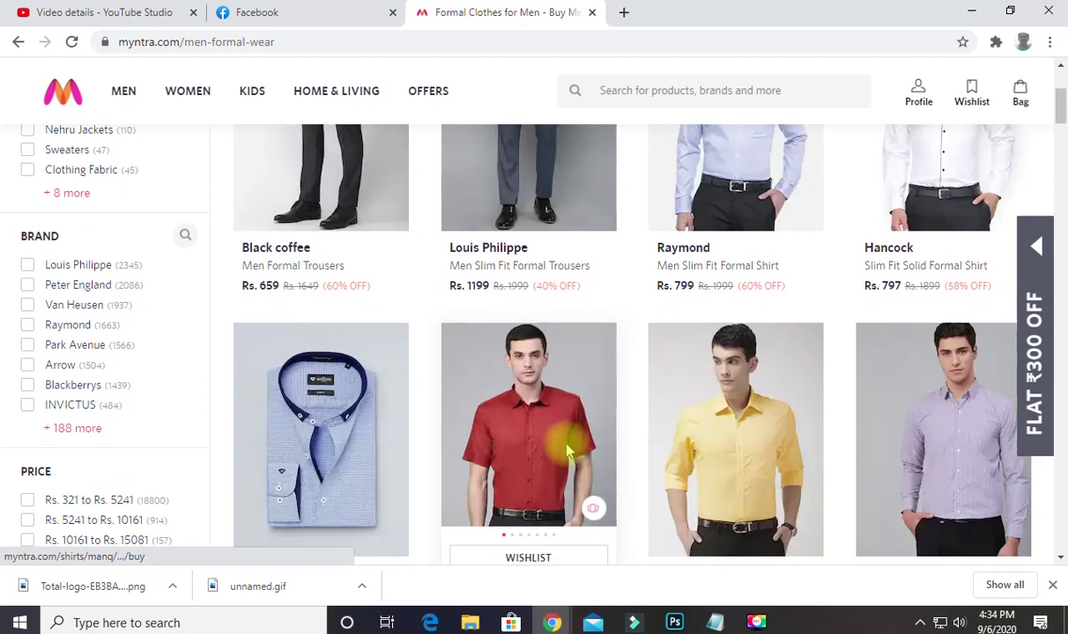
left_click(566, 451)
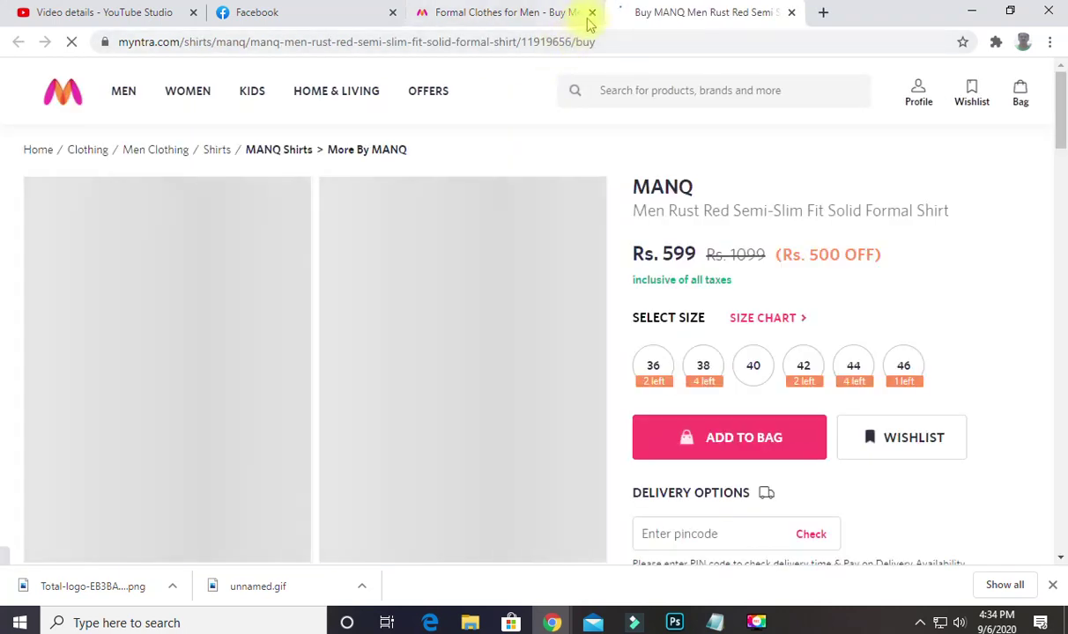
left_click(590, 15)
right_click(234, 317)
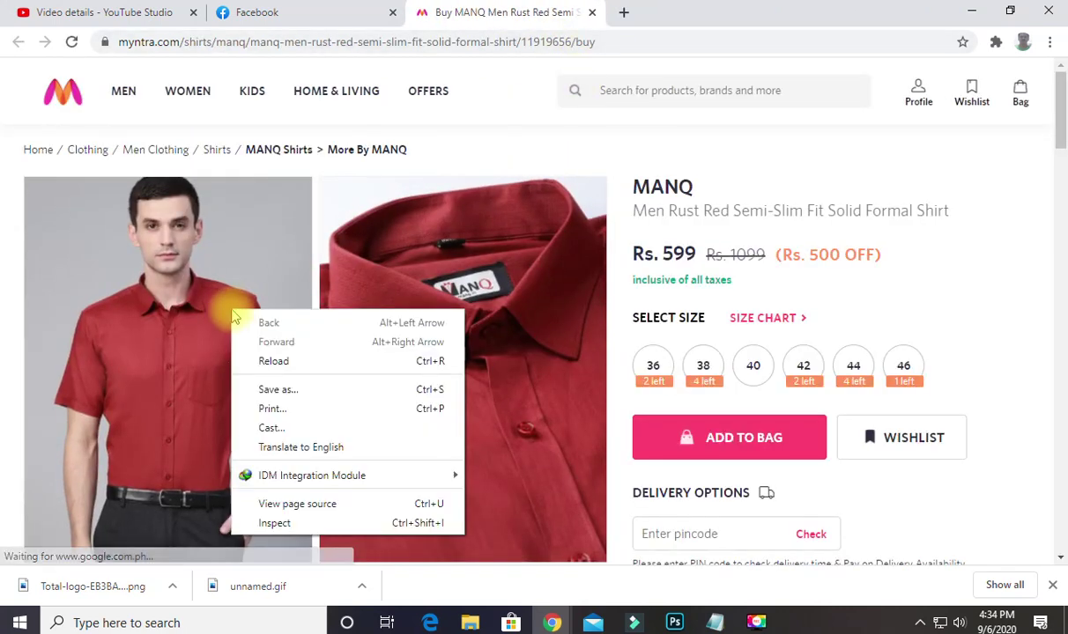
scroll(501, 267, "down", 4)
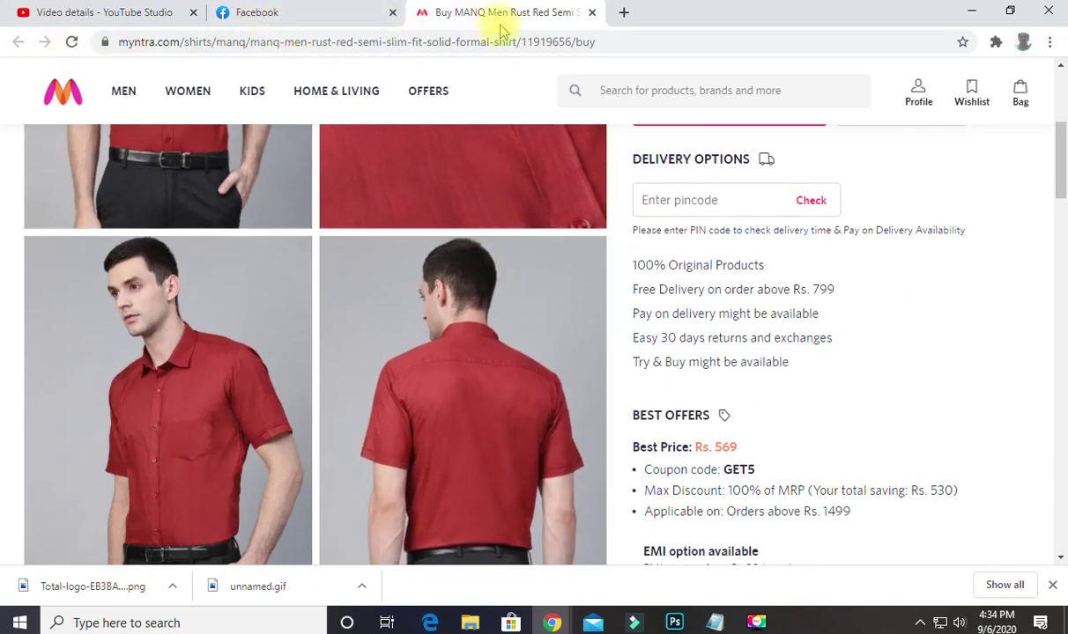
scroll(407, 295, "up", 4)
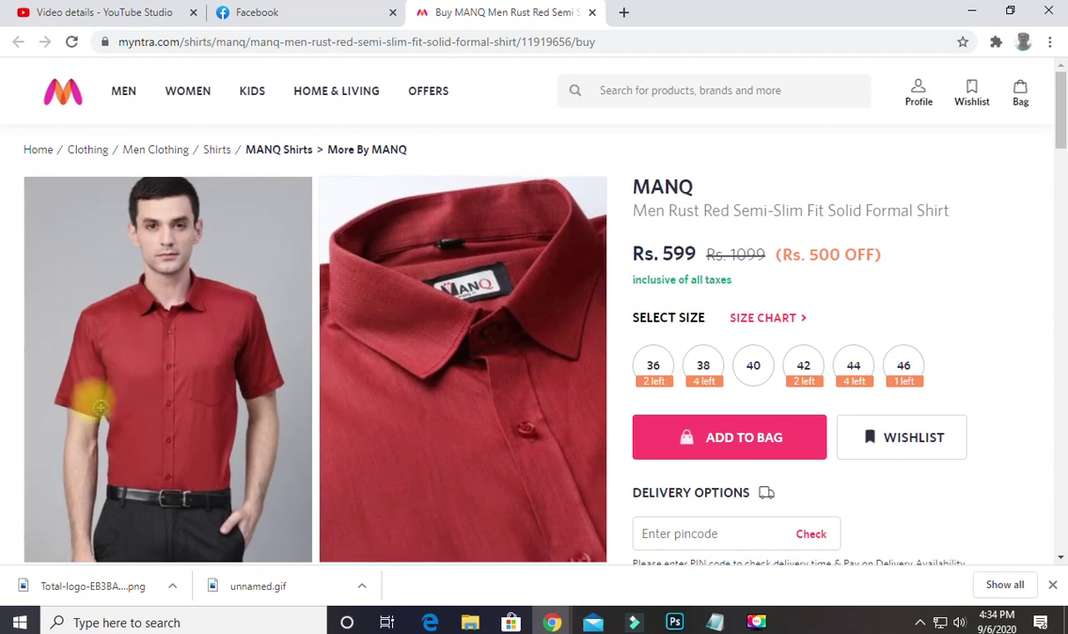
left_click(674, 623)
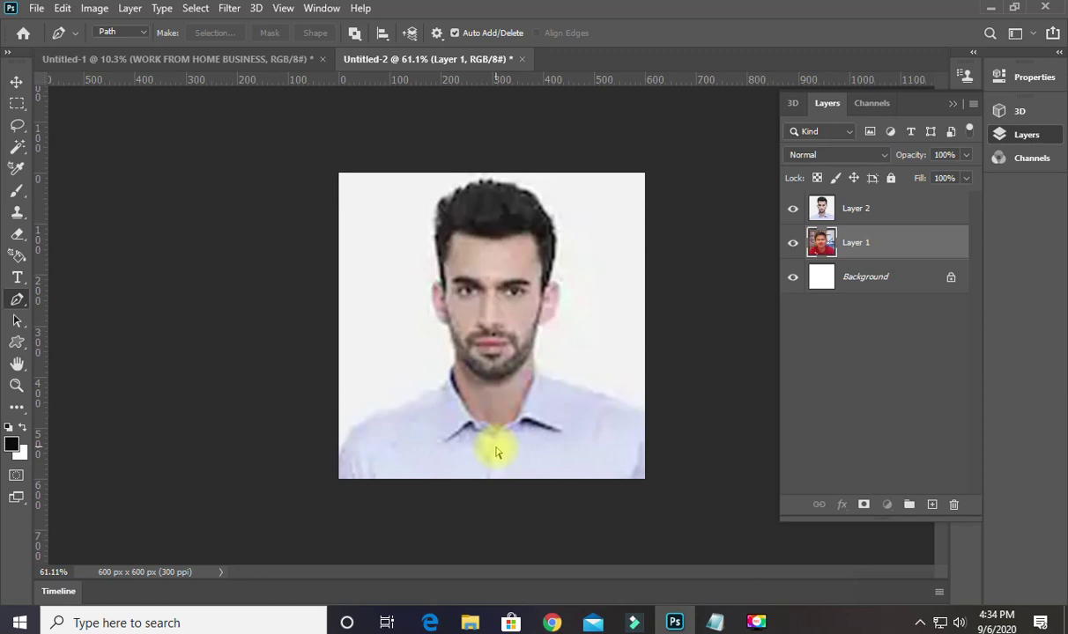
Paste the captured page as Layer 3 and crop it down to the red-shirt model photo.
key("ctrl+v")
left_click_drag(819, 247, 846, 202)
key("m")
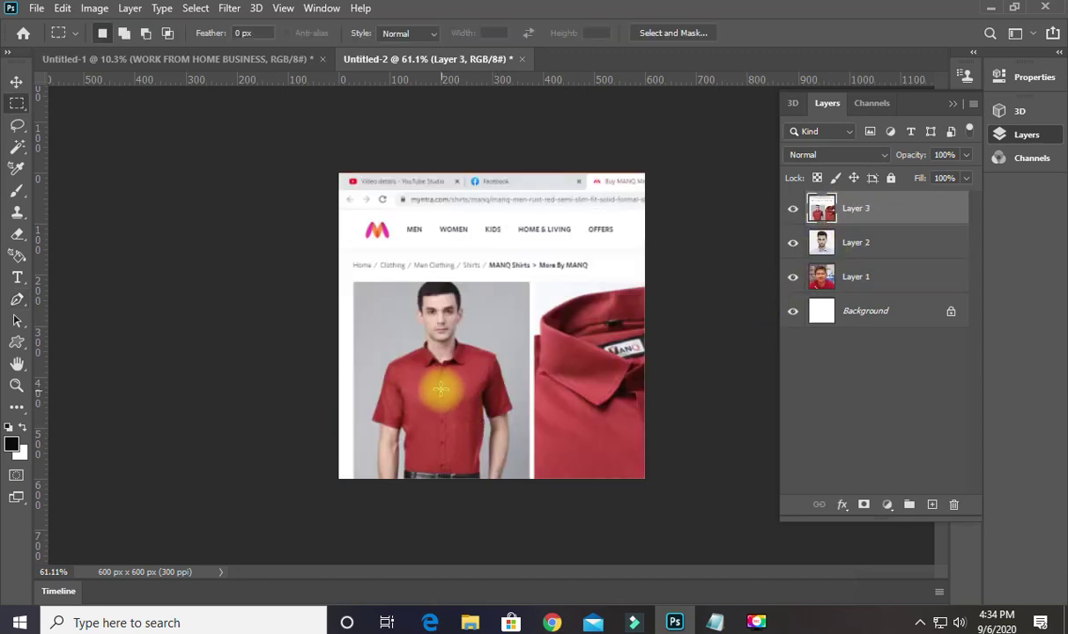
left_click_drag(363, 283, 523, 431)
key("ctrl+shift+i")
key("Delete")
key("ctrl+d")
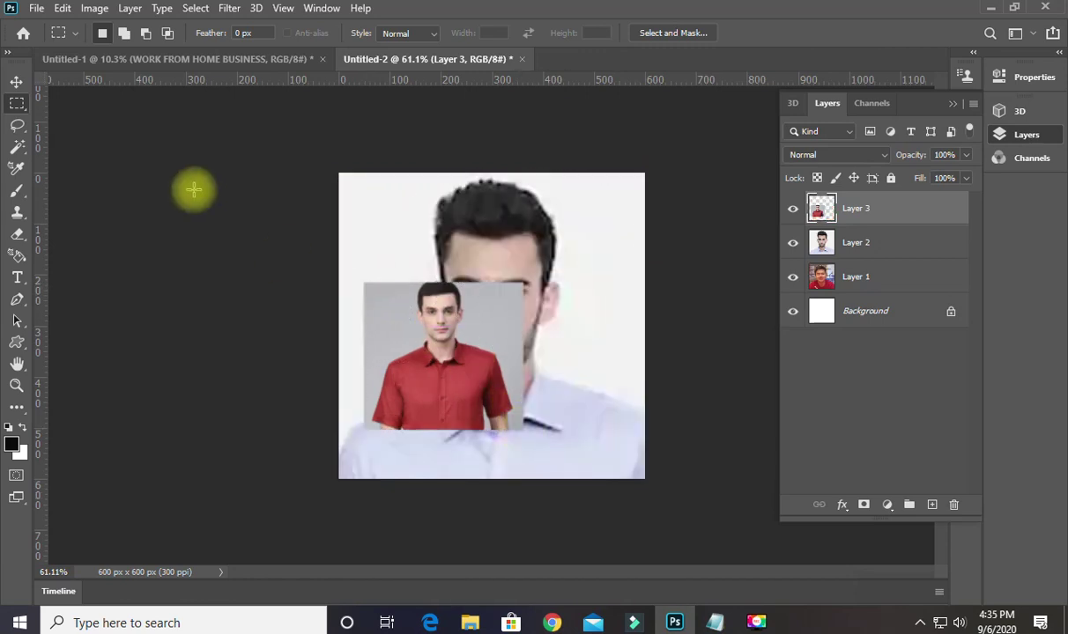
left_click(17, 81)
left_click_drag(440, 401, 449, 401)
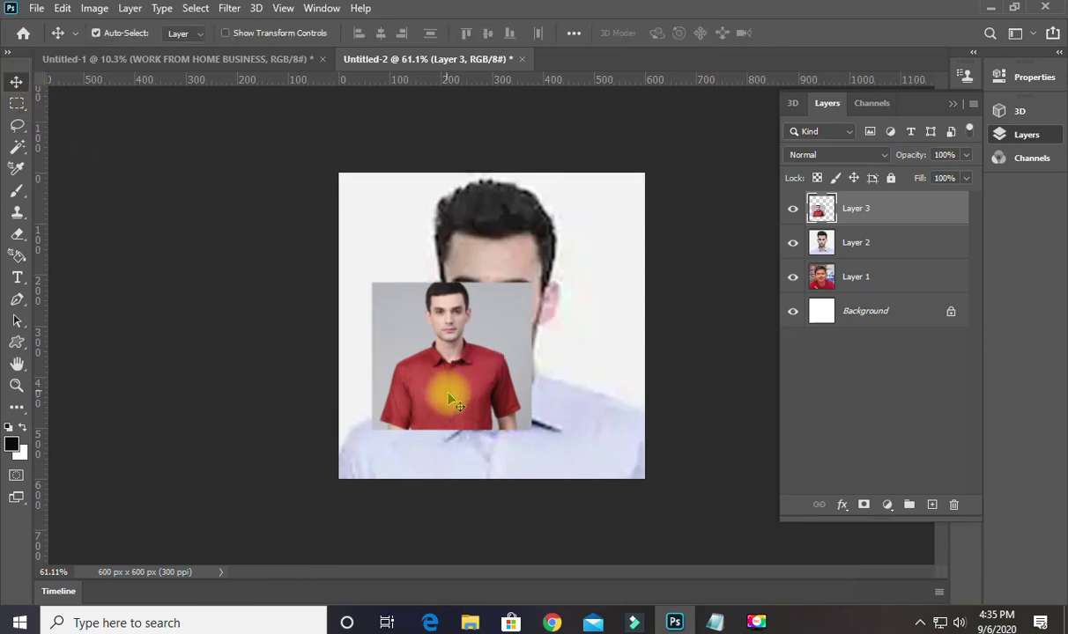
Enlarge the red-shirt photo to about 174% and position it on the canvas.
key("ctrl+t")
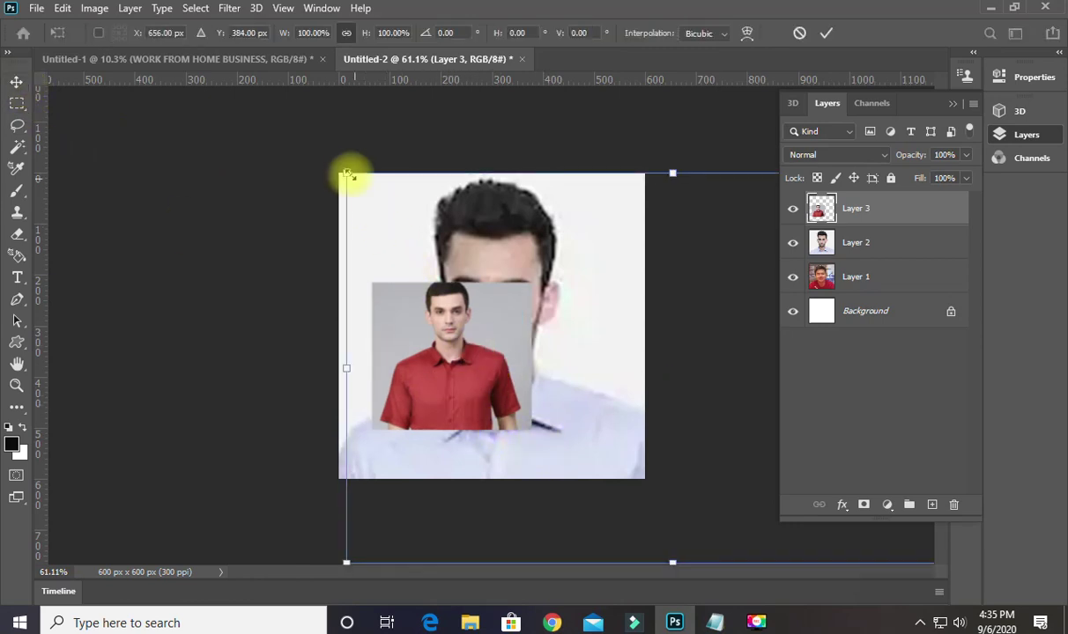
left_click_drag(345, 172, 210, 108)
left_click_drag(560, 341, 769, 408)
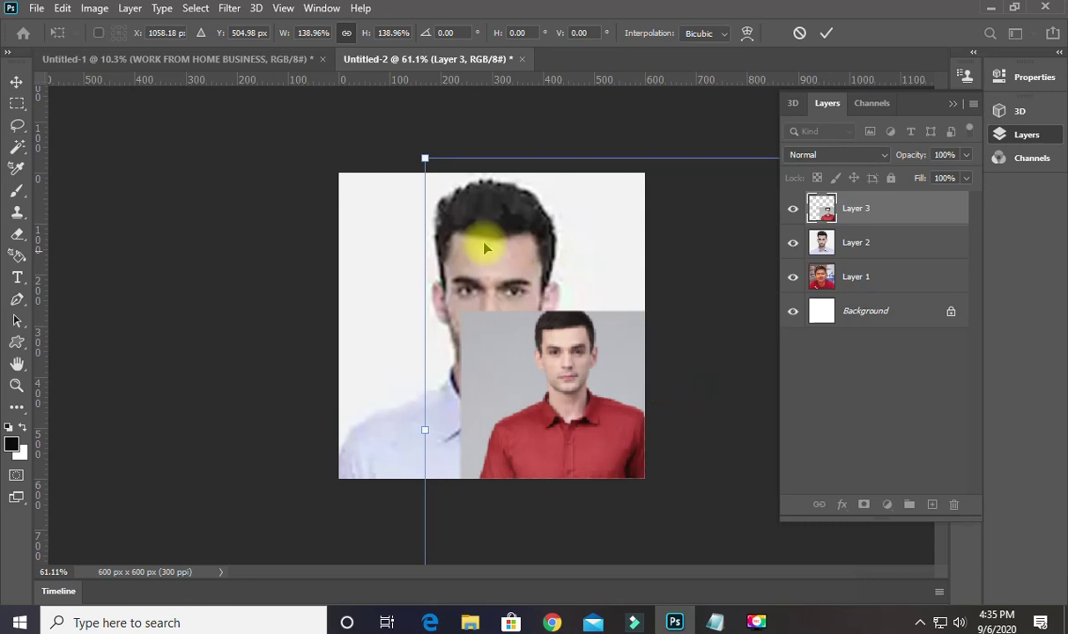
left_click_drag(423, 161, 155, 90)
scroll(376, 310, "down", 5)
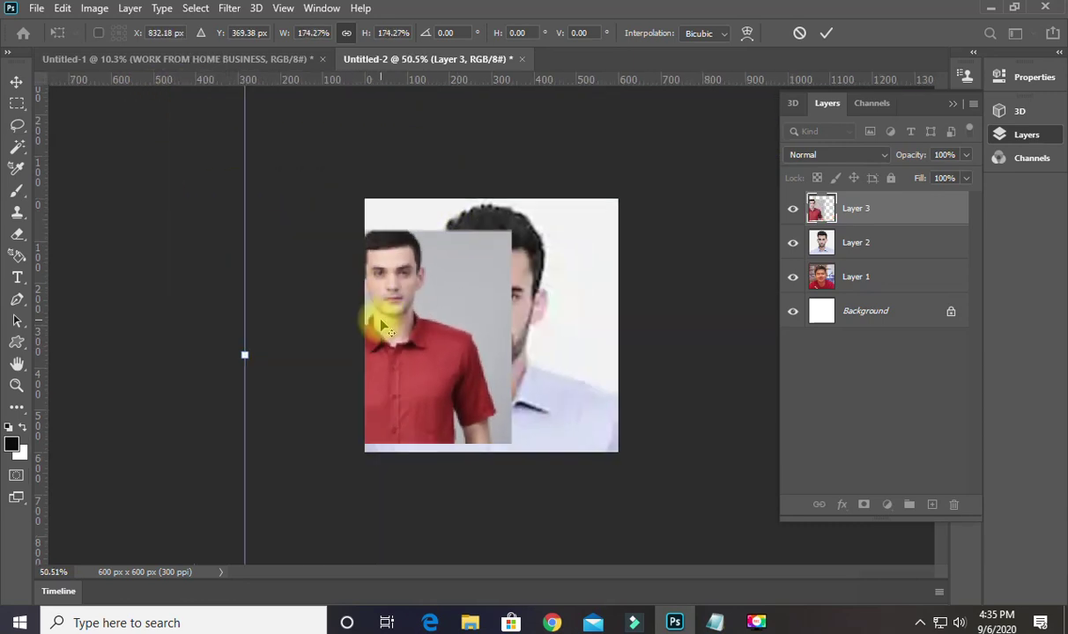
key("Return")
left_click_drag(467, 352, 507, 344)
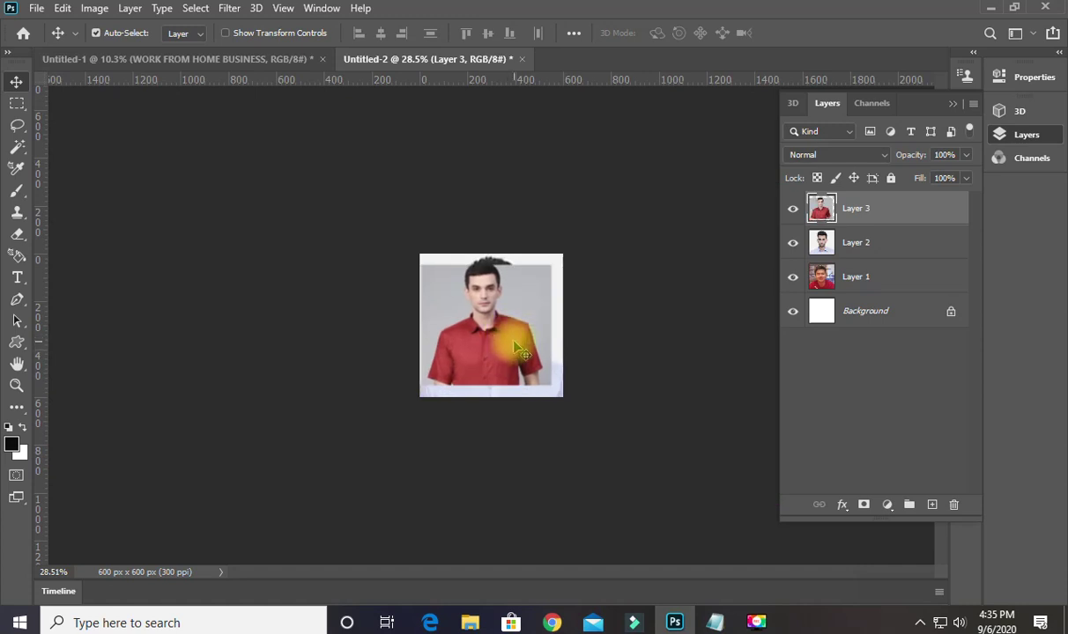
Duplicate the upper part of the red-shirt photo onto new Layer 4.
key("m")
left_click_drag(424, 264, 548, 361)
key("ctrl+j")
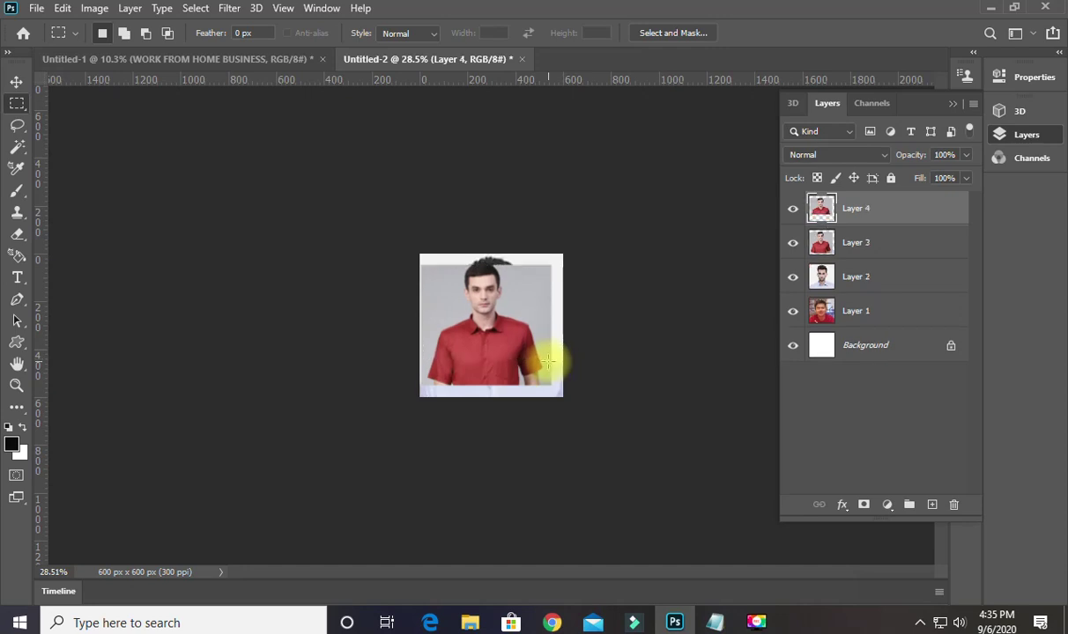
Delete Layer 3, leaving Layer 2 unchanged.
key("v")
left_click(861, 242)
key("Delete")
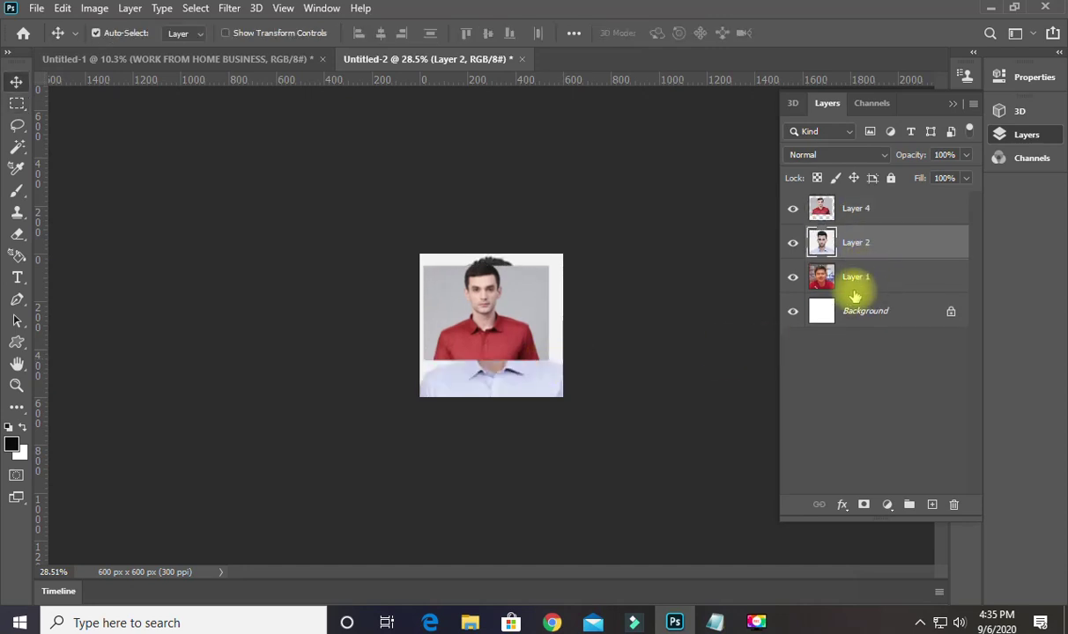
key("ctrl+t")
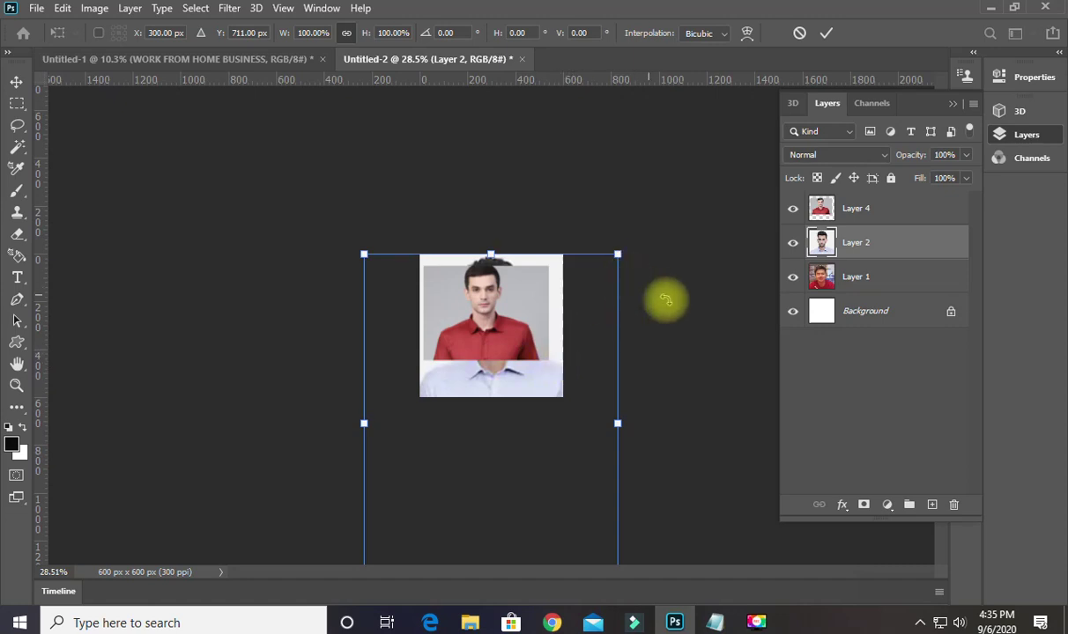
key("Return")
Scale the red-shirt Layer 4 to 171.45% and move it down to fill the canvas.
left_click(875, 215)
key("ctrl+t")
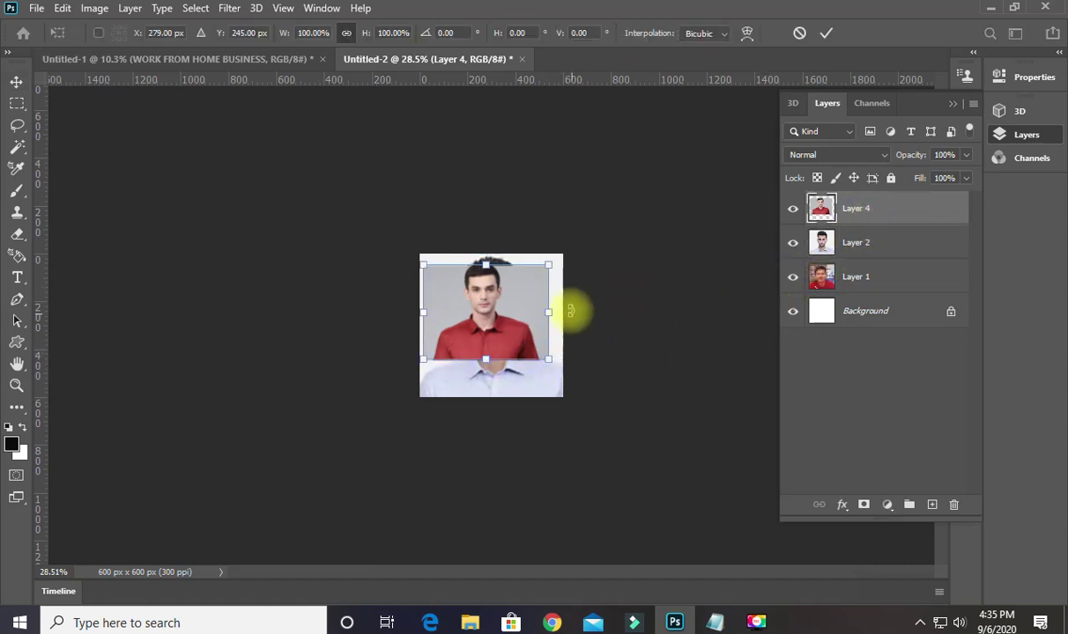
scroll(544, 359, "up", 5)
left_click_drag(604, 390, 687, 458)
mouse_move(575, 379)
left_mouse_down()
mouse_move(577, 426)
mouse_move(579, 393)
left_mouse_up()
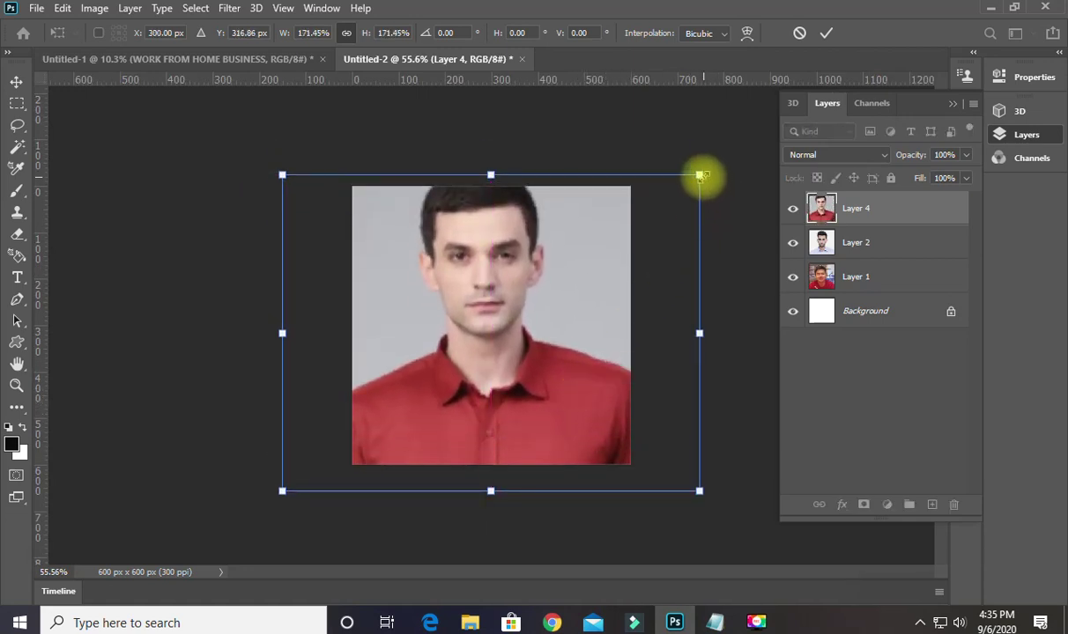
left_click_drag(573, 317, 579, 345)
key("Return")
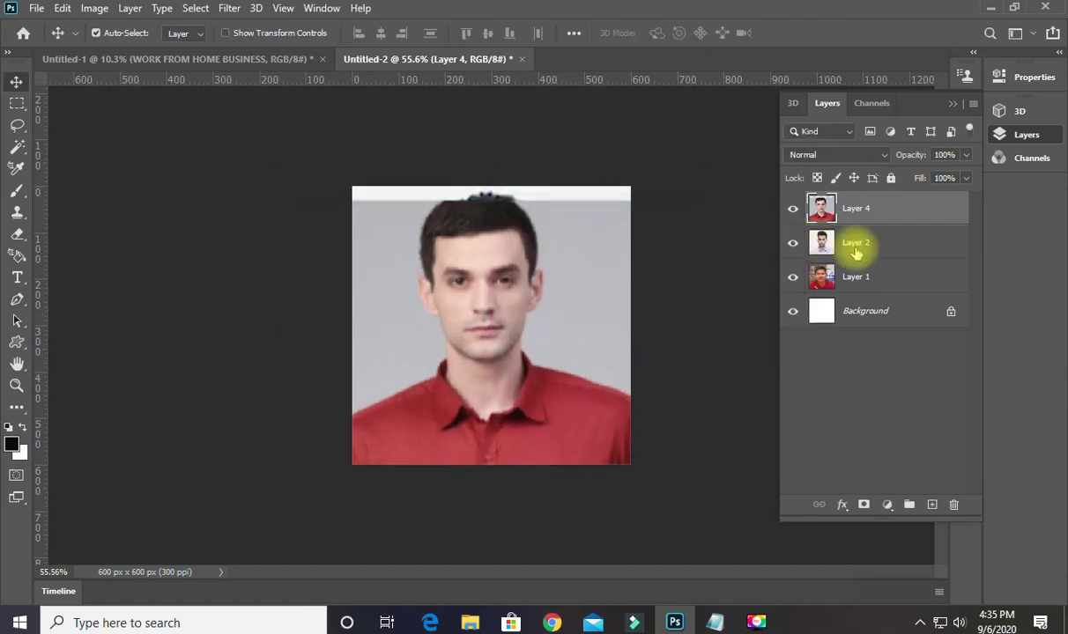
Delete the blue-shirt Layer 2 and make Layer 4 active again with the Pen tool.
left_click(855, 246)
key("Delete")
left_click_drag(872, 255, 859, 213)
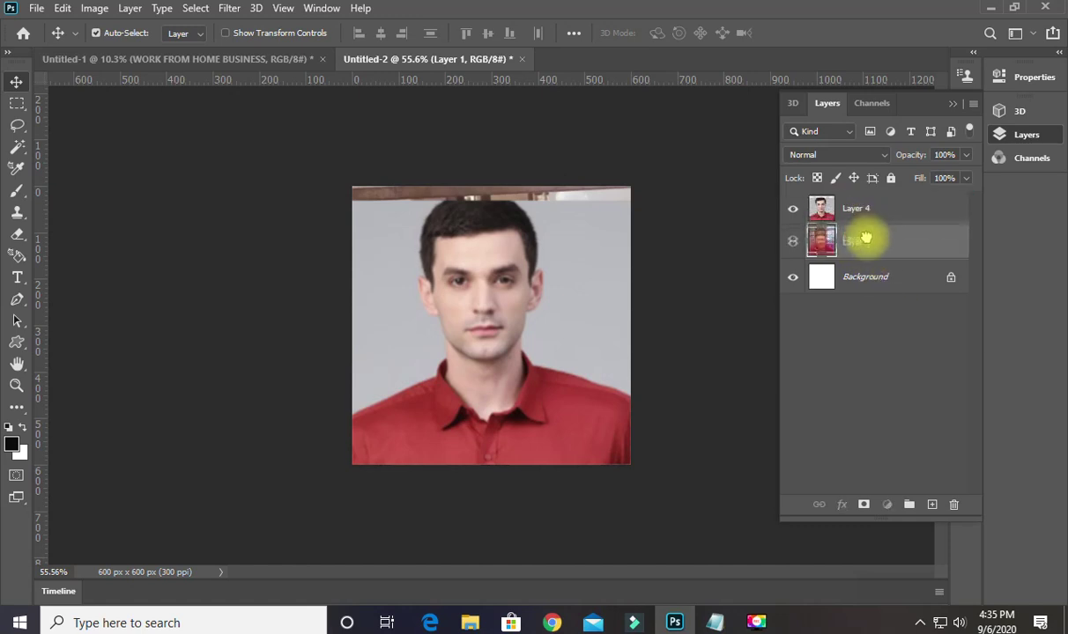
left_click(507, 432)
key("p")
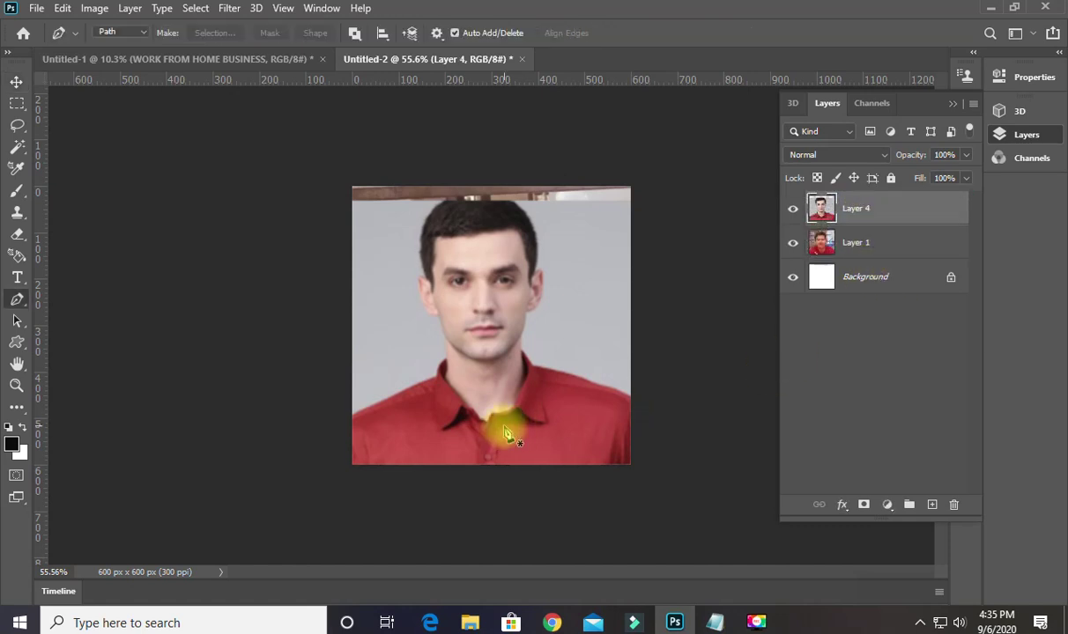
scroll(453, 441, "up", 5)
scroll(429, 433, "down", 2)
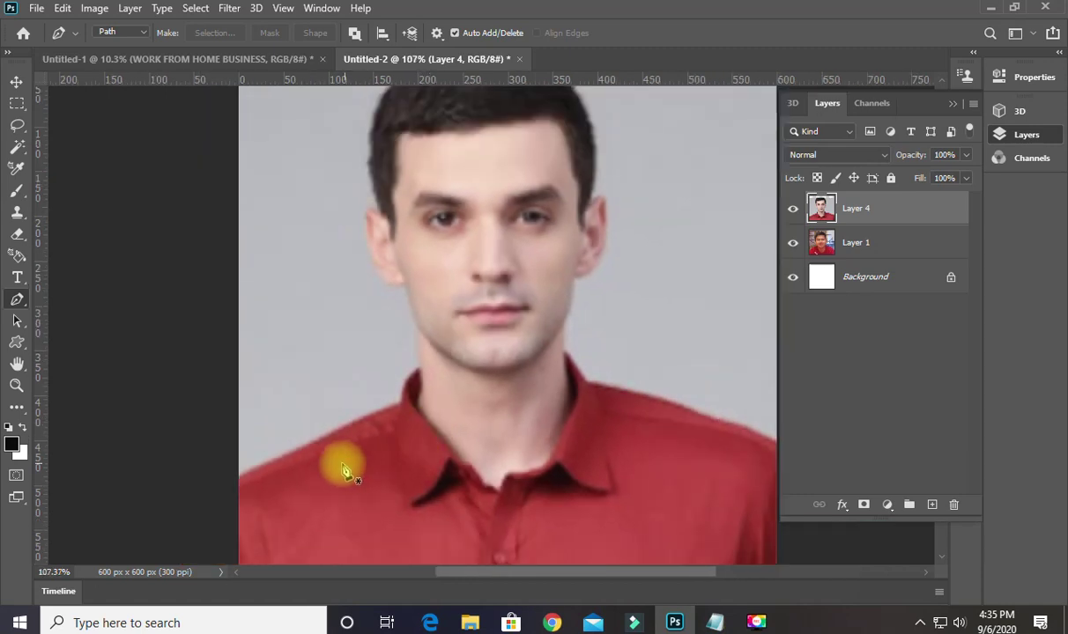
Replace the Notepad note text with 'REMOVE THE FACE & BACKGROUND', then return to Photoshop.
left_click(715, 622)
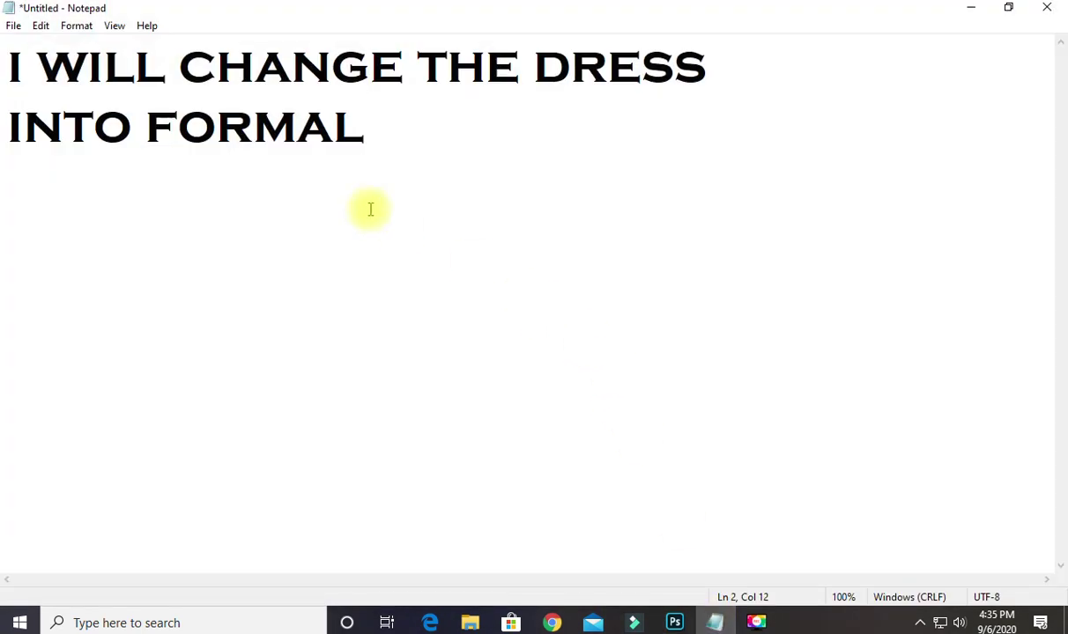
left_click_drag(400, 224, 16, 44)
type("REMOVE THE")
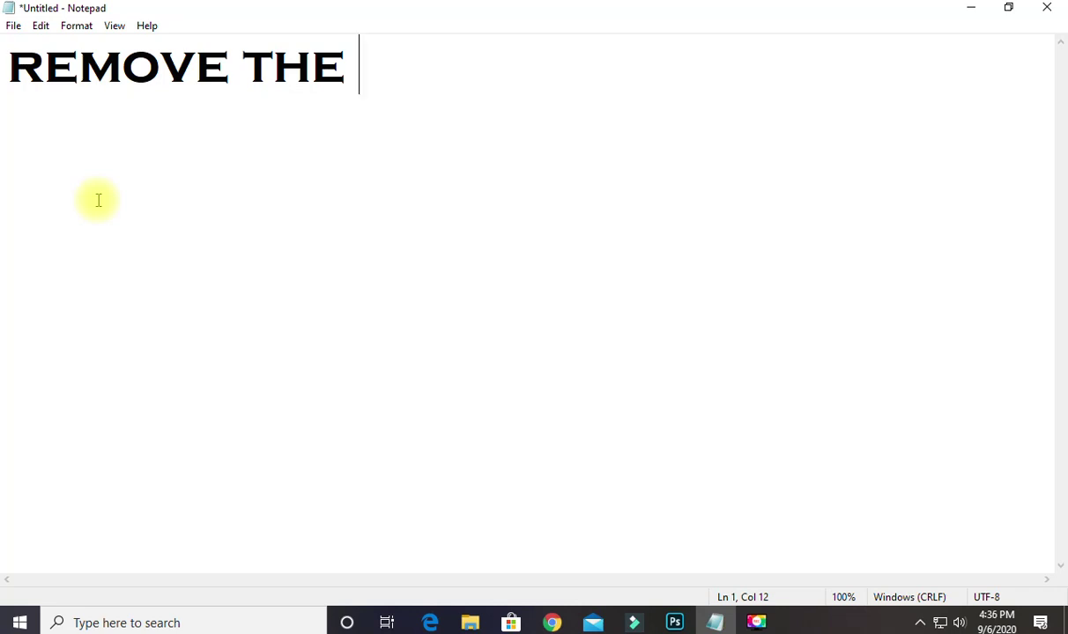
type("FACE & BACKGROUND")
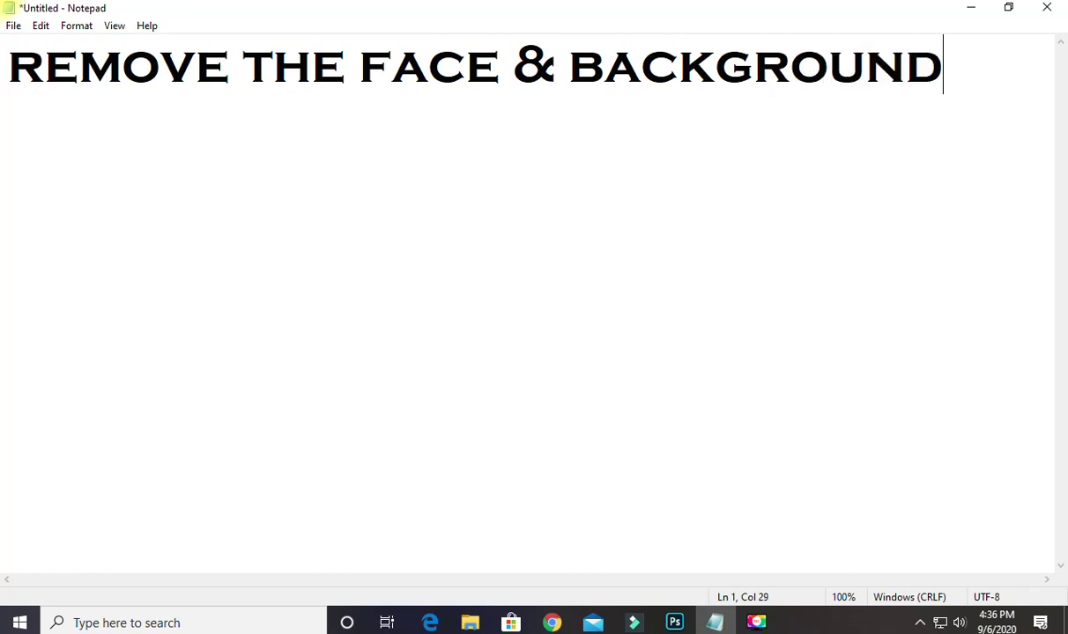
left_click(980, 16)
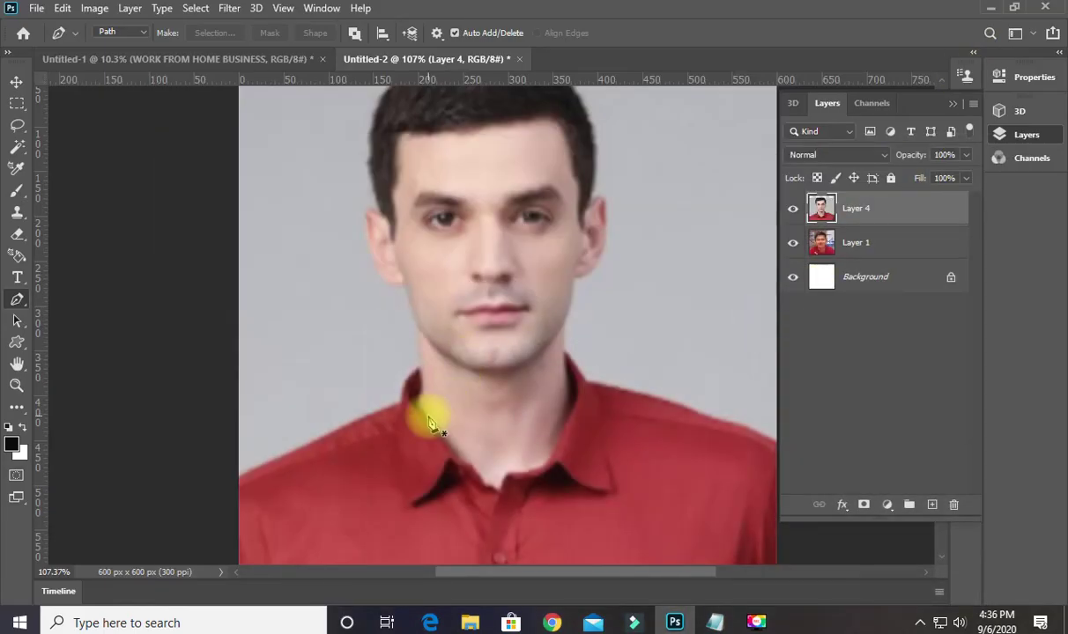
Switch to the standard Pen and trace the left shoulder up to the collar.
left_click(239, 481)
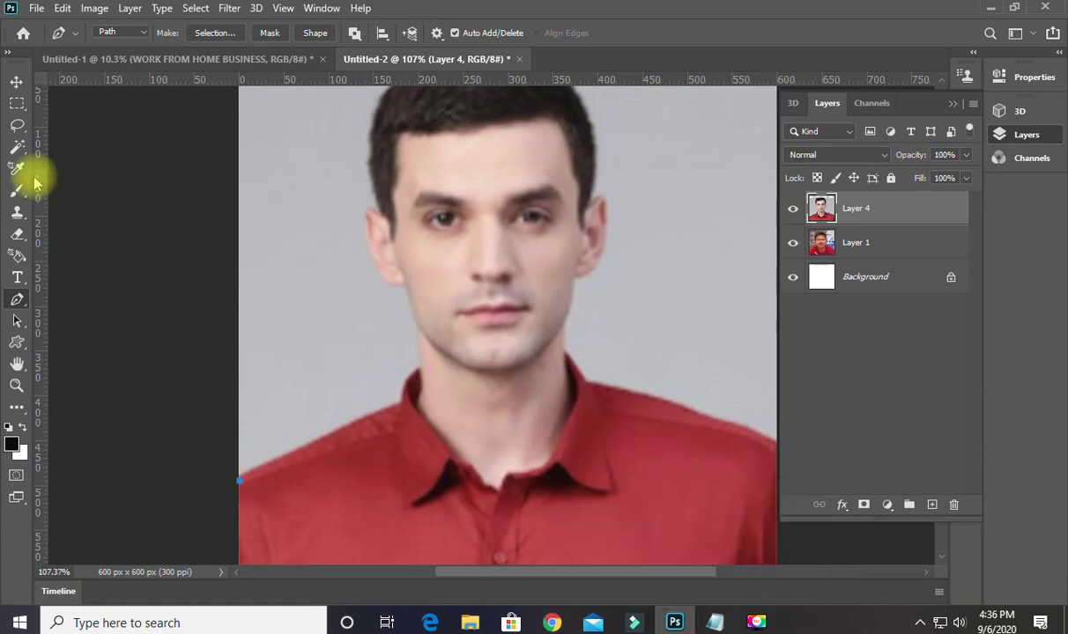
left_click(17, 300)
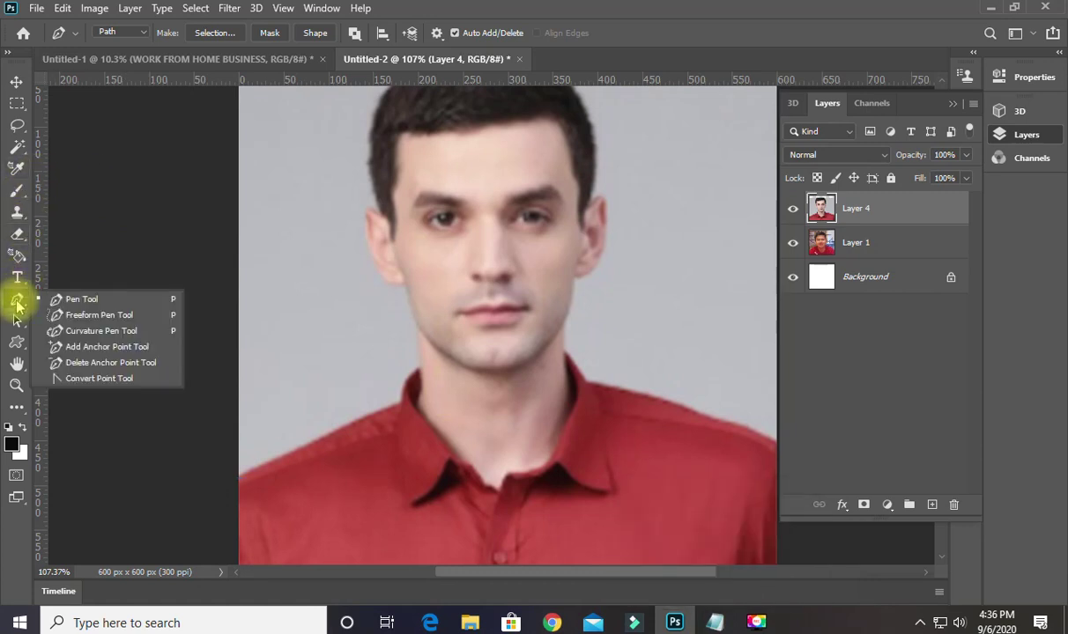
left_click(79, 297)
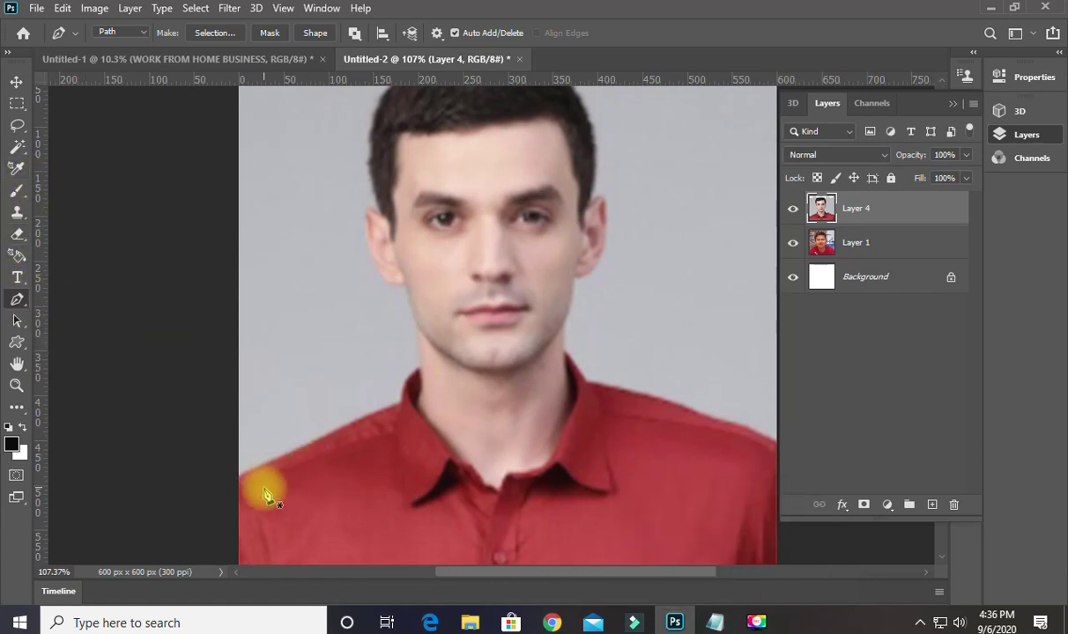
left_click(240, 481)
left_click(282, 456)
scroll(348, 435, "up", 1)
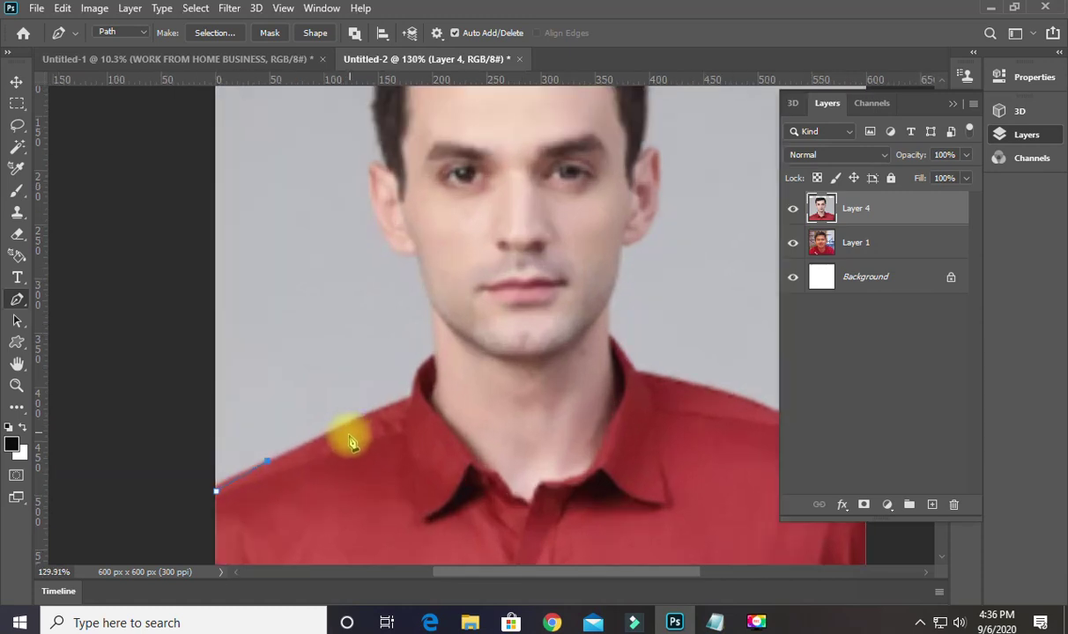
left_click(305, 445)
left_click(348, 423)
scroll(393, 414, "up", 3)
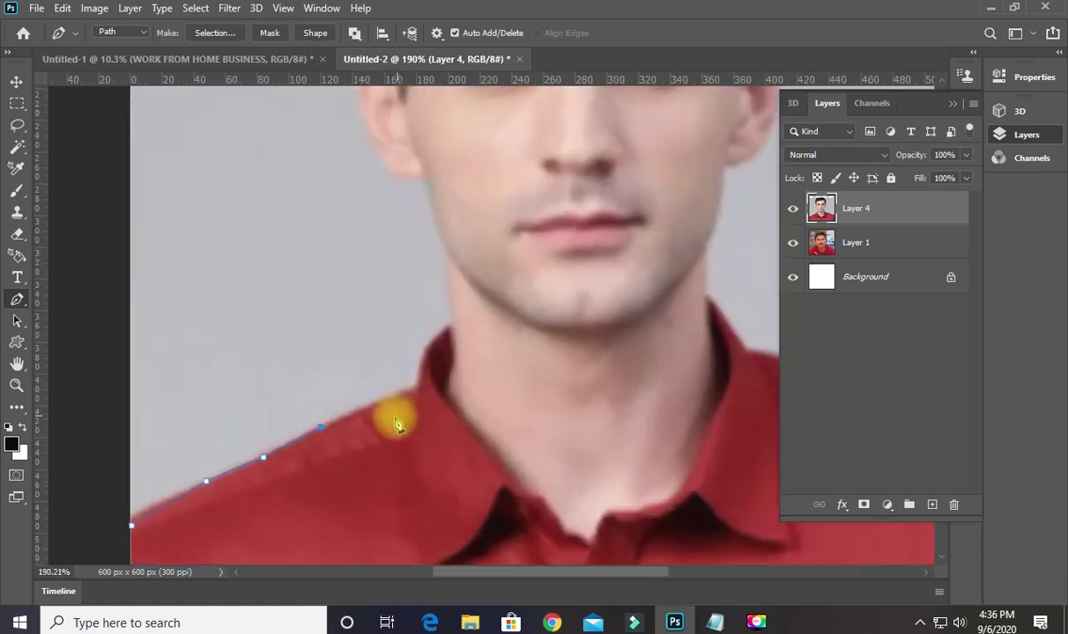
left_click(394, 399)
left_click(419, 378)
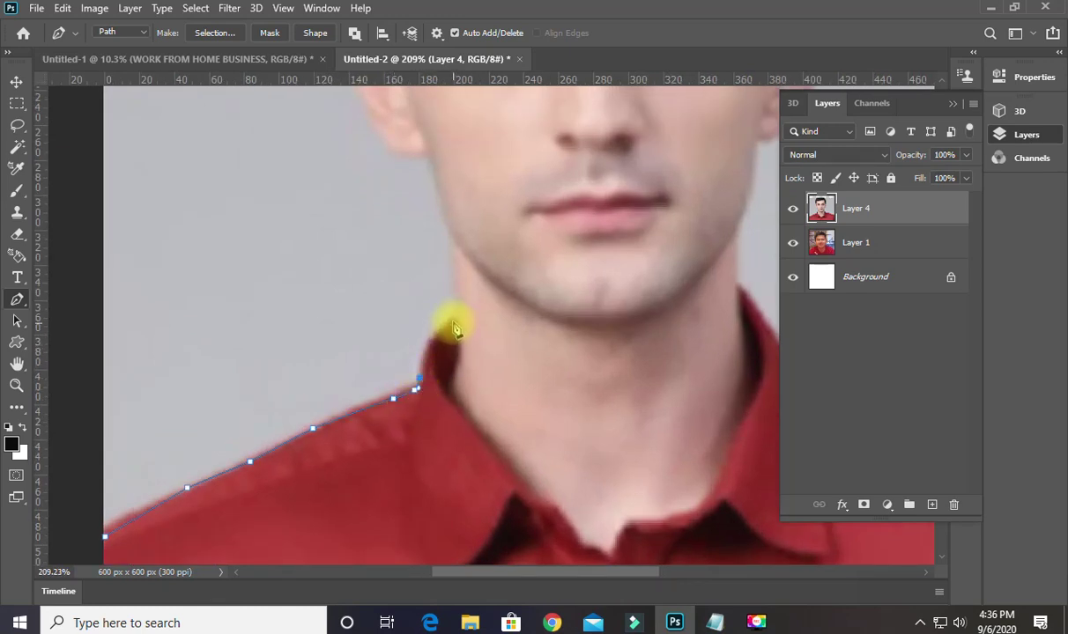
Trace the collar tip, down around the collar V, and up the right collar edge.
left_click_drag(463, 318, 491, 312)
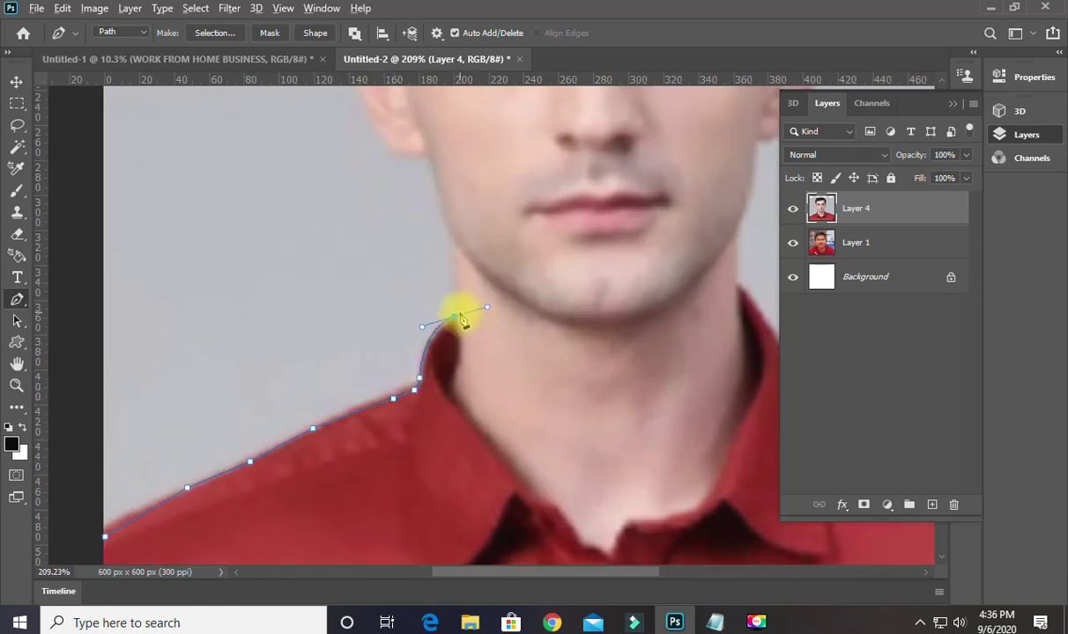
left_click(453, 317, "alt")
left_click(455, 356)
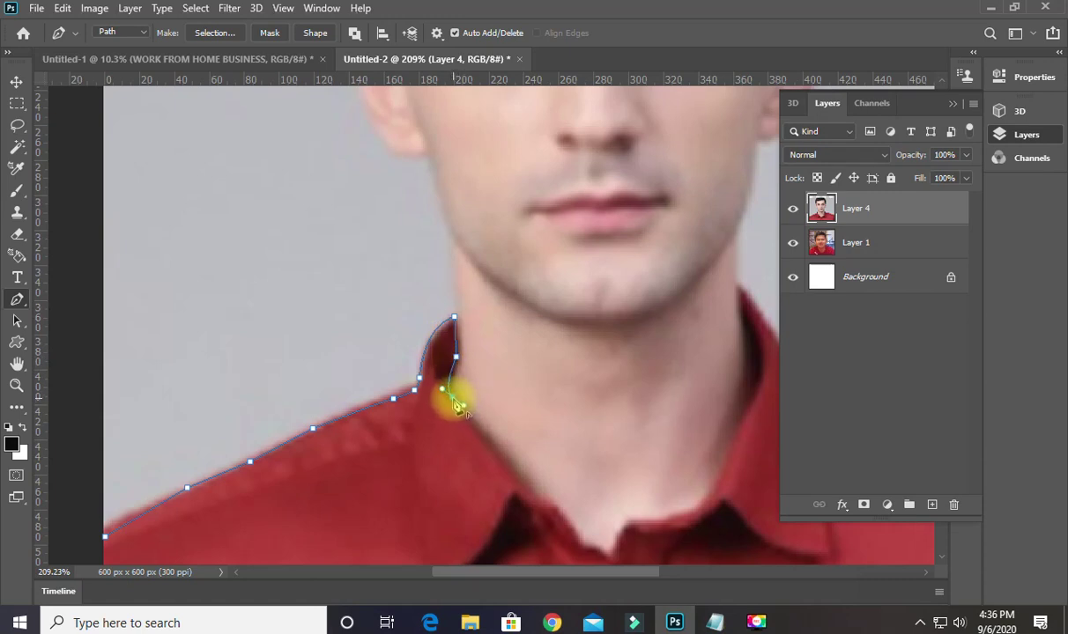
left_click_drag(458, 406, 459, 408)
left_click(520, 481)
left_click(550, 506)
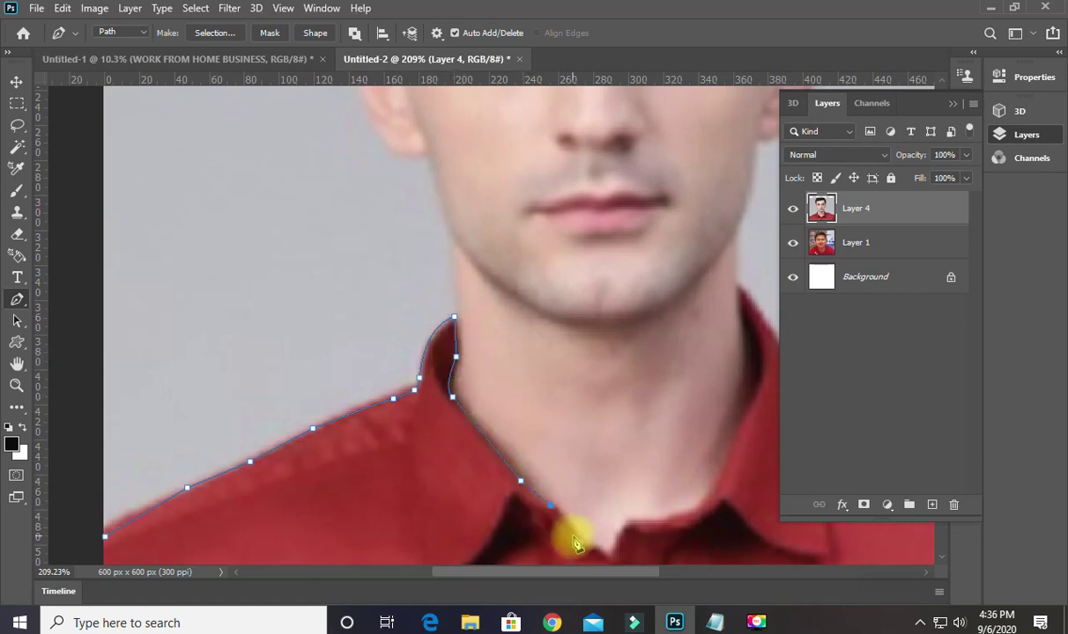
left_click(565, 523)
left_click_drag(592, 548, 526, 384)
left_click(520, 369)
scroll(533, 388, "up", 3)
left_click(518, 367)
left_click(534, 375)
left_click(544, 381)
left_click(561, 391)
left_click(573, 395)
left_click(585, 371)
left_click(595, 351)
left_click(631, 327)
left_click_drag(684, 336, 431, 405)
left_click(412, 372)
left_click(438, 369)
left_click(473, 347)
left_click(478, 340)
left_click(484, 326)
Trace from the collar's inner corner up the right side of the neck.
left_click_drag(613, 335, 585, 471)
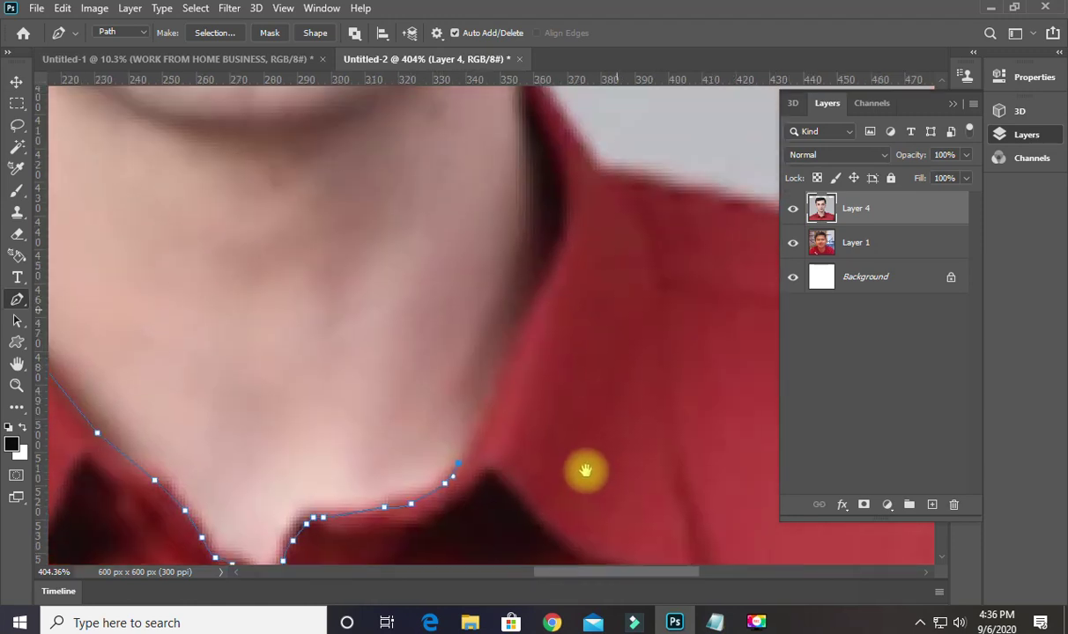
left_click(472, 470)
left_click(481, 465)
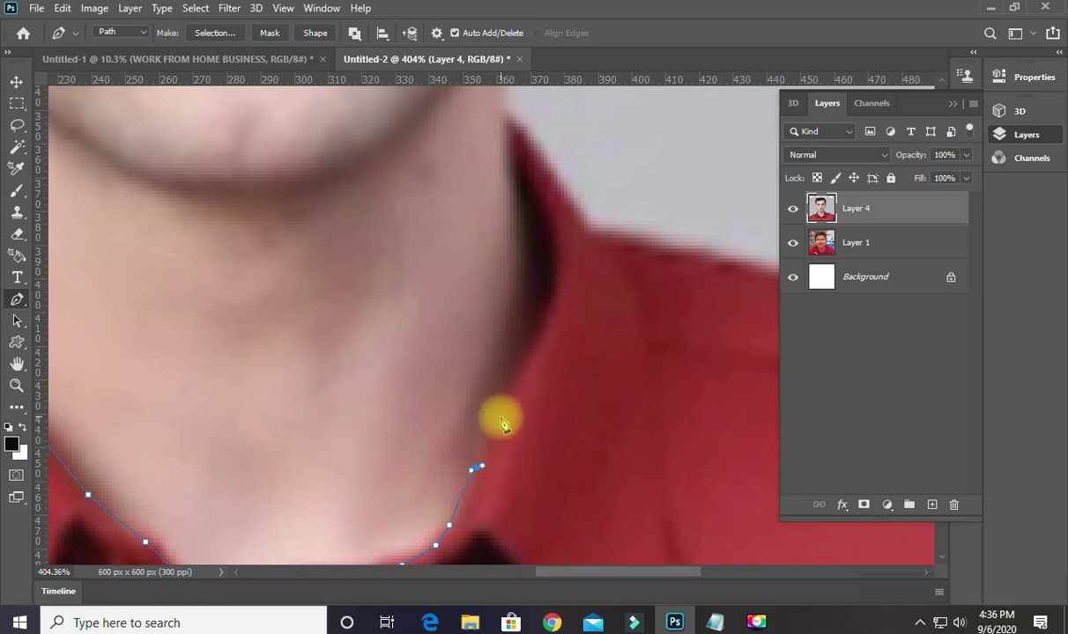
left_click(506, 404)
left_click(521, 373)
left_click(527, 360)
left_click(534, 329)
left_click(533, 276)
left_click(523, 209)
left_click(513, 181)
left_click(506, 110)
Continue the path out over the right collar tip and along the right shoulder.
left_click(574, 213)
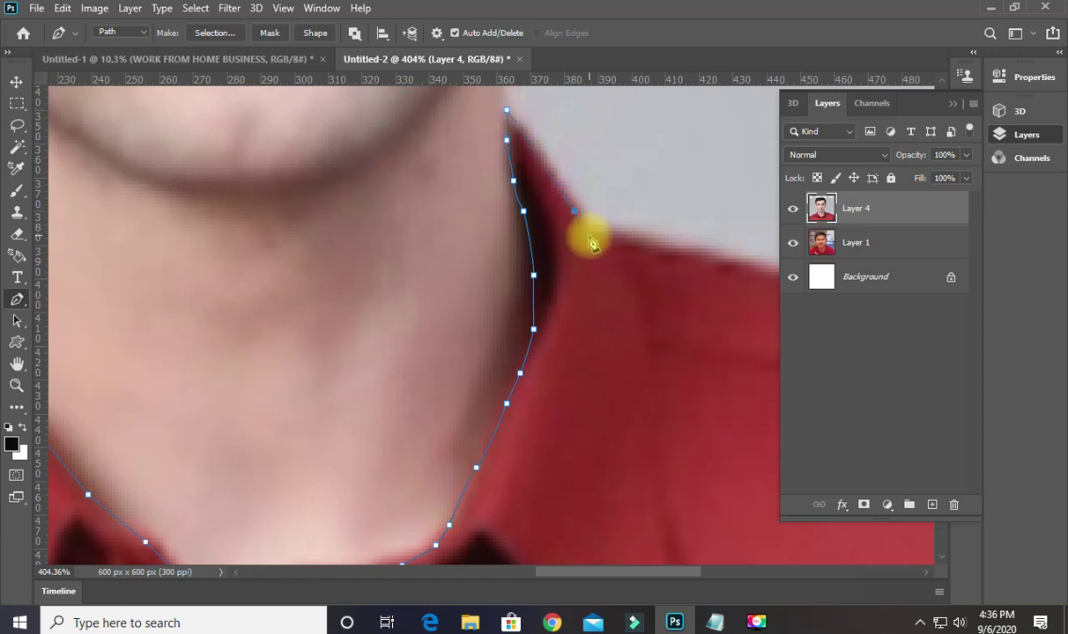
scroll(630, 344, "down", 3)
scroll(639, 382, "down", 4)
left_click_drag(638, 382, 420, 406)
left_click(385, 304)
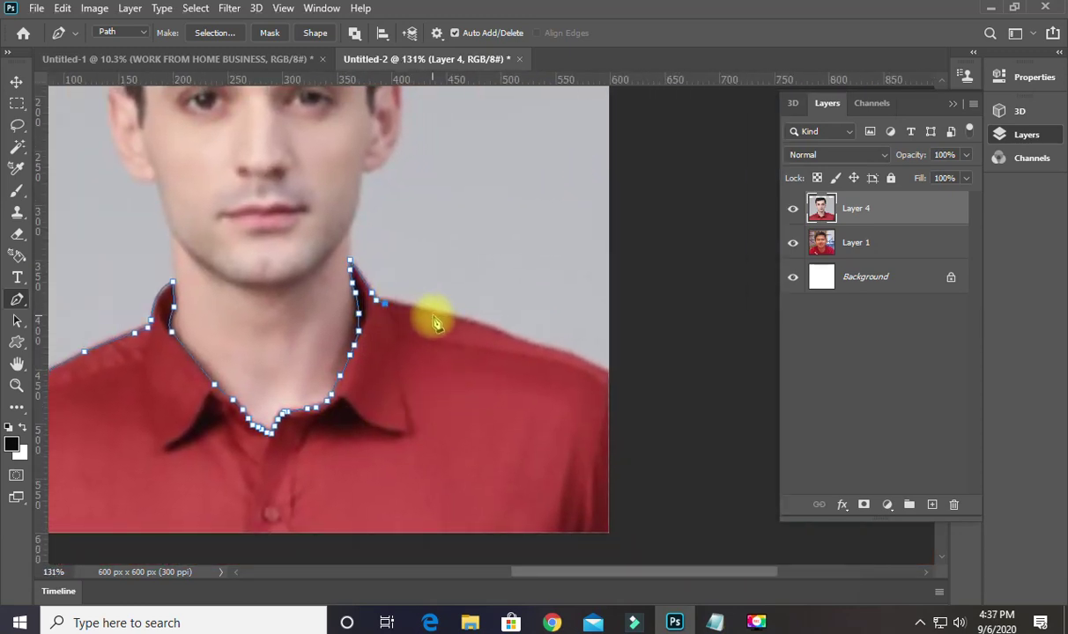
left_click(440, 315)
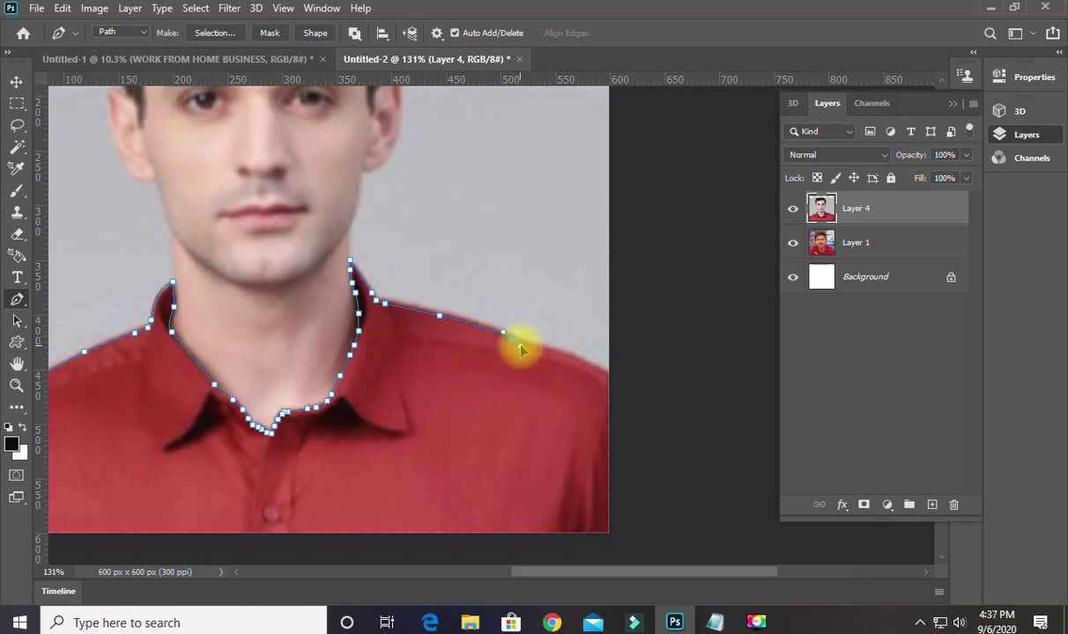
left_click(511, 338)
left_click(606, 362)
left_click(611, 384)
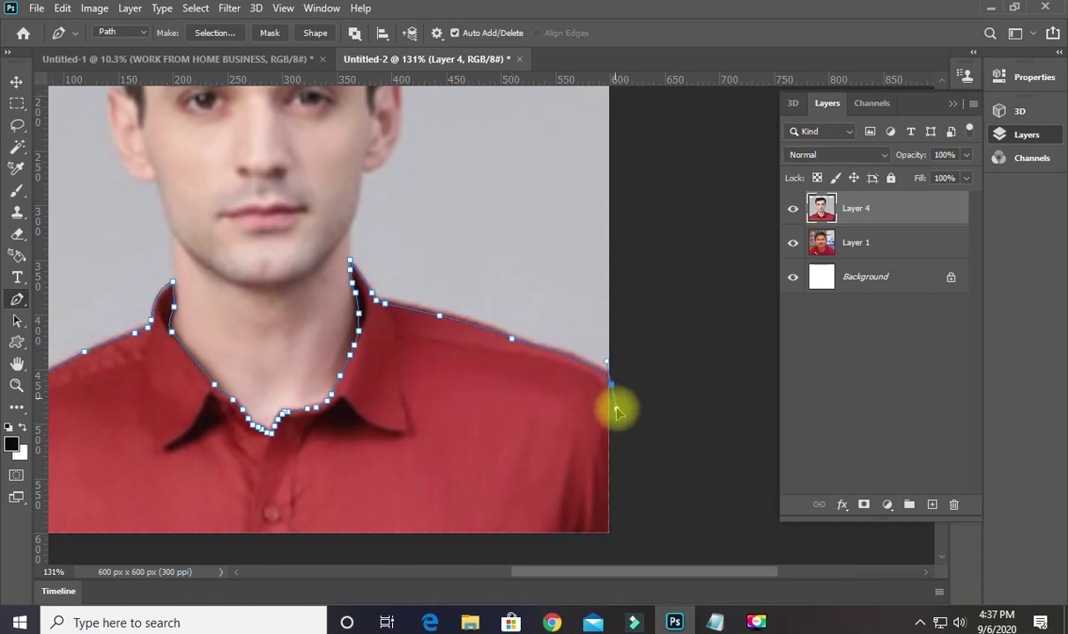
Loop the path outside the photo around its top and down the left side.
scroll(621, 419, "down", 4)
left_click(637, 458)
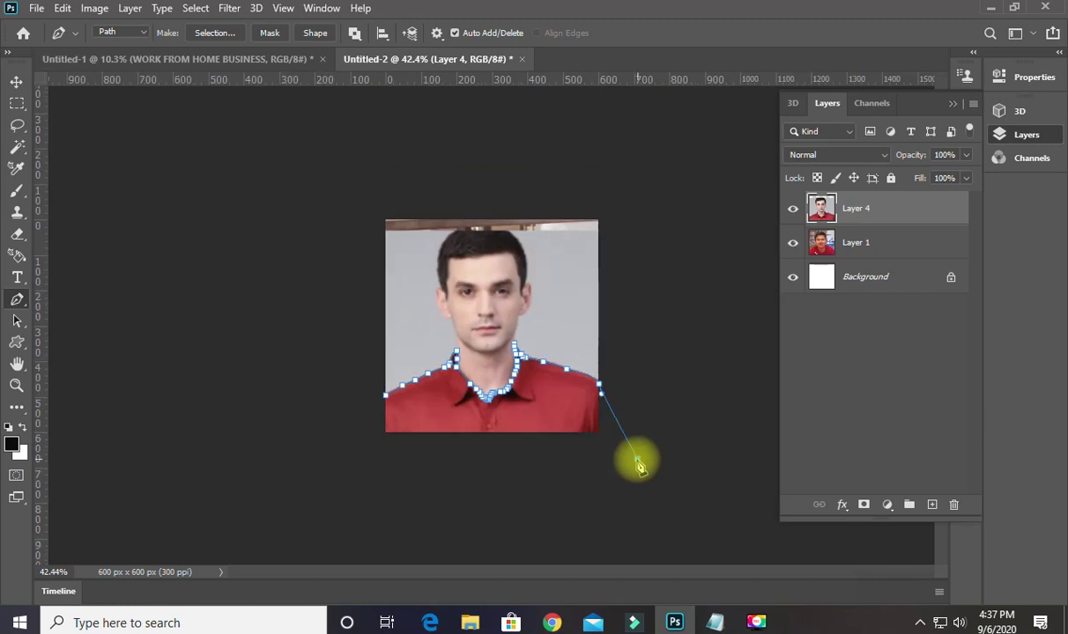
left_click(648, 277)
left_click(606, 188)
left_click(497, 187)
left_click(348, 187)
left_click(311, 208)
left_click(307, 234)
left_click(309, 287)
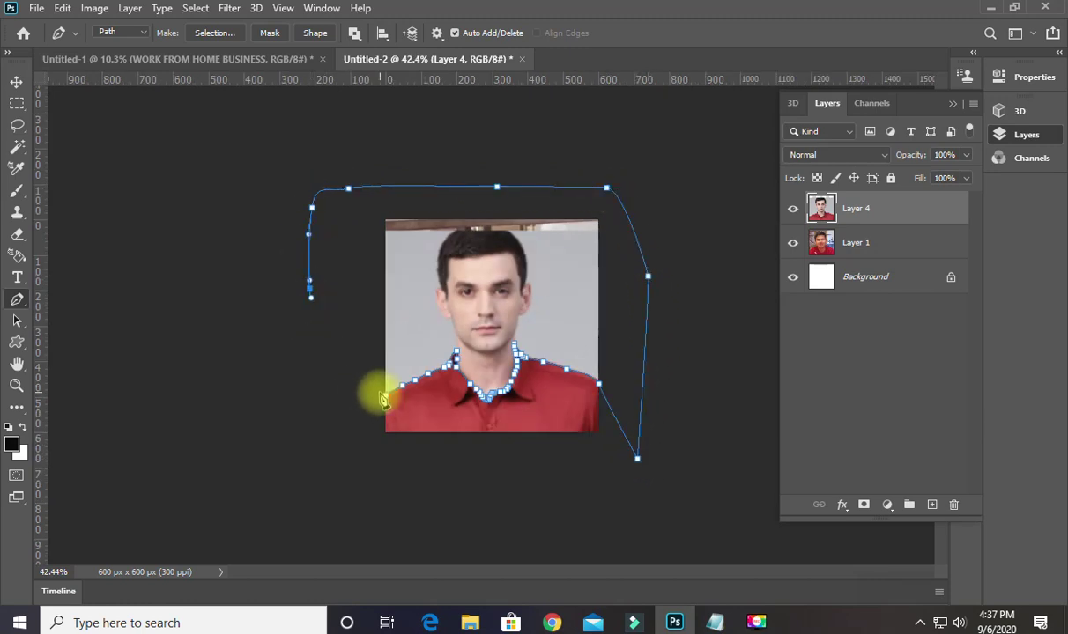
Close the path, make a 1 px feathered selection, delete the head and background from Layer 4.
left_click(390, 403)
right_click(390, 403)
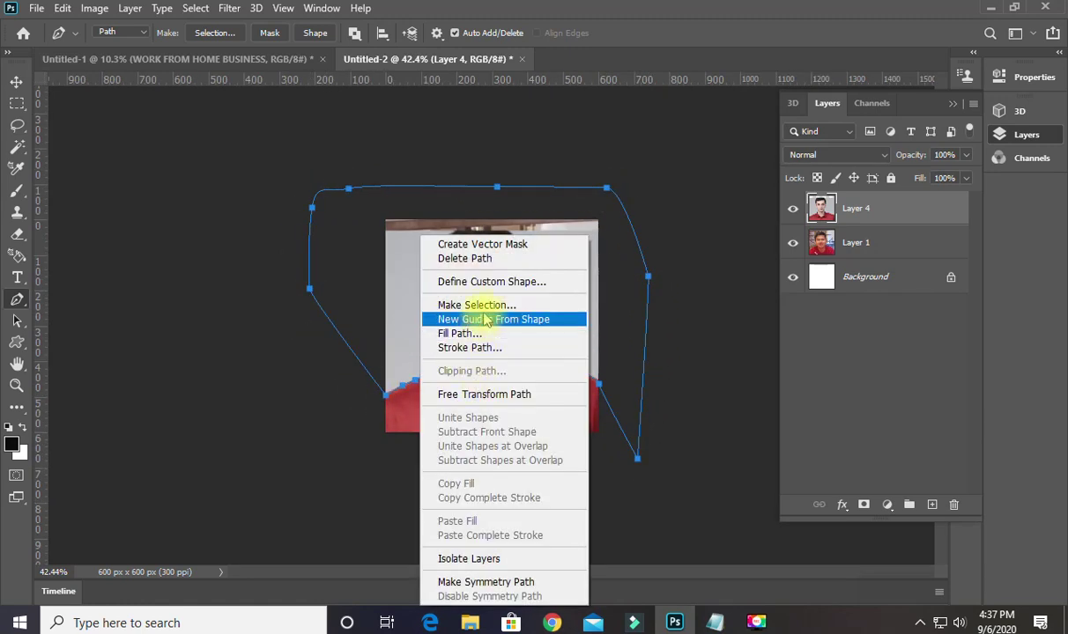
left_click(477, 300)
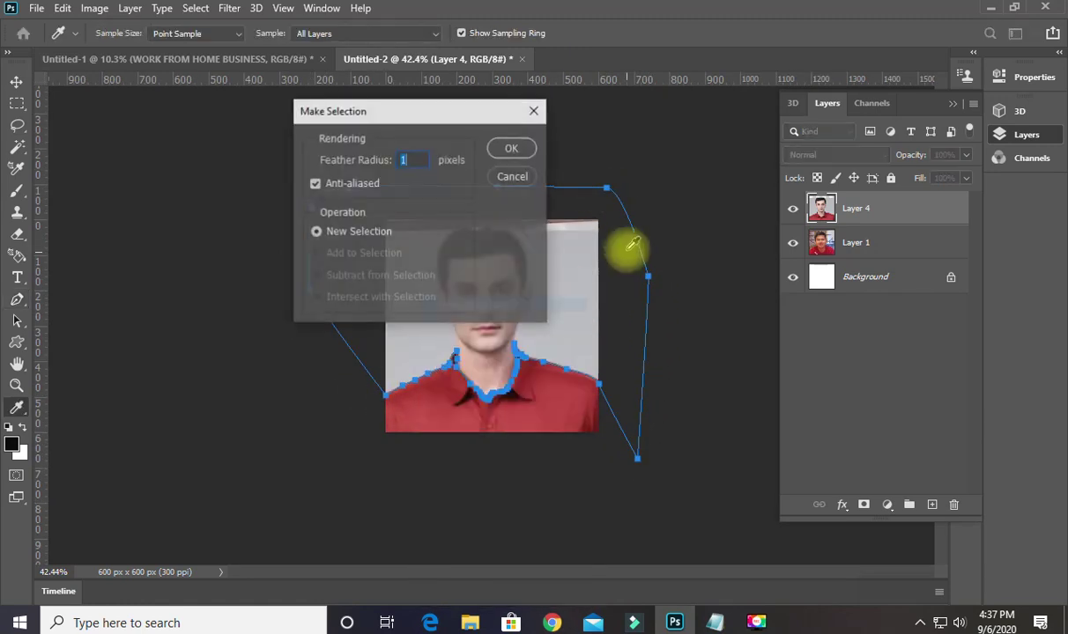
left_click(514, 150)
key("Delete")
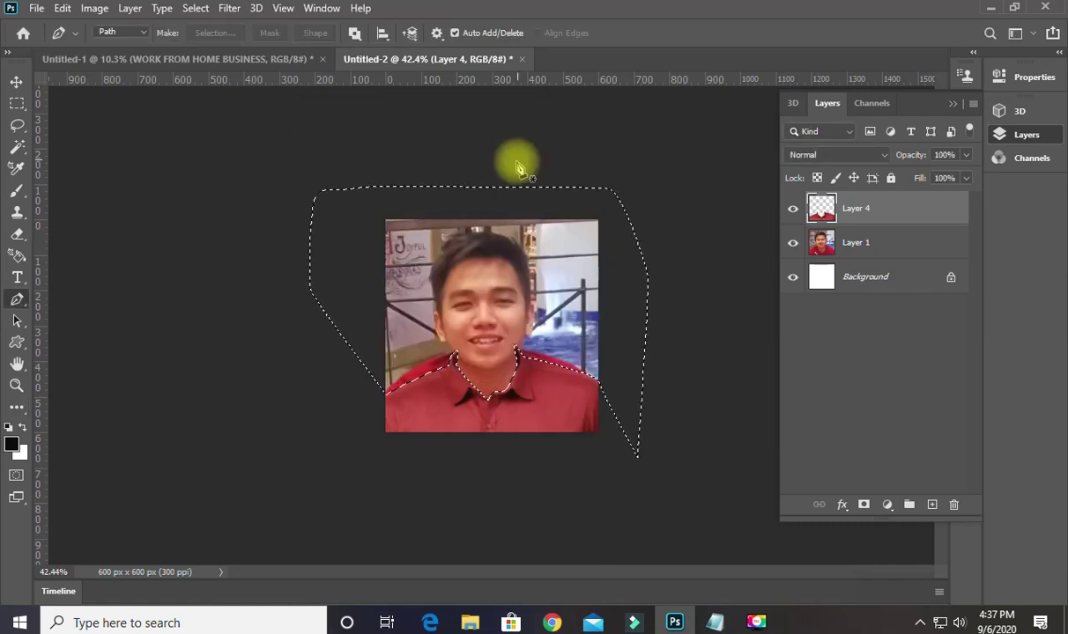
left_click(17, 124)
key("ctrl+d")
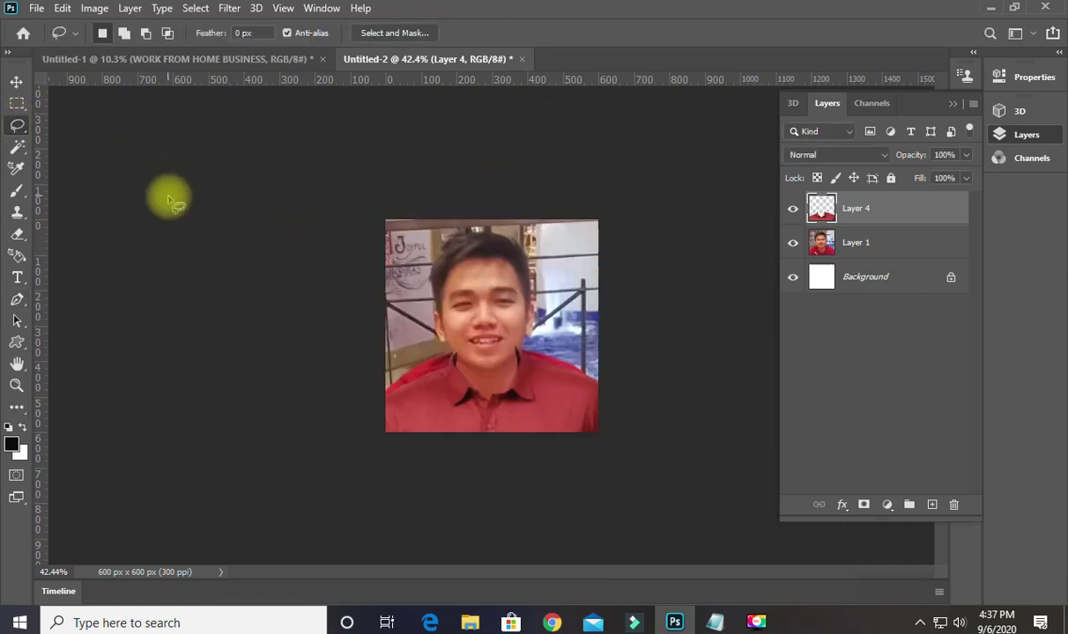
scroll(581, 450, "up", 3)
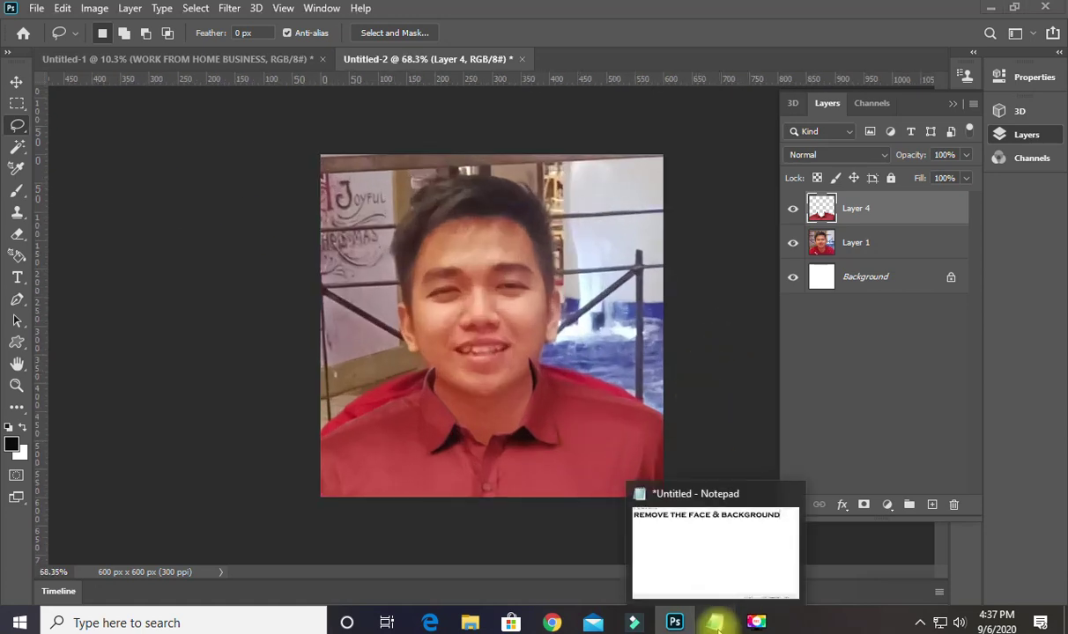
left_click(714, 622)
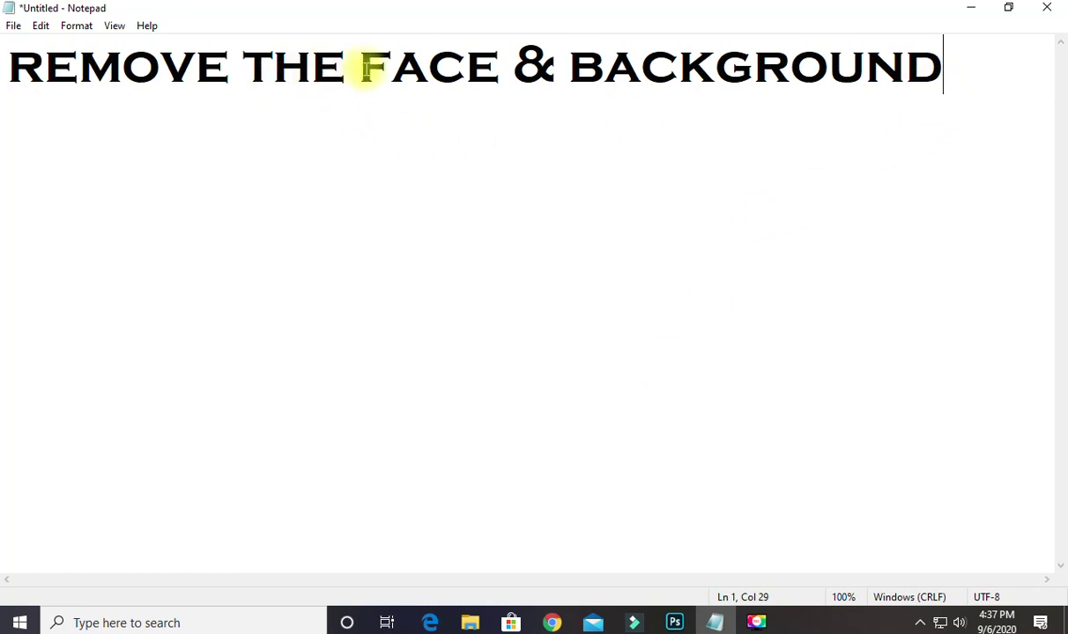
Edit the note to 'REMOVE THE BACKGROUND' / 'OF SOURCE FILE' on two lines, then minimize Notepad.
left_click_drag(364, 68, 573, 79)
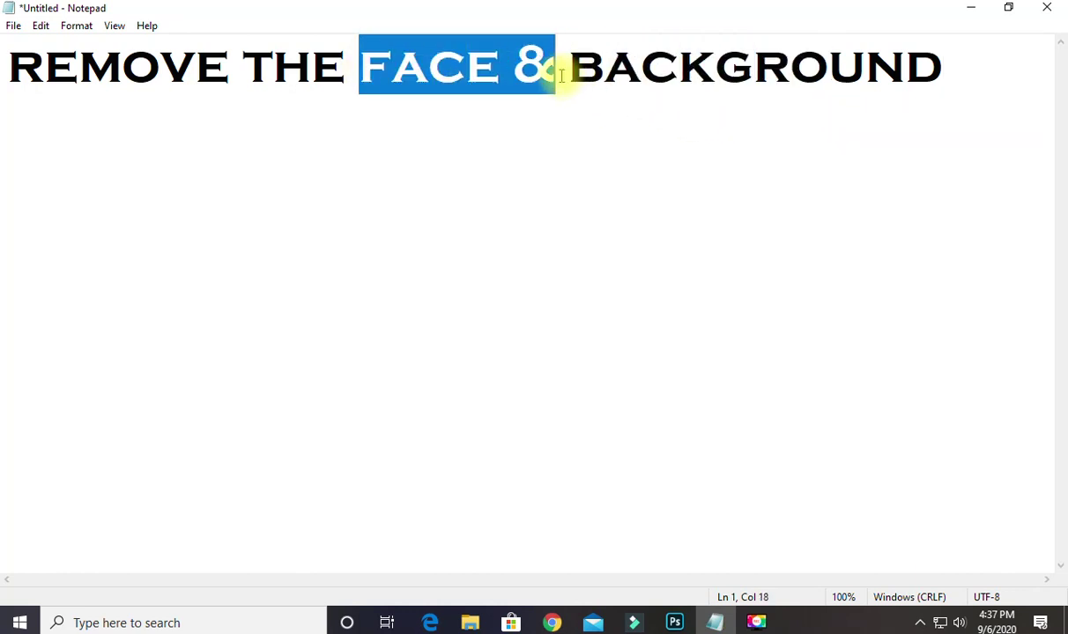
key("BackSpace")
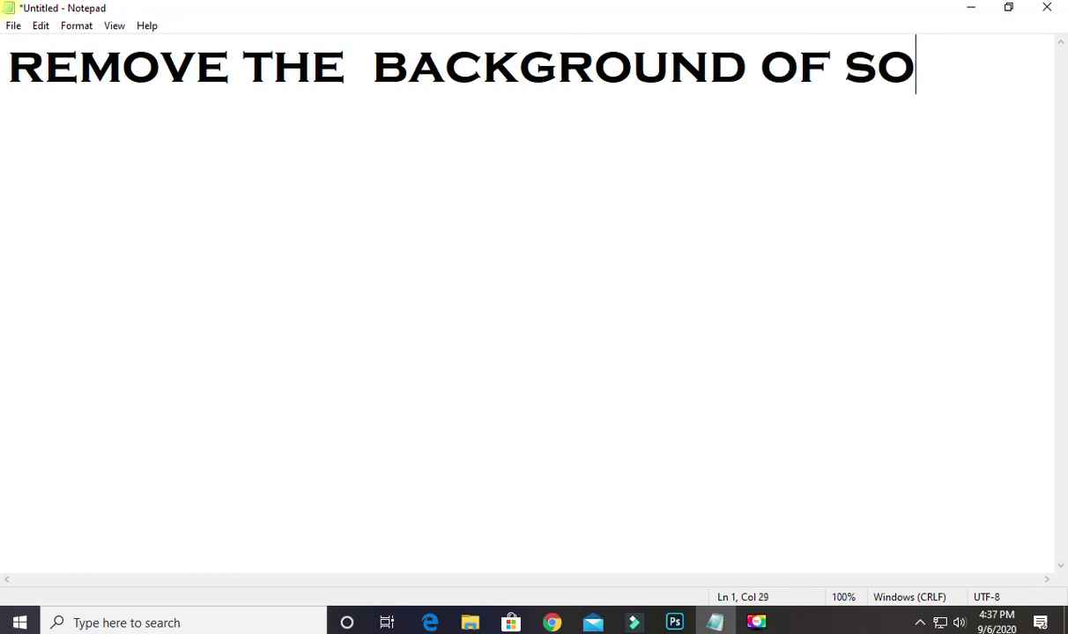
type("E")
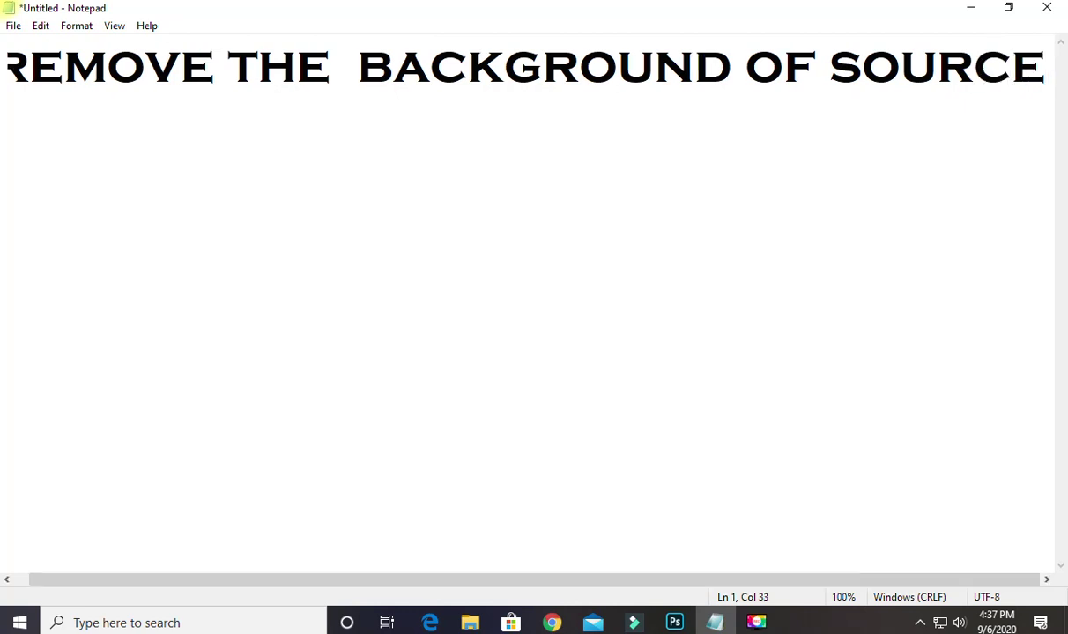
type(" FILE")
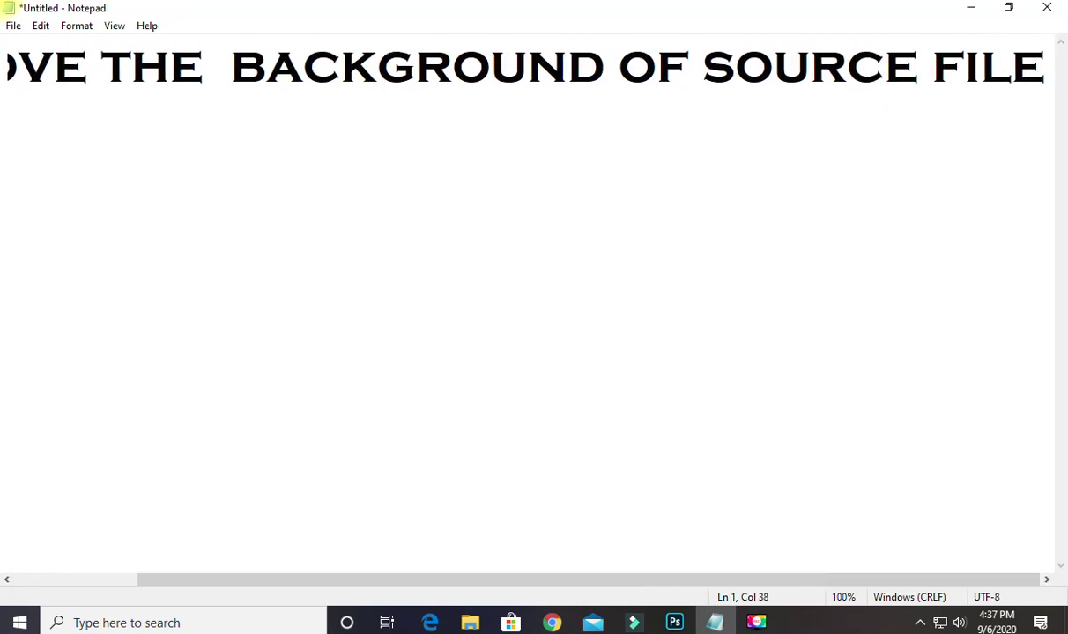
key("Return")
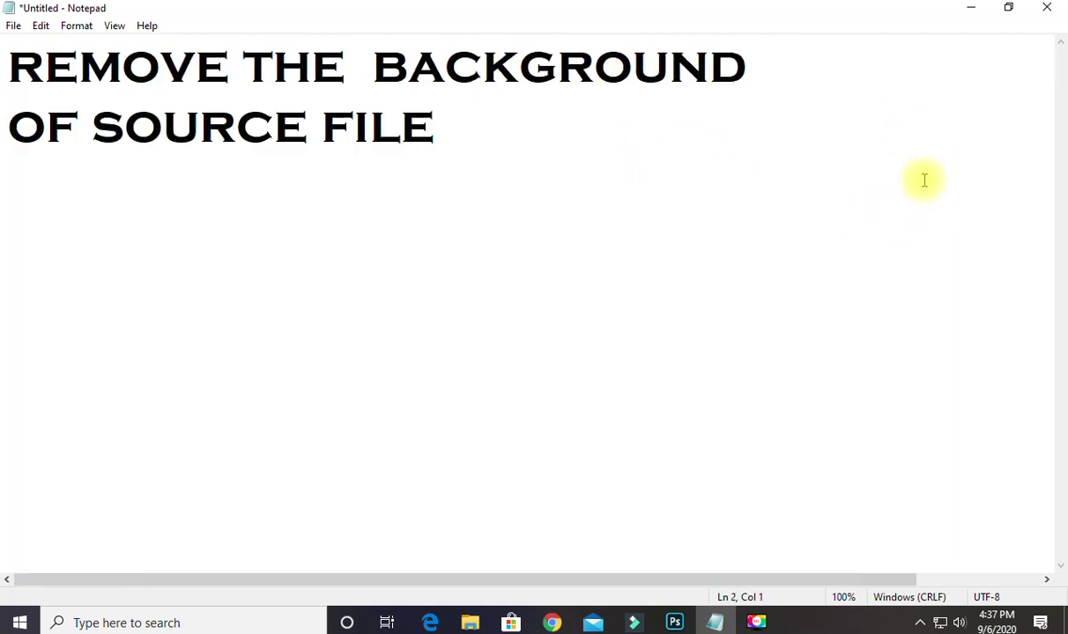
left_click_drag(925, 230, 5, 28)
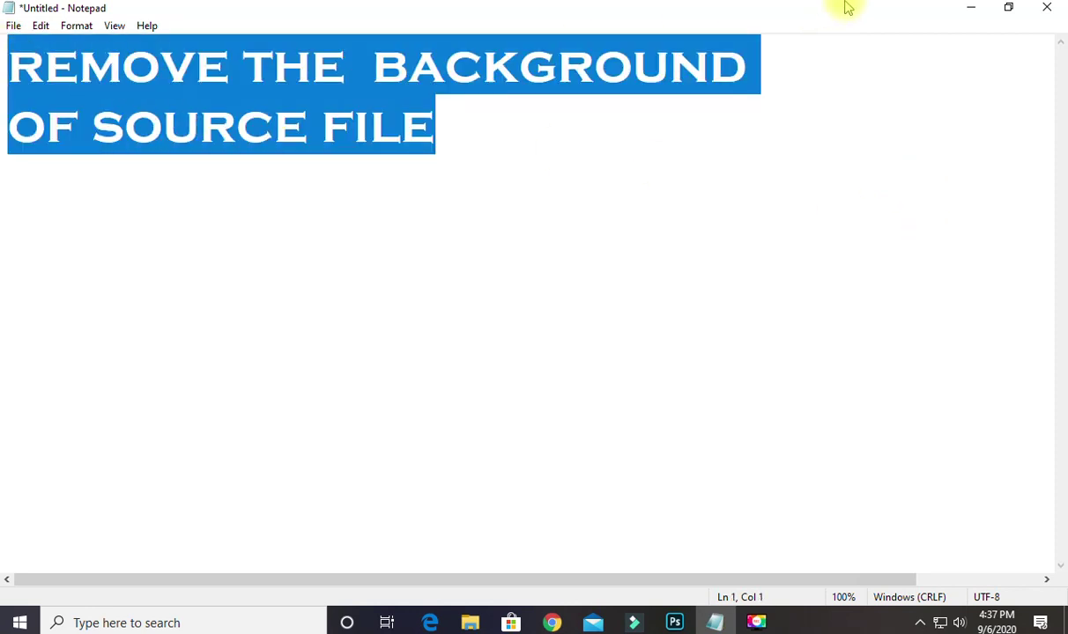
left_click(981, 9)
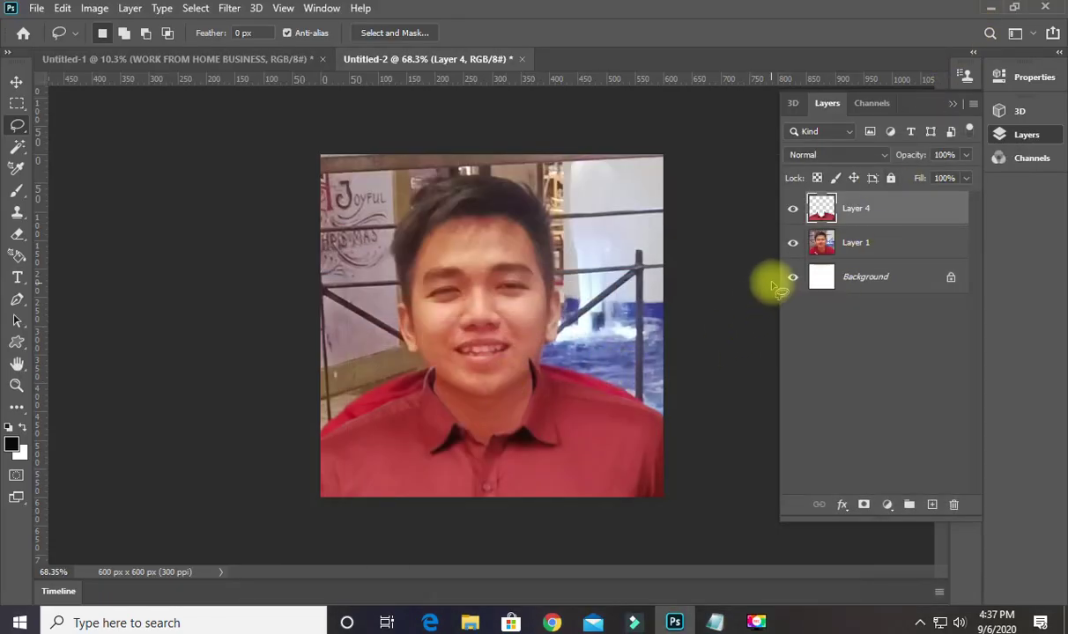
Hide Layer 4, make Layer 1 active and switch to the Pen tool.
left_click(792, 211)
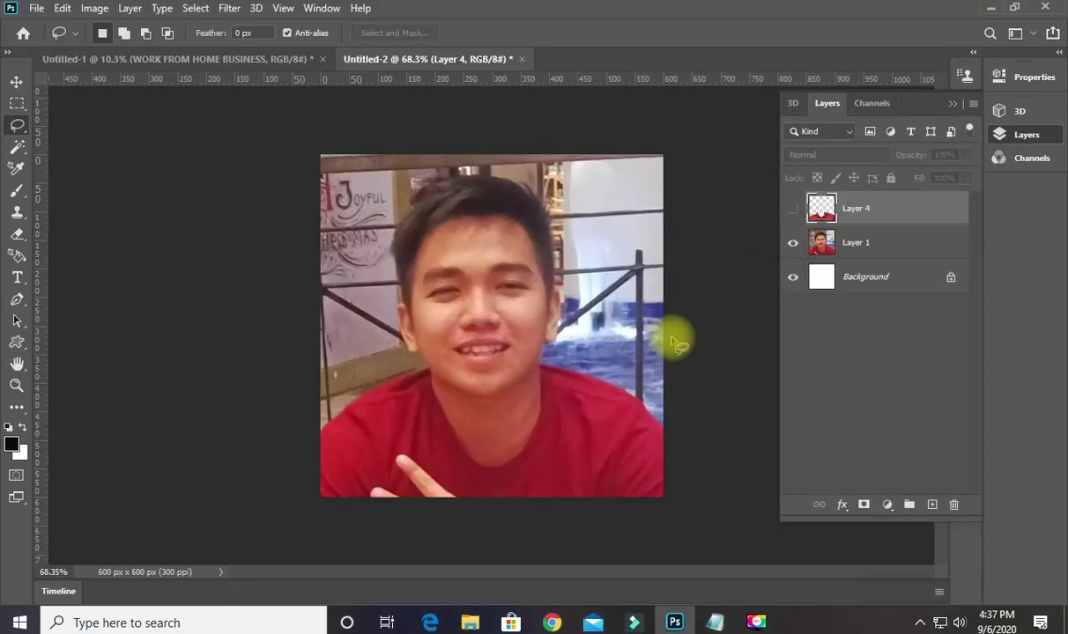
left_click(854, 247)
key("p")
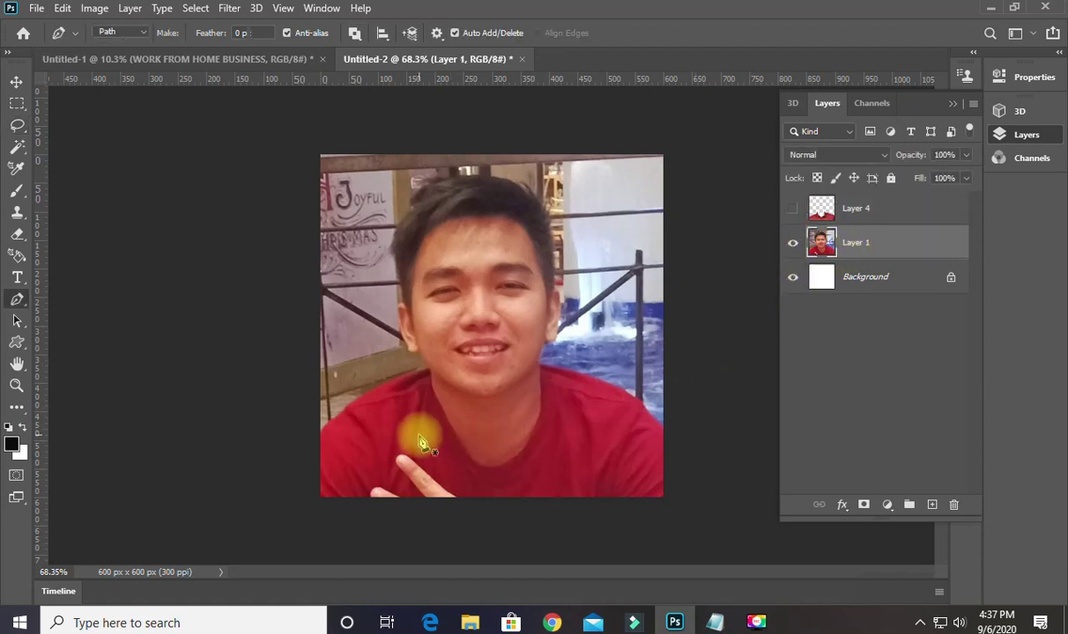
scroll(422, 452, "up", 3)
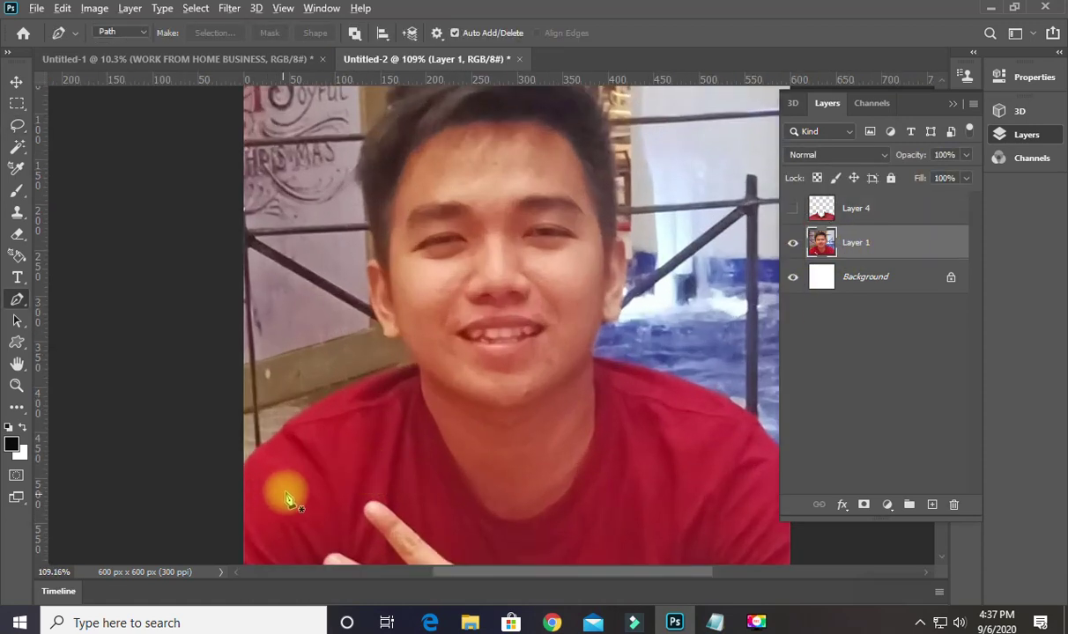
scroll(299, 489, "down", 1)
Start a pen path at the photo's left edge and trace along the left shoulder.
left_click(288, 467)
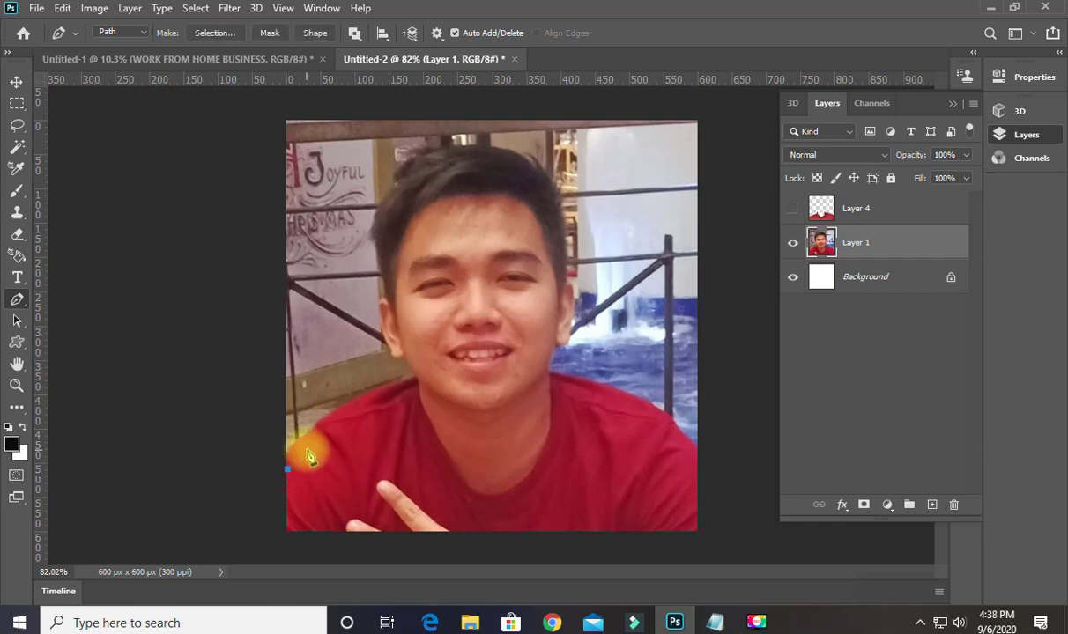
scroll(321, 449, "up", 1)
left_click_drag(357, 409, 389, 403)
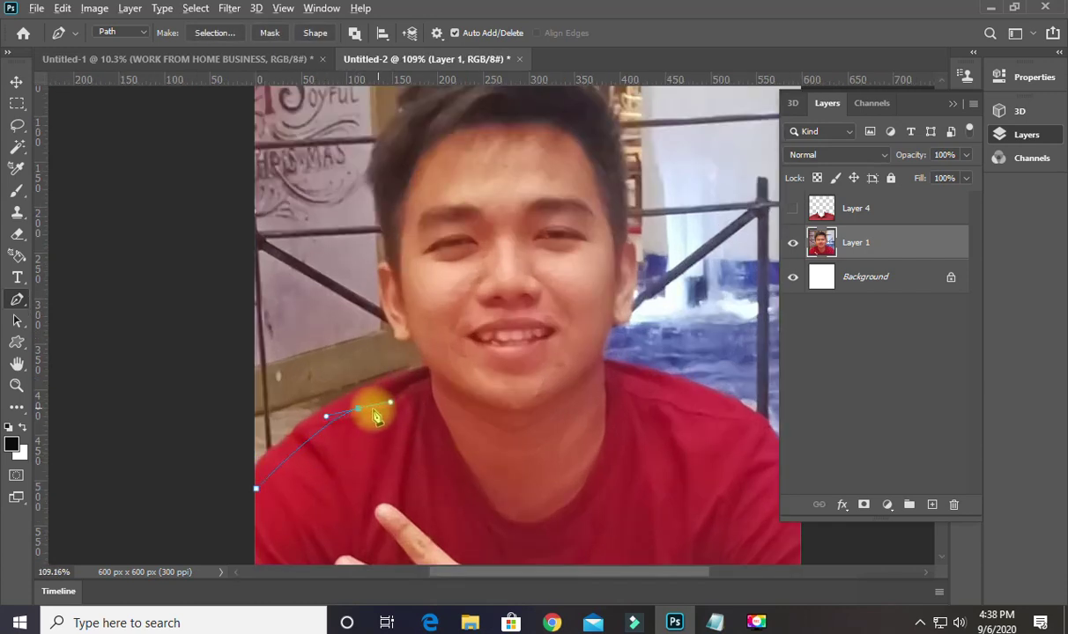
left_click(385, 391)
left_click(401, 384)
left_click(414, 377)
Continue the path up the neck edge and around the left ear to its top.
scroll(441, 406, "up", 2)
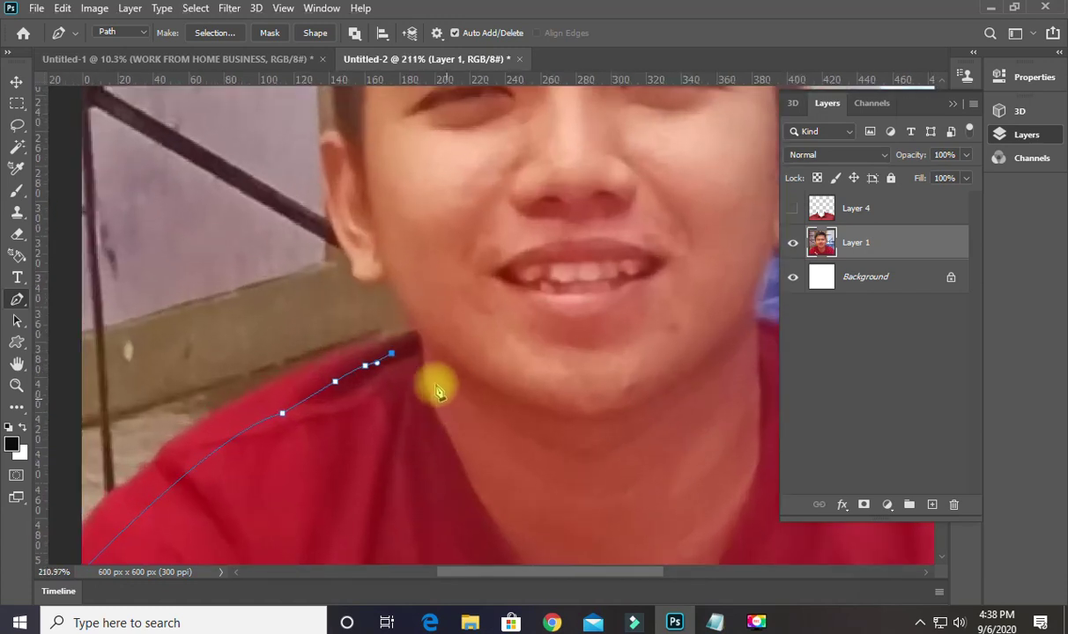
left_click(407, 343)
left_click(419, 338)
left_click(410, 326)
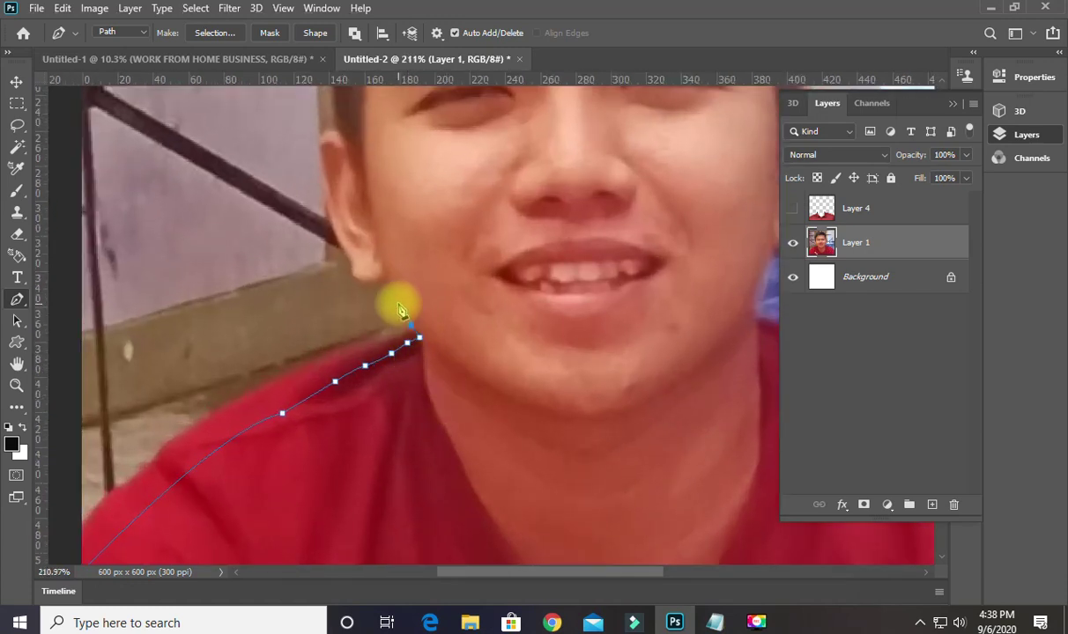
left_click(387, 280)
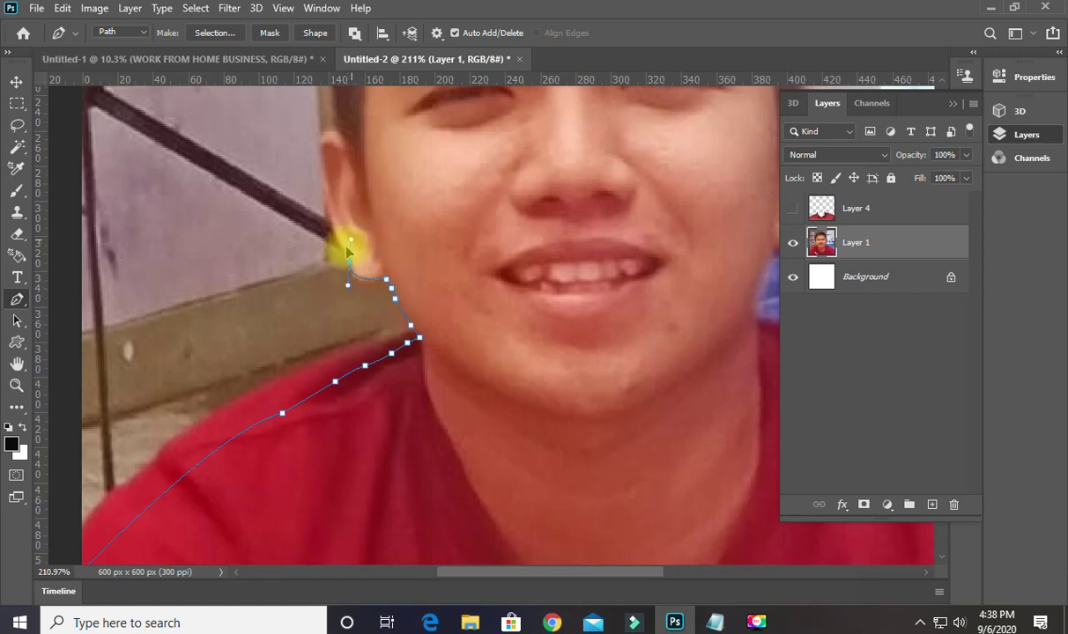
left_click(349, 262)
left_click(340, 249)
left_click(327, 224)
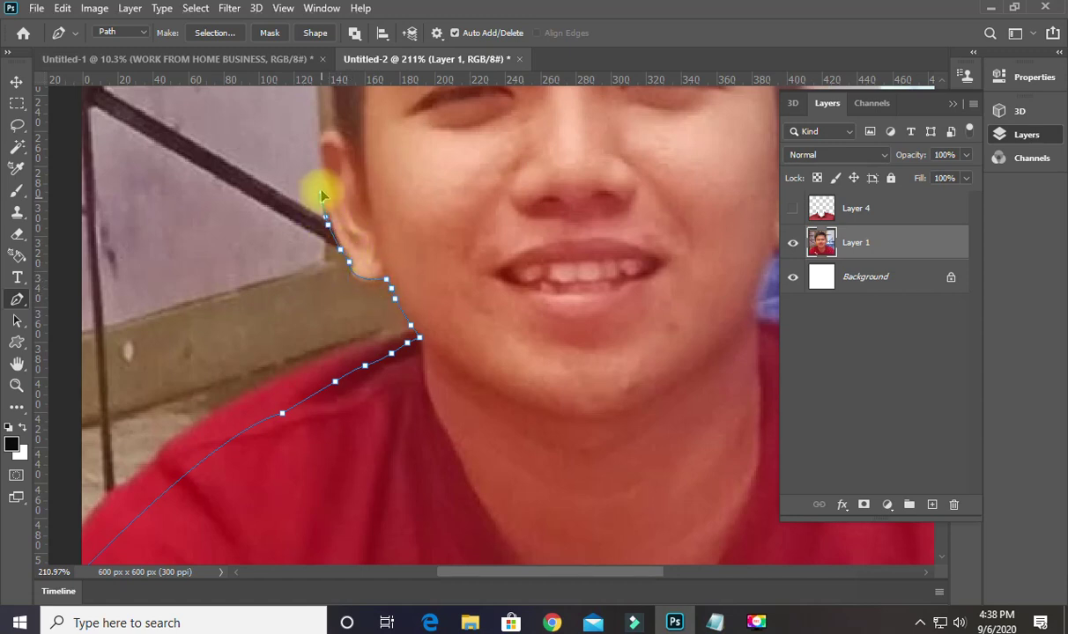
left_click(321, 182)
left_click(320, 169)
Add a curved anchor above the ear and trace up the side of the head.
scroll(361, 335, "up", 5)
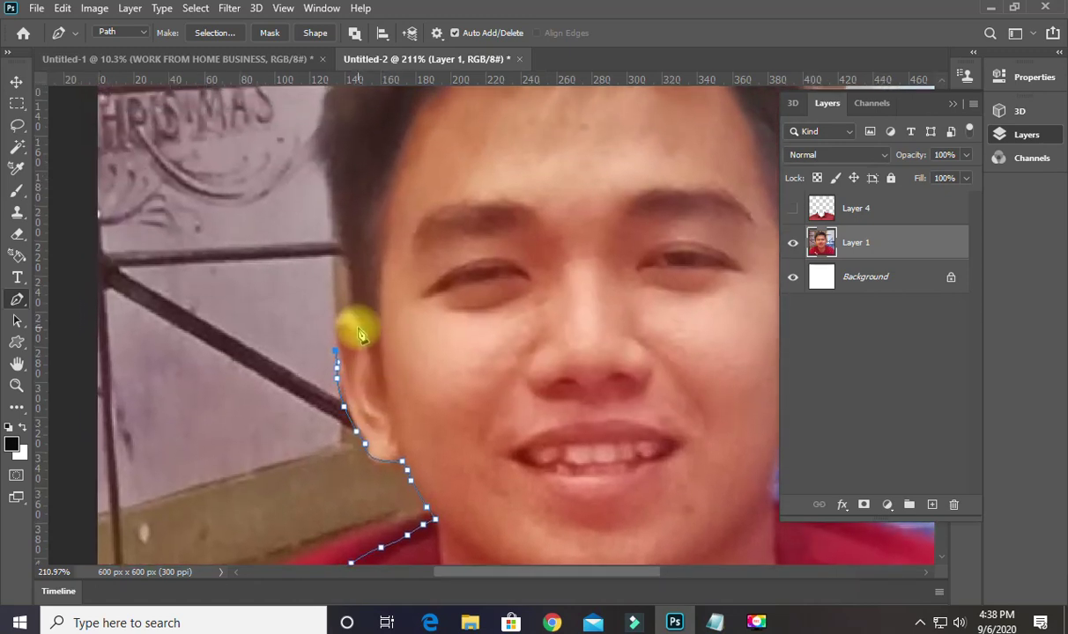
left_click_drag(351, 312, 381, 311)
scroll(351, 318, "up", 2)
scroll(377, 291, "down", 1)
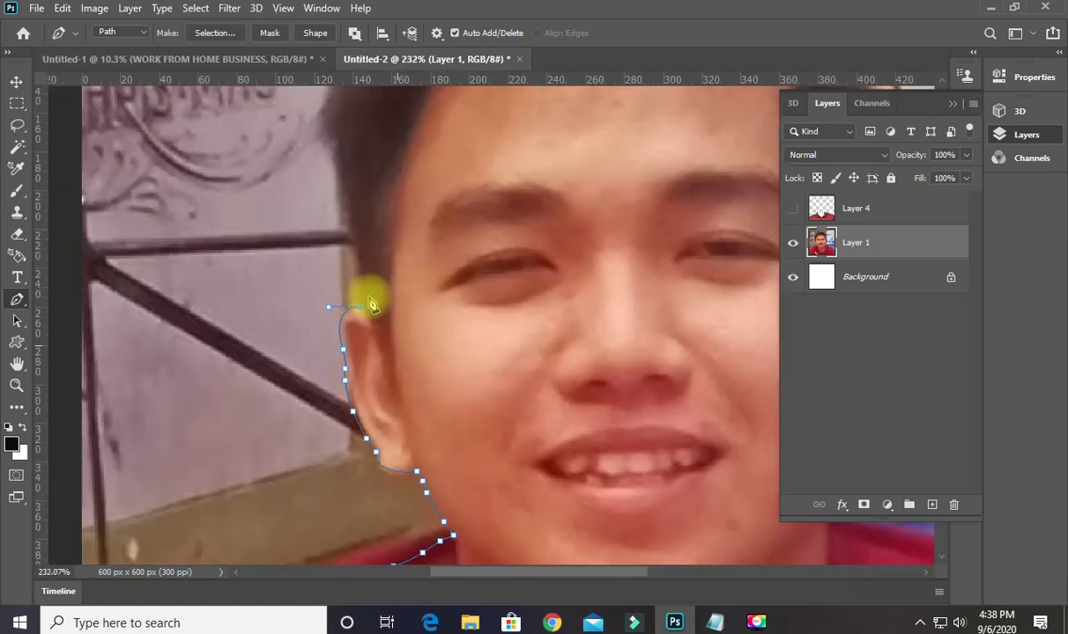
left_click(362, 279)
left_click(357, 255)
left_click(351, 233)
left_click(345, 205)
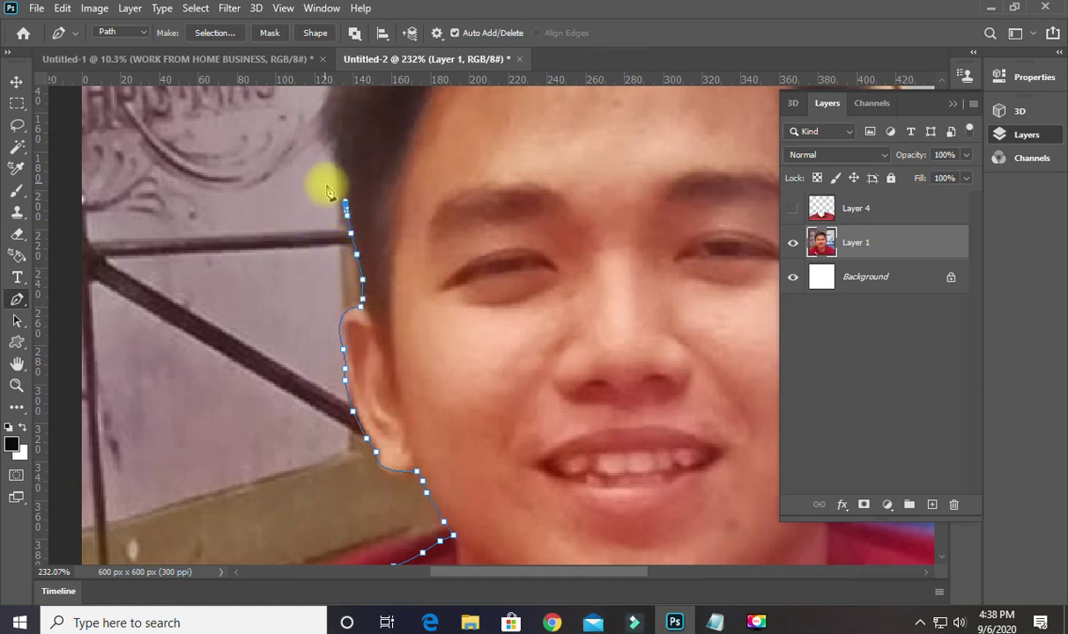
left_click(343, 182)
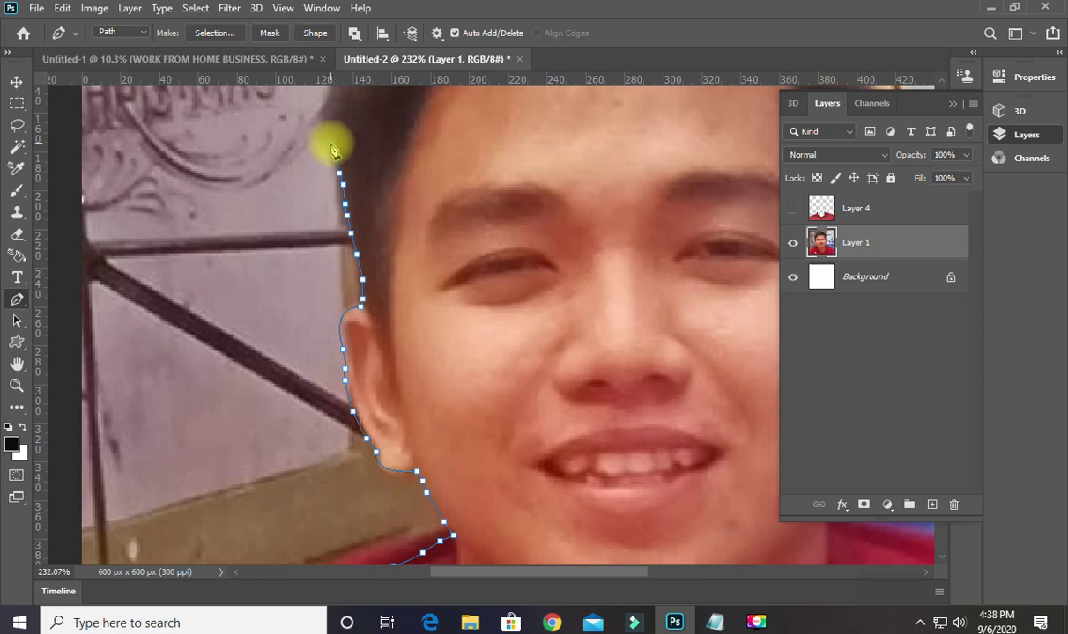
Trace the jagged side-hair edge along the hairline toward the top of the hair.
scroll(333, 150, "up", 3)
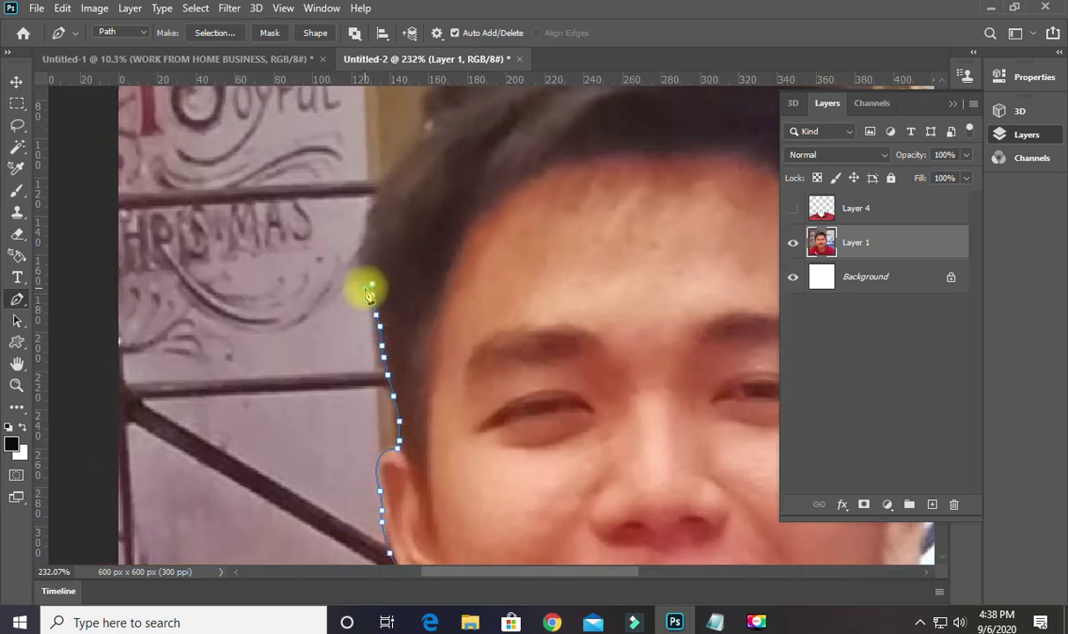
left_click(353, 280)
left_click(356, 261)
left_click(363, 244)
left_click(370, 227)
left_click(374, 210)
left_click(378, 194)
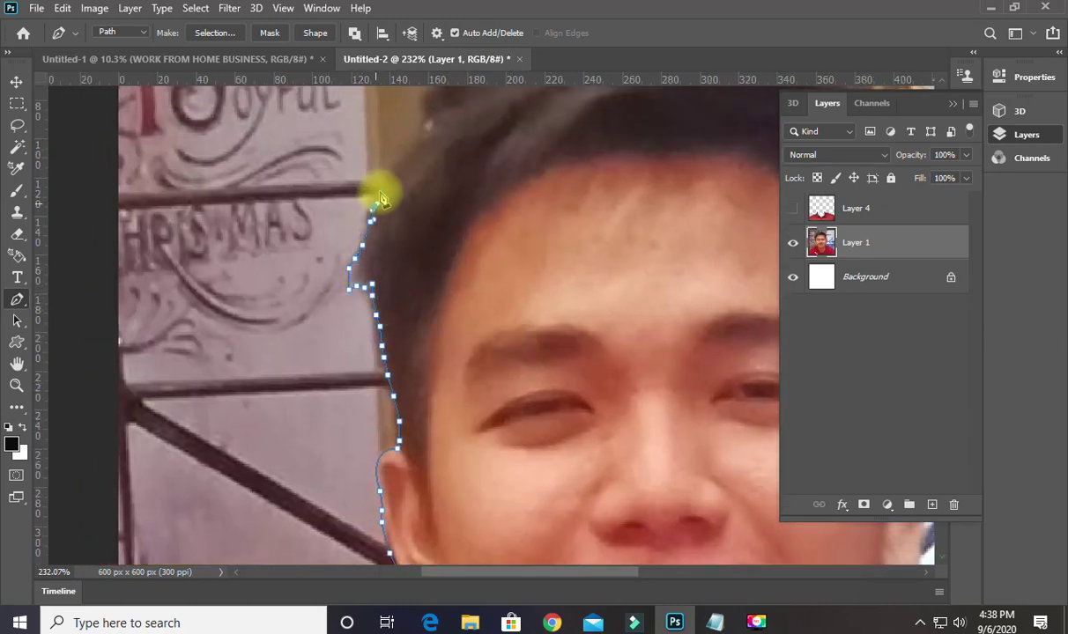
scroll(408, 187, "down", 3)
scroll(472, 220, "down", 1)
scroll(456, 183, "up", 3)
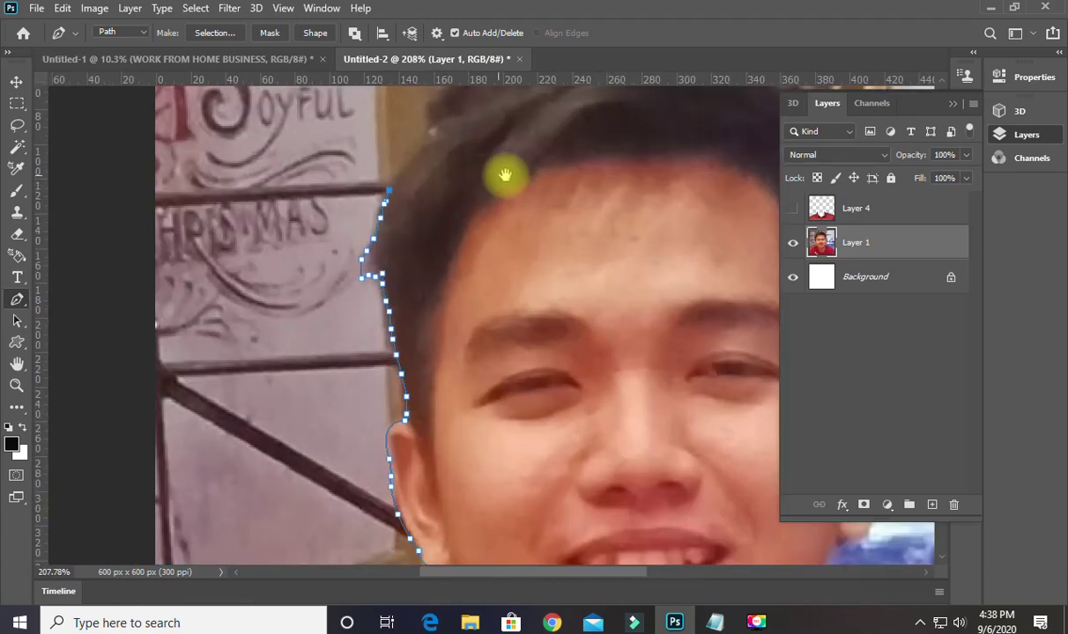
Extend the path up the hairline and around the hair tuft.
left_click_drag(505, 171, 449, 267)
left_click(351, 256)
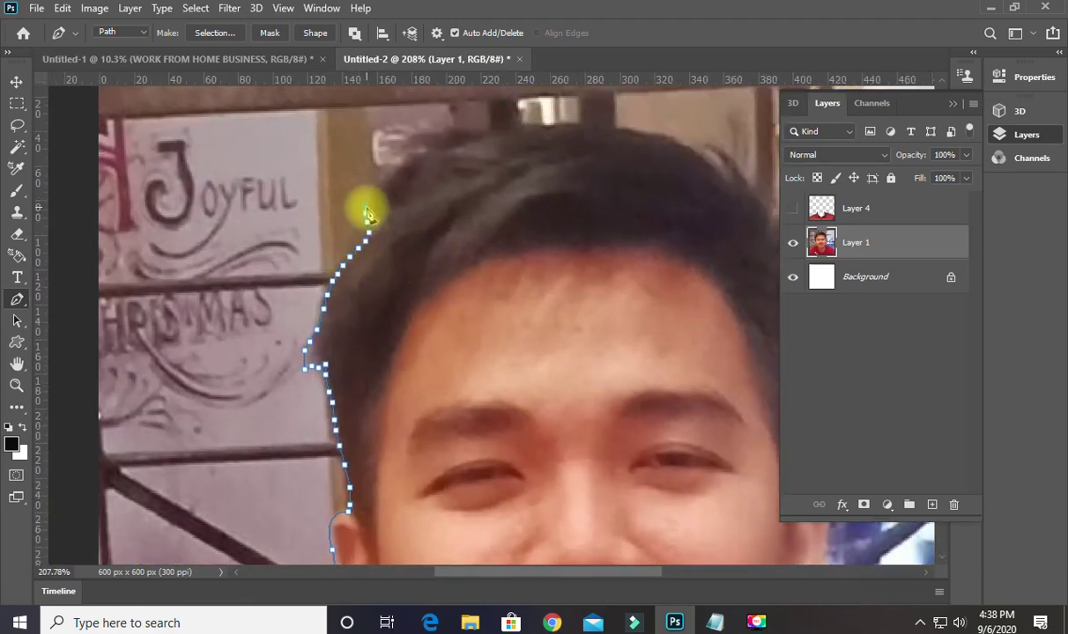
left_click(366, 210)
left_click(387, 185)
left_click(402, 172)
left_click(406, 146)
left_click(414, 140)
left_click(423, 143)
left_click(437, 139)
left_click(449, 138)
Trace the path rightward across the crown to the hair's right edge.
left_click(480, 135)
left_click(519, 128)
left_click(545, 127)
left_click(573, 125)
left_click(585, 125)
left_click(601, 126)
left_click(619, 129)
left_click(631, 130)
left_click(646, 133)
left_click(662, 138)
left_click(681, 144)
Start tracing the path down the right side of the hair.
left_click_drag(689, 157, 525, 312)
left_click(508, 231)
left_click(518, 242)
left_click(522, 244)
left_click(532, 255)
left_click(542, 254)
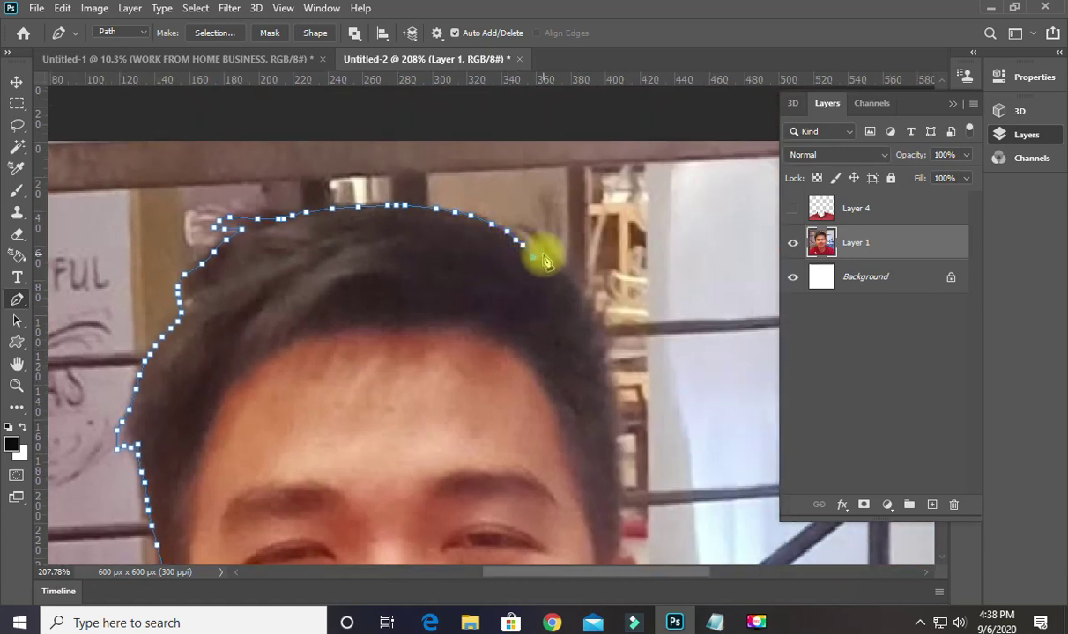
left_click(558, 263)
Continue the path down the right hair edge toward the right temple.
scroll(544, 284, "down", 2)
scroll(543, 284, "right", 1)
left_click(537, 195)
left_click(550, 223)
left_click(560, 237)
left_click(564, 247)
left_click(568, 257)
left_click(569, 265)
left_click(571, 282)
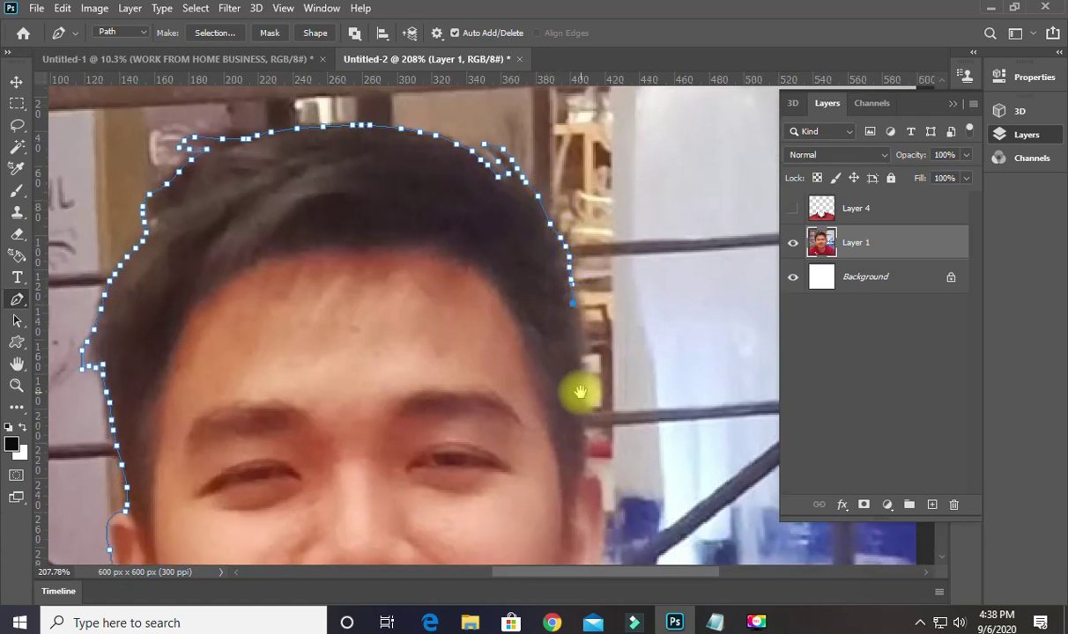
Trace down the right side of the head to the top of the right ear.
scroll(558, 241, "down", 2)
scroll(559, 242, "right", 1)
left_click(553, 244)
left_click(556, 262)
left_click(558, 280)
left_click(562, 298)
left_click(562, 315)
left_click(562, 333)
left_click(561, 351)
Curve the path around the right ear and earlobe, undoing one misplaced anchor.
scroll(564, 392, "down", 2)
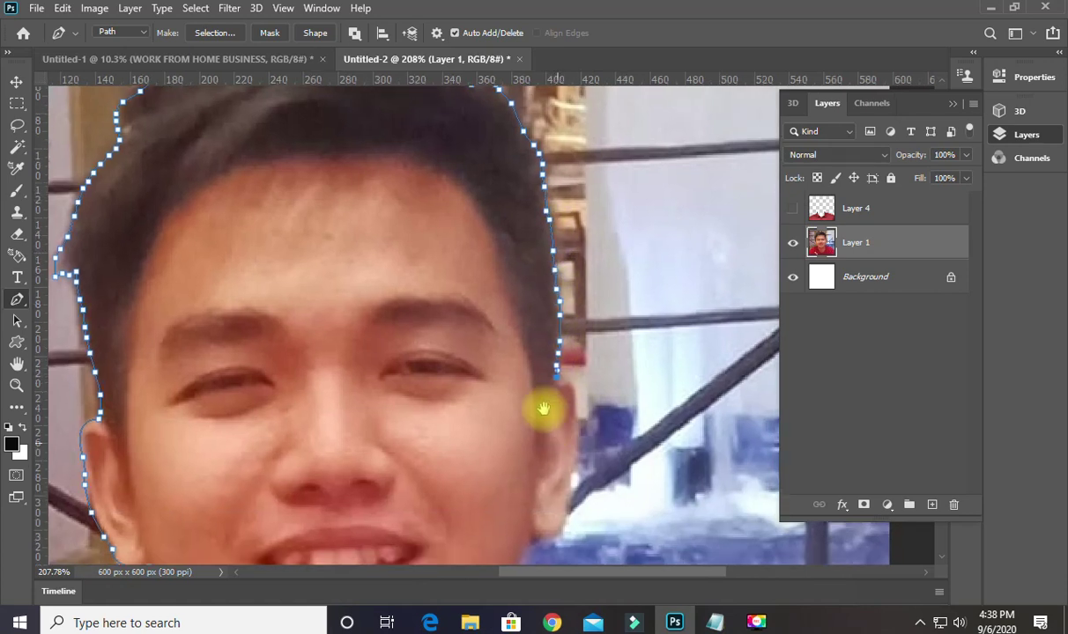
scroll(559, 391, "right", 1)
left_click_drag(554, 367, 537, 447)
key("ctrl+z")
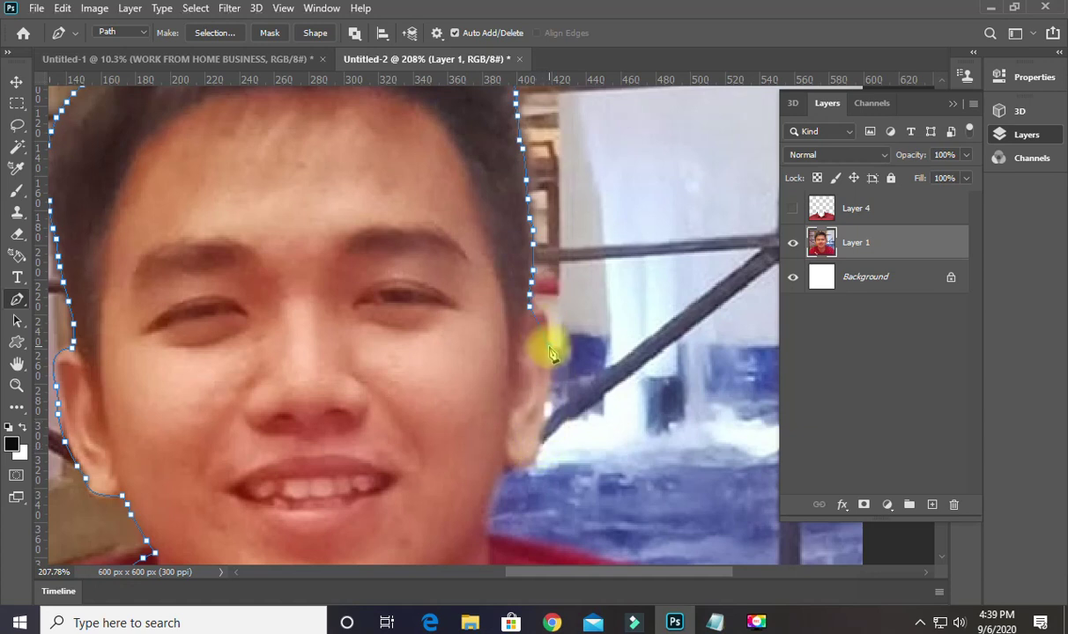
left_click(542, 407)
left_click_drag(535, 464, 507, 470)
scroll(507, 469, "down", 3)
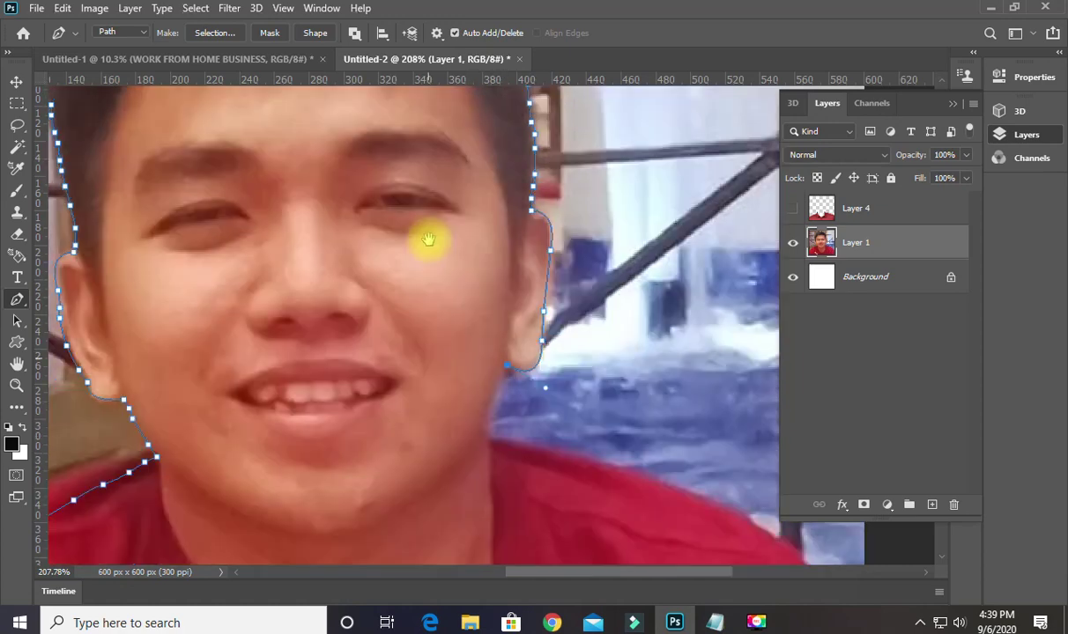
Trace along the right jawline, below the jaw, and out along the right shoulder.
left_click(499, 329)
left_click(489, 356)
left_click(491, 385)
left_click(533, 399)
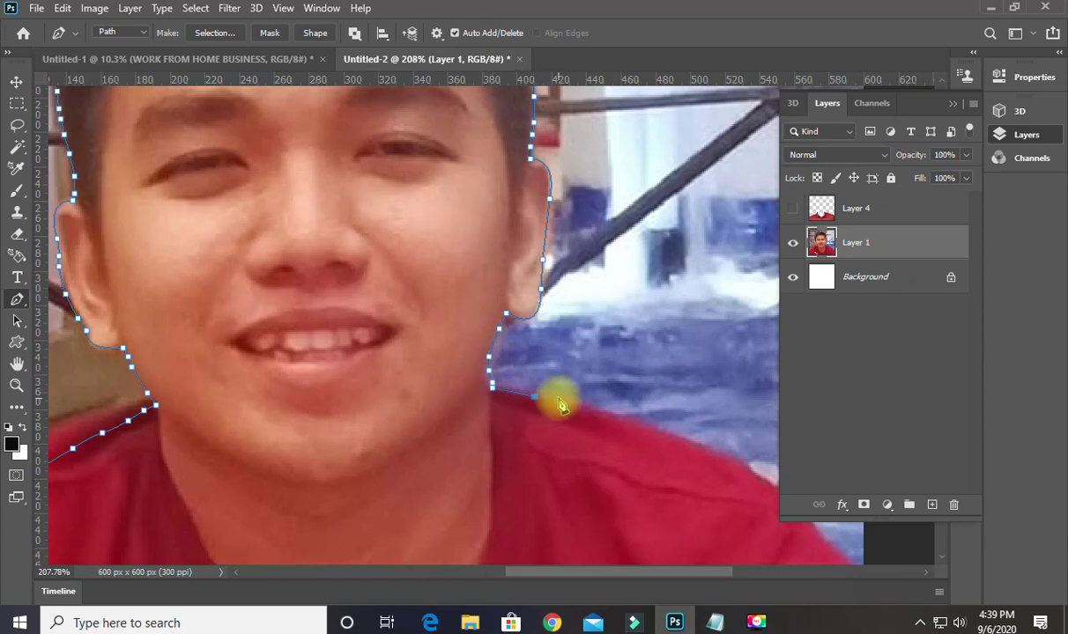
scroll(555, 400, "down", 4)
scroll(557, 369, "up", 2)
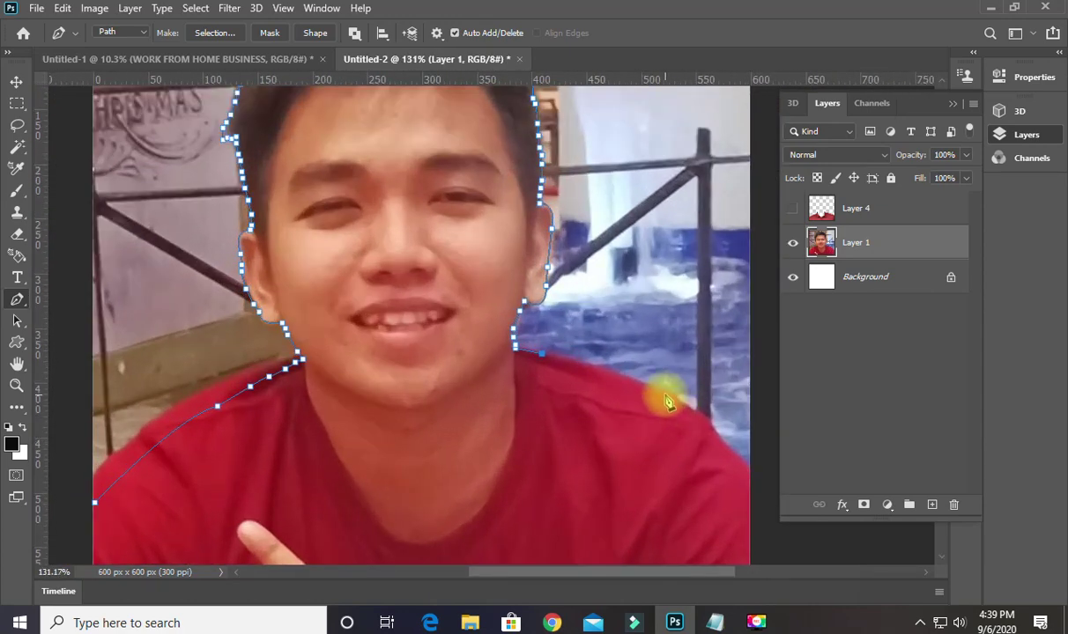
left_click(683, 402)
left_click(710, 434)
left_click(724, 449)
left_click(738, 464)
scroll(742, 476, "down", 3)
left_click(728, 457)
Run the path across the top and down the left side, closing it at the start.
left_click(720, 174)
left_click(572, 119)
left_click(361, 127)
left_click(293, 145)
left_click(272, 193)
left_click_drag(259, 300, 261, 324)
left_click(323, 447)
Convert the closed path into a selection with Make Selection, then bring Notepad forward.
right_click(357, 310)
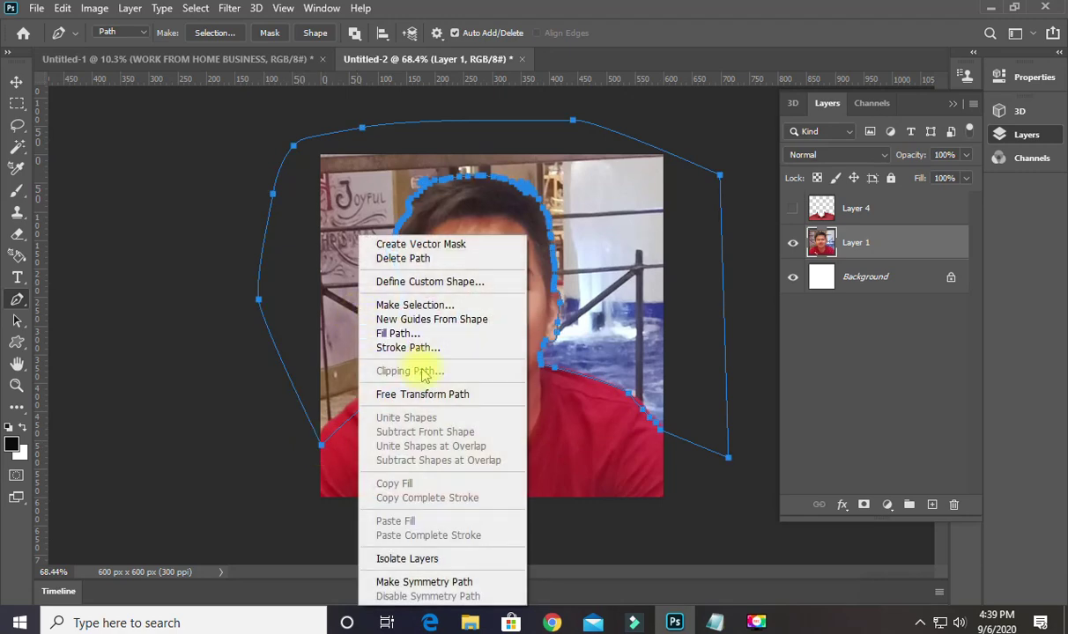
left_click(441, 310)
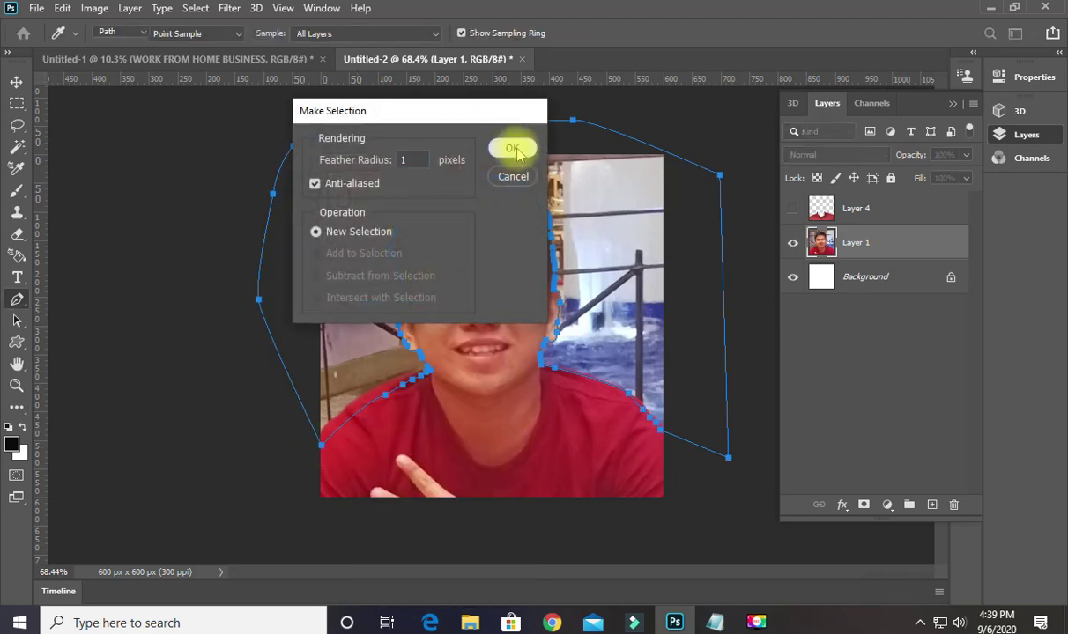
left_click(508, 147)
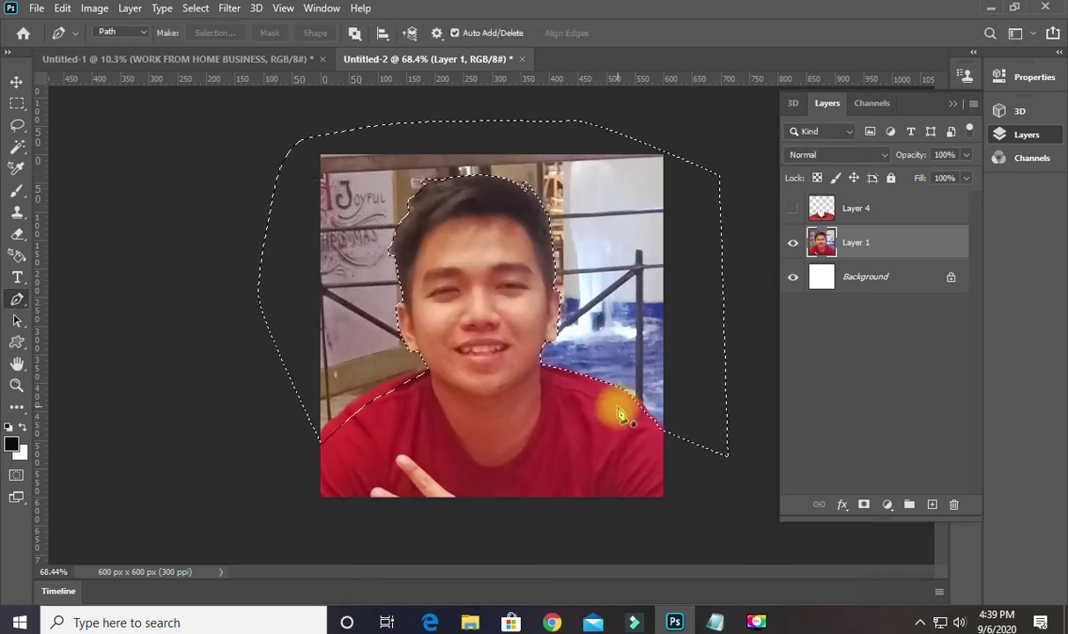
left_click(715, 621)
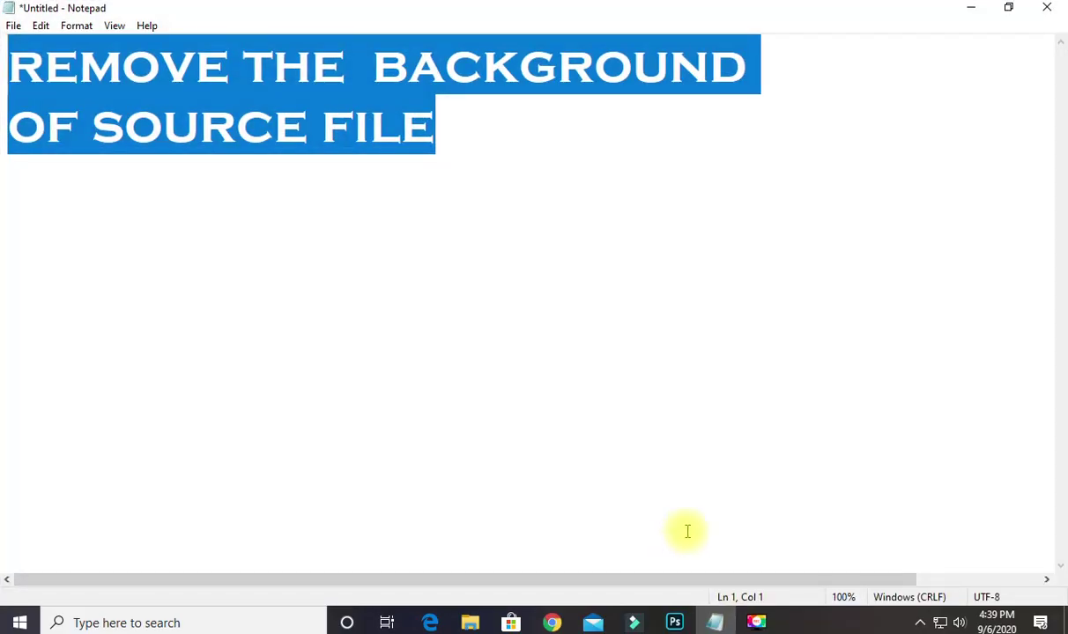
Change the note to 'CLIK DELETE IN KEYBOARD', then return to Photoshop and delete the selected background.
type("D")
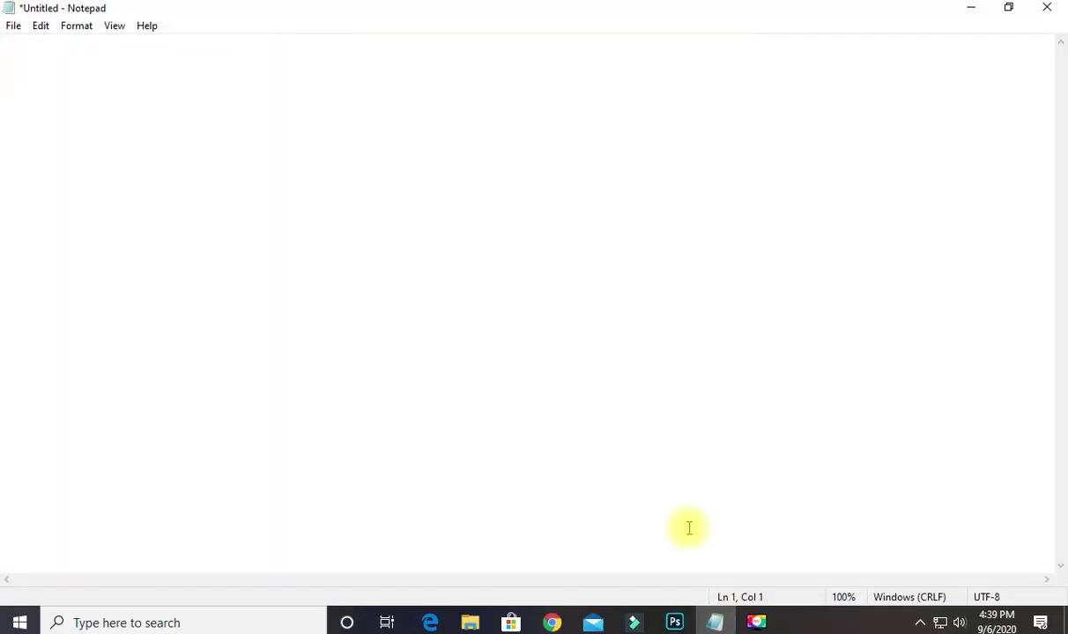
type("CLIK DELETE IN")
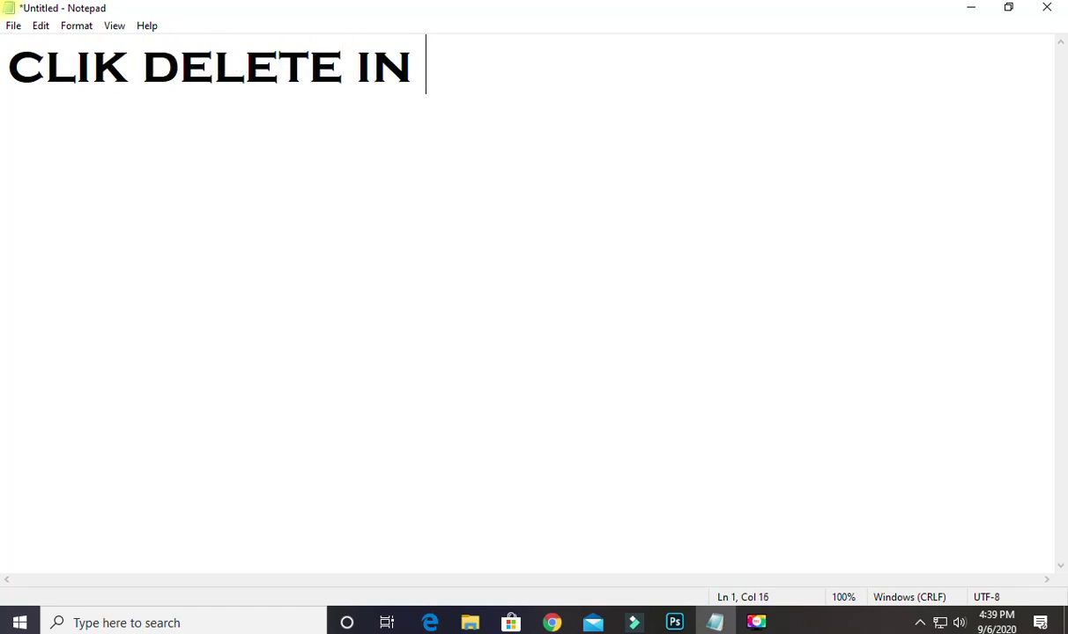
type("KEYBO")
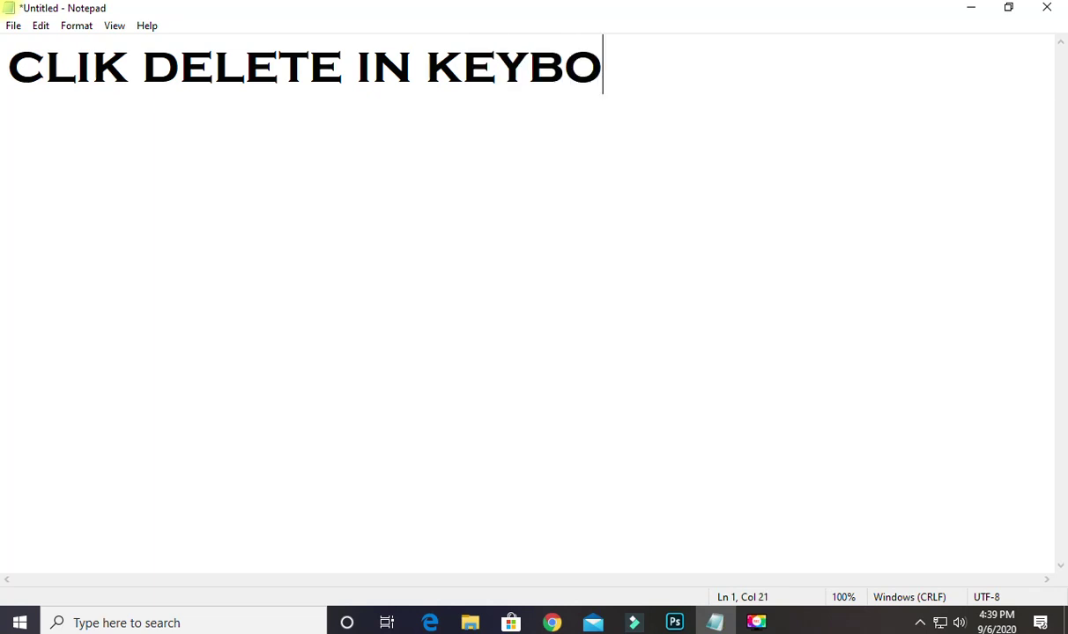
type("ARD")
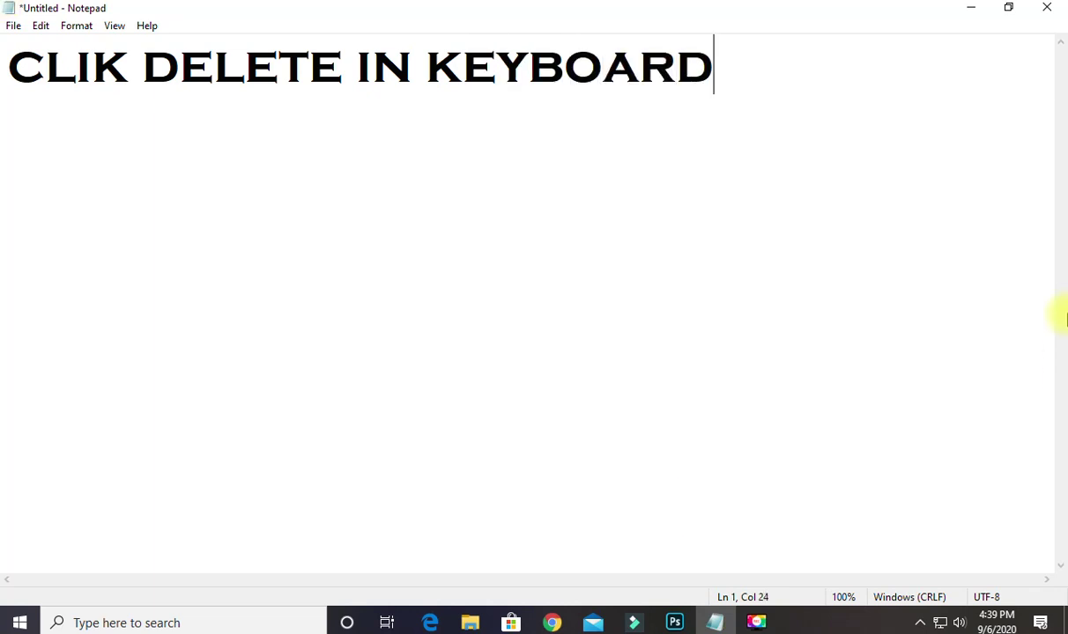
left_click(674, 622)
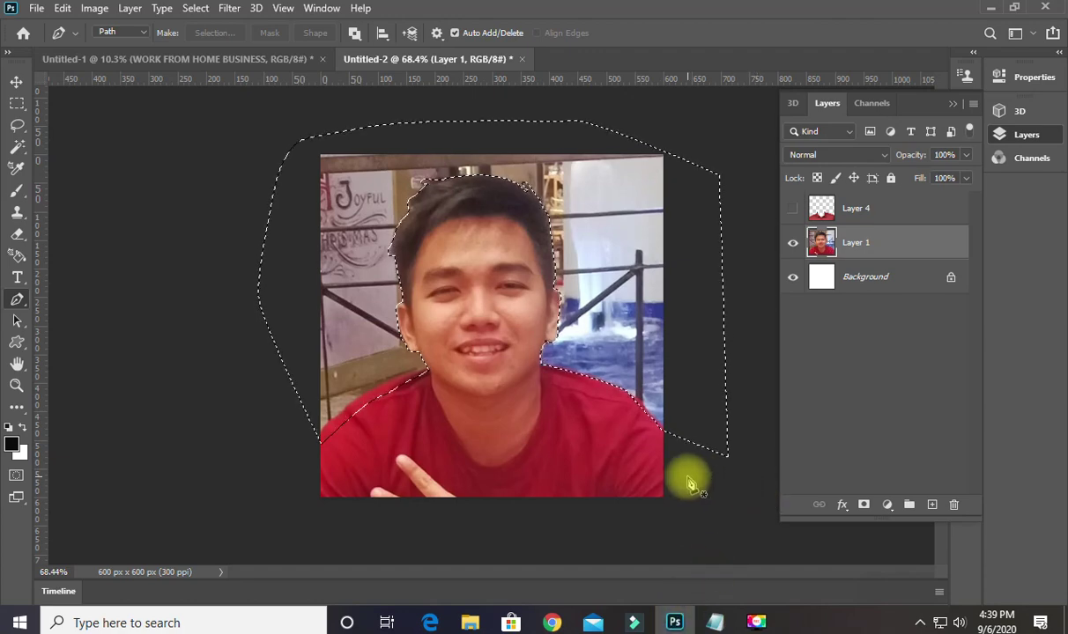
key("Delete")
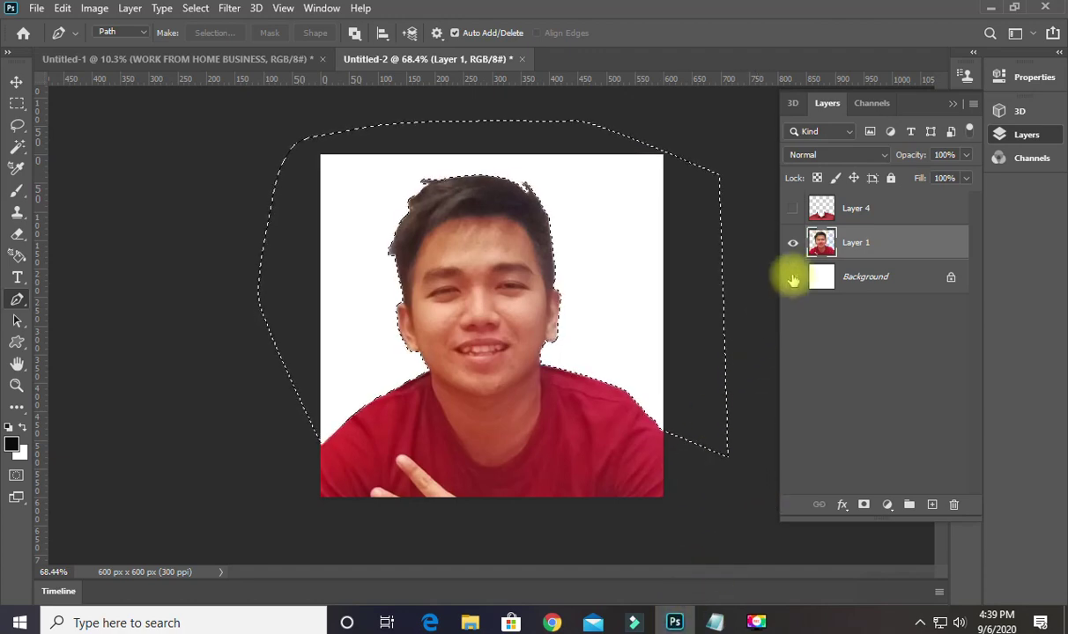
Hide the Background layer, deselect, and turn Layer 4's collared shirt back on.
left_click(791, 278)
left_click(16, 126)
key("ctrl+d")
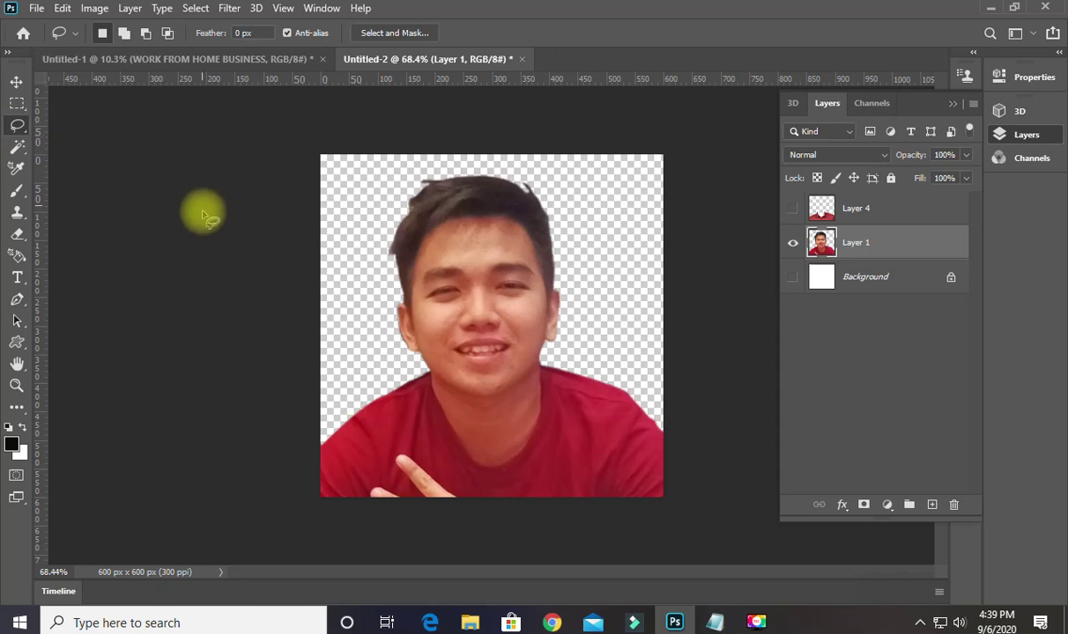
left_click(792, 212)
left_click(792, 208)
left_click(792, 209)
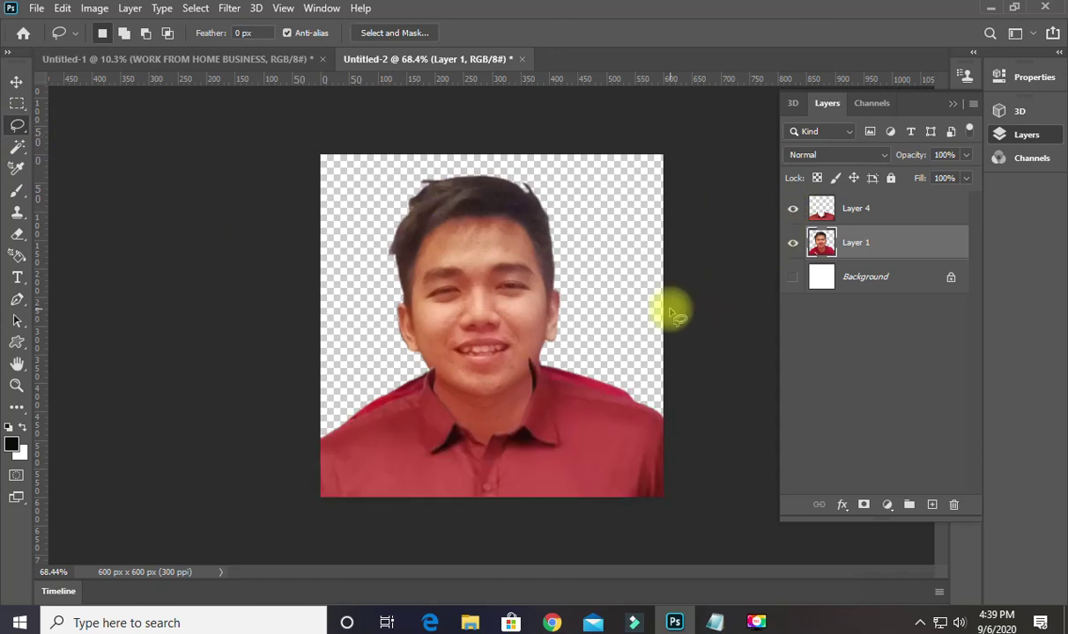
Select Layer 1 with the Move tool and start Free Transform on it, zoomed out.
key("v")
left_click(544, 442)
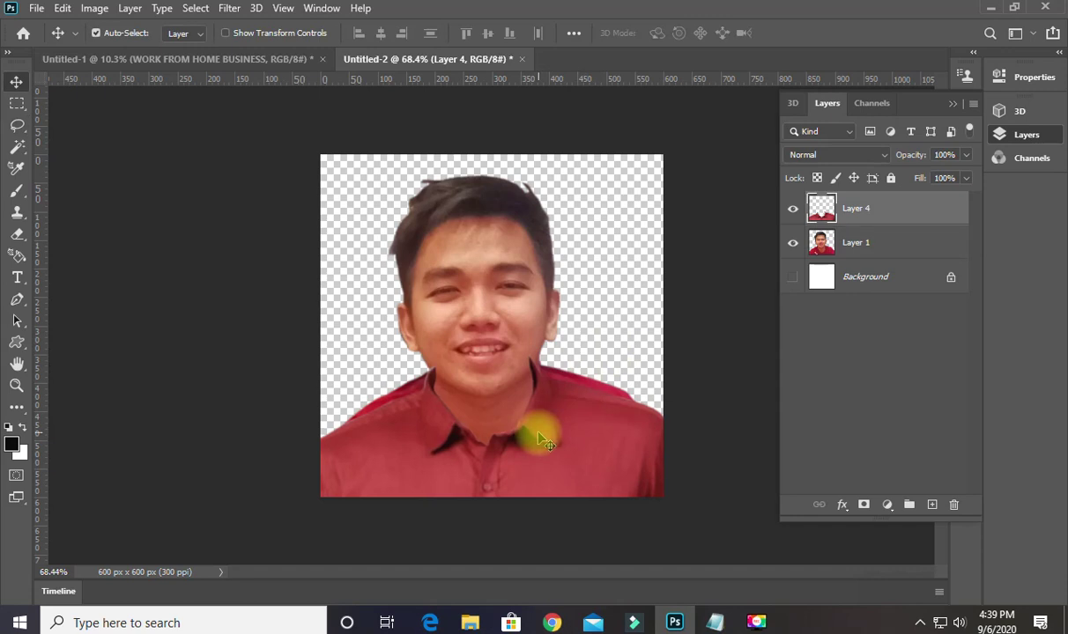
left_click(519, 368)
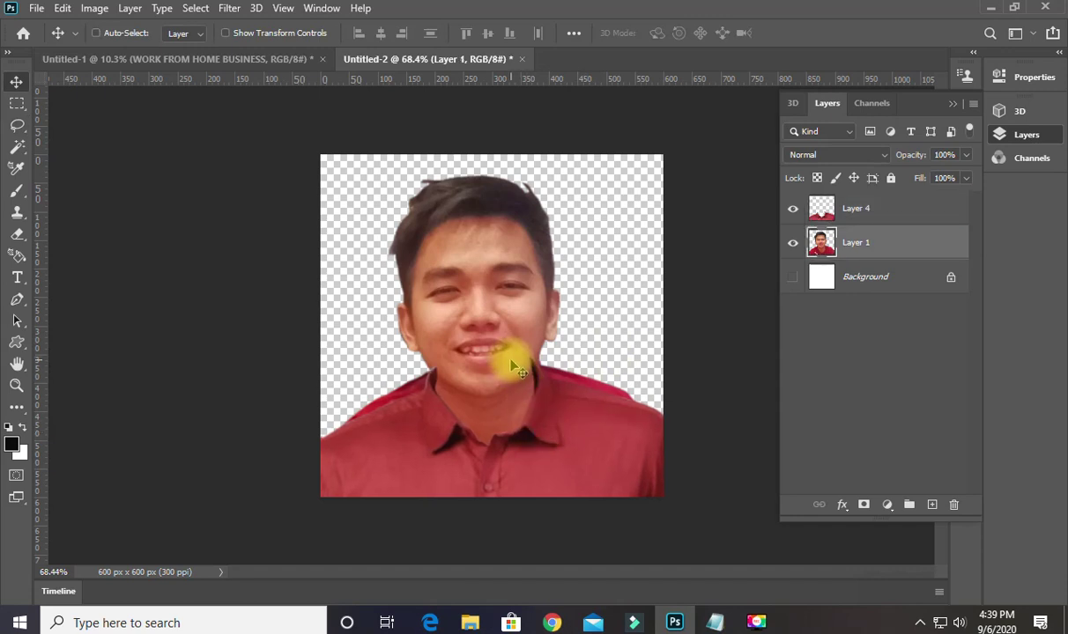
key("ctrl+t")
key("ctrl+minus")
key("ctrl+minus")
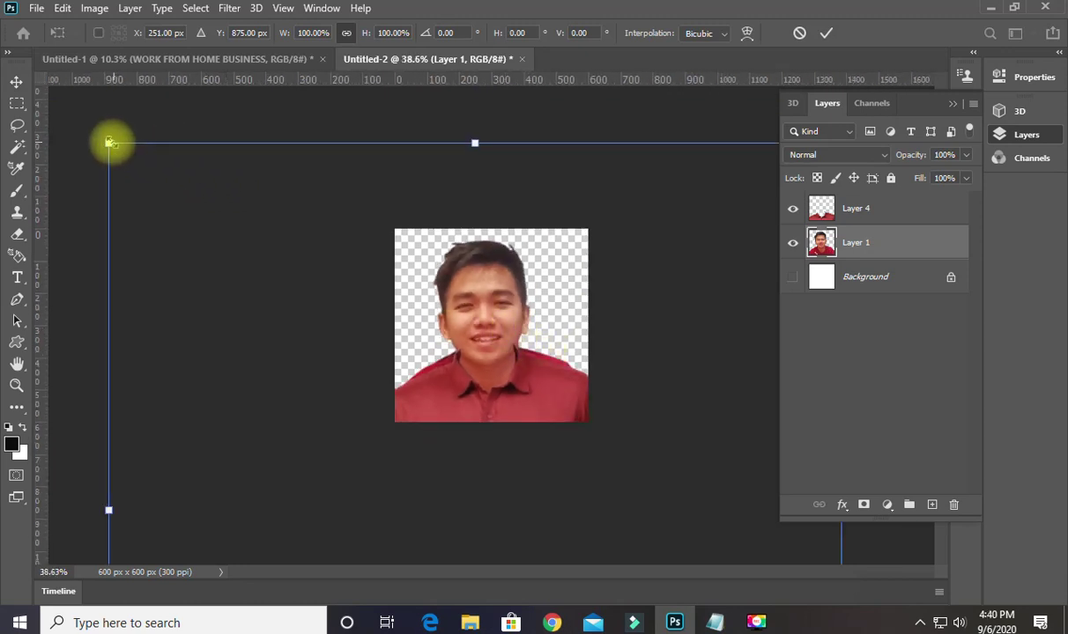
Scale Layer 1's face to about 89% and nudge it up-left onto the collared red shirt.
left_click_drag(109, 142, 137, 162)
left_click_drag(511, 318, 499, 304)
scroll(474, 376, "up", 5)
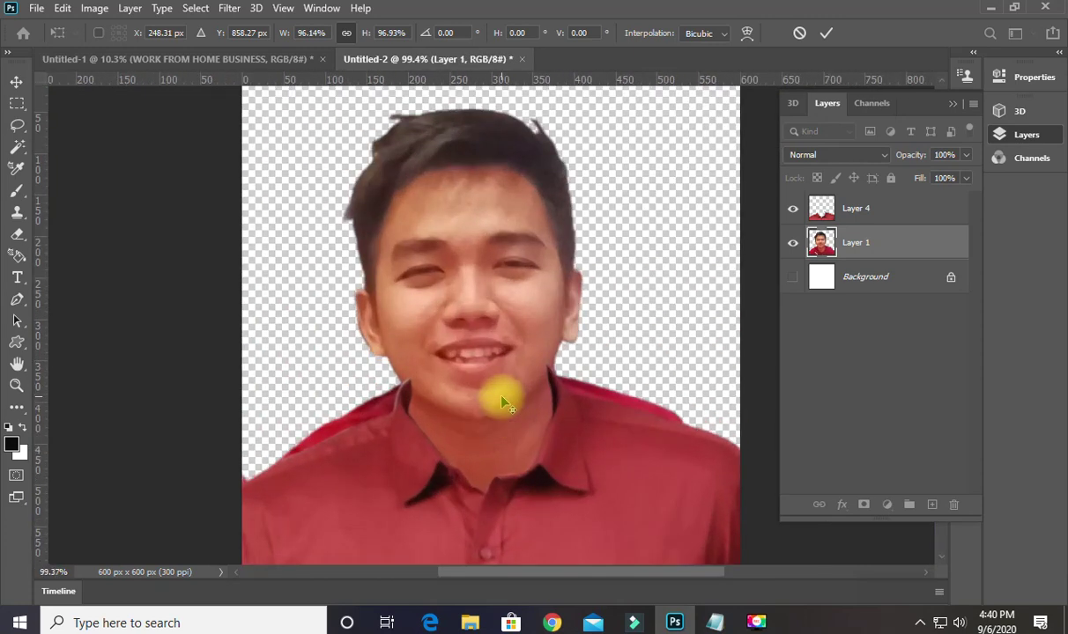
mouse_move(501, 393)
left_mouse_down()
mouse_move(484, 369)
mouse_move(489, 343)
mouse_move(487, 379)
left_mouse_up()
scroll(489, 377, "down", 5)
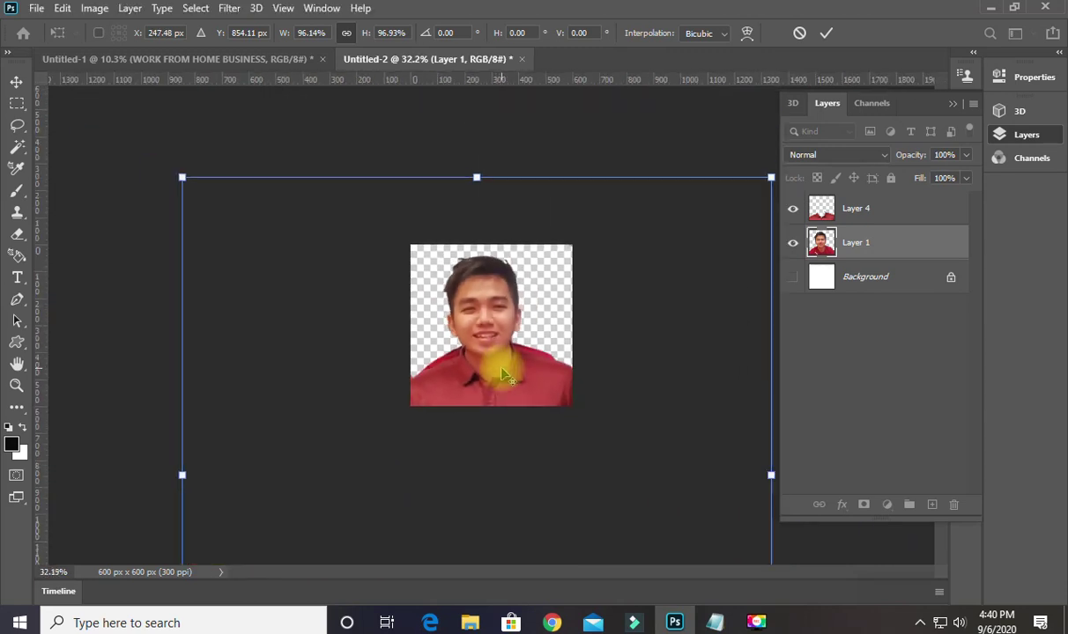
left_click_drag(181, 178, 224, 220)
left_click_drag(463, 329, 475, 302)
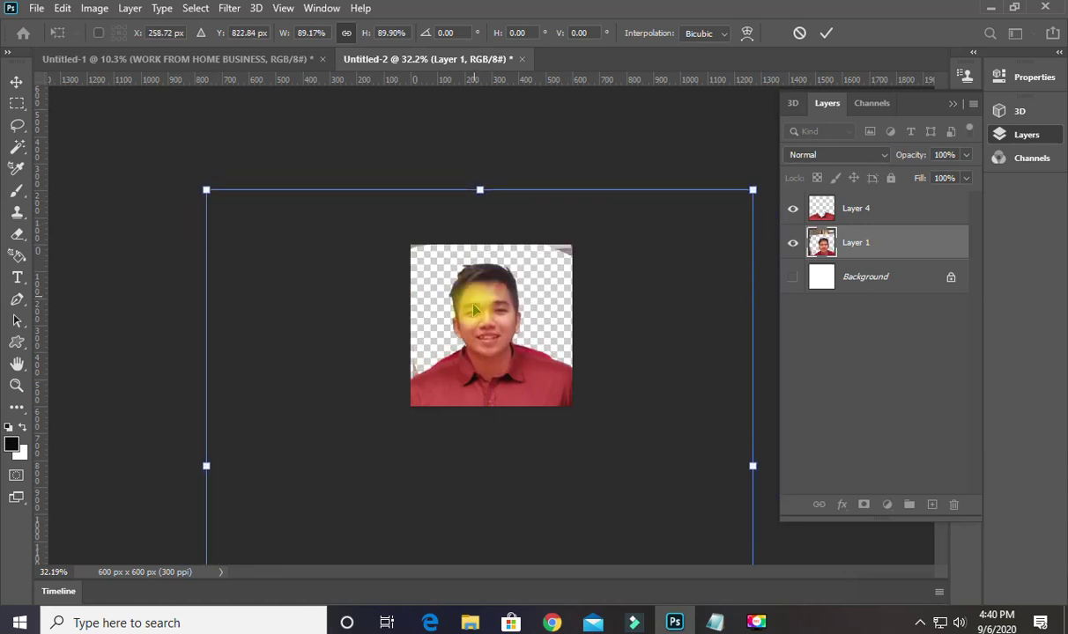
scroll(507, 389, "up", 5)
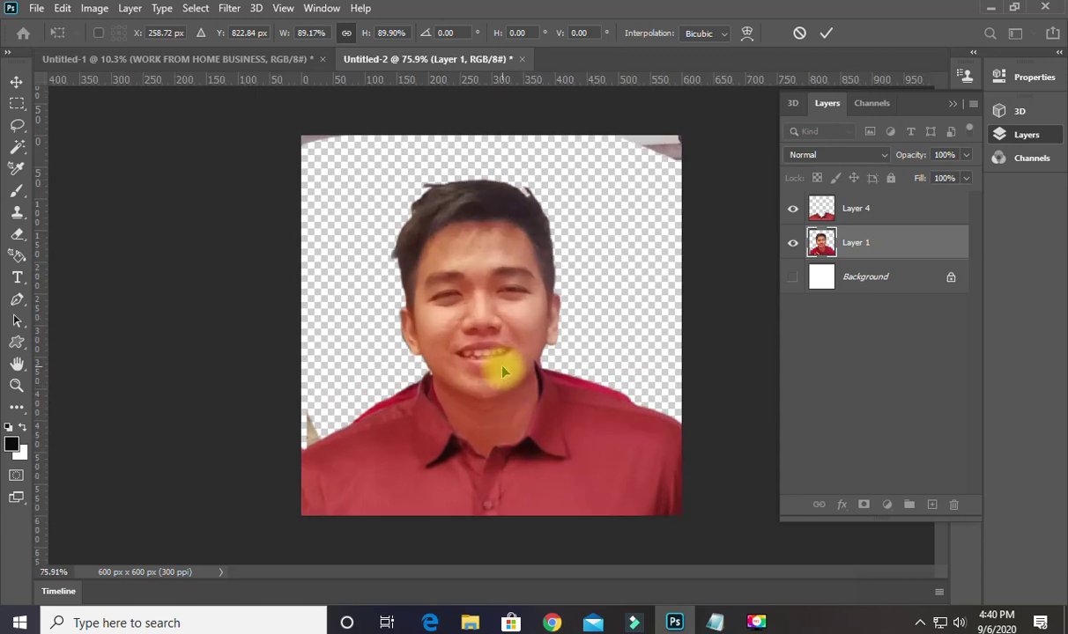
key("Left")
key("Left")
key("Left")
key("Left")
key("Left")
key("Up")
key("Up")
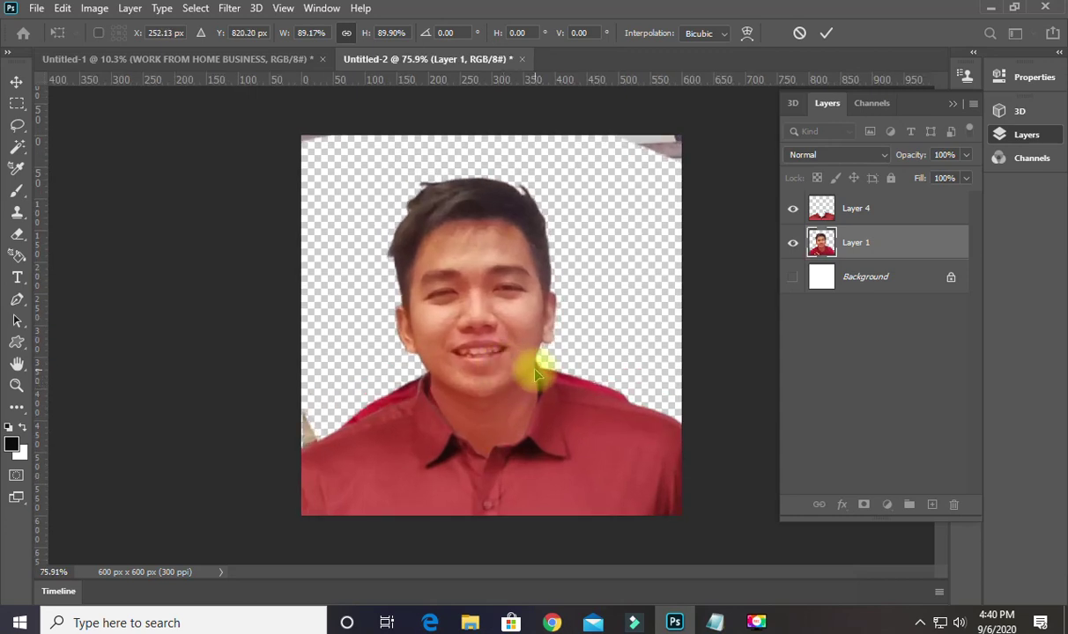
Smudge away the beige left-edge patch, right-shoulder bulge, and top-right grey smear.
left_click(17, 411)
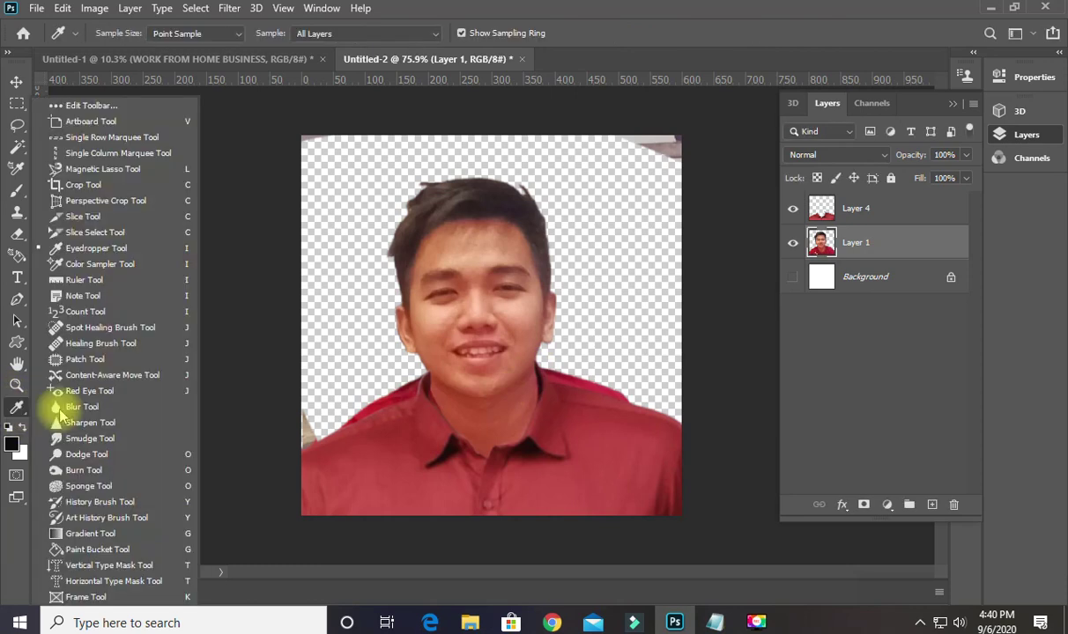
left_click(88, 435)
mouse_move(344, 384)
left_mouse_down()
mouse_move(273, 452)
mouse_move(306, 419)
mouse_move(303, 443)
mouse_move(329, 443)
mouse_move(369, 394)
mouse_move(406, 426)
mouse_move(373, 401)
mouse_move(402, 418)
mouse_move(388, 390)
mouse_move(408, 395)
mouse_move(415, 408)
mouse_move(395, 391)
mouse_move(408, 396)
mouse_move(373, 395)
mouse_move(386, 431)
left_mouse_up()
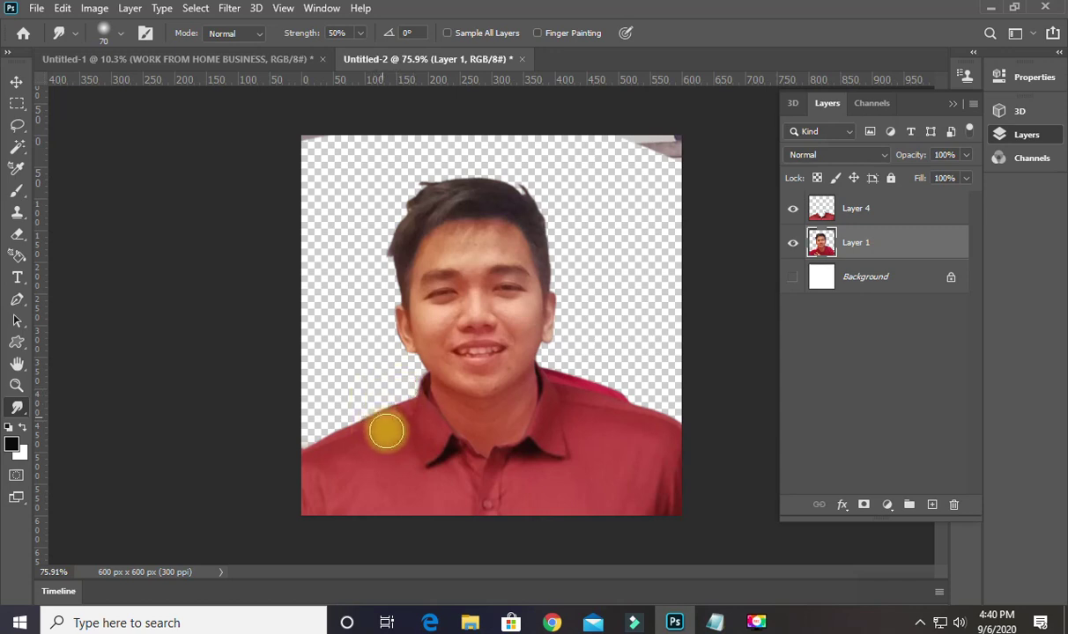
mouse_move(578, 379)
left_mouse_down()
mouse_move(602, 415)
mouse_move(608, 402)
mouse_move(564, 386)
left_mouse_up()
left_click_drag(429, 438, 394, 392)
mouse_move(651, 124)
left_mouse_down()
mouse_move(661, 156)
mouse_move(689, 138)
left_mouse_up()
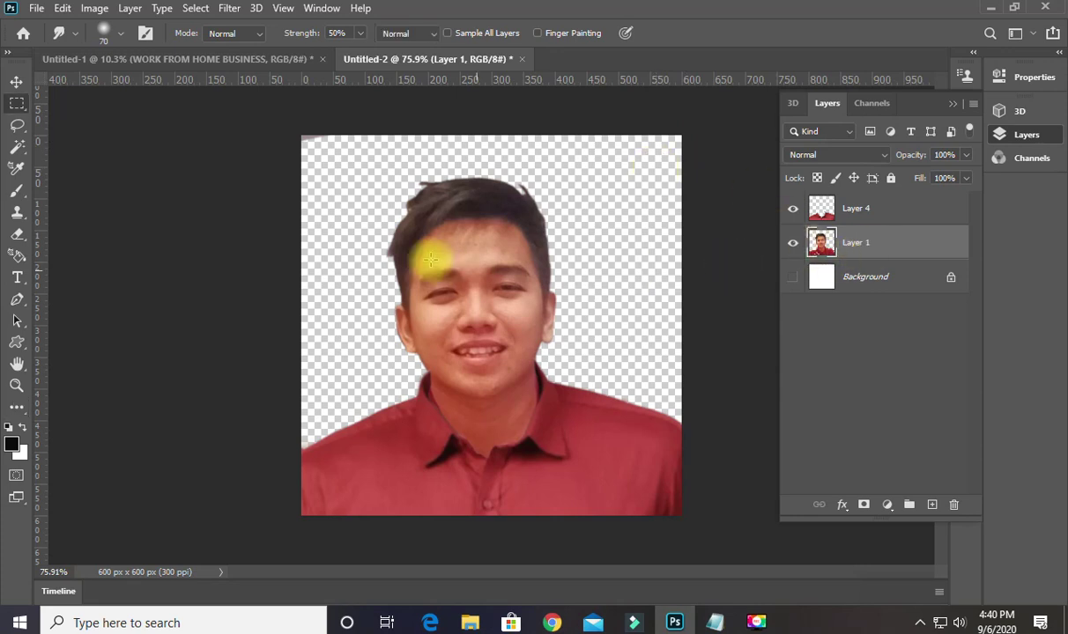
key("m")
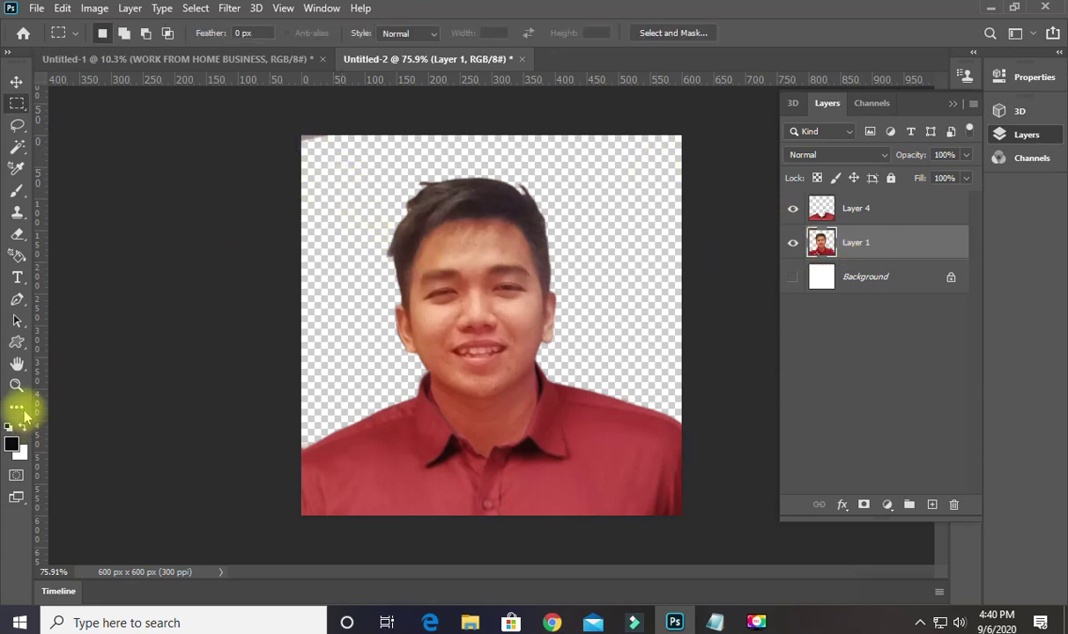
Select the whole canvas and copy it onto a new Layer 5.
left_click(17, 407)
key("m")
mouse_move(294, 124)
left_mouse_down()
mouse_move(627, 436)
mouse_move(696, 540)
left_mouse_up()
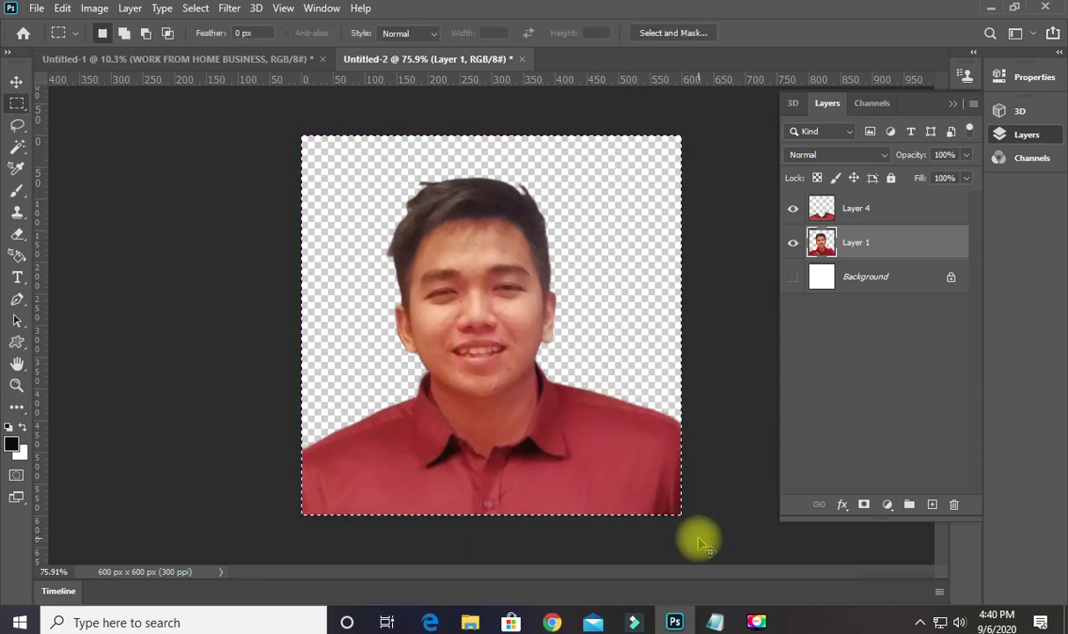
key("ctrl+j")
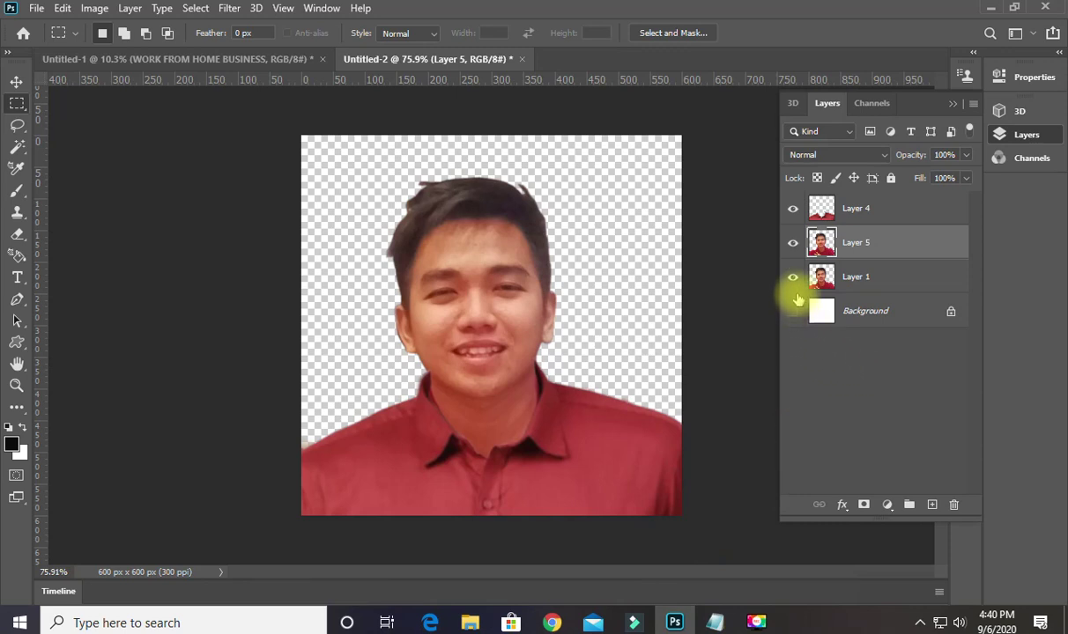
Hide and delete the original Layer 1, leaving Layer 5 active.
left_click(792, 286)
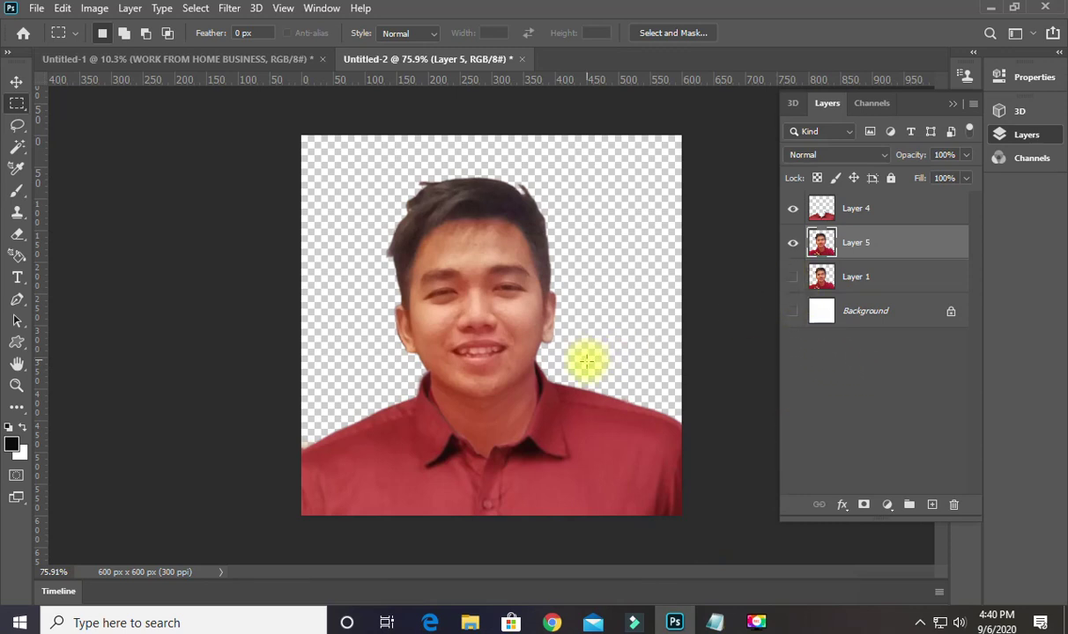
left_click(863, 278)
key("v")
key("Delete")
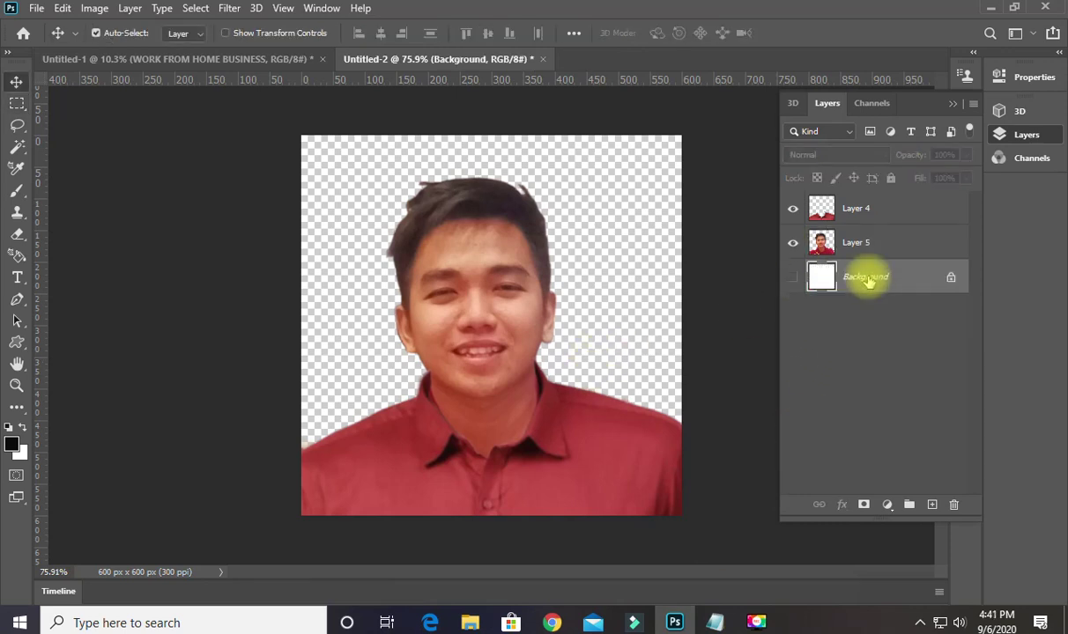
left_click(864, 247)
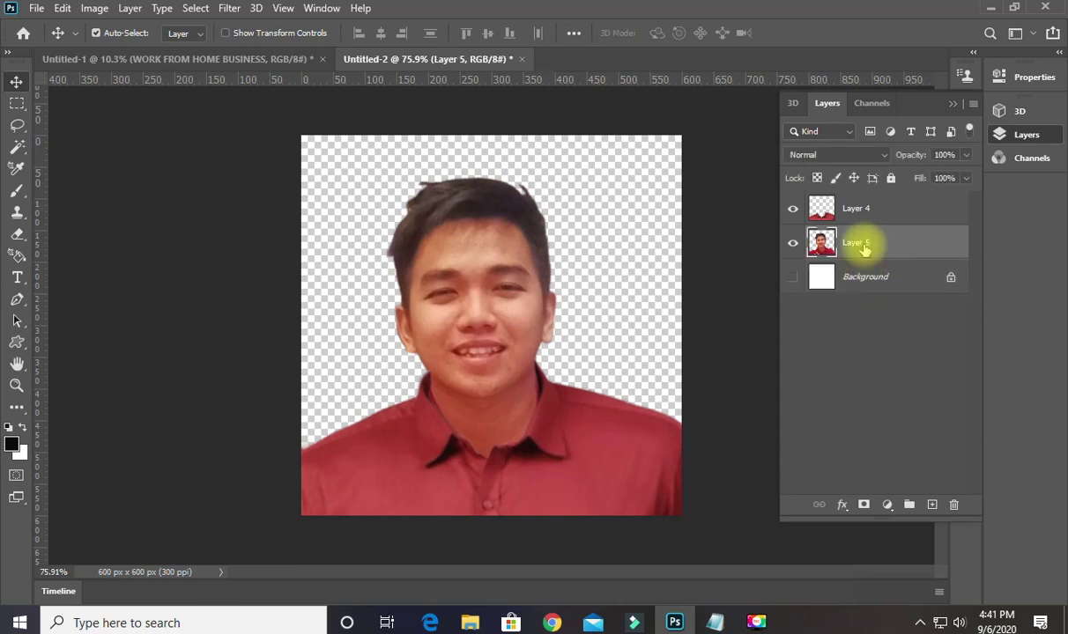
With a smaller Smudge brush, blend the left and right neck edges into the collar on Layer 5.
scroll(660, 261, "down", 4)
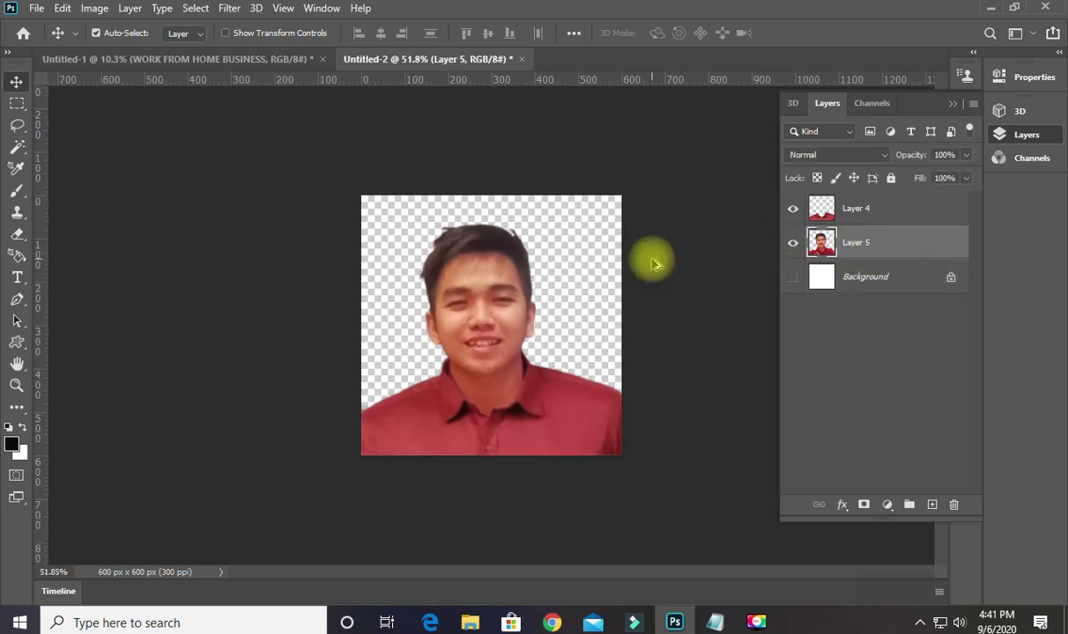
scroll(652, 262, "up", 4)
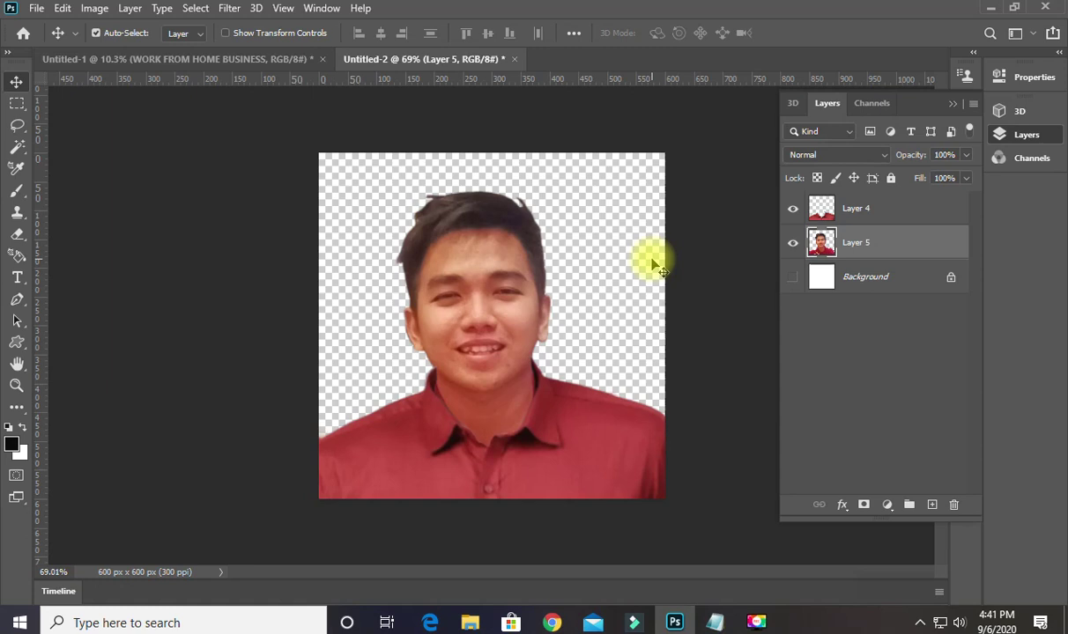
scroll(653, 264, "up", 4)
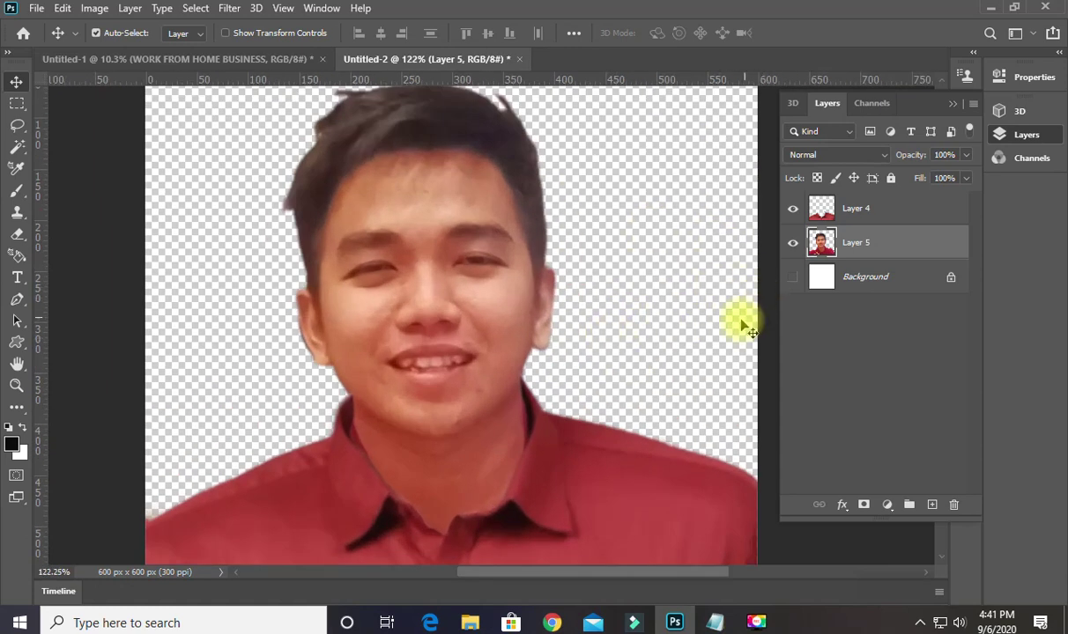
scroll(656, 370, "up", 3)
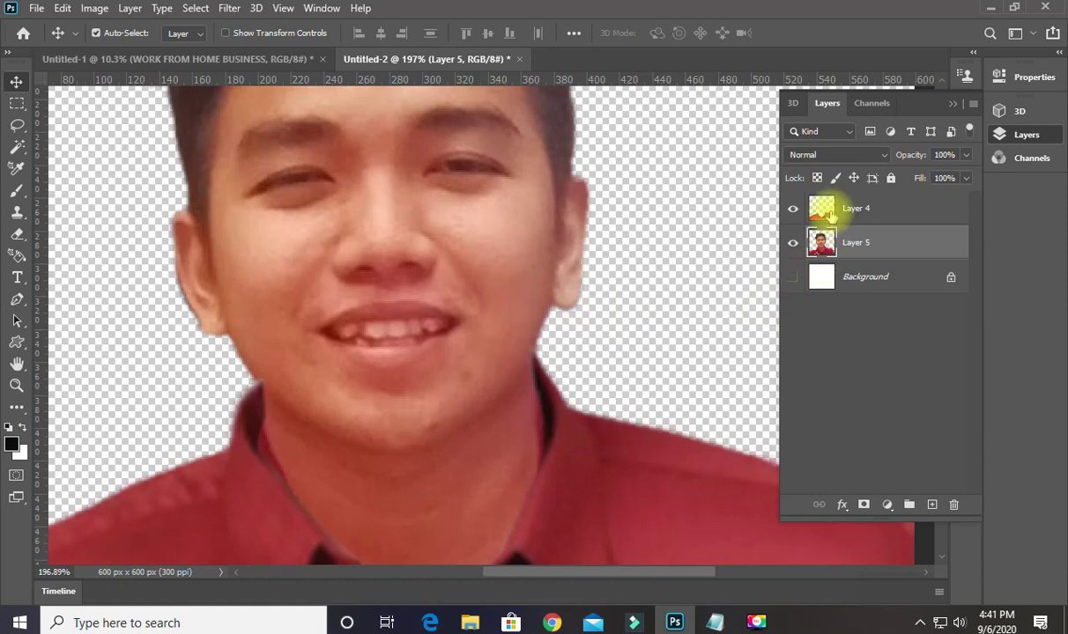
left_click(16, 407)
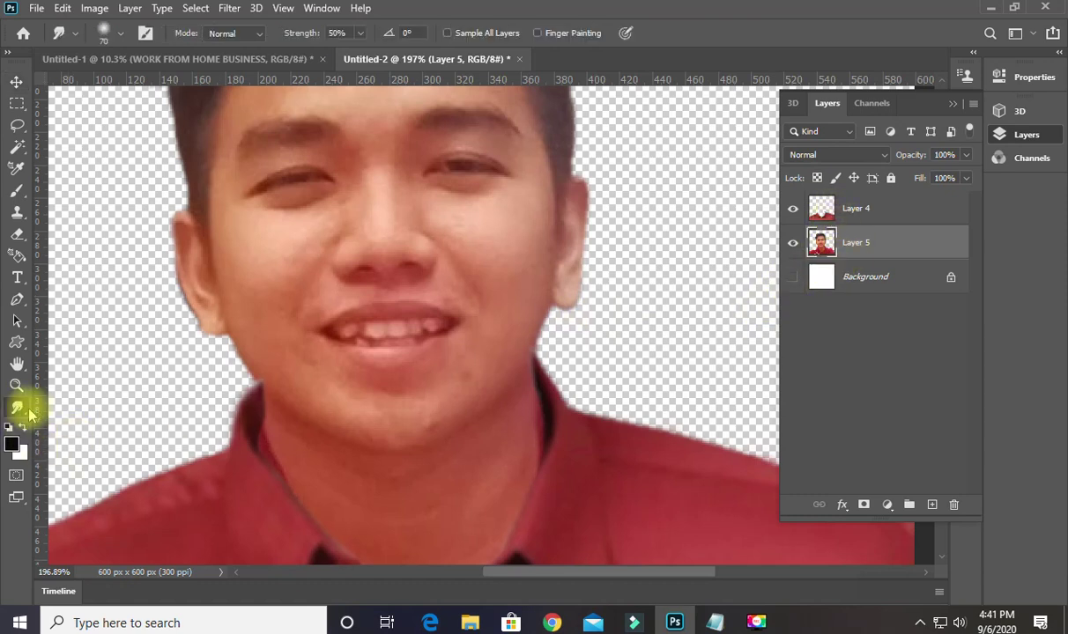
key("bracketleft")
key("bracketleft")
key("bracketleft")
key("bracketleft")
key("bracketleft")
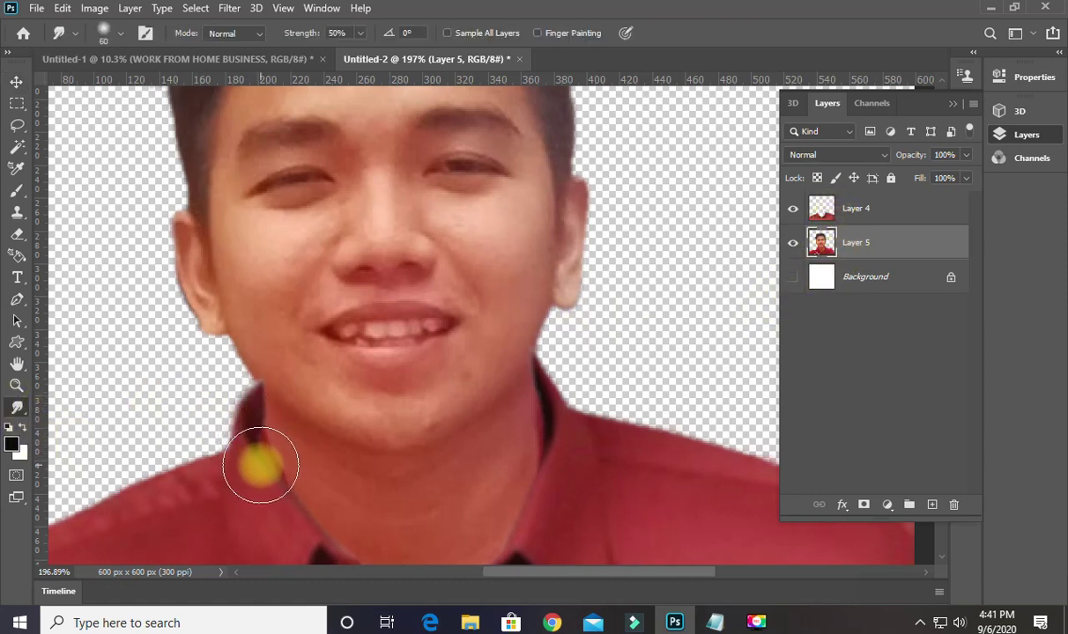
mouse_move(264, 451)
left_mouse_down()
mouse_move(255, 469)
mouse_move(255, 461)
left_mouse_up()
mouse_move(507, 497)
left_mouse_down()
mouse_move(529, 441)
mouse_move(536, 452)
mouse_move(543, 442)
left_mouse_up()
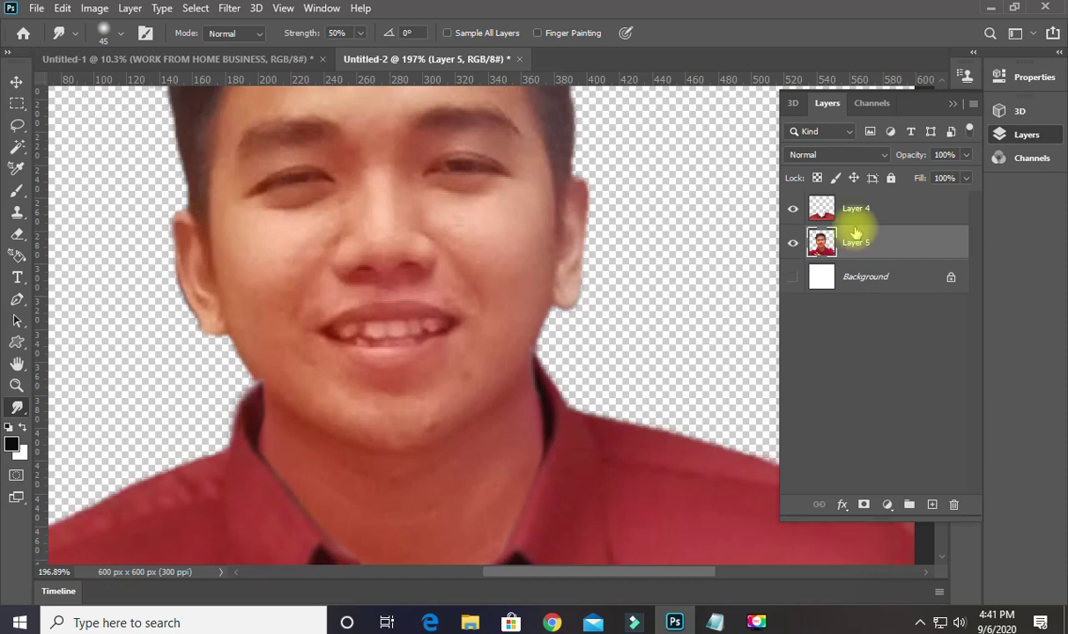
Smooth the jaw-and-chin seam on Layer 4 and show the white Background again.
left_click(847, 210)
mouse_move(270, 449)
left_mouse_down()
mouse_move(307, 415)
mouse_move(284, 403)
mouse_move(295, 386)
mouse_move(279, 383)
mouse_move(293, 419)
mouse_move(287, 434)
left_mouse_up()
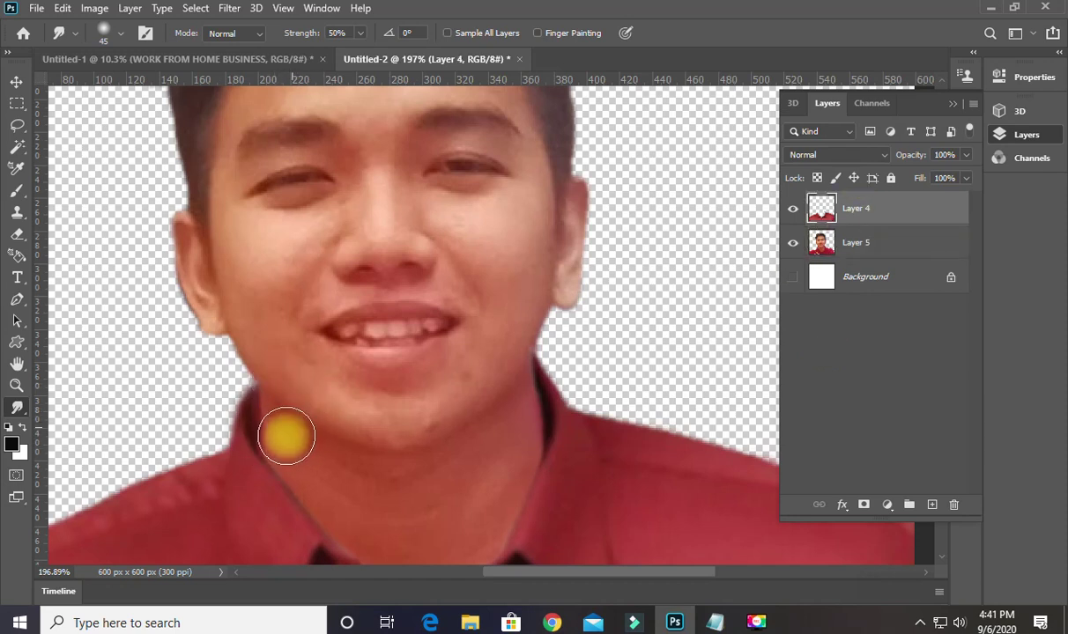
mouse_move(439, 422)
left_mouse_down()
mouse_move(513, 375)
mouse_move(474, 377)
mouse_move(516, 348)
mouse_move(482, 365)
mouse_move(535, 376)
left_mouse_up()
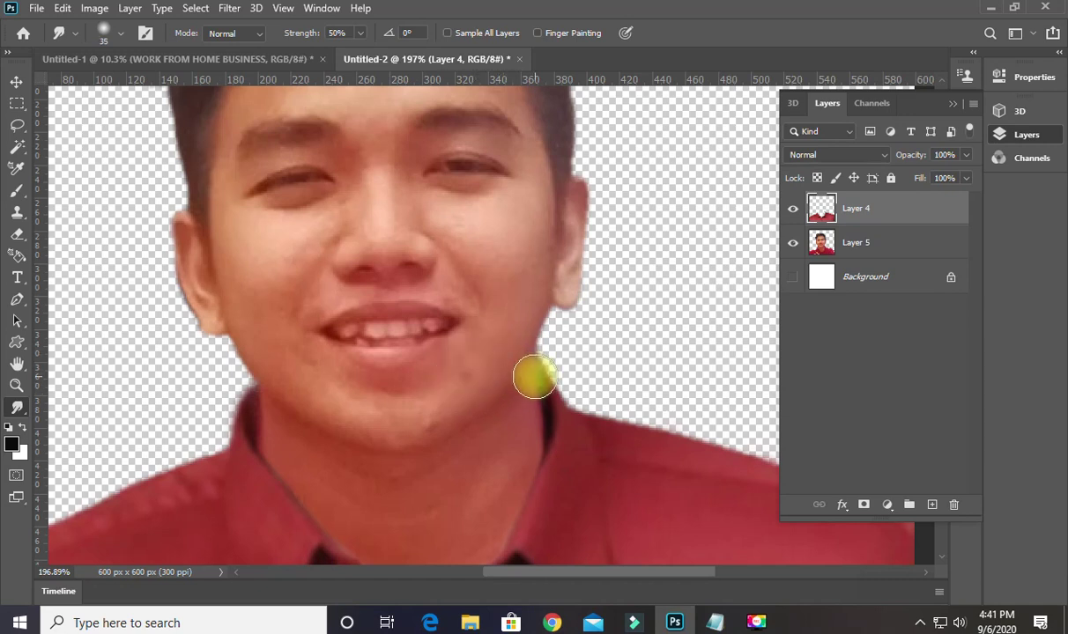
left_click(792, 278)
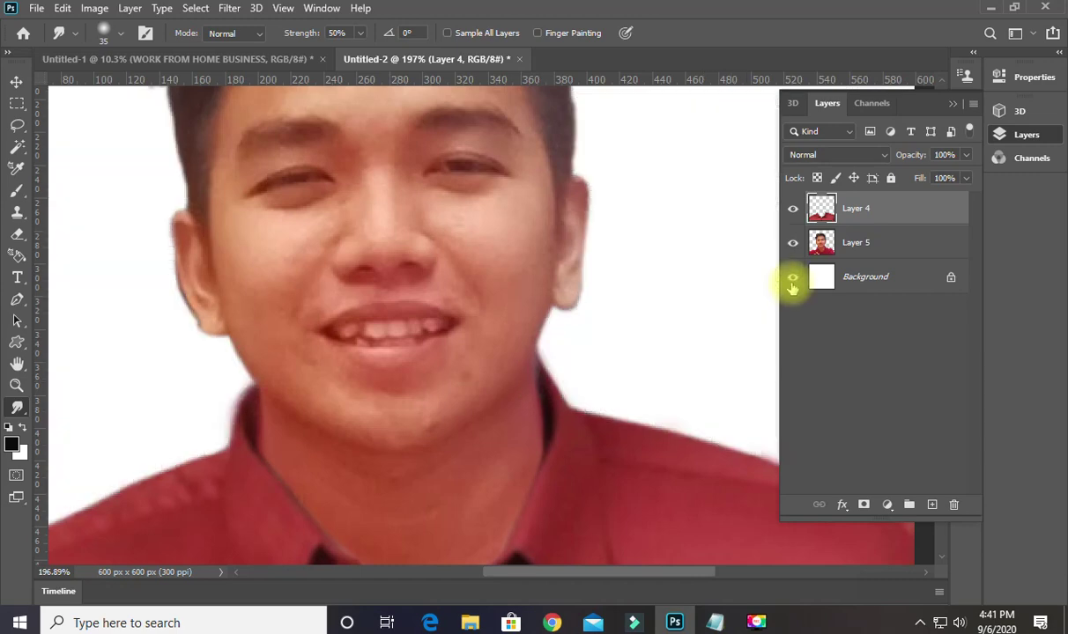
On Layer 5, smudge the left and right hair edges with a finer brush to soften them.
scroll(582, 350, "down", 5)
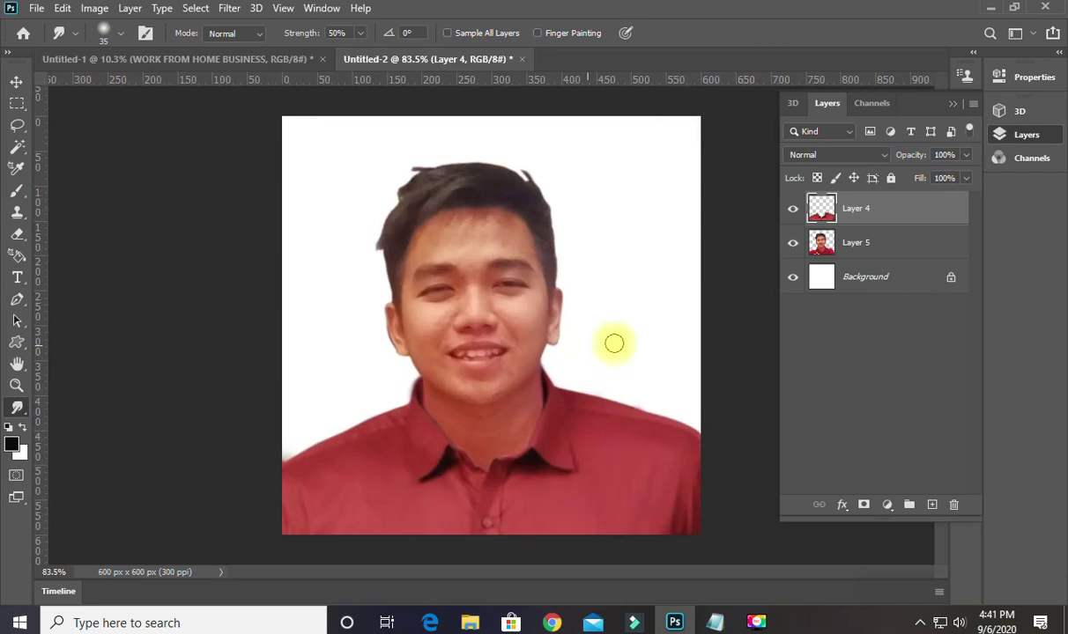
left_click(872, 241)
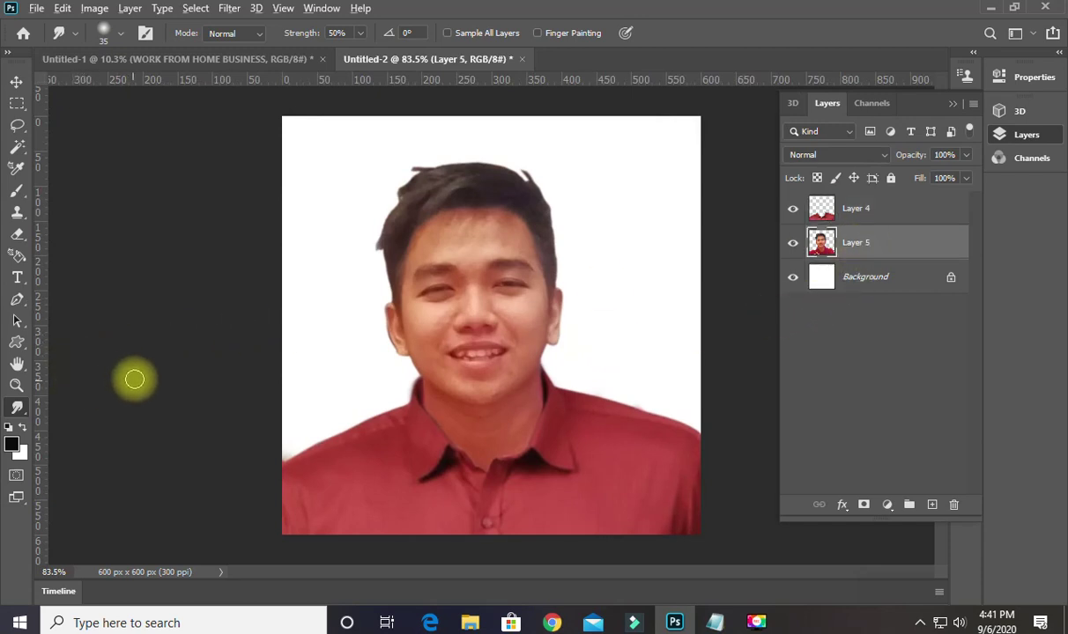
scroll(209, 288, "up", 5)
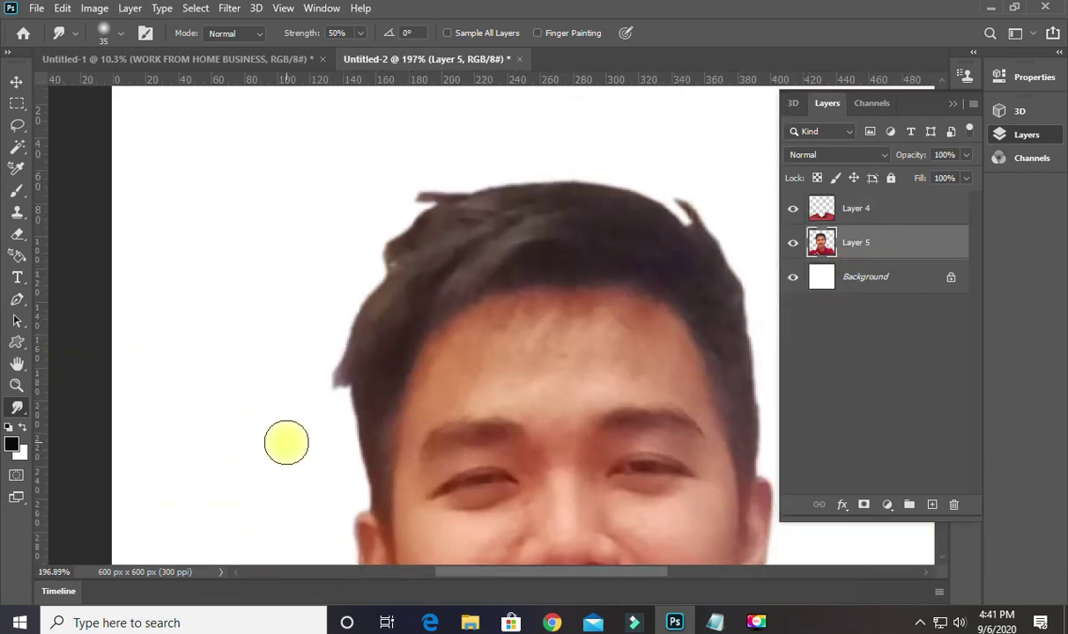
key("bracketleft")
key("bracketleft")
key("bracketleft")
key("bracketleft")
key("bracketleft")
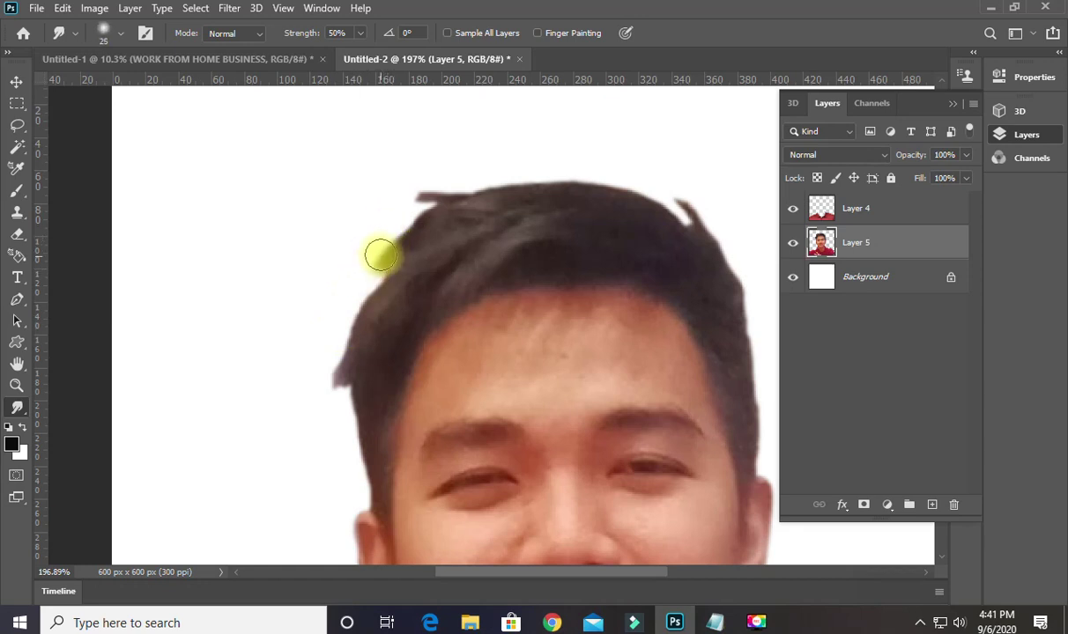
mouse_move(363, 251)
left_mouse_down()
mouse_move(399, 266)
mouse_move(385, 273)
mouse_move(378, 303)
mouse_move(335, 329)
mouse_move(326, 385)
left_mouse_up()
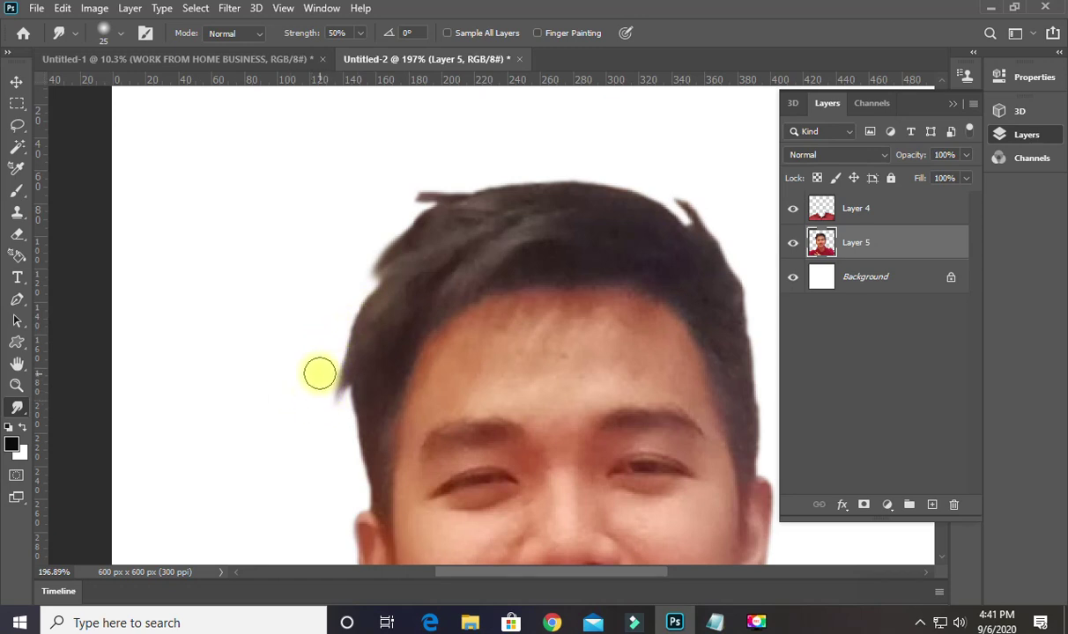
mouse_move(327, 401)
left_mouse_down()
mouse_move(298, 366)
mouse_move(379, 204)
mouse_move(417, 201)
left_mouse_up()
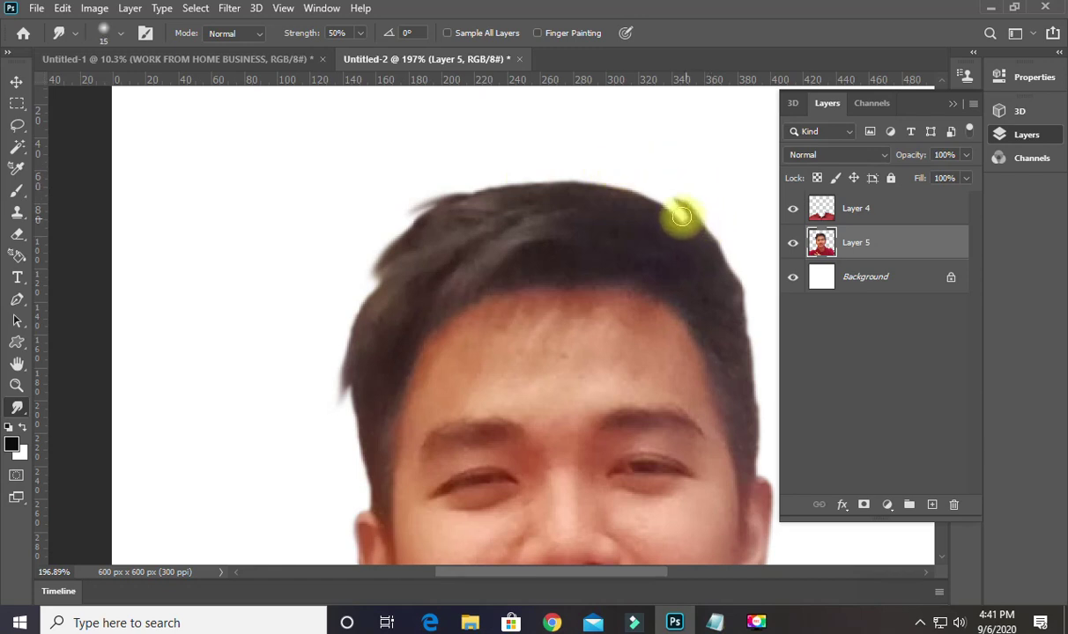
mouse_move(680, 201)
left_mouse_down()
mouse_move(705, 202)
mouse_move(740, 261)
left_mouse_up()
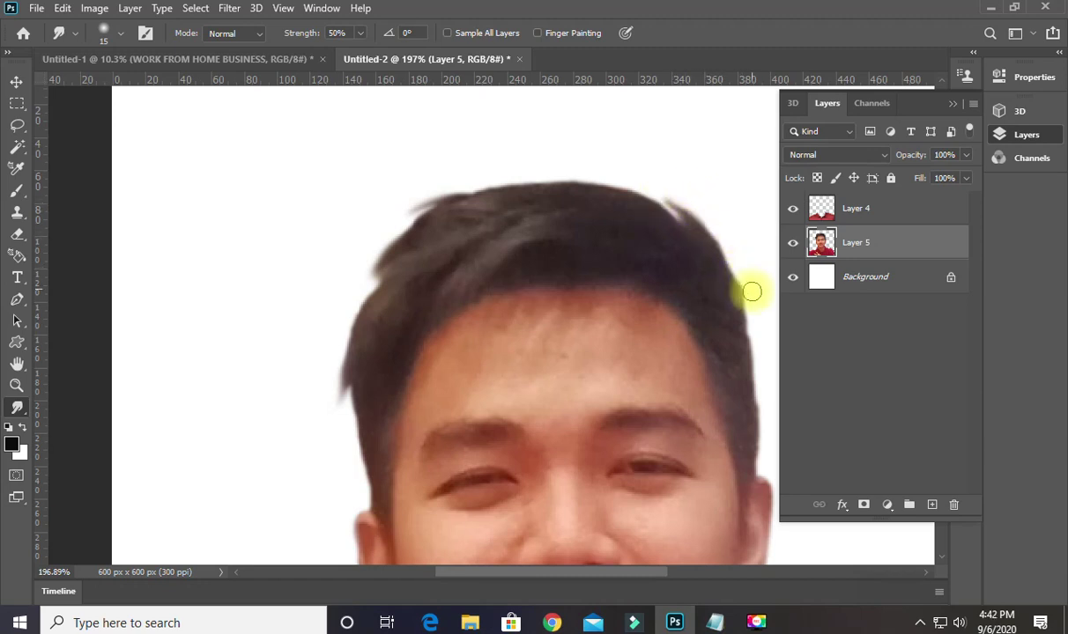
left_click_drag(707, 386, 606, 317)
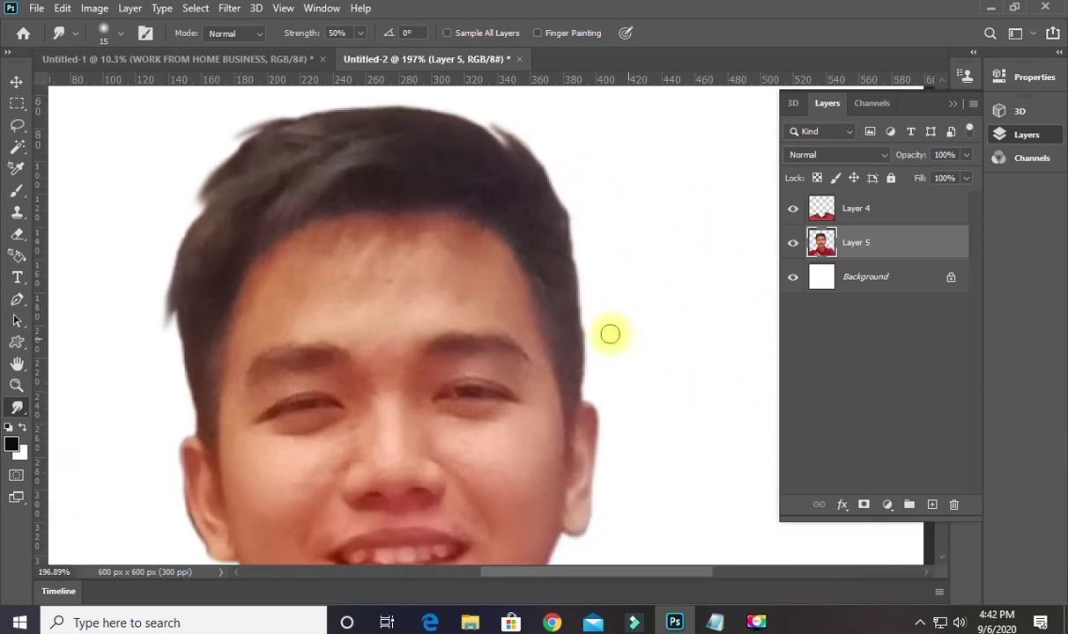
scroll(610, 334, "down", 8)
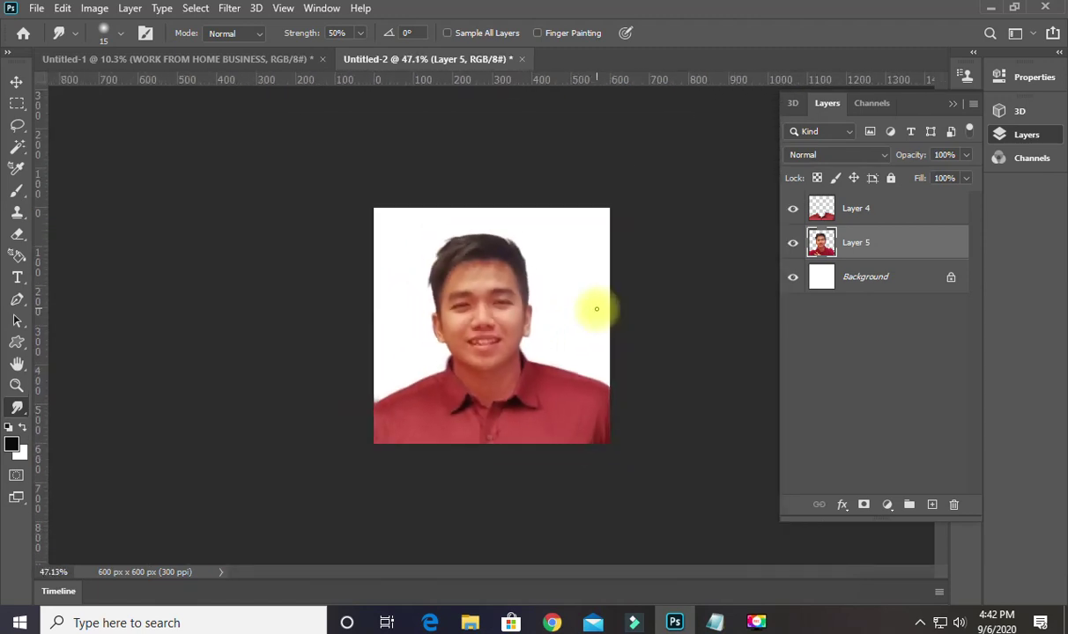
scroll(597, 308, "down", 1)
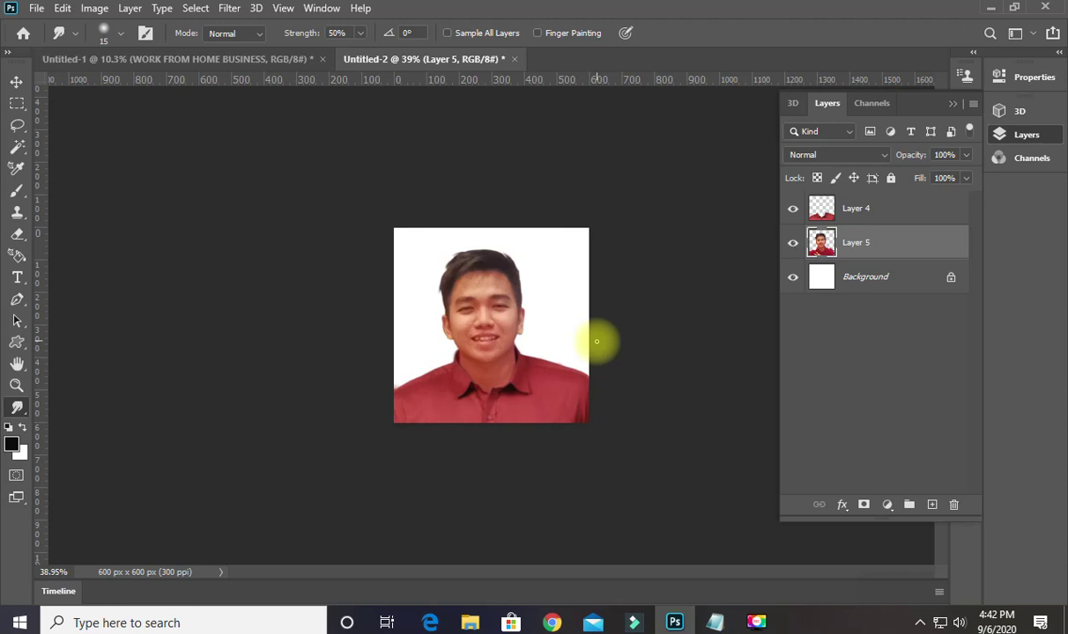
key("c")
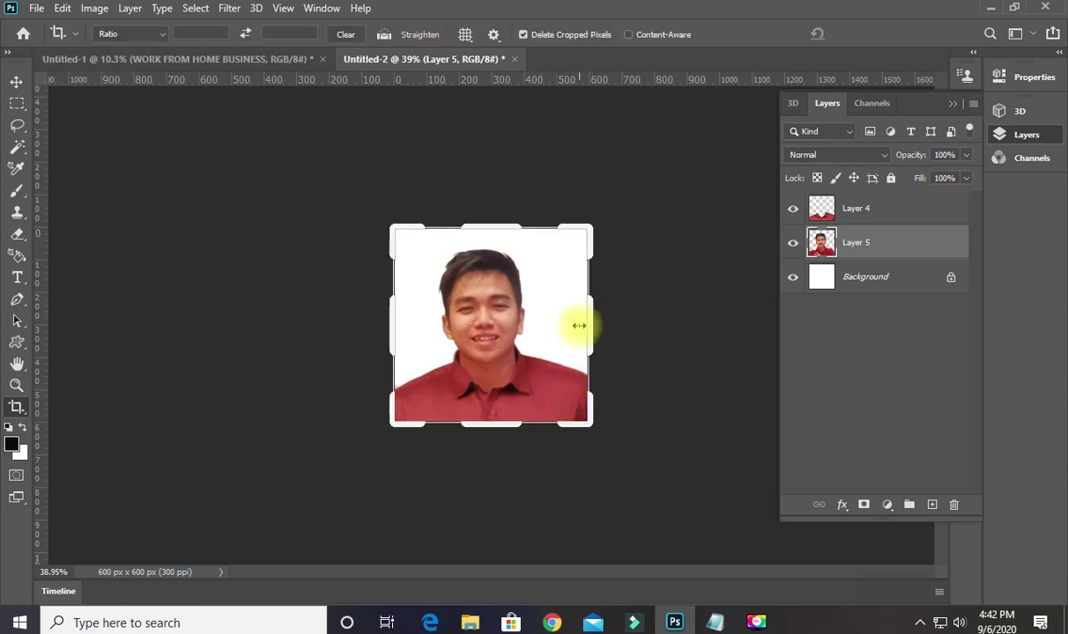
left_click_drag(585, 228, 578, 231)
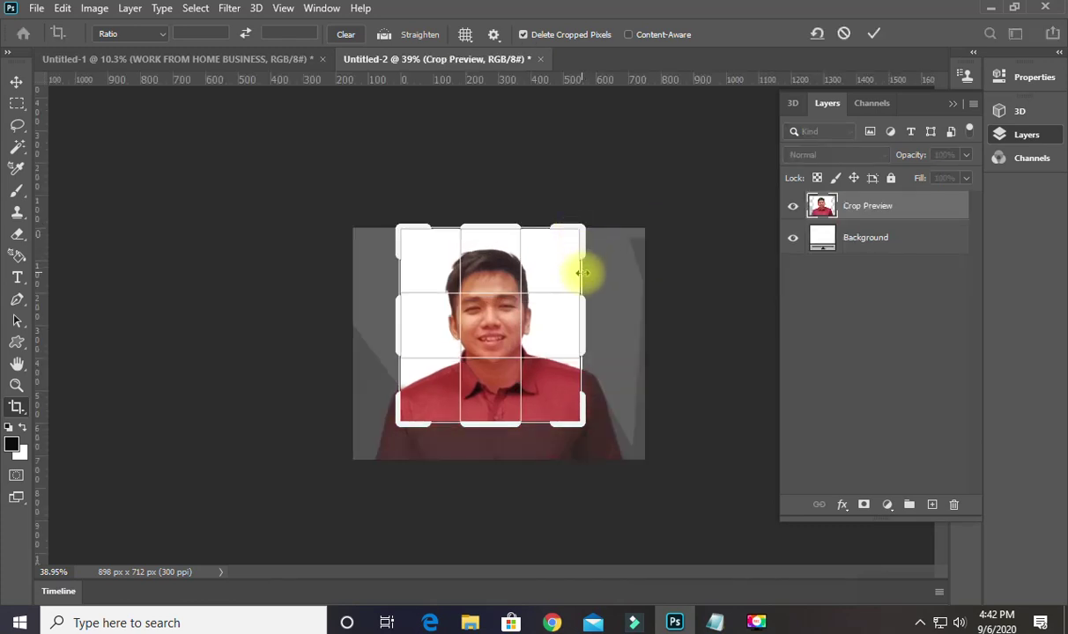
left_click_drag(564, 342, 555, 322)
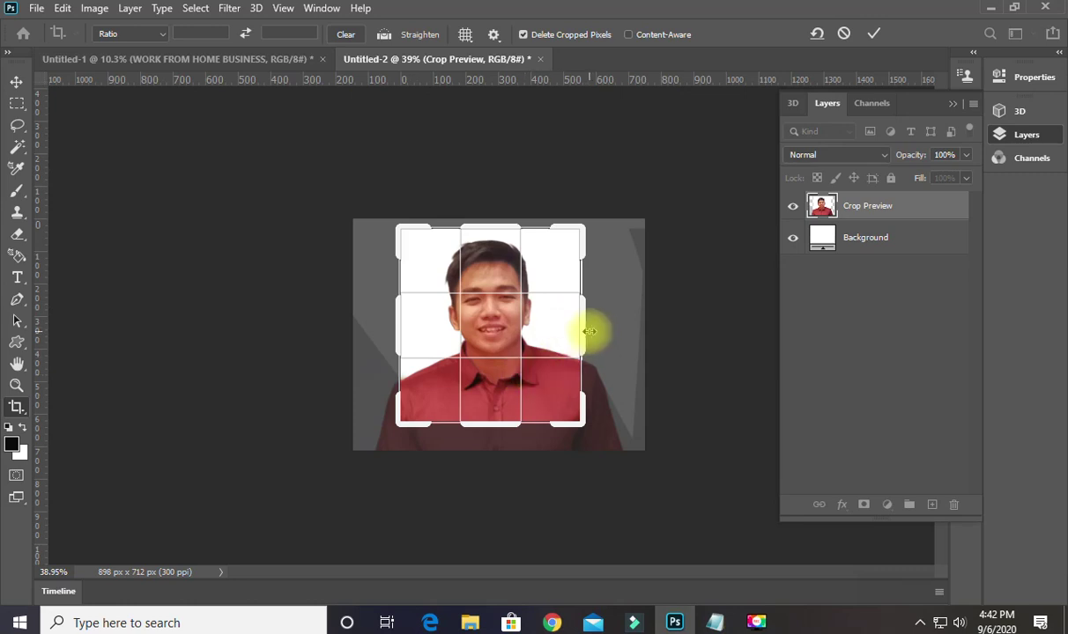
left_click_drag(588, 331, 592, 327)
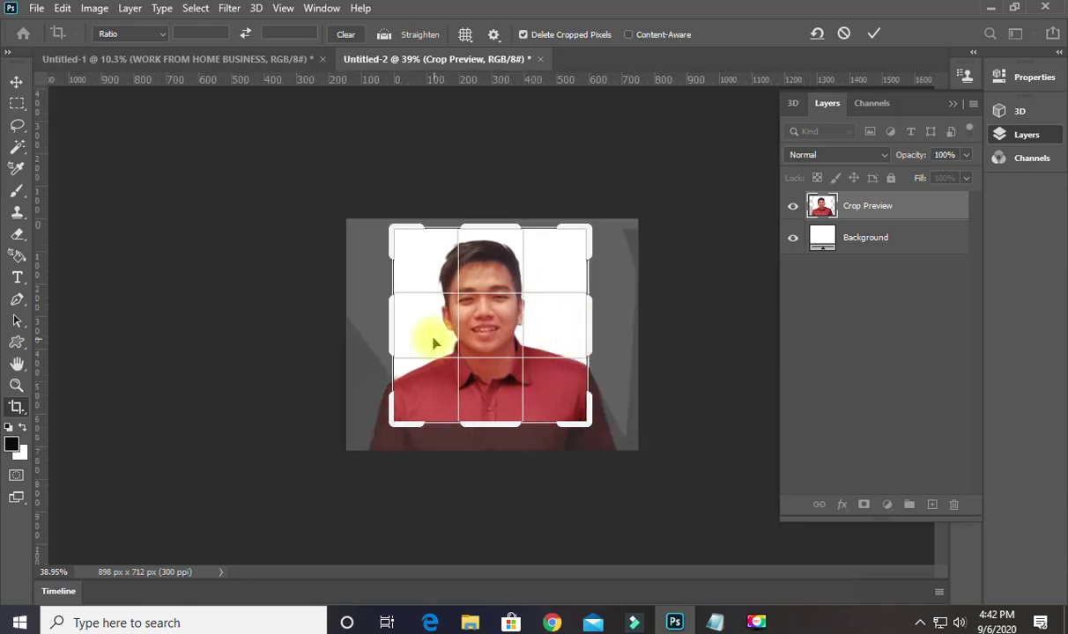
left_click_drag(386, 325, 382, 322)
key("ctrl+r")
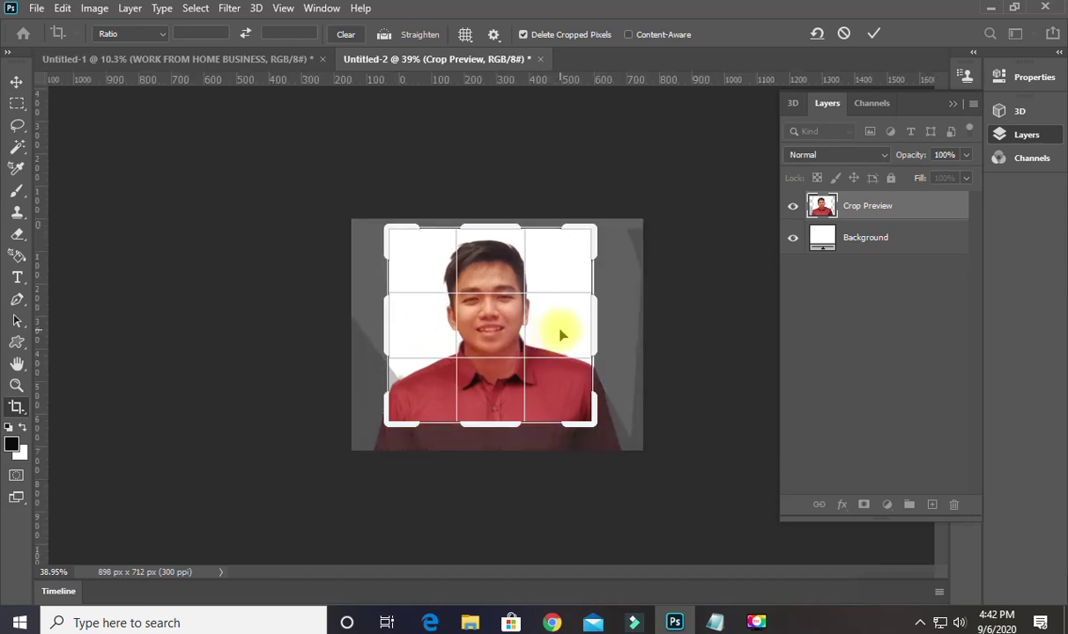
left_click_drag(561, 333, 566, 334)
key("Return")
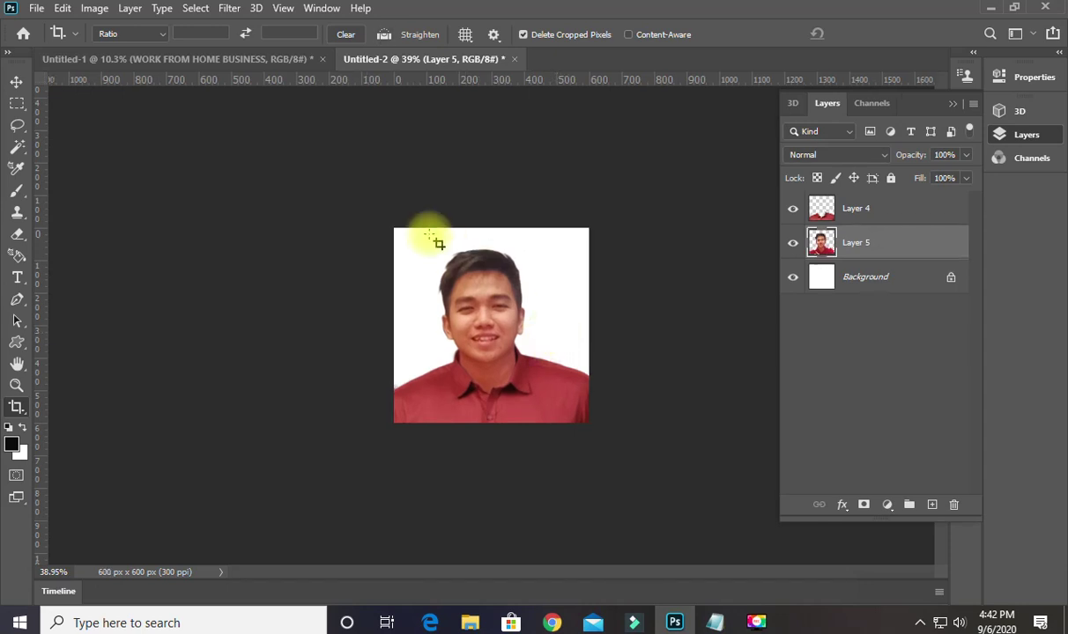
Flatten all layers into one Background and draw a crop area over the portrait.
right_click(828, 276)
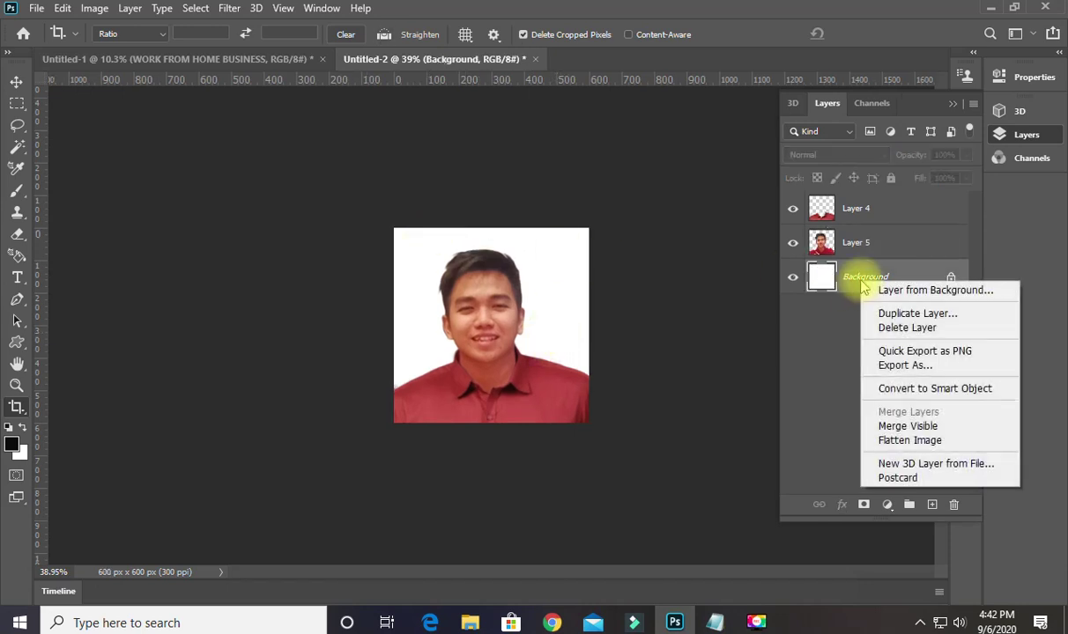
left_click(908, 439)
left_click_drag(363, 195, 678, 423)
left_click_drag(584, 231, 579, 236)
Set the crop ratio to 2 x 2 and commit the 554 x 554 px square crop.
key("ctrl+r")
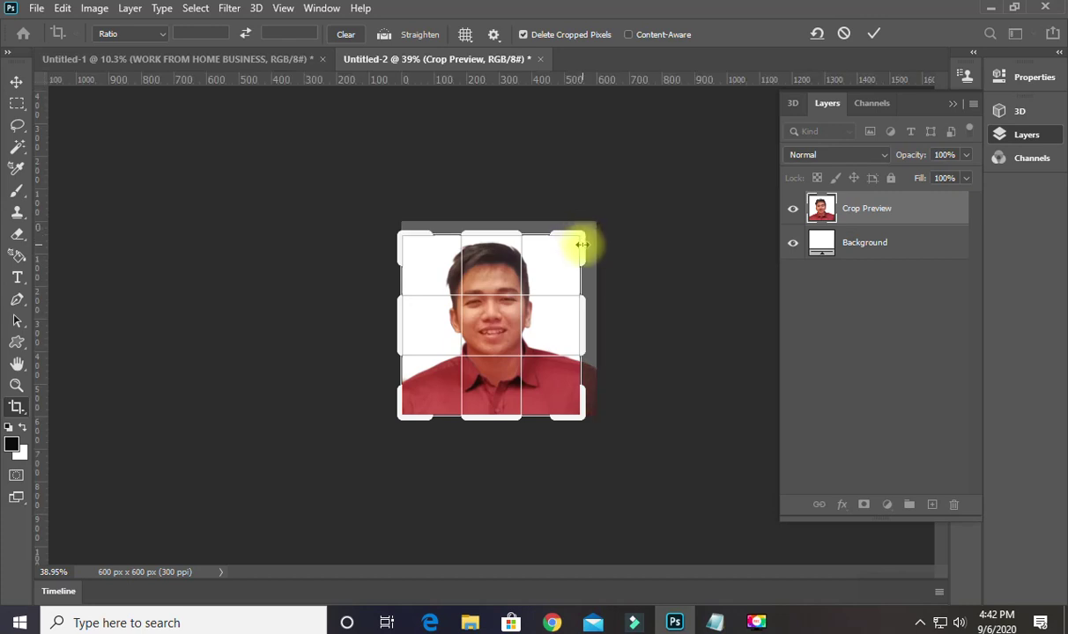
key("Return")
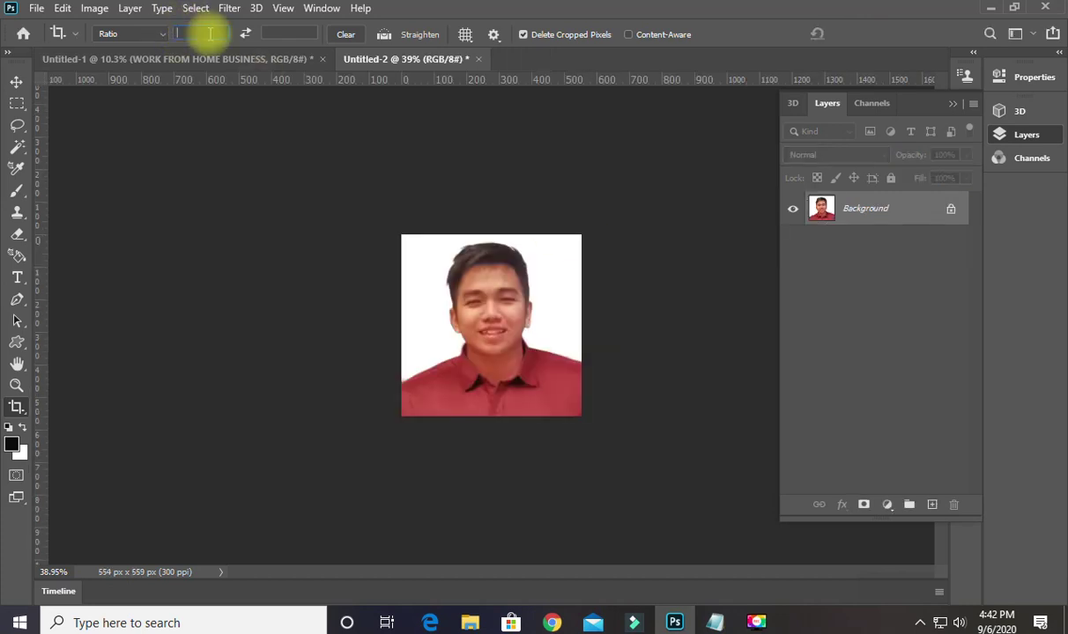
type("22")
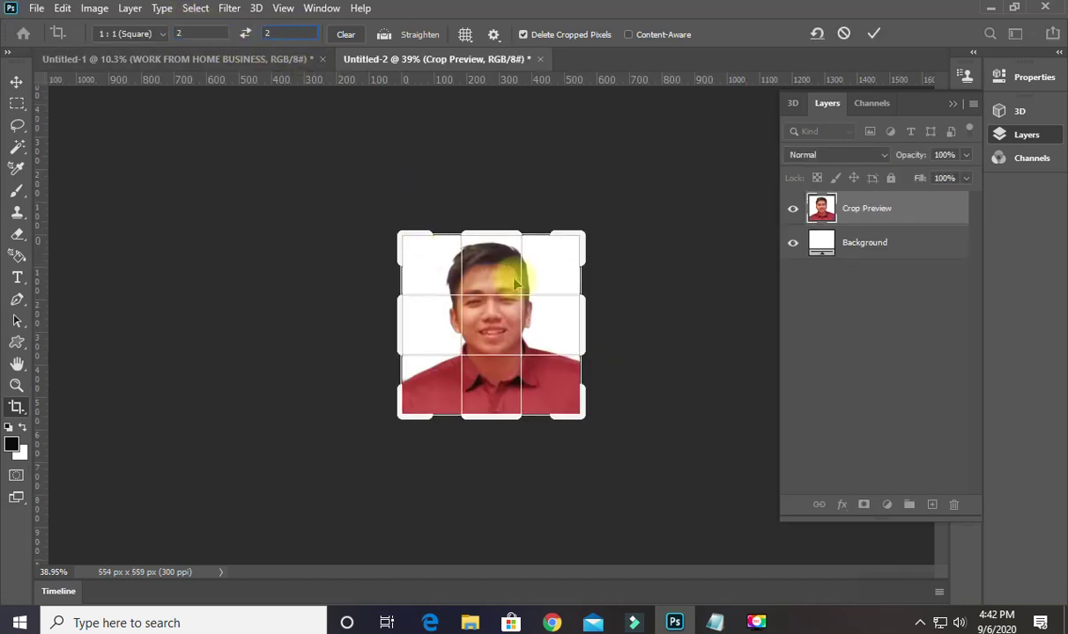
key("Return")
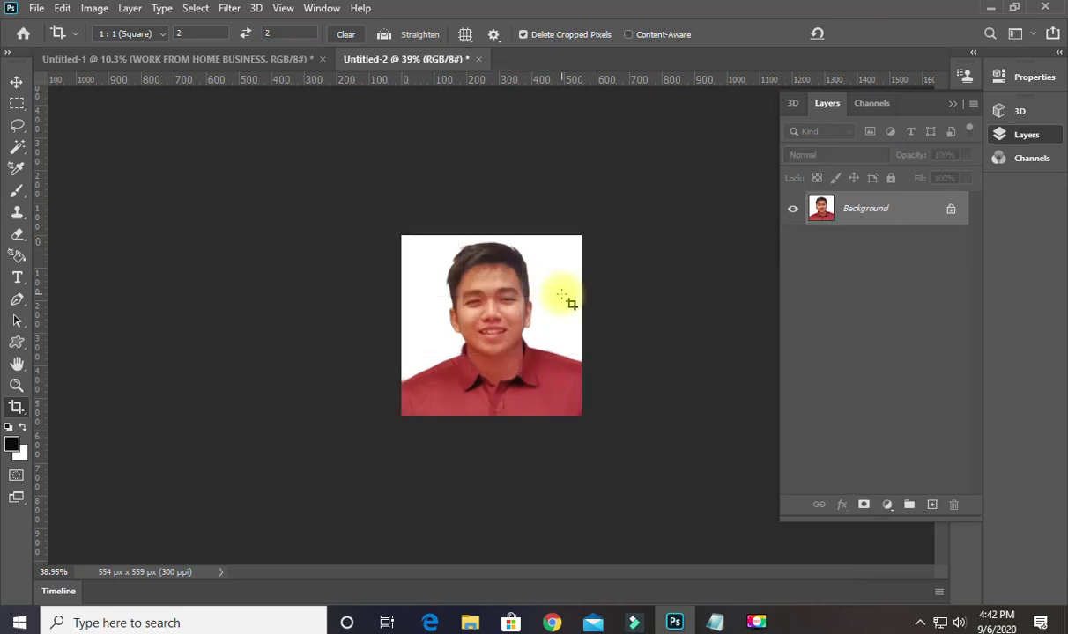
left_click(94, 8)
Resize the image to 2 x 2 inches at 300 ppi (600 x 600 px).
left_click(119, 132)
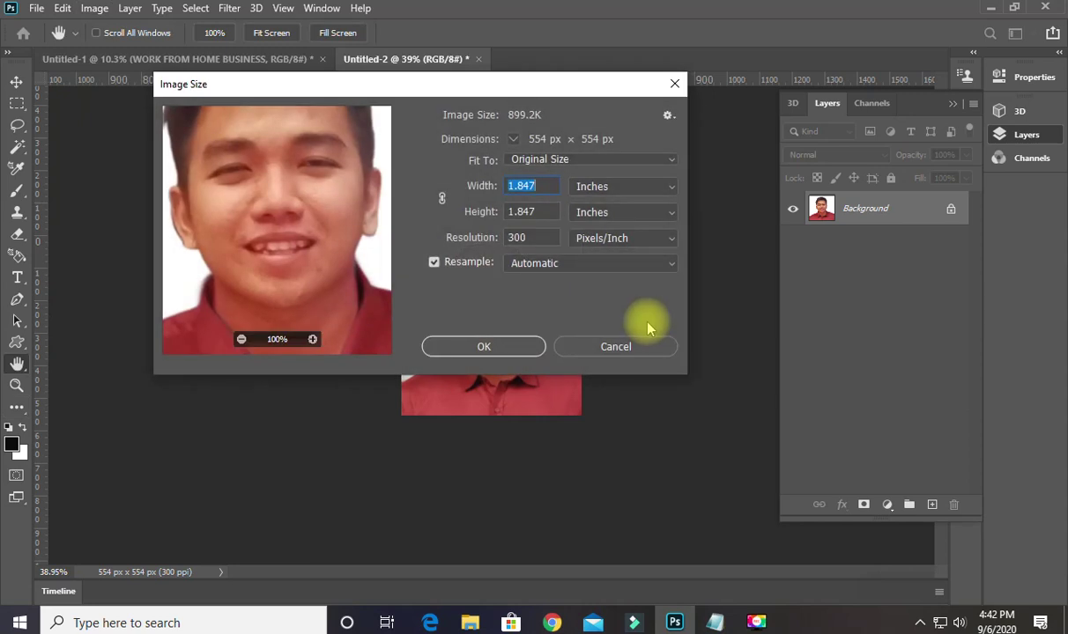
type("2")
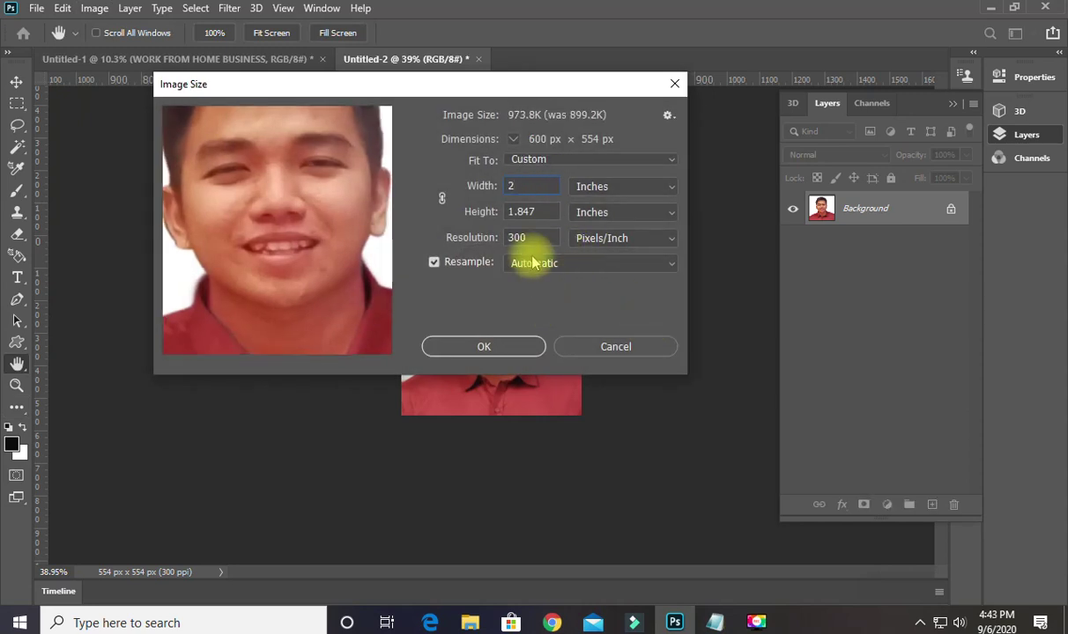
key("ctrl+z")
left_click_drag(543, 208, 464, 209)
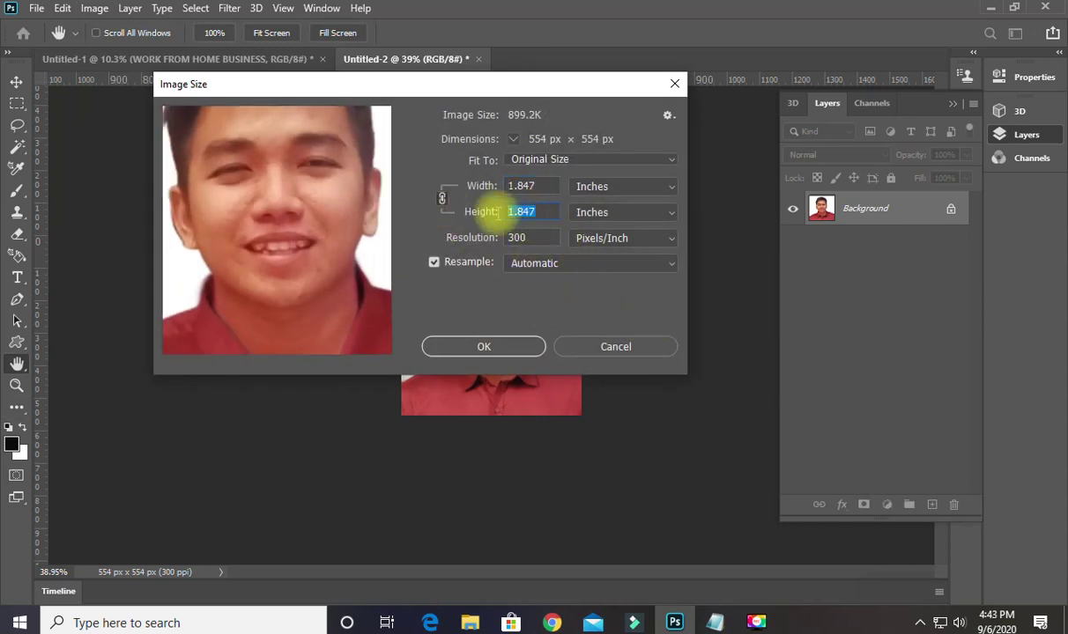
type("2")
left_click(484, 346)
Float the Untitled-2 and Untitled-1 documents into their own windows, minimizing Untitled-1.
key("c")
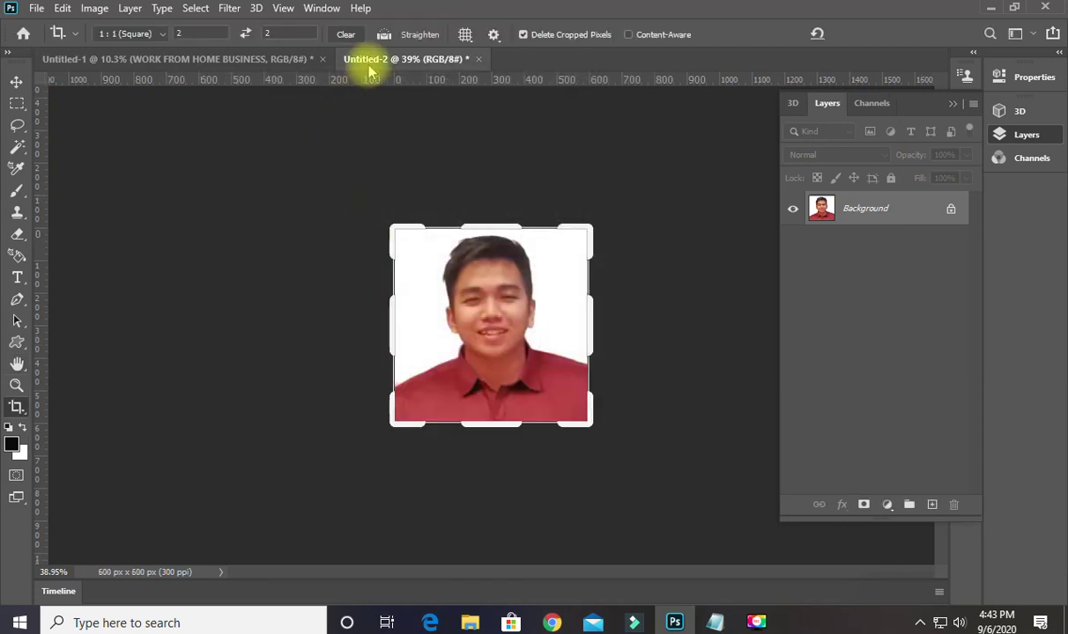
left_click(18, 85)
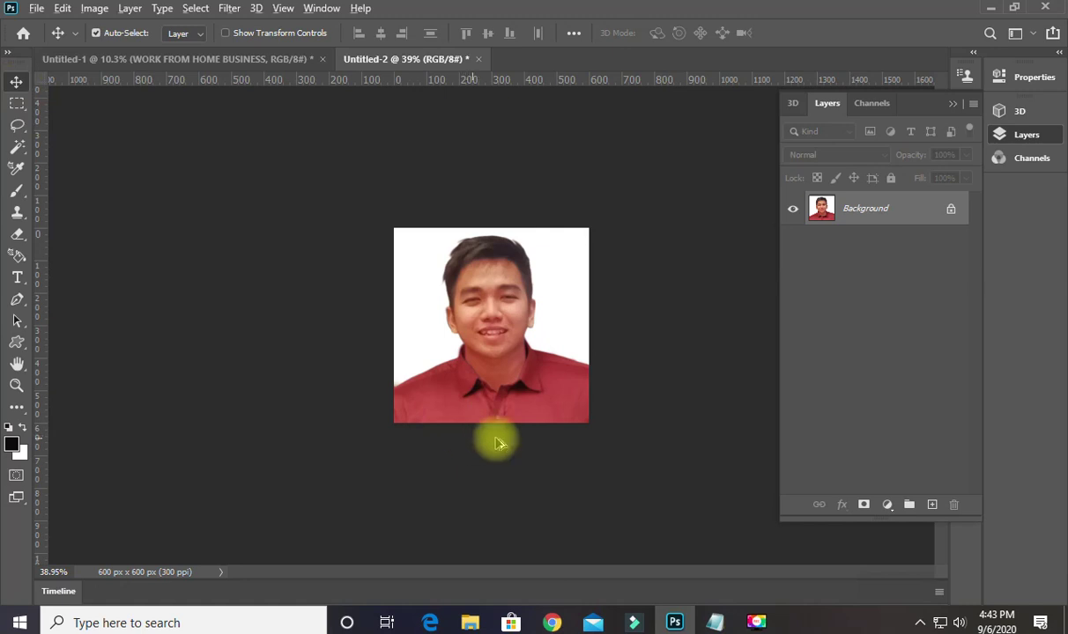
scroll(476, 445, "up", 1)
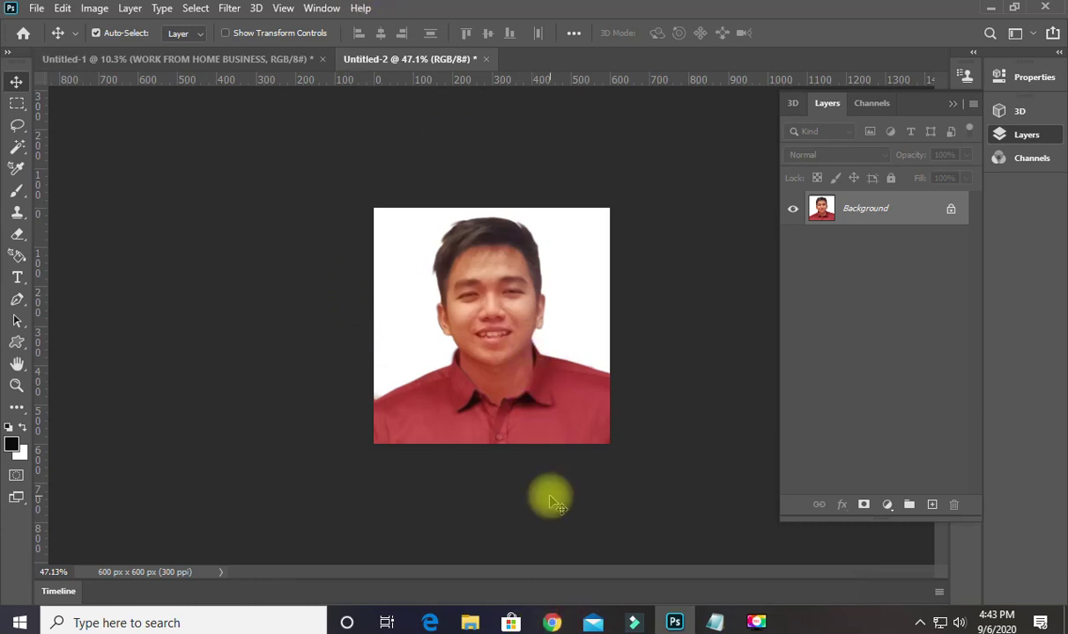
left_click_drag(440, 60, 601, 211)
left_click_drag(271, 61, 344, 114)
left_click(323, 89)
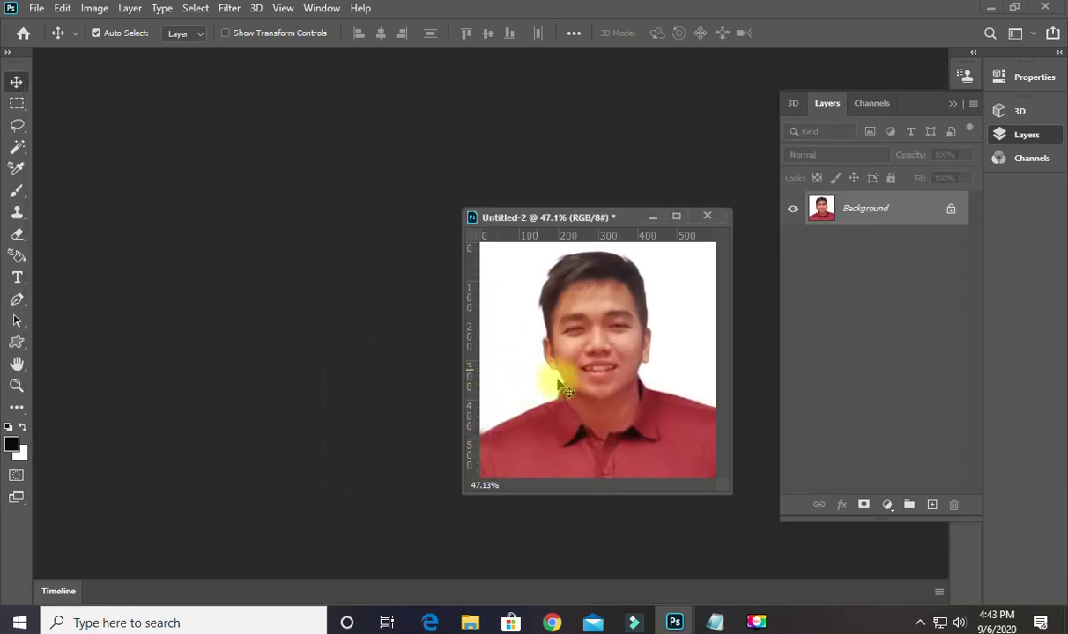
left_click_drag(614, 230, 531, 160)
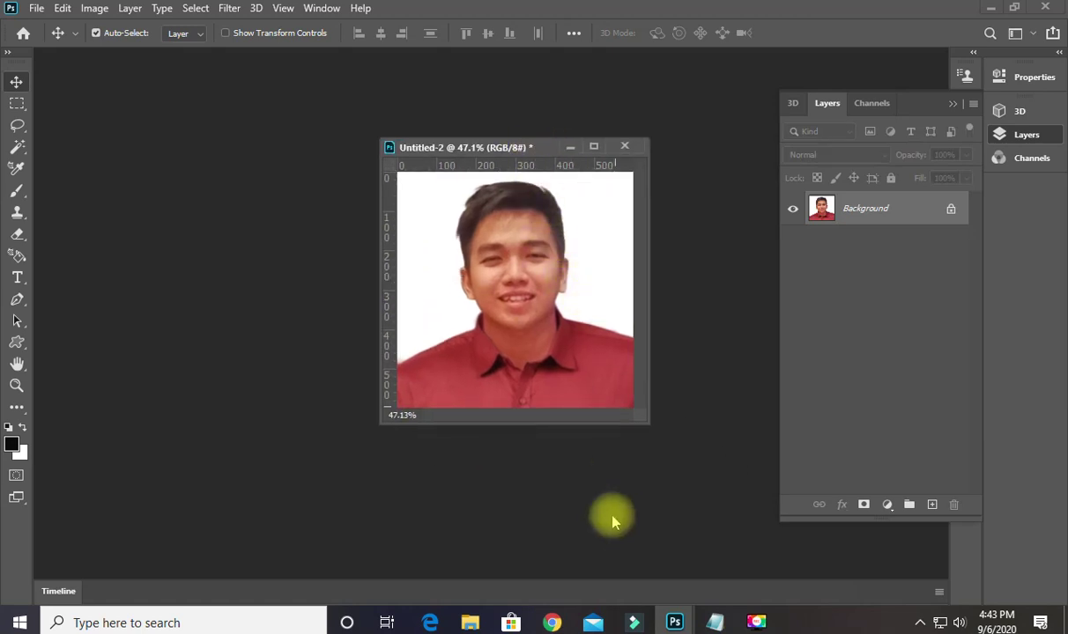
key("ctrl+n")
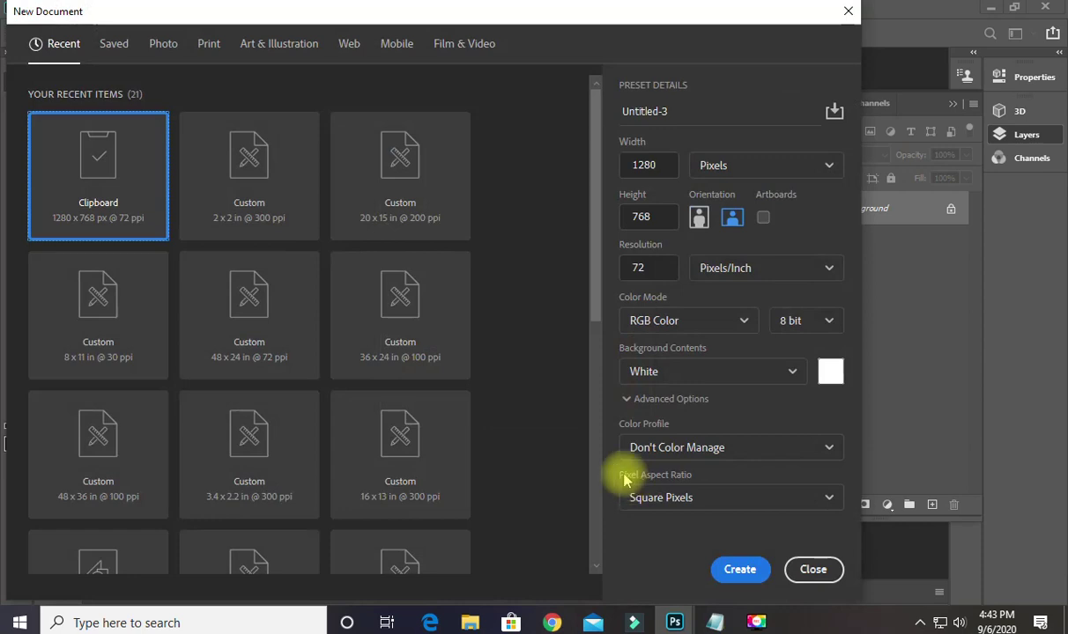
Create a new 2 x 2-inch, 300 ppi document, Untitled-3.
left_click(701, 176)
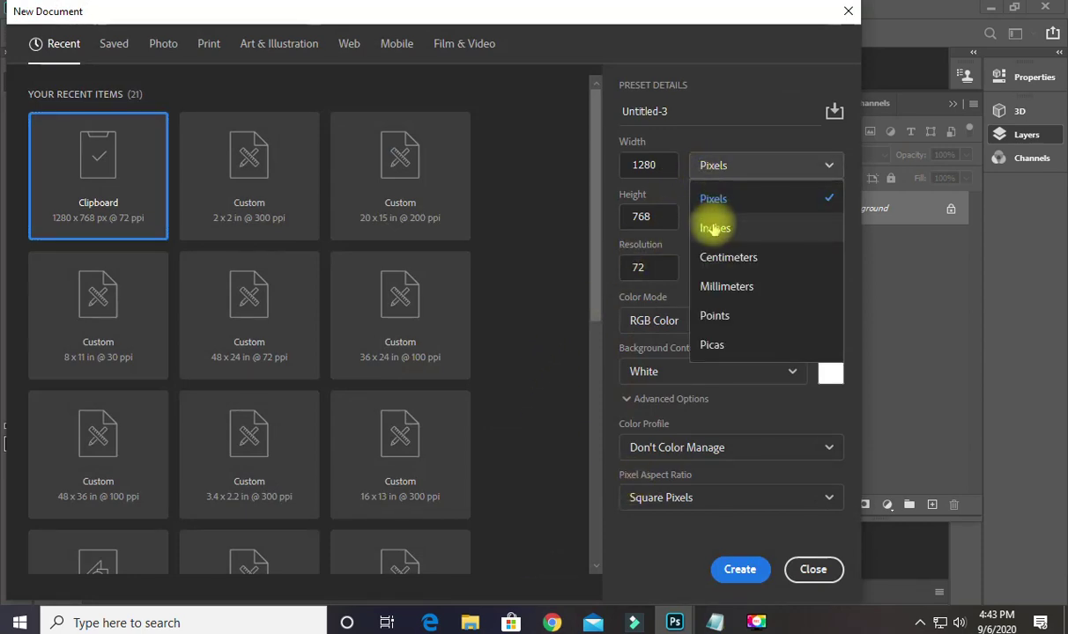
left_click(700, 194)
double_click(662, 166)
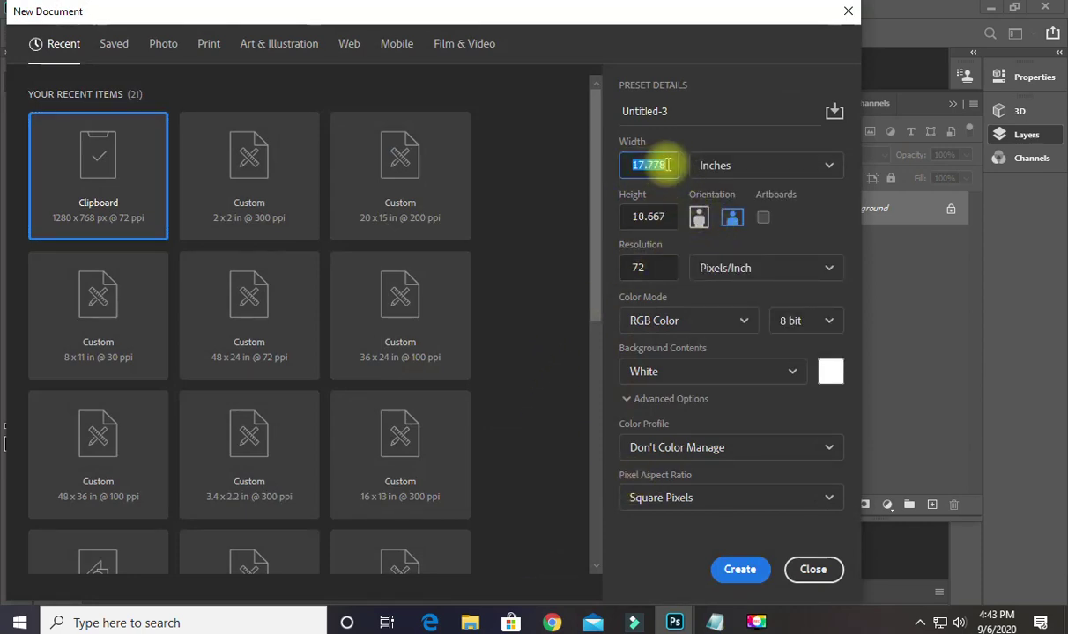
type("2")
left_click(652, 216)
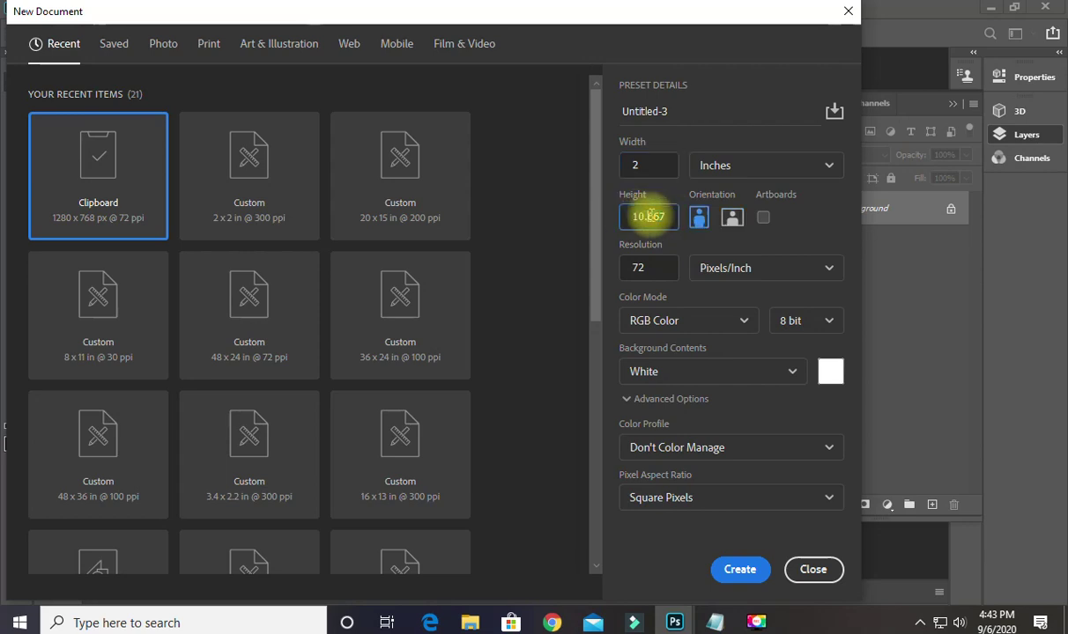
type("2")
left_click(648, 267)
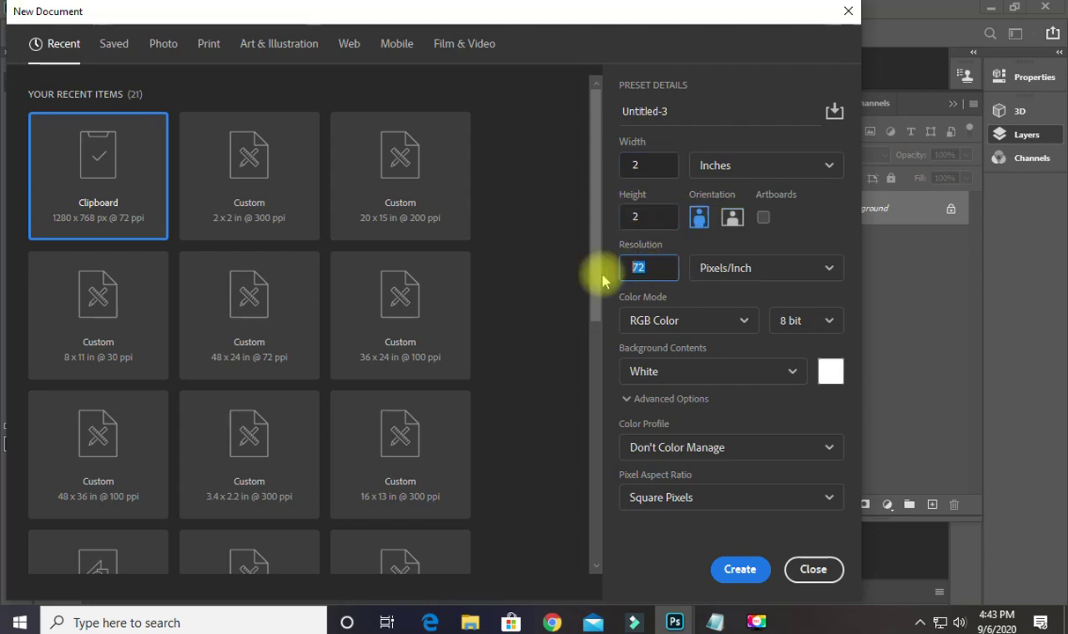
type("300")
left_click(740, 569)
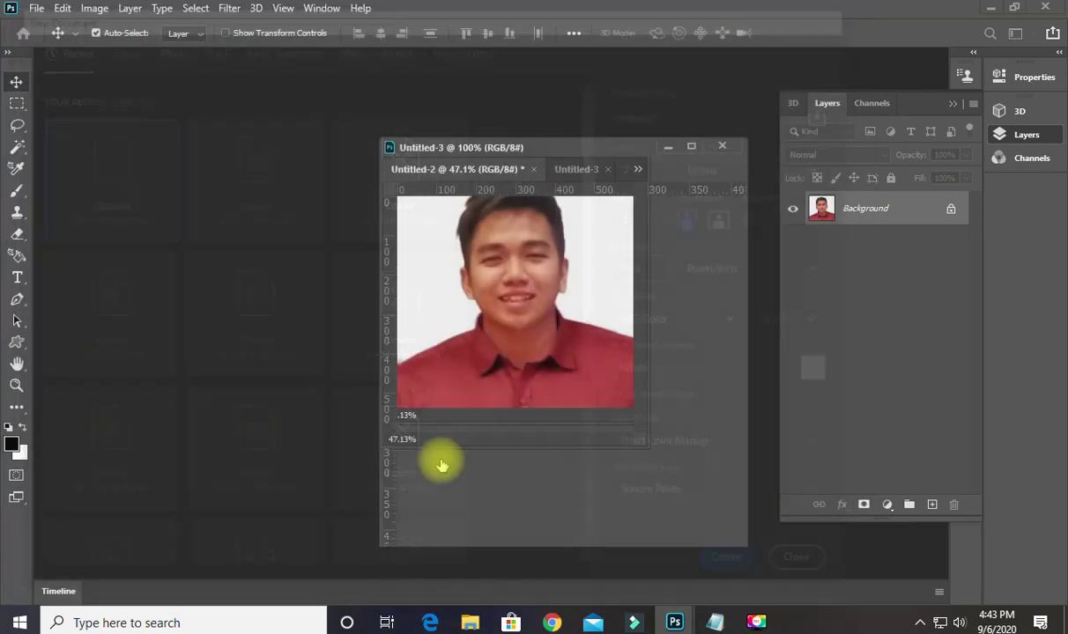
Copy the Facebook photo in Chrome and return to Untitled-3 in Photoshop.
left_click_drag(628, 149, 574, 55)
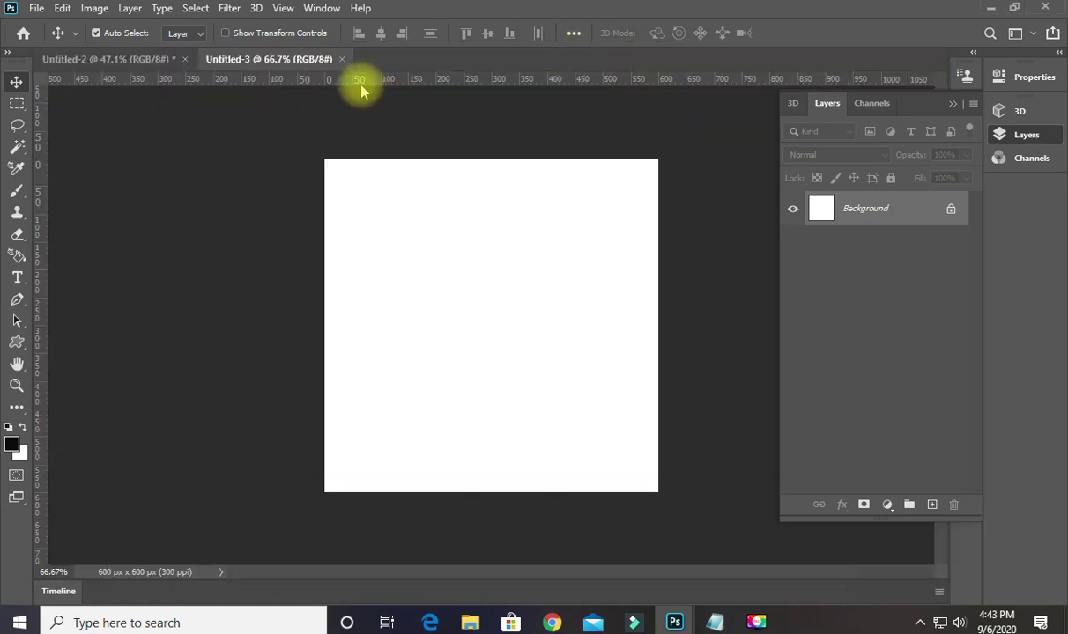
mouse_move(550, 620)
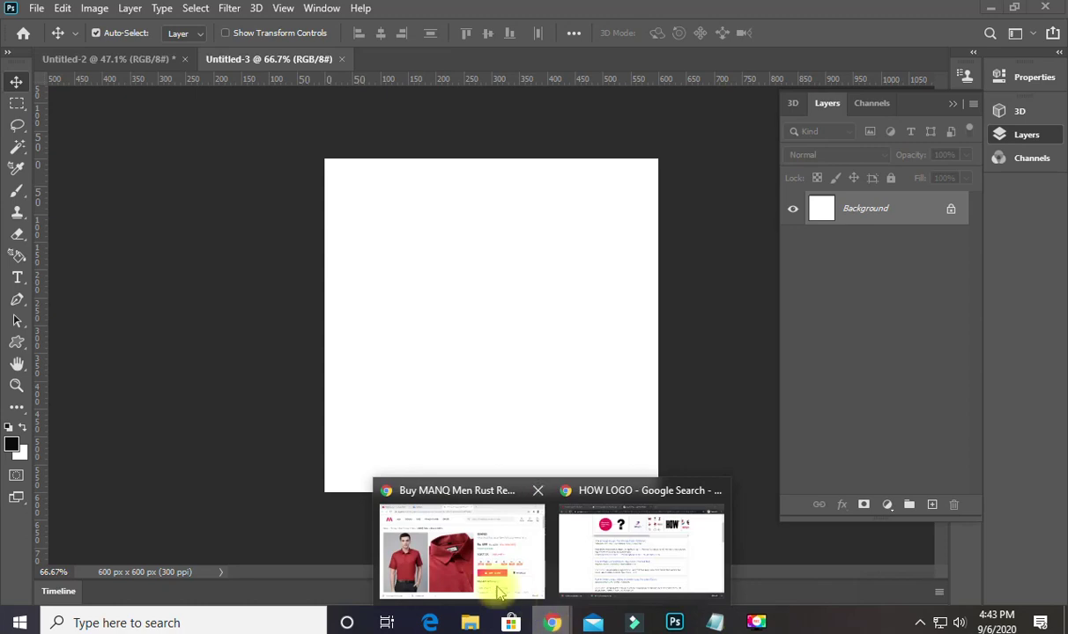
left_click(452, 577)
left_click(248, 14)
right_click(356, 193)
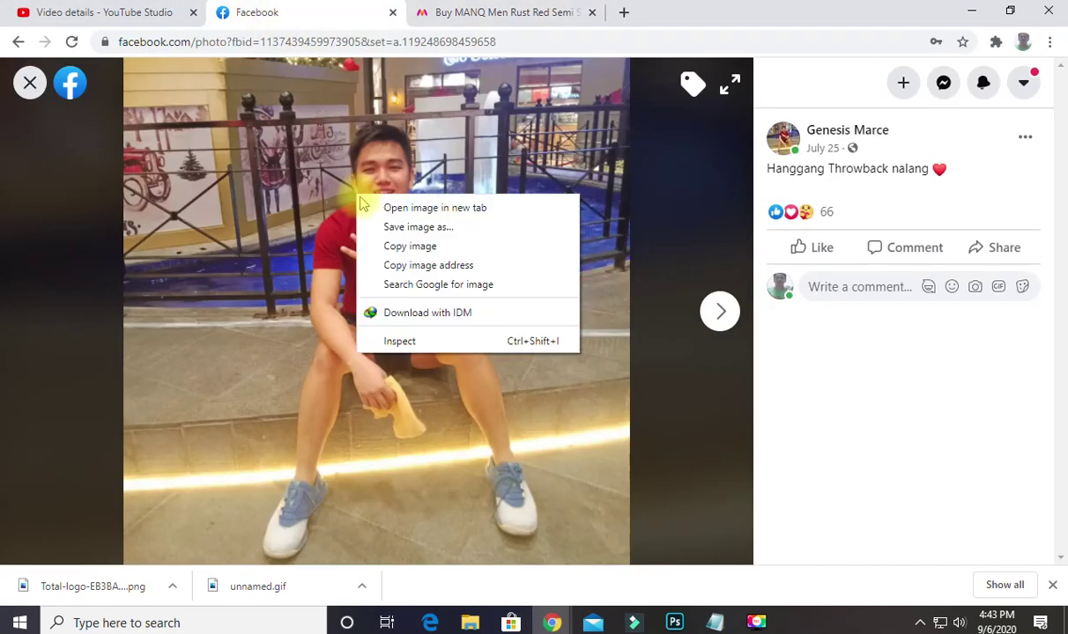
left_click(419, 247)
mouse_move(674, 622)
left_click(571, 530)
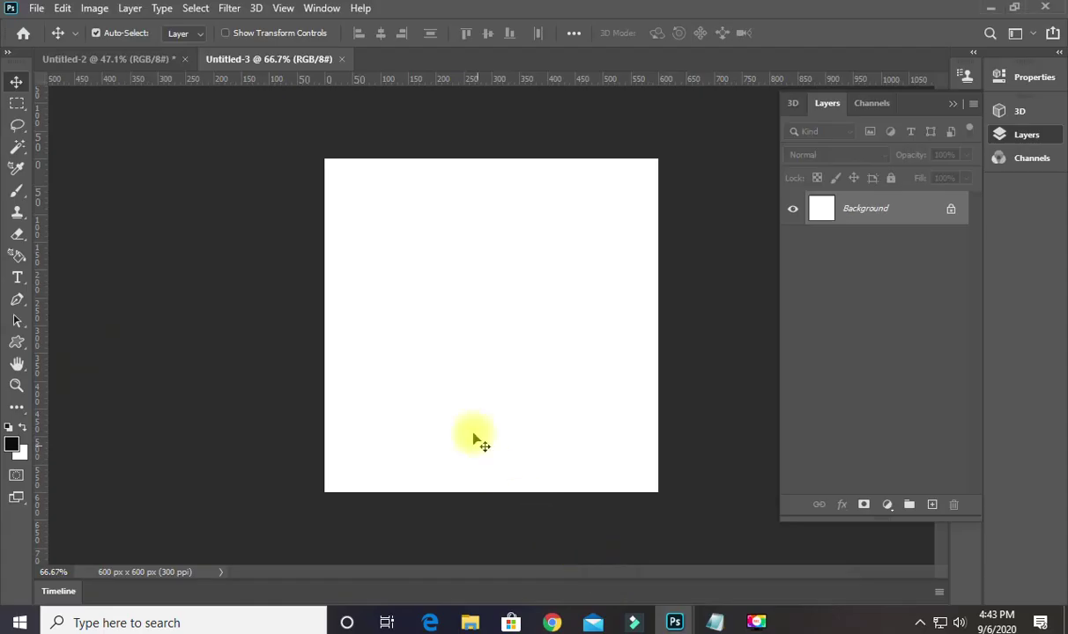
Paste the copied photo into Untitled-3, position it, and flatten it to one layer.
key("ctrl+v")
scroll(510, 415, "down", 3)
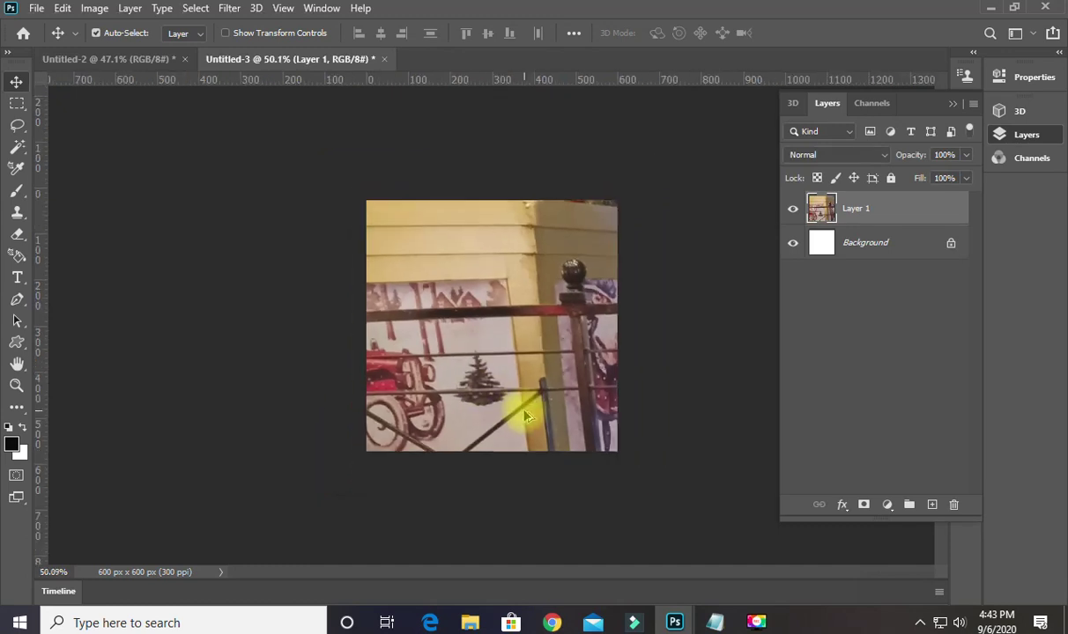
left_click_drag(535, 382, 298, 313)
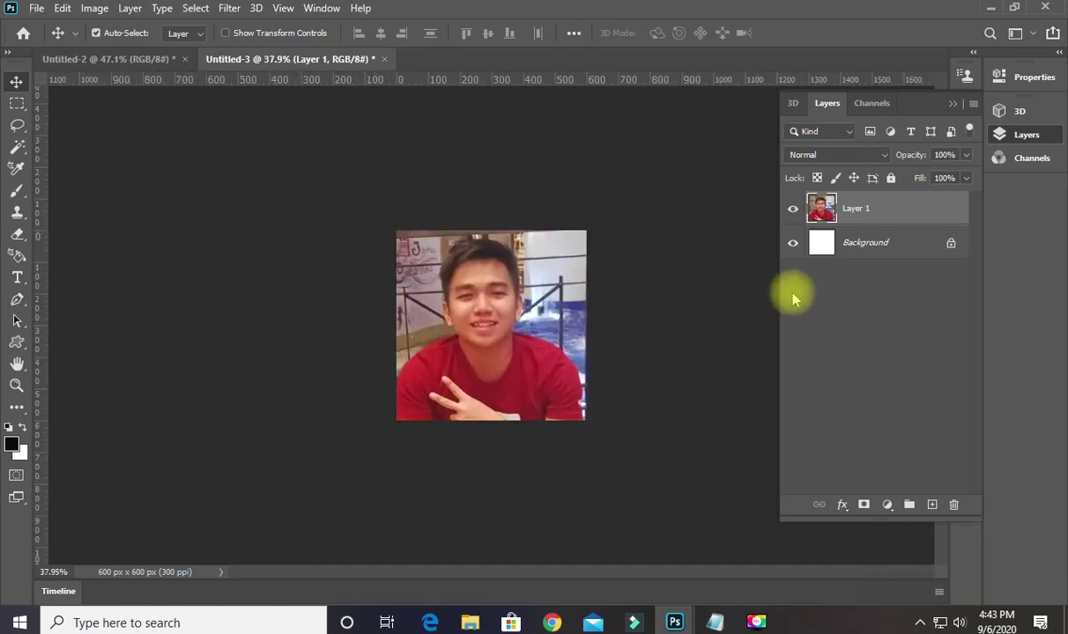
right_click(877, 255)
left_click(926, 406)
Float Untitled-3 in its own window beside the Untitled-2 ID photo.
left_click_drag(286, 59, 334, 153)
left_click_drag(437, 124, 253, 212)
scroll(305, 269, "down", 2)
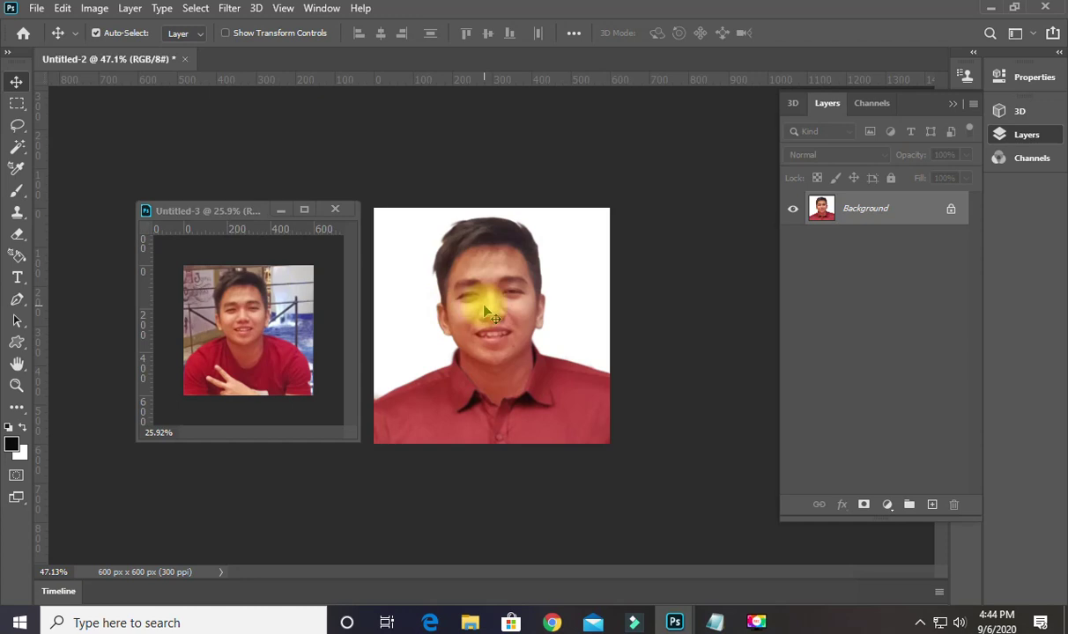
scroll(485, 310, "down", 2)
left_click(290, 215)
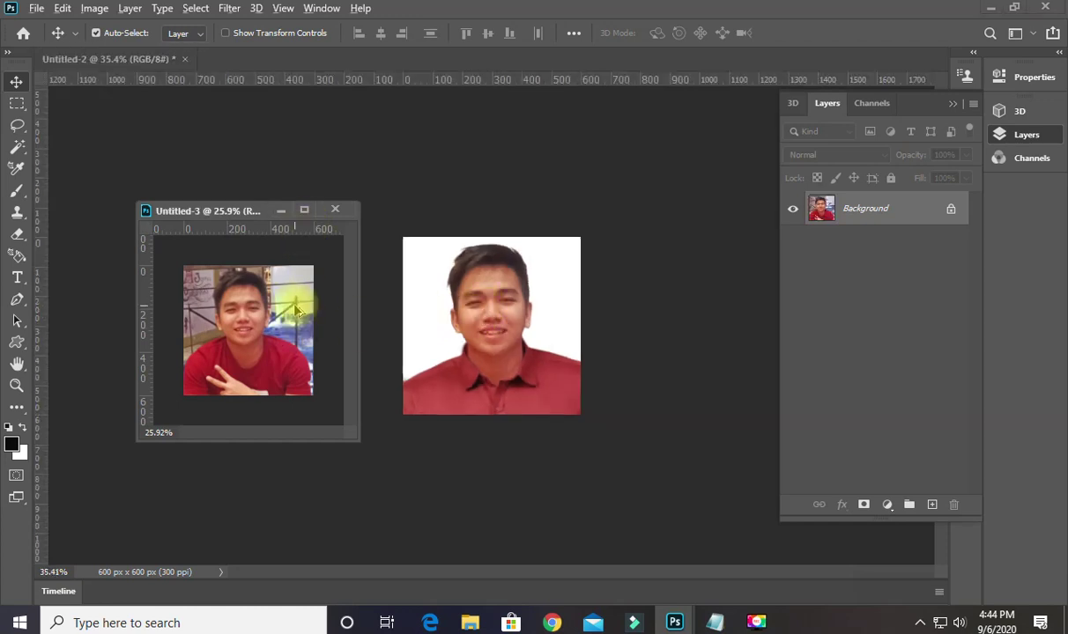
scroll(297, 310, "up", 3)
scroll(296, 310, "up", 1)
scroll(297, 310, "down", 2)
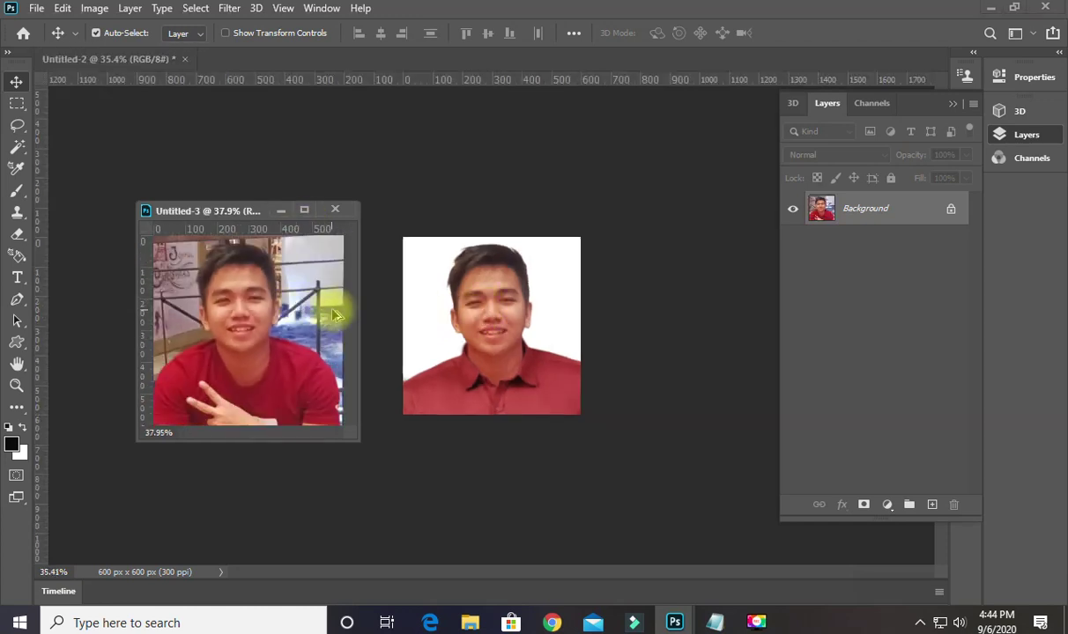
left_click(496, 329)
scroll(496, 329, "up", 1)
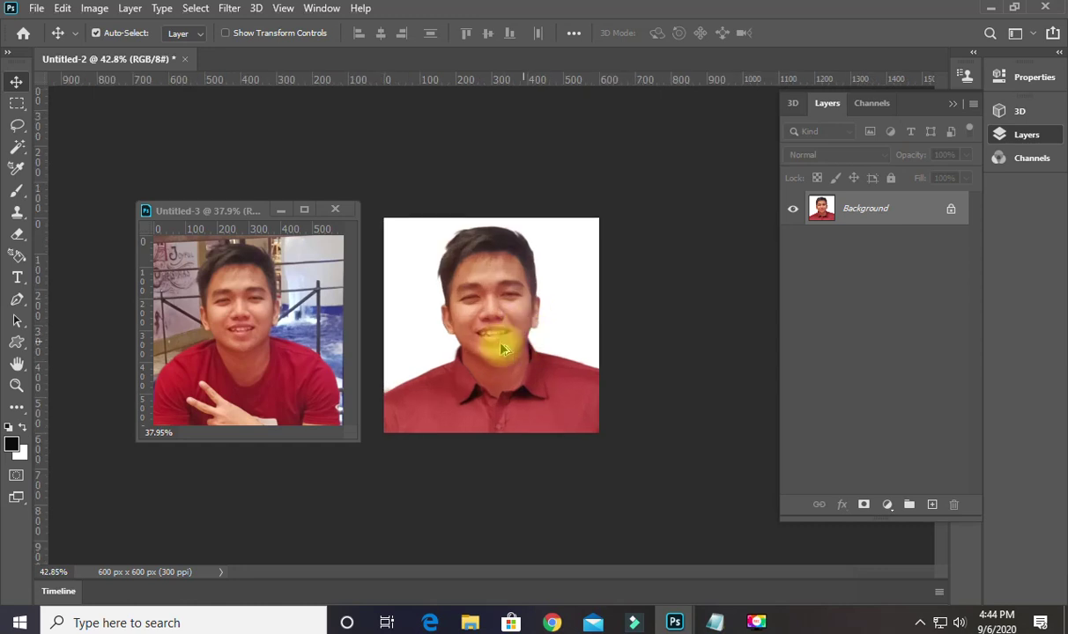
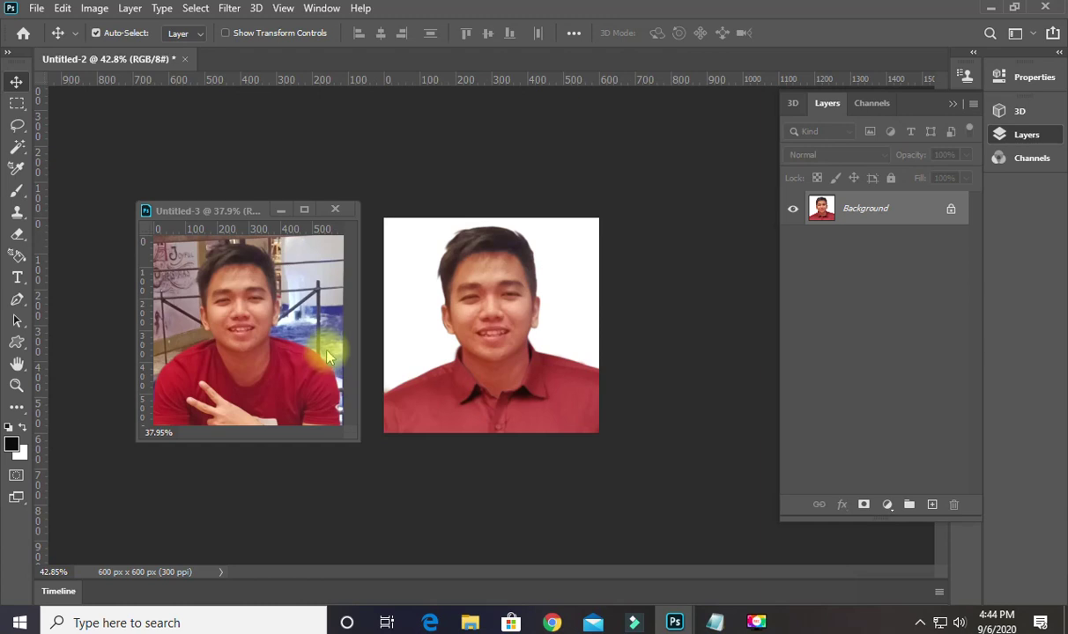
Replace the Notepad line with CREATE A4 SIZE FOR PRINTING.
left_click(308, 298)
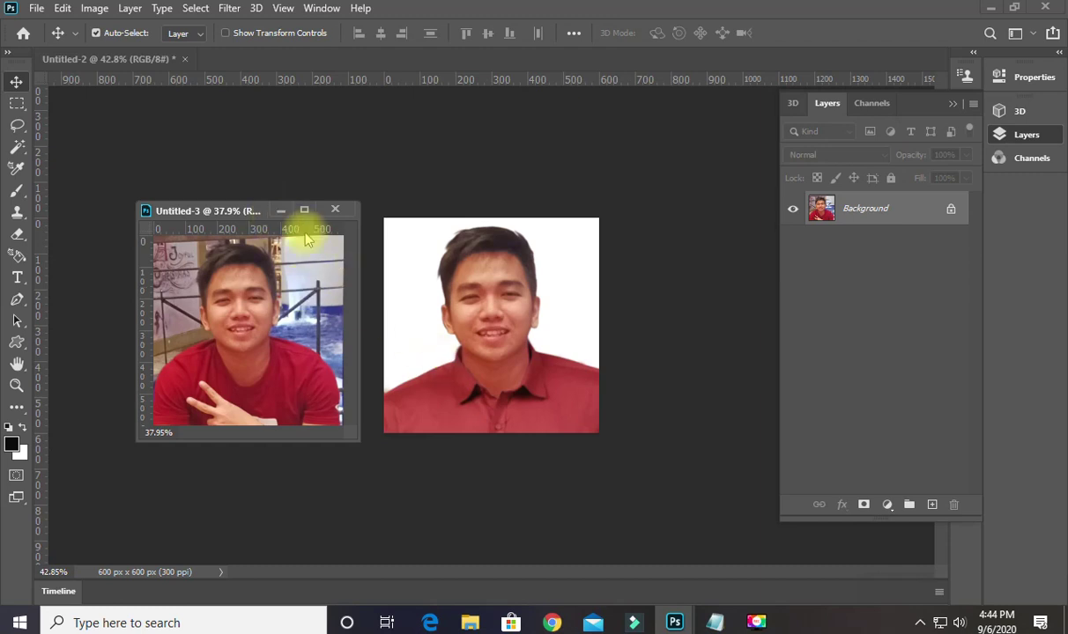
left_click(715, 623)
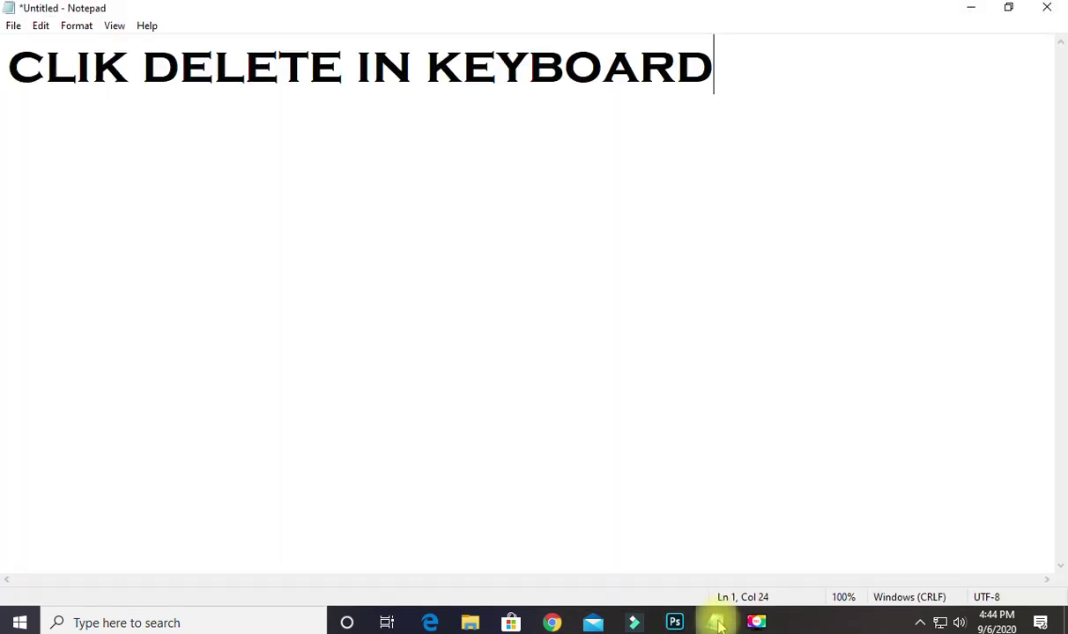
left_click_drag(710, 79, 31, 67)
key("Delete")
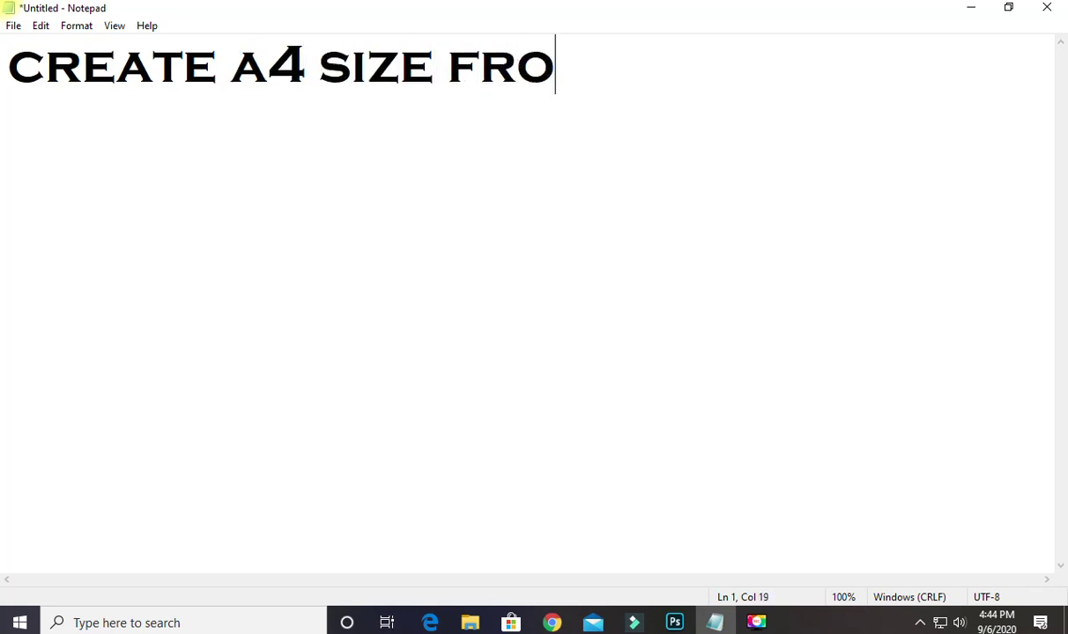
key("BackSpace")
key("BackSpace")
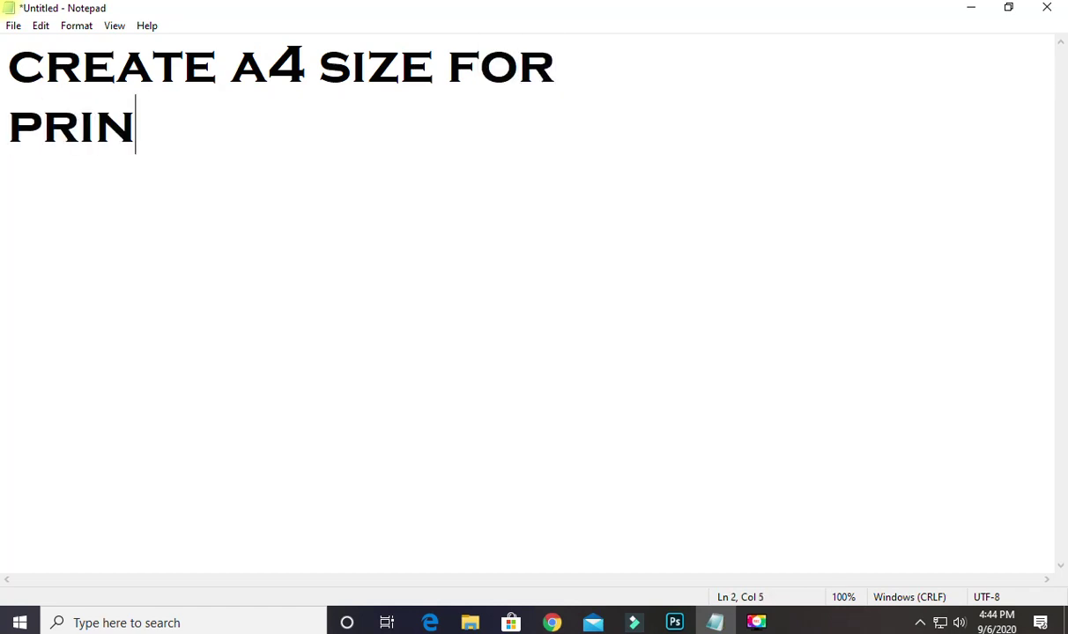
type("NG")
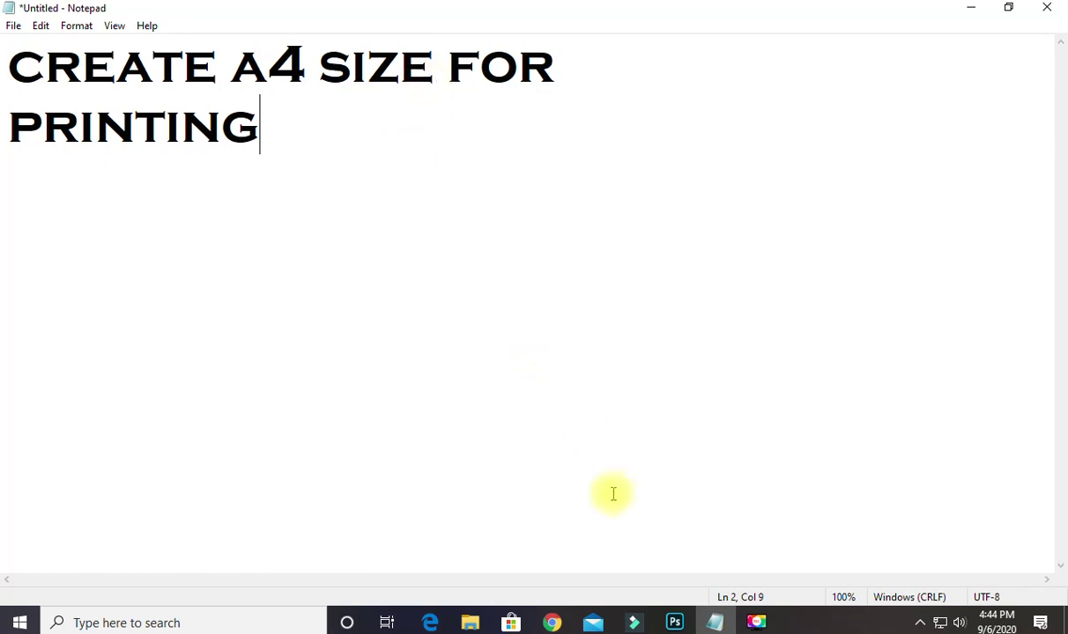
Bring Photoshop's Untitled-2 document back to the front.
left_click(675, 621)
left_click(581, 568)
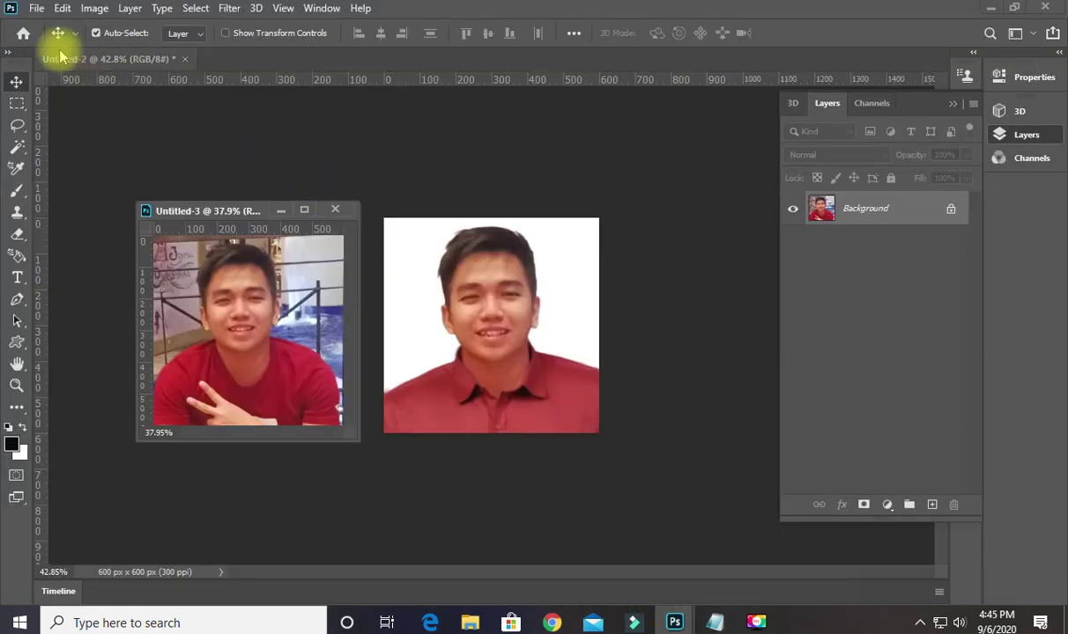
left_click(36, 8)
Create a new A4 print document at 300 ppi.
left_click(50, 26)
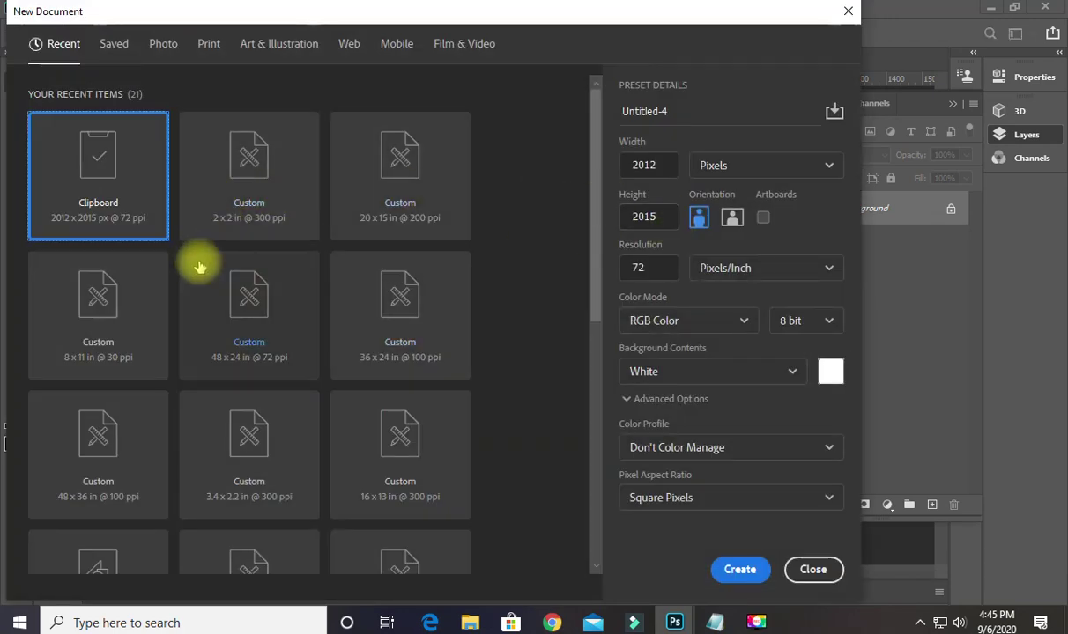
left_click(212, 49)
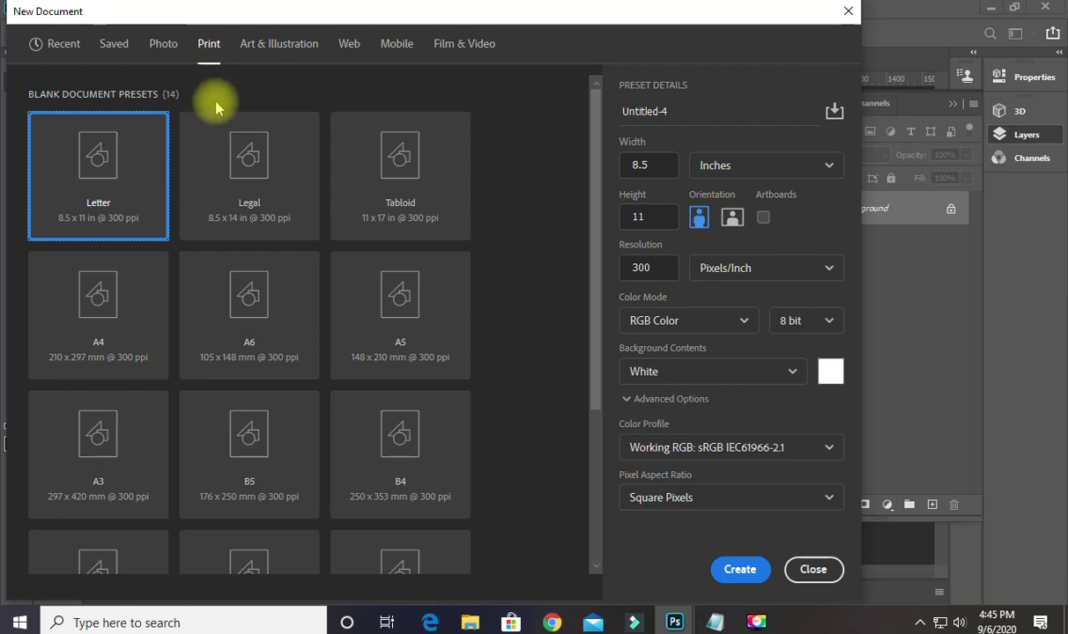
left_click(150, 313)
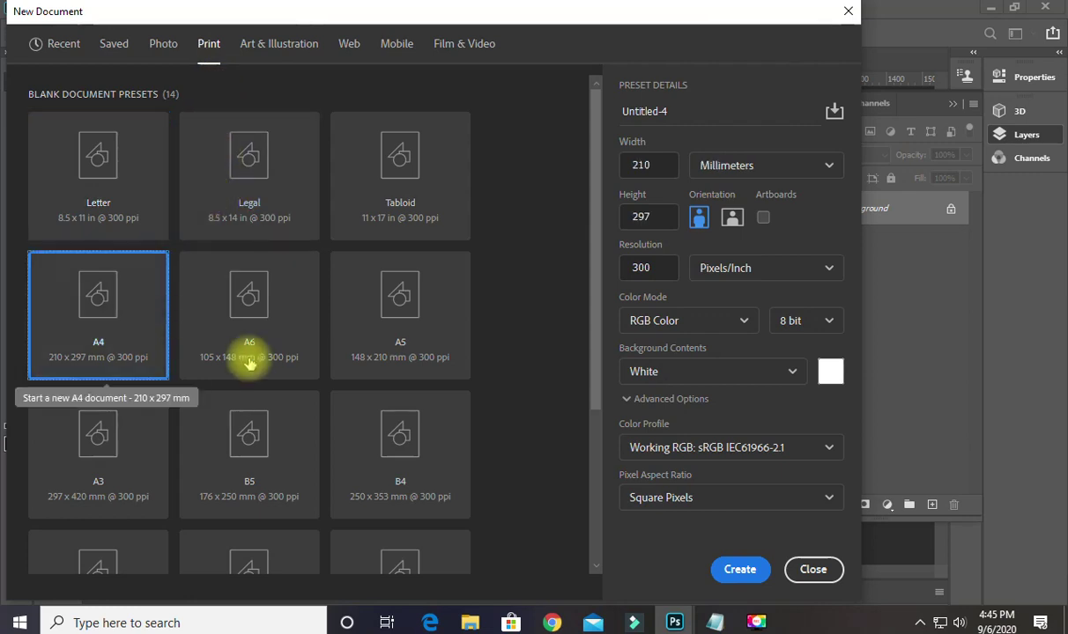
left_click_drag(661, 268, 578, 269)
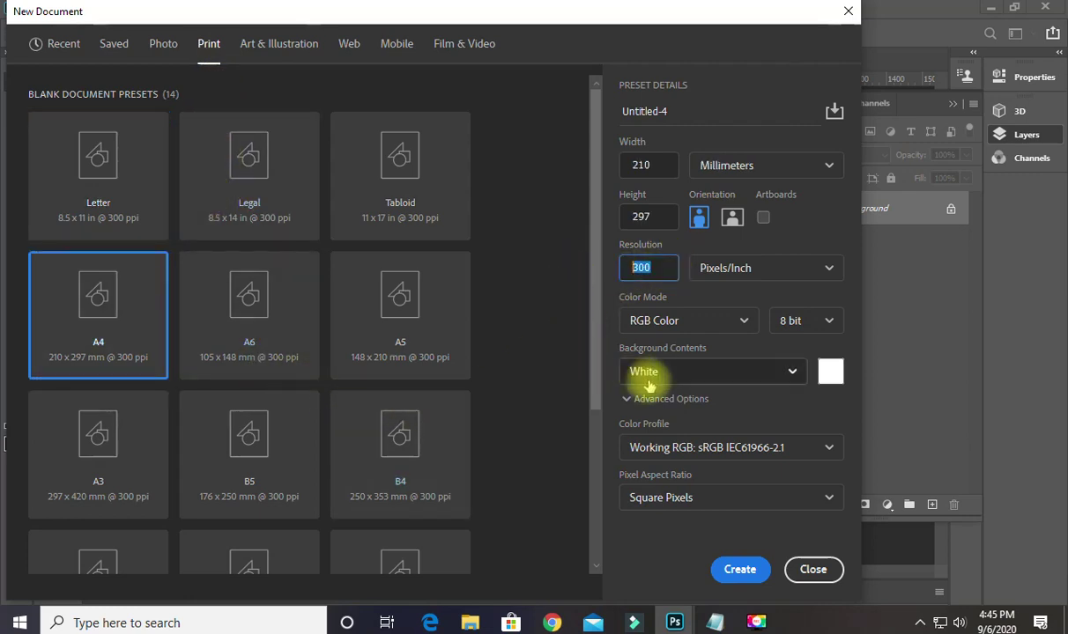
left_click(731, 568)
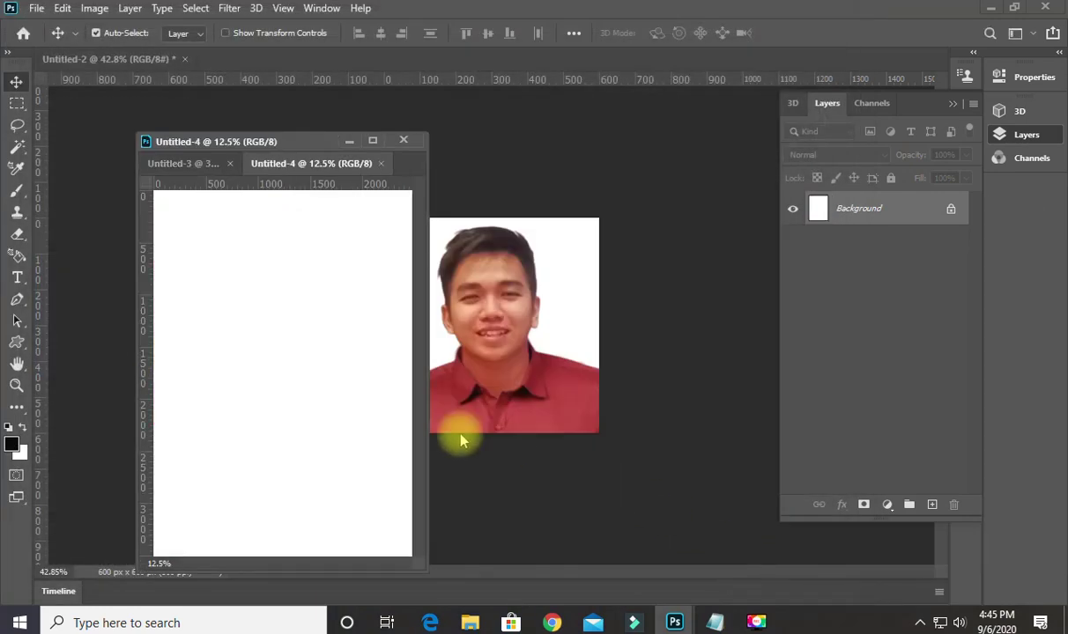
Copy the portrait photo into the A4 canvas as Layer 1, then select Notepad's text.
left_click_drag(314, 176, 335, 202)
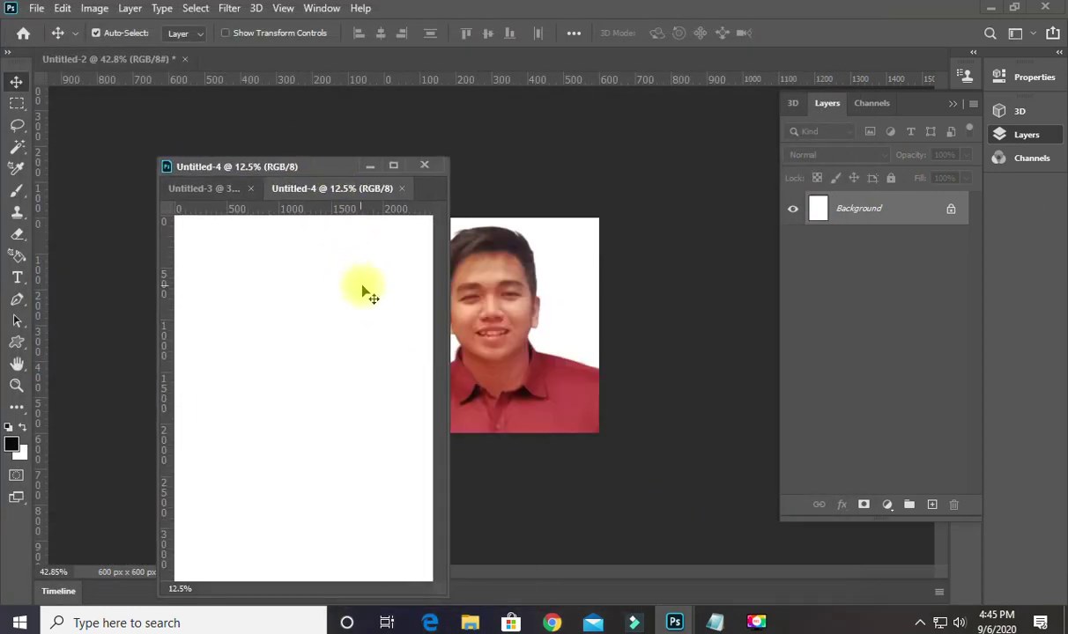
scroll(364, 291, "down", 2)
left_click_drag(522, 333, 271, 329)
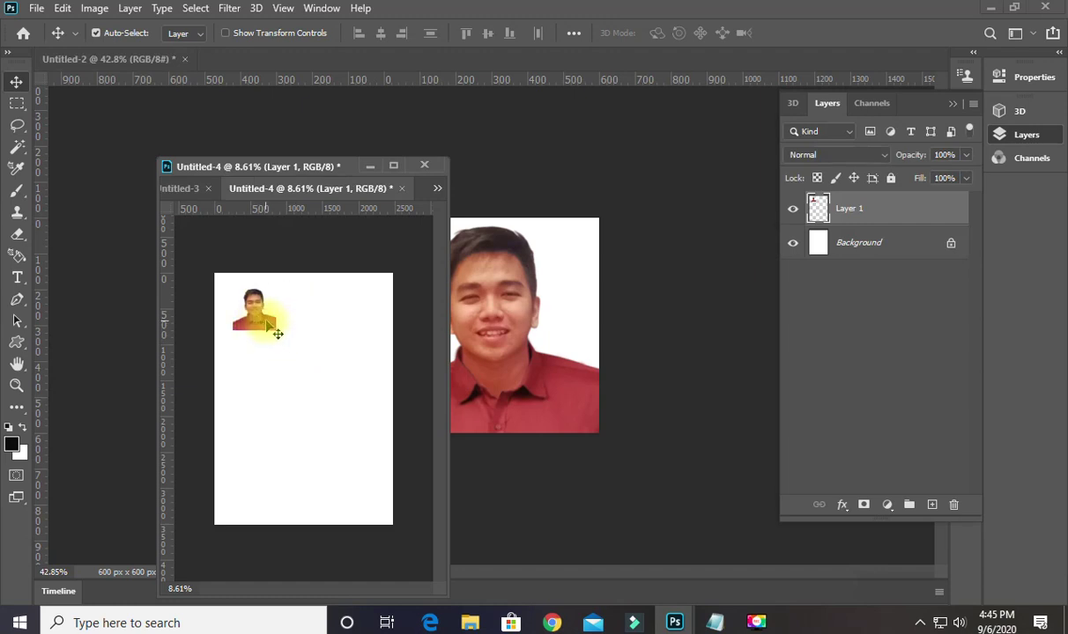
left_click_drag(383, 167, 393, 69)
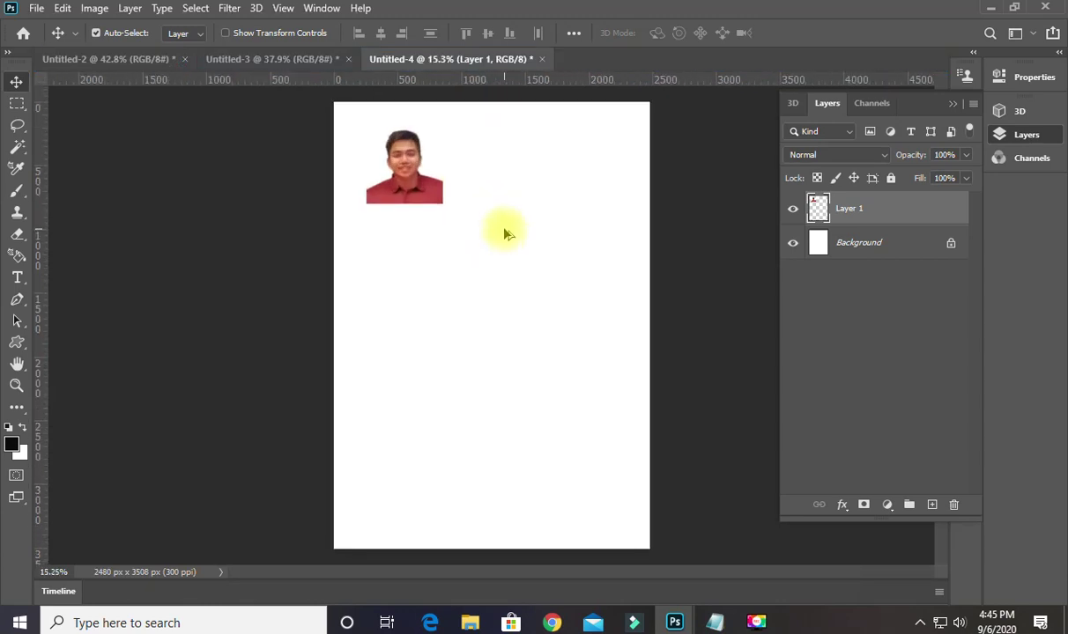
left_click(714, 623)
left_click_drag(528, 295, 20, 67)
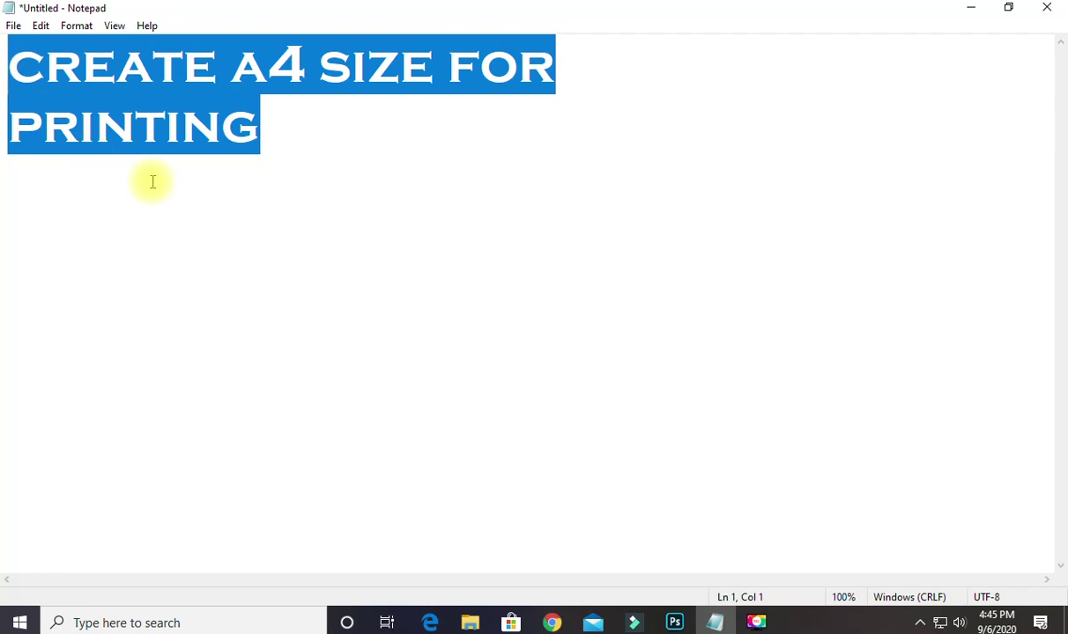
Change the note to INSERT LINE IN IMAGE and minimize Notepad.
type("INSERT LINE IN IMAGE")
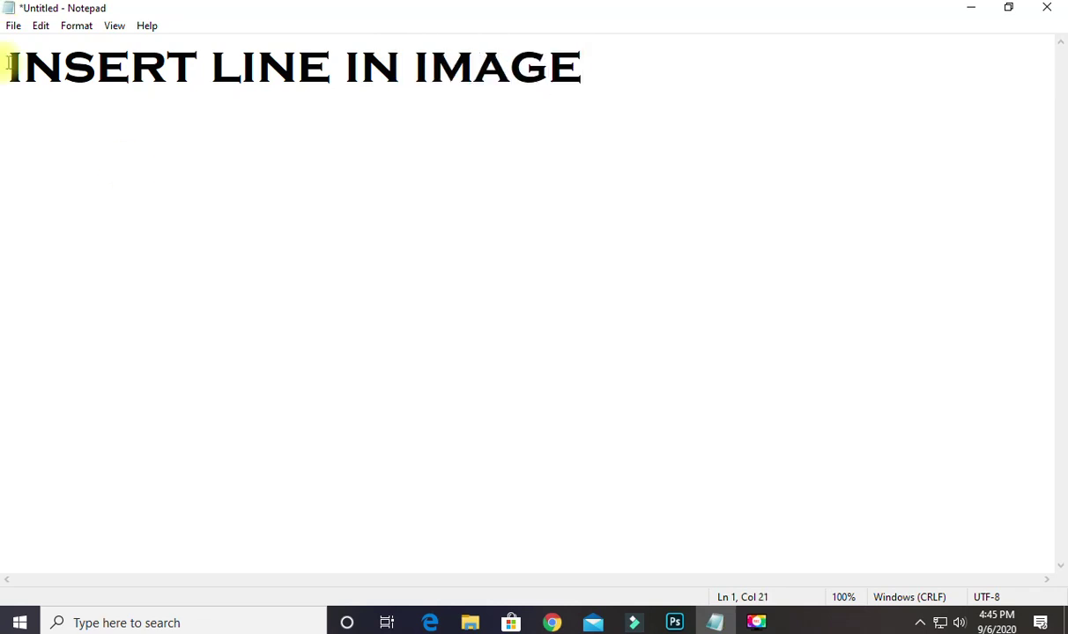
left_click(970, 8)
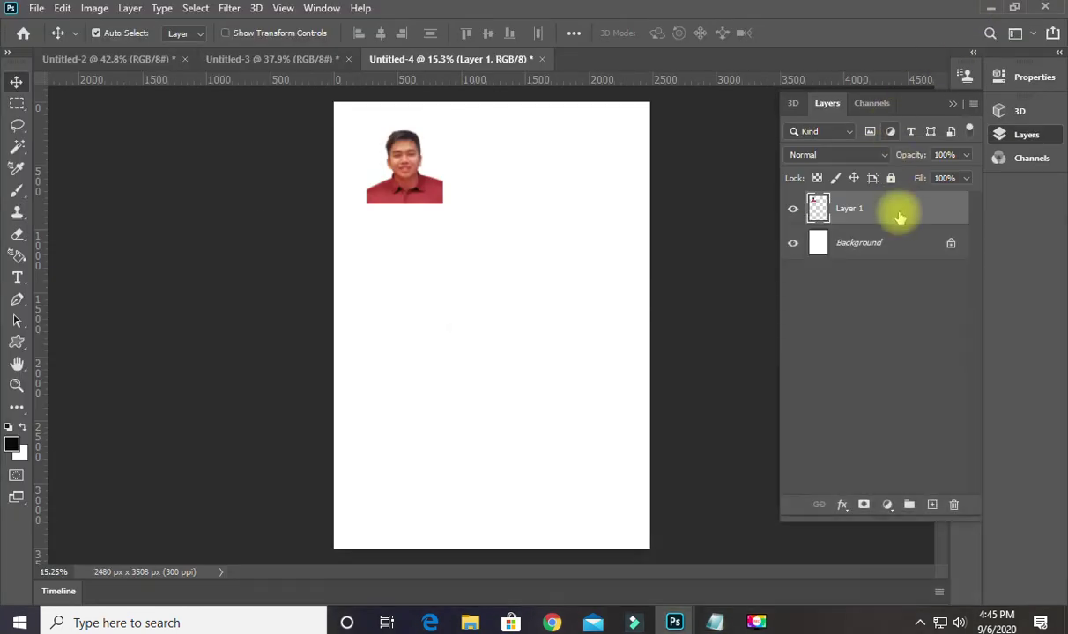
Give Layer 1 a 3 px #776767 stroke through Blending Options.
right_click(819, 215)
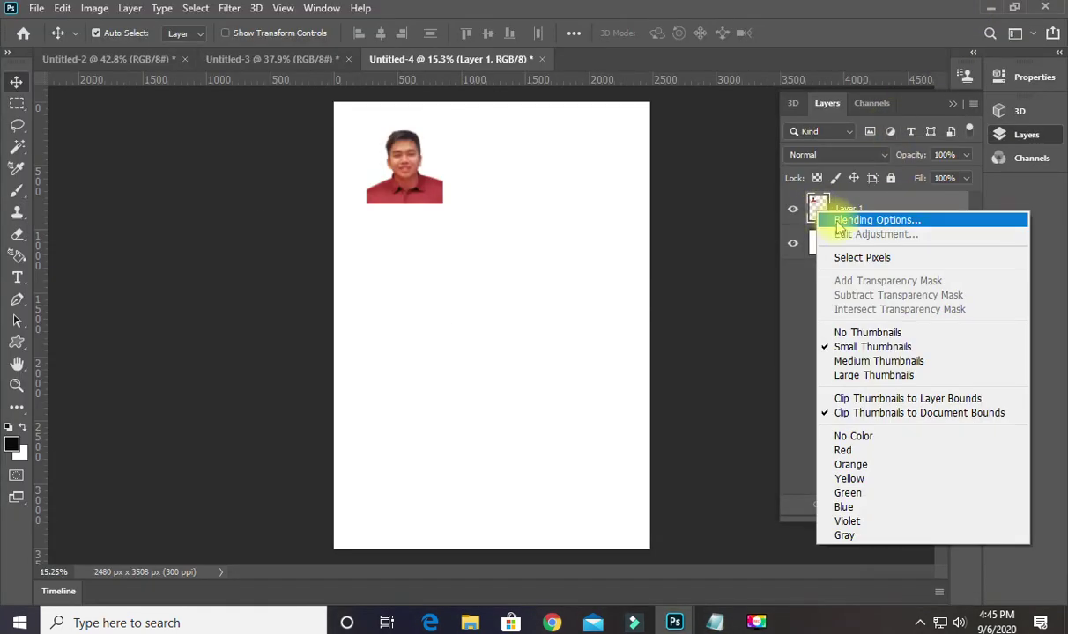
left_click(838, 227)
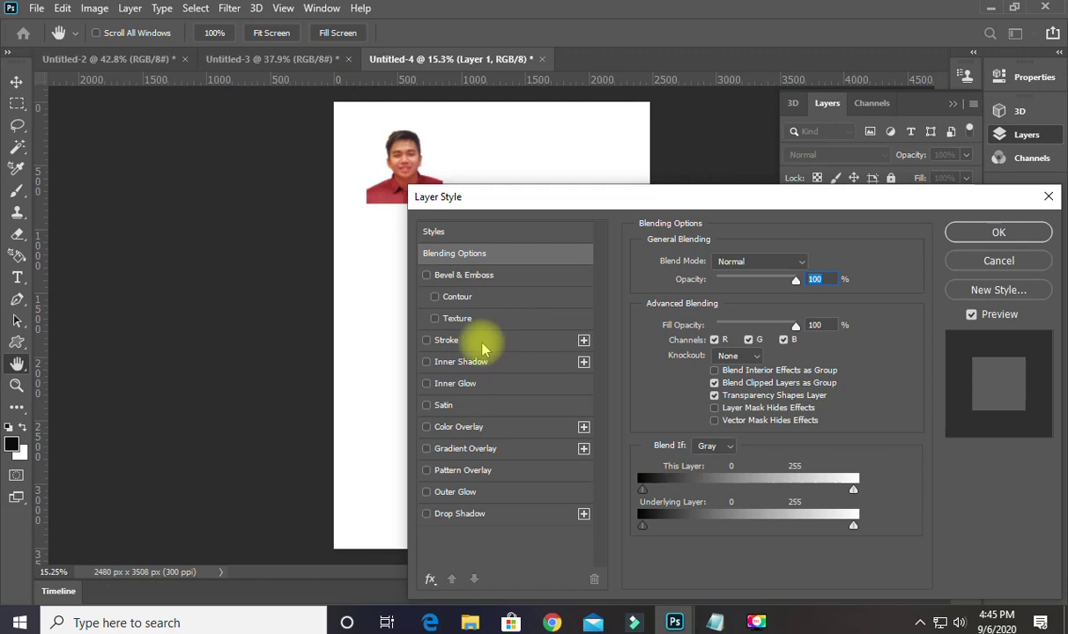
left_click(478, 343)
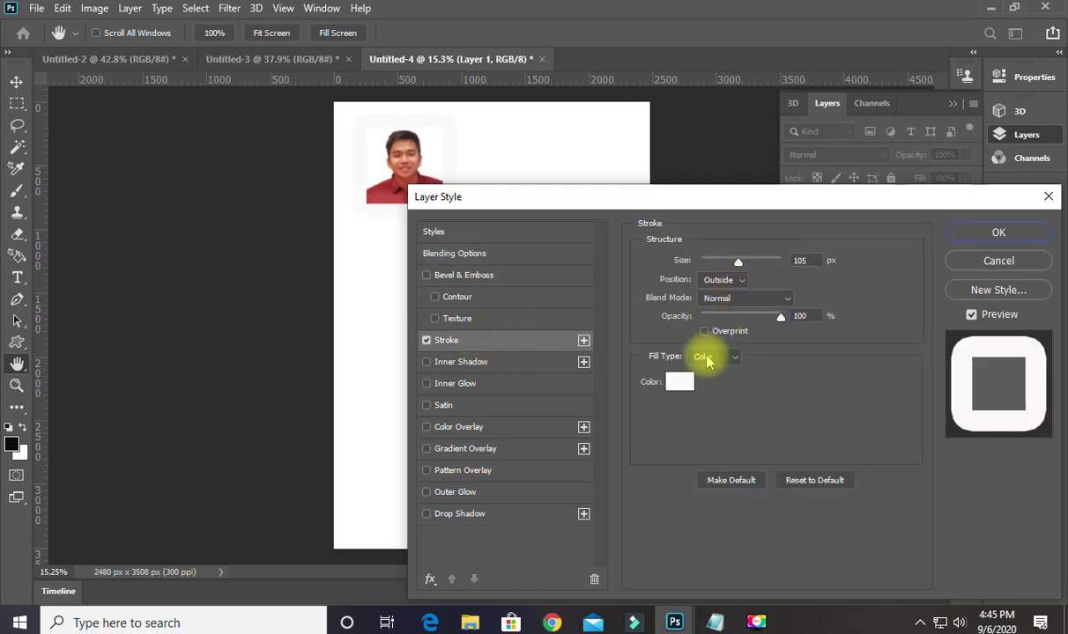
left_click(679, 381)
left_click_drag(643, 423, 653, 430)
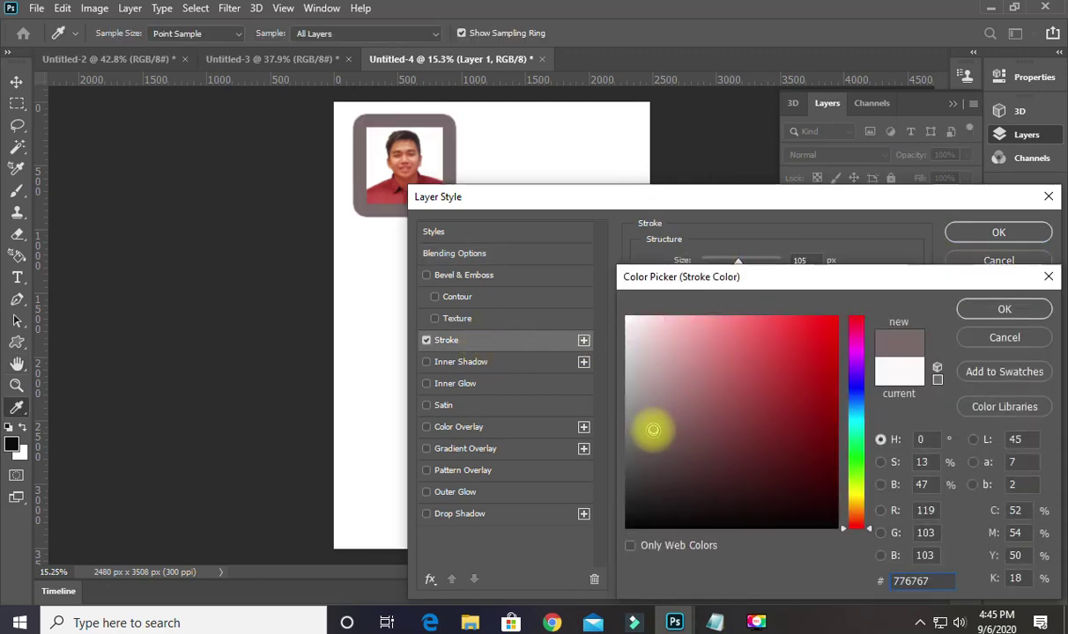
left_click(987, 309)
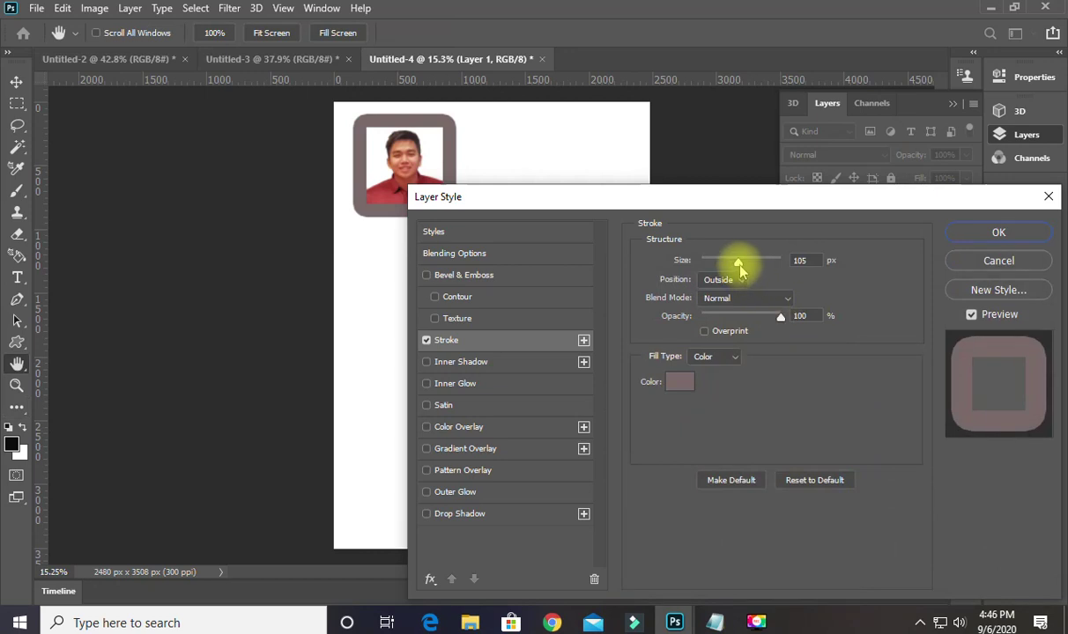
left_click_drag(740, 269, 703, 263)
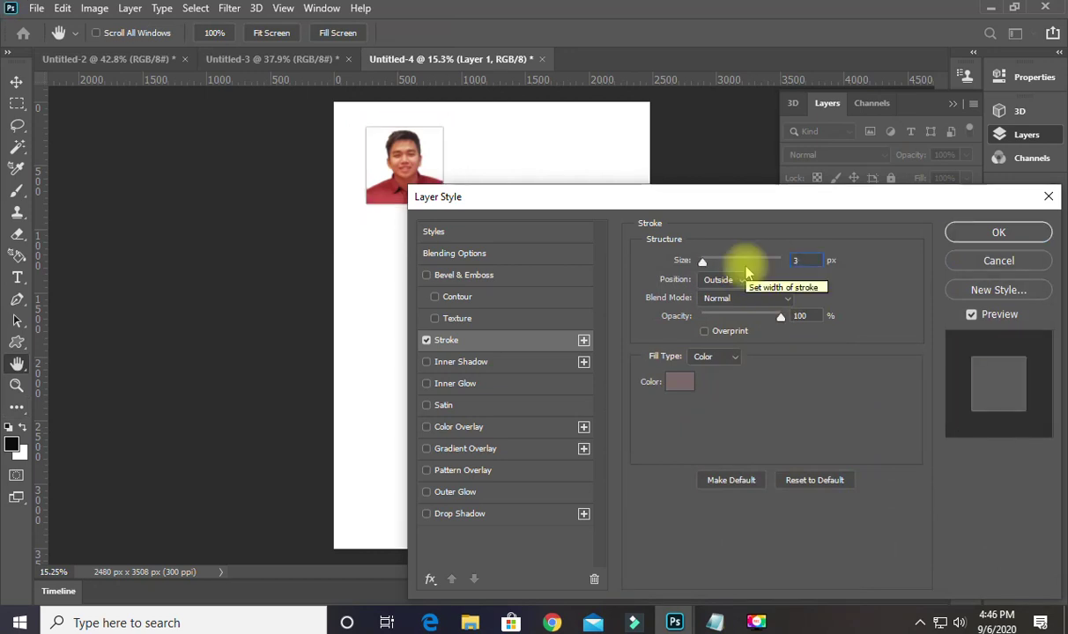
left_click(980, 231)
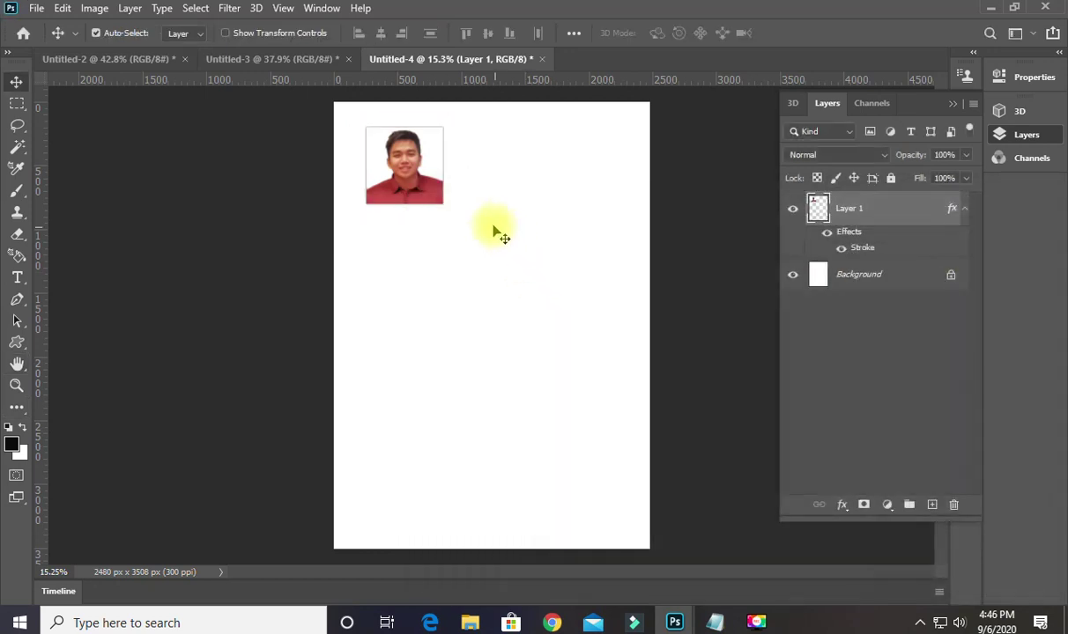
Nudge the photo up-left and duplicate it just to its right as Layer 1 copy.
left_click_drag(427, 164, 408, 154)
scroll(414, 151, "up", 4)
mouse_move(392, 227)
left_mouse_down()
mouse_move(560, 231)
mouse_move(550, 228)
left_mouse_up()
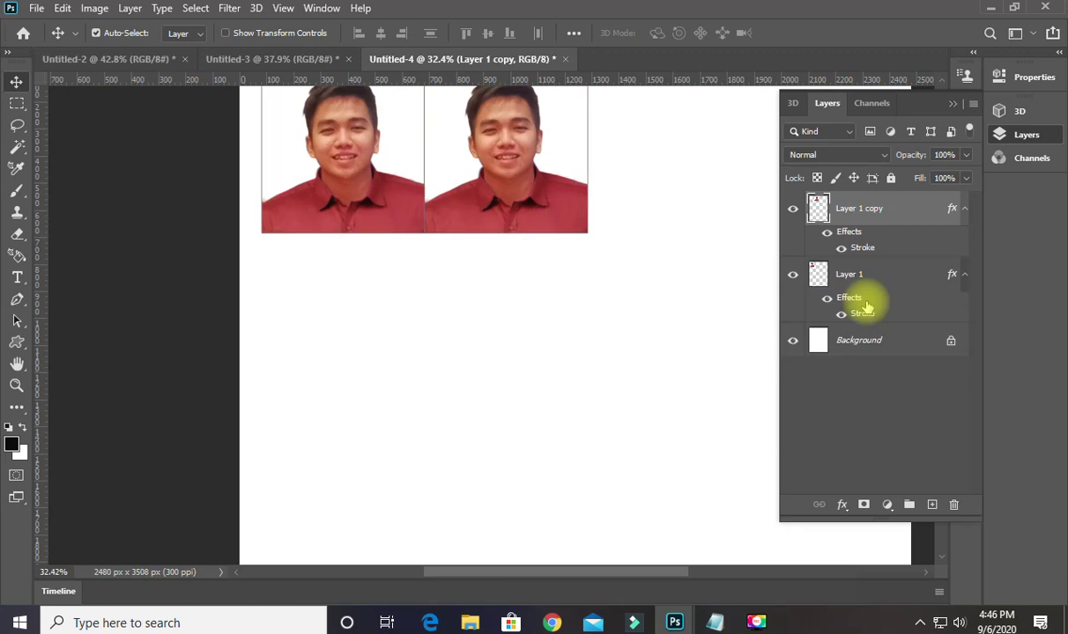
Select both photo layers and dock the Layers panel as a column.
left_click(842, 278, "shift")
scroll(642, 300, "down", 4)
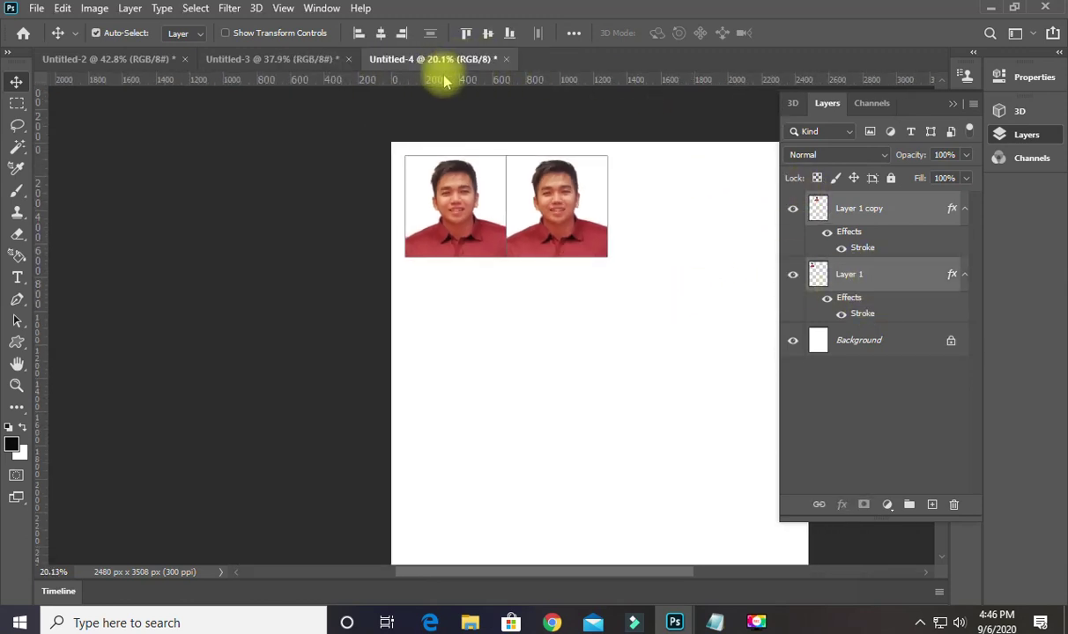
left_click(952, 105)
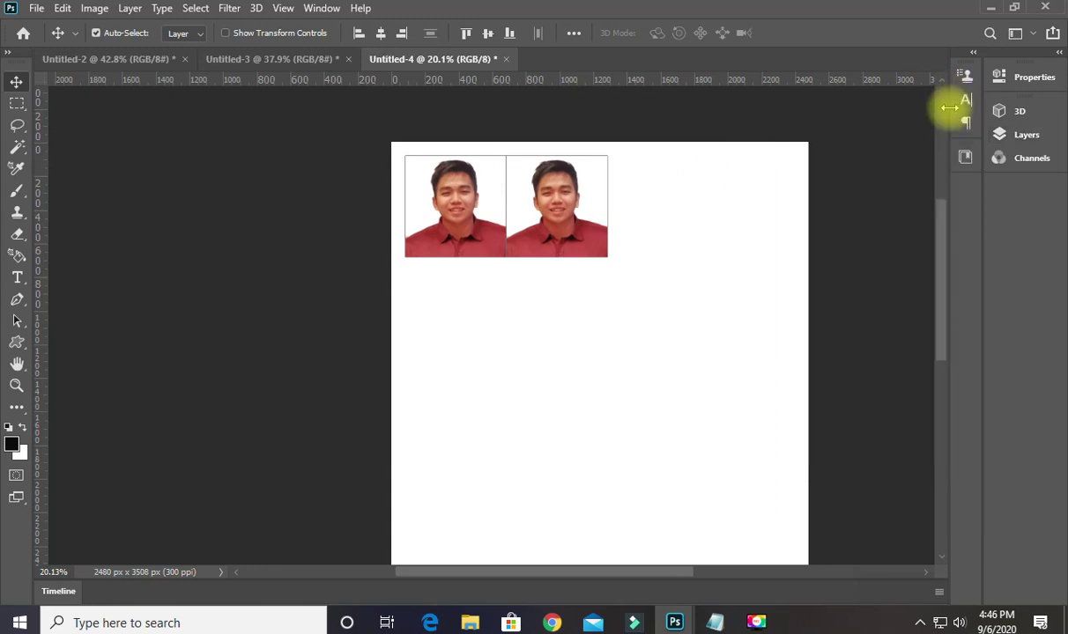
left_click(1022, 135)
left_click_drag(908, 104, 863, 280)
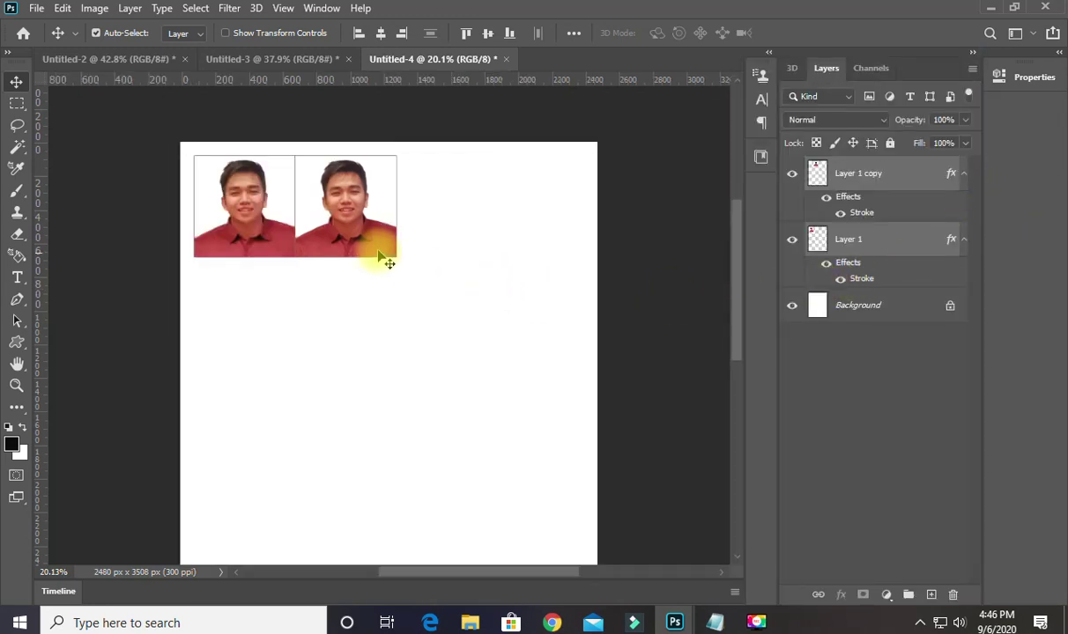
Duplicate the photos row by row into a 4-by-5 grid of 20, then select the Notepad caption.
left_click_drag(531, 266, 543, 310)
left_click(820, 377, "ctrl")
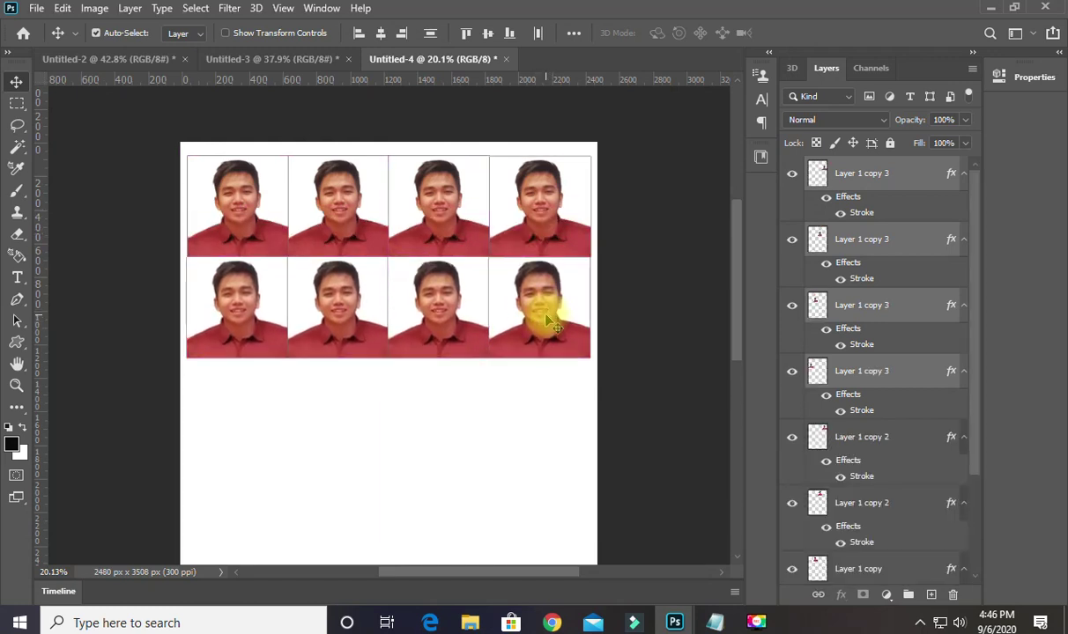
key("ctrl+minus")
left_click_drag(507, 232, 500, 460)
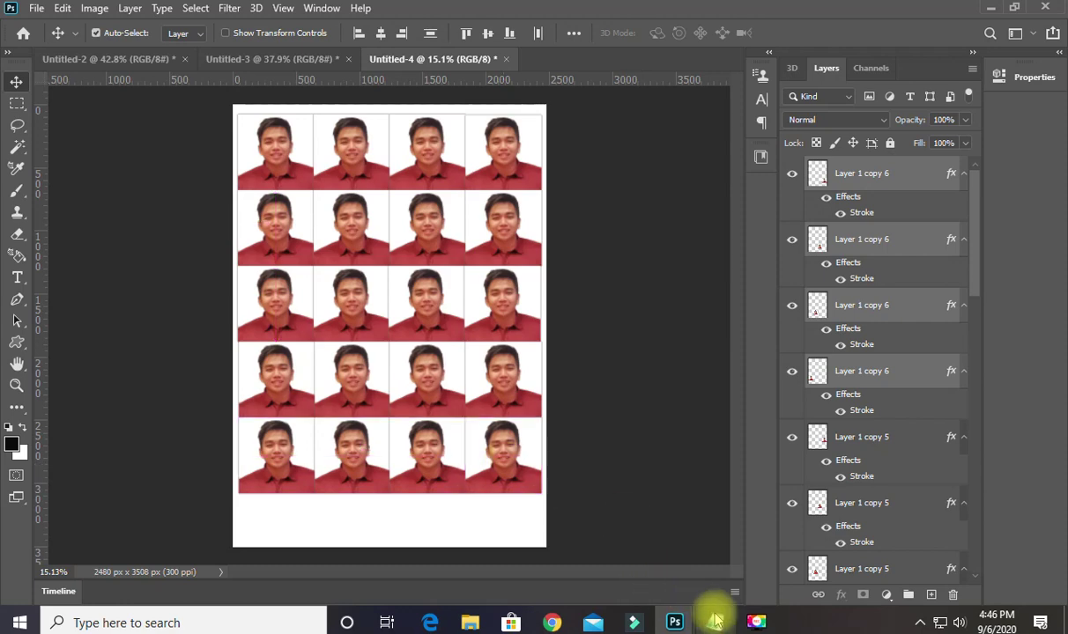
left_click(713, 621)
left_click_drag(648, 289, 7, 55)
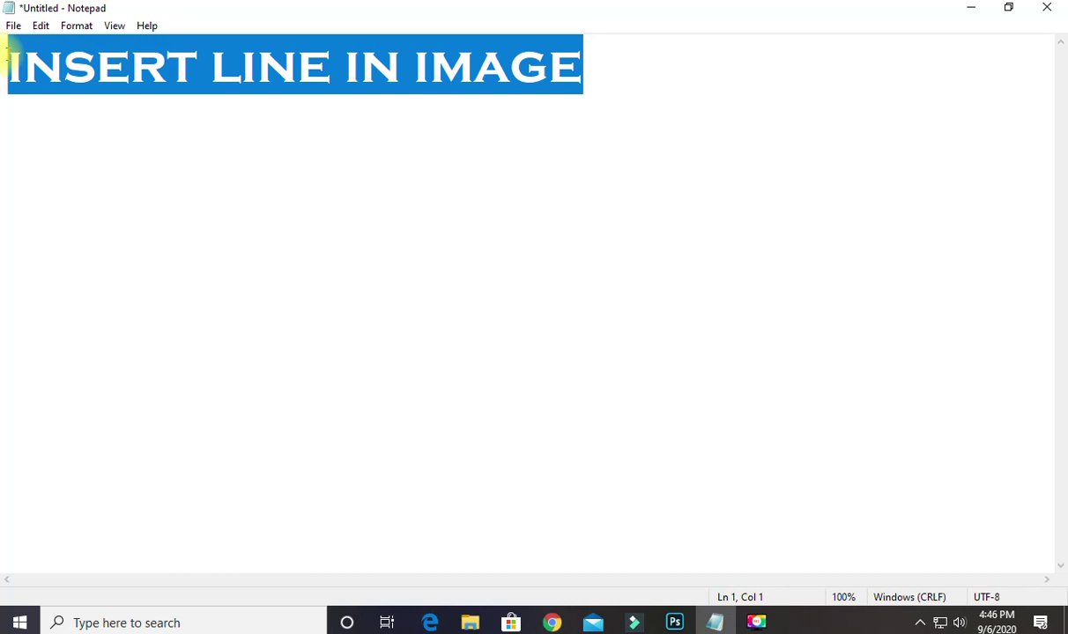
Change the caption to HIT CTRL P FOR PRINTING and minimize Notepad.
type("HIT")
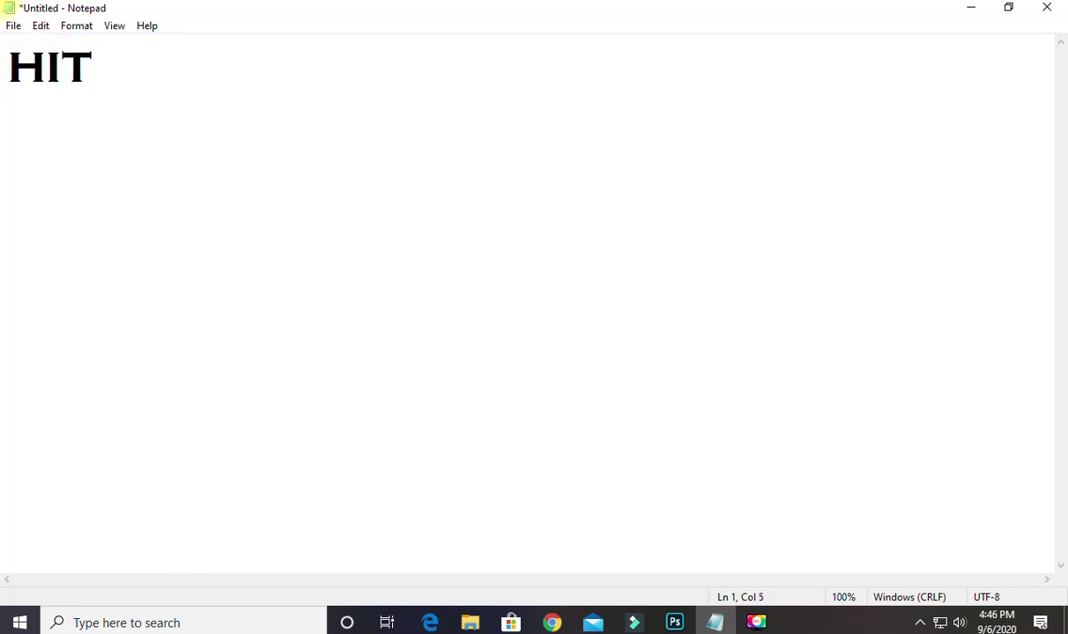
type(" CT")
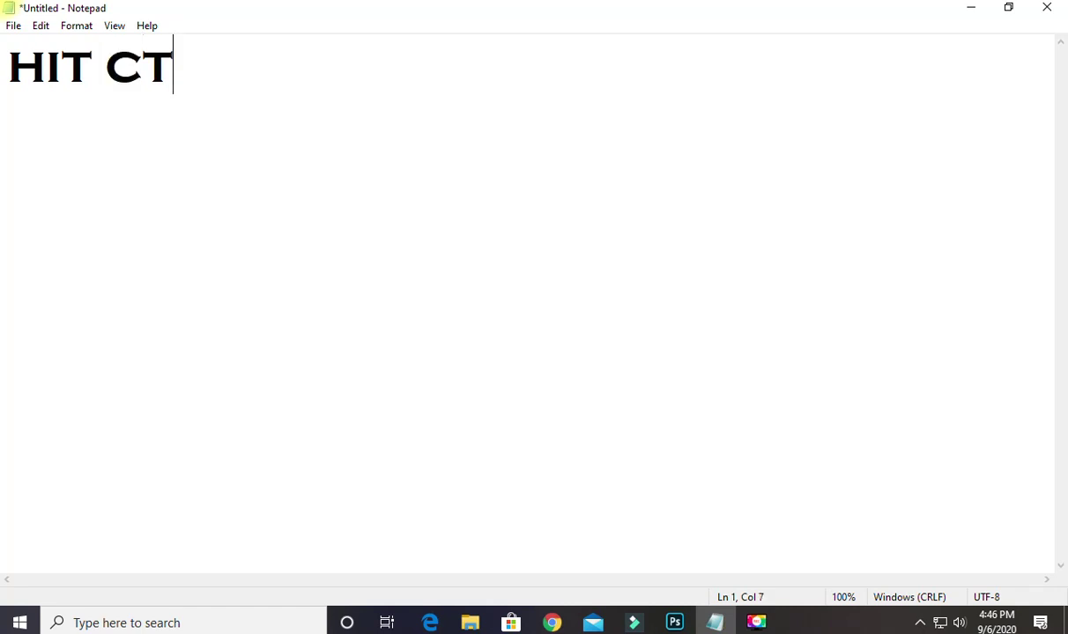
type("RL P")
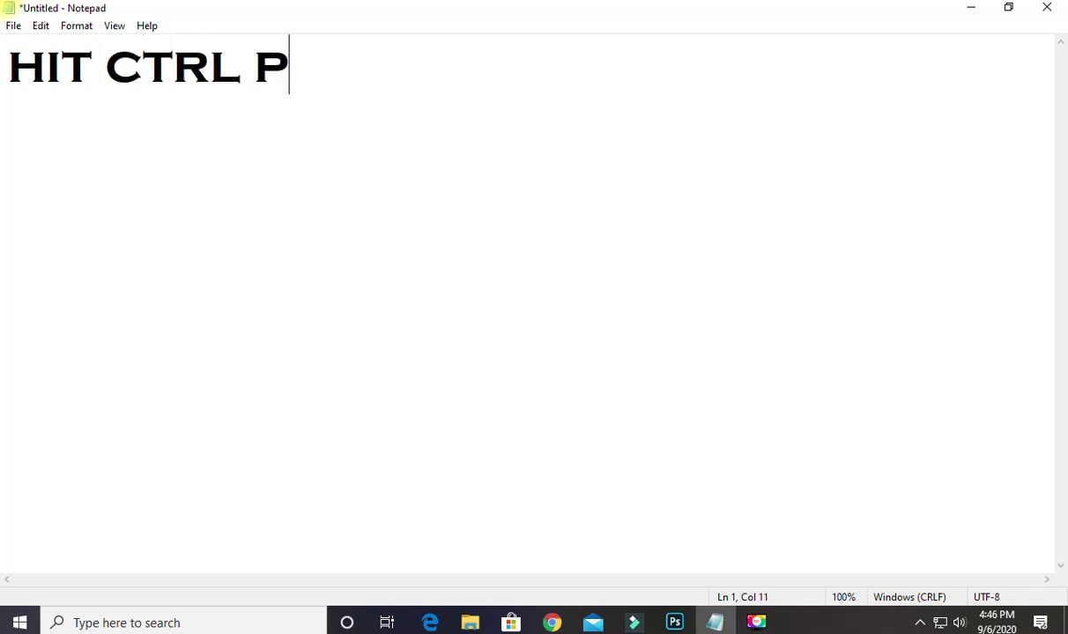
type(" FOR")
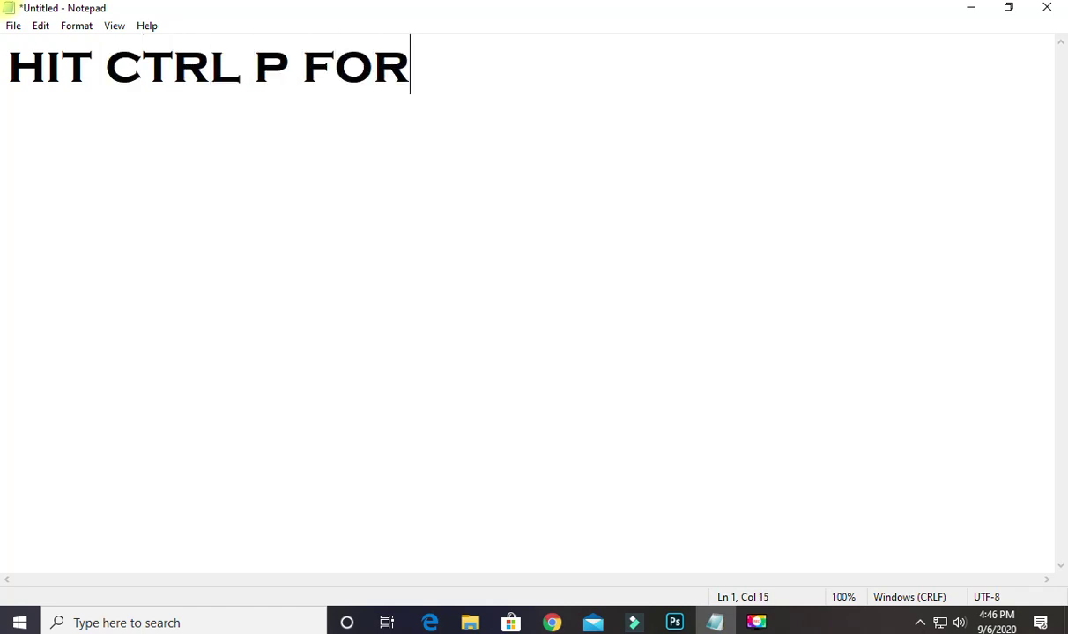
type(" PRINT")
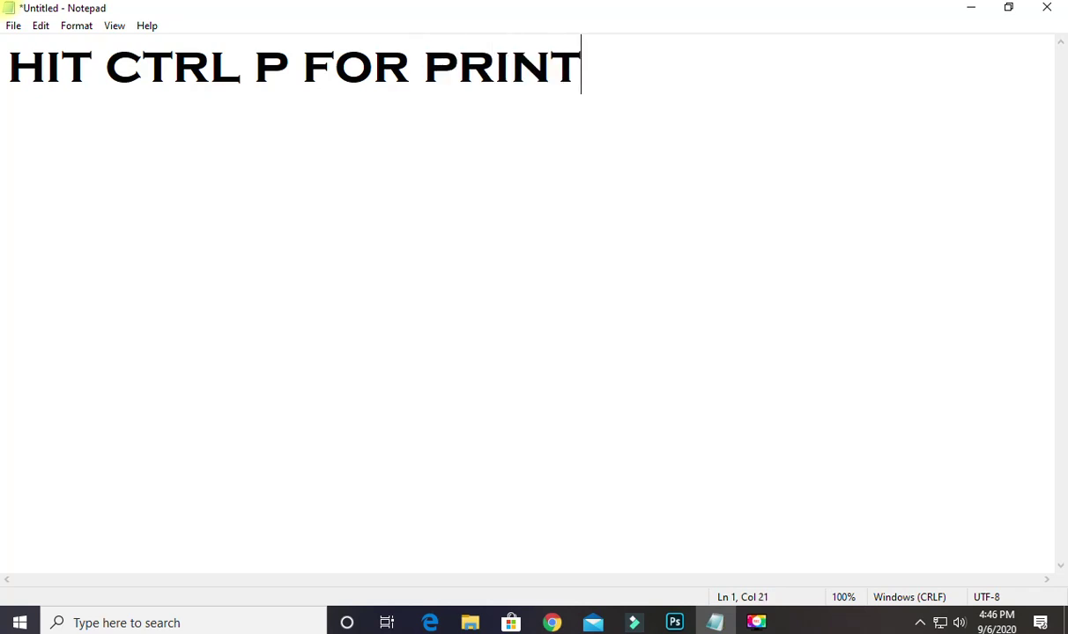
type("ING")
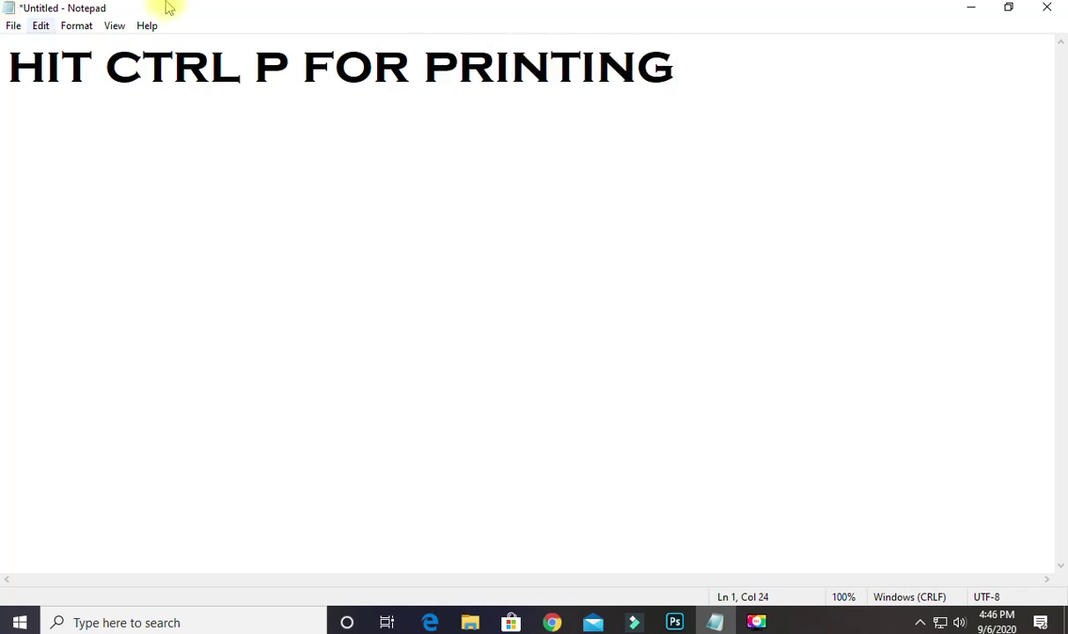
left_click(970, 8)
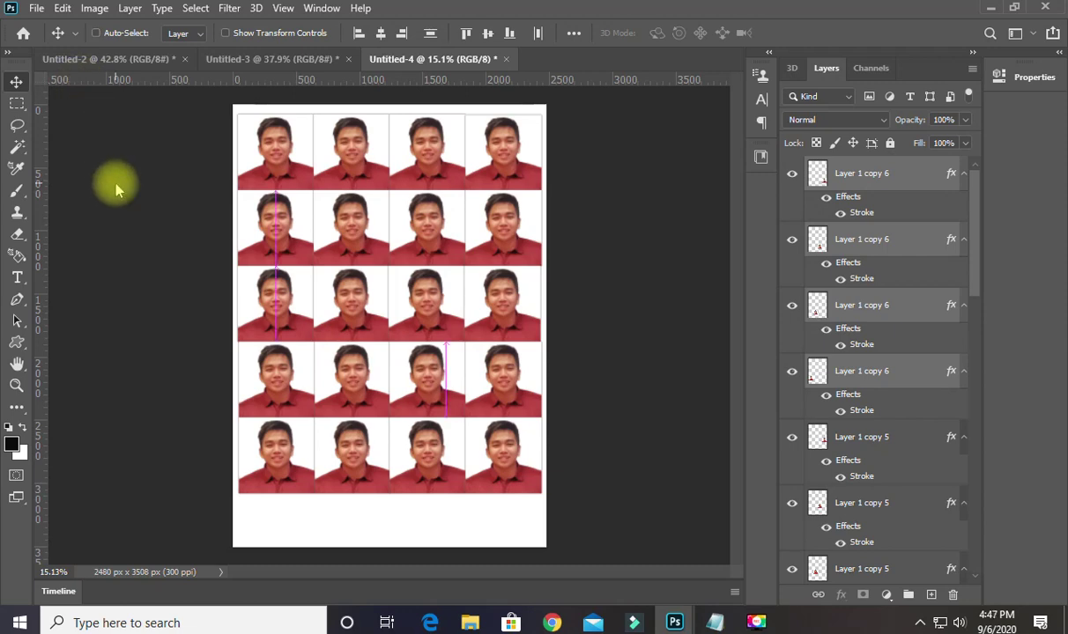
Print the photo sheet to OneNote for Windows 10, proceeding past the printable-area warning.
key("ctrl+p")
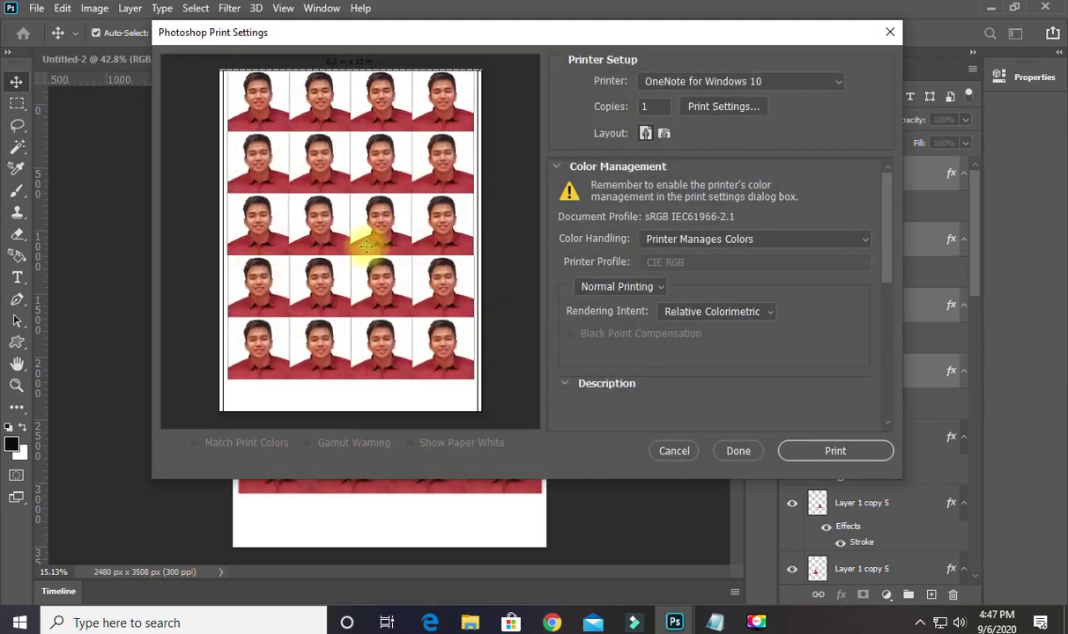
left_click(729, 81)
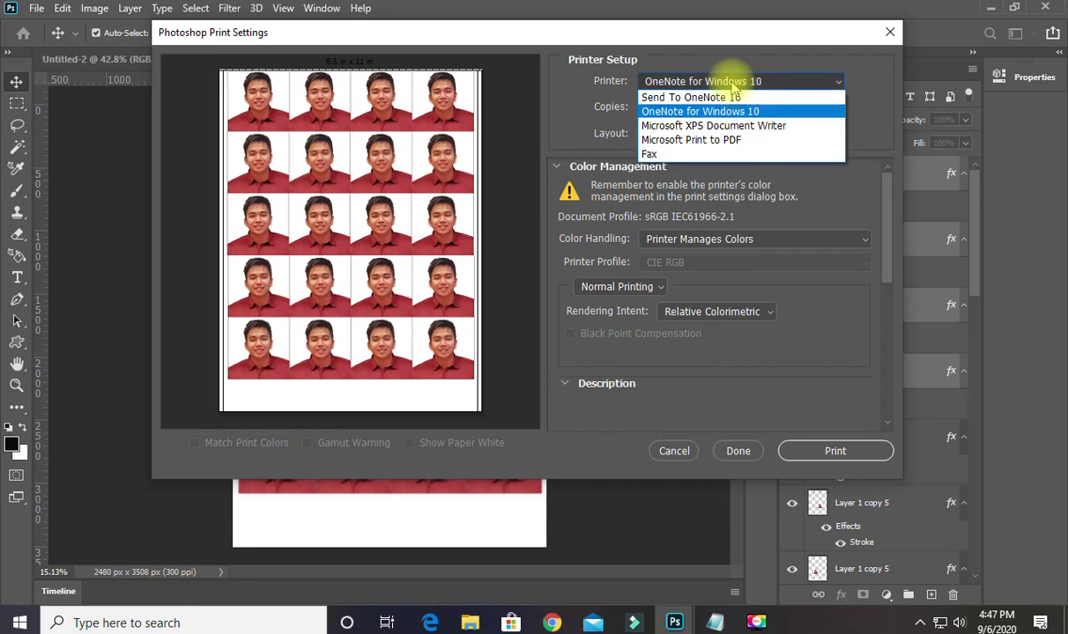
left_click(732, 85)
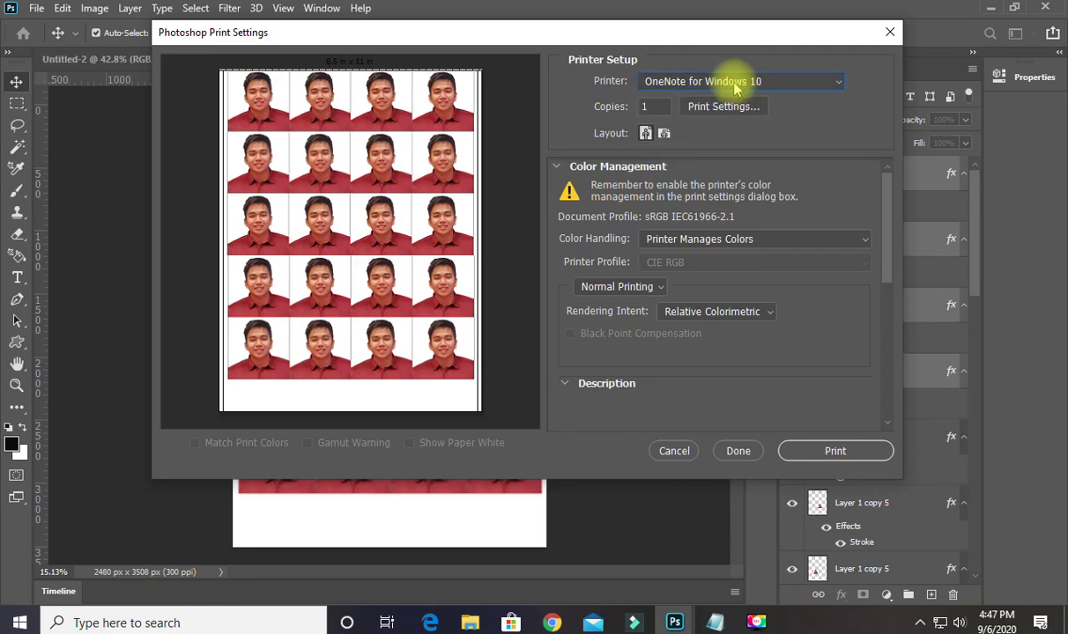
left_click(737, 107)
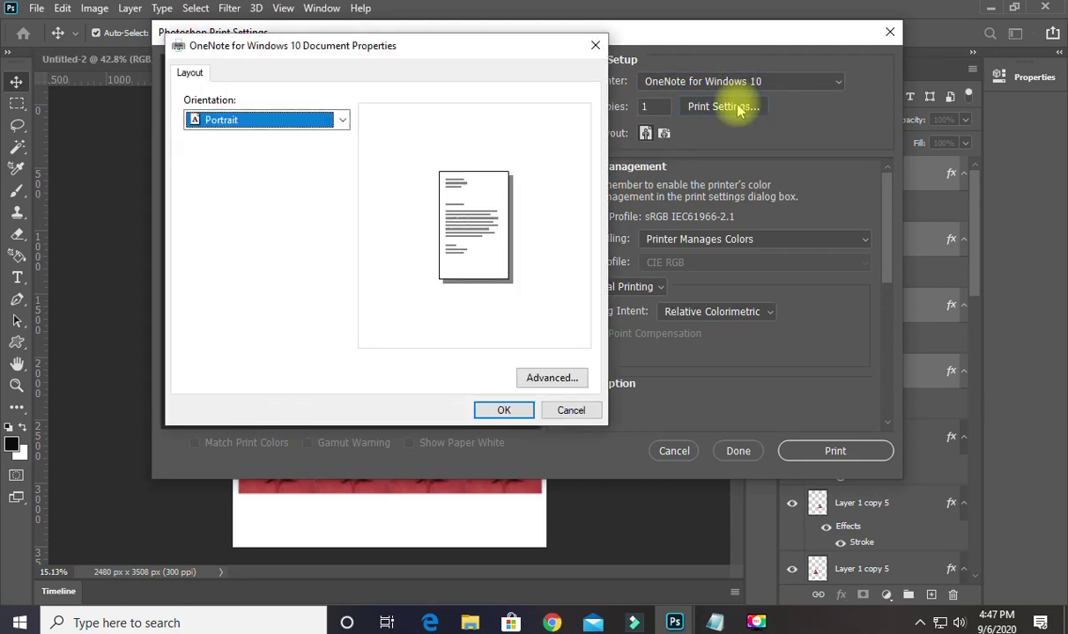
left_click(625, 44)
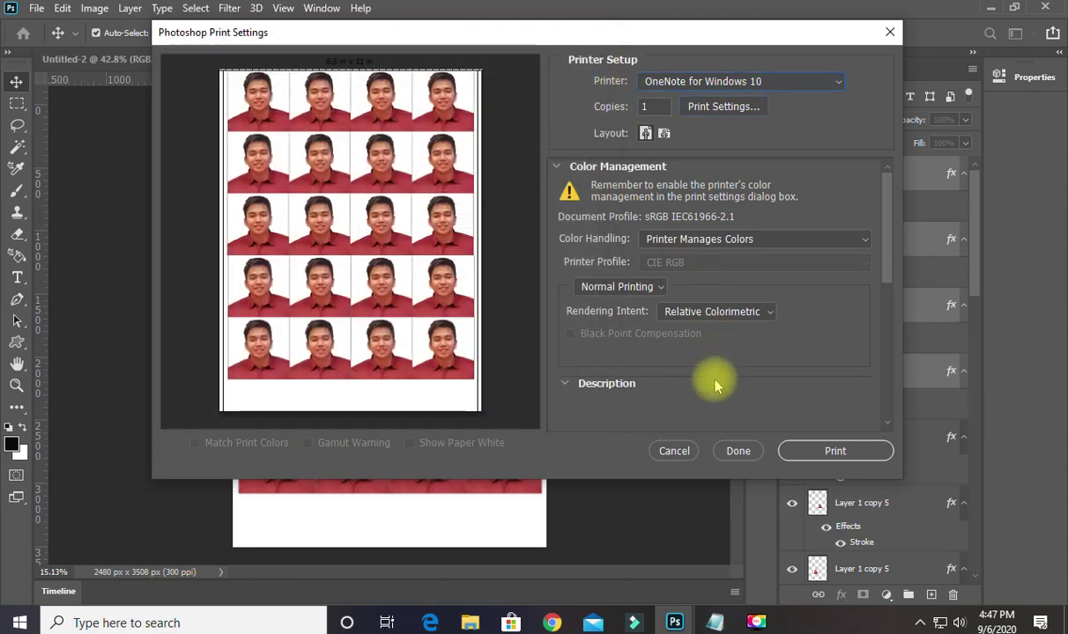
left_click(822, 453)
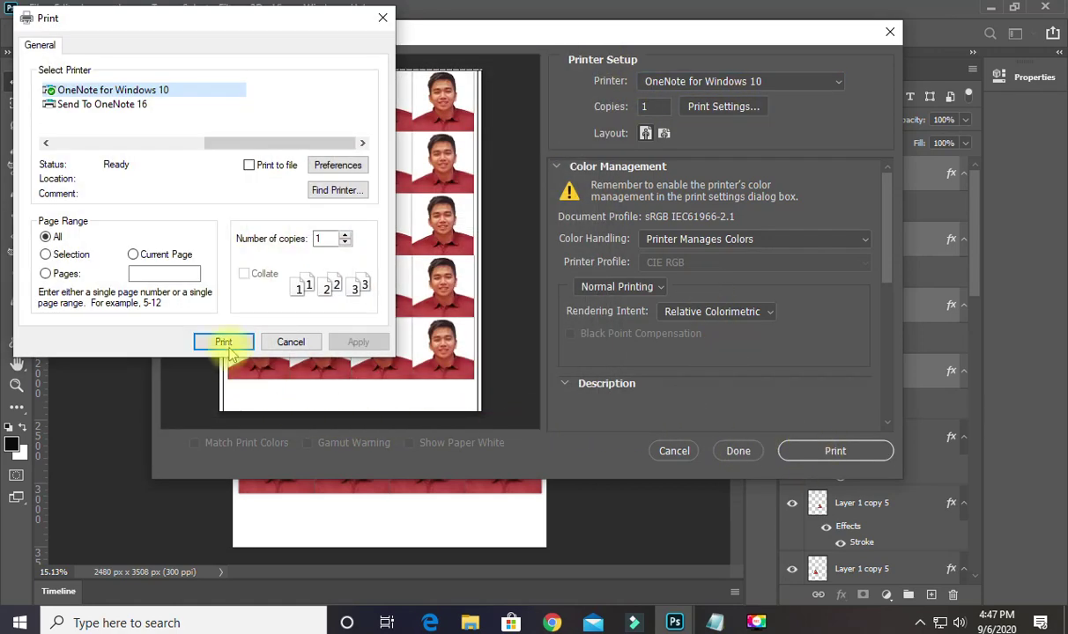
left_click(226, 345)
left_click(487, 241)
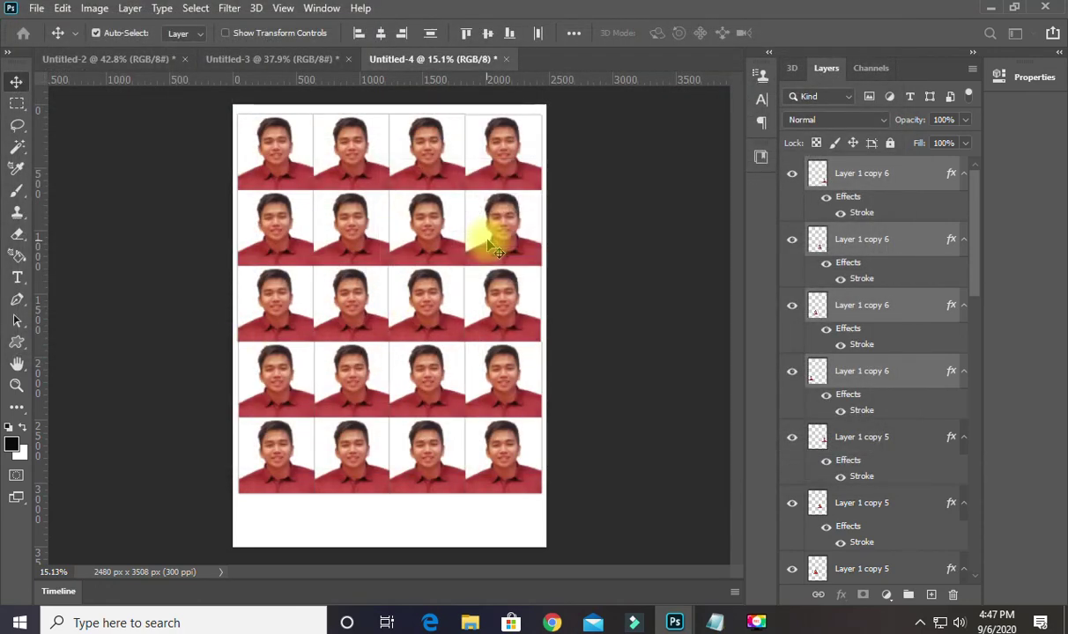
Close the OneNote splash window and bring the Notepad caption back into view.
left_click(714, 623)
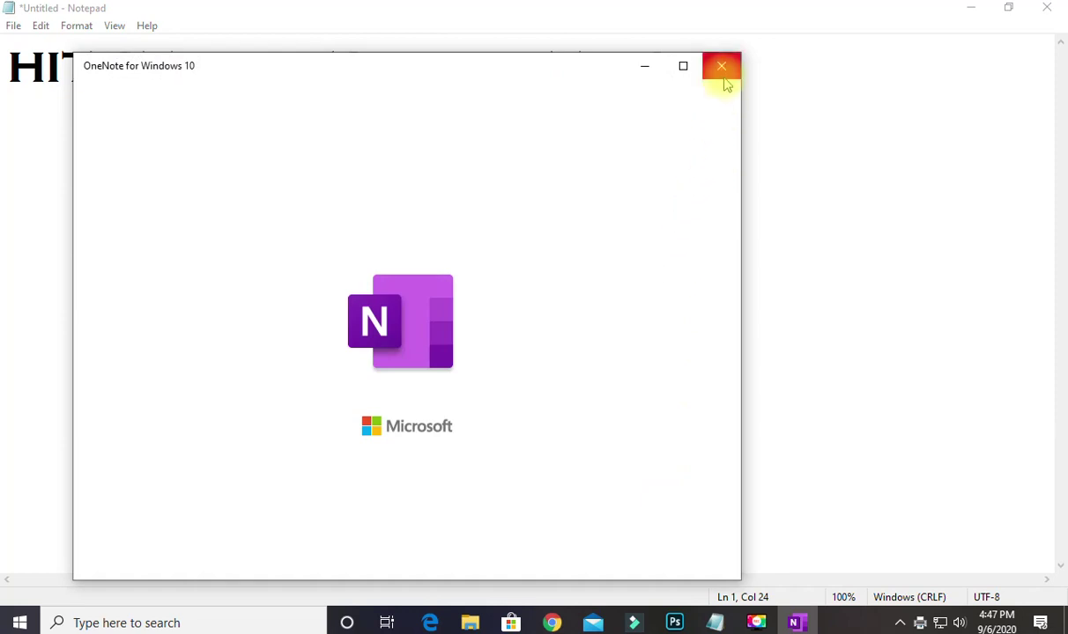
left_click(720, 65)
left_click(956, 11)
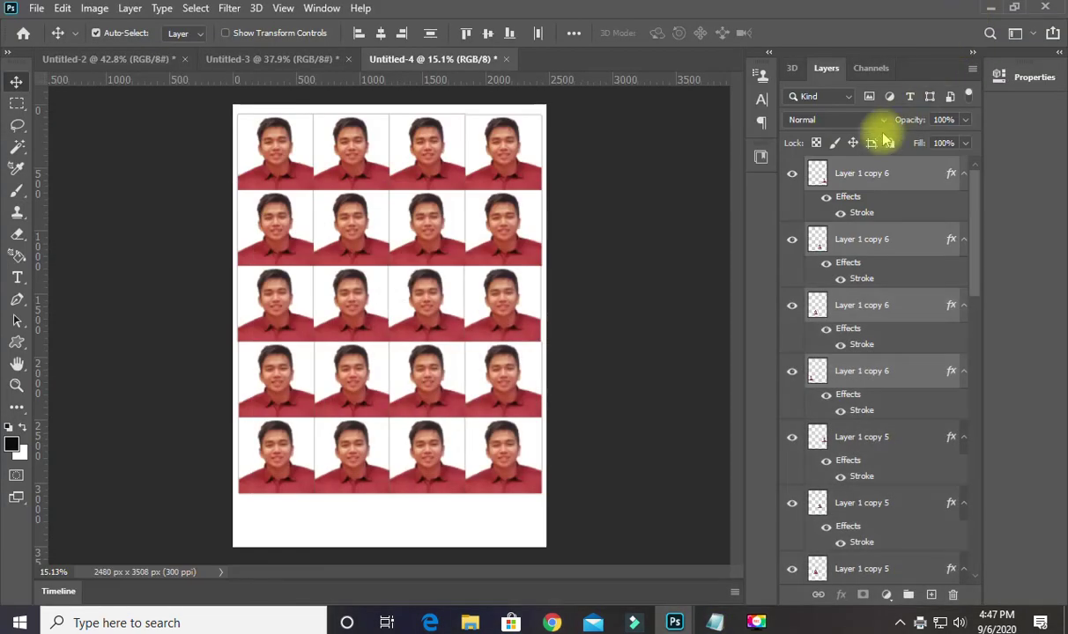
left_click(714, 623)
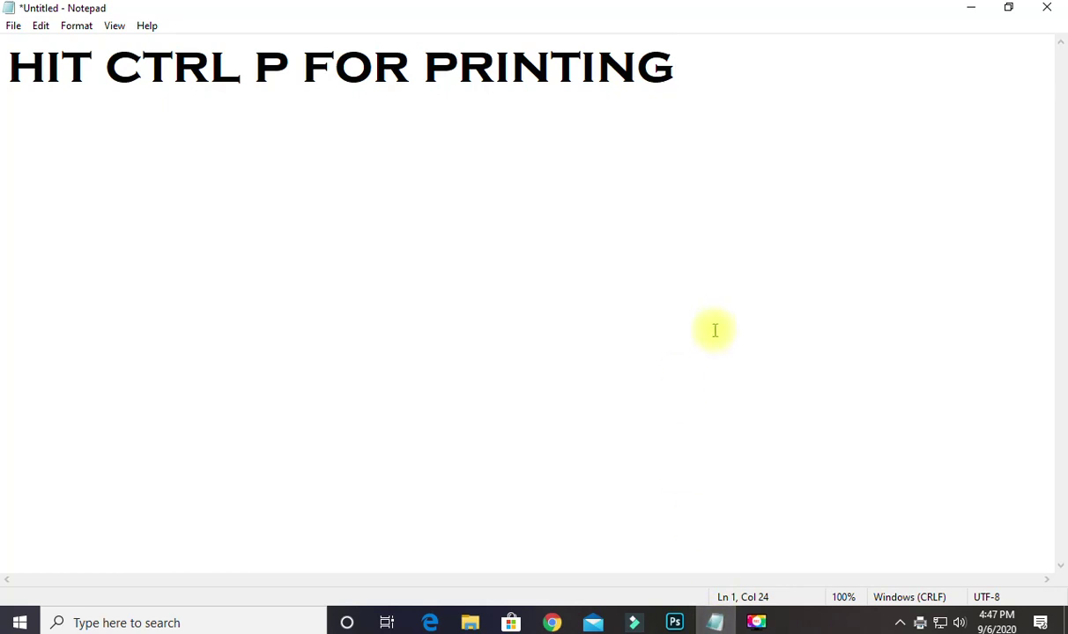
Replace the caption with THATS ALL FOR RUSH ID PICTURE and float Untitled-4 in its own window.
key("ctrl+a")
type("TH")
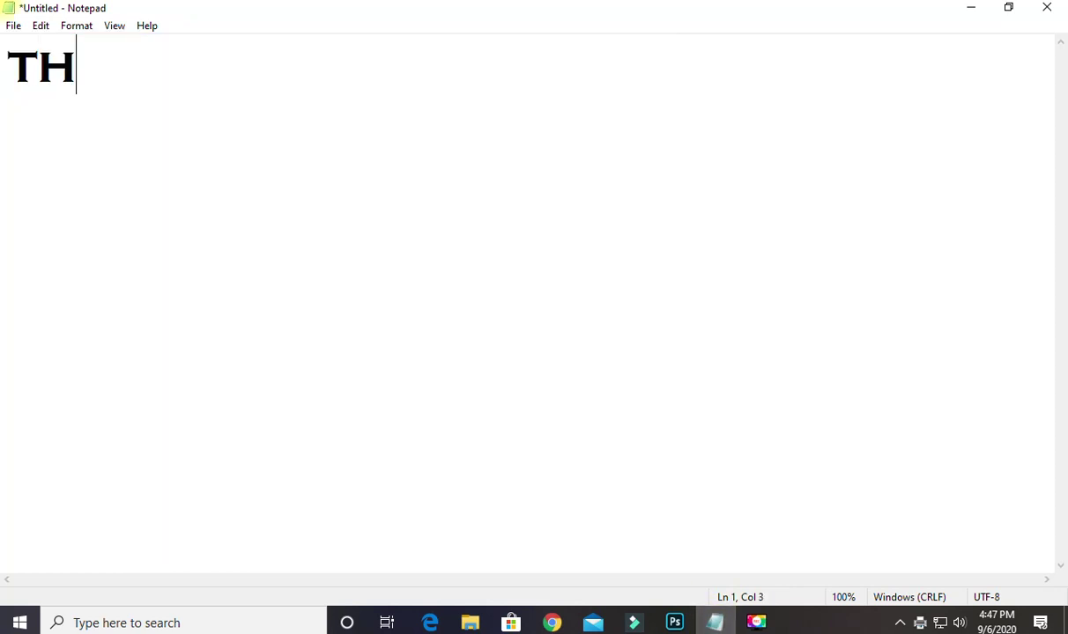
type("ATS ")
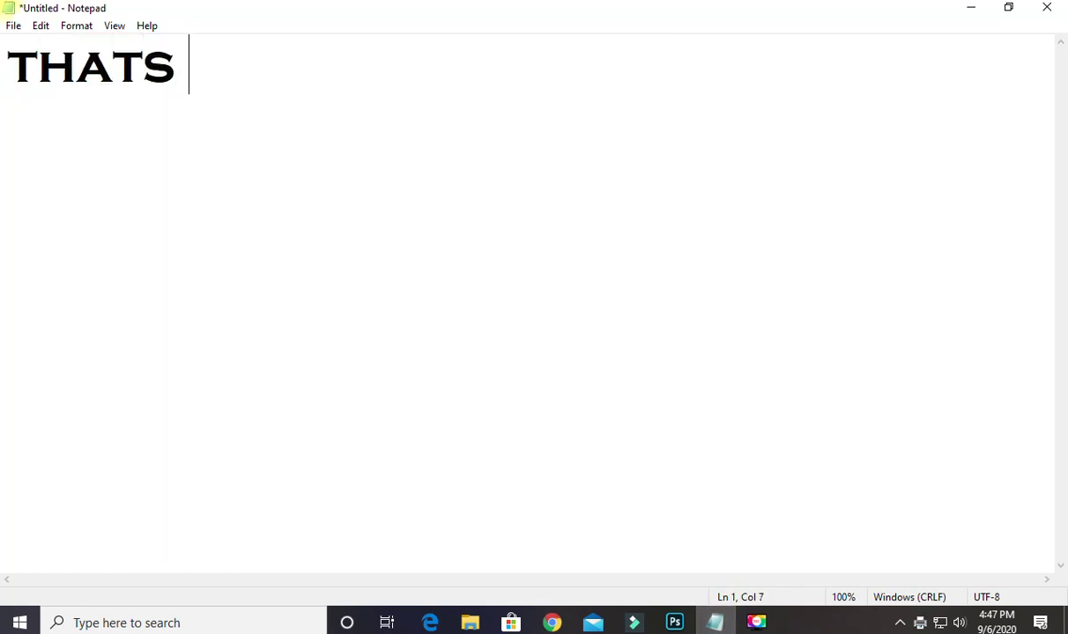
type("ALL FOR")
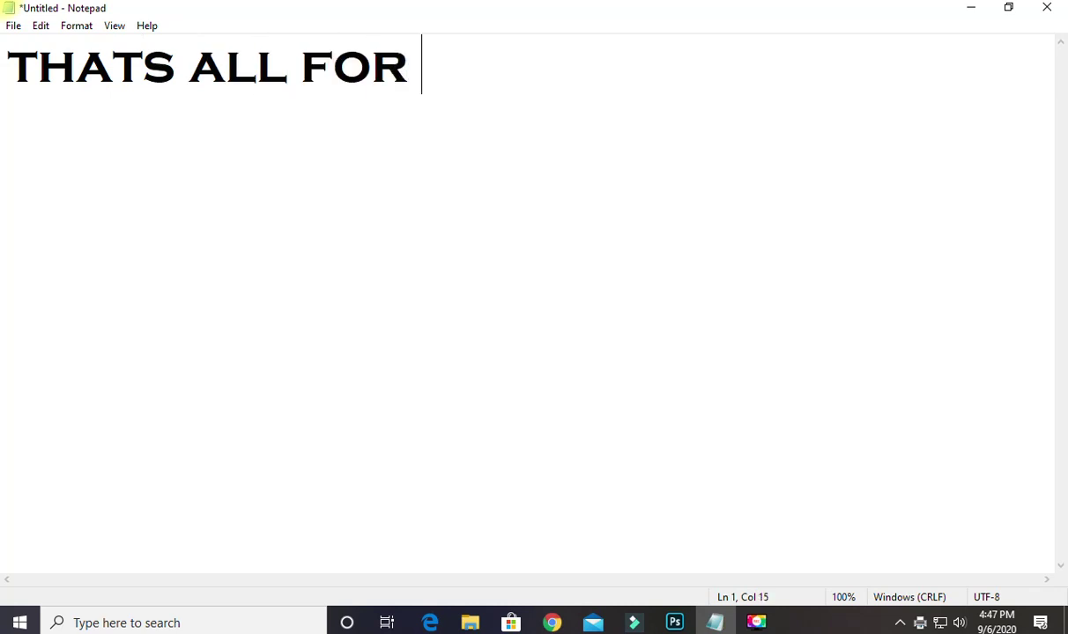
type(" RUSH")
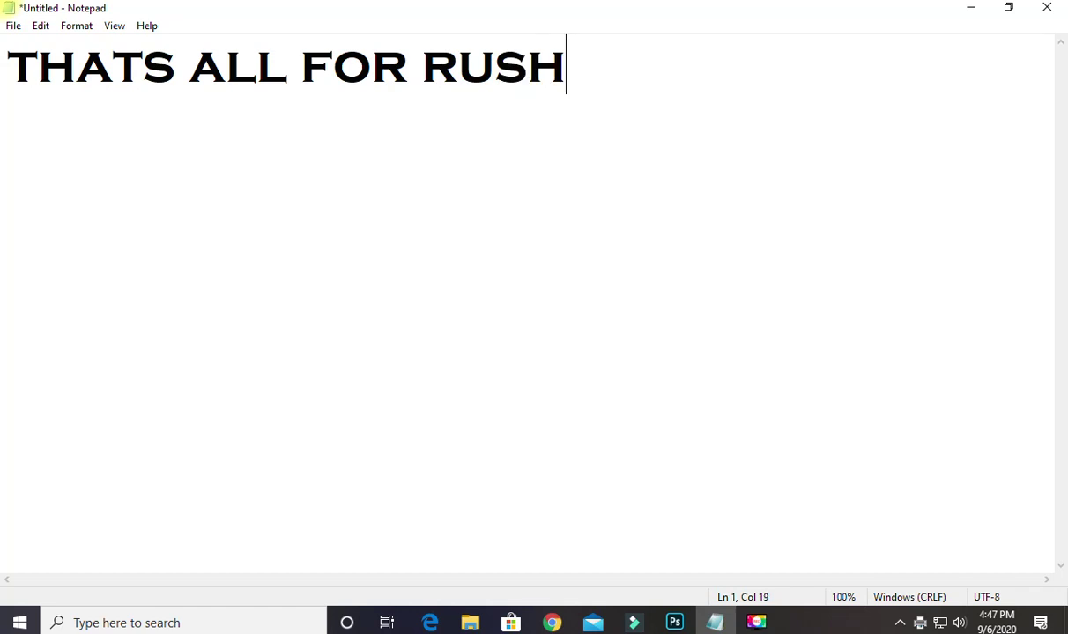
type(" ID P")
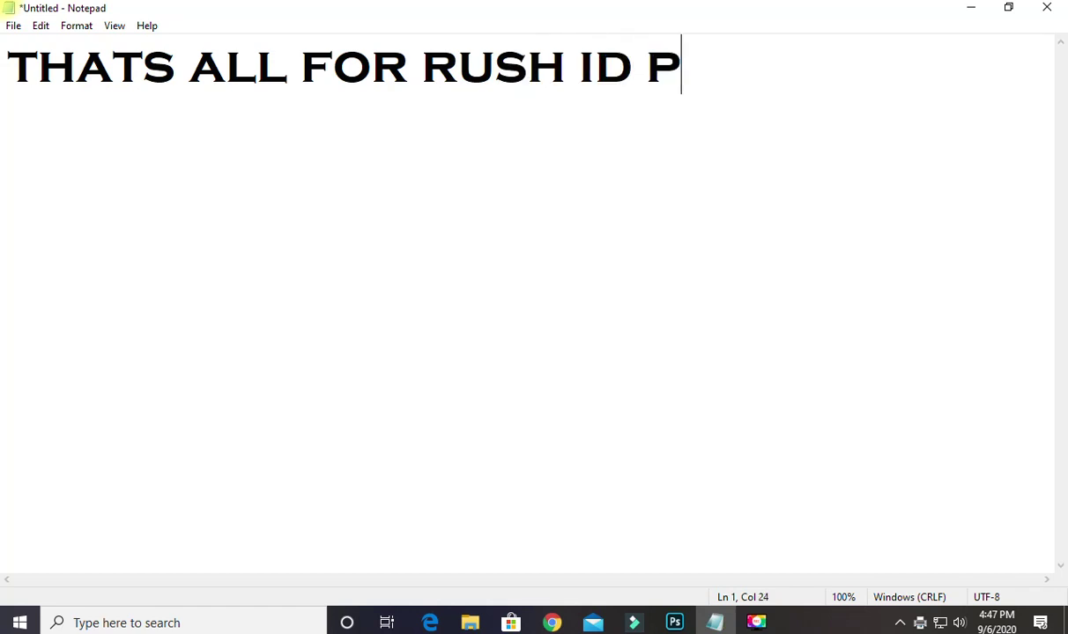
type("ICTURE")
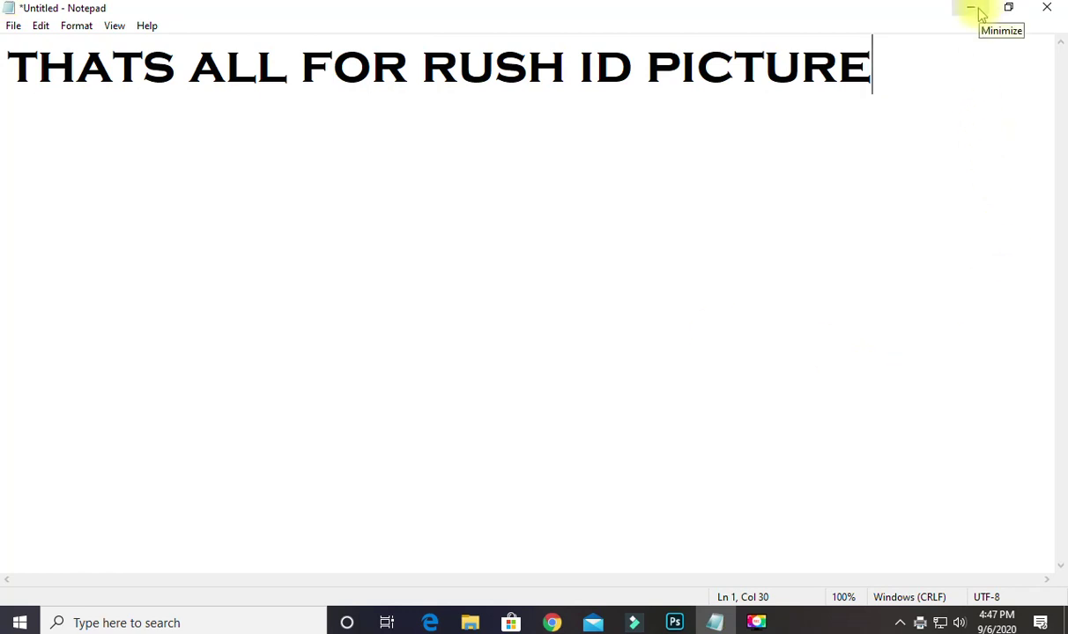
left_click(975, 8)
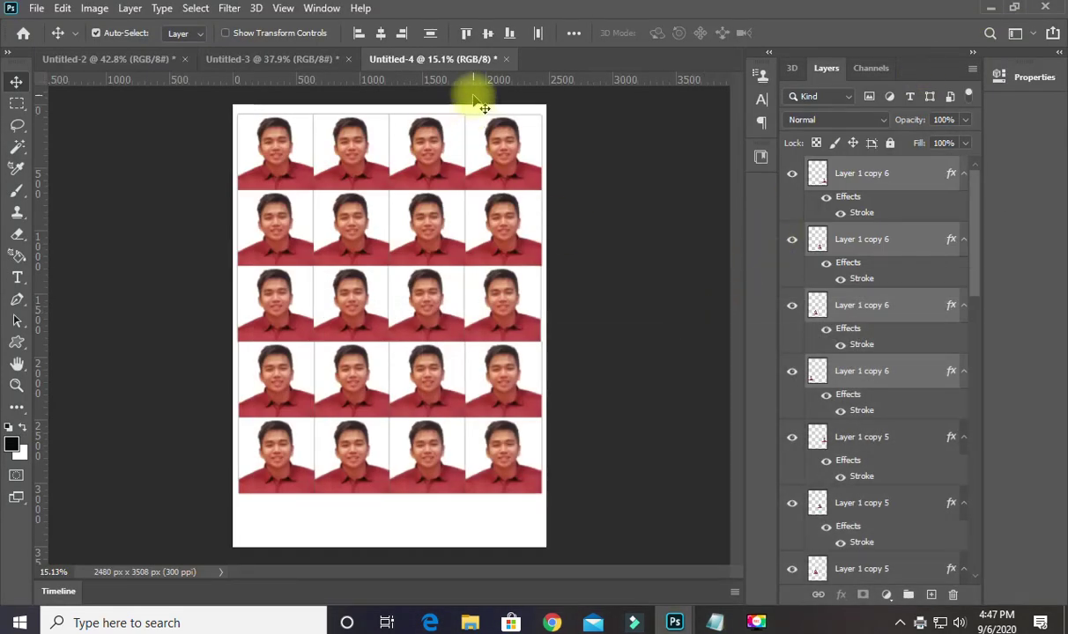
left_click_drag(472, 67, 480, 87)
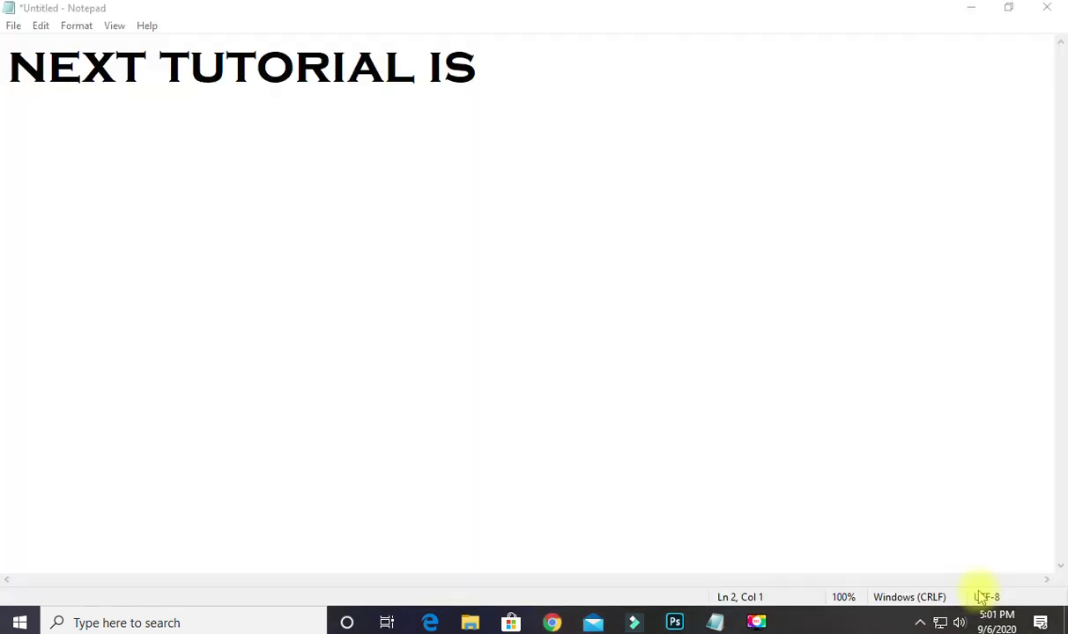
Add HOW TO MAKE CUSTOMIZED MUG on a new line after NEXT TUTORIAL IS, then minimize Notepad.
left_click(487, 80)
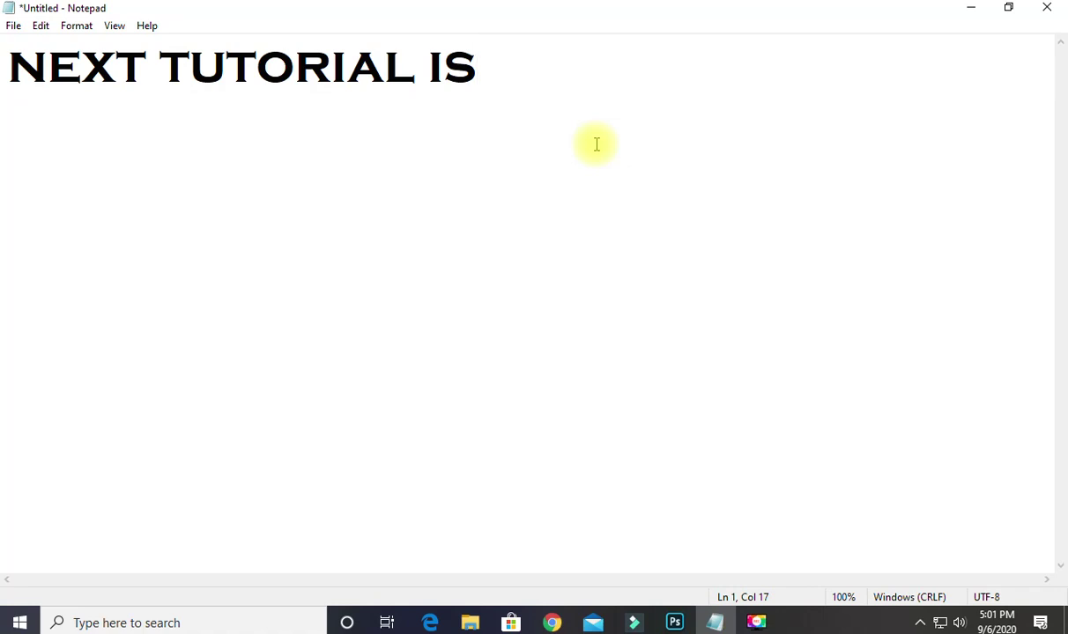
key("Return")
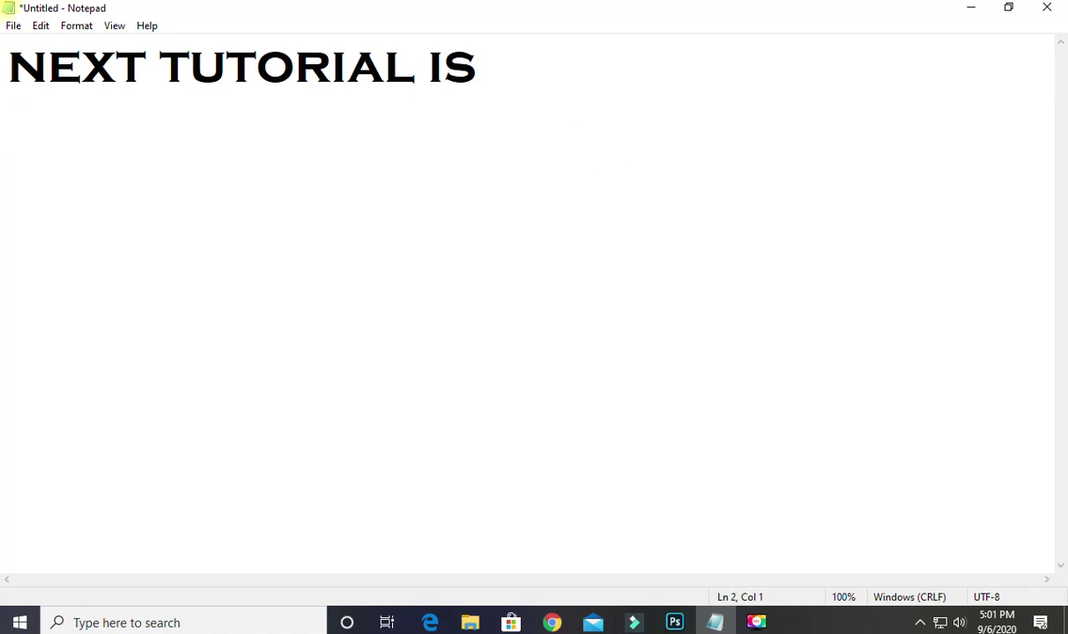
type("HOW T")
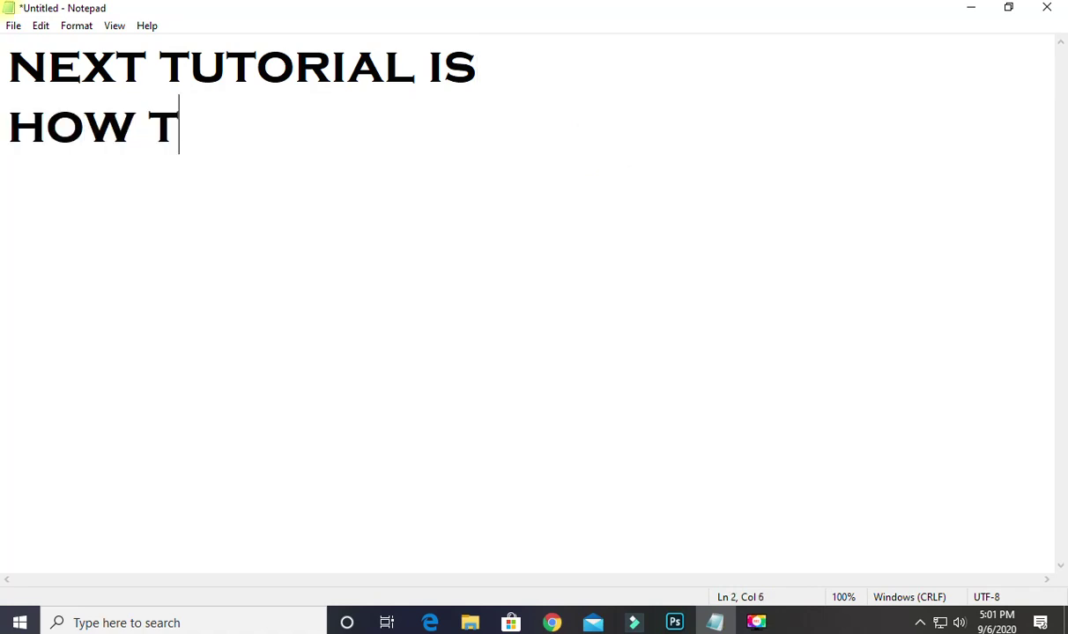
type("O MAK")
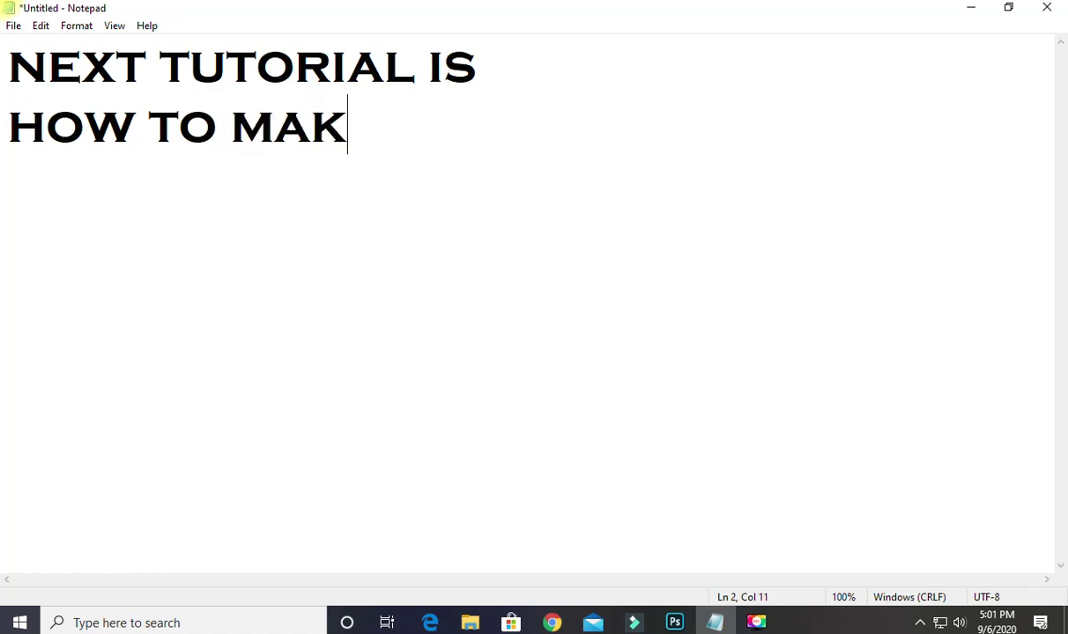
type("E C")
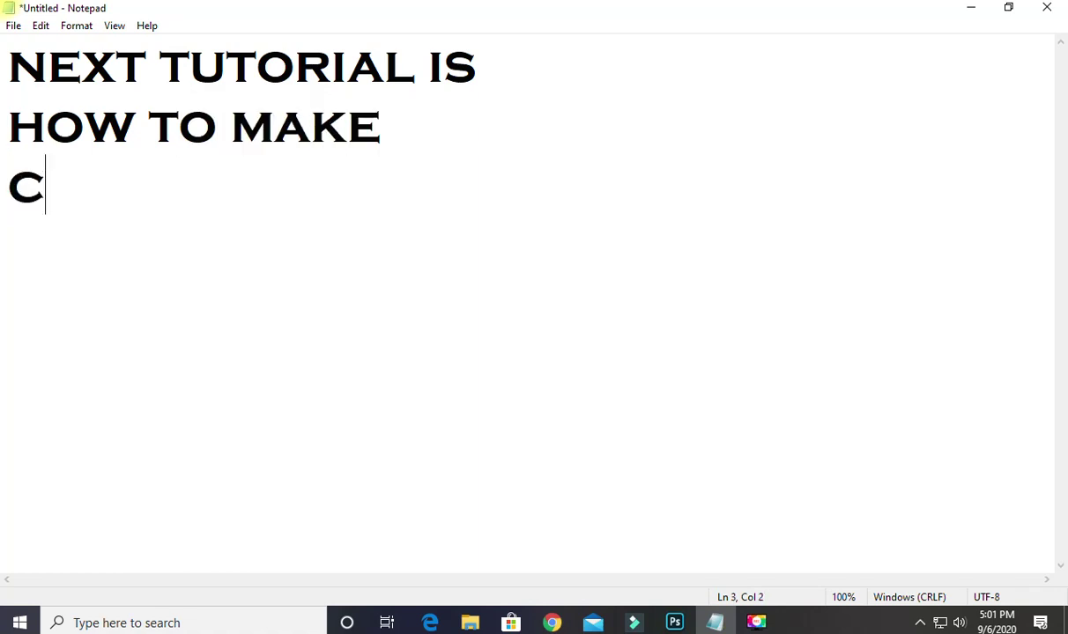
type("UST")
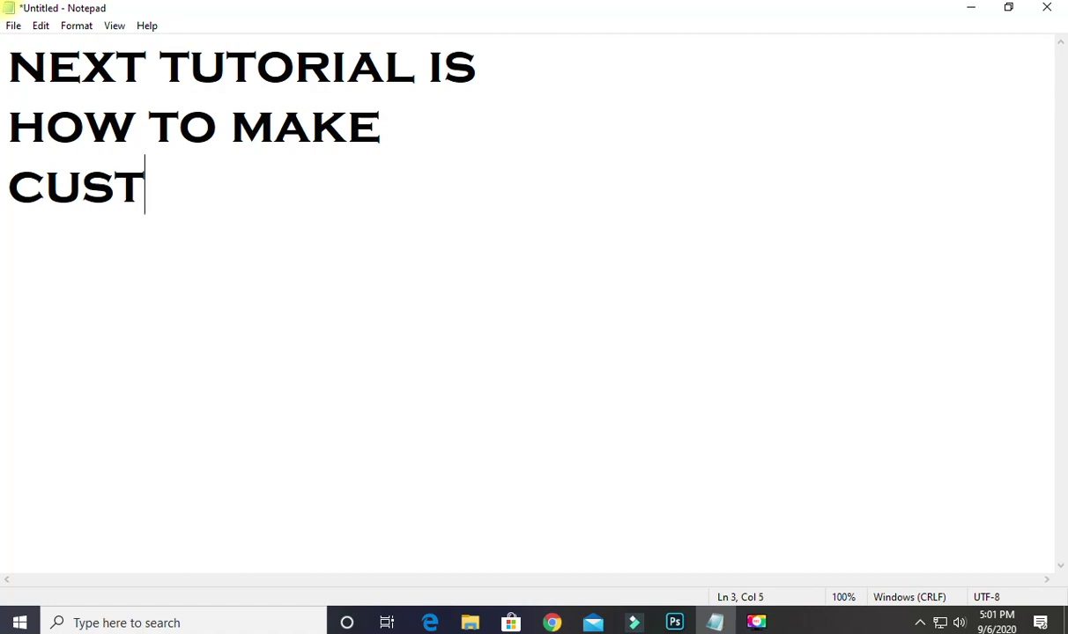
type("OMIZED ")
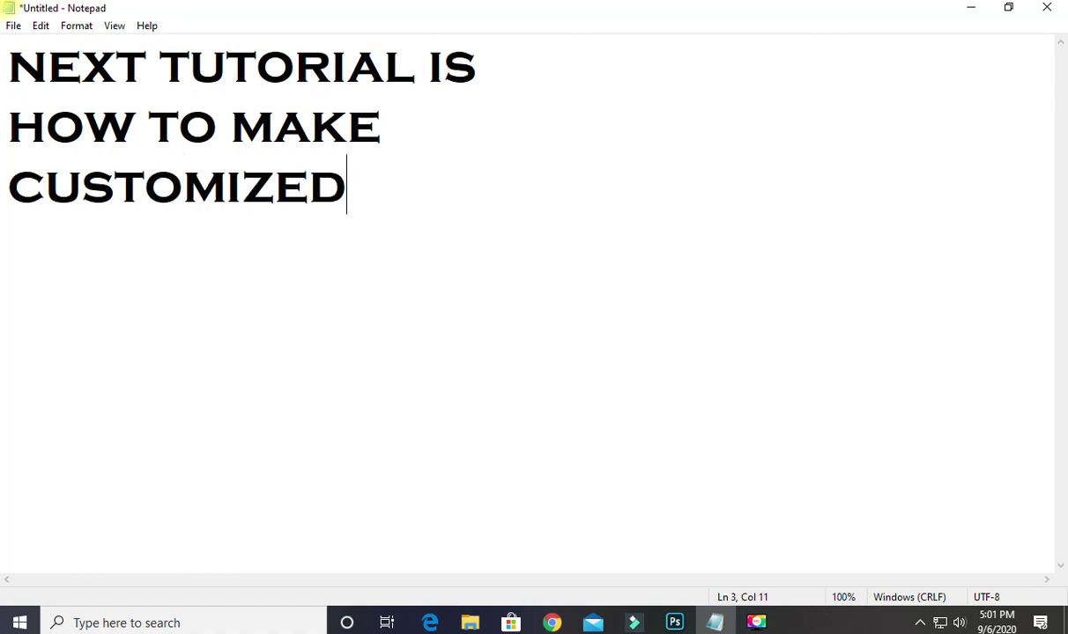
type("MUG")
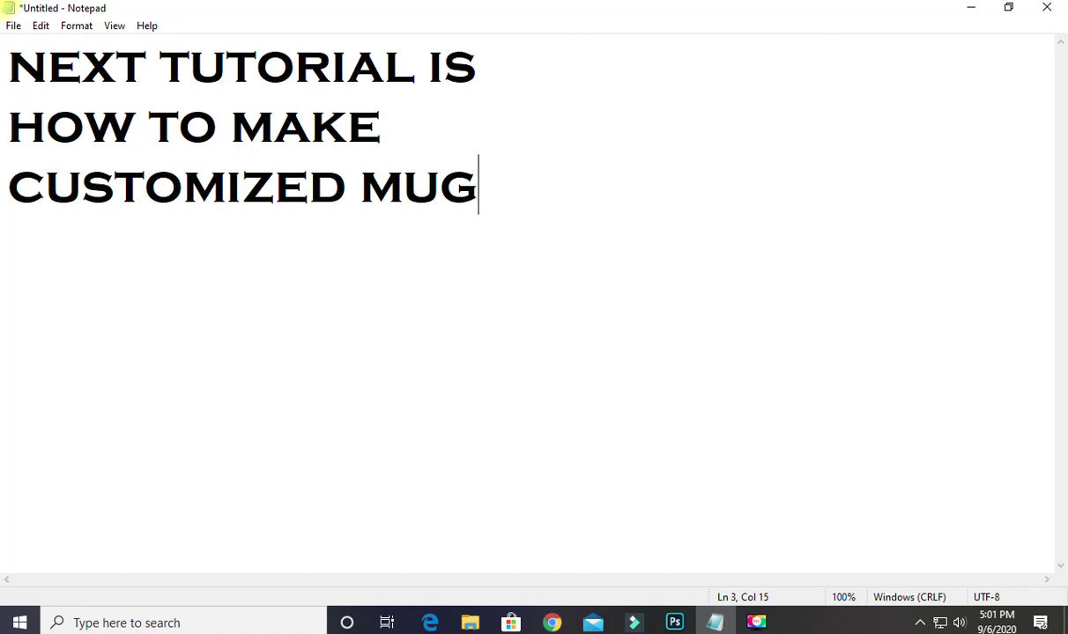
left_click(969, 10)
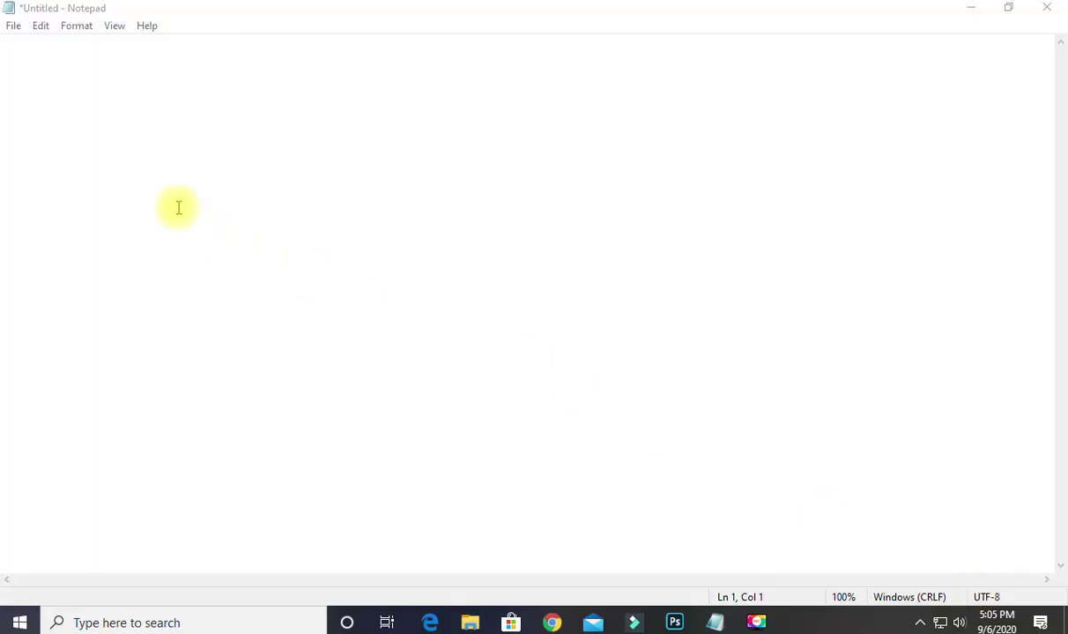
Write the note CREATE IMAGE SIZE FOR MUG PRINTING LAYOUT with DIMENSION W - 8.4 inc x 3.4 inc.
left_click(140, 142)
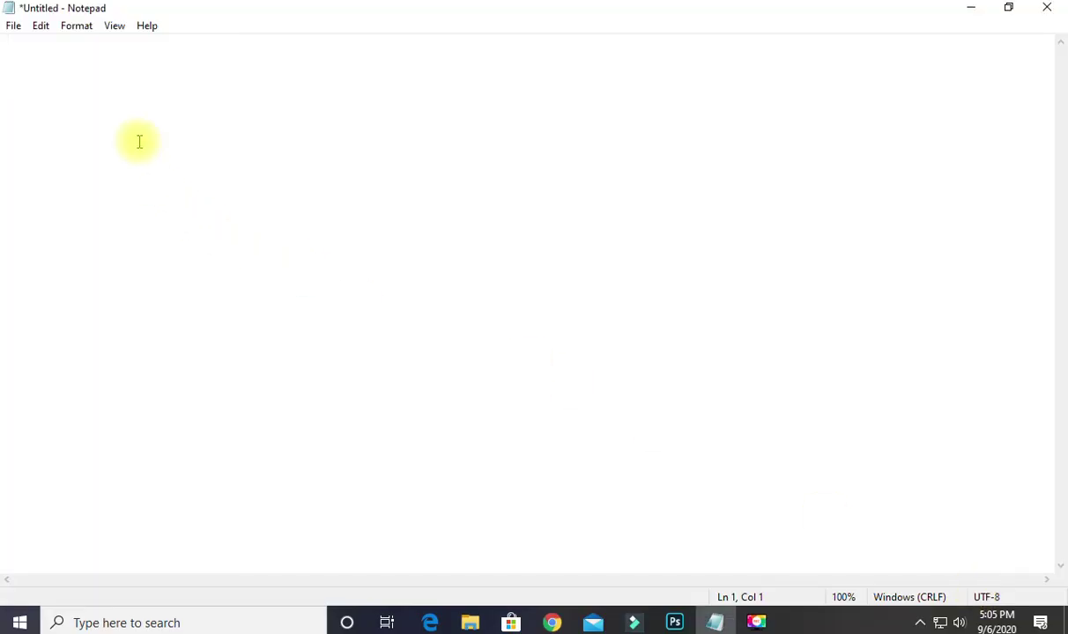
type("C")
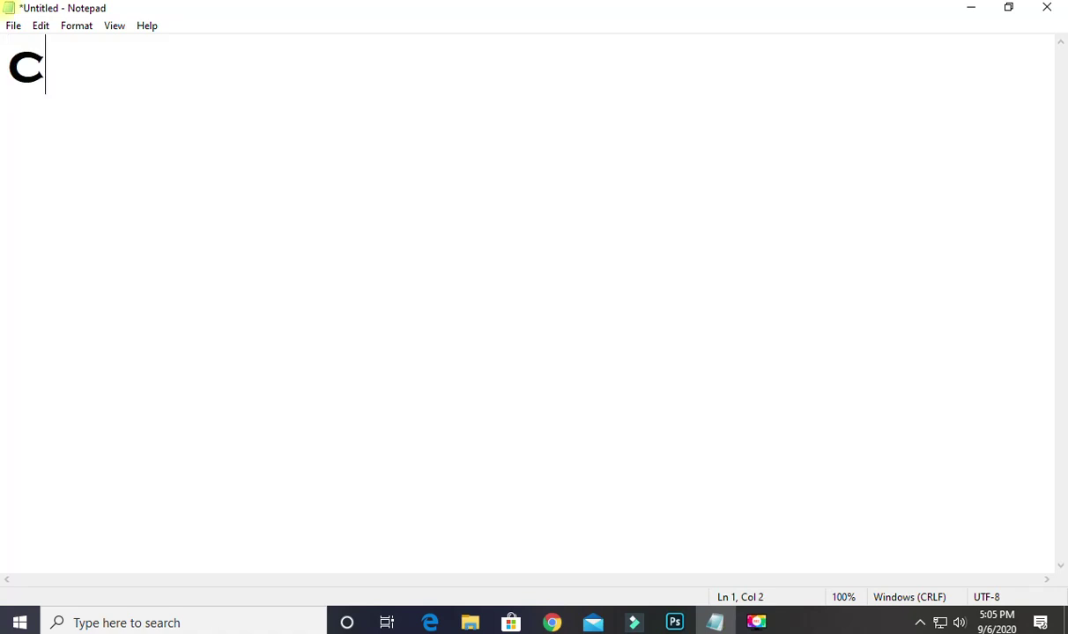
type("REATE")
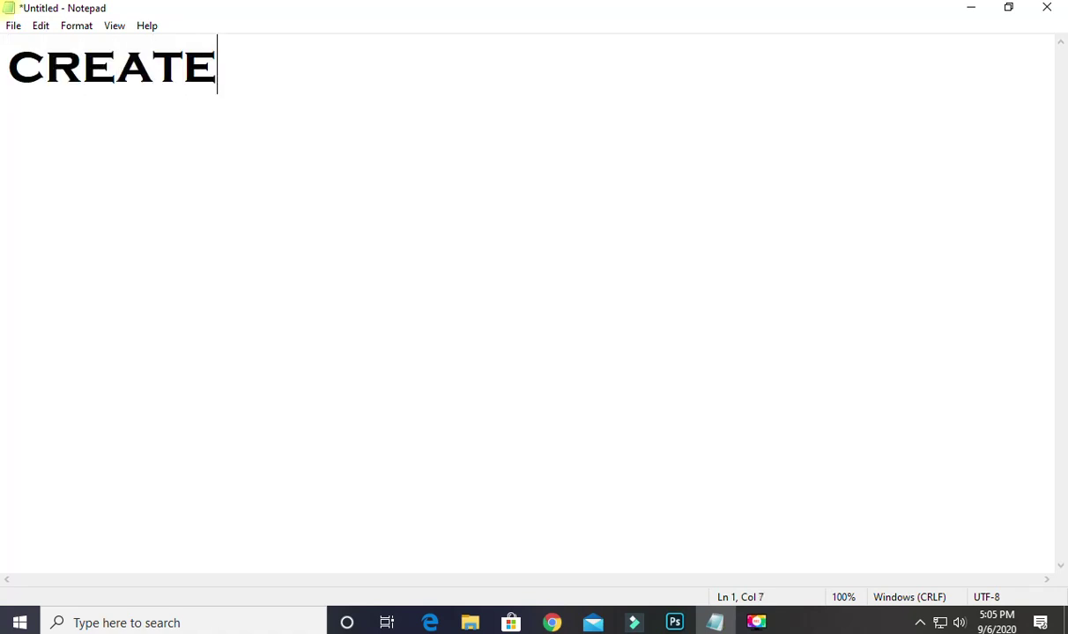
type(" IMG")
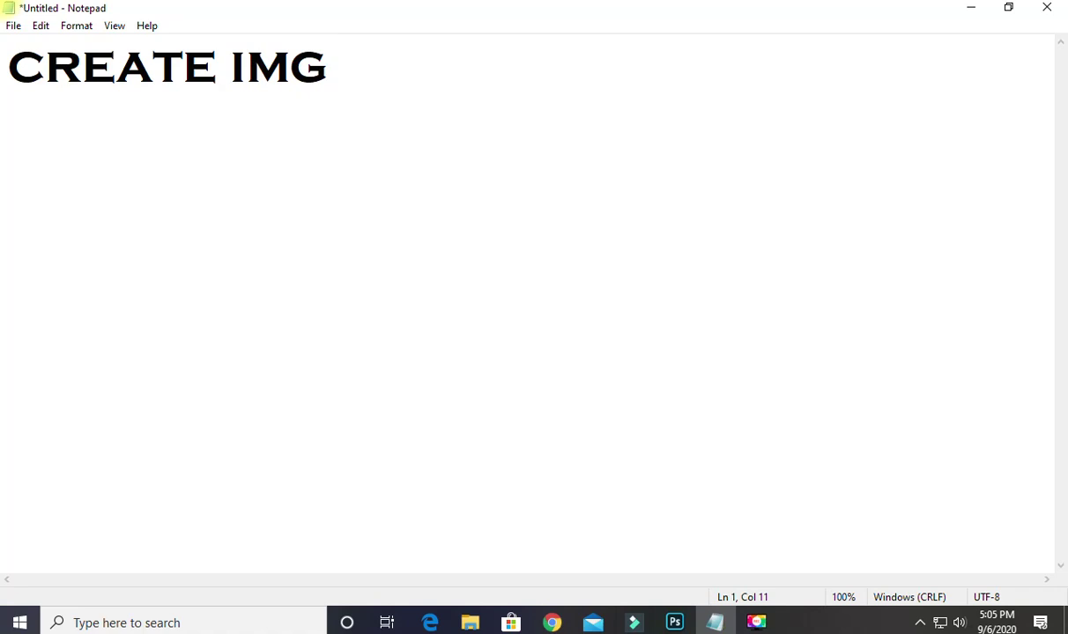
key("BackSpace")
type("A")
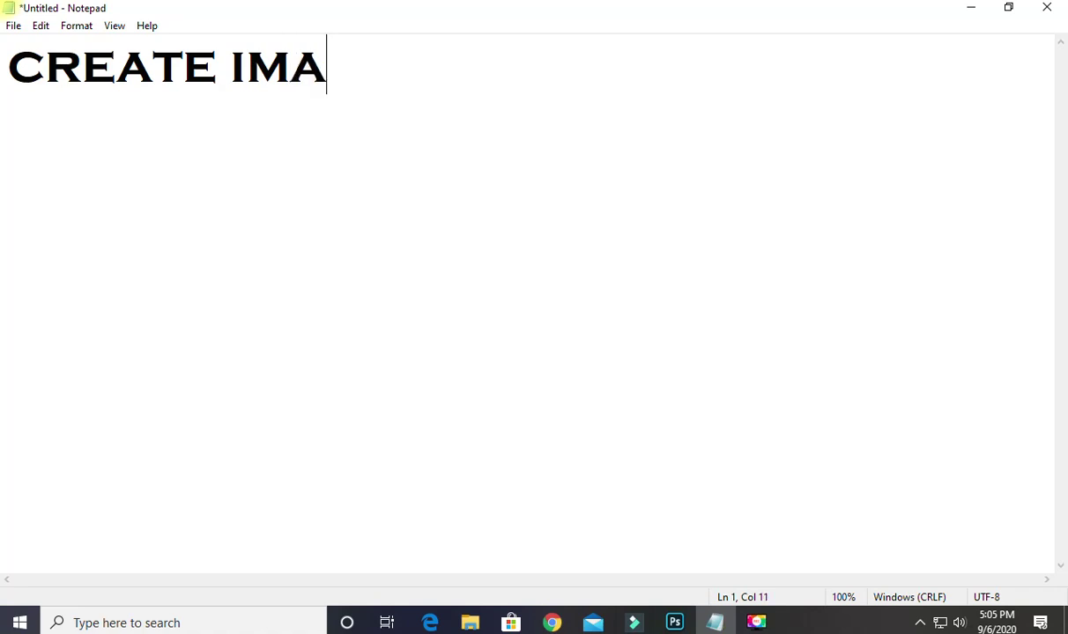
type("GE SI")
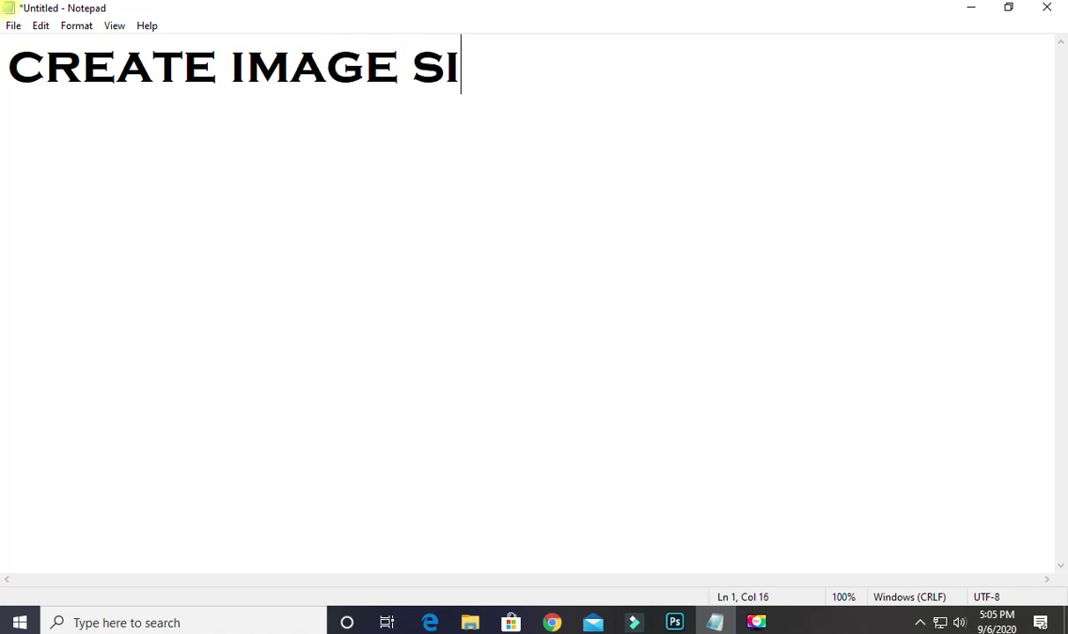
type("ZE ")
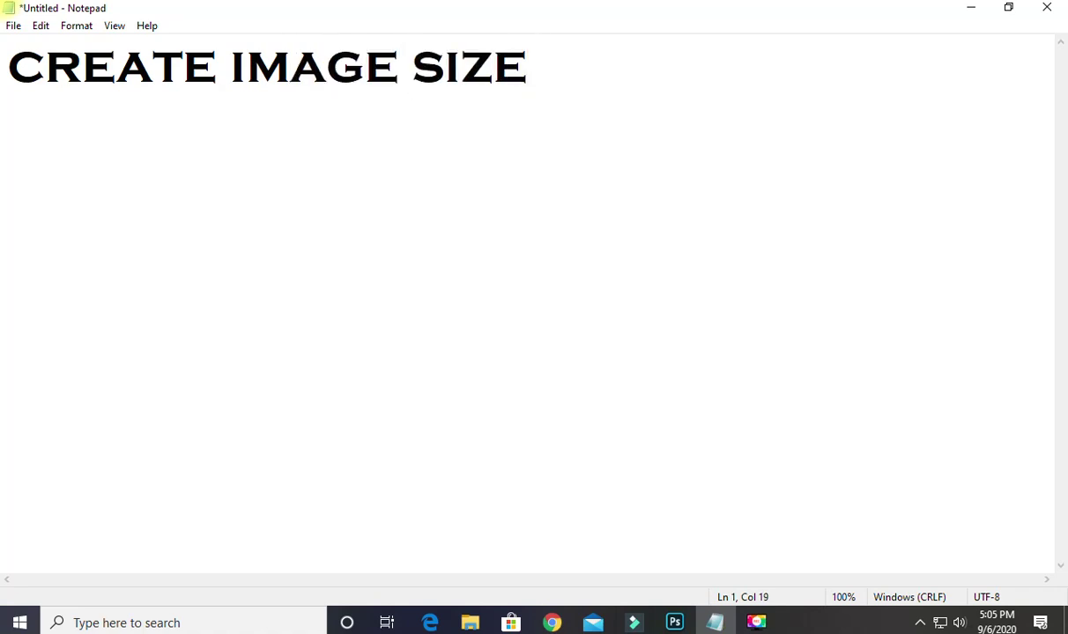
type("FOR ")
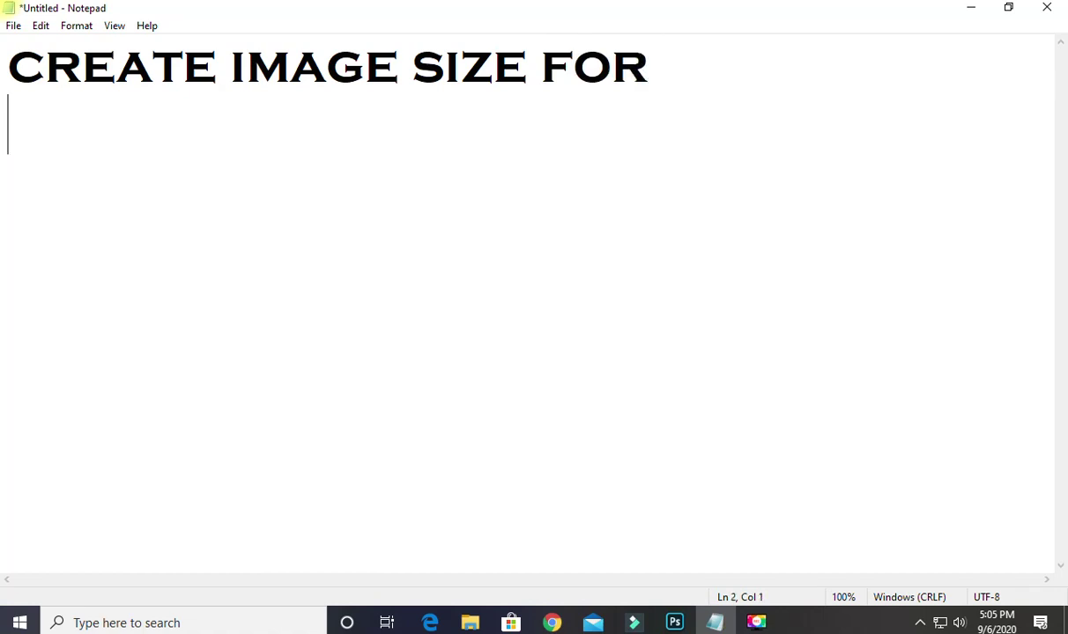
type("MUG")
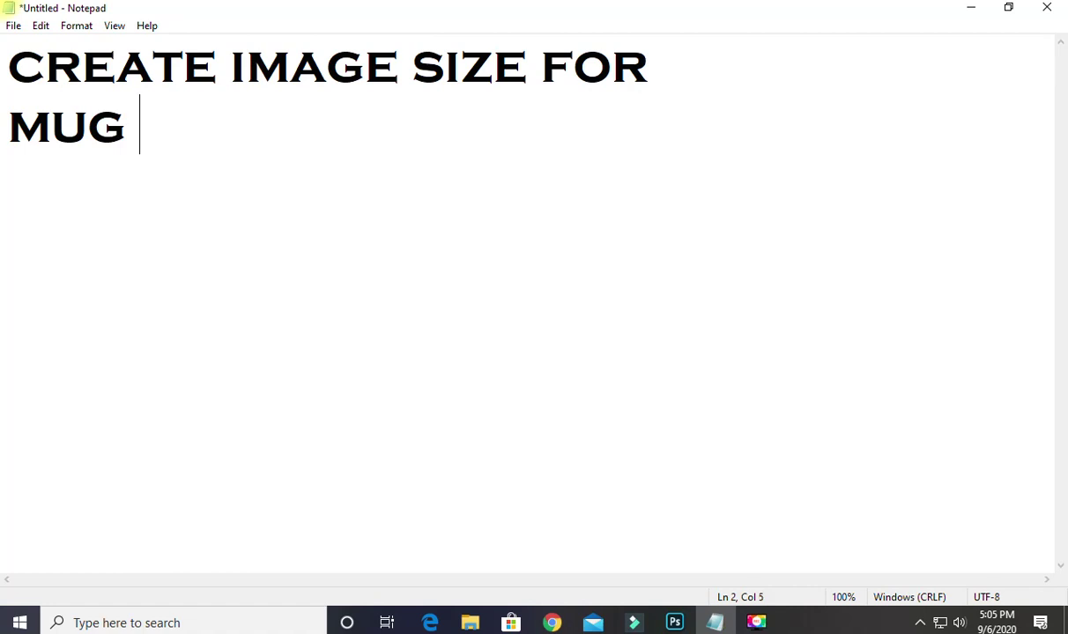
type(" PRI")
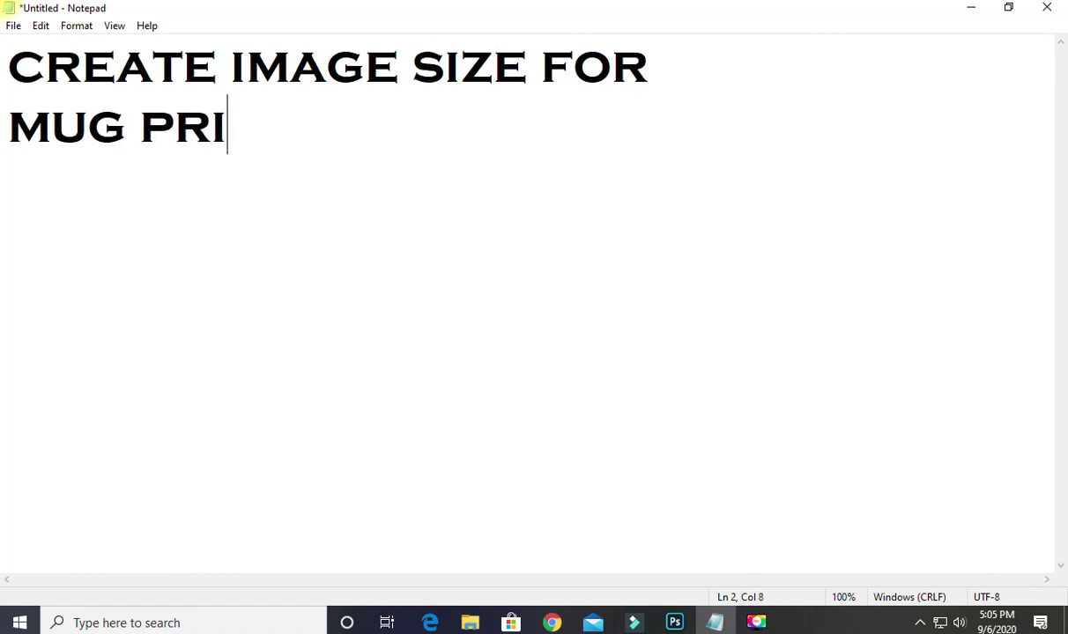
type("NTING")
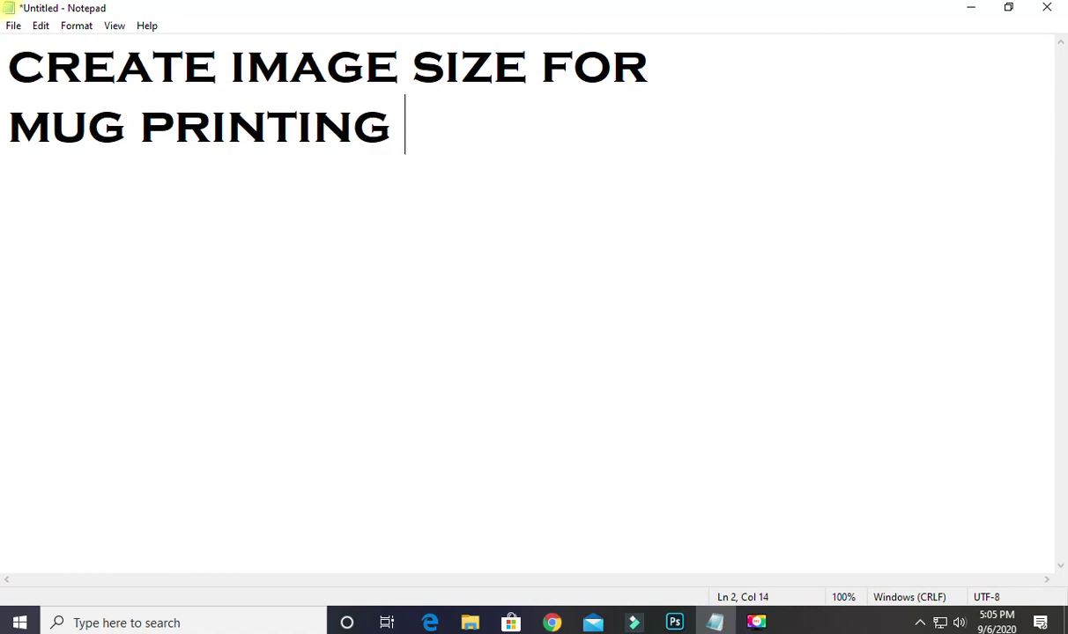
type(" LAY OUT ")
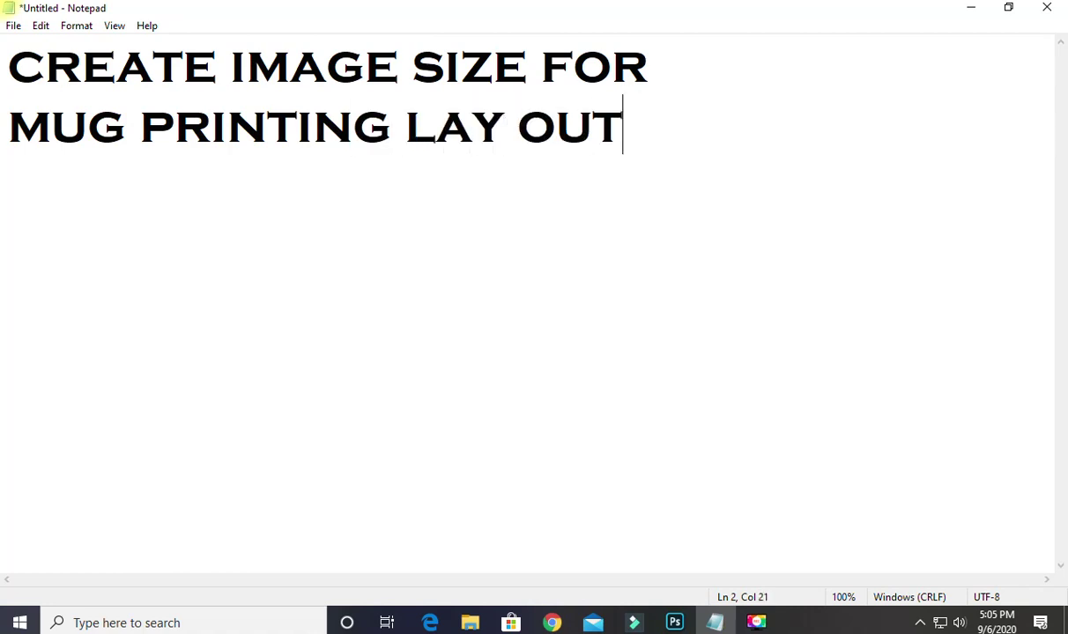
type("SI")
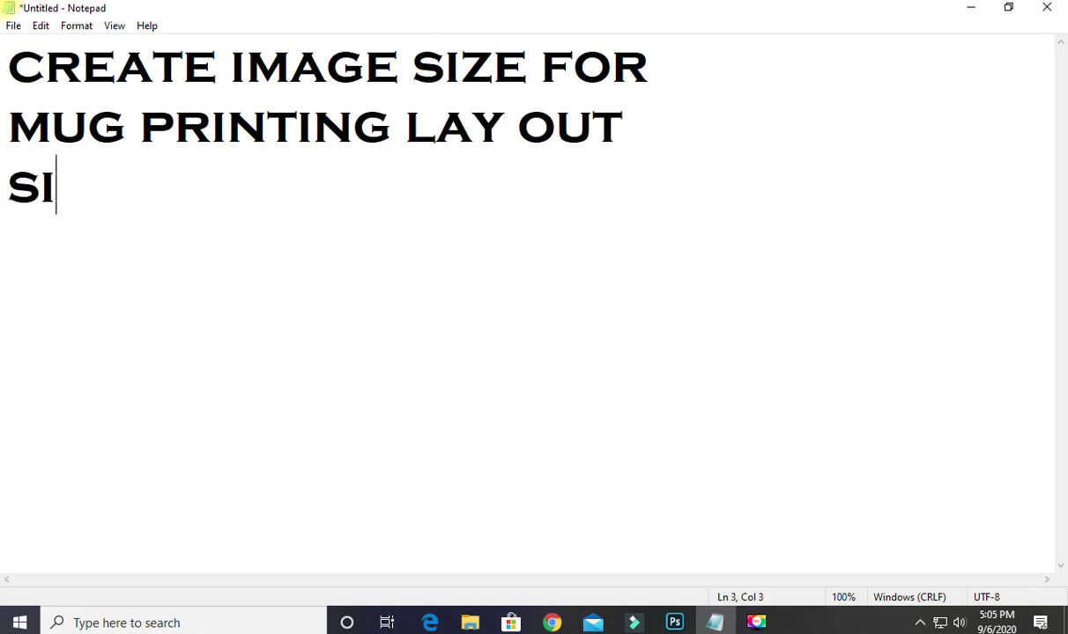
key("BackSpace")
key("BackSpace")
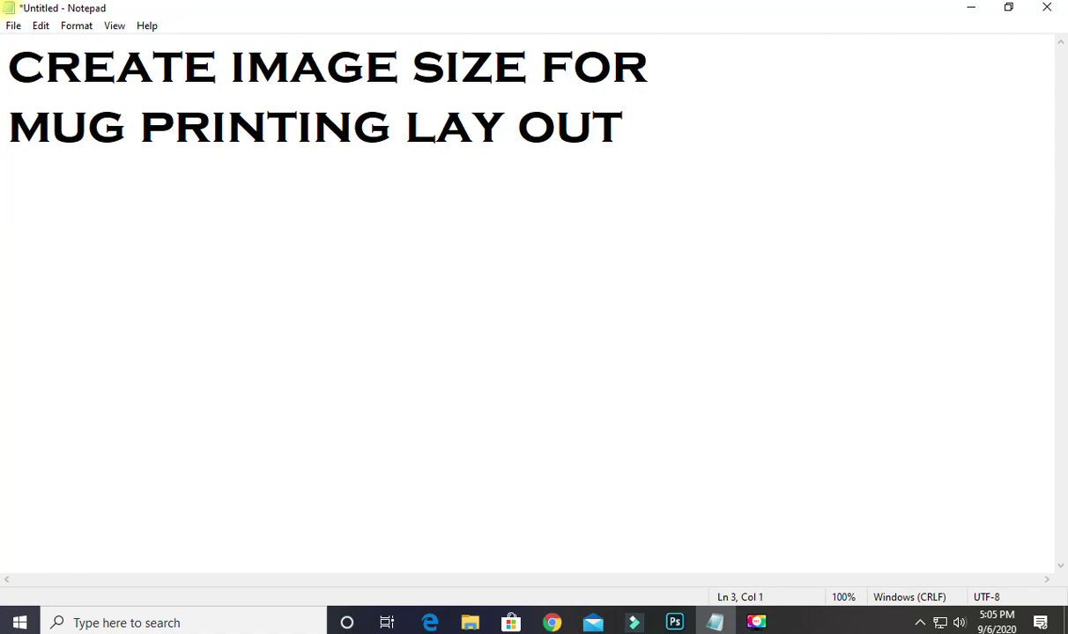
type("DIMENS")
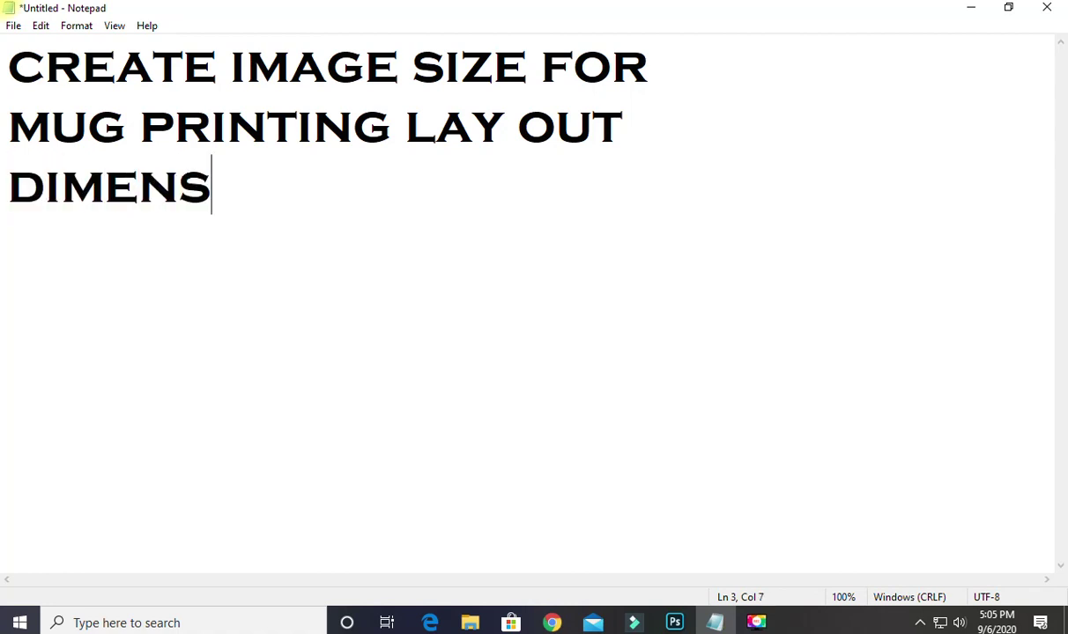
type("ION ")
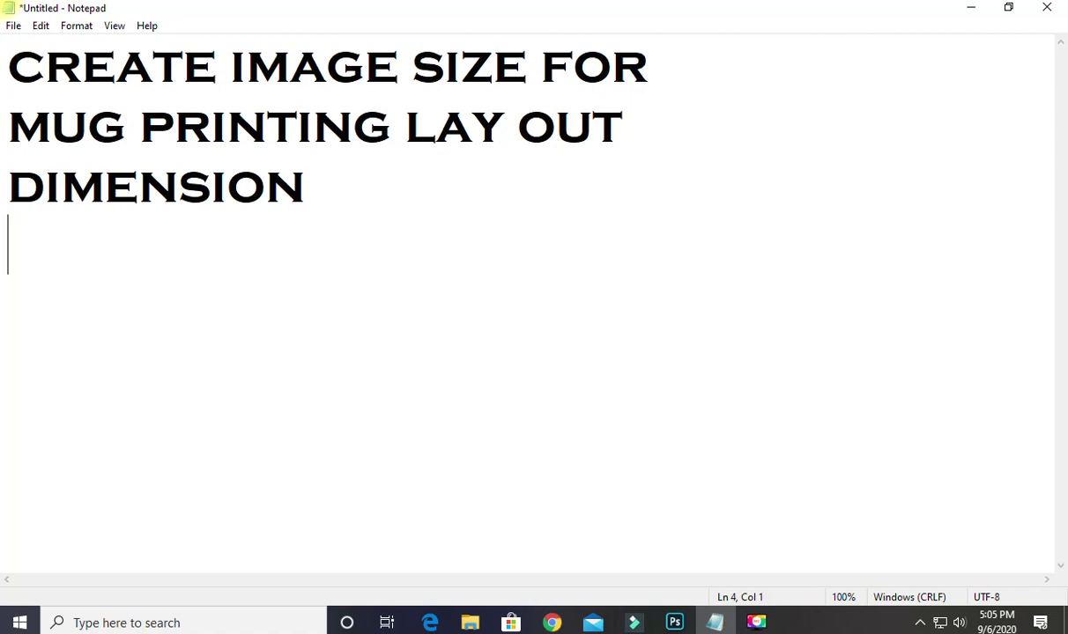
type("W")
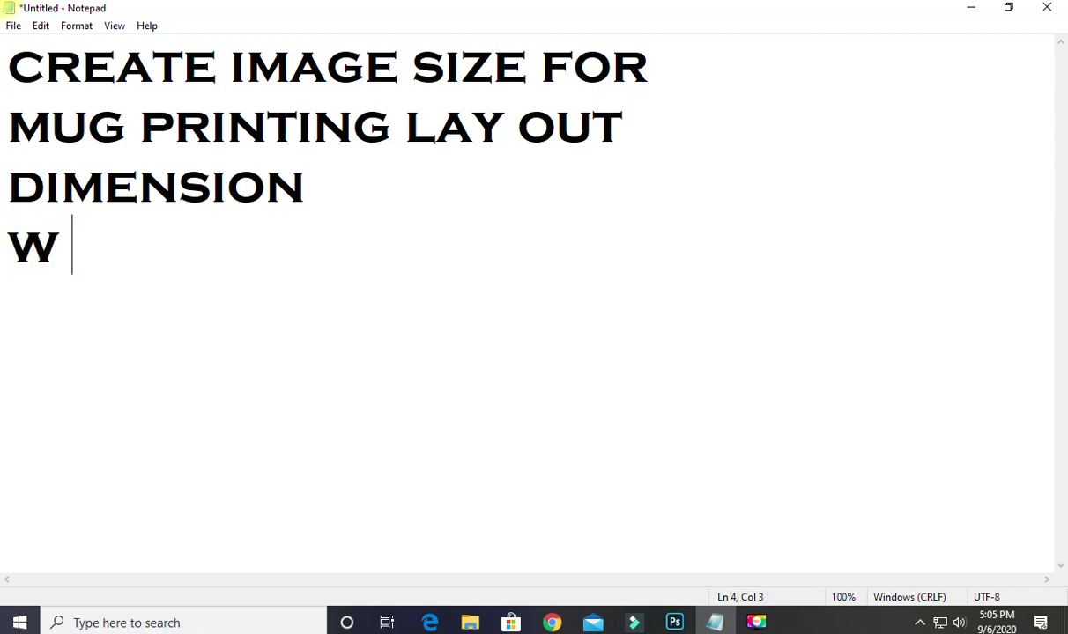
type(" - 8.4")
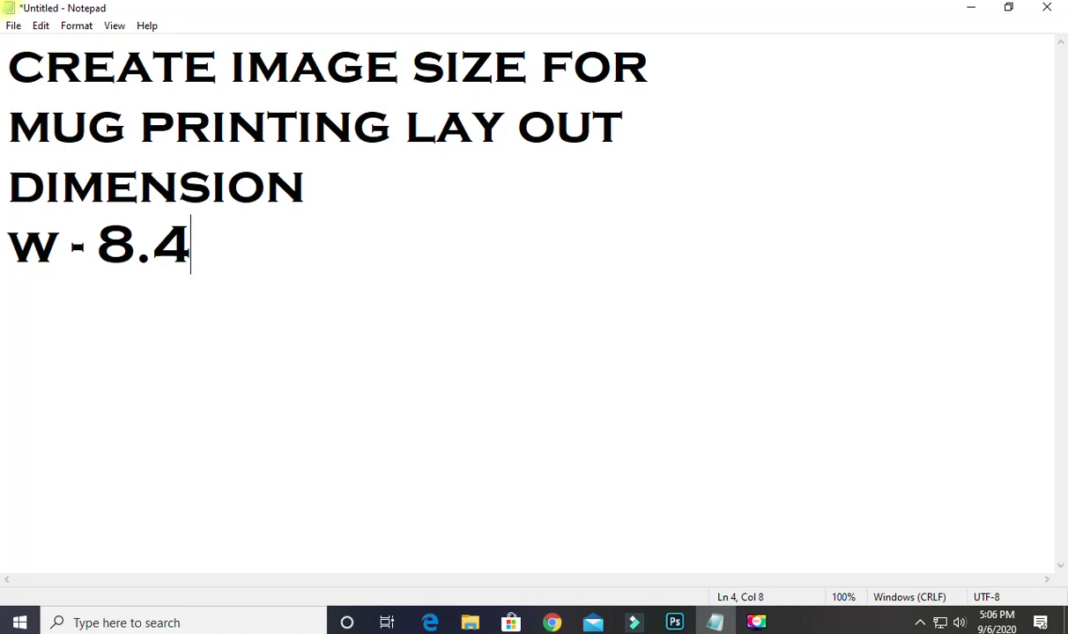
type(" inc ")
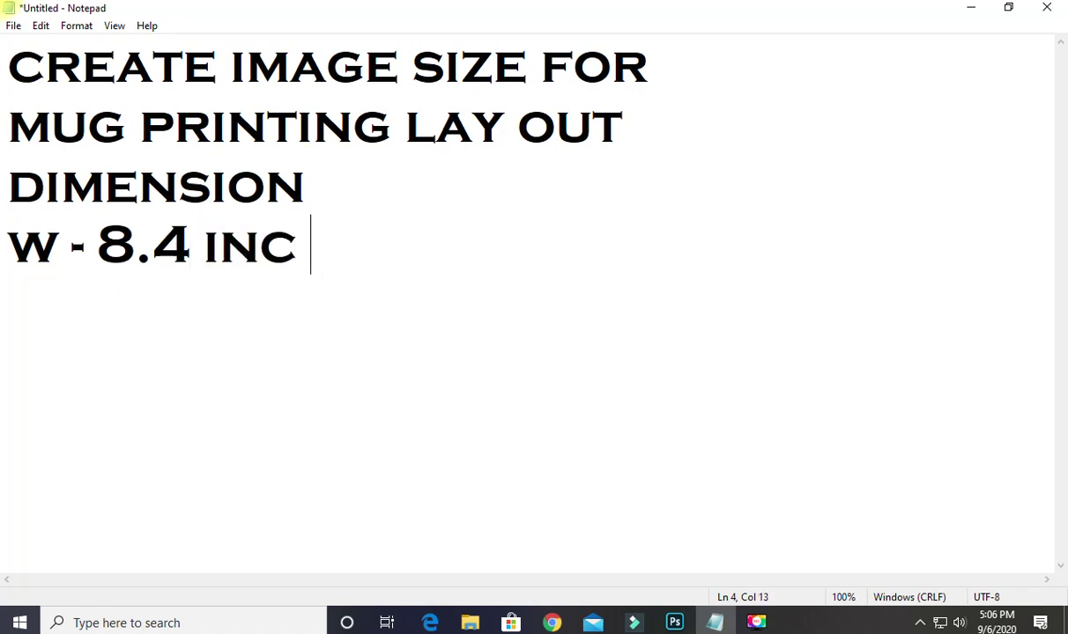
type("x 3")
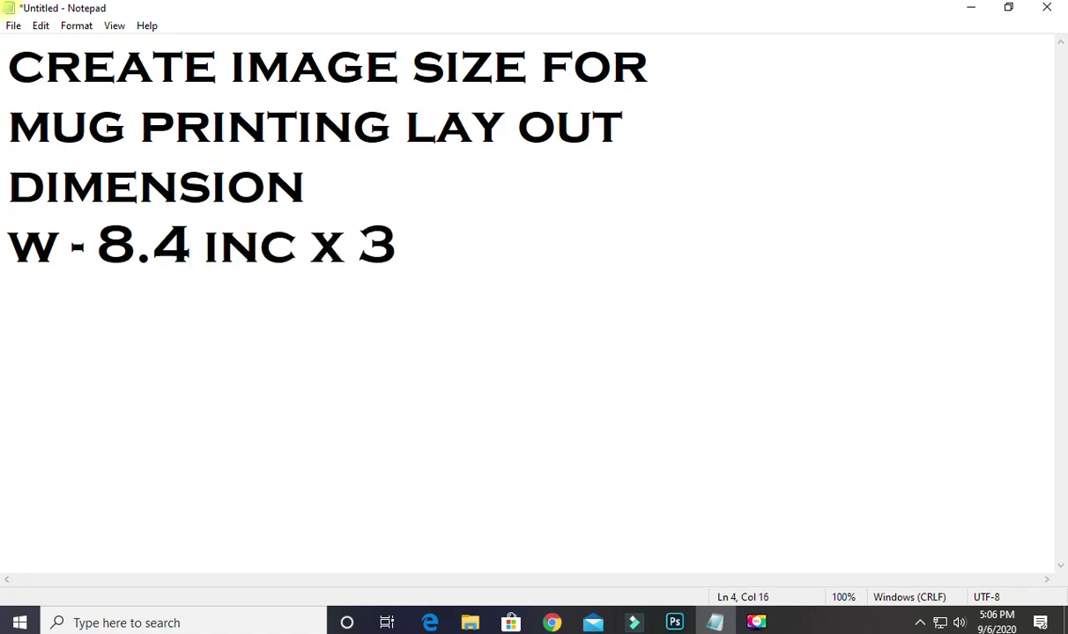
type(".4 inc")
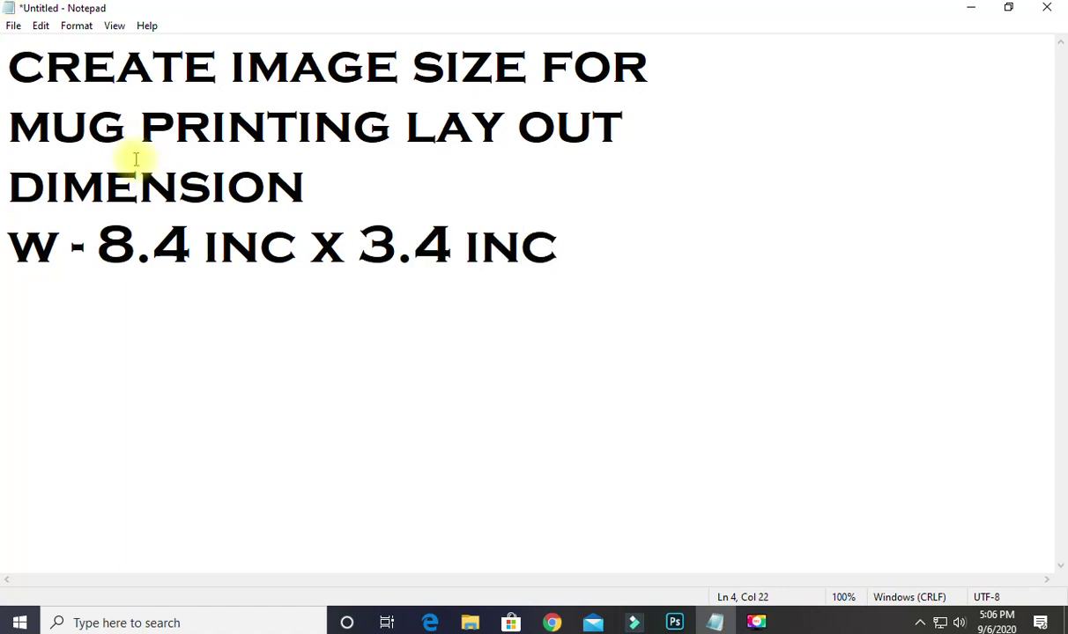
Label the length as L- 3.4 inc and select the whole note.
left_click_drag(670, 353, 23, 66)
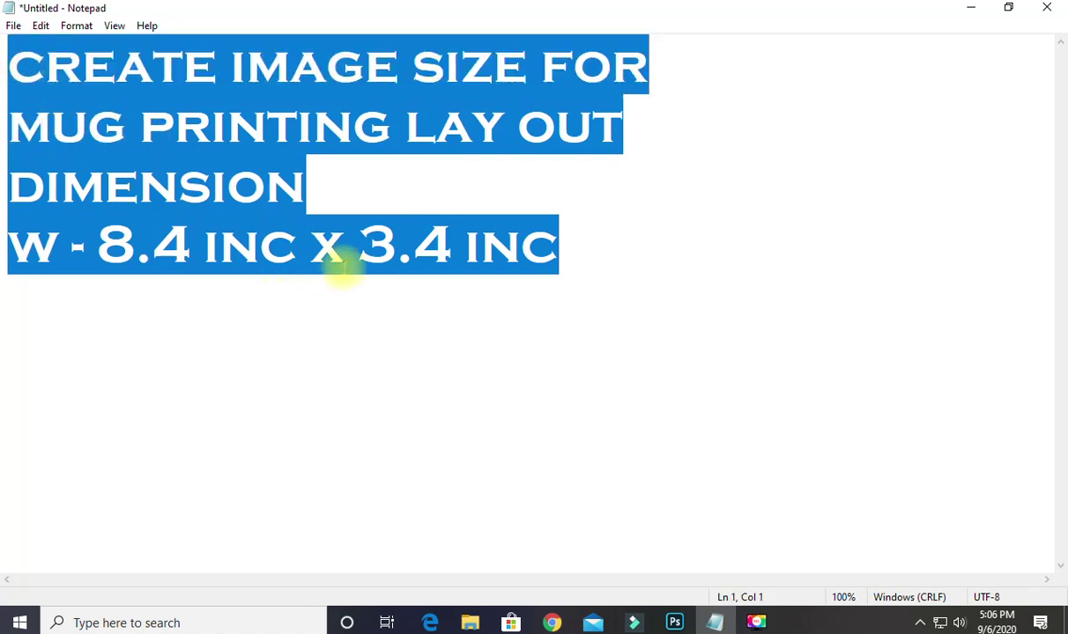
left_click(356, 254)
type("L-")
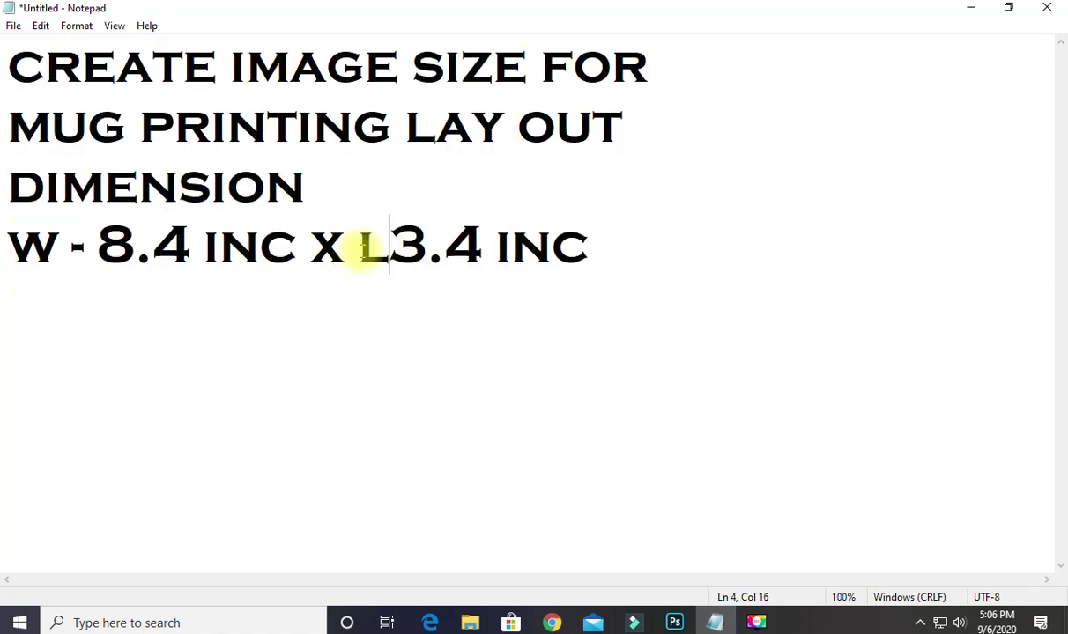
left_click_drag(621, 251, 9, 44)
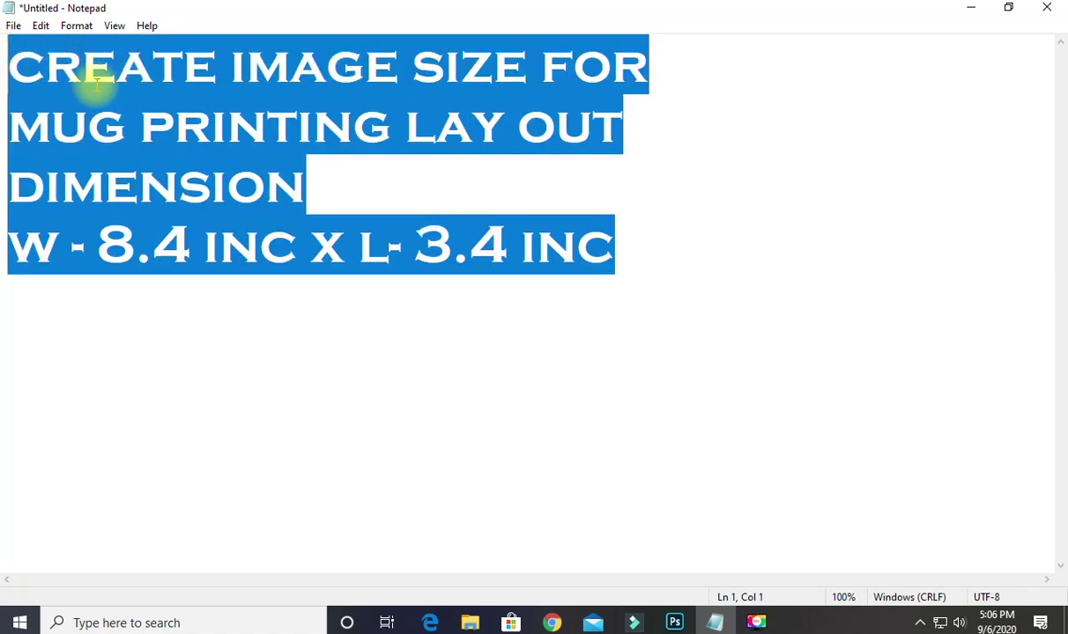
left_click(970, 7)
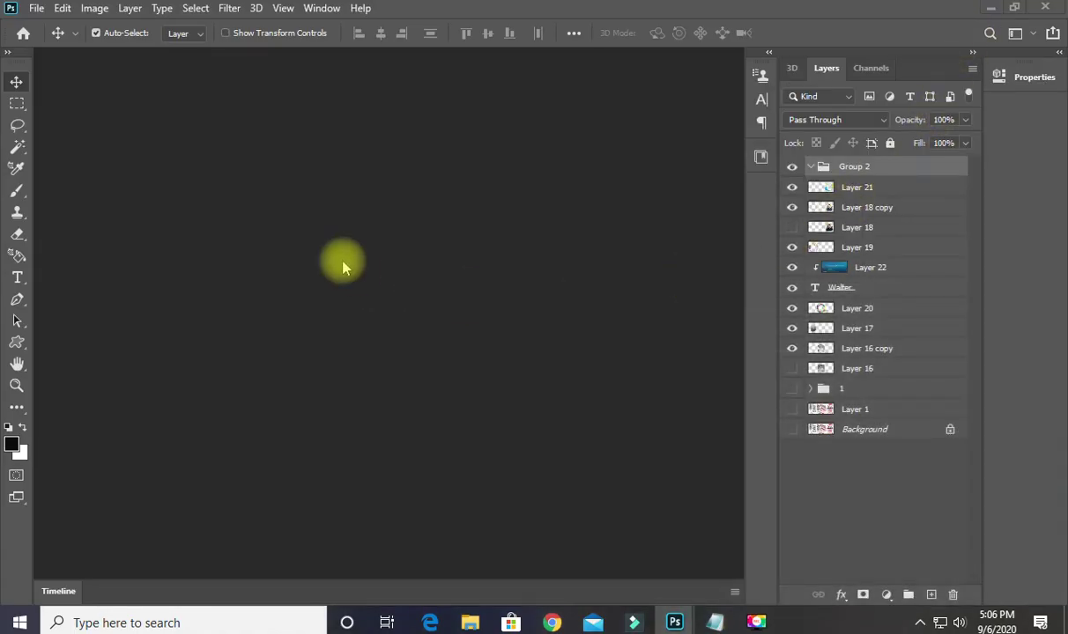
Create a new 8.4 × 3.4 in document at 300 ppi.
left_click(38, 9)
left_click(48, 27)
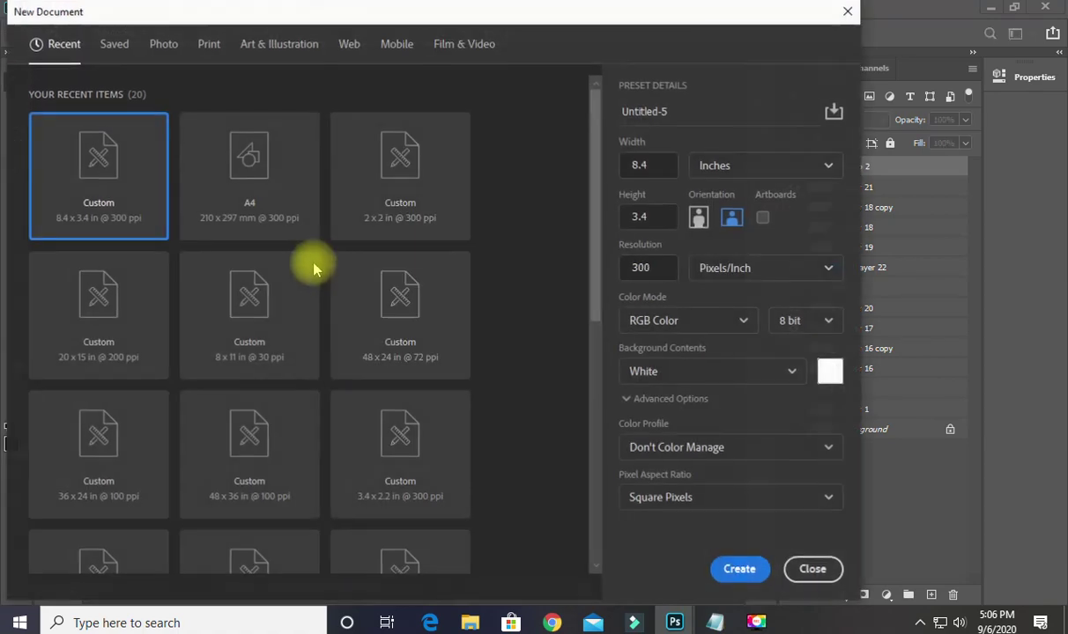
left_click(732, 167)
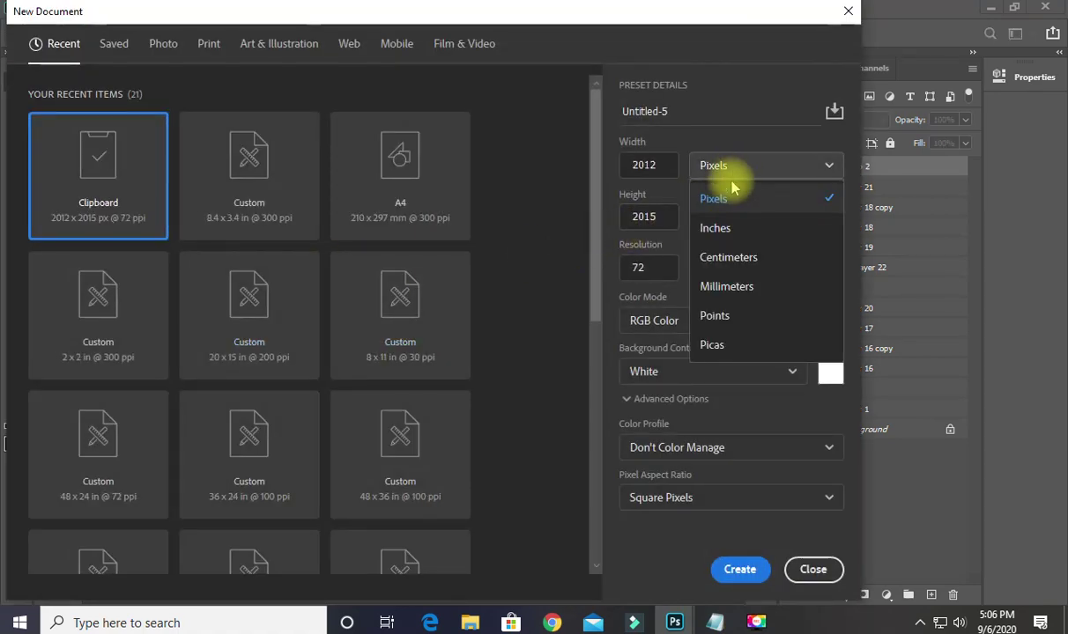
left_click(727, 228)
left_click(630, 164)
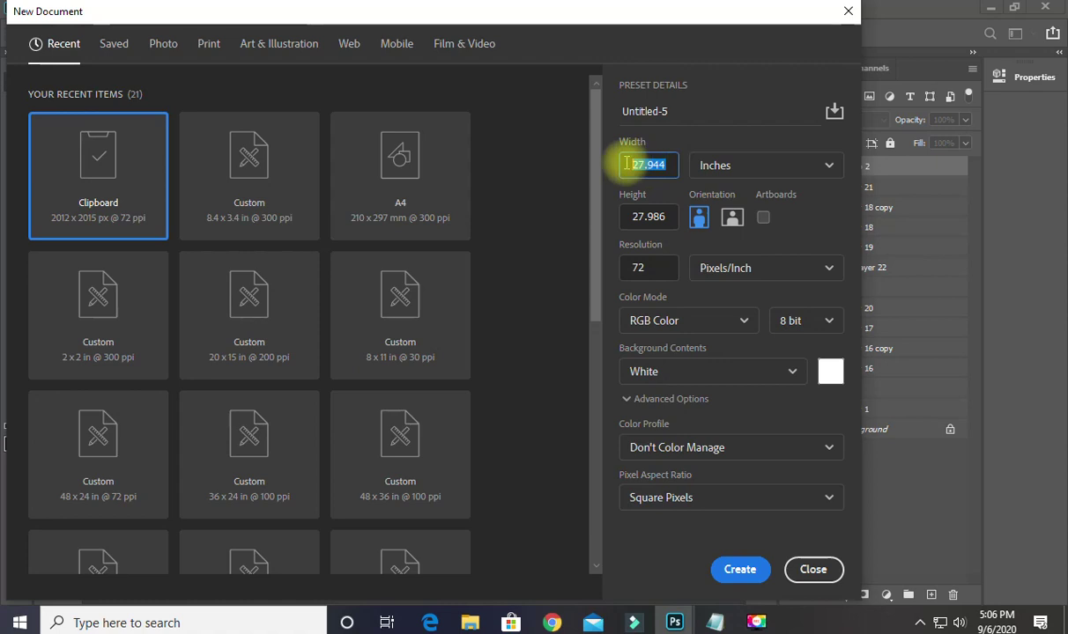
type("8.4")
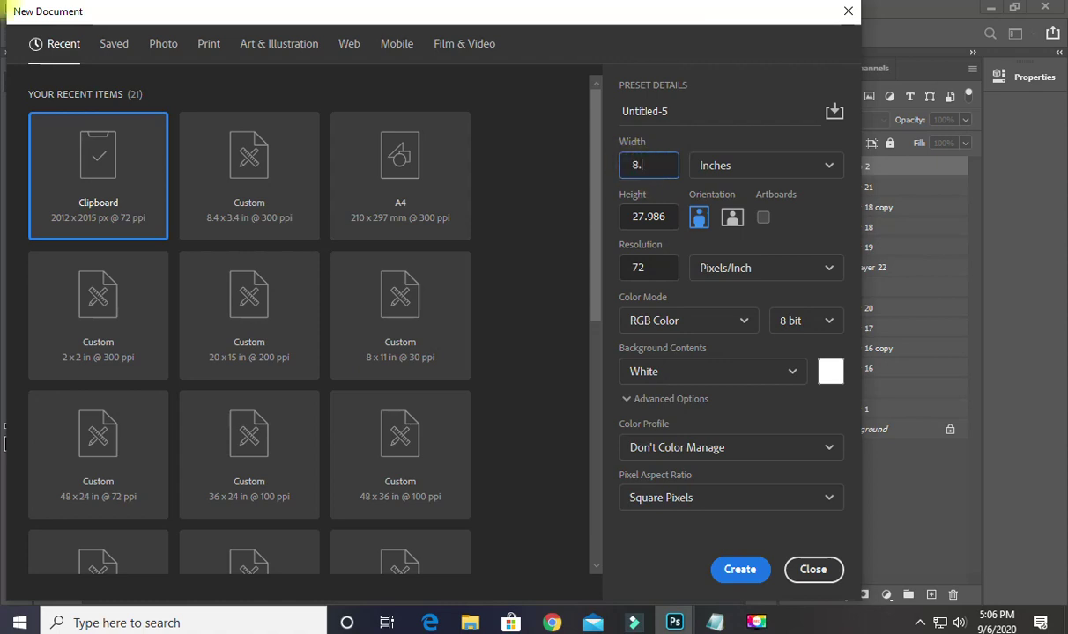
left_click(642, 214)
type("3.4")
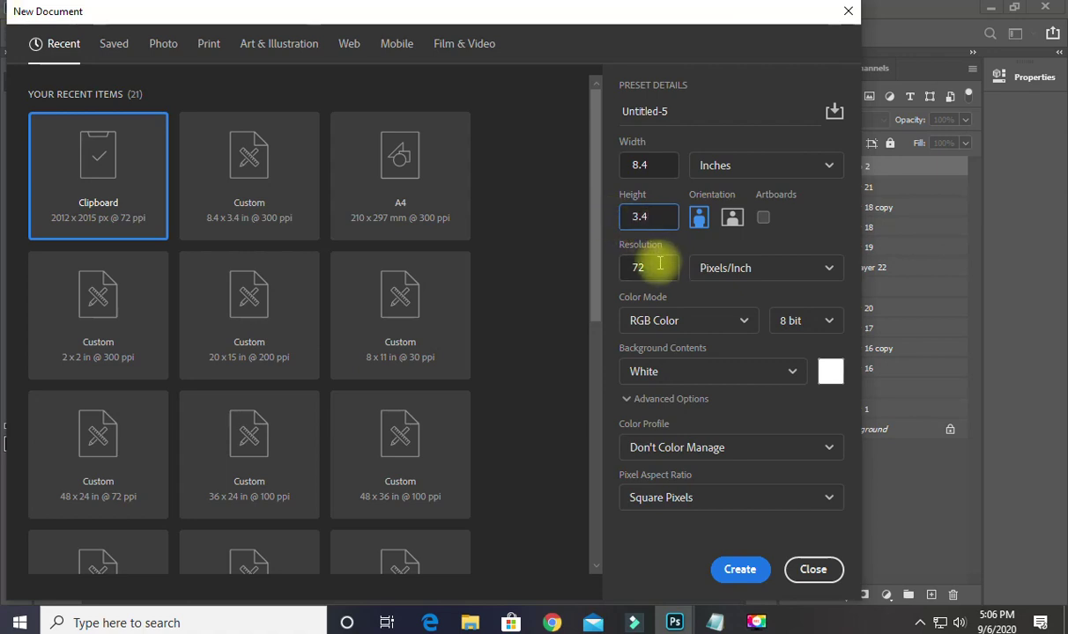
left_click(622, 268)
type("300")
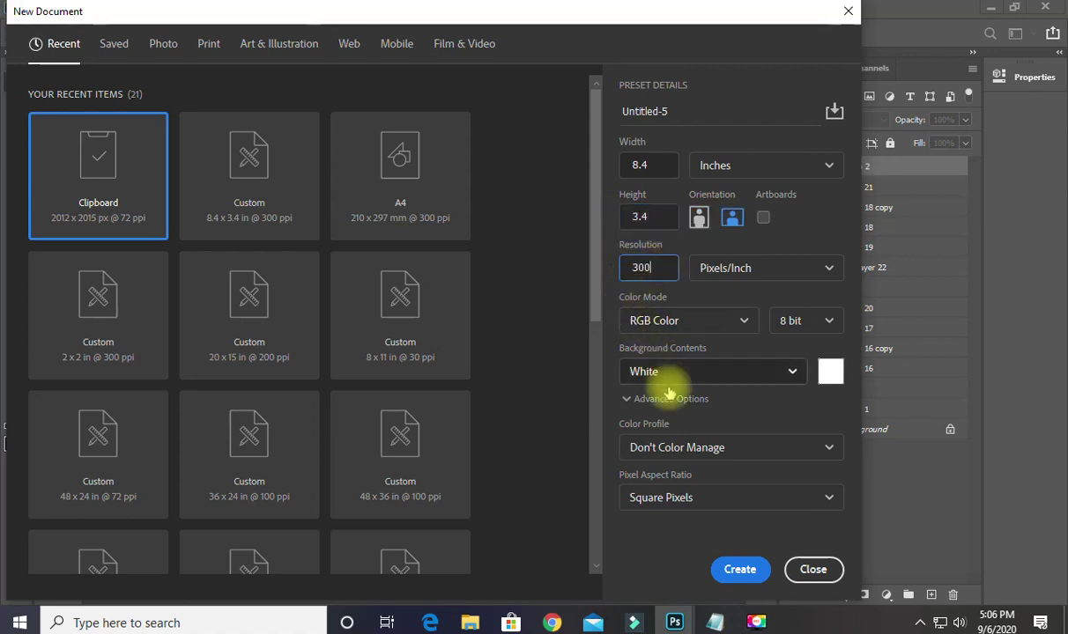
left_click(740, 570)
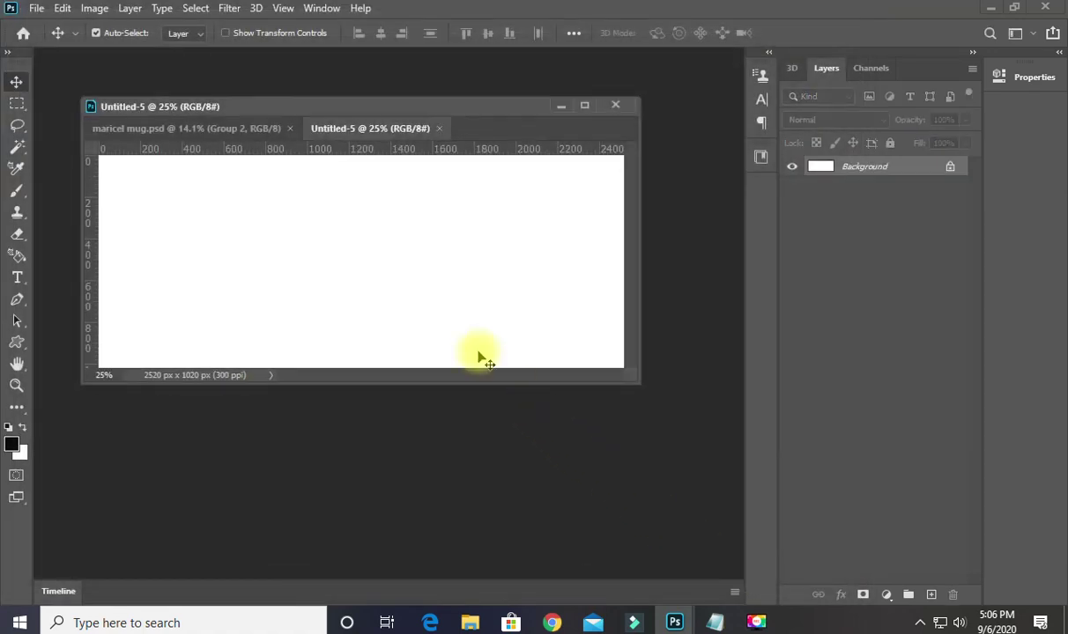
Close the mug document and dock the new Untitled-5 window to fill the workspace.
left_click(289, 129)
scroll(546, 204, "down", 1)
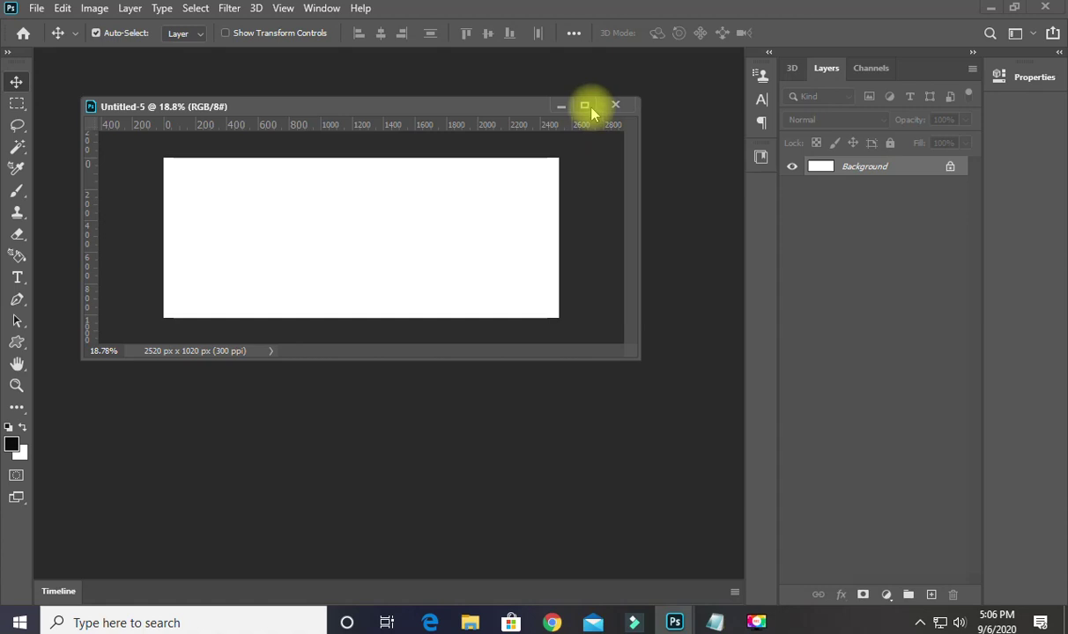
left_click_drag(502, 105, 551, 64)
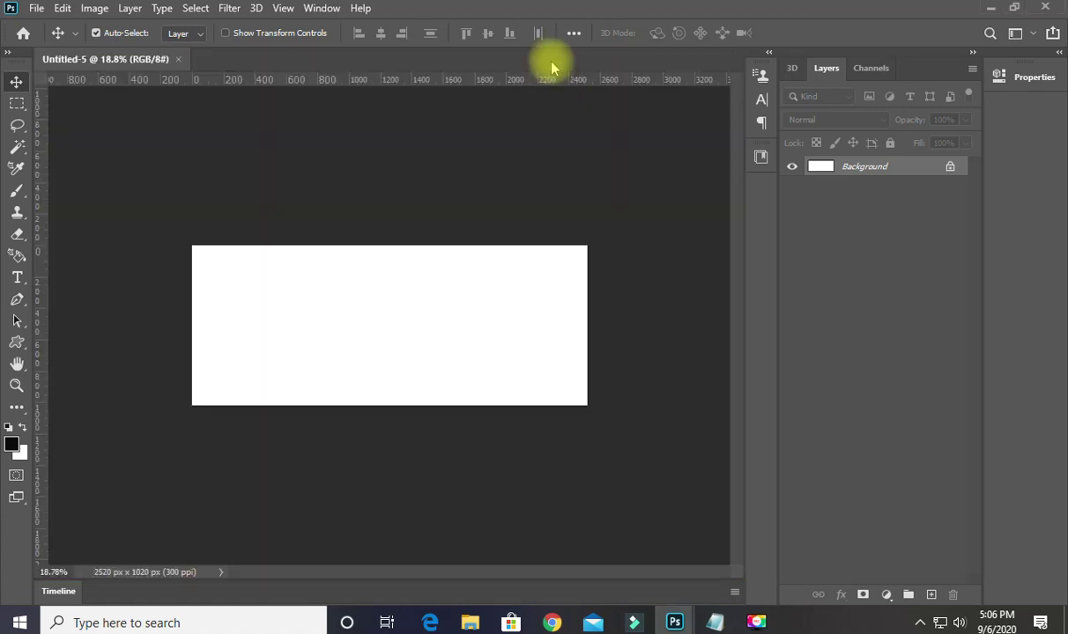
scroll(596, 346, "down", 1)
scroll(588, 357, "up", 2)
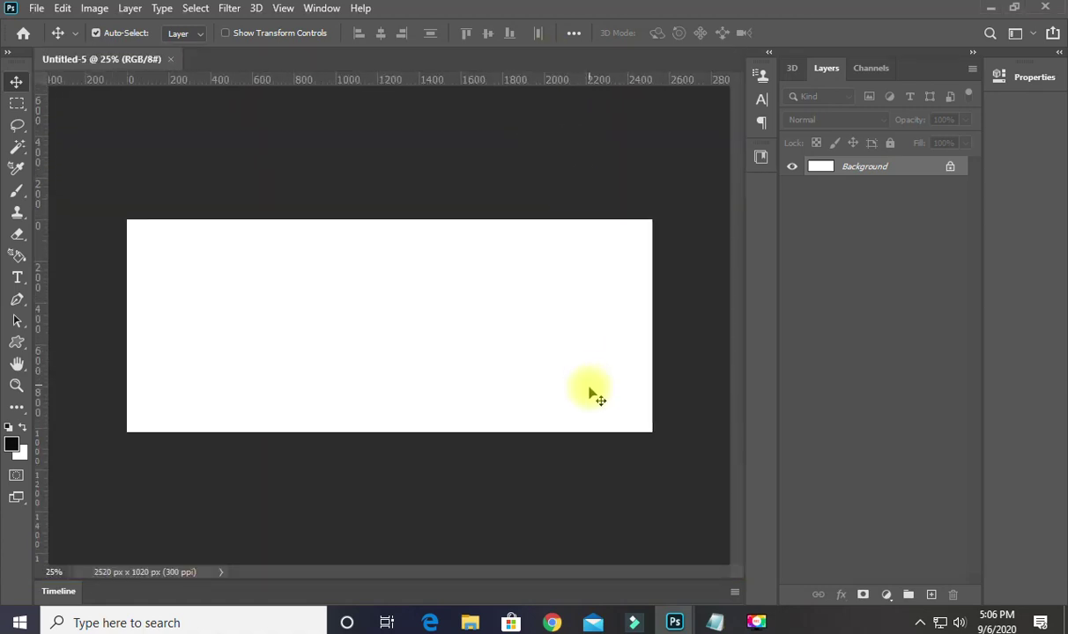
In Chrome, start a new tab with 'pexe' typed, then switch to the Facebook tab.
mouse_move(548, 622)
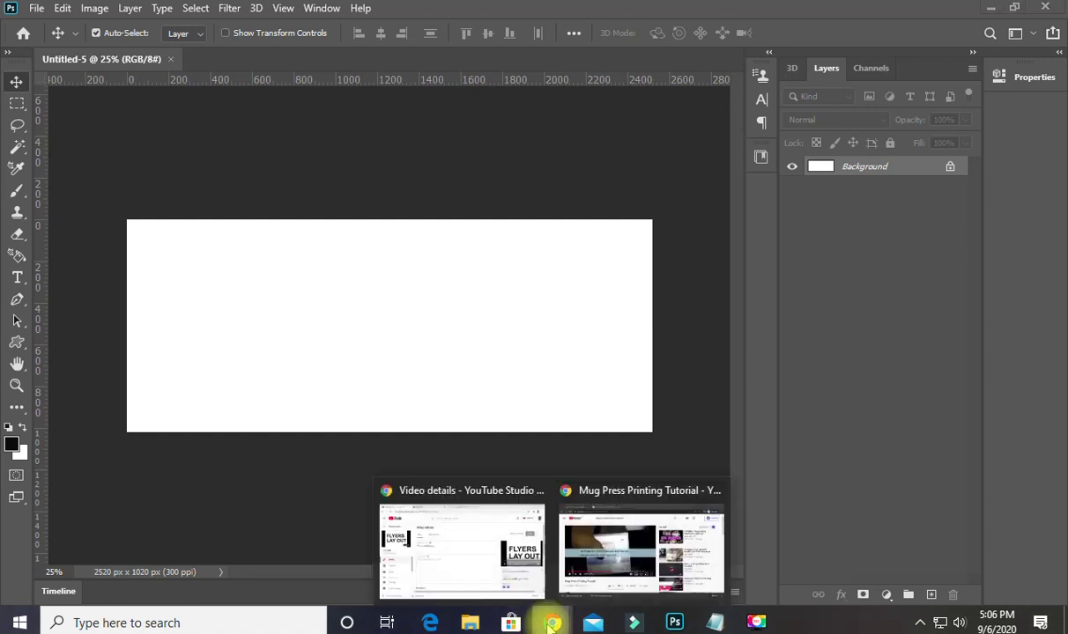
left_click(474, 550)
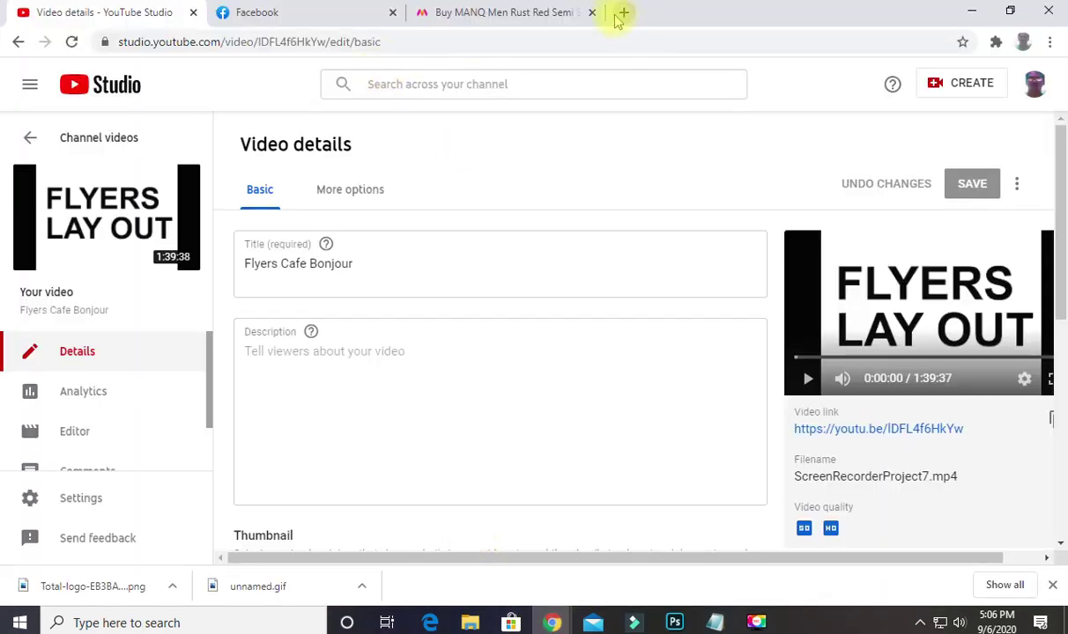
left_click(623, 13)
left_click(601, 39)
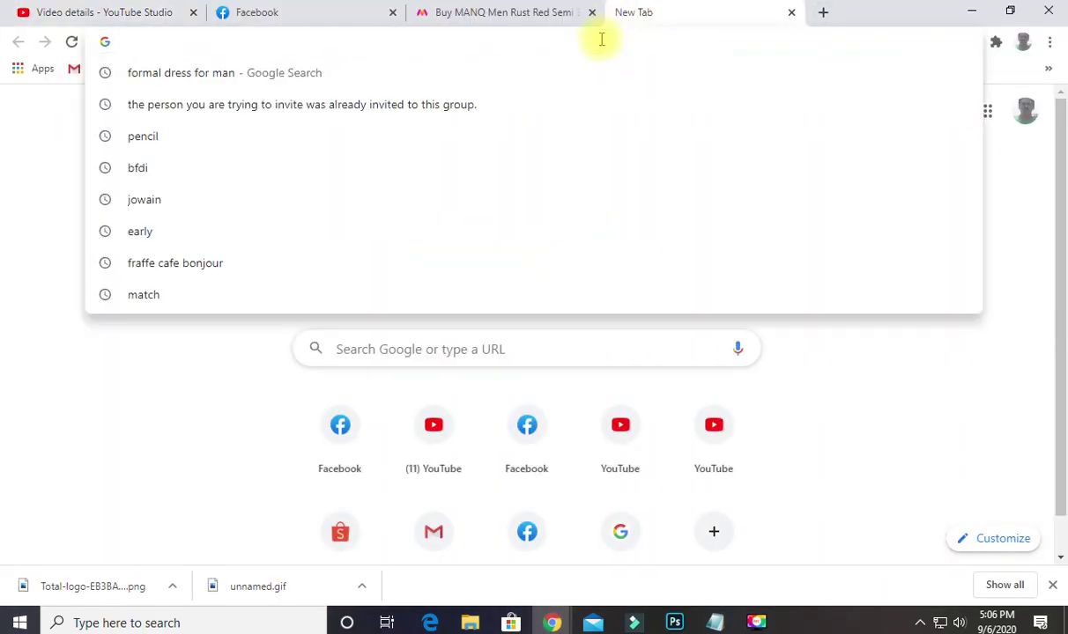
type("pexe")
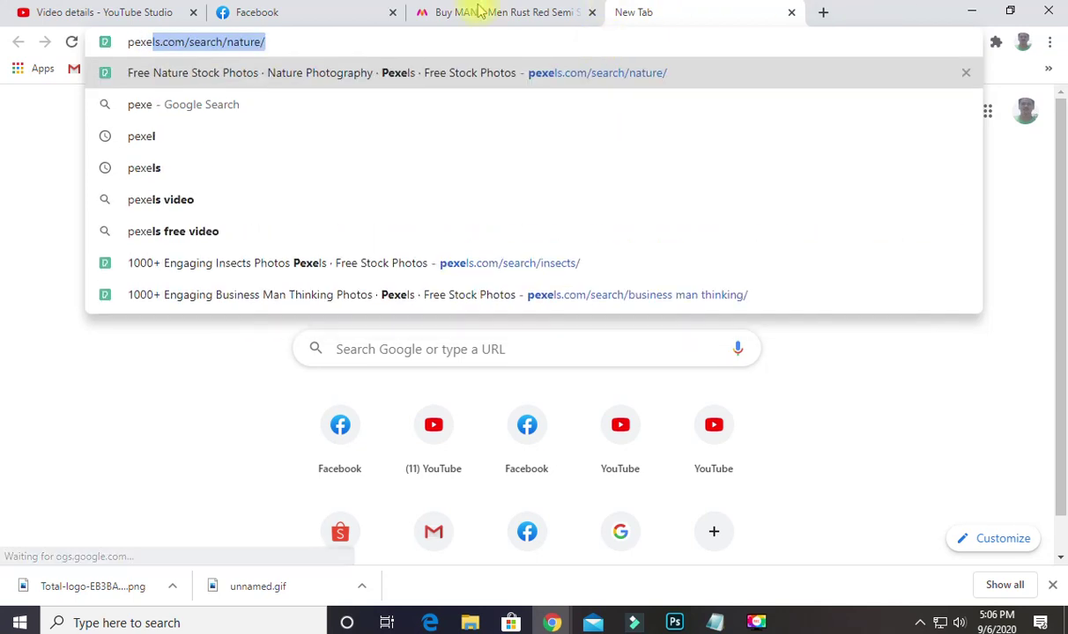
left_click(273, 19)
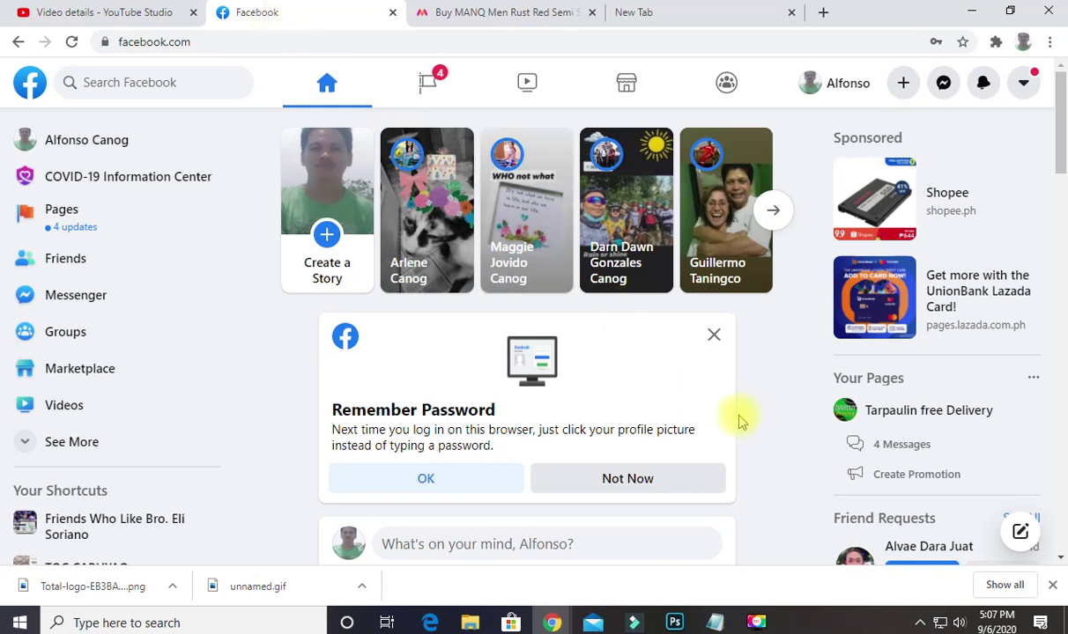
Copy the searched profile's mermaid cover photo and return to the Photoshop document.
left_click(205, 90)
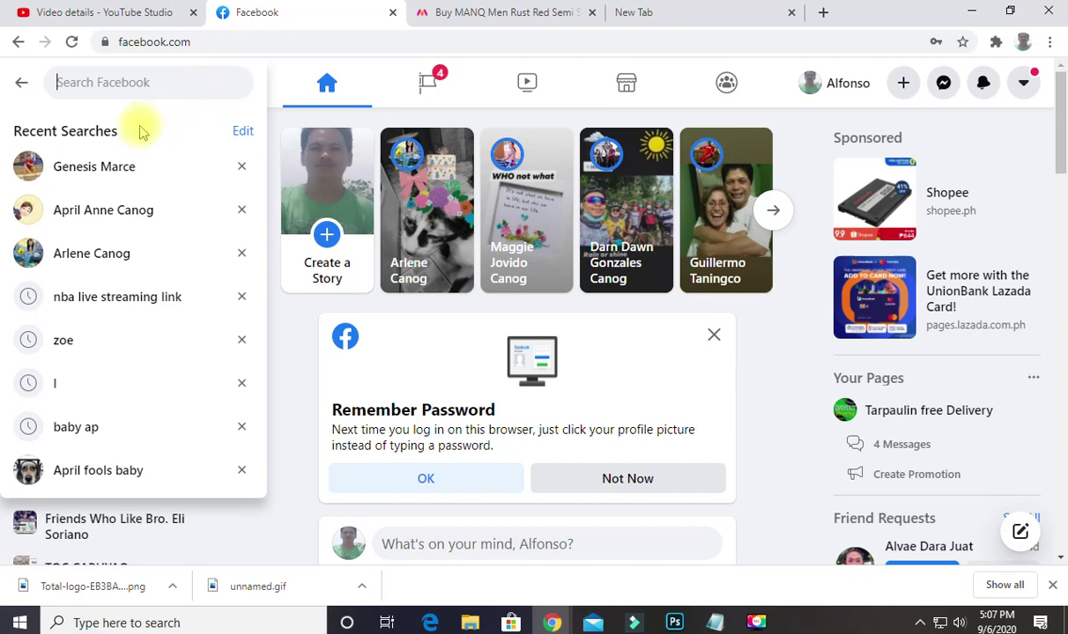
left_click(101, 251)
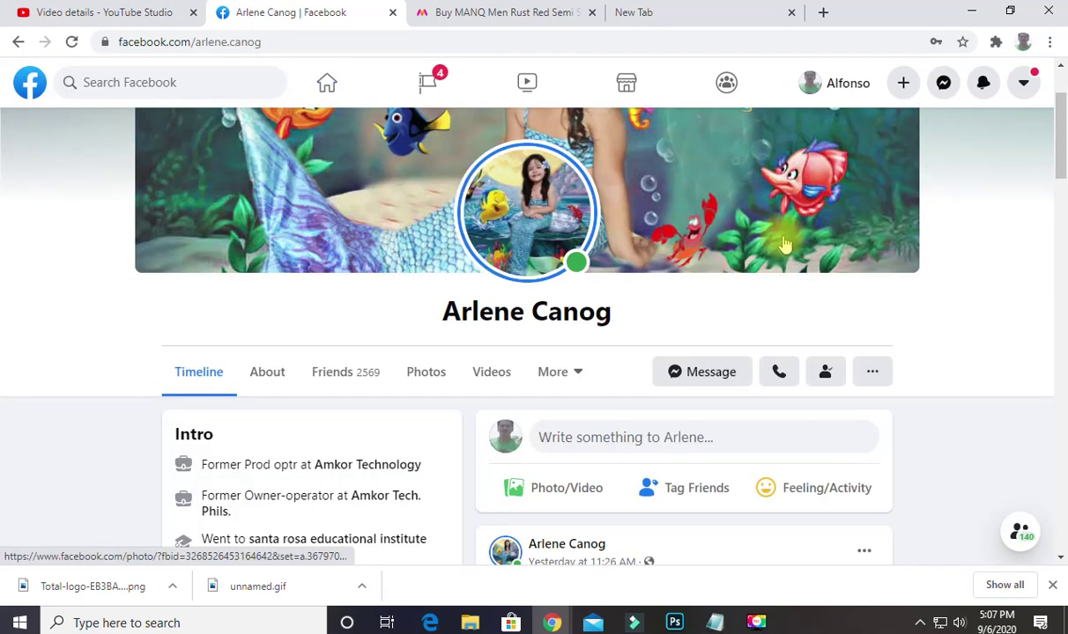
scroll(784, 245, "down", 5)
scroll(786, 240, "up", 6)
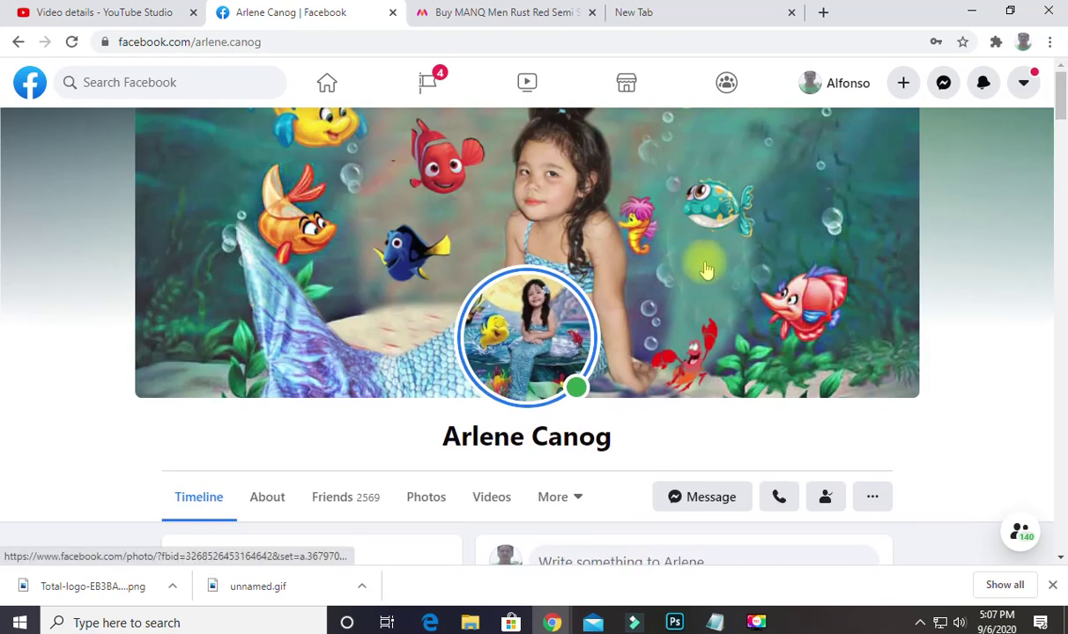
left_click(705, 271)
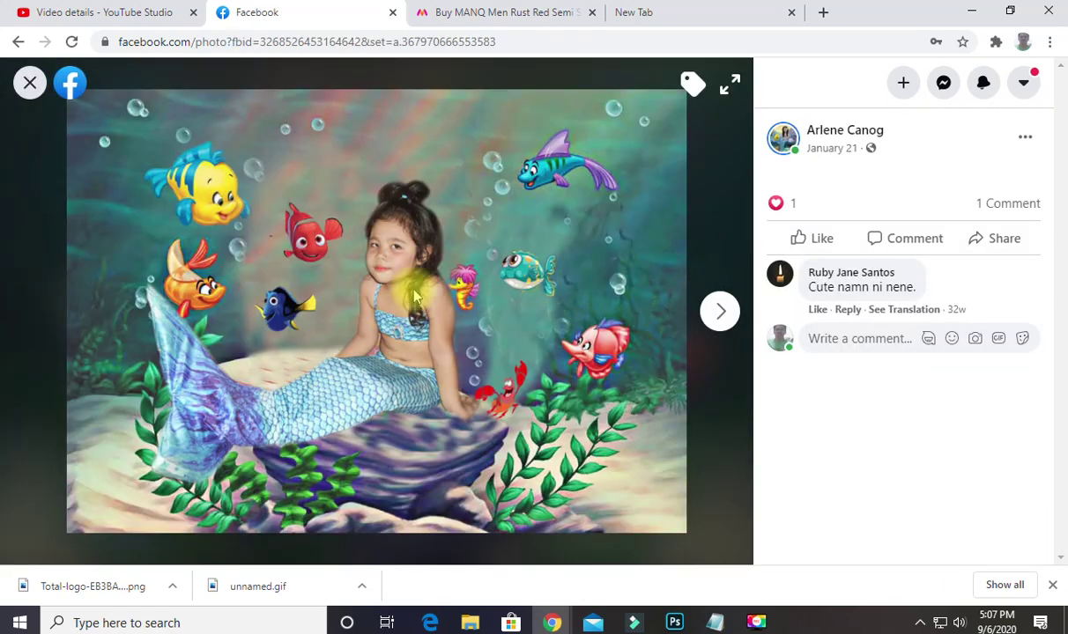
right_click(414, 298)
left_click(460, 337)
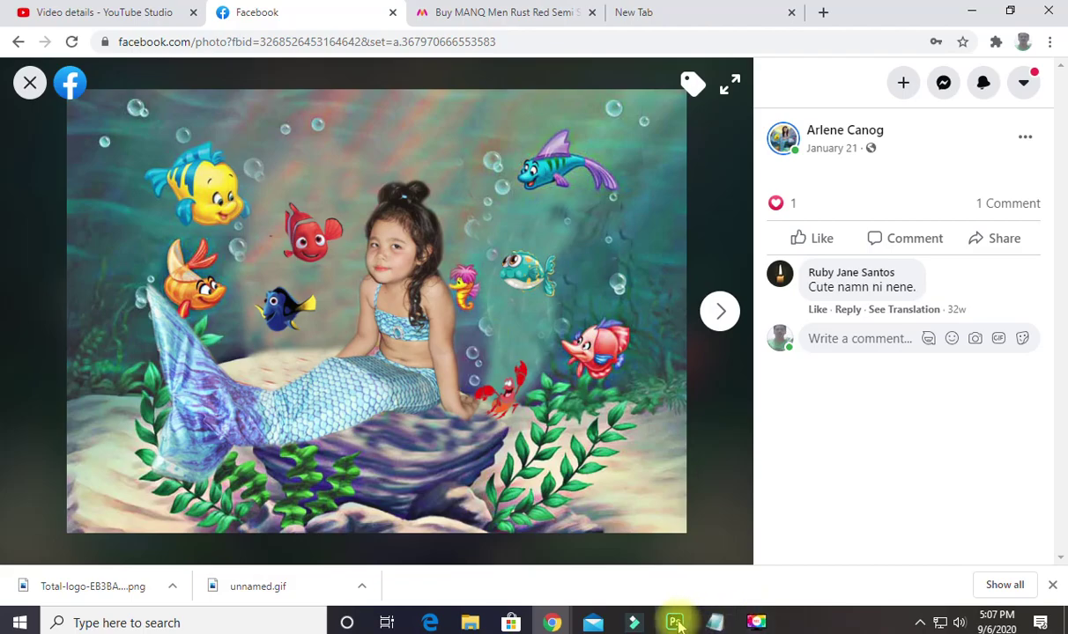
mouse_move(677, 624)
left_click(486, 504)
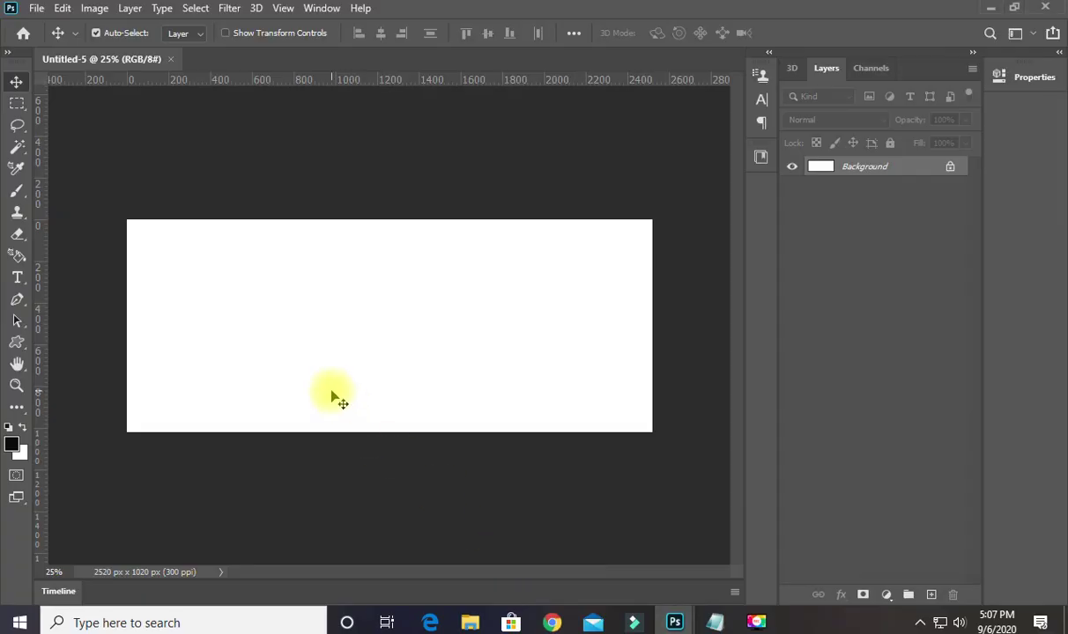
Paste the mermaid photo as Layer 1, place it upper left and enlarge it to about 161%.
key("ctrl+v")
left_click_drag(414, 369, 249, 333)
key("ctrl+t")
left_click_drag(304, 352, 409, 419)
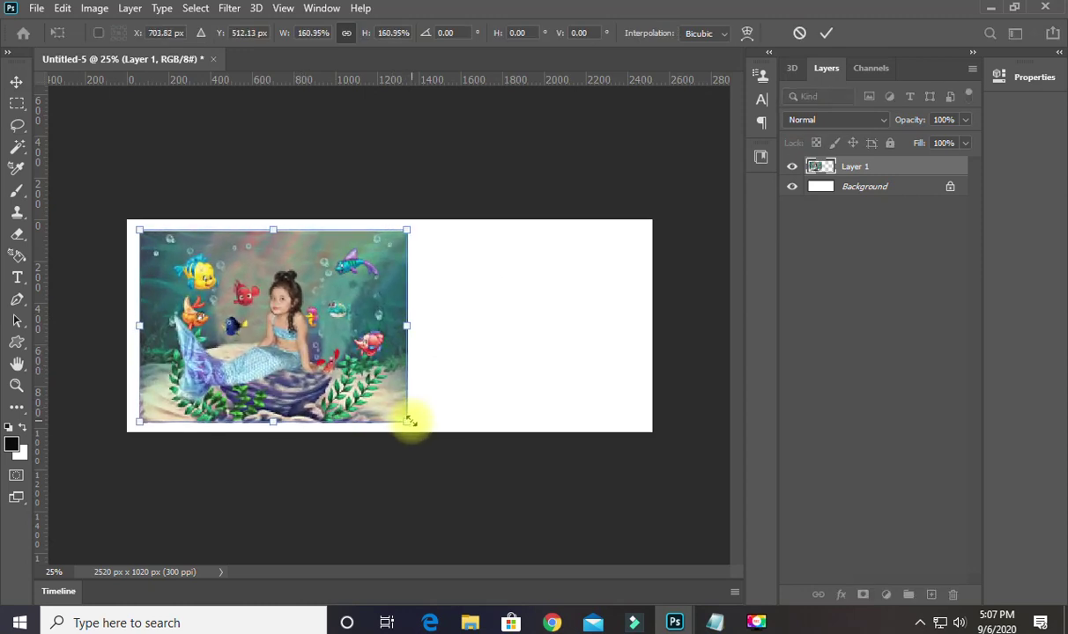
key("Return")
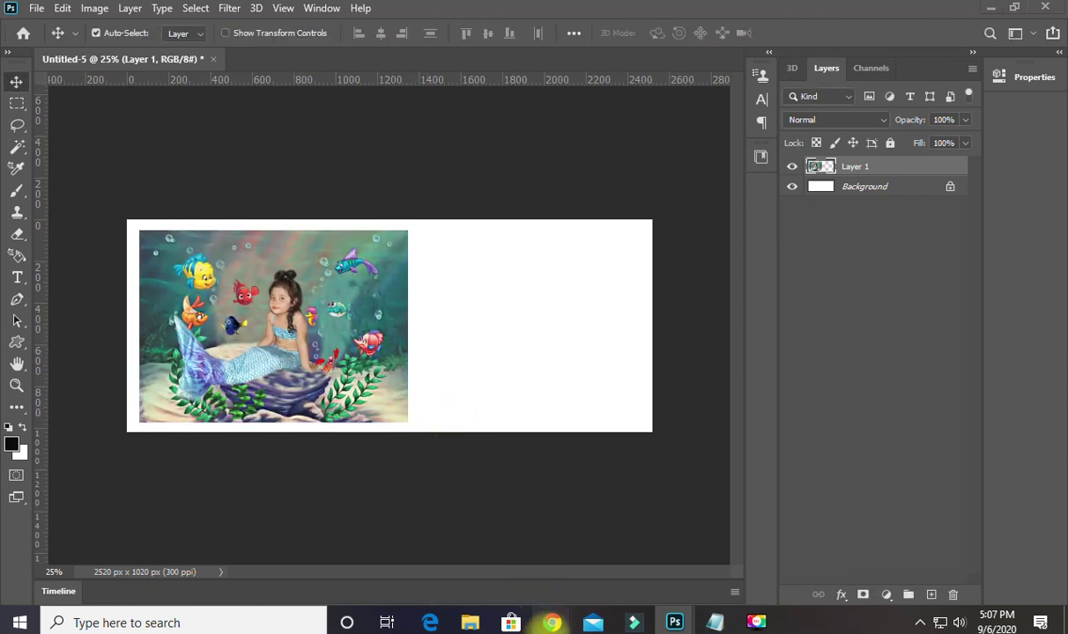
mouse_move(552, 623)
left_click(458, 542)
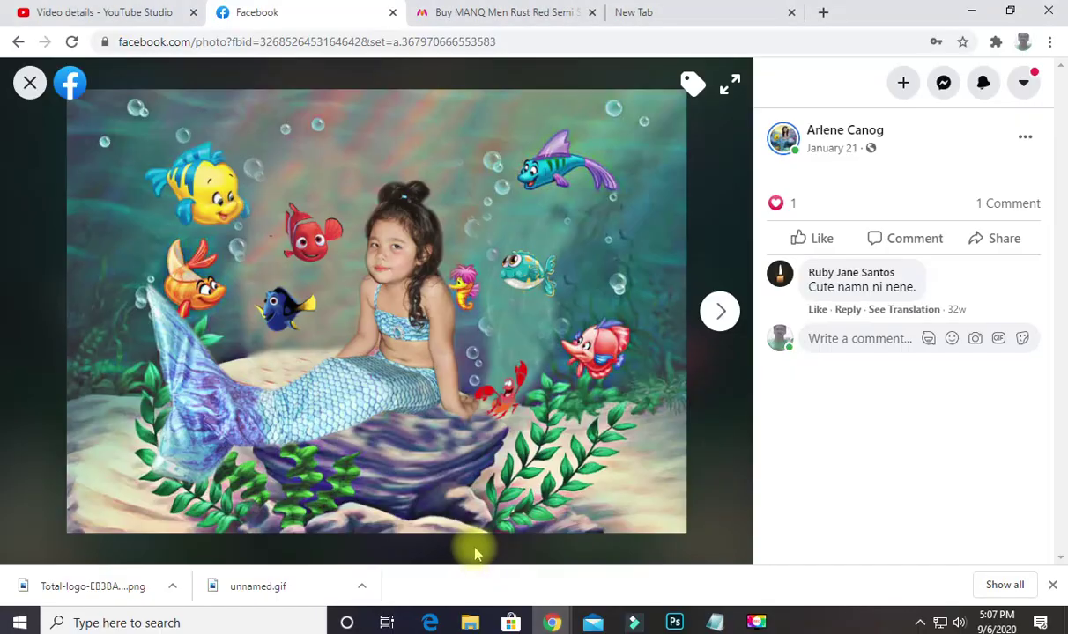
From the profile's photos section, view the second mermaid picture full size and copy it.
left_click(29, 85)
scroll(546, 422, "down", 6)
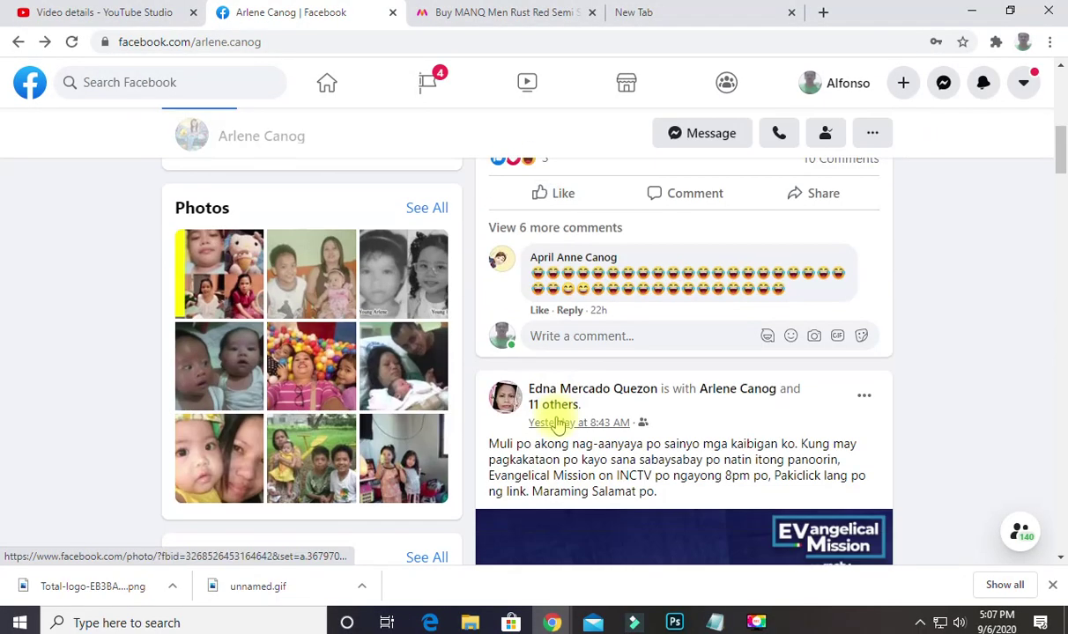
scroll(556, 425, "up", 7)
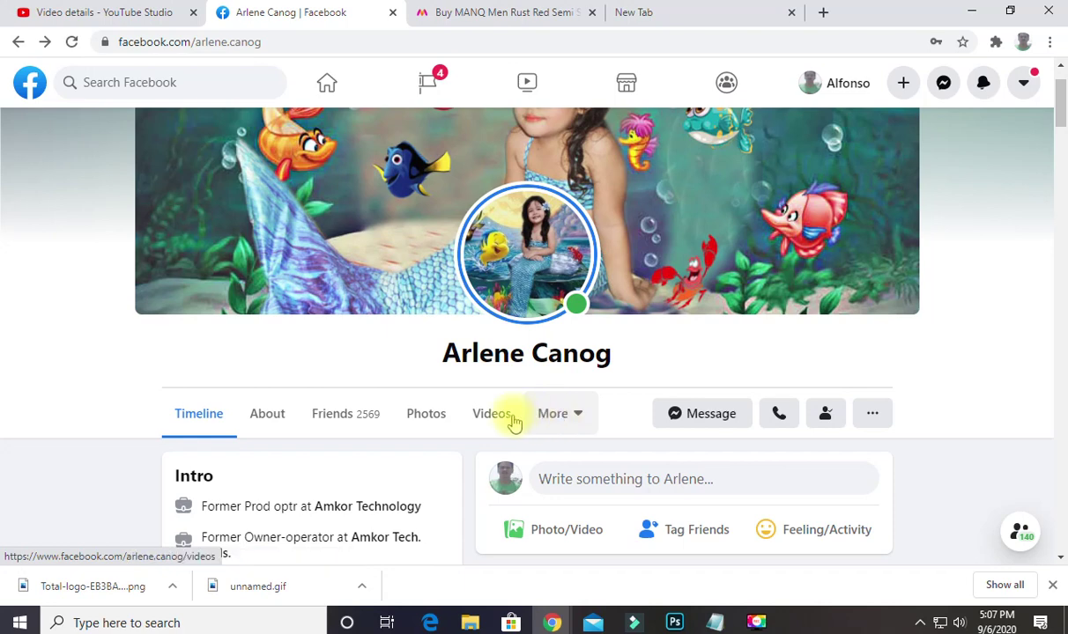
left_click(438, 417)
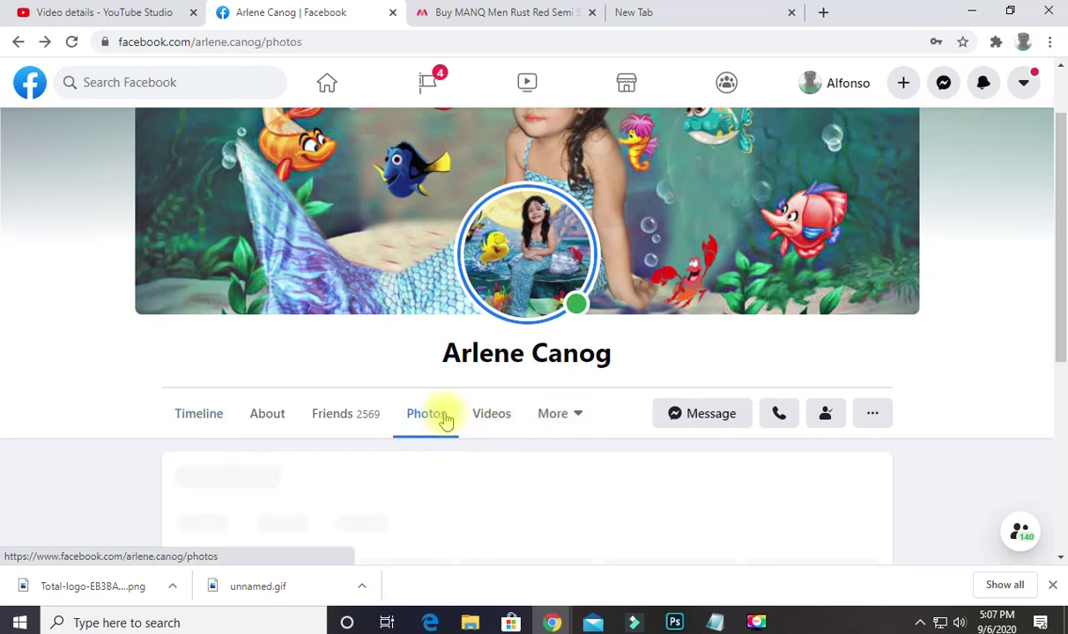
left_click(534, 274)
left_click(533, 274)
left_click(534, 274)
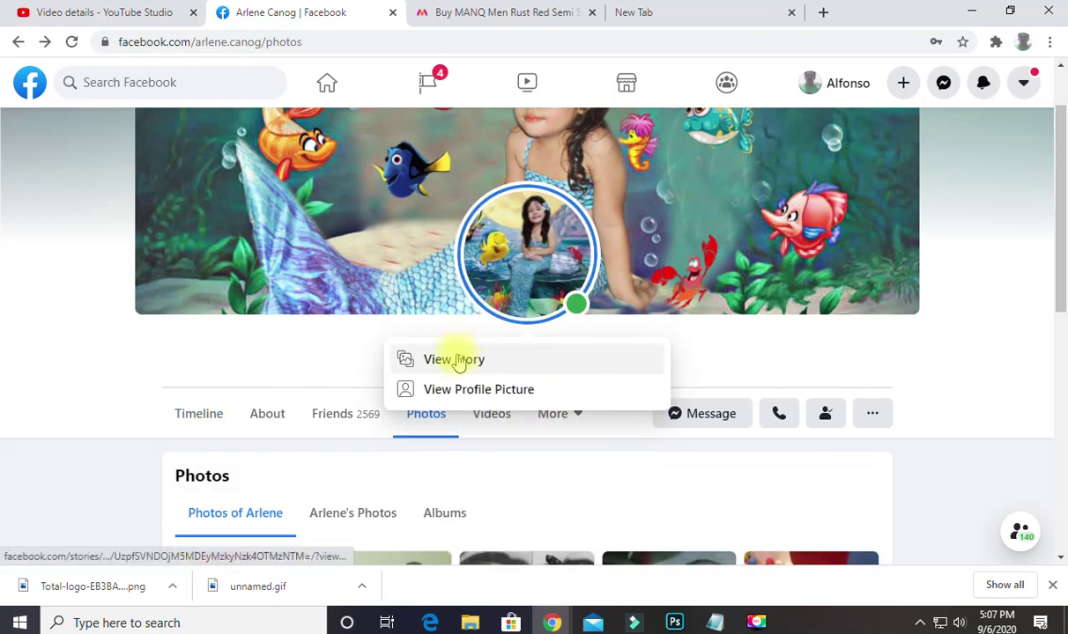
left_click(461, 389)
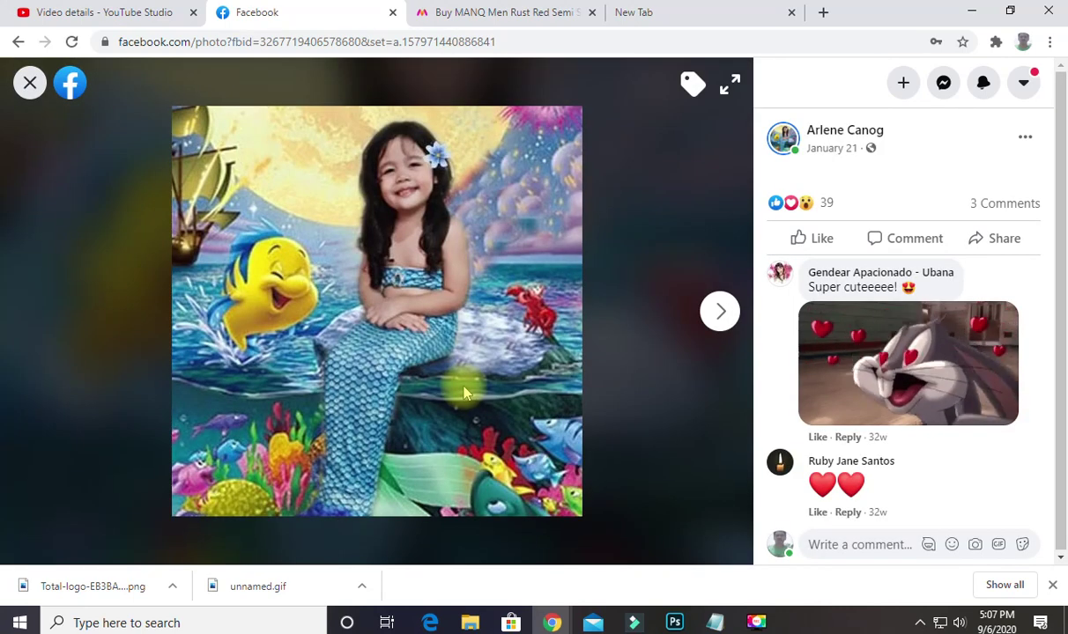
right_click(390, 261)
left_click(473, 334)
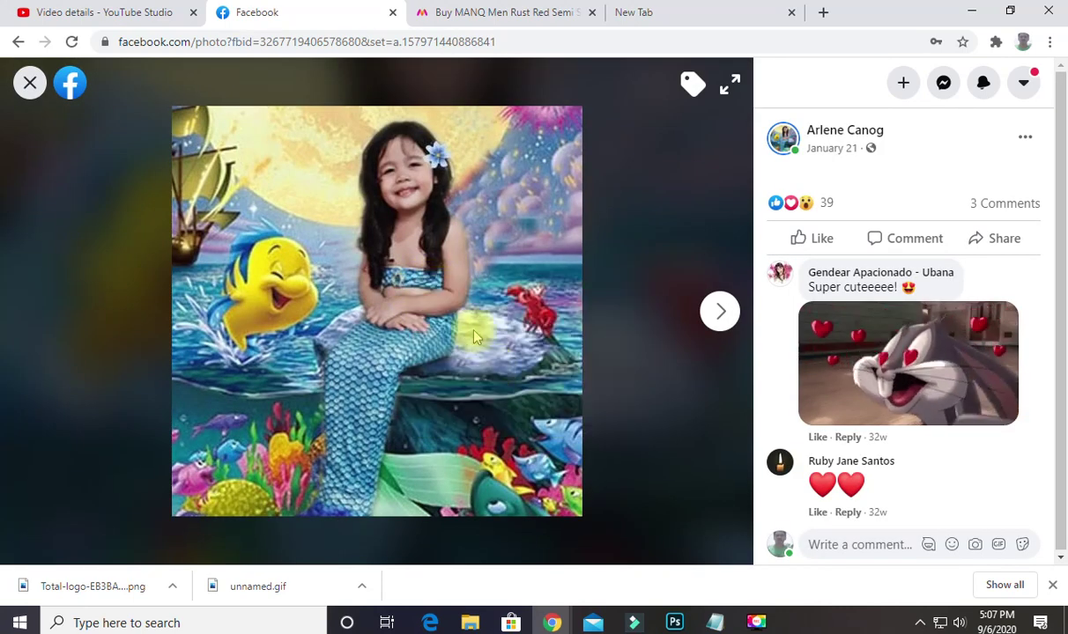
Paste the second mermaid photo as Layer 2 and position it right of the first.
mouse_move(675, 622)
left_click(536, 527)
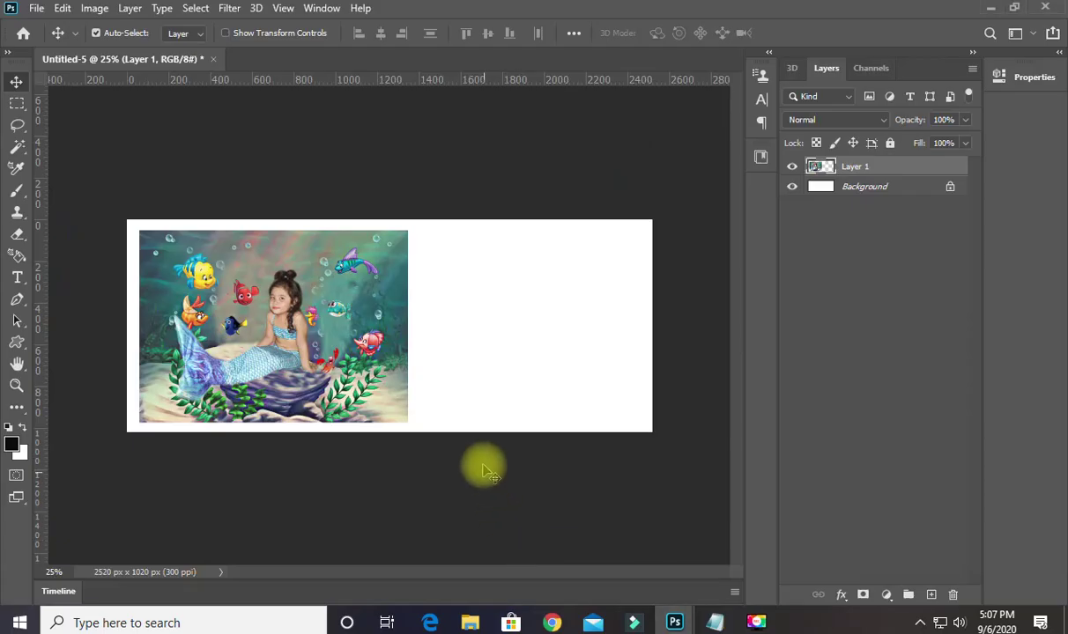
key("ctrl+v")
left_click_drag(422, 344, 615, 411)
key("ctrl+t")
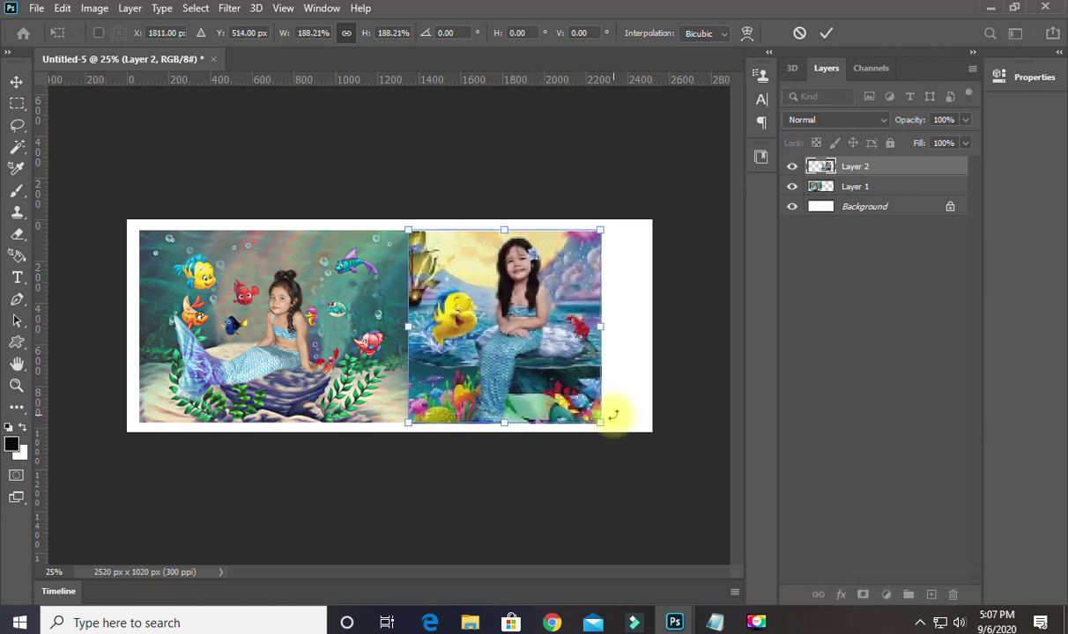
key("Return")
key("Right")
key("Right")
key("Right")
key("Right")
key("Right")
key("Right")
key("Right")
key("Right")
key("Right")
key("Right")
key("Right")
key("Right")
key("Right")
key("Right")
key("Right")
key("Right")
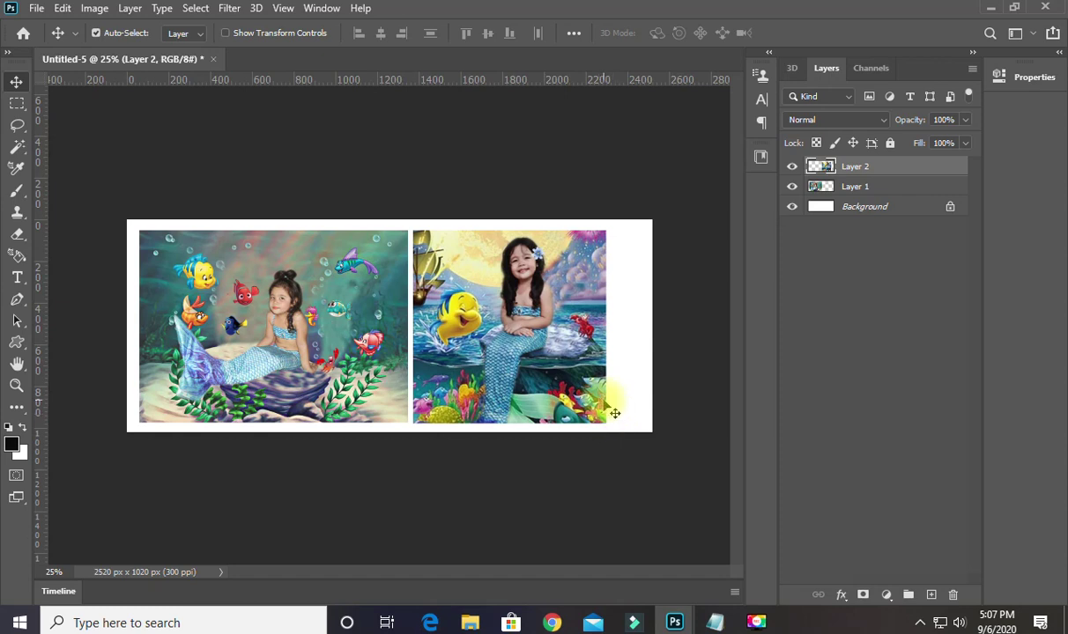
key("Left")
key("Left")
key("Left")
key("Left")
key("Left")
key("Left")
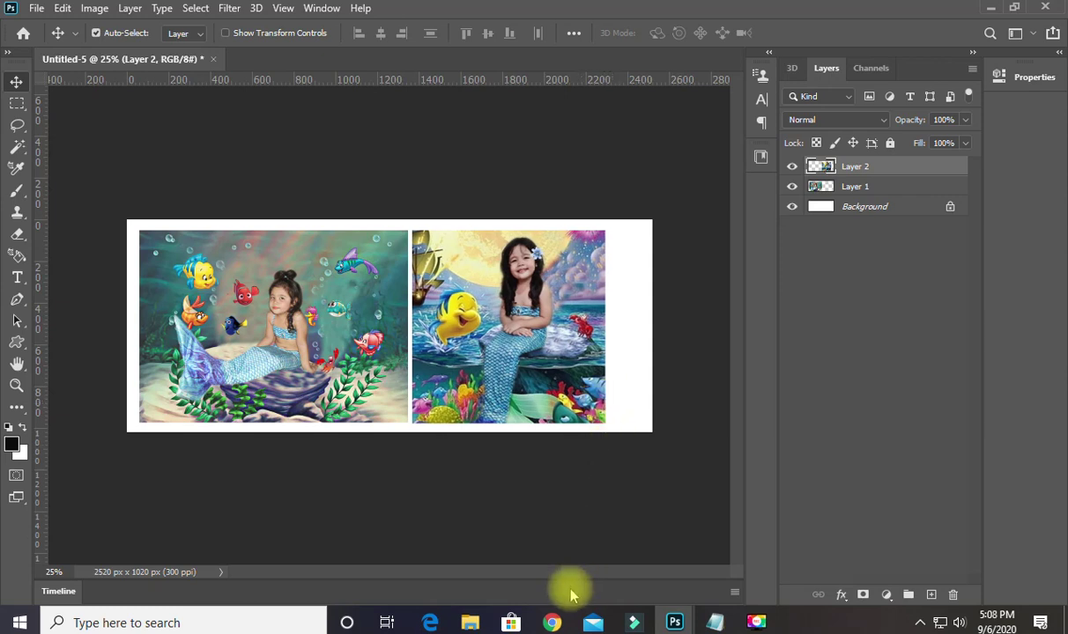
Set the text colour to red and place a horizontal Lorem Ipsum text layer.
key("t")
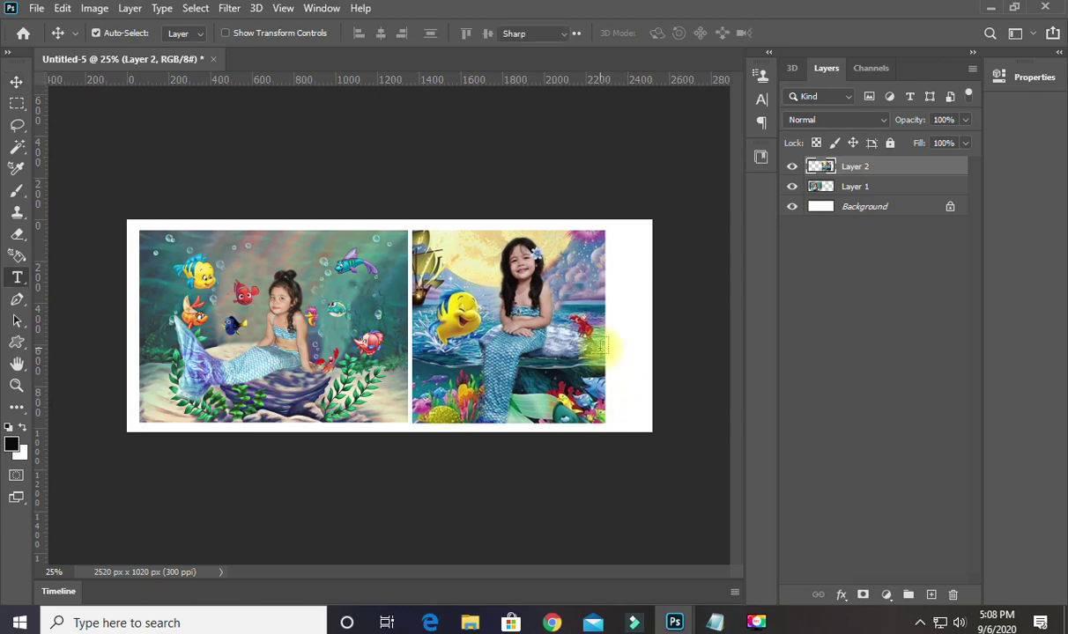
left_click(667, 32)
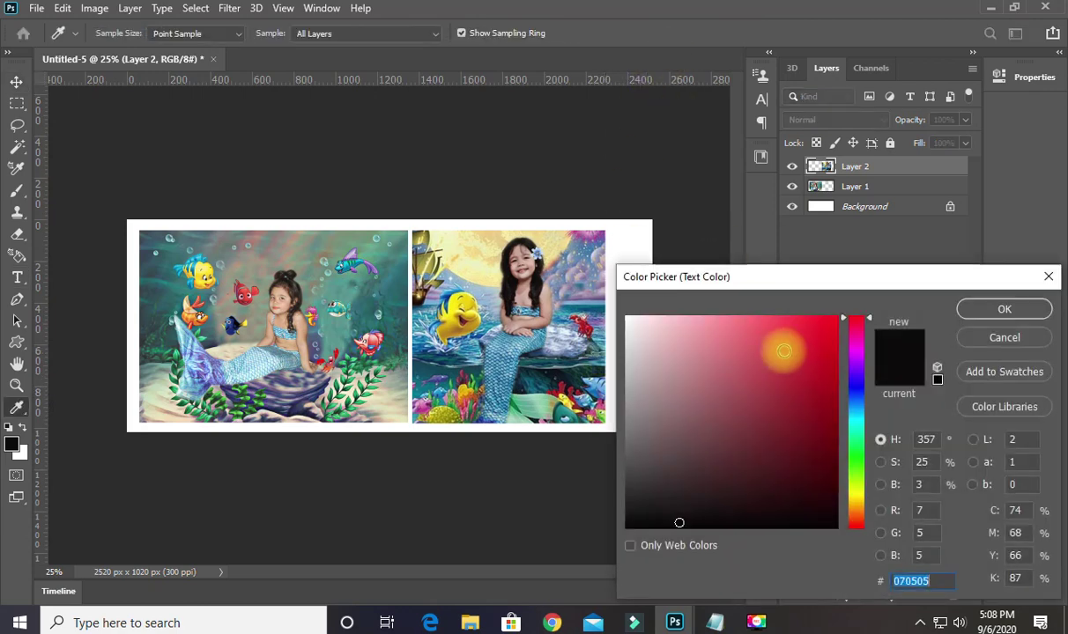
left_click(825, 330)
left_click(1003, 310)
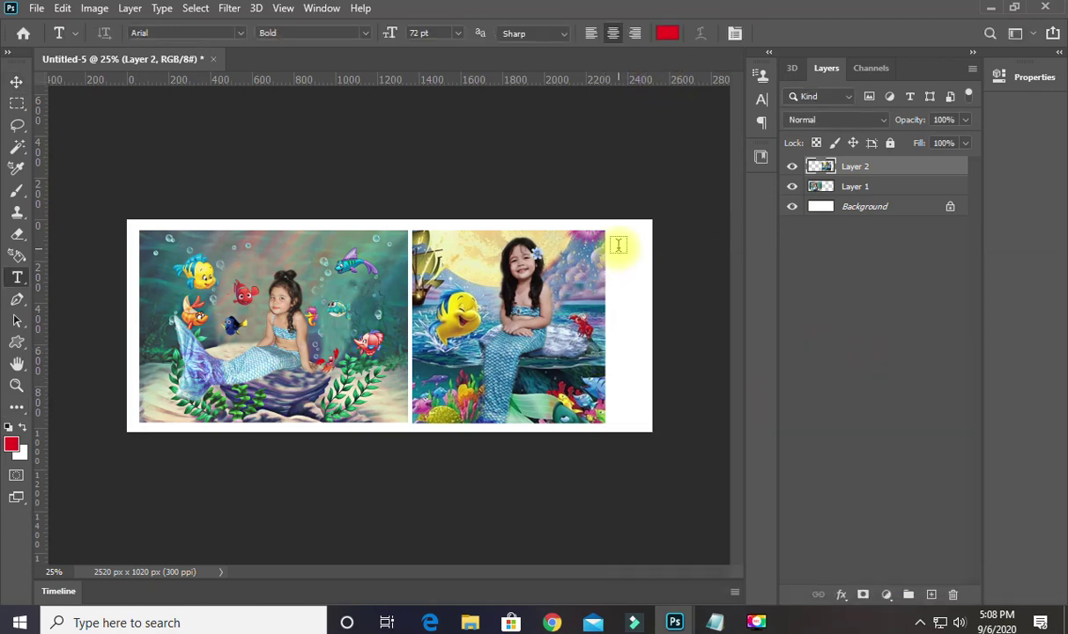
left_click(612, 249)
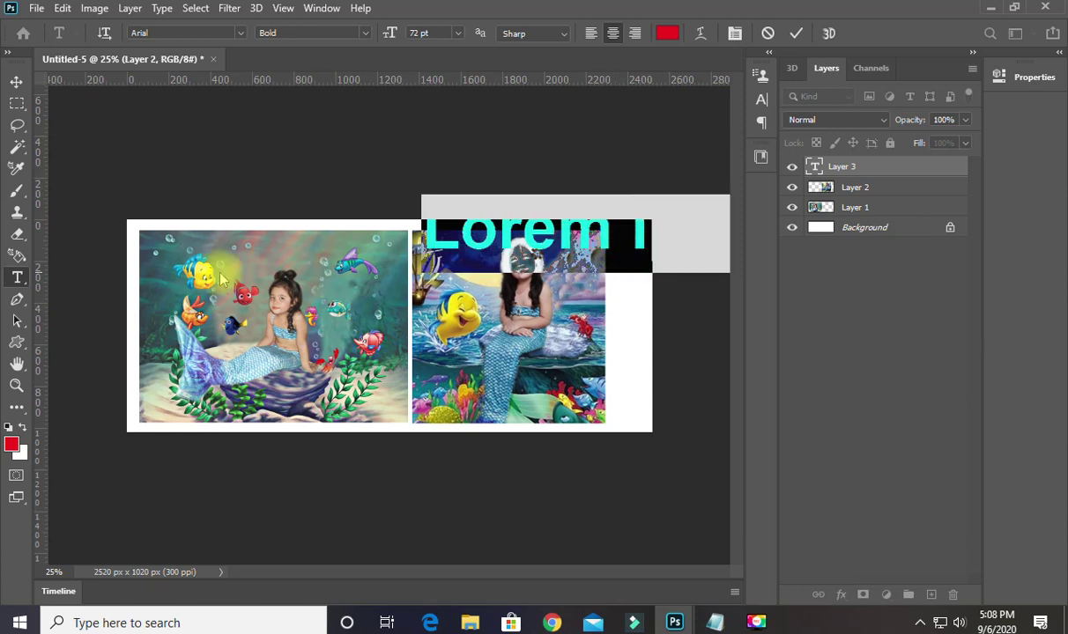
right_click(19, 280)
left_click(88, 278)
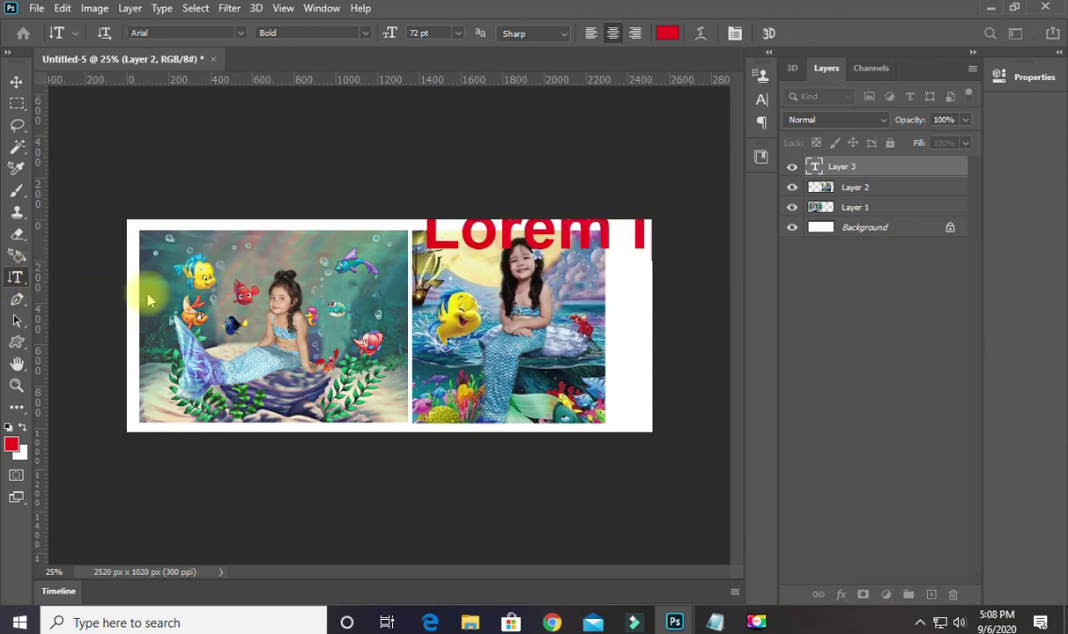
Adjust the placeholder's character settings, delete the word 'Lorem', and select the remaining red text.
double_click(538, 238)
key("ctrl+a")
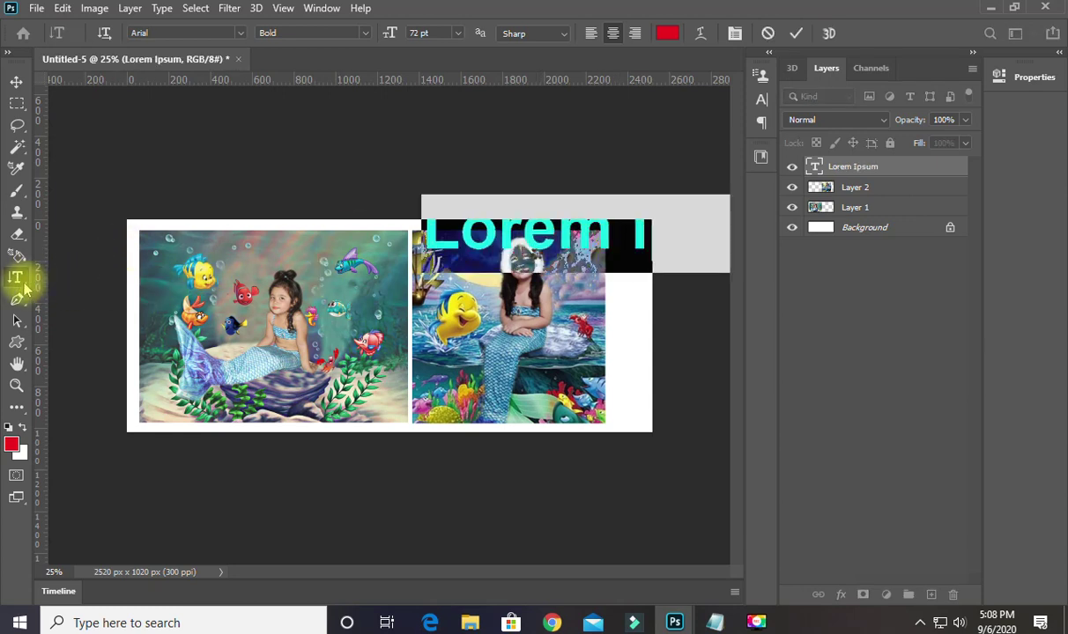
left_click(763, 105)
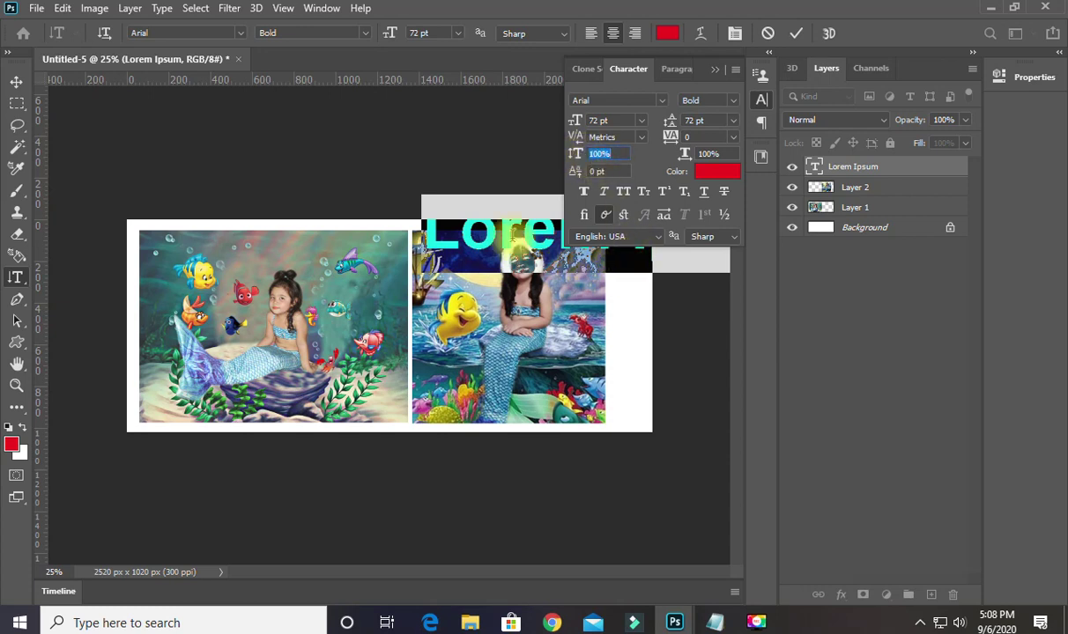
left_click(495, 231)
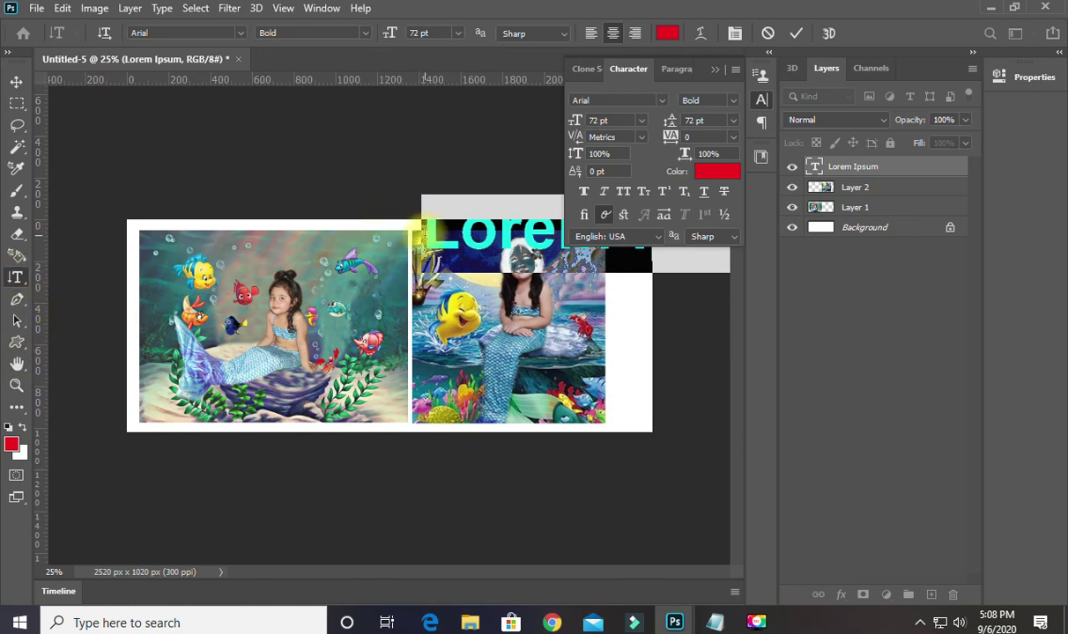
key("BackSpace")
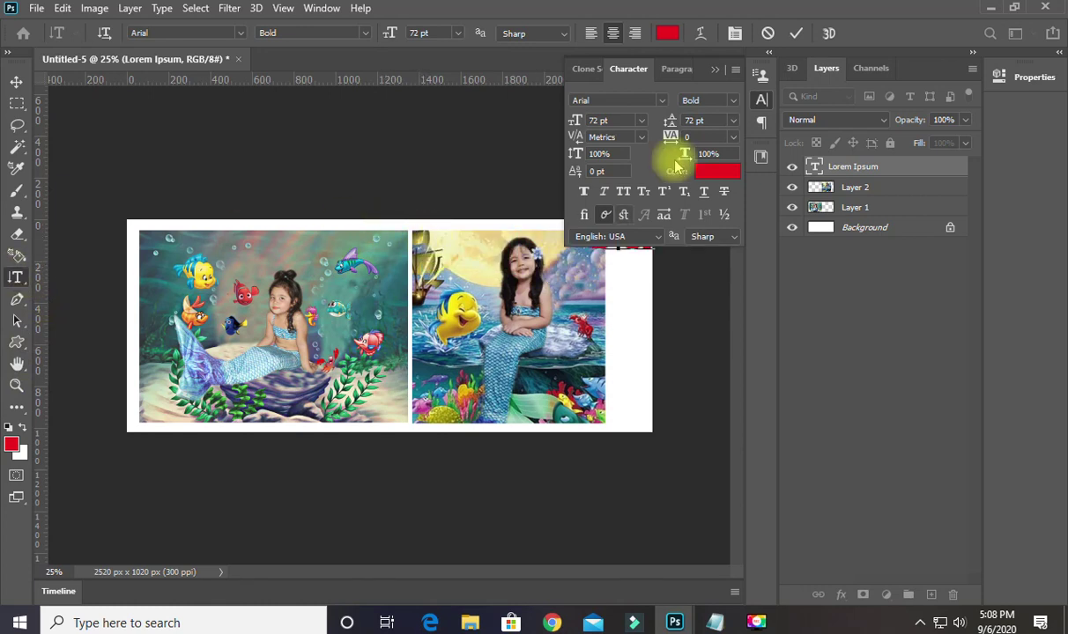
left_click(715, 69)
left_click_drag(638, 214, 87, 321)
Try switching the red text to vertical direction and review its character and paragraph settings.
right_click(16, 278)
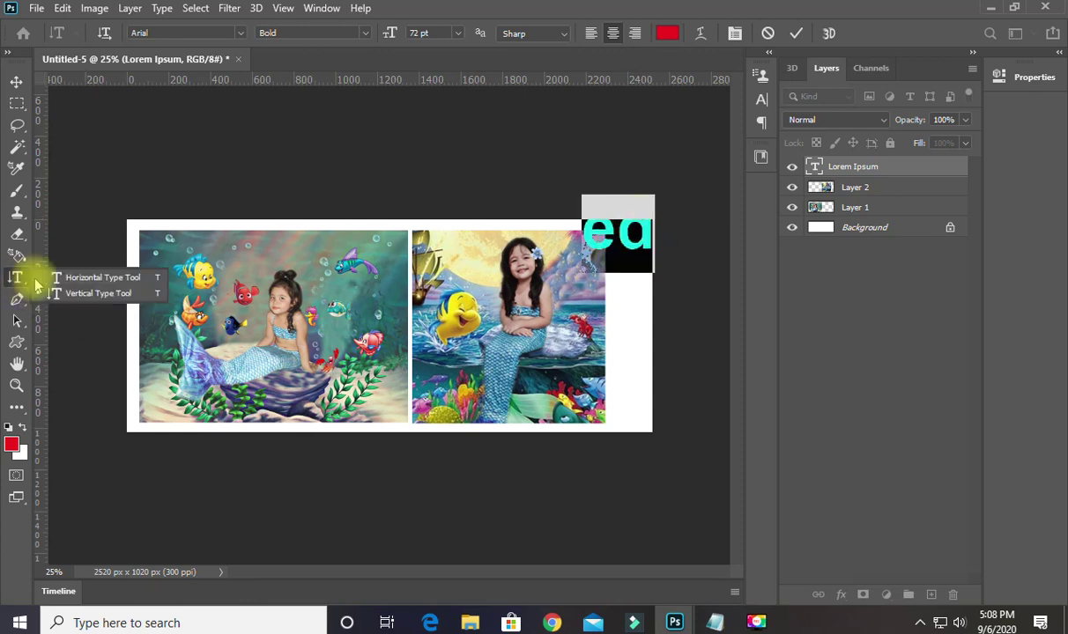
left_click(121, 300)
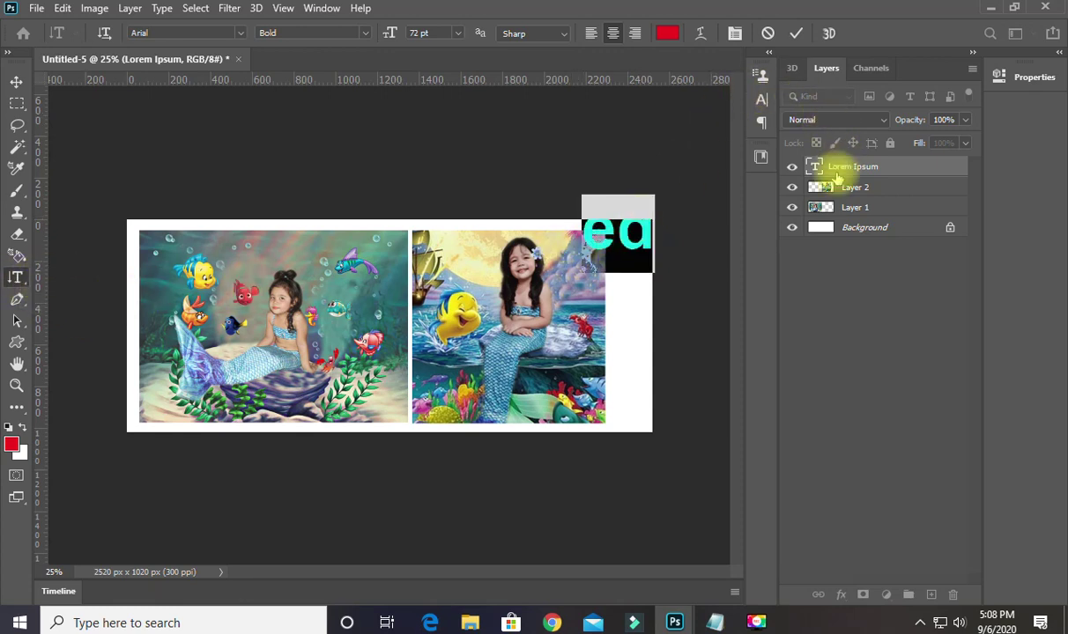
left_click(762, 98)
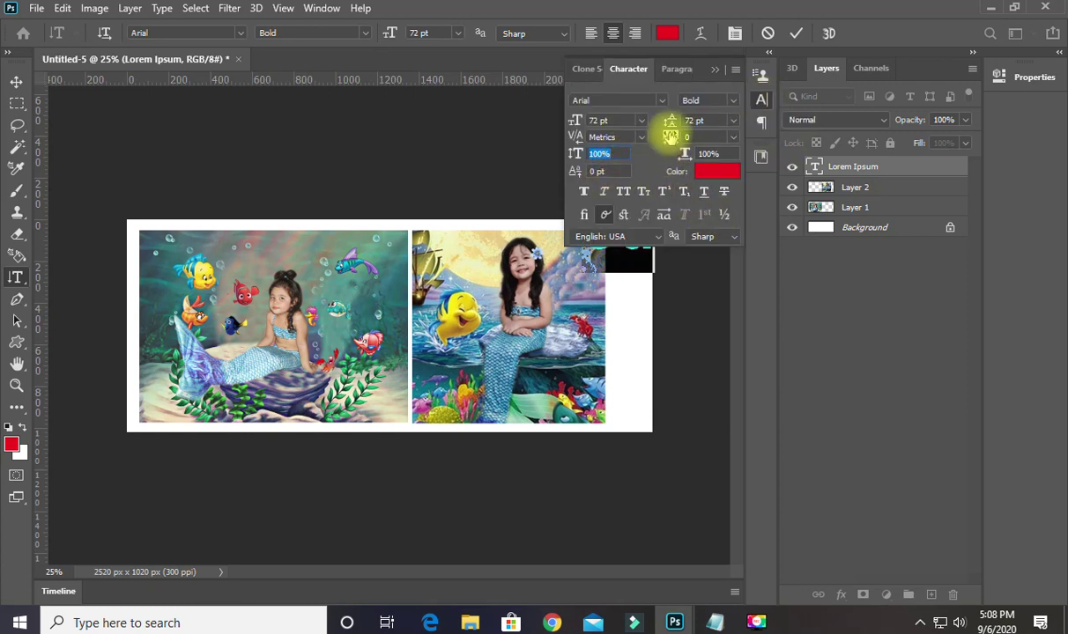
left_click(670, 134)
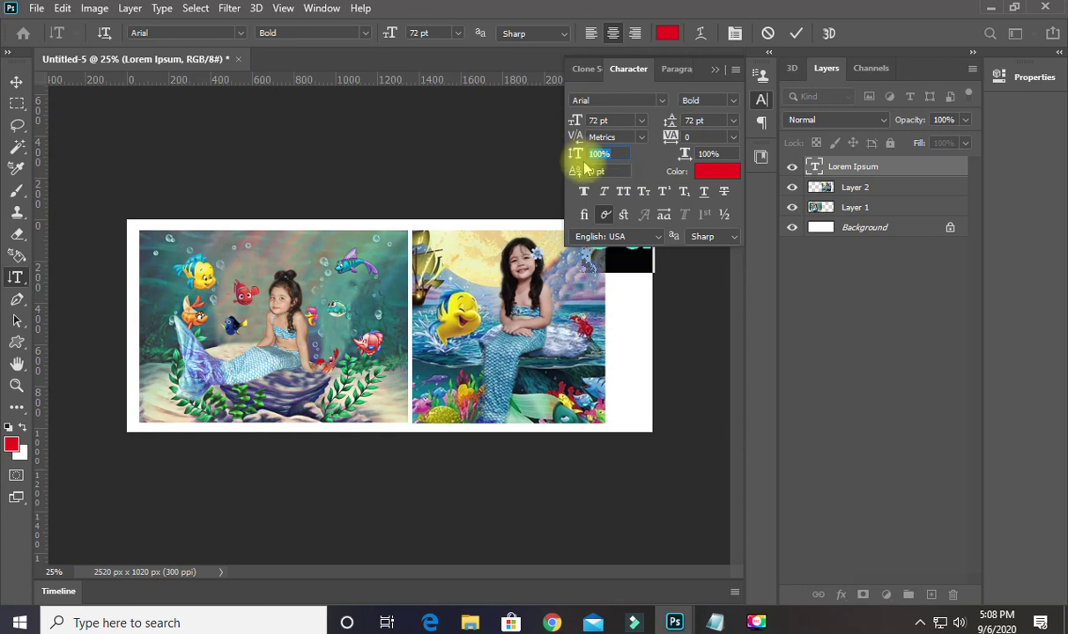
left_click(679, 76)
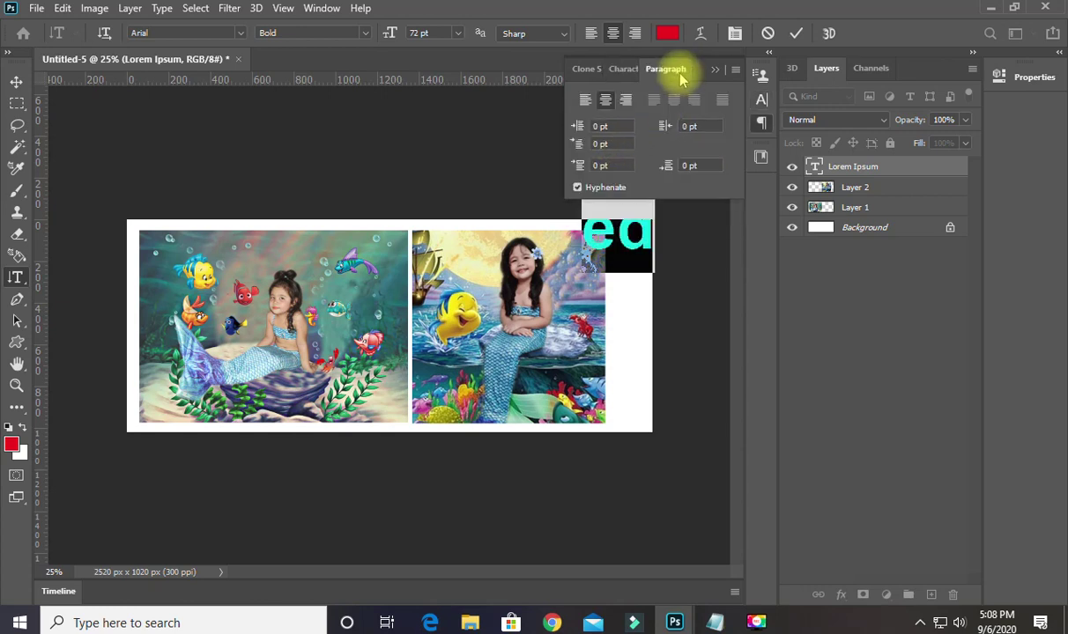
left_click(596, 74)
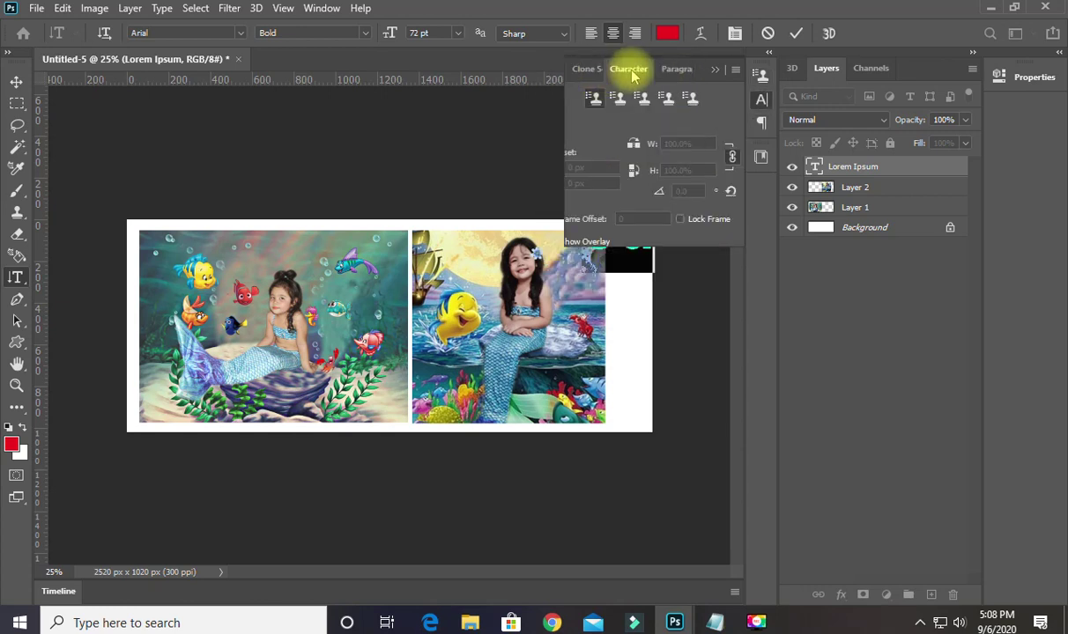
left_click(629, 69)
left_click(675, 69)
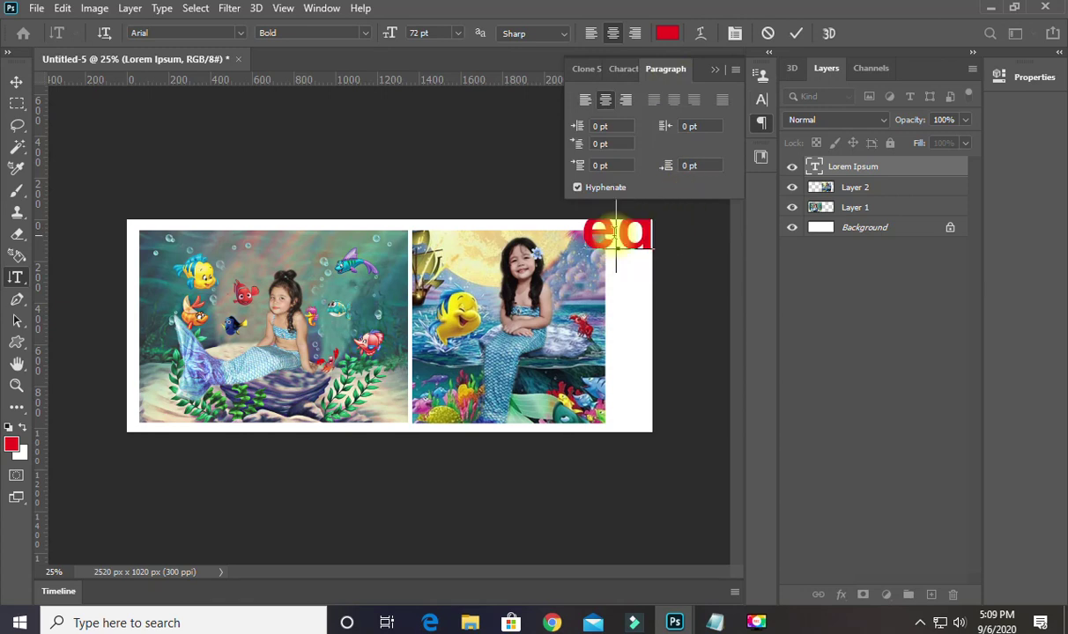
double_click(616, 236)
right_click(615, 238)
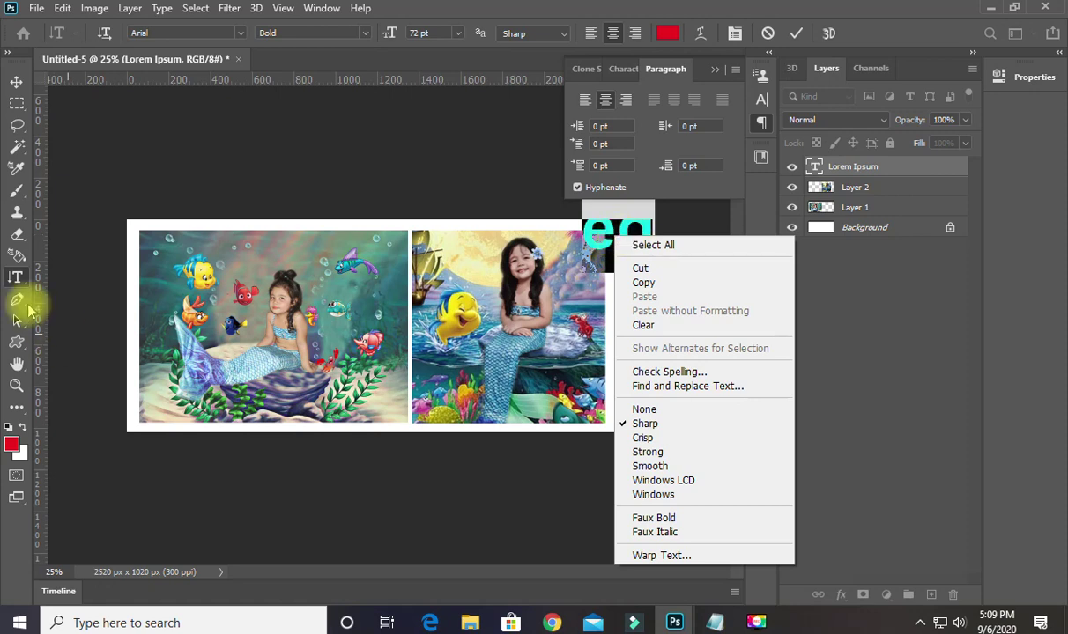
left_click(29, 286)
right_click(17, 284)
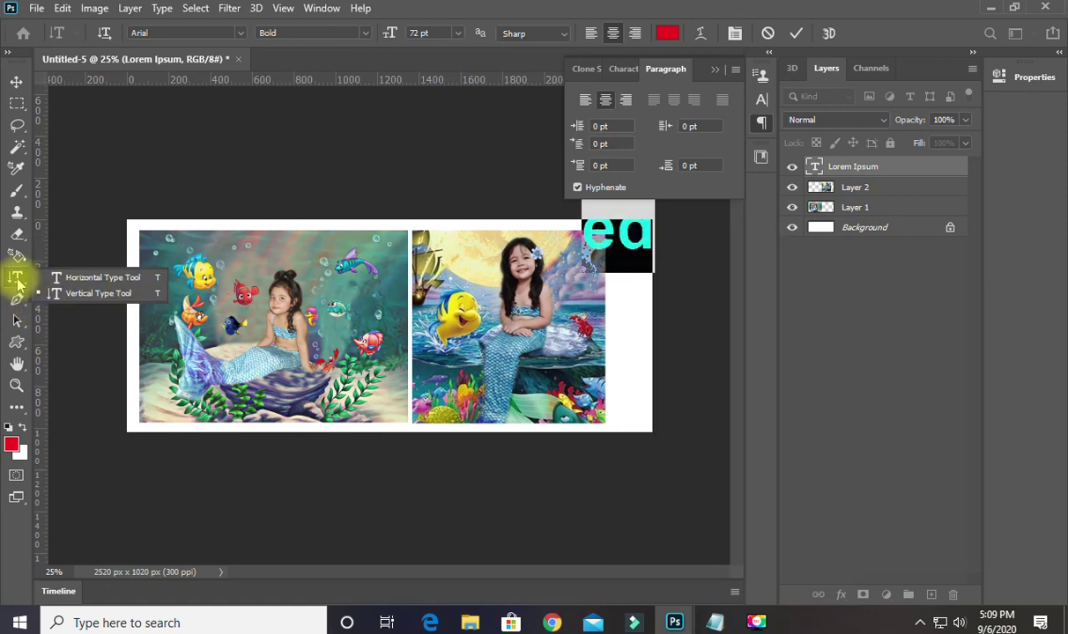
Re-edit the red 'ed' text with the Vertical Type Tool and commit it.
left_click(67, 279)
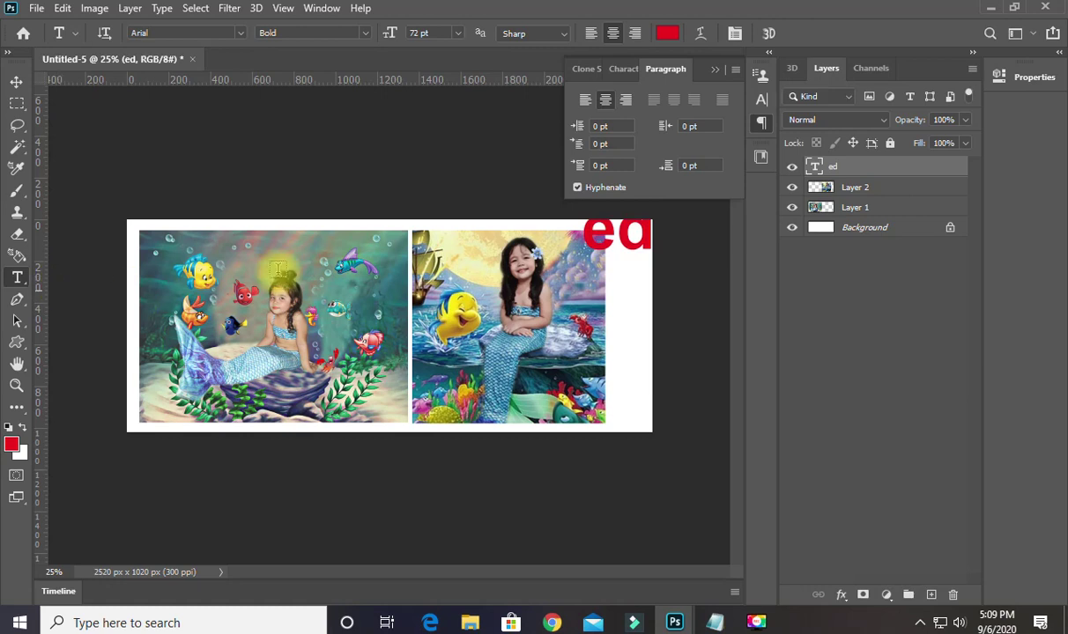
left_click_drag(584, 236, 588, 263)
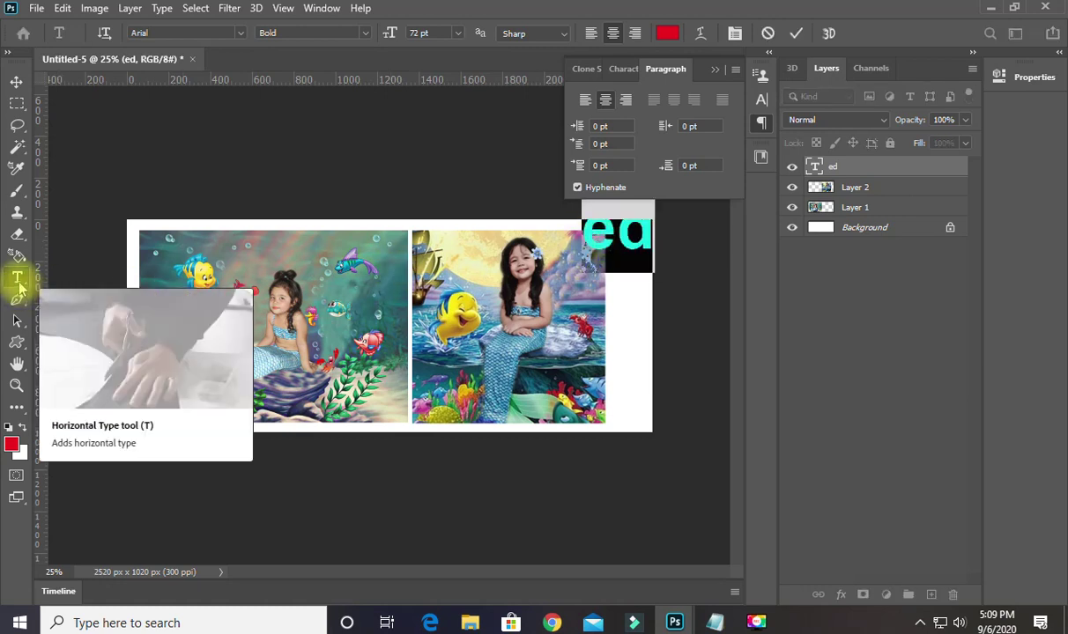
right_click(17, 280)
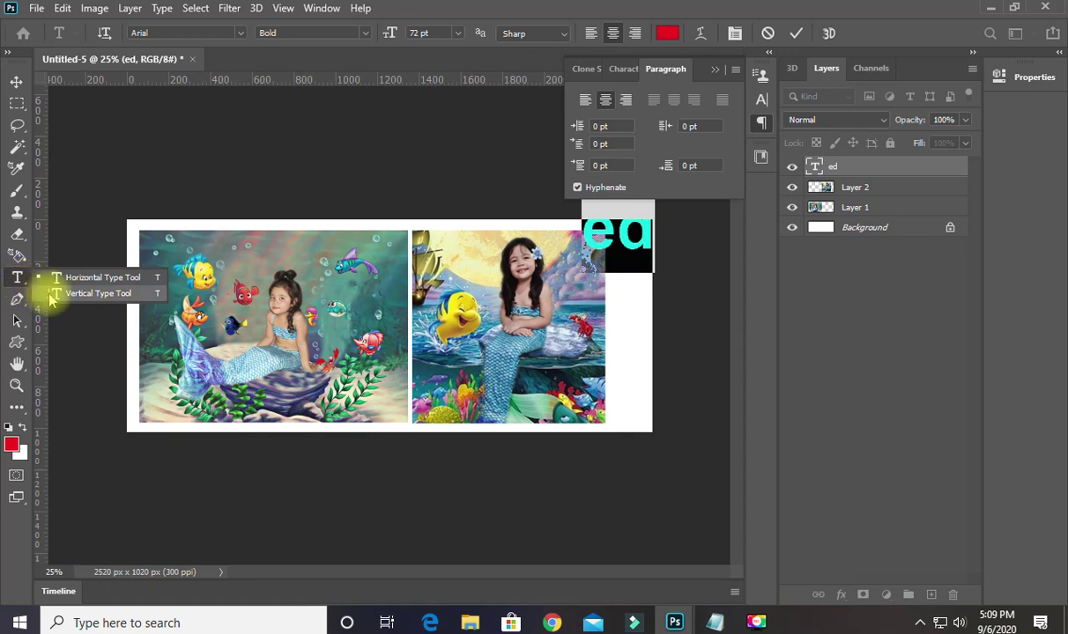
left_click(48, 280)
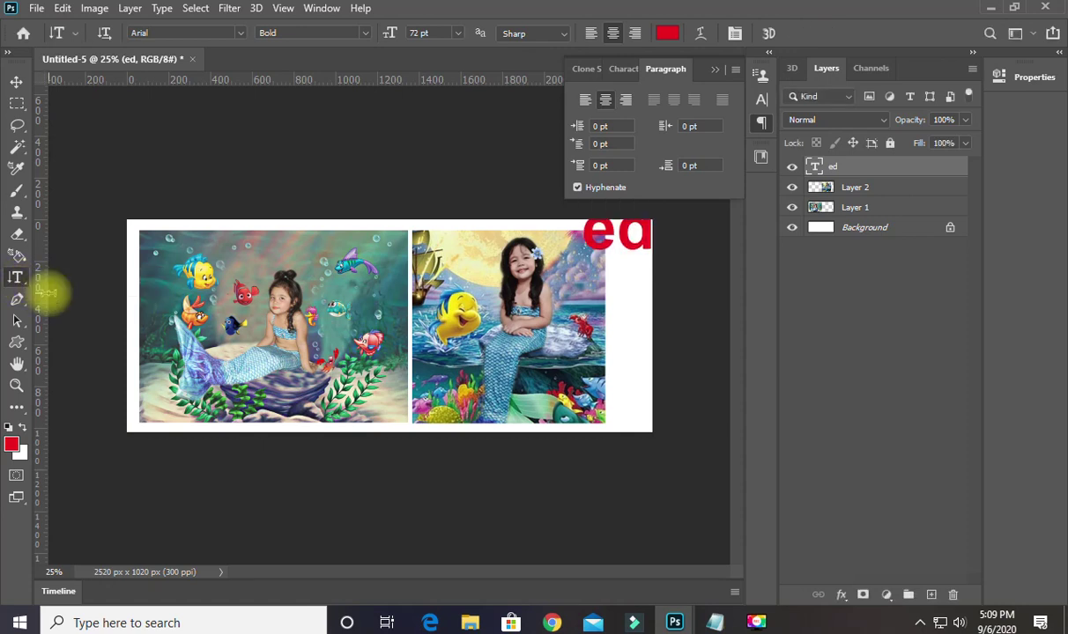
left_click(614, 244)
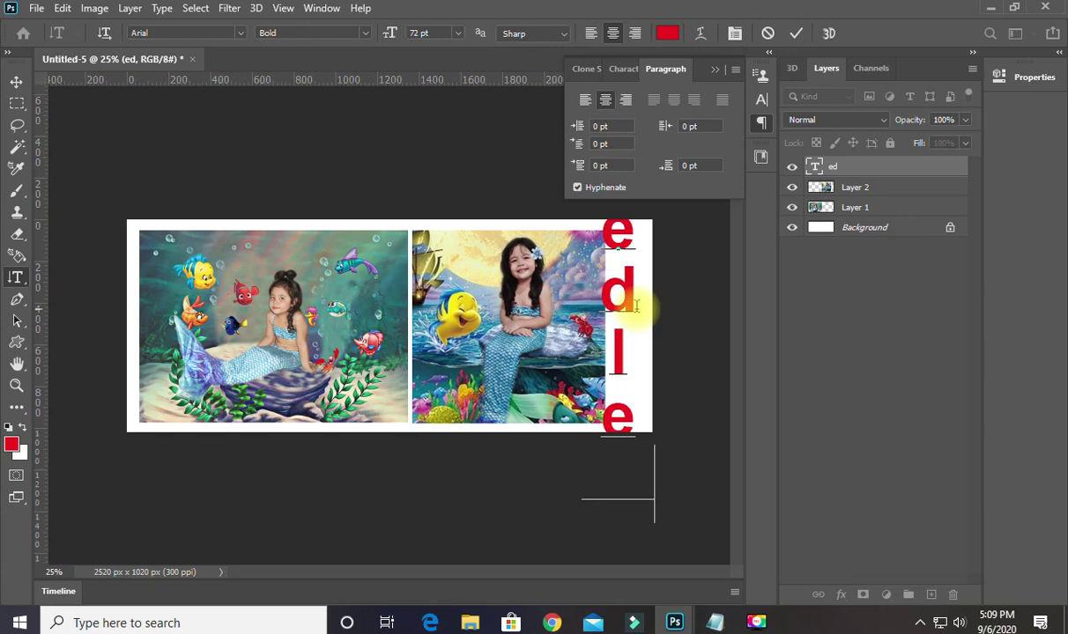
left_click(16, 81)
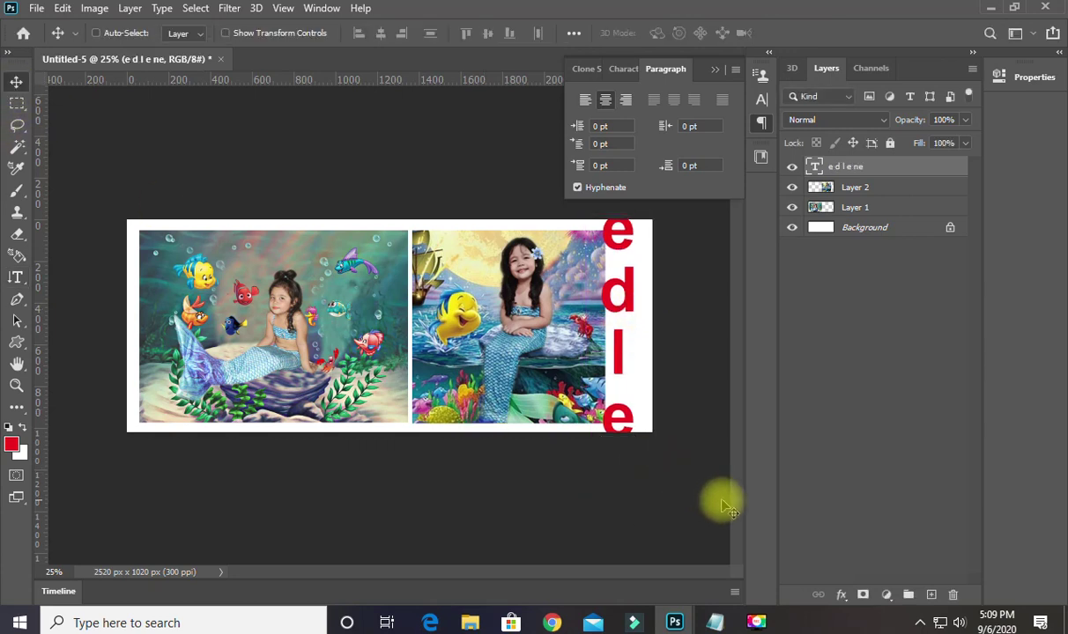
Shrink the vertical red text to 60% and reposition it on the canvas.
key("ctrl+t")
left_click(717, 70)
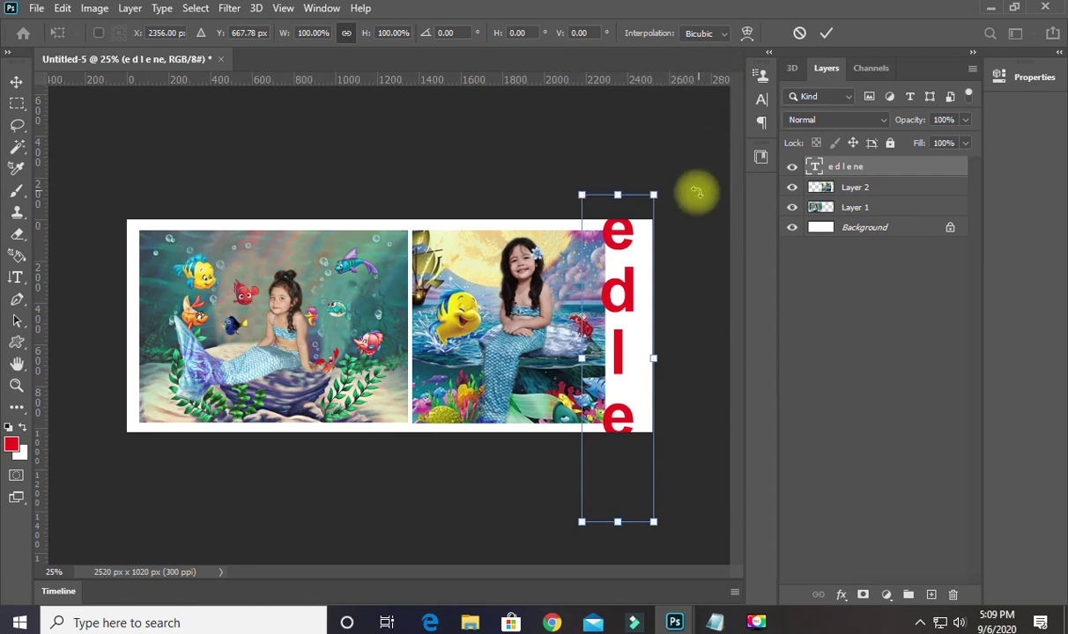
left_click_drag(579, 194, 625, 283)
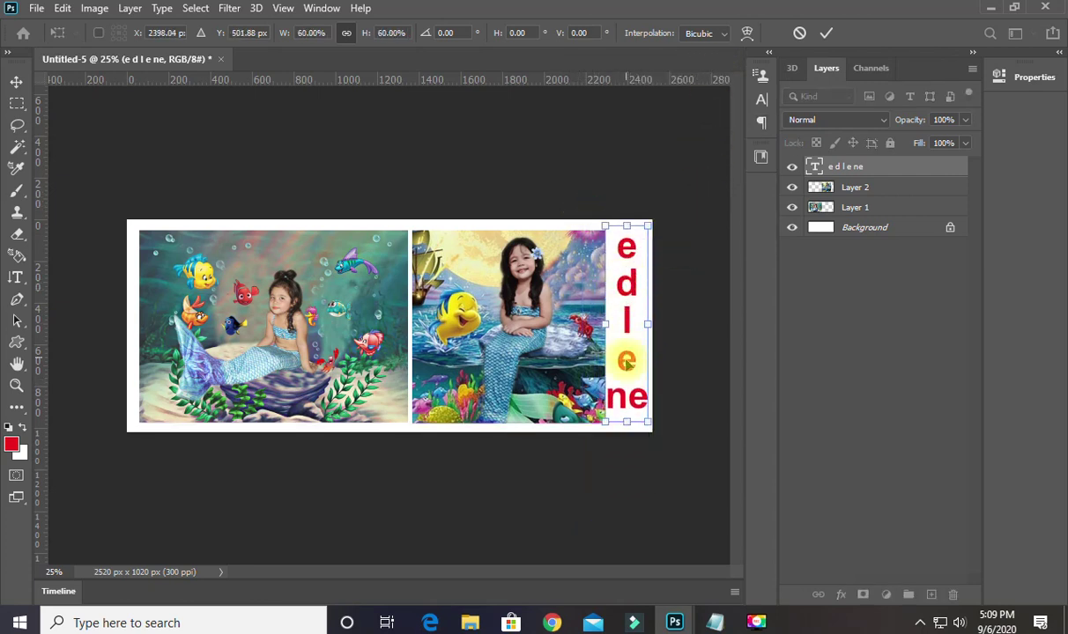
key("Return")
key("t")
left_click(628, 396)
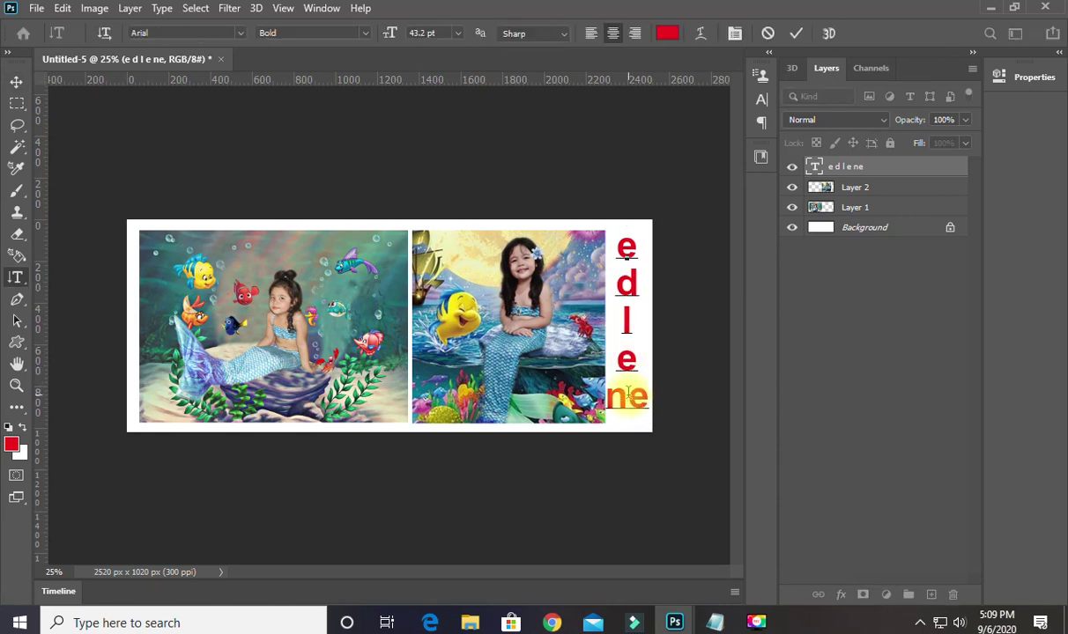
left_click(16, 82)
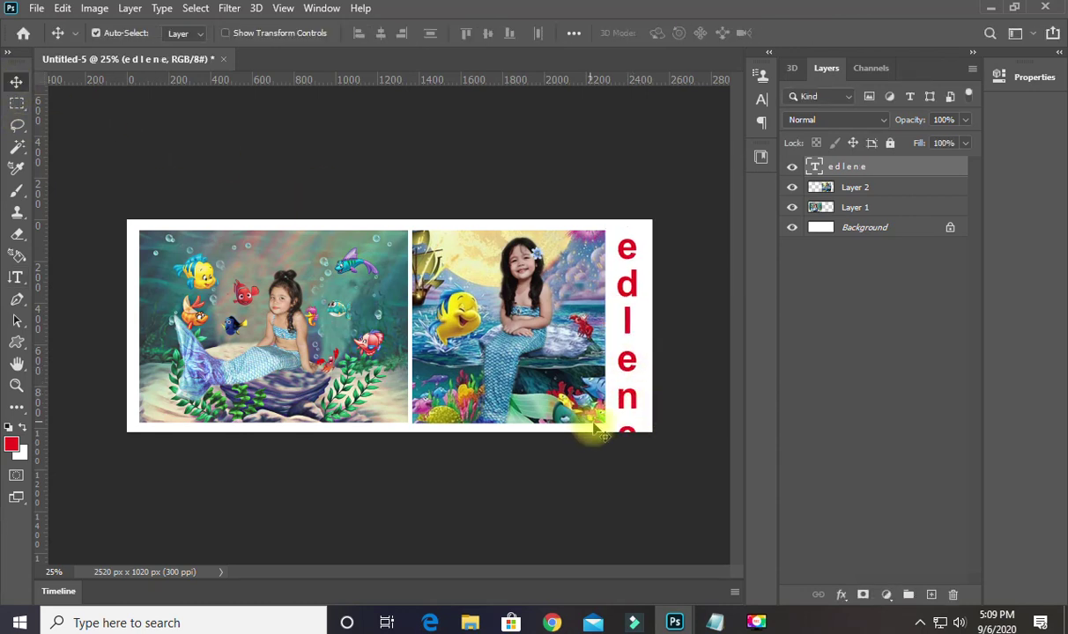
mouse_move(639, 405)
left_mouse_down()
mouse_move(631, 391)
mouse_move(632, 414)
left_mouse_up()
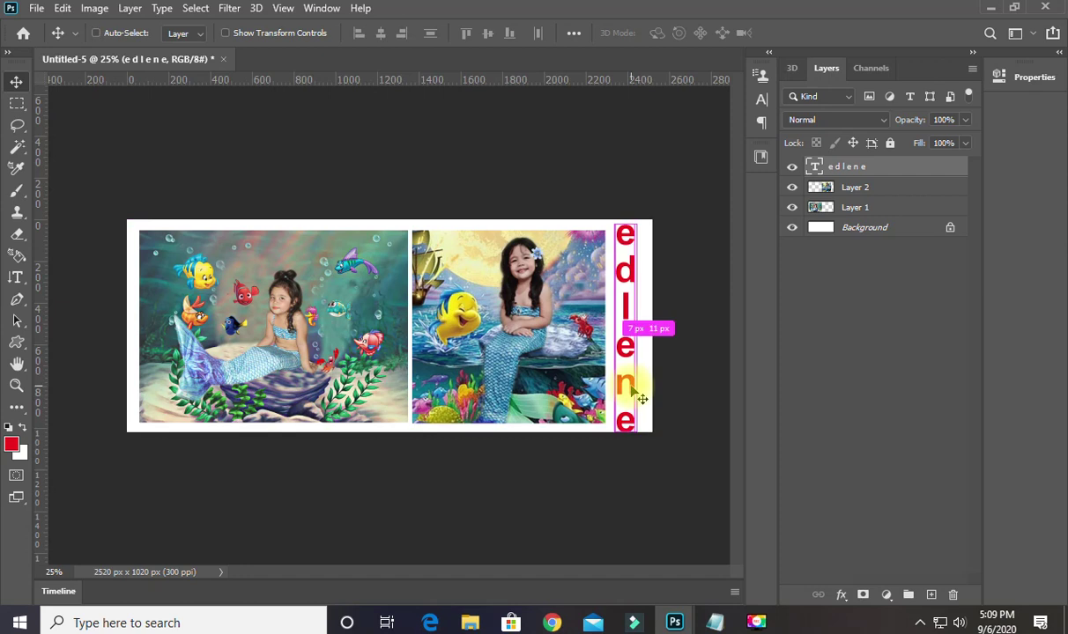
Scale the edlene text to 93% height so it fits the canvas, then bring Notepad forward.
key("ctrl+t")
left_click_drag(625, 211, 624, 218)
key("Return")
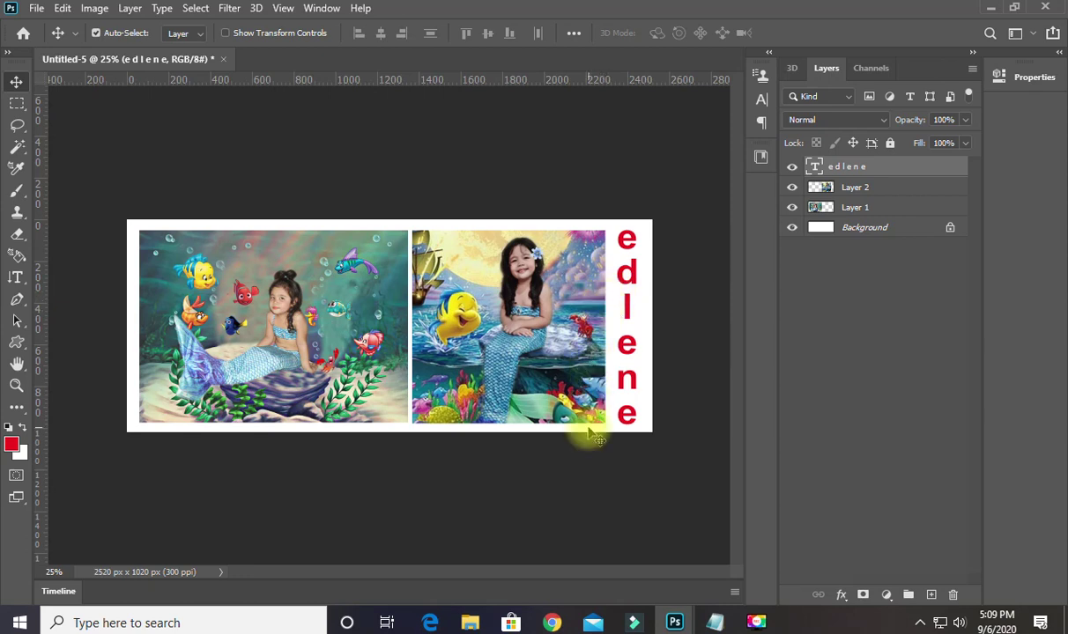
left_click(714, 622)
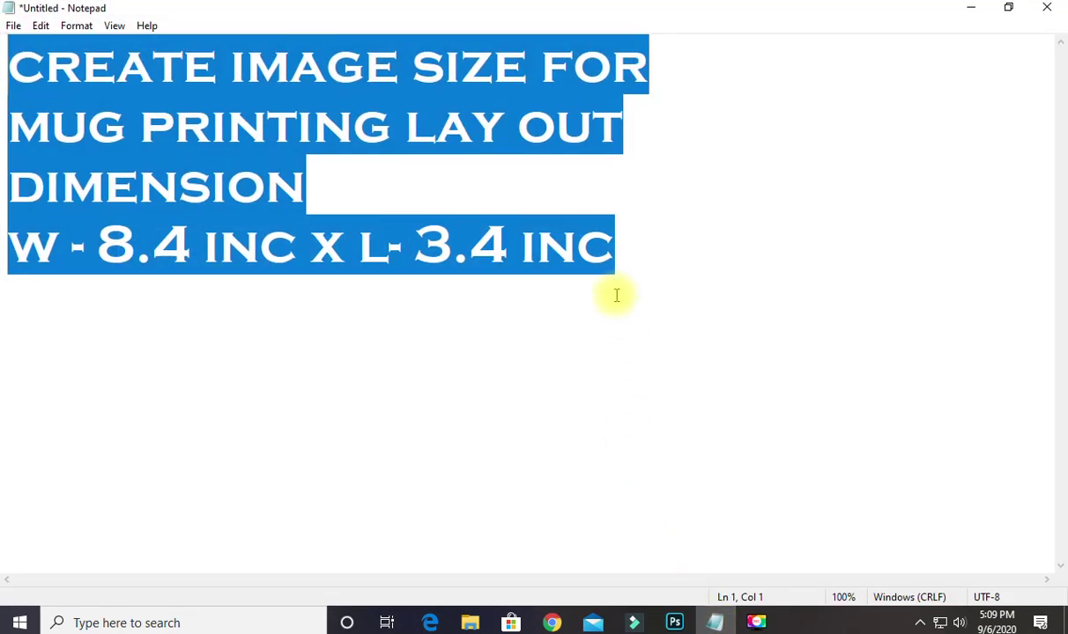
Type the MATERIALS USE, SUBLIMATION PAPER and SUBLIMATION INK lines, then minimize Notepad.
type("MATER")
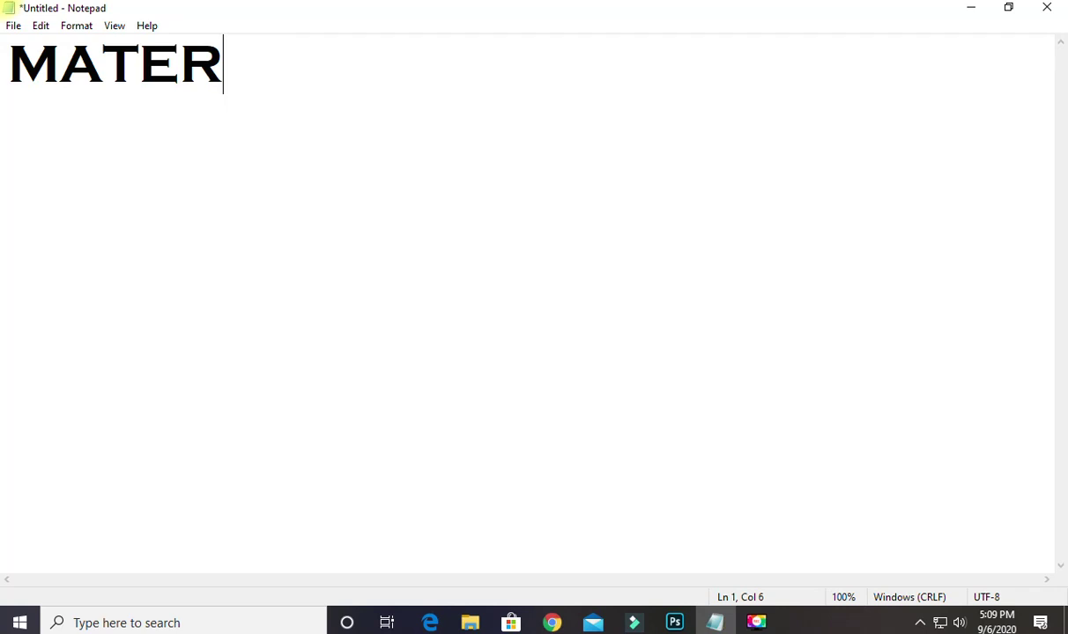
type("IALS US")
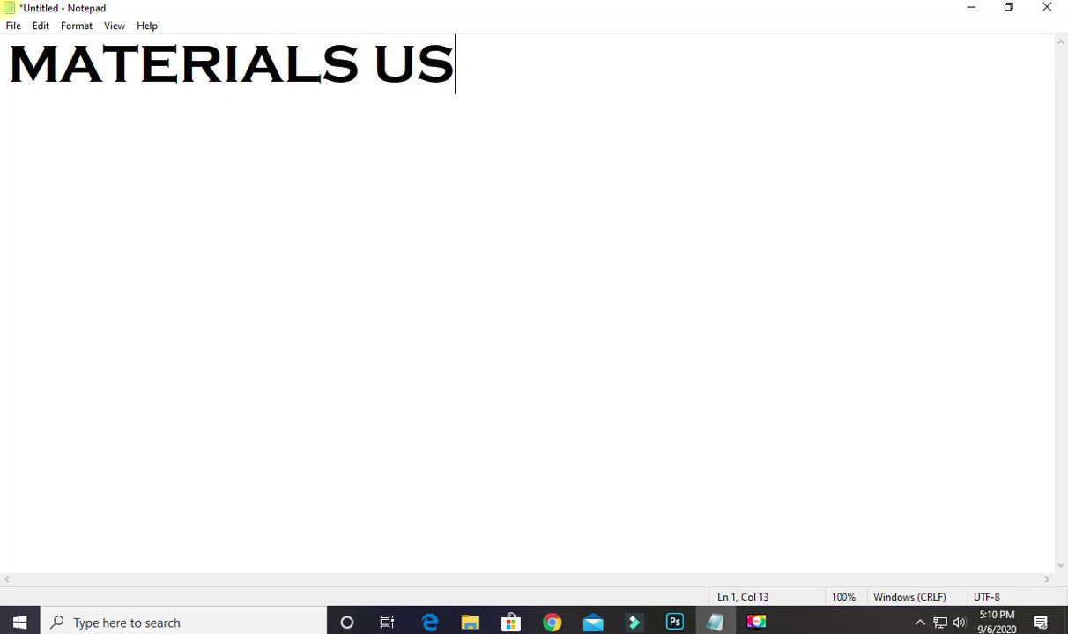
type("U")
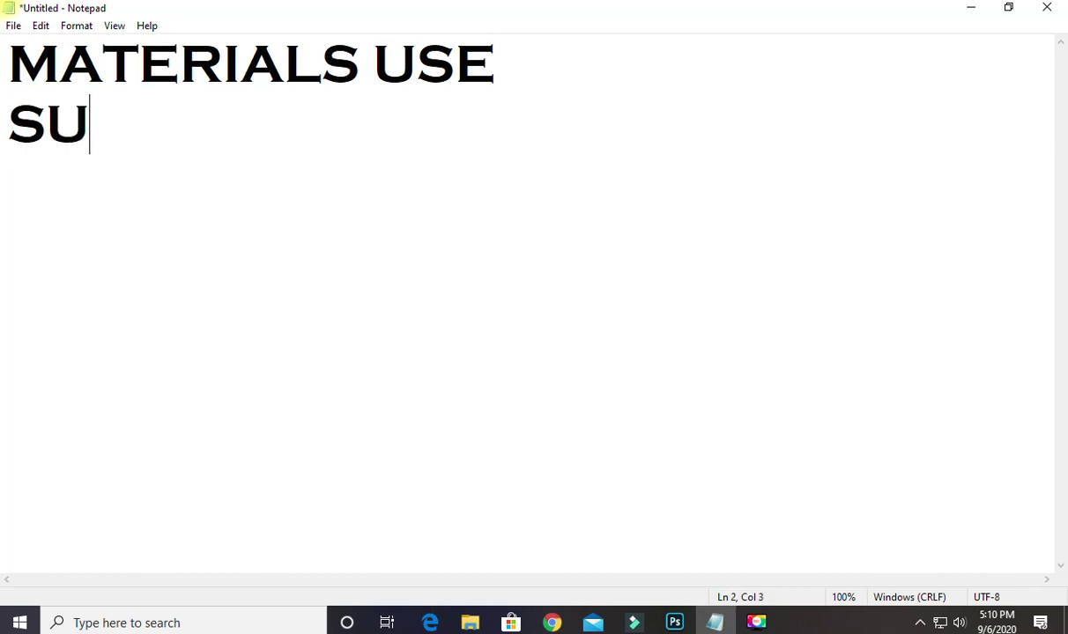
type("BLIMATIO")
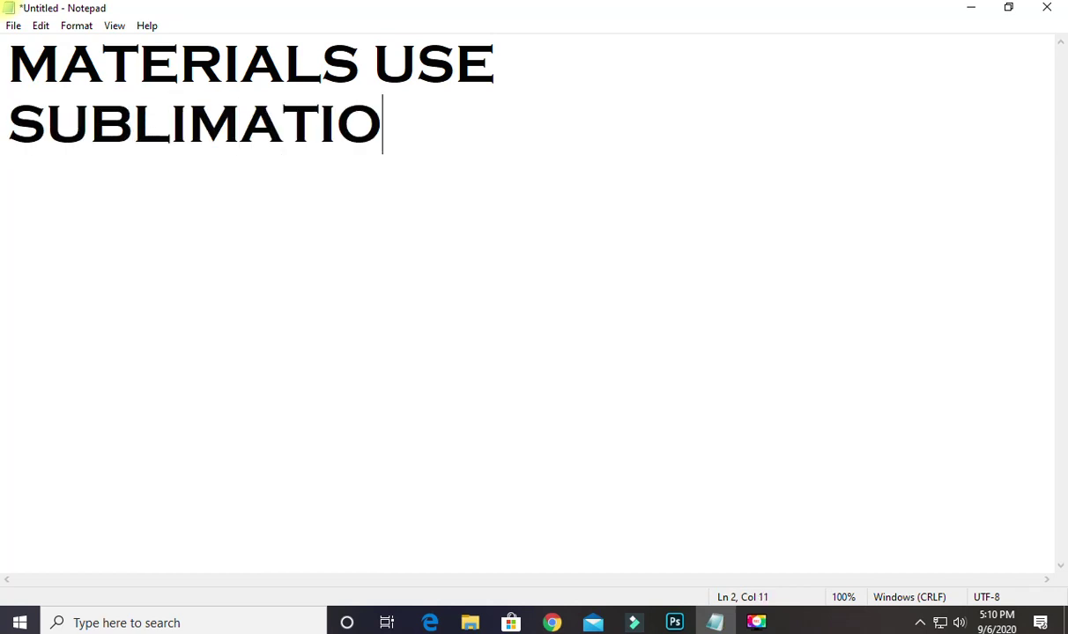
type("N PAPER")
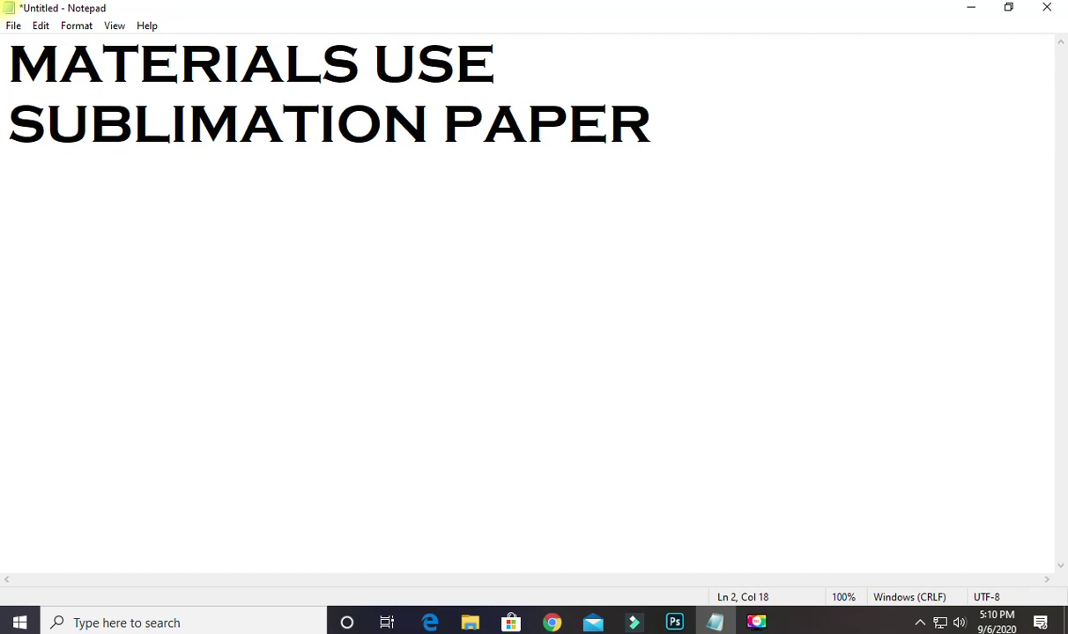
key("Return")
type("SU")
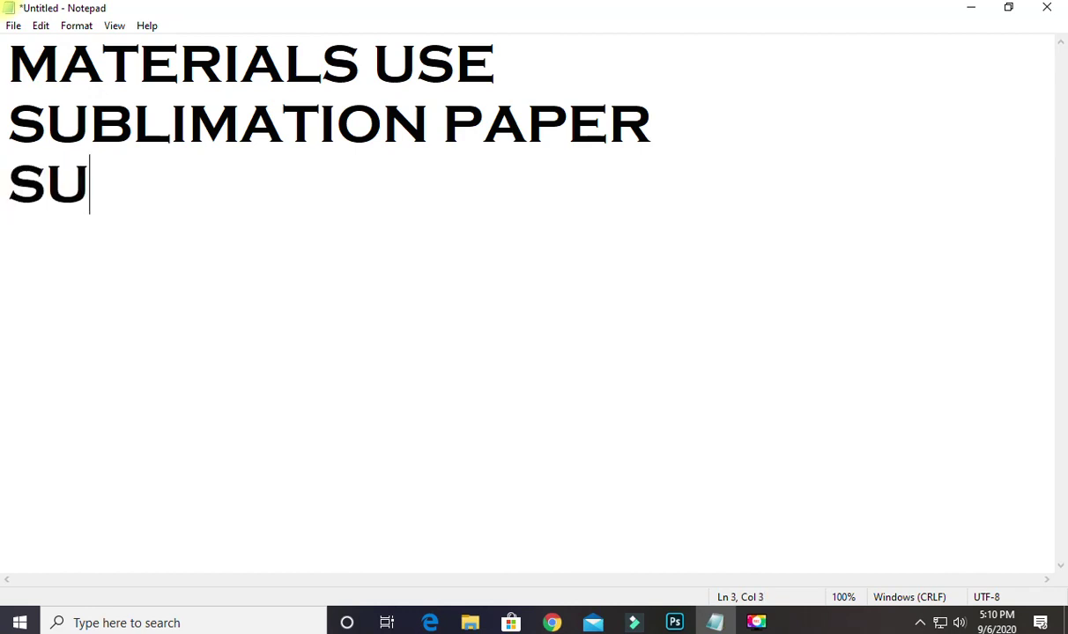
type("BLIMATO")
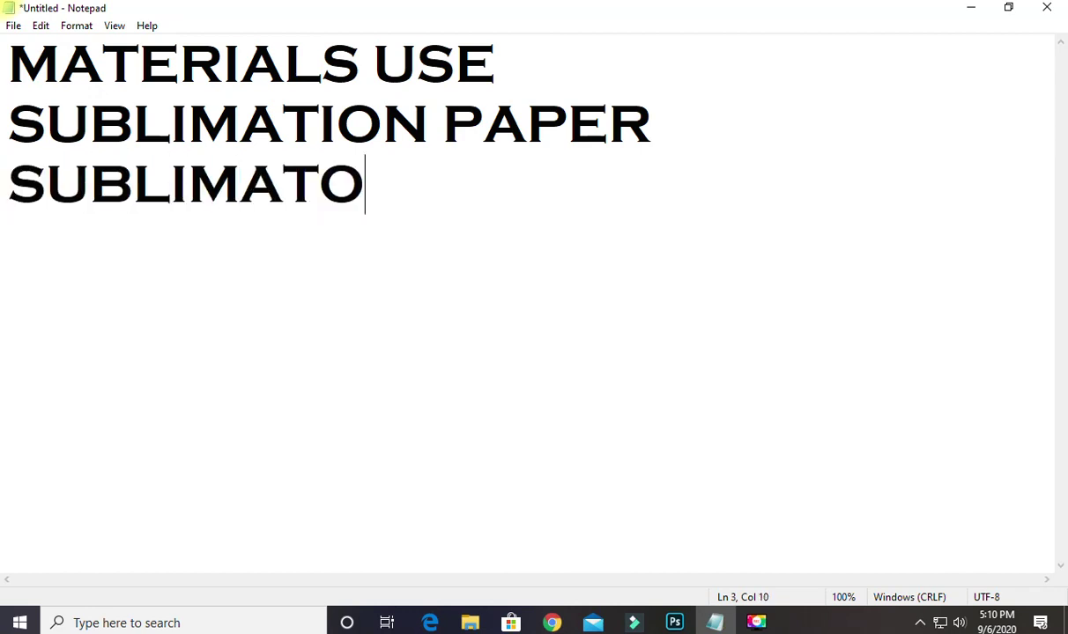
key("BackSpace")
type("ION ")
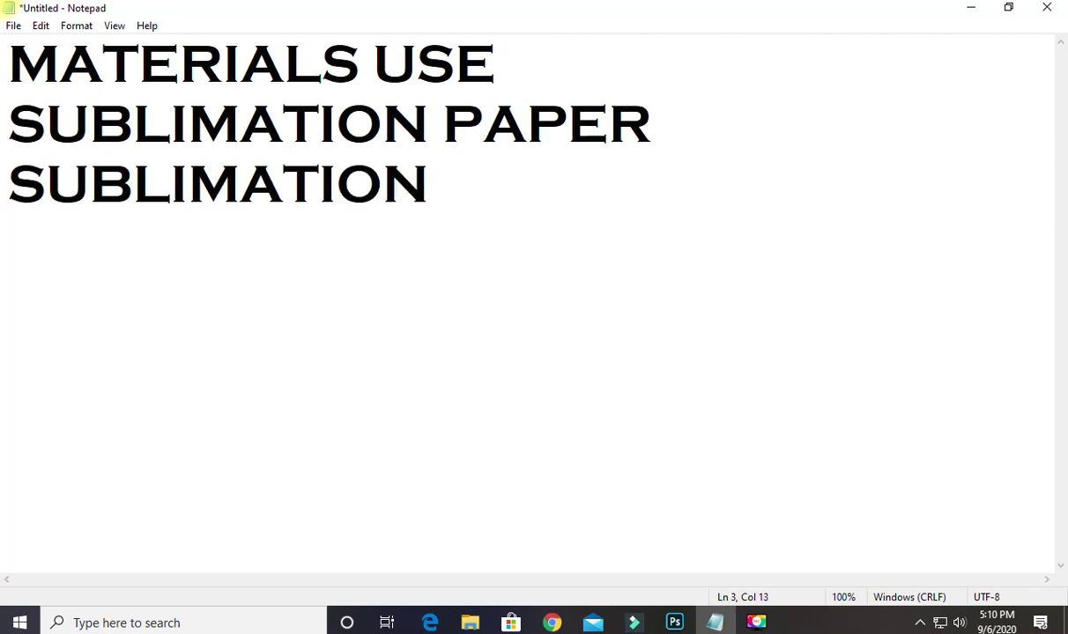
type("INK")
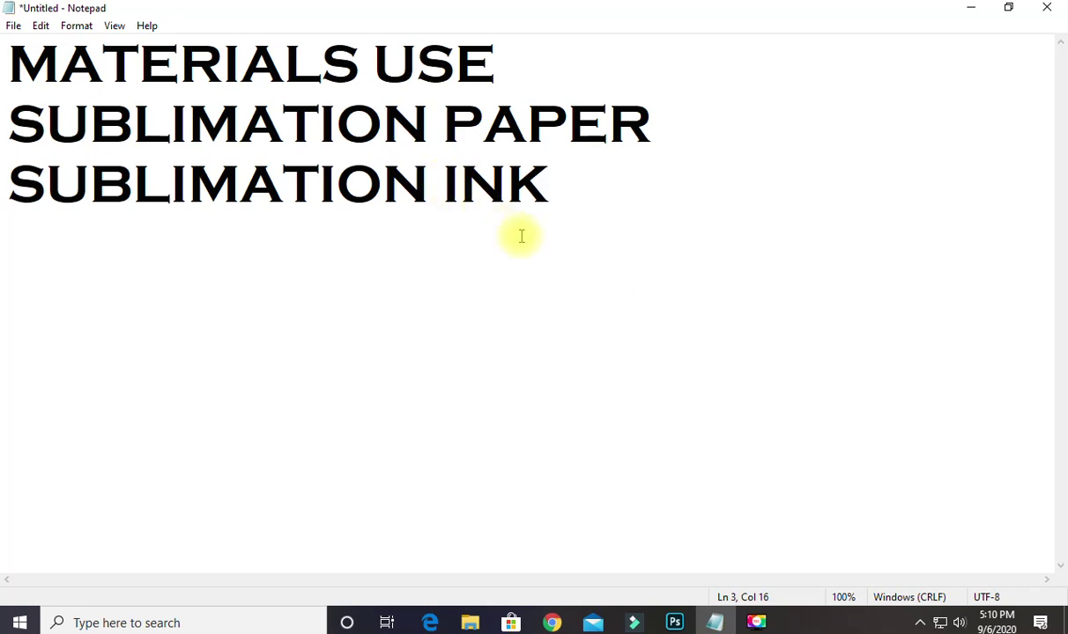
left_click(967, 12)
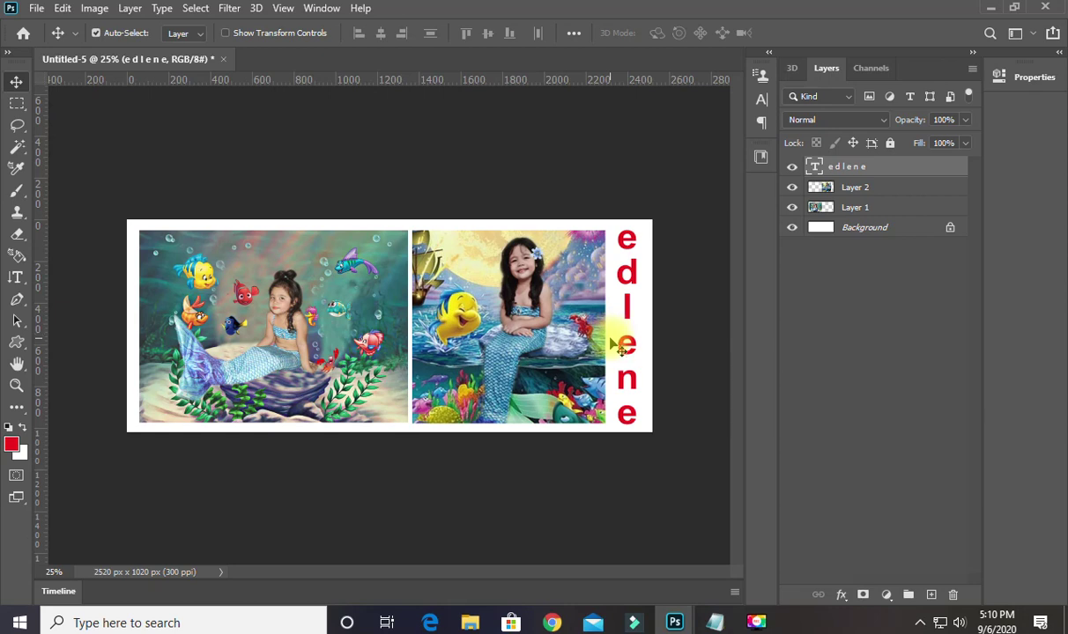
Deselect the edlene text layer and restore the Notepad notes from the taskbar.
mouse_move(715, 622)
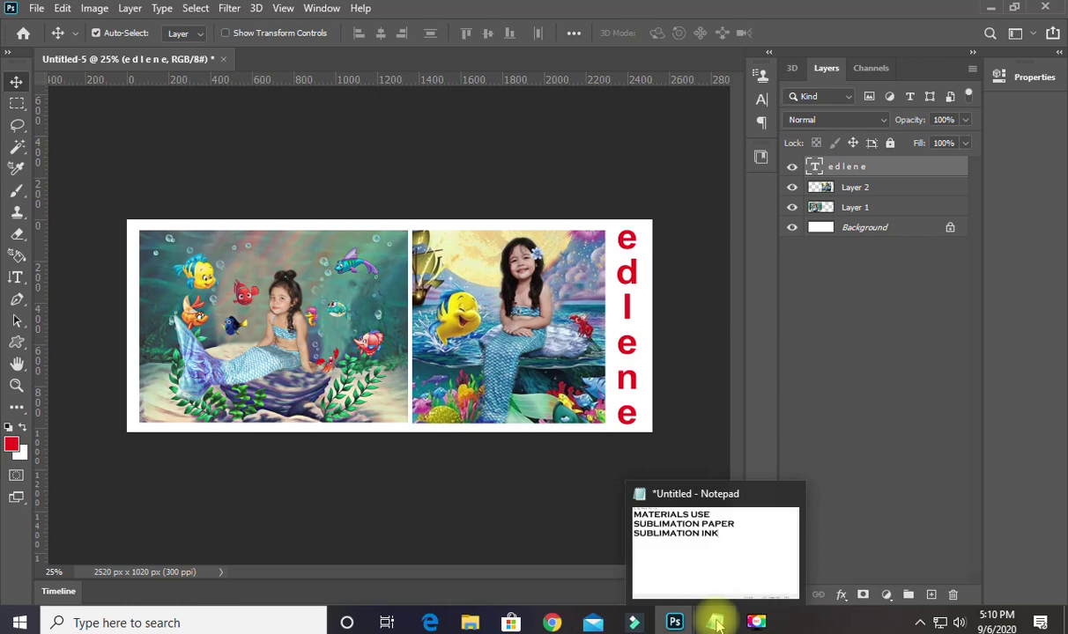
left_click(544, 513)
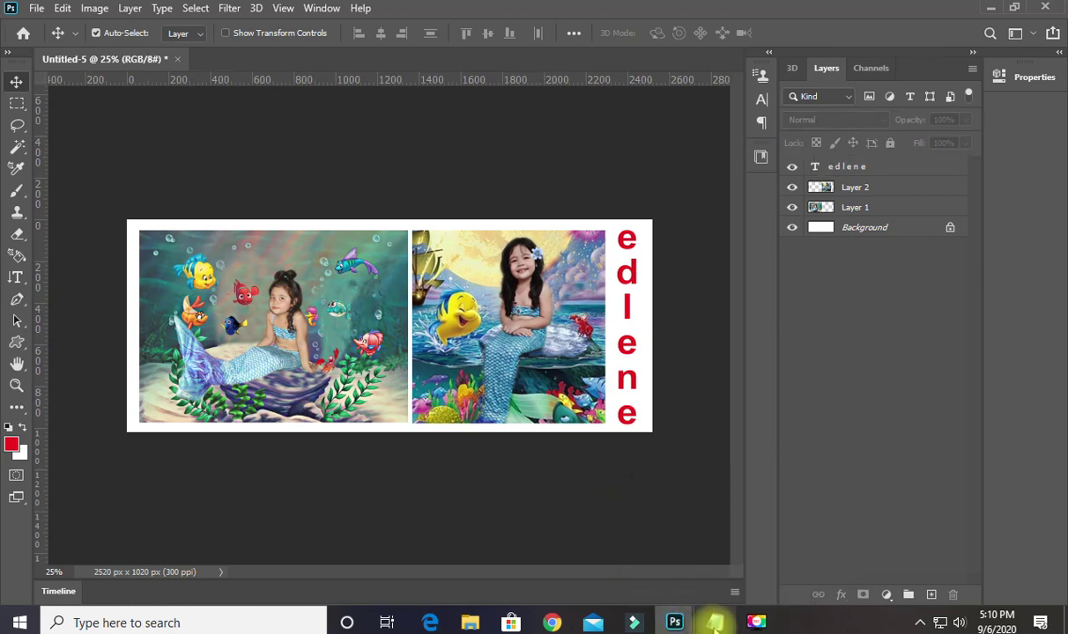
left_click(715, 622)
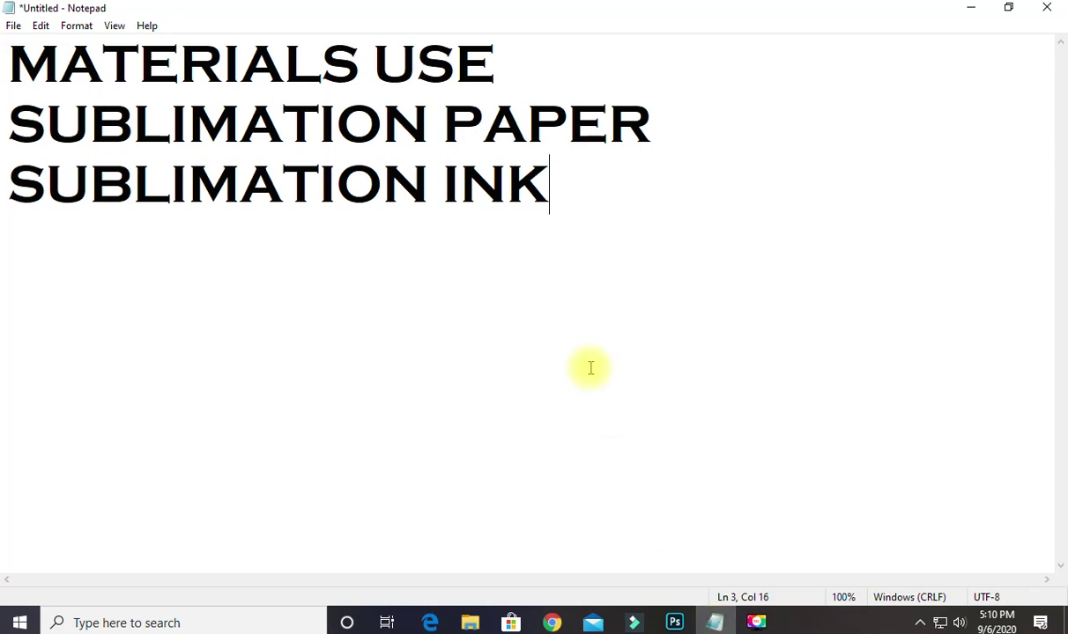
Replace the notes with 'WHEN THE DESIGN IS OK / THEN PRINT WITH / SUBLIMATION PRINTER' on three lines.
mouse_move(569, 233)
left_mouse_down()
mouse_move(274, 143)
mouse_move(13, 20)
left_mouse_up()
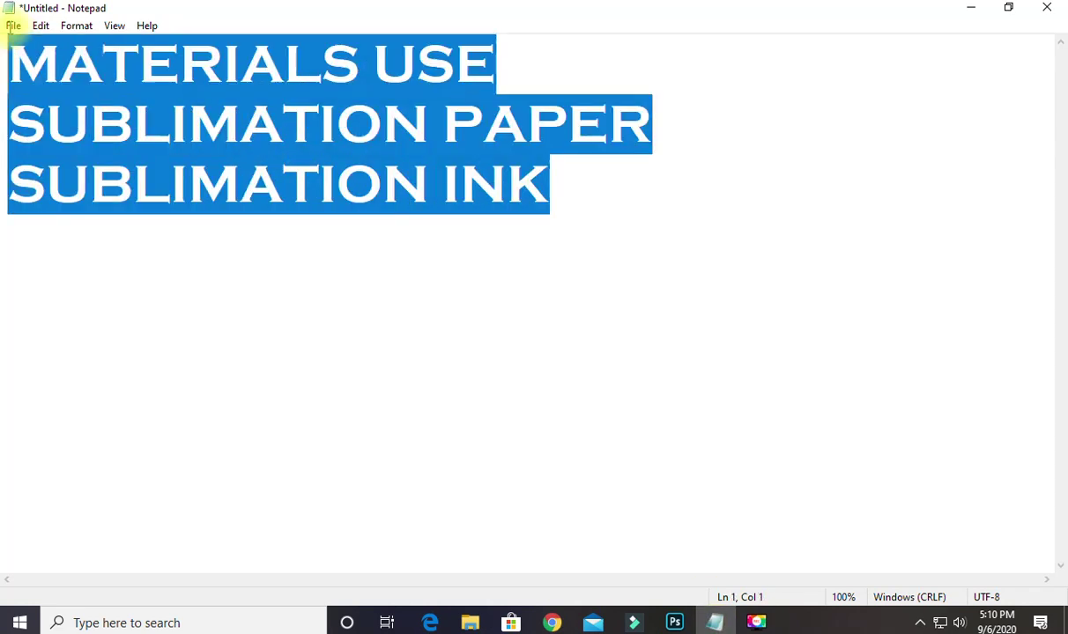
type("WHE")
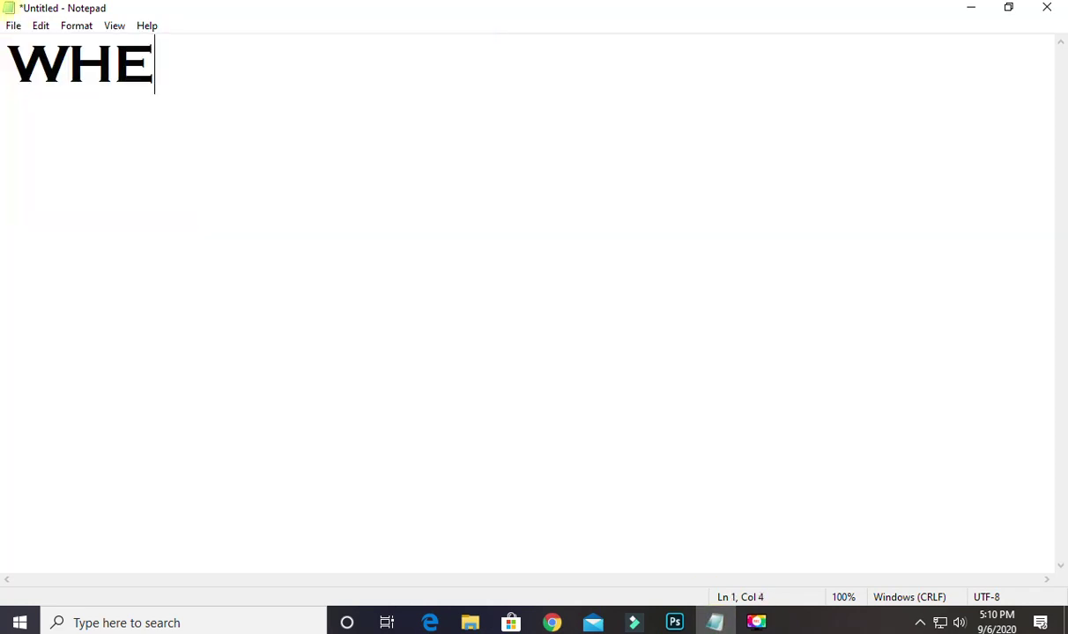
type("N THE D")
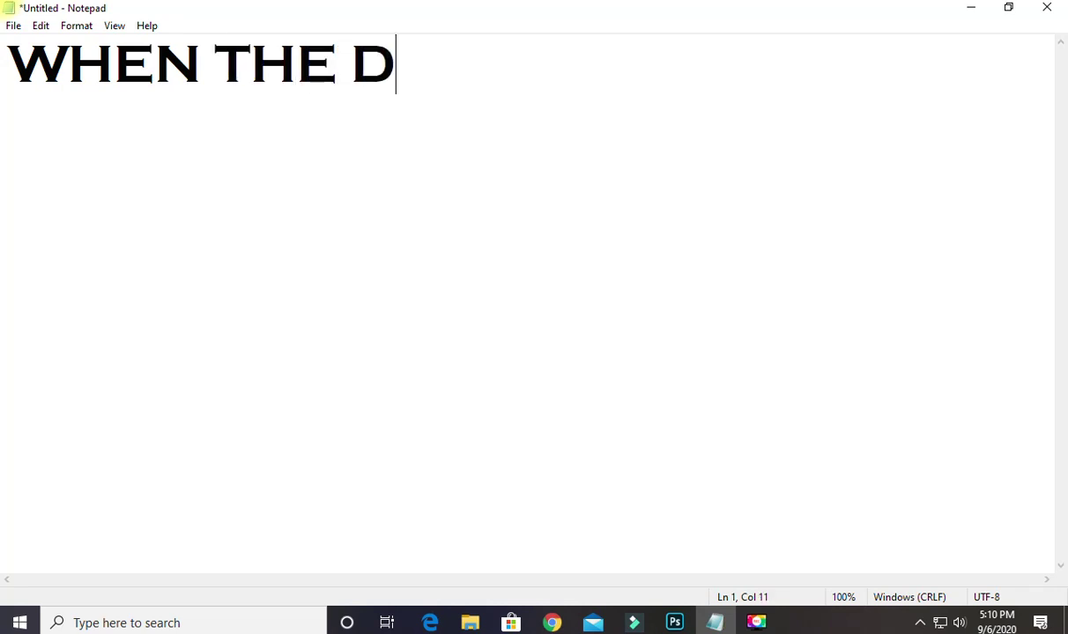
type("ESIGN ")
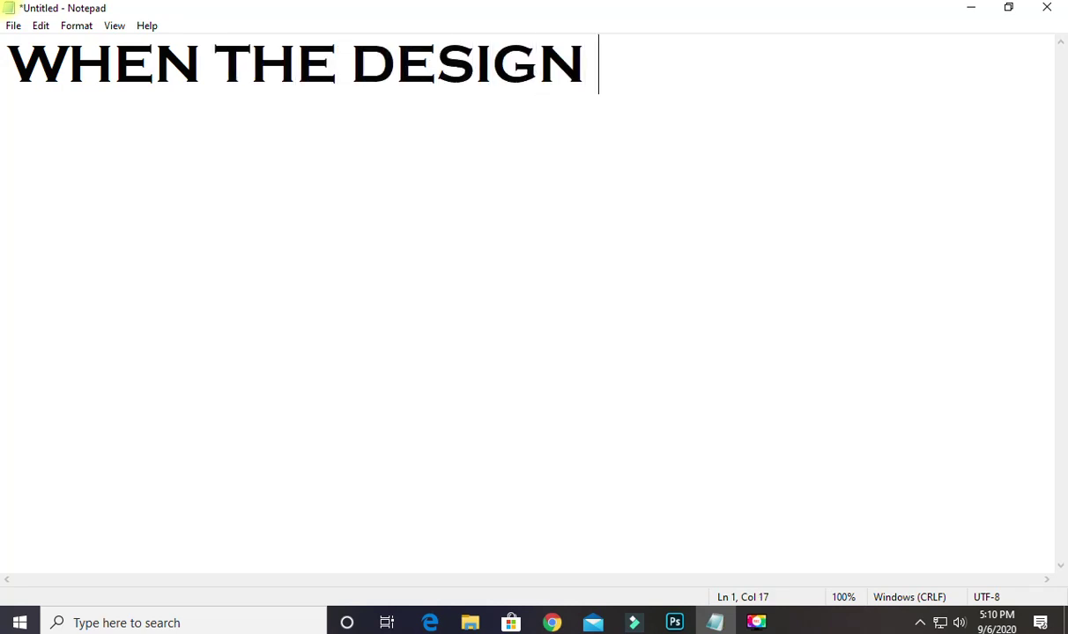
type("IS OK")
key("Return")
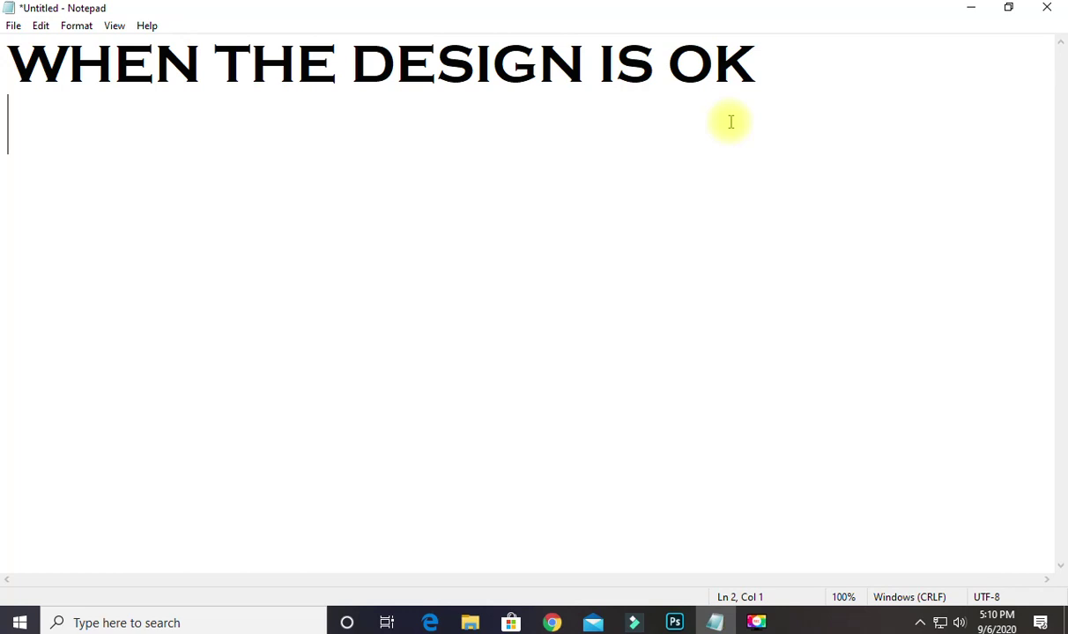
type("THEN ")
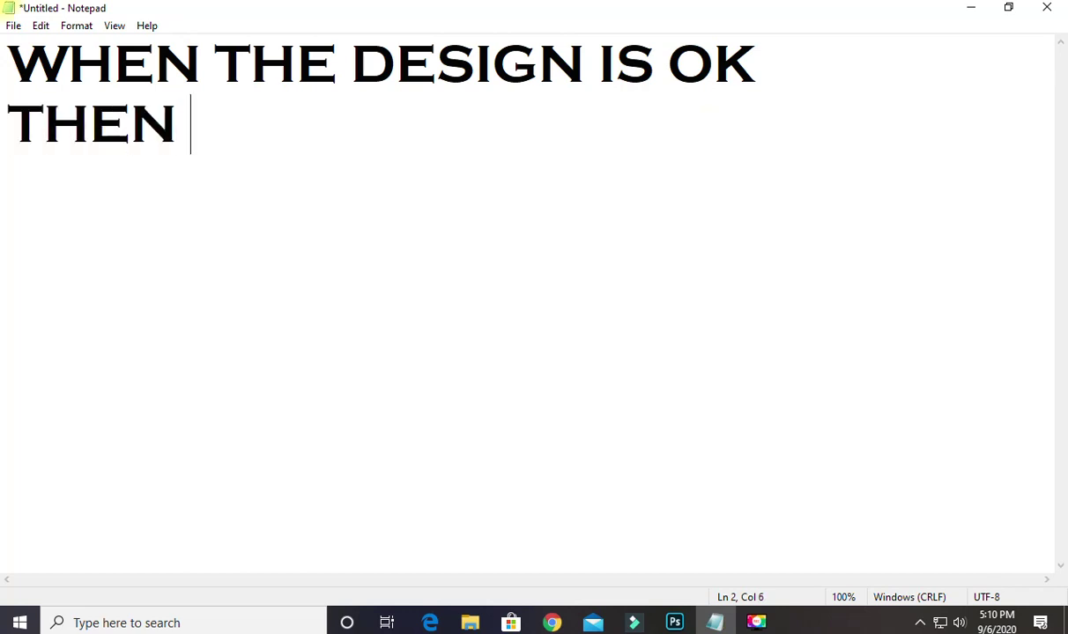
type("PRINT")
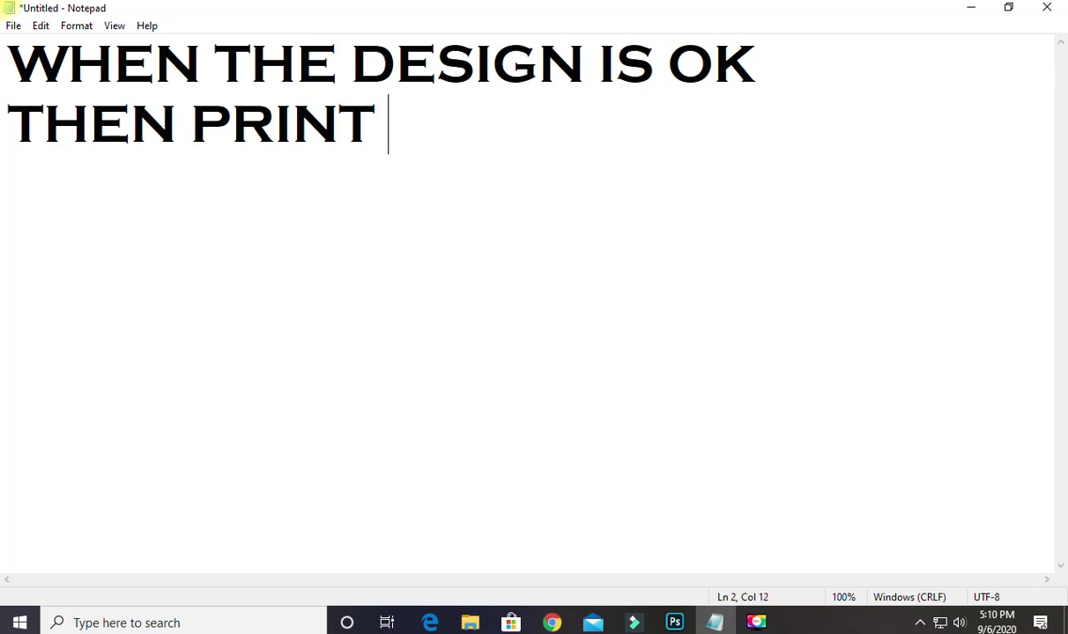
type(" WITH")
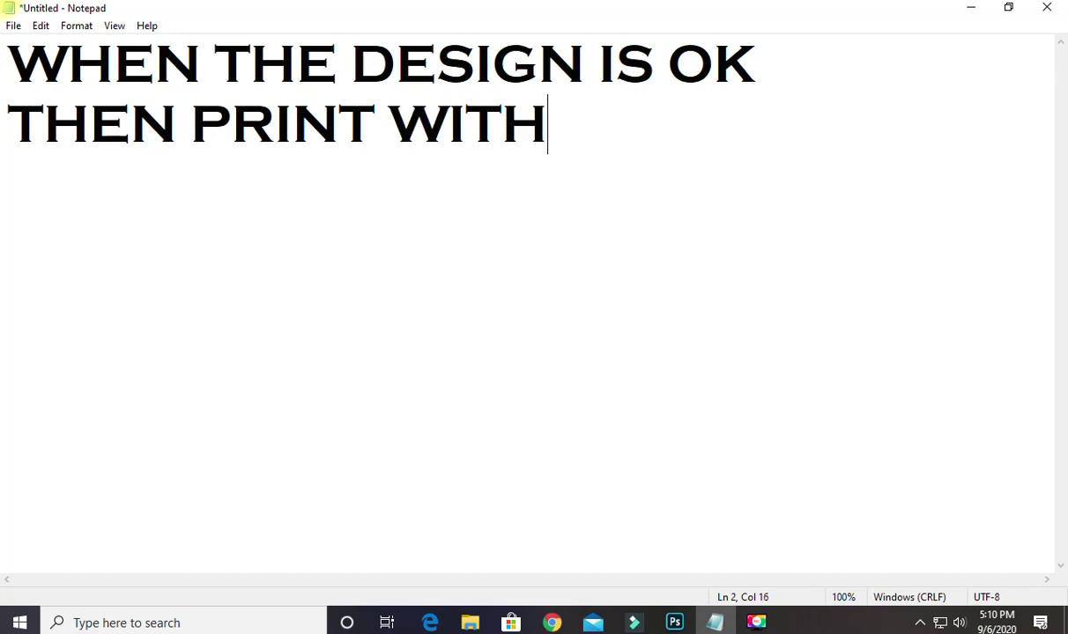
type(" SUB")
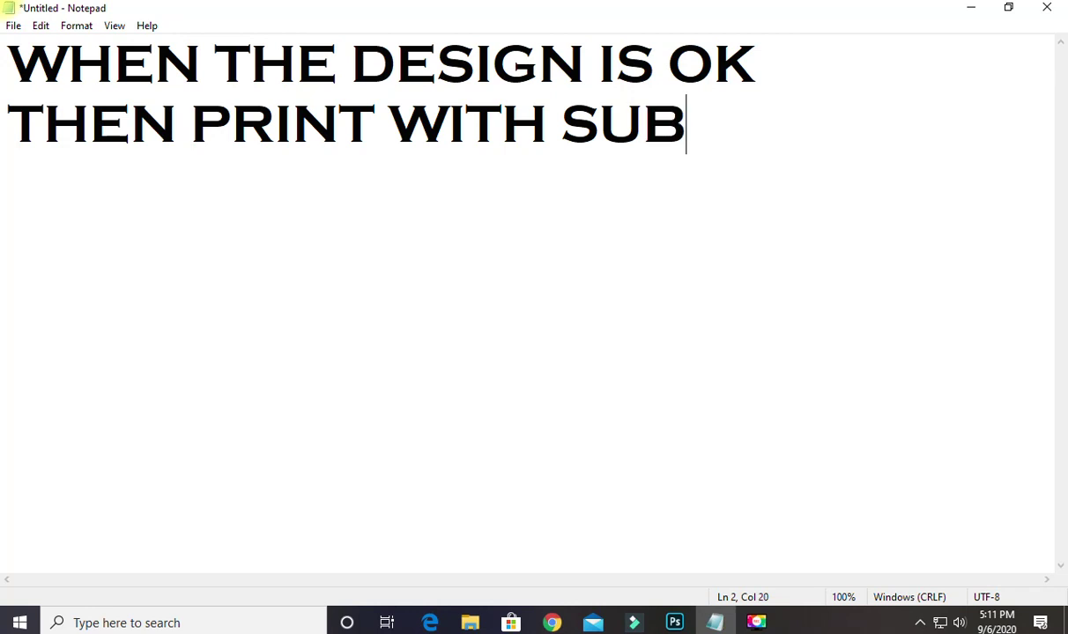
type("LIMATI")
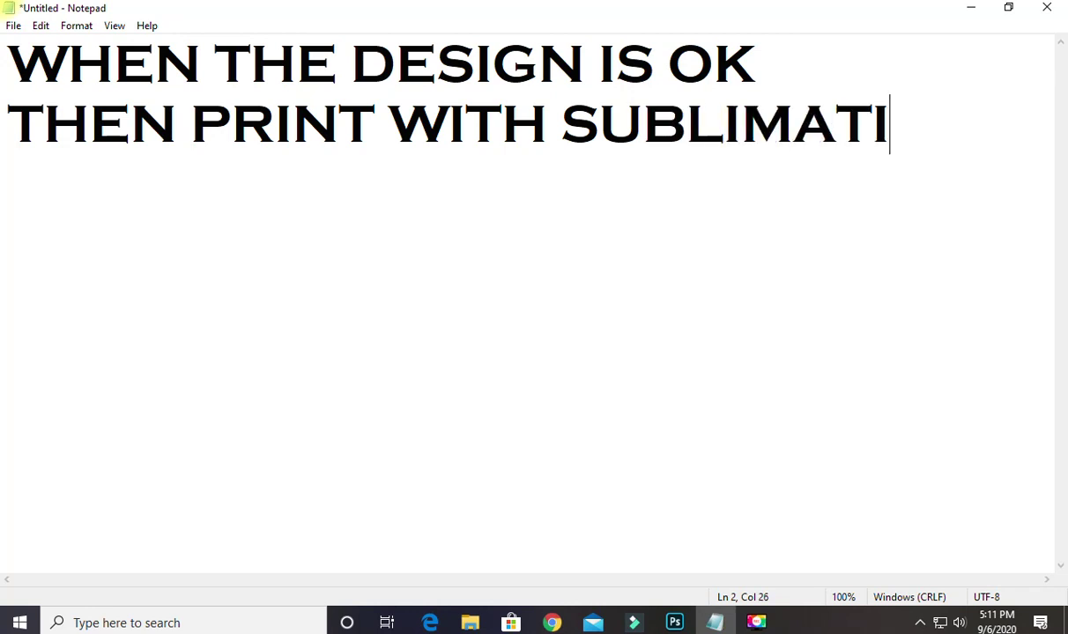
type("ON ")
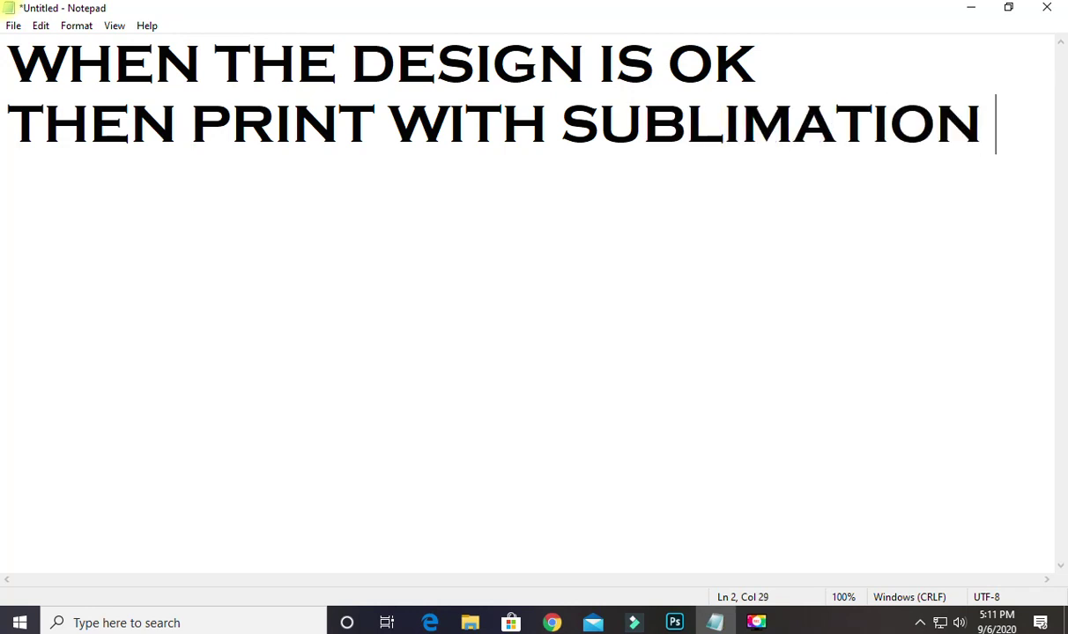
type("PRIN")
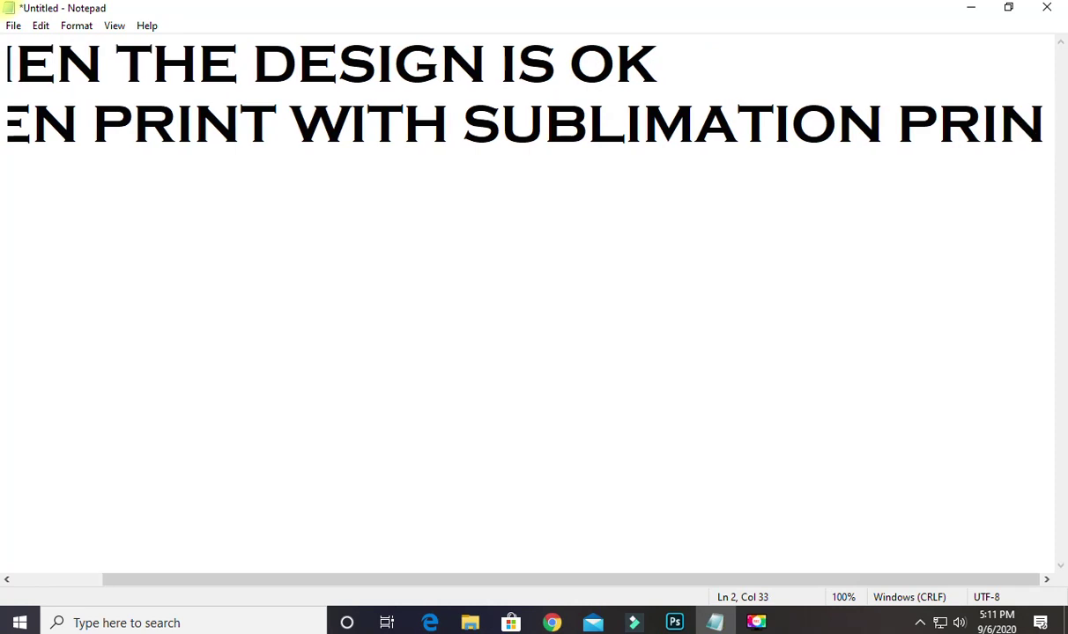
type("TER")
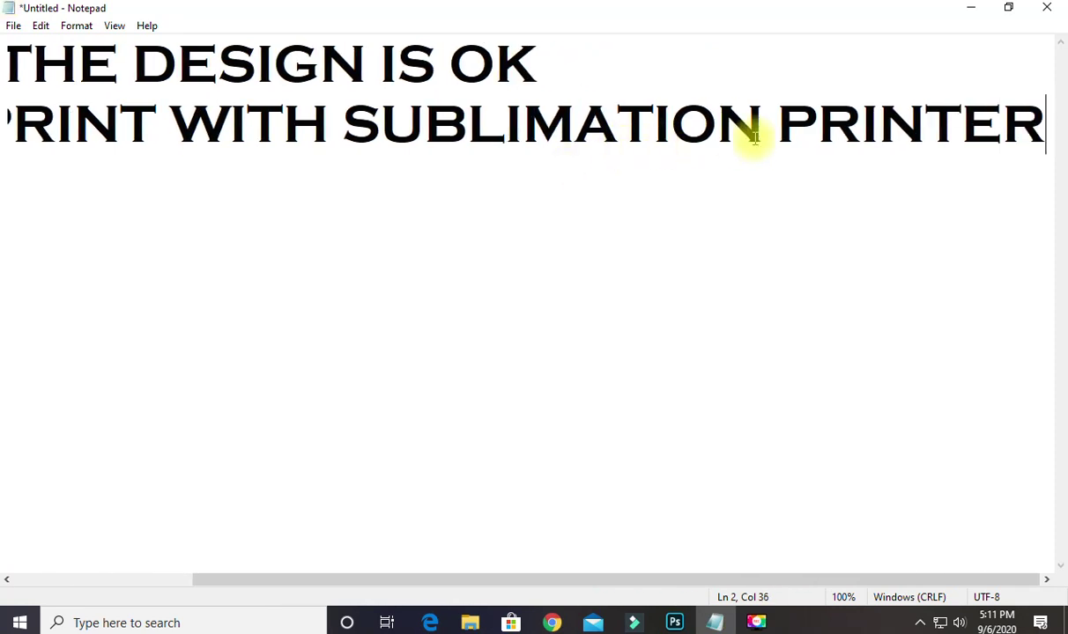
left_click(360, 119)
key("Return")
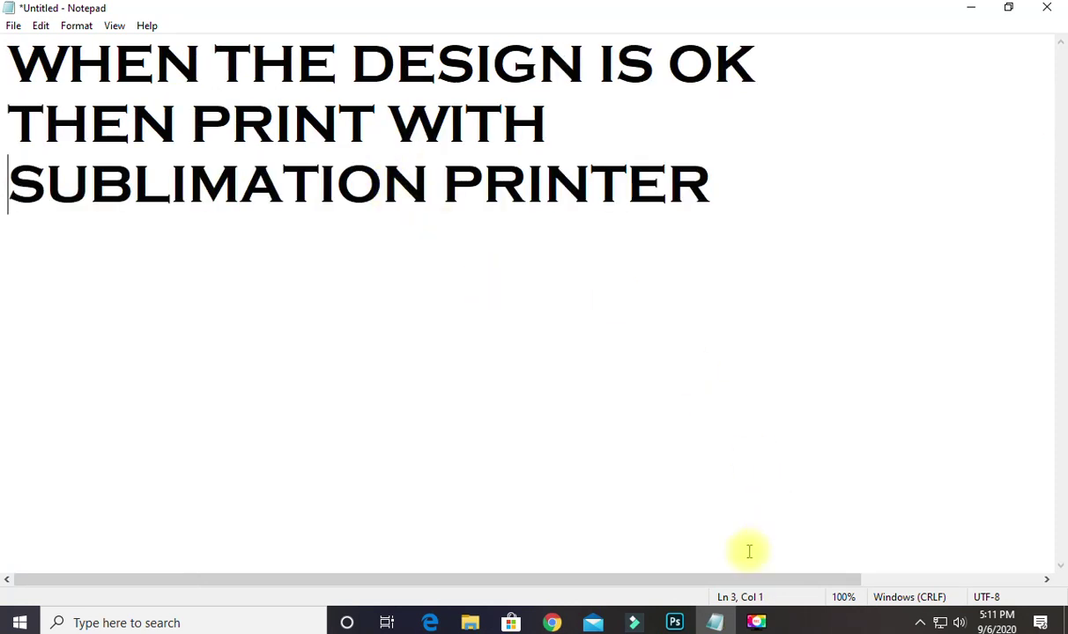
Briefly minimize Notepad, then return and select all of the note's text.
mouse_move(674, 622)
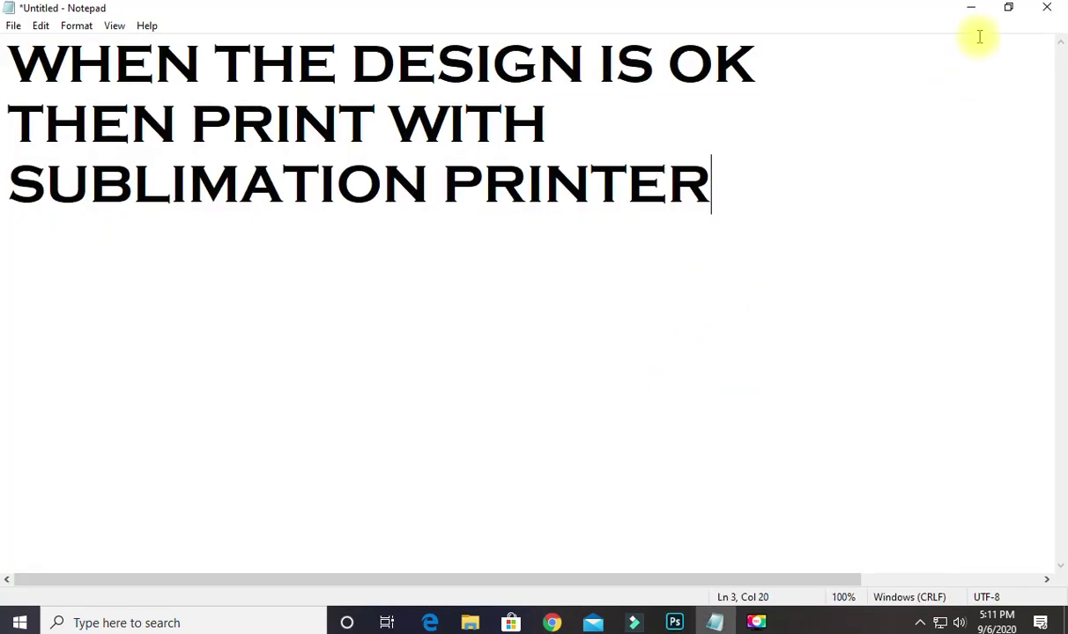
left_click(971, 7)
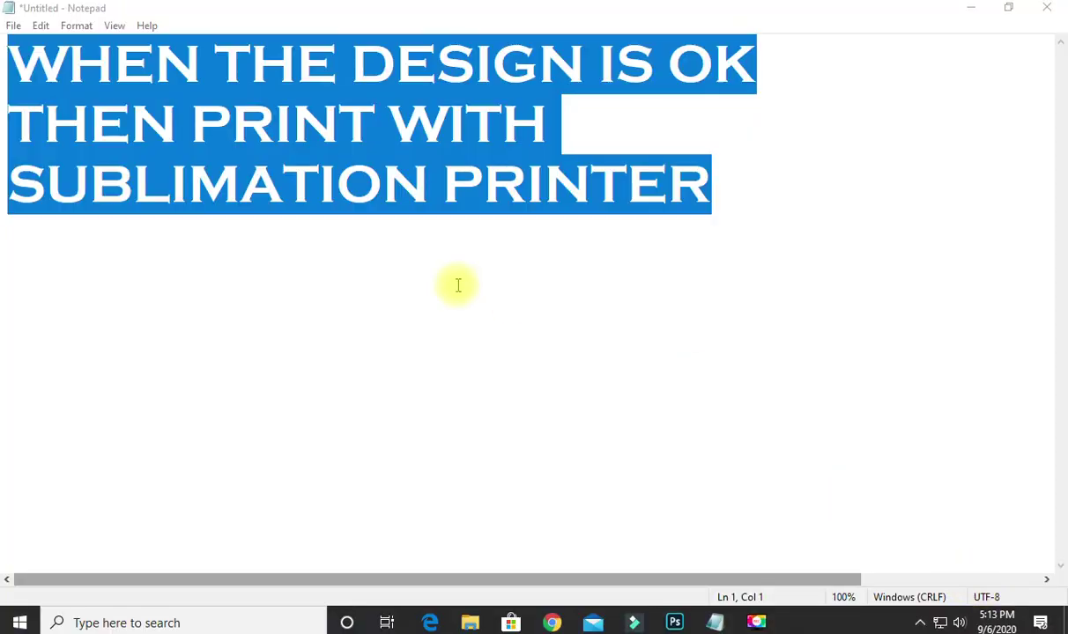
double_click(543, 185)
left_click_drag(544, 185, 11, 75)
Type 'I WILL UPLOAD VIDEO / TUTORIAL / ACTUAL VIDEO IN SETTING UP / THE MUG PRESS MACHINE' in the note.
type("I")
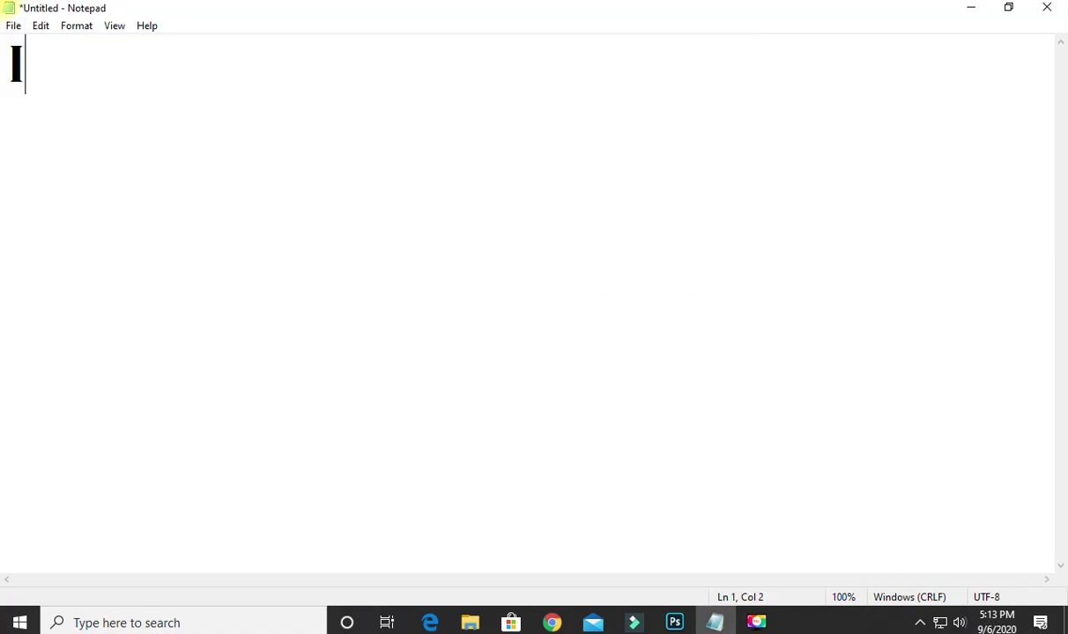
type(" WIL")
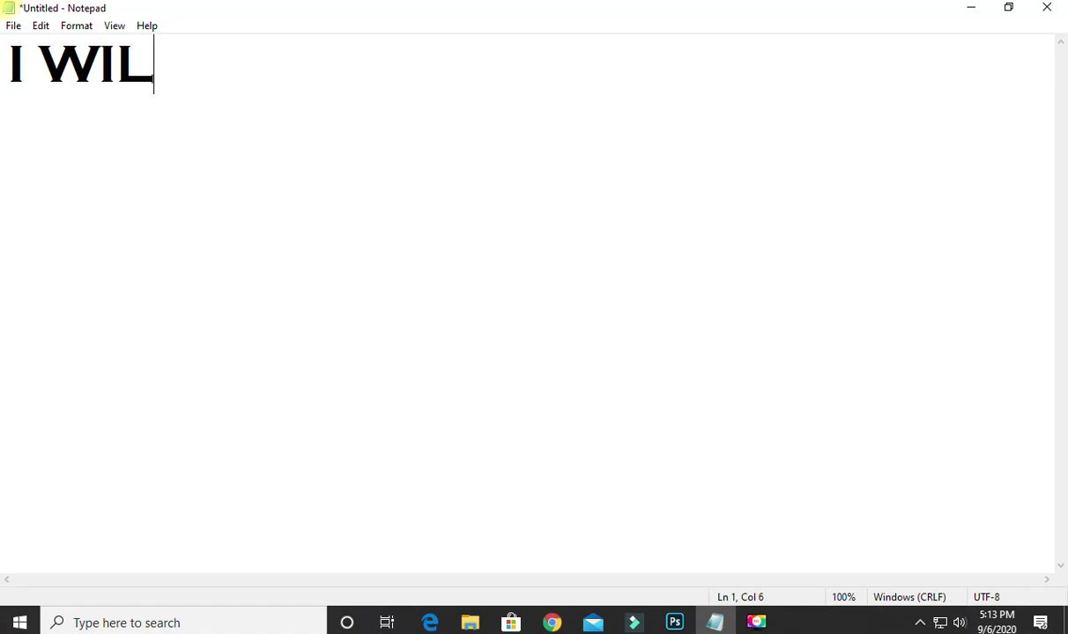
type("L UPLOAD")
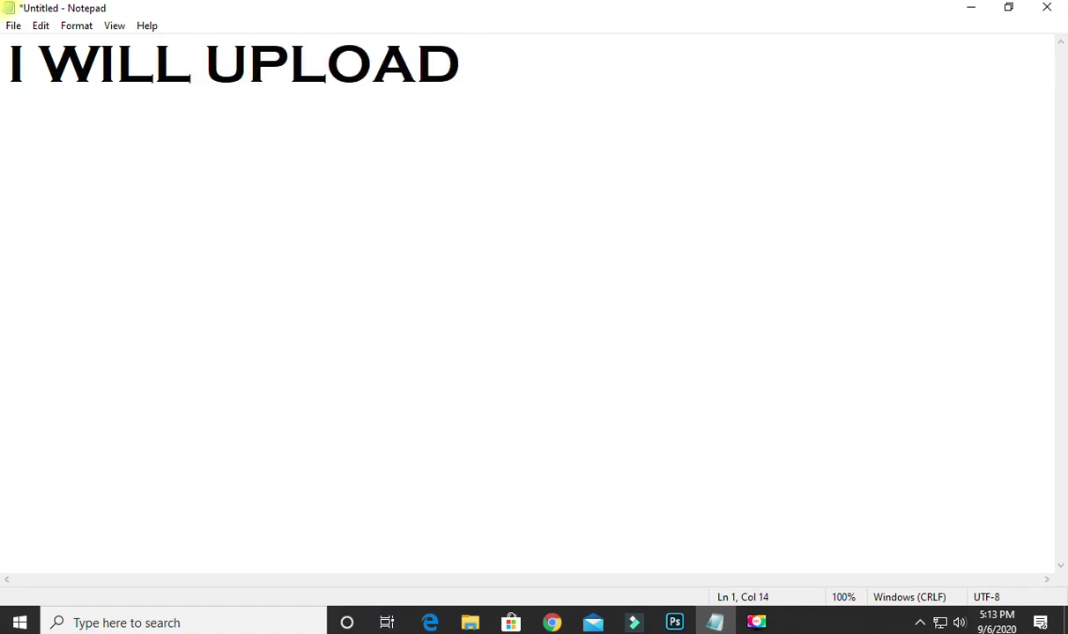
type(" VIDEO")
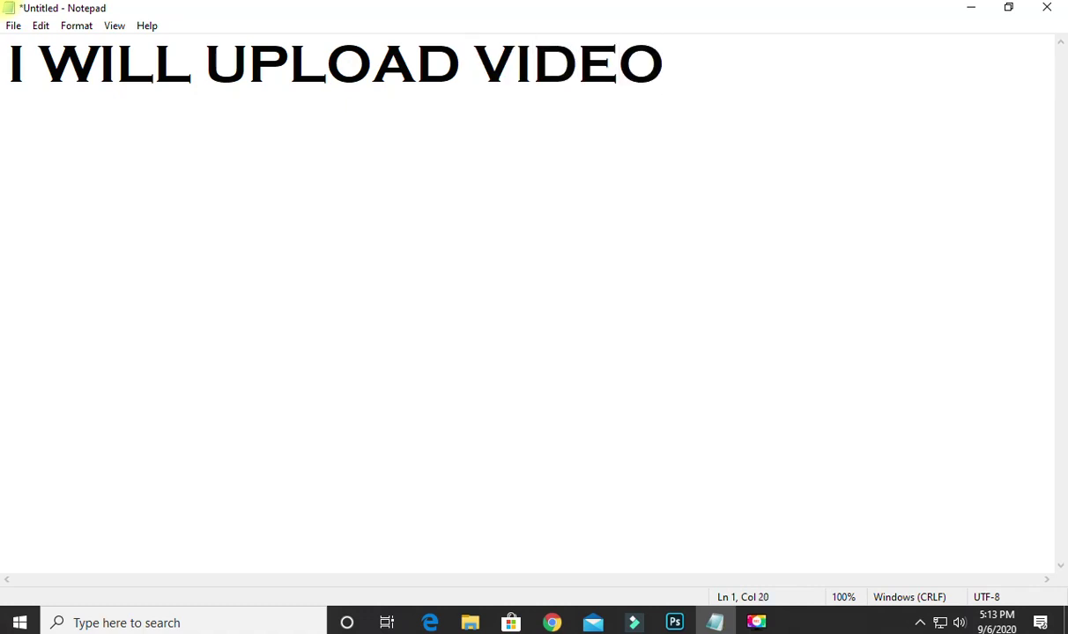
key("Return")
type("TU")
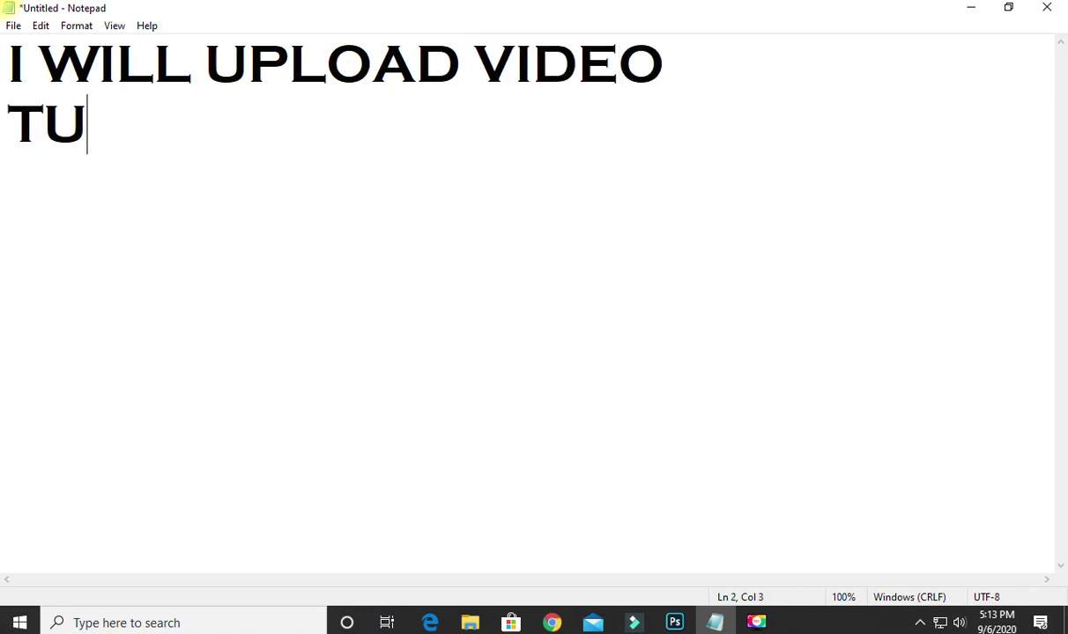
type("TORAIL")
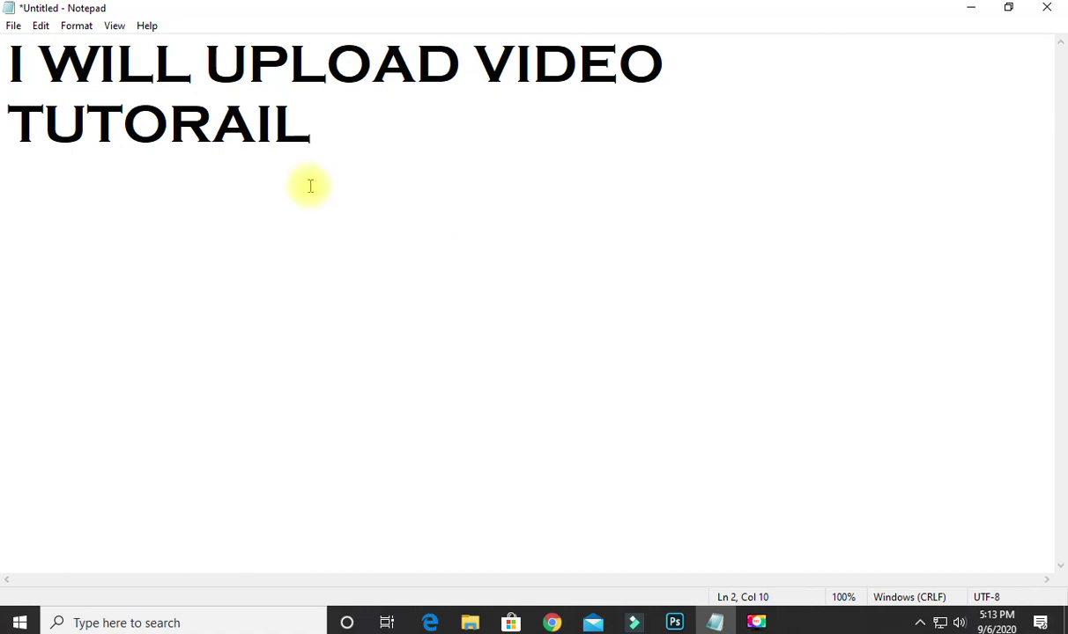
key("BackSpace")
key("BackSpace")
key("BackSpace")
key("BackSpace")
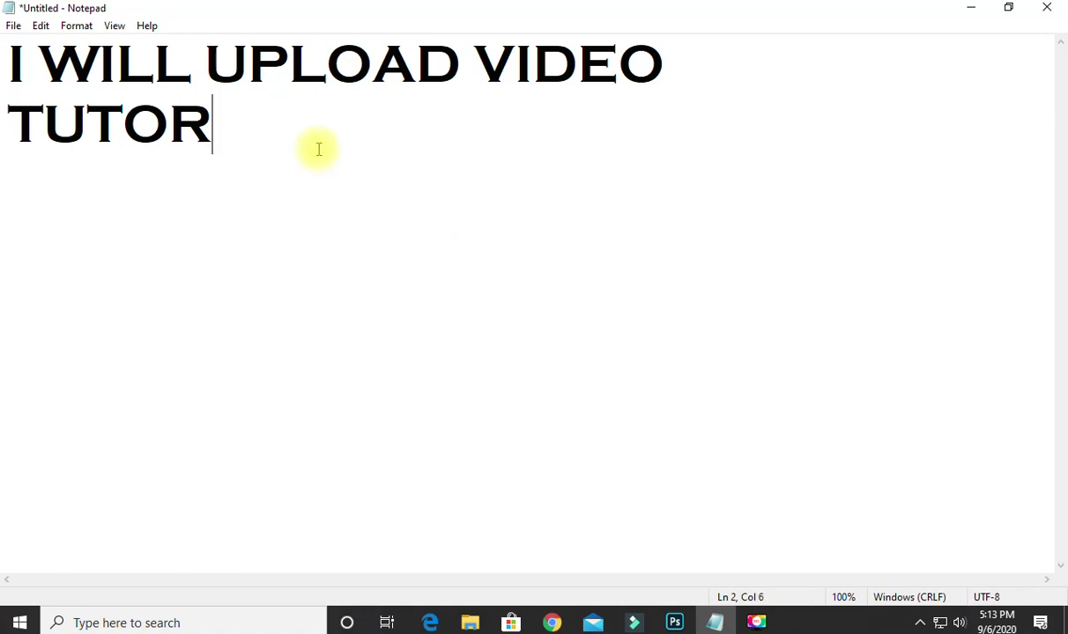
type("IAL")
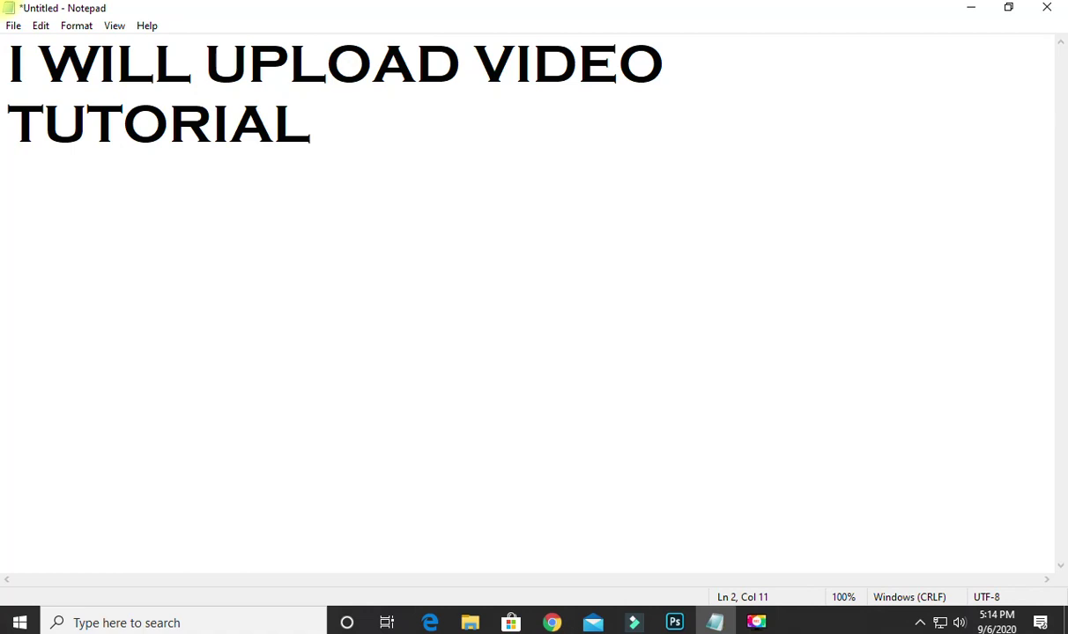
key("Return")
type("AC")
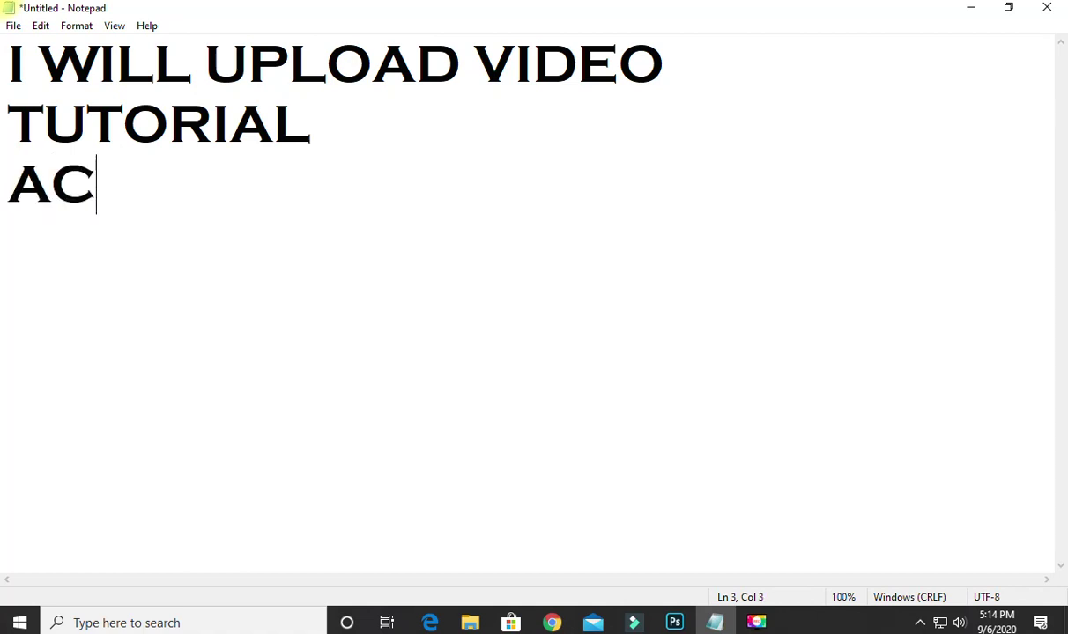
type("TUAL V")
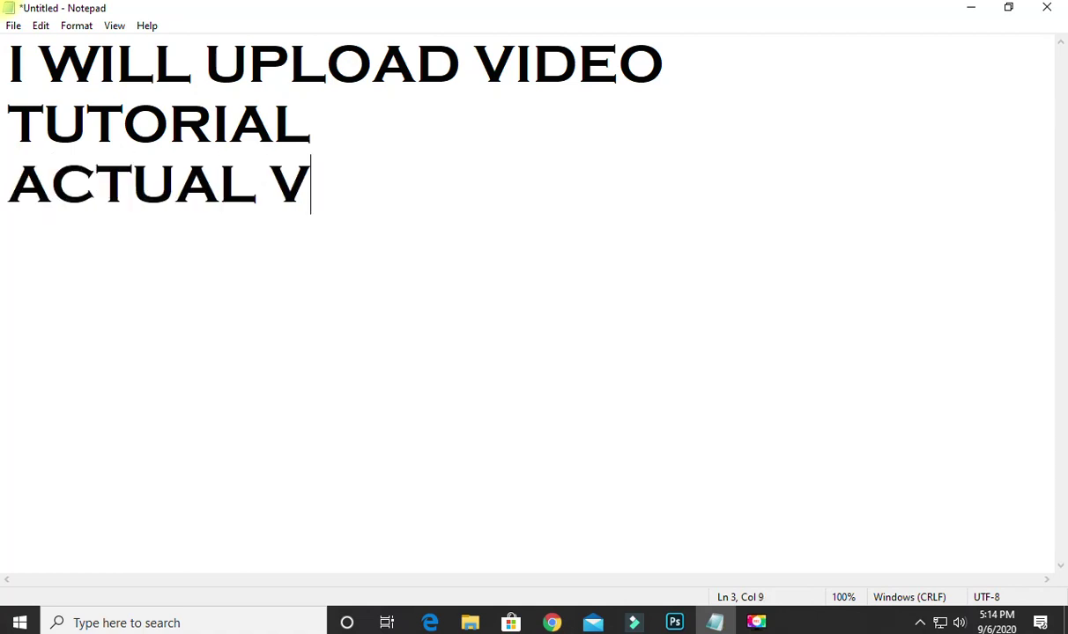
type("IDEO IN")
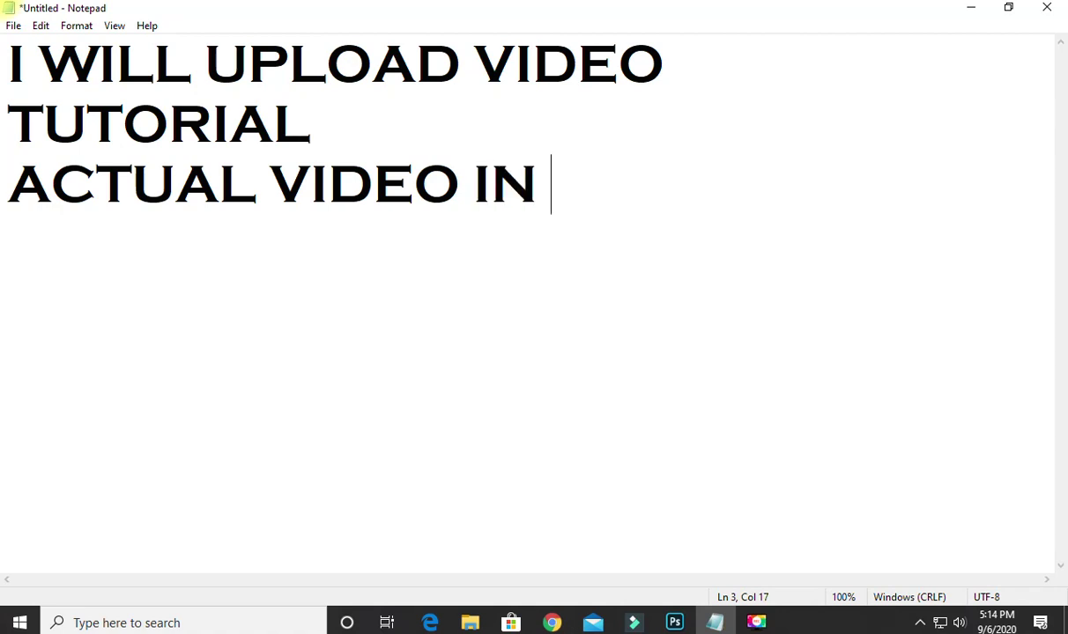
type(" SET")
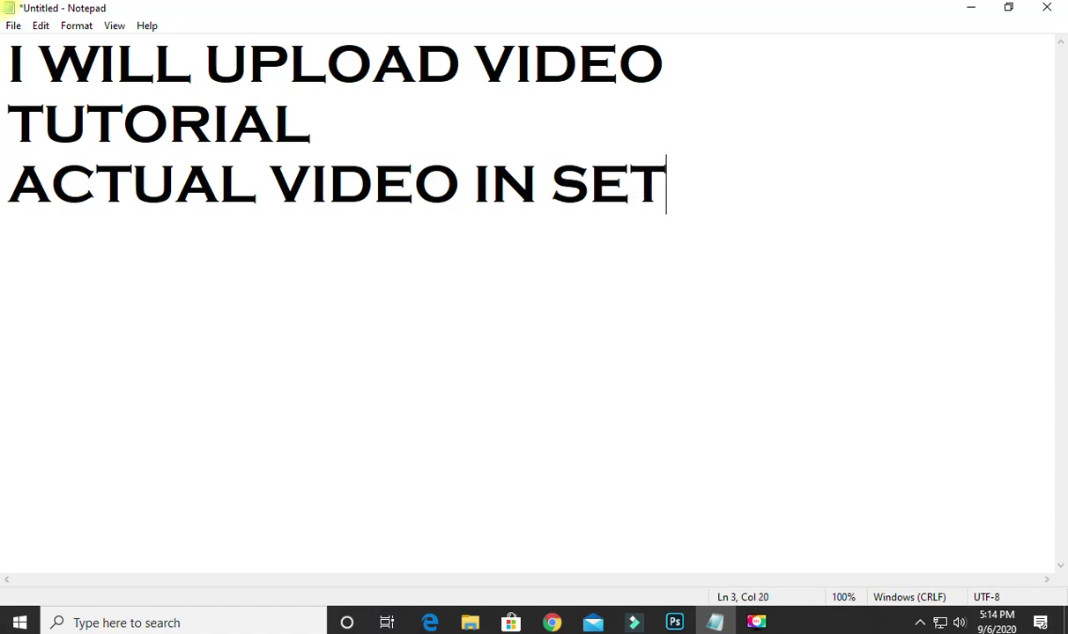
type("TING UP")
key("Return")
type("THE ")
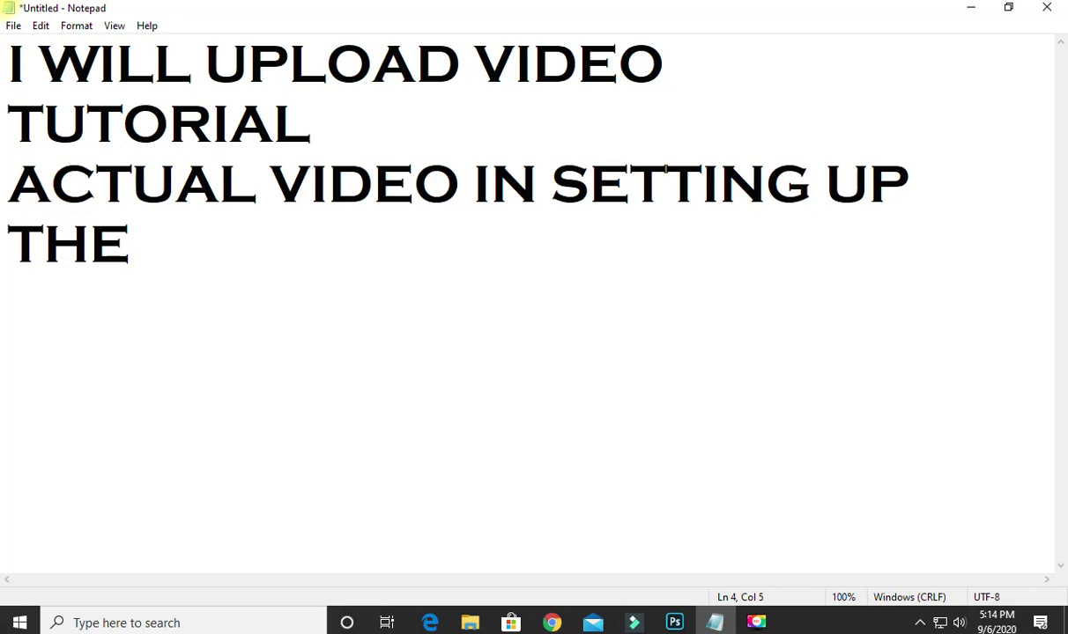
type("MUG")
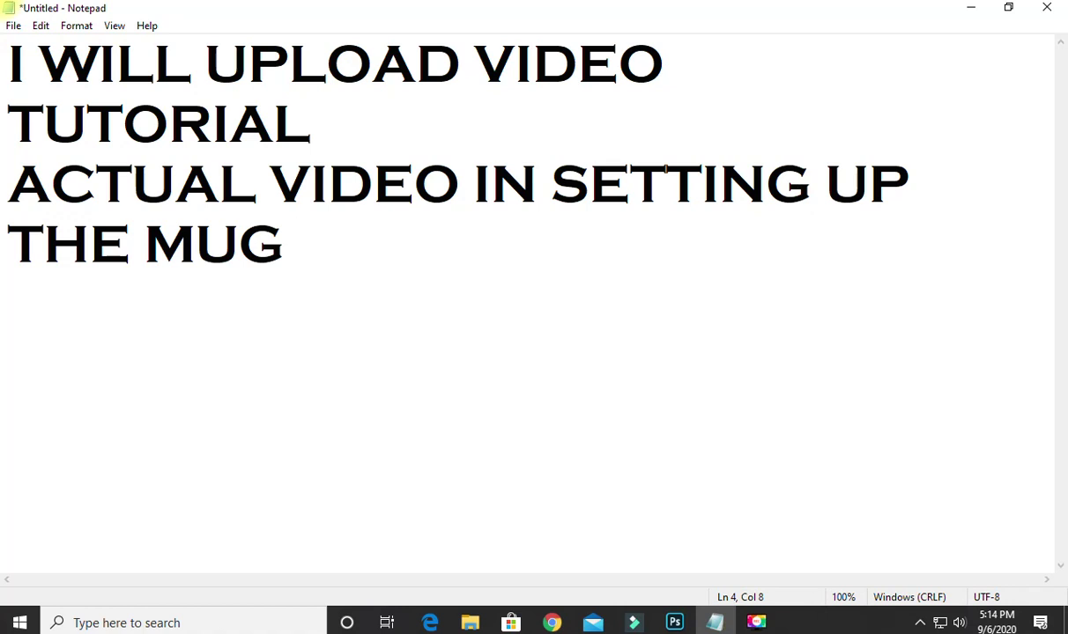
type(" PRESS ")
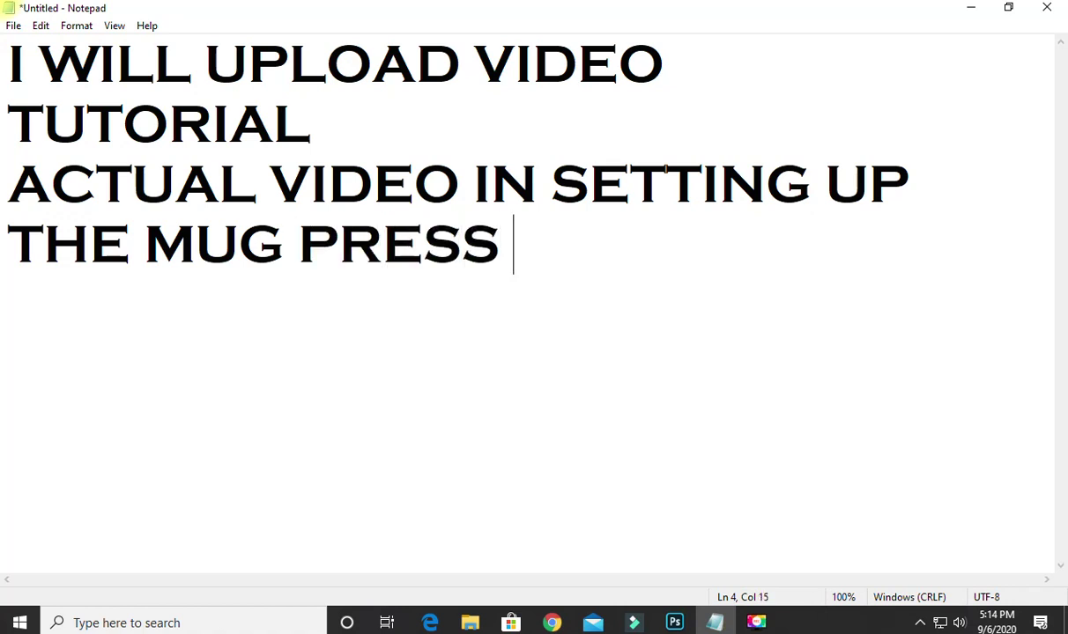
type("MACHINE")
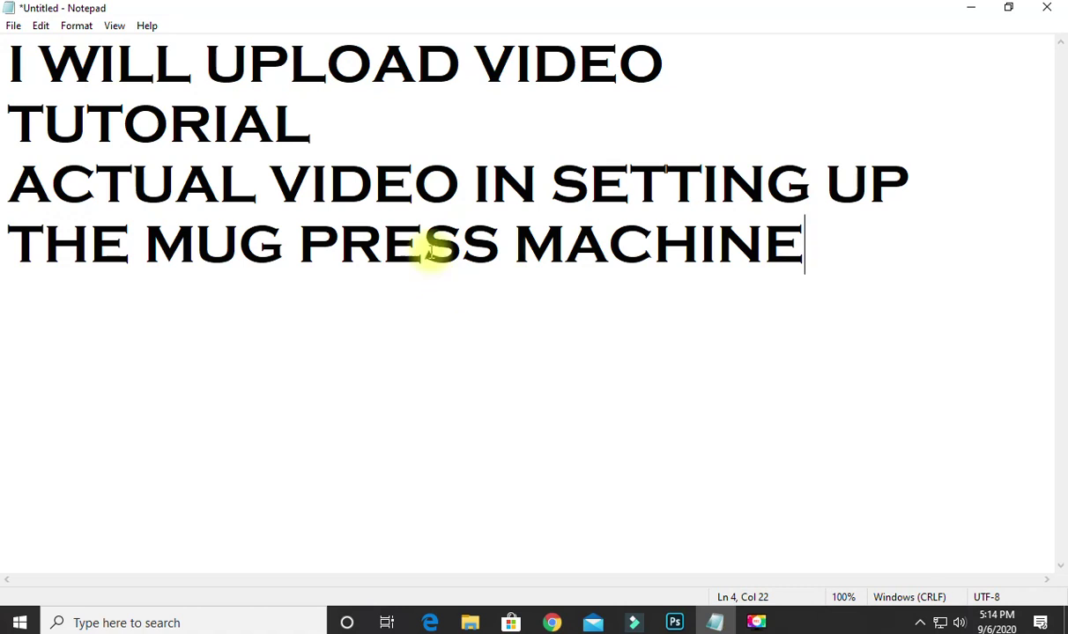
Add 'LATER' after TUTORIAL and minimize Notepad.
left_click(344, 141)
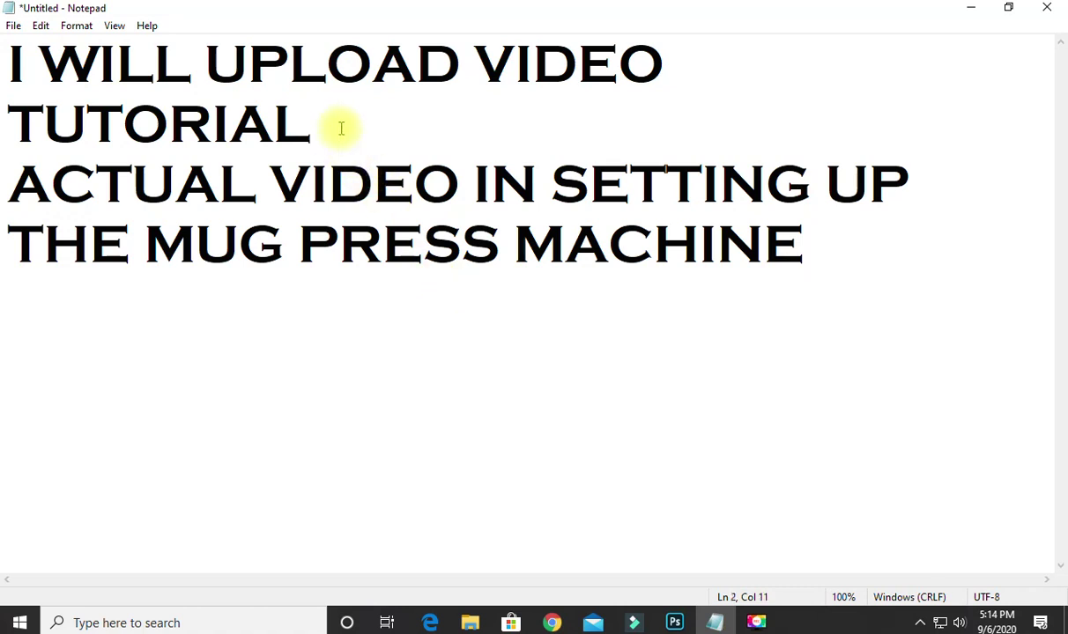
type("LATER")
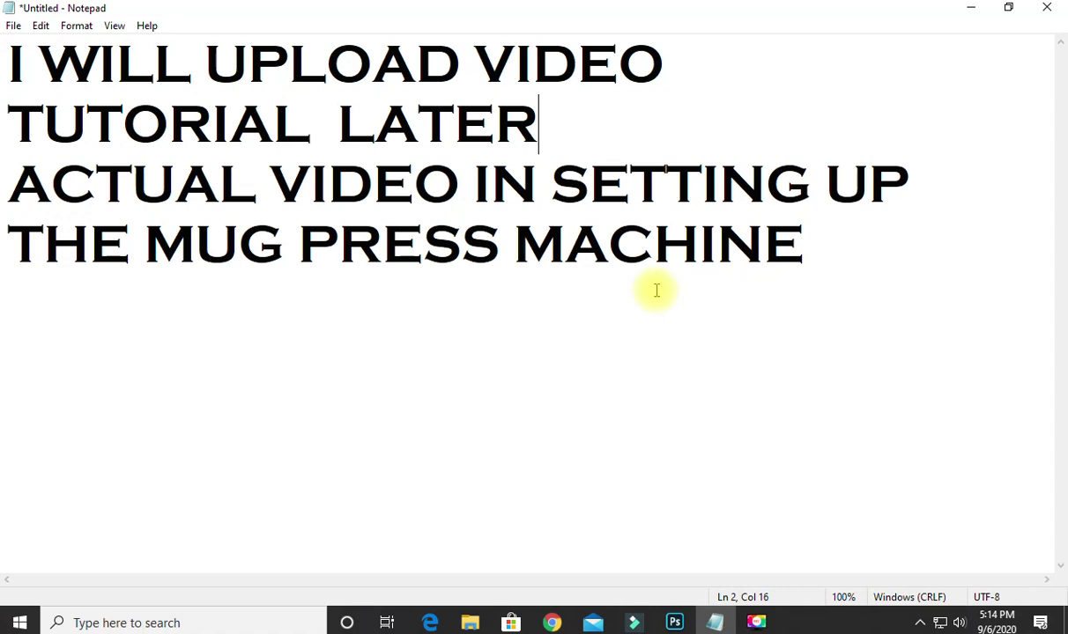
left_click(797, 247)
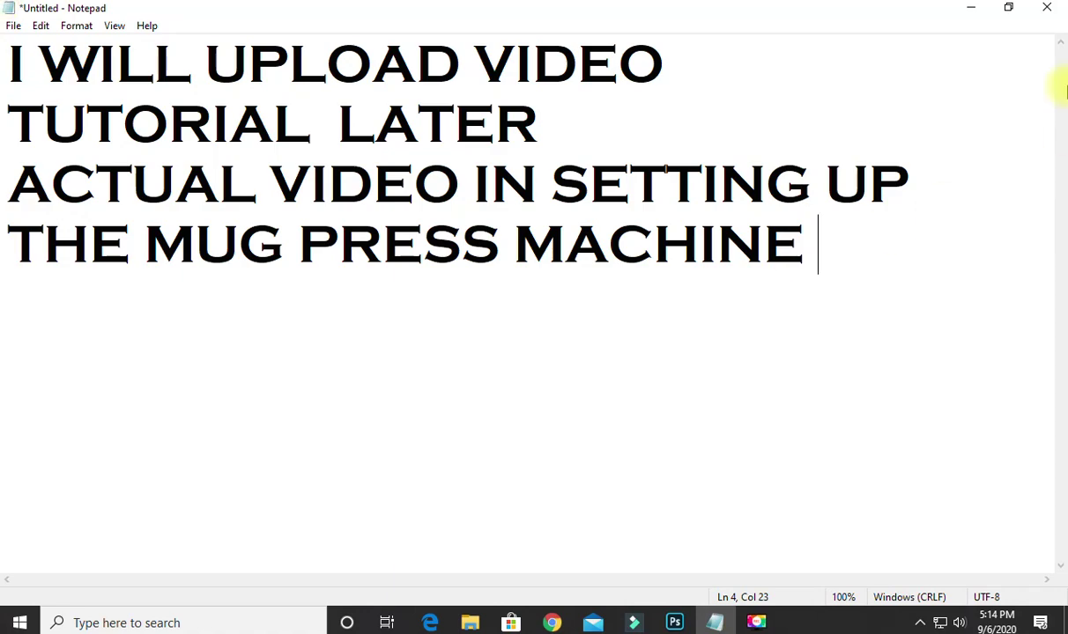
left_click(972, 8)
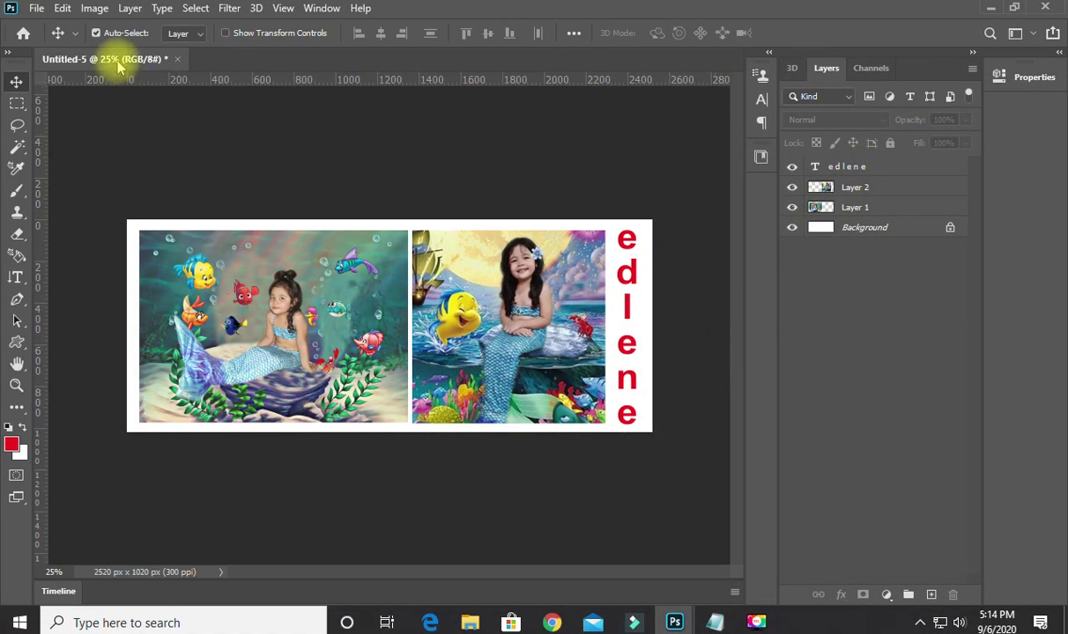
Float the Untitled-5 document, minimize it, and bring Notepad back to the front.
left_click_drag(108, 60, 154, 137)
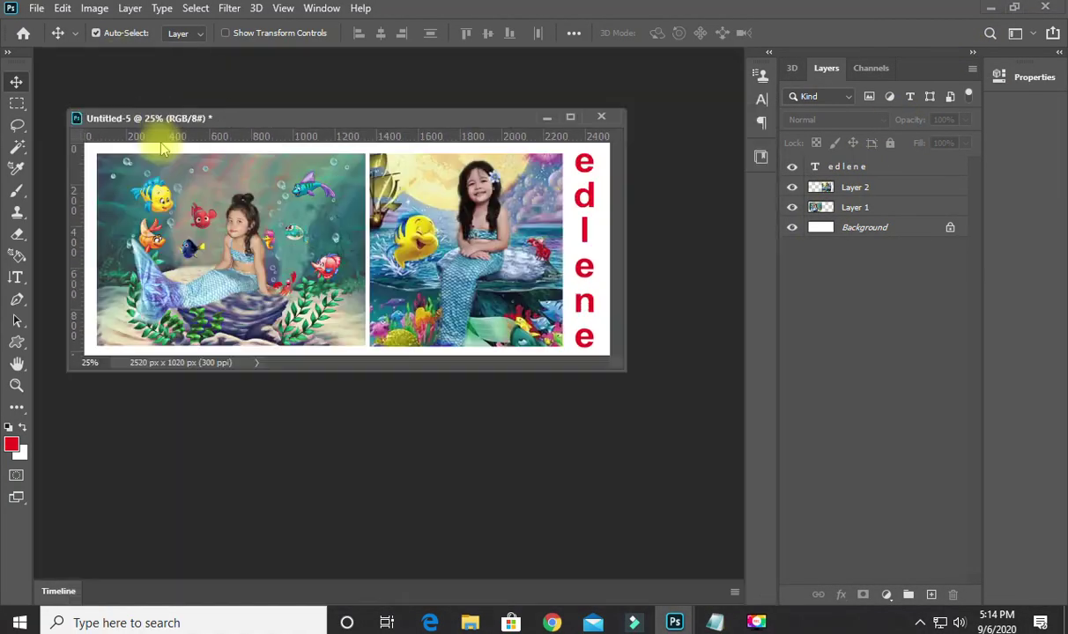
left_click(546, 120)
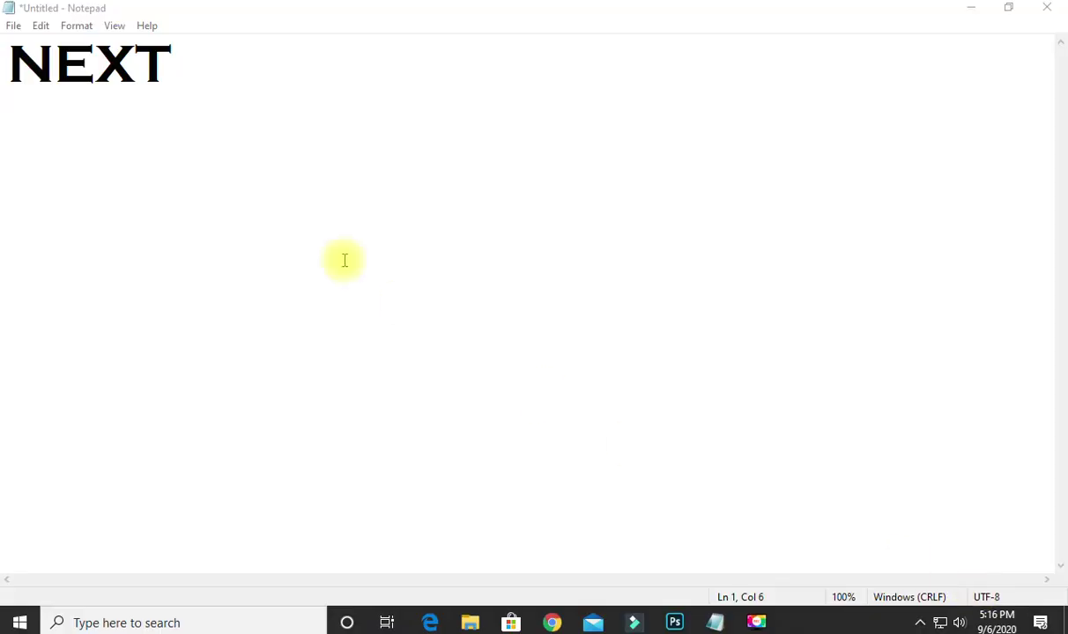
left_click(229, 105)
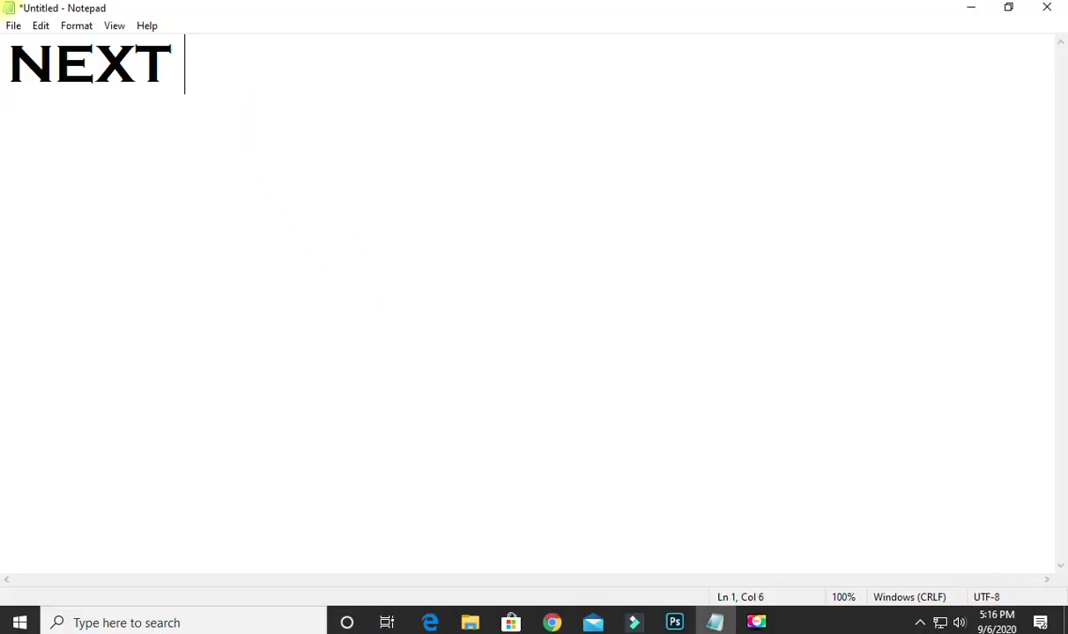
Type 'NEXT VIDEO / I WILL DO / TUTORIAL FOR / CUSTOMIZING WALL CLOCK' in the note.
type("VIDEO")
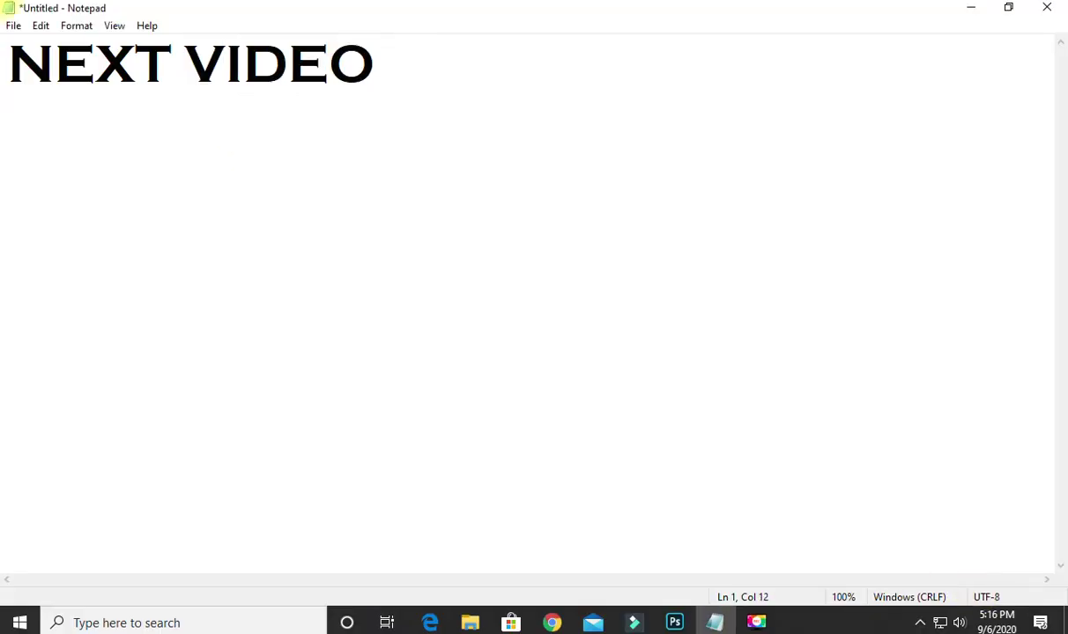
key("Return")
type("I")
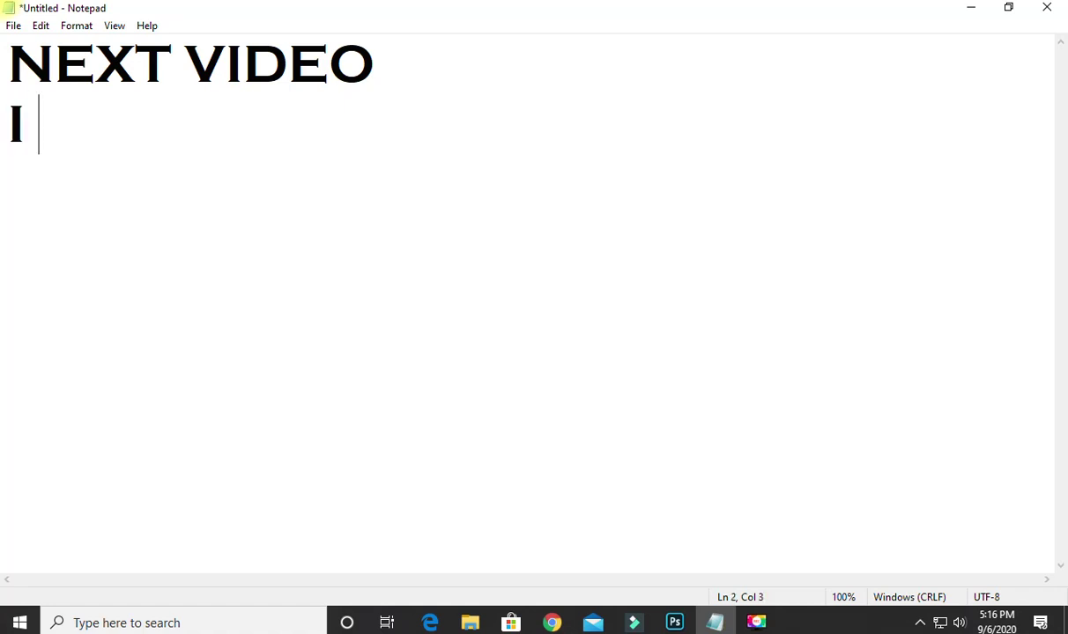
type(" WILL DO ")
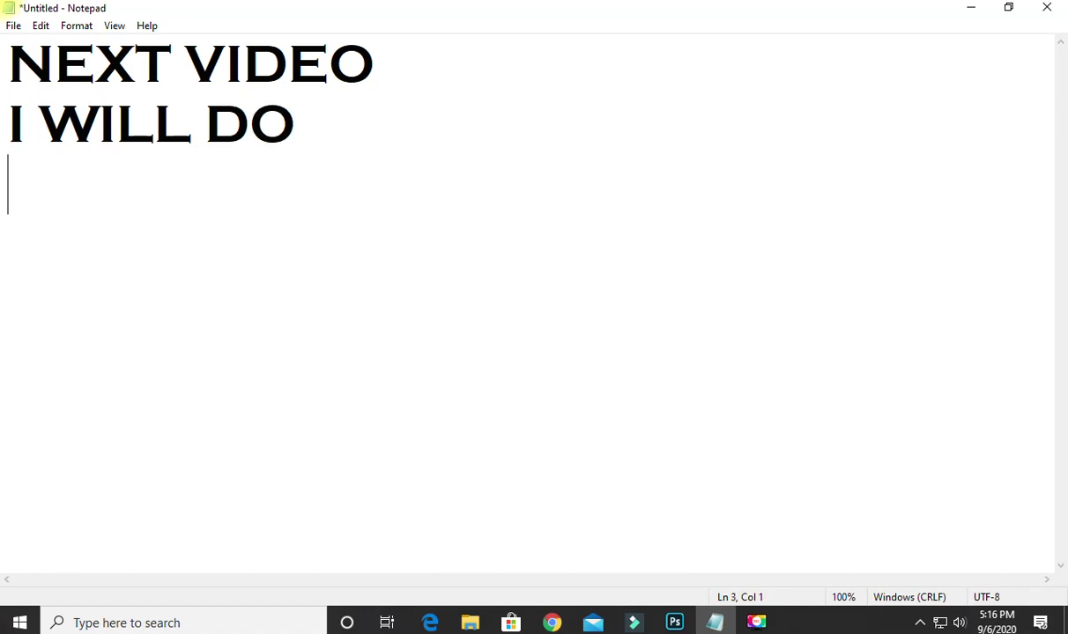
type("TUTOT")
key("BackSpace")
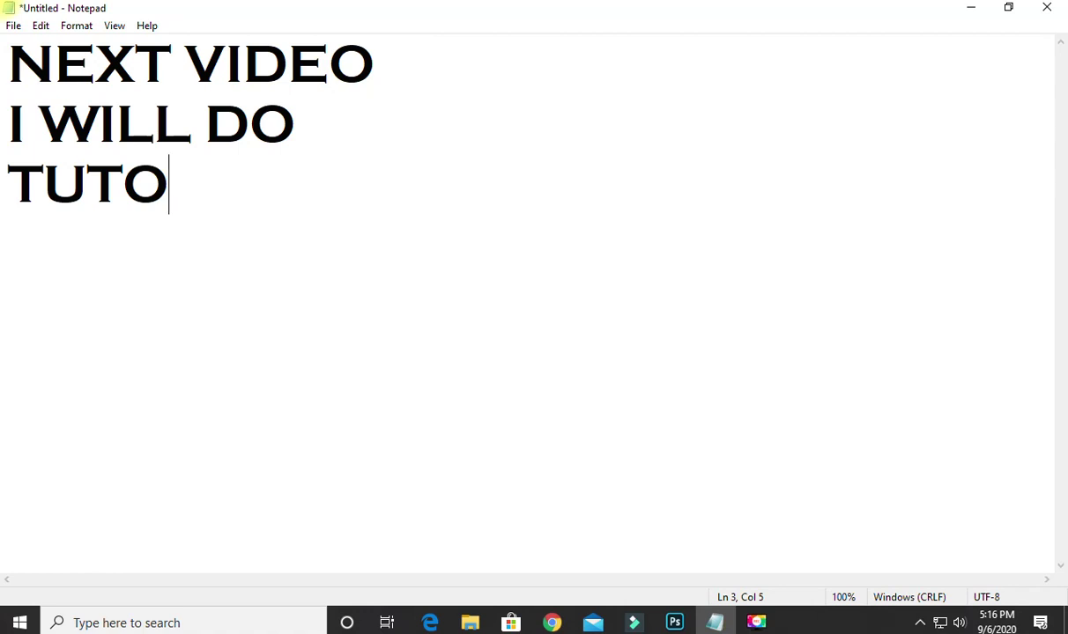
type("RIAL FOR")
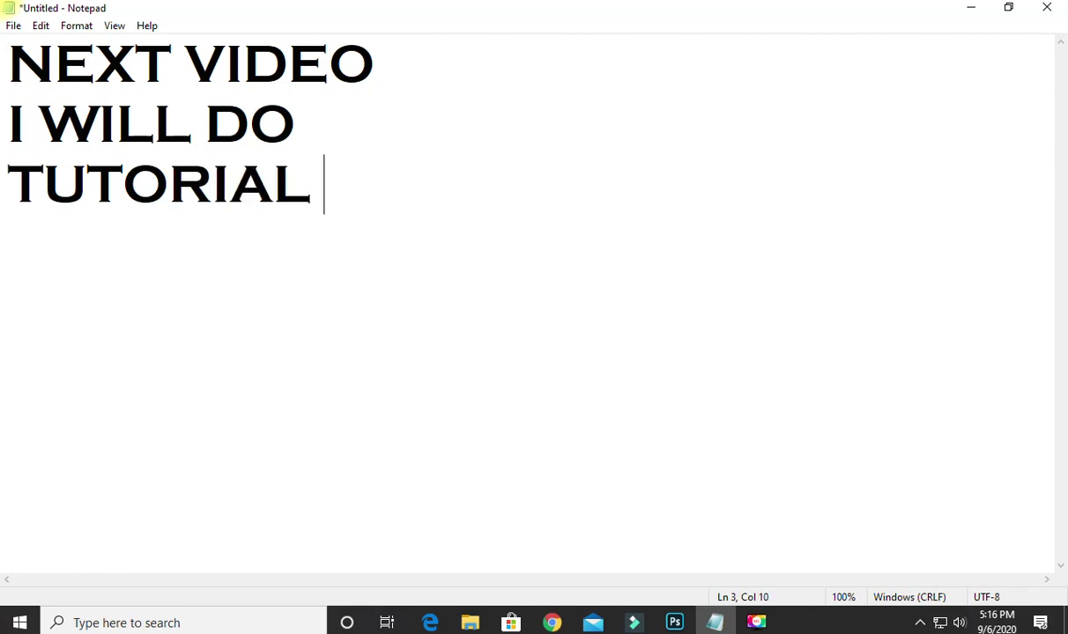
key("Return")
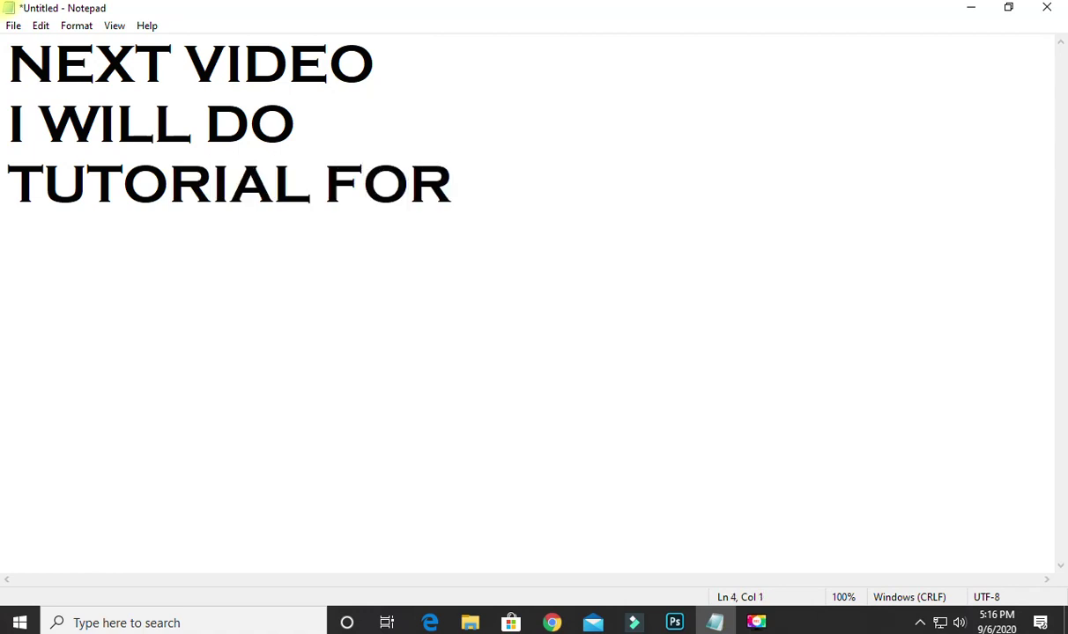
type("CU")
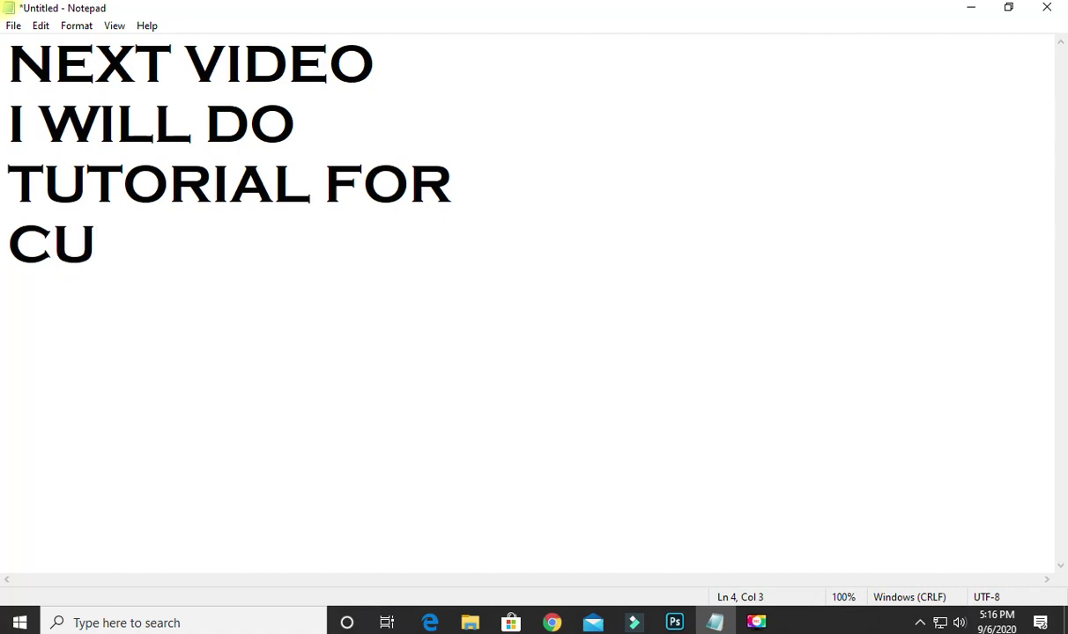
type("ST")
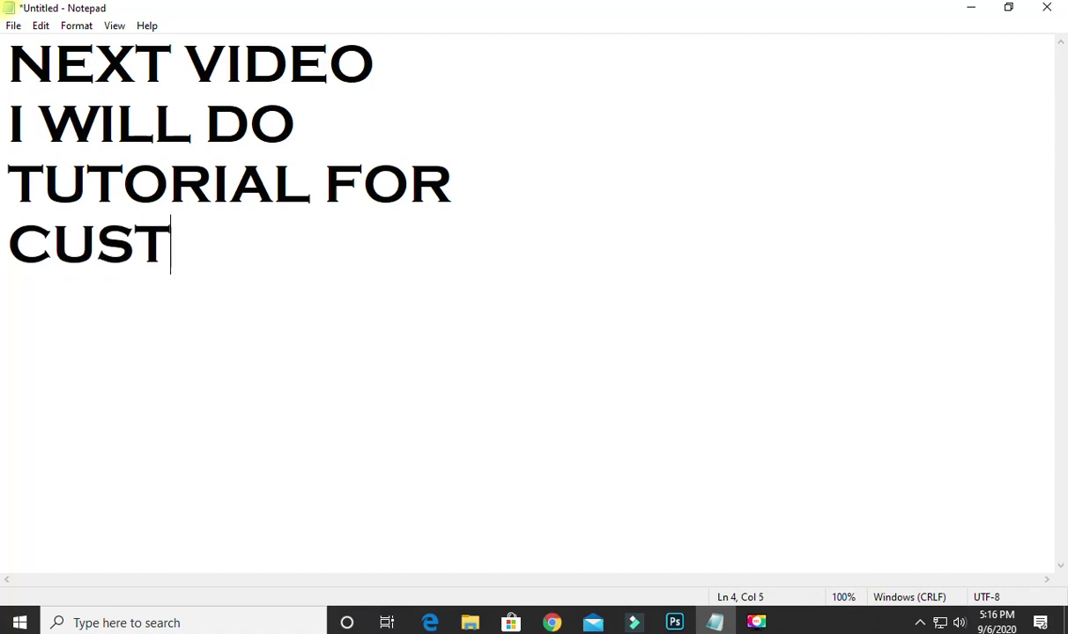
type("OMI")
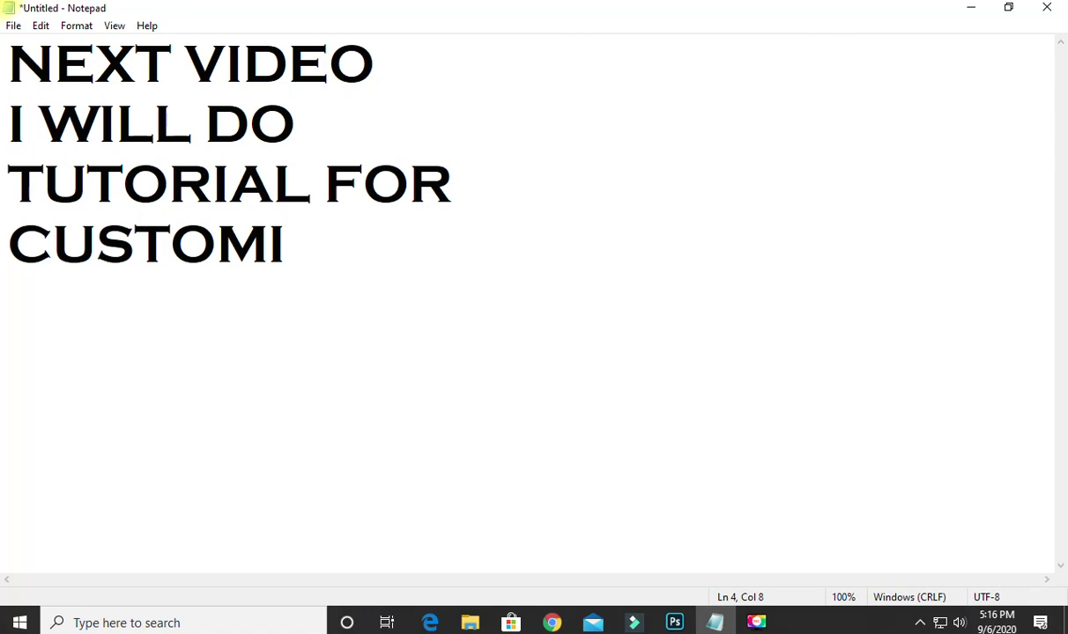
type("ZI")
type("NG")
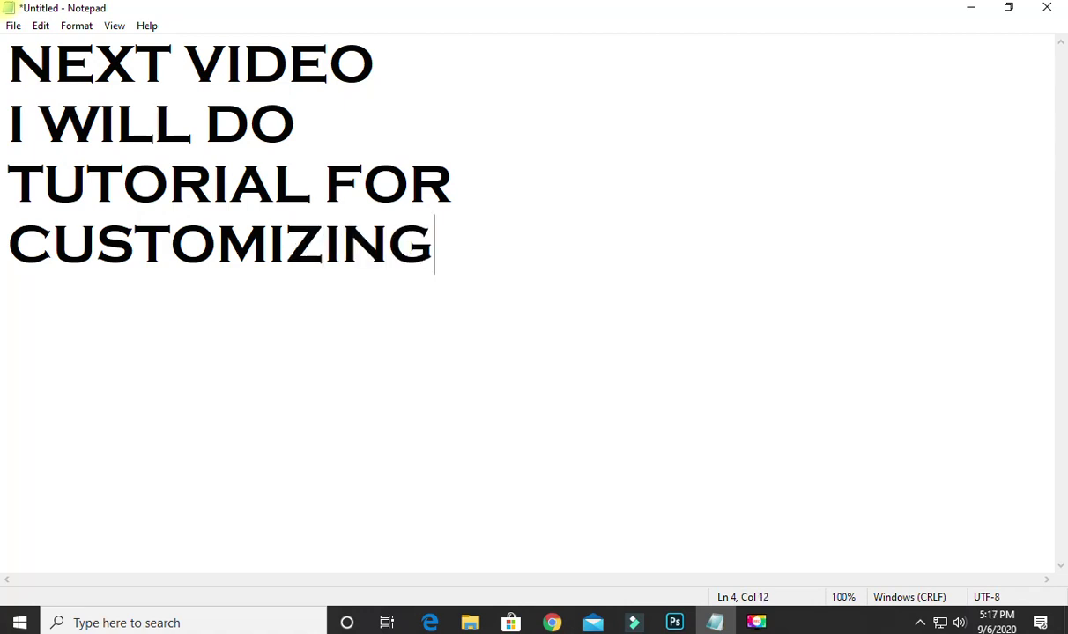
type(" WALL")
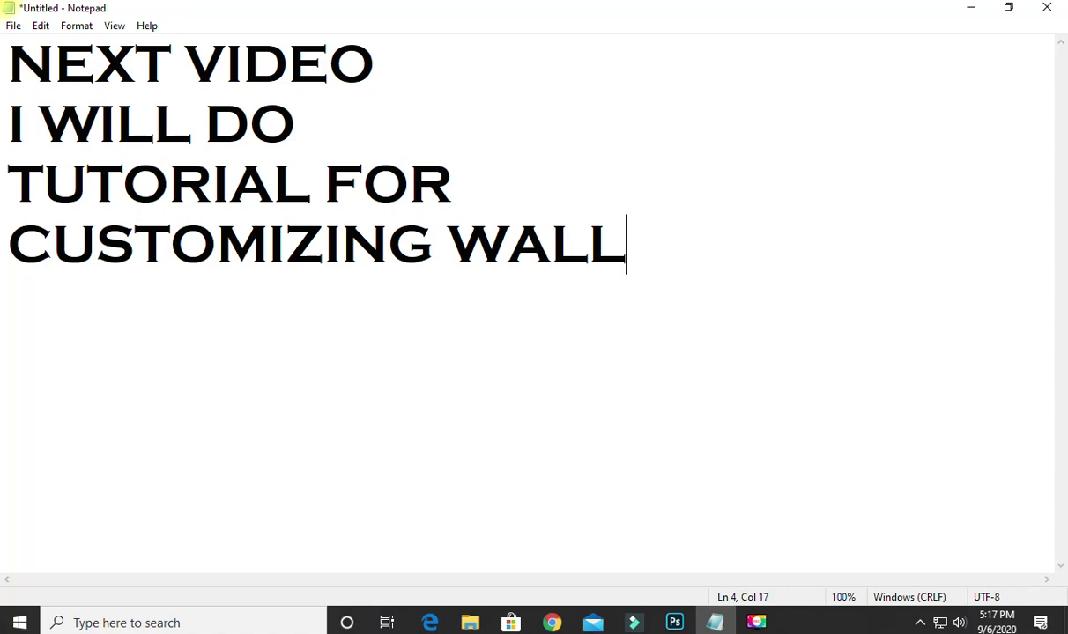
type(" CLOCK")
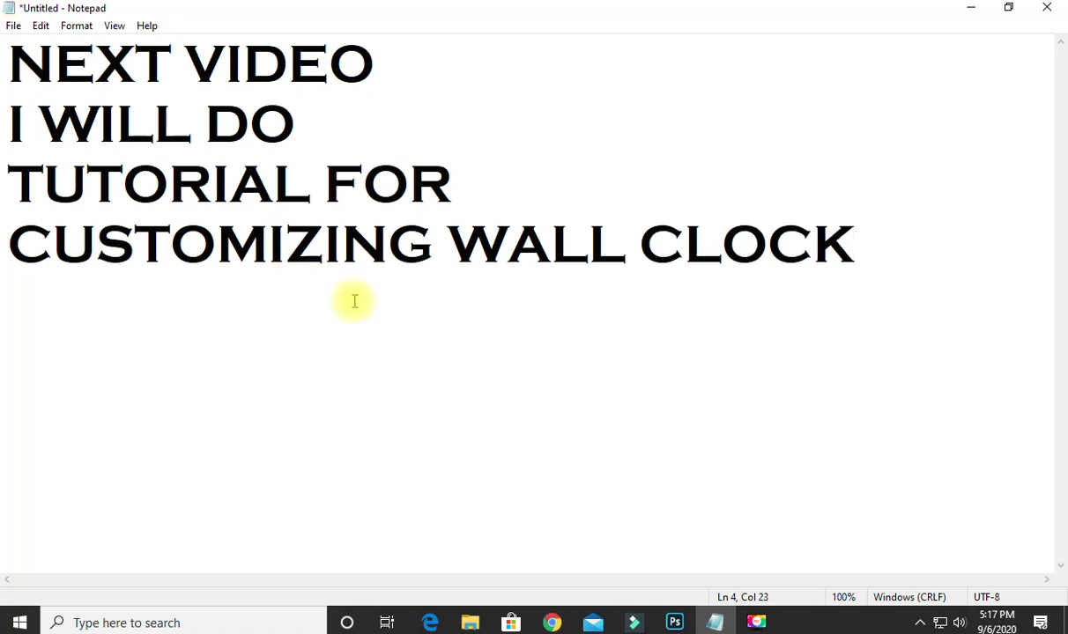
Select the note text, minimize Notepad, then restore it from the taskbar.
left_click_drag(802, 357, 18, 65)
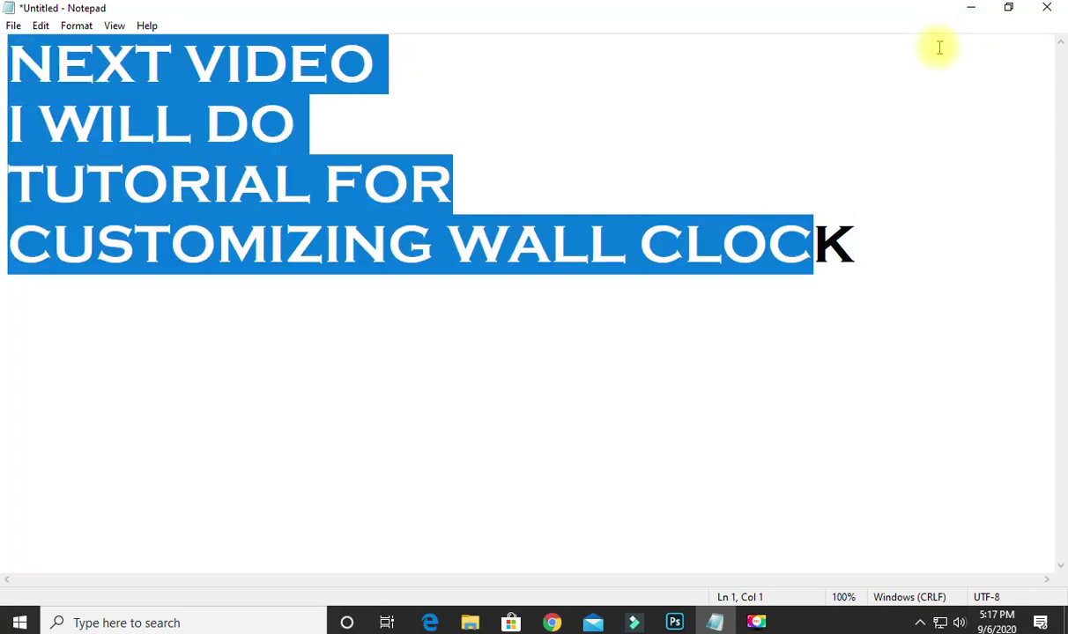
left_click(971, 9)
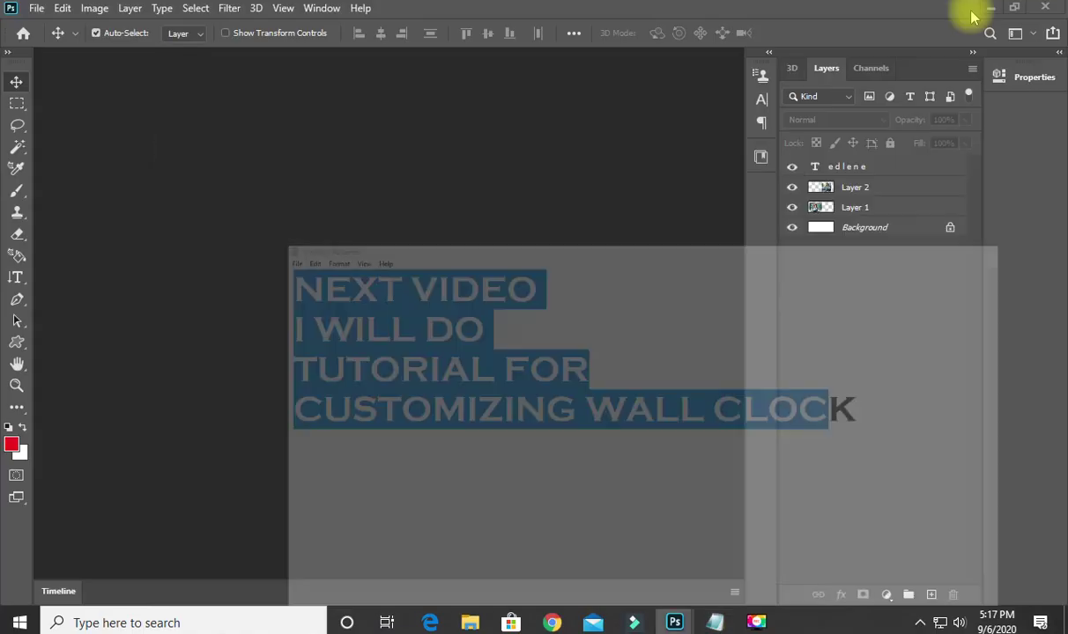
left_click(37, 9)
left_click(712, 616)
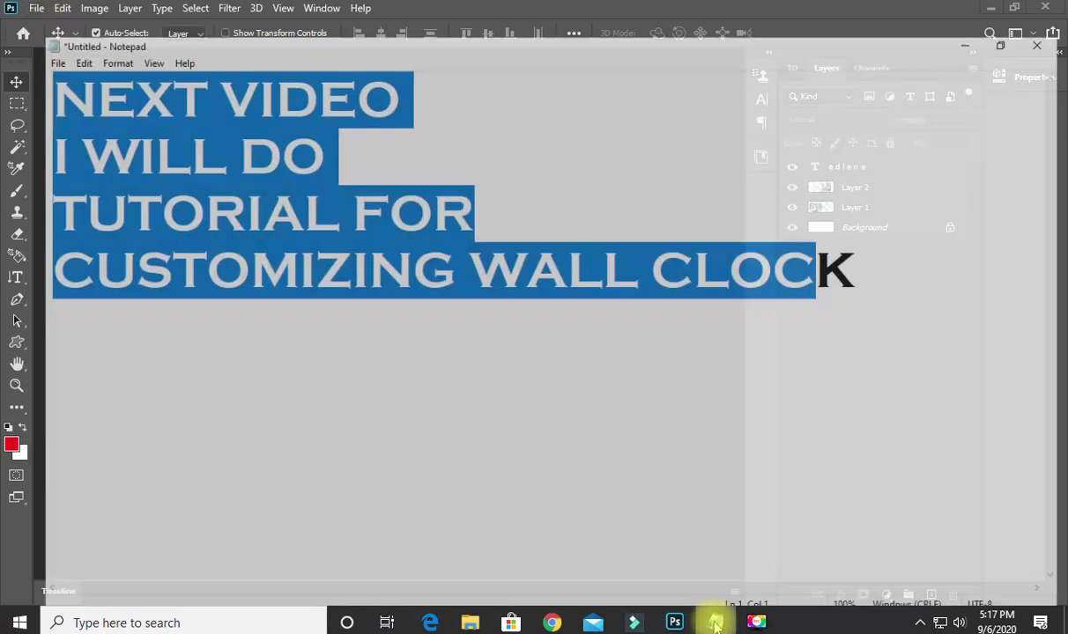
Replace the note with 'CREATE THE SIZE OF YOUR WALL CLOCK / 7INC RADIUS' and minimize Notepad.
key("ctrl+shift+End")
left_click_drag(708, 260, 9, 72)
type("CR")
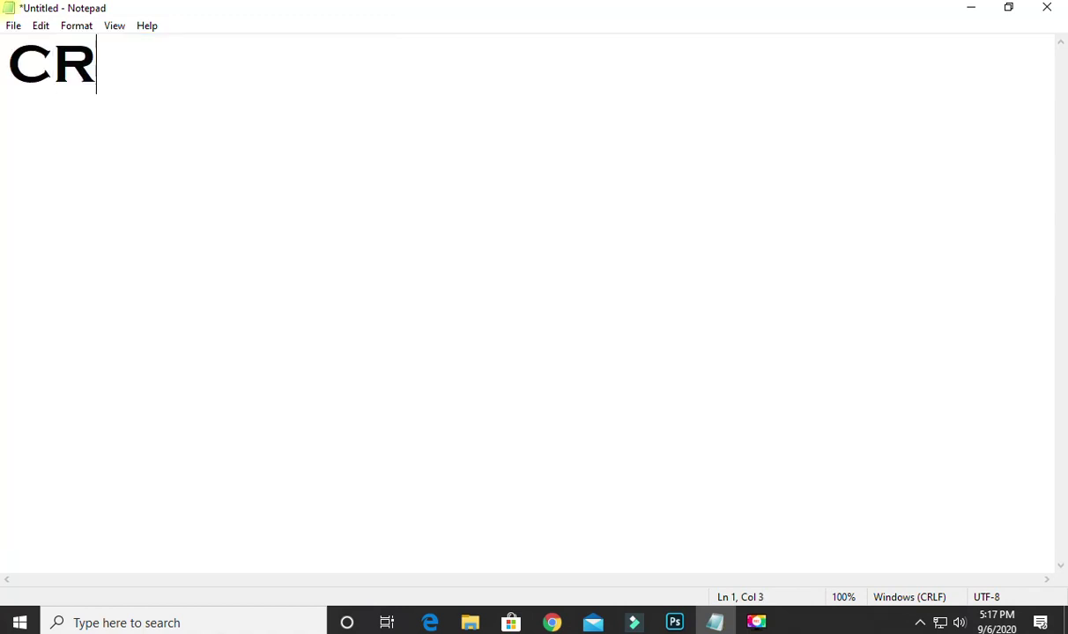
type("EATE")
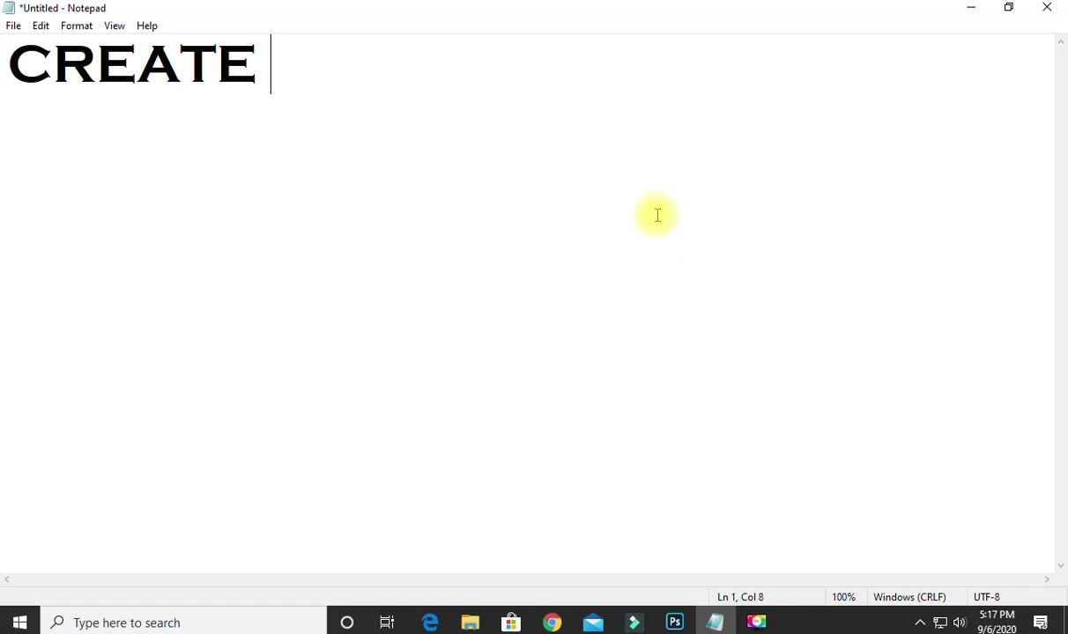
type("THE SIZ")
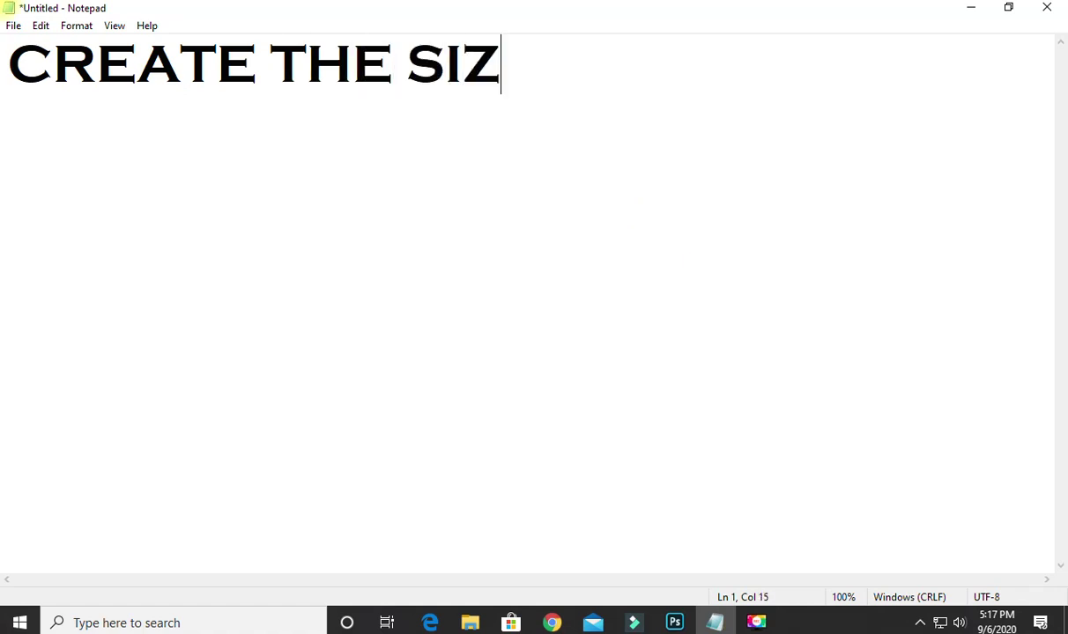
type("E OF ")
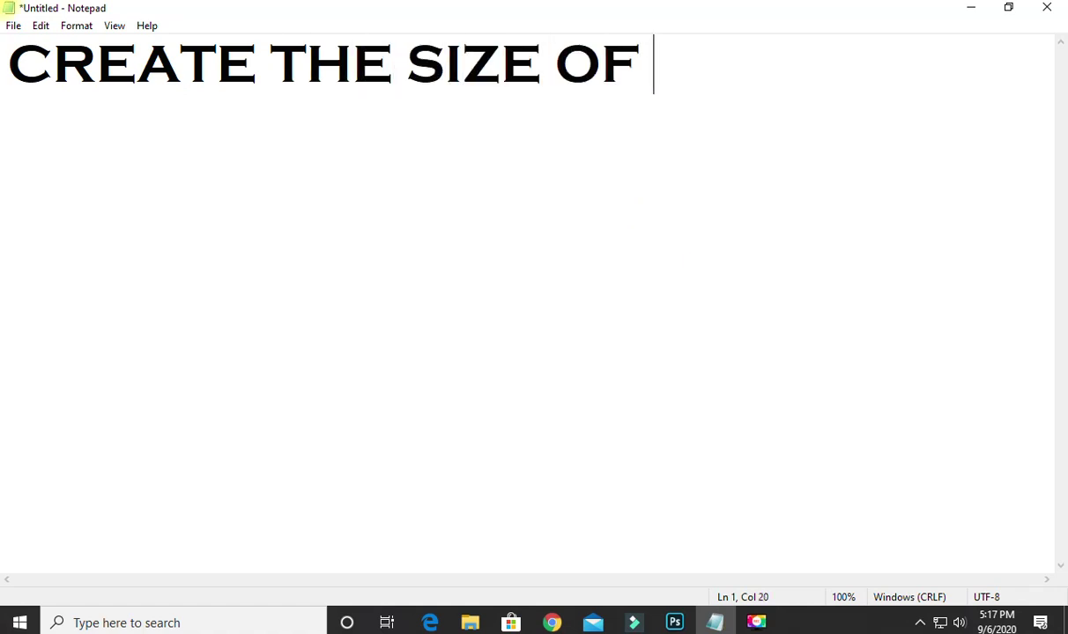
type("YOUR ")
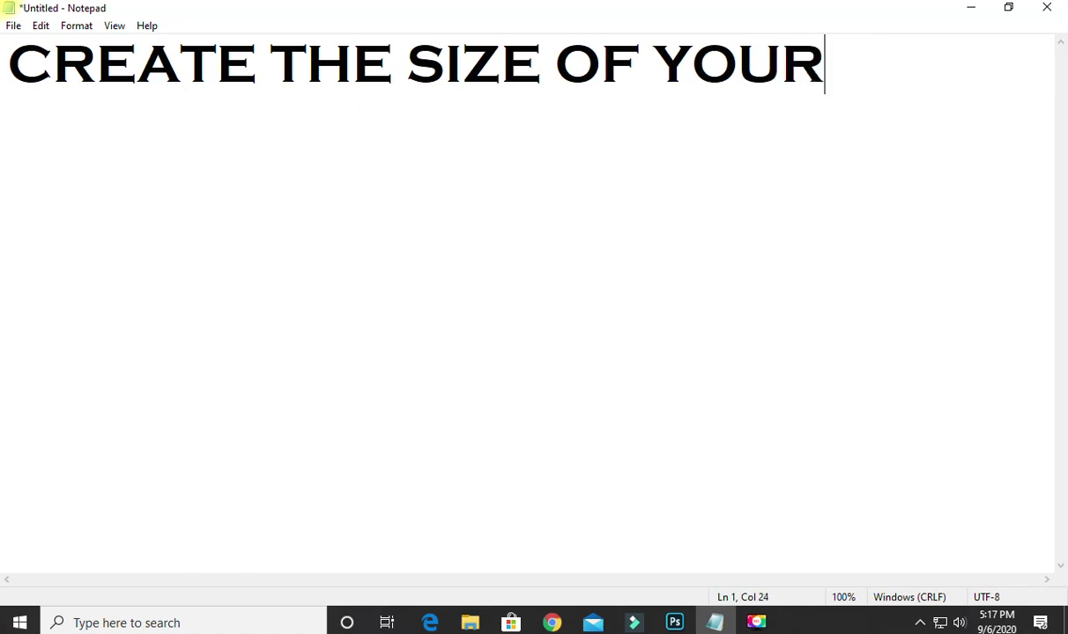
type("WALL ")
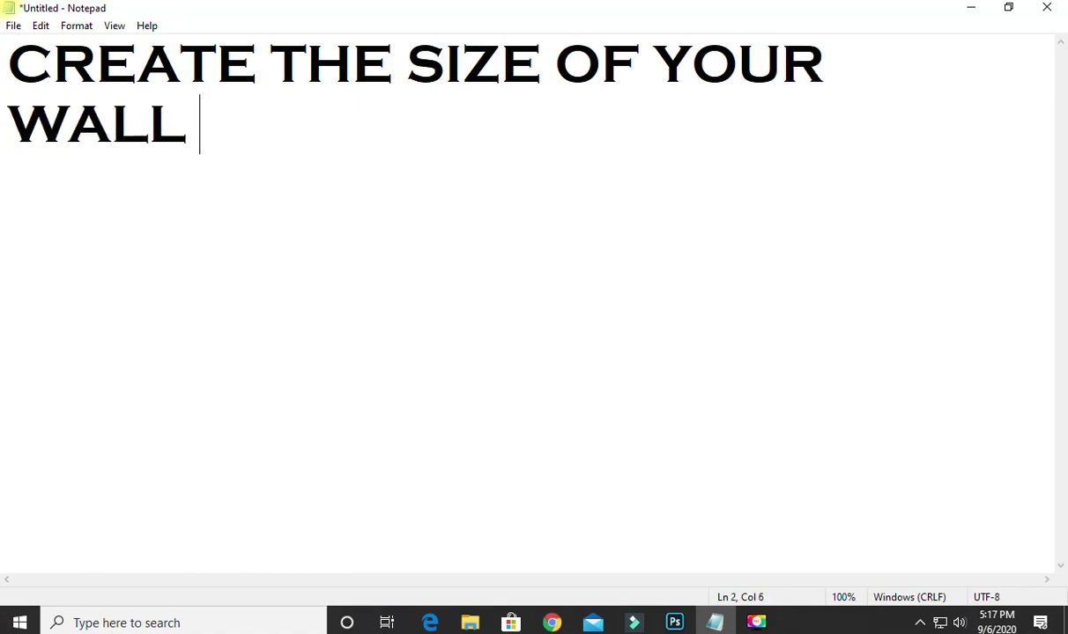
type("CLOCK")
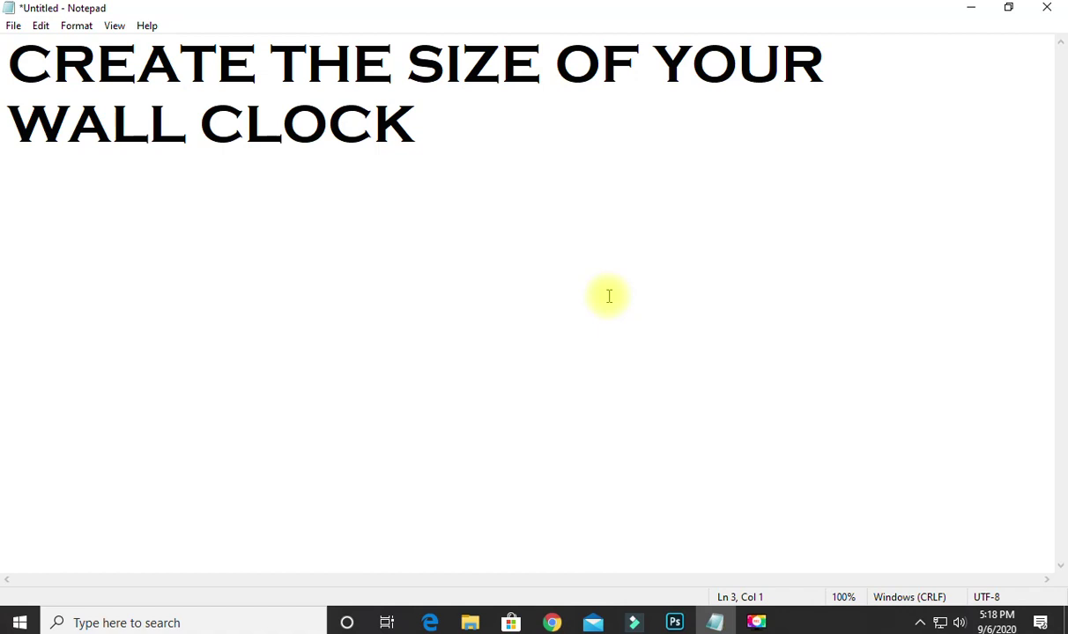
type("7")
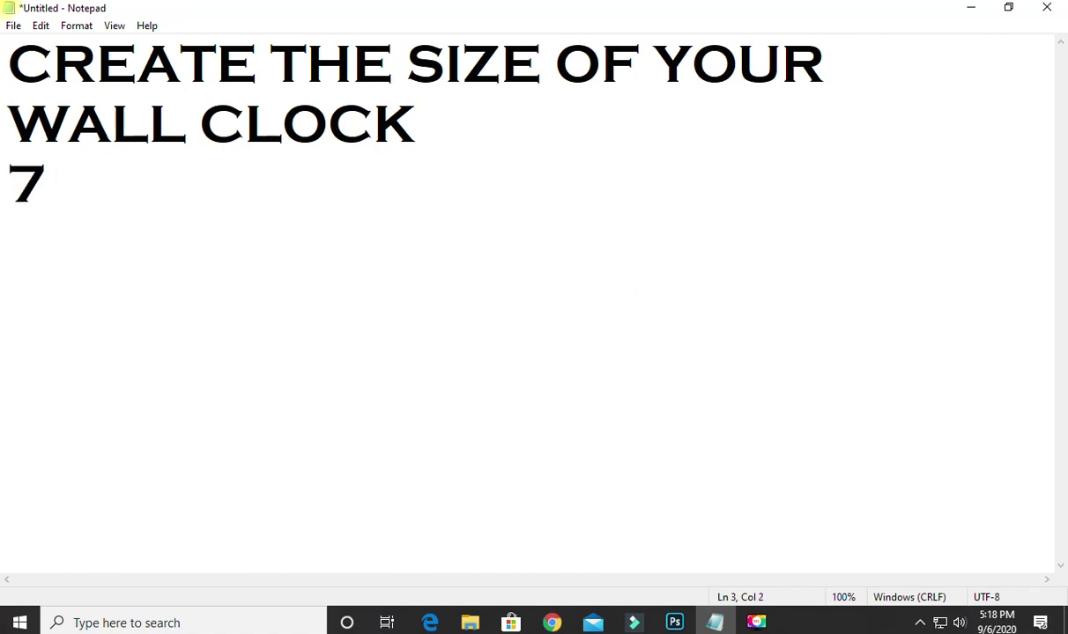
type("INC")
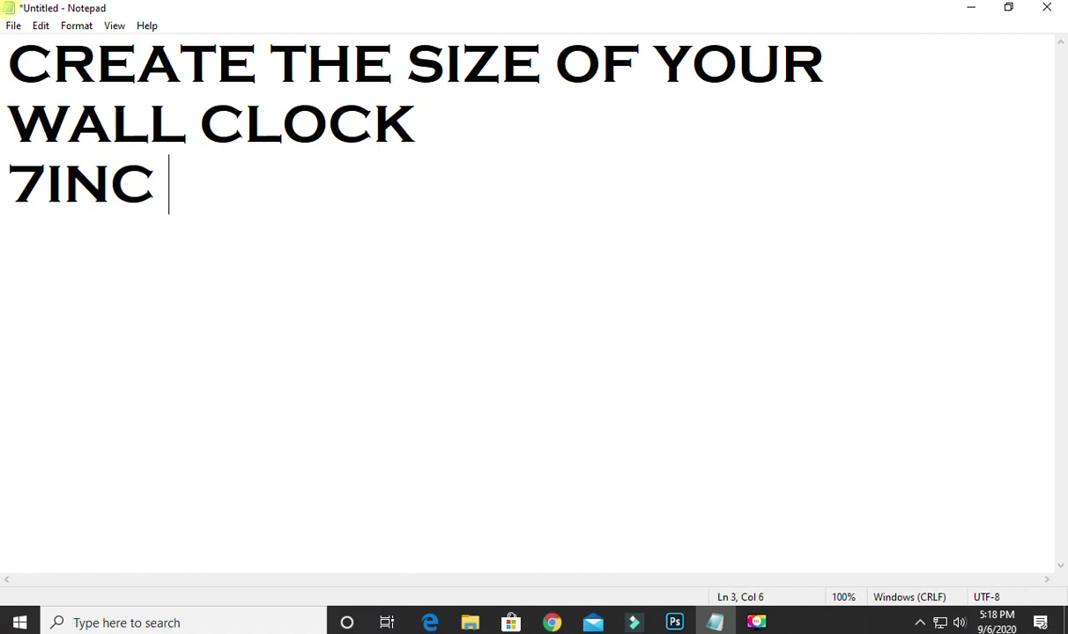
type(" RADIUS")
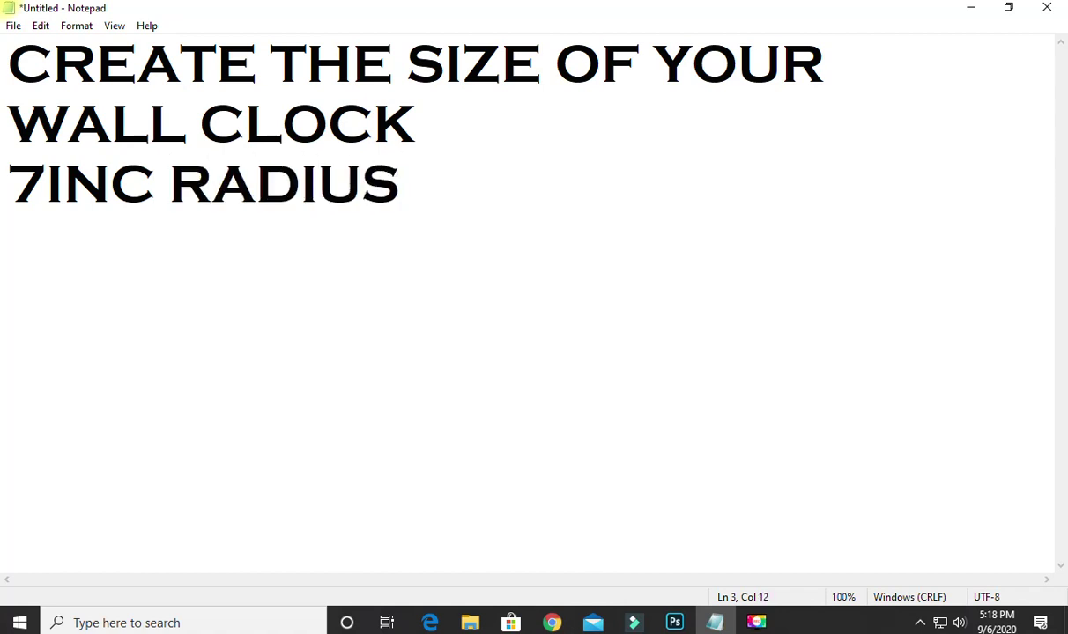
left_click(970, 9)
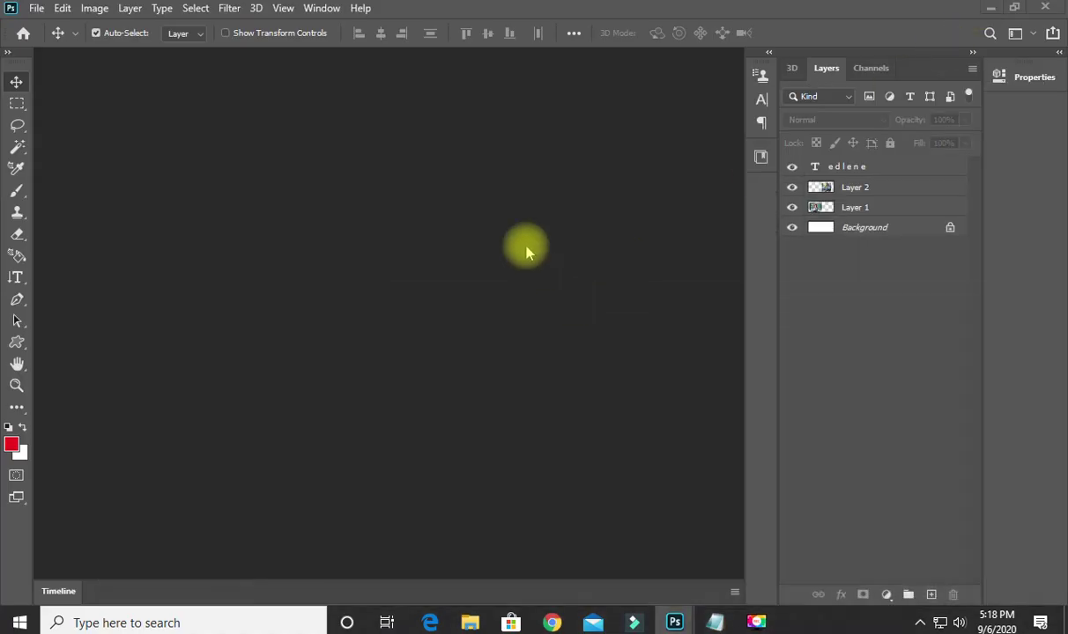
Open Photoshop's Open dialog and close it without opening a file.
left_click(36, 8)
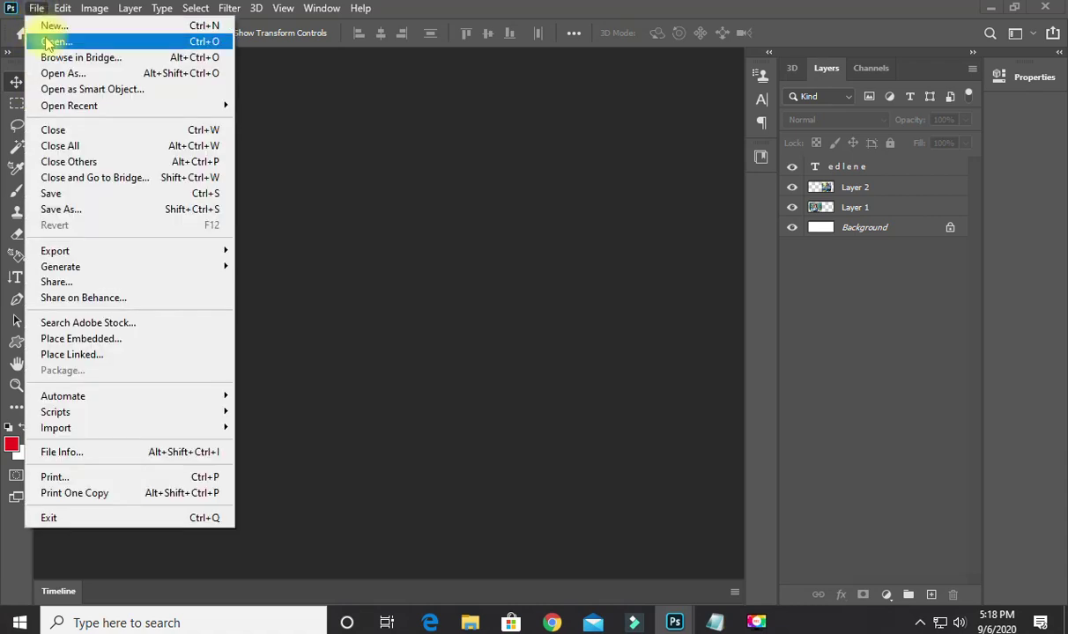
left_click(53, 40)
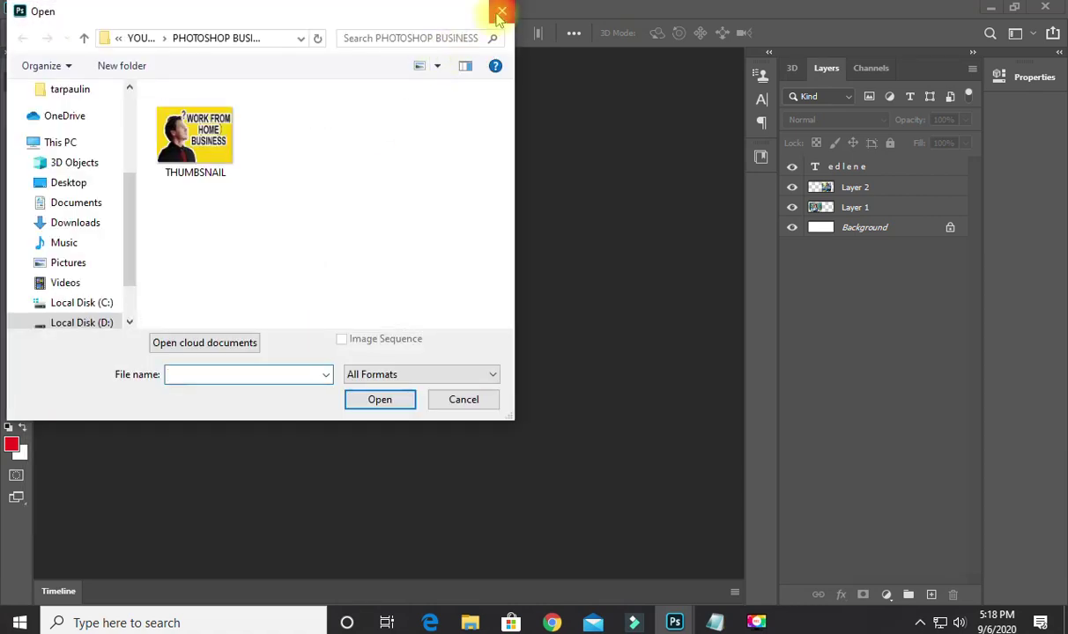
left_click(497, 9)
Create a new 7 x 7 inch document at 300 ppi.
left_click(36, 8)
left_click(45, 33)
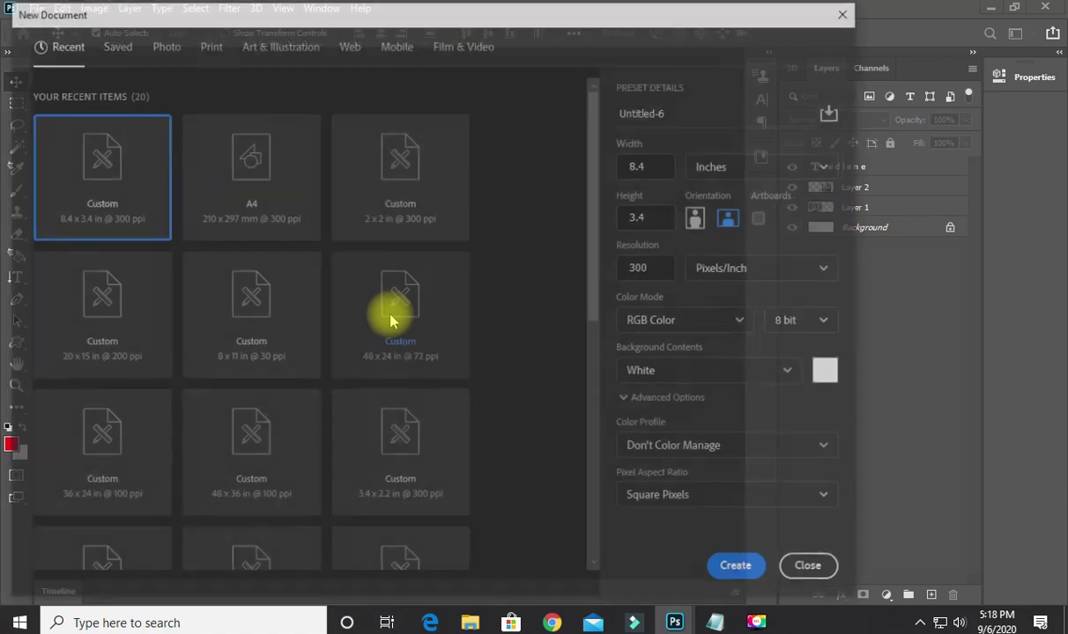
left_click(717, 165)
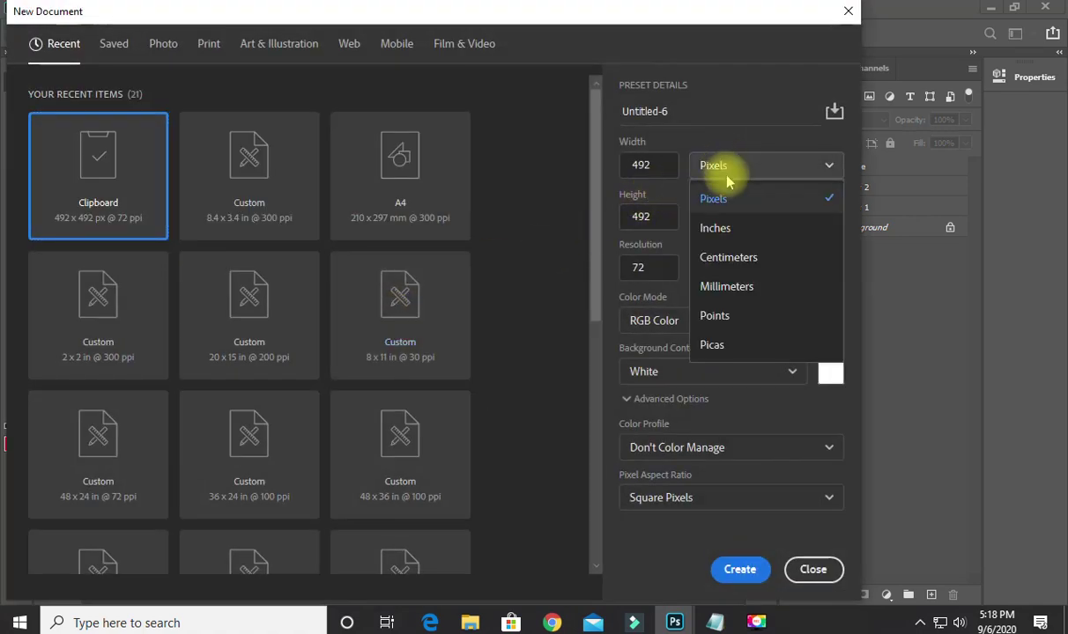
left_click(717, 228)
left_click_drag(631, 164, 615, 165)
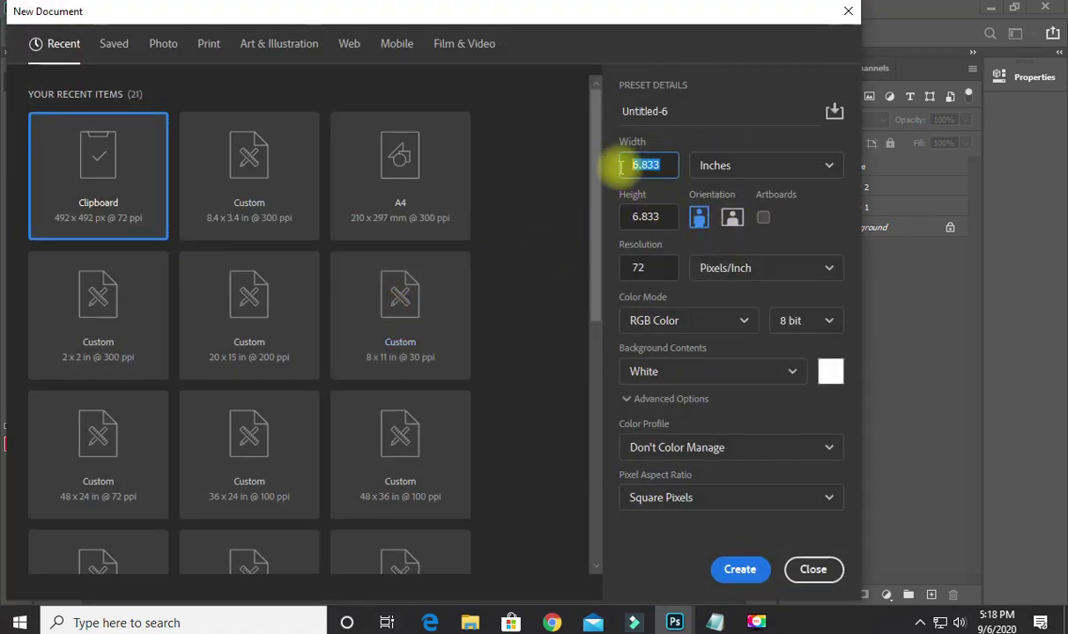
type("7")
left_click_drag(659, 217, 604, 218)
type("7")
left_click_drag(646, 269, 615, 268)
type("300")
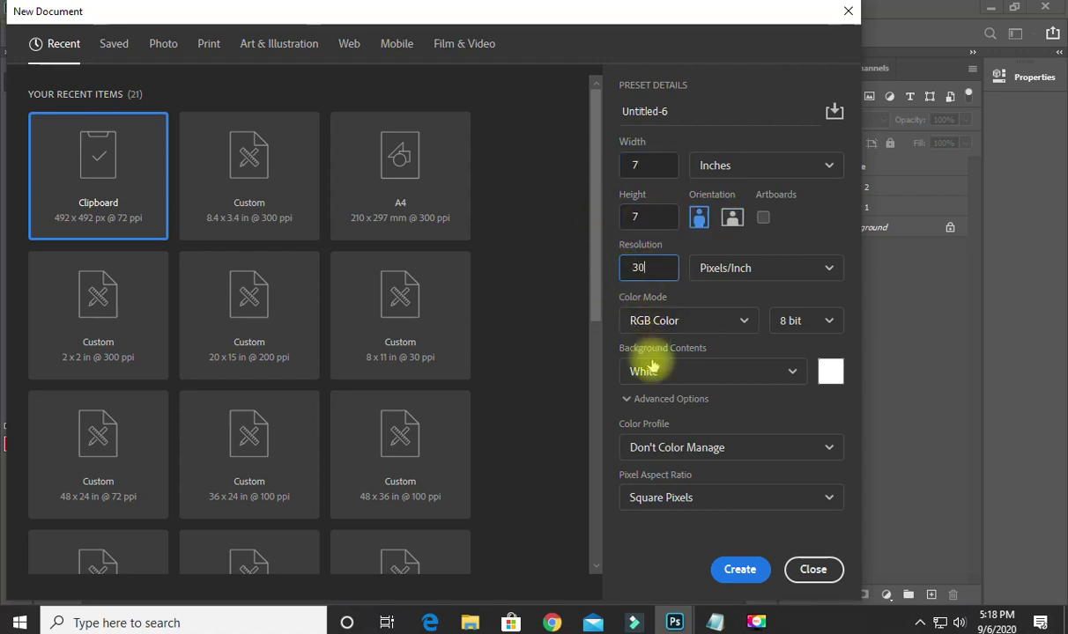
left_click(762, 577)
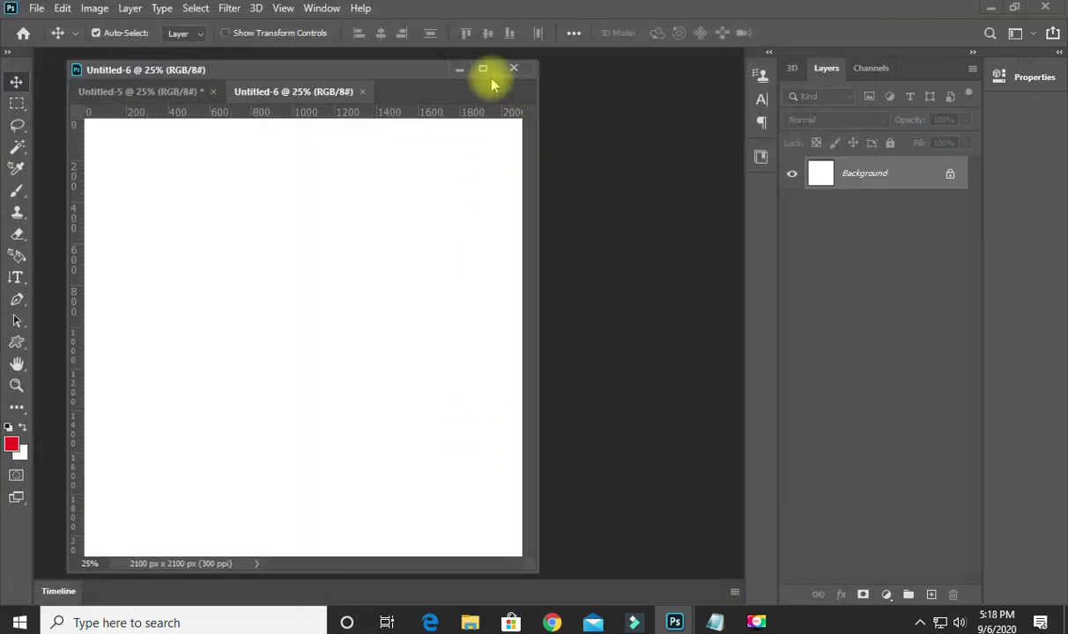
Dock Untitled-6, draw a circular selection with the Elliptical Marquee, and bring Notepad forward.
left_click_drag(443, 71, 464, 48)
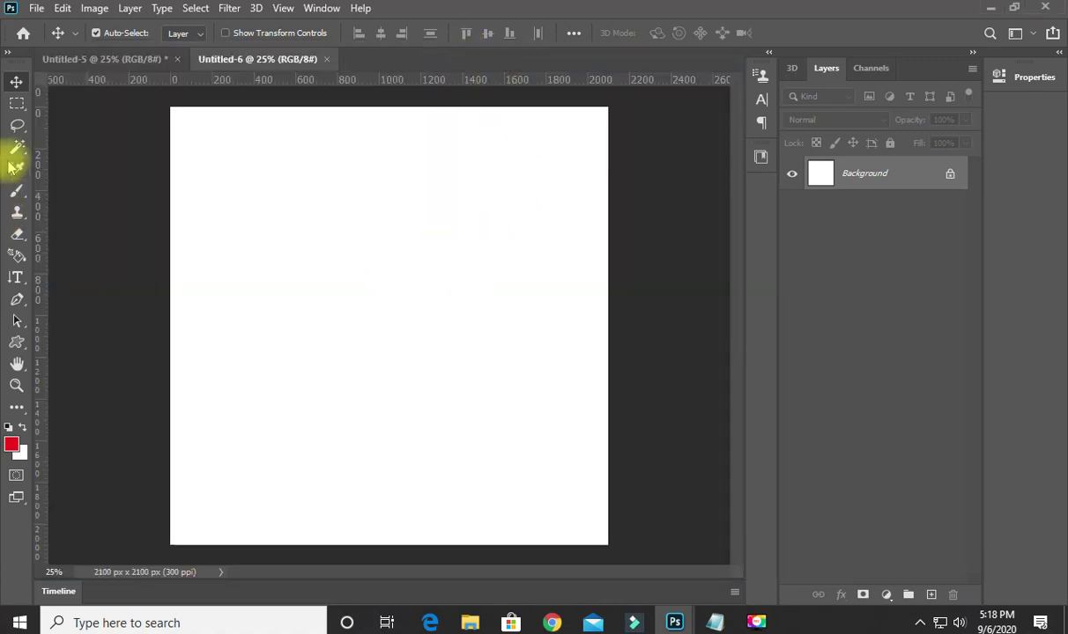
left_click_drag(16, 108, 79, 122)
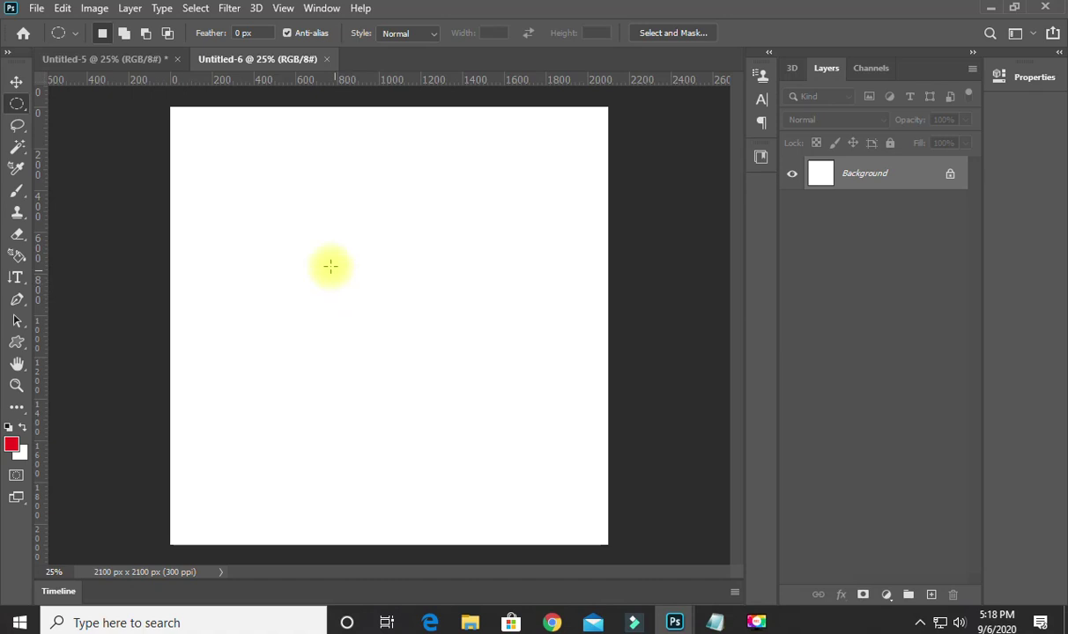
left_click_drag(175, 115, 335, 339)
left_click(346, 346)
left_click_drag(307, 218, 659, 590)
left_click(714, 623)
Replace the note with 'PRESS SHIFT KEY IN PHOTOSHOP 2020'.
left_click_drag(698, 416, 9, 37)
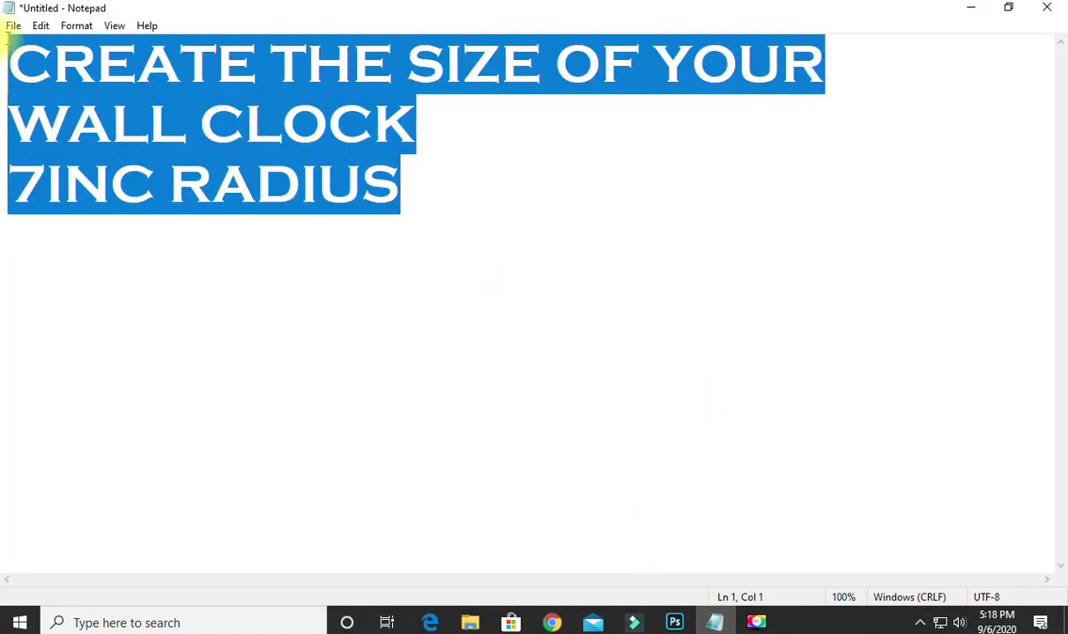
type("PRESS")
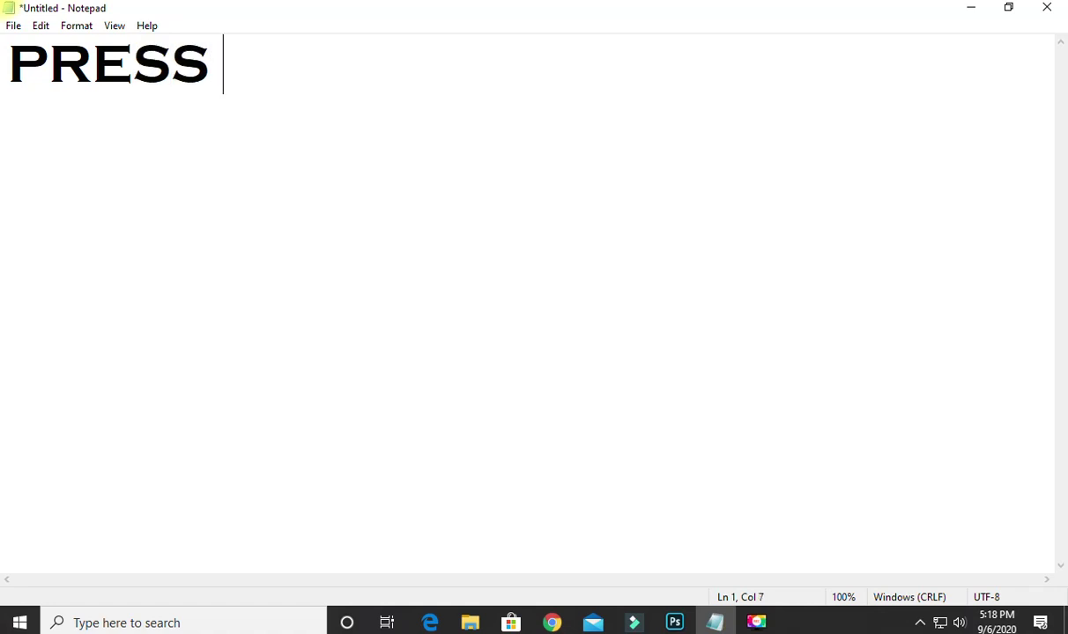
type(" SHI")
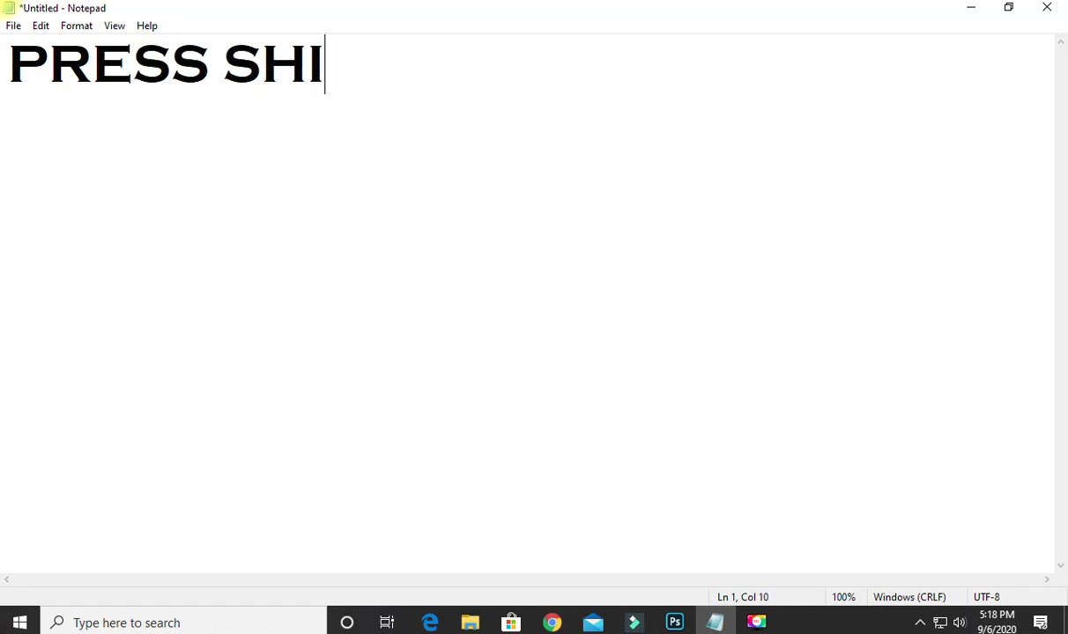
type("FT KEY ")
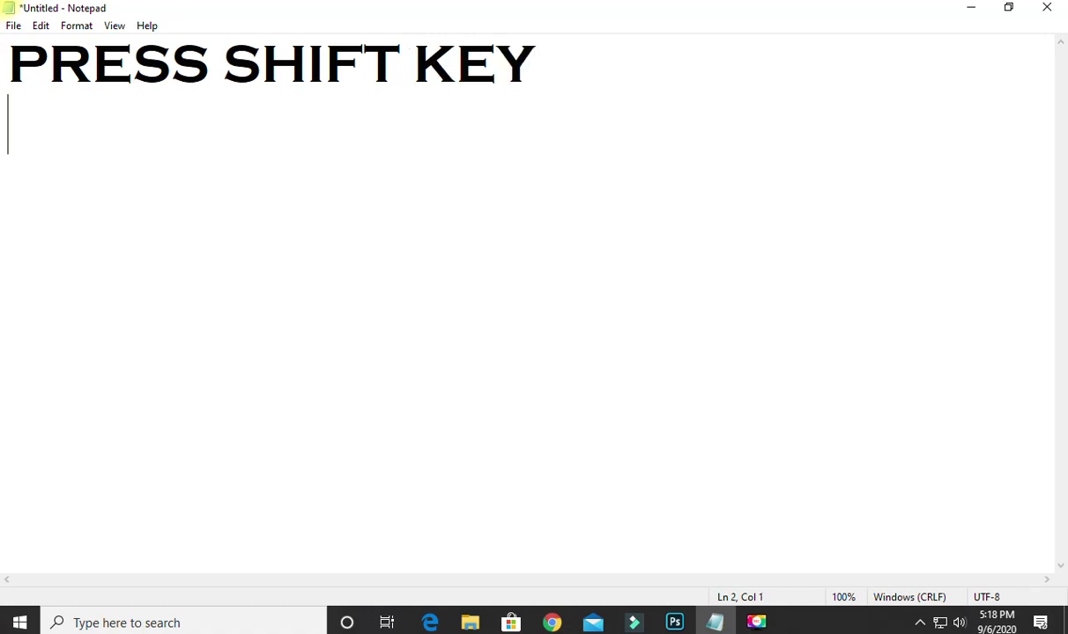
type("IN")
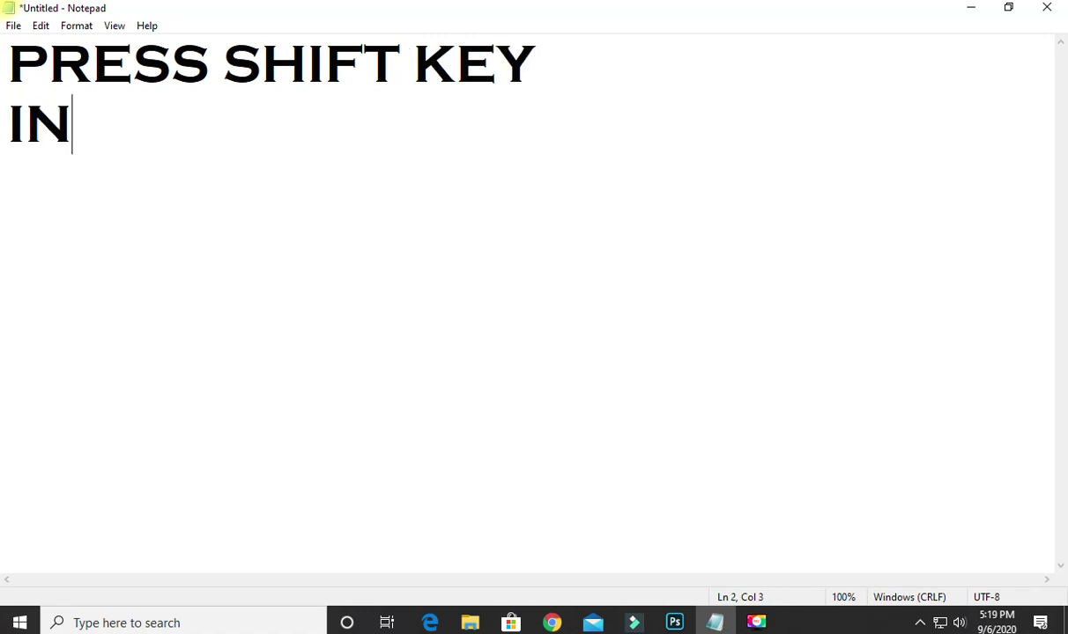
type(" PH")
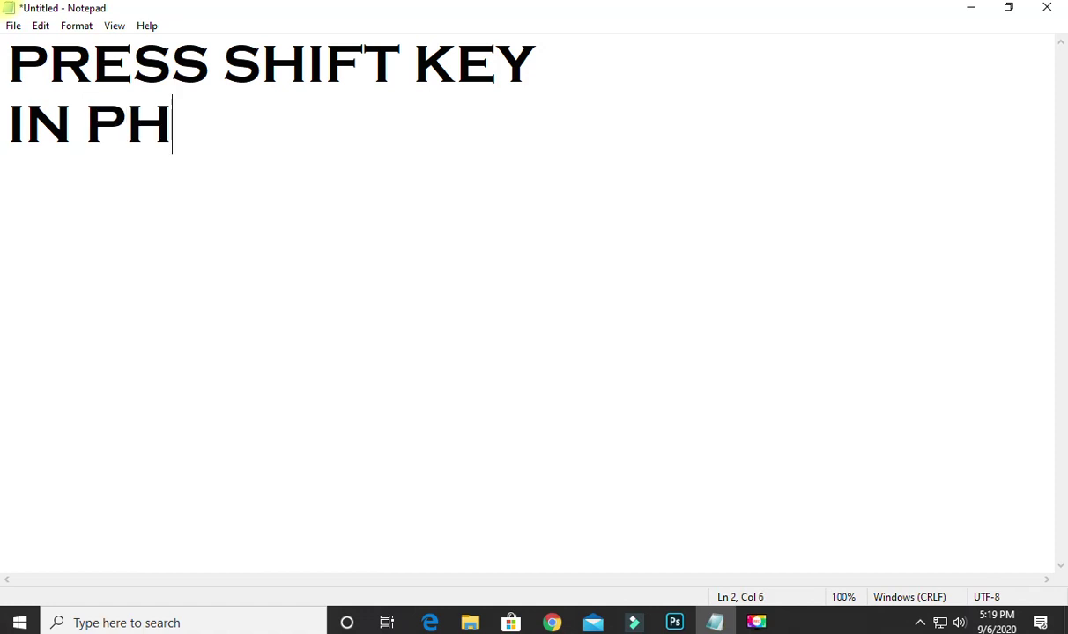
type("OTOSH")
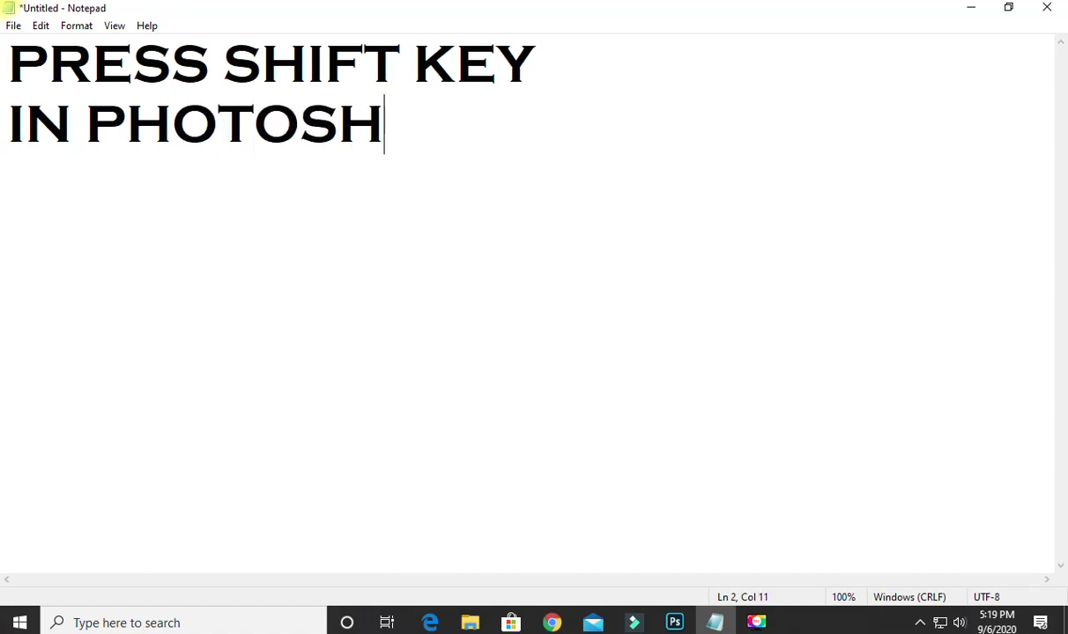
type("OP 2020")
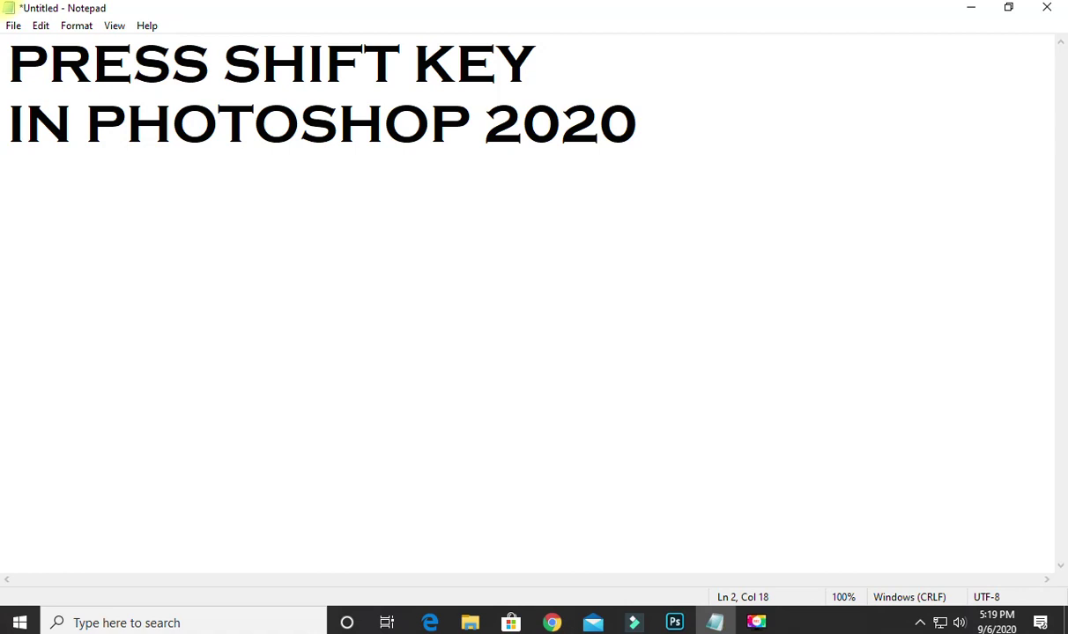
left_click(971, 15)
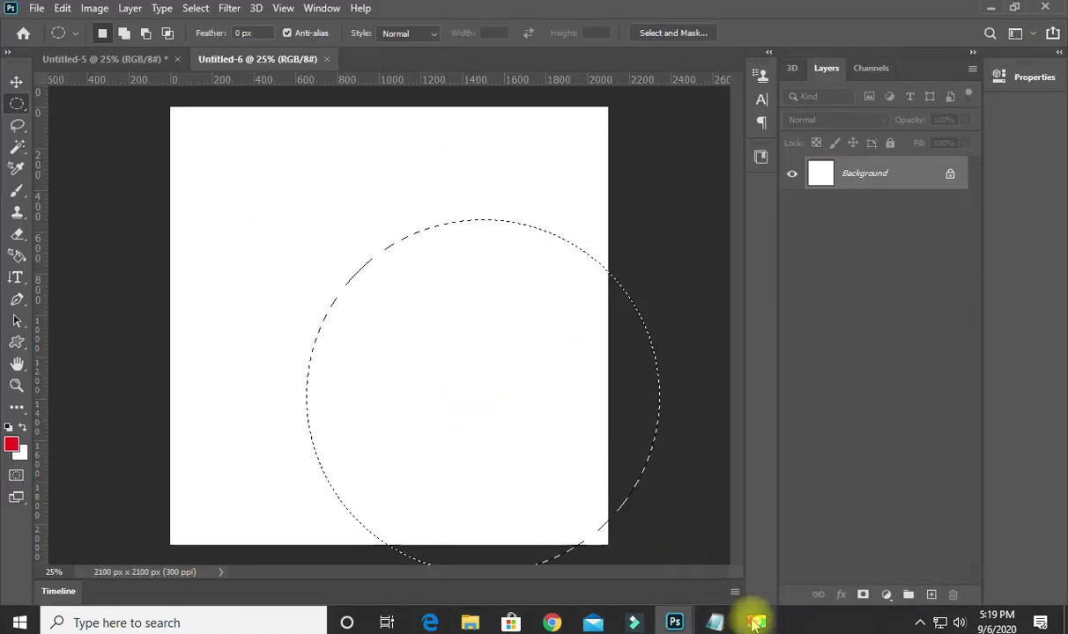
left_click(716, 623)
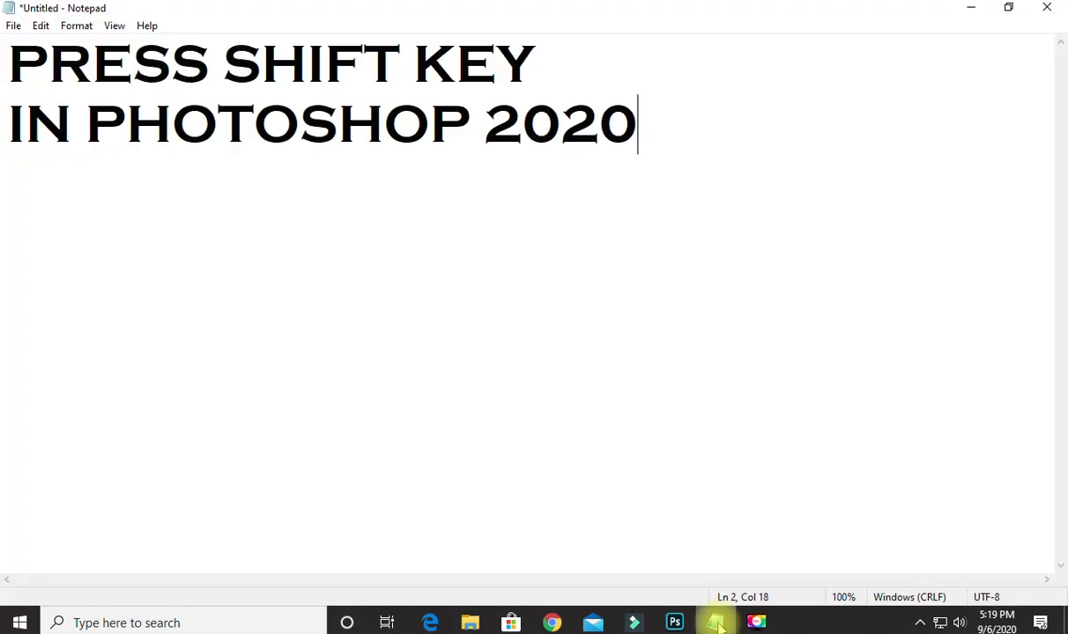
Add the line 'TO FIX RATIO OF A CIRCLE', minimize Notepad, and center the circular selection.
key("Return")
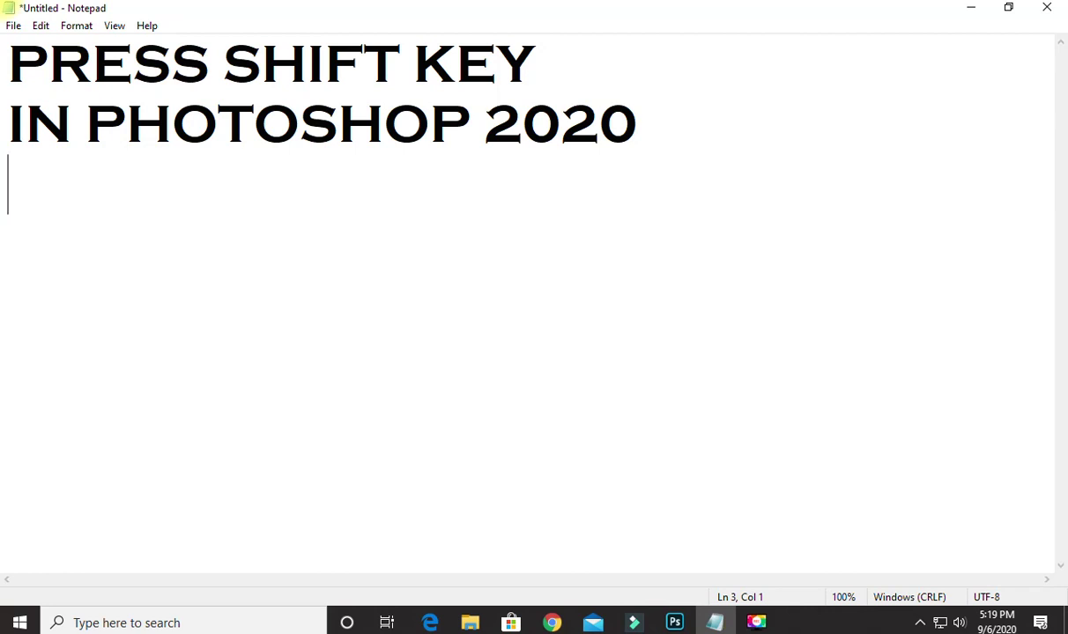
type("TO")
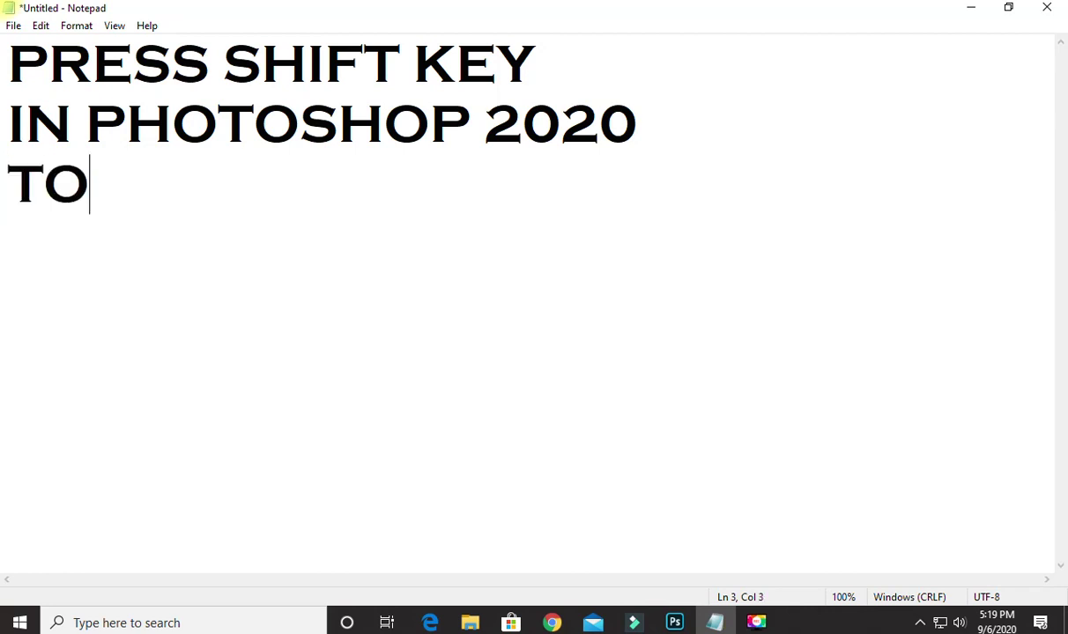
type(" FIX RA")
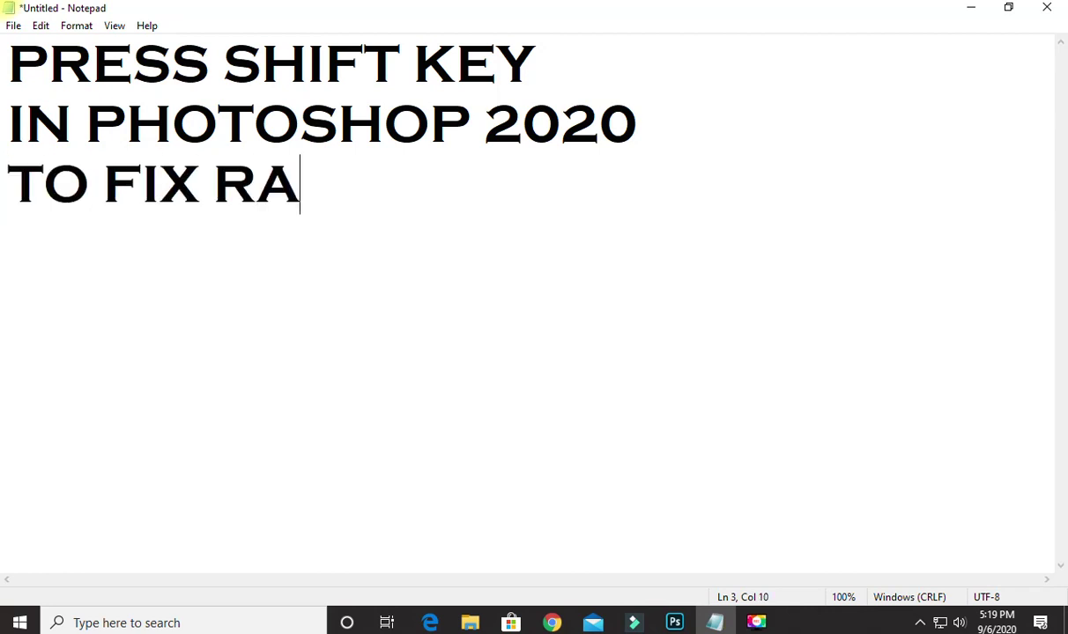
type("TIO ")
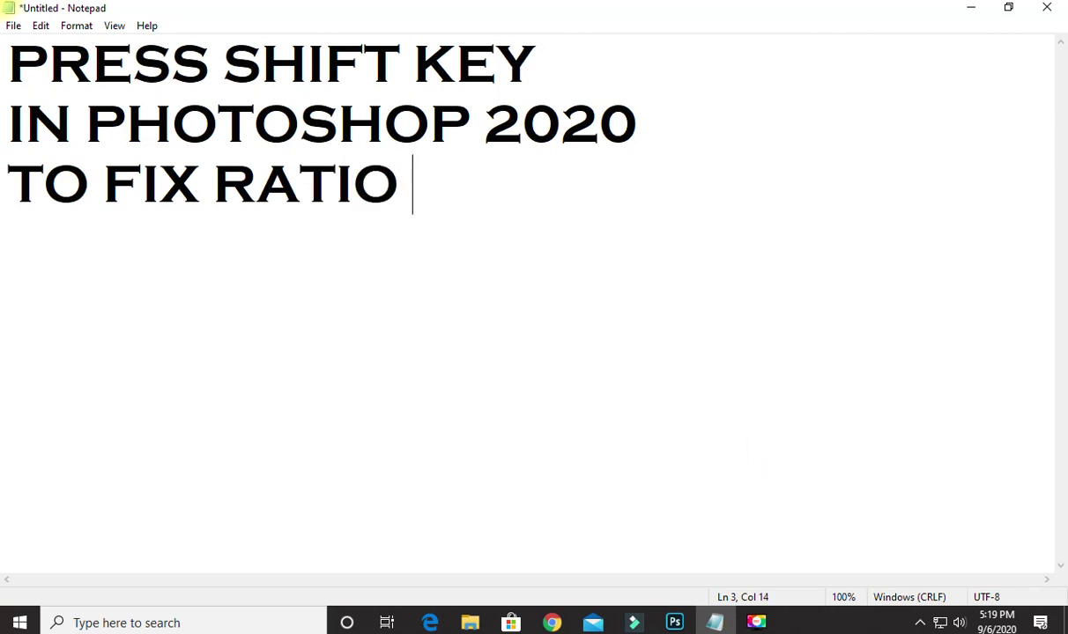
type("OF")
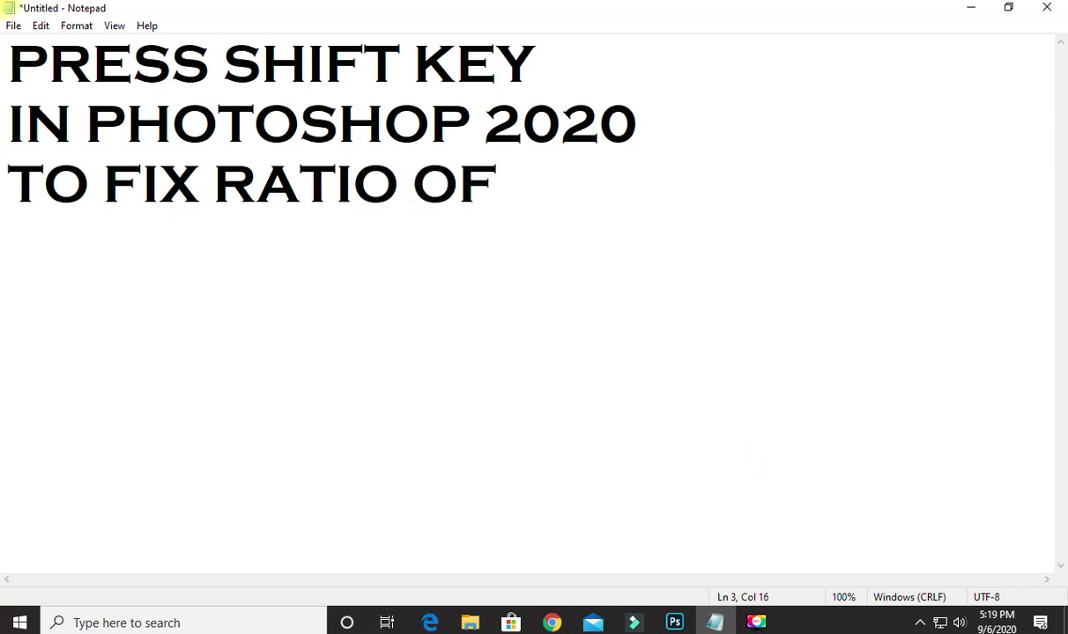
type(" A CIRCLE")
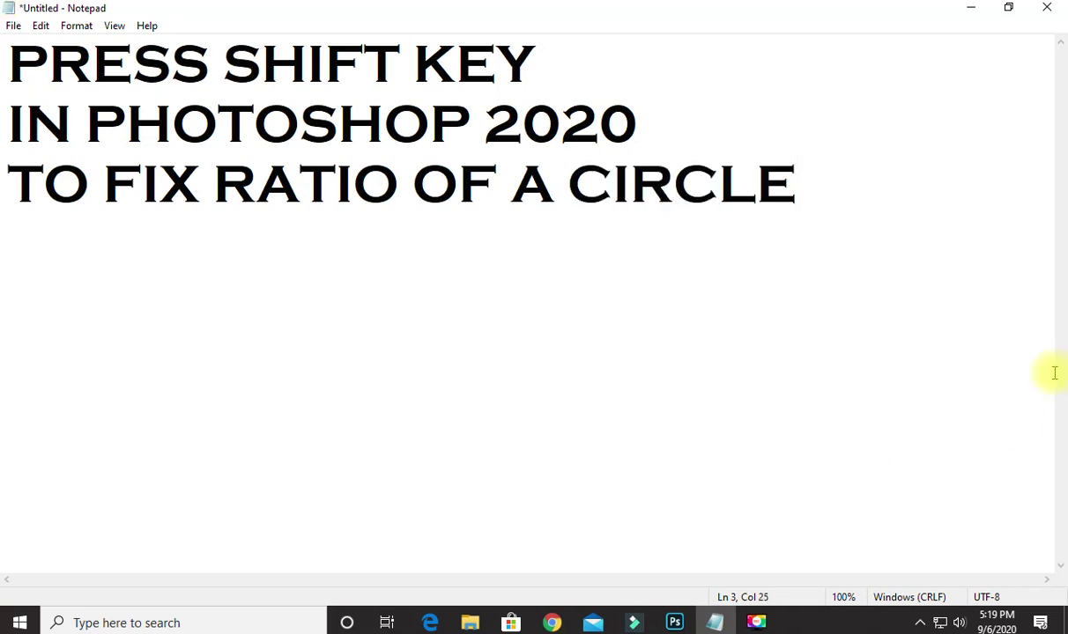
left_click(971, 9)
left_click_drag(486, 329, 365, 242)
Transform the circular selection to about 2113 x 2094 px, spanning nearly the whole canvas.
right_click(378, 255)
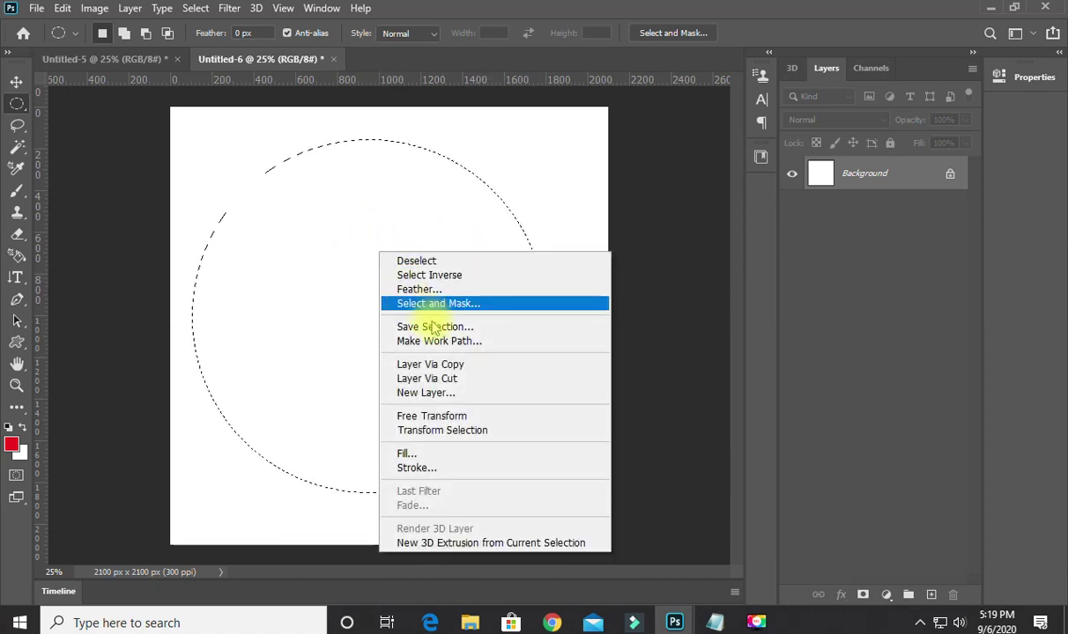
left_click(474, 430)
left_click_drag(456, 361, 453, 329)
left_click_drag(544, 461, 614, 533)
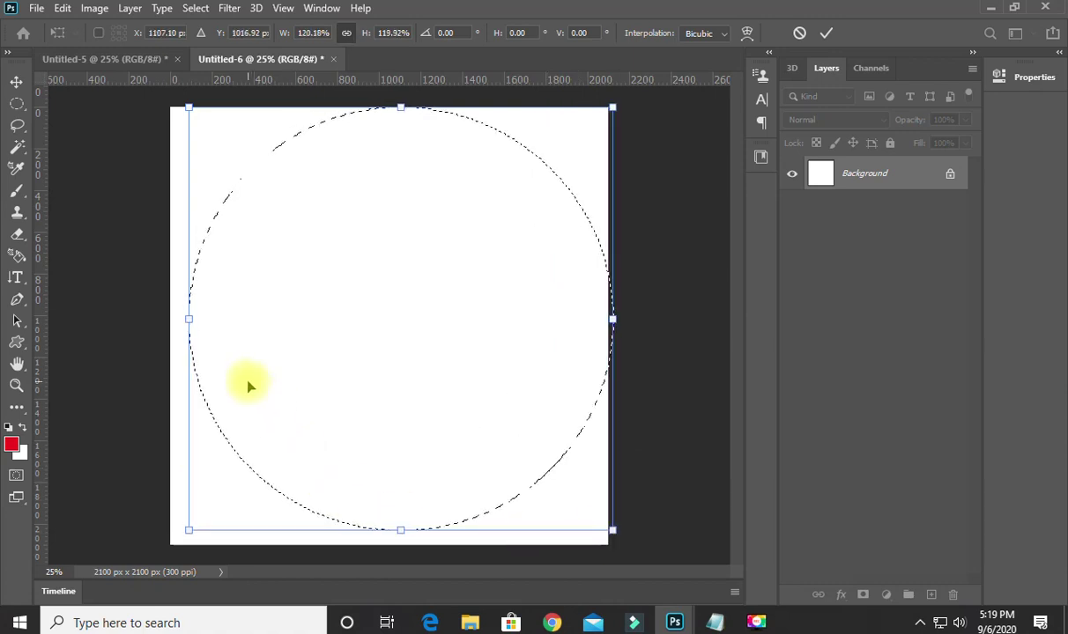
left_click_drag(189, 108, 159, 100)
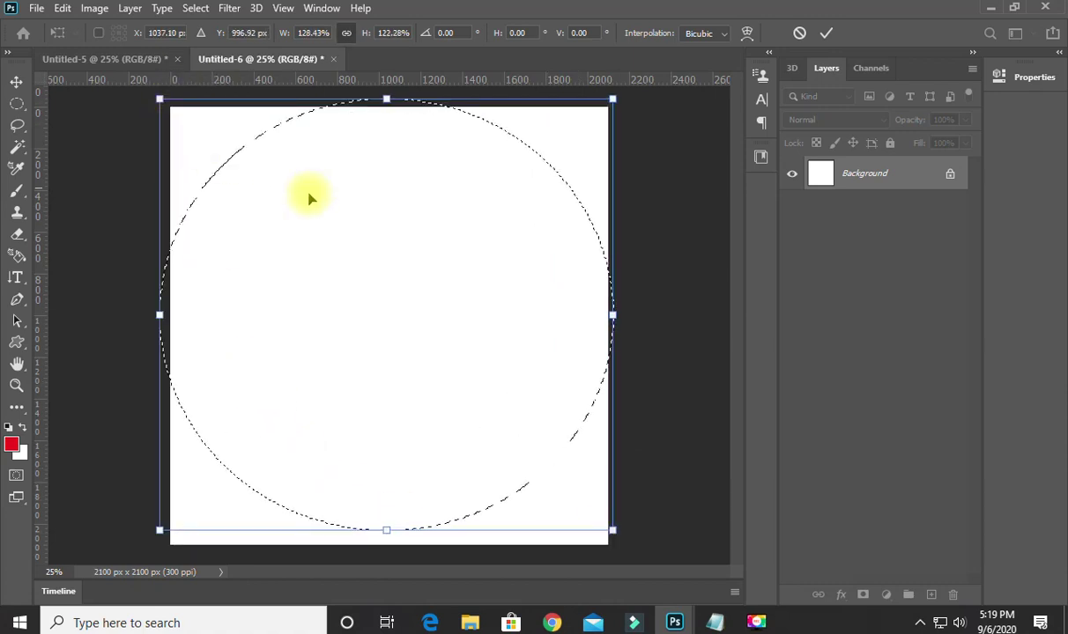
mouse_move(612, 100)
left_mouse_down()
mouse_move(599, 117)
mouse_move(607, 108)
left_mouse_up()
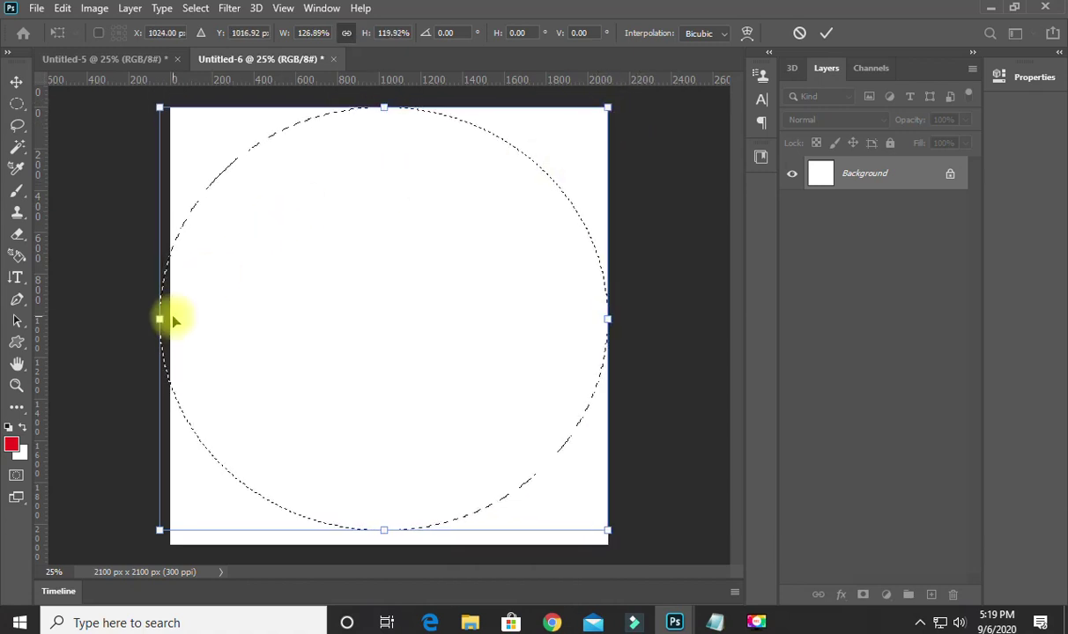
left_click_drag(160, 319, 171, 315)
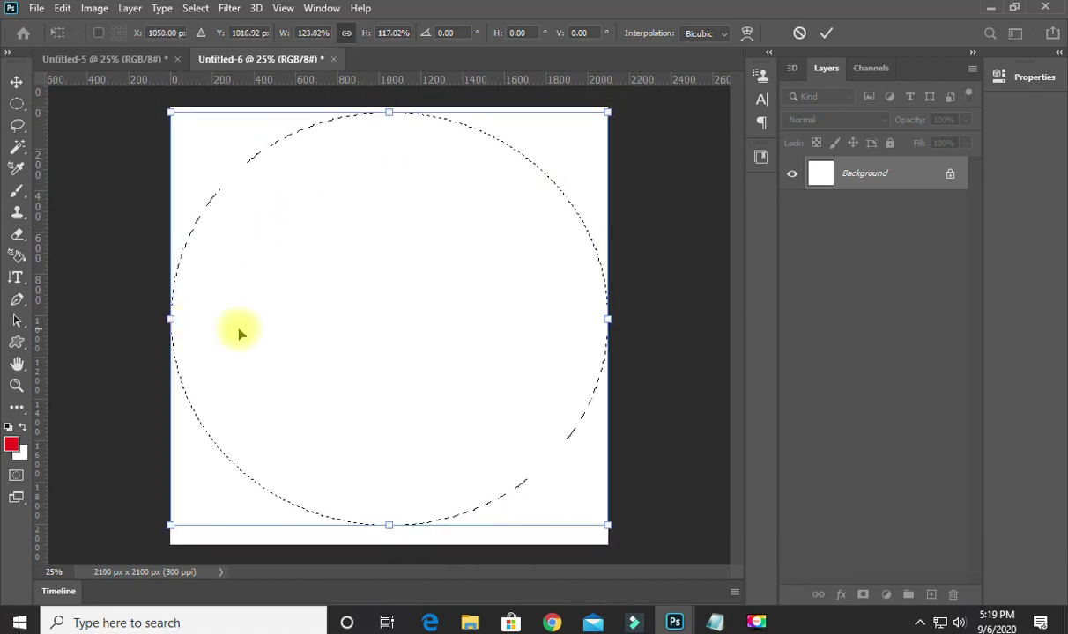
left_click_drag(388, 111, 388, 106)
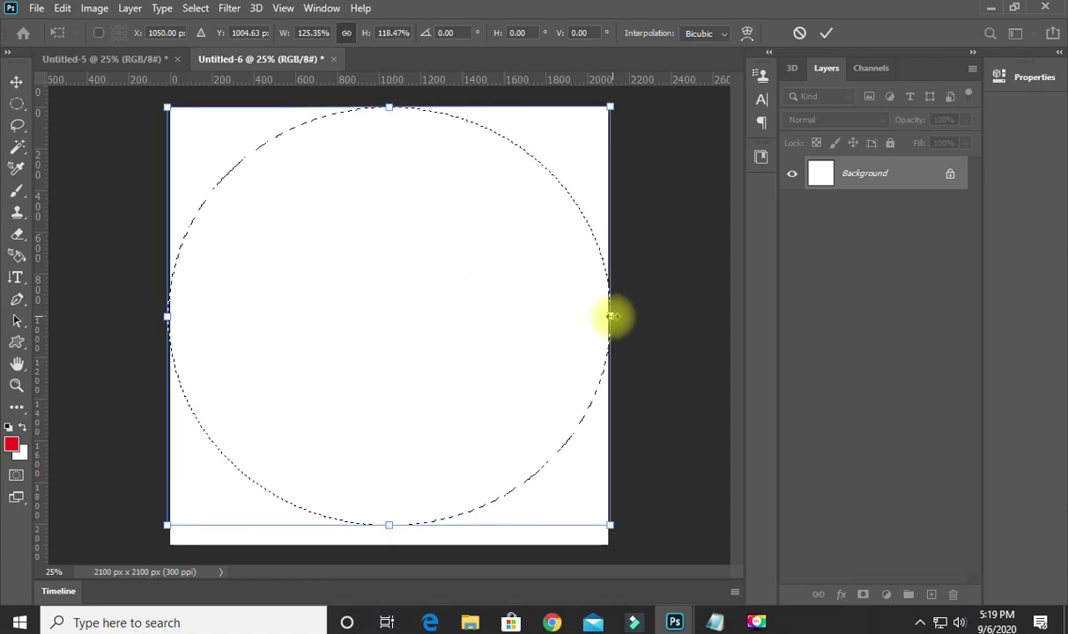
left_click_drag(608, 316, 607, 316)
left_click_drag(387, 525, 388, 541)
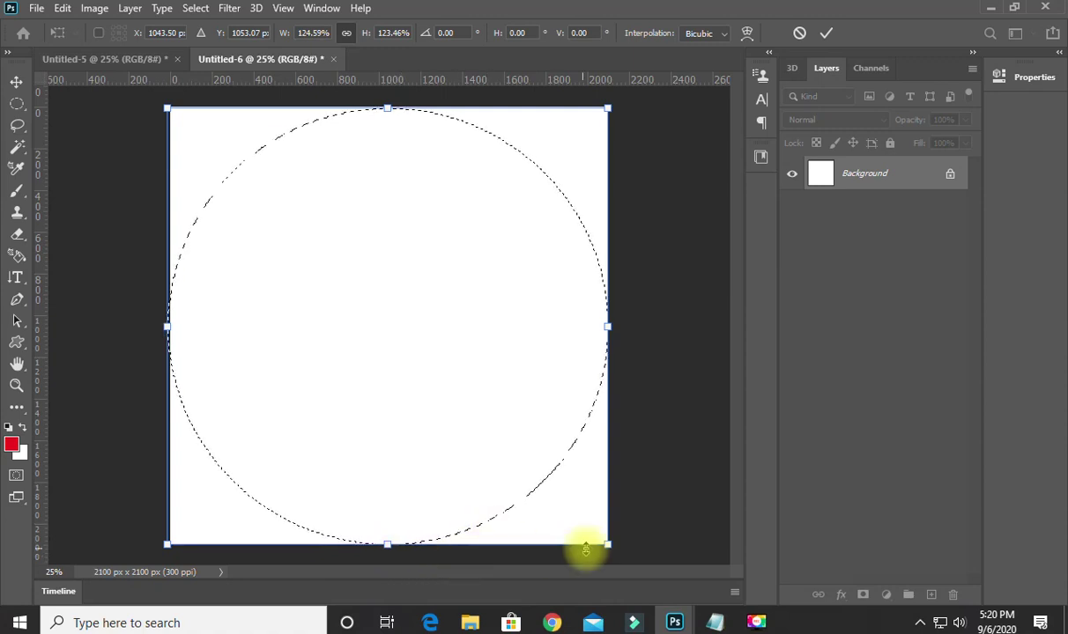
mouse_move(608, 544)
left_mouse_down()
mouse_move(599, 540)
mouse_move(608, 543)
left_mouse_up()
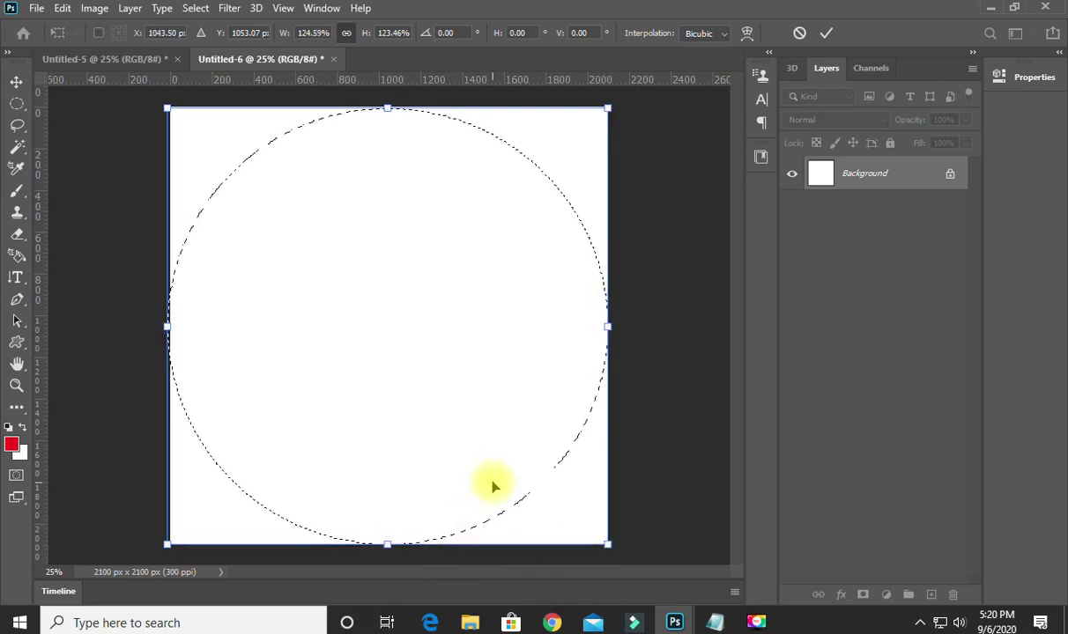
key("Return")
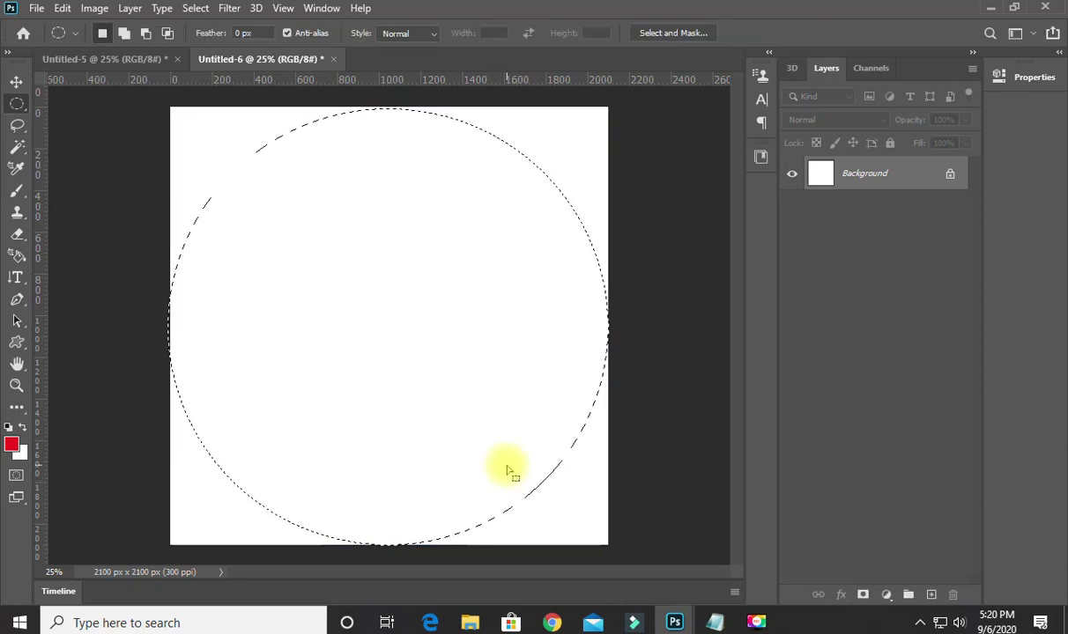
Reopen Transform Selection and fit the circle's left and top edges to the canvas.
right_click(508, 471)
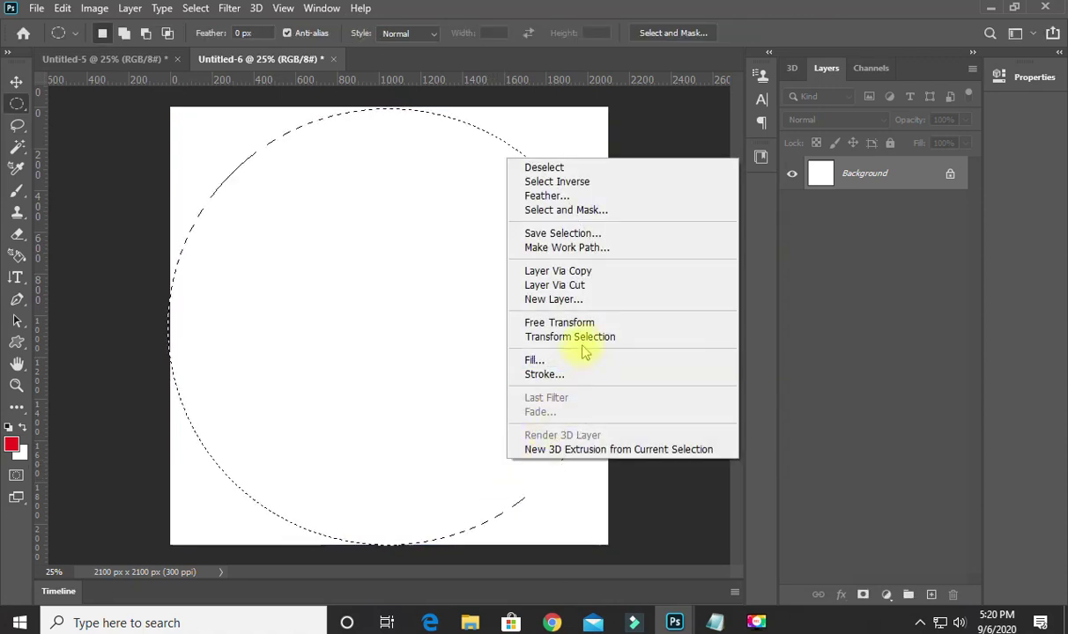
left_click(417, 381)
right_click(430, 381)
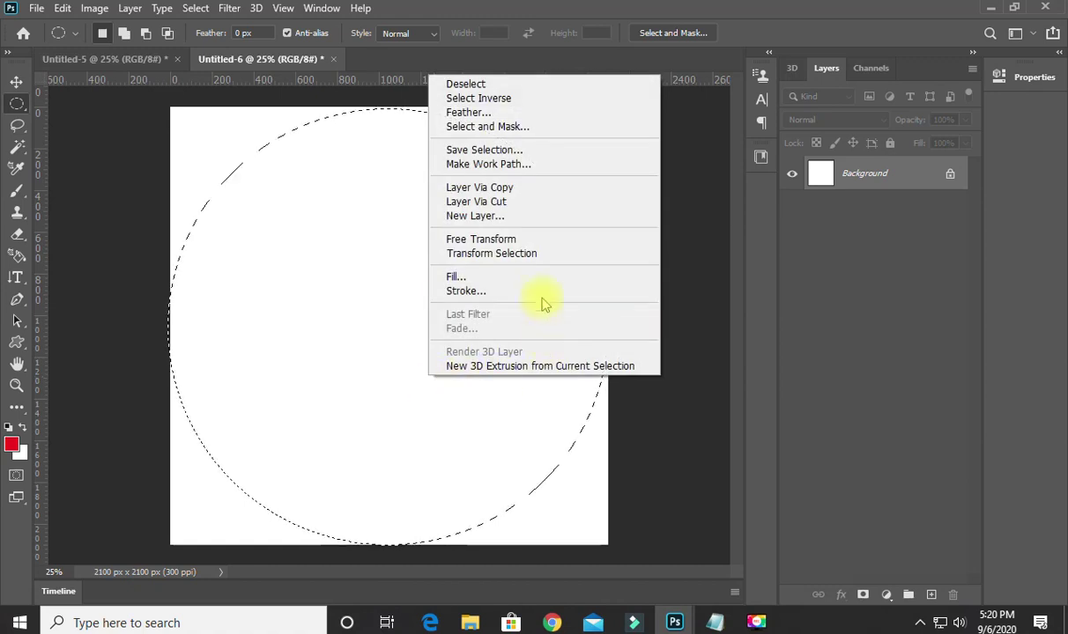
left_click(547, 254)
left_click_drag(171, 328, 176, 328)
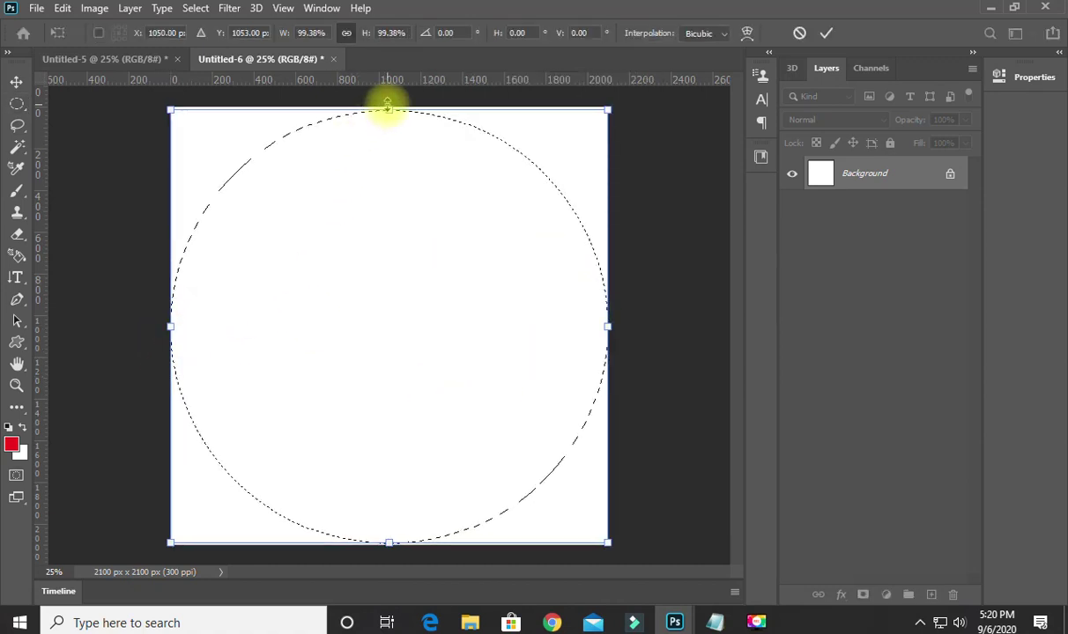
scroll(393, 104, "up", 2)
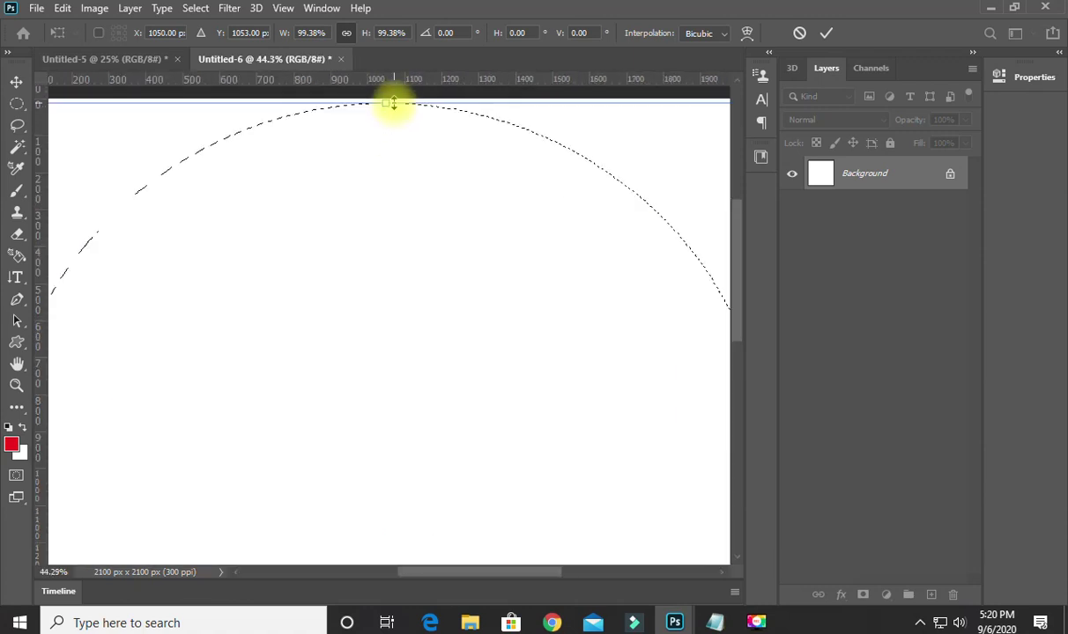
left_click_drag(388, 110, 384, 98)
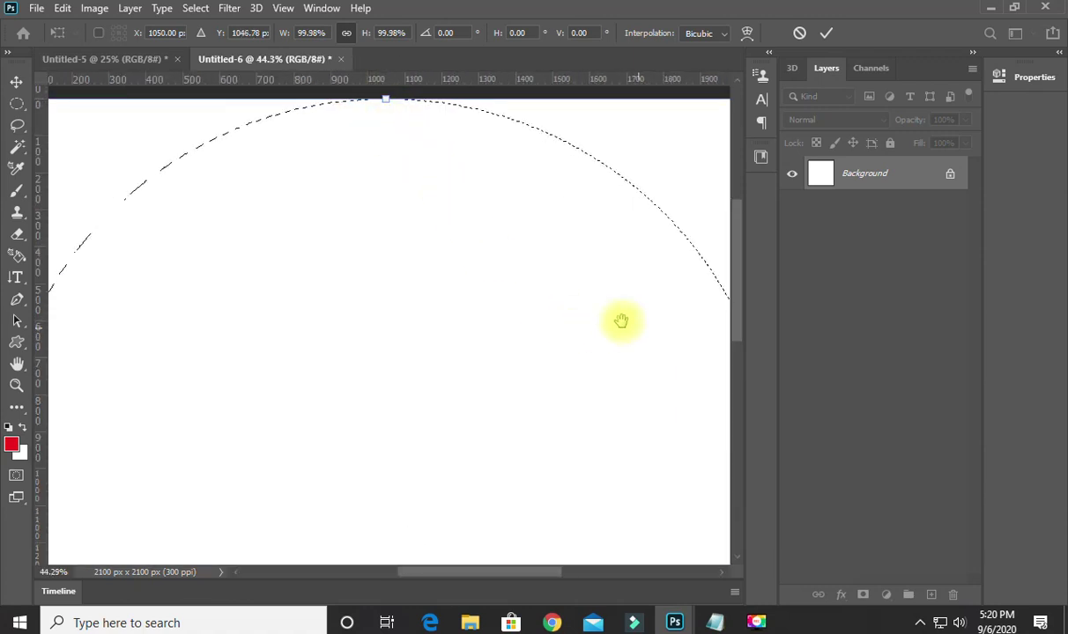
left_click_drag(619, 317, 299, 288)
Fit the circle's right and bottom edges, apply, and copy it to a new Layer 1.
left_click_drag(444, 446, 443, 448)
left_click_drag(538, 396, 618, 163)
left_click_drag(357, 528, 417, 314)
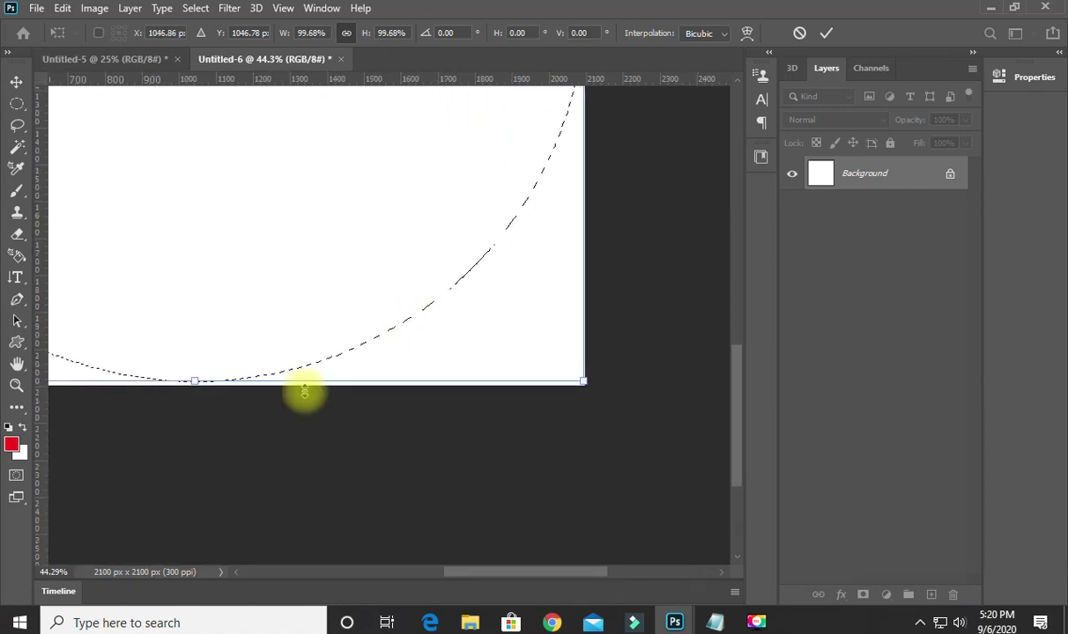
left_click_drag(196, 382, 195, 388)
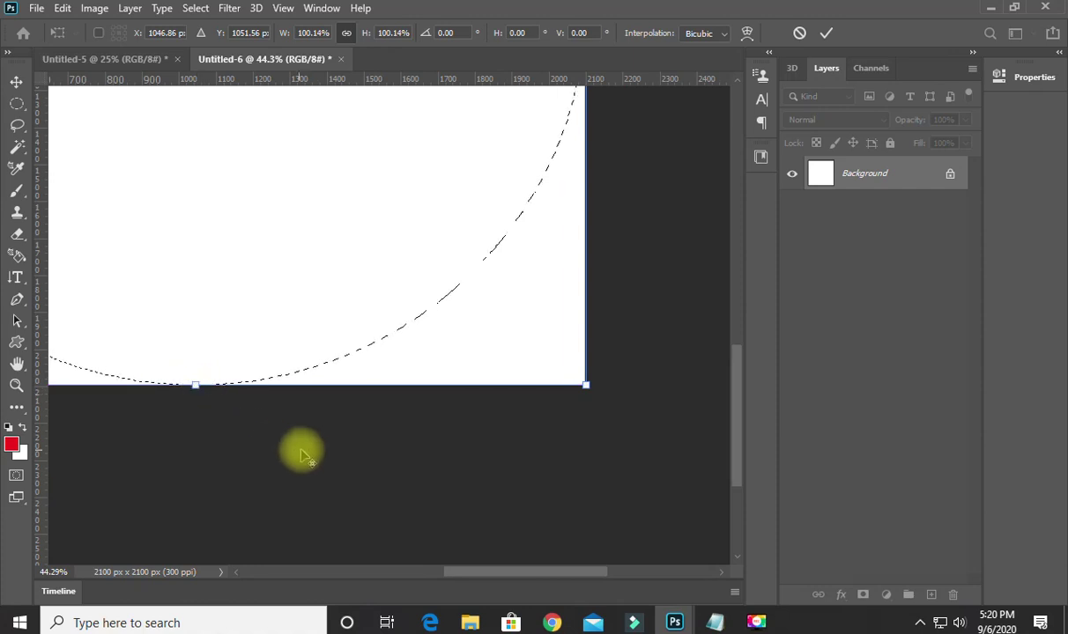
scroll(308, 447, "down", 4)
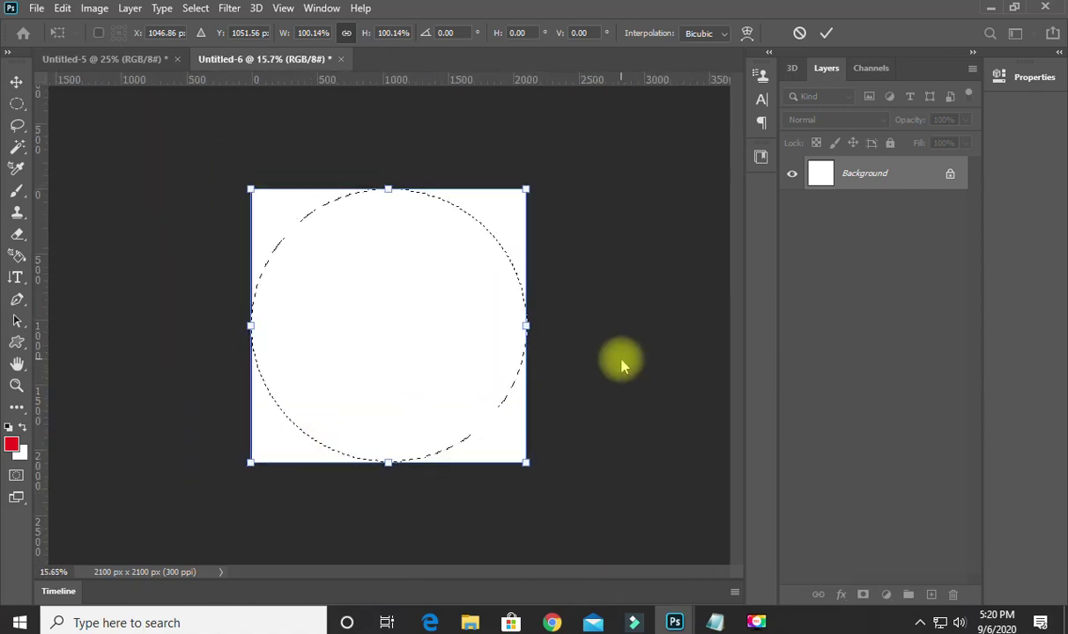
key("alt+space")
key("Escape")
key("Return")
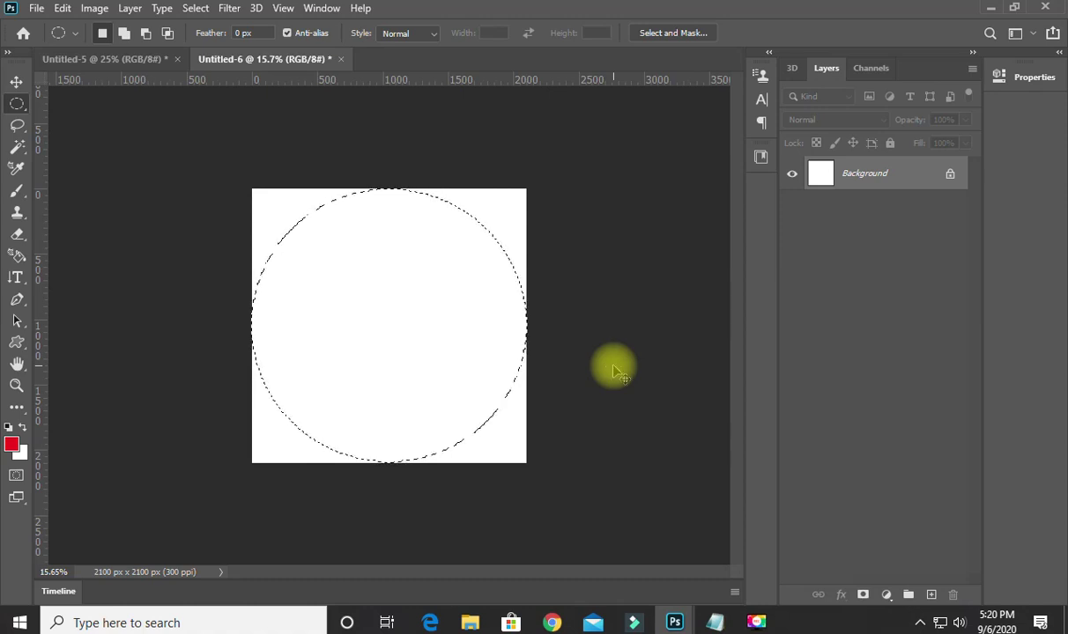
key("ctrl+j")
Add a 3 px Stroke layer style to Layer 1 through Blending Options.
right_click(821, 180)
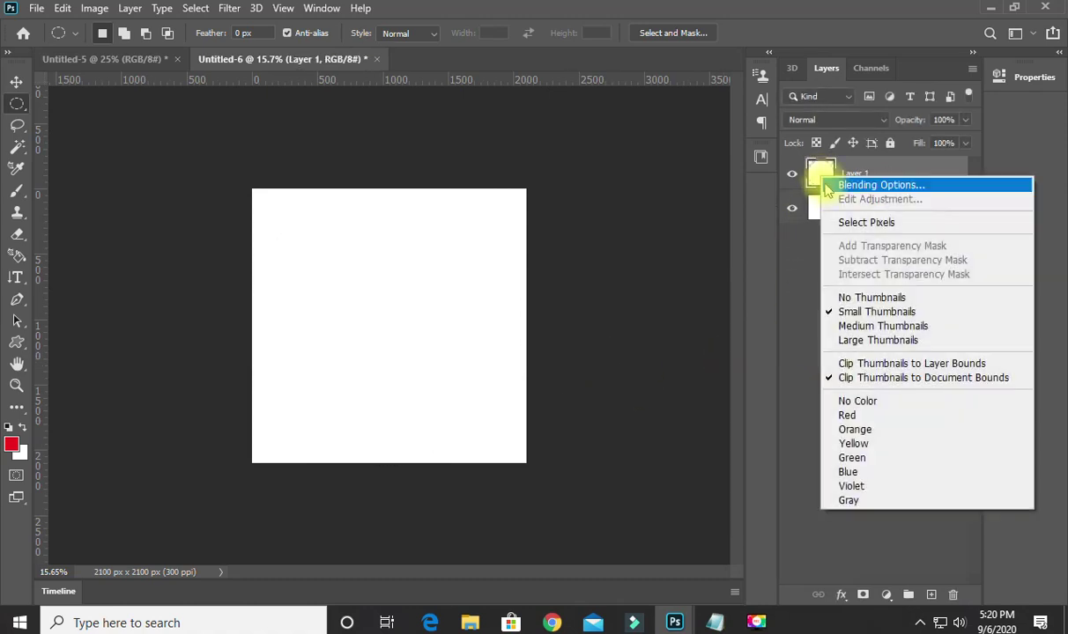
left_click(692, 343)
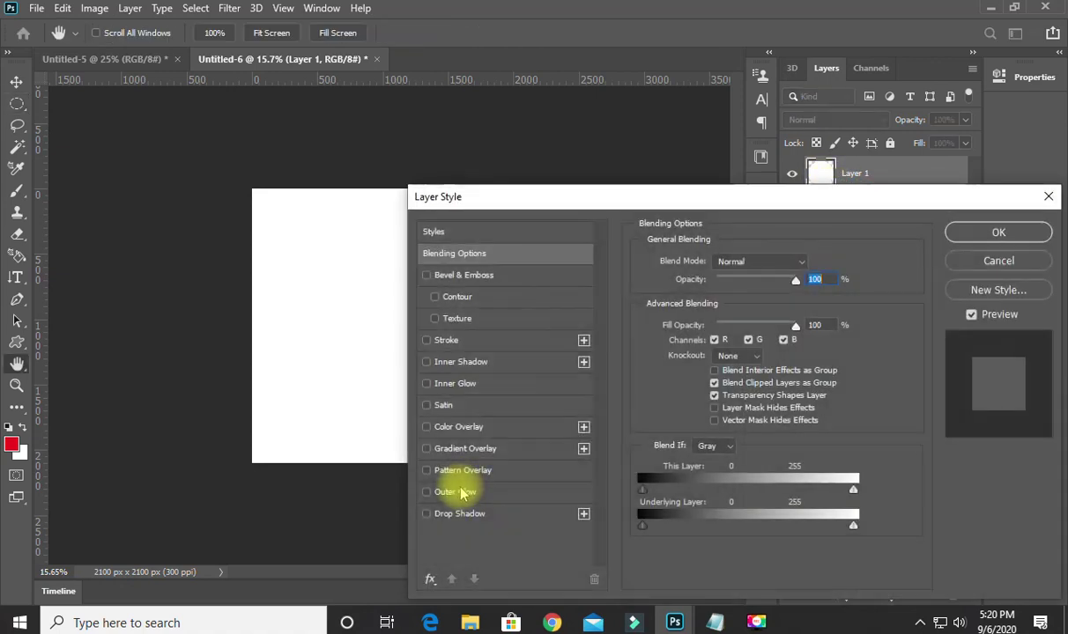
left_click(454, 342)
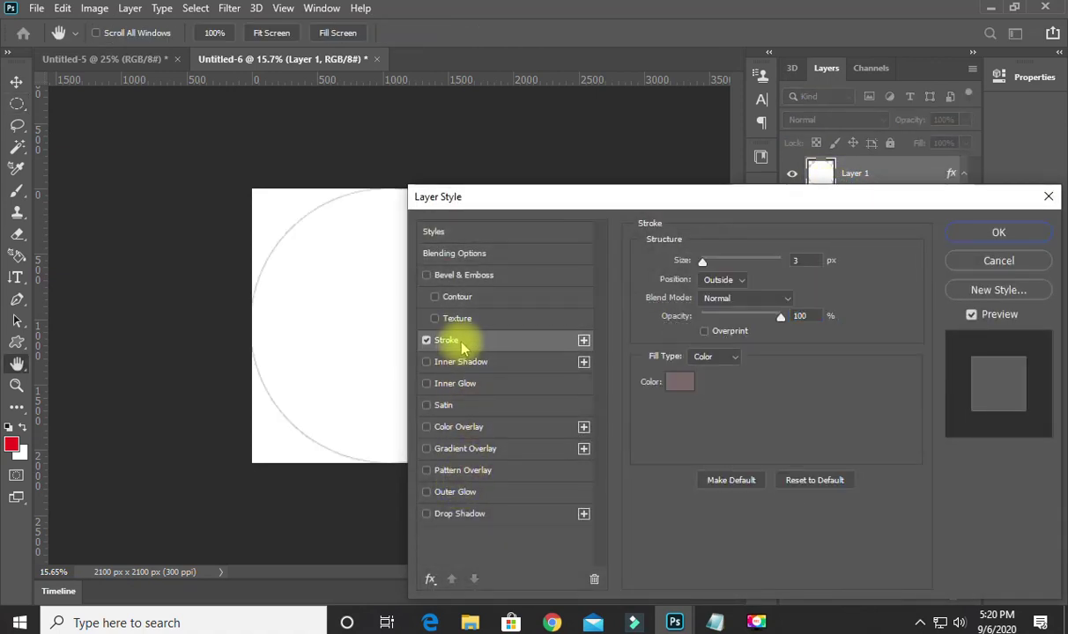
left_click(998, 233)
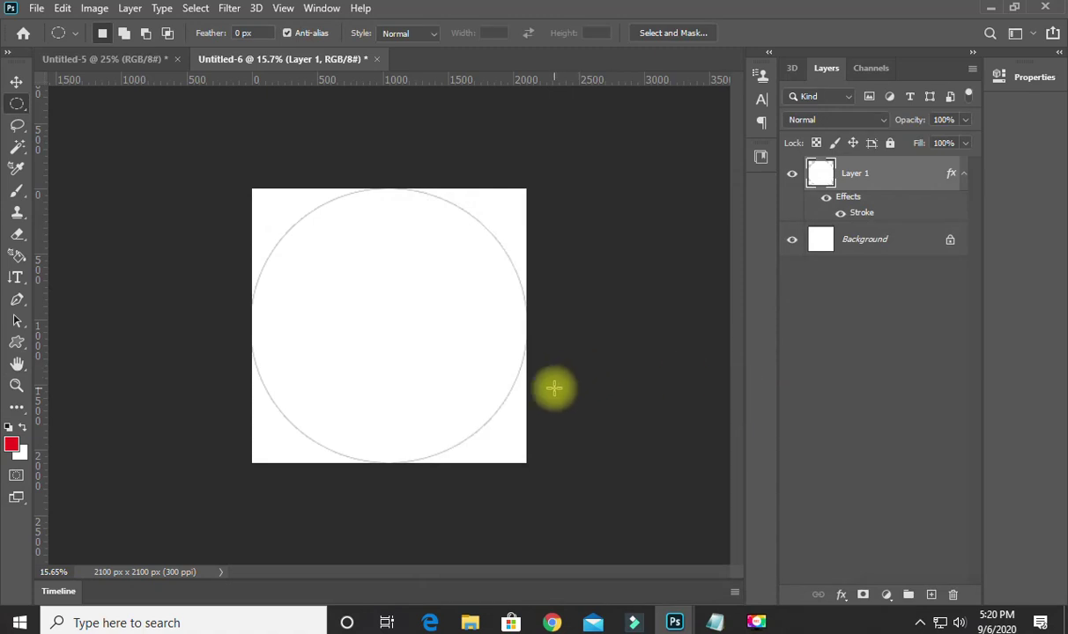
Check Layer 1's size with Free Transform, commit it, and switch to Notepad.
key("v")
key("ctrl+t")
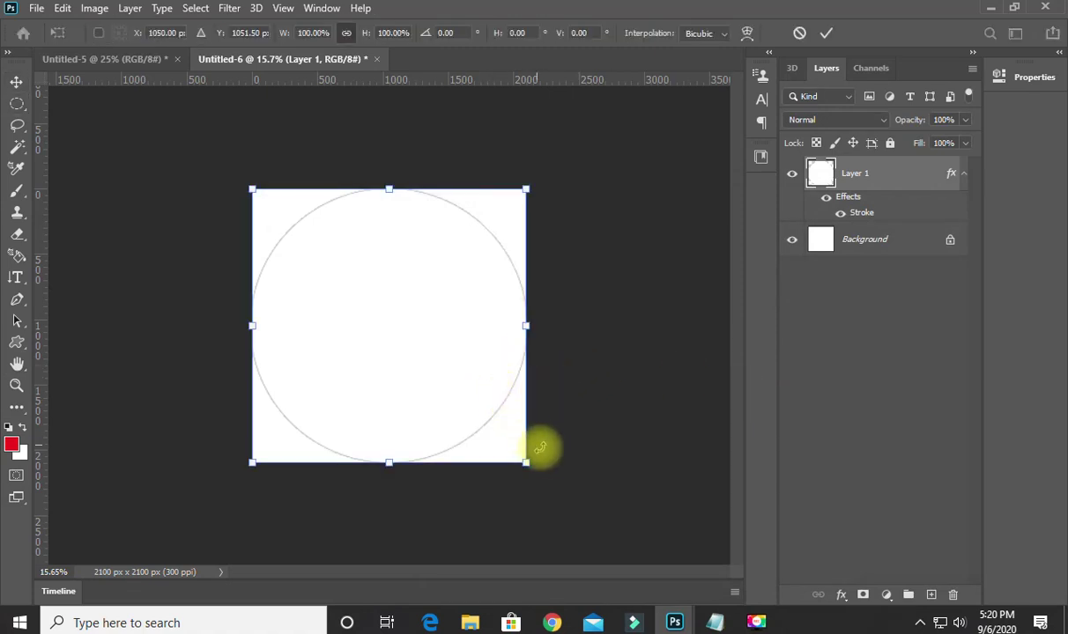
left_click_drag(523, 459, 527, 461)
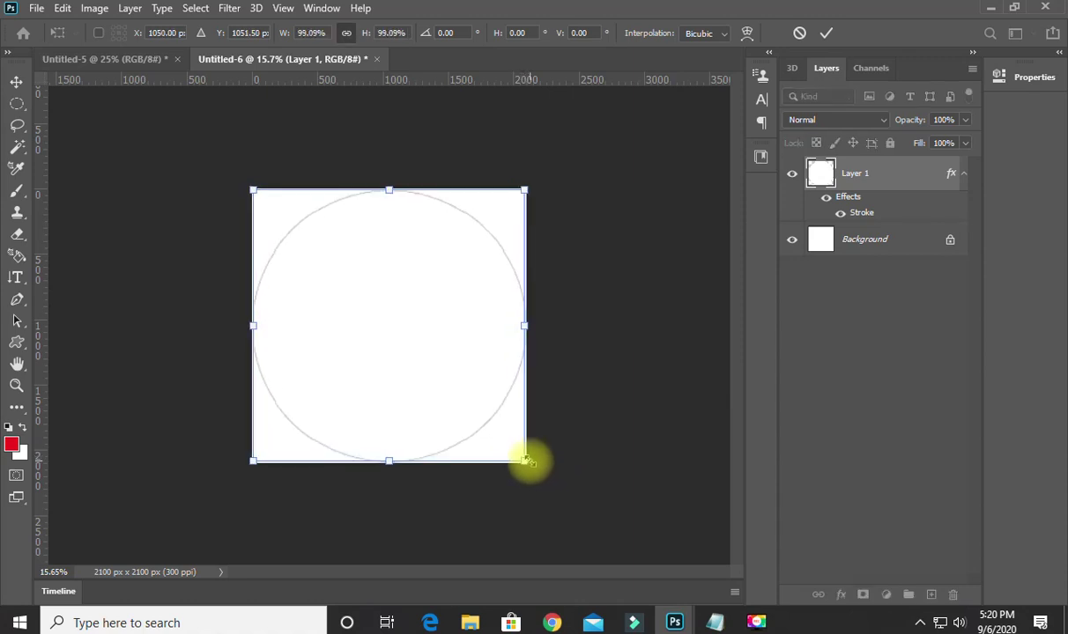
key("Return")
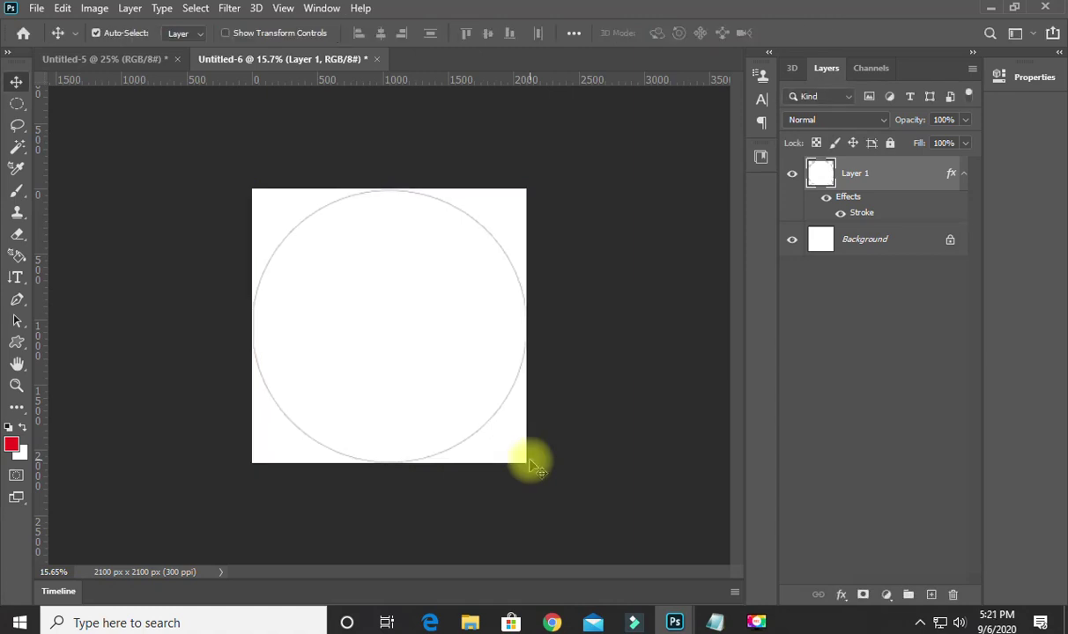
scroll(465, 286, "up", 5)
scroll(469, 287, "down", 2)
scroll(471, 287, "down", 2)
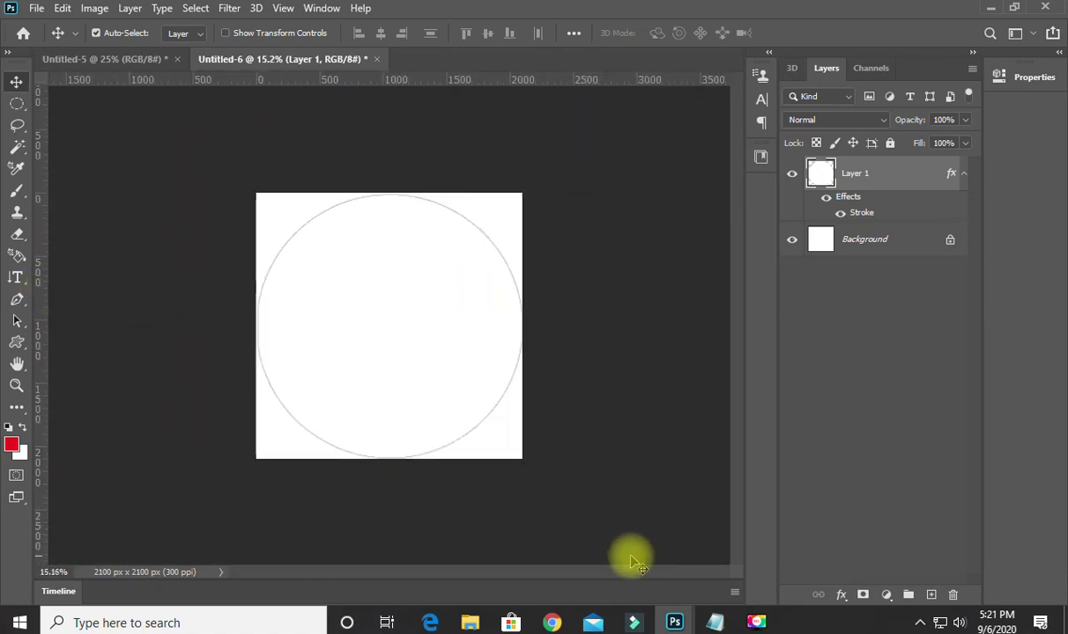
left_click(713, 622)
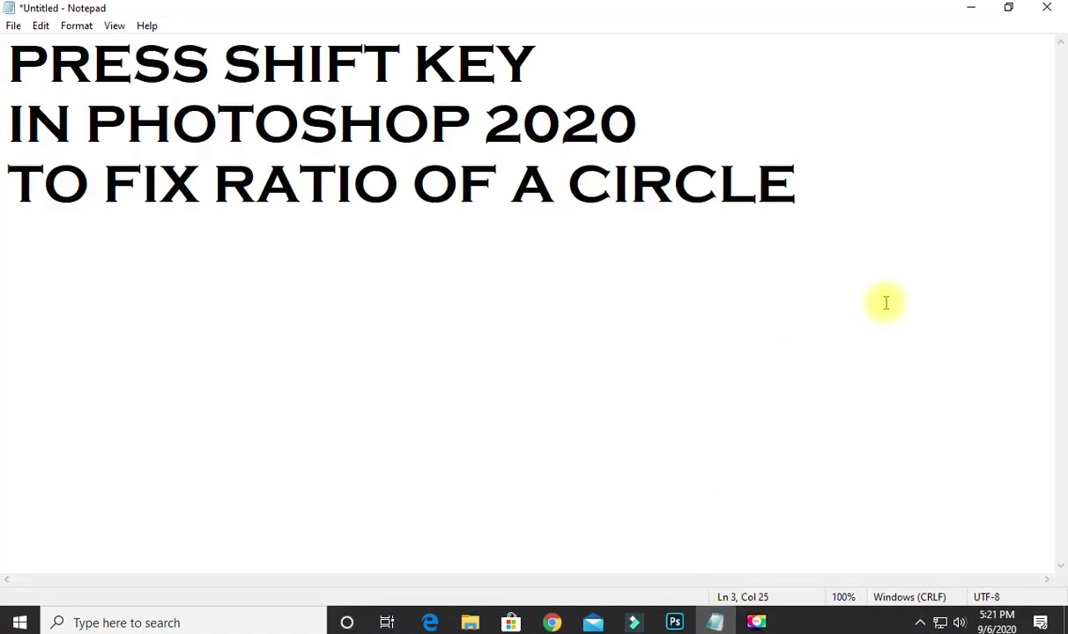
Rewrite the note as 'GET THE / CENTER OF THE / CIRCLE' and minimize Notepad.
left_click(167, 112, "shift")
left_click(12, 61, "shift")
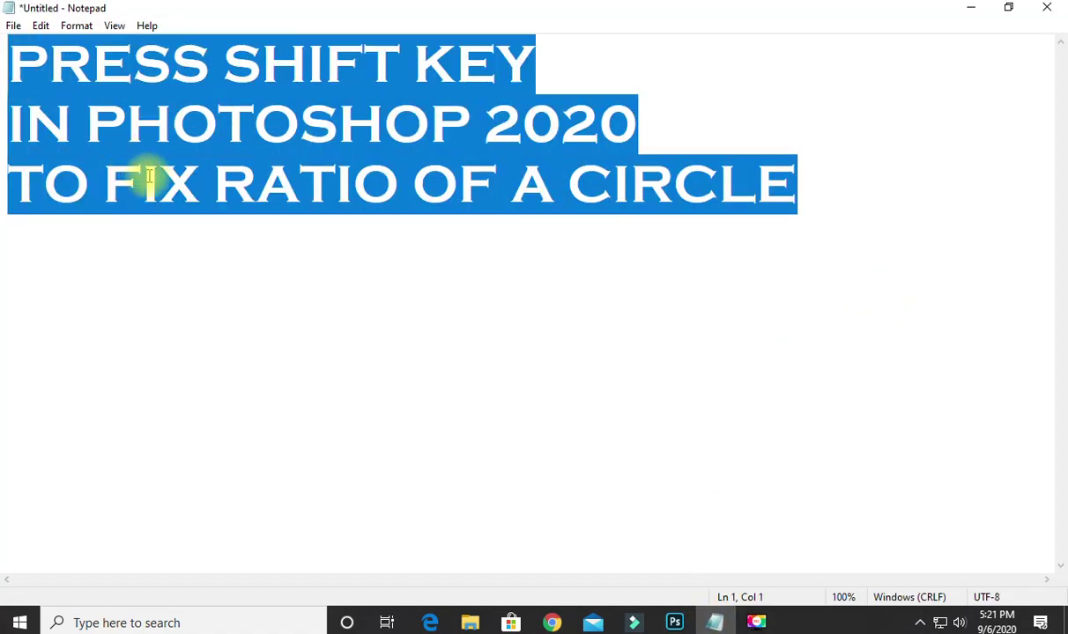
type("GET")
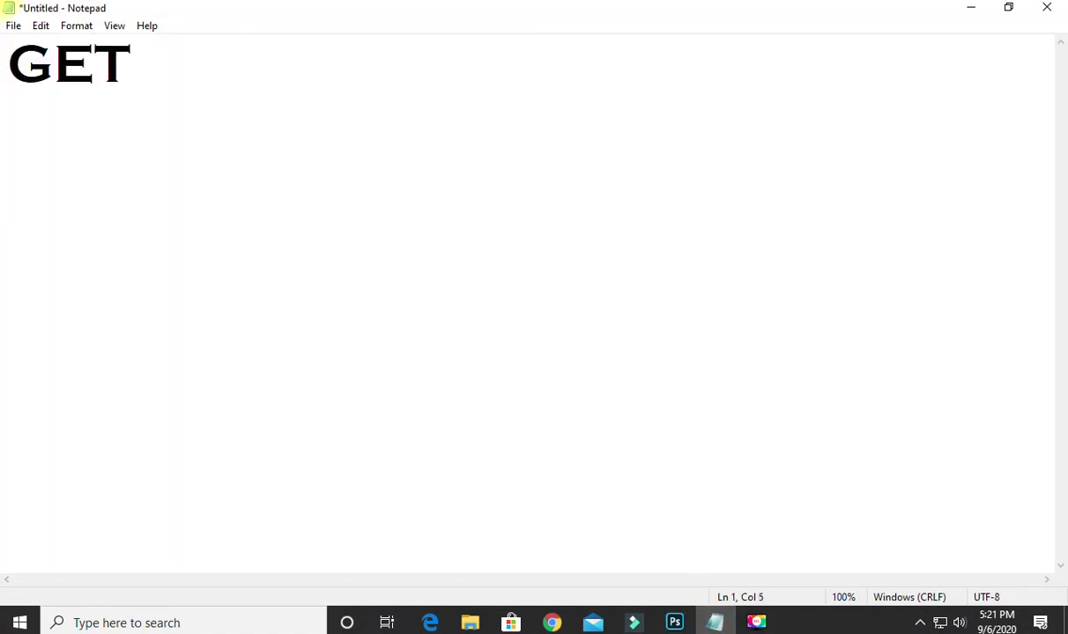
type(" THE")
type("CENTER")
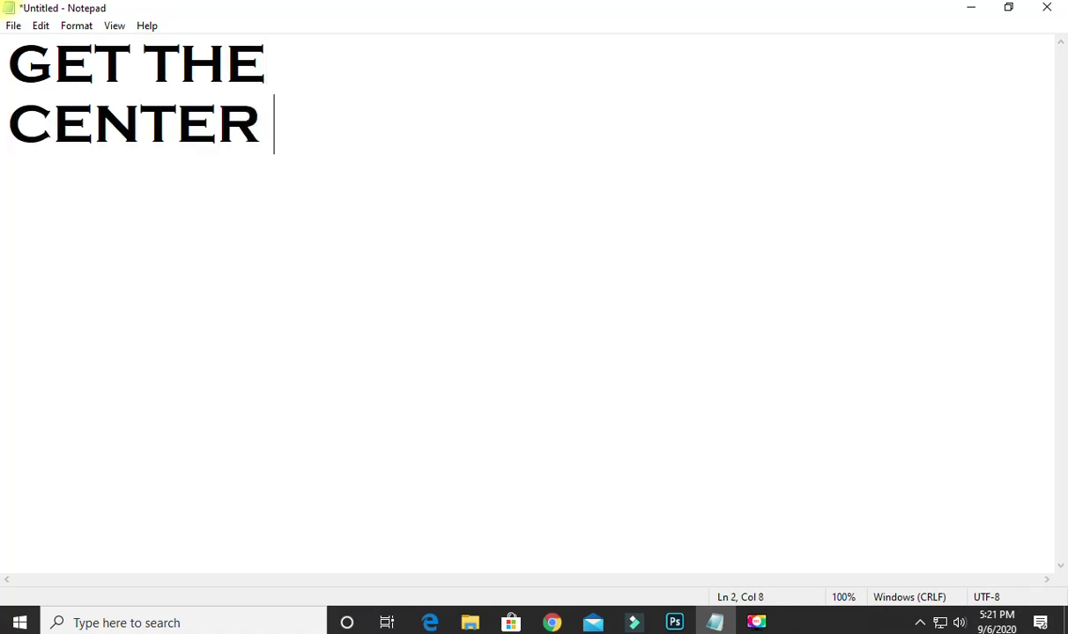
type(" OF T")
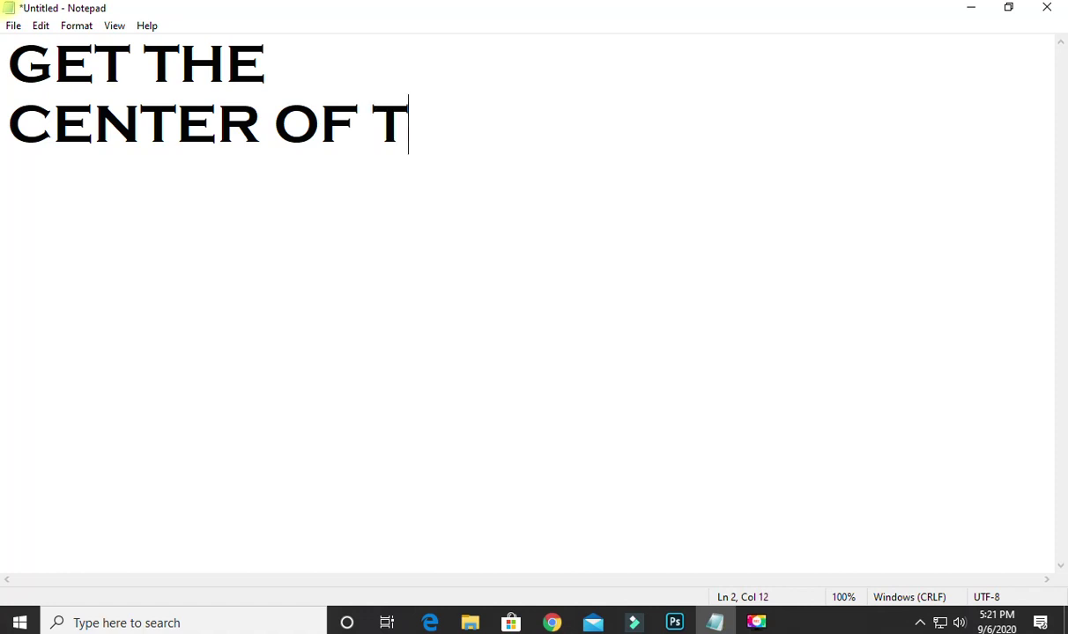
type("HE ")
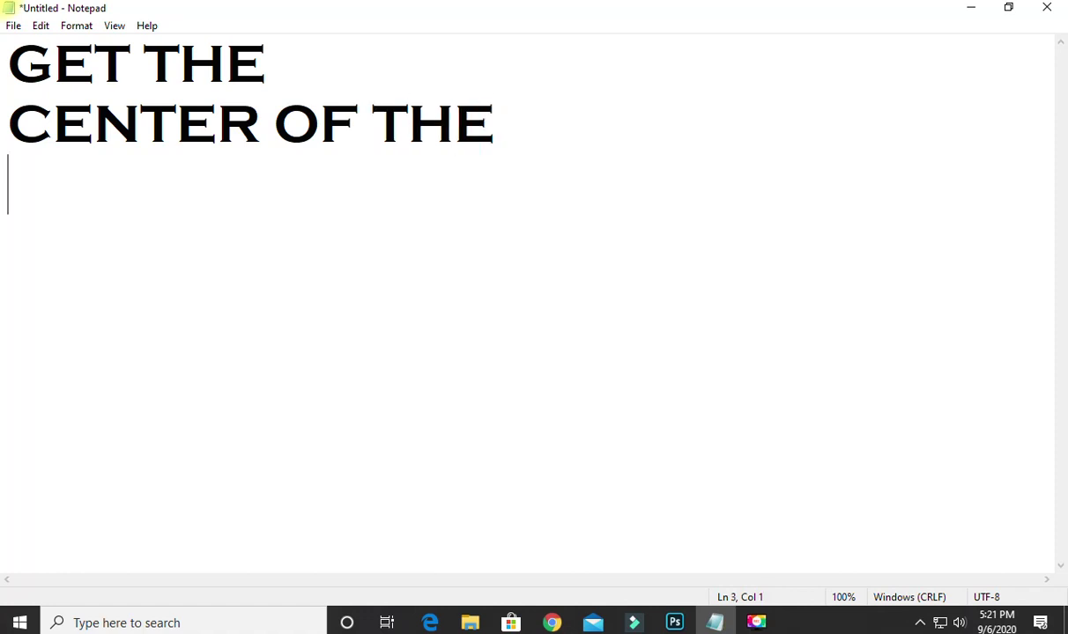
type("CIRCLE")
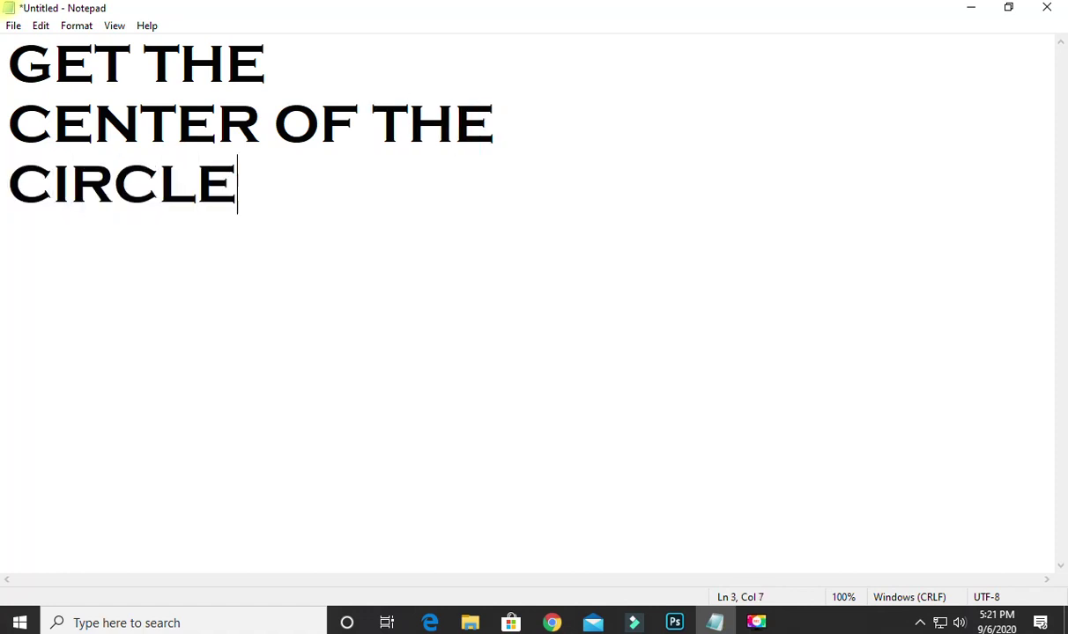
left_click(969, 8)
Drag vertical and horizontal guides to cross at 1050 px, then zoom in to verify the intersection.
left_click_drag(42, 295, 390, 328)
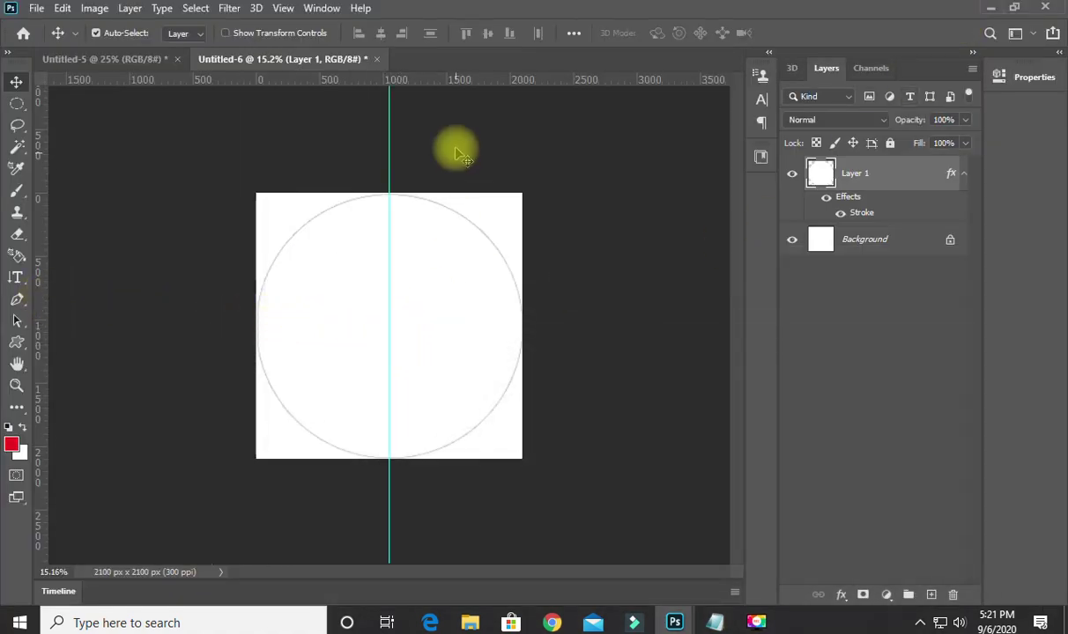
left_click_drag(429, 82, 450, 326)
scroll(392, 346, "up", 5)
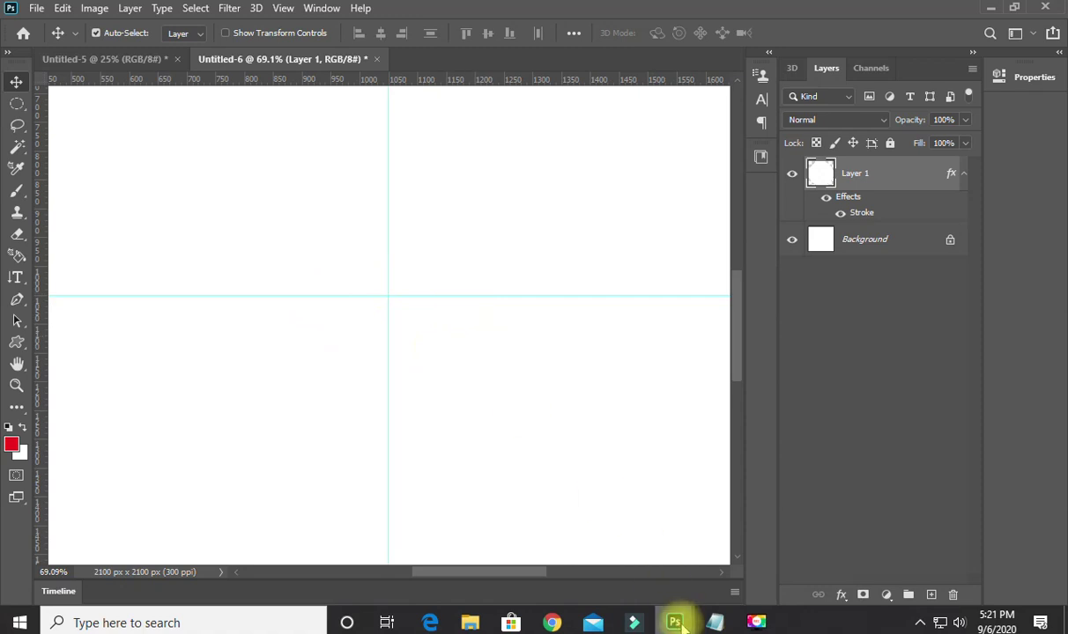
mouse_move(710, 625)
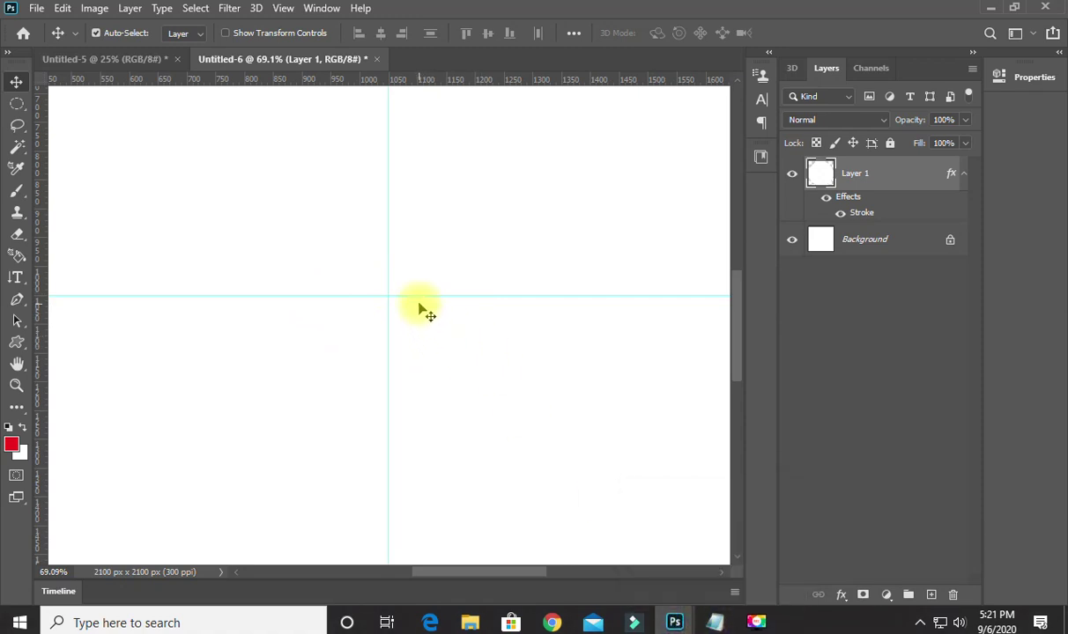
scroll(418, 298, "up", 8)
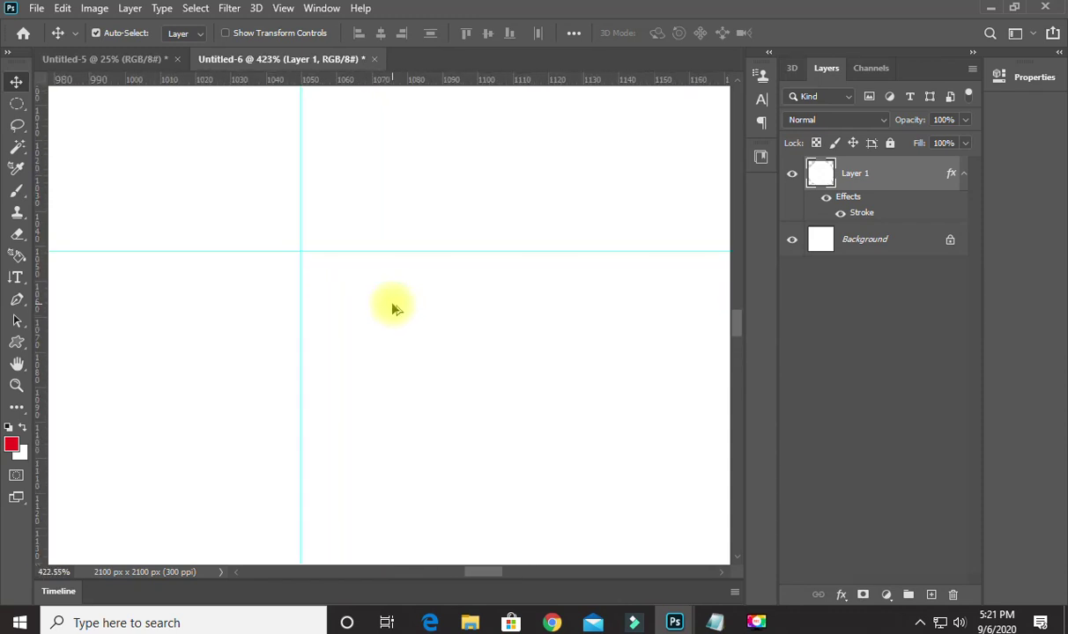
scroll(264, 271, "up", 6)
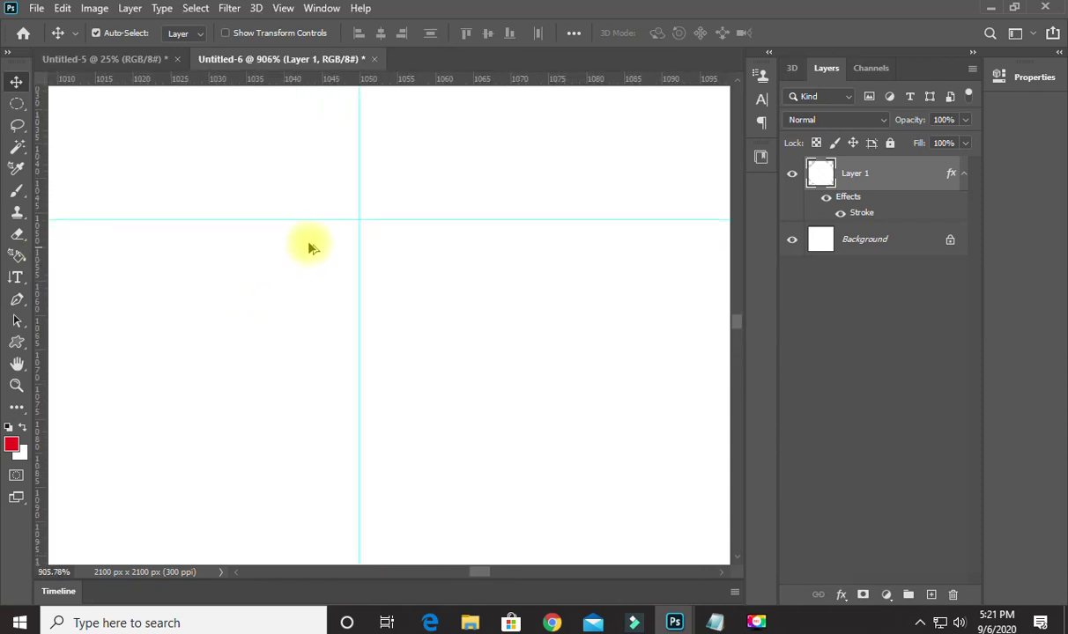
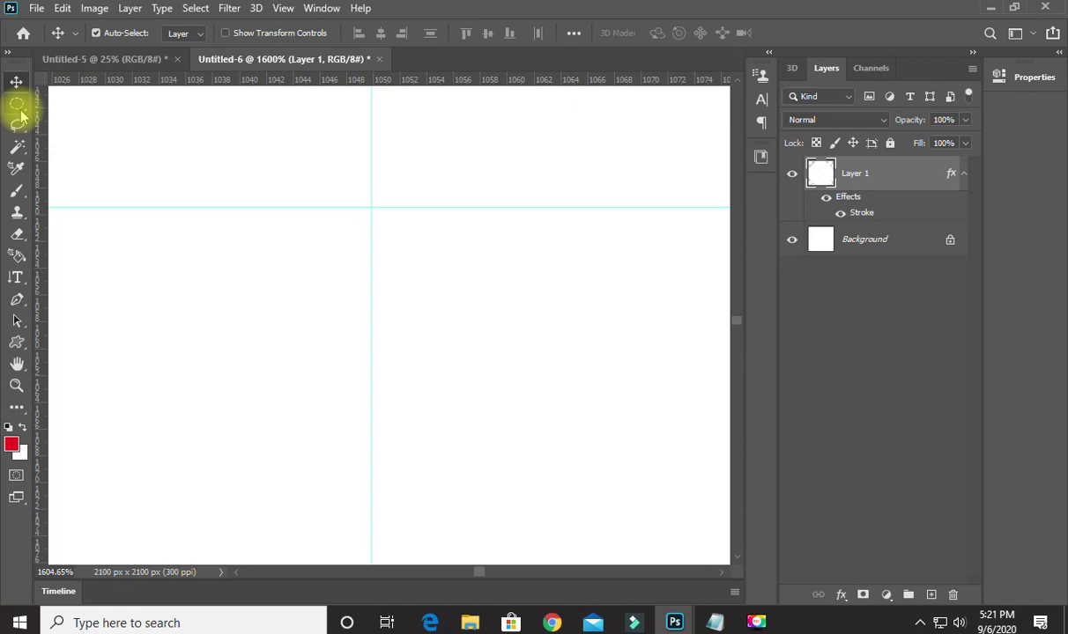
Zoom out to about 15.5% so the whole circle document with its centre guides fits the window.
scroll(299, 315, "down", 10)
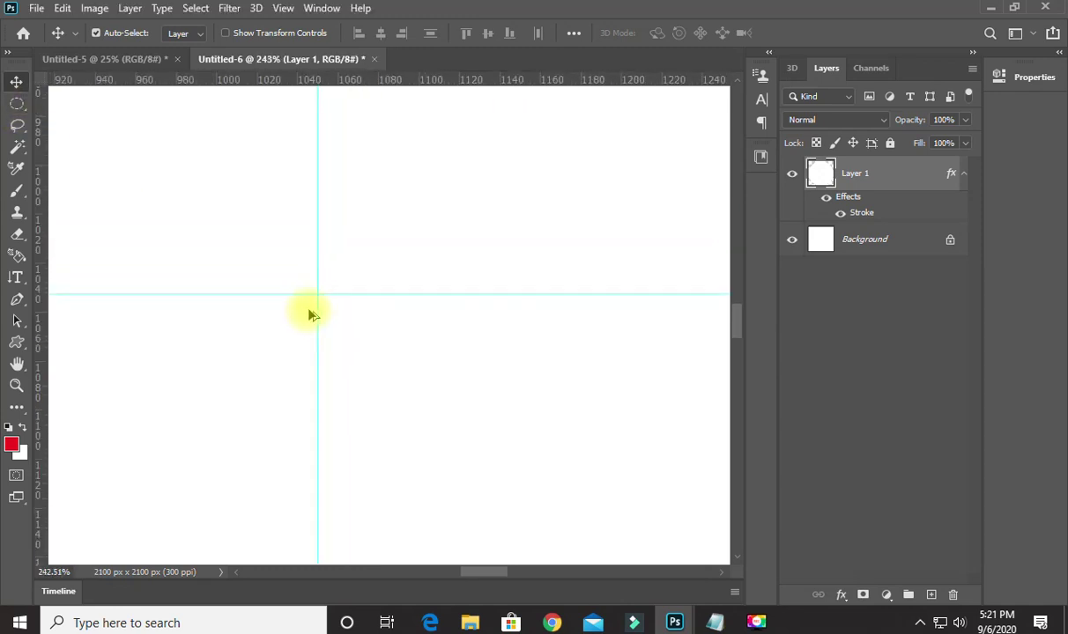
scroll(309, 314, "down", 7)
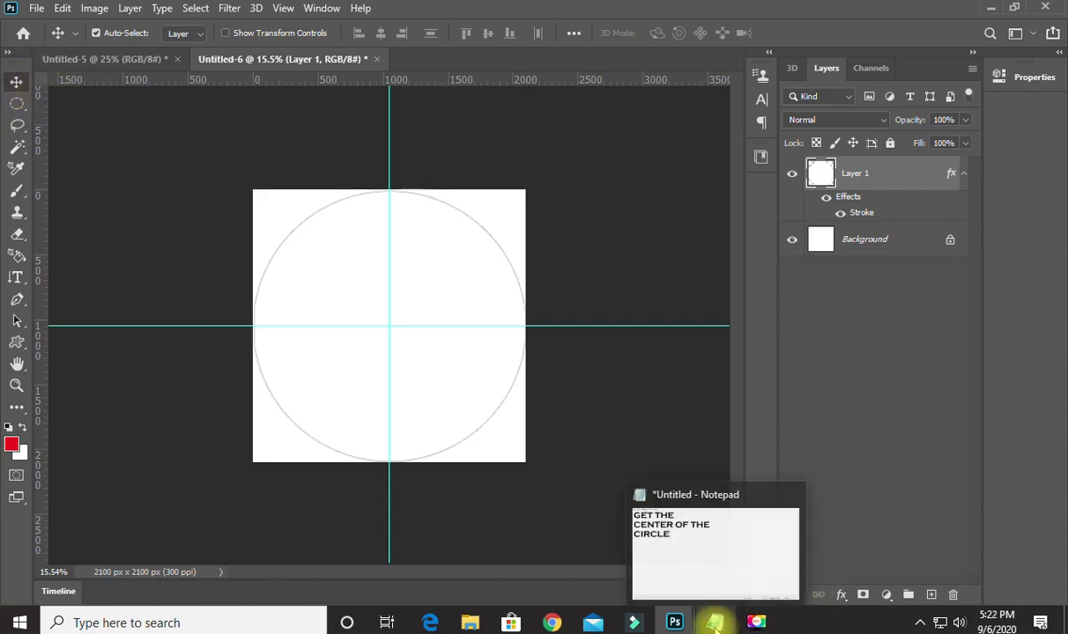
Replace the Notepad note with 'TYPE YOUR CLOCK NUMBER' and minimize it.
left_click(713, 623)
left_click_drag(238, 187, 10, 22)
type("T")
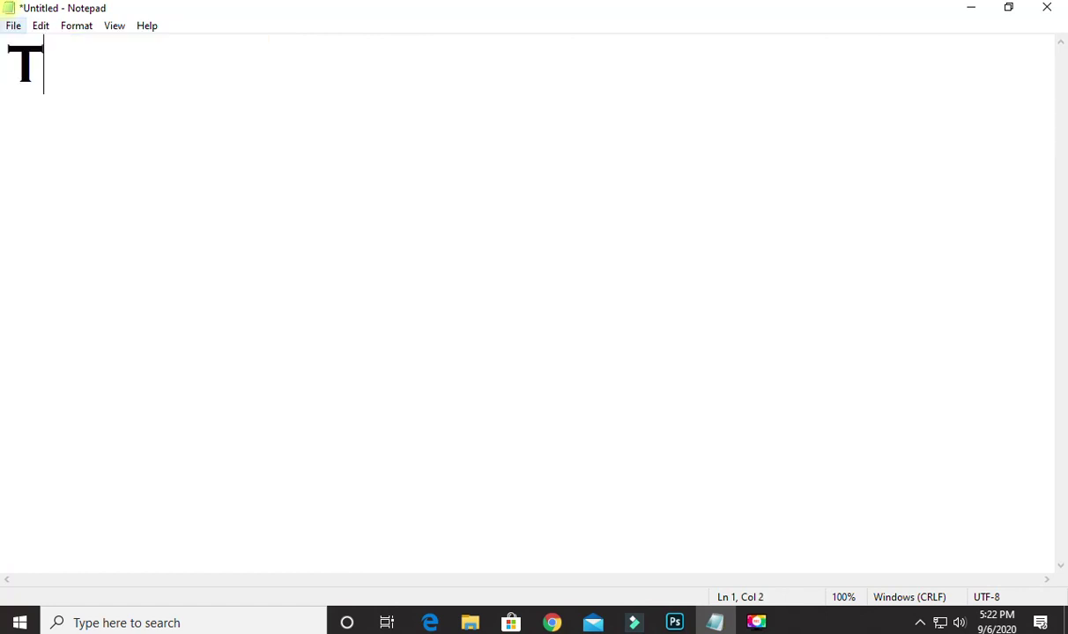
type("YPE ")
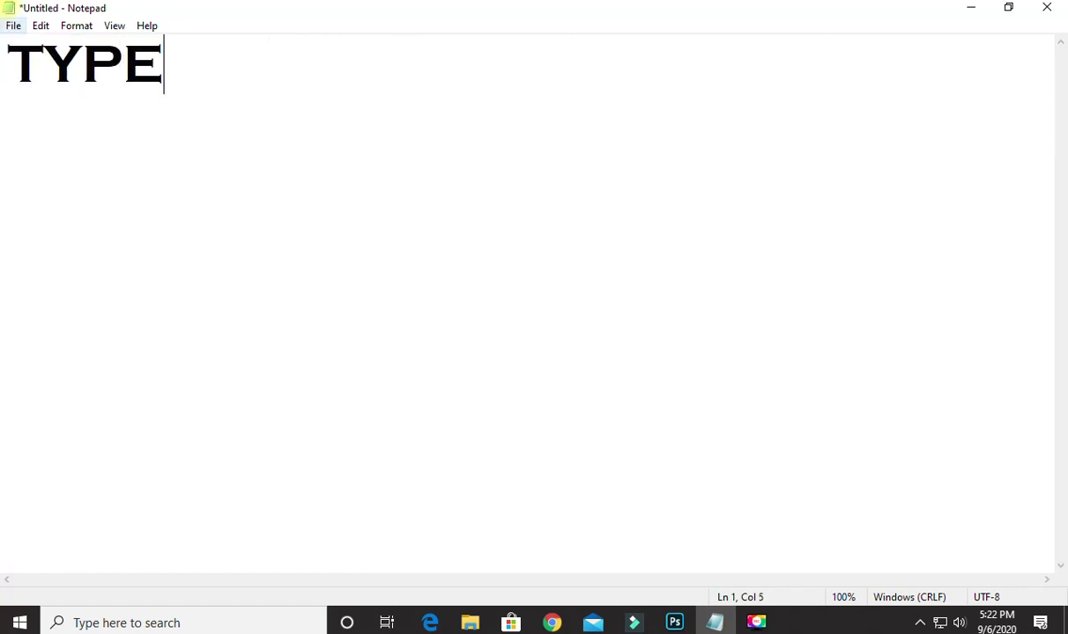
type("Y")
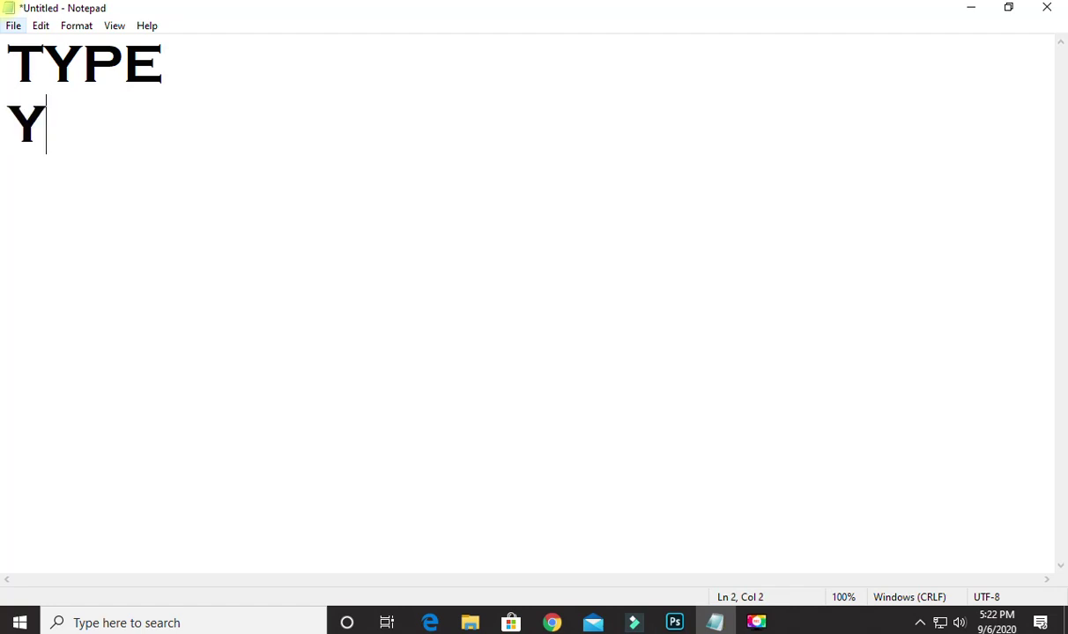
type("OUR ")
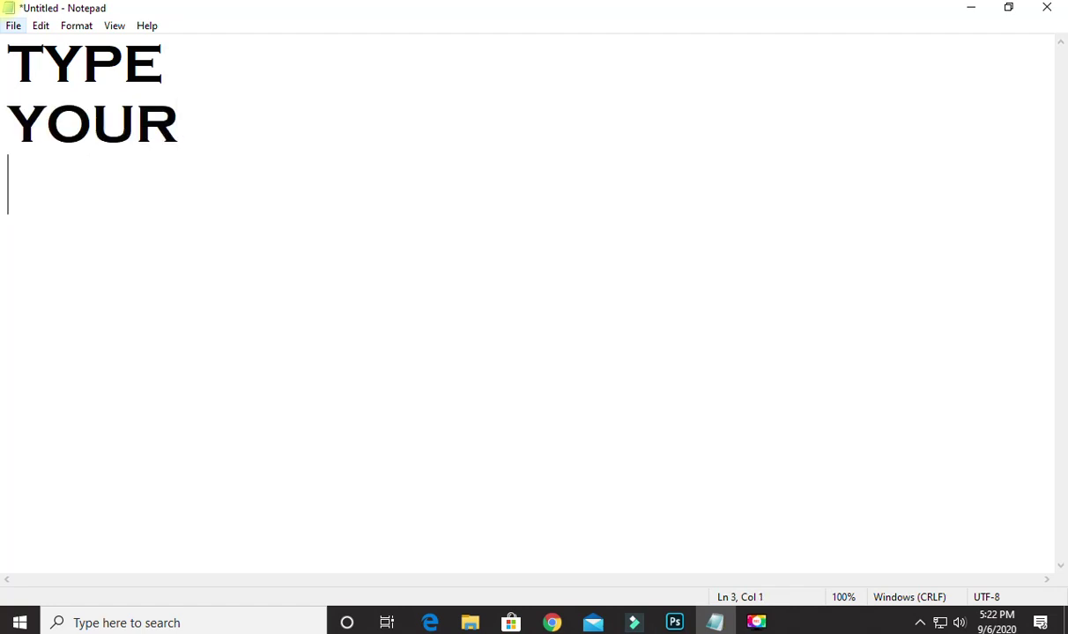
type("CLOCK ")
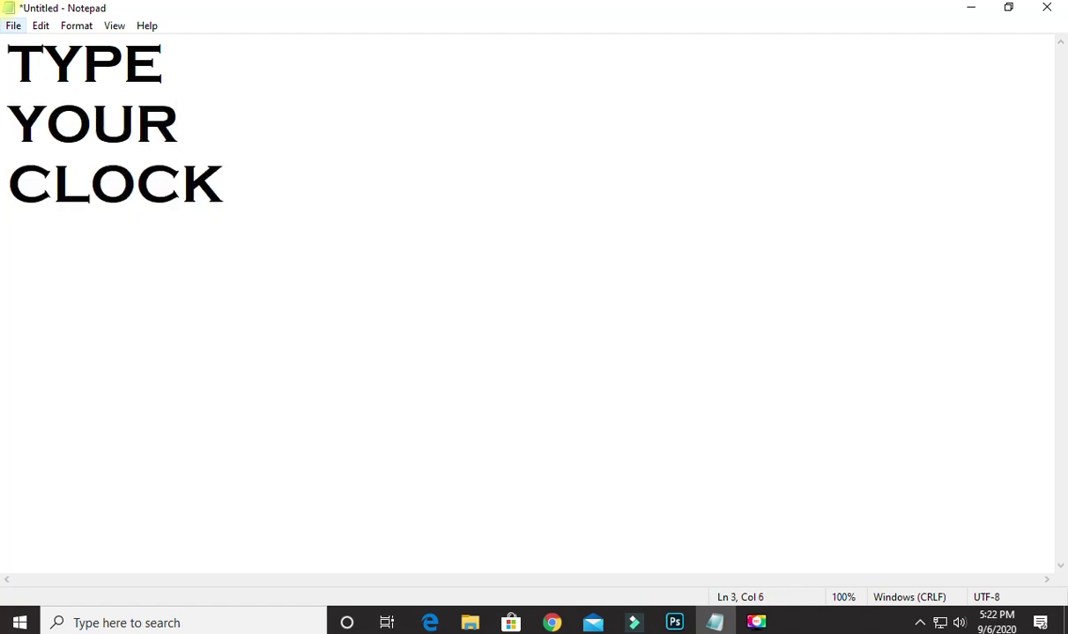
type("NUMBER")
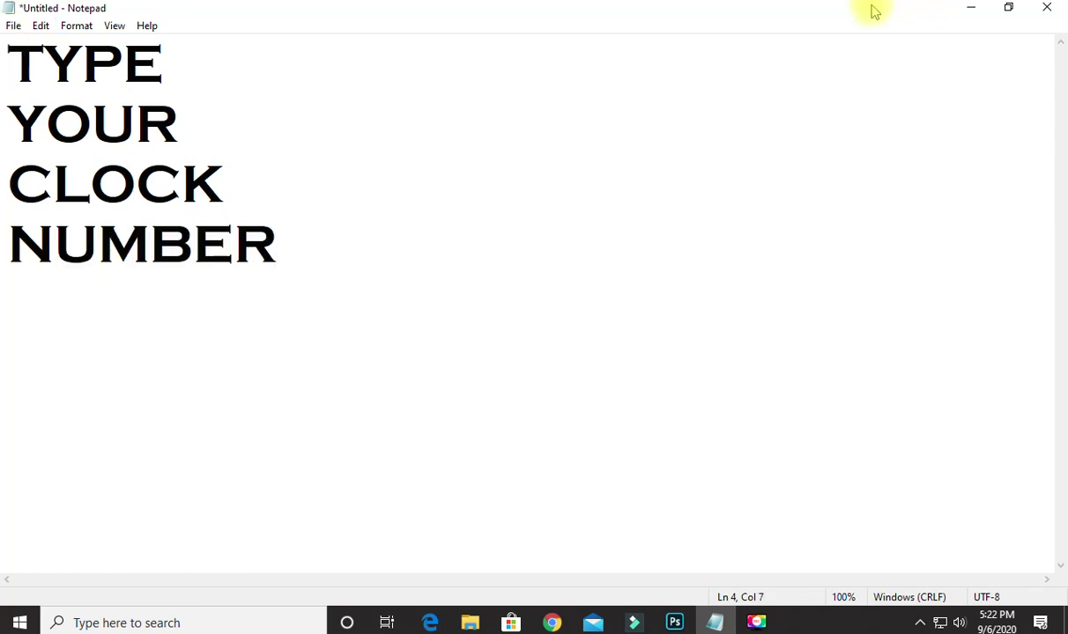
left_click(971, 7)
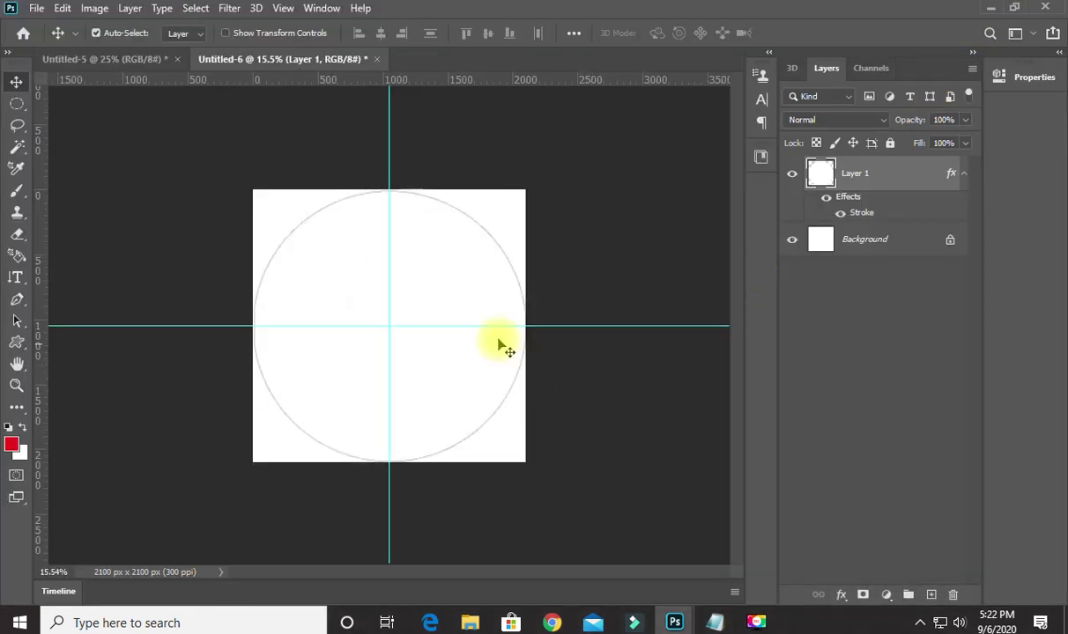
Switch the text orientation from vertical to horizontal and delete the unwanted vertical 12 text.
key("t")
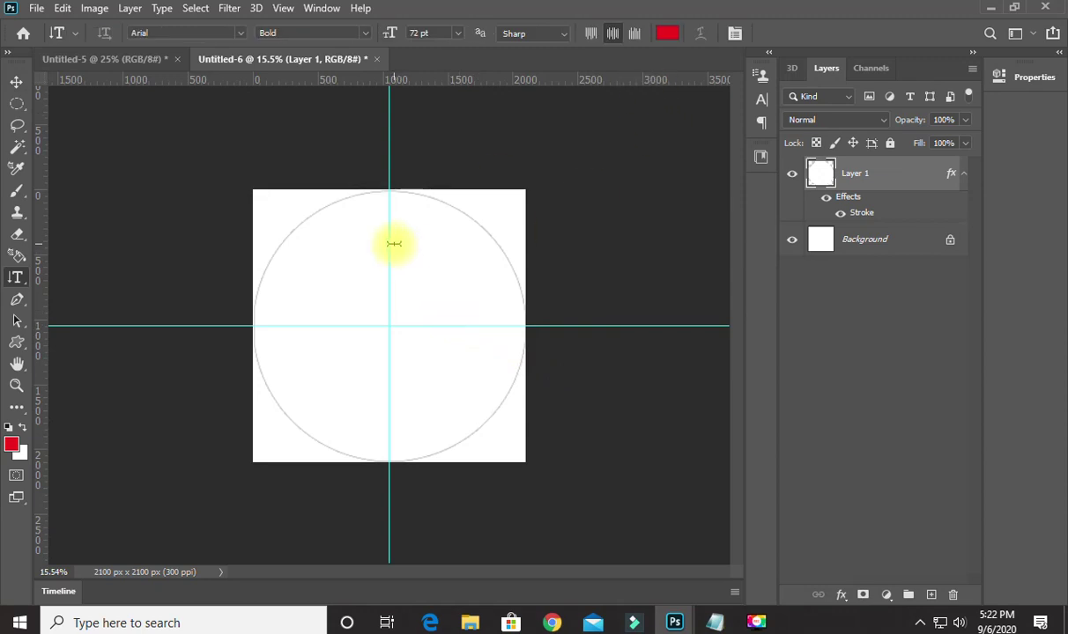
left_click(394, 243)
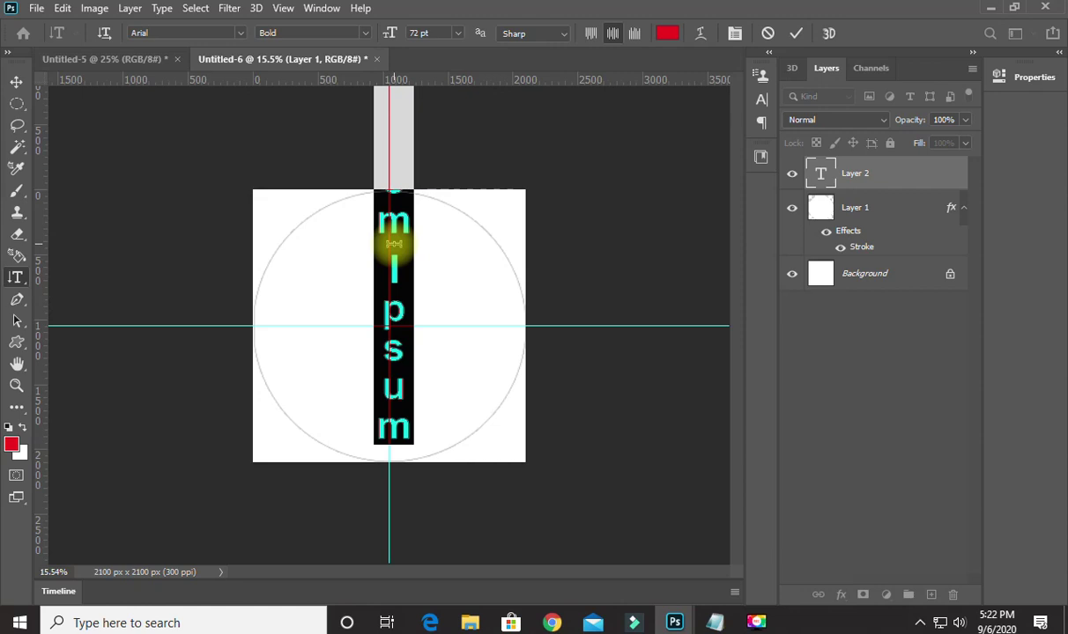
type("I")
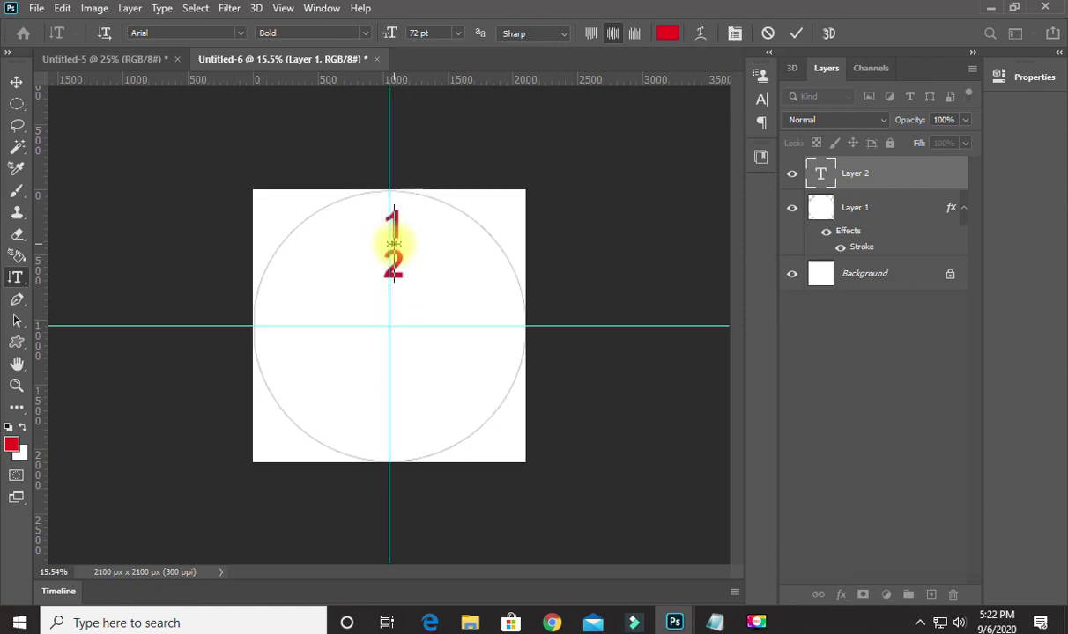
left_click_drag(20, 274, 83, 279)
double_click(382, 241)
left_click(384, 239)
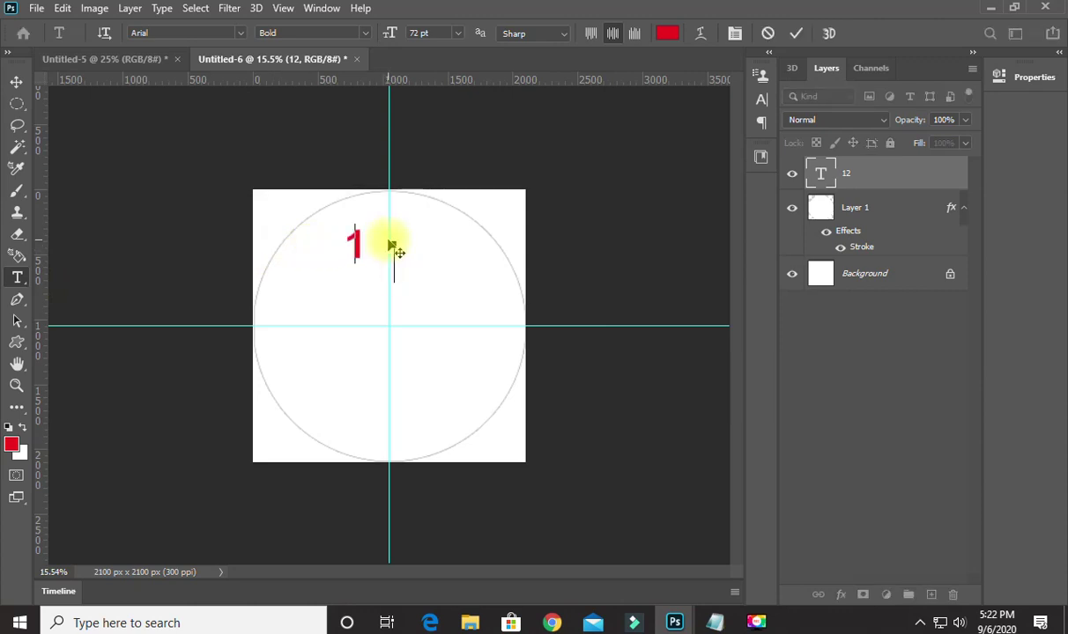
double_click(352, 255)
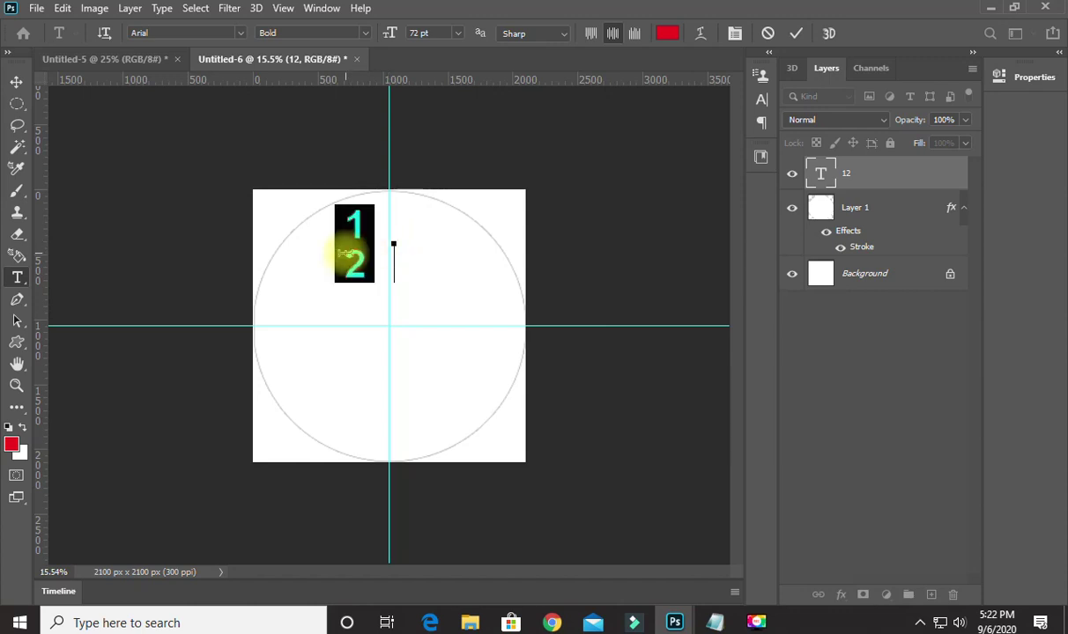
right_click(18, 280)
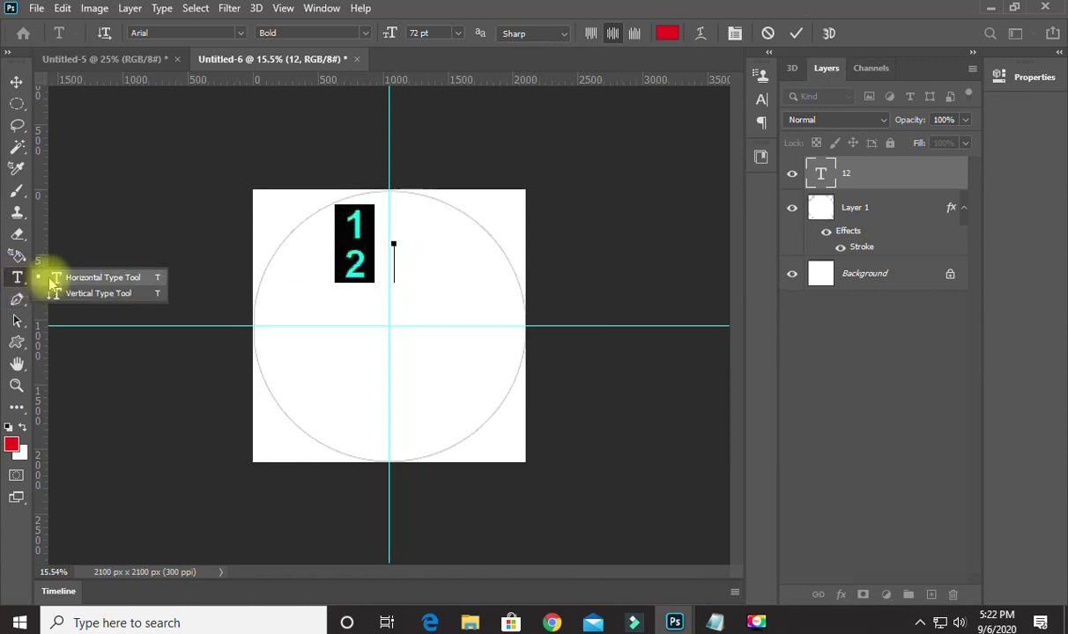
left_click(159, 280)
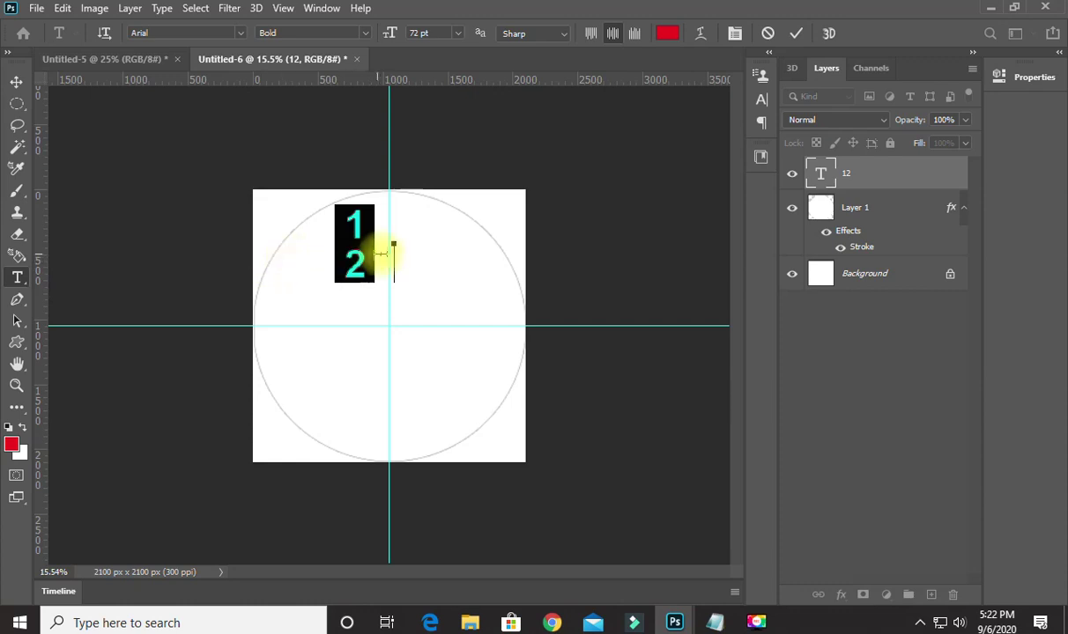
left_click(381, 253)
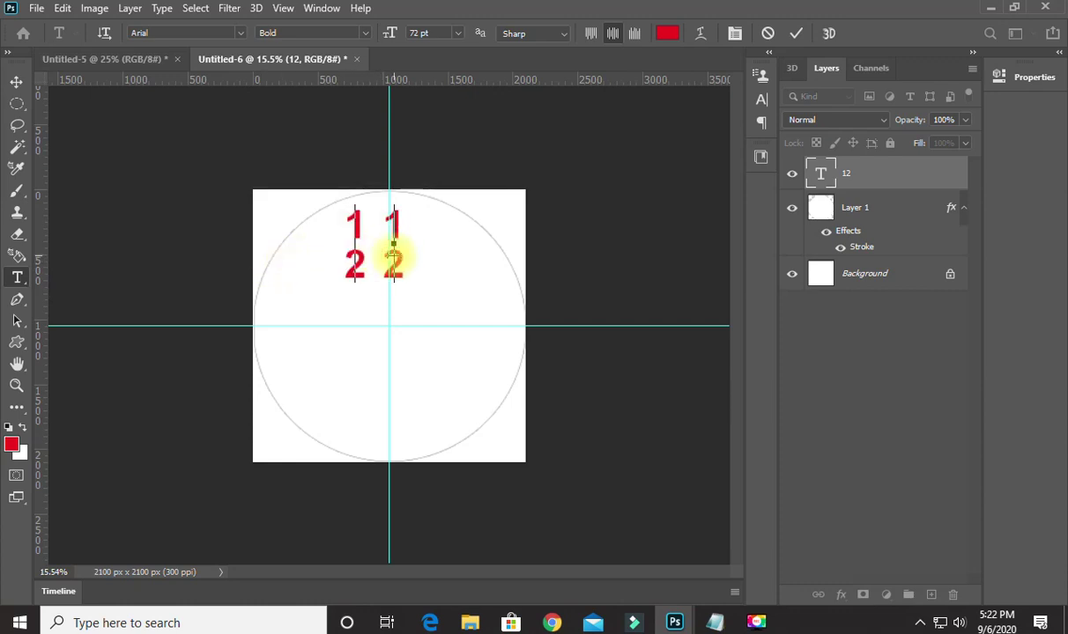
double_click(393, 260)
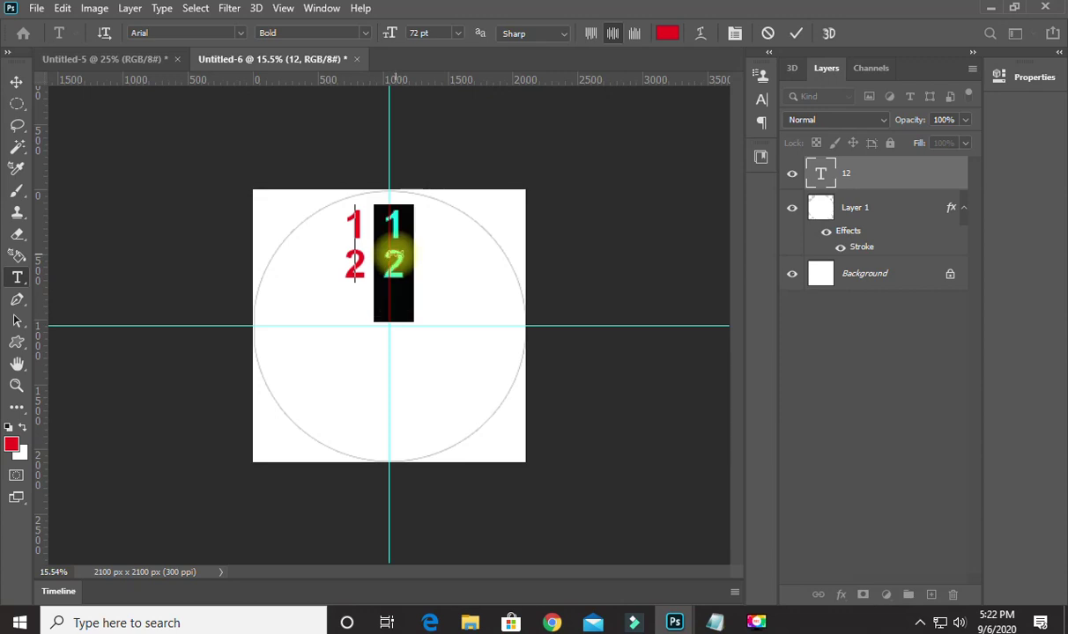
left_click(17, 82)
key("Delete")
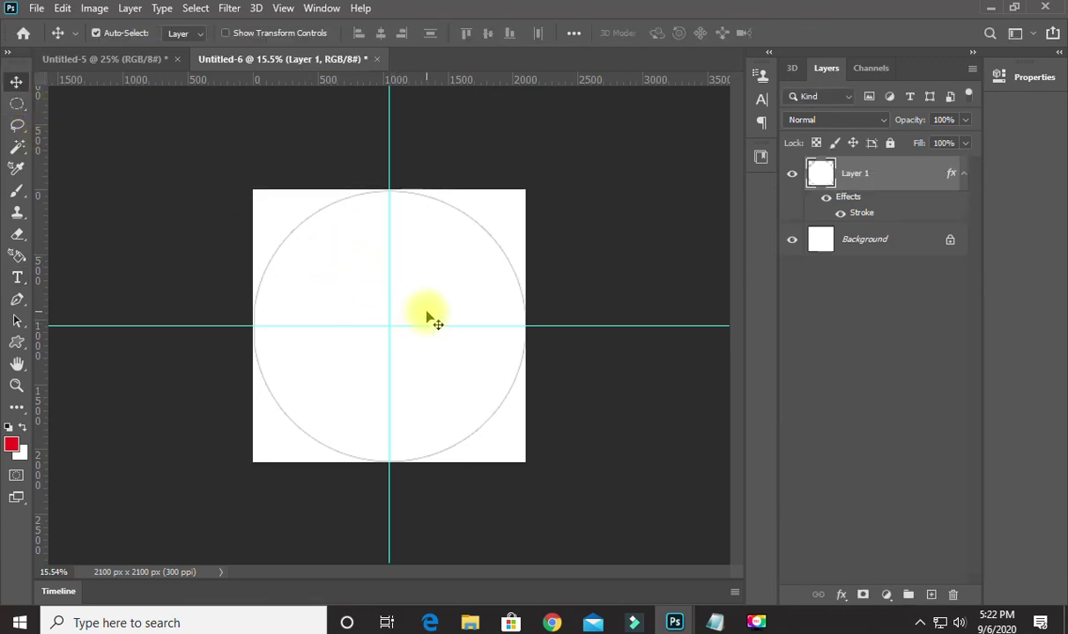
Type a red Arial Bold 72 pt '12' and place it at the circle's top centre.
left_click_drag(15, 276, 60, 286)
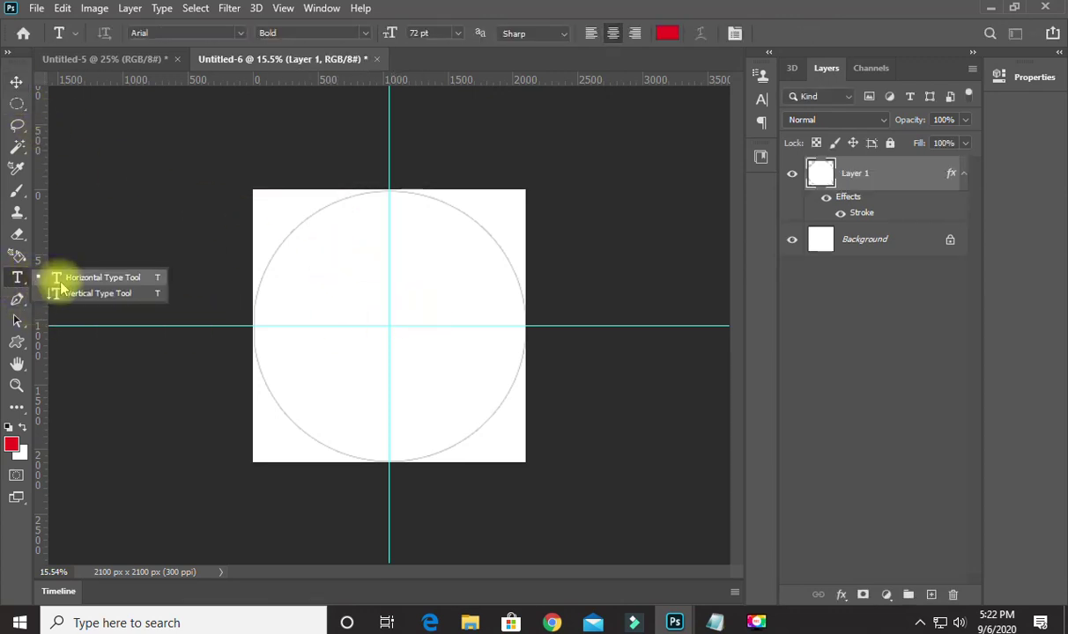
left_click(297, 288)
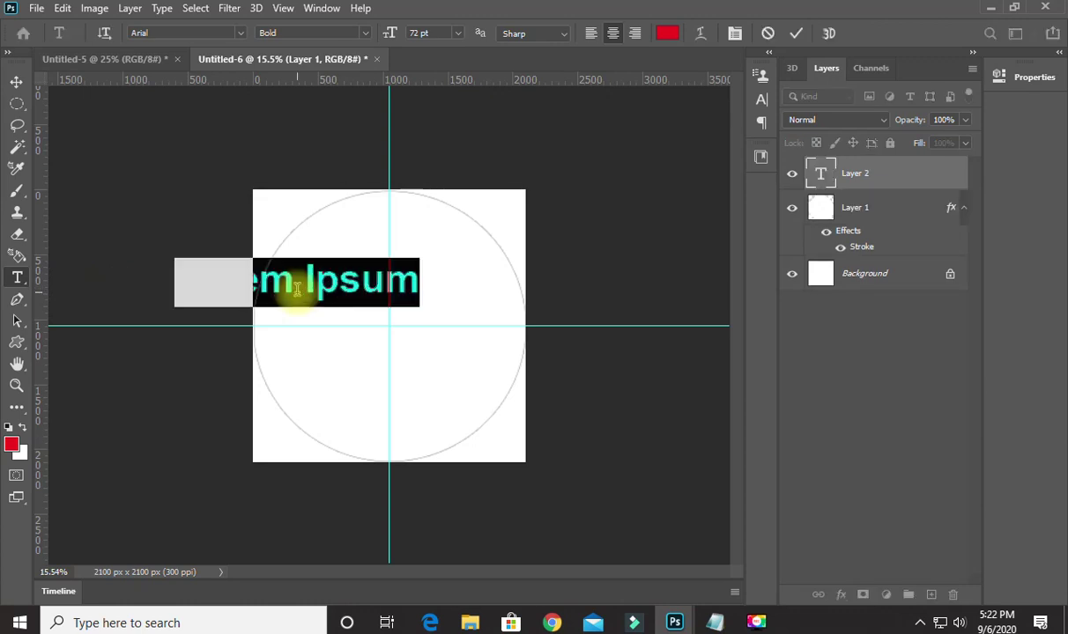
type("12")
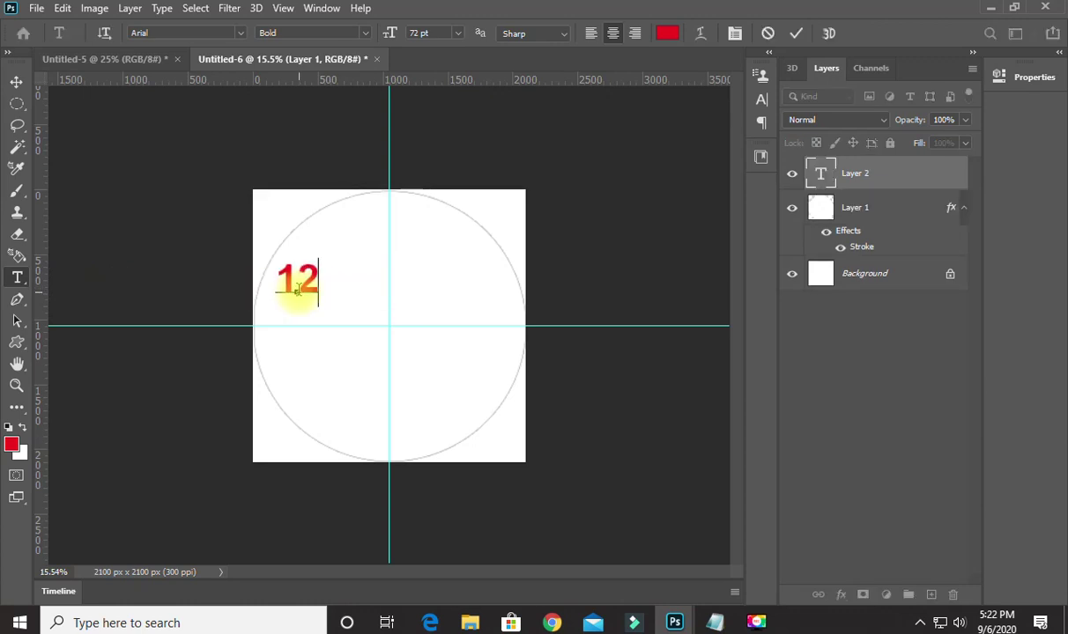
left_click(15, 81)
left_click_drag(313, 294, 404, 216)
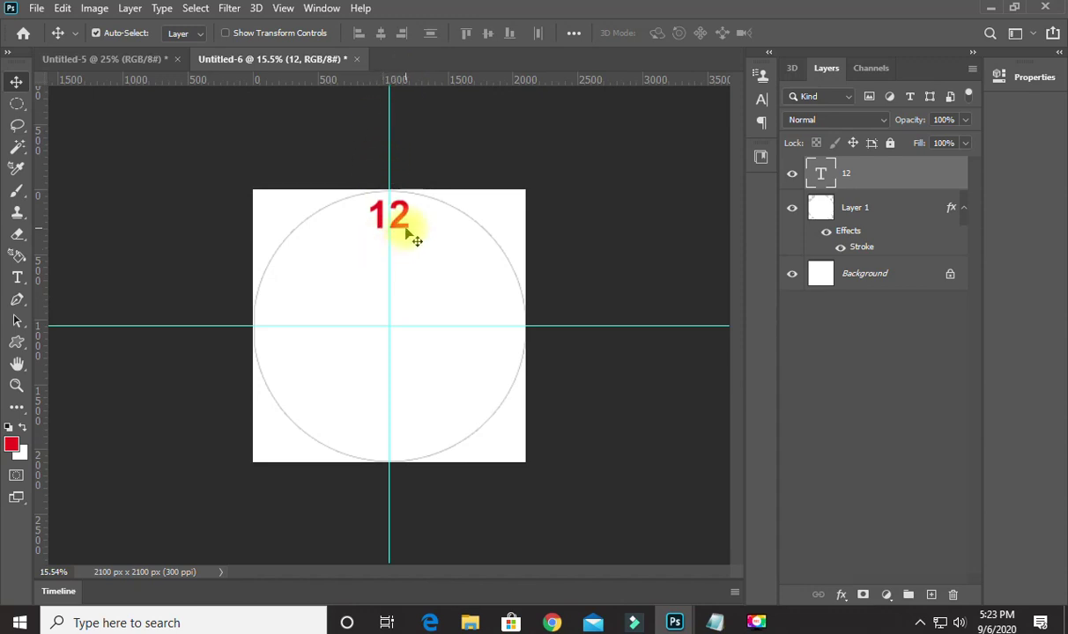
Alt-drag a copy of the 12 to the circle's bottom and retype it as 6.
left_click_drag(414, 231, 412, 449)
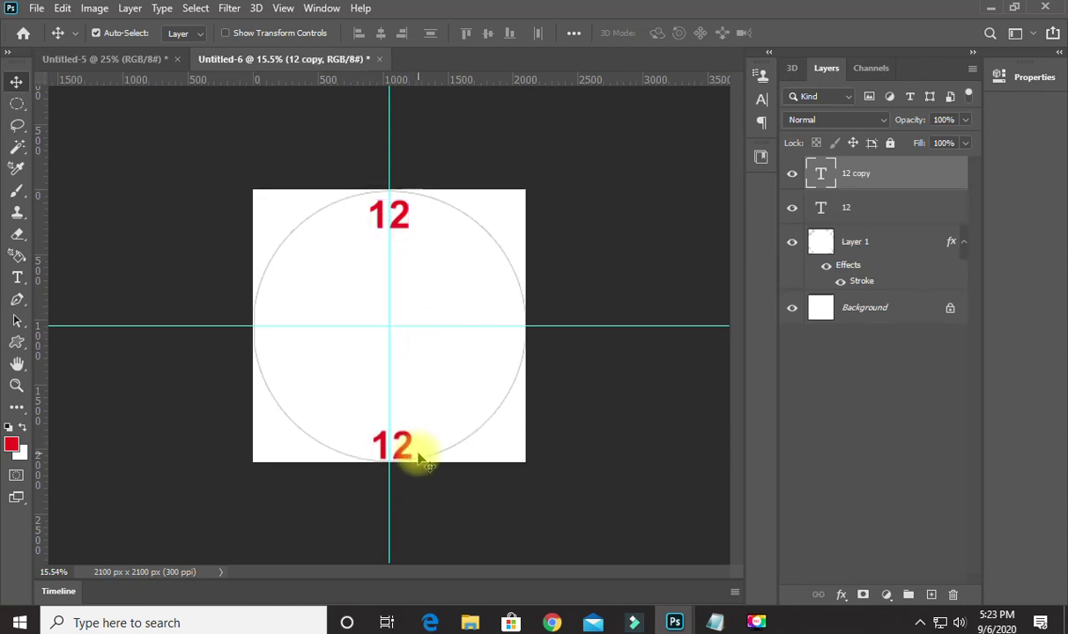
double_click(399, 445)
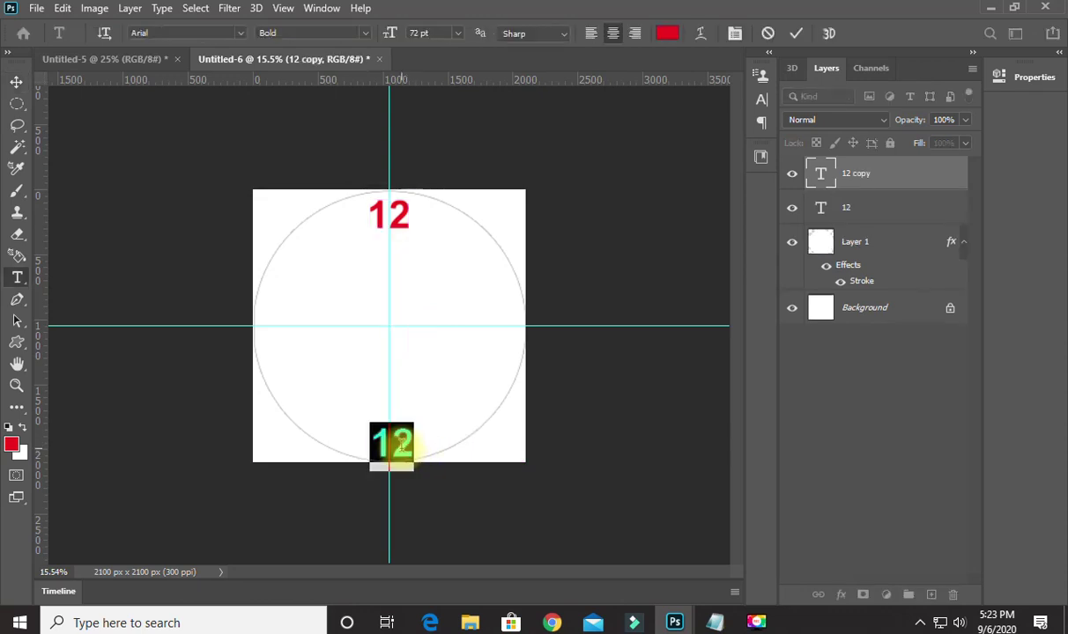
type("6")
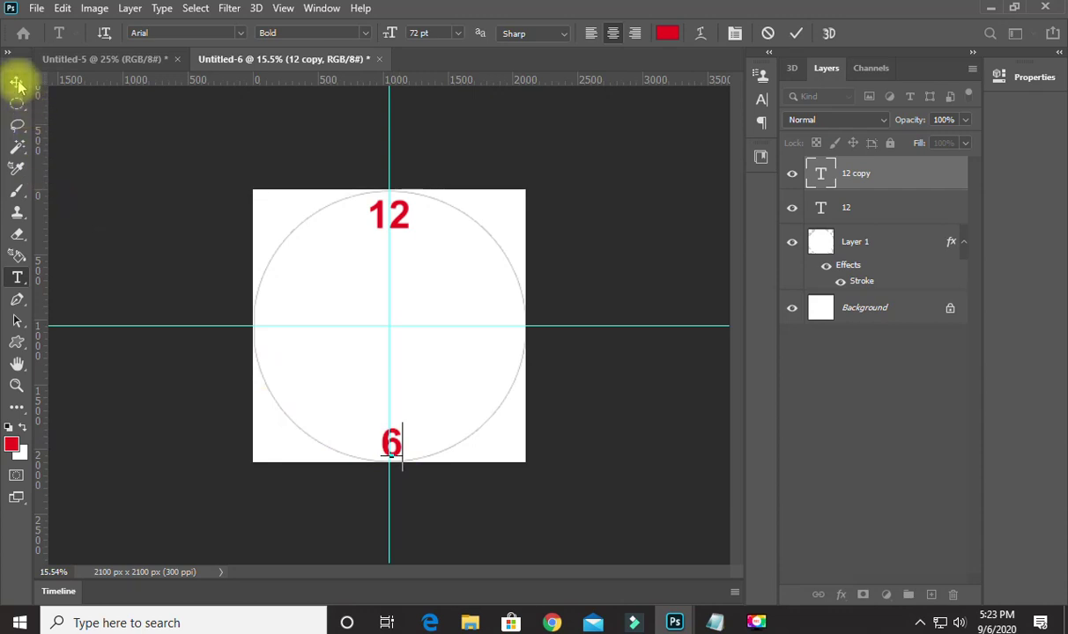
left_click(17, 84)
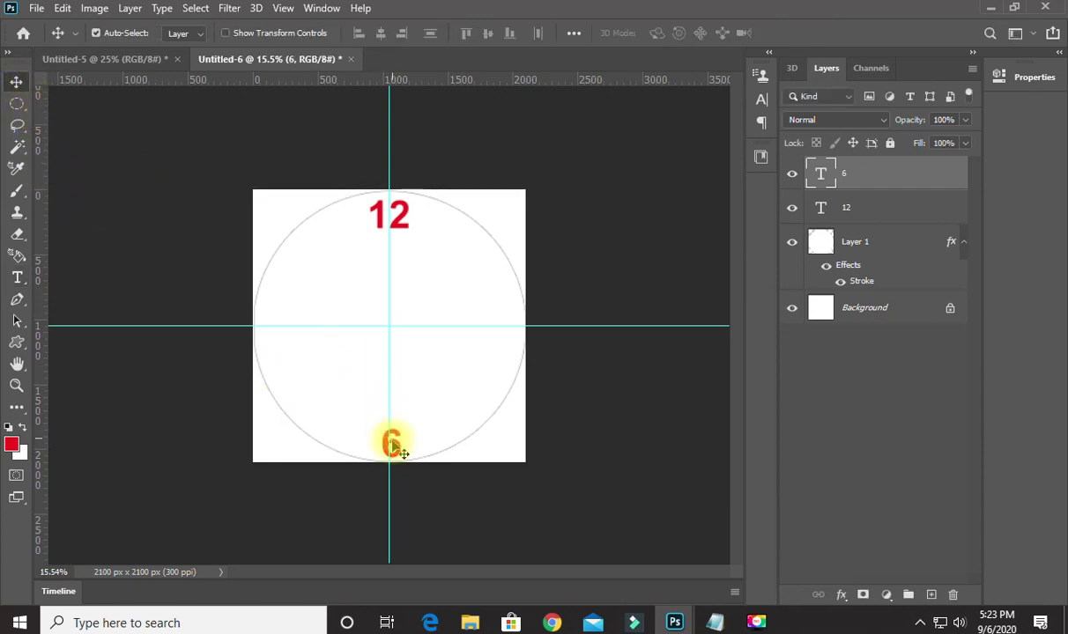
Alt-drag another copy of the 12 to just below the original.
double_click(411, 224)
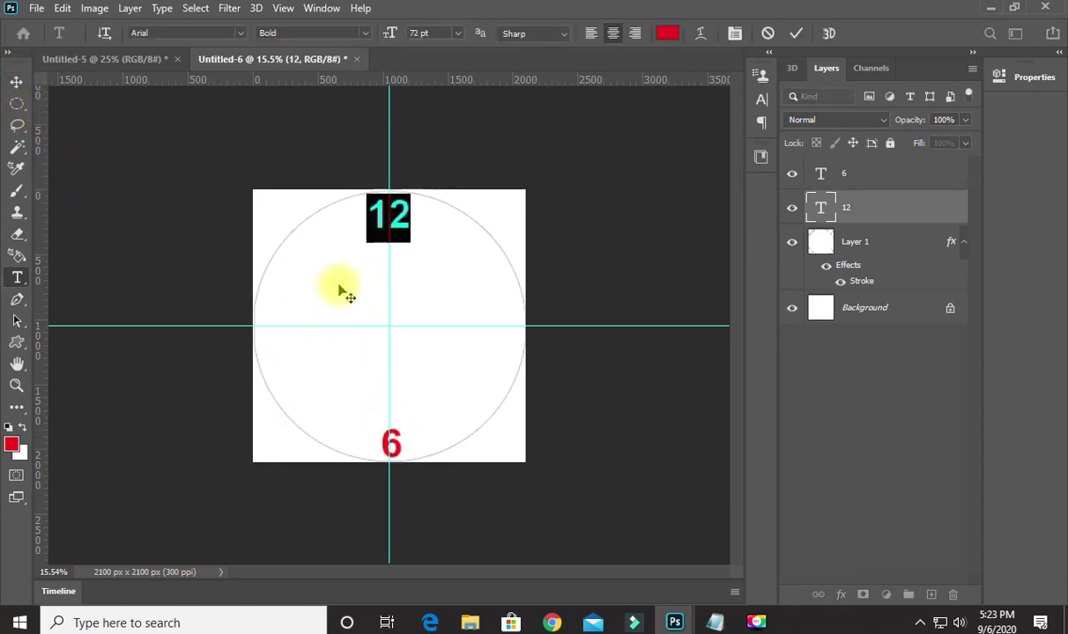
left_click(16, 81)
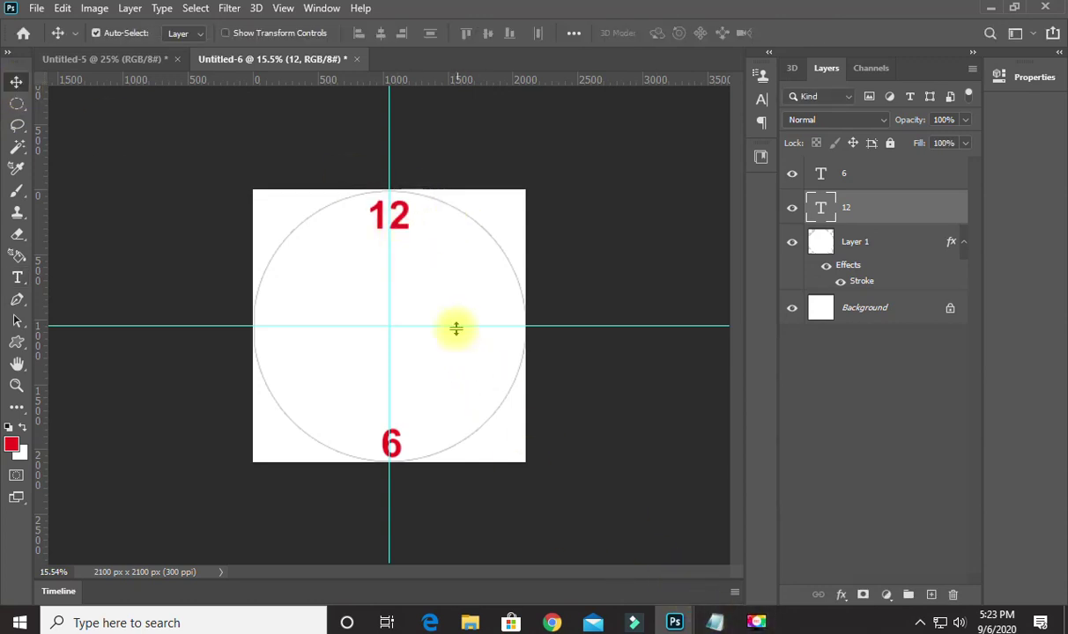
left_click_drag(398, 216, 410, 261)
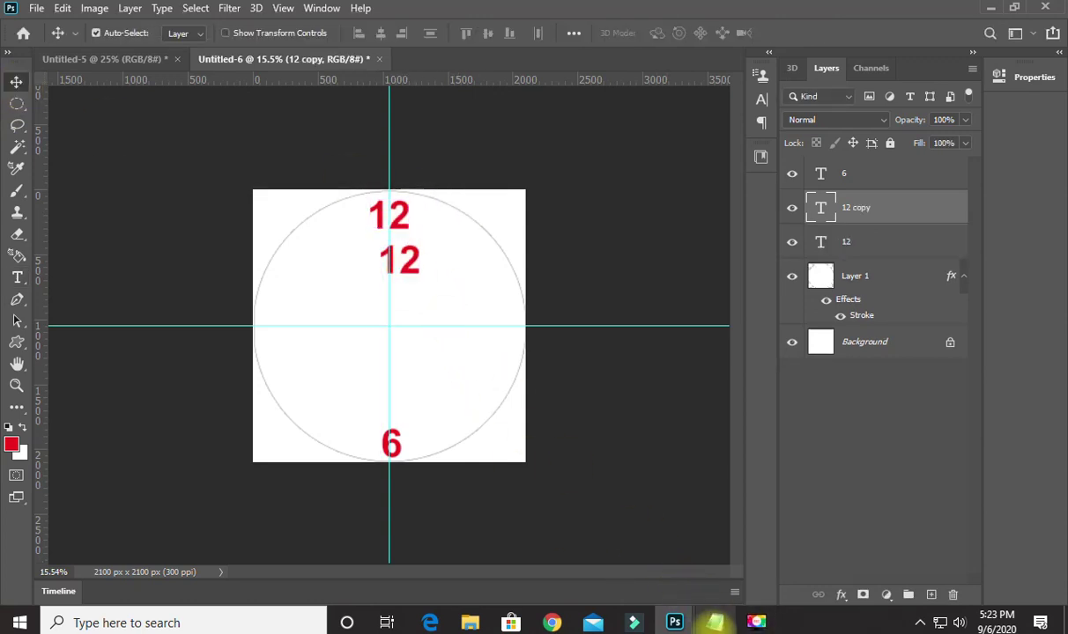
key("alt+Tab")
Replace the note text with 'PRESS ALT TO DUPLICATE THE NUMBER'.
left_click_drag(278, 247, 7, 77)
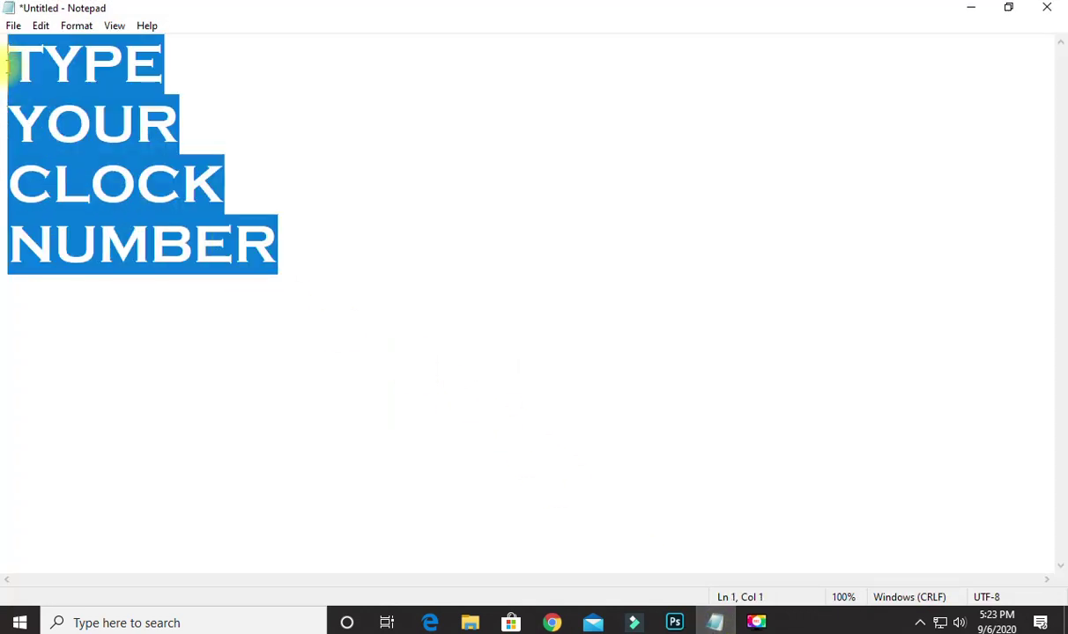
type("PRESS ")
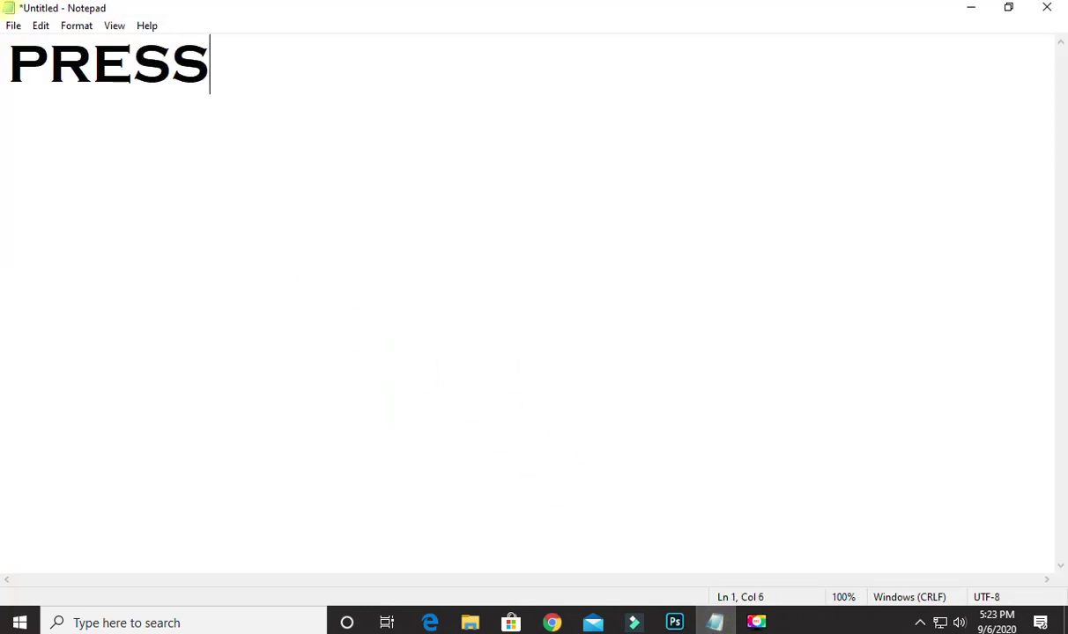
type("ALT")
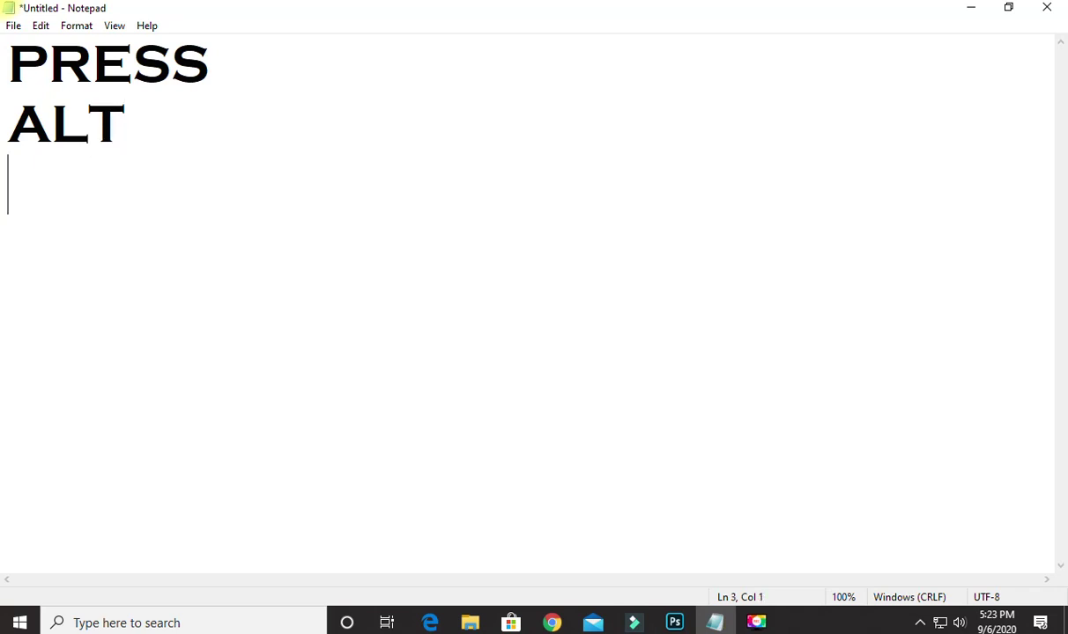
type(" TO DU")
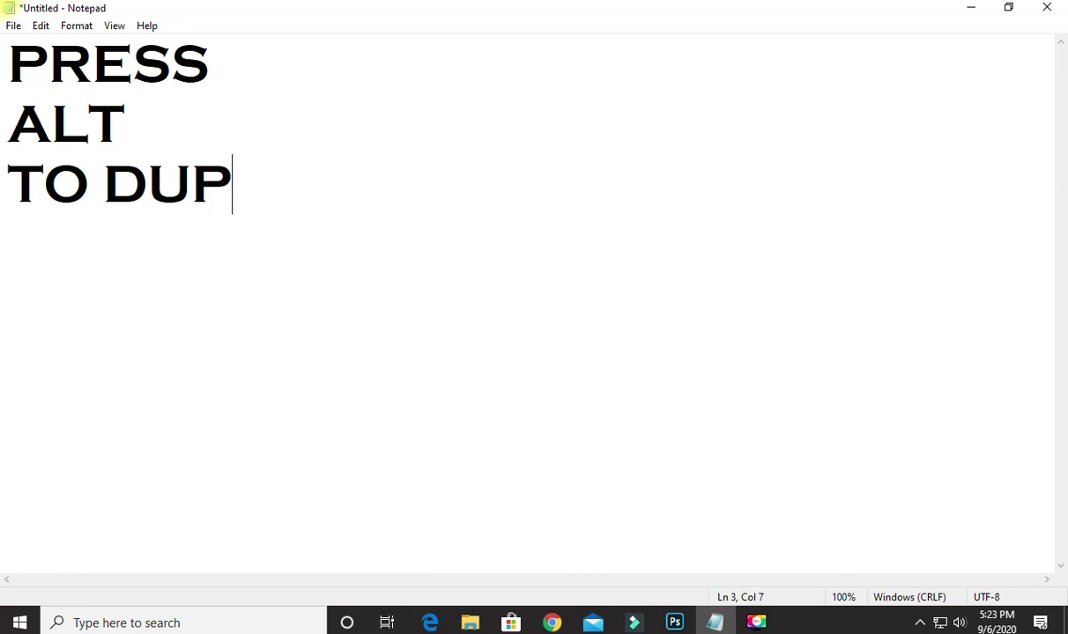
type("PLICAT")
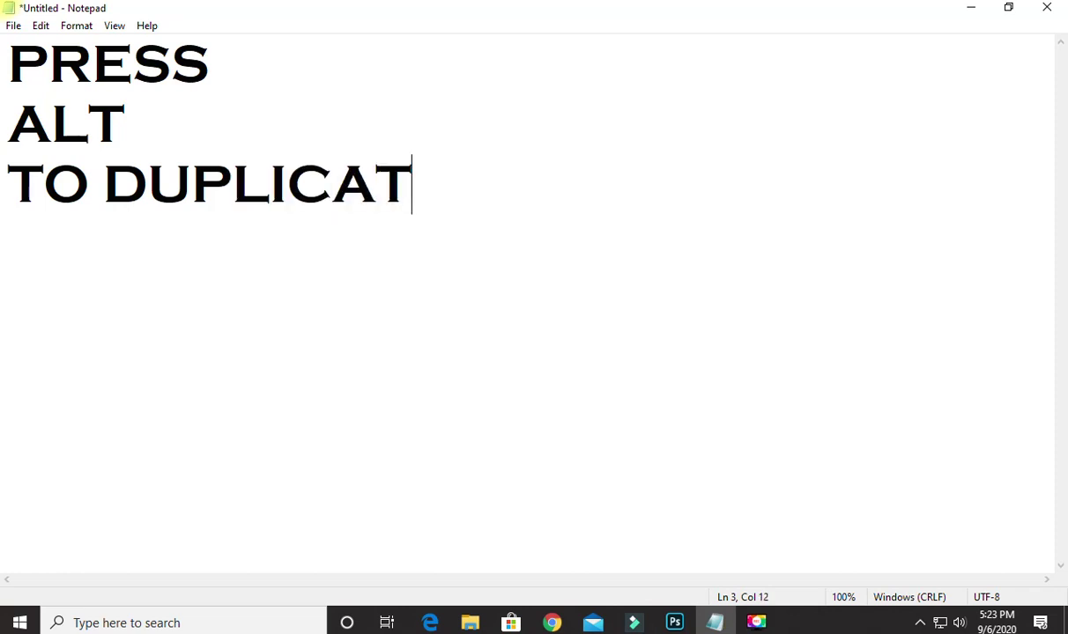
type("E TH")
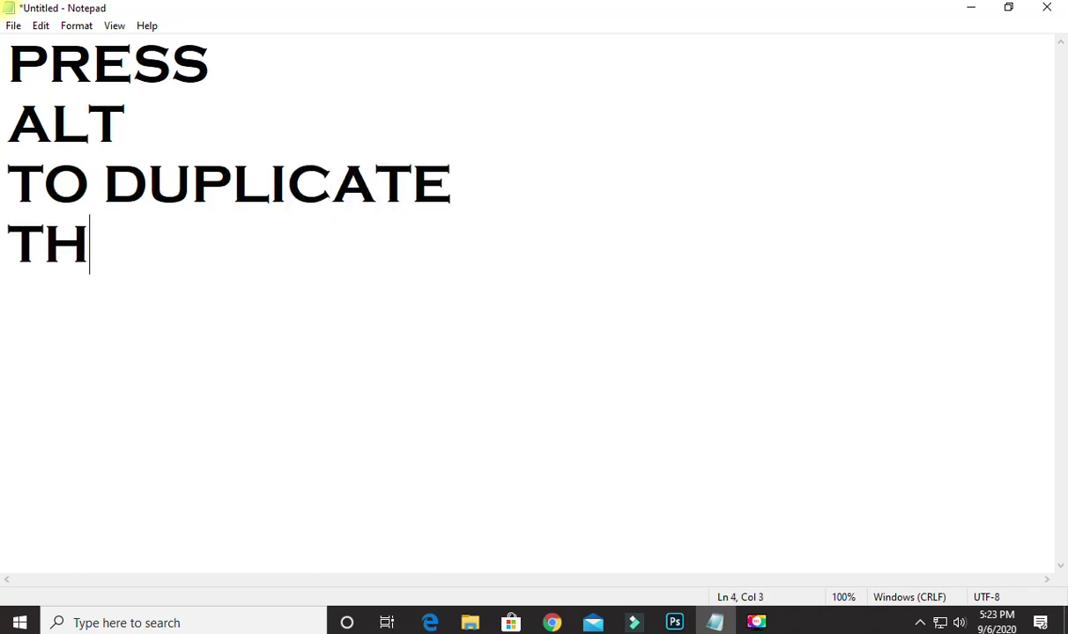
type("E NUMBER")
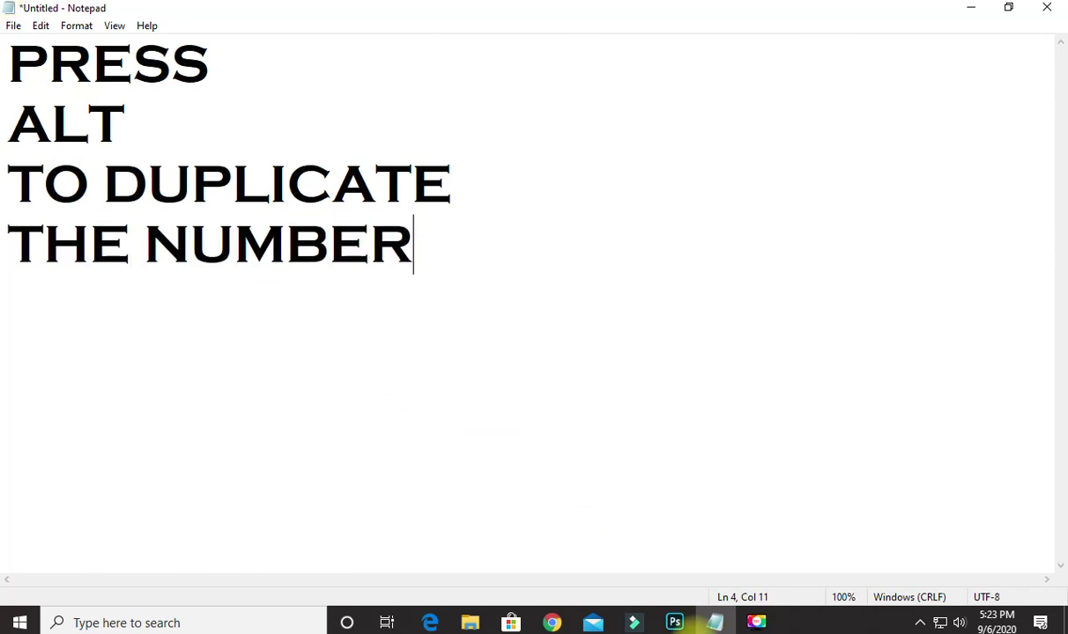
Turn the 12 copy into a 9 at the circle's left edge and duplicate it to the right edge.
mouse_move(670, 624)
left_click(574, 584)
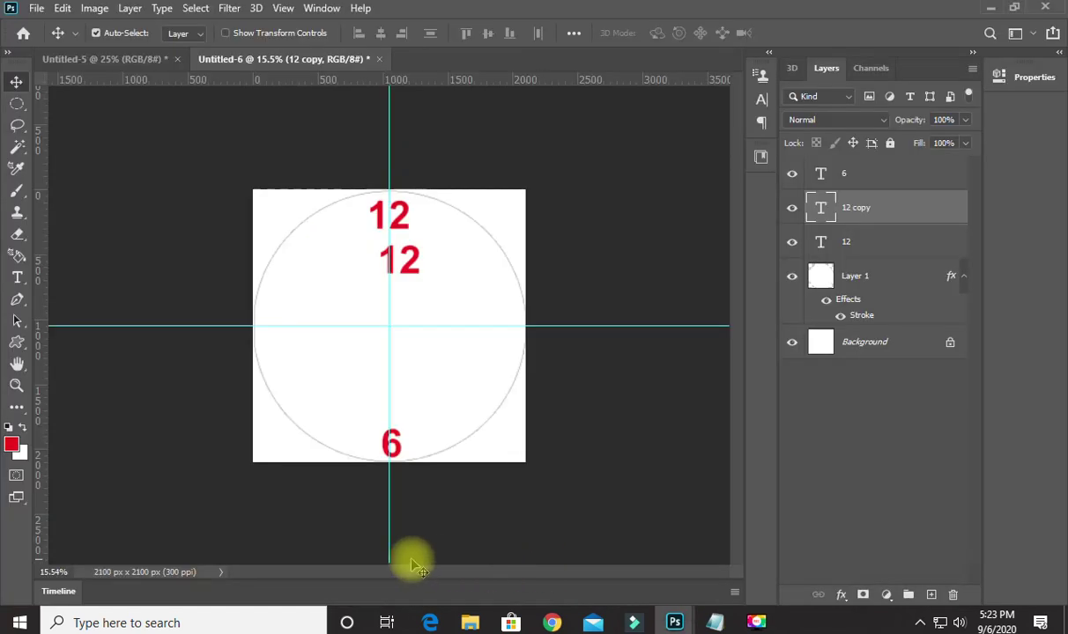
left_click_drag(415, 278, 283, 326)
key("t")
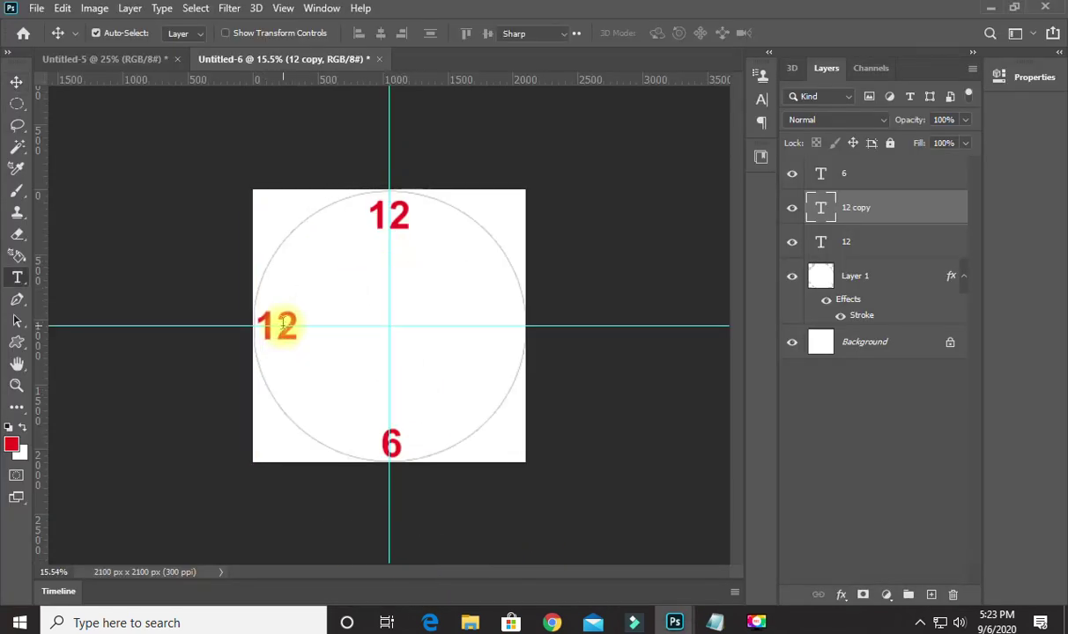
double_click(282, 326)
type("9")
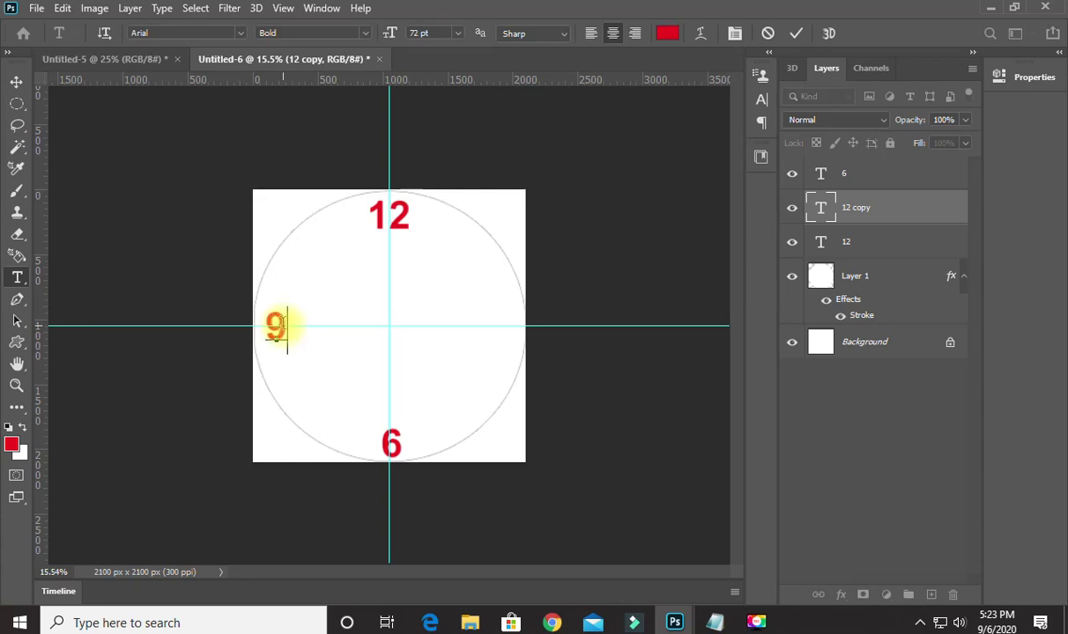
left_click(17, 83)
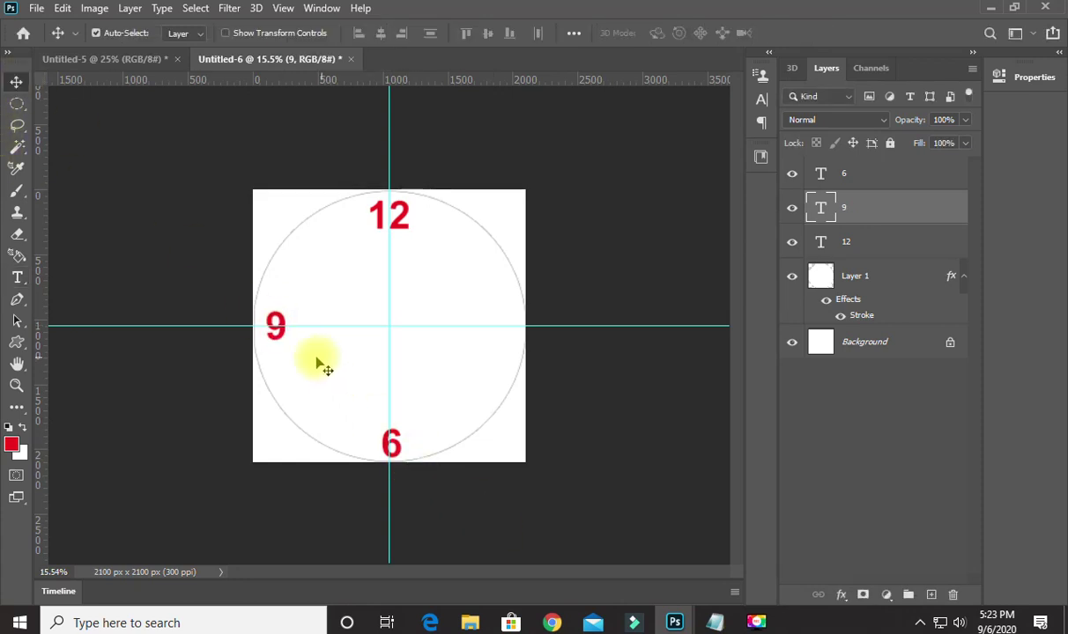
left_click_drag(279, 340, 505, 334)
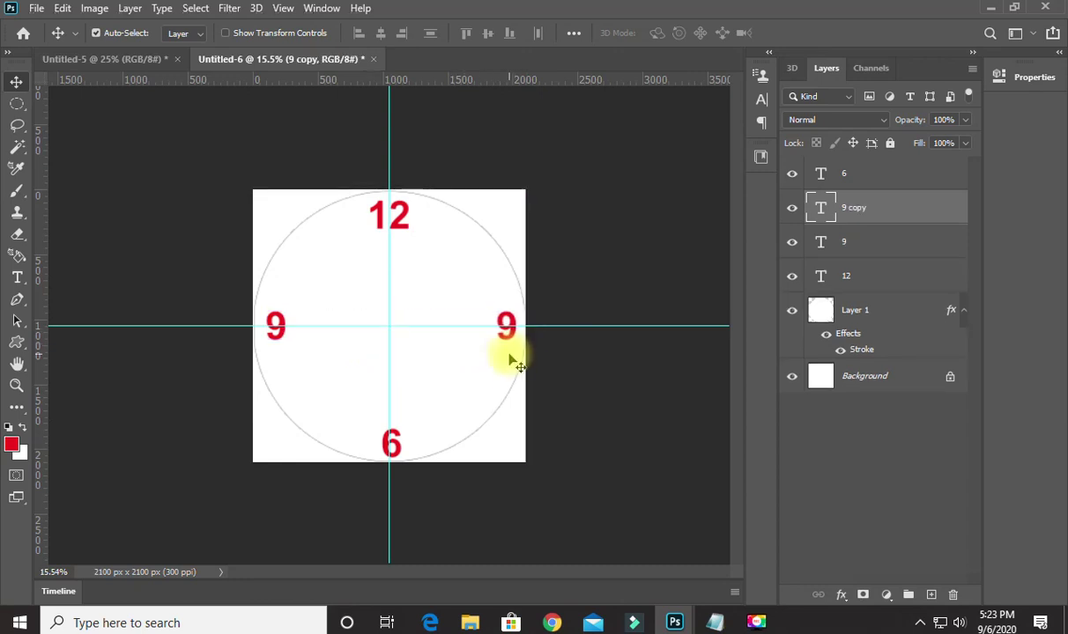
left_click(714, 623)
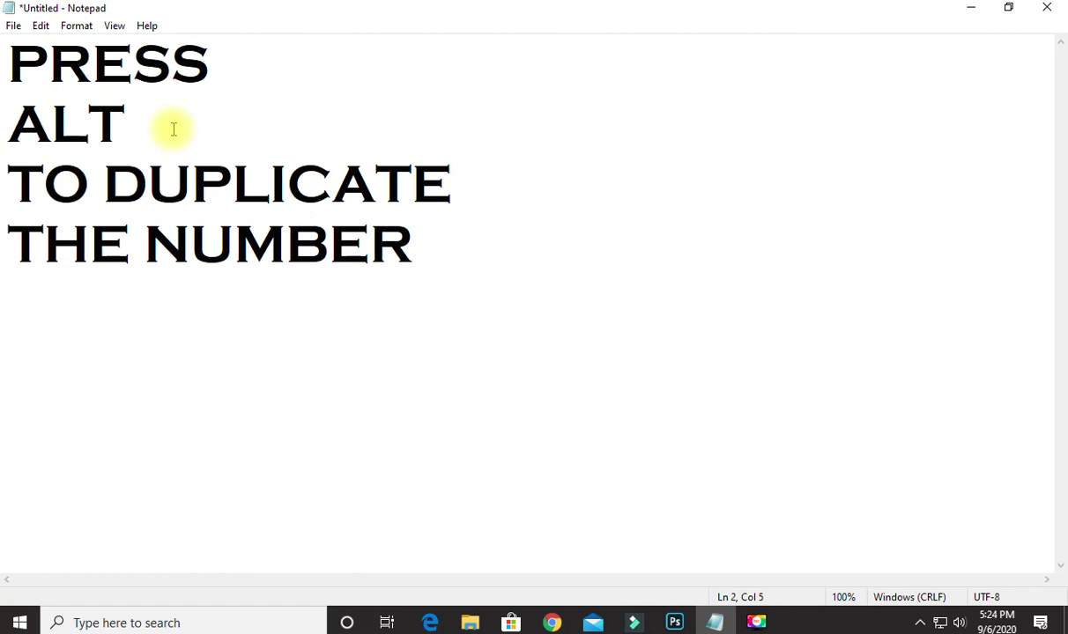
Add ',AND DRAG' after ALT on the note's second line, then minimize Notepad.
type(",")
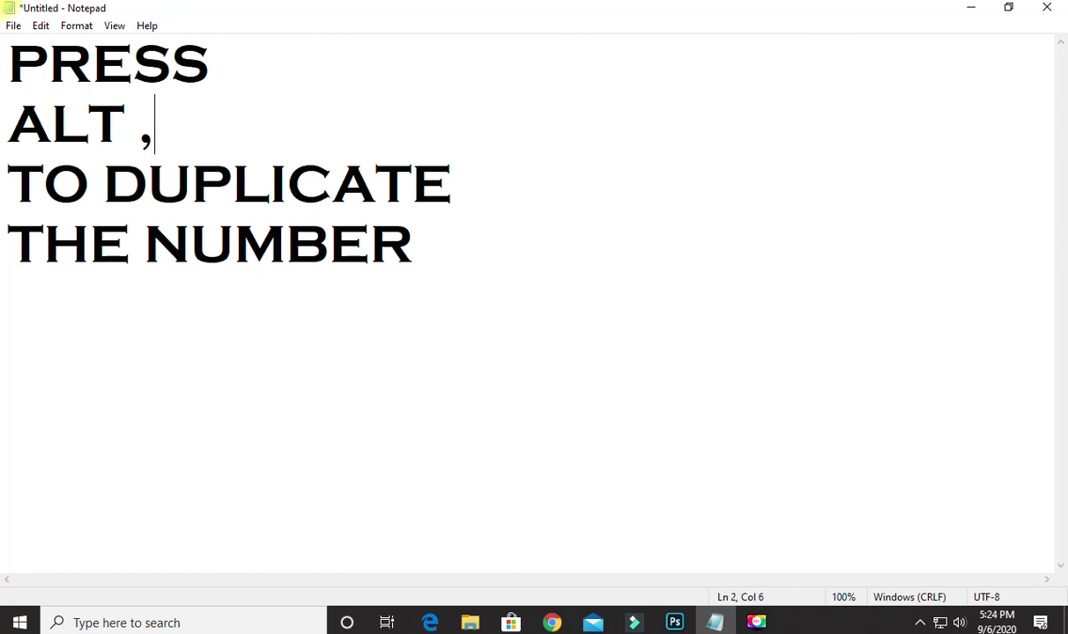
type("AND")
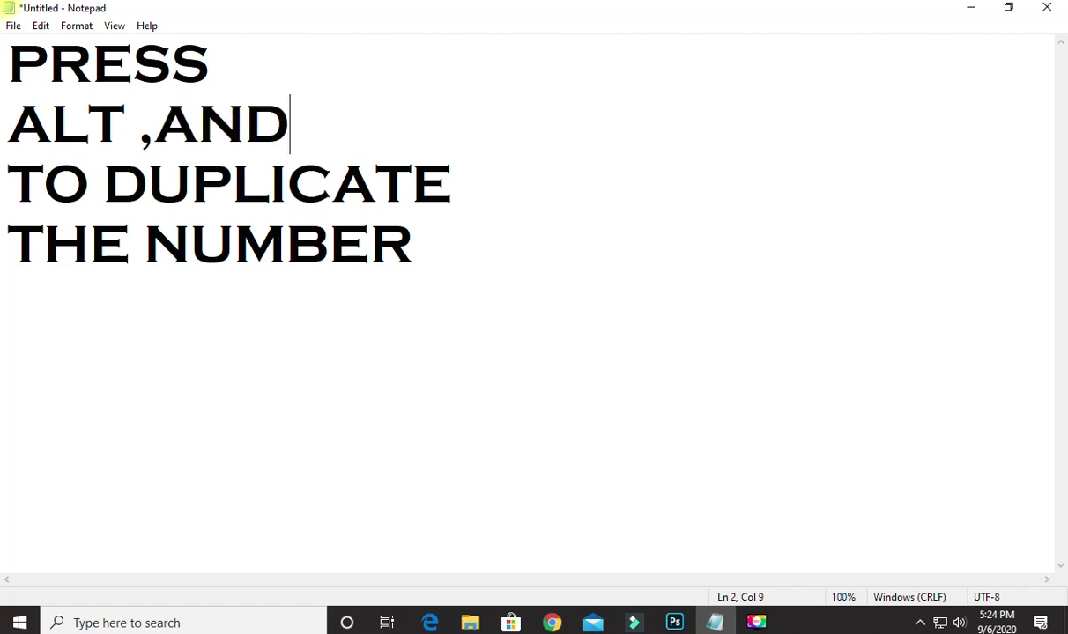
type(" DRGA")
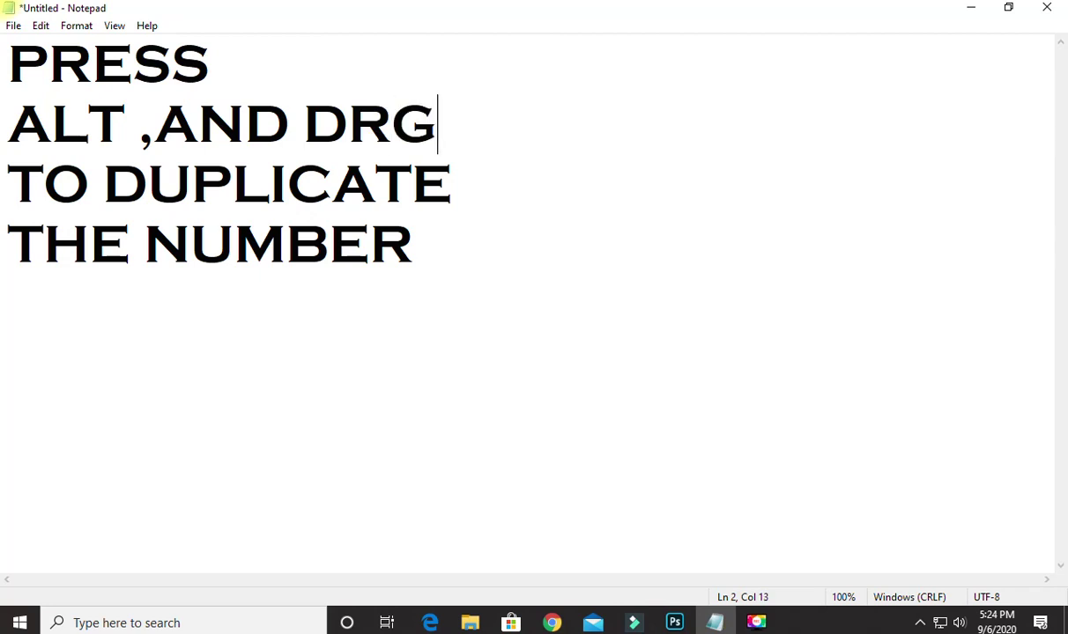
key("BackSpace")
key("BackSpace")
type("AG")
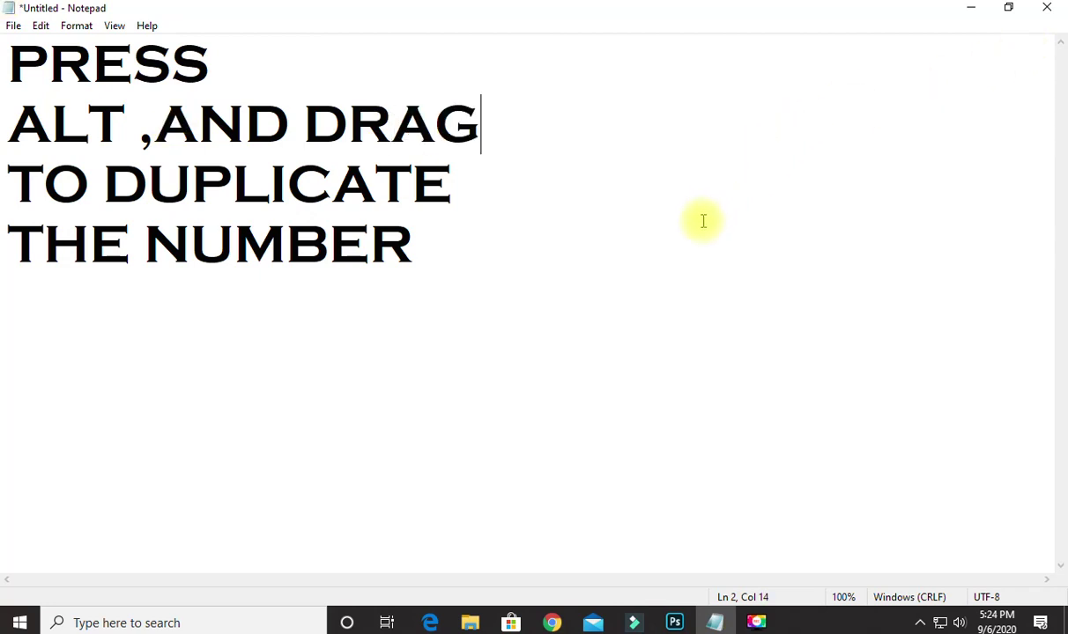
left_click(969, 10)
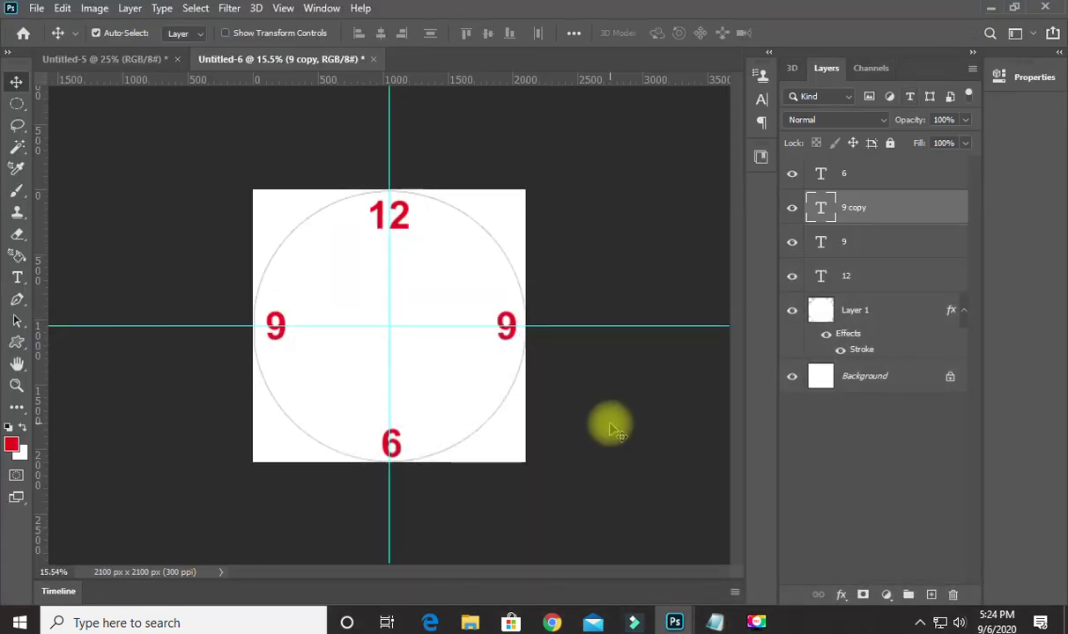
Retype the right-hand 9 as 3.
scroll(564, 424, "up", 2)
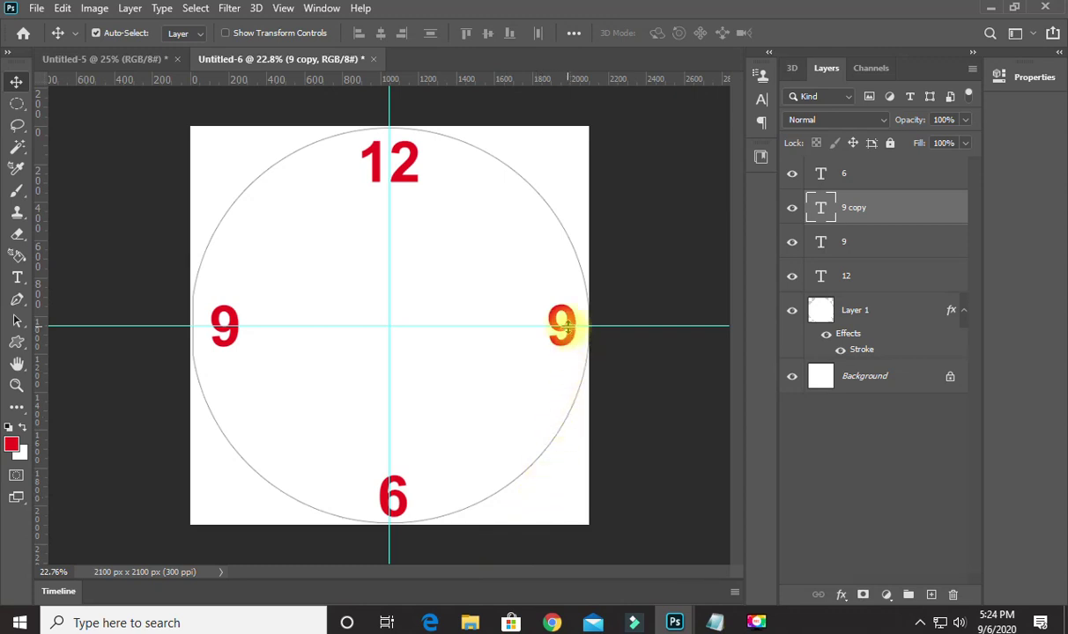
key("r")
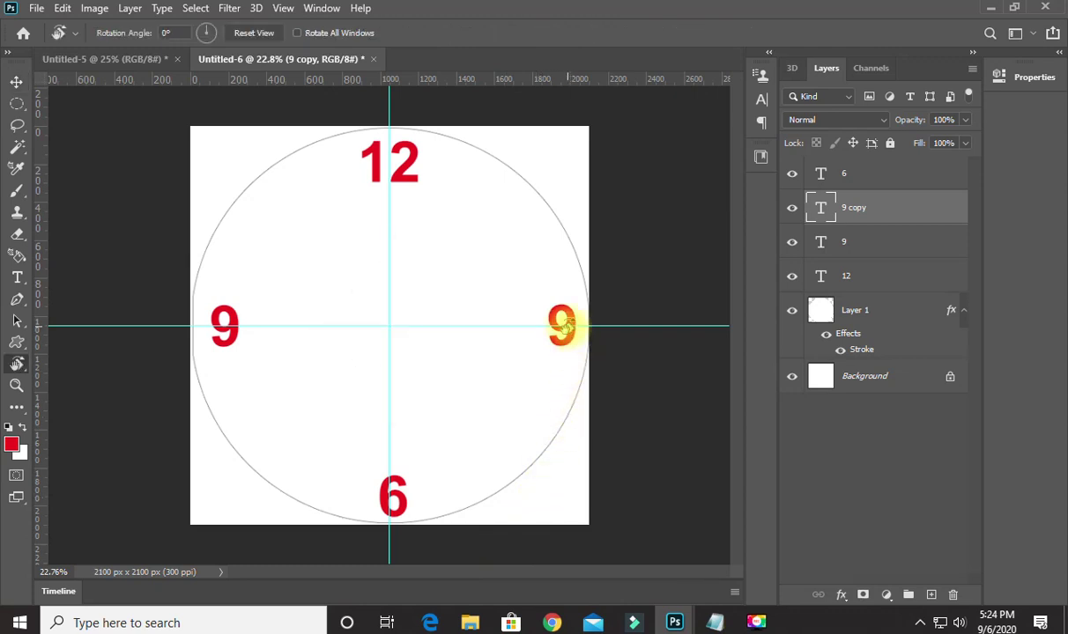
left_click(17, 82)
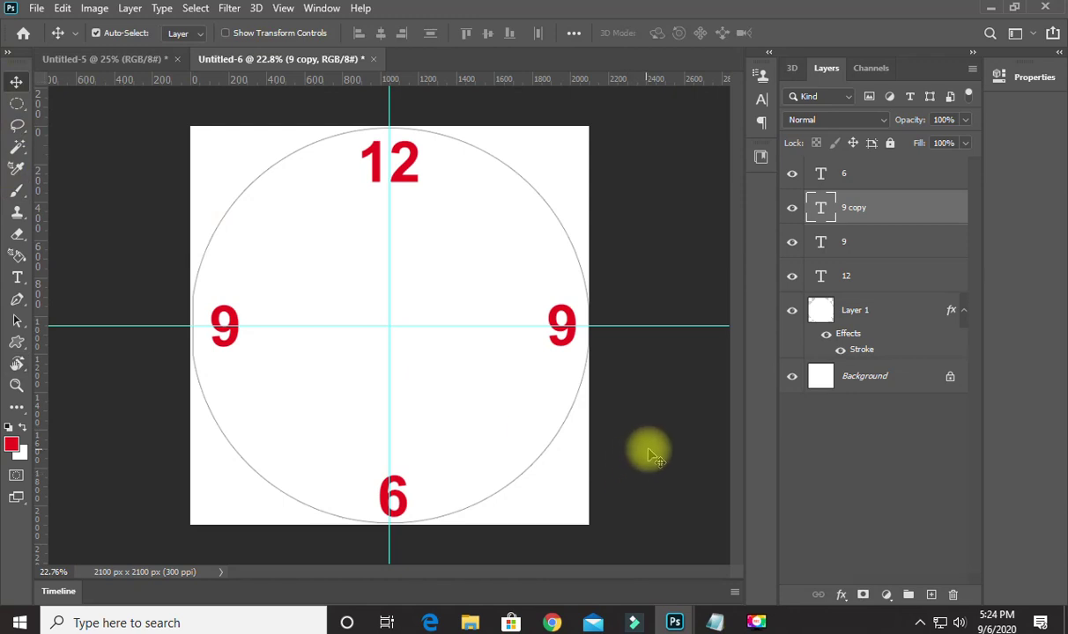
key("t")
double_click(562, 333)
type("3")
left_click(17, 82)
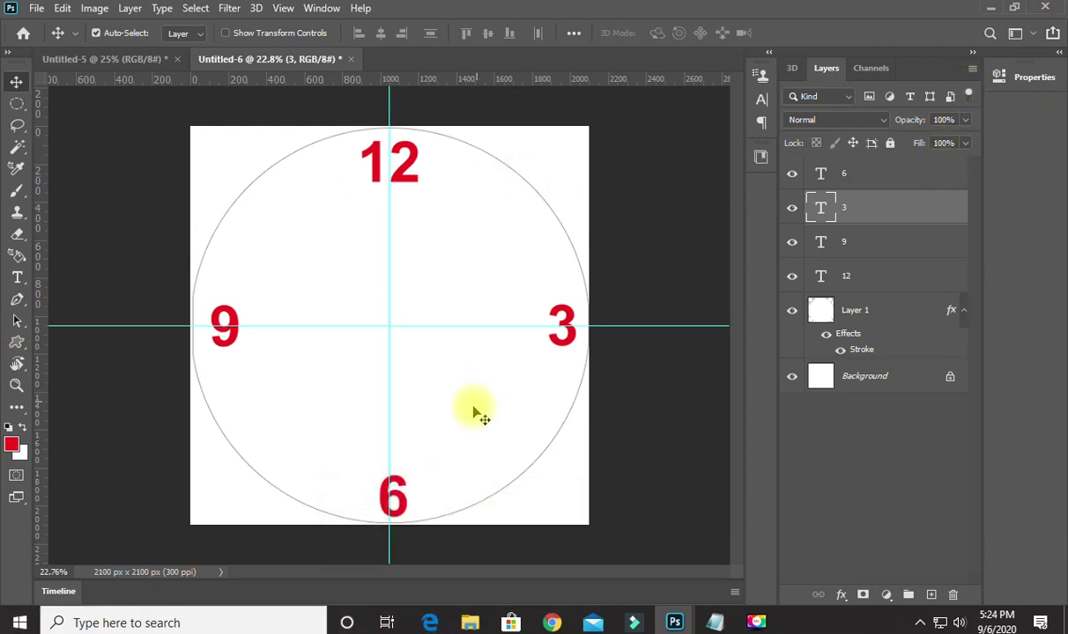
Alt-drag a copy of the 3 up beside the 12 and retype it as 2.
left_click(408, 509)
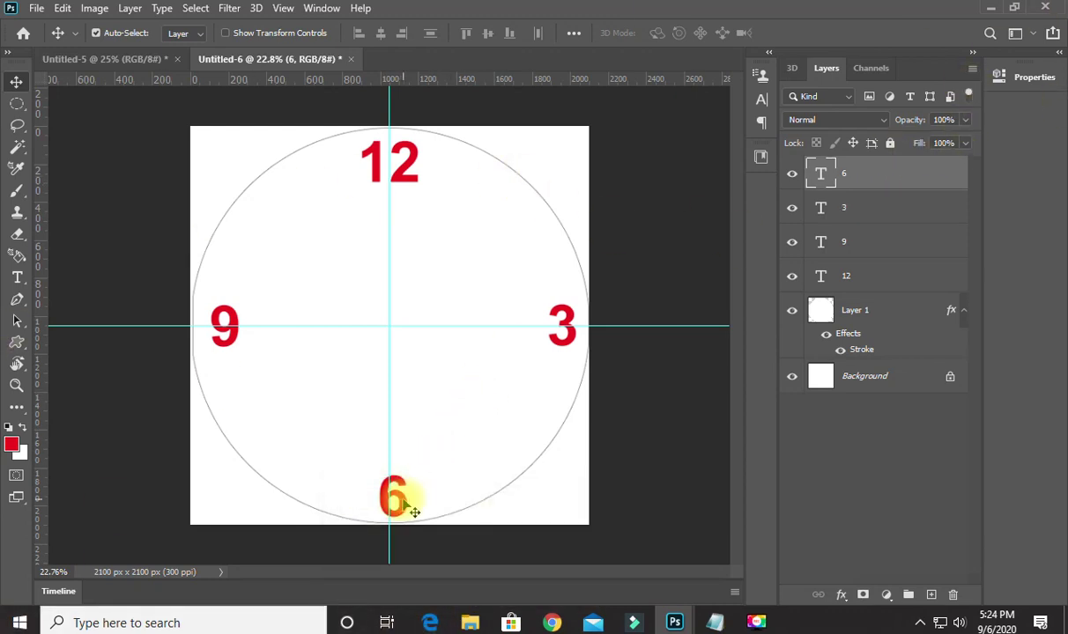
left_click(577, 328)
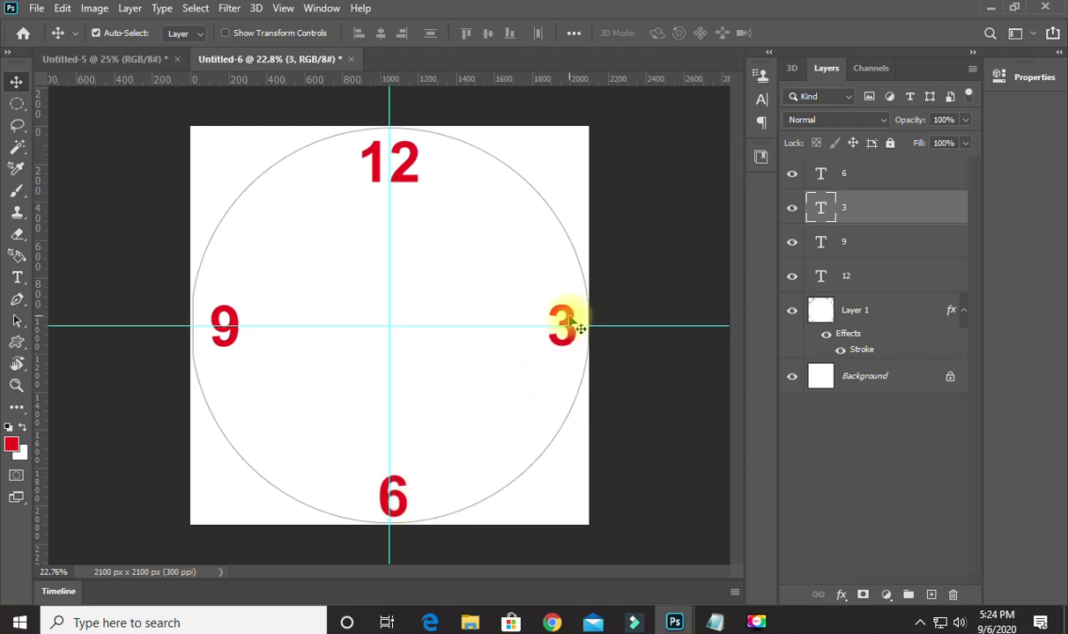
left_click_drag(571, 317, 475, 170)
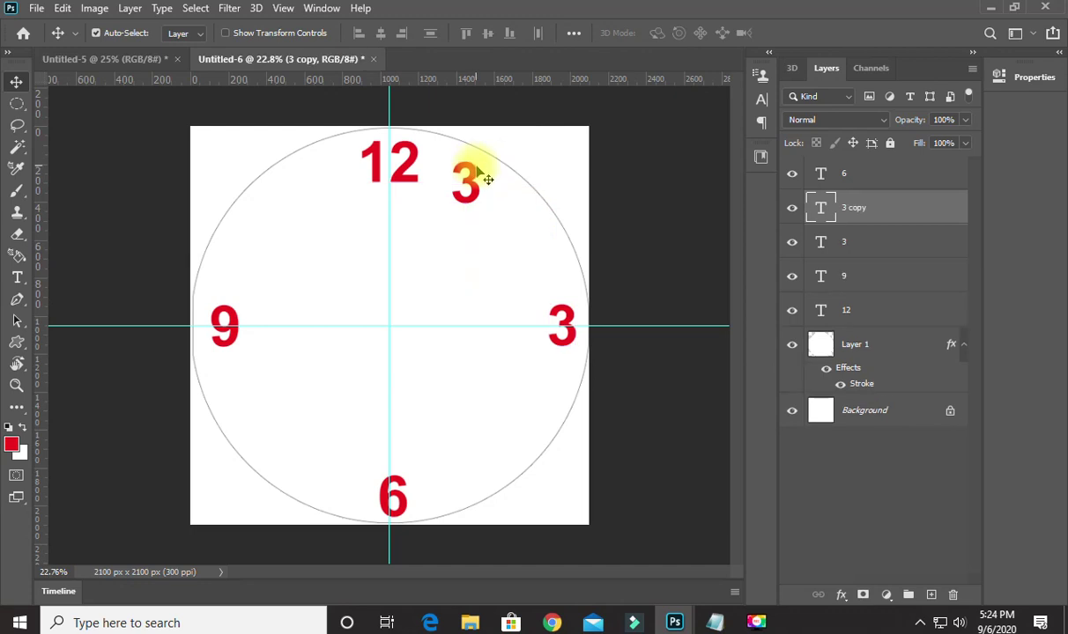
double_click(474, 166)
type("2")
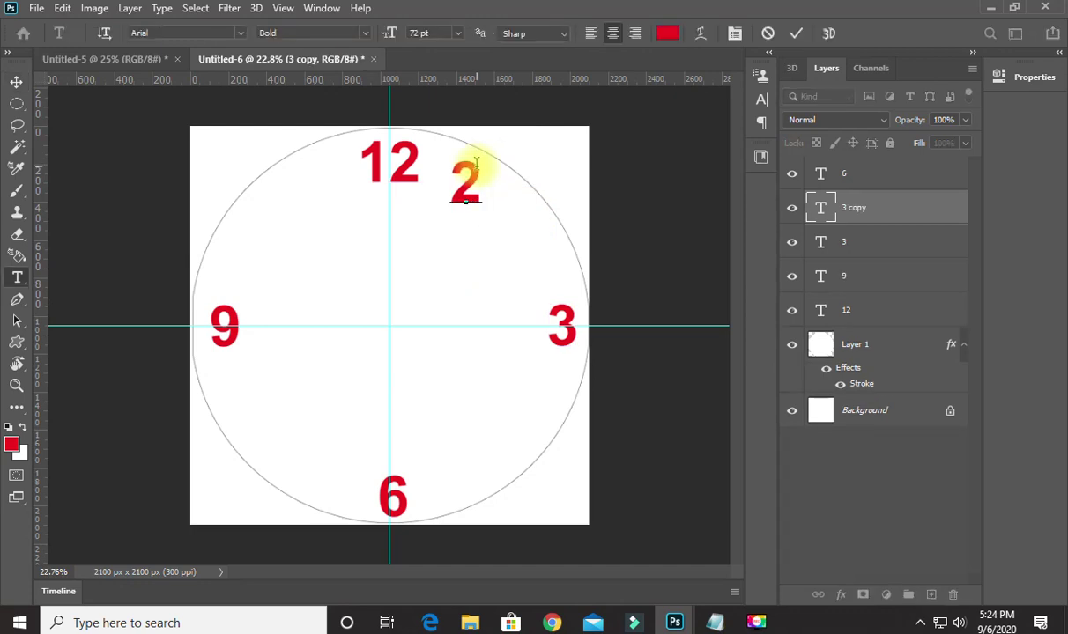
left_click(16, 81)
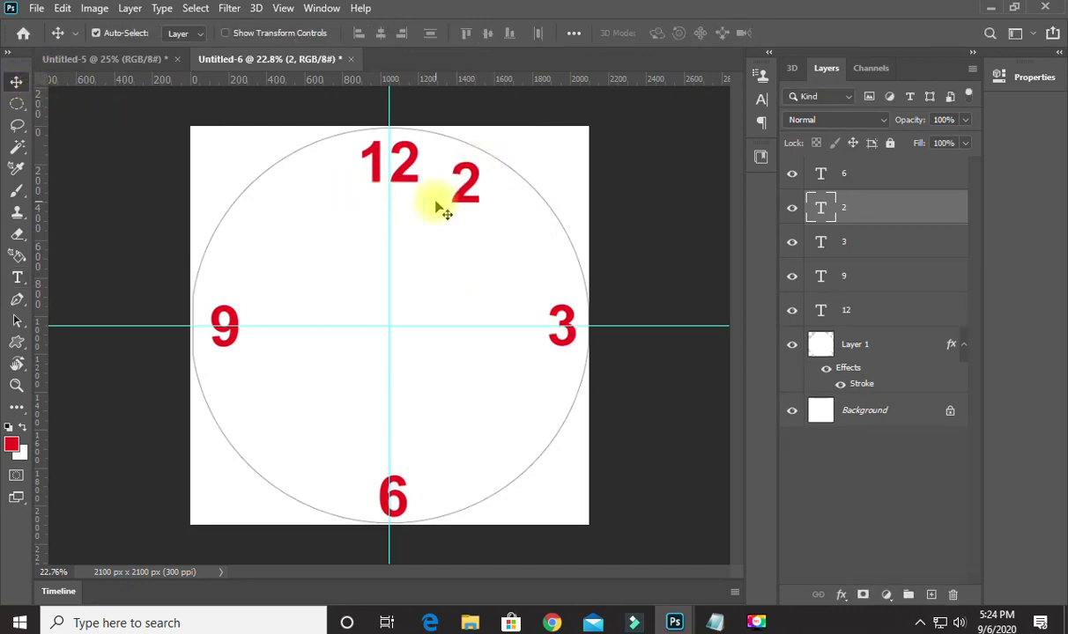
Retype the number beside the 12 as 1, then copy it toward the 3 as a 2.
double_click(461, 183)
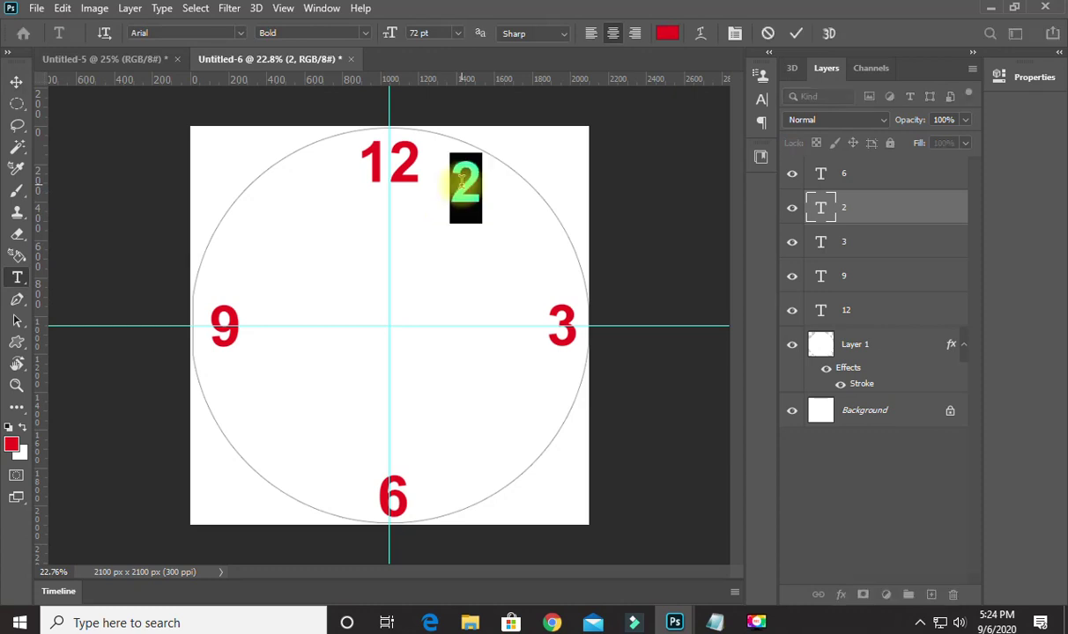
type("1")
left_click(16, 81)
left_click_drag(473, 203, 528, 255)
key("t")
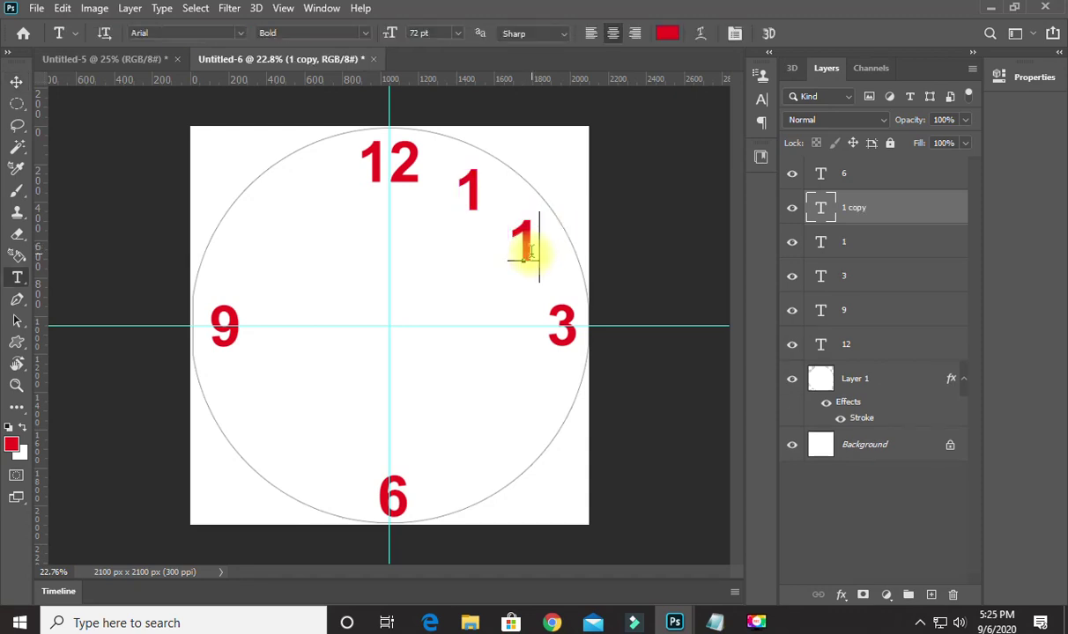
double_click(529, 253)
type("2")
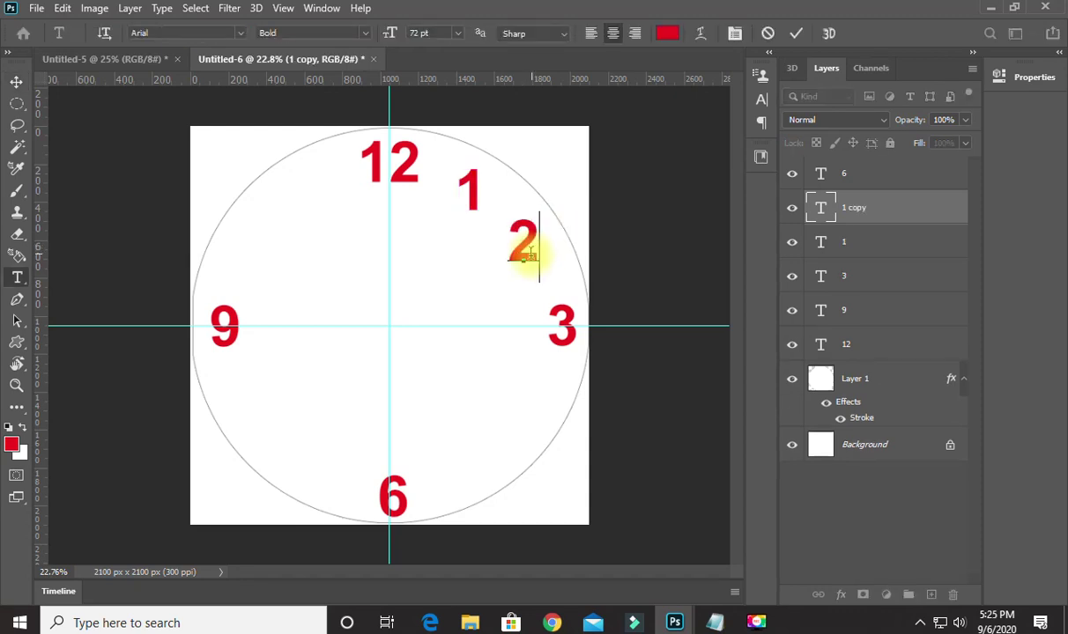
left_click(16, 82)
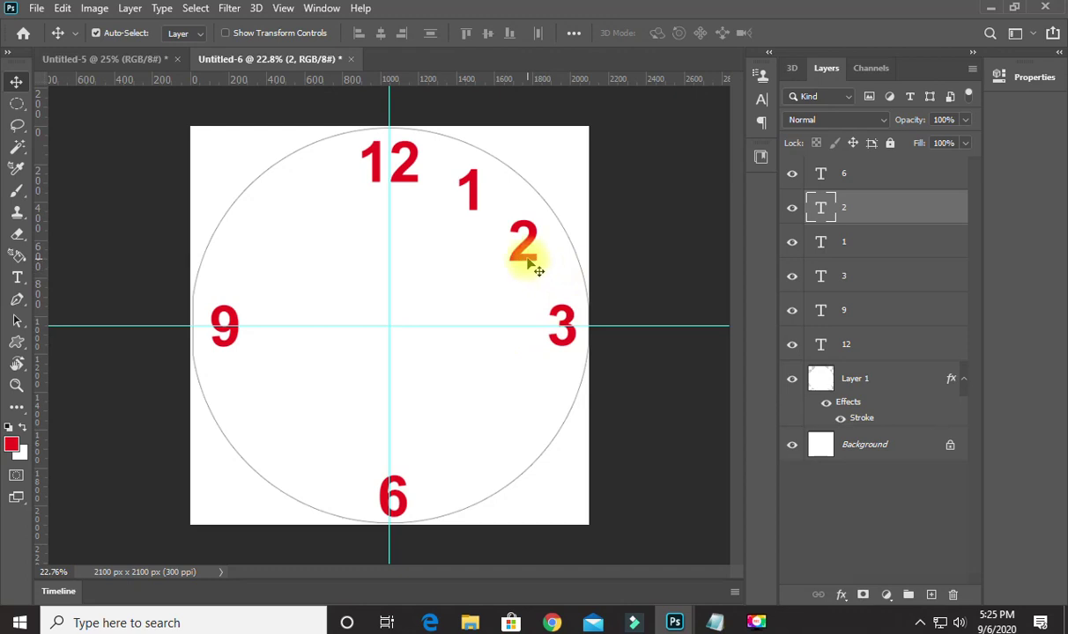
Copy the 2 below the 3 as a 4, then toward the 6 as a 5.
left_click_drag(539, 266, 548, 417)
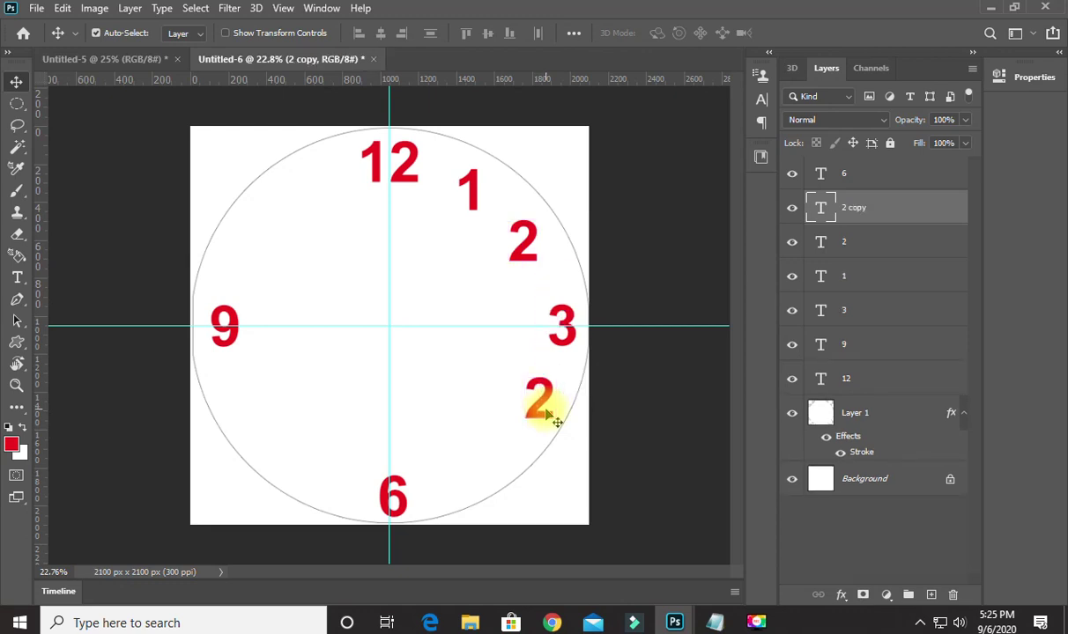
key("t")
double_click(541, 405)
type("4")
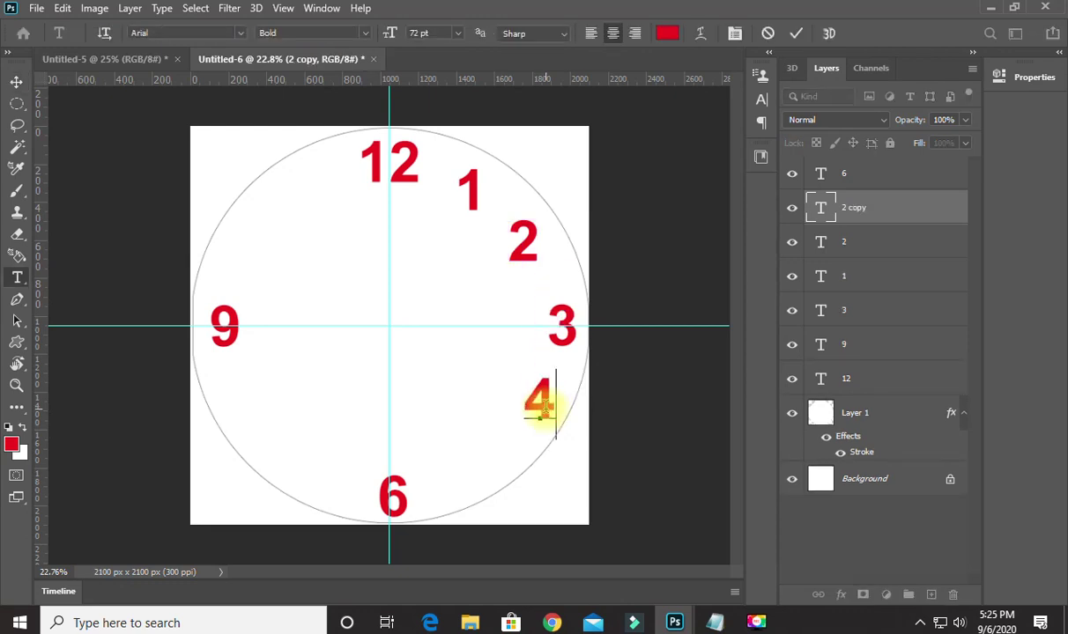
left_click(16, 81)
left_click_drag(542, 401, 482, 485)
key("t")
double_click(472, 473)
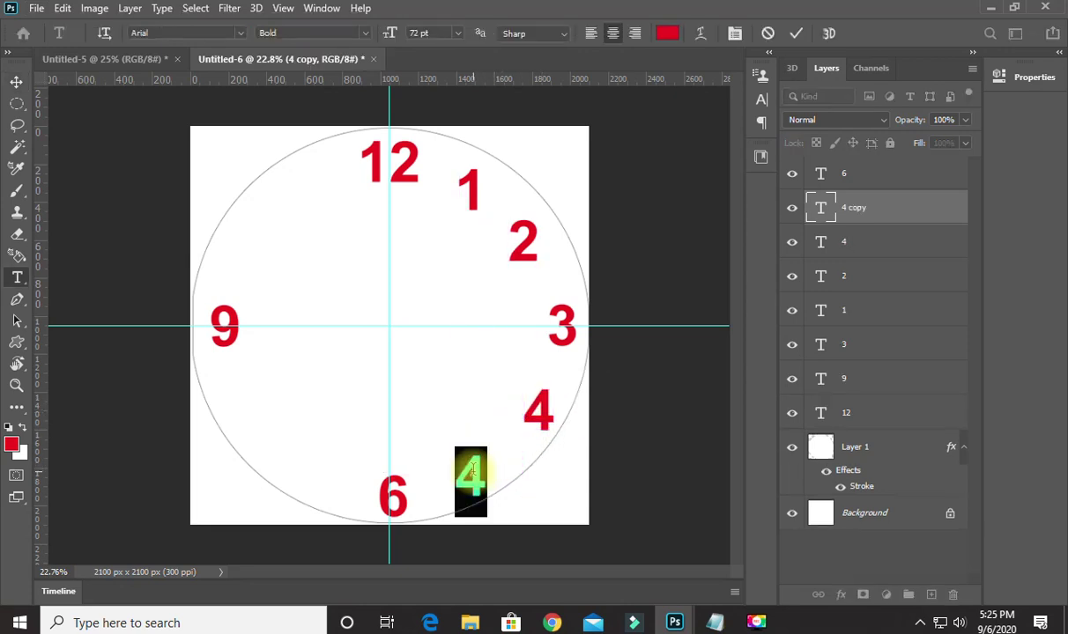
type("5")
left_click(16, 81)
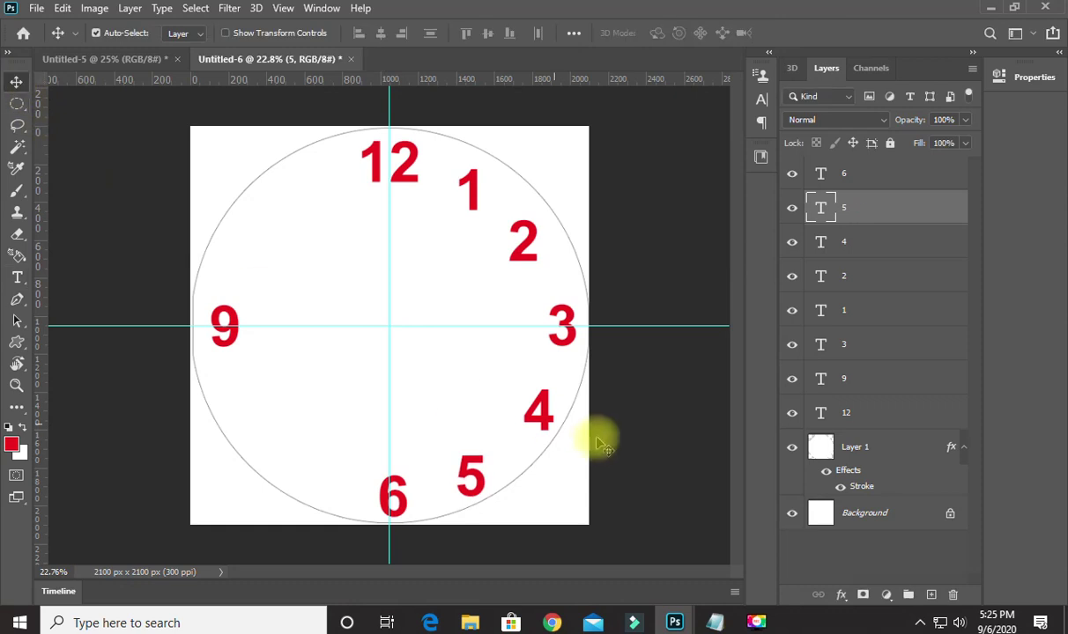
left_click(551, 429)
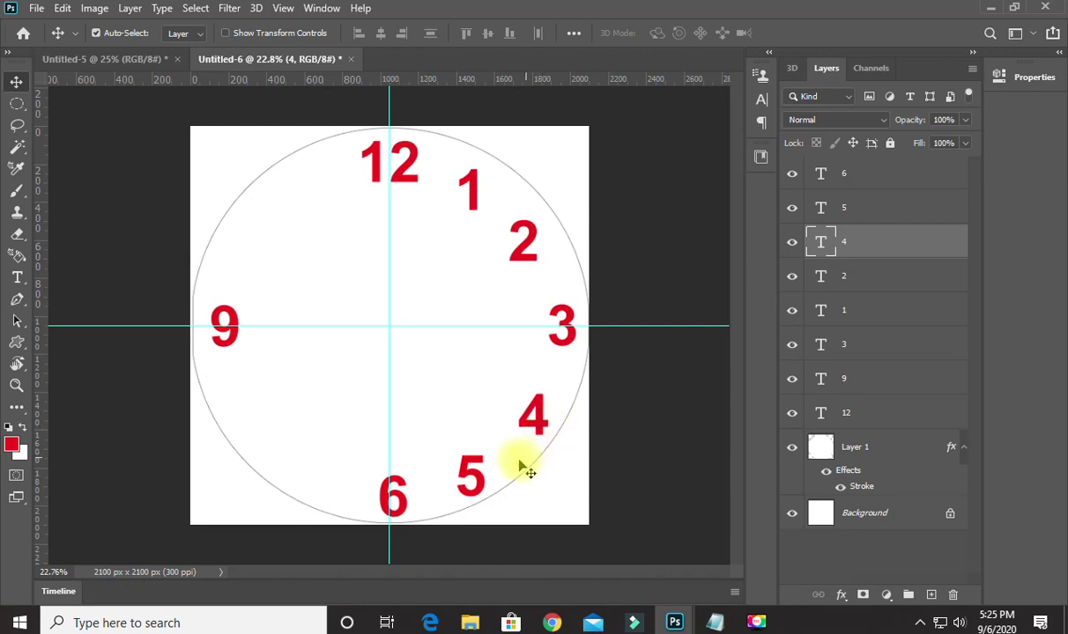
Copy the 4 left of the 6 as a 7, then up toward the 9 as an 8.
left_click_drag(540, 424, 329, 490)
double_click(325, 483)
type("7")
left_click(16, 81)
left_click_drag(334, 479, 269, 423)
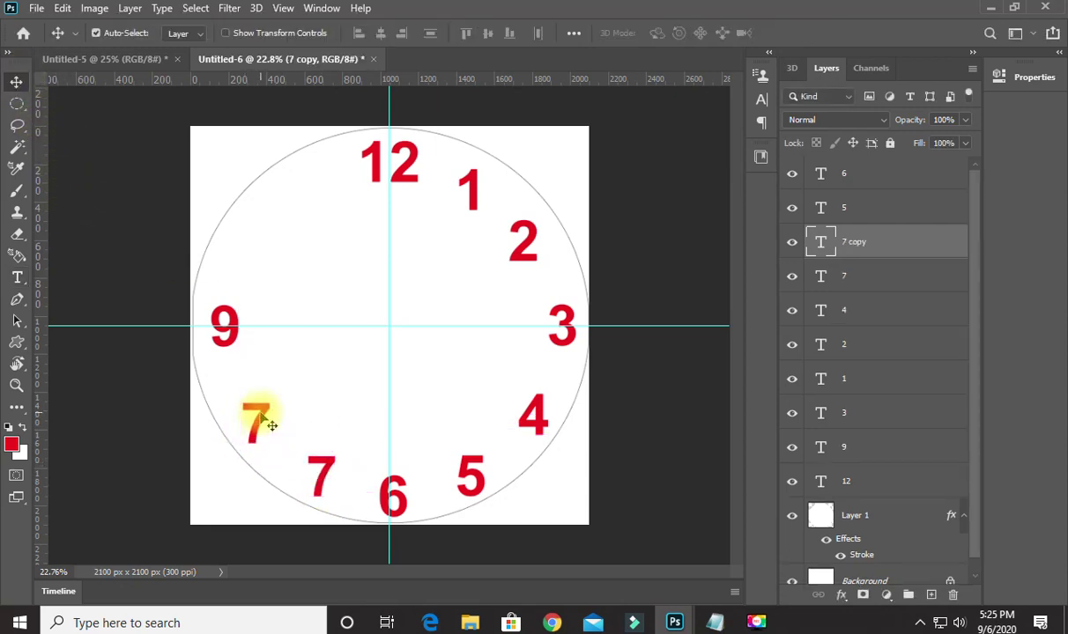
double_click(262, 408)
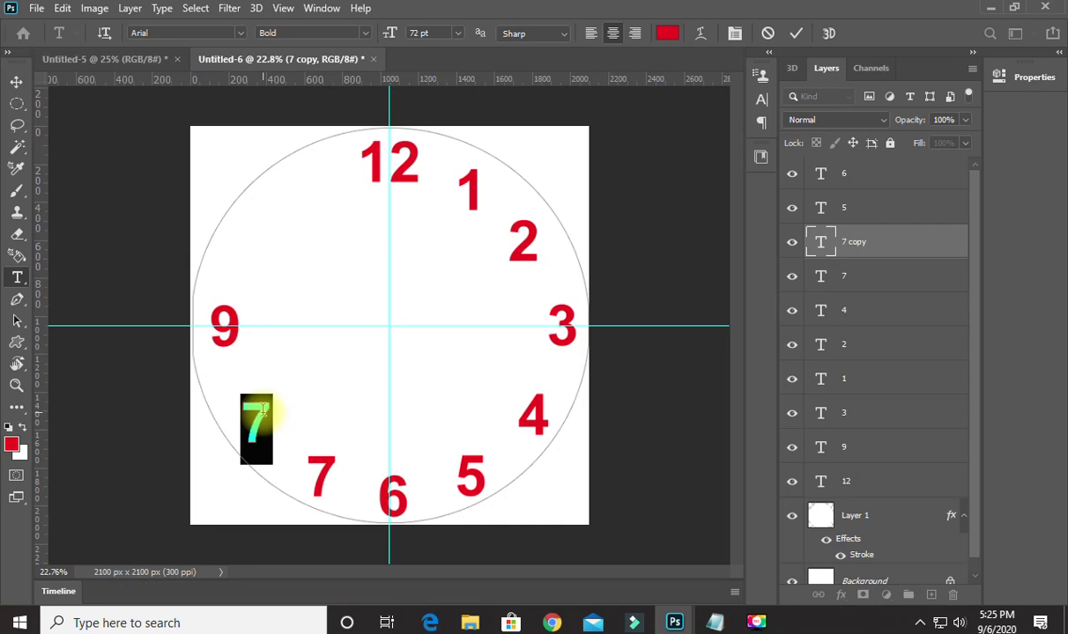
type("8")
left_click(16, 81)
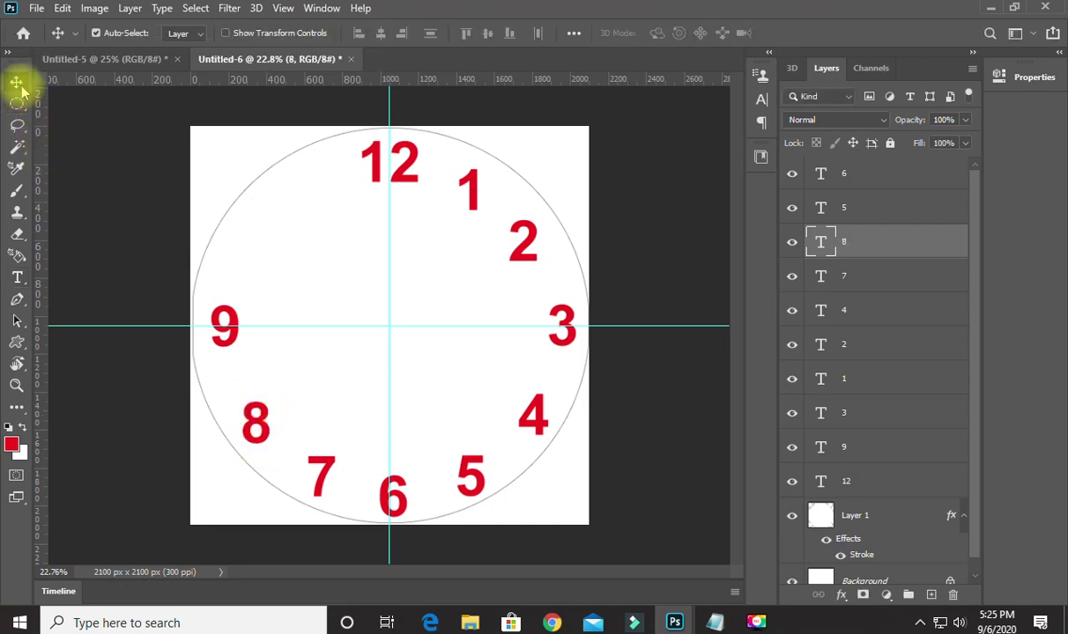
Copy the 12 to the upper left as 10 and 11, then select all Notepad text.
left_click(402, 177)
left_click_drag(411, 188, 279, 263)
double_click(272, 255)
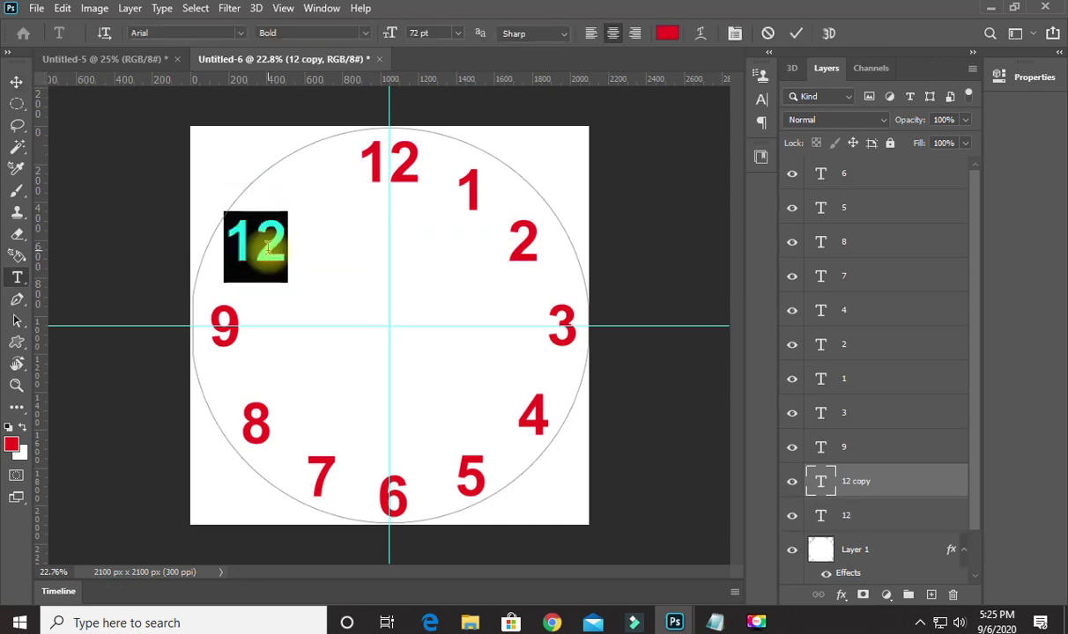
type("10")
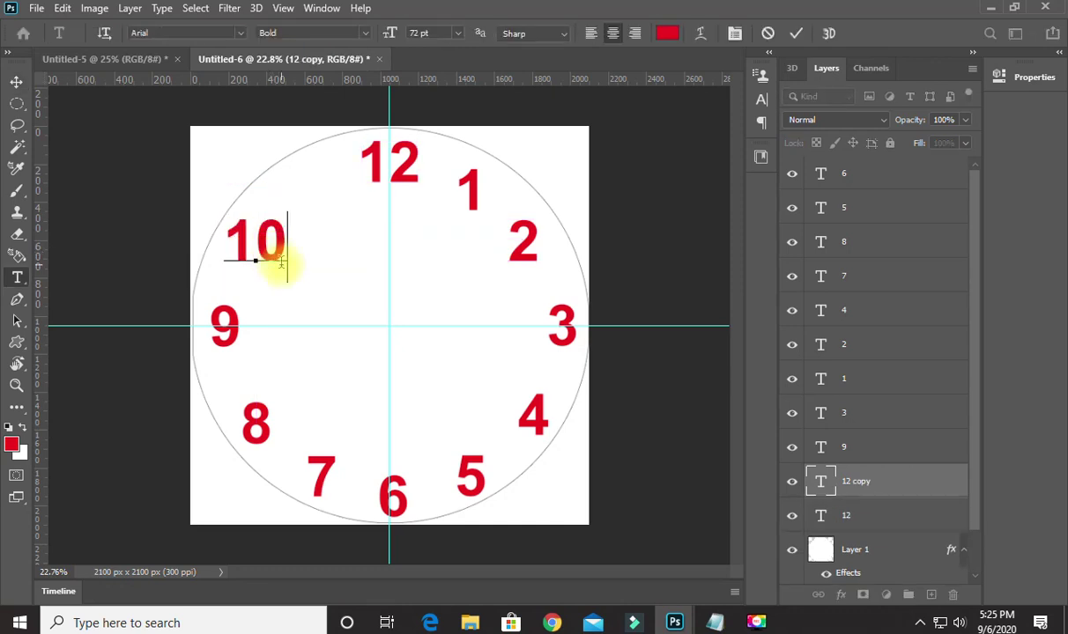
left_click(17, 82)
left_click_drag(282, 244, 334, 180)
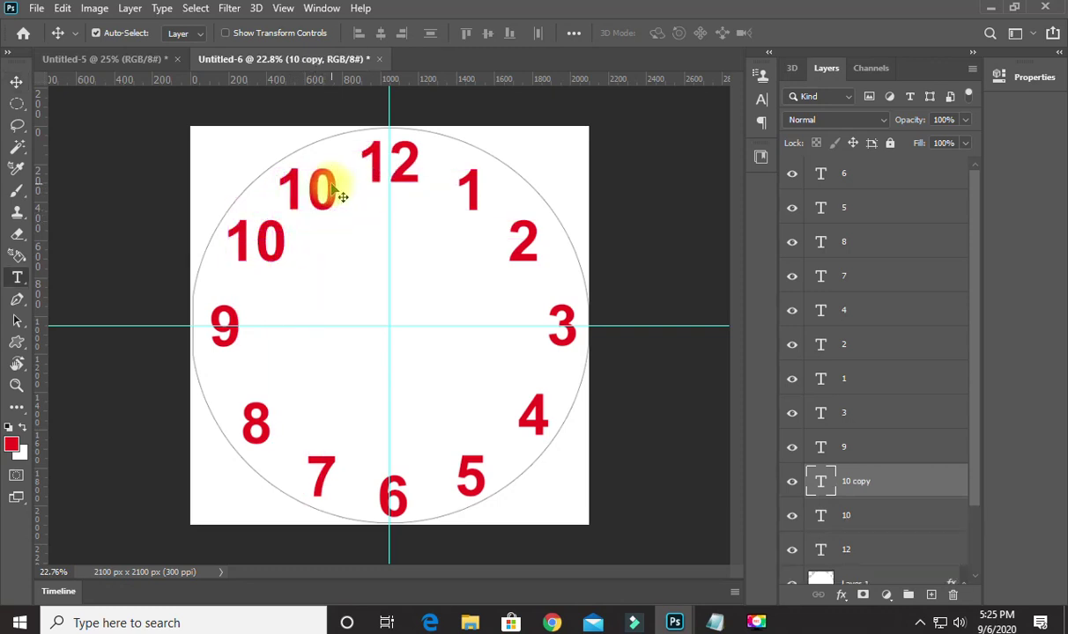
double_click(334, 181)
type("11")
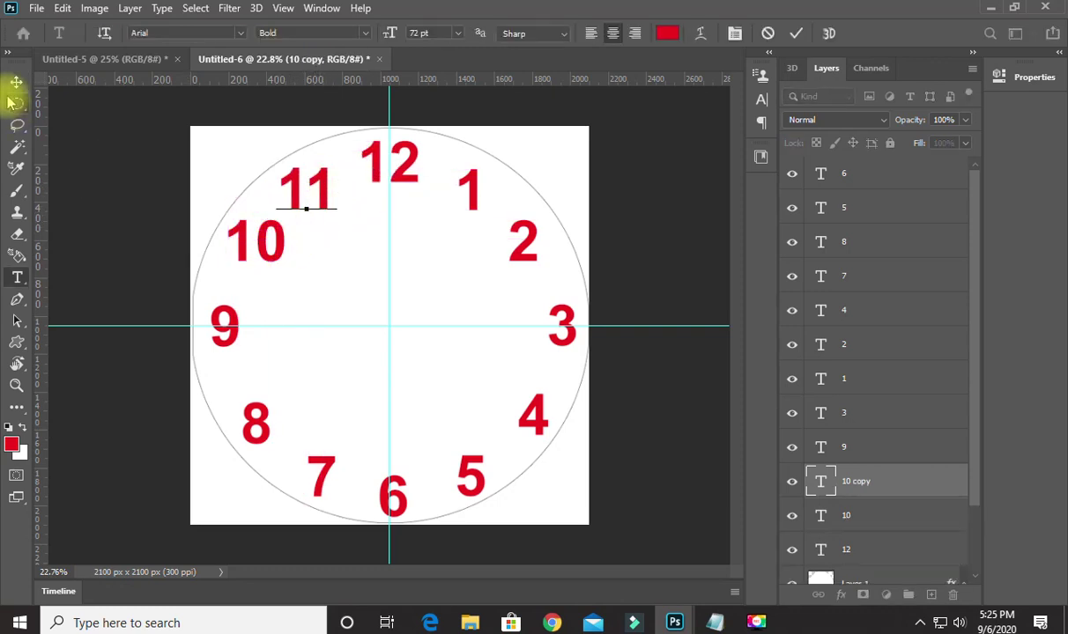
left_click(17, 82)
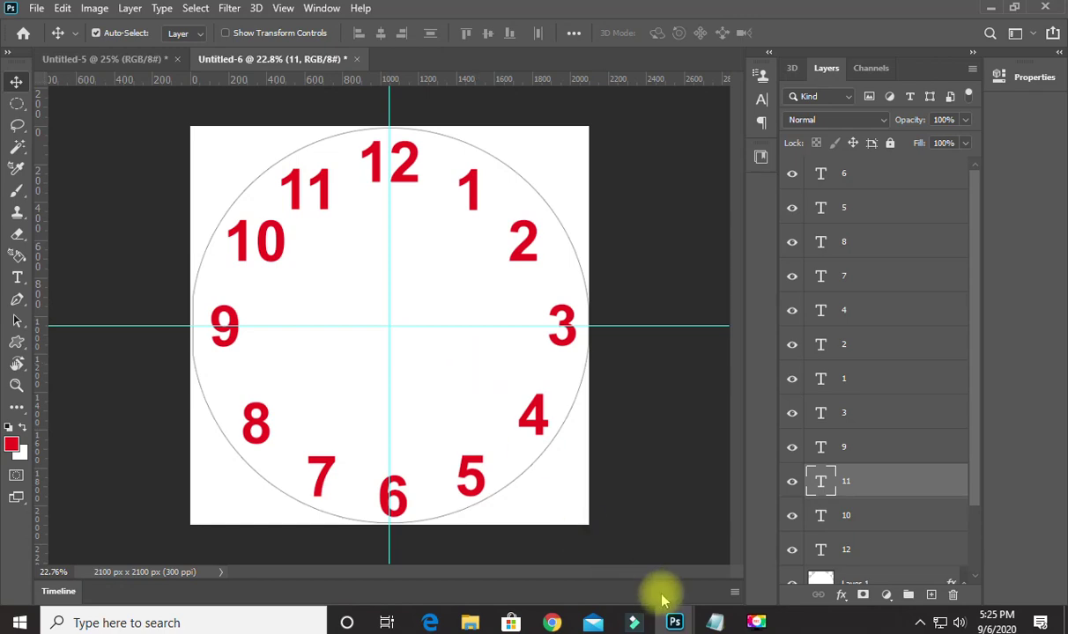
left_click(715, 622)
left_click_drag(487, 436, 12, 64)
Type 'NOW WE ARE FINISHED IN INSERTING THE NUMBERS' into the note and select all its lines.
type("NOW")
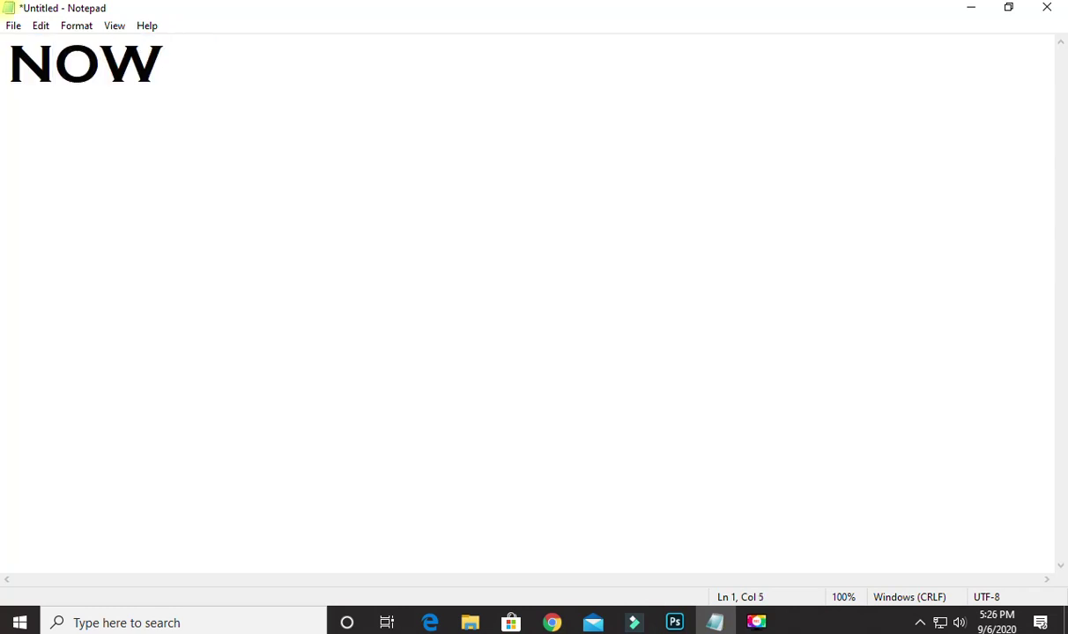
type(" WE ARE")
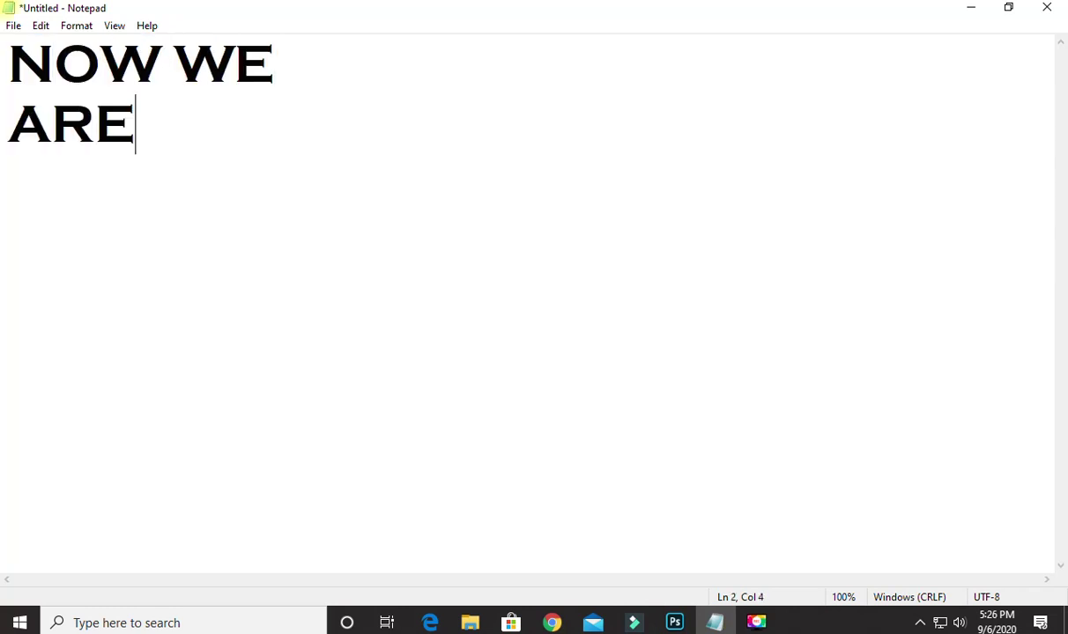
type(" FINI")
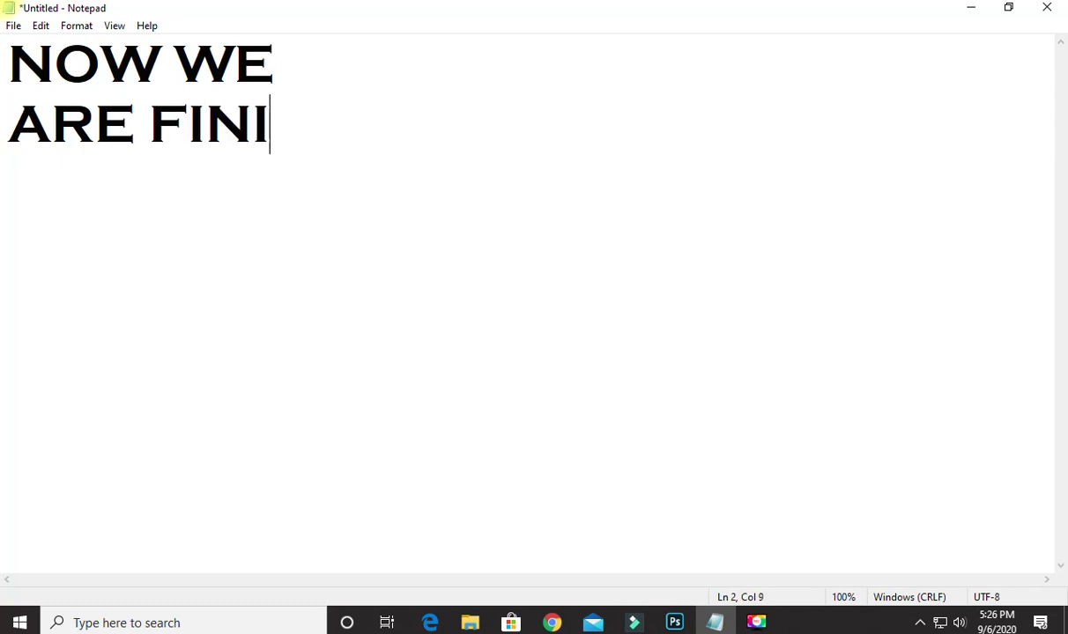
type("SHED")
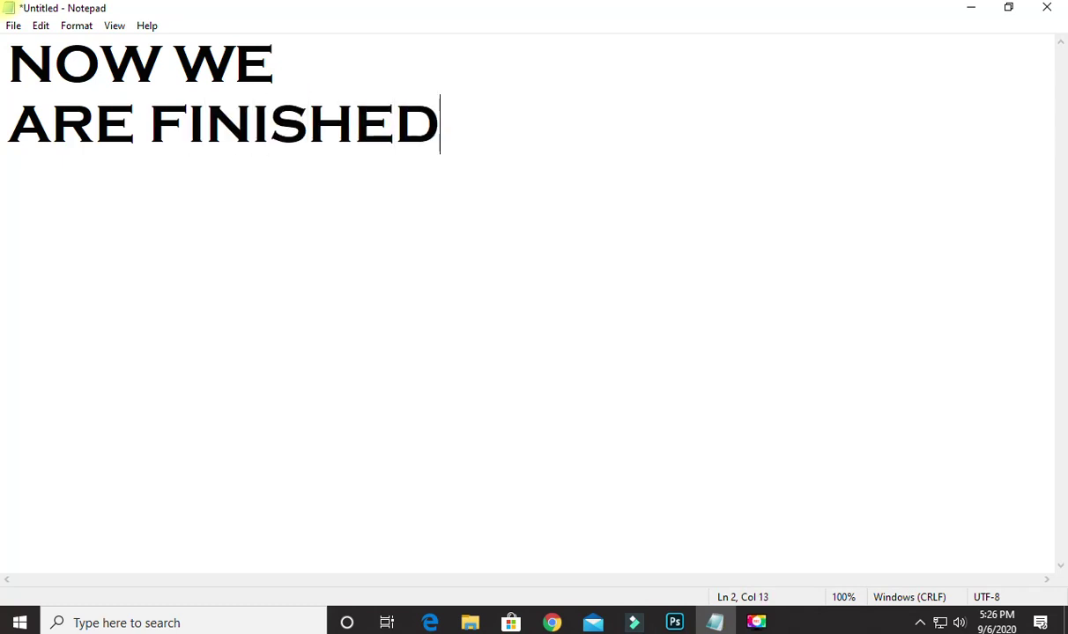
type(" IN")
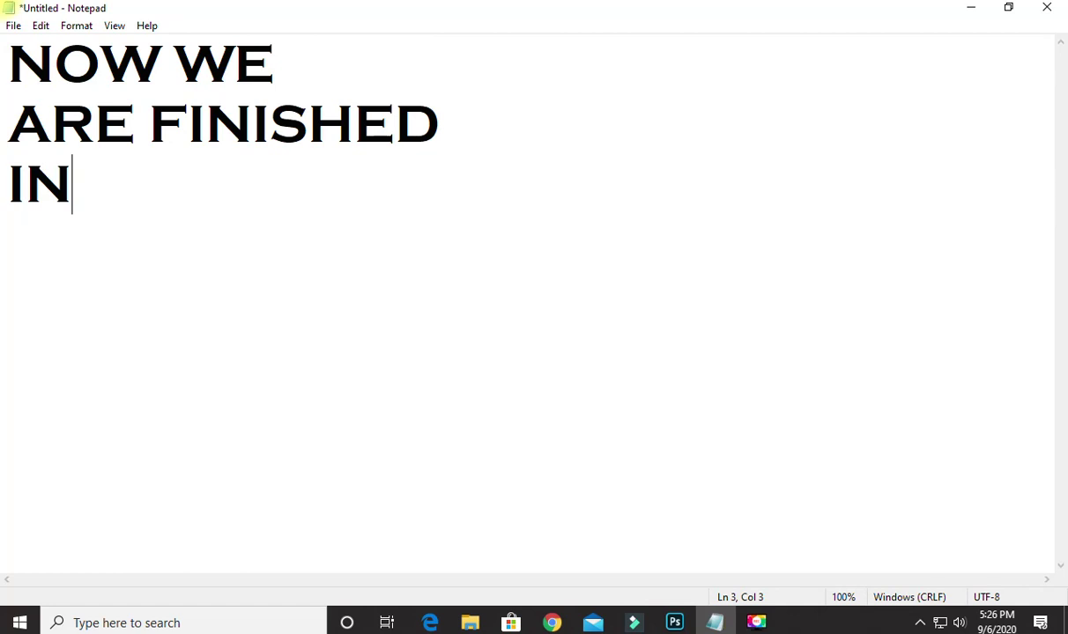
type(" IN")
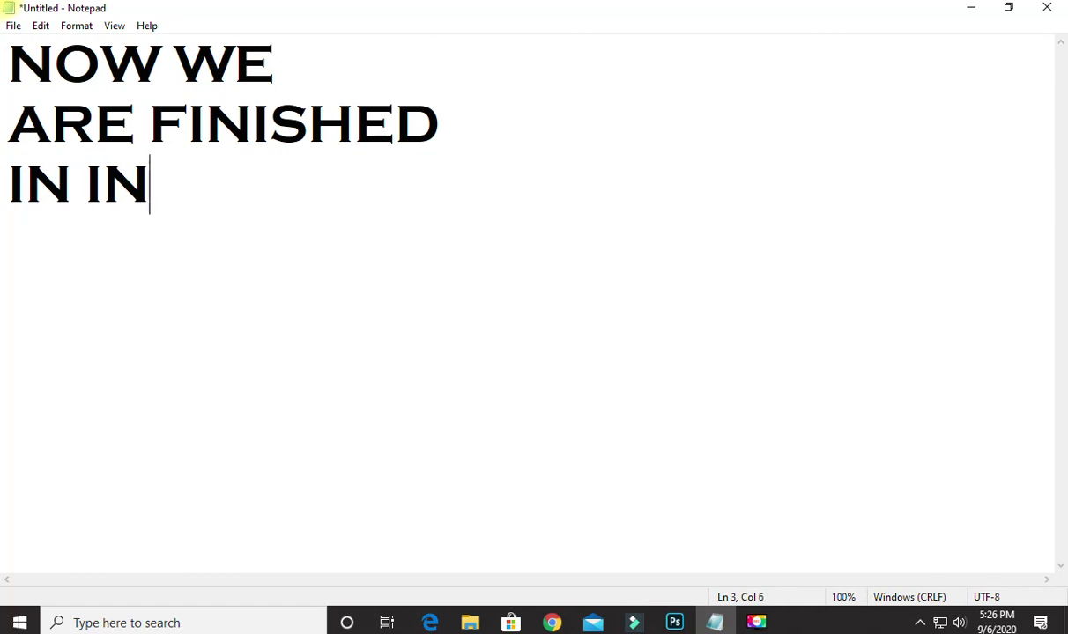
type("SERTING ")
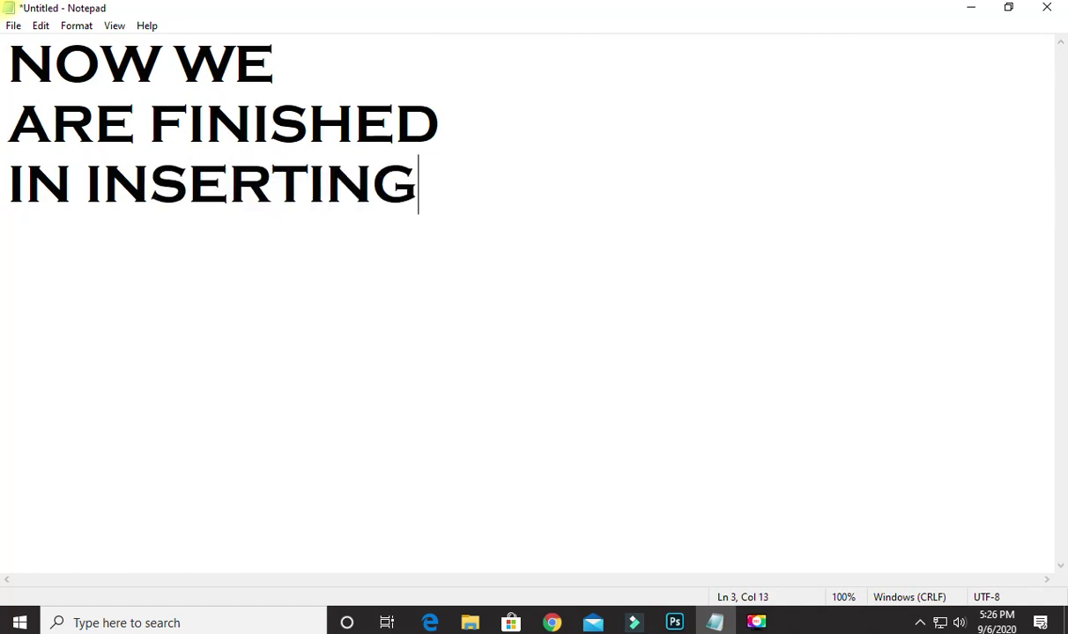
type("THE NU")
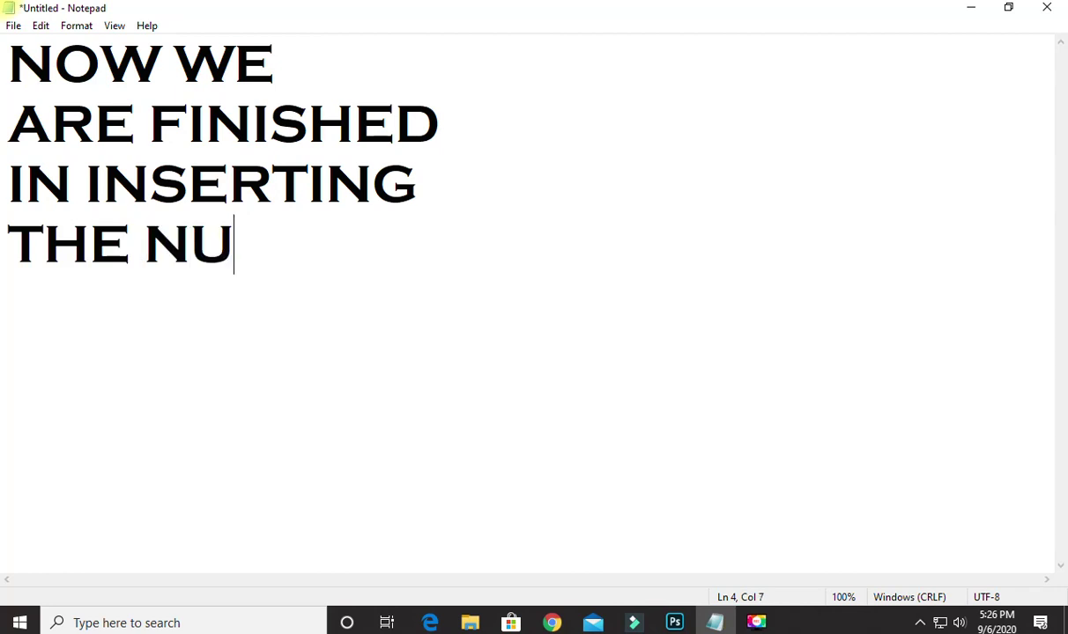
type("MBERS")
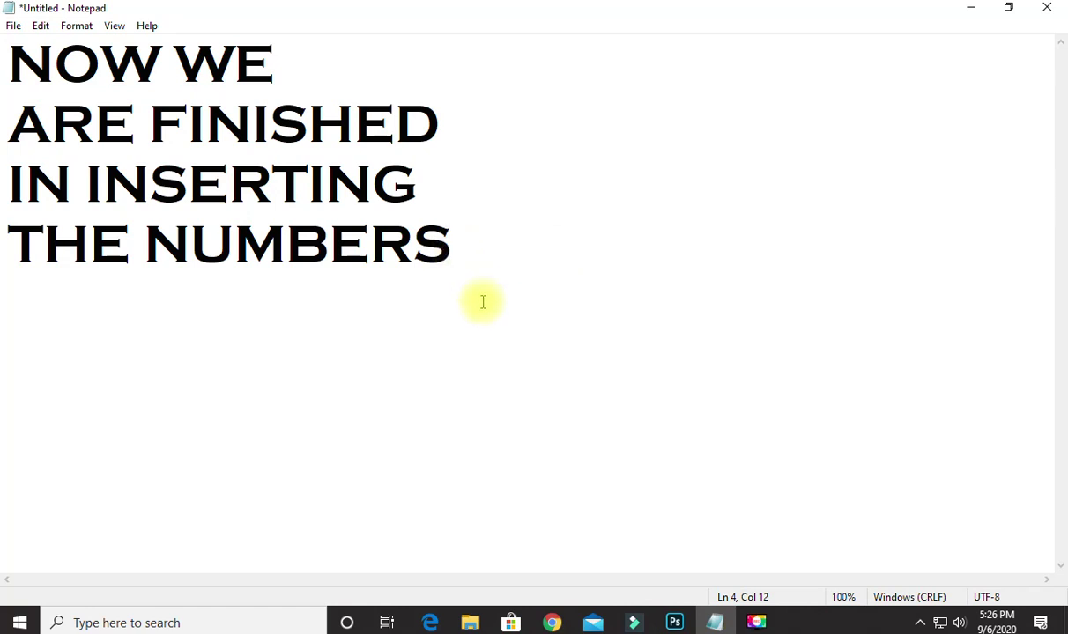
left_click_drag(483, 302, 16, 27)
Type 'INSERT NOW THE IMAGE OF YOUR CHOICE' into the note and minimize Notepad.
type("INS")
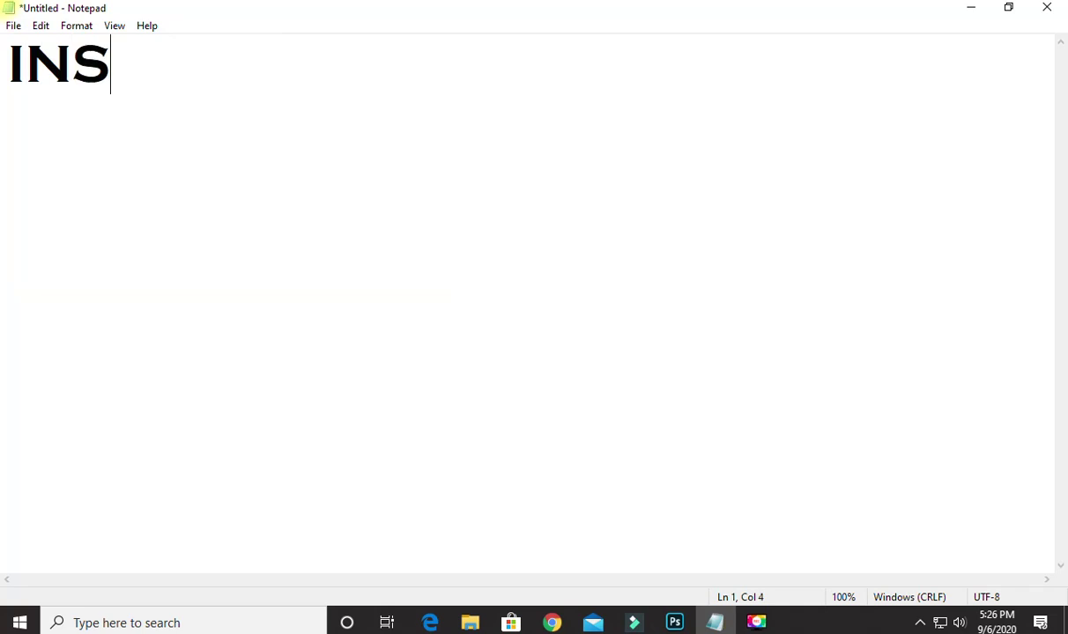
type("ERT NOW T")
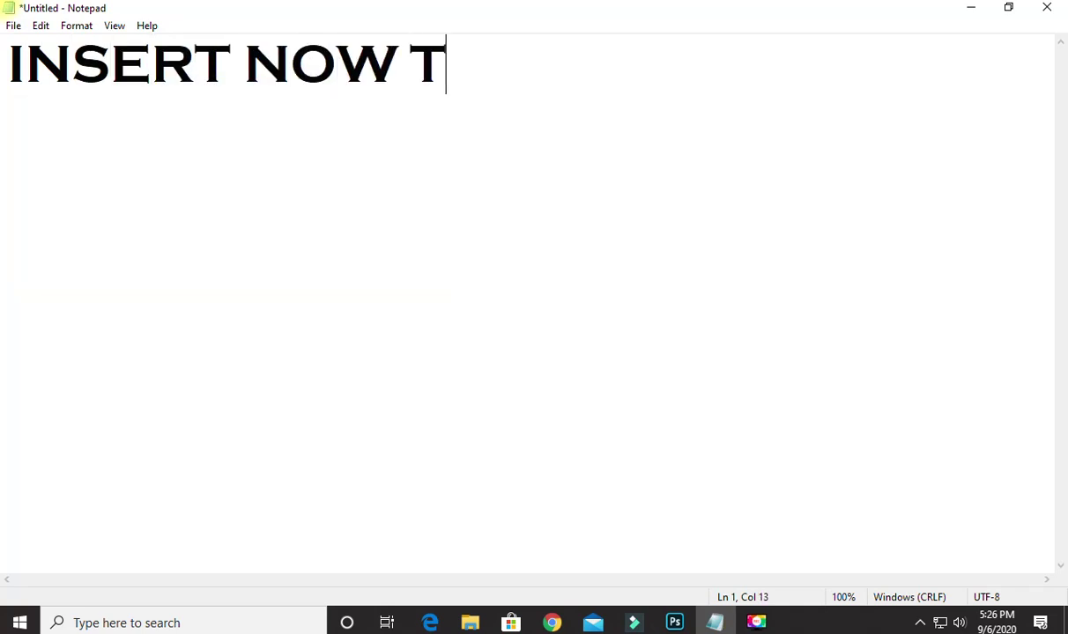
type("HE ")
type("IMAGE")
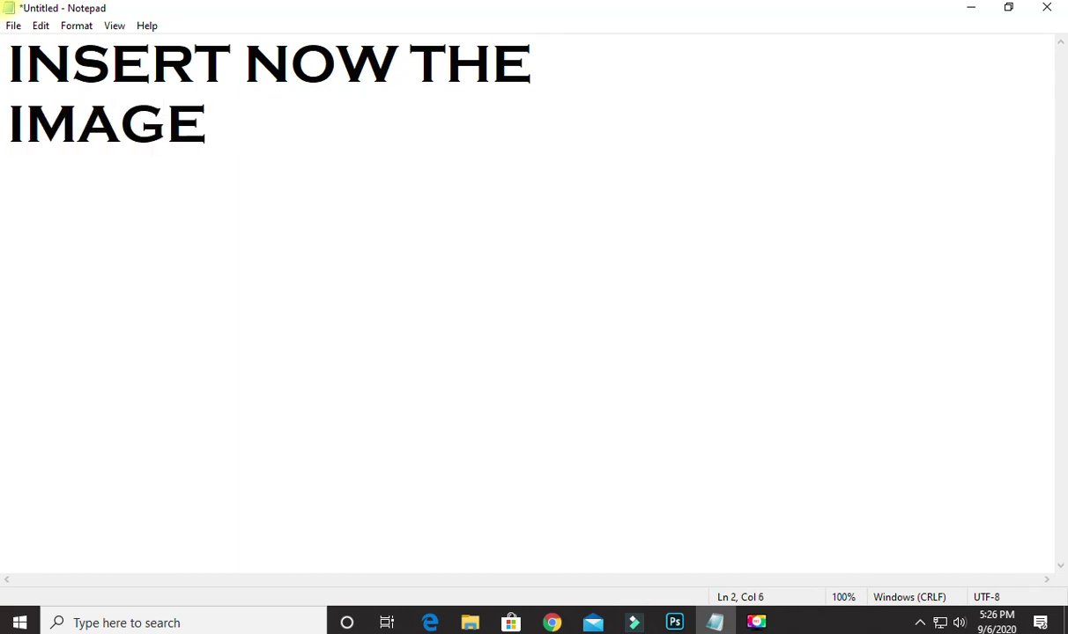
type(" OF")
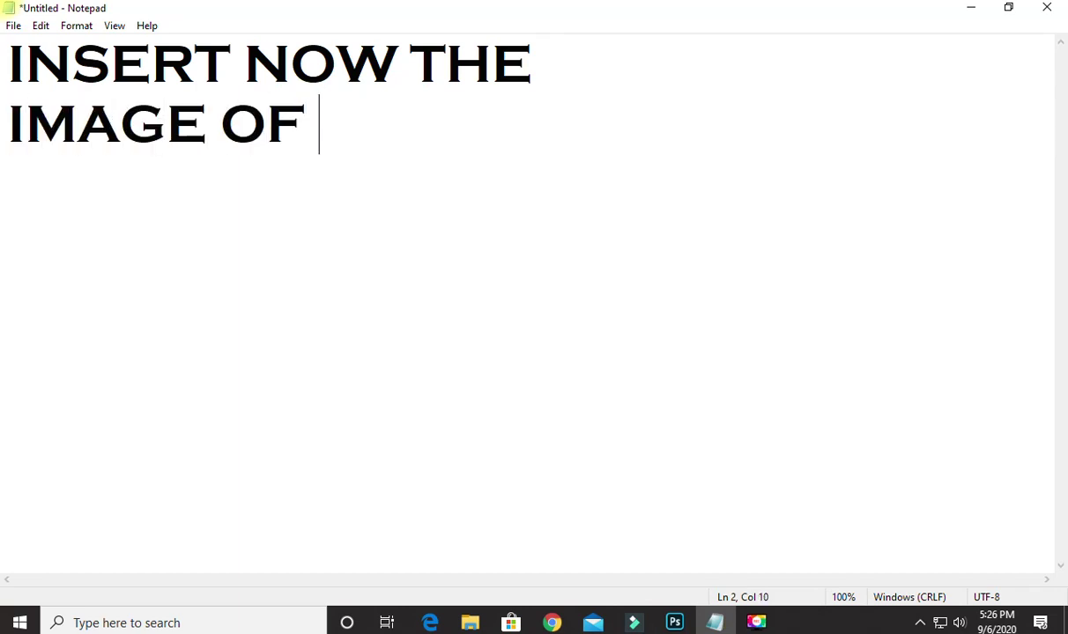
type(" YOUR ")
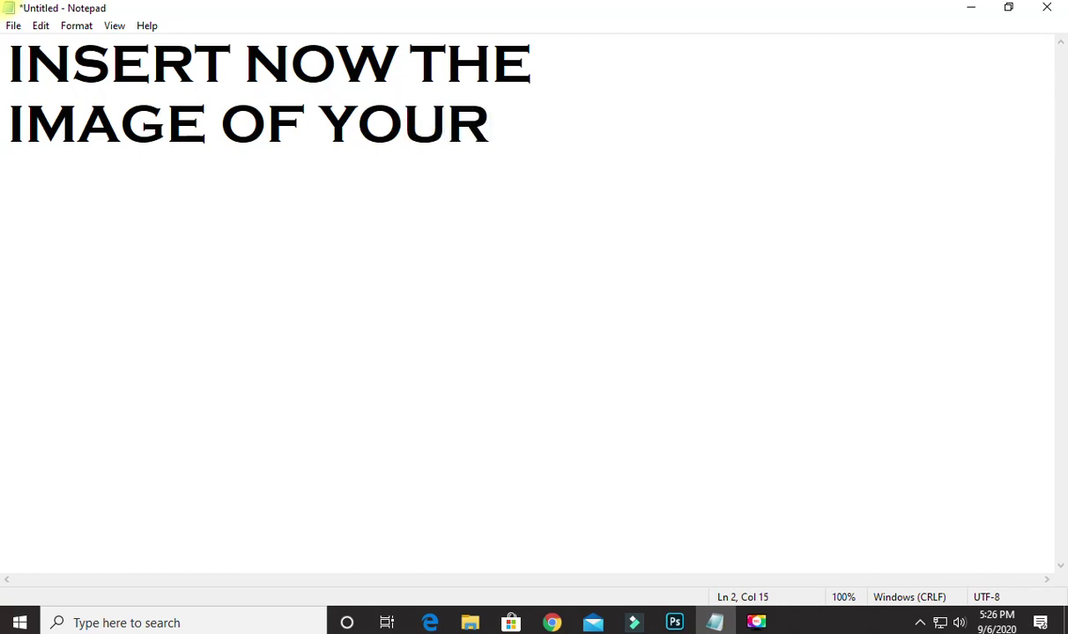
type("CHOICE")
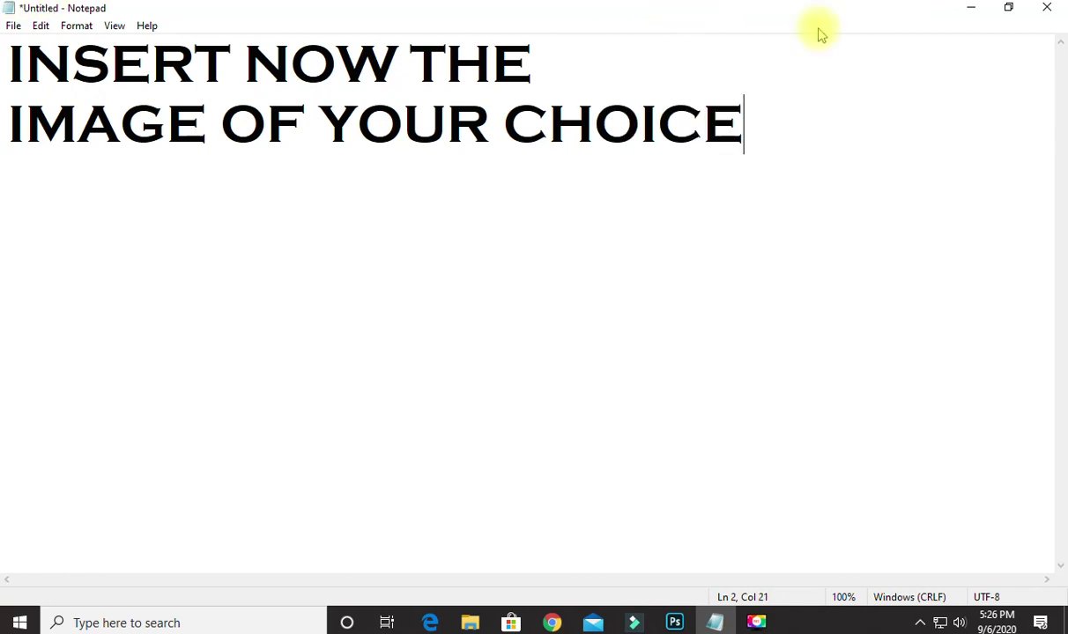
left_click(973, 11)
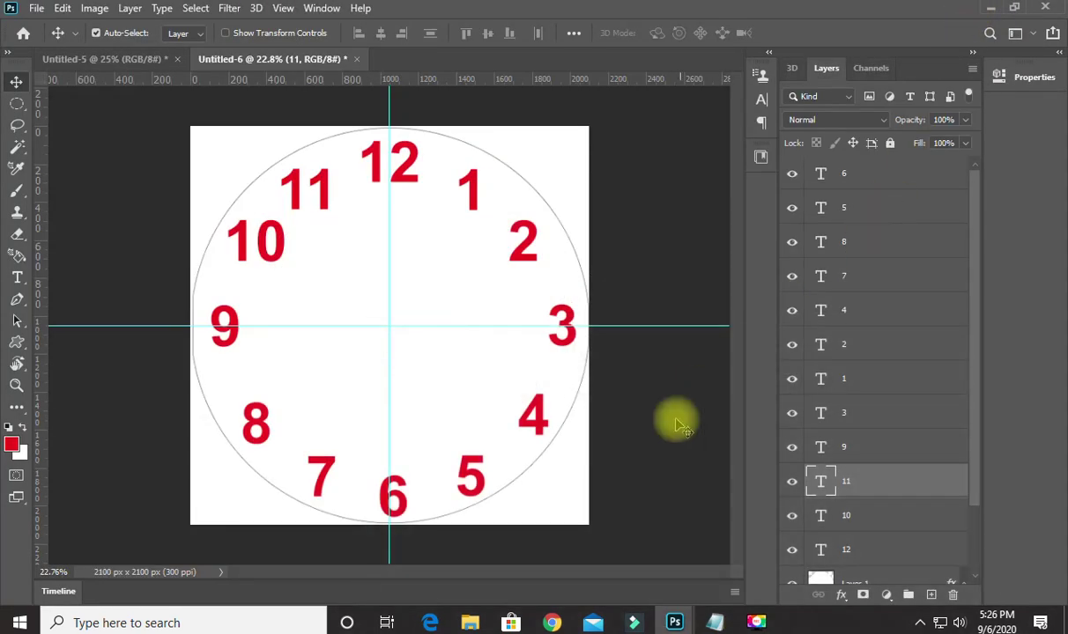
Leave the fullscreen mug tutorial video and go back to the Facebook photos grid.
mouse_move(552, 622)
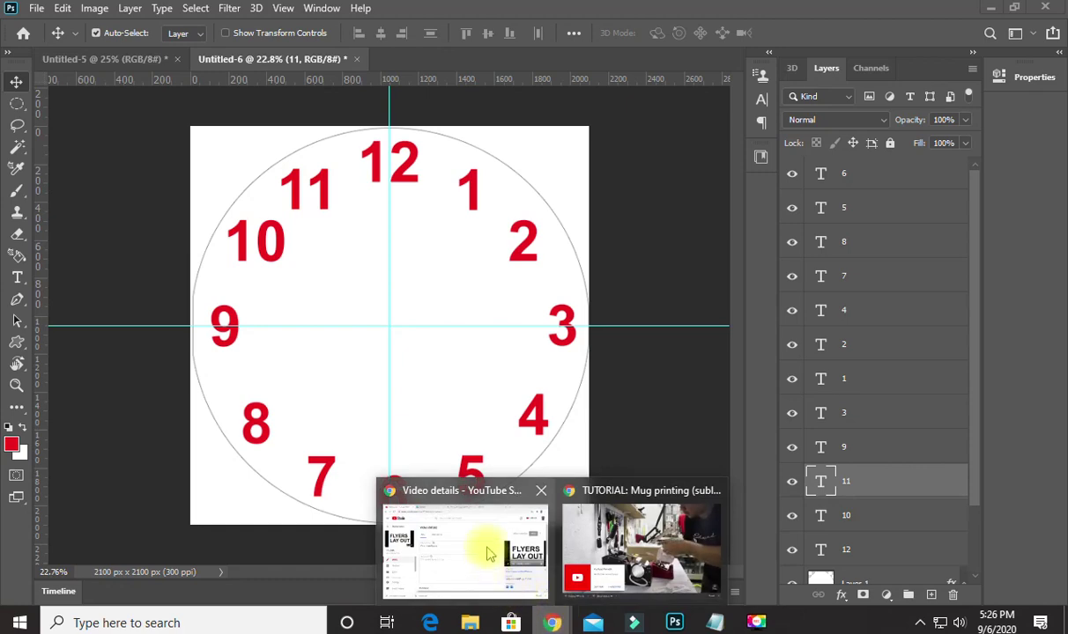
left_click(487, 553)
mouse_move(553, 621)
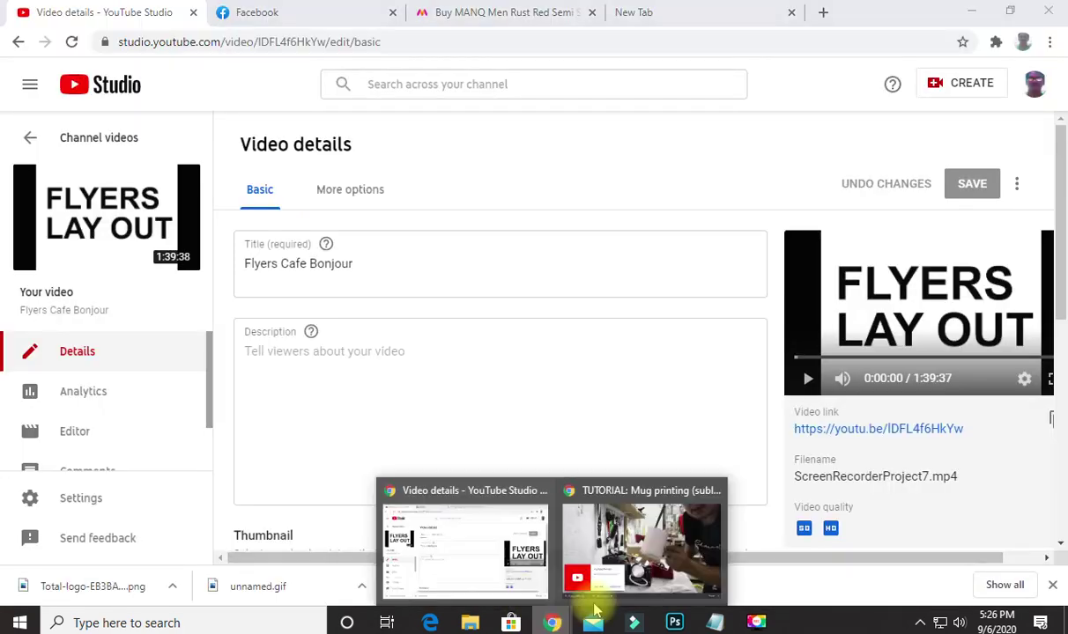
left_click(608, 501)
key("Escape")
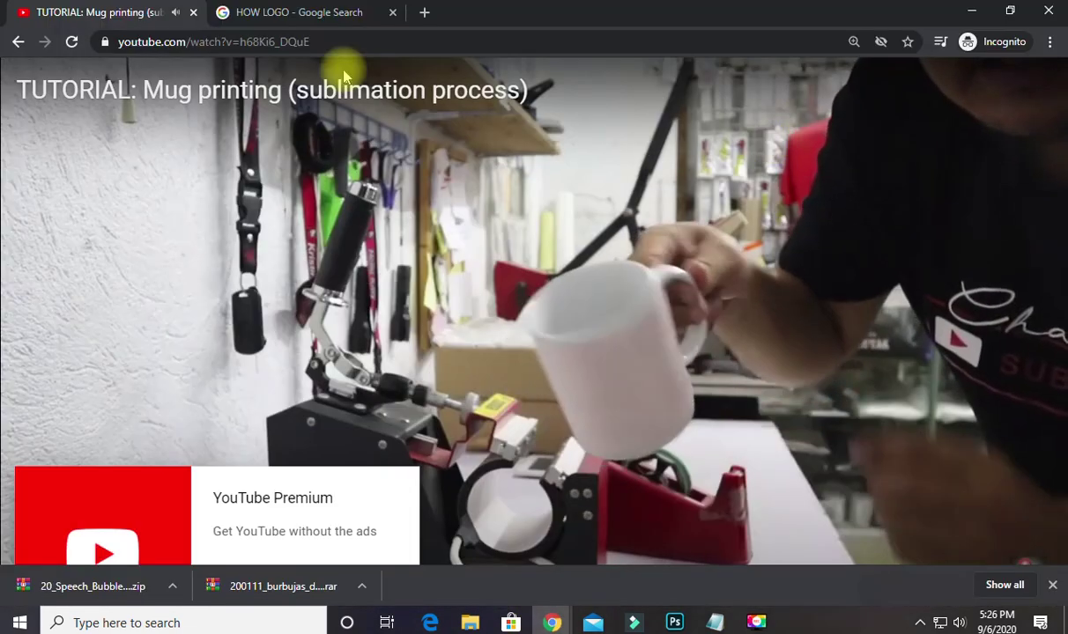
left_click(18, 42)
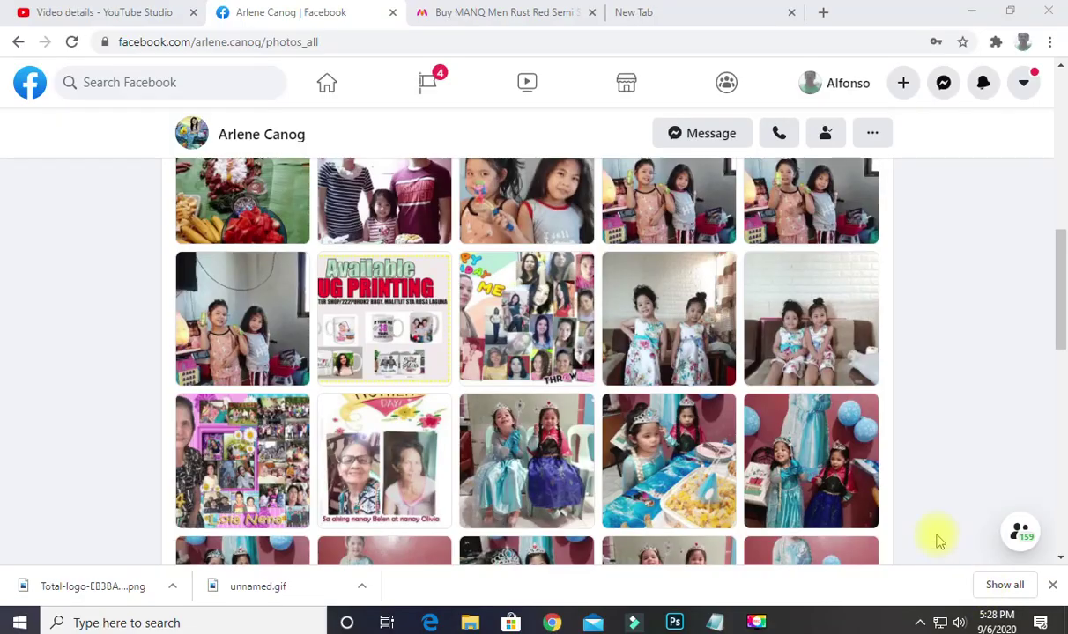
scroll(869, 427, "down", 1)
scroll(870, 426, "down", 2)
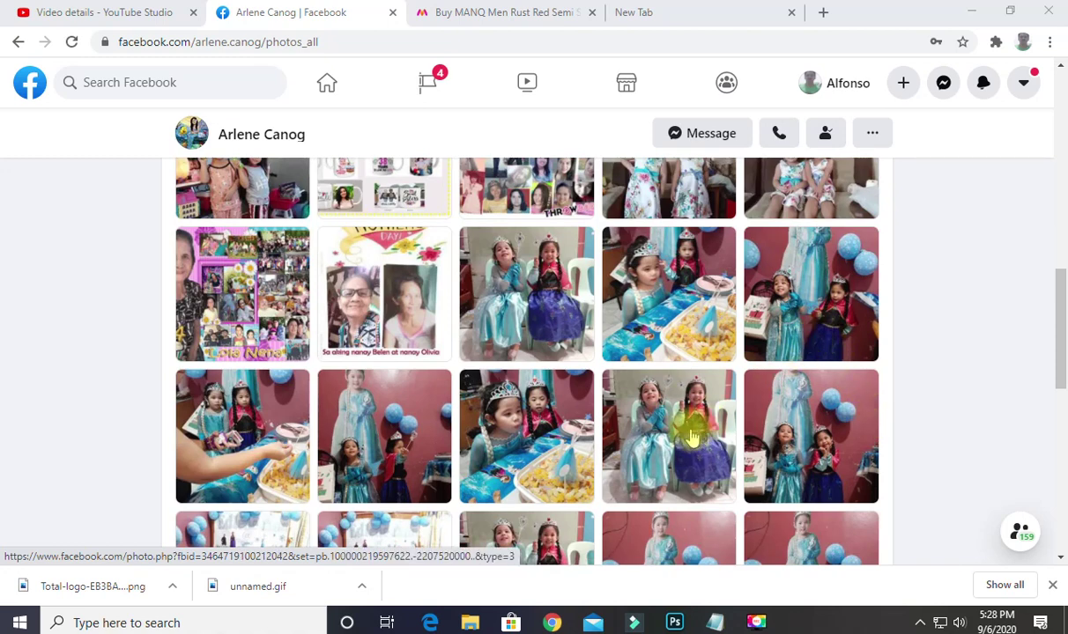
Copy the photo of the two girls in princess costumes and return to the clock.
left_click(651, 443)
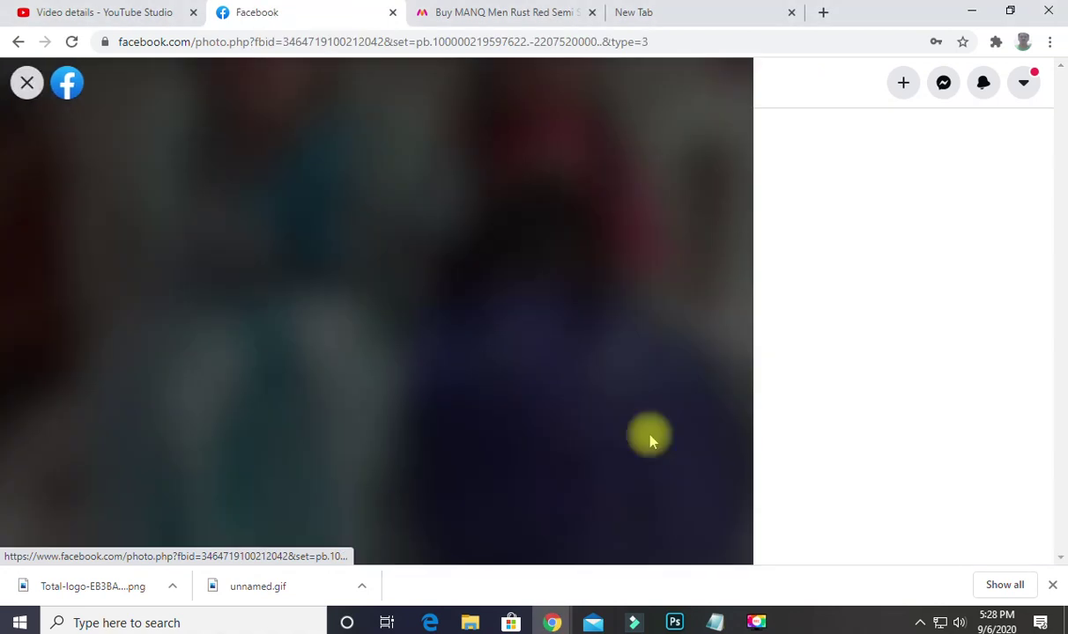
right_click(408, 289)
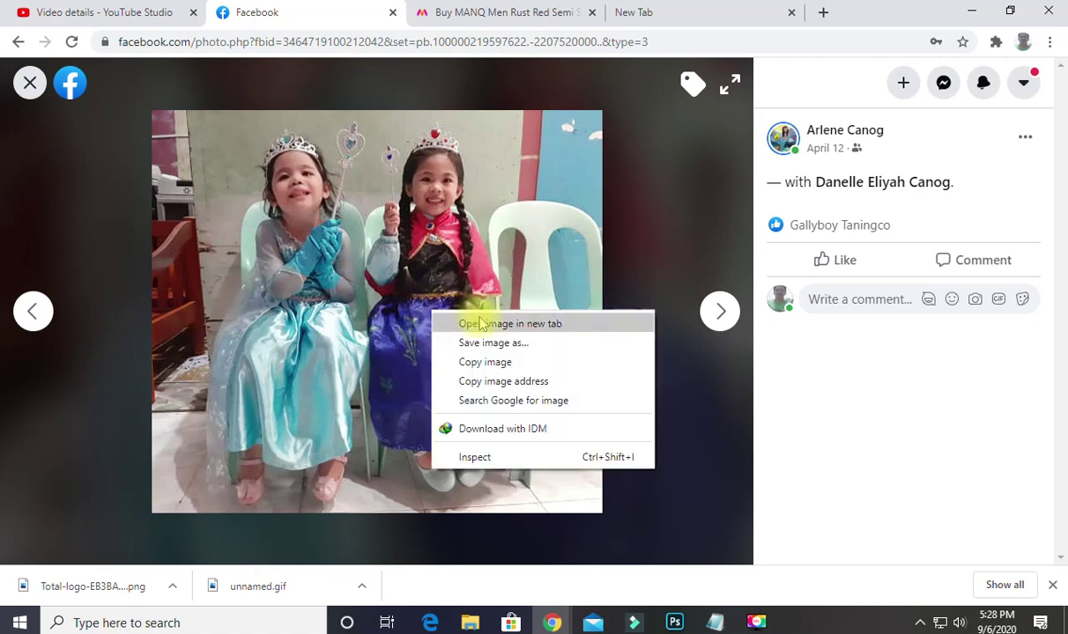
left_click(508, 361)
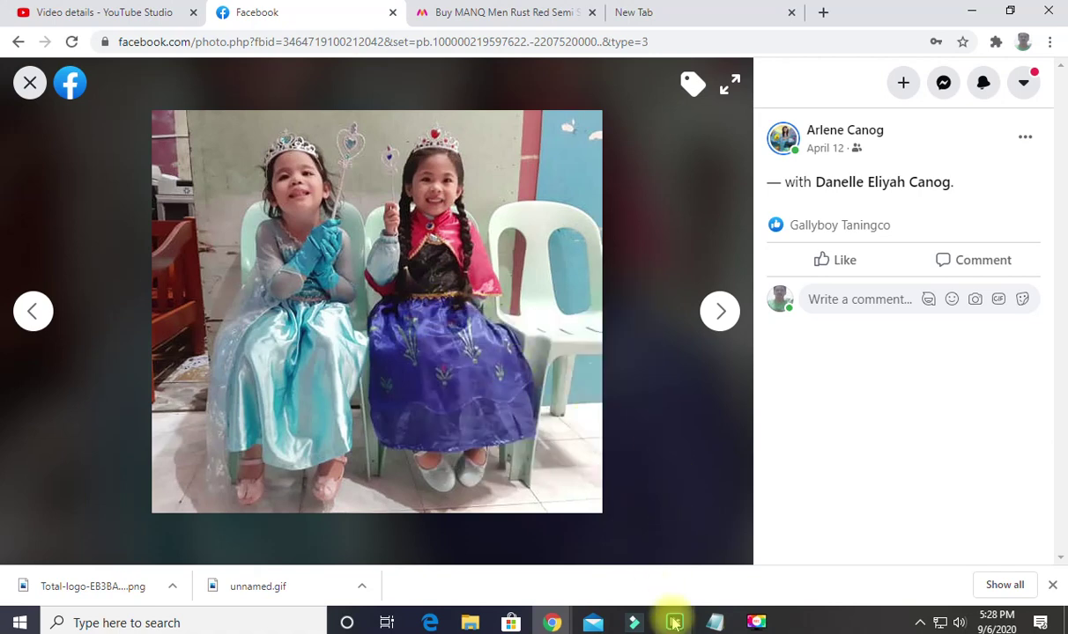
mouse_move(675, 617)
left_click(487, 538)
Paste the princess photo as Layer 2, move it toward the 12 and scale it to 130%.
key("ctrl+v")
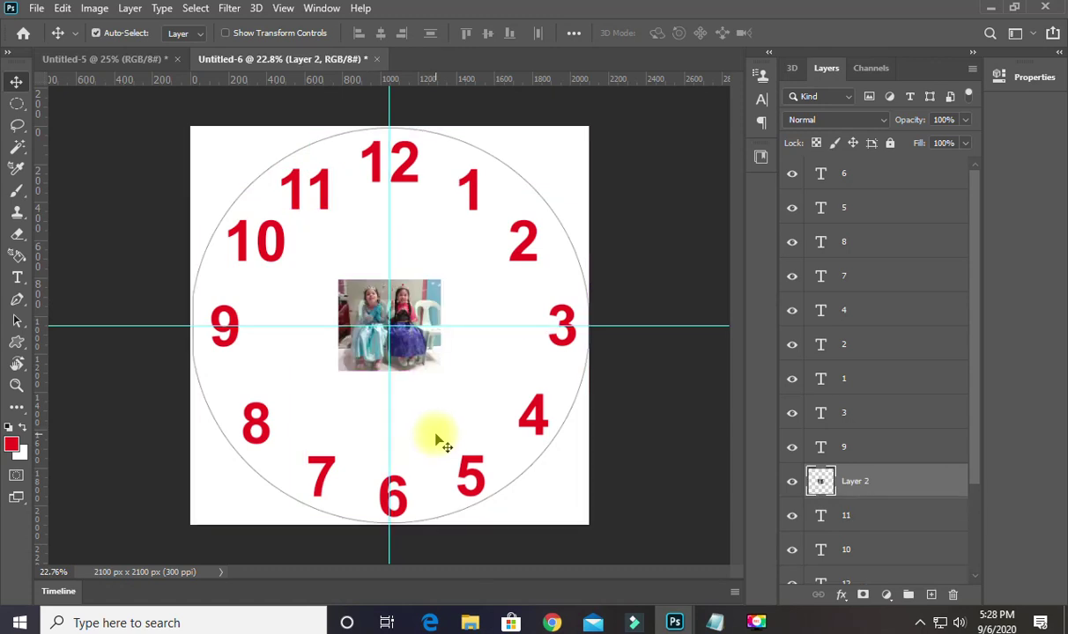
left_click_drag(414, 304, 418, 225)
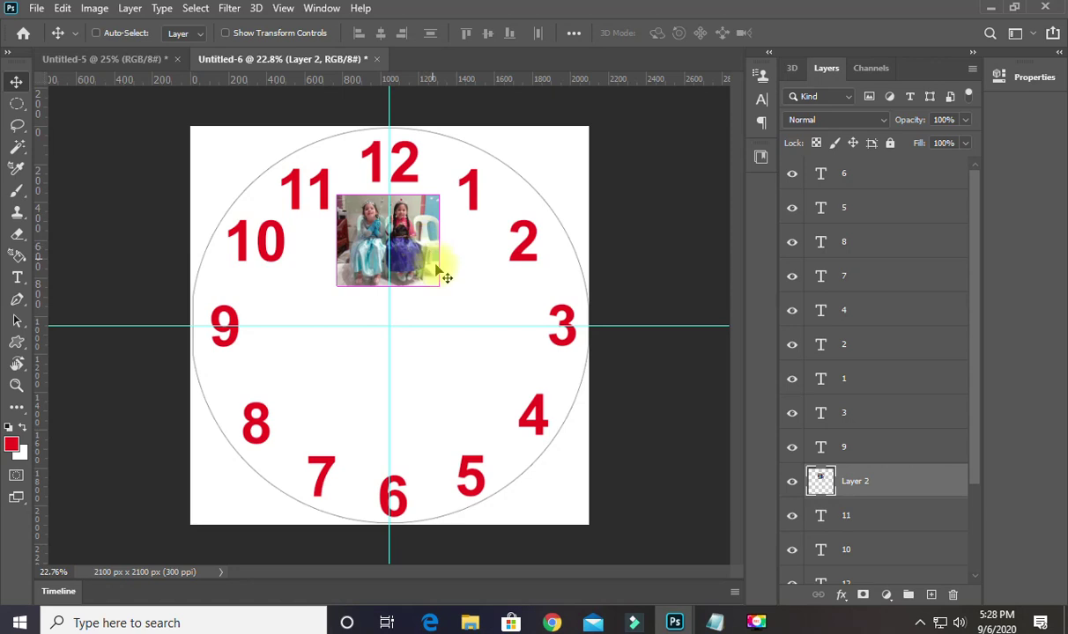
key("ctrl+t")
mouse_move(443, 290)
left_mouse_down()
mouse_move(477, 310)
mouse_move(429, 267)
mouse_move(421, 280)
mouse_move(434, 280)
left_mouse_up()
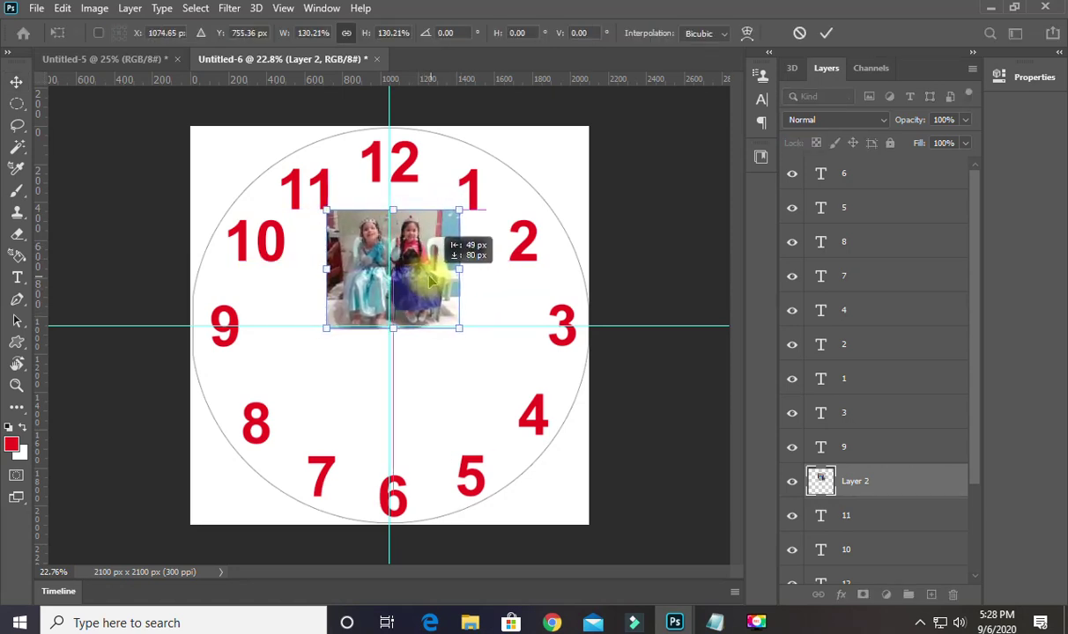
key("Return")
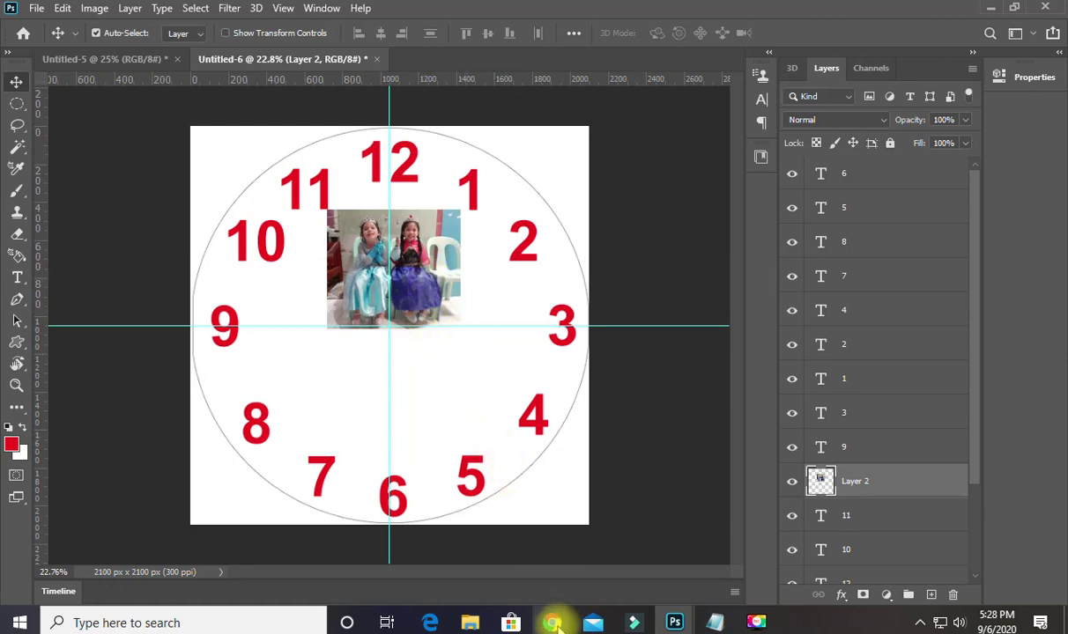
mouse_move(552, 622)
left_click(458, 553)
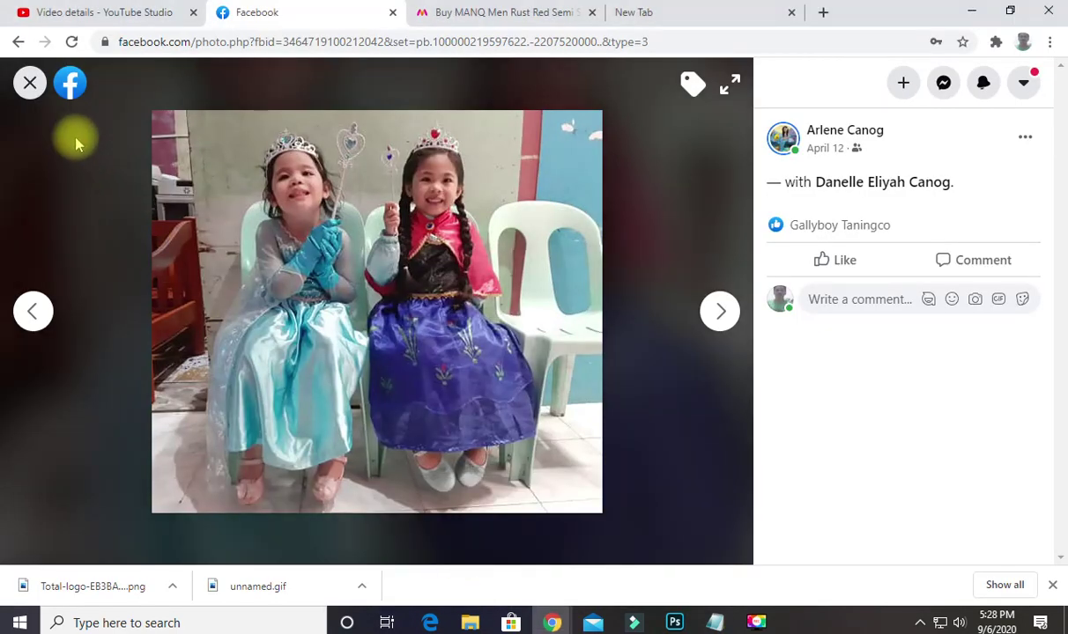
Close the princess viewer, find the Elsa cake photo in the album and copy it.
left_click(29, 83)
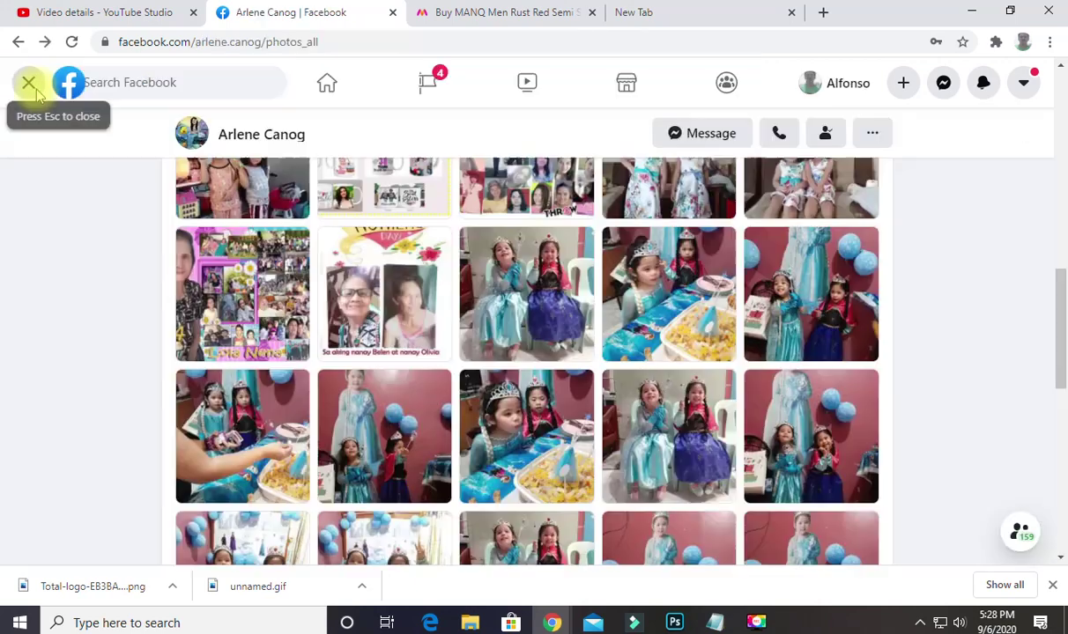
scroll(498, 394, "down", 5)
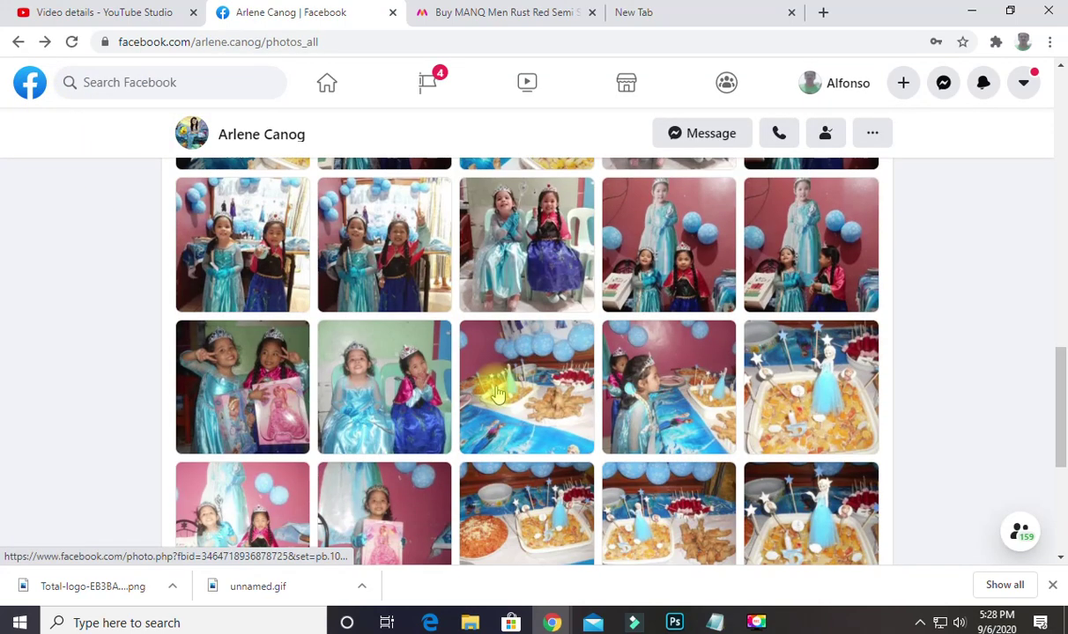
scroll(498, 394, "down", 1)
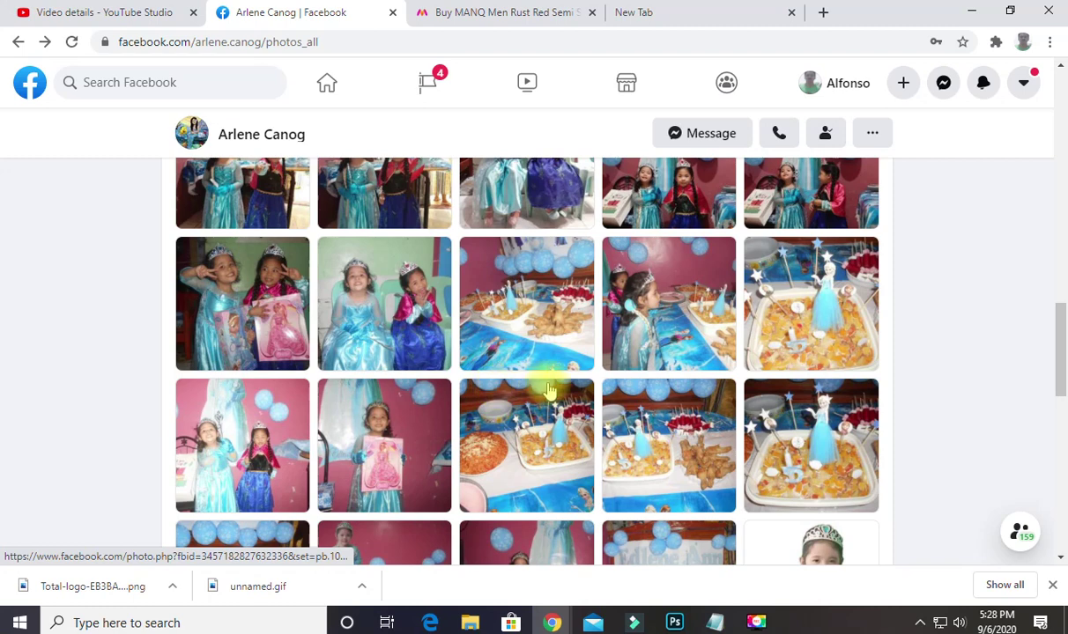
left_click(819, 324)
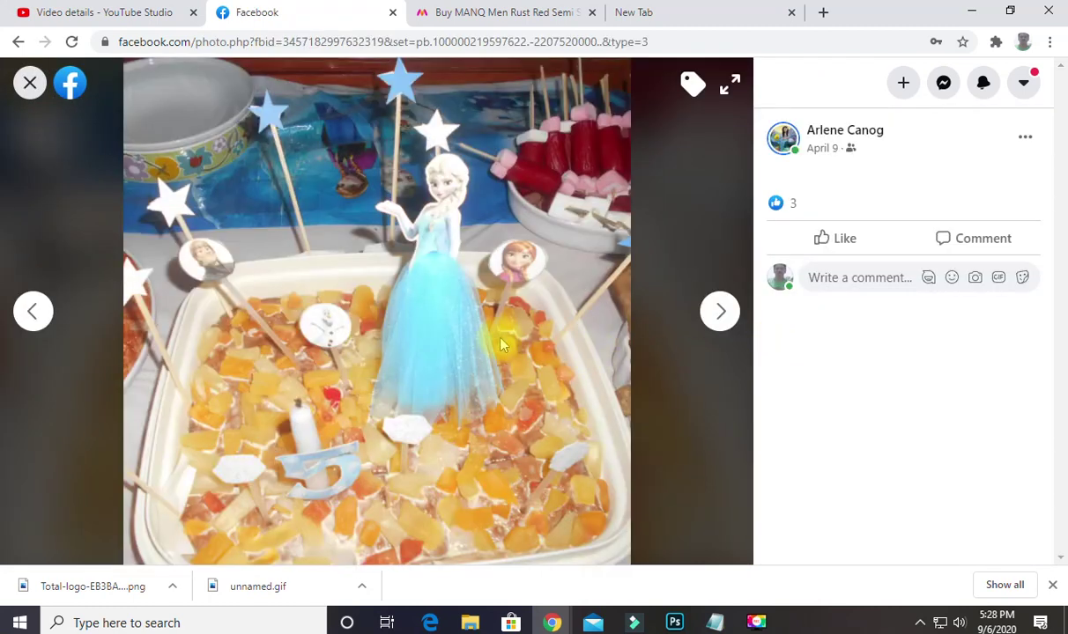
right_click(492, 339)
left_click(551, 384)
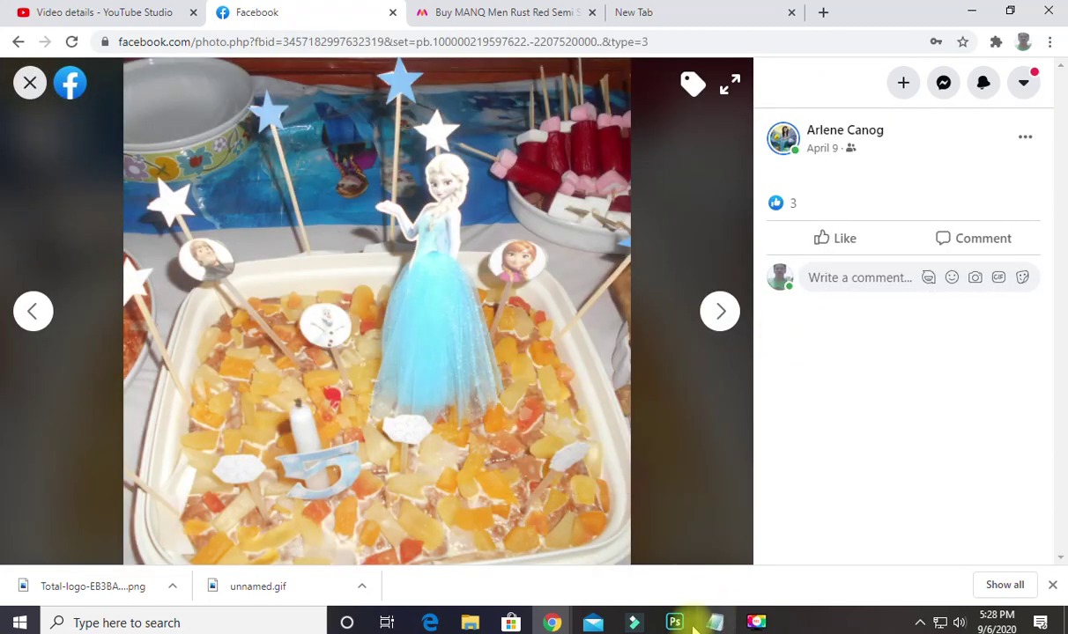
mouse_move(675, 623)
left_click(554, 563)
Paste the Elsa cake photo as Layer 3 and shrink it to about a third between the 9 and 8.
key("ctrl+v")
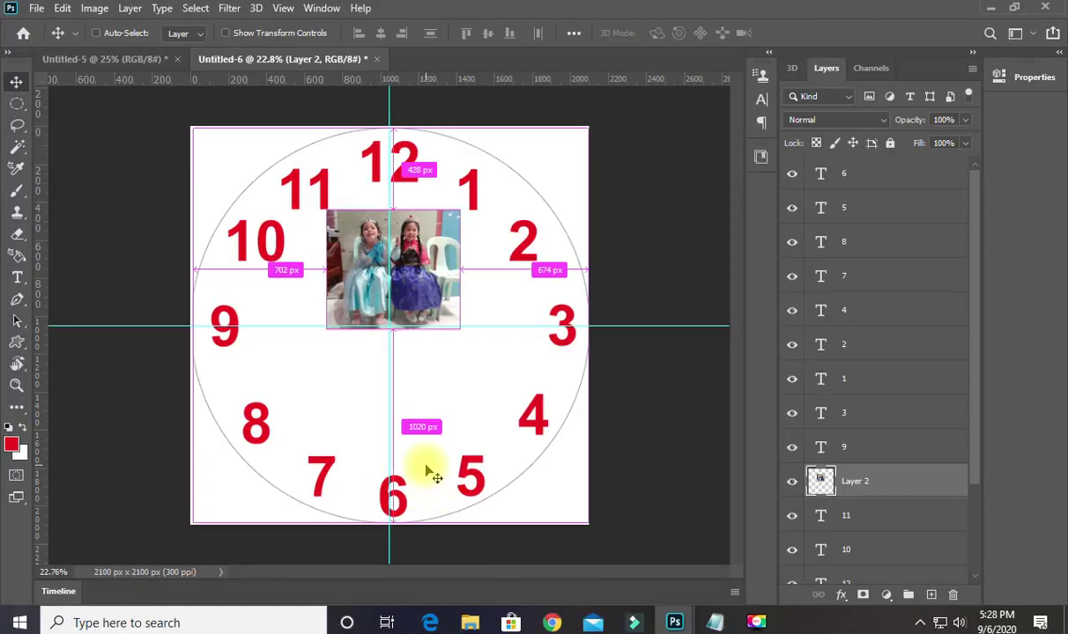
key("ctrl+t")
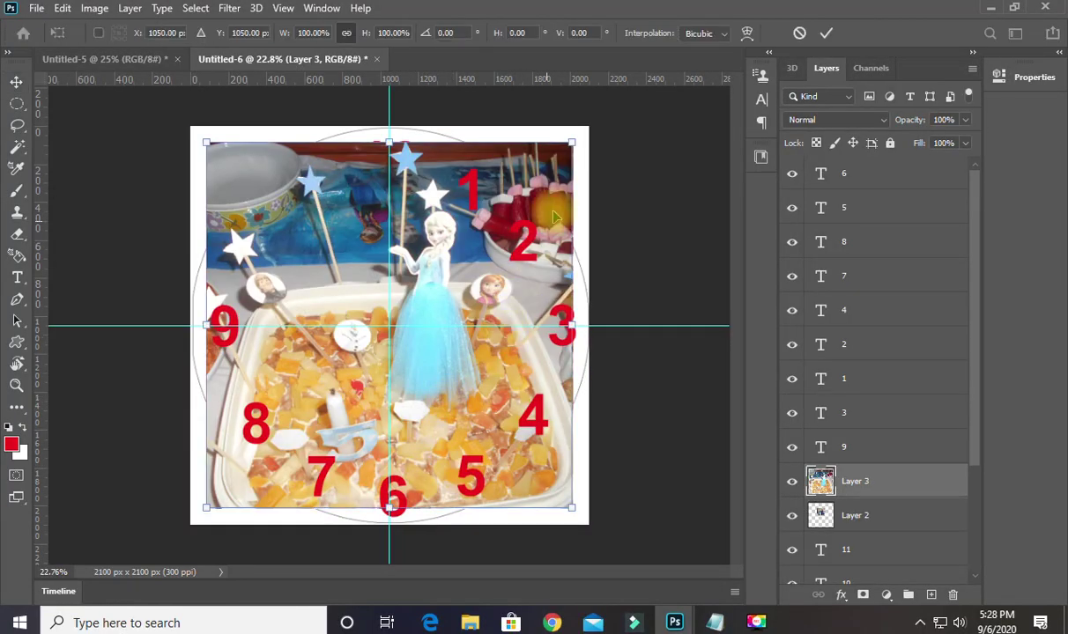
left_click_drag(571, 142, 384, 357)
key("ctrl+z")
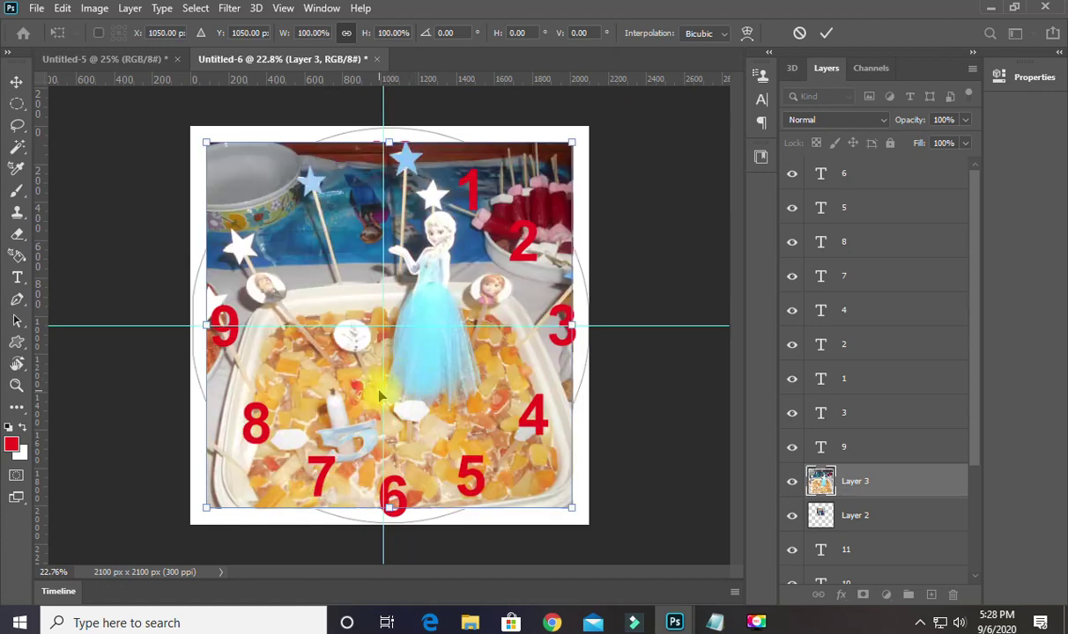
left_click_drag(571, 143, 401, 299)
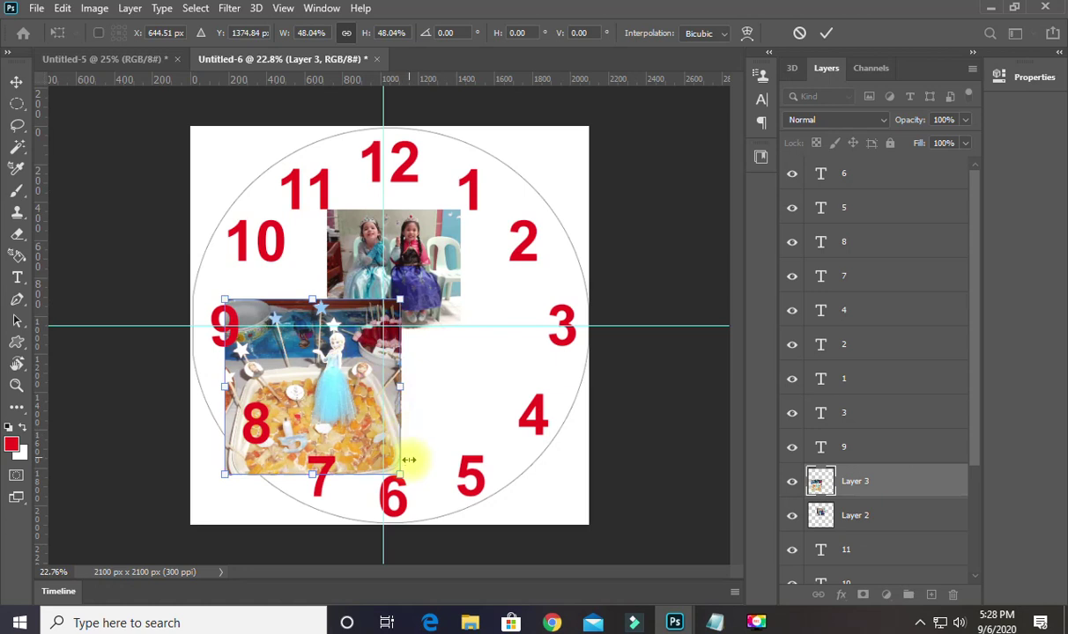
left_click_drag(400, 475, 349, 425)
key("Return")
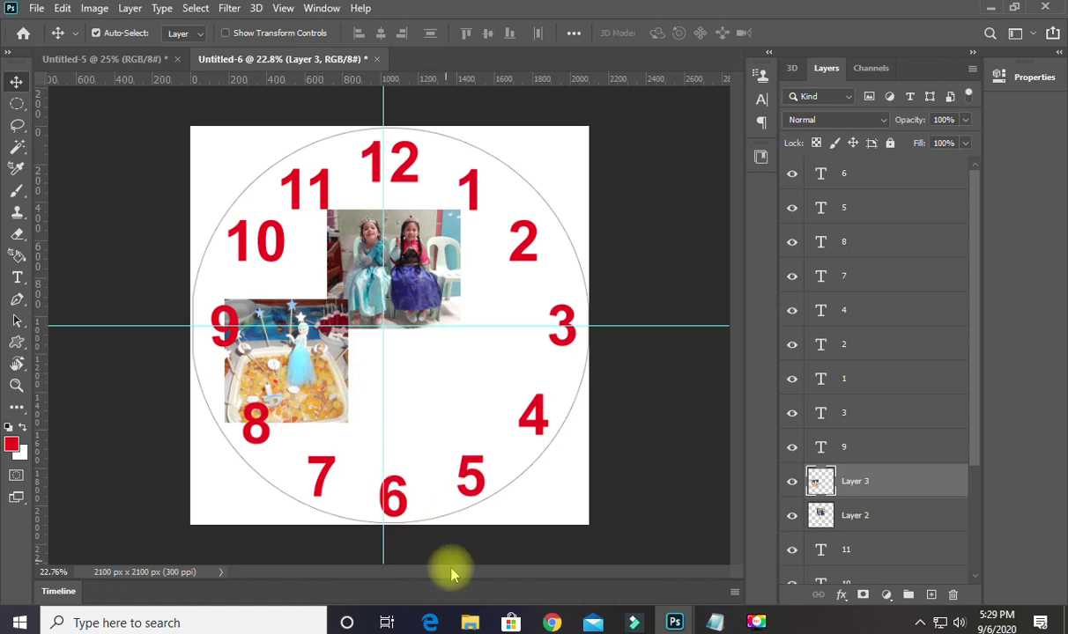
mouse_move(552, 623)
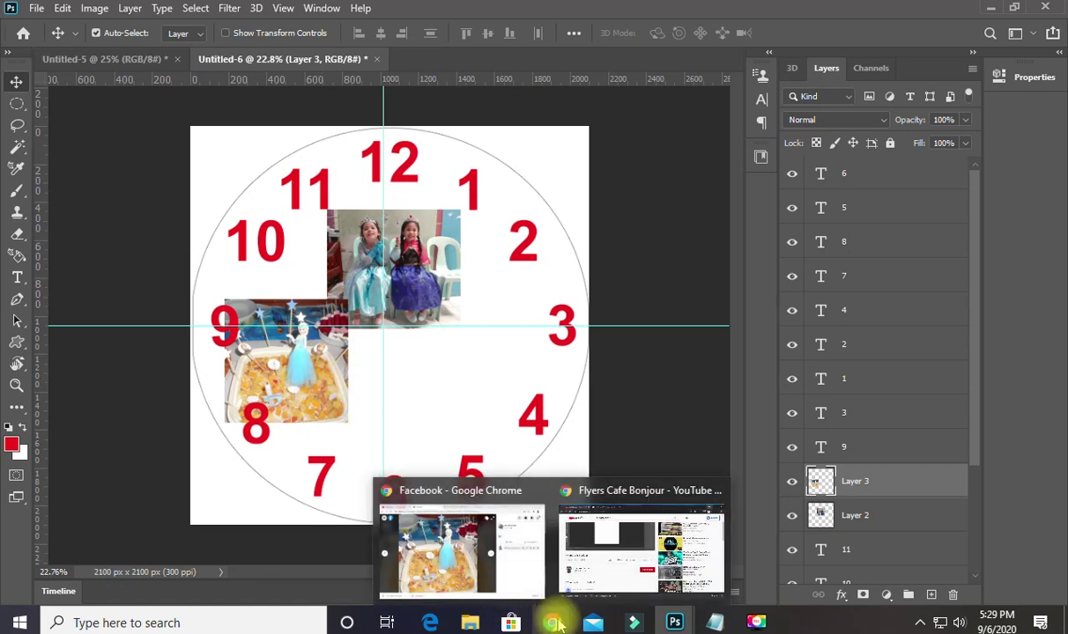
Copy the Jollibee mascot photo from the Facebook album and return to the Untitled-6 clock.
left_click(489, 583)
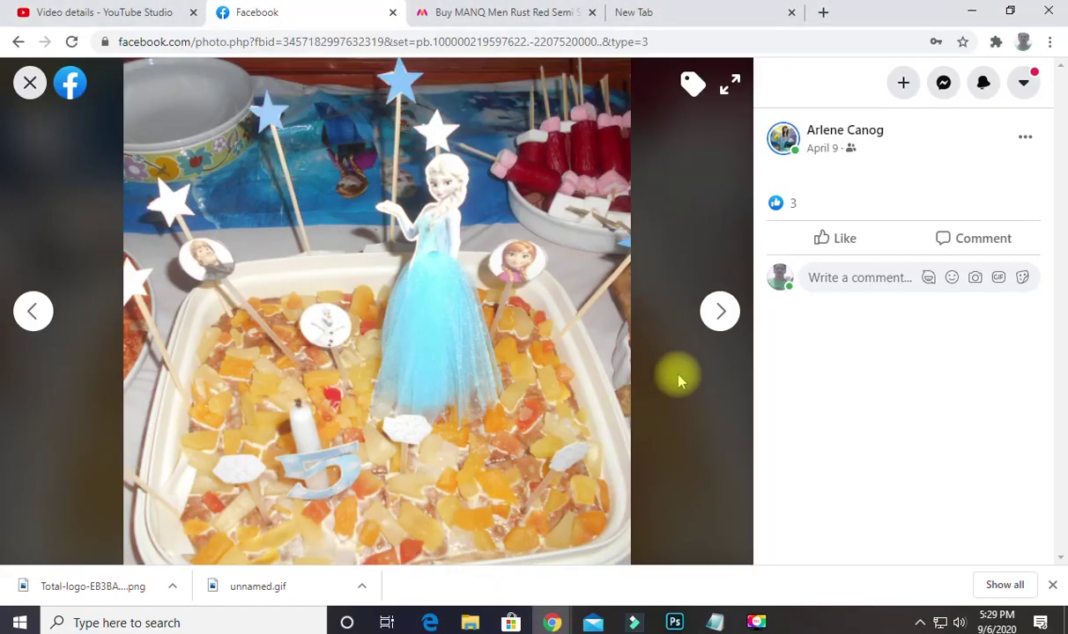
left_click(29, 81)
scroll(692, 418, "down", 2)
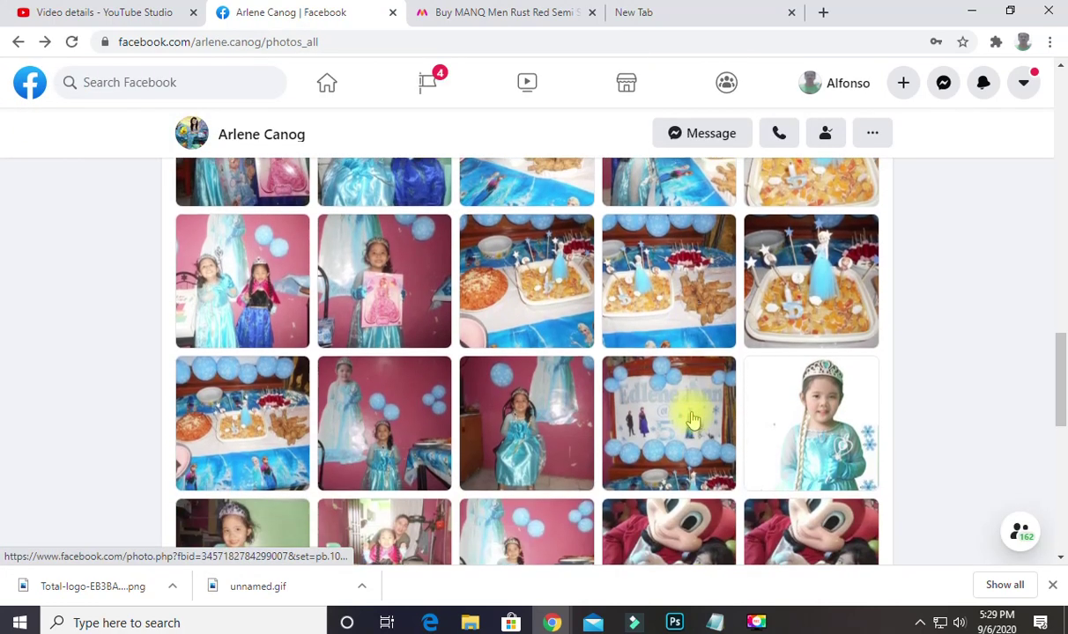
scroll(692, 418, "down", 2)
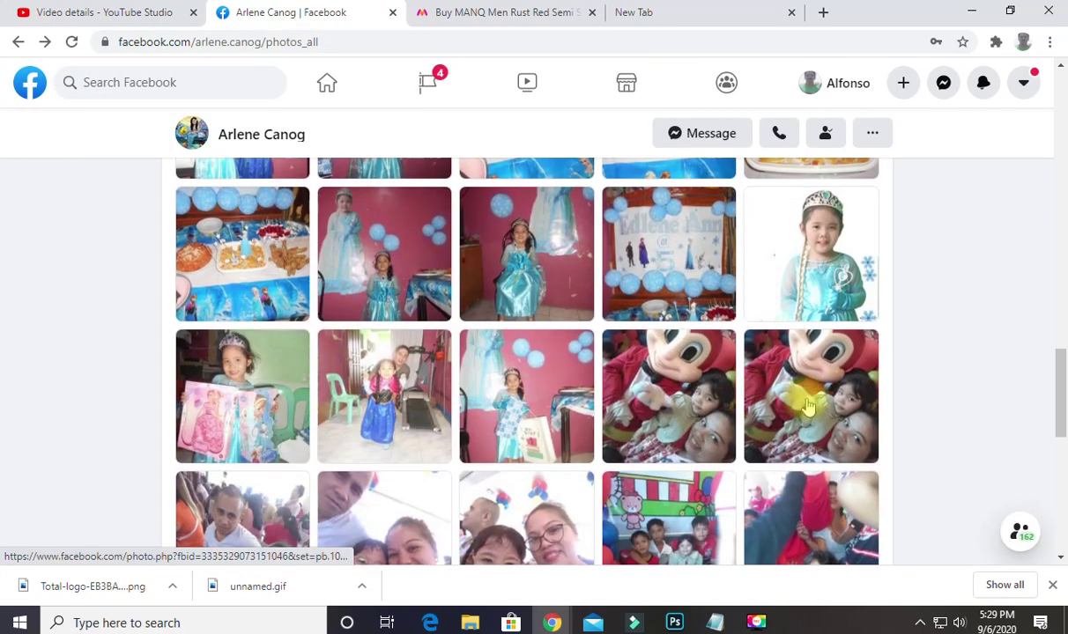
left_click(809, 406)
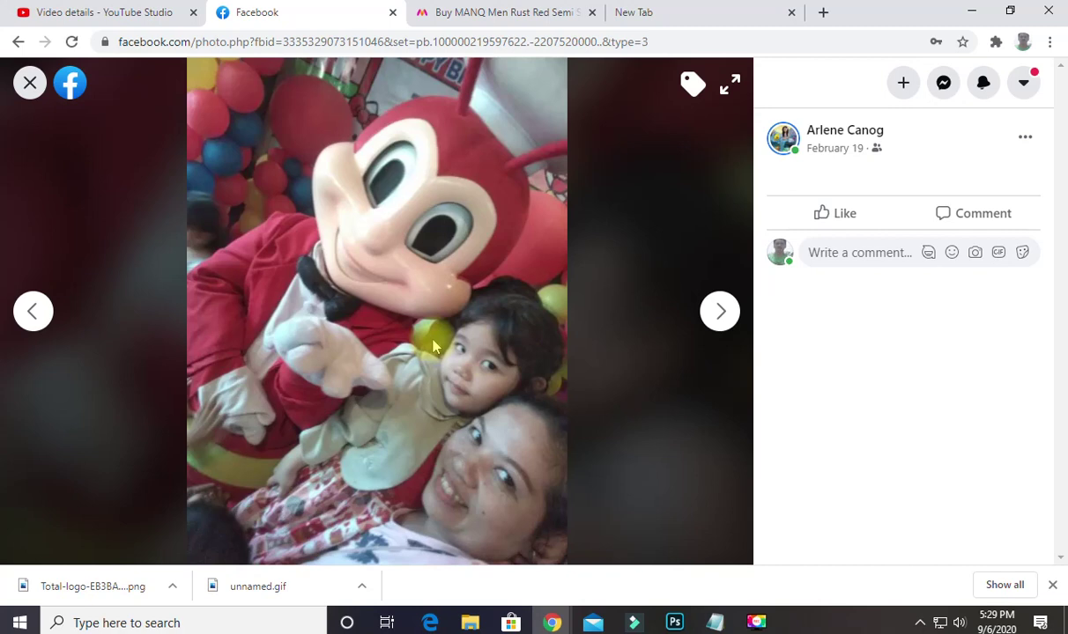
right_click(414, 306)
left_click(533, 362)
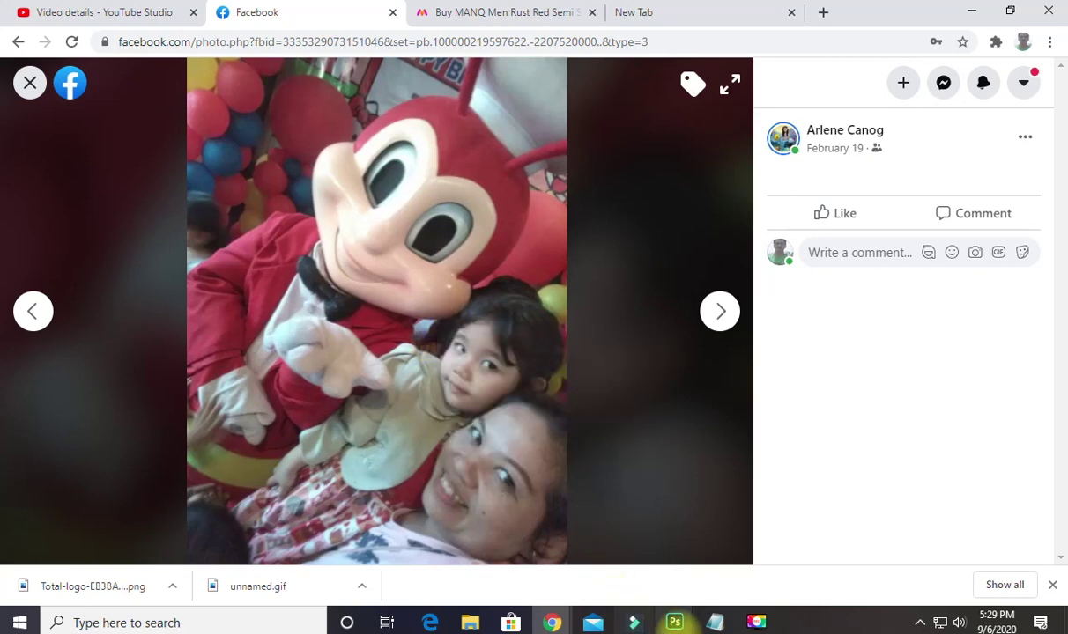
mouse_move(678, 623)
left_click(537, 564)
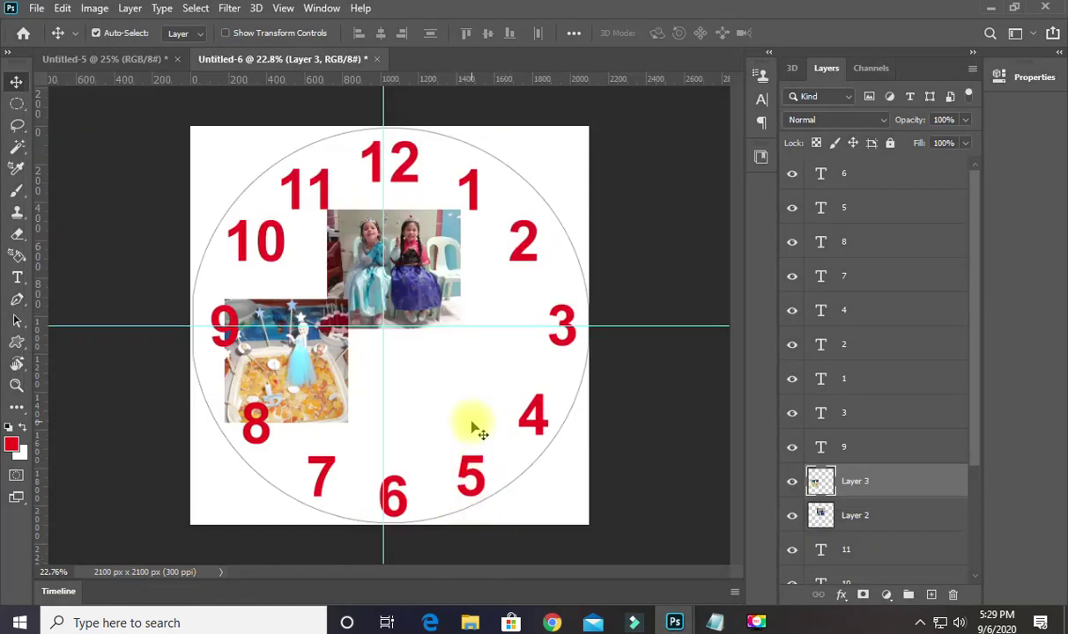
Paste the Jollibee photo as Layer 4 in the lower right and nudge the three photos into place.
key("ctrl+v")
left_click_drag(436, 382, 485, 418)
left_click_drag(311, 403, 331, 438)
left_click_drag(440, 410, 430, 411)
left_click_drag(447, 310, 432, 268)
Move photo Layers 2, 3 and 4 below the numeral layers.
left_click_drag(925, 377, 983, 447)
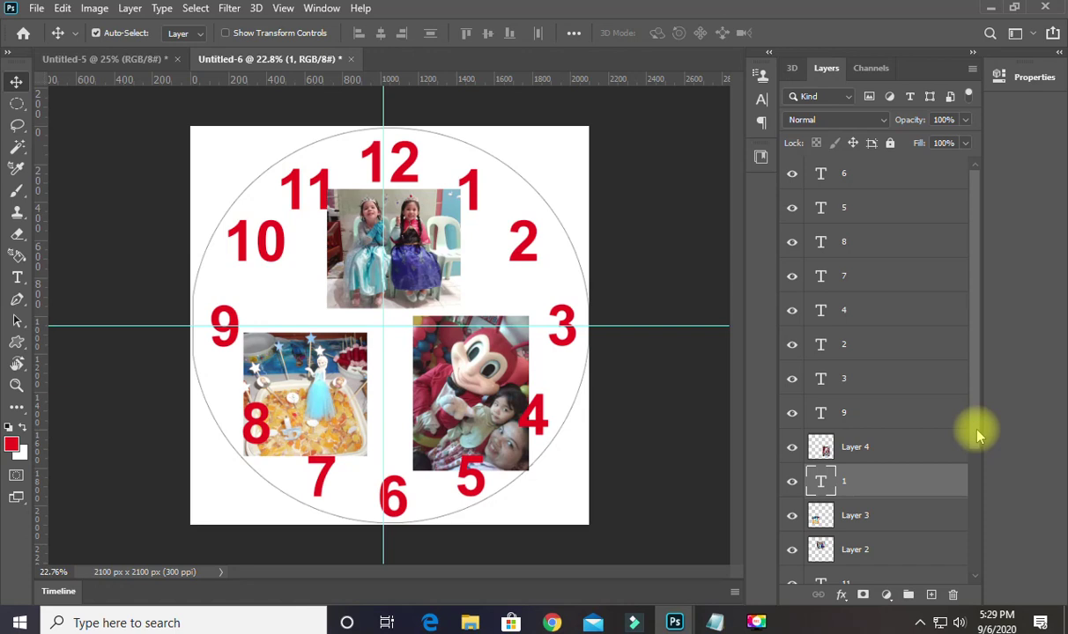
key("ctrl+z")
left_click_drag(973, 412, 980, 541)
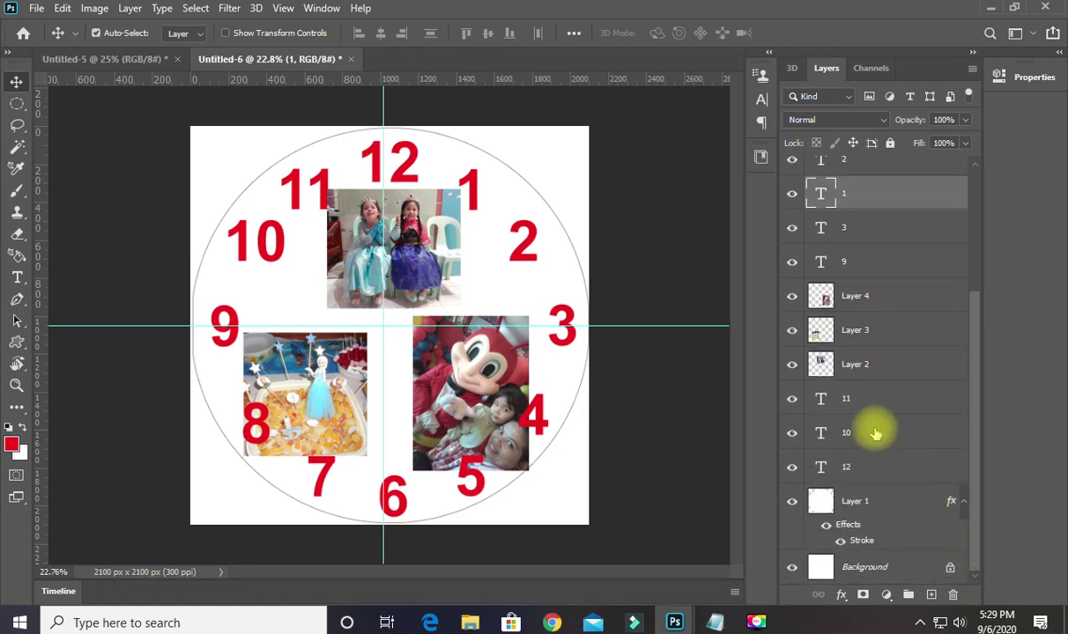
left_click_drag(869, 364, 886, 470)
left_click_drag(850, 330, 859, 447)
left_click_drag(851, 296, 870, 433)
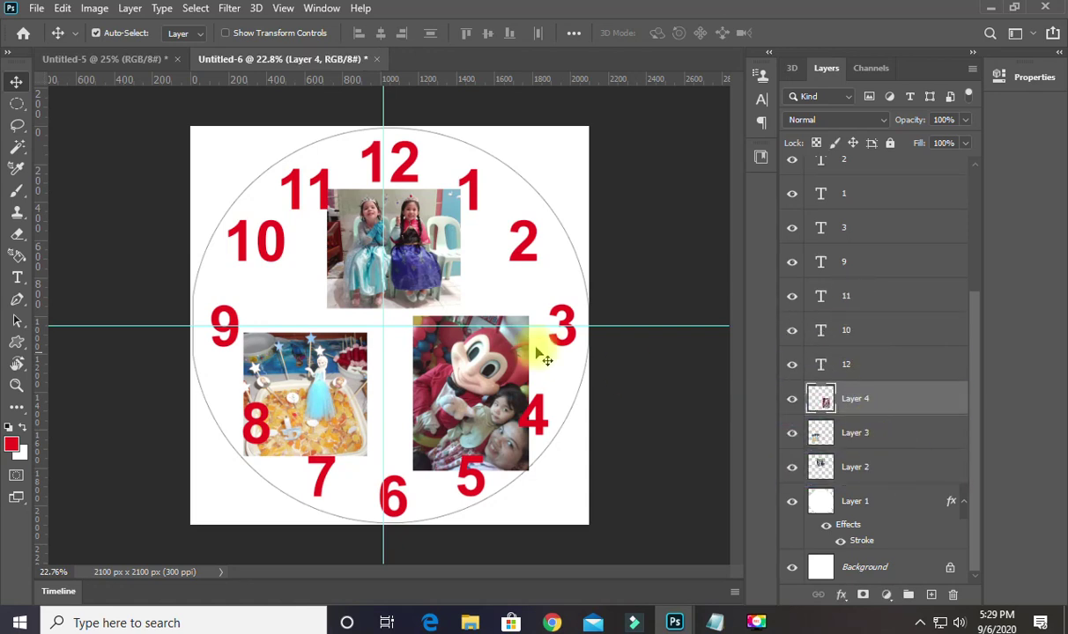
Enlarge the girls photo up and to the left.
left_click(456, 286)
key("ctrl+t")
left_click_drag(458, 309, 527, 369)
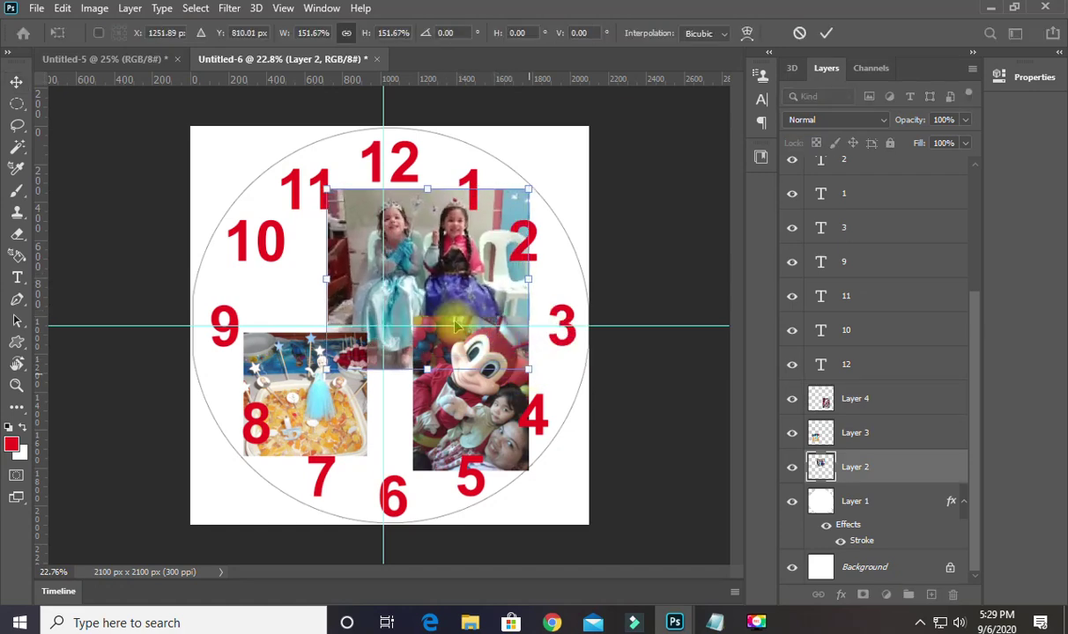
left_click_drag(327, 189, 250, 135)
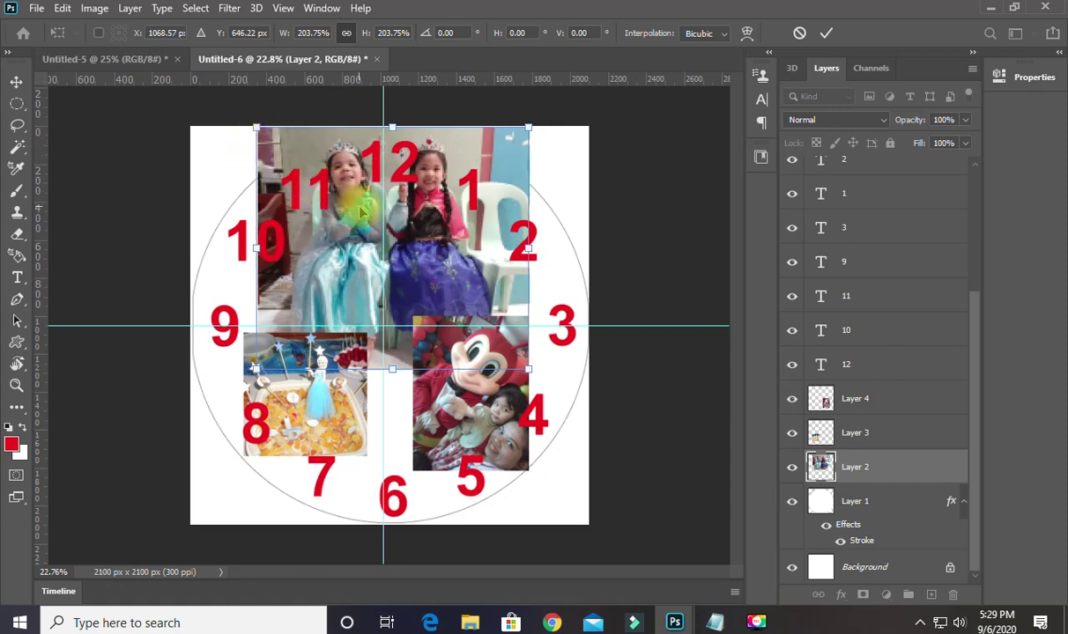
key("Return")
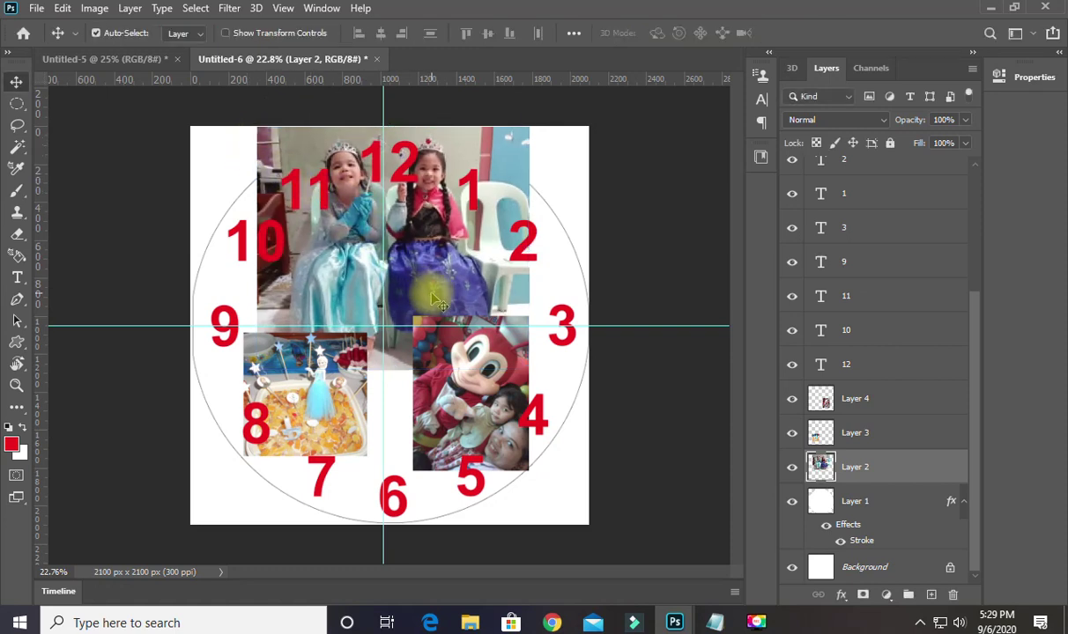
Enlarge the cake photo and reposition it.
left_click(348, 402)
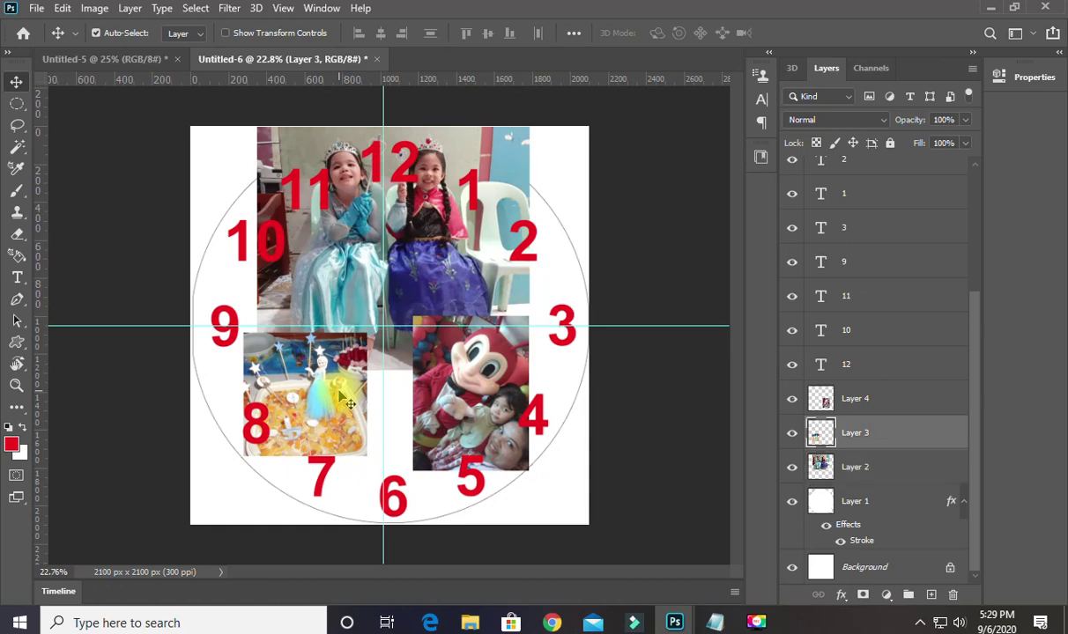
key("ctrl+t")
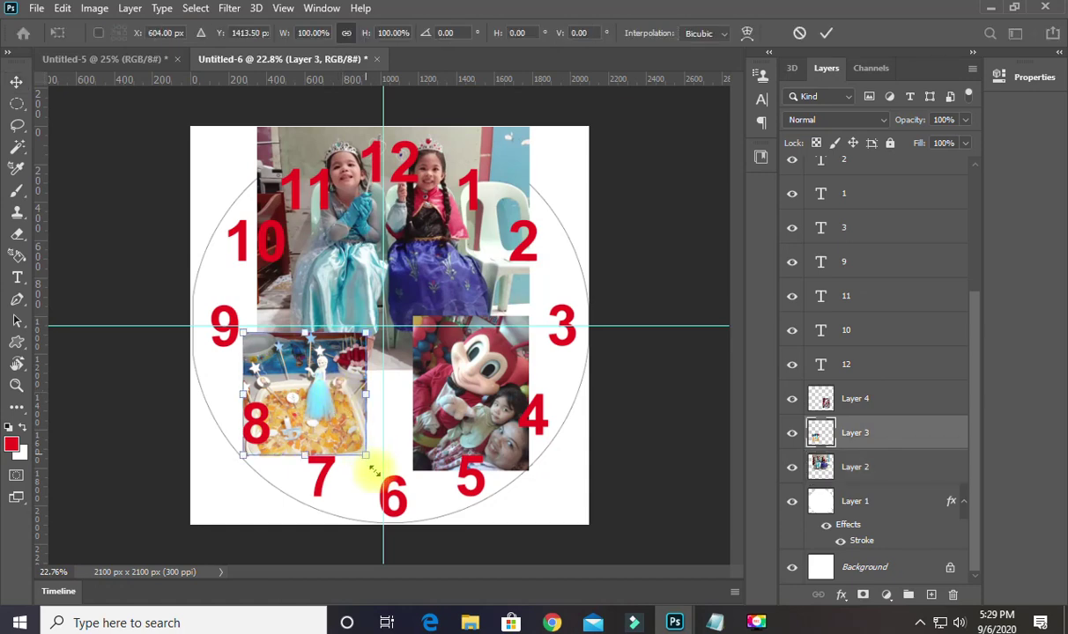
left_click_drag(376, 472, 449, 553)
left_click_drag(365, 439, 325, 465)
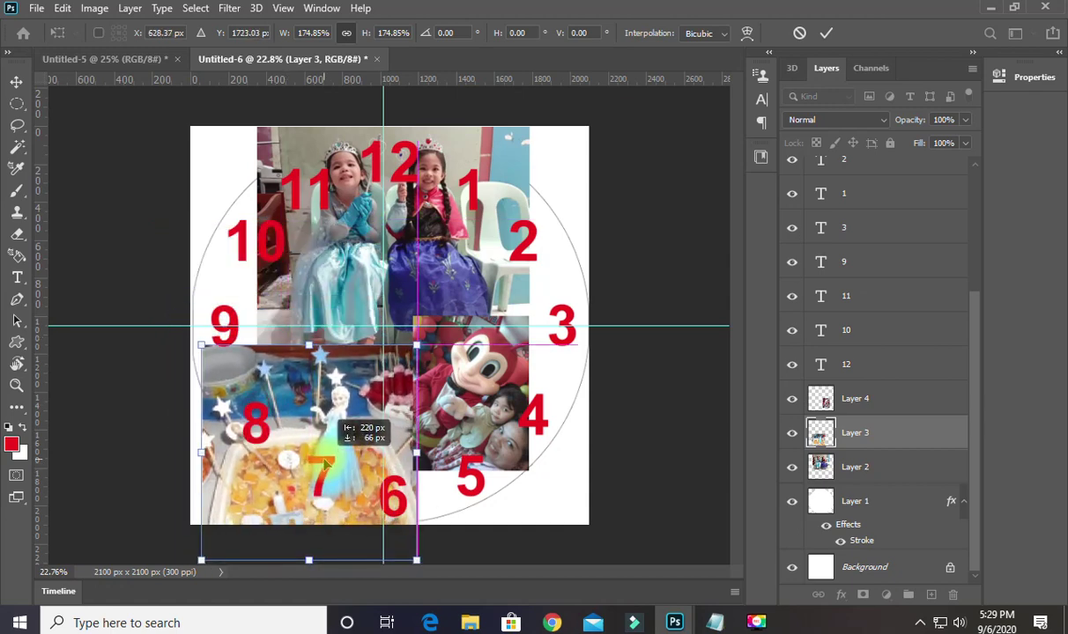
key("Return")
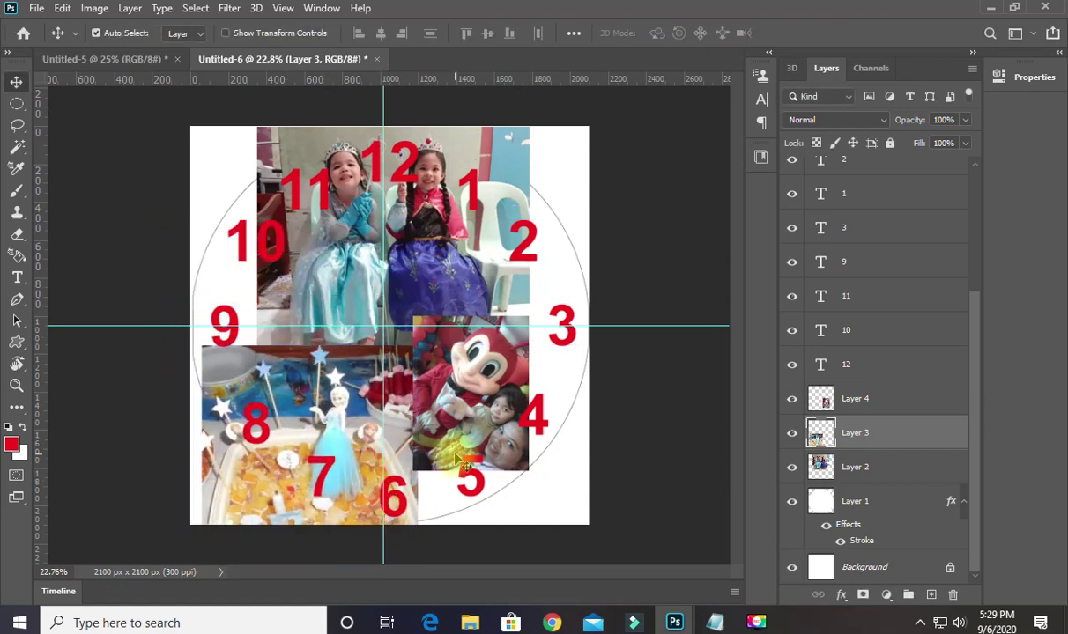
Enlarge the Jollibee photo and move it toward the clock's right side.
left_click(434, 414, "ctrl")
key("ctrl+t")
left_click_drag(531, 305, 615, 230)
left_click_drag(542, 282, 563, 290)
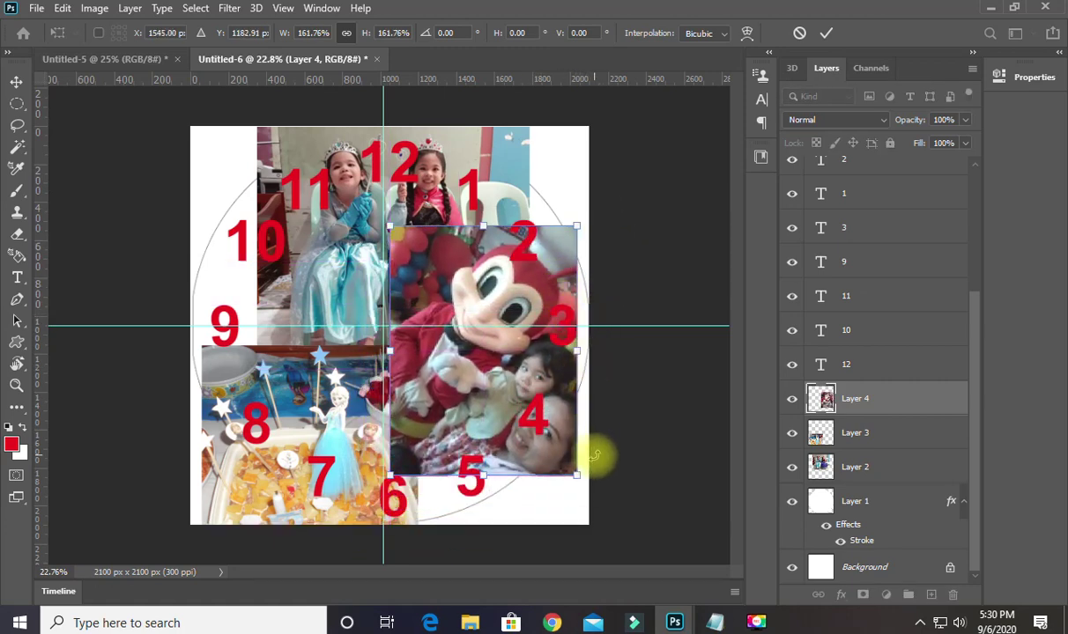
key("Return")
Shift the cake photo up-right and the girls photo slightly right and down.
left_click_drag(339, 475, 357, 448)
key("ctrl+z")
left_click_drag(339, 375, 357, 356)
left_click_drag(356, 303, 373, 311)
left_click(520, 410)
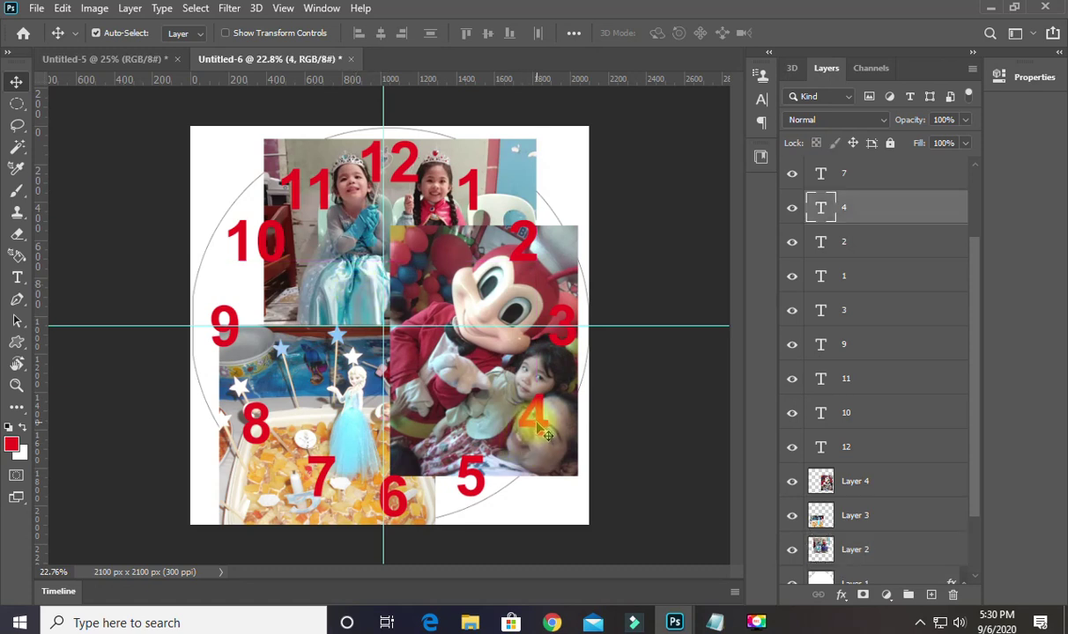
scroll(916, 441, "down", 3)
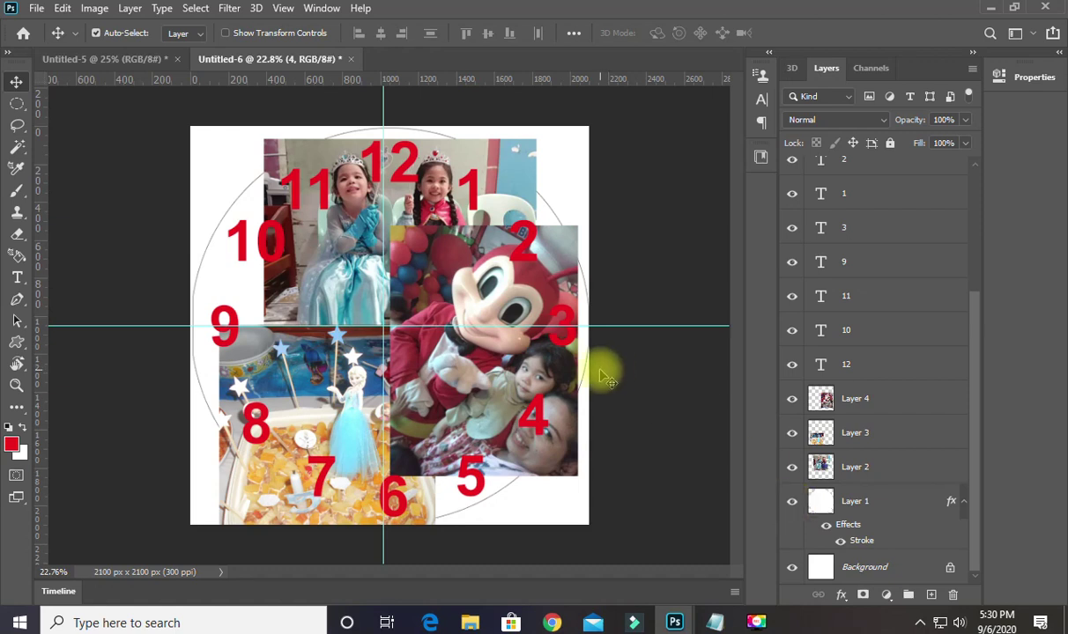
Shrink the girls photo.
left_click(523, 199)
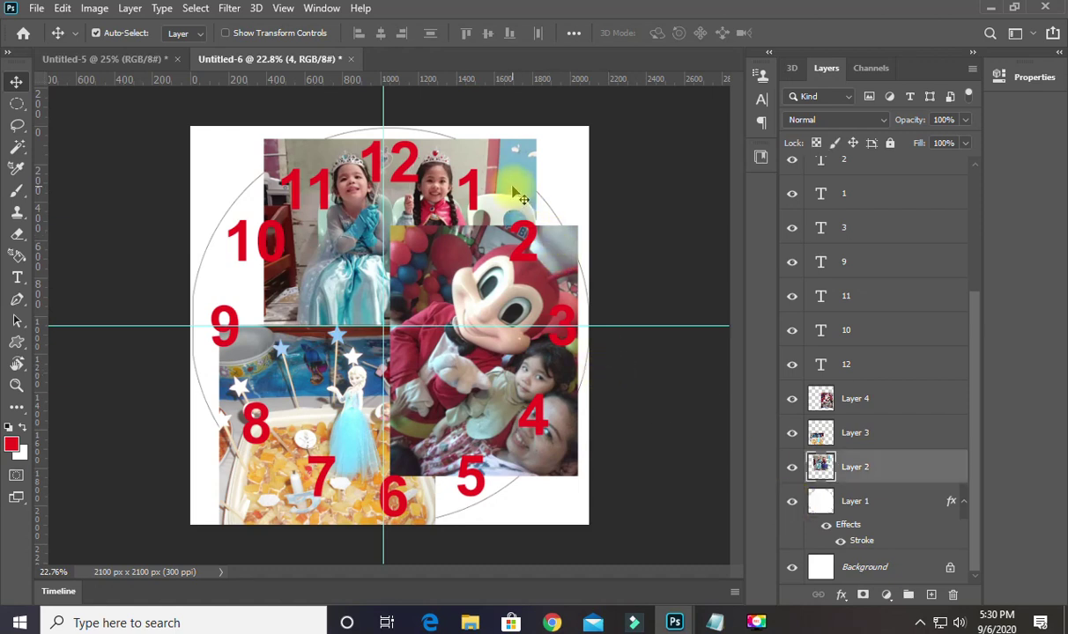
key("ctrl+t")
left_click_drag(538, 136, 501, 167)
key("Return")
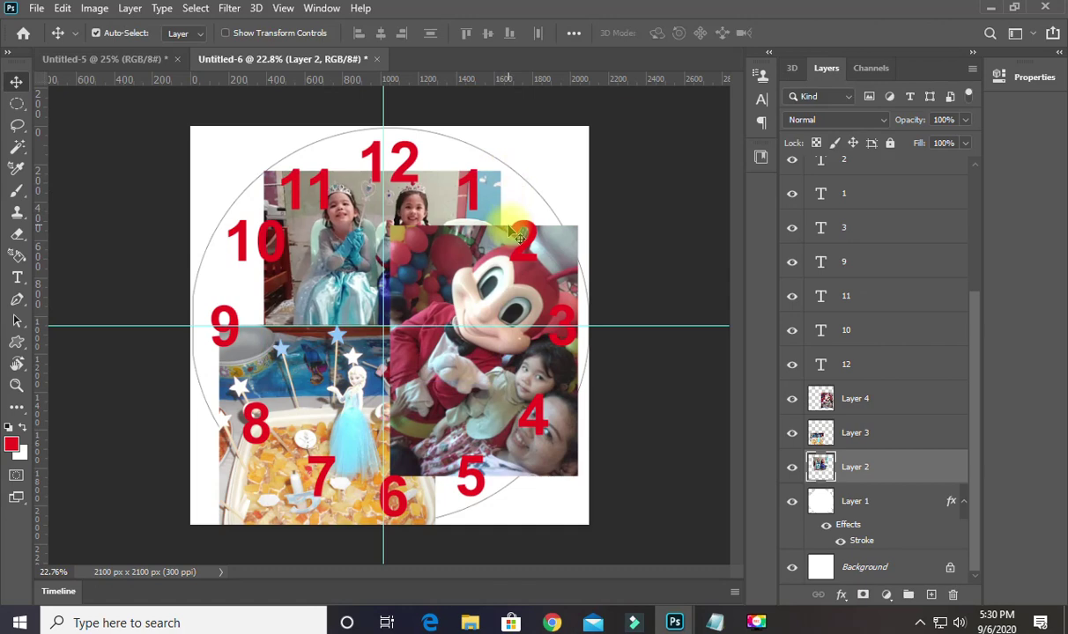
Shrink the Jollibee photo to about 65% and move it up-right beside the 4.
left_click(523, 394)
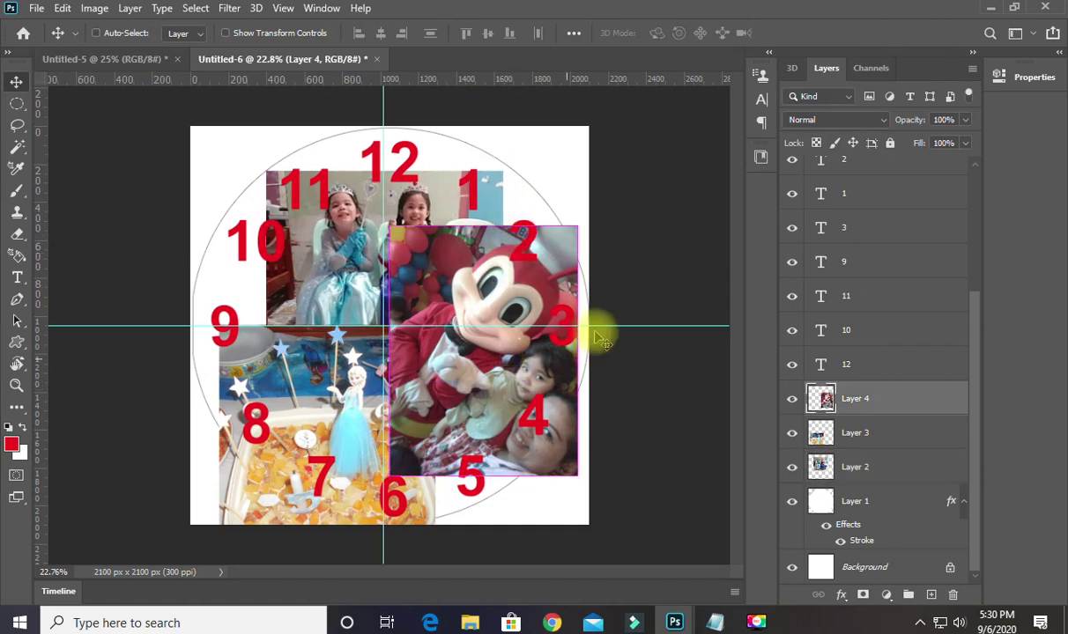
key("ctrl+t")
left_click_drag(582, 230, 534, 291)
left_click_drag(485, 365, 501, 387)
left_click_drag(543, 499, 528, 476)
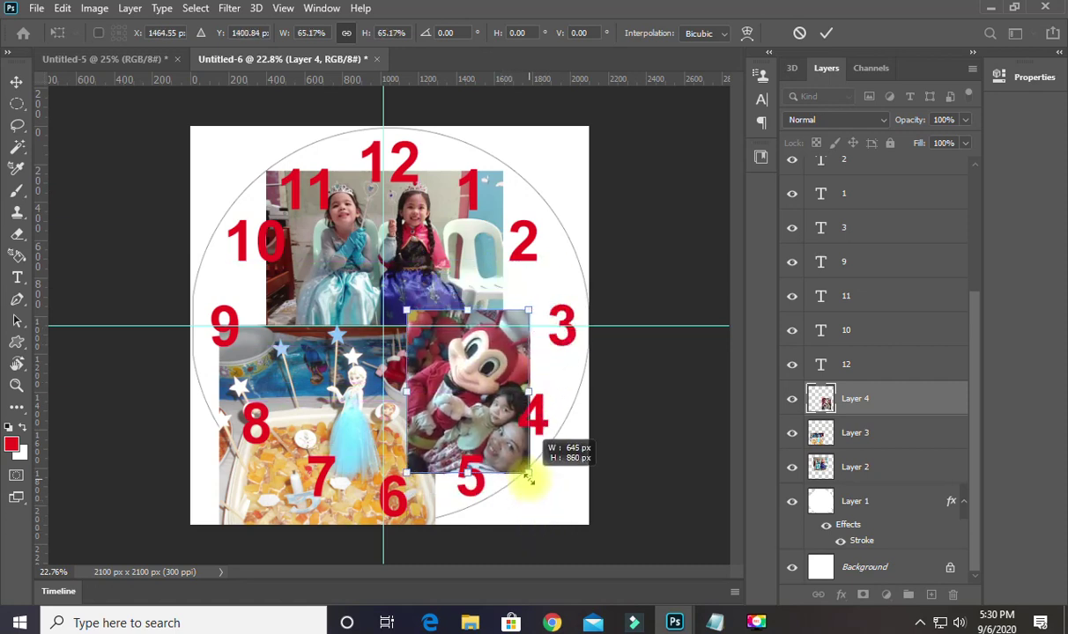
key("Return")
Move and resize the cake photo to sit beside the 8.
left_click_drag(375, 411, 351, 378)
key("ctrl+t")
left_click_drag(411, 294, 375, 380)
left_click_drag(266, 344, 249, 329)
left_click_drag(330, 390, 339, 398)
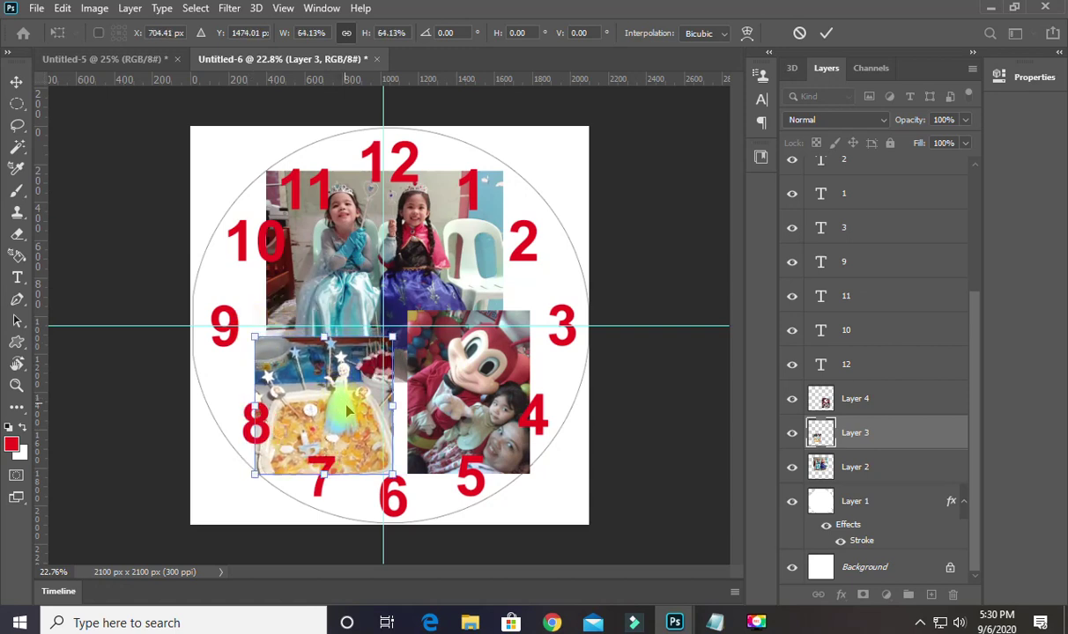
key("Return")
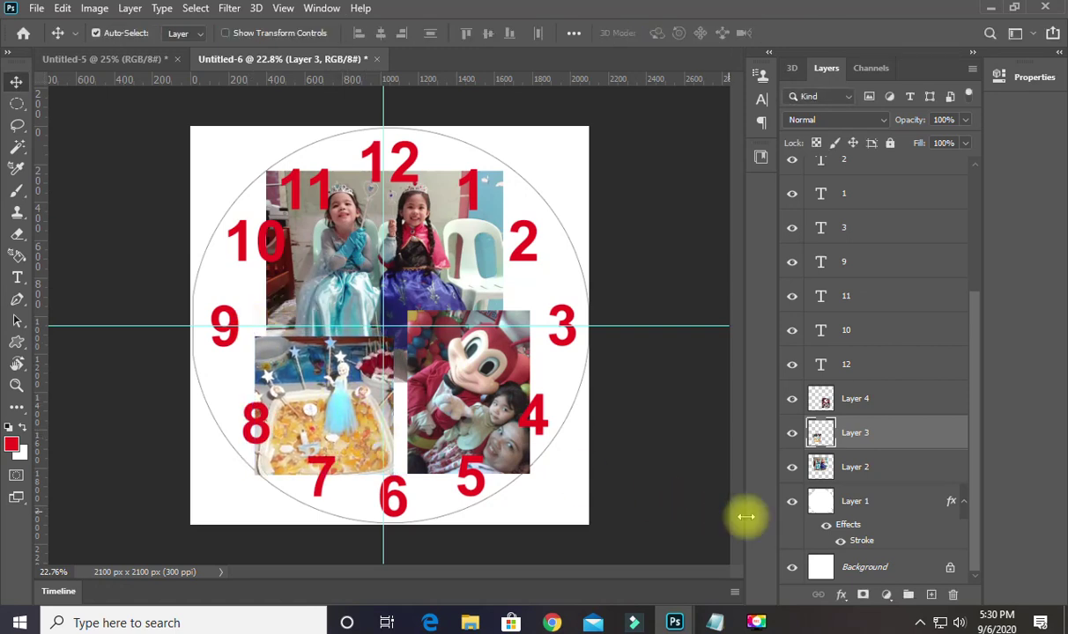
Change the circle layer's outline stroke colour to near-black.
left_click(821, 502)
right_click(821, 509)
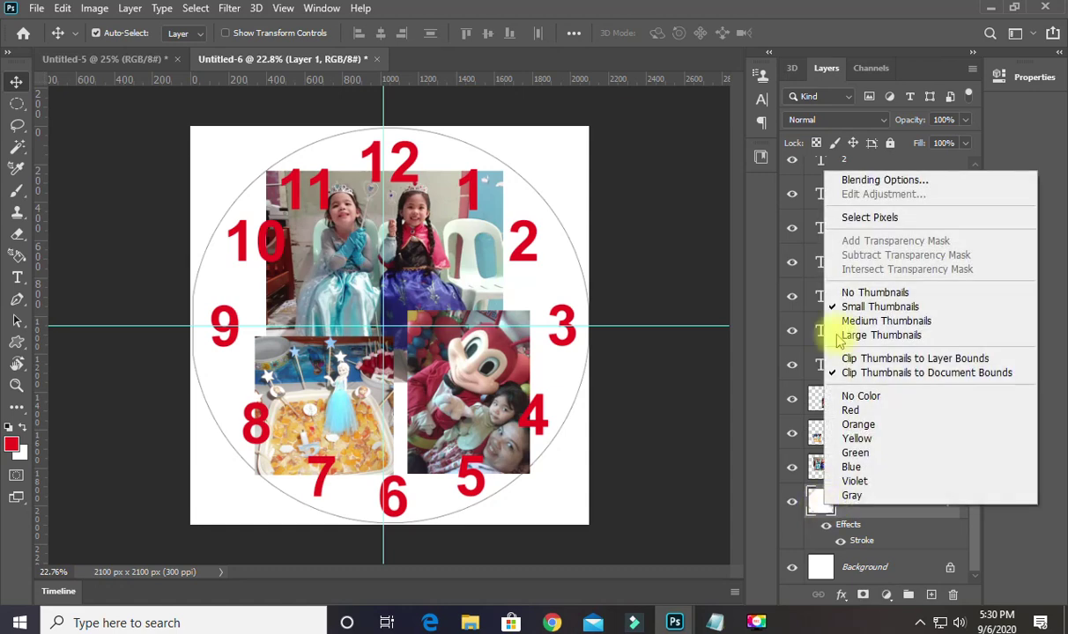
key("Escape")
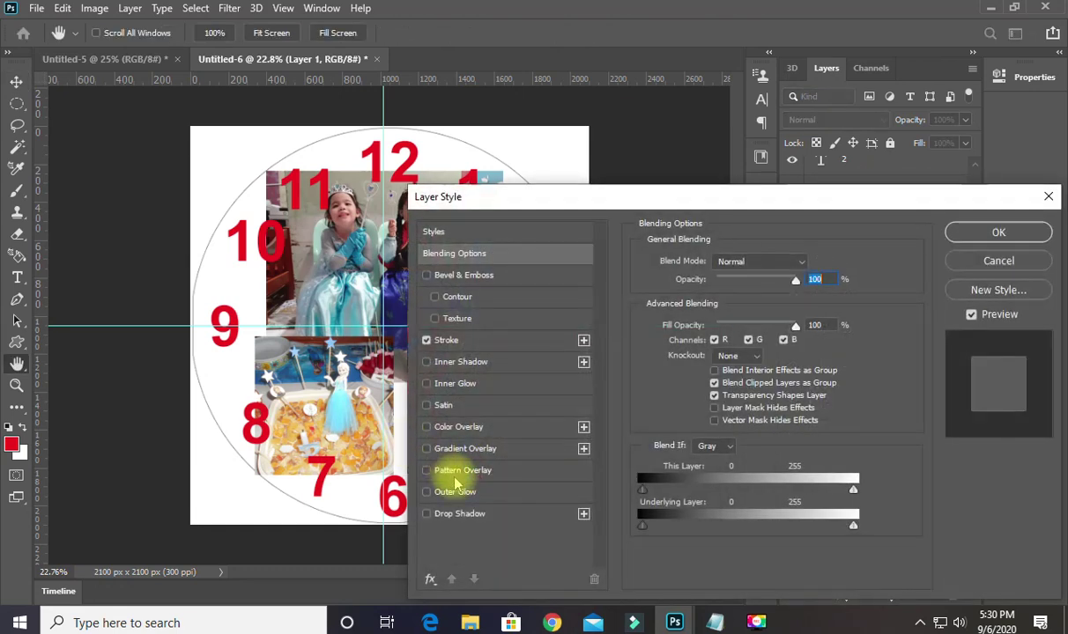
left_click(447, 341)
left_click(680, 381)
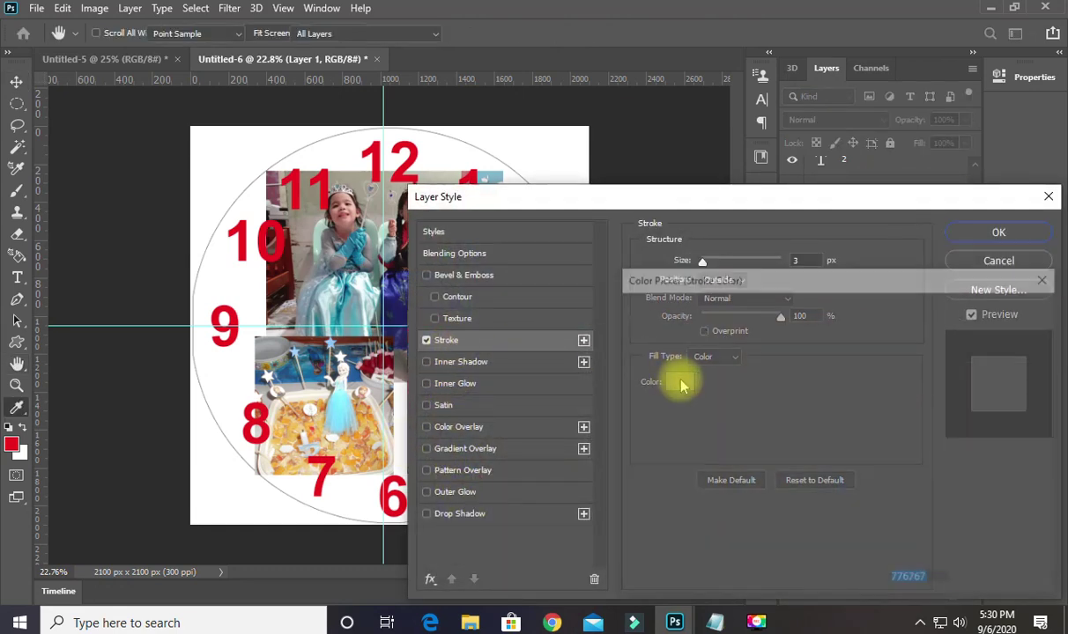
left_click(678, 526)
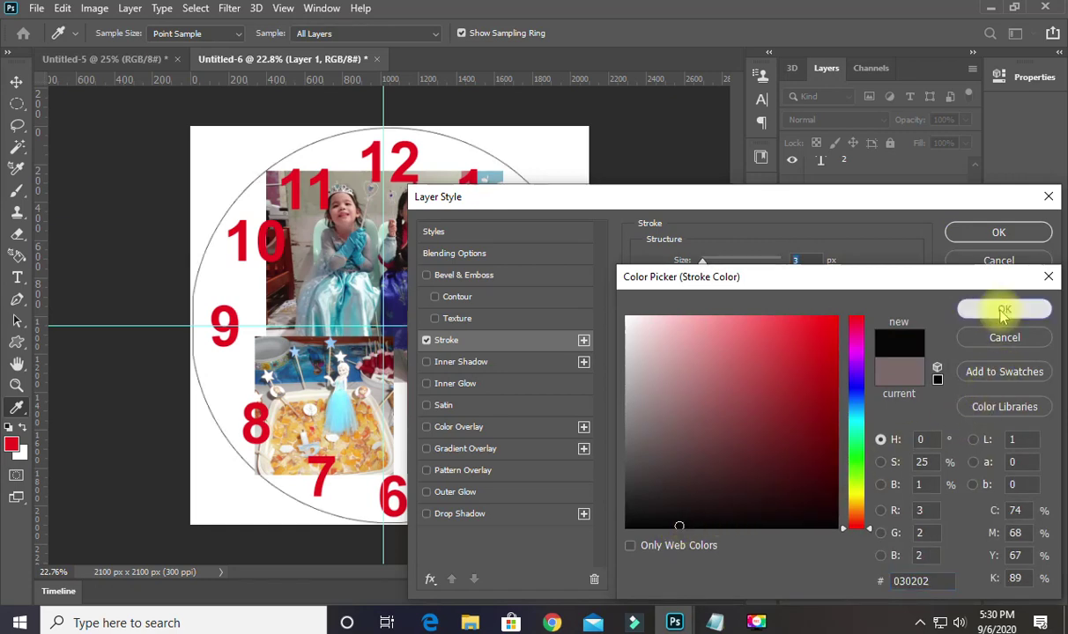
left_click(1005, 309)
left_click(998, 233)
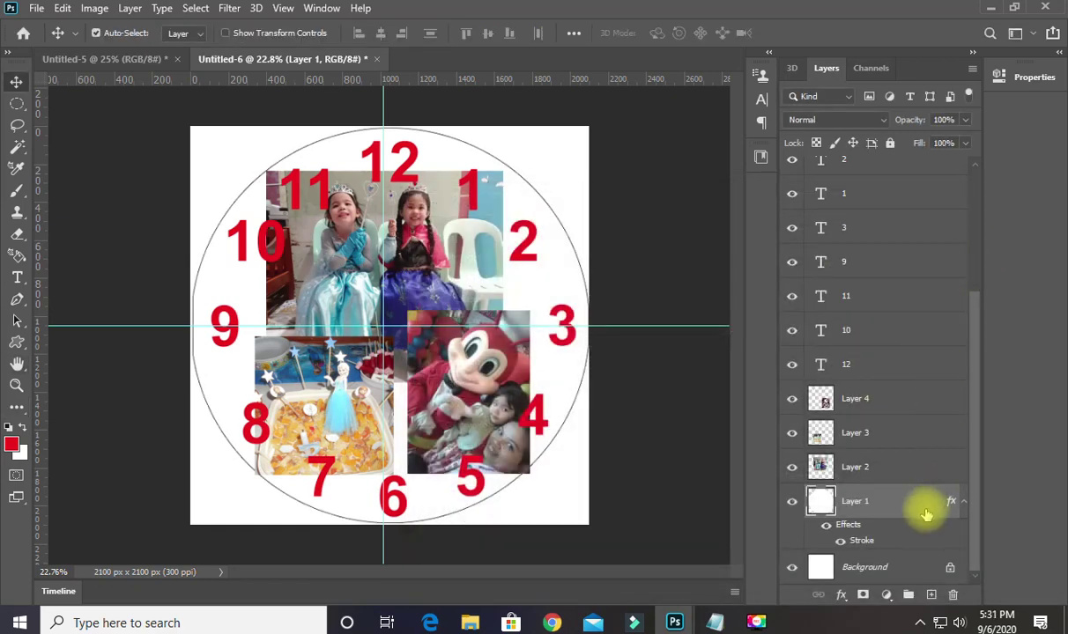
Select the white inside the circle with the Magic Wand, delete it, then deselect.
left_click(14, 159)
left_click(36, 176)
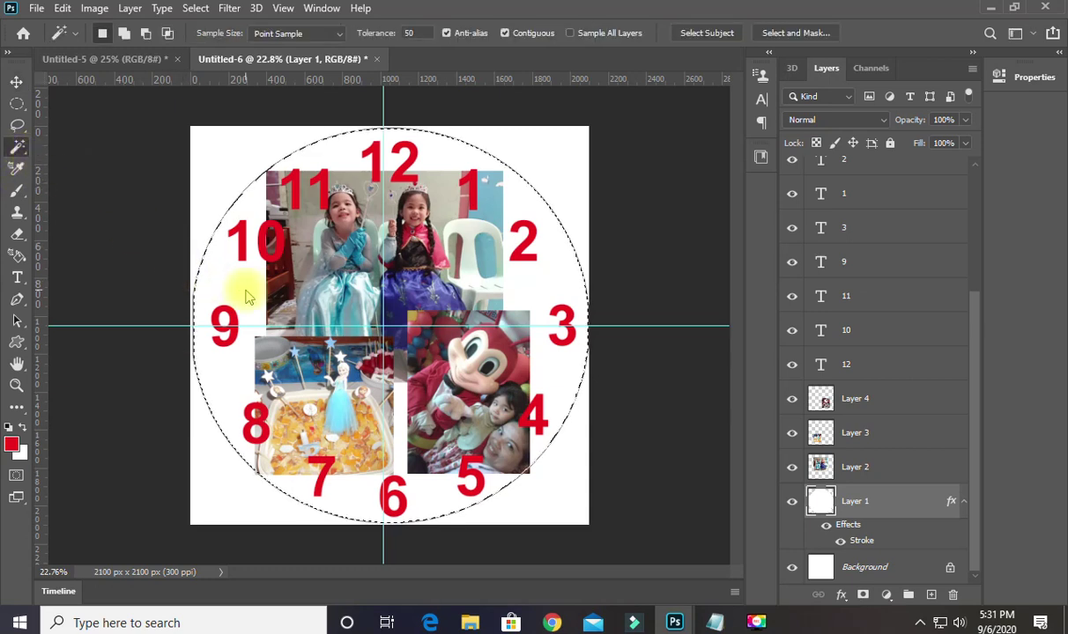
key("Delete")
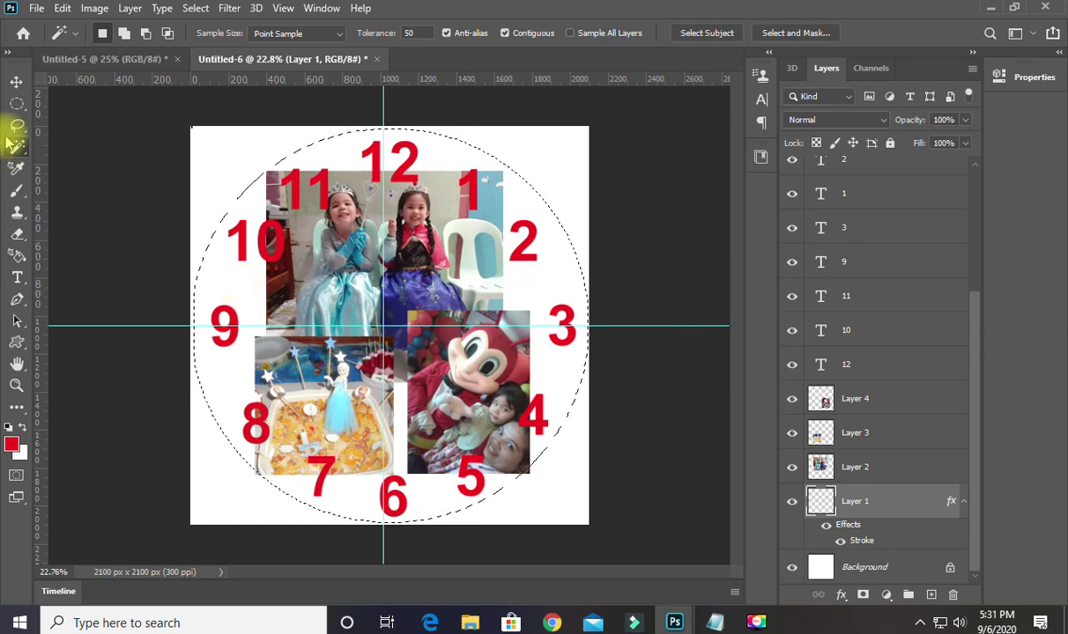
left_click(17, 126)
left_click(108, 144)
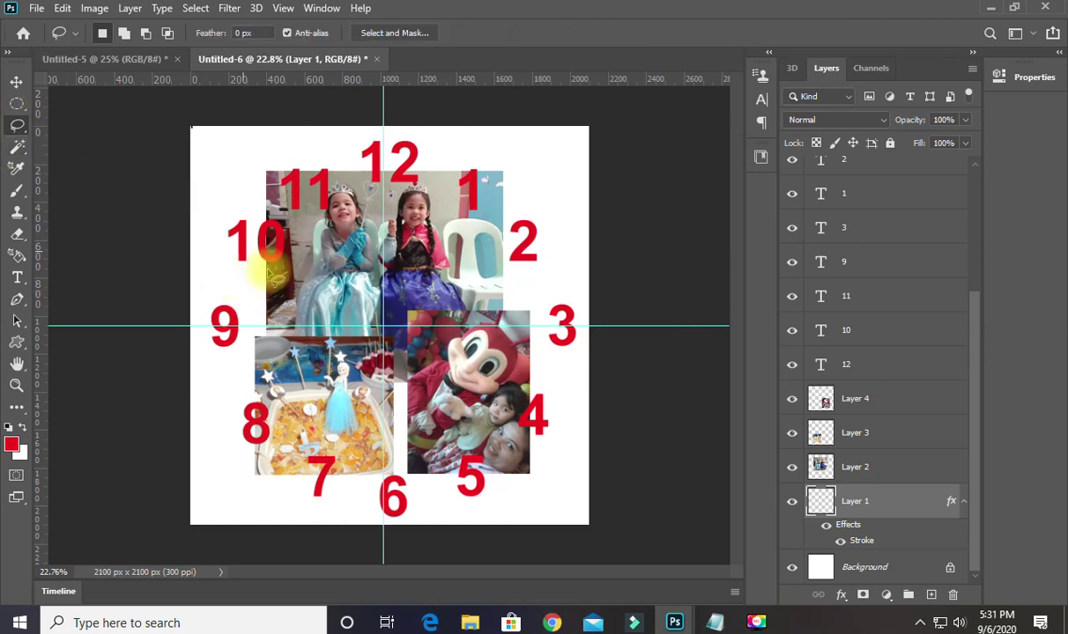
scroll(603, 152, "up", 3)
scroll(600, 152, "down", 4)
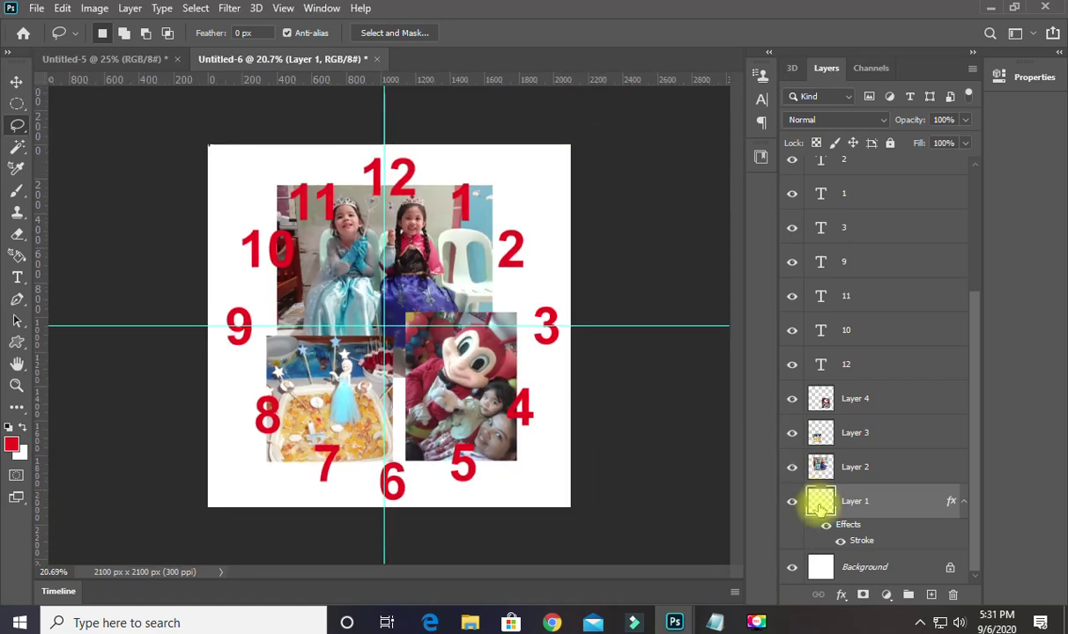
Thin Layer 1's outline stroke to 1 px.
right_click(819, 504)
left_click(877, 180)
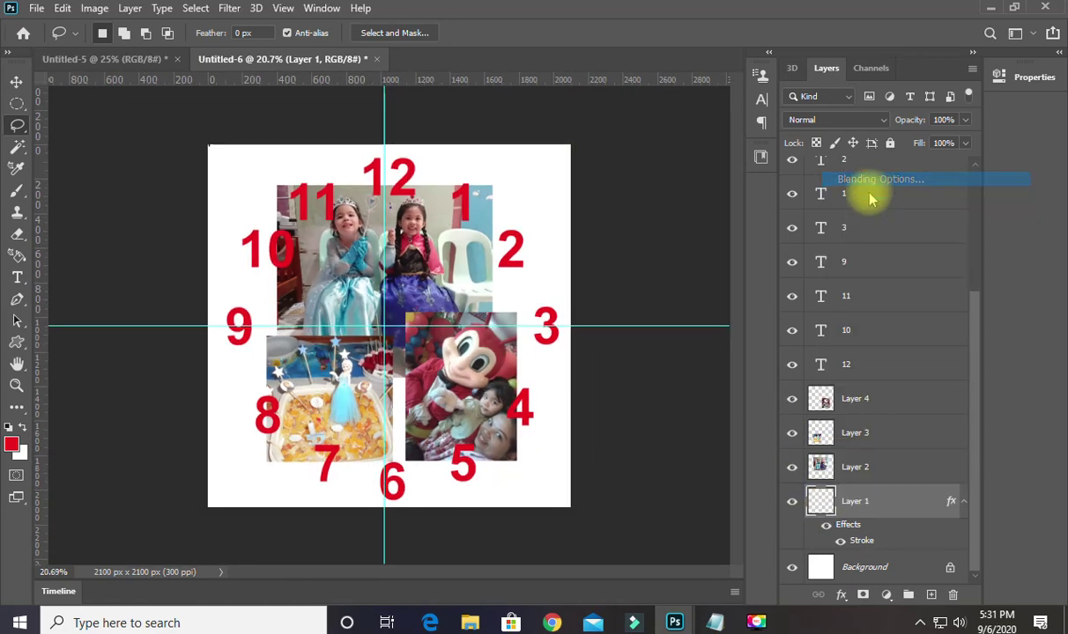
left_click(436, 340)
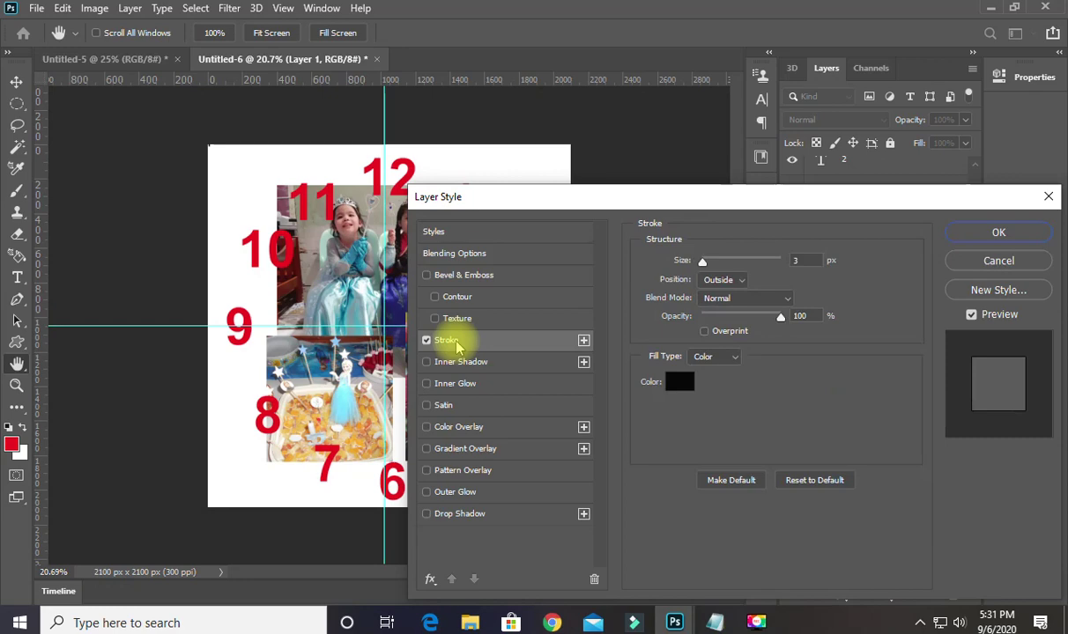
mouse_move(714, 264)
left_mouse_down()
mouse_move(745, 252)
mouse_move(665, 251)
left_mouse_up()
left_click(956, 233)
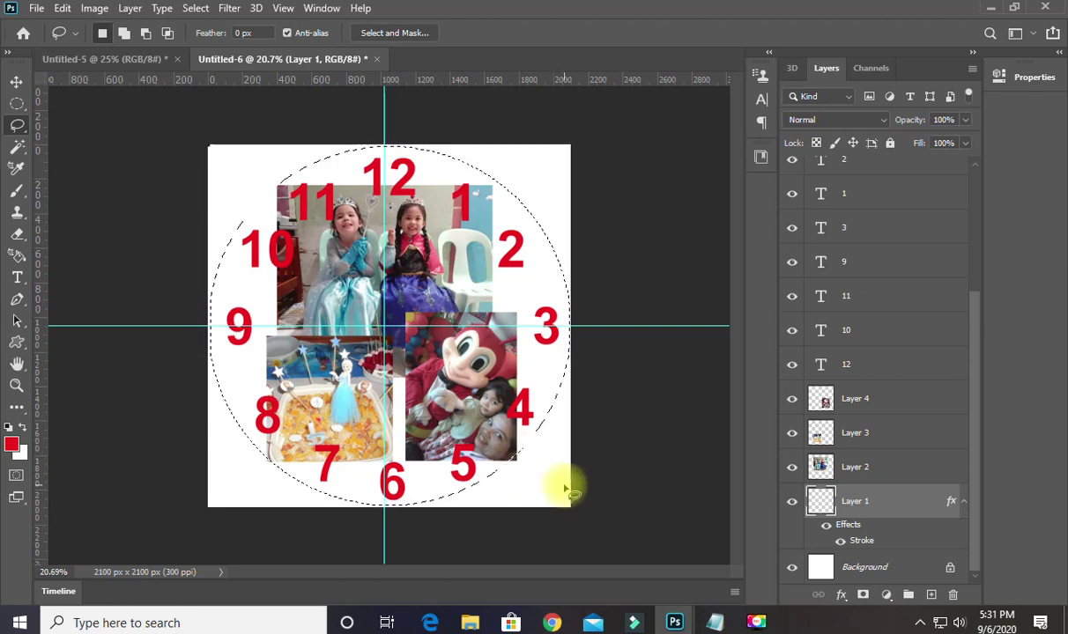
Delete the stray path from the canvas using the Pen tool's options.
key("p")
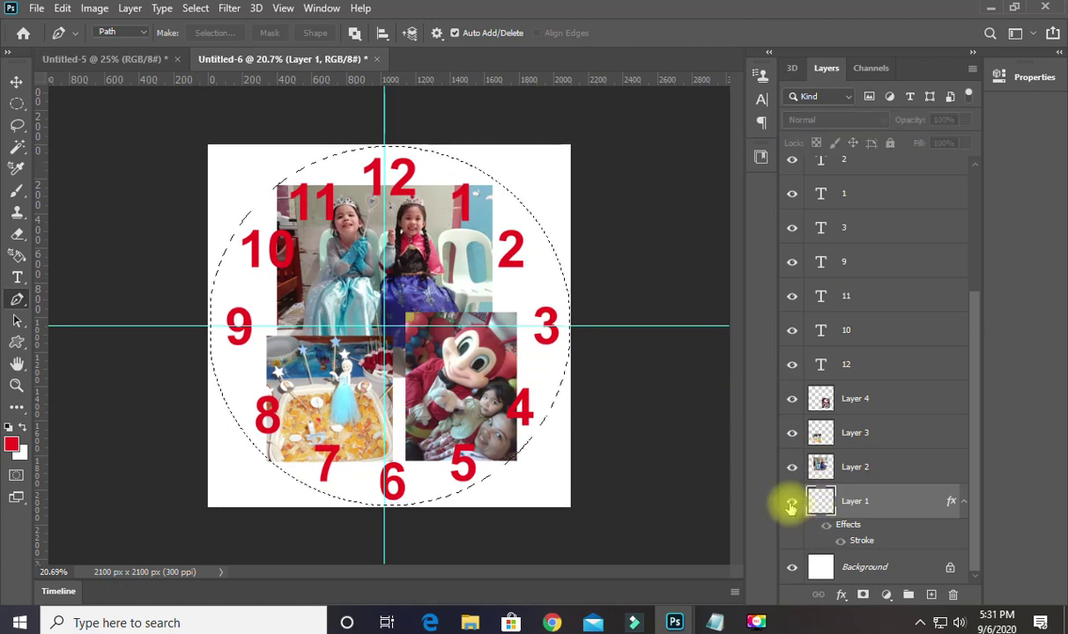
right_click(539, 287)
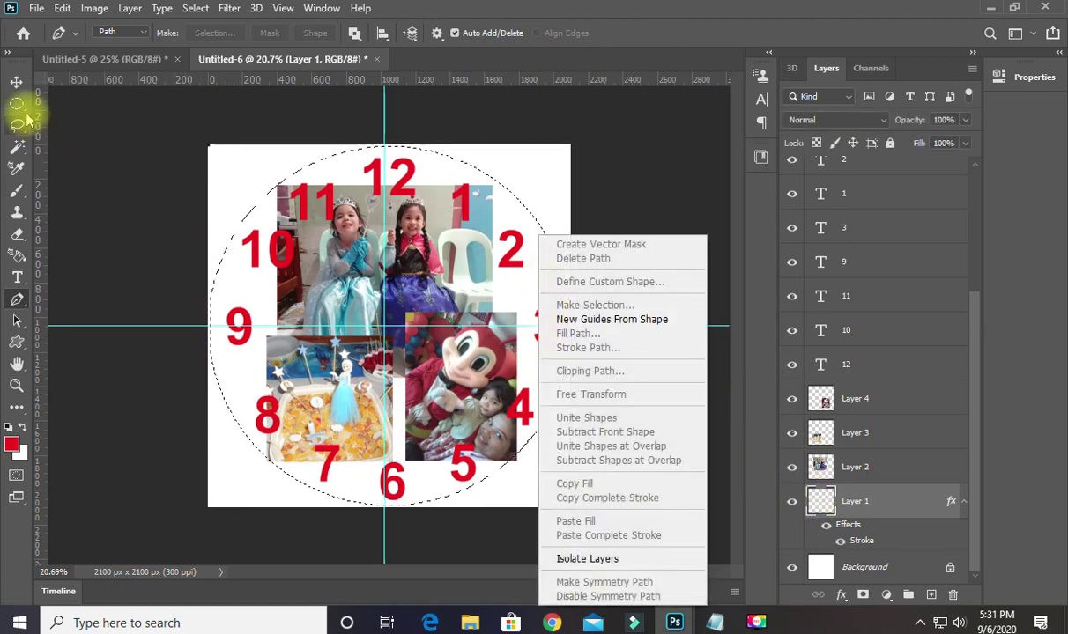
left_click(67, 138)
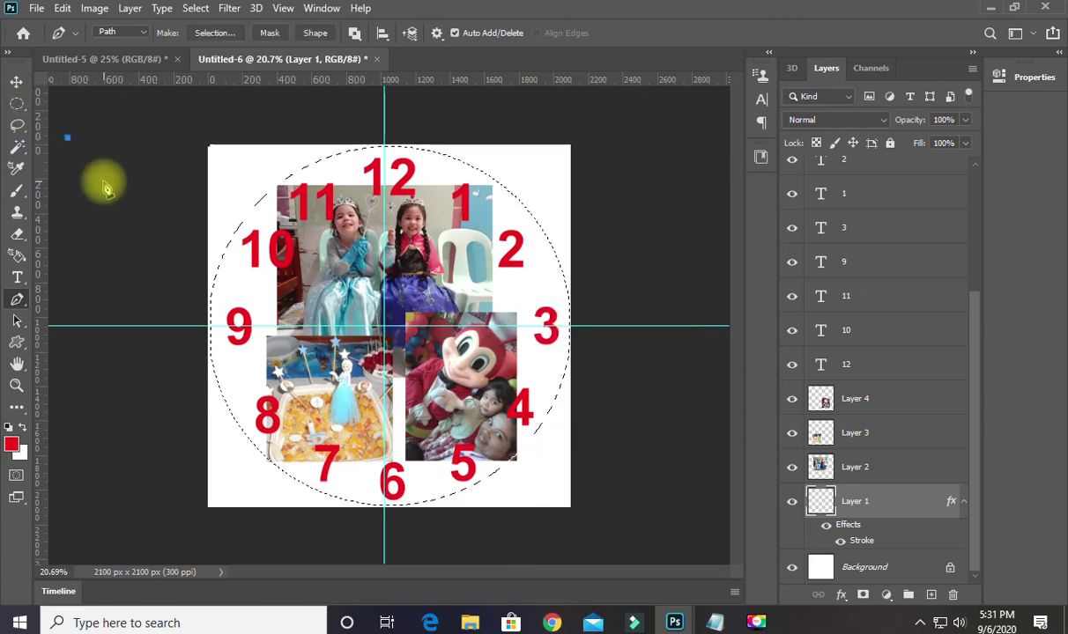
right_click(267, 239)
left_click(310, 260)
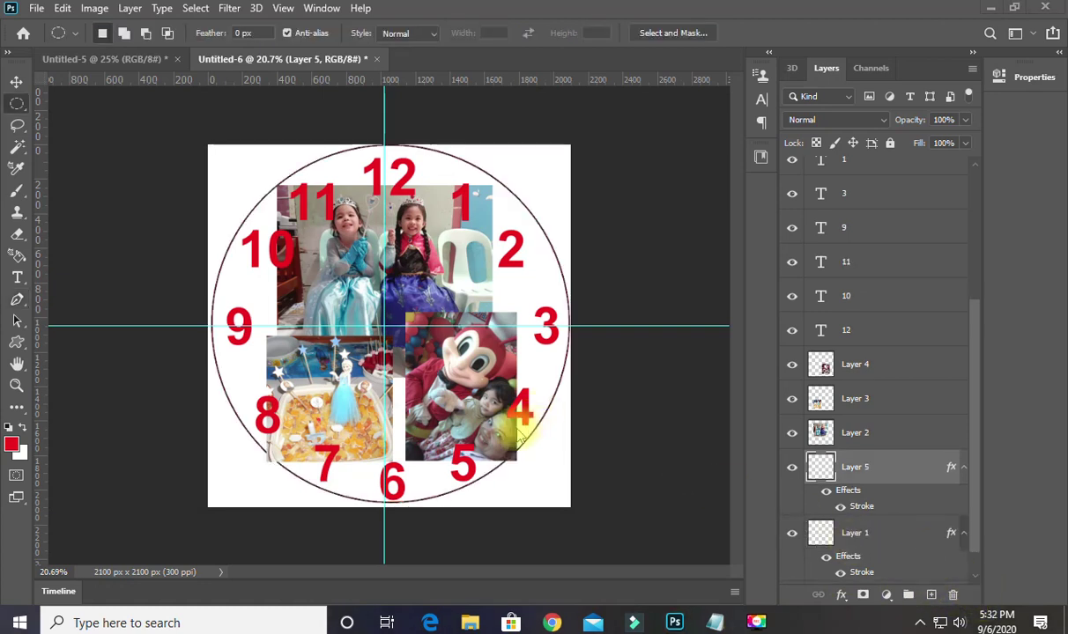
Enlarge the girls' photo upward and the cake photo toward the lower left.
key("v")
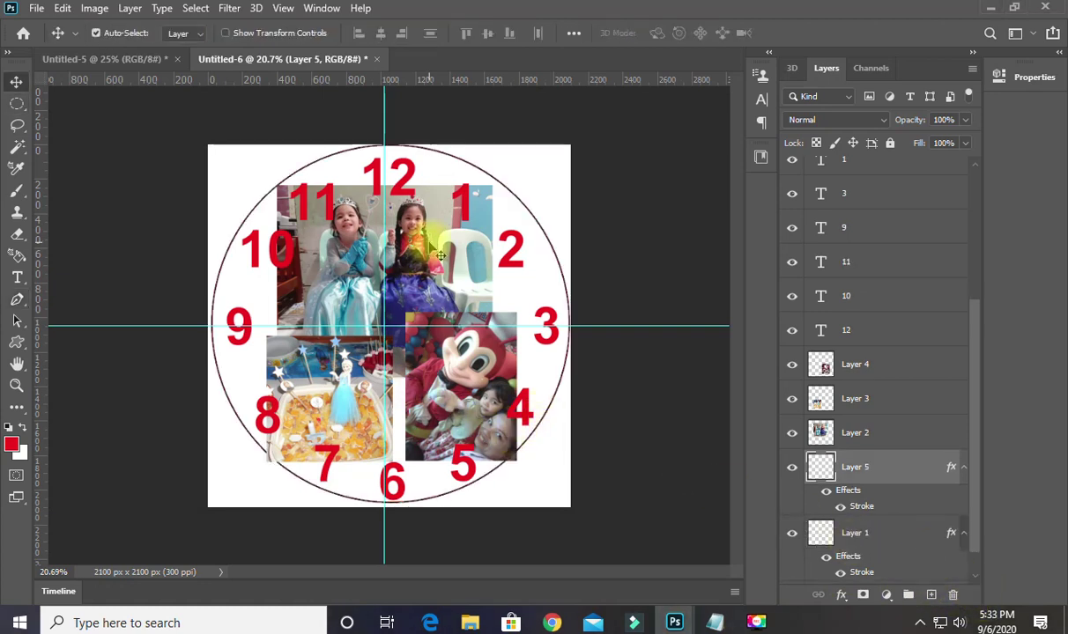
left_click(414, 236)
key("ctrl+t")
left_click_drag(491, 185, 529, 148)
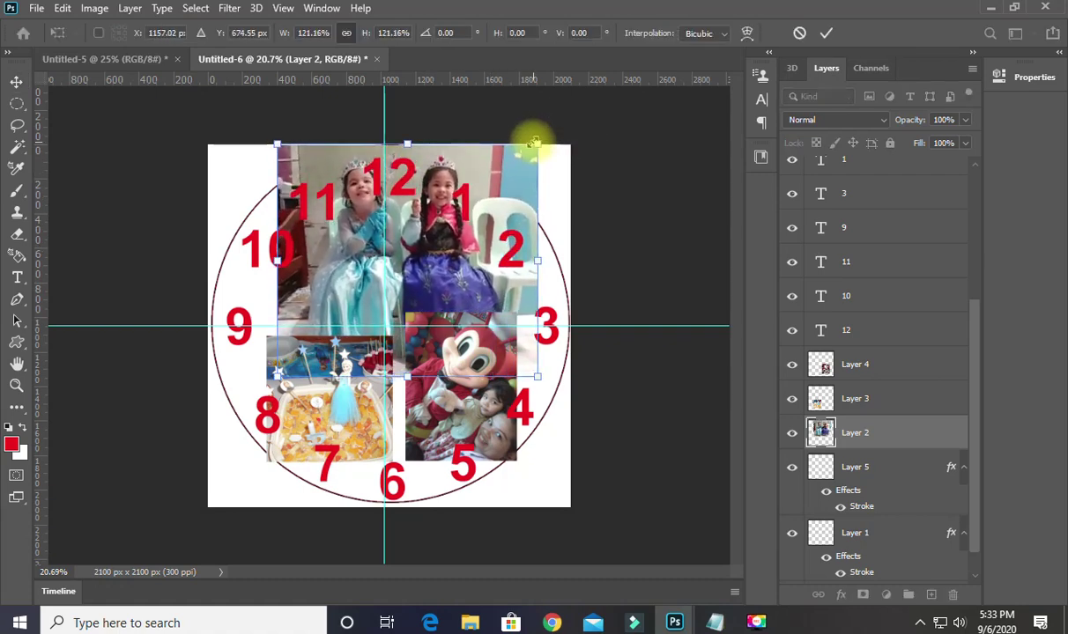
key("Return")
left_click(370, 421)
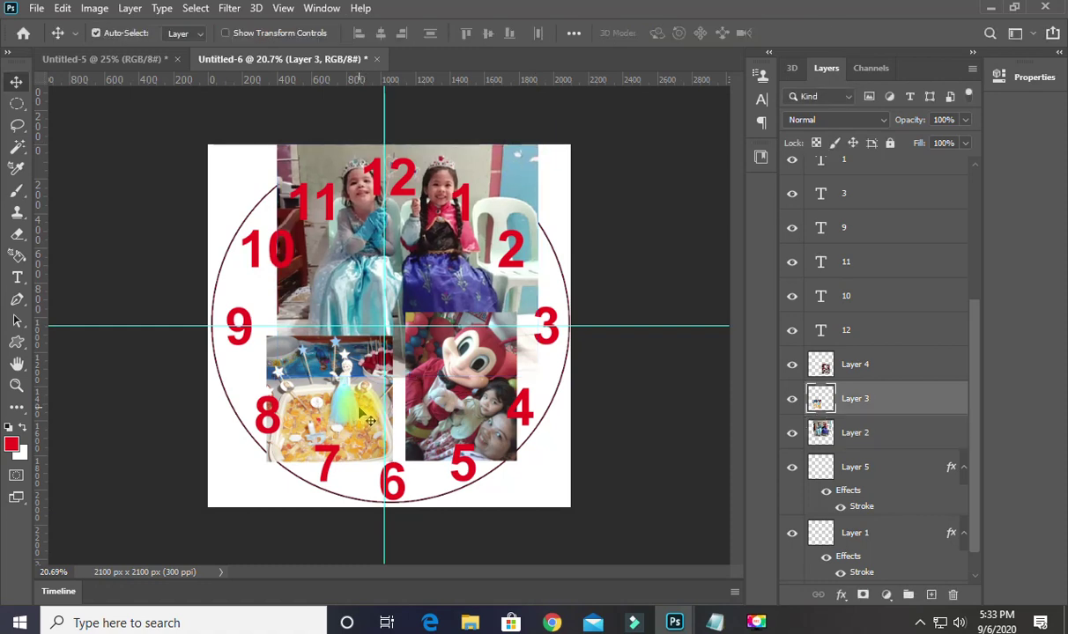
key("ctrl+t")
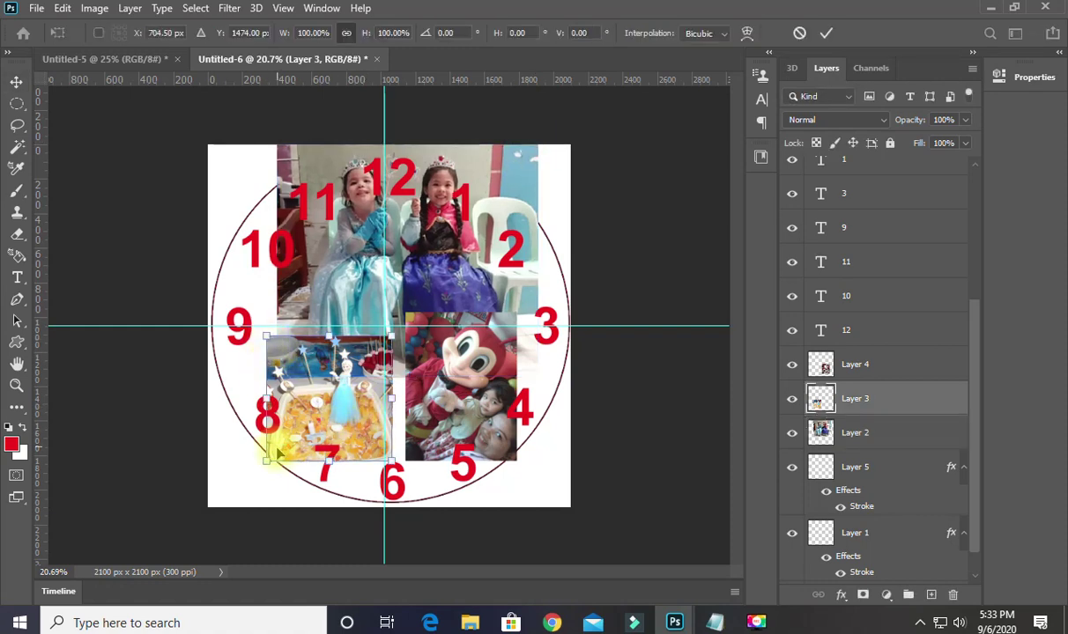
left_click_drag(265, 459, 223, 493)
key("Return")
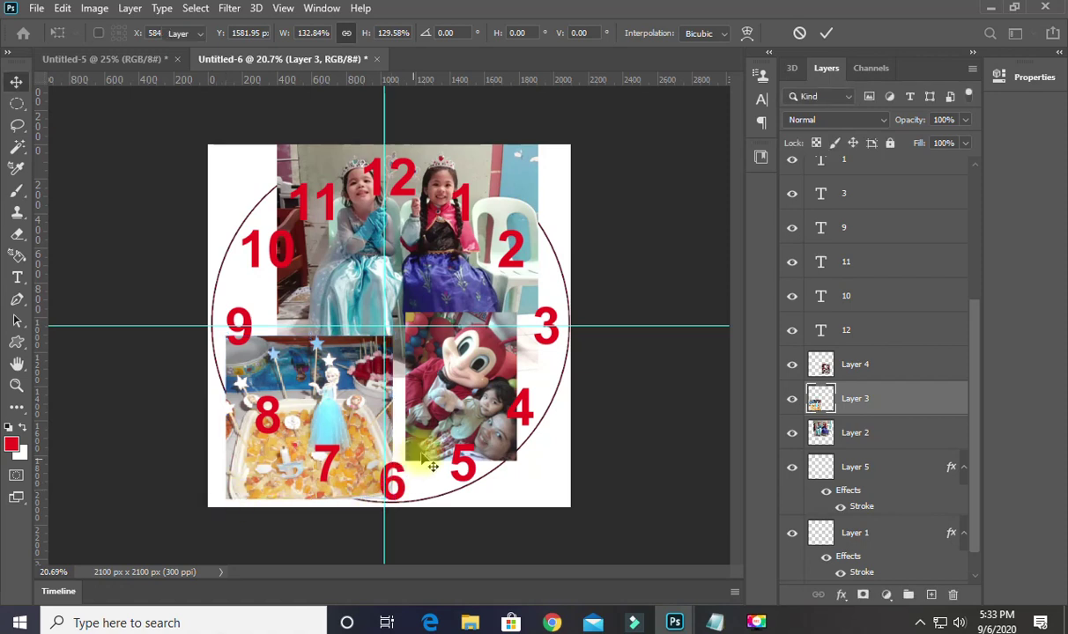
Scale the mascot photo to about 102%, rotate it about 39°, and move it toward the 5 and 6.
left_click(485, 435)
key("ctrl+t")
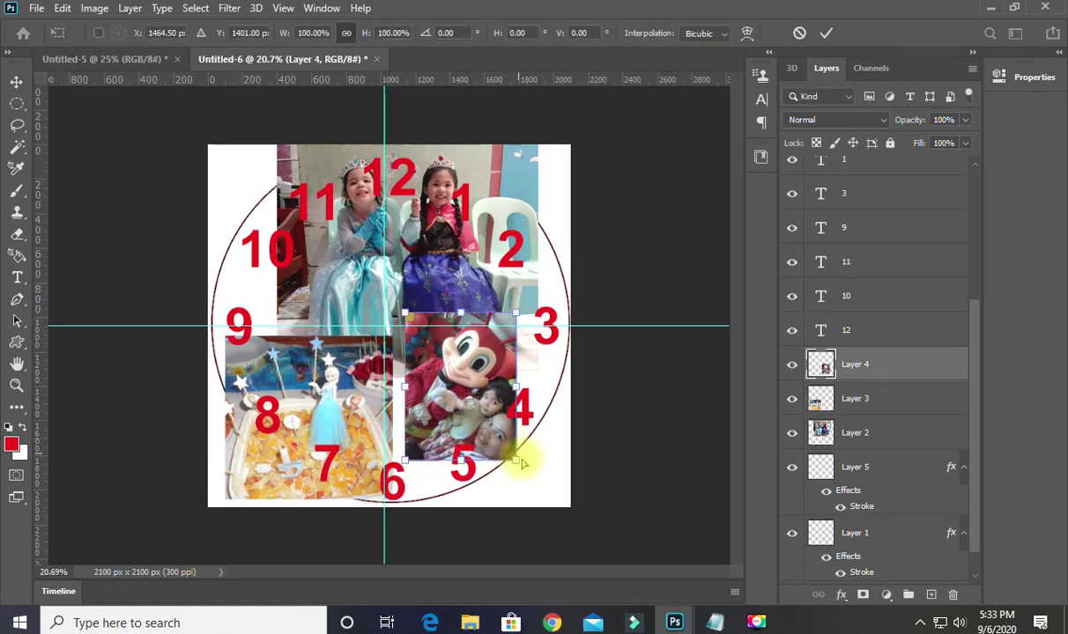
left_click_drag(516, 459, 567, 465)
left_click_drag(486, 354, 495, 354)
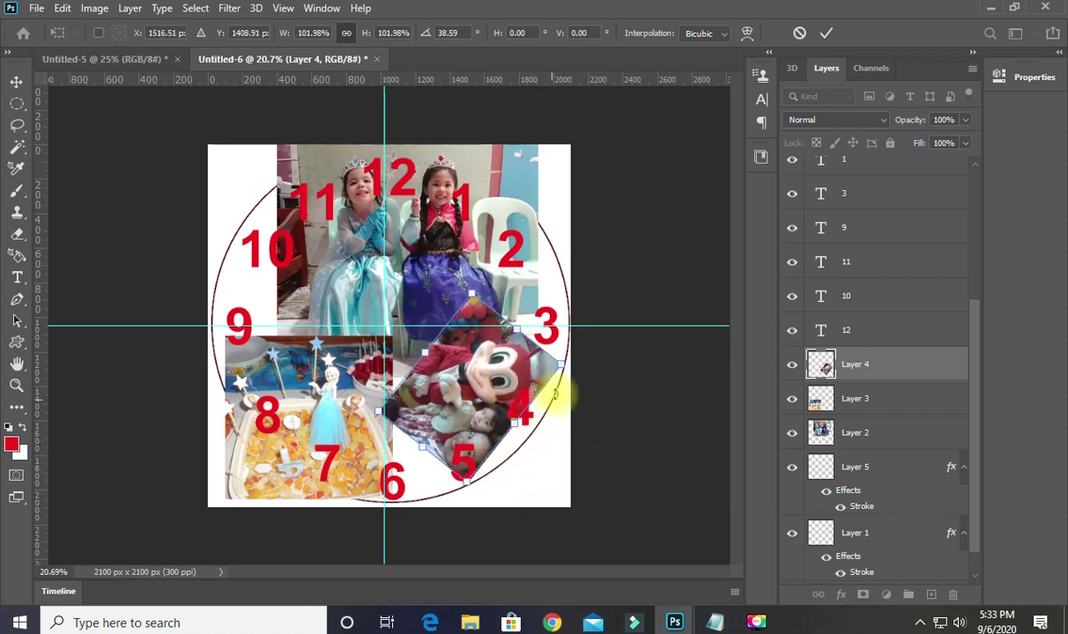
left_click_drag(560, 368, 579, 364)
key("Return")
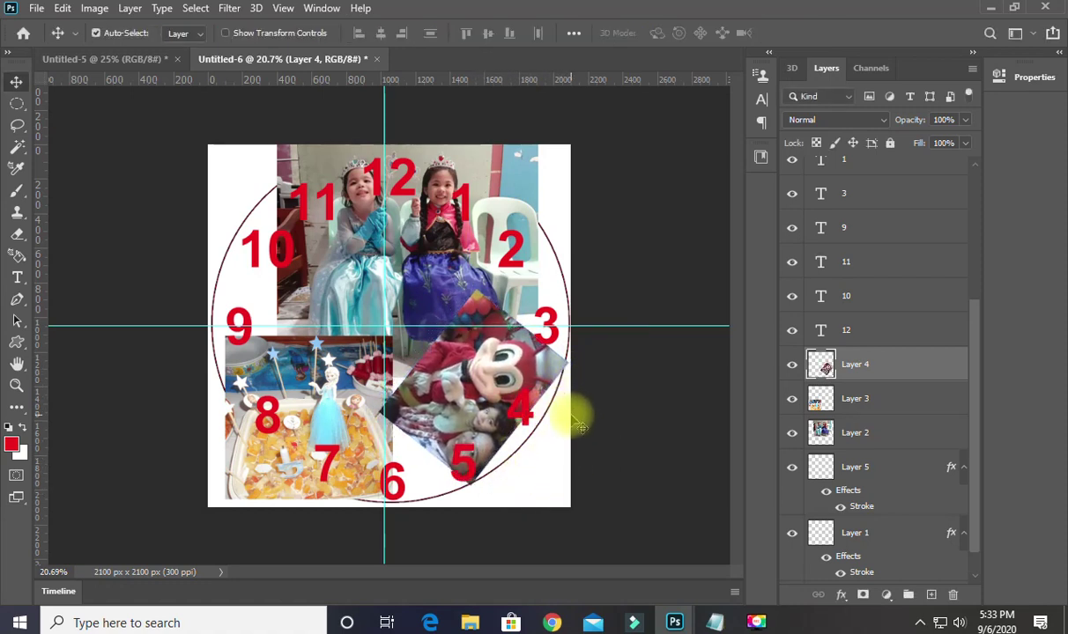
left_click_drag(490, 425, 450, 448)
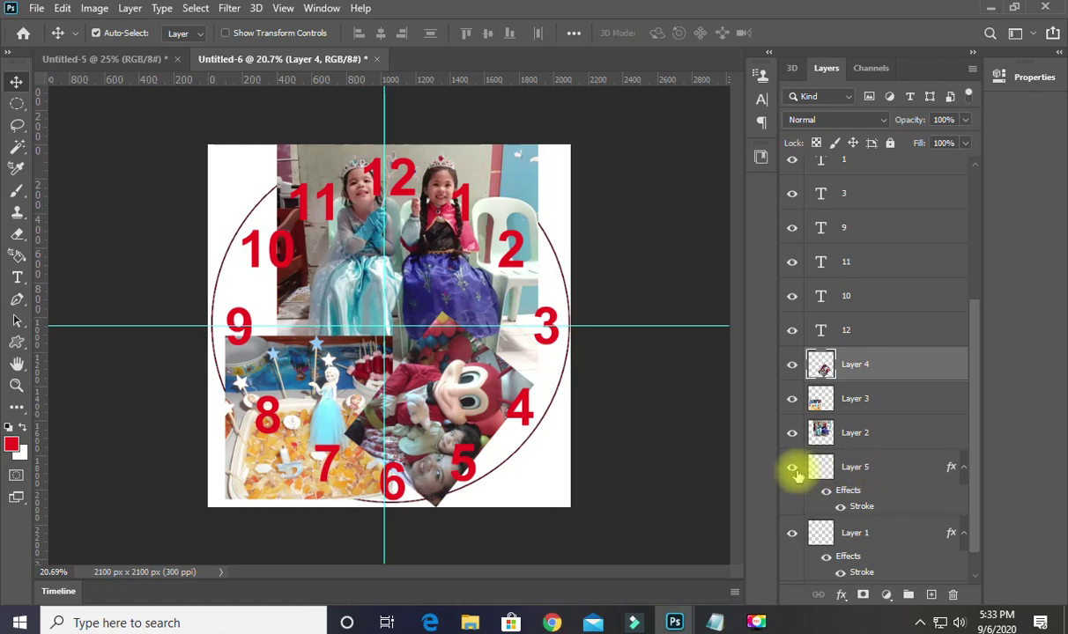
Move Layer 5's circle outline above the photo layers and open its Layer Style settings.
mouse_move(798, 474)
left_mouse_down()
mouse_move(870, 416)
mouse_move(858, 356)
left_mouse_up()
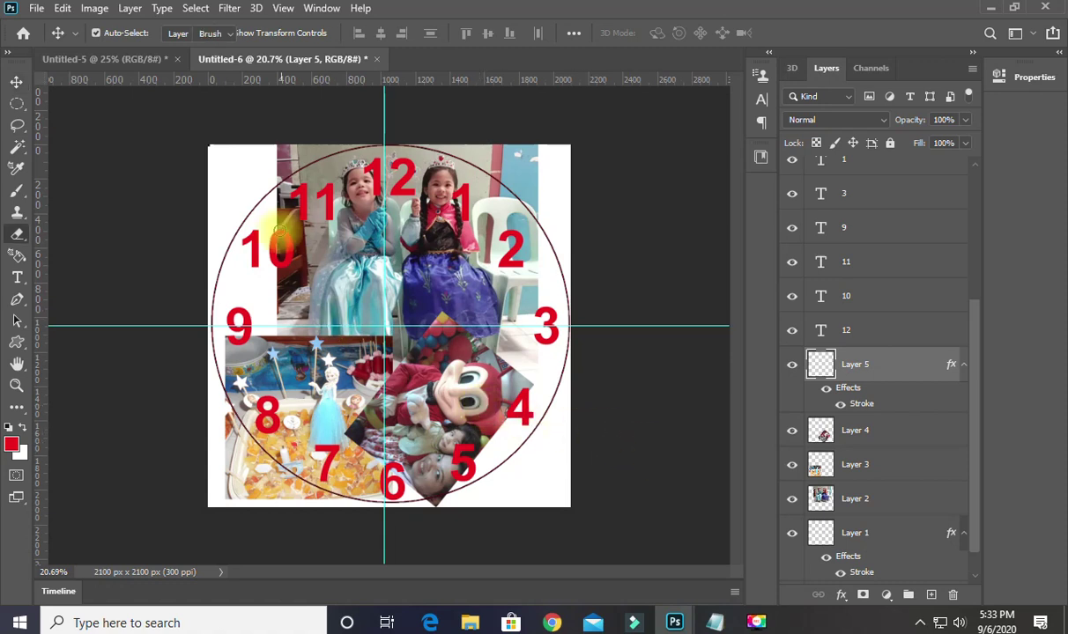
key("e")
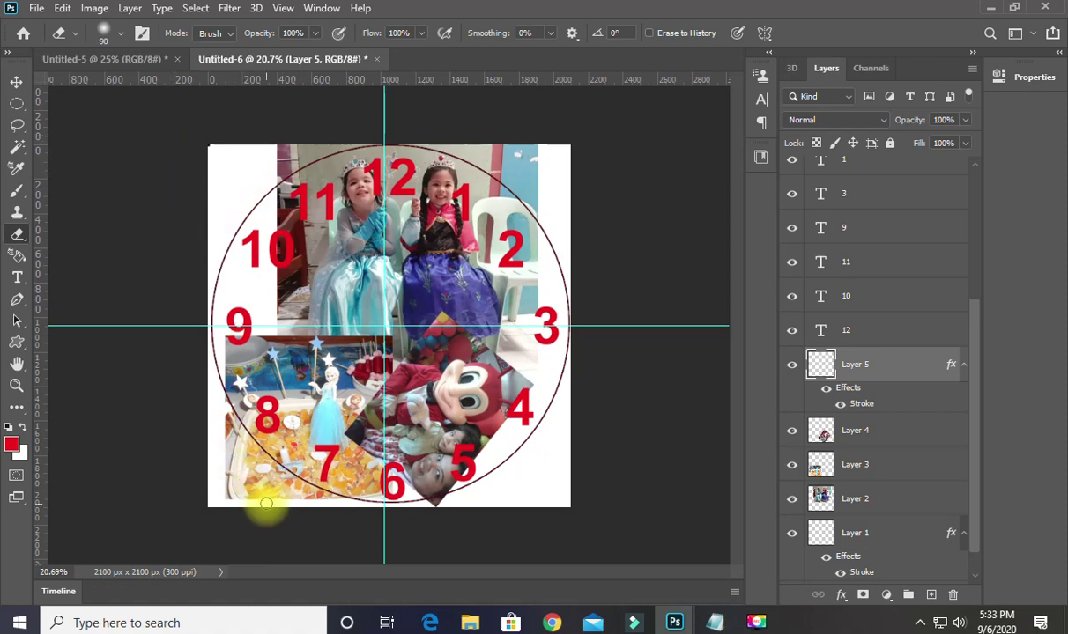
double_click(820, 370)
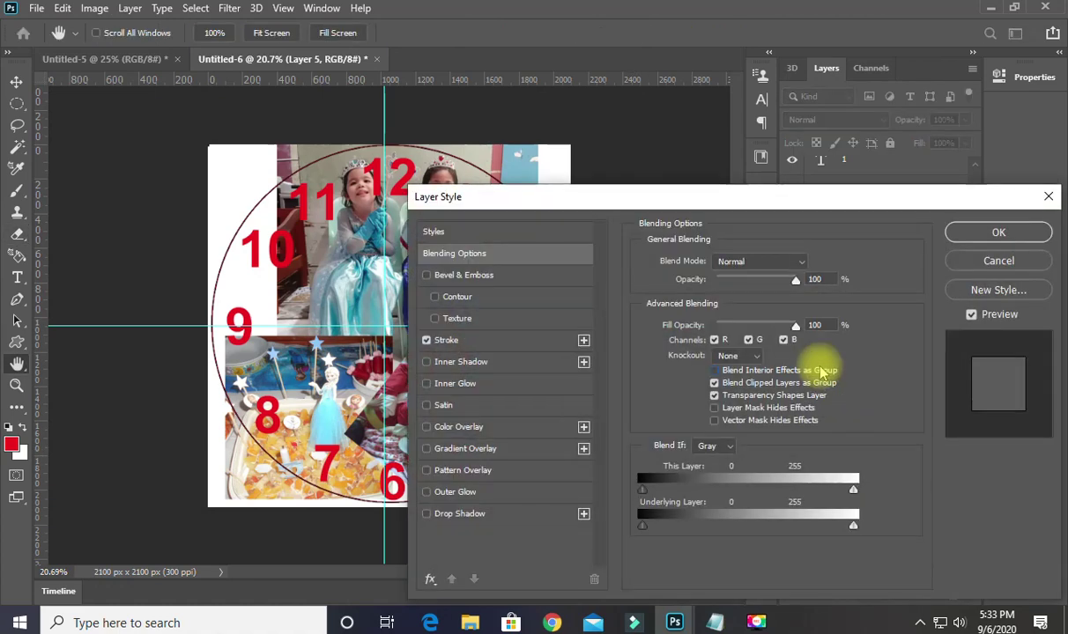
Confirm Layer 5's Stroke style and close the Layer Style dialog.
left_click(956, 234)
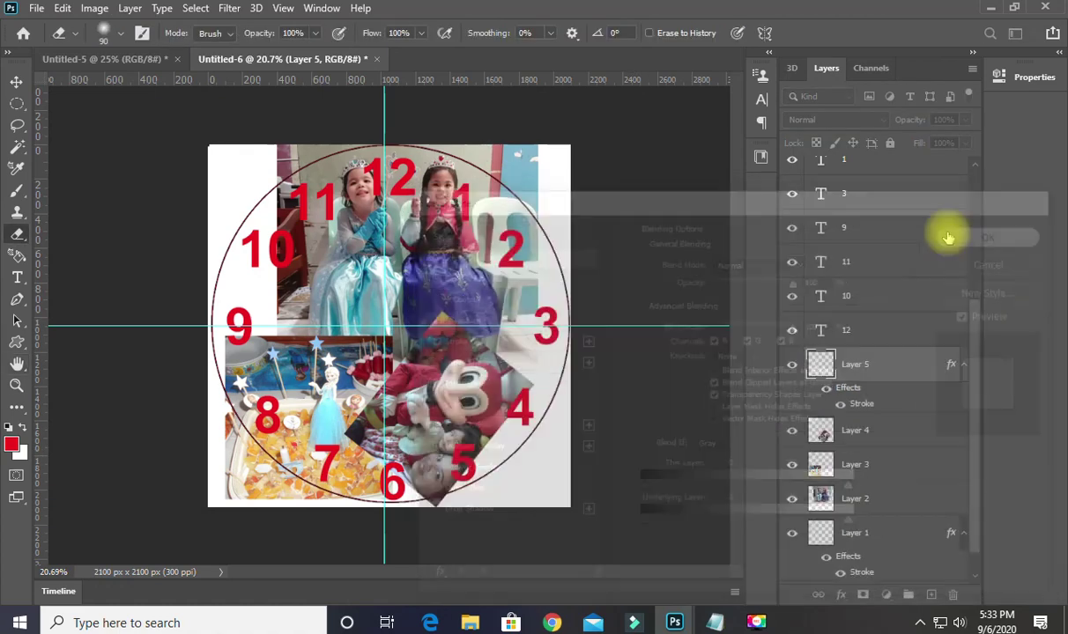
scroll(506, 424, "down", 1)
scroll(504, 424, "up", 1)
scroll(505, 424, "up", 2)
scroll(505, 424, "down", 1)
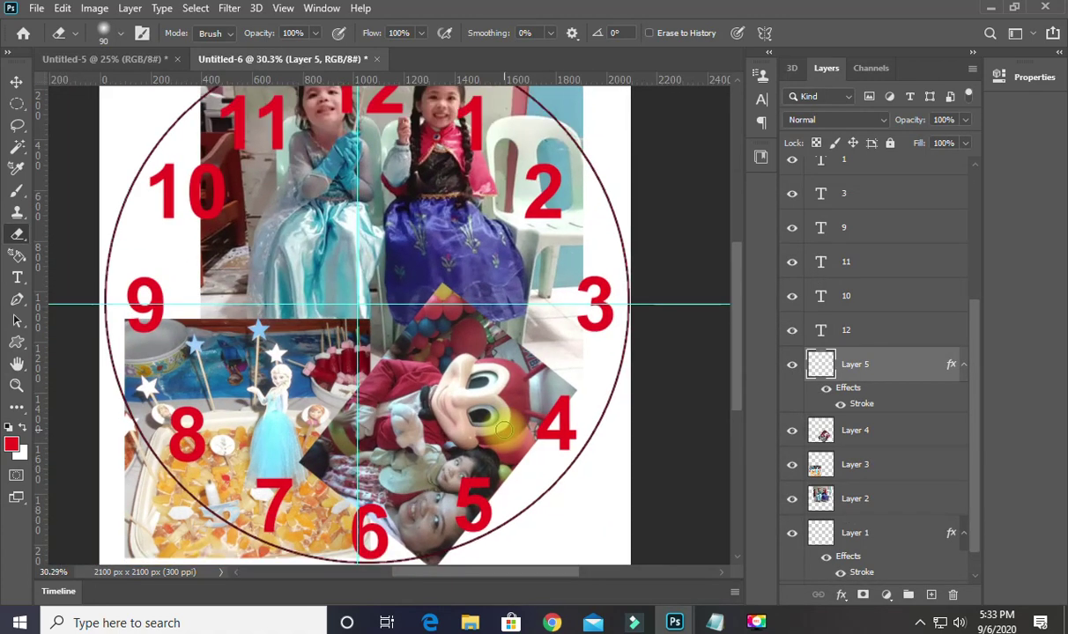
Nudge the number 9 down onto the horizontal guide with the Move tool.
left_click(17, 82)
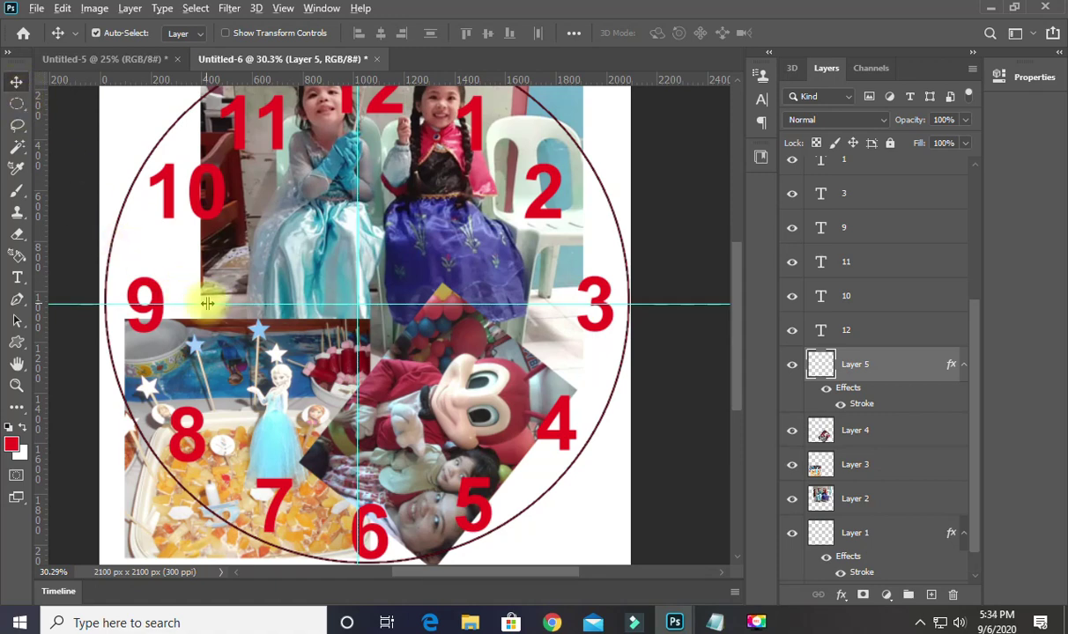
scroll(216, 308, "down", 1)
left_click_drag(220, 312, 243, 330)
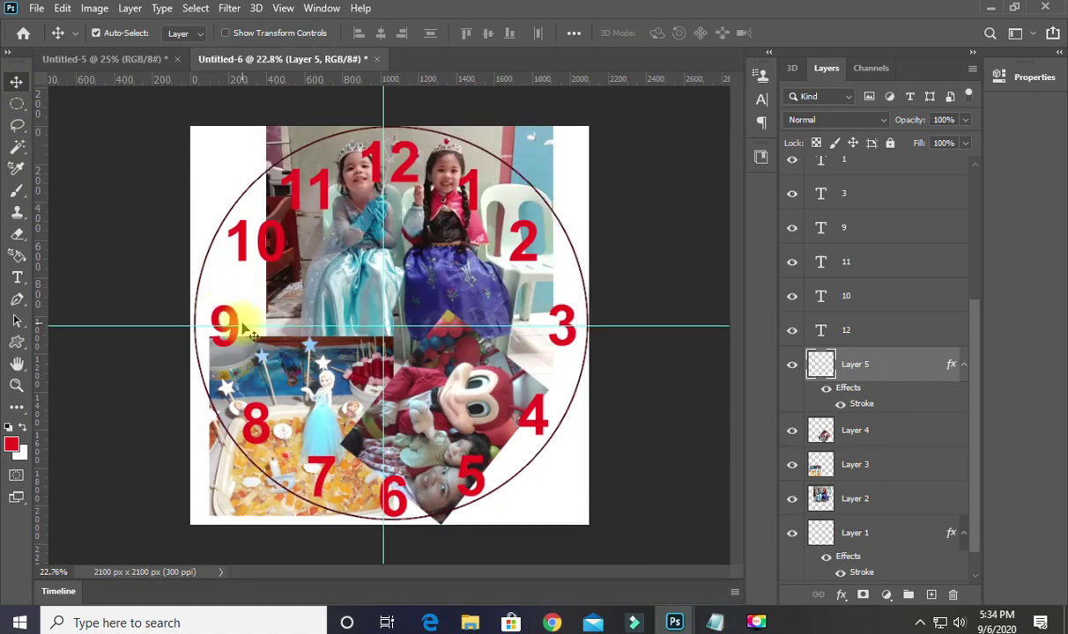
scroll(348, 299, "down", 1)
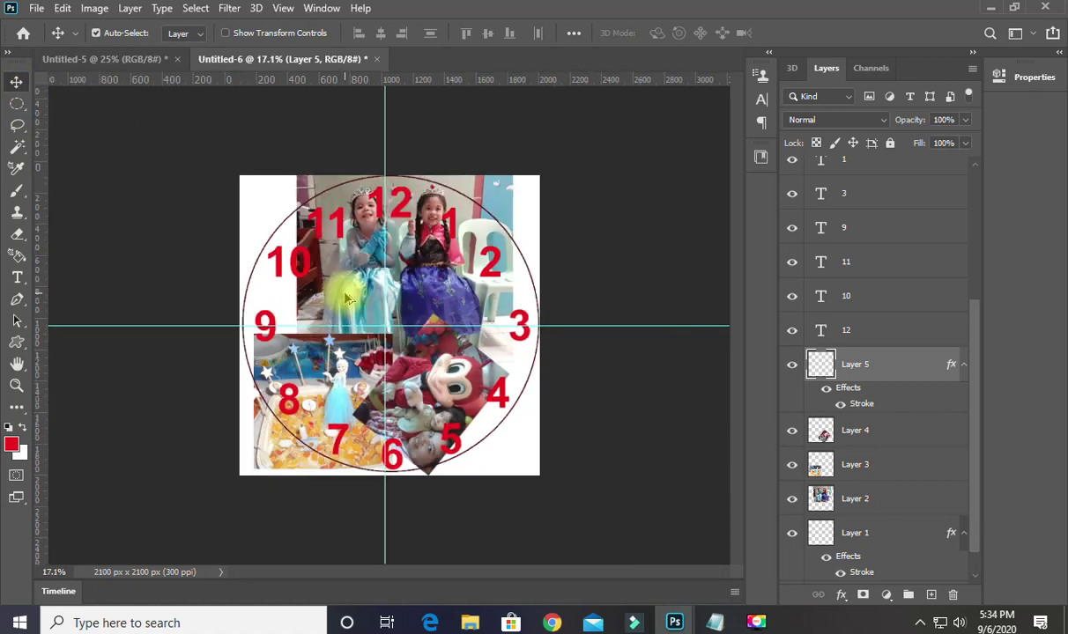
mouse_move(730, 623)
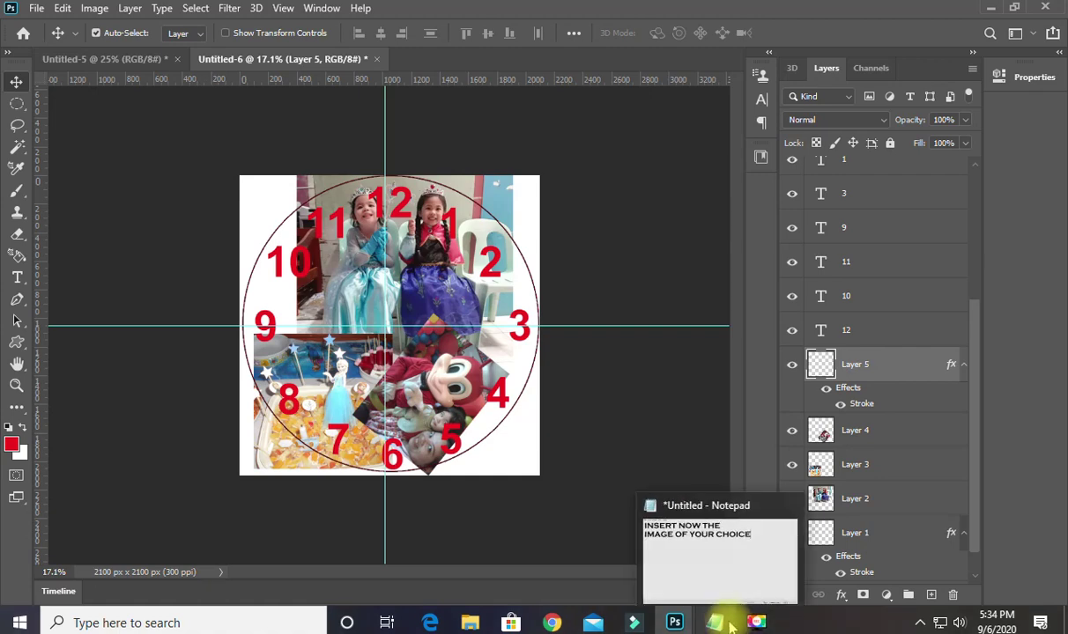
Replace the note text with 'NOW THE WORK IS READY' and 'FOR PRINTING' lines.
left_click(714, 570)
left_click_drag(747, 123, 9, 63)
type("NOW")
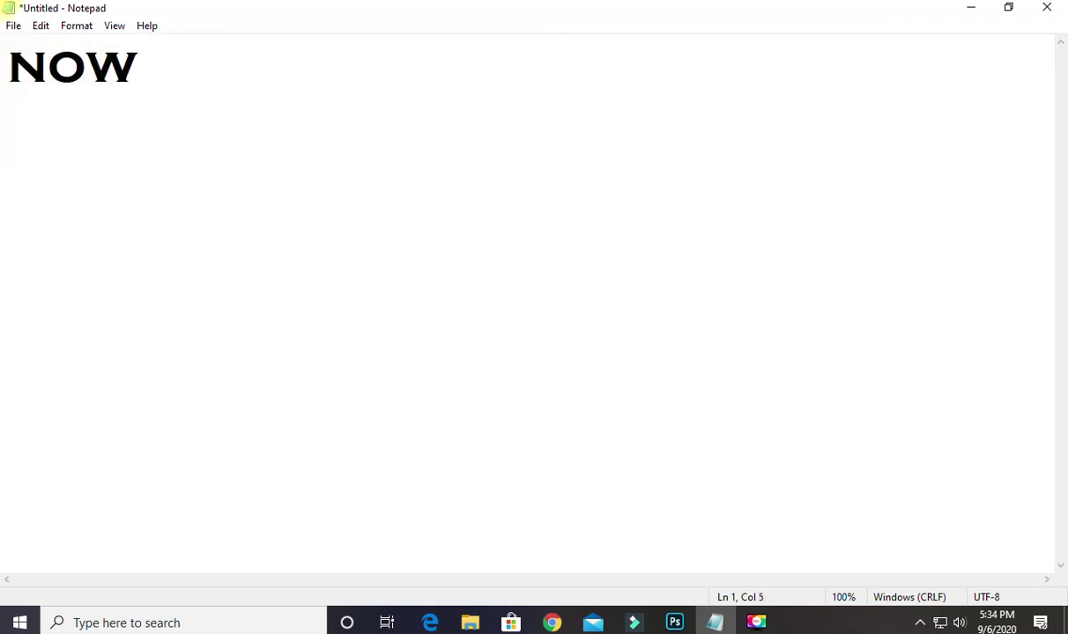
type(" THE ")
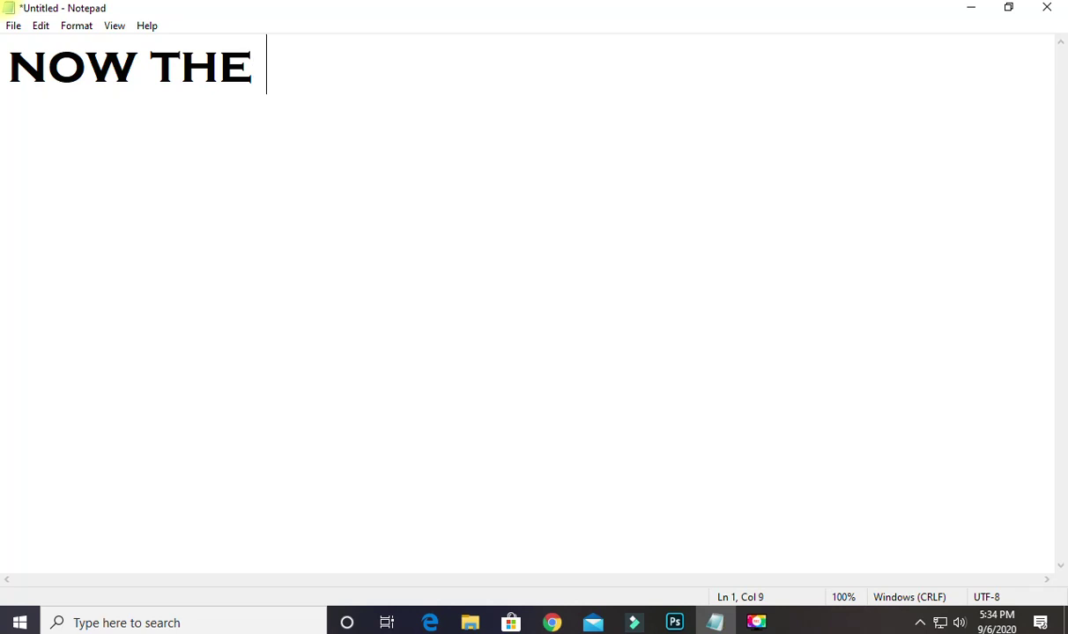
type("DE")
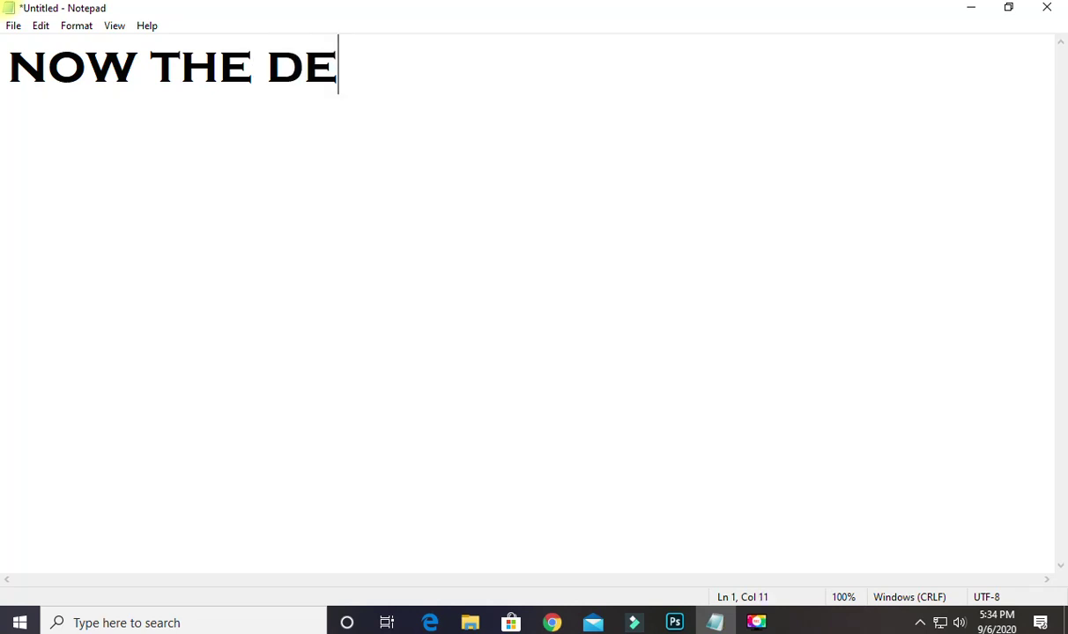
key("BackSpace")
key("BackSpace")
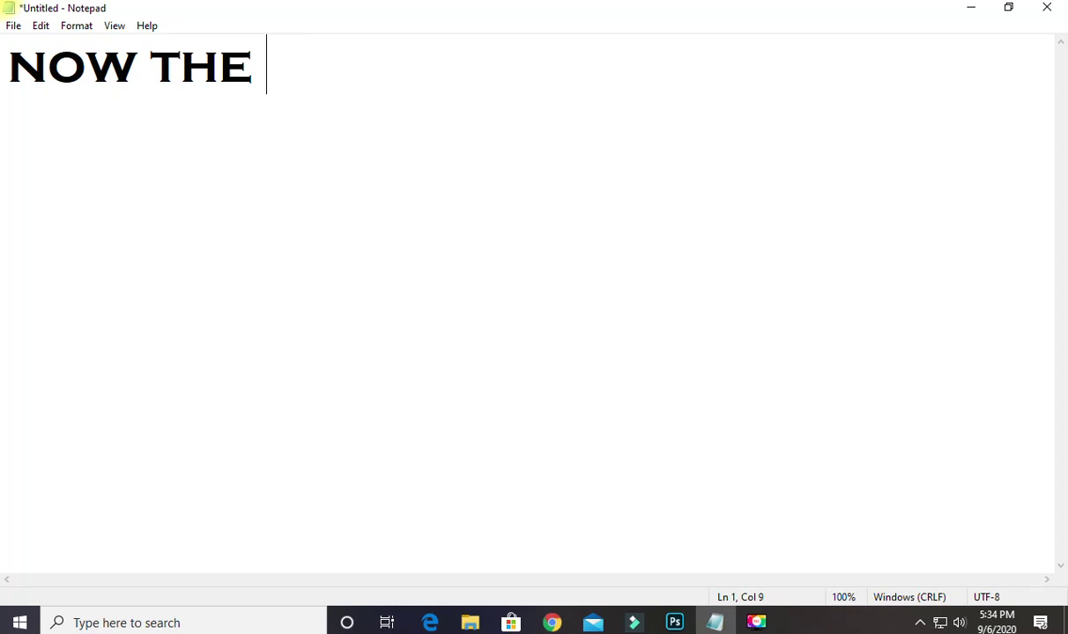
type("WORK ")
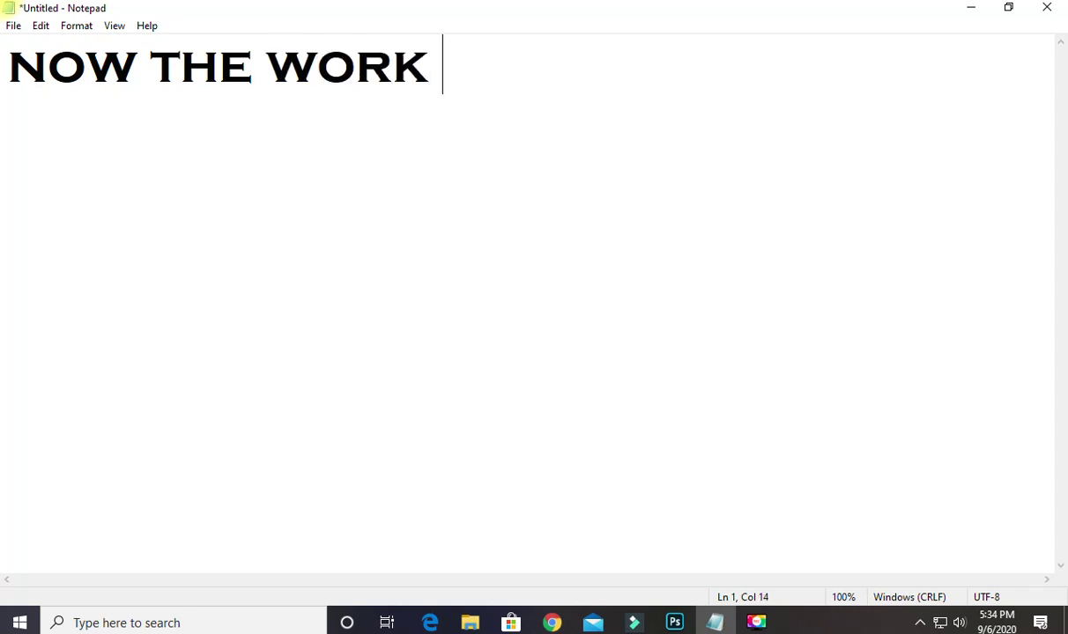
type("IS ")
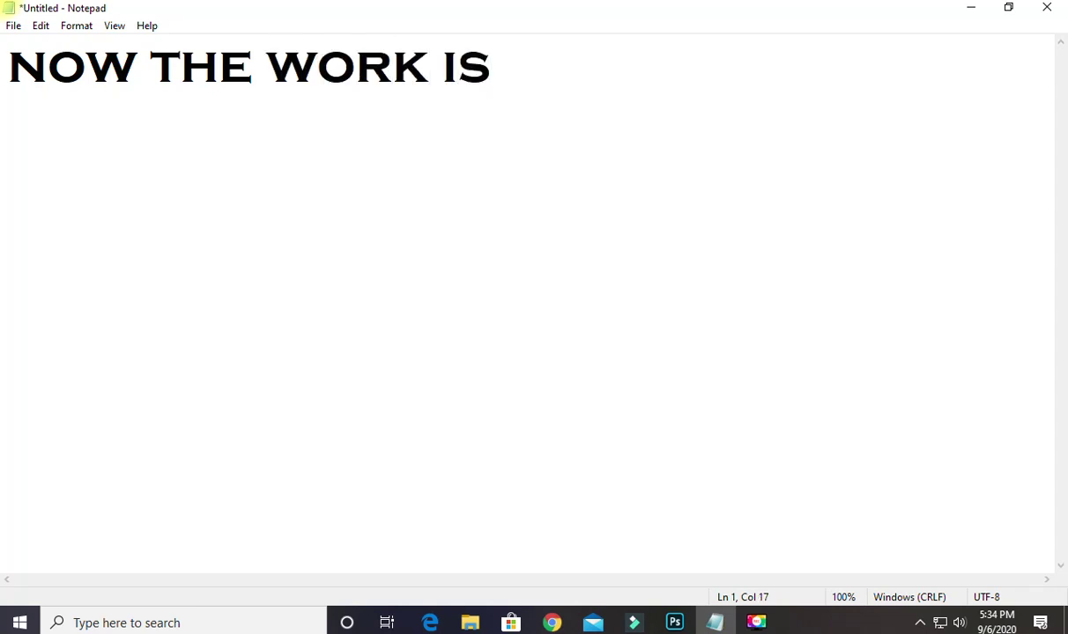
type("READY")
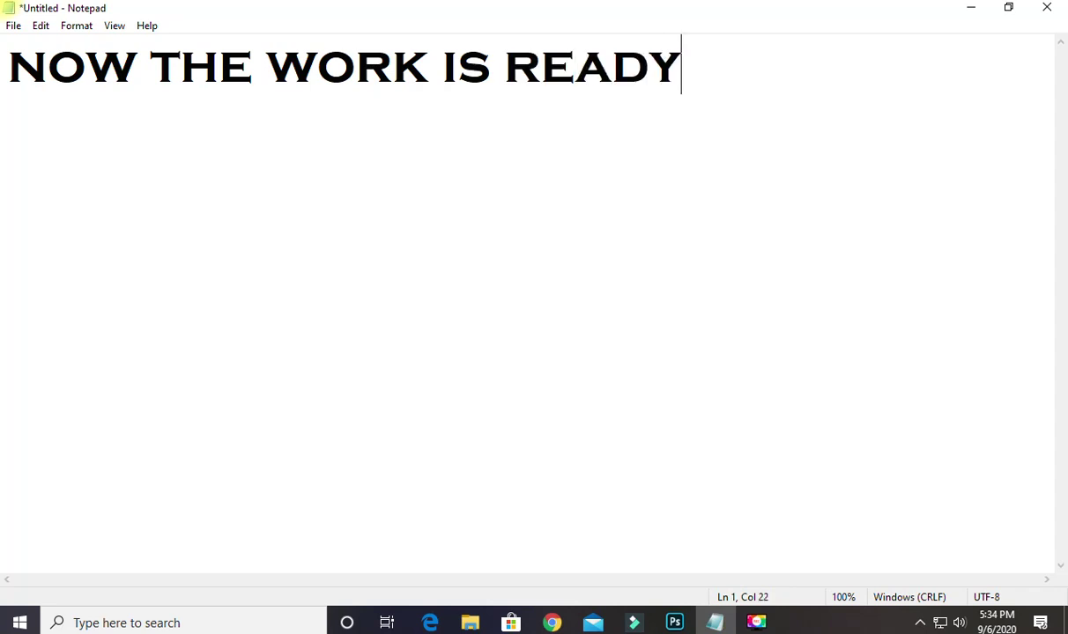
key("Return")
type("FOR ")
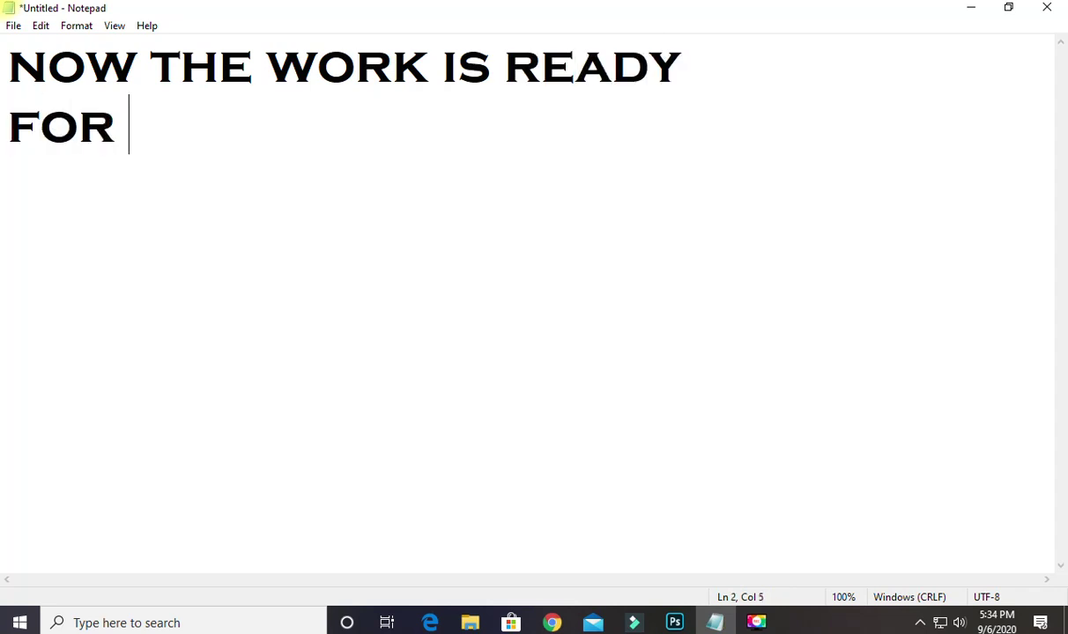
type("PRIN")
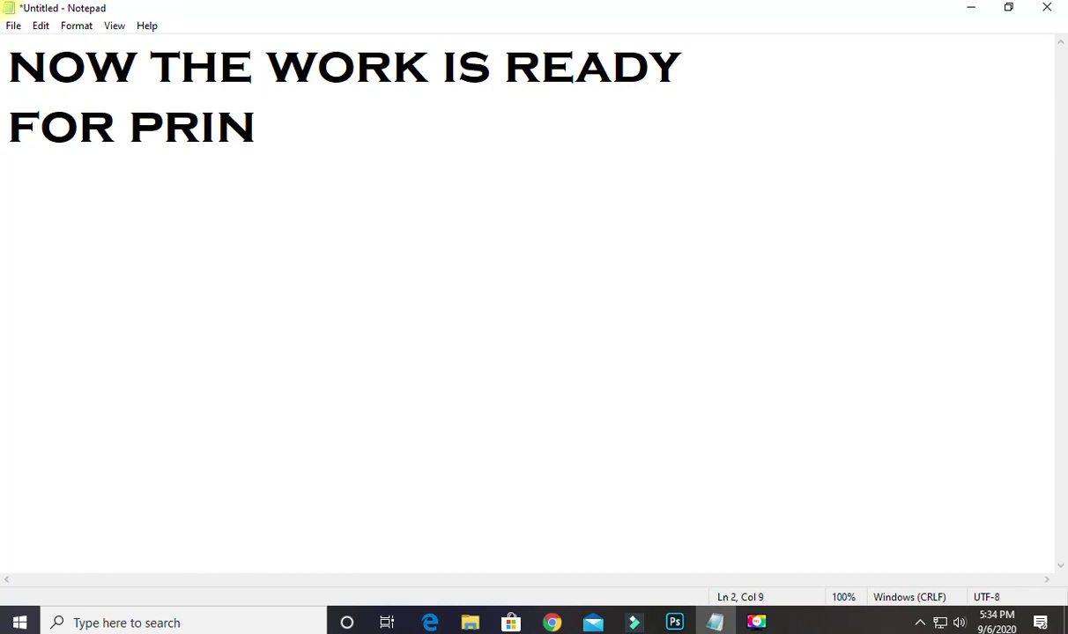
type("TING")
Add lines 'THE OUT LINE IS', 'YOUR GUIDE' and 'IN REMOVING THE', fixing typos.
key("Return")
type("THE")
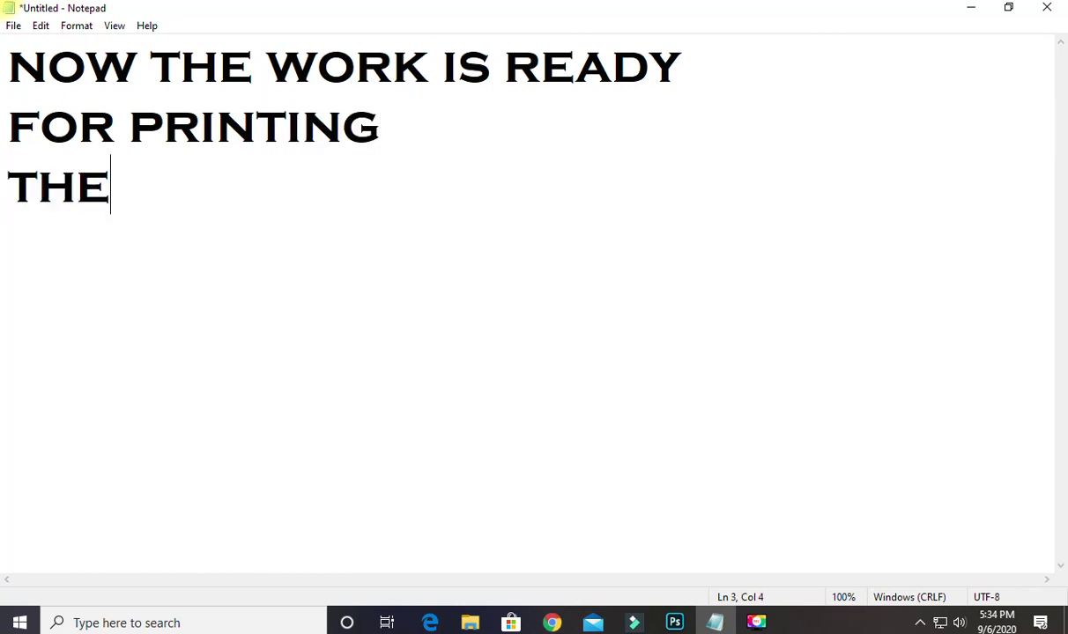
type(" OUT LINE")
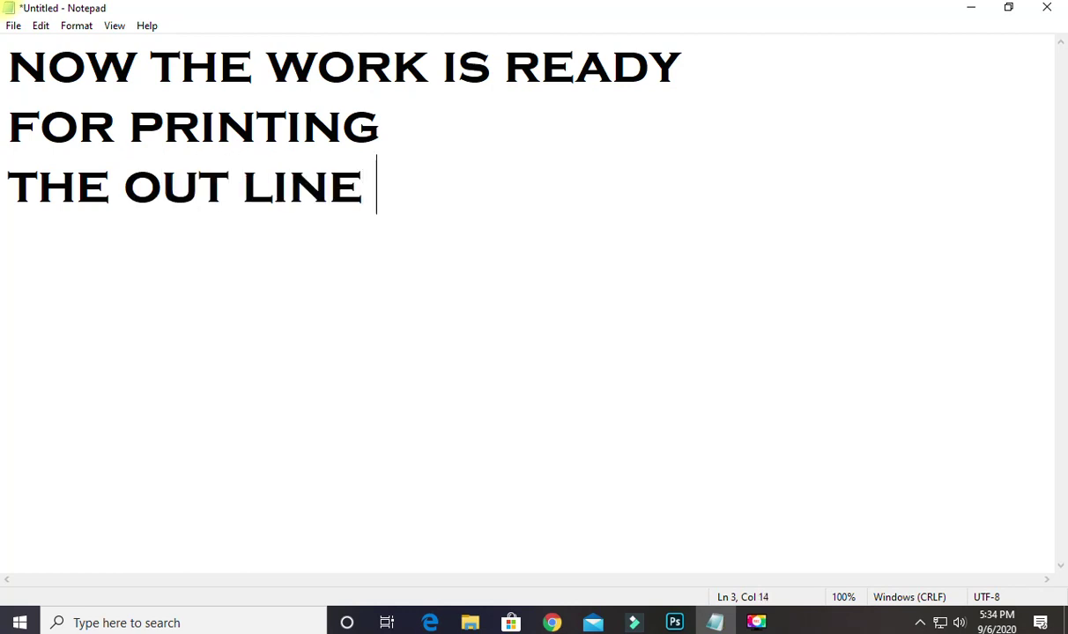
type(" IS")
key("Return")
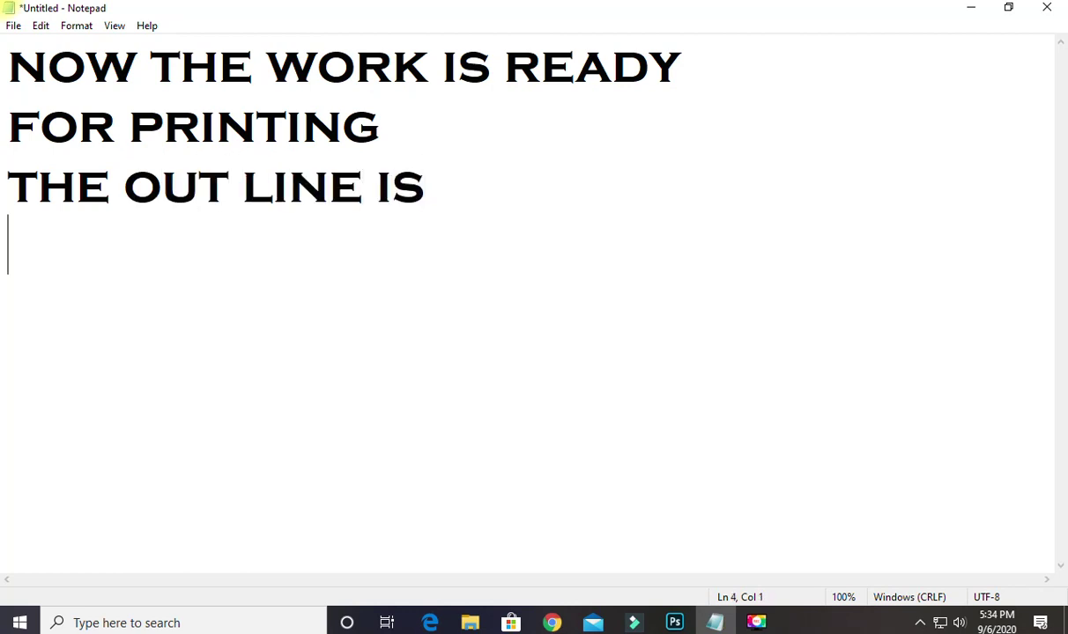
type("YOUR ")
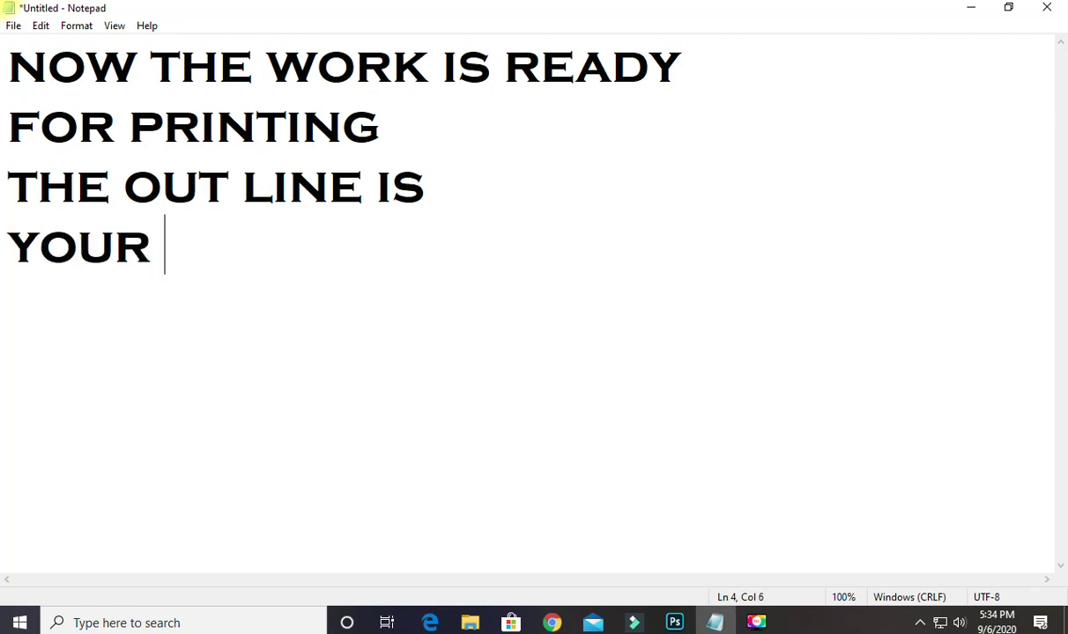
type("GUIDE")
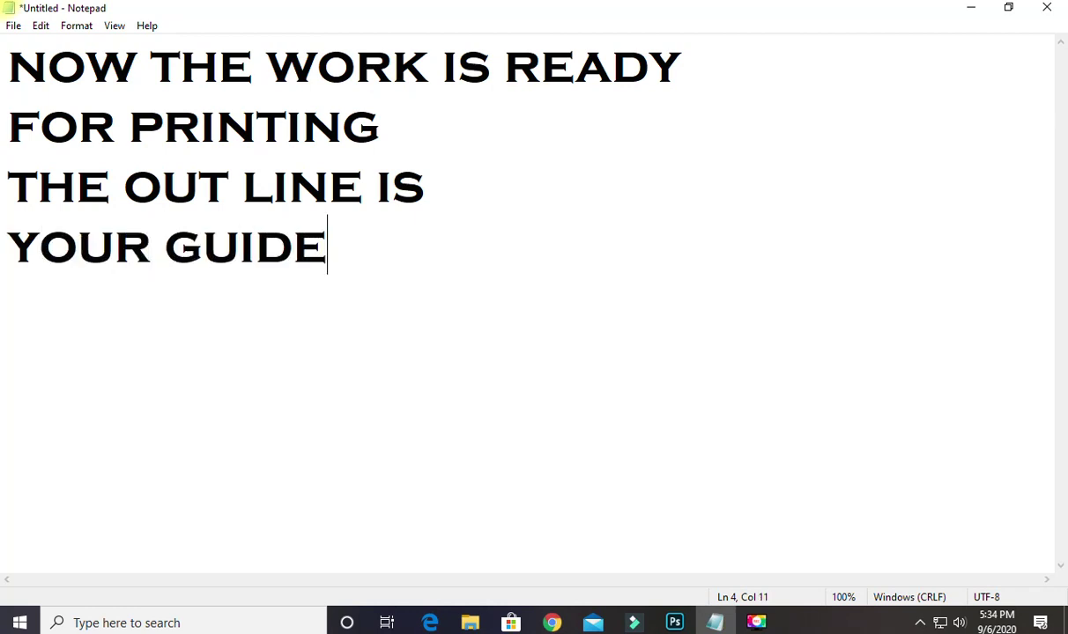
key("Return")
type("IN ")
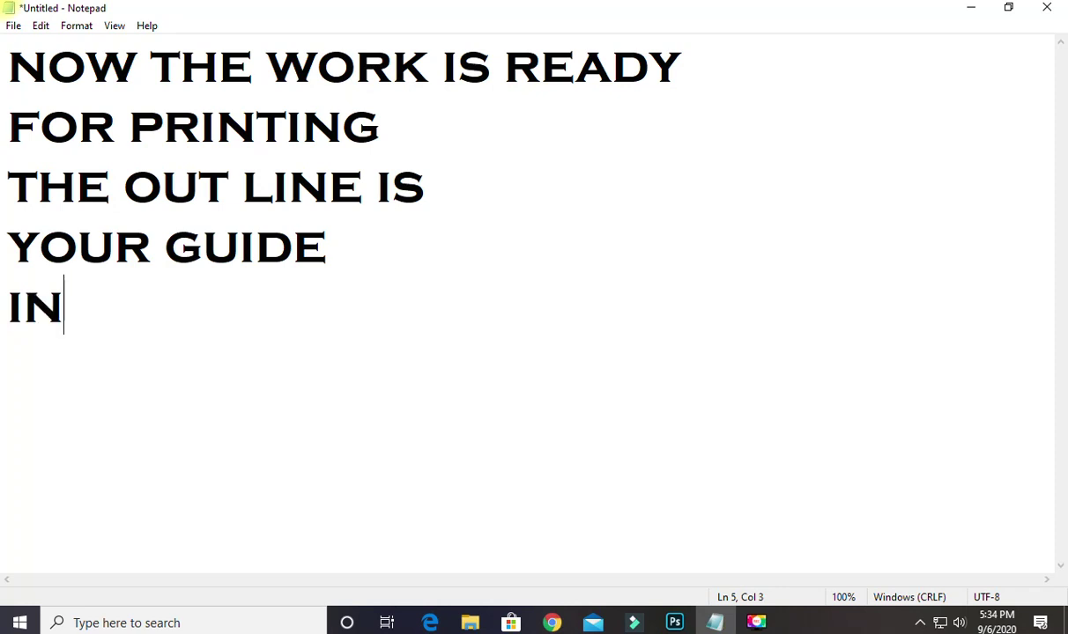
type("S")
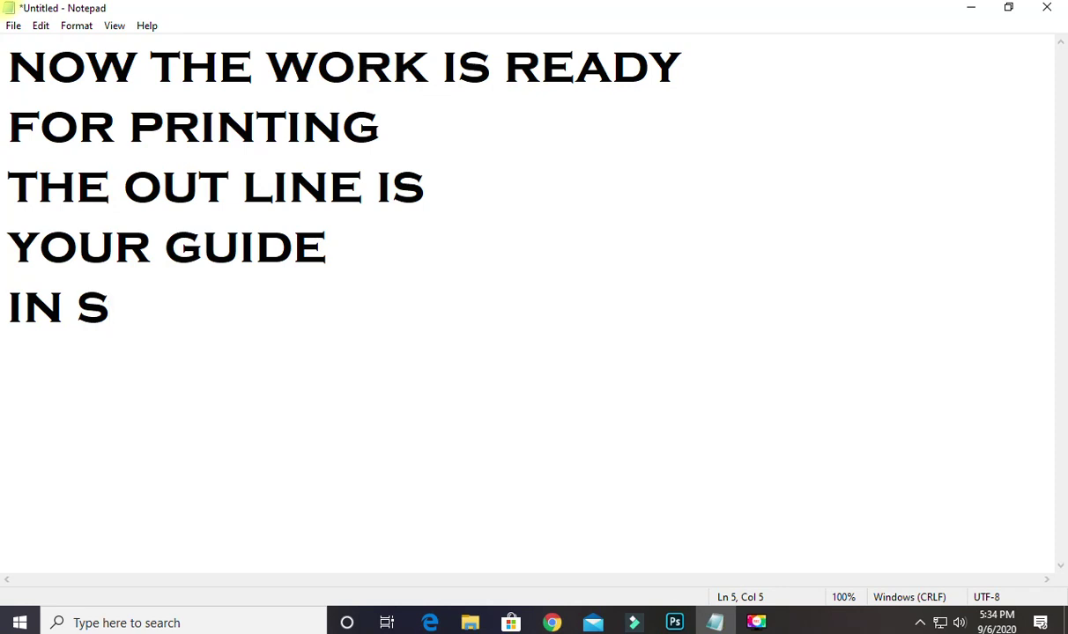
key("BackSpace")
type("REMOVVI")
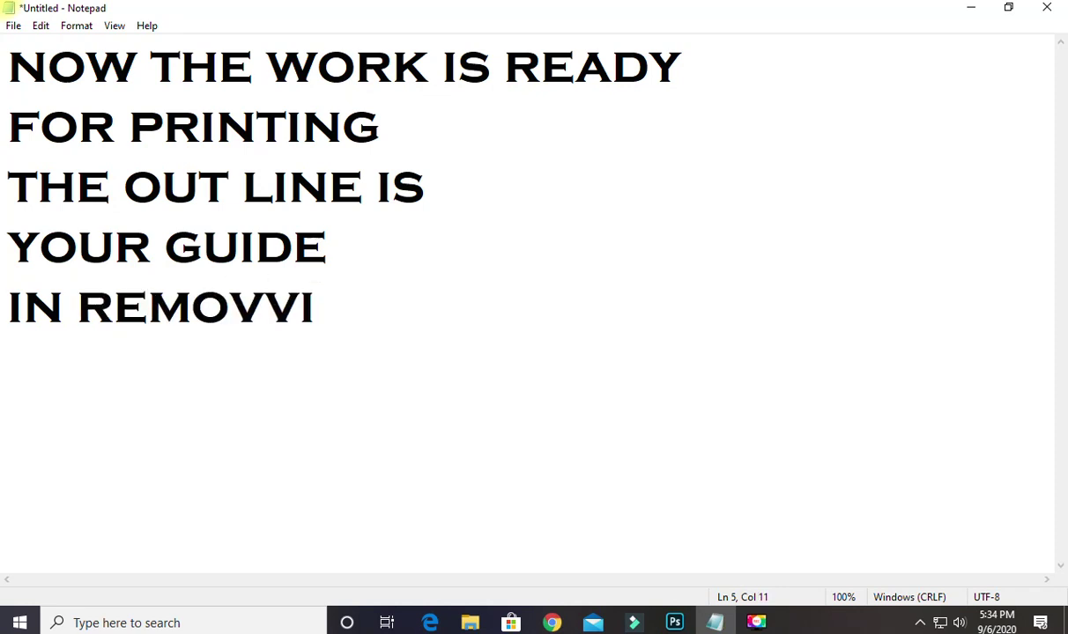
key("BackSpace")
key("BackSpace")
type("ING")
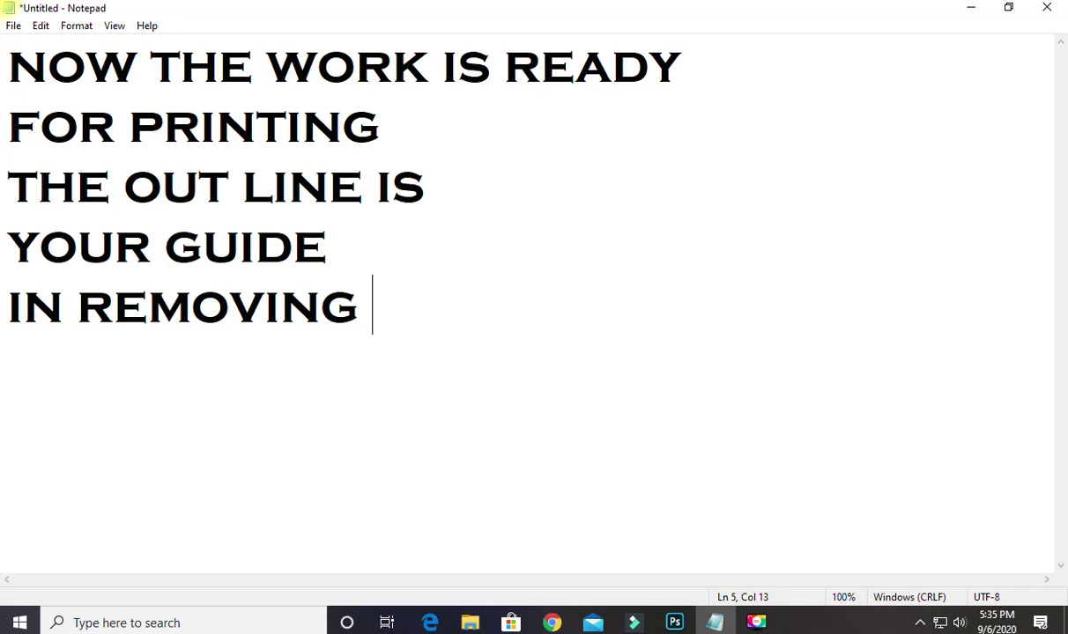
type(" THE")
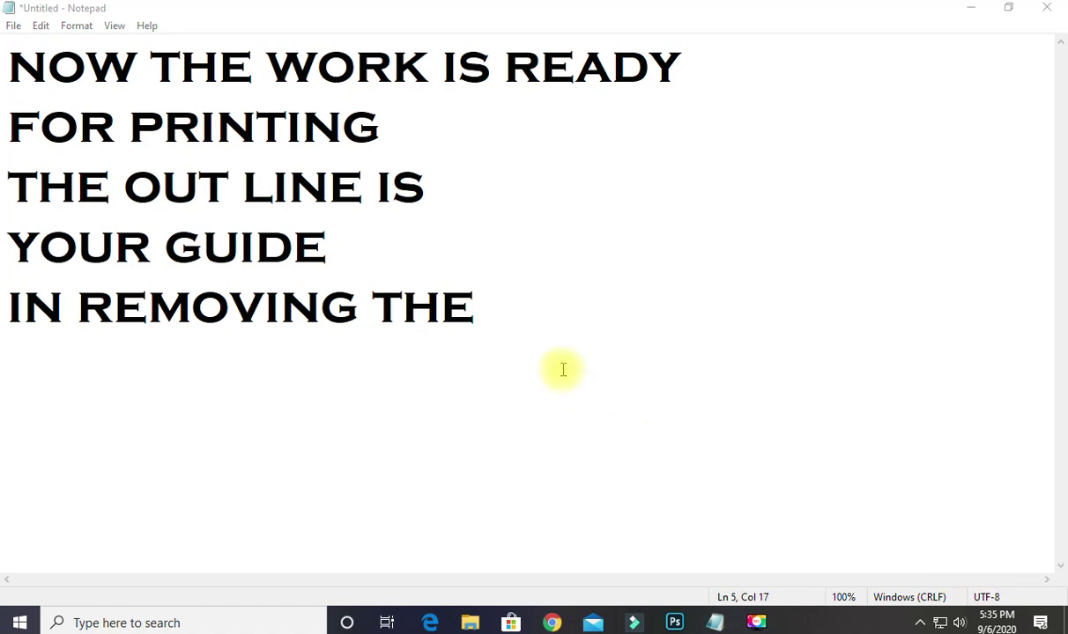
Finish line five with 'OR CUTTING THE EDGE' and begin 'OF THE CIR' below.
left_click(522, 325)
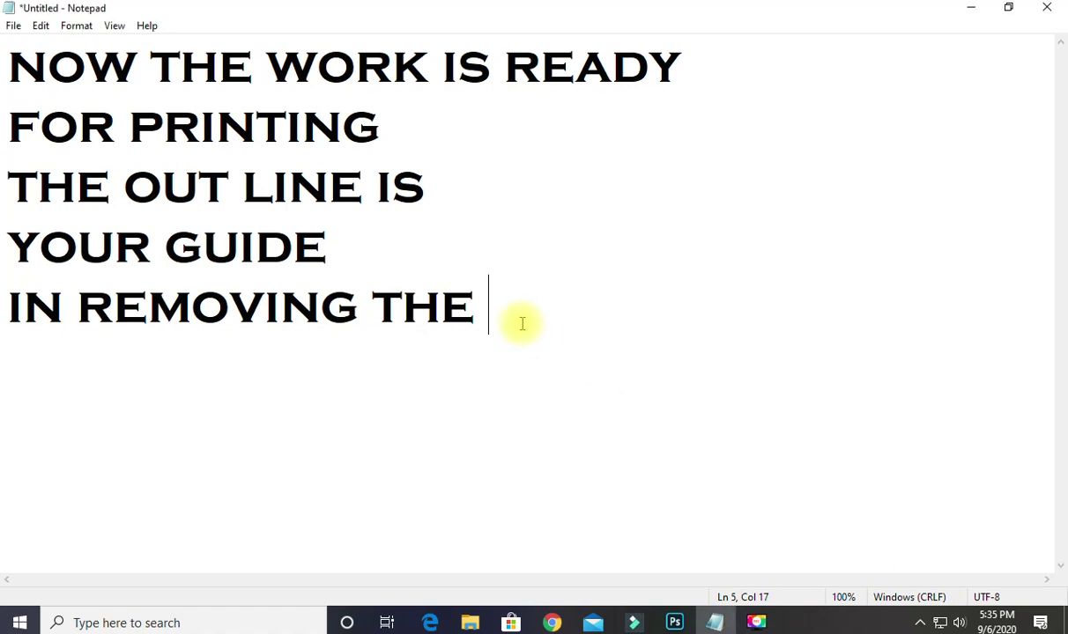
key("BackSpace")
key("BackSpace")
key("BackSpace")
key("BackSpace")
type("OR")
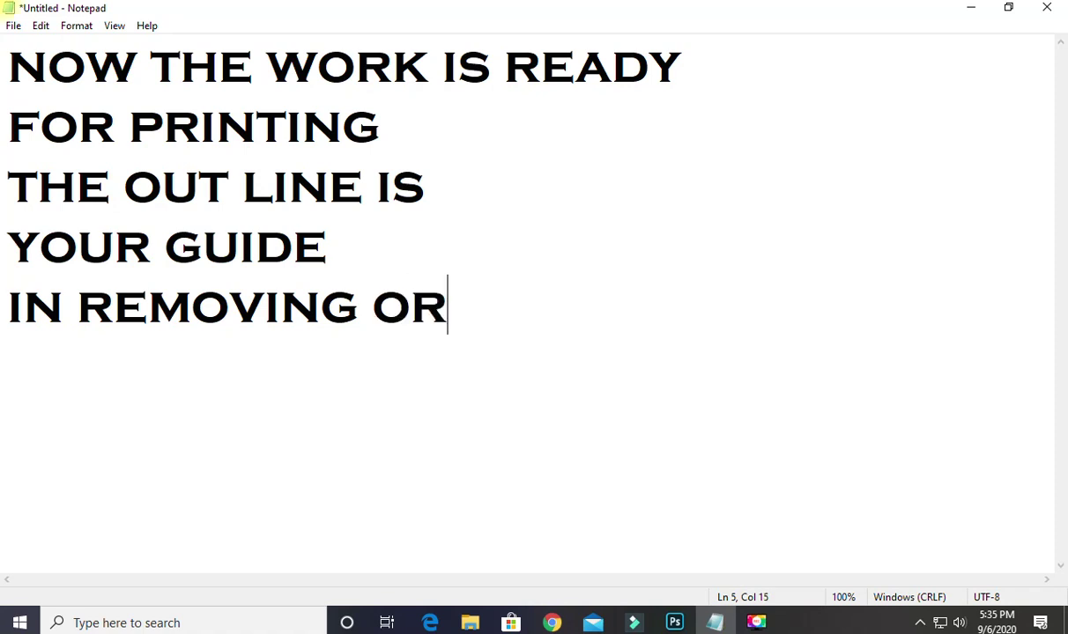
type(" CUT")
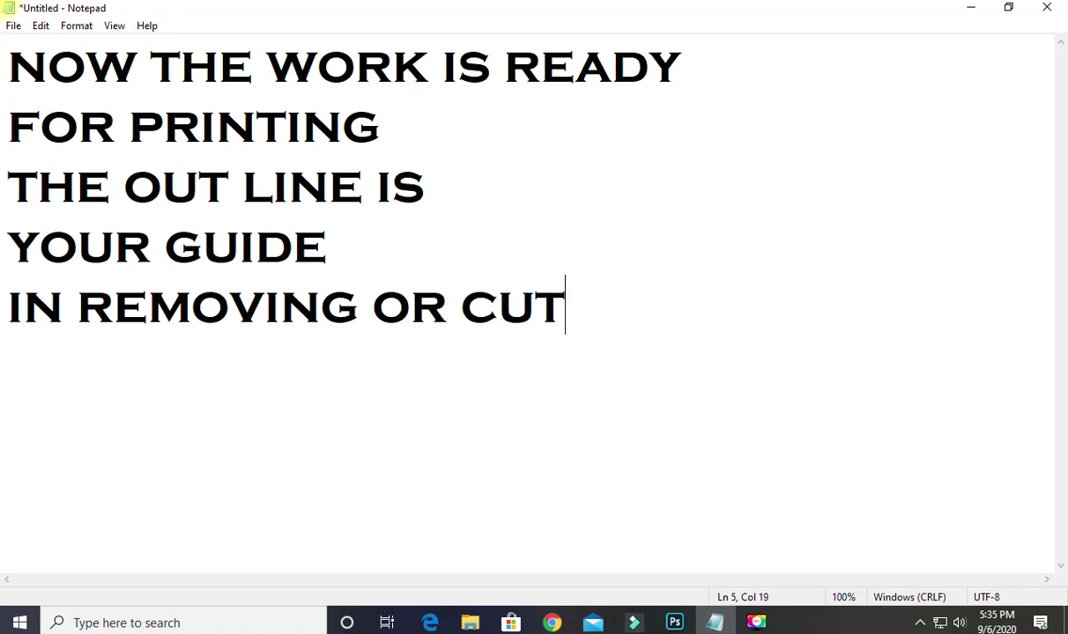
type("TING ")
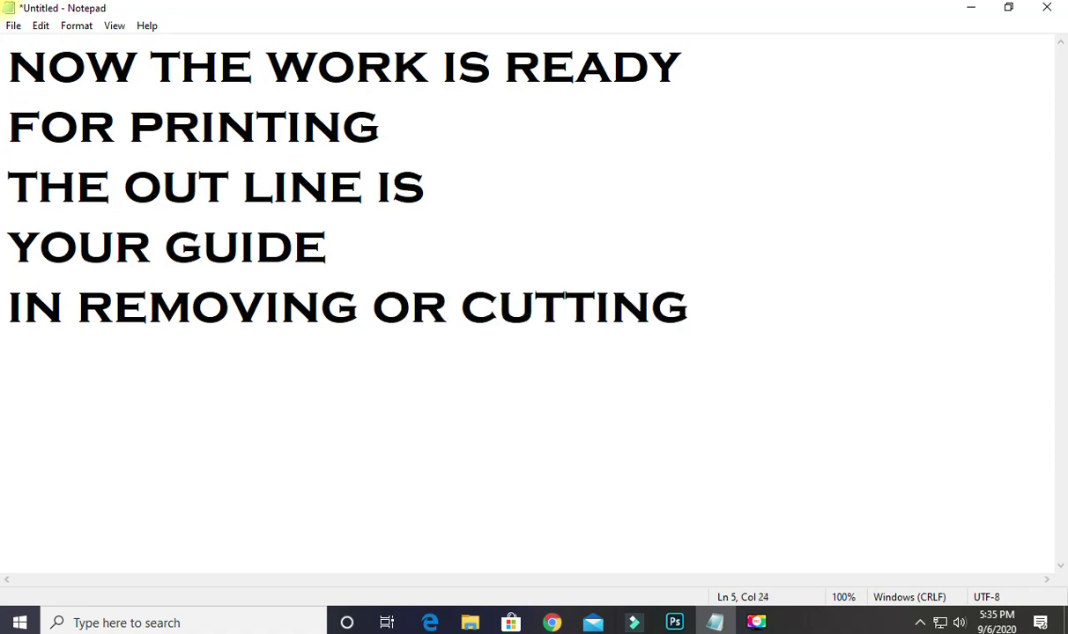
type("THE")
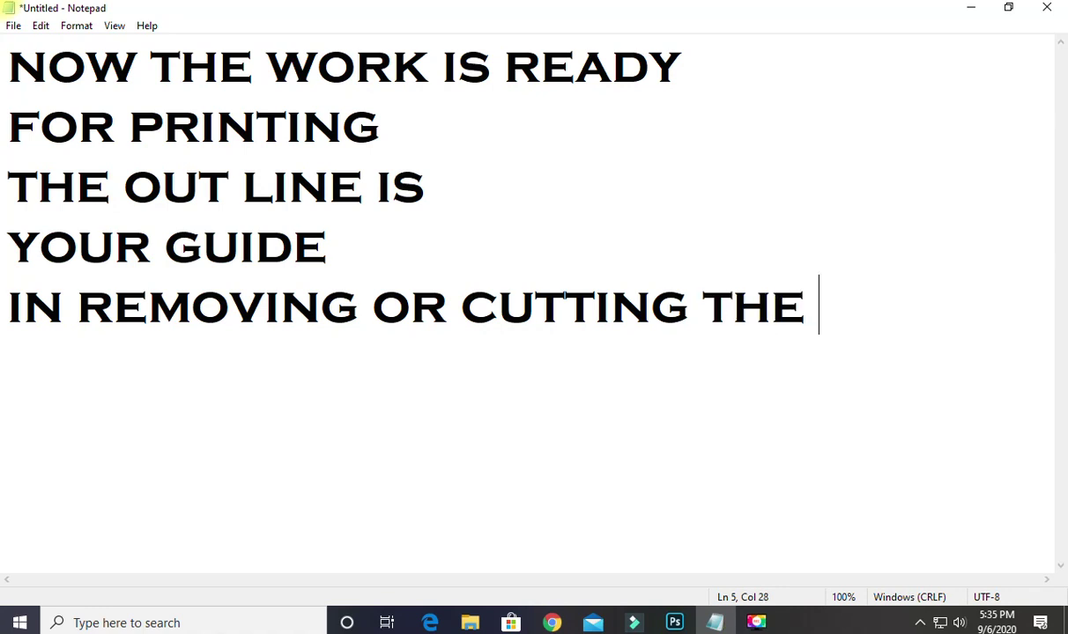
type(" E")
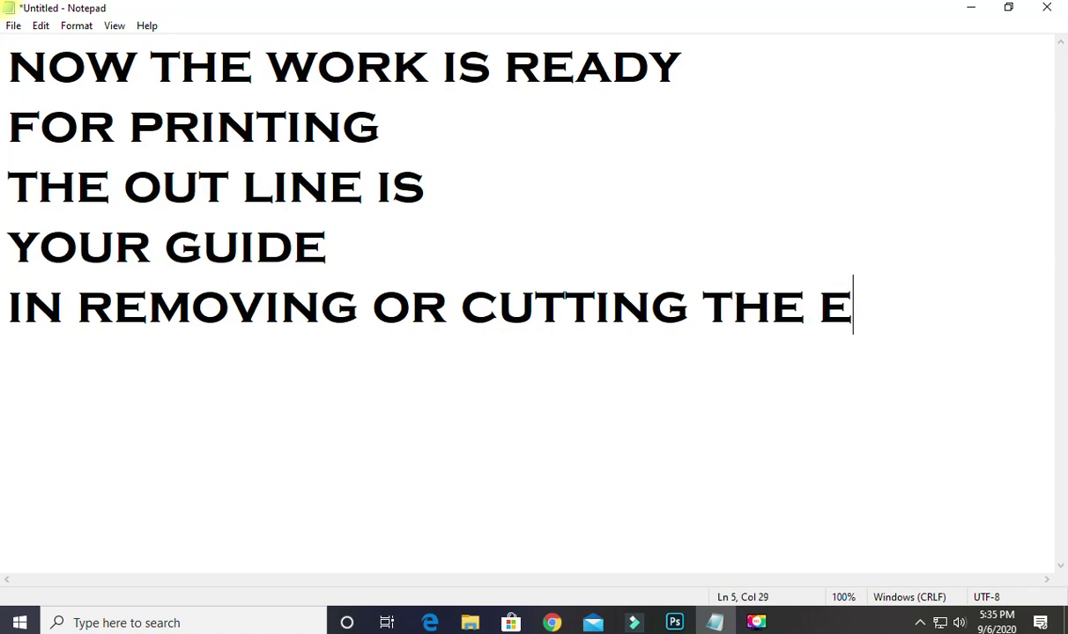
type("DGE")
key("Return")
type("O")
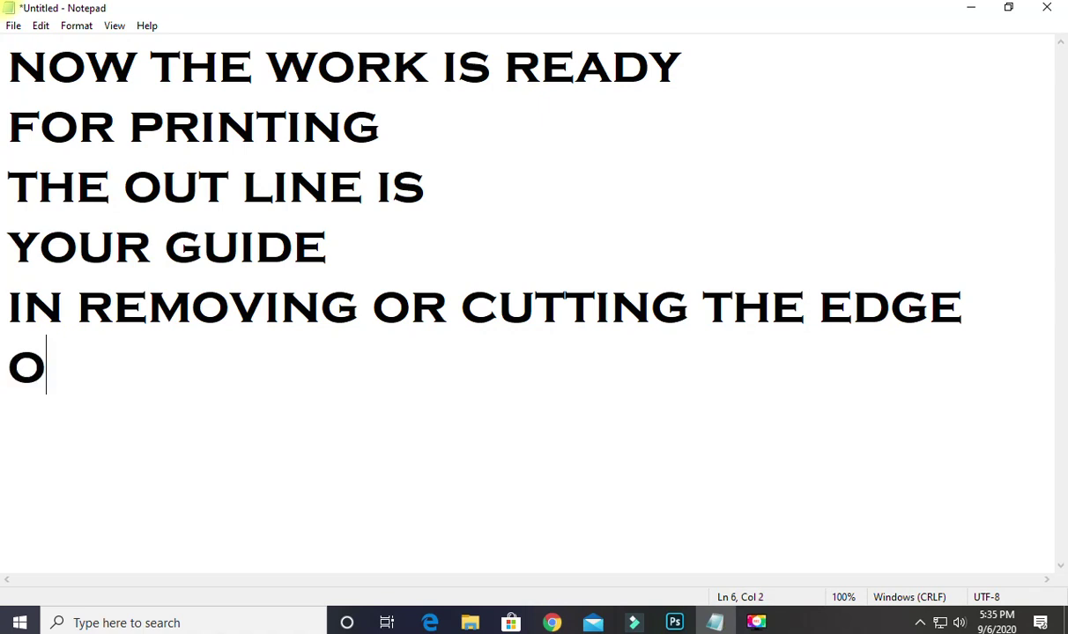
type("F THE CIR")
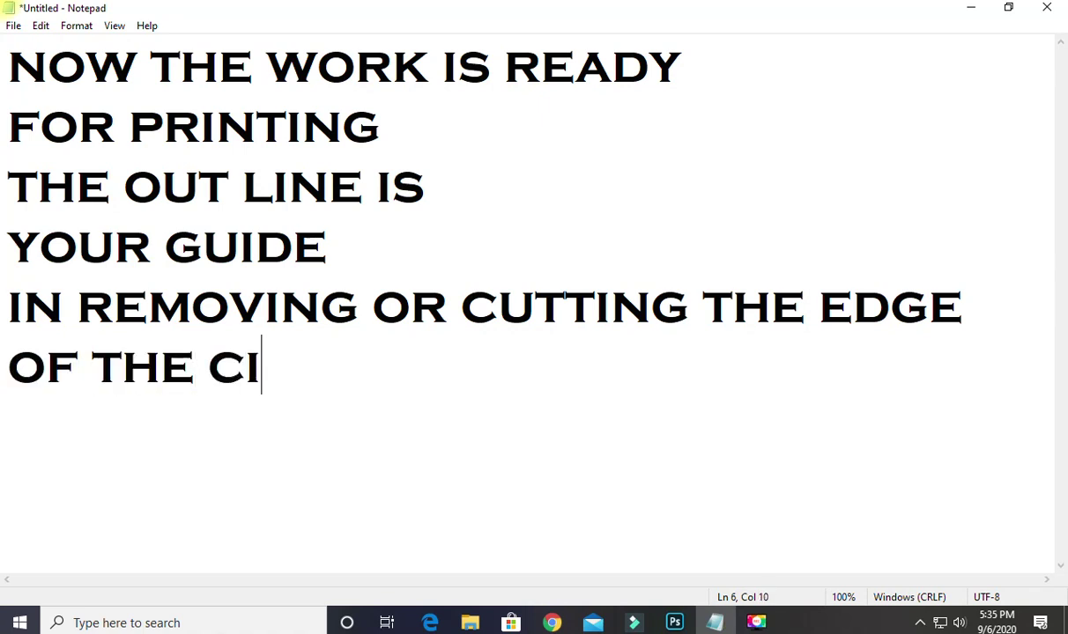
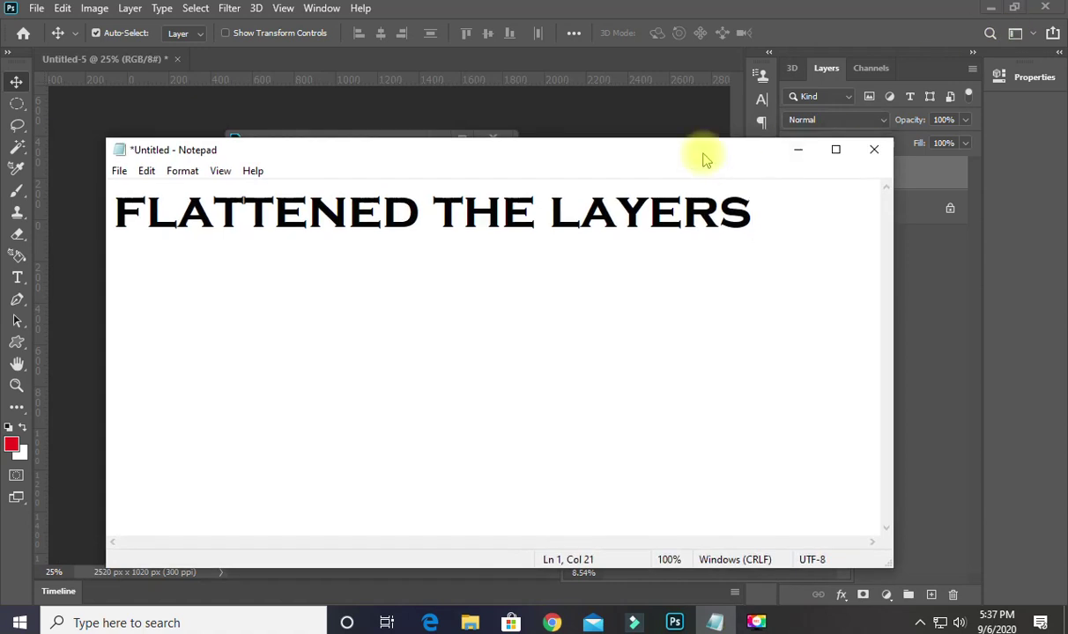
Replace the Notepad caption with 'CONTROL P FOR PRINTING' and minimize Notepad.
left_click_drag(527, 255, 41, 247)
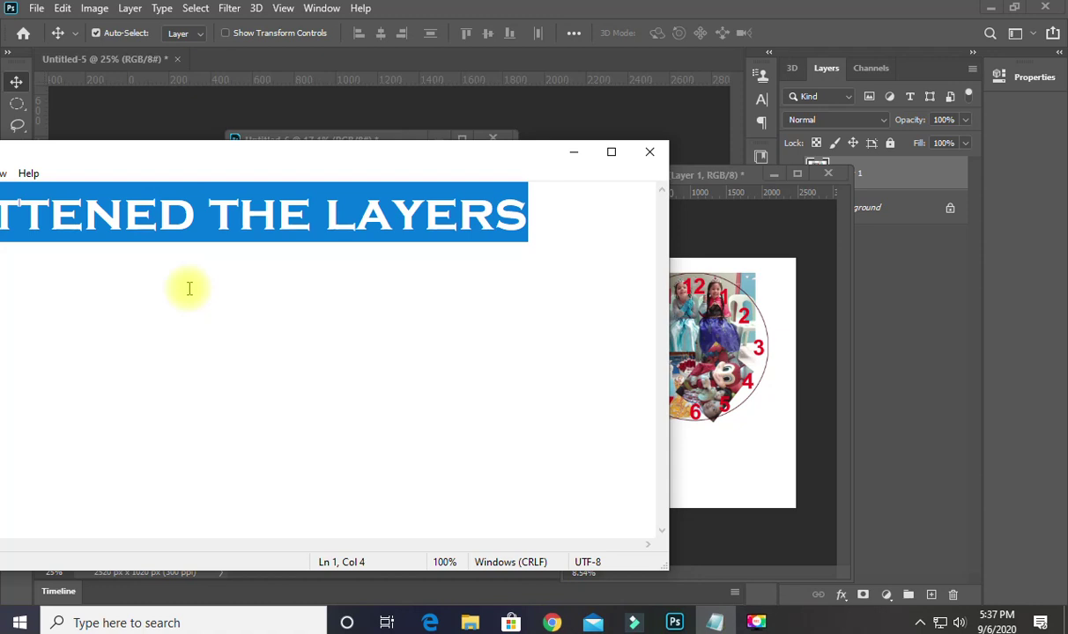
type("CON")
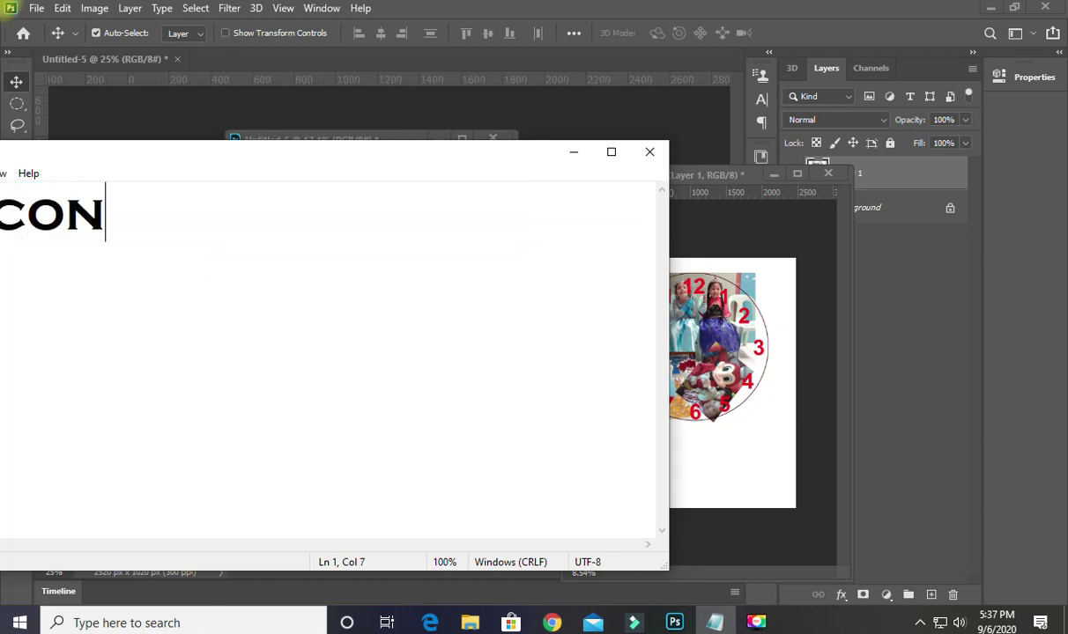
type("TROL ")
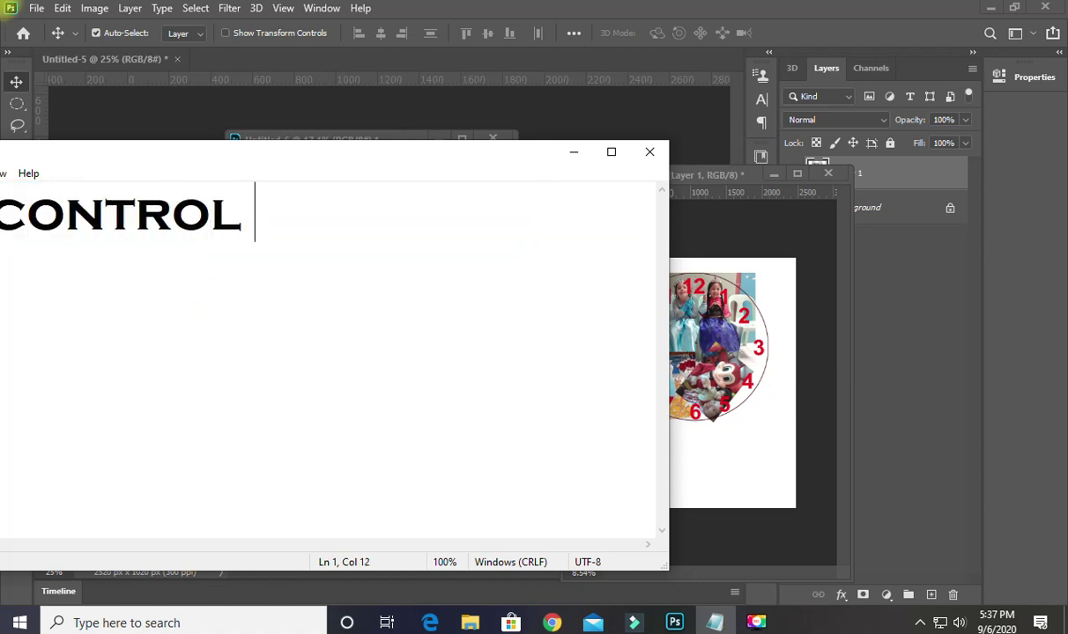
type("P F")
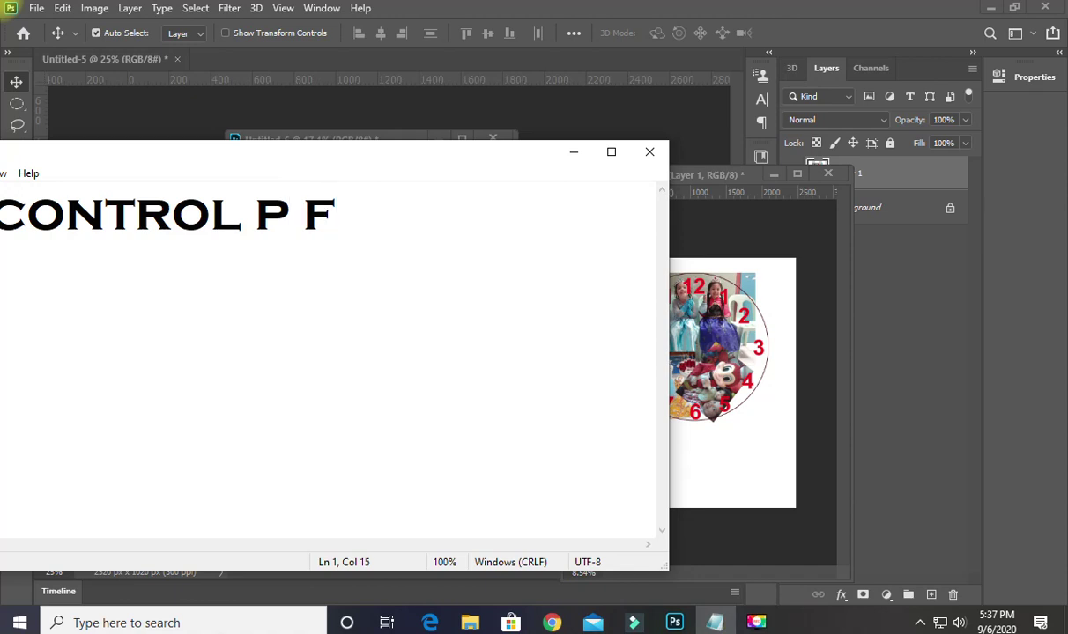
type("OR ")
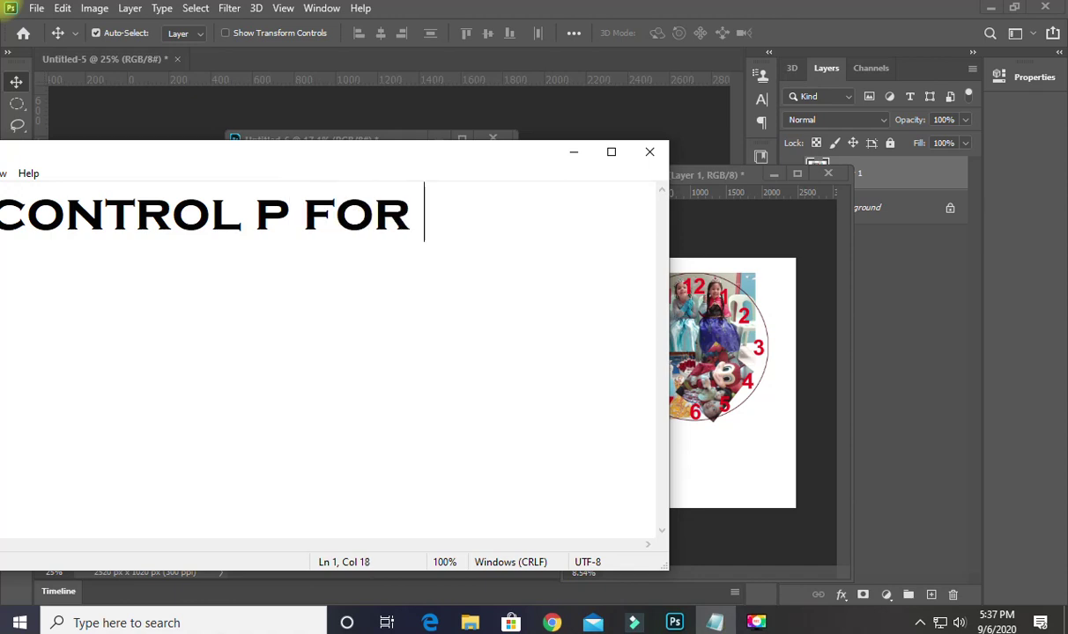
type("PRI")
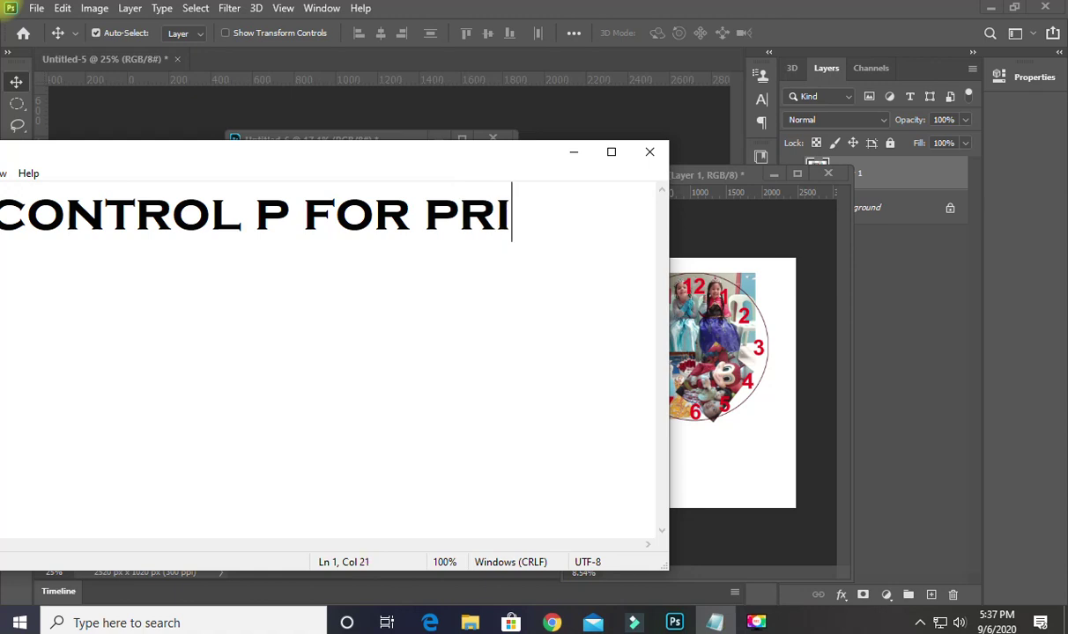
type("NTING")
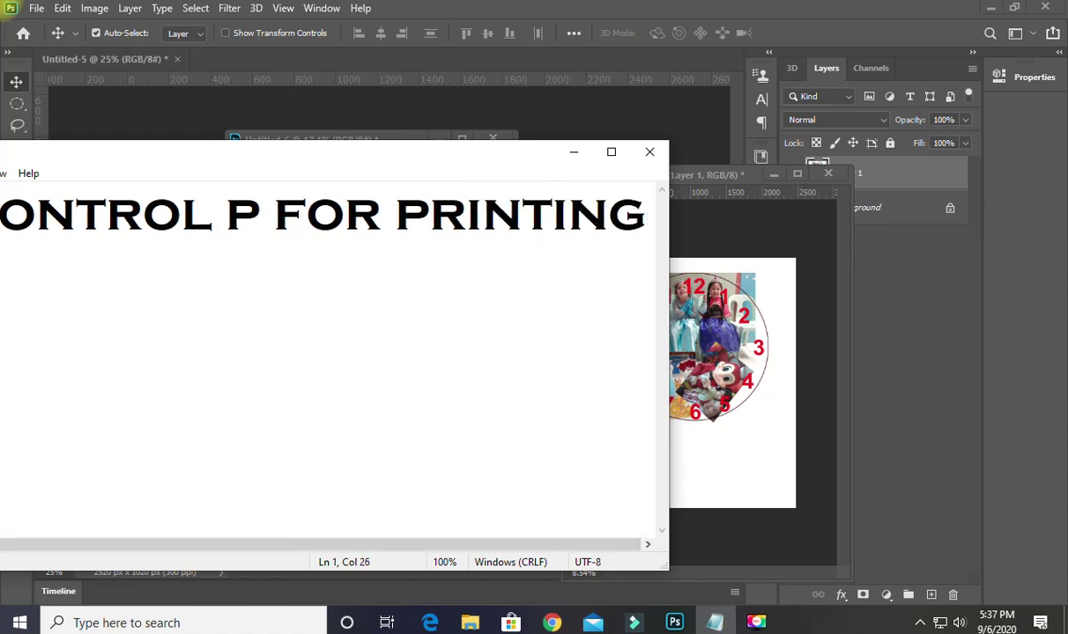
left_click(574, 151)
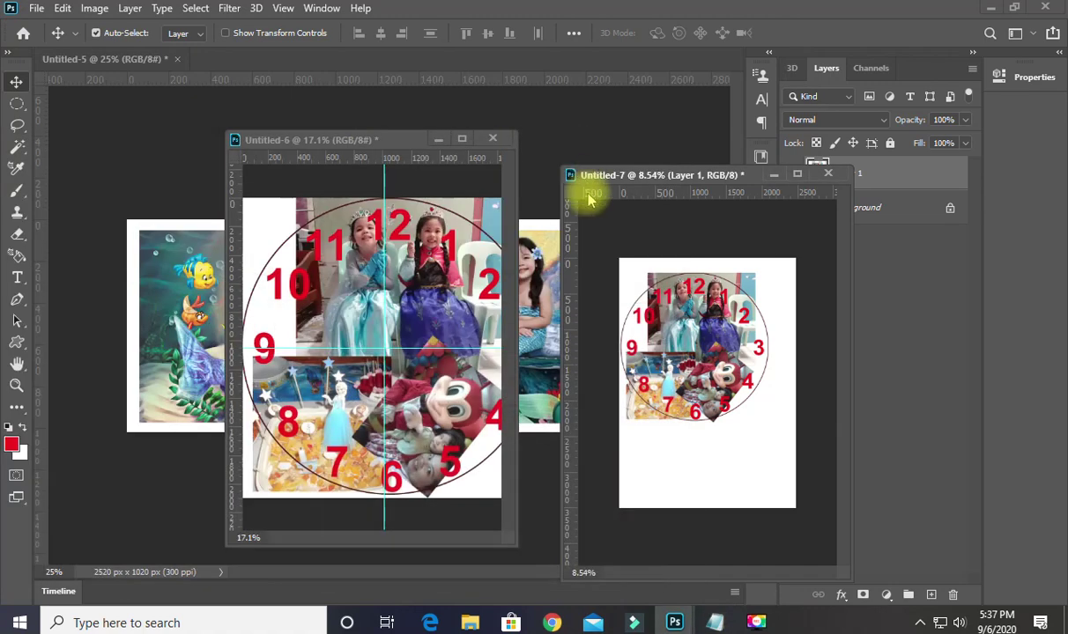
Print the maximized Untitled-7 clock collage despite the clipping warning, then restore its window.
left_click(798, 174)
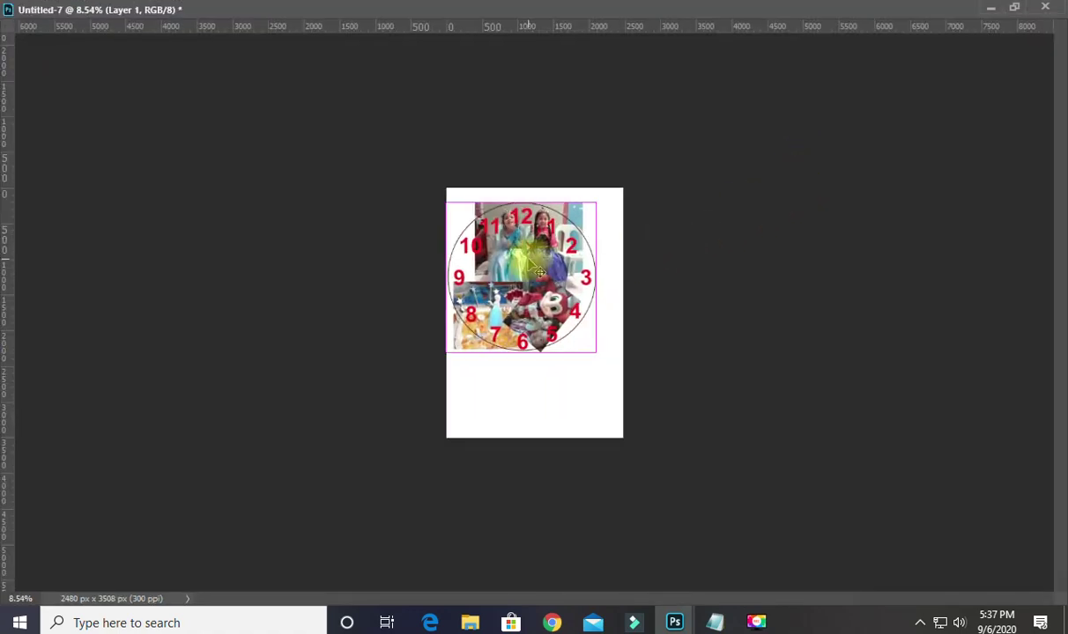
key("ctrl+p")
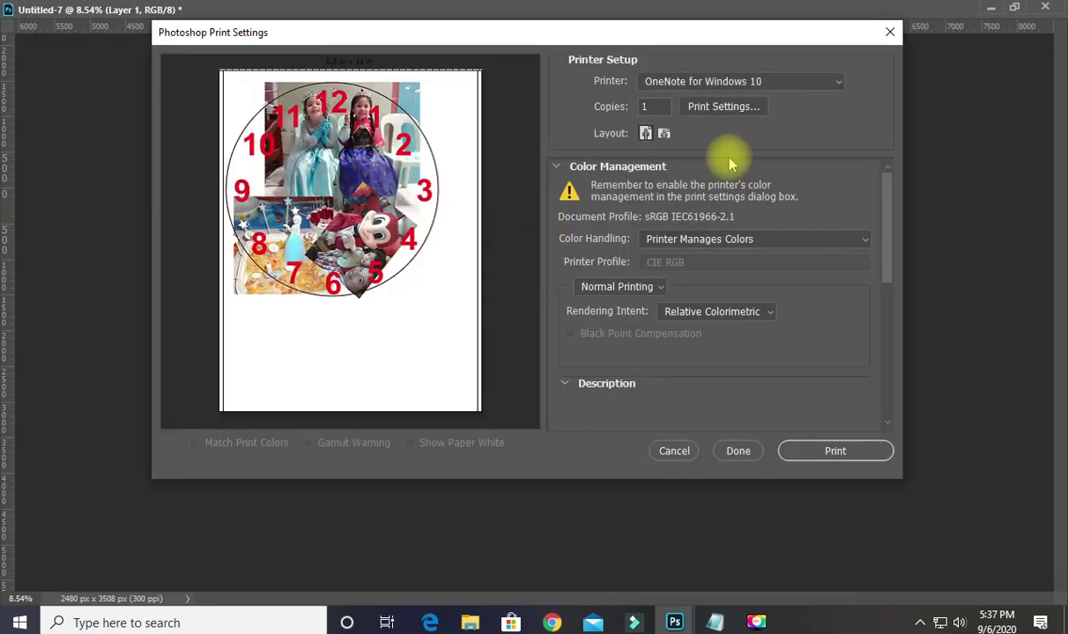
left_click(817, 453)
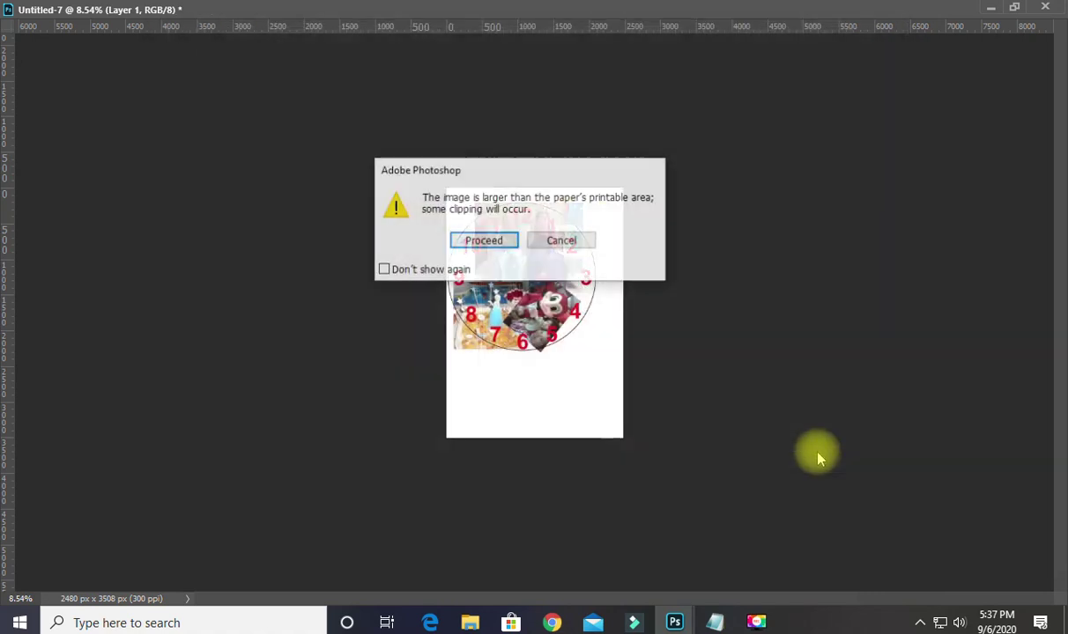
left_click(506, 253)
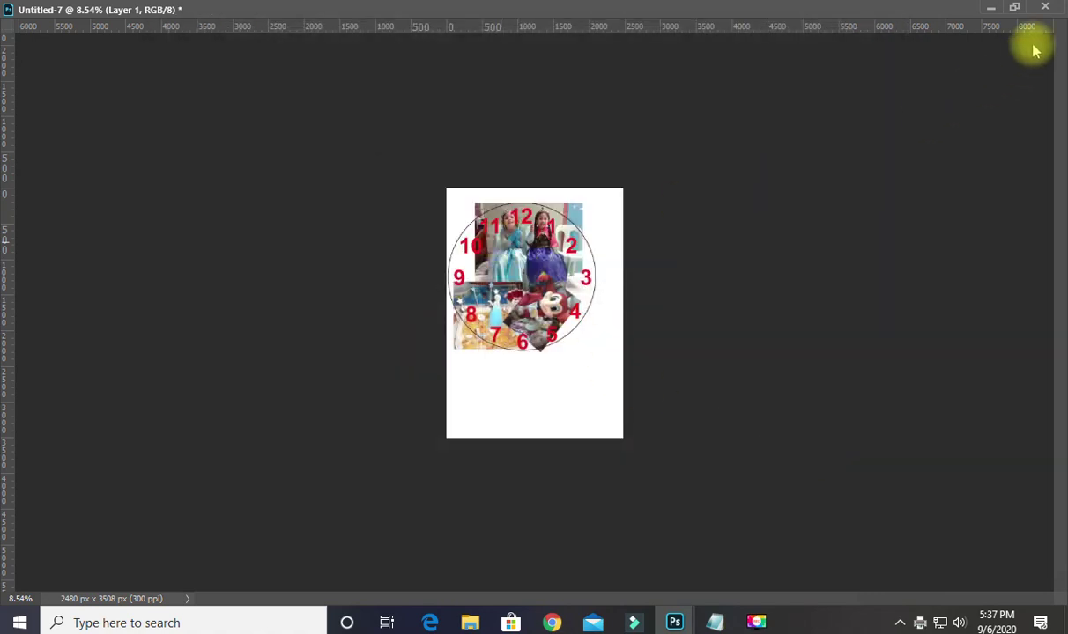
left_click(1014, 7)
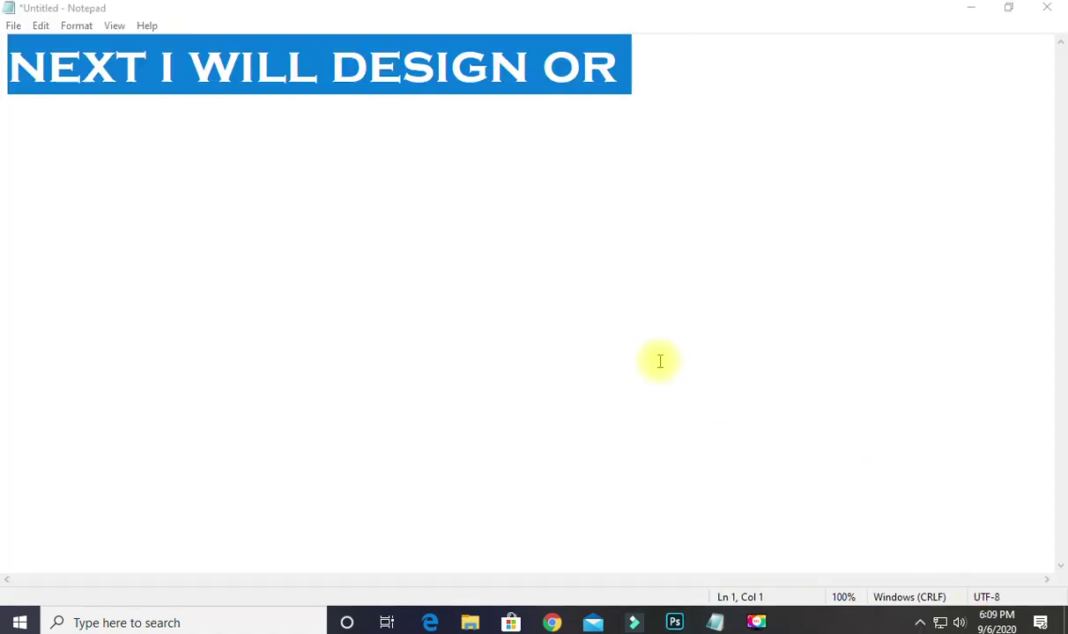
Overwrite the note with 'NOW I WILL DO INVITATION CARD FOR BIRTHDAY LETS GET STARTED' and minimize Notepad.
left_click_drag(677, 110, 11, 67)
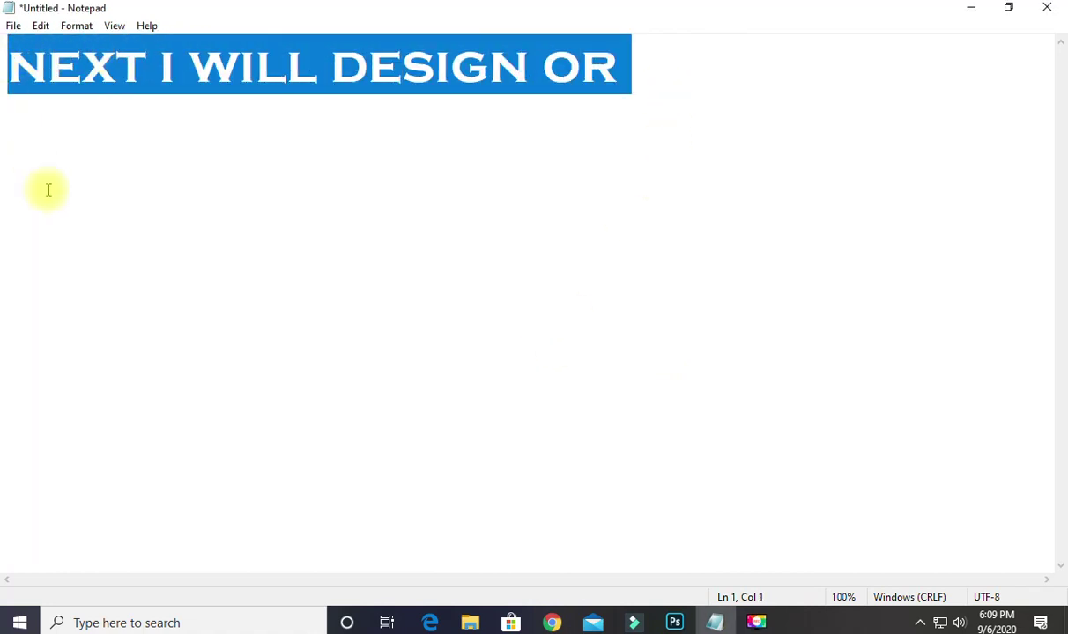
type("NOW")
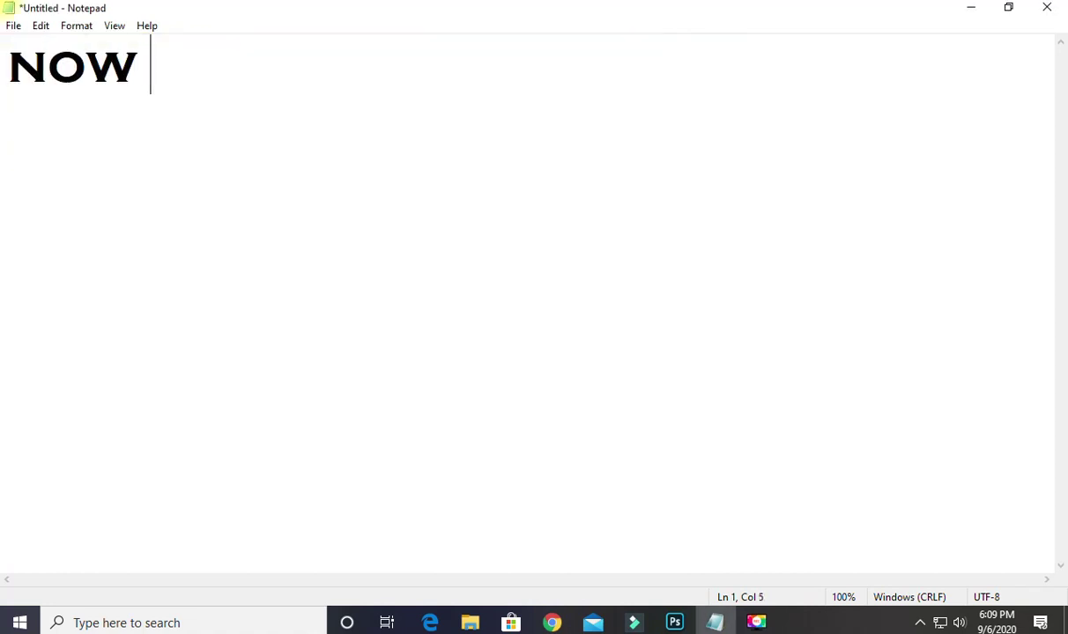
type(" I WILL DO")
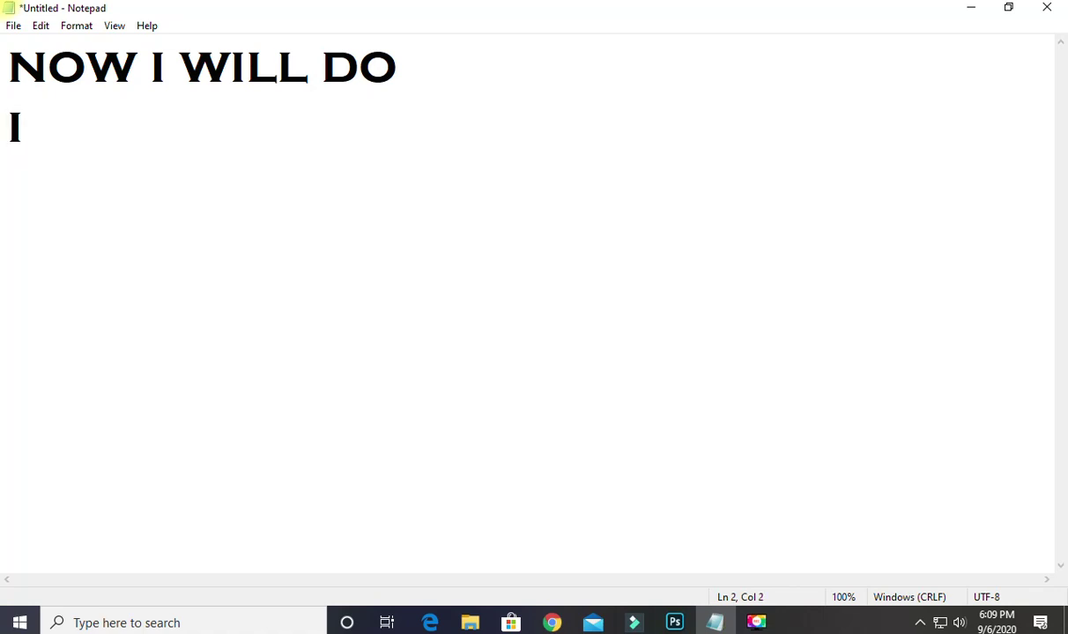
type("INVITA")
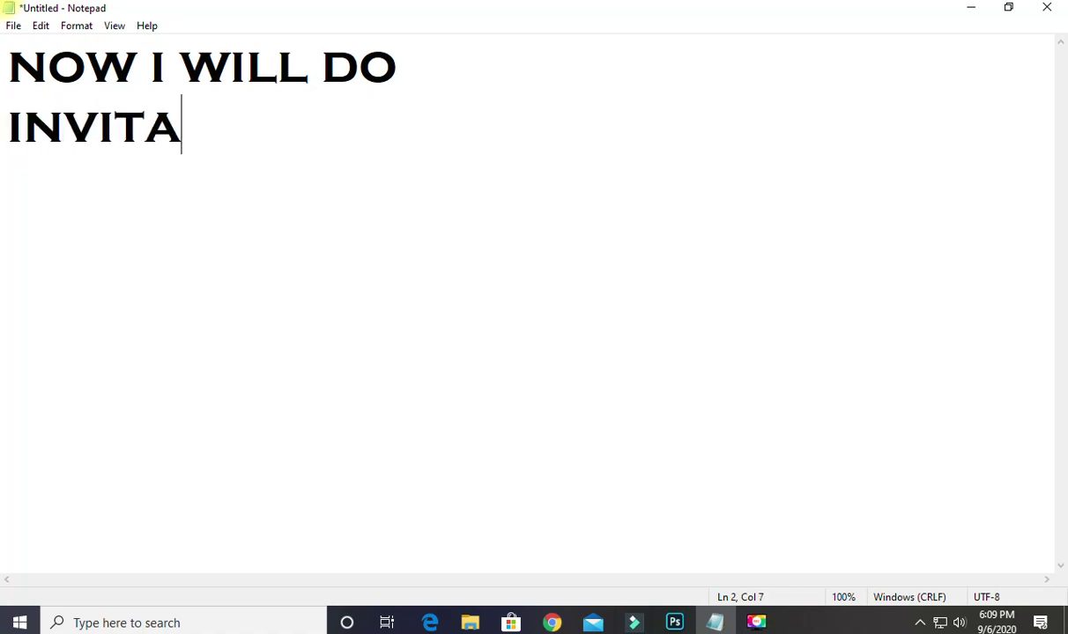
type("TION C")
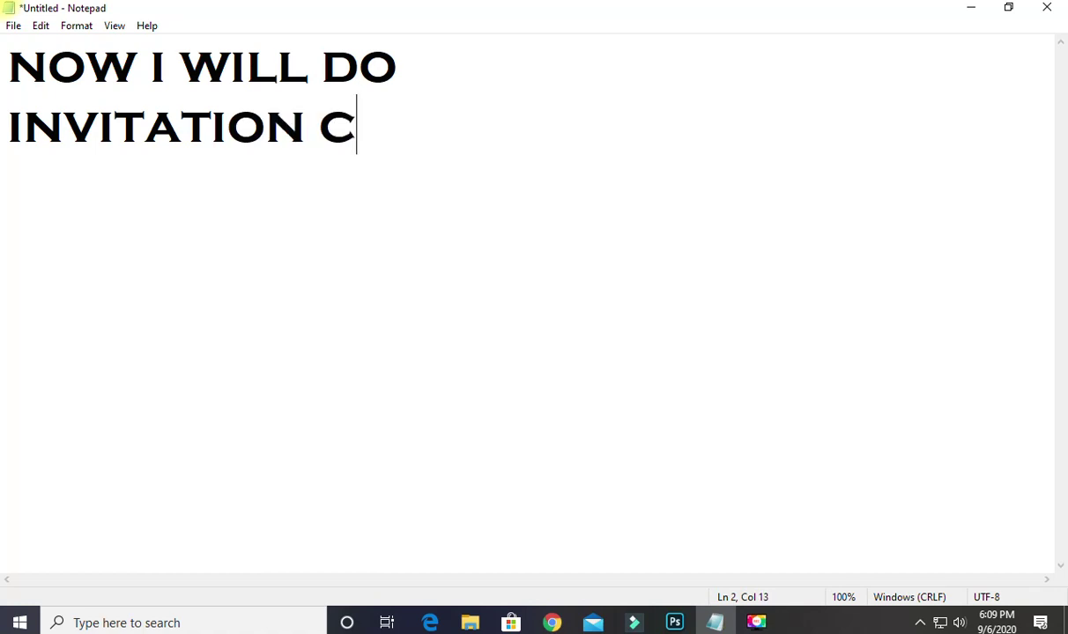
type("ARD ")
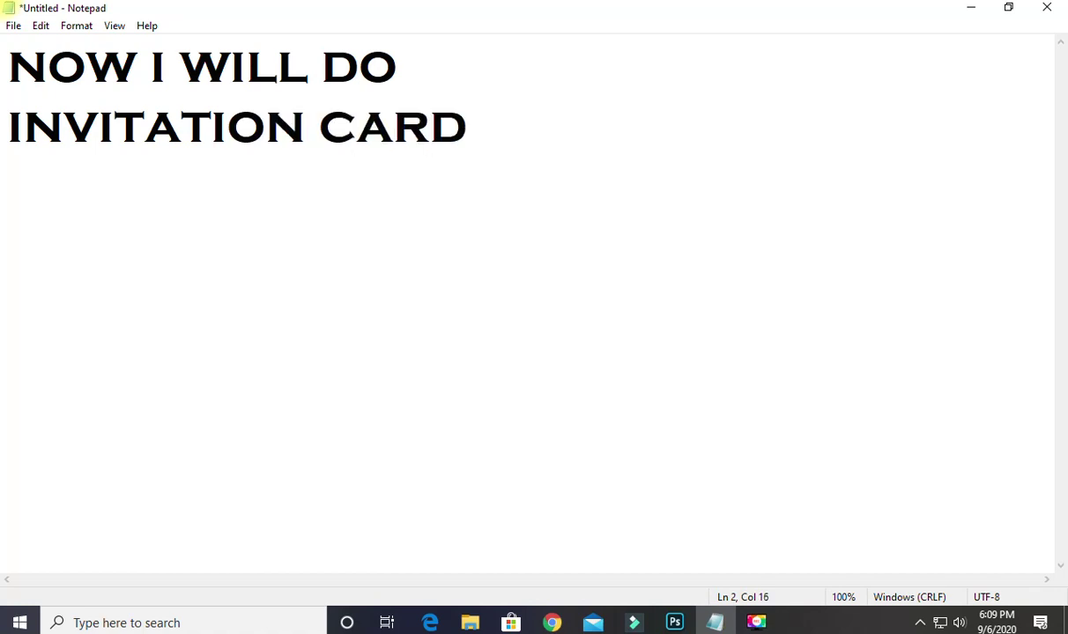
type("FO")
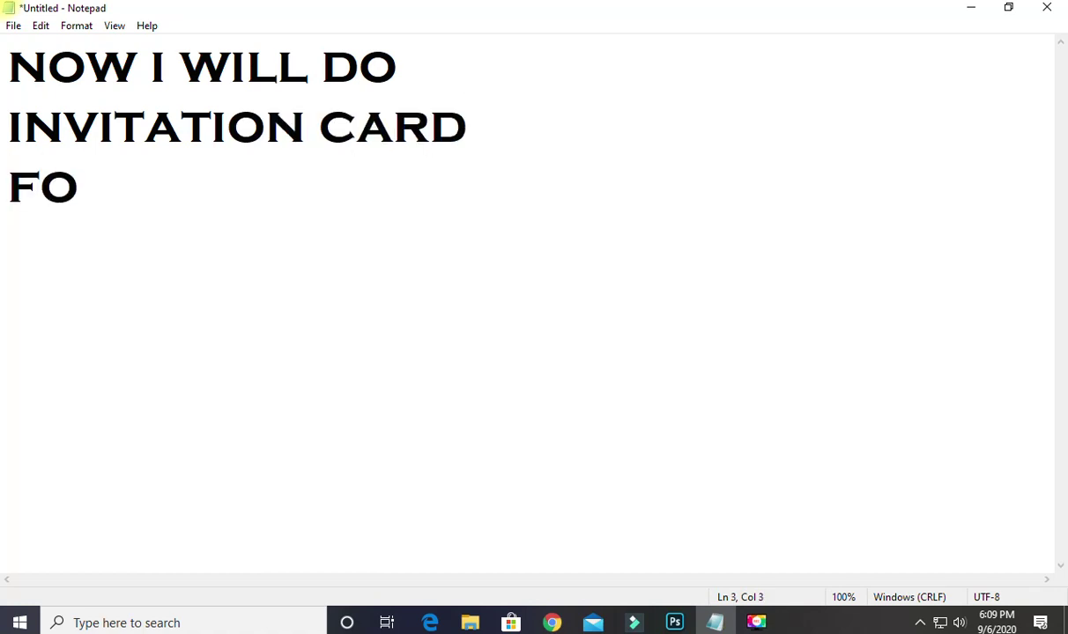
type("R BIRTHDAY")
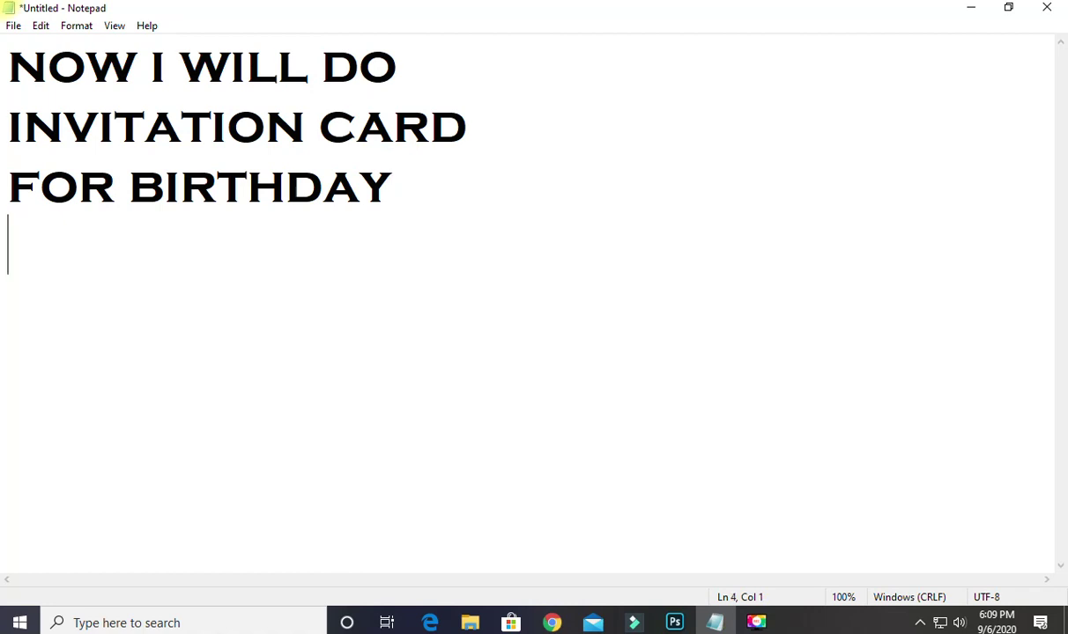
type("E")
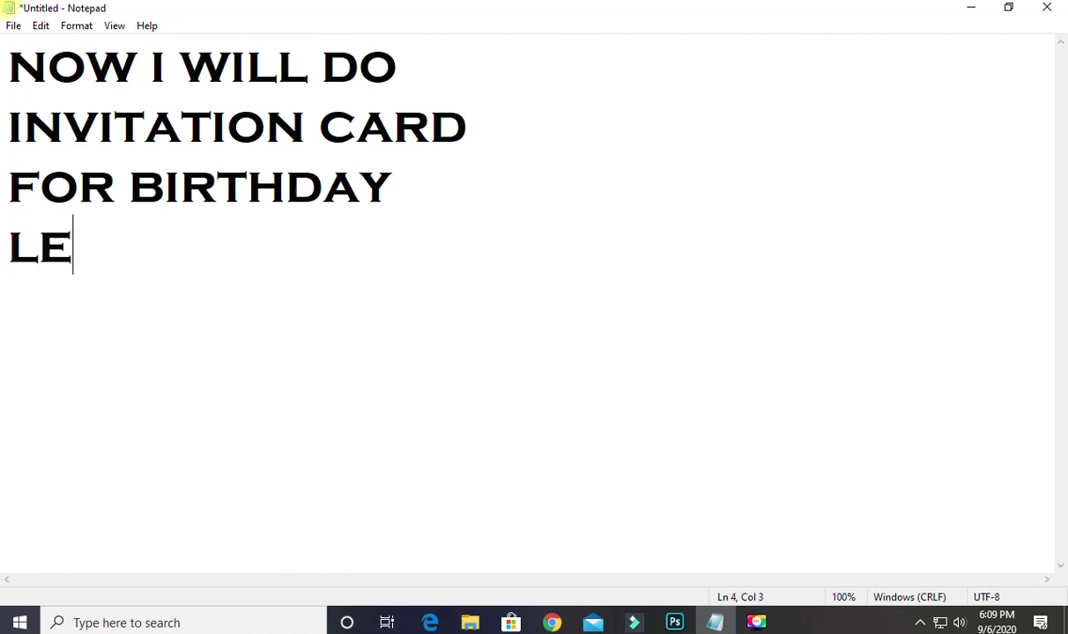
type("TS GET ")
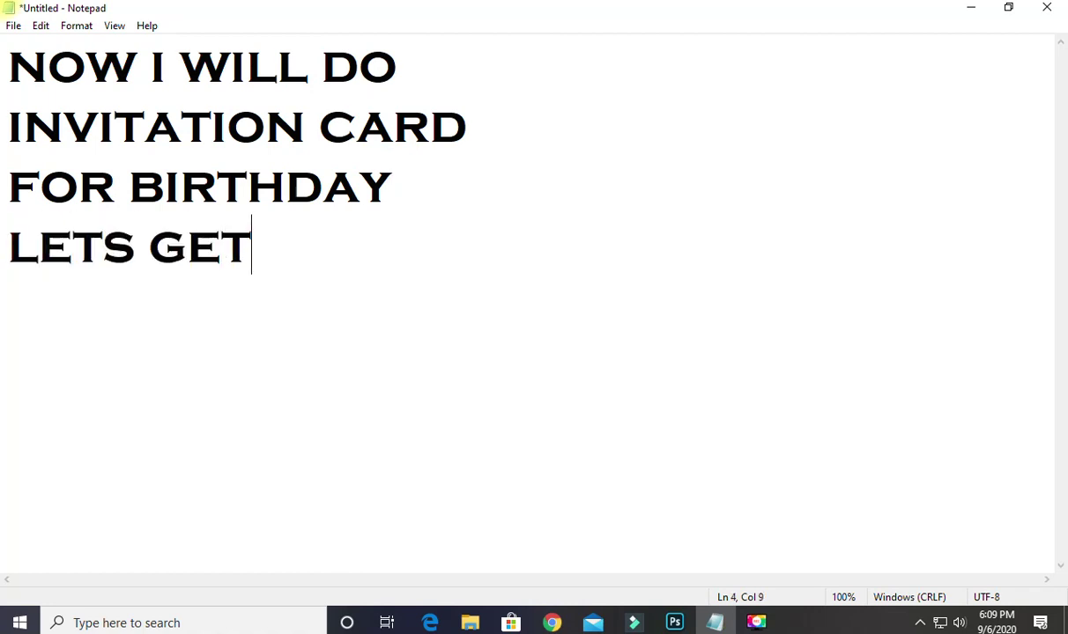
type("STAR")
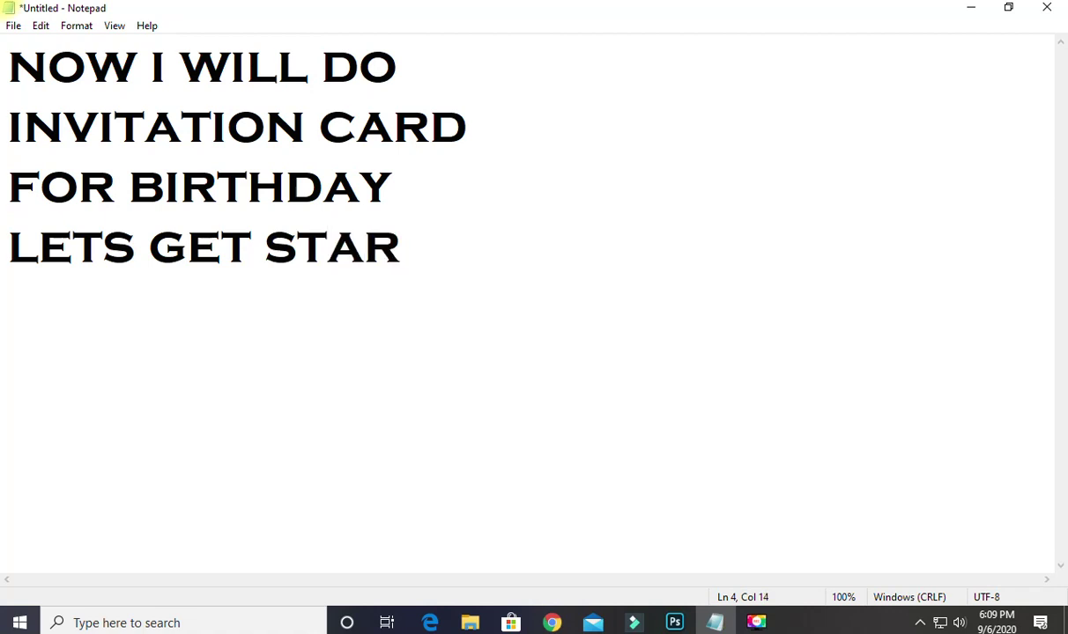
type("TED")
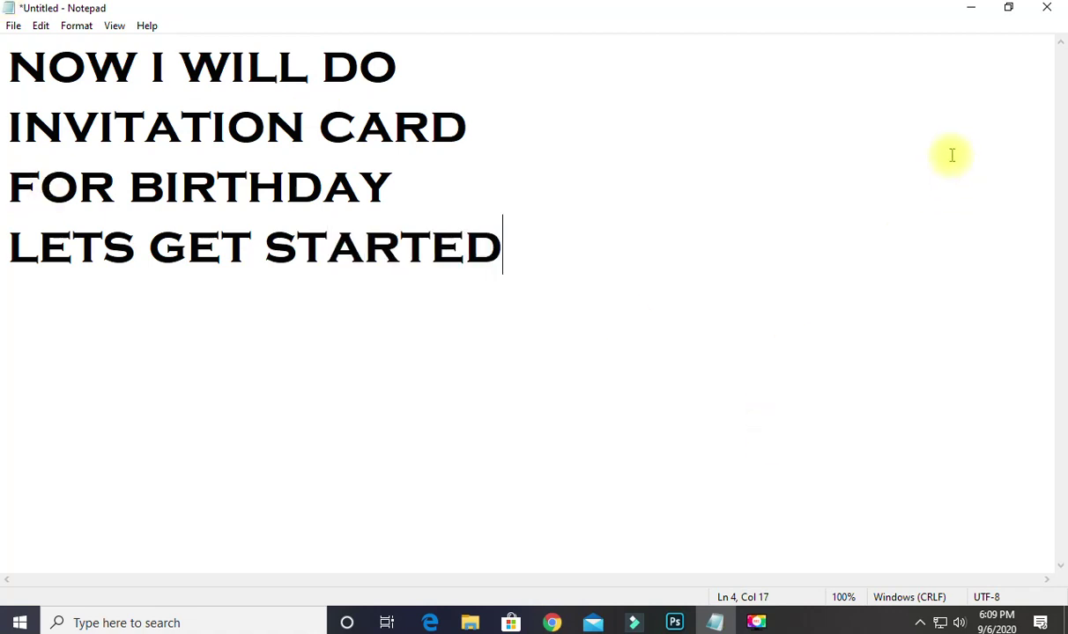
left_click(970, 8)
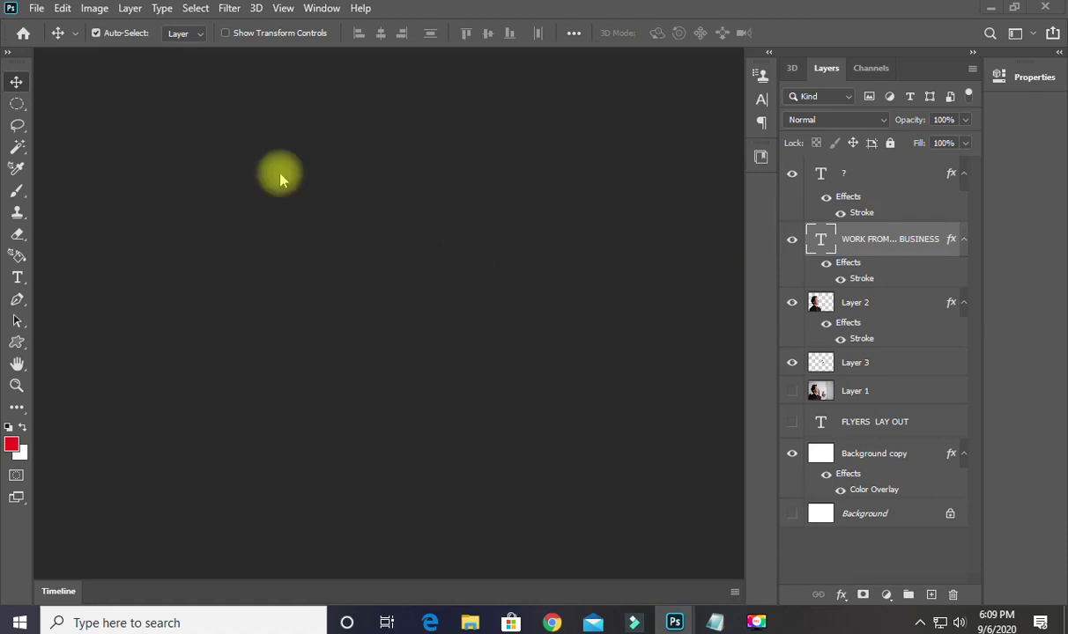
Start a new document measured in inches with a width of 4.8.
left_click(32, 10)
left_click(48, 26)
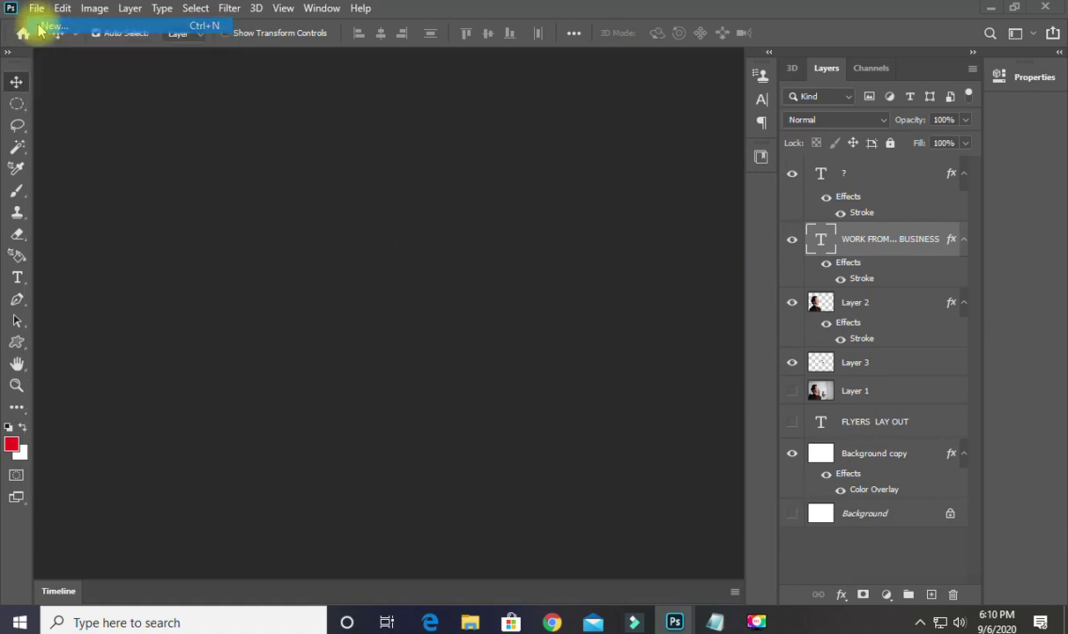
left_click(715, 166)
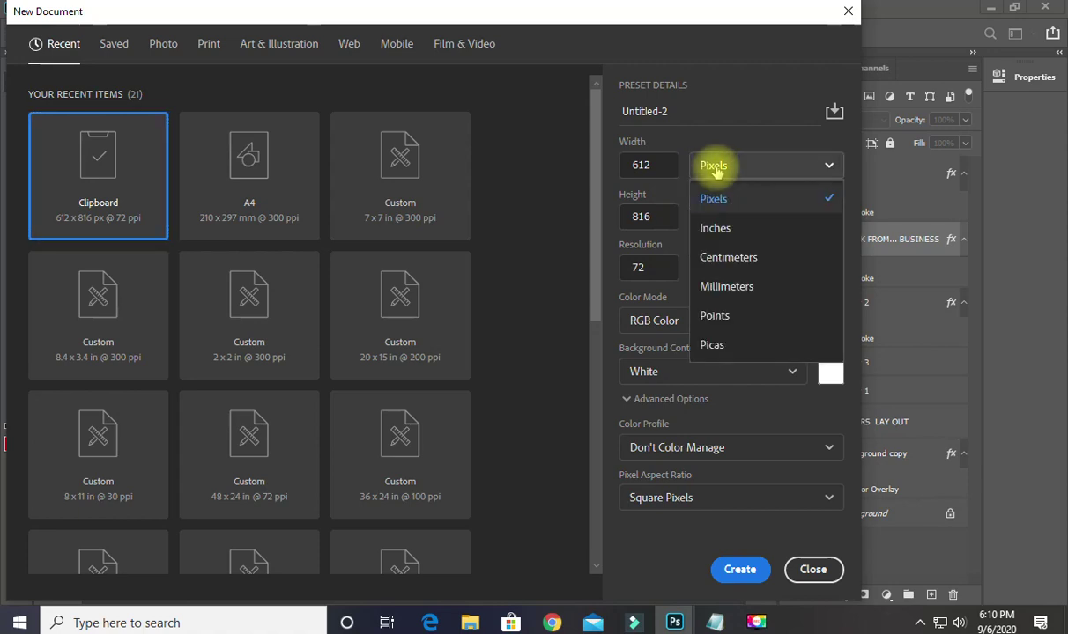
left_click(720, 224)
left_click(660, 163)
left_click_drag(660, 163, 606, 174)
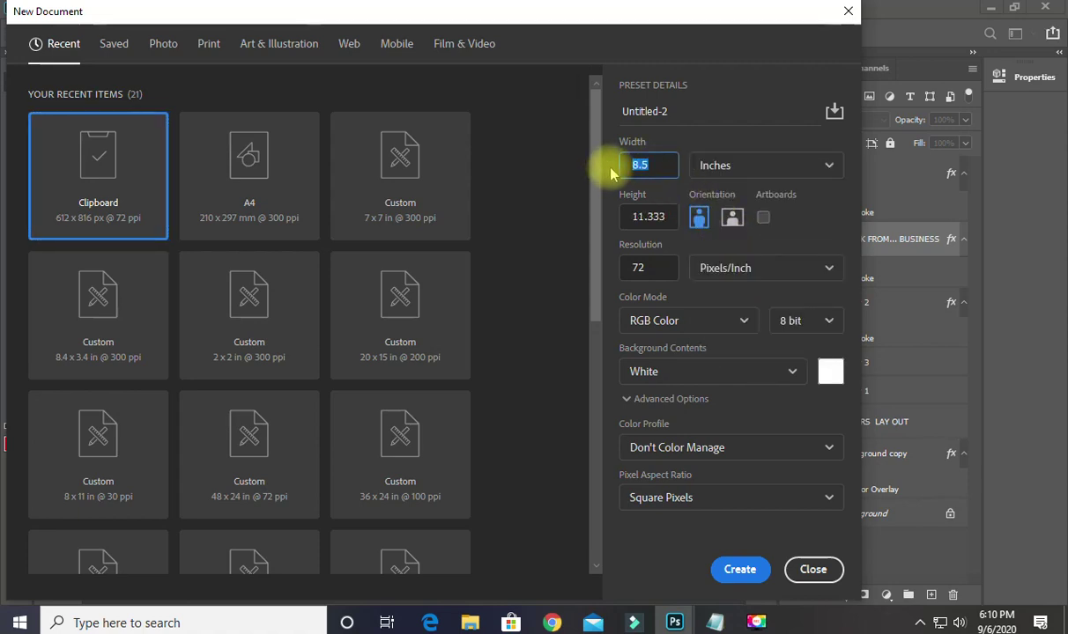
type("4.8")
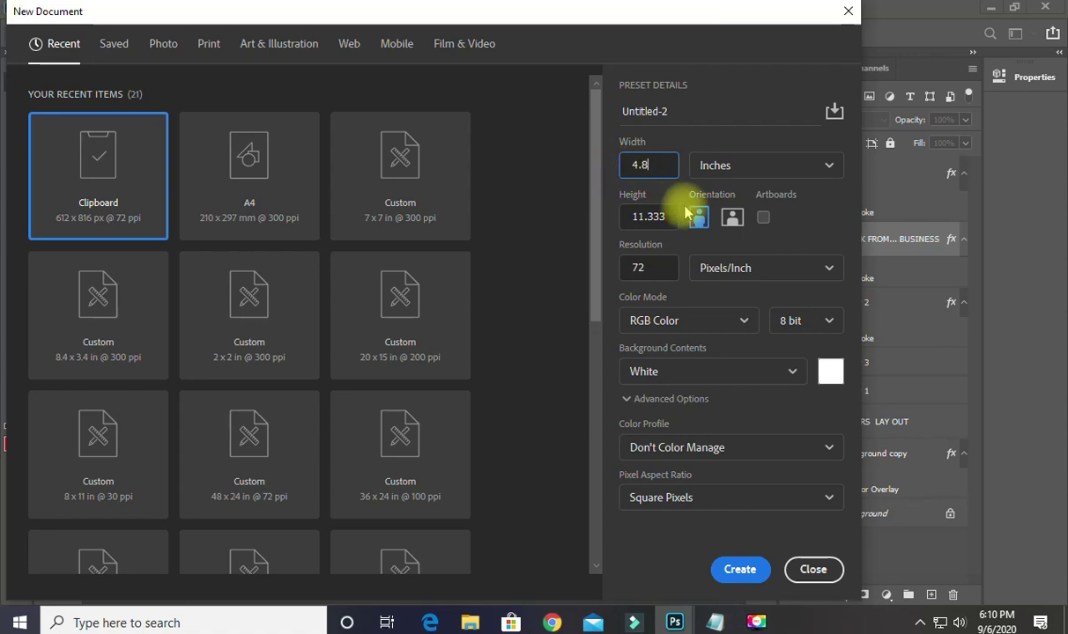
Set height 3.8 in, resolution 300 ppi and RGB Color, and create the document.
left_click_drag(675, 214, 626, 216)
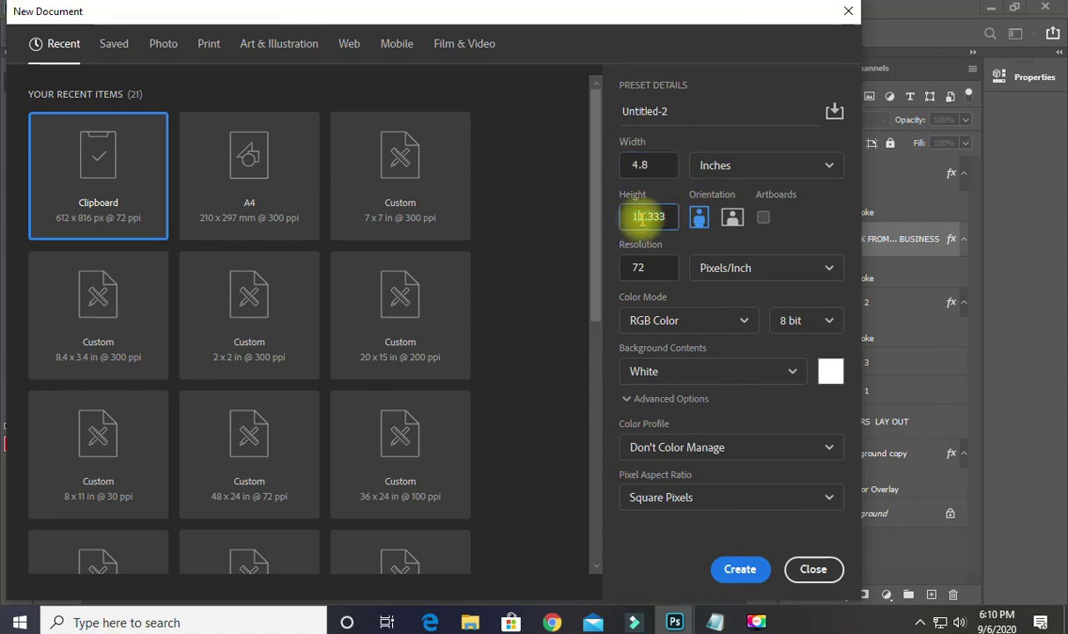
type("3.")
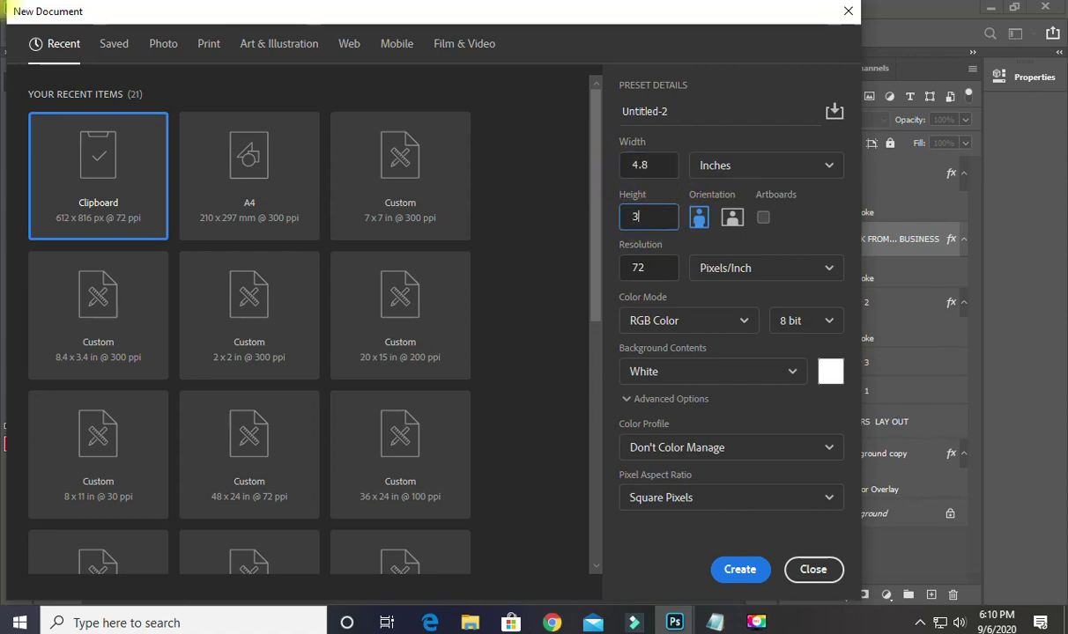
type("8")
left_click_drag(659, 269, 615, 270)
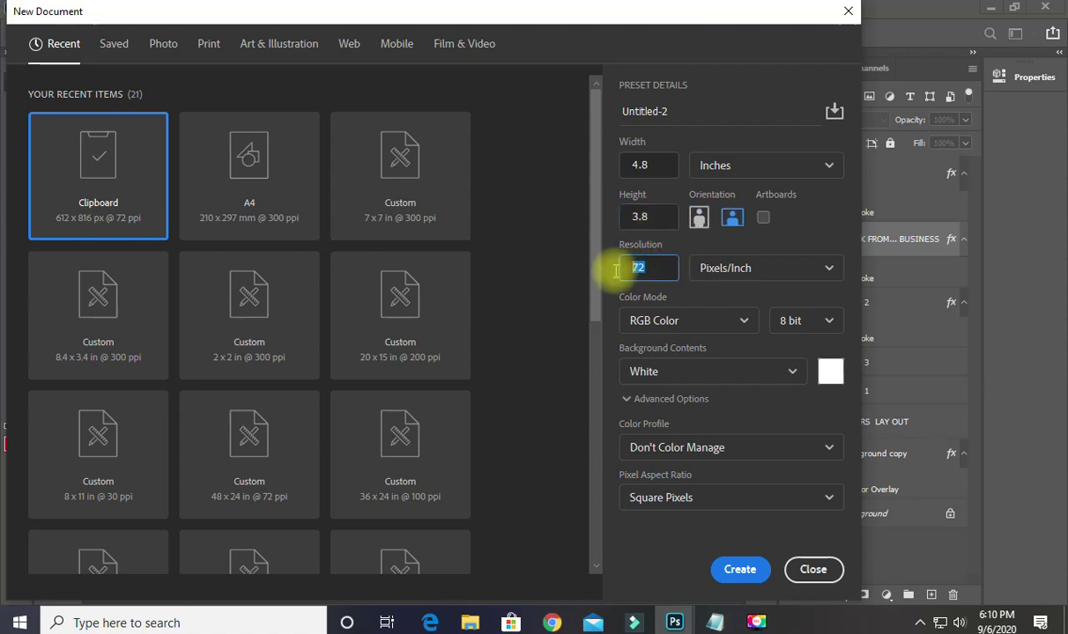
type("300")
left_click(718, 321)
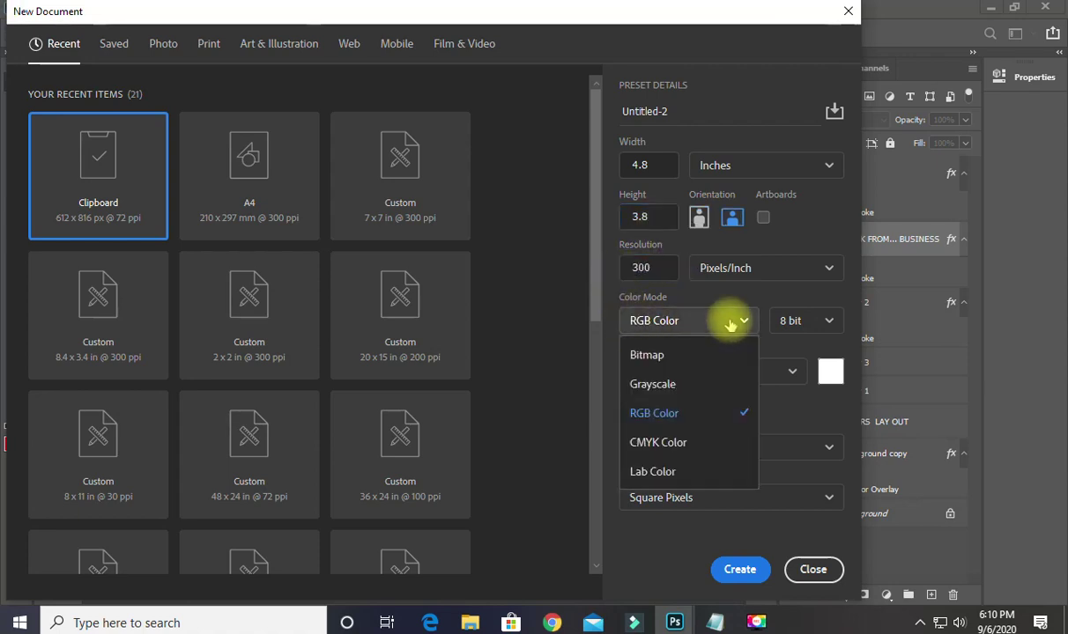
left_click(652, 411)
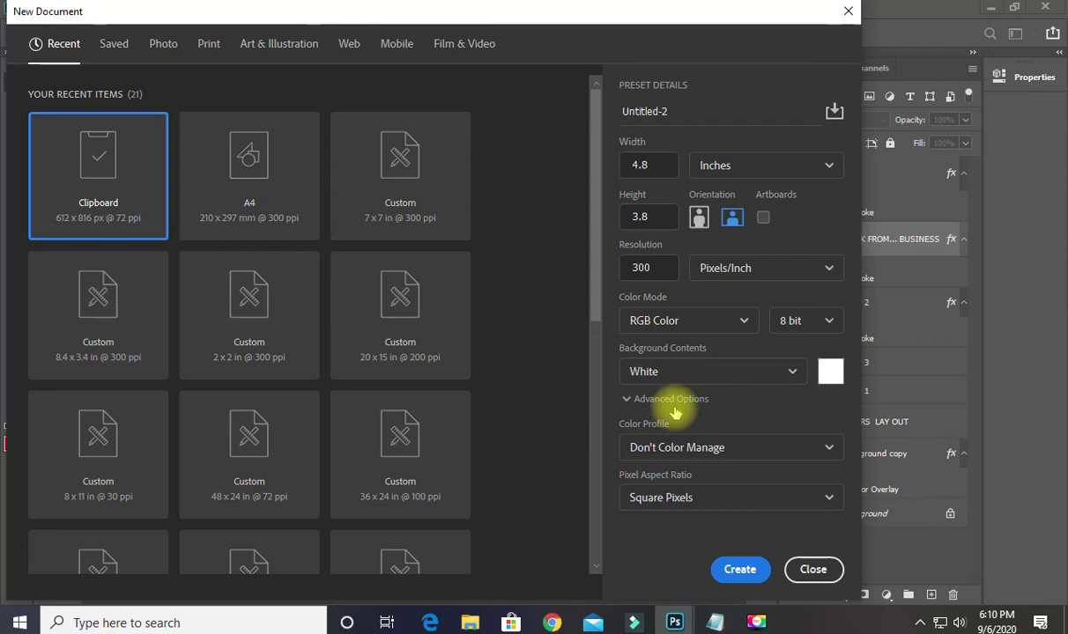
left_click(740, 570)
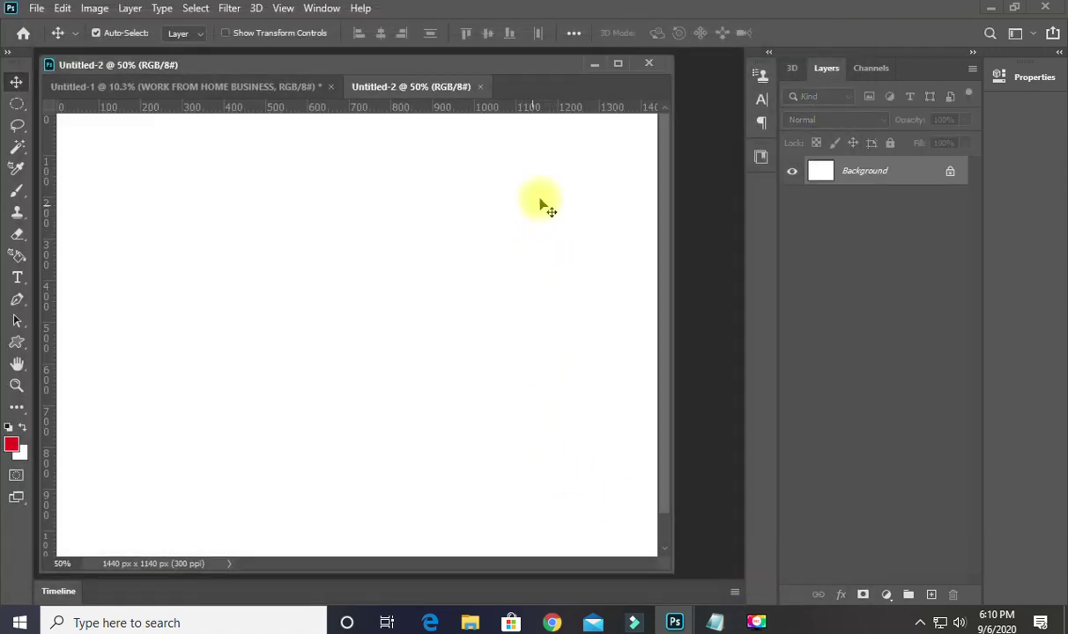
Float and minimize the Untitled-1 design, undock Untitled-2 and zoom out, then bring Notepad forward.
left_click_drag(539, 81, 571, 53)
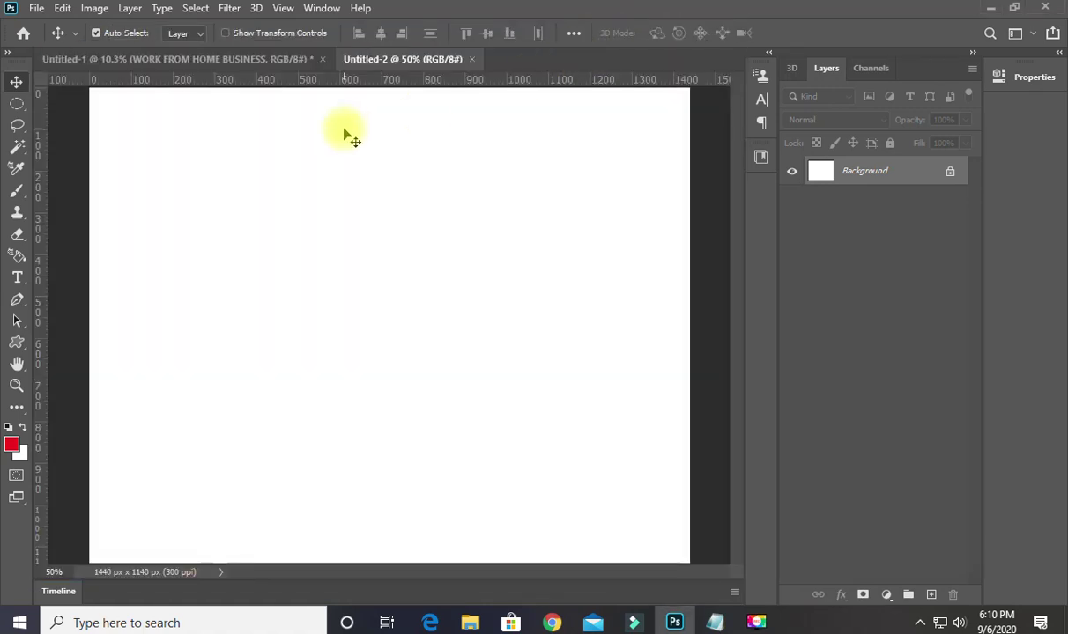
left_click_drag(264, 56, 297, 125)
left_click(333, 101)
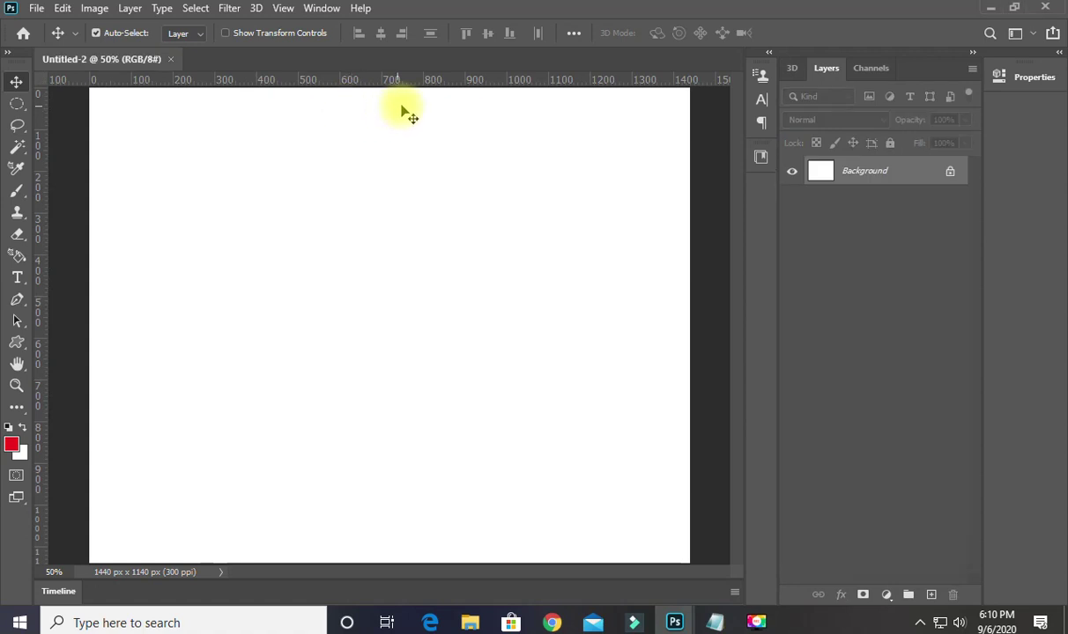
left_click_drag(112, 57, 317, 58)
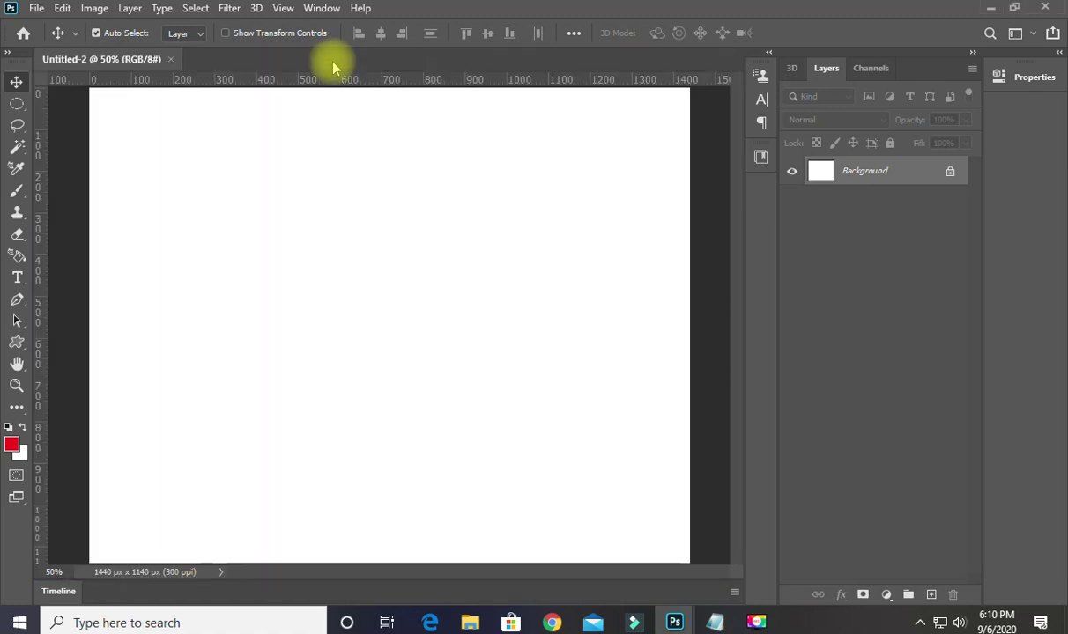
scroll(356, 236, "down", 2)
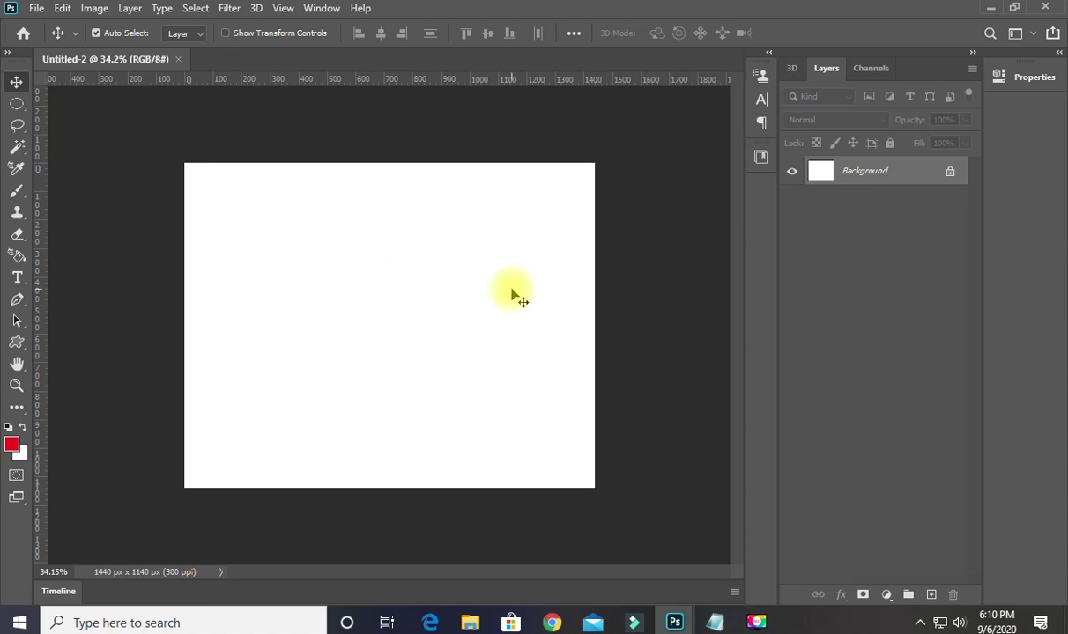
left_click(717, 623)
Replace the note with 'NOW GET THE PICTURE OF THE BIRTHDAY CELEBRANT', fixing the typo, and minimize Notepad.
left_click_drag(622, 440, 16, 63)
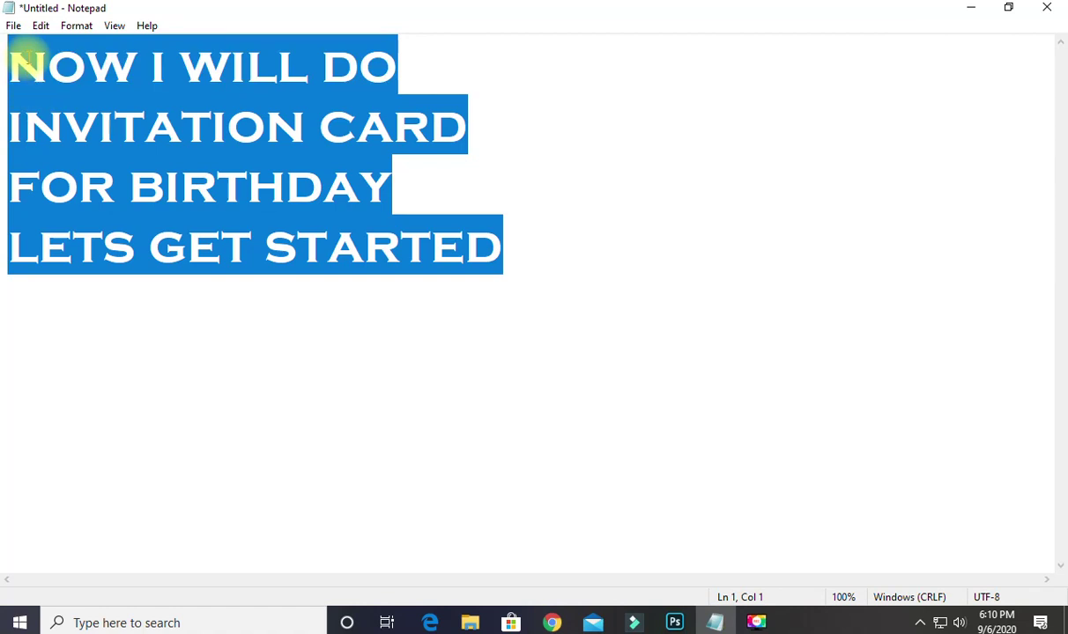
type("NOW GET ")
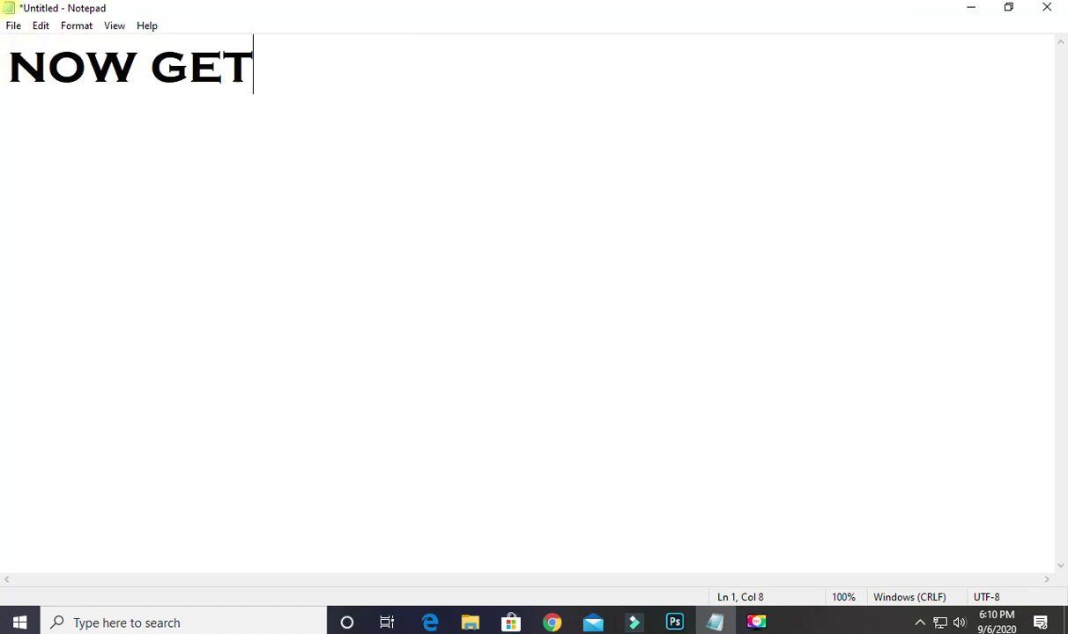
type("THE")
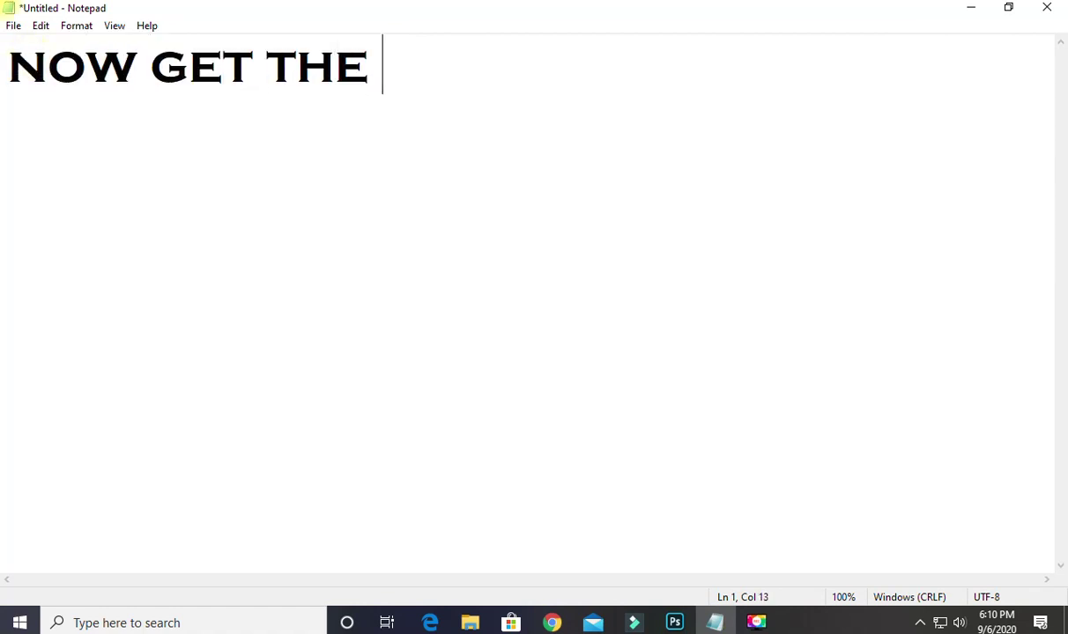
type(" PICTURE")
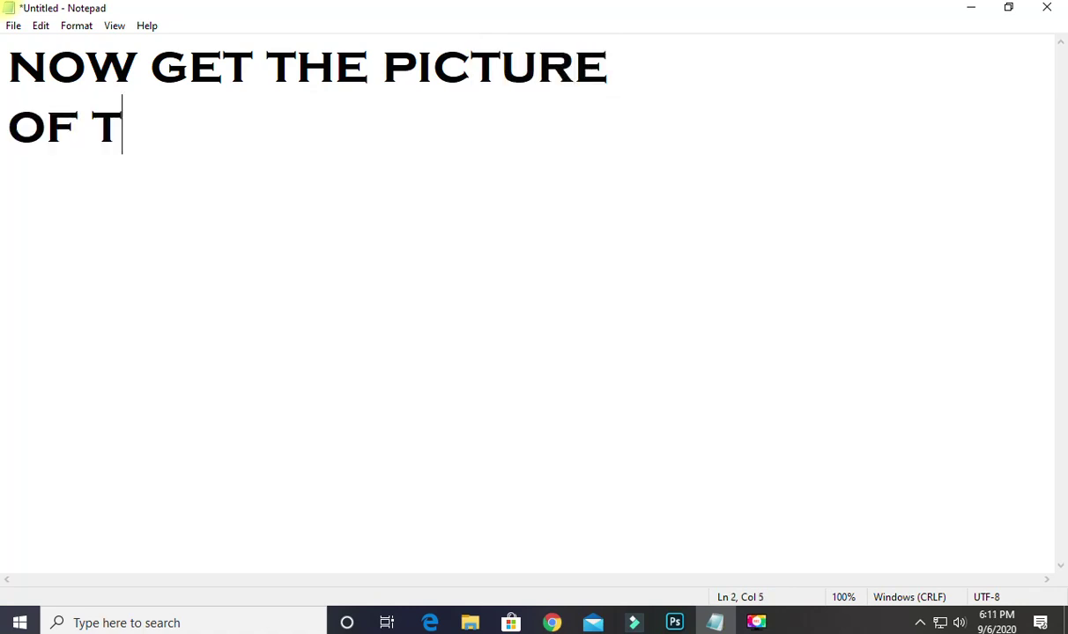
type("HE BI")
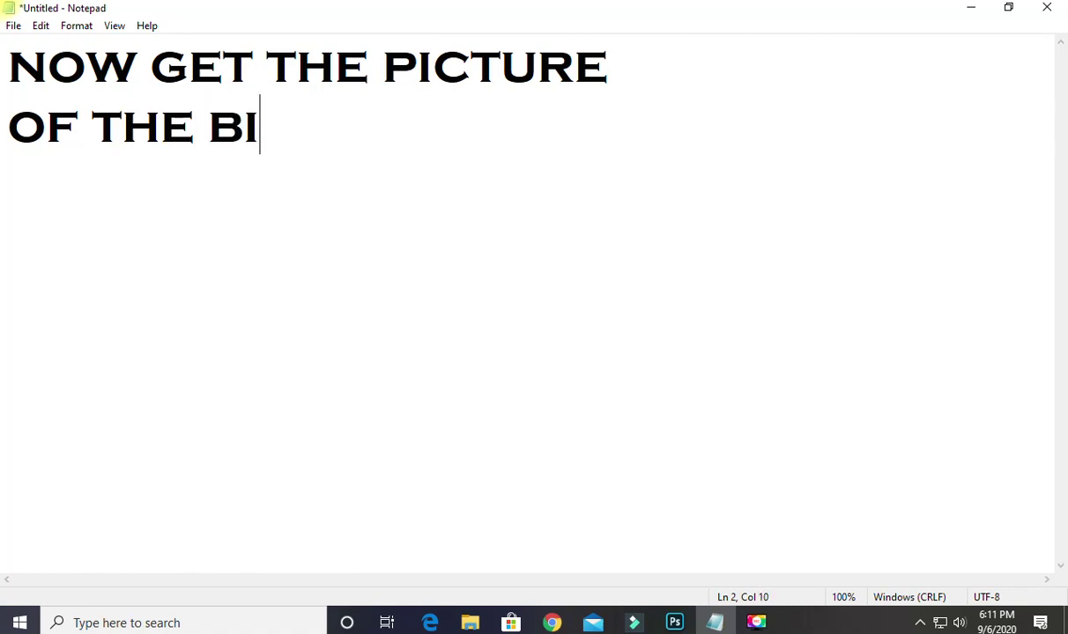
type("RTHF")
type("DA")
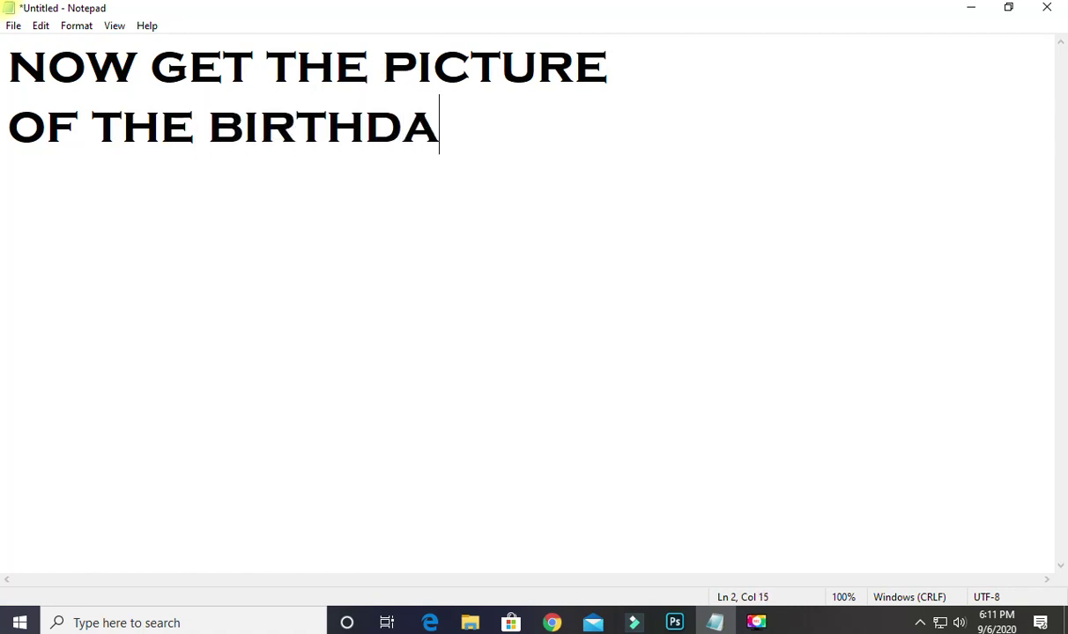
type("Y CELE")
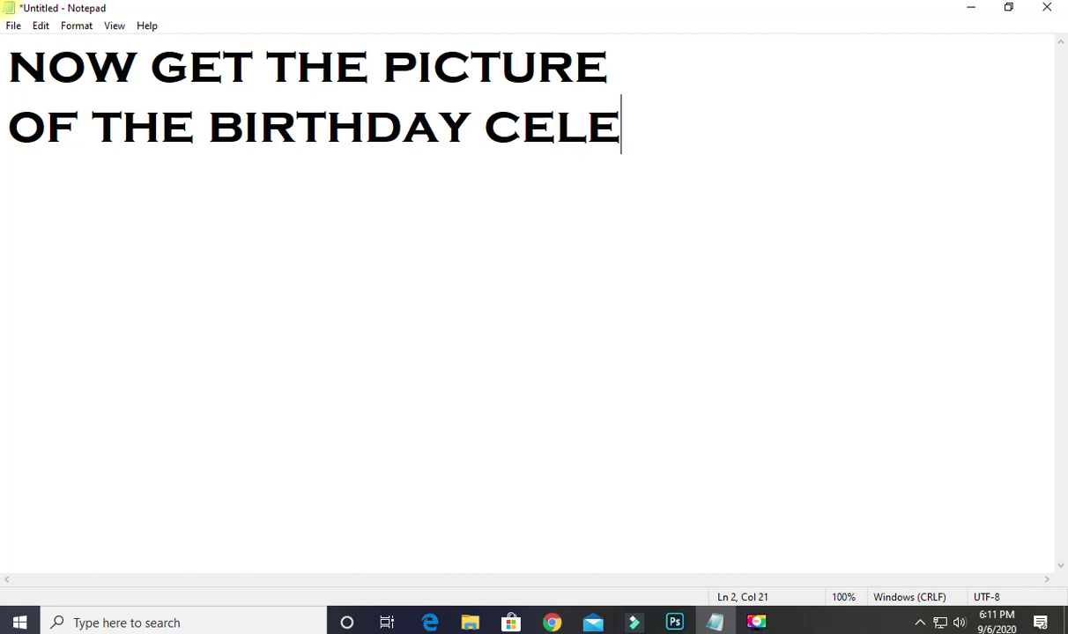
type("BRANR")
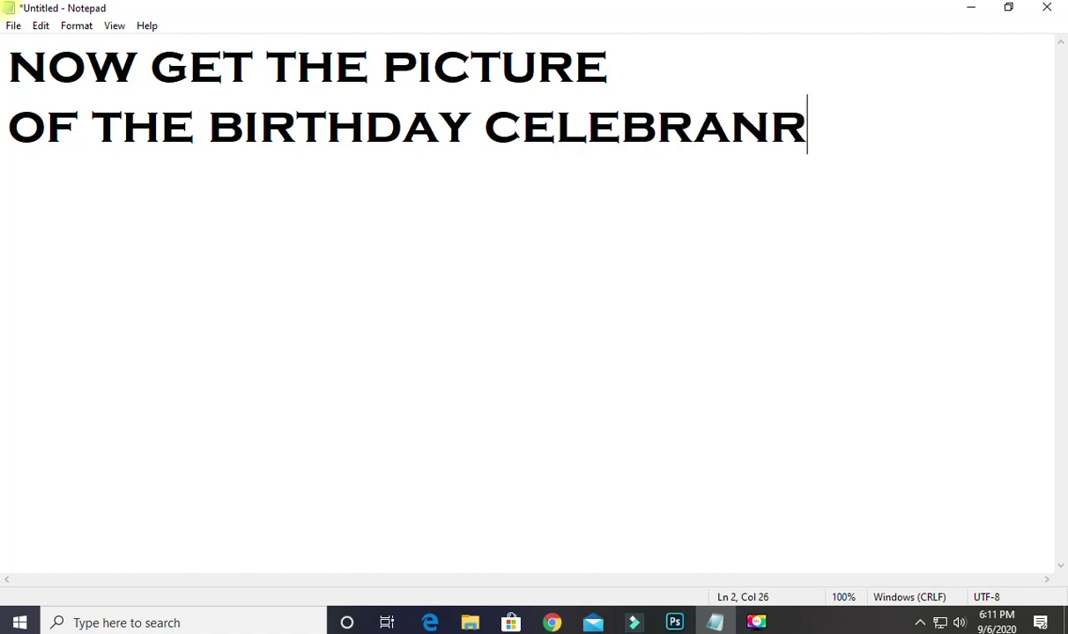
key("BackSpace")
type("T")
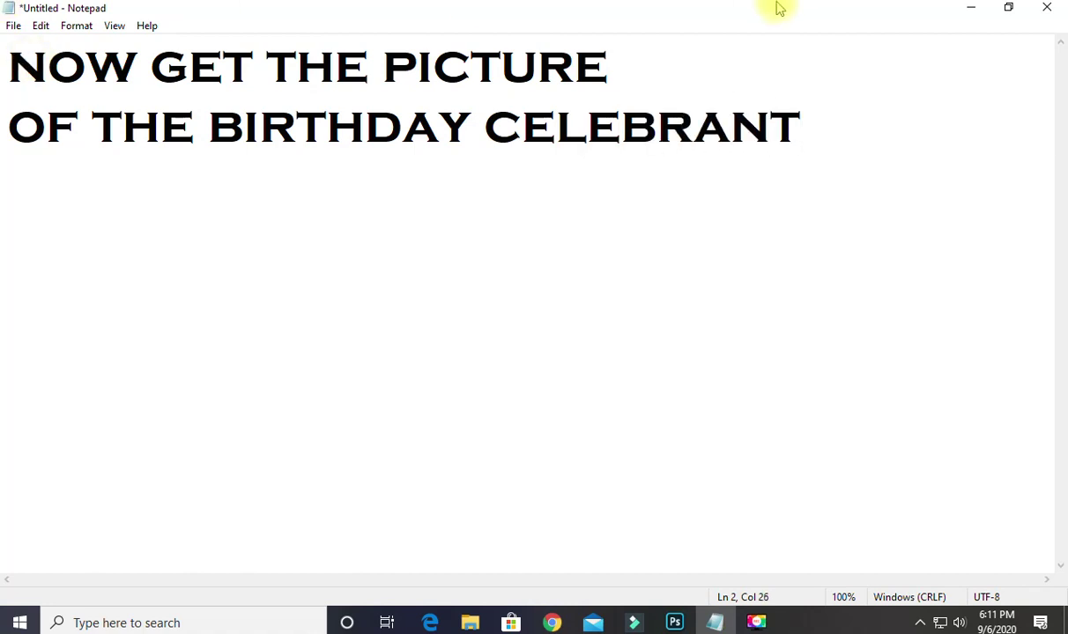
left_click(970, 7)
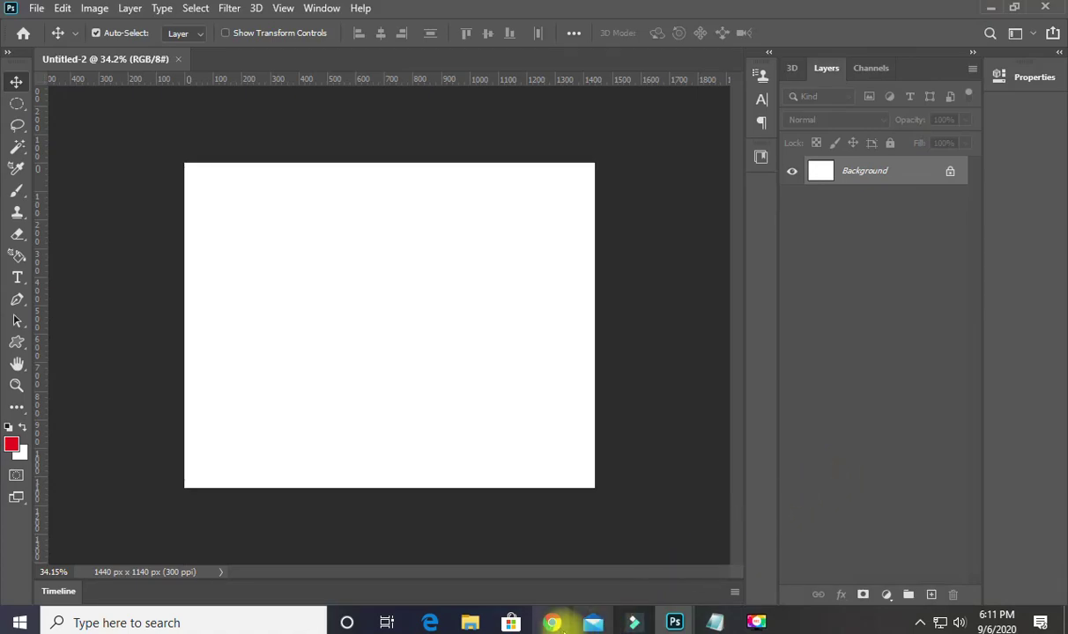
On the Facebook photos page, open the Elsa-costume photo and close it again.
mouse_move(553, 623)
left_click(493, 564)
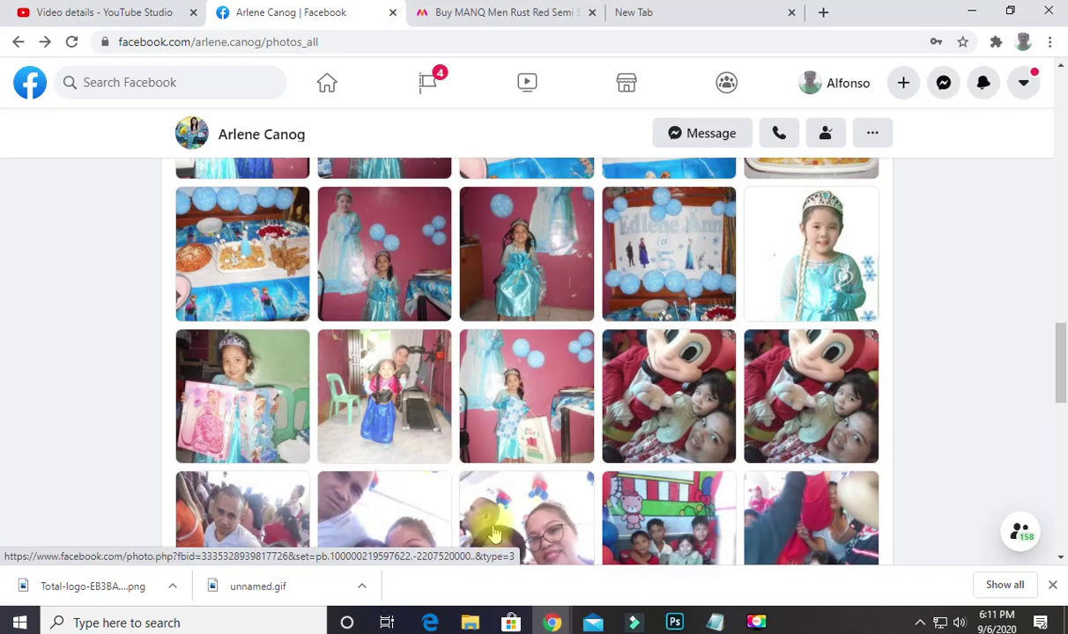
left_click(828, 301)
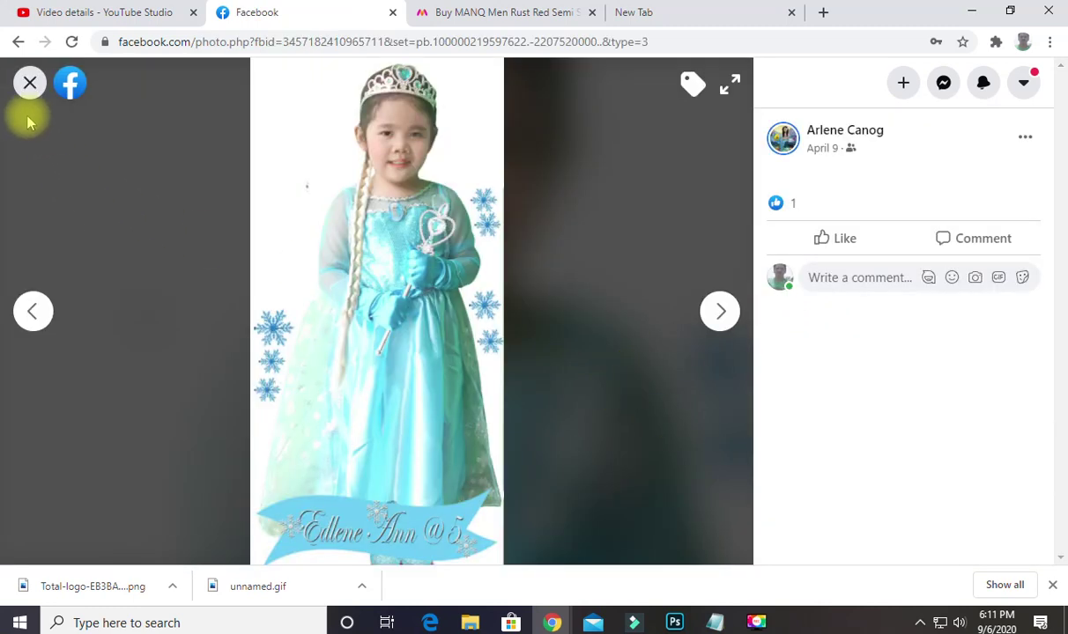
left_click(29, 83)
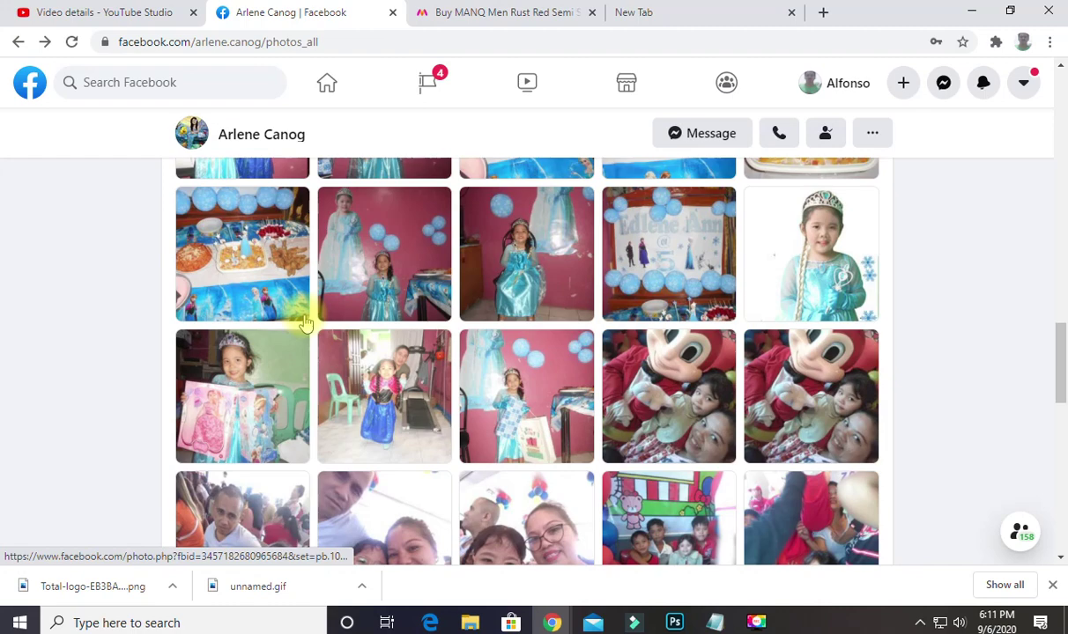
Open the photo of the two girls, copy the image, and return to Photoshop.
scroll(414, 379, "up", 5)
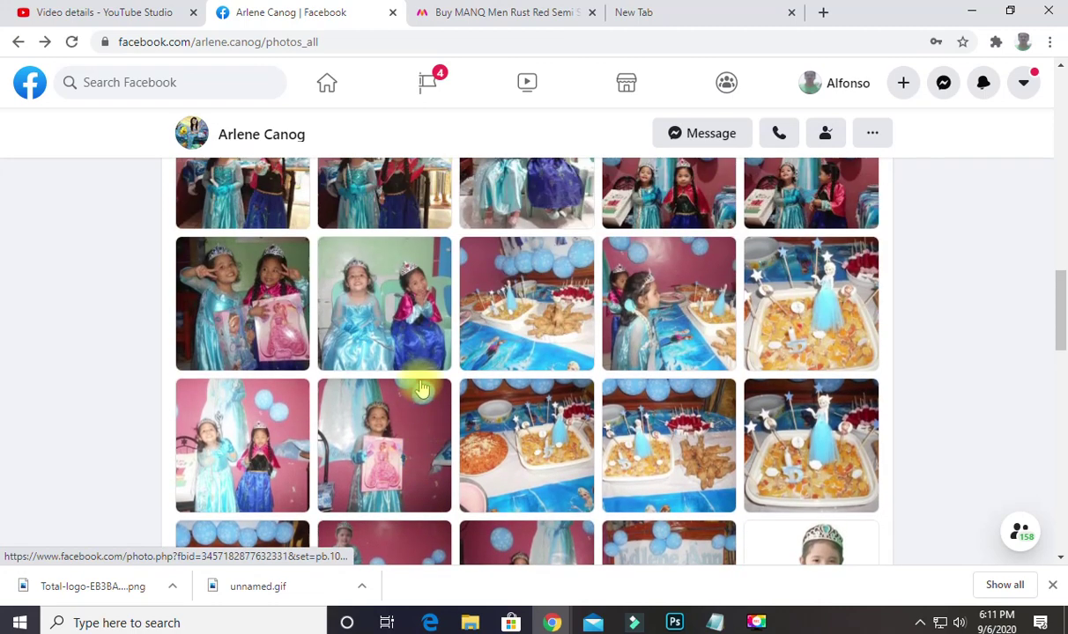
scroll(422, 389, "up", 5)
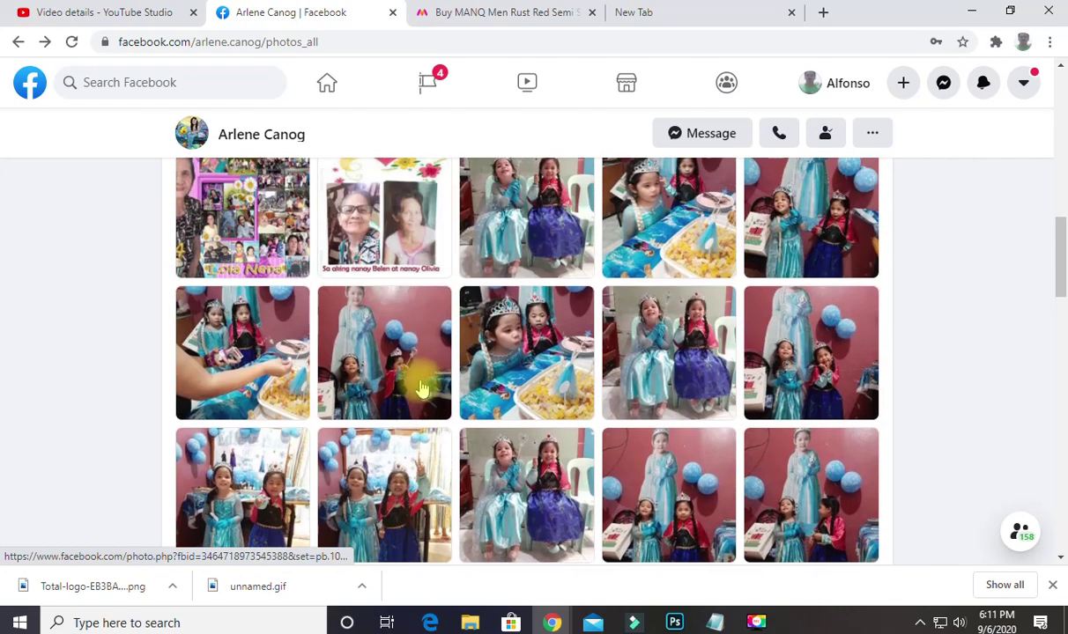
scroll(422, 388, "up", 2)
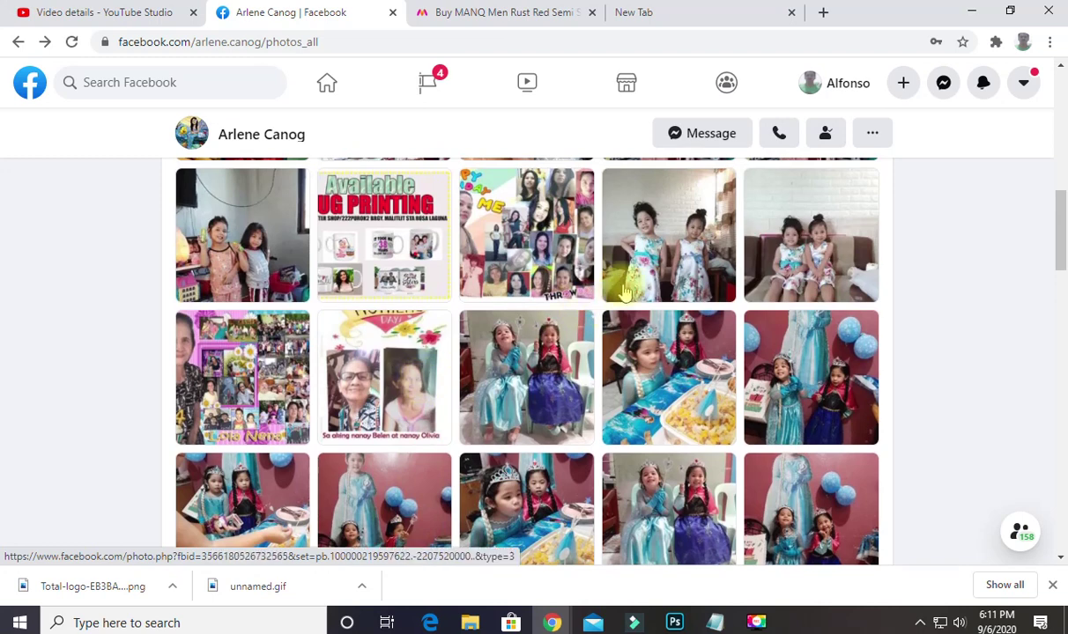
left_click(678, 259)
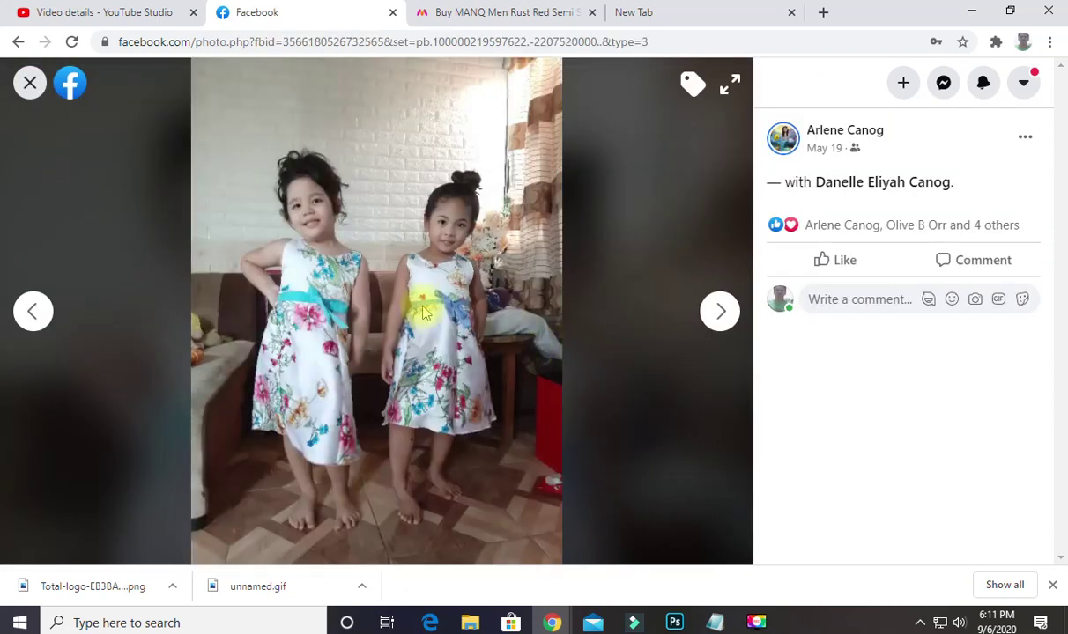
right_click(424, 295)
left_click(480, 342)
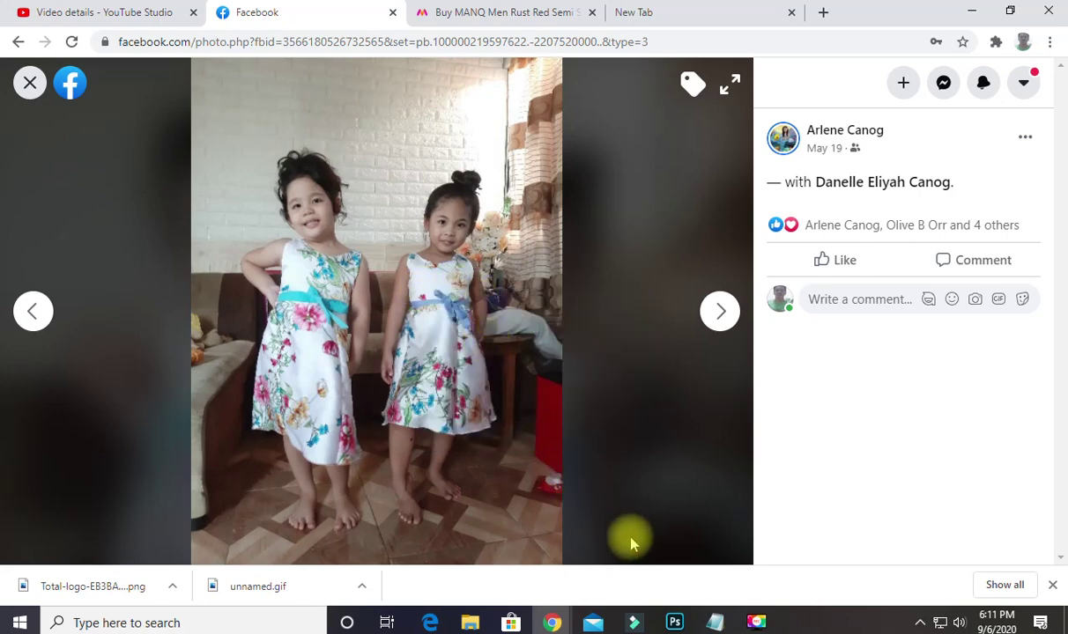
mouse_move(655, 615)
left_click(596, 565)
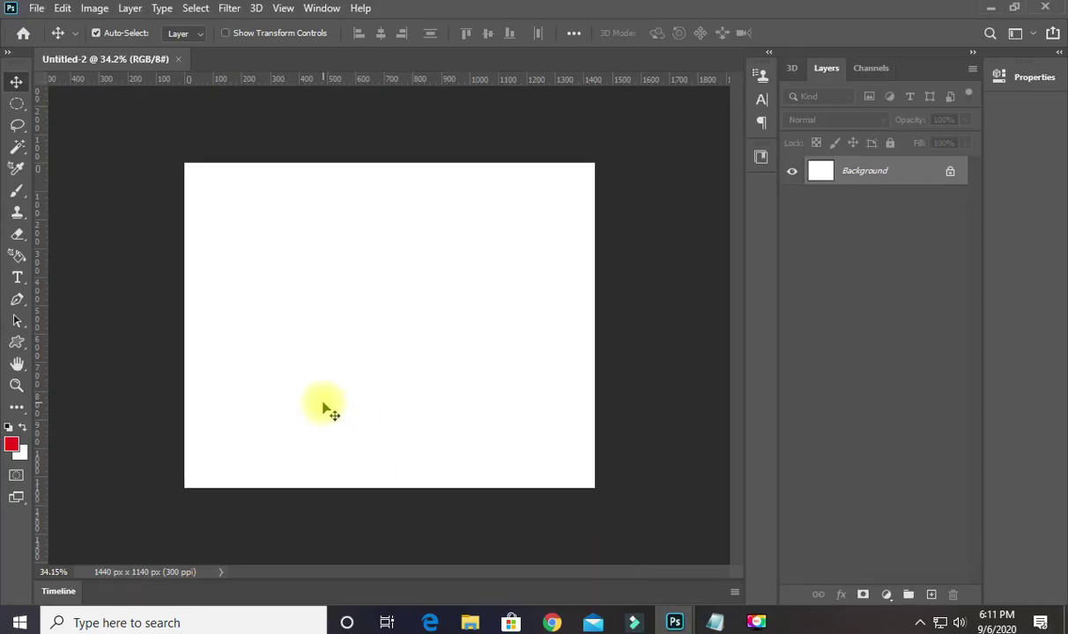
Paste the two-girls photo into Untitled-2 as Layer 1, zoom in, and select the Pen tool.
key("ctrl+v")
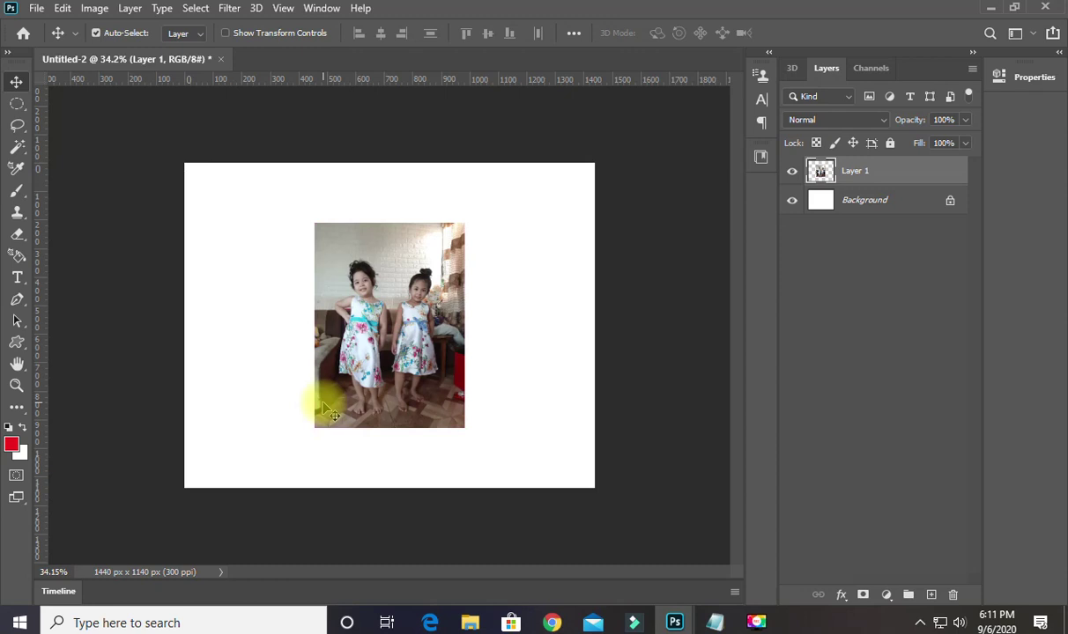
scroll(385, 328, "up", 5)
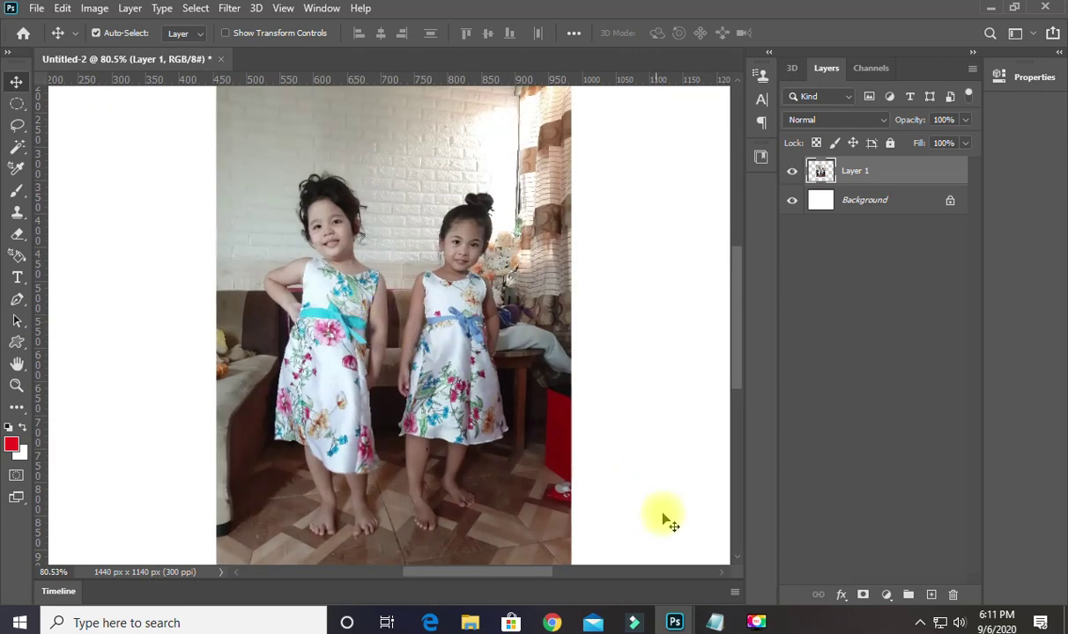
scroll(358, 513, "up", 1)
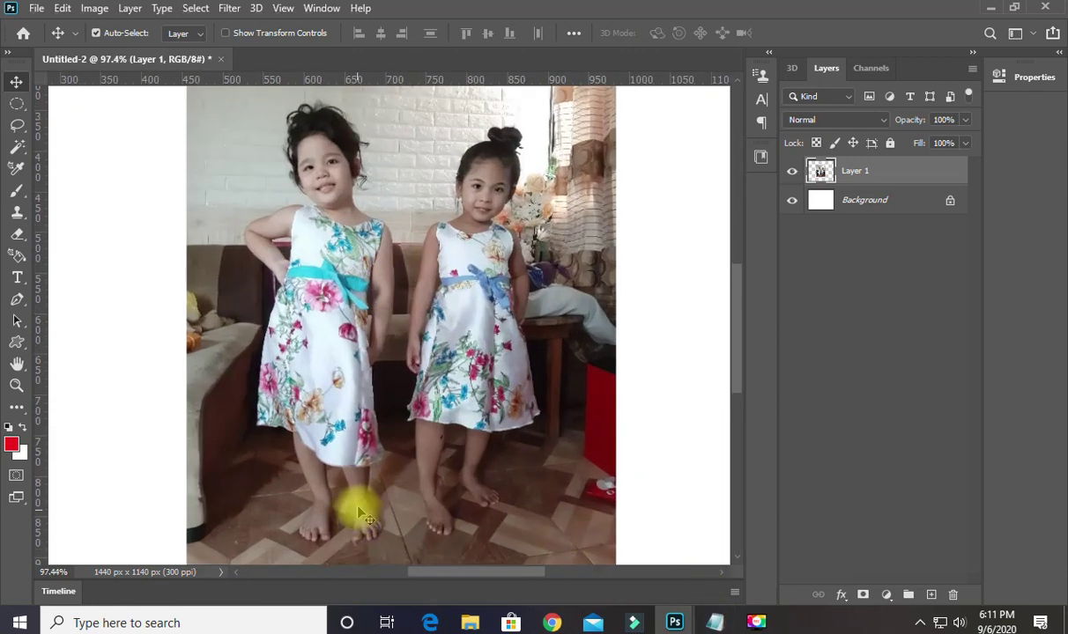
key("p")
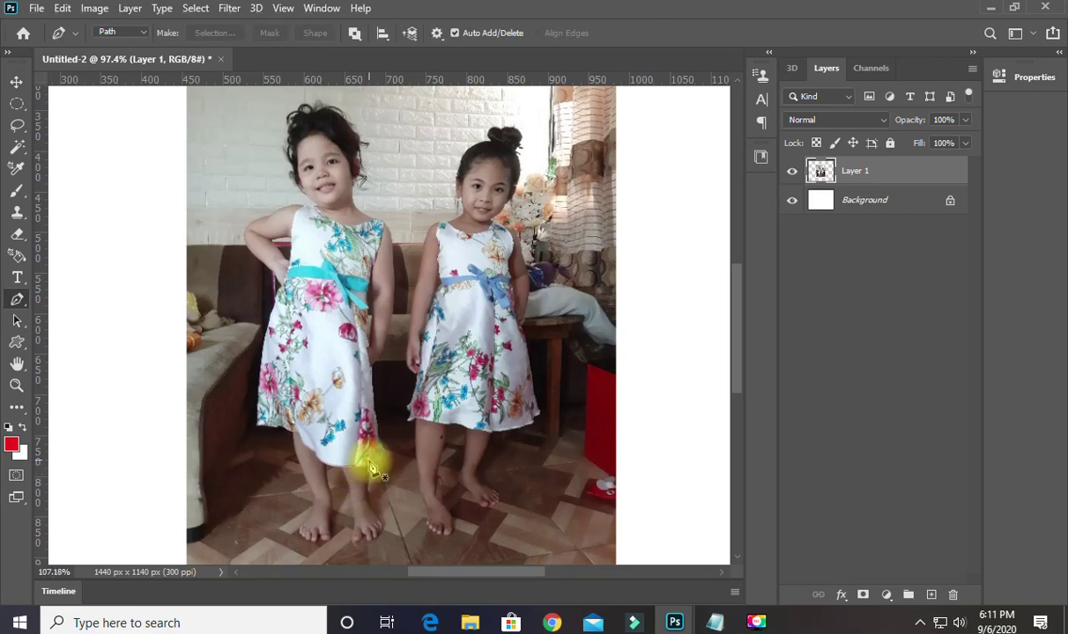
scroll(374, 472, "up", 2)
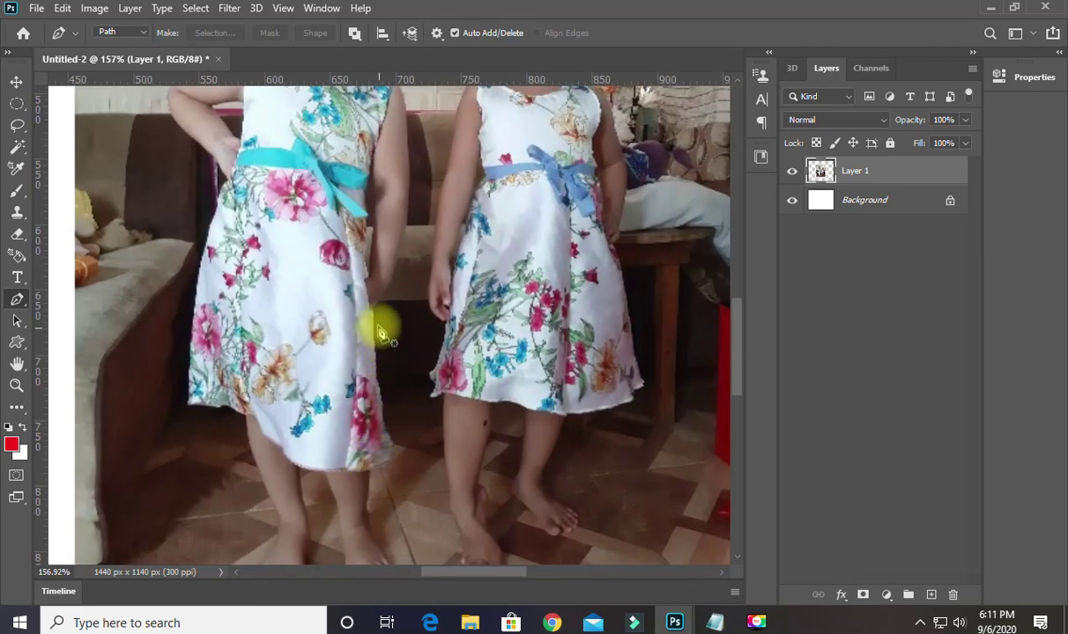
scroll(373, 321, "up", 1)
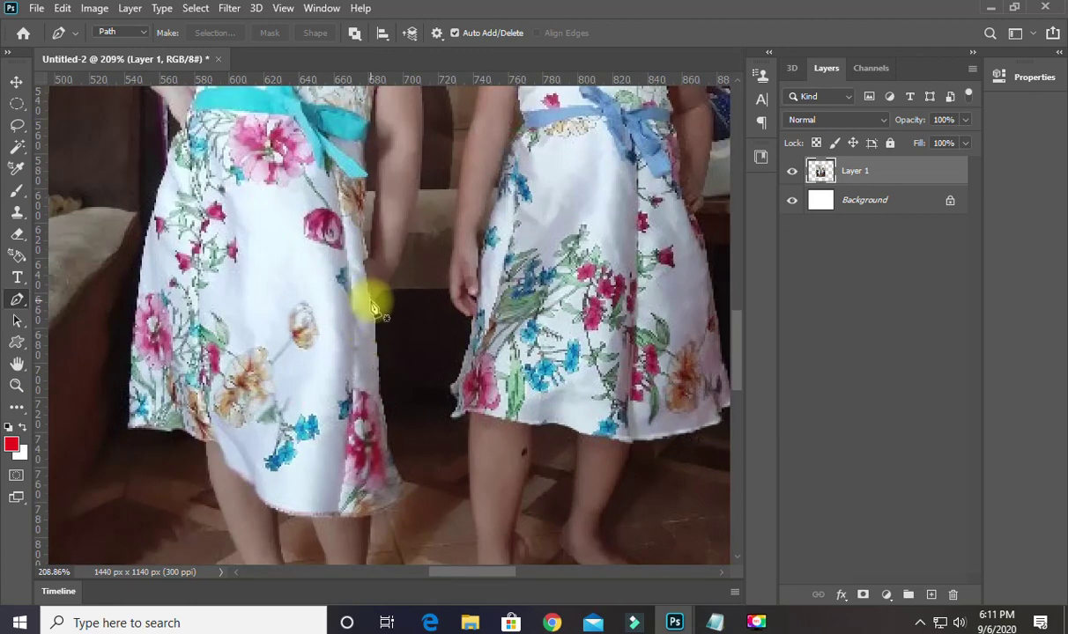
mouse_move(371, 304)
left_mouse_down()
mouse_move(377, 401)
mouse_move(405, 489)
mouse_move(393, 483)
mouse_move(393, 505)
mouse_move(361, 529)
mouse_move(340, 527)
mouse_move(348, 538)
mouse_move(396, 267)
left_mouse_up()
scroll(404, 487, "up", 4)
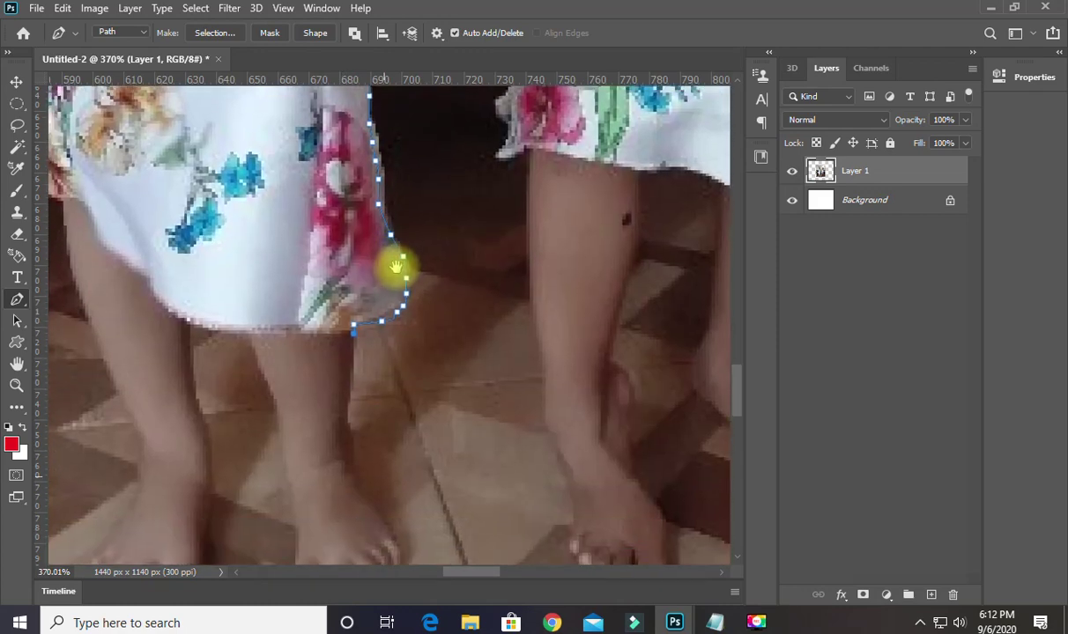
mouse_move(350, 404)
left_mouse_down()
mouse_move(352, 393)
mouse_move(357, 419)
left_mouse_up()
left_click(358, 419)
left_click(361, 428)
left_click(365, 443)
left_click_drag(391, 541, 397, 328)
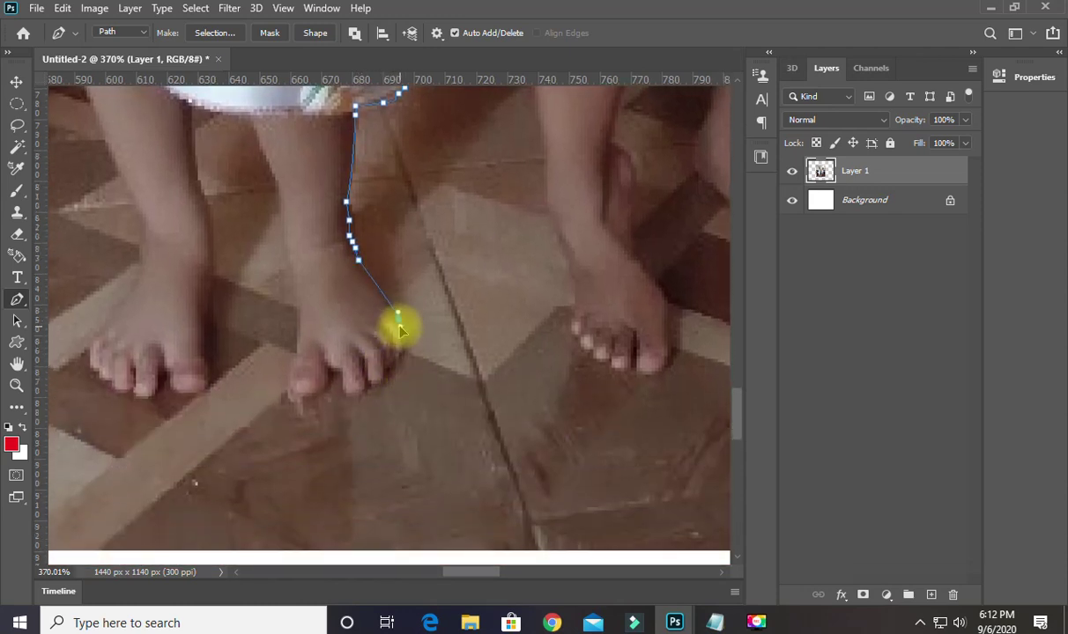
left_click(400, 326)
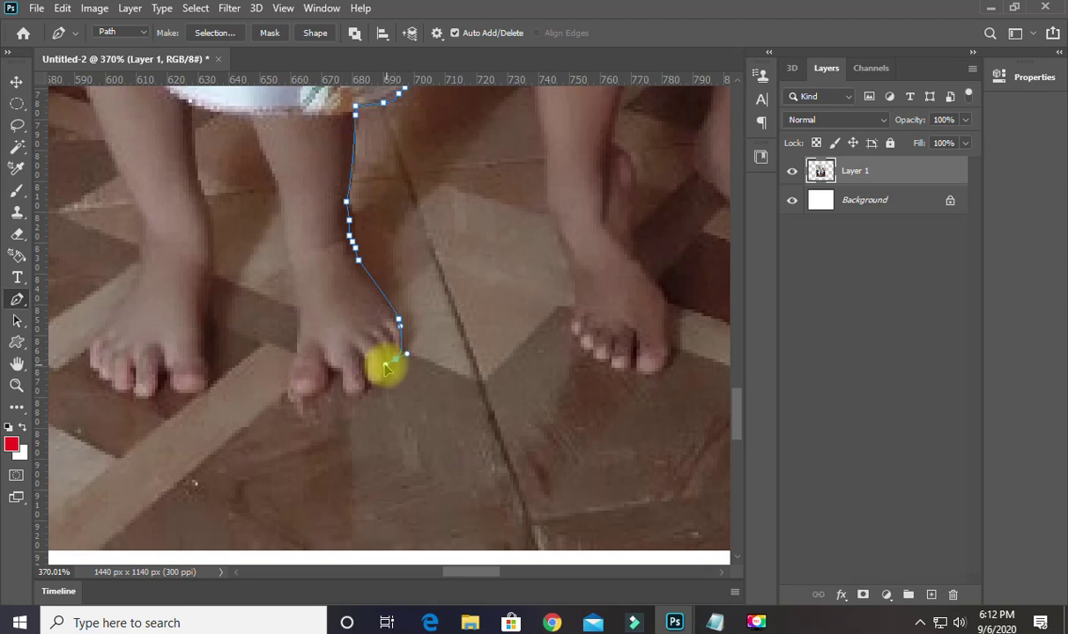
left_click(395, 360)
scroll(396, 368, "up", 2)
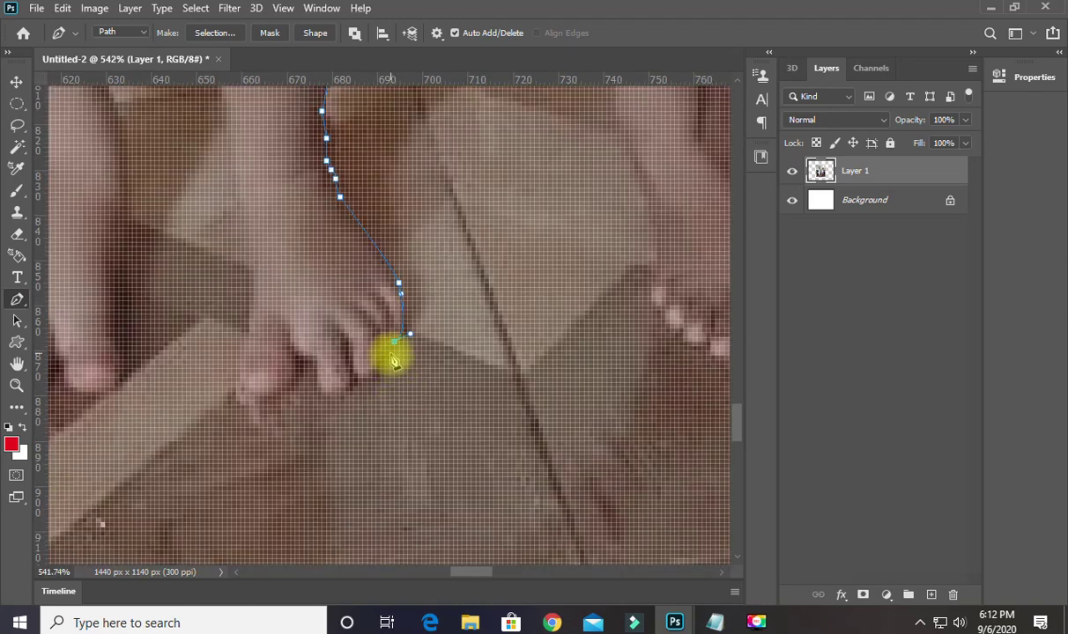
key("ctrl+h")
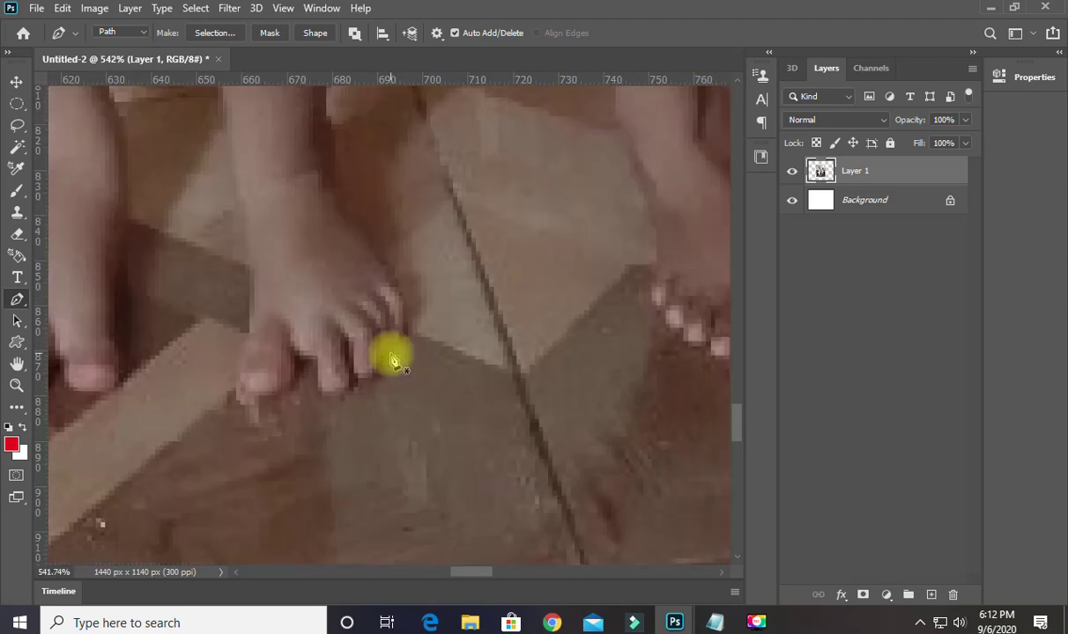
scroll(392, 353, "down", 5)
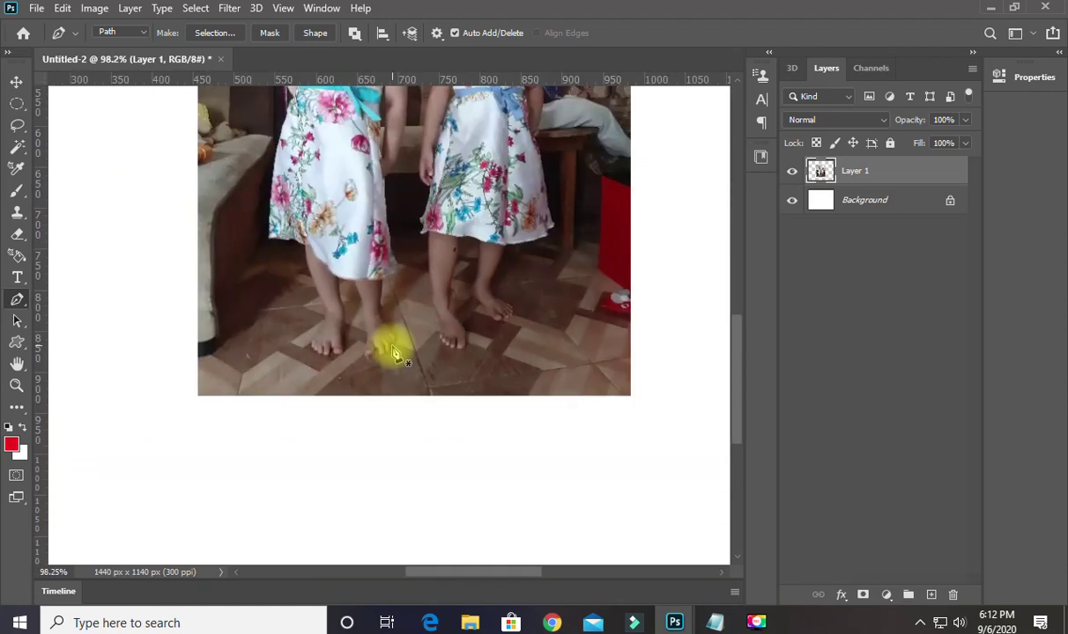
Start the path at the first foot's edge, curving around the toes and up to the hem.
scroll(391, 335, "up", 4)
scroll(392, 319, "up", 1)
left_click(351, 310)
left_click(371, 345)
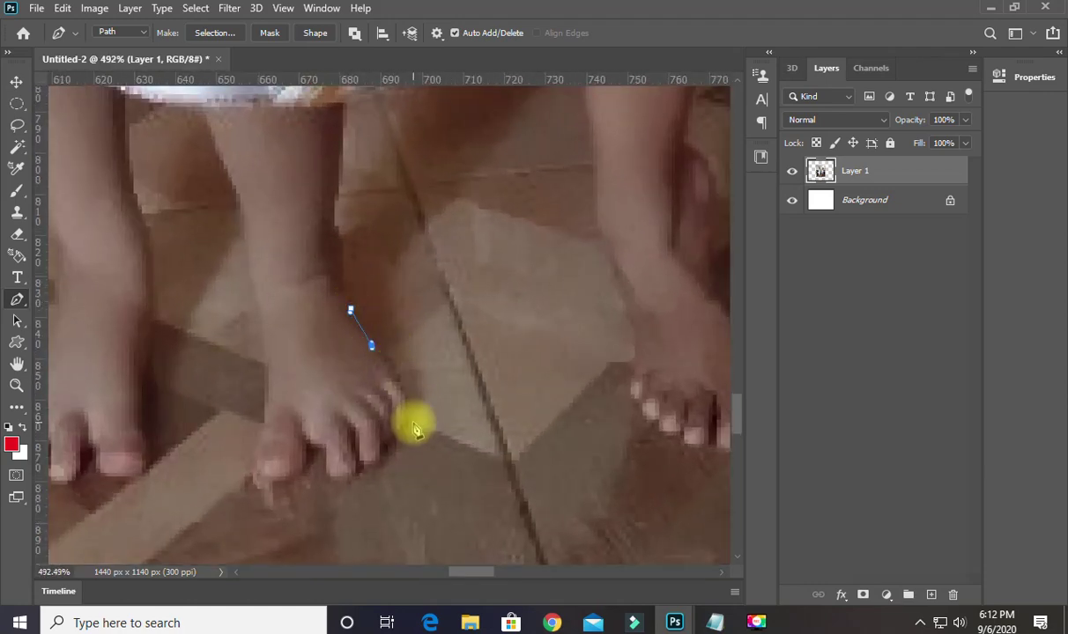
left_click_drag(404, 423, 393, 466)
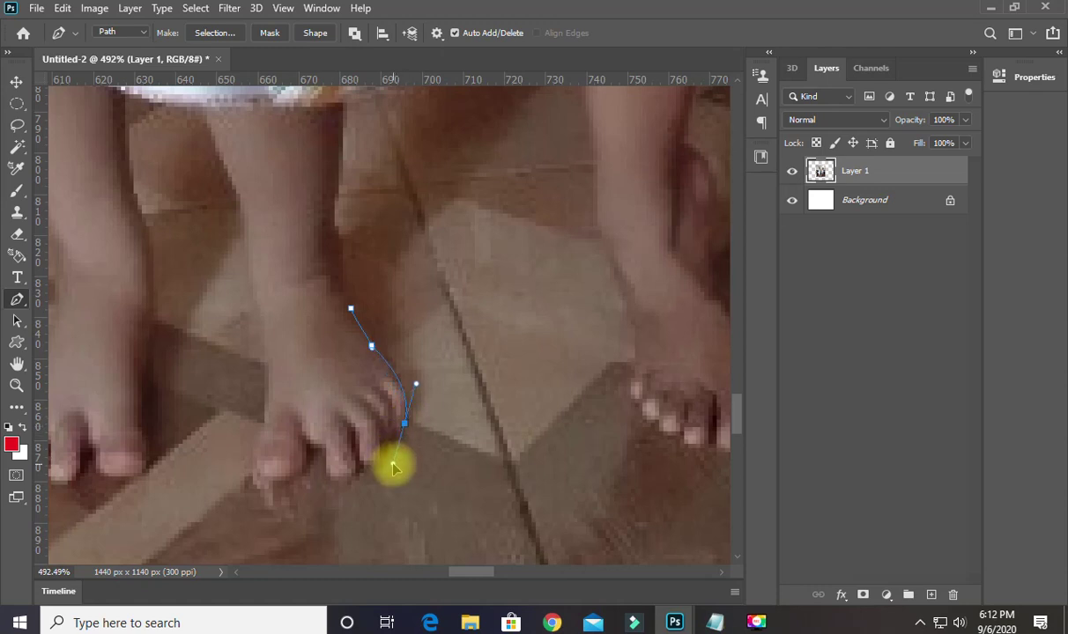
left_click(405, 425, "alt")
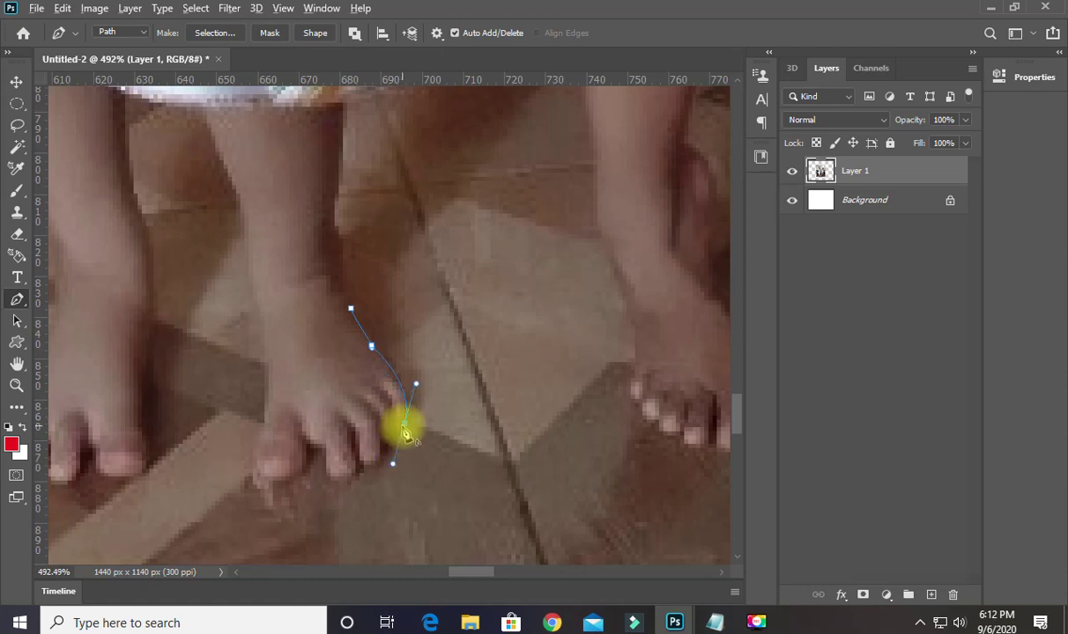
left_click_drag(391, 453, 386, 467)
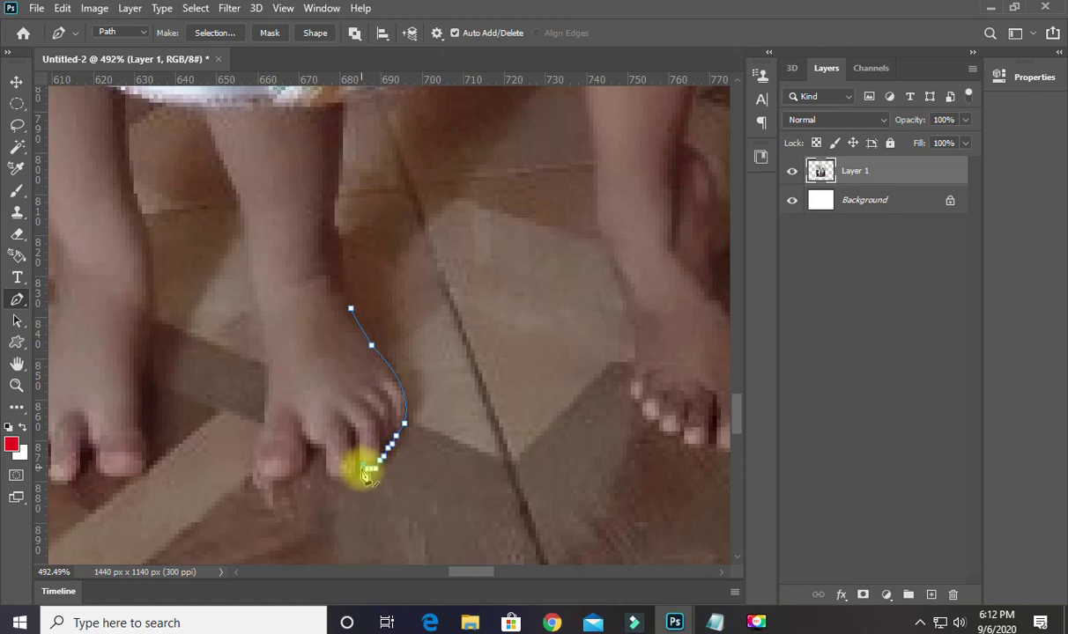
left_click_drag(361, 478, 251, 216)
scroll(249, 216, "up", 5)
mouse_move(436, 438)
left_mouse_down()
mouse_move(396, 439)
mouse_move(366, 415)
mouse_move(335, 339)
left_mouse_up()
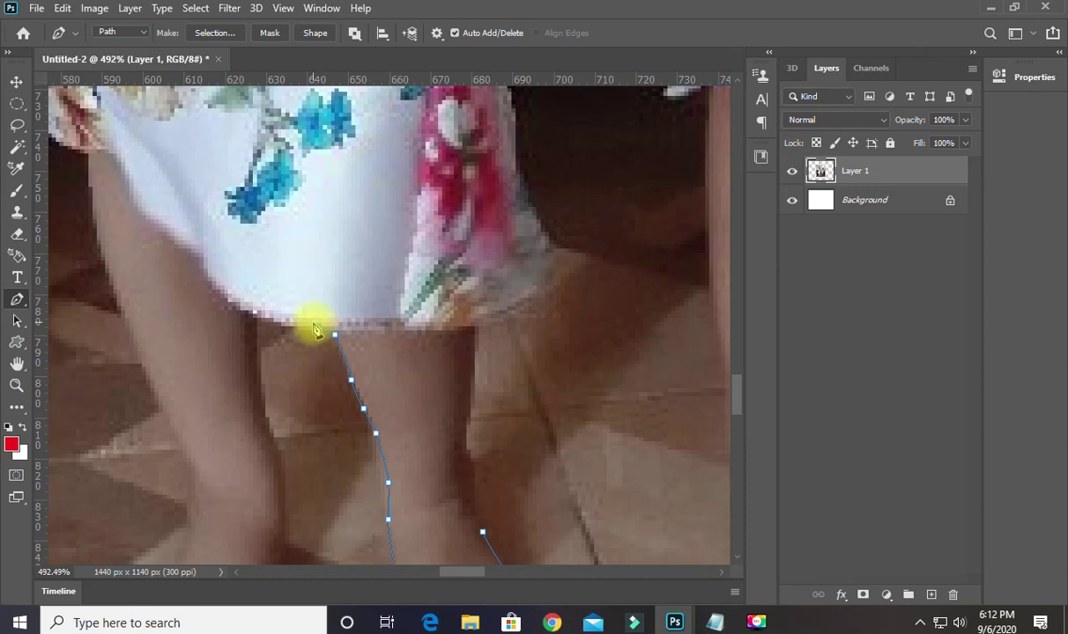
Trace anchors down the other leg's edge toward the left foot.
left_click_drag(257, 312, 255, 339)
left_click(261, 359)
left_click_drag(268, 405, 270, 418)
scroll(301, 439, "down", 3)
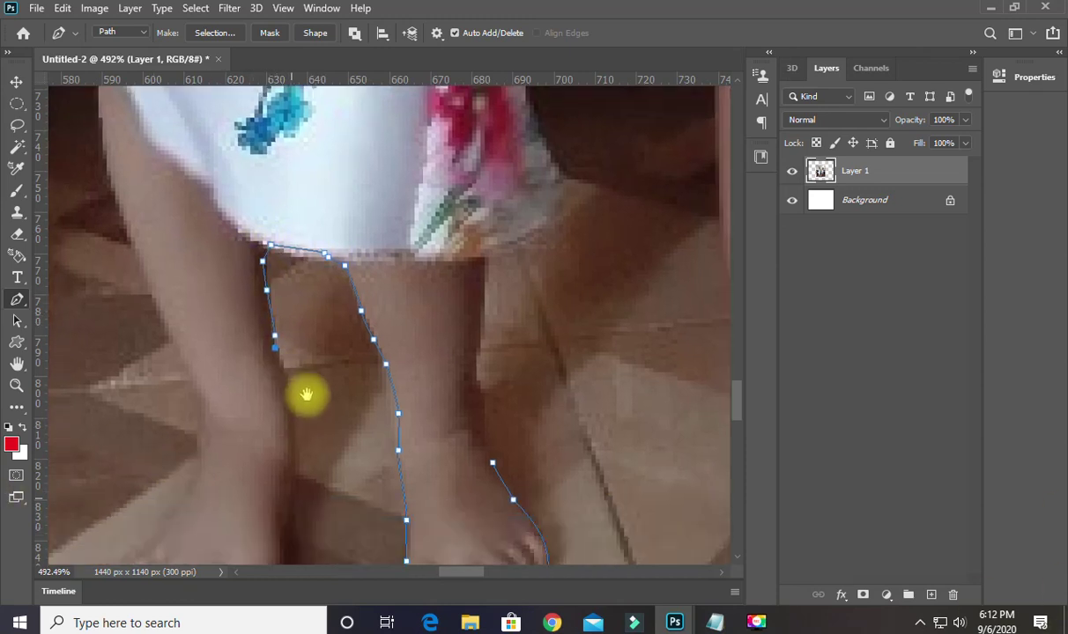
left_click(294, 302)
left_click(302, 330)
left_click(306, 355)
left_click(306, 383)
left_click(305, 403)
left_click(299, 434)
left_click(307, 449)
Outline the left foot's right edge, its sole and the gaps between the toes.
left_click_drag(321, 520, 351, 408)
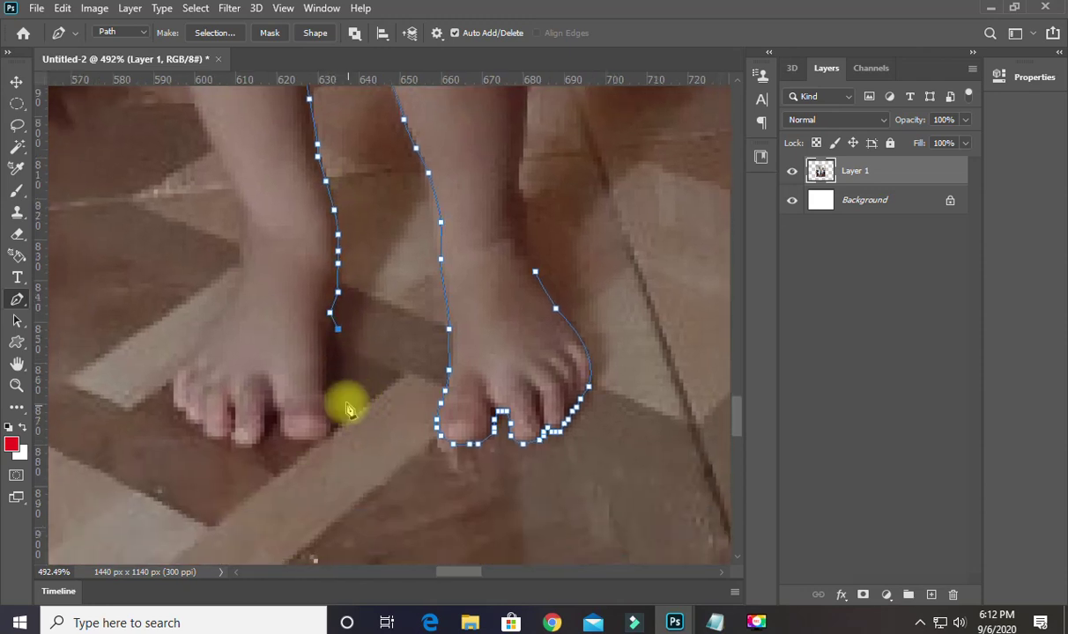
left_click(335, 345)
left_click(333, 373)
left_click(334, 410)
left_click(330, 436)
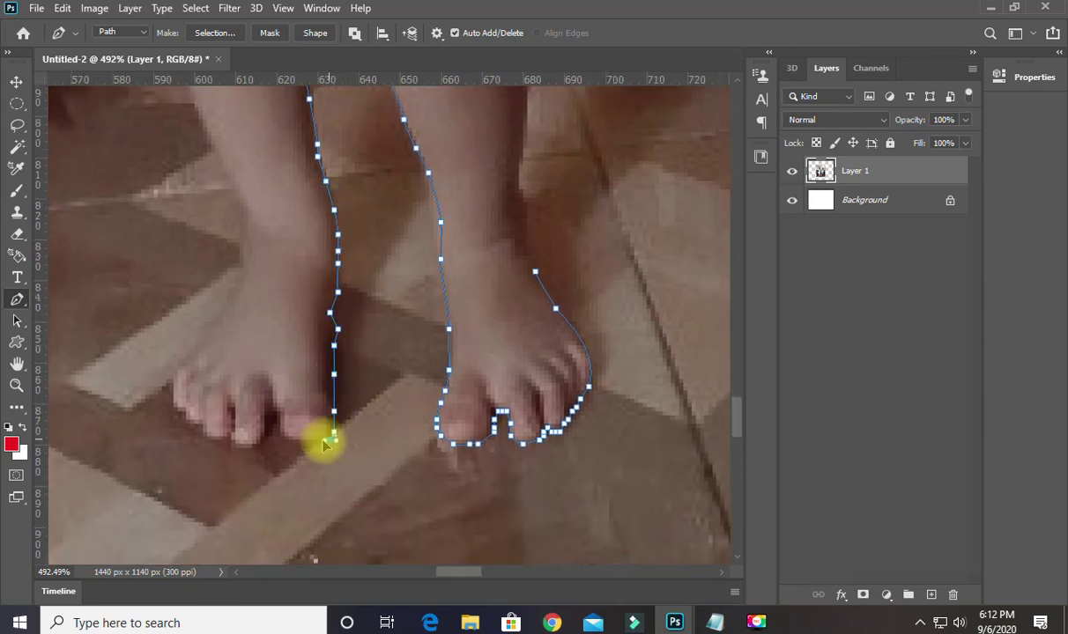
left_click(298, 445)
left_click(289, 444)
left_click(274, 412)
left_click(268, 431)
left_click(259, 444)
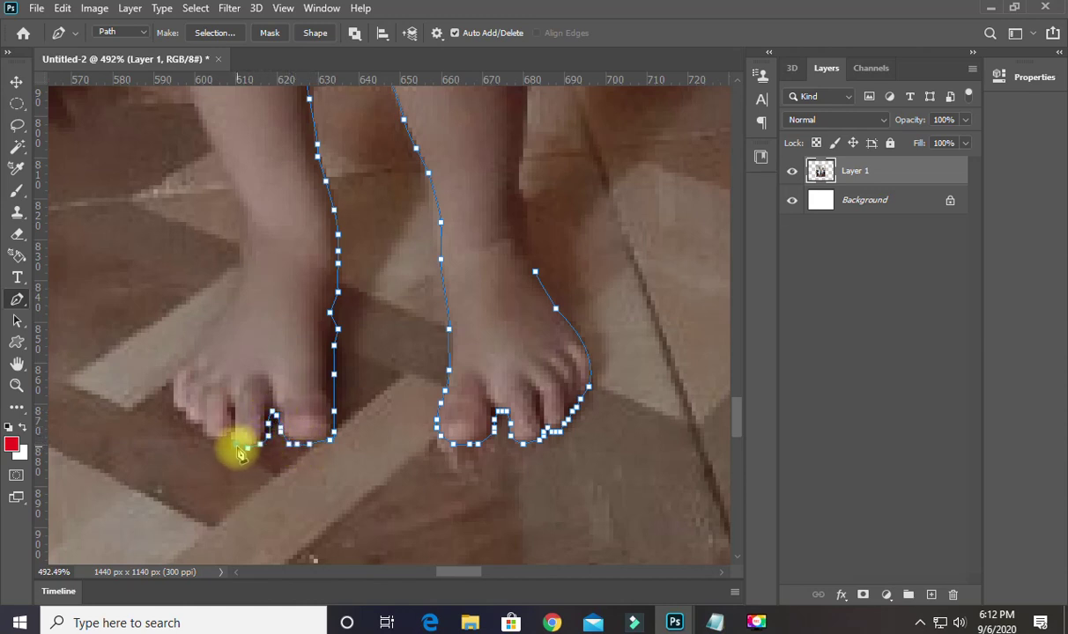
left_click(228, 445)
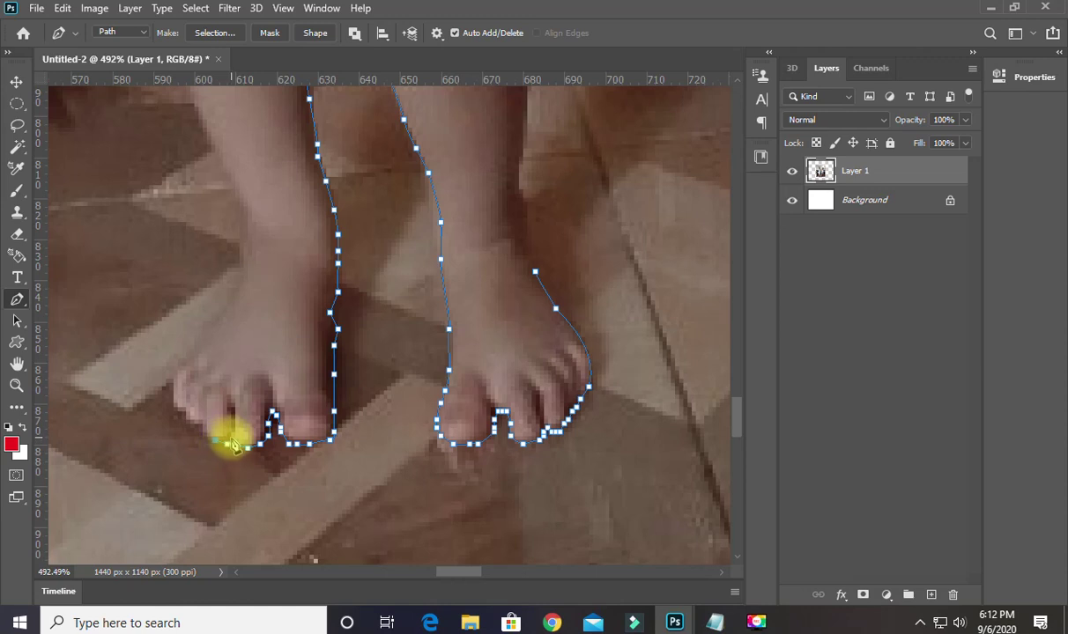
left_click(222, 440)
left_click(215, 439)
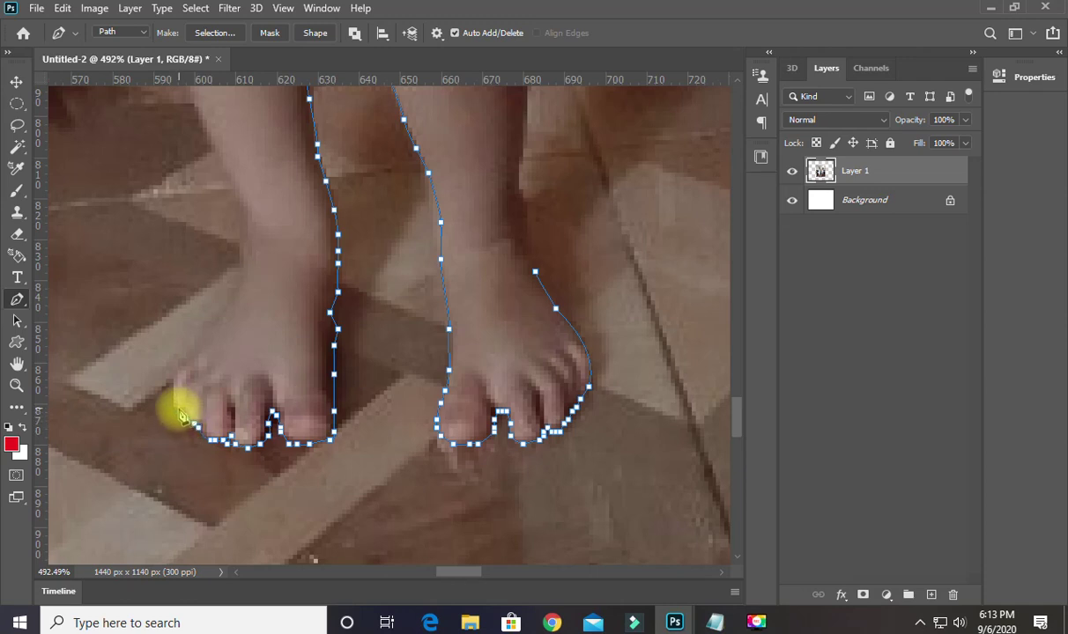
Trace up the left side of the foot to the ankle.
left_click(178, 407)
left_click(170, 386)
left_click(179, 374)
left_click(182, 361)
left_click(195, 332)
left_click(210, 318)
left_click(218, 301)
left_click(234, 275)
left_click(233, 262)
left_click(238, 247)
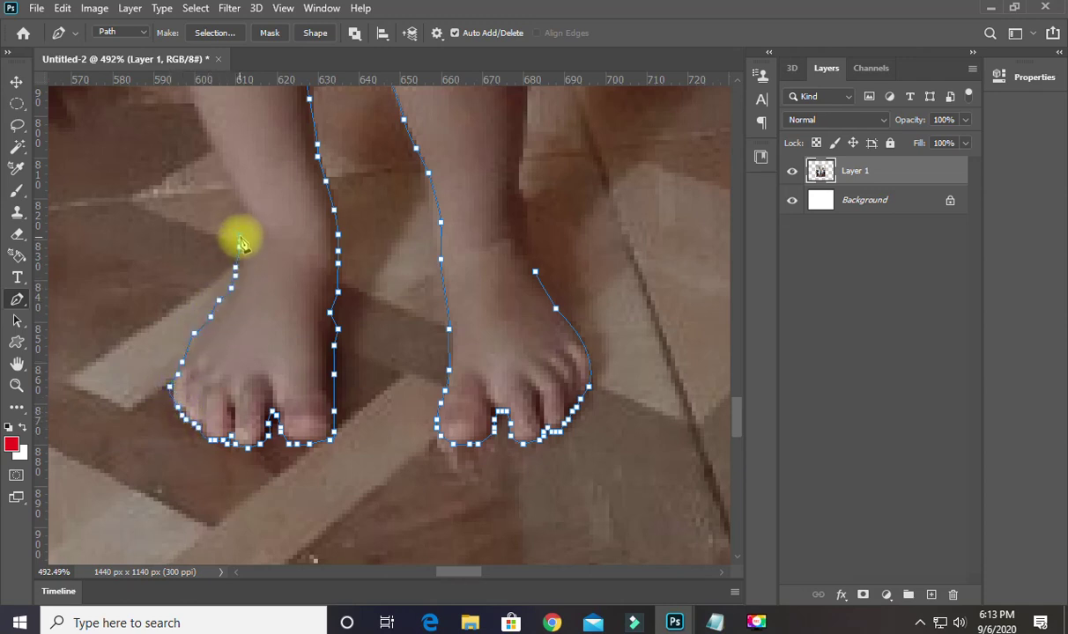
left_click(239, 234)
left_click(240, 211)
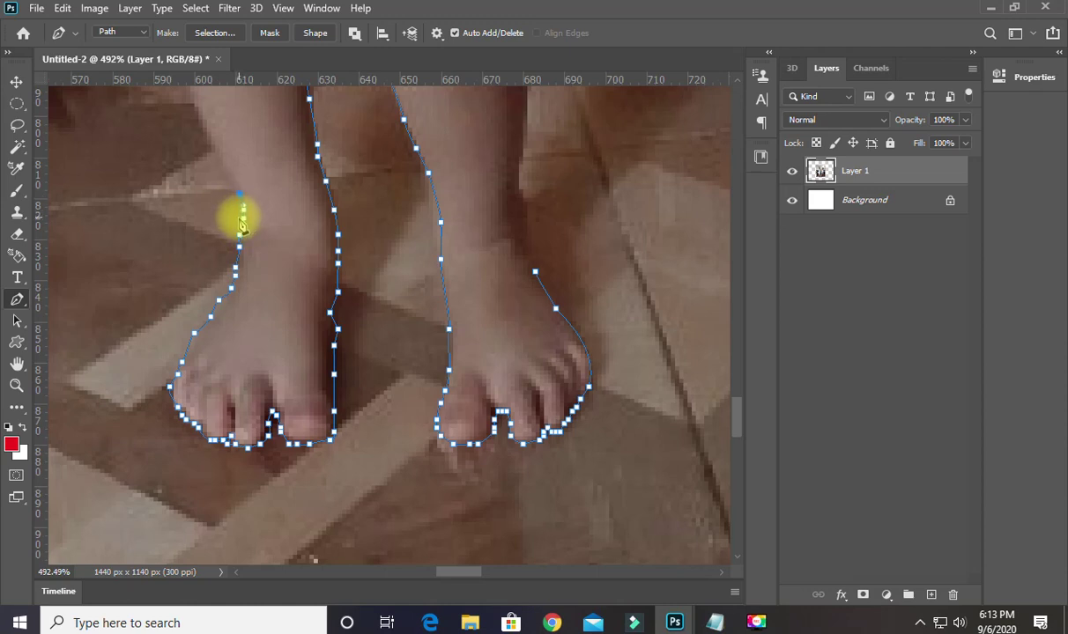
Continue the path up the outer leg and along the skirt hem to its left edge.
scroll(240, 221, "down", 3)
left_click_drag(310, 278, 334, 357)
left_click(316, 326)
left_click(296, 284)
left_click(287, 260)
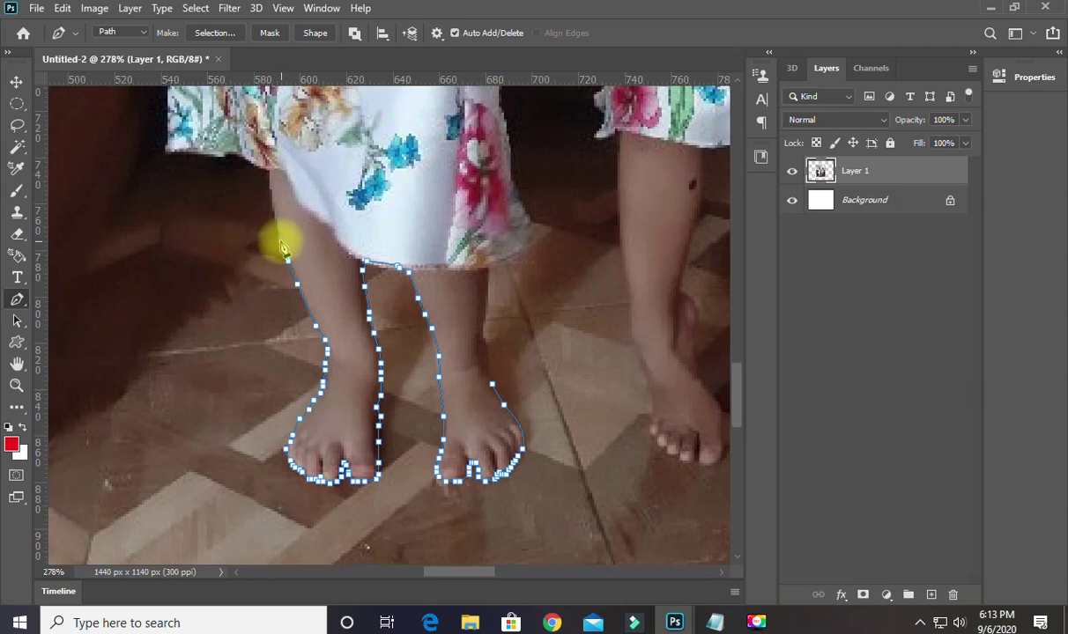
left_click(278, 217)
left_click(273, 199)
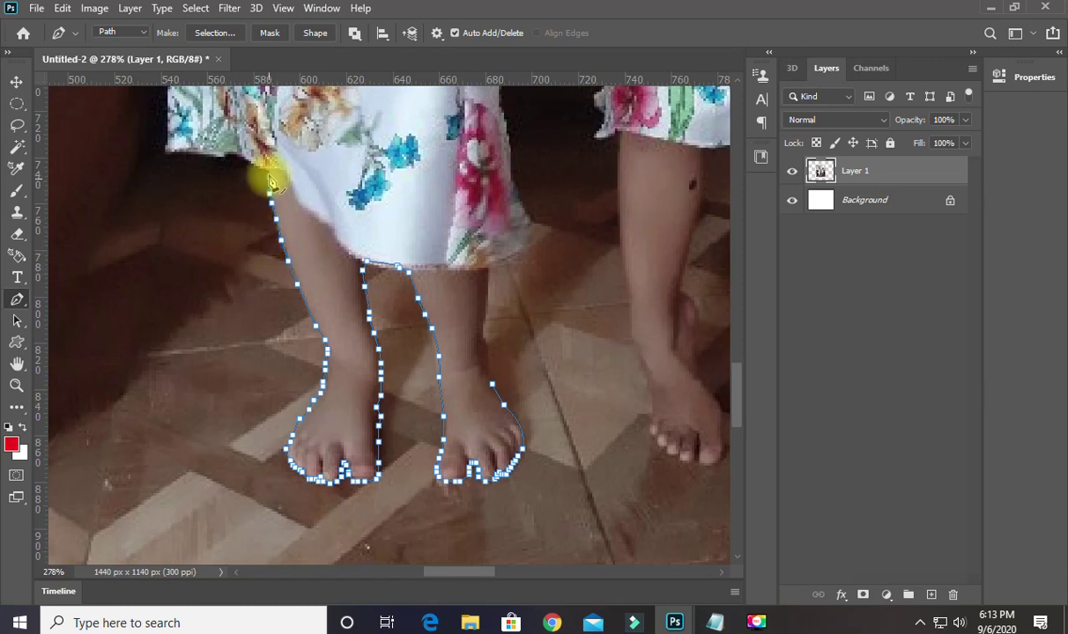
left_click_drag(270, 181, 358, 286)
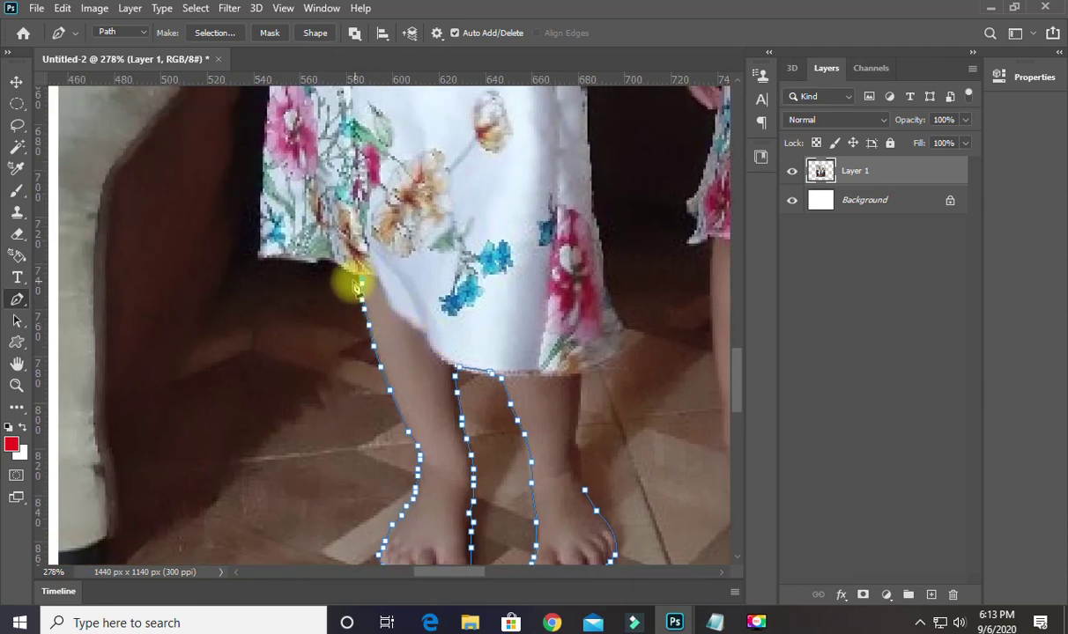
left_click(339, 264)
left_click(319, 261)
left_click(300, 262)
left_click(288, 261)
left_click(254, 223)
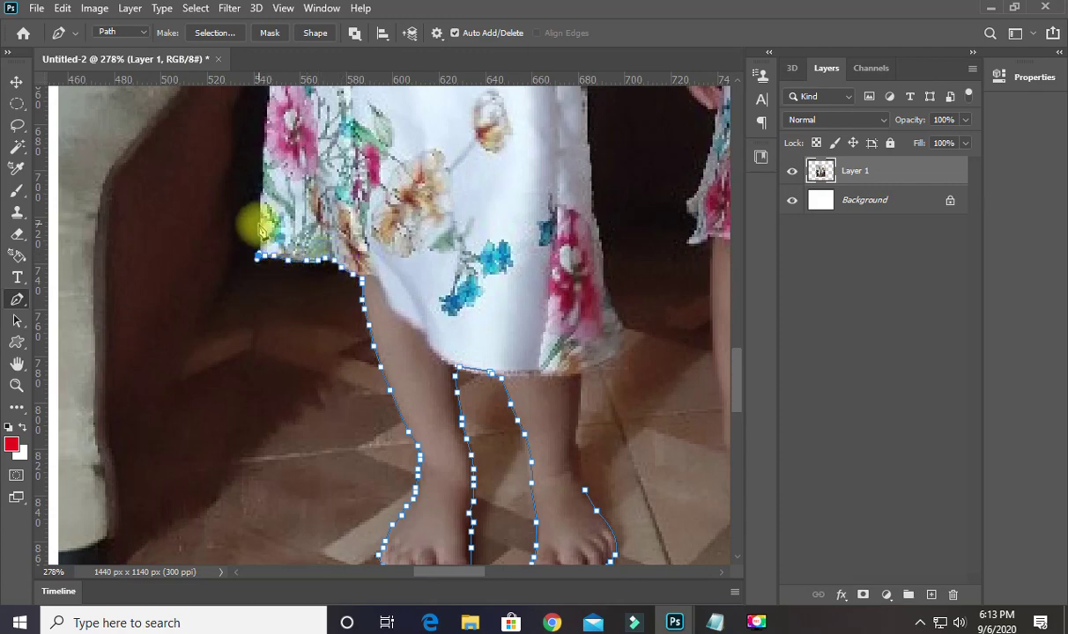
Curve the path up the skirt's left edge toward the turquoise sash.
left_click_drag(362, 209, 393, 393)
left_click_drag(308, 271, 333, 260)
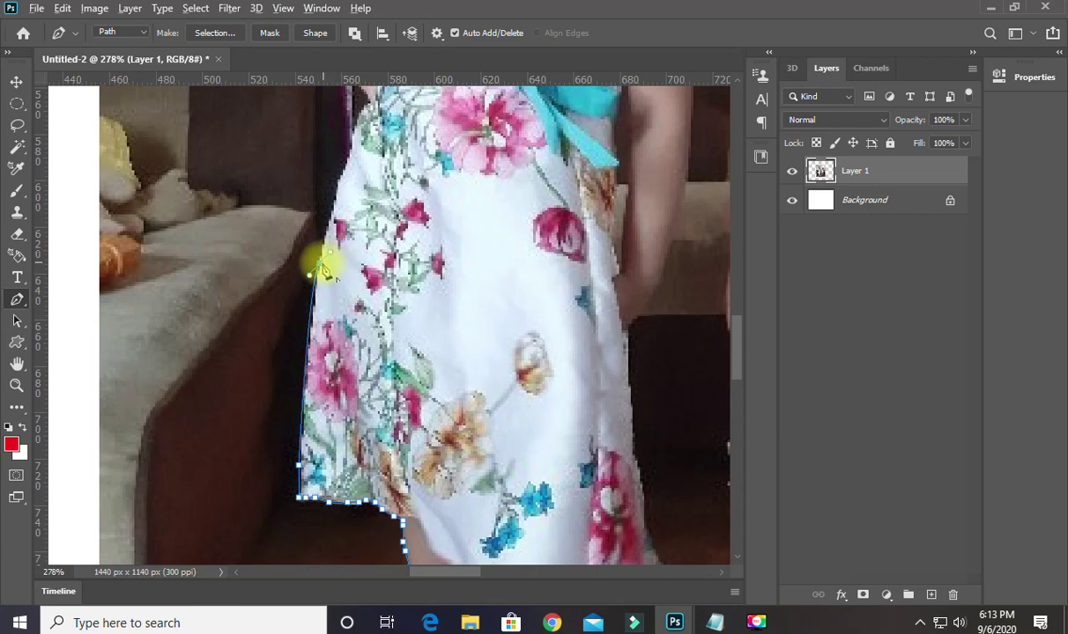
left_click_drag(322, 270, 369, 374)
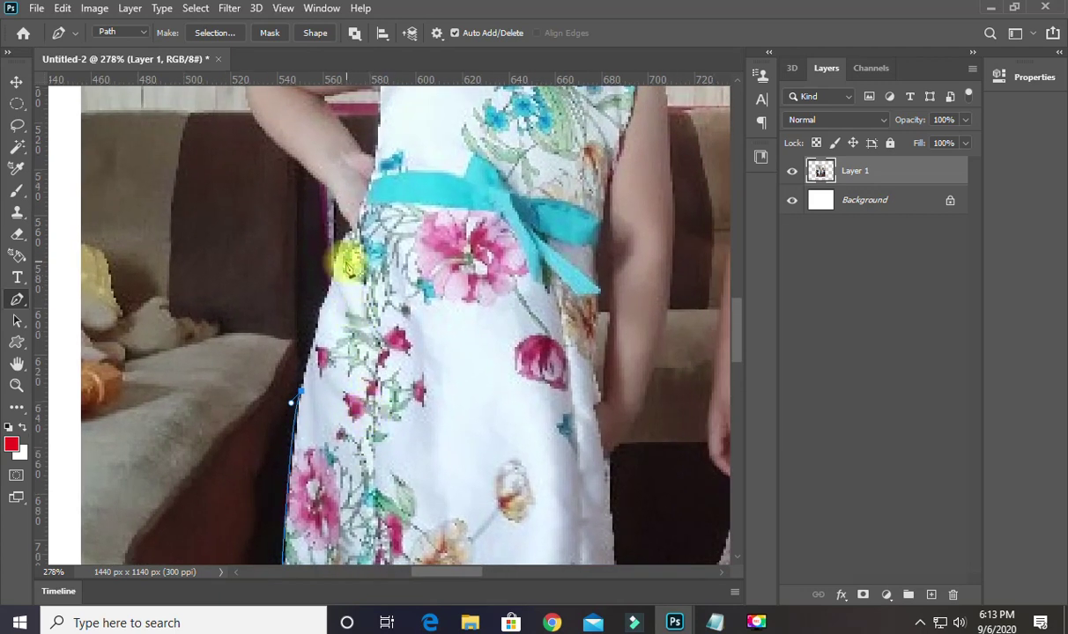
left_click_drag(325, 280, 349, 250)
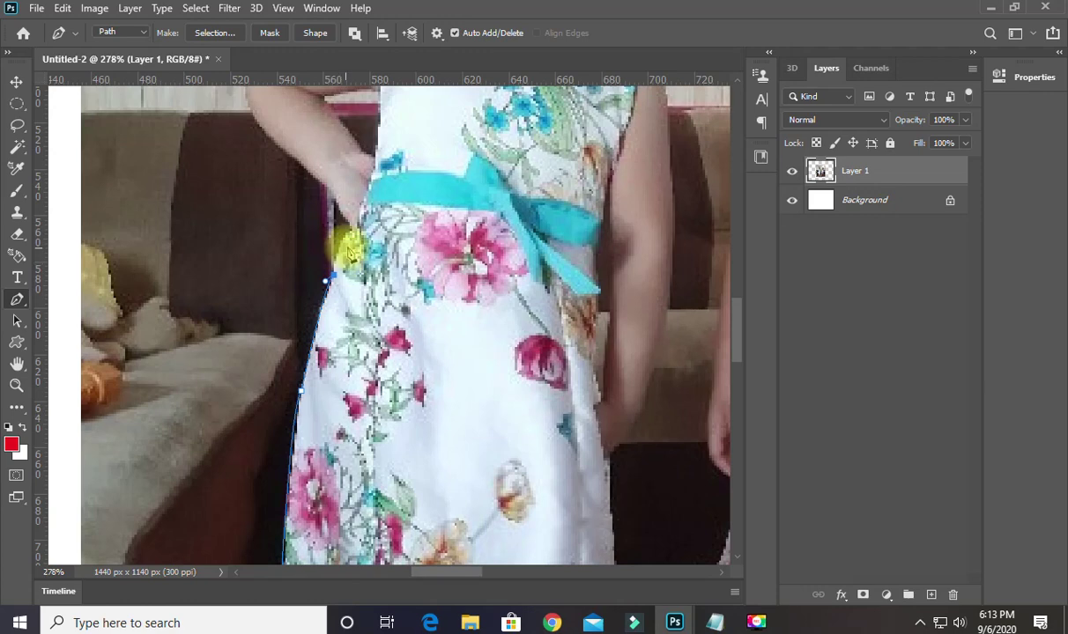
scroll(354, 236, "down", 1)
scroll(370, 264, "up", 1)
scroll(408, 328, "up", 2)
Extend the path up the dress edge and along the girl's arm.
left_click(397, 306)
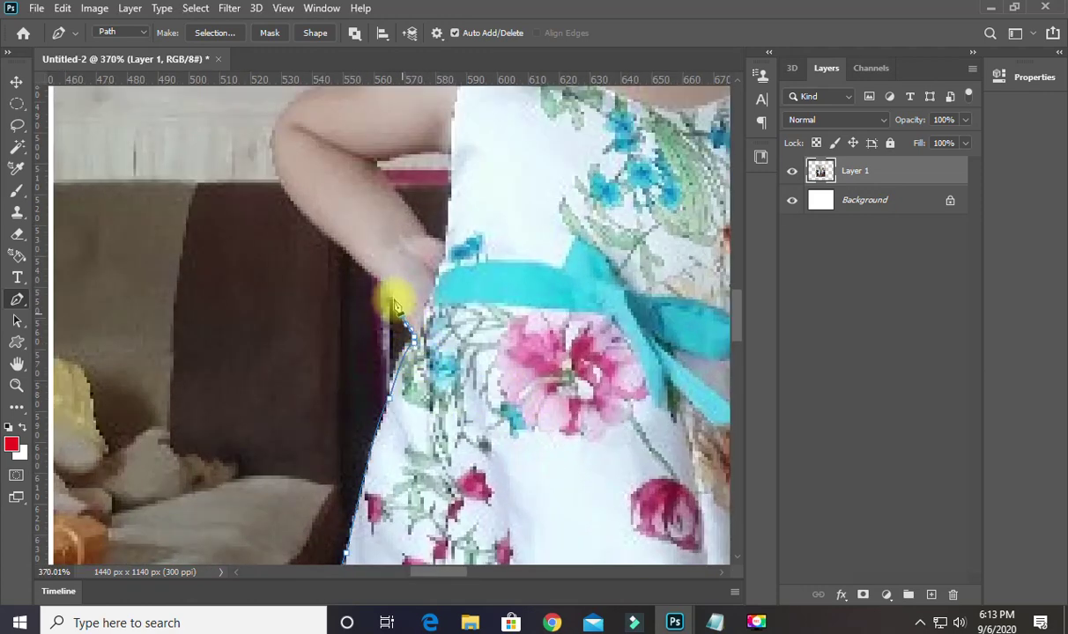
left_click(377, 277)
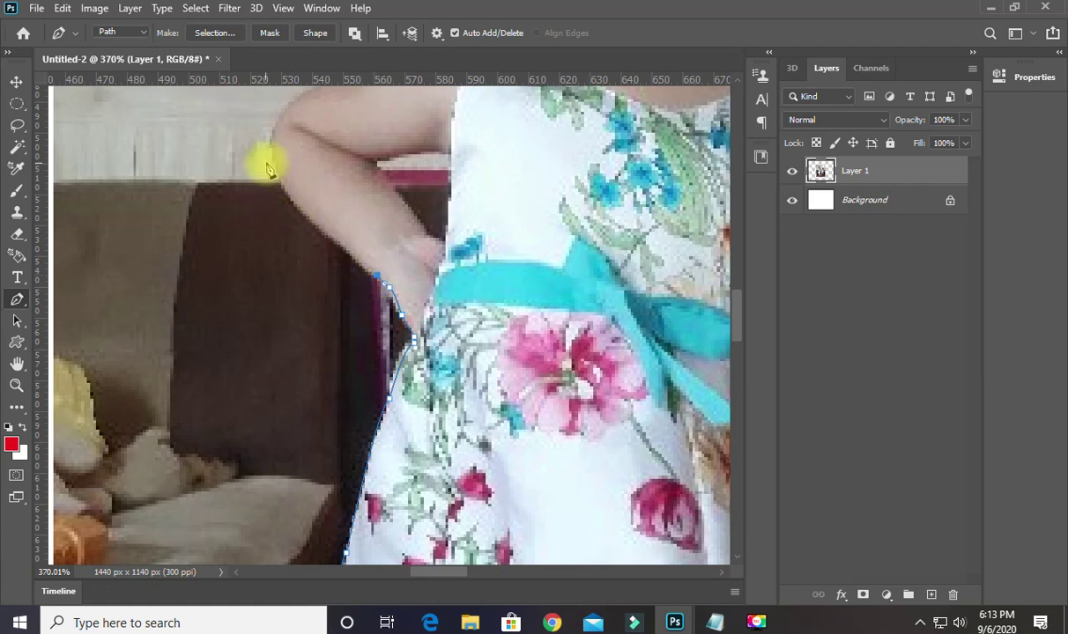
left_click(352, 257)
left_click(333, 246)
left_click(318, 231)
left_click(310, 225)
left_click(288, 200)
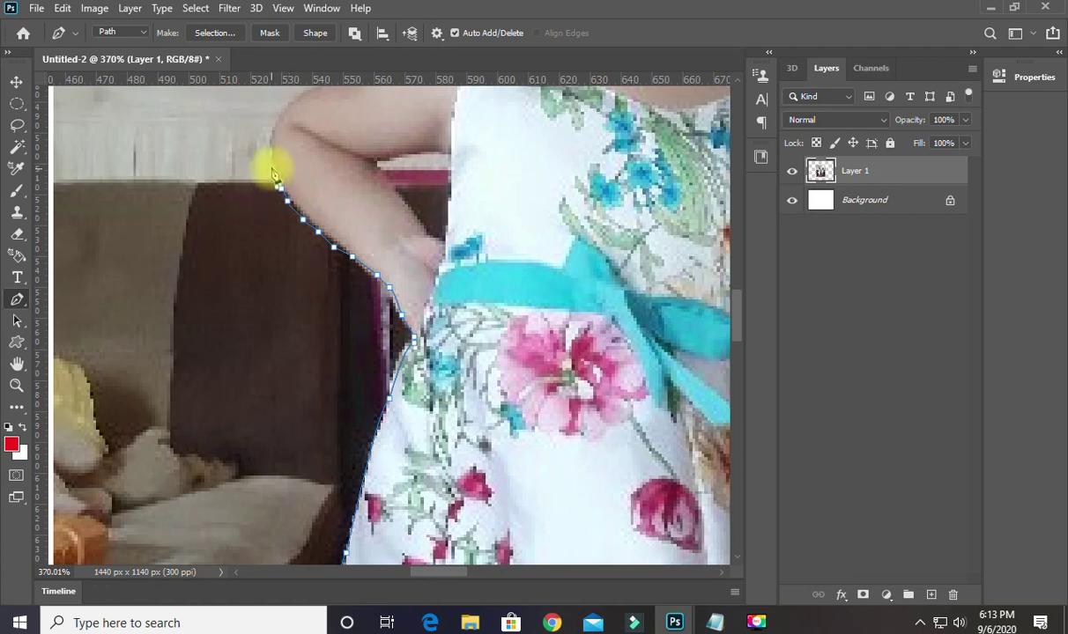
Curve the outline around the elbow and over the shoulder, then trace the hair edge beside the cheek.
left_click_drag(340, 198, 293, 388)
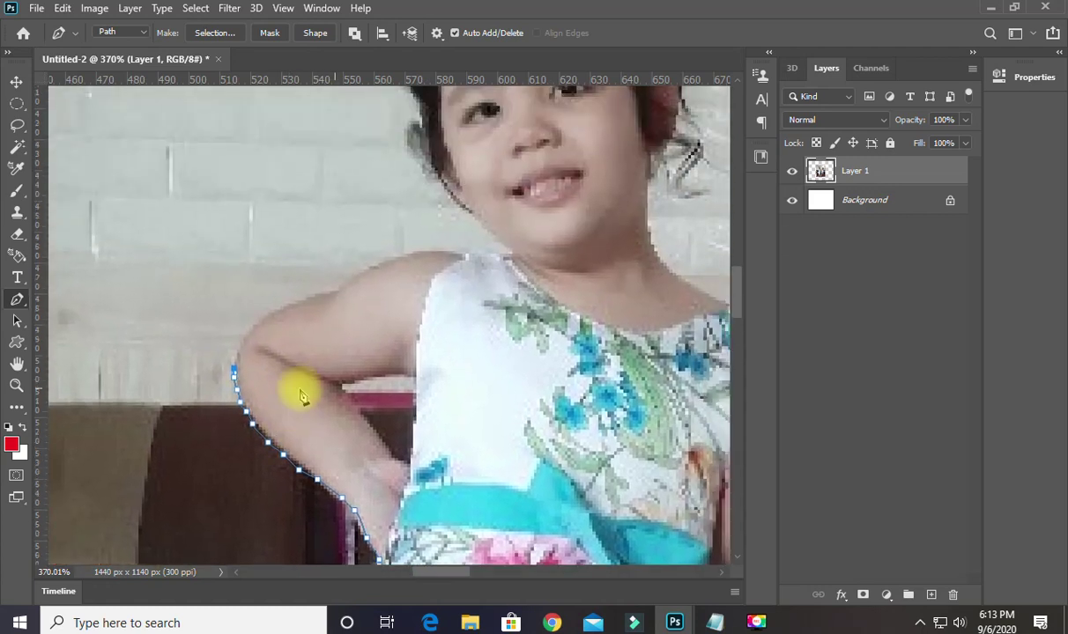
left_click_drag(290, 307, 345, 297)
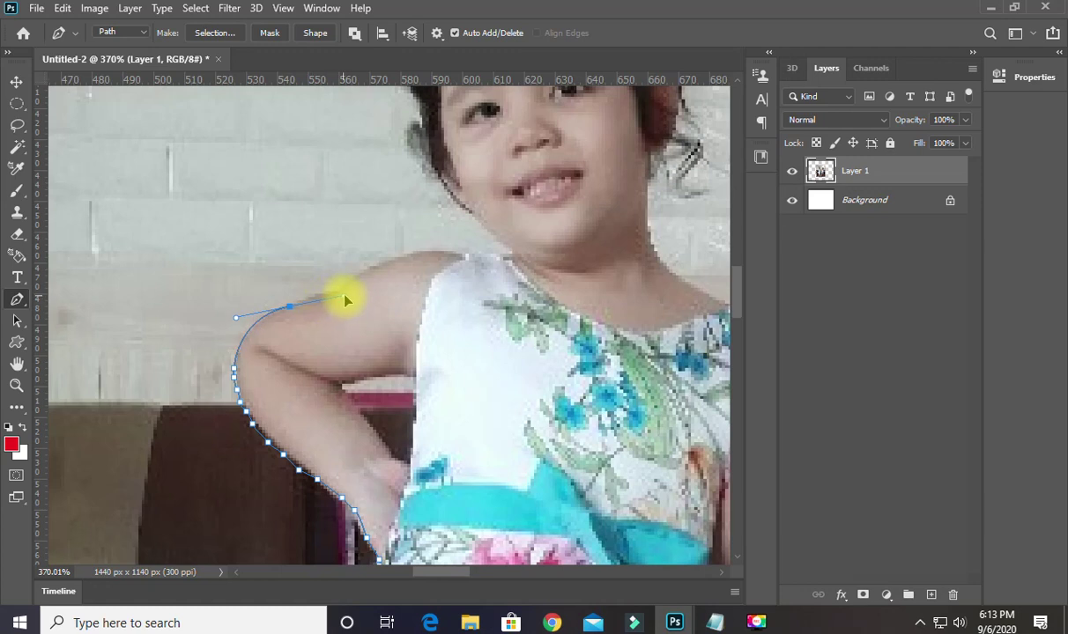
left_click(291, 308, "alt")
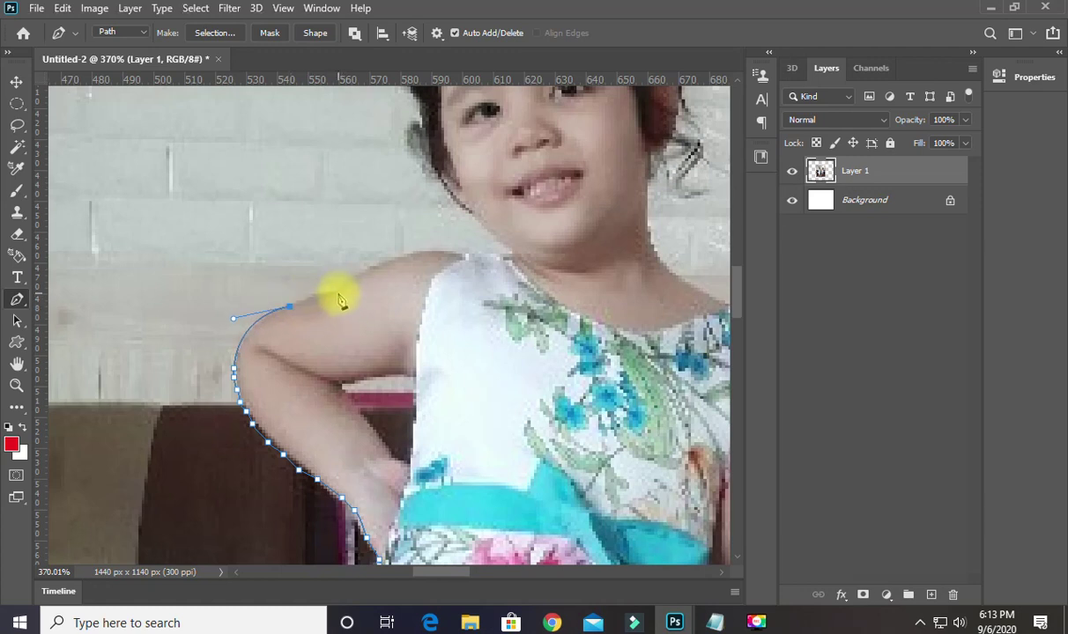
left_click_drag(434, 251, 494, 259)
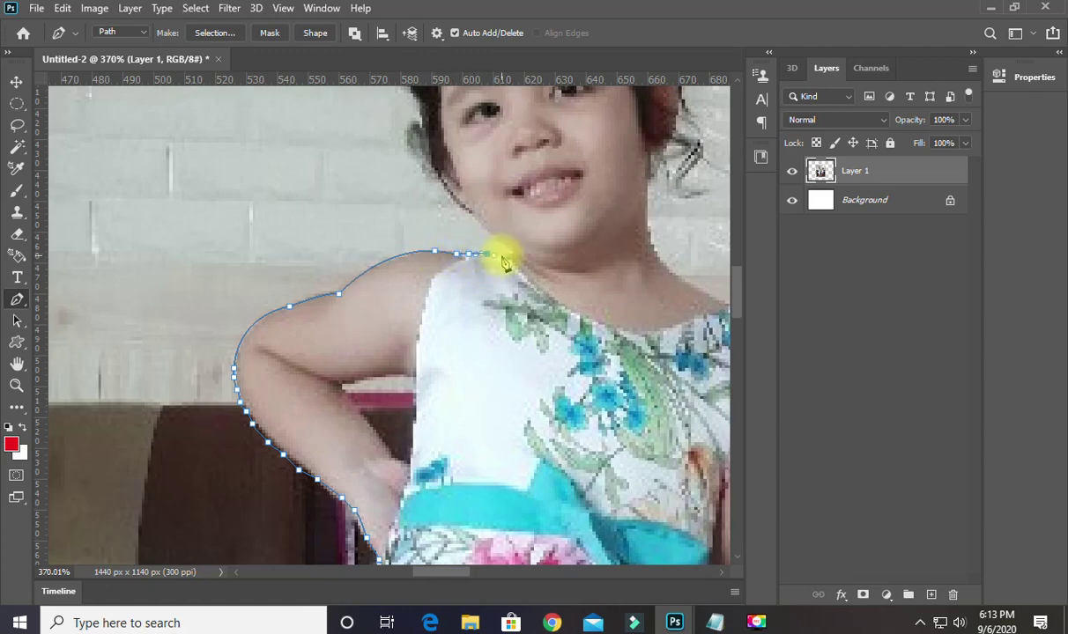
scroll(511, 261, "up", 2)
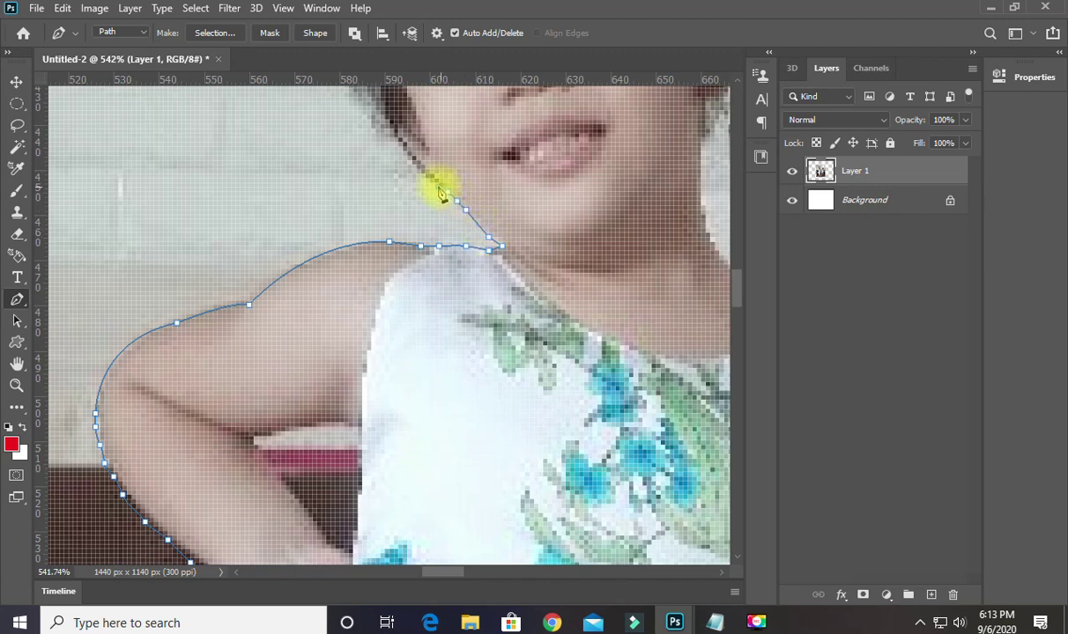
left_click_drag(419, 176, 460, 364)
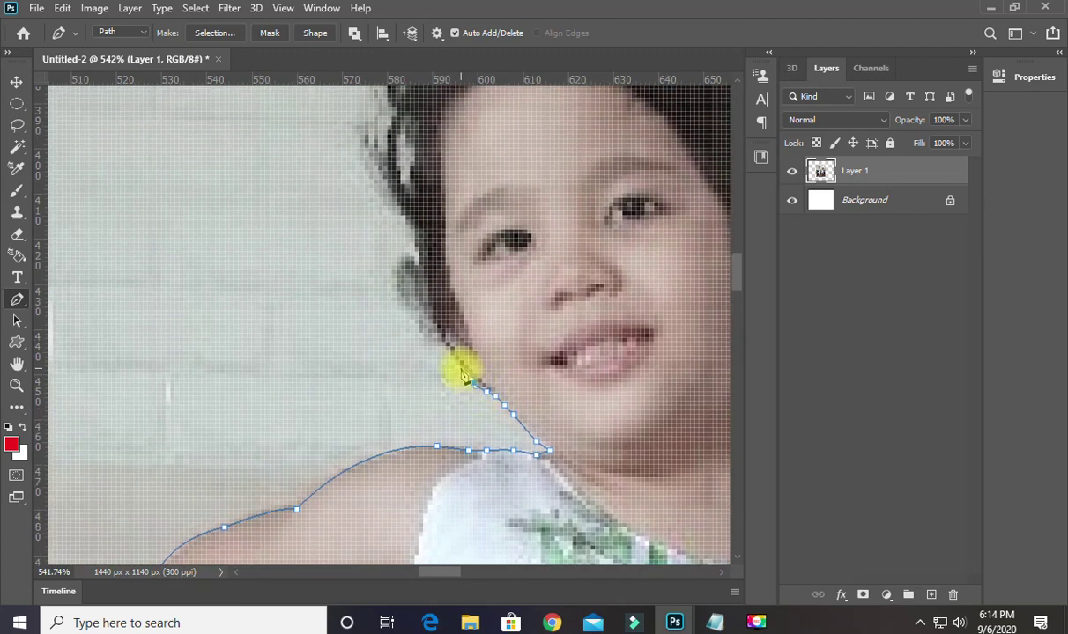
left_click(436, 333)
left_click(423, 319)
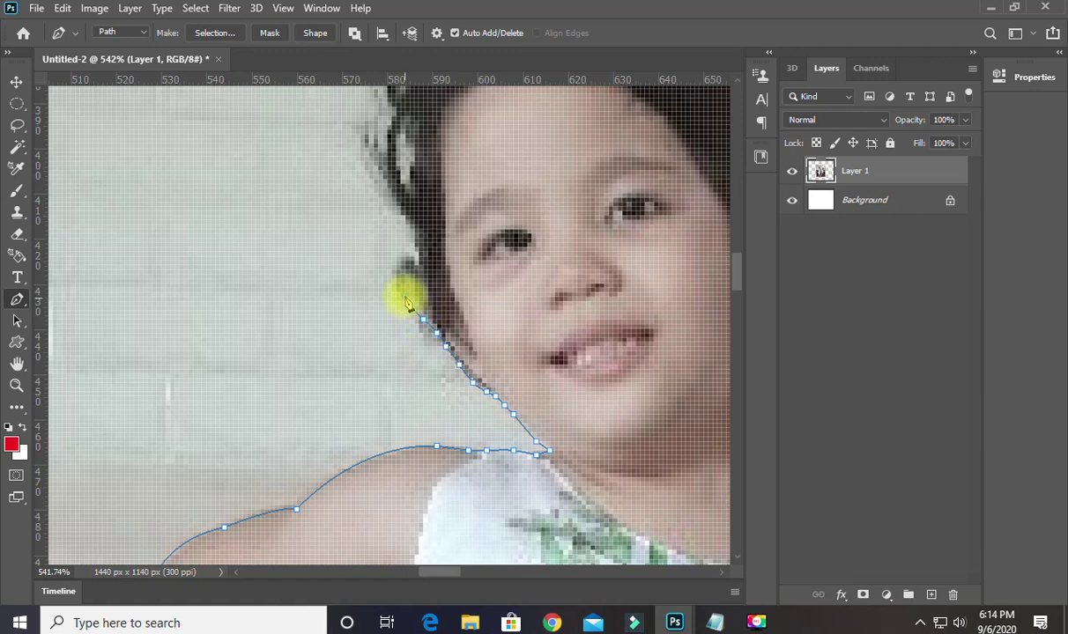
Extend the Pen path up the left edge of the girl's hair.
left_click_drag(467, 291, 496, 413)
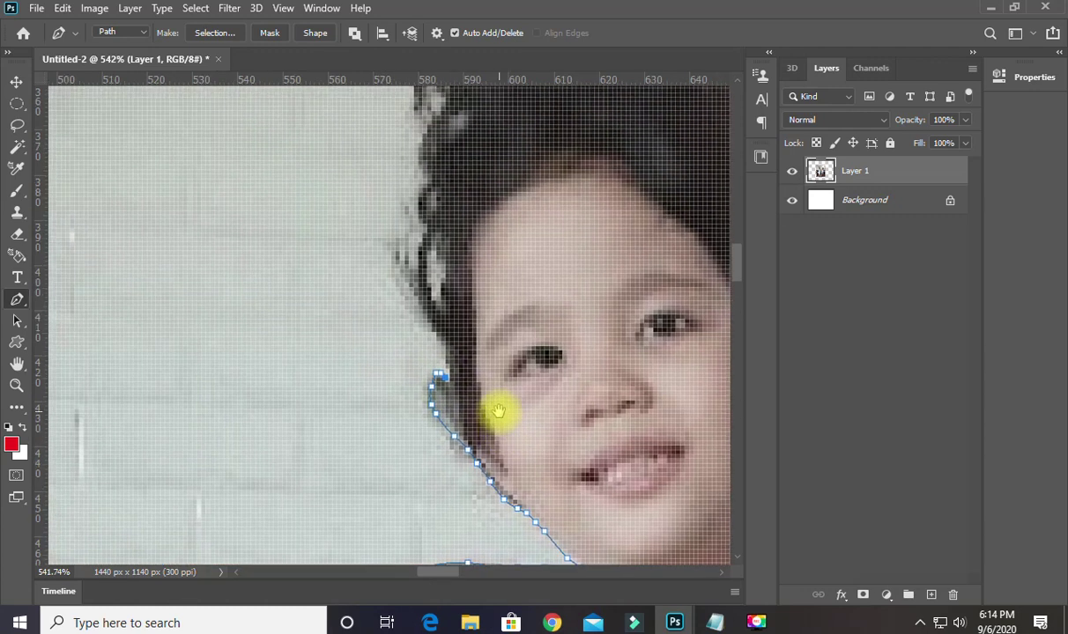
left_click(443, 374)
left_click(423, 319)
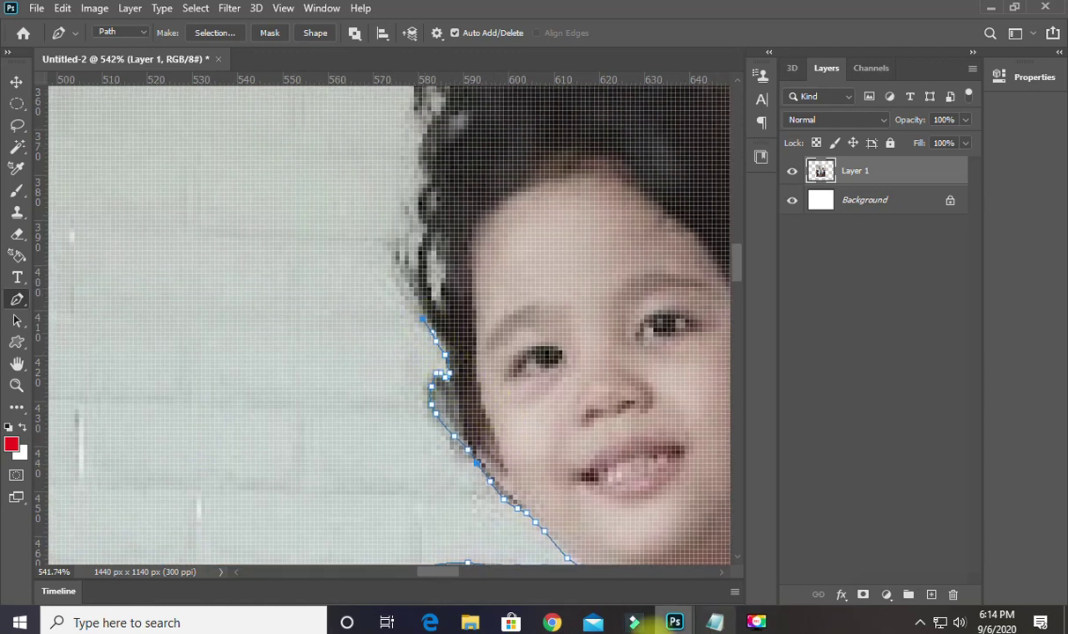
left_click(413, 308)
left_click(400, 281)
left_click(416, 227)
left_click(412, 189)
left_click(413, 157)
Trace the path over the top of the hair with curved anchors.
left_click_drag(429, 132, 464, 327)
left_click(442, 310)
left_click(431, 305)
left_click(429, 289)
left_click(451, 253)
left_click(459, 243)
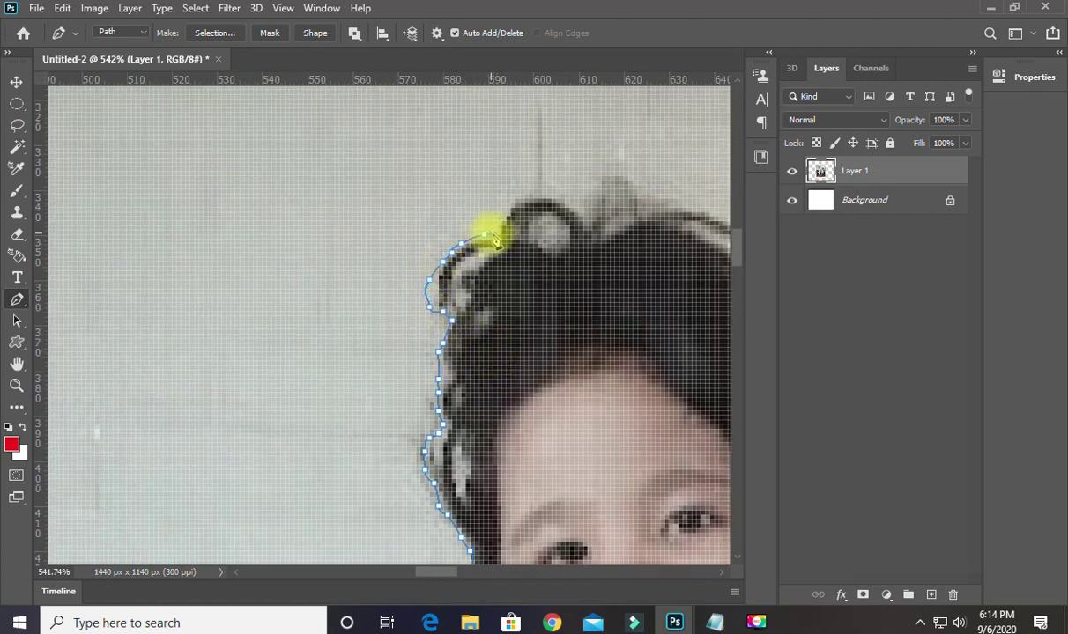
left_click_drag(547, 204, 593, 222)
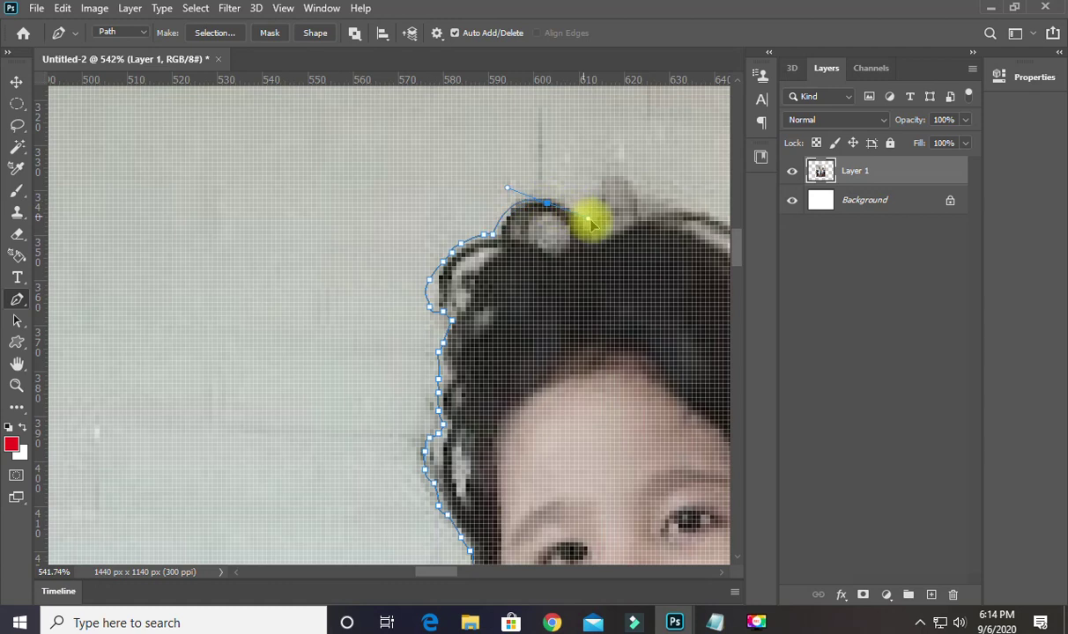
left_click_drag(555, 199, 500, 264)
left_click(600, 182)
left_click(638, 186)
left_click(650, 204)
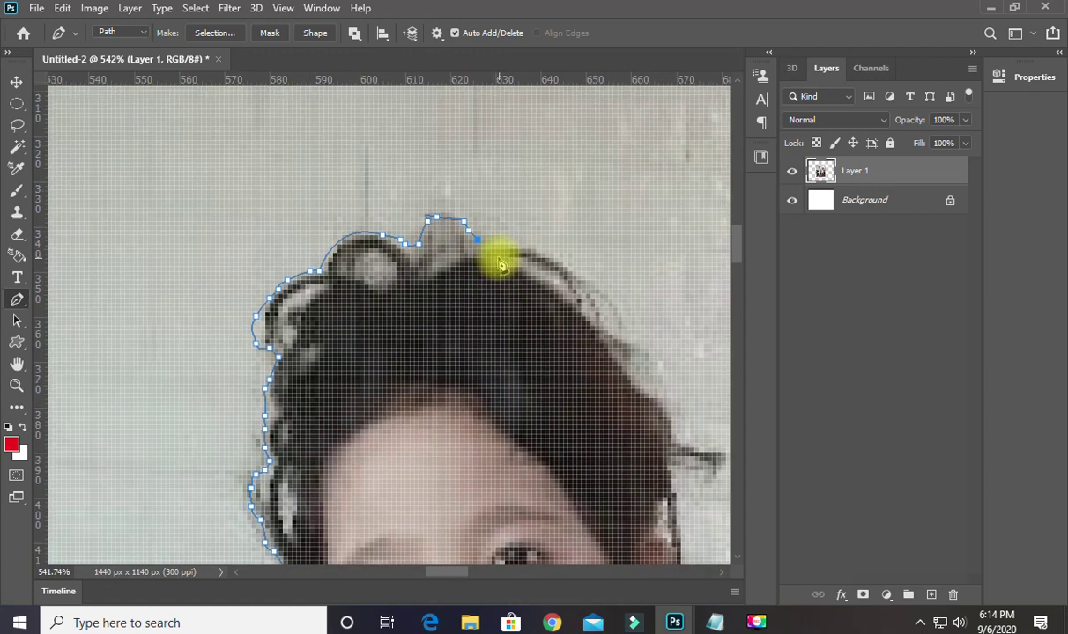
Continue the outline across the right side of the hair top and down its right edge.
left_click(518, 244)
left_click(540, 253)
left_click(568, 267)
left_click(586, 280)
left_click(599, 300)
left_click(610, 315)
left_click(619, 330)
left_click(626, 341)
left_click(644, 366)
left_click(659, 385)
left_click(668, 407)
left_click_drag(660, 452, 525, 365)
left_click(541, 344)
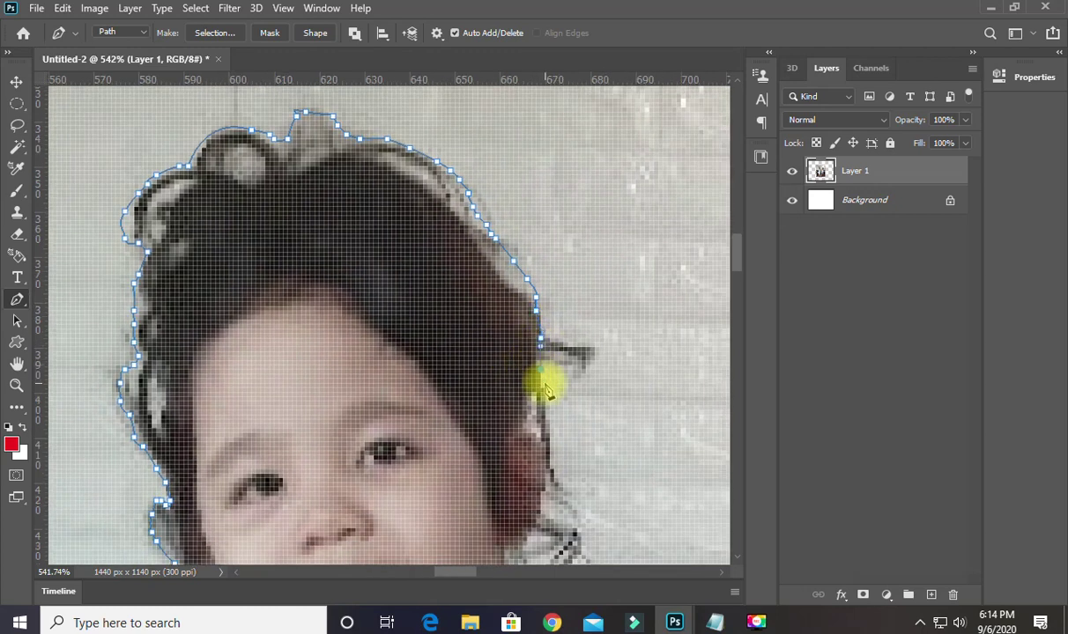
Trace down the far cheek and around the hair tuft below the ear.
left_click_drag(550, 473, 539, 314)
left_click(533, 232)
left_click(534, 247)
left_click(539, 279)
left_click(547, 302)
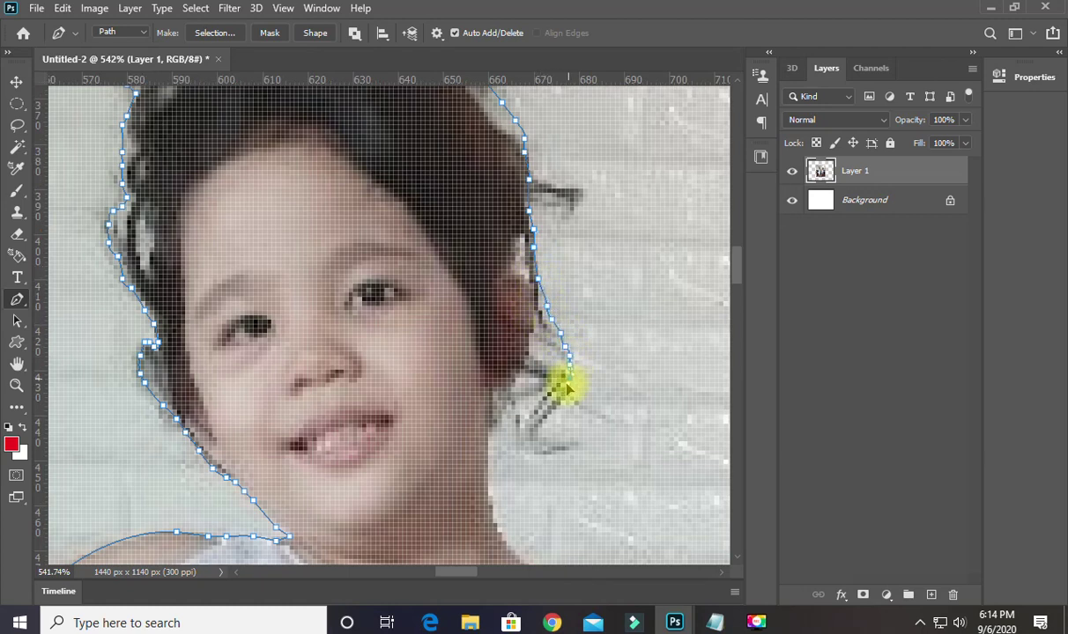
left_click(570, 447)
left_click(560, 454)
left_click(538, 459)
left_click(520, 442)
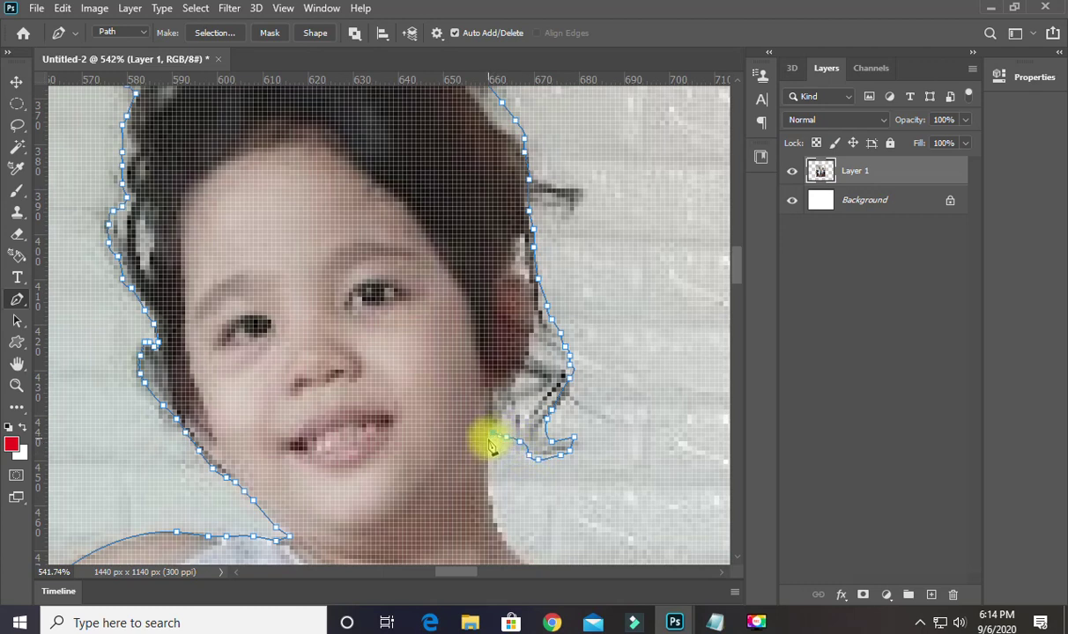
Carry the outline down the side of the neck and along the shoulder edge.
left_click_drag(496, 489, 496, 393)
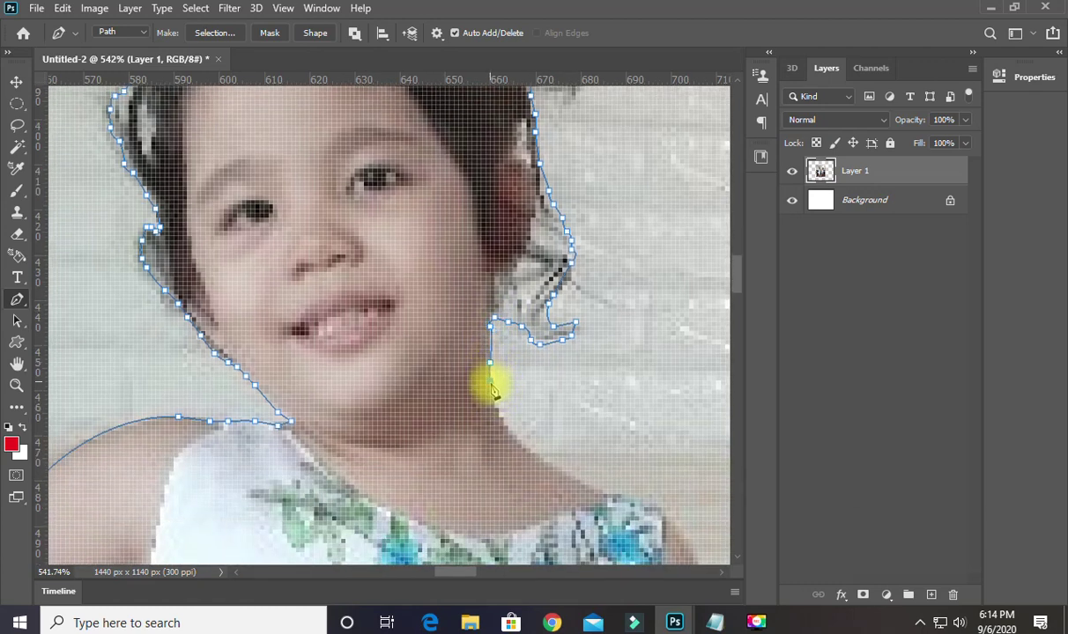
left_click(530, 459)
left_click(553, 471)
left_click(563, 471)
left_click_drag(608, 498, 421, 334)
left_click(419, 327)
left_click(454, 340)
left_click(471, 348)
Zoom out and back in, then extend the path down the upper arm with a curved anchor.
scroll(484, 368, "down", 6)
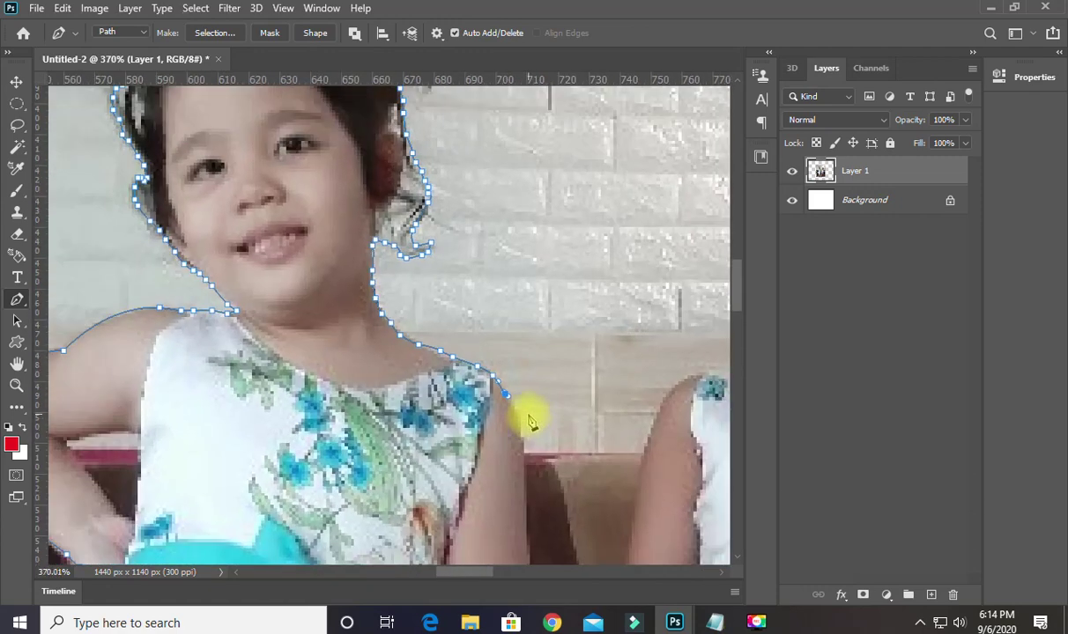
scroll(524, 412, "down", 5)
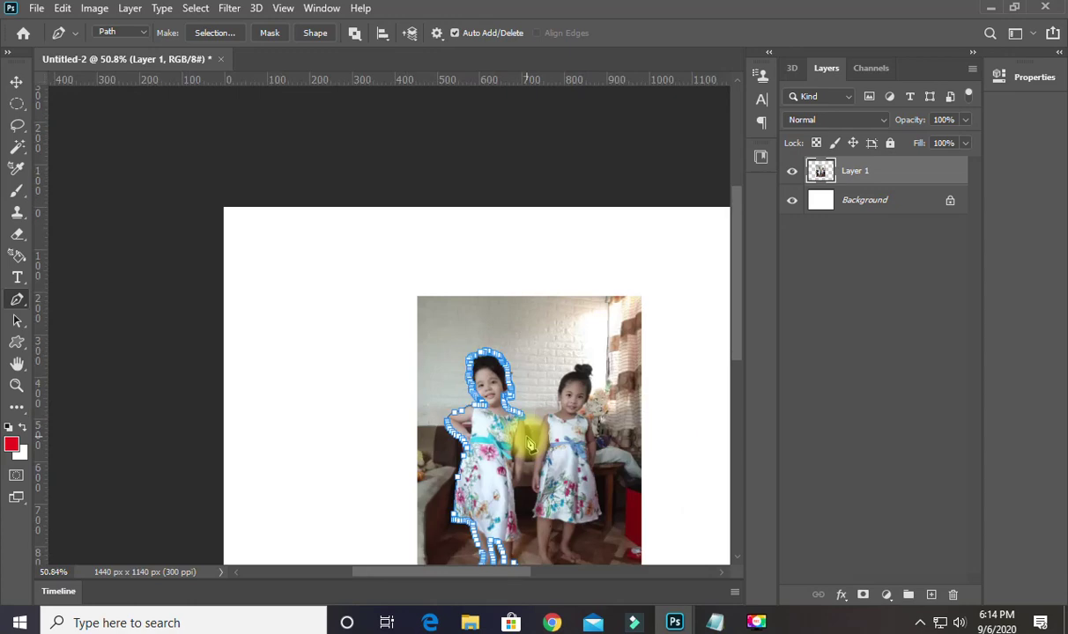
scroll(383, 335, "up", 3)
scroll(383, 335, "up", 4)
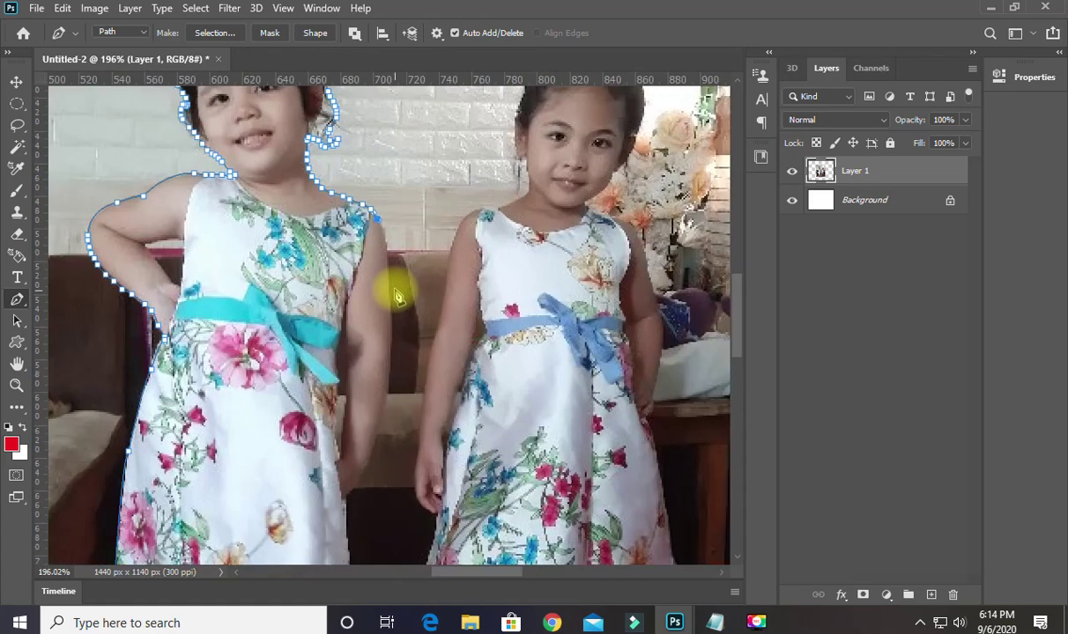
scroll(396, 295, "up", 2)
left_click_drag(386, 267, 386, 314)
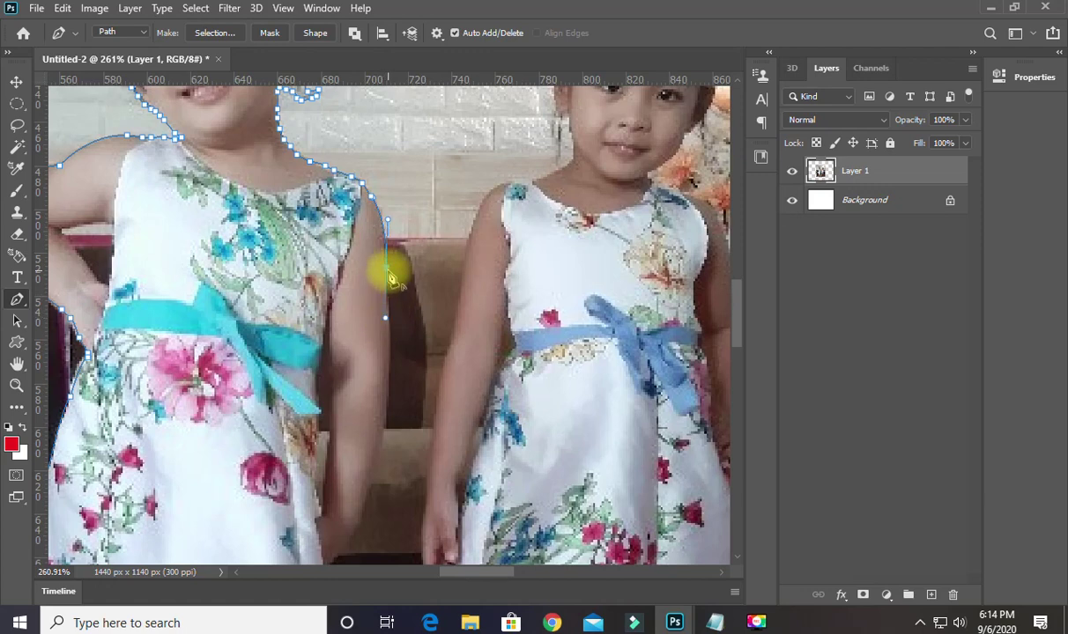
left_click(390, 365)
left_click(392, 388)
Continue the outline down the lower arm.
scroll(395, 362, "down", 3)
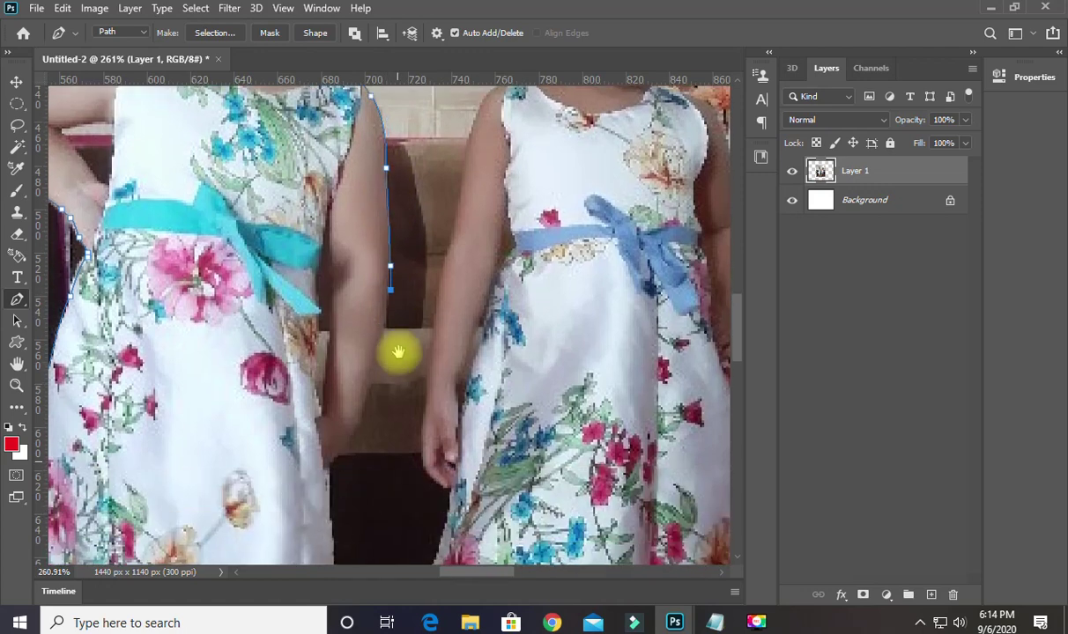
left_click(368, 397)
left_click(358, 416)
left_click(334, 462)
left_click_drag(328, 489, 362, 287)
left_click(331, 502)
Trace the dress edge and hem, then extend the path down the inner leg.
left_click(363, 328)
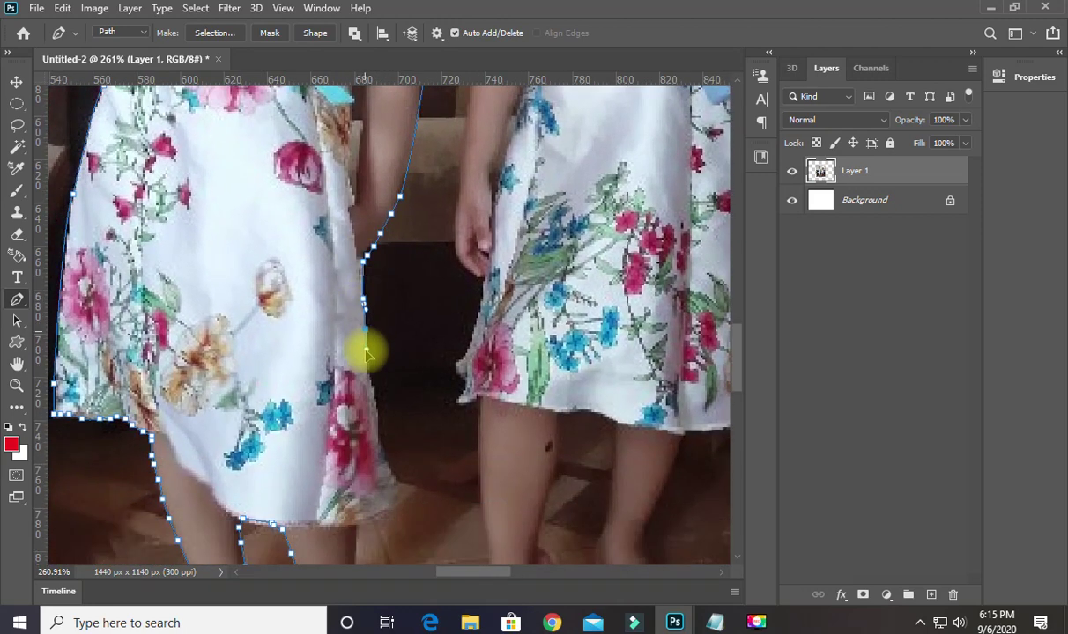
left_click(375, 408)
left_click(376, 439)
left_click(388, 465)
left_click(399, 489)
left_click(384, 511)
left_click(369, 519)
left_click_drag(358, 534, 358, 291)
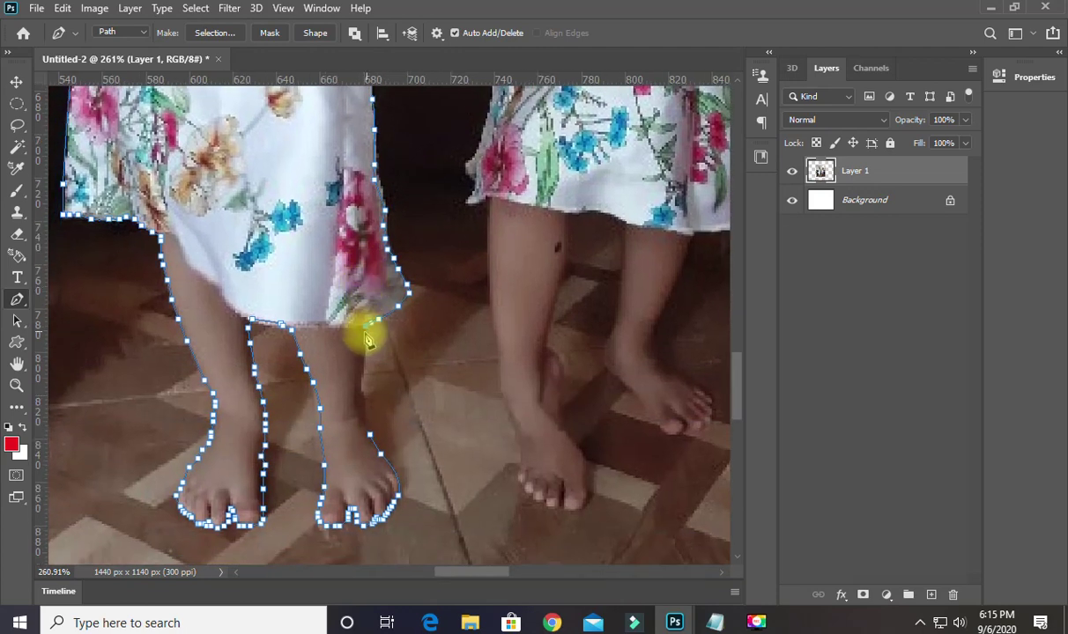
left_click_drag(364, 343, 366, 387)
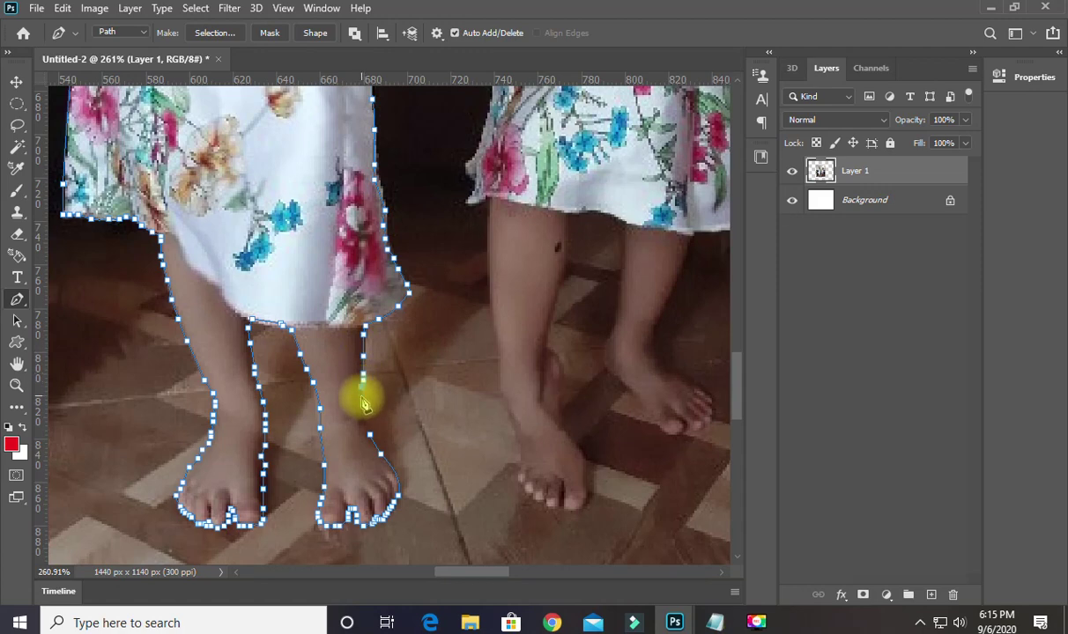
Close the girl's outline, make it a selection, and copy it to a new Layer 2 with Ctrl+J.
left_click(368, 436)
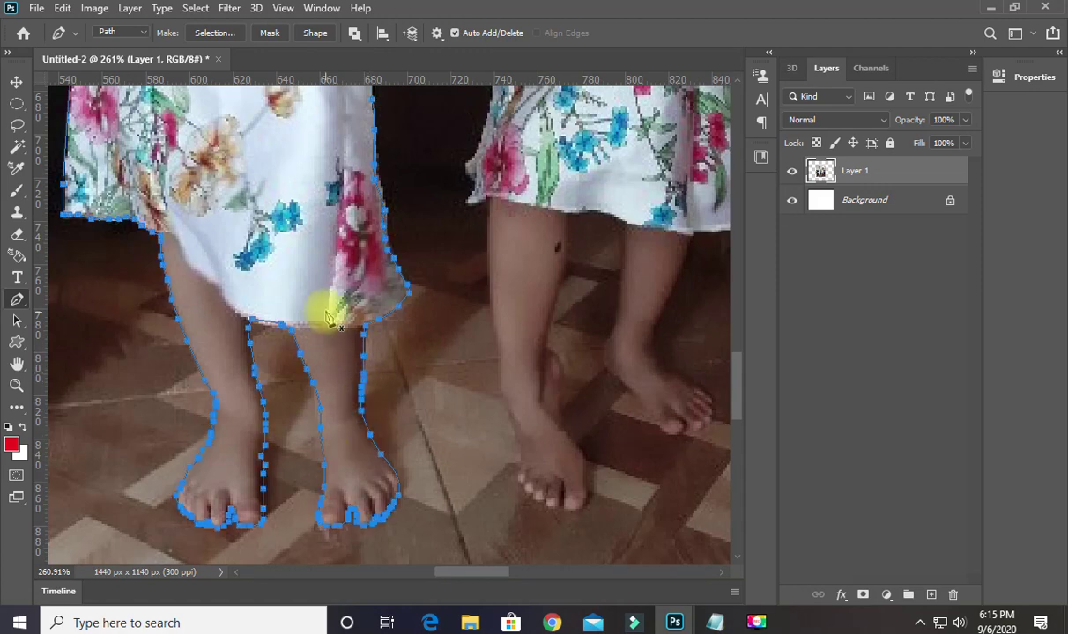
right_click(328, 304)
left_click(379, 305)
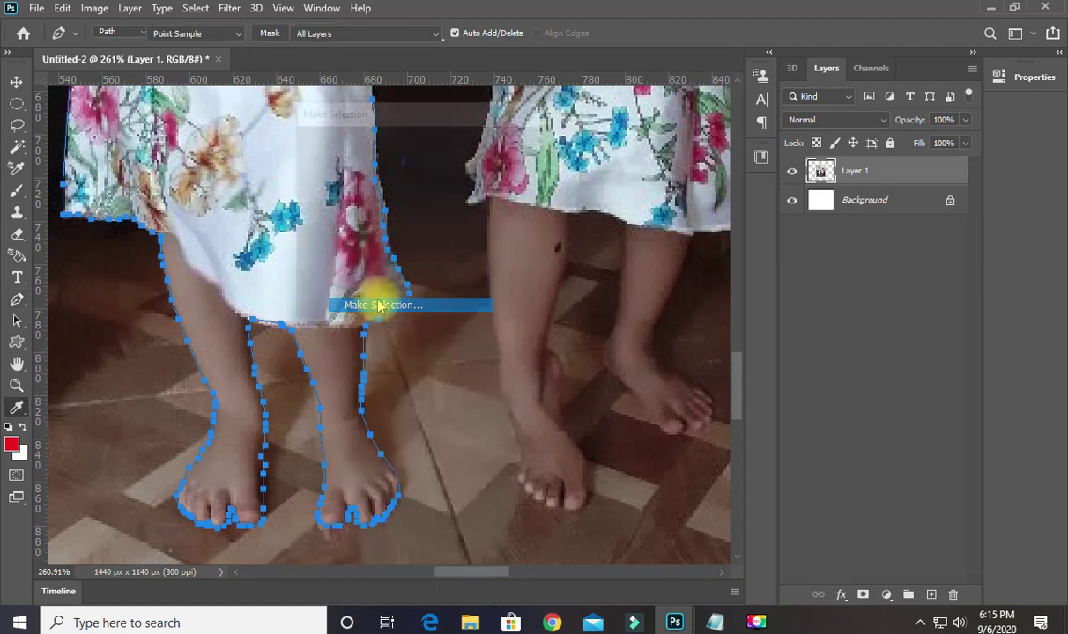
left_click(511, 150)
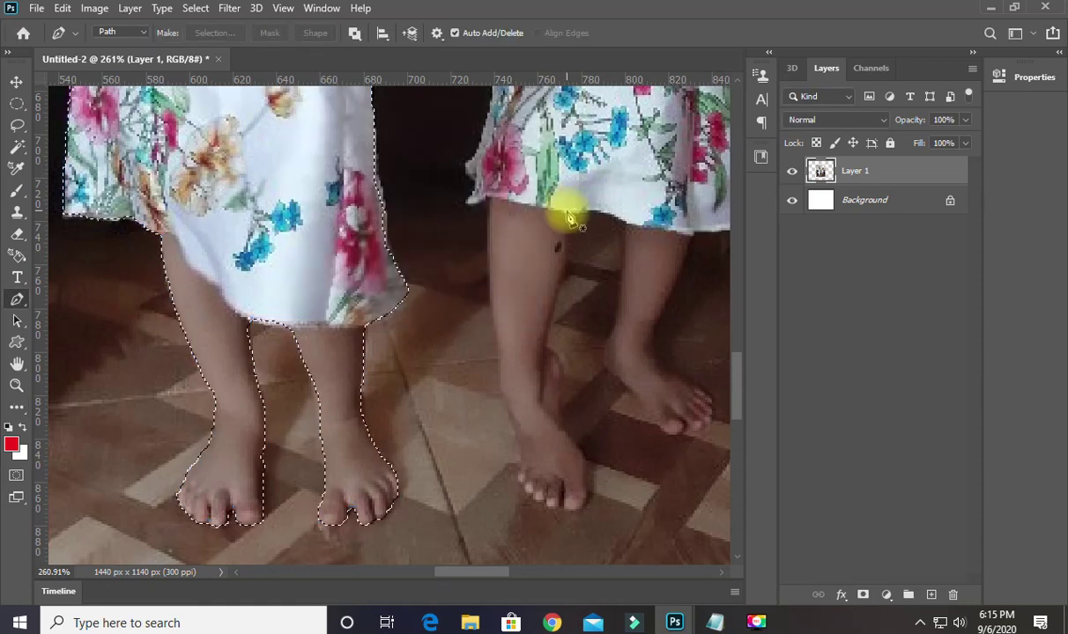
key("ctrl+j")
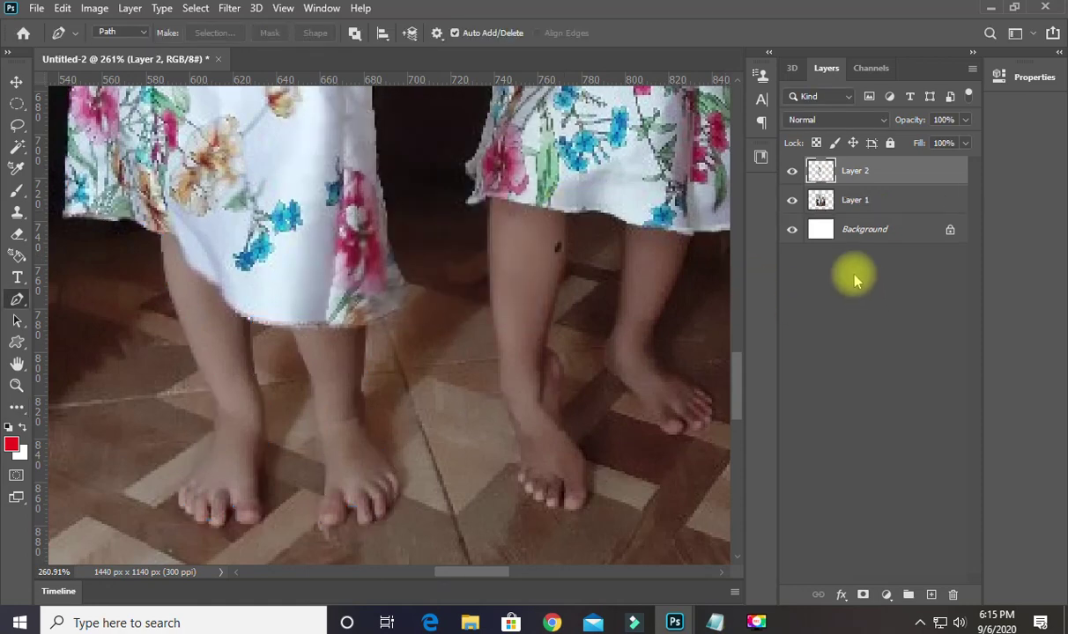
scroll(599, 324, "down", 4)
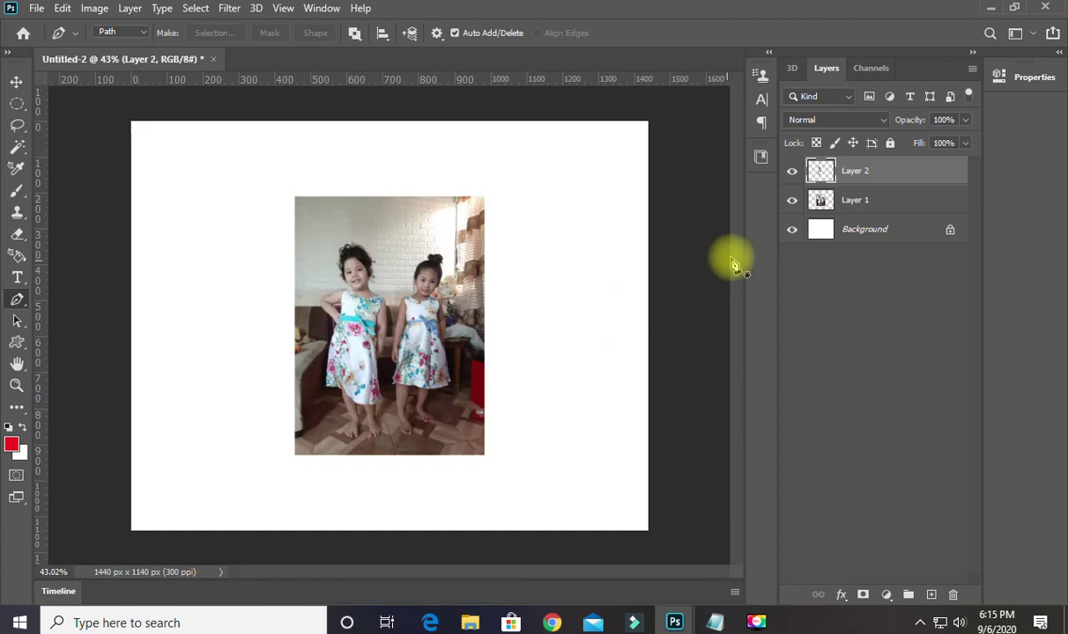
Hide Layer 1, then free-transform the Layer 2 girl to about 185% and move her right.
left_click(792, 202)
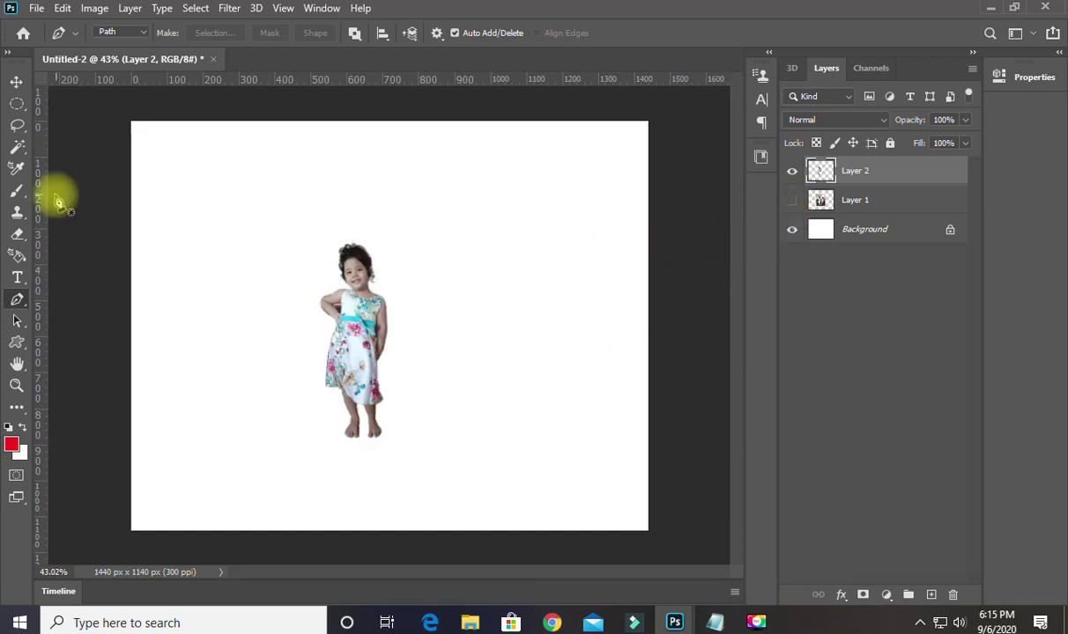
left_click(16, 82)
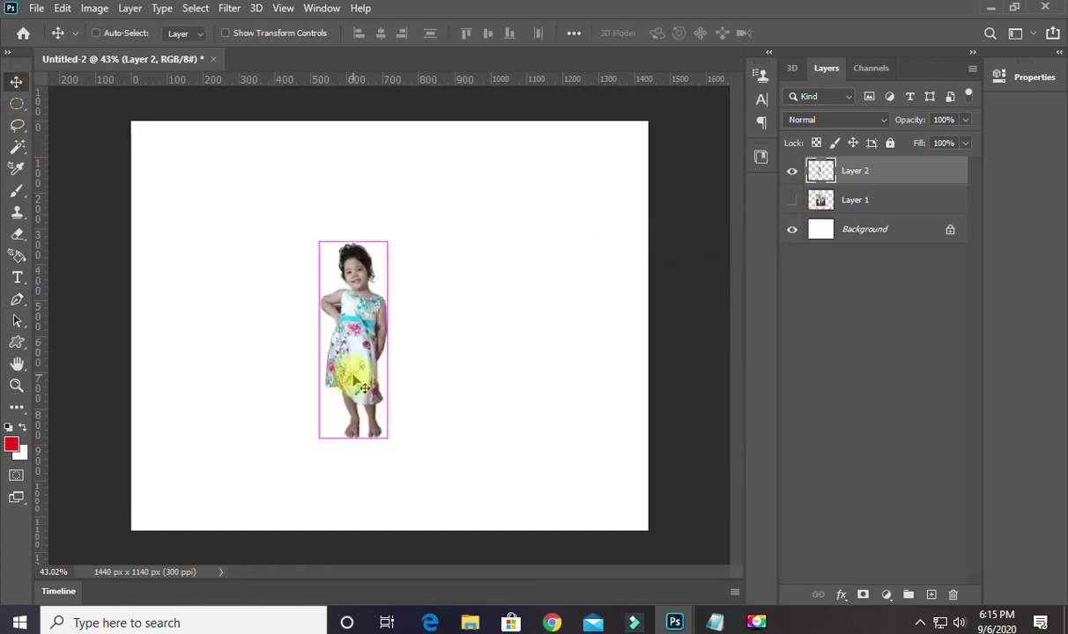
key("ctrl+t")
left_click_drag(388, 438, 440, 513)
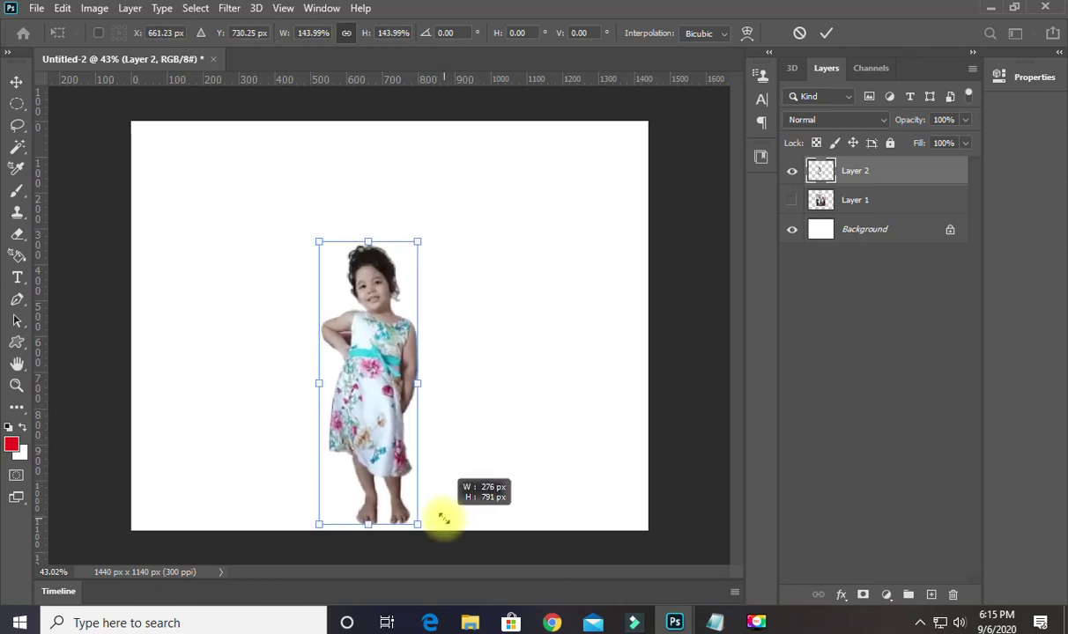
left_click_drag(415, 358, 562, 405)
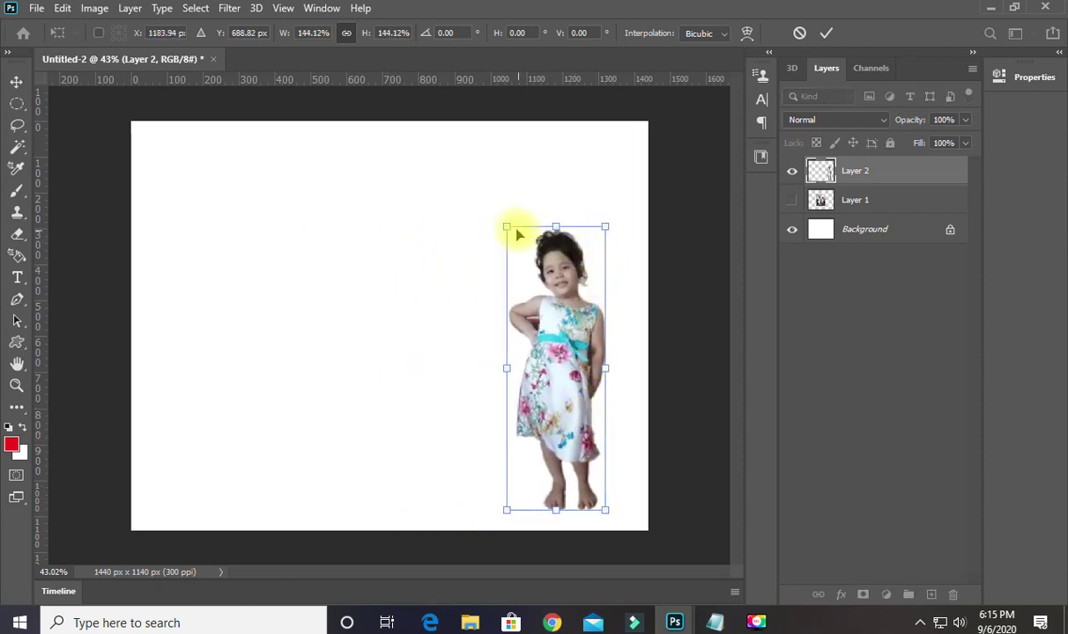
left_click_drag(503, 219, 468, 170)
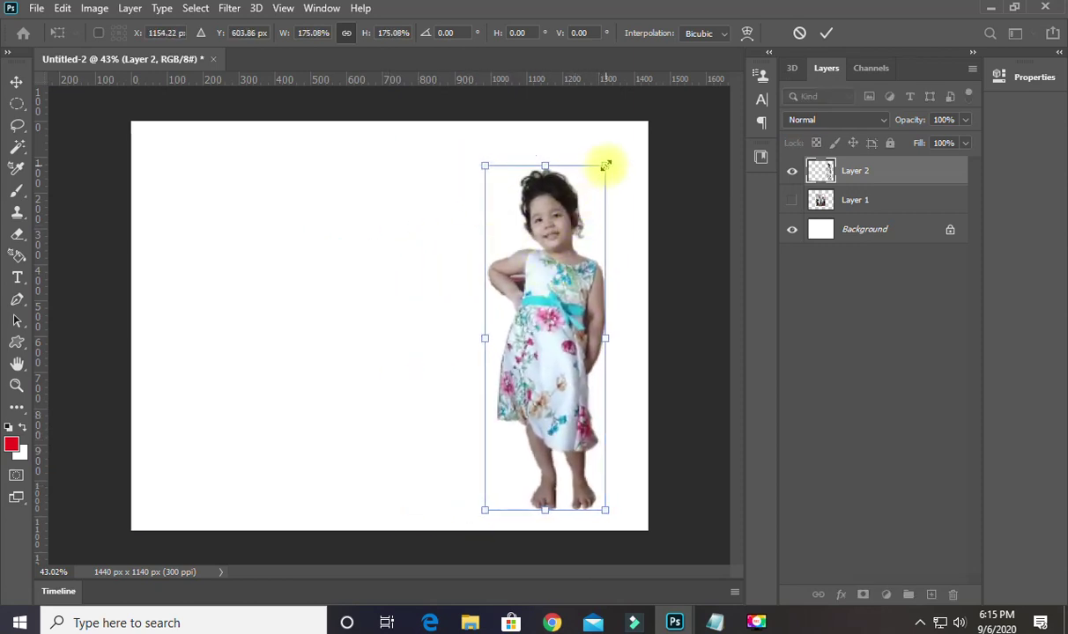
left_click_drag(606, 165, 617, 150)
left_click_drag(575, 308, 592, 315)
key("Return")
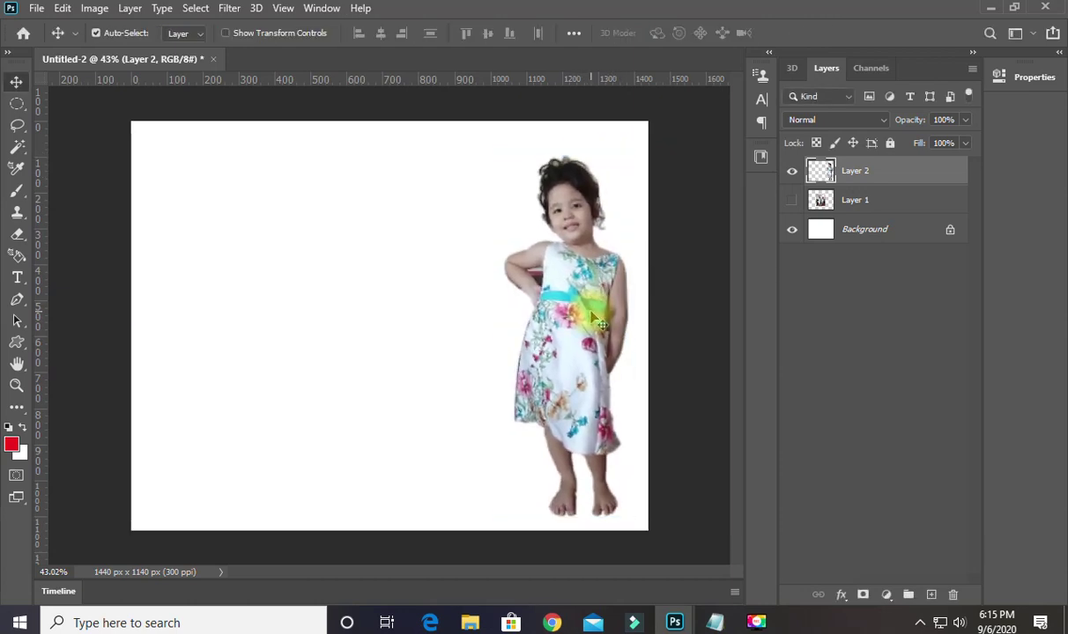
scroll(599, 324, "up", 6)
left_click_drag(598, 303, 535, 487)
Outline the dark gap under the bent arm with the Pen tool, select it, and delete it.
key("p")
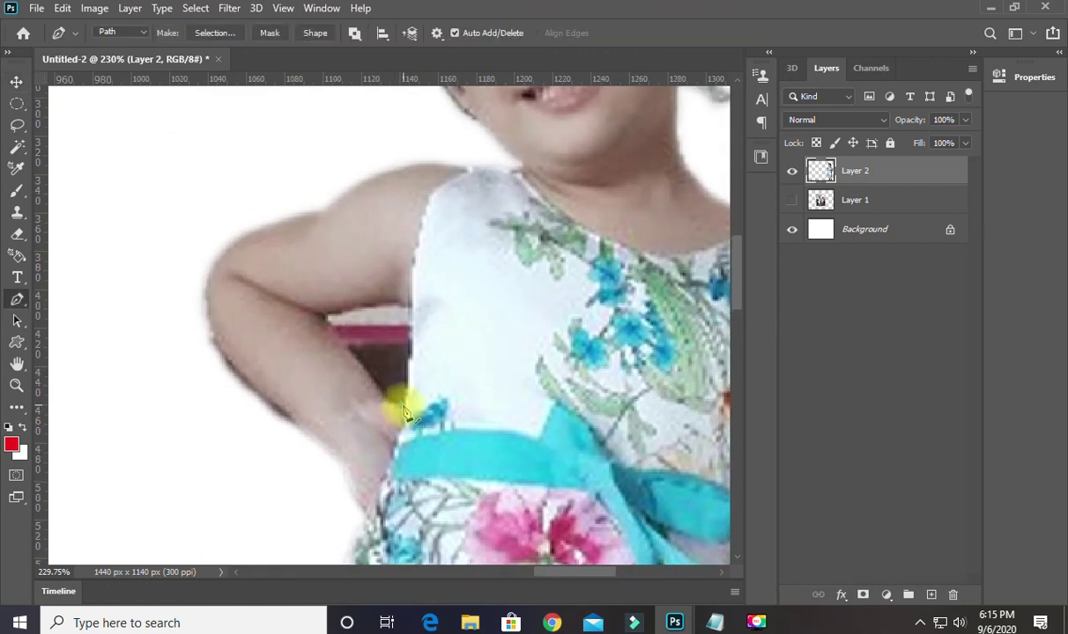
left_click(395, 404)
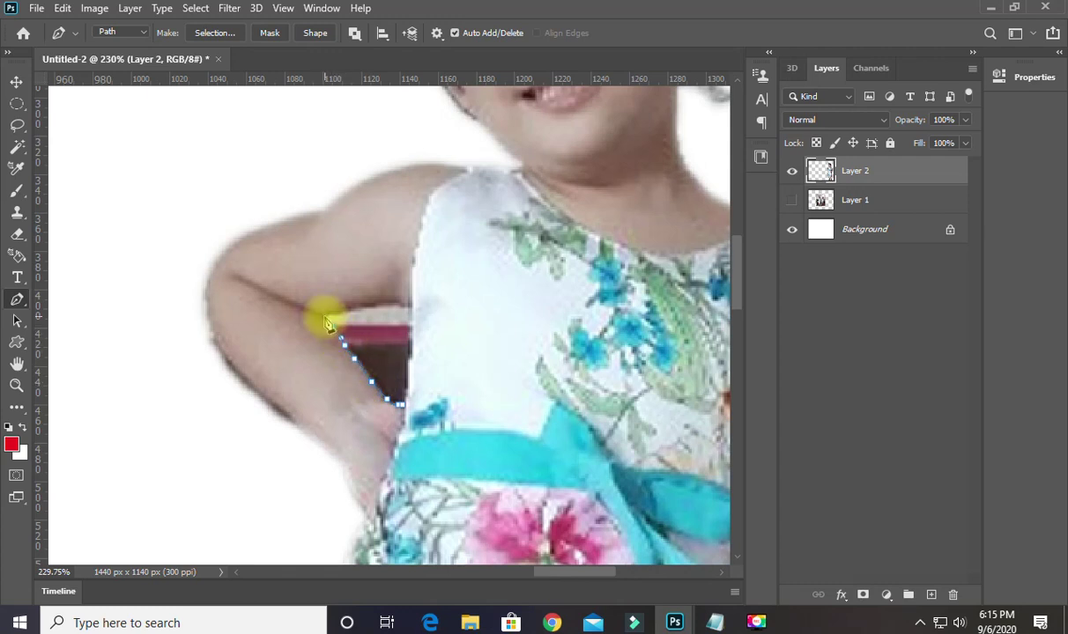
left_click(404, 406)
right_click(395, 375)
left_click(456, 307)
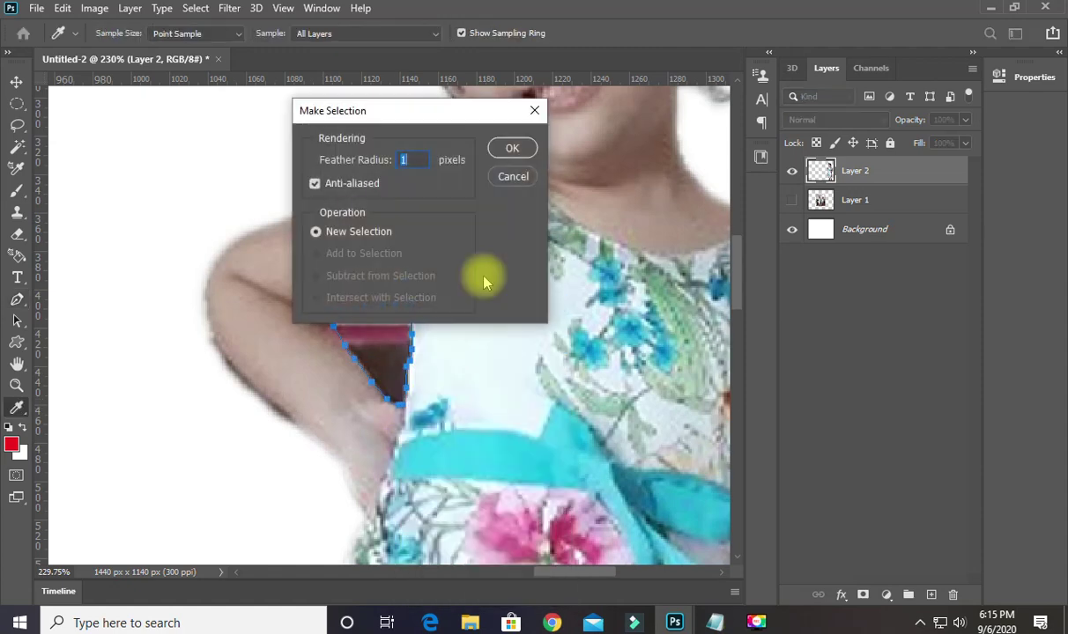
left_click(497, 150)
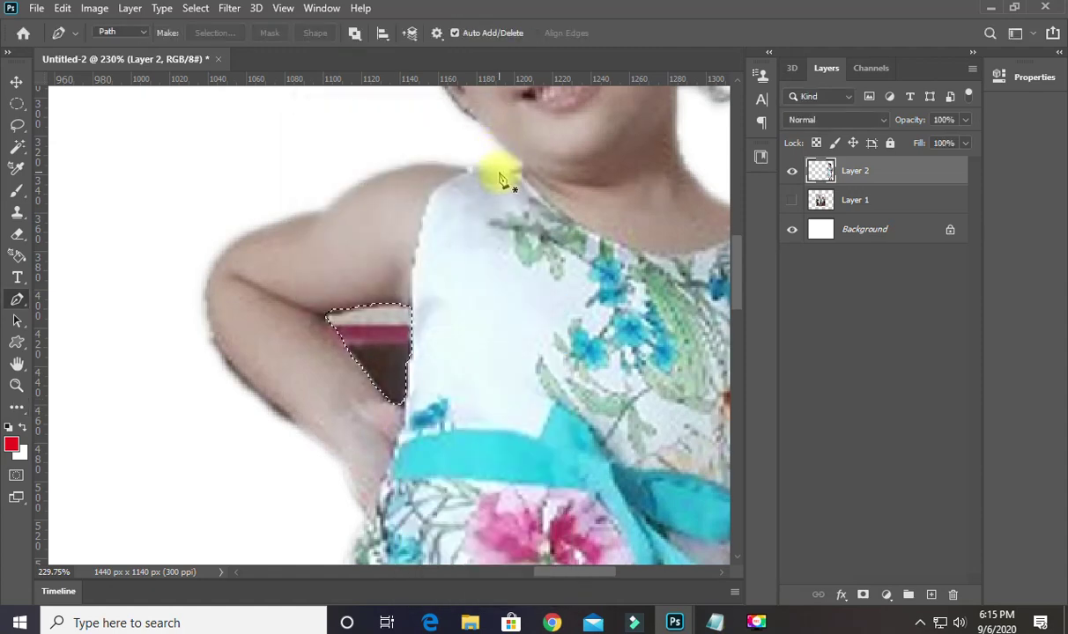
key("Delete")
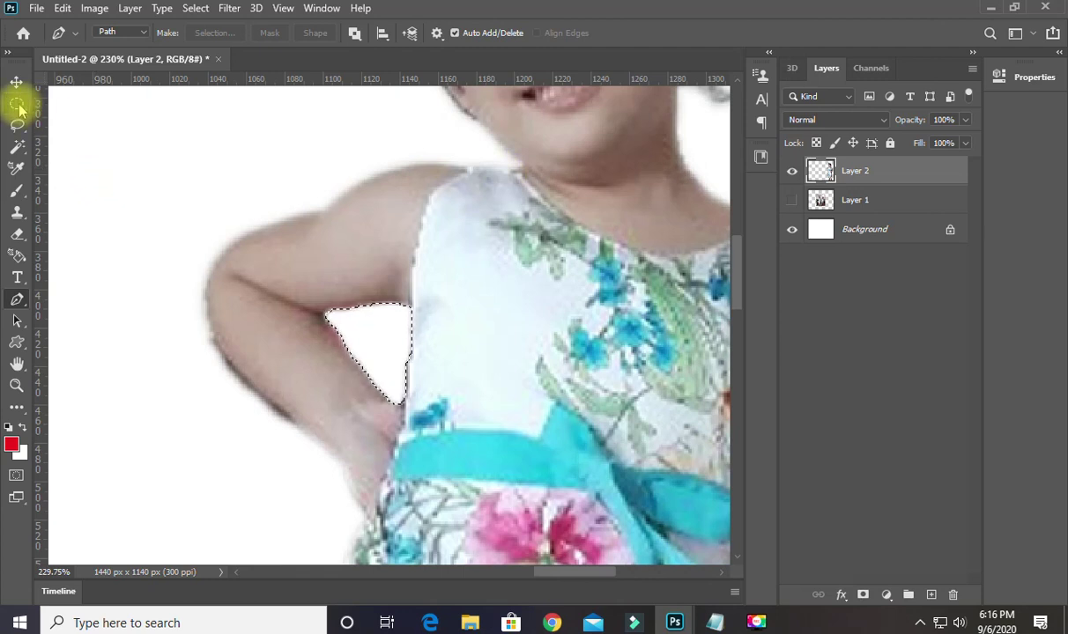
Feather the current selection with a 3 px radius.
left_click(16, 103)
right_click(372, 351)
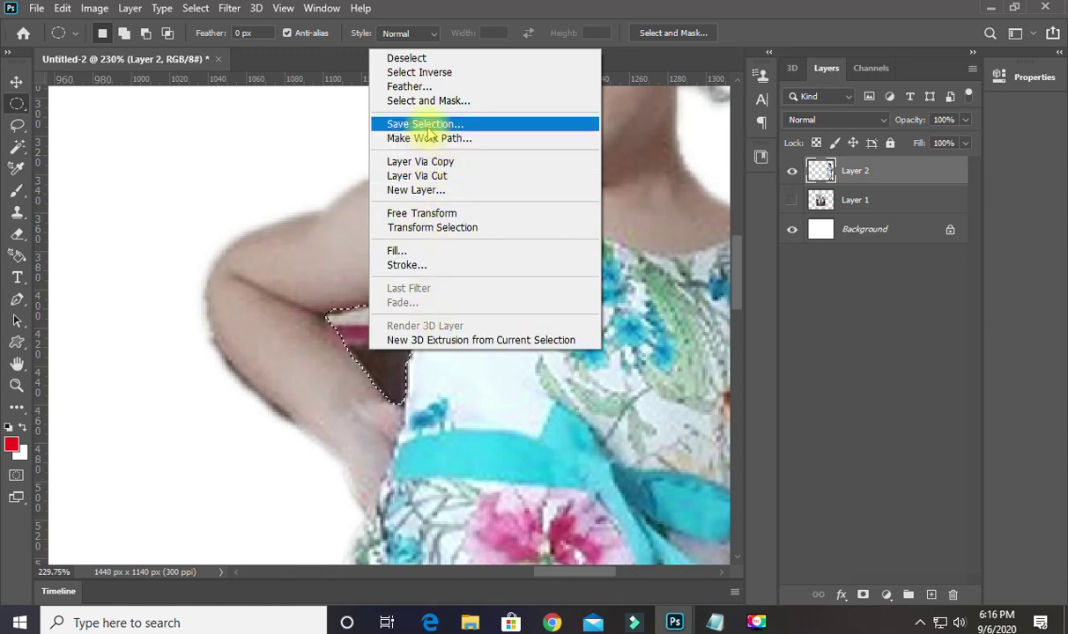
left_click(443, 88)
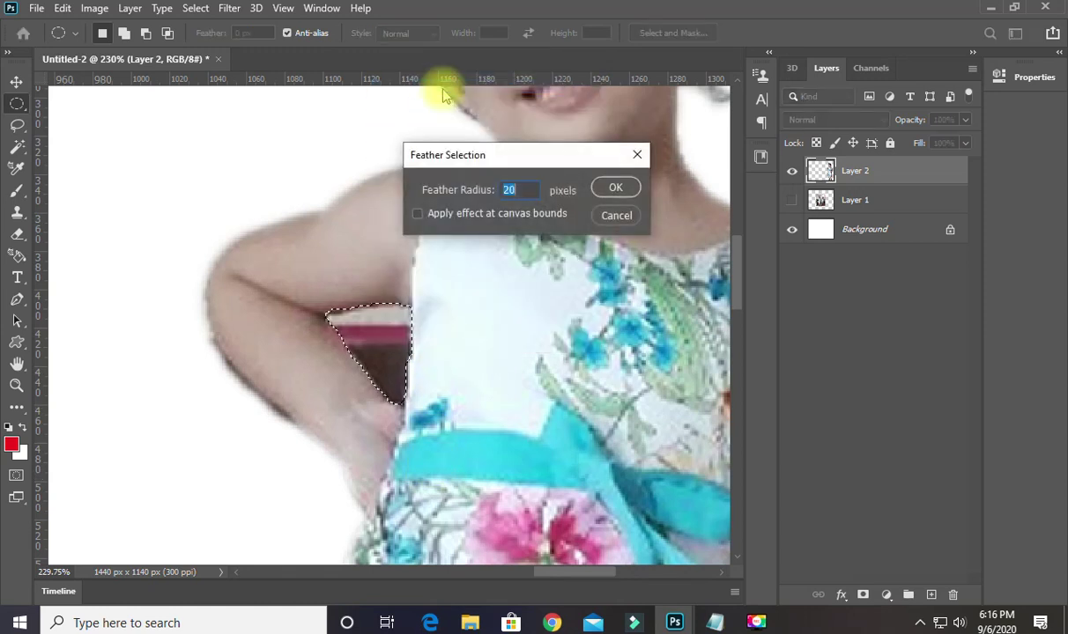
type("3")
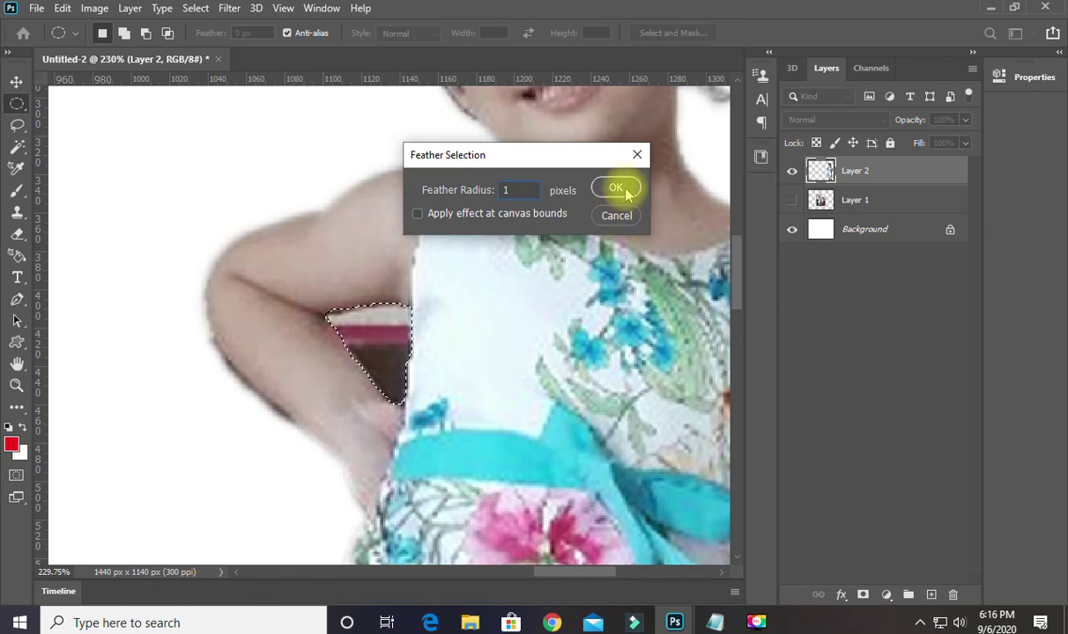
left_click(615, 187)
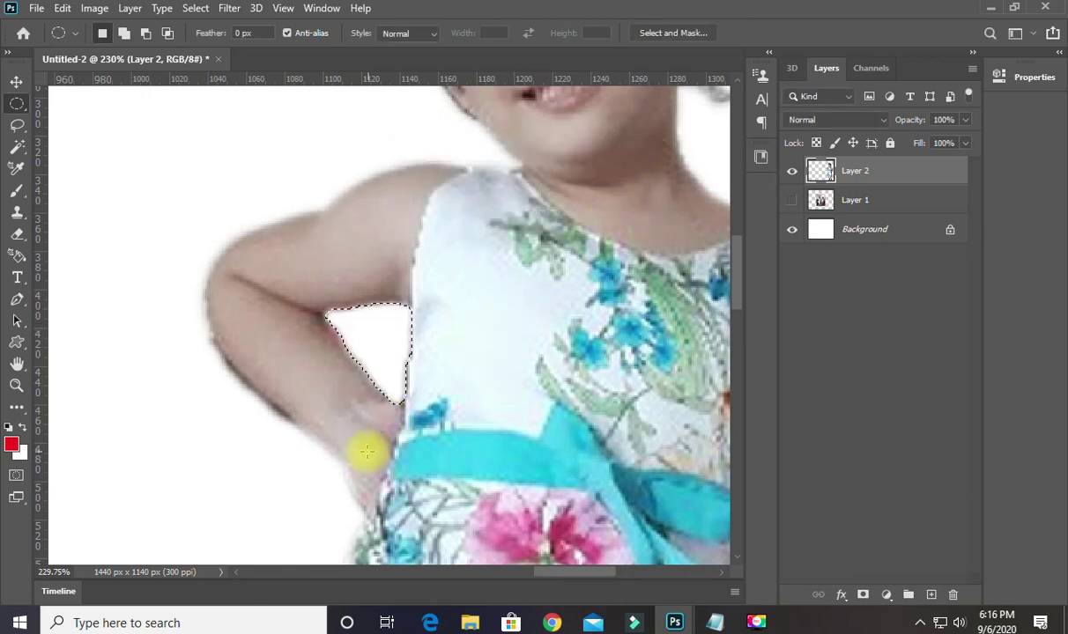
left_click(18, 125)
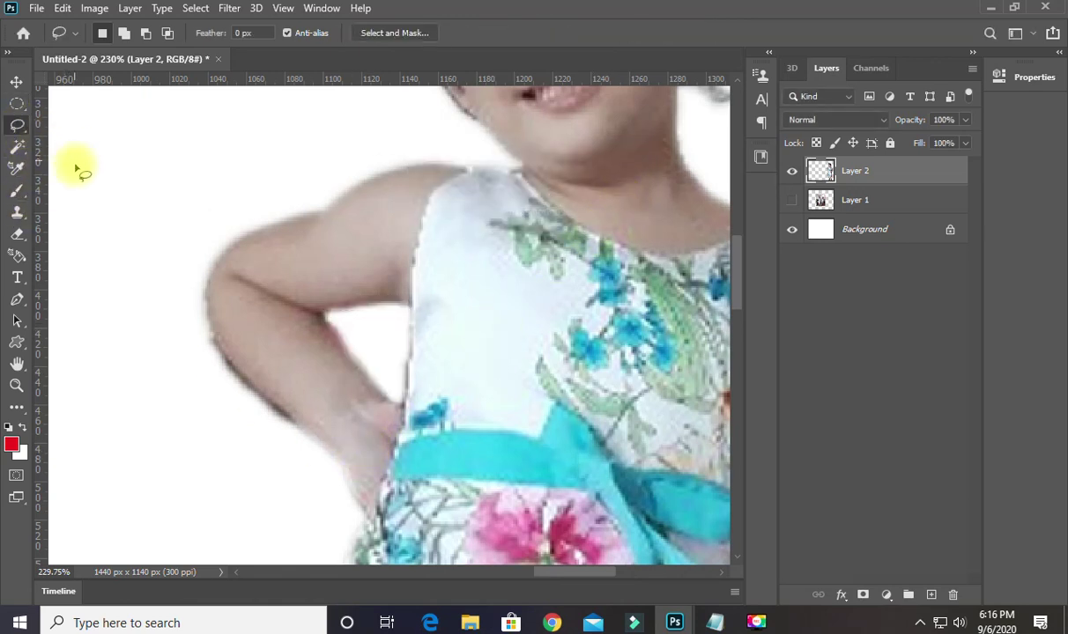
Deselect, then draw a closed Pen path around the blurry fringe outside the bent elbow.
key("ctrl+d")
key("p")
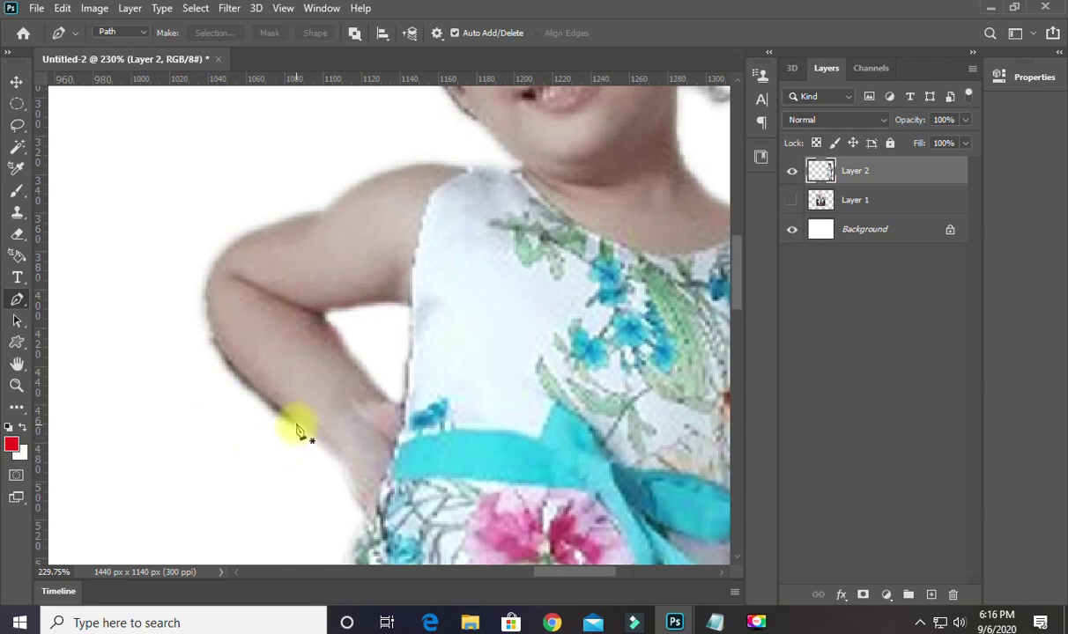
left_click(297, 426)
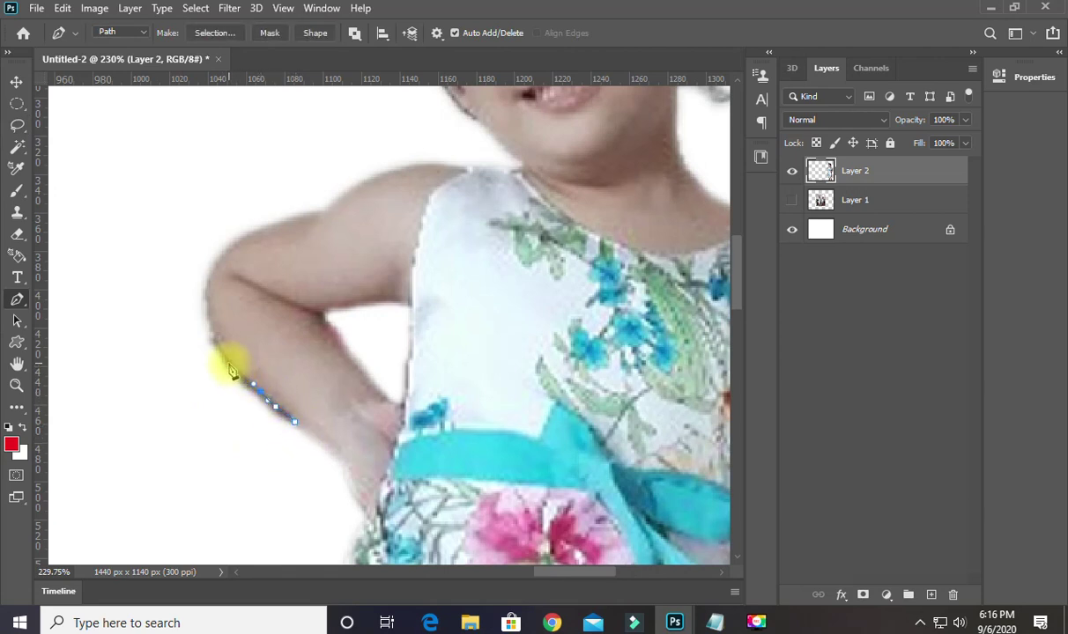
left_click(211, 336)
left_click(194, 318)
left_click(201, 379)
left_click(228, 439)
left_click(235, 453)
left_click(261, 472)
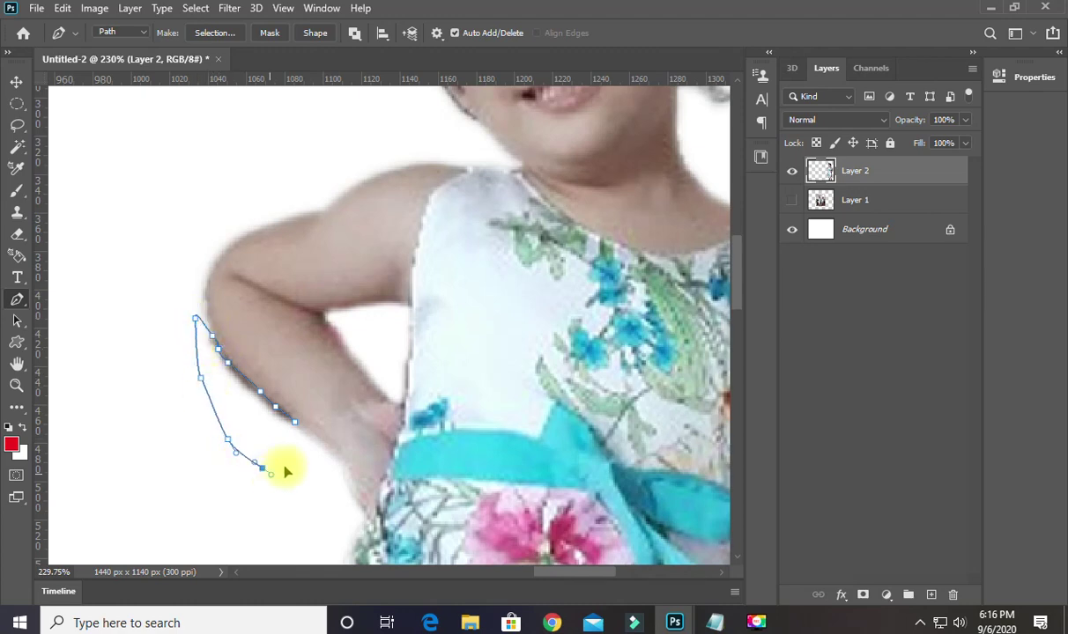
left_click(295, 423)
Convert the elbow-fringe path into a selection.
right_click(251, 413)
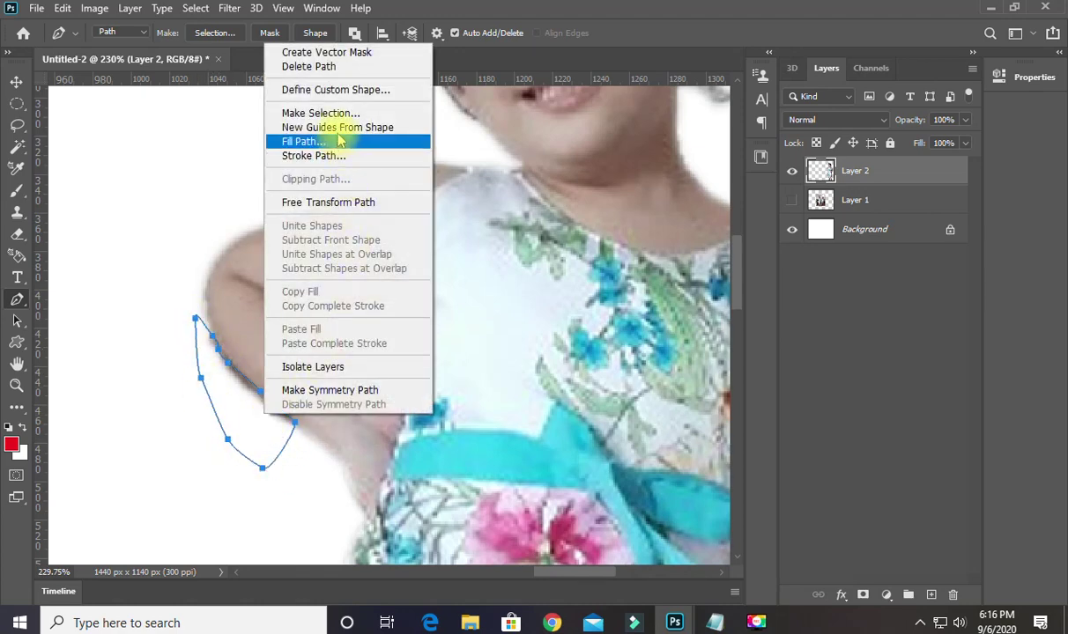
left_click(334, 113)
left_click(508, 151)
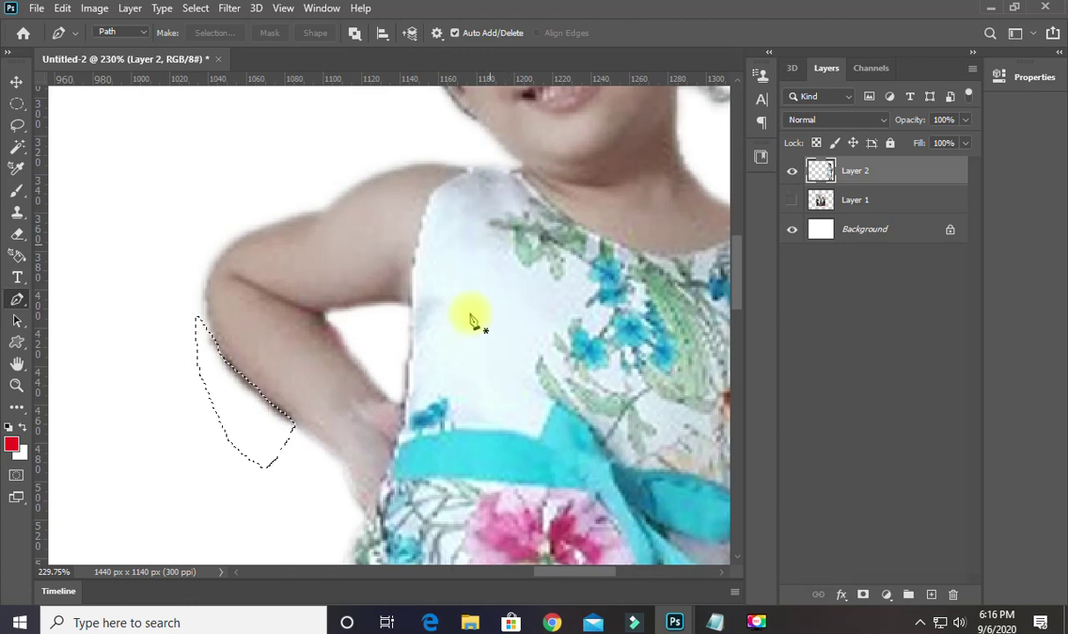
scroll(467, 416, "down", 10)
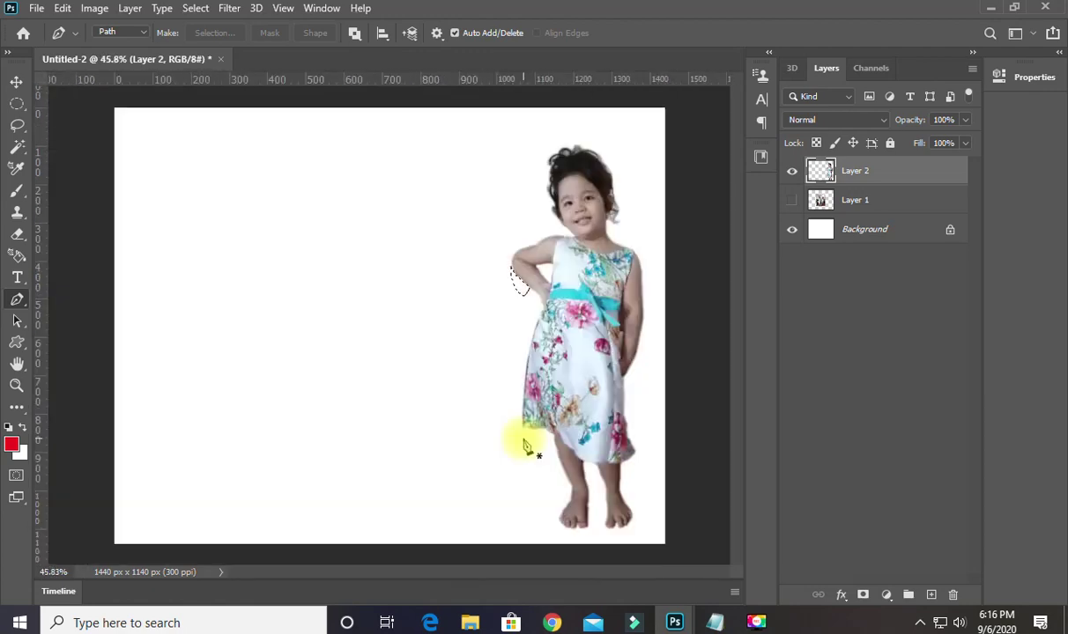
Trace a Pen path around the leftover strip beside the dress and lowered arm, and make it a selection.
scroll(636, 353, "up", 8)
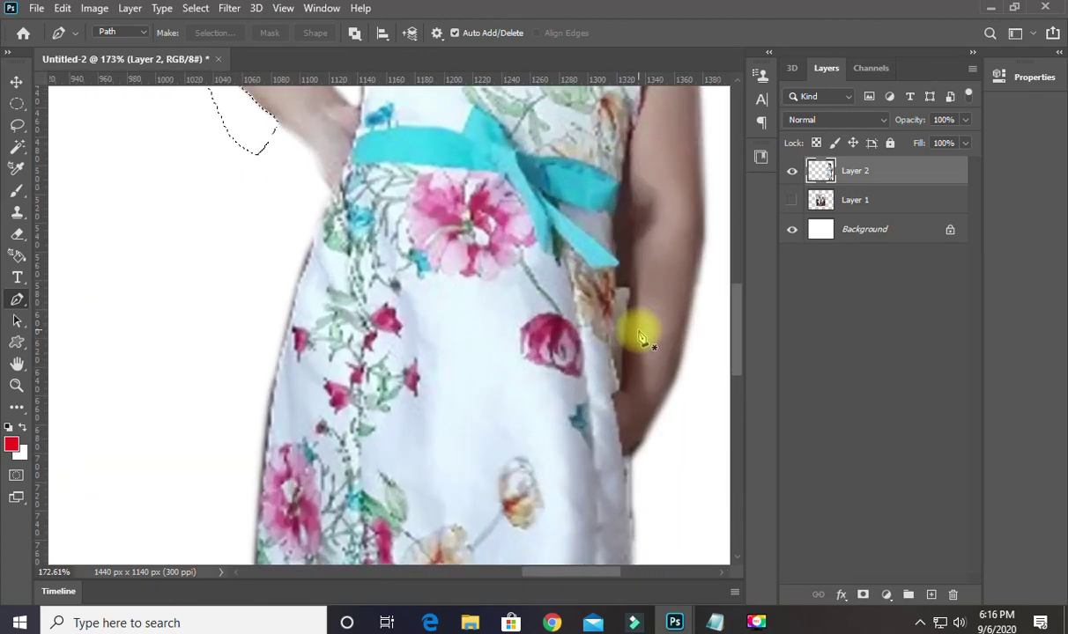
left_click(628, 287)
left_click_drag(631, 231, 629, 176)
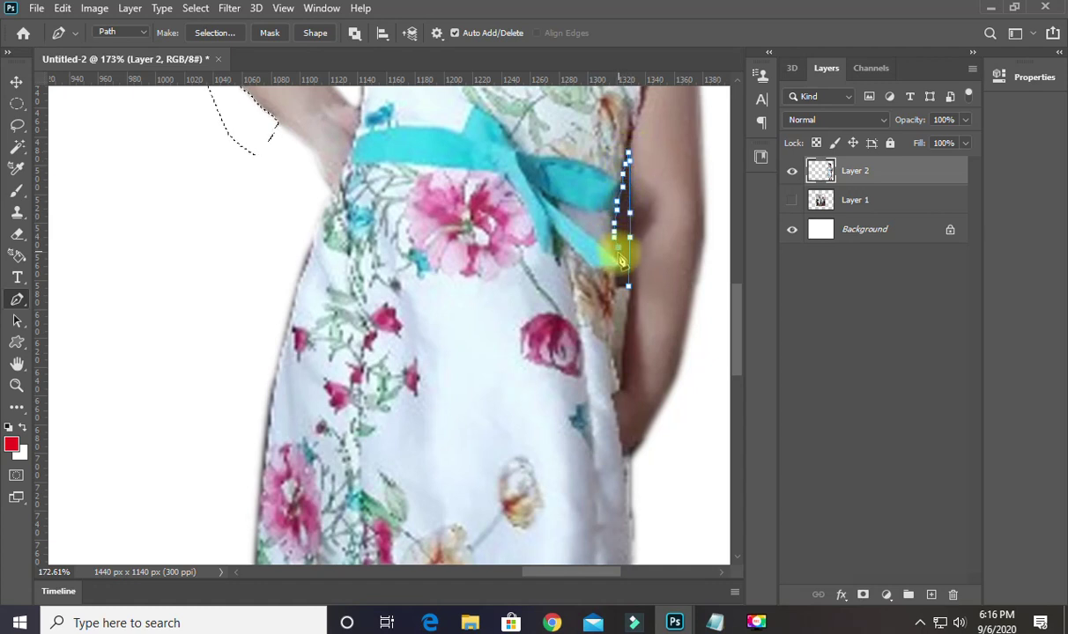
left_click(629, 286)
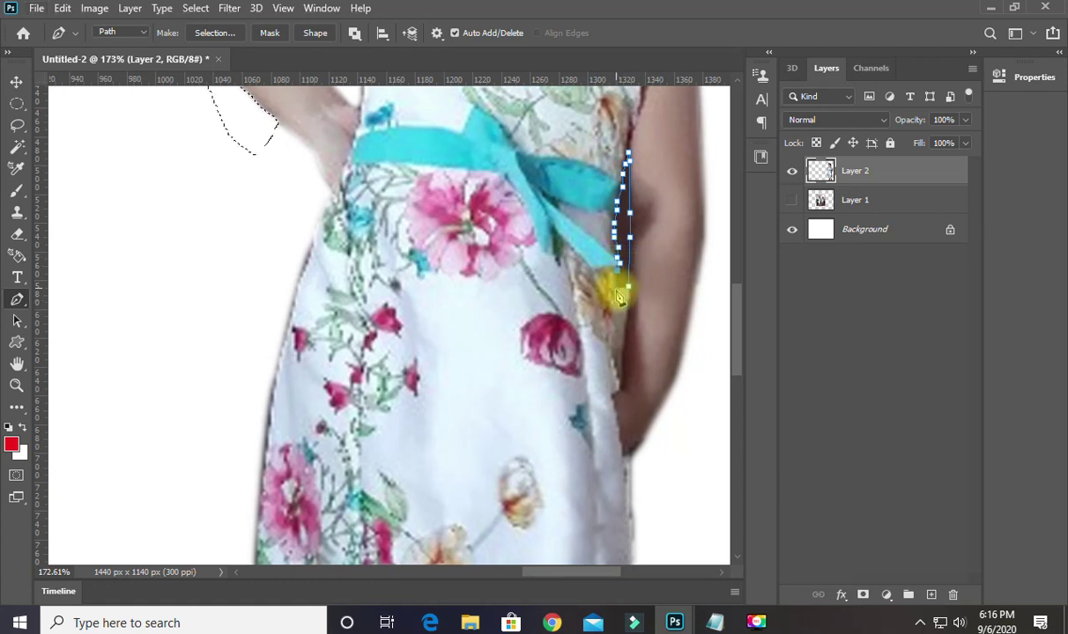
right_click(621, 294)
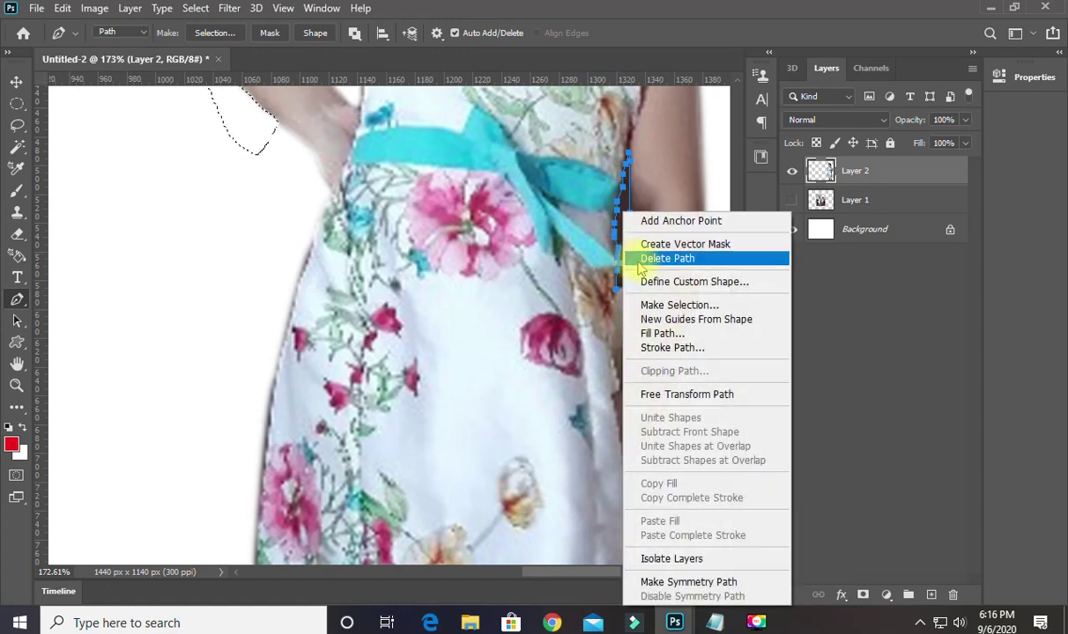
left_click(656, 304)
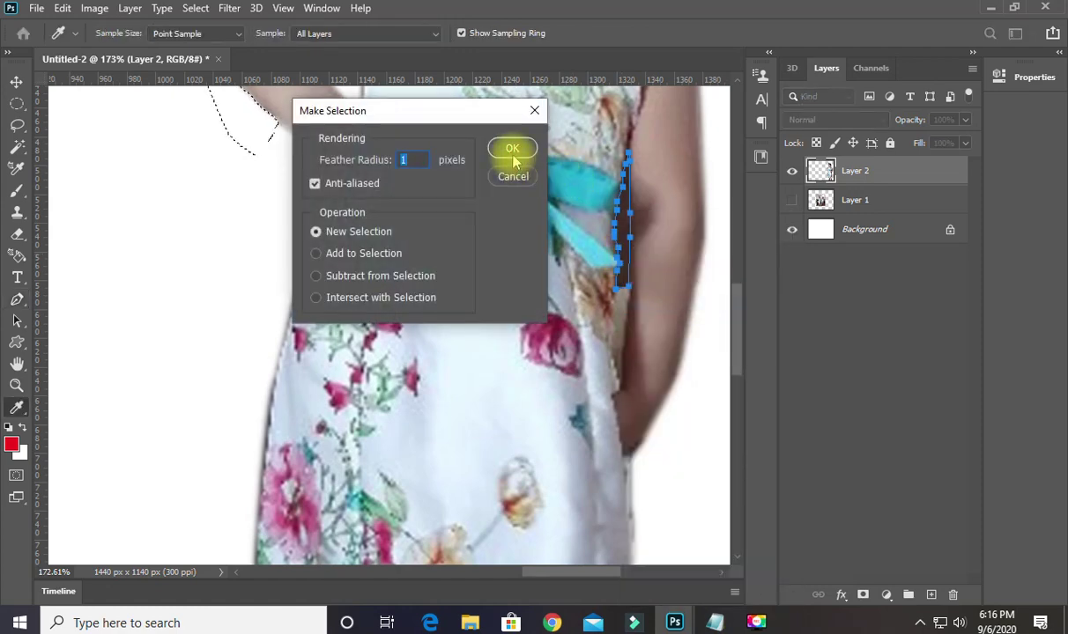
left_click(513, 151)
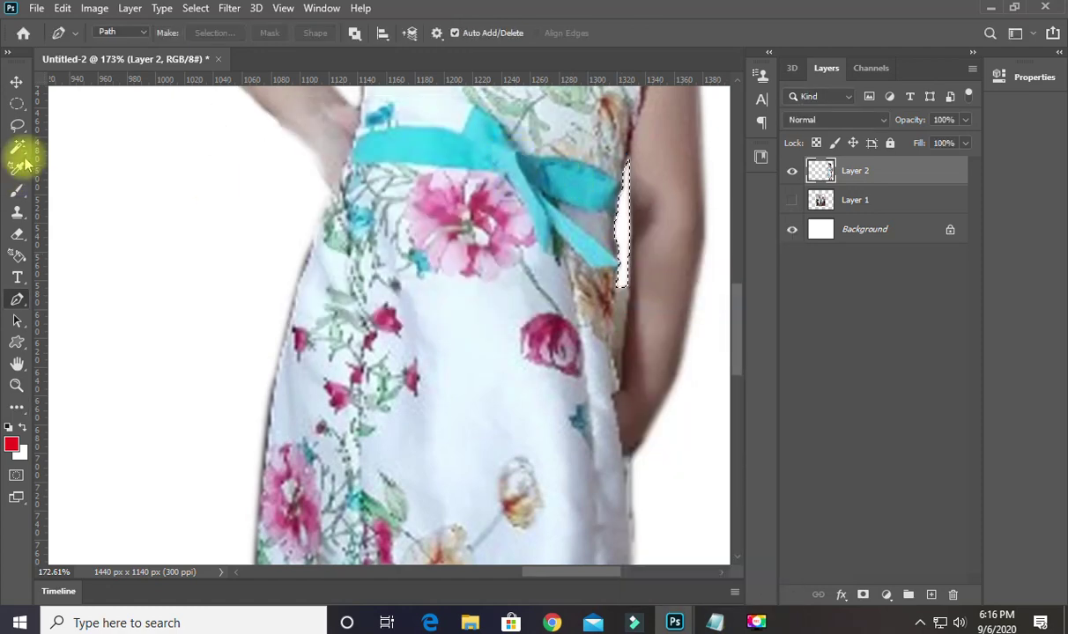
left_click(18, 128)
scroll(500, 369, "down", 5)
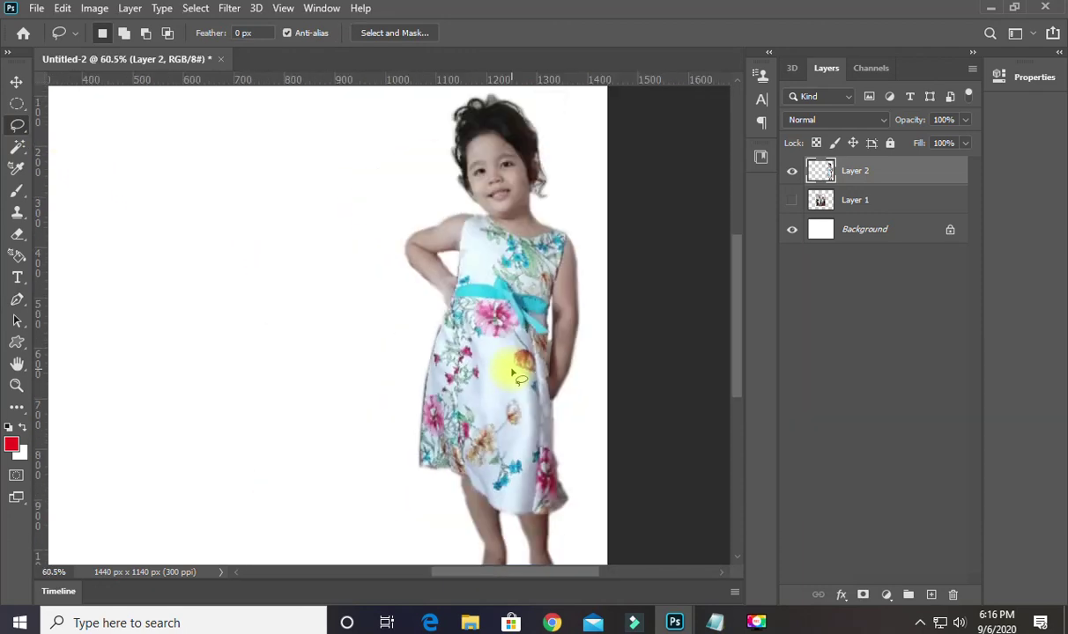
scroll(533, 403, "up", 1)
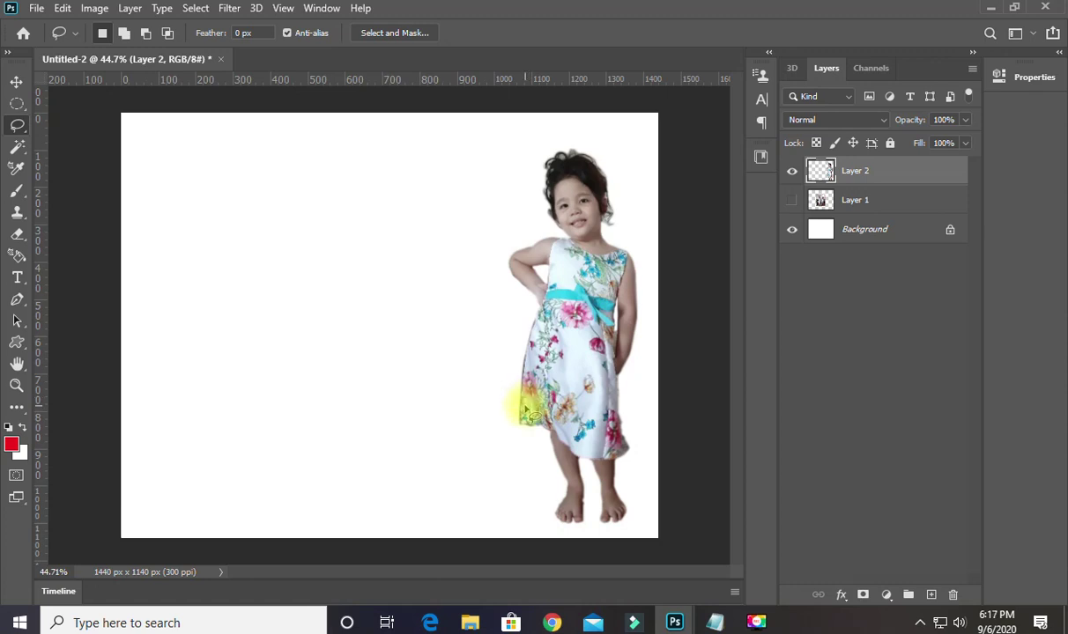
Add a new Layer 3 above Background and select the whole canvas with a rectangle.
left_click(874, 232)
key("ctrl+shift+n")
key("Return")
key("m")
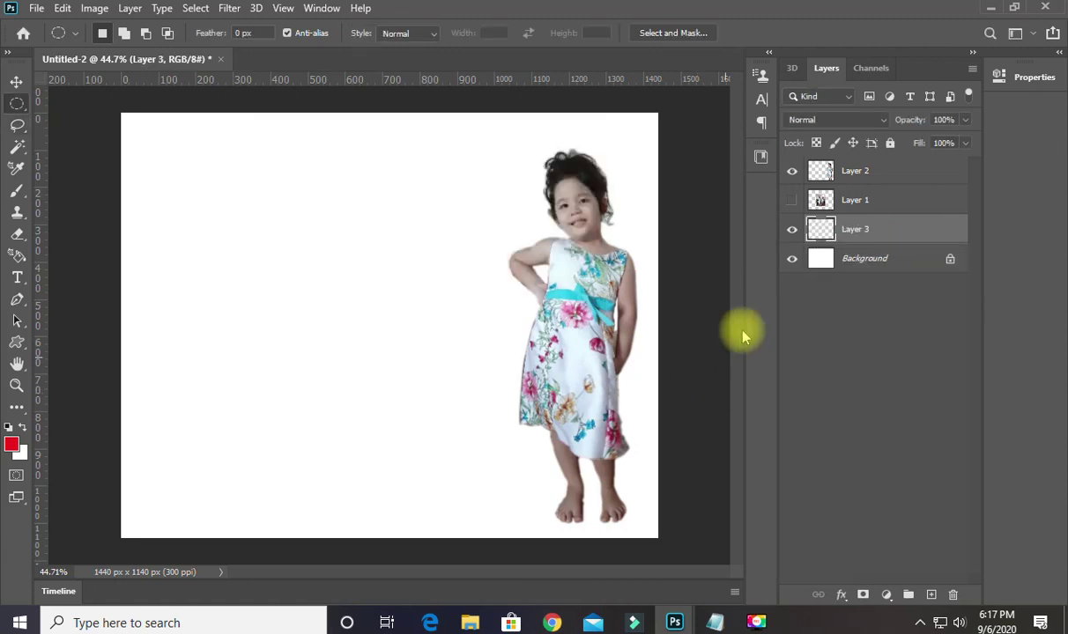
left_click_drag(98, 107, 645, 503)
right_click(645, 503)
right_click(17, 103)
left_click(79, 110)
left_click(81, 112)
left_click_drag(119, 106, 685, 558)
Fill the selection on Layer 3 with custom cyan colour 05d4f9 in Normal mode.
right_click(465, 363)
left_click(496, 265)
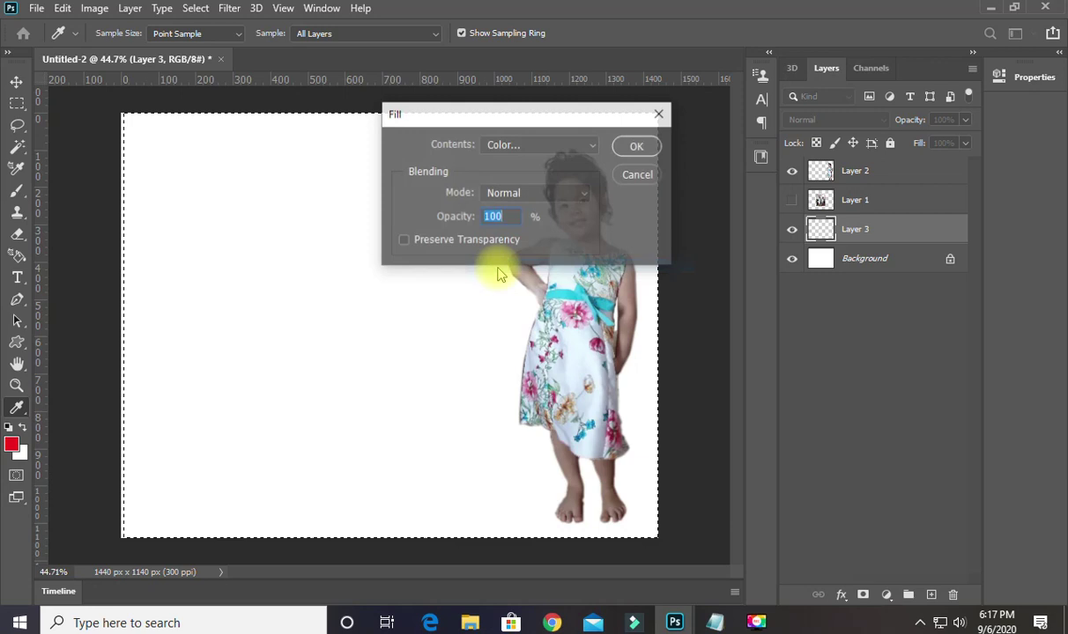
left_click(508, 147)
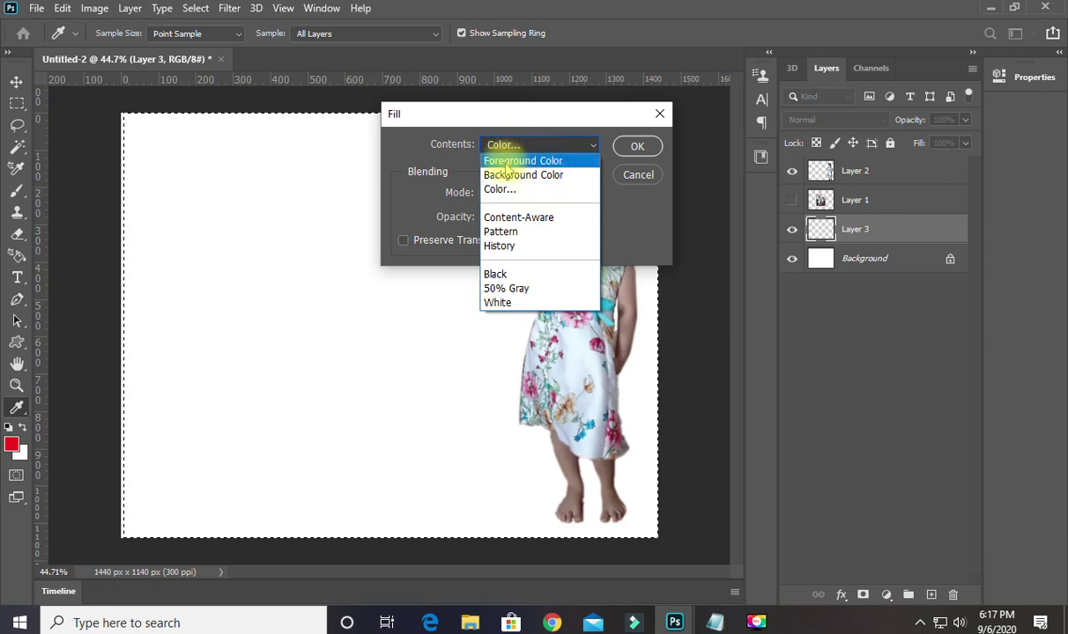
left_click(506, 165)
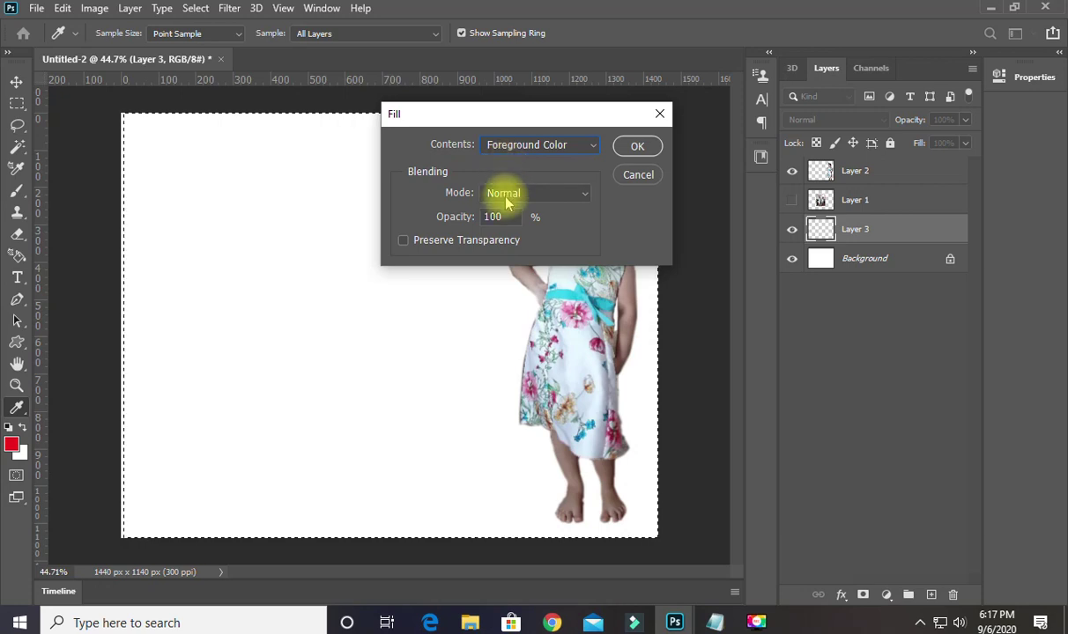
left_click(507, 199)
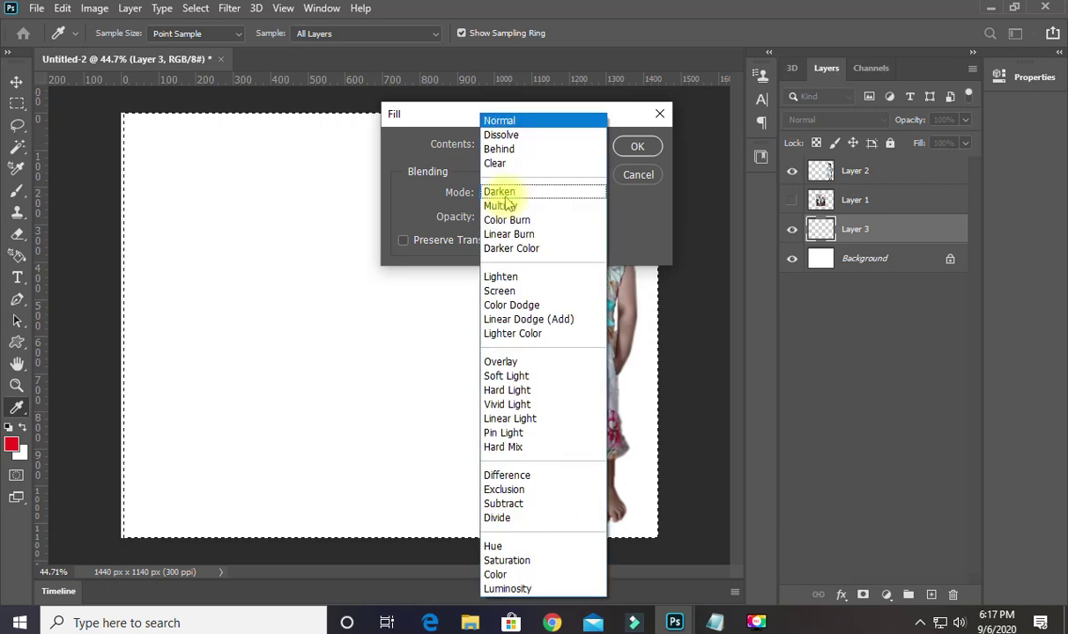
left_click(631, 109)
left_click(584, 147)
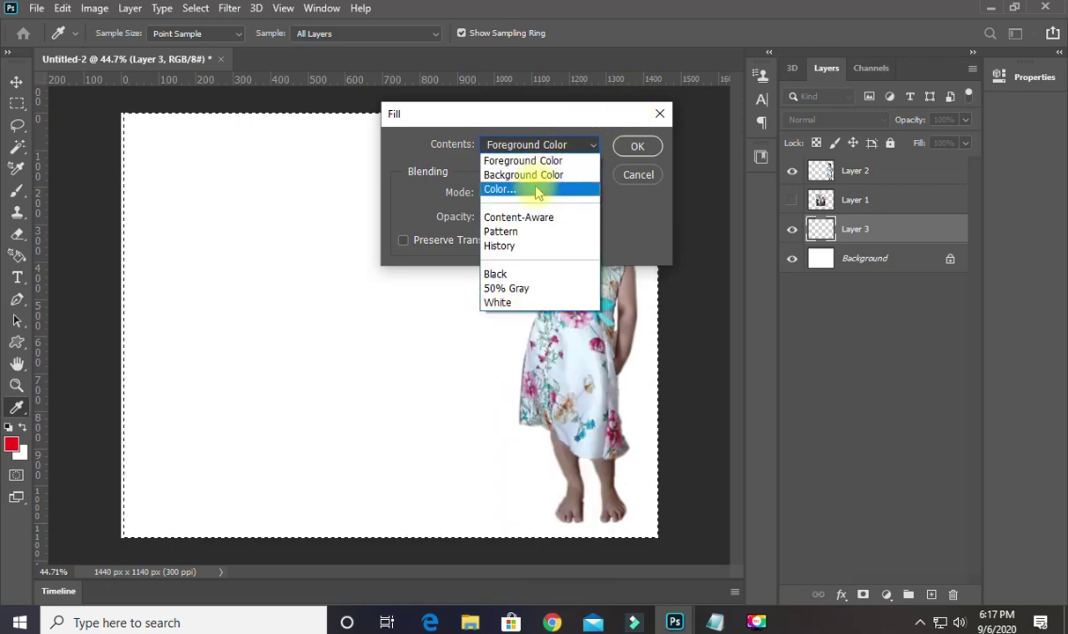
left_click(539, 191)
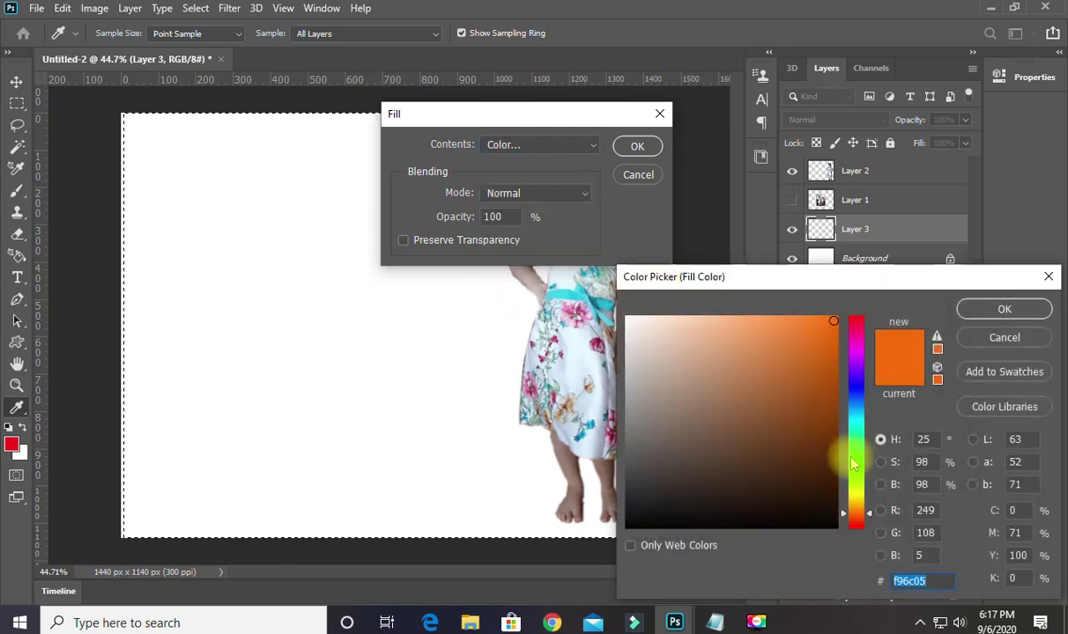
left_click(844, 418)
left_click(1004, 309)
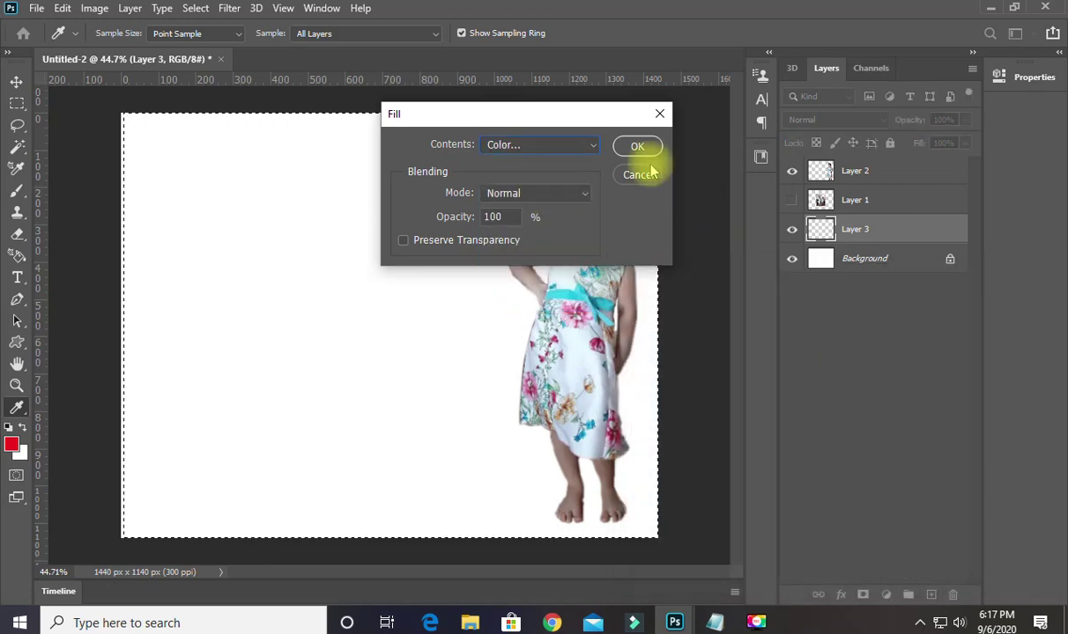
left_click(637, 147)
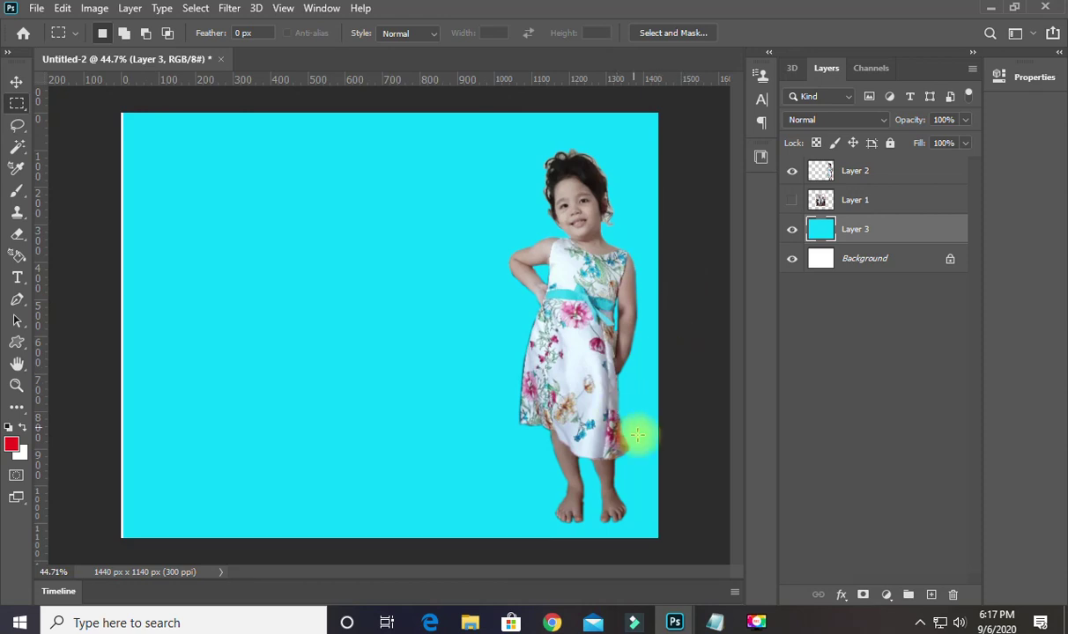
Nudge the cyan layer left and stretch it slightly wider to cover the canvas.
key("v")
key("shift+Left")
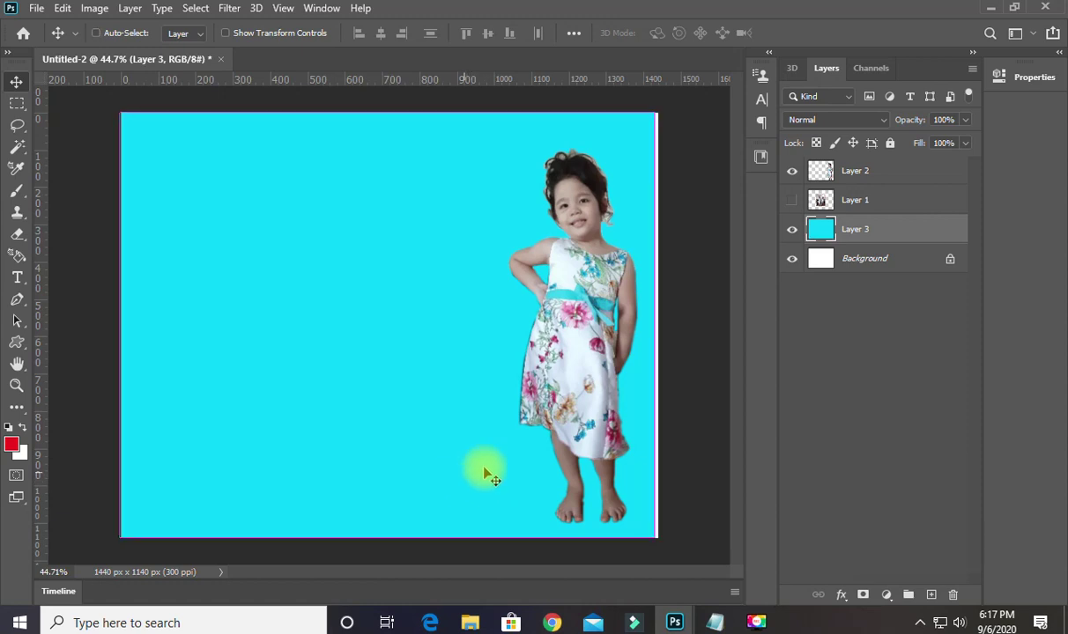
key("ctrl+t")
left_click_drag(658, 326, 656, 355)
key("Return")
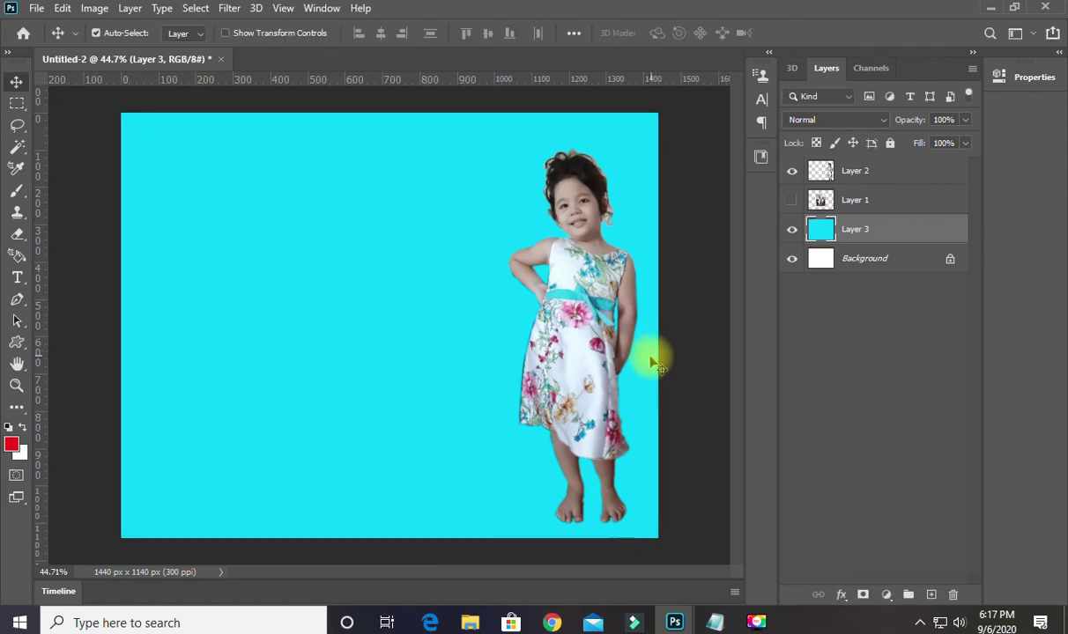
Zoom in on the girl's face and make Layer 2 the active layer.
scroll(584, 230, "up", 5)
left_click_drag(595, 267, 456, 526)
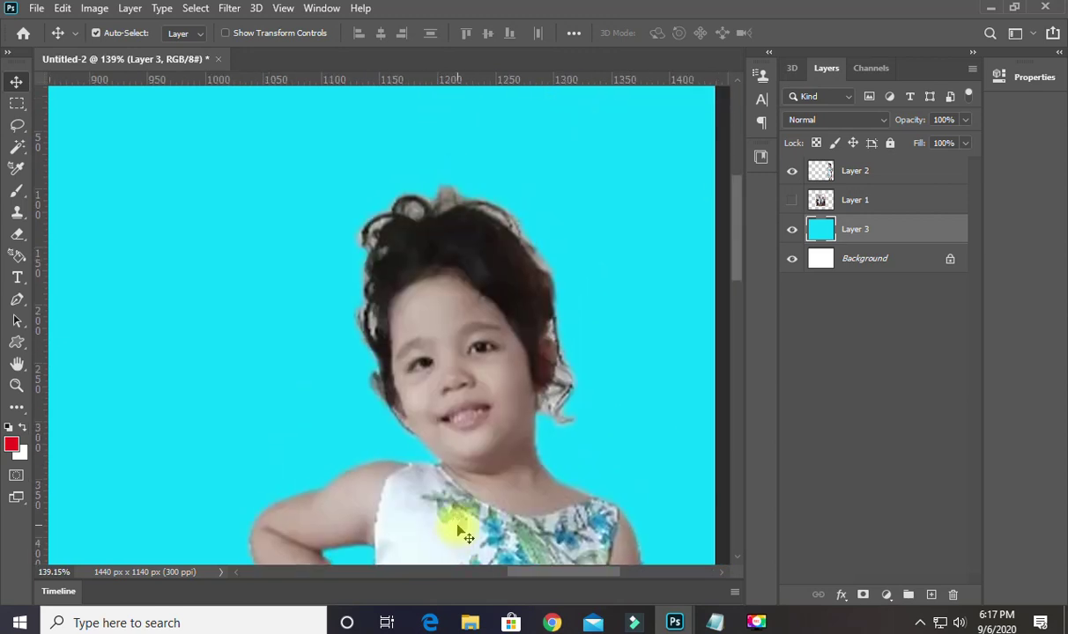
scroll(489, 445, "up", 1)
left_click(505, 307)
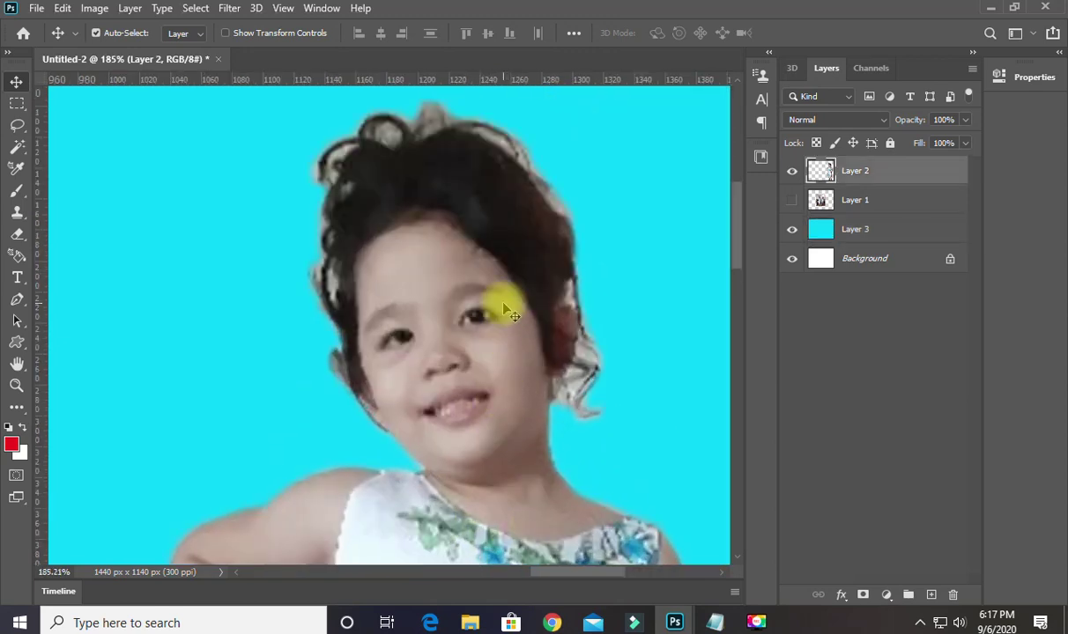
Lighten the strands along the left hair edge with the Dodge tool (Midtones, 50%).
left_click(18, 410)
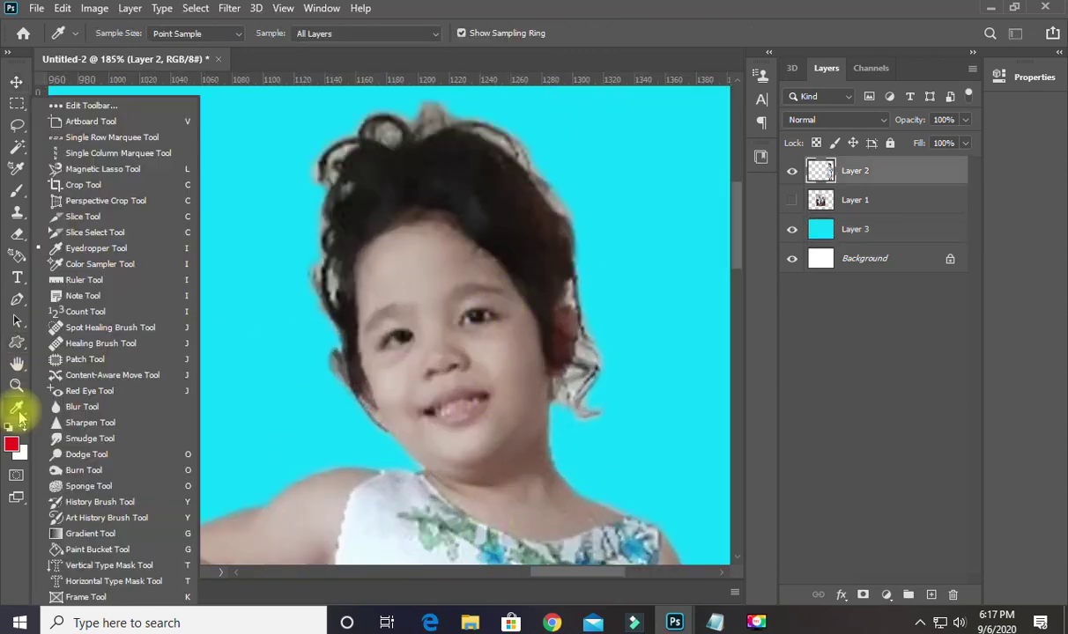
left_click(86, 455)
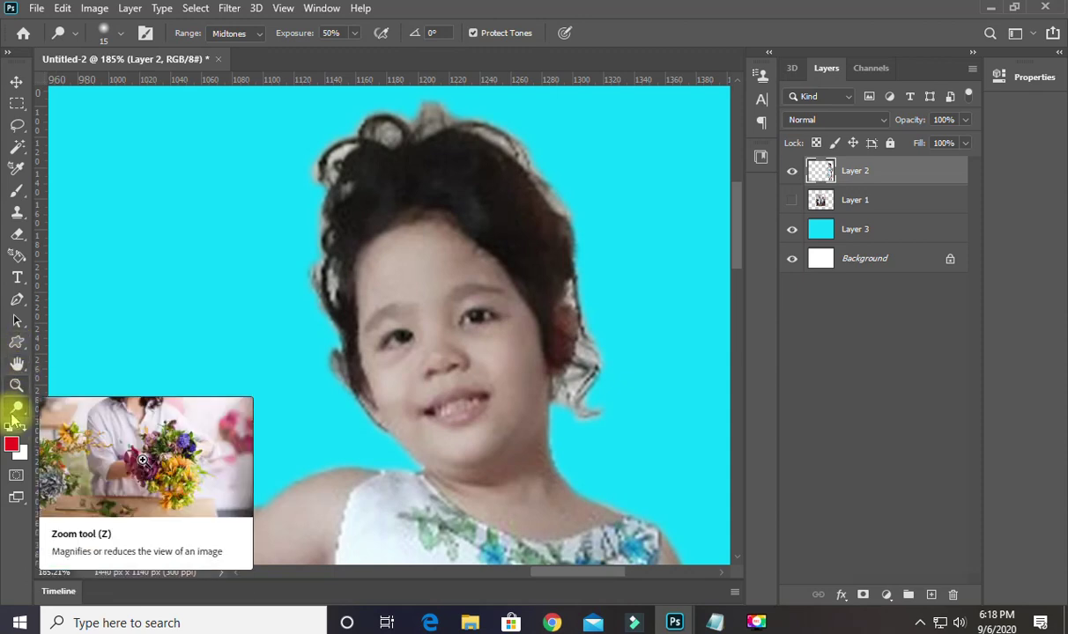
left_click(16, 342)
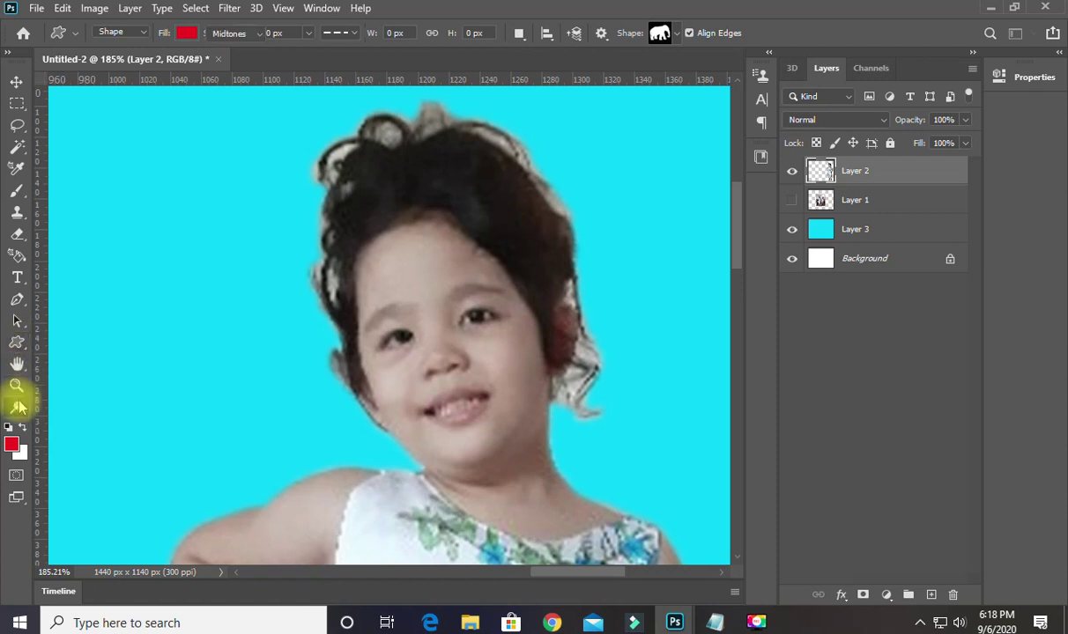
mouse_move(18, 406)
left_mouse_down()
mouse_move(95, 457)
mouse_move(95, 471)
left_mouse_up()
scroll(339, 168, "up", 5)
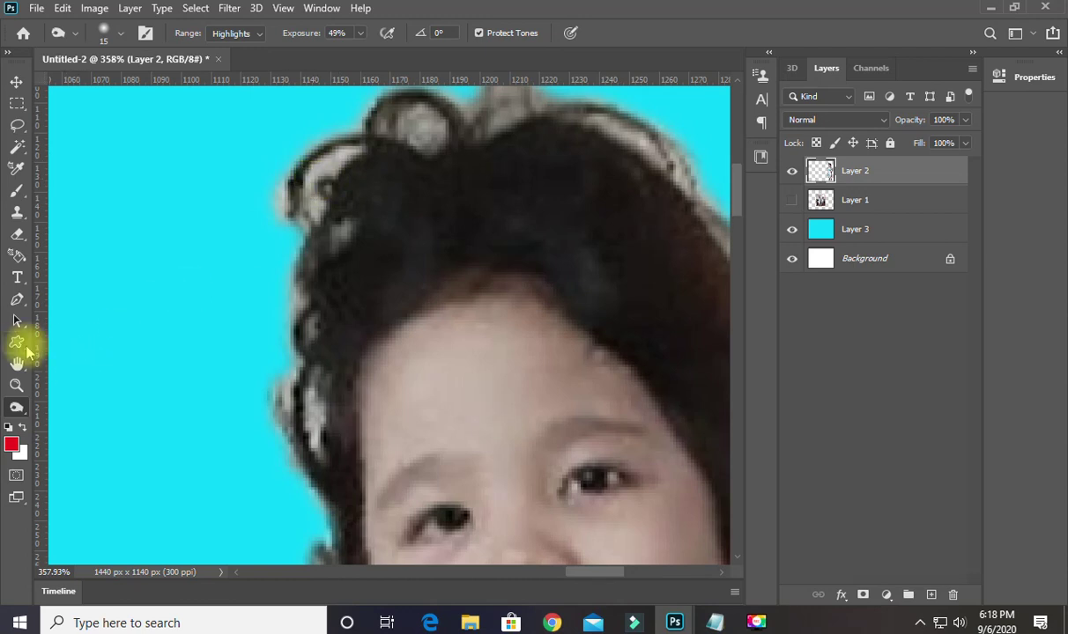
left_click(17, 345)
mouse_move(19, 406)
left_mouse_down()
mouse_move(111, 470)
mouse_move(106, 455)
left_mouse_up()
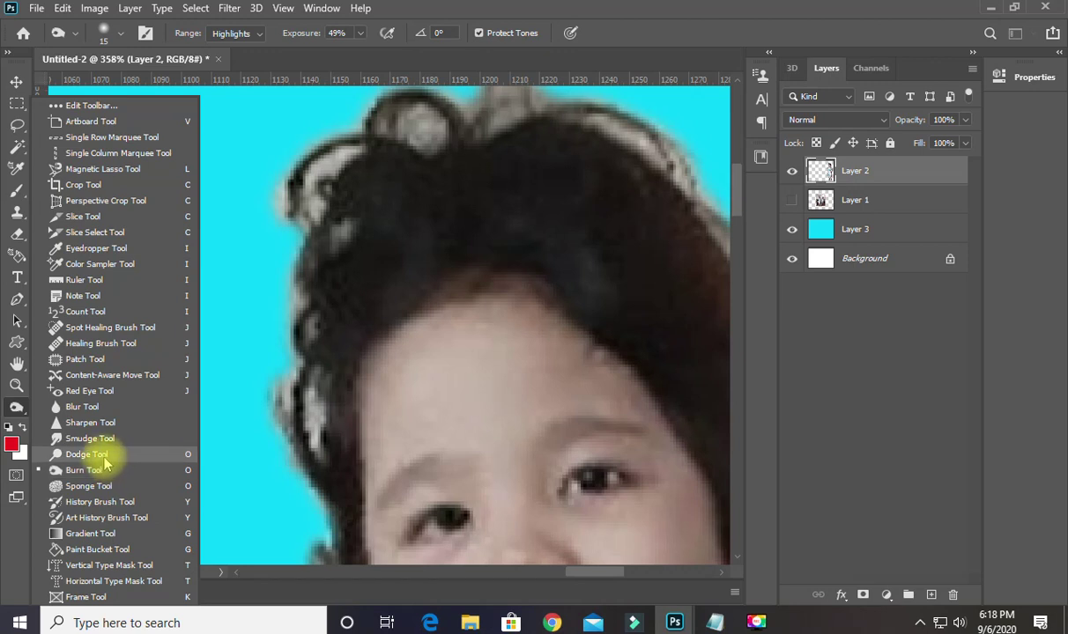
left_click_drag(104, 457, 104, 456)
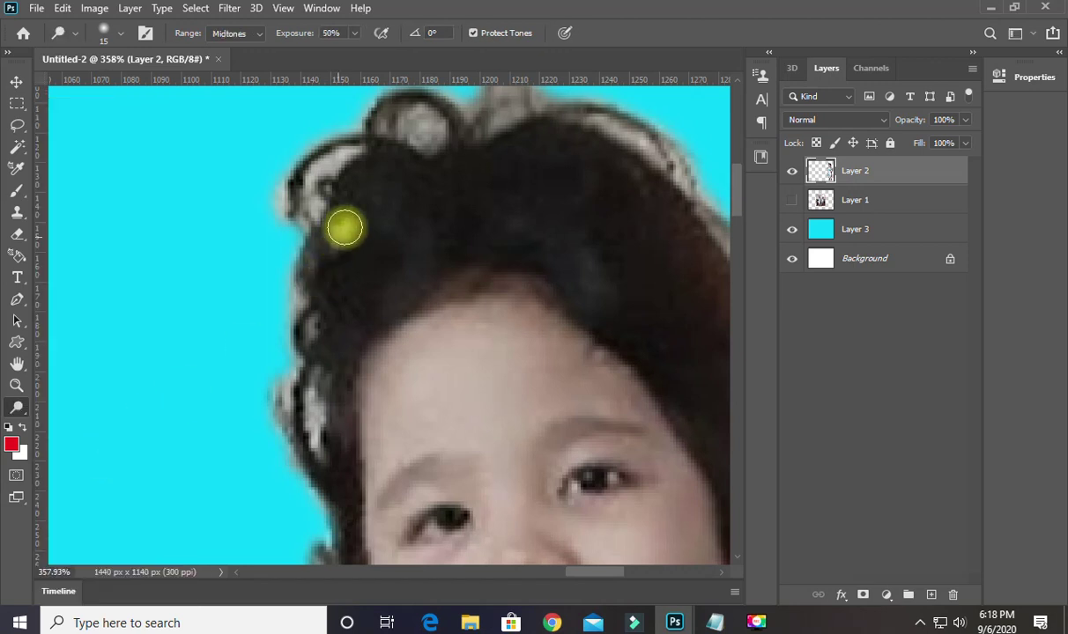
mouse_move(339, 164)
left_mouse_down()
mouse_move(305, 167)
mouse_move(305, 207)
left_mouse_up()
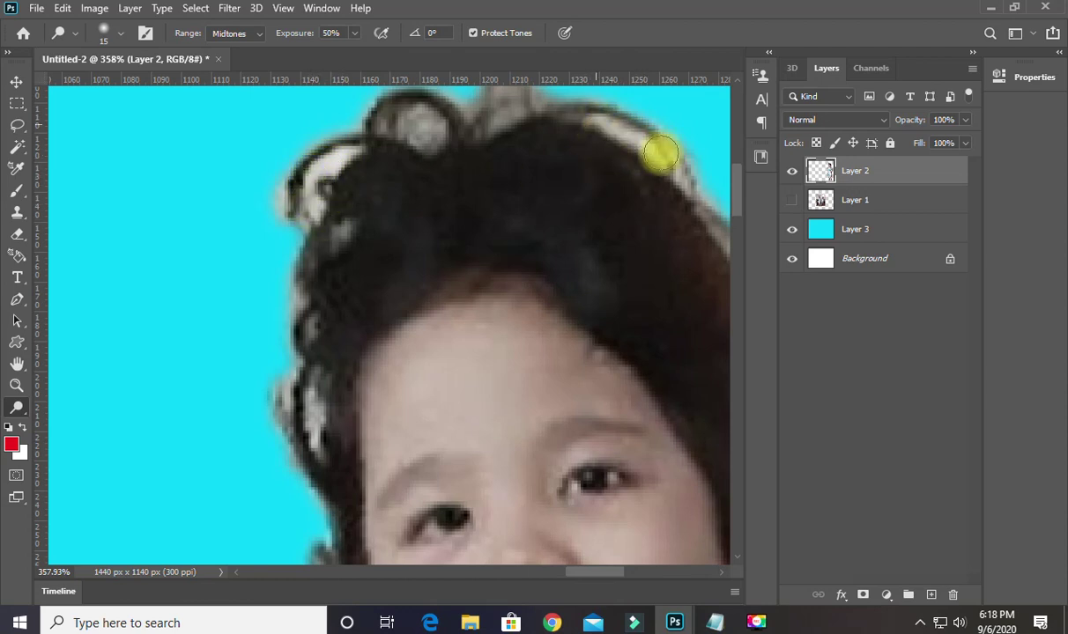
scroll(541, 211, "up", 3)
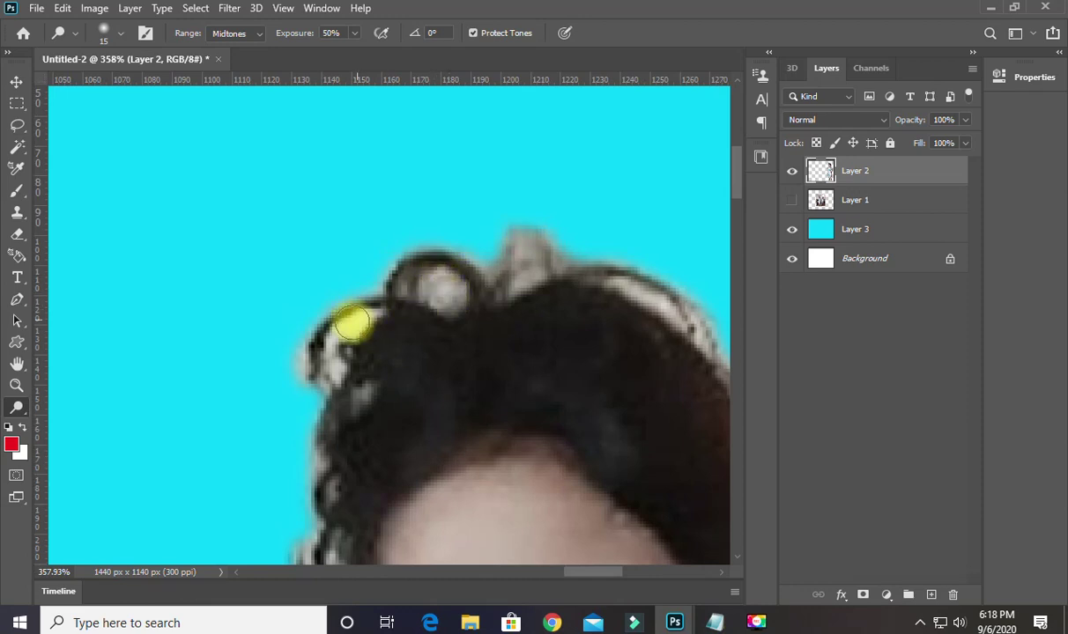
left_click(19, 258)
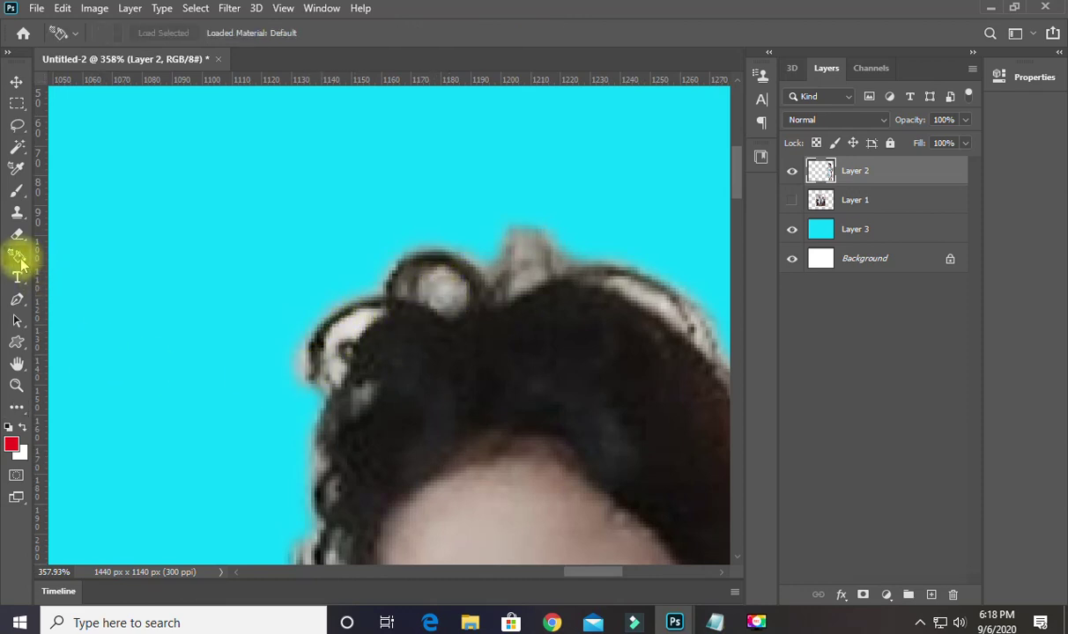
Set the Background Eraser to size 25, fully soft, Contiguous, 37% tolerance.
left_click(20, 236)
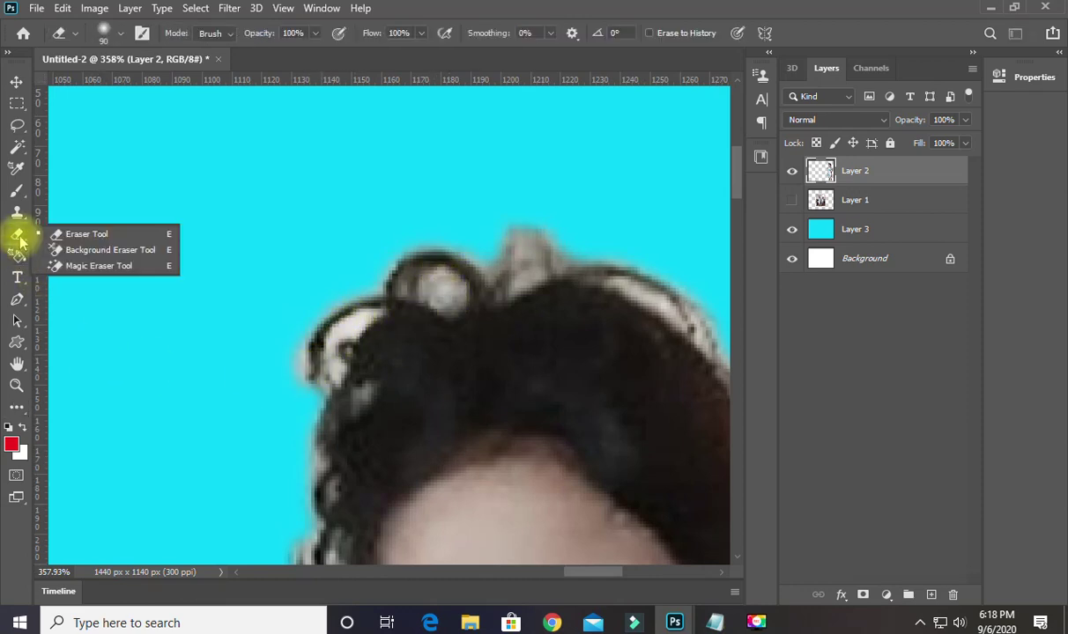
left_click(84, 250)
key("bracketleft")
key("bracketleft")
key("bracketleft")
key("bracketleft")
key("bracketleft")
key("bracketleft")
key("bracketleft")
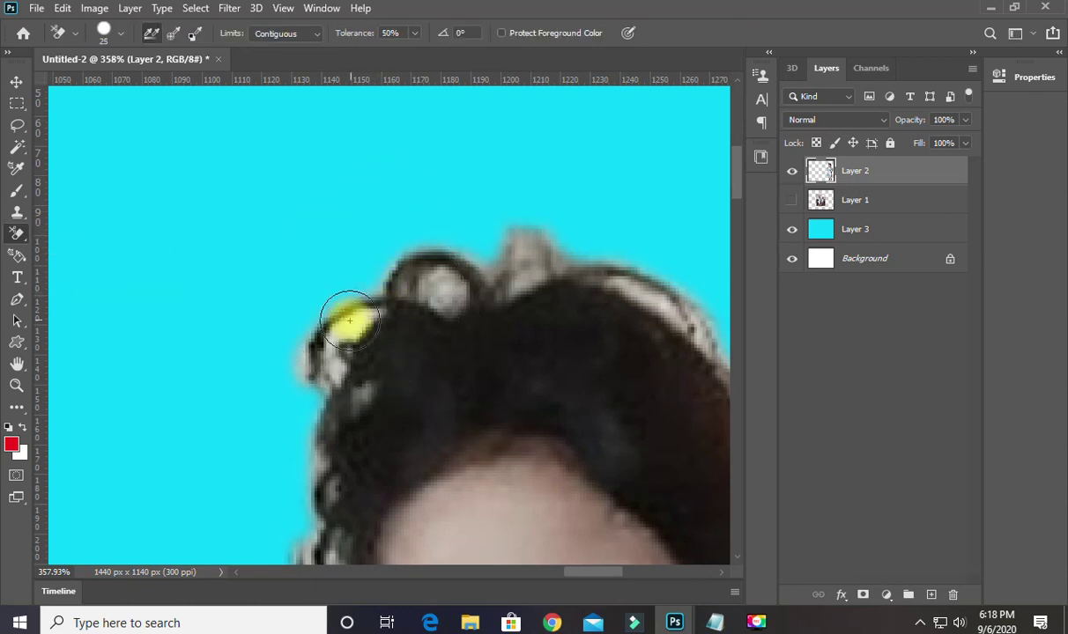
left_click(347, 328)
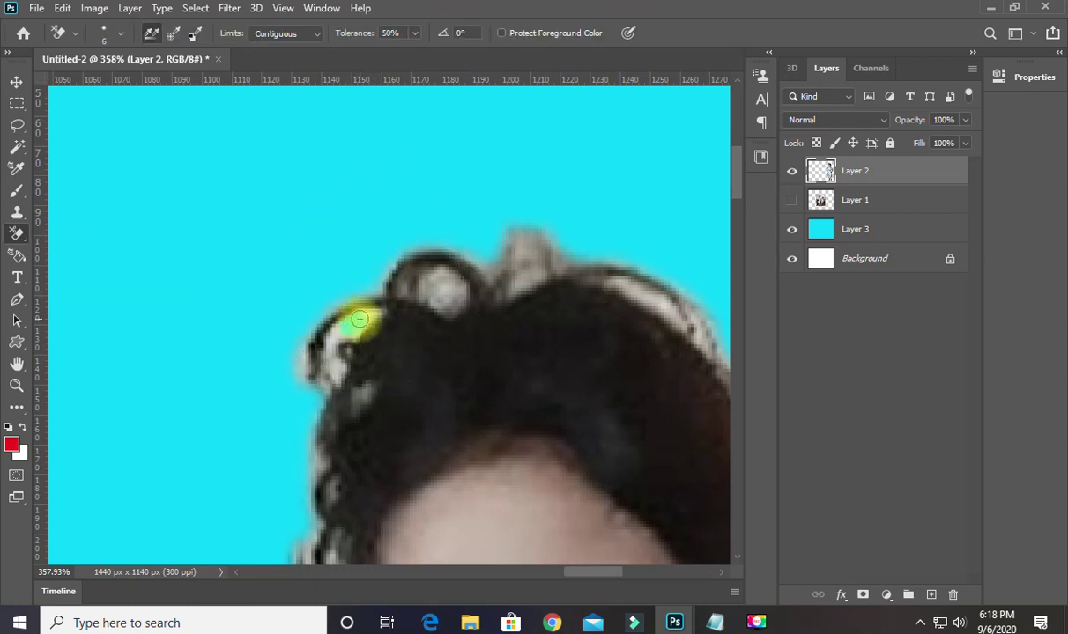
left_click(120, 34)
left_click_drag(185, 130, 12, 125)
left_click(317, 39)
left_click(316, 35)
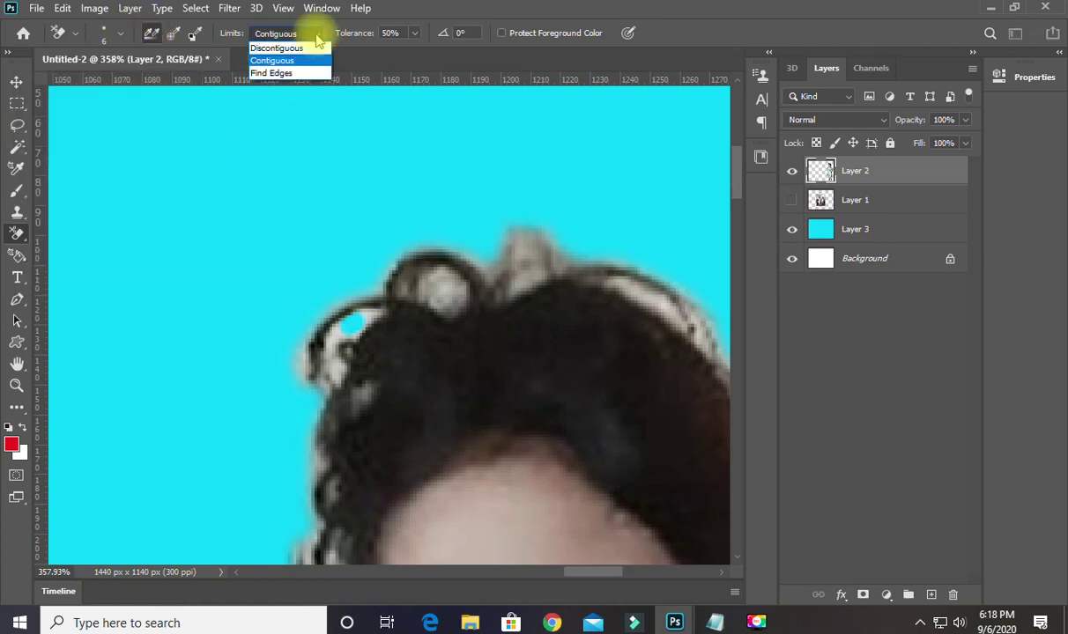
left_click(275, 56)
left_click(413, 34)
left_click_drag(414, 51, 404, 51)
Erase background fringe in the upper curl, the top bun and along the hair edge.
mouse_move(400, 291)
left_mouse_down()
mouse_move(373, 325)
mouse_move(346, 324)
mouse_move(327, 357)
mouse_move(341, 369)
mouse_move(300, 368)
left_mouse_up()
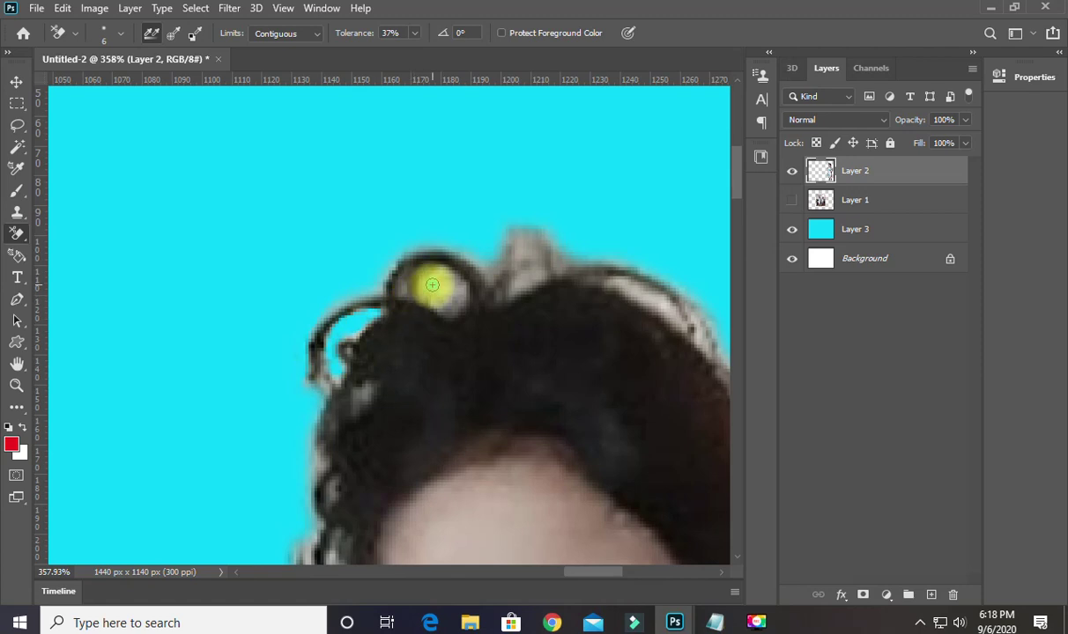
mouse_move(435, 276)
left_mouse_down()
mouse_move(454, 299)
mouse_move(454, 286)
mouse_move(425, 289)
mouse_move(440, 304)
mouse_move(450, 284)
mouse_move(435, 281)
mouse_move(446, 277)
mouse_move(502, 289)
mouse_move(520, 261)
mouse_move(516, 286)
mouse_move(449, 303)
mouse_move(536, 278)
mouse_move(518, 255)
mouse_move(534, 251)
mouse_move(527, 222)
mouse_move(508, 227)
mouse_move(490, 264)
mouse_move(482, 258)
mouse_move(623, 284)
mouse_move(671, 315)
mouse_move(576, 268)
mouse_move(567, 249)
mouse_move(563, 261)
mouse_move(548, 226)
mouse_move(500, 230)
left_mouse_up()
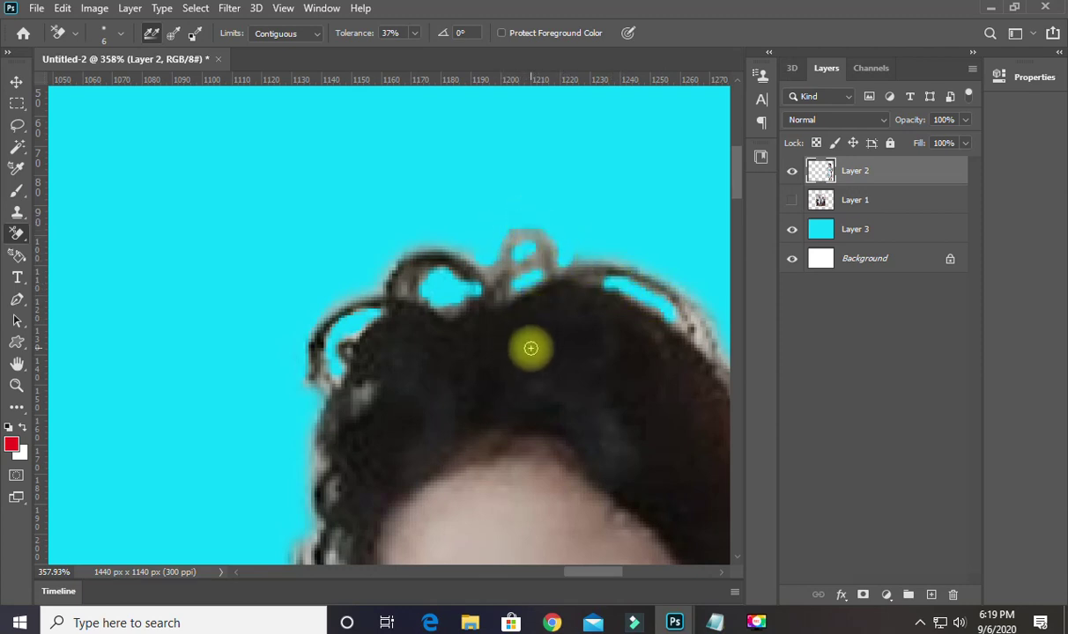
scroll(534, 338, "down", 5)
scroll(591, 358, "down", 1)
scroll(544, 431, "up", 5)
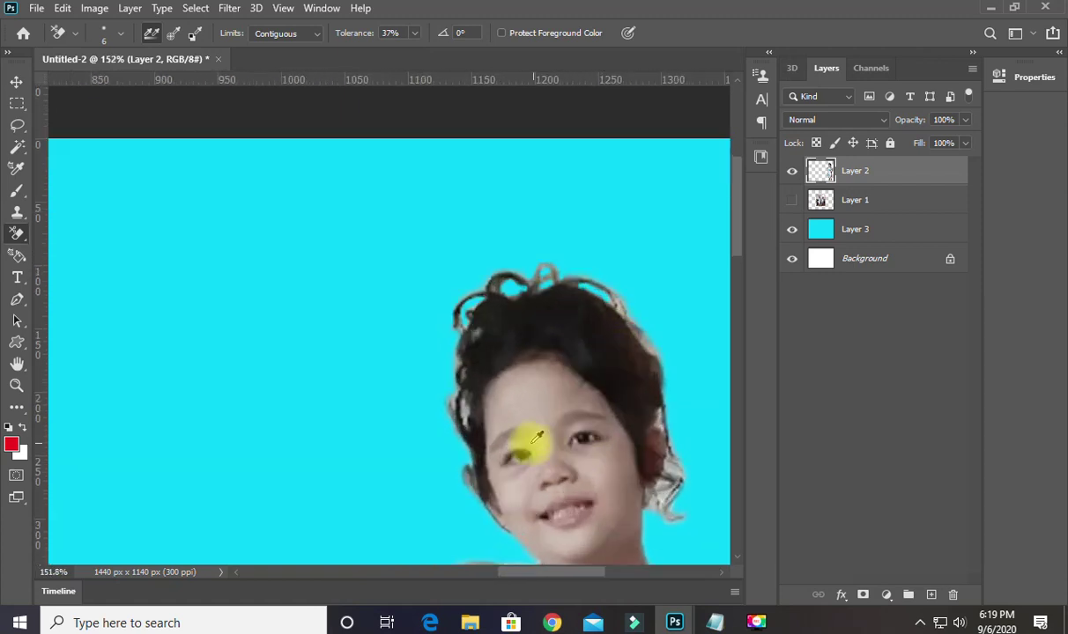
mouse_move(447, 404)
left_mouse_down()
mouse_move(404, 379)
mouse_move(417, 354)
mouse_move(421, 375)
mouse_move(426, 347)
mouse_move(414, 231)
mouse_move(404, 381)
mouse_move(414, 405)
mouse_move(409, 389)
mouse_move(442, 380)
mouse_move(442, 394)
mouse_move(440, 374)
mouse_move(441, 402)
mouse_move(440, 373)
mouse_move(443, 405)
left_mouse_up()
Erase leftover fringe along the hair's right edge and around the ear, then zoom out.
scroll(441, 410, "down", 5)
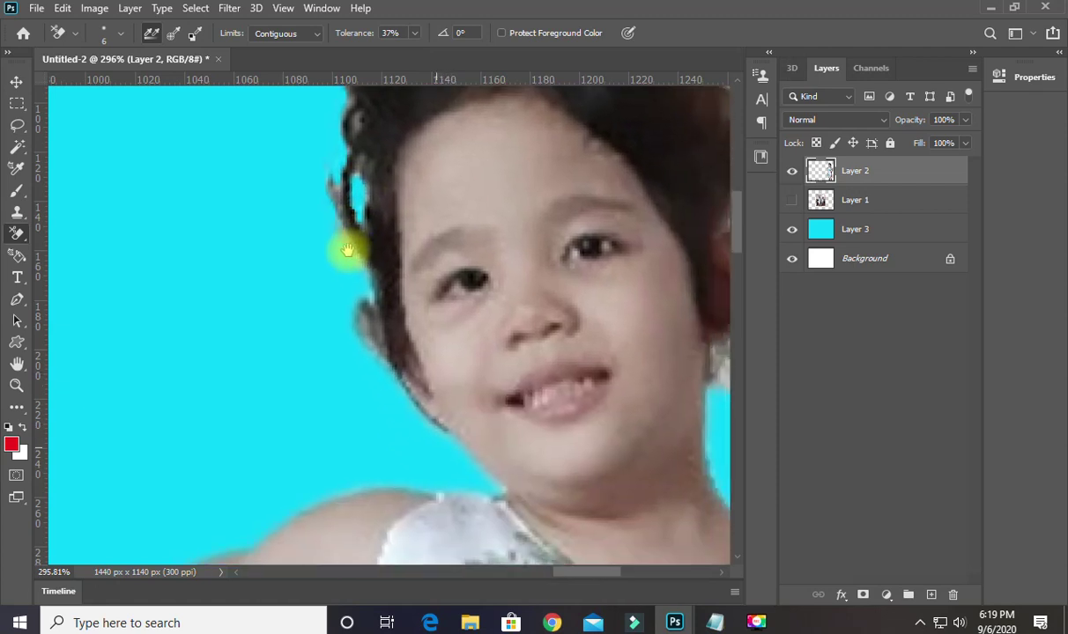
scroll(352, 250, "right", 5)
left_click_drag(466, 421, 321, 474)
mouse_move(477, 345)
left_mouse_down()
mouse_move(478, 261)
mouse_move(501, 366)
left_mouse_up()
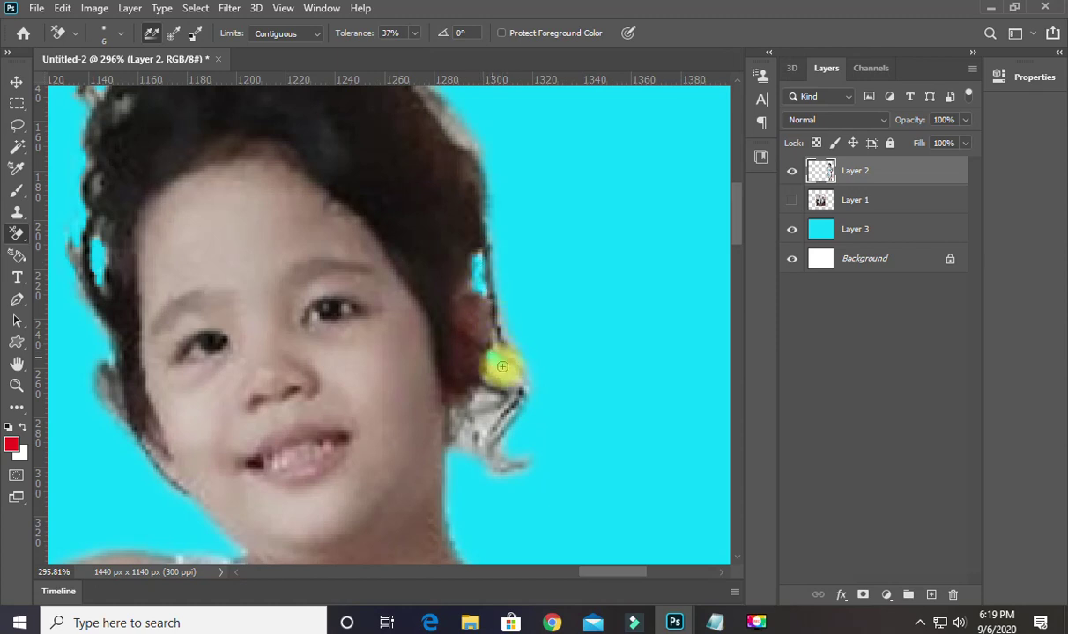
mouse_move(516, 376)
left_mouse_down()
mouse_move(482, 397)
mouse_move(470, 444)
left_mouse_up()
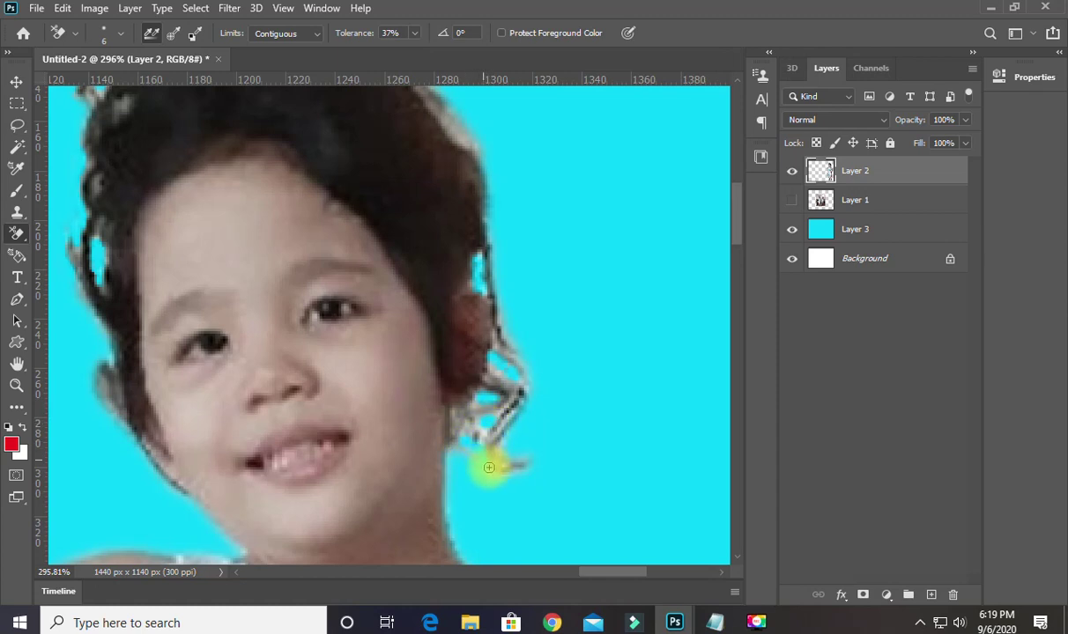
scroll(489, 393, "up", 5)
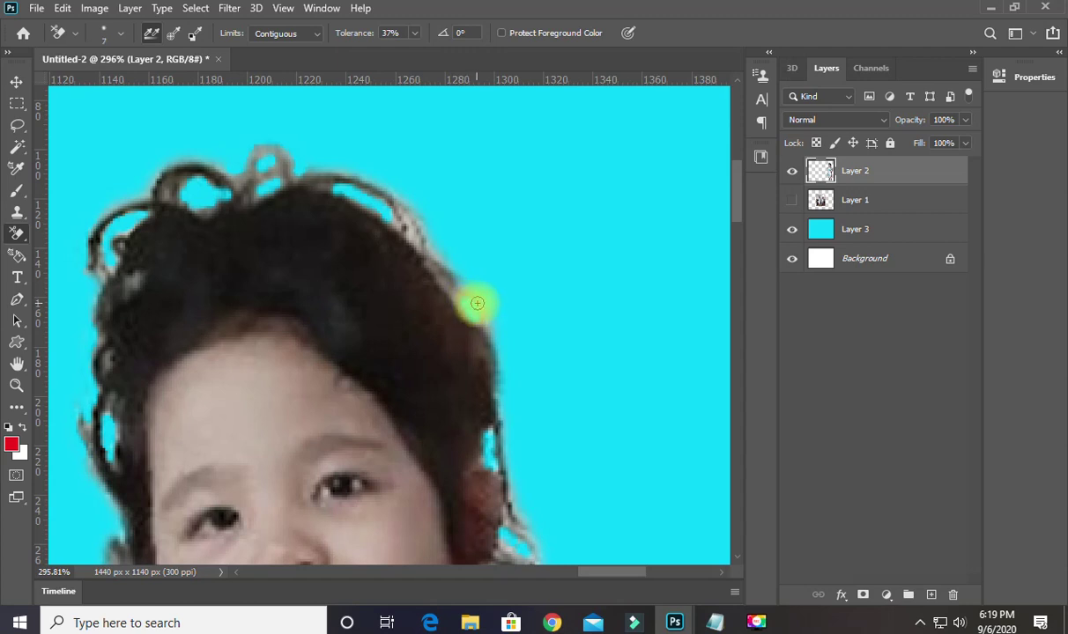
mouse_move(486, 318)
left_mouse_down()
mouse_move(416, 198)
mouse_move(415, 238)
mouse_move(410, 224)
mouse_move(425, 245)
mouse_move(408, 210)
mouse_move(387, 214)
mouse_move(289, 160)
left_mouse_up()
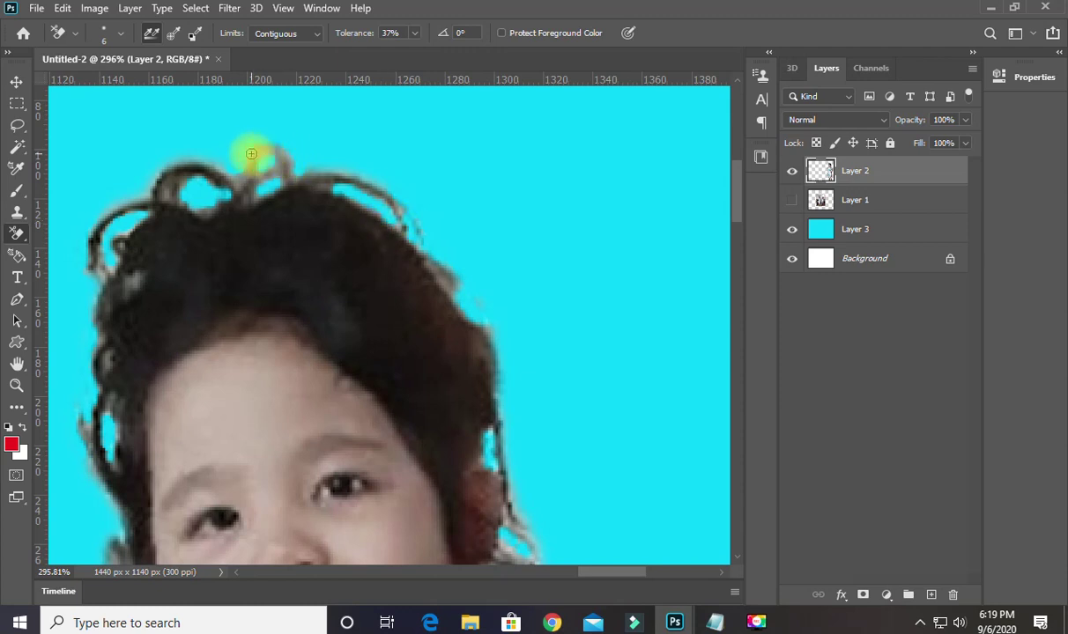
scroll(513, 393, "down", 1)
scroll(502, 304, "down", 4)
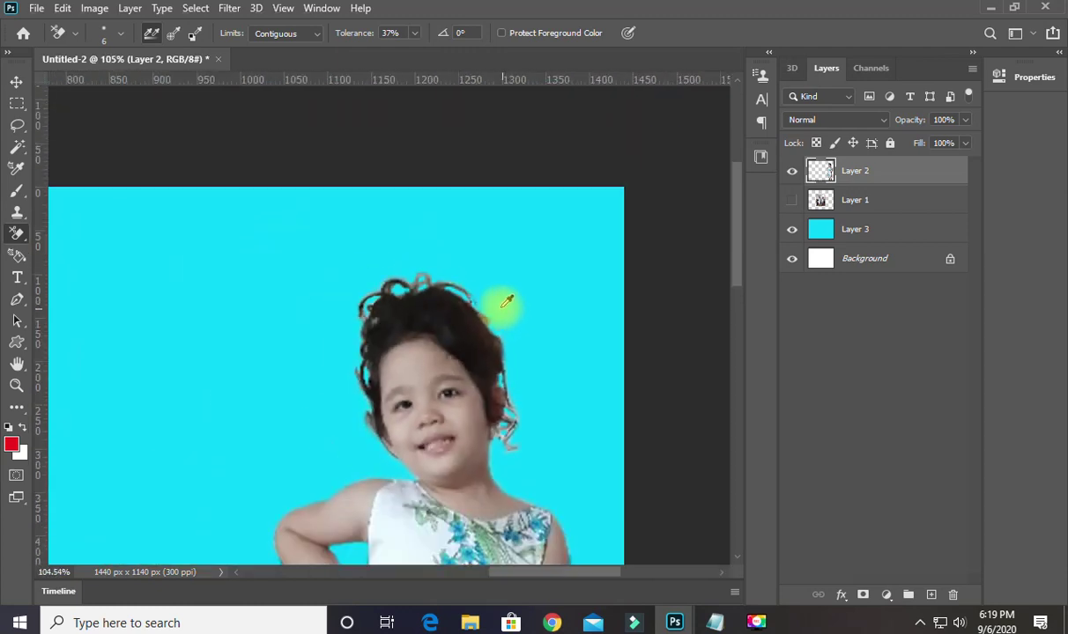
Darken the top of the girl's hair with the Burn tool, finishing at 100% exposure.
scroll(518, 301, "up", 2)
scroll(520, 303, "up", 1)
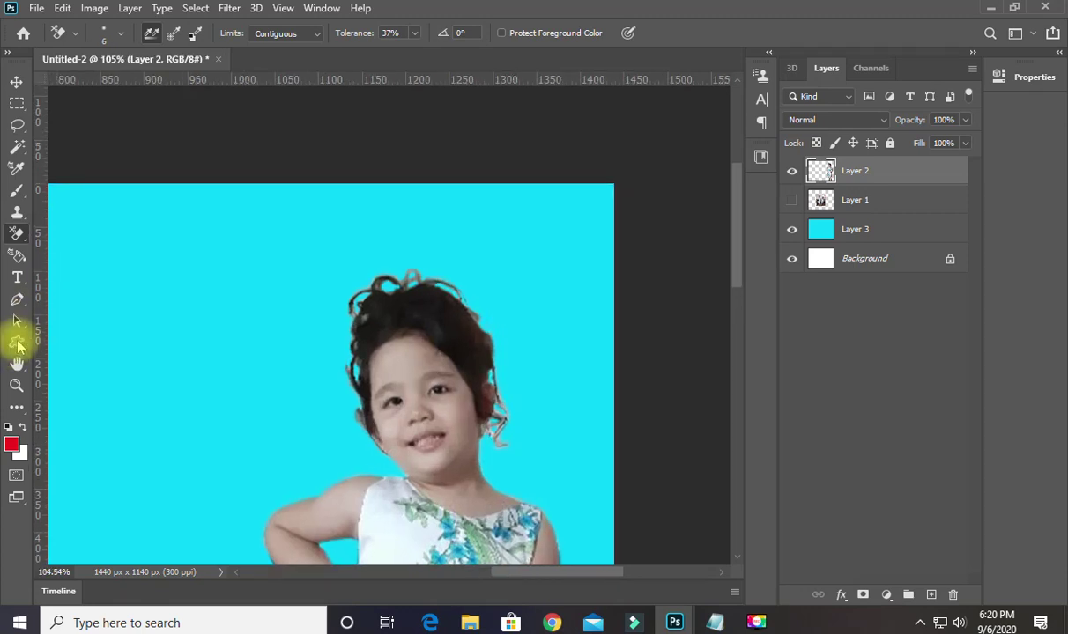
left_click(30, 407)
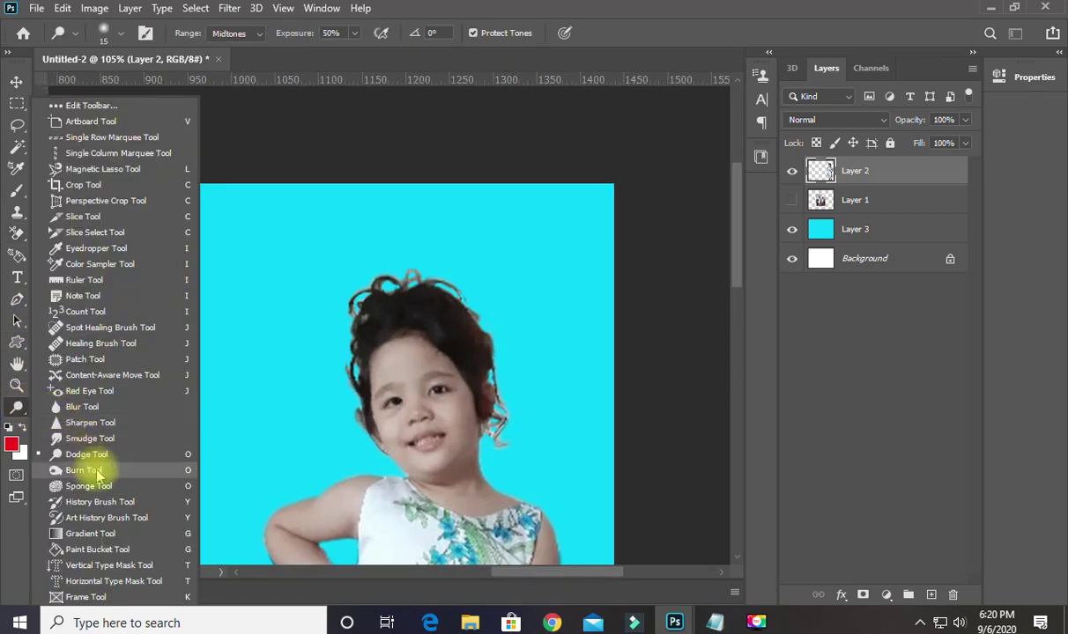
left_click(86, 471)
mouse_move(355, 307)
left_mouse_down()
mouse_move(378, 290)
mouse_move(356, 292)
mouse_move(380, 285)
mouse_move(383, 268)
mouse_move(408, 282)
left_mouse_up()
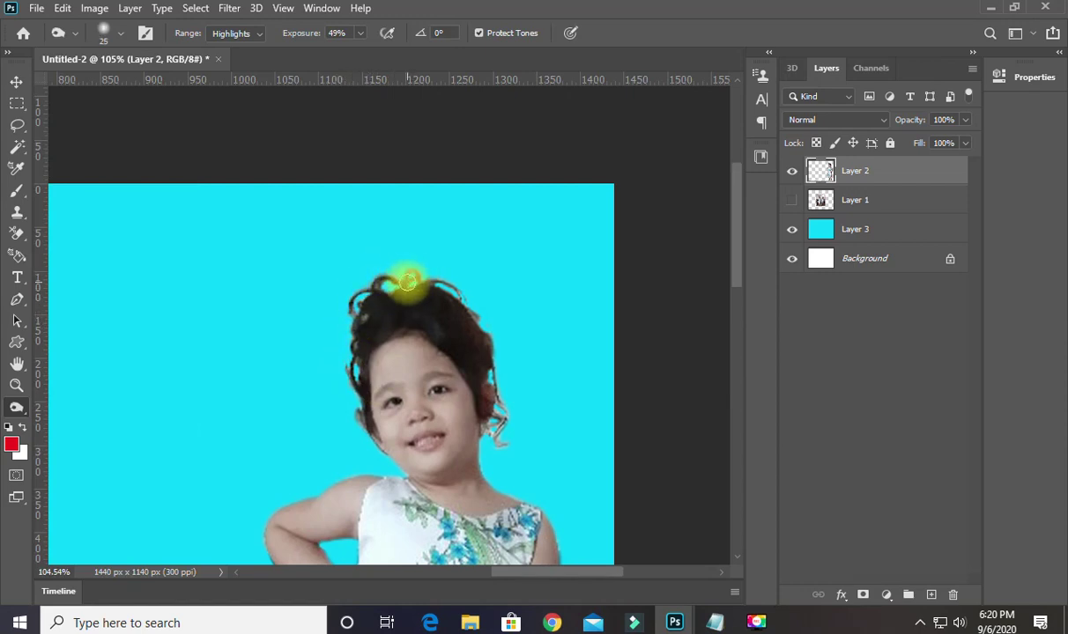
mouse_move(411, 278)
left_mouse_down()
mouse_move(476, 313)
mouse_move(492, 376)
mouse_move(490, 435)
mouse_move(504, 446)
mouse_move(474, 319)
left_mouse_up()
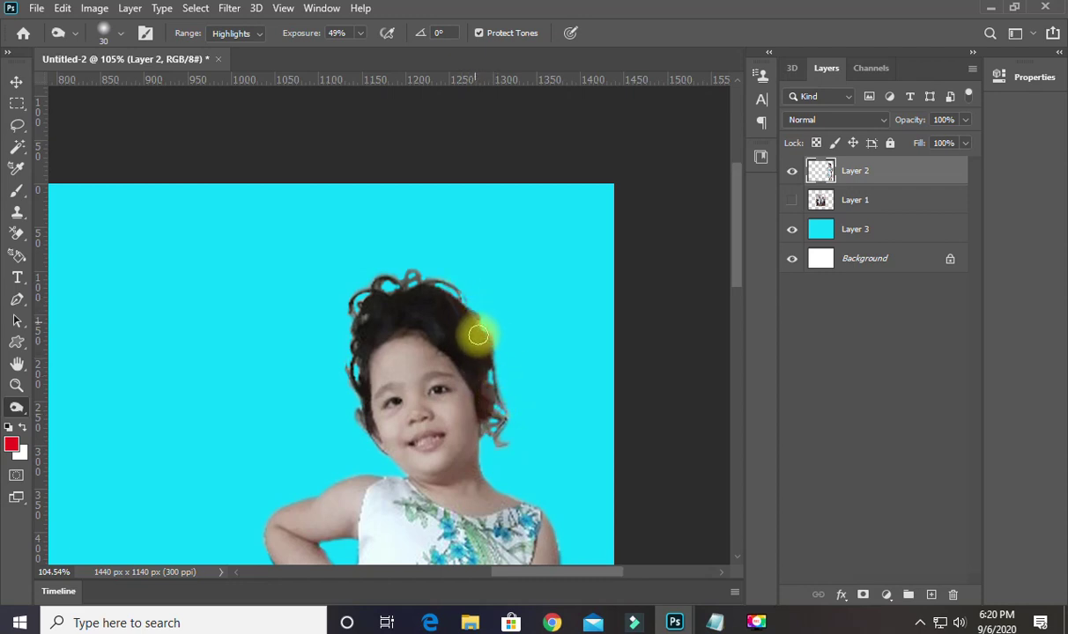
left_click(360, 33)
left_click_drag(361, 51, 412, 51)
mouse_move(478, 310)
left_mouse_down()
mouse_move(483, 341)
mouse_move(450, 285)
mouse_move(402, 276)
mouse_move(404, 285)
mouse_move(409, 275)
mouse_move(355, 302)
mouse_move(366, 319)
mouse_move(361, 354)
mouse_move(345, 369)
mouse_move(356, 419)
mouse_move(357, 305)
mouse_move(409, 278)
mouse_move(490, 335)
mouse_move(501, 444)
mouse_move(488, 431)
mouse_move(472, 317)
left_mouse_up()
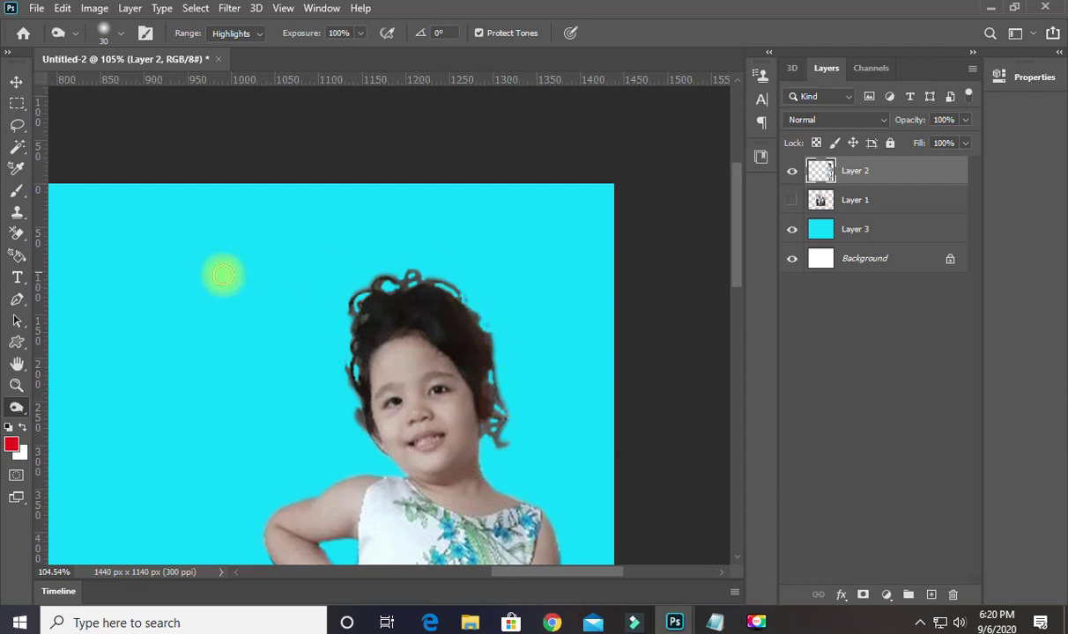
Smear the hair edge with the Smudge tool at 50% strength, then zoom out to view the image.
left_click(20, 408)
left_click(90, 439)
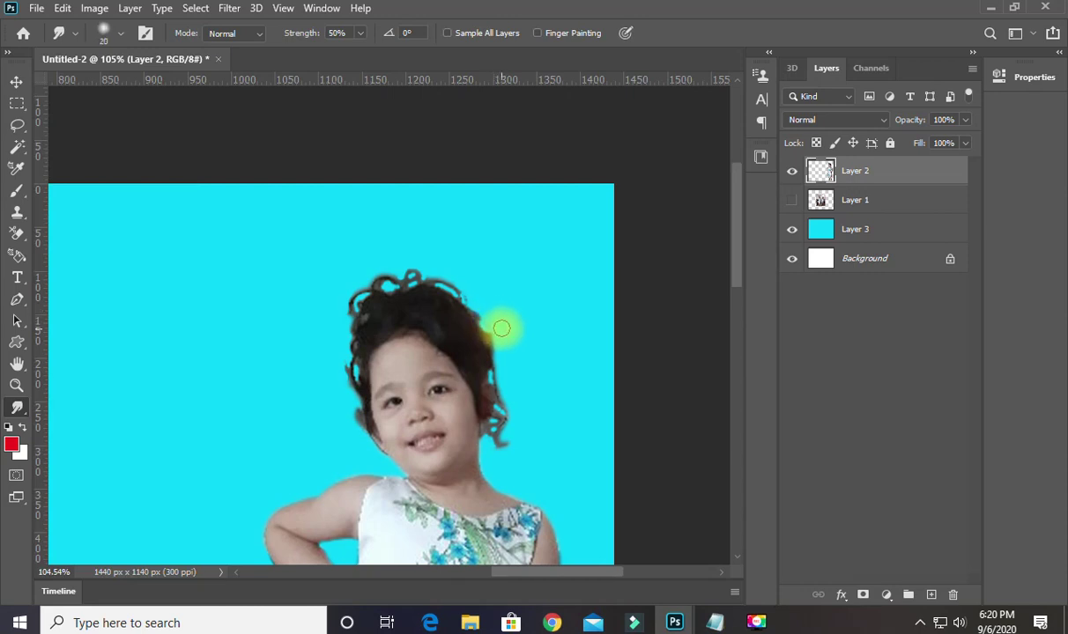
mouse_move(491, 324)
left_mouse_down()
mouse_move(468, 290)
mouse_move(492, 324)
left_mouse_up()
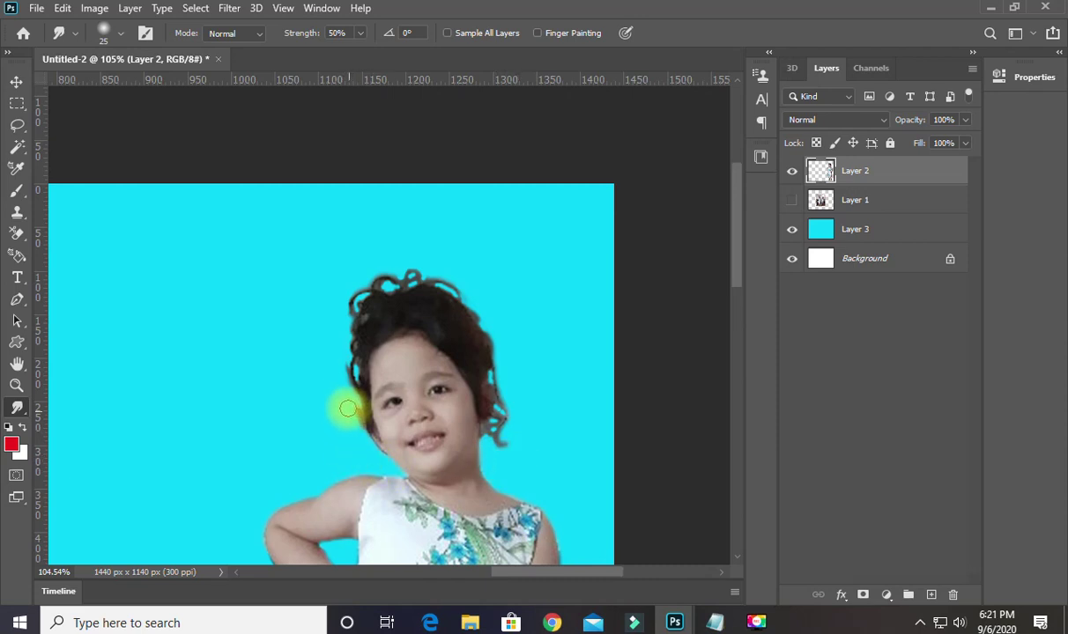
scroll(567, 348, "down", 5)
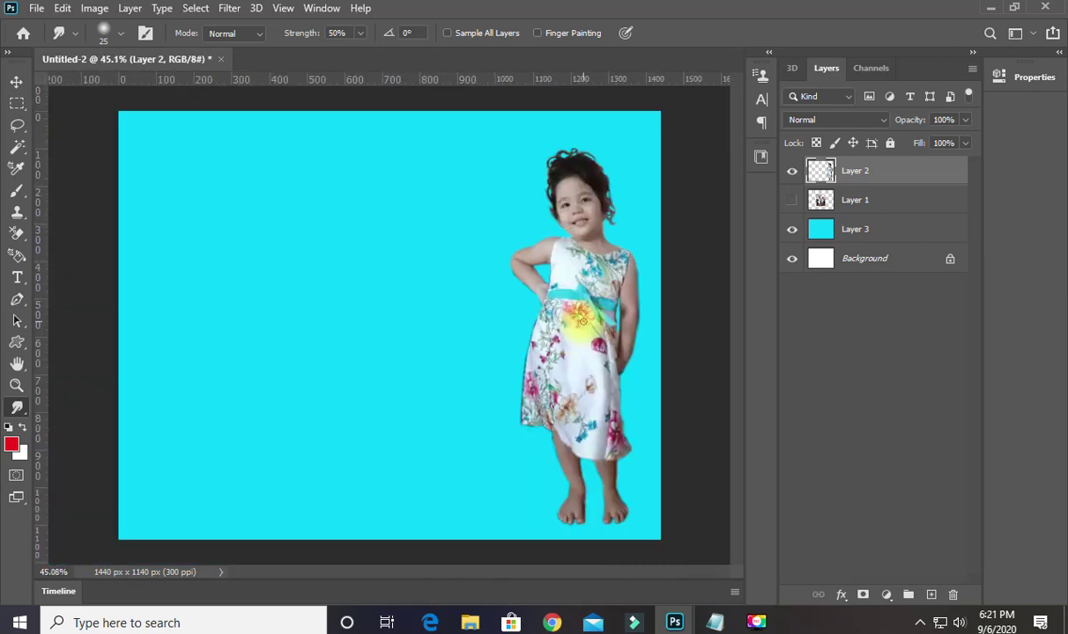
scroll(582, 320, "up", 2)
scroll(584, 321, "down", 2)
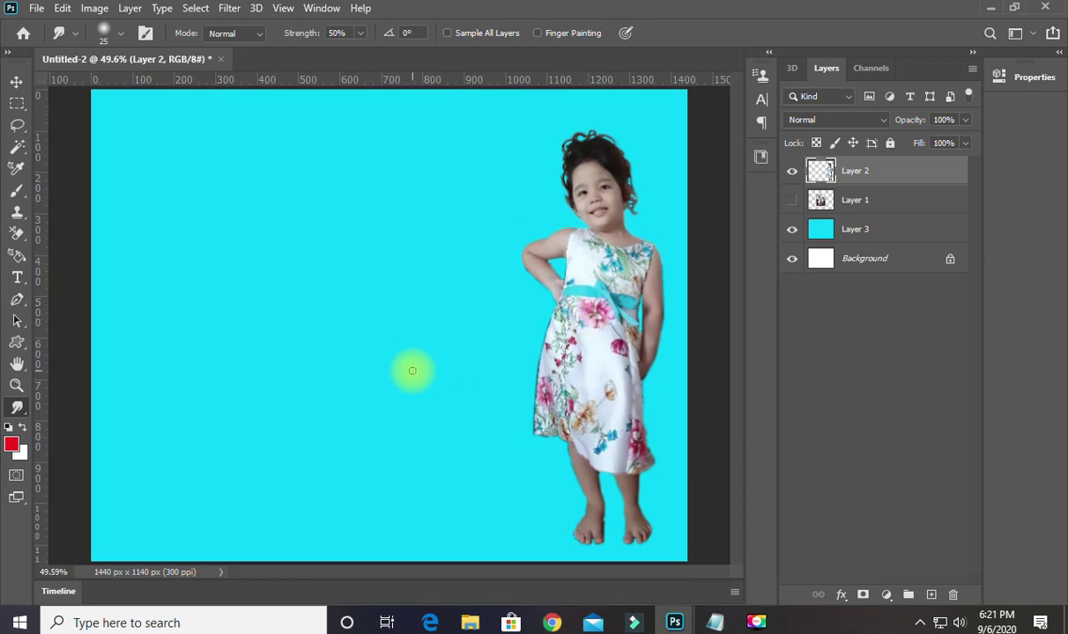
Erase the stray hair pixels beside the ear with the Background Eraser.
scroll(636, 343, "up", 6)
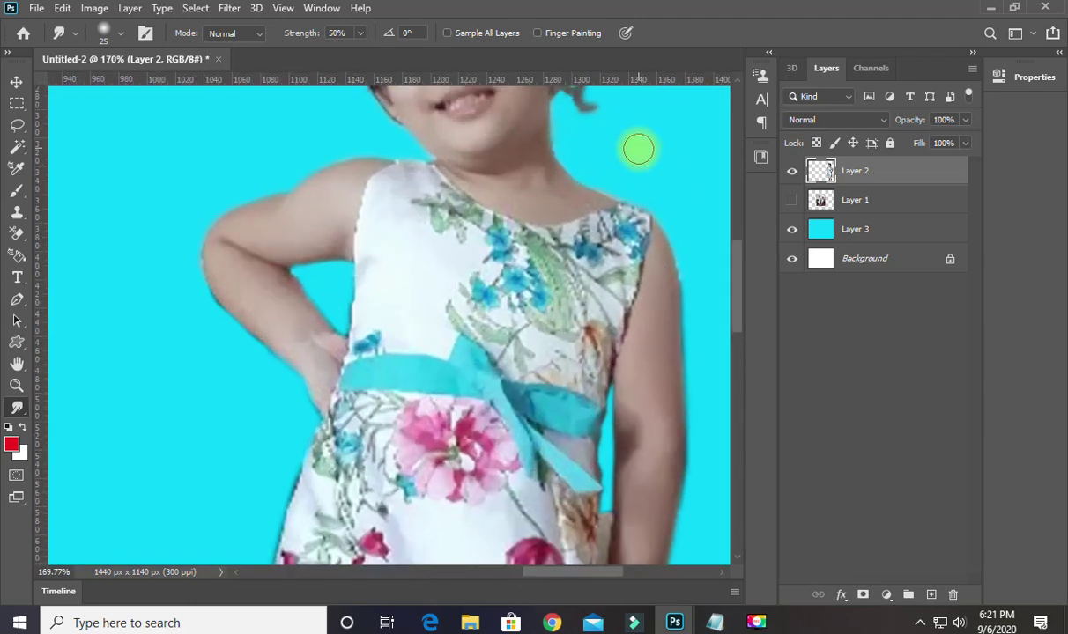
scroll(608, 274, "up", 5)
scroll(524, 467, "up", 3)
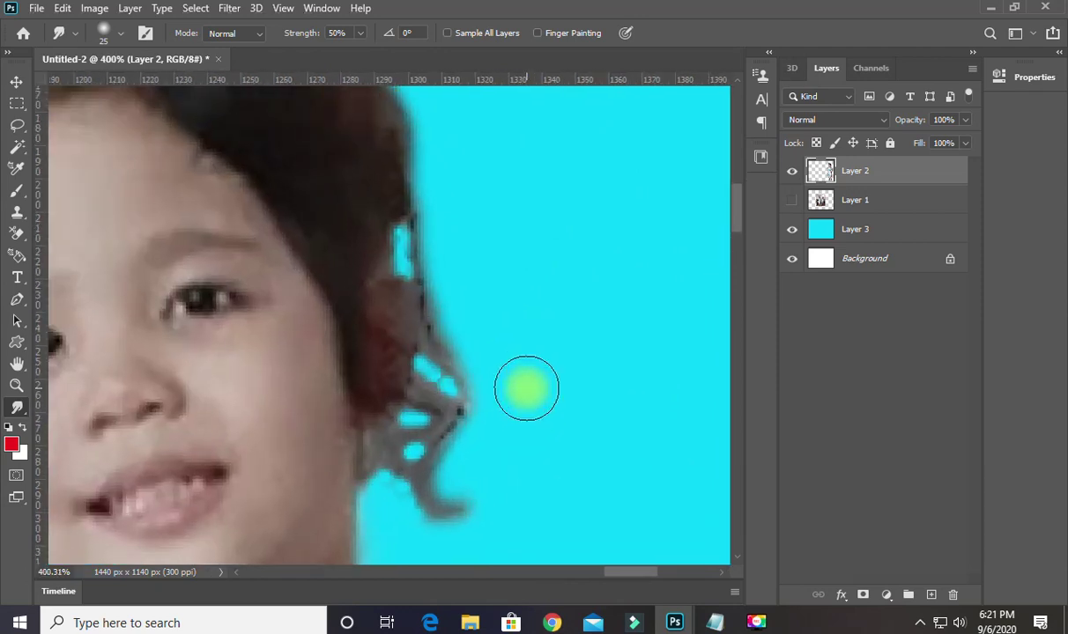
key("e")
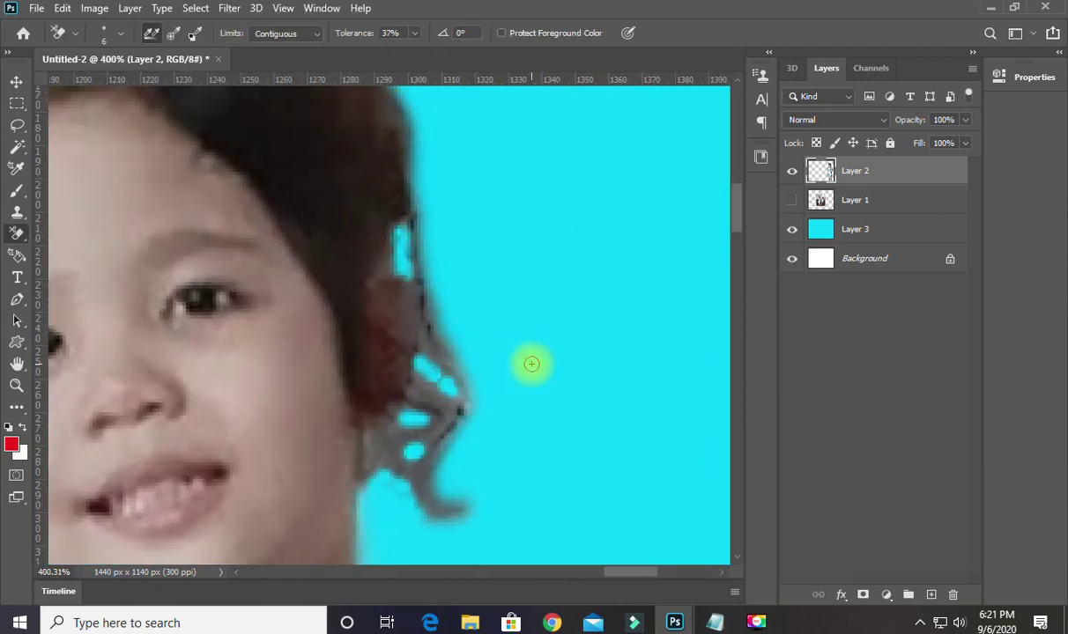
mouse_move(409, 305)
left_mouse_down()
mouse_move(398, 253)
mouse_move(389, 293)
mouse_move(395, 260)
mouse_move(409, 265)
mouse_move(399, 311)
mouse_move(386, 299)
mouse_move(386, 314)
mouse_move(405, 325)
mouse_move(406, 305)
mouse_move(410, 327)
mouse_move(400, 327)
mouse_move(384, 303)
mouse_move(393, 251)
mouse_move(401, 287)
mouse_move(450, 276)
mouse_move(403, 297)
left_mouse_up()
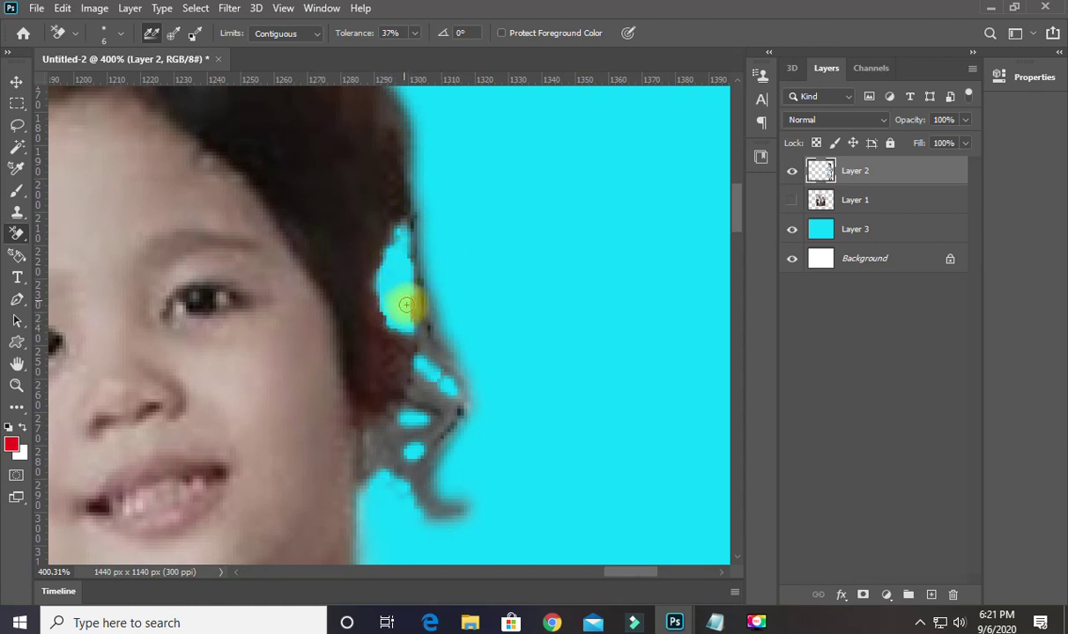
Burn the hair edge by the ear darker with a size 20 brush.
left_click(16, 407)
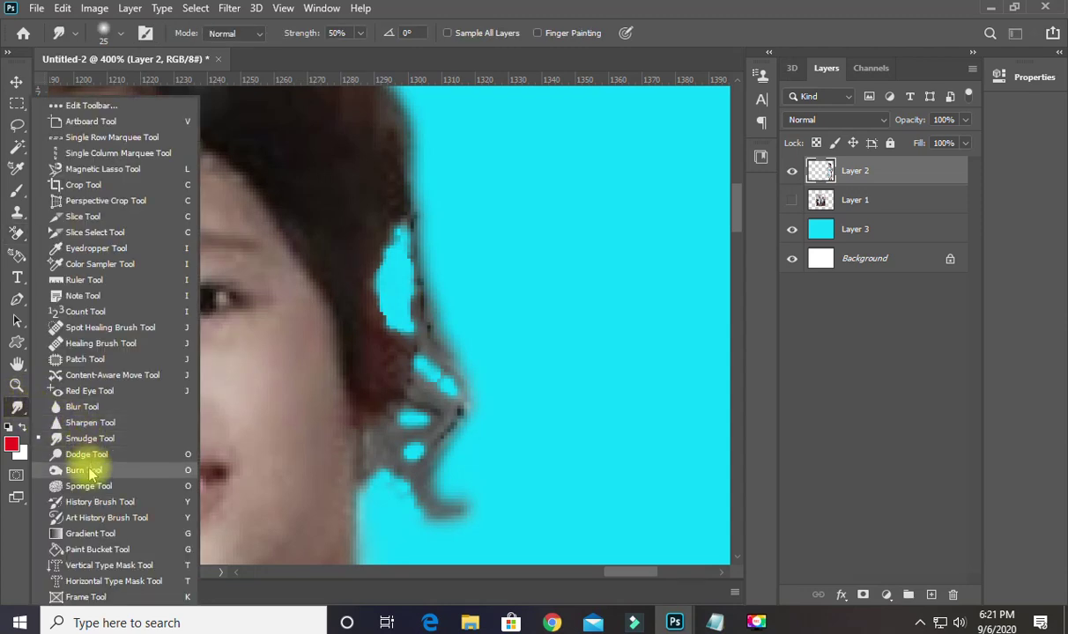
left_click(81, 469)
mouse_move(467, 337)
left_mouse_down()
mouse_move(432, 330)
mouse_move(405, 237)
mouse_move(355, 300)
mouse_move(394, 364)
mouse_move(438, 387)
mouse_move(428, 423)
mouse_move(416, 380)
mouse_move(443, 418)
mouse_move(373, 434)
mouse_move(424, 509)
mouse_move(447, 510)
mouse_move(447, 438)
mouse_move(470, 402)
mouse_move(431, 345)
mouse_move(404, 213)
mouse_move(383, 232)
mouse_move(367, 291)
mouse_move(379, 351)
mouse_move(422, 350)
mouse_move(461, 395)
mouse_move(420, 410)
mouse_move(377, 451)
mouse_move(436, 357)
left_mouse_up()
key("bracketleft")
scroll(449, 265, "down", 5)
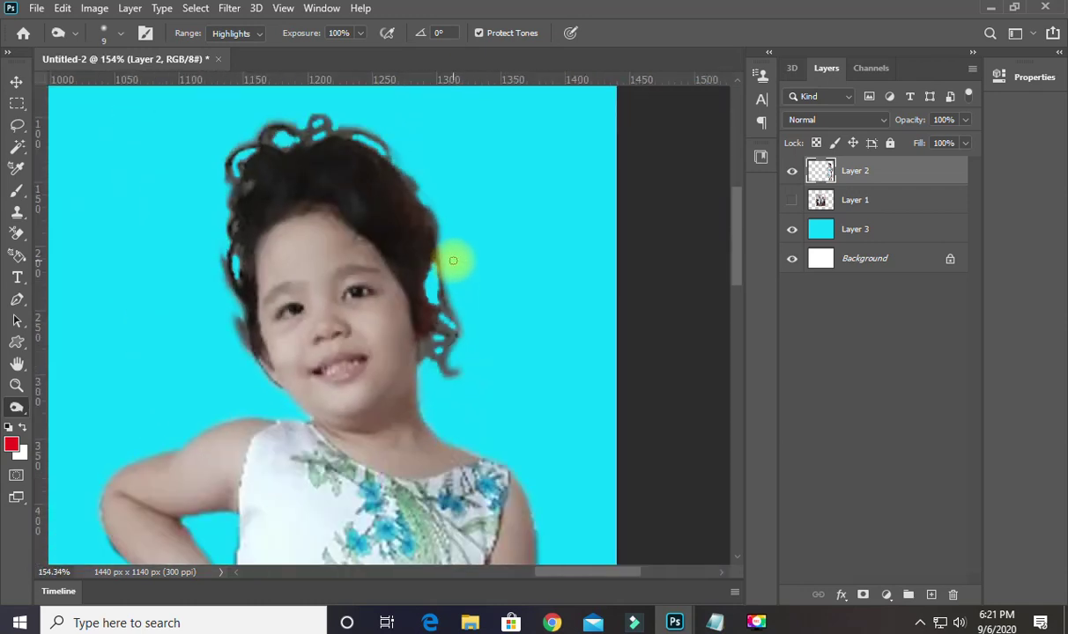
scroll(441, 227, "up", 3)
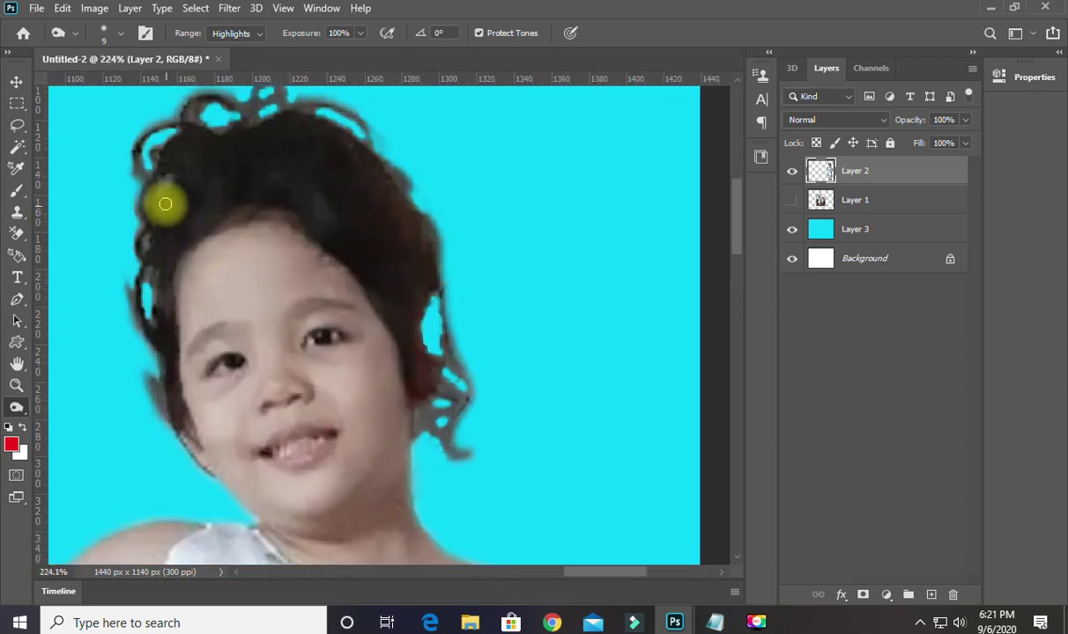
scroll(203, 203, "down", 4)
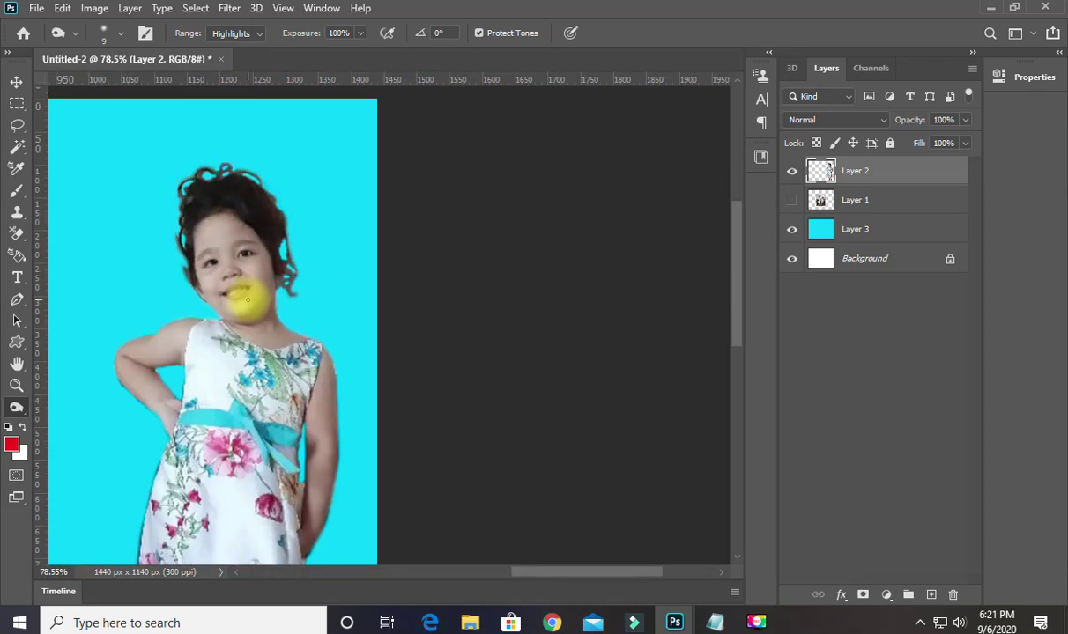
scroll(353, 273, "down", 3)
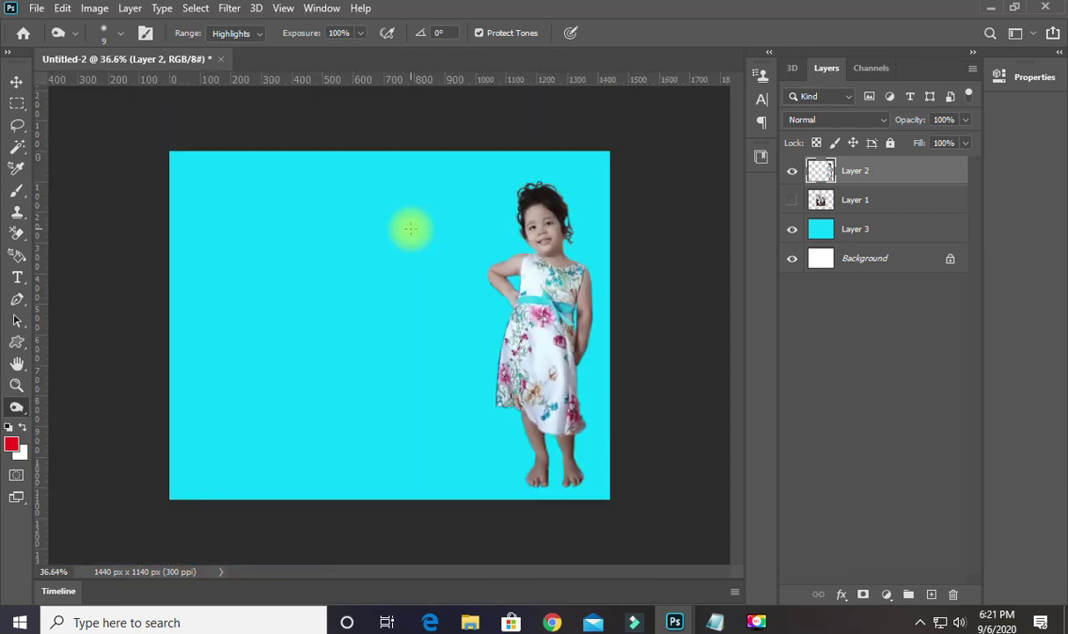
scroll(421, 182, "up", 1)
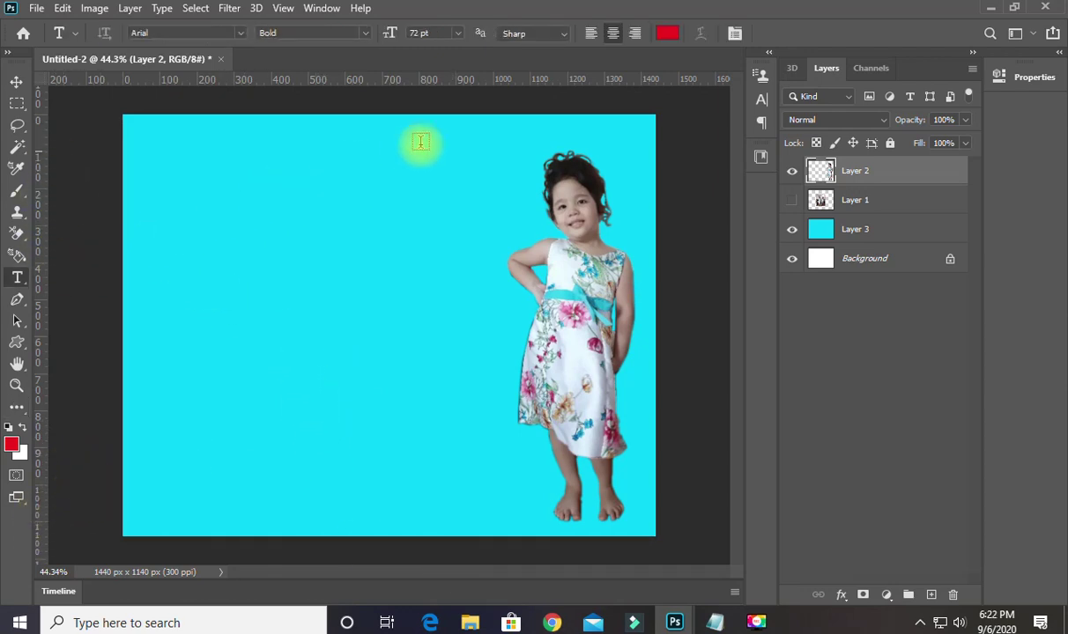
left_click(351, 172)
Type the red bold text 'You're' and scale it to about 54% at the top left.
type("Ha")
left_click_drag(335, 366, 303, 377)
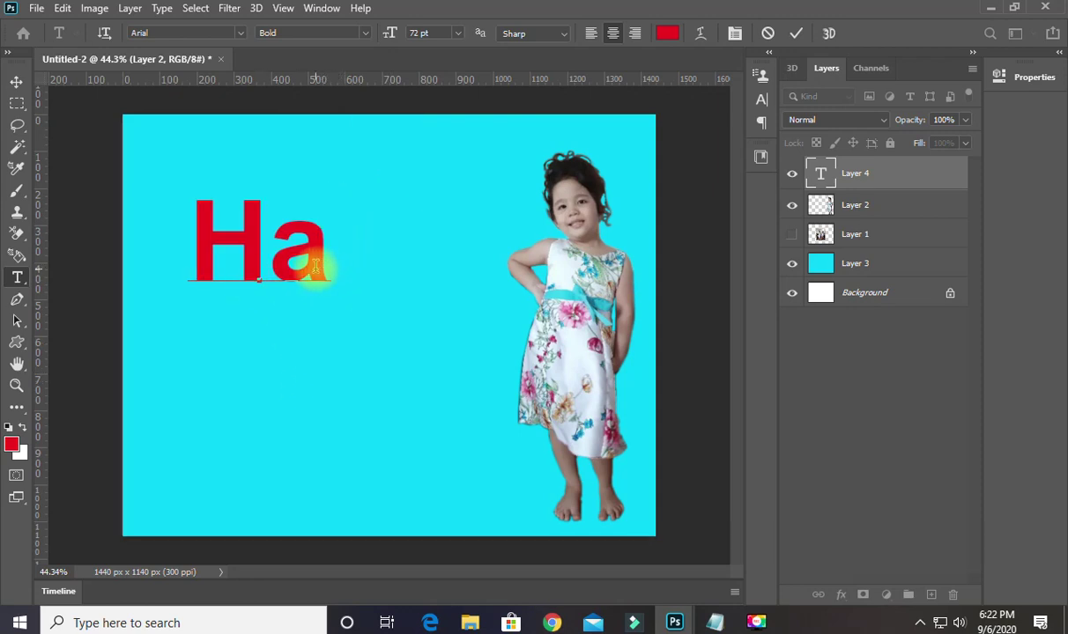
key("ctrl+a")
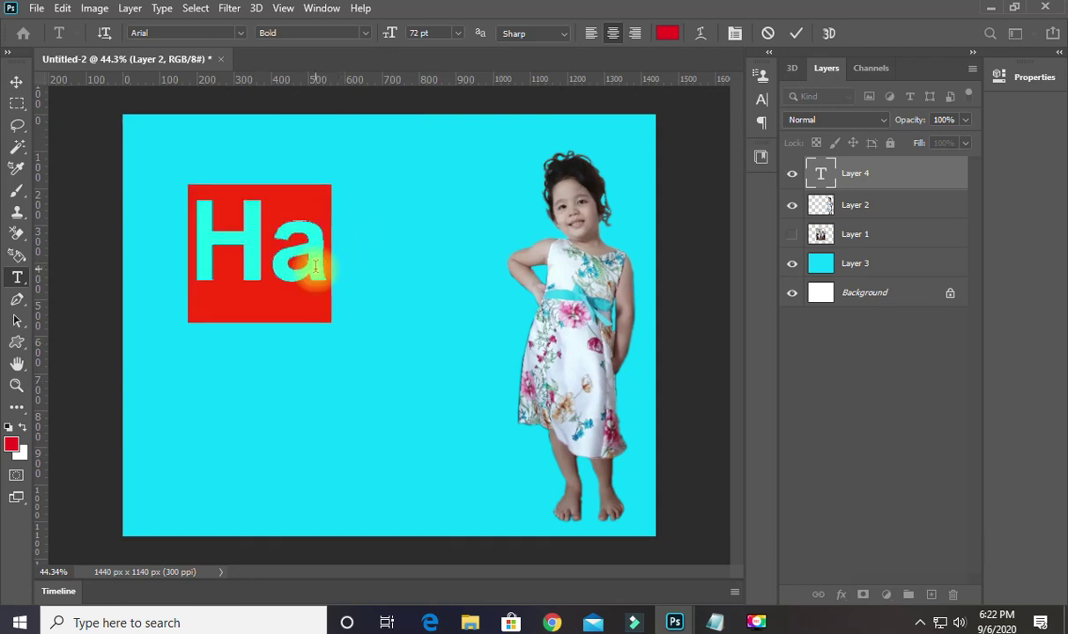
type("Youre")
key("BackSpace")
key("BackSpace")
type("'re")
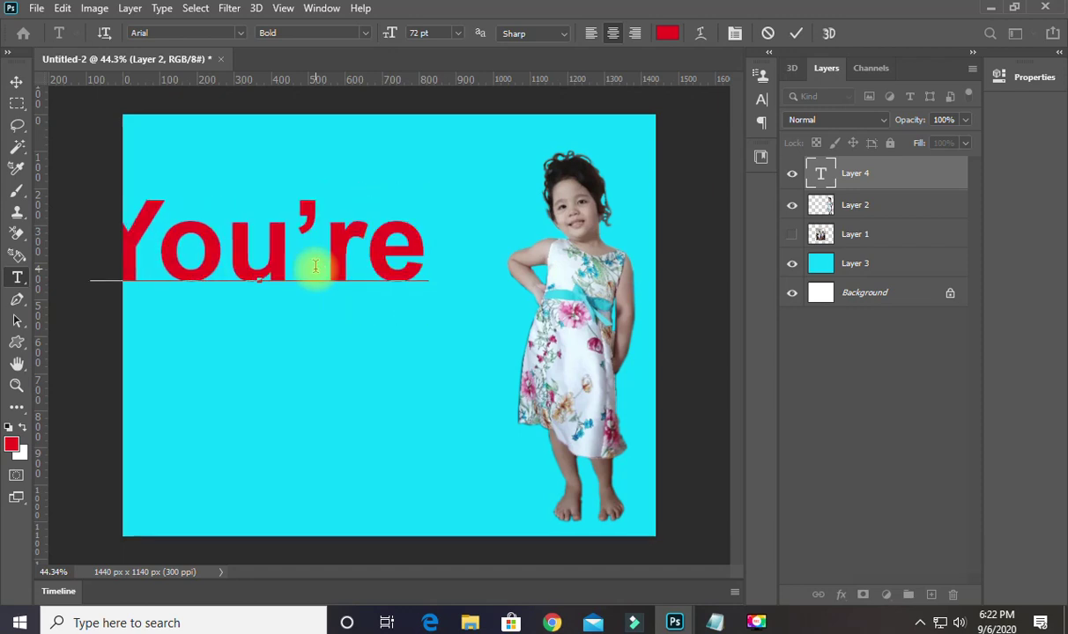
left_click(16, 81)
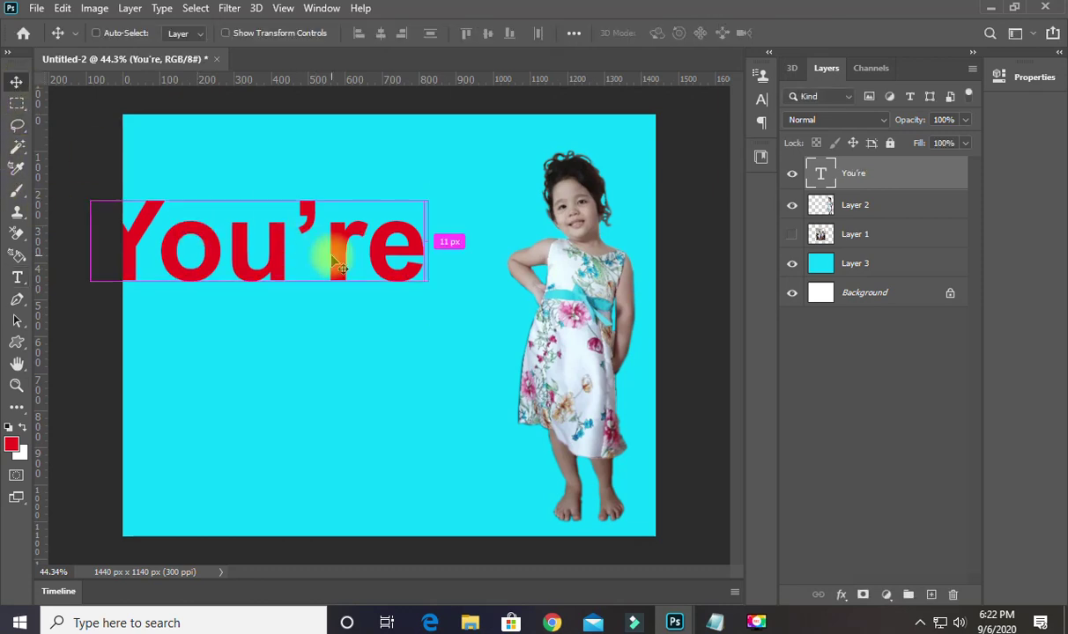
key("ctrl+t")
left_click_drag(430, 325, 310, 185)
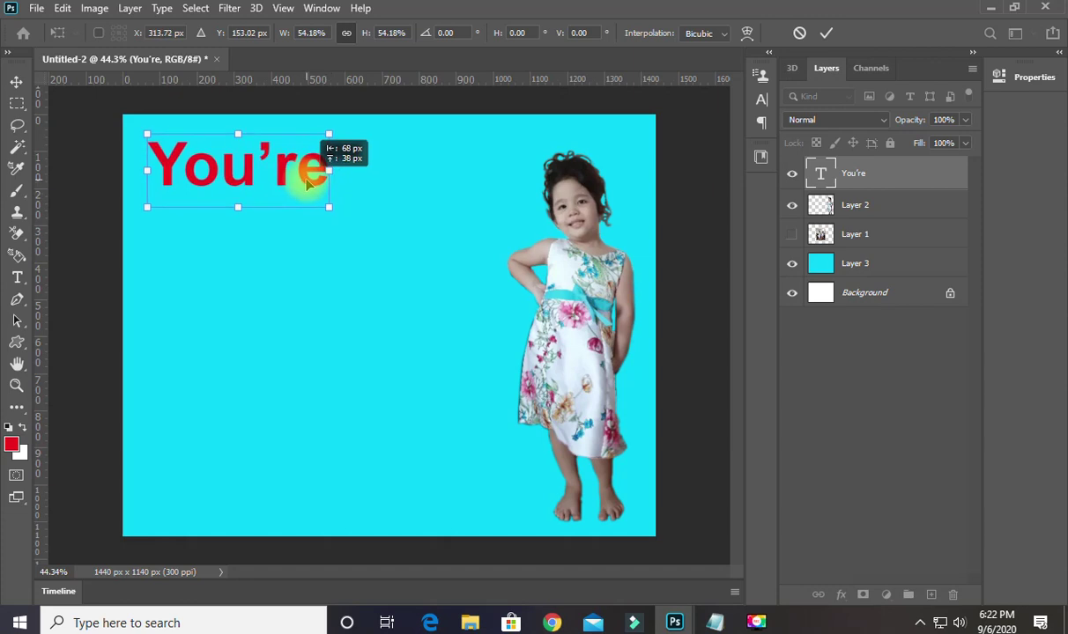
key("Return")
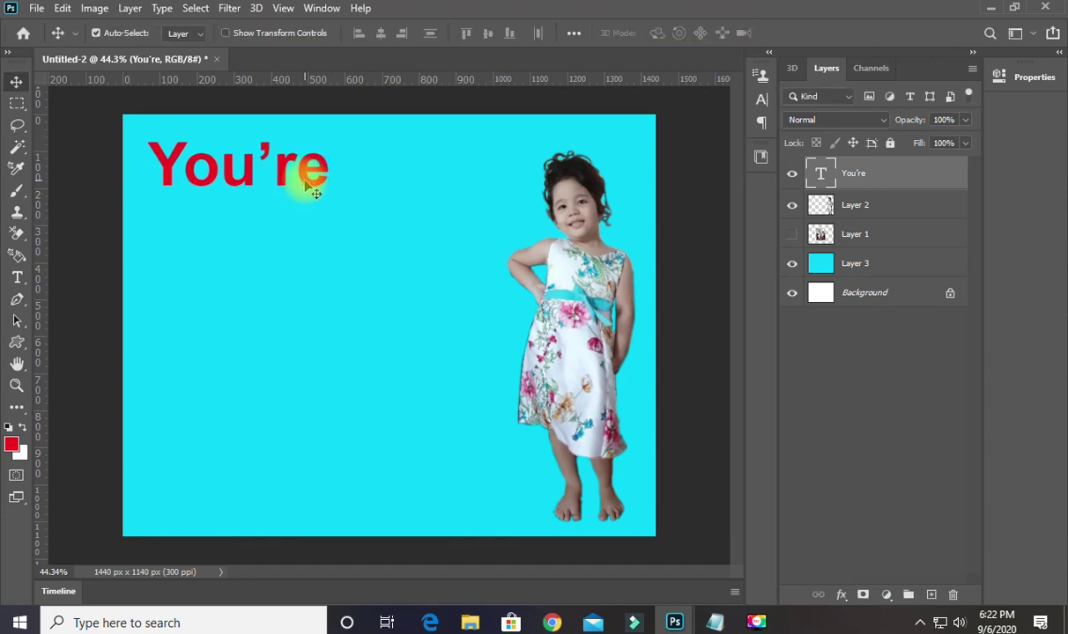
Duplicate 'You're' just below it and change the copy to read 'Invited'.
mouse_move(297, 180)
left_mouse_down()
mouse_move(298, 210)
mouse_move(297, 200)
left_mouse_up()
key("t")
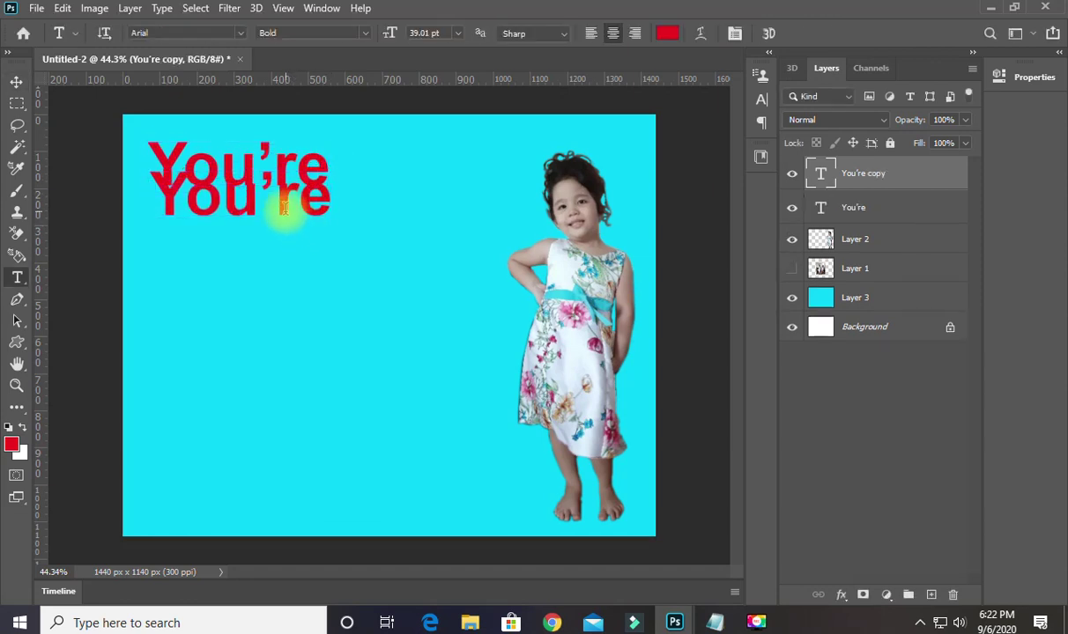
double_click(284, 208)
key("BackSpace")
type("Invited")
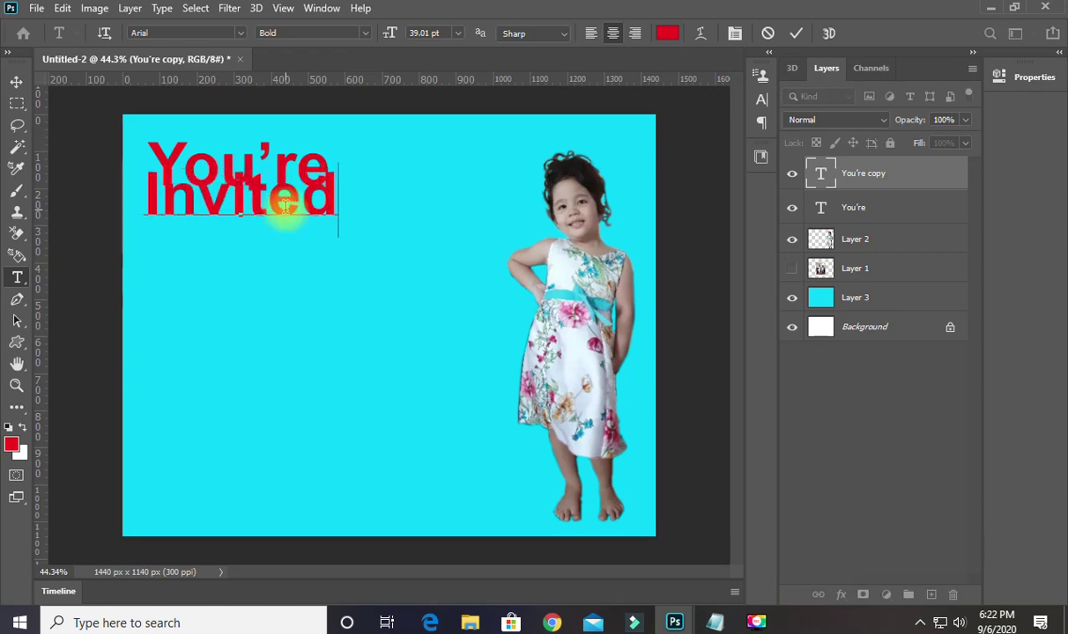
left_click(17, 81)
left_click_drag(251, 174, 257, 193)
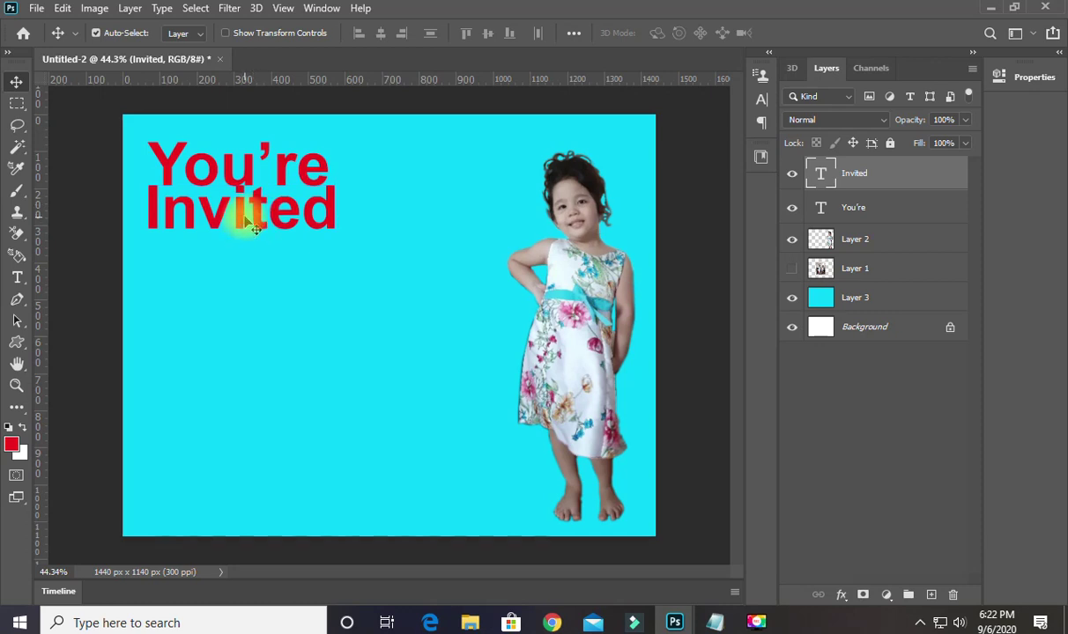
Add a purple underscore text line between 'You're' and 'Invited'.
key("t")
left_click(144, 257)
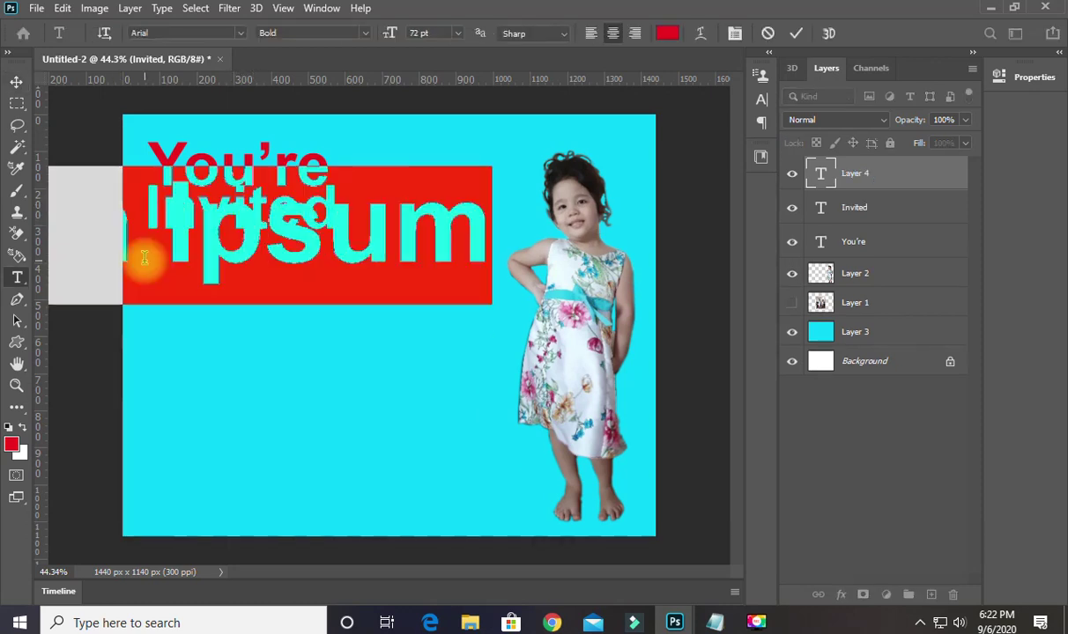
key("BackSpace")
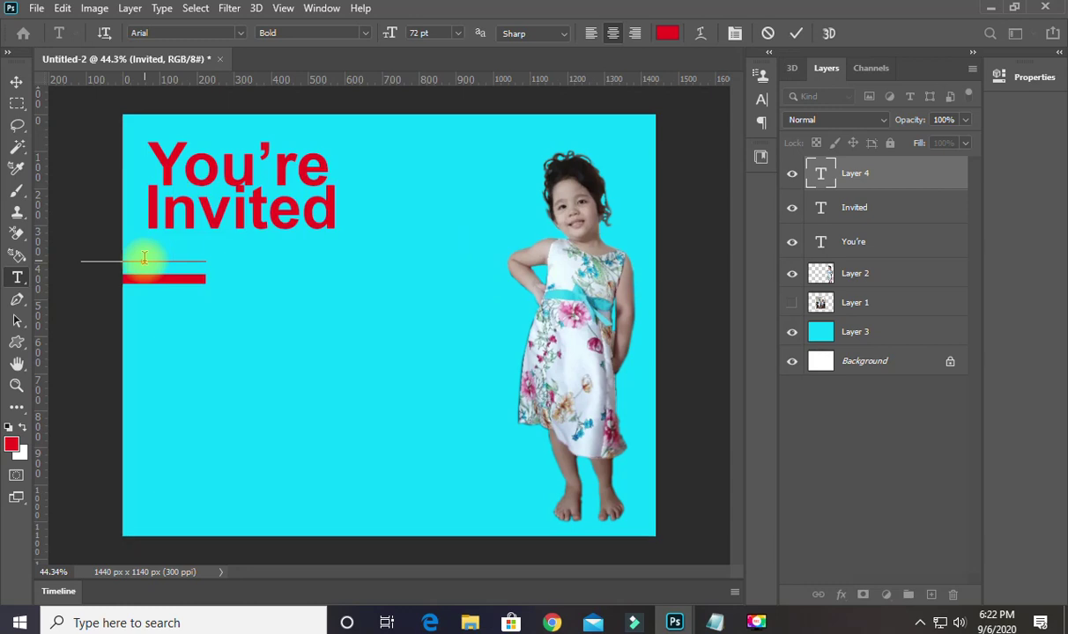
left_click_drag(304, 429, 431, 336)
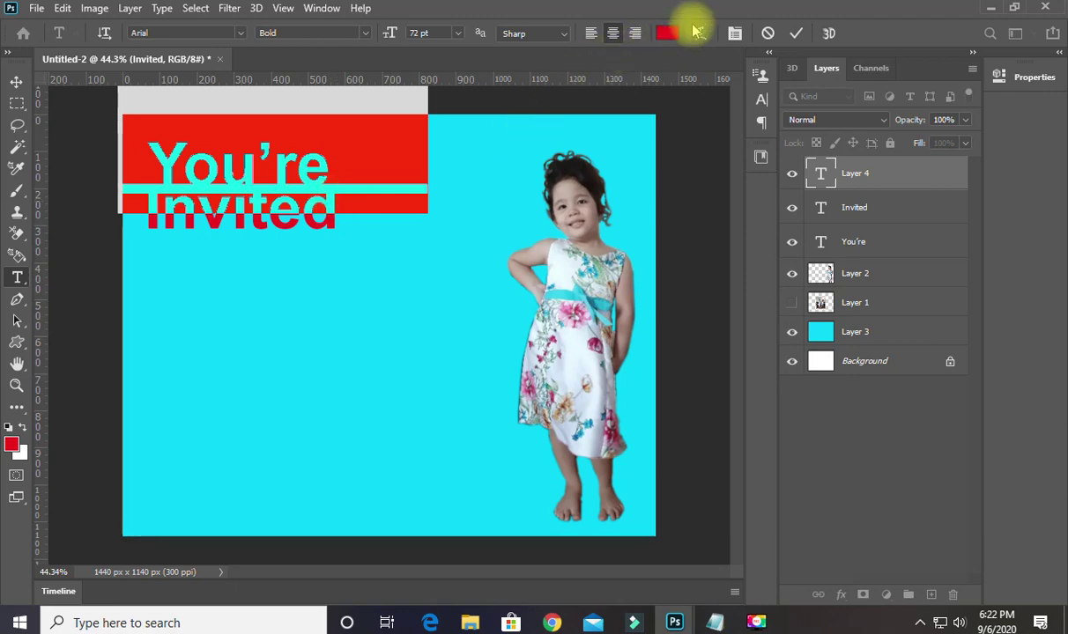
left_click(663, 33)
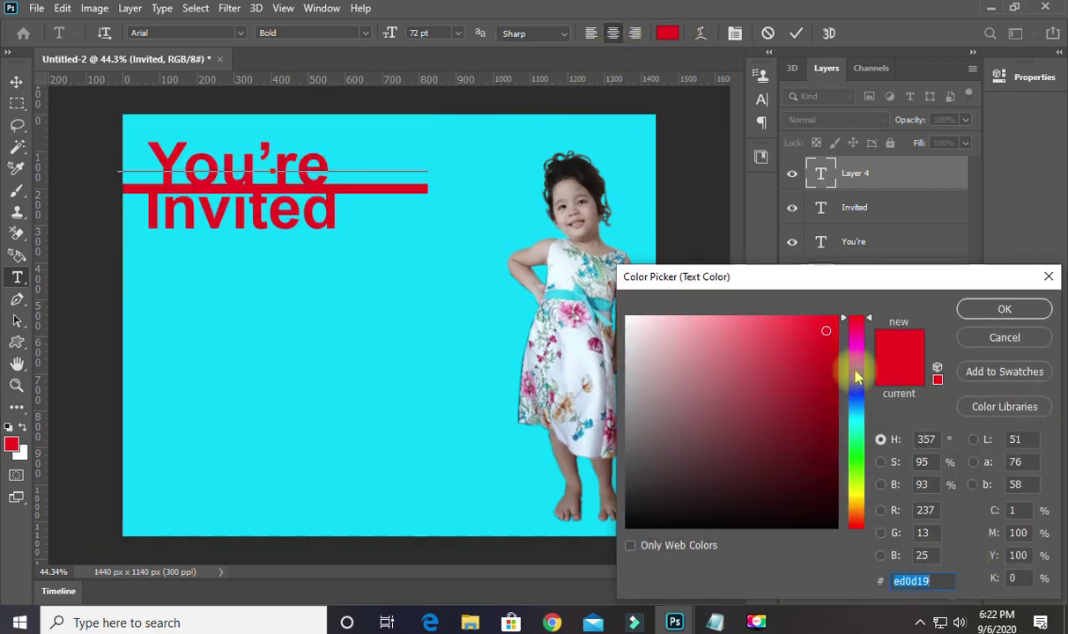
left_click(857, 361)
left_click(1004, 309)
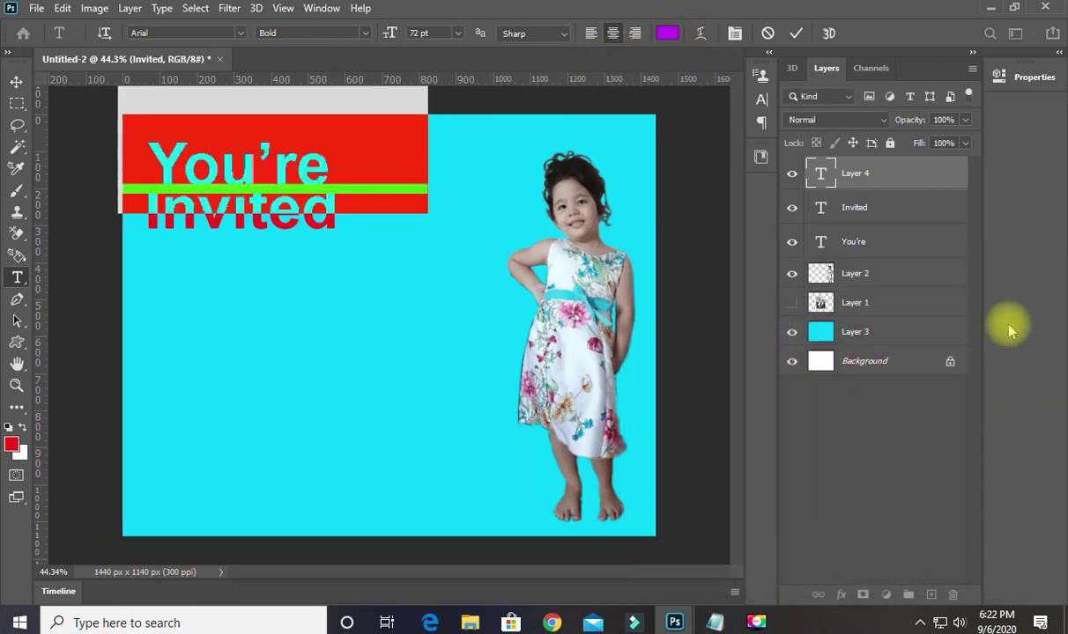
left_click(16, 82)
Realign 'You're', the purple underline and 'Invited' into position.
left_click_drag(231, 175, 214, 159)
mouse_move(337, 188)
left_mouse_down()
mouse_move(388, 173)
mouse_move(334, 179)
left_mouse_up()
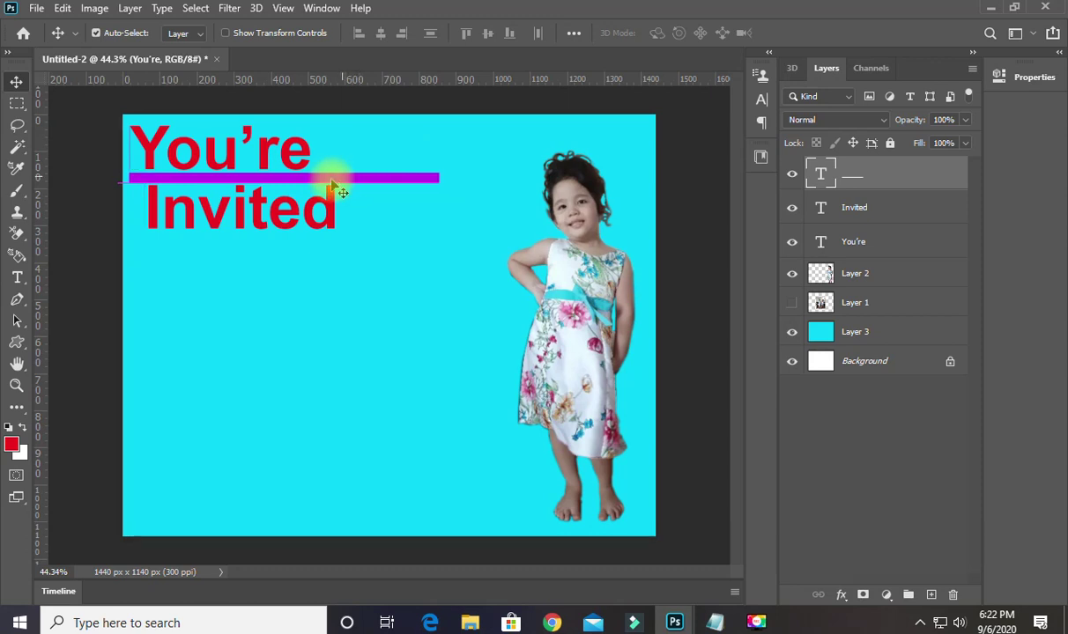
left_click(317, 209)
double_click(286, 196)
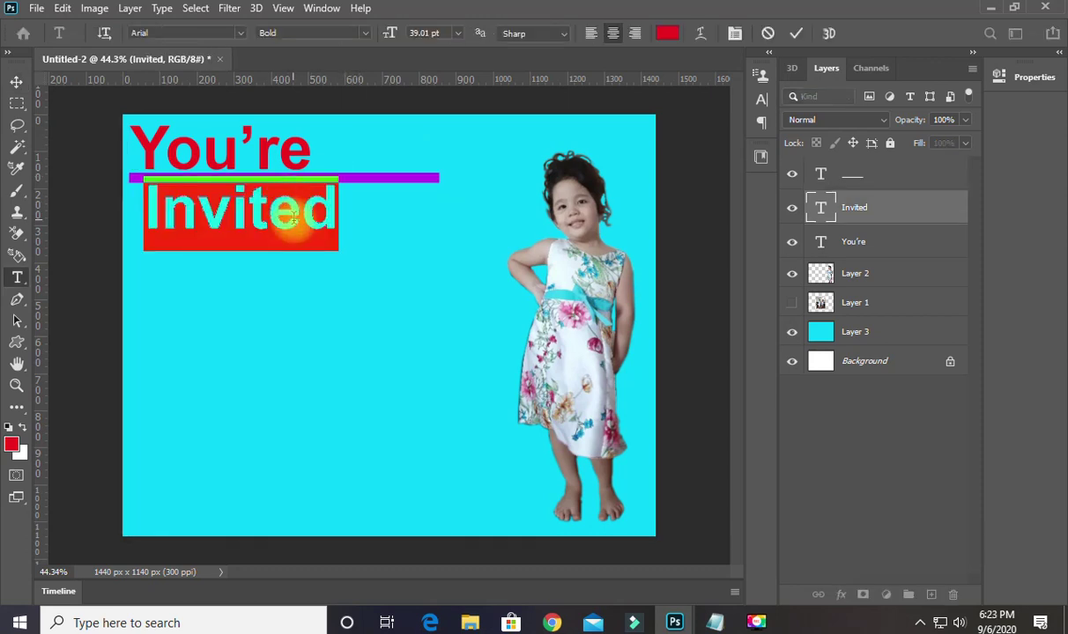
left_click(16, 81)
key("shift+Left")
key("shift+Left")
key("shift+Right")
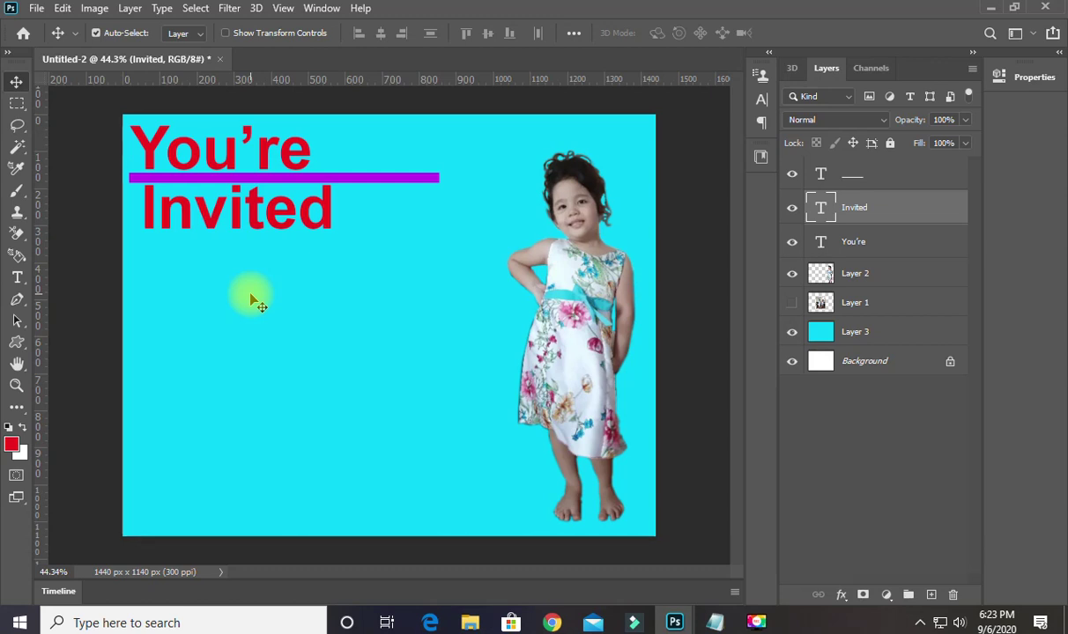
Shorten the purple underline to about two-thirds of its width.
left_click(382, 182)
key("ctrl+t")
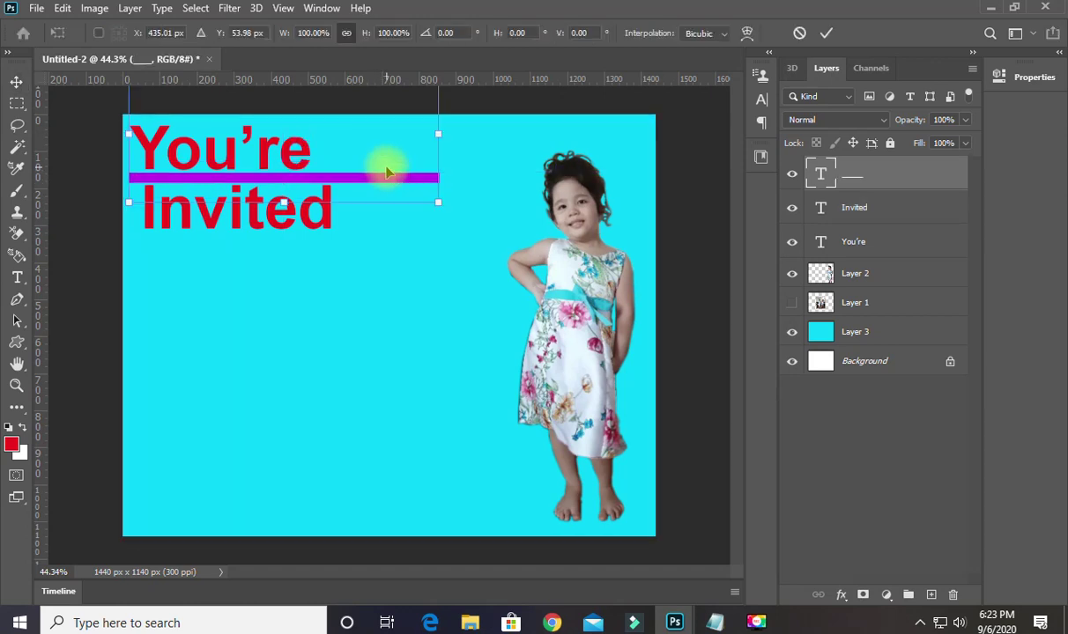
left_click_drag(443, 139, 324, 148)
key("Return")
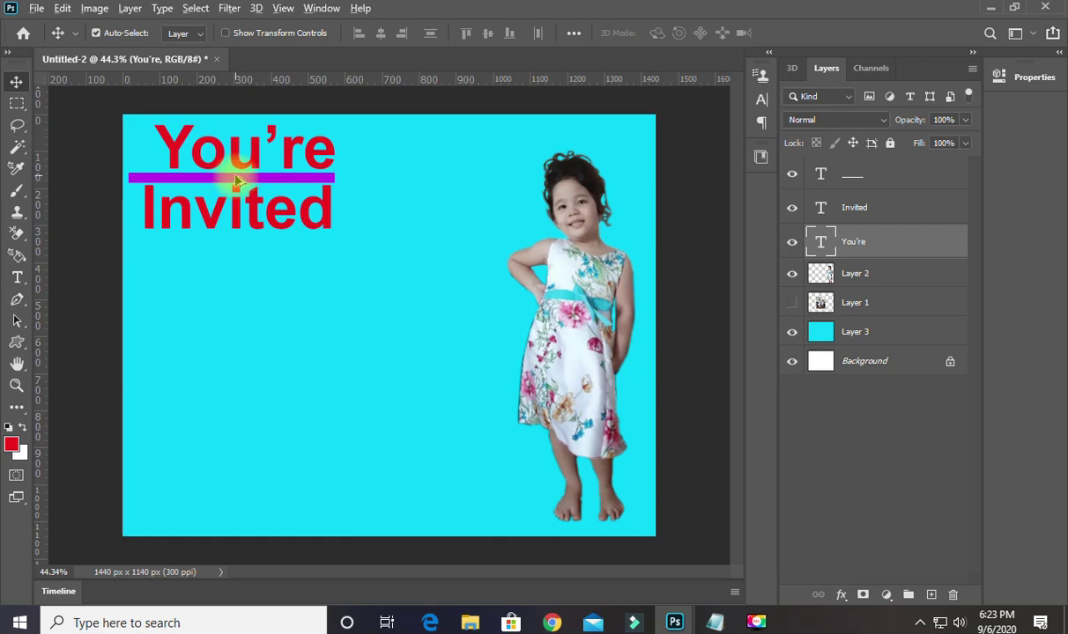
Set 'Invited' to Regular weight and nudge it about 20 px left.
left_click(241, 218)
key("t")
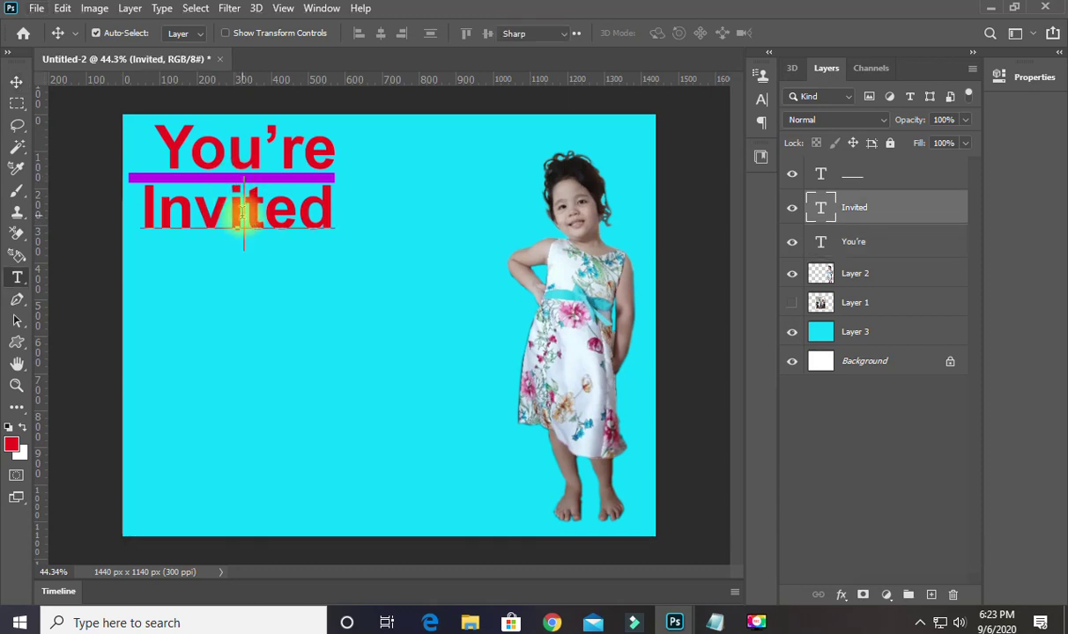
double_click(243, 218)
right_click(243, 219)
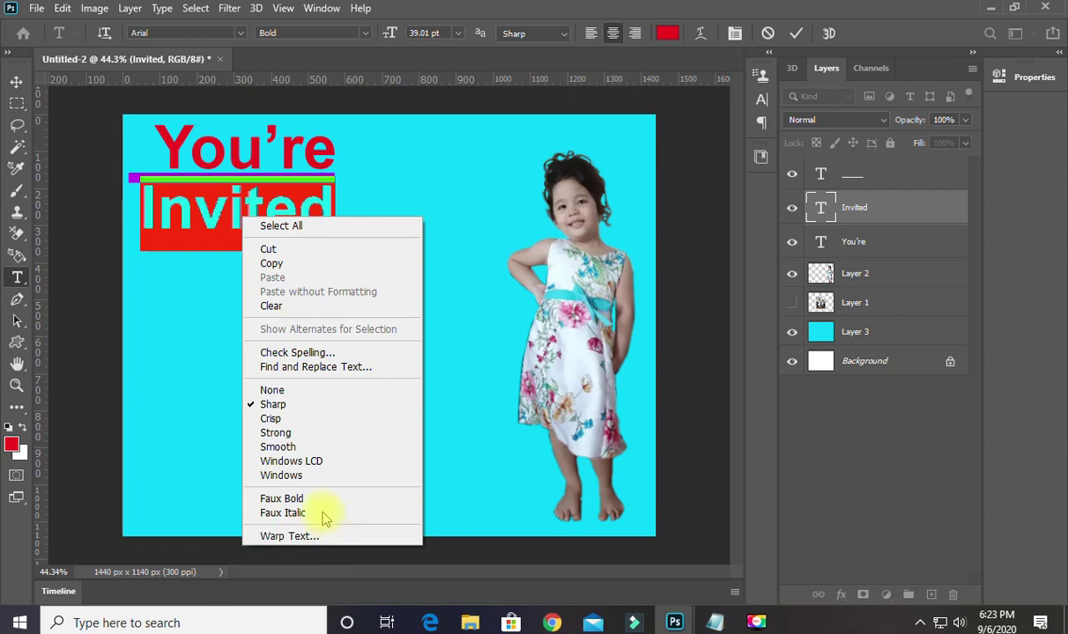
left_click(301, 33)
left_click(363, 33)
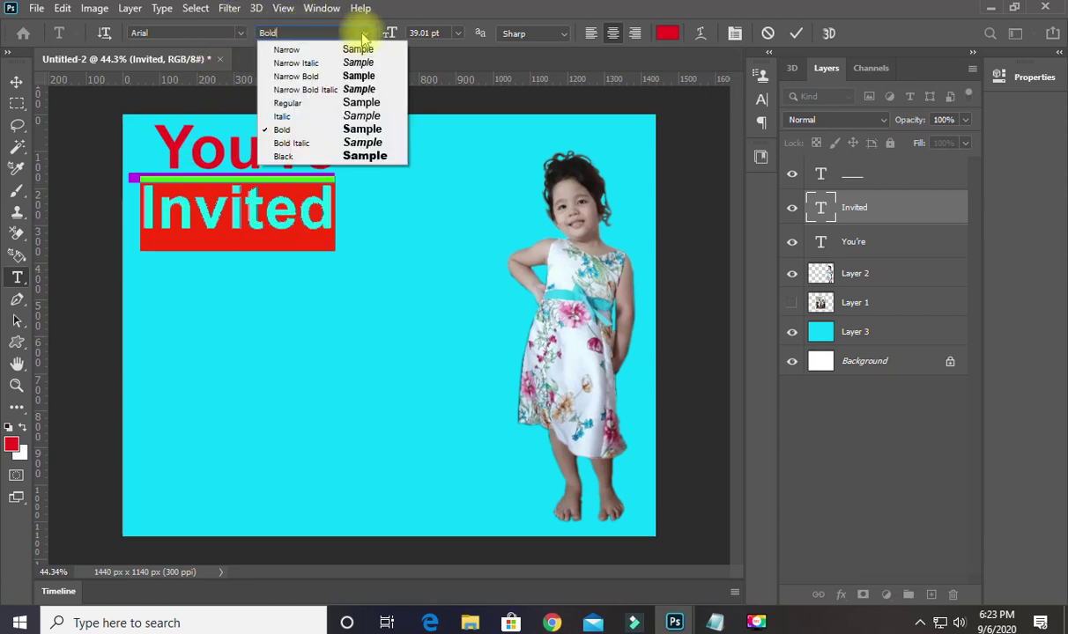
left_click(375, 103)
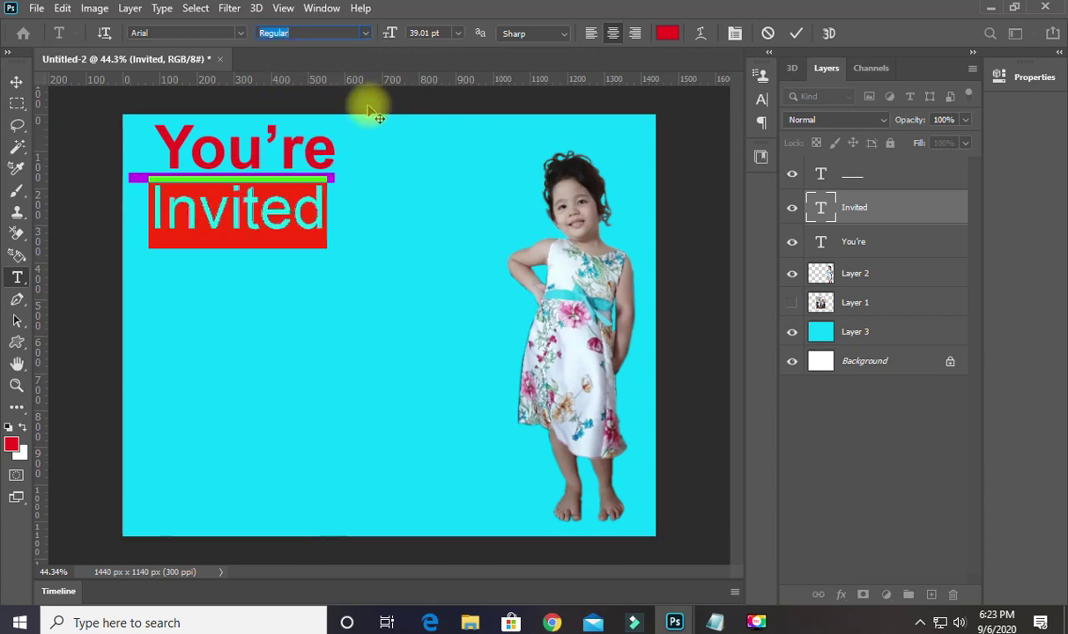
left_click(16, 81)
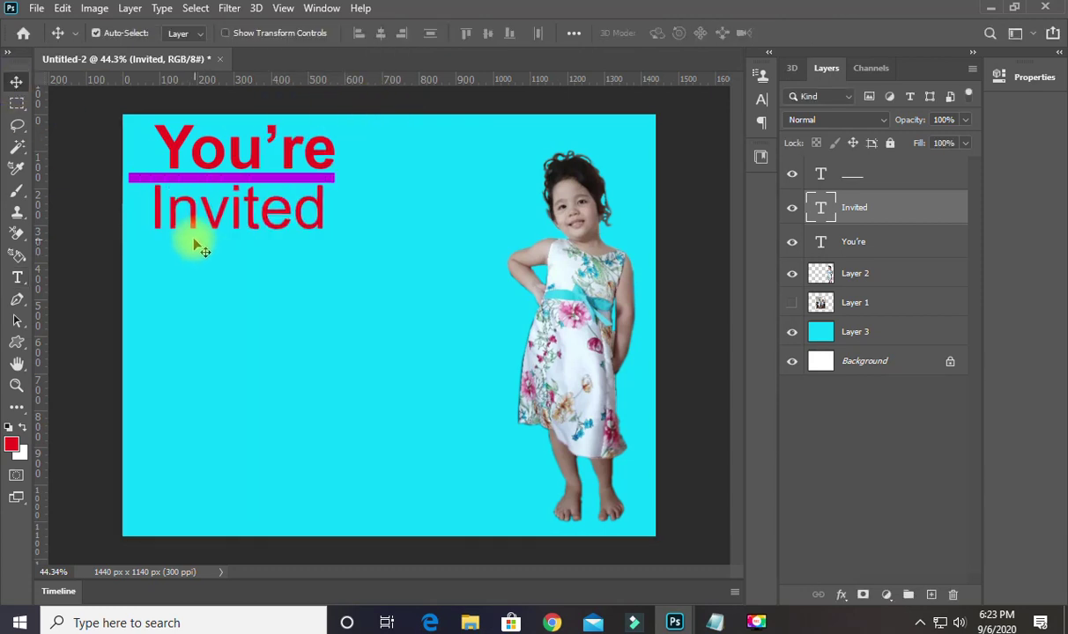
key("shift+Left")
key("shift+Left")
key("shift+Left")
key("shift+Left")
key("shift+Left")
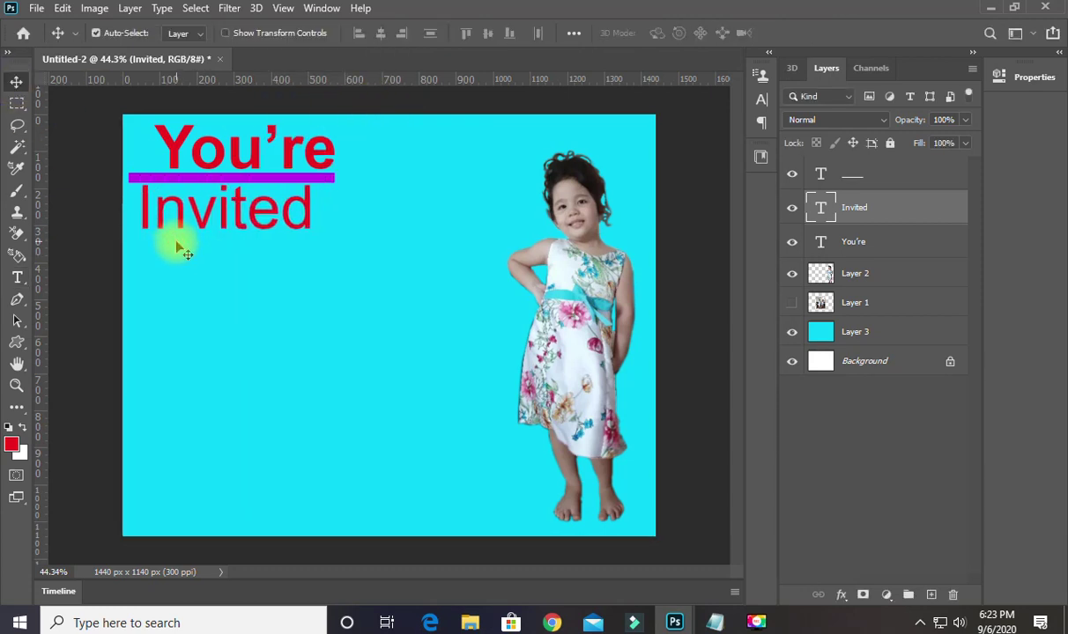
Set the 'Y' of 'You're' in the Goldie Rainbow font with faux bold.
key("t")
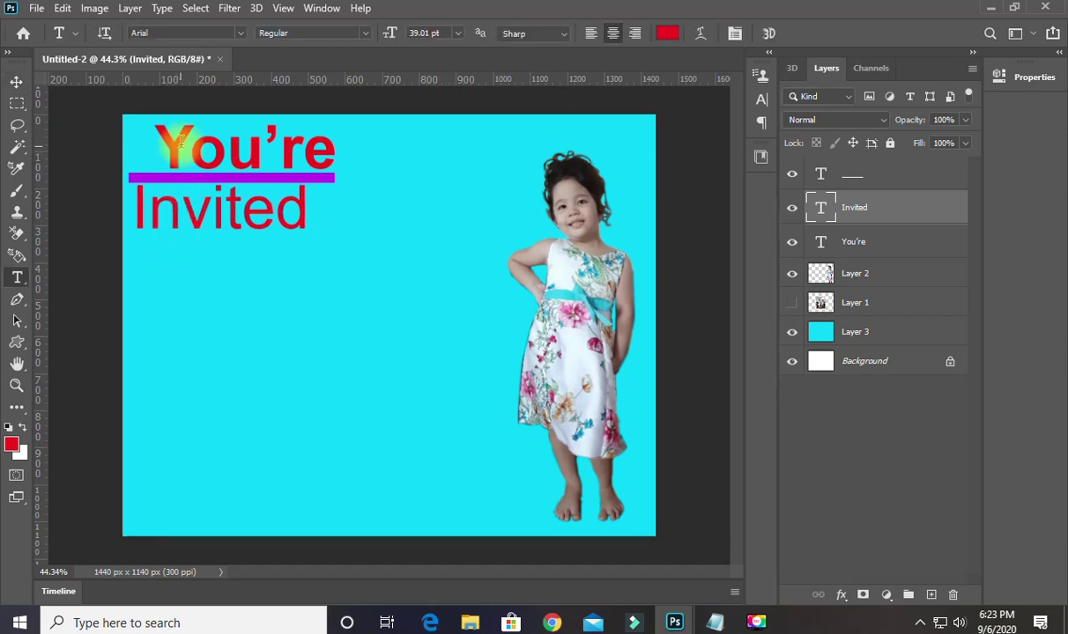
left_click_drag(191, 136, 165, 134)
left_click(238, 33)
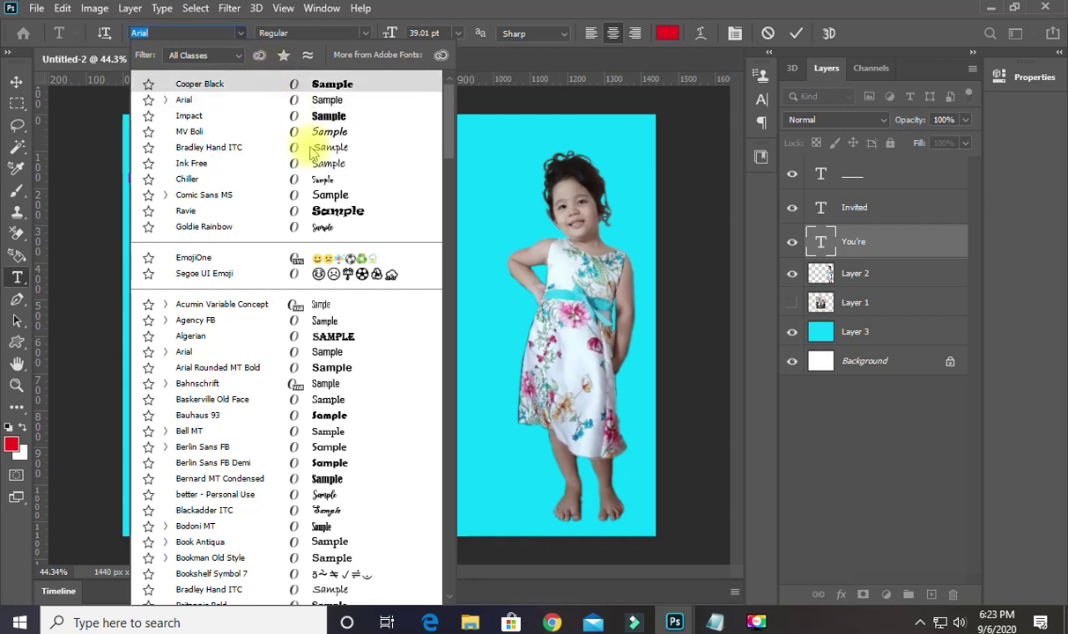
left_click(313, 226)
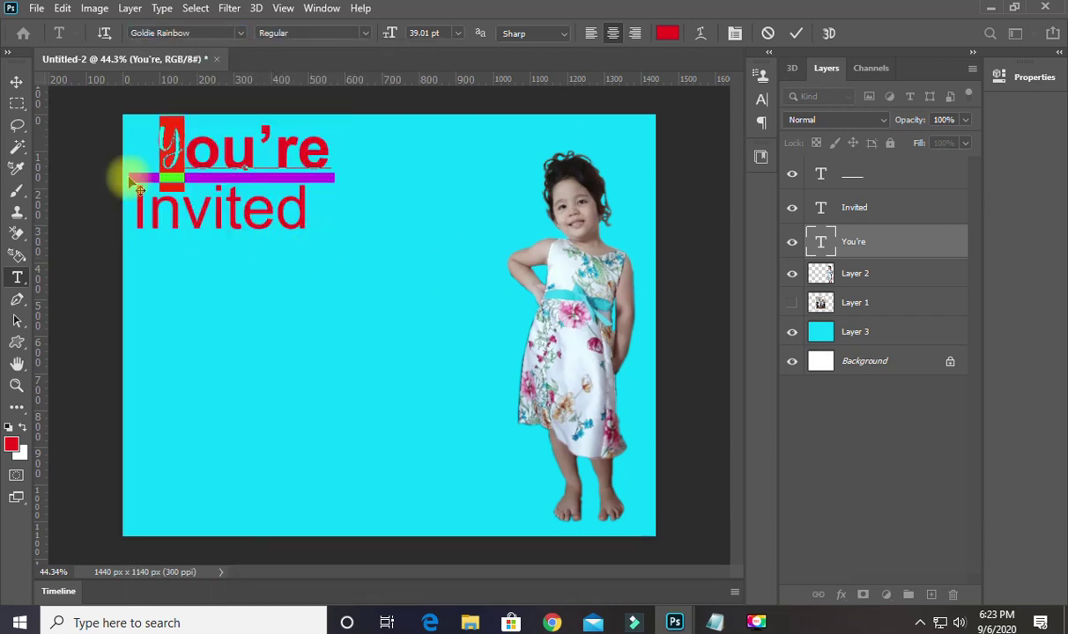
left_click(457, 32)
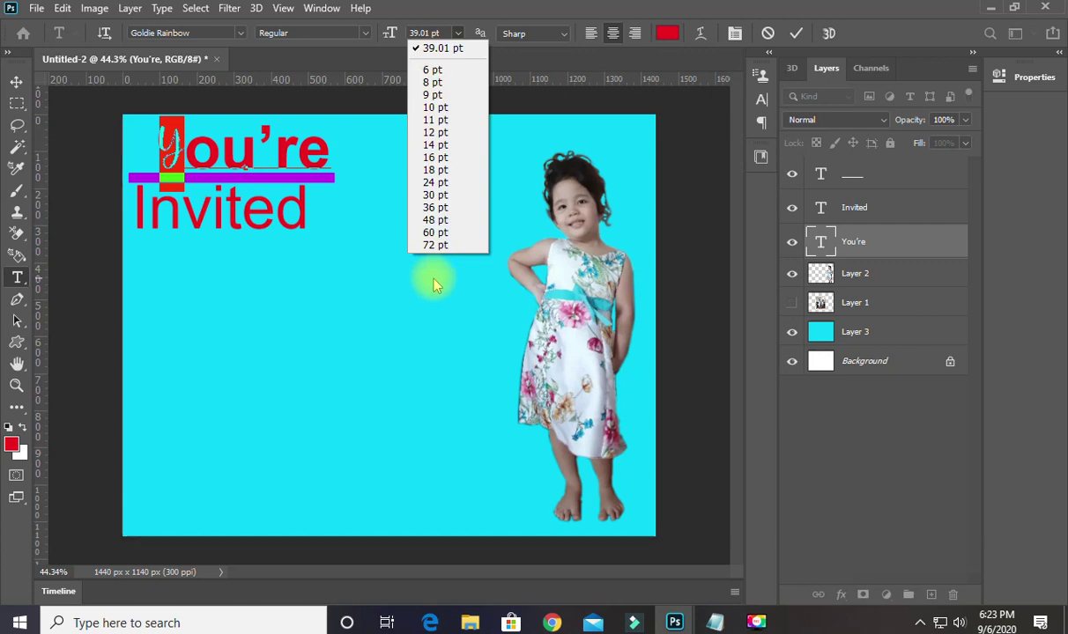
right_click(204, 165)
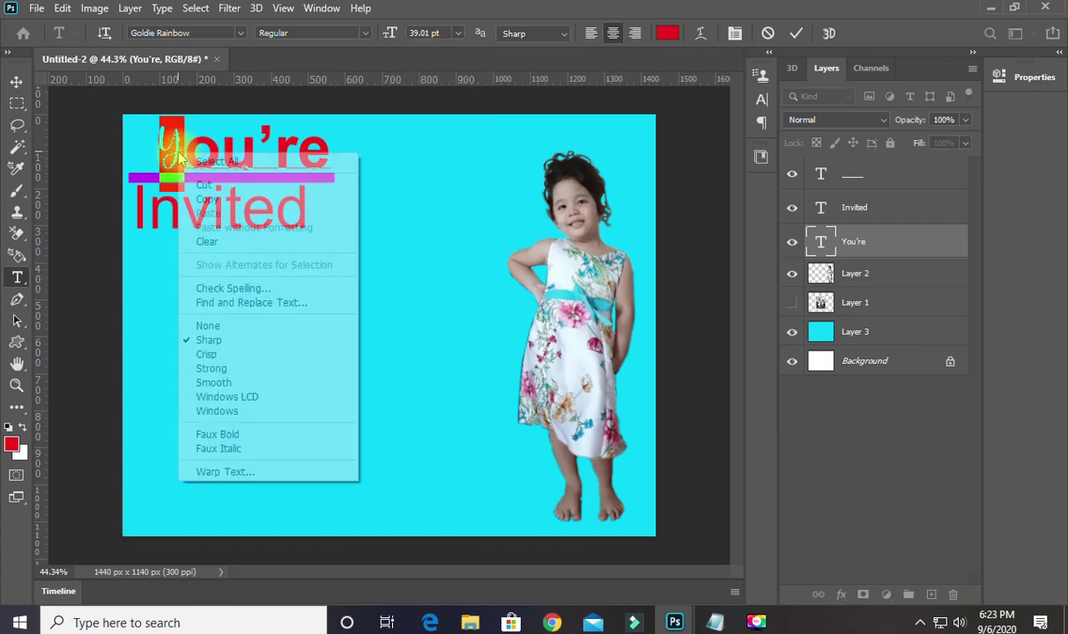
left_click(229, 434)
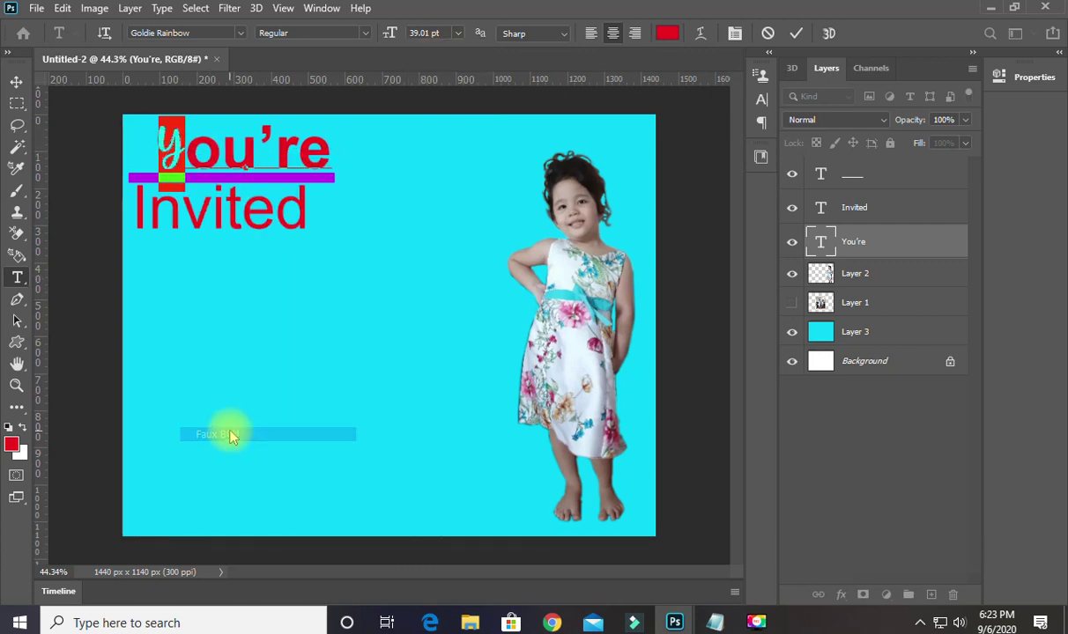
Make the remaining letters 'ou're' Regular weight and commit the You're edit.
left_click(208, 166)
left_click_drag(183, 150, 364, 155)
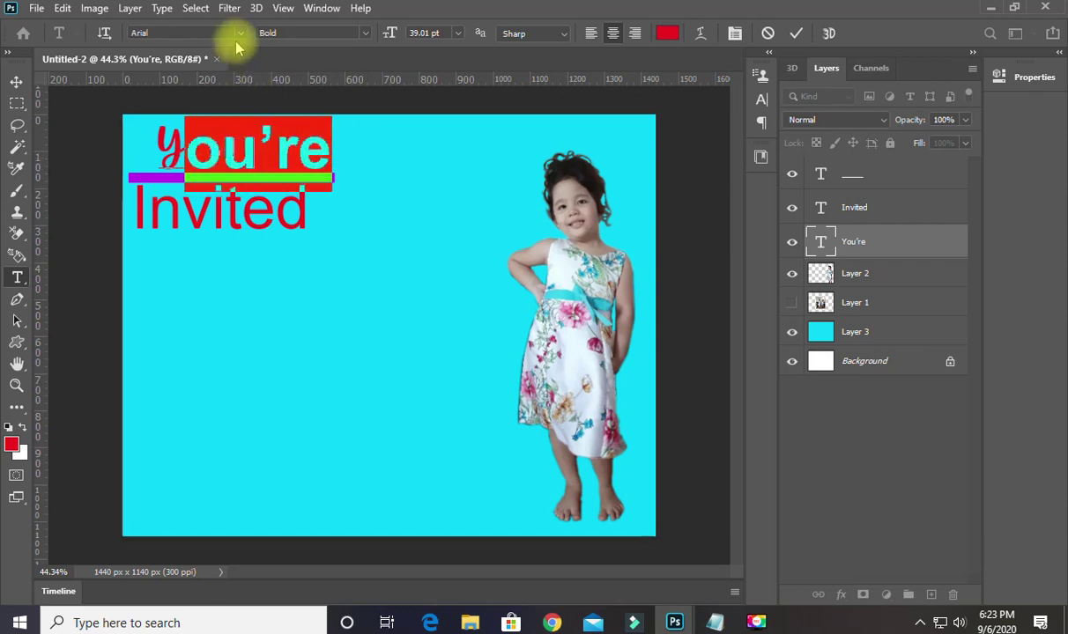
left_click(364, 32)
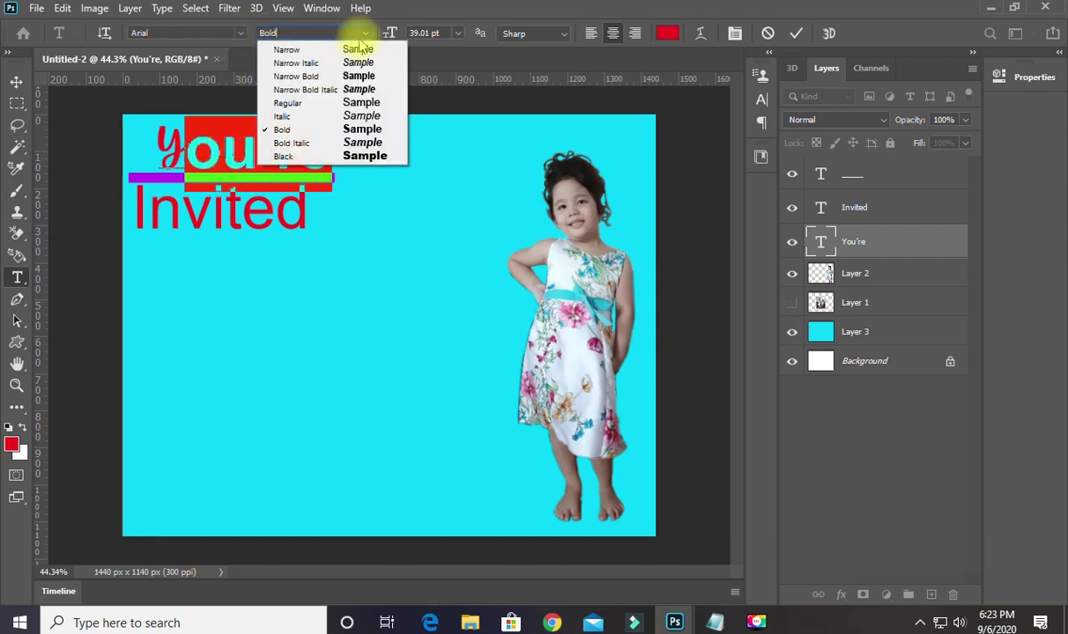
left_click(352, 102)
left_click(18, 85)
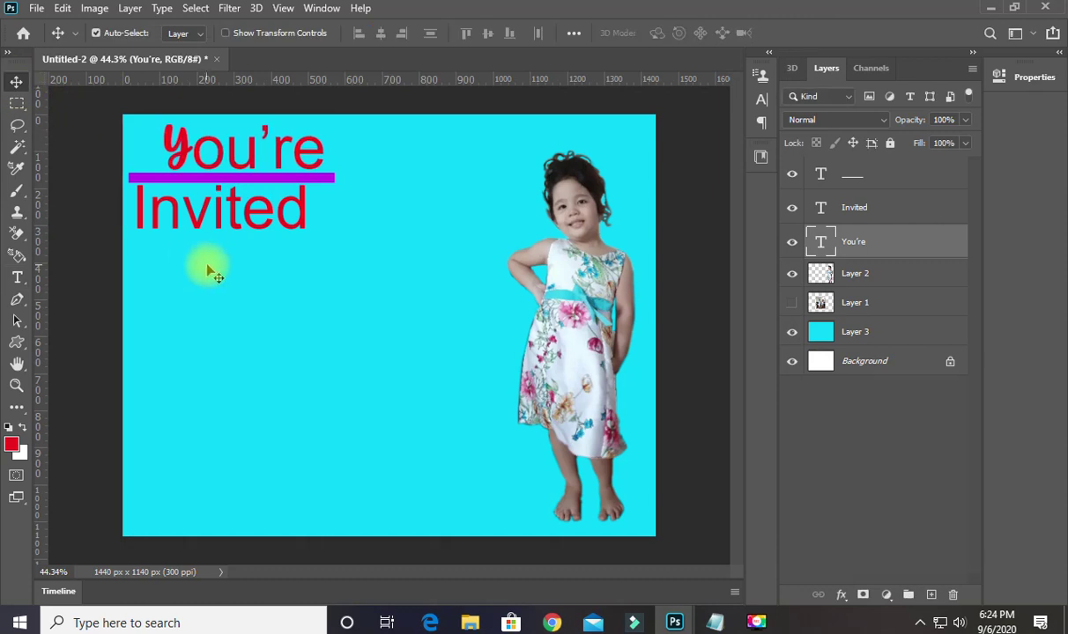
Set the 'I' of 'Invited' in the better - Personal Use font.
left_click(250, 222)
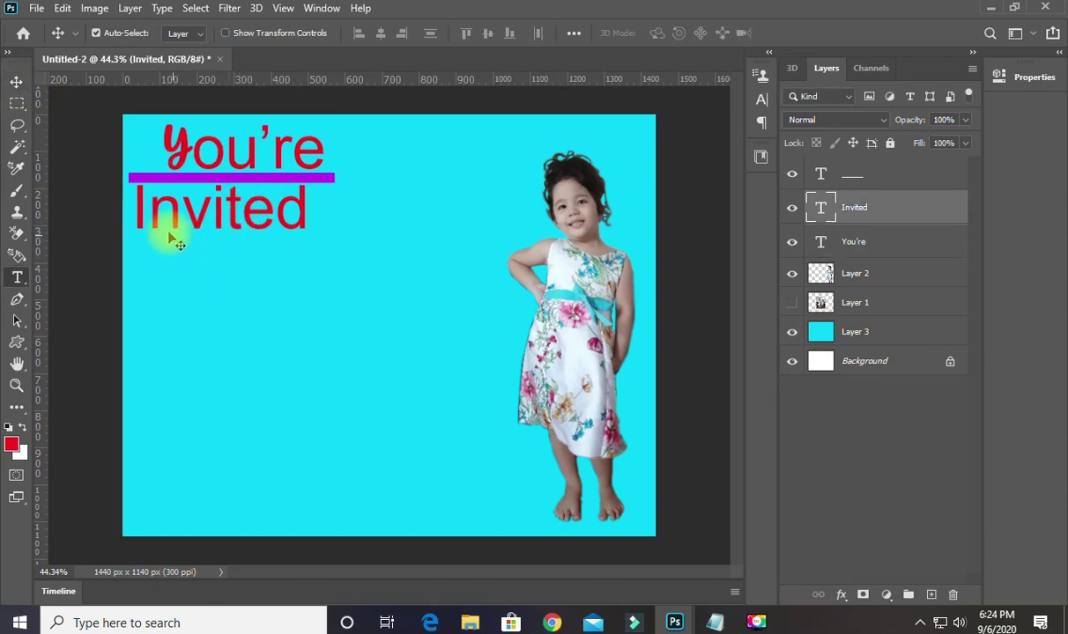
key("t")
left_click_drag(146, 216, 129, 209)
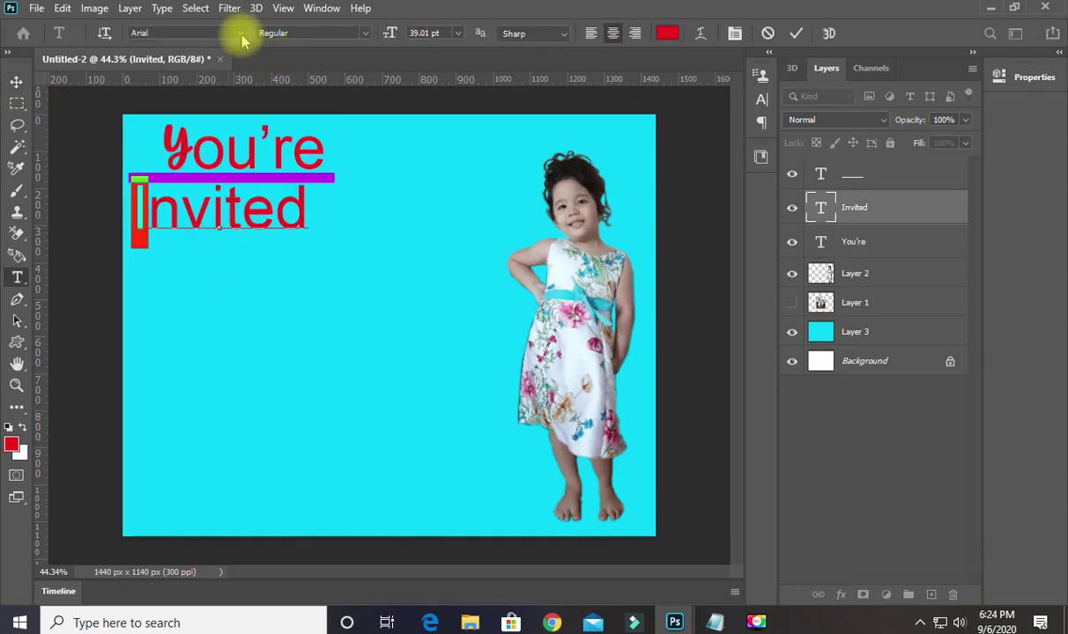
left_click(239, 33)
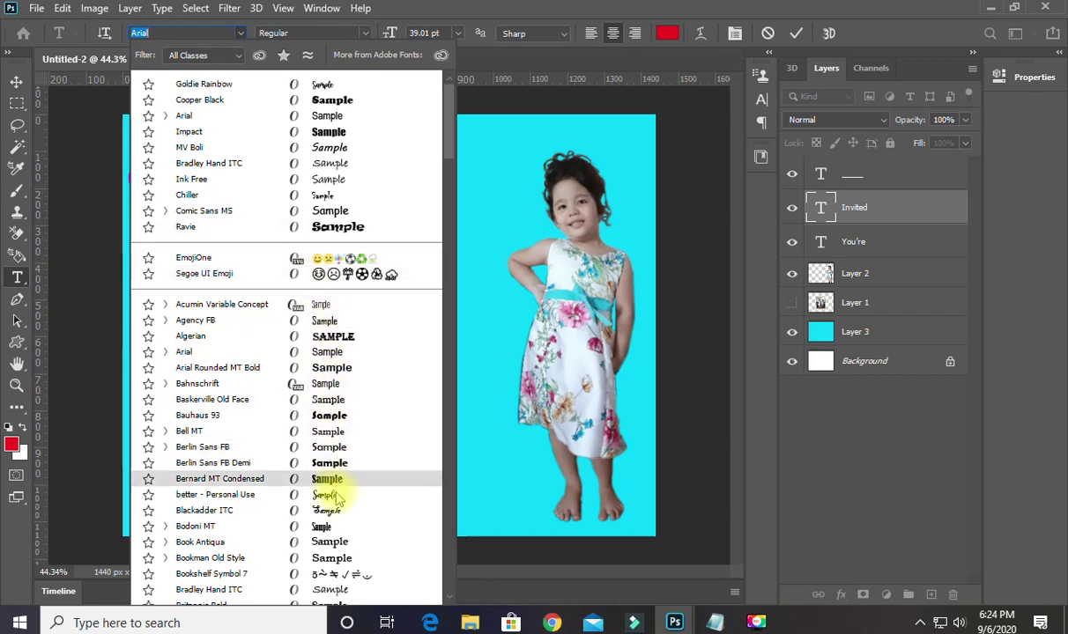
left_click(327, 495)
left_click(17, 81)
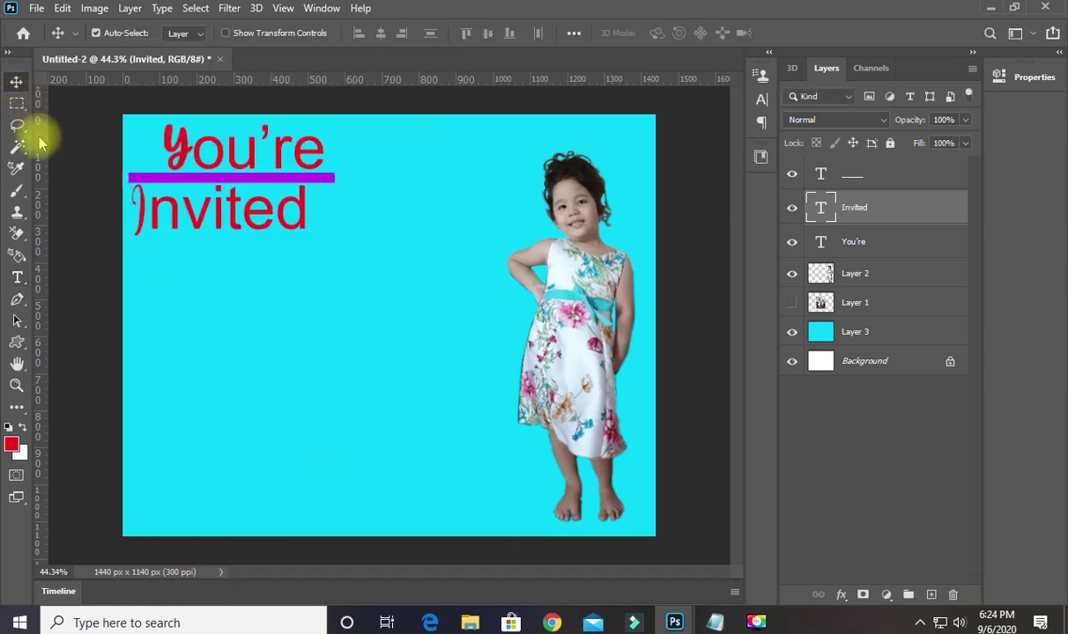
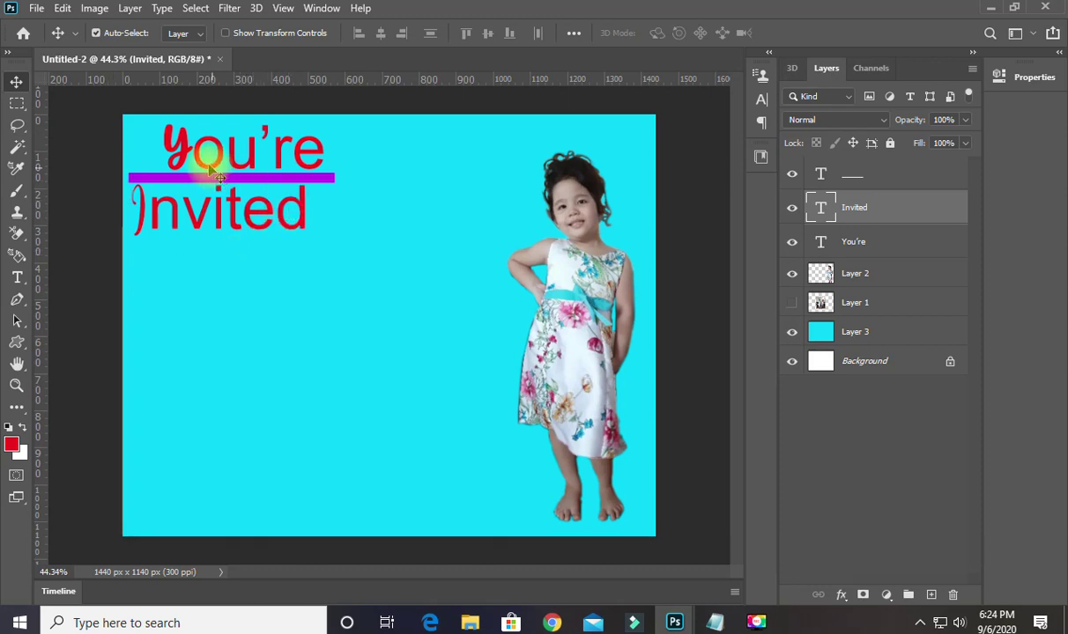
Duplicate the You're title below Invited, retype it as 'To my', and move it left.
left_click(185, 152)
left_click_drag(185, 152, 170, 284)
key("t")
double_click(170, 283)
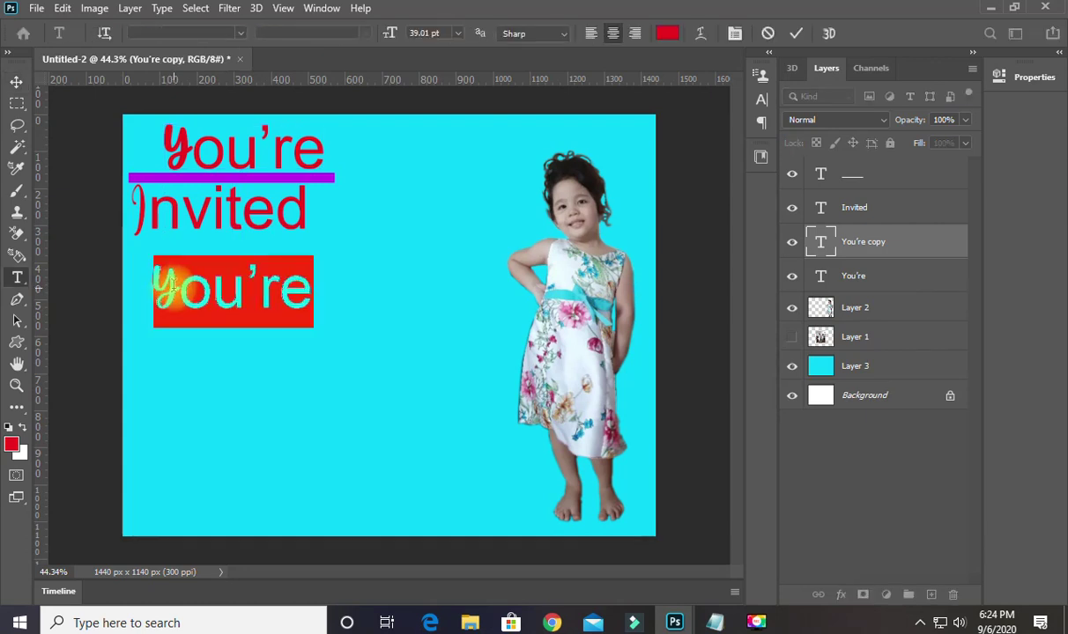
type("I")
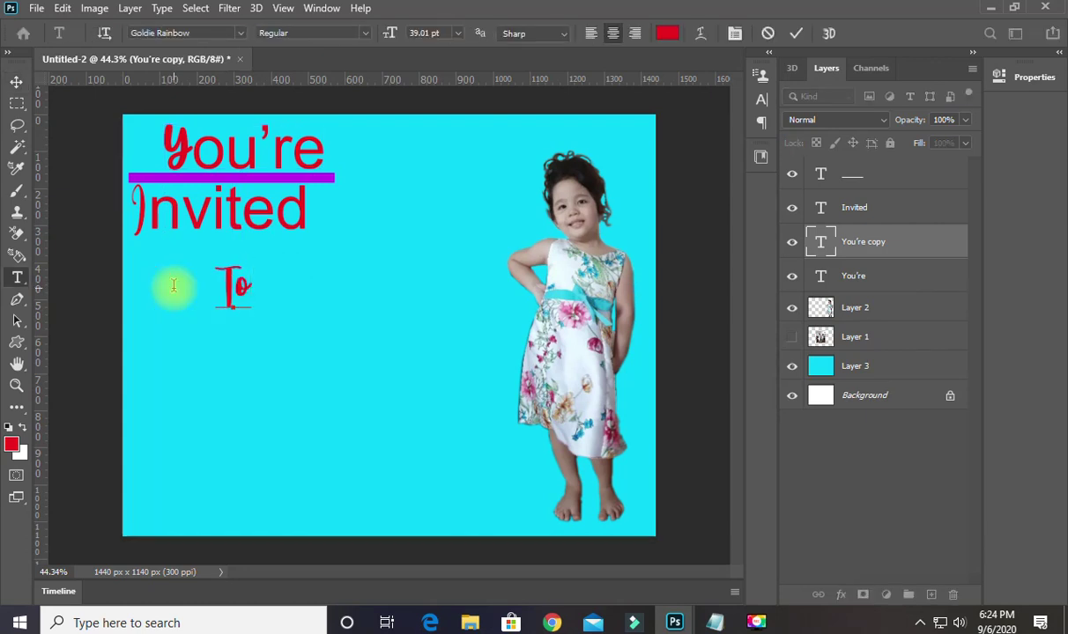
type("o my")
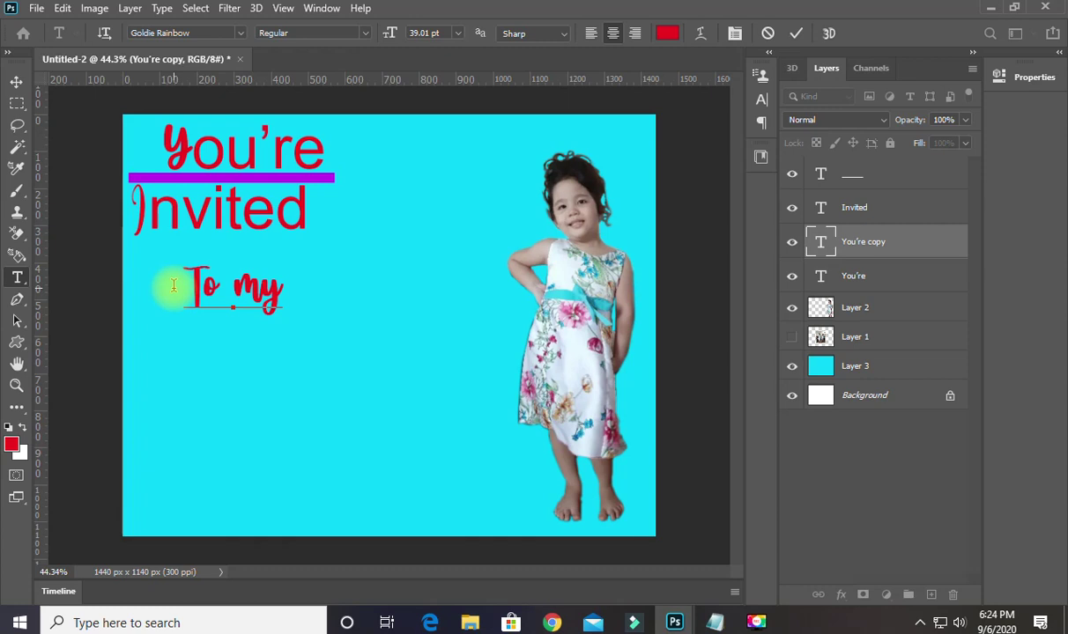
left_click(16, 82)
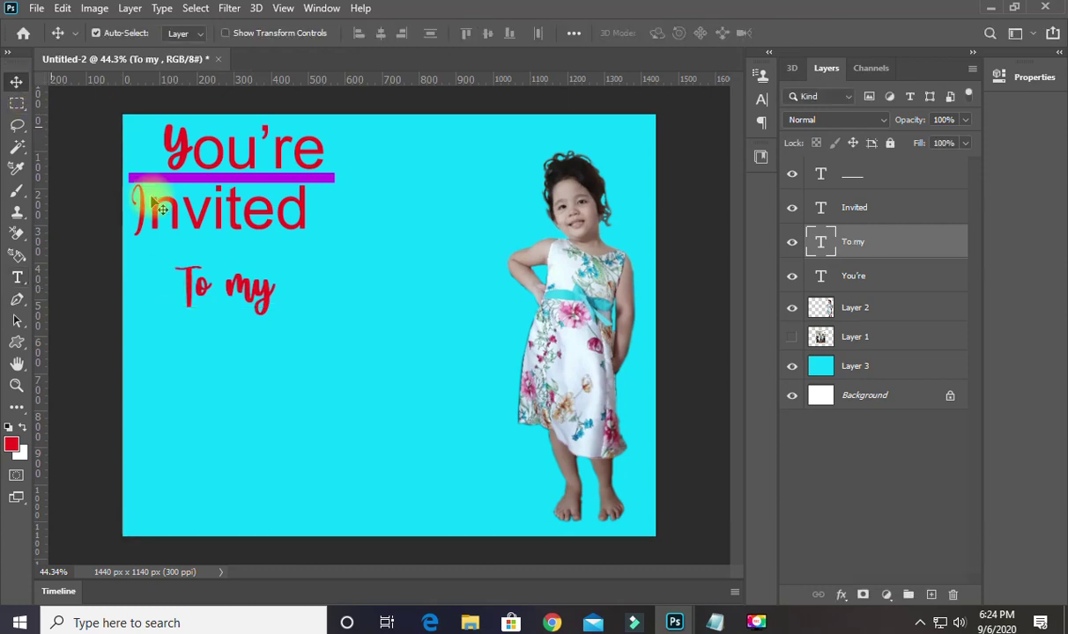
left_click_drag(238, 287, 198, 278)
Delete a stray placeholder text layer and nudge 'To my' slightly up and left.
key("t")
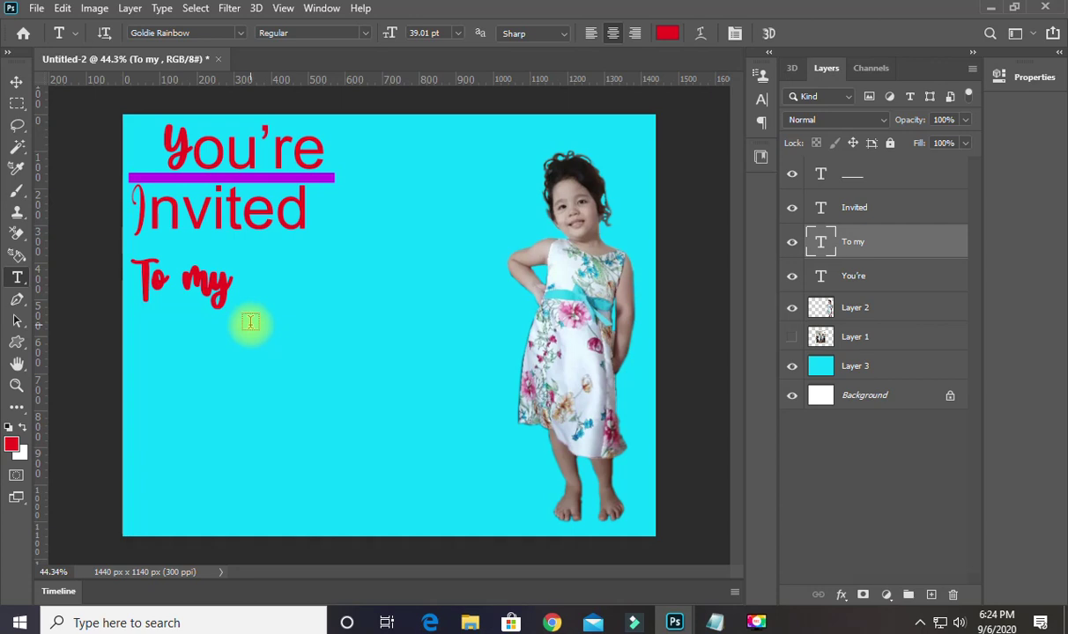
left_click(250, 322)
left_click(16, 82)
left_click(112, 267)
key("Delete")
left_click_drag(134, 270, 130, 265)
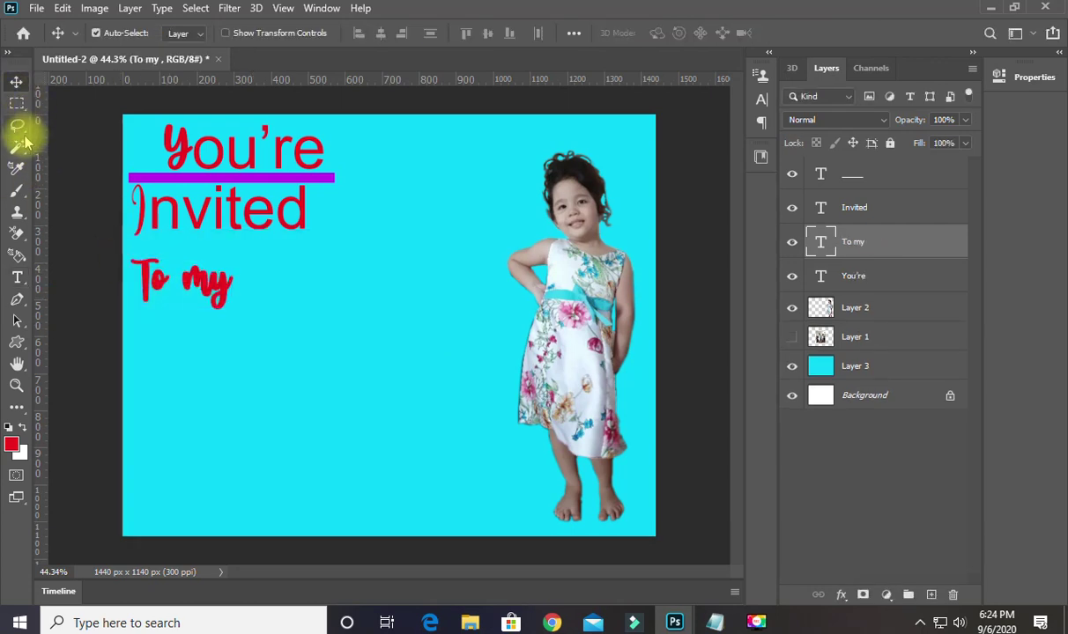
Add a large '6' text layer right after 'To my'.
left_click(17, 277)
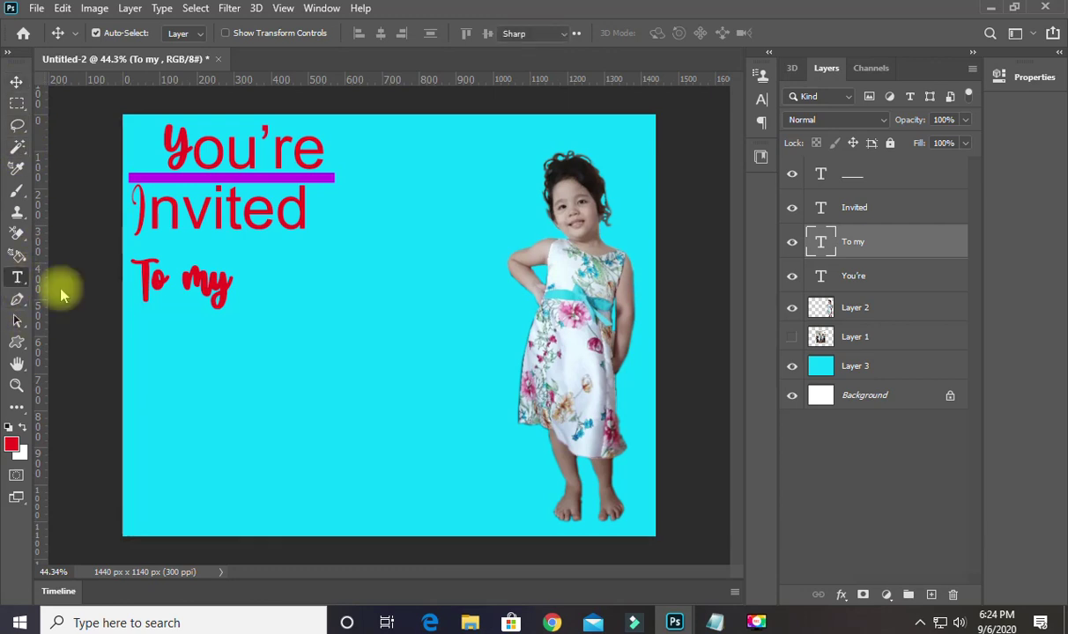
left_click(364, 341)
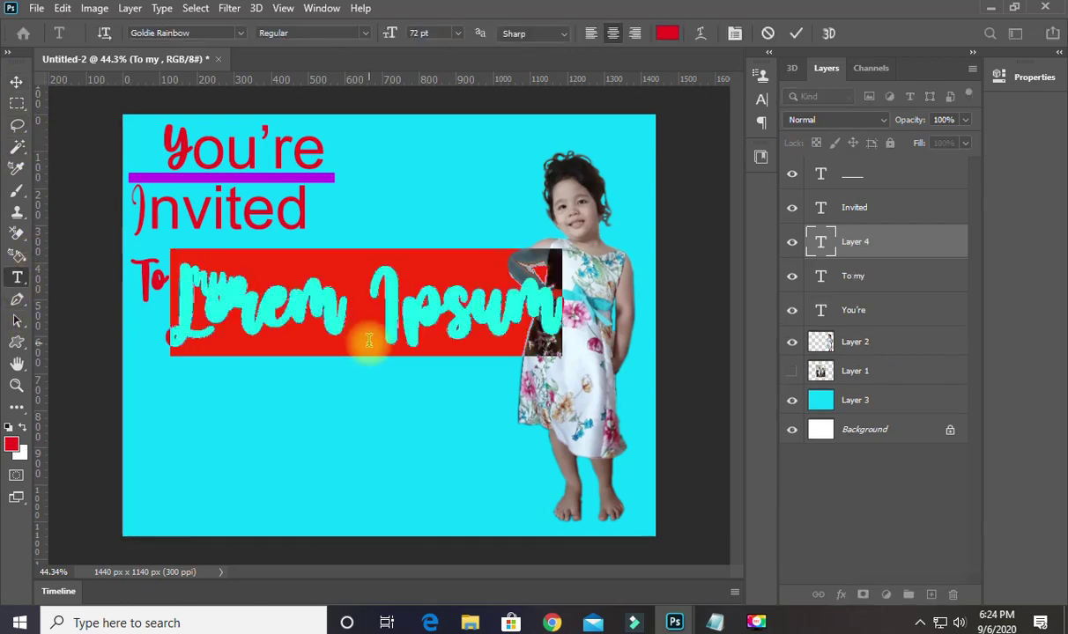
type("6")
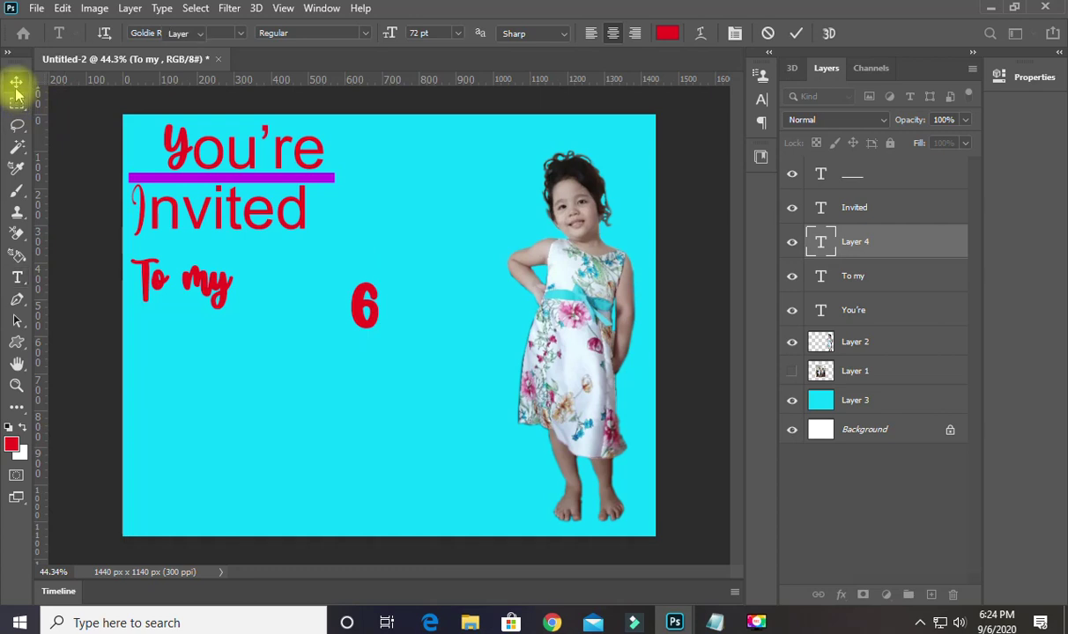
left_click(16, 82)
left_click_drag(374, 381, 460, 437)
key("ctrl+t")
key("Return")
left_click_drag(389, 365, 269, 302)
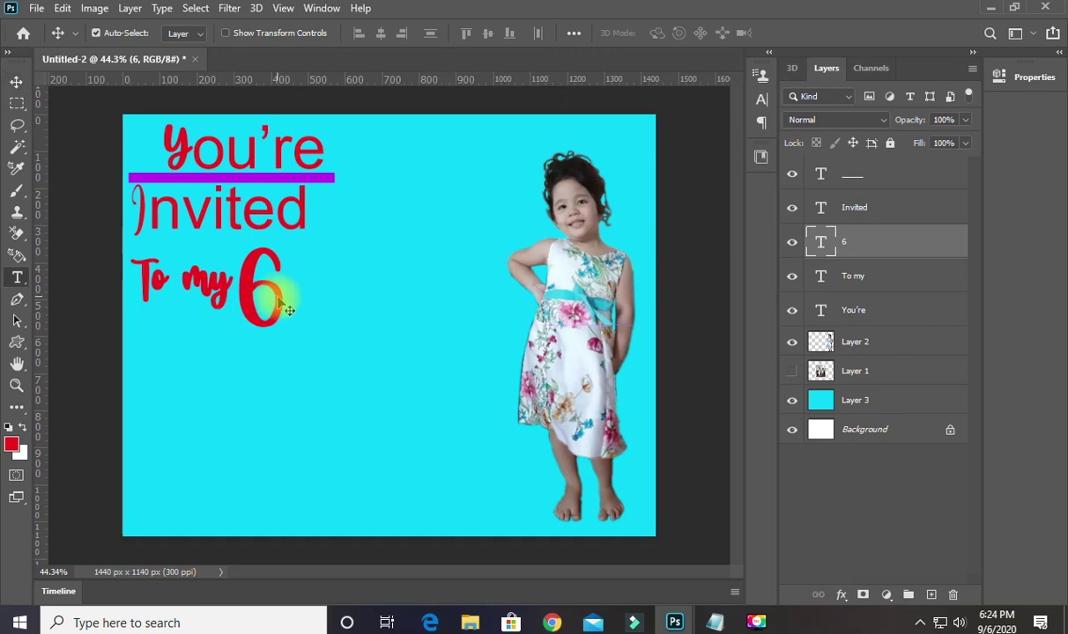
Add a small raised 'th' suffix beside the 6.
left_click(336, 351)
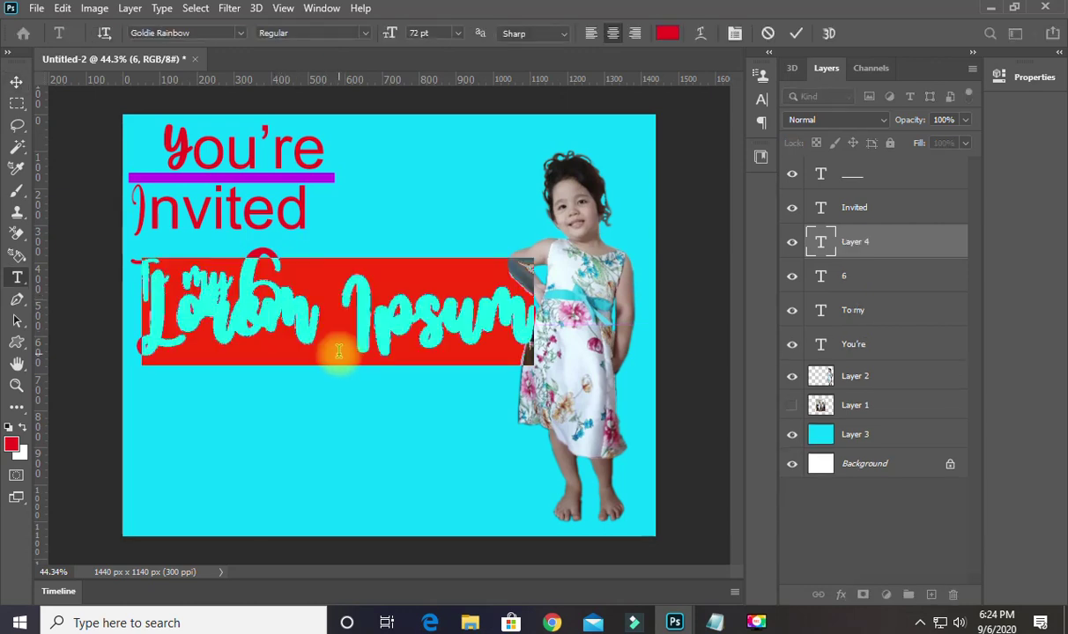
type("th")
left_click(17, 82)
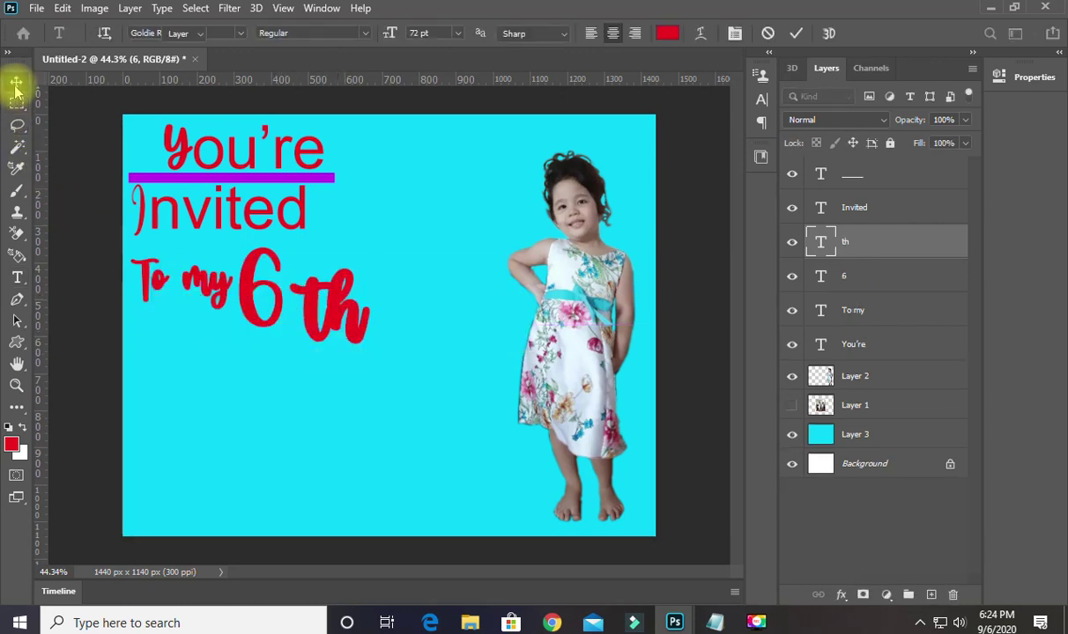
left_click_drag(351, 307, 333, 287)
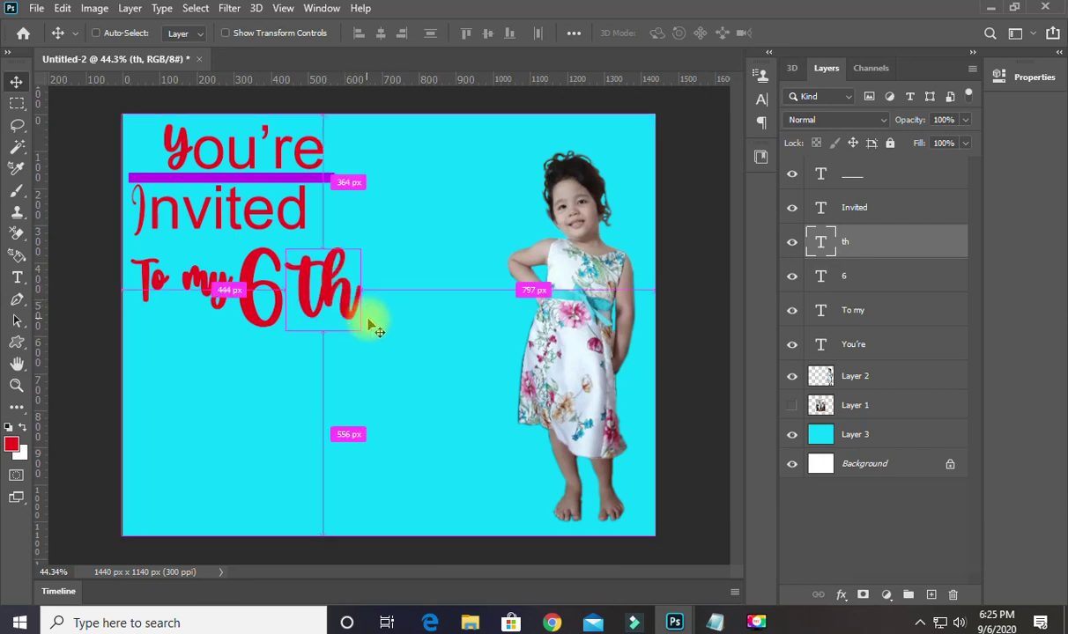
key("ctrl+t")
left_click_drag(361, 338, 335, 312)
key("Return")
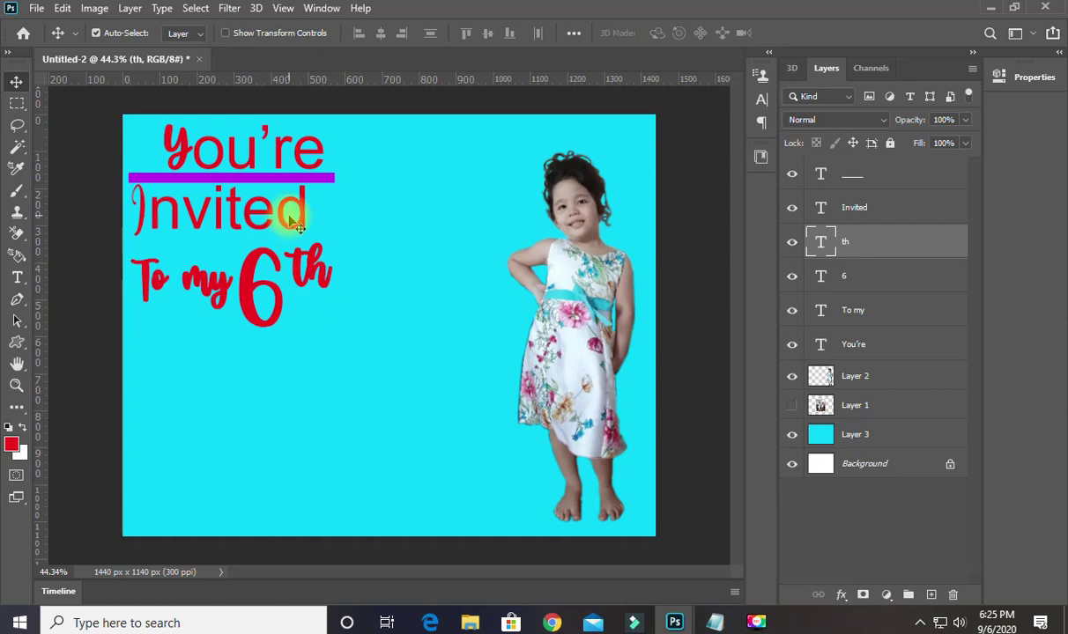
Duplicate You're below 'To my 6th' as 'BIRTHDAY' in MV Boli, shifted right.
left_click(289, 207)
left_click_drag(300, 163, 300, 377)
double_click(286, 362)
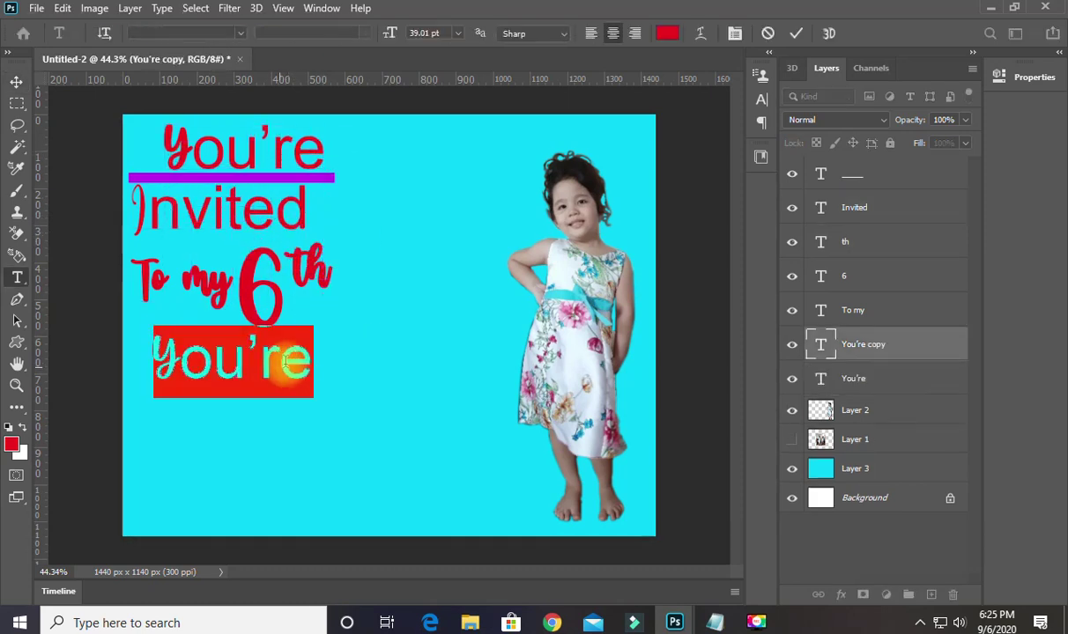
type("BIRTHDAY")
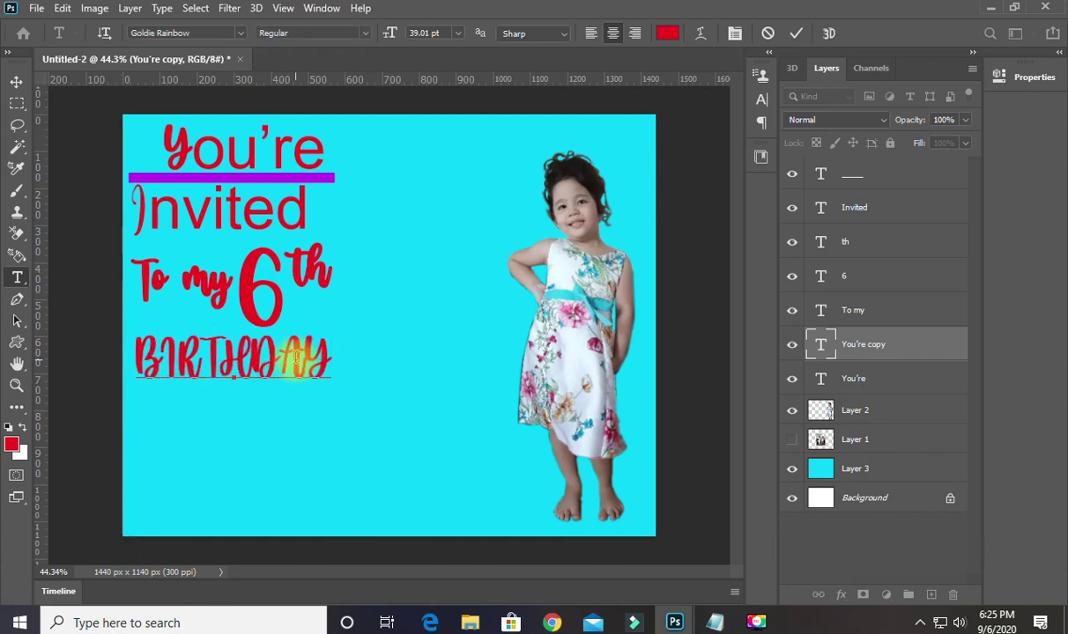
double_click(295, 357)
left_click(240, 33)
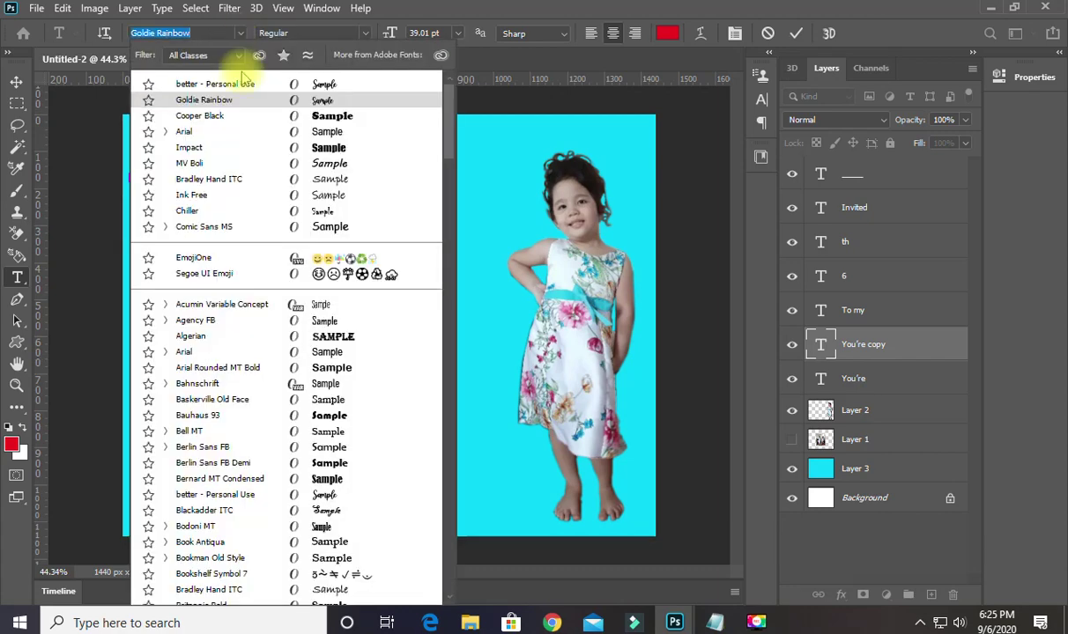
left_click(336, 168)
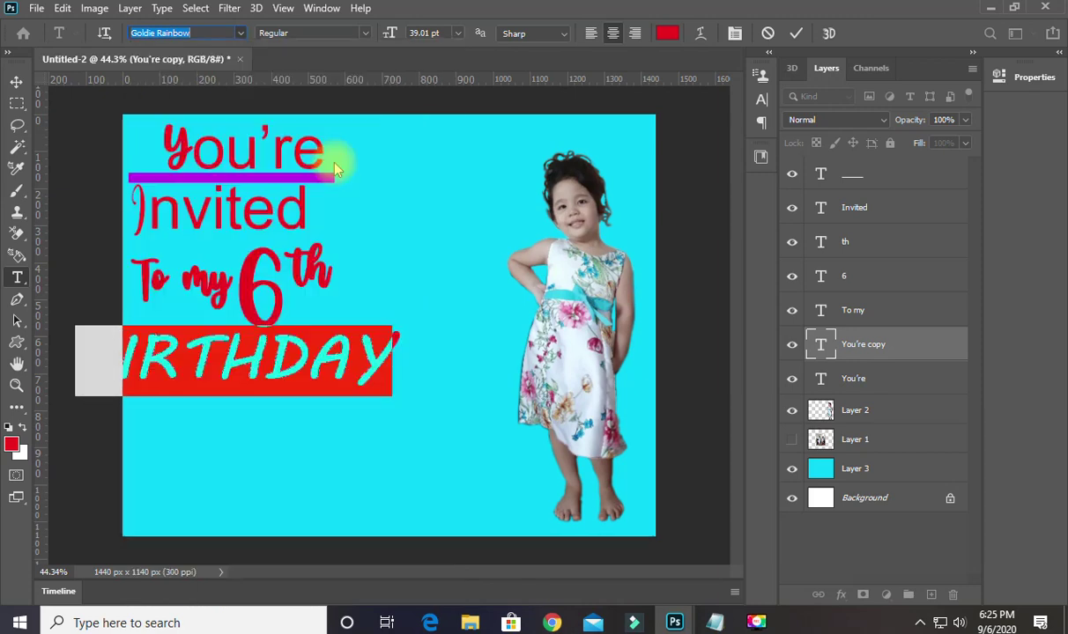
left_click(16, 84)
left_click_drag(277, 361, 328, 367)
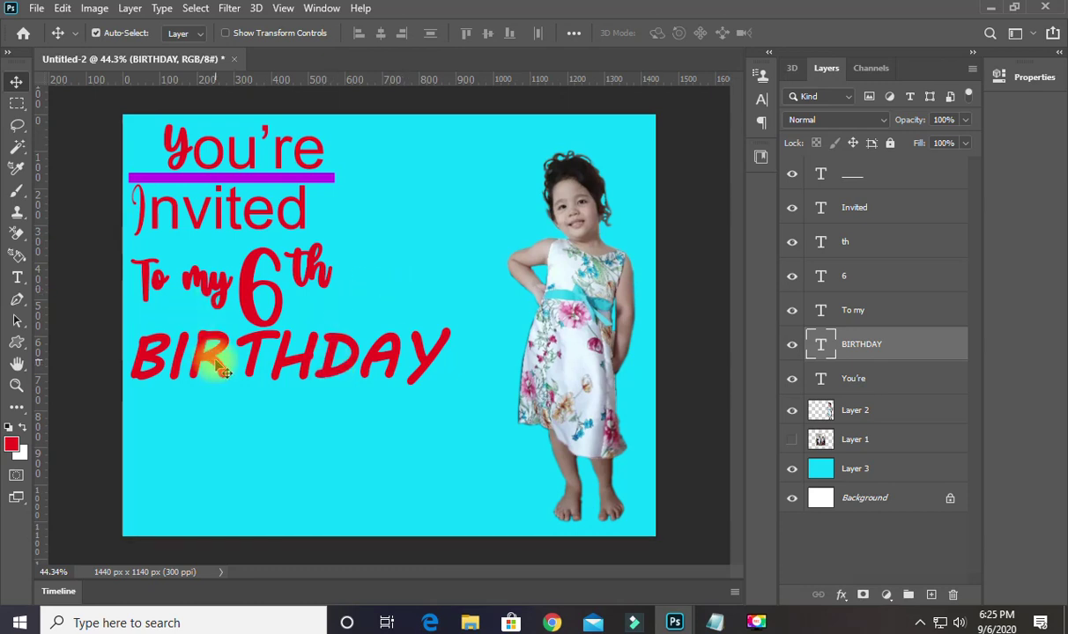
key("t")
left_click(220, 282)
Recolour 'To my' with the purple sampled from the purple line.
key("ctrl+a")
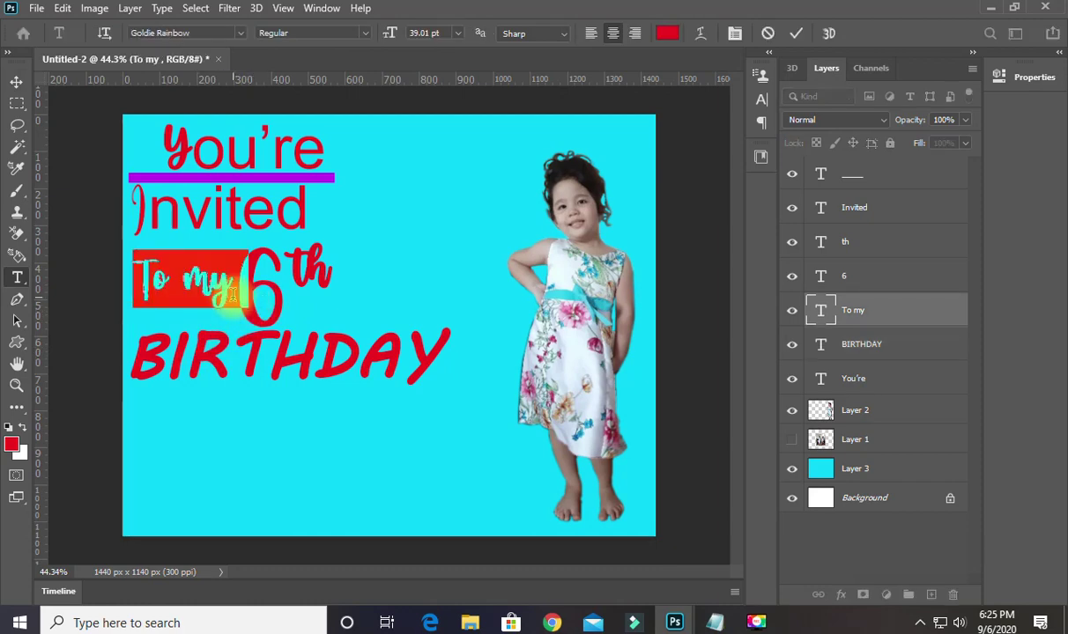
left_click(667, 36)
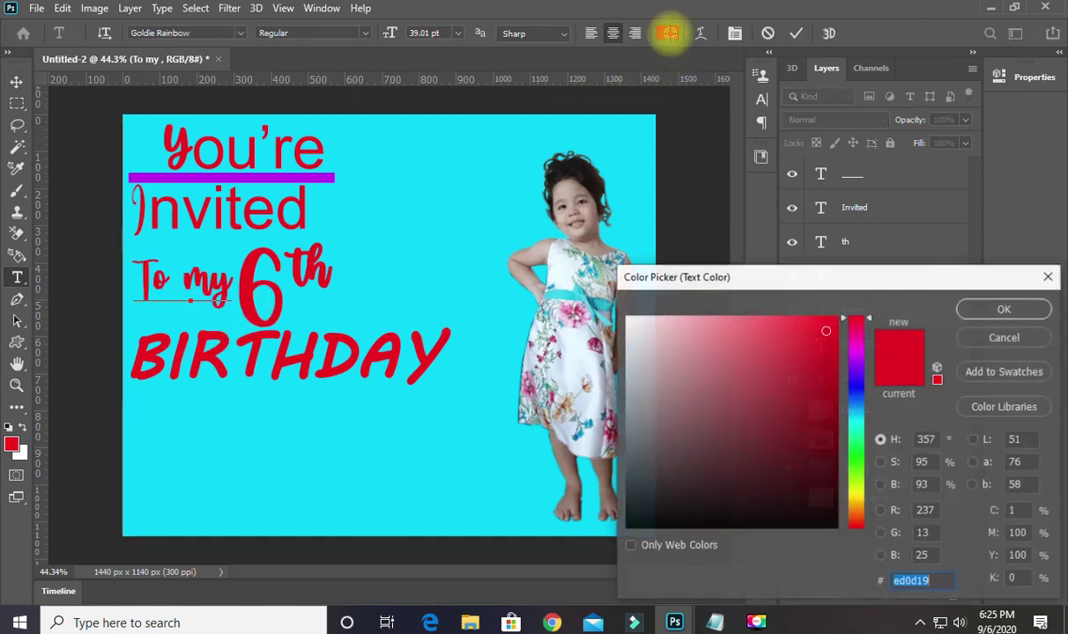
left_click(333, 179)
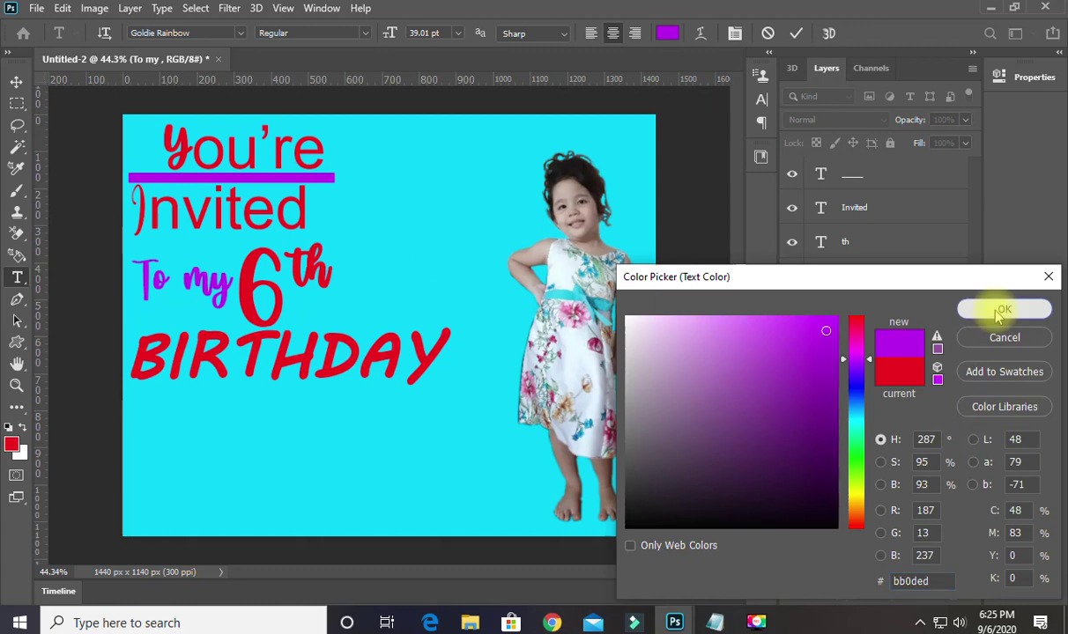
left_click(1004, 310)
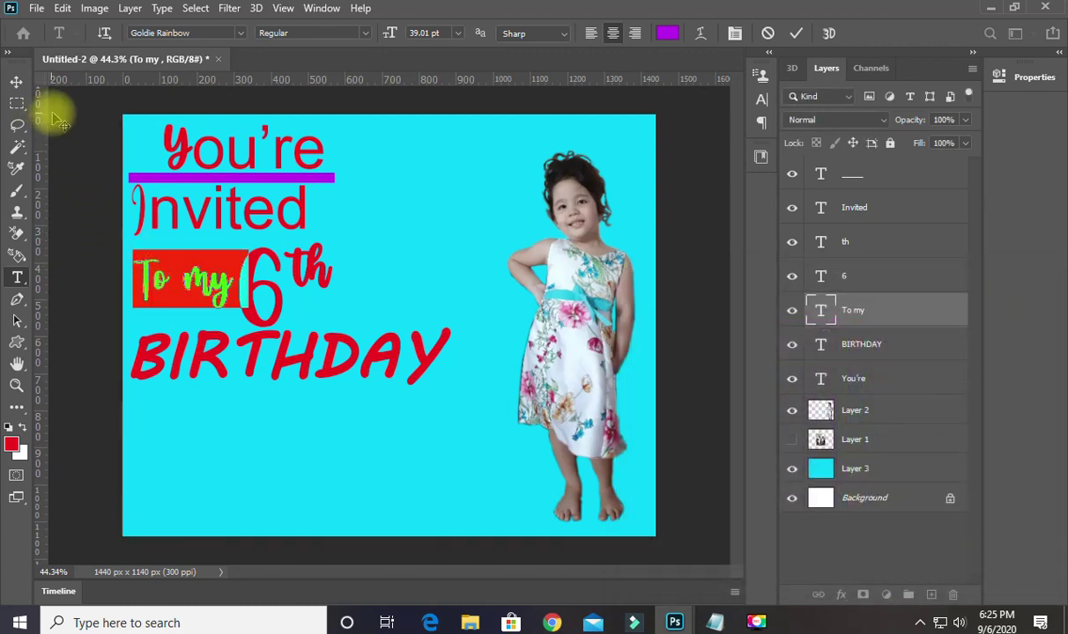
left_click(16, 82)
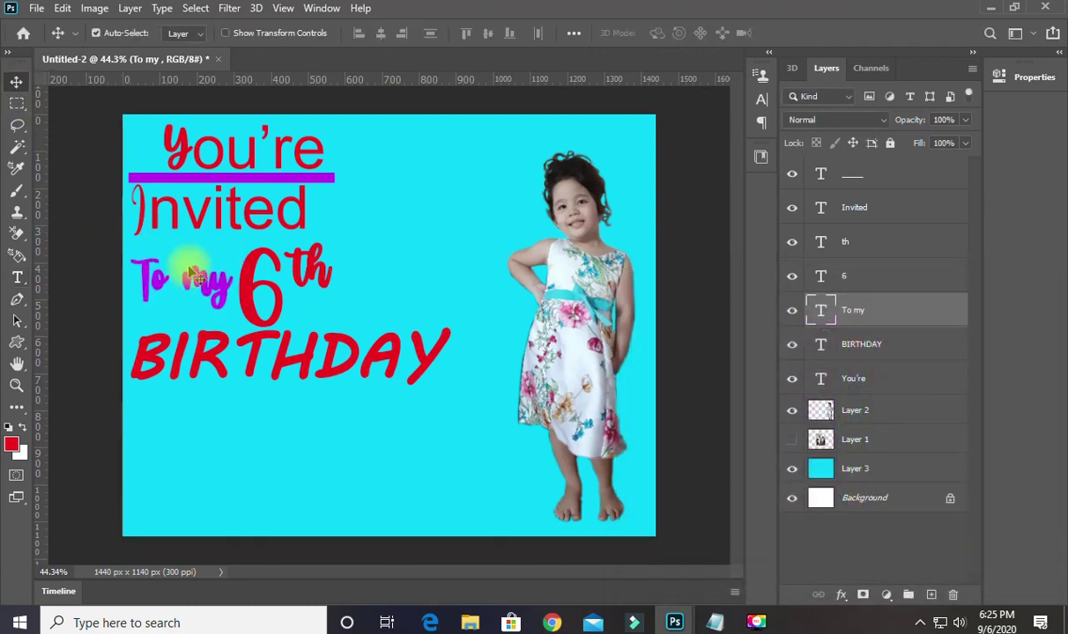
Recolour the 6 a vivid red-pink based on the girl's dress.
key("t")
double_click(276, 298)
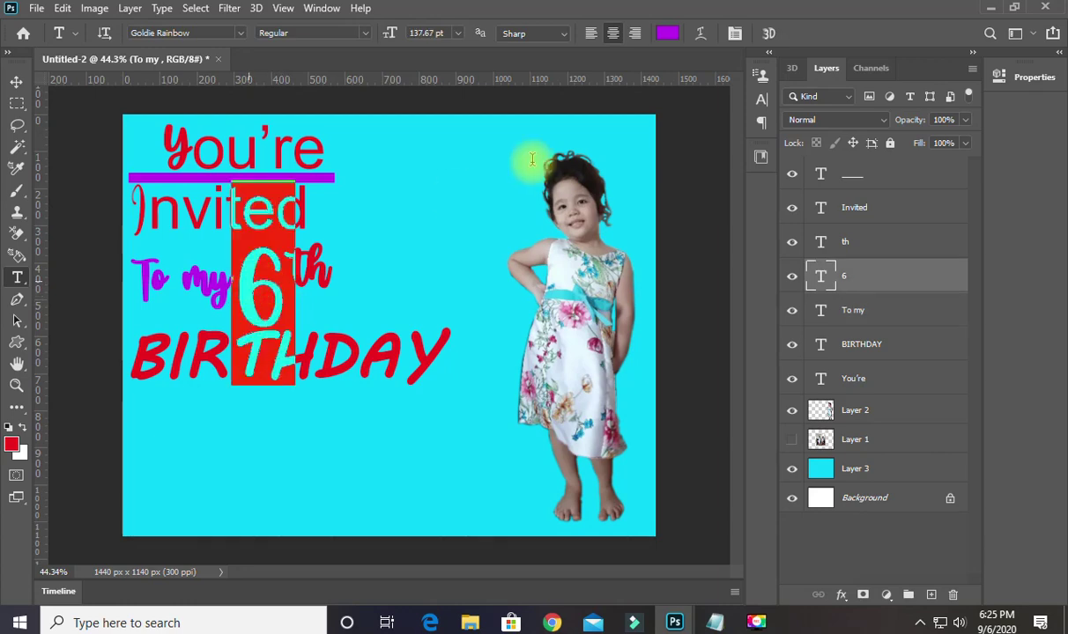
left_click(664, 35)
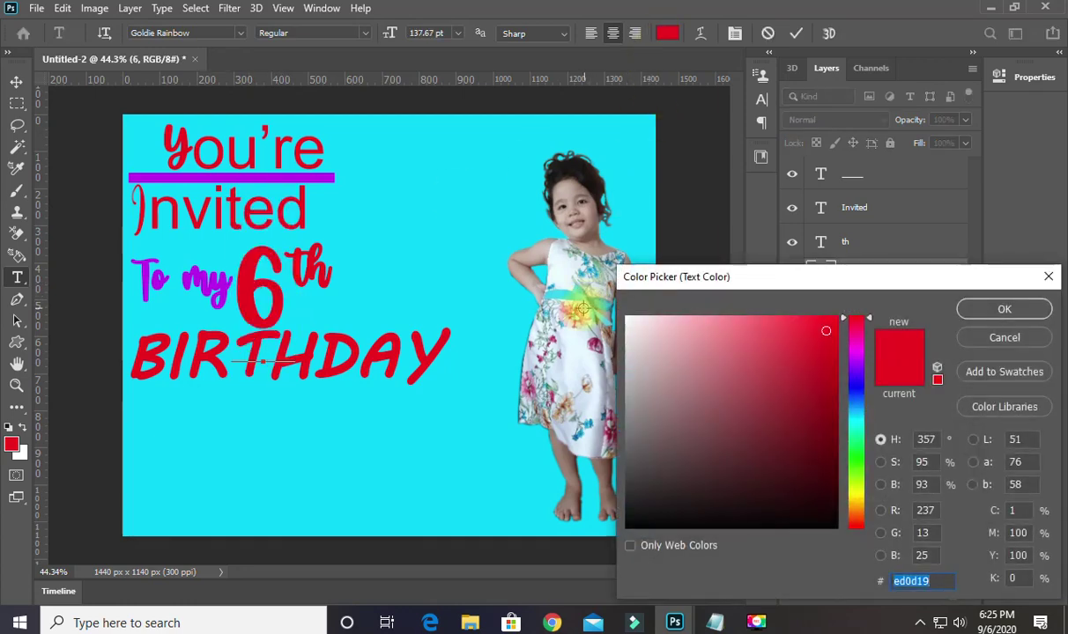
left_click(577, 310)
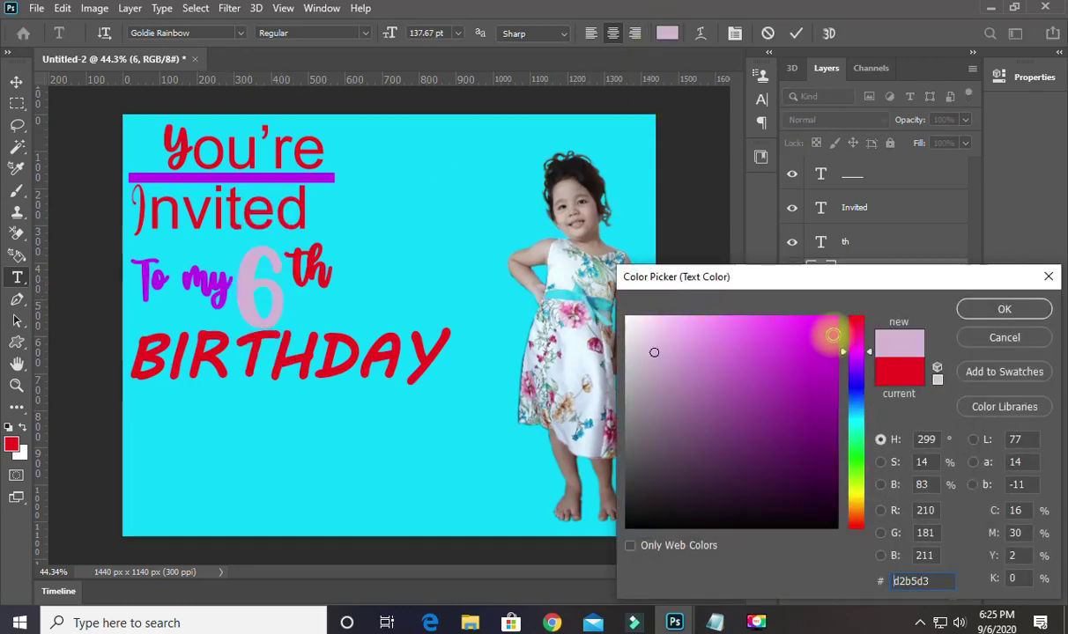
left_click_drag(855, 352, 854, 327)
left_click(837, 325)
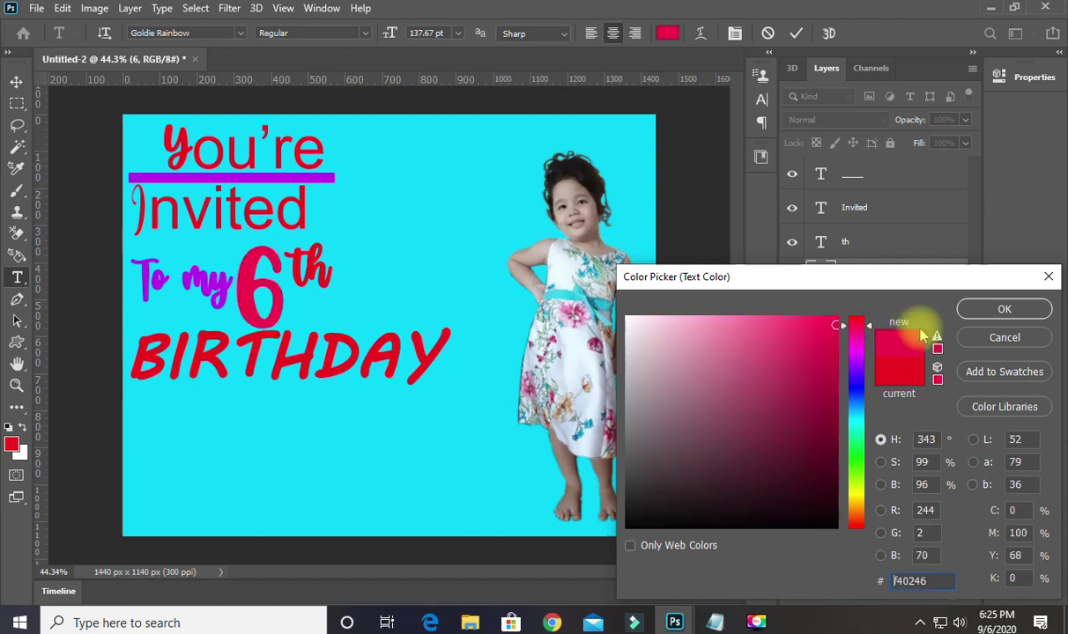
left_click(1000, 309)
left_click(16, 82)
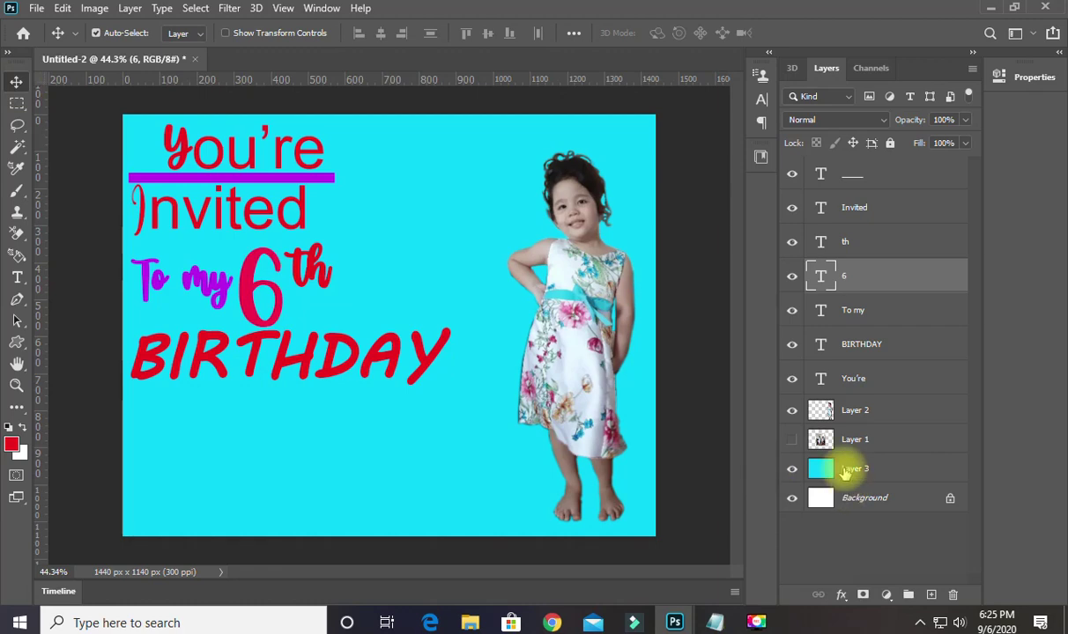
Give the 6 an outside stroke filled with the first Grass pattern.
right_click(844, 278)
left_click(891, 280)
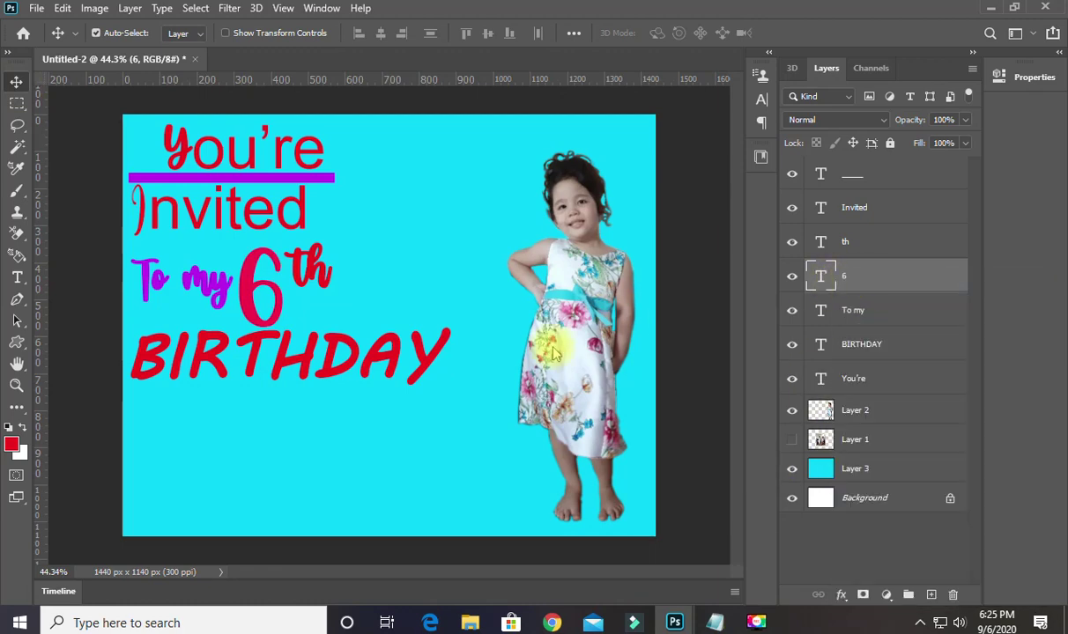
left_click(445, 340)
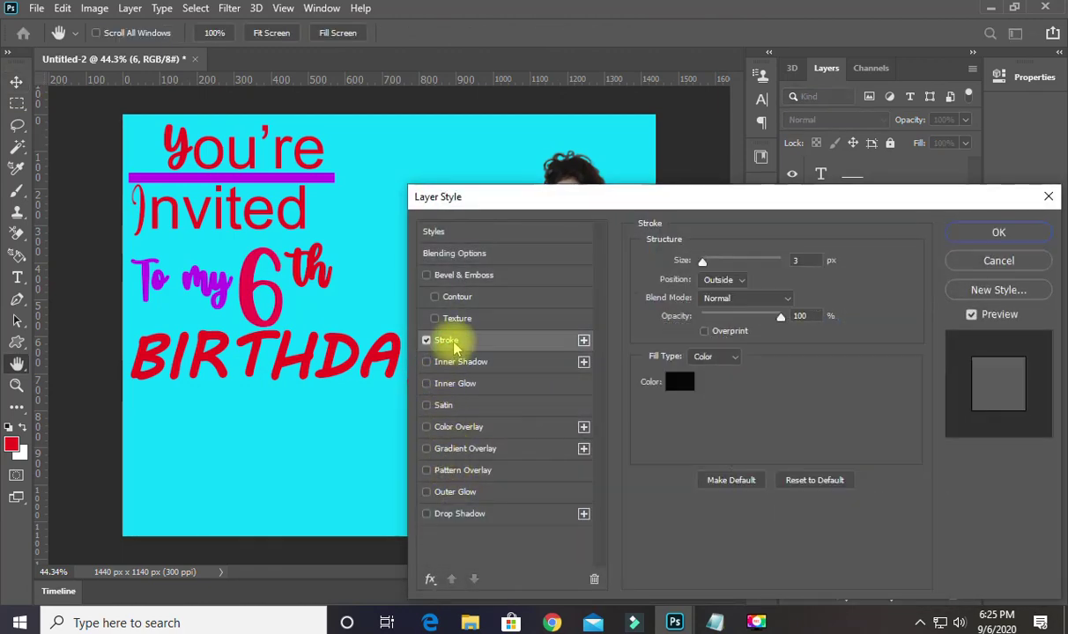
left_click(721, 281)
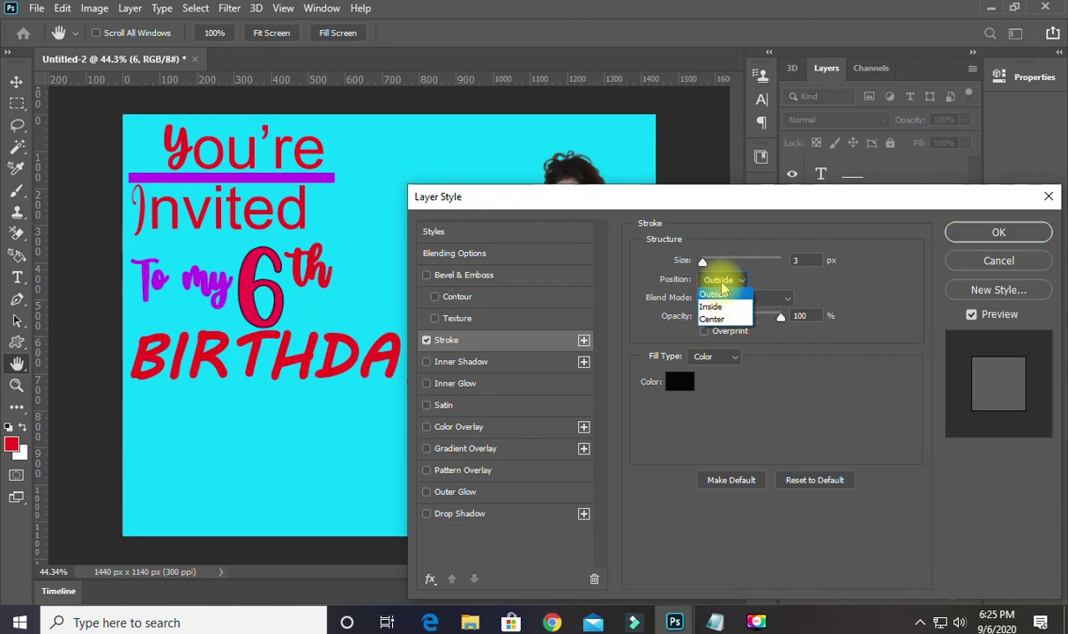
left_click(721, 293)
left_click(715, 357)
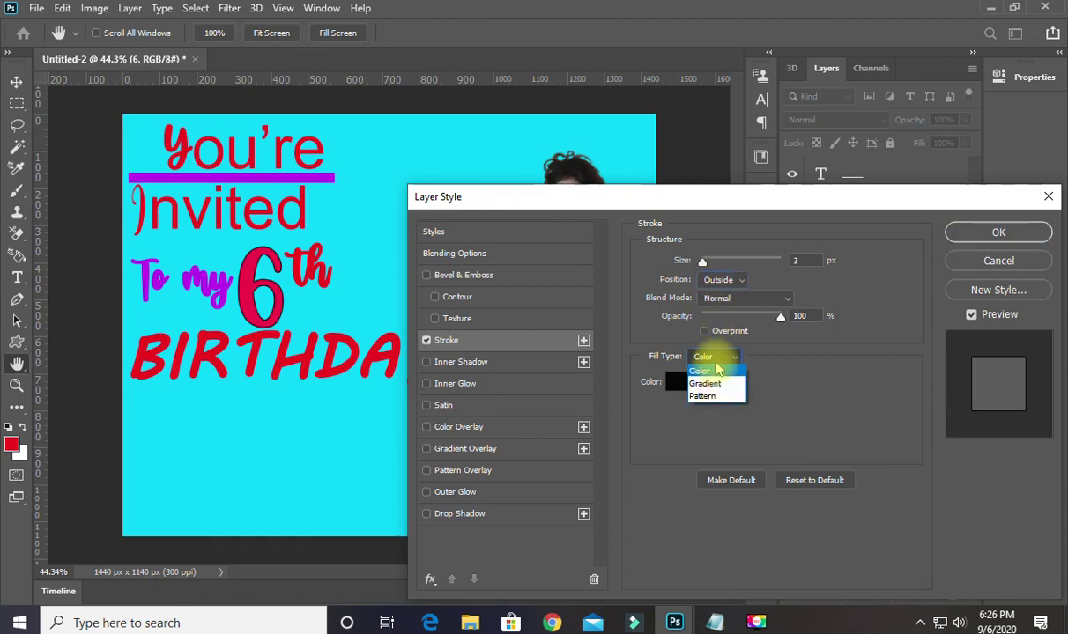
left_click(712, 395)
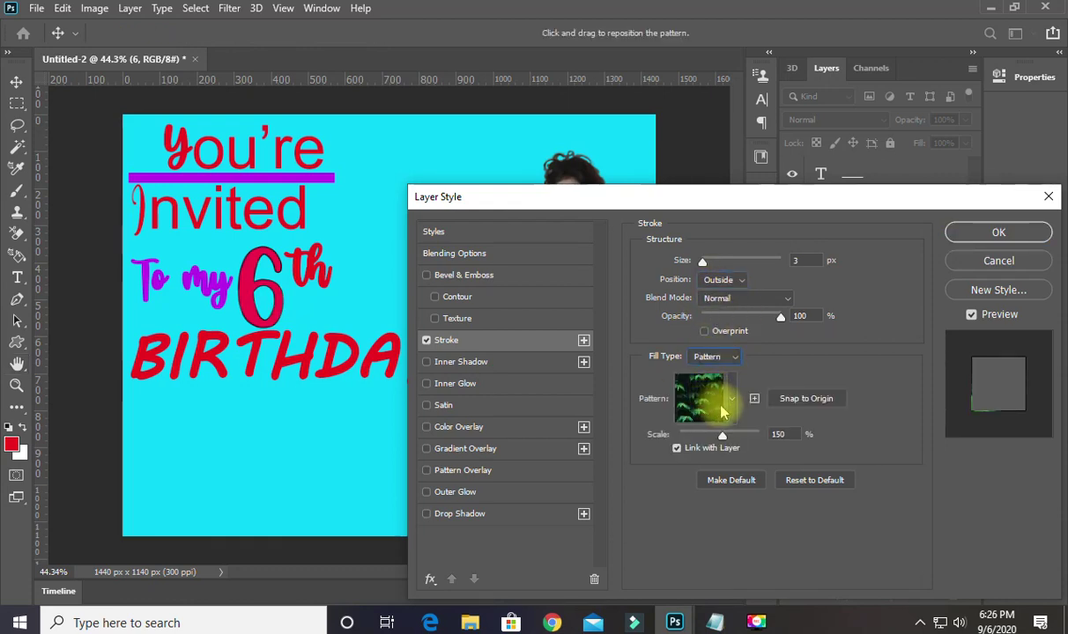
left_click(730, 399)
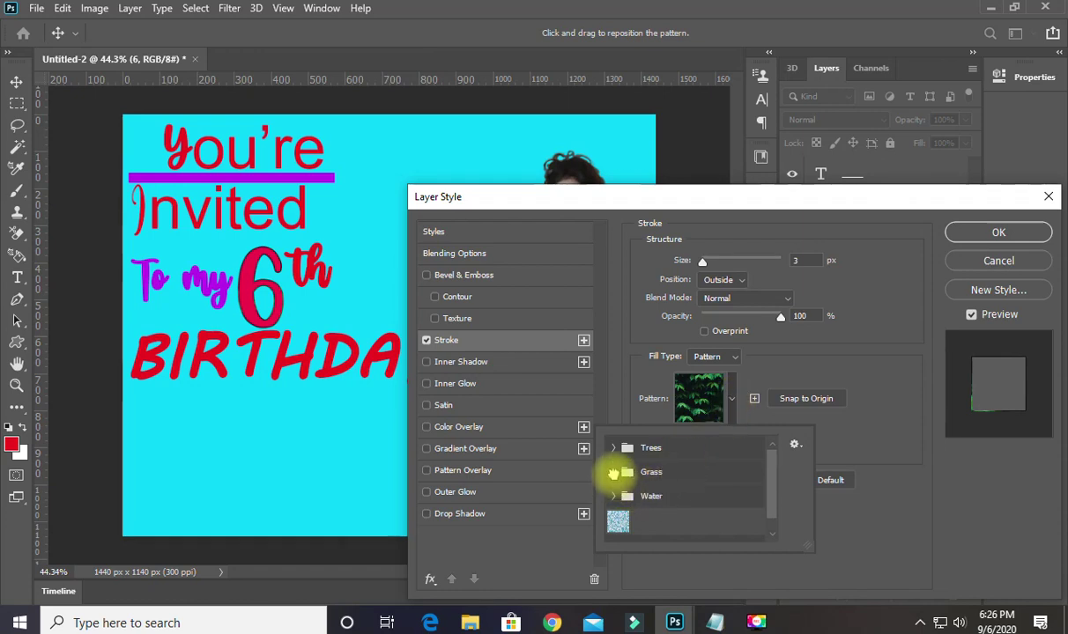
left_click(613, 471)
left_click(635, 497)
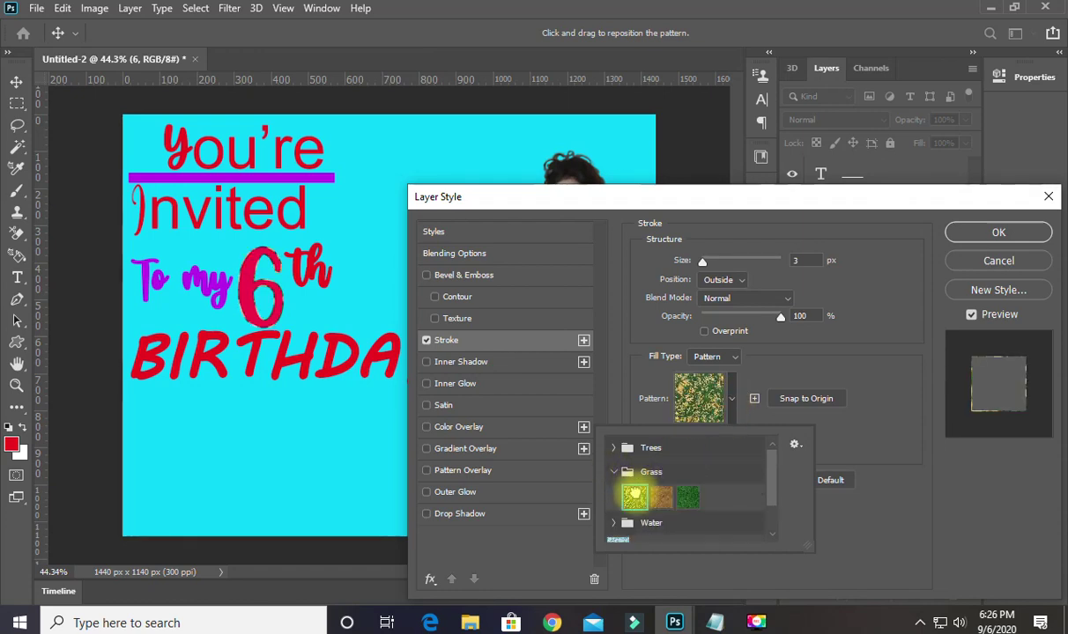
left_click(702, 264)
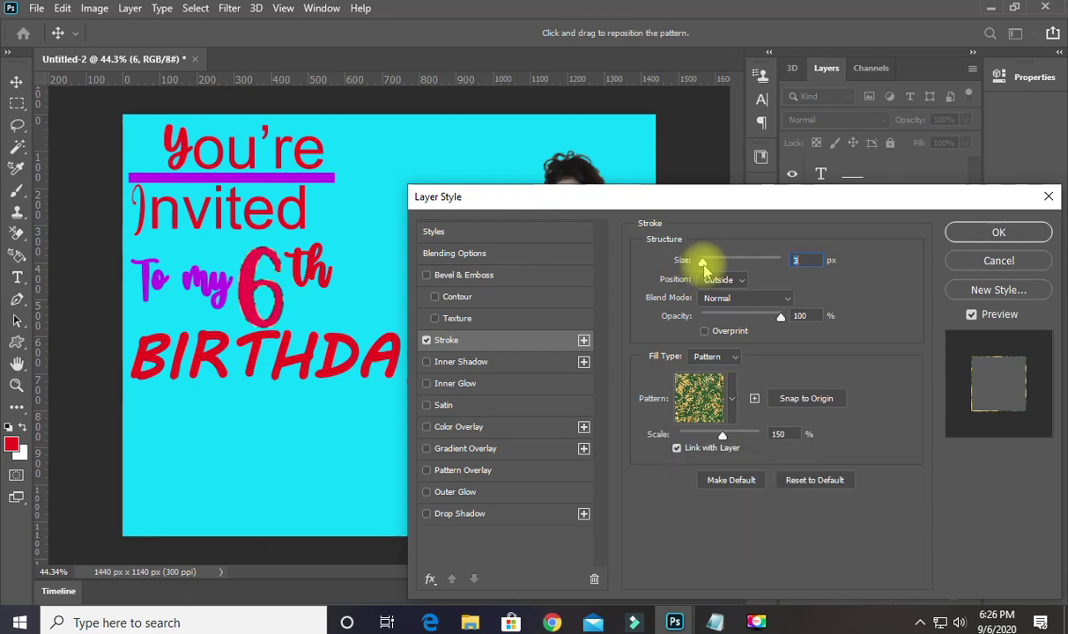
left_click(973, 232)
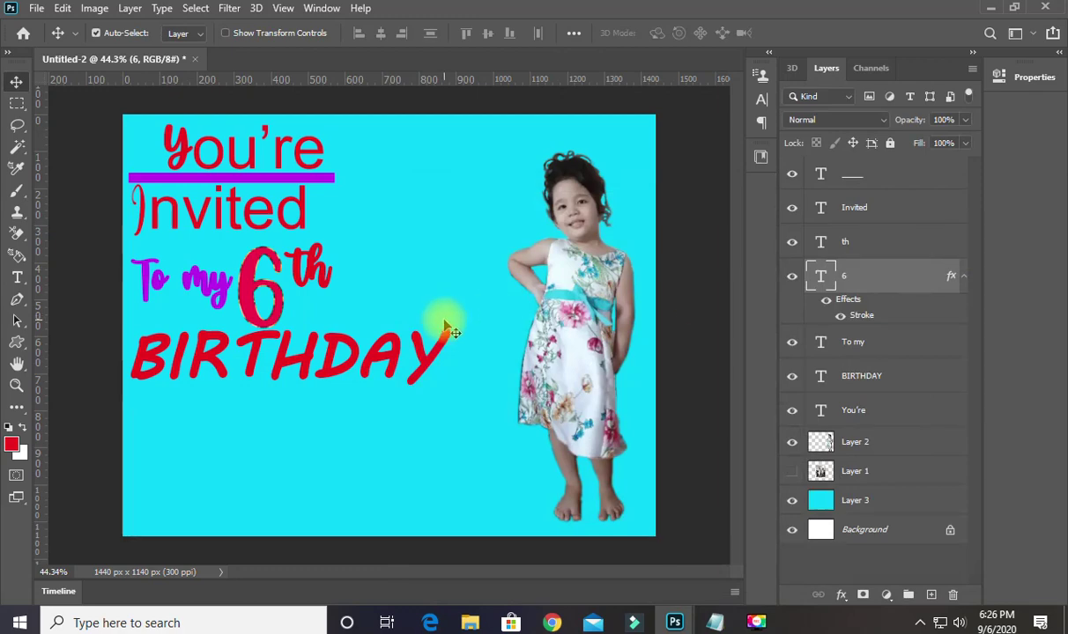
Recolour the 'th' text purple #bb0ded.
scroll(445, 330, "up", 3)
scroll(168, 330, "down", 3)
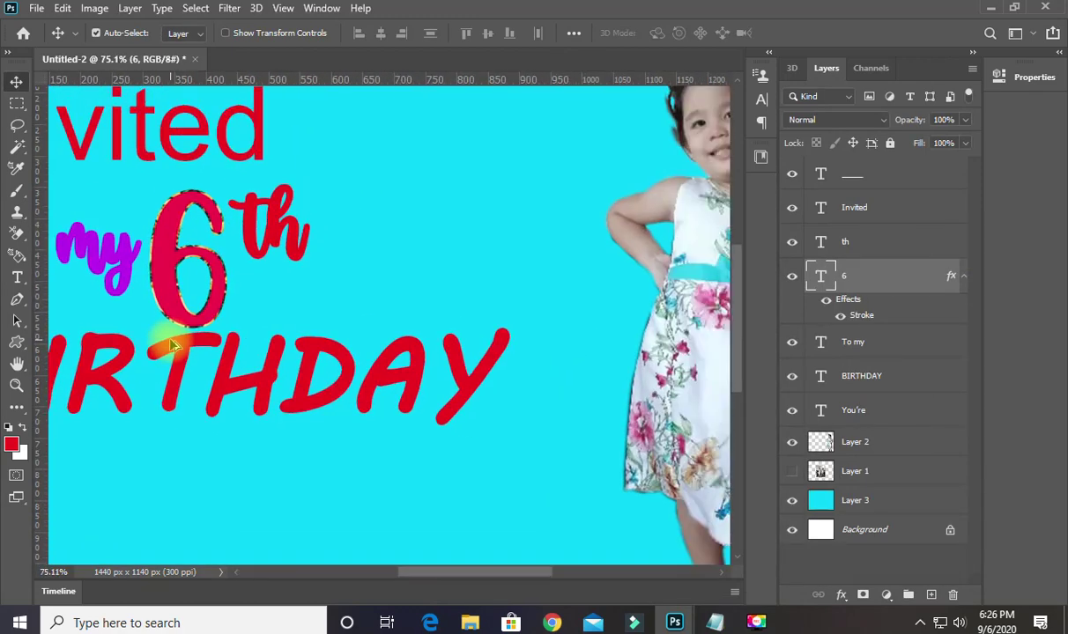
scroll(214, 326, "down", 1)
left_click(323, 290)
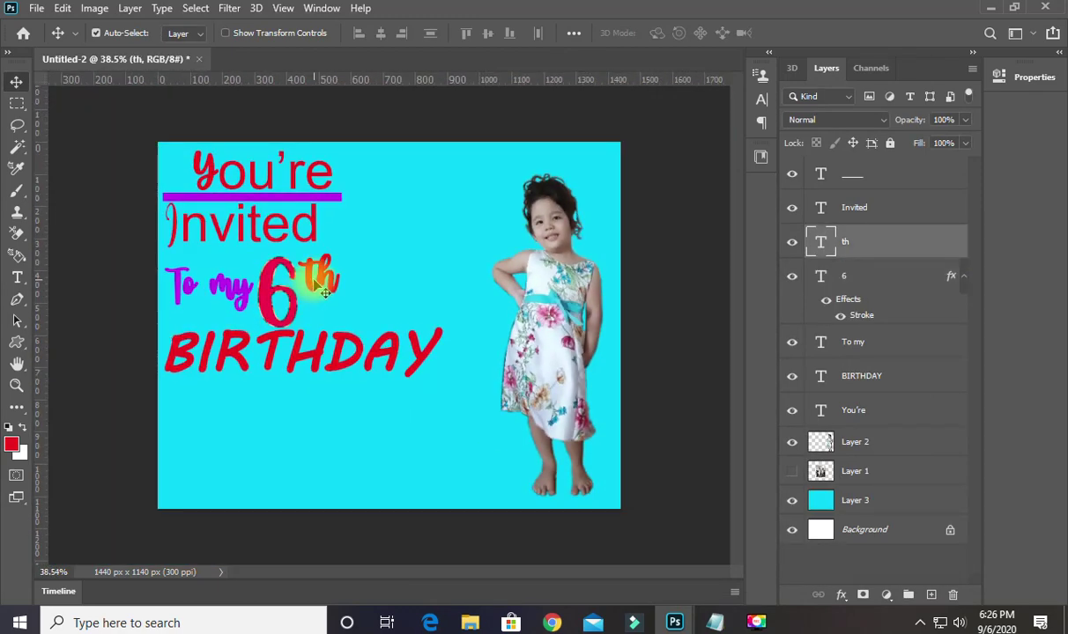
double_click(323, 293)
left_click(665, 33)
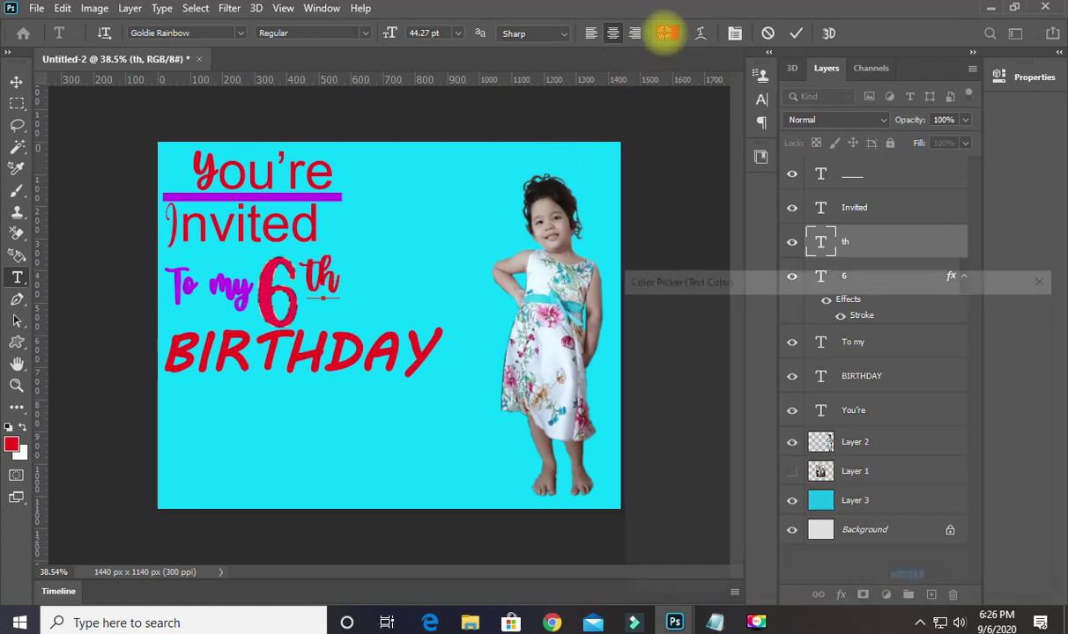
type("bb0ded")
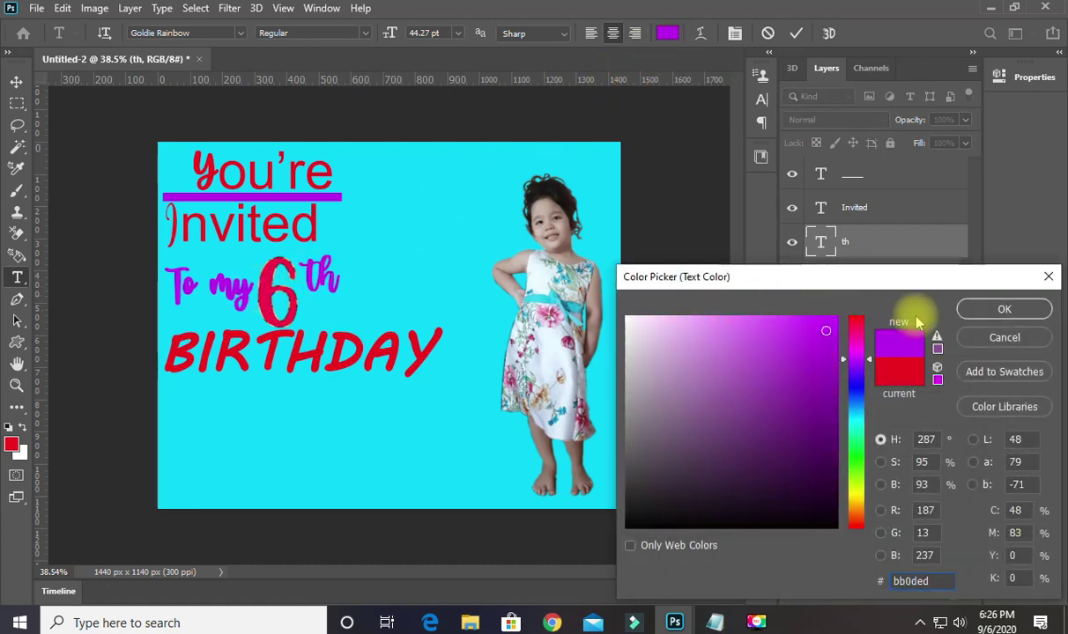
left_click(1004, 310)
left_click(16, 81)
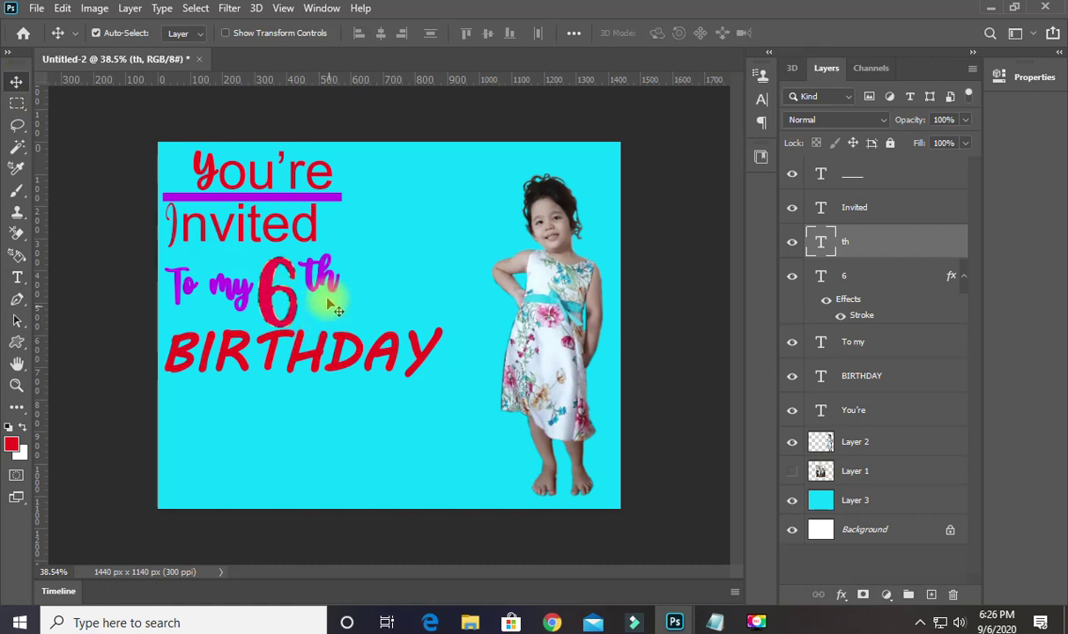
Scale BIRTHDAY down so it fits beside the large 6.
left_click(333, 368)
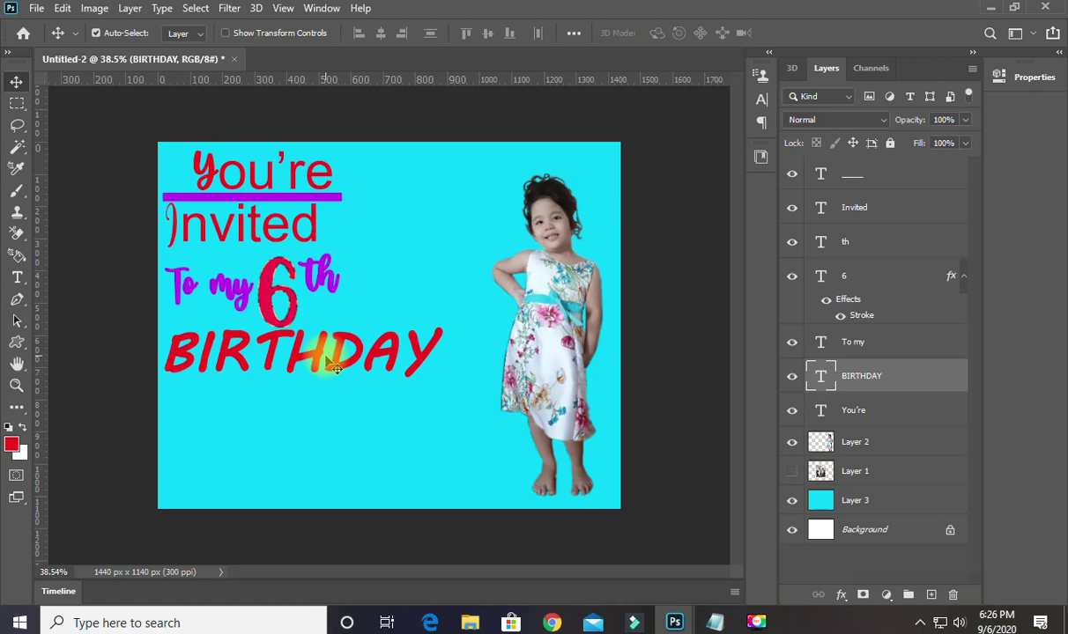
key("ctrl+t")
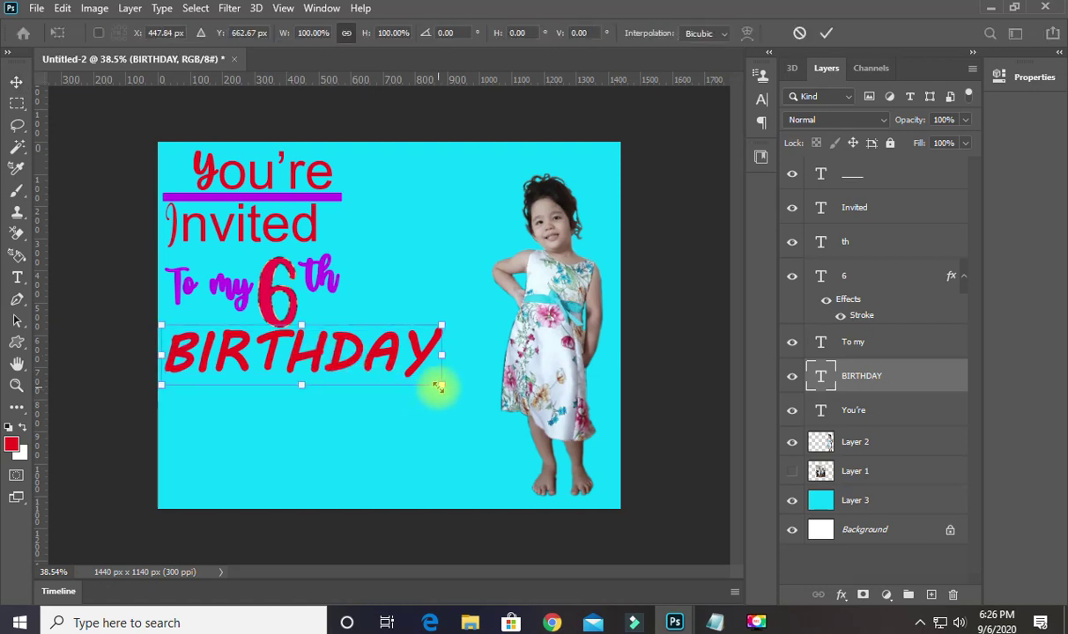
left_click_drag(434, 384, 431, 318)
key("Return")
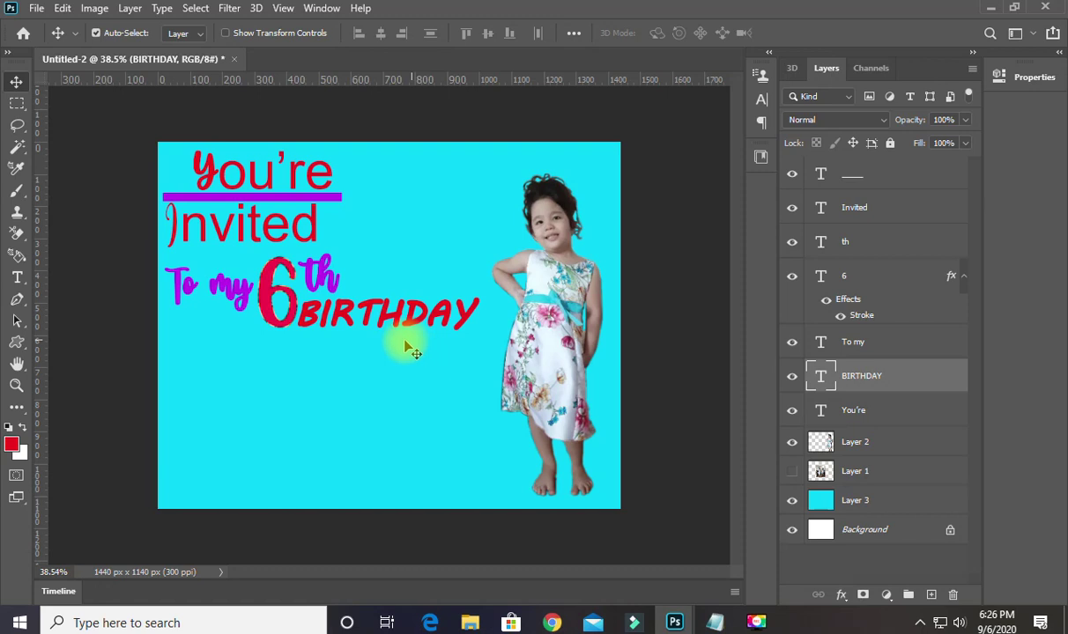
left_click(16, 408)
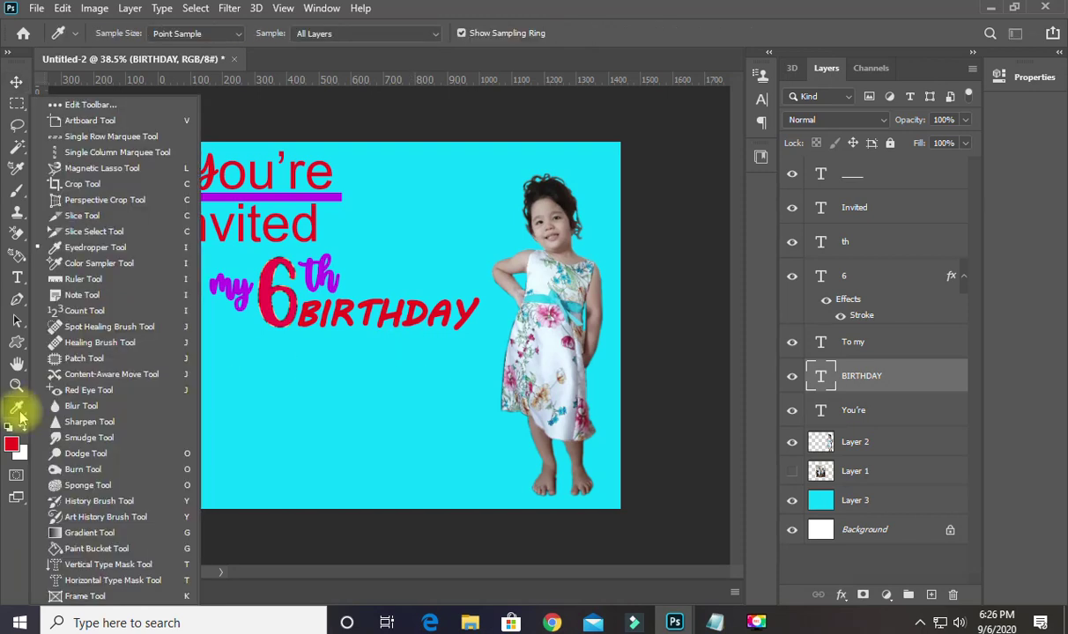
left_click(16, 342)
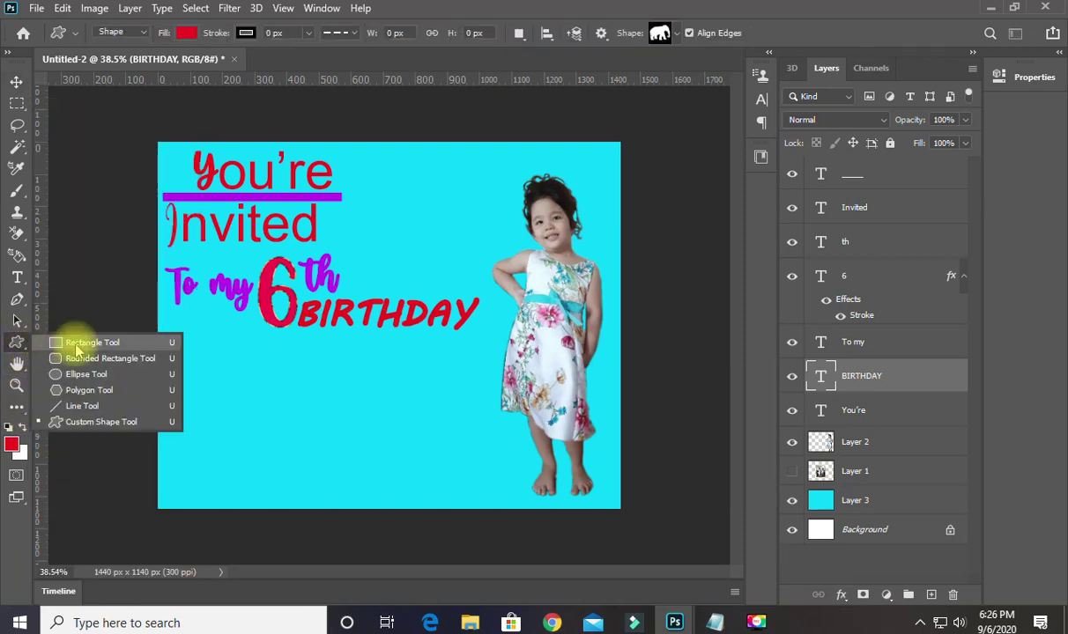
Draw the vintage label custom shape across the invitation's bottom and nudge it into place.
left_click(131, 423)
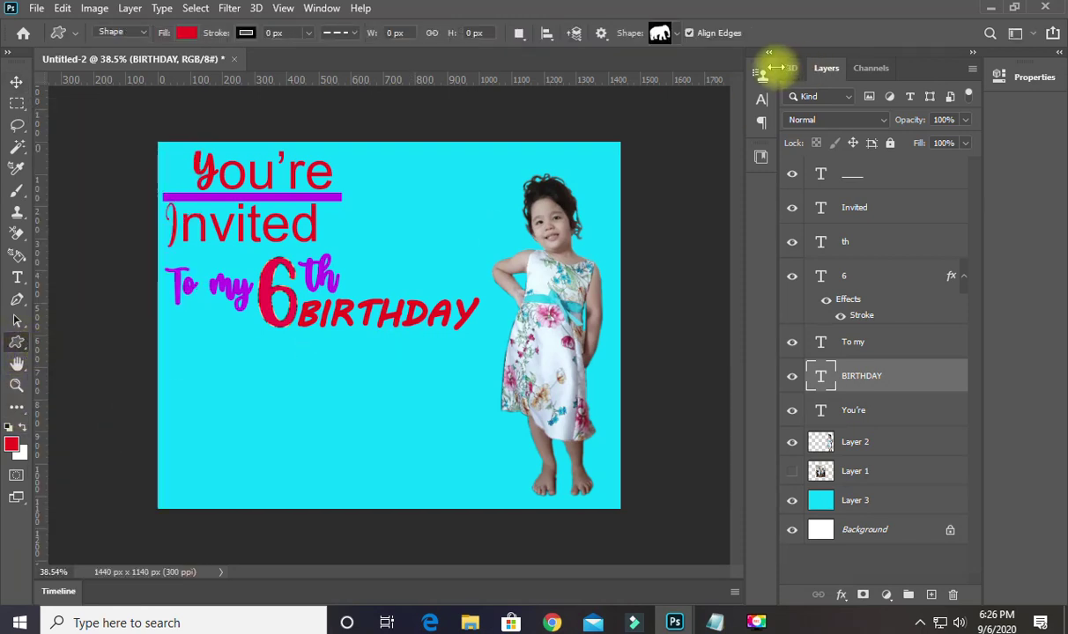
left_click(677, 35)
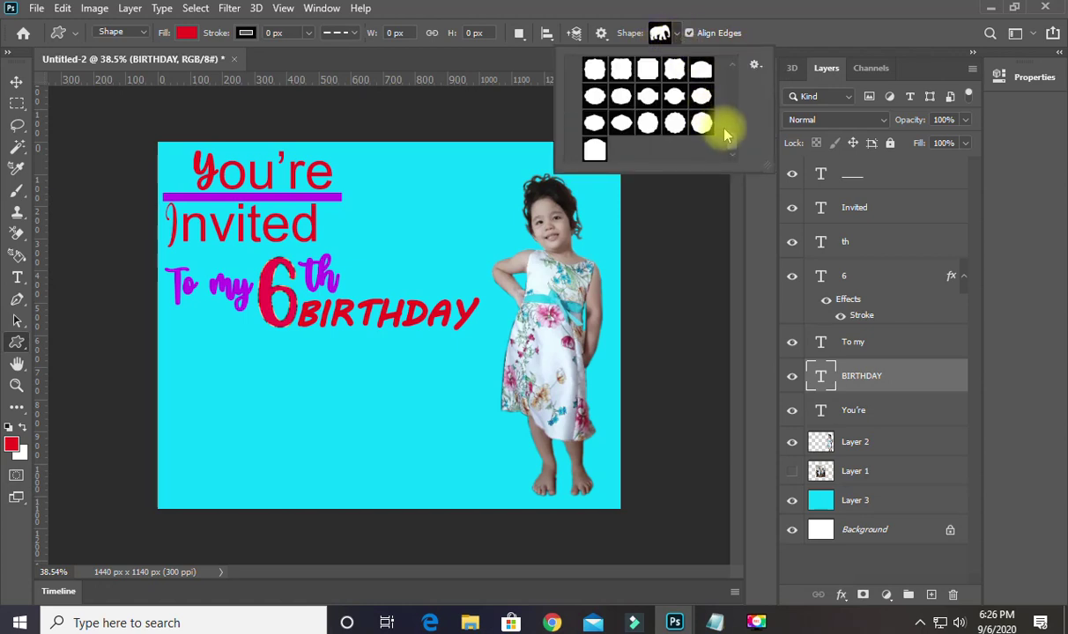
scroll(714, 128, "down", 2)
left_click(701, 70)
left_click_drag(148, 399, 596, 503)
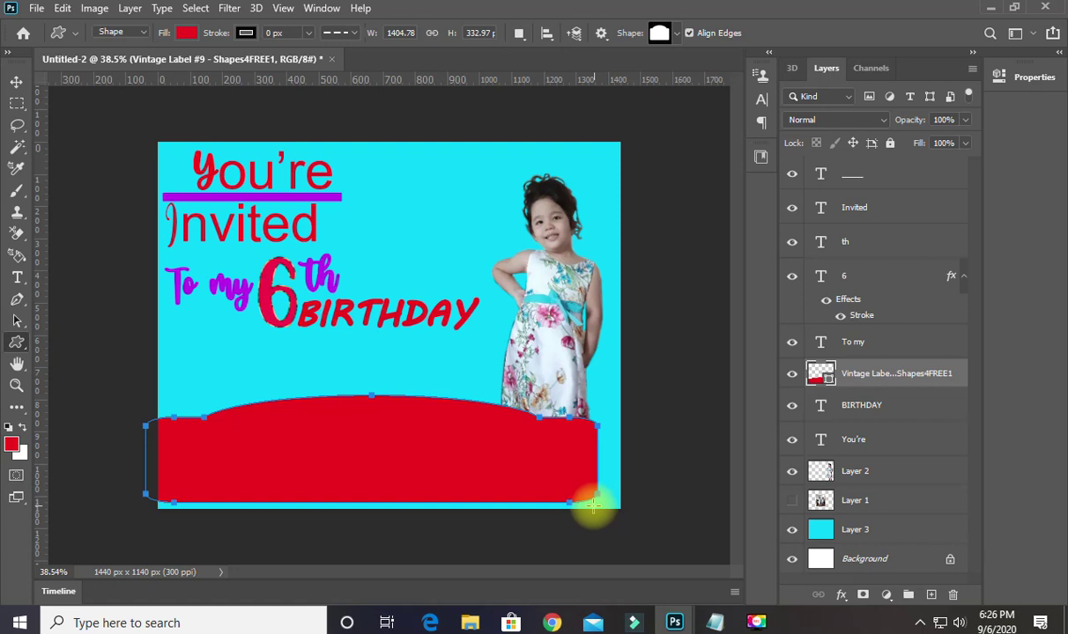
left_click(17, 81)
left_click_drag(374, 424, 394, 445)
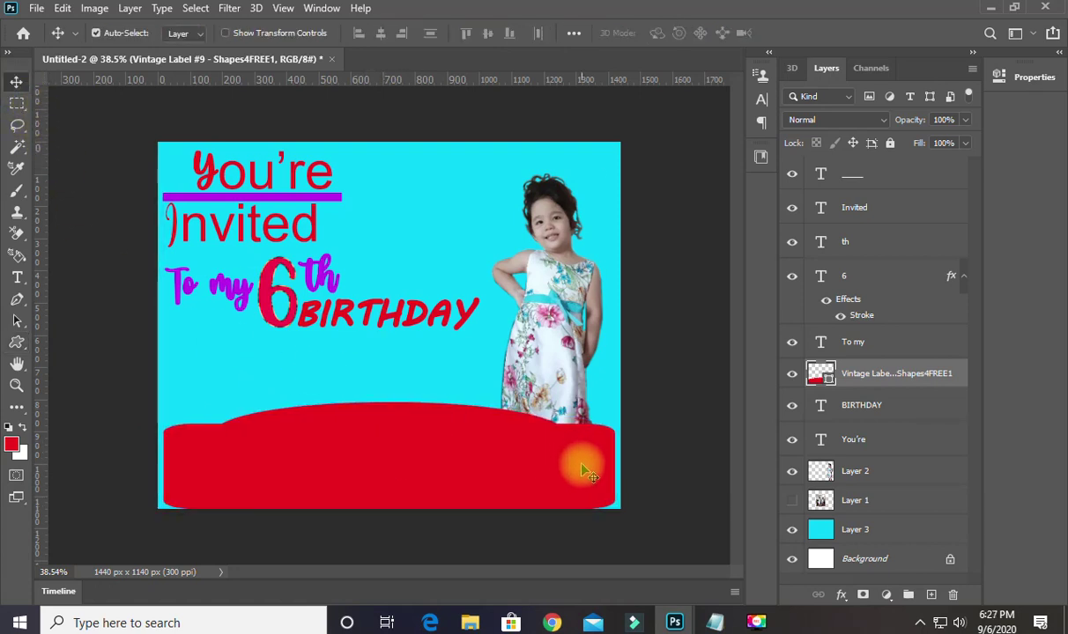
left_click_drag(541, 470, 541, 459)
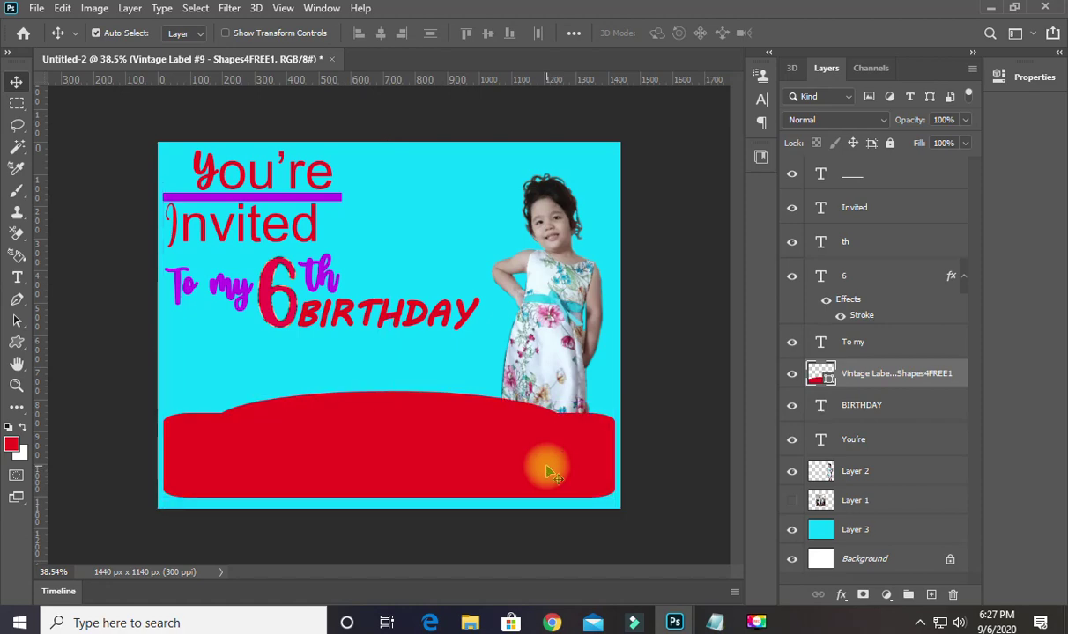
double_click(815, 370)
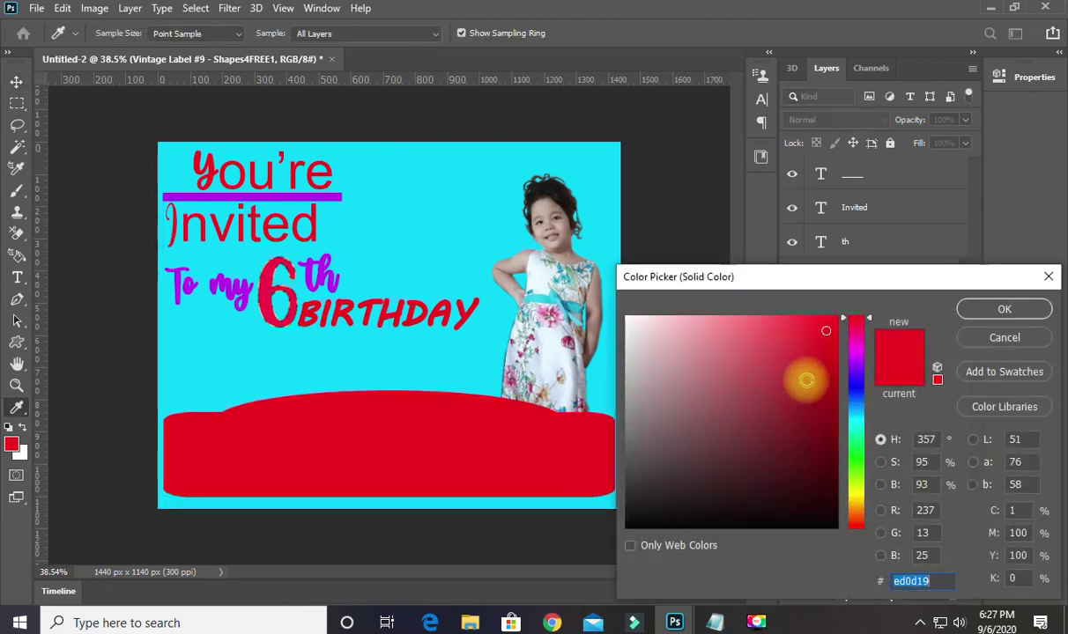
Fill the label white, move its layer below the girl's photo, and shift it down.
left_click(631, 325)
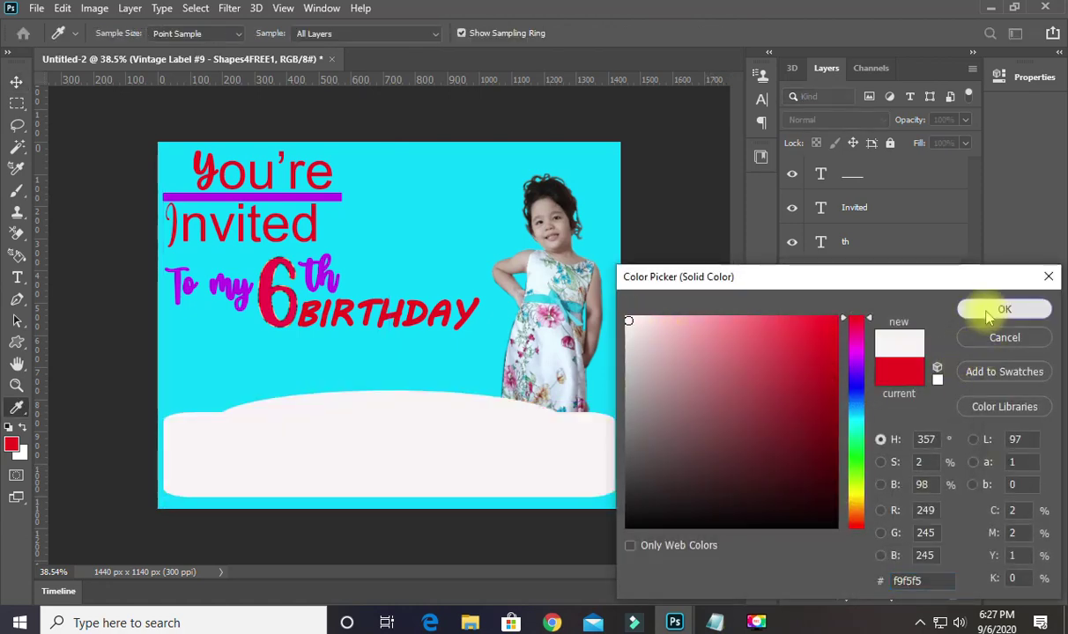
left_click(986, 309)
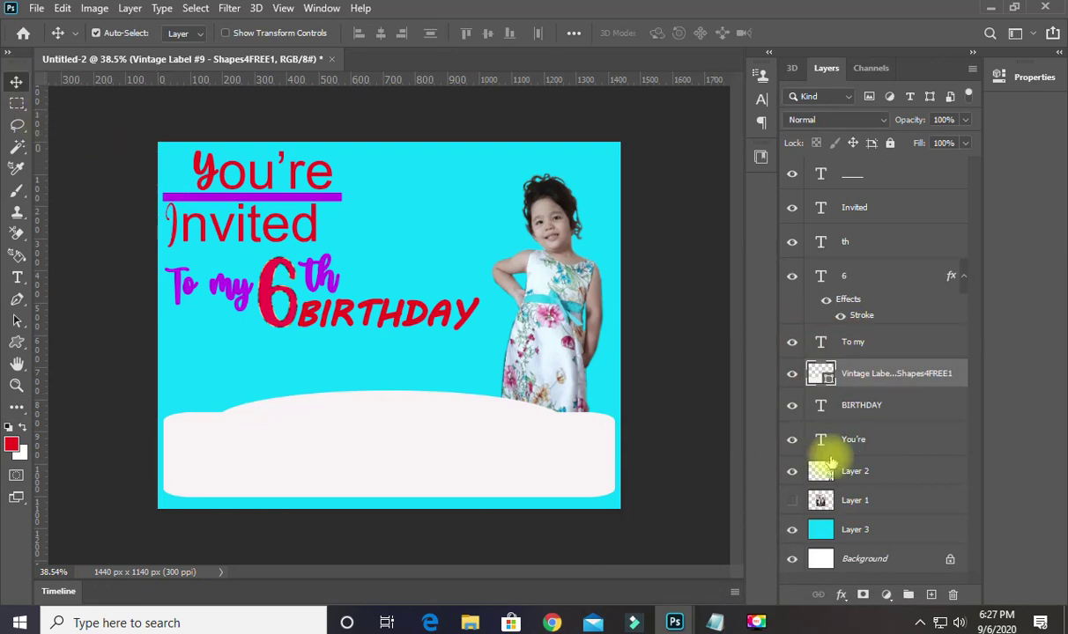
left_click_drag(902, 374, 908, 504)
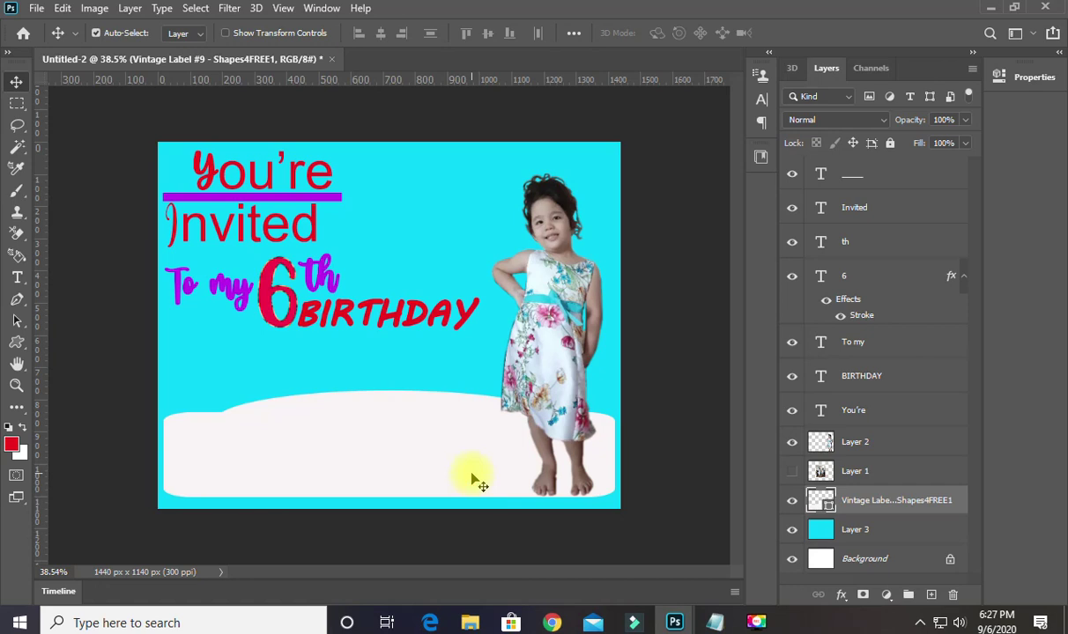
left_click_drag(471, 478, 498, 528)
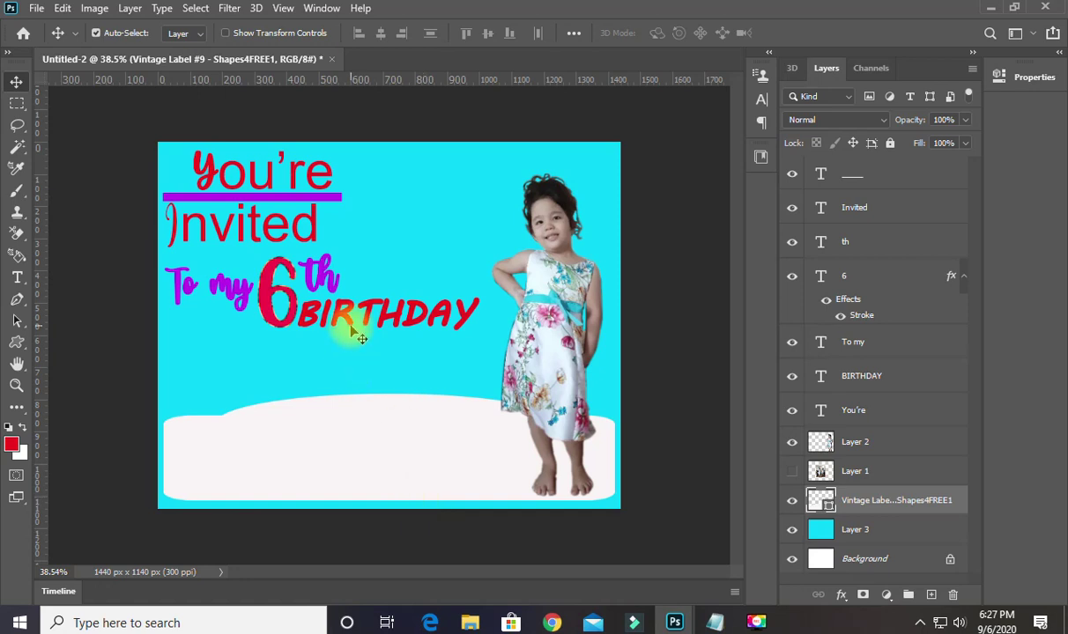
Copy BIRTHDAY onto the white label and retype it as 'On April 9, 2021'.
left_click(380, 325)
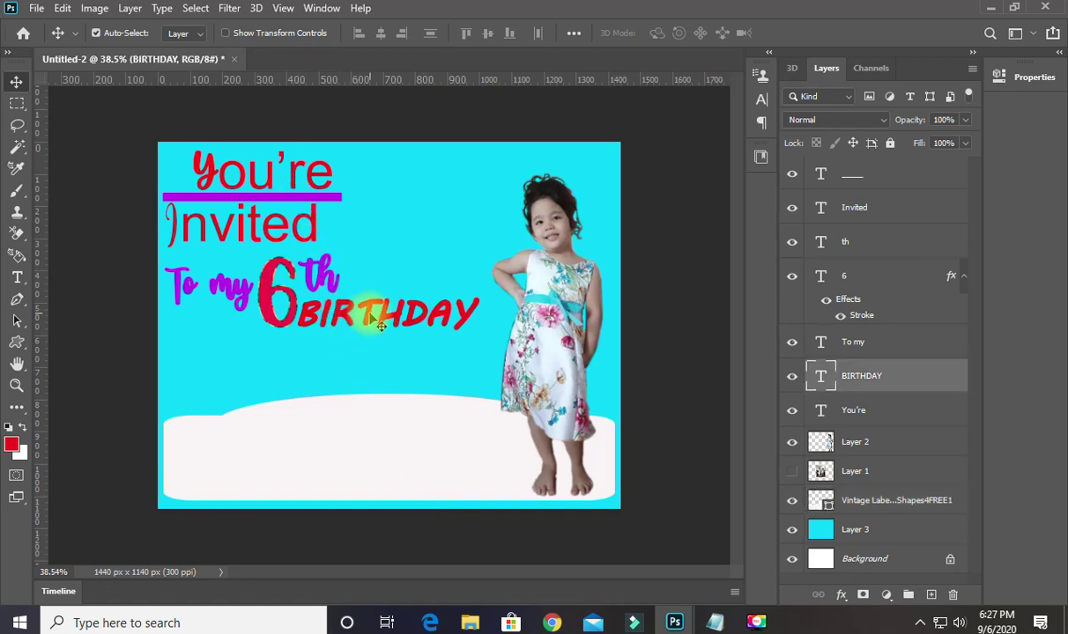
left_click_drag(372, 319, 250, 449)
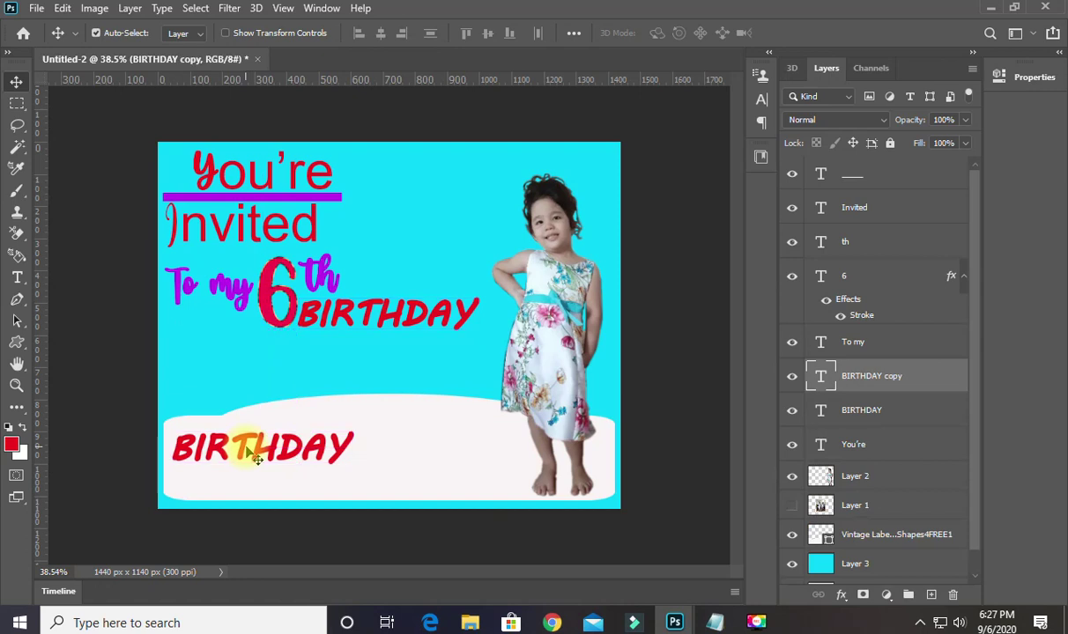
key("t")
double_click(249, 448)
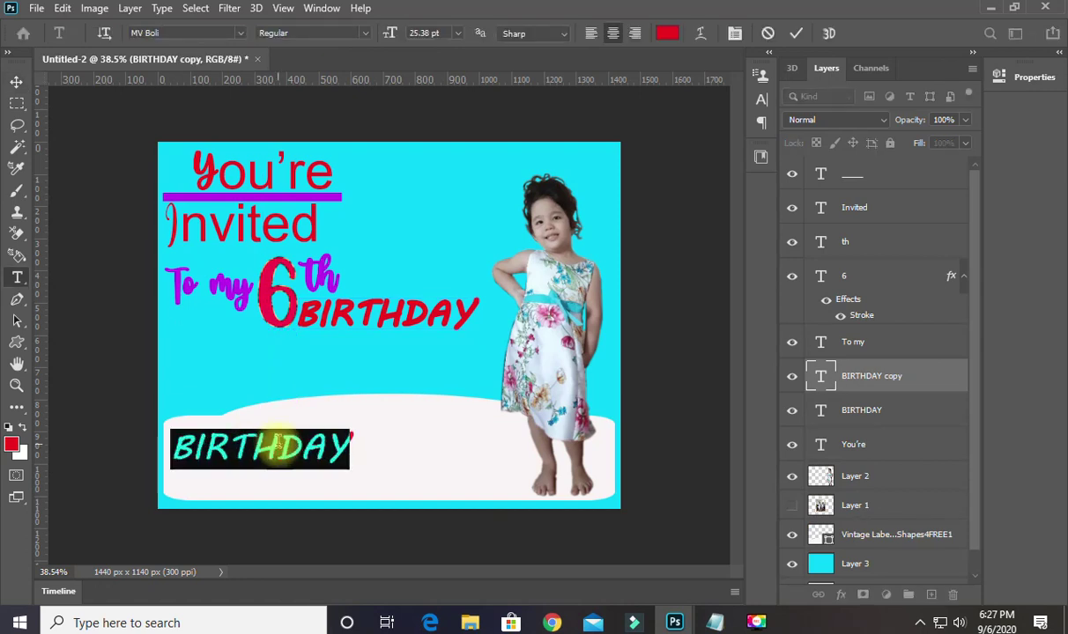
type("On")
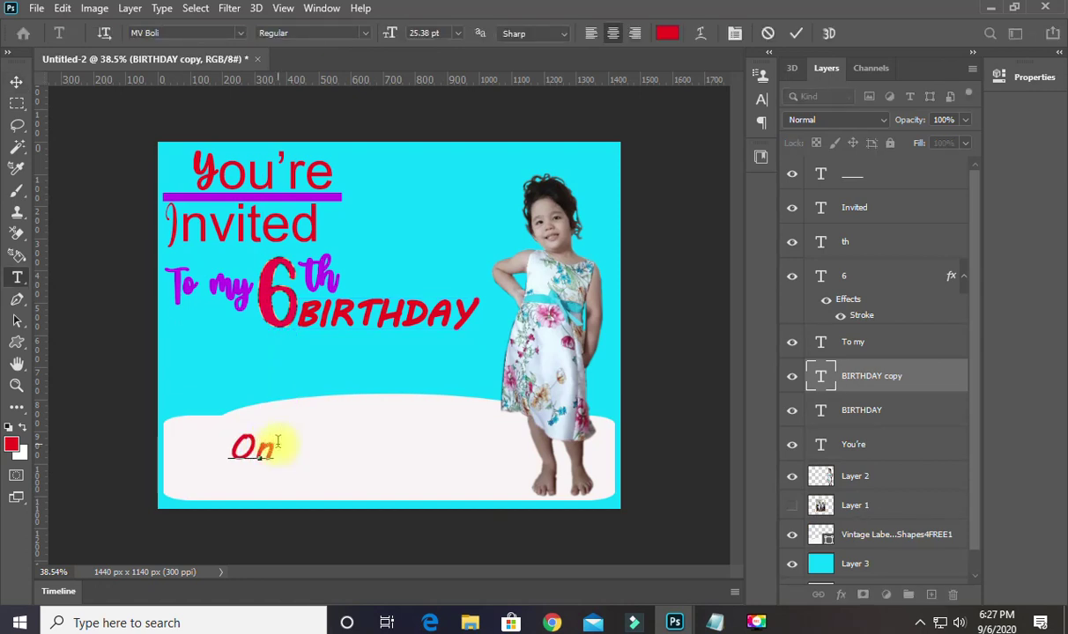
type(" April")
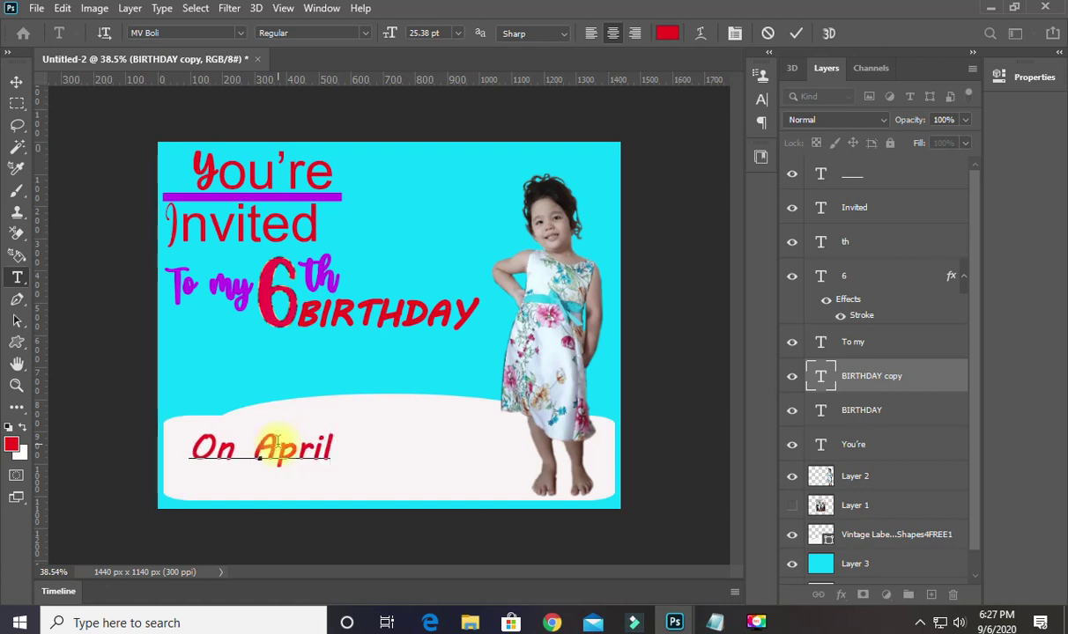
type(" 9")
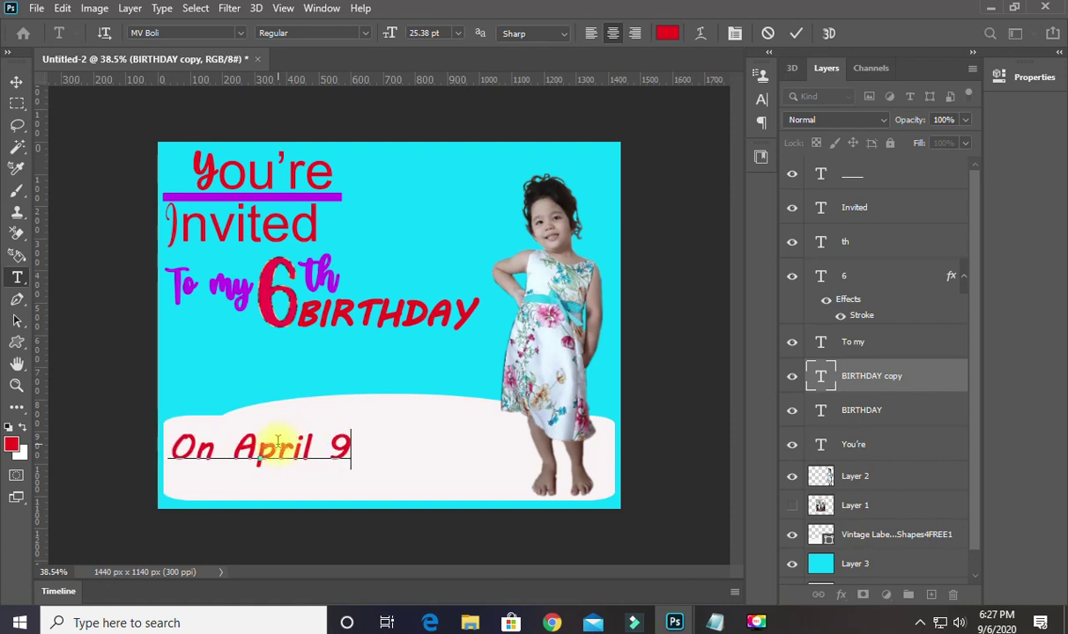
type(", 202")
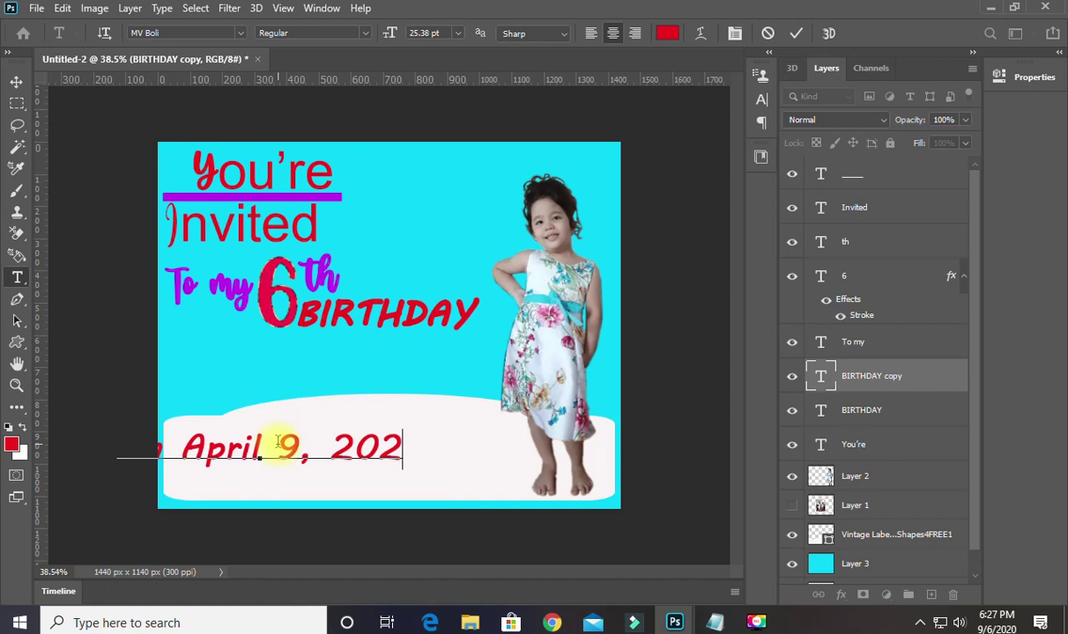
type("1")
left_click(18, 83)
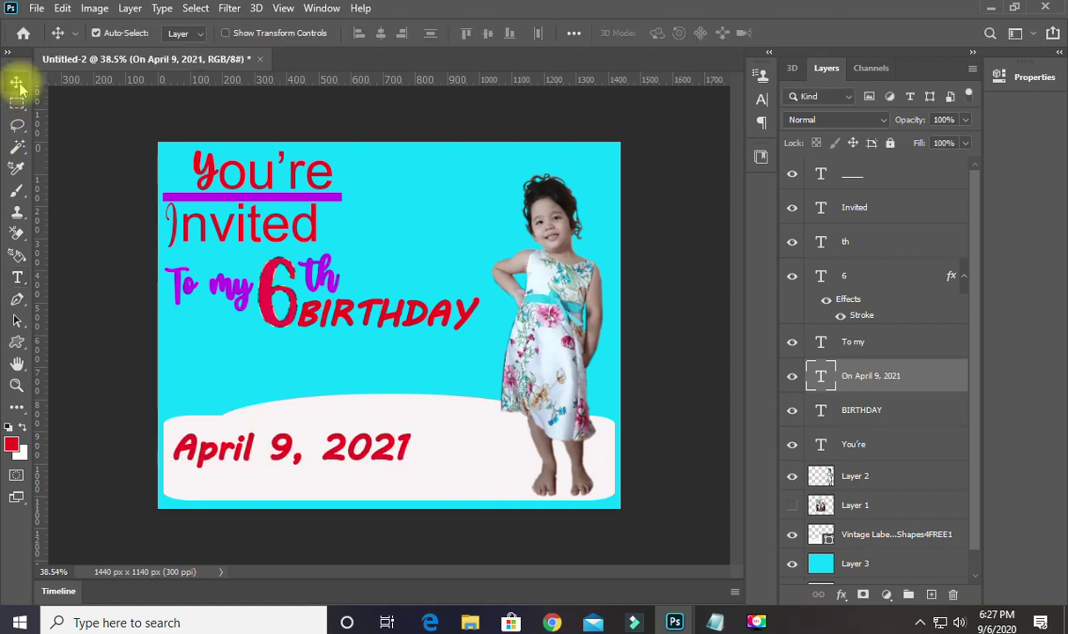
left_click_drag(360, 447, 433, 442)
Break 'On' onto its own line above 'April 9, 2021' and move it onto the band.
key("t")
left_click(239, 446)
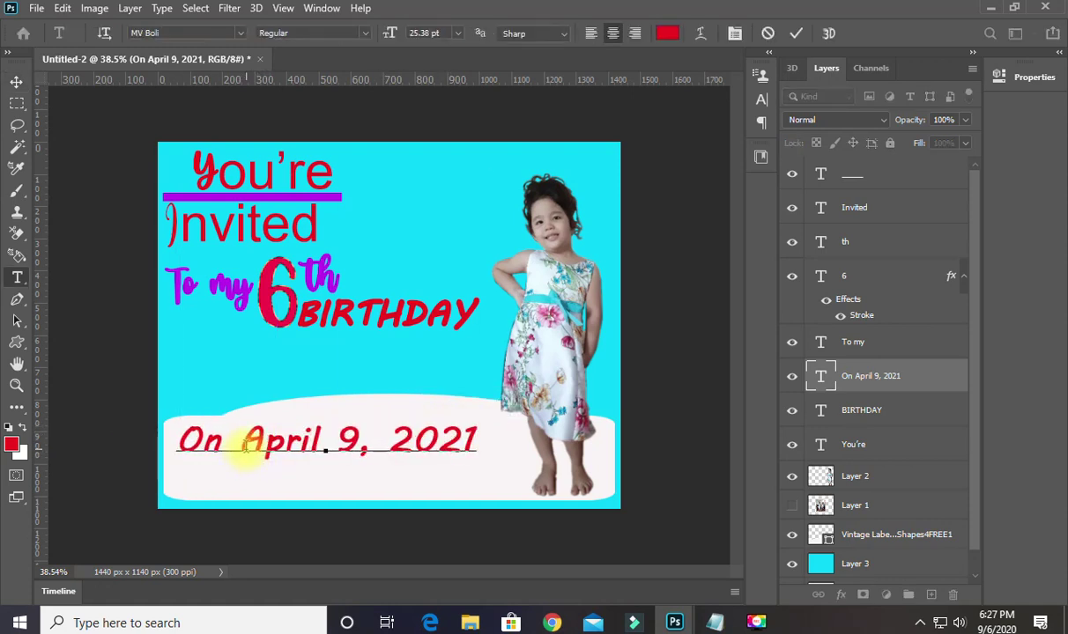
key("Return")
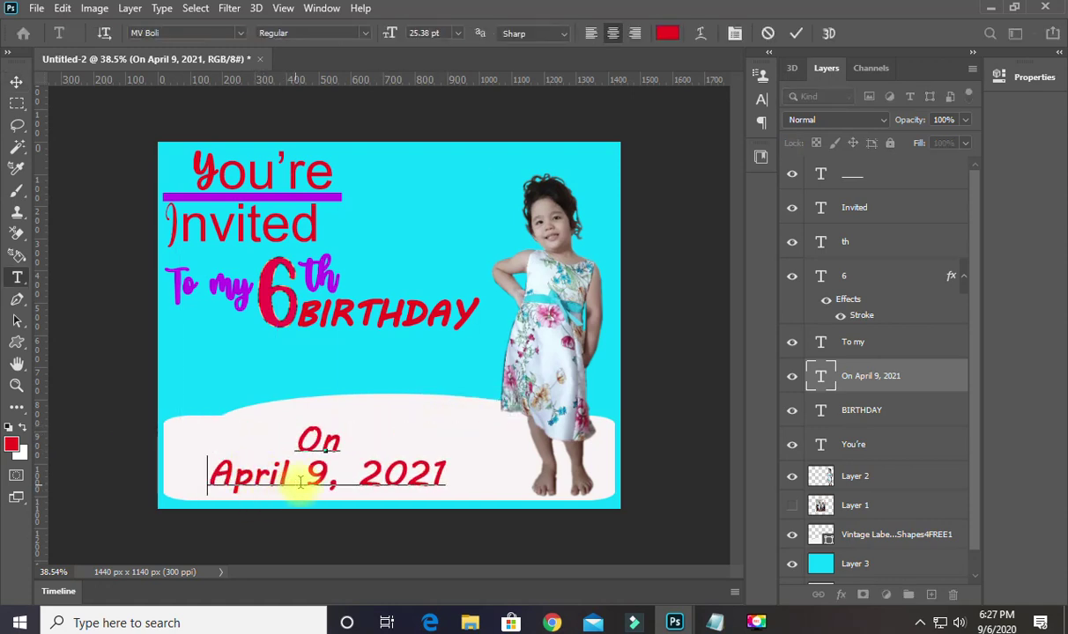
double_click(321, 445)
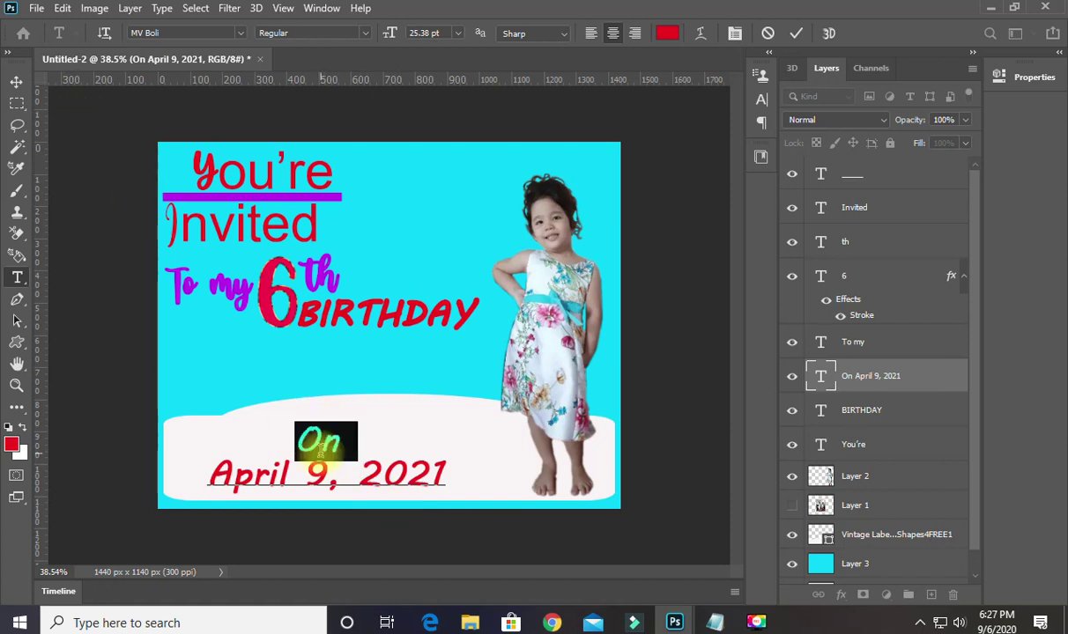
key("ctrl+a")
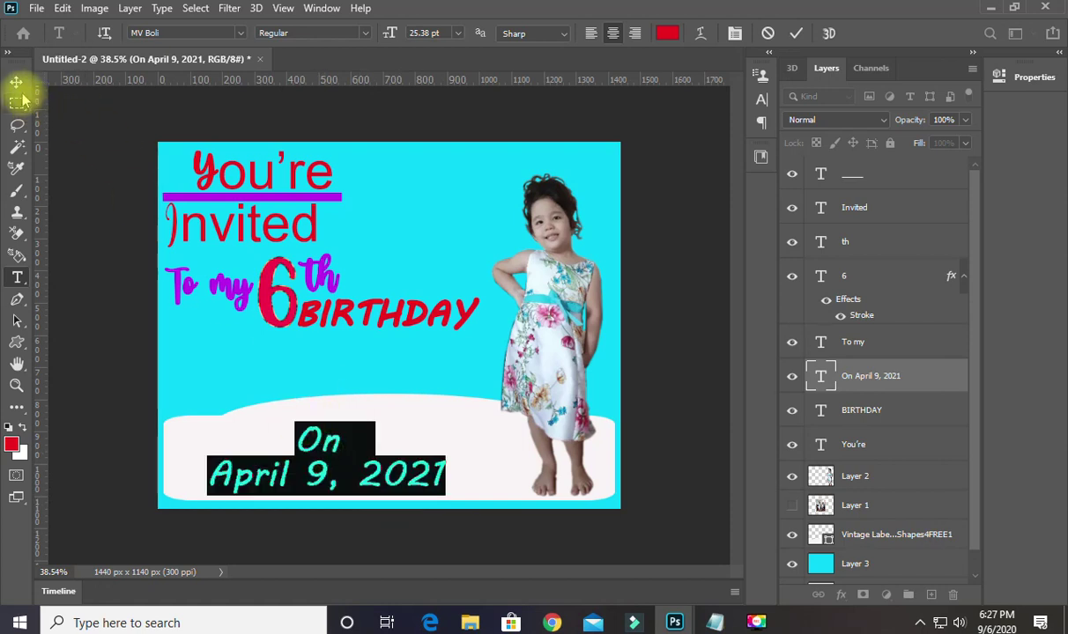
left_click(16, 82)
left_click_drag(321, 446, 289, 422)
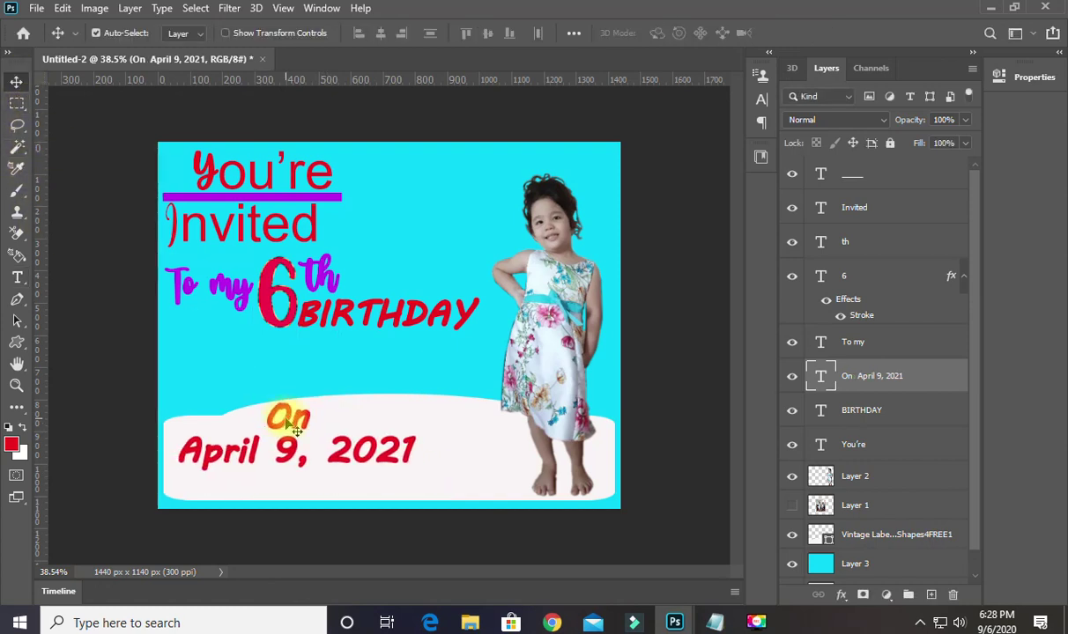
Set the date text to 14 pt with 14 pt leading and shift it left.
double_click(296, 429)
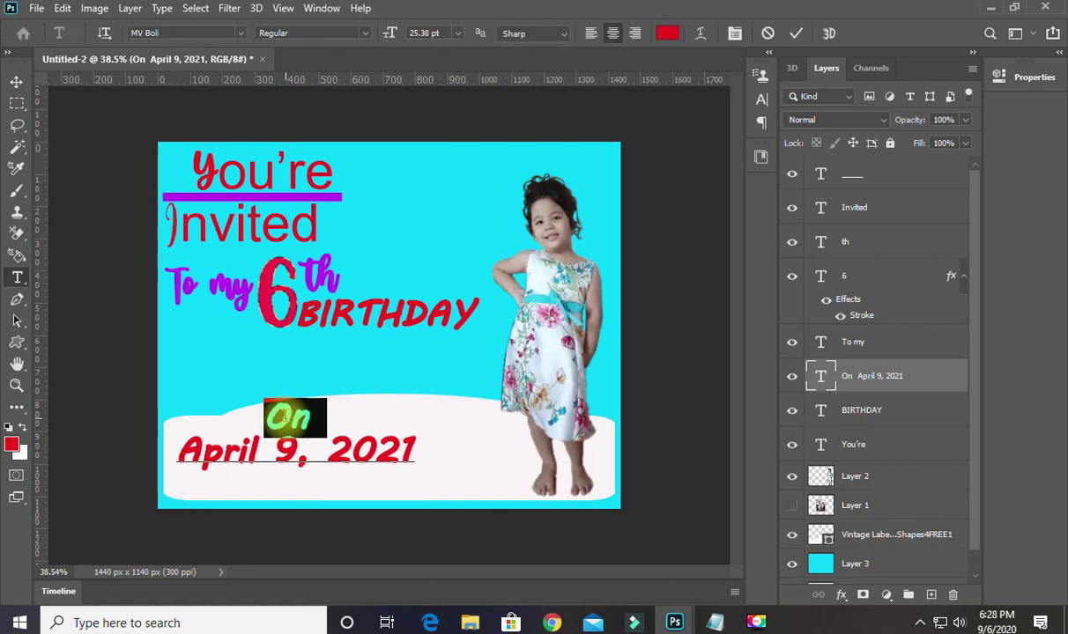
key("ctrl+a")
left_click(458, 33)
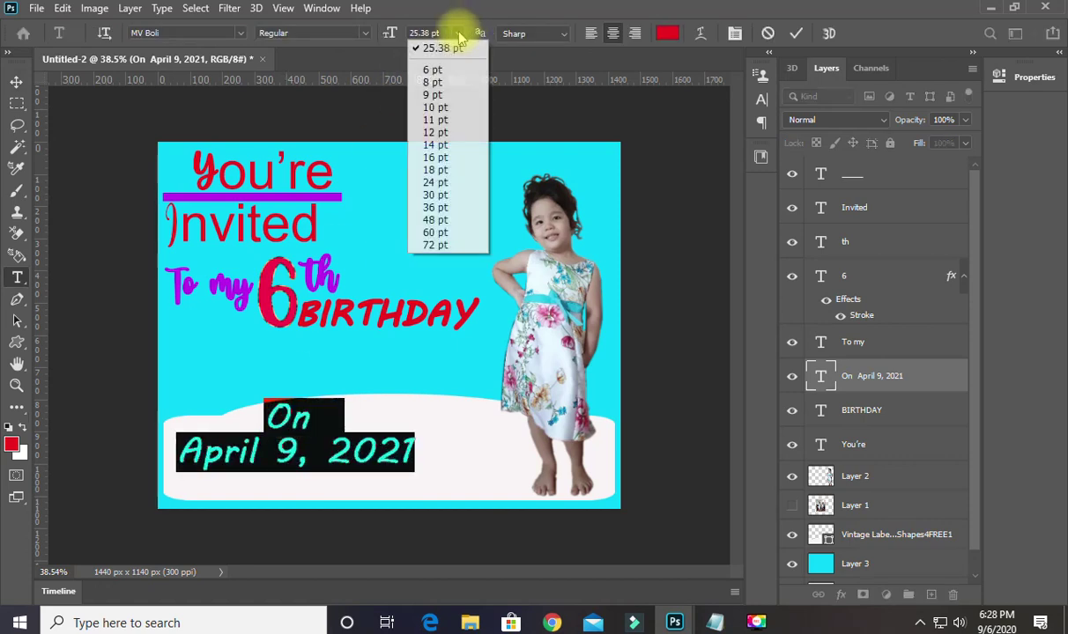
left_click(445, 145)
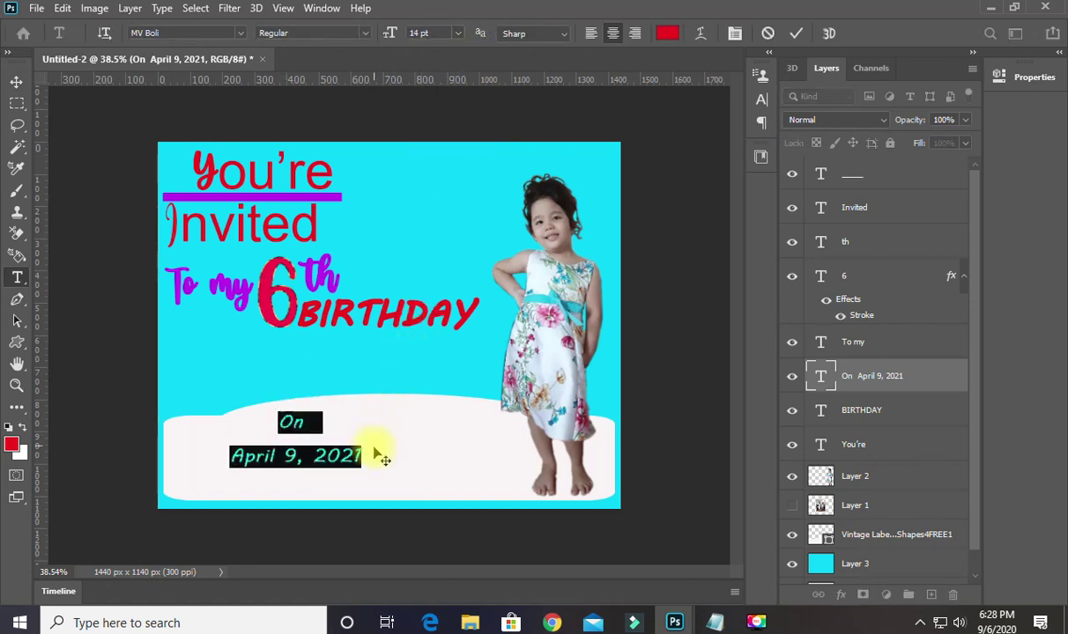
left_click(762, 99)
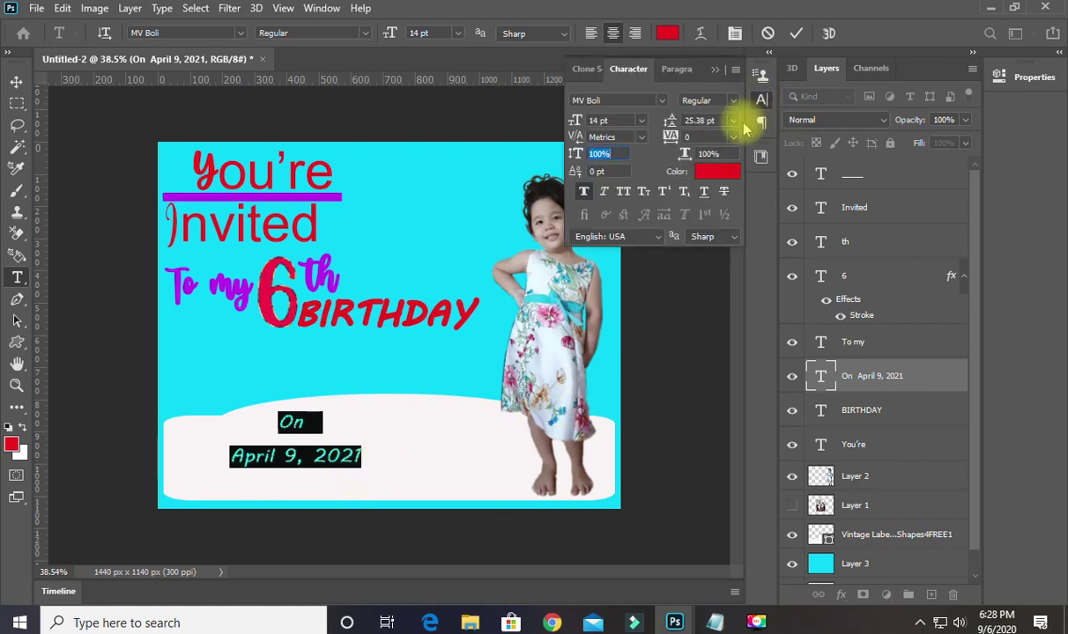
left_click(732, 120)
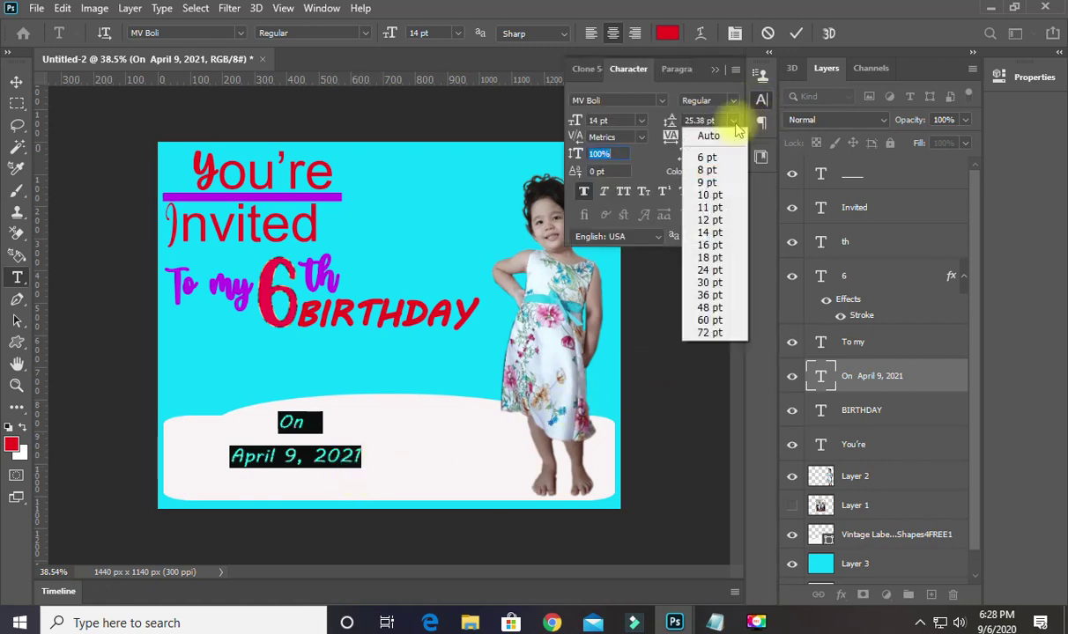
left_click(708, 231)
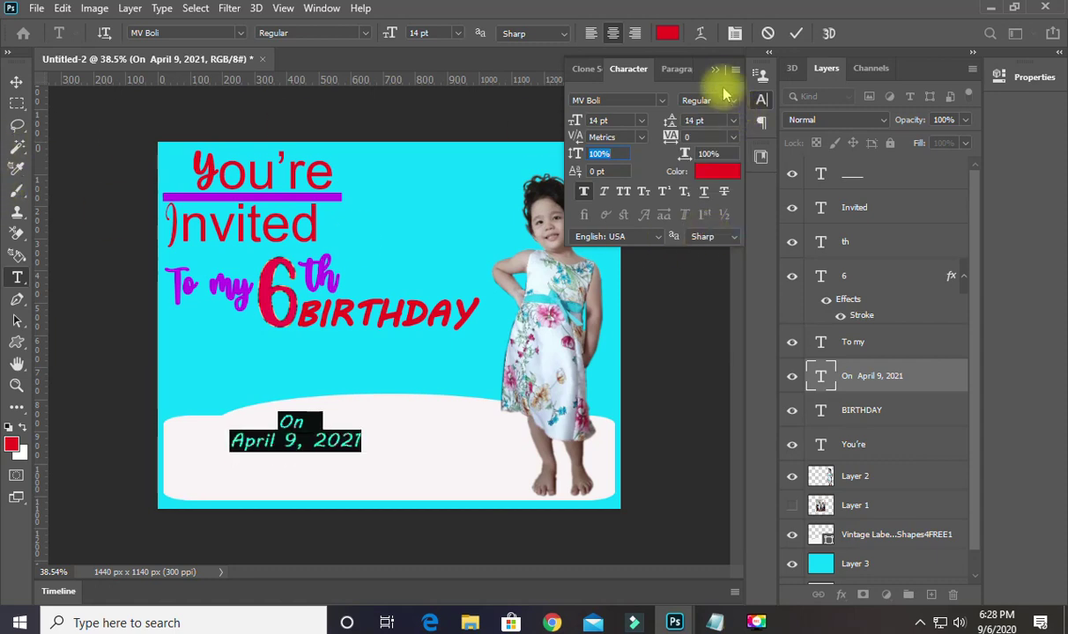
left_click(715, 69)
left_click(16, 81)
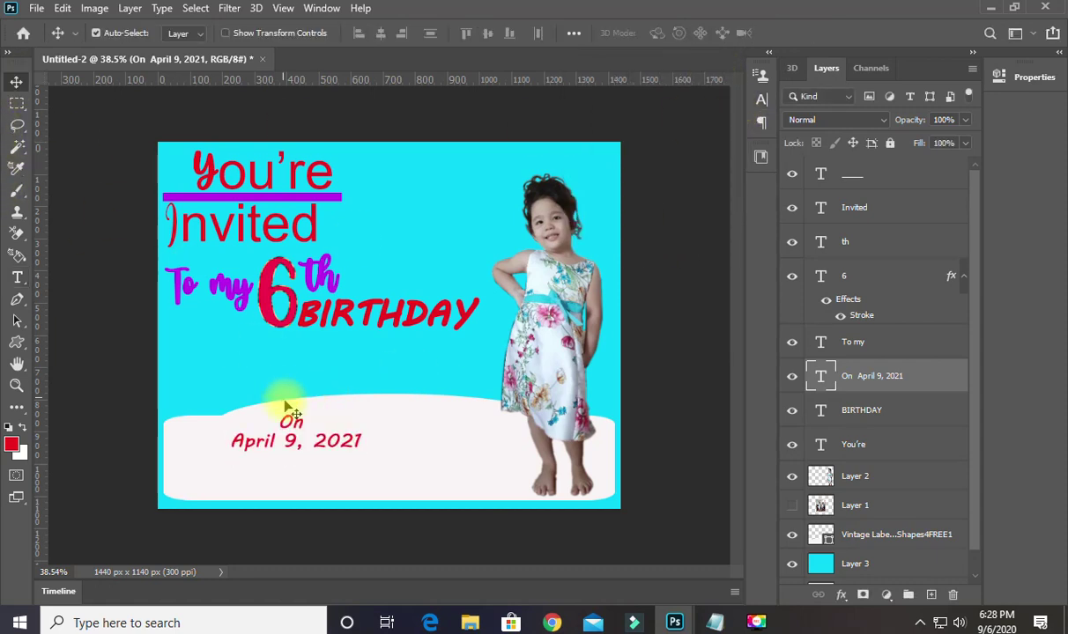
left_click_drag(317, 444, 273, 453)
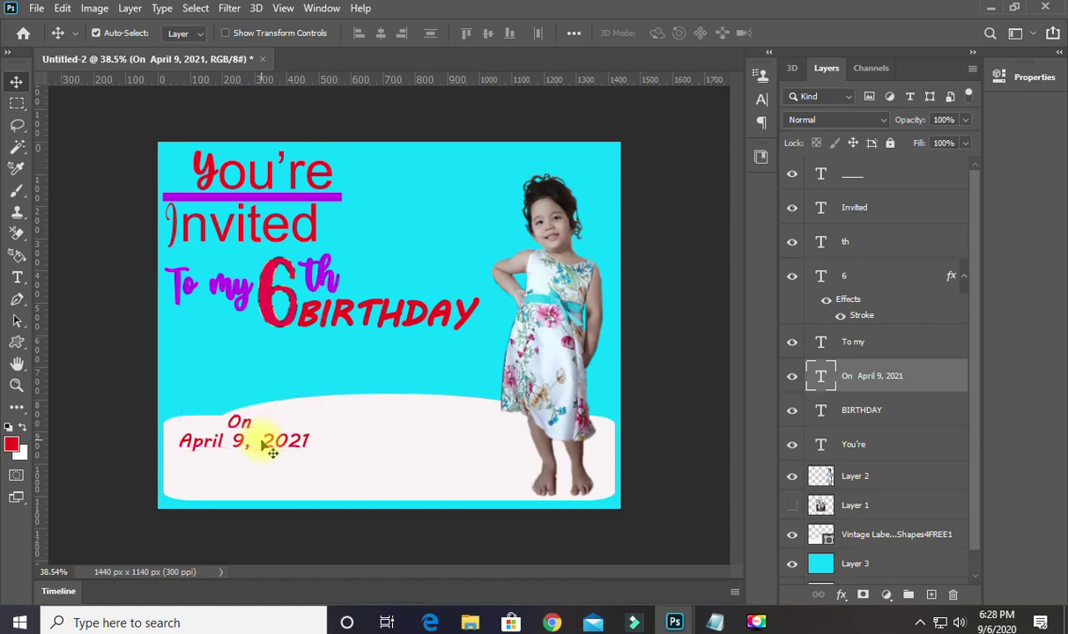
Add an '@ 2:00 PM' time line below the date.
key("t")
left_click(308, 439)
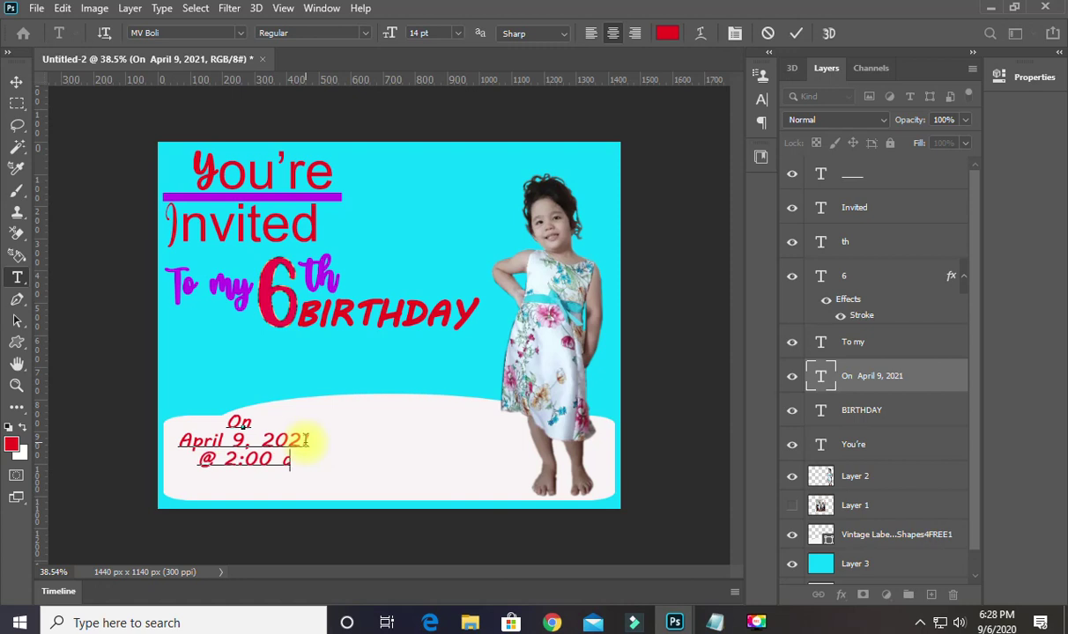
type("ck")
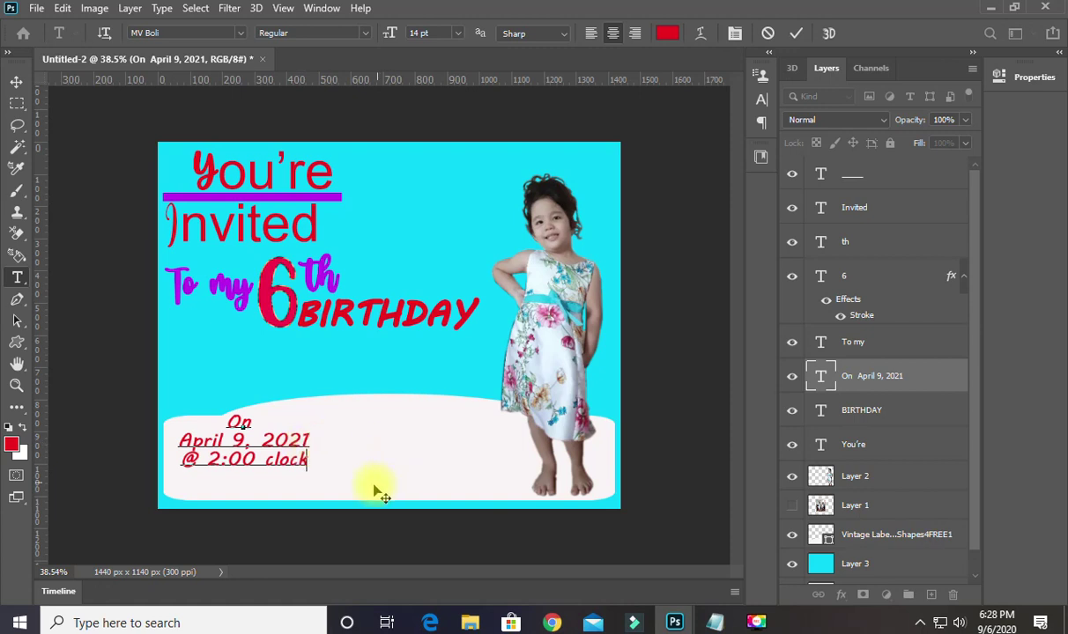
key("BackSpace")
key("BackSpace")
key("BackSpace")
key("BackSpace")
key("BackSpace")
type("PM")
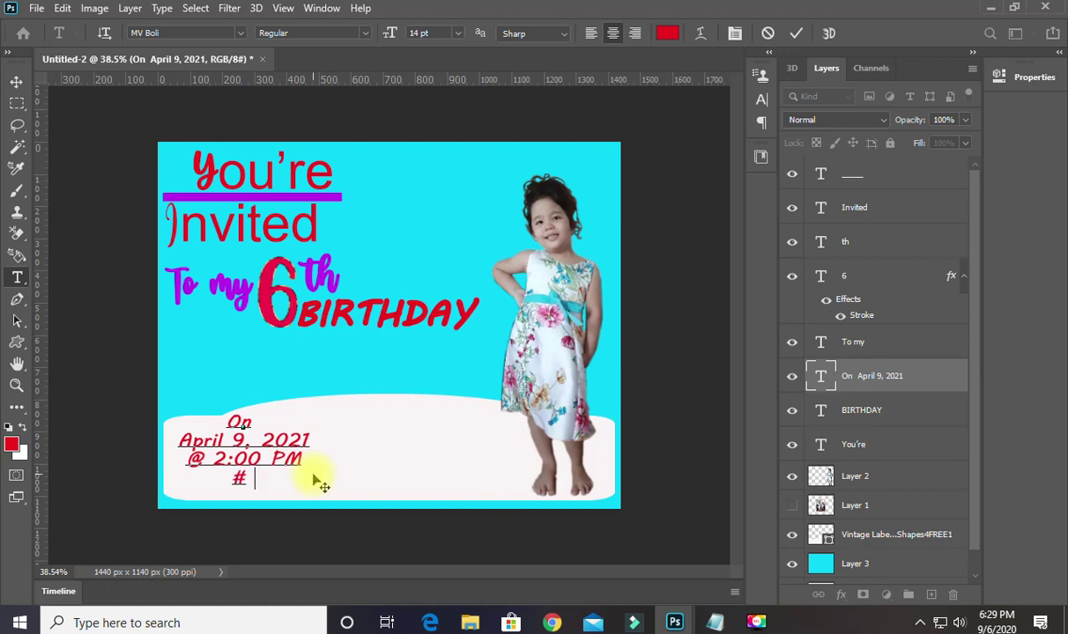
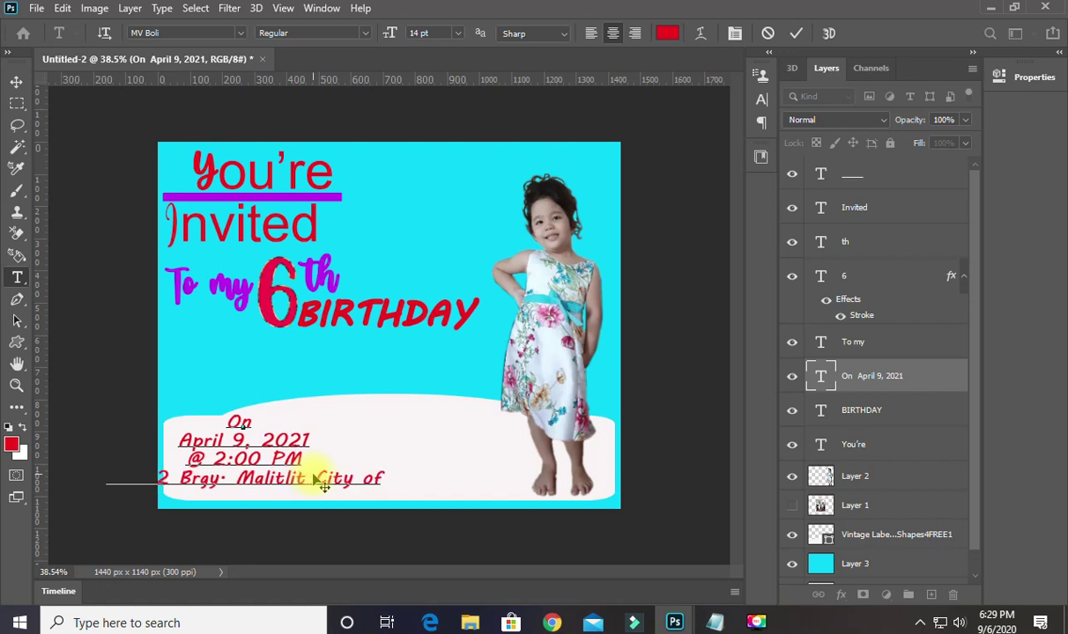
Type the two-line venue address below the time and shift the block right.
key("Return")
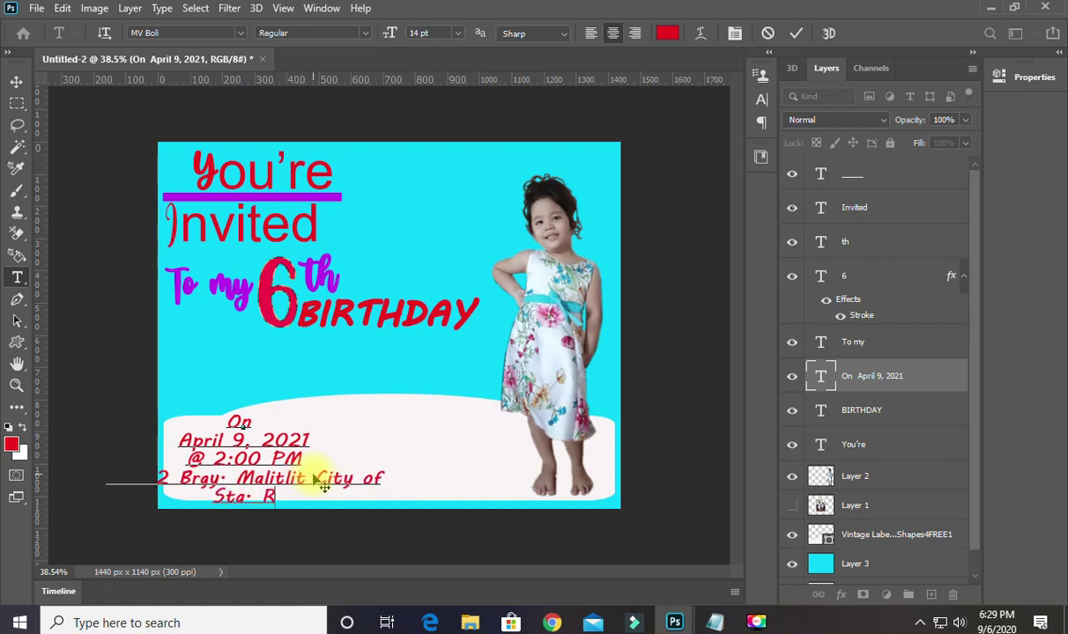
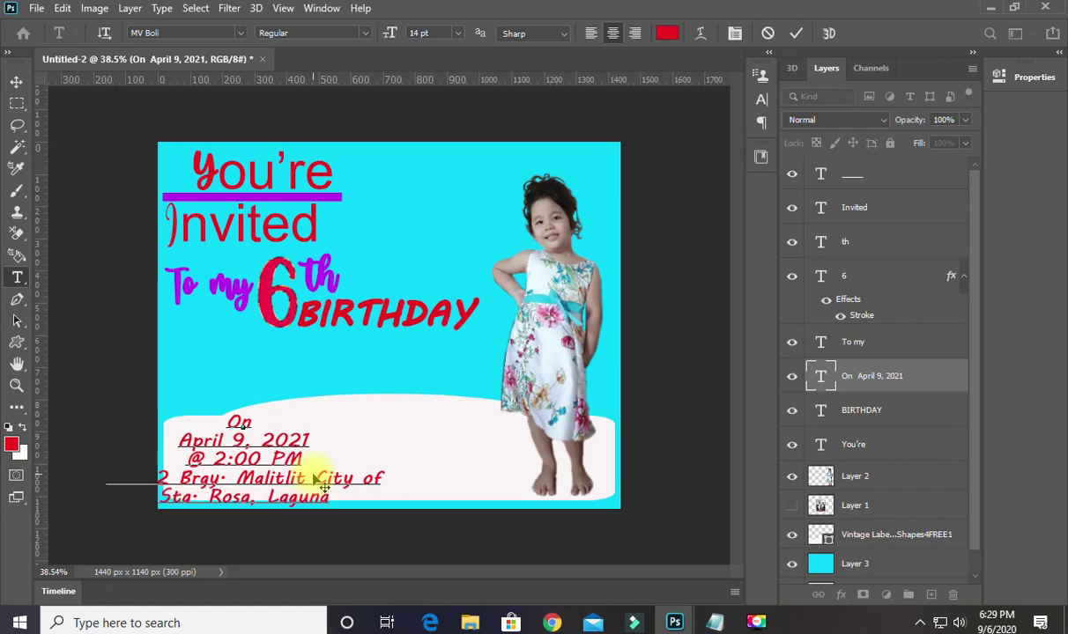
left_click(16, 82)
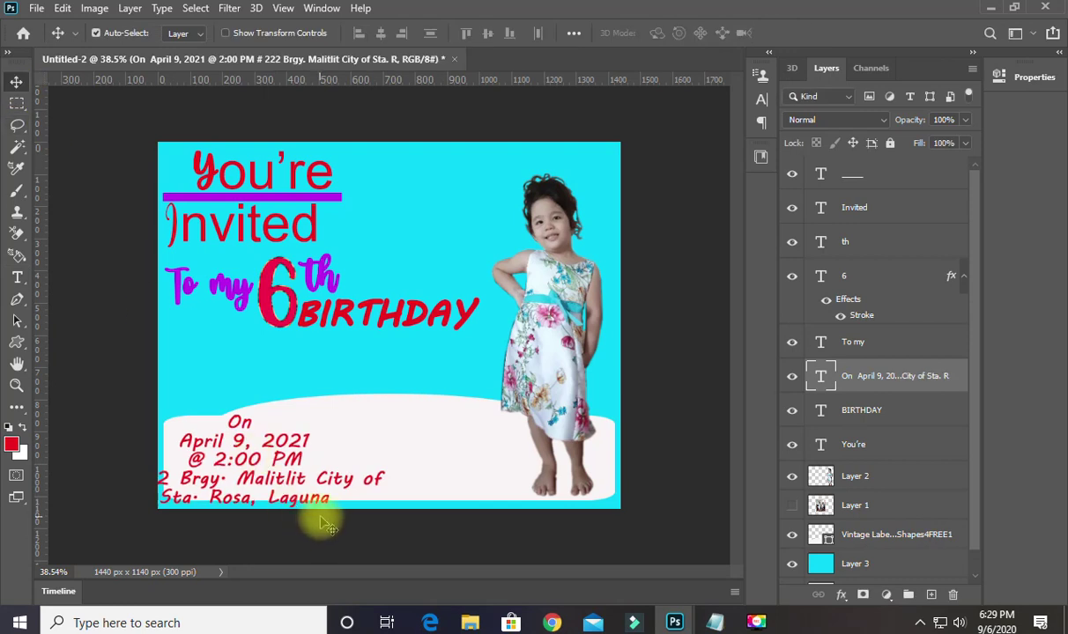
left_click_drag(279, 480, 336, 475)
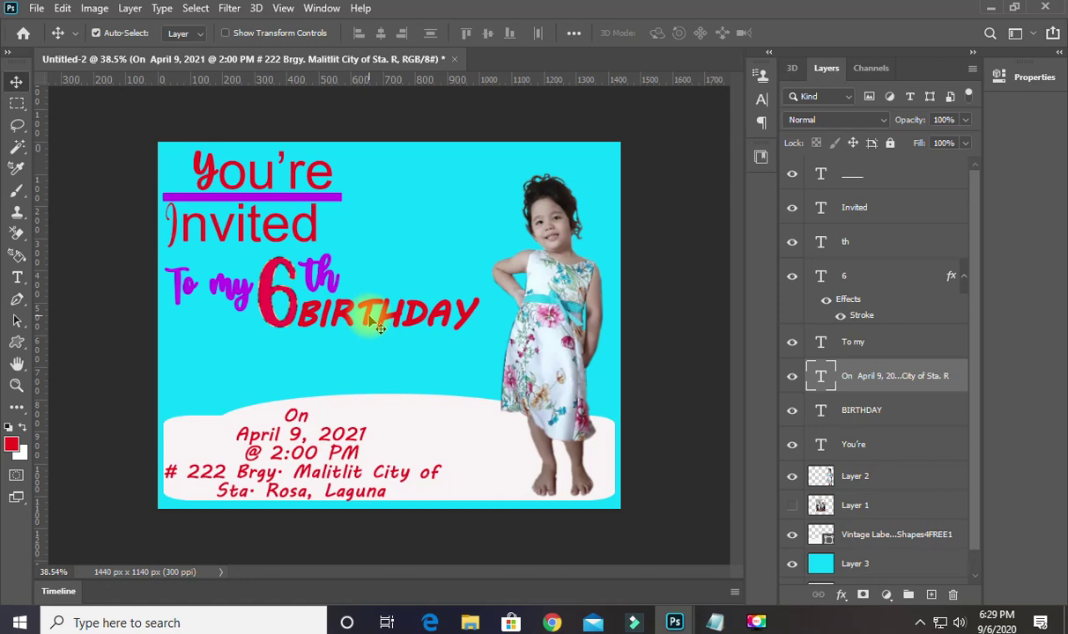
Reposition BIRTHDAY back beside the 6th.
left_click_drag(379, 328, 253, 369)
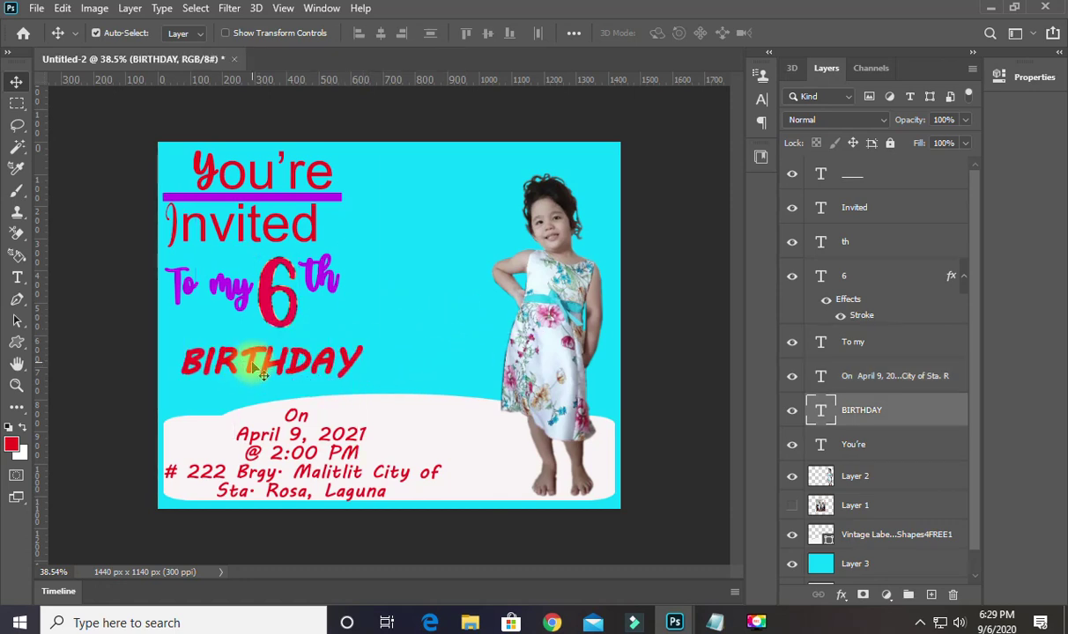
left_click_drag(264, 375, 354, 363)
key("t")
left_click(280, 357)
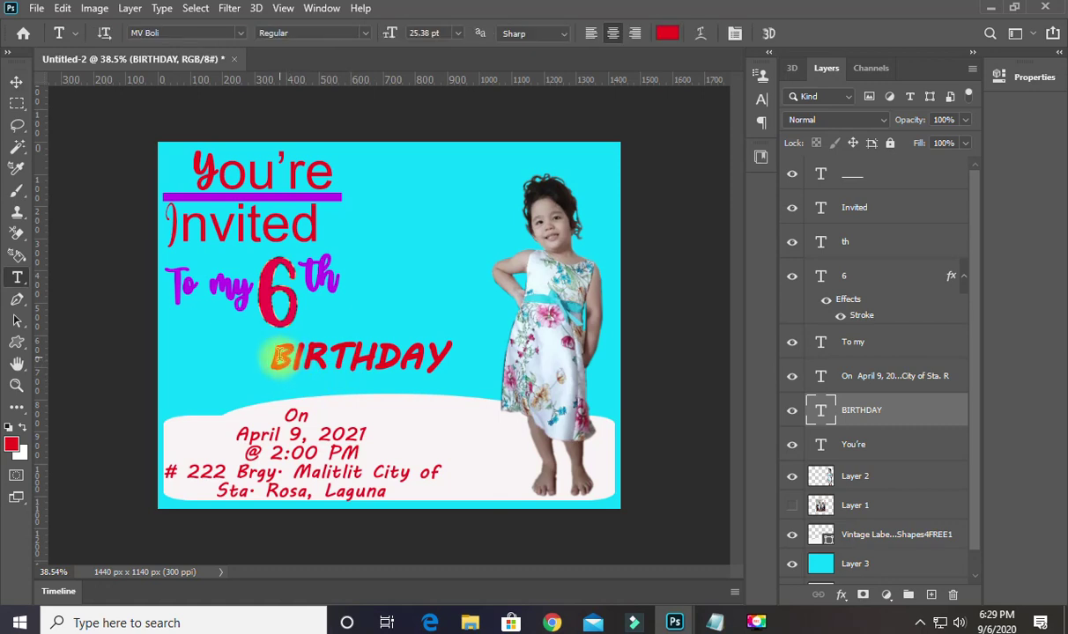
left_click(15, 81)
left_click_drag(378, 368, 310, 374)
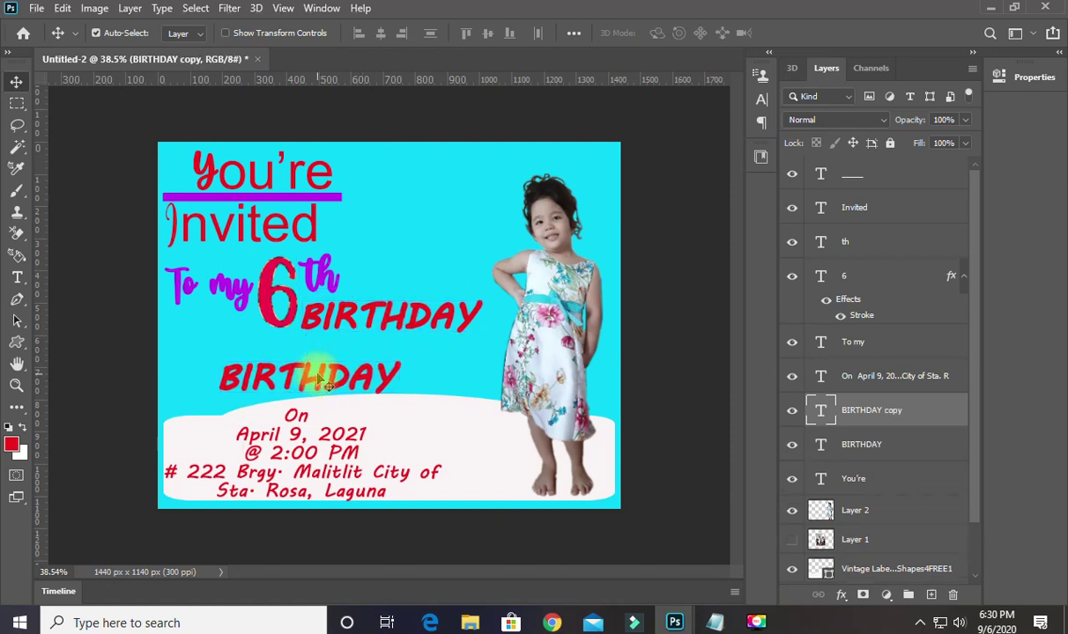
Duplicate BIRTHDAY as 'Beach Party' and place it under BIRTHDAY.
key("t")
double_click(314, 370)
type("Beach ")
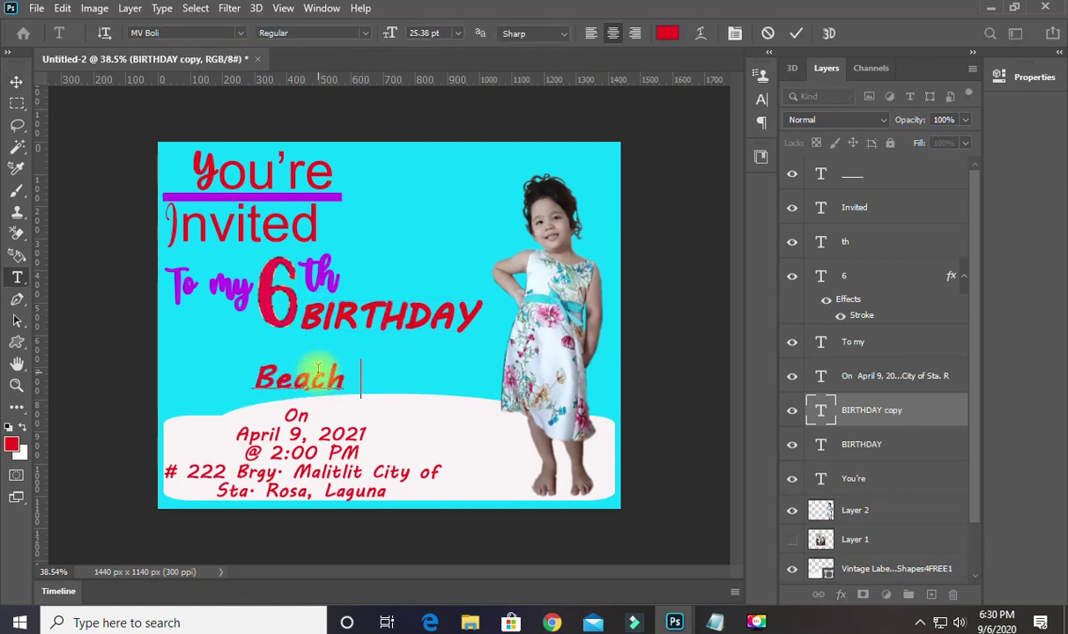
type("Party")
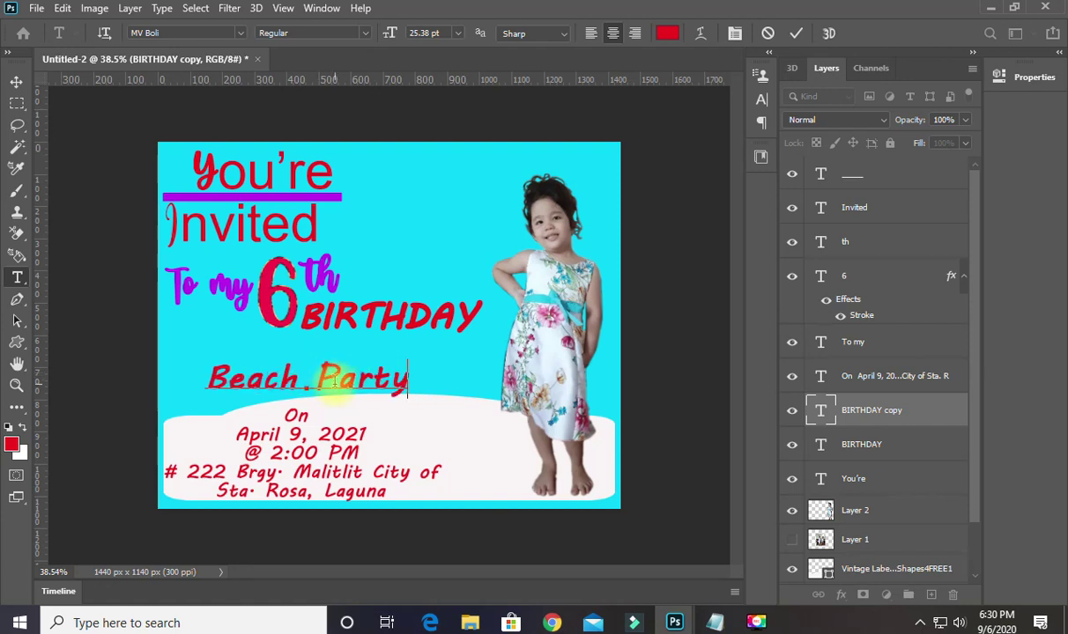
left_click(16, 82)
left_click_drag(352, 395, 320, 380)
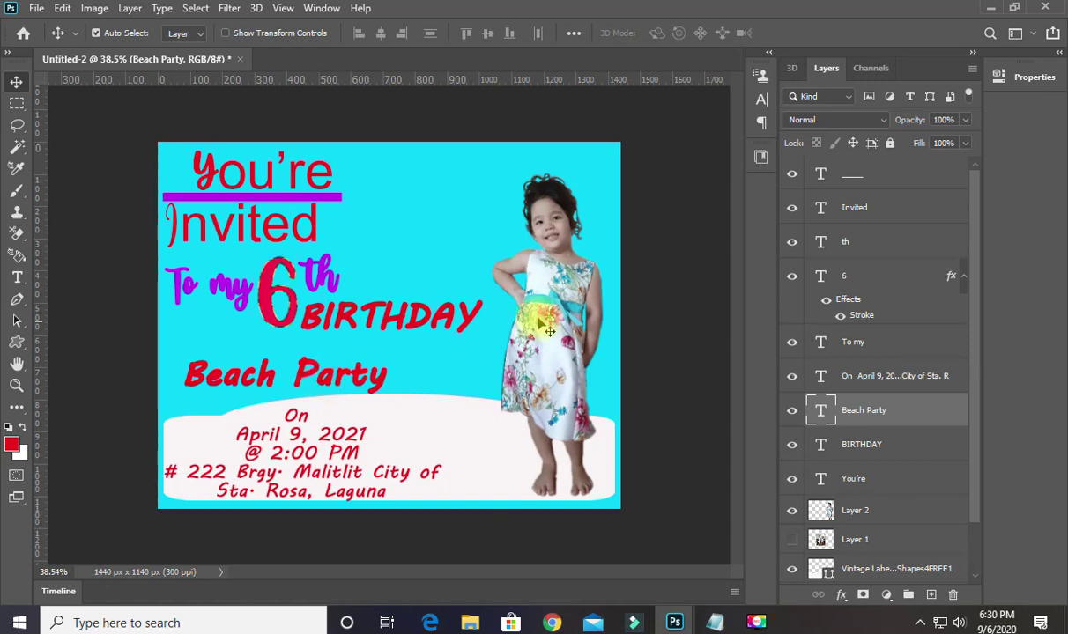
Turn on a Gradient Overlay in Layer 3's blending options.
left_click(474, 250)
right_click(819, 567)
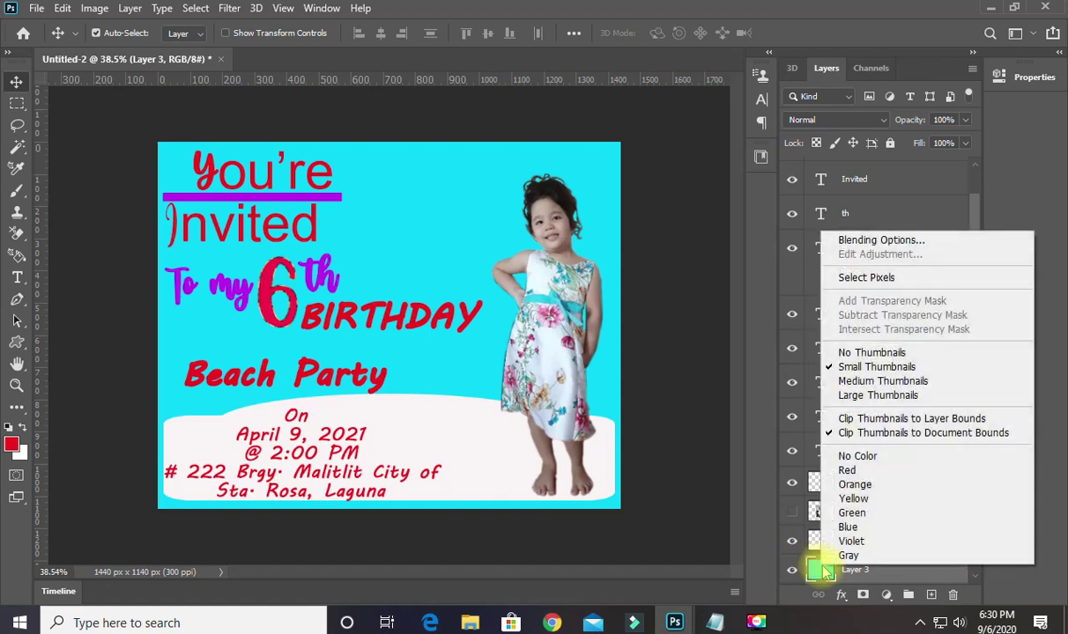
left_click(740, 339)
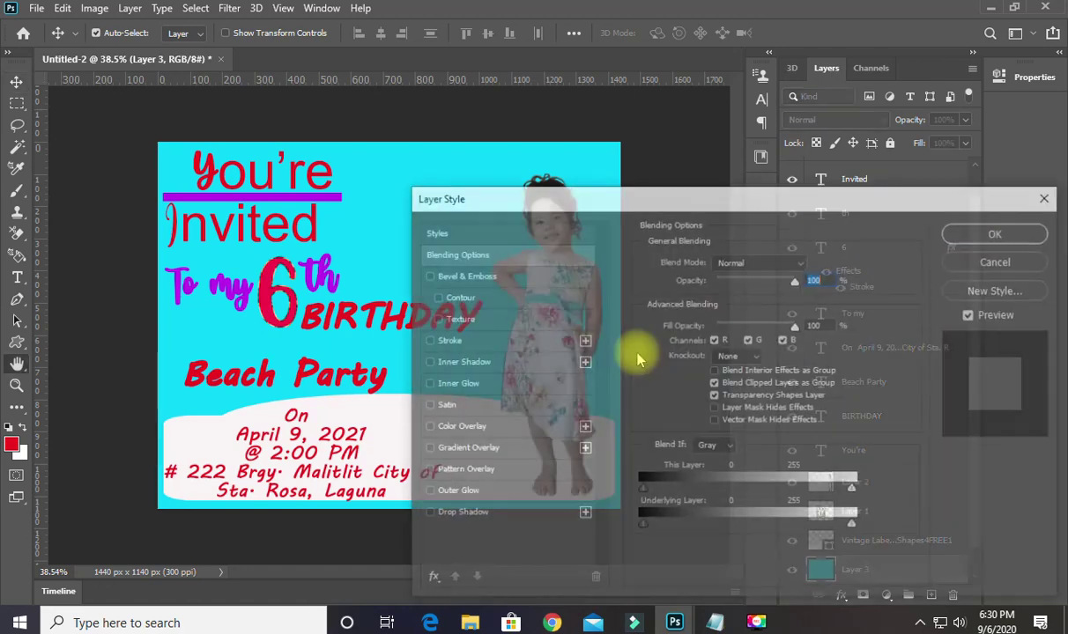
left_click(509, 450)
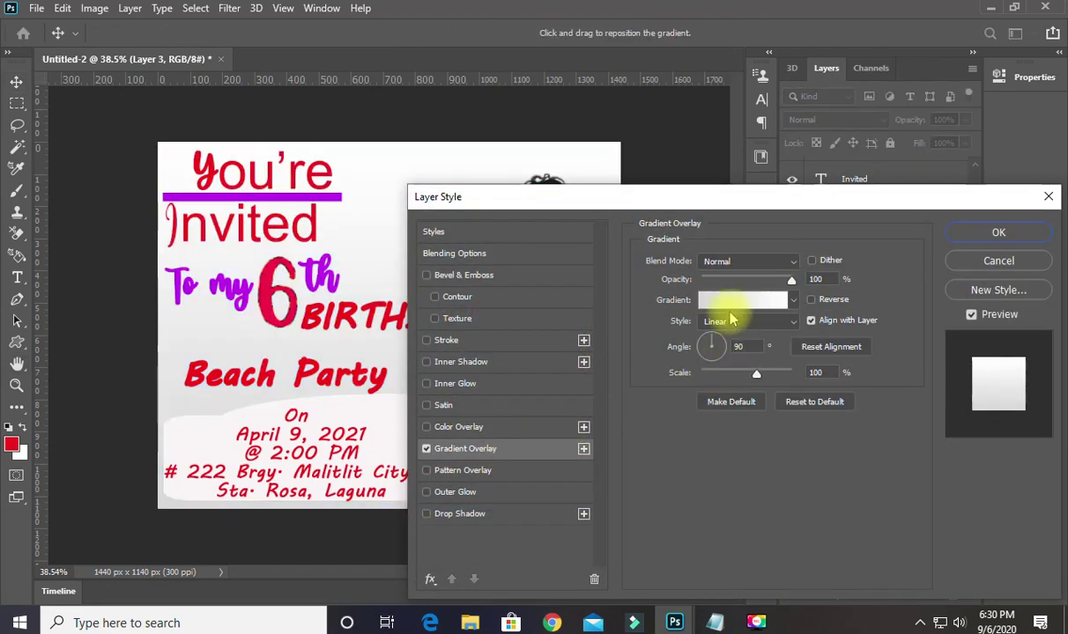
Choose the Blues > Blue_20 gradient, reduce its scale to 88%, and apply it.
left_click(743, 300)
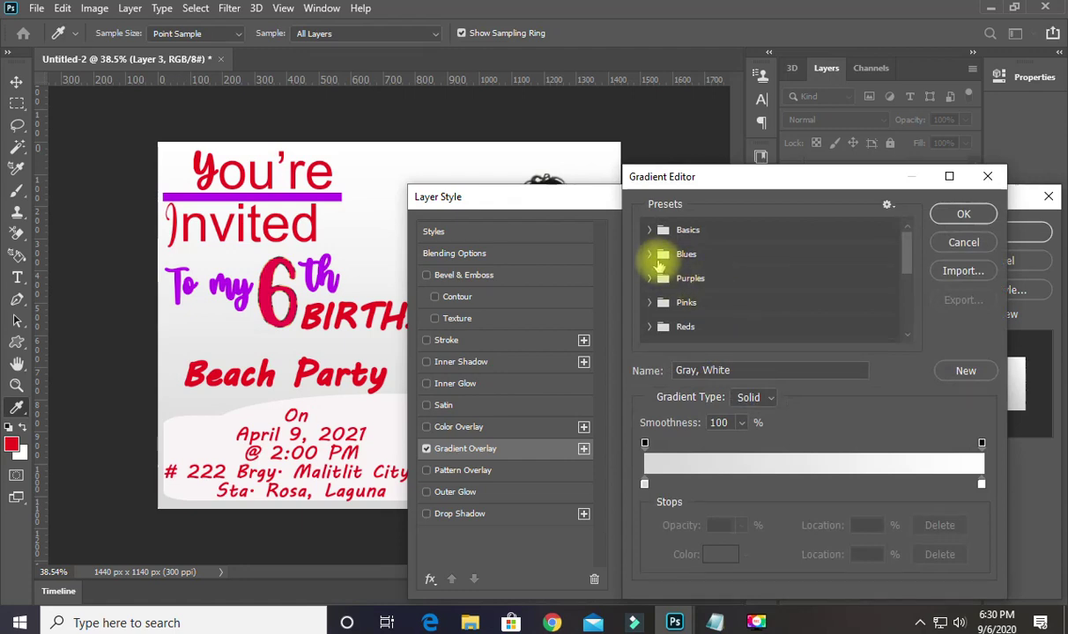
left_click(652, 254)
left_click(748, 308)
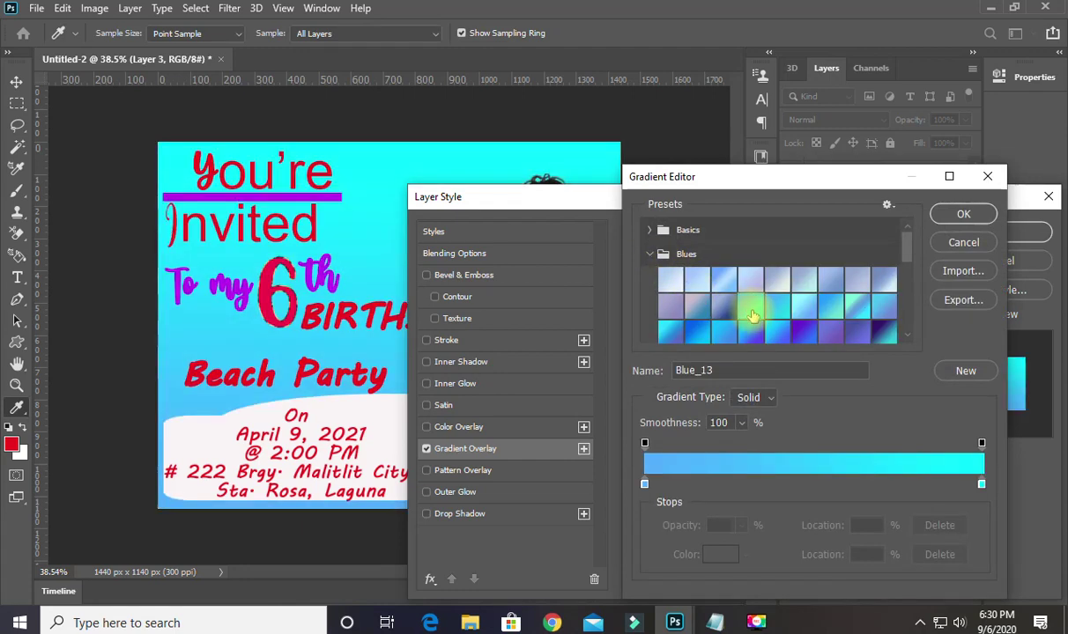
left_click(696, 332)
left_click(721, 338)
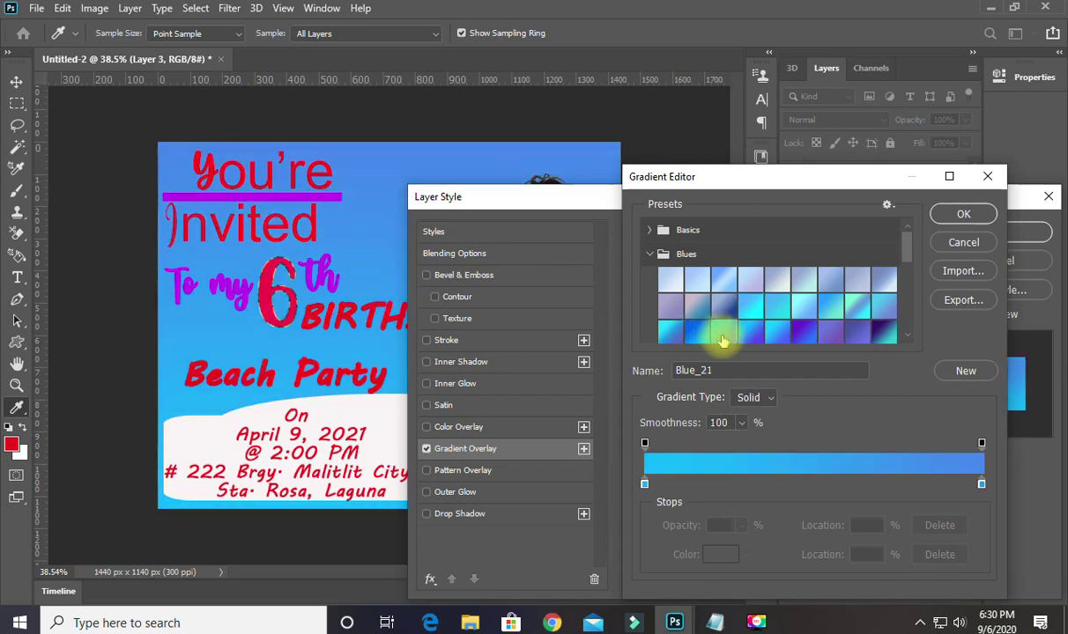
left_click(704, 333)
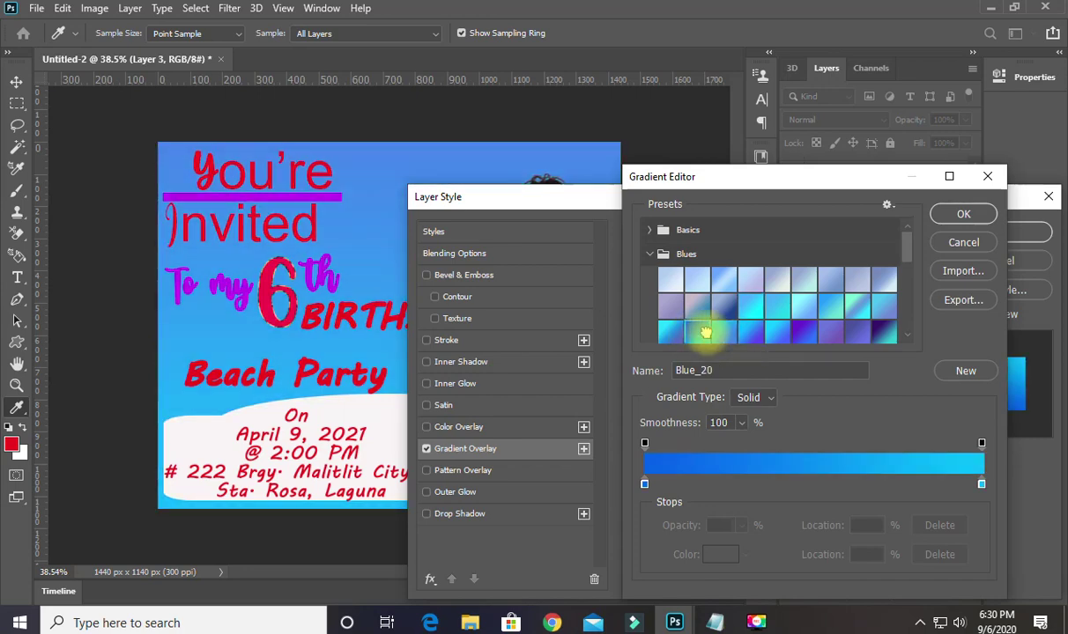
left_click(963, 215)
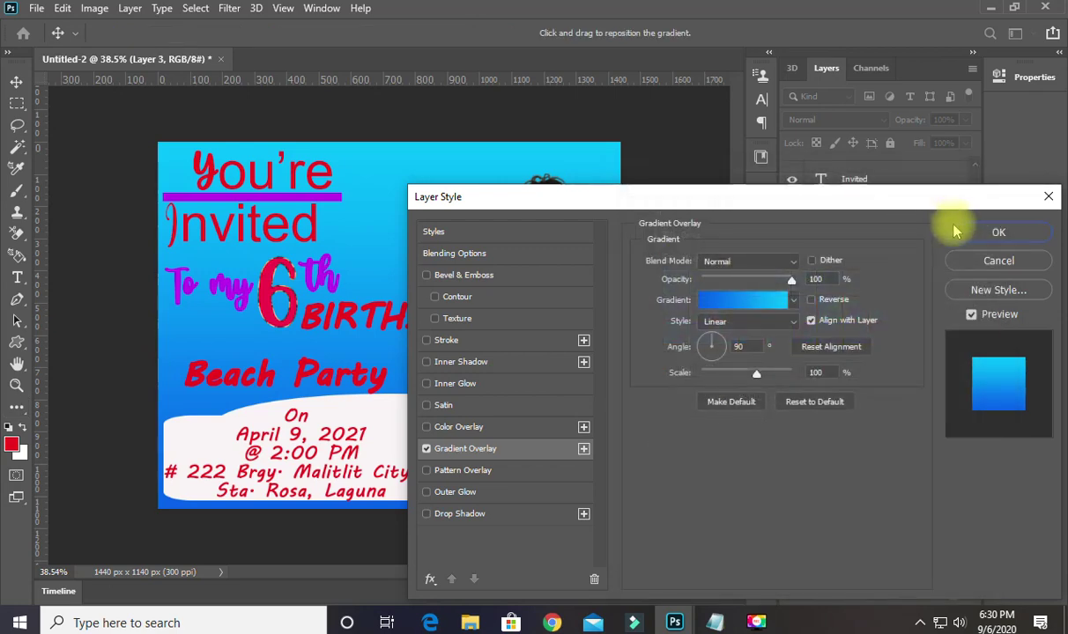
left_click_drag(755, 373, 716, 375)
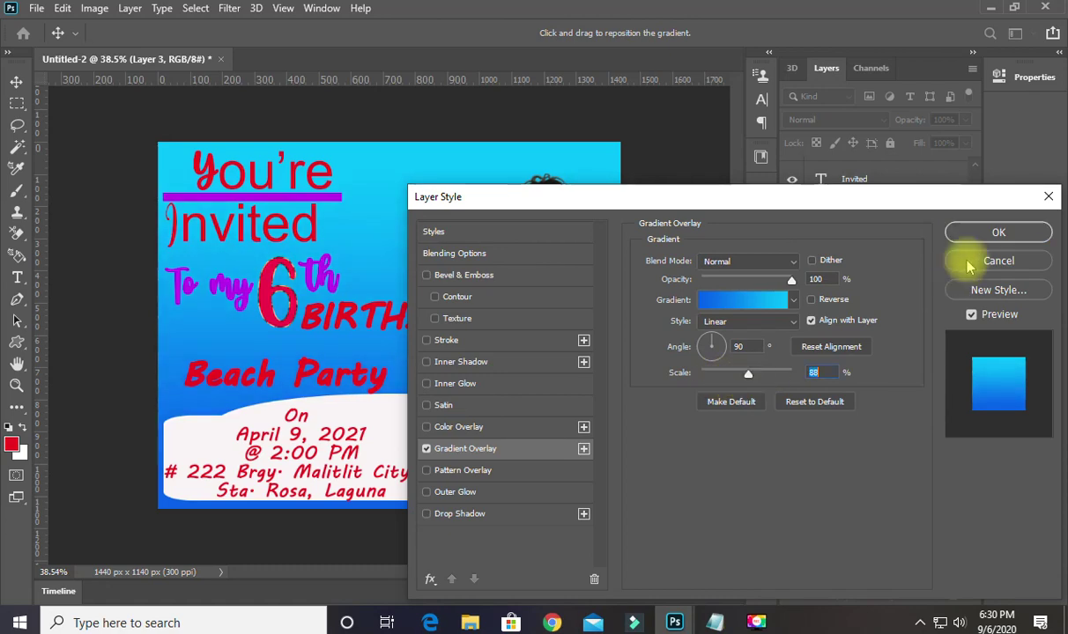
left_click(969, 231)
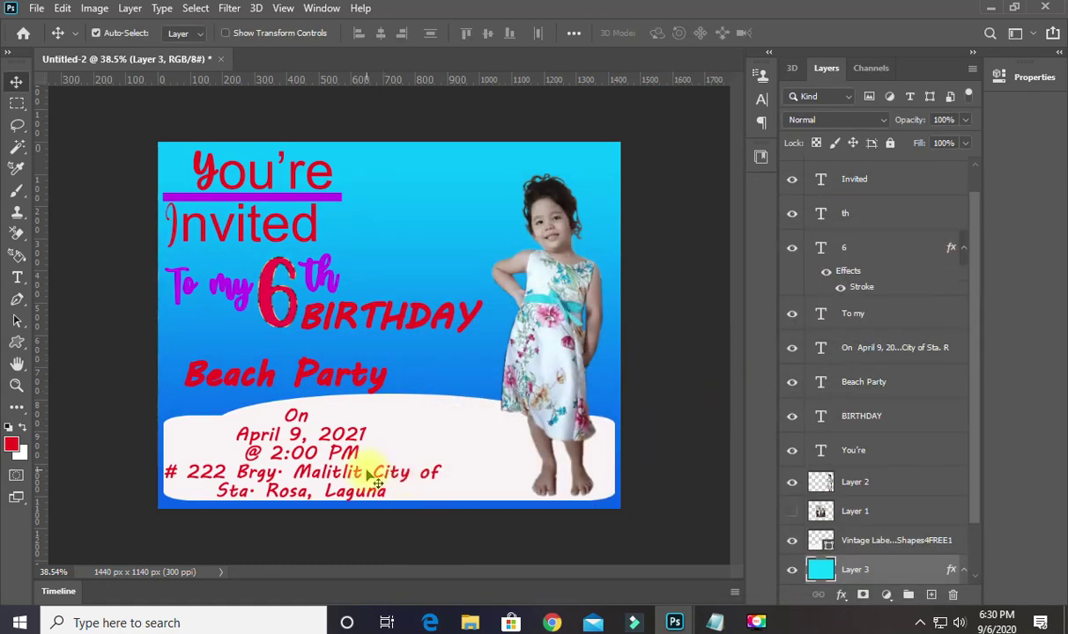
Bring Chrome forward and search Google for 'starfish png'.
mouse_move(551, 623)
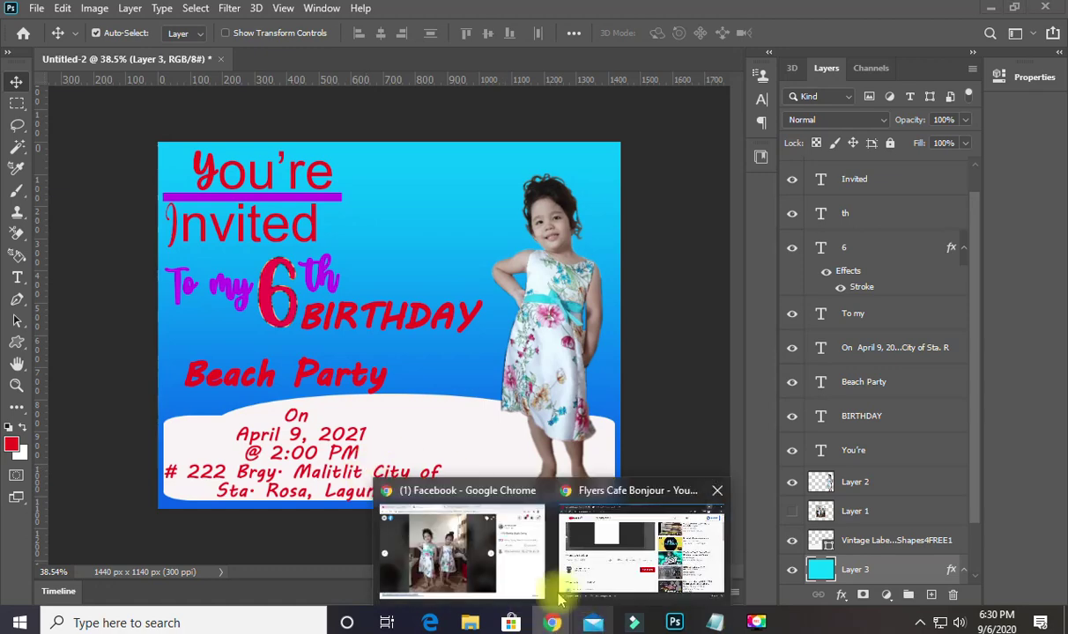
left_click(499, 565)
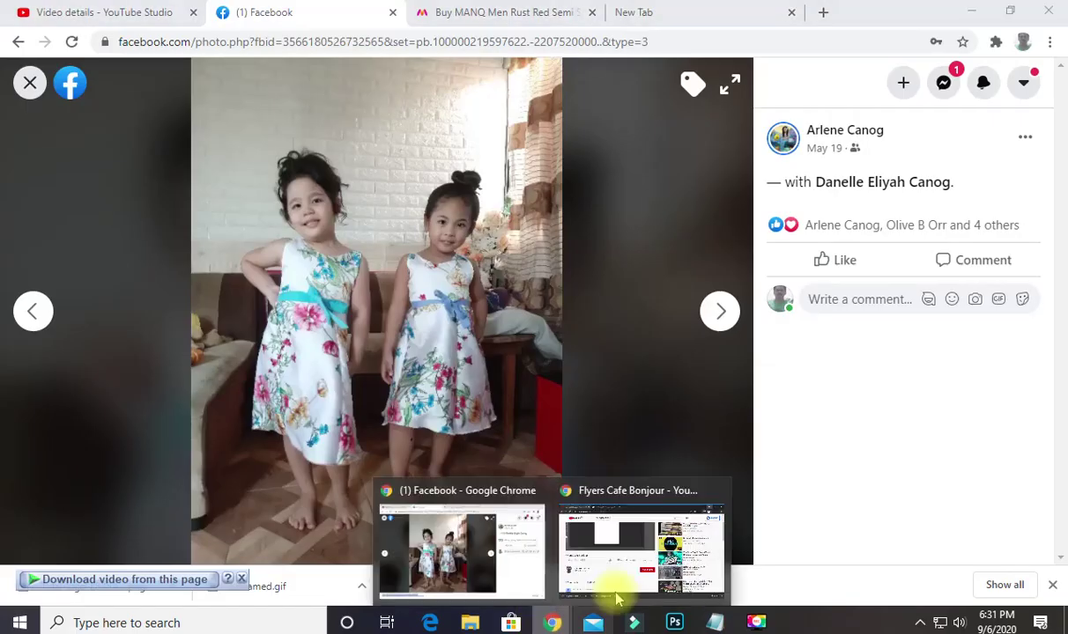
left_click(636, 572)
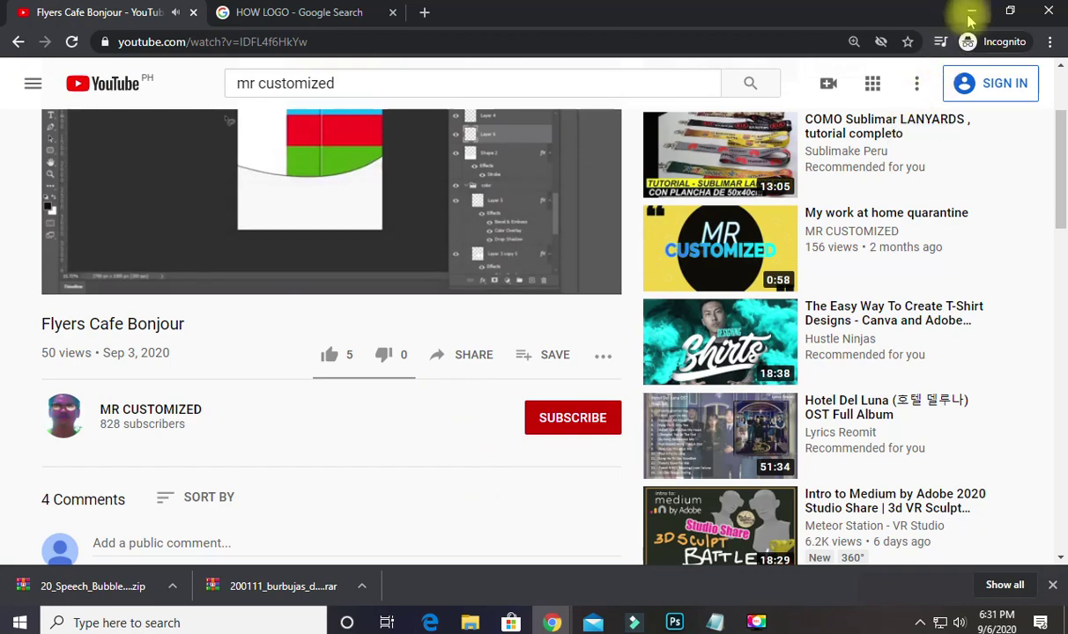
left_click(970, 15)
left_click(507, 13)
left_click(508, 41)
type("sta")
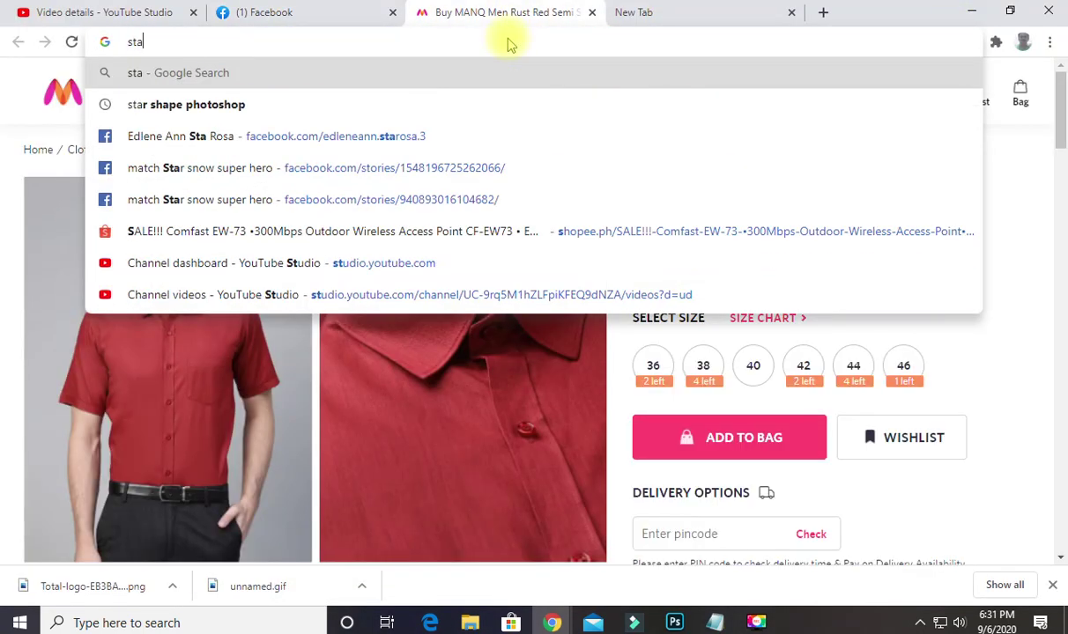
type("rfish p")
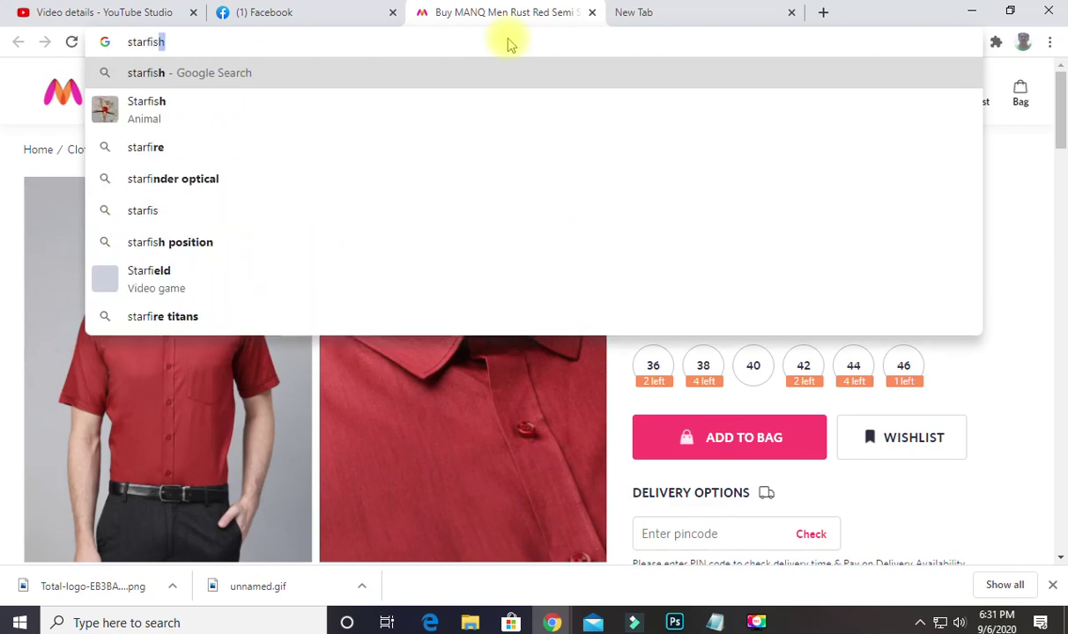
type("ng")
key("Return")
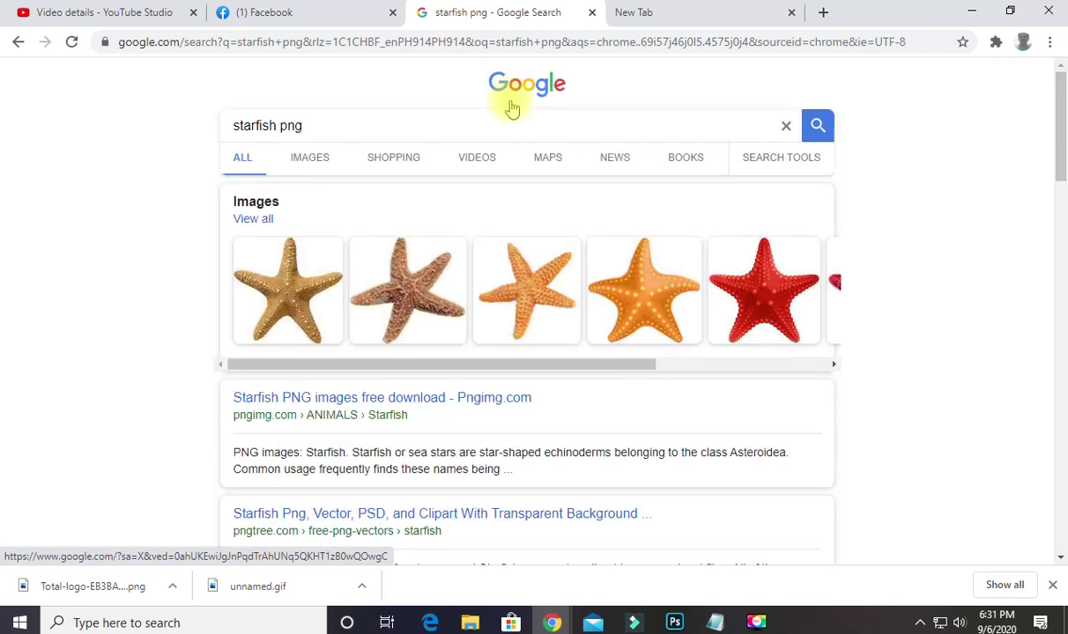
Open a transparent pngfind starfish image result and save it to the D:\flyers folder.
left_click(315, 162)
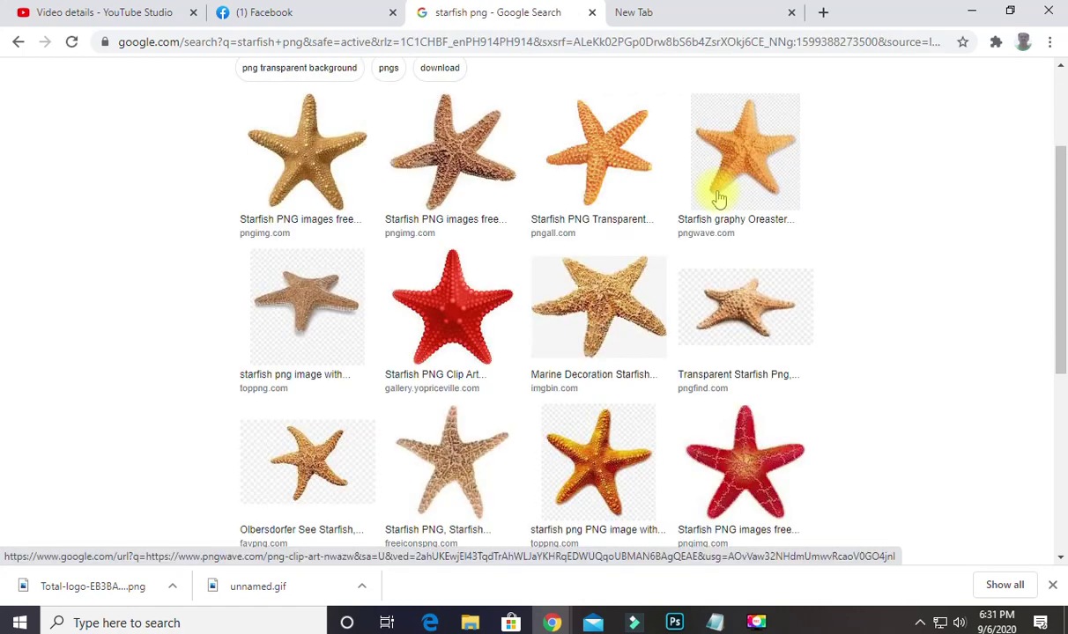
scroll(720, 199, "down", 1)
scroll(720, 199, "up", 1)
left_click(649, 160)
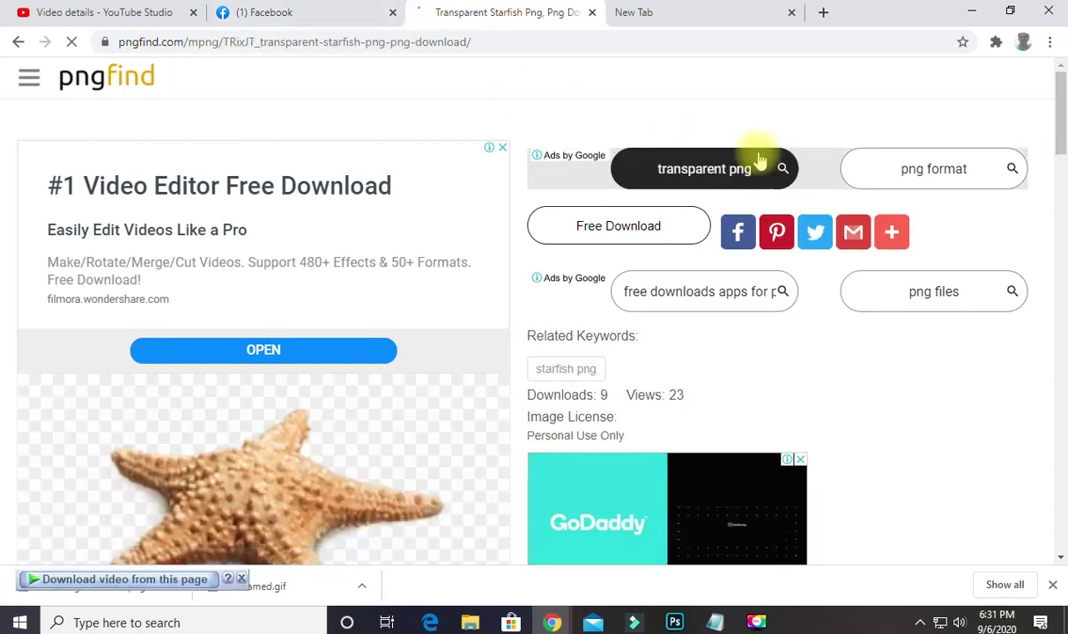
scroll(386, 183, "down", 3)
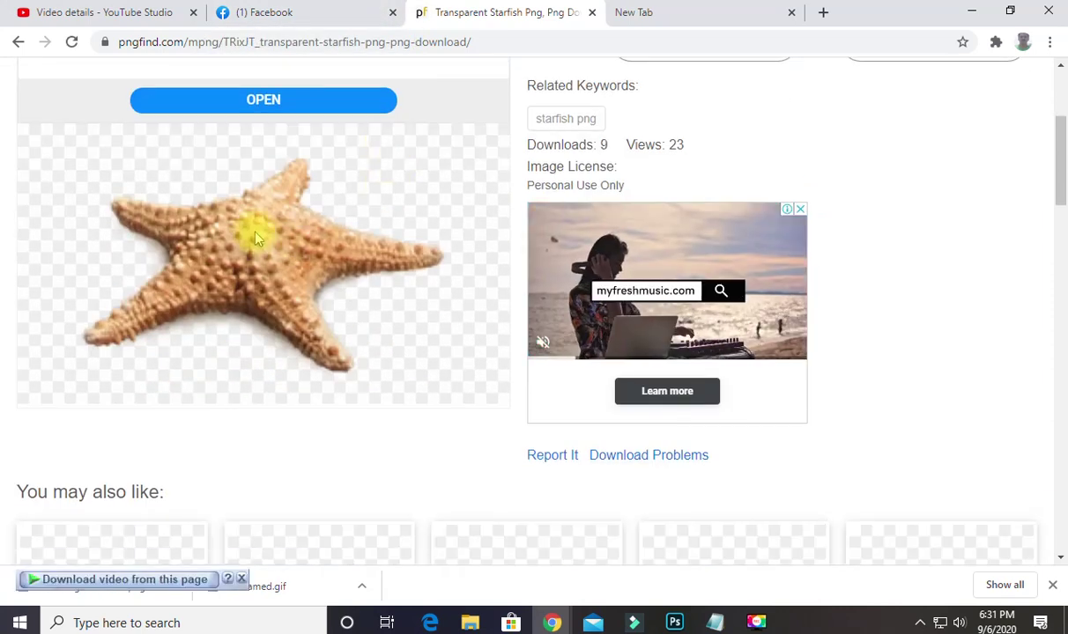
right_click(258, 244)
left_click(348, 264)
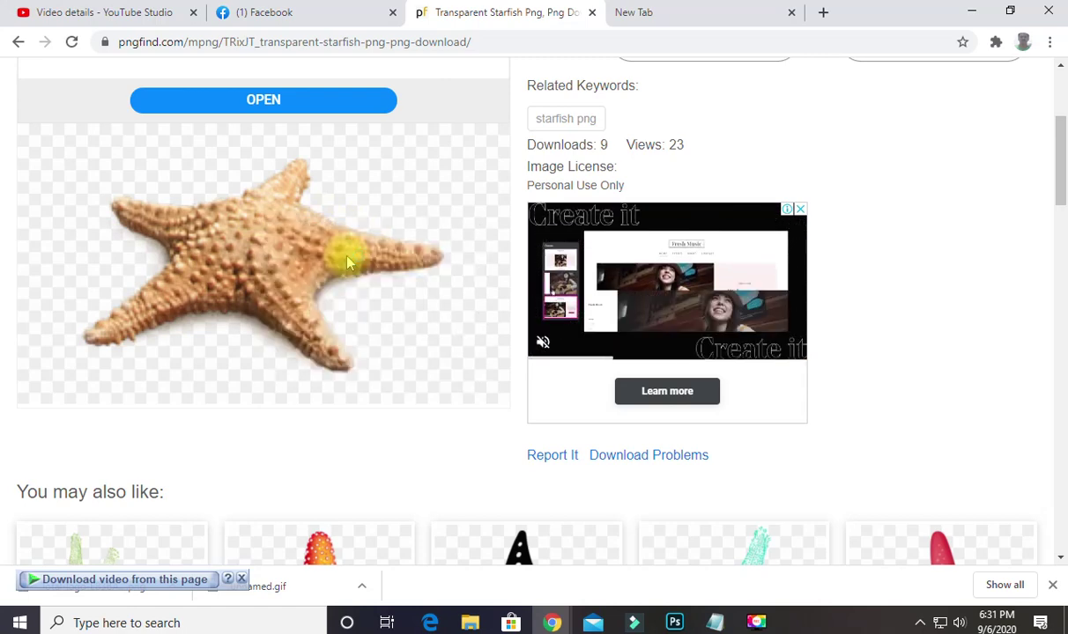
left_click(381, 372)
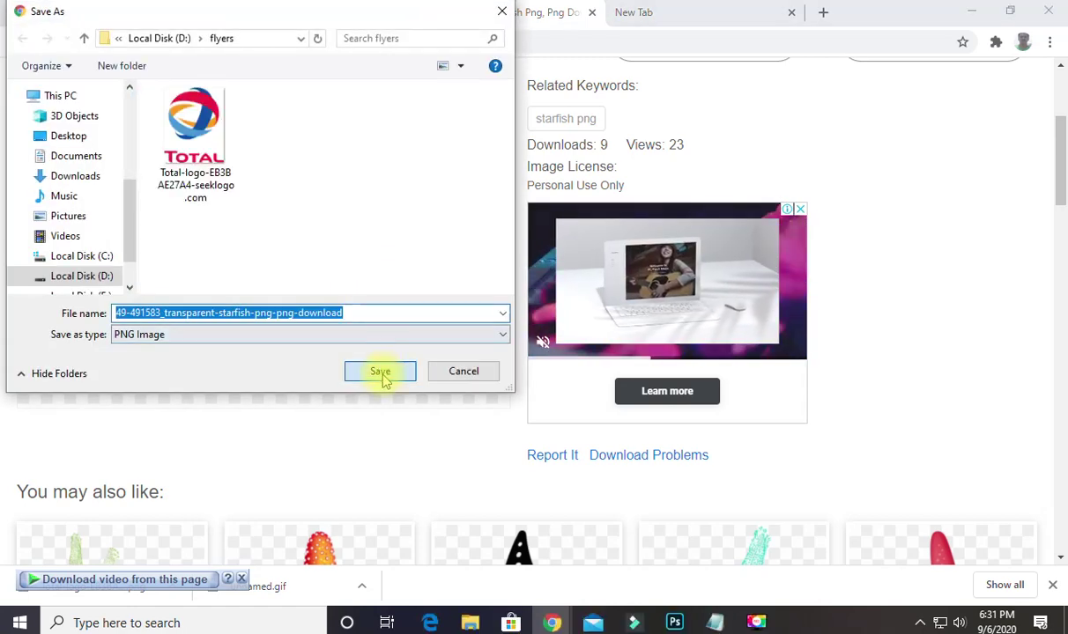
left_click(660, 11)
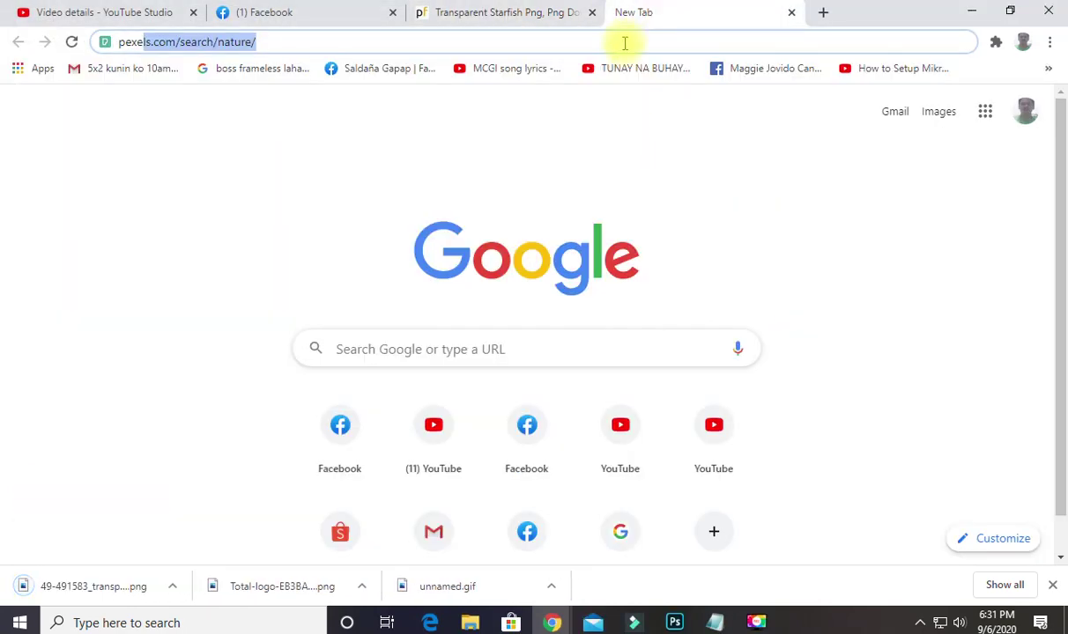
Open Pexels and replace the 'nature' search with 'starfish png'.
key("Return")
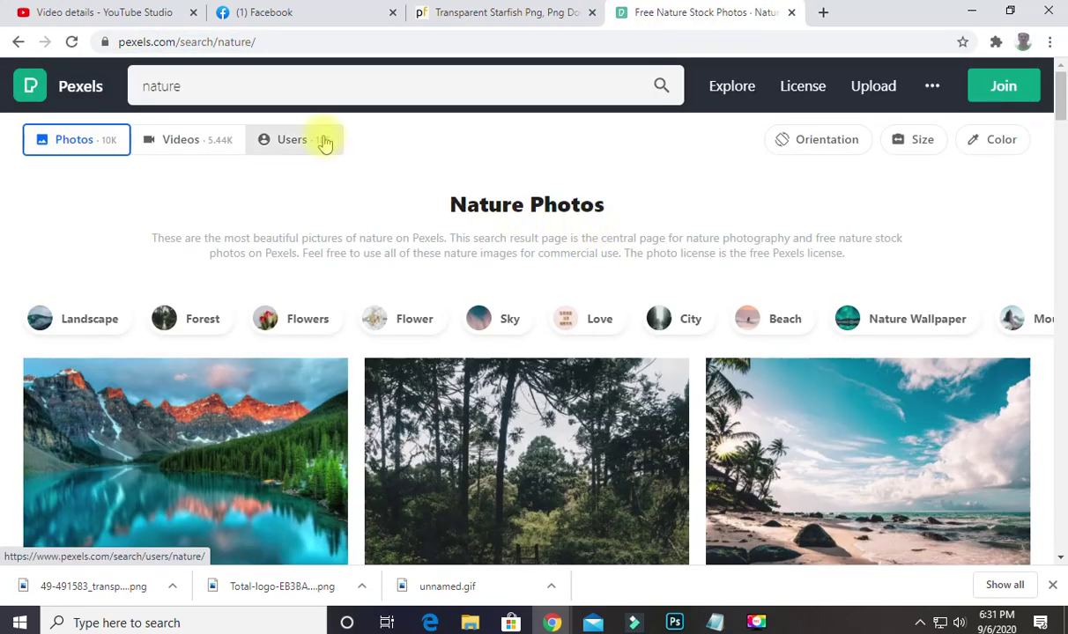
scroll(546, 211, "down", 1)
scroll(545, 213, "down", 1)
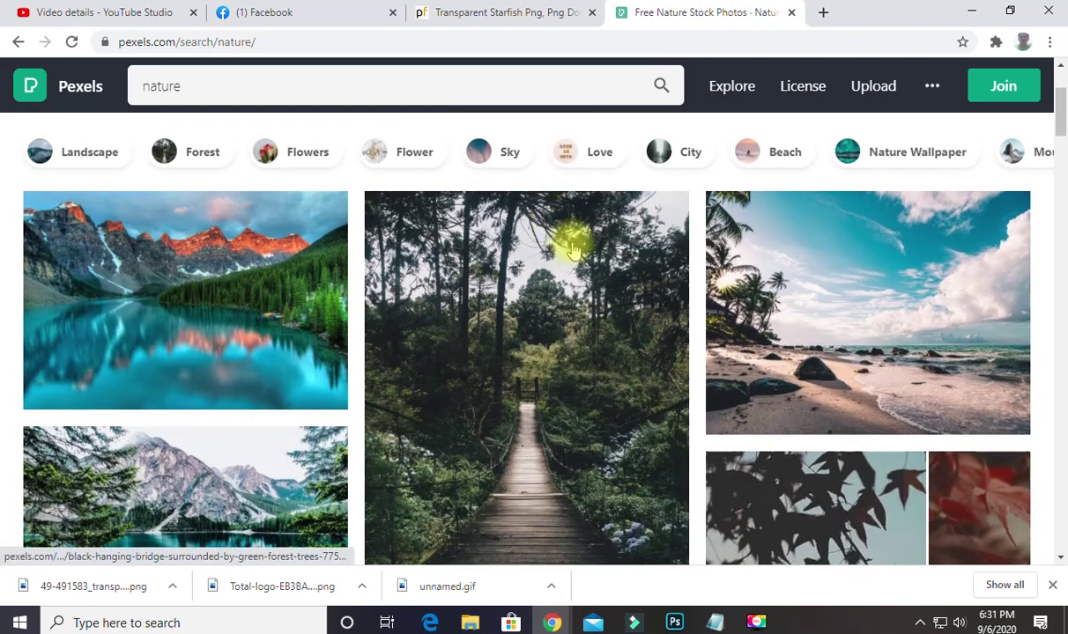
scroll(382, 214, "up", 2)
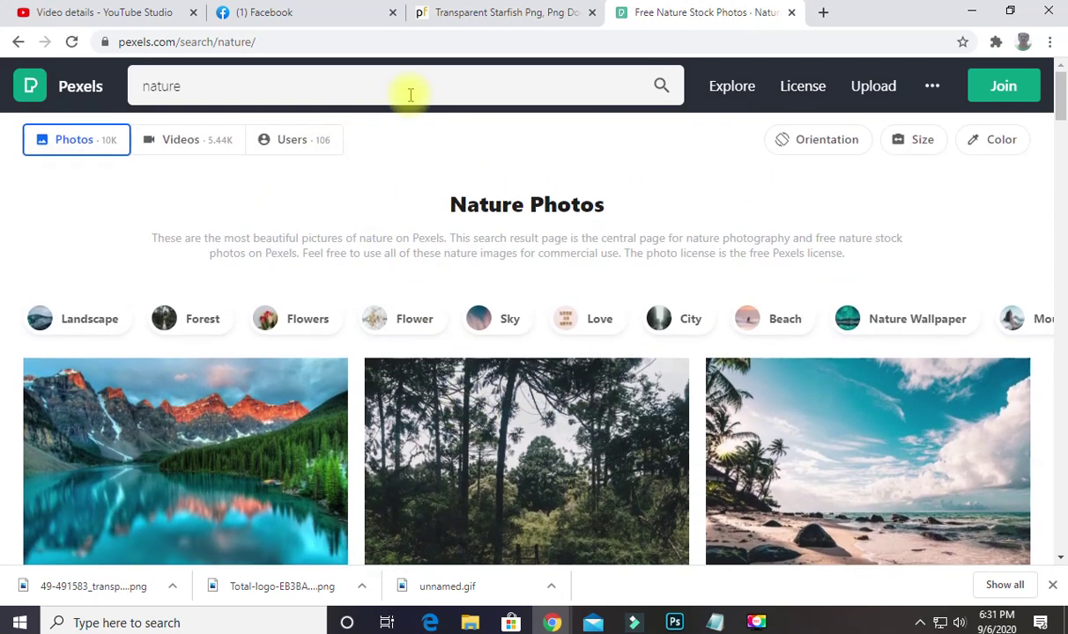
left_click(389, 88)
double_click(390, 89)
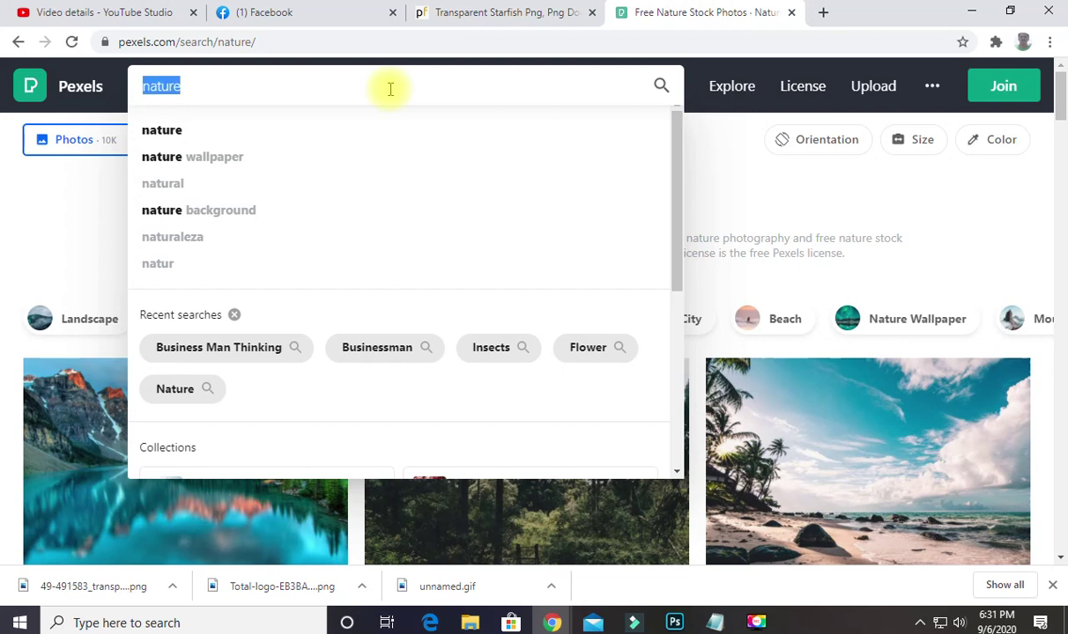
type("star")
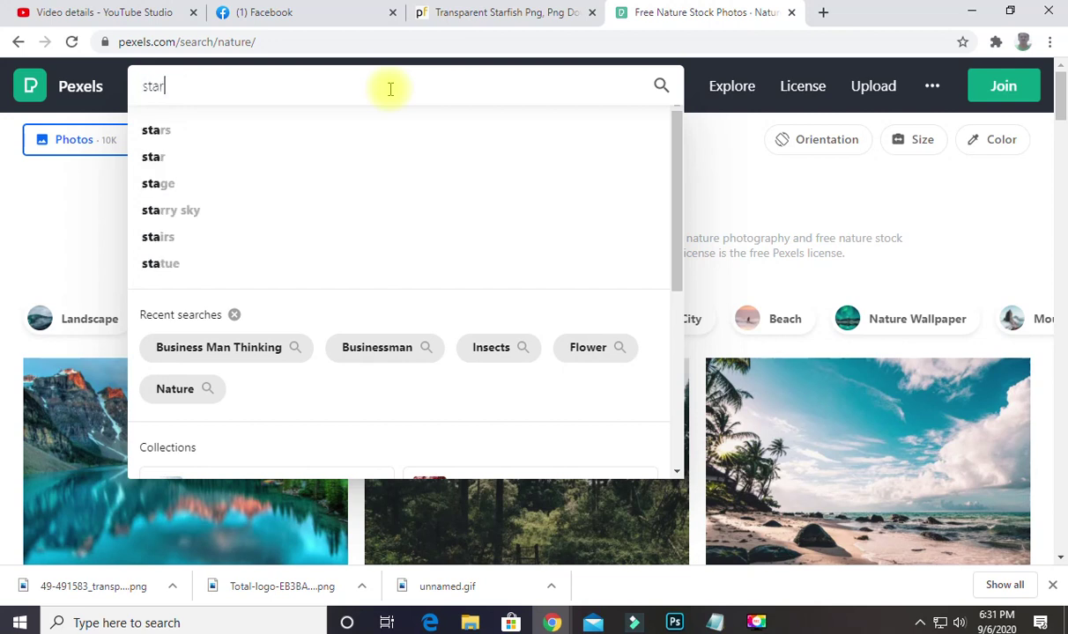
type("fis")
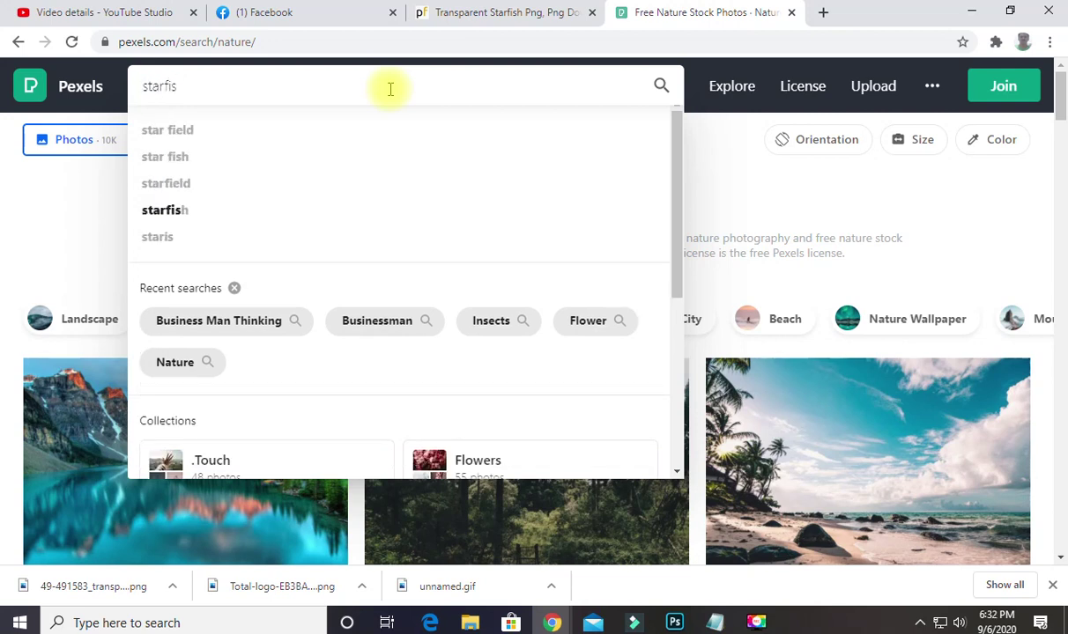
type("ng")
key("Return")
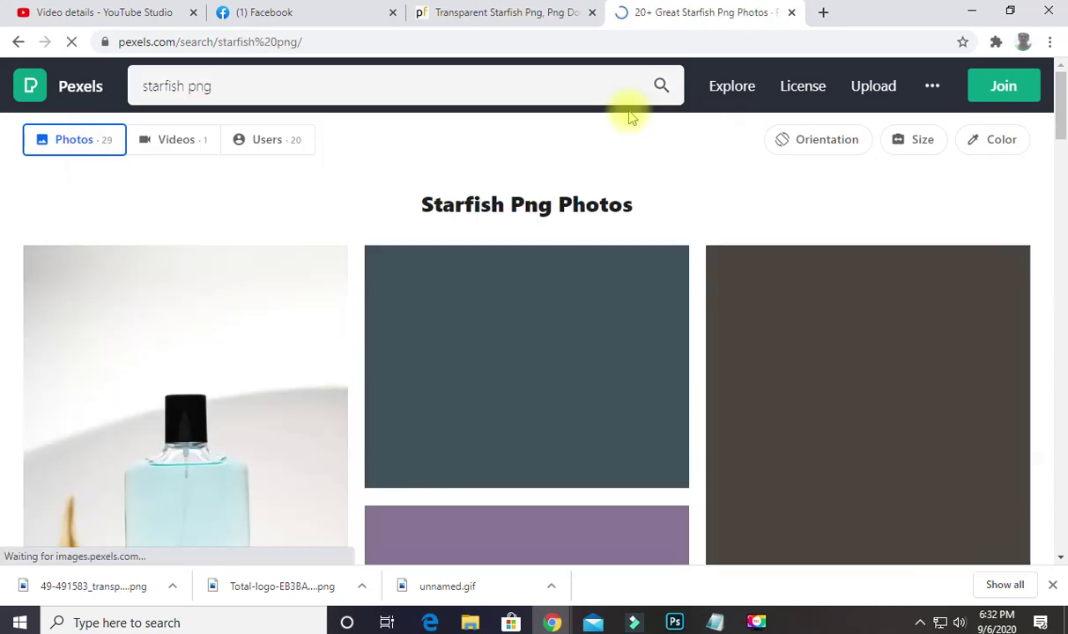
Scroll the starfish results to the footer, then show the downloaded starfish PNG in its folder.
scroll(542, 238, "down", 8)
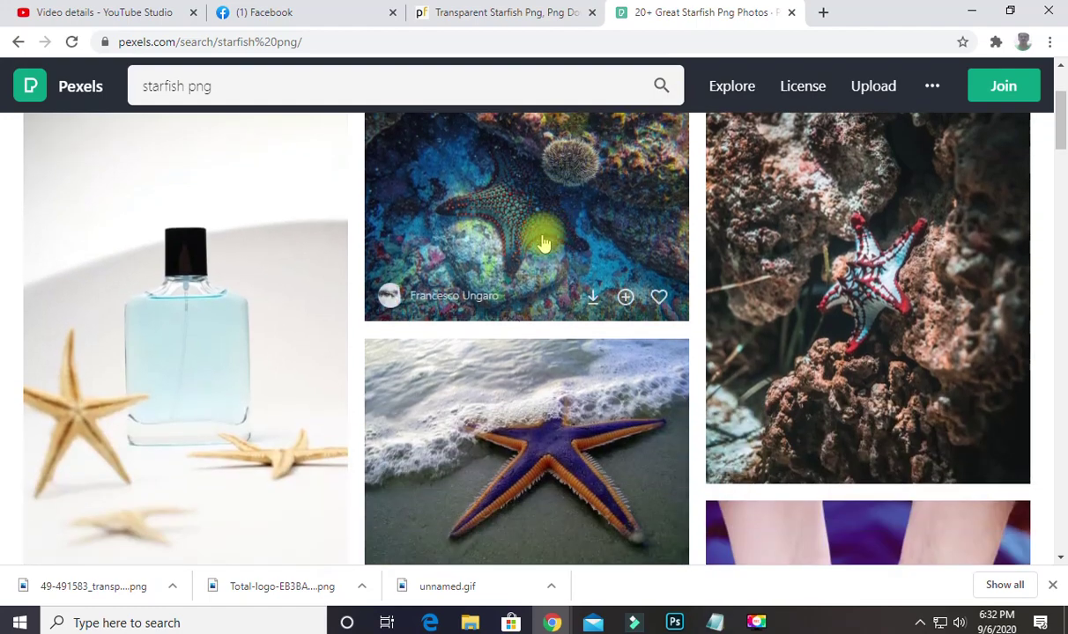
scroll(542, 245, "down", 6)
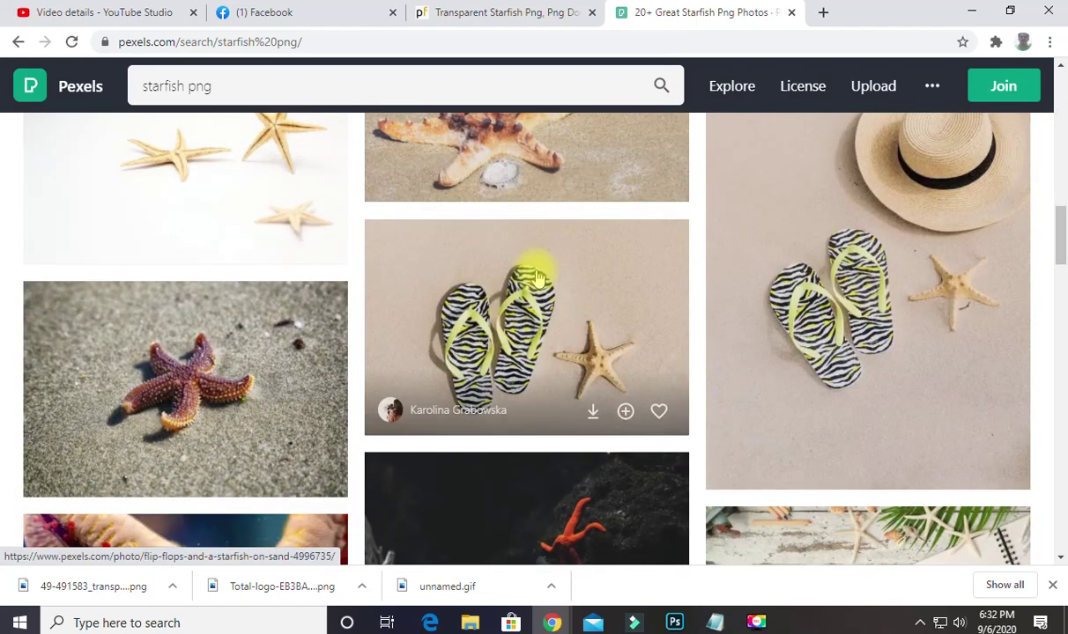
scroll(538, 278, "down", 4)
scroll(540, 276, "down", 4)
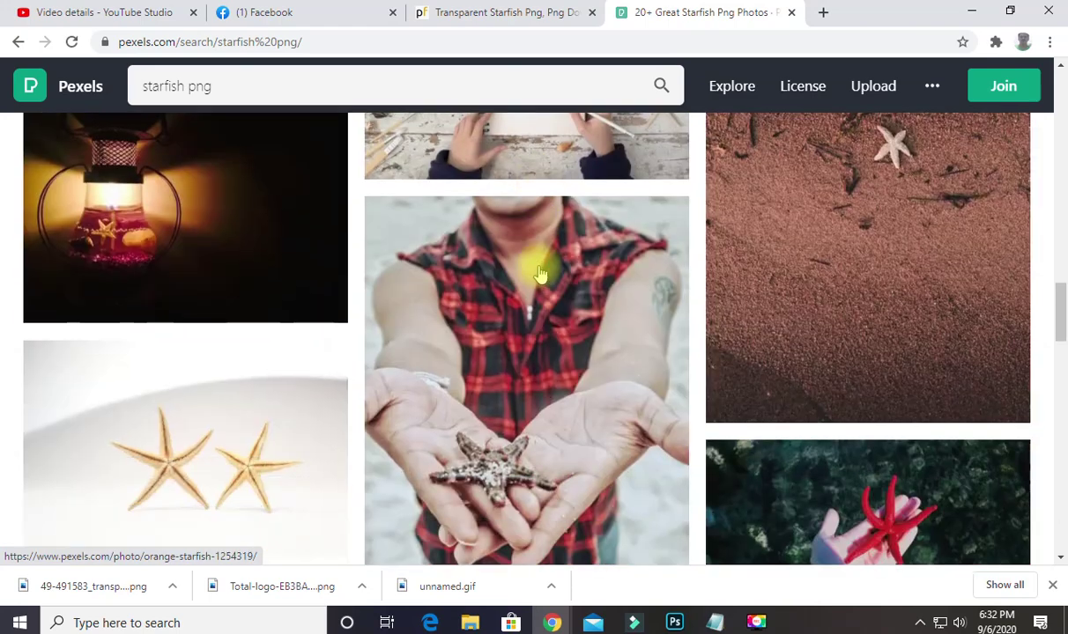
scroll(541, 269, "down", 4)
scroll(541, 270, "down", 12)
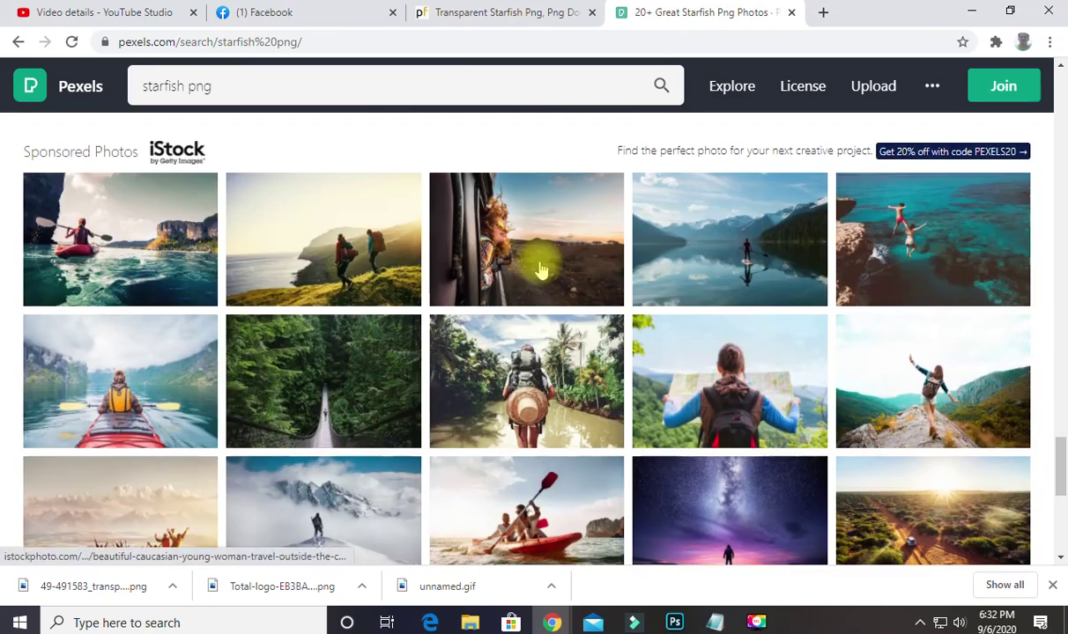
scroll(541, 264, "down", 5)
scroll(541, 264, "up", 2)
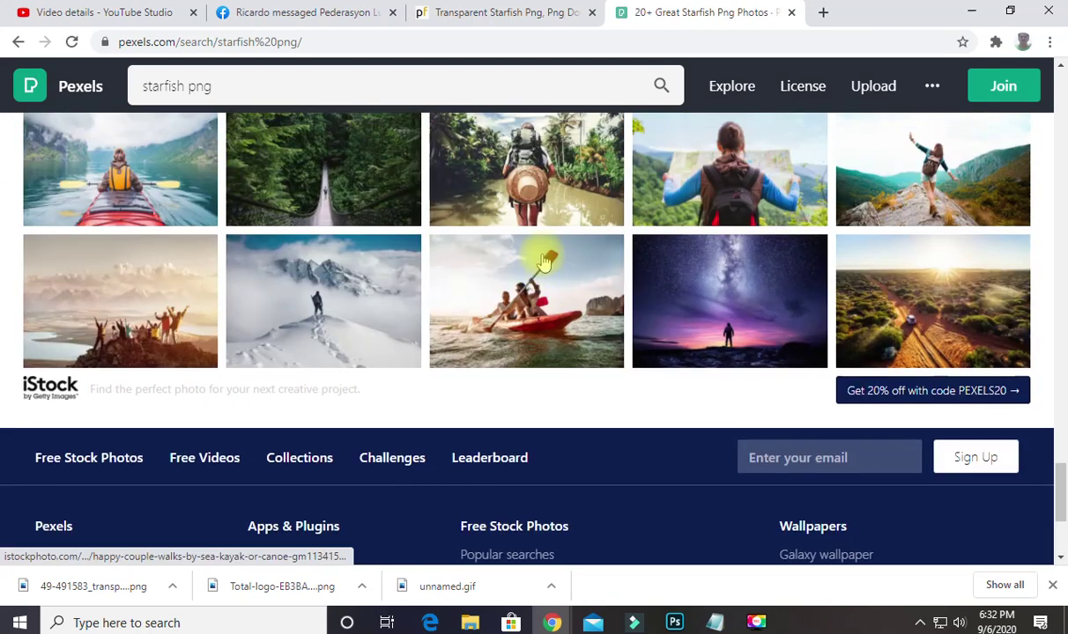
scroll(544, 264, "down", 2)
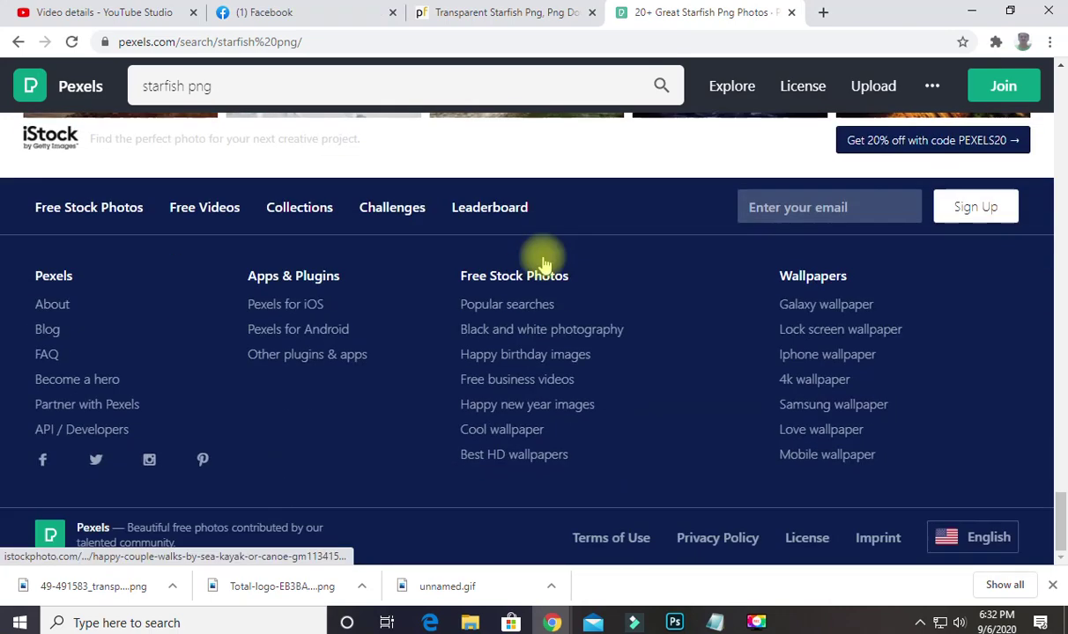
left_click(183, 588)
left_click(212, 532)
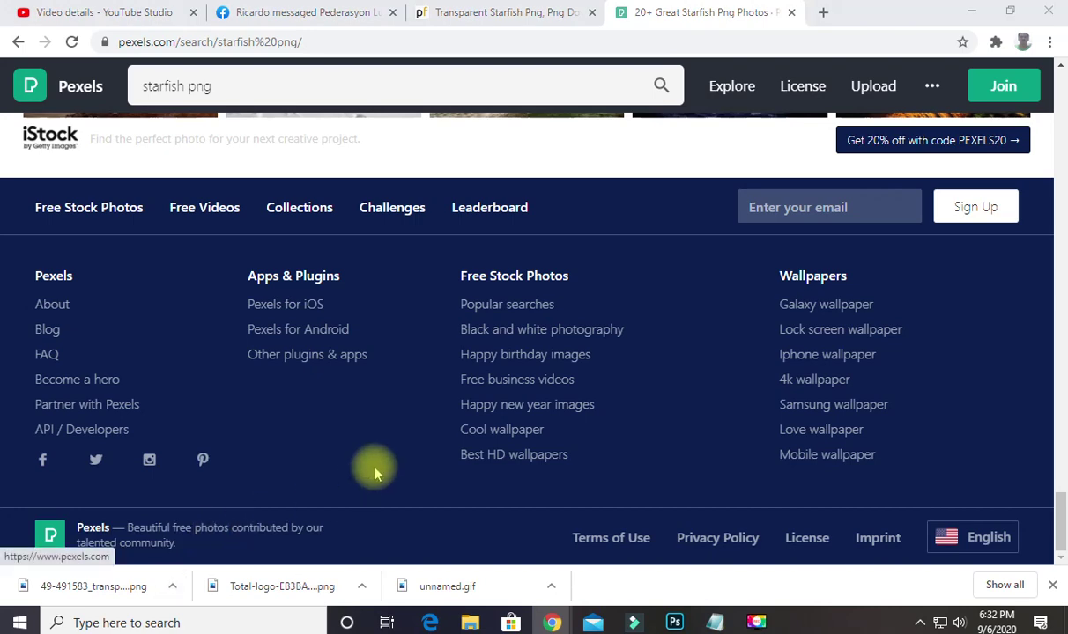
Place the starfish PNG into the invitation, shrunk small near the card's bottom.
left_click_drag(220, 189, 485, 490)
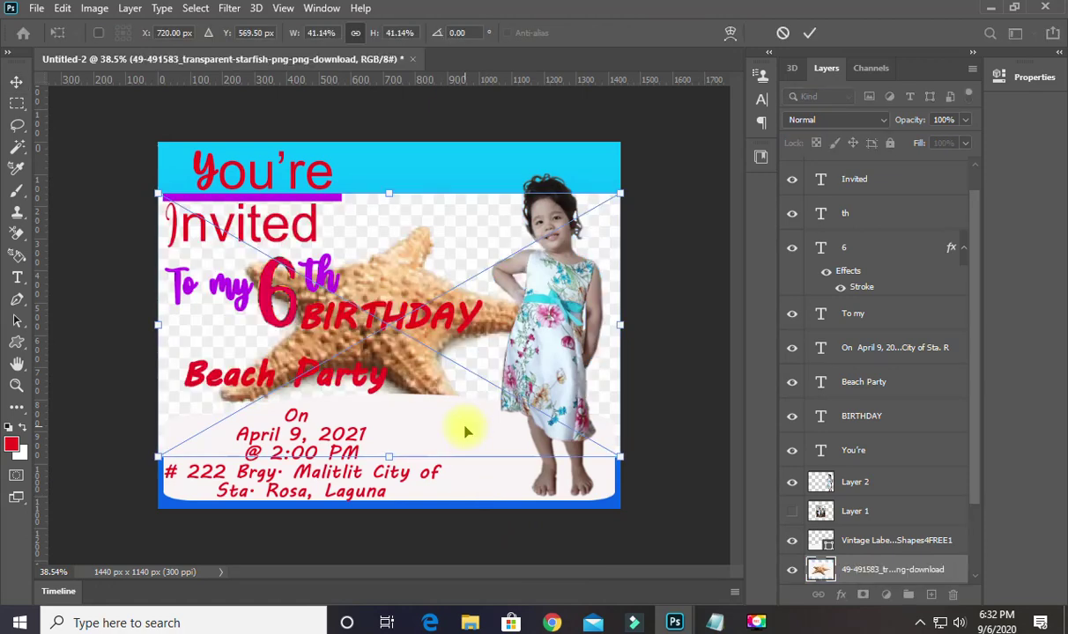
left_click_drag(160, 195, 445, 358)
left_click_drag(490, 393, 467, 454)
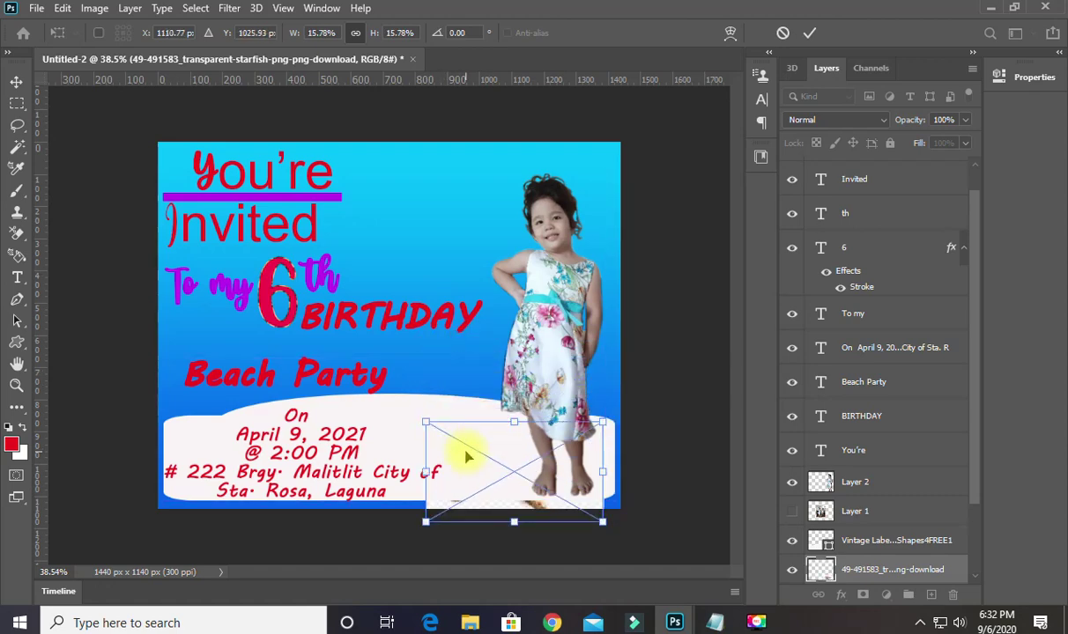
key("Return")
Move the starfish layer above Layer 2 and rasterize it.
left_click_drag(887, 568, 886, 477)
right_click(839, 483)
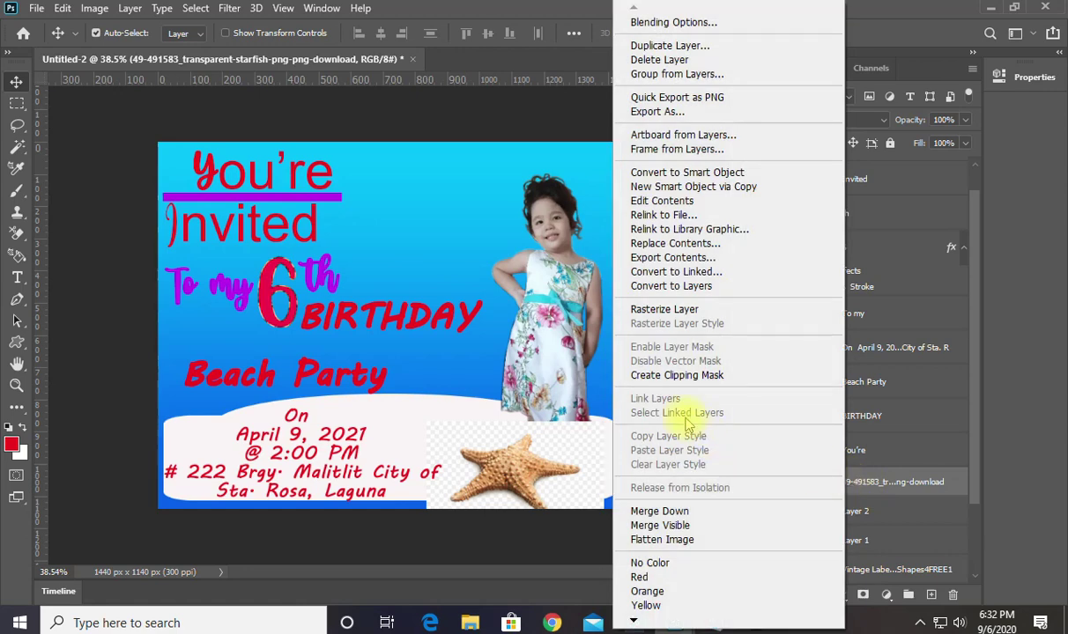
left_click(675, 310)
scroll(583, 497, "up", 3)
left_click_drag(548, 464, 519, 439)
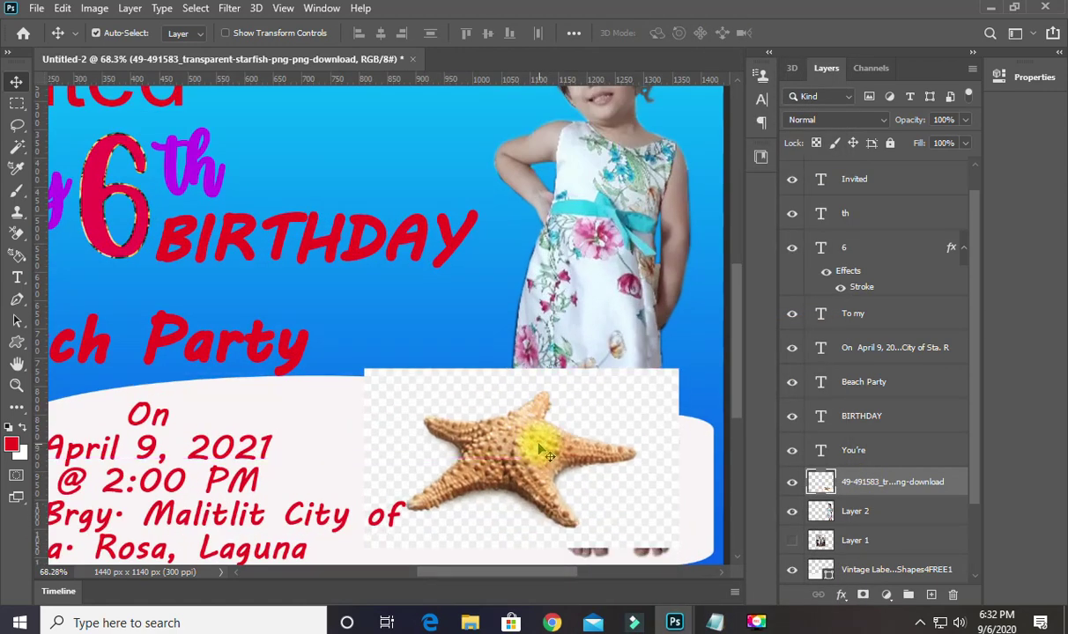
Remove the starfish's checkerboard background using Quick Selection, inverse selection and Delete.
left_click(18, 169)
left_click(93, 164)
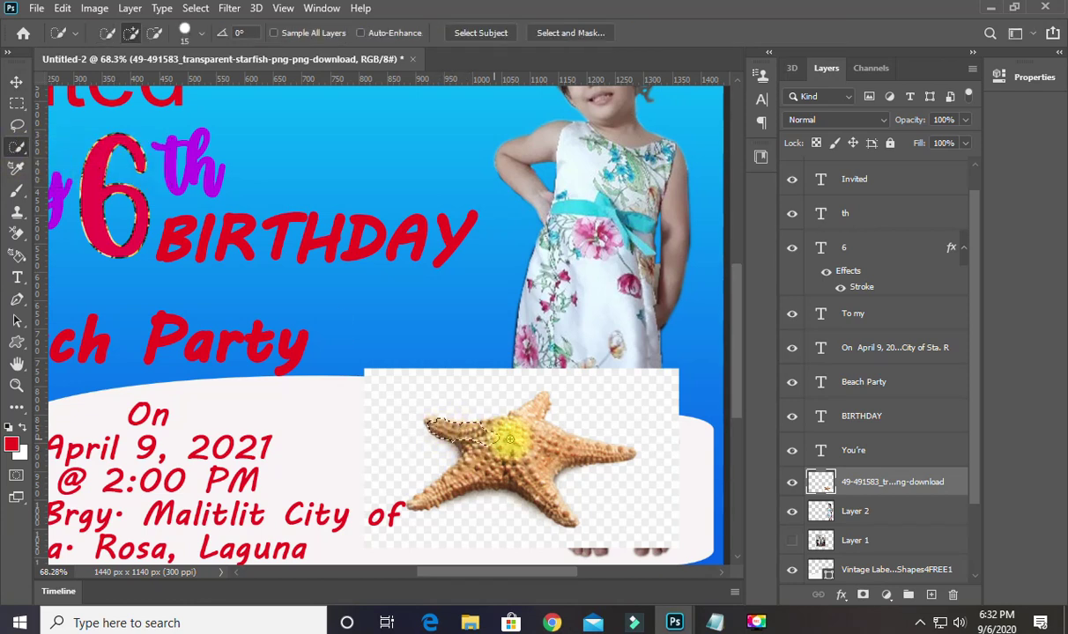
mouse_move(611, 453)
left_mouse_down()
mouse_move(532, 473)
mouse_move(562, 510)
mouse_move(479, 452)
mouse_move(457, 487)
mouse_move(428, 500)
mouse_move(468, 503)
left_mouse_up()
key("ctrl+shift+i")
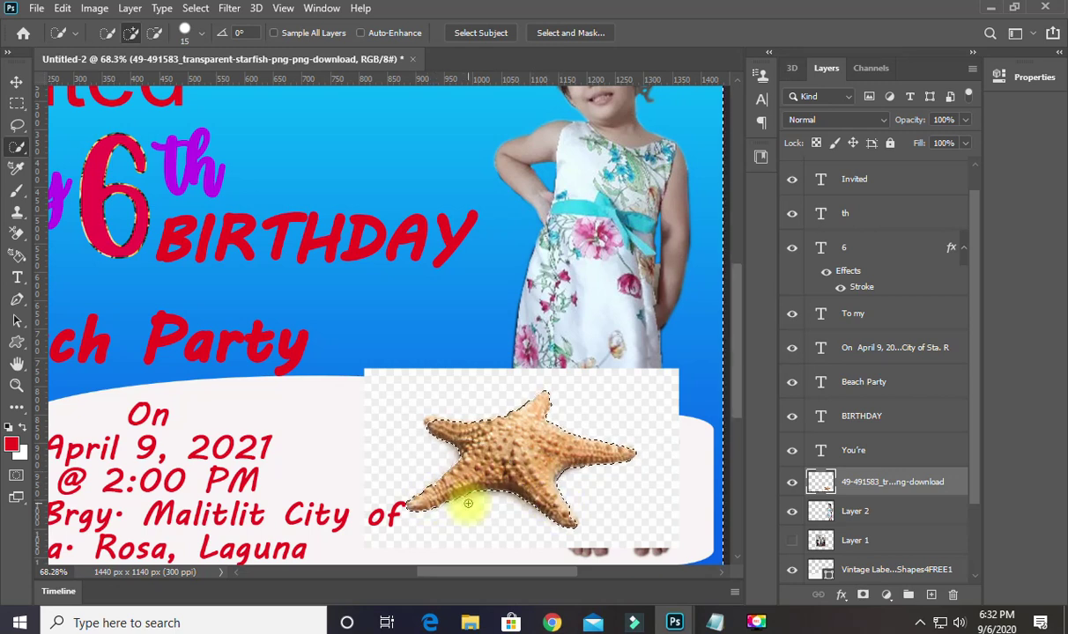
key("Delete")
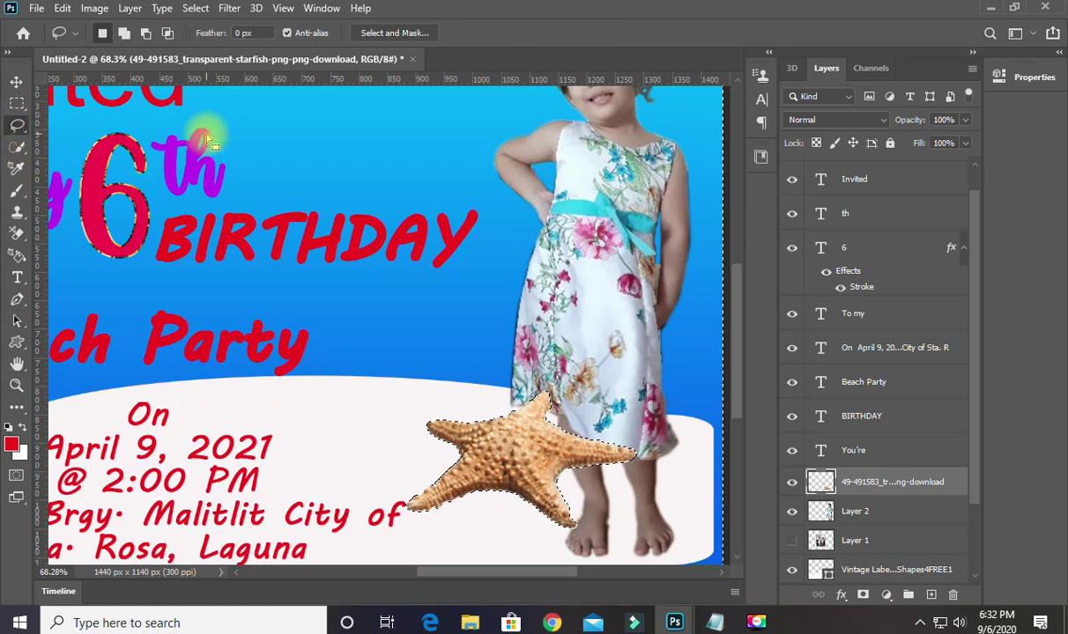
key("ctrl+d")
key("v")
left_click_drag(529, 459, 516, 460)
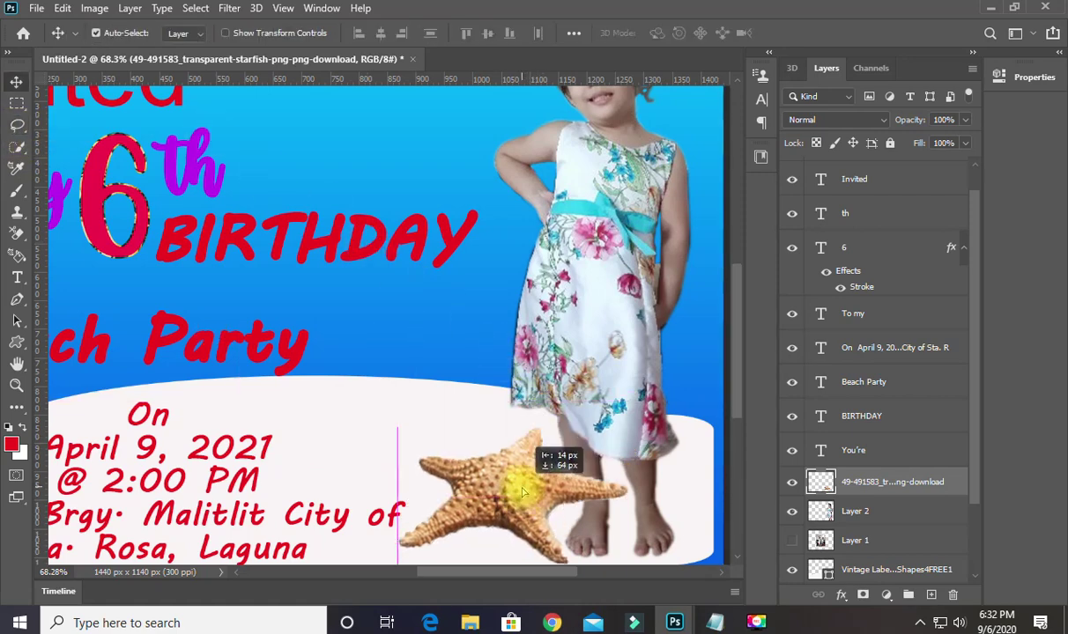
key("ctrl+0")
Shrink the starfish further and reposition it slightly up and right.
key("ctrl+t")
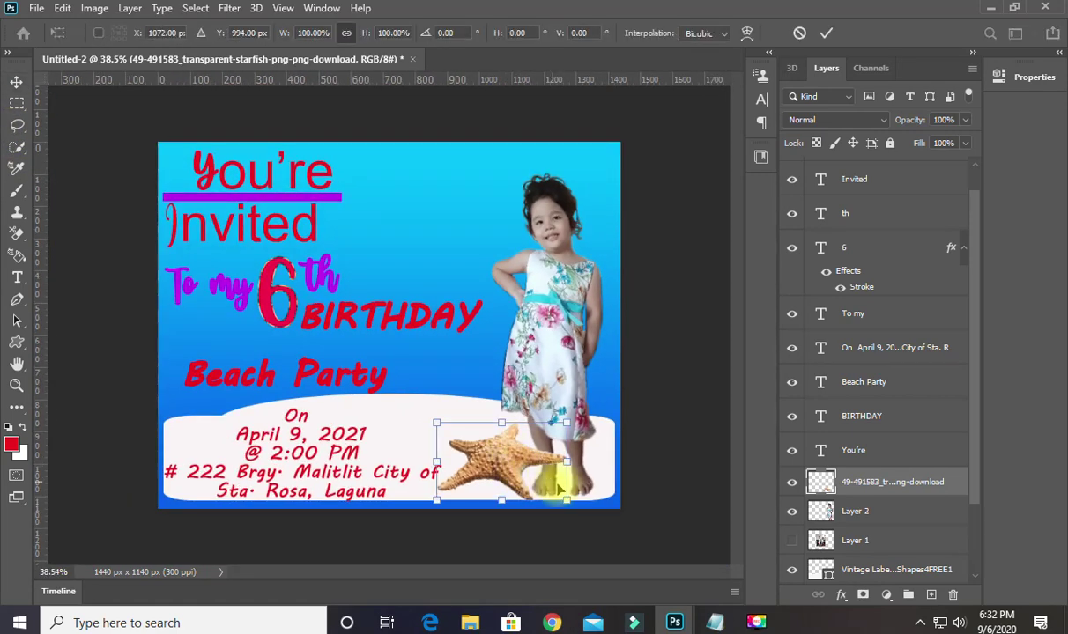
left_click_drag(570, 424, 540, 456)
key("Return")
left_click_drag(493, 498, 511, 487)
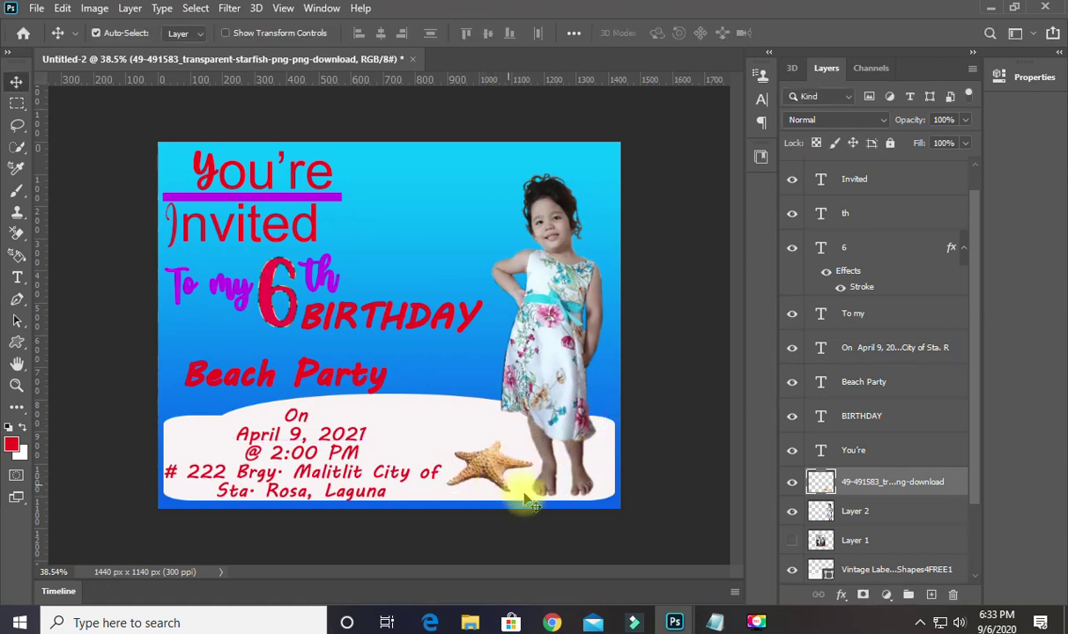
key("ctrl+t")
left_click_drag(529, 443, 496, 474)
key("Return")
key("ctrl+z")
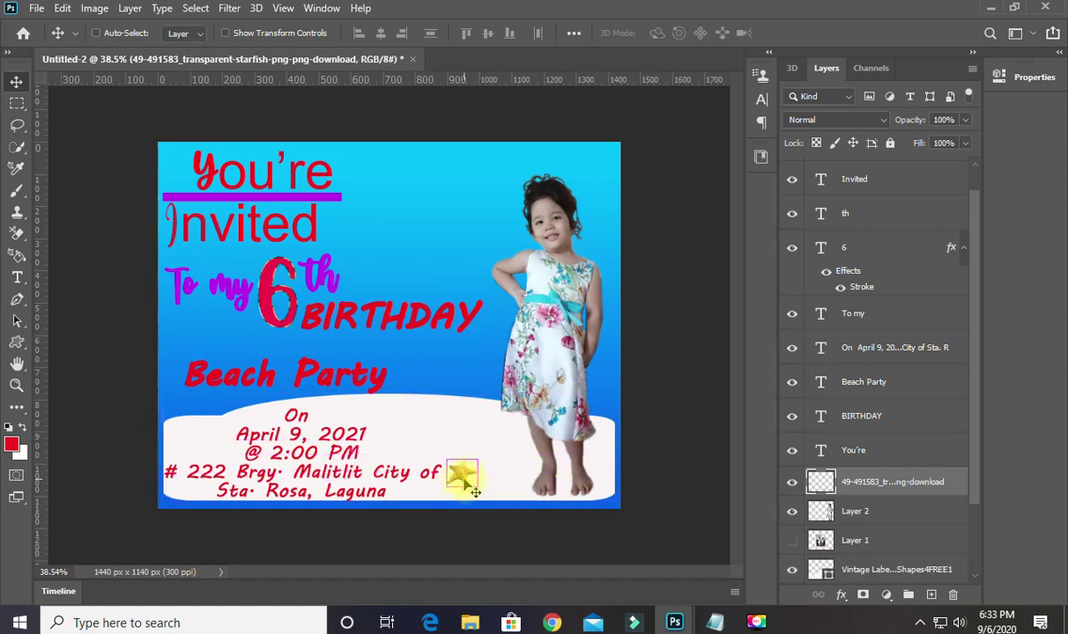
Rotate the starfish and place a copy of it up and to the right.
key("ctrl+t")
mouse_move(489, 428)
left_mouse_down()
mouse_move(468, 425)
mouse_move(478, 442)
left_mouse_up()
key("Return")
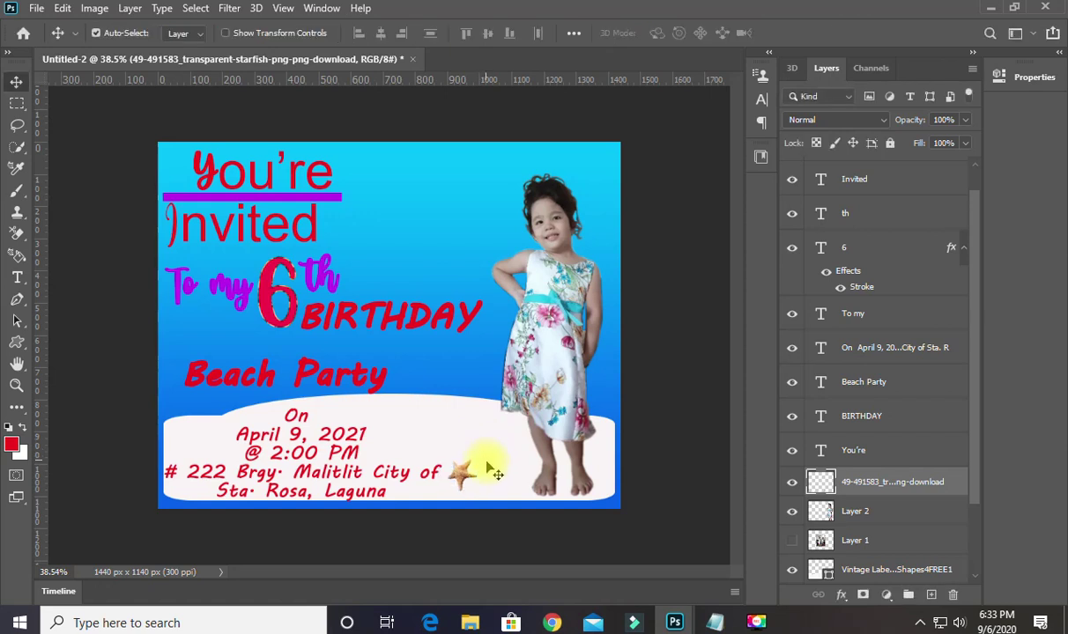
left_click_drag(469, 476, 514, 476)
key("ctrl+t")
key("Return")
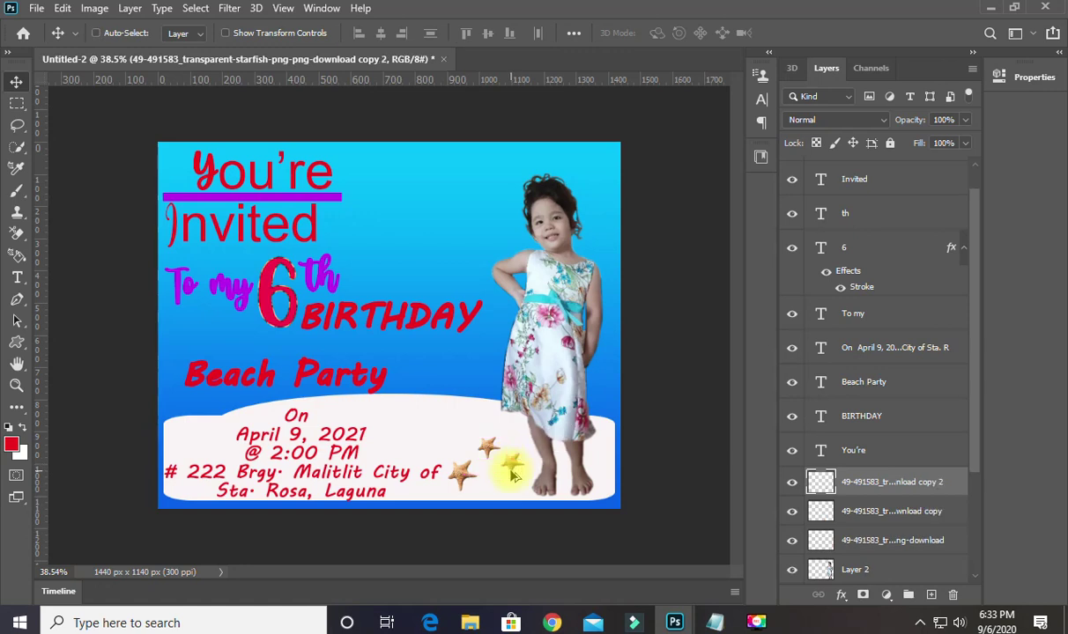
Enlarge and rotate the newest starfish copy about 75°, then shift the Invited text right.
key("ctrl+t")
left_click_drag(525, 450, 496, 419)
key("Return")
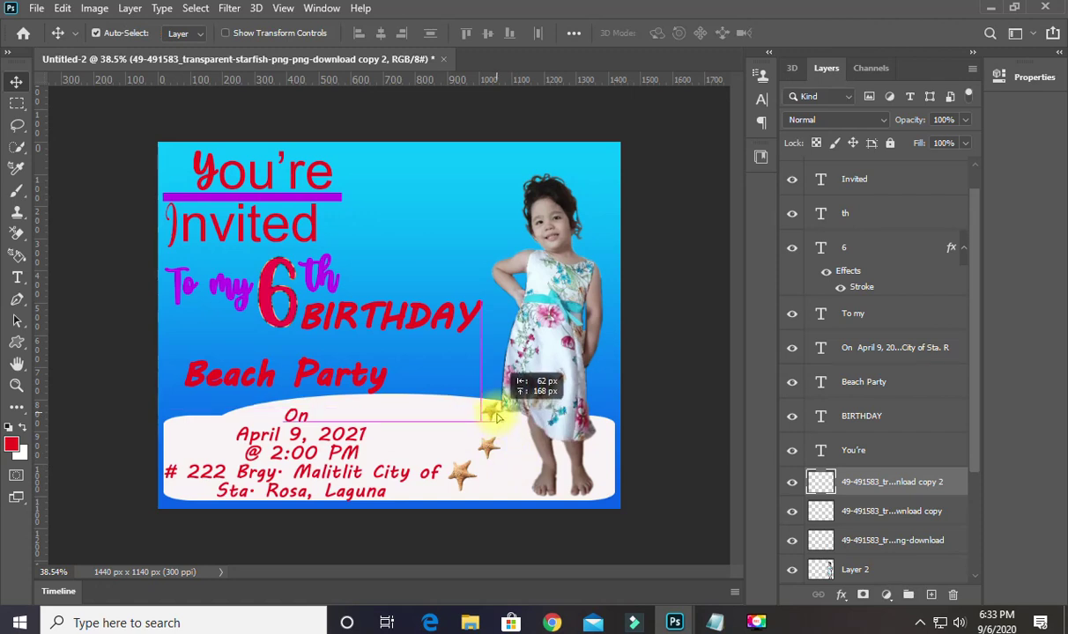
key("ctrl+t")
left_click_drag(515, 438, 483, 474)
key("Return")
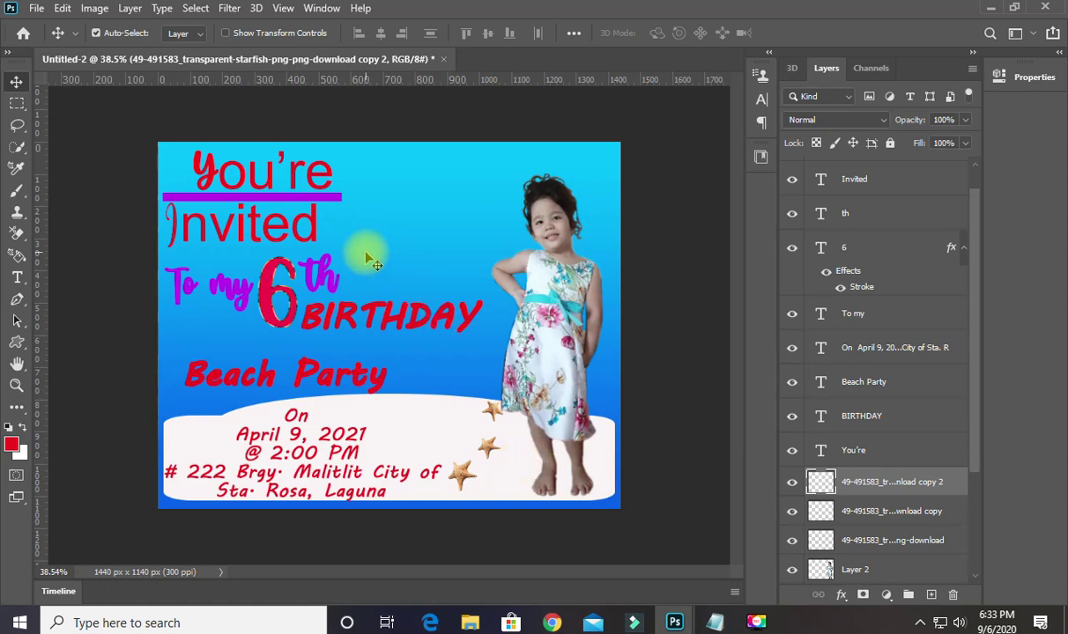
left_click_drag(322, 231, 348, 226)
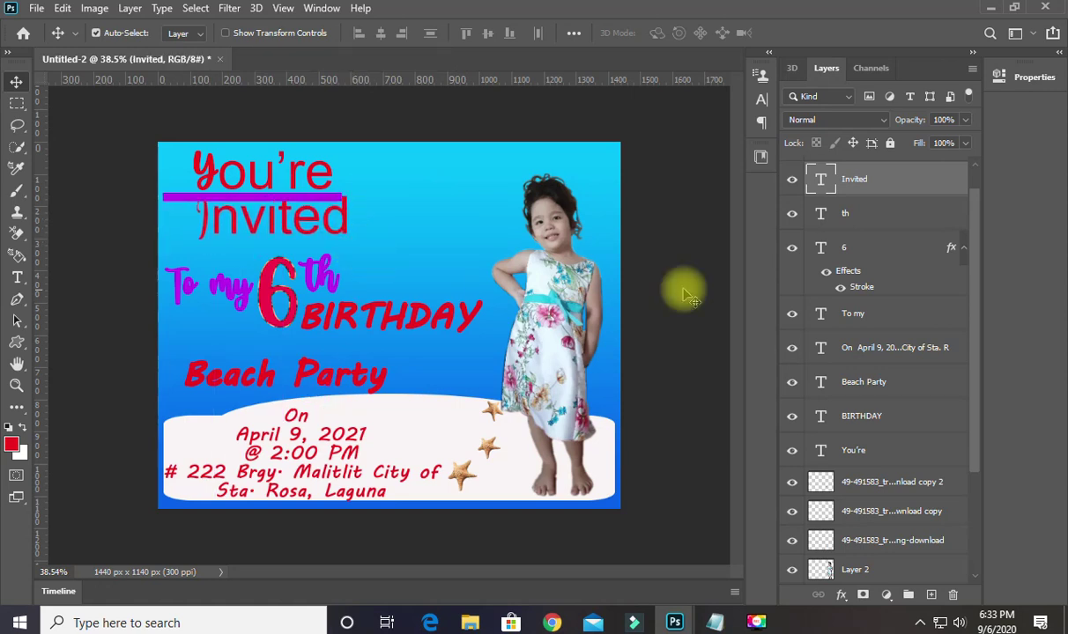
Move Invited above the underline layer and give it a 3 px blue water-pattern stroke at lower opacity.
scroll(976, 246, "up", 1)
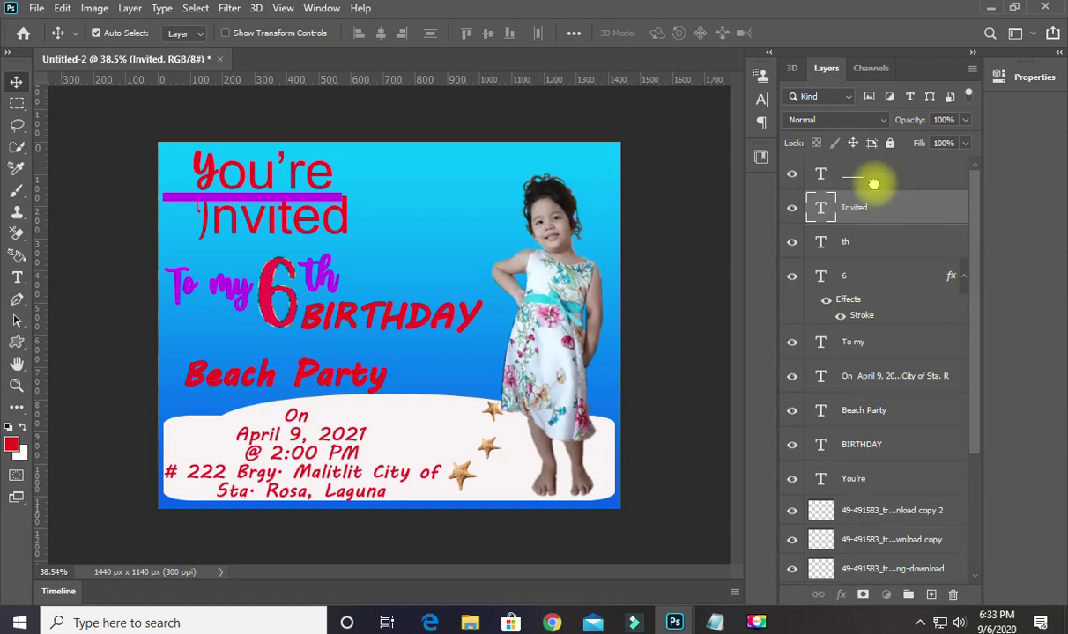
left_click_drag(870, 207, 868, 230)
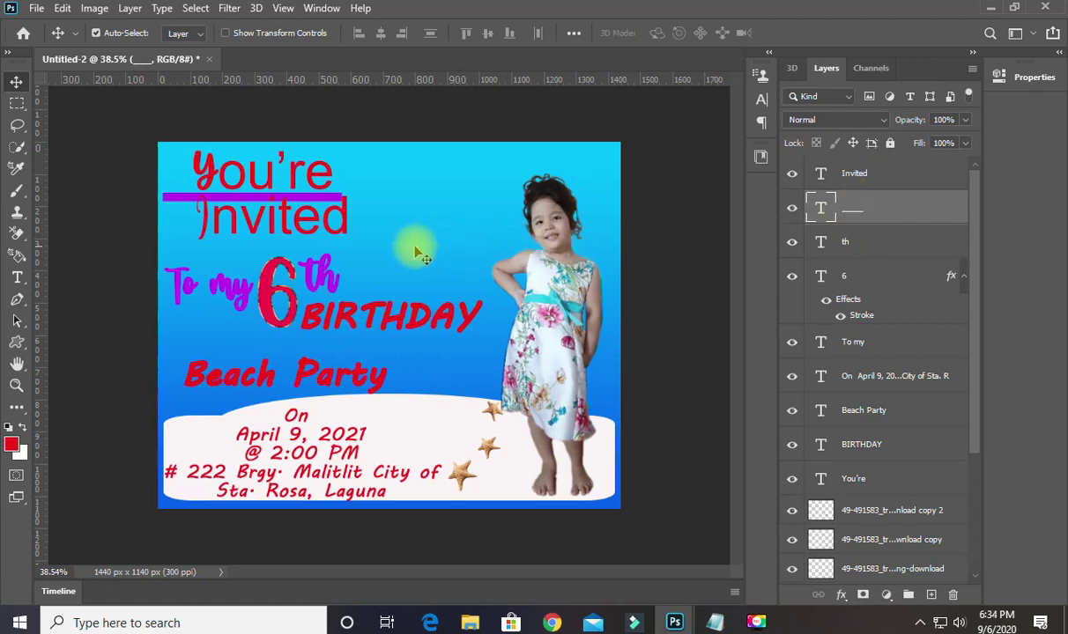
right_click(855, 175)
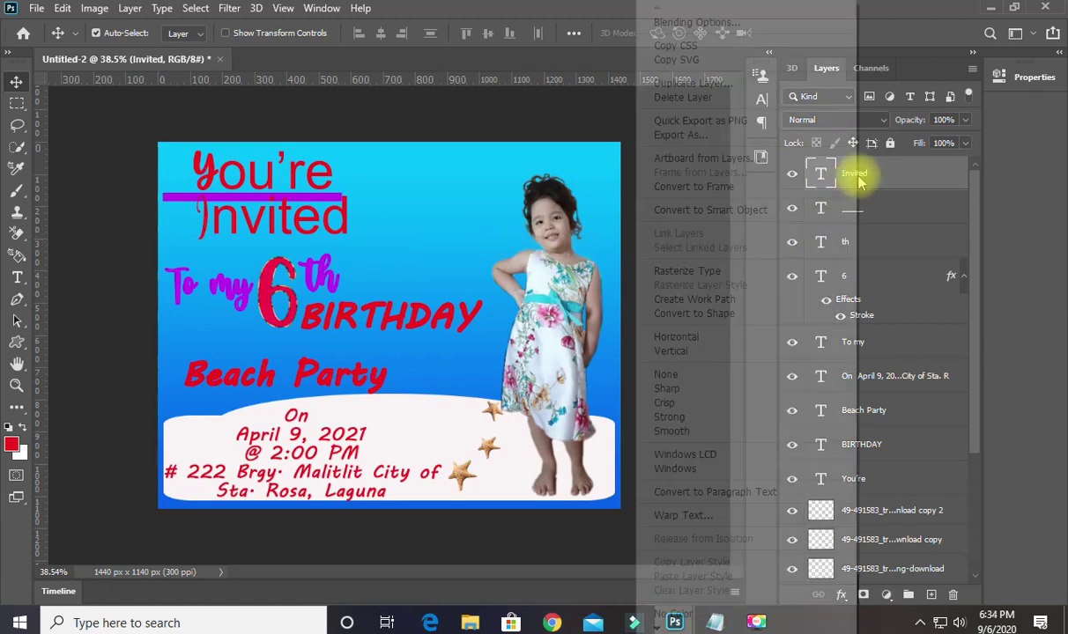
left_click(703, 25)
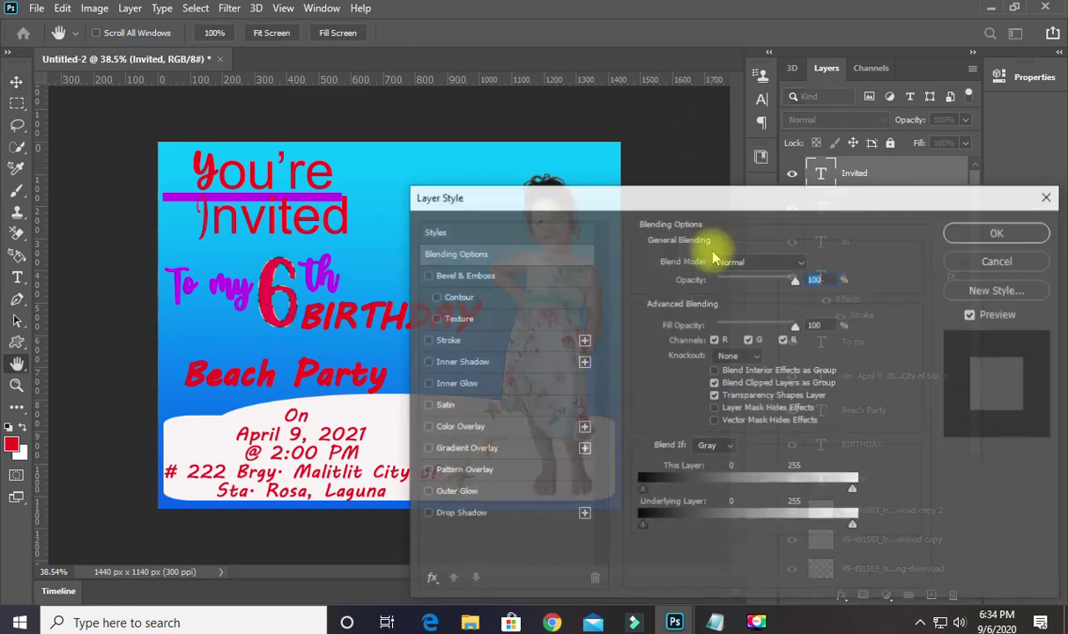
left_click(472, 341)
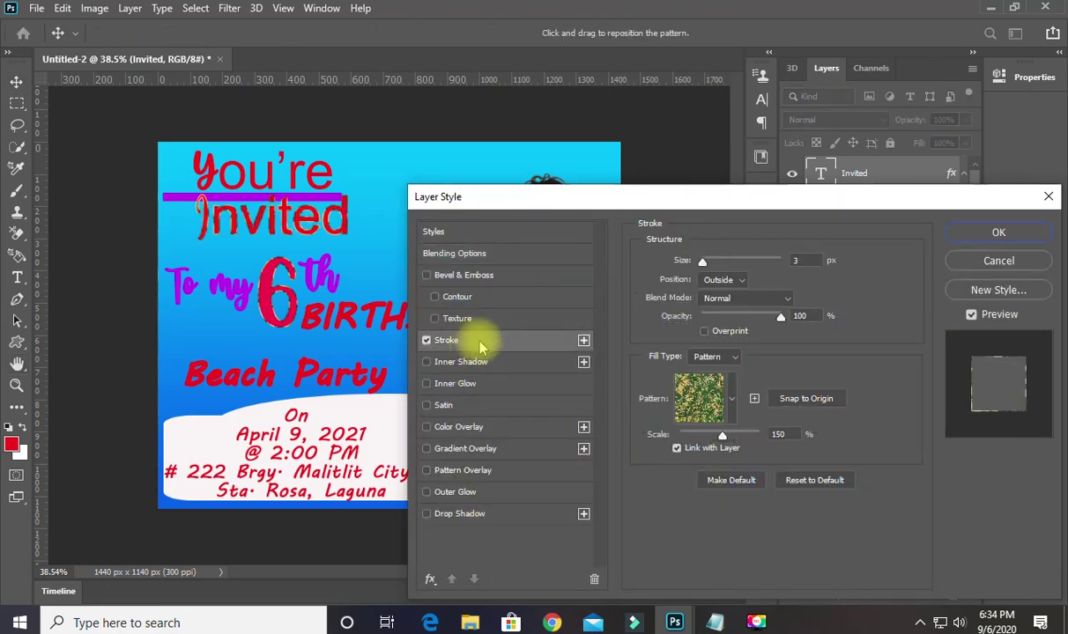
left_click(732, 401)
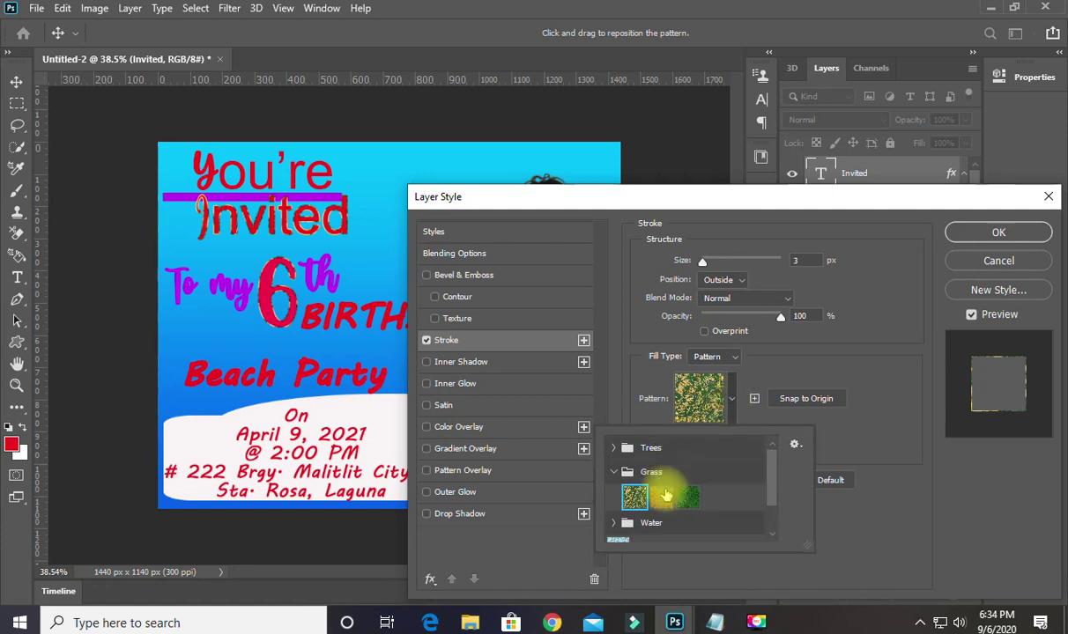
scroll(652, 515, "down", 1)
left_click(633, 531)
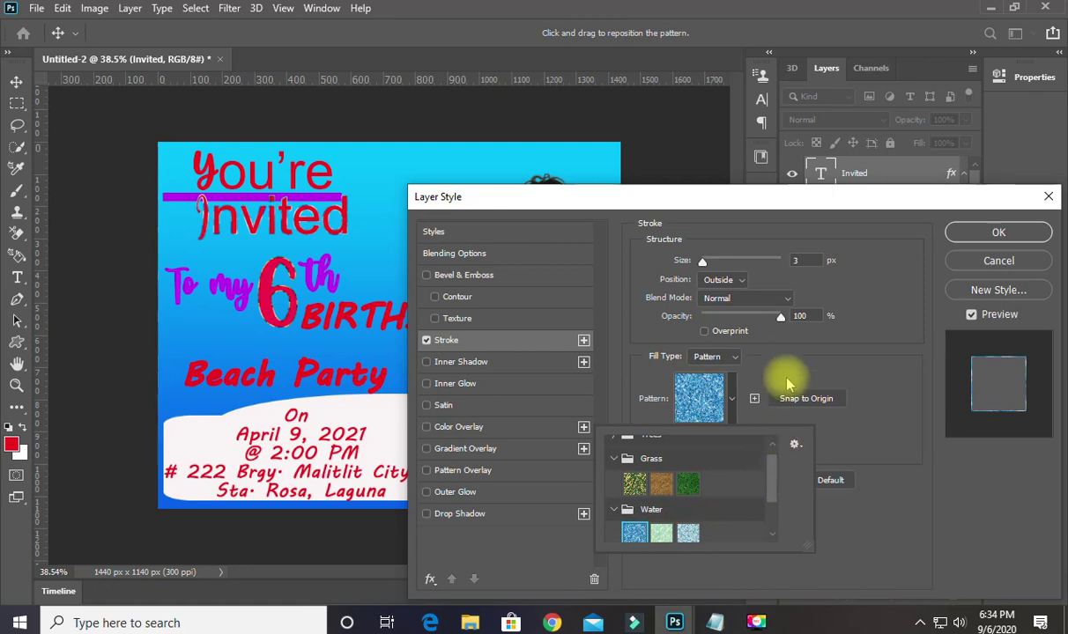
left_click_drag(781, 315, 735, 322)
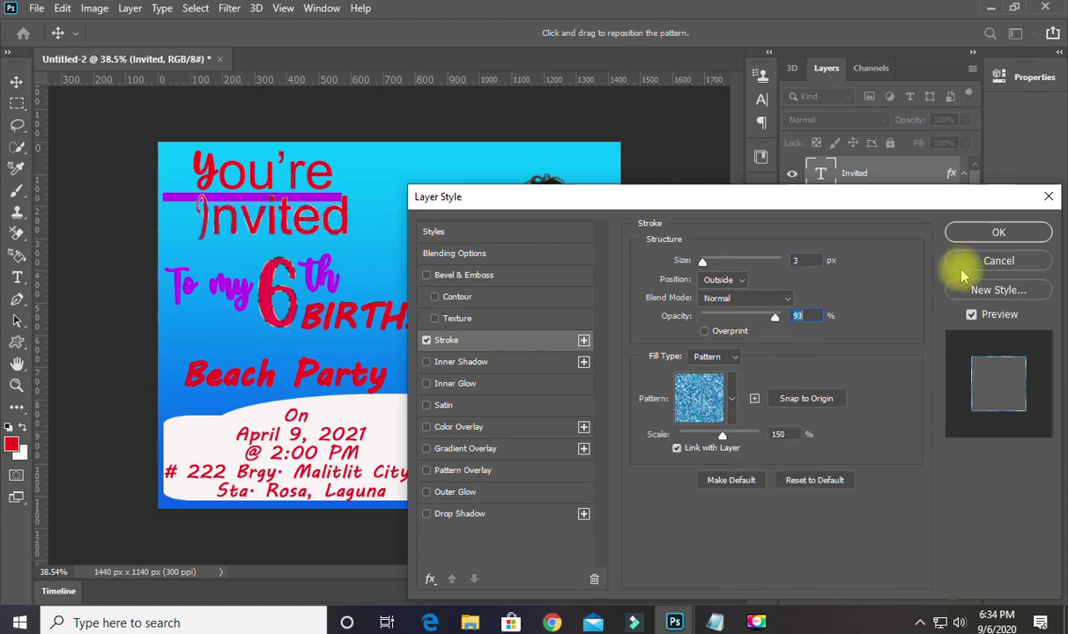
left_click(973, 232)
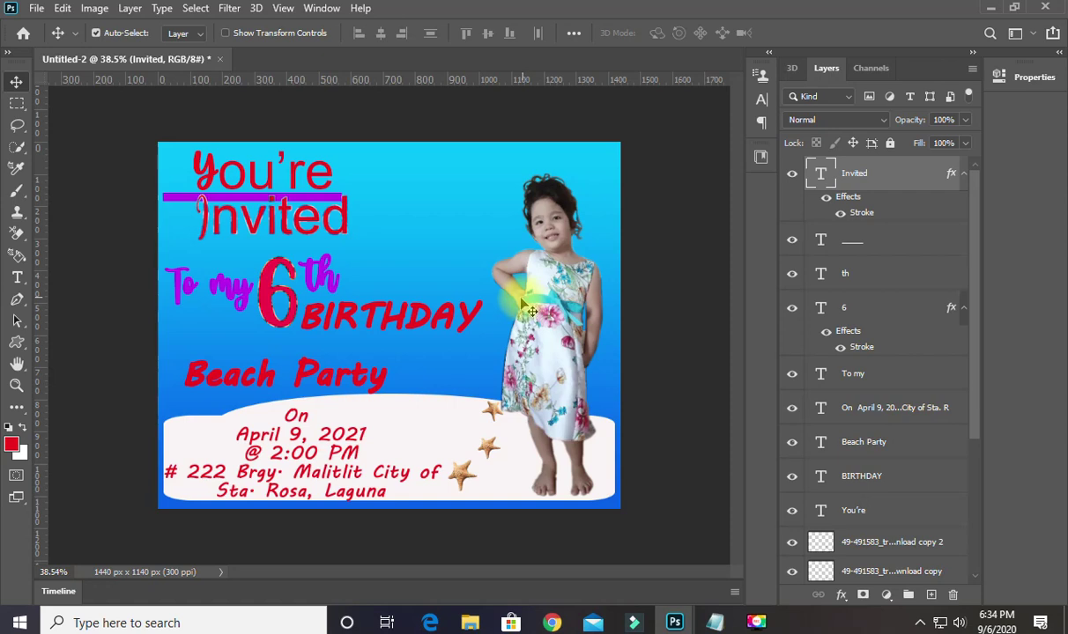
Nudge the five-line date and venue text block up and to the right.
double_click(310, 452)
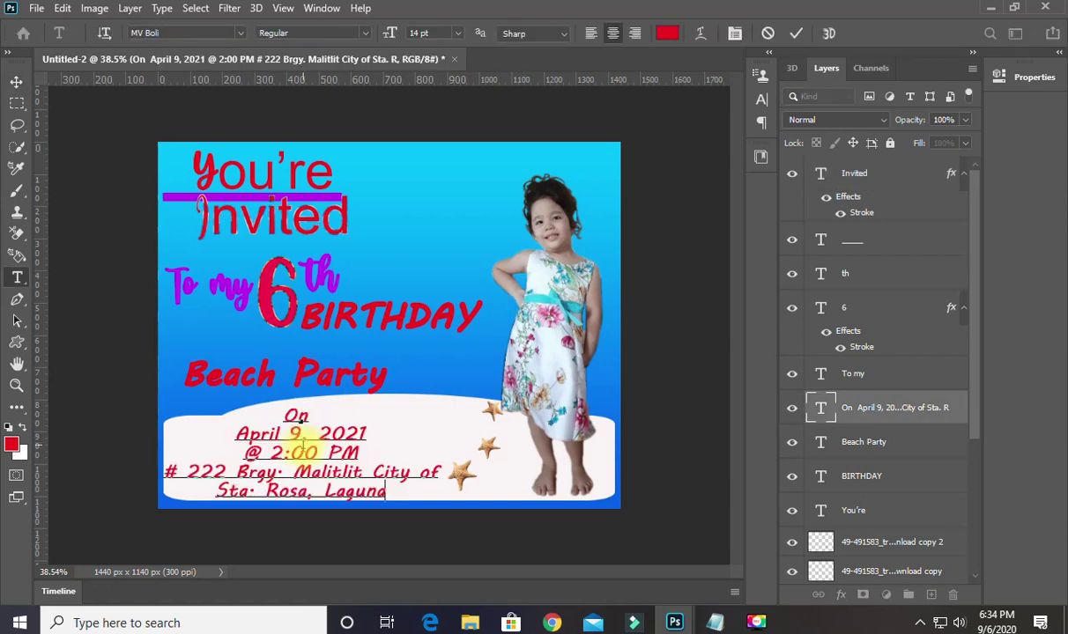
left_click(16, 81)
left_click_drag(303, 428, 320, 460)
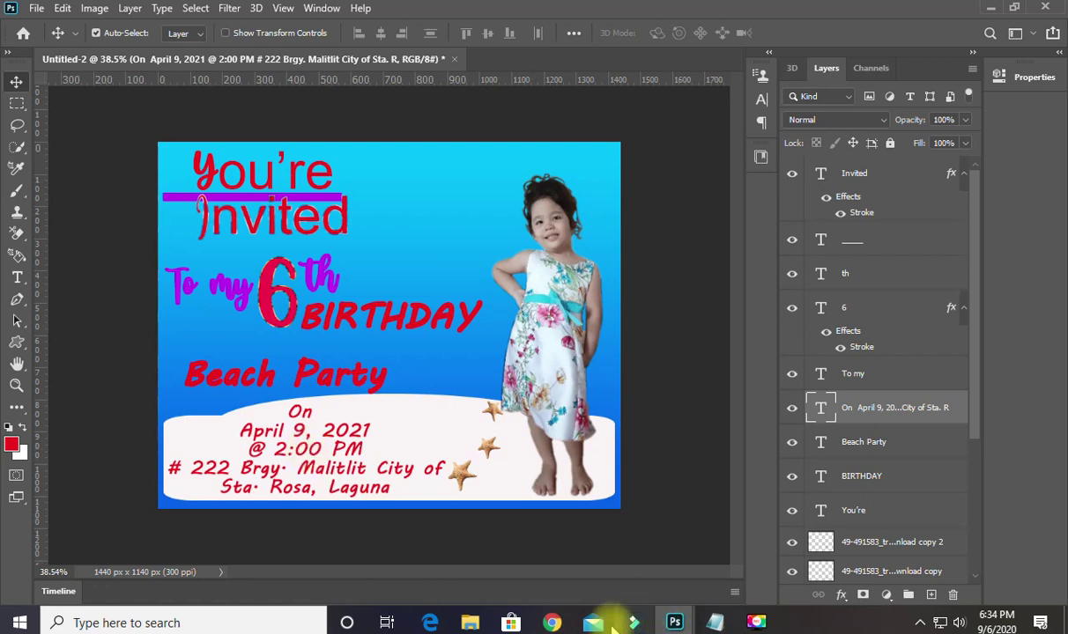
Back in the browser, replace the Pexels starfish search with 'beach'.
mouse_move(550, 621)
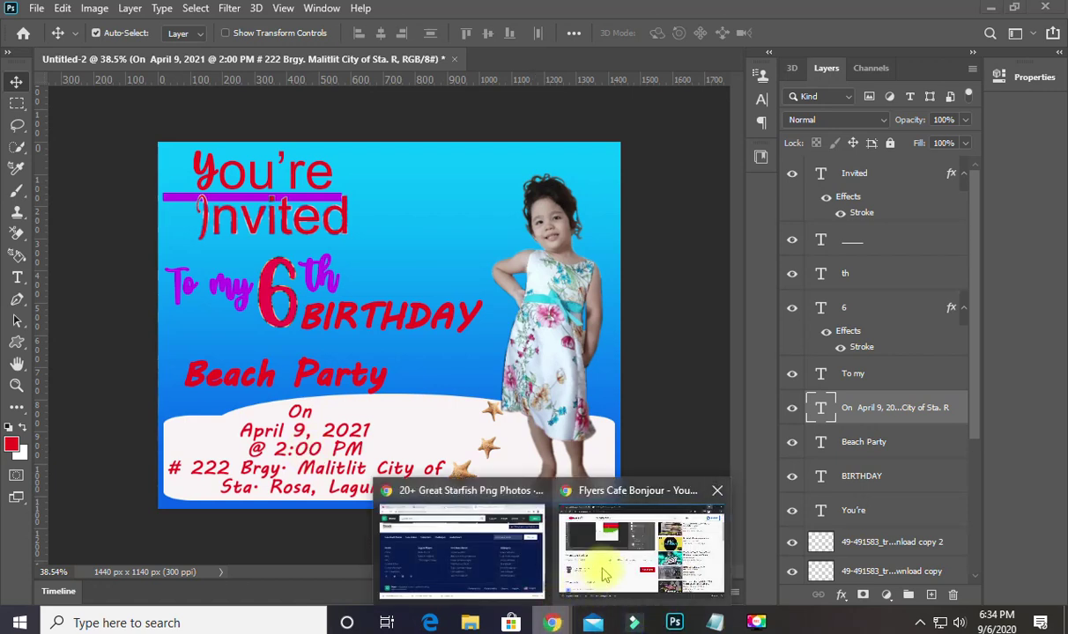
left_click(511, 553)
scroll(653, 189, "up", 5)
scroll(654, 189, "up", 5)
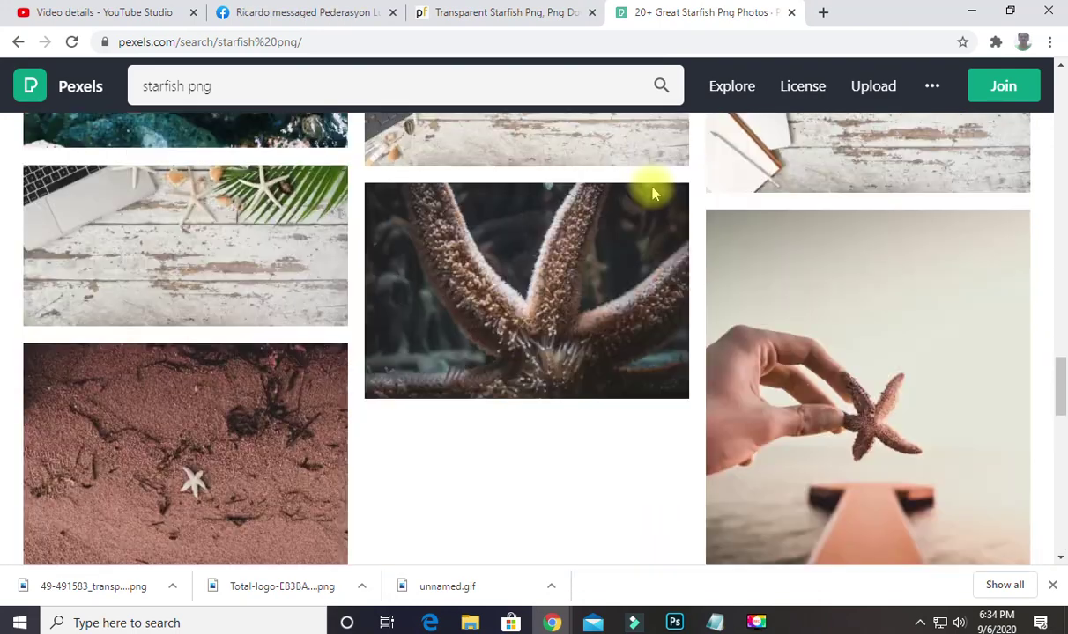
left_click(362, 88)
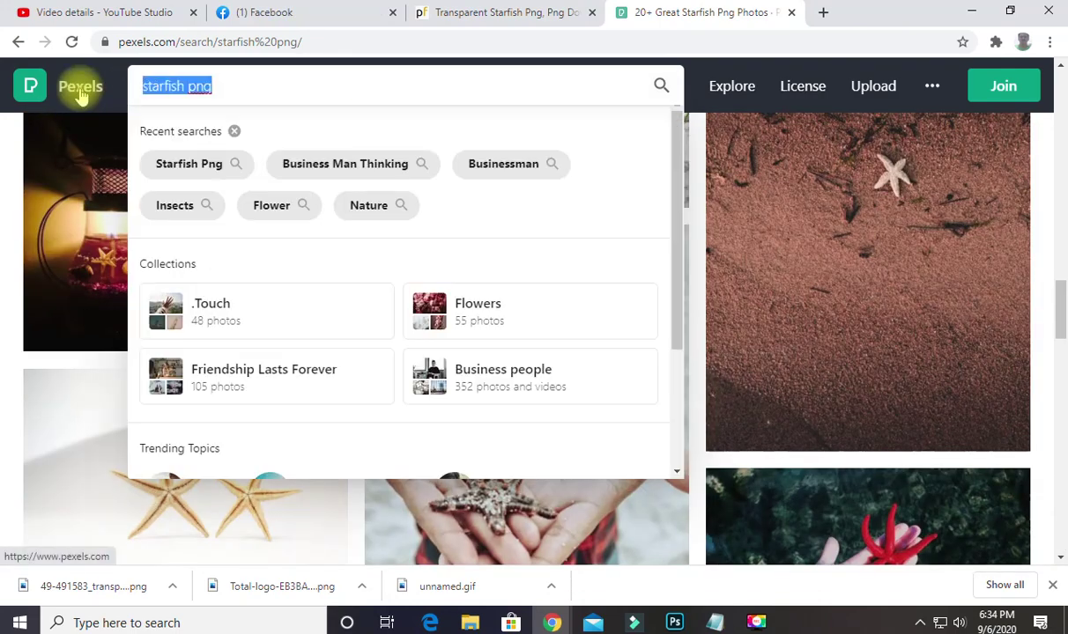
type("beach")
key("Return")
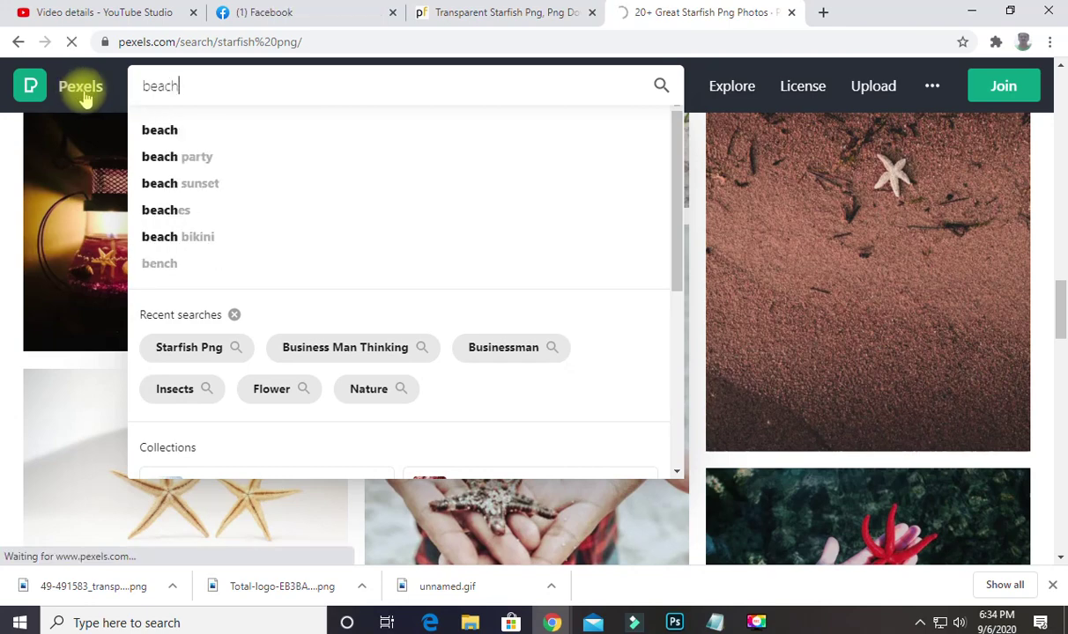
Open a coconut-palm beach photo and start saving it, then cancel the save.
scroll(851, 324, "down", 8)
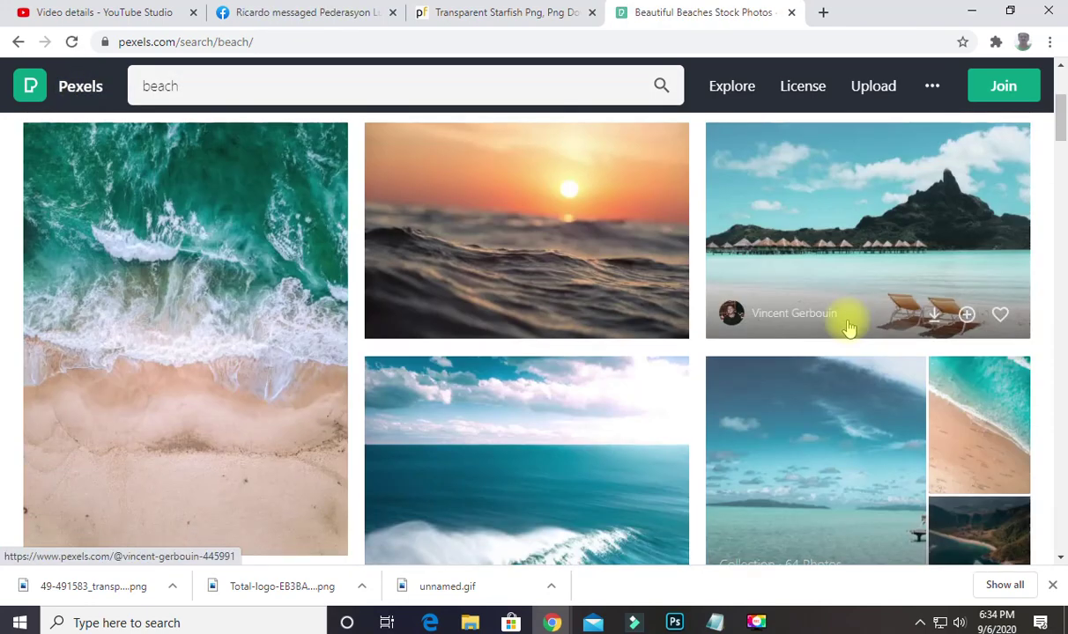
scroll(849, 324, "down", 5)
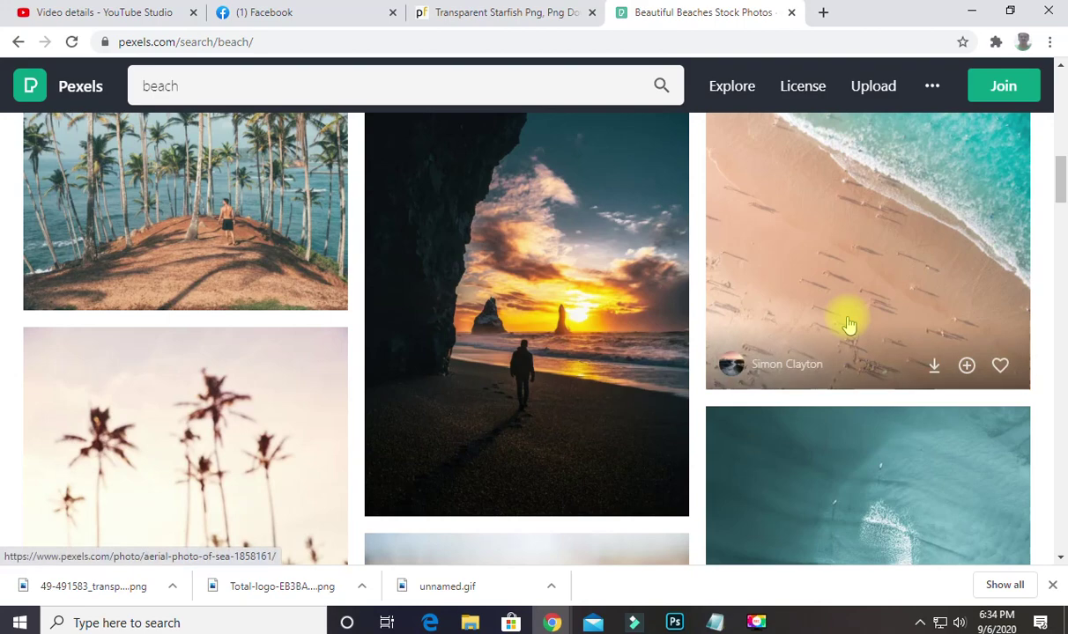
scroll(841, 322, "up", 2)
scroll(700, 352, "down", 2)
scroll(712, 349, "down", 3)
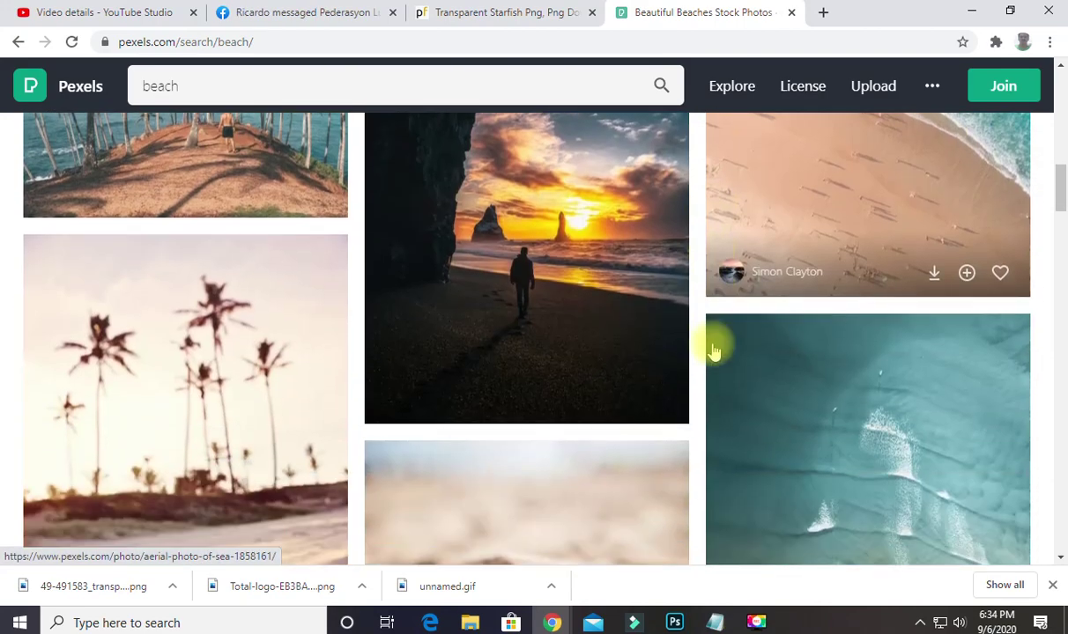
scroll(711, 348, "up", 4)
left_click(270, 275)
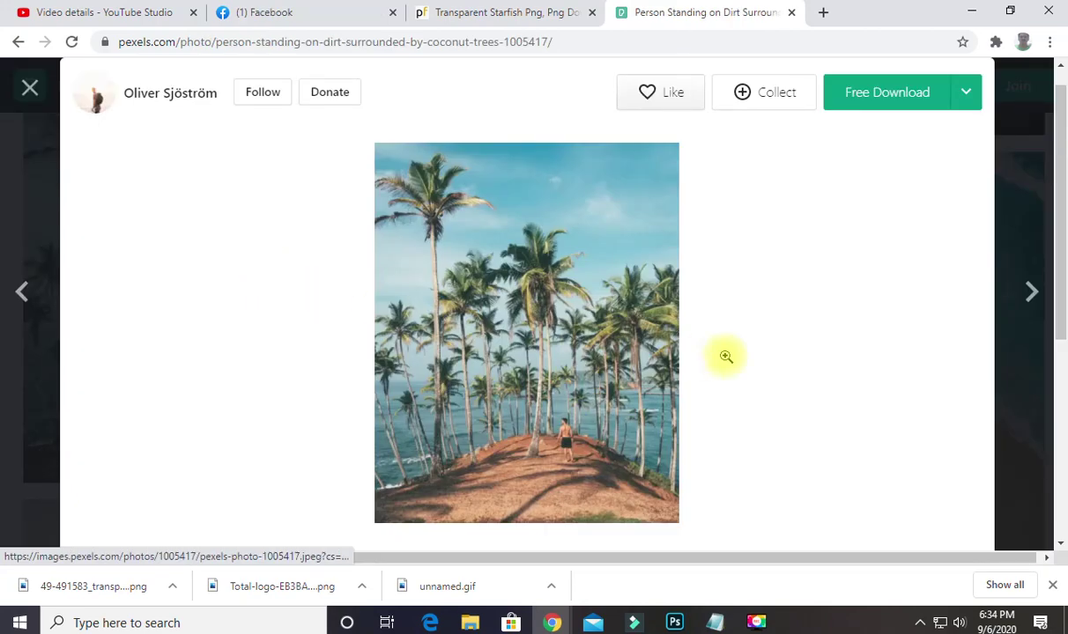
scroll(733, 354, "down", 2)
scroll(730, 349, "up", 1)
scroll(730, 349, "up", 1)
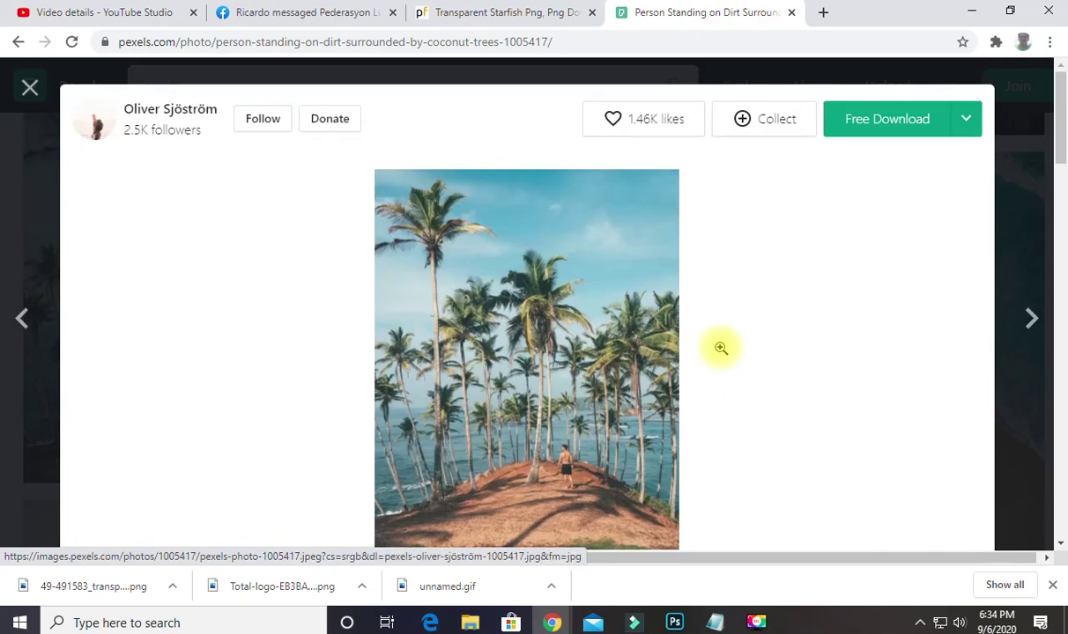
right_click(587, 313)
left_click(650, 464)
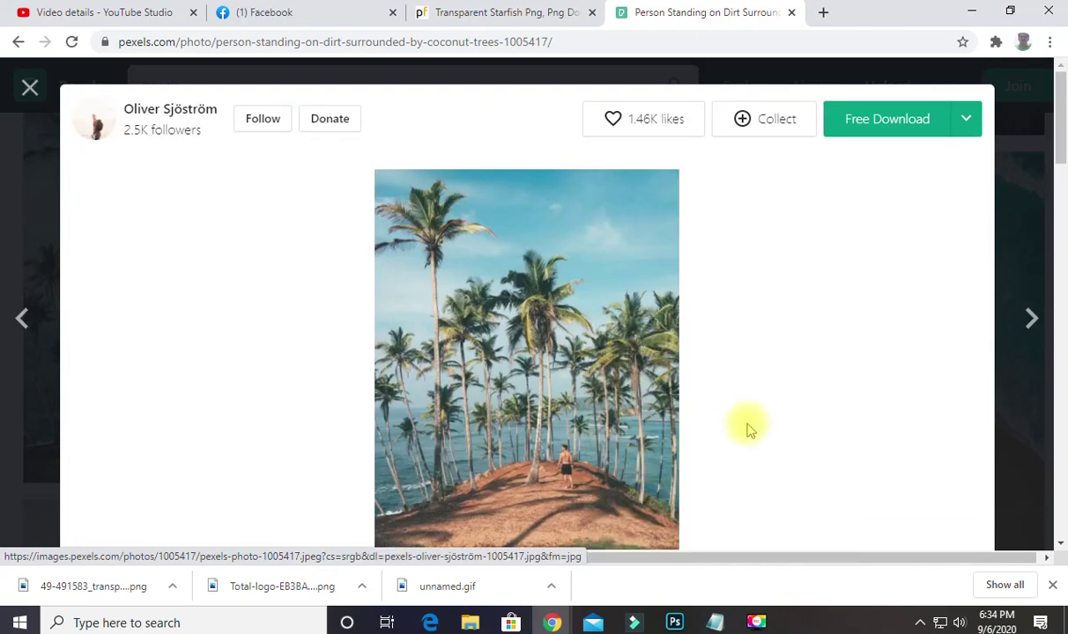
scroll(770, 411, "down", 8)
left_click(465, 371)
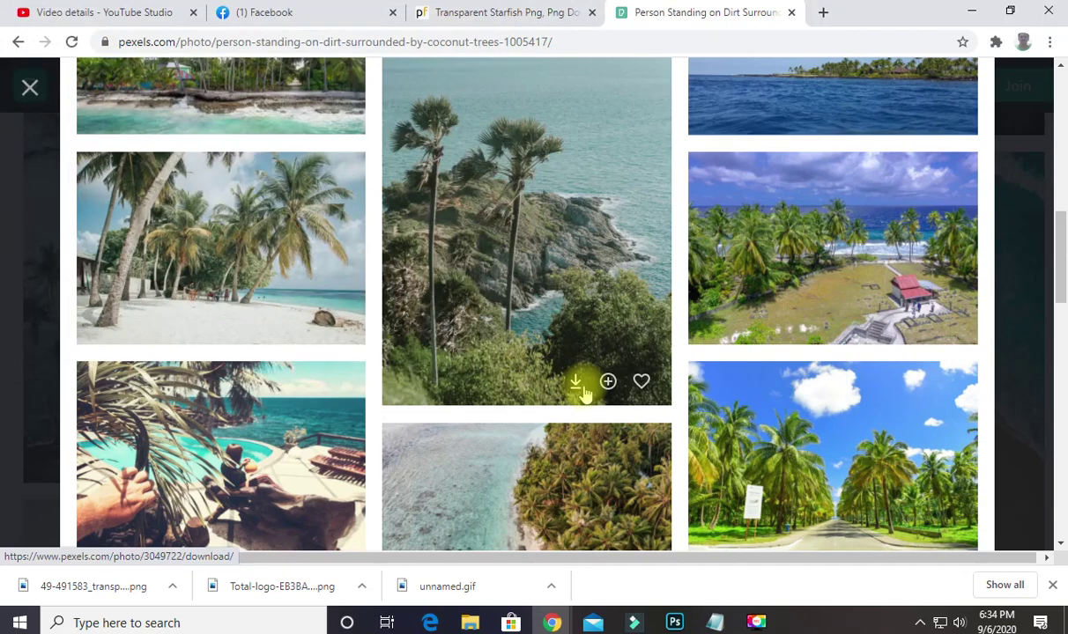
Open the 'People on Beach' photo page and copy its image.
scroll(582, 392, "down", 10)
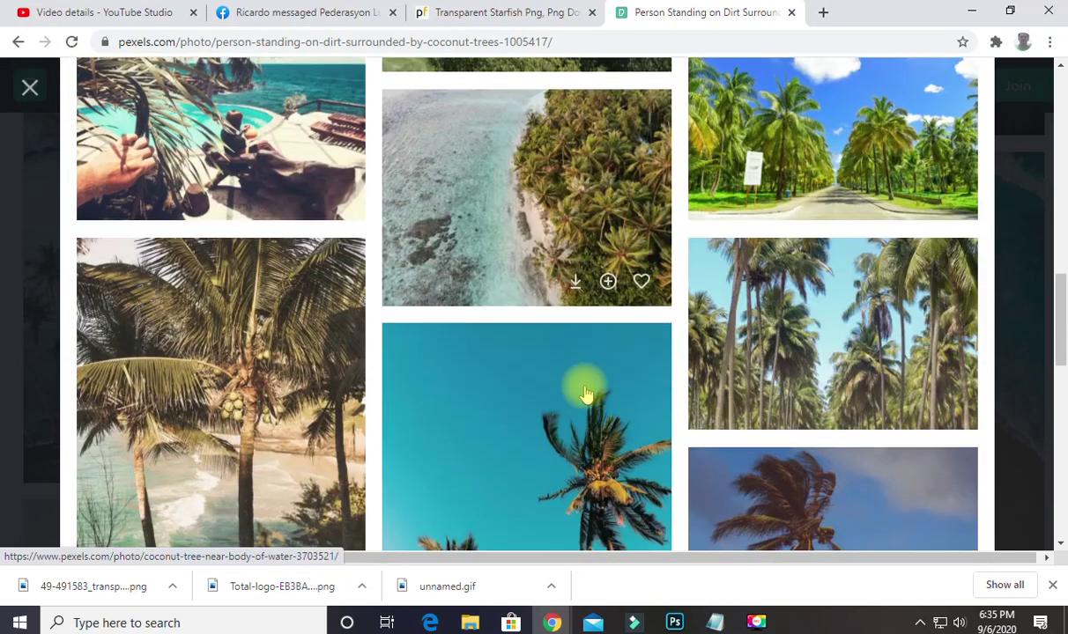
scroll(590, 394, "down", 3)
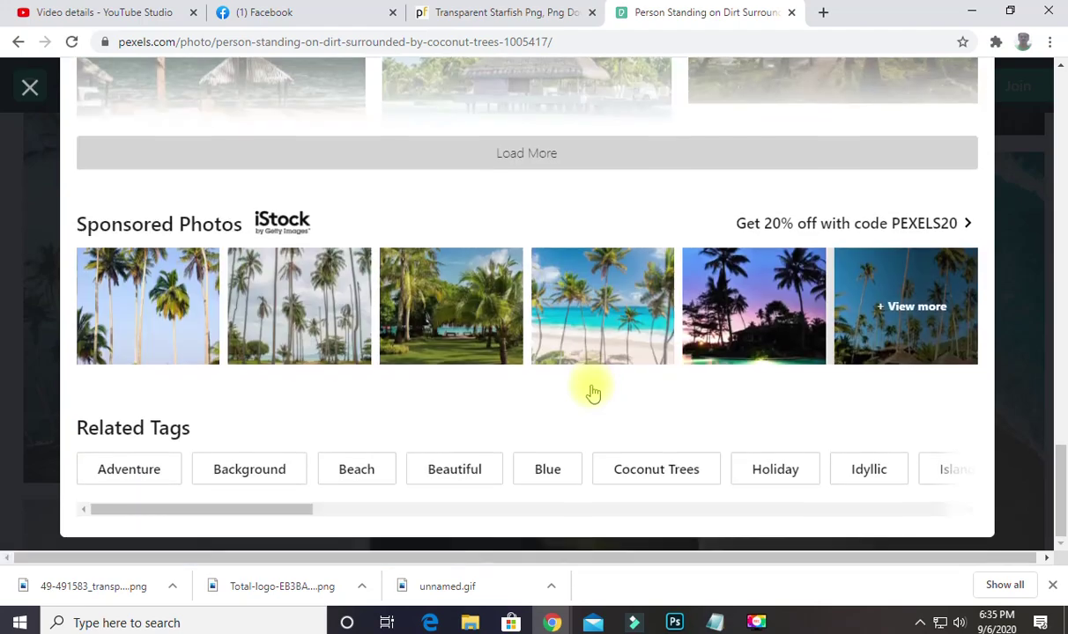
scroll(592, 393, "up", 15)
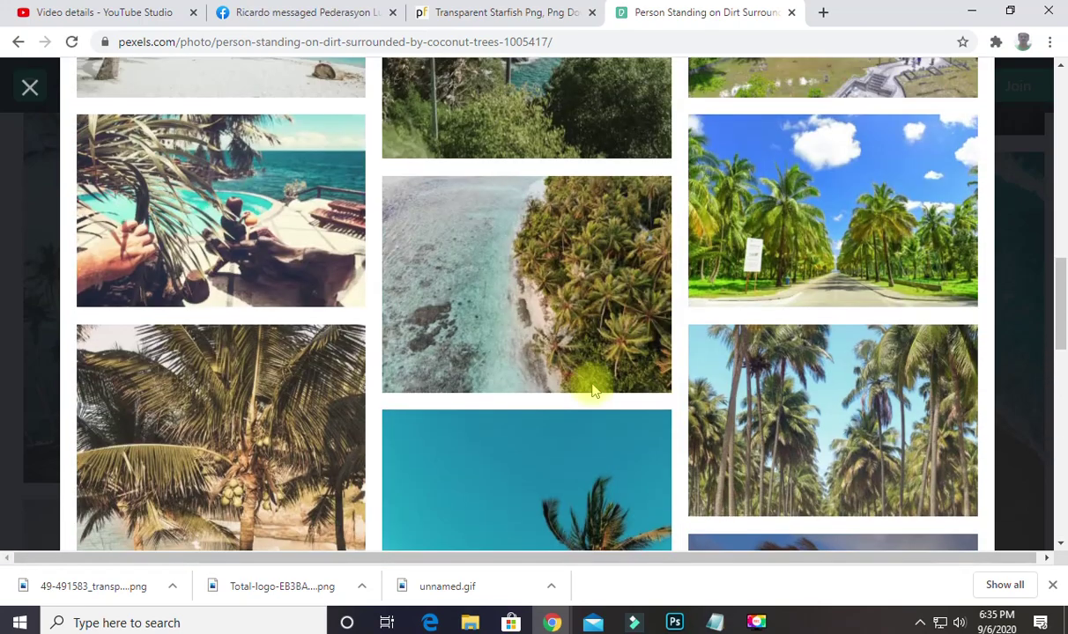
scroll(593, 392, "up", 2)
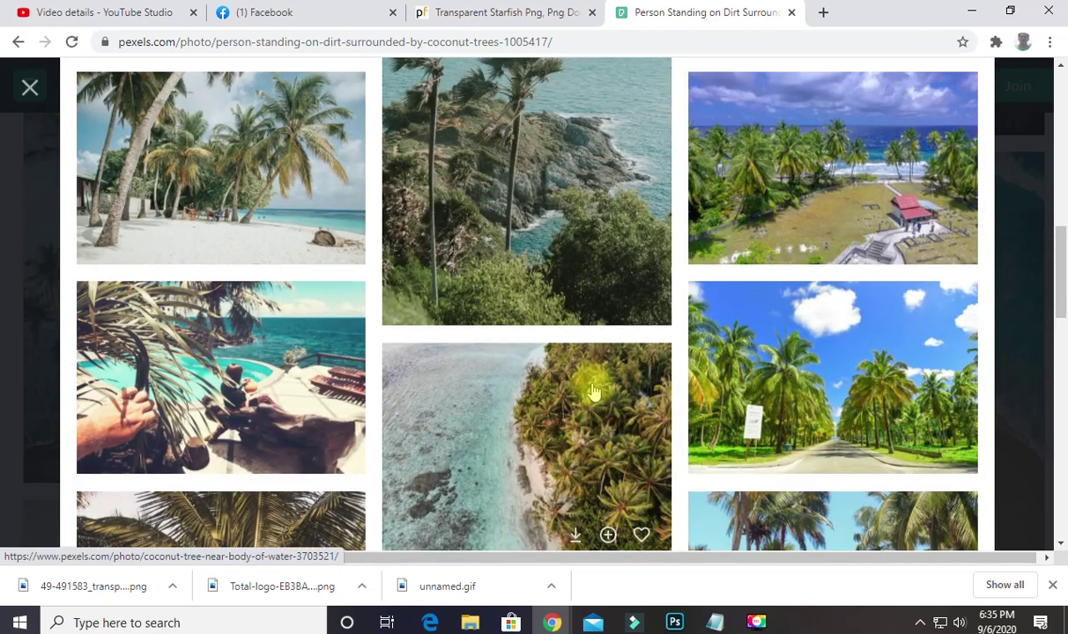
left_click(254, 174)
right_click(540, 254)
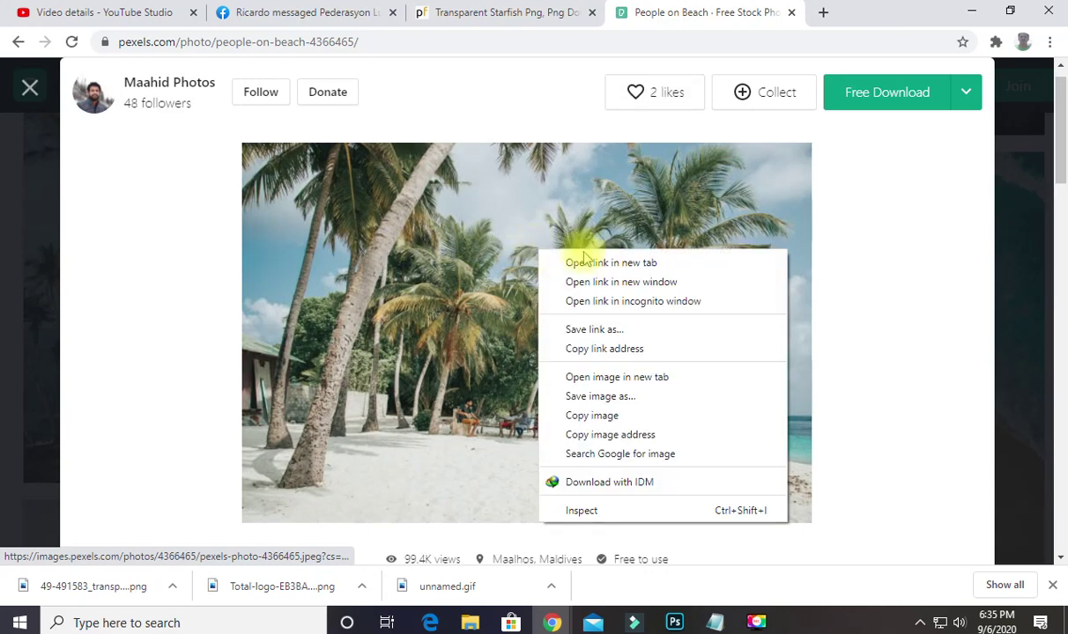
left_click(614, 416)
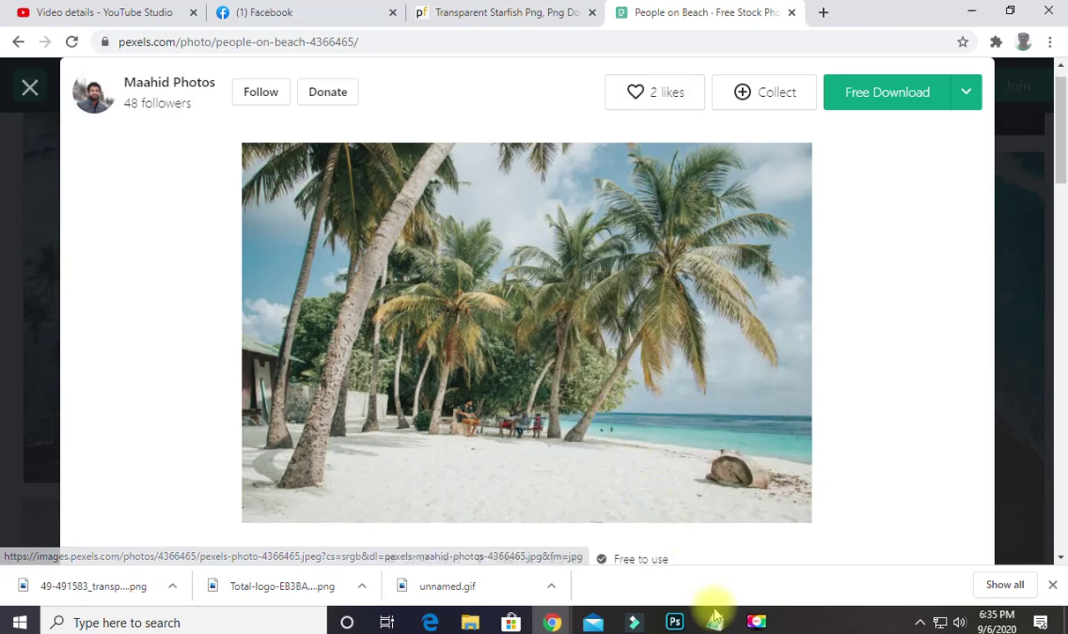
Paste the copied palm-tree beach photo into the invitation and commit its transform.
mouse_move(675, 619)
left_click(597, 547)
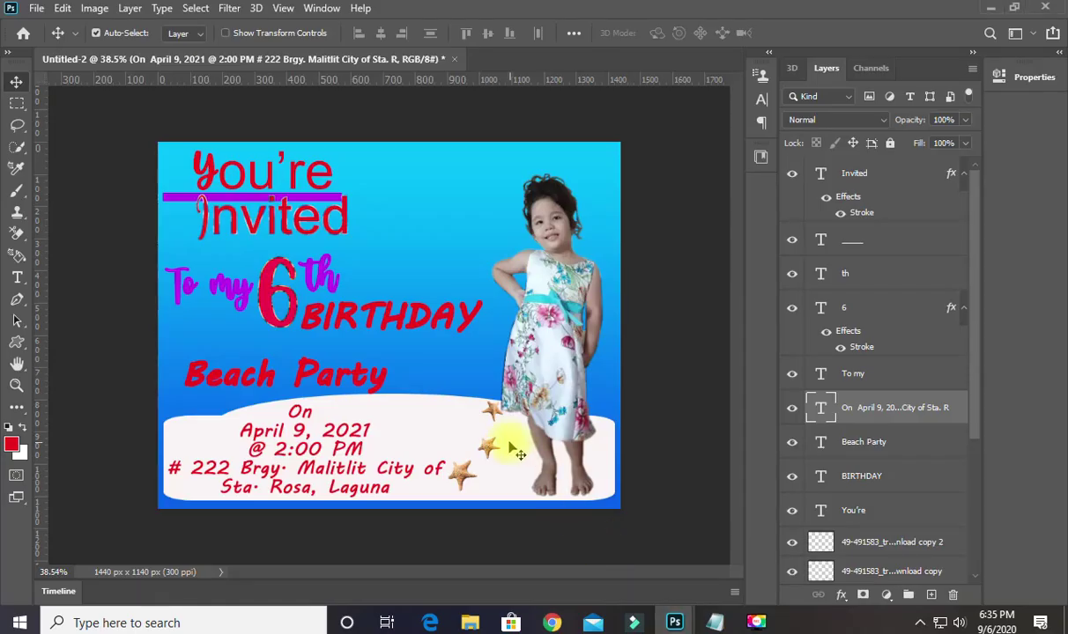
key("ctrl+v")
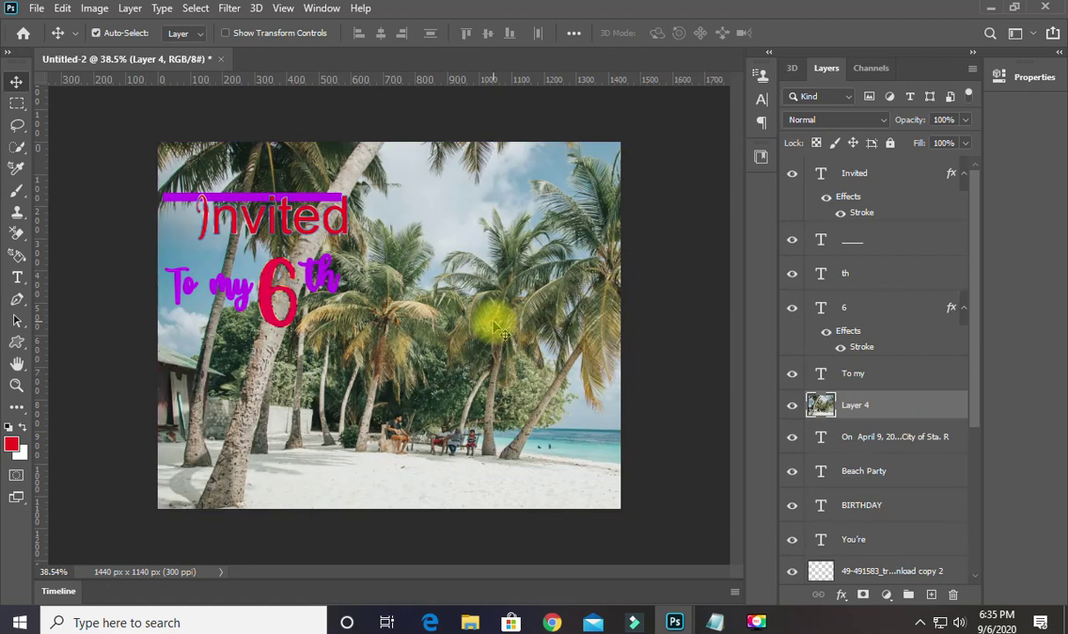
key("ctrl+t")
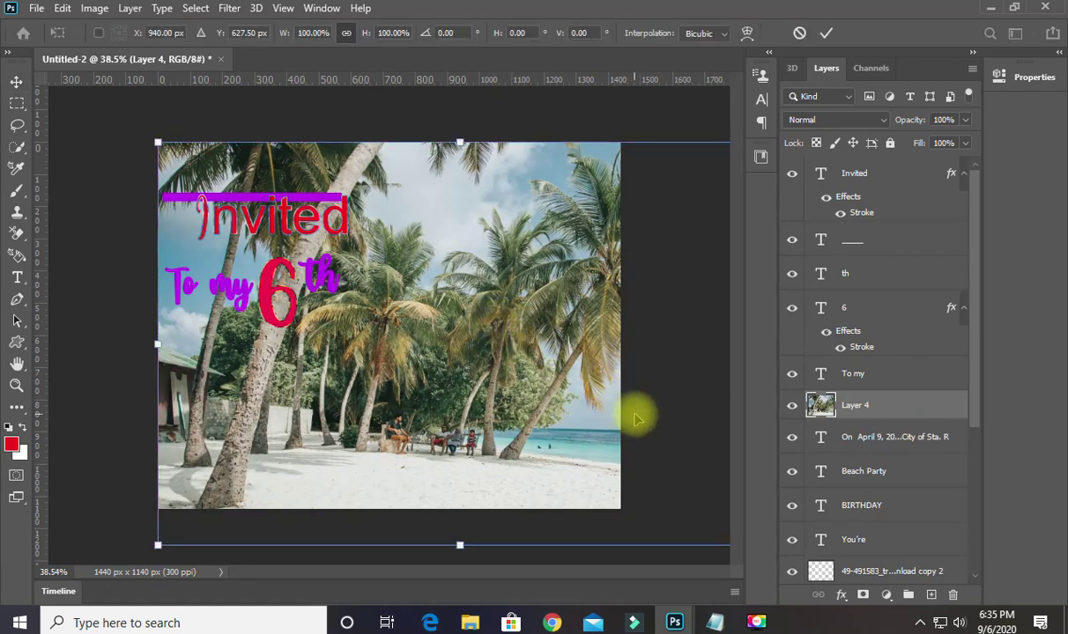
key("Return")
Move the beach photo layer behind the text and girl, keep Vintage Label above it, and raise the photo.
left_click_drag(974, 352, 977, 452)
scroll(976, 452, "down", 1)
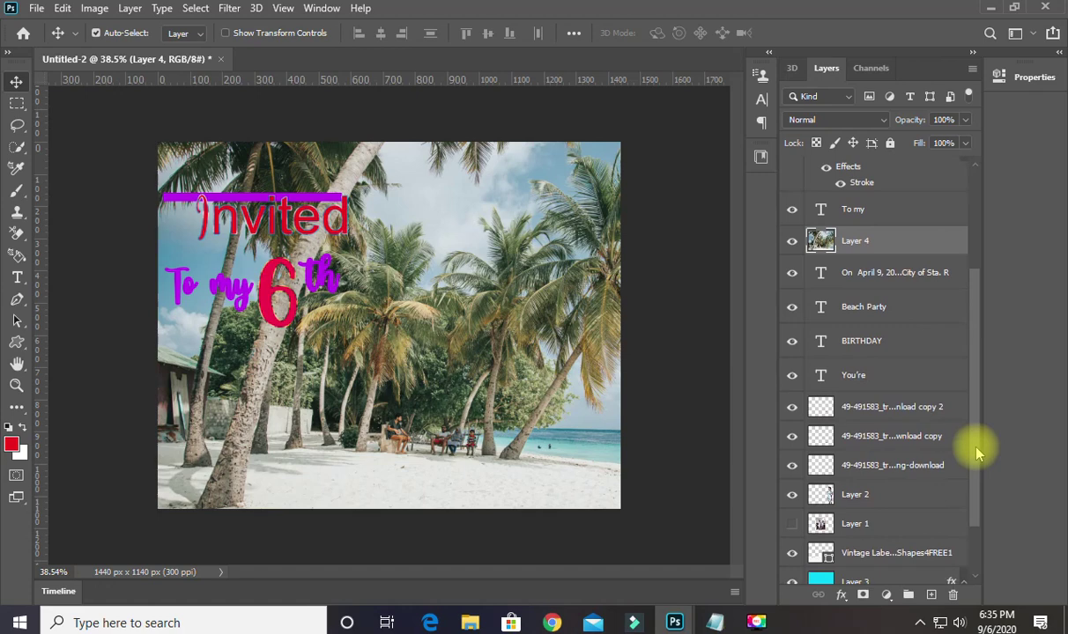
left_click_drag(803, 232, 892, 544)
left_click_drag(969, 458, 978, 497)
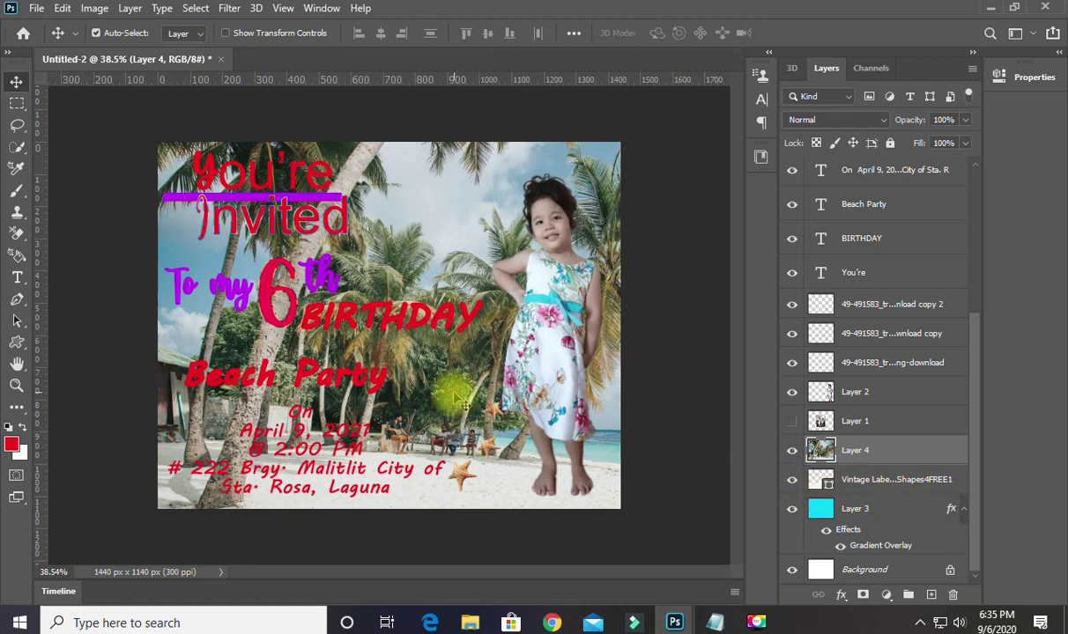
left_click(863, 509)
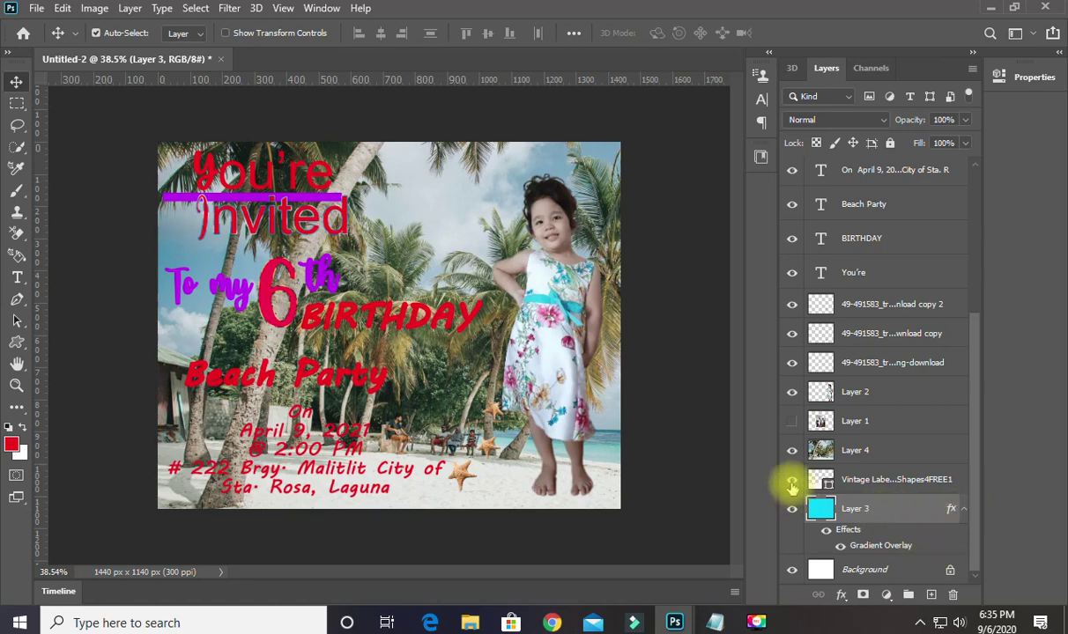
left_click_drag(882, 477, 894, 440)
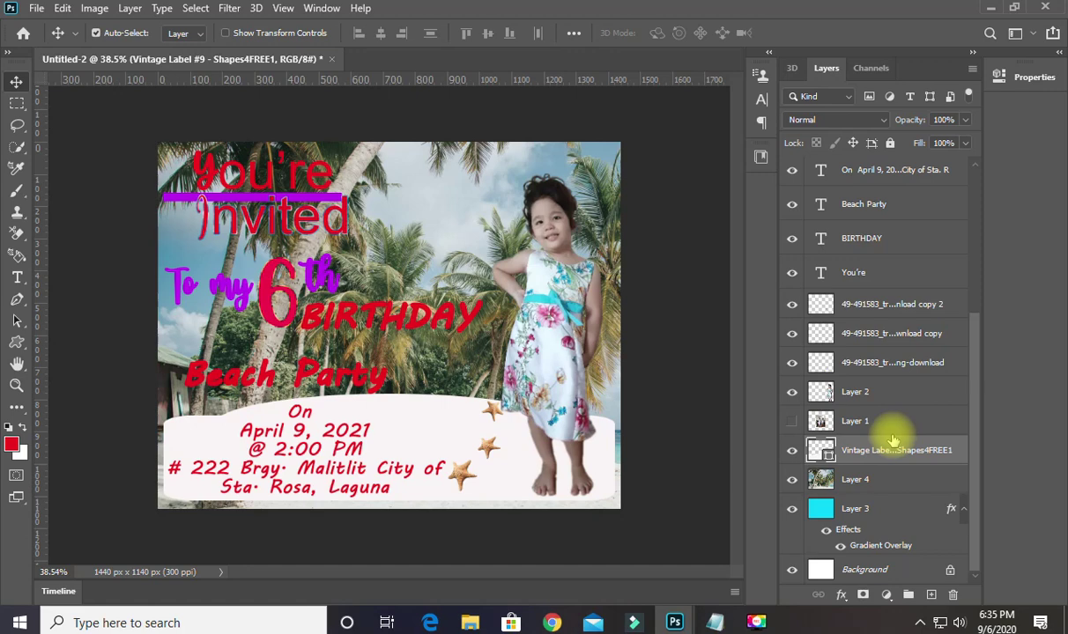
left_click_drag(484, 359, 484, 238)
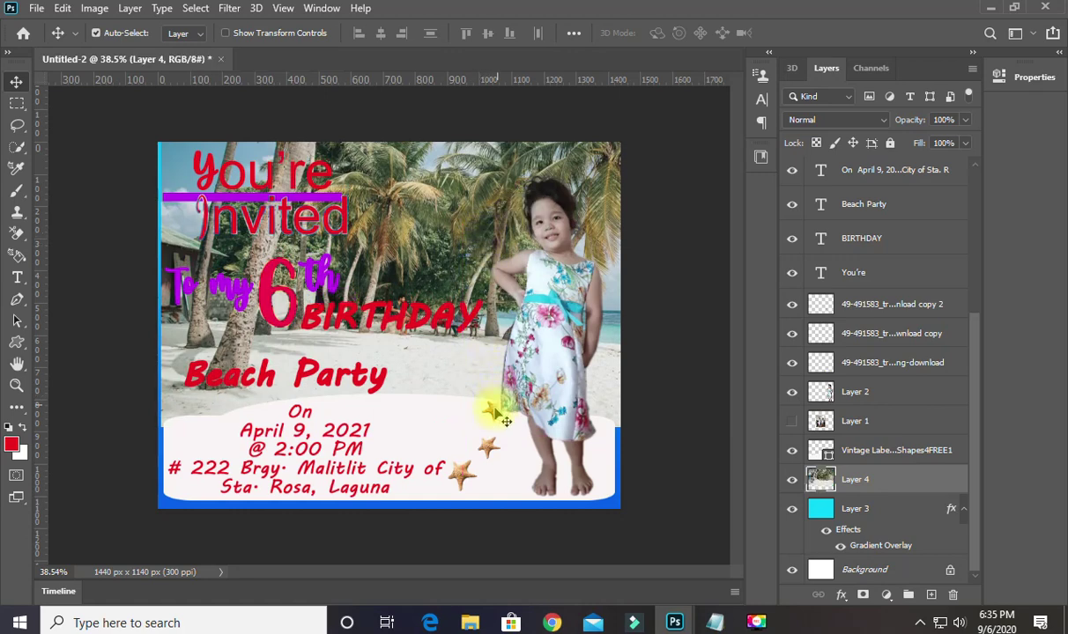
left_click(473, 429)
Give the Vintage Label a 29 px blue water-pattern stroke with an enlarged pattern scale.
right_click(815, 451)
left_click(834, 127)
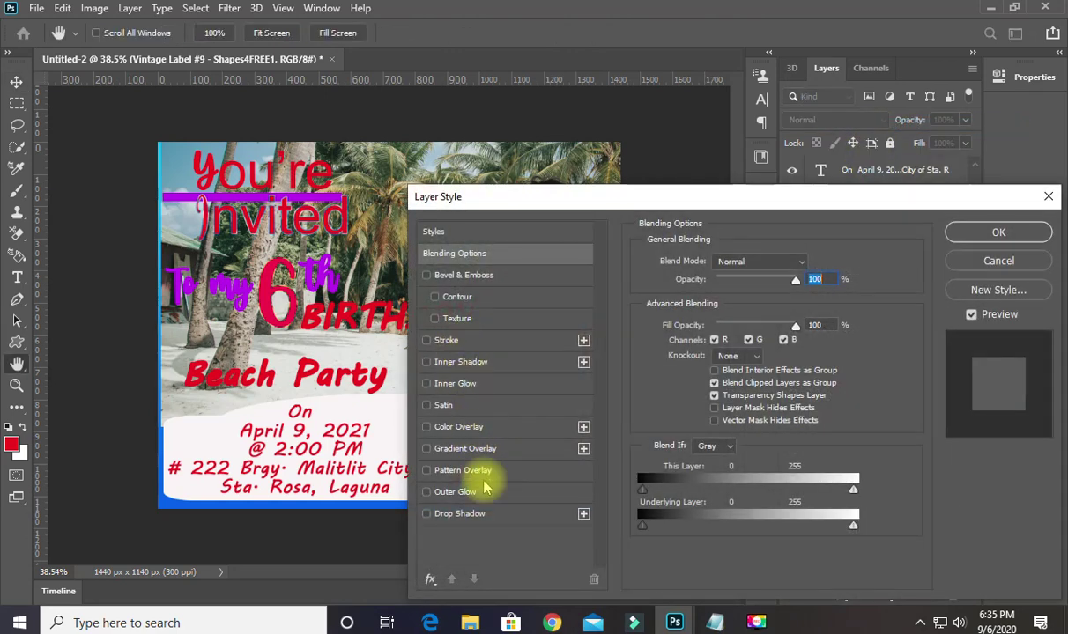
left_click(442, 340)
left_click_drag(723, 435, 742, 438)
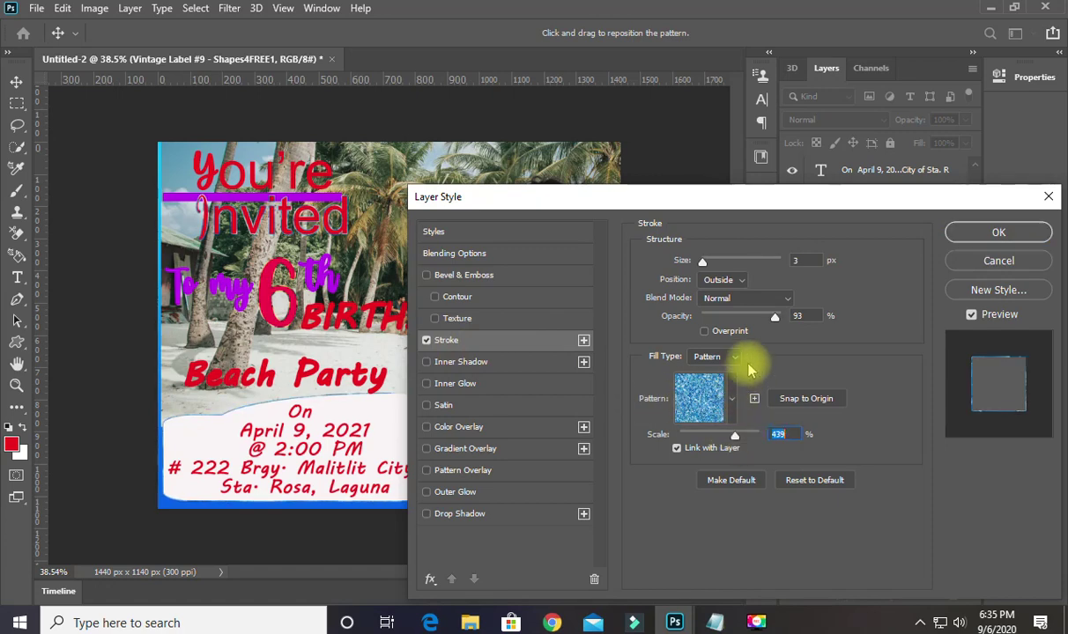
mouse_move(702, 261)
left_mouse_down()
mouse_move(724, 266)
mouse_move(680, 257)
left_mouse_up()
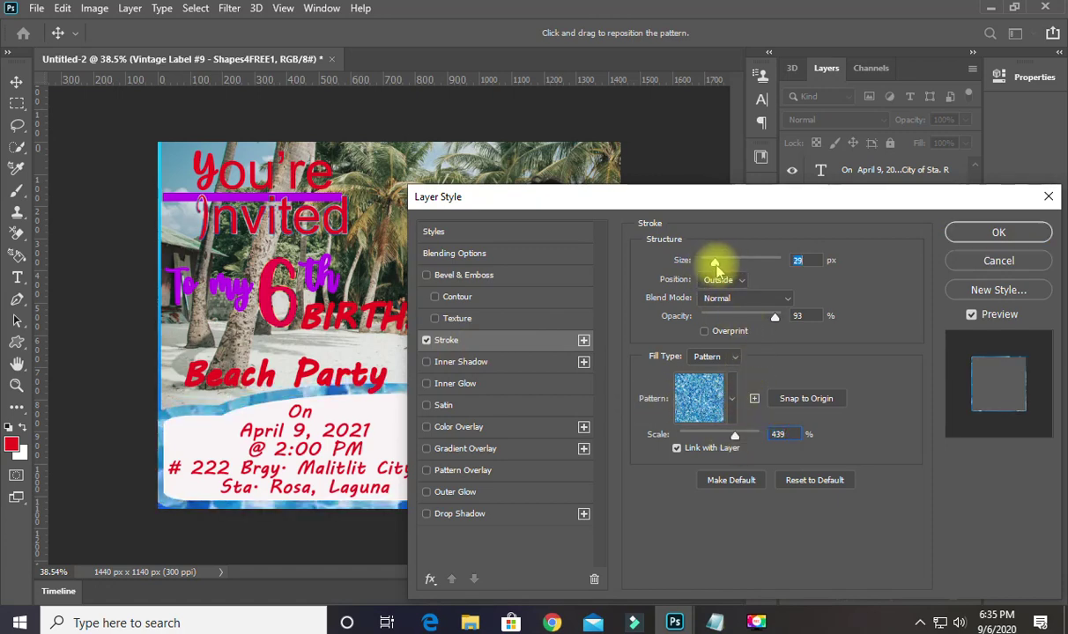
left_click(960, 233)
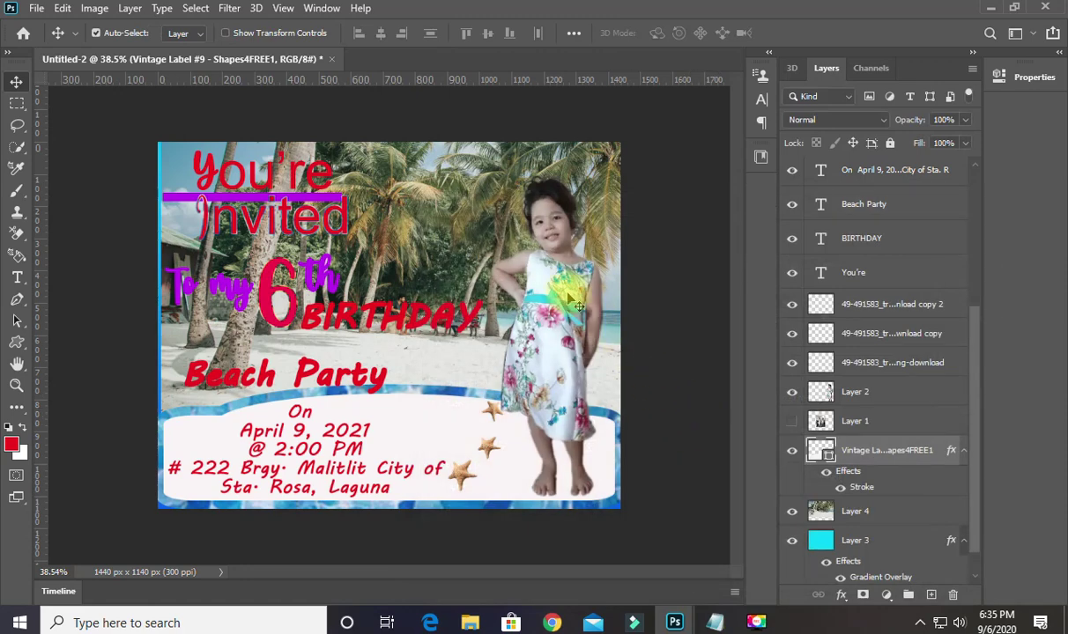
Scale the beach photo (Layer 4) up slightly from its centre.
left_click(482, 253)
mouse_move(483, 253)
left_mouse_down()
mouse_move(458, 265)
mouse_move(483, 254)
left_mouse_up()
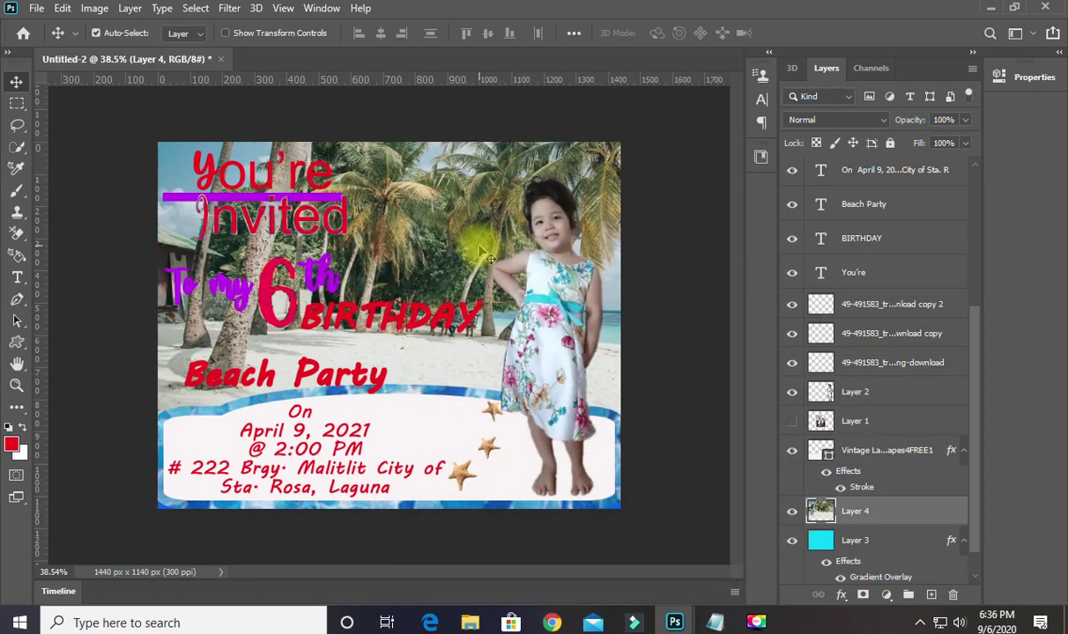
key("ctrl+t")
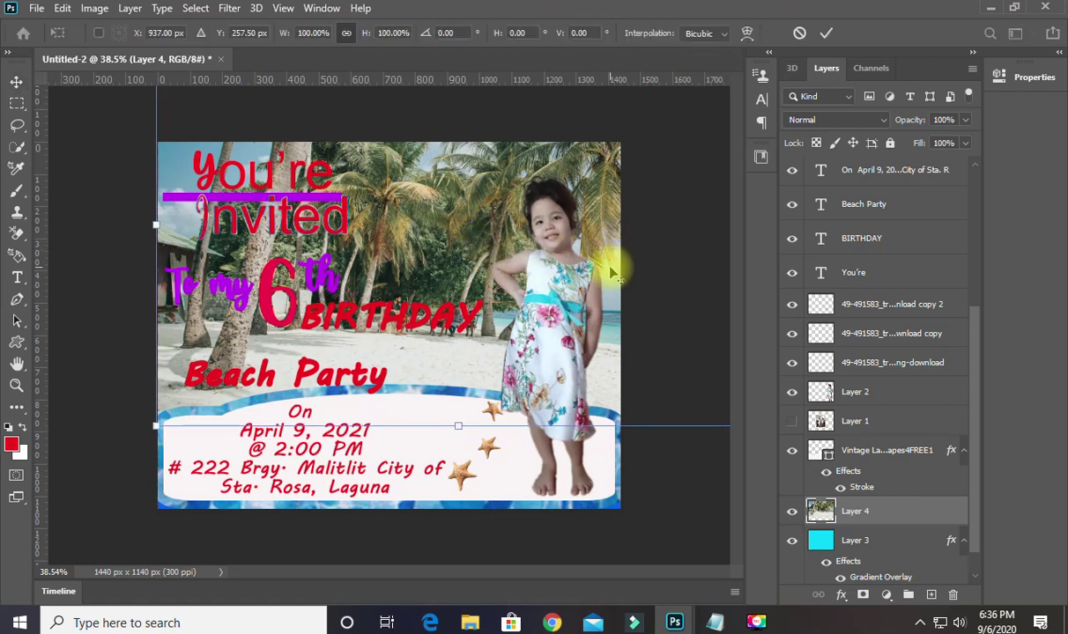
scroll(614, 273, "down", 2)
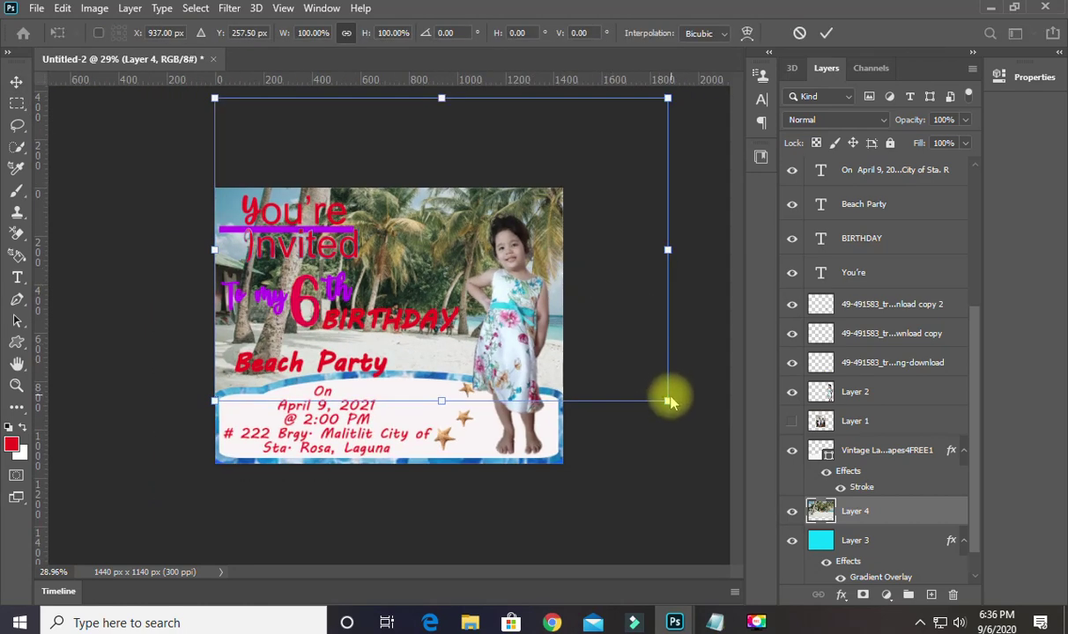
left_click_drag(667, 403, 676, 410)
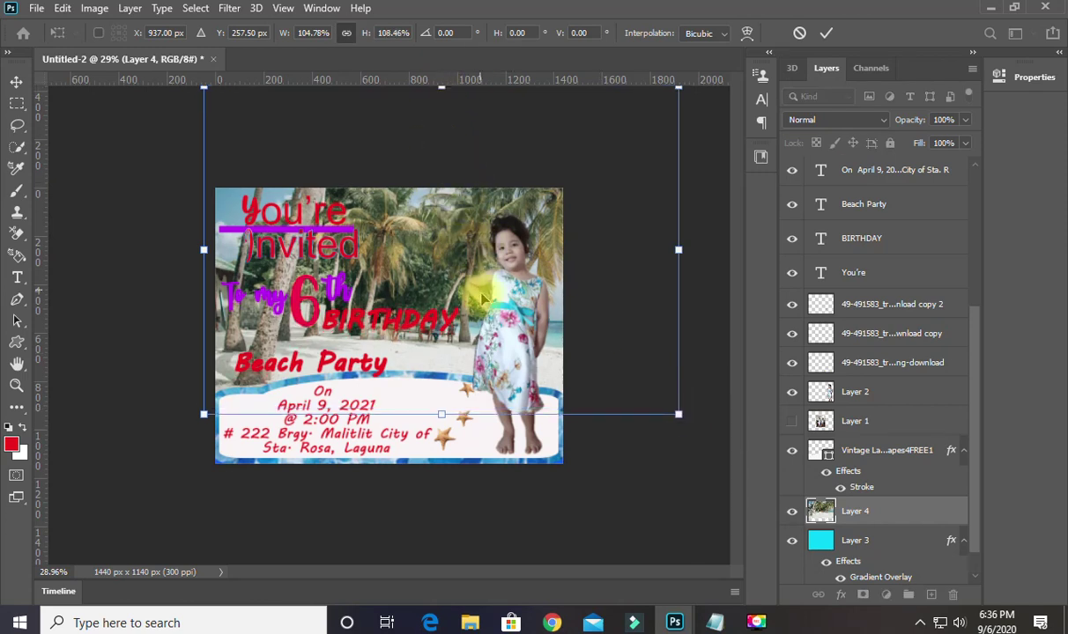
Commit the enlarged beach photo and bring up the Stylize > Oil Paint filter for Layer 4.
key("Return")
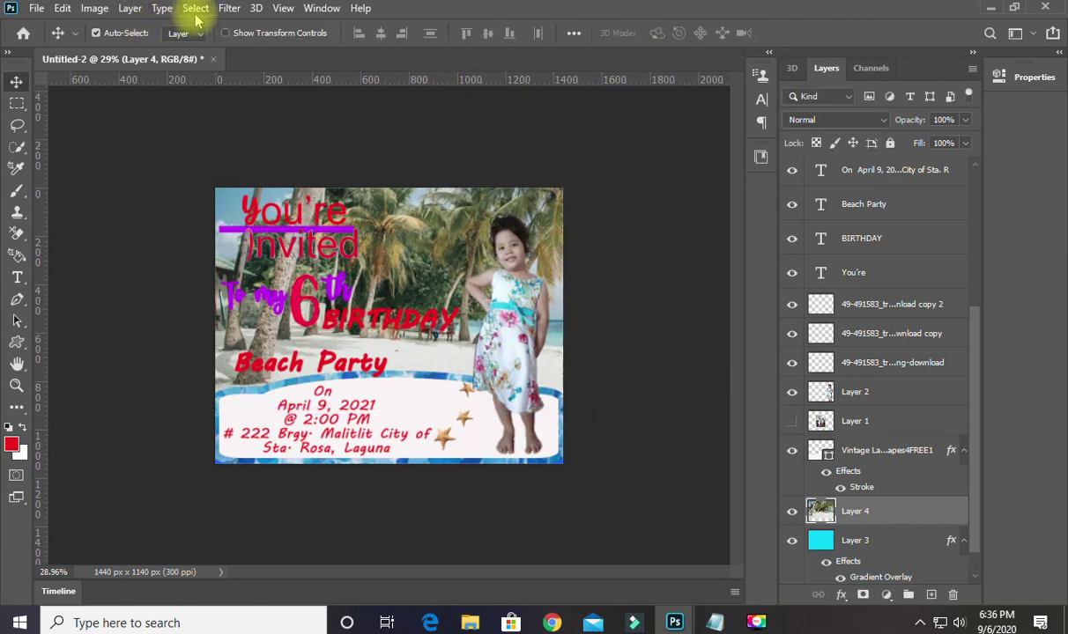
left_click(93, 11)
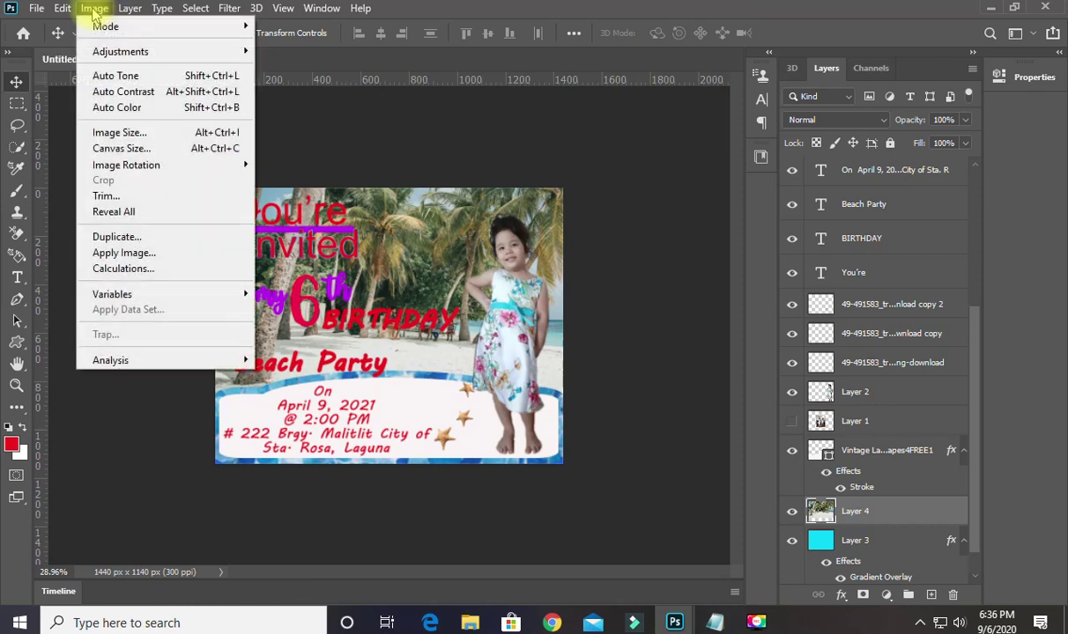
left_click(94, 10)
left_click(129, 9)
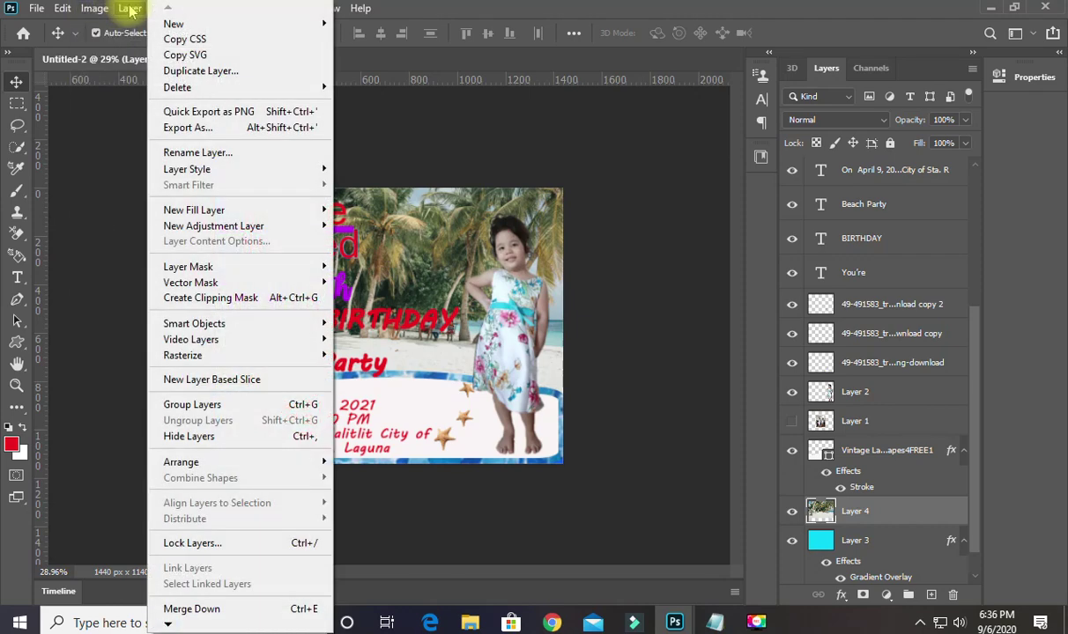
left_click(394, 144)
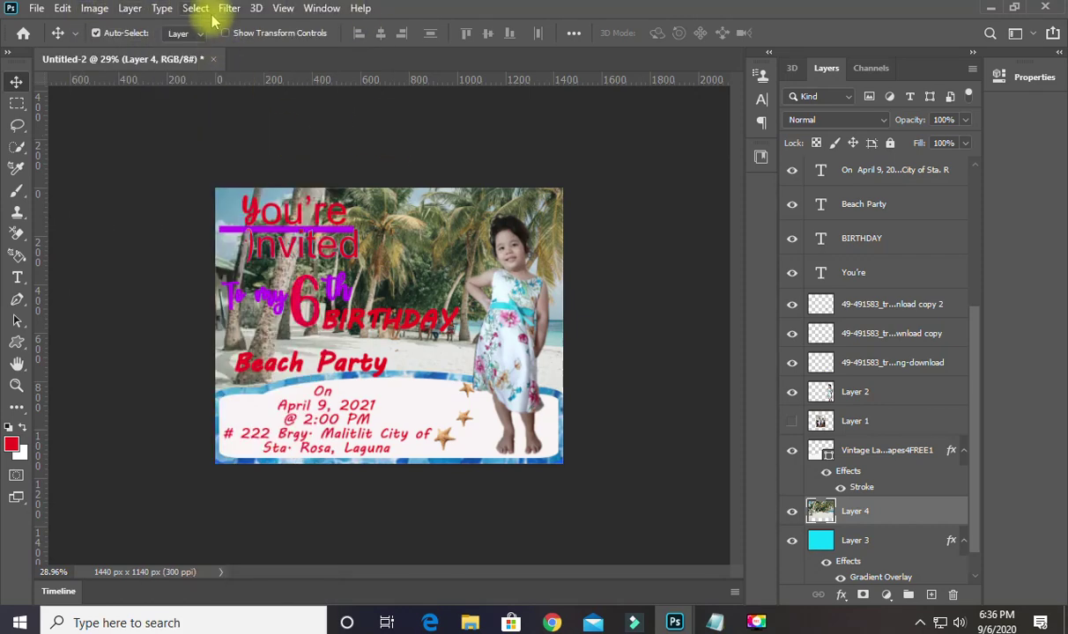
left_click(229, 8)
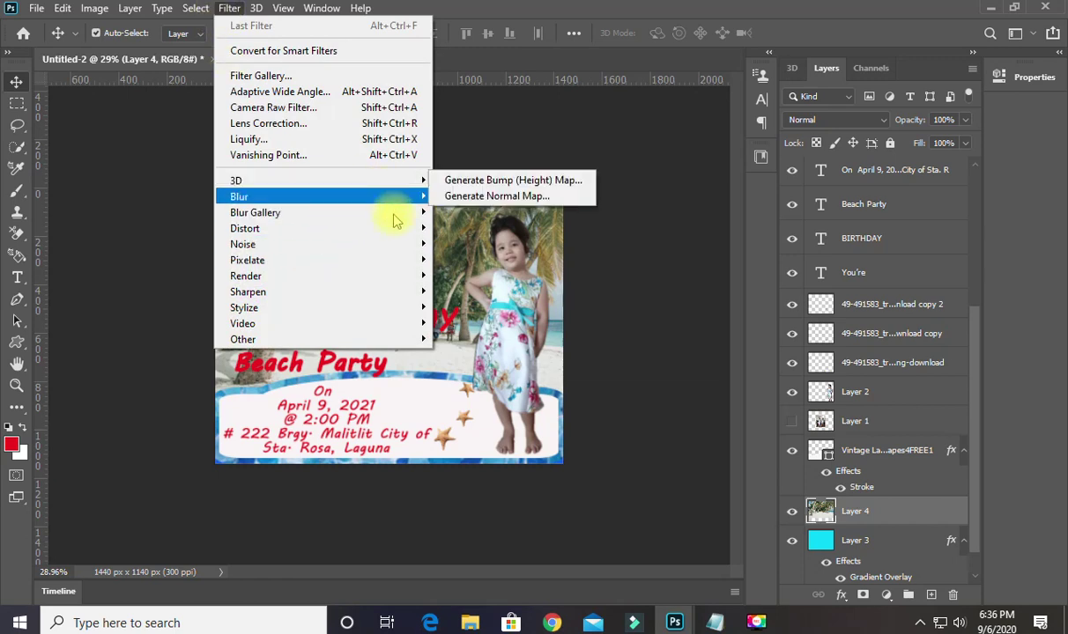
mouse_move(412, 251)
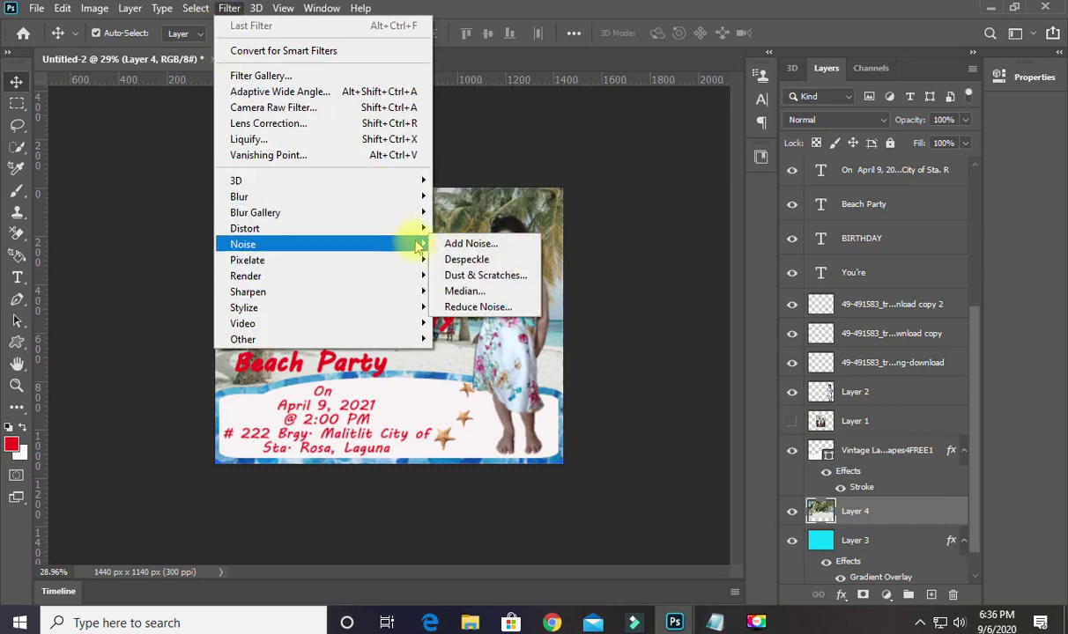
mouse_move(412, 310)
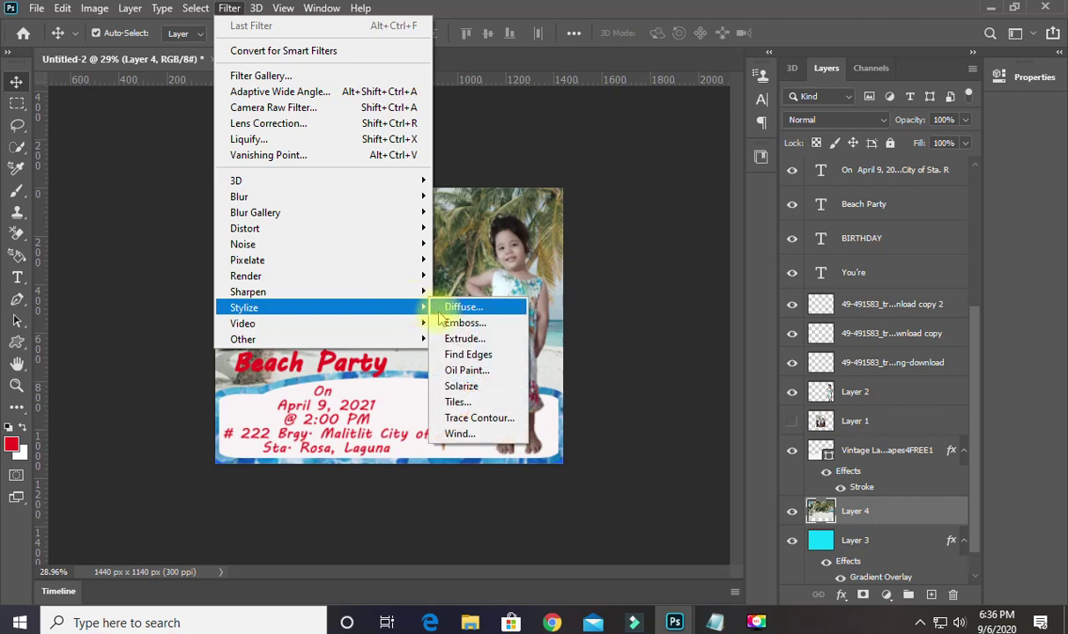
left_click(467, 372)
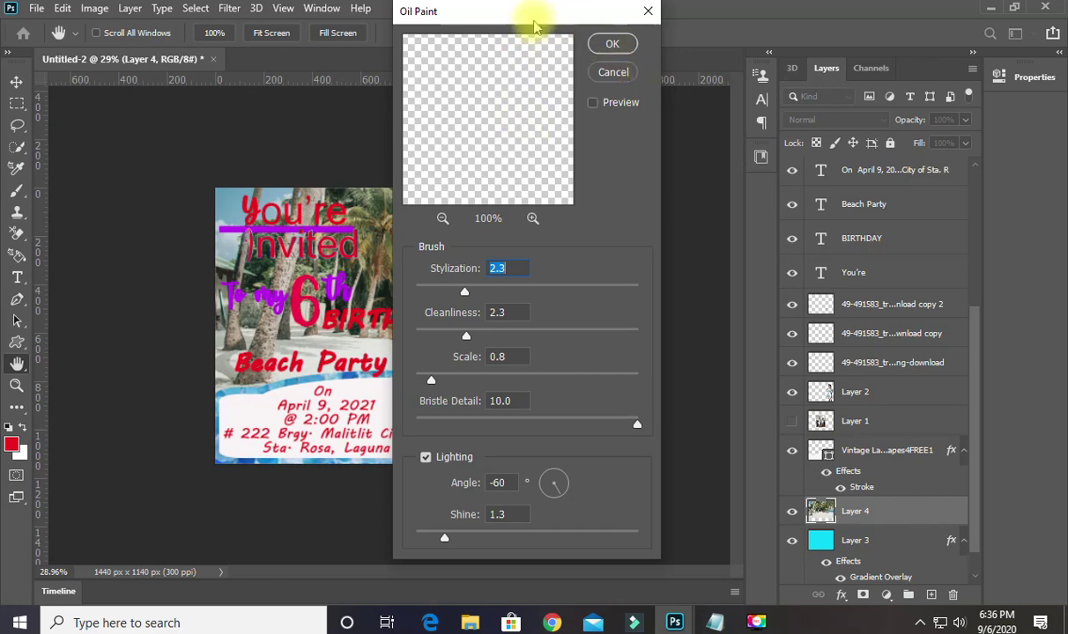
Apply the Oil Paint filter to the beach background.
key("super+Down")
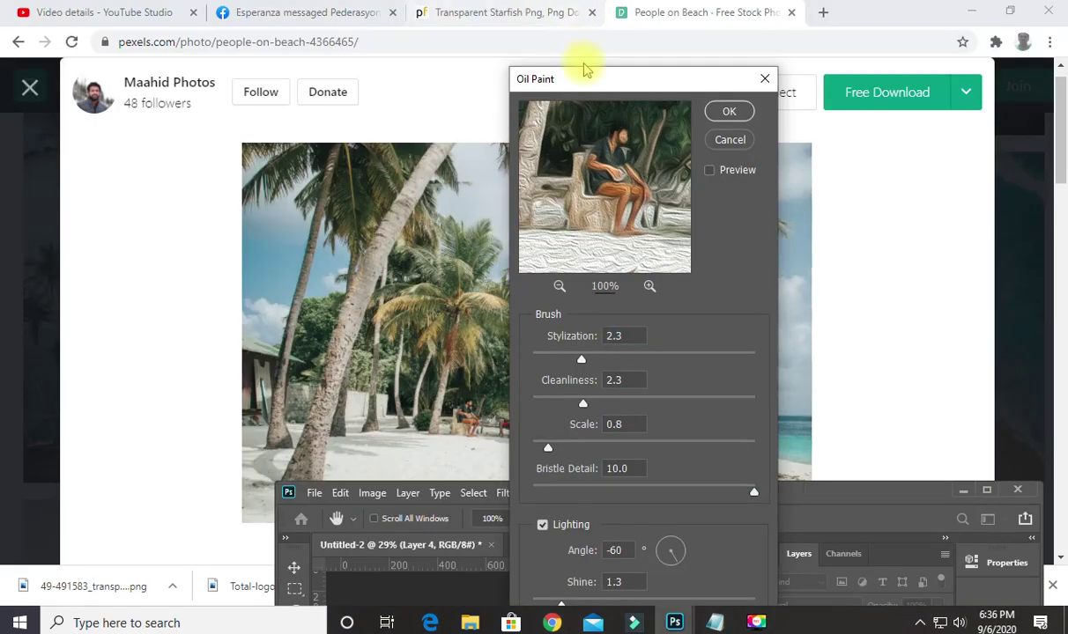
left_click(675, 623)
left_click(675, 623)
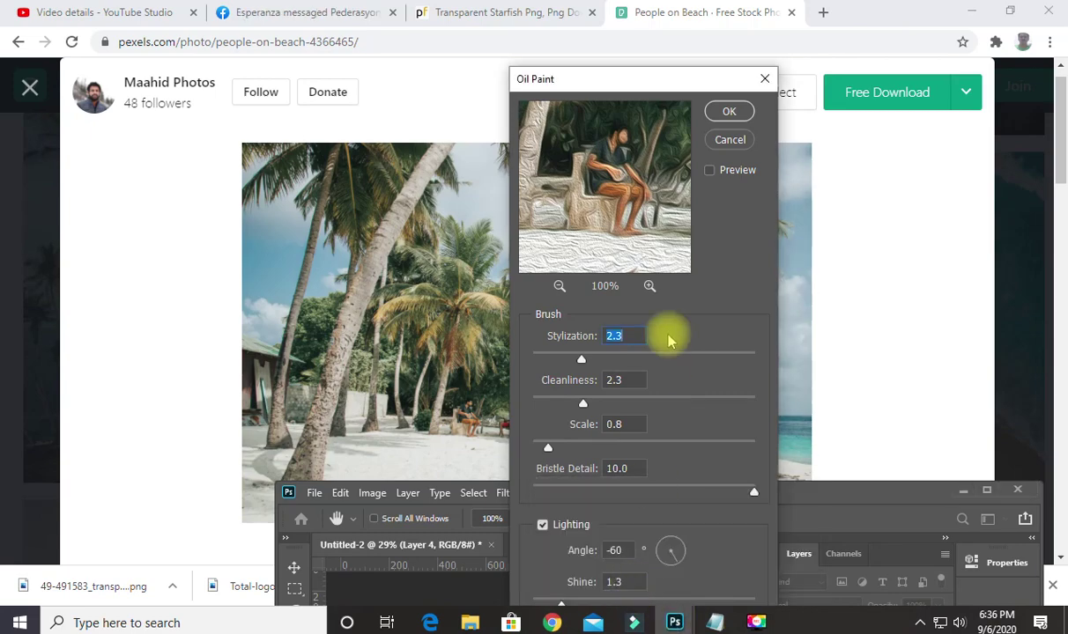
left_click(973, 13)
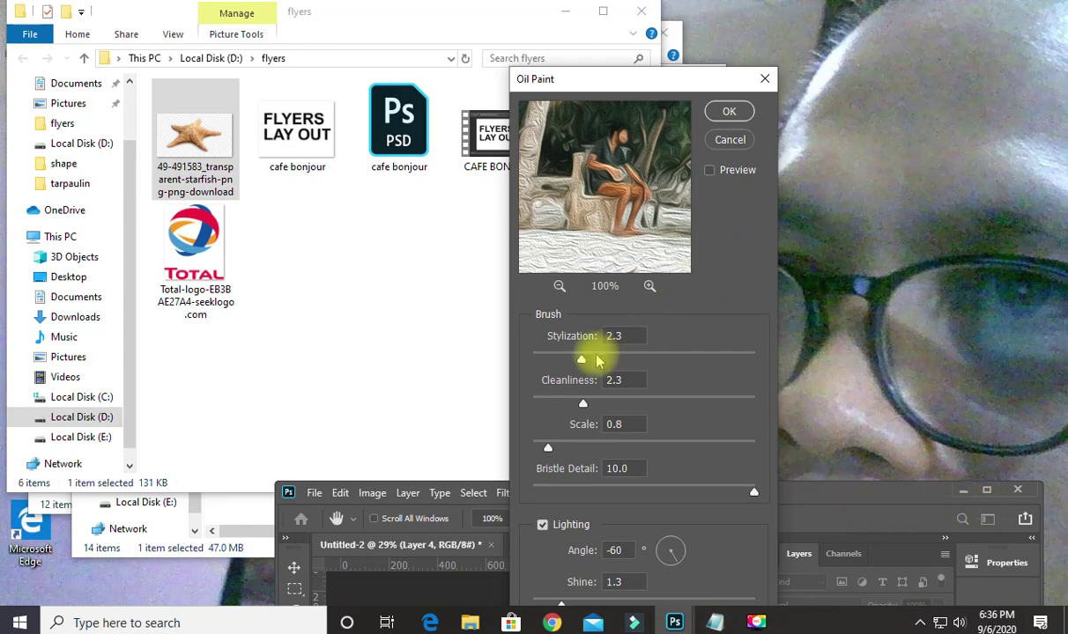
left_click(728, 111)
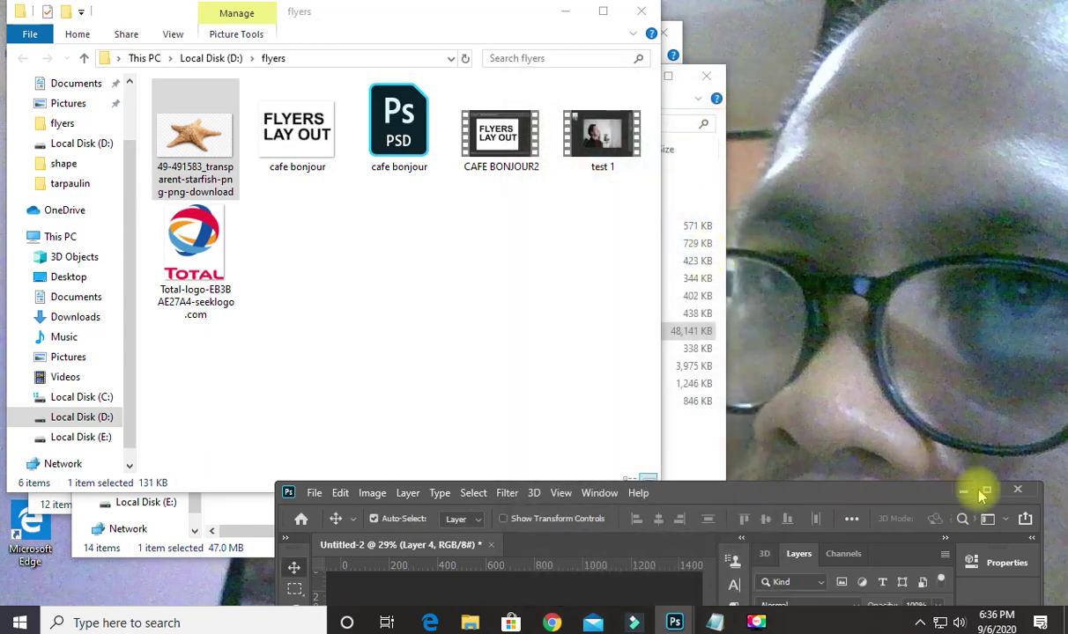
Maximize Photoshop to view the whole flyer and select the girl photo layer.
left_click(985, 491)
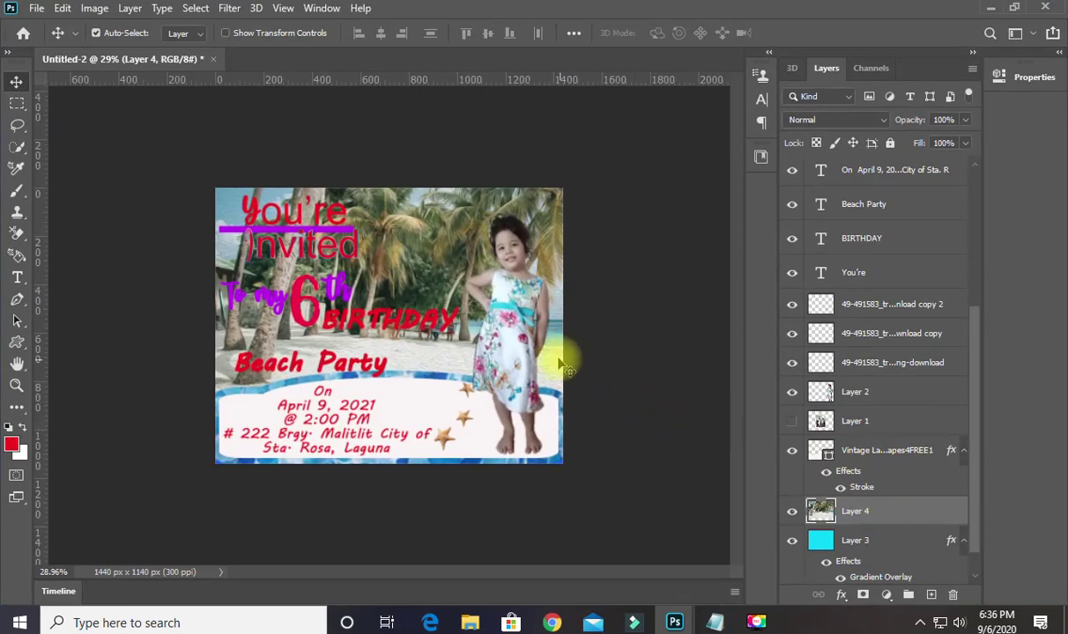
scroll(414, 212, "up", 5)
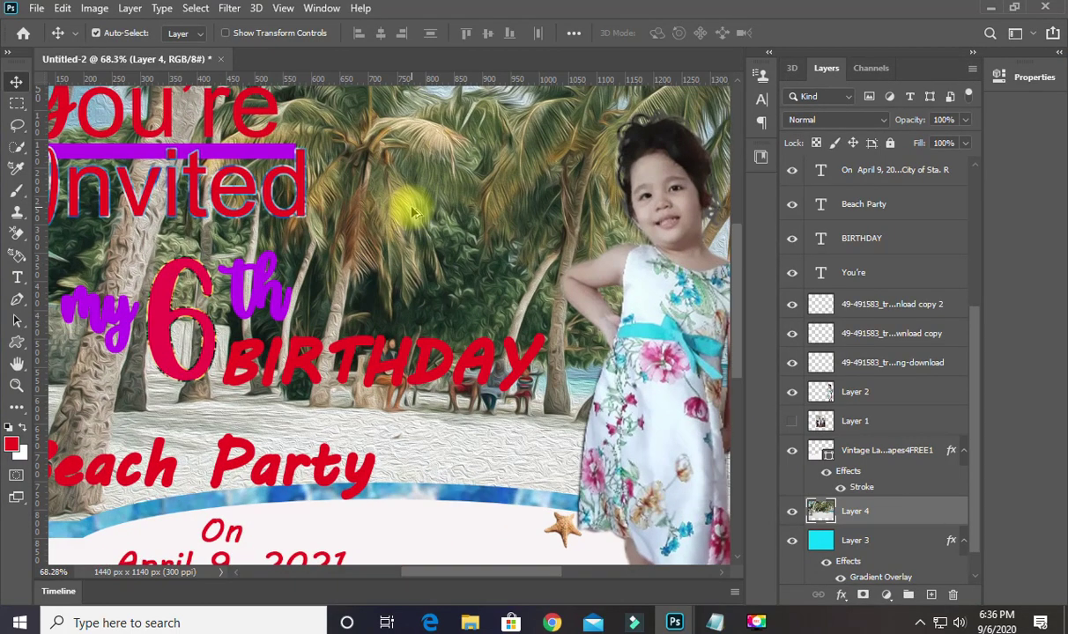
scroll(414, 201, "up", 2)
scroll(405, 139, "down", 5)
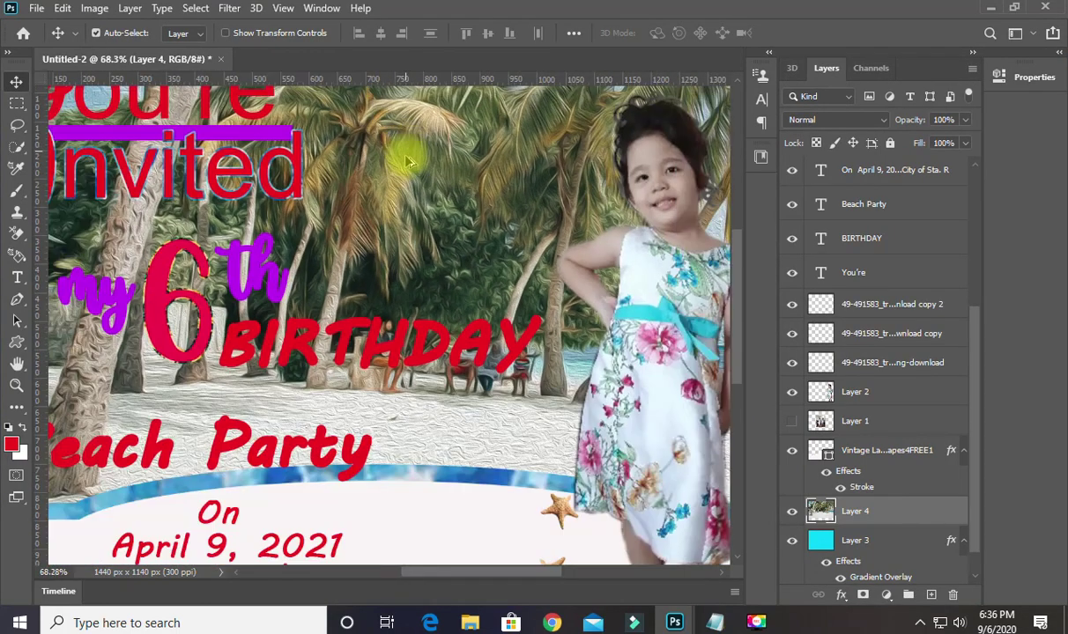
scroll(409, 220, "up", 3)
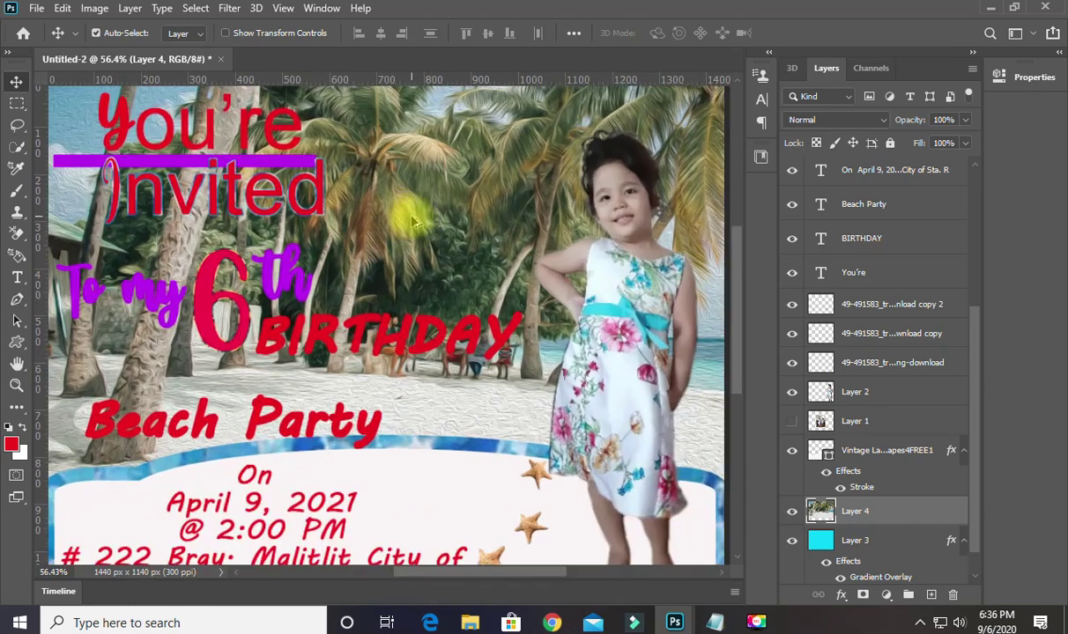
scroll(410, 220, "down", 4)
left_click(574, 323)
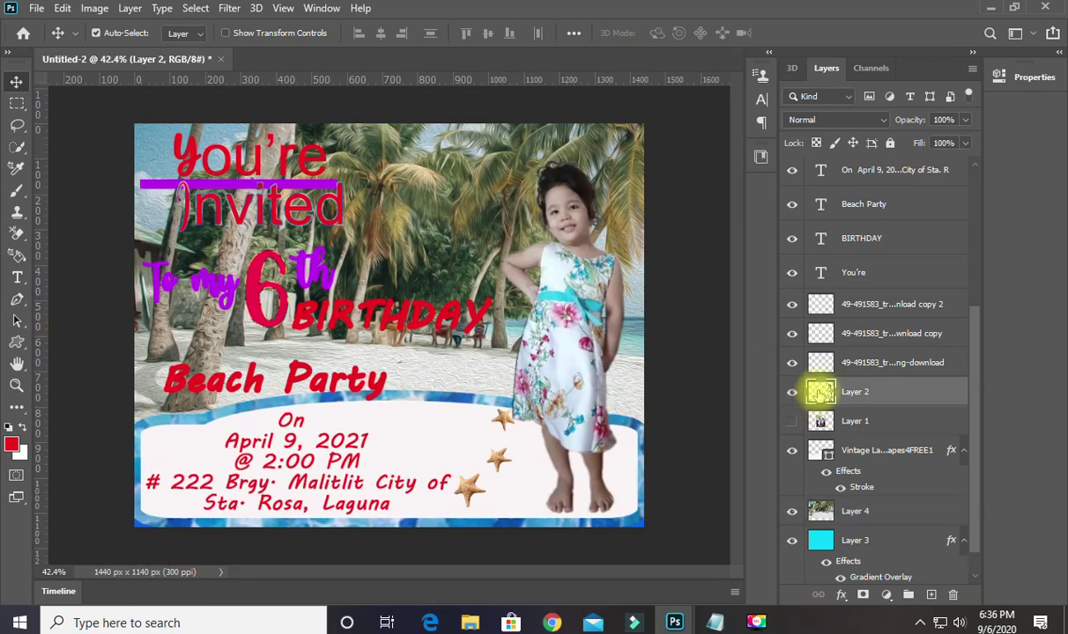
Add a thin blue water-pattern outside stroke around the girl photo on Layer 2.
right_click(820, 394)
left_click(868, 67)
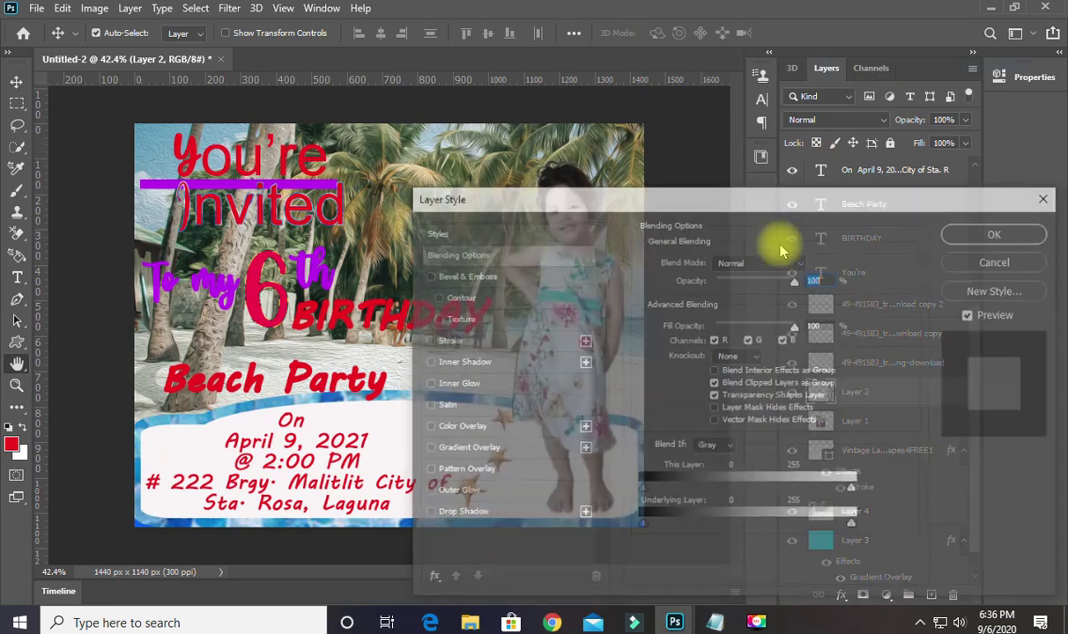
mouse_move(674, 208)
left_mouse_down()
mouse_move(881, 216)
mouse_move(913, 192)
left_mouse_up()
left_click(724, 326)
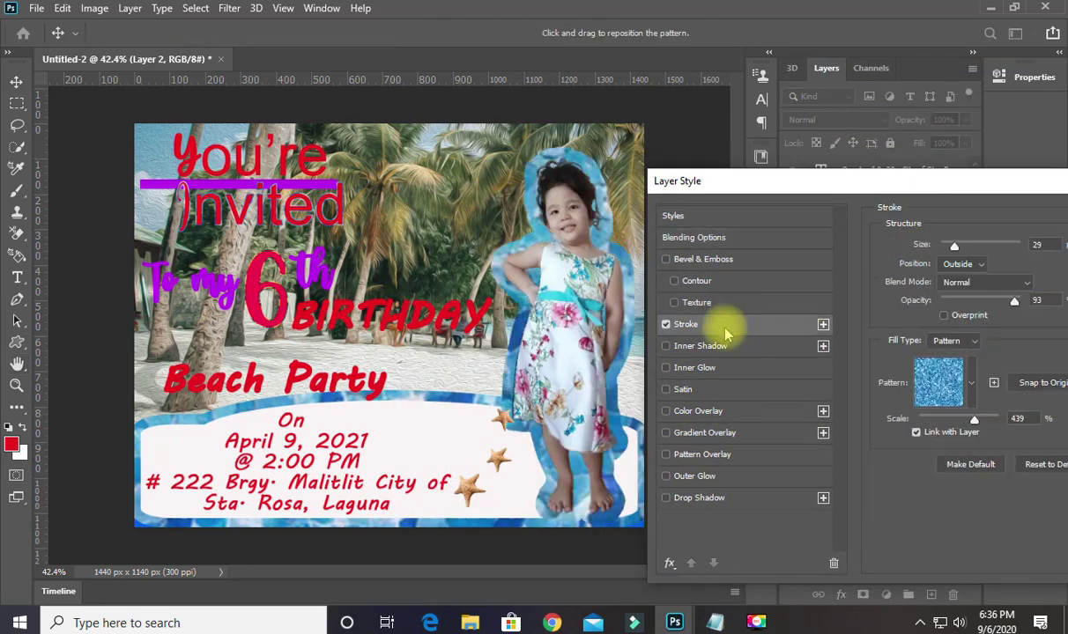
left_click_drag(954, 250, 941, 248)
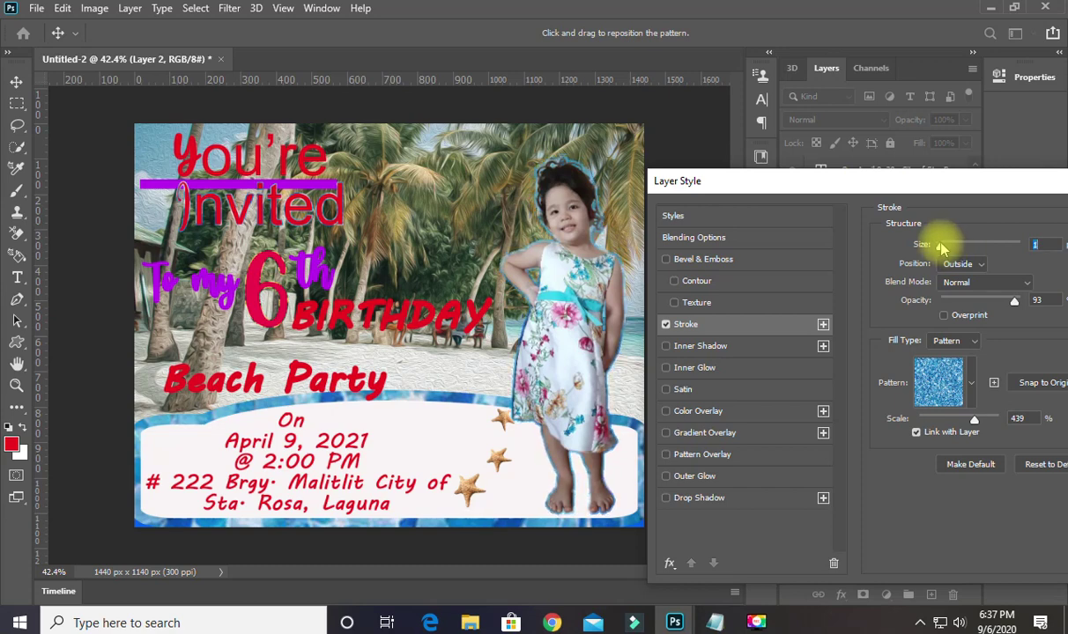
left_click_drag(960, 181, 786, 176)
left_click(1048, 212)
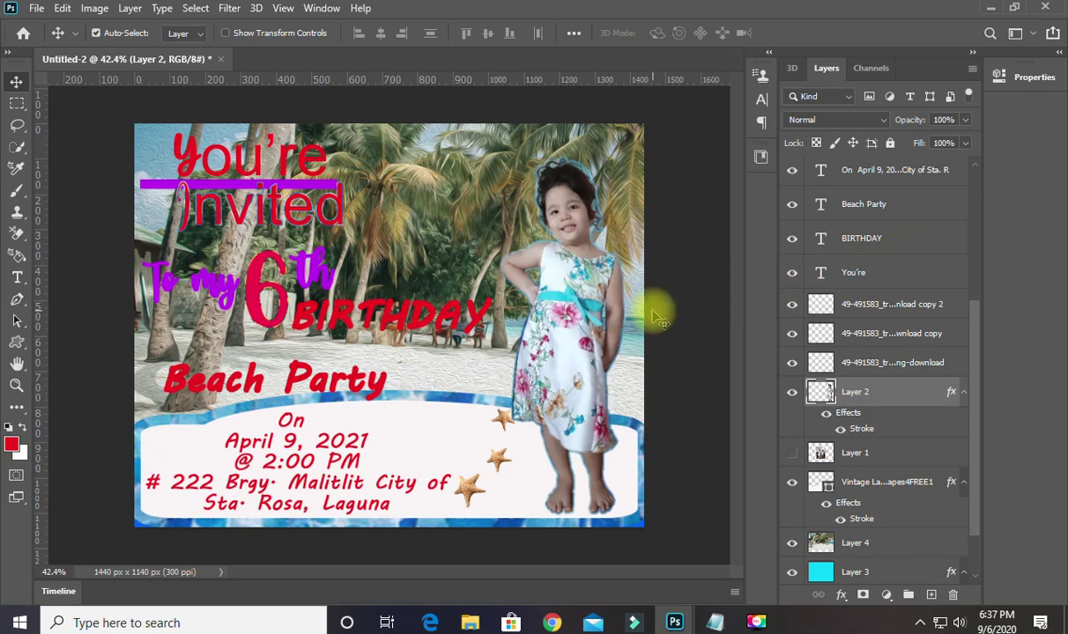
left_click(430, 308)
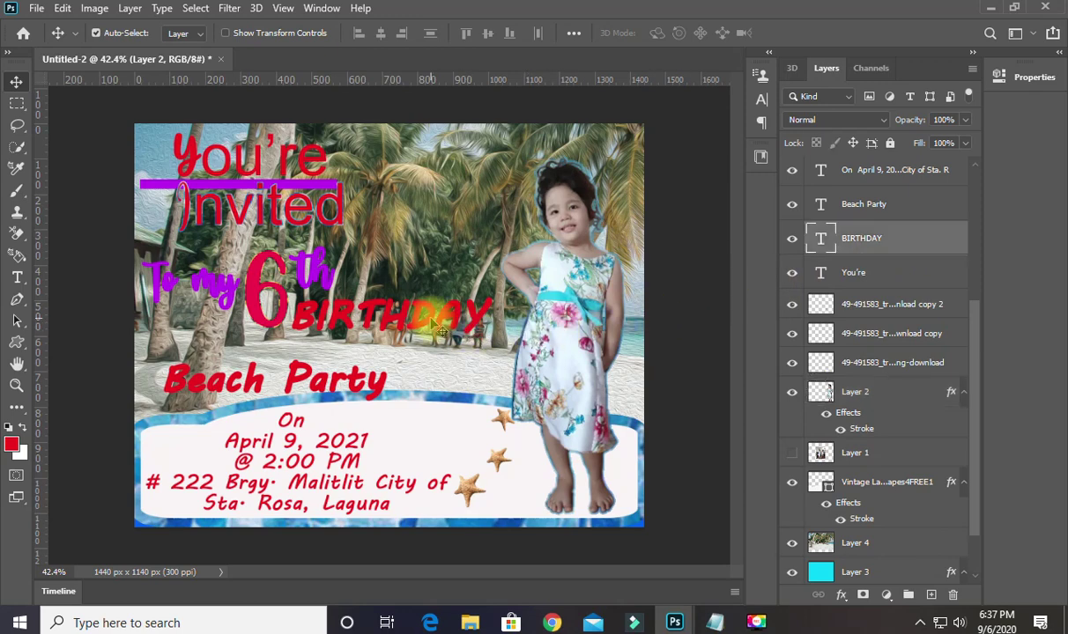
Give BIRTHDAY a 6 px solid-colour stroke in pale pink #fceeee.
right_click(844, 251)
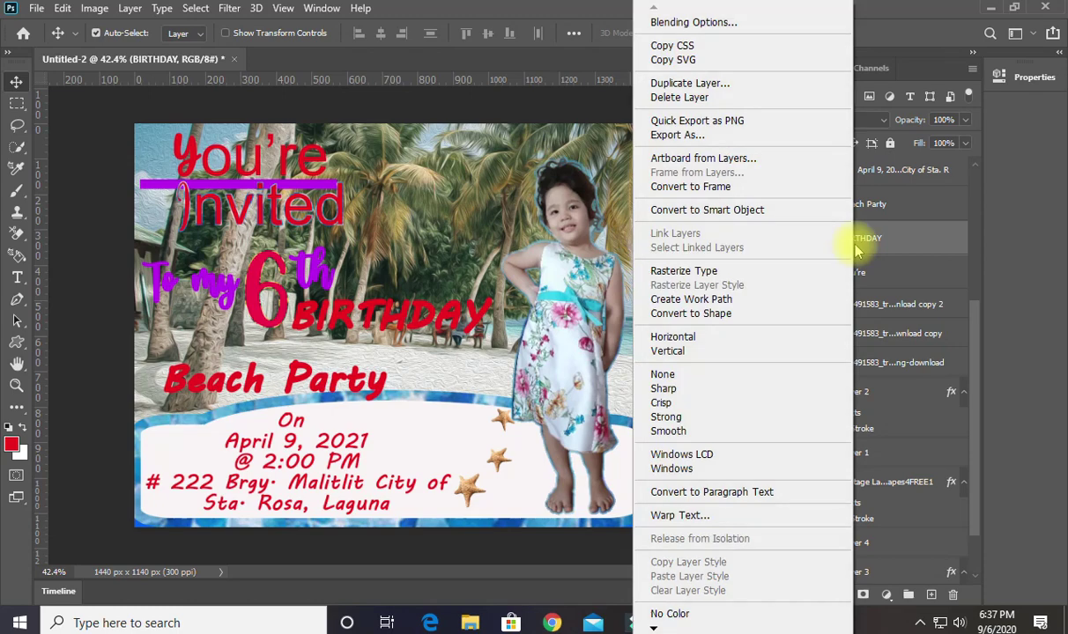
left_click(739, 41)
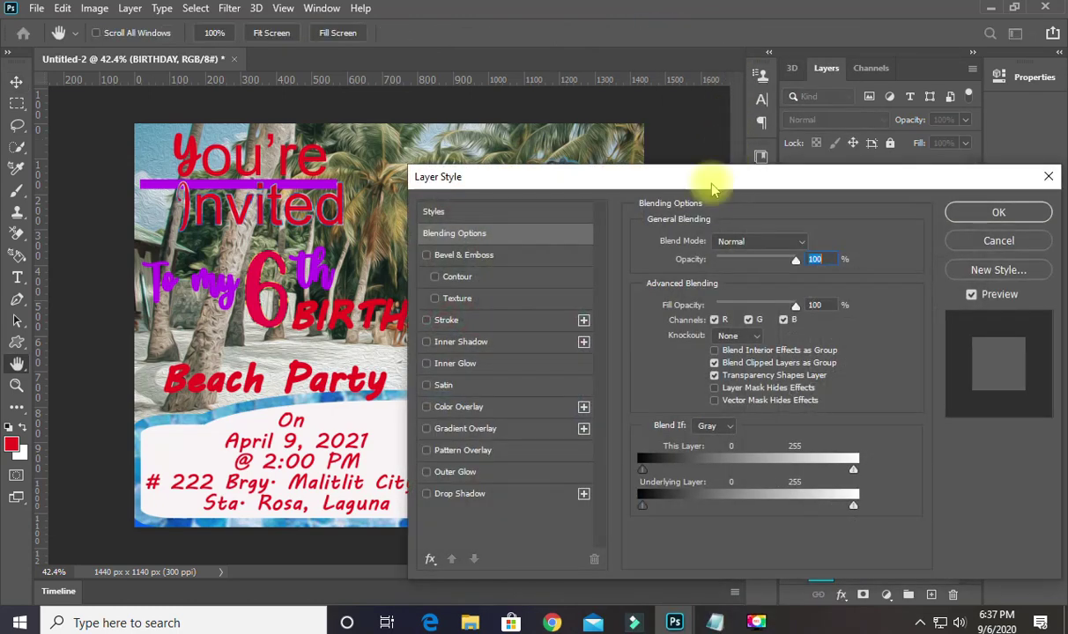
left_click(478, 323)
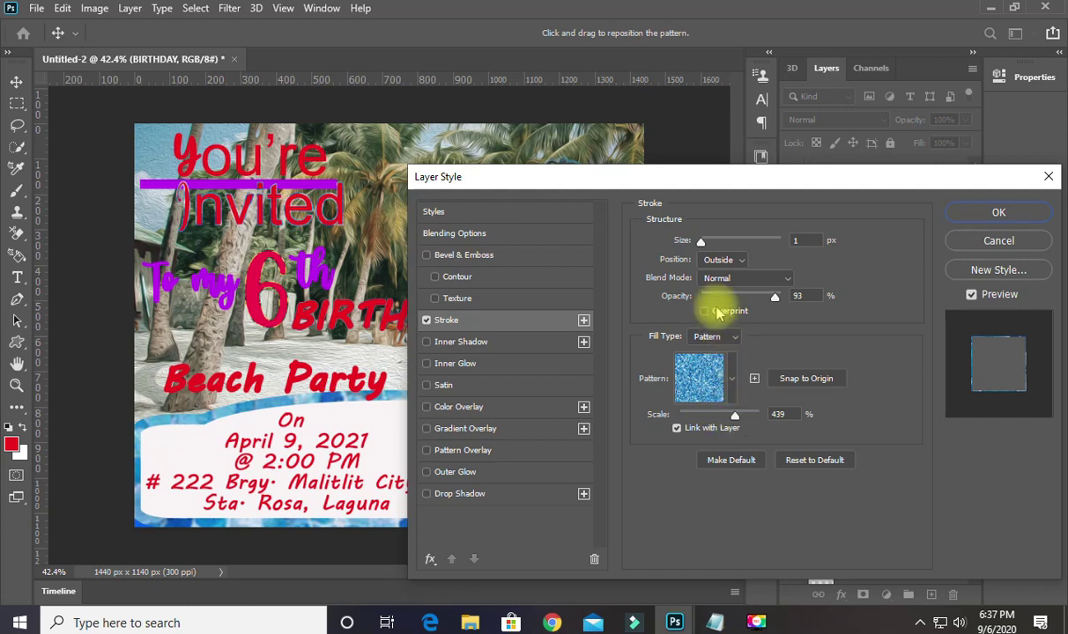
left_click_drag(703, 240, 709, 245)
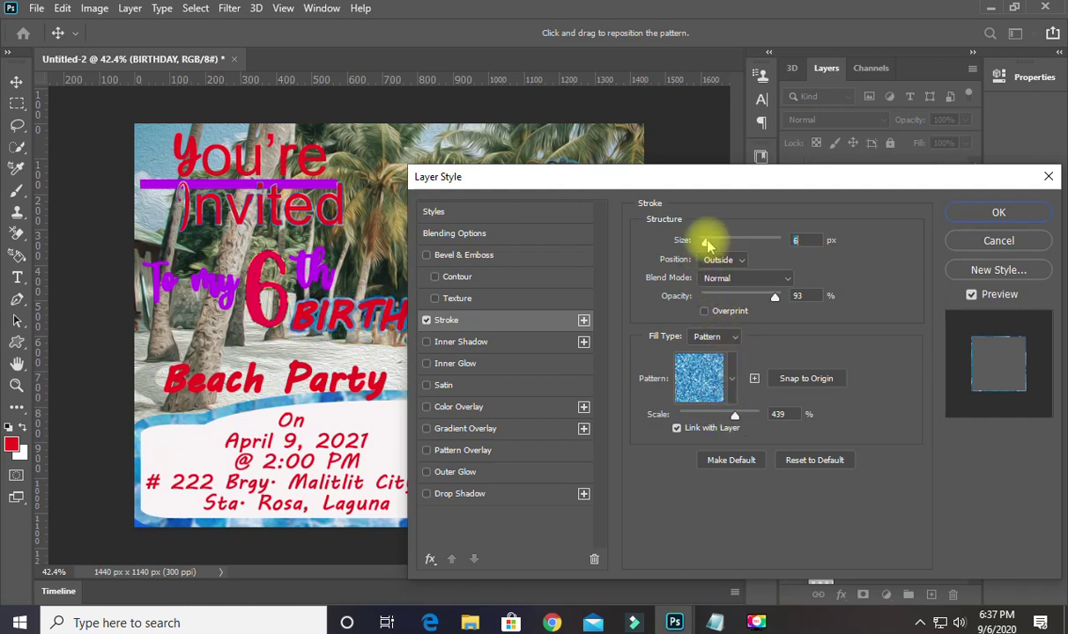
left_click(718, 260)
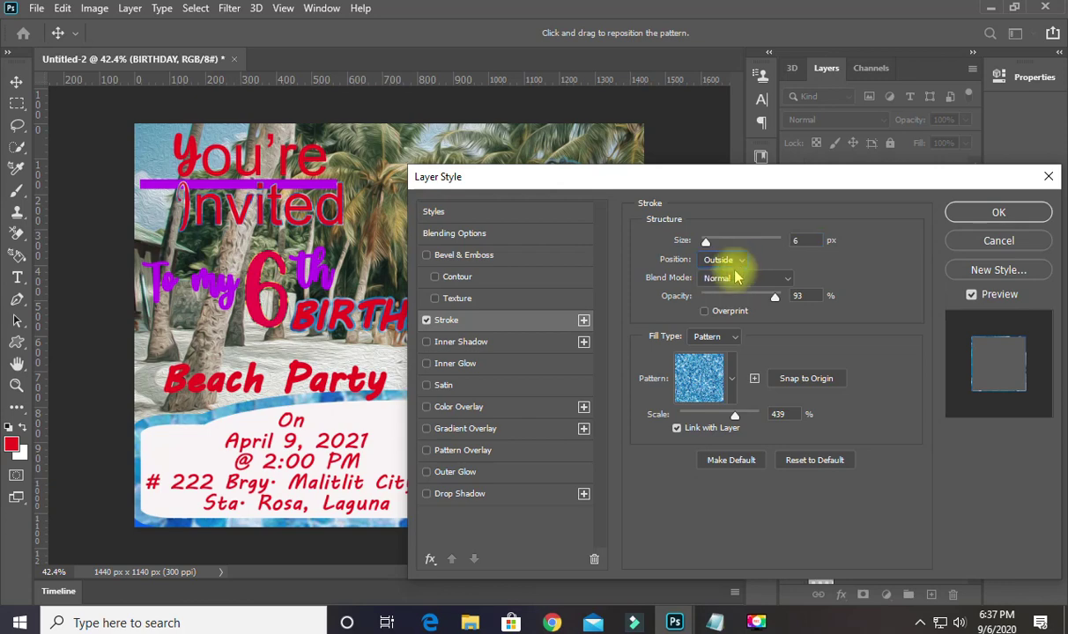
left_click(721, 350)
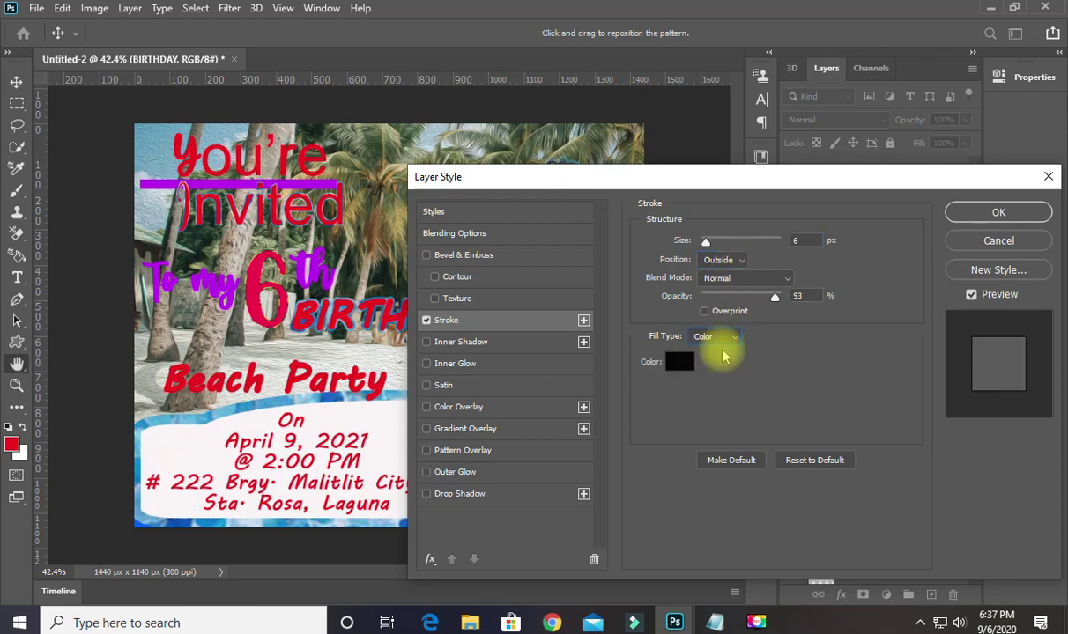
left_click(686, 367)
left_click(636, 319)
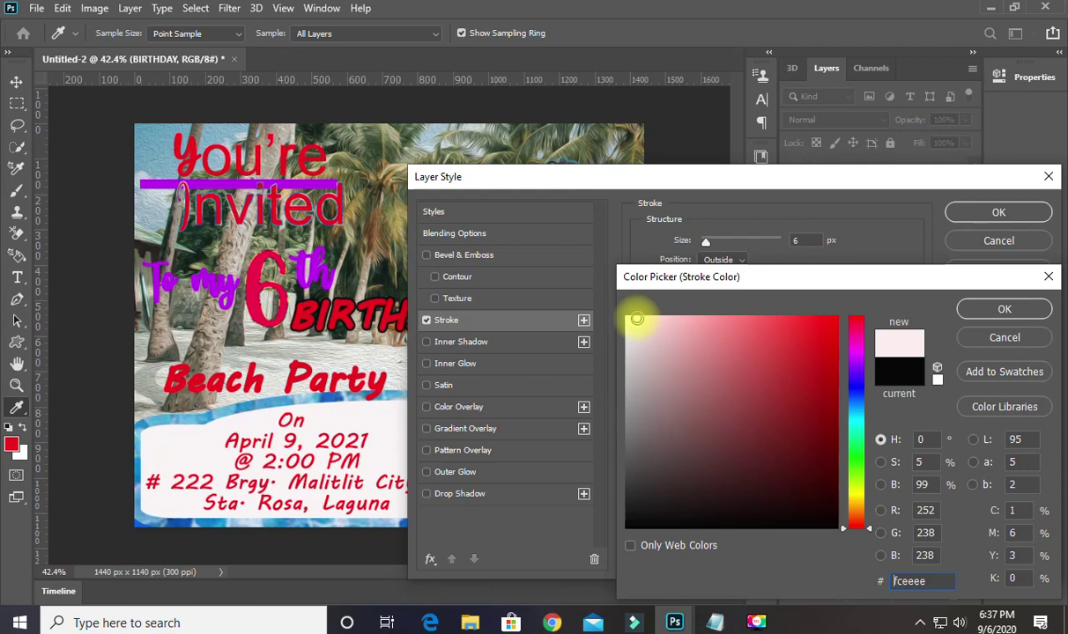
left_click(1003, 307)
left_click(998, 212)
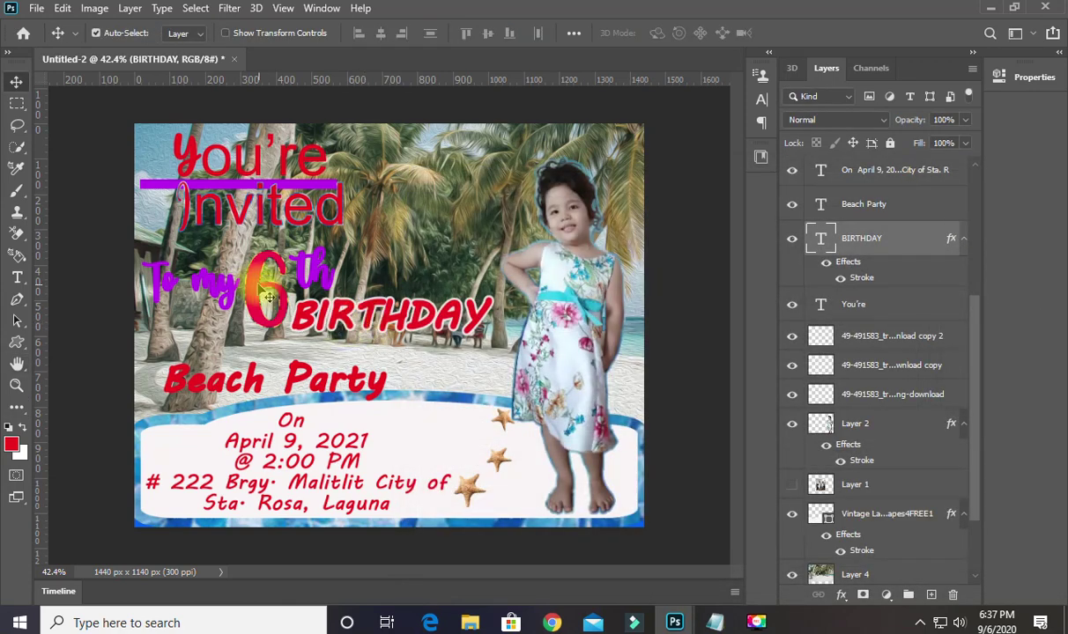
left_click(251, 274)
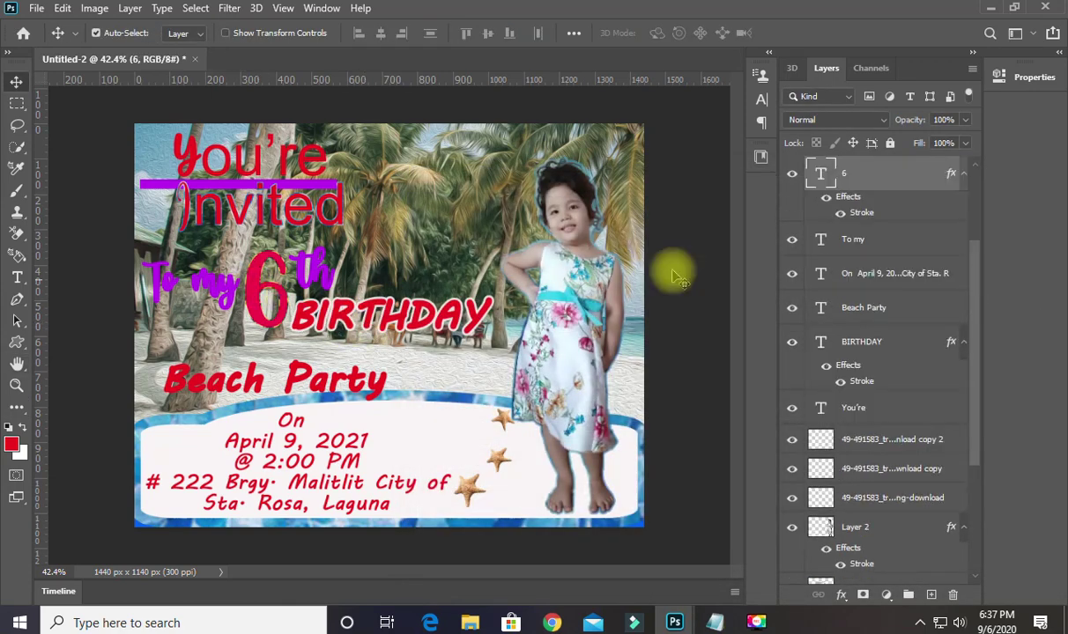
Give the big 6 a 13 px solid-colour stroke in near-white #faf3f3.
right_click(822, 176)
left_click(844, 176)
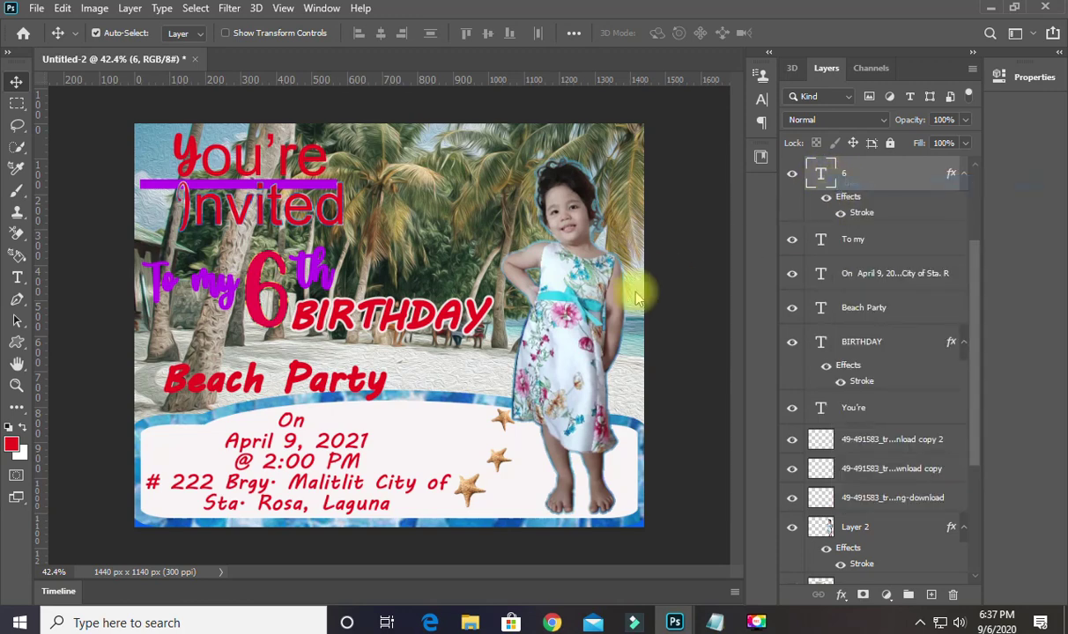
left_click(445, 320)
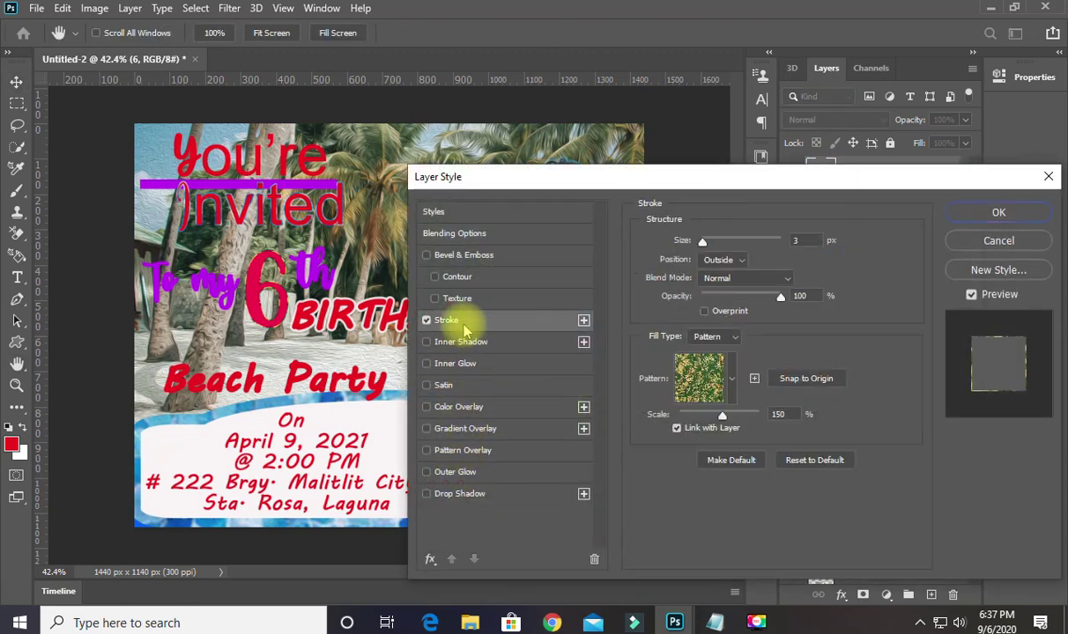
left_click(718, 337)
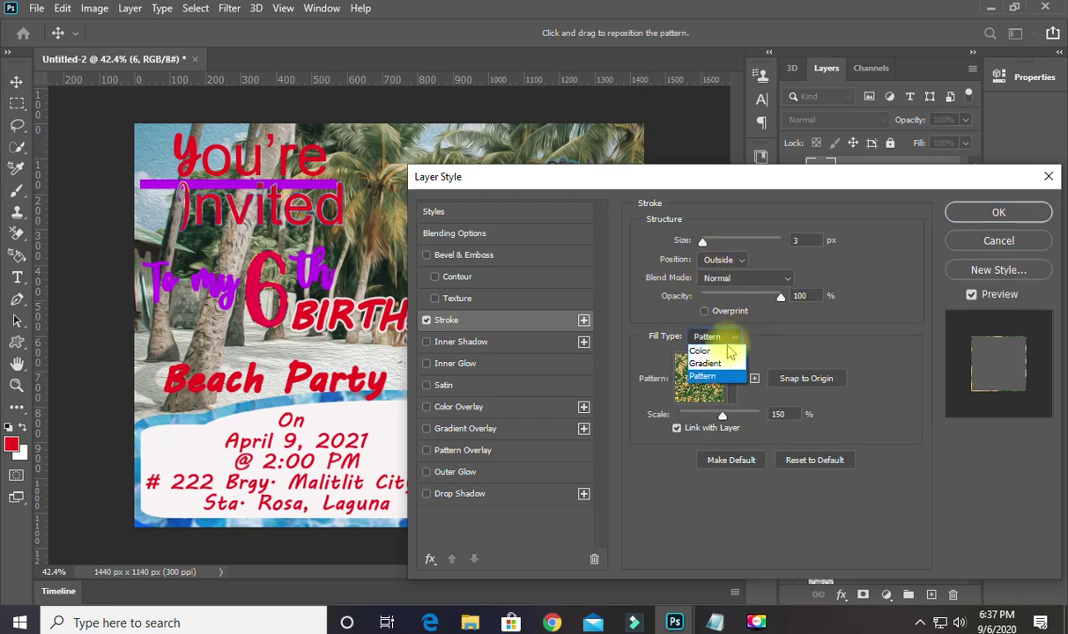
left_click(718, 354)
left_click(691, 370)
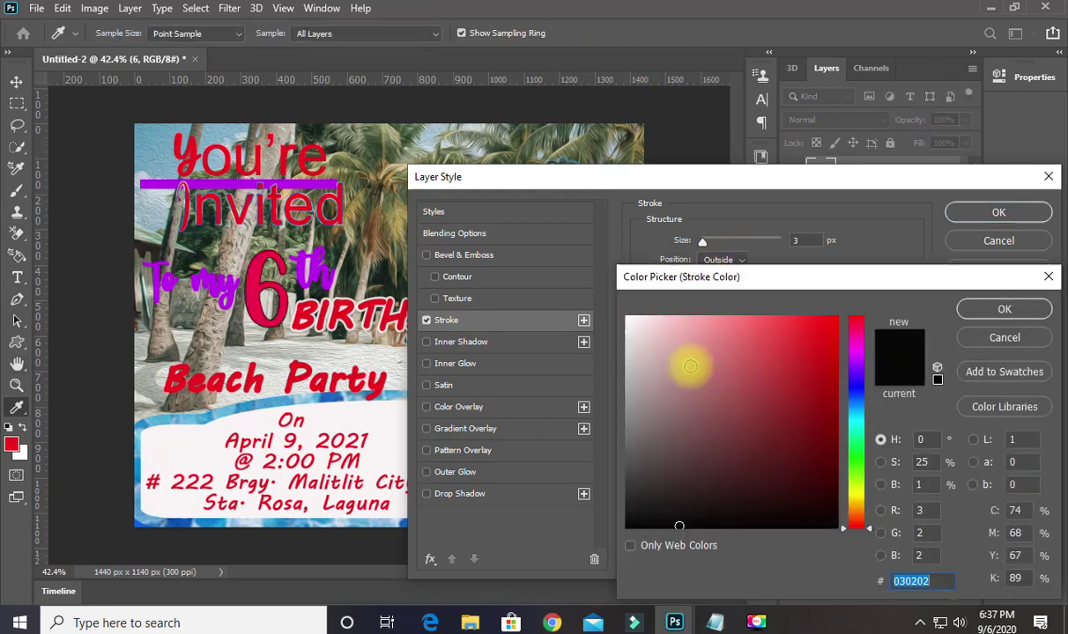
left_click(631, 319)
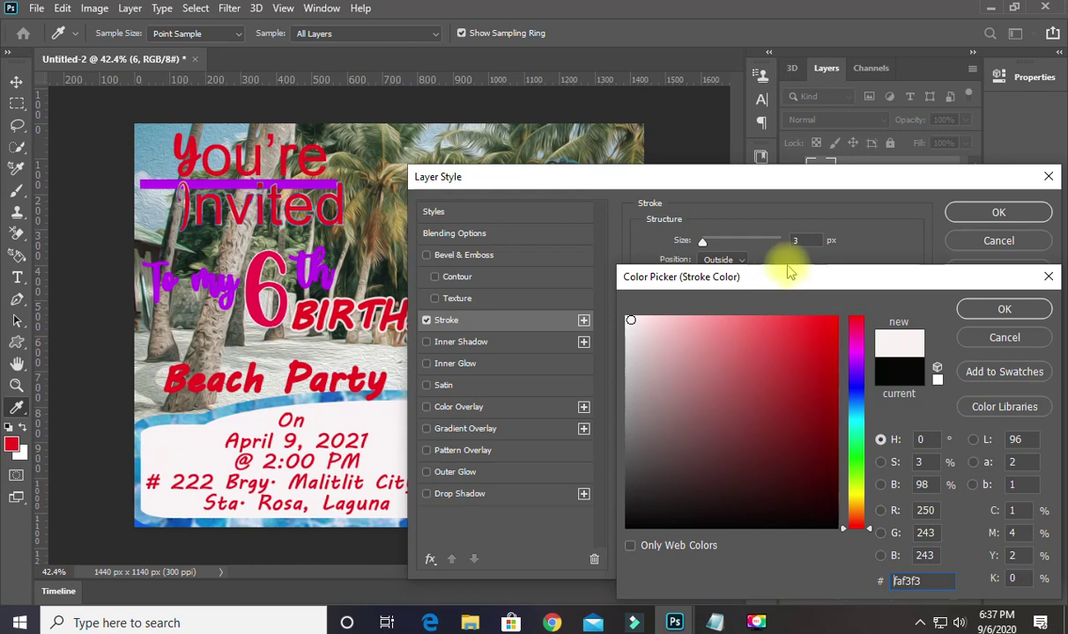
left_click(1002, 308)
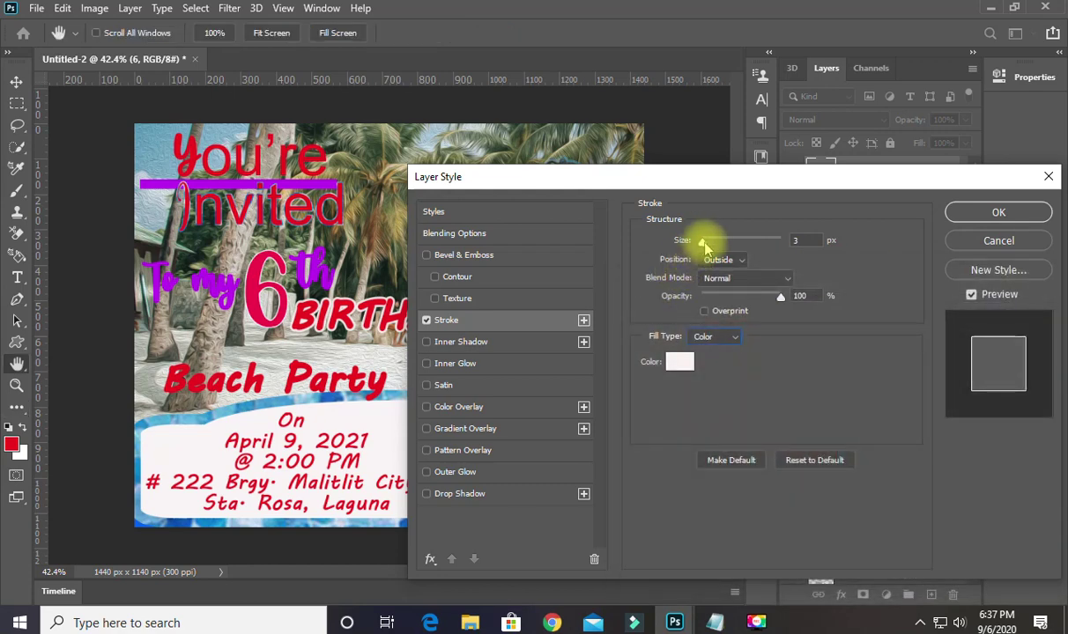
left_click_drag(703, 245, 713, 246)
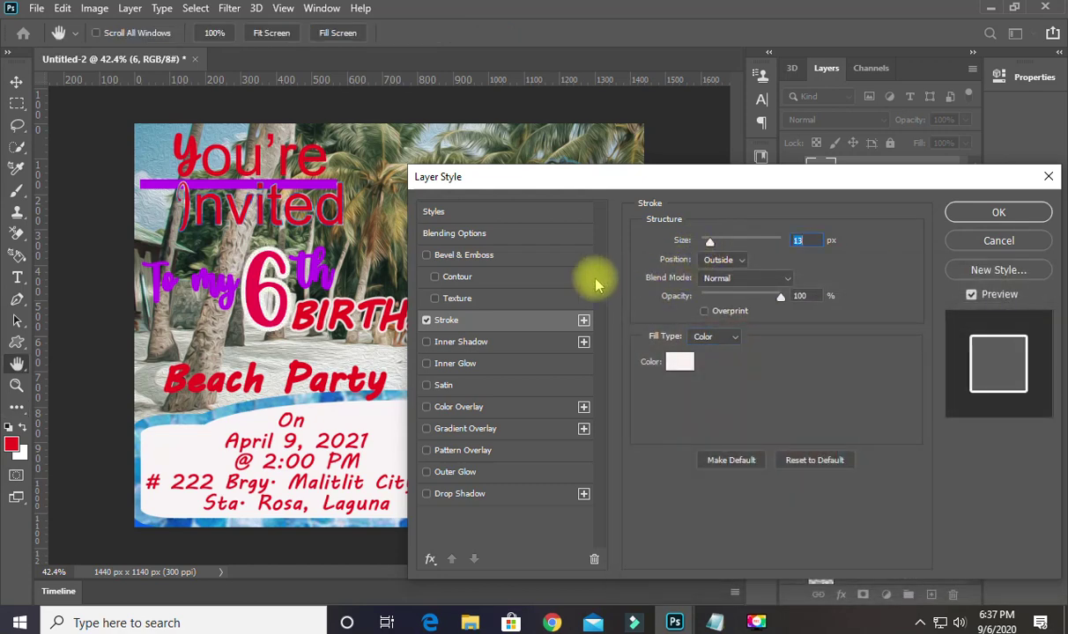
Add a black drop shadow to the 6 with adjusted opacity and spread.
left_click(477, 497)
left_click_drag(738, 268, 773, 272)
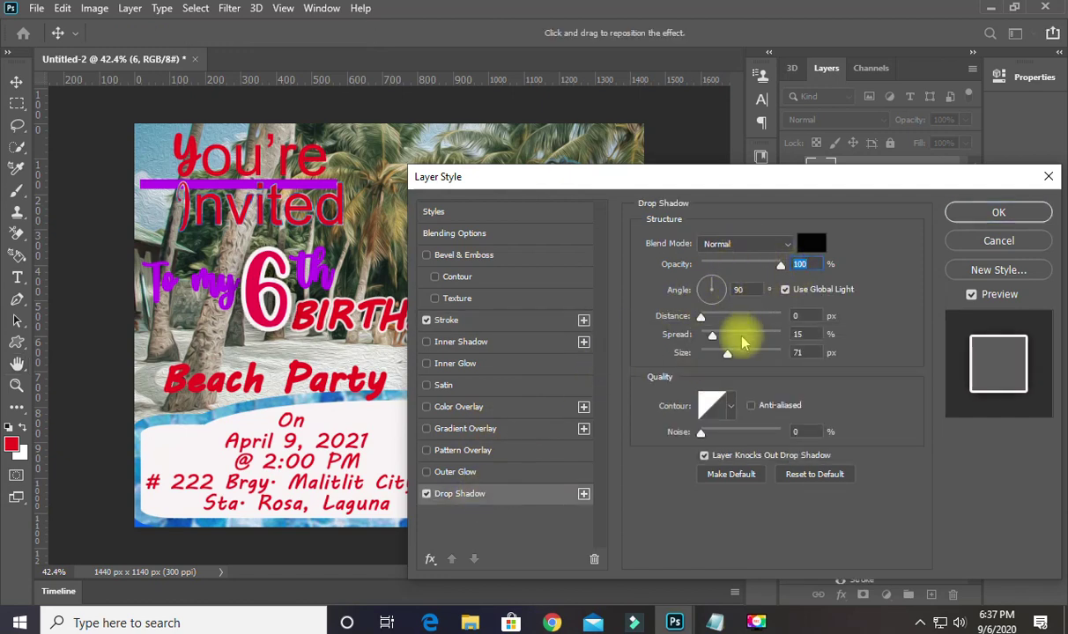
mouse_move(728, 359)
left_mouse_down()
mouse_move(728, 325)
mouse_move(728, 339)
left_mouse_up()
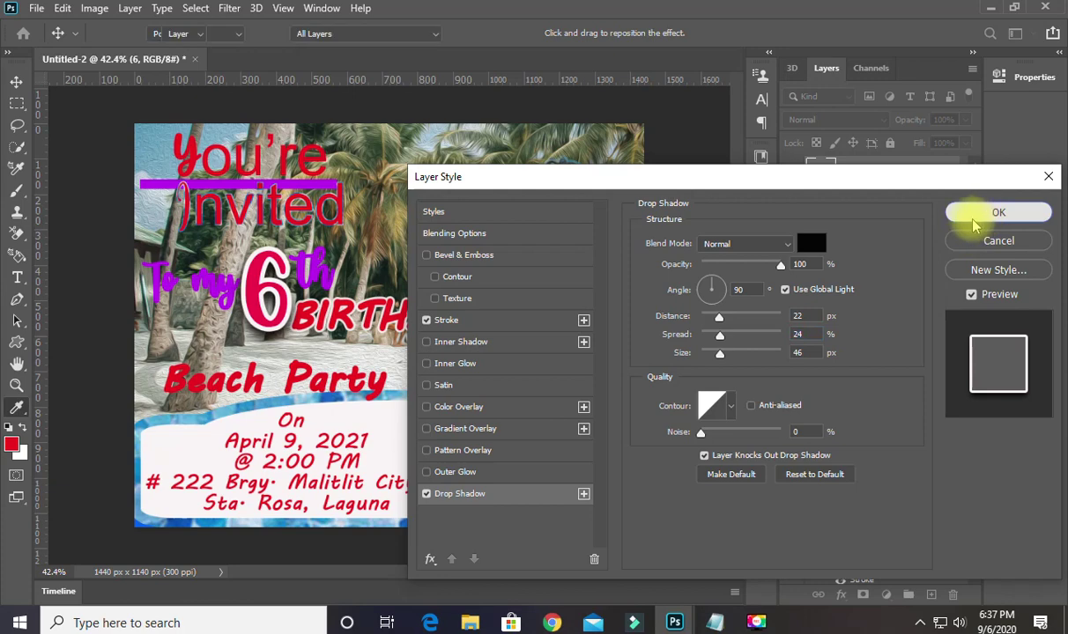
left_click(965, 213)
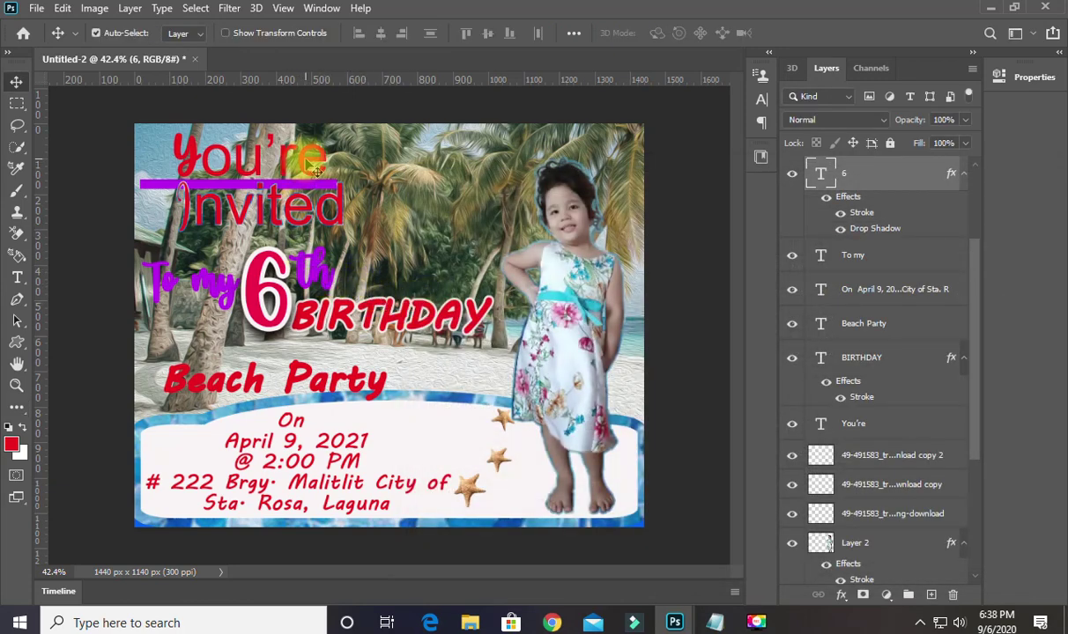
left_click(822, 423)
Add a near-white stroke outline to the You're text.
right_click(833, 421)
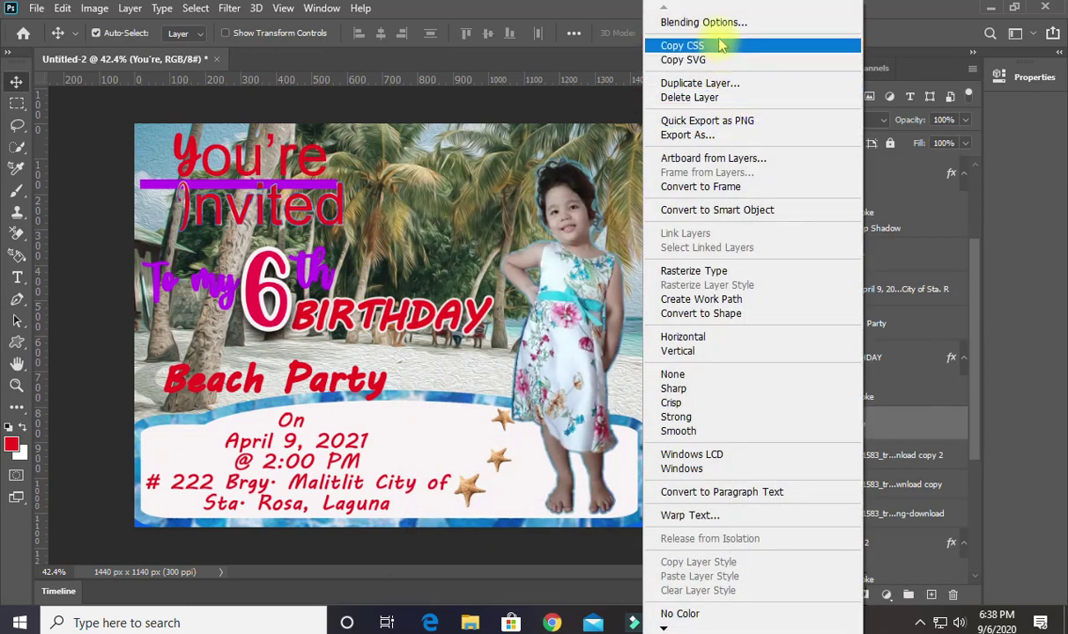
left_click(710, 23)
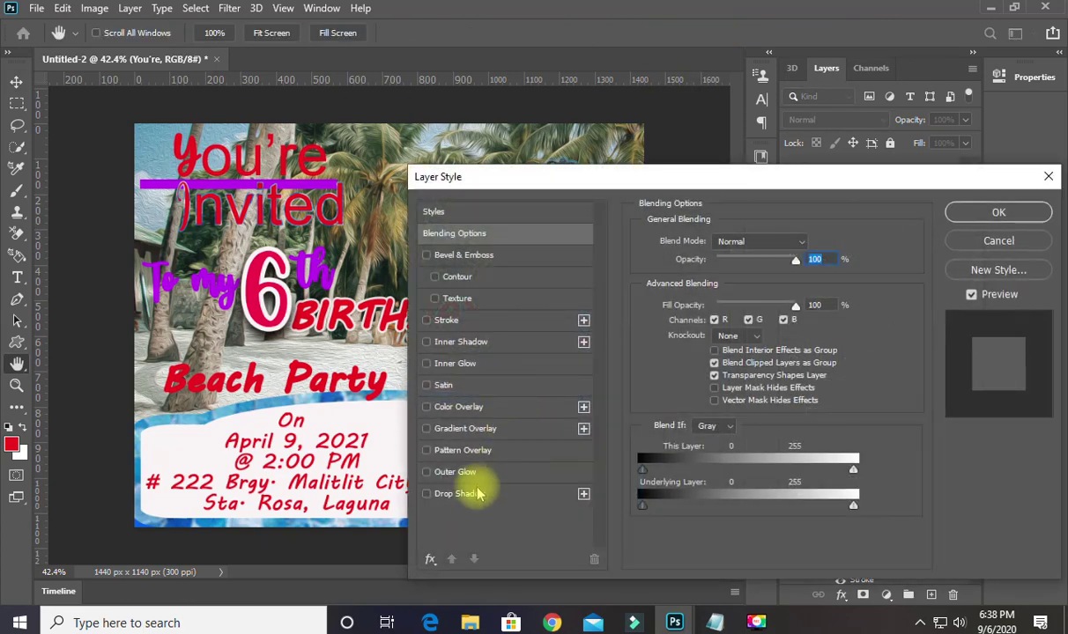
left_click(447, 321)
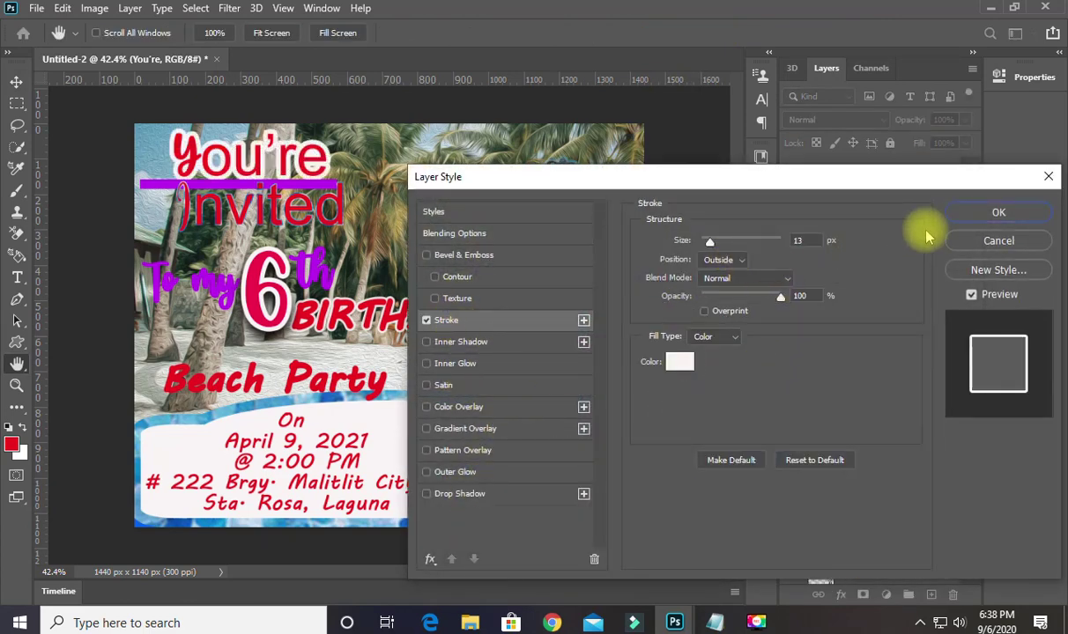
left_click(972, 219)
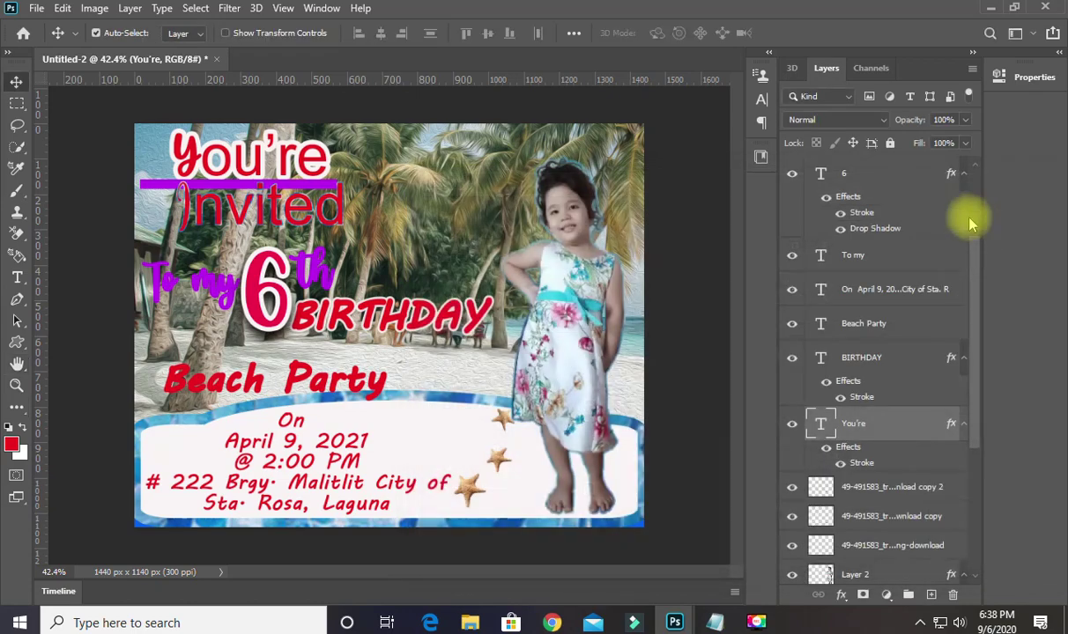
Give Invited an 8 px stroke filled with the pale green Water pattern.
left_click(330, 221)
right_click(844, 173)
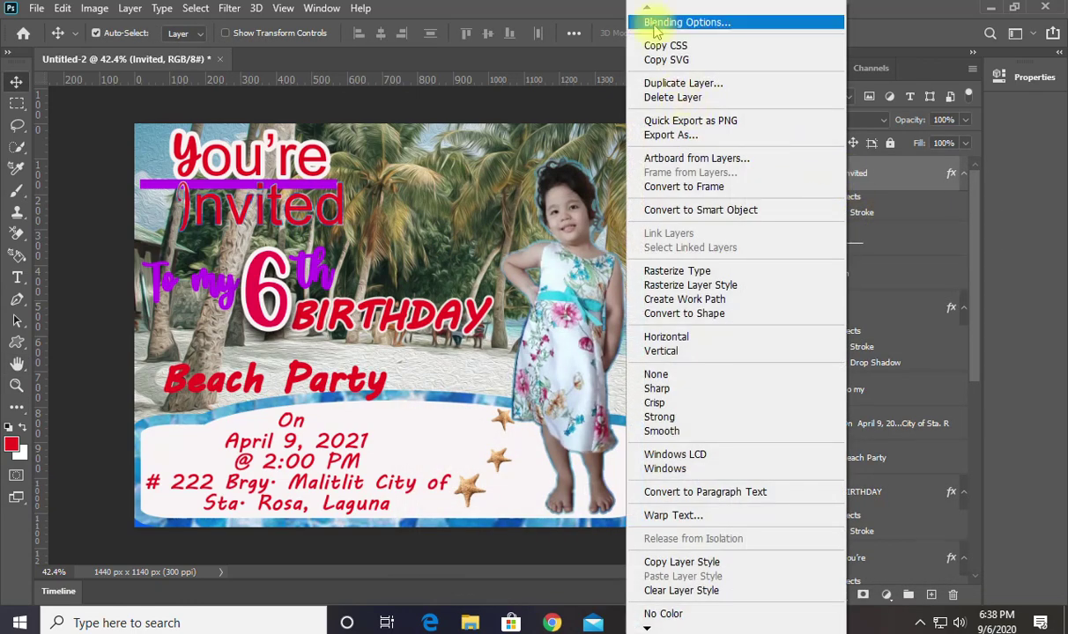
left_click(651, 21)
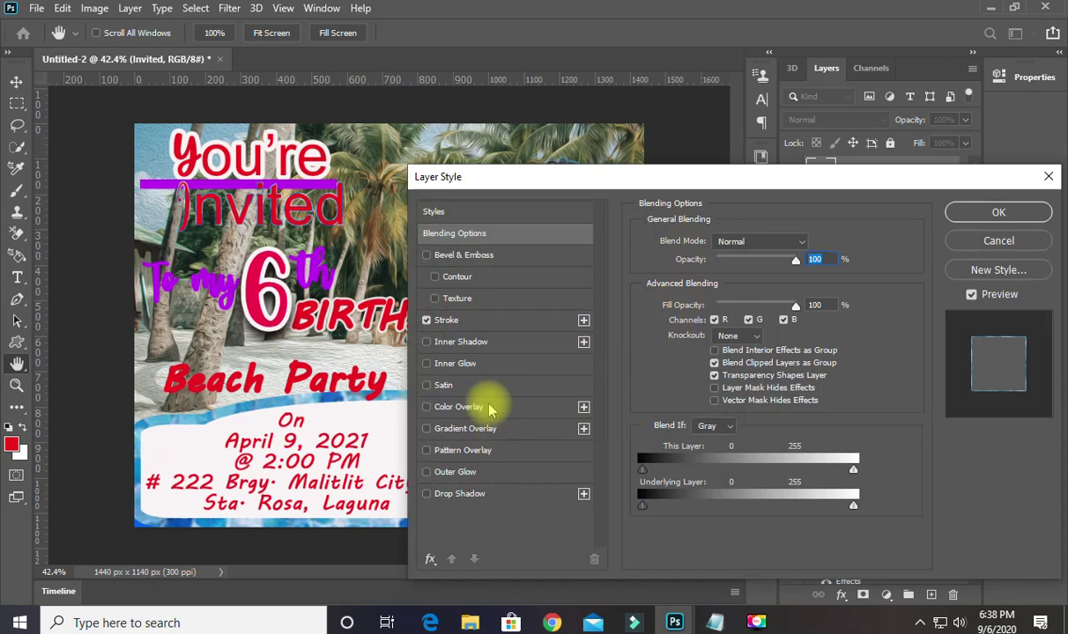
left_click(469, 326)
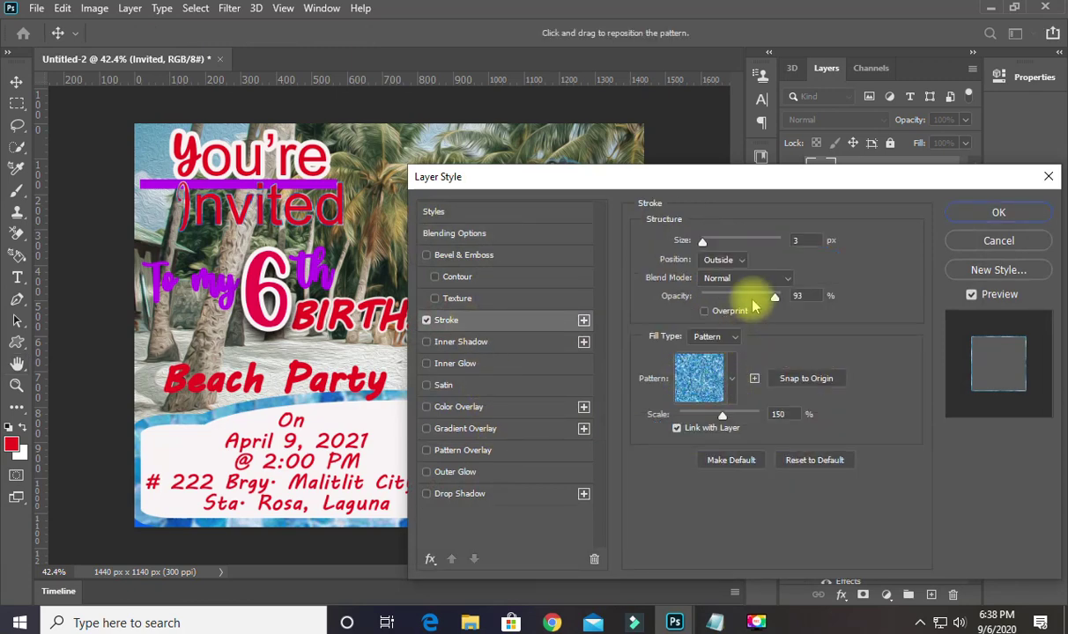
left_click_drag(706, 254, 711, 245)
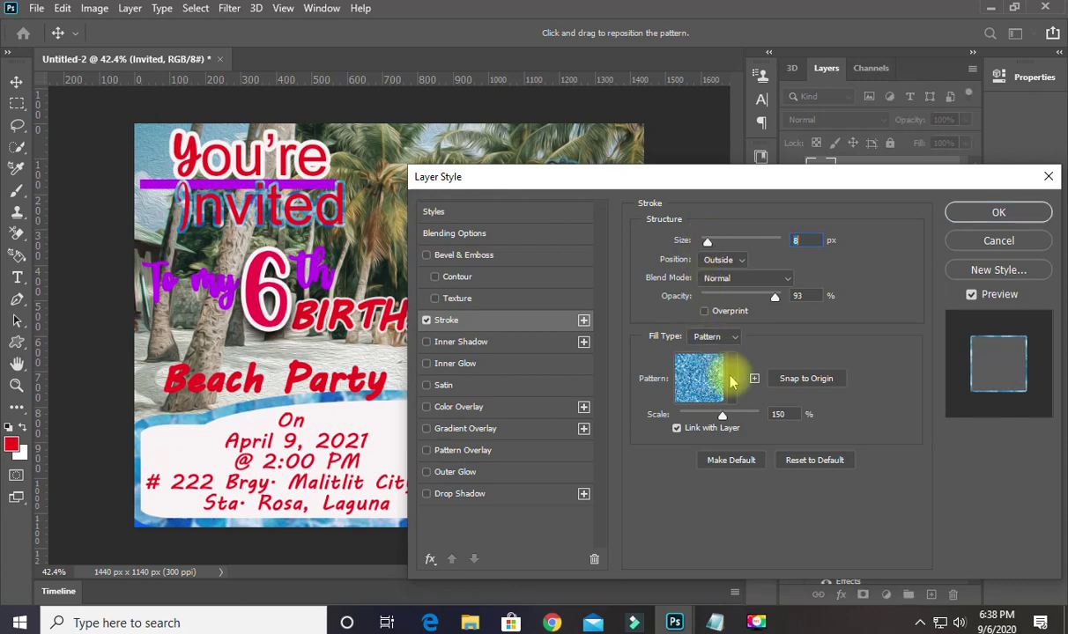
left_click(731, 378)
left_click(663, 513)
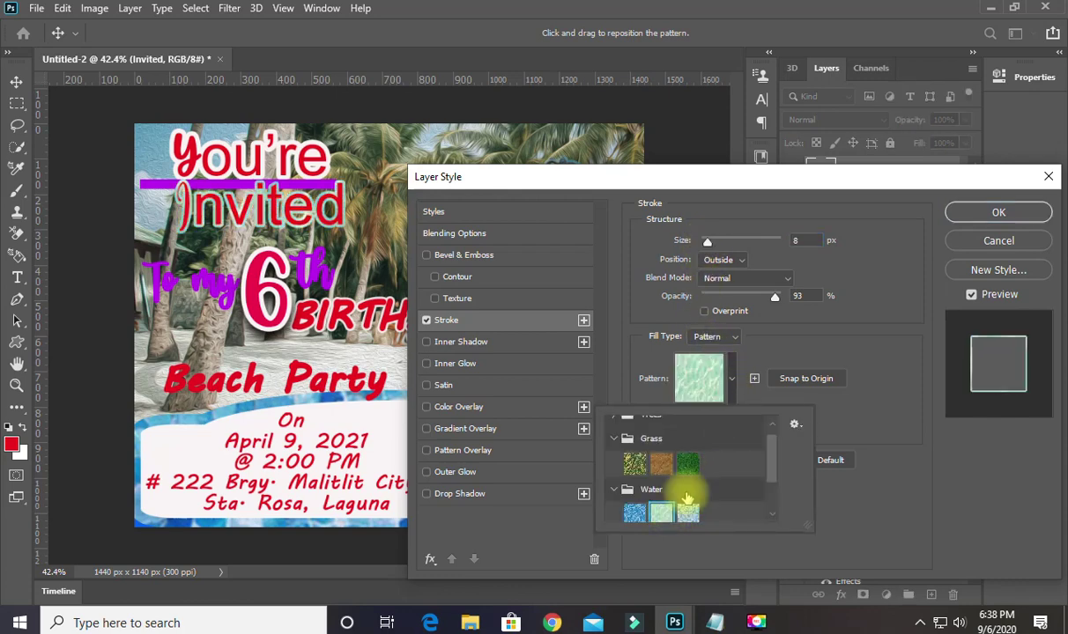
left_click(994, 210)
left_click(998, 213)
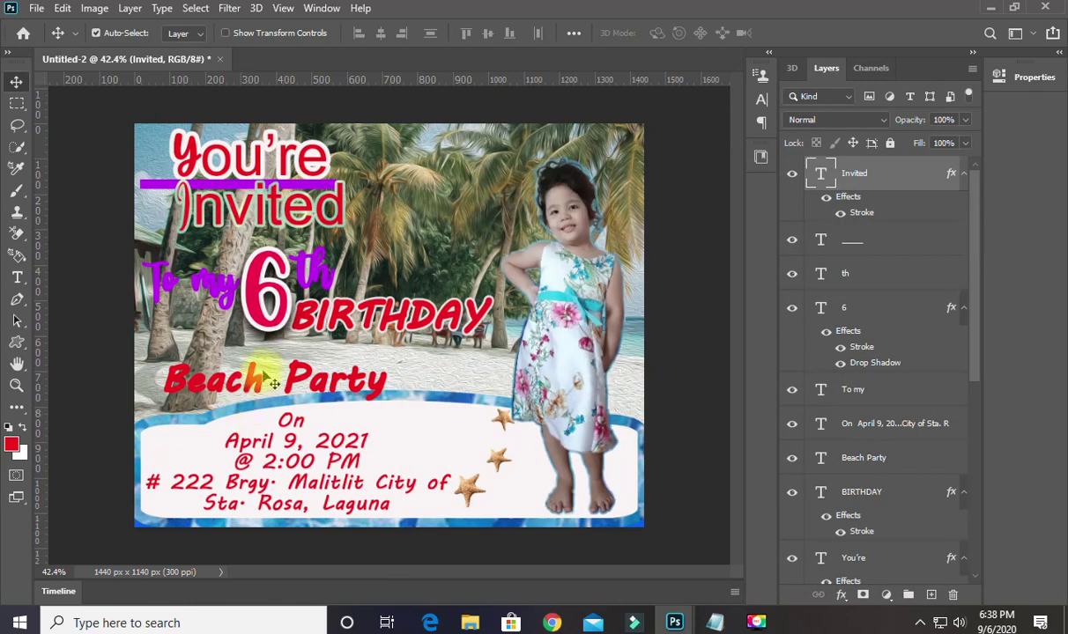
Add a pale water-pattern stroke outline to the To my text.
left_click(220, 289)
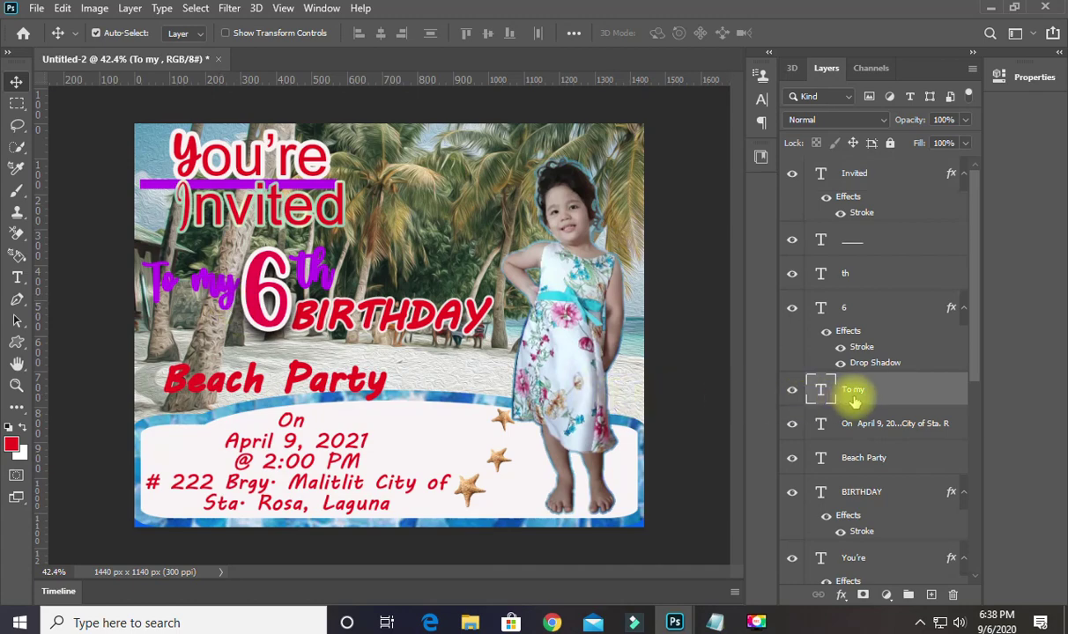
right_click(852, 398)
left_click(739, 24)
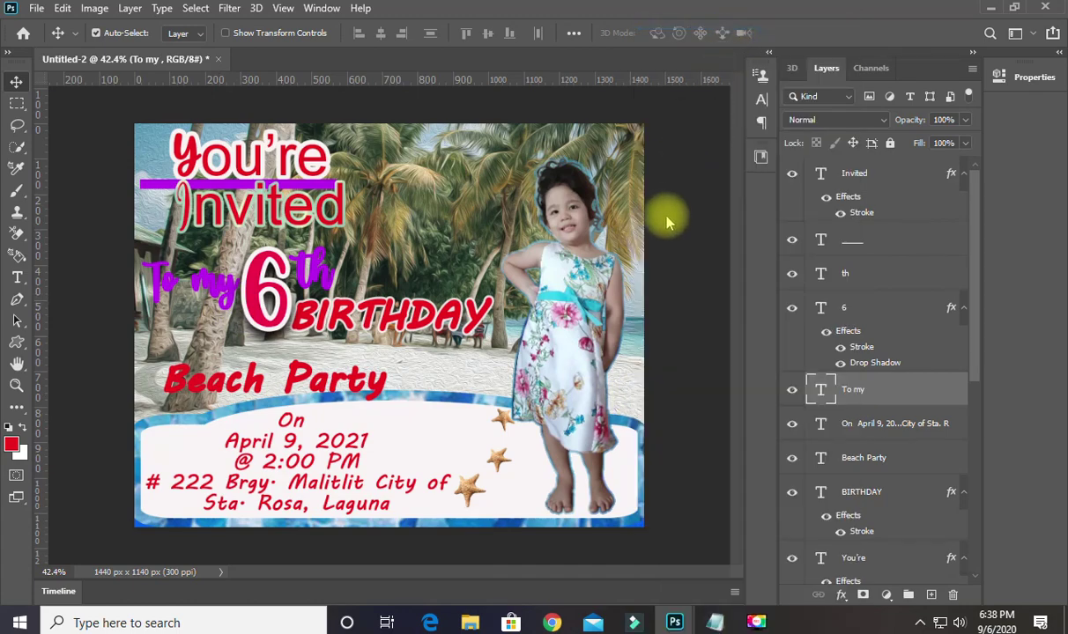
left_click(479, 323)
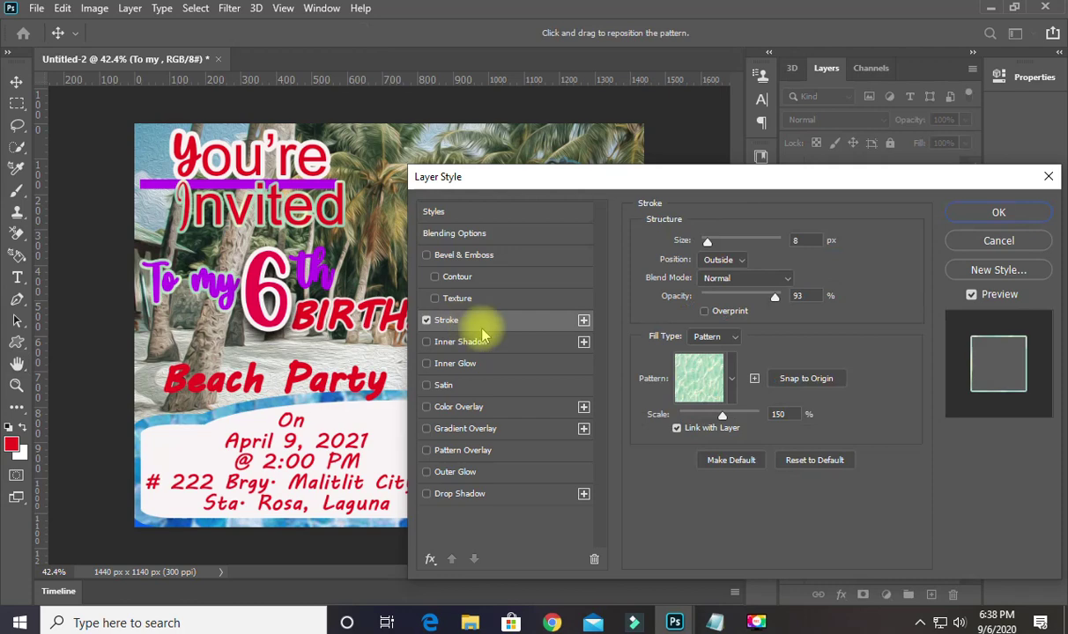
left_click(998, 214)
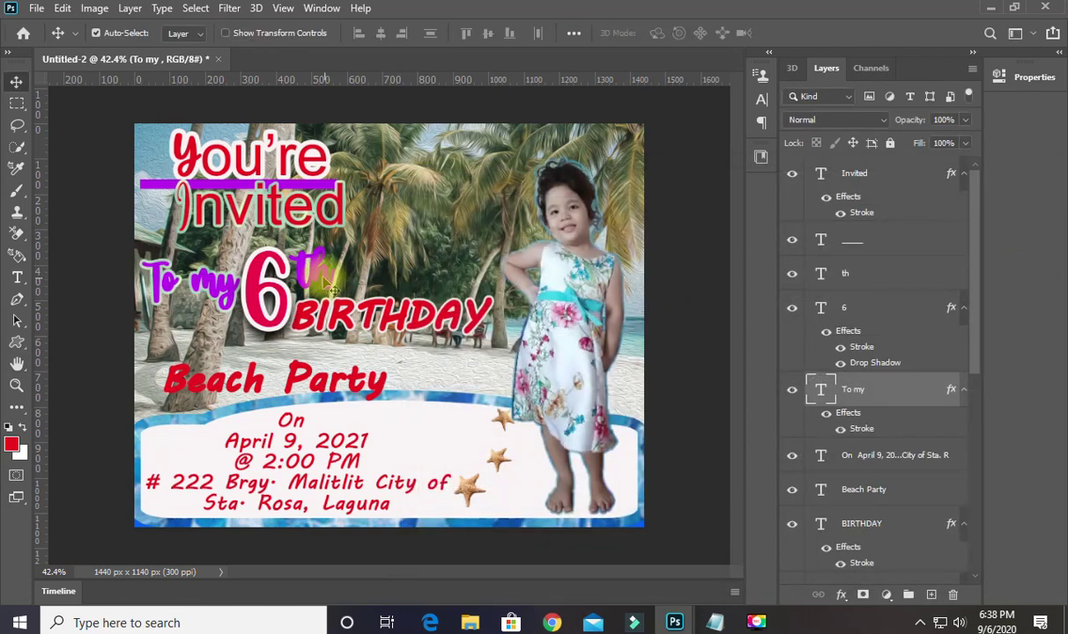
Give th a light cyan solid-colour stroke and shift Beach Party further right.
left_click(339, 275)
right_click(822, 275)
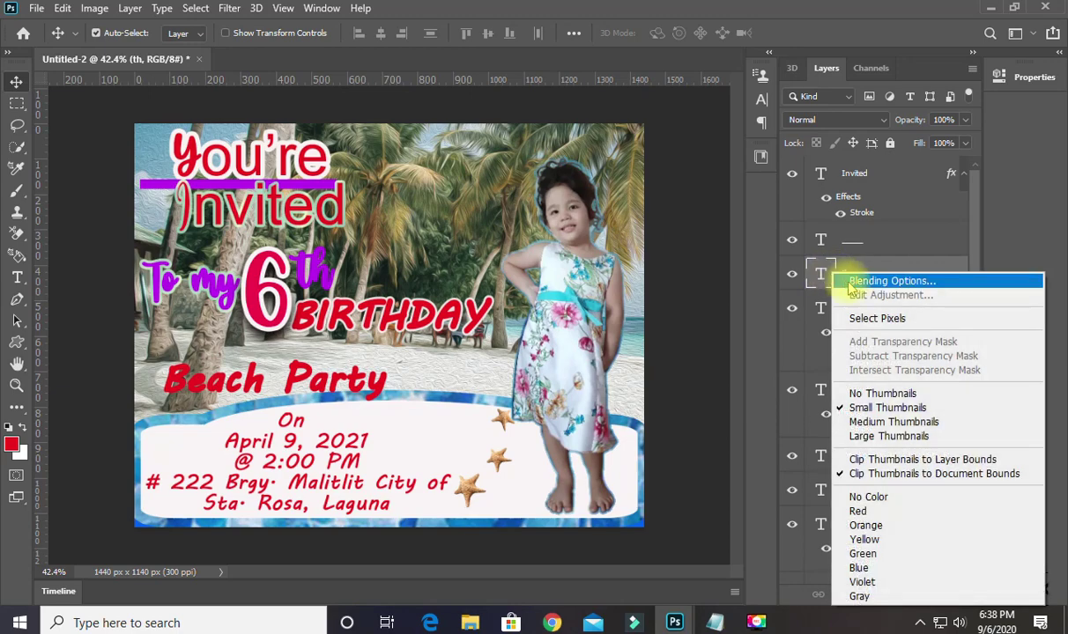
left_click(848, 280)
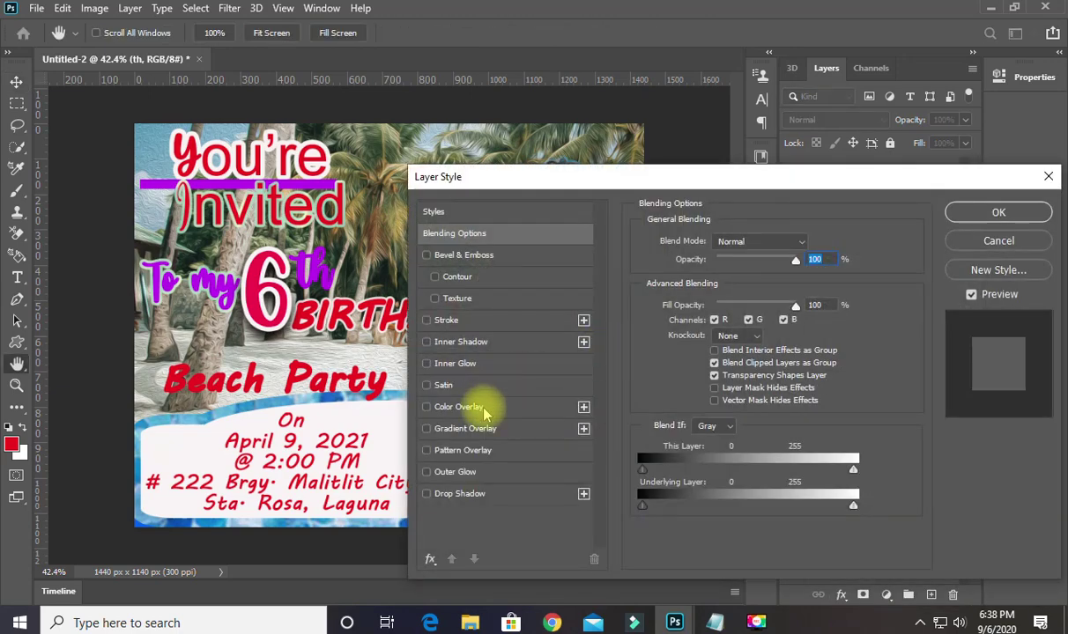
left_click(476, 319)
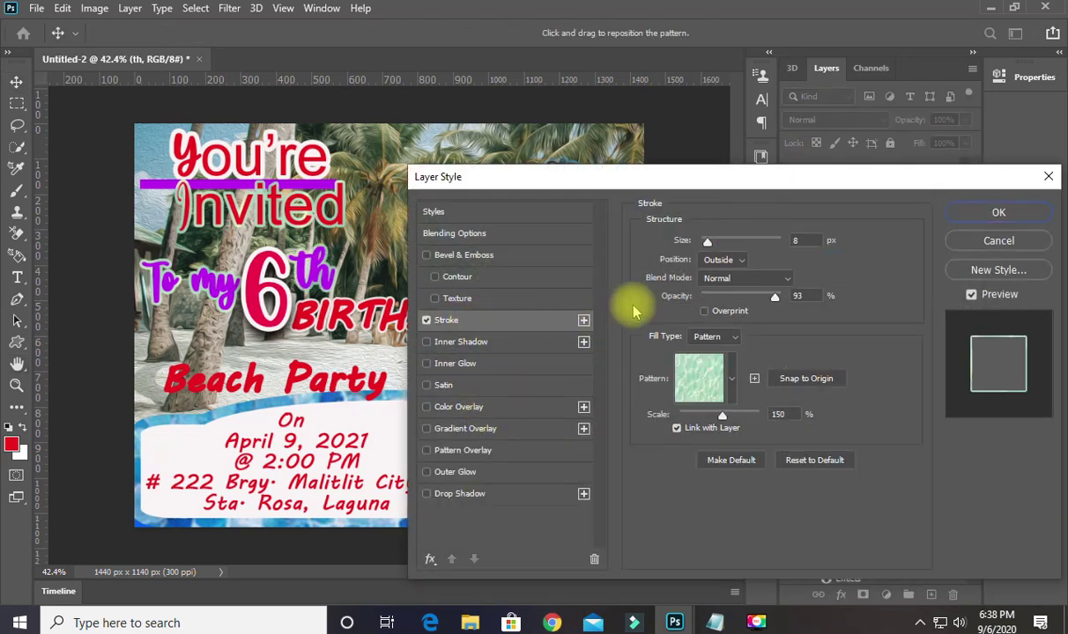
left_click(713, 337)
left_click(709, 319)
left_click(680, 362)
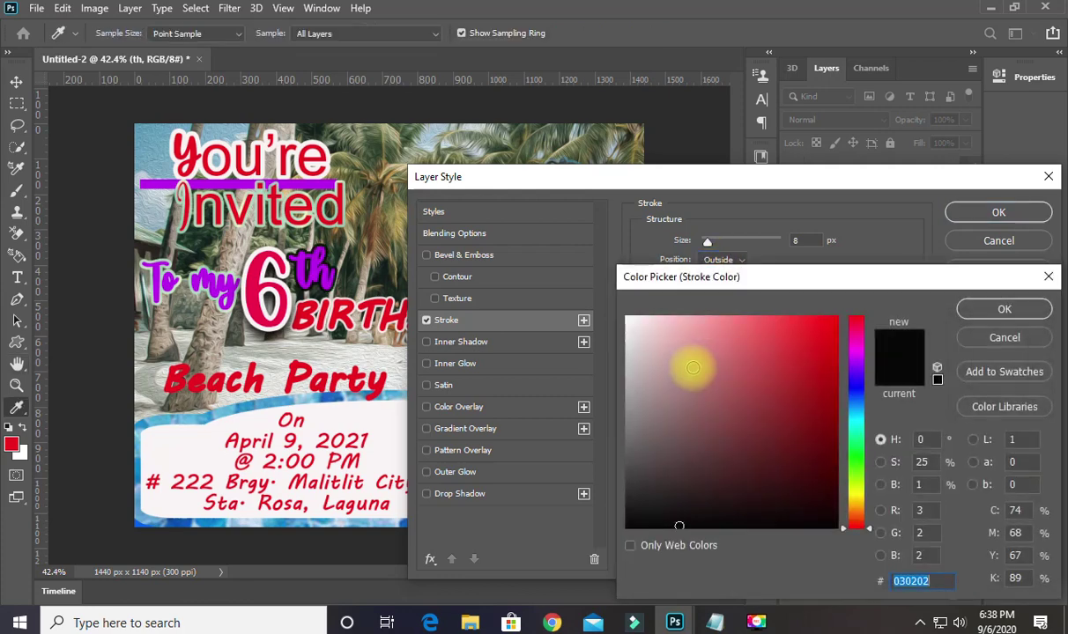
left_click(856, 416)
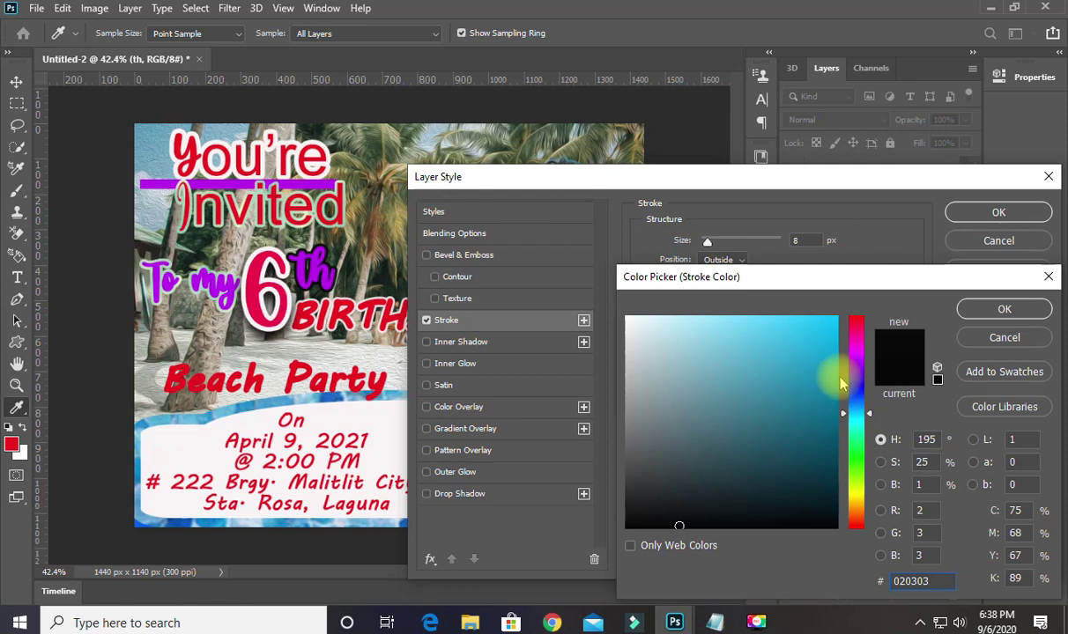
left_click(828, 333)
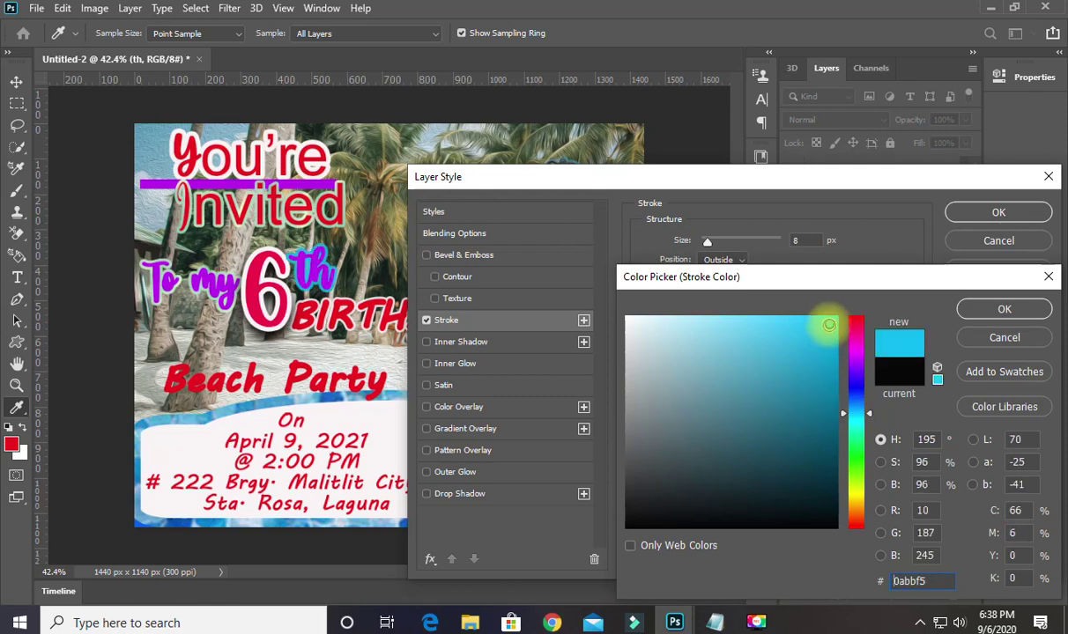
left_click(747, 327)
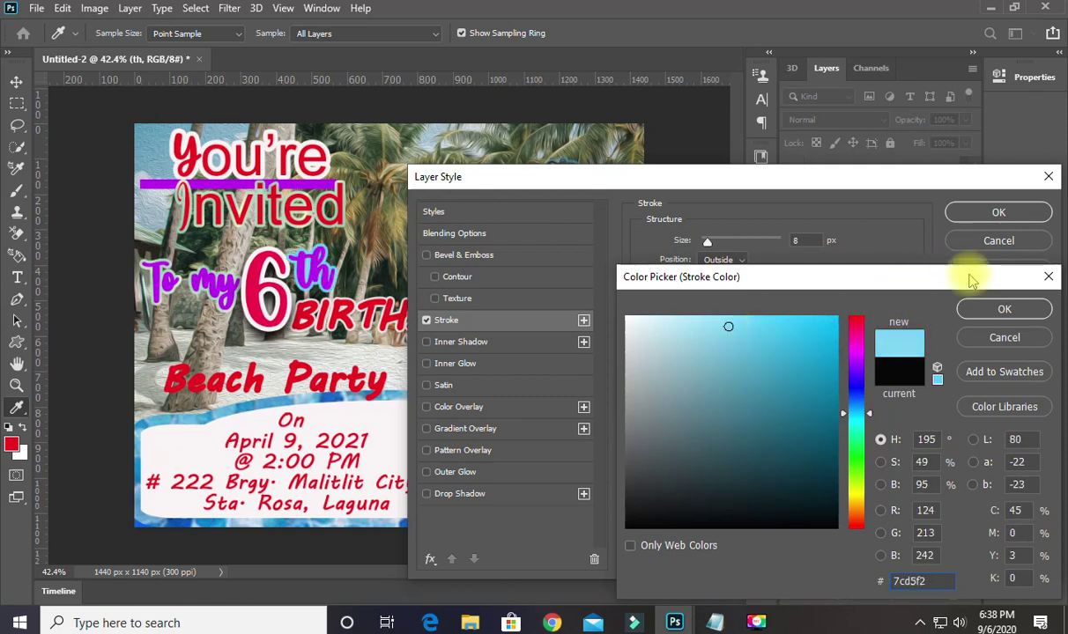
left_click(1002, 308)
left_click(991, 215)
left_click_drag(337, 380, 398, 376)
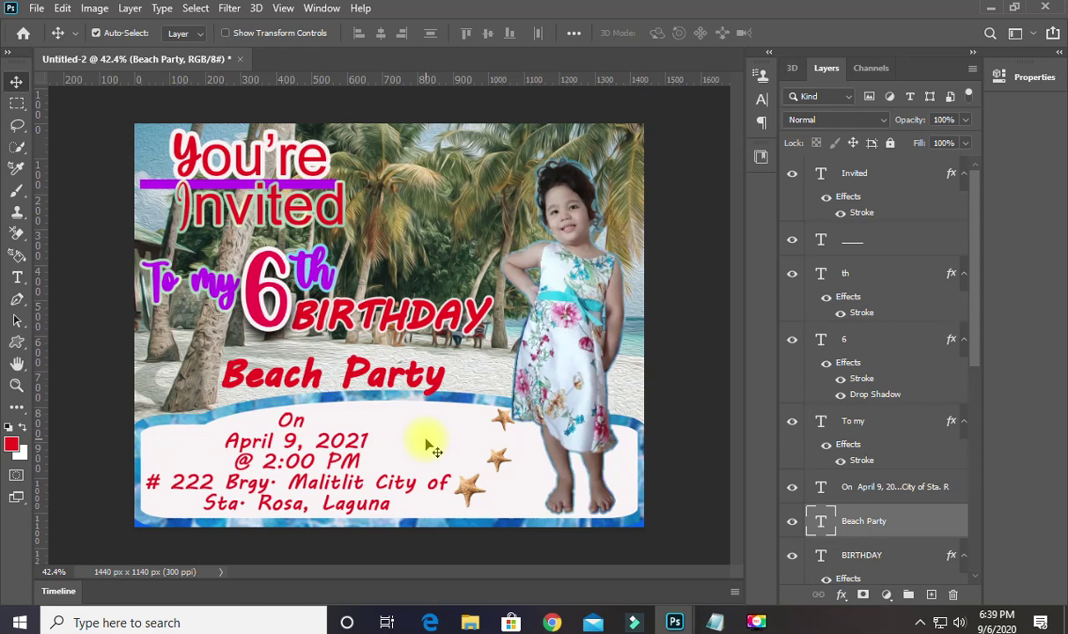
Nudge Beach Party up so it sits evenly between BIRTHDAY and the white label.
left_click_drag(407, 391, 342, 399)
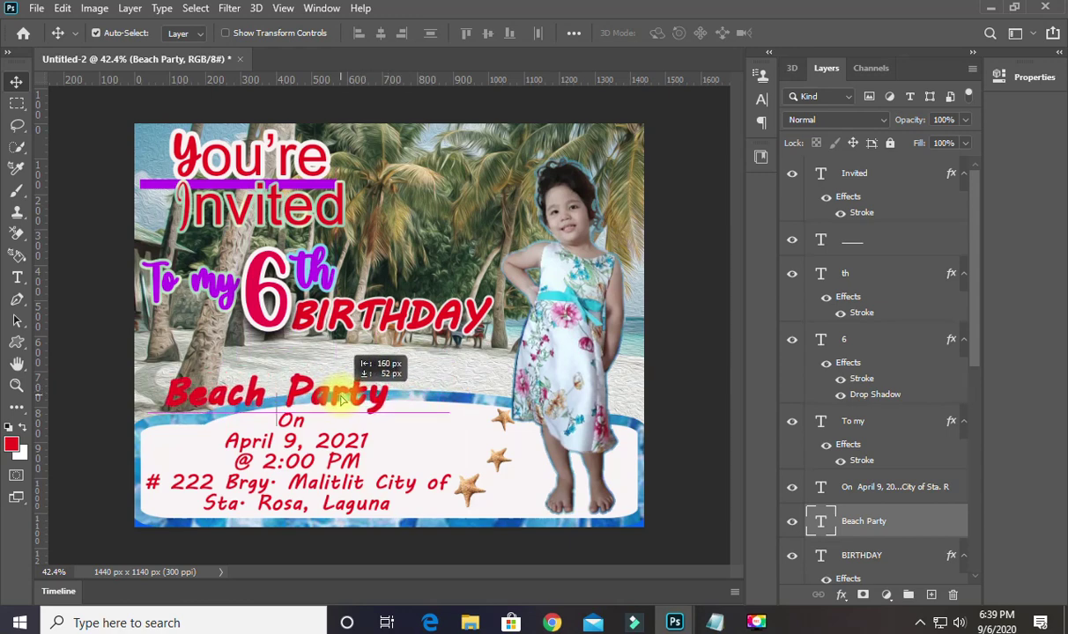
left_click_drag(342, 399, 345, 382)
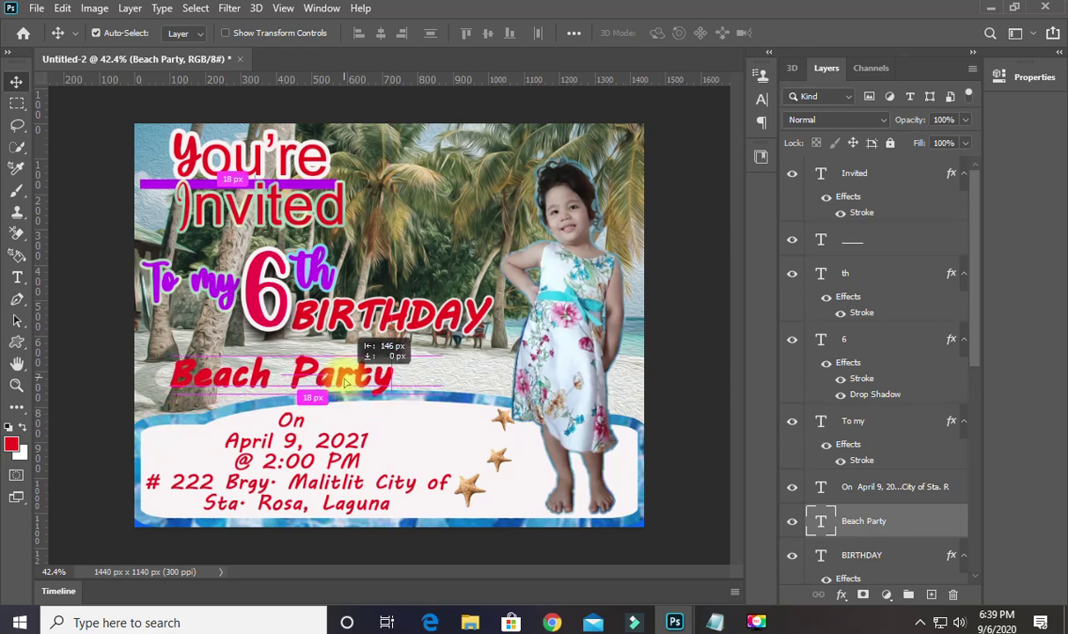
left_click_drag(344, 383, 343, 377)
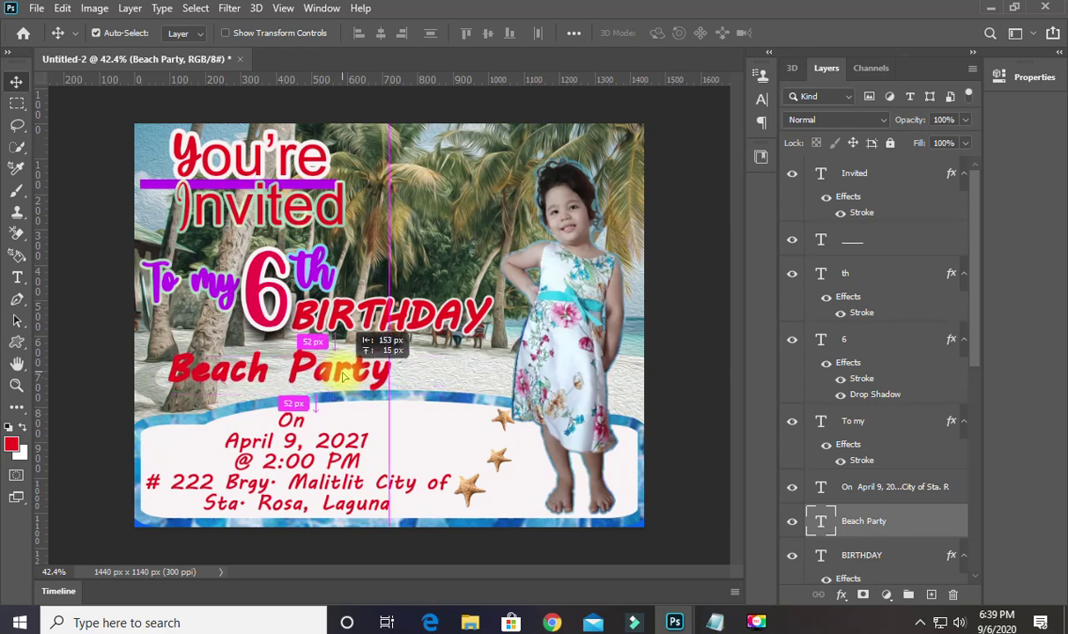
left_click_drag(343, 377, 345, 378)
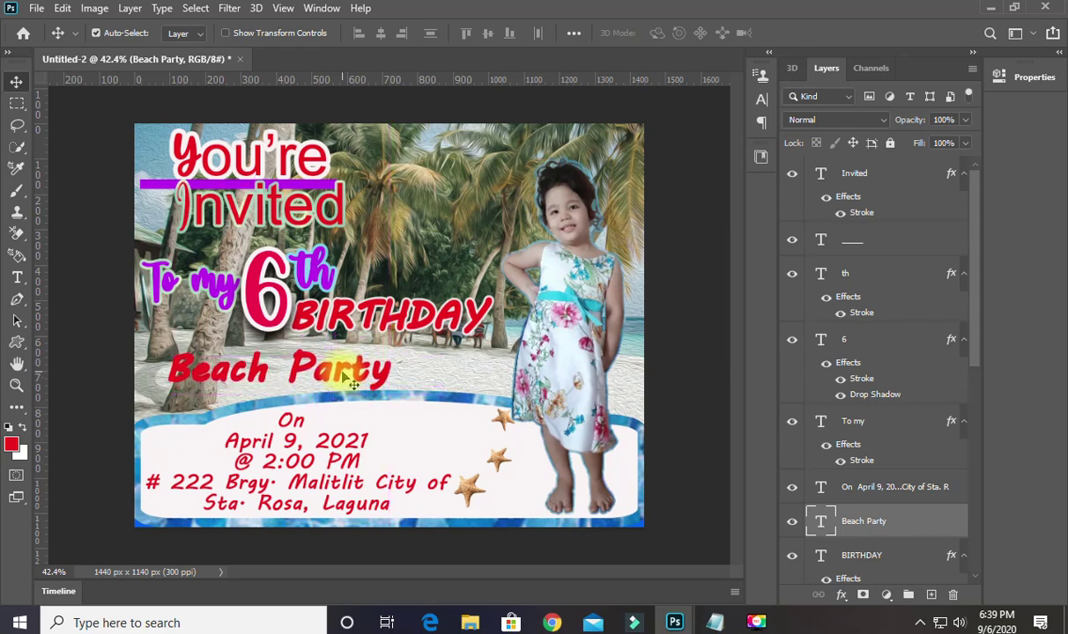
Replace the Beach Party text with the birthday girl's full name and center it beneath BIRTHDAY.
key("t")
triple_click(267, 375)
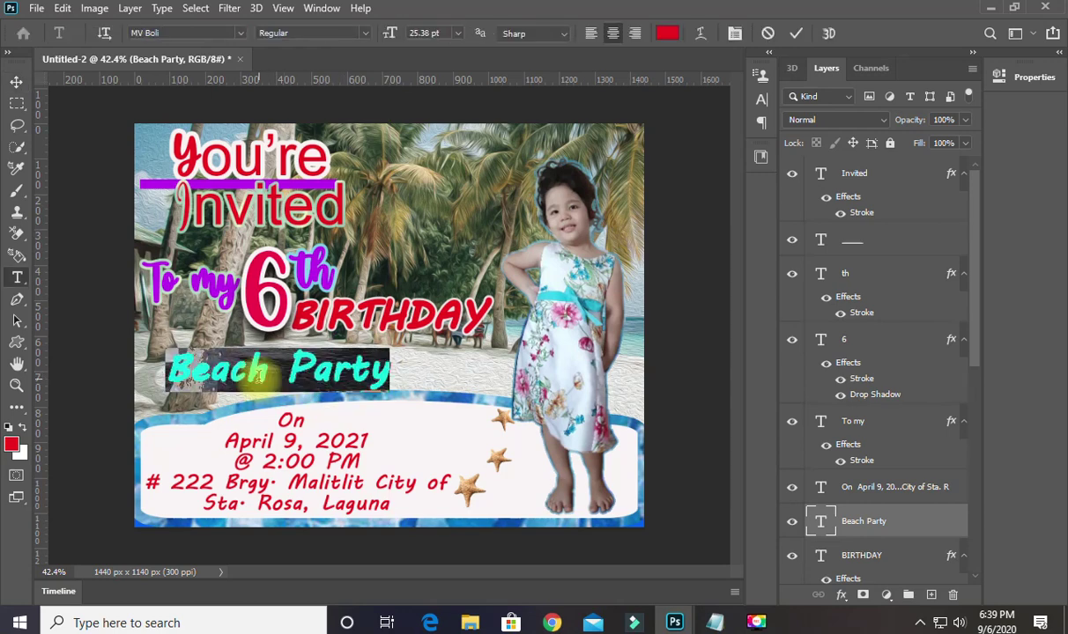
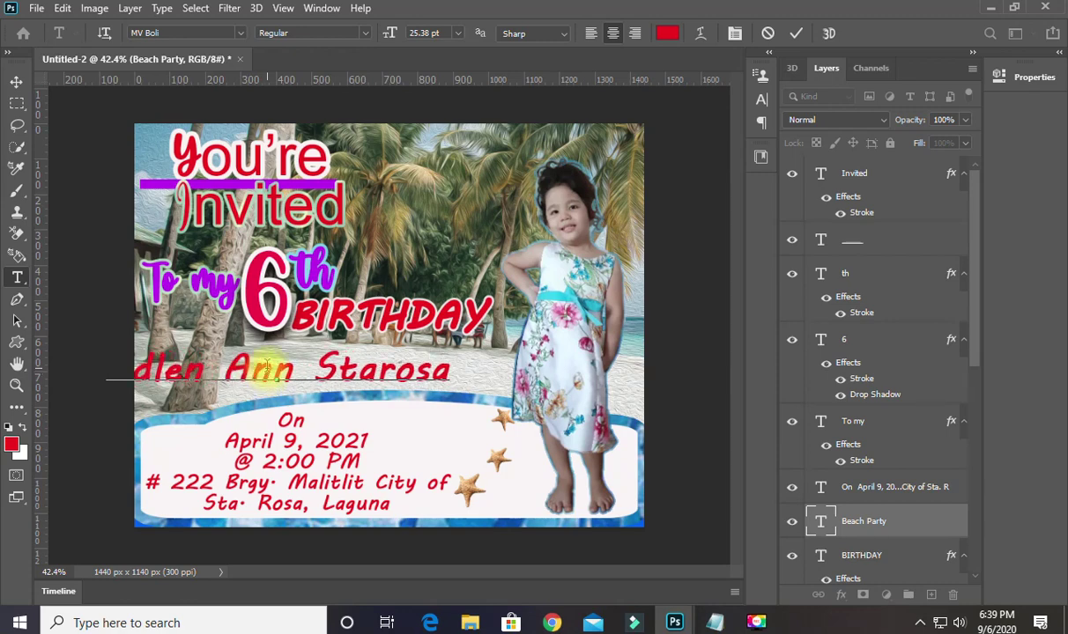
left_click(16, 81)
left_click_drag(345, 370, 396, 377)
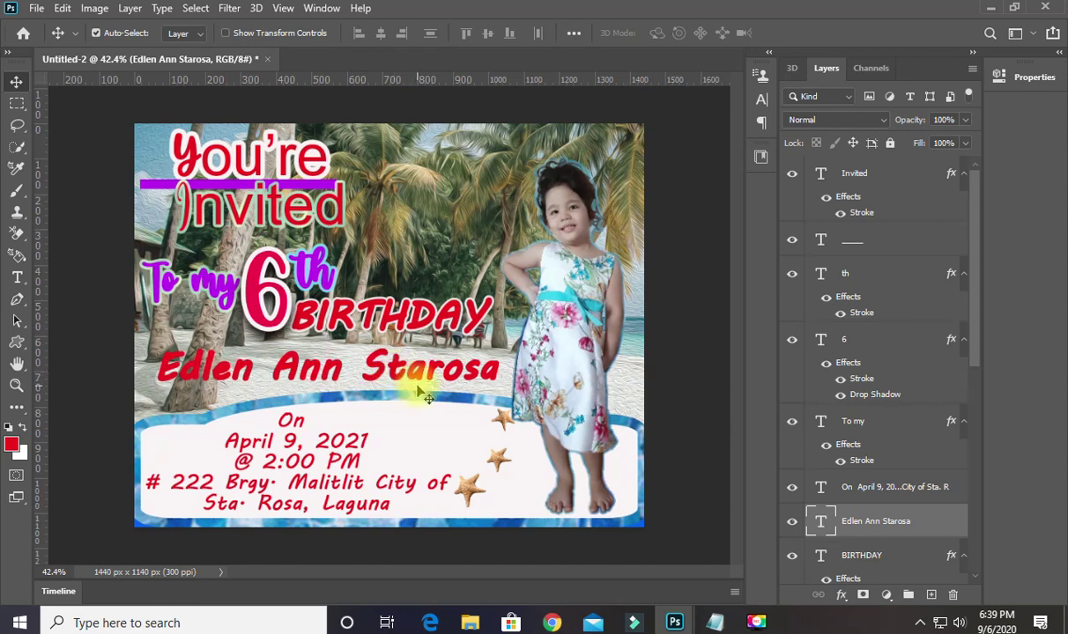
Correct the surname's spelling in the red name line.
double_click(428, 376)
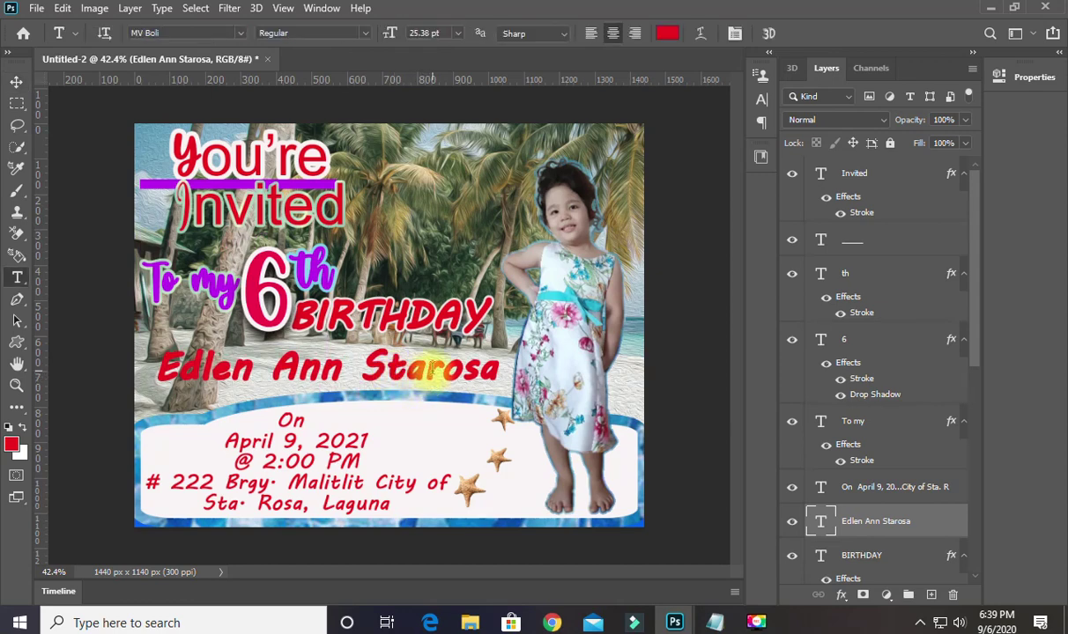
key("BackSpace")
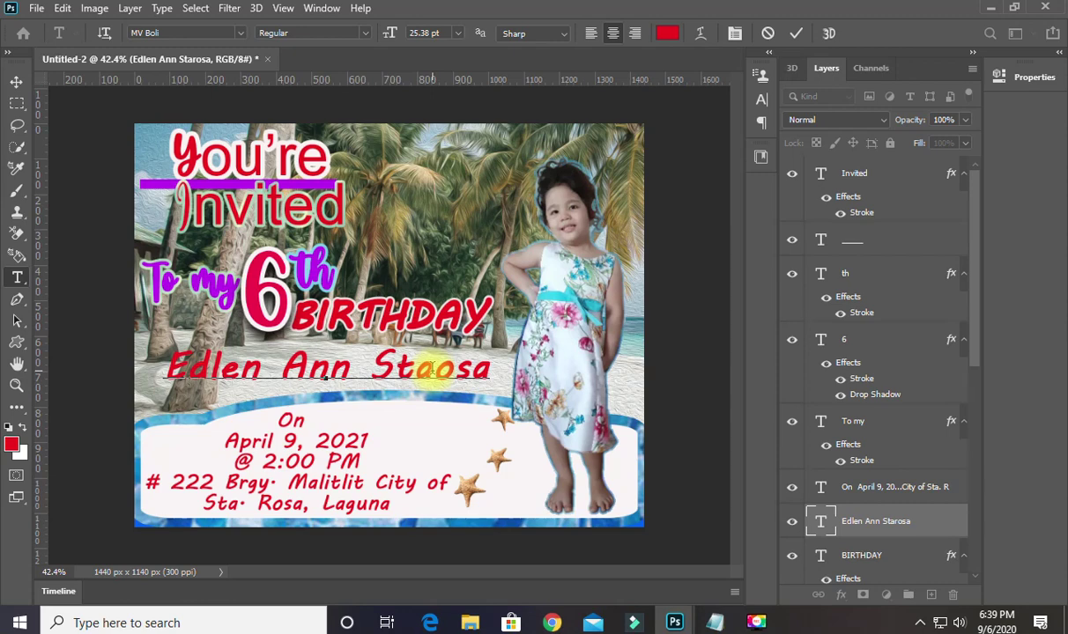
type("R")
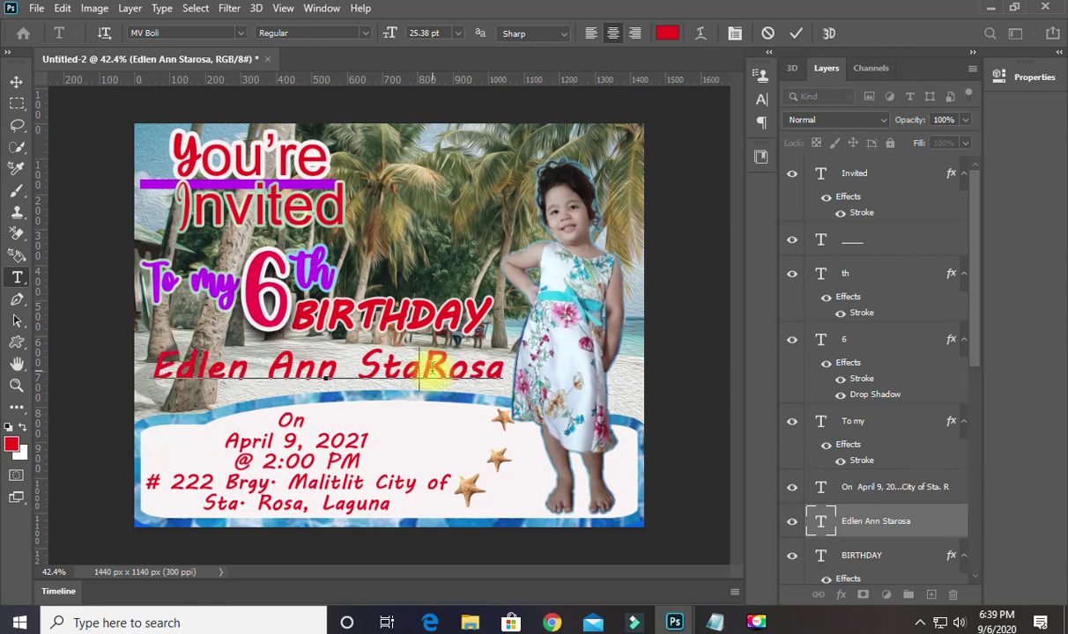
key("BackSpace")
type(".")
key("BackSpace")
type(".")
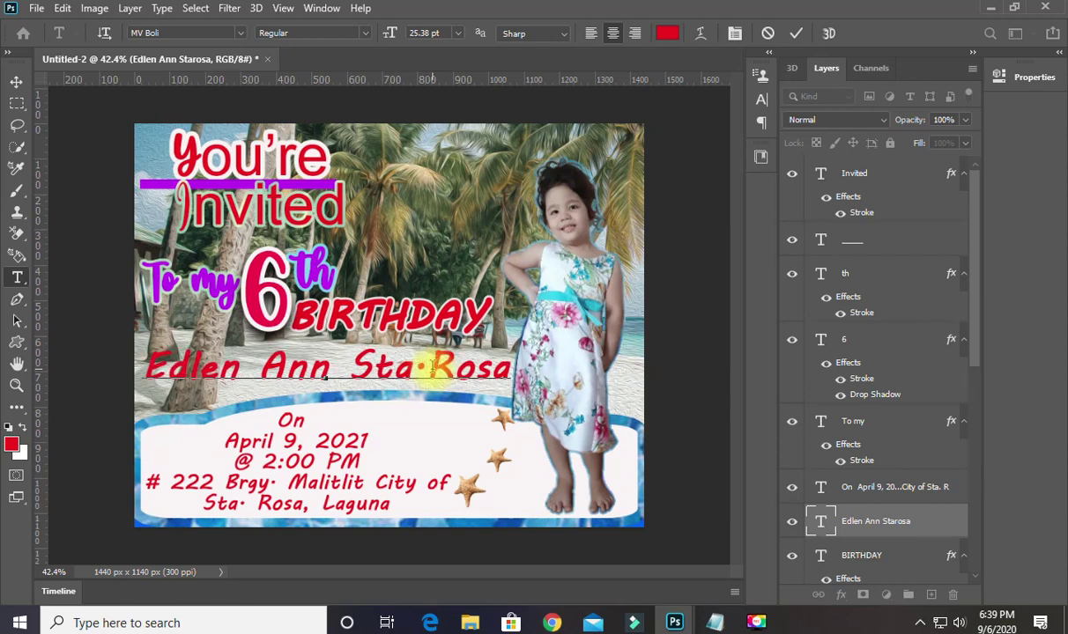
left_click(15, 81)
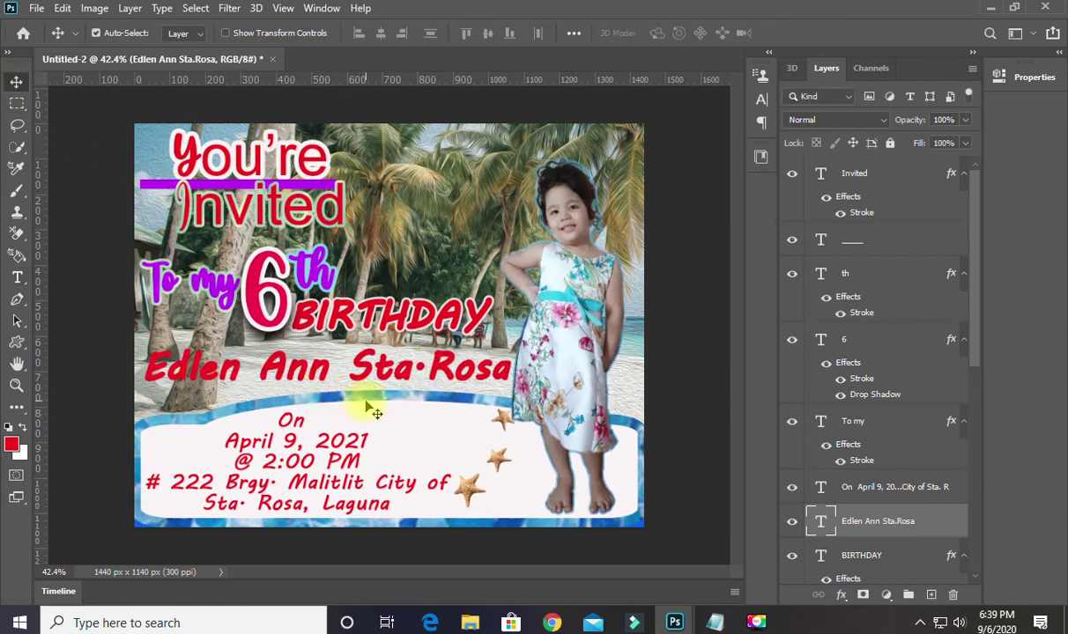
key("t")
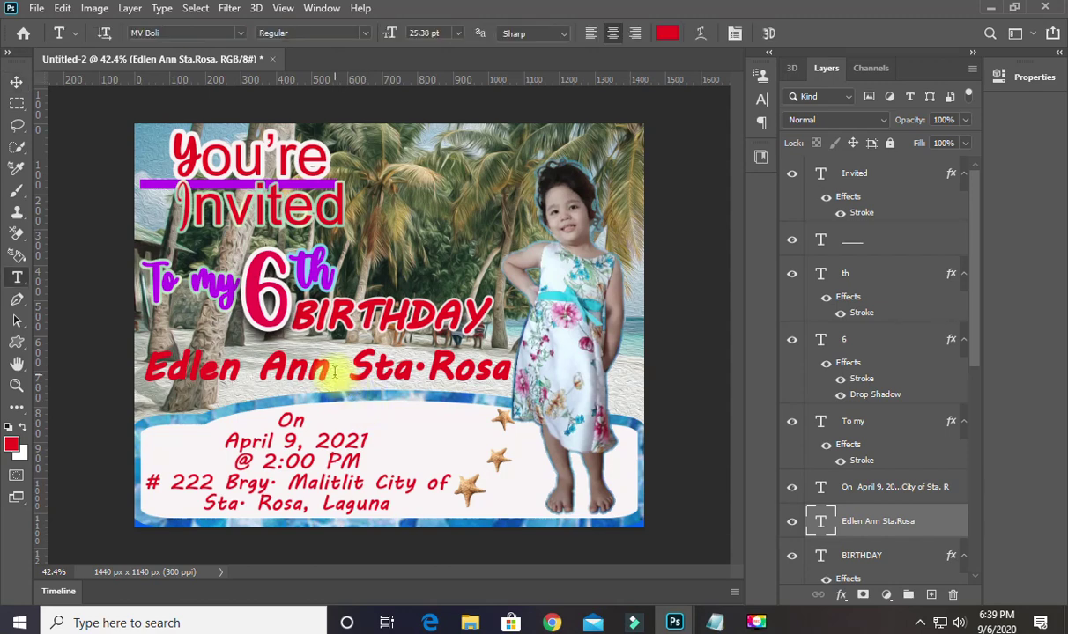
Give the name layer a blue Gradient Overlay and an 8 px near-black outside stroke at 100% opacity.
right_click(898, 520)
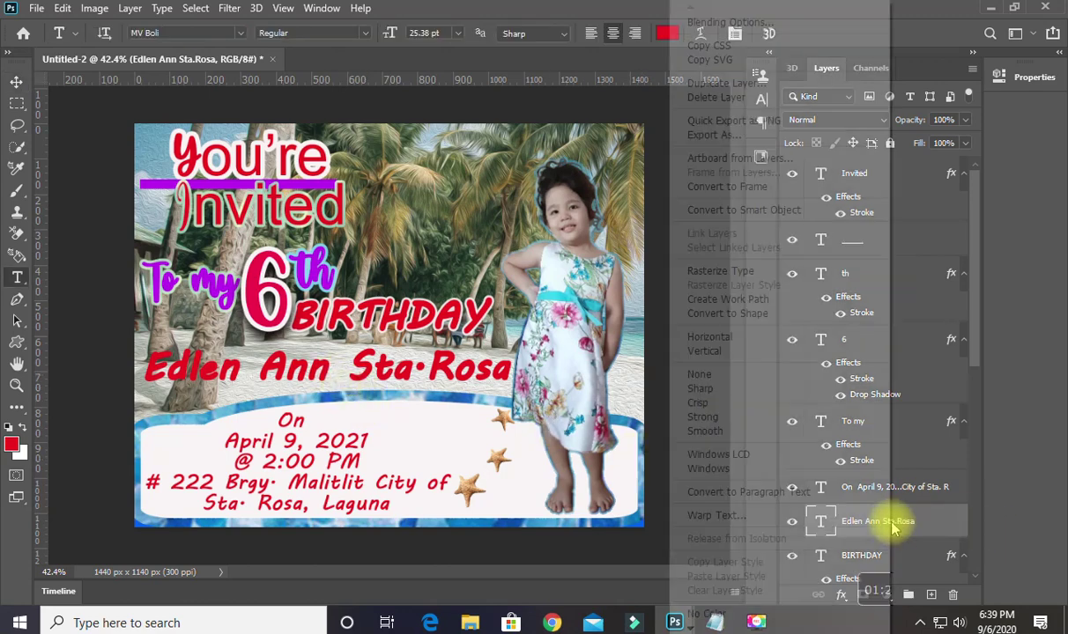
left_click(729, 22)
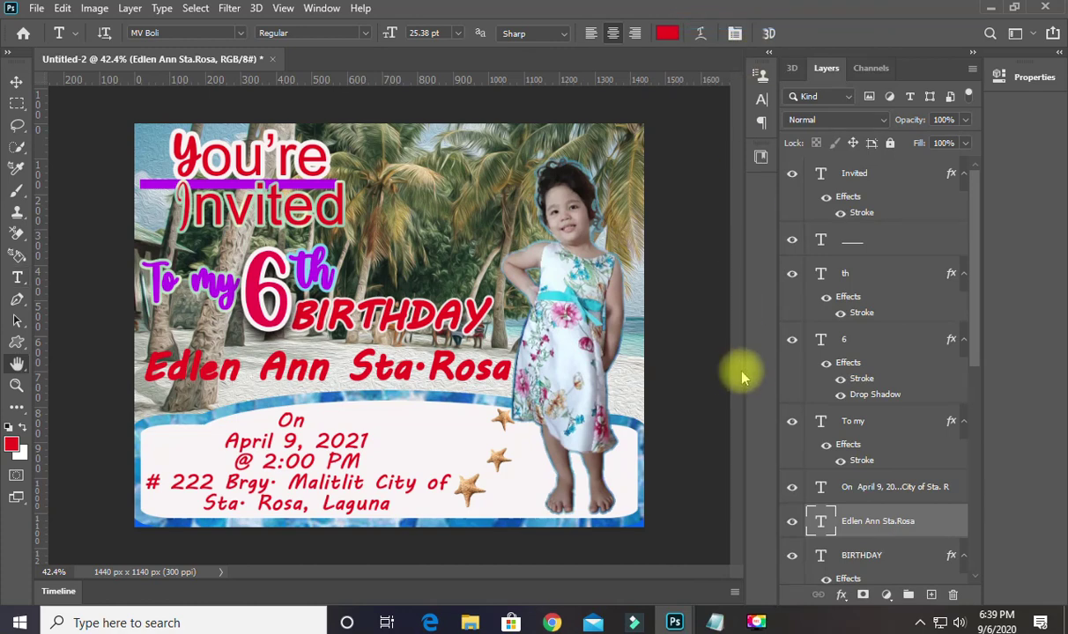
left_click(493, 428)
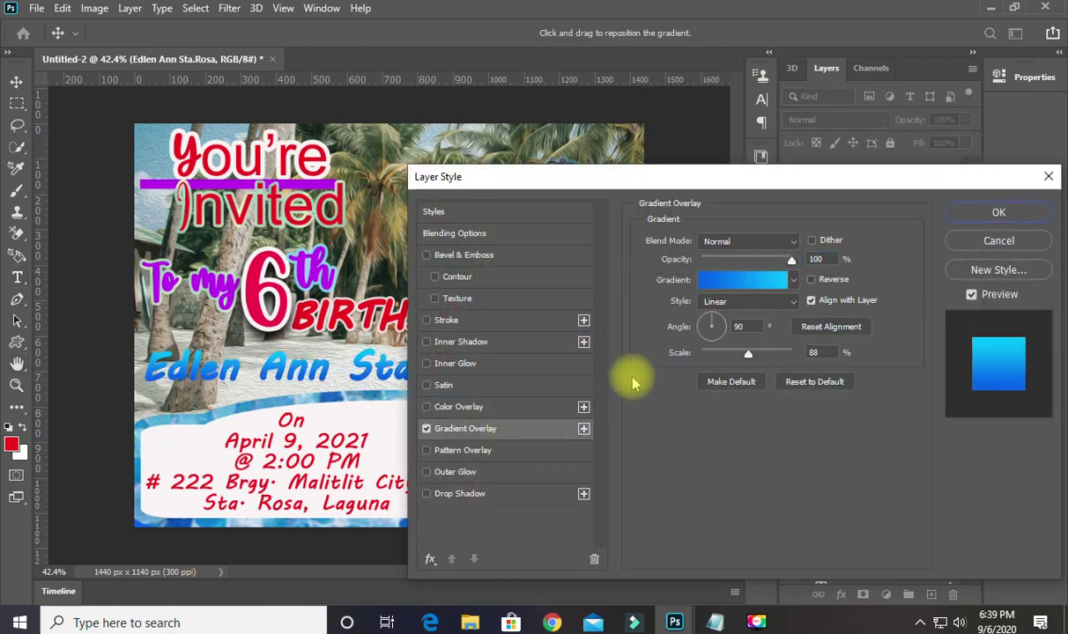
mouse_move(747, 352)
left_mouse_down()
mouse_move(731, 356)
mouse_move(755, 353)
left_mouse_up()
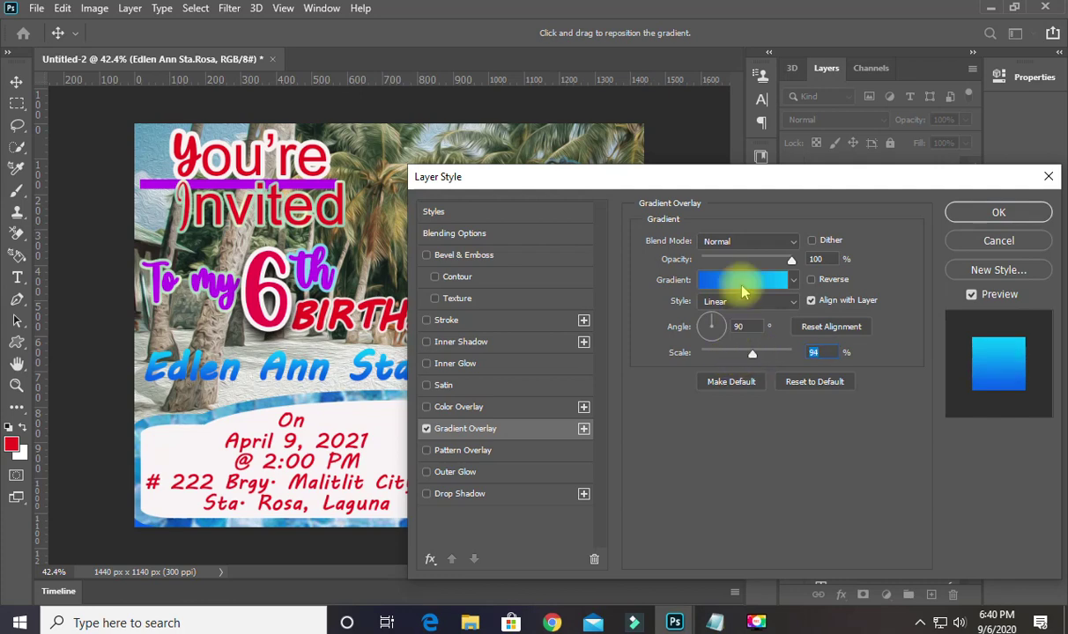
left_click(474, 320)
left_click(679, 362)
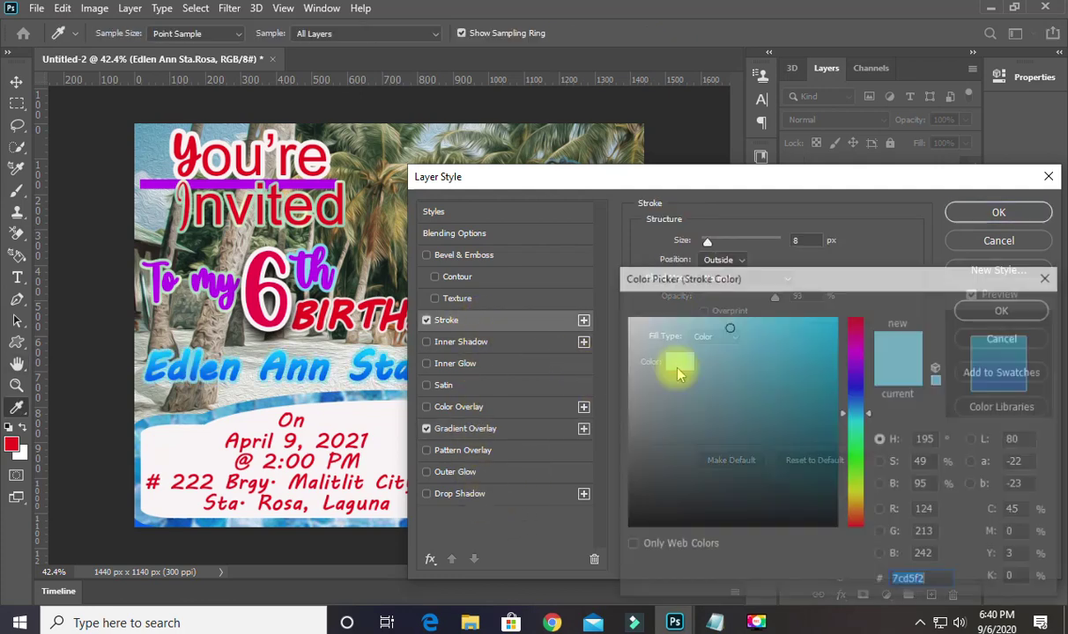
left_click(653, 508)
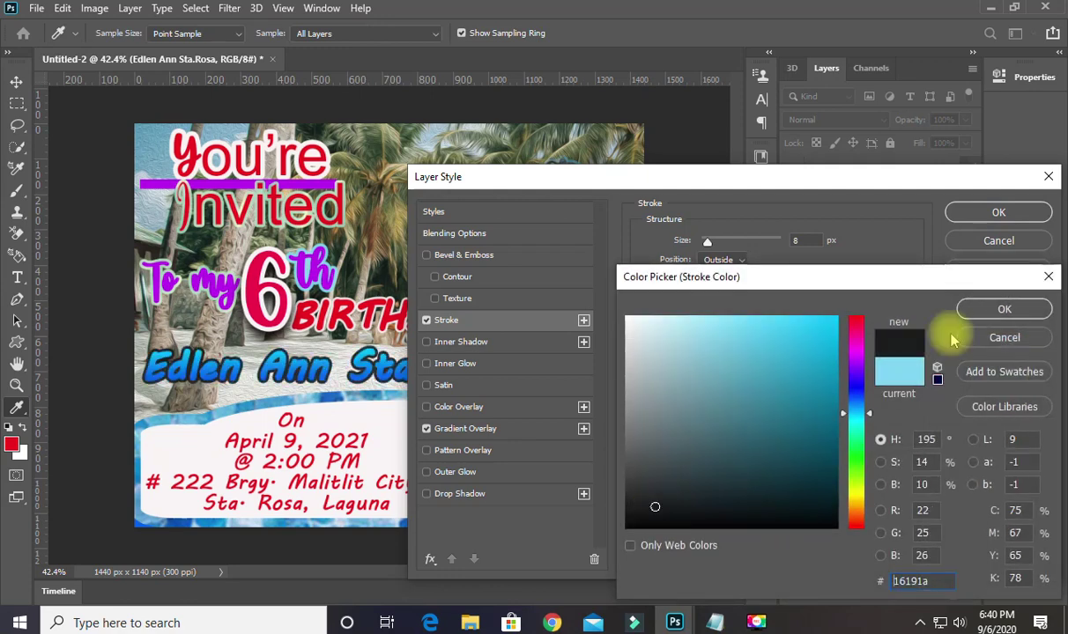
left_click(993, 310)
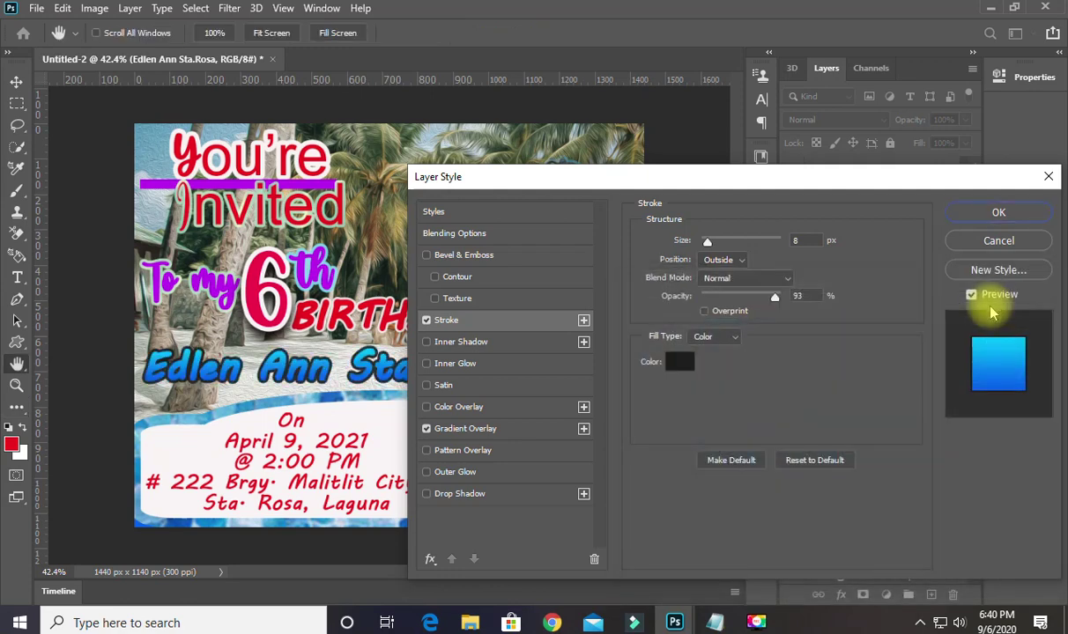
mouse_move(775, 300)
left_mouse_down()
mouse_move(752, 307)
mouse_move(785, 310)
left_mouse_up()
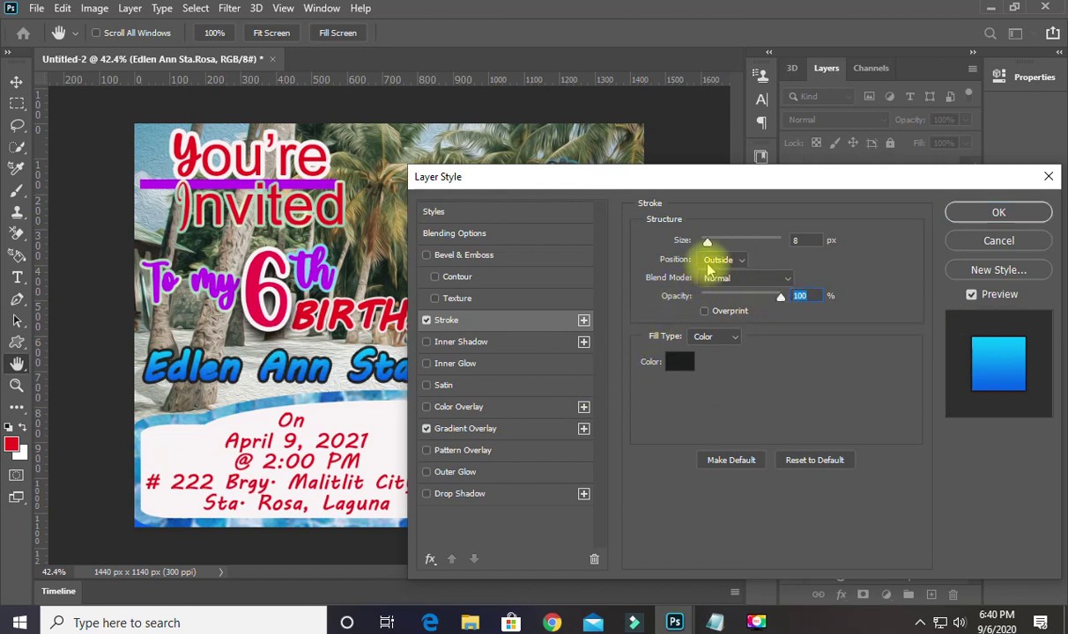
left_click(978, 214)
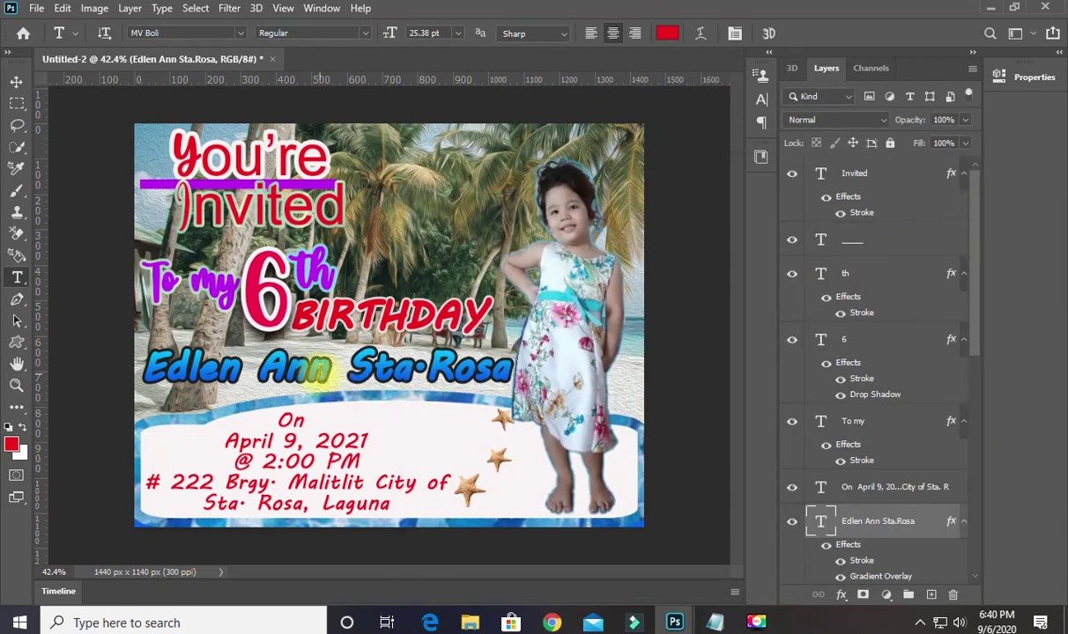
Apply Faux Italic to the entire name line and commit the change.
triple_click(317, 370)
right_click(319, 369)
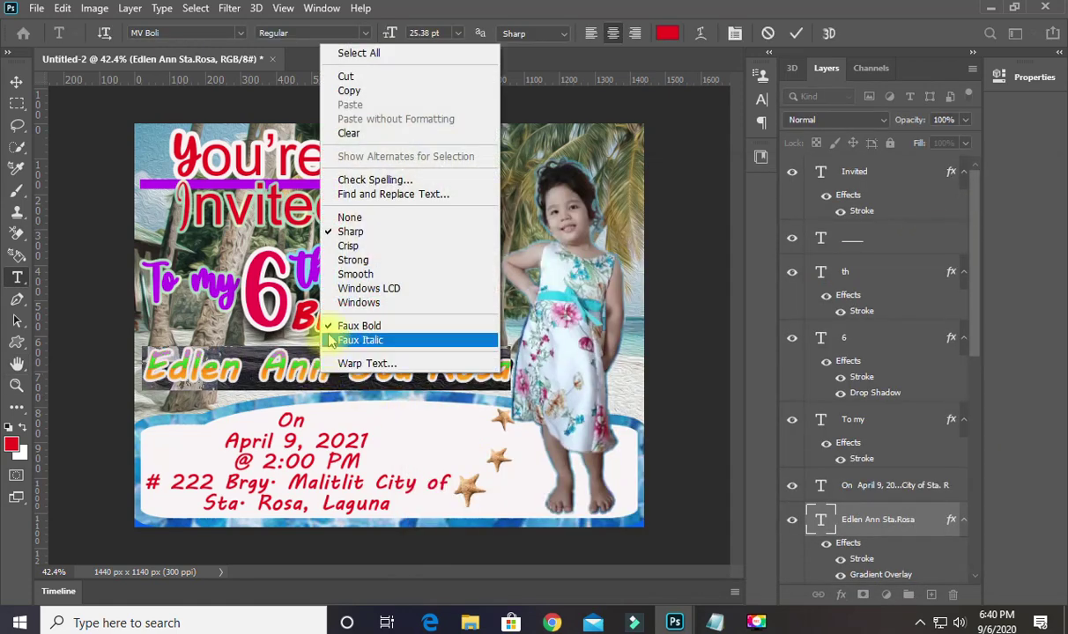
left_click(359, 340)
left_click(16, 81)
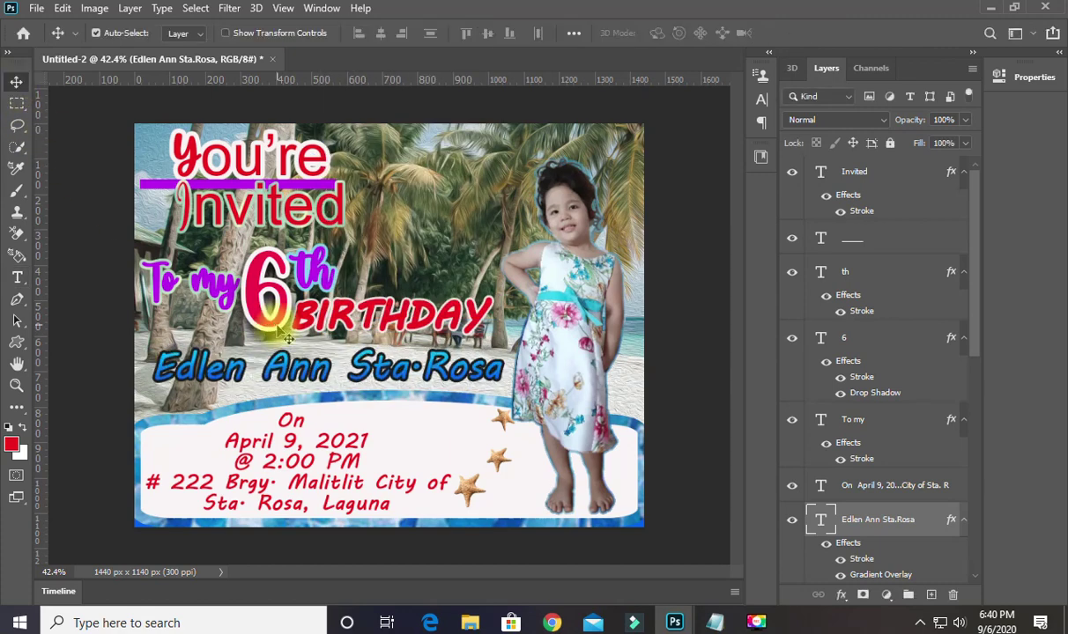
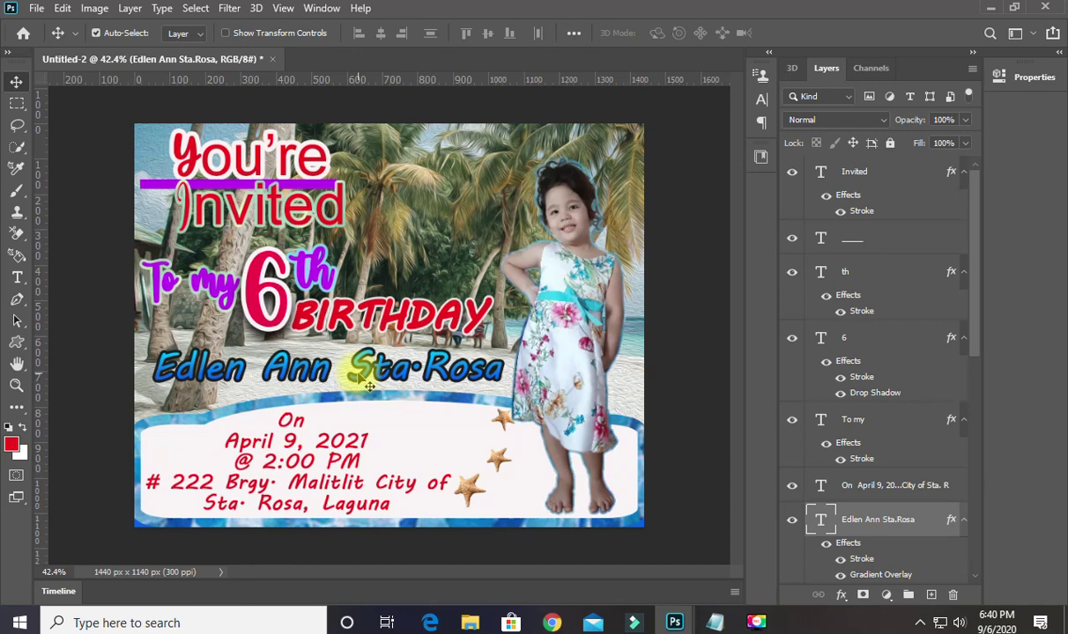
Nudge the Invited heading slightly down on the invitation.
scroll(587, 257, "up", 5)
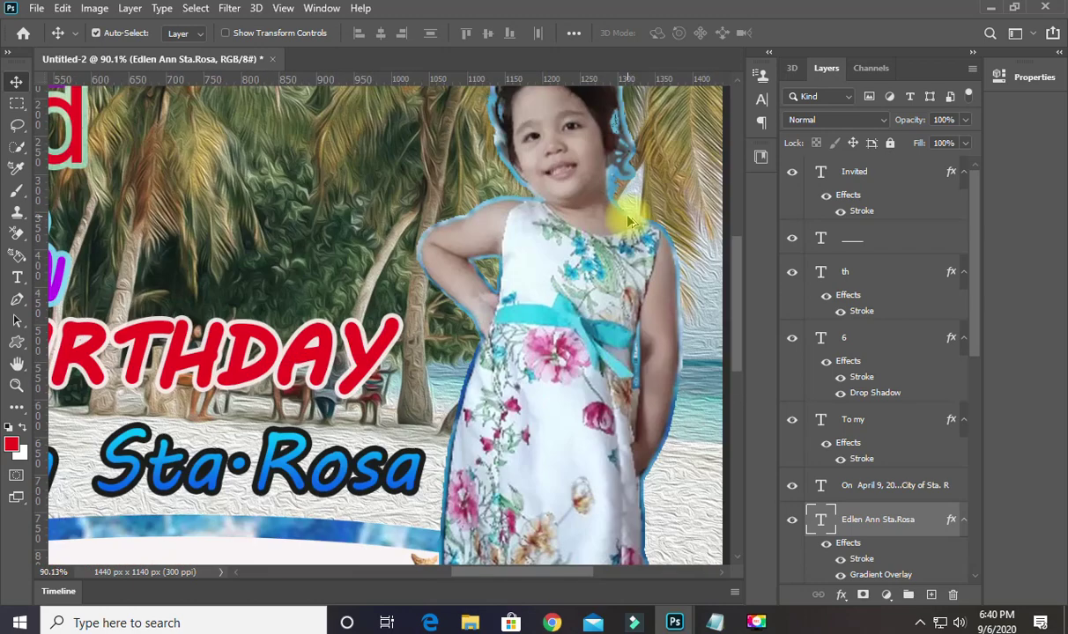
scroll(480, 289, "up", 3)
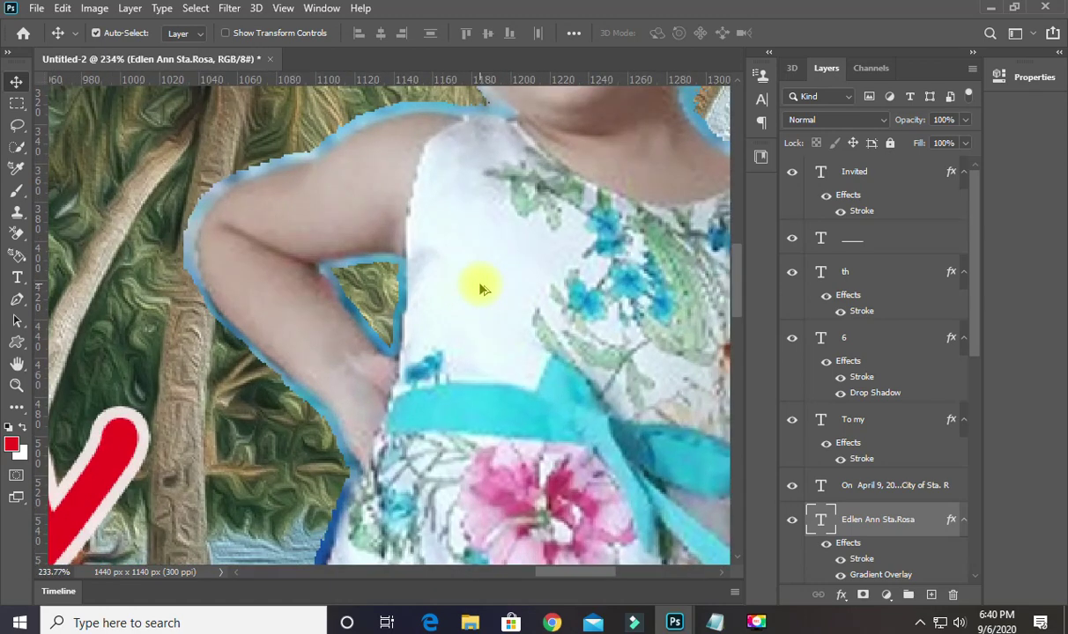
scroll(480, 289, "down", 6)
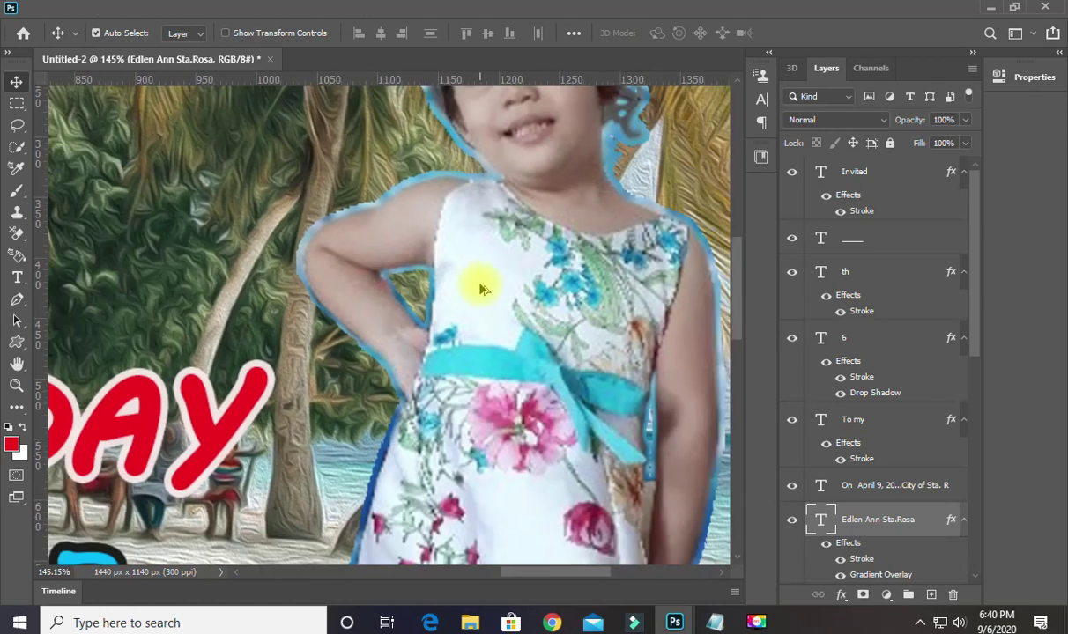
scroll(480, 293, "down", 2)
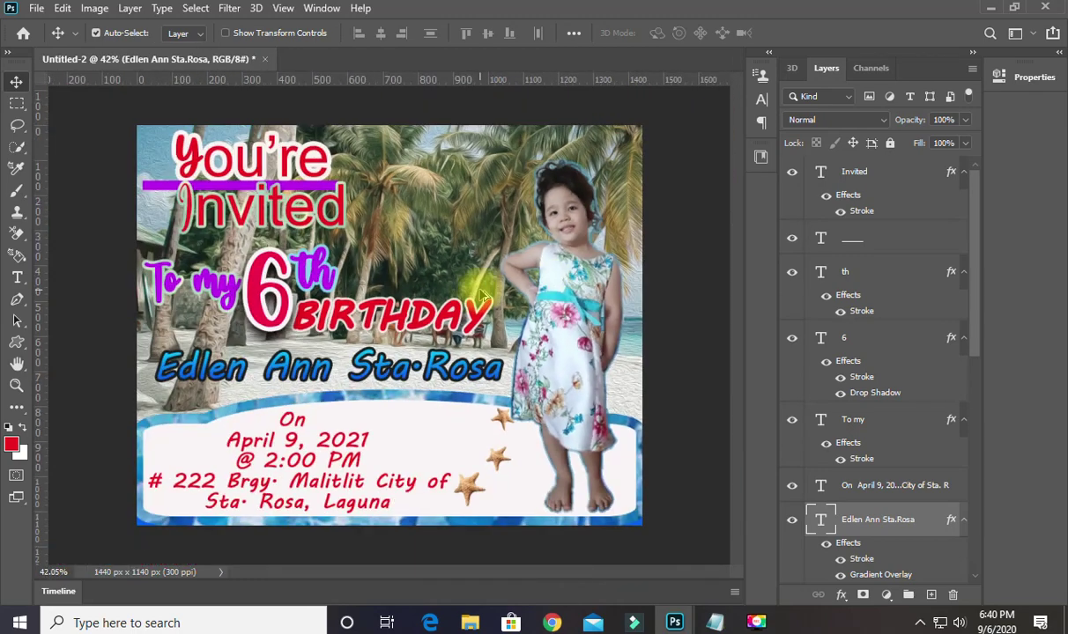
scroll(491, 312, "up", 1)
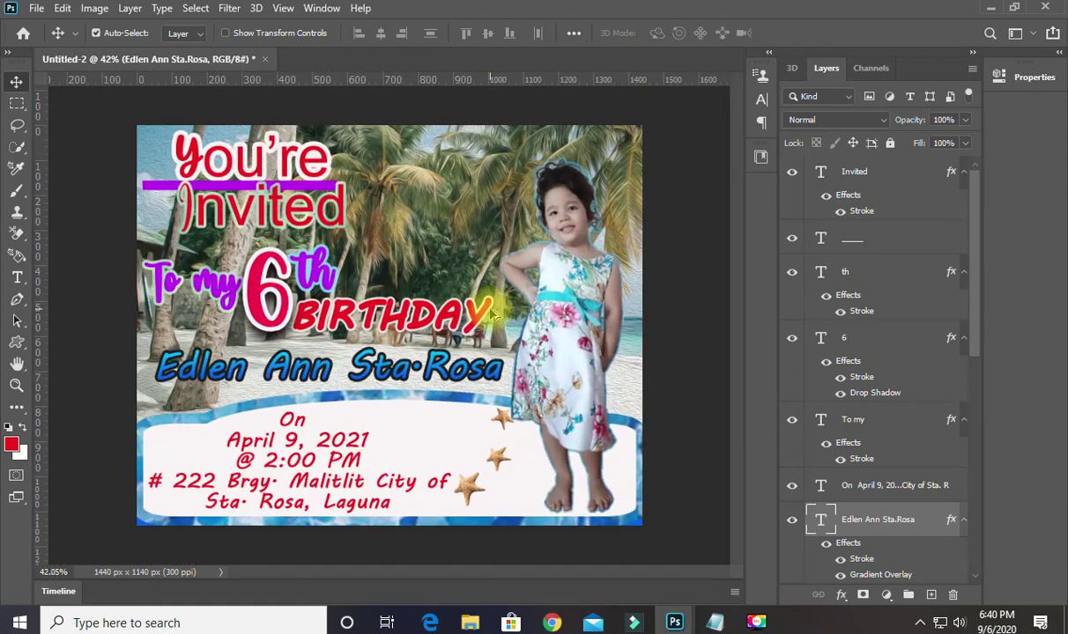
scroll(491, 319, "down", 2)
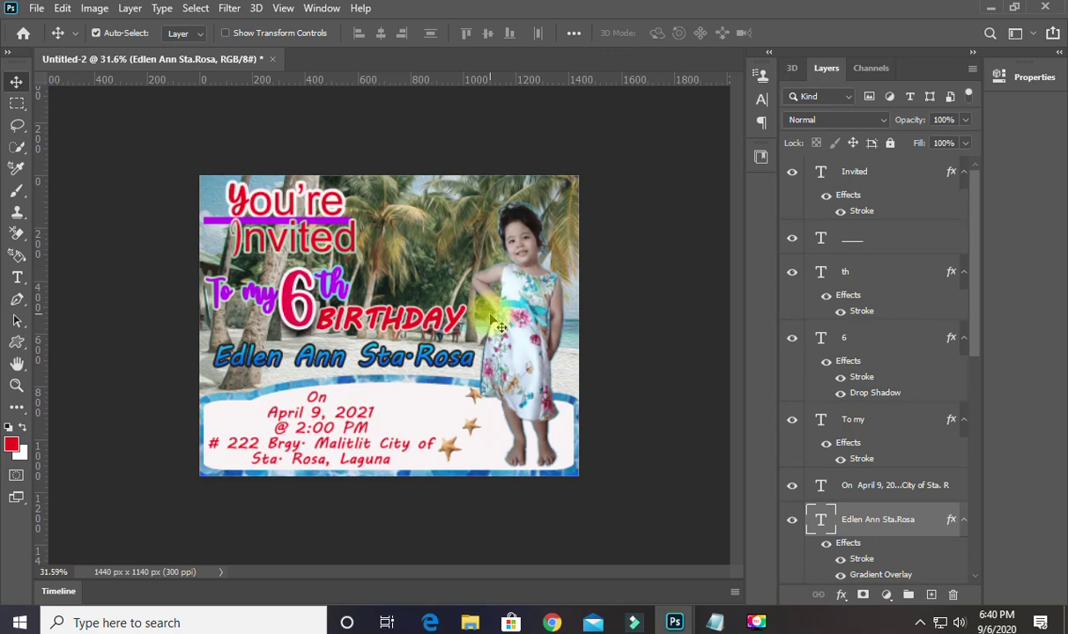
mouse_move(355, 239)
left_mouse_down()
mouse_move(440, 244)
mouse_move(355, 251)
left_mouse_up()
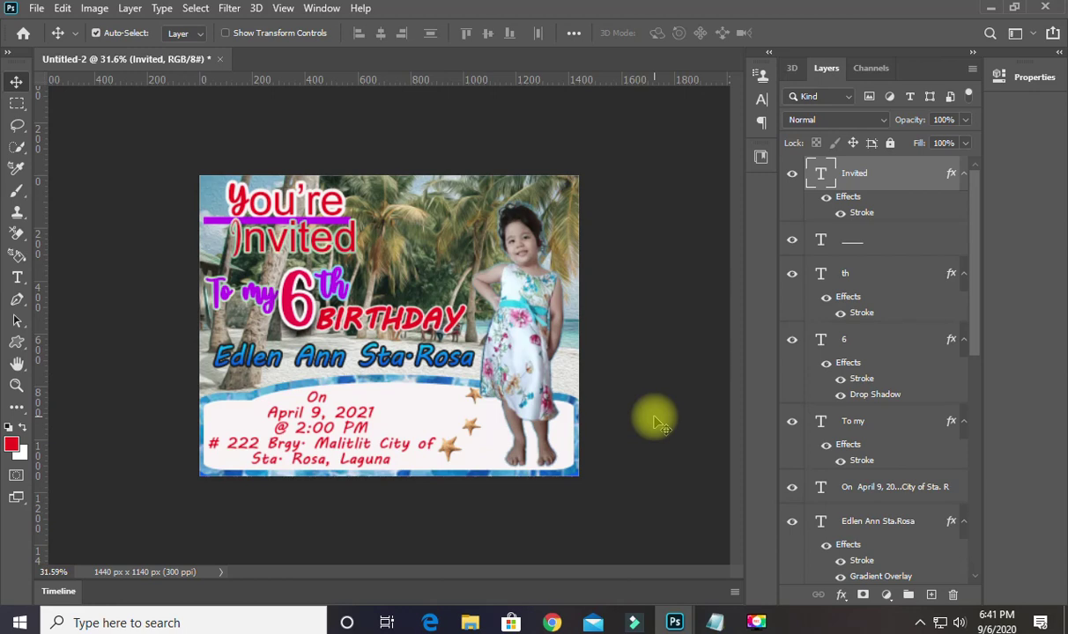
Search Pexels for 'beach sand' photos.
left_click(498, 559)
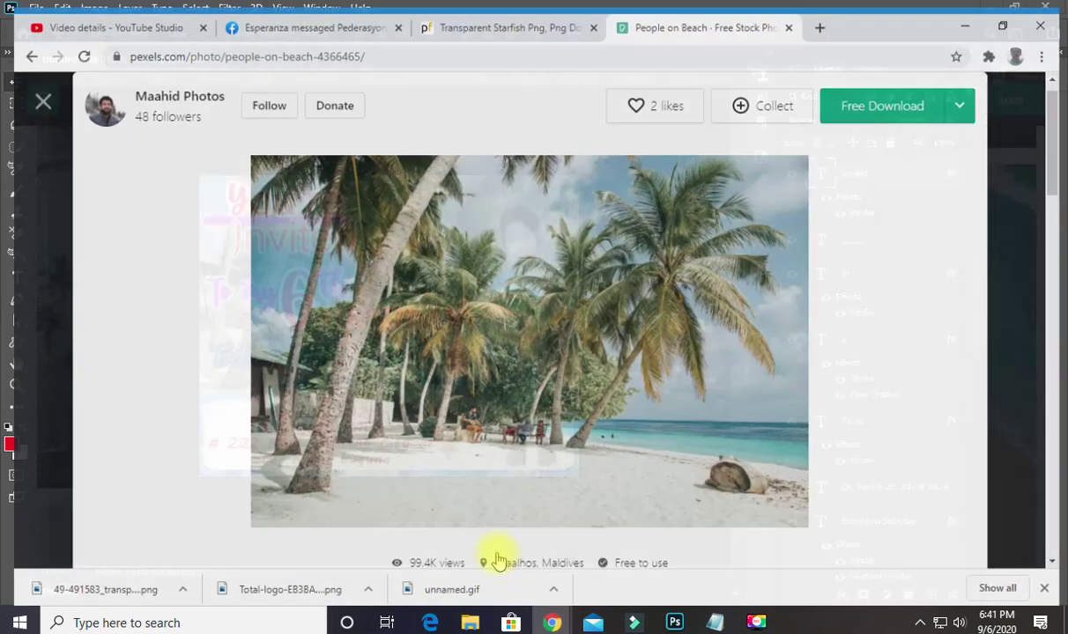
scroll(420, 149, "up", 1)
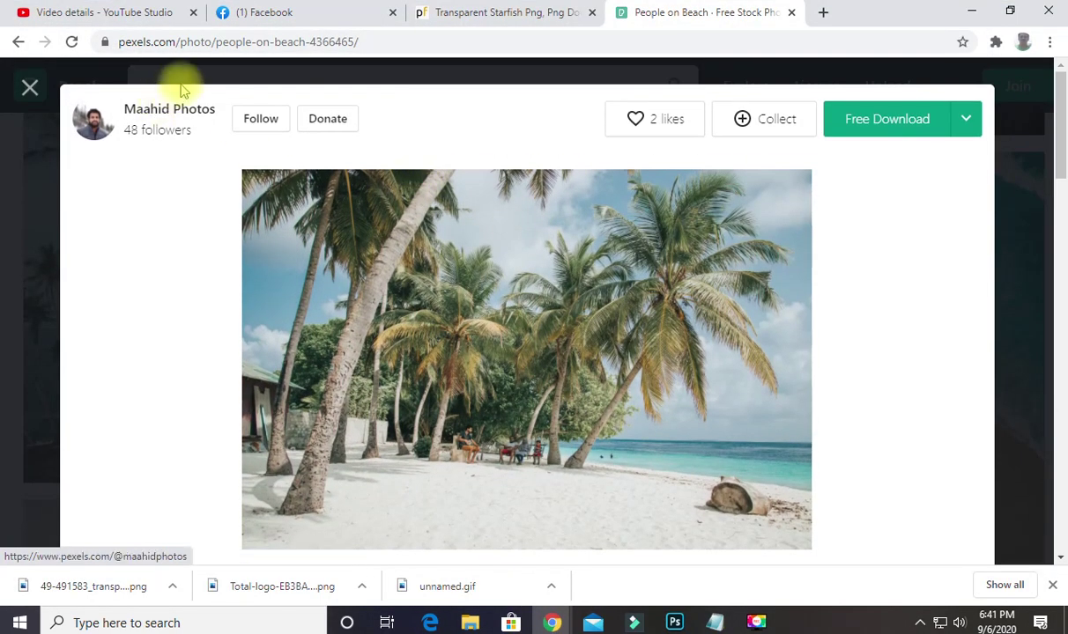
left_click(30, 87)
left_click(251, 82)
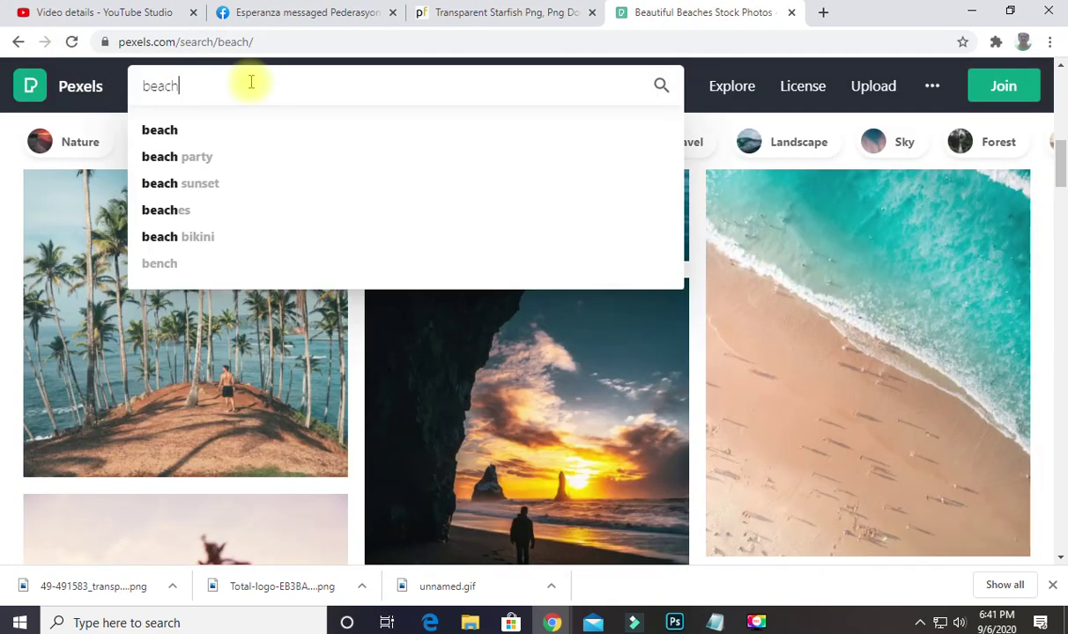
type("bea")
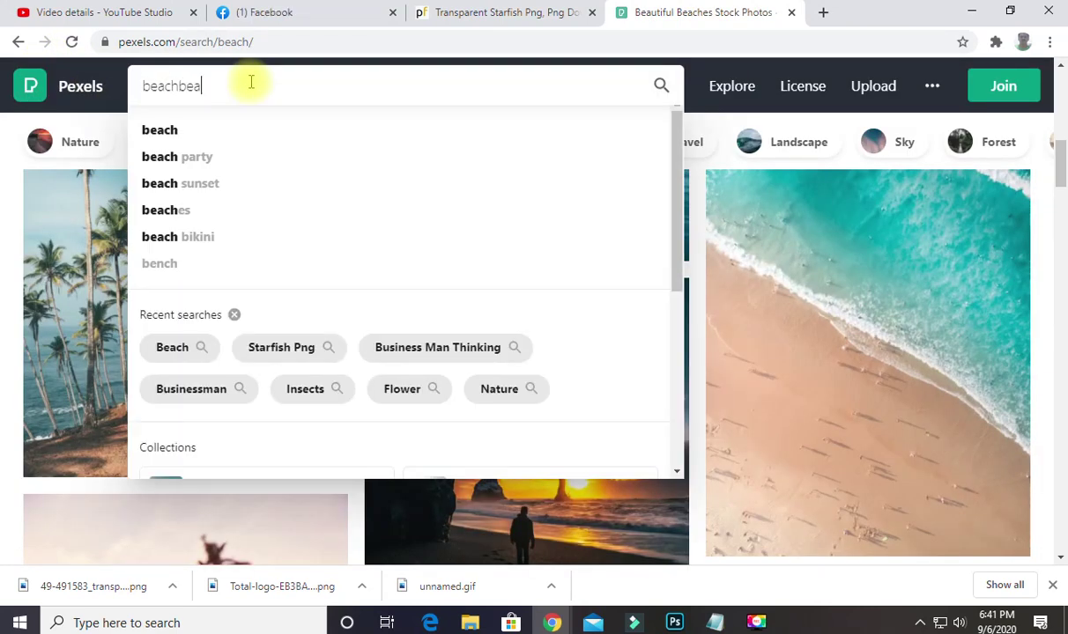
type("c")
key("BackSpace")
key("BackSpace")
key("BackSpace")
key("BackSpace")
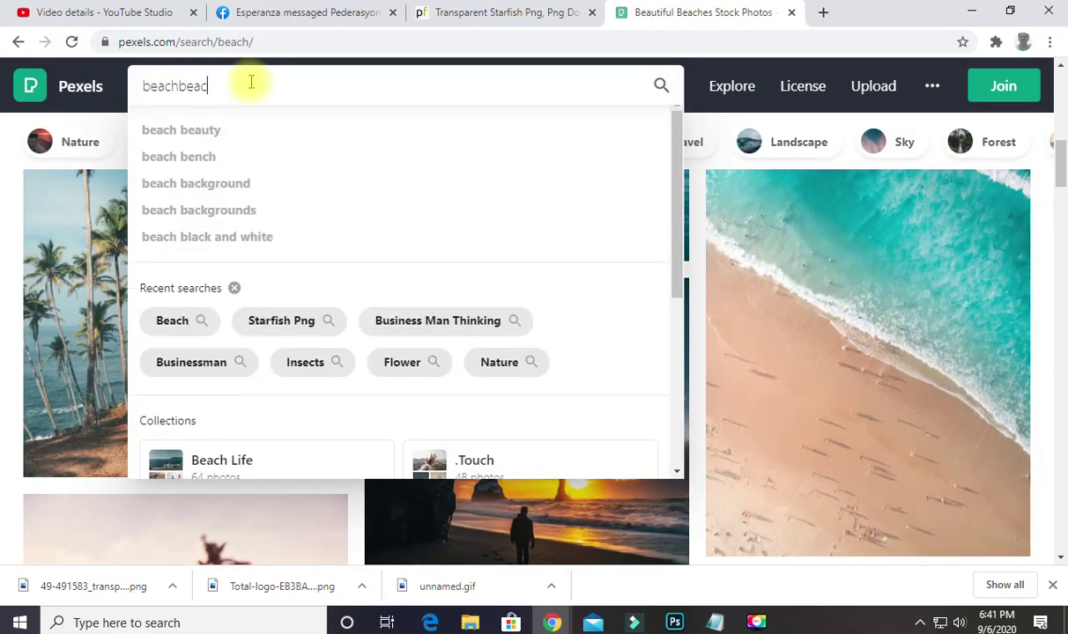
key("BackSpace")
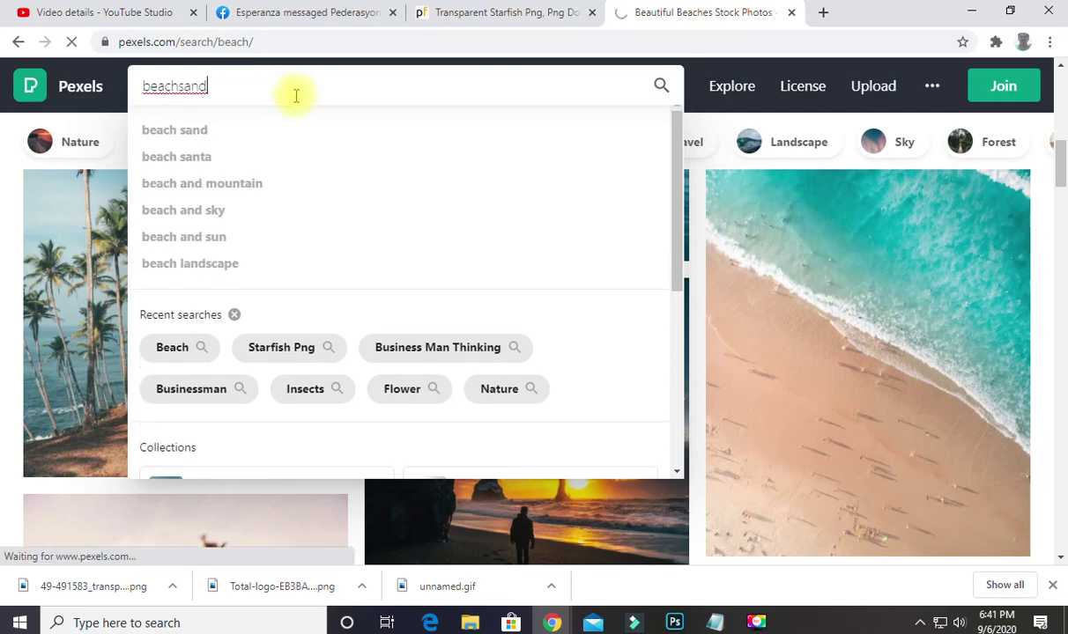
key("Return")
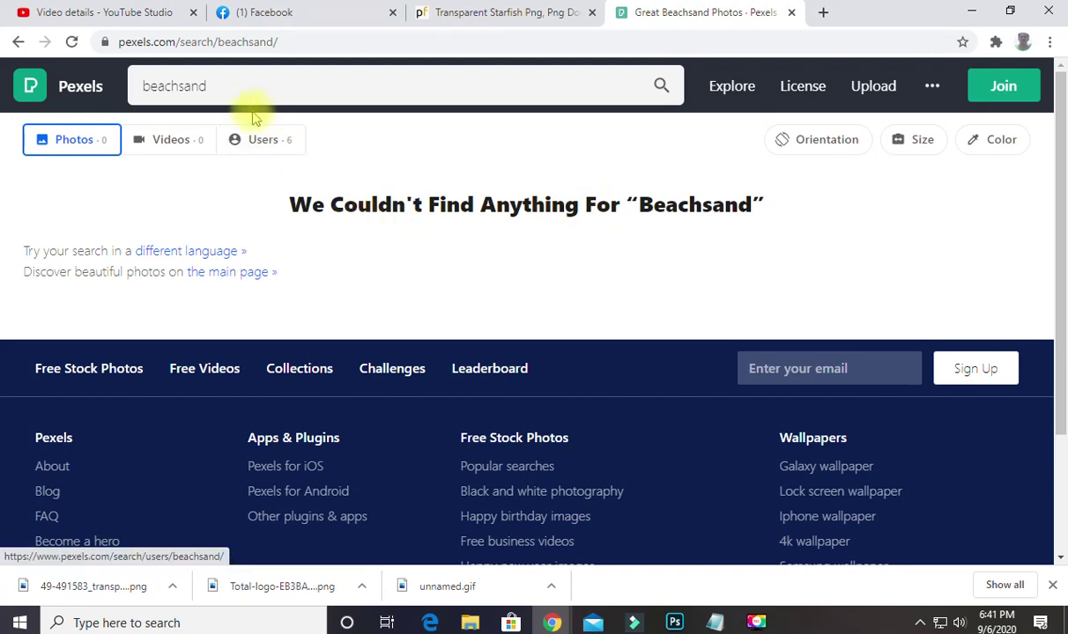
left_click(230, 89)
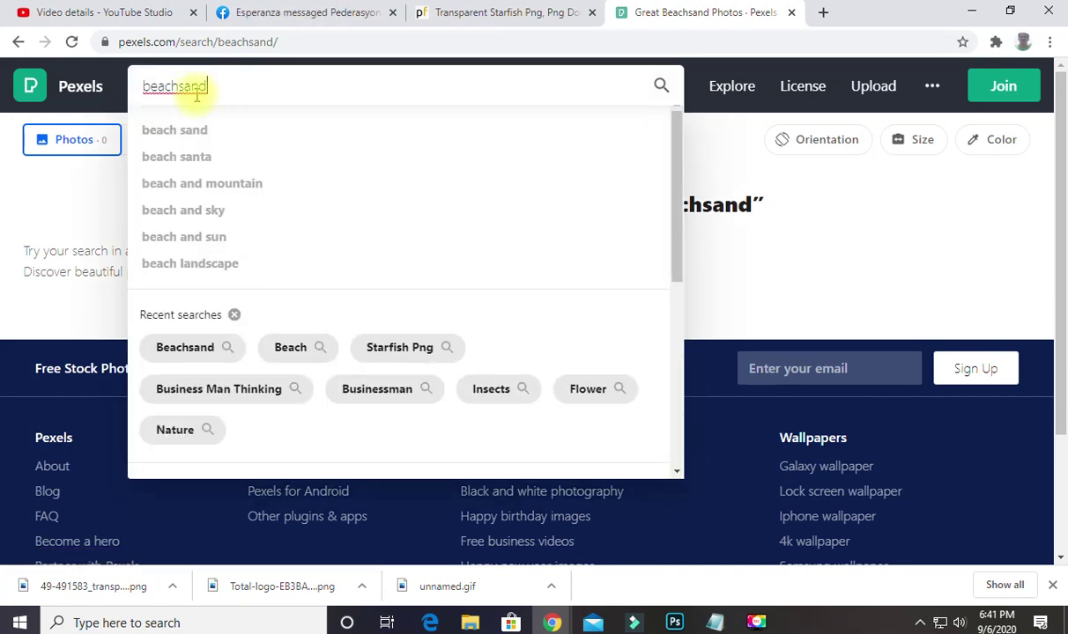
left_click(206, 137)
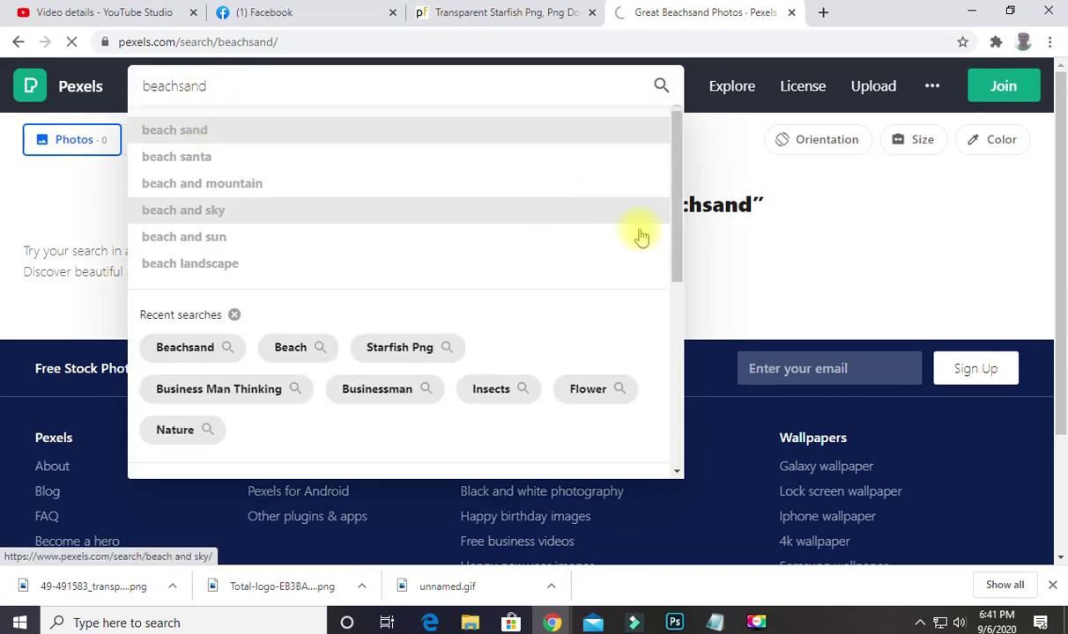
Browse the beach sand results, previewing the man-walking and mother-and-child beach photos.
scroll(528, 264, "down", 2)
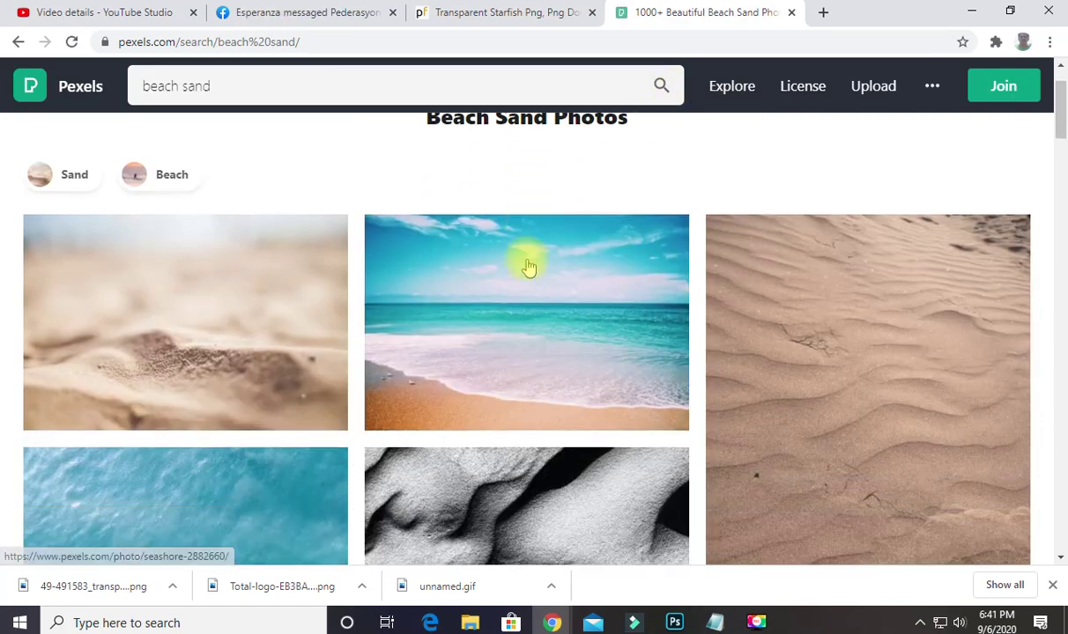
scroll(529, 266, "down", 8)
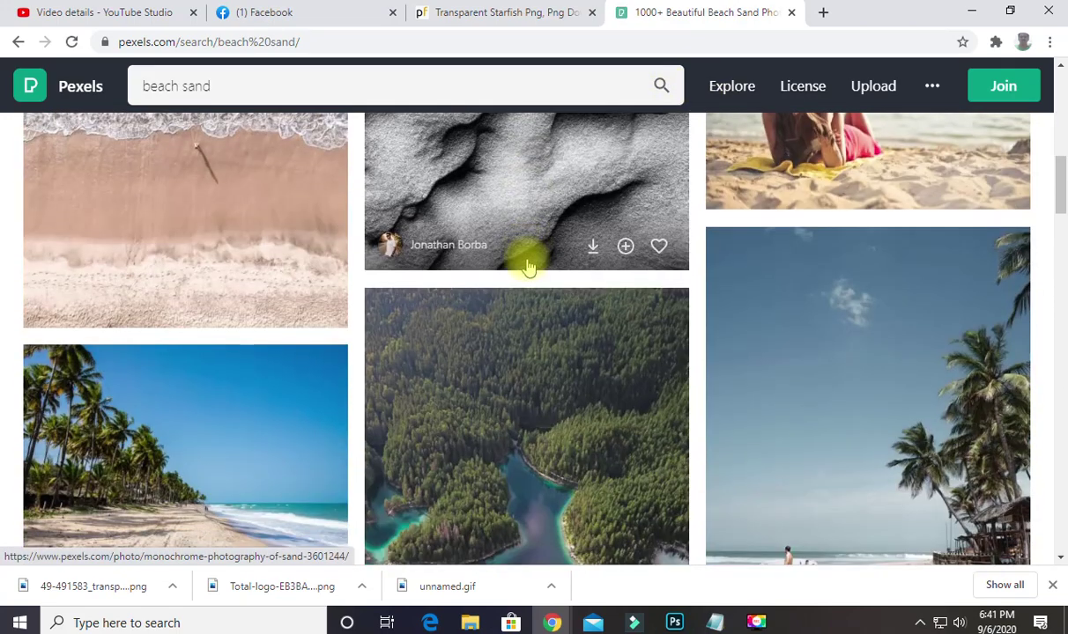
scroll(529, 266, "down", 5)
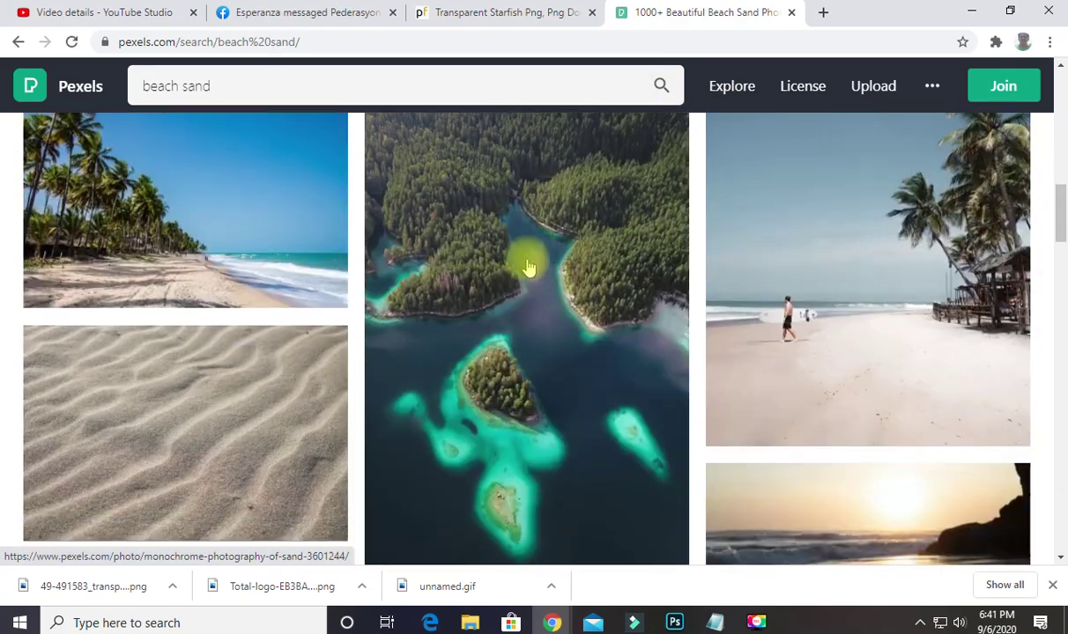
scroll(529, 266, "down", 1)
scroll(528, 266, "down", 10)
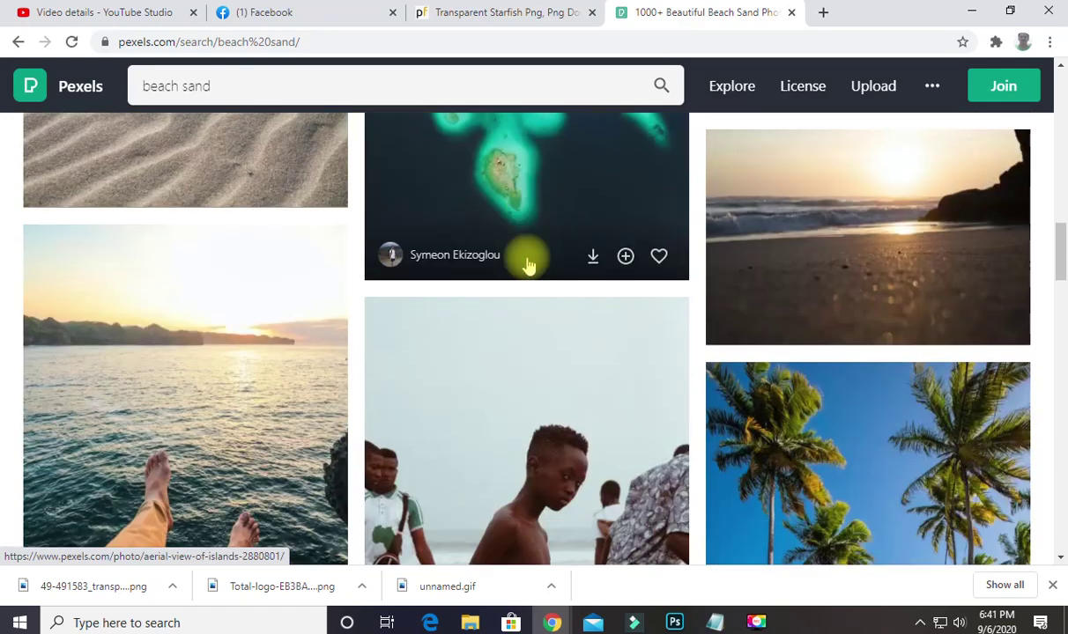
scroll(529, 266, "up", 12)
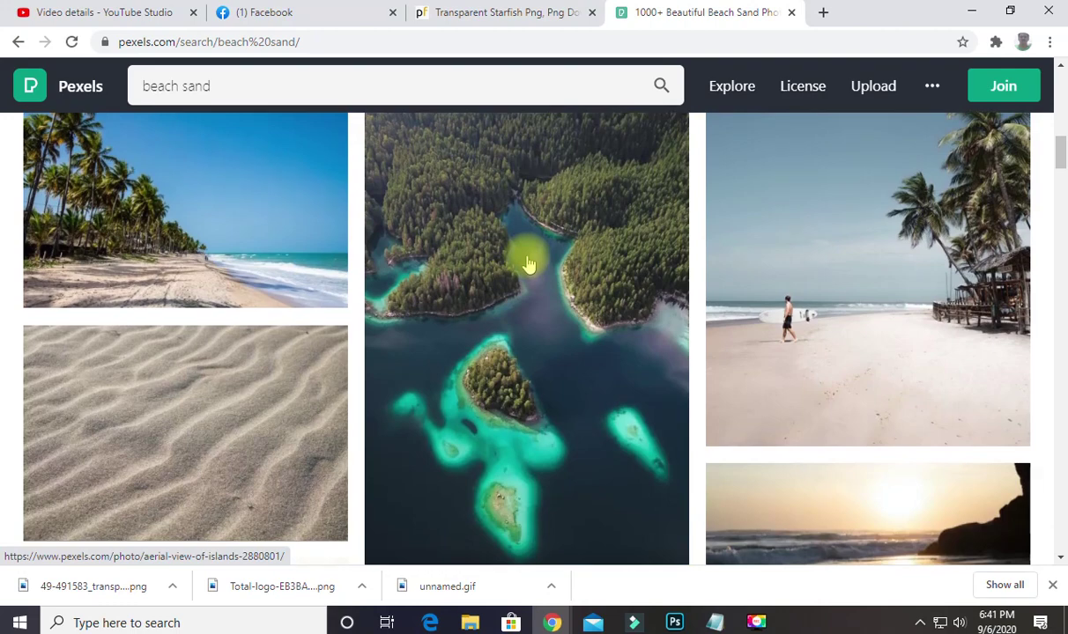
left_click(875, 350)
scroll(671, 344, "down", 3)
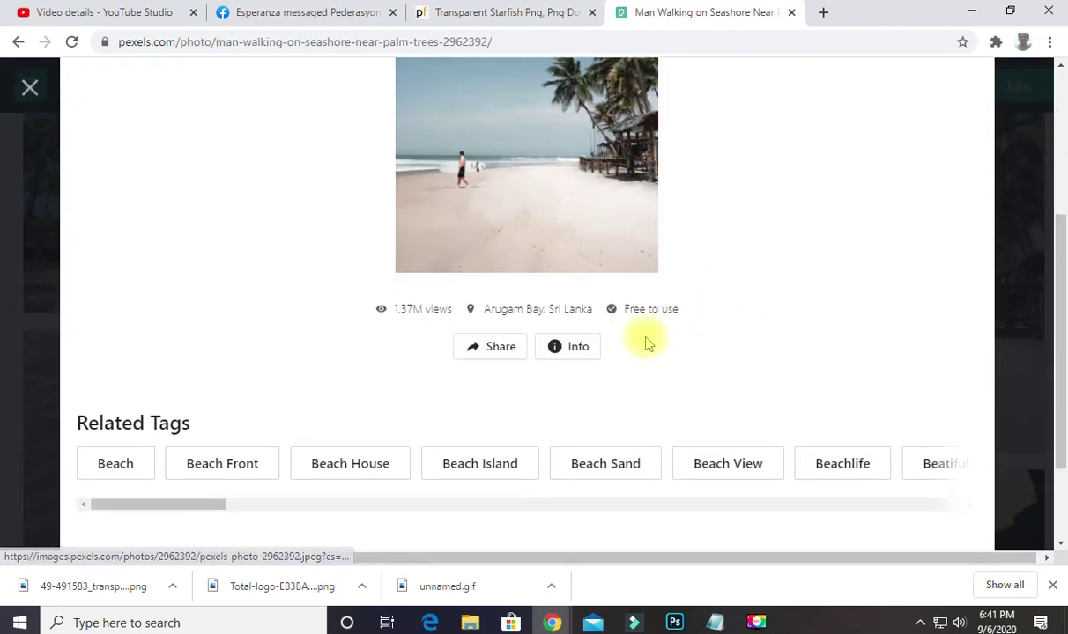
right_click(577, 231)
scroll(520, 229, "down", 6)
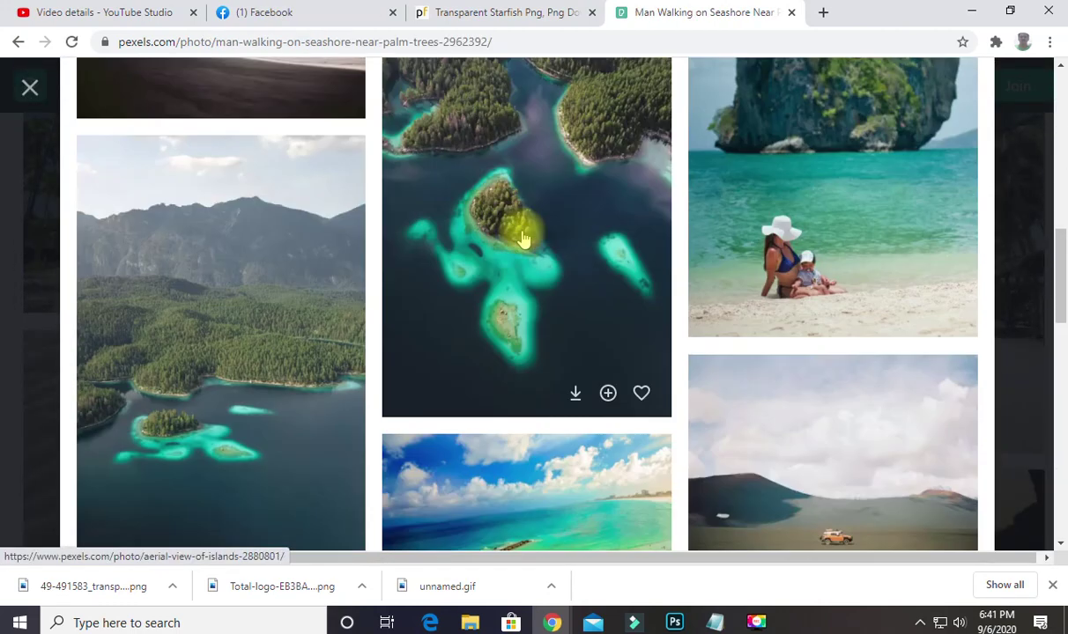
scroll(523, 238, "down", 1)
scroll(612, 257, "down", 2)
left_click(890, 180)
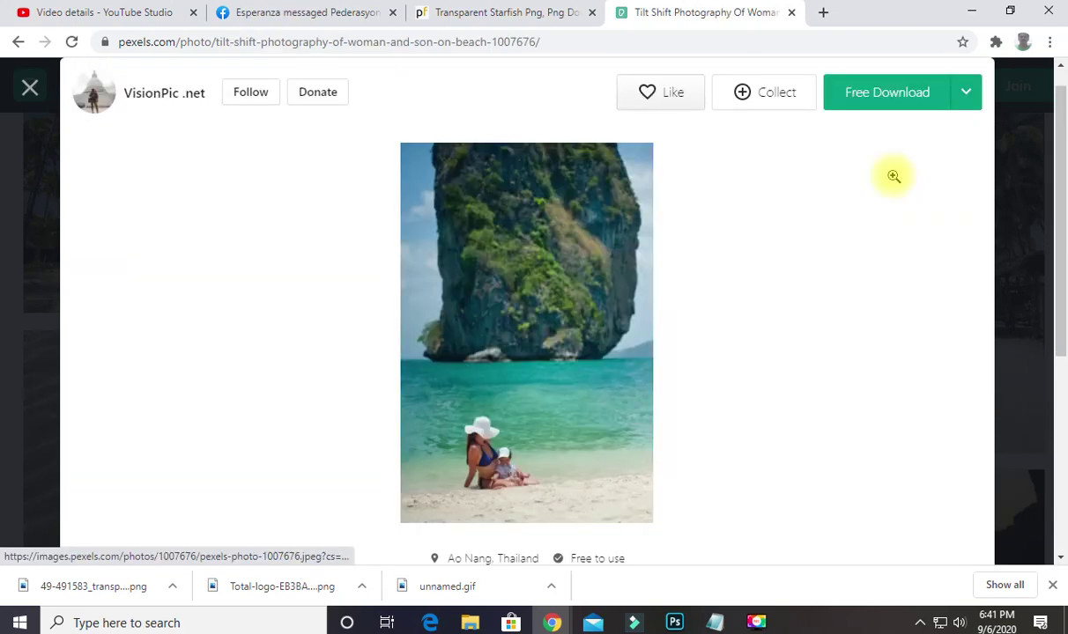
scroll(593, 321, "down", 4)
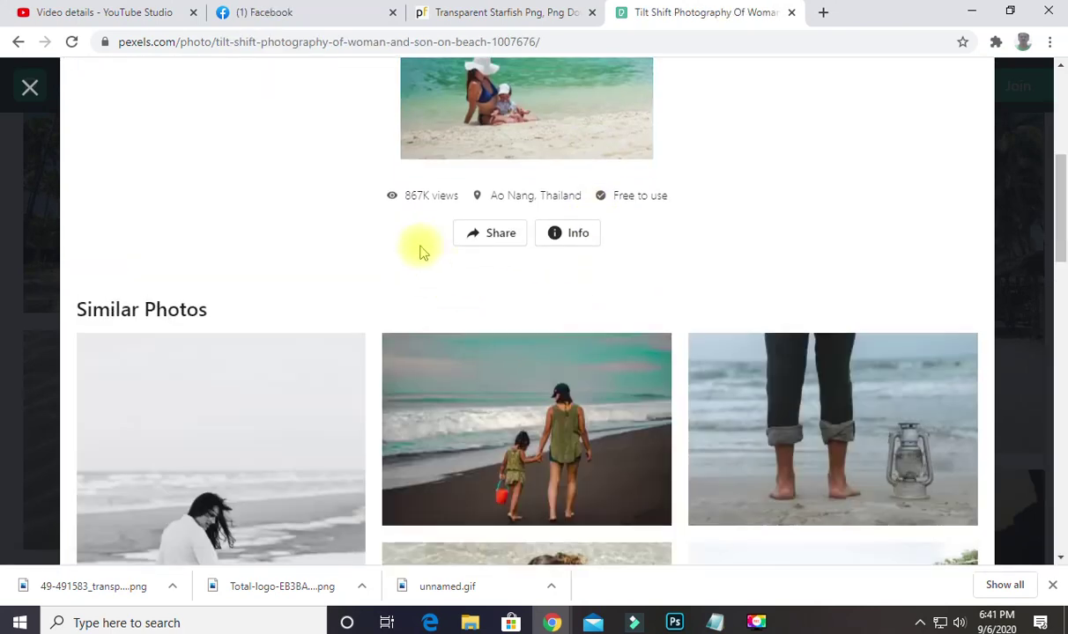
scroll(421, 252, "up", 2)
left_click(30, 86)
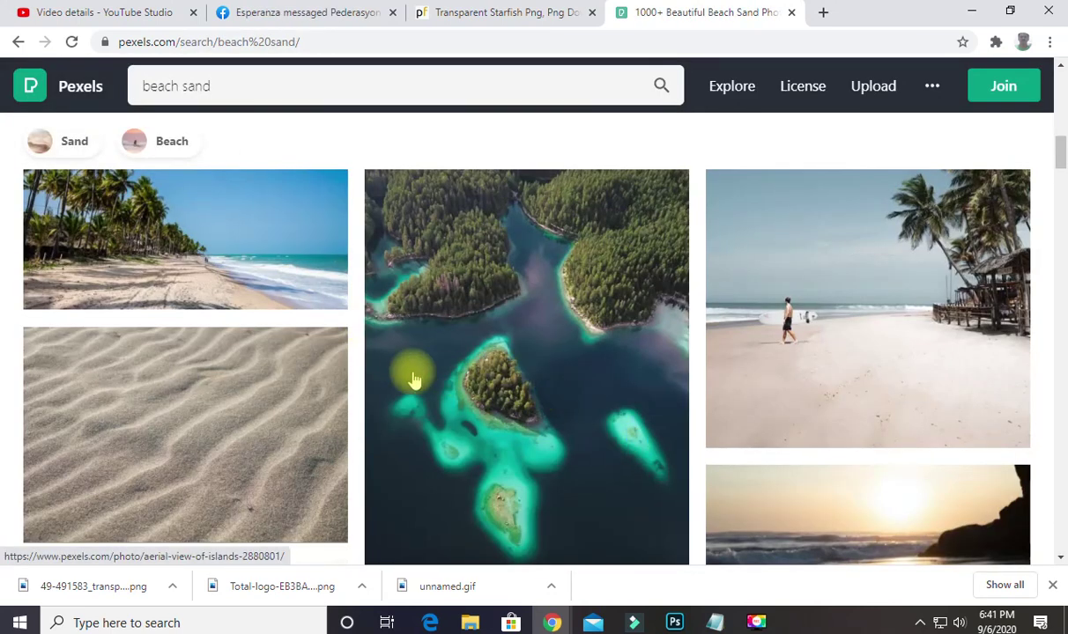
scroll(441, 385, "down", 1)
Copy the Brown Sand photo's image and return to the Photoshop invitation.
left_click(245, 348)
right_click(555, 288)
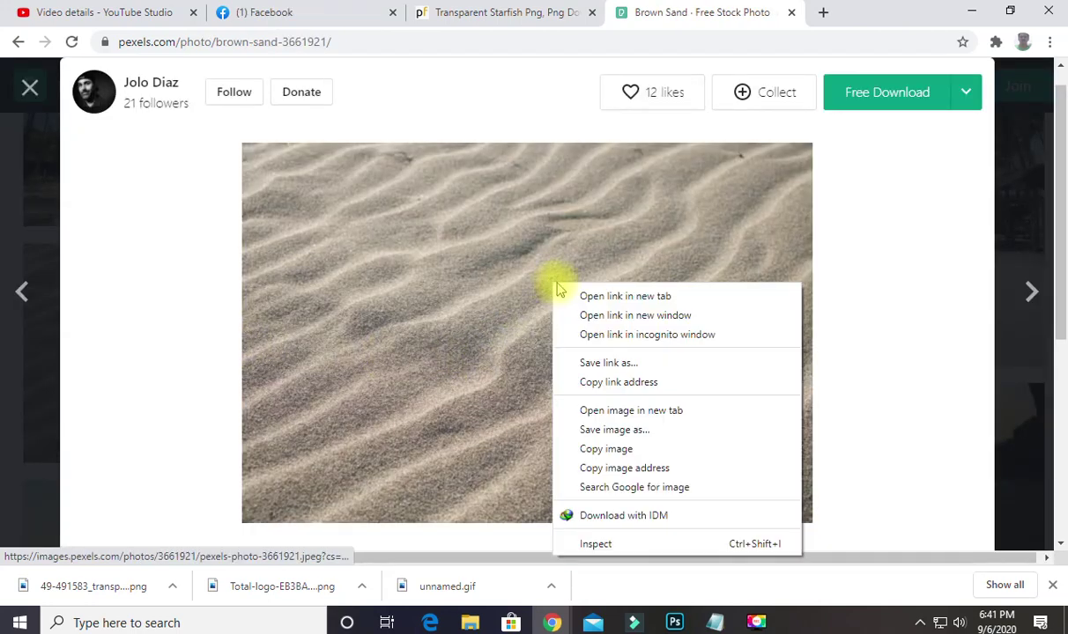
left_click(602, 448)
mouse_move(677, 622)
left_click(599, 555)
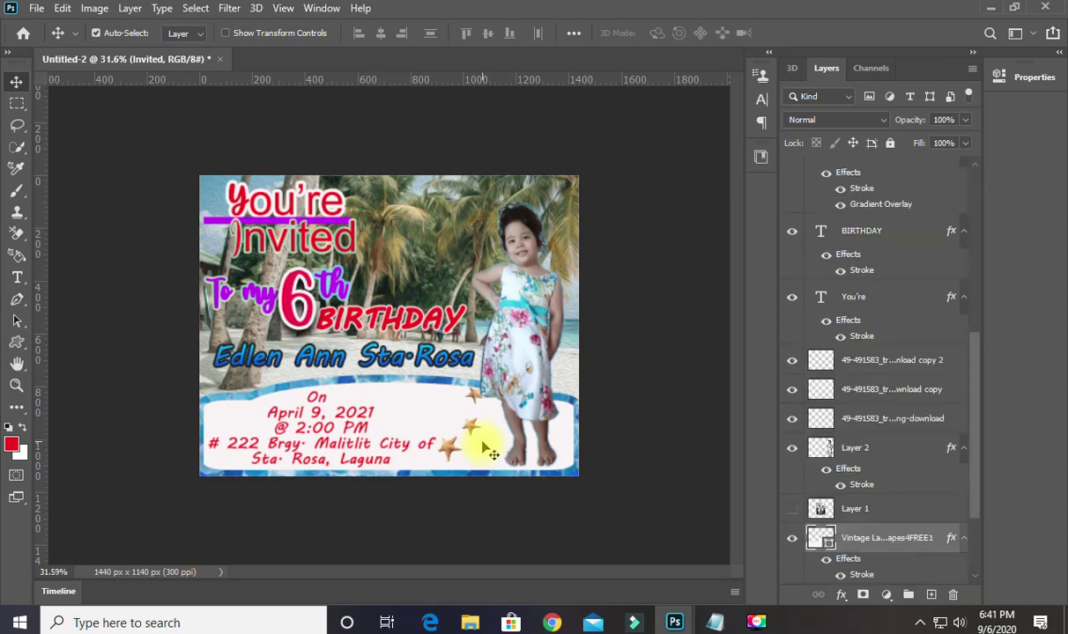
Paste the sand photo as Layer 5 and scale it to span the card's width.
key("ctrl+v")
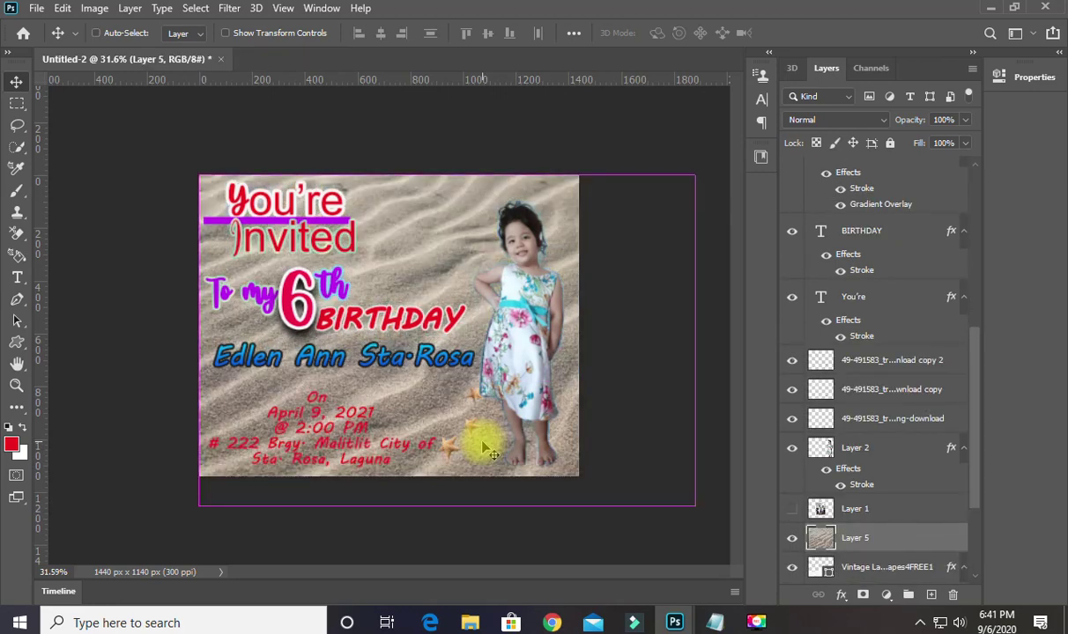
key("ctrl+t")
left_click_drag(694, 174, 594, 326)
left_click_drag(291, 419, 186, 421)
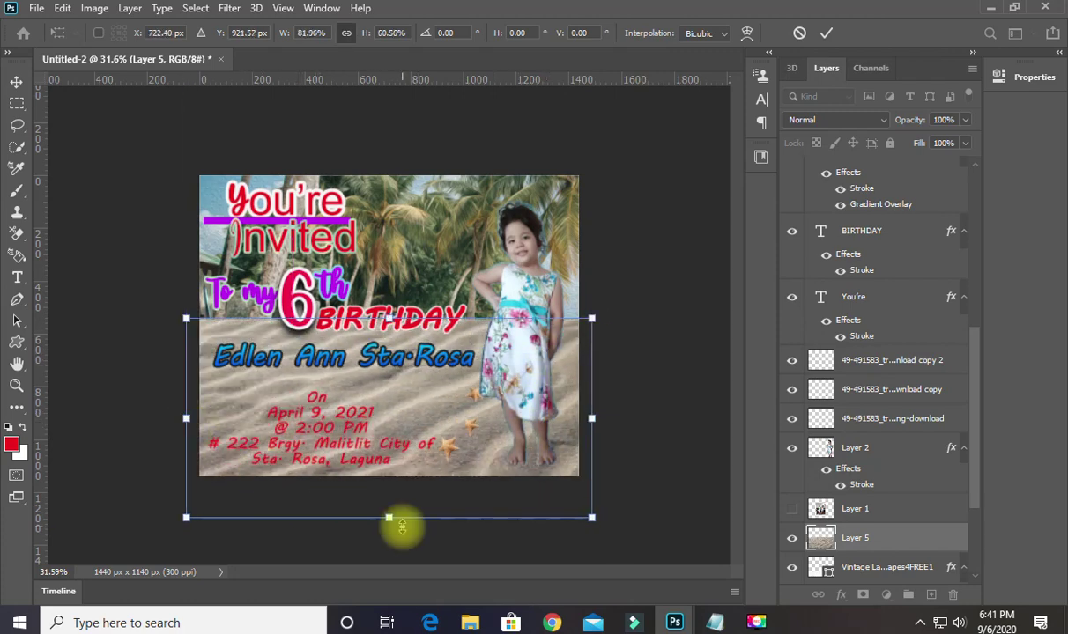
key("Return")
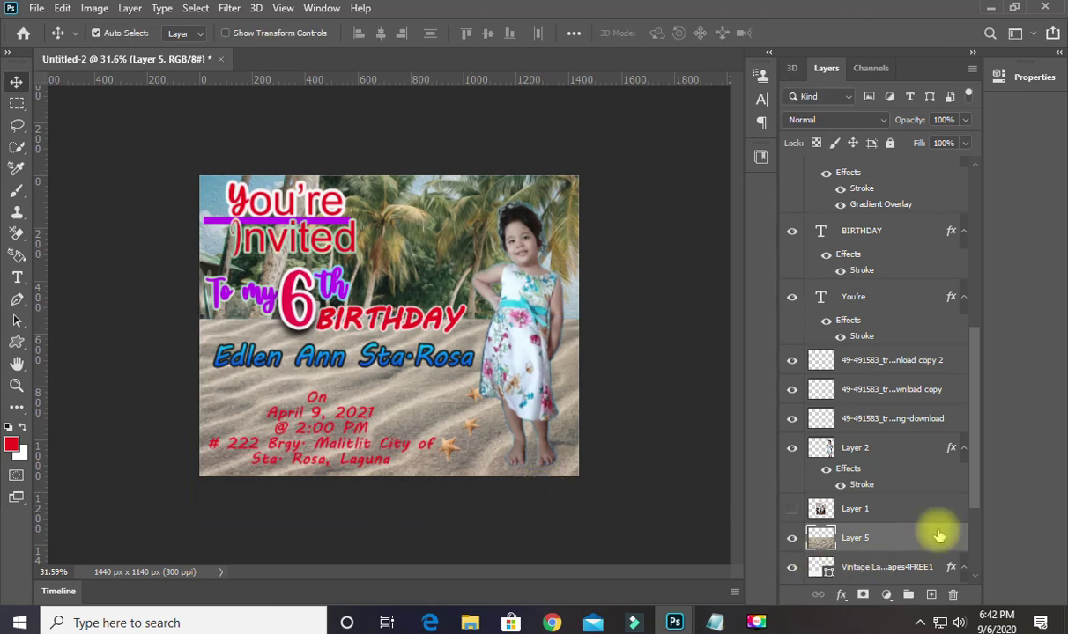
Place the sand layer beneath the Vintage Label layer, shifting the sand slightly down.
left_click_drag(977, 443, 976, 539)
left_click_drag(876, 422, 877, 398)
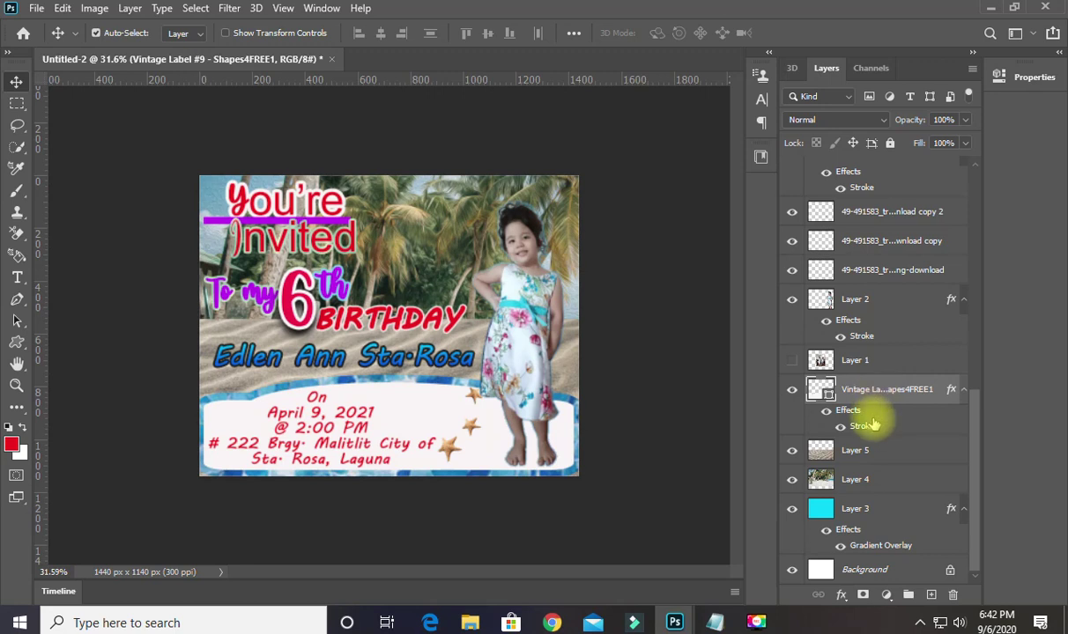
left_click_drag(565, 365, 559, 400)
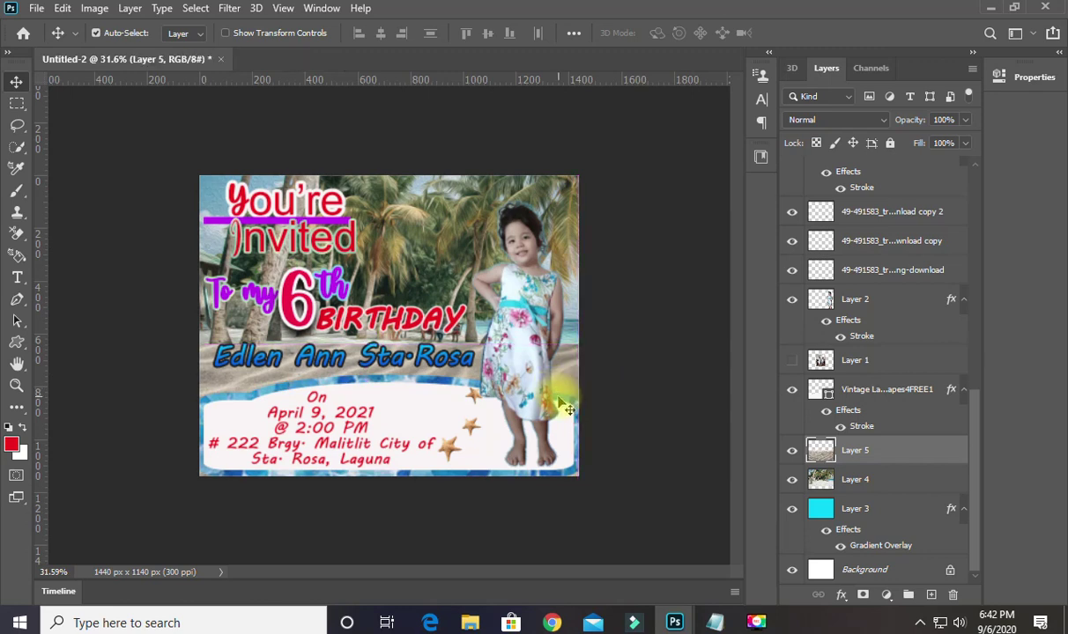
left_click_drag(877, 445, 870, 396)
left_click_drag(798, 421, 822, 407)
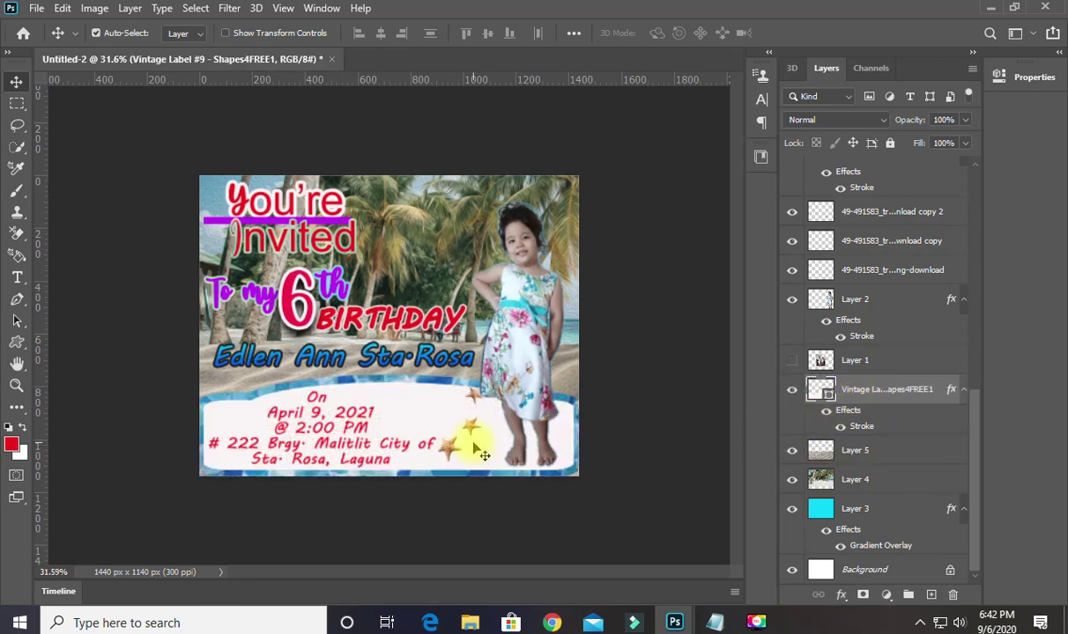
Rasterize the Vintage Label layer and background-erase part of its white panel.
key("e")
right_click(844, 388)
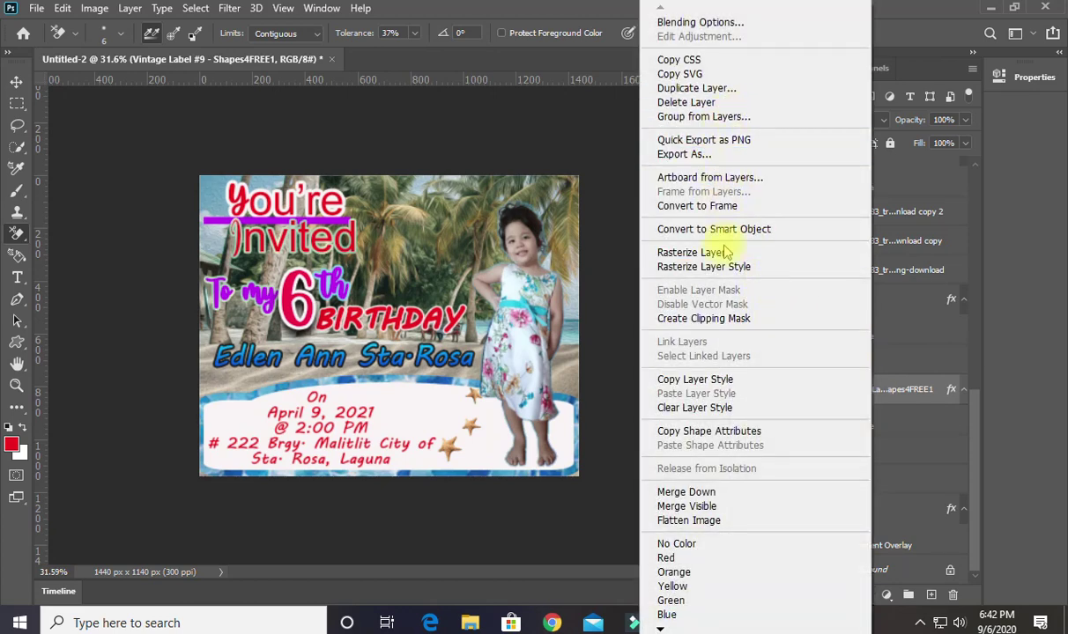
left_click(696, 252)
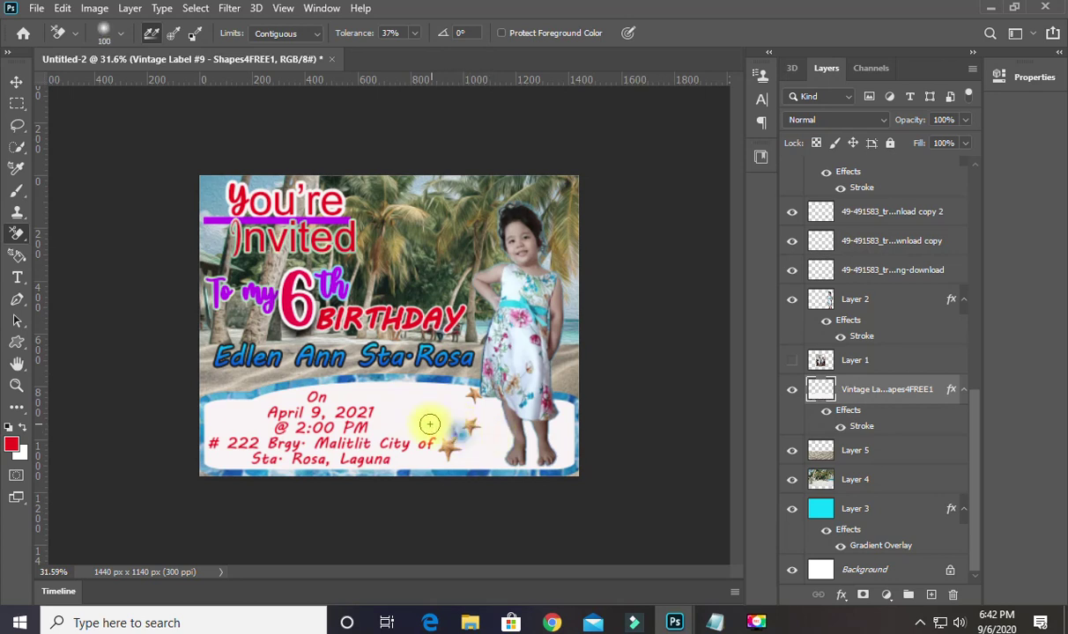
mouse_move(401, 417)
left_mouse_down()
mouse_move(464, 419)
mouse_move(485, 432)
mouse_move(434, 420)
mouse_move(471, 415)
mouse_move(540, 438)
left_mouse_up()
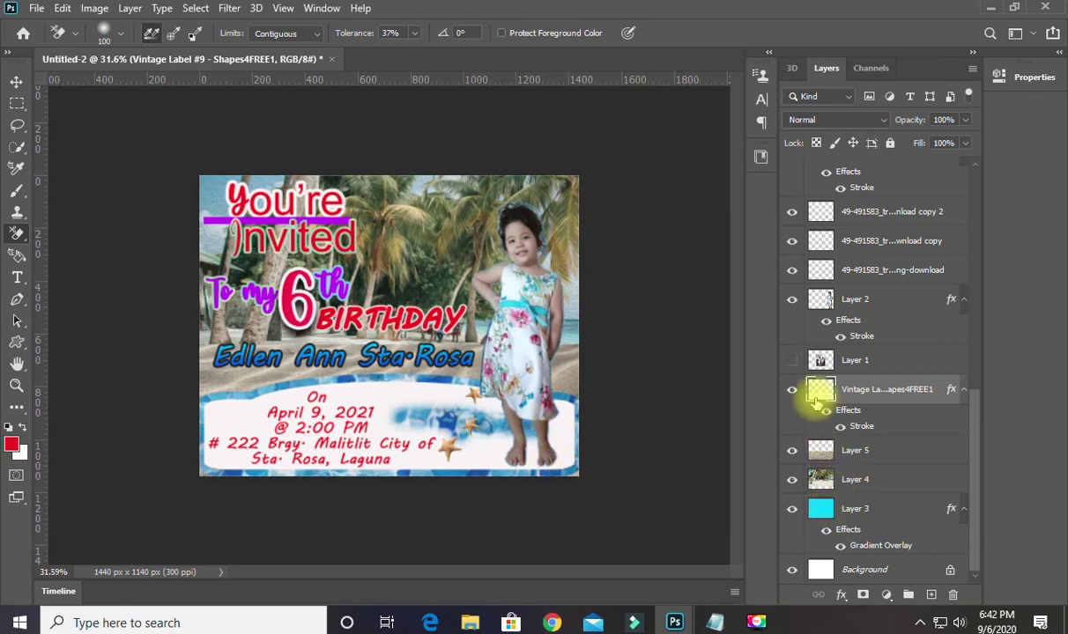
Turn off the label's Stroke effect and hide the Vintage Label layer.
right_click(822, 397)
left_click(889, 11)
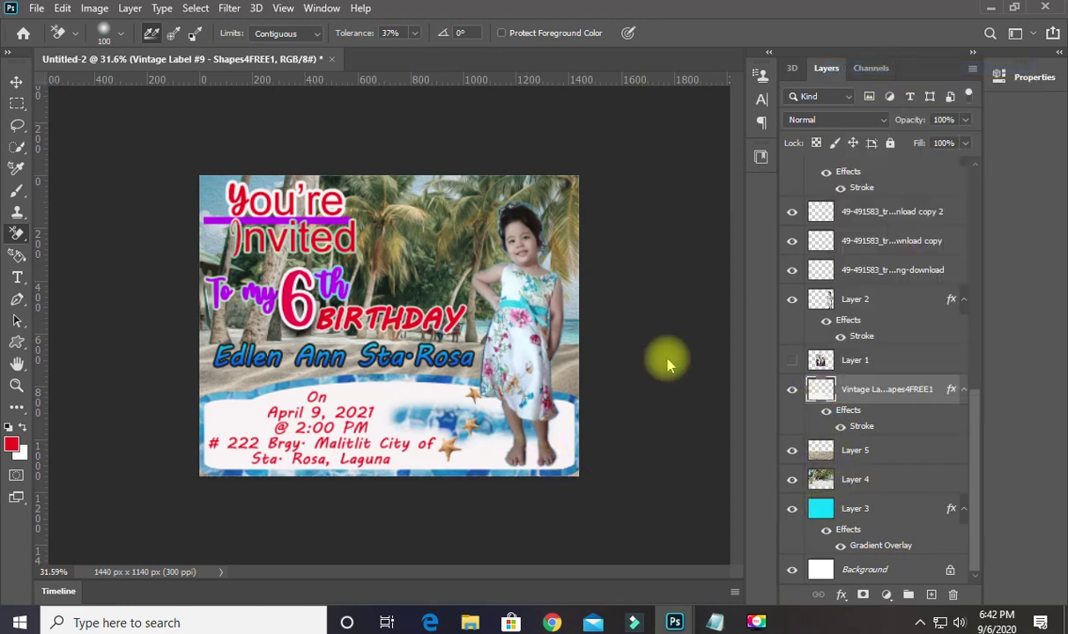
left_click(427, 320)
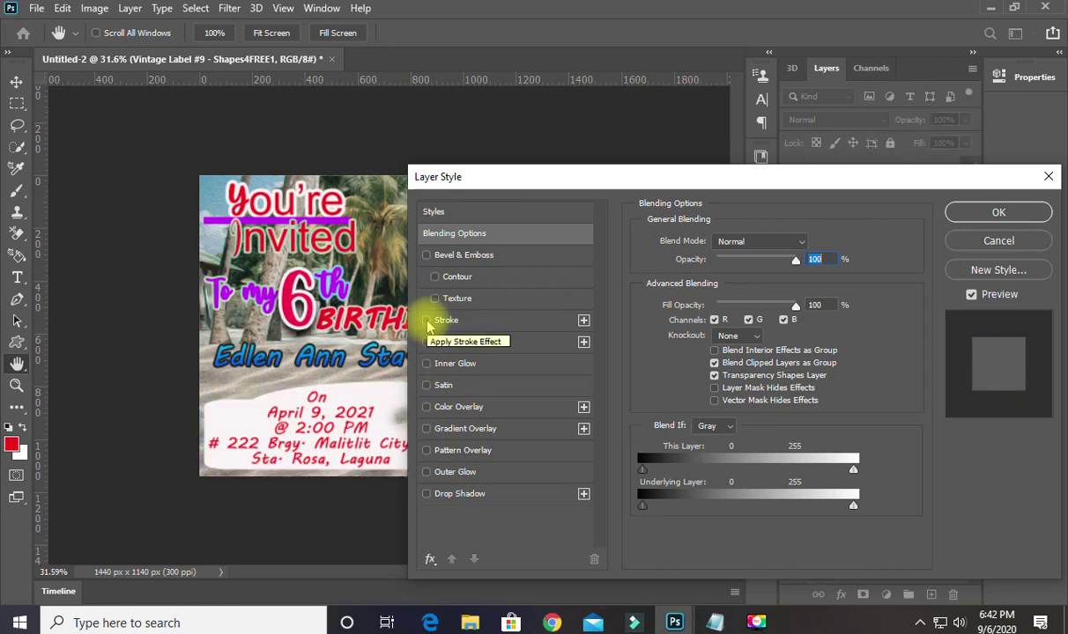
left_click(964, 211)
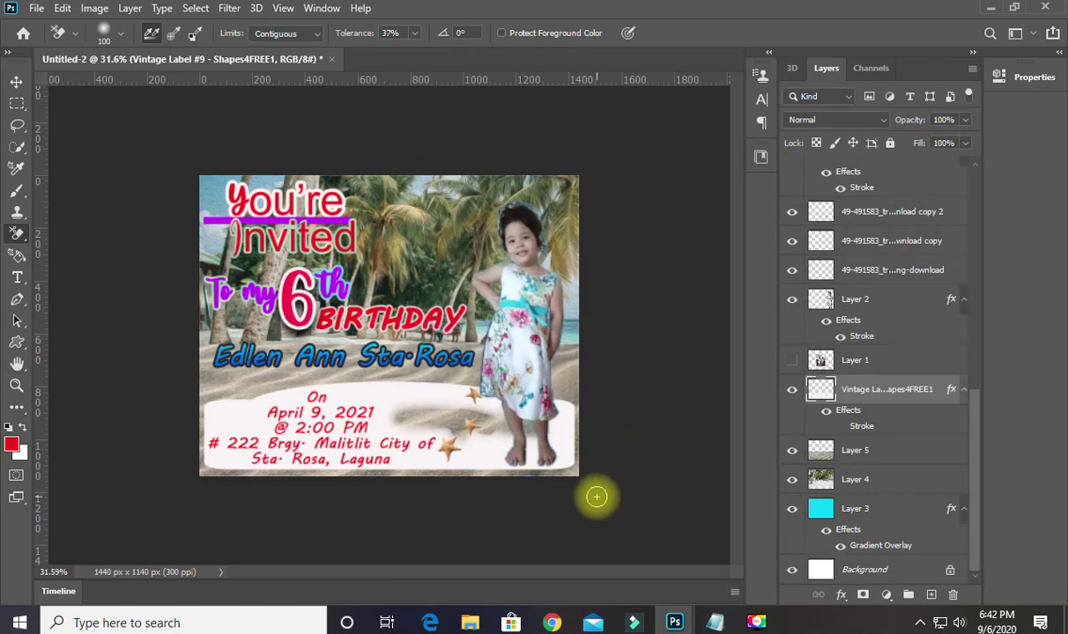
left_click(791, 388)
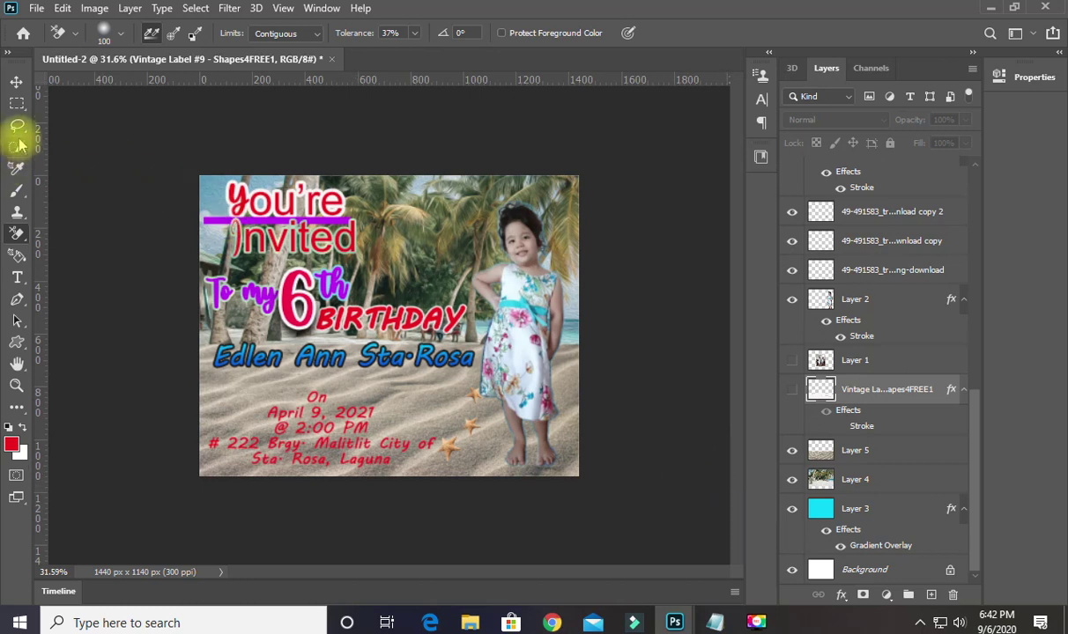
left_click(17, 83)
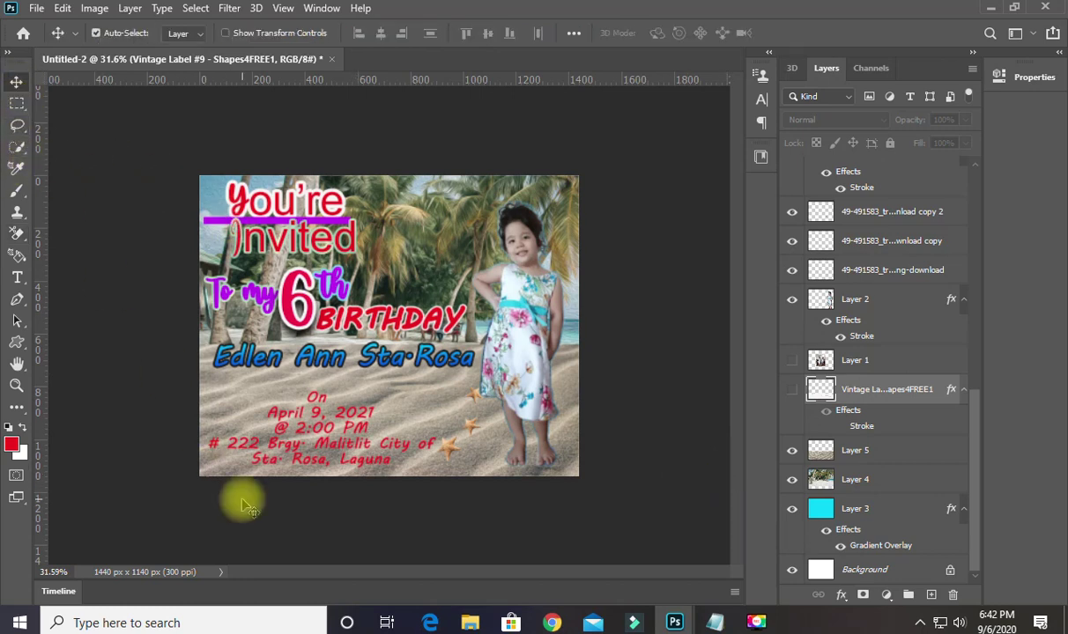
Join 'April 9, 2021@ 2:00 PM' onto one line, lower the details block, and duplicate the name.
left_click(310, 424)
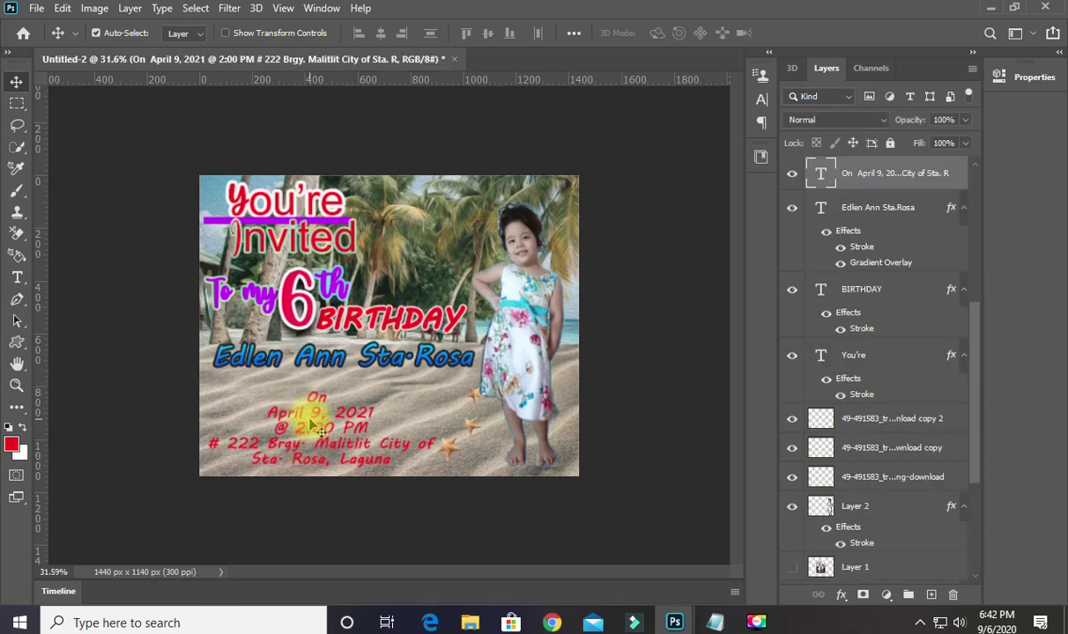
key("t")
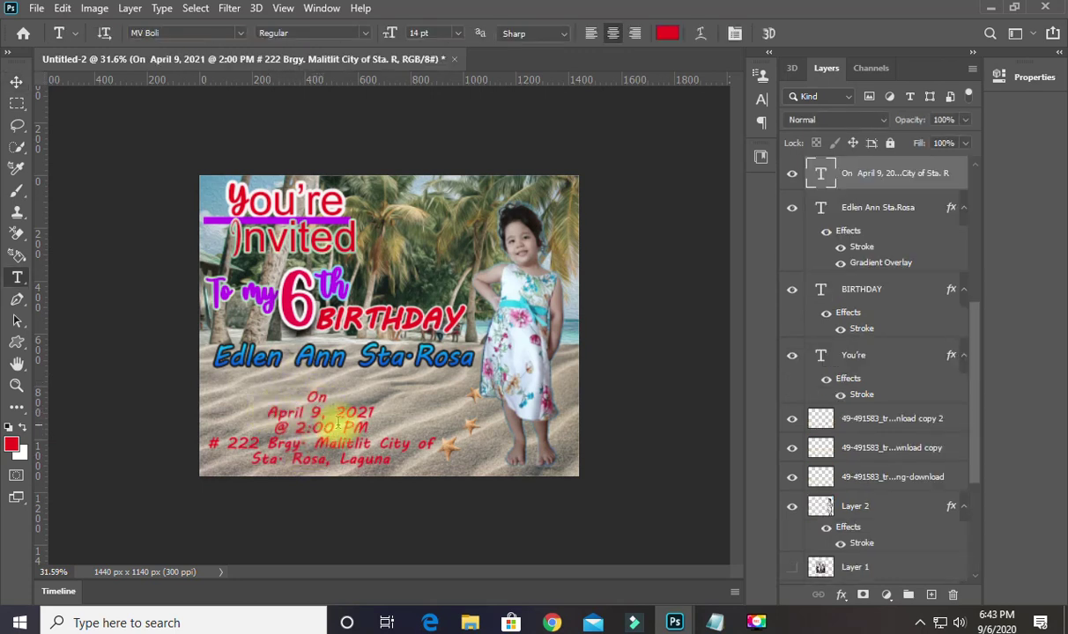
left_click(374, 411)
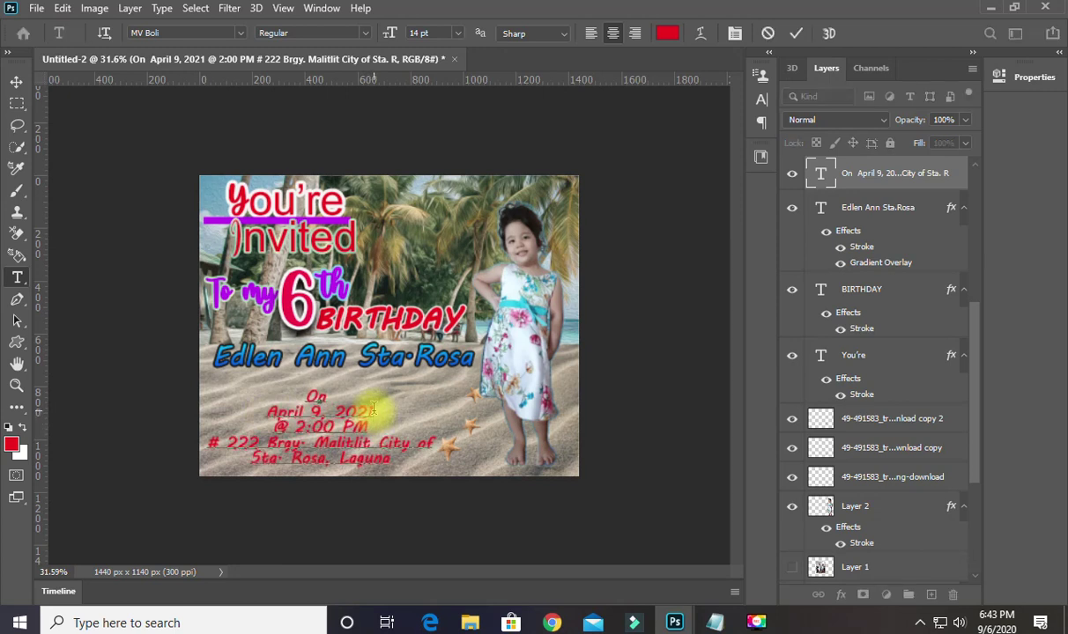
key("Delete")
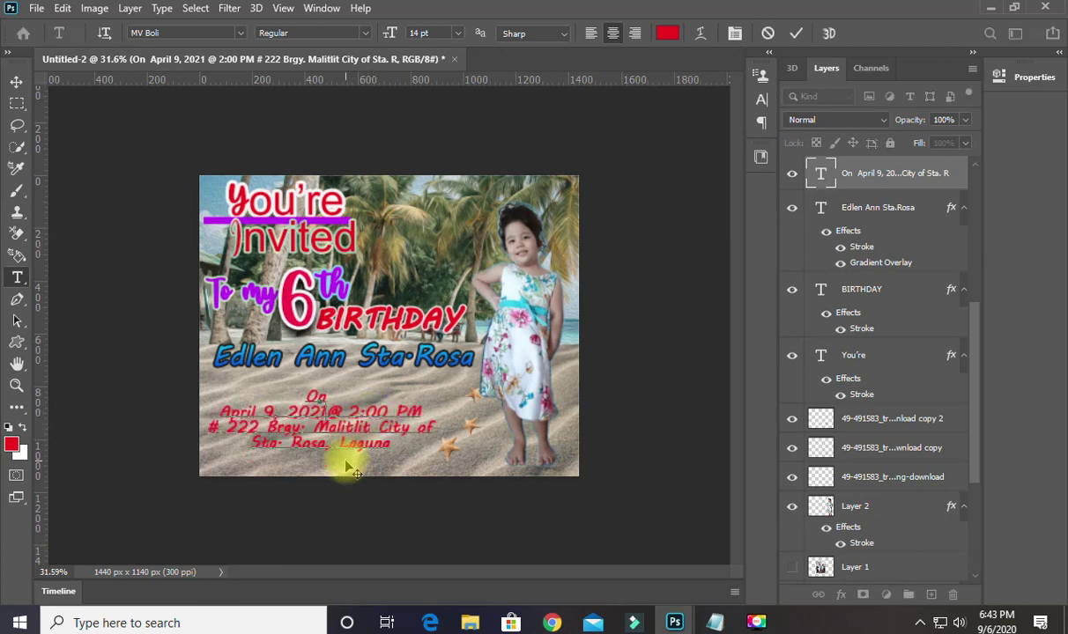
left_click(16, 82)
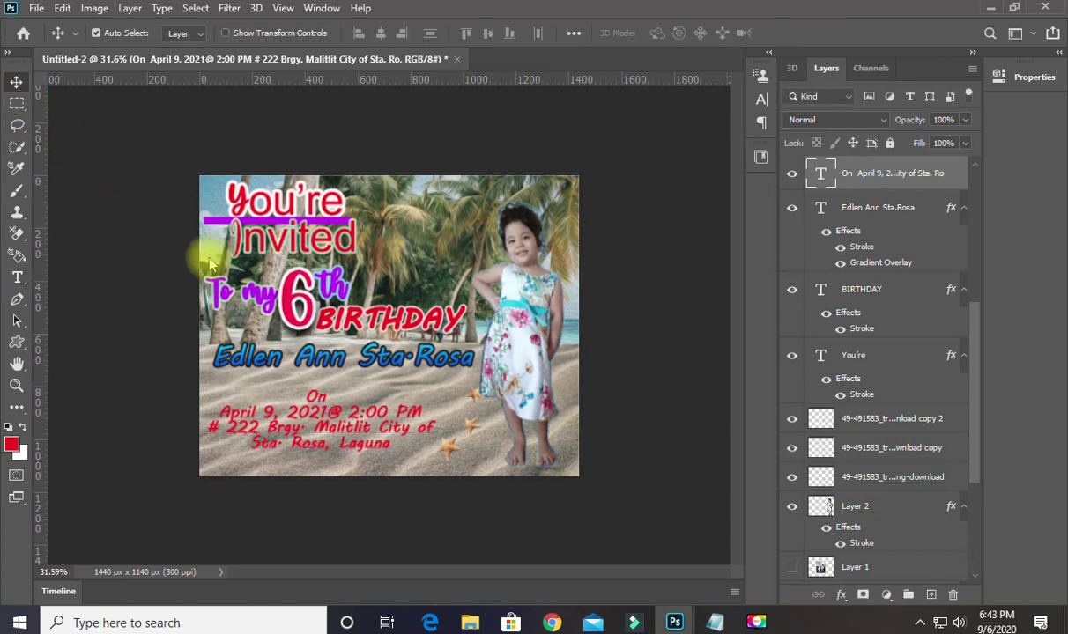
mouse_move(362, 414)
left_mouse_down()
mouse_move(377, 429)
mouse_move(369, 435)
left_mouse_up()
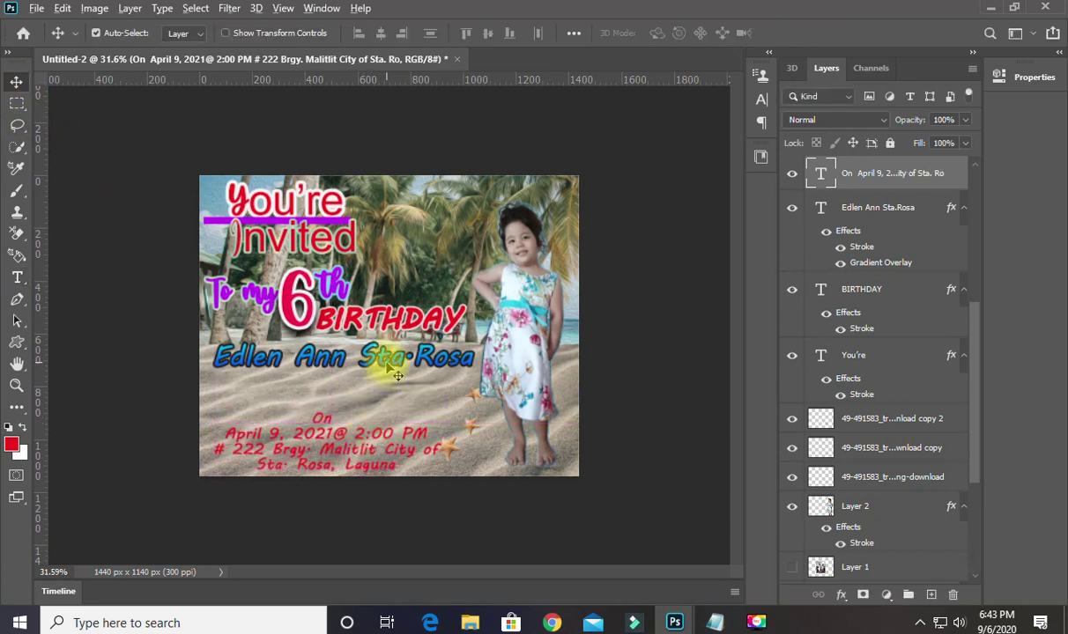
left_click_drag(388, 369, 381, 391)
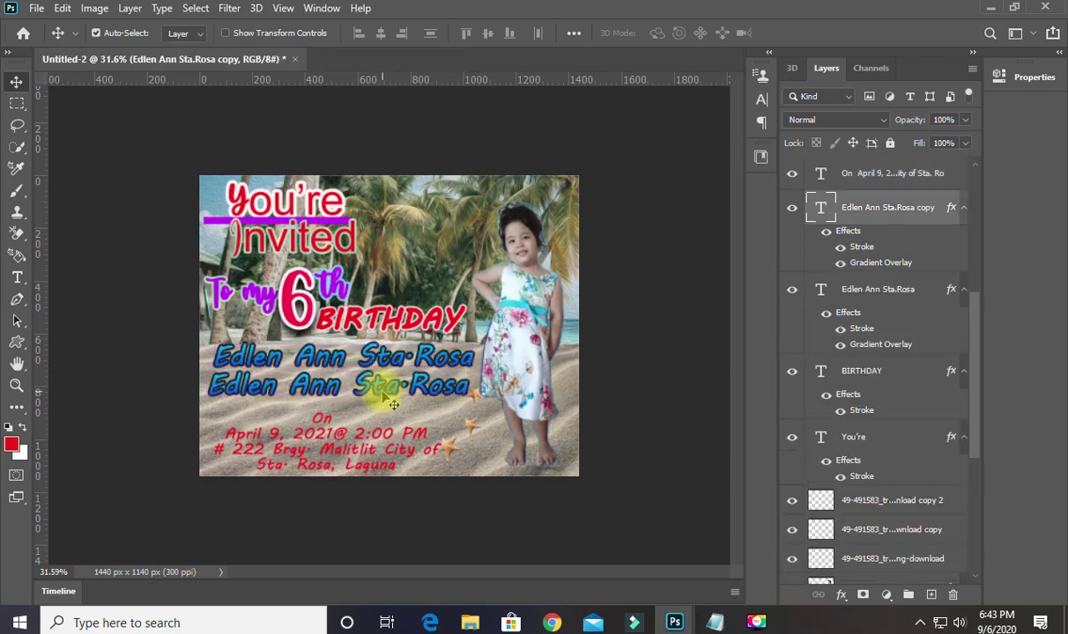
Retype the name copy as 'Beach PArty' and paste that text into a new plain text layer.
double_click(381, 388)
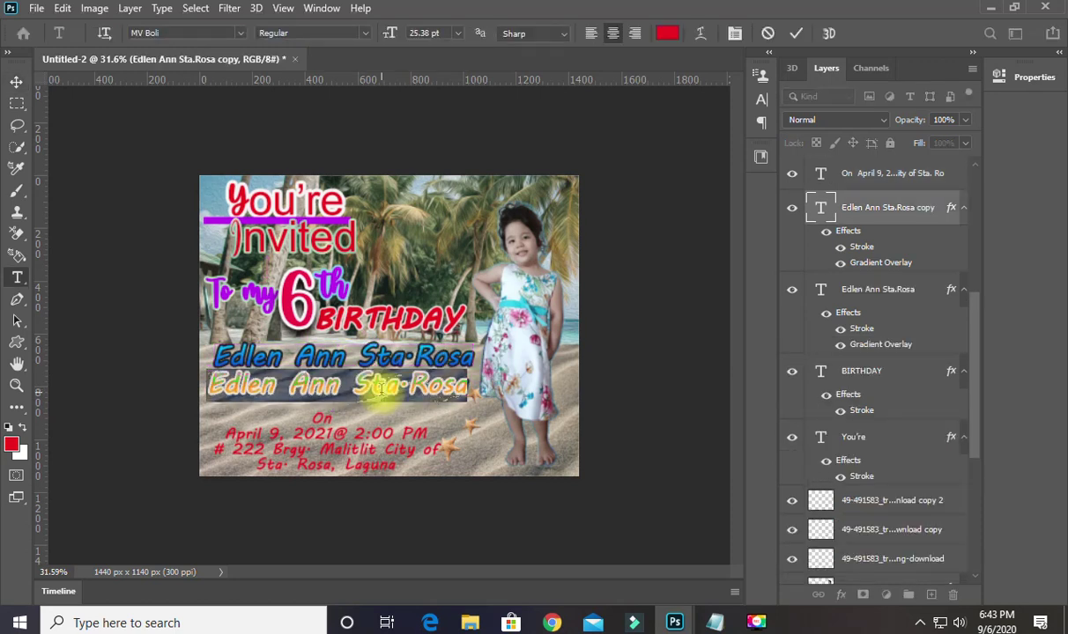
type("Beach PArty")
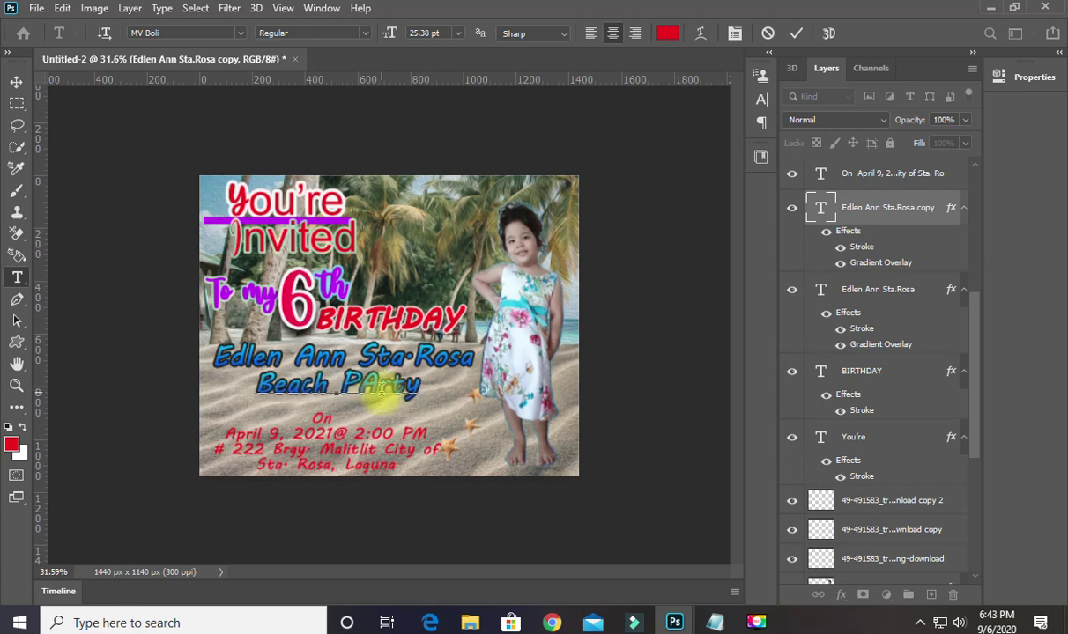
left_click_drag(421, 387, 255, 388)
key("ctrl+c")
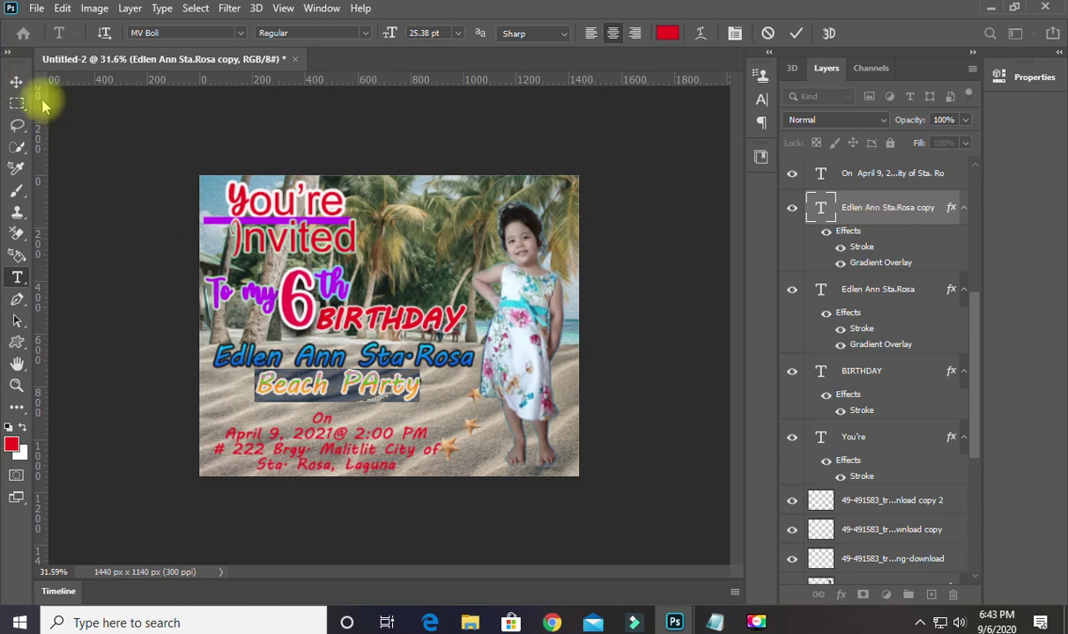
left_click(17, 81)
key("t")
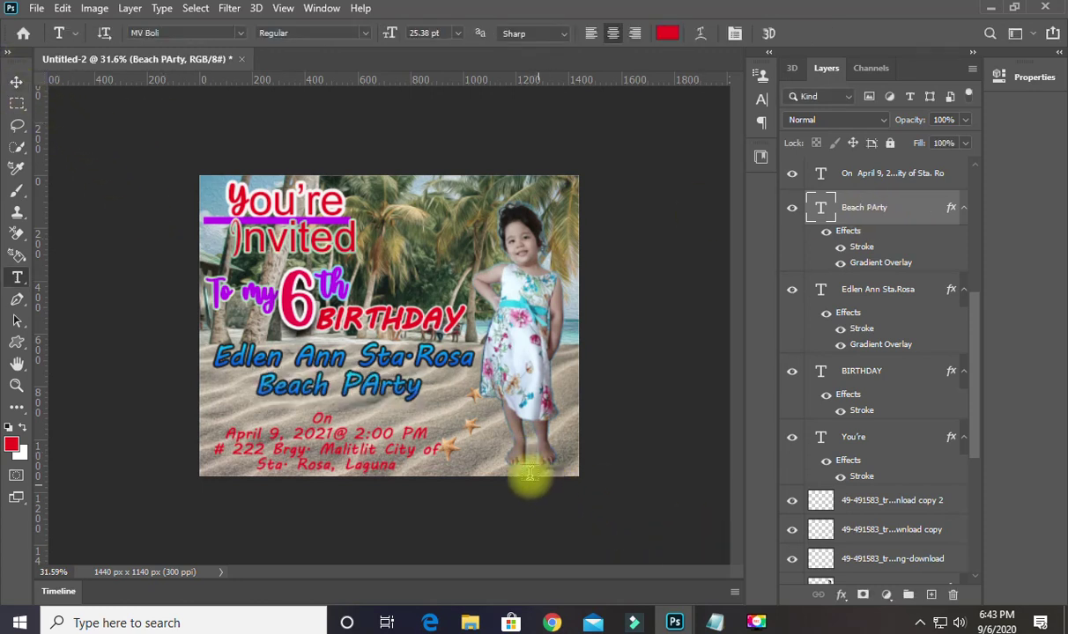
left_click(489, 452)
key("ctrl+v")
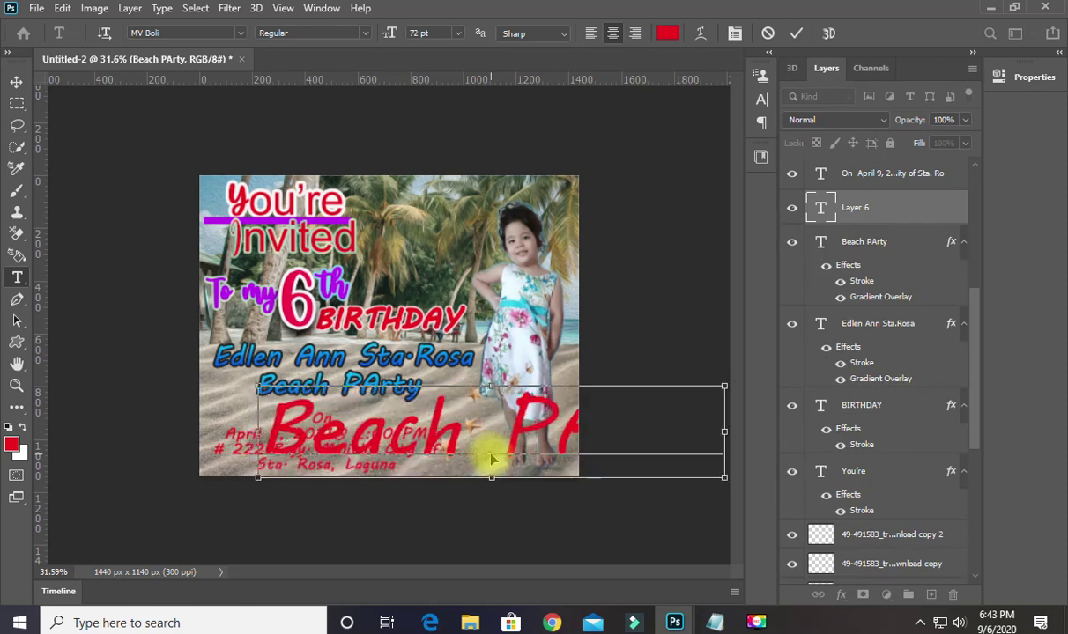
left_click(16, 82)
Delete the blue styled Beach PArty copy and move the new title up under the name.
left_click(407, 402)
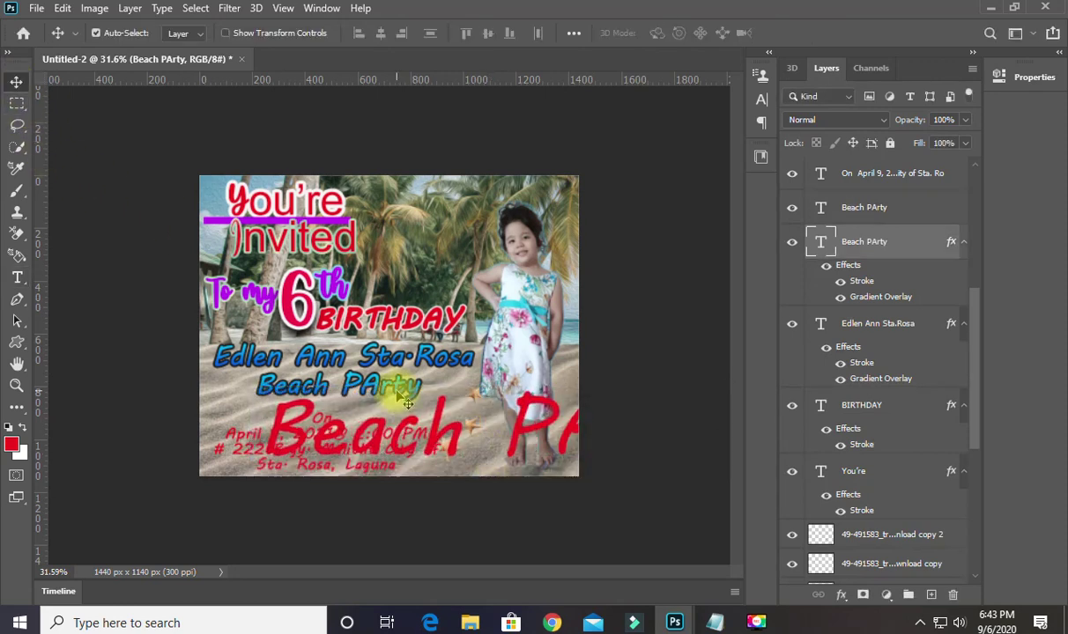
key("Delete")
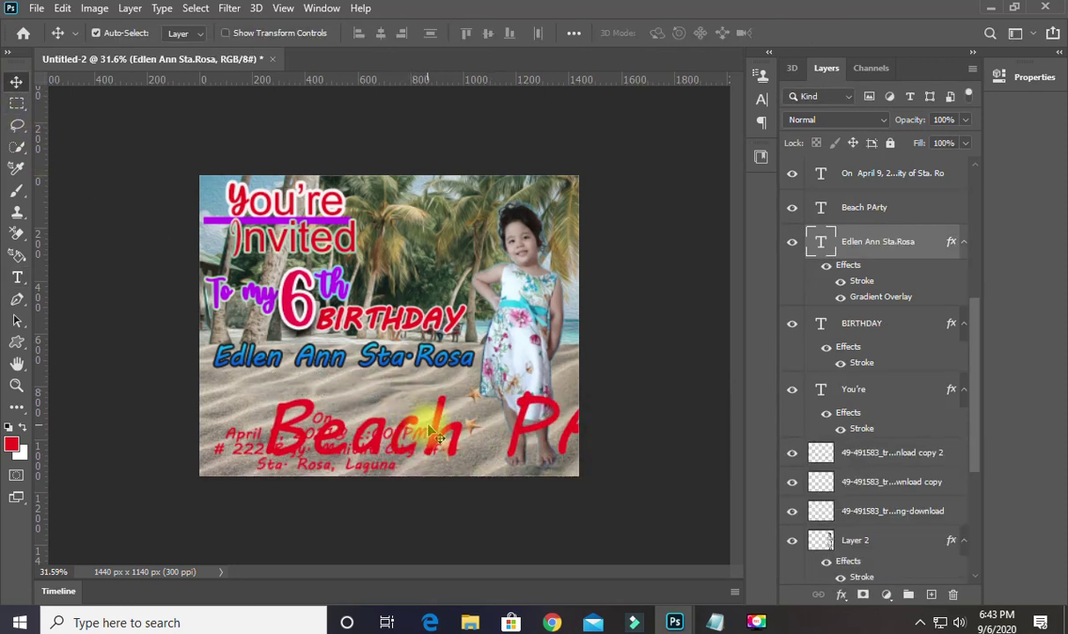
left_click(423, 433)
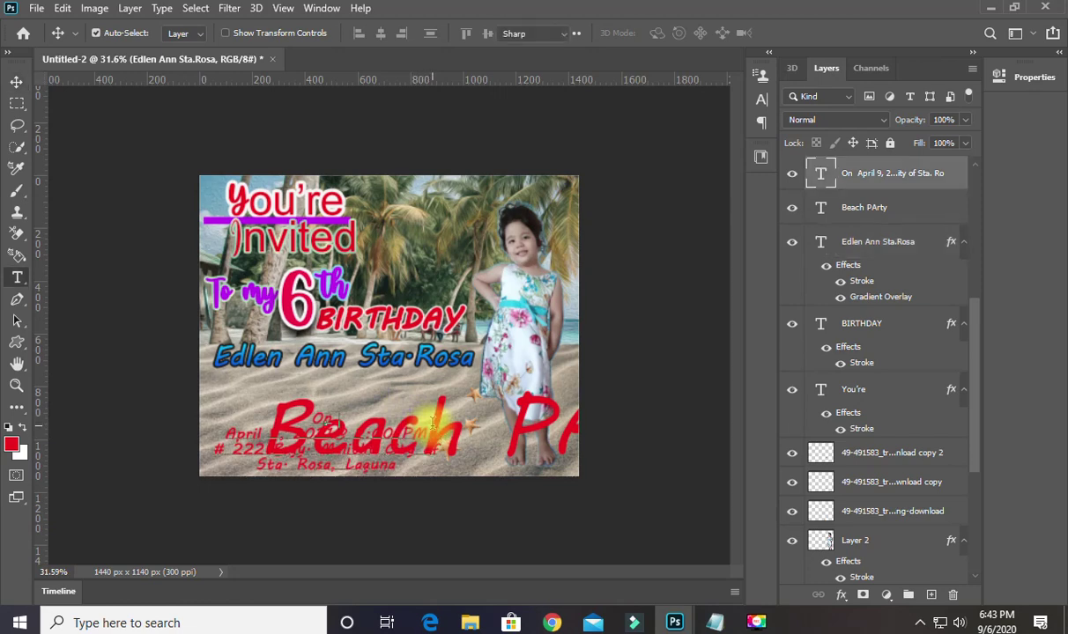
double_click(423, 433)
left_click(16, 81)
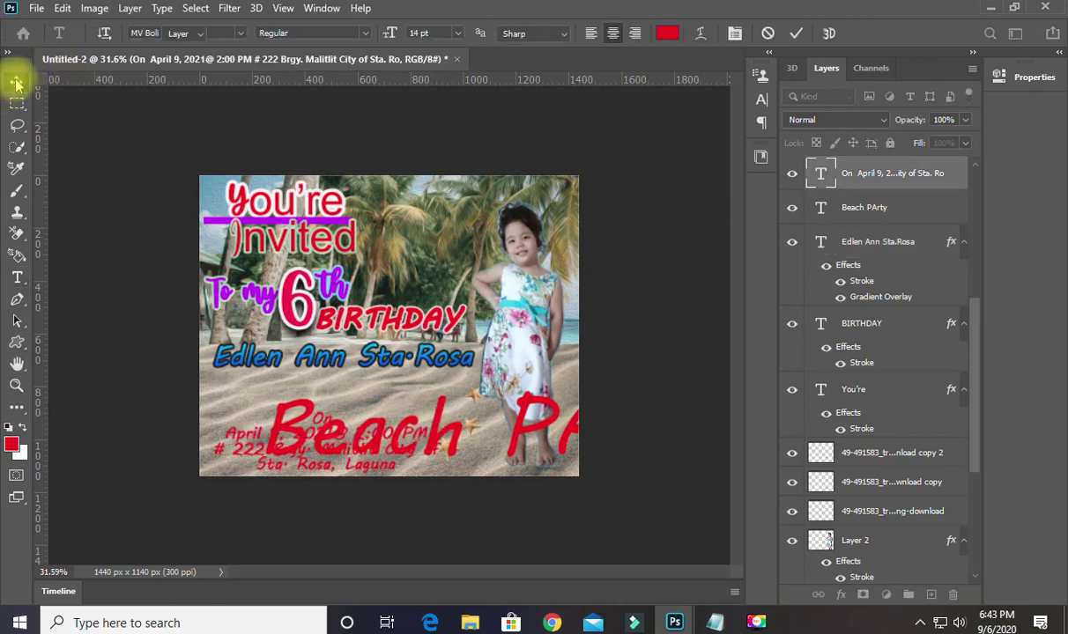
left_click_drag(545, 410, 475, 374)
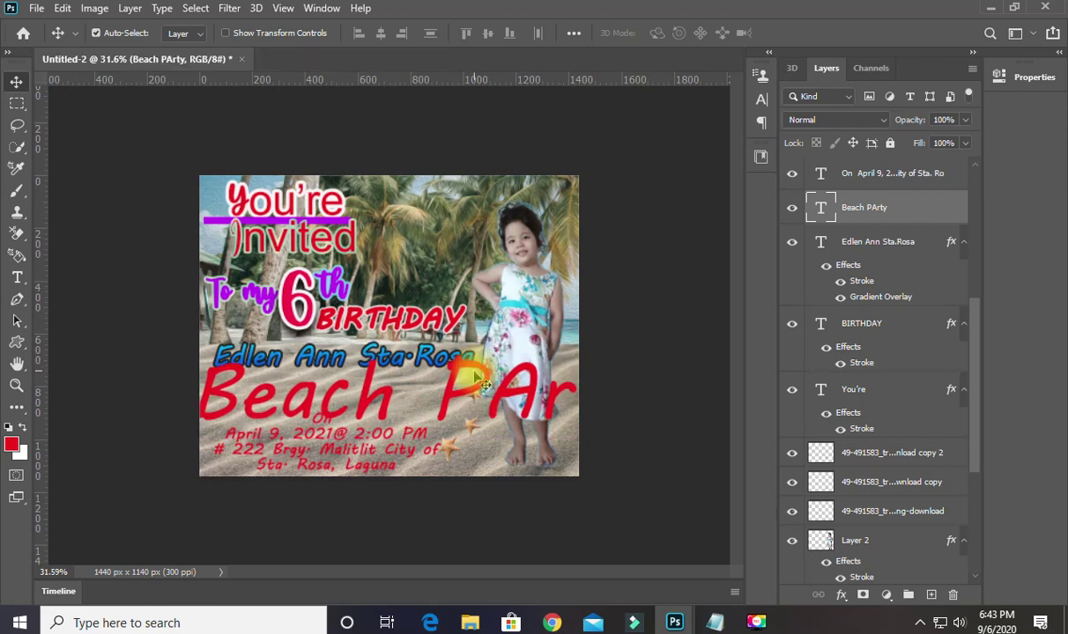
Set the red Beach PArty title to 36 pt and place it just above the date.
double_click(476, 374)
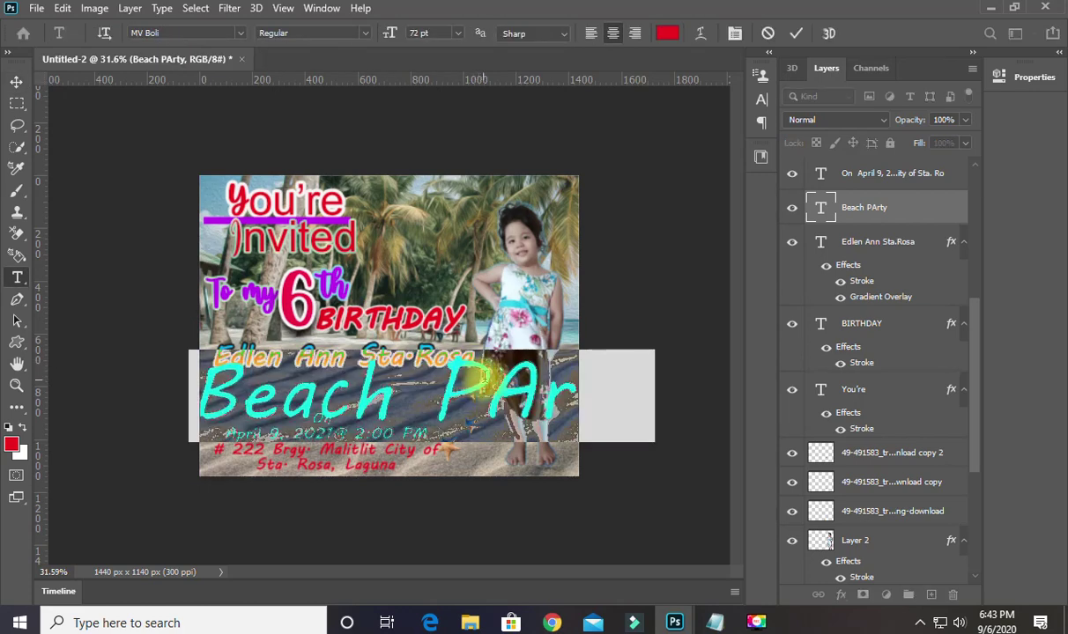
left_click(456, 34)
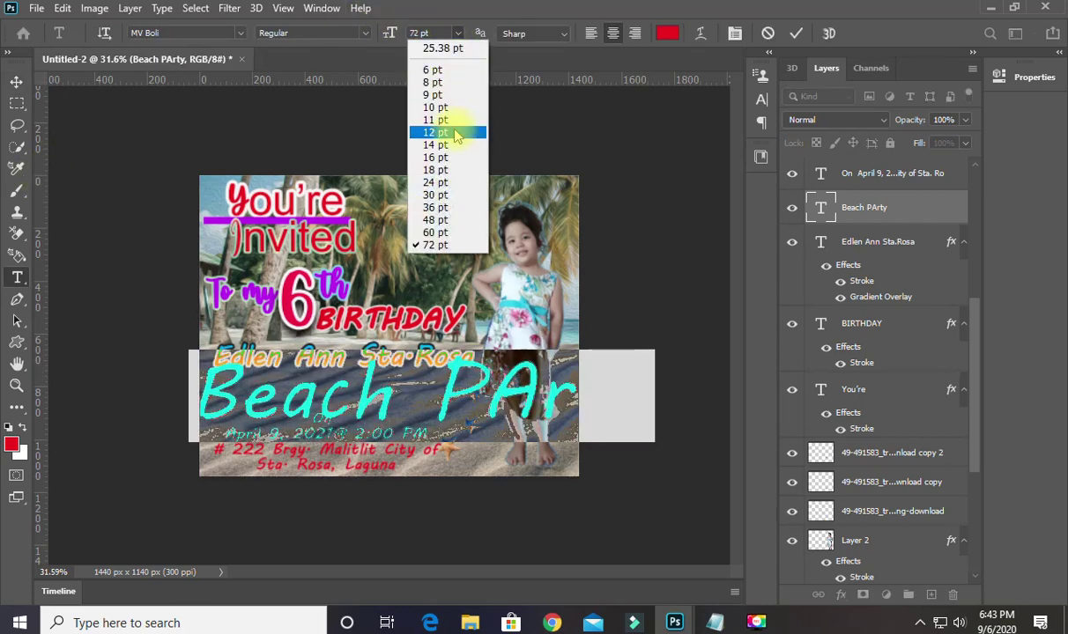
left_click(445, 132)
left_click(457, 34)
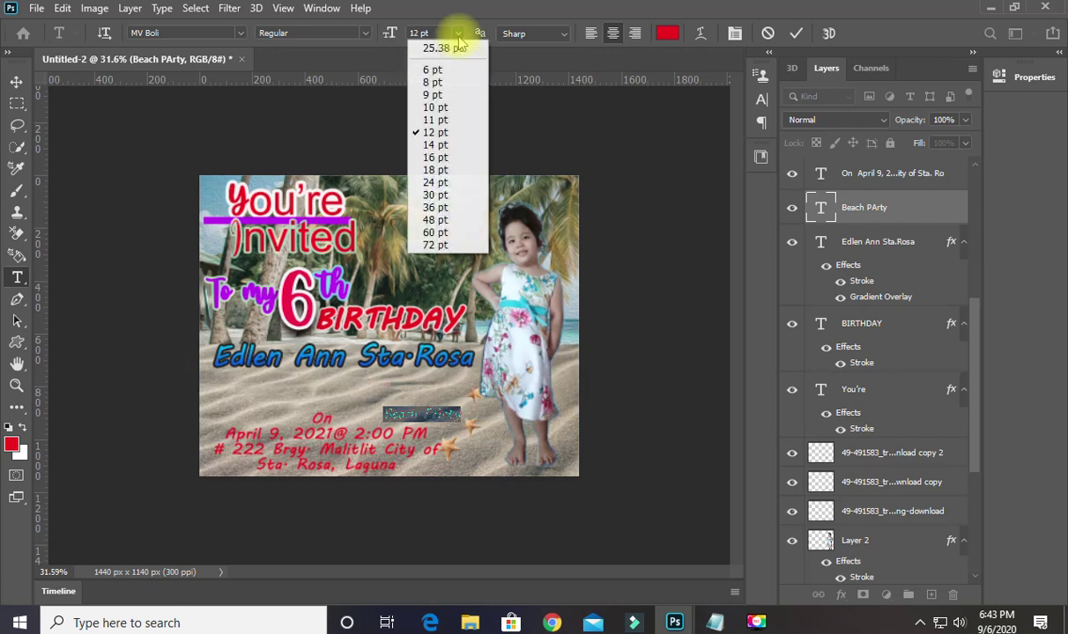
left_click(460, 200)
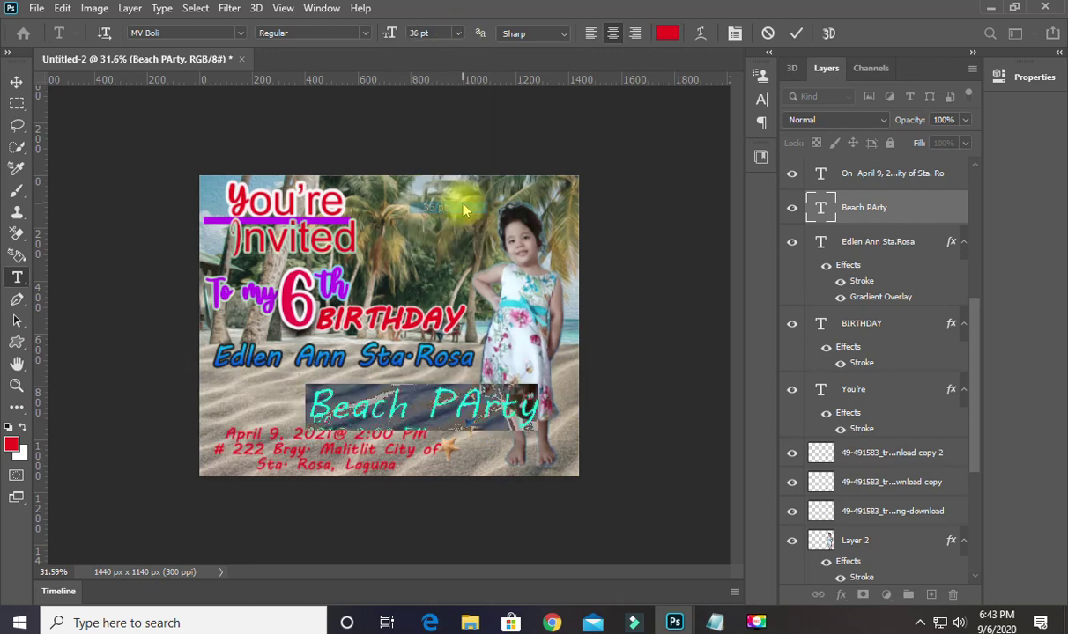
left_click(16, 81)
left_click_drag(455, 408, 378, 401)
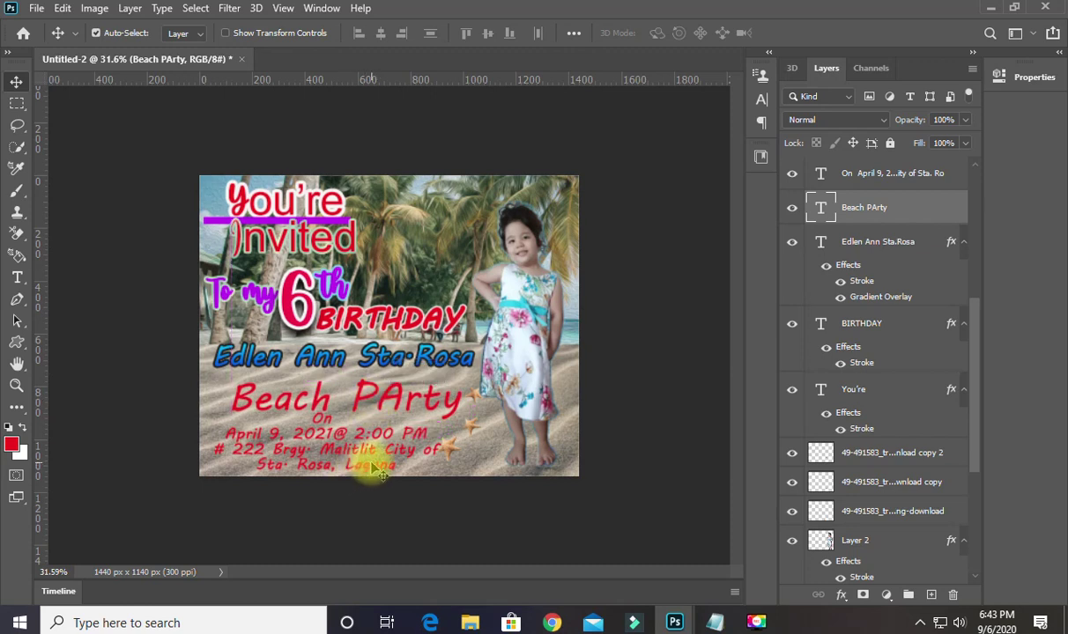
left_click(455, 455)
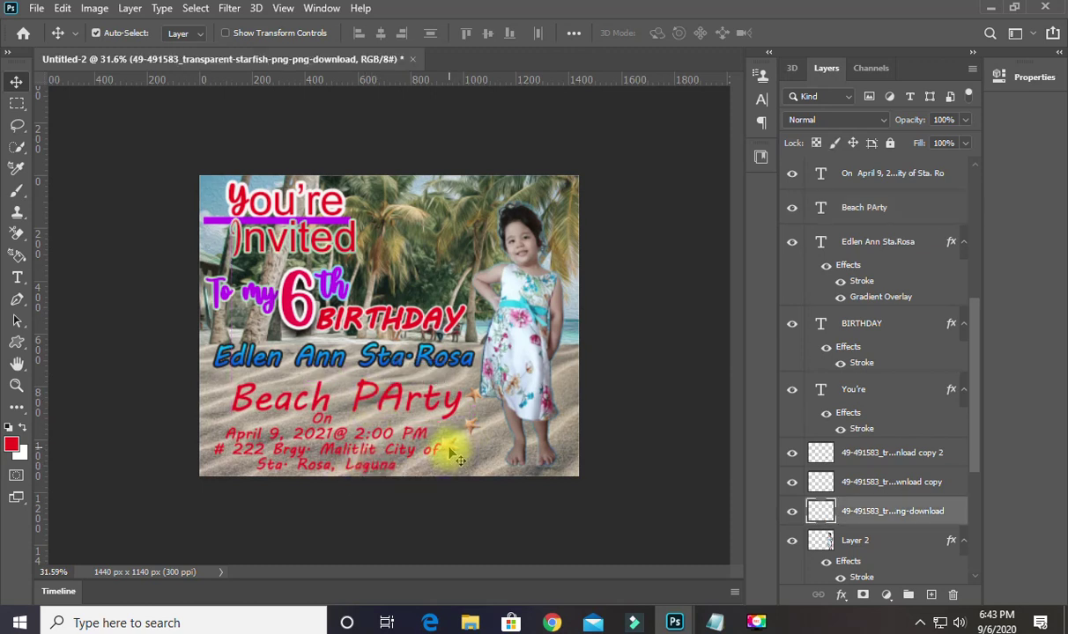
Recapitalise the title's second word to 'pArTy'.
double_click(410, 400)
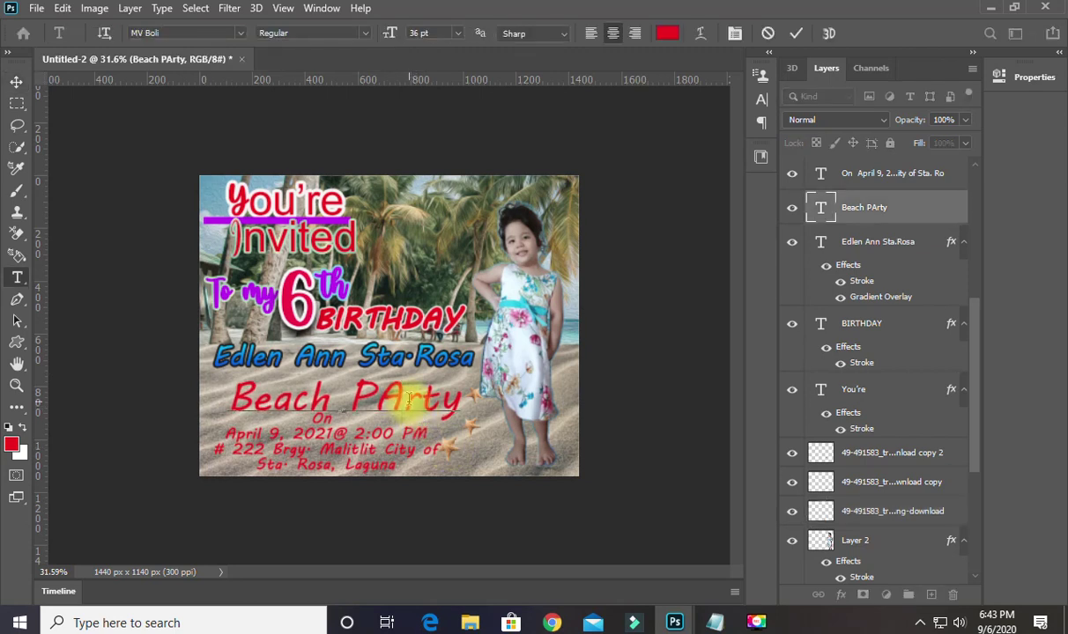
key("BackSpace")
key("BackSpace")
type("p")
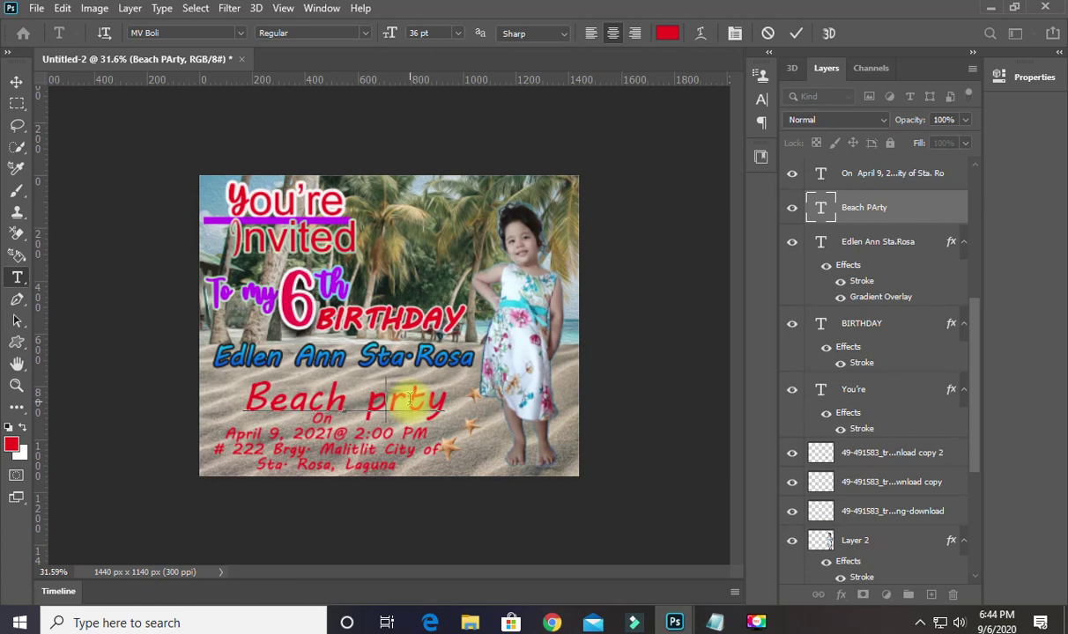
type("A")
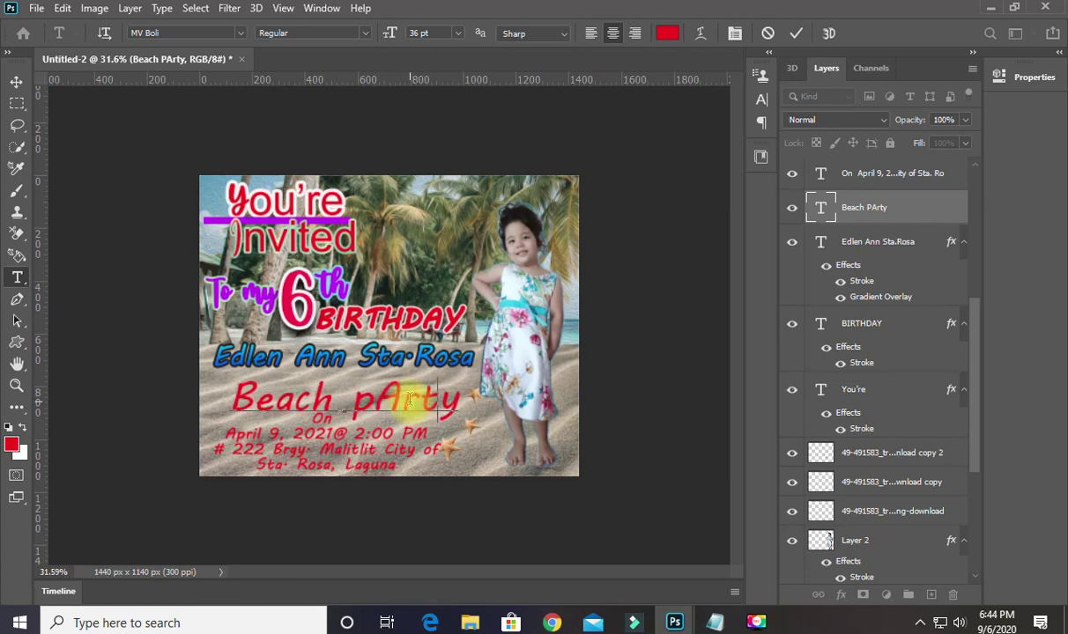
key("Delete")
type("T")
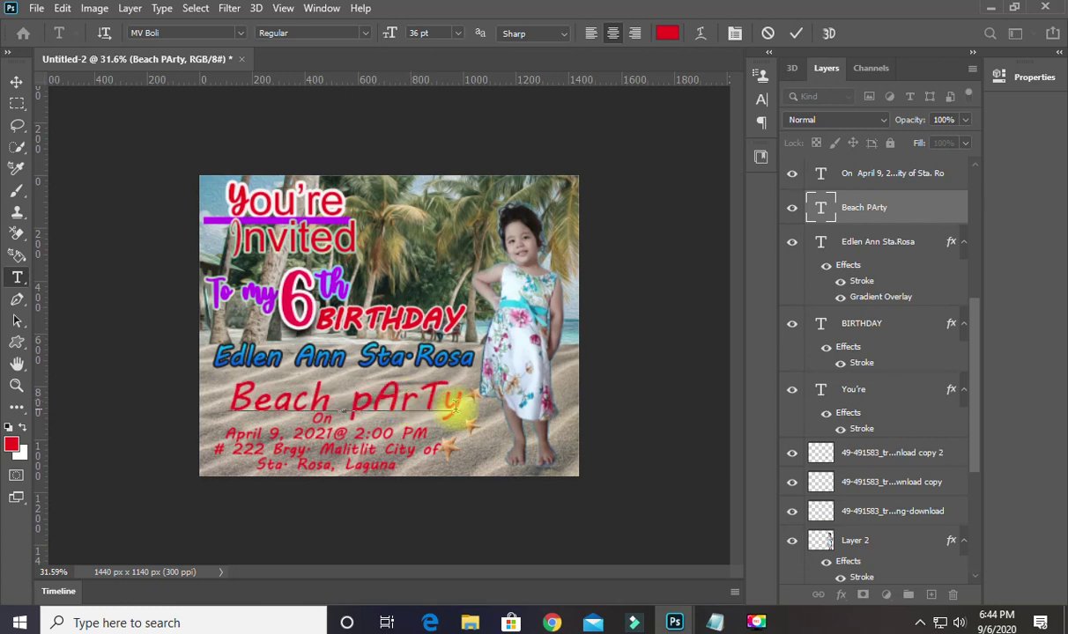
left_click(18, 81)
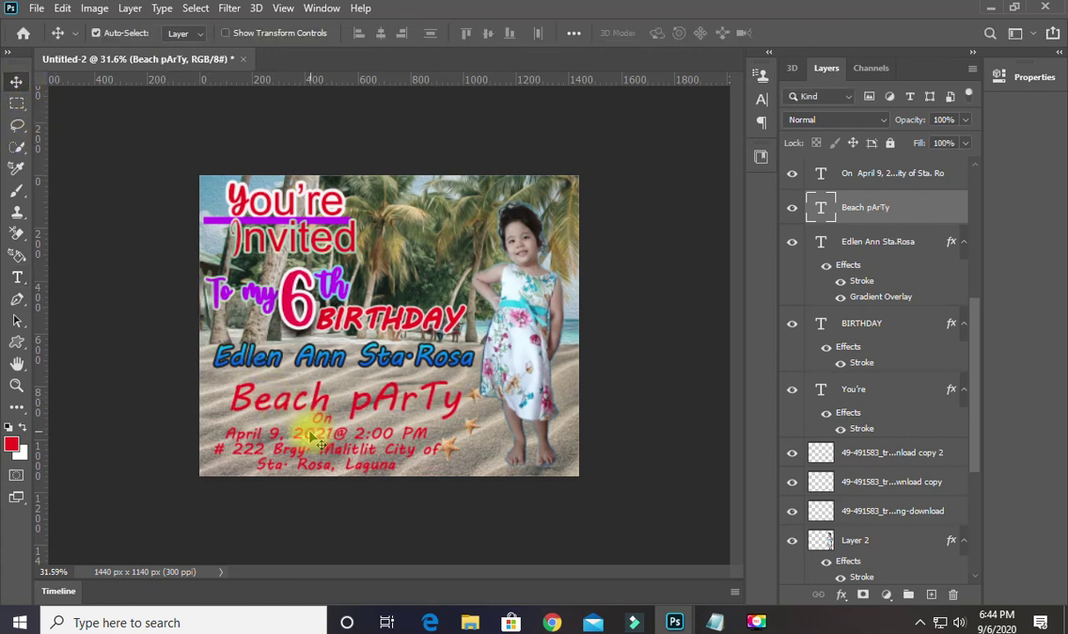
Recapitalise the first word to 'bEaCh', making the title 'bEaCh pArTy'.
key("t")
left_click(252, 398)
key("BackSpace")
type("b")
key("Delete")
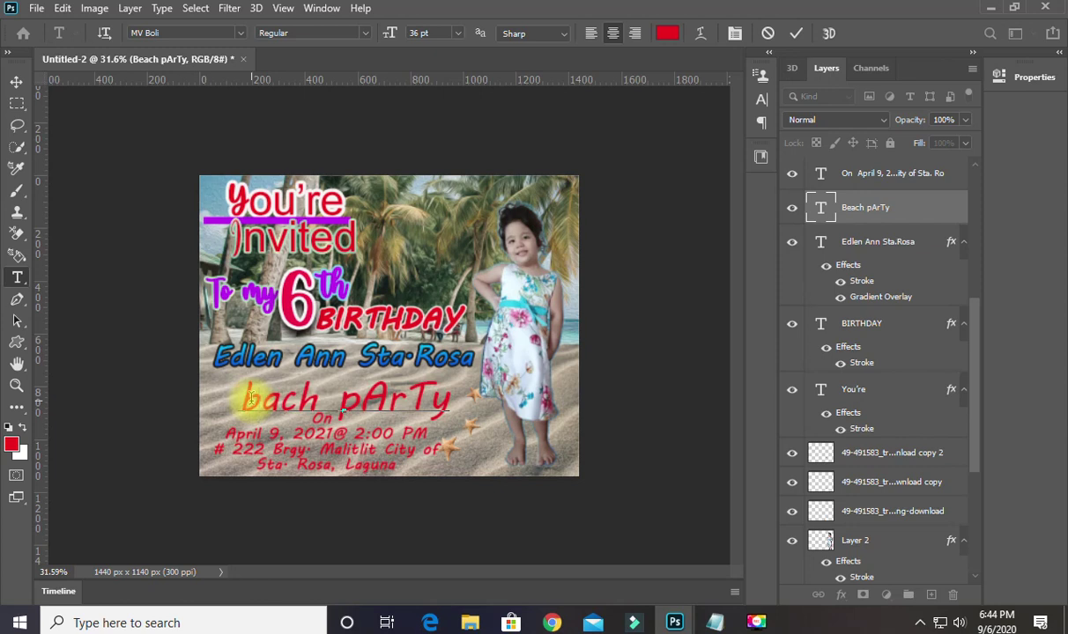
type("E")
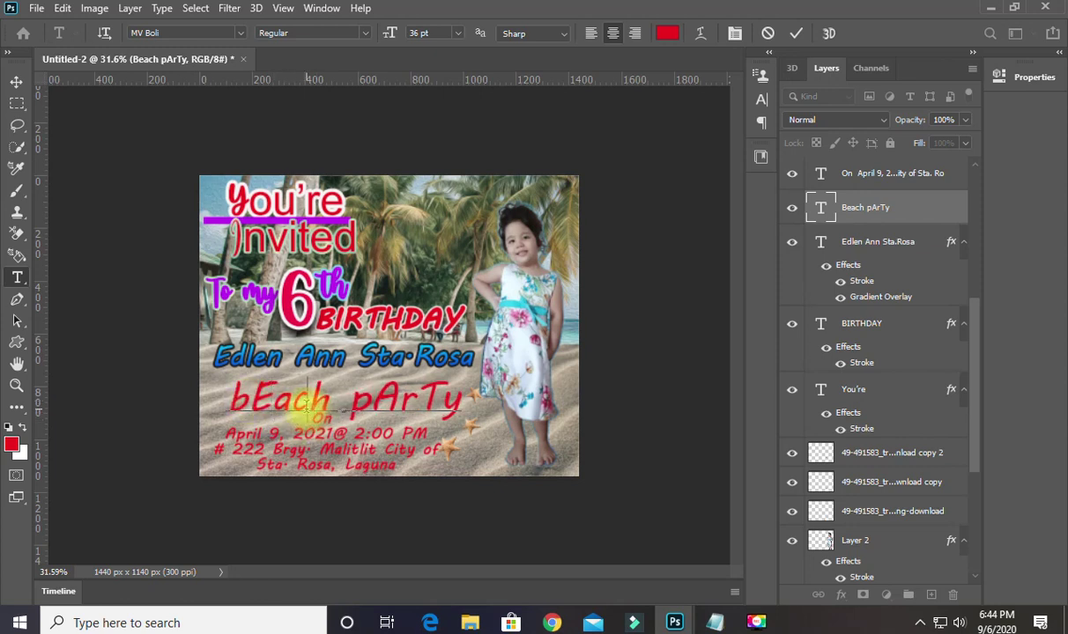
left_click(302, 404)
key("Delete")
type("C")
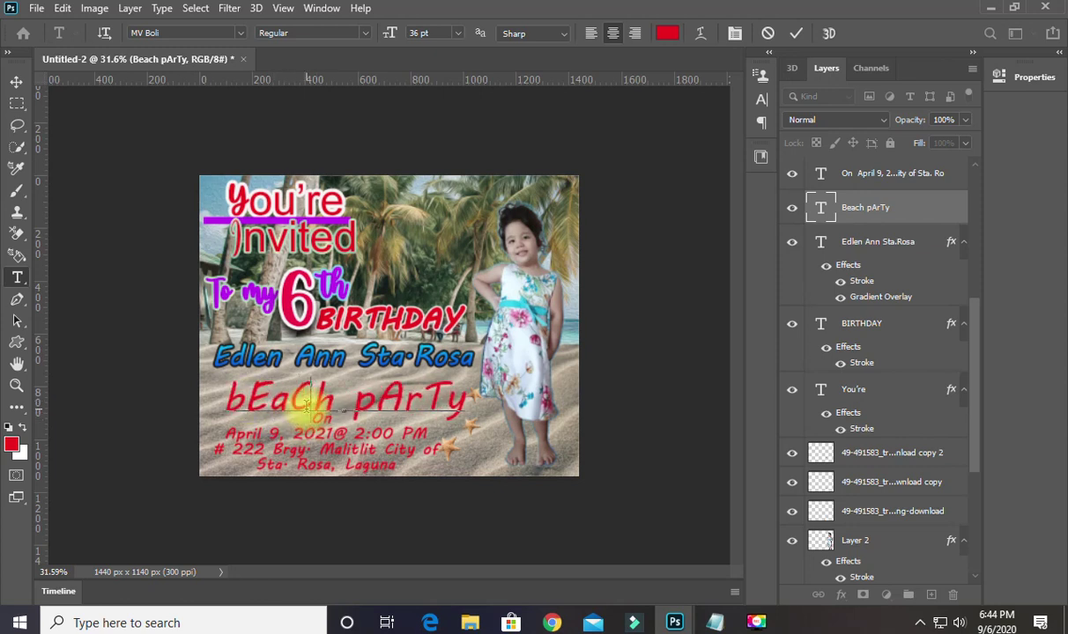
left_click(16, 81)
Shrink the bEaCh pArTy heading slightly with Free Transform.
key("ctrl+t")
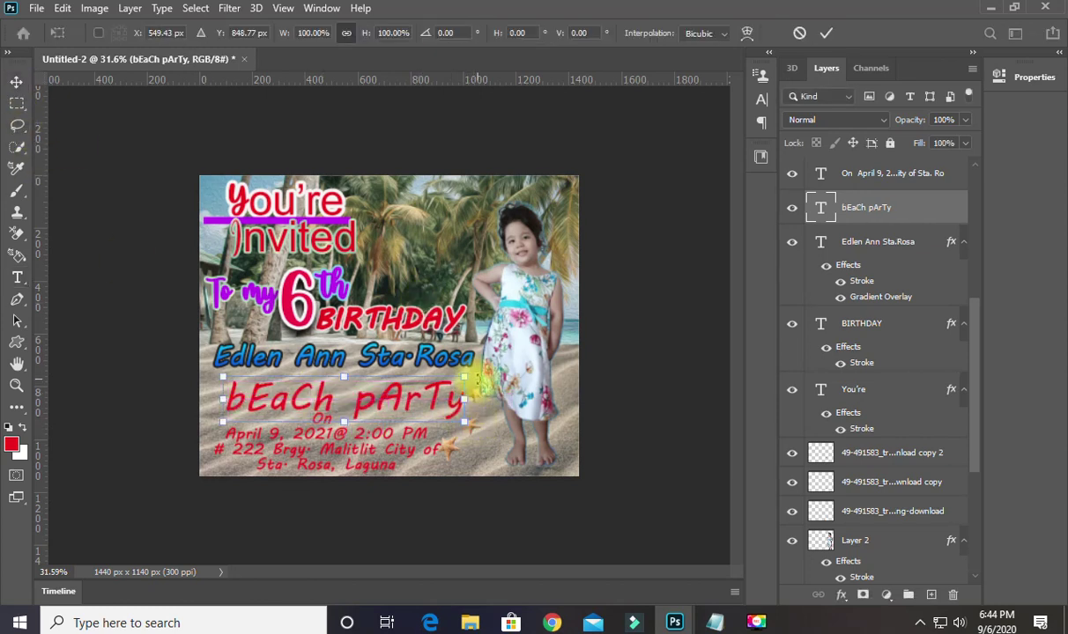
left_click_drag(466, 378, 423, 402)
key("Return")
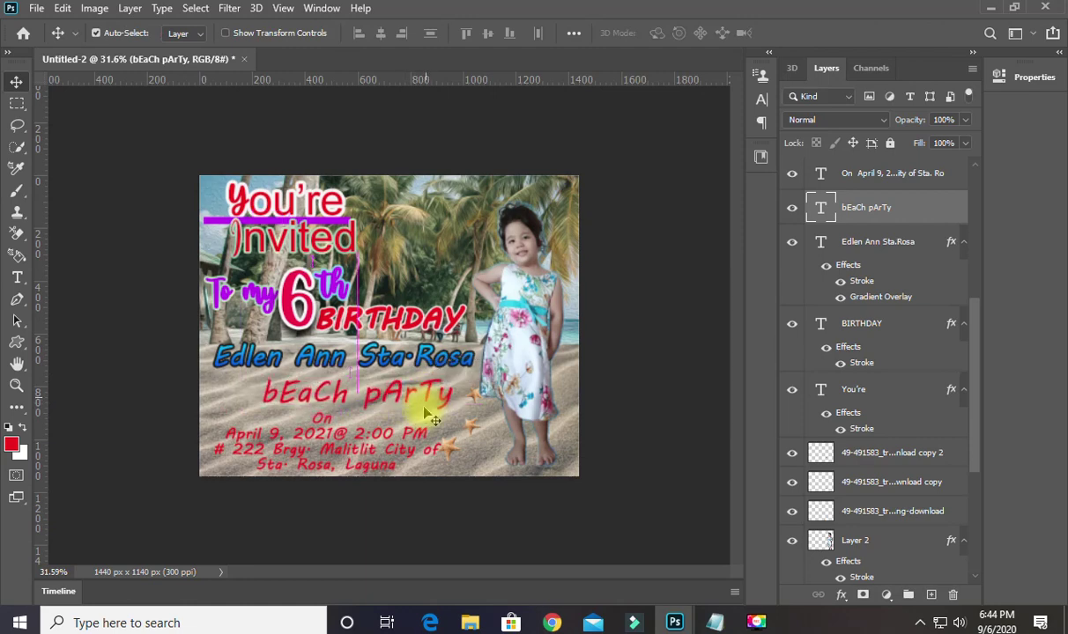
left_click(379, 444)
Color all of the date text near-black.
key("t")
left_click(379, 441)
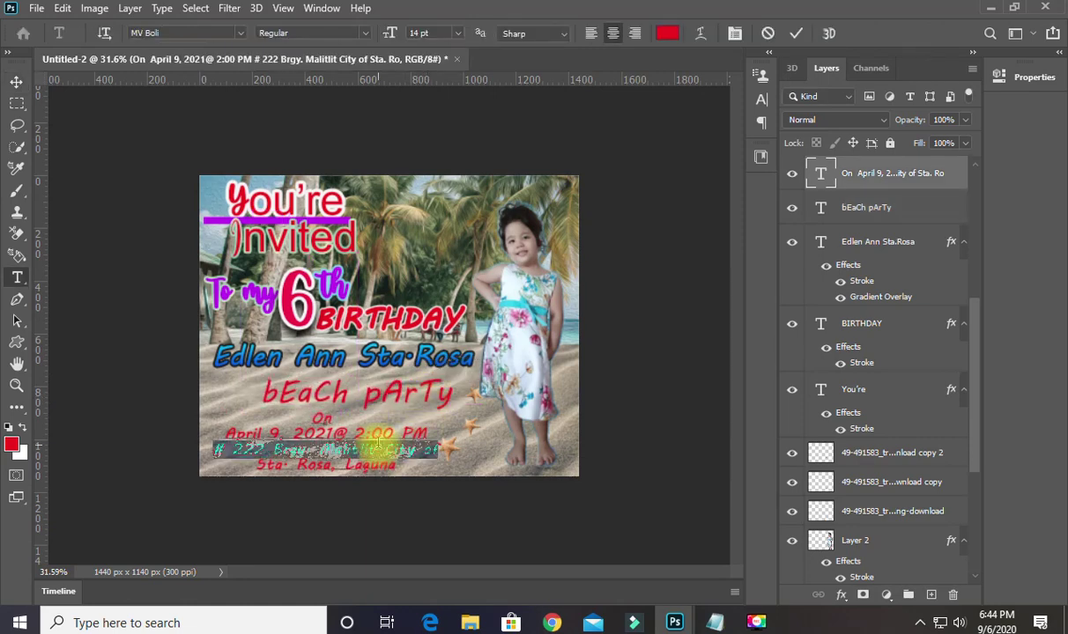
key("ctrl+a")
left_click(667, 33)
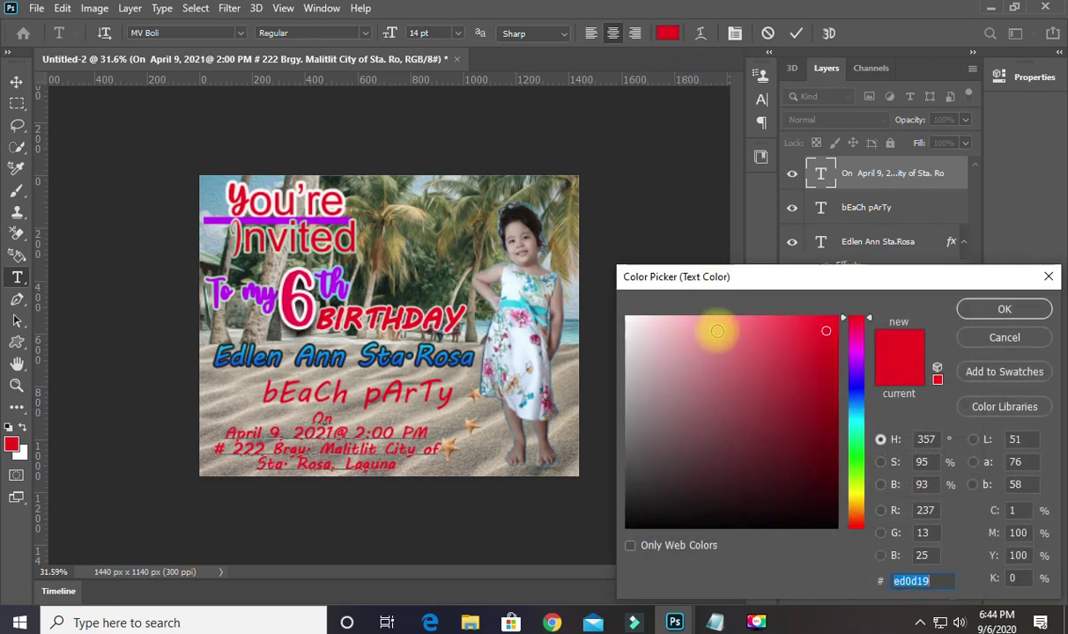
left_click(667, 514)
left_click(996, 310)
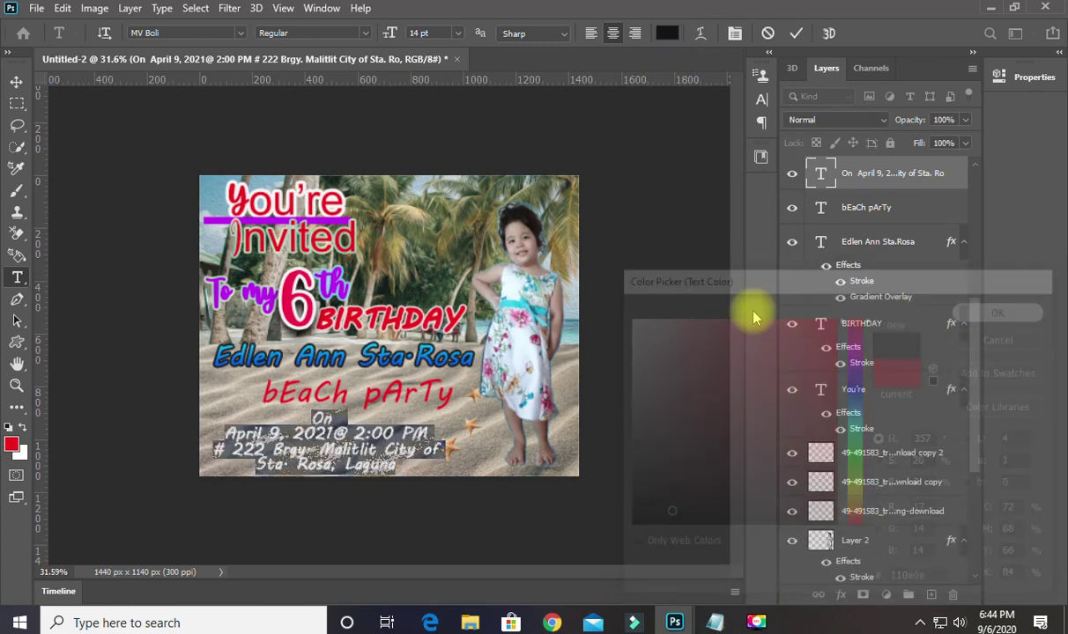
Nudge one starfish slightly down and to the right.
left_click(16, 81)
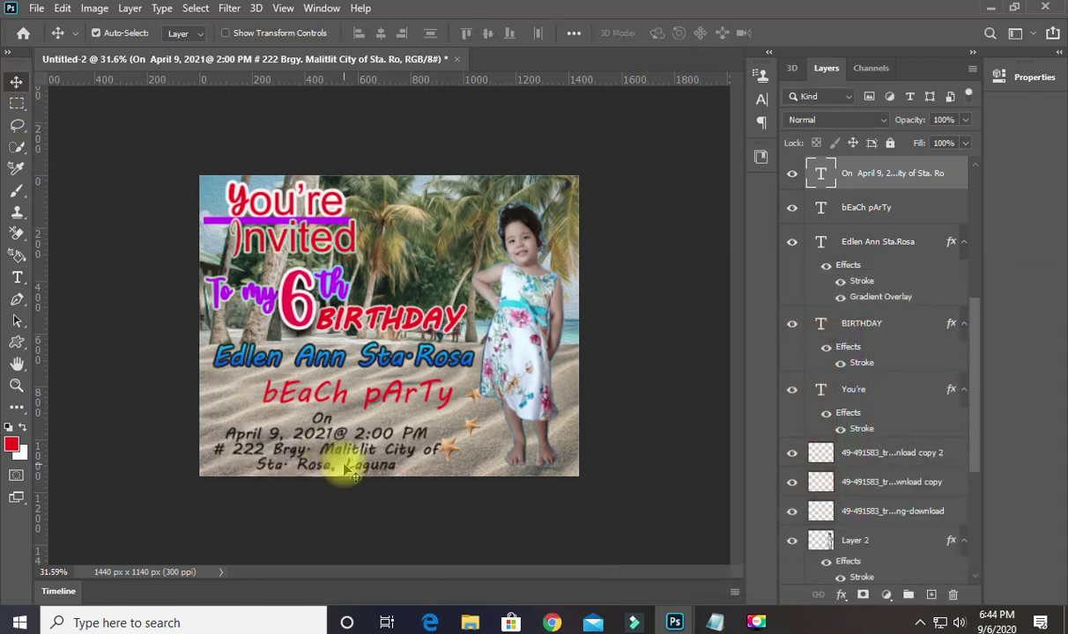
scroll(339, 465, "up", 3)
scroll(353, 449, "down", 1)
scroll(357, 440, "down", 1)
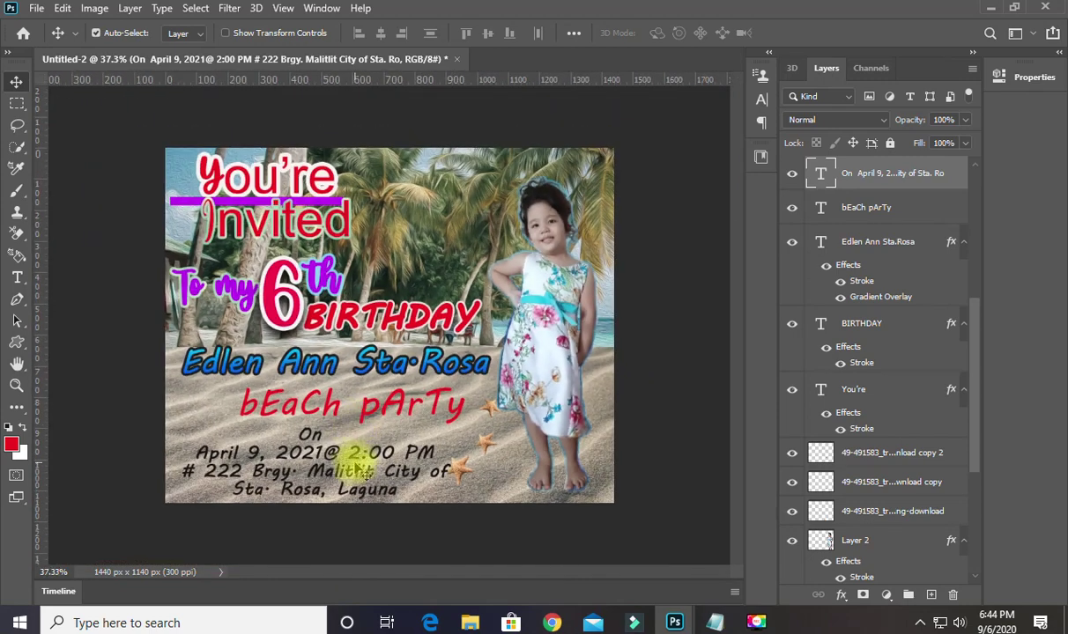
left_click_drag(459, 472, 467, 480)
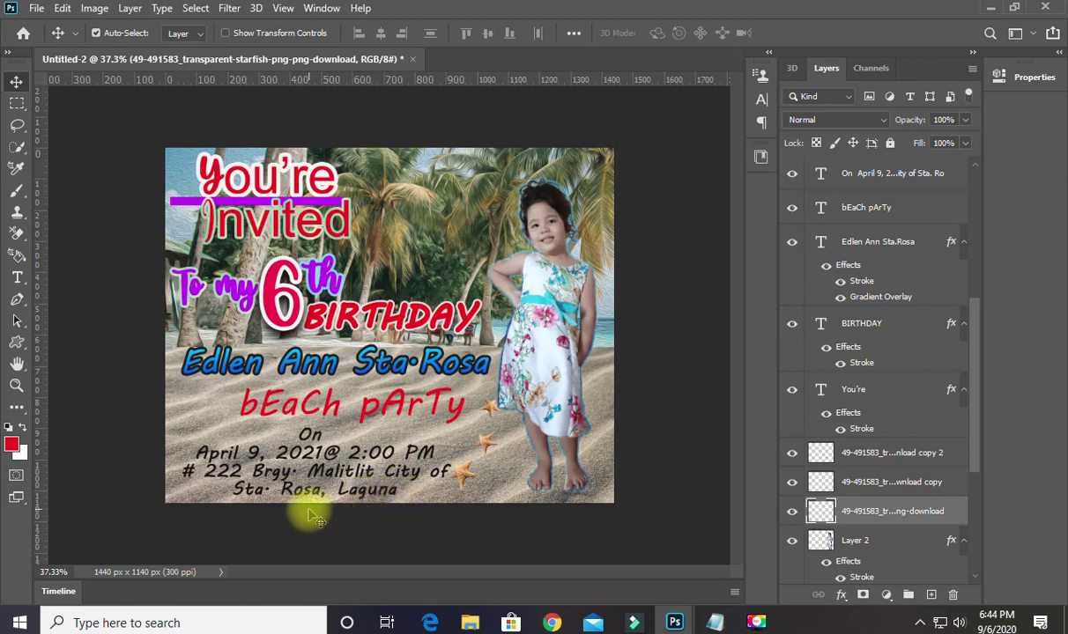
Delete the address lines, leaving 'On April 9, 2021@ 2:00 PM'.
key("t")
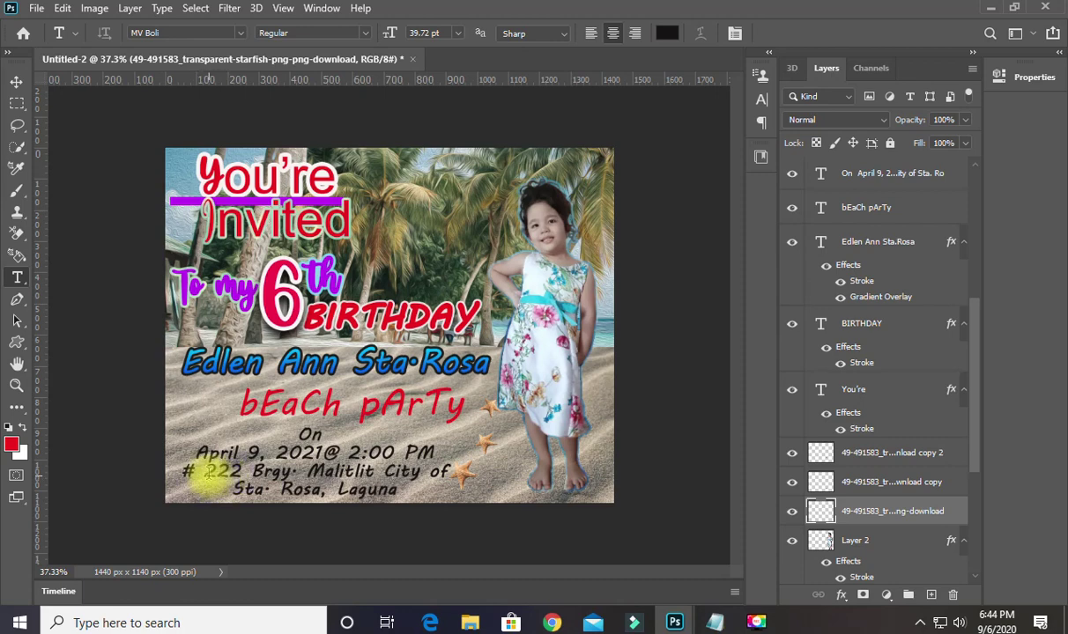
left_click_drag(205, 471, 425, 533)
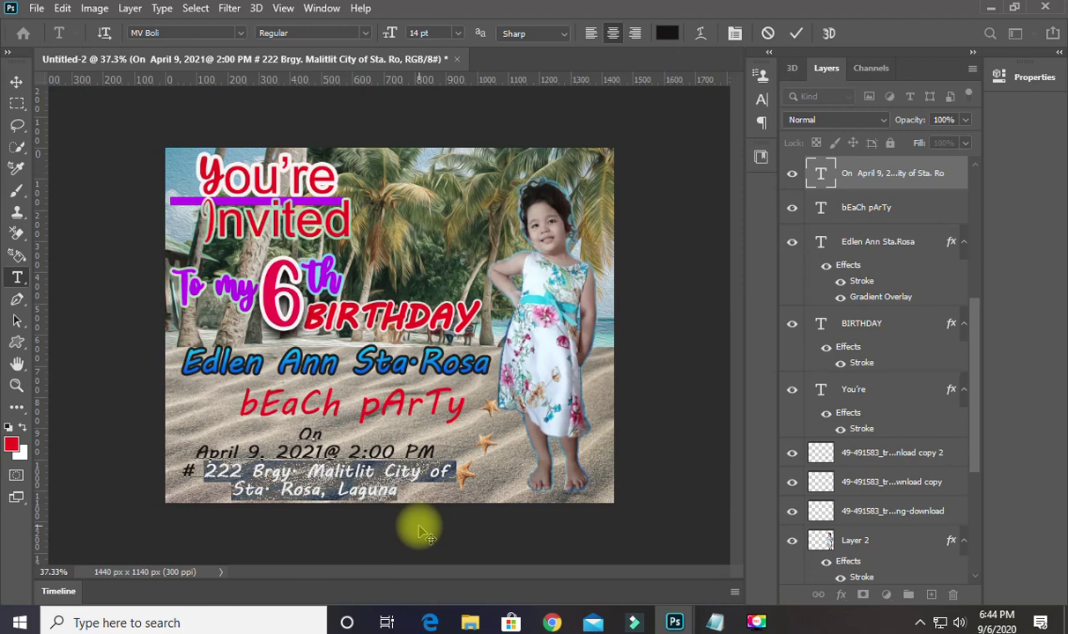
key("BackSpace")
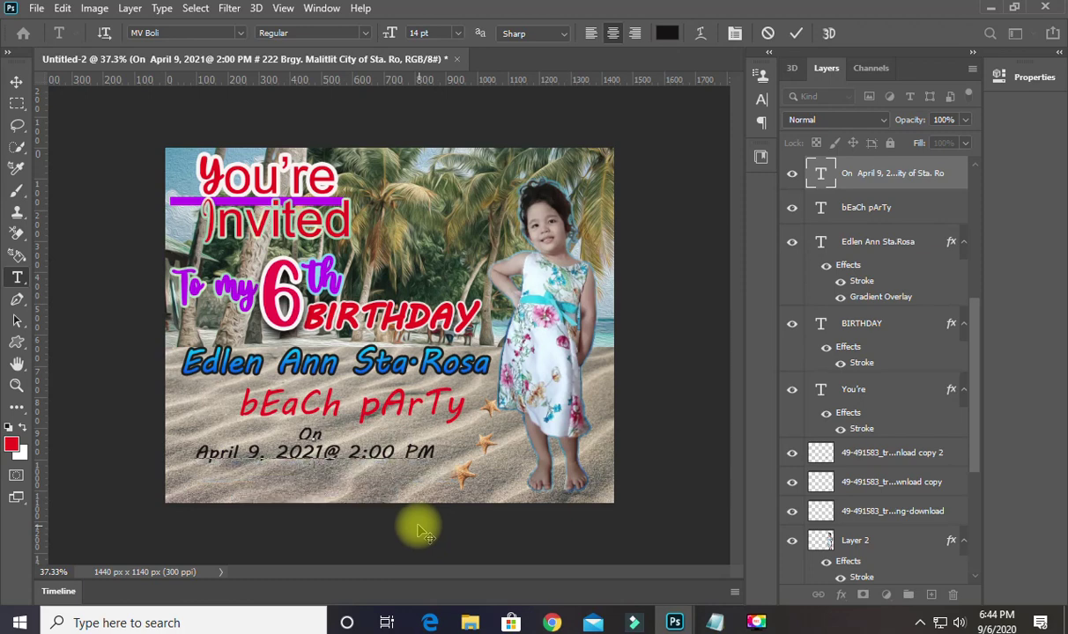
left_click(15, 81)
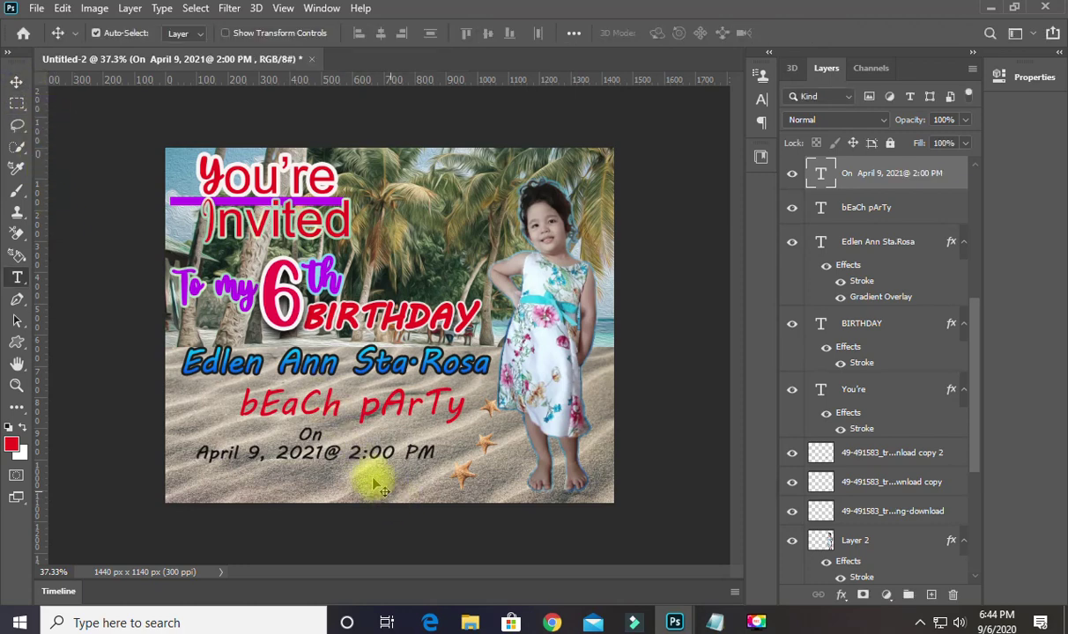
Replace the '2:00 PM' time with the venue 'Boracay Beach Resort'.
key("t")
left_click_drag(350, 454, 433, 452)
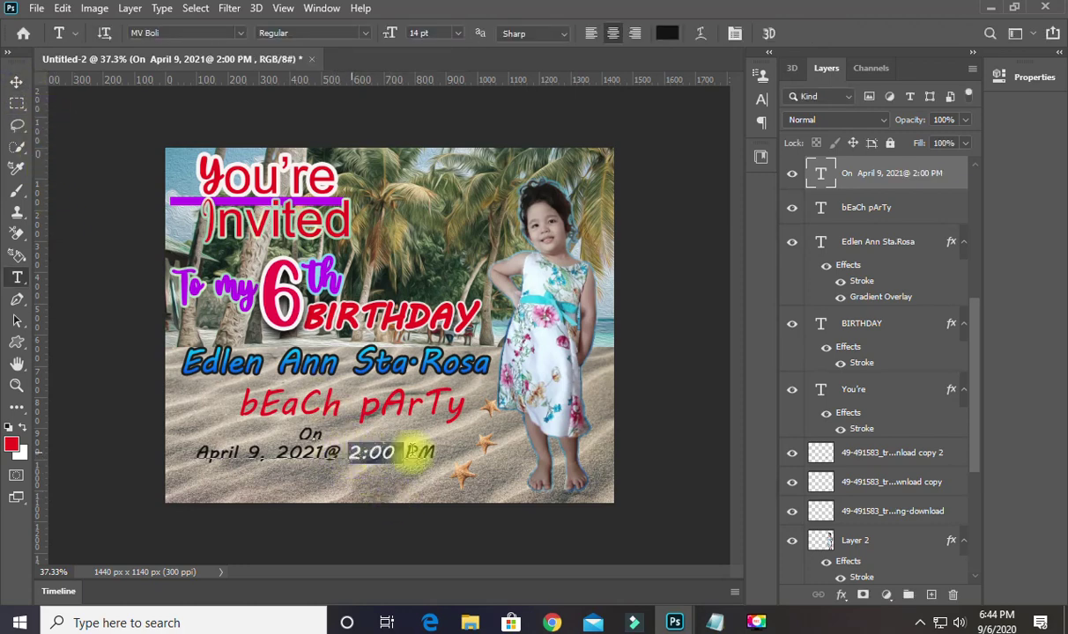
key("BackSpace")
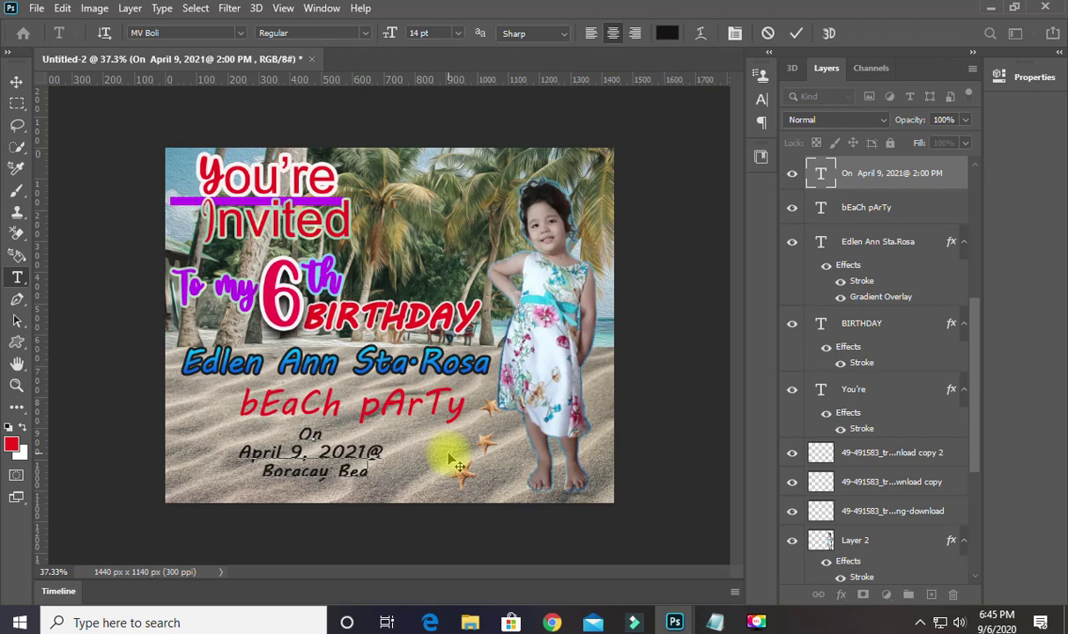
type("Resort")
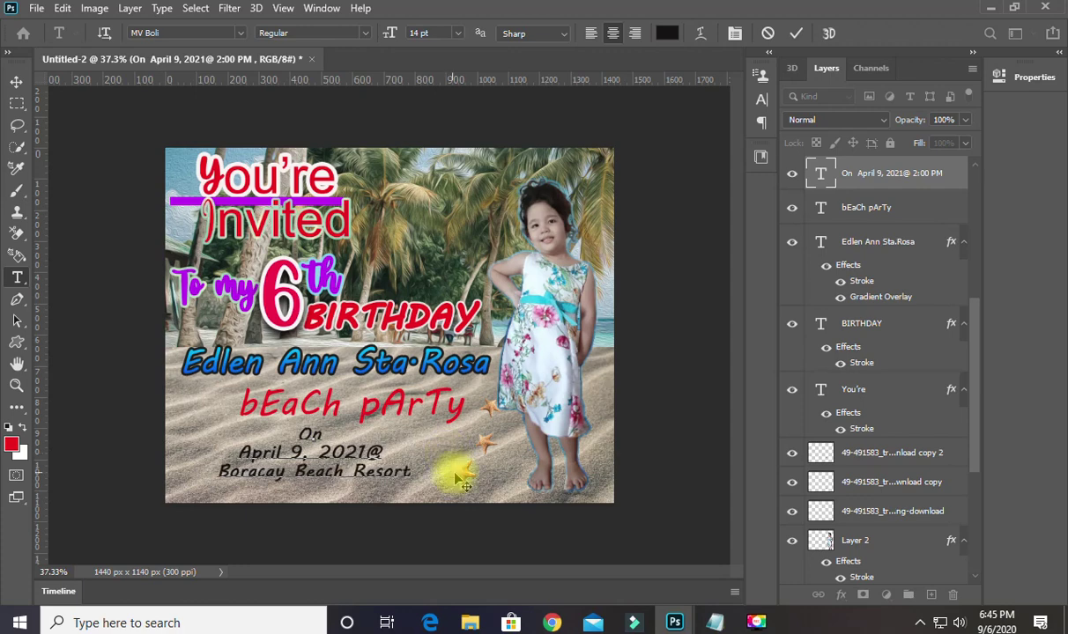
left_click(16, 85)
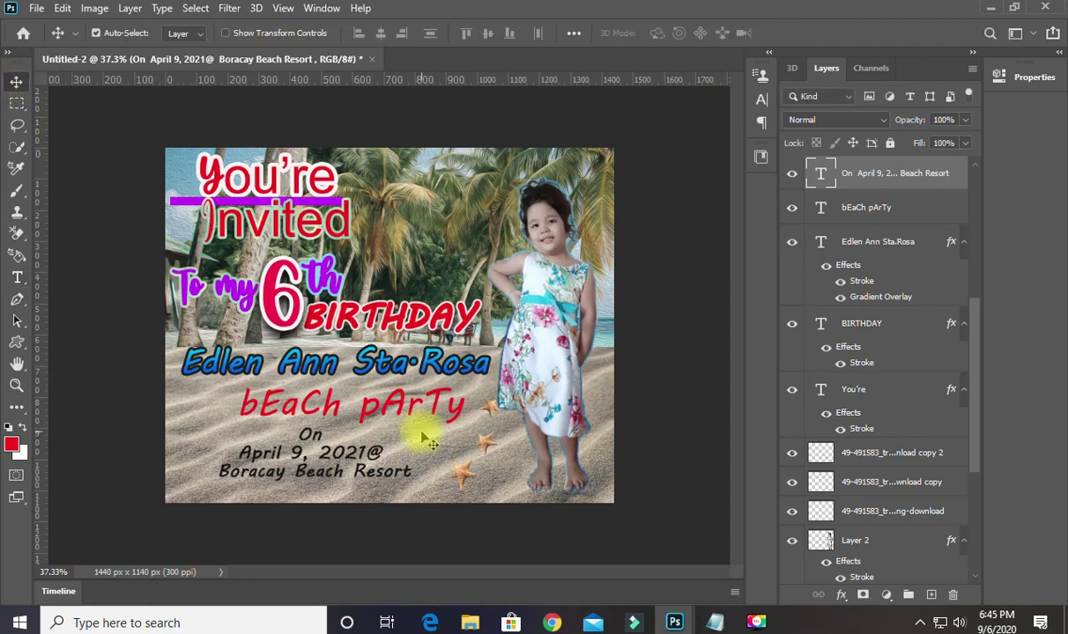
Enlarge the date and venue text block with Free Transform.
key("ctrl+t")
left_click_drag(410, 501, 441, 515)
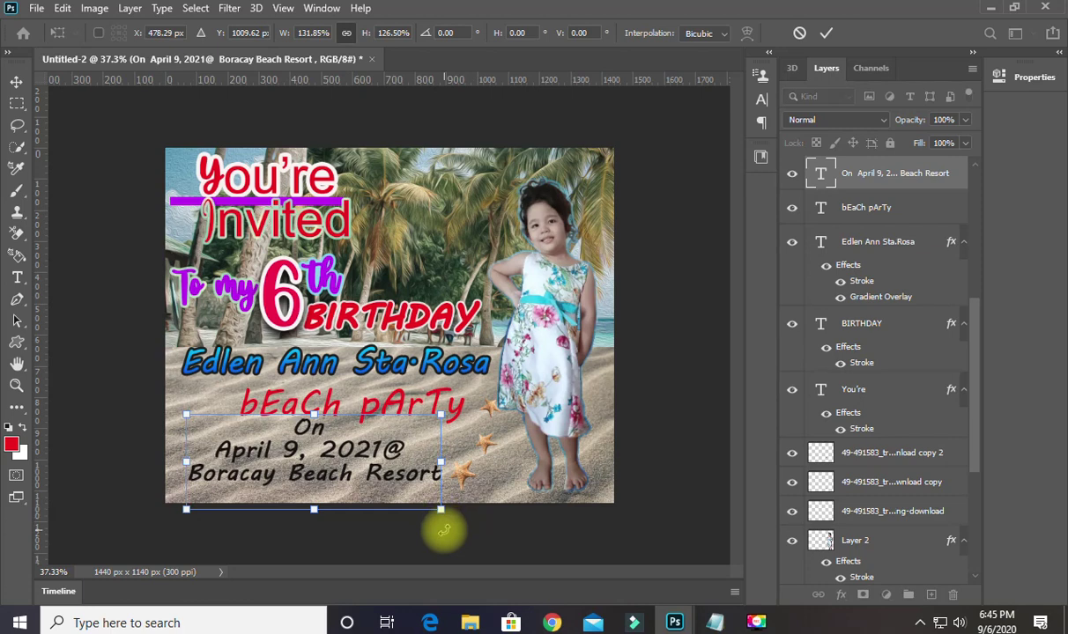
key("Return")
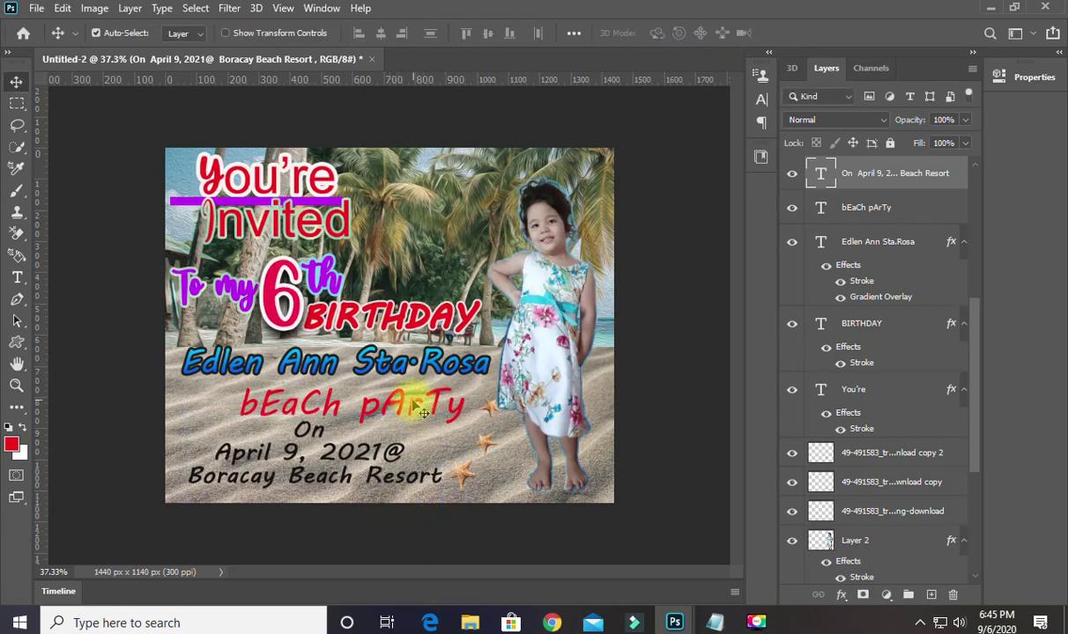
left_click(384, 388)
right_click(872, 211)
Give the bEaCh pArTy heading a blue gradient overlay and an 18 px, 23 px-distance drop shadow.
left_click(710, 44)
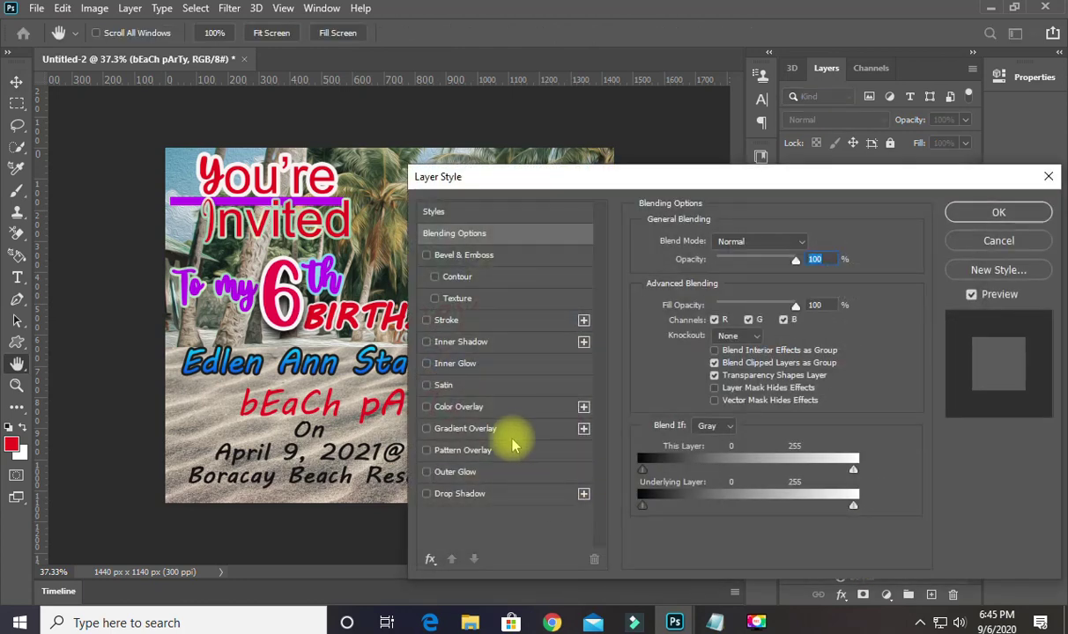
left_click(502, 428)
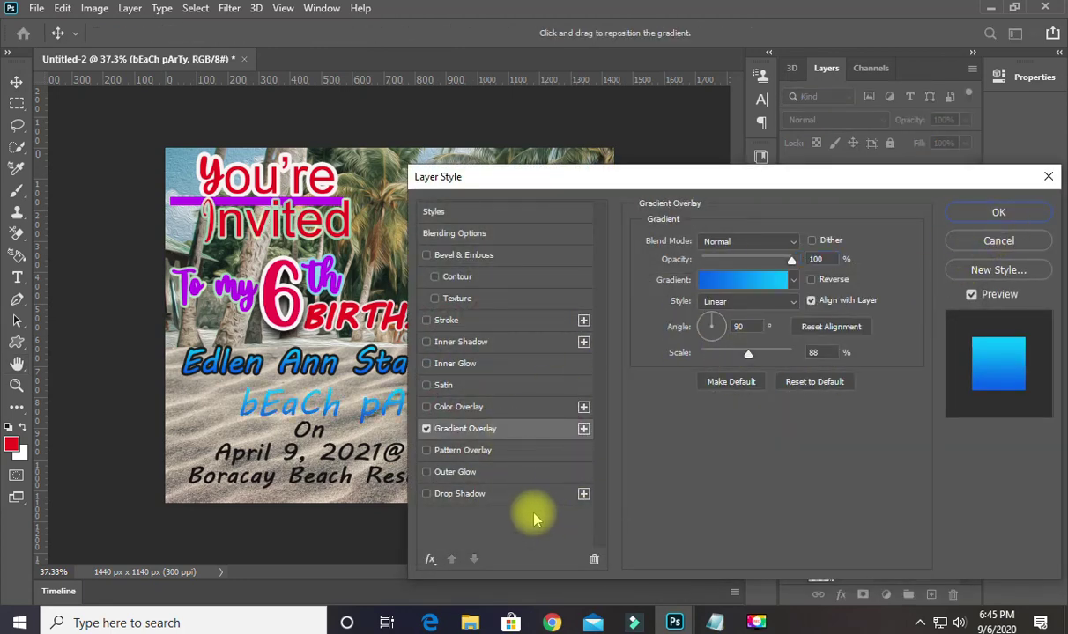
left_click(487, 496)
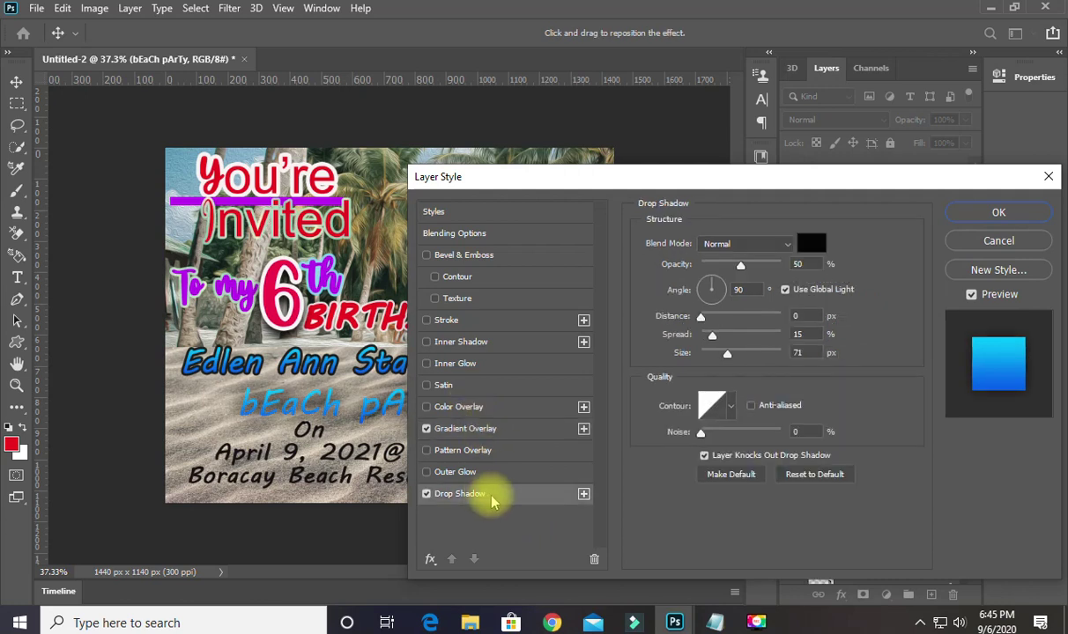
left_click_drag(725, 353, 712, 356)
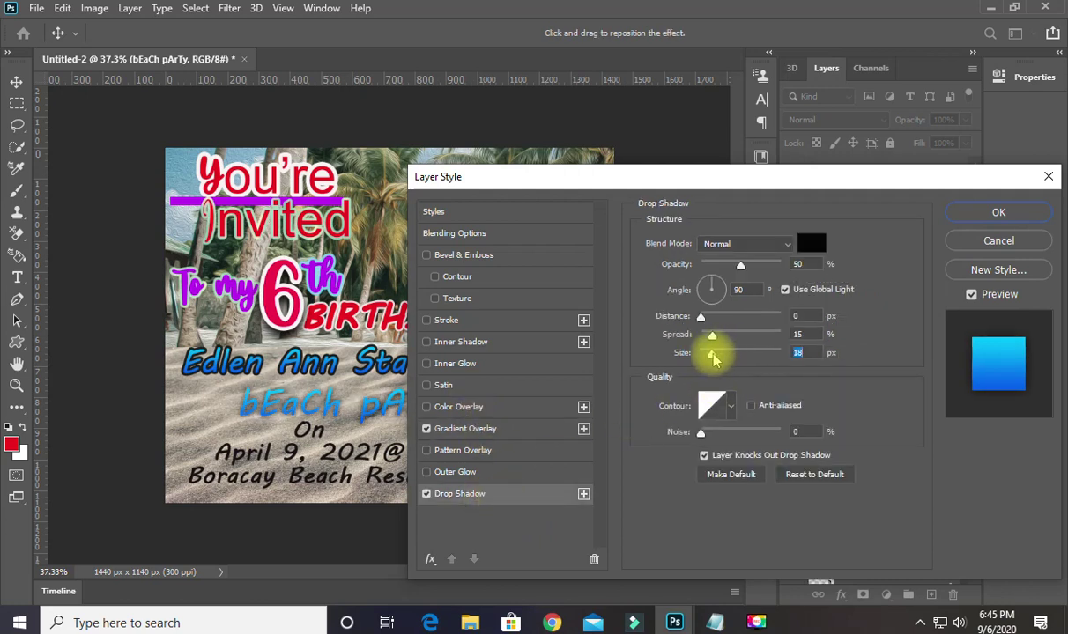
mouse_move(703, 317)
left_mouse_down()
mouse_move(719, 312)
mouse_move(714, 326)
left_mouse_up()
left_click(969, 213)
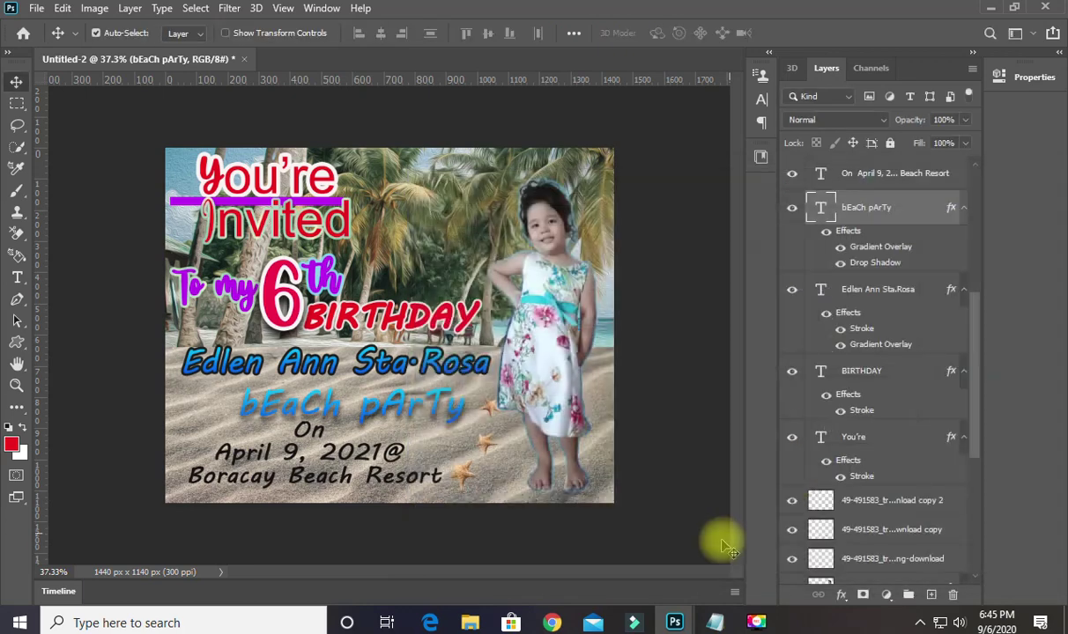
left_click(472, 478)
left_click_drag(471, 479, 518, 485)
left_click_drag(487, 407, 606, 413)
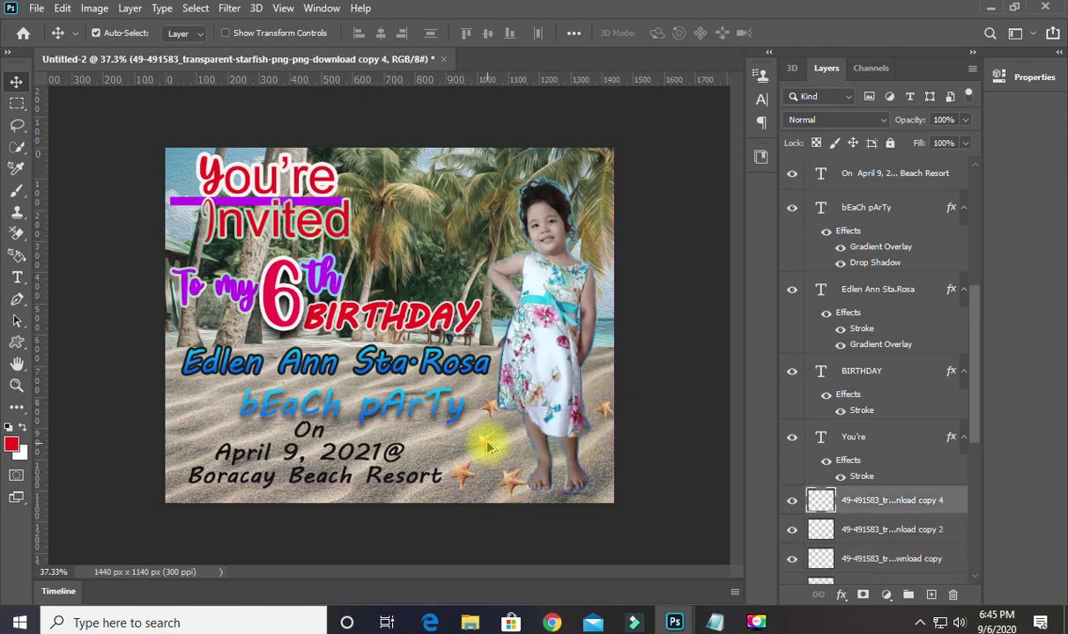
left_click_drag(489, 448, 627, 537)
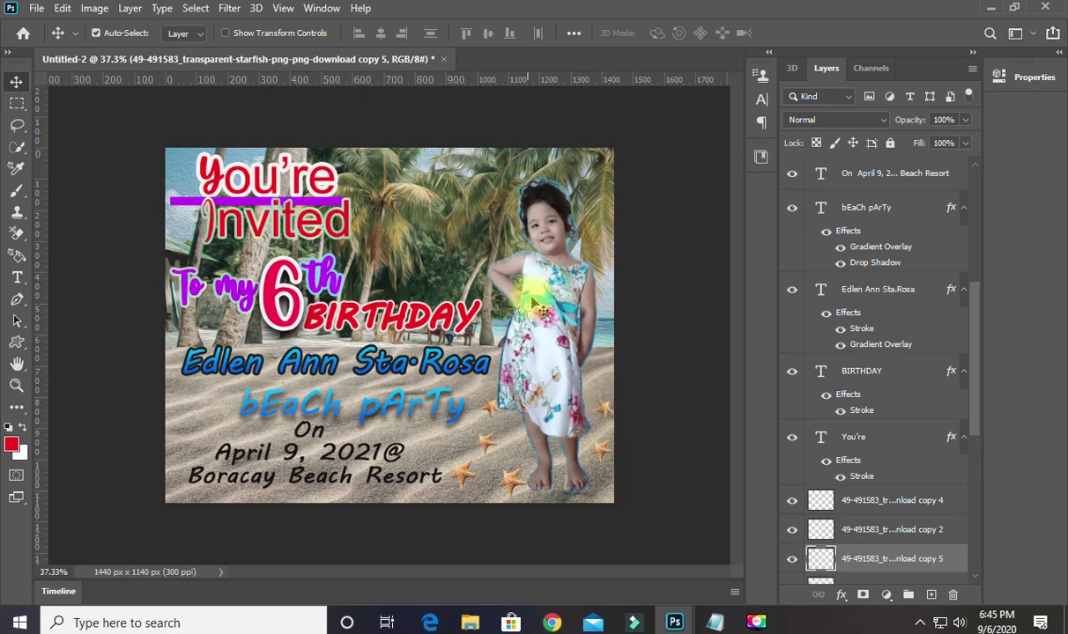
scroll(489, 185, "up", 3)
scroll(488, 185, "down", 3)
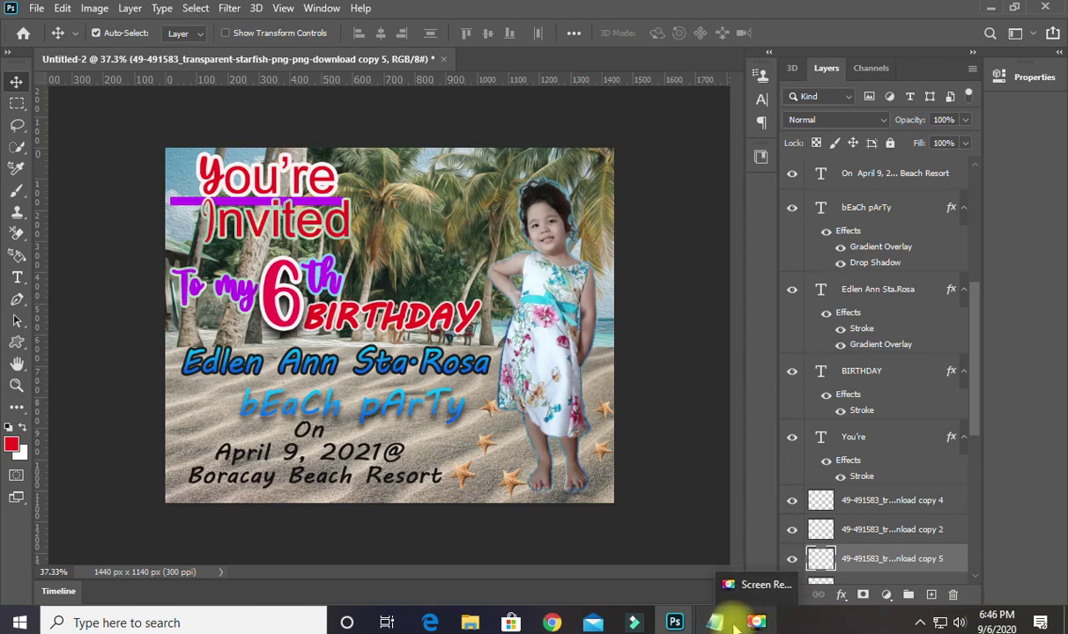
Bring the Notepad note forward and select its 'NOW GET THE PICTURE OF THE BIRTHDAY CELEBRANT' text.
mouse_move(720, 626)
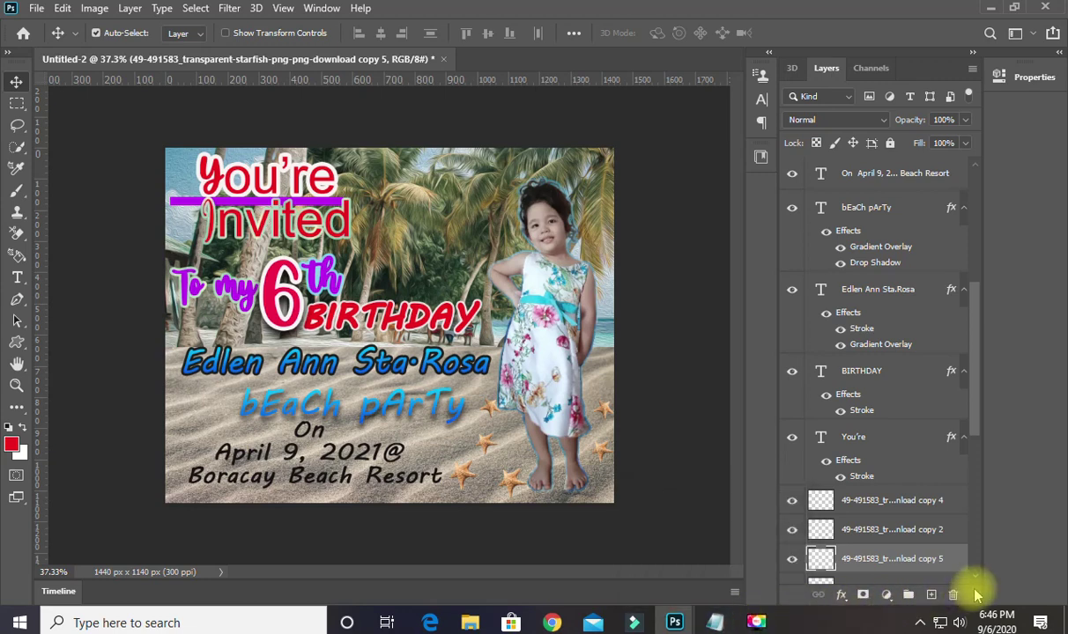
left_click(712, 621)
left_click_drag(771, 126, 10, 61)
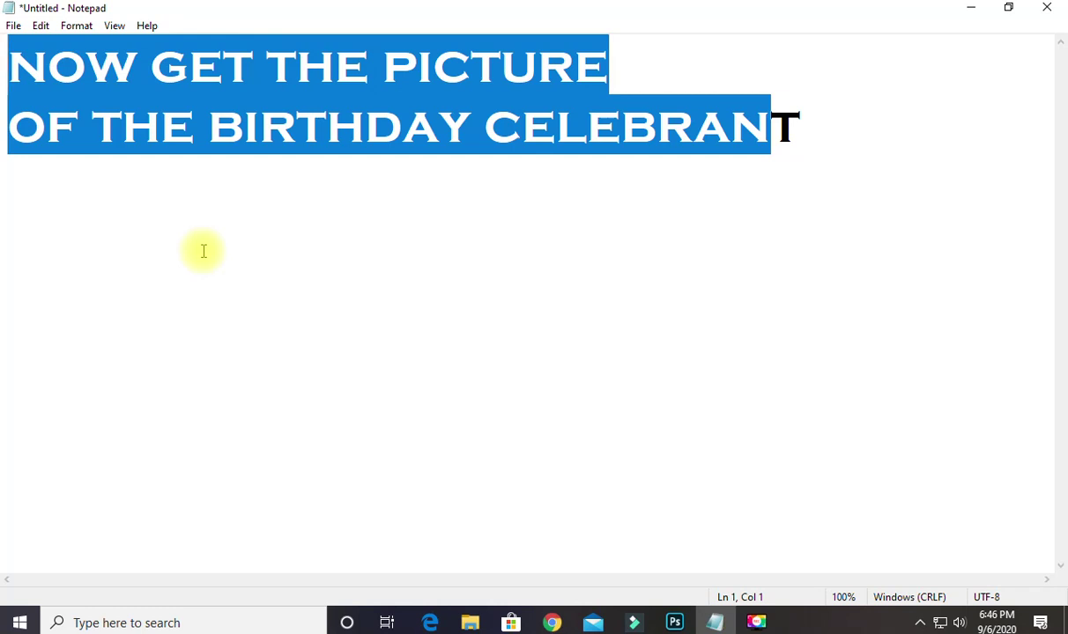
Replace the note with 'DONE FOR' / 'BIRTHDAY INVITATION' on two lines, then minimize Notepad.
key("BackSpace")
type("DO")
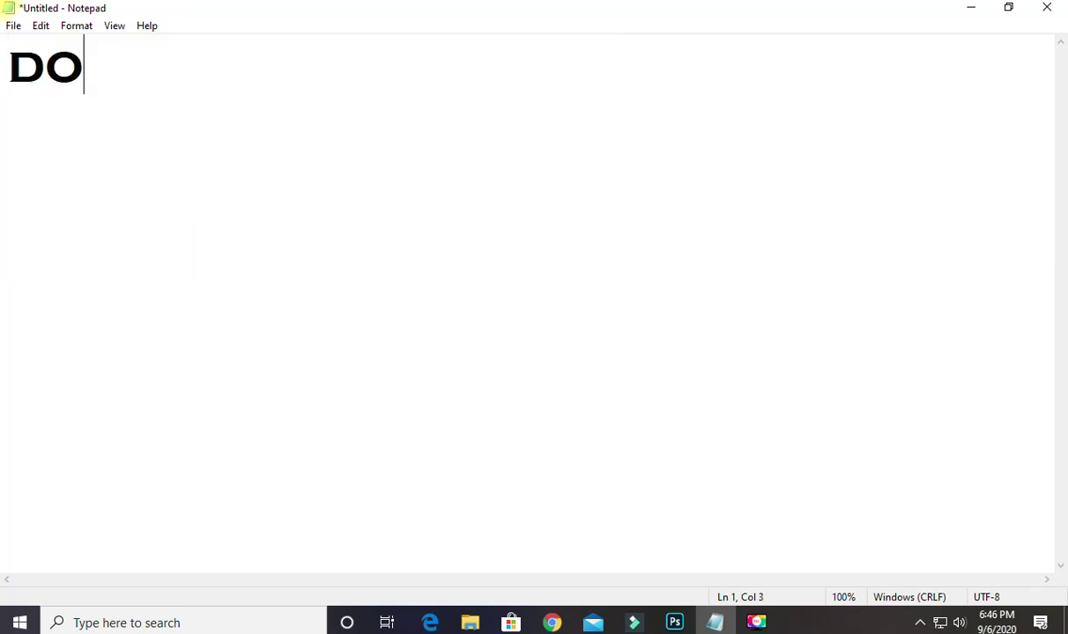
type("NE FOR")
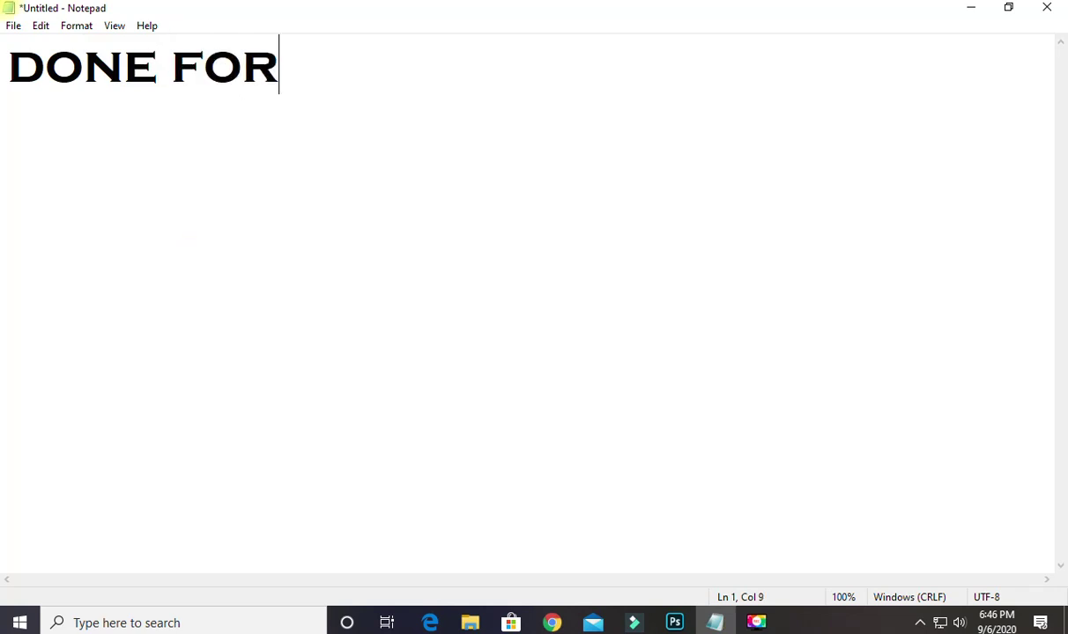
key("Return")
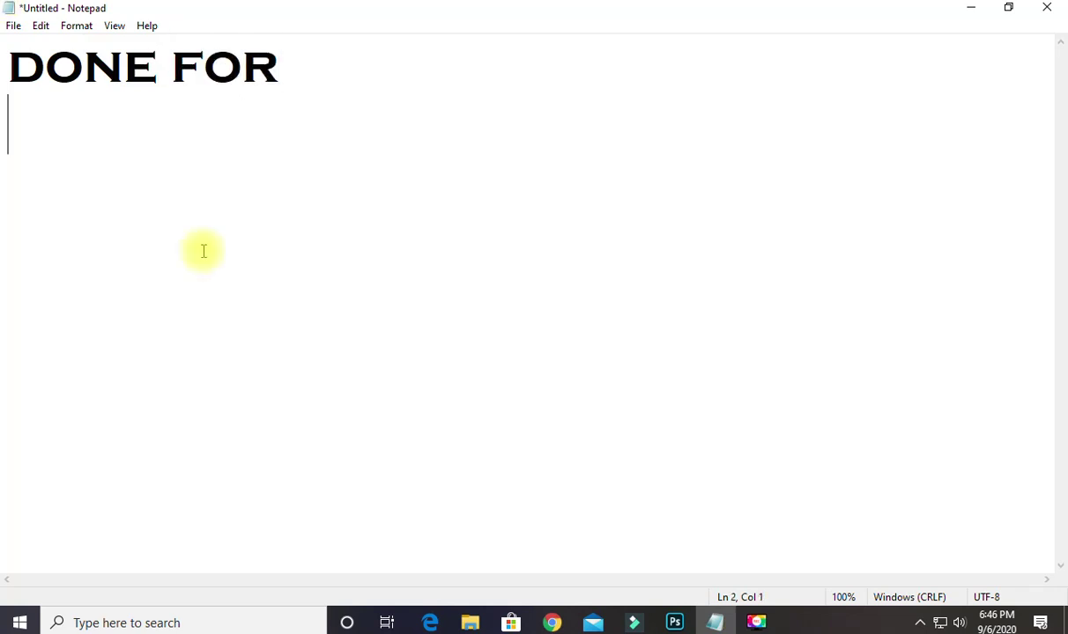
type("BIRTH")
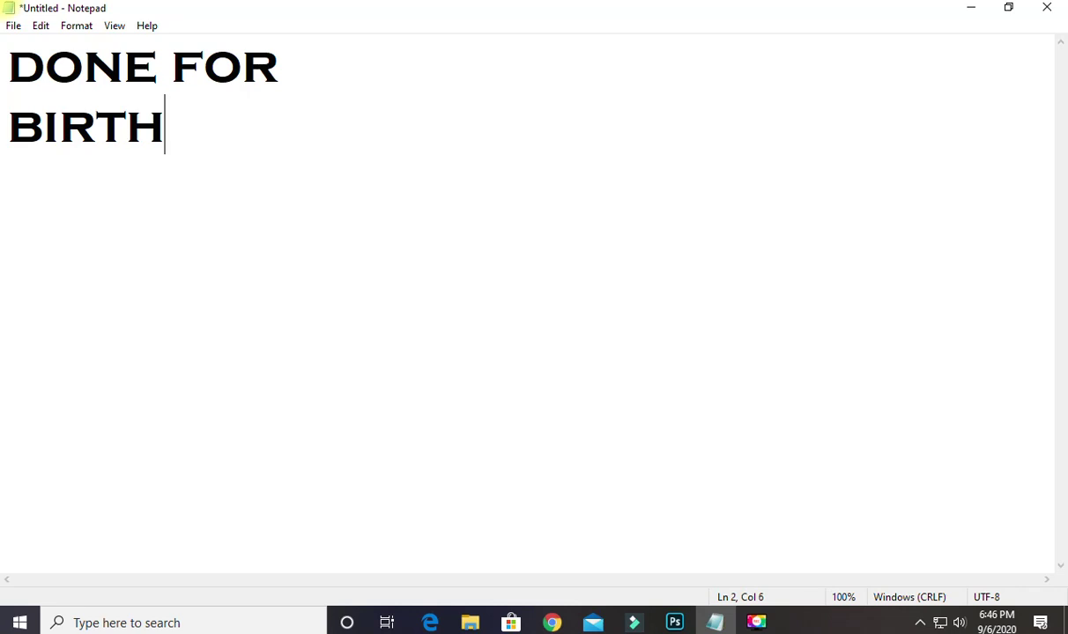
type("DAY INVITATI")
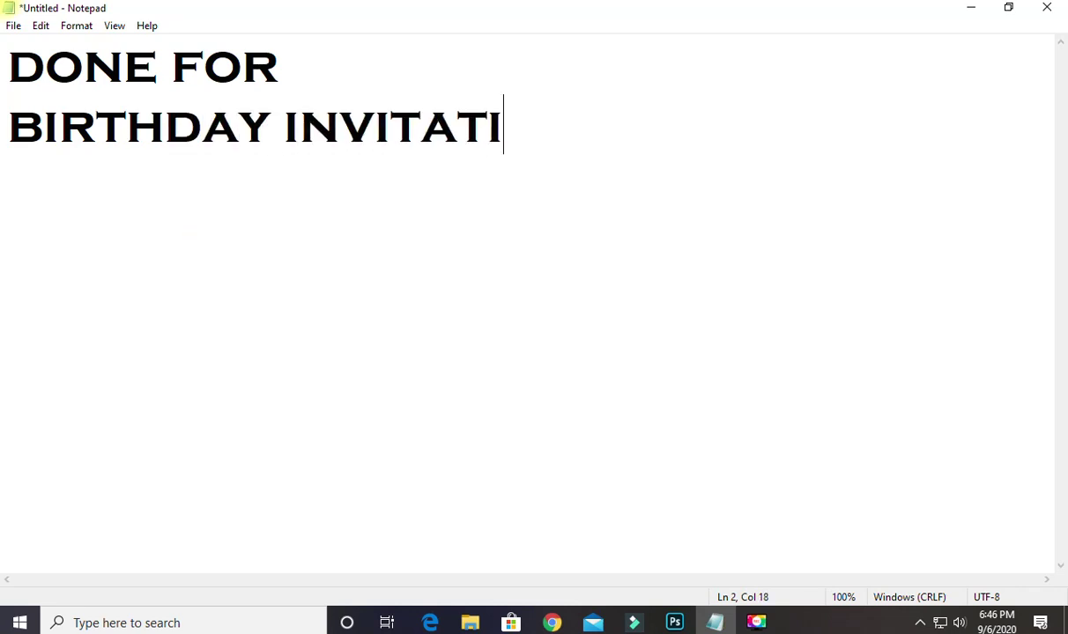
type("ON")
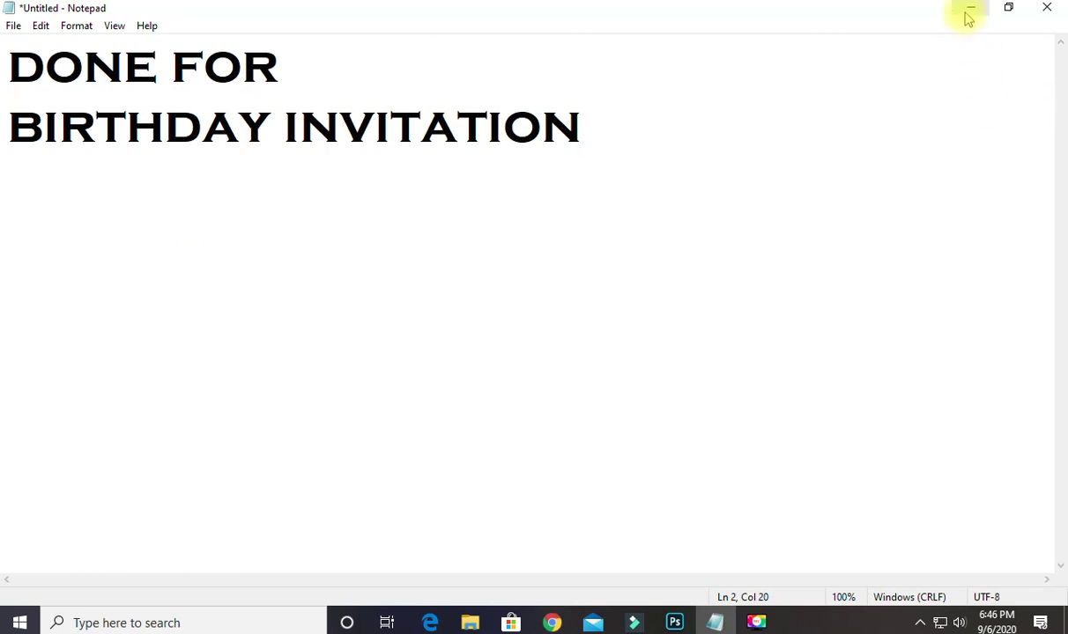
left_click(969, 10)
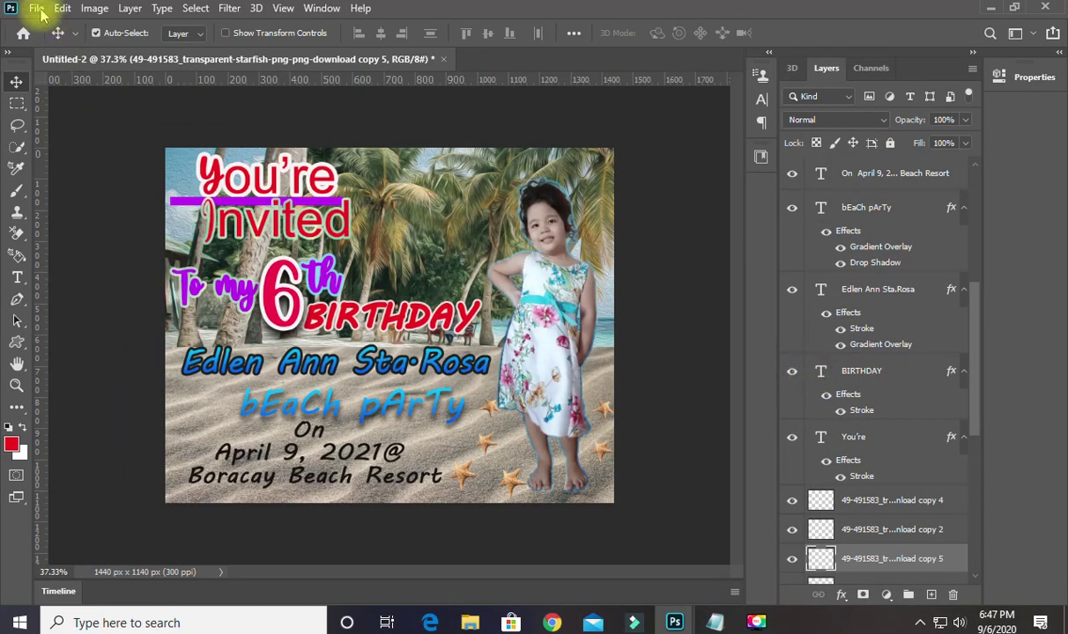
Start Save As to this computer and browse to Local Disk (D:).
left_click(37, 9)
left_click(87, 207)
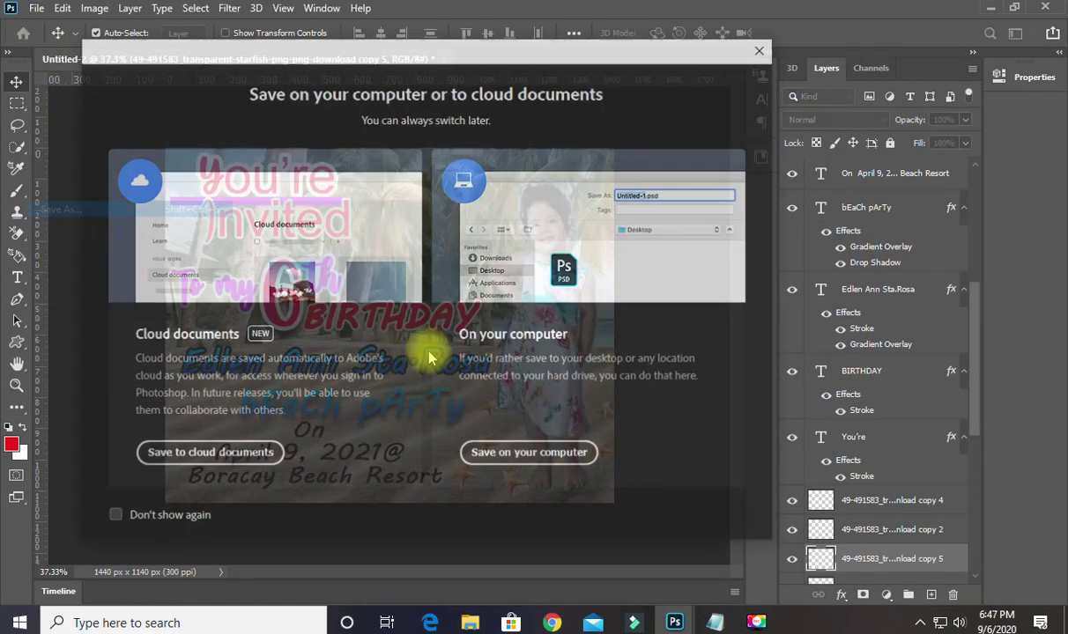
left_click(539, 452)
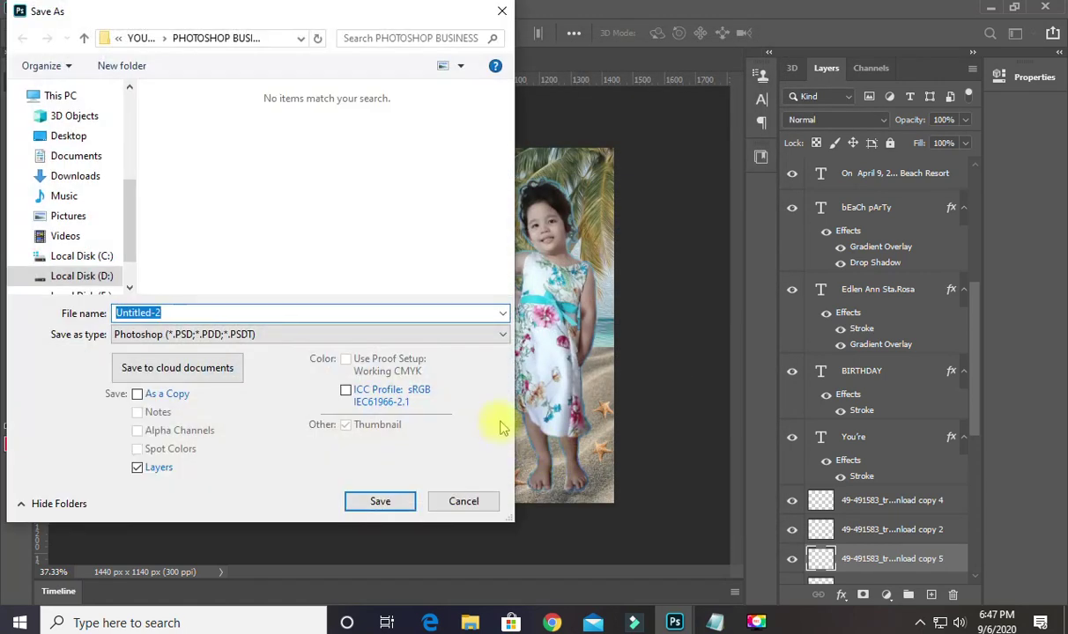
left_click(103, 275)
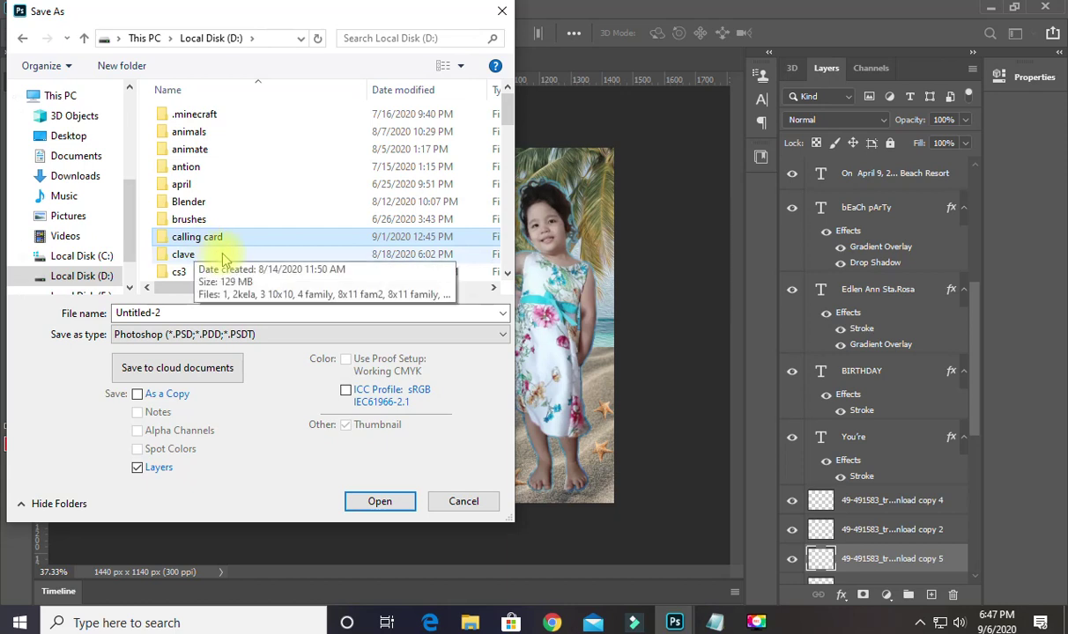
key("Up")
key("Up")
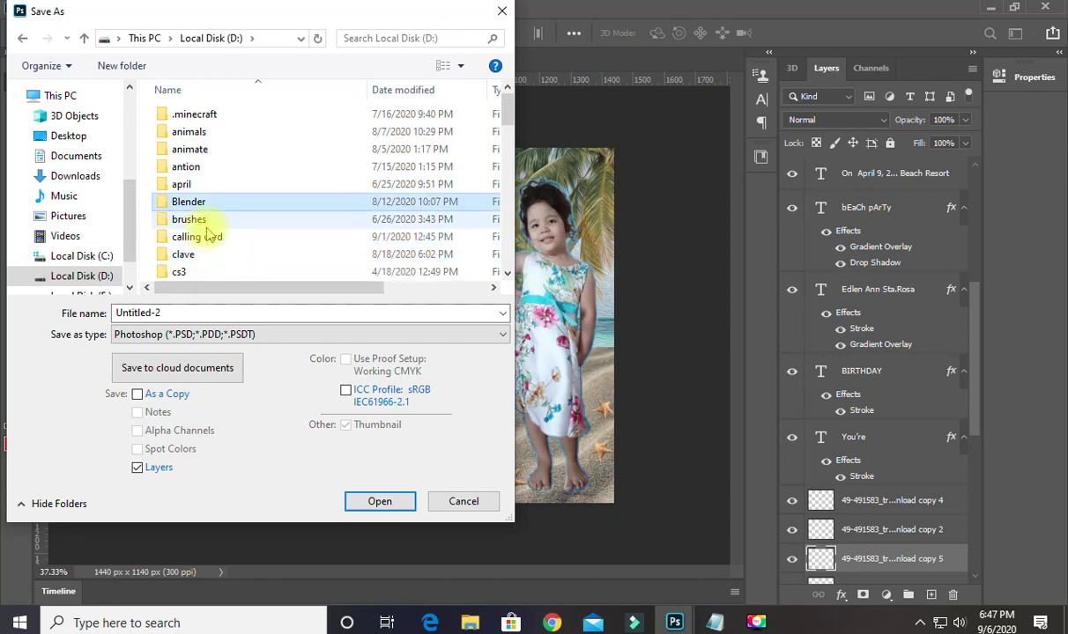
key("i")
key("i")
key("i")
key("i")
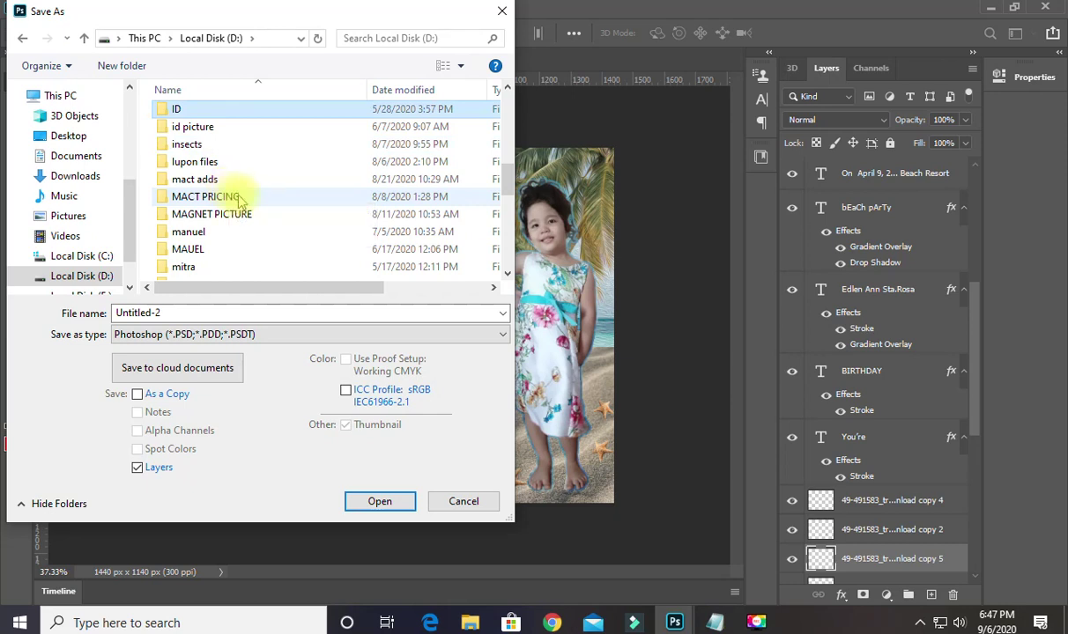
scroll(264, 194, "down", 4)
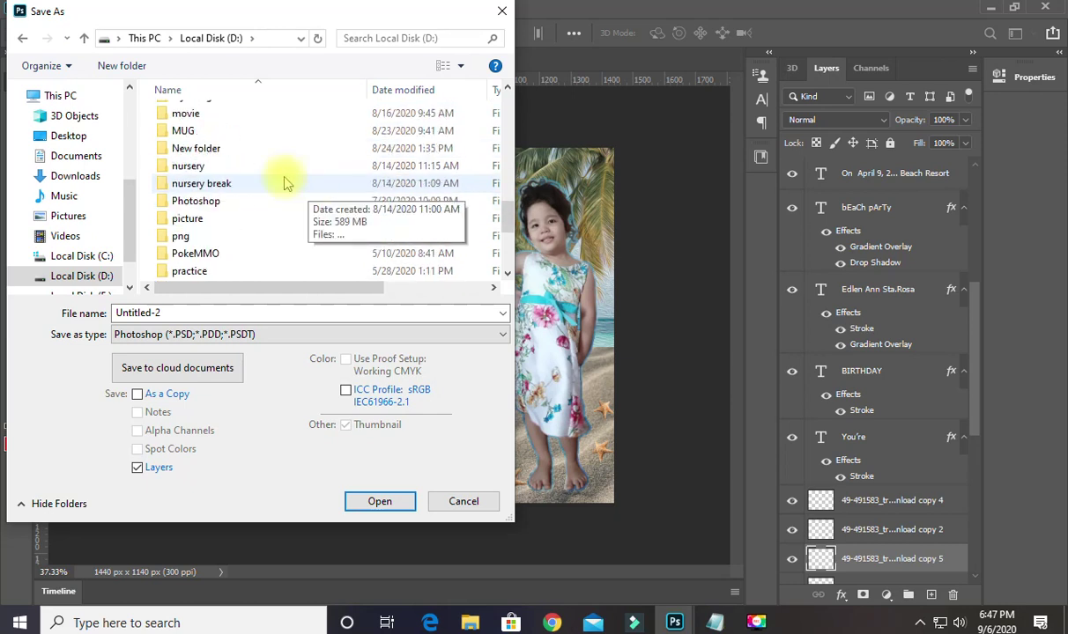
Create an 'invitation card' folder and save the invitation inside it as edlene.psd.
left_click(130, 68)
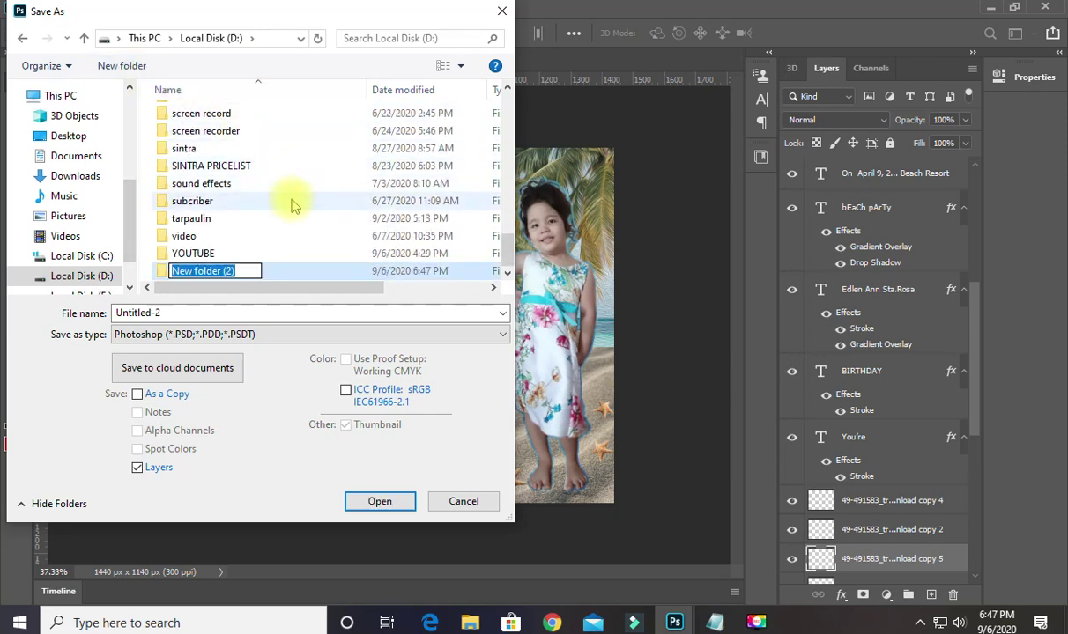
type("invit")
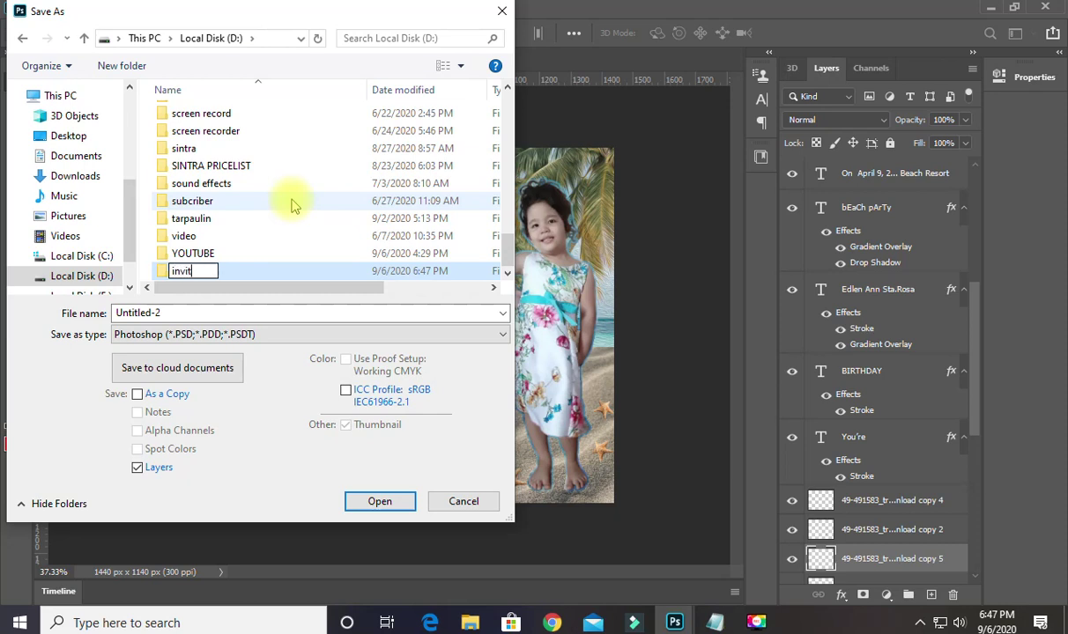
type("ation card")
key("Return")
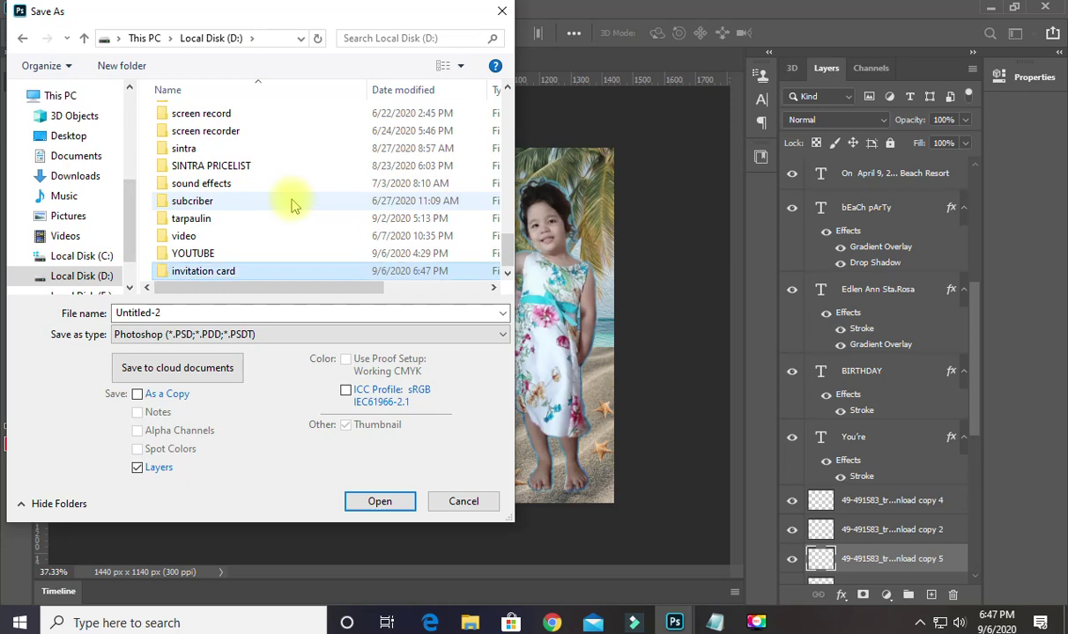
key("Return")
left_click(275, 313)
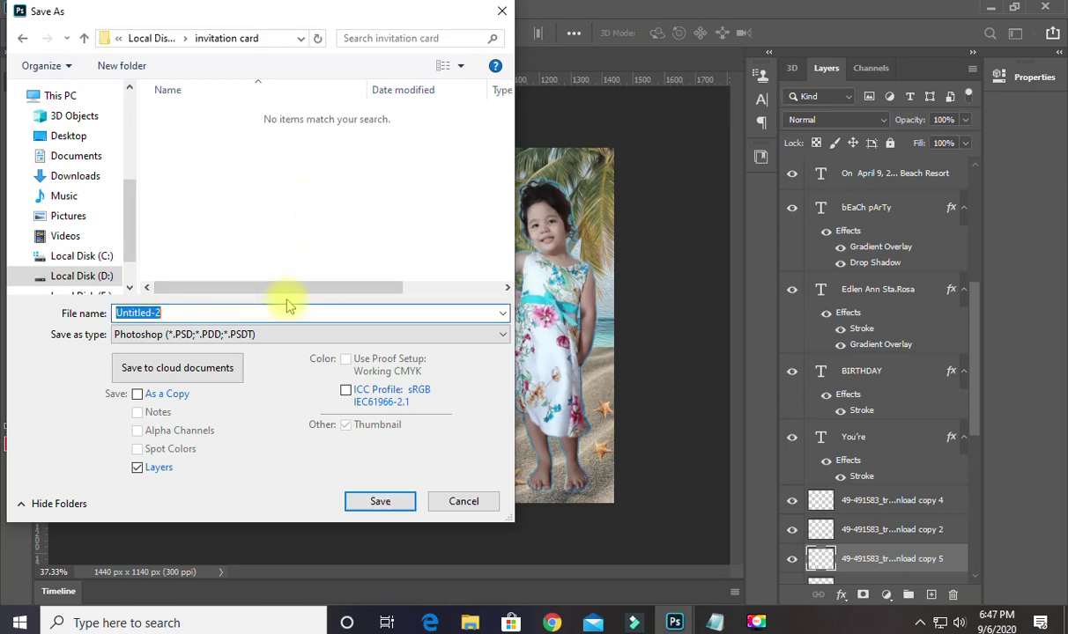
type("edlene")
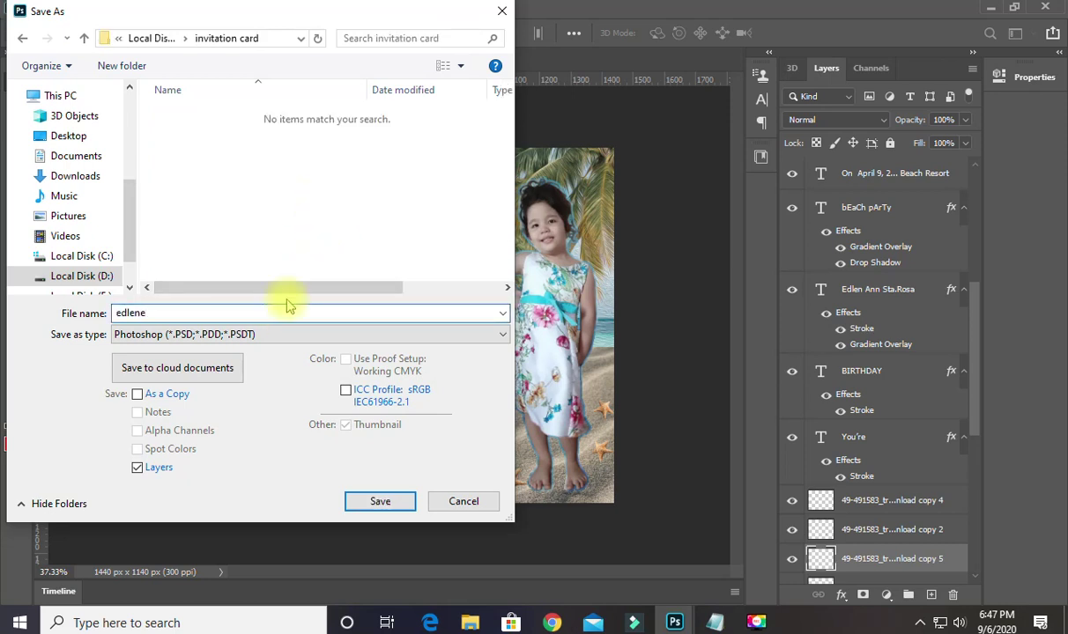
left_click(384, 501)
left_click(610, 160)
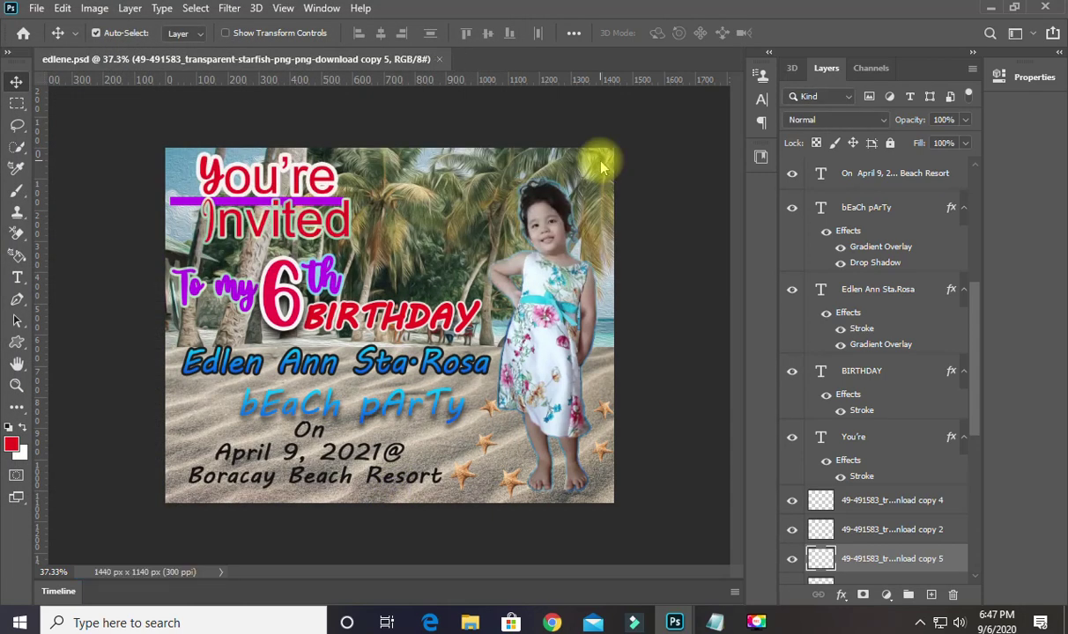
Float the edlene.psd window out of the tabs, maximize it, then restore it.
left_click_drag(321, 59, 382, 142)
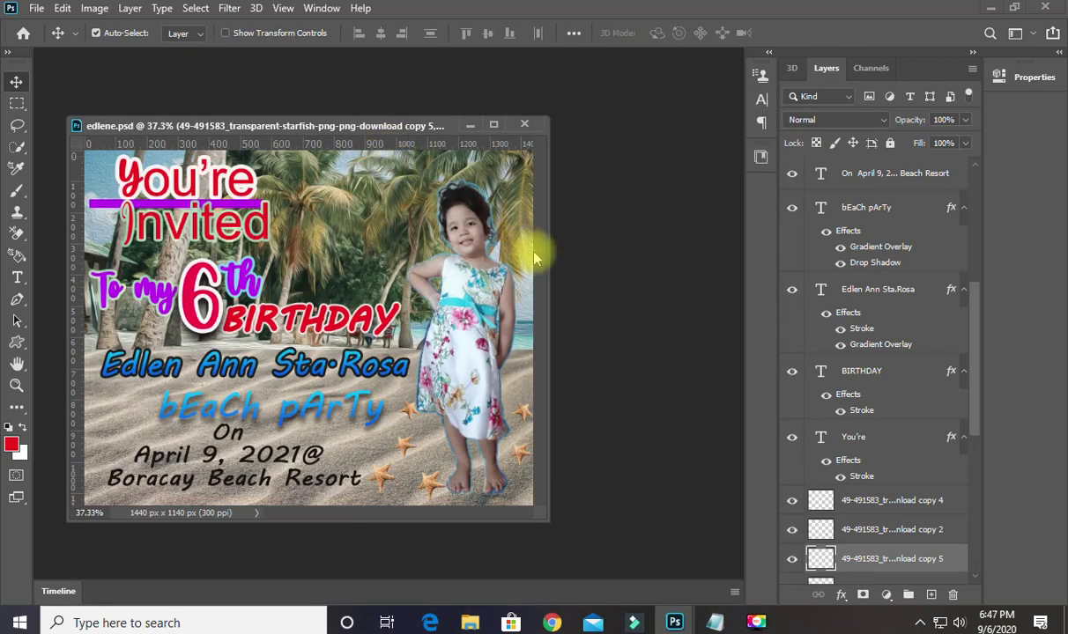
left_click(494, 125)
scroll(639, 309, "up", 3)
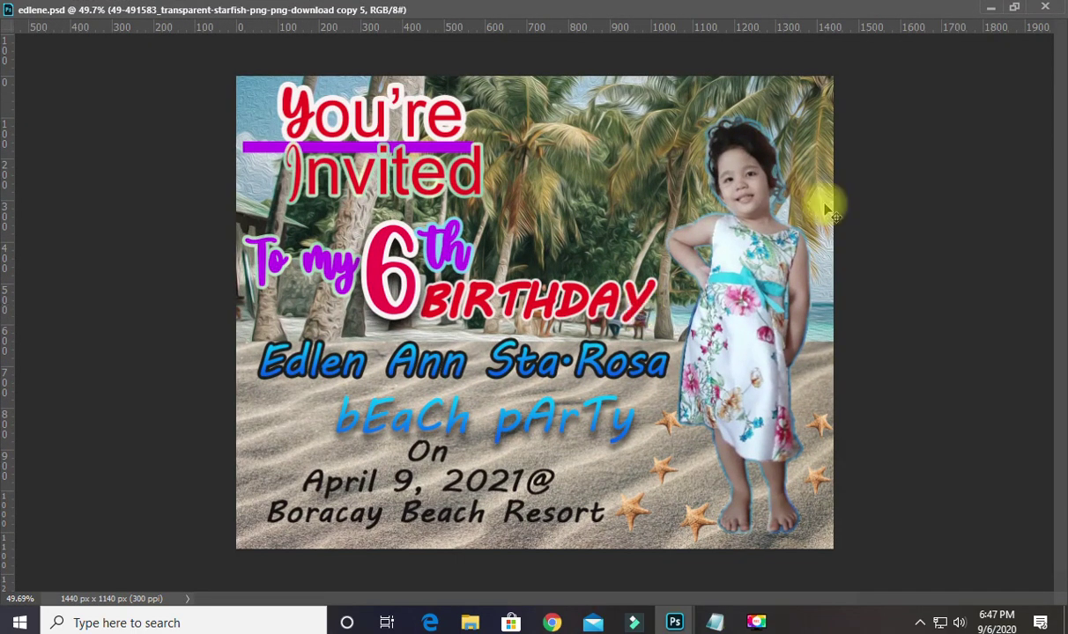
double_click(982, 10)
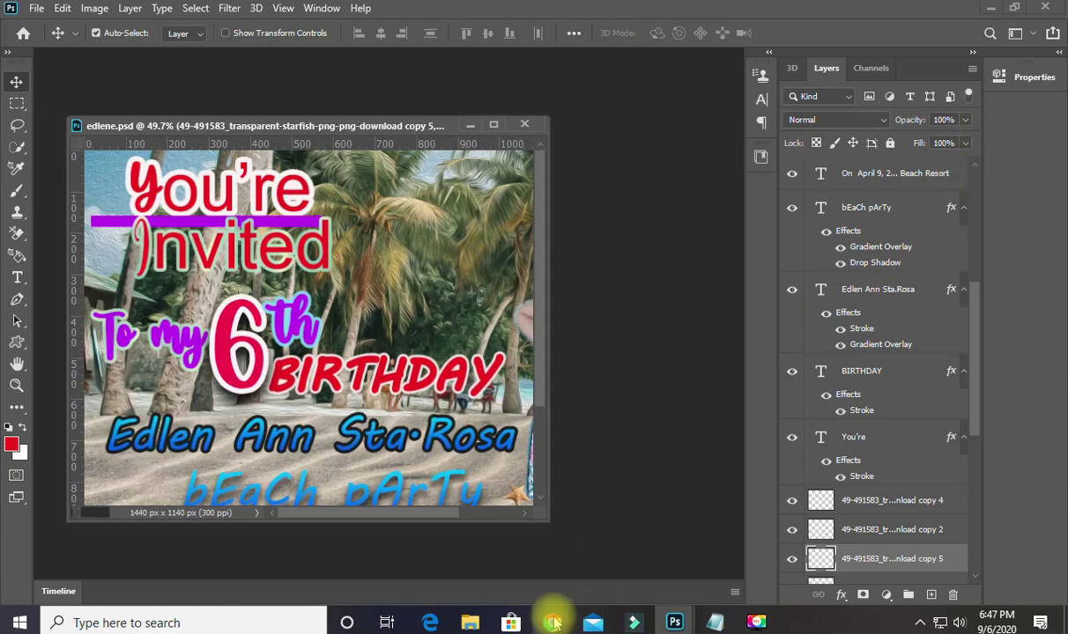
In Chrome, view the Brown Sand photo, return to the Pexels results, then go to Facebook.
mouse_move(551, 616)
left_click(500, 565)
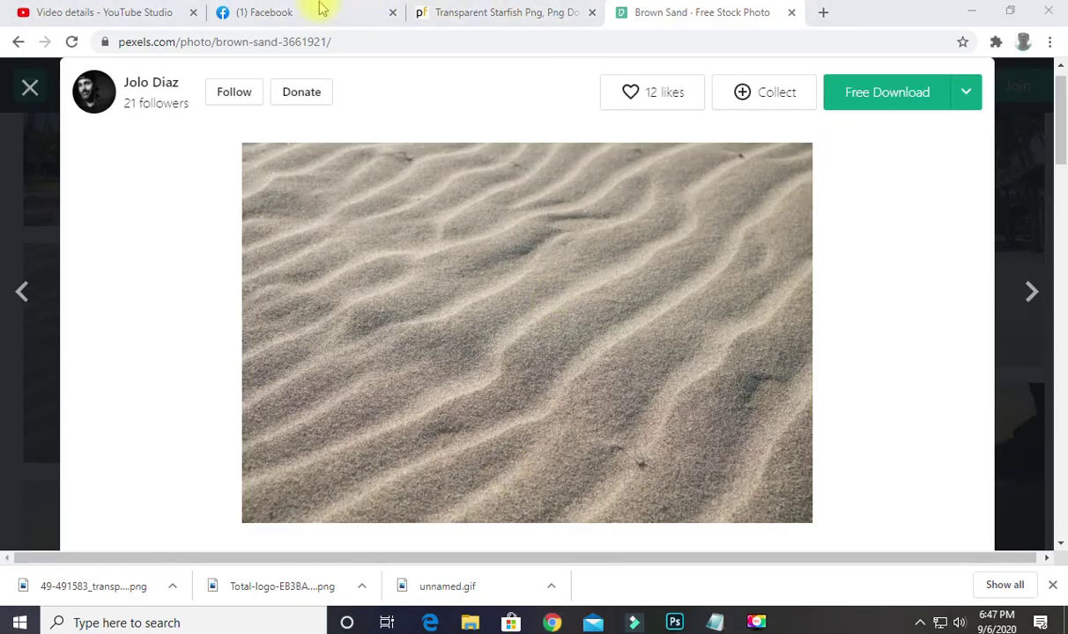
left_click(30, 87)
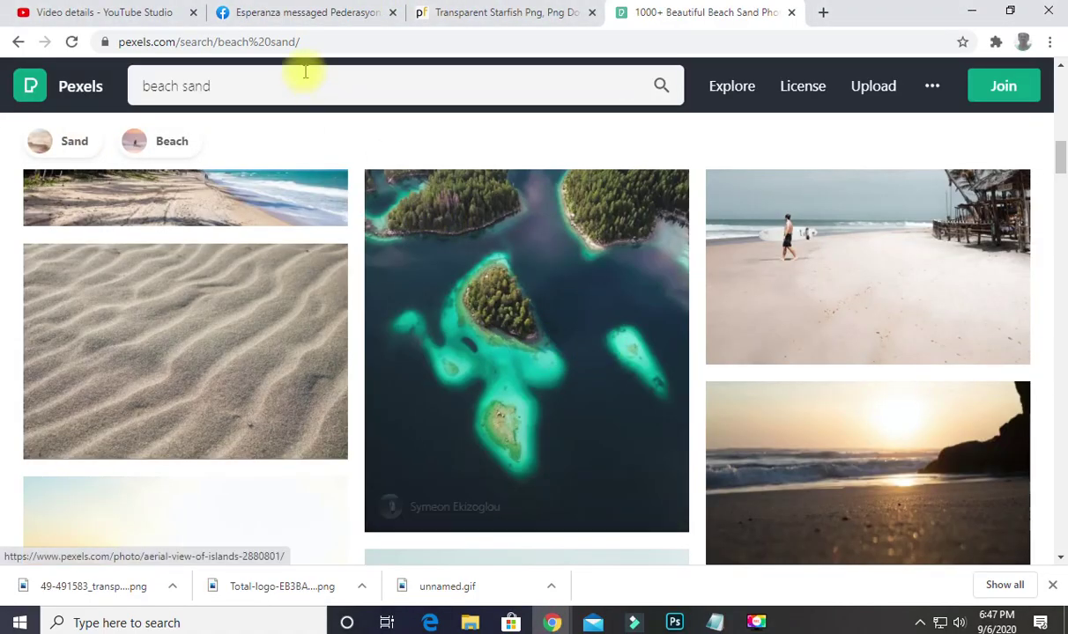
left_click(305, 14)
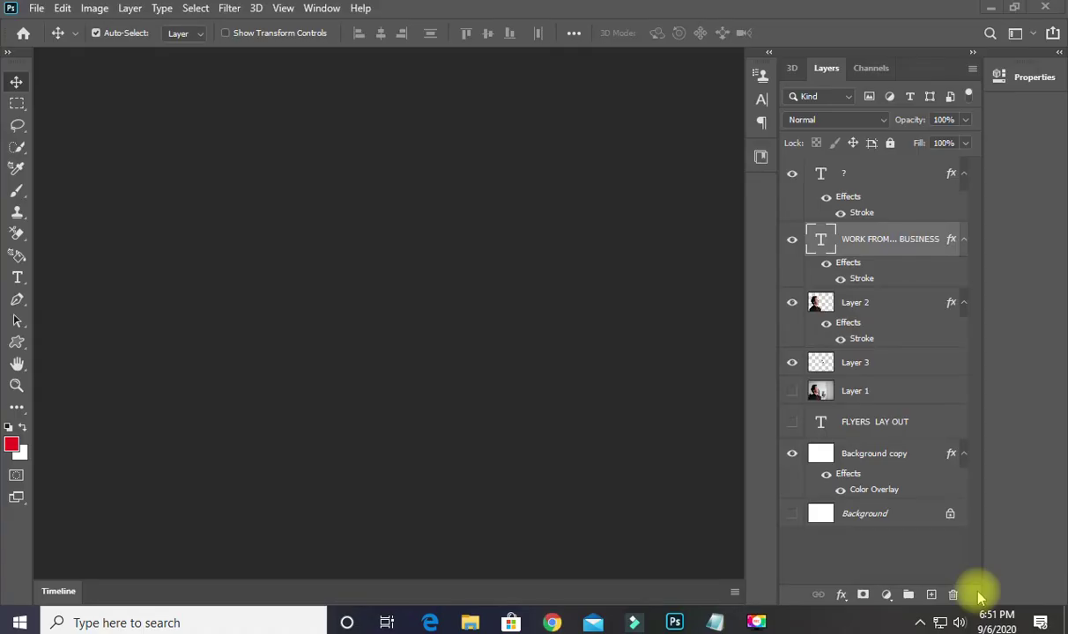
Replace the note with 'NEXT I WILL DO 10 x10 inc. SINTRA BOARD PICTURE' / 'LETS GET STARTED' and minimize it.
left_click(715, 621)
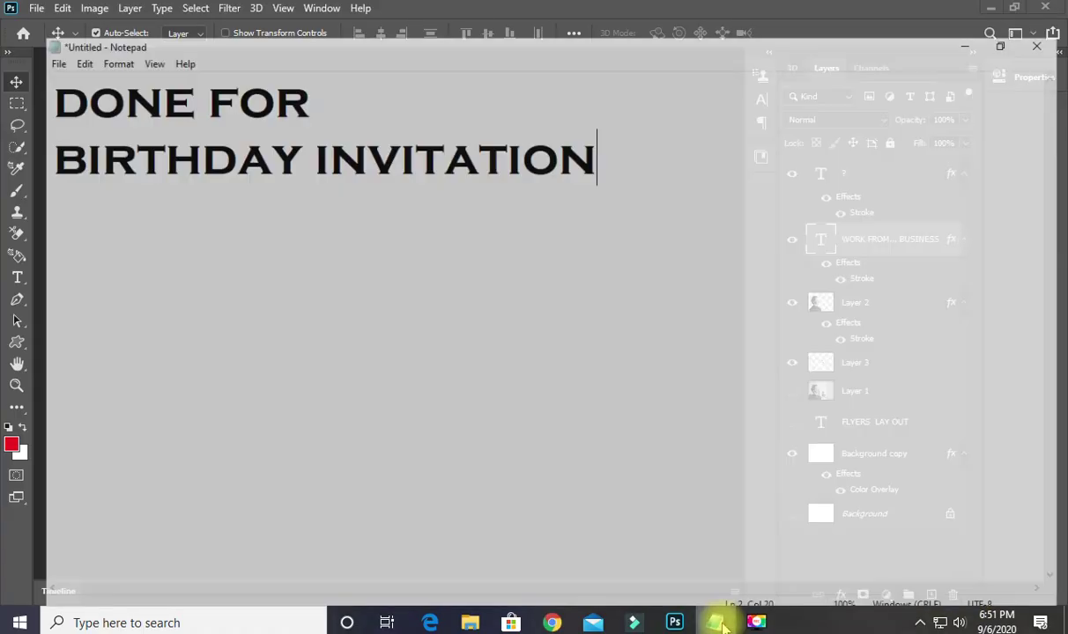
left_click_drag(538, 338, 7, 55)
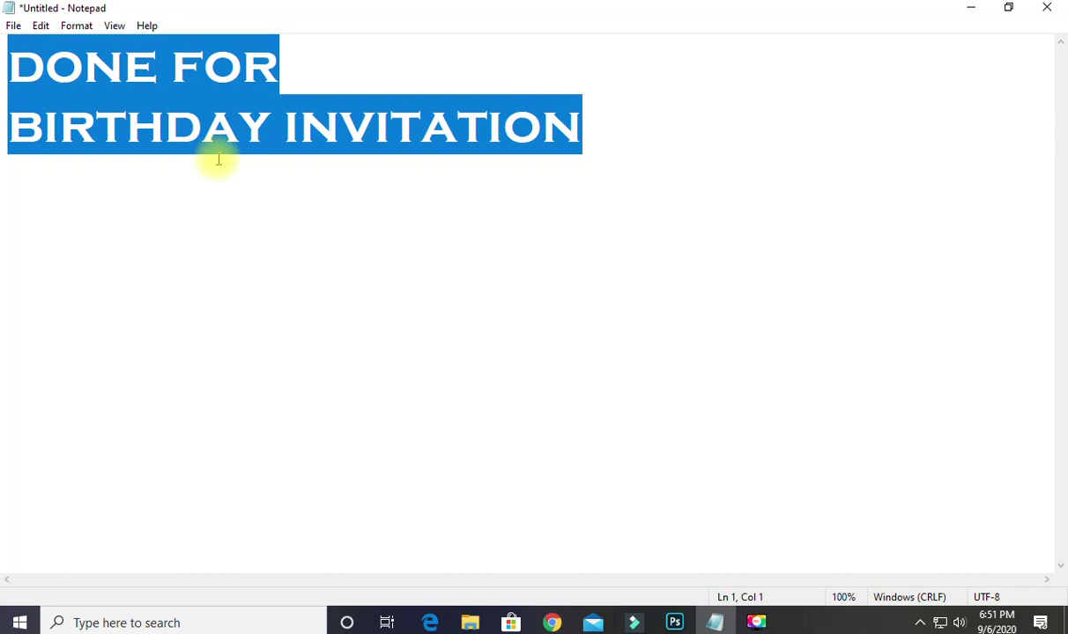
type("NEX")
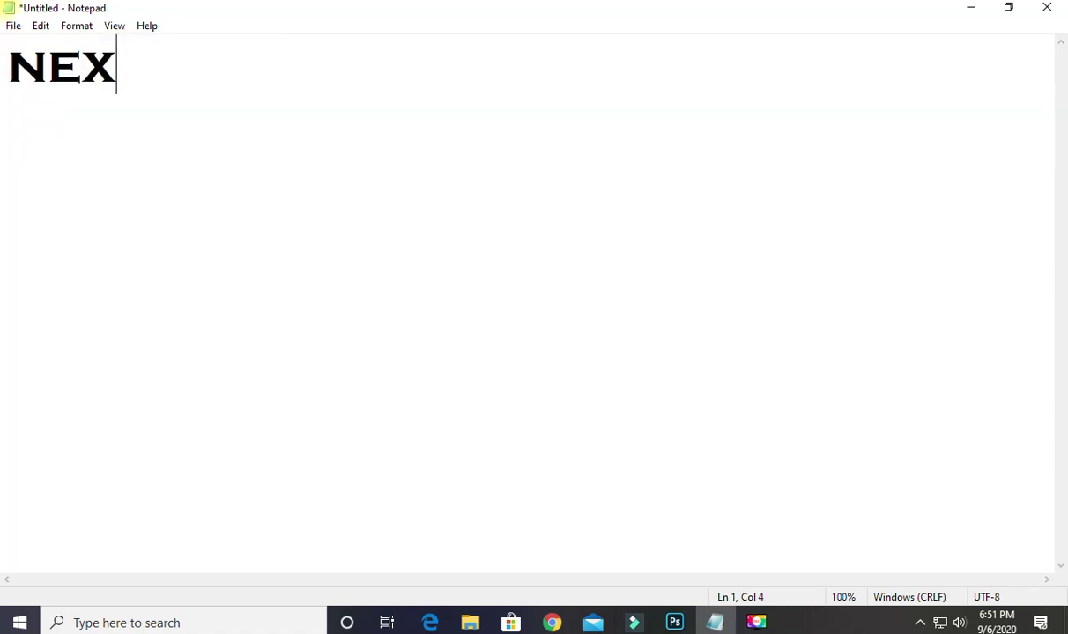
type("T I")
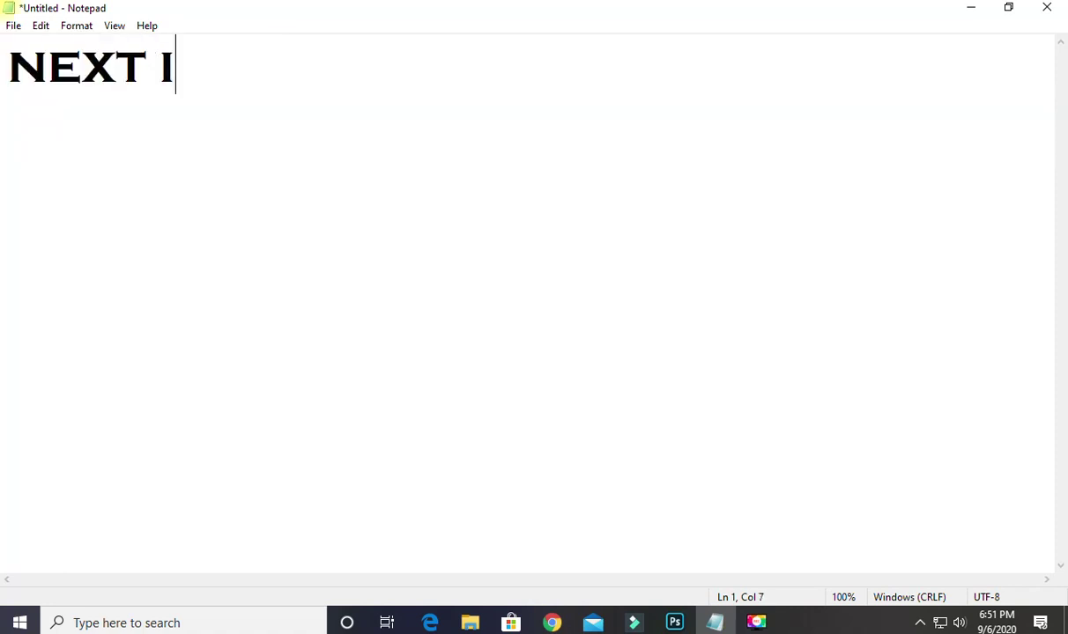
type(" WILL")
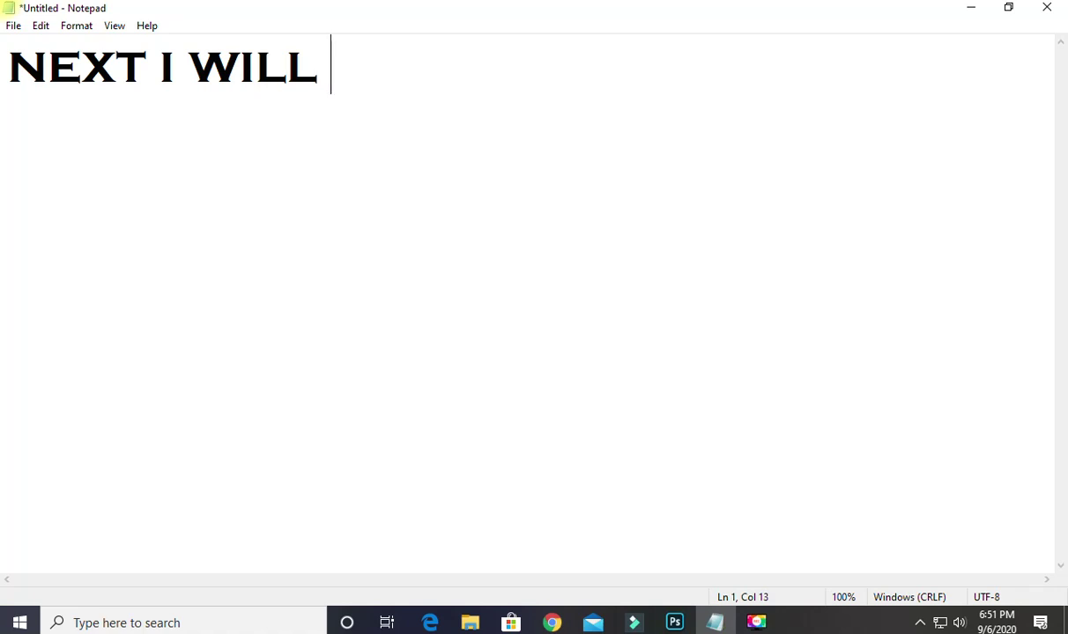
type(" DO ")
type("10")
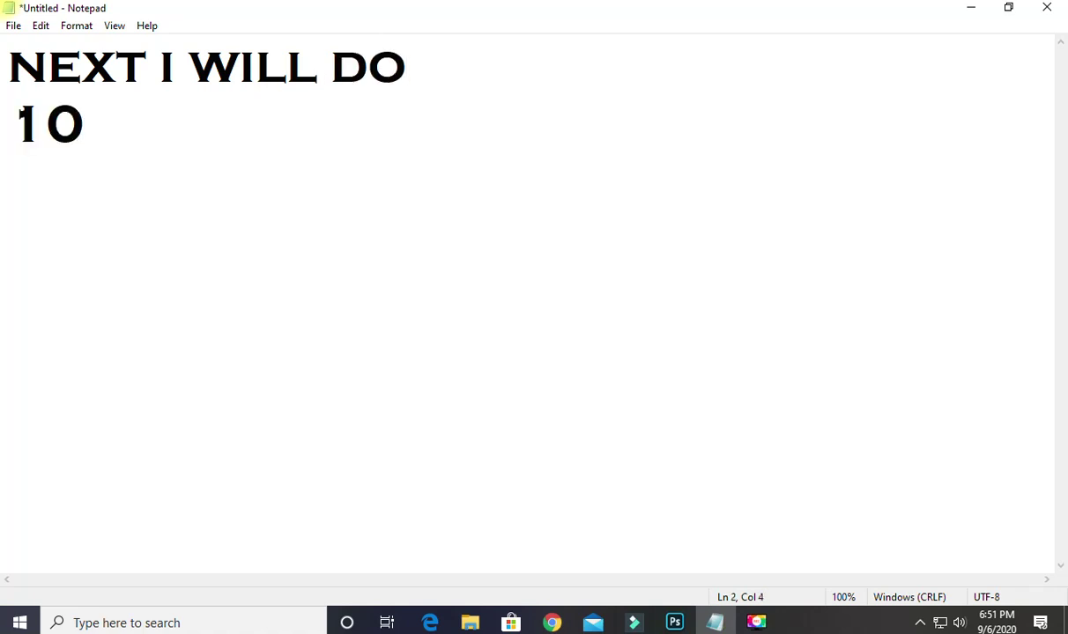
type(" x10 inc. ")
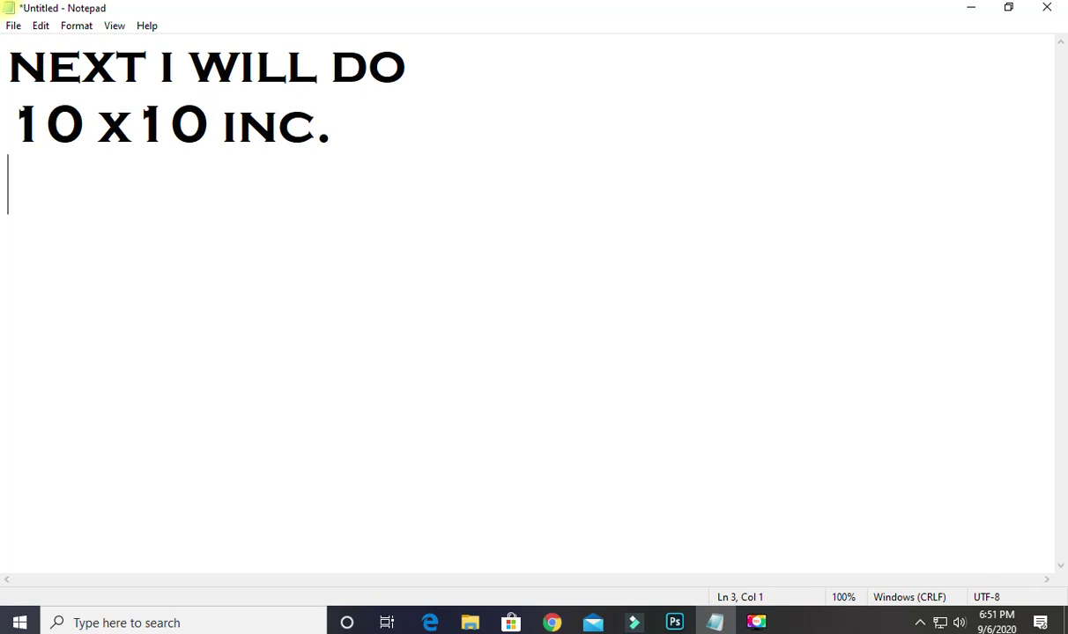
type("SINTR")
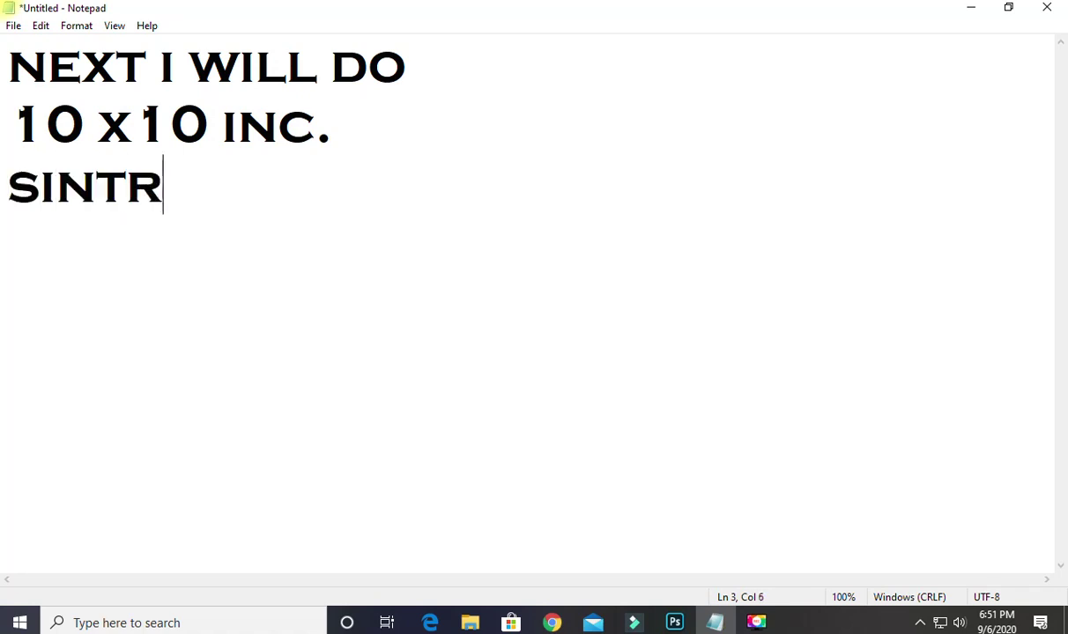
type("A BOA")
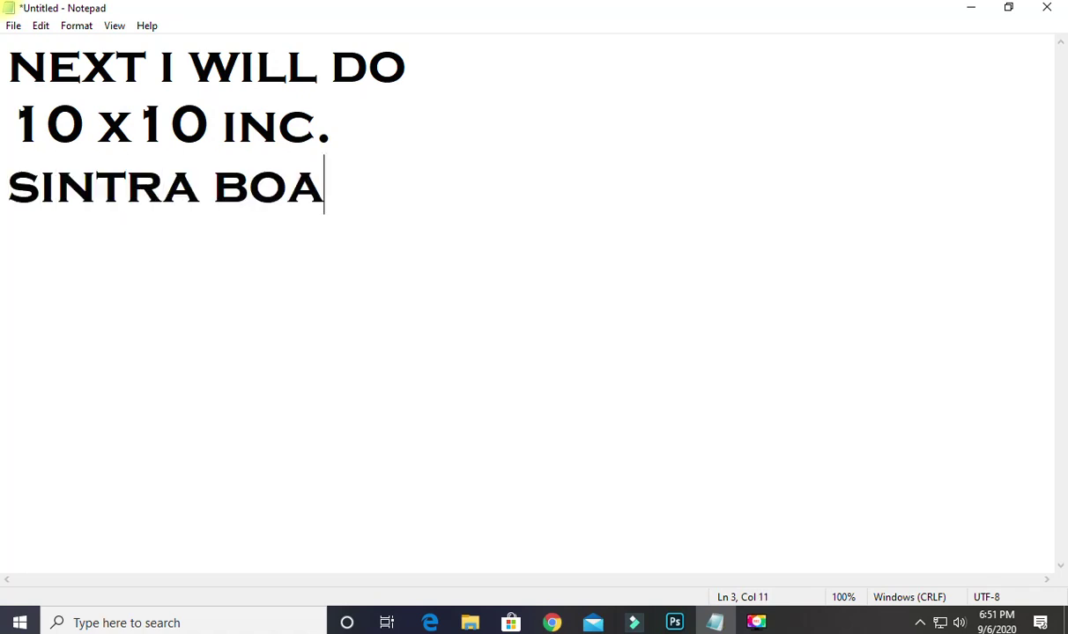
type("RD")
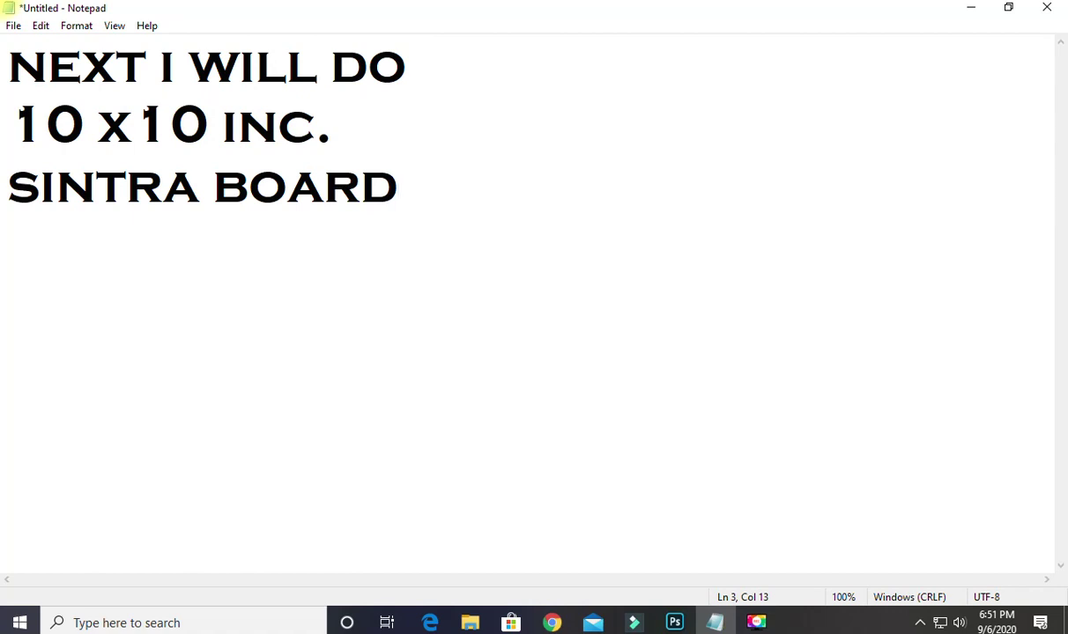
type(" PICTURE")
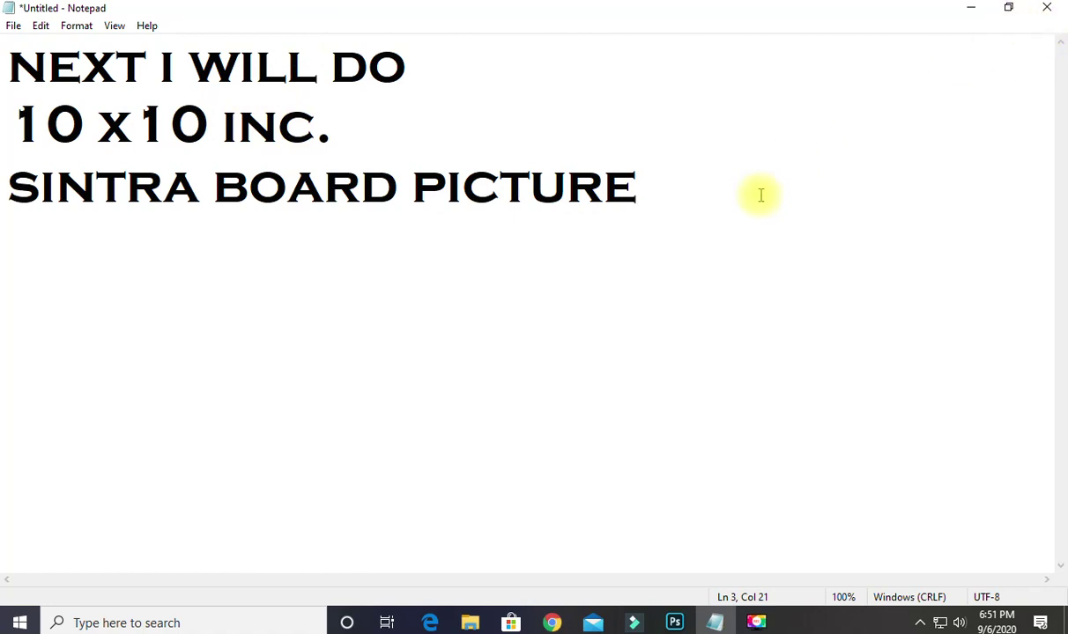
key("Return")
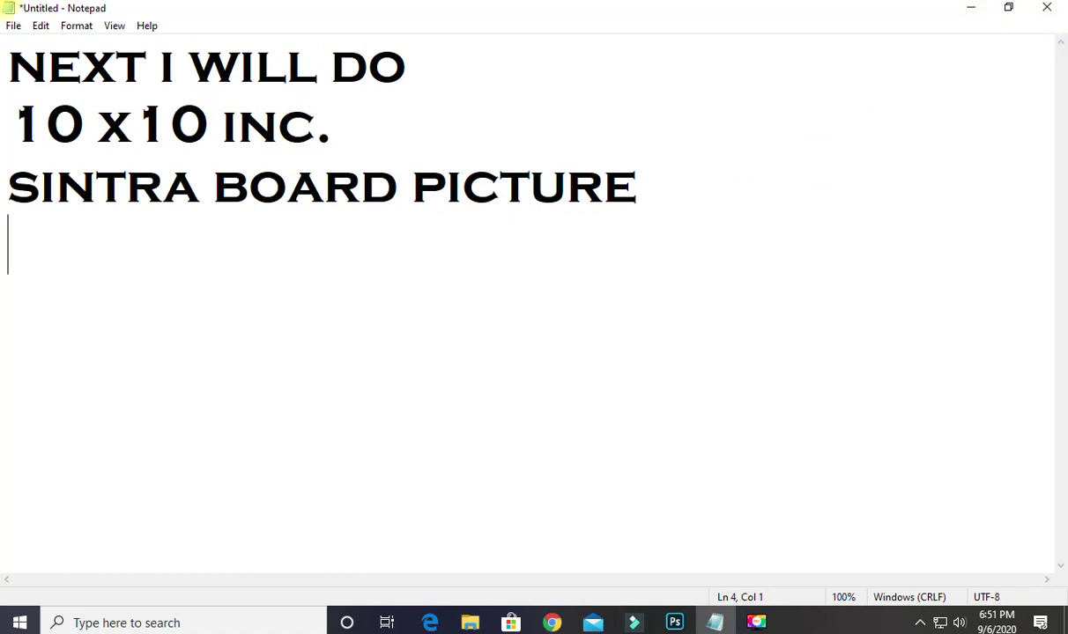
type("LETS")
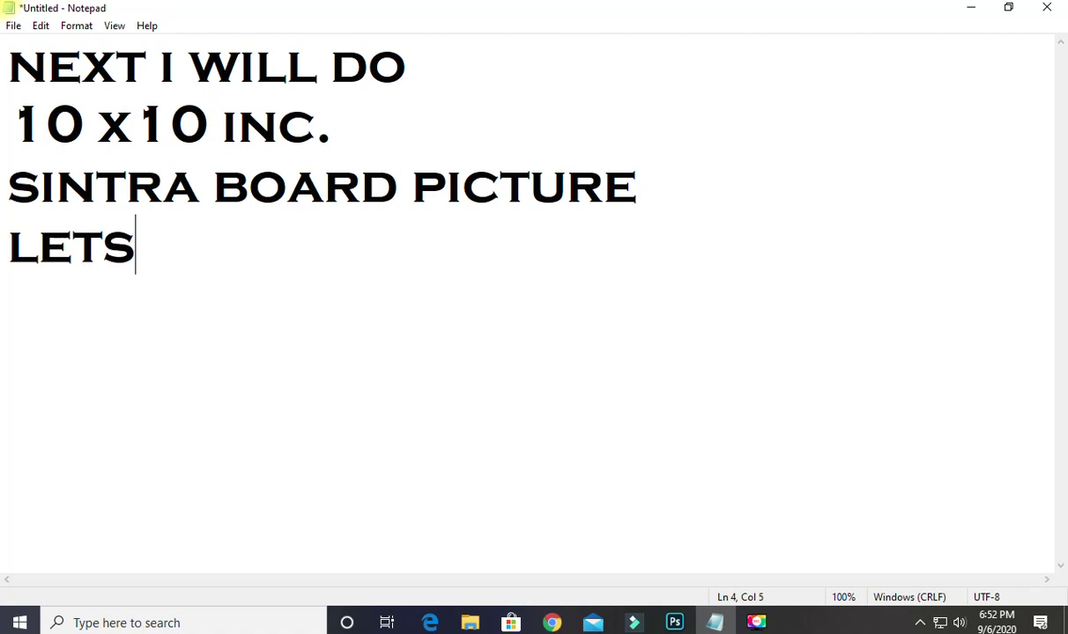
type(" GET S")
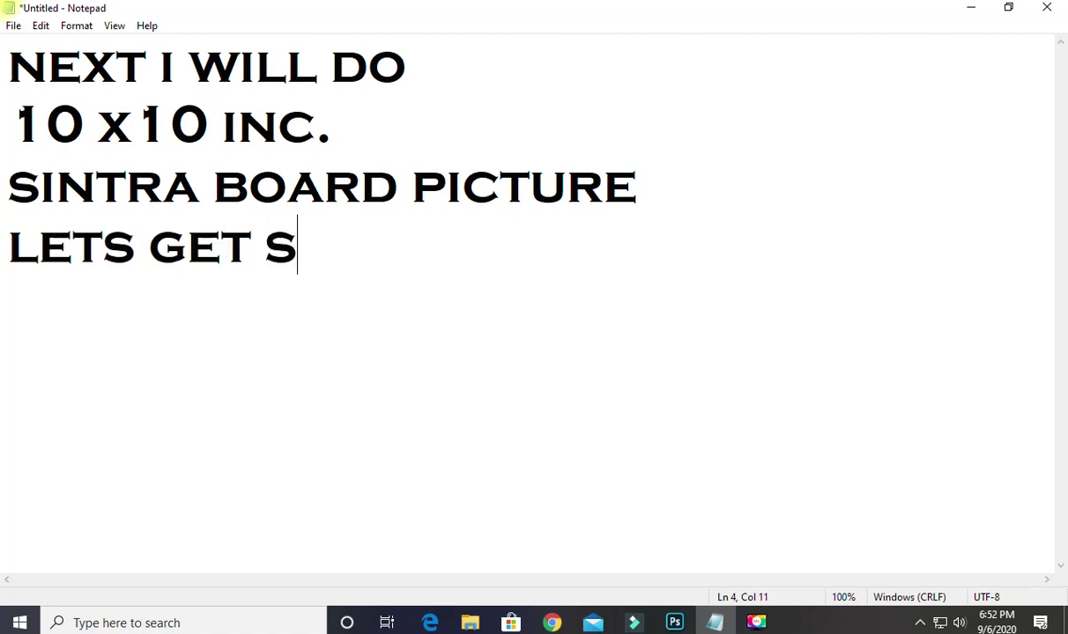
type("TARTED")
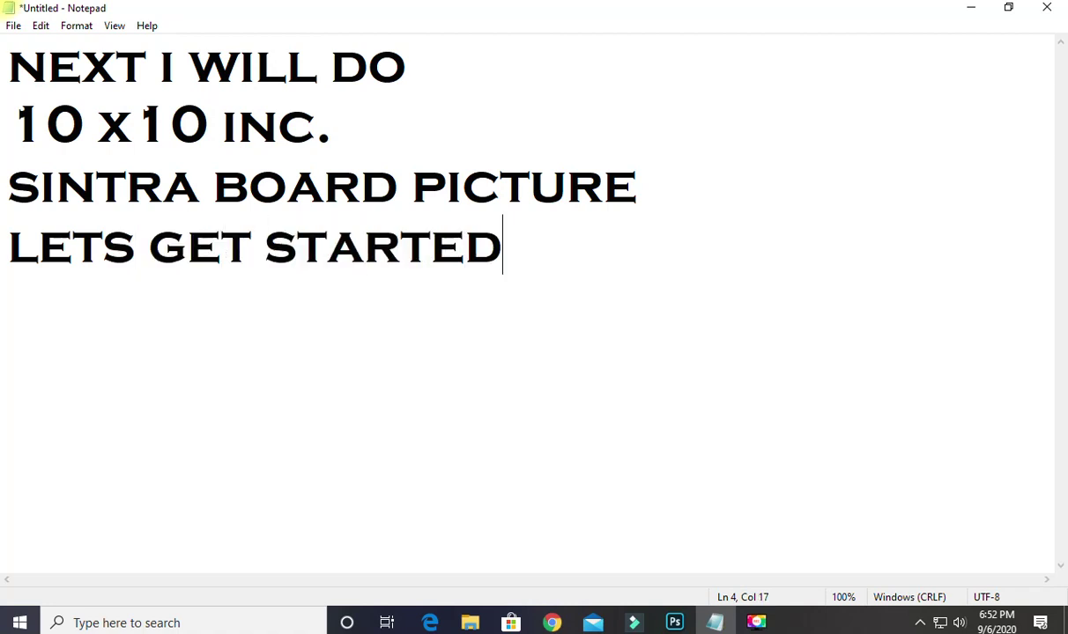
left_click(971, 8)
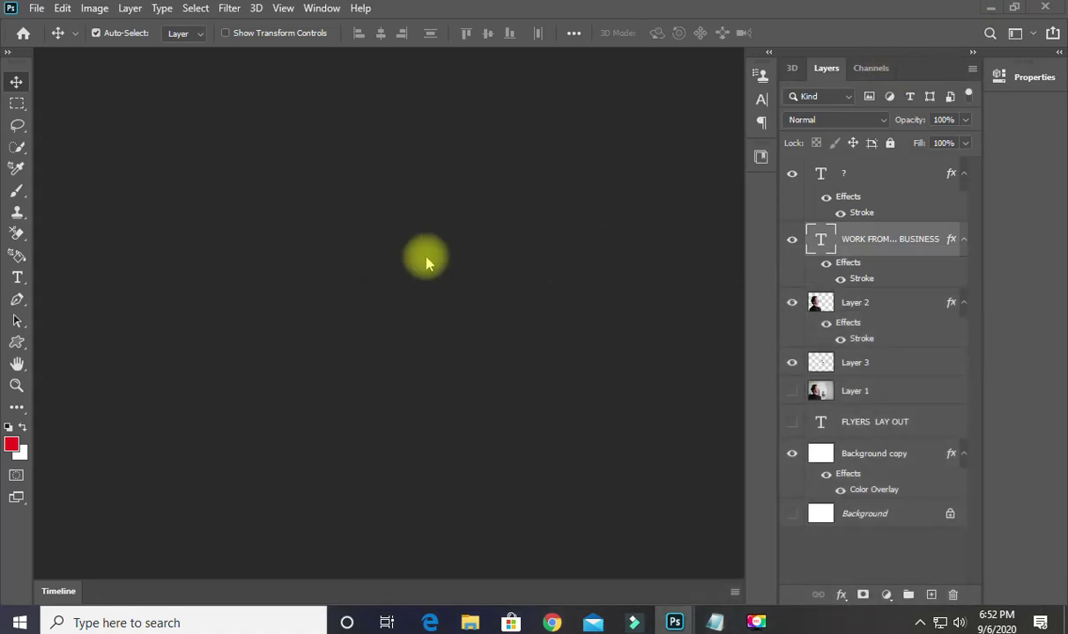
left_click(36, 8)
Create a 10 x 10 in, 300 ppi document and dock it as a tab.
left_click(54, 26)
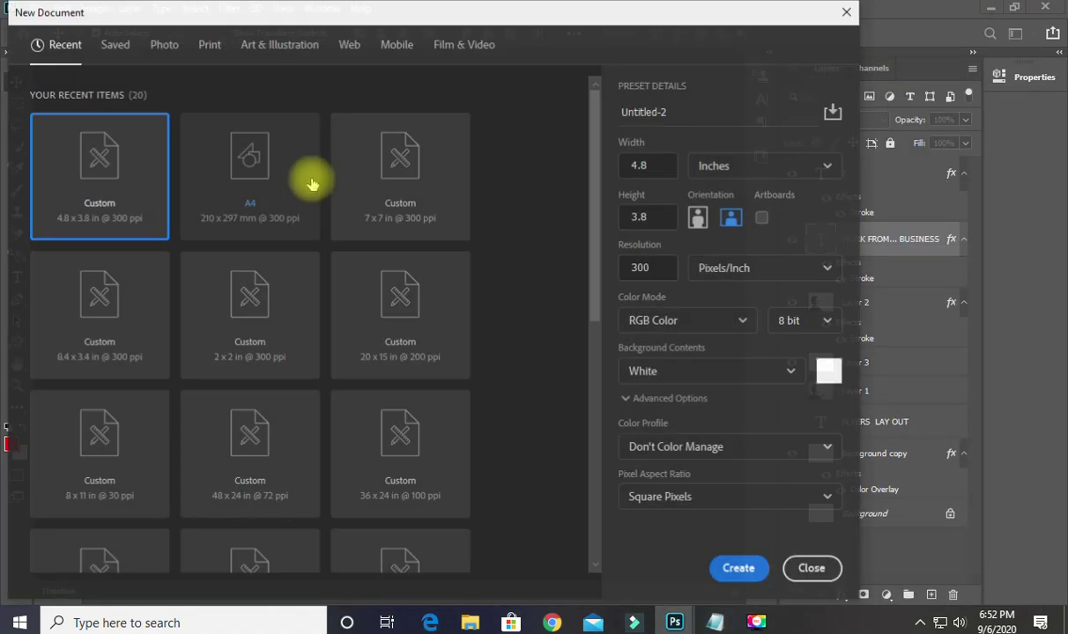
left_click(722, 166)
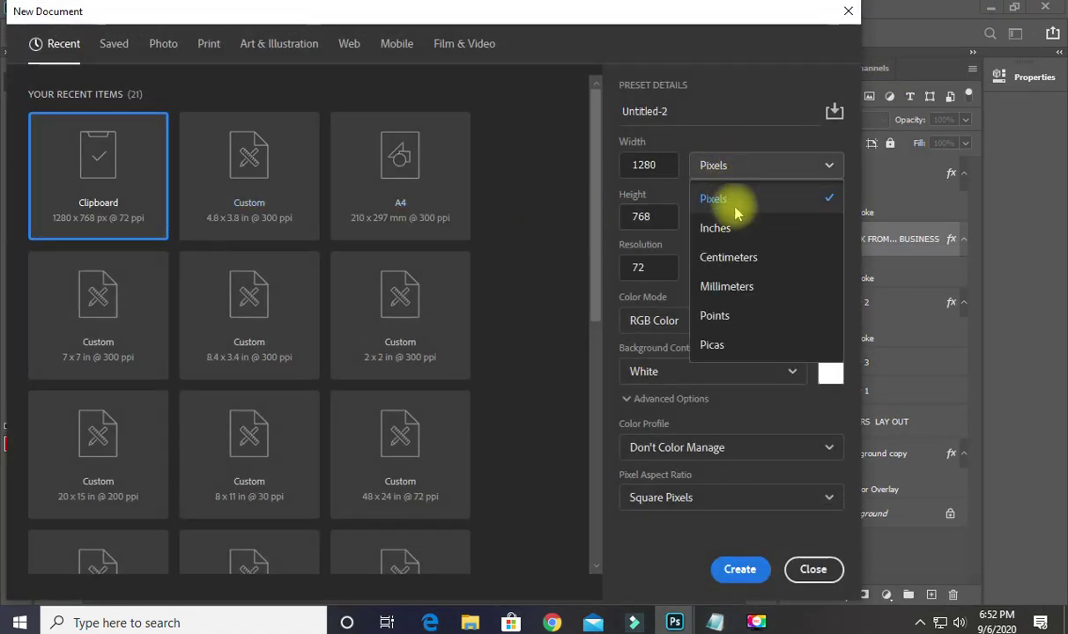
left_click(734, 206)
left_click(631, 164)
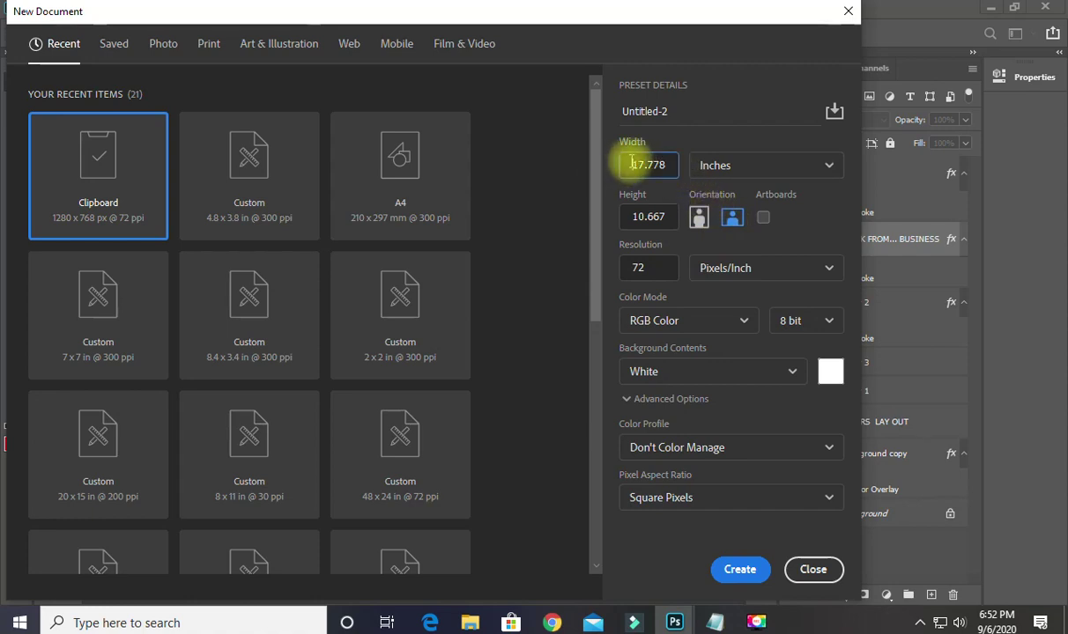
double_click(630, 218)
type("10")
double_click(624, 268)
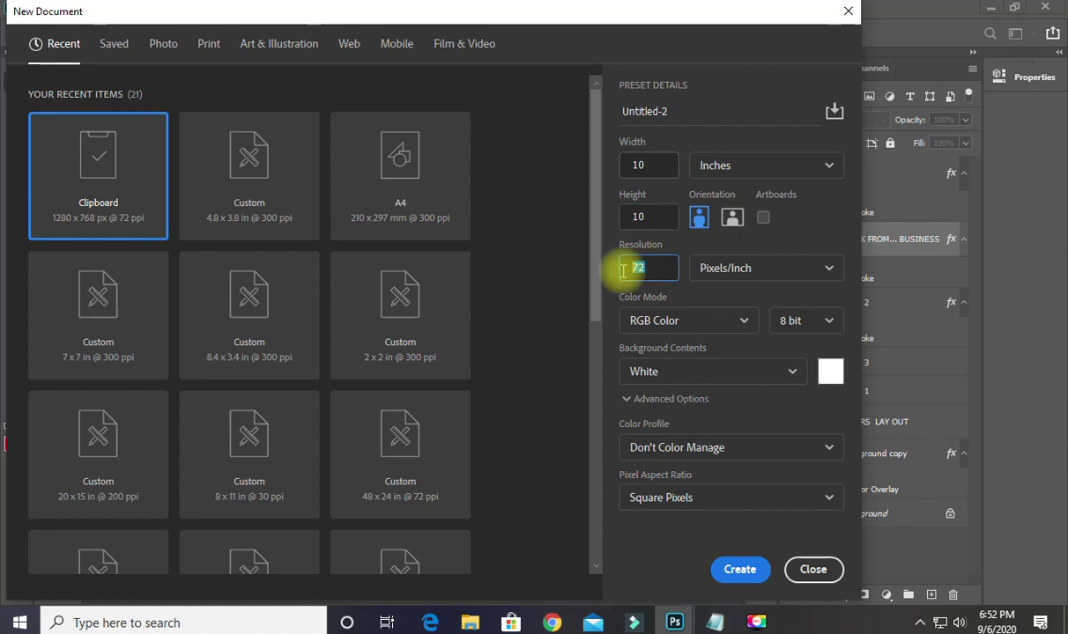
type("300")
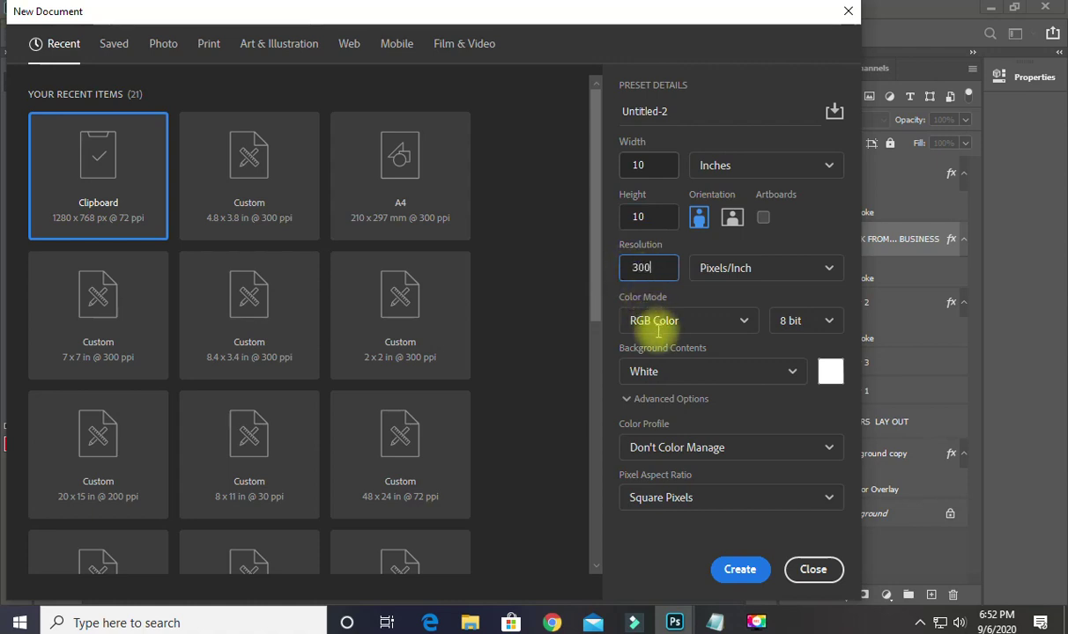
left_click(740, 569)
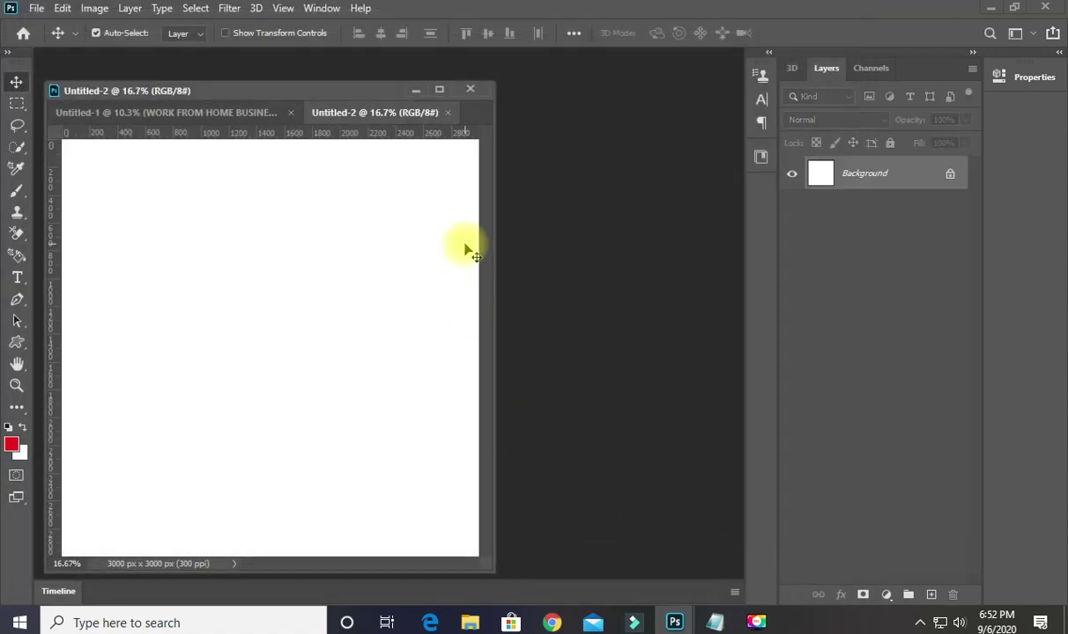
left_click_drag(385, 96, 460, 76)
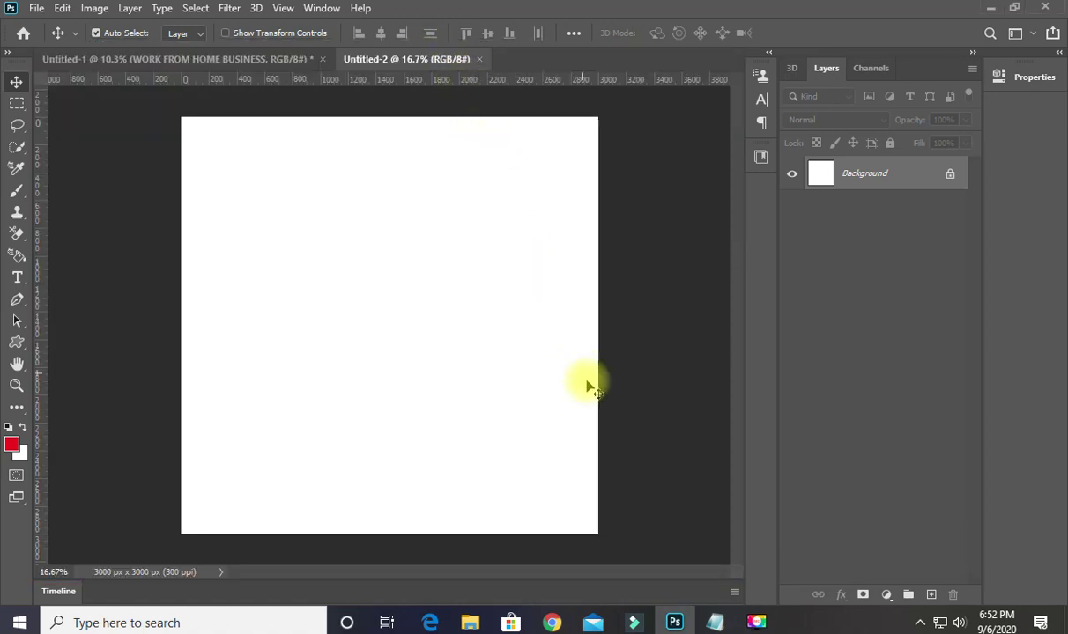
Copy the Facebook collage photo in Chrome and paste it into the new document.
mouse_move(553, 624)
left_click(458, 549)
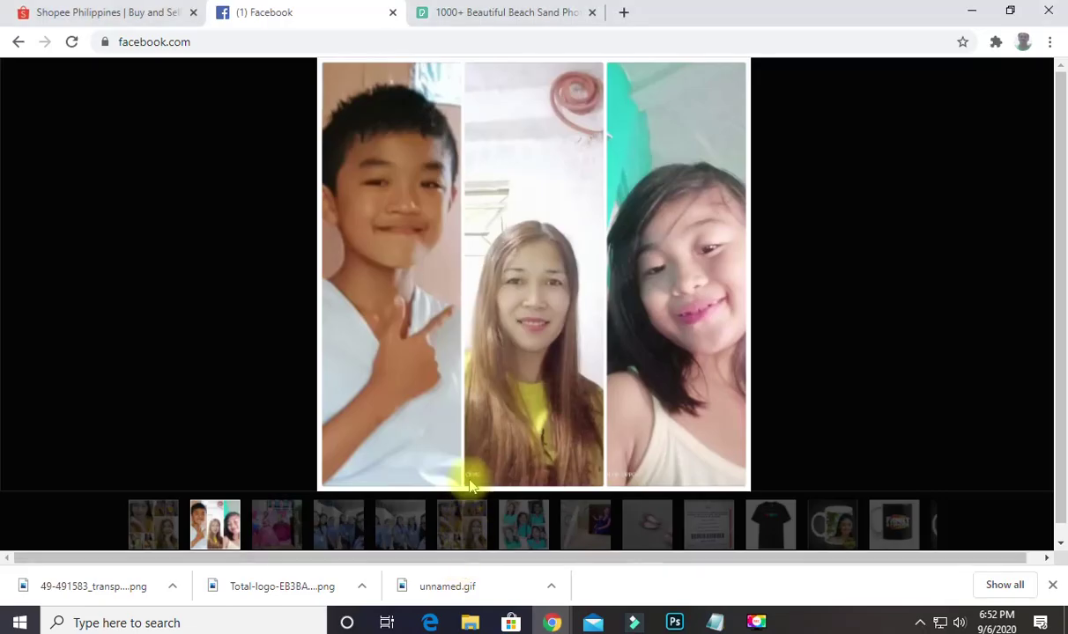
right_click(538, 256)
left_click(569, 300)
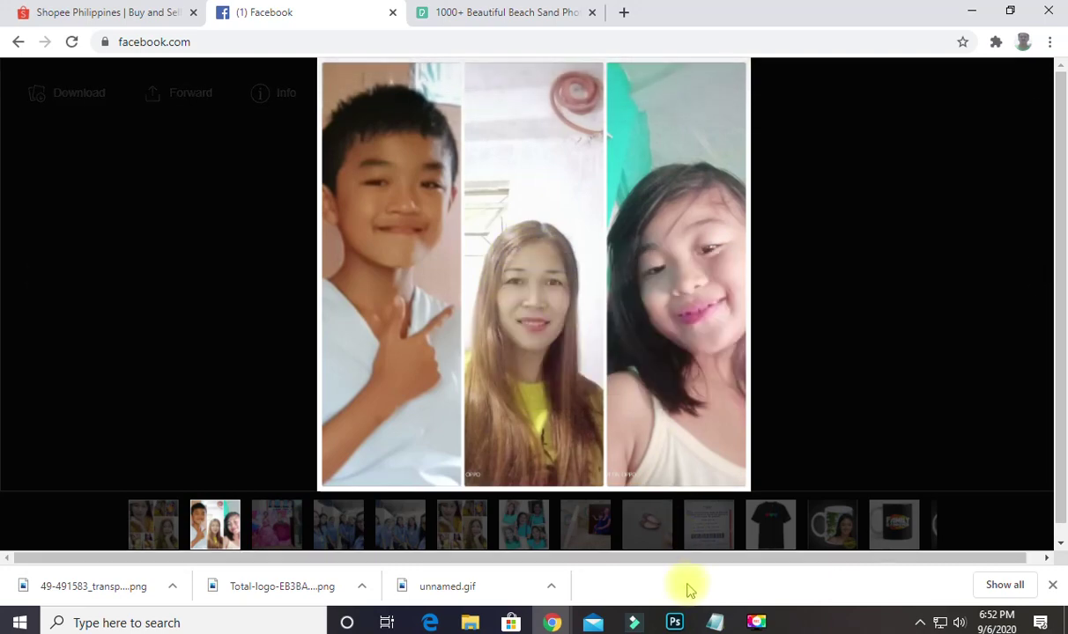
left_click(675, 623)
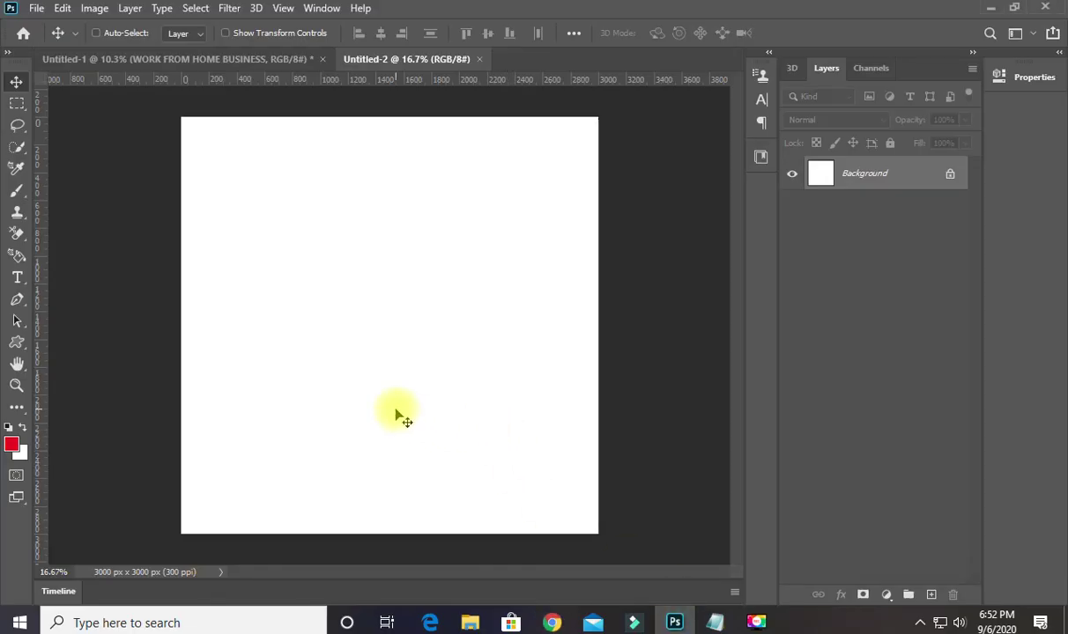
key("ctrl+v")
Scale the pasted collage to cover the 10 x 10 canvas, then select all the Notepad text.
key("ctrl+t")
left_click_drag(421, 373, 632, 502)
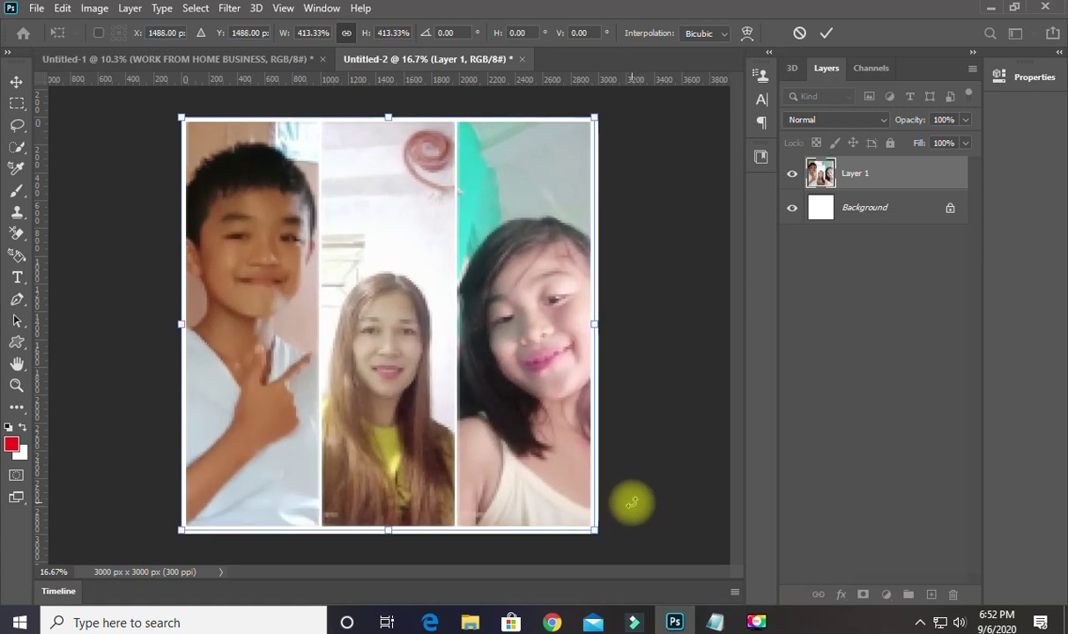
key("Return")
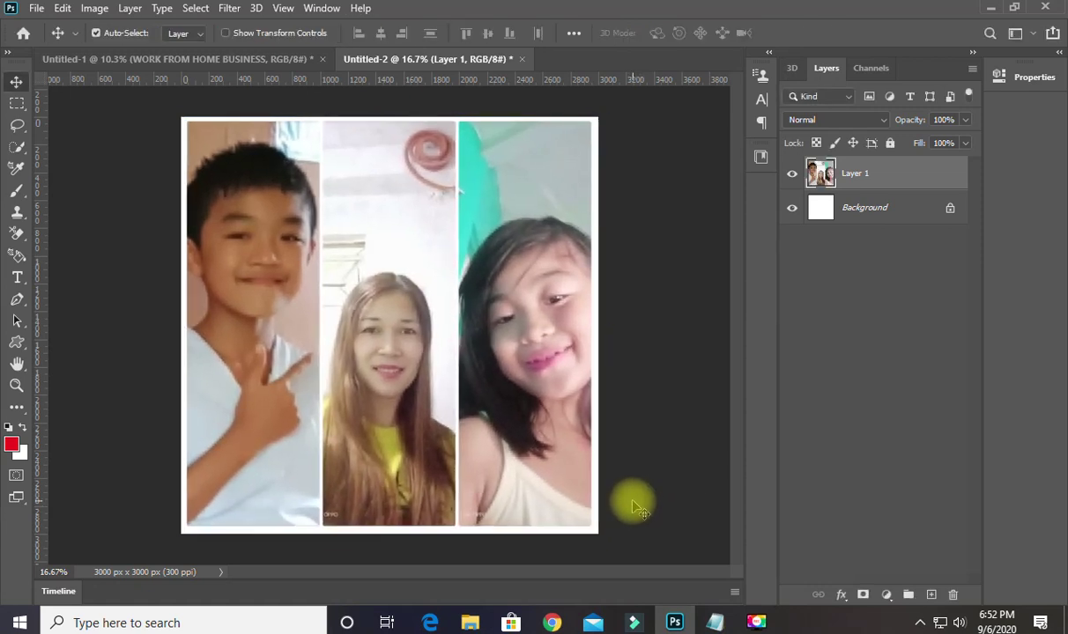
left_click(714, 622)
left_click_drag(569, 379, 9, 53)
Type 'IN PHOTOSHOP 202' over the selected note text.
type("I")
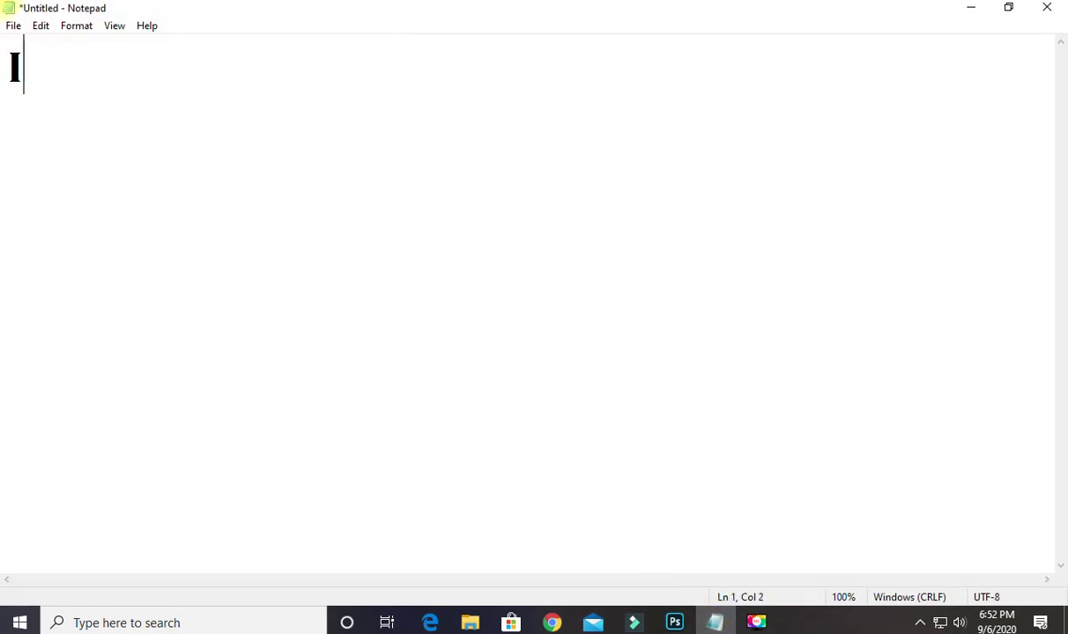
type("N PHOTO")
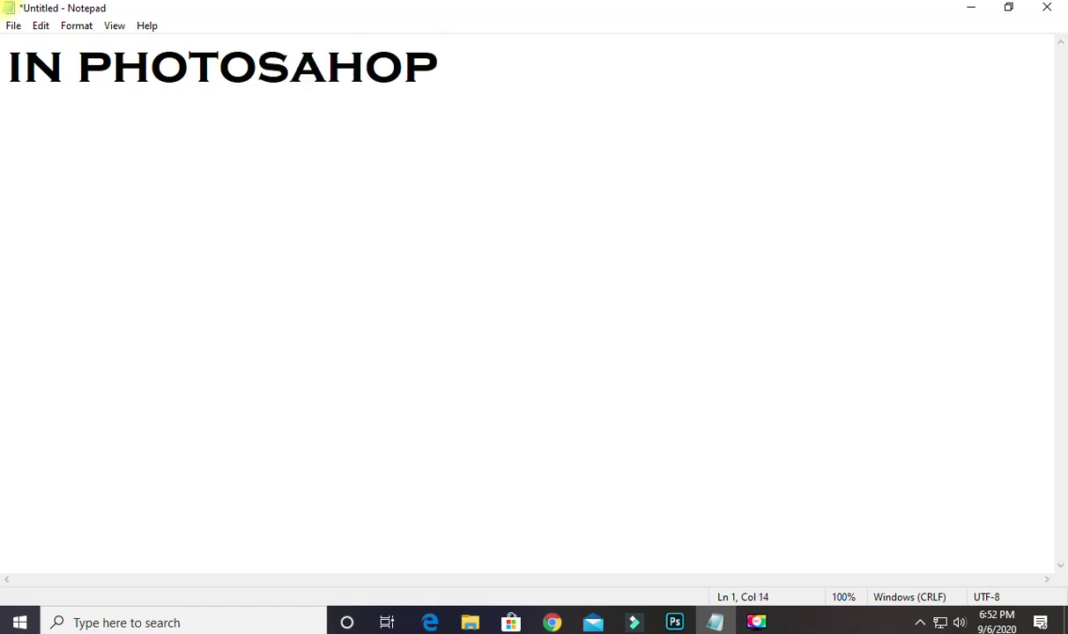
type("SHOP")
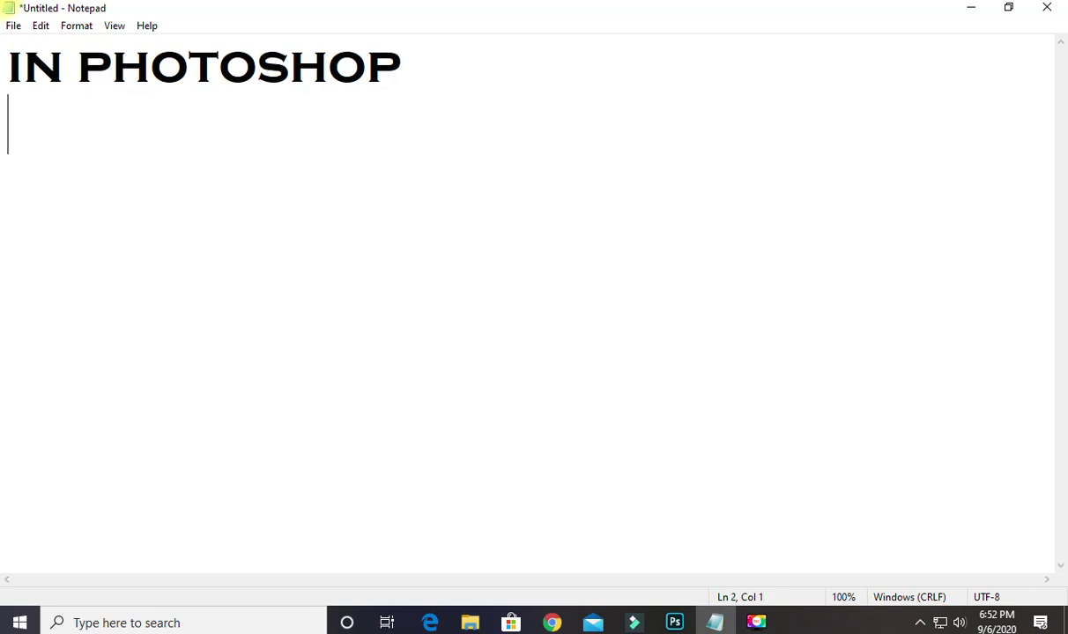
type(" 20")
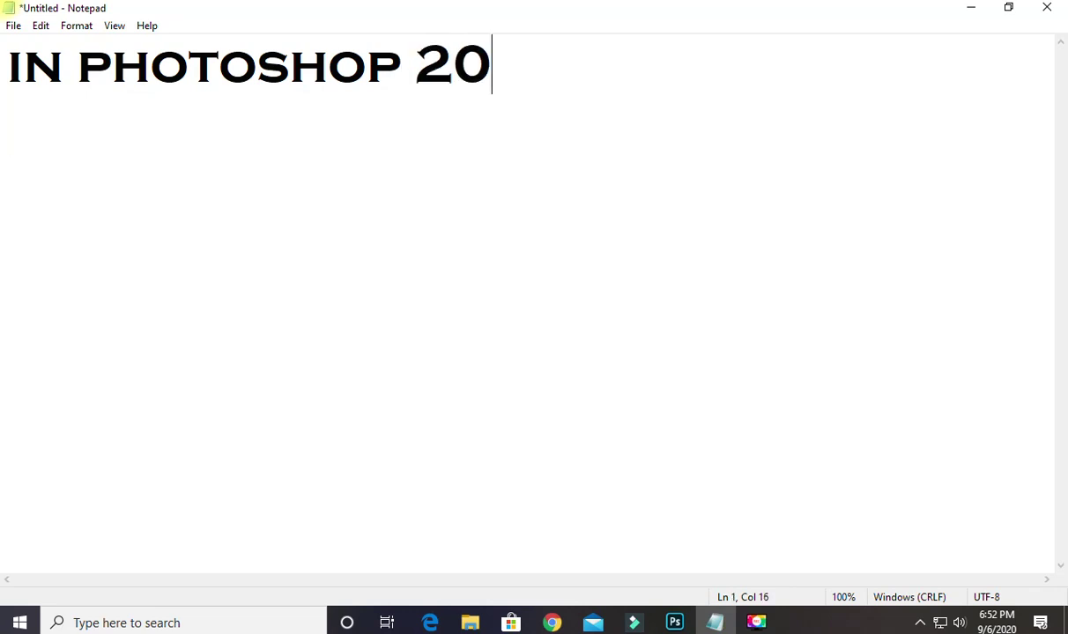
type("20")
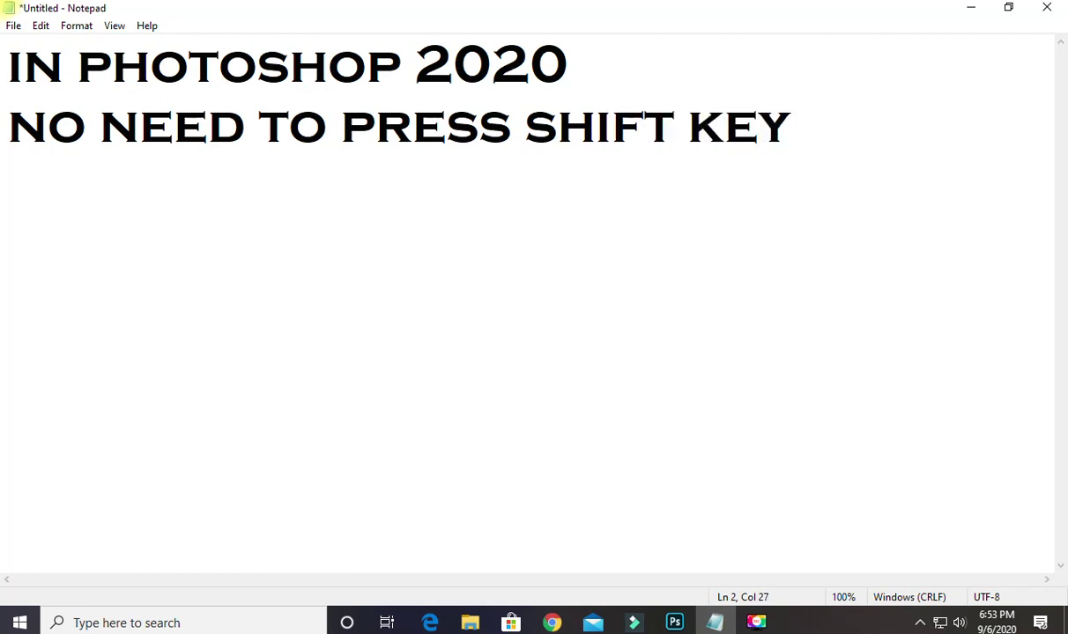
Minimize the note and scale the collage layer down slightly, to about 99.8%.
left_click(970, 7)
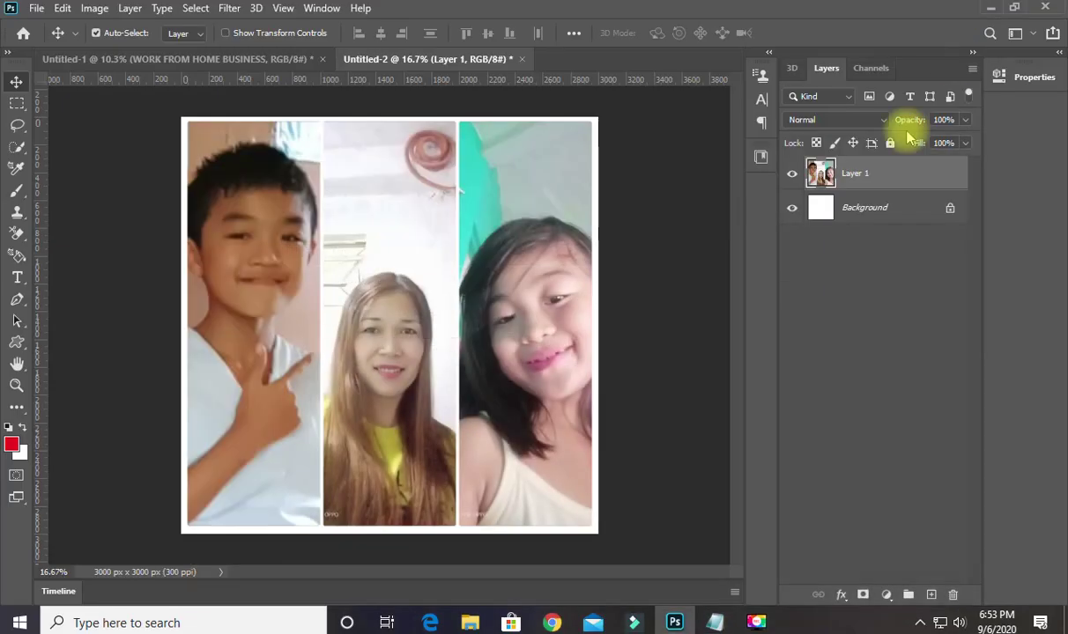
key("ctrl+t")
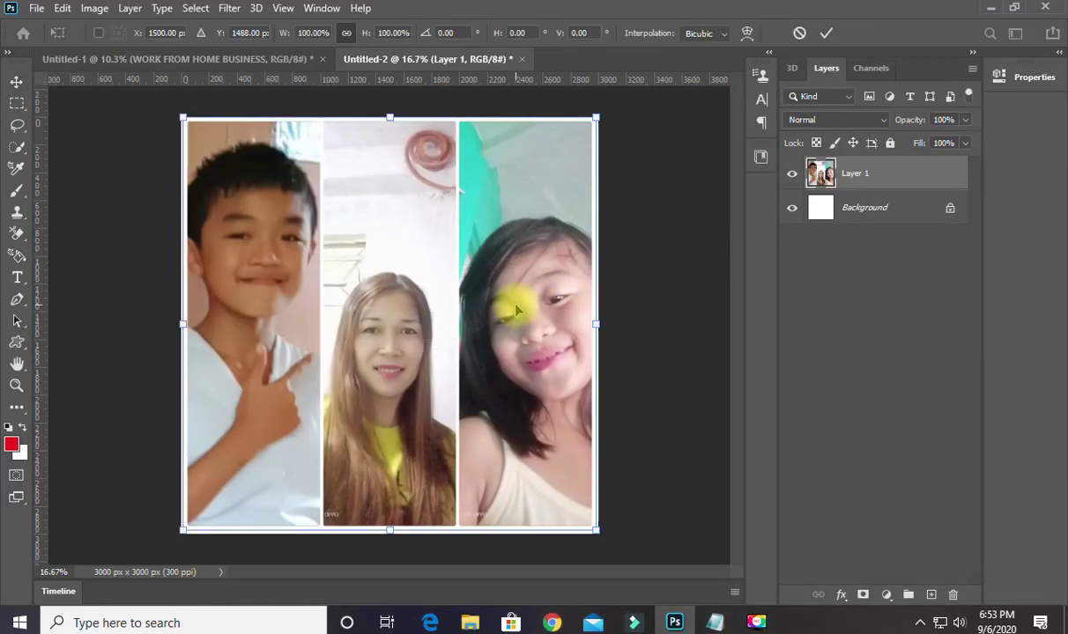
mouse_move(595, 529)
left_mouse_down()
mouse_move(429, 429)
mouse_move(538, 500)
mouse_move(472, 441)
mouse_move(561, 523)
mouse_move(398, 328)
mouse_move(457, 400)
mouse_move(606, 521)
left_mouse_up()
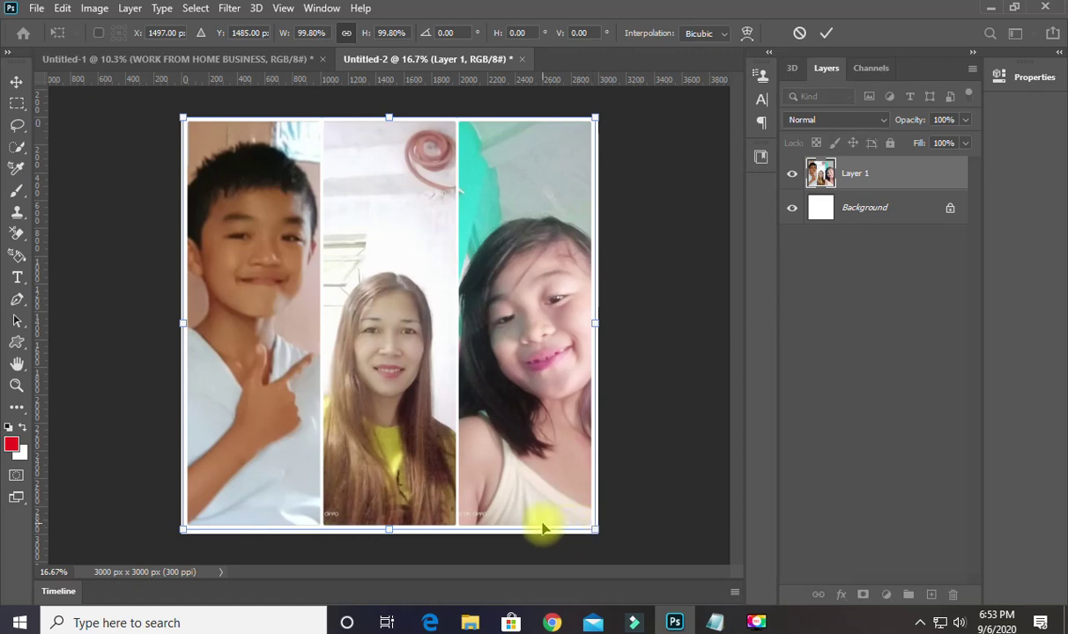
key("Return")
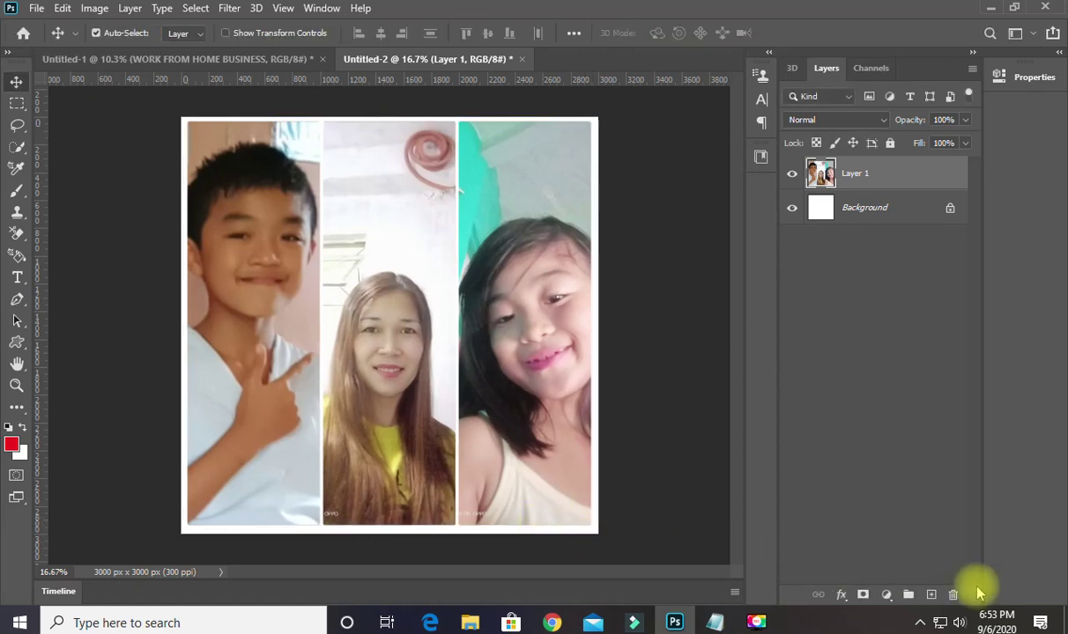
Restore down the Photoshop window and reposition it over the browser.
left_click(1014, 7)
left_click_drag(905, 494, 691, 3)
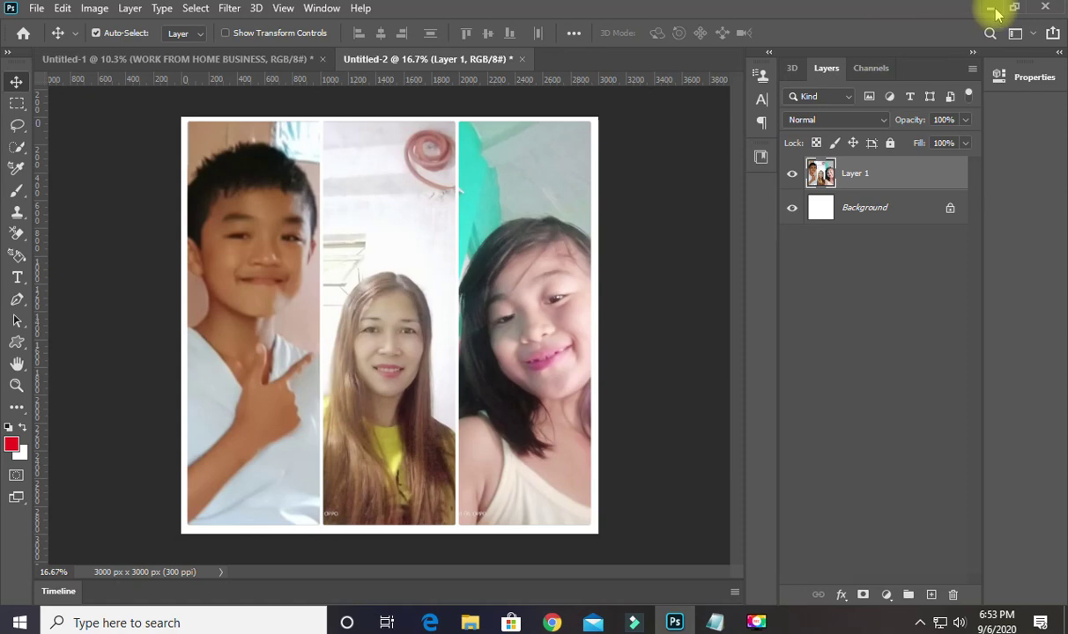
left_click_drag(934, 19, 760, 17)
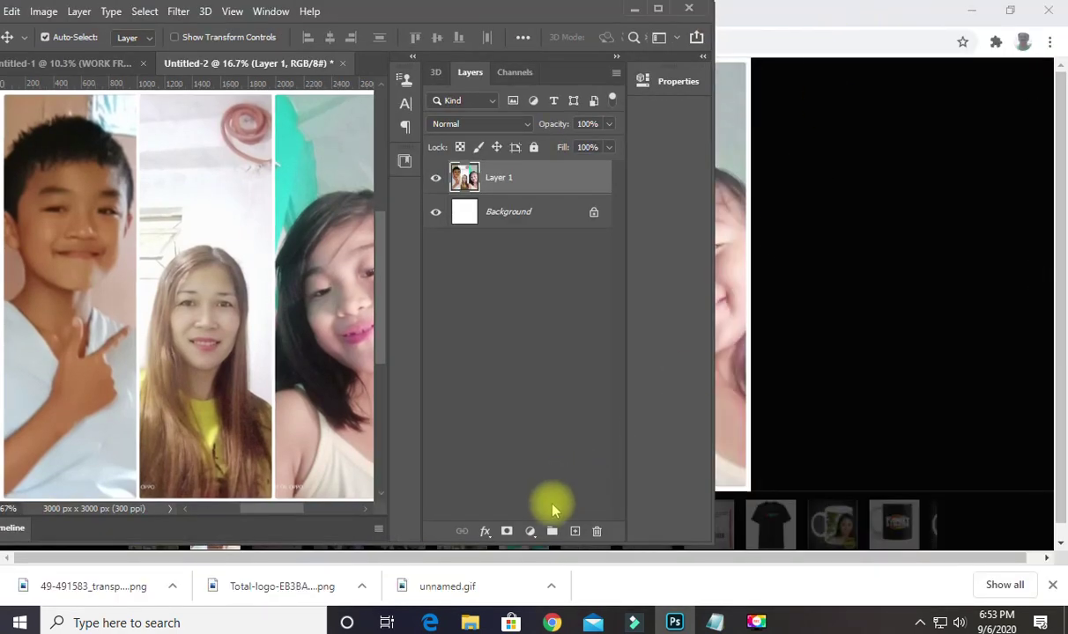
Add a Vibrance adjustment layer set to Vibrance +45 and Saturation -14.
left_click(530, 531)
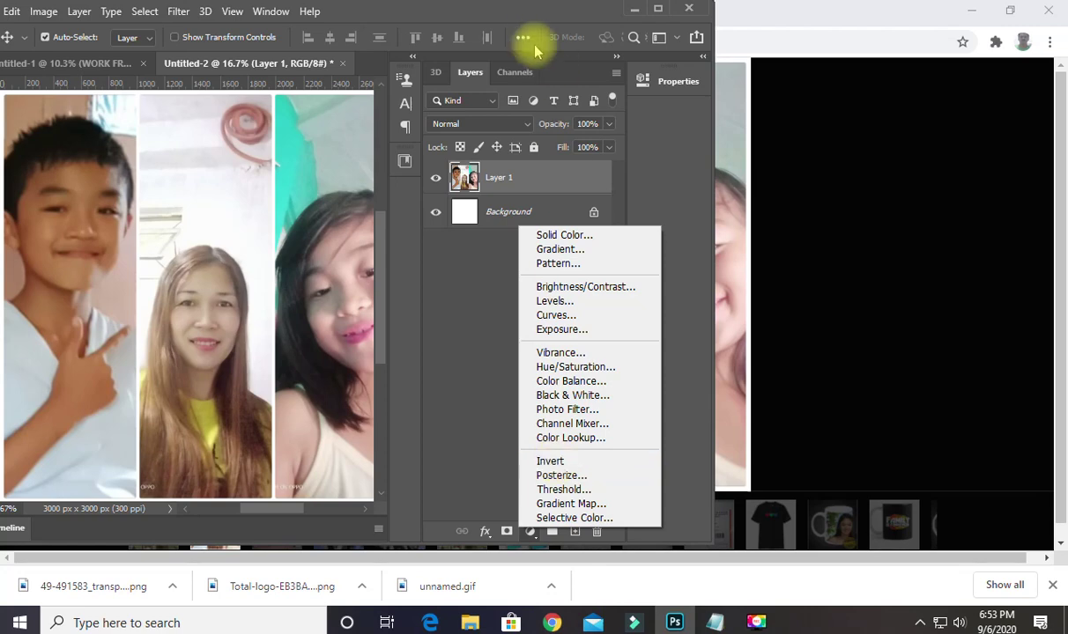
left_click_drag(543, 17, 711, 14)
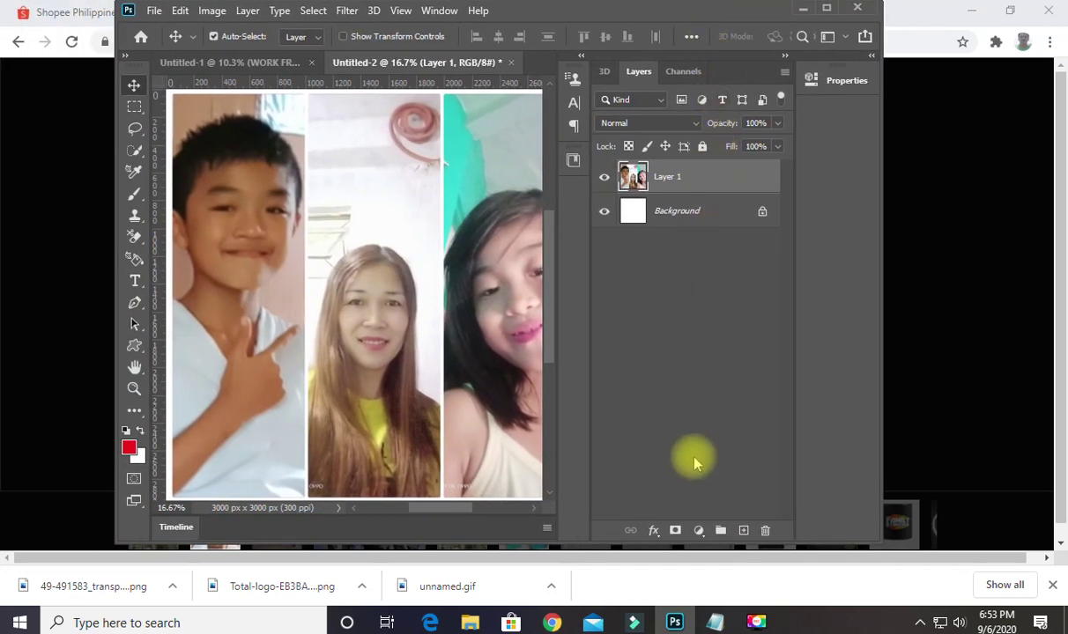
left_click(699, 530)
left_click(716, 355)
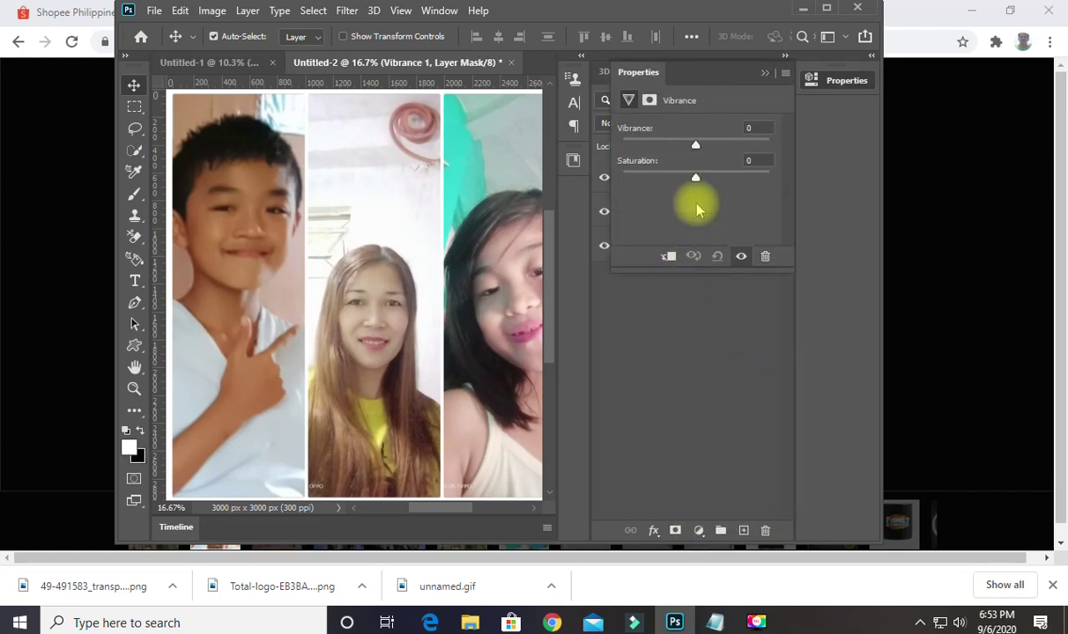
left_click_drag(701, 148, 688, 187)
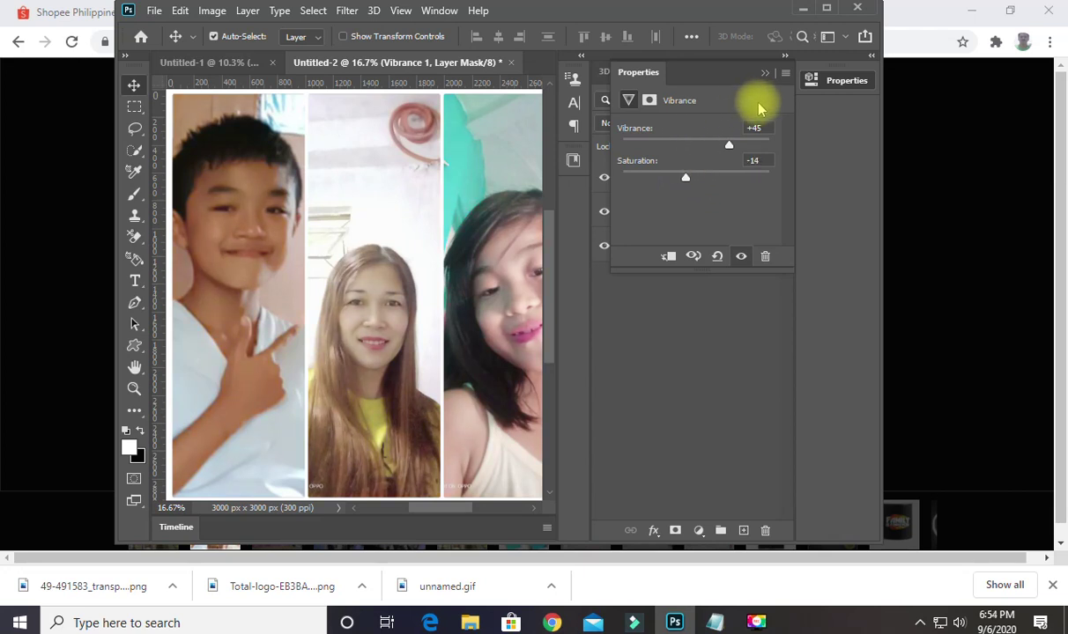
Merge the Vibrance 1 adjustment with Layer 1 into a single layer.
left_click(763, 74)
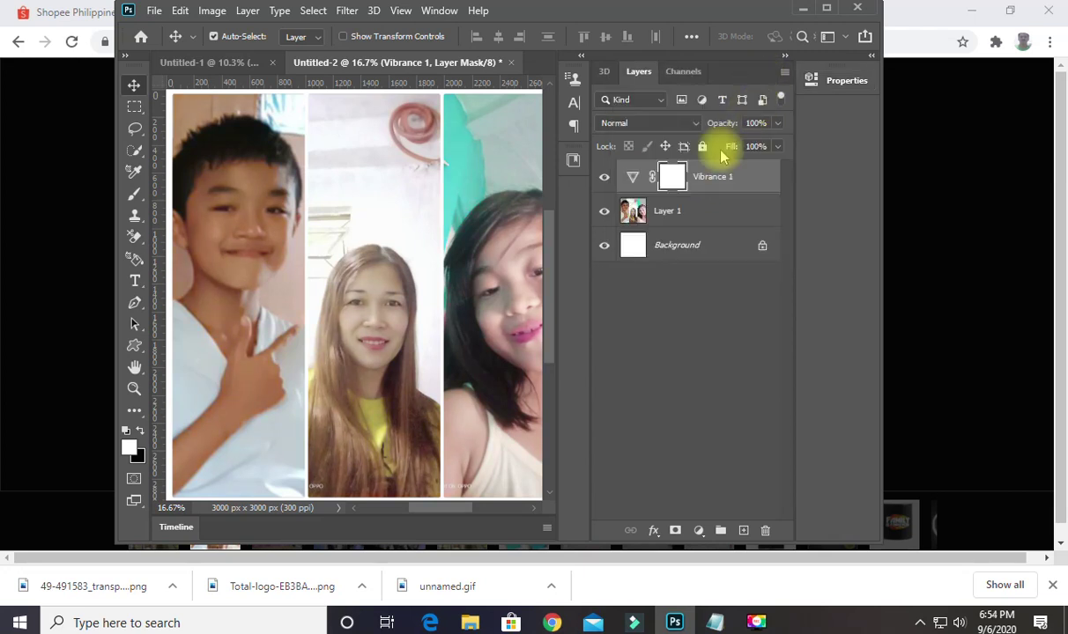
left_click(696, 219)
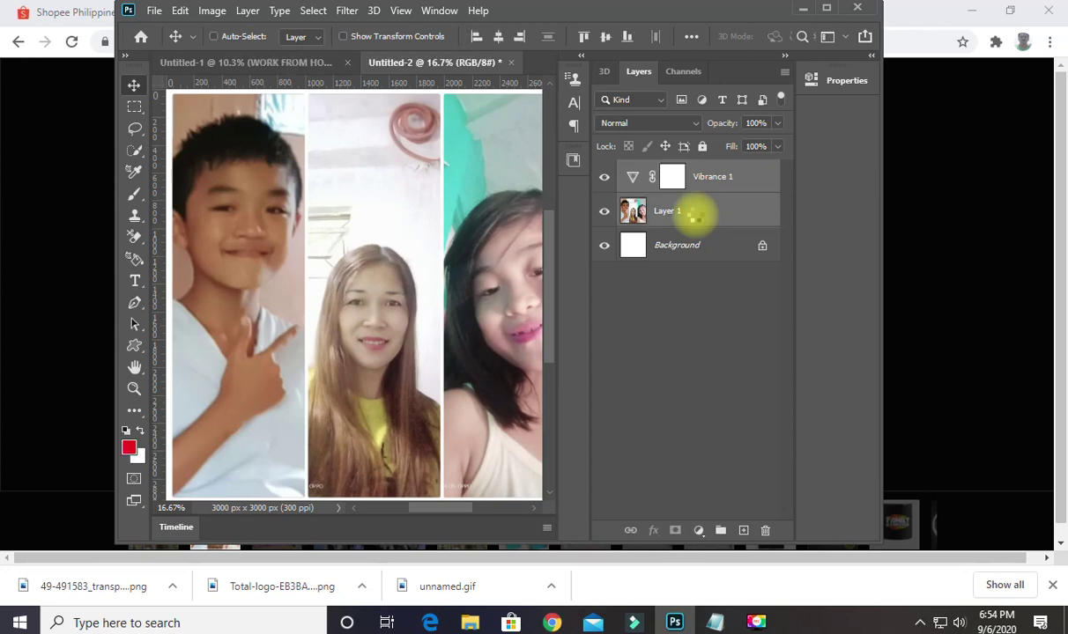
key("ctrl+e")
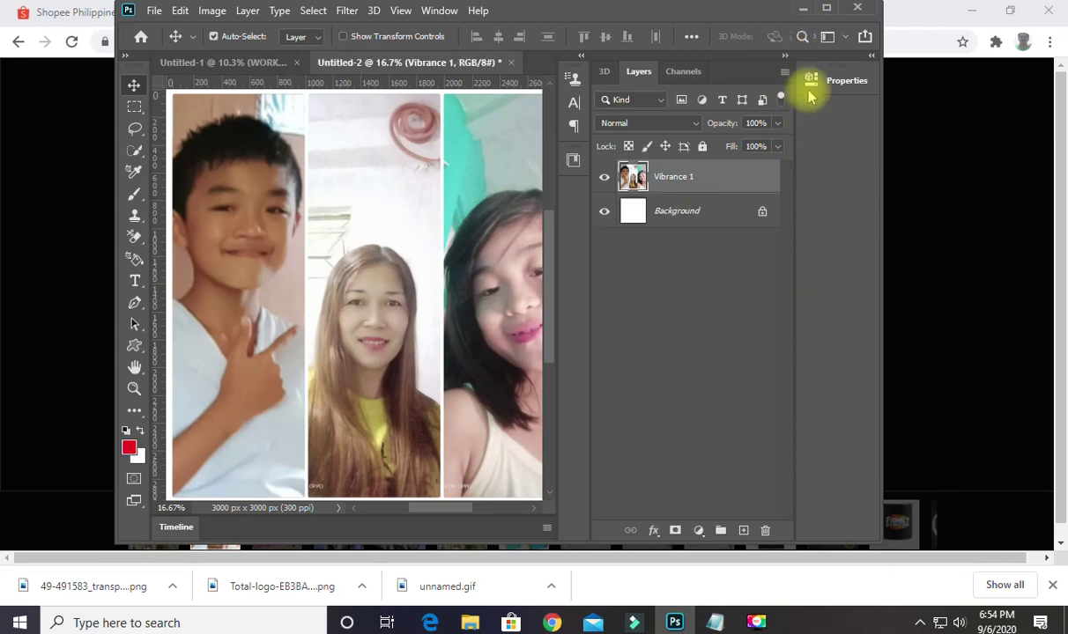
Maximize Photoshop and apply a Curves adjustment with points near 67/46 and 130/114 to the collage.
left_click(826, 9)
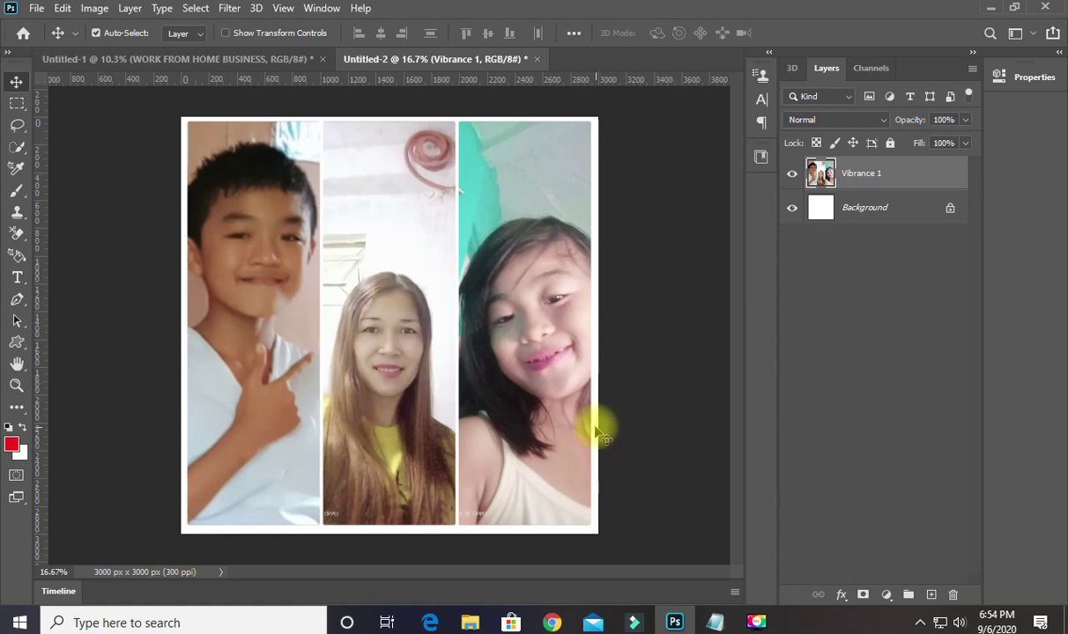
key("ctrl+m")
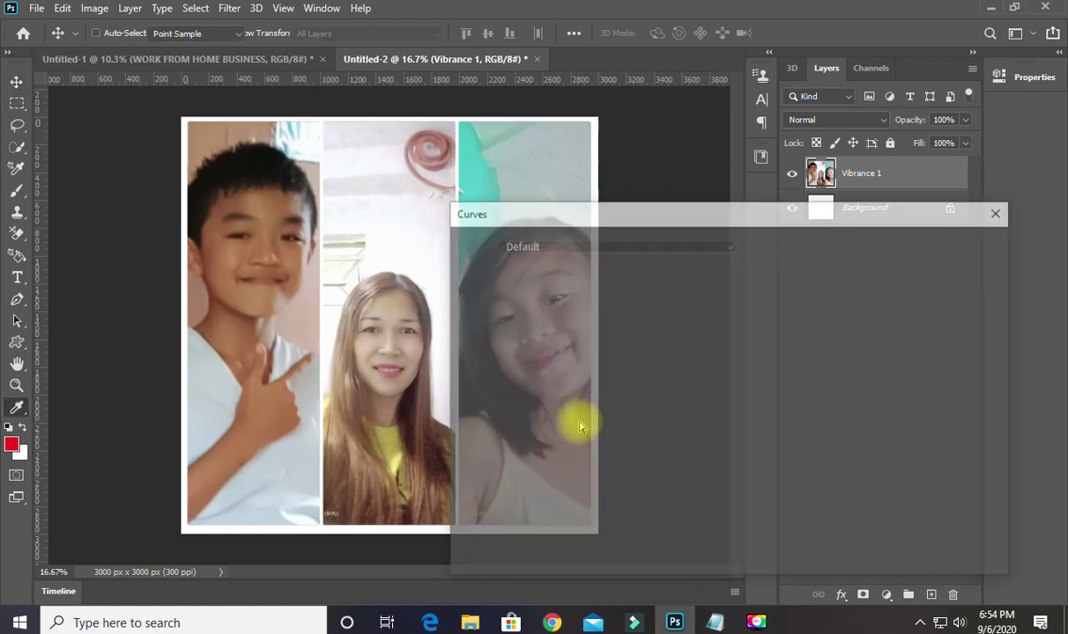
left_click_drag(601, 214, 757, 105)
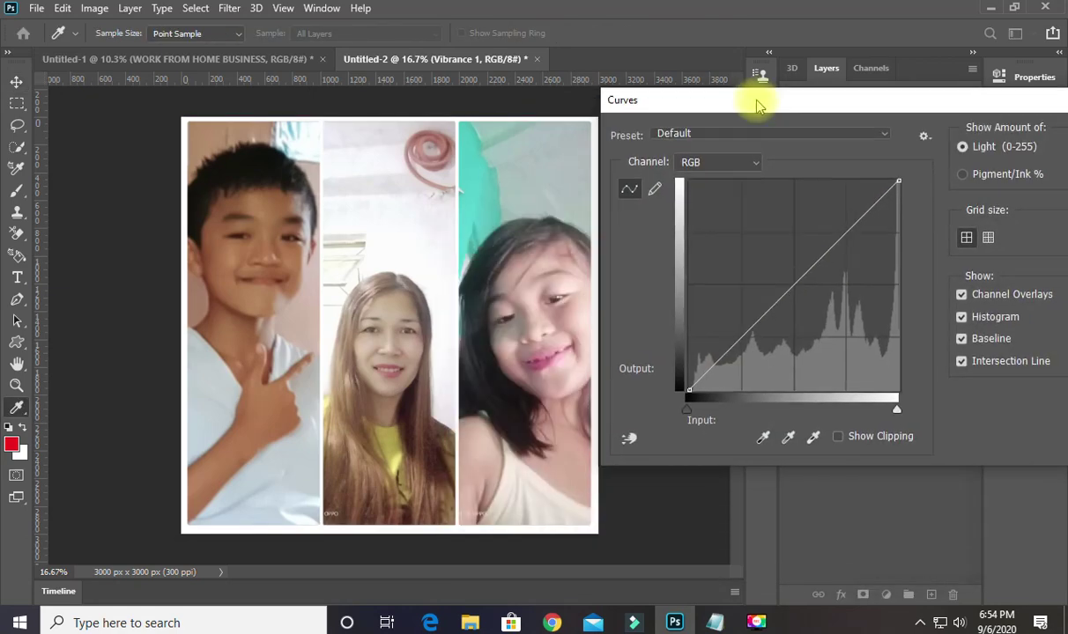
left_click(740, 347)
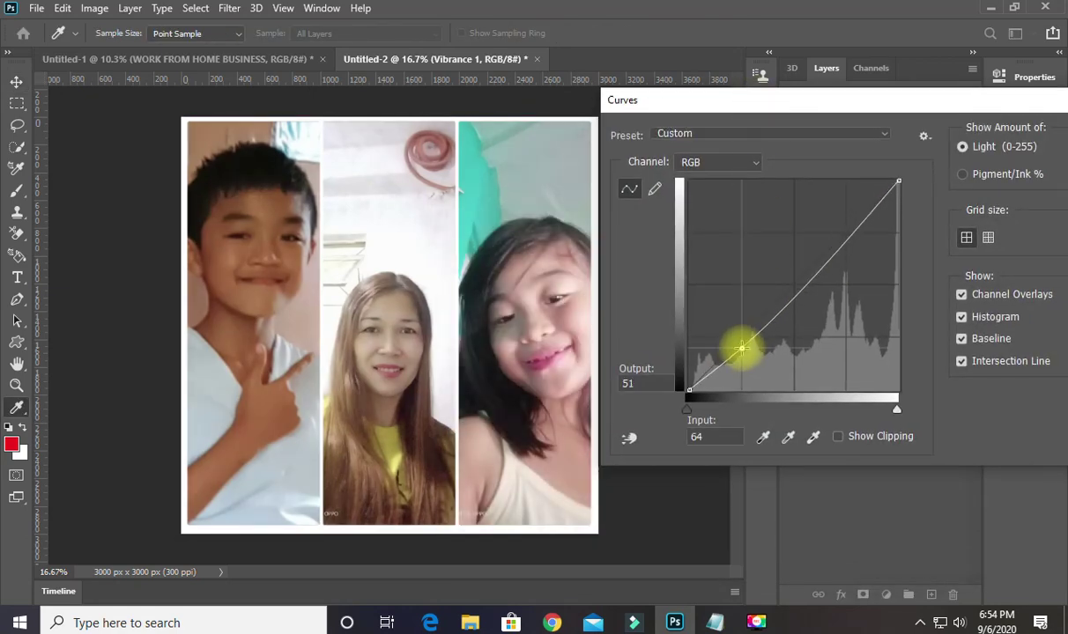
left_click_drag(741, 347, 743, 352)
left_click(801, 301)
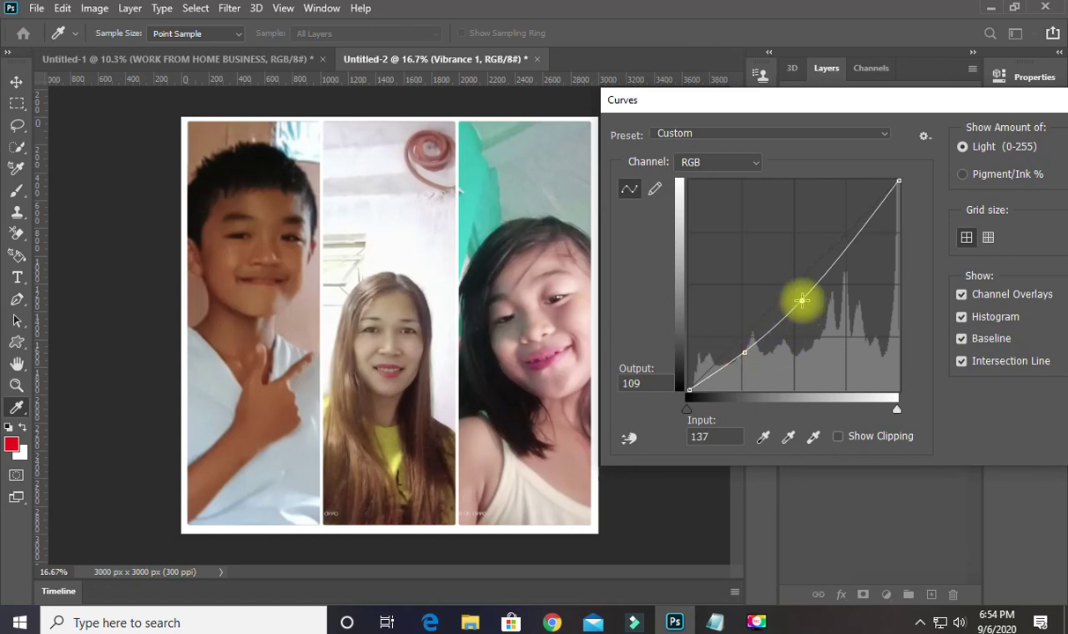
left_click_drag(800, 300, 796, 296)
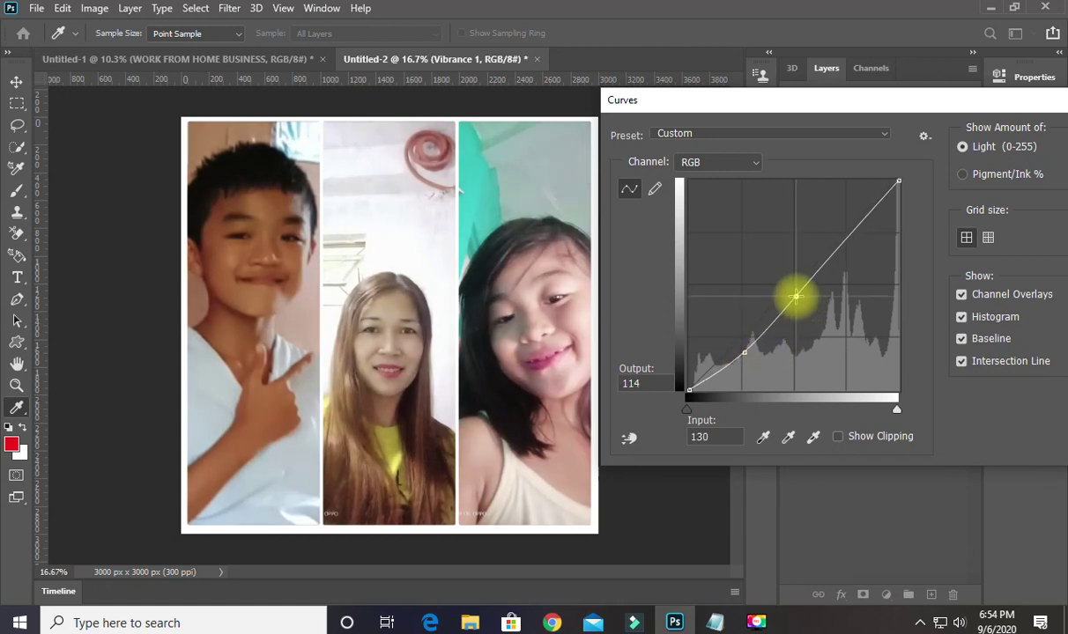
left_click_drag(960, 102, 860, 128)
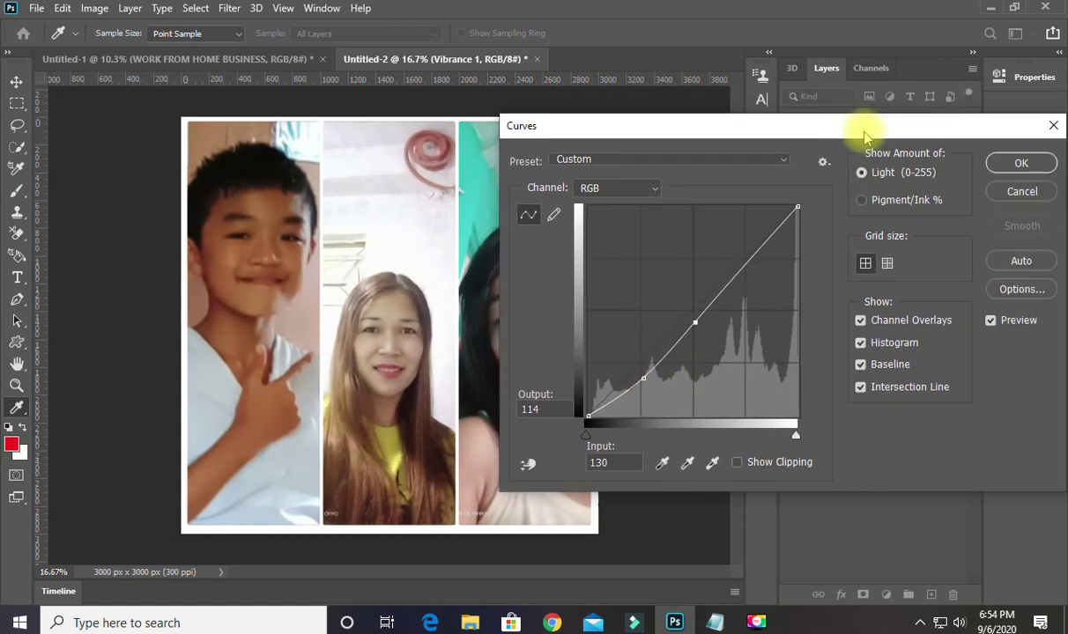
left_click(1020, 164)
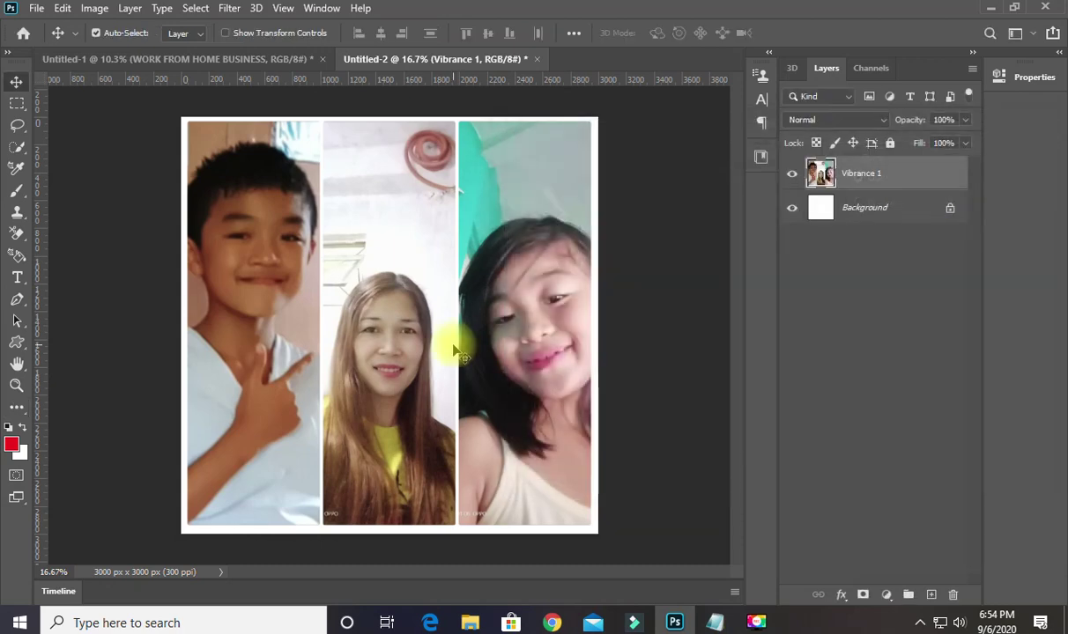
Lasso the boy's face in the left photo and feather the selection by 80.
left_click(16, 125)
mouse_move(258, 357)
left_mouse_down()
mouse_move(210, 279)
mouse_move(218, 212)
mouse_move(286, 192)
mouse_move(304, 214)
mouse_move(299, 294)
mouse_move(255, 365)
mouse_move(236, 368)
mouse_move(218, 349)
mouse_move(214, 264)
left_mouse_up()
right_click(222, 238)
left_click(251, 279)
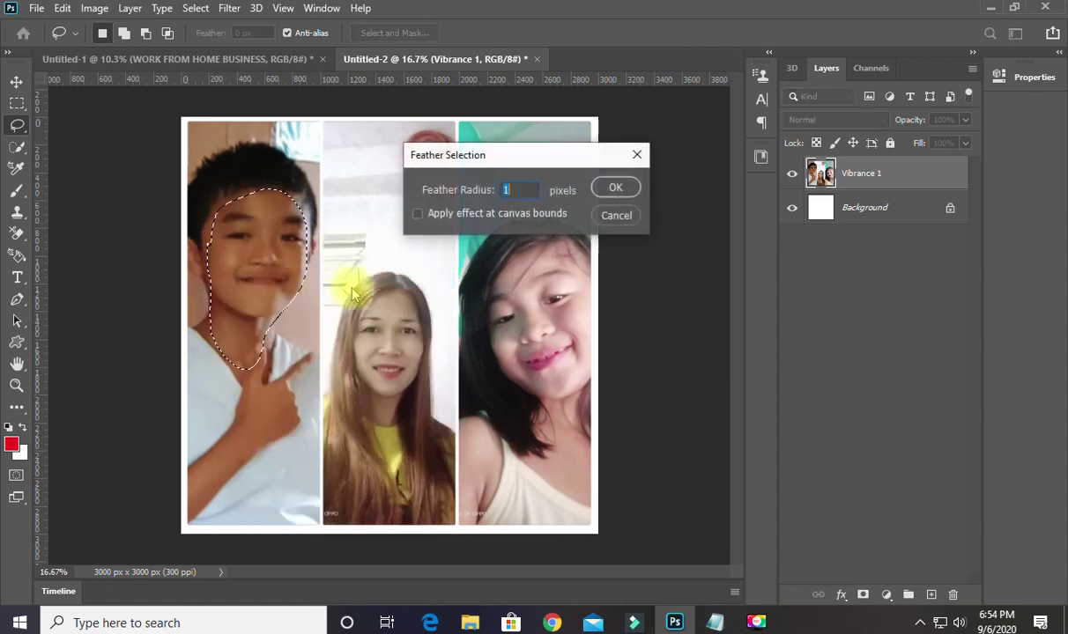
left_click(610, 195)
right_click(273, 266)
left_click(295, 291)
type("80")
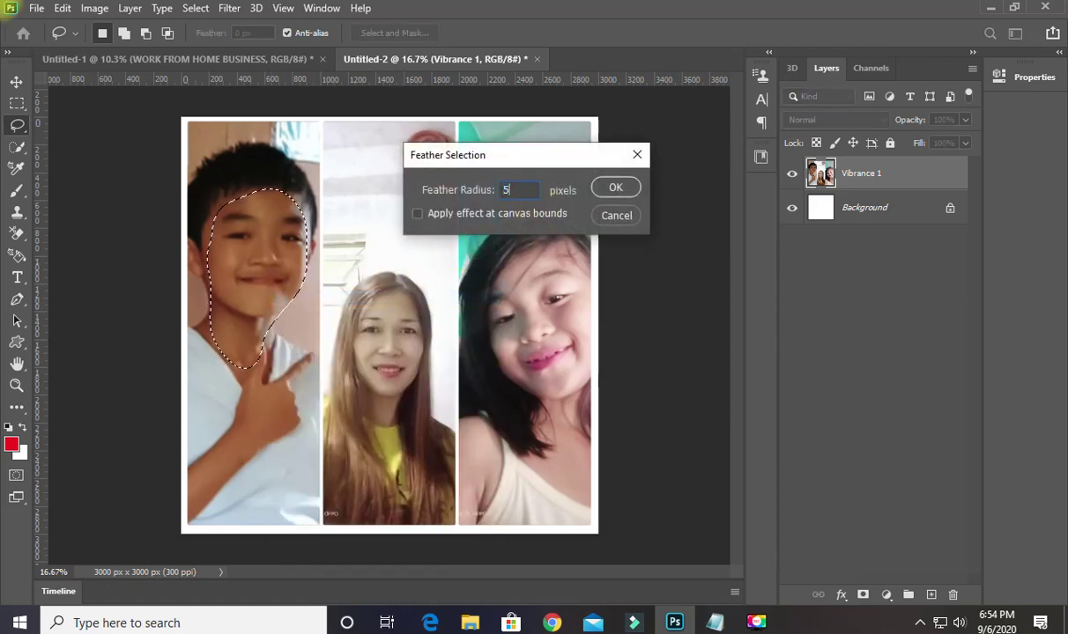
left_click(615, 187)
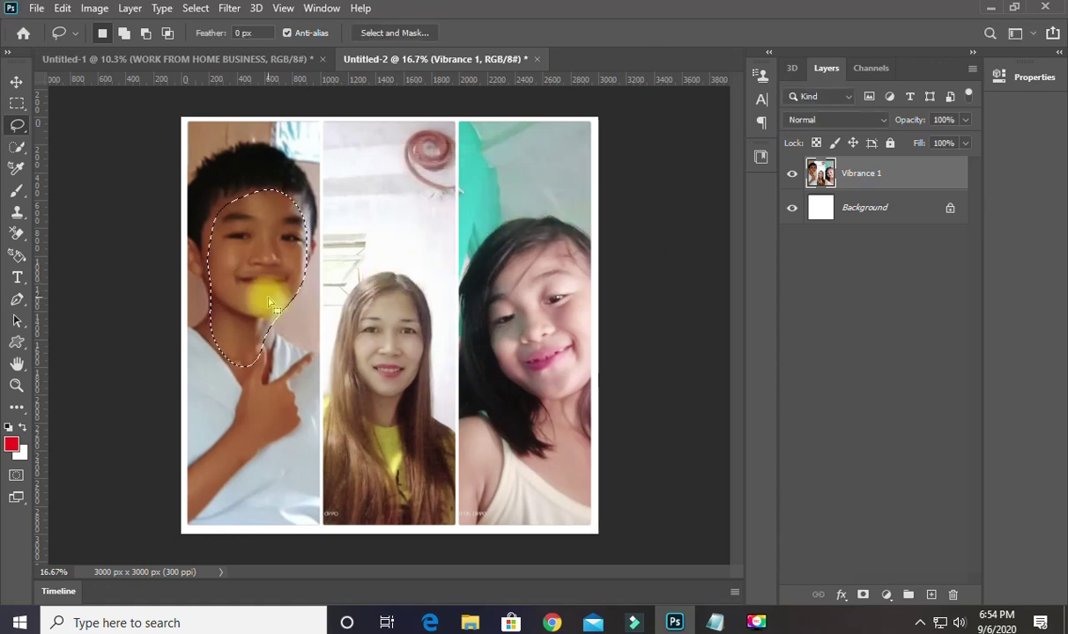
Brighten the face with Levels at midtone 1.16, then deselect.
key("ctrl+l")
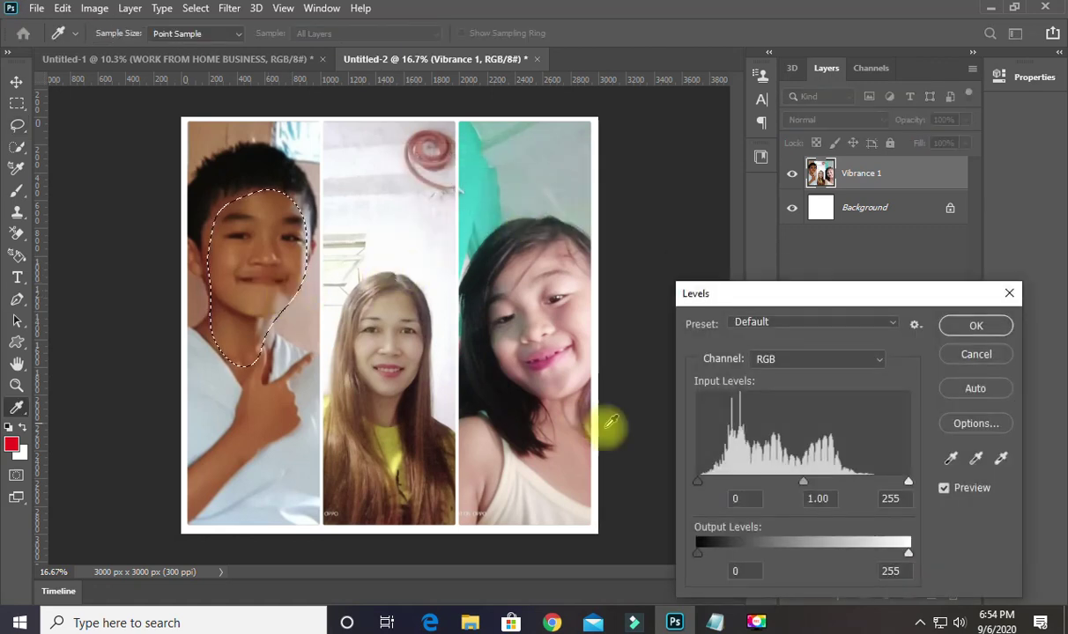
left_click_drag(803, 482, 791, 484)
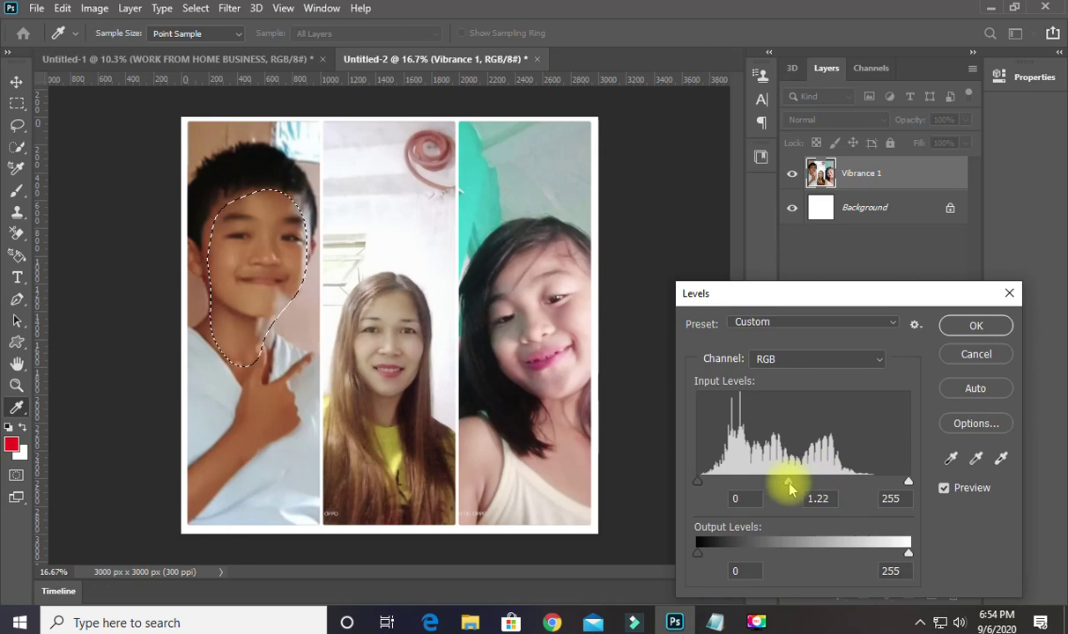
left_click(792, 484)
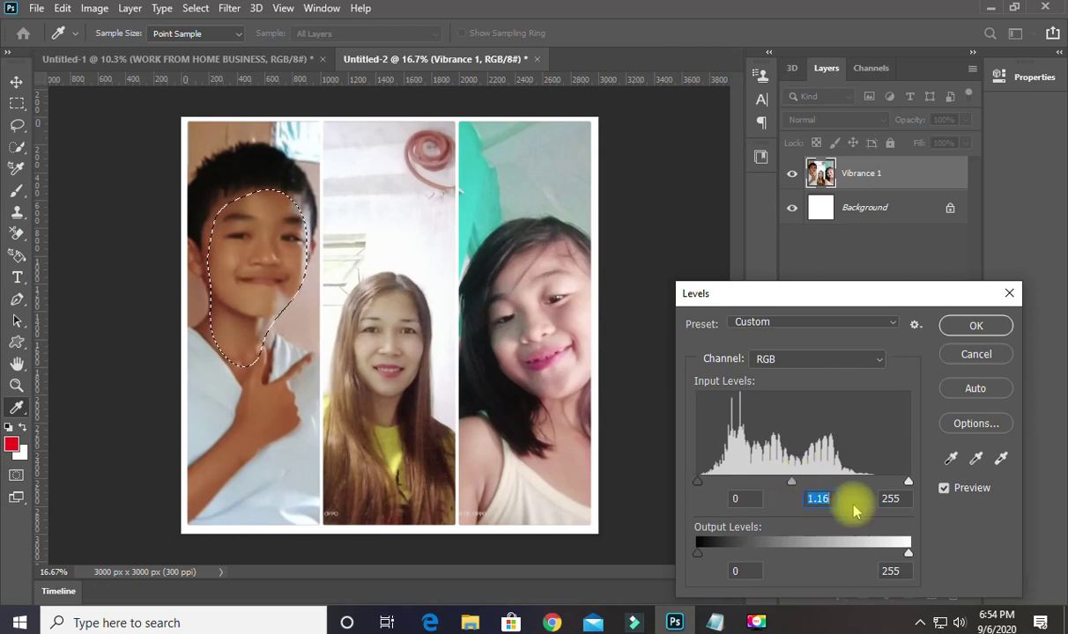
left_click(969, 323)
key("ctrl+d")
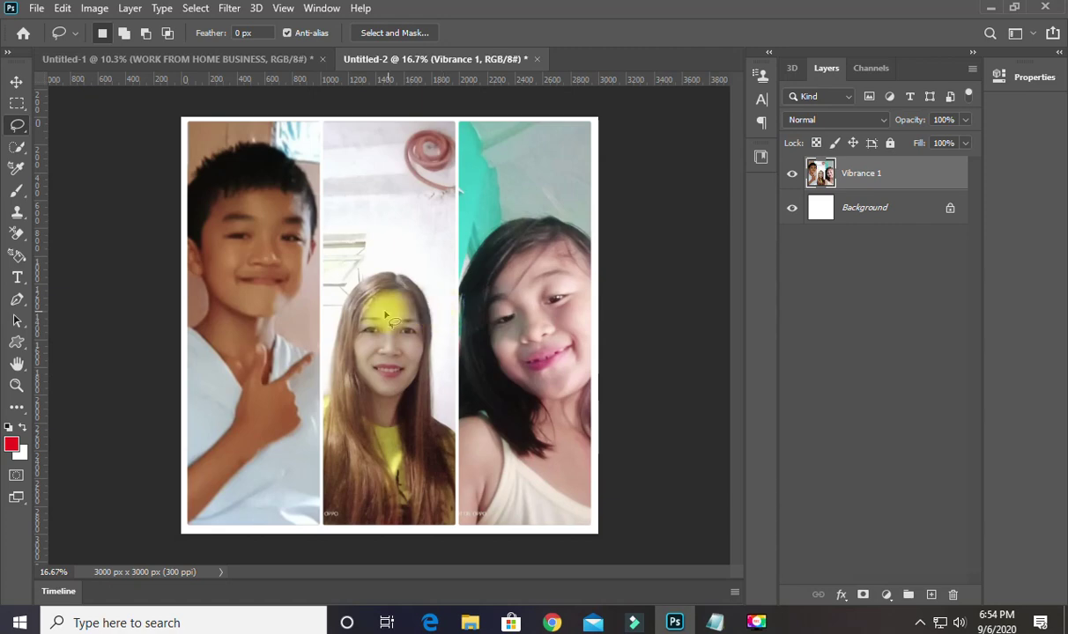
Flatten the collage into a single Background layer.
key("ctrl+minus")
key("ctrl+plus")
scroll(447, 324, "up", 1)
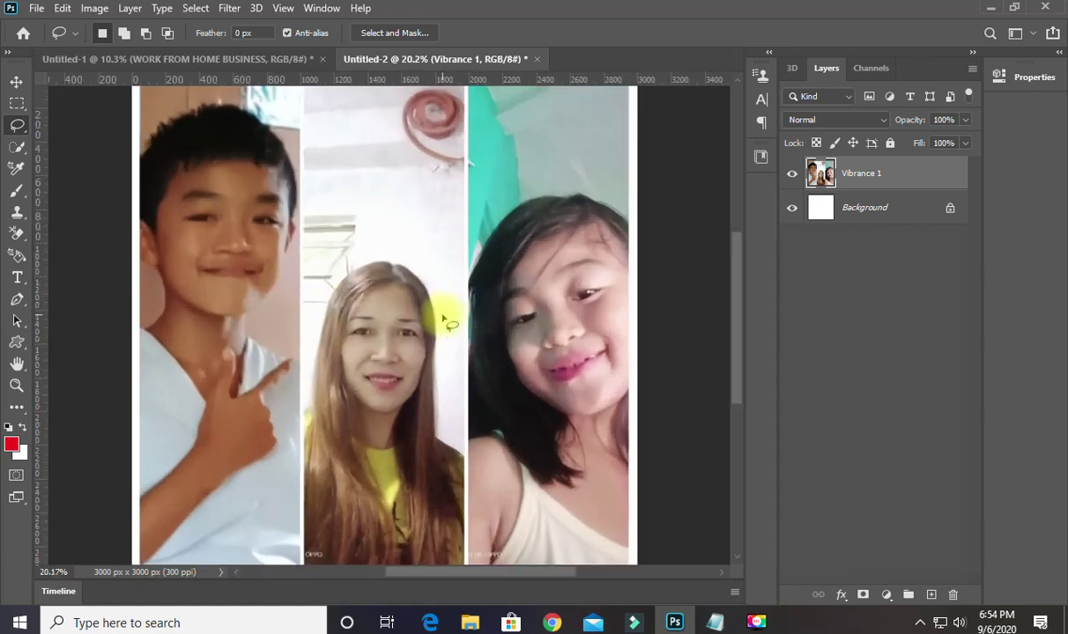
scroll(448, 324, "down", 2)
scroll(447, 320, "down", 1)
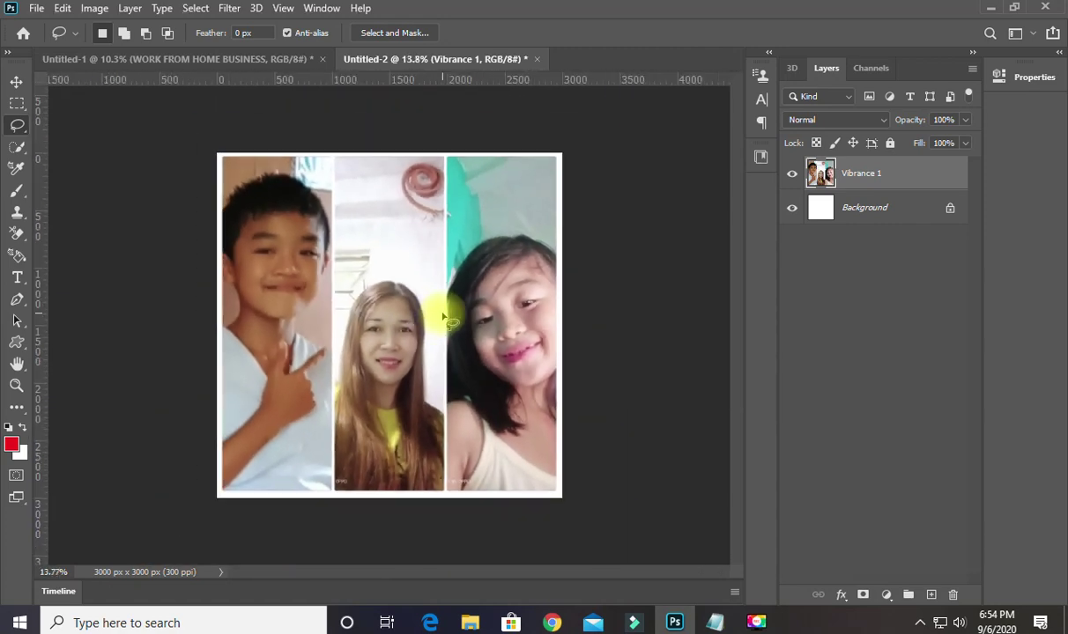
right_click(874, 212)
left_click(907, 370)
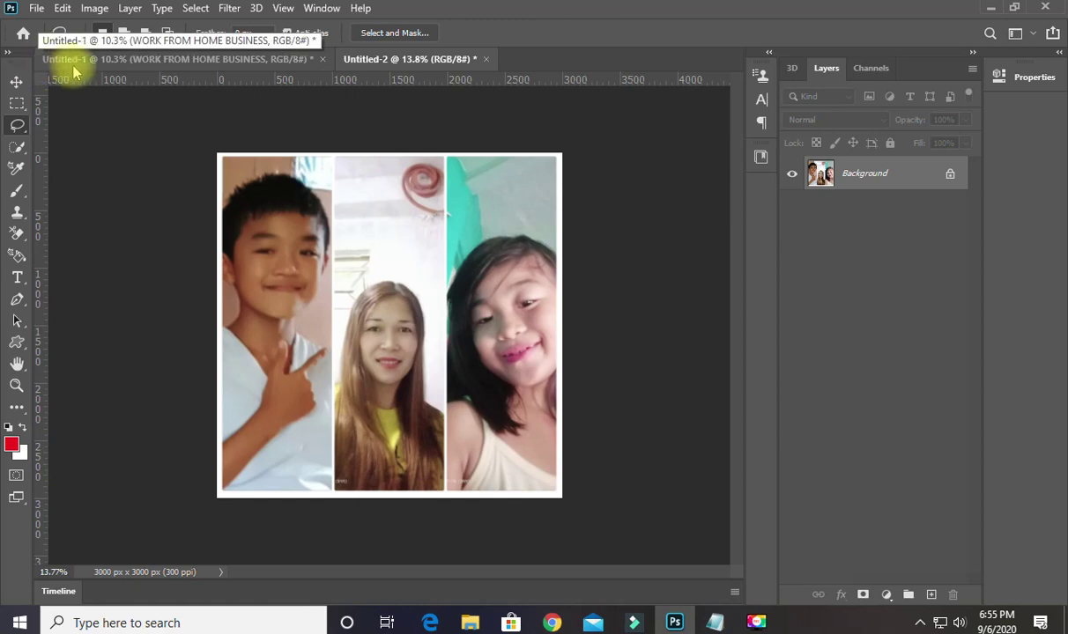
In Save As on this computer, create and open a new jolo folder inside D:\sintra.
left_click(37, 9)
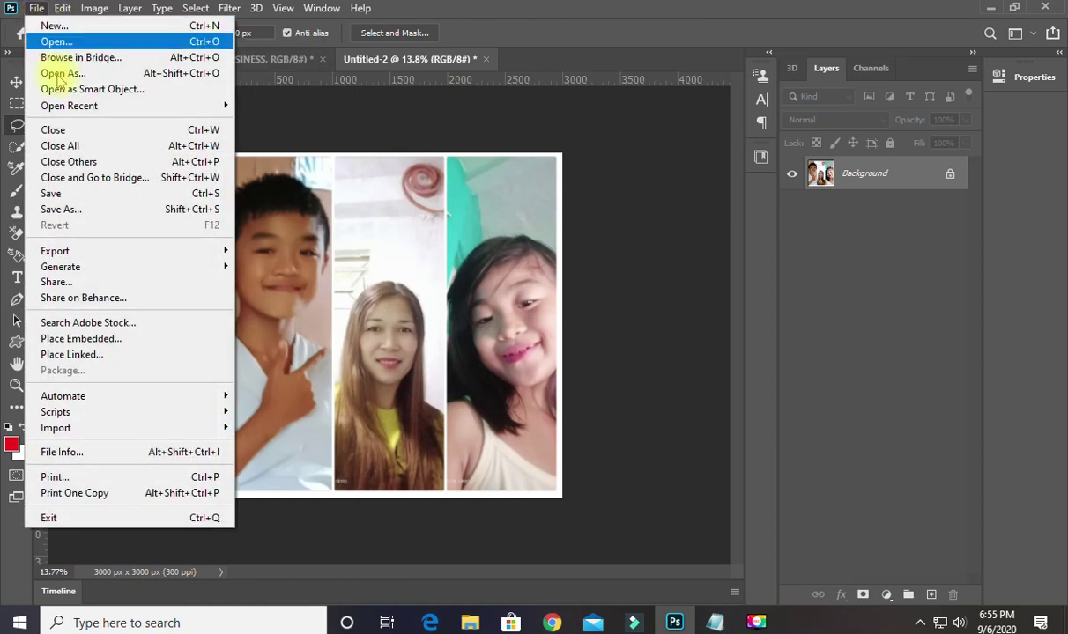
left_click(88, 209)
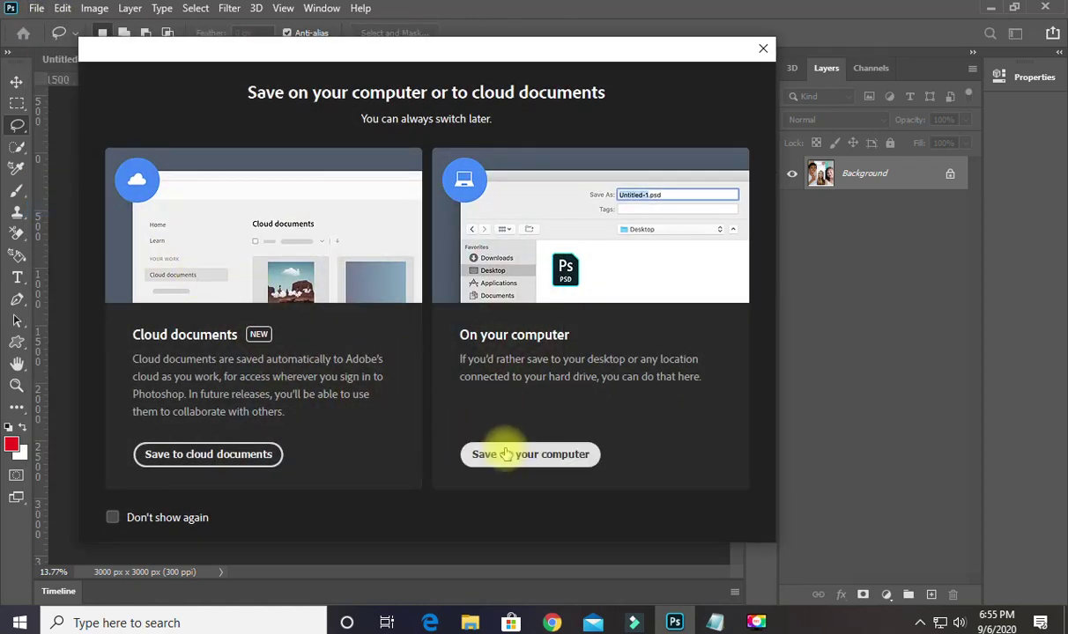
left_click(489, 452)
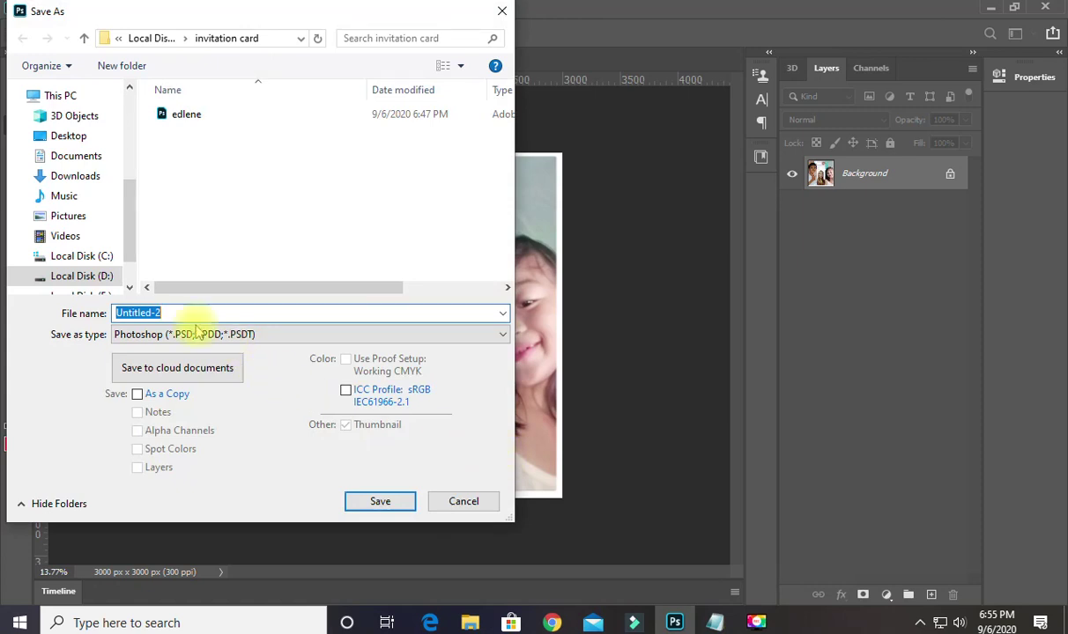
left_click(88, 274)
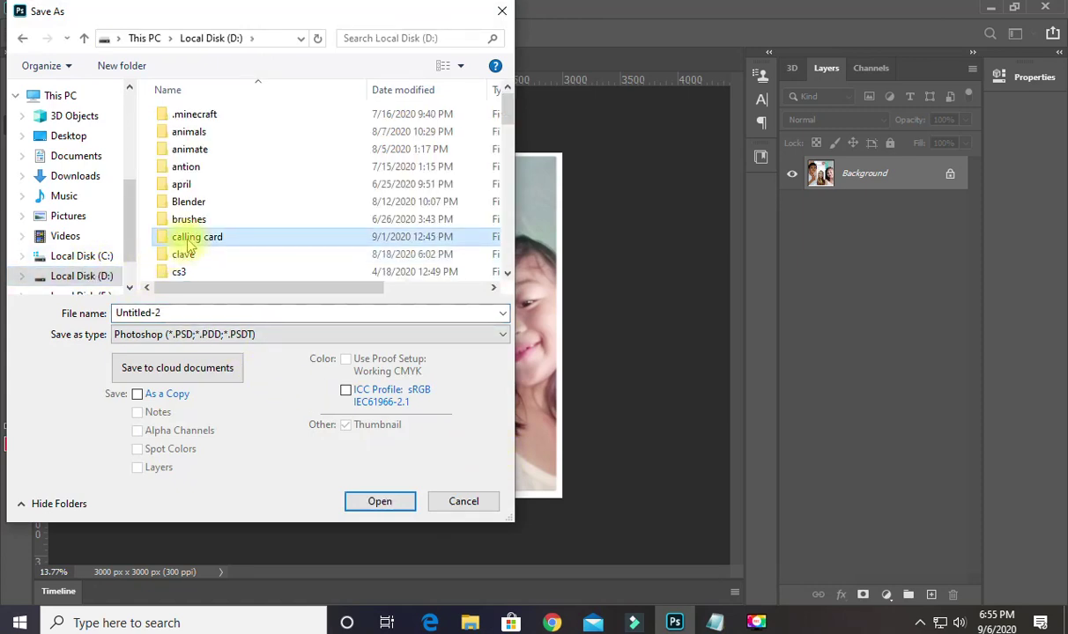
scroll(187, 243, "down", 5)
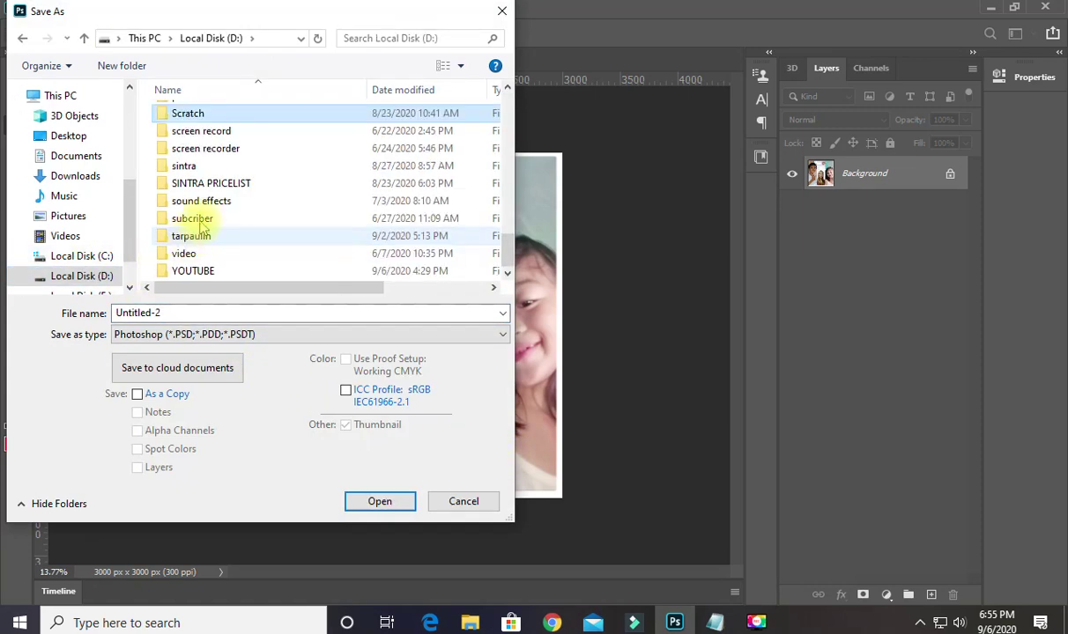
double_click(208, 176)
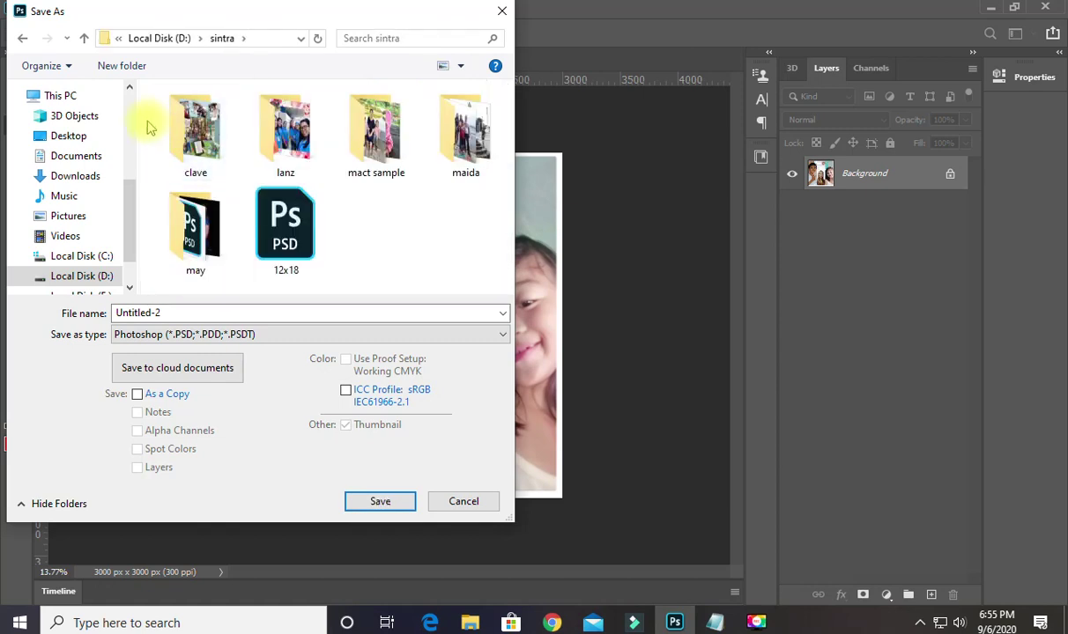
left_click(123, 66)
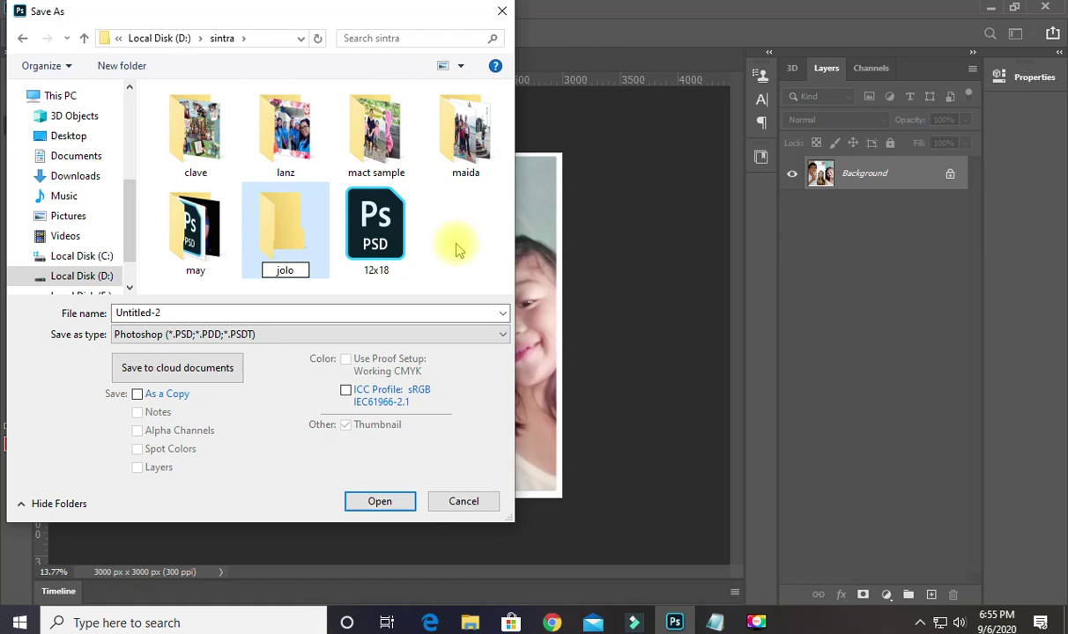
key("Return")
key("Return")
left_click(285, 314)
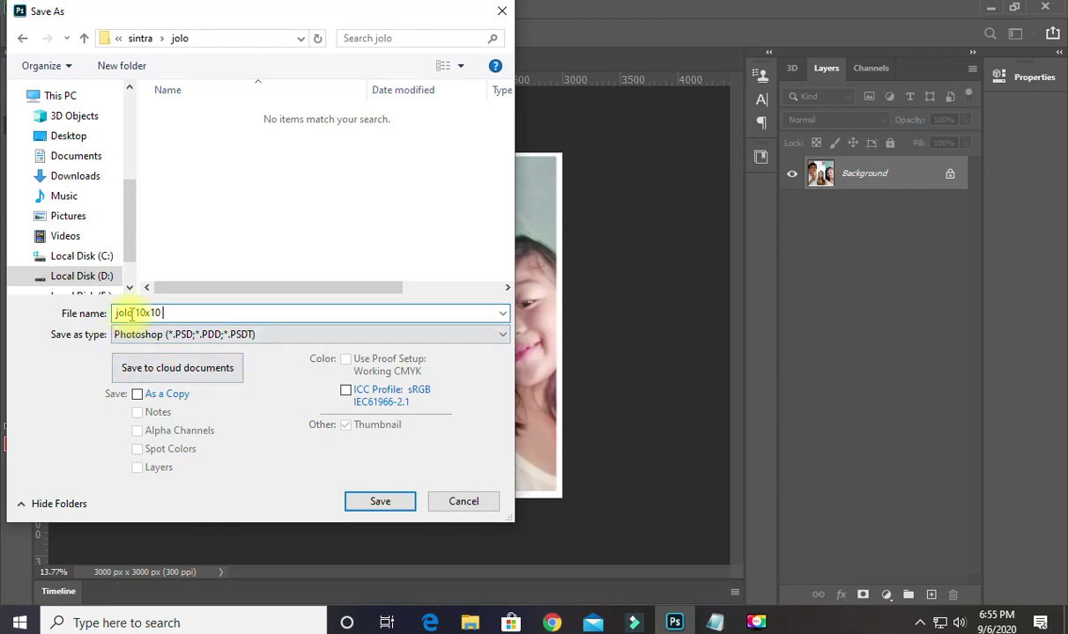
Save the collage as JPEG 'jolo 10x10' in the jolo folder at quality 8 High.
left_click(207, 336)
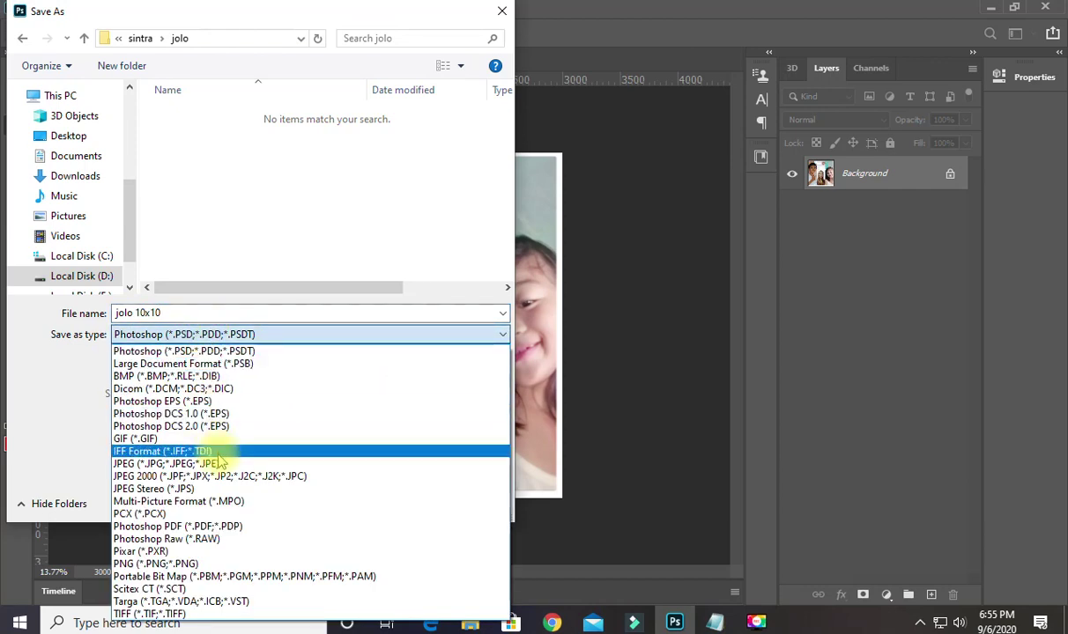
left_click(220, 443)
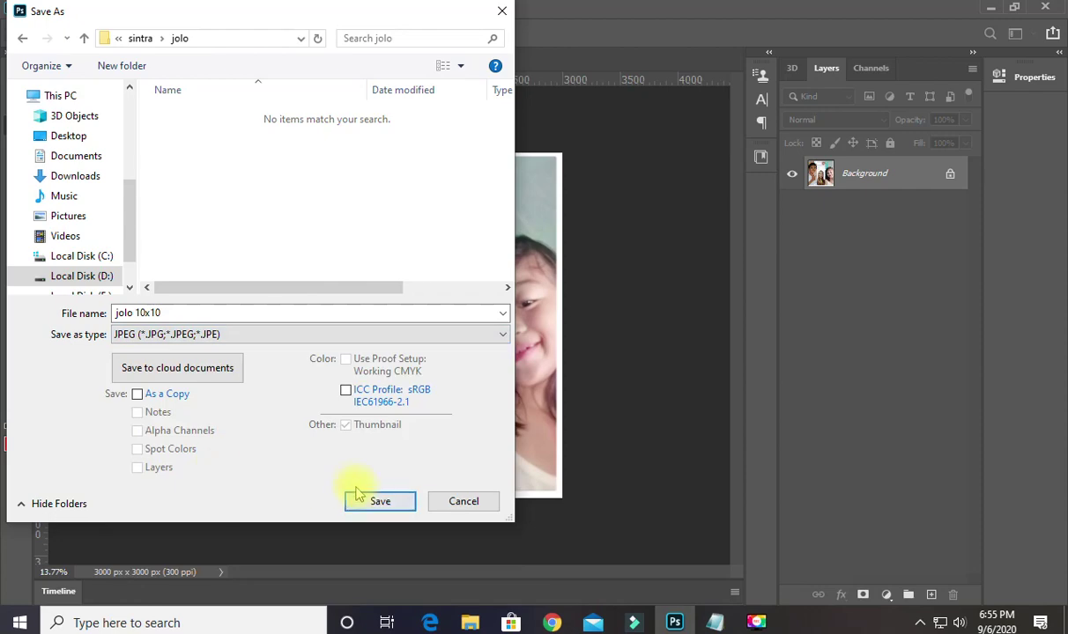
left_click(378, 502)
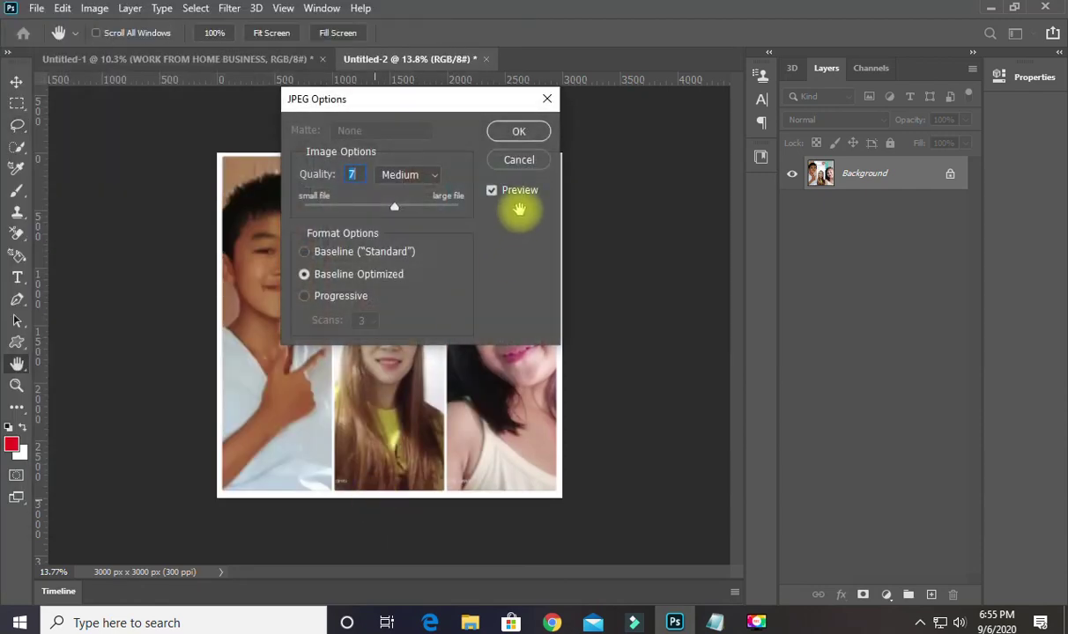
left_click(407, 208)
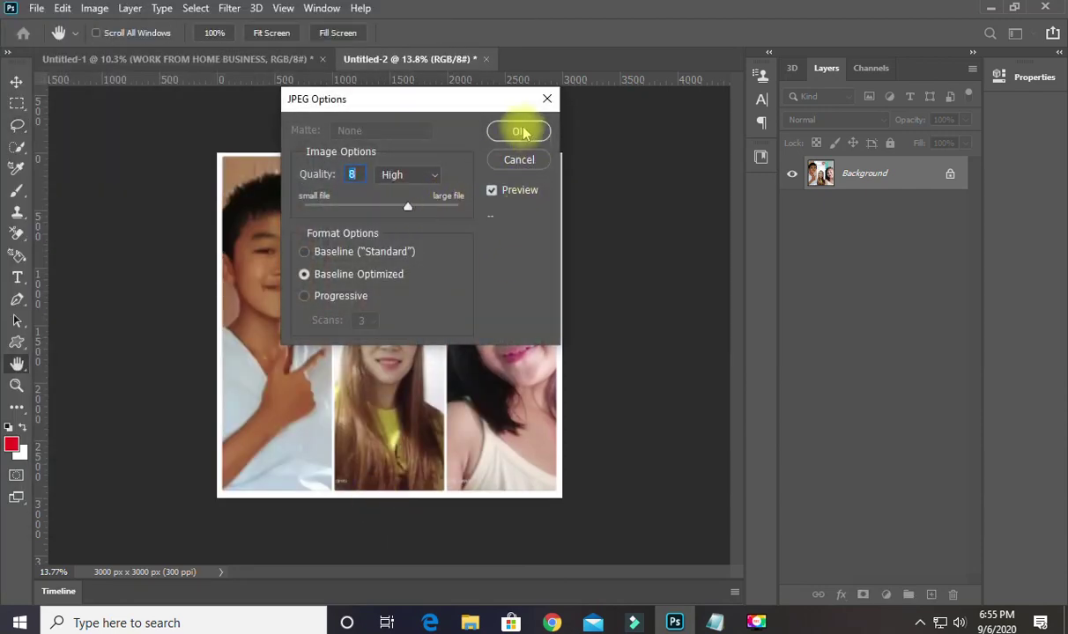
left_click(519, 131)
mouse_move(551, 621)
left_click(489, 580)
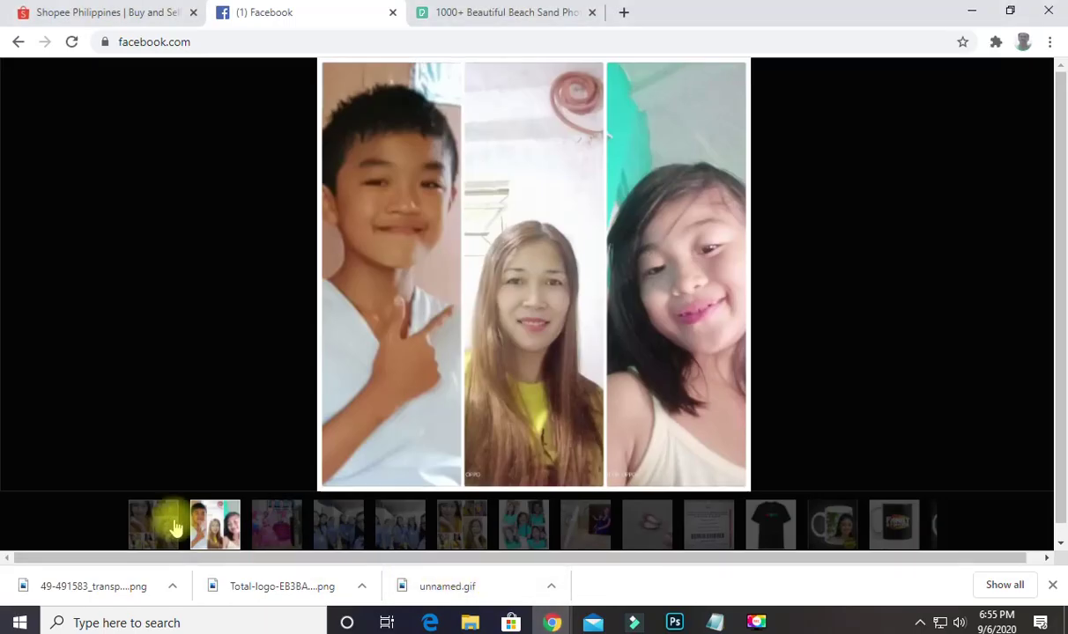
Copy the yellow-shirt collage image from Facebook and return to Photoshop.
left_click(157, 522)
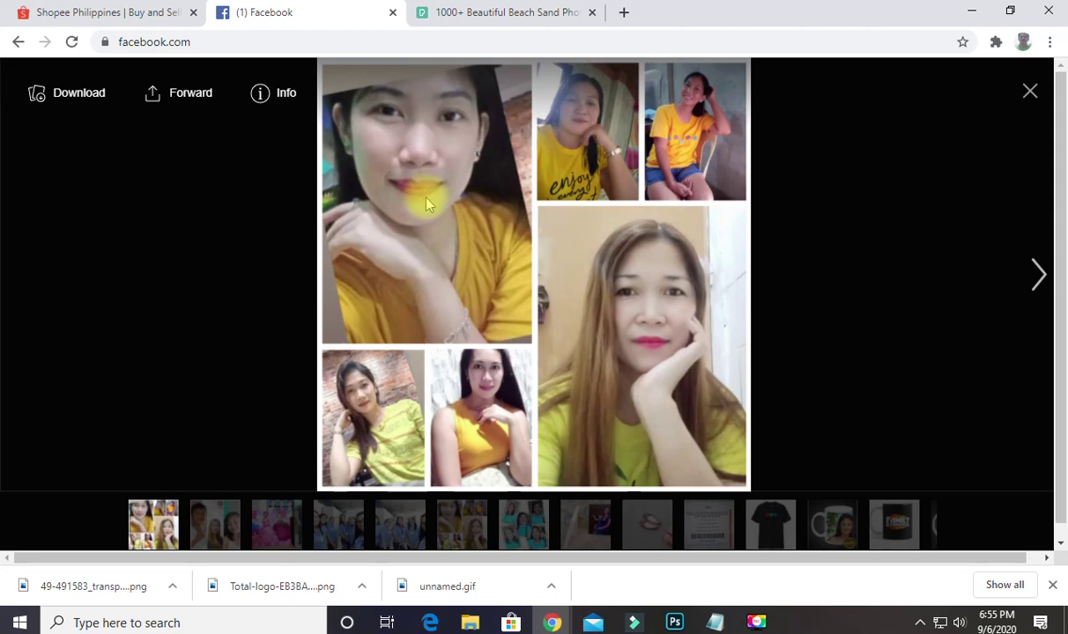
right_click(475, 225)
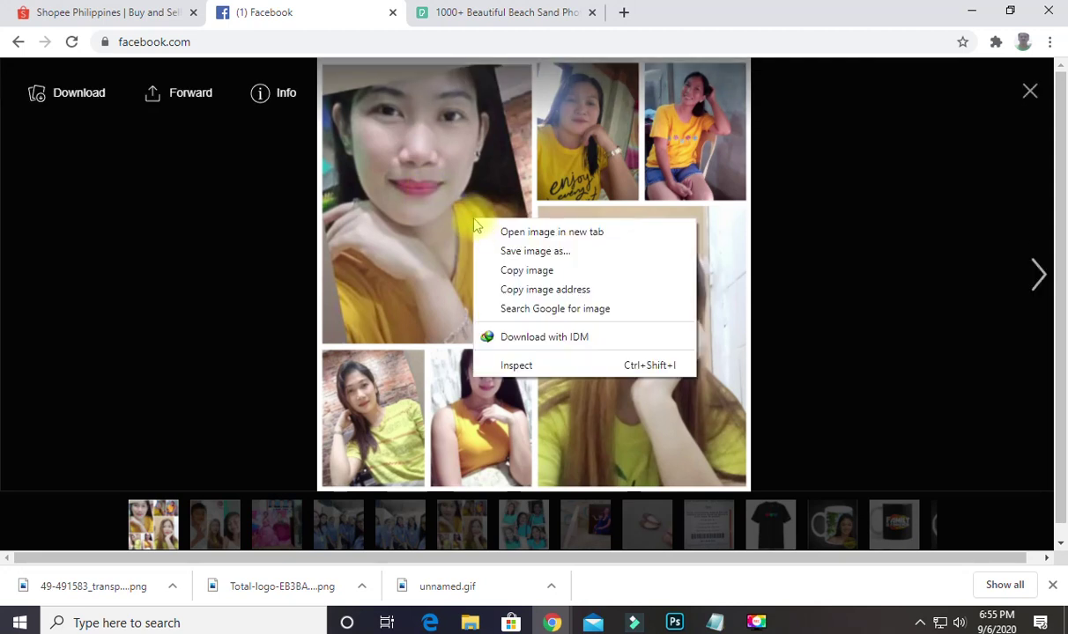
left_click(527, 270)
left_click(663, 618)
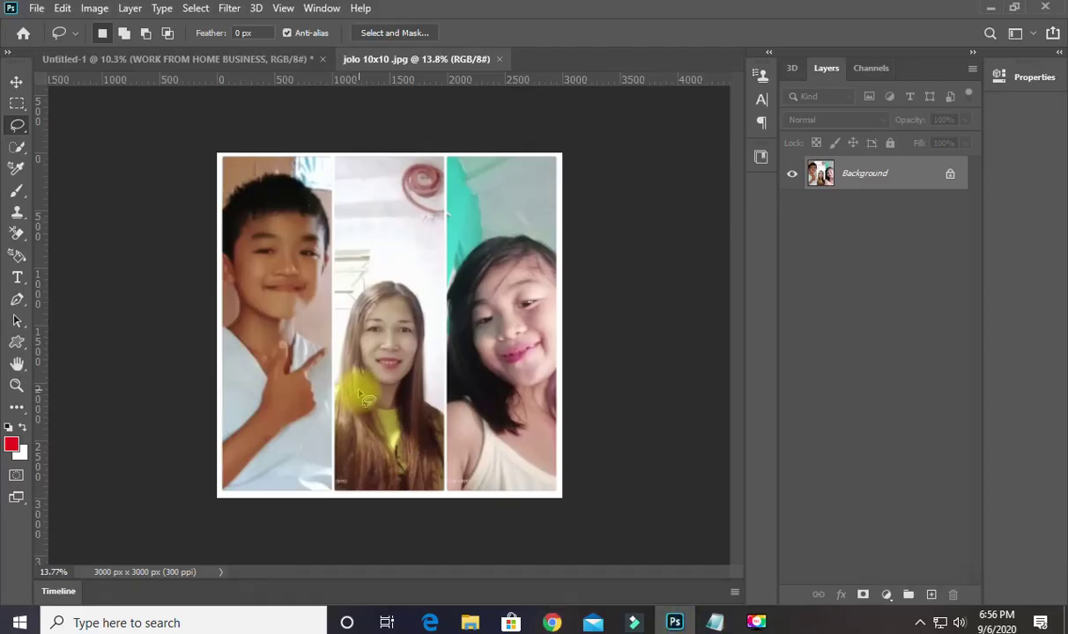
Paste the yellow-shirt collage as Layer 1 and begin scaling it up with Free Transform.
key("v")
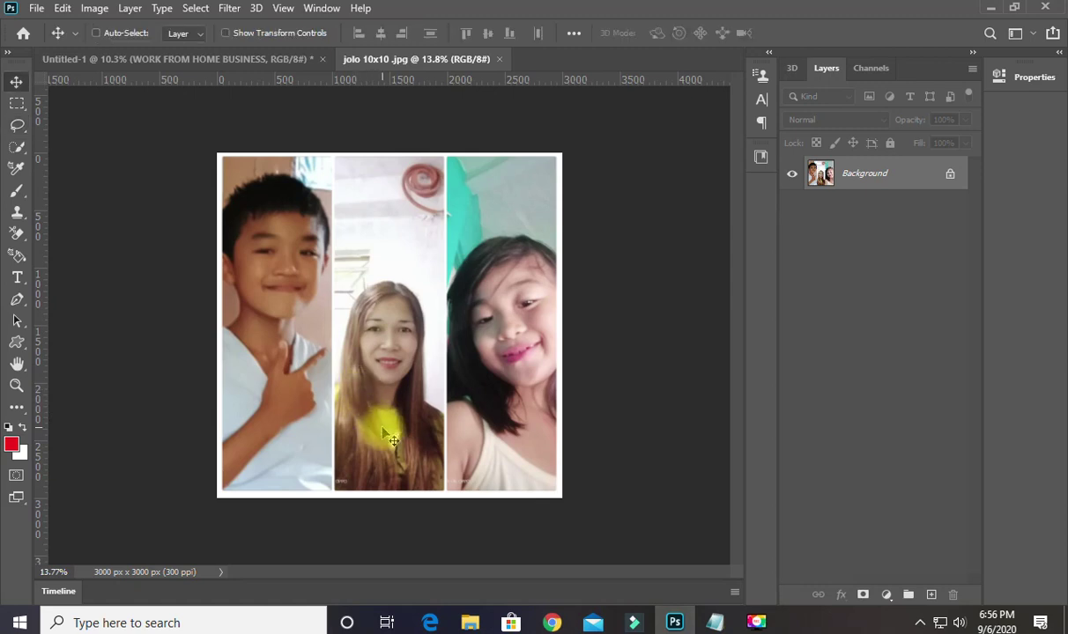
key("ctrl+v")
key("ctrl+t")
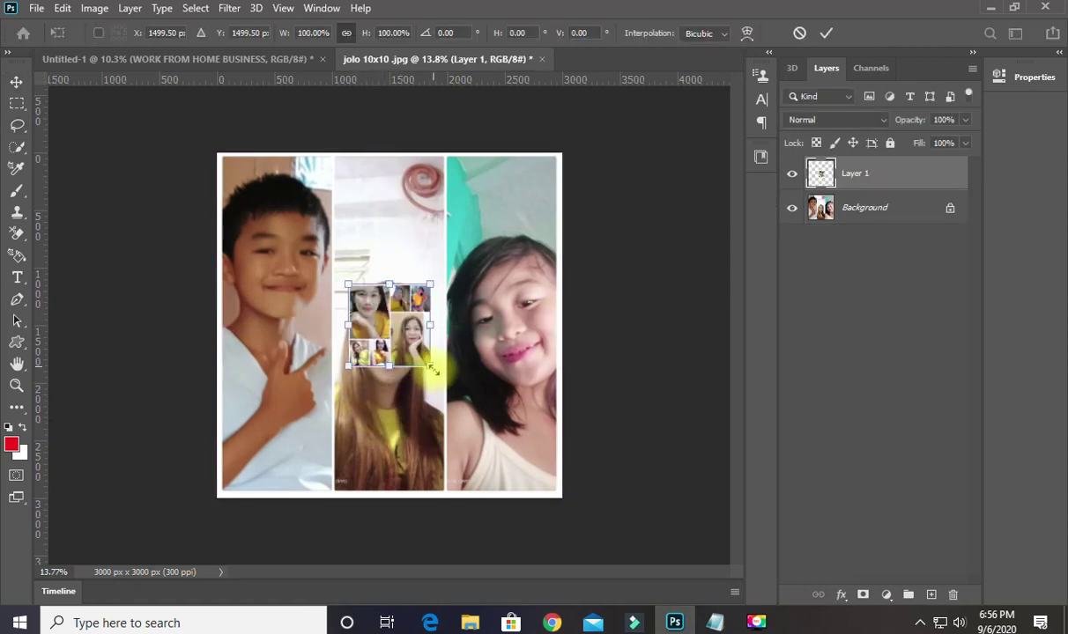
left_click_drag(401, 337, 311, 263)
left_click_drag(345, 297, 440, 408)
Scale the collage to about 411% to fill the canvas, then nudge it inside the white border.
left_click_drag(392, 345, 325, 244)
left_click_drag(518, 453, 539, 471)
left_click_drag(400, 374, 458, 445)
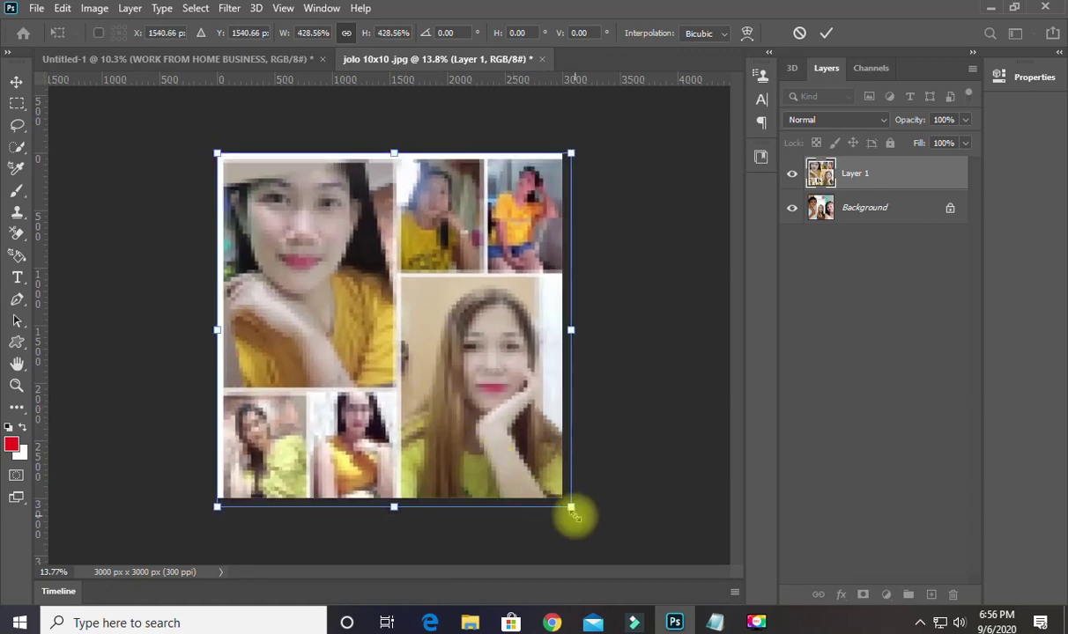
left_click_drag(571, 506, 556, 492)
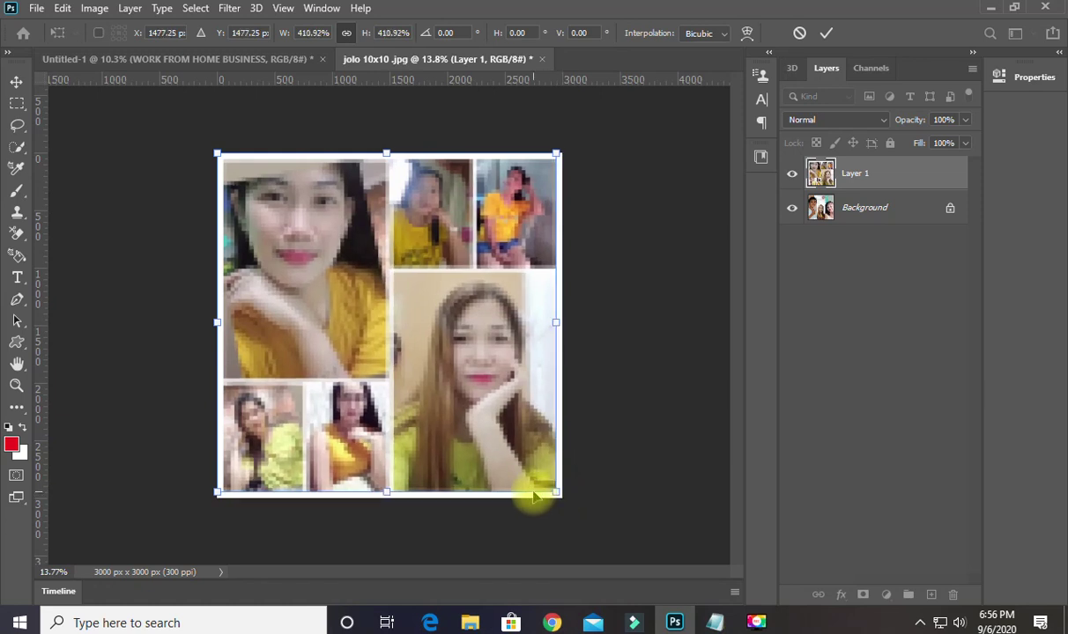
key("Return")
key("shift+Right")
key("shift+Right")
key("shift+Right")
key("shift+Down")
key("shift+Down")
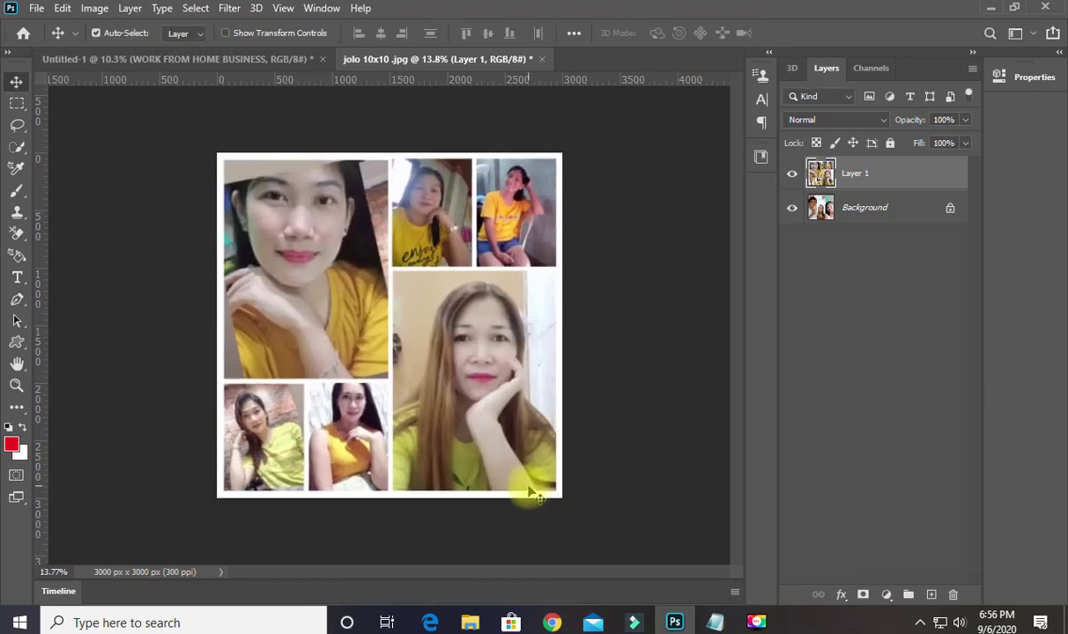
key("shift+Left")
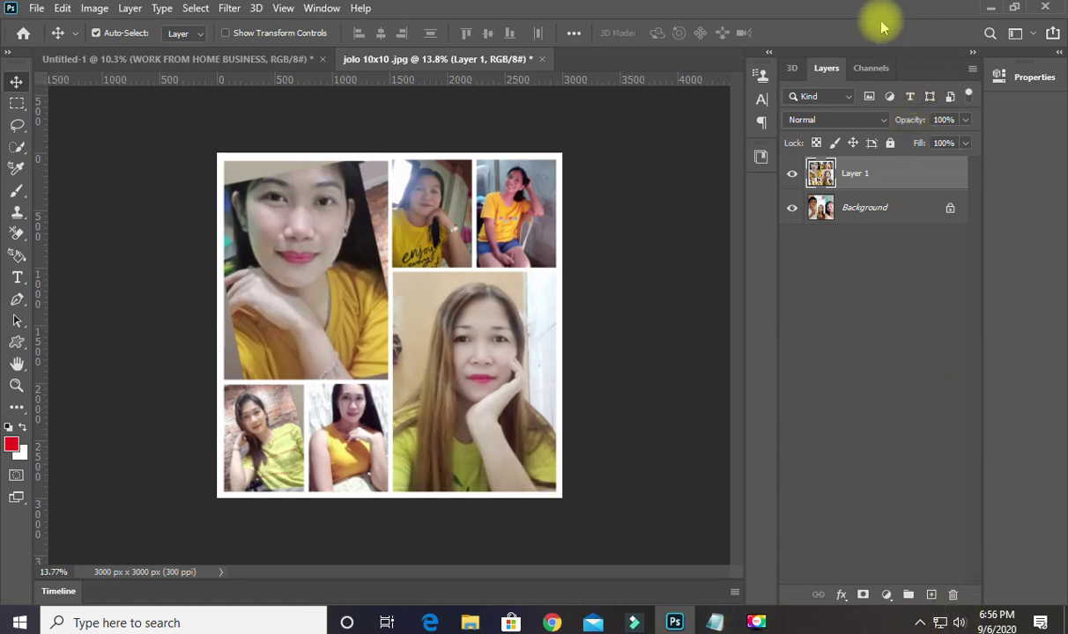
Add a Vibrance adjustment layer at Vibrance +57 and inspect the woman's face.
left_click(1014, 9)
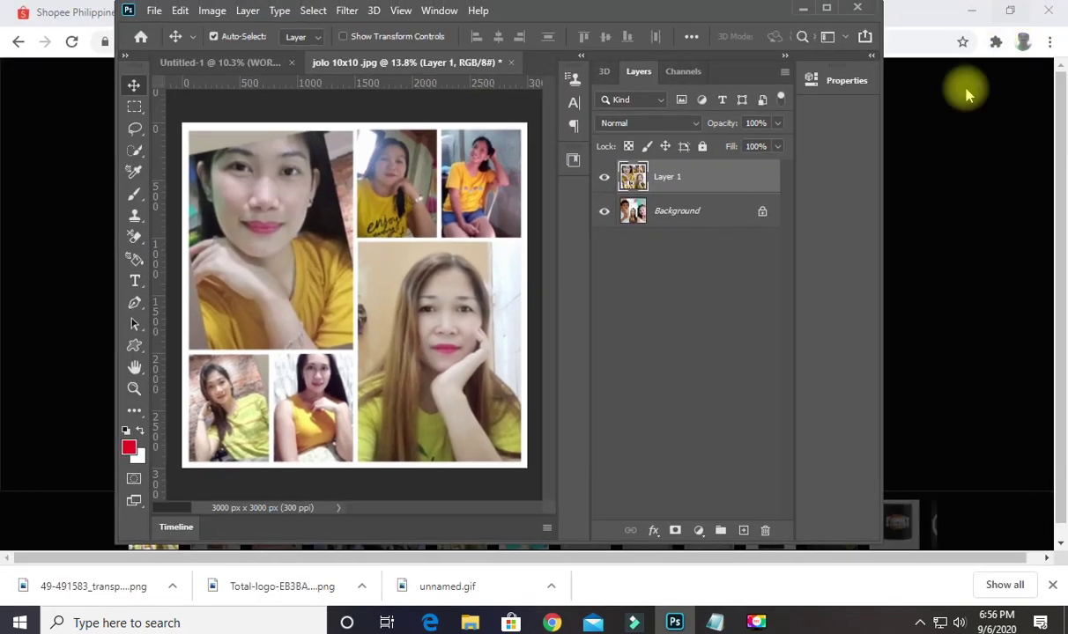
left_click(699, 530)
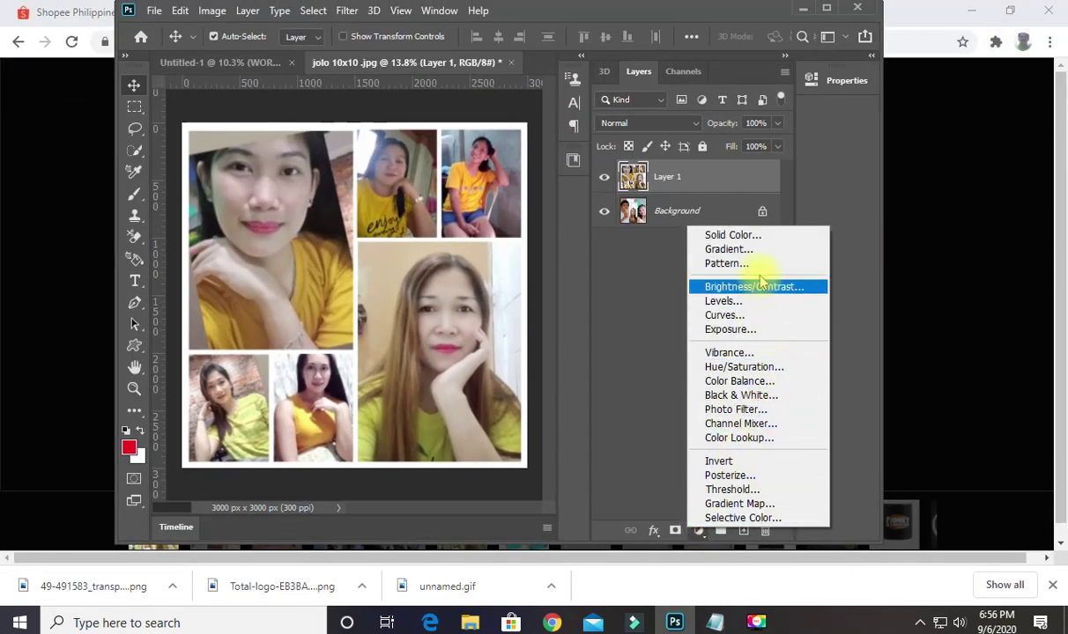
left_click(736, 353)
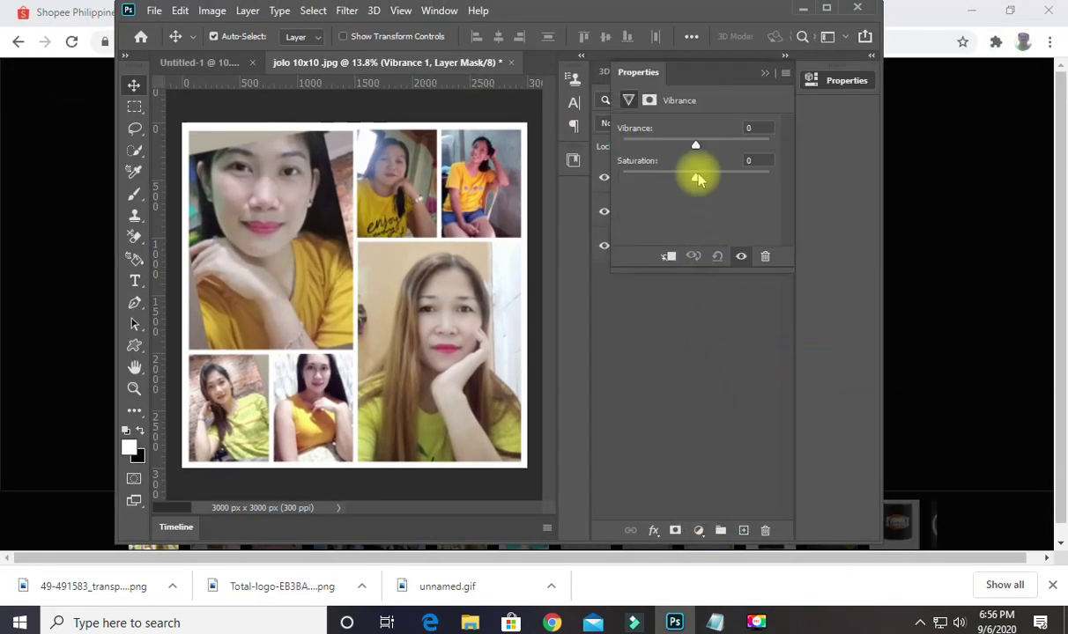
left_click_drag(703, 151, 741, 164)
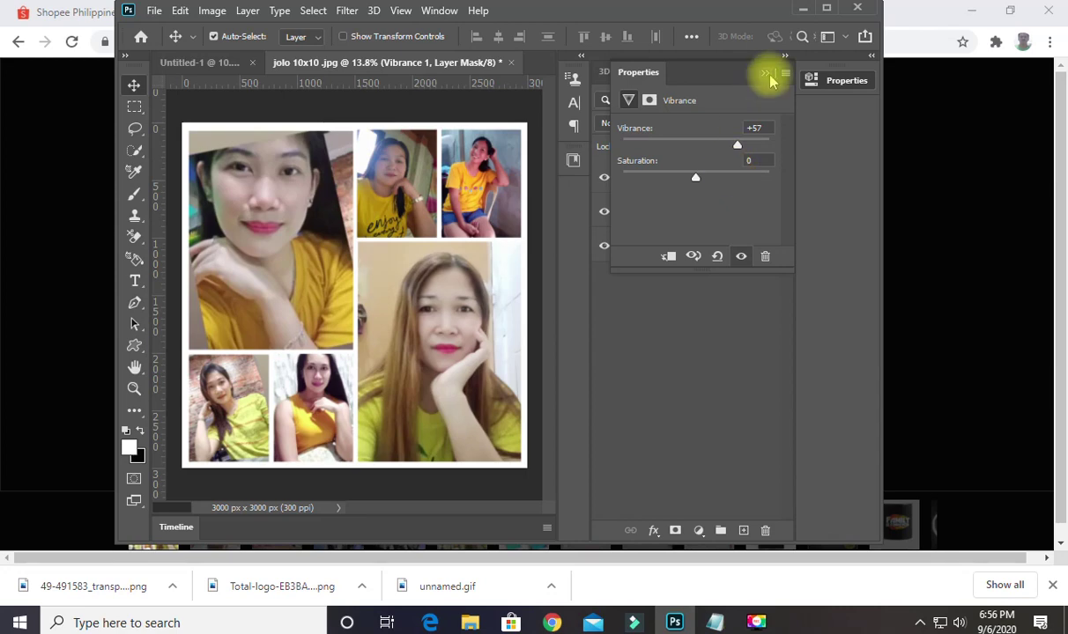
left_click(826, 8)
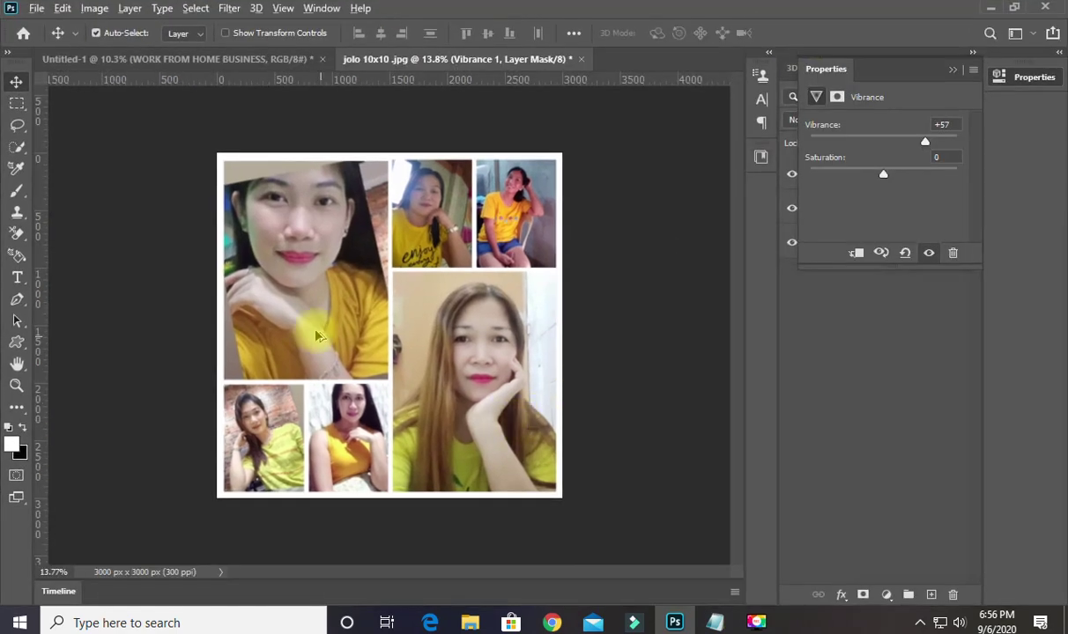
scroll(313, 324, "up", 5)
left_click_drag(334, 381, 449, 327)
scroll(458, 332, "down", 3)
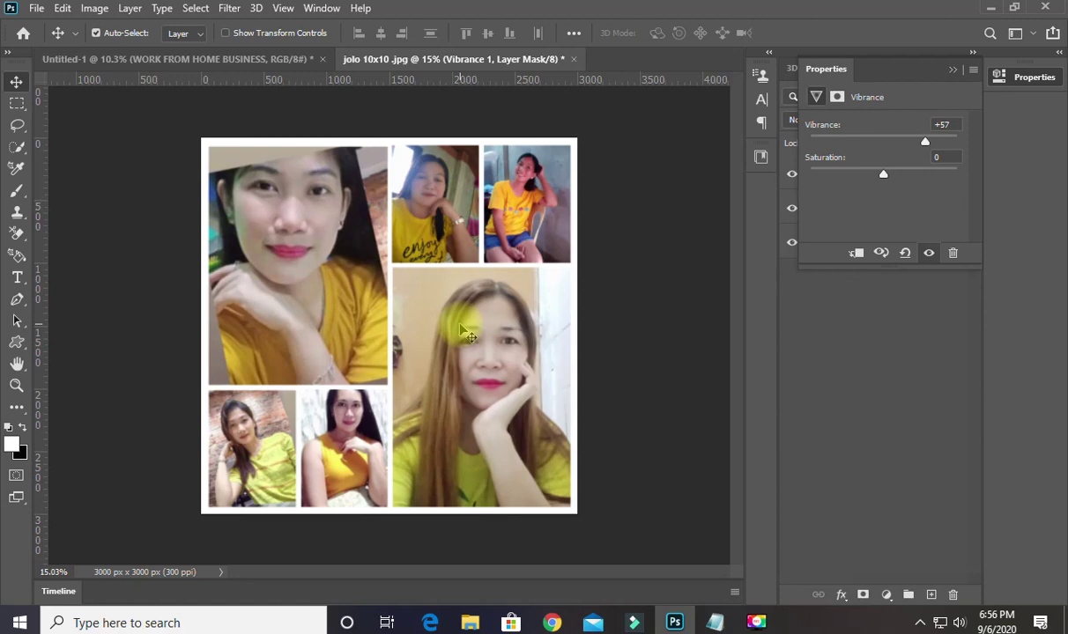
Apply a Curves adjustment pulling the shadows down on the yellow-shirt collage.
left_click(37, 9)
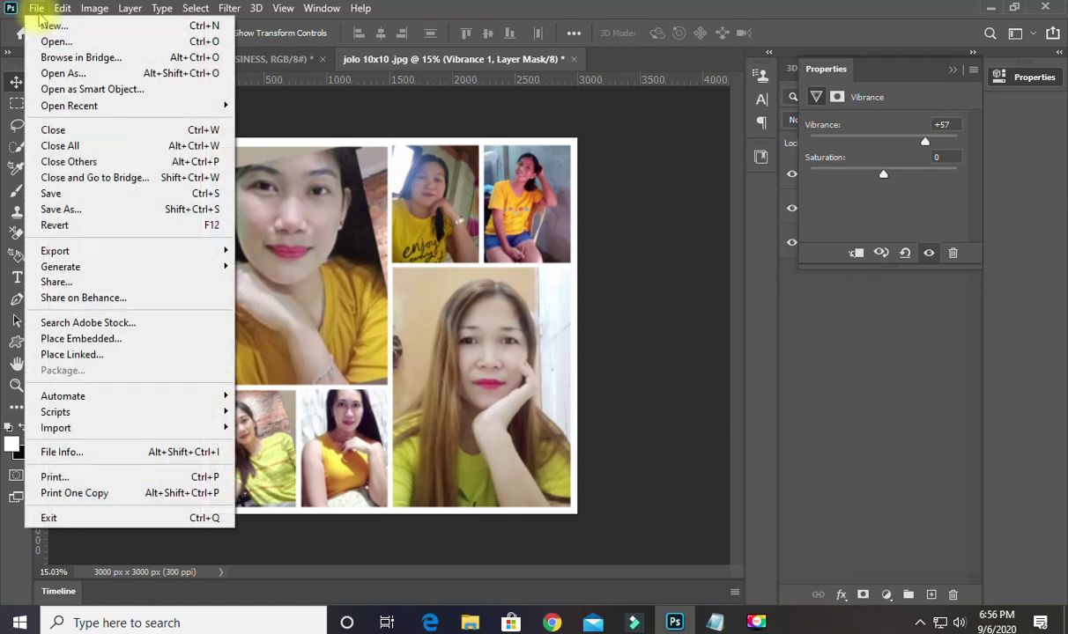
left_click(469, 277)
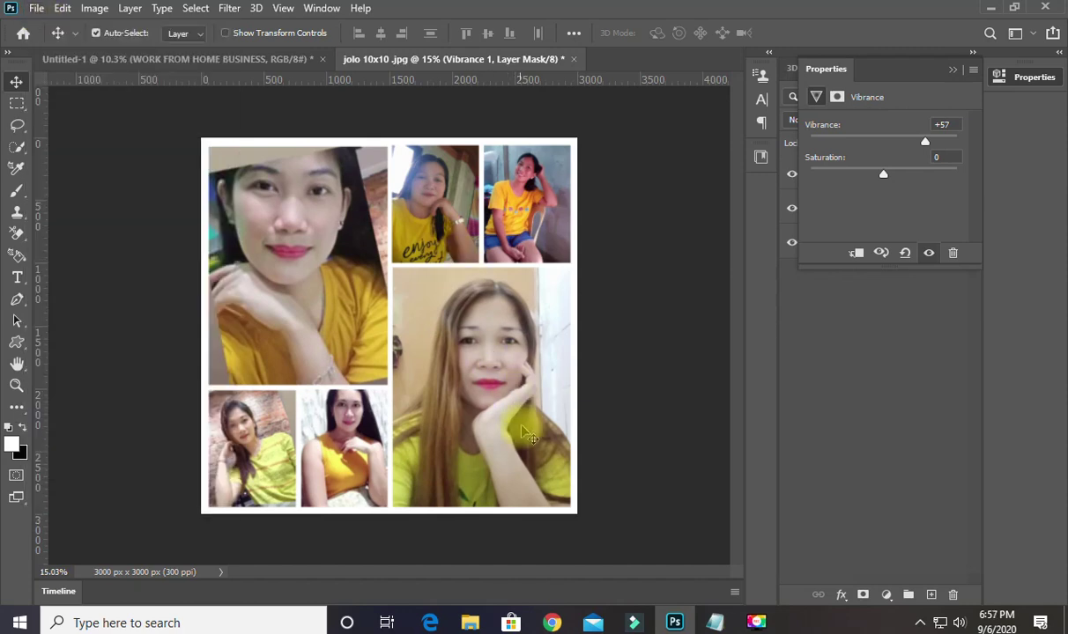
scroll(533, 416, "up", 4)
scroll(537, 419, "up", 2)
scroll(533, 412, "down", 4)
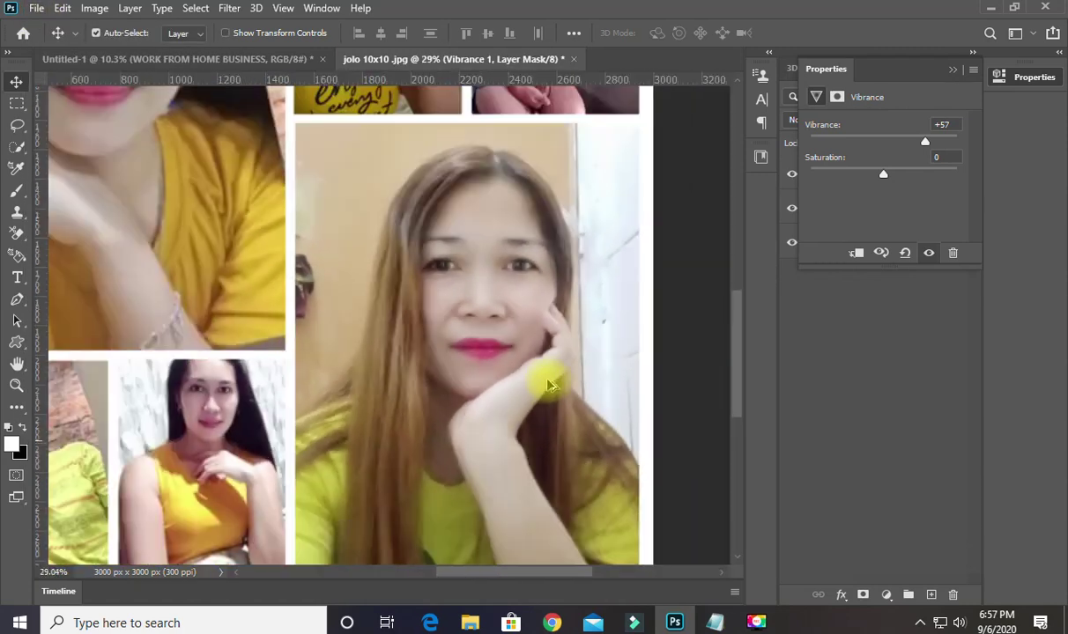
scroll(548, 381, "up", 3)
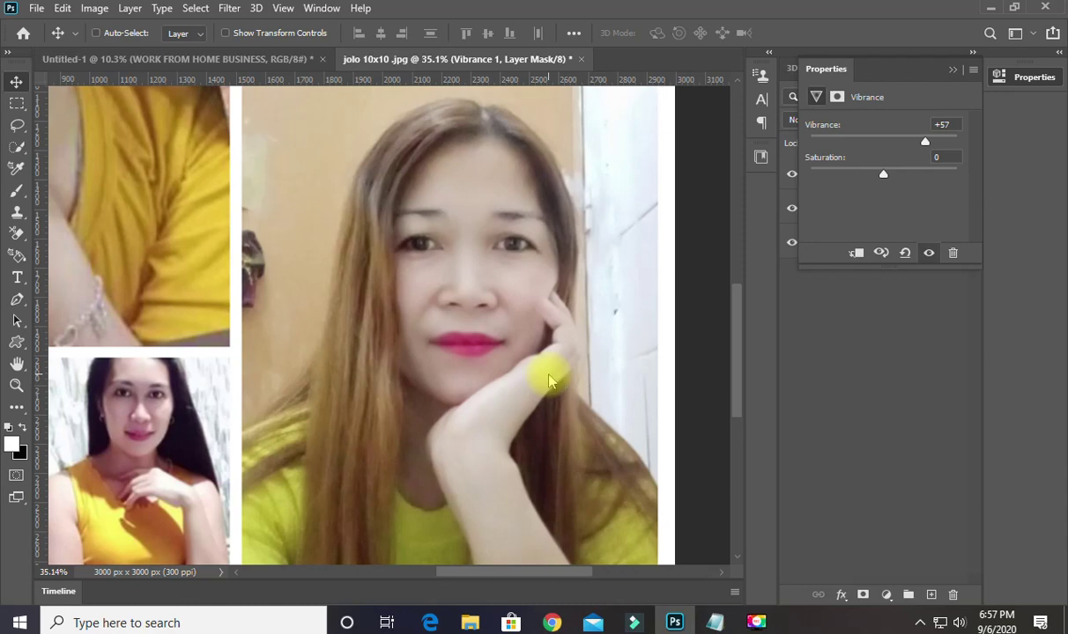
key("ctrl+m")
left_click_drag(393, 62, 682, 106)
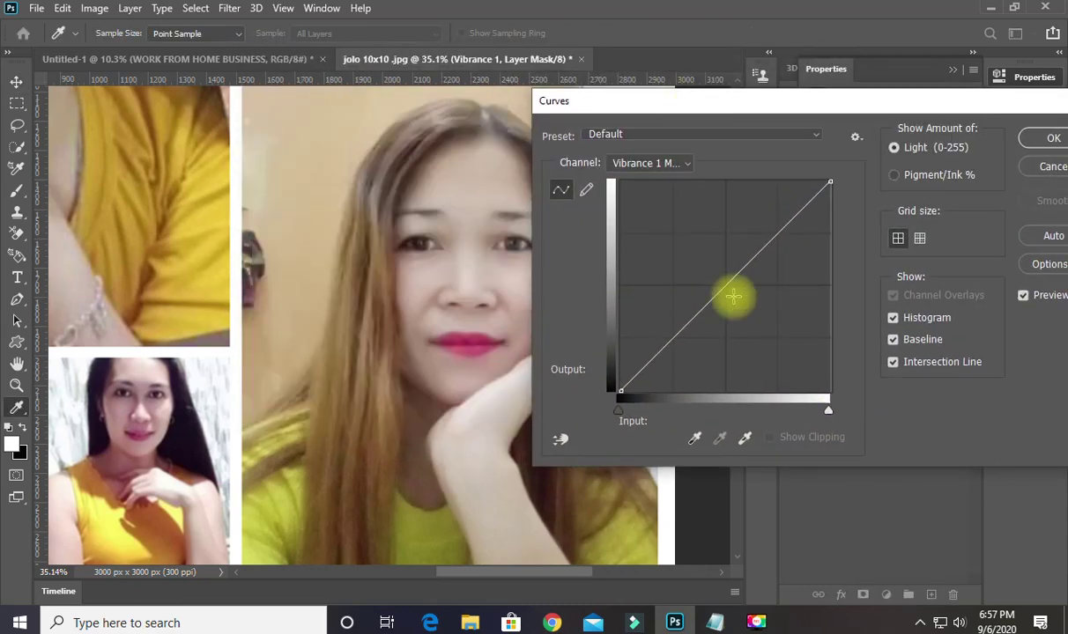
left_click_drag(679, 333, 694, 357)
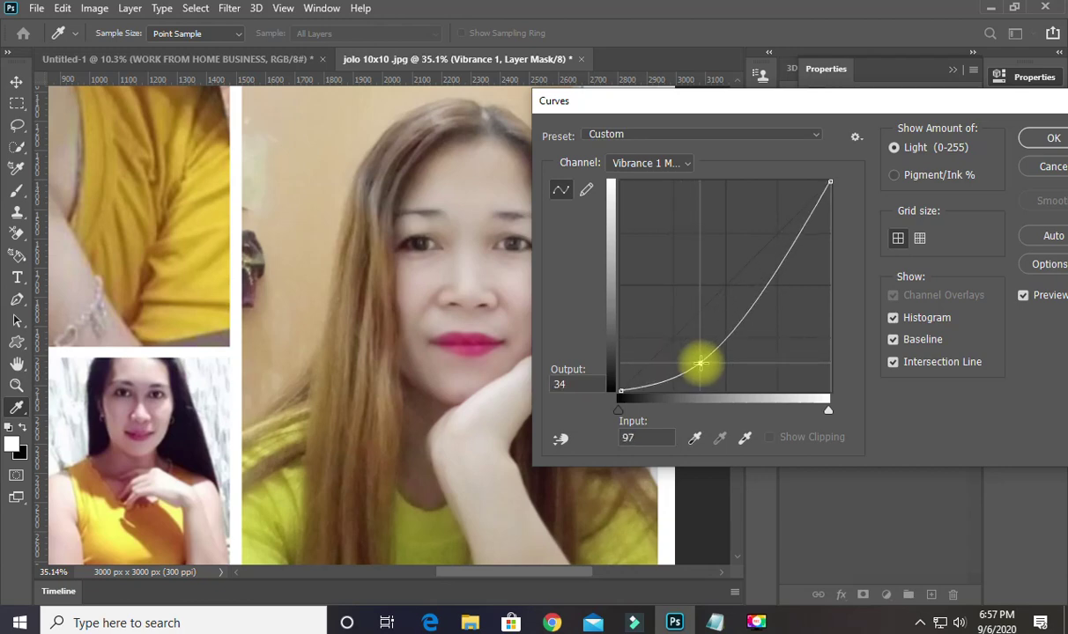
left_click(1050, 139)
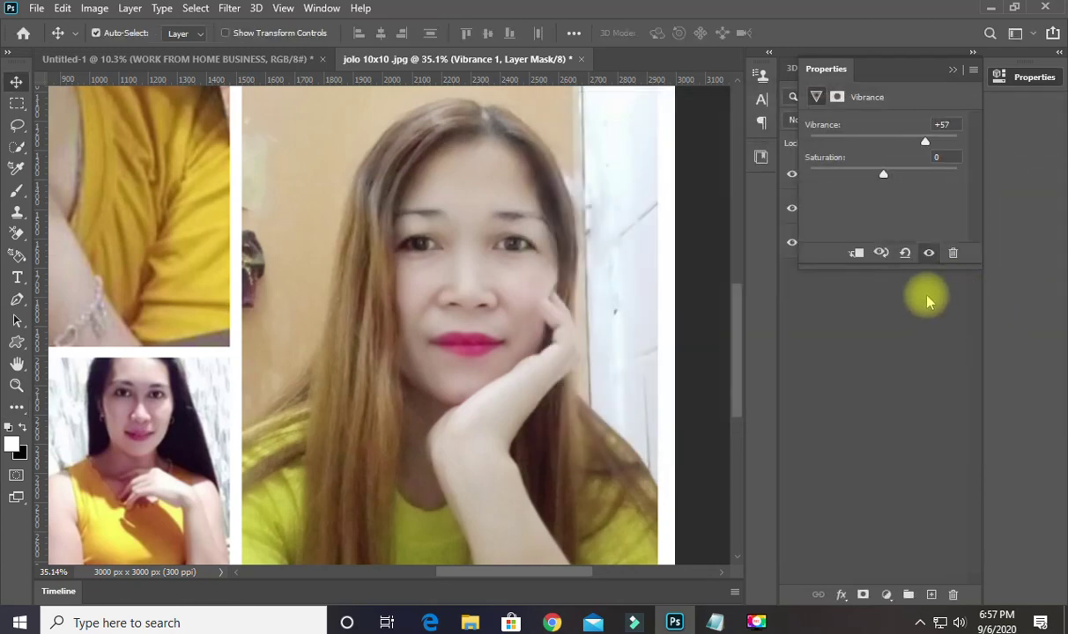
Merge the Vibrance adjustment down into the collage layer.
left_click(950, 77)
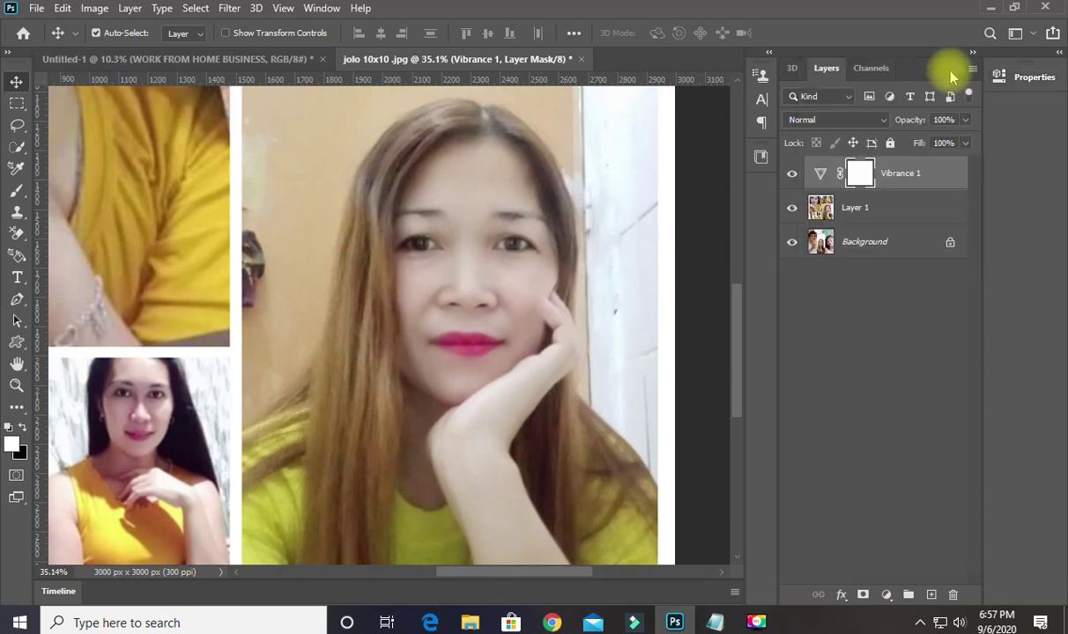
left_click(875, 216)
key("ctrl+e")
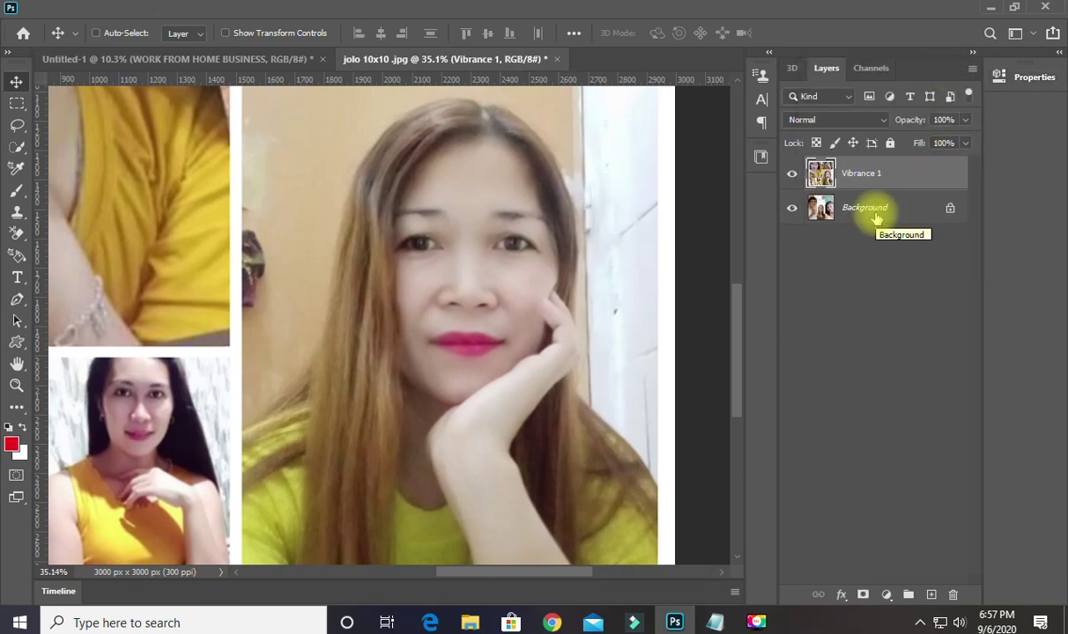
Darken the collage midtones with another Curves point, then review the face and zoom out.
key("ctrl+m")
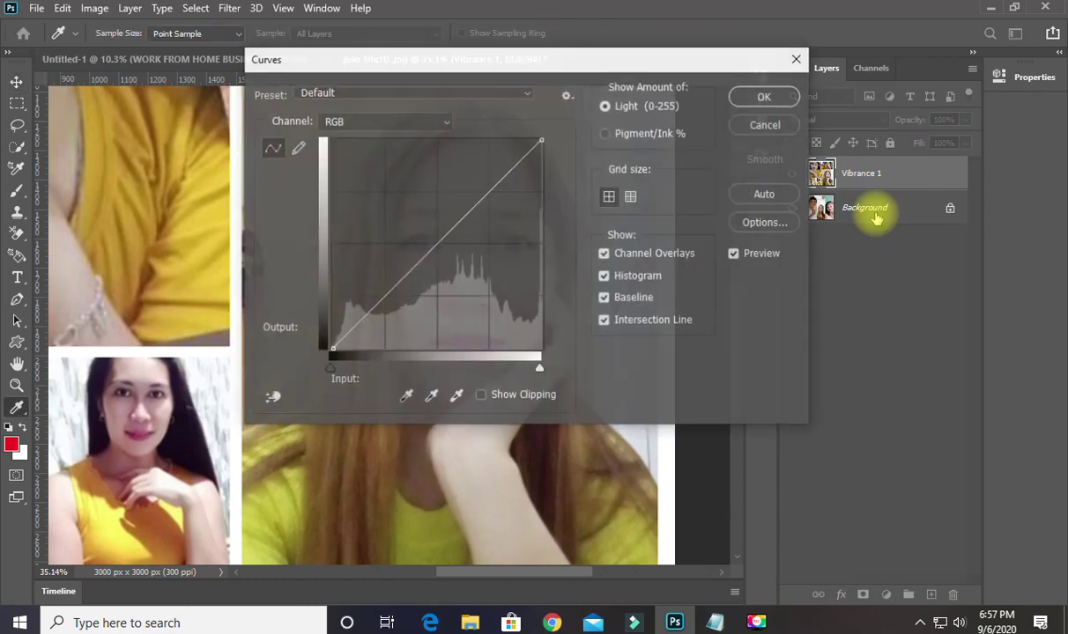
left_click_drag(493, 67, 748, 153)
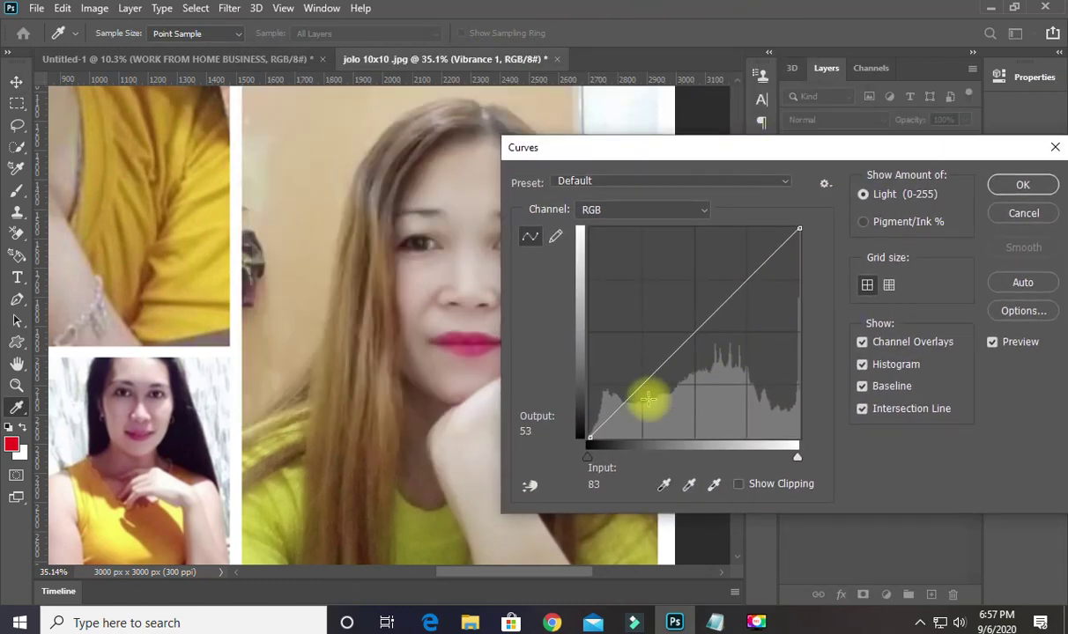
left_click(648, 387)
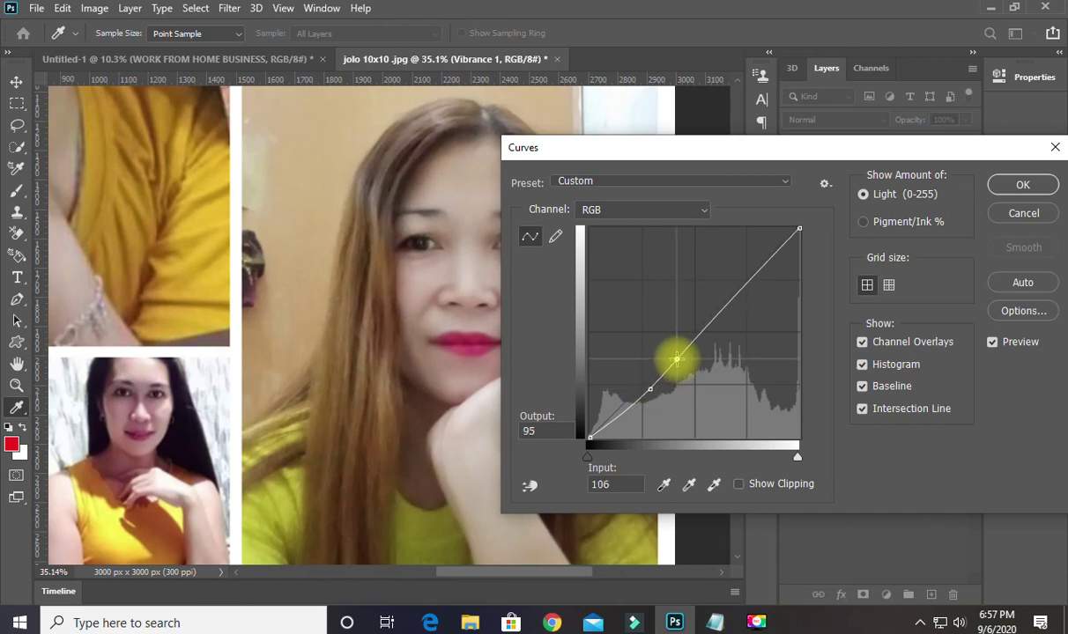
left_click(1022, 184)
scroll(520, 305, "down", 5)
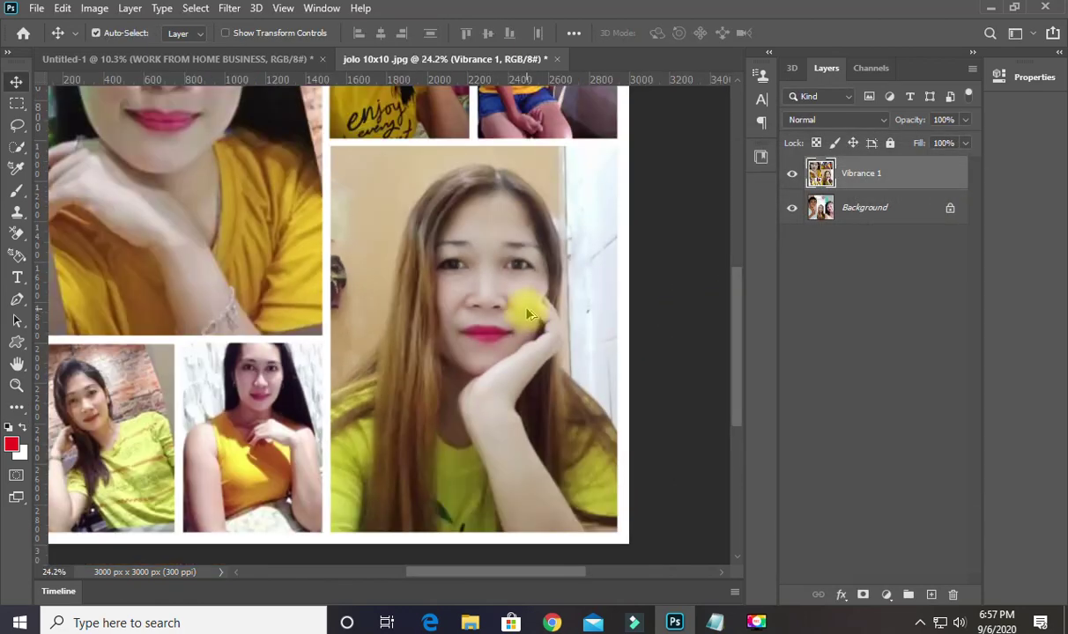
scroll(396, 273, "up", 2)
scroll(299, 229, "up", 4)
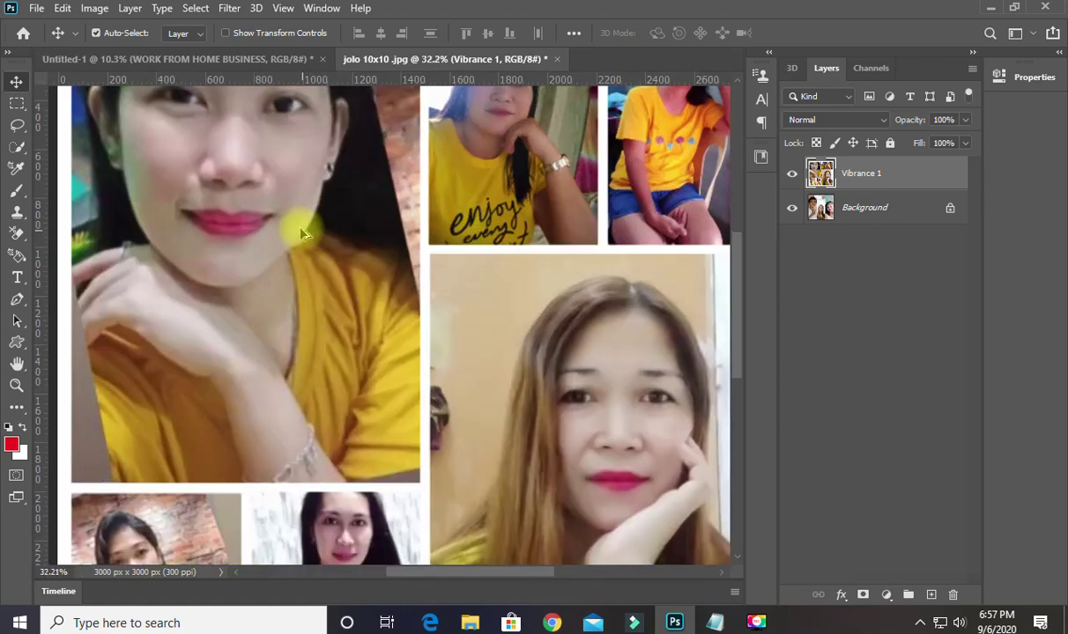
left_click_drag(269, 219, 436, 190)
scroll(343, 314, "down", 5)
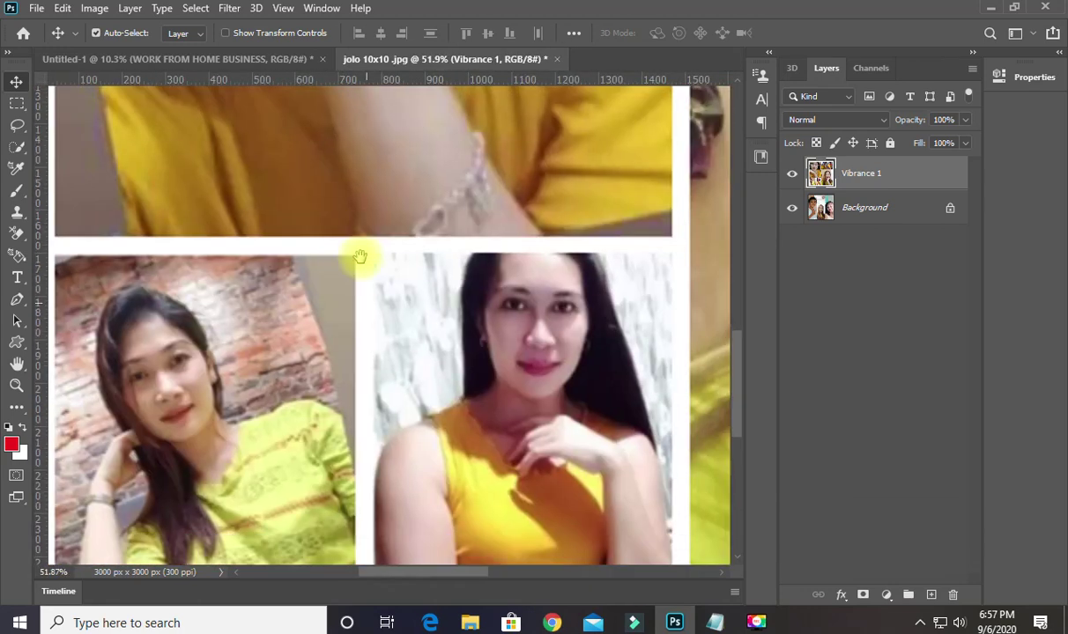
scroll(369, 279, "down", 1)
scroll(423, 335, "down", 5)
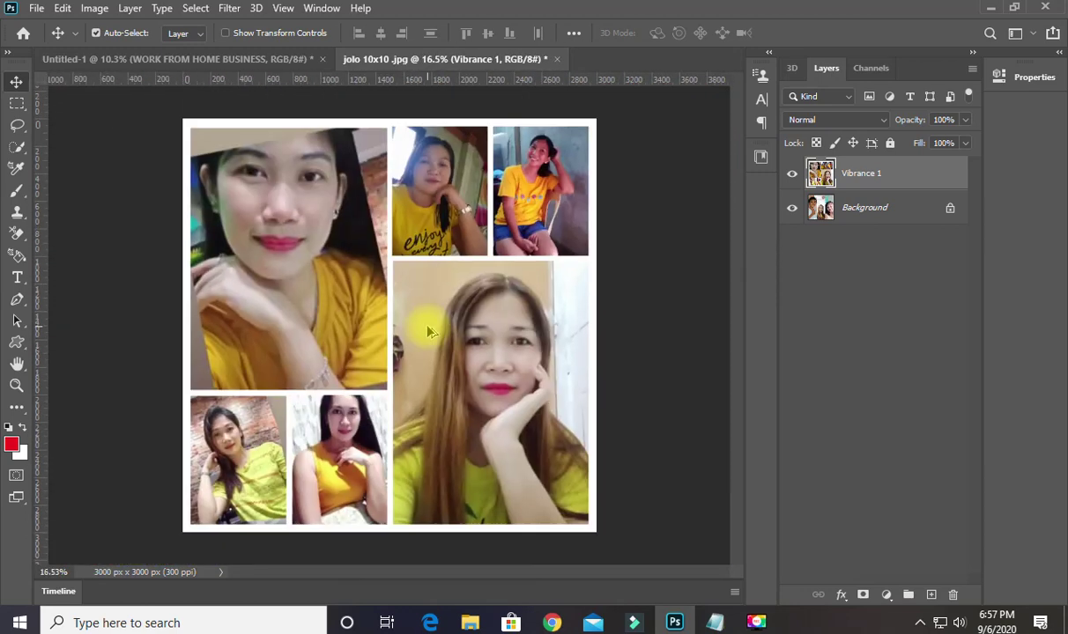
left_click(62, 166)
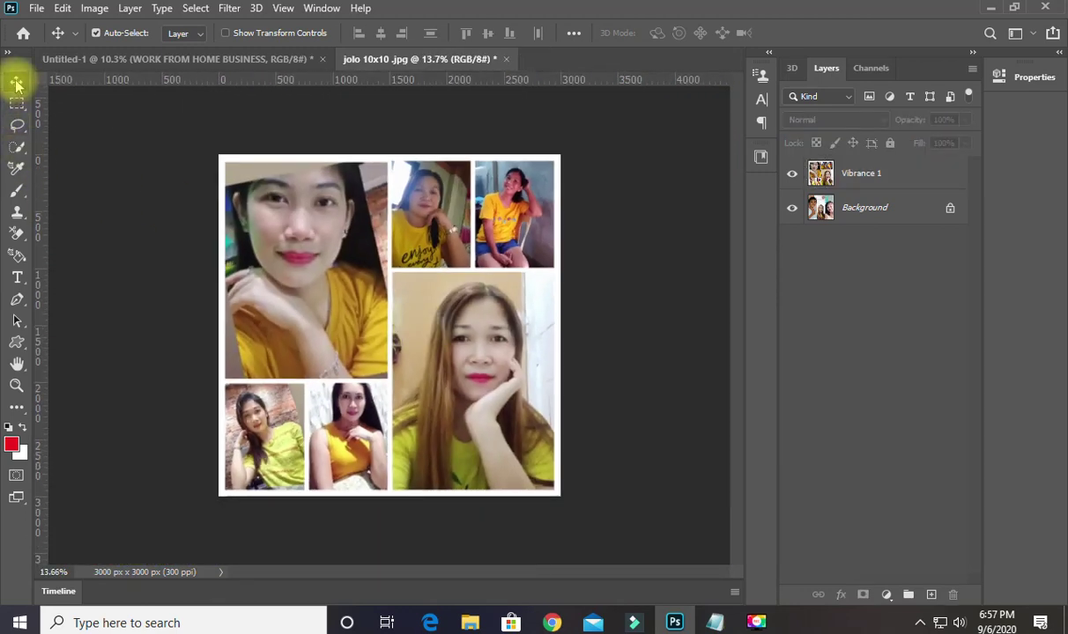
Start a Save As to this computer with JPEG chosen as the format.
left_click(36, 8)
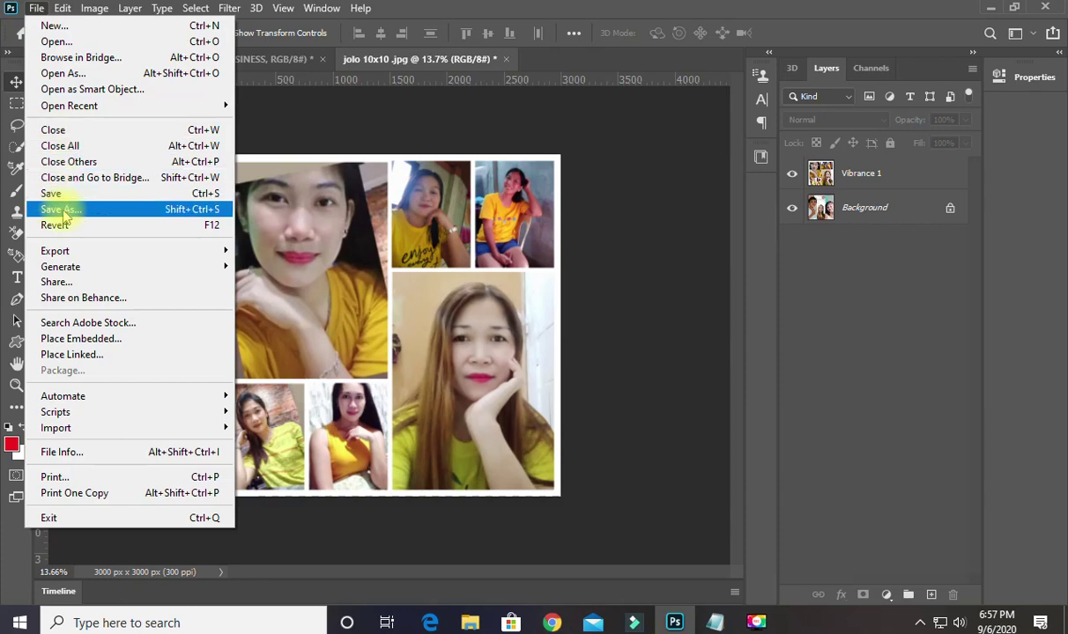
left_click(61, 210)
left_click(551, 451)
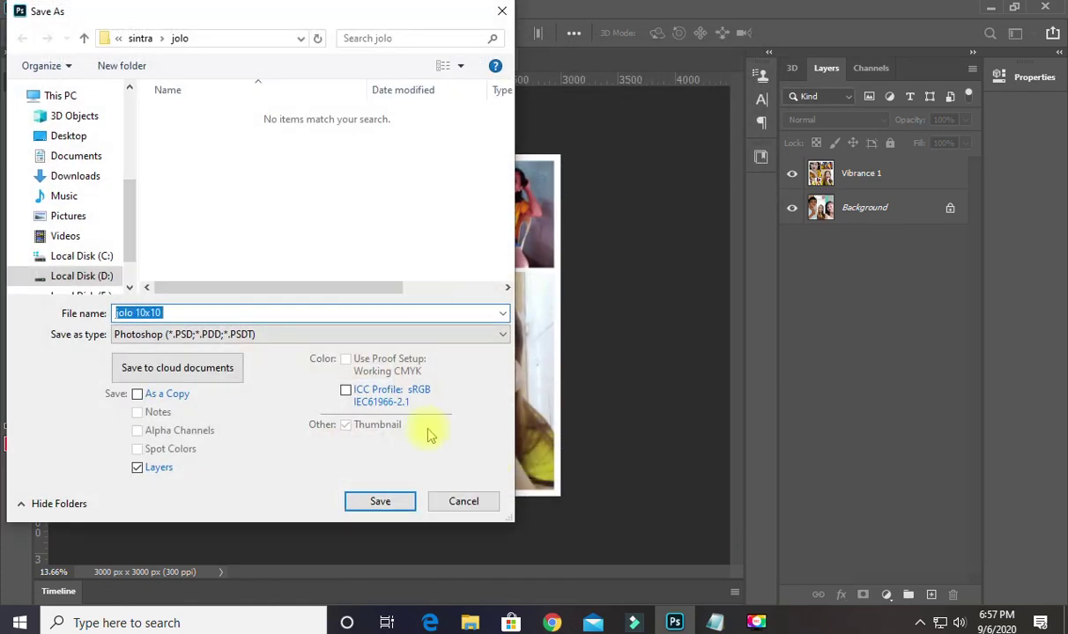
left_click(234, 338)
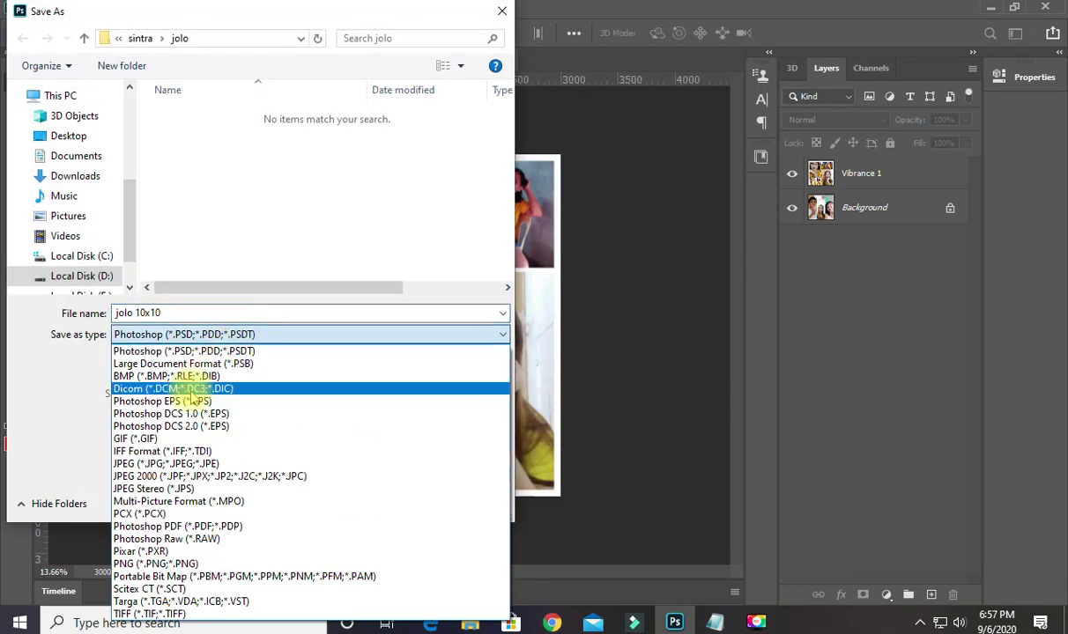
left_click(205, 447)
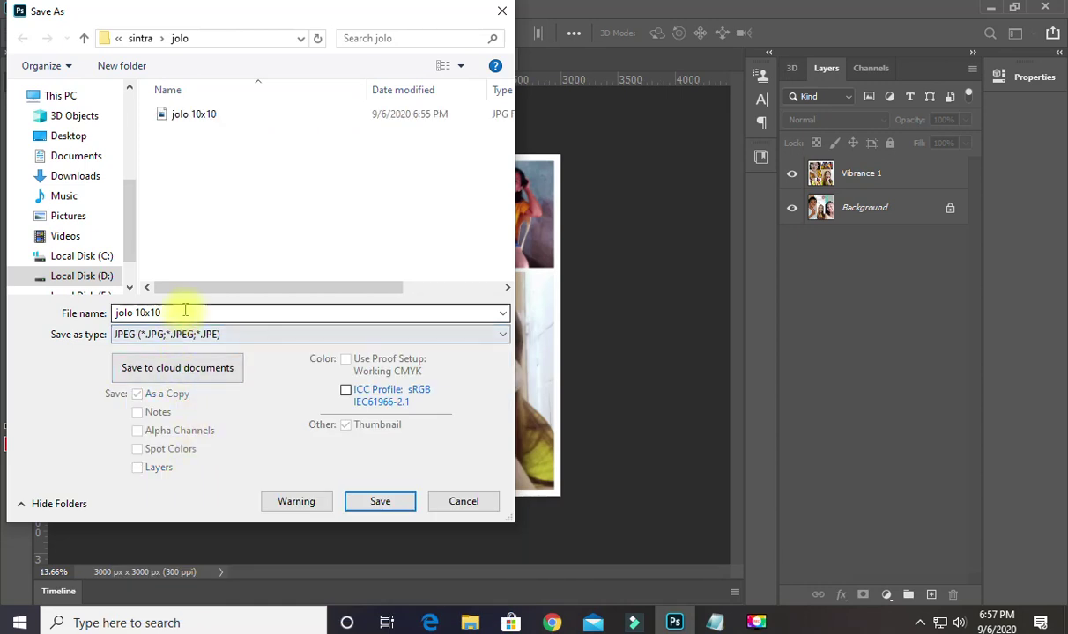
Name the file 'jolo 10x10 2nd' and save it as a JPEG at quality 8.
left_click(215, 314)
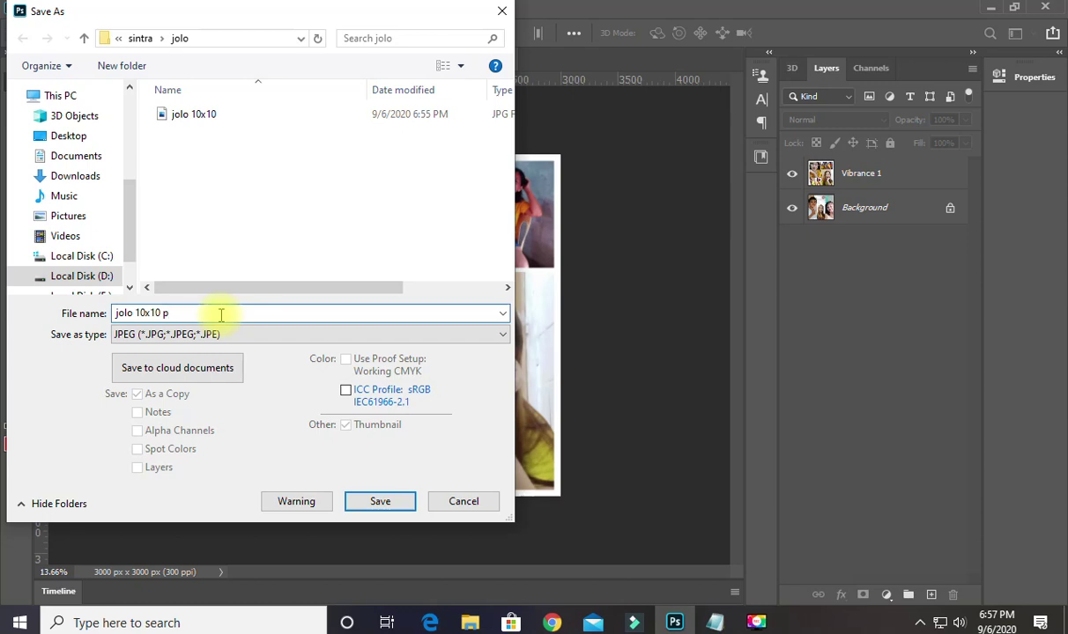
key("BackSpace")
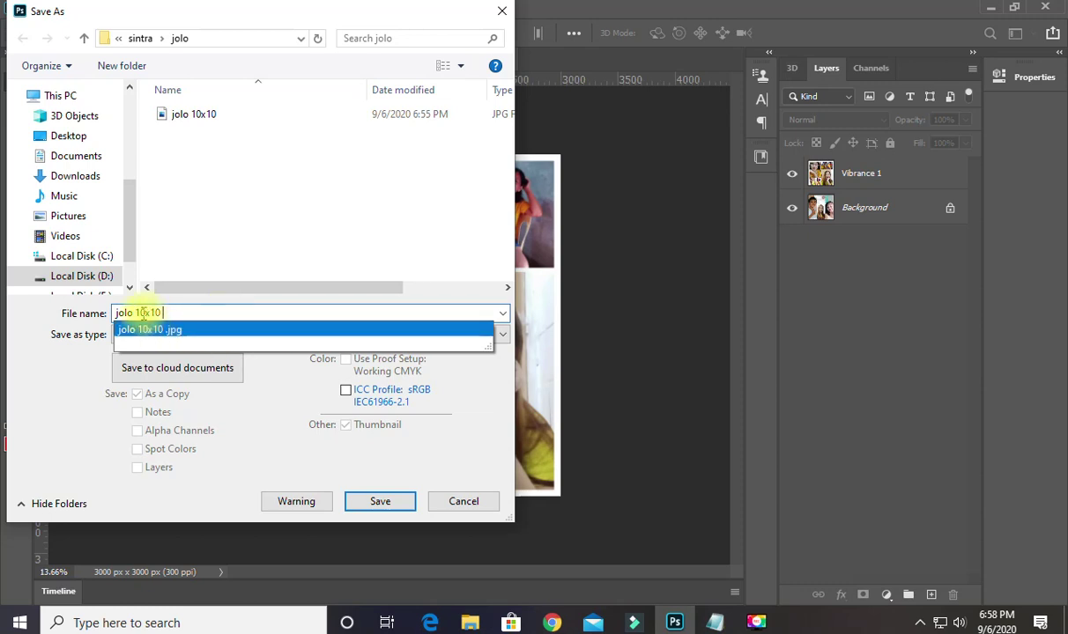
double_click(128, 312)
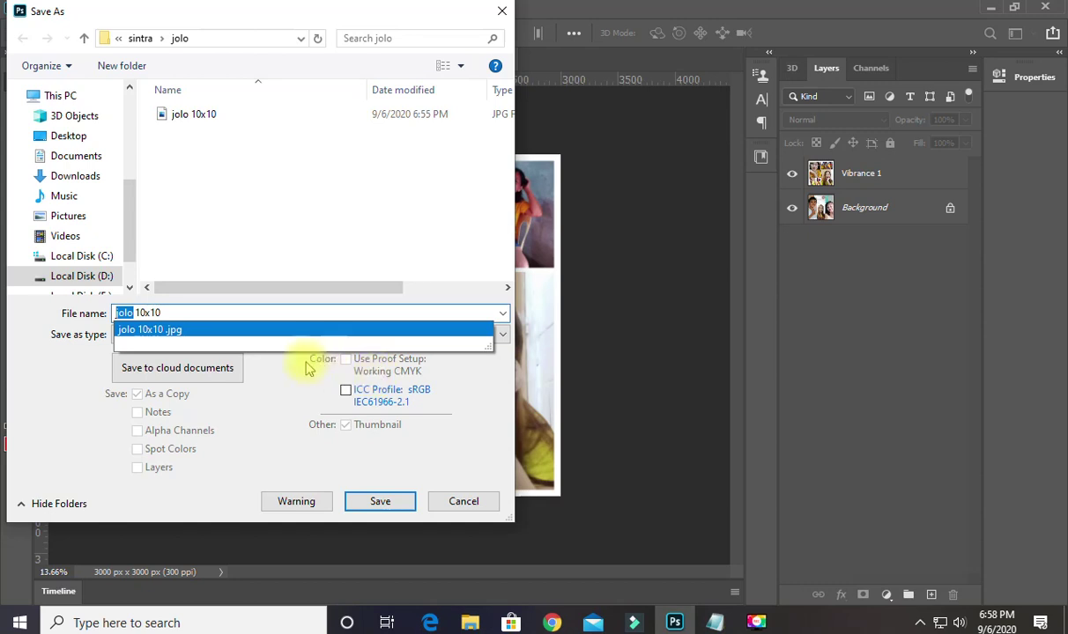
left_click(200, 313)
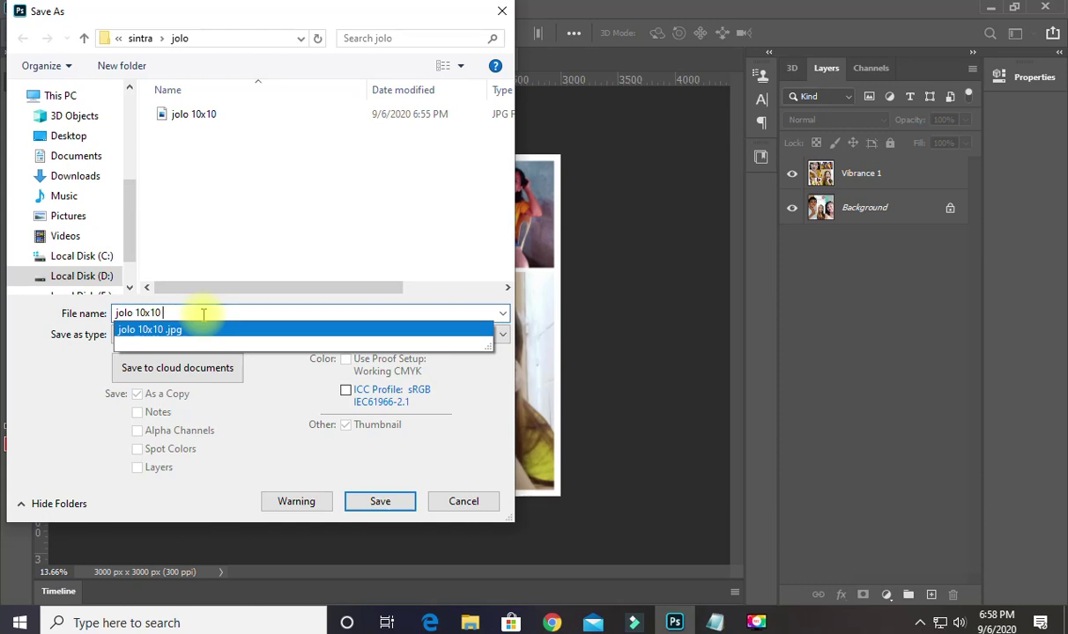
type("2")
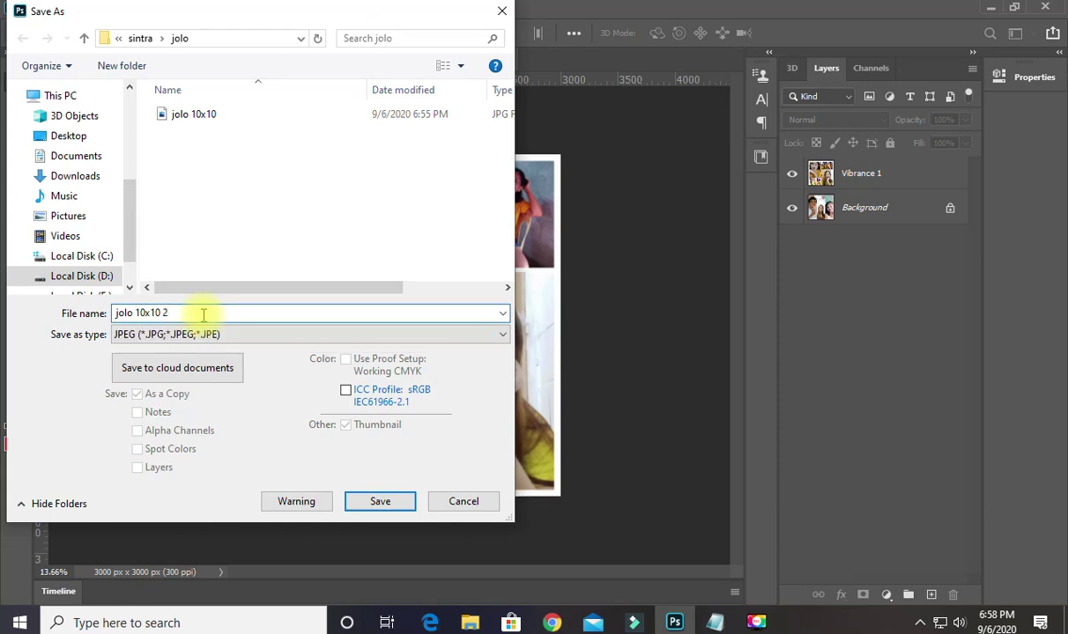
key("BackSpace")
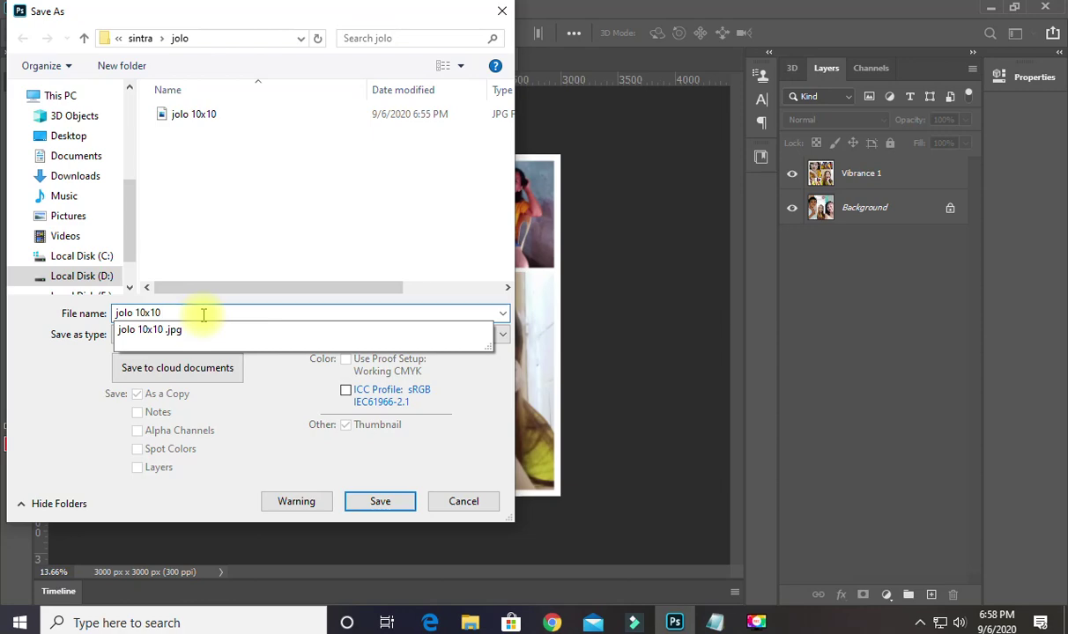
type("2nd")
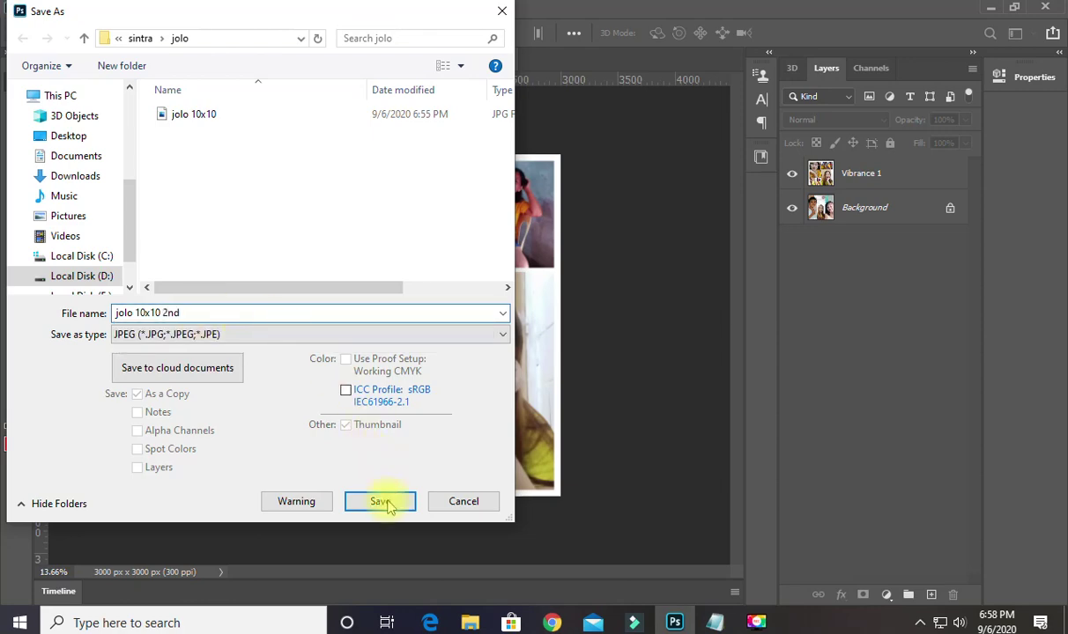
left_click(389, 509)
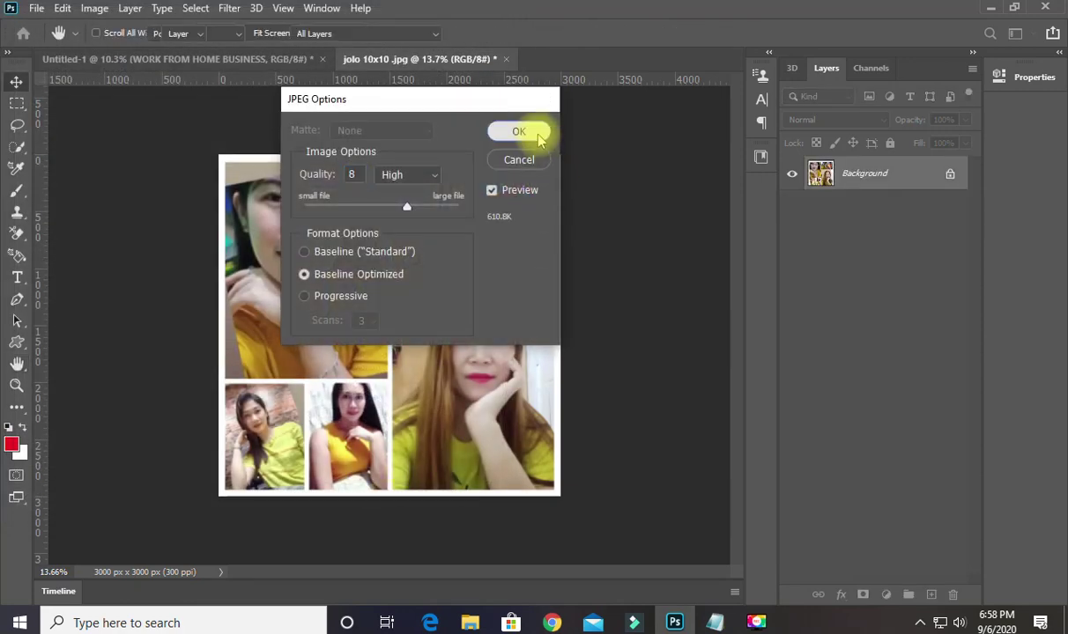
left_click(519, 131)
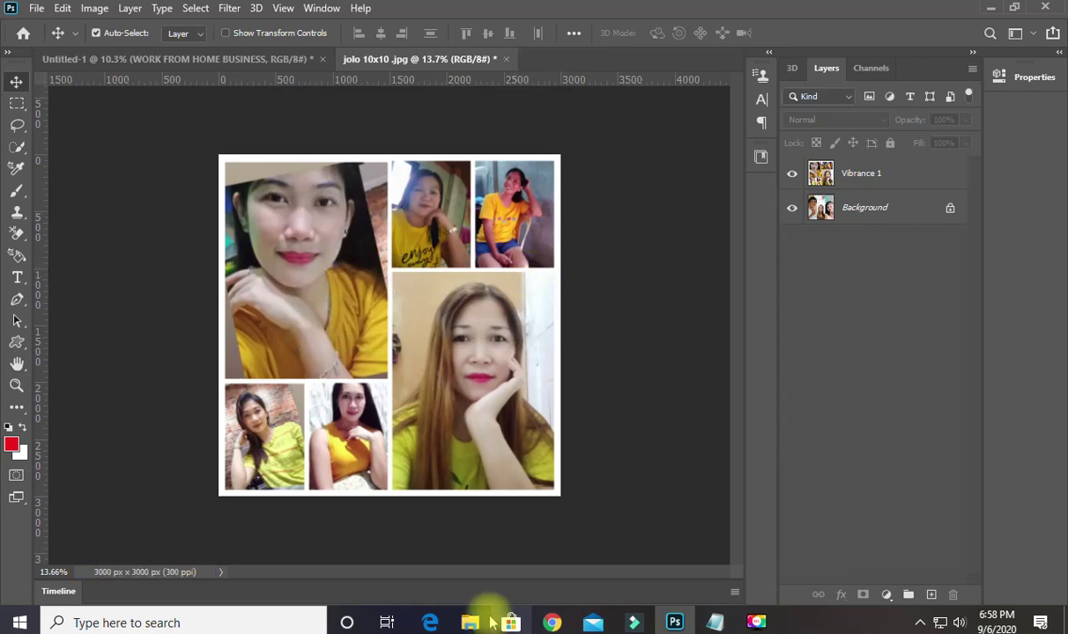
In File Explorer, open the D:\sintra\jolo folder.
mouse_move(476, 616)
mouse_move(460, 599)
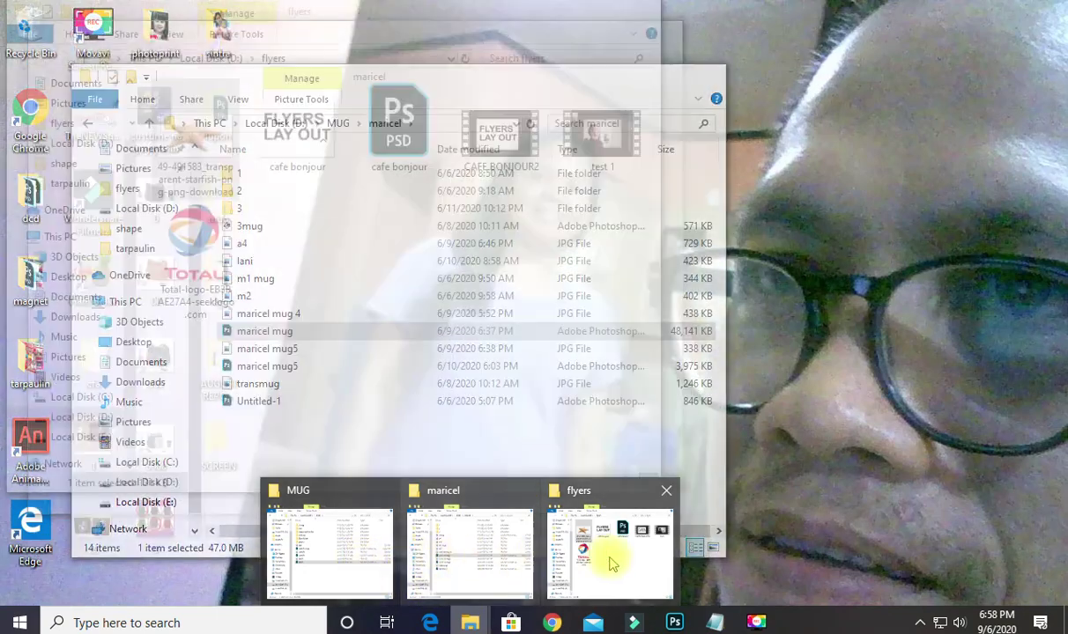
left_click(610, 562)
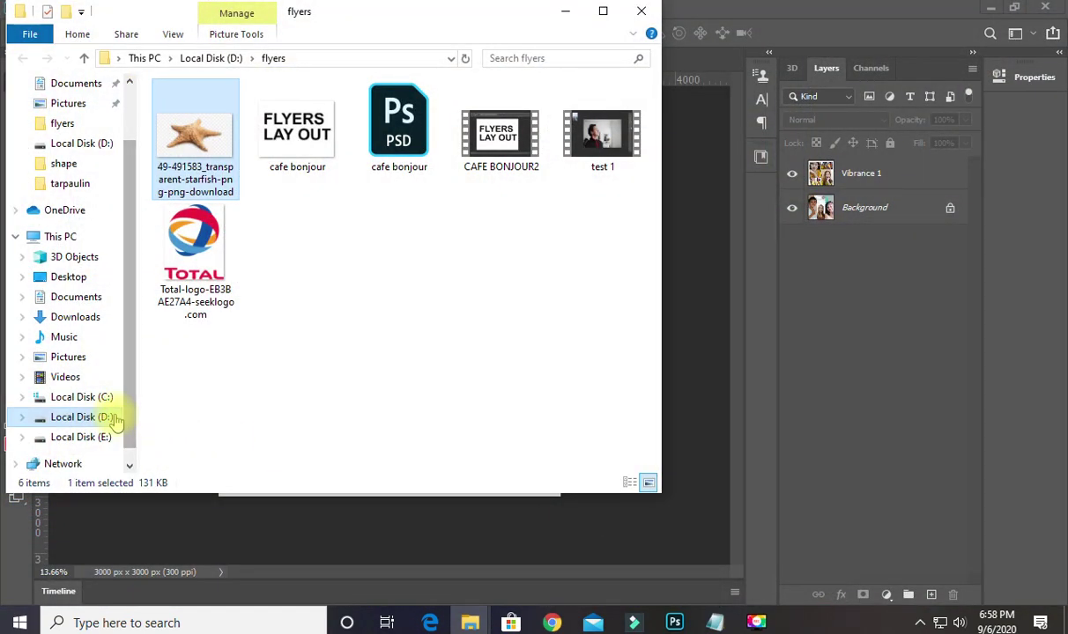
left_click(114, 416)
key("s")
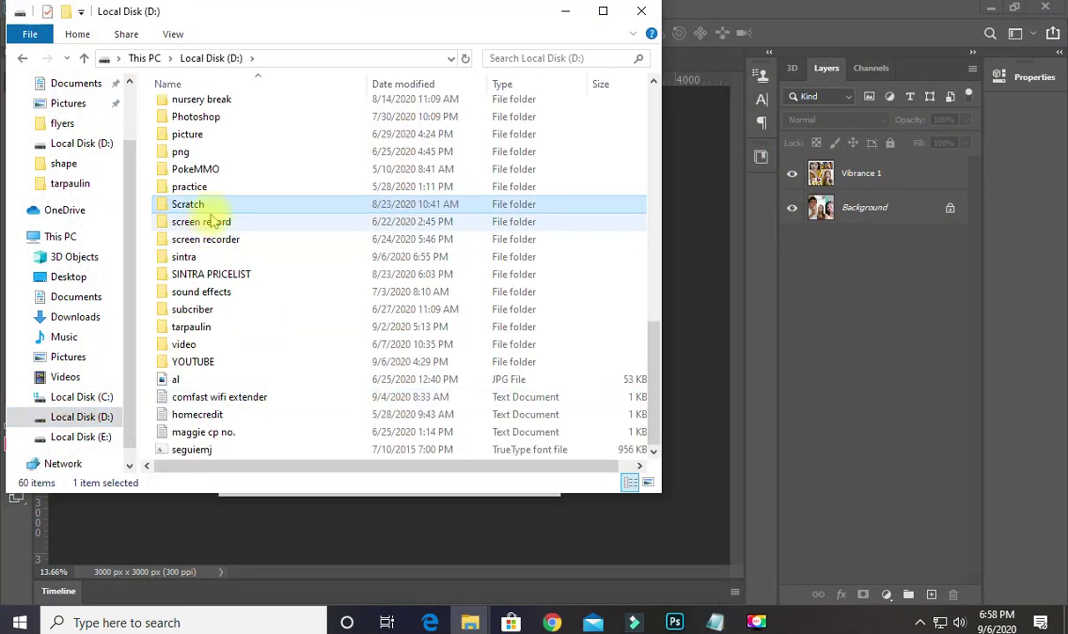
left_click(212, 258)
double_click(211, 258)
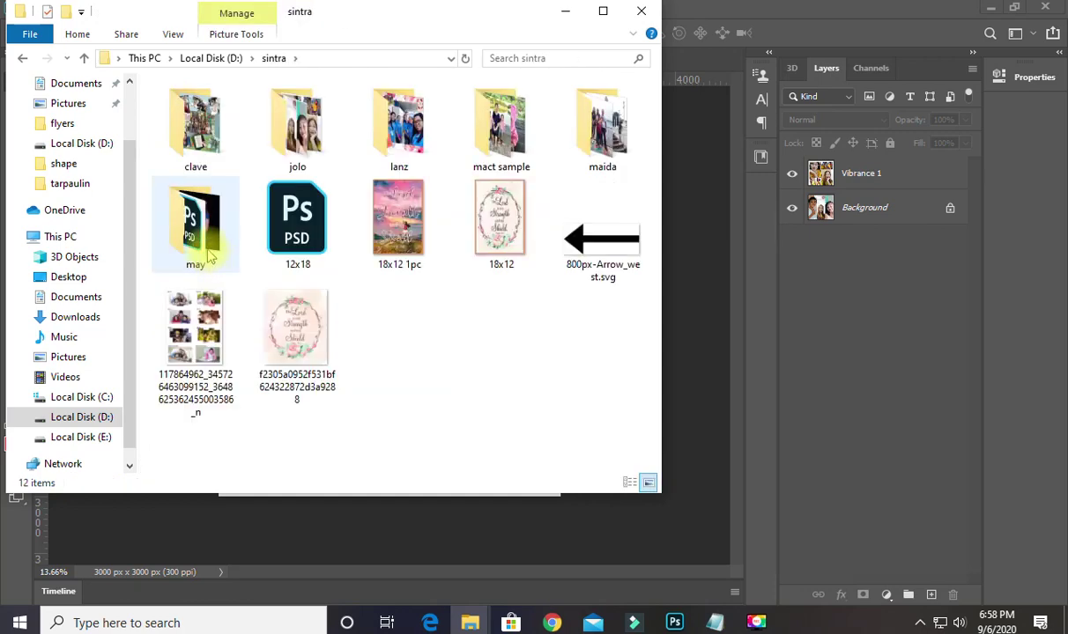
double_click(283, 120)
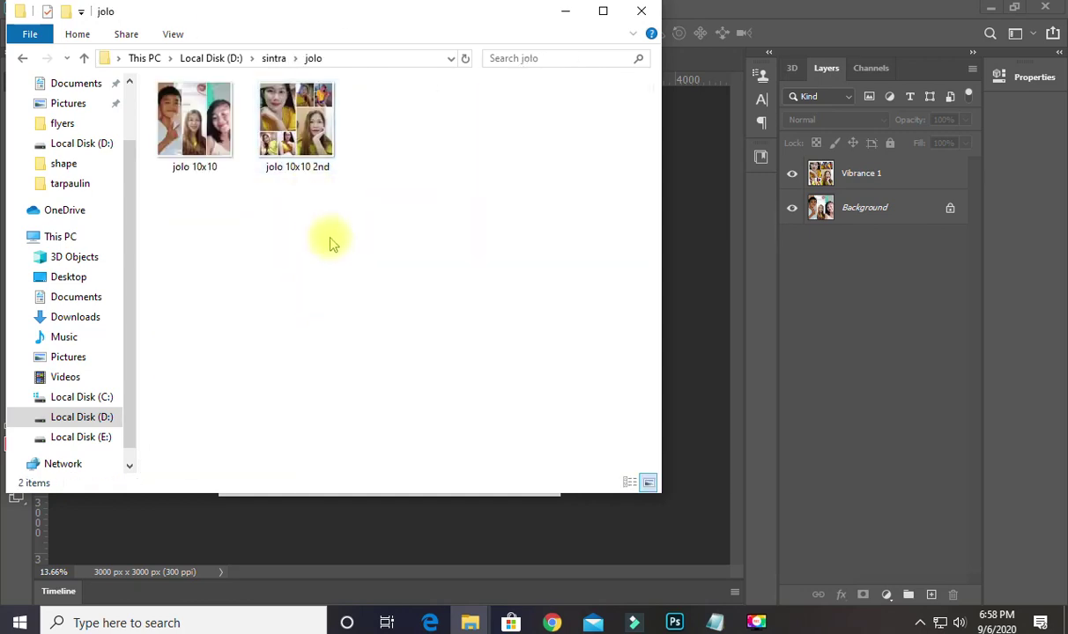
Rename 'jolo 10x10' to 'jolo 10x10 flat'.
left_click(212, 145)
right_click(214, 145)
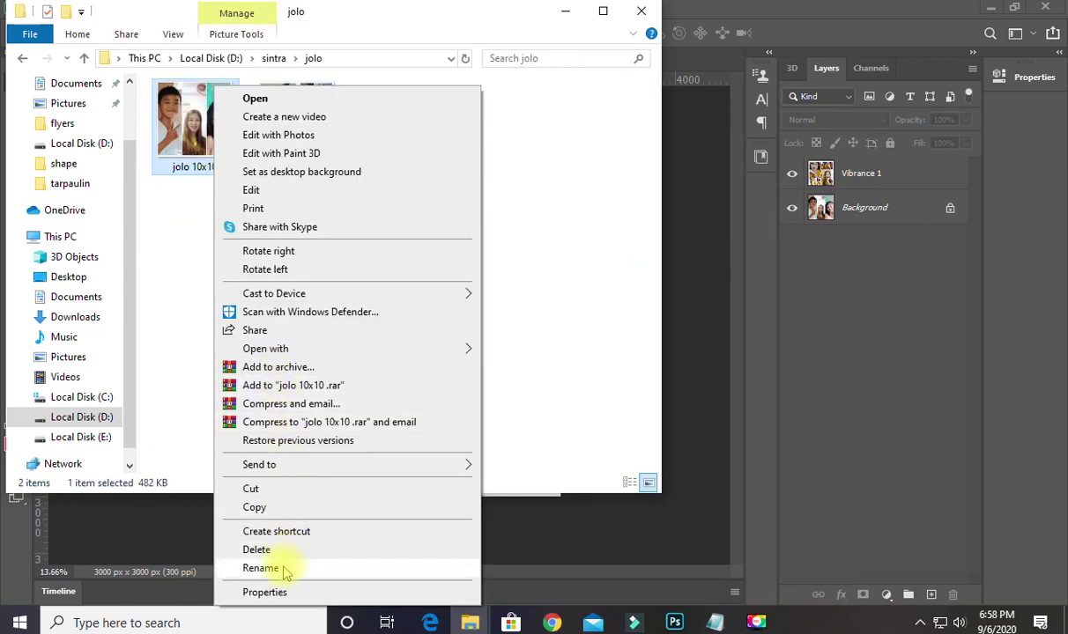
left_click(273, 568)
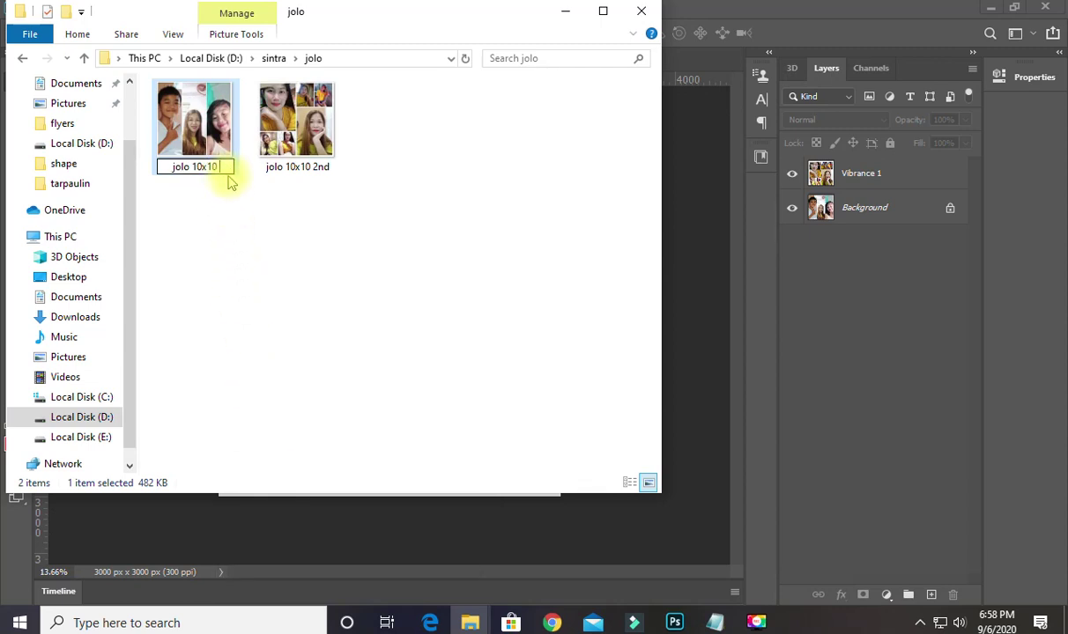
type("flat")
key("Return")
Rename 'jolo 10x10 2nd' to 'jolo 10x10 2nd flat' and close the folder window.
right_click(284, 132)
right_click(203, 139)
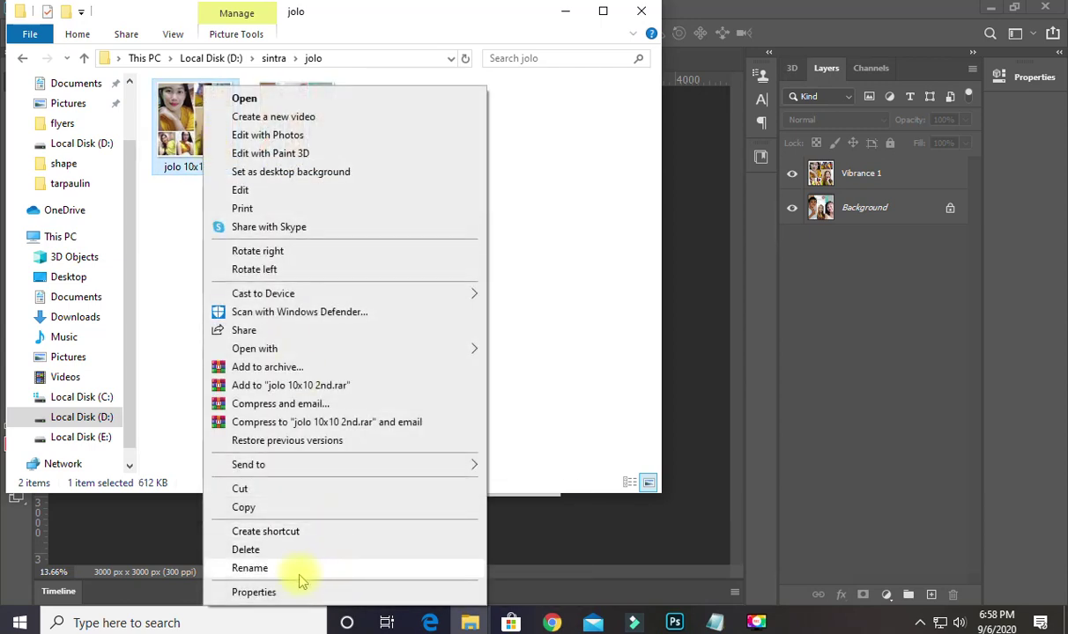
left_click(286, 569)
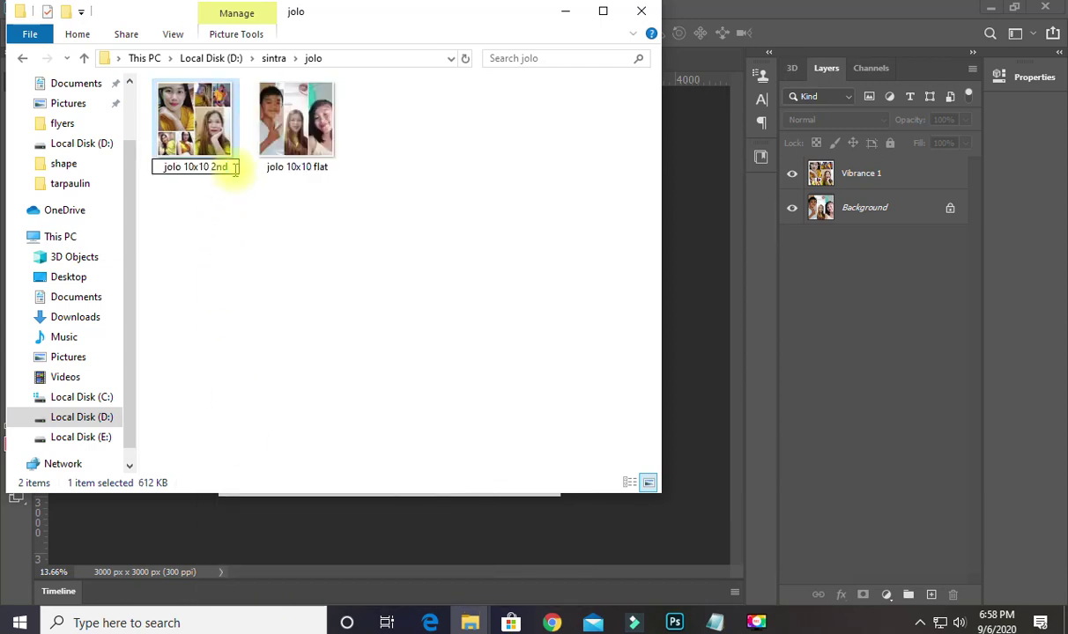
type("flat")
left_click(308, 245)
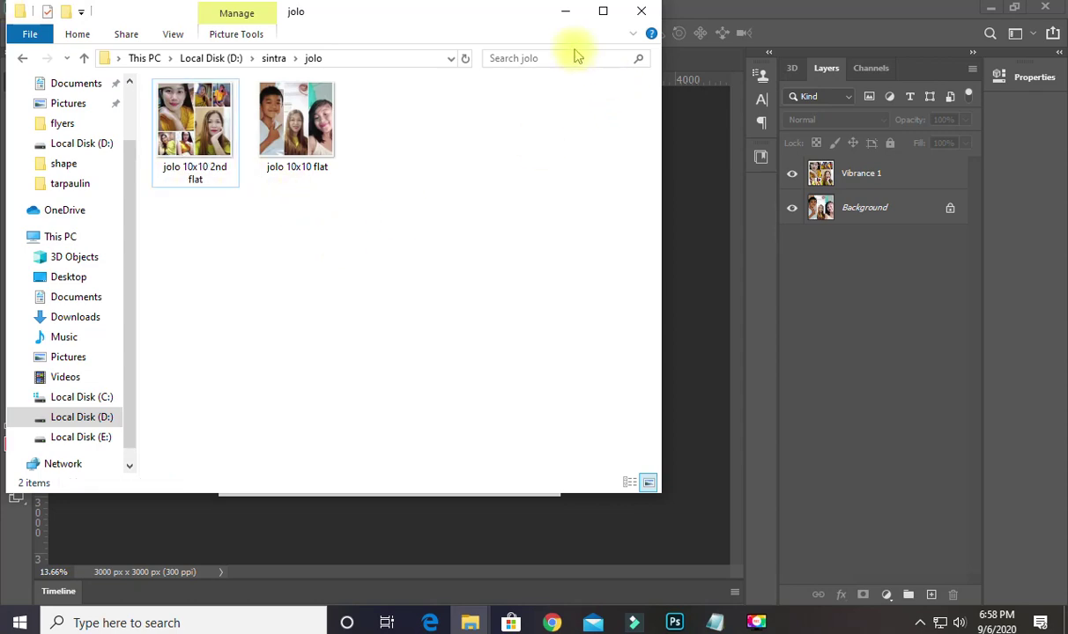
left_click(642, 11)
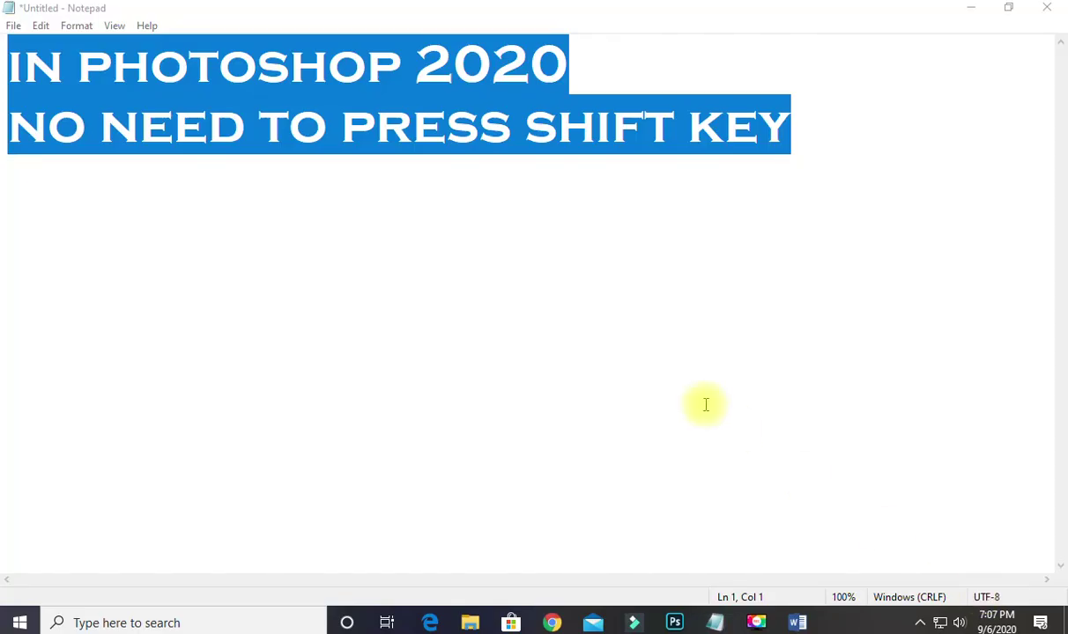
Replace the note text with 'NEXT I WILL DO CALLING CARD FOR NEW CLIENT LETS GET STARTED'.
left_click(715, 409)
left_click_drag(841, 367, 12, 64)
key("BackSpace")
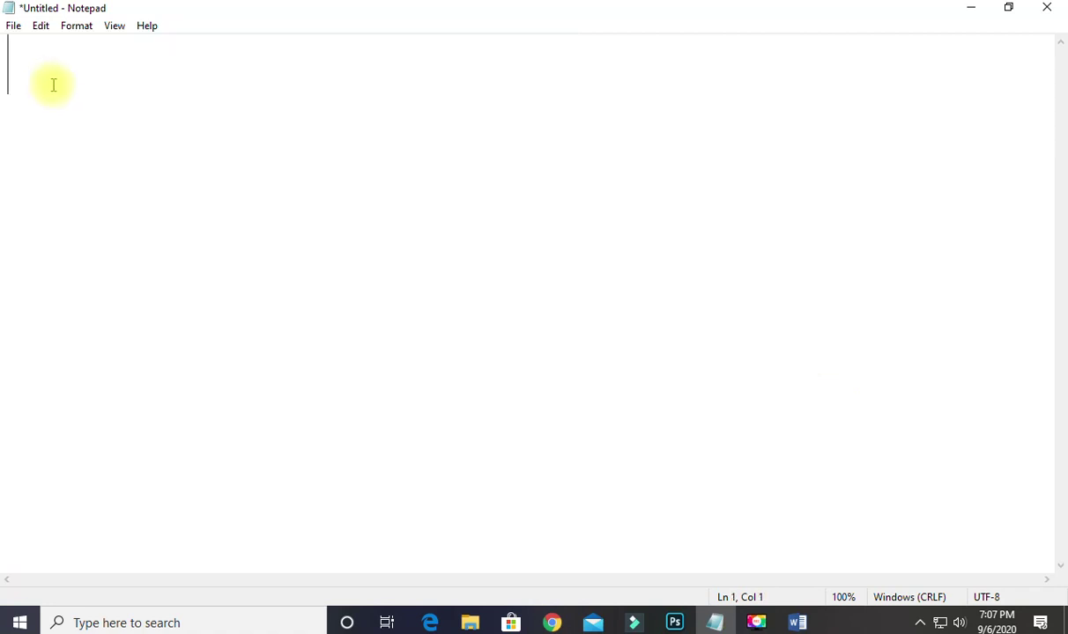
type("NEXT")
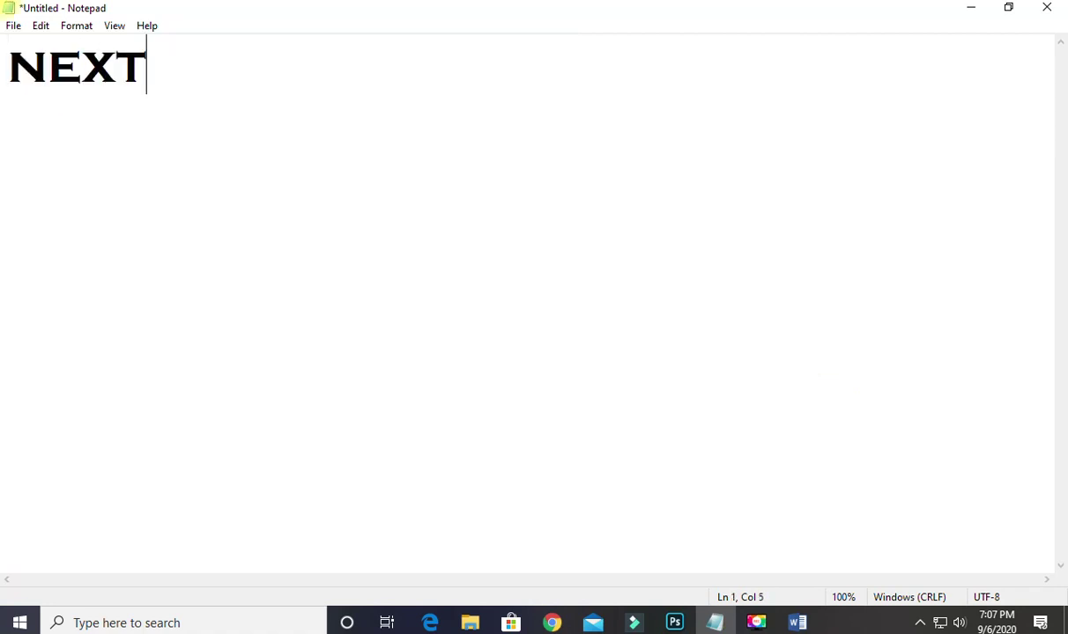
type(" I WILL DO ")
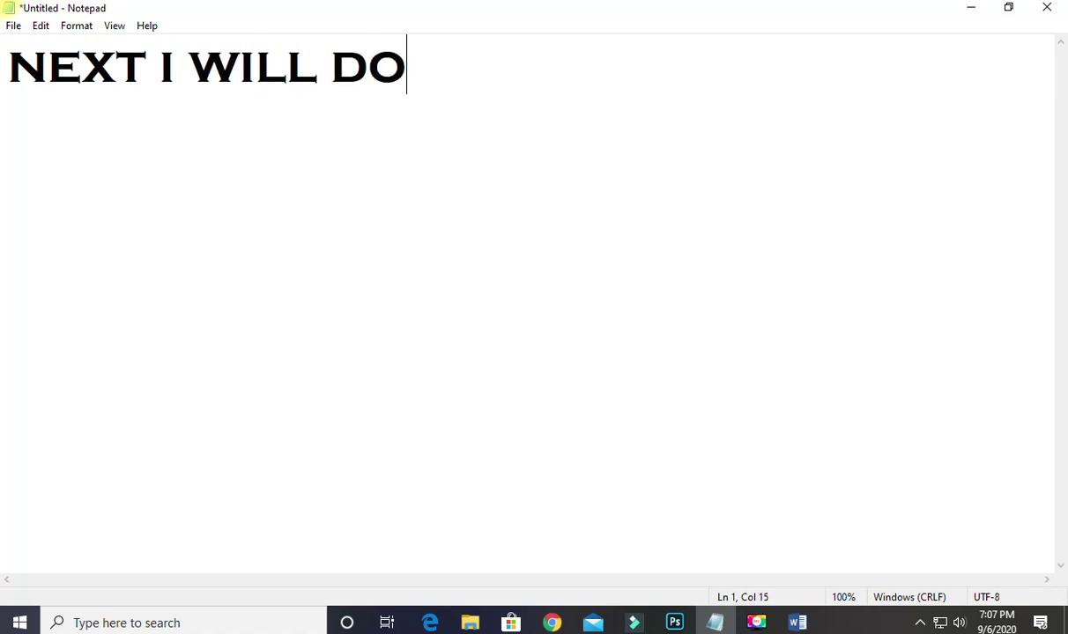
type("CAL")
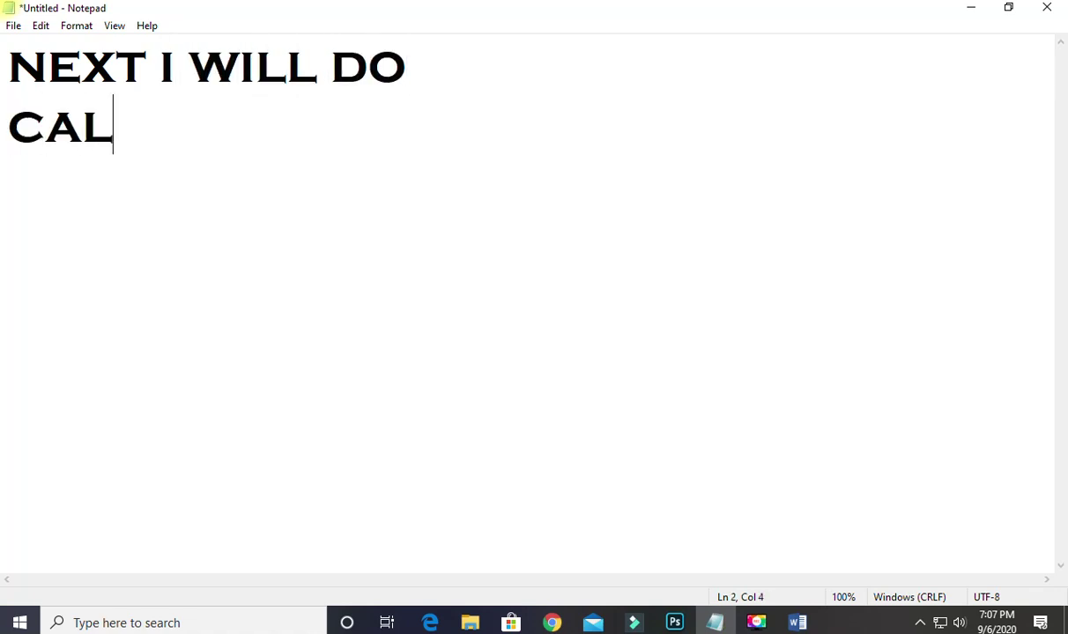
type("LING CARD ")
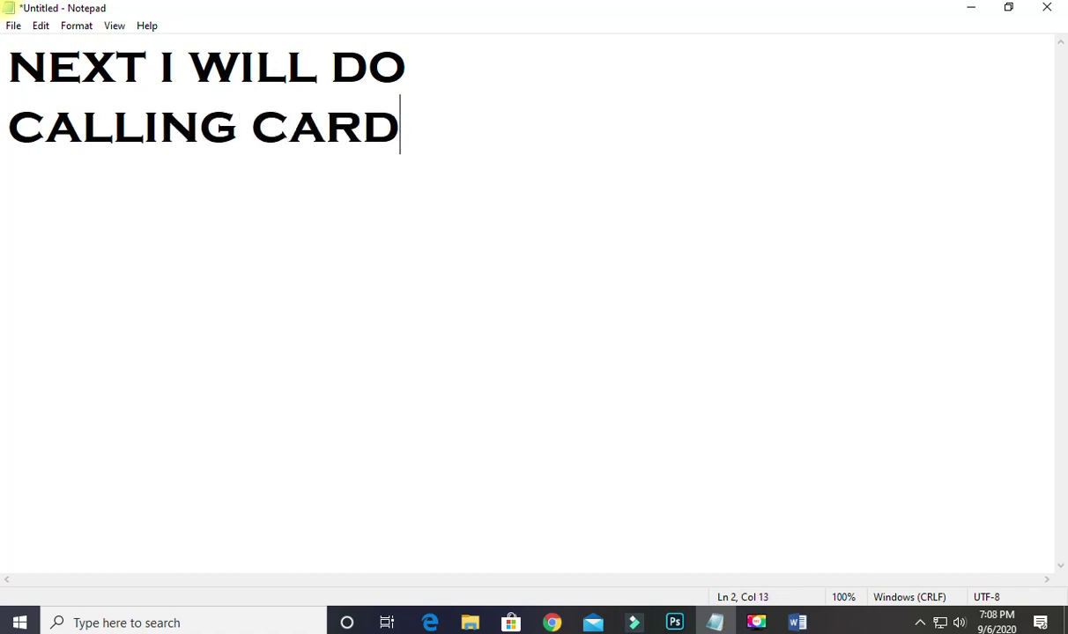
type("F")
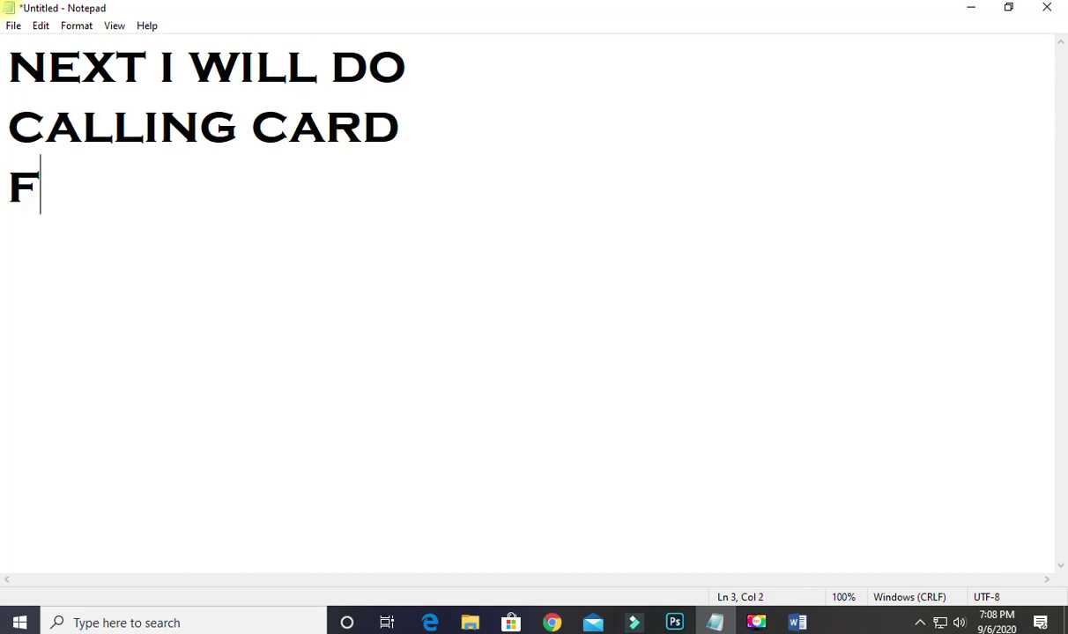
type("OR")
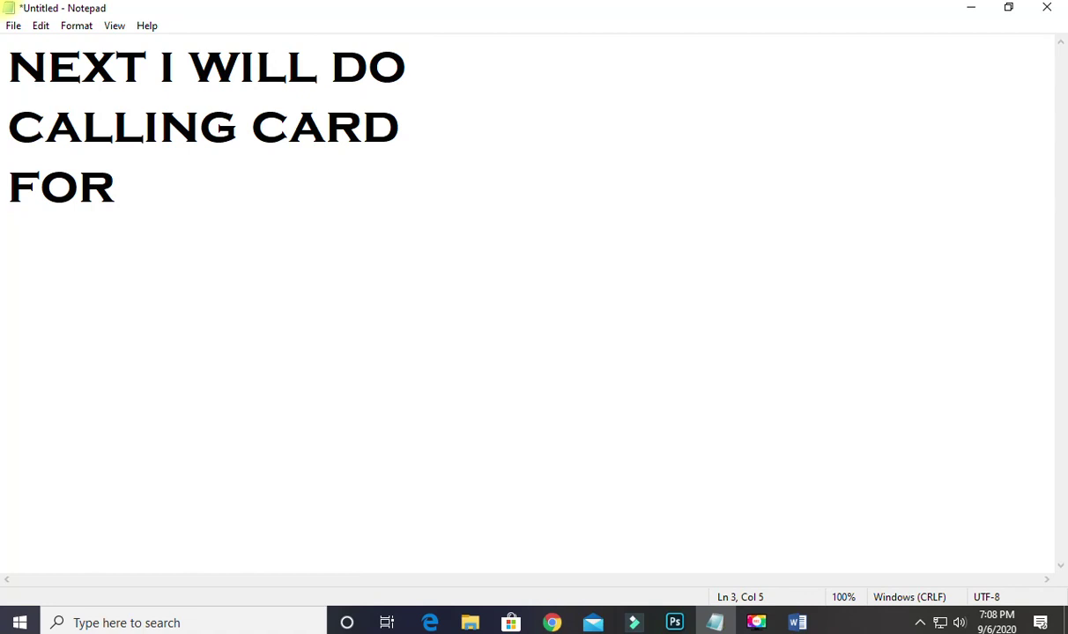
type("NEW ")
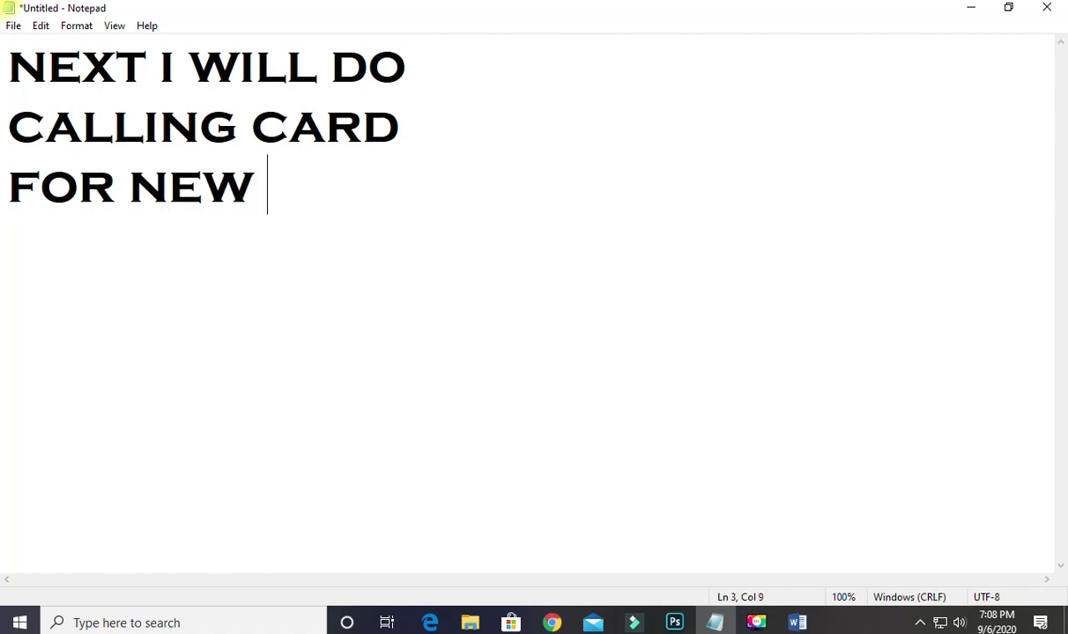
type("CLIENT ")
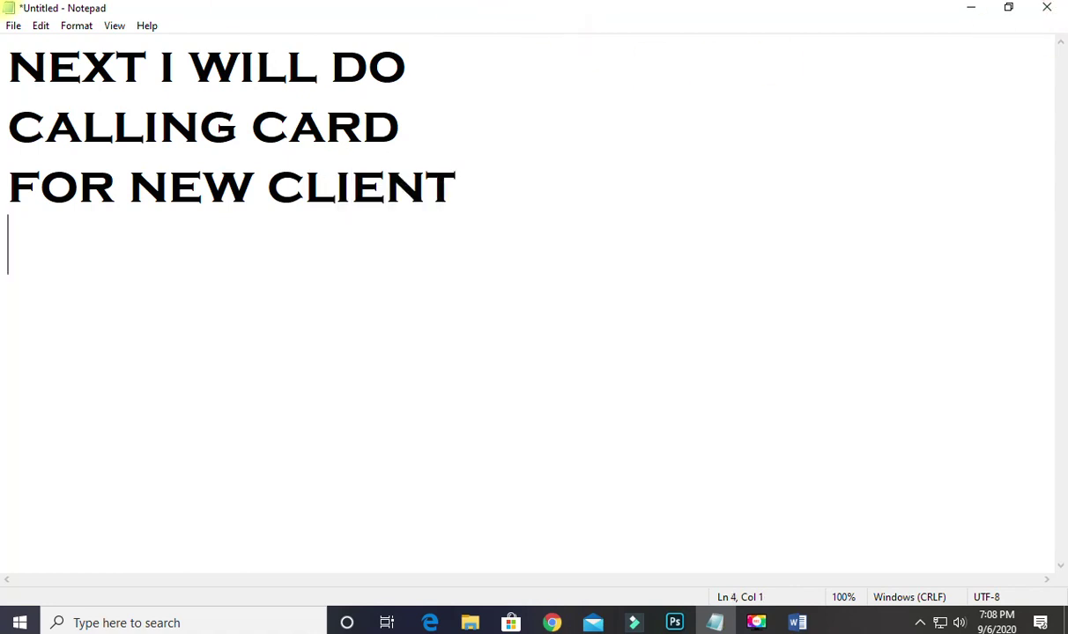
type("LET")
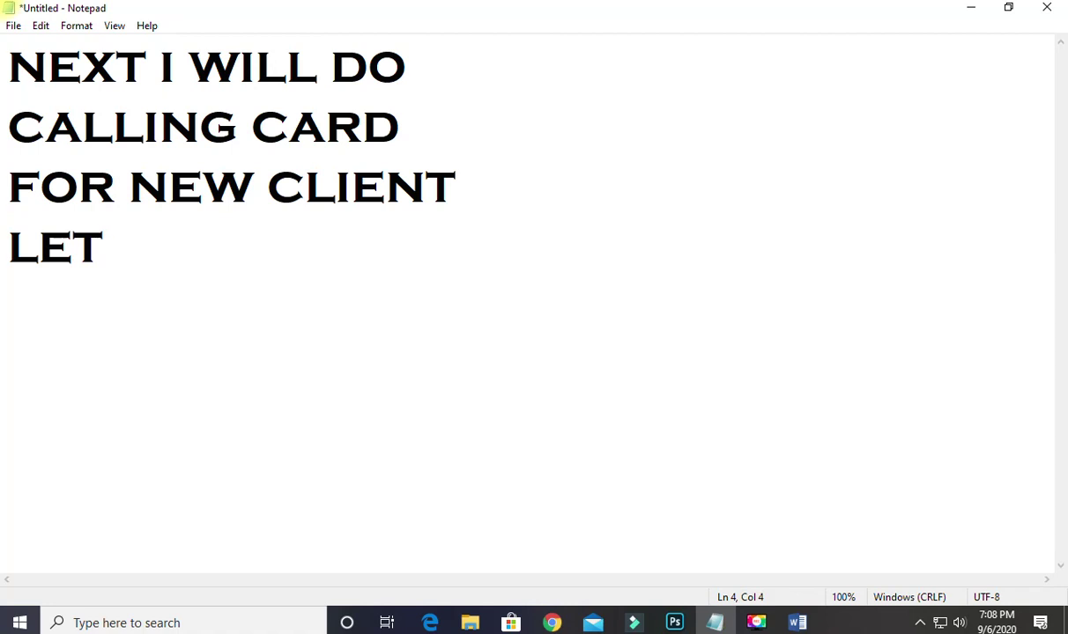
type("S GET ST")
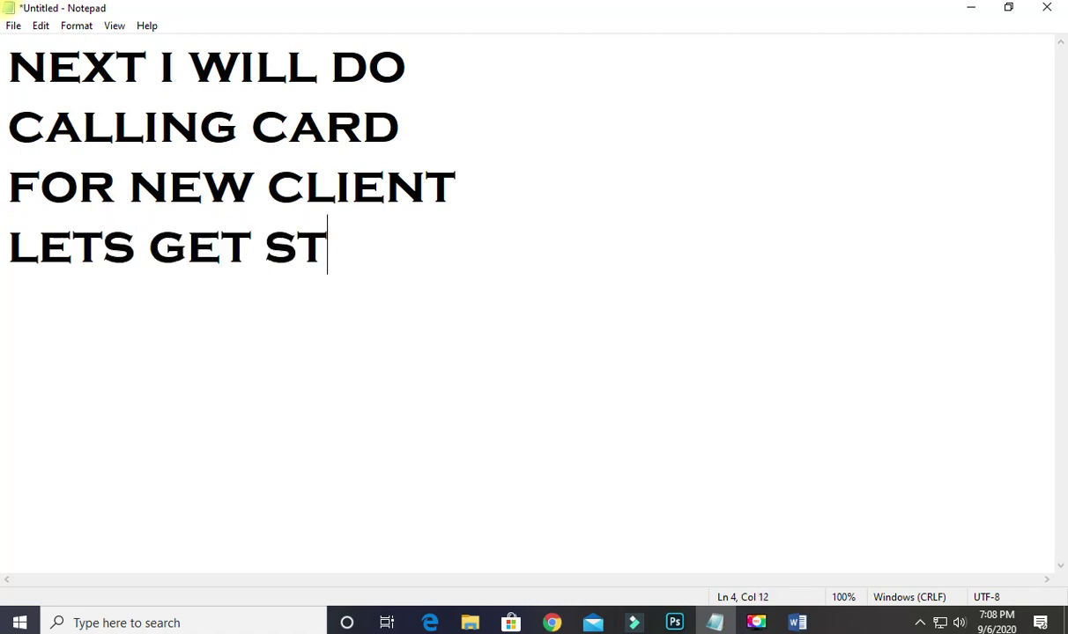
type("ARTED")
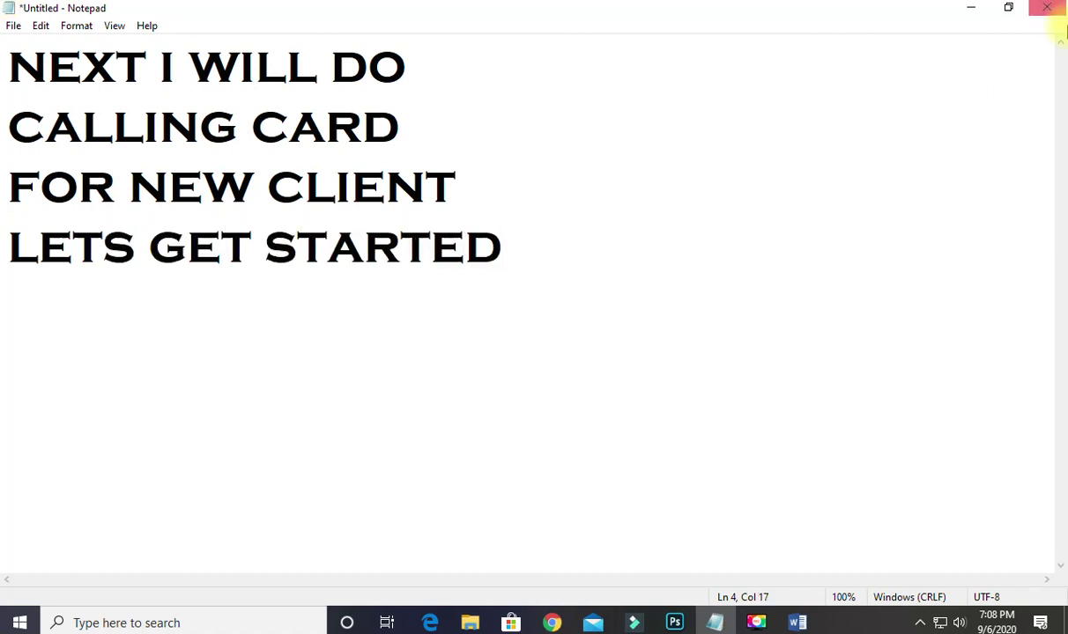
Keep the note open and minimize Notepad to return to Photoshop.
left_click(1046, 9)
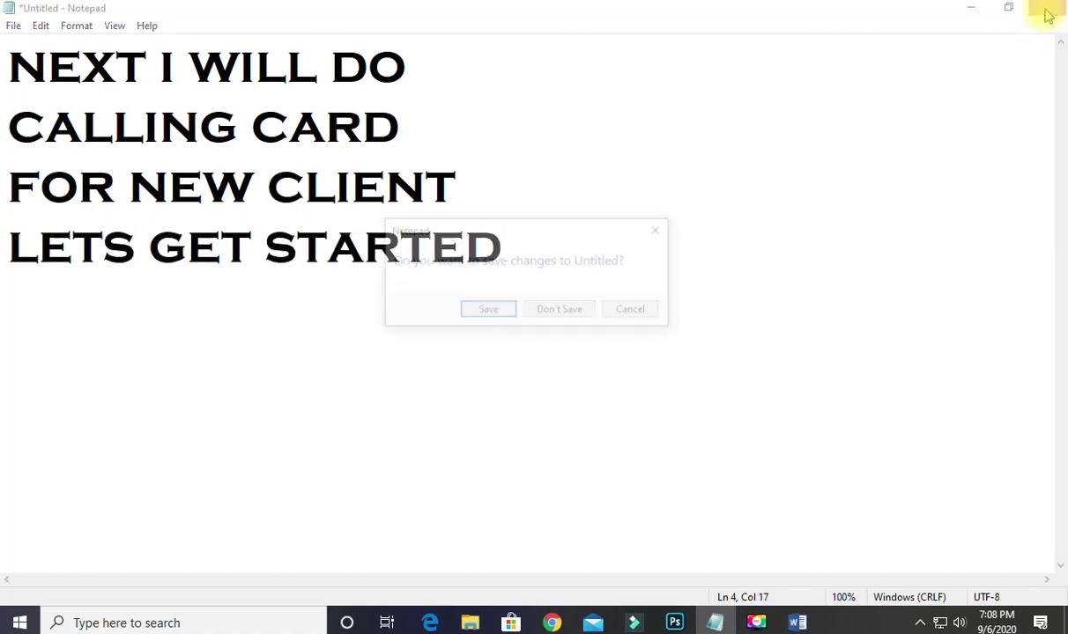
left_click(646, 310)
left_click(970, 11)
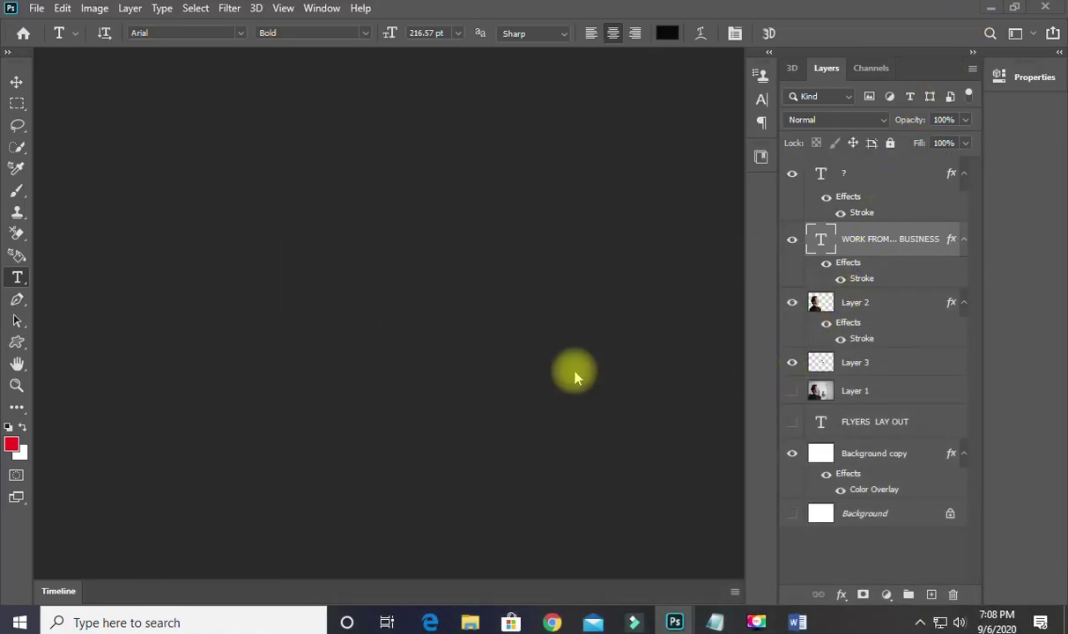
Create a new 3.4 × 2.4 inch document at 300 ppi (1020 × 720 px).
key("ctrl+n")
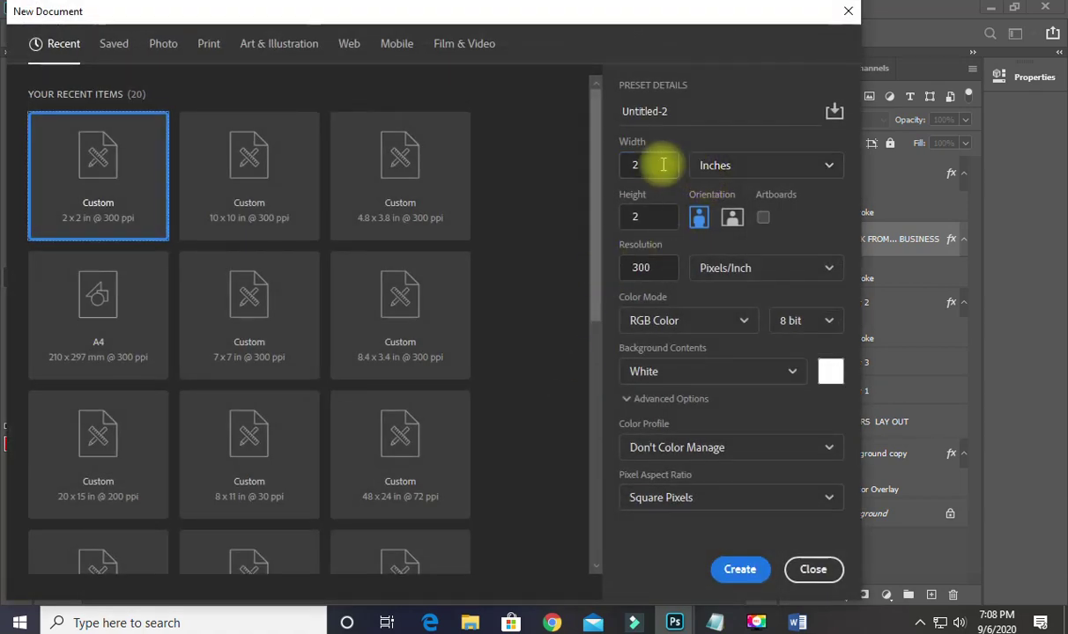
left_click_drag(663, 165, 627, 167)
type("3.4")
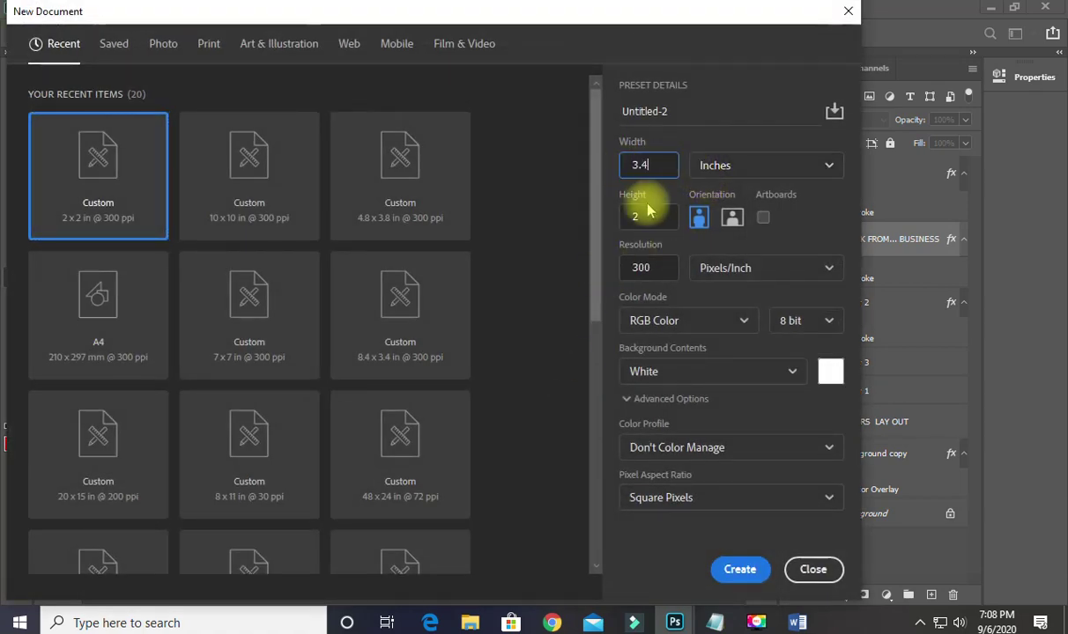
left_click_drag(643, 218, 621, 221)
type("2.4")
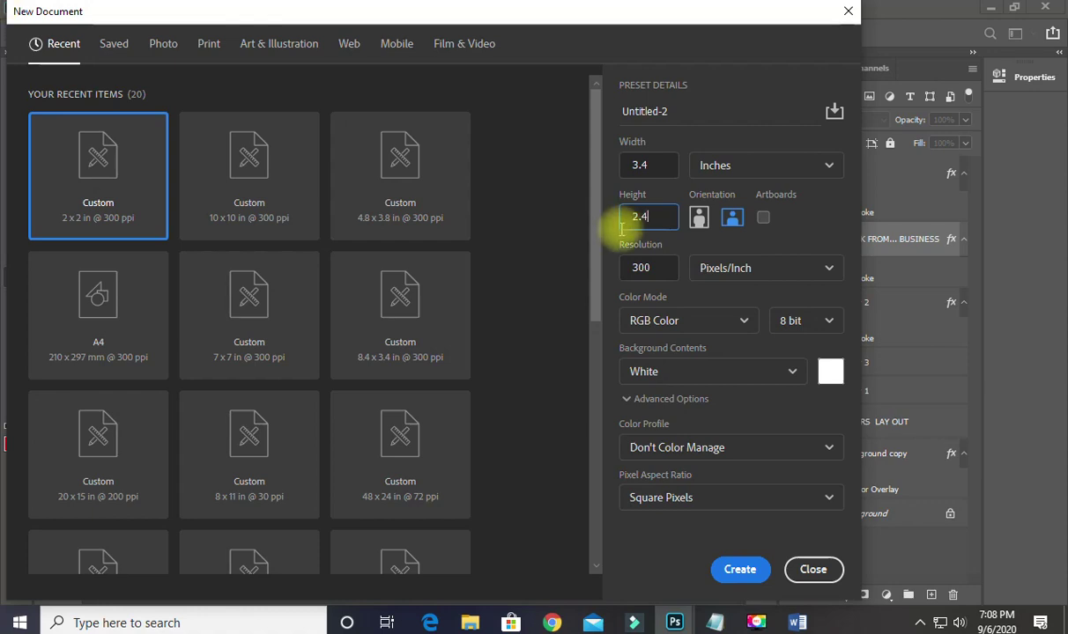
left_click(740, 570)
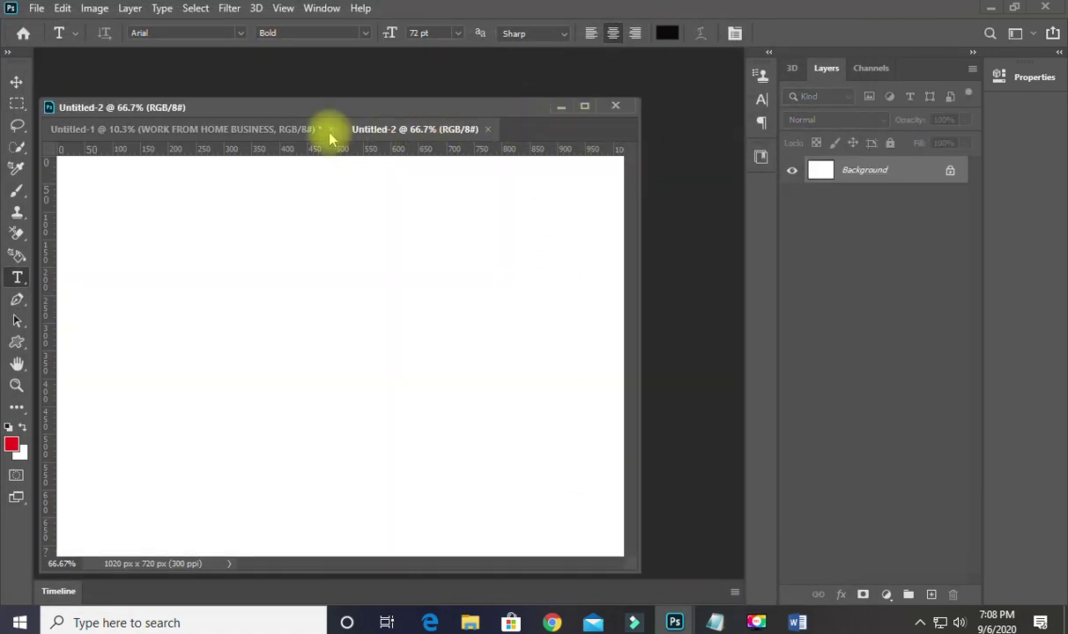
Float and minimize the Untitled-1 flyer window, leaving the Untitled-2 card in front.
left_click(281, 136)
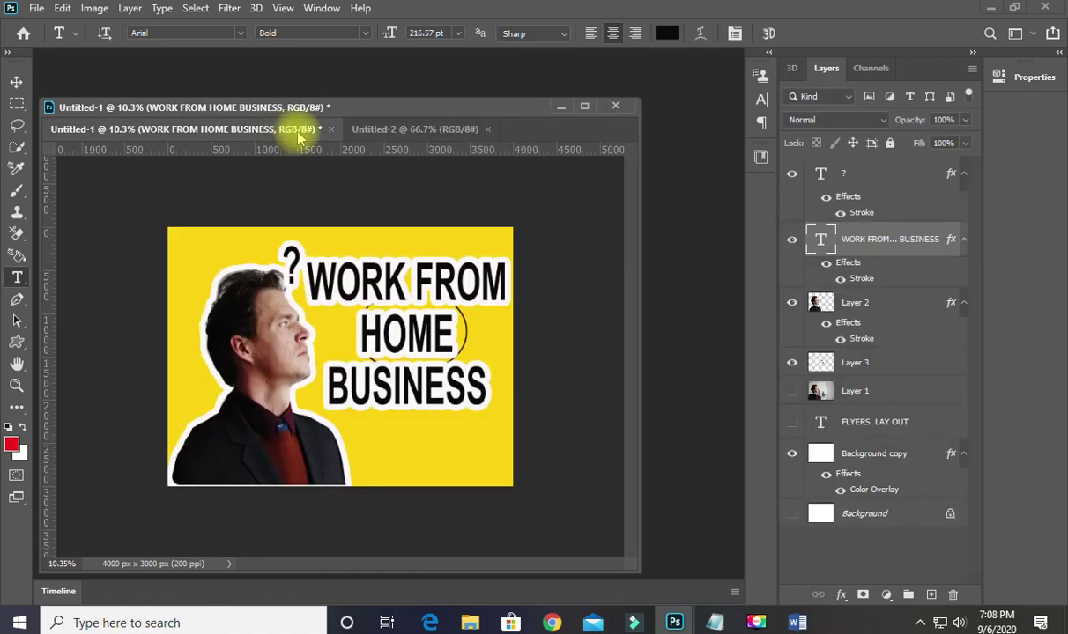
left_click(584, 106)
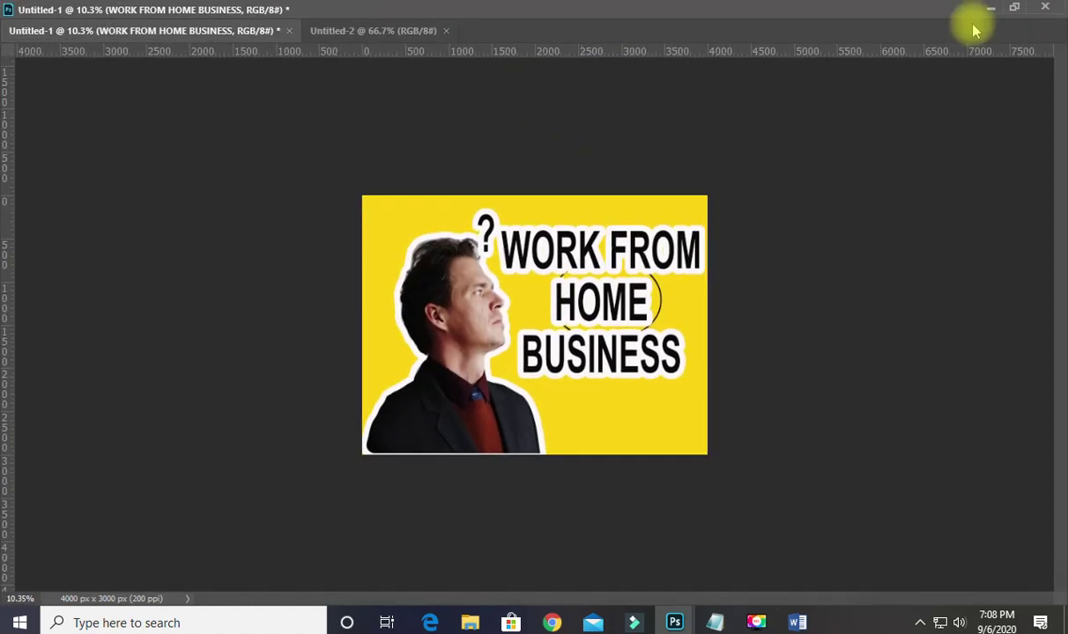
left_click(382, 33)
left_click_drag(260, 35, 317, 205)
left_click(469, 92)
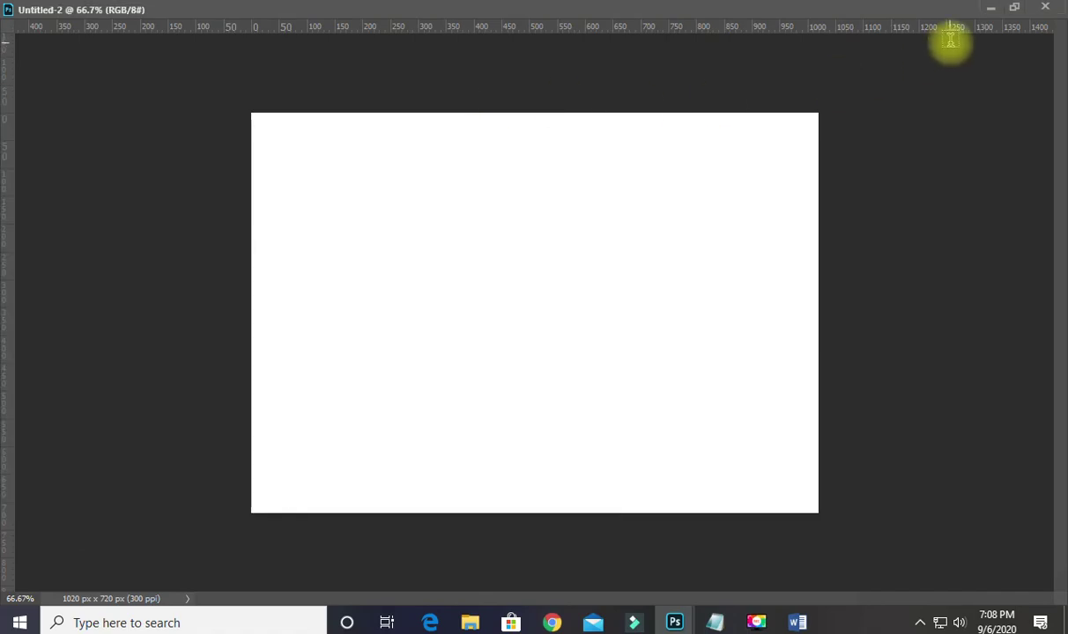
left_click(1014, 8)
left_click_drag(545, 100, 532, 69)
Confirm in Image Size that Untitled-2 is 3.4 × 2.4 in at 300 ppi.
left_click(94, 8)
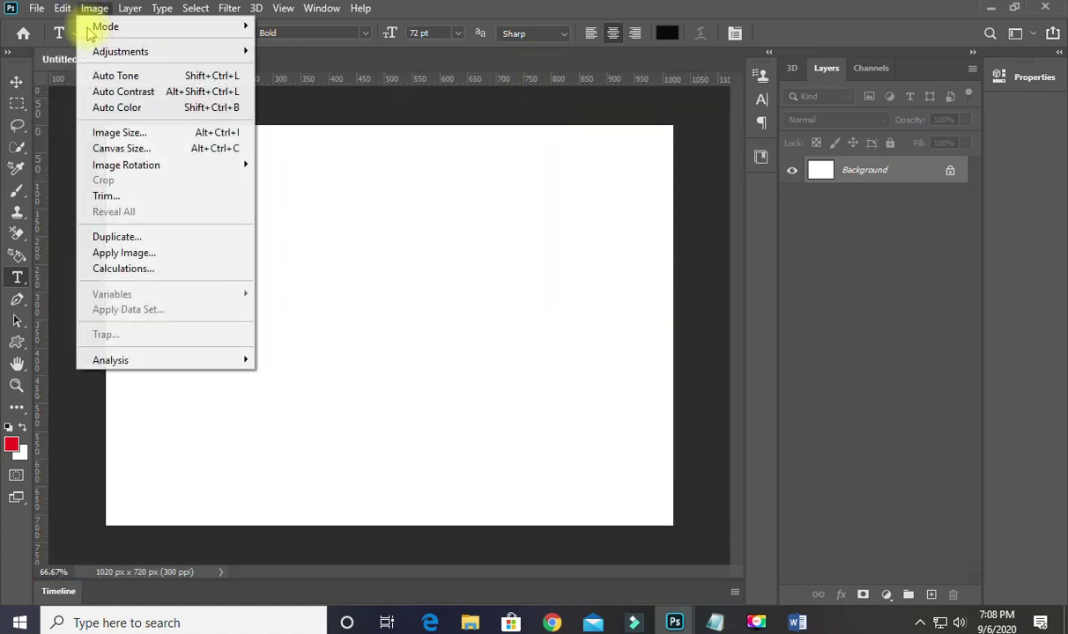
left_click(117, 137)
key("BackSpace")
type("3.4")
left_click(535, 213)
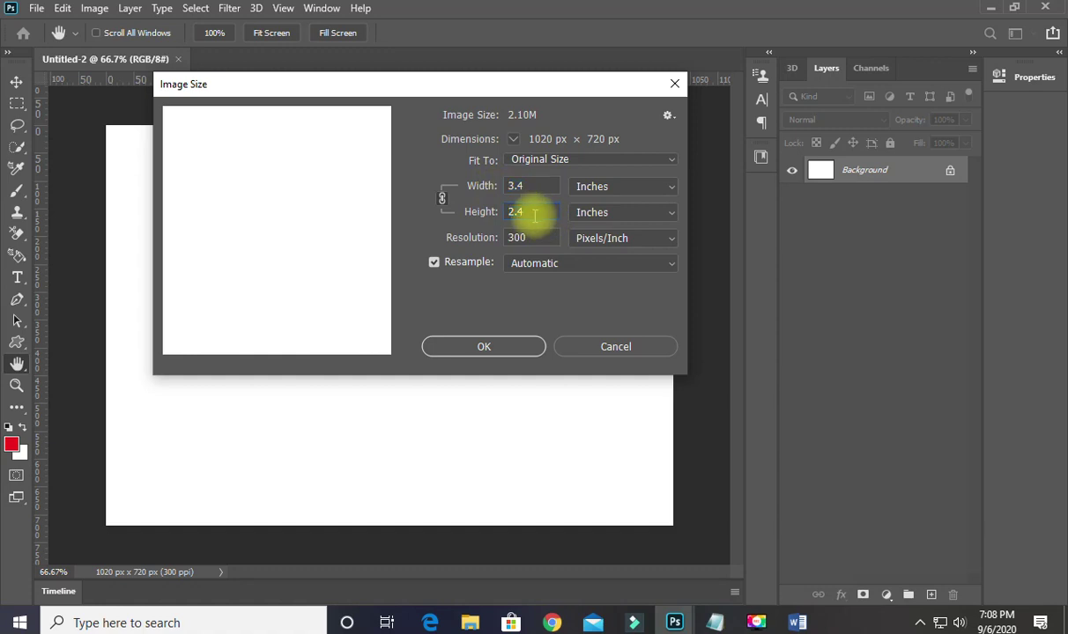
left_click_drag(534, 216, 491, 209)
left_click_drag(541, 237, 501, 245)
left_click(487, 345)
key("t")
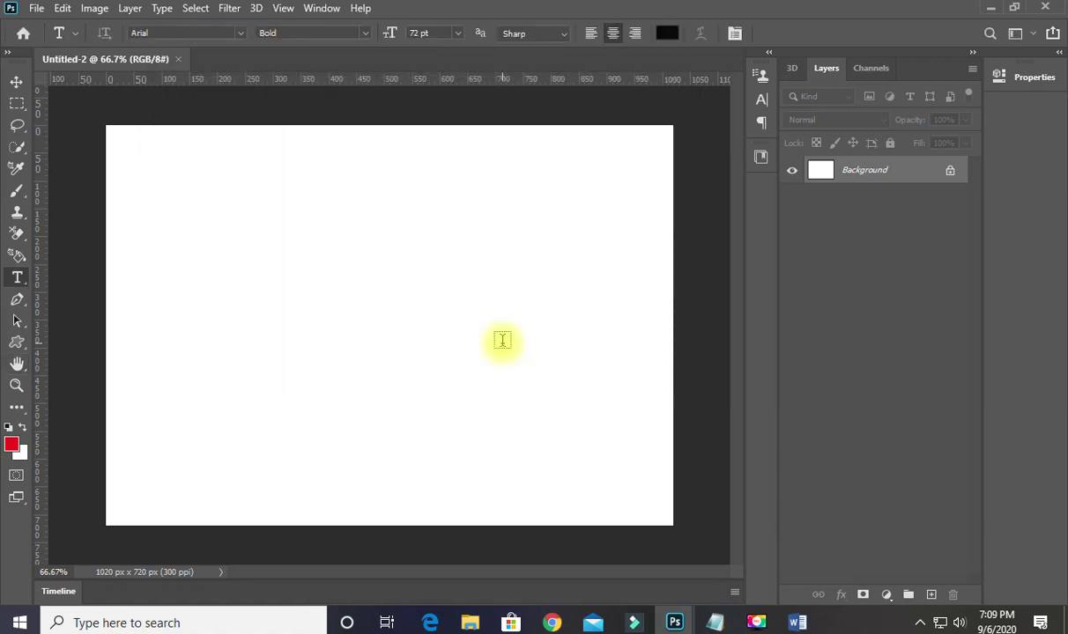
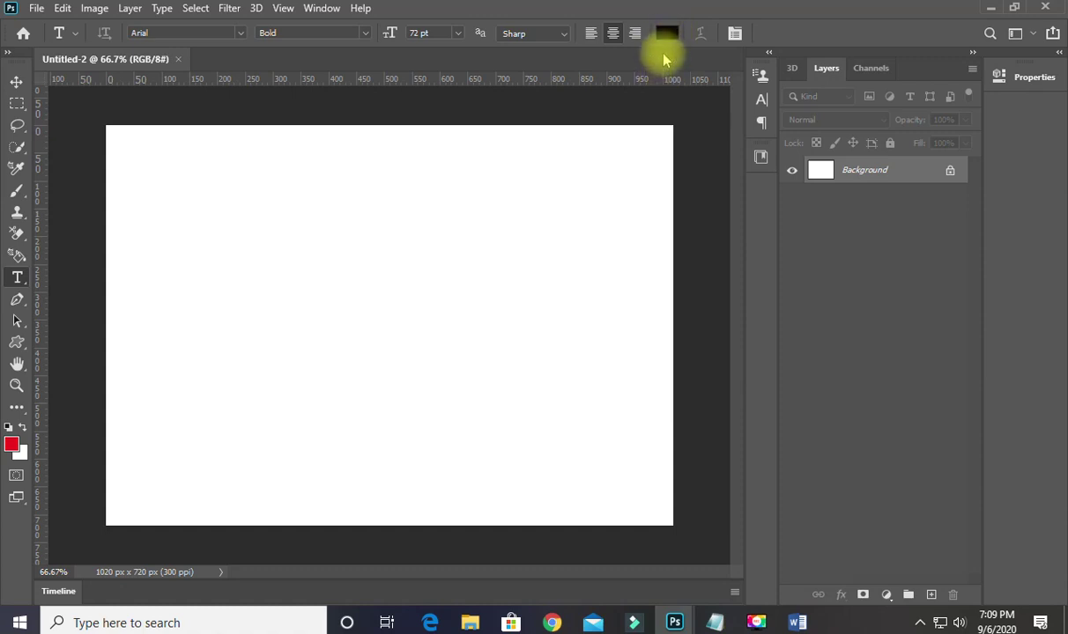
Type the bold black title 'AUTO MECHANICS' on the canvas and position it.
left_click(307, 191)
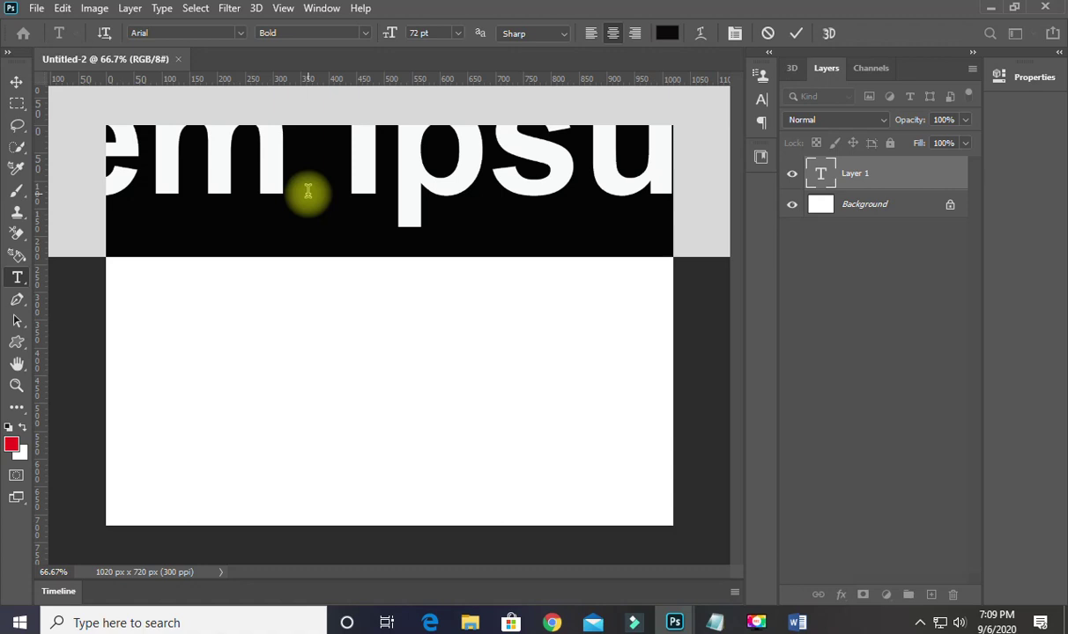
type("AUTO")
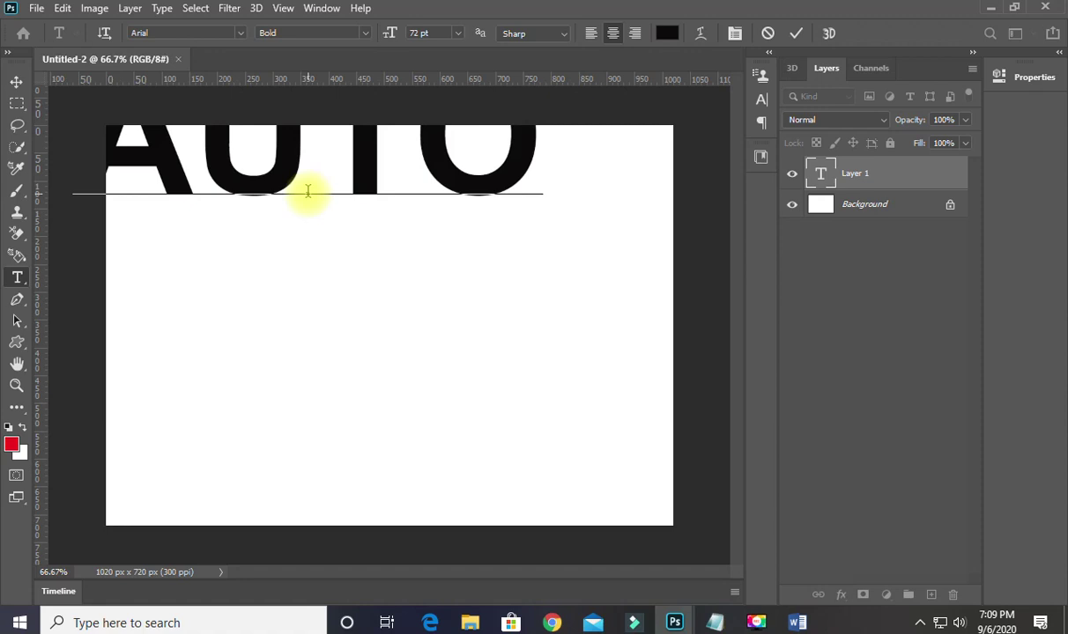
left_click_drag(362, 341, 303, 476)
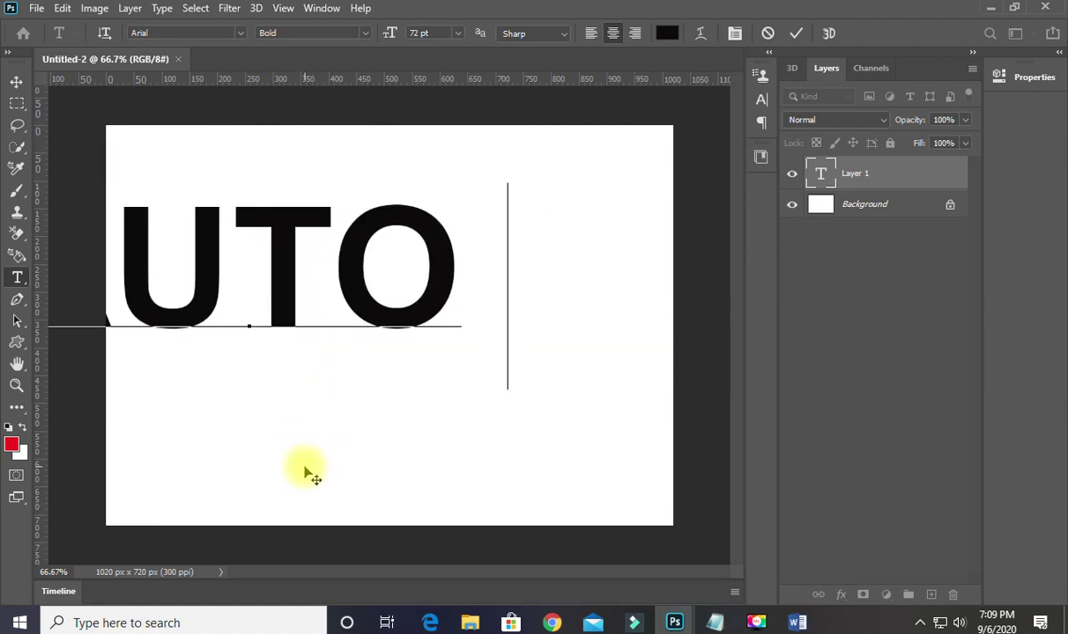
type("MECHA")
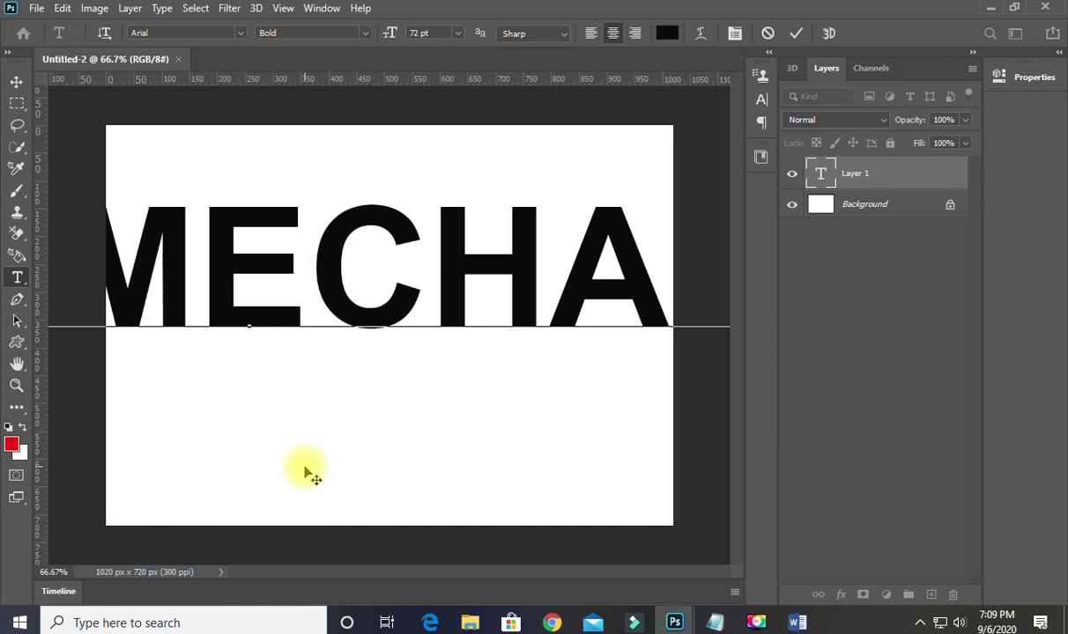
type("NICS")
left_click(16, 81)
left_click_drag(238, 282, 276, 326)
Scale the AUTO MECHANICS text down to about 33% and move it near the top centre.
key("ctrl+t")
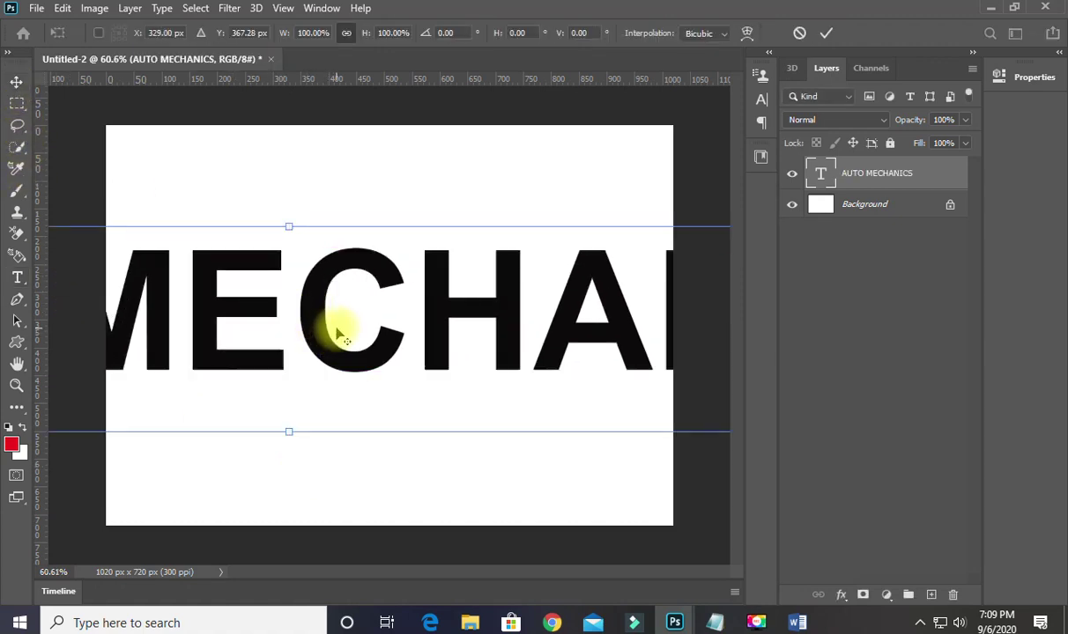
scroll(339, 333, "down", 3)
scroll(305, 310, "down", 1)
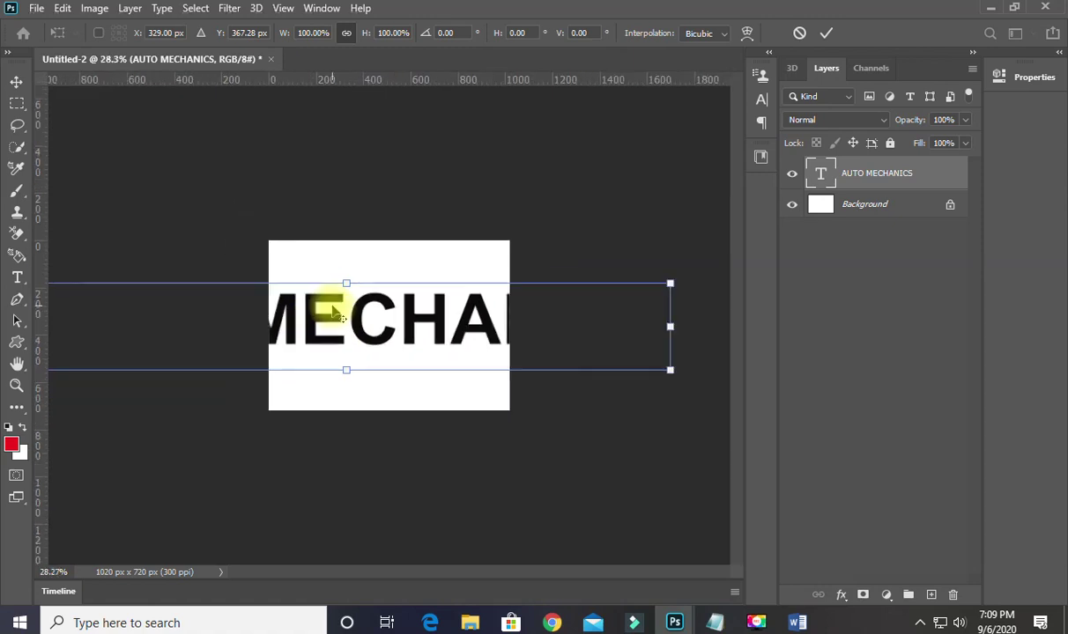
scroll(333, 310, "down", 1)
left_click_drag(598, 359, 485, 305)
left_click_drag(275, 325, 343, 316)
key("Return")
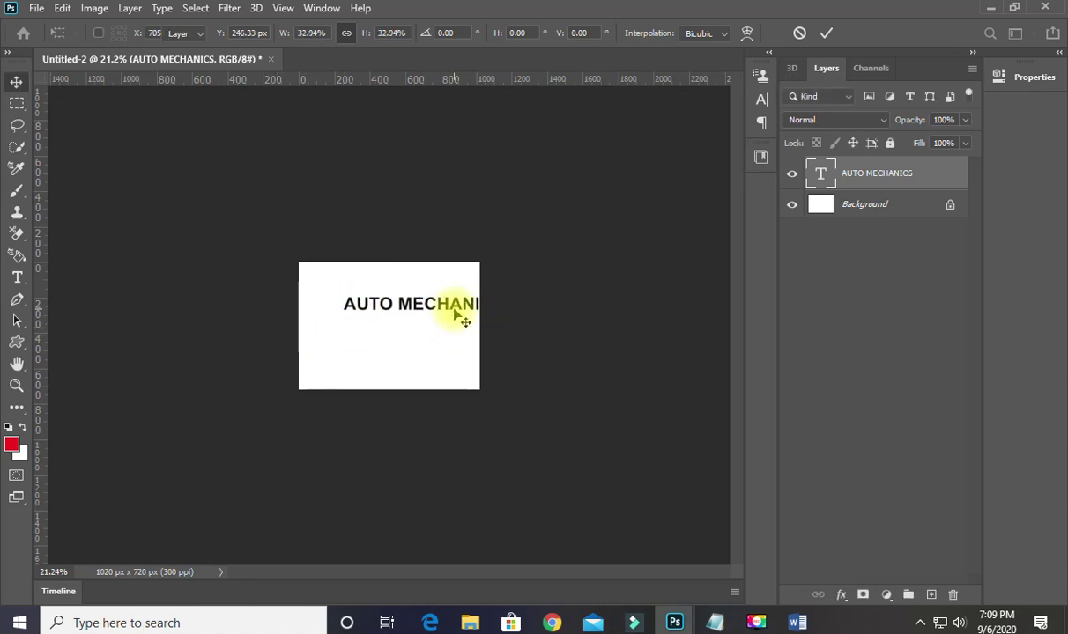
scroll(457, 316, "up", 3)
left_click_drag(469, 293, 399, 236)
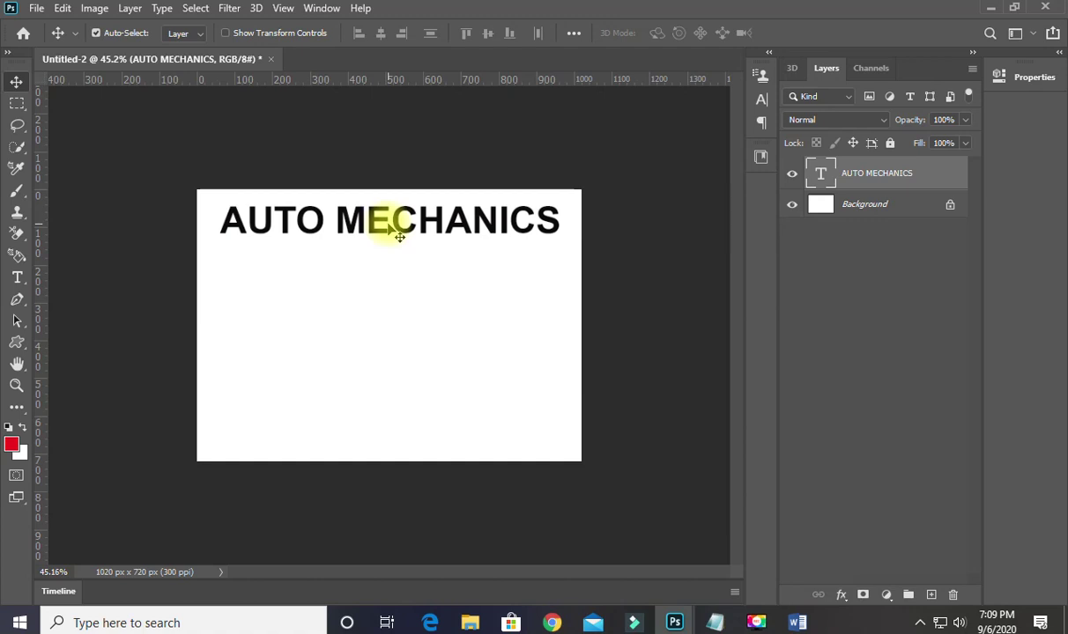
Duplicate the title line below it and retype the copy as 'SERVICES'.
left_click_drag(399, 236, 420, 278)
double_click(409, 262)
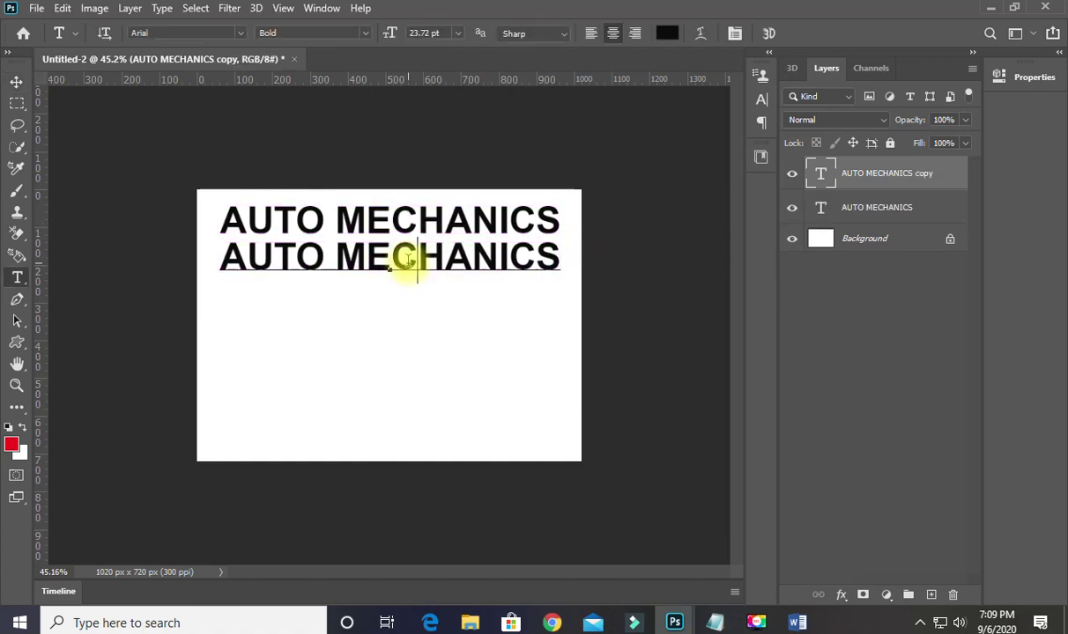
double_click(407, 261)
triple_click(407, 257)
type("SERVICES")
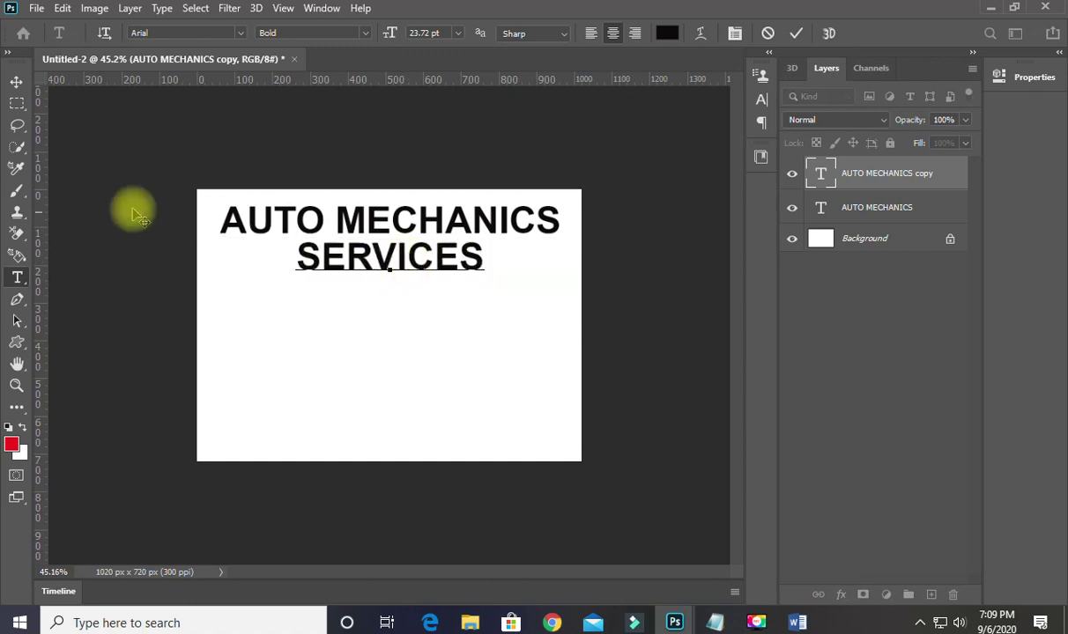
left_click(16, 81)
left_click_drag(419, 251, 410, 278)
Add the word 'TIPID' before AUTO in the title line.
mouse_move(427, 221)
left_mouse_down()
mouse_move(417, 227)
mouse_move(425, 222)
left_mouse_up()
key("t")
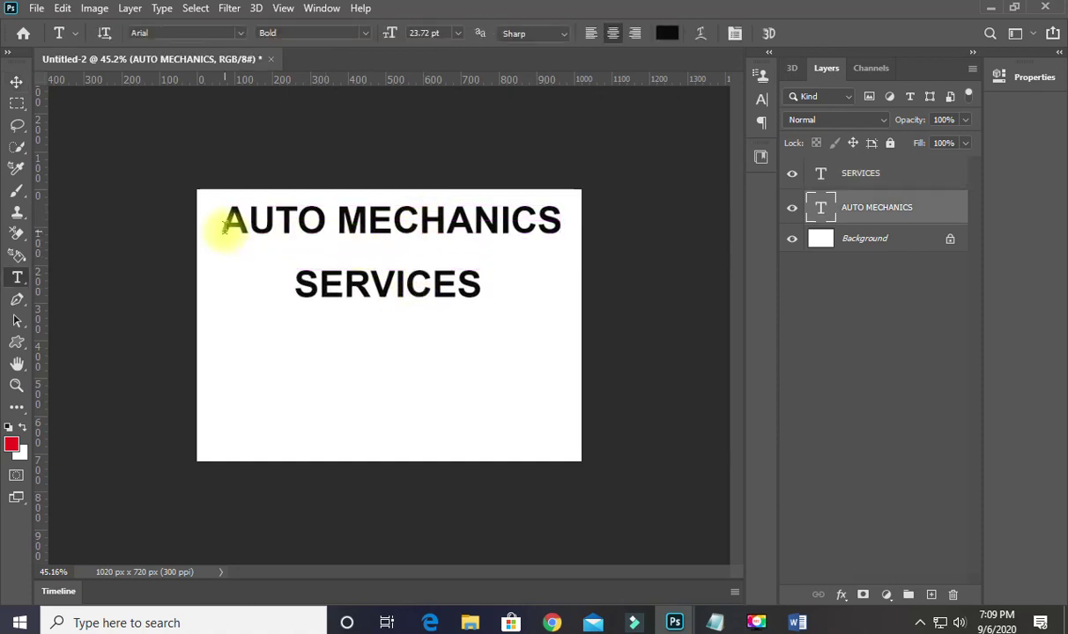
left_click(224, 222)
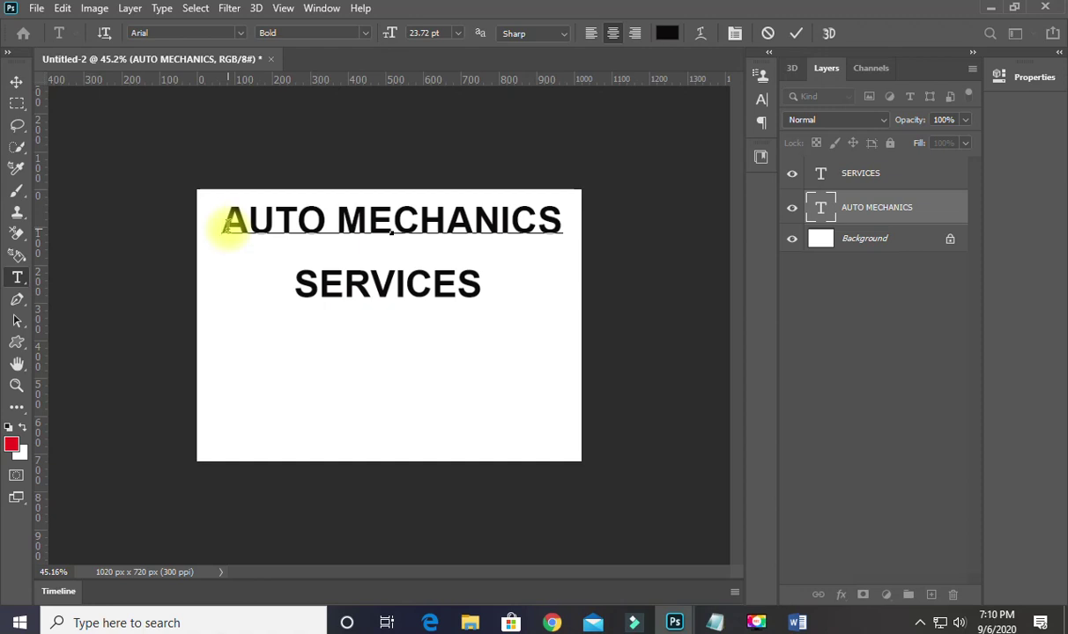
type("TIPID")
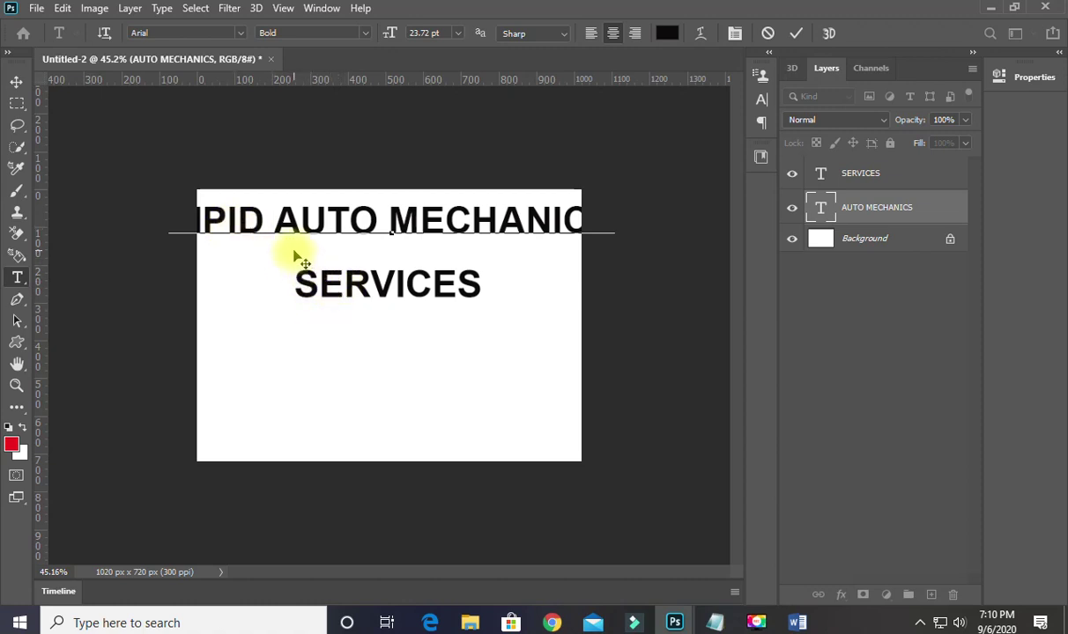
Scale the TIPID AUTO MECHANICS title to about 73% and reposition it and SERVICES.
left_click(16, 82)
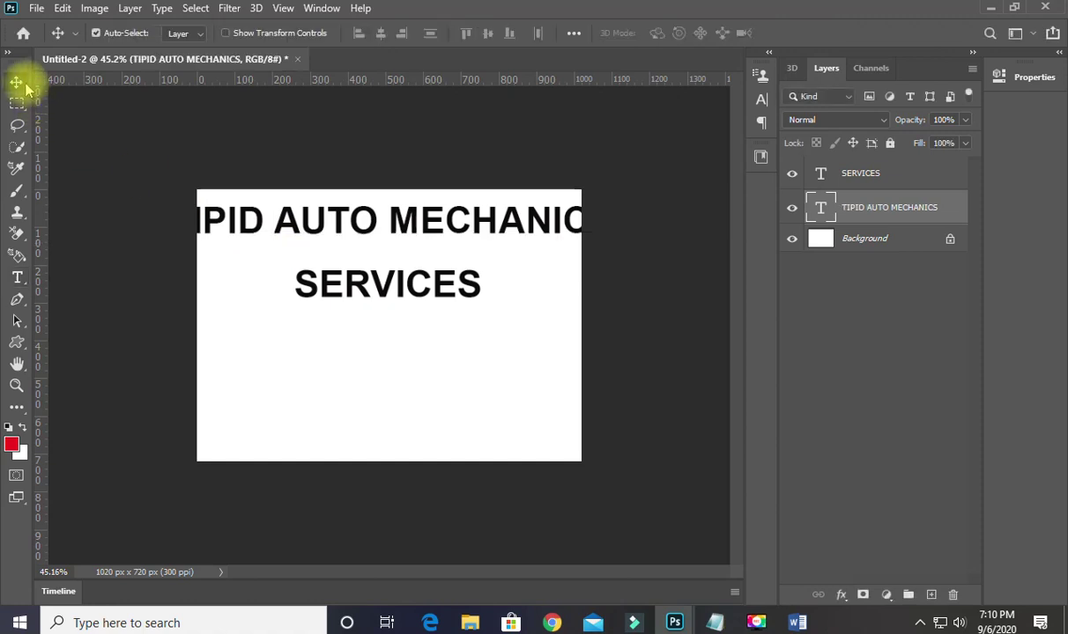
key("ctrl+t")
left_click_drag(169, 245, 221, 241)
left_click_drag(612, 240, 542, 245)
key("Return")
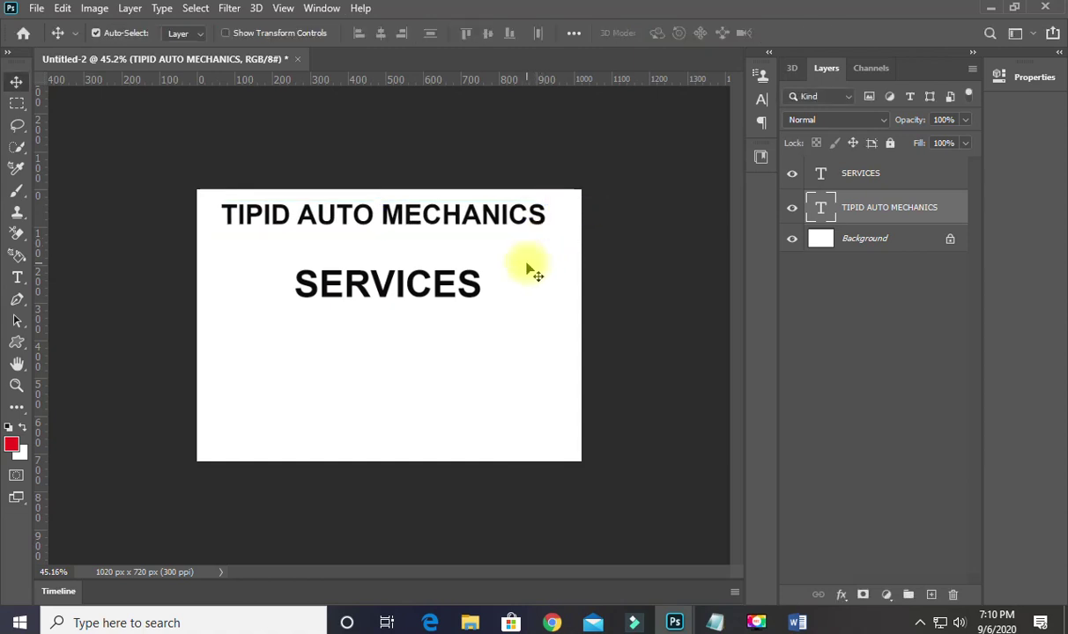
left_click_drag(468, 286, 372, 300)
left_click_drag(415, 215, 432, 239)
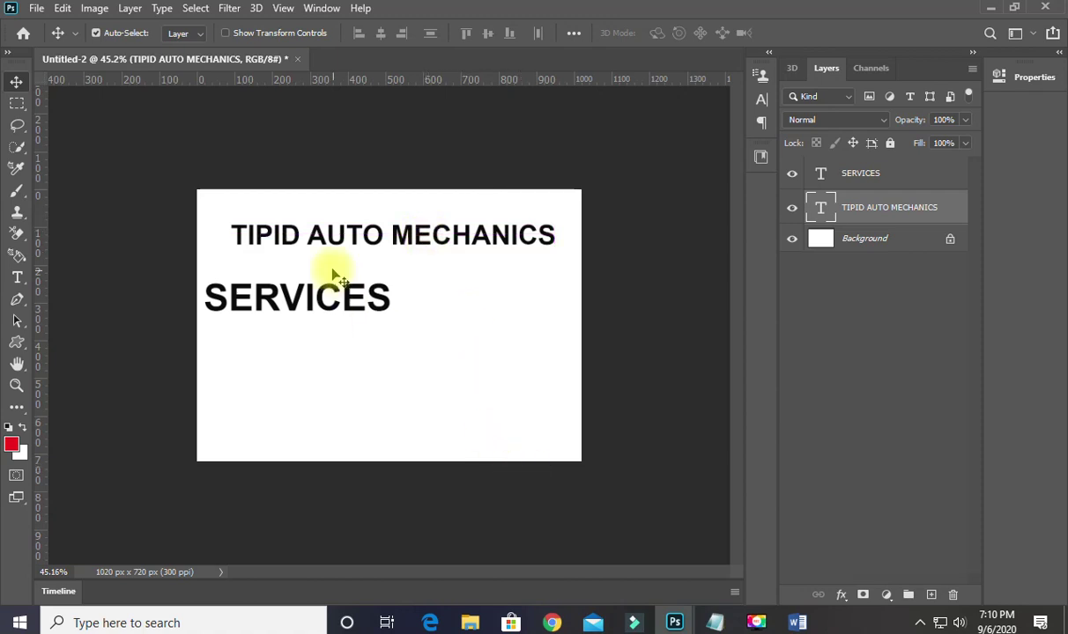
Select the word TIPID in the title to change its font.
key("t")
left_click_drag(299, 238, 249, 93)
left_click(238, 33)
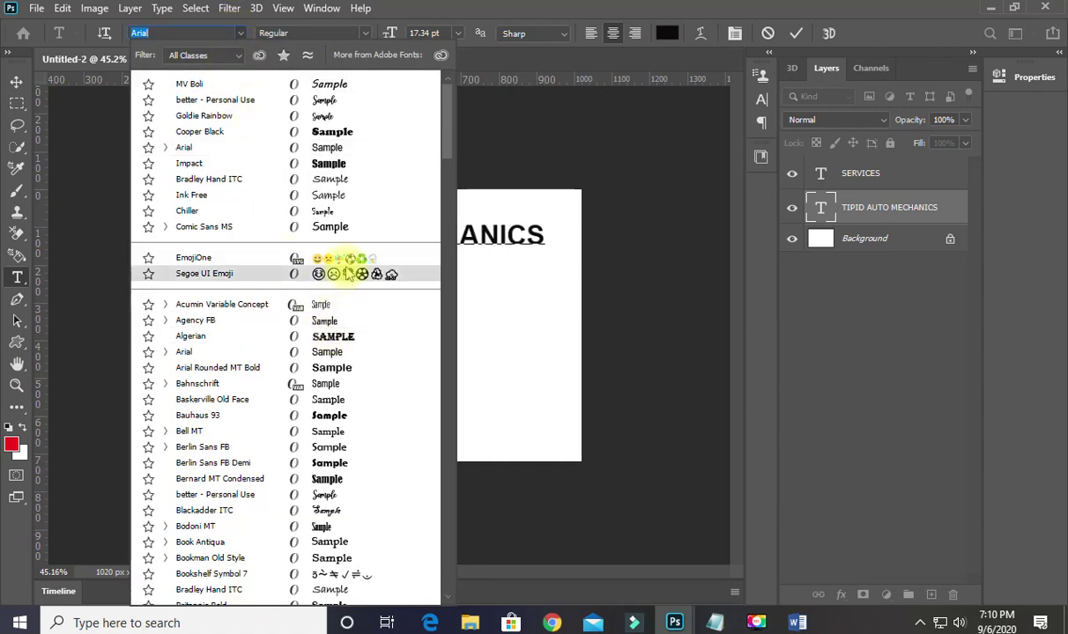
Try Britannic Bold on TIPID, then set it in Bodoni MT and switch to the browser.
scroll(357, 277, "down", 3)
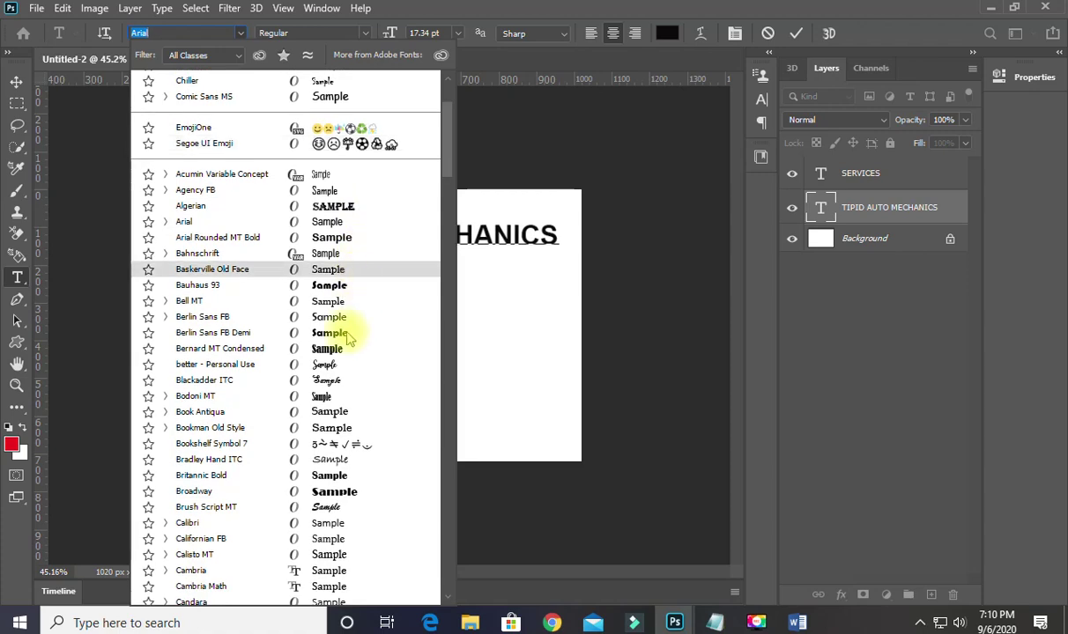
left_click(333, 476)
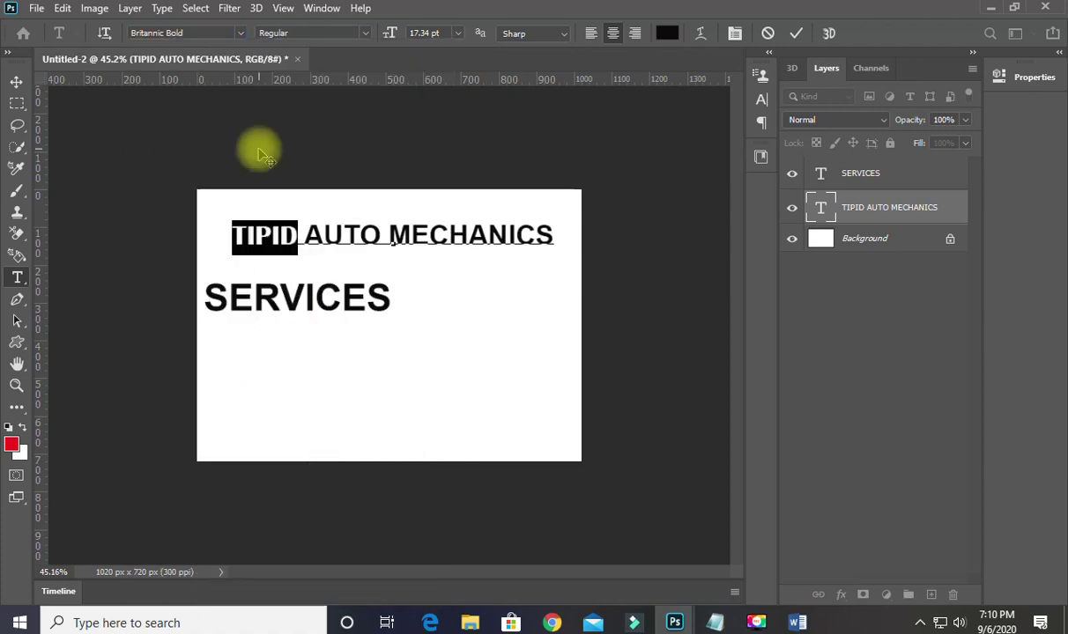
left_click(240, 33)
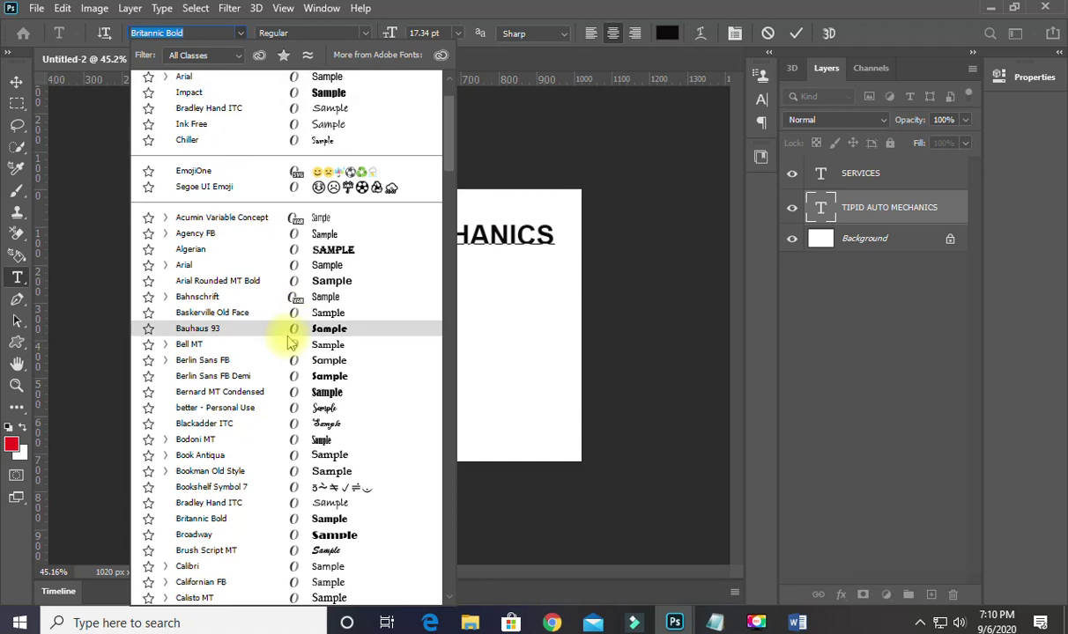
scroll(296, 370, "down", 2)
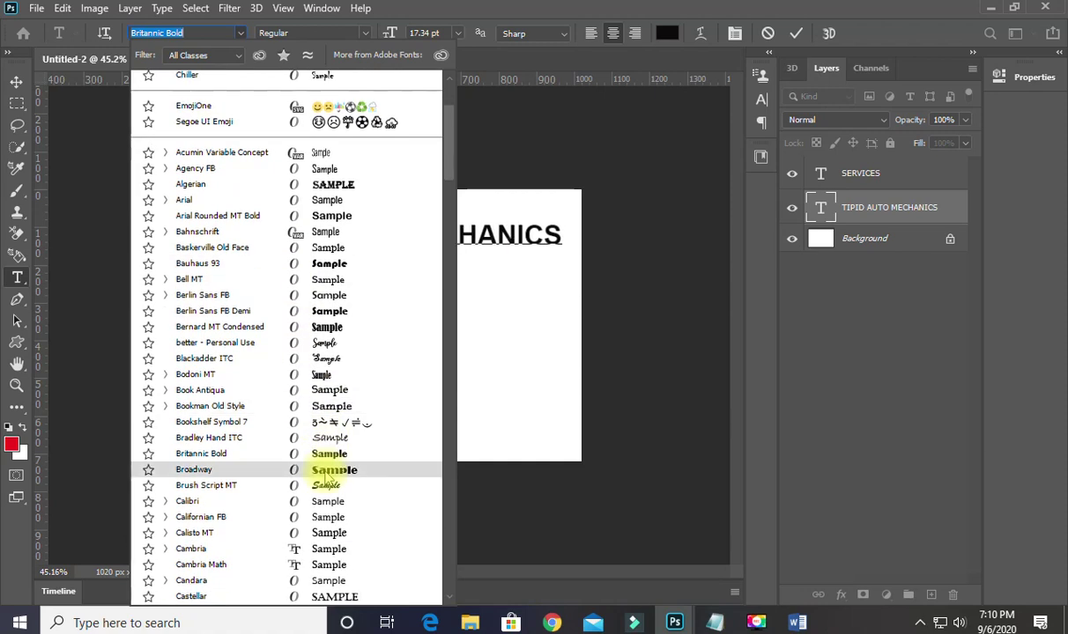
left_click(328, 375)
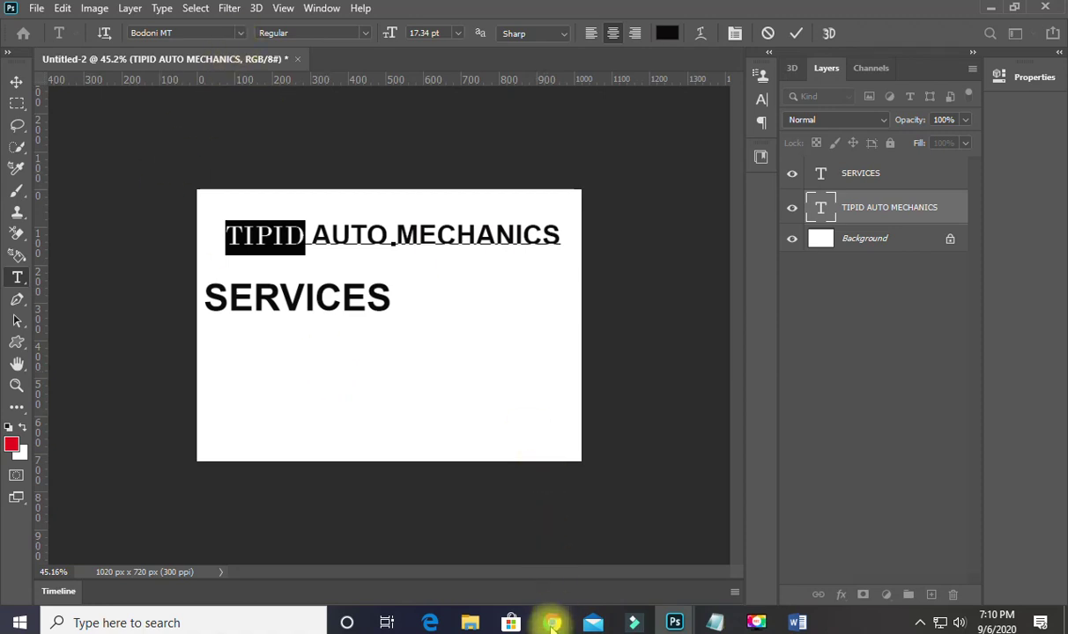
mouse_move(550, 619)
left_click(457, 520)
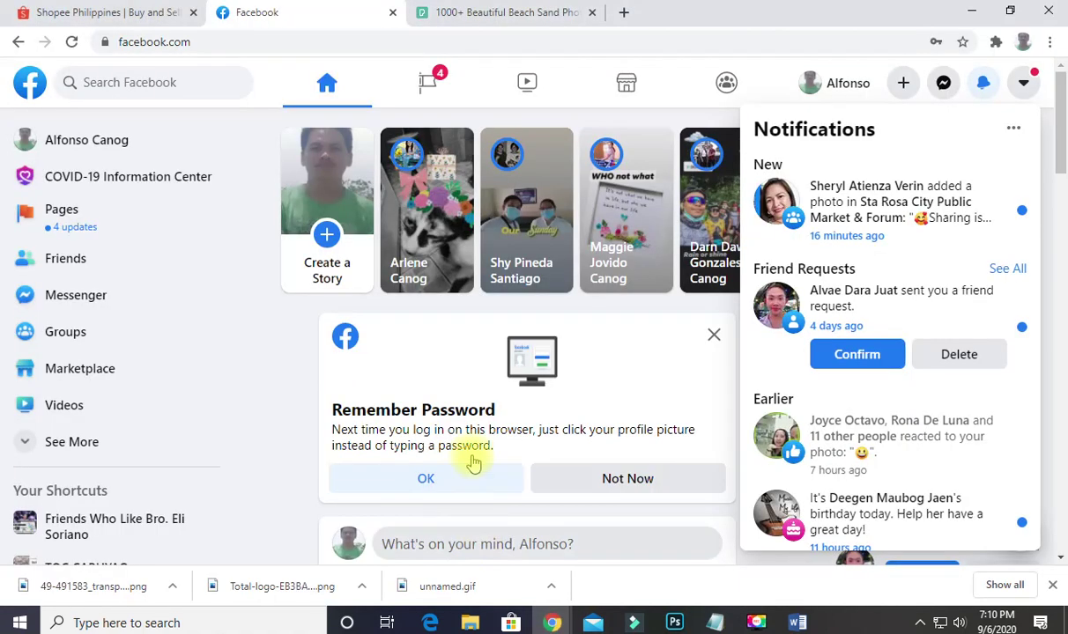
Search Google for dafont in a new tab, close the Shopee tab, and open DaFont.
left_click(623, 14)
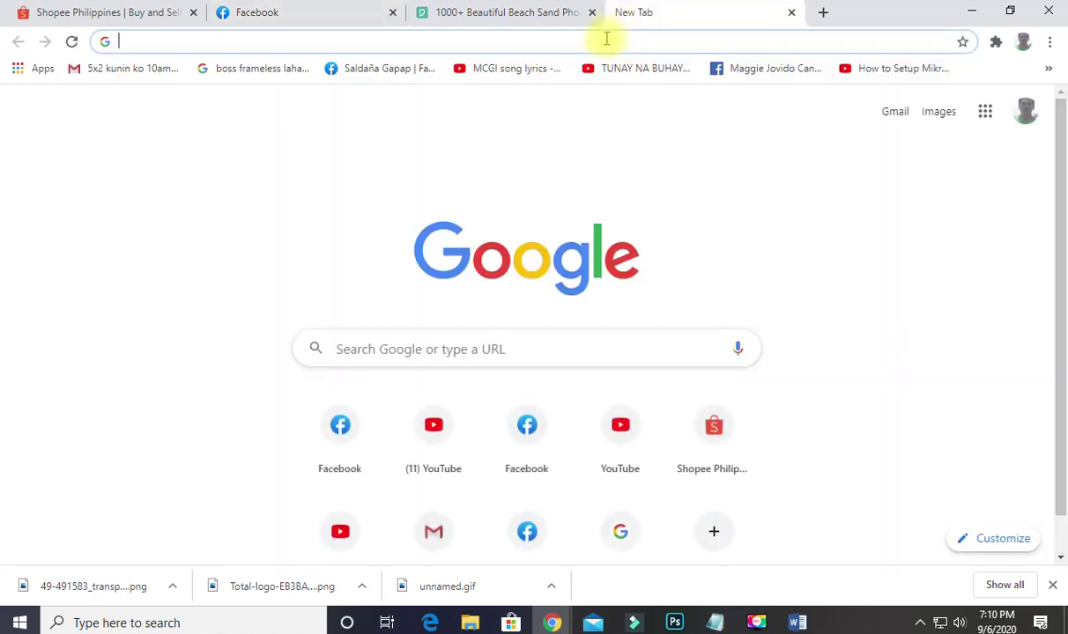
type("DAF")
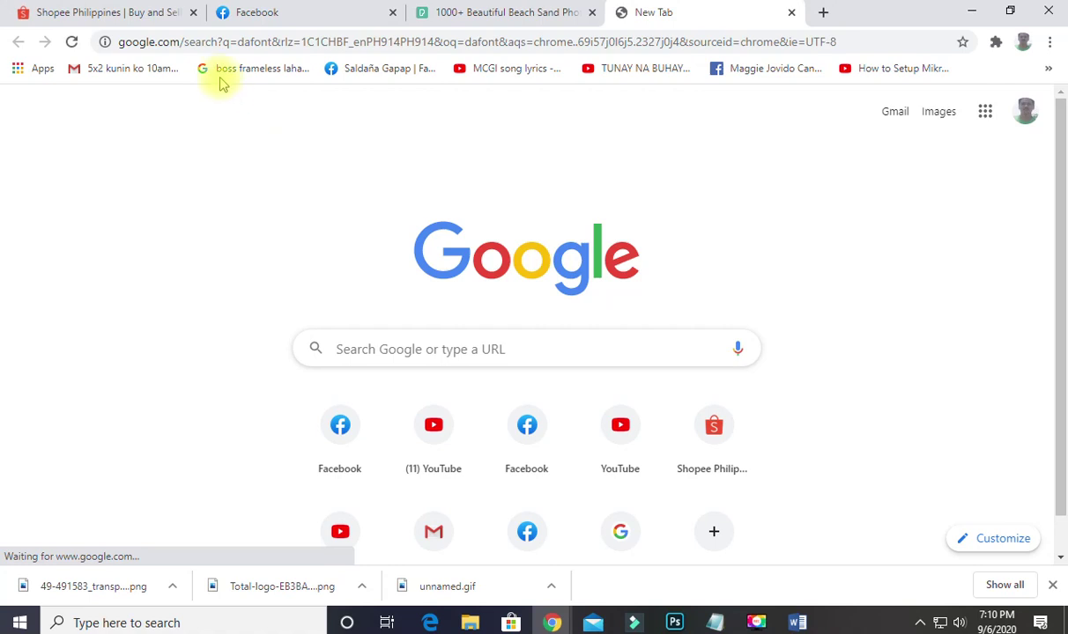
left_click(156, 15)
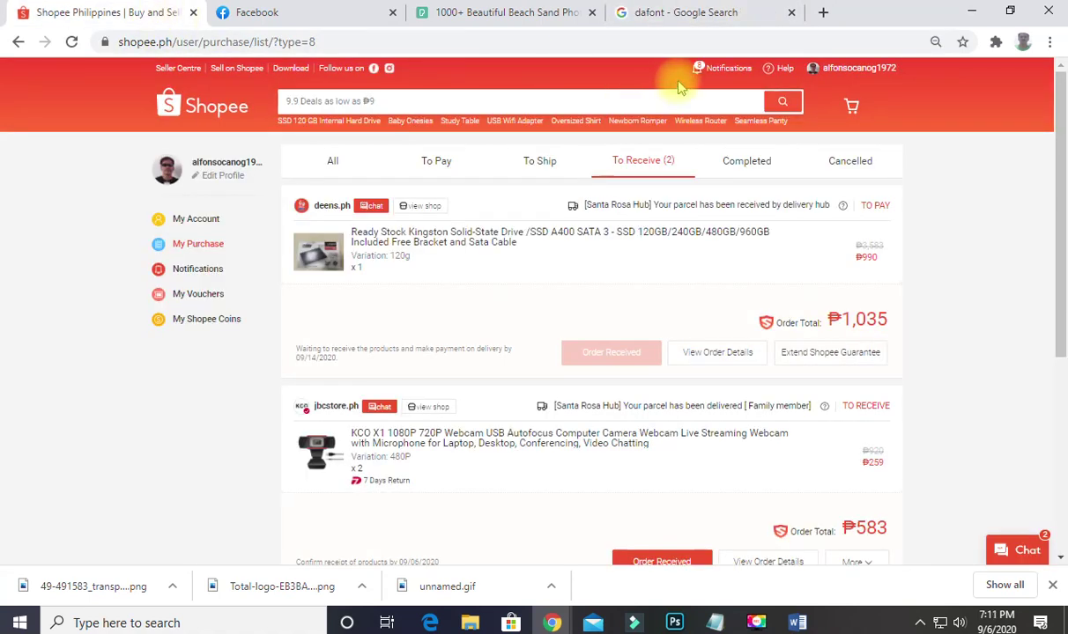
left_click(683, 13)
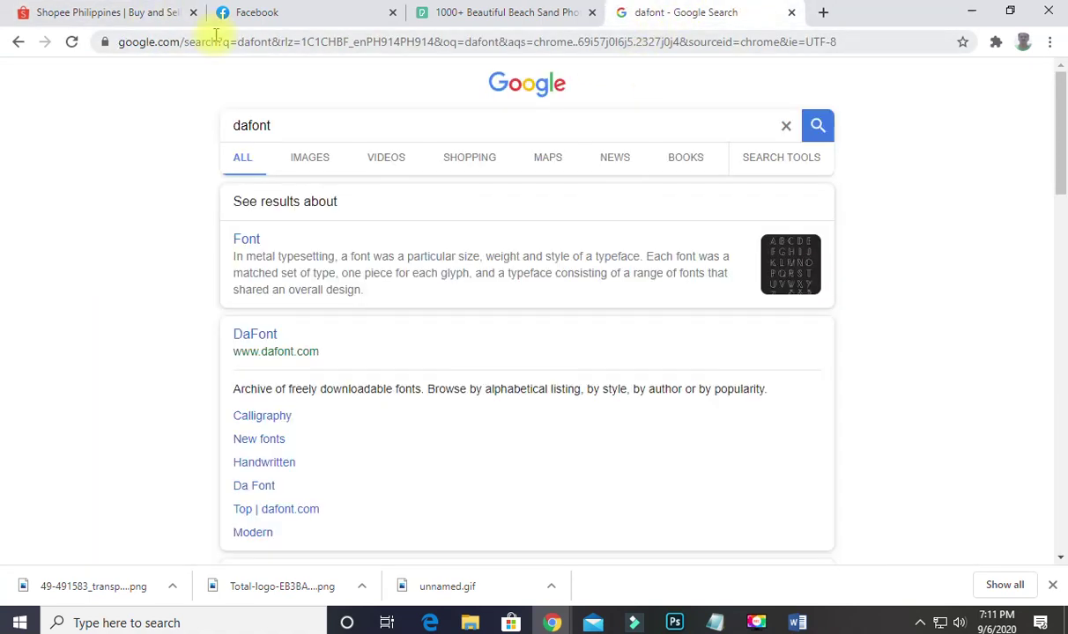
left_click(193, 12)
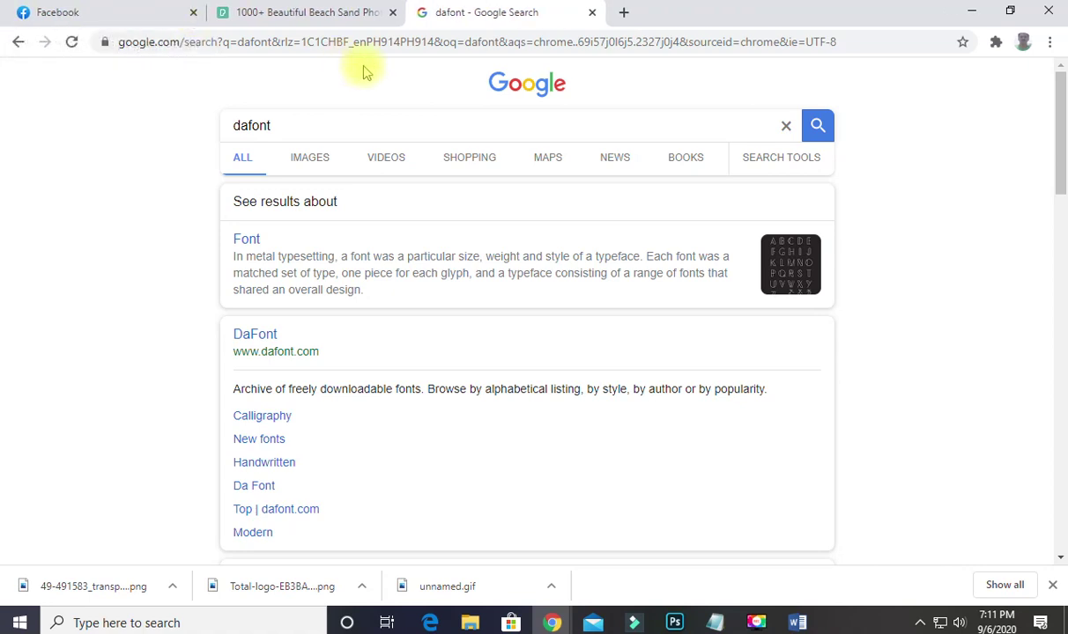
left_click(272, 343)
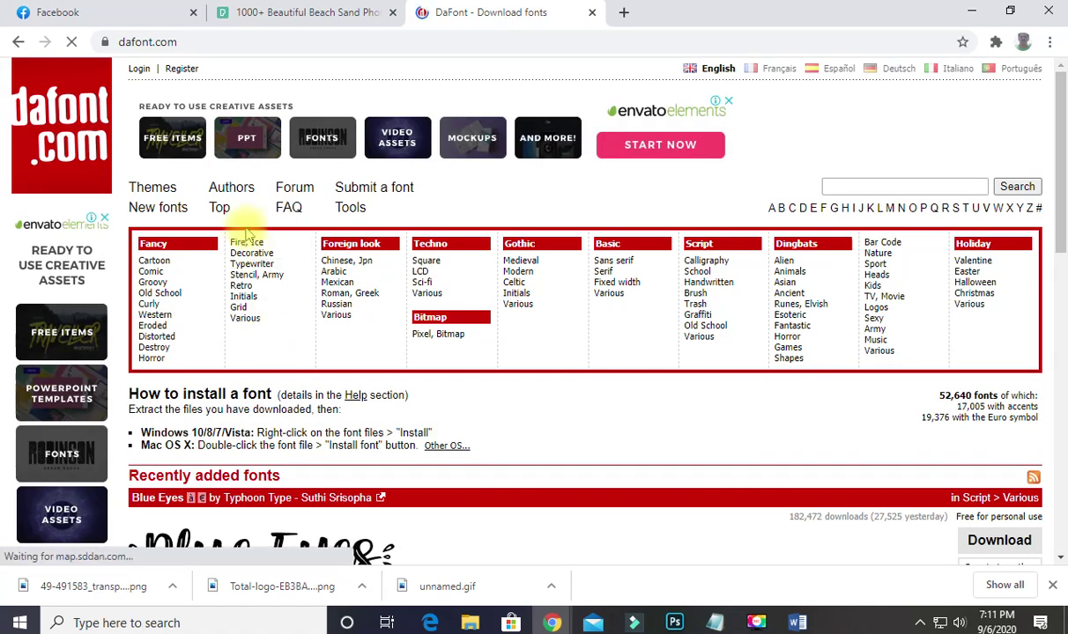
Look over the DaFont homepage categories and open Fancy > Old School.
scroll(374, 334, "down", 4)
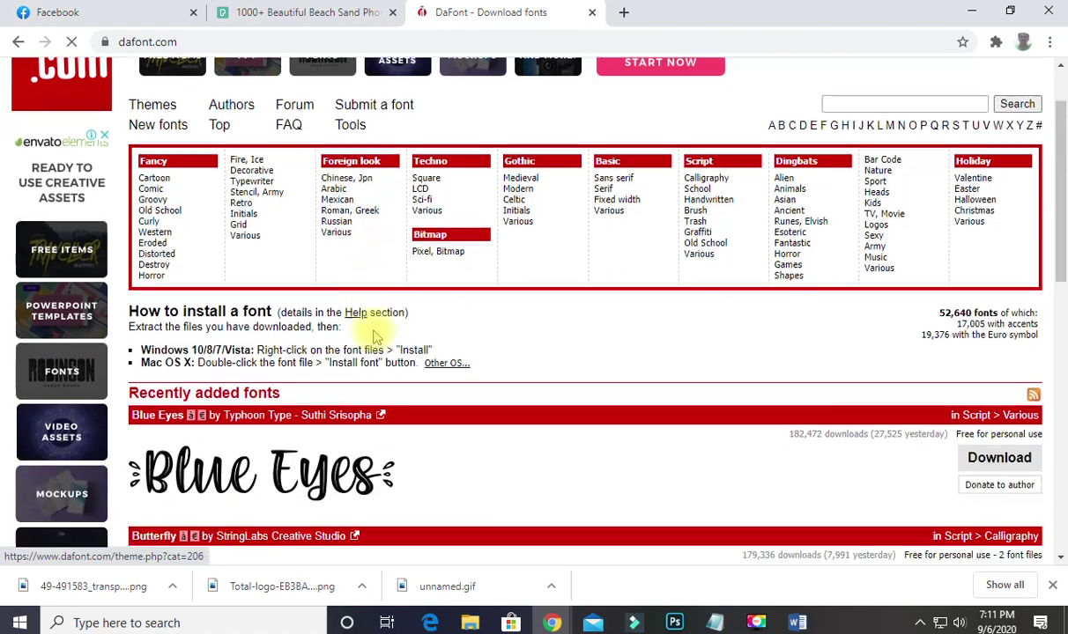
scroll(374, 337, "down", 2)
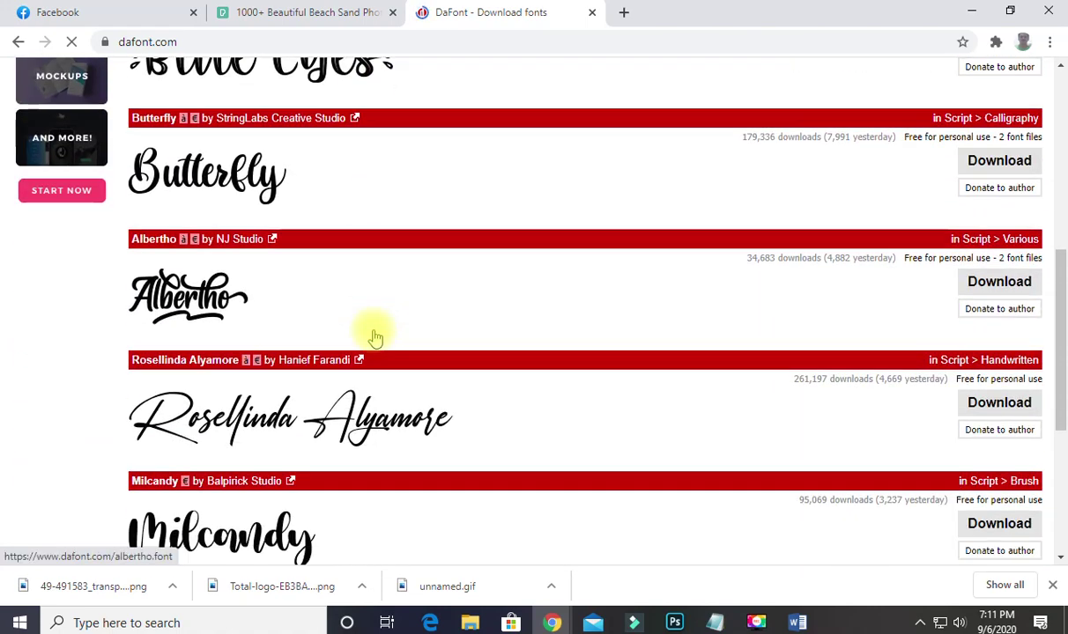
scroll(374, 337, "down", 3)
scroll(375, 337, "up", 5)
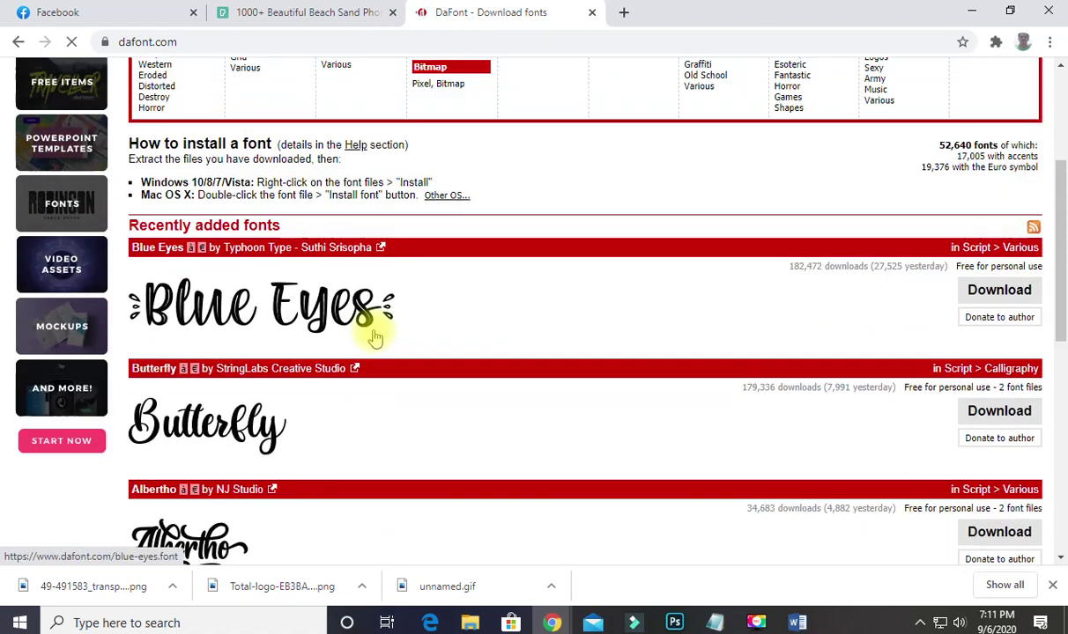
scroll(375, 337, "up", 2)
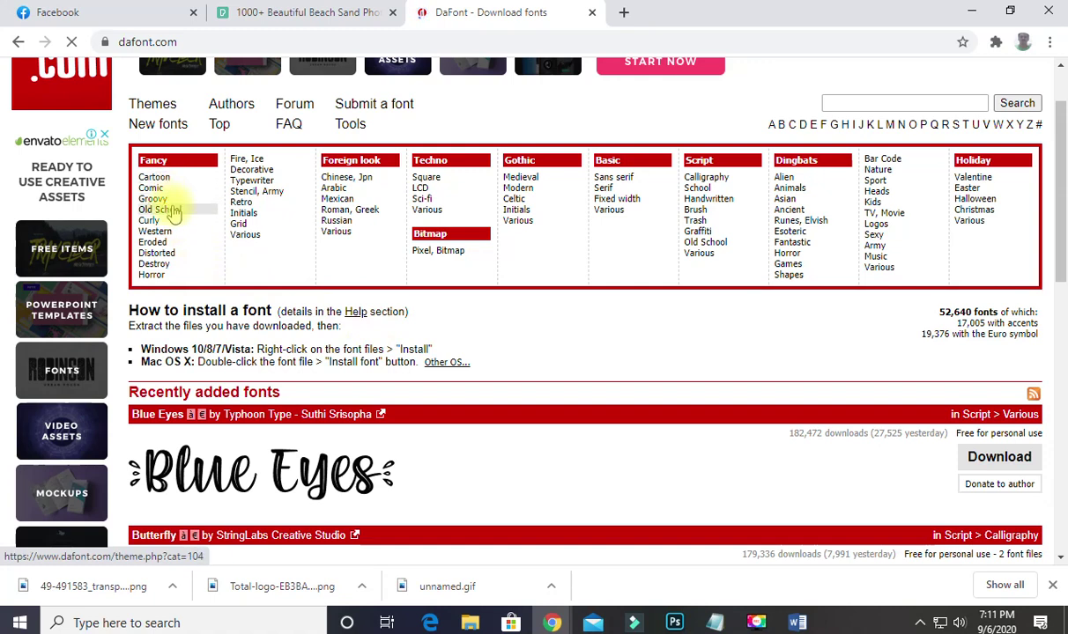
left_click(175, 214)
Browse the Old School previews such as Varsity, Freshman and Campus, then go to Western.
scroll(241, 281, "down", 2)
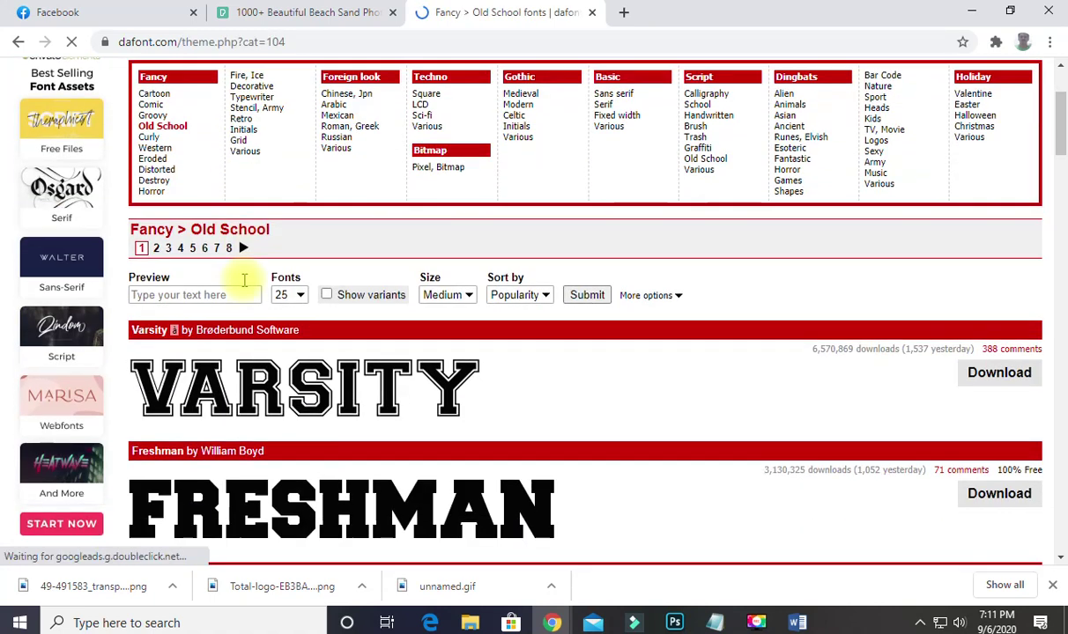
scroll(245, 286, "down", 4)
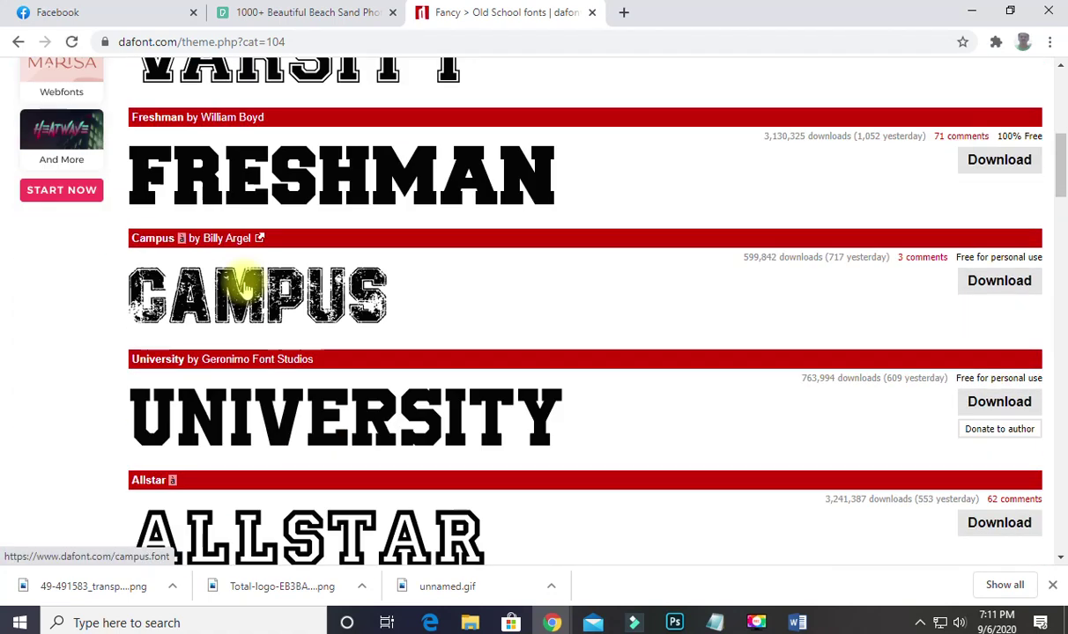
scroll(245, 286, "down", 8)
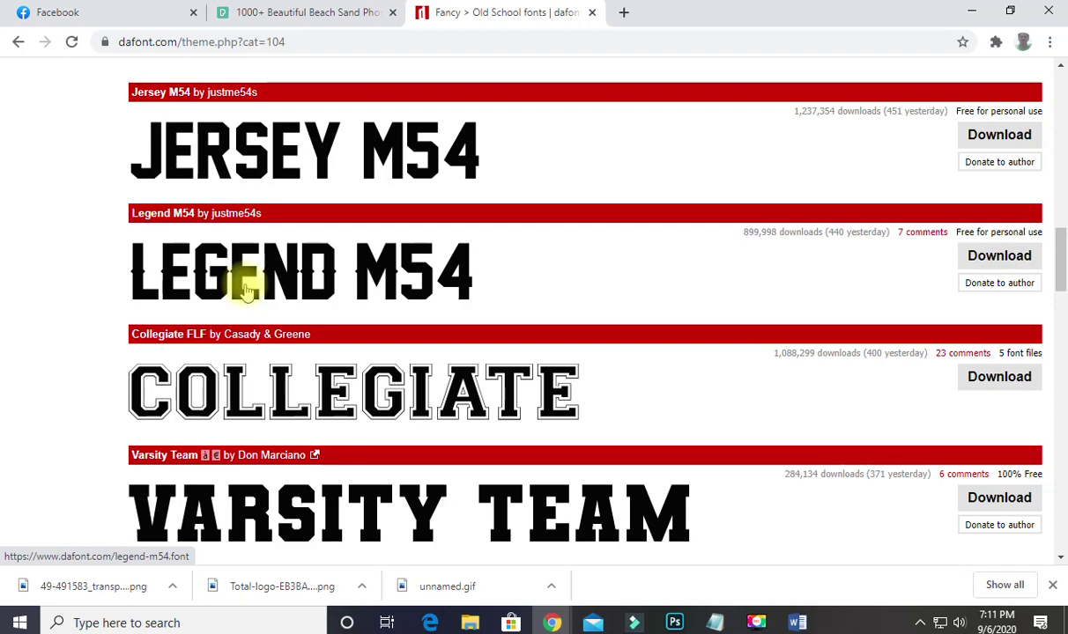
scroll(246, 290, "down", 5)
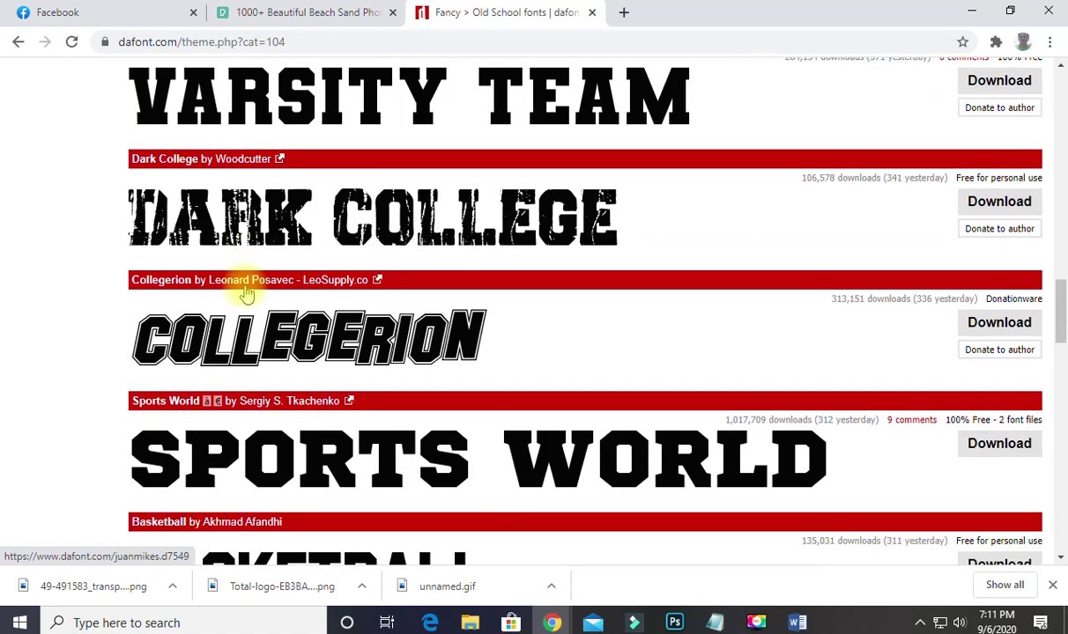
scroll(247, 295, "down", 2)
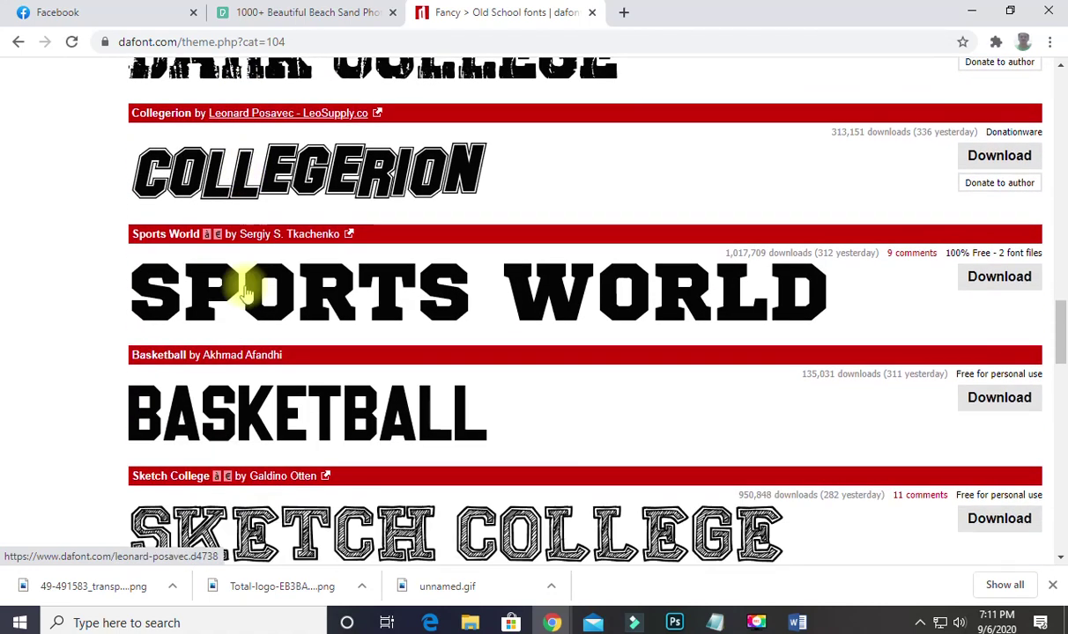
scroll(247, 296, "up", 11)
scroll(247, 293, "up", 8)
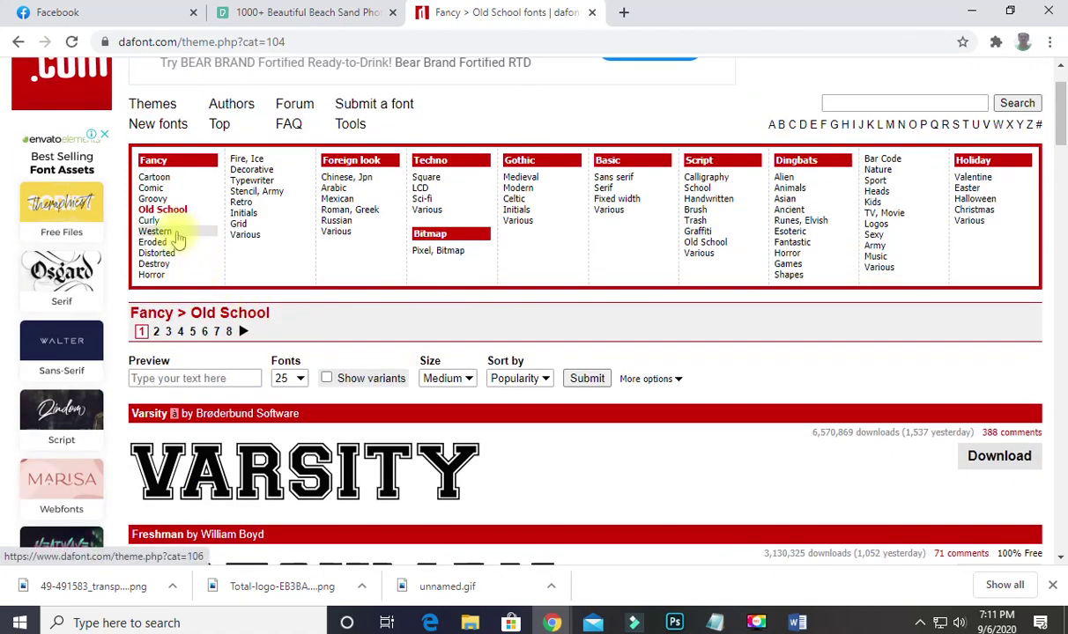
left_click(175, 233)
Browse the Fancy > Western font previews, then open the Basic > Sans serif category.
scroll(177, 238, "down", 4)
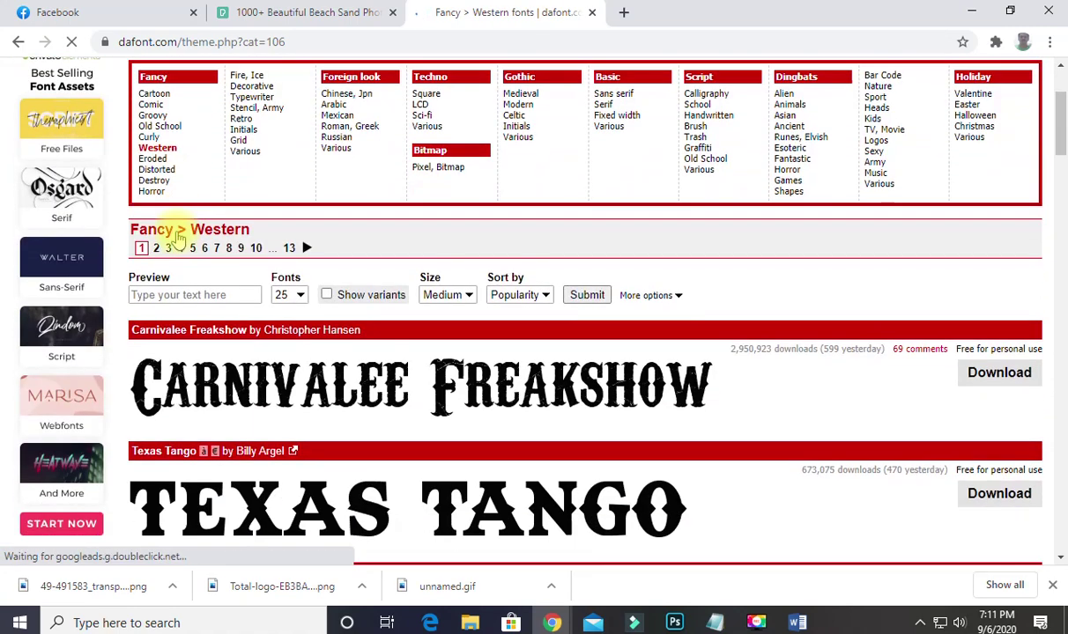
scroll(176, 238, "down", 3)
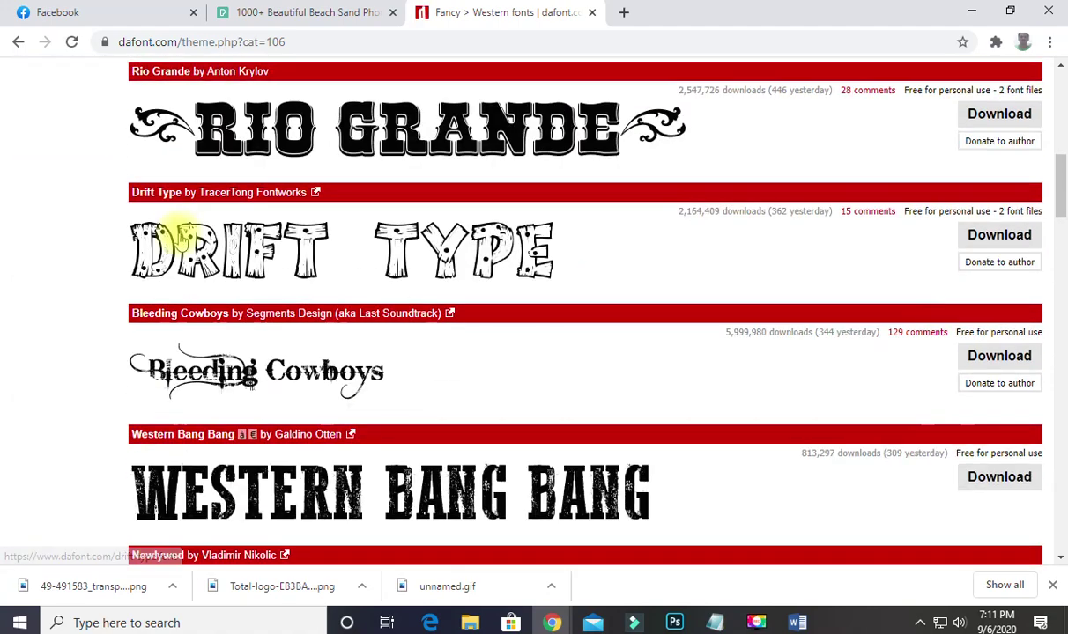
scroll(181, 242, "down", 1)
scroll(181, 240, "down", 6)
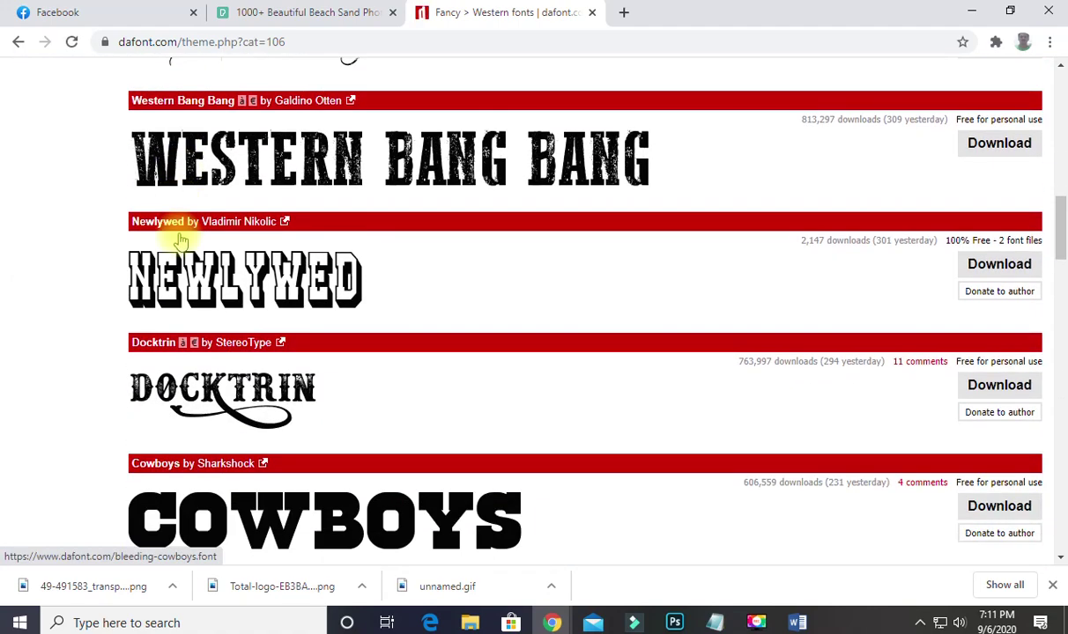
scroll(178, 240, "down", 4)
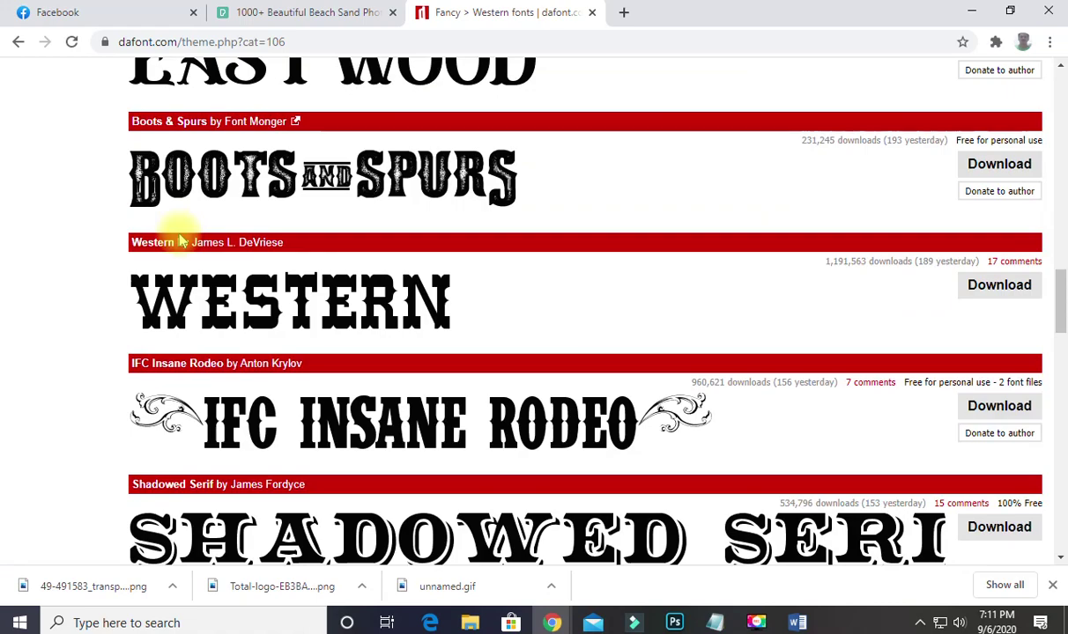
scroll(180, 240, "down", 1)
scroll(185, 245, "up", 15)
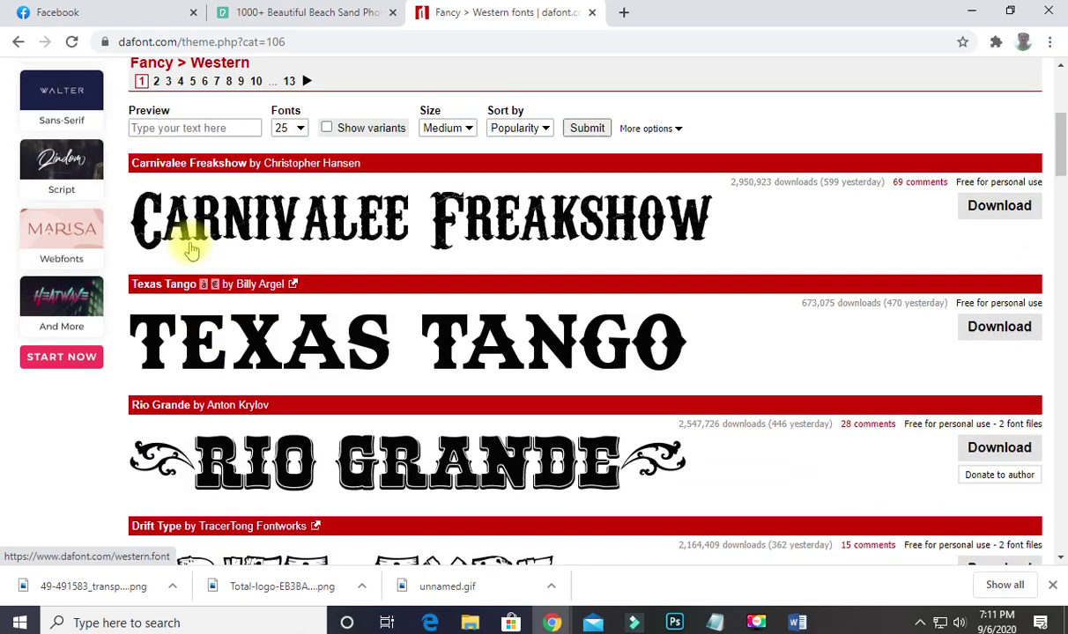
scroll(191, 250, "up", 1)
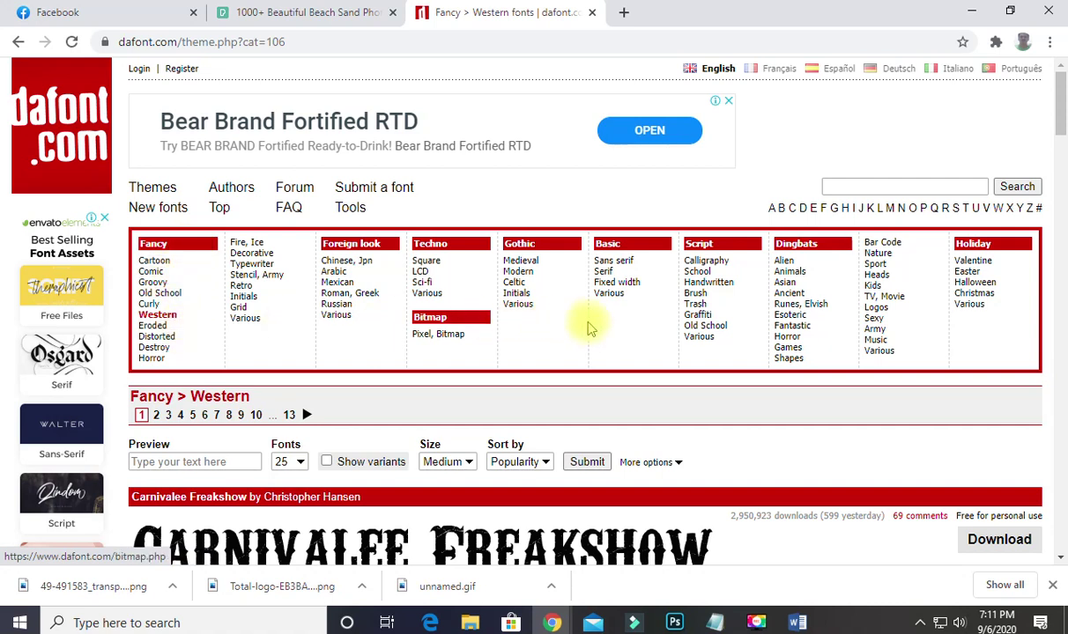
left_click(624, 263)
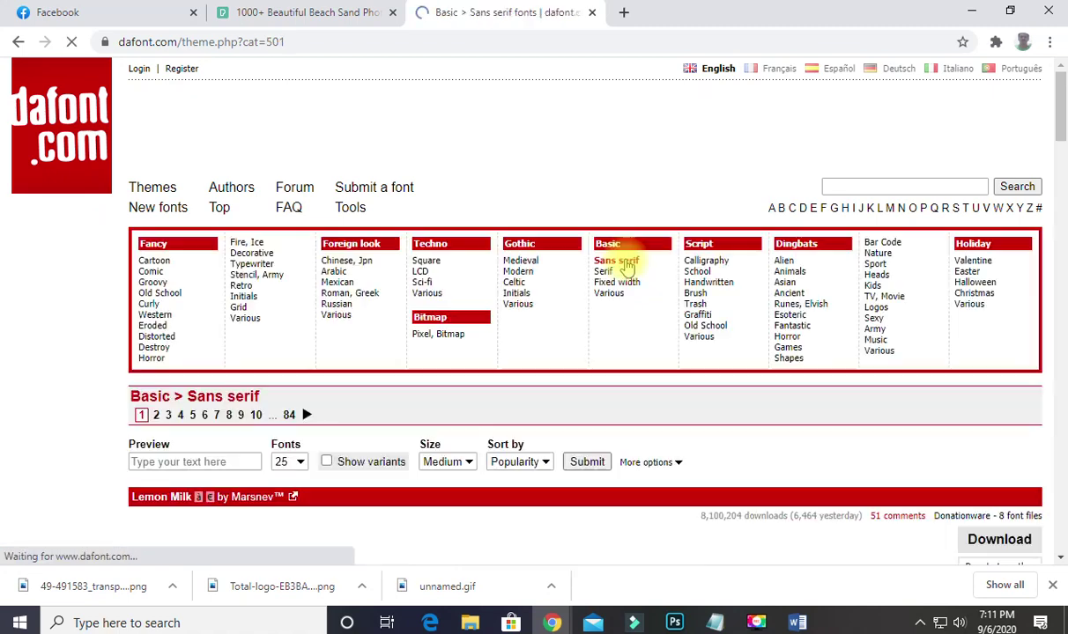
Download the Lemon Milk font as lemon_milk.zip (872.88 KB), choosing a different save folder.
scroll(602, 281, "down", 4)
scroll(605, 282, "down", 1)
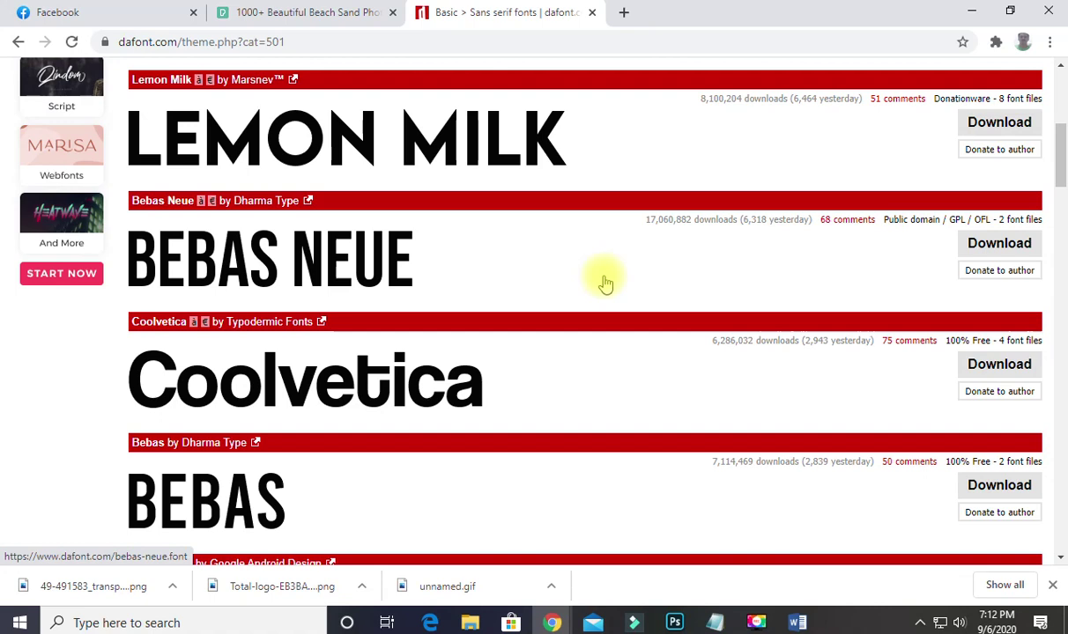
left_click(998, 124)
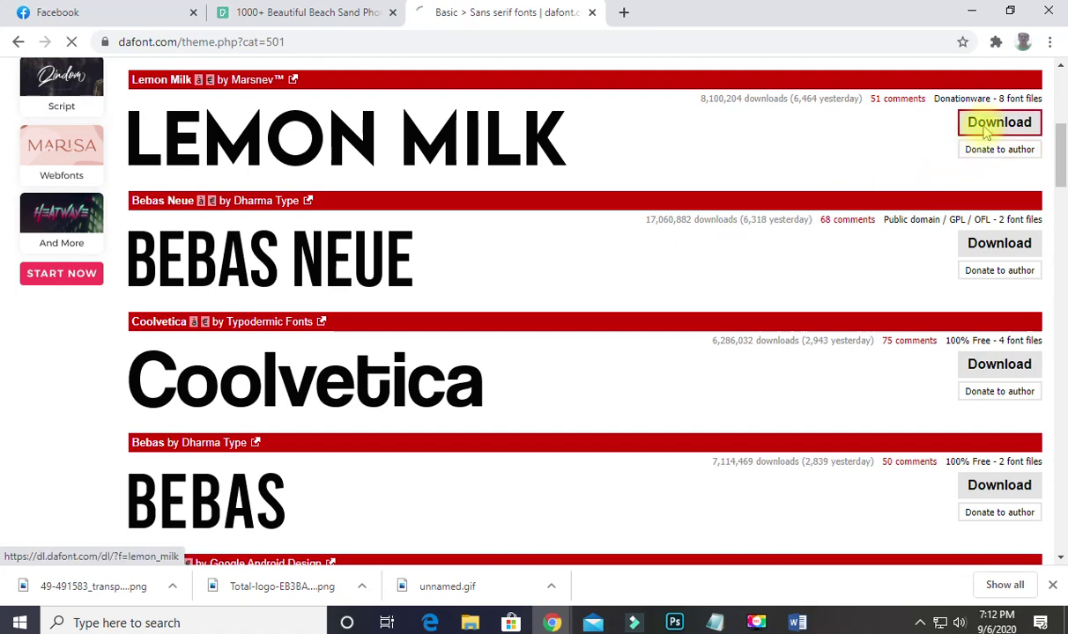
scroll(531, 279, "down", 6)
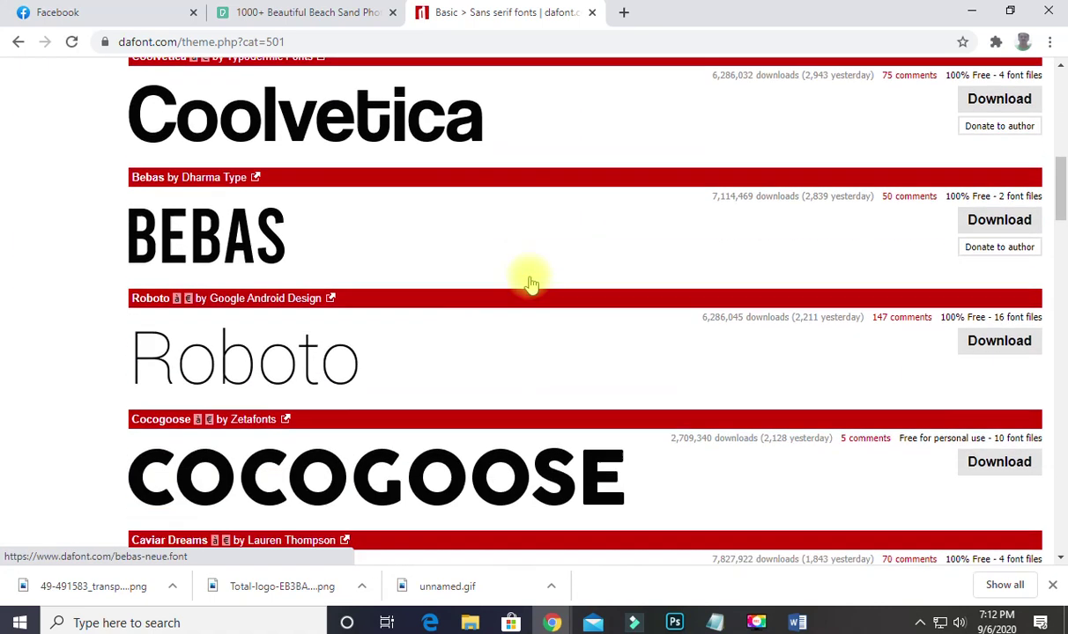
scroll(531, 279, "down", 3)
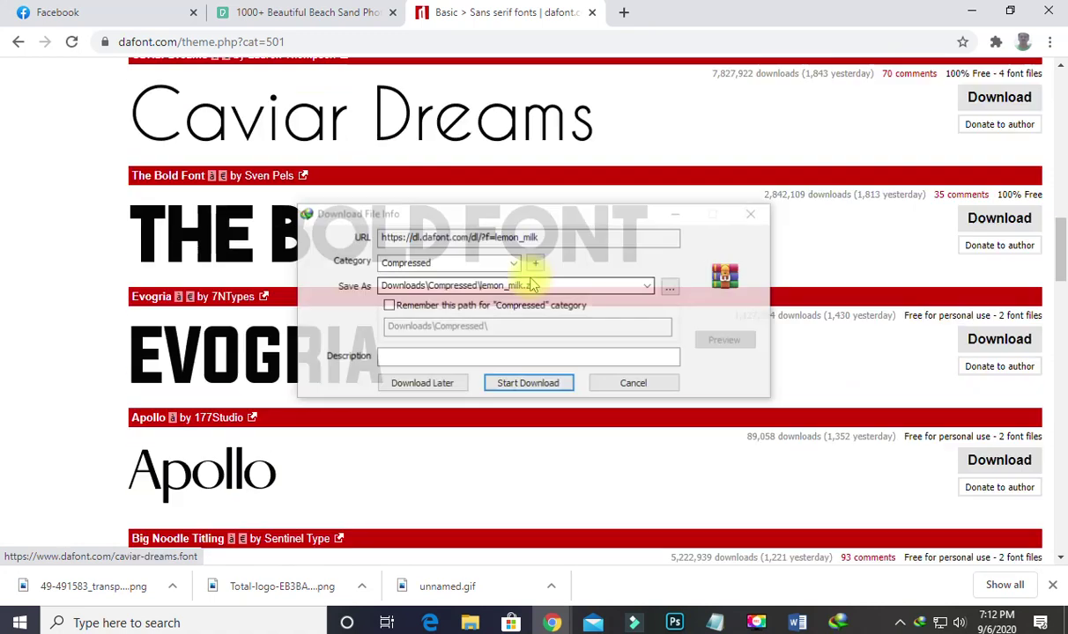
left_click(670, 287)
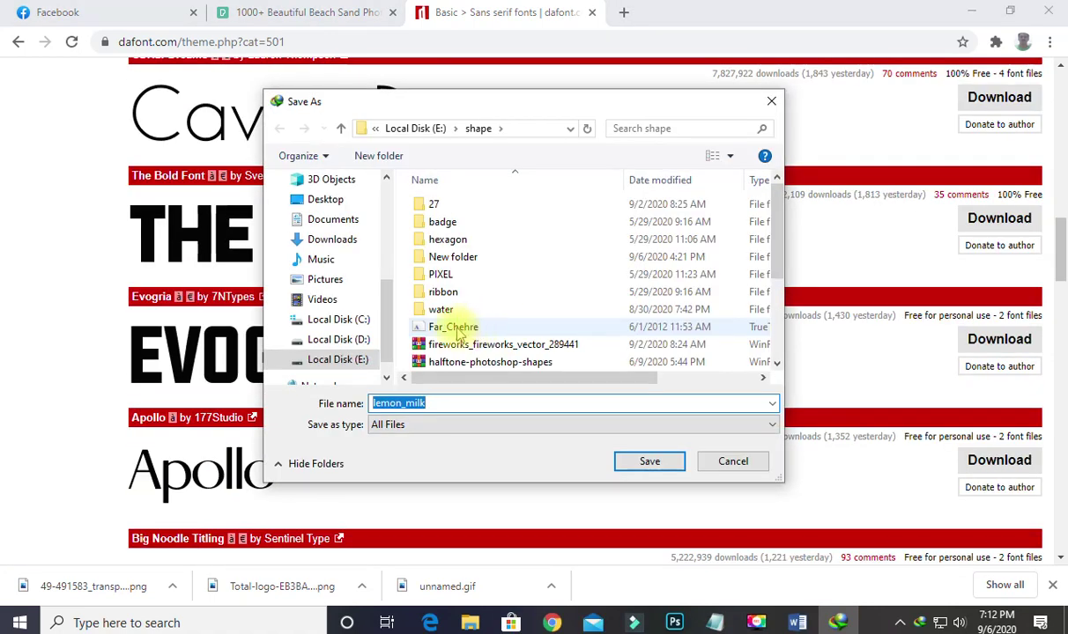
Save lemon_milk.zip into D:\font, download it, and open the containing folder.
left_click(345, 340)
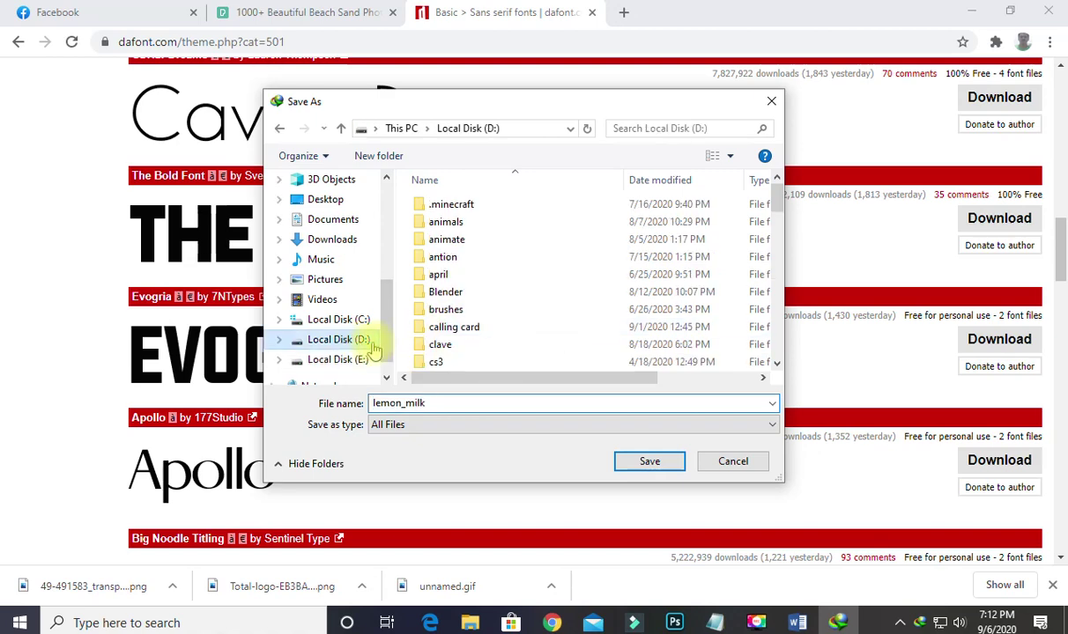
scroll(435, 319, "down", 5)
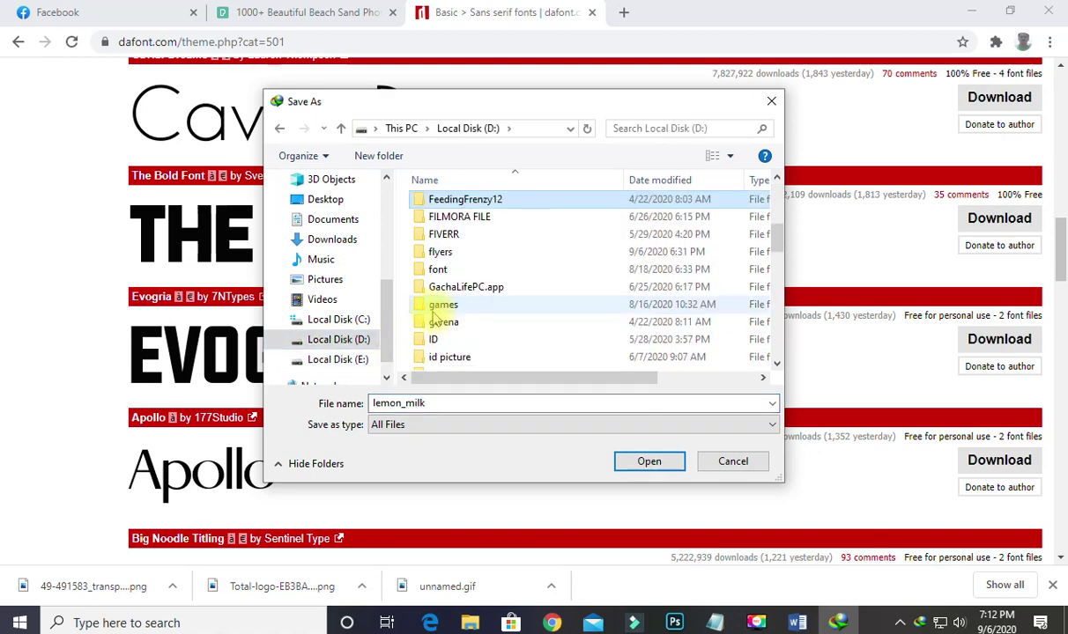
double_click(436, 269)
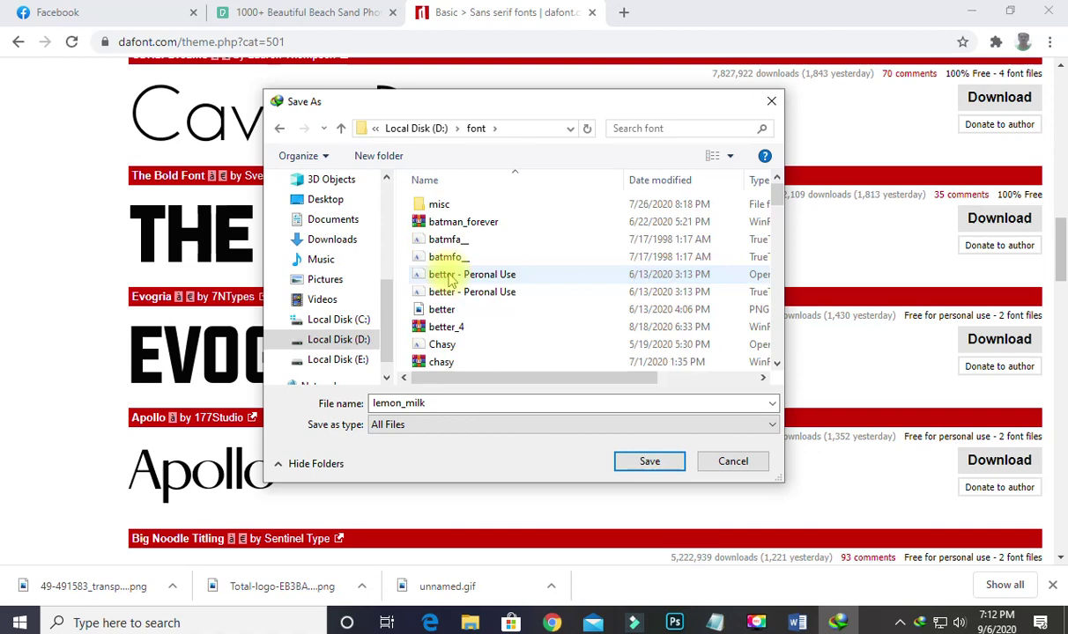
left_click(647, 462)
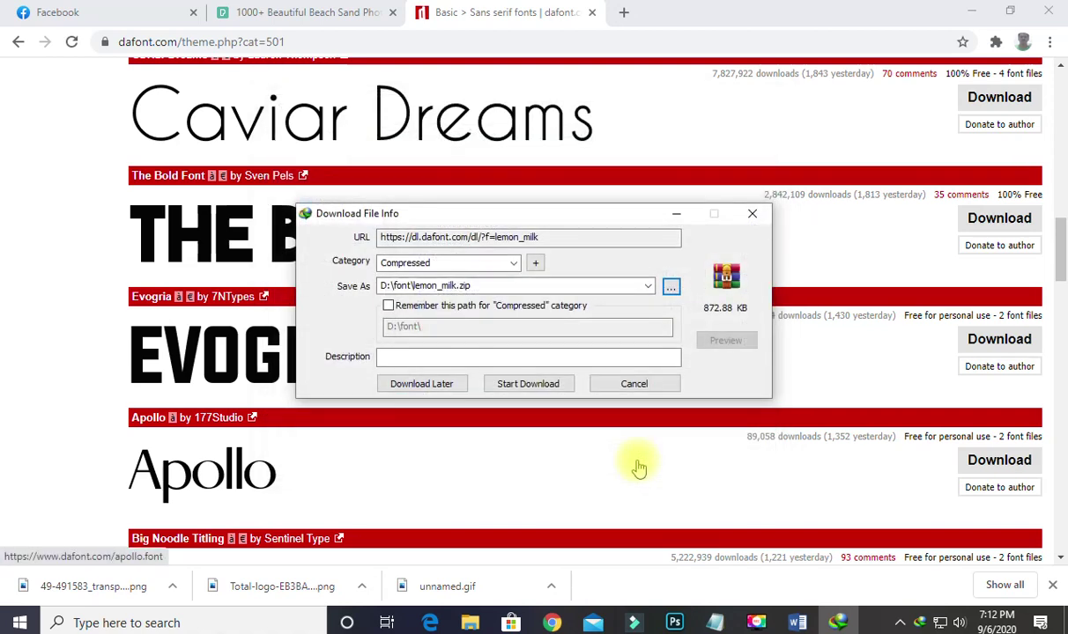
left_click(525, 383)
left_click(548, 366)
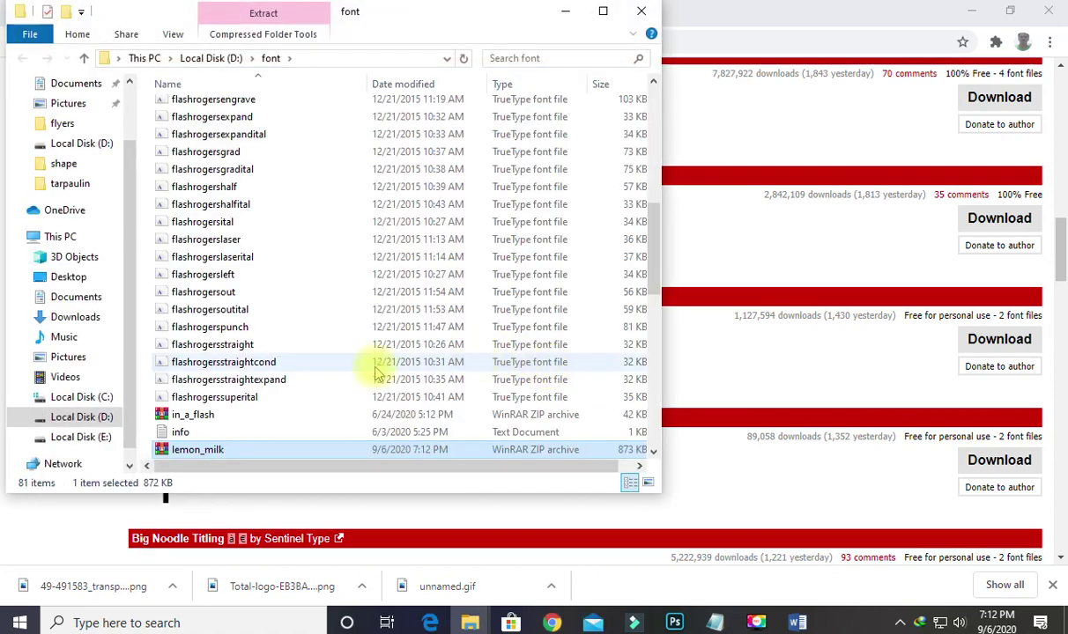
Extract the lemon_milk archive into the D:\font folder.
right_click(254, 457)
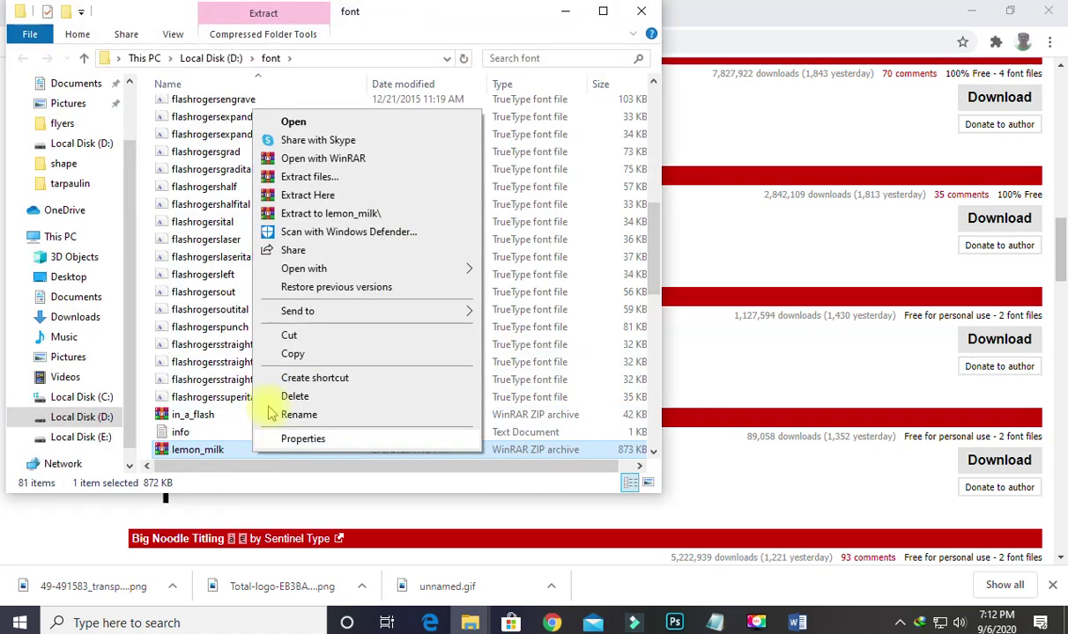
left_click(319, 198)
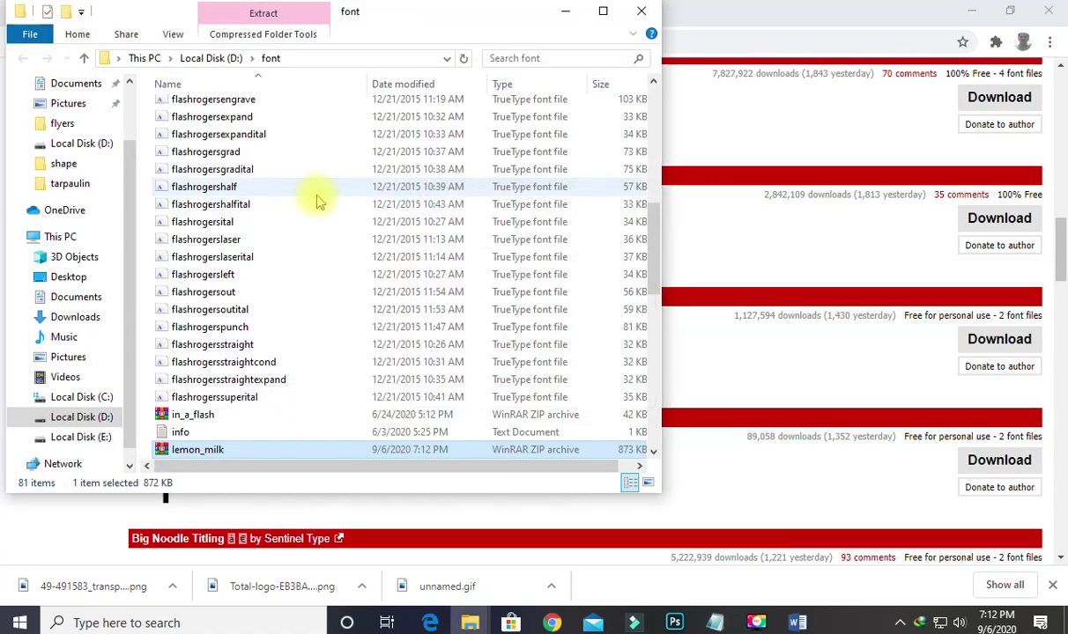
scroll(322, 322, "down", 2)
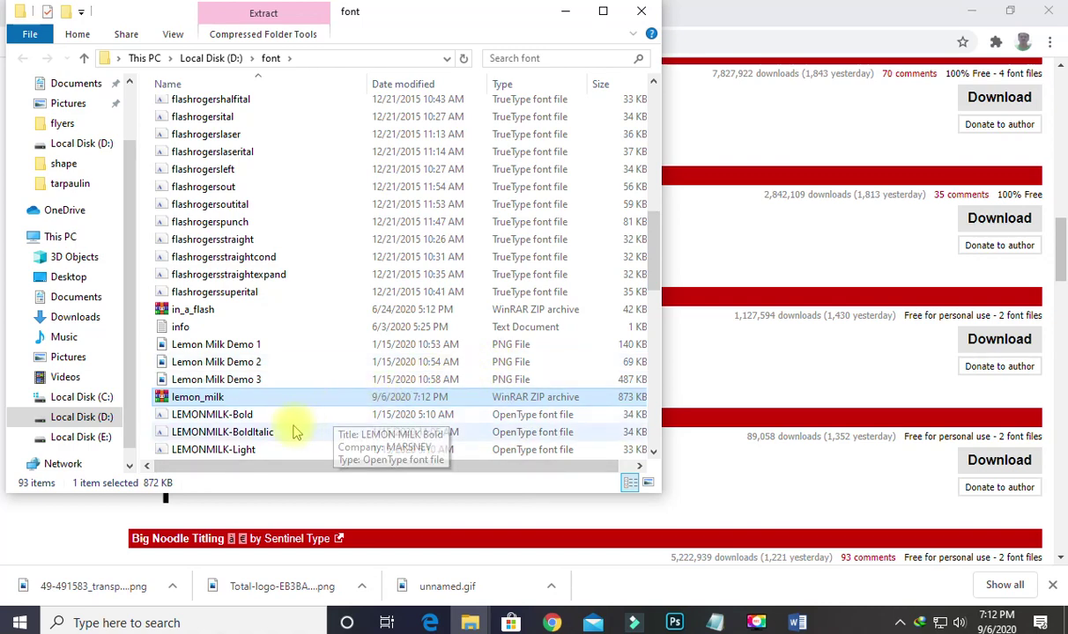
scroll(282, 436, "down", 2)
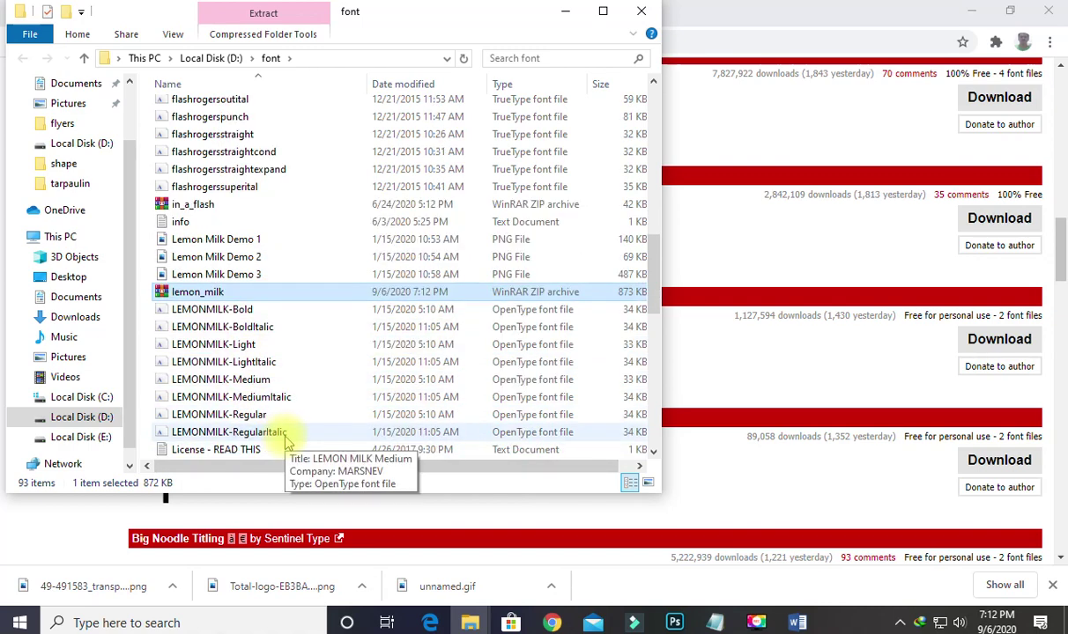
Install the LEMONMILK Bold Italic and Light Italic fonts, then return to the Untitled-2 logo.
right_click(260, 328)
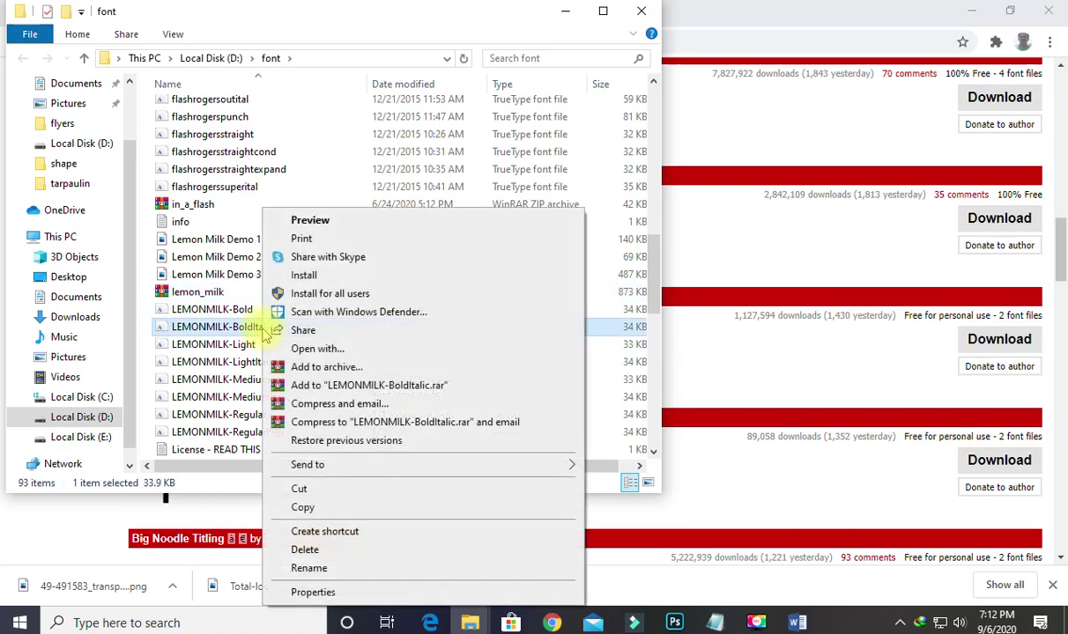
left_click(304, 277)
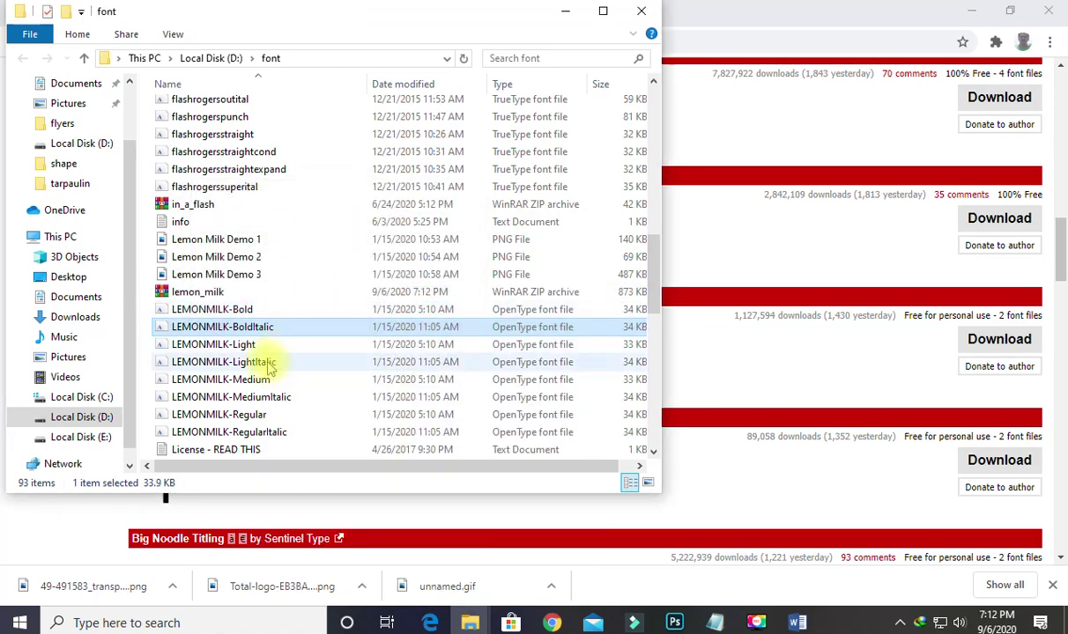
right_click(282, 362)
left_click(306, 275)
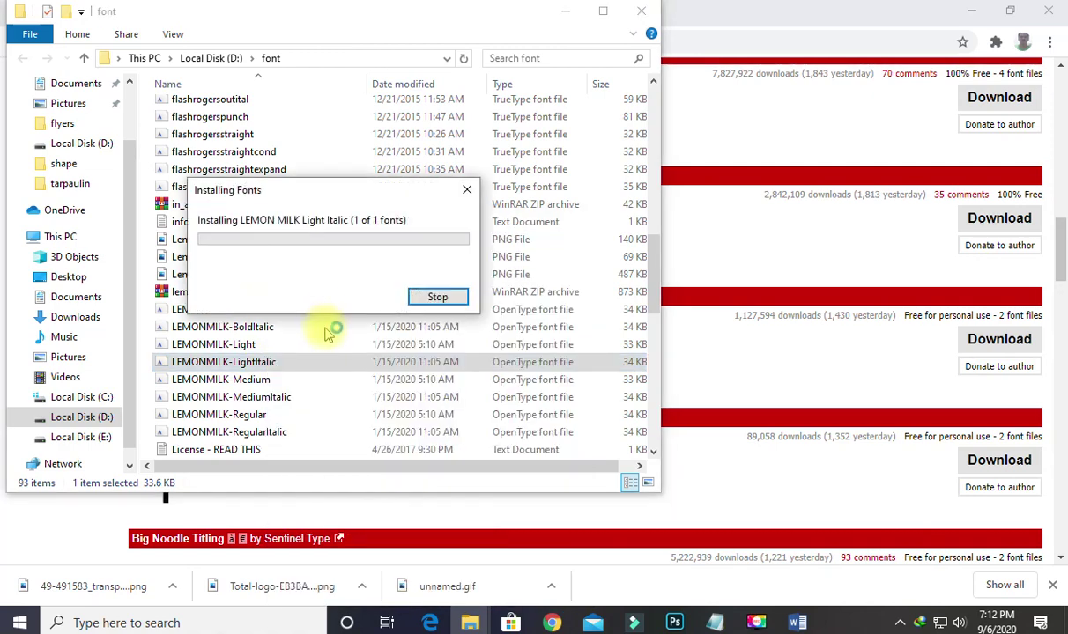
mouse_move(674, 623)
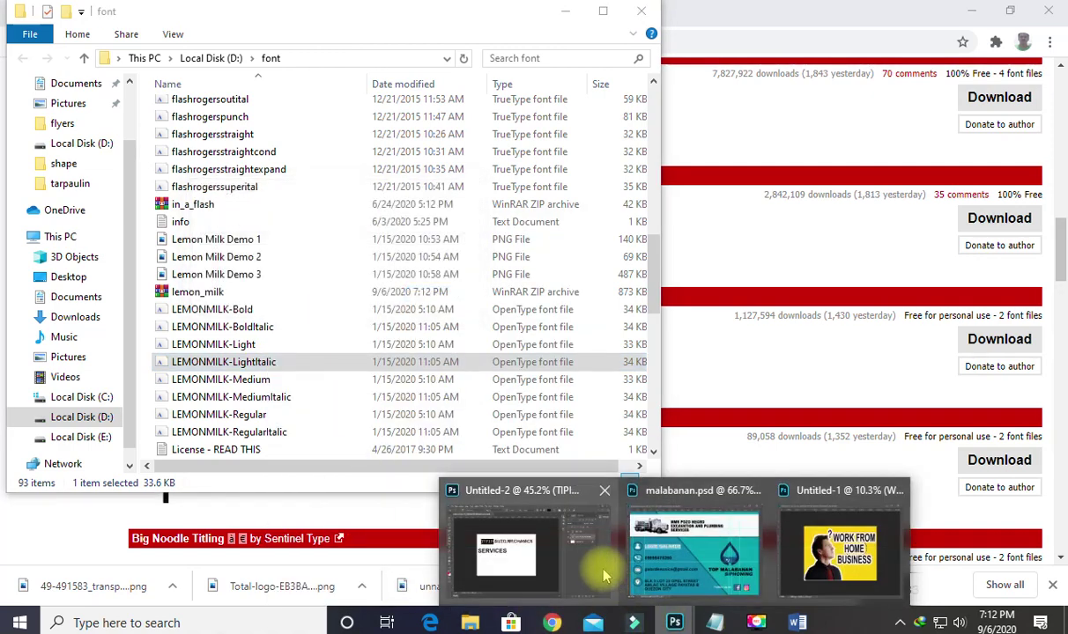
left_click(489, 546)
Set the word TIPID in LEMON MILK Bold Italic and commit the text.
left_click(205, 32)
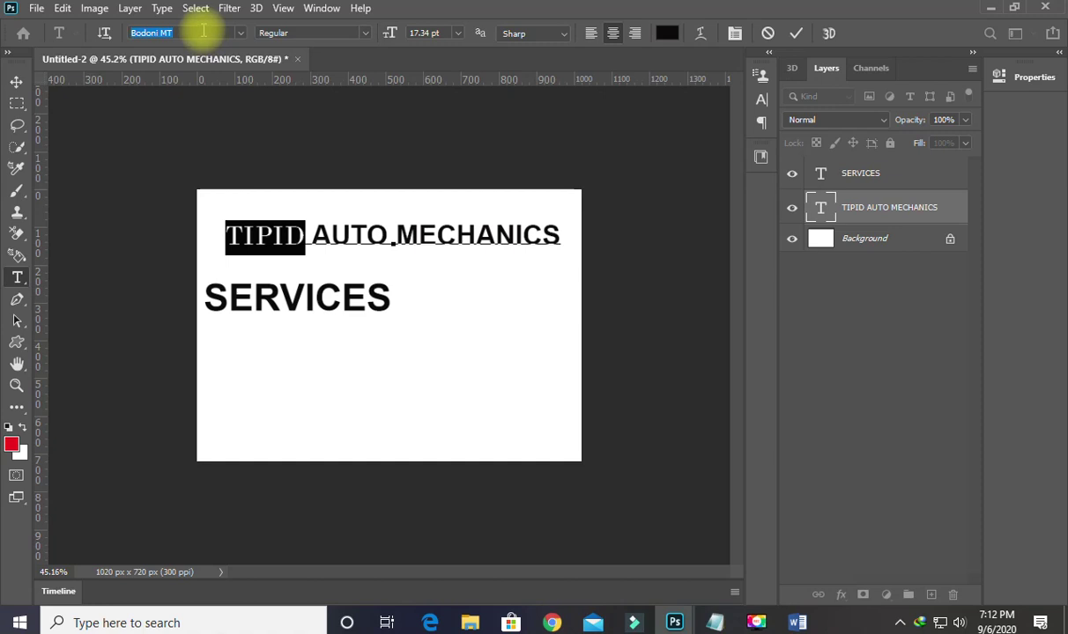
type("LE")
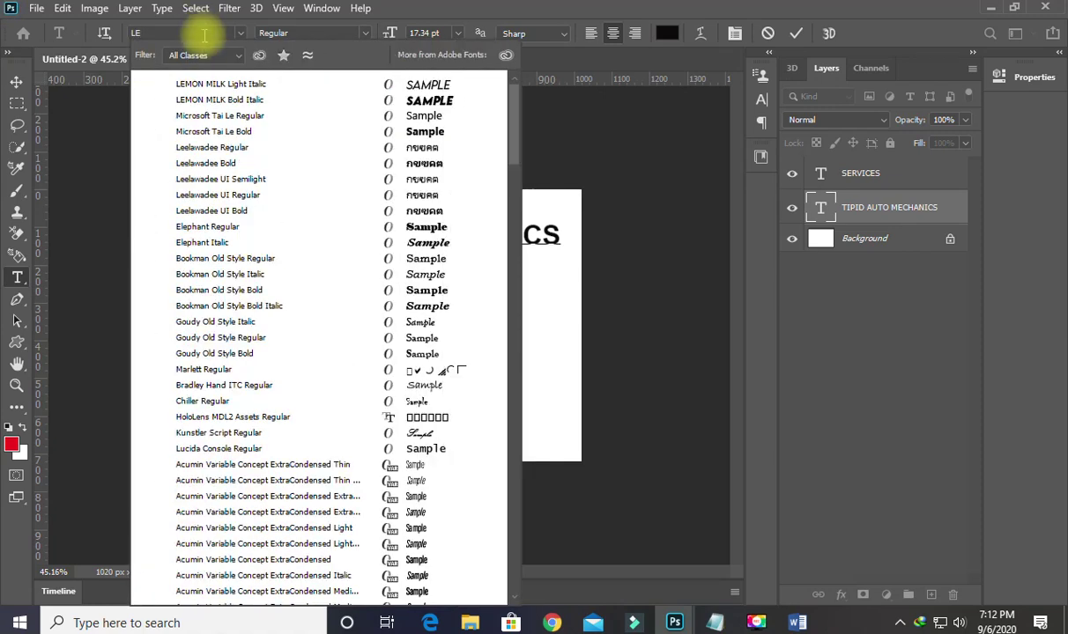
left_click(220, 100)
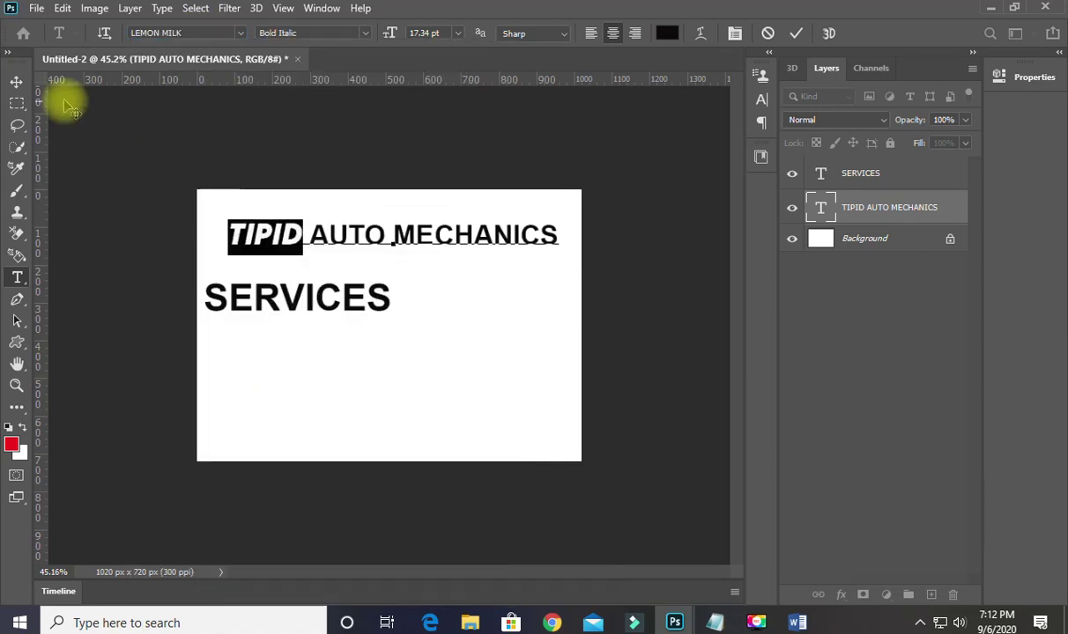
left_click(16, 81)
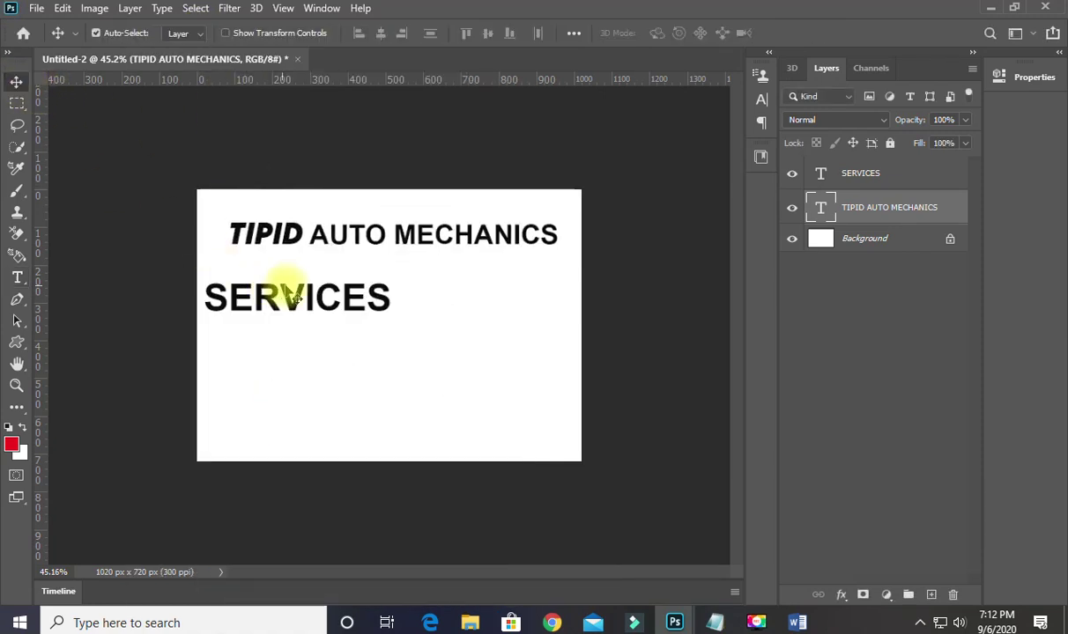
Select the whole TIPID AUTO MECHANICS line and search the font list for 'LE' without applying.
double_click(339, 254)
key("ctrl+a")
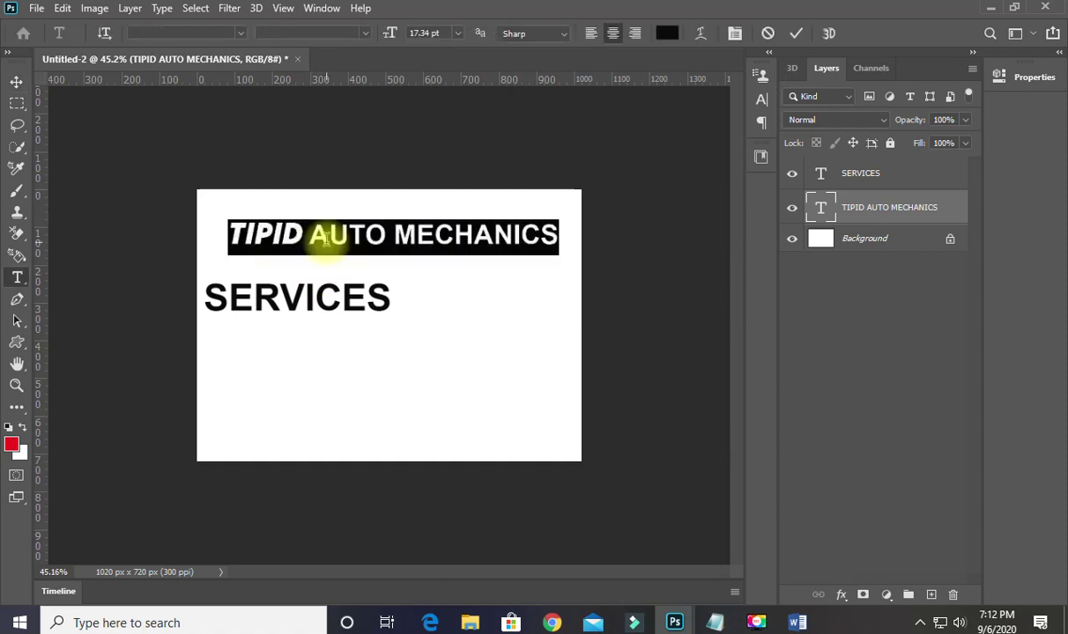
left_click(193, 34)
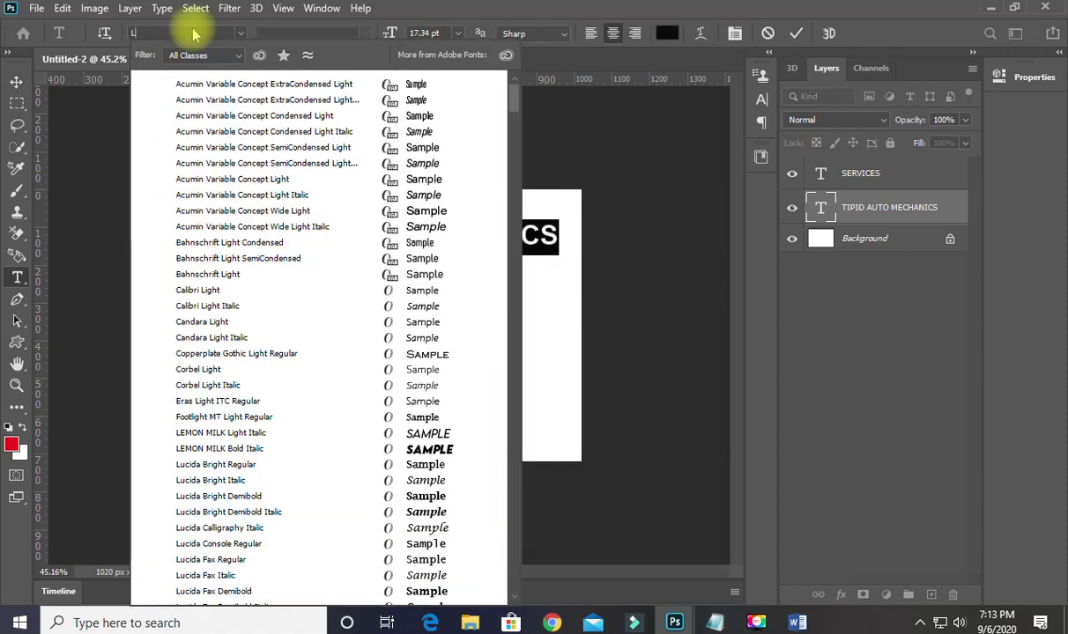
type("LE")
key("Escape")
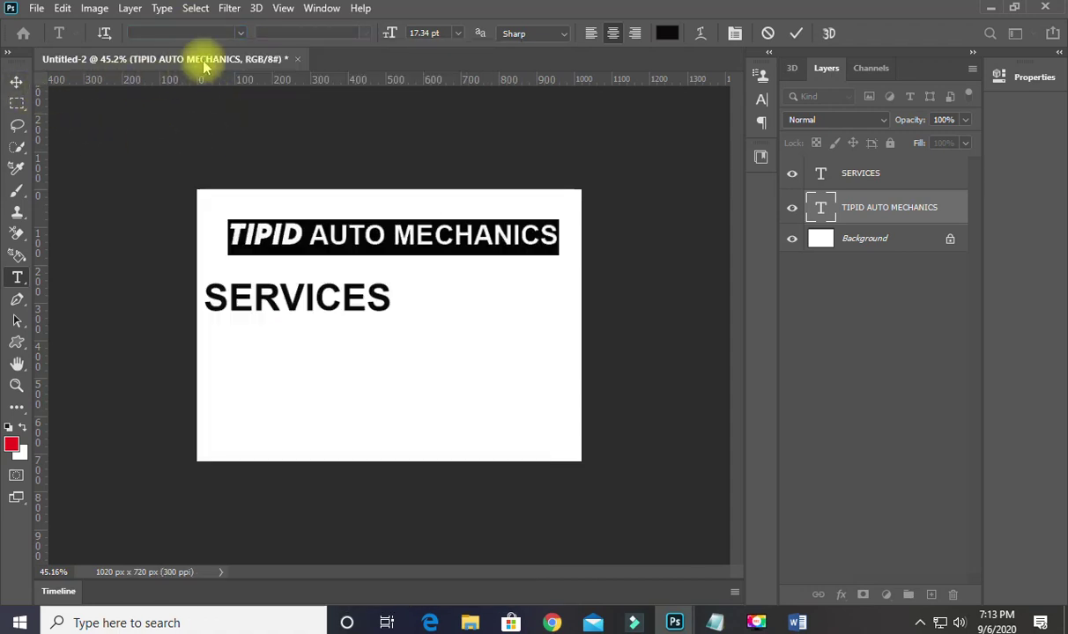
left_click(239, 34)
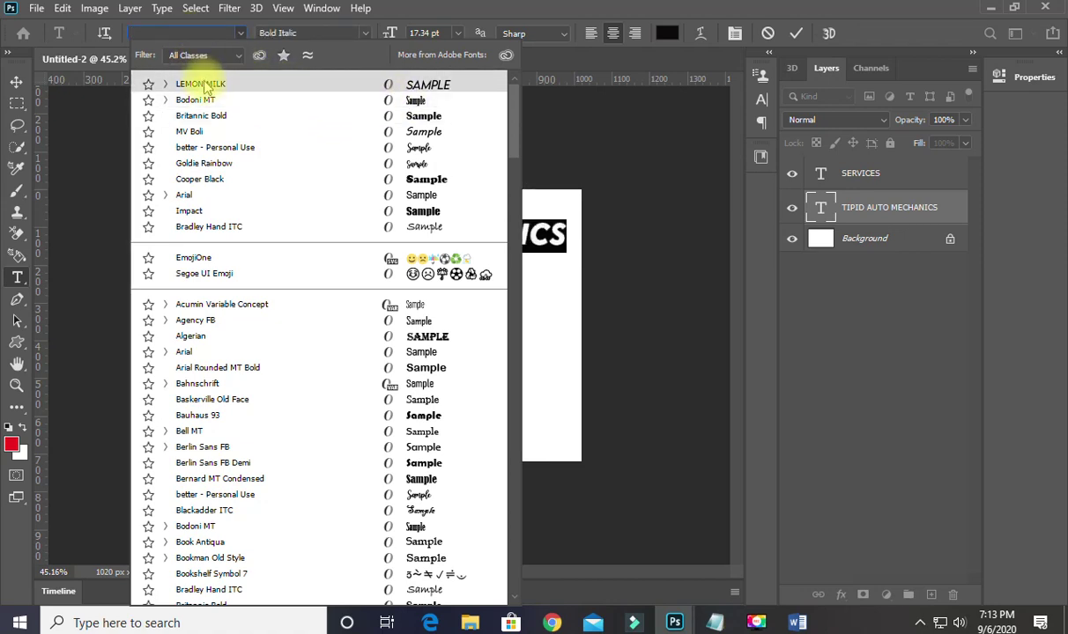
key("Escape")
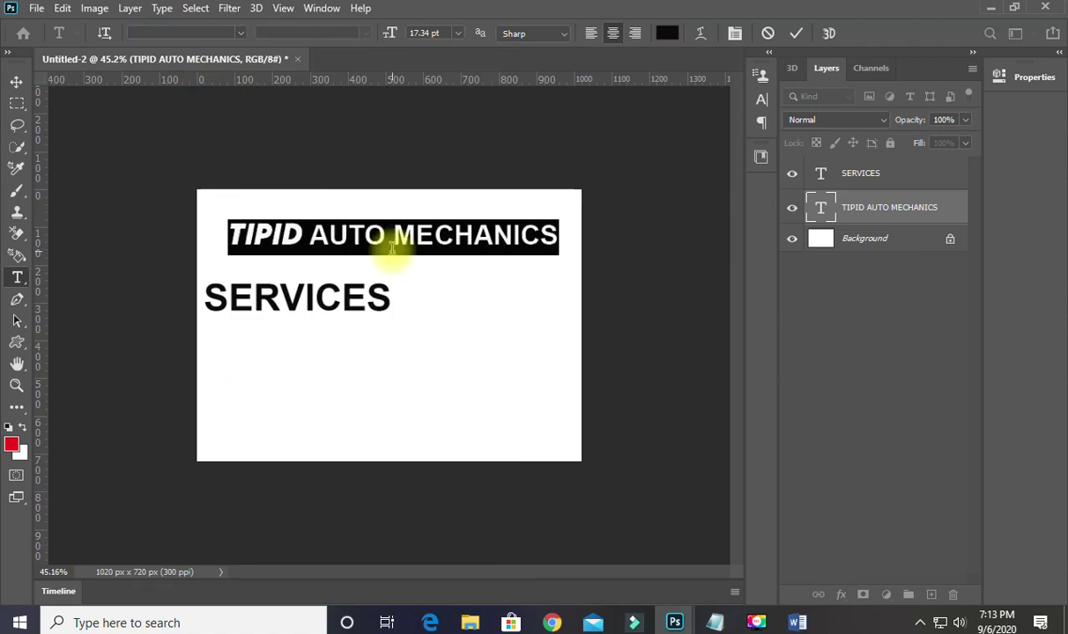
Filter the font list for 'LEM', then close it and commit the title unchanged.
left_click(239, 34)
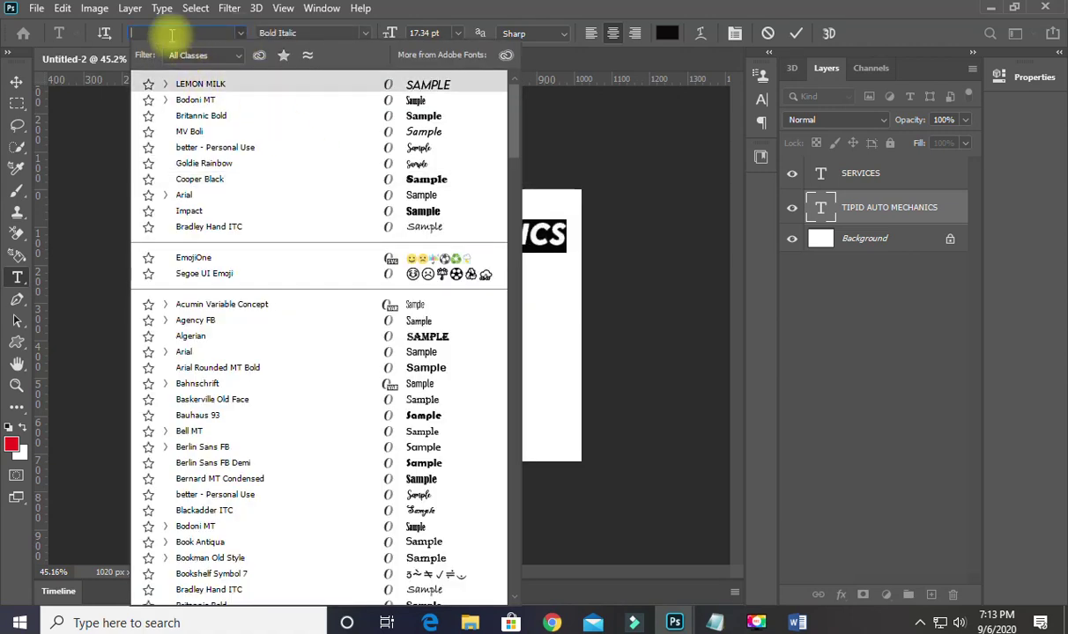
type("L")
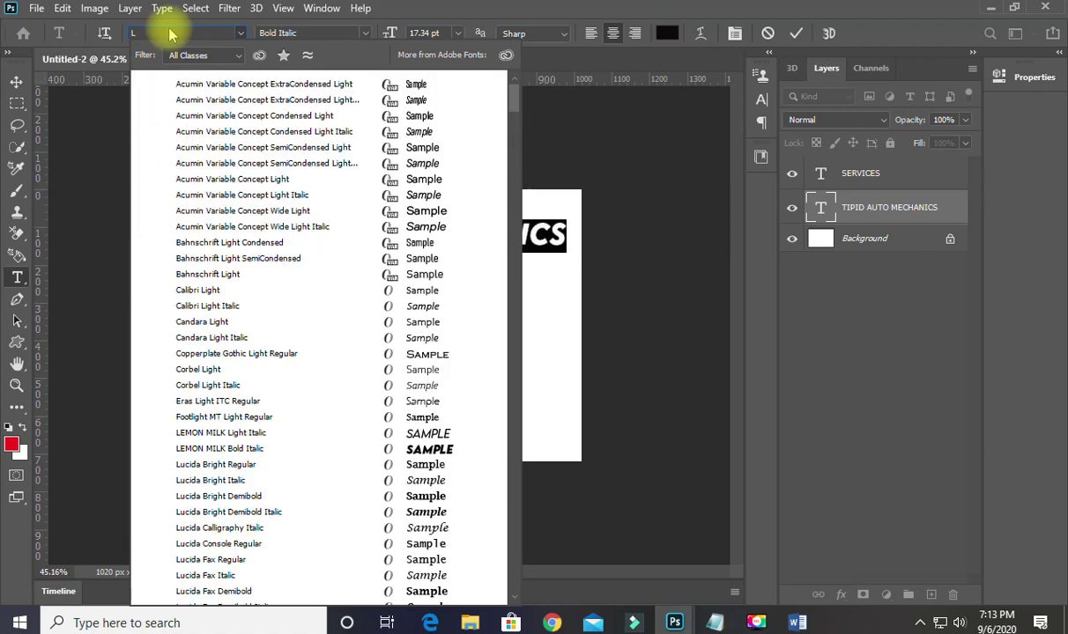
key("BackSpace")
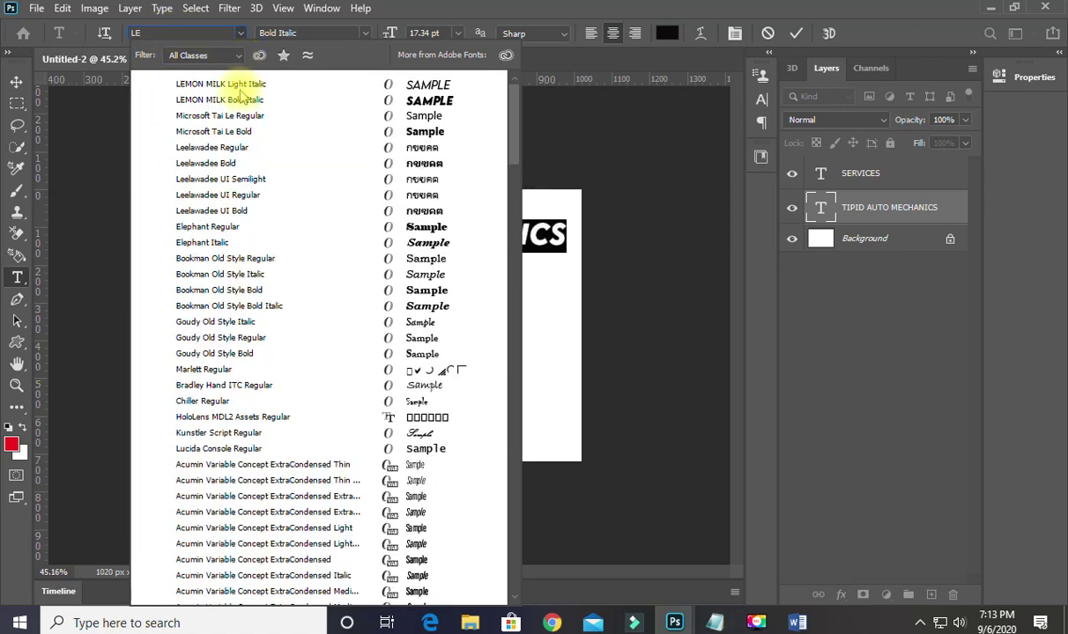
key("Escape")
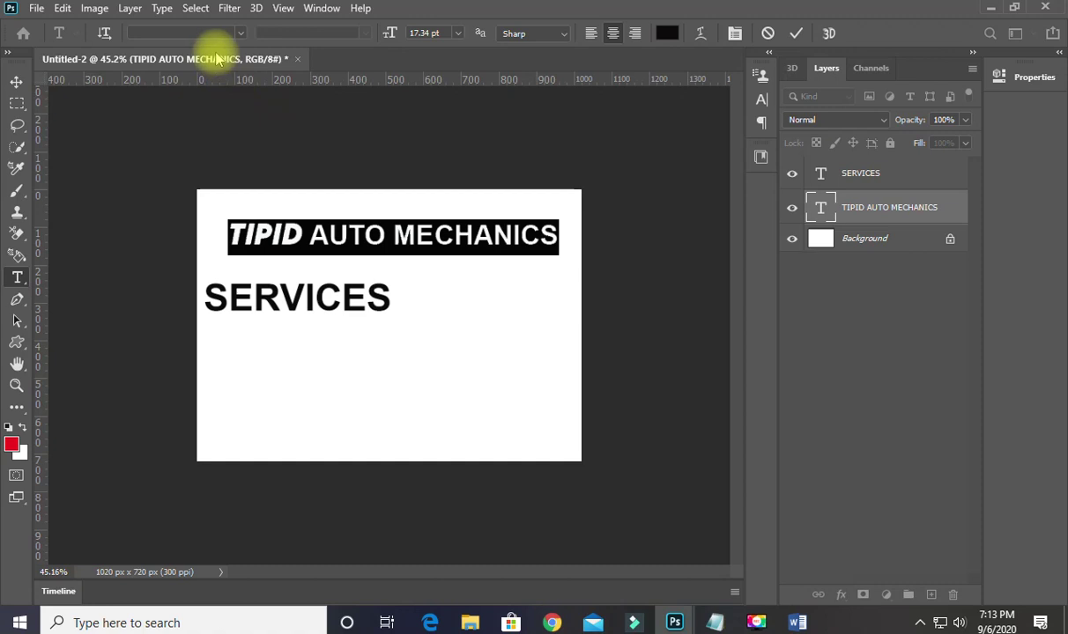
left_click(239, 34)
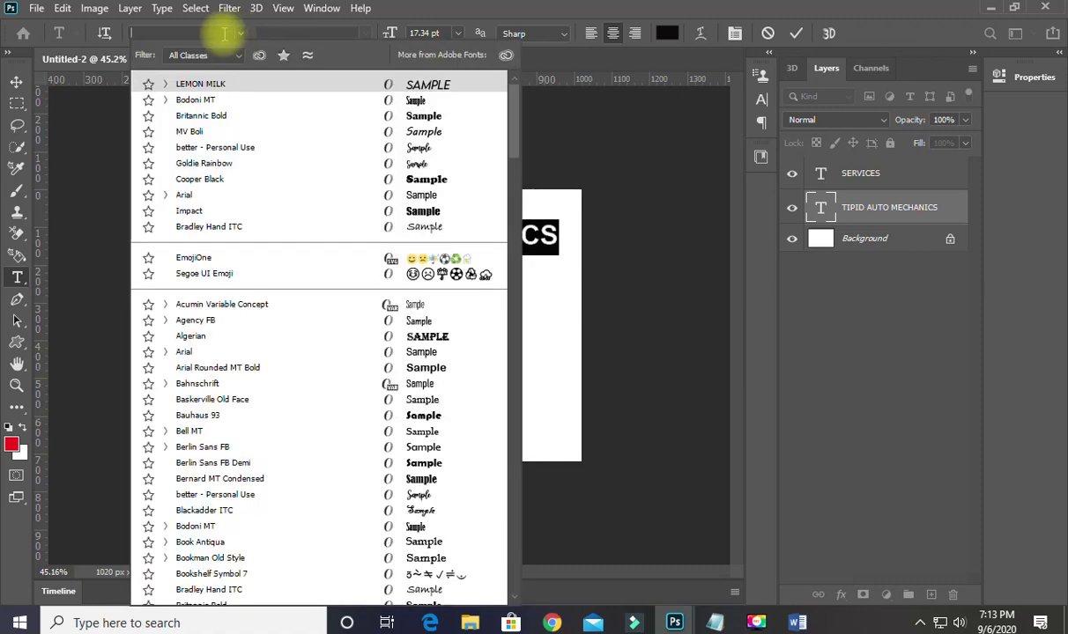
left_click(216, 35)
type("L")
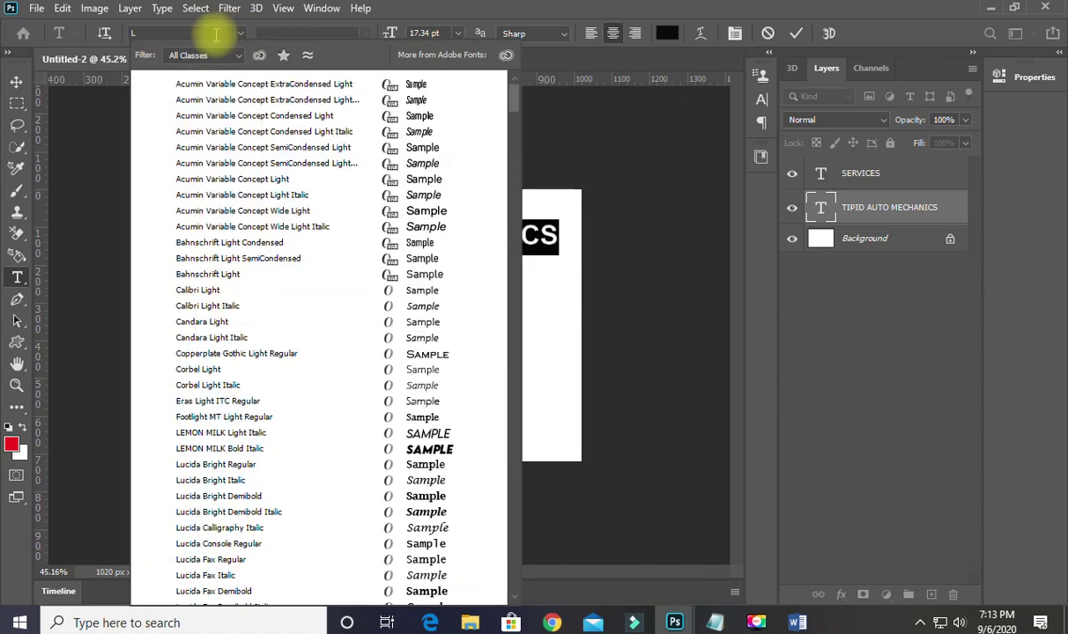
type("EM")
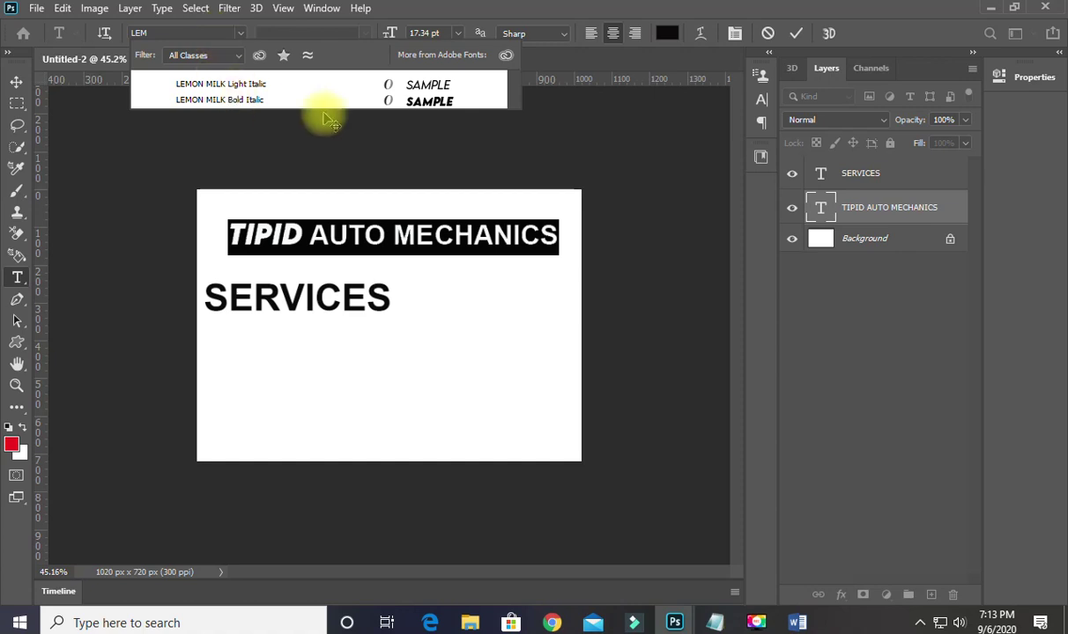
key("Escape")
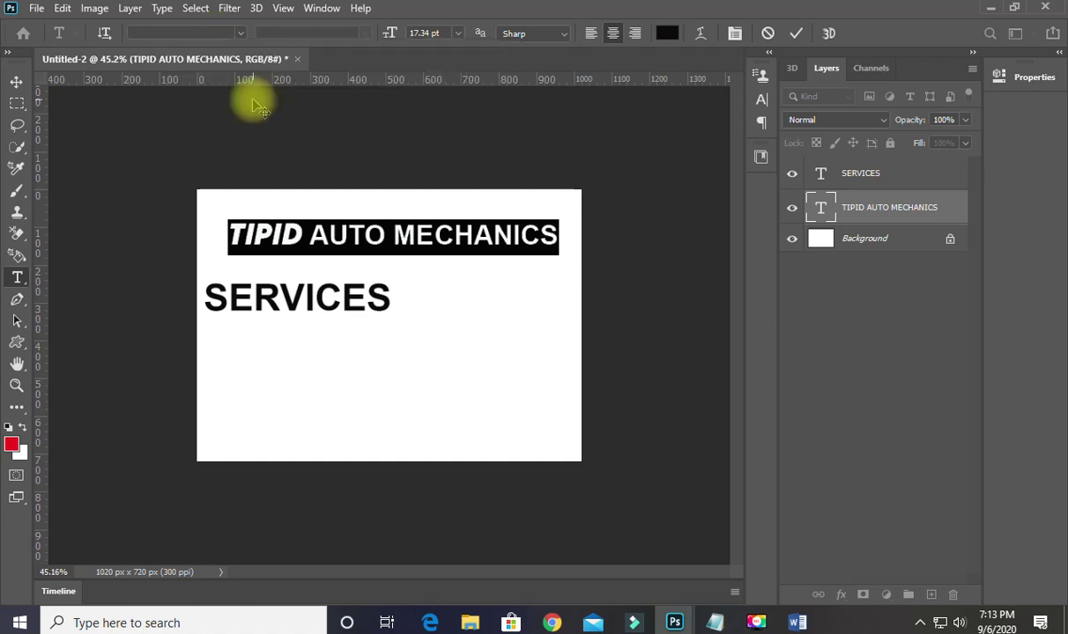
left_click(16, 81)
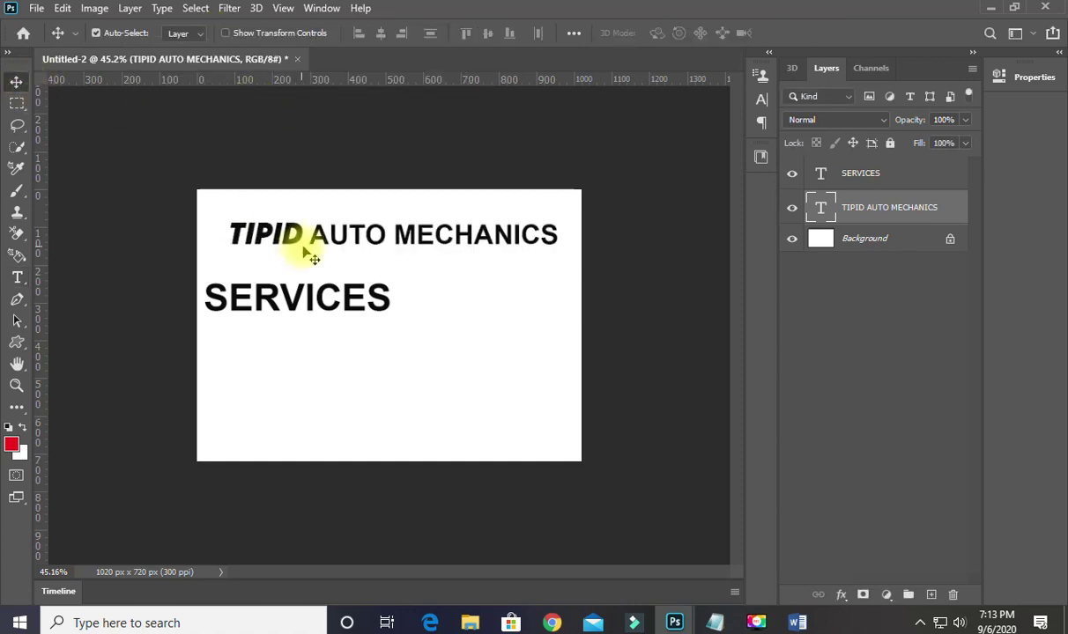
Set the words AUTO MECHANICS in LEMON MILK Bold Italic and commit.
double_click(315, 238)
left_click_drag(309, 234, 567, 234)
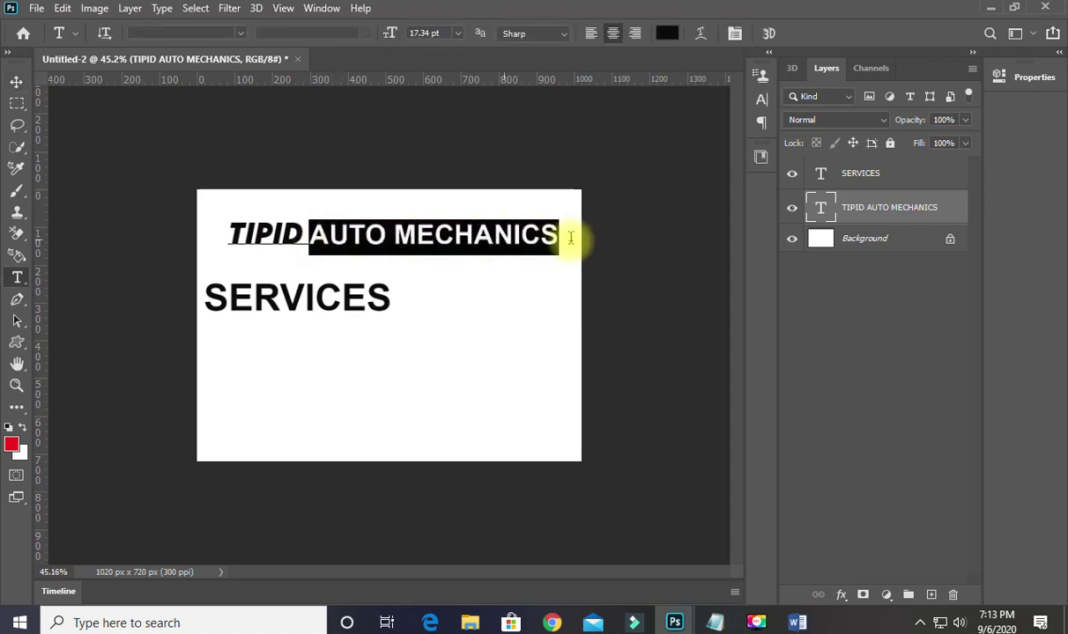
left_click(206, 32)
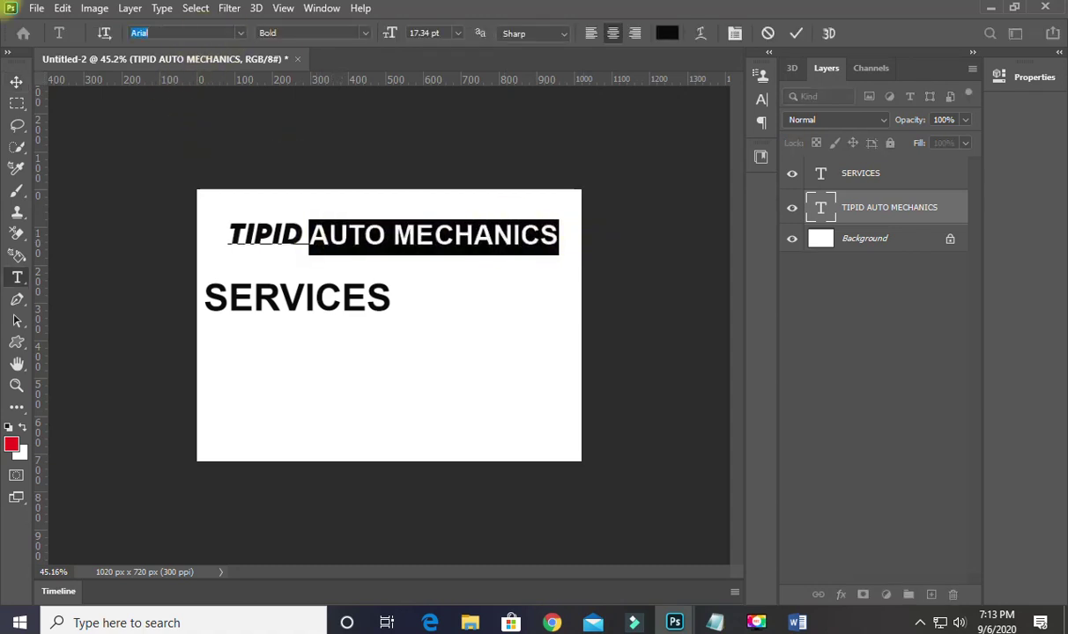
type("le")
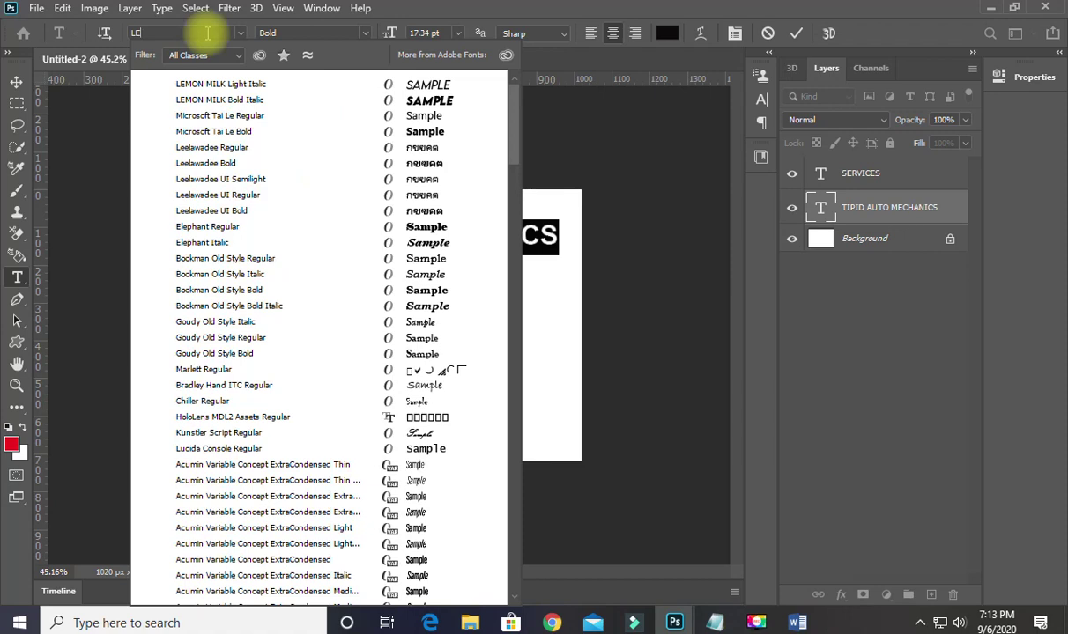
left_click(410, 96)
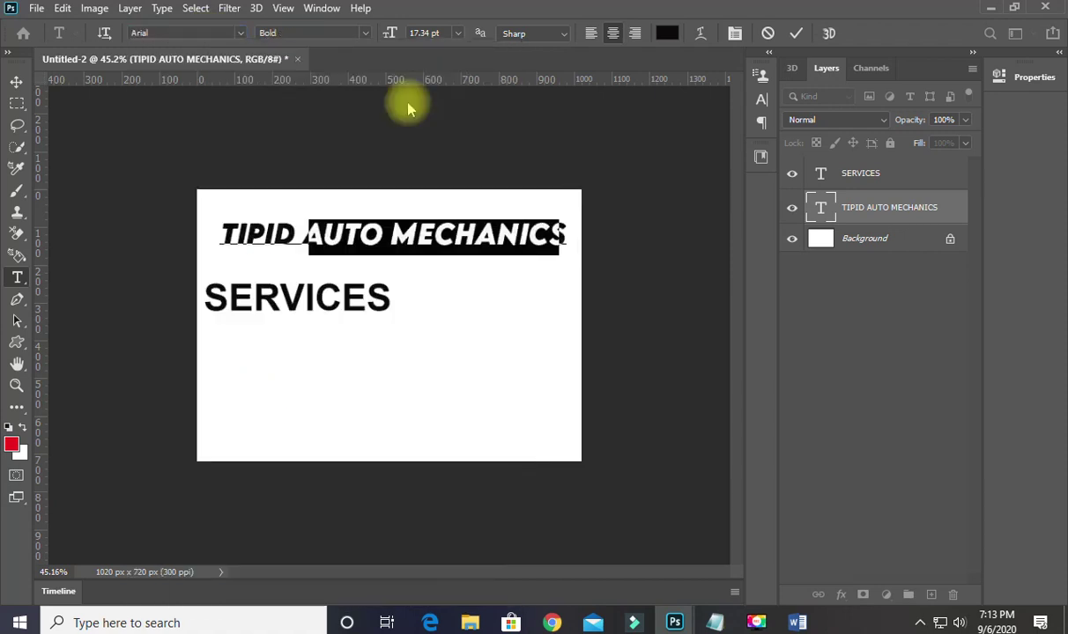
left_click(18, 83)
Nudge the title slightly left and bring the DaFont sans serif page forward.
left_click_drag(334, 250, 328, 249)
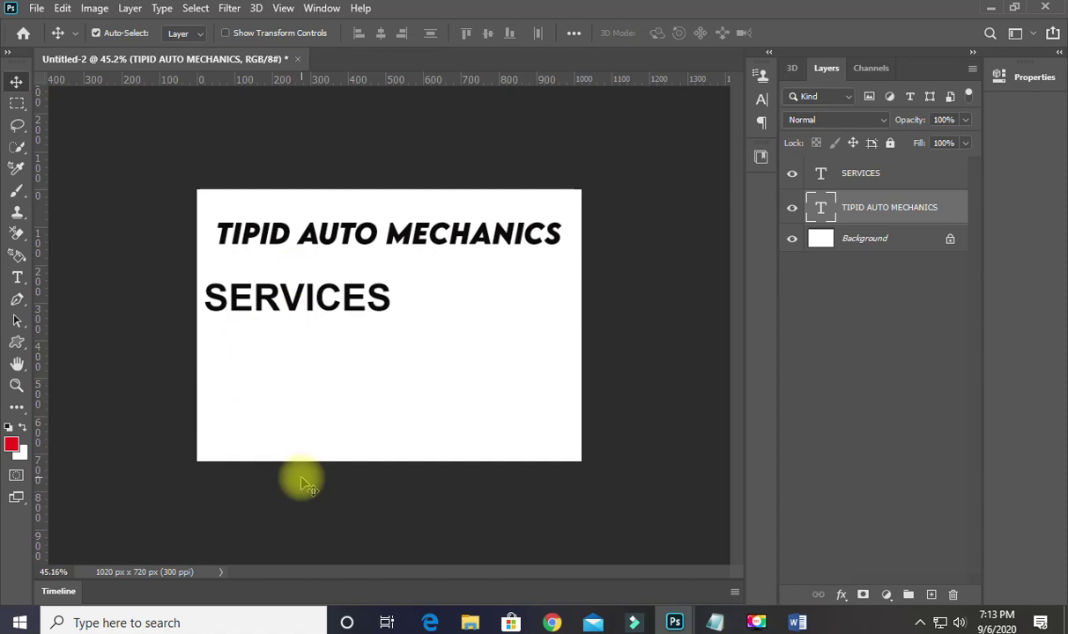
mouse_move(553, 624)
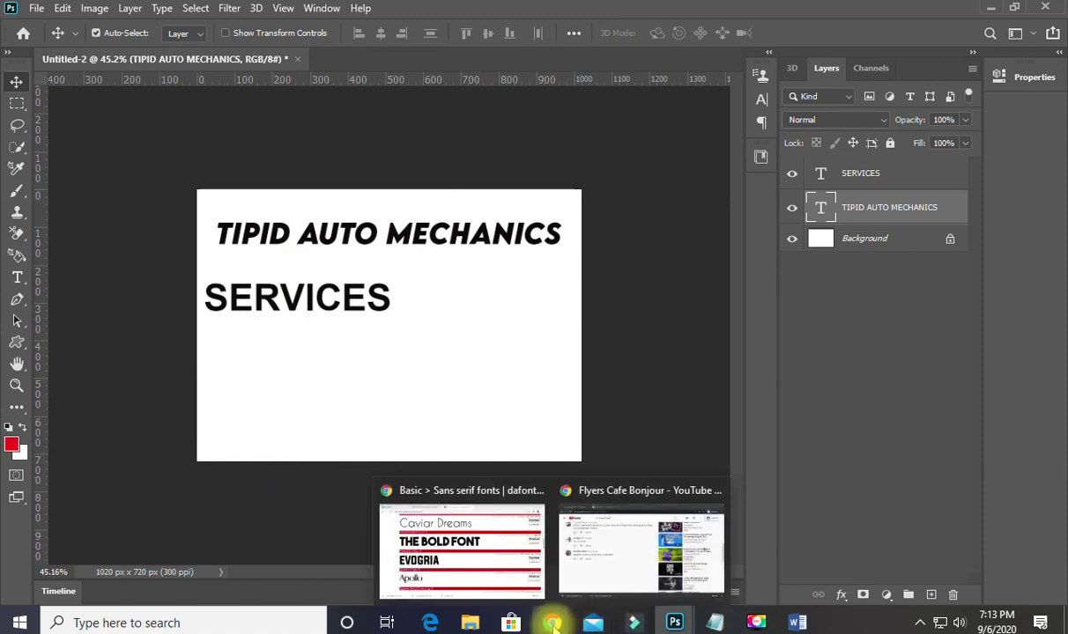
left_click(453, 551)
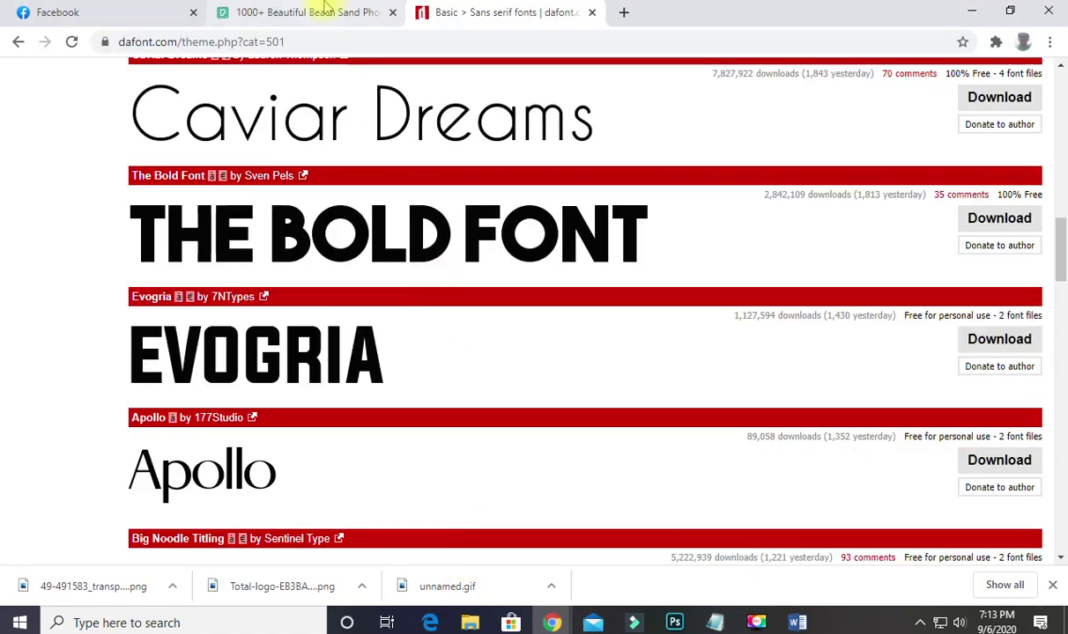
Search for AUTO CARE LOGO PNG in a new browser tab.
left_click(625, 13)
type("AUTO")
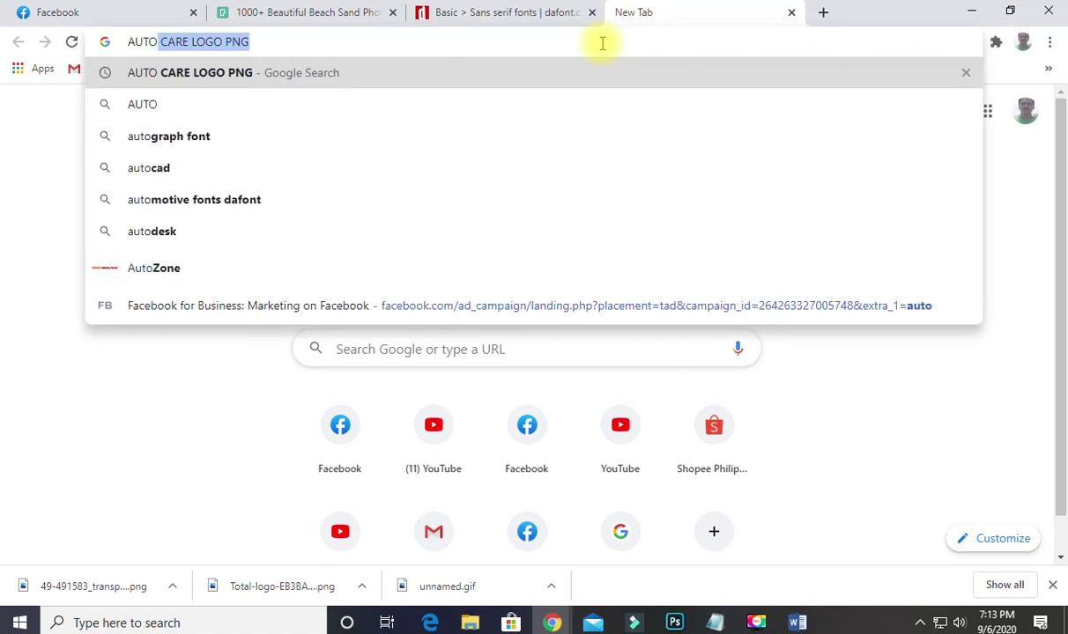
key("Return")
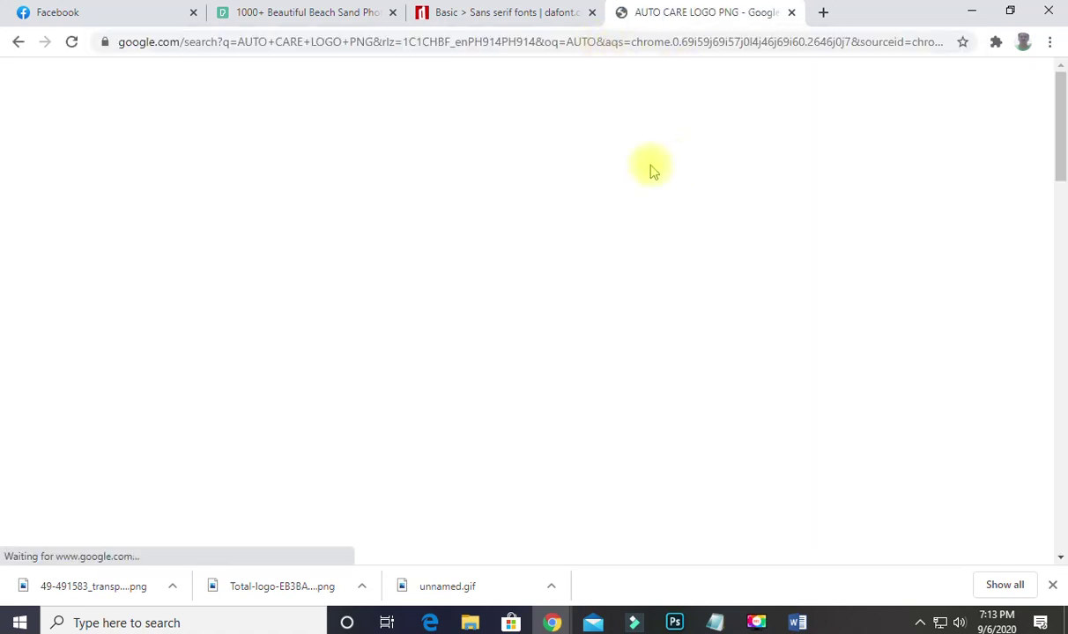
In the DaFont tab, search Google for 'auto shape for photoshop free download'.
left_click(351, 16)
left_click(474, 16)
left_click(469, 41)
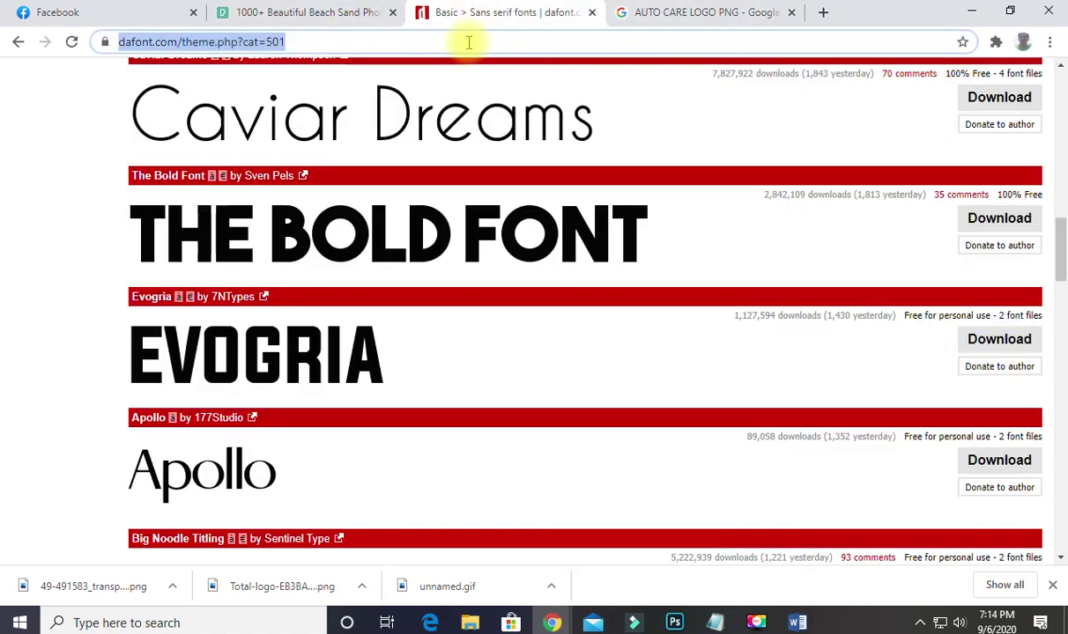
type("AUTO")
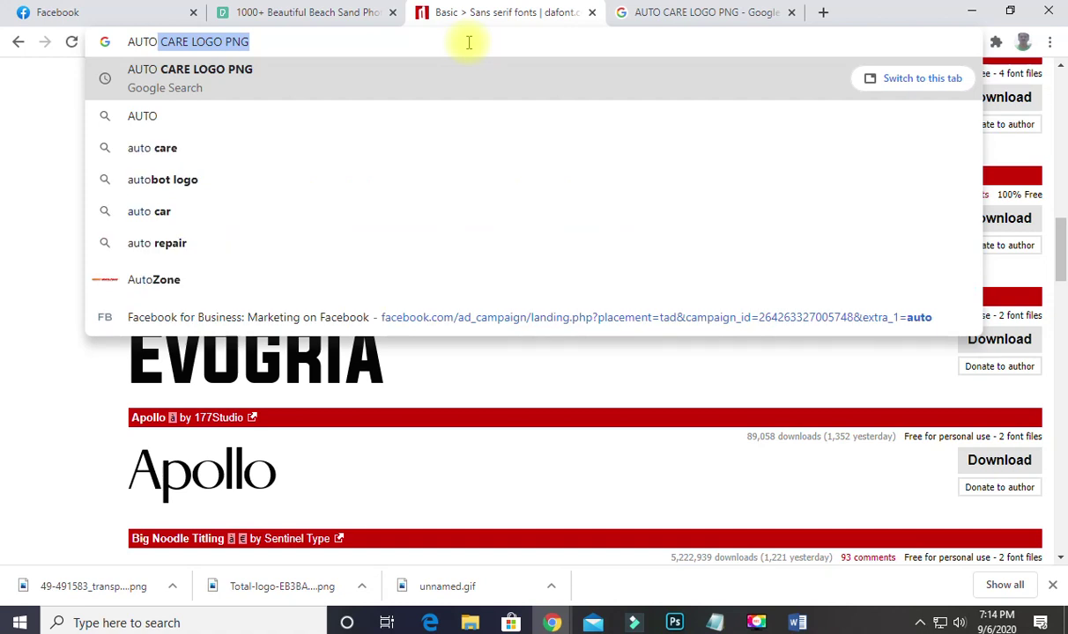
key("Delete")
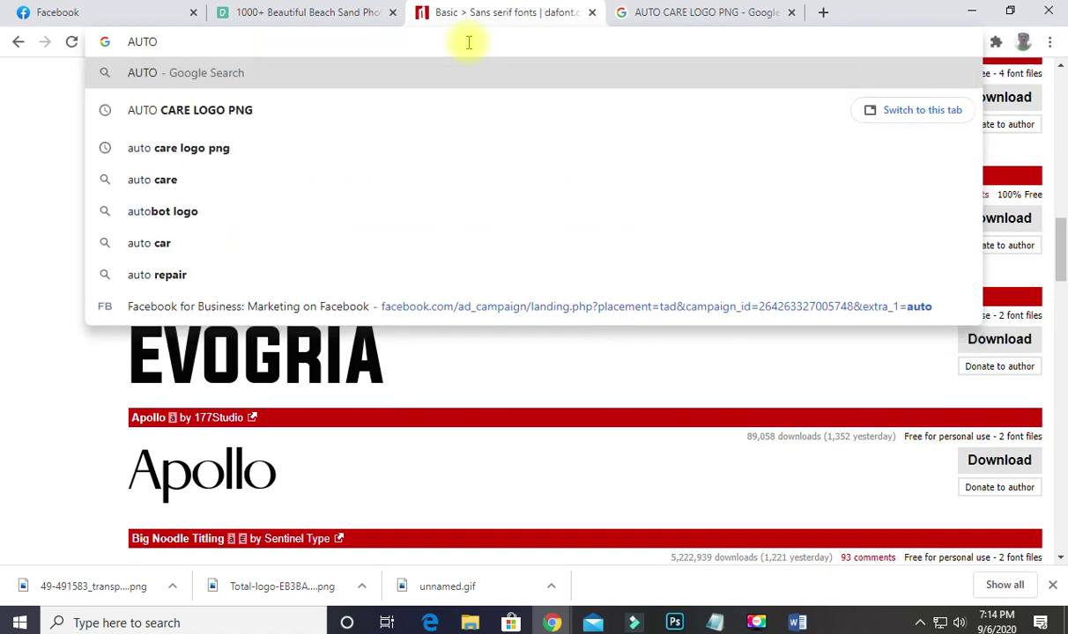
type("SHA")
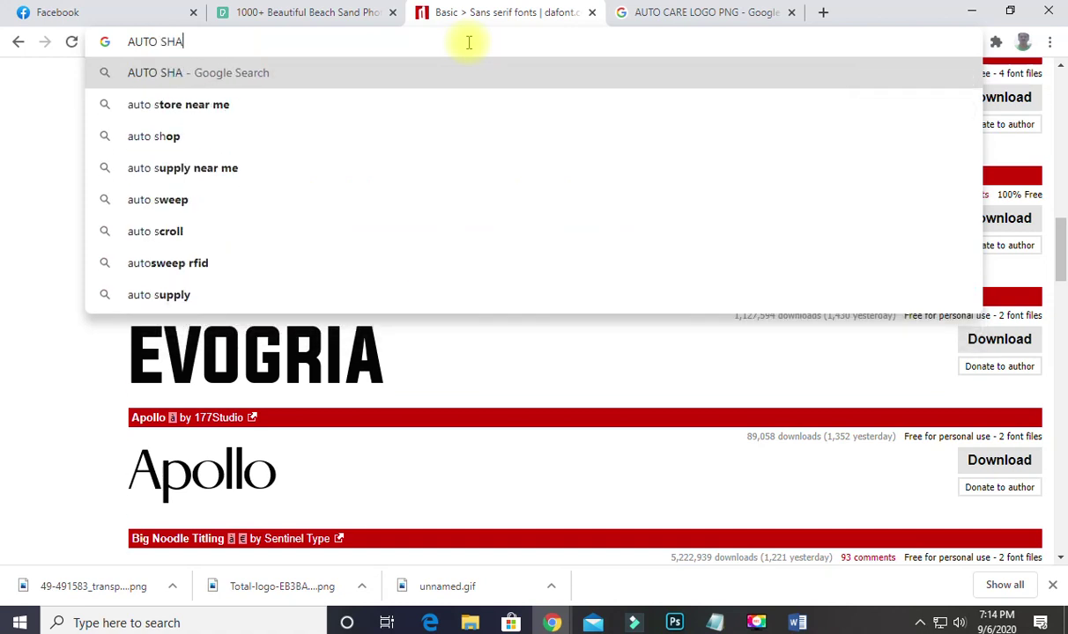
type("PE FO")
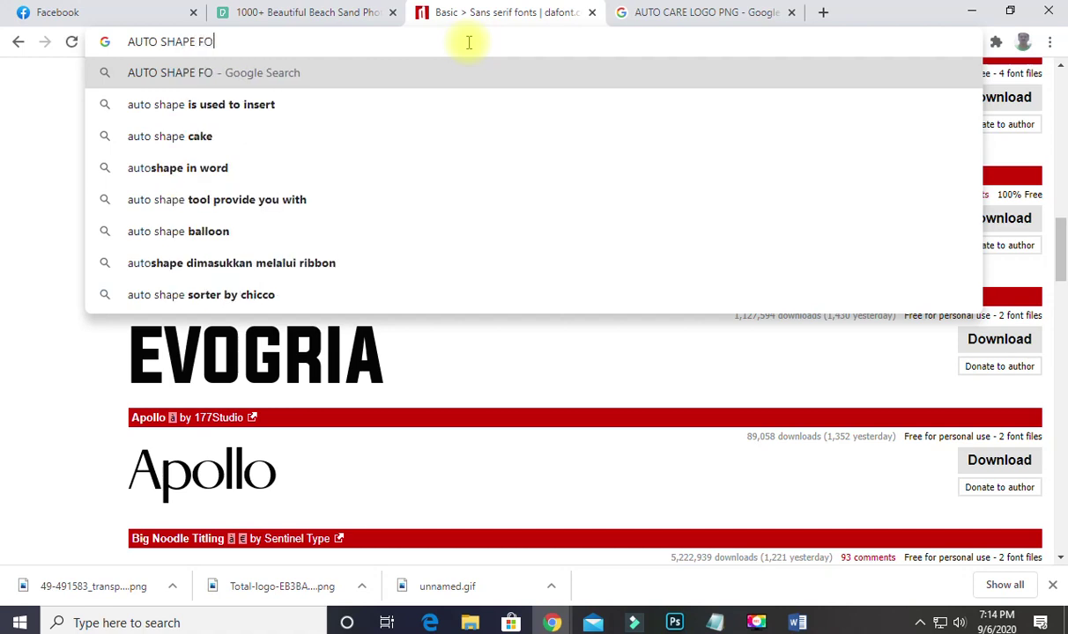
type("R PHOTO")
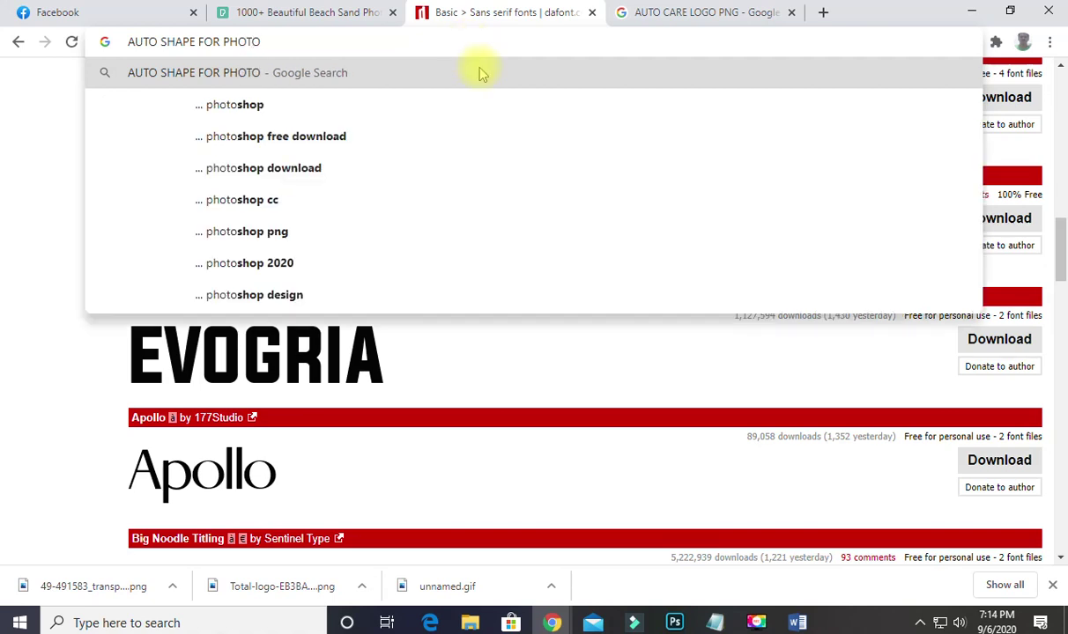
left_click(345, 136)
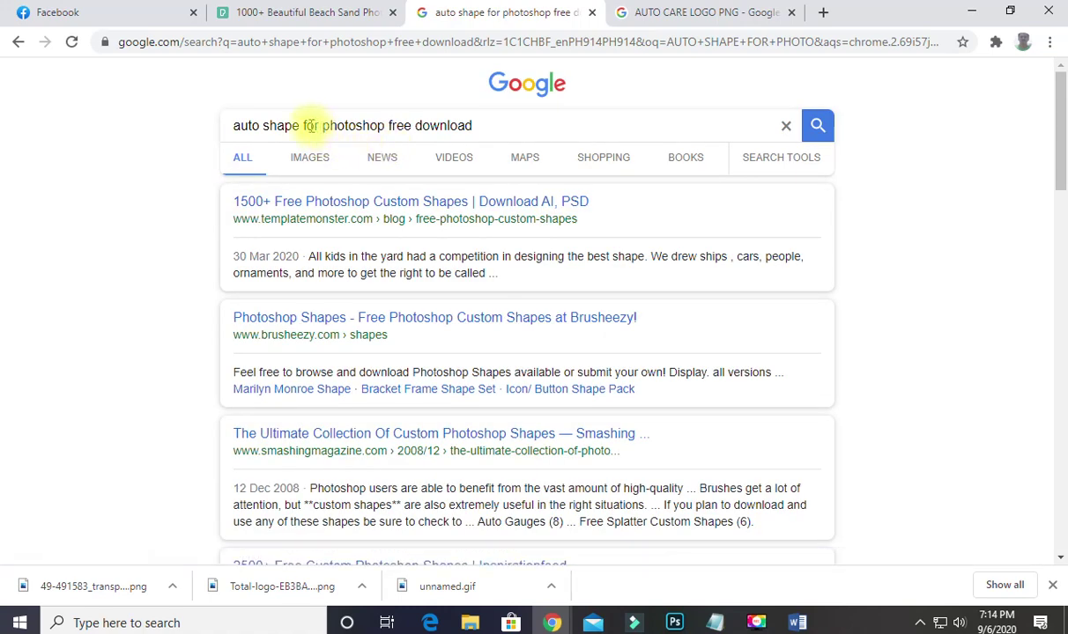
Replace 'auto' with 'CAR' in the query and rerun the search.
left_click_drag(260, 126, 211, 141)
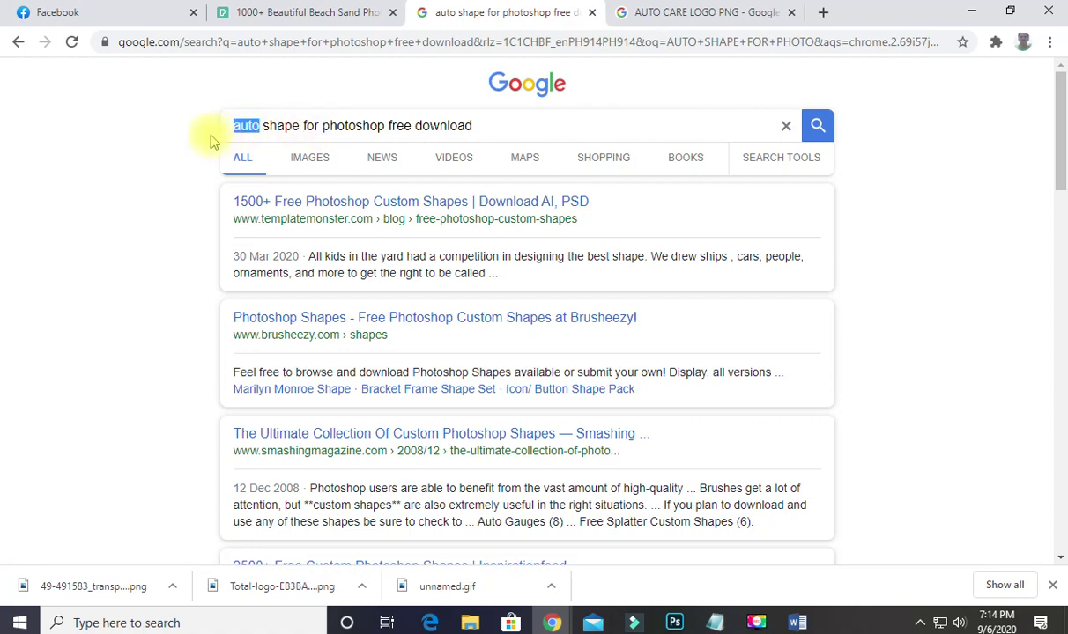
type("CAR")
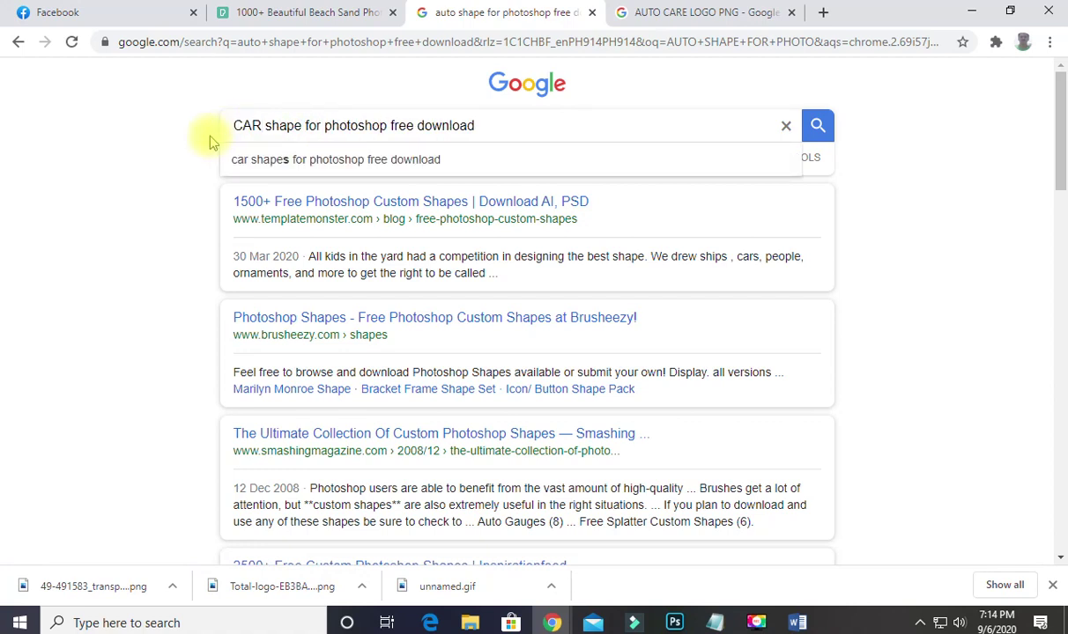
key("Return")
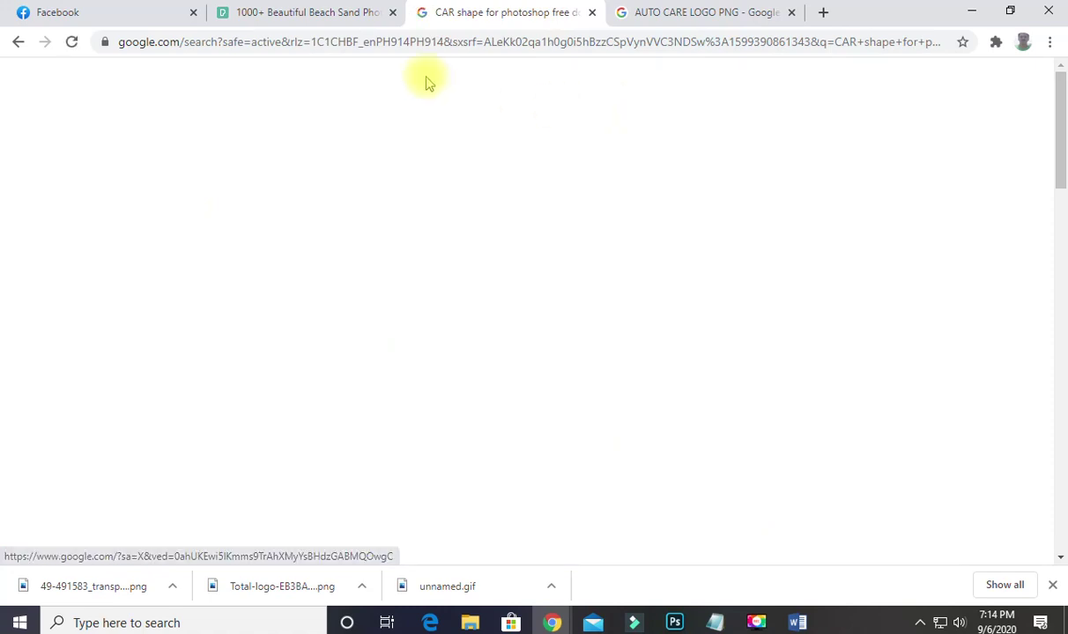
left_click(327, 16)
Search for DAFONT from the AUTO CARE LOGO PNG tab.
left_click(621, 18)
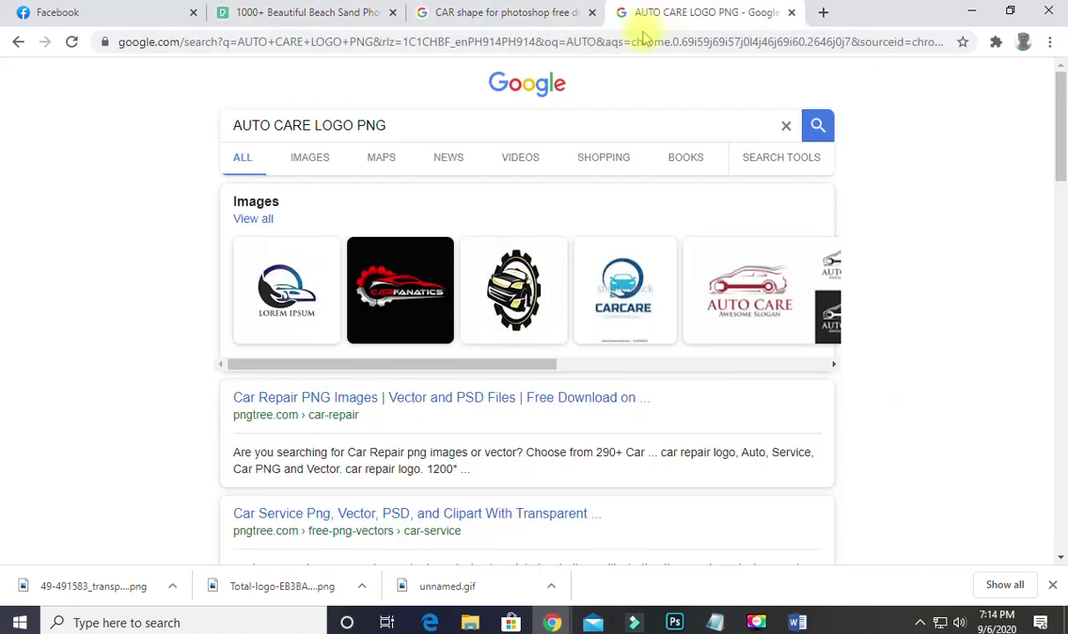
left_click(634, 44)
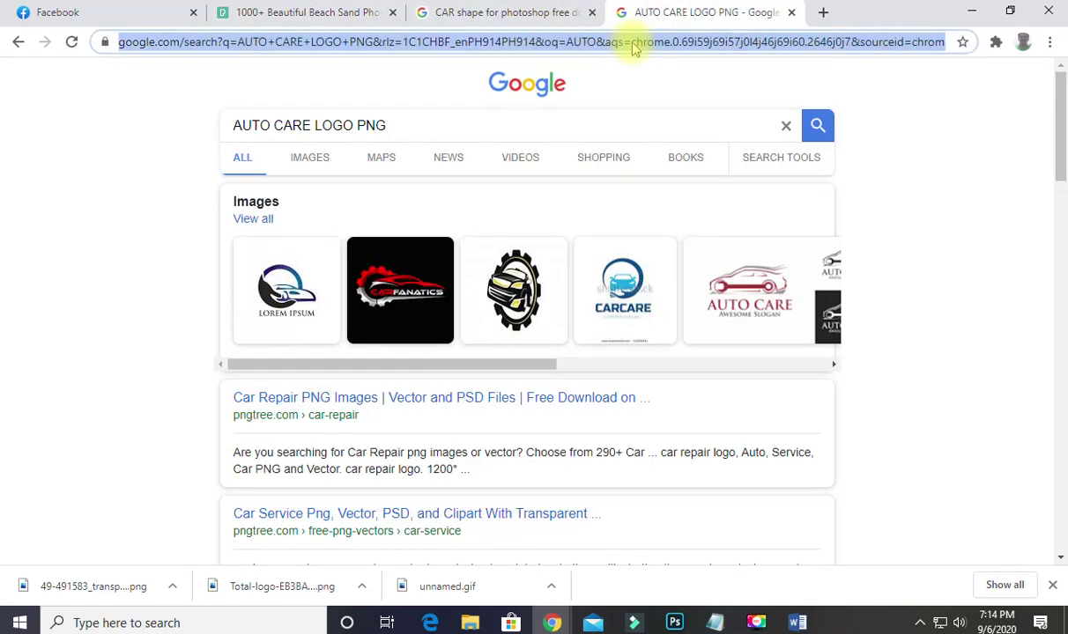
type("DAFO")
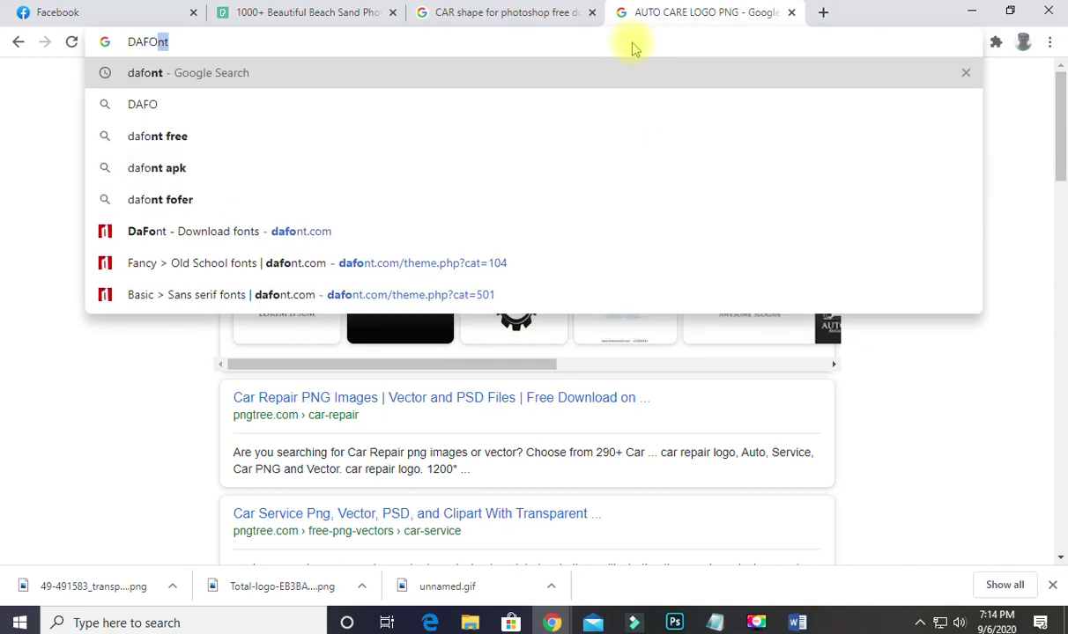
type("NT")
key("Return")
Open the vector Photoshop car shapes result and the DaFont website from the results.
left_click(533, 16)
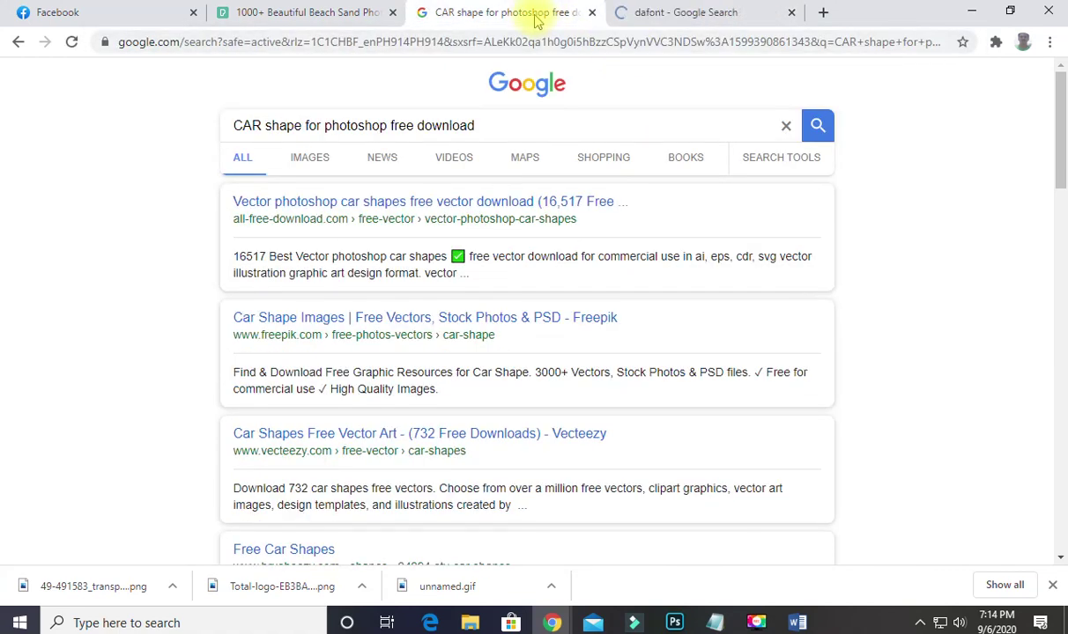
left_click(409, 202)
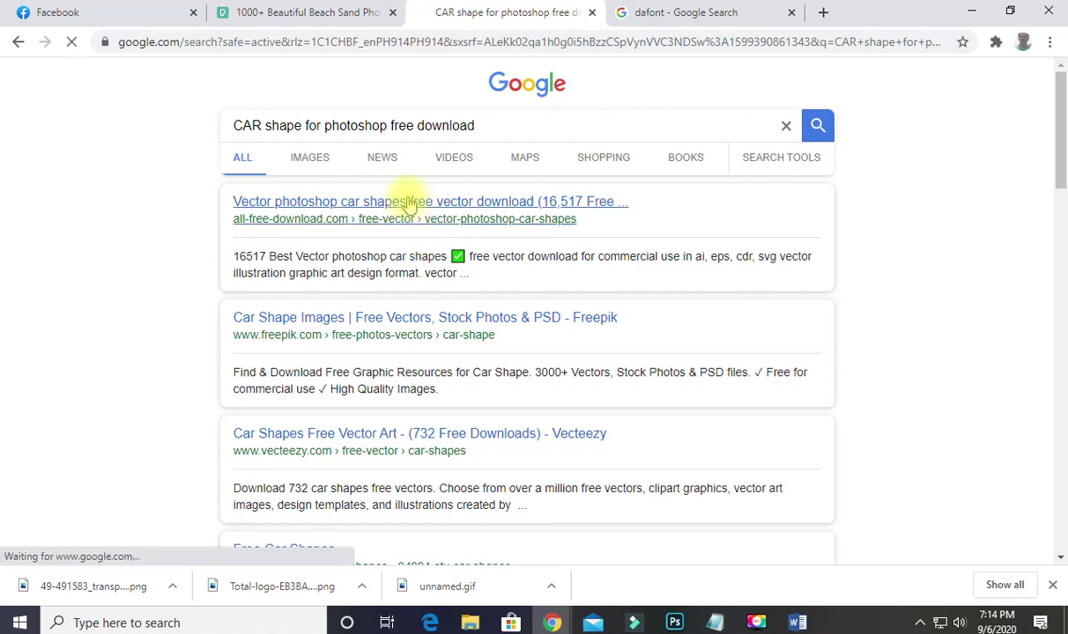
left_click(662, 14)
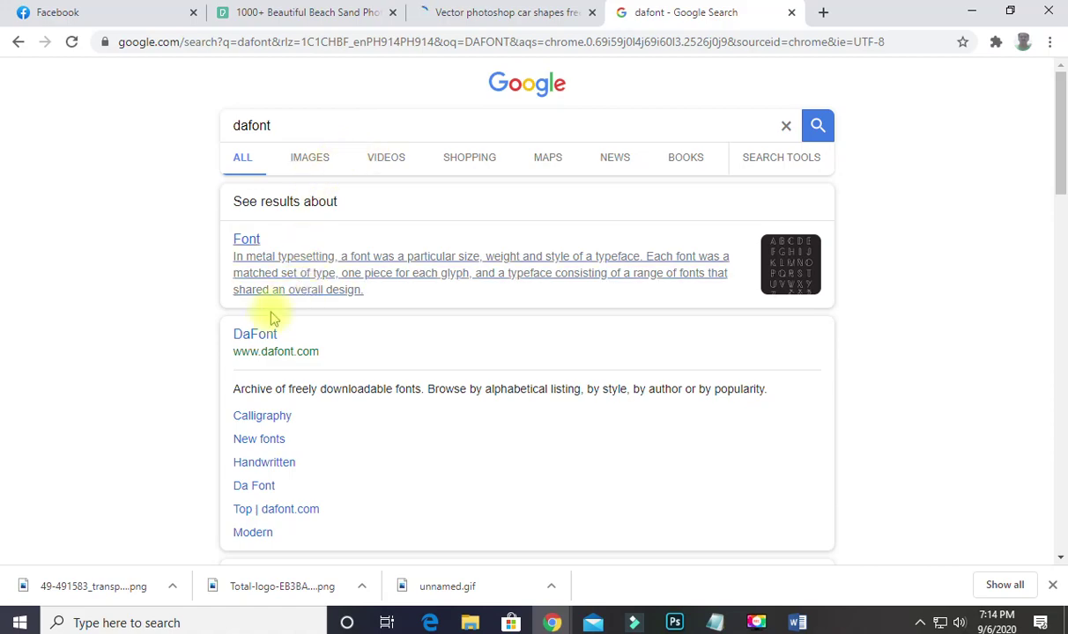
left_click(303, 273)
left_click(458, 19)
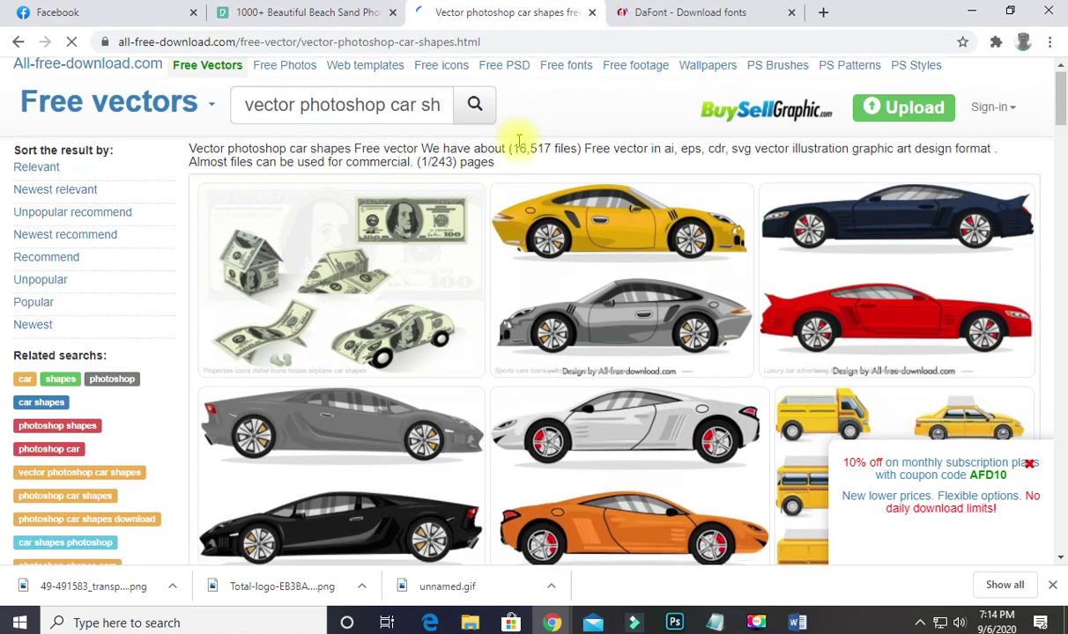
Scroll the all-free-download.com car shapes down to the pagination, then switch to DaFont.
scroll(520, 150, "down", 8)
scroll(533, 166, "down", 5)
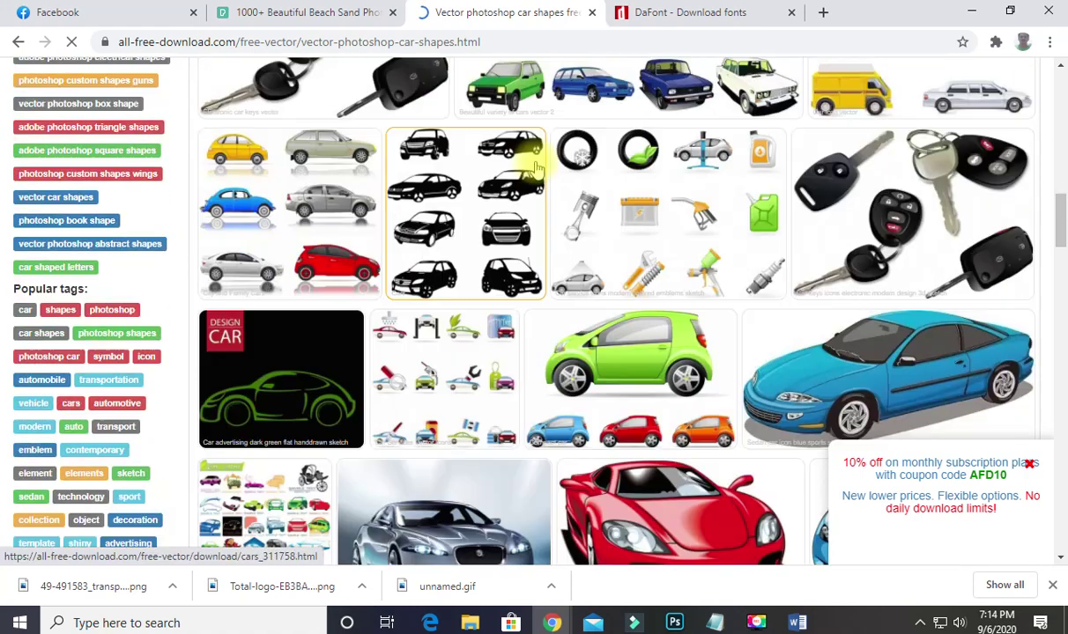
scroll(533, 167, "down", 5)
scroll(536, 170, "down", 5)
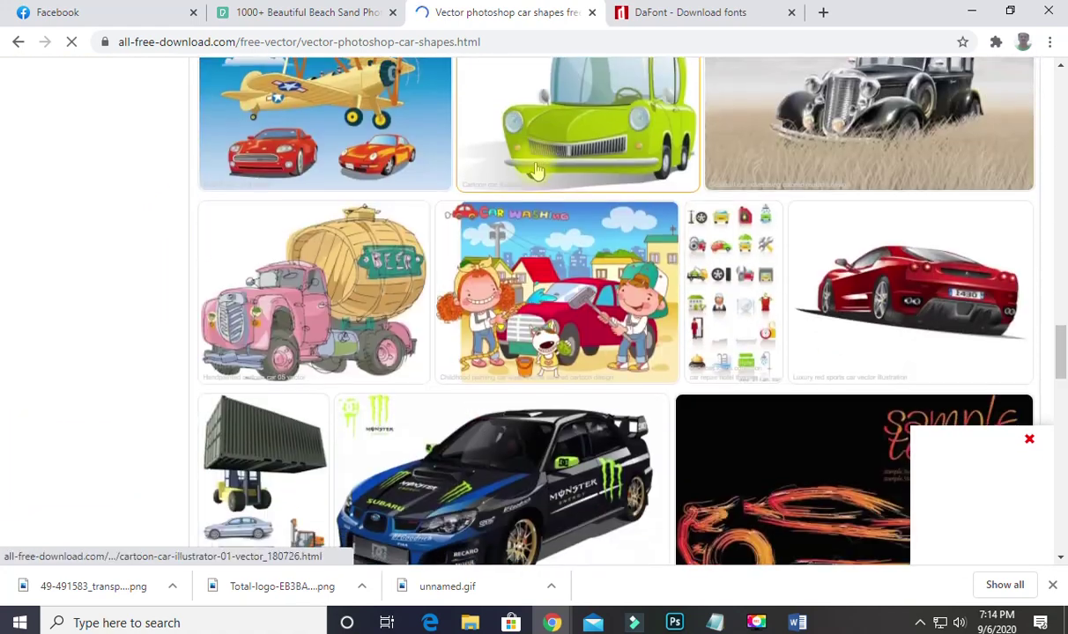
scroll(537, 171, "down", 8)
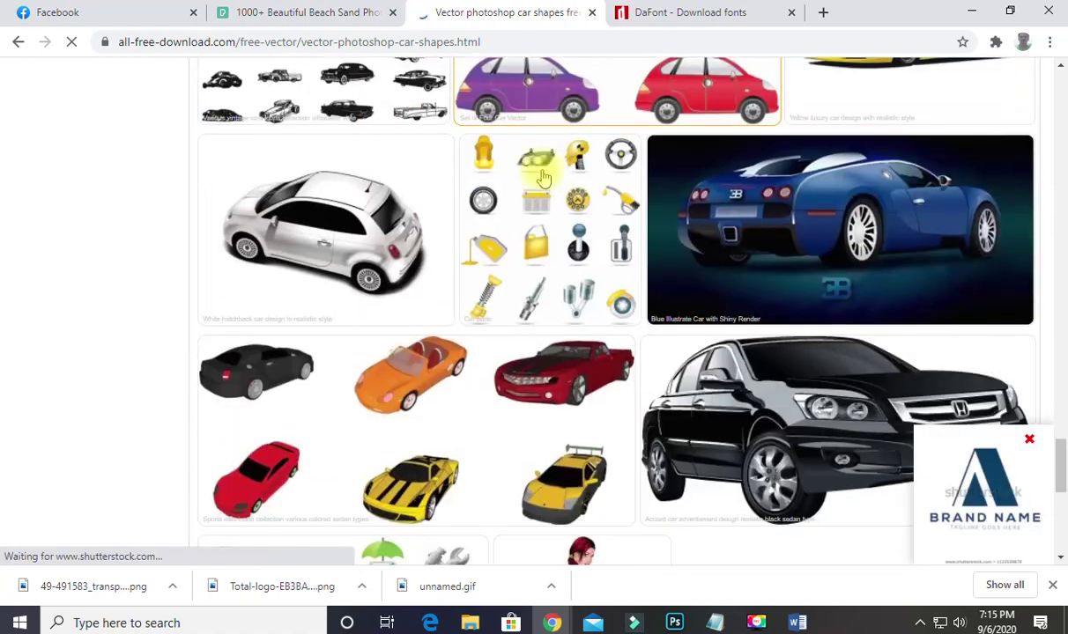
scroll(544, 179, "down", 4)
left_click(665, 12)
left_click(544, 12)
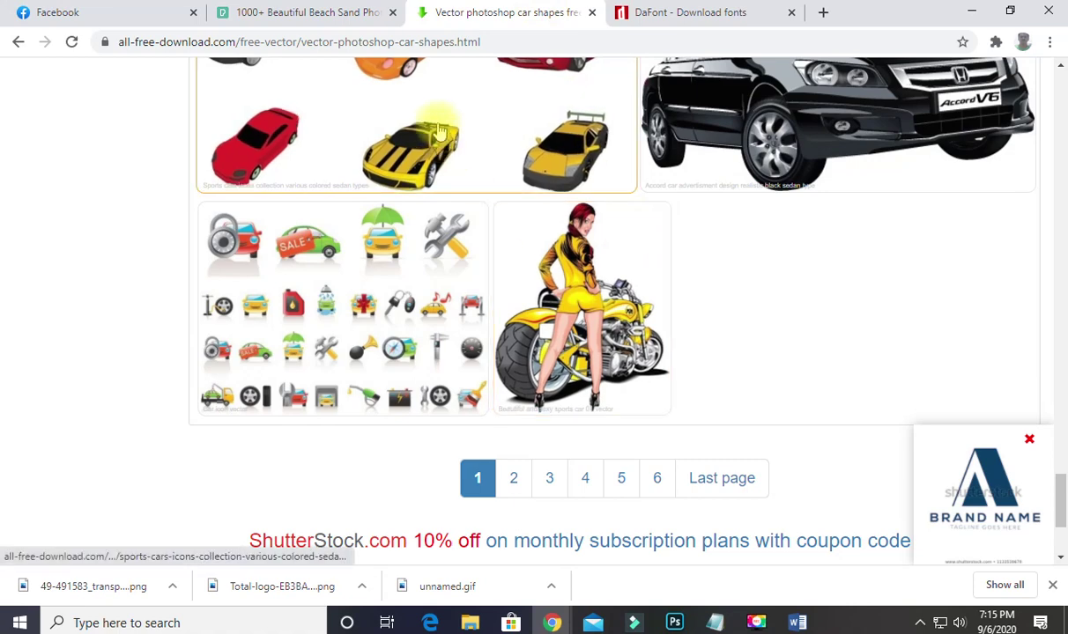
left_click(670, 14)
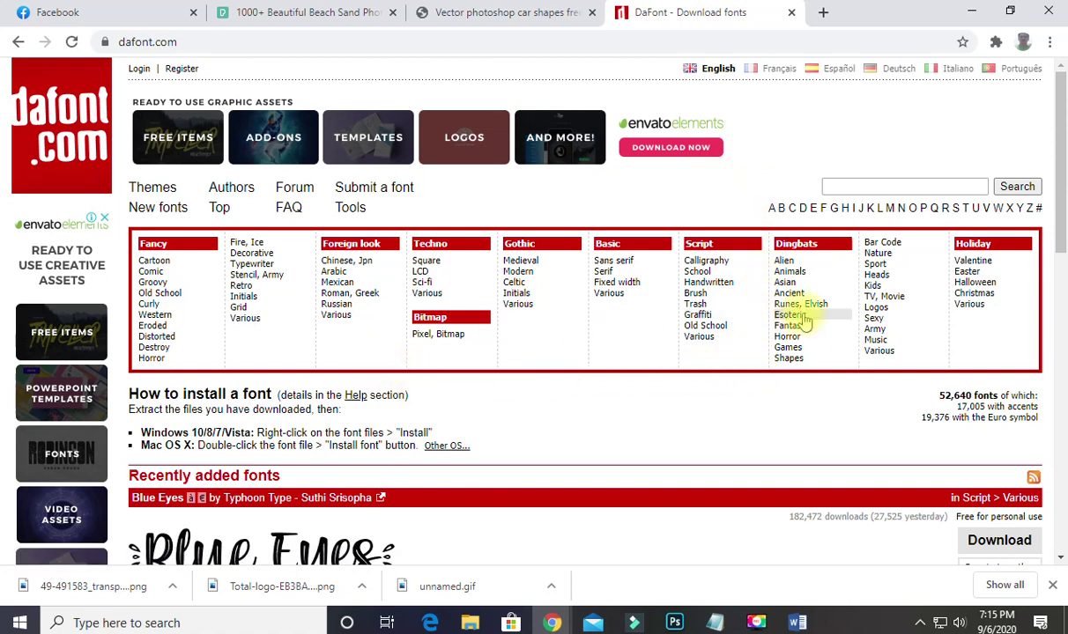
Open DaFont's Holiday > Various category, then take the car-shape tab back to Google's results.
left_click(969, 304)
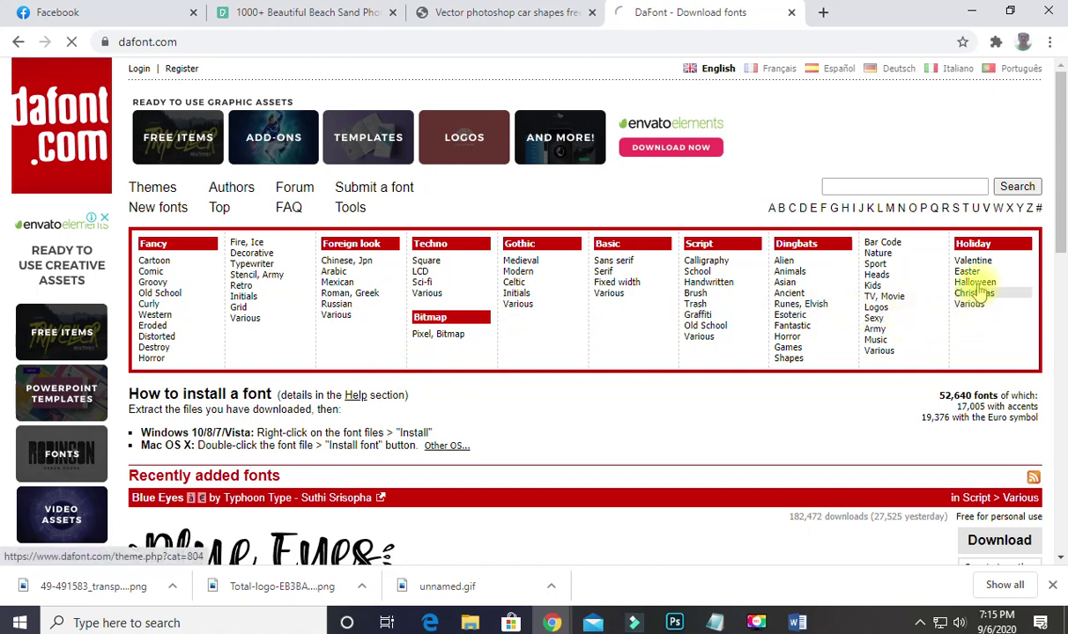
scroll(554, 243, "down", 7)
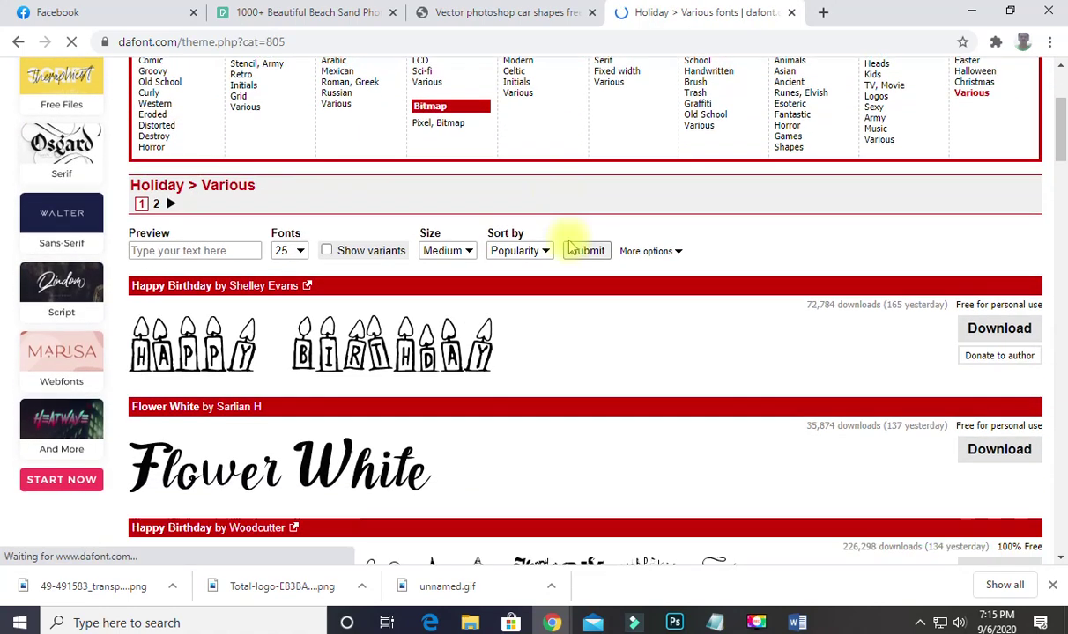
scroll(834, 199, "up", 5)
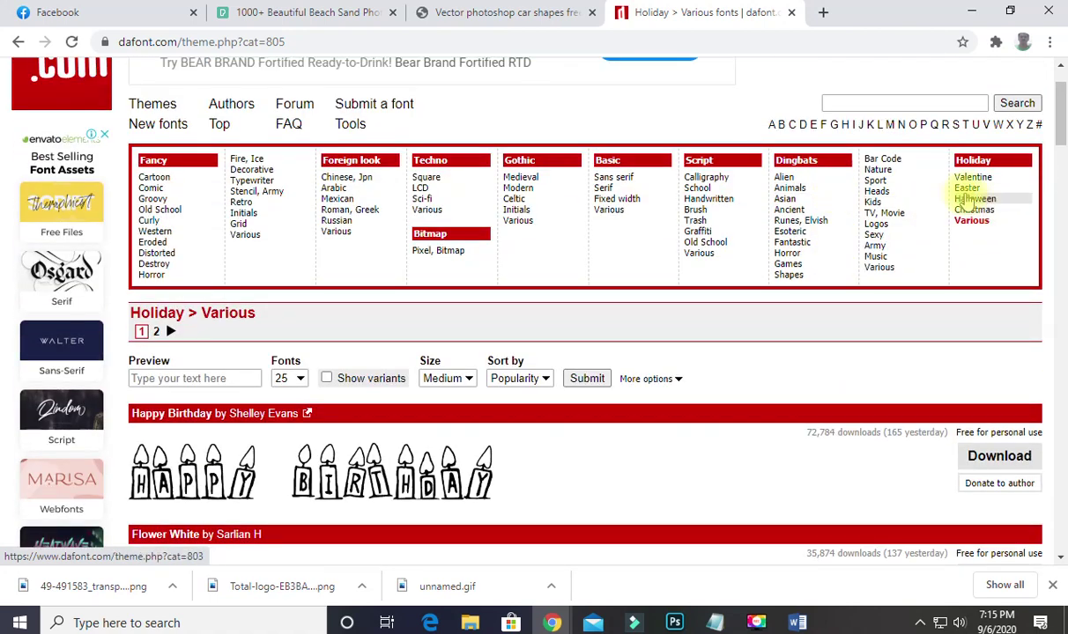
left_click(511, 14)
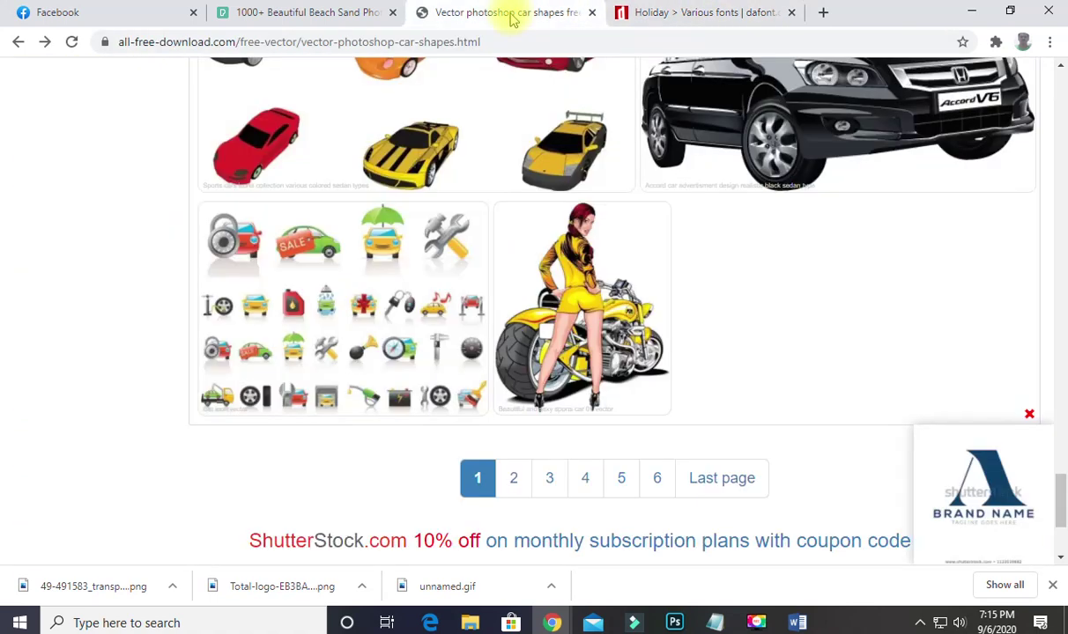
left_click(19, 42)
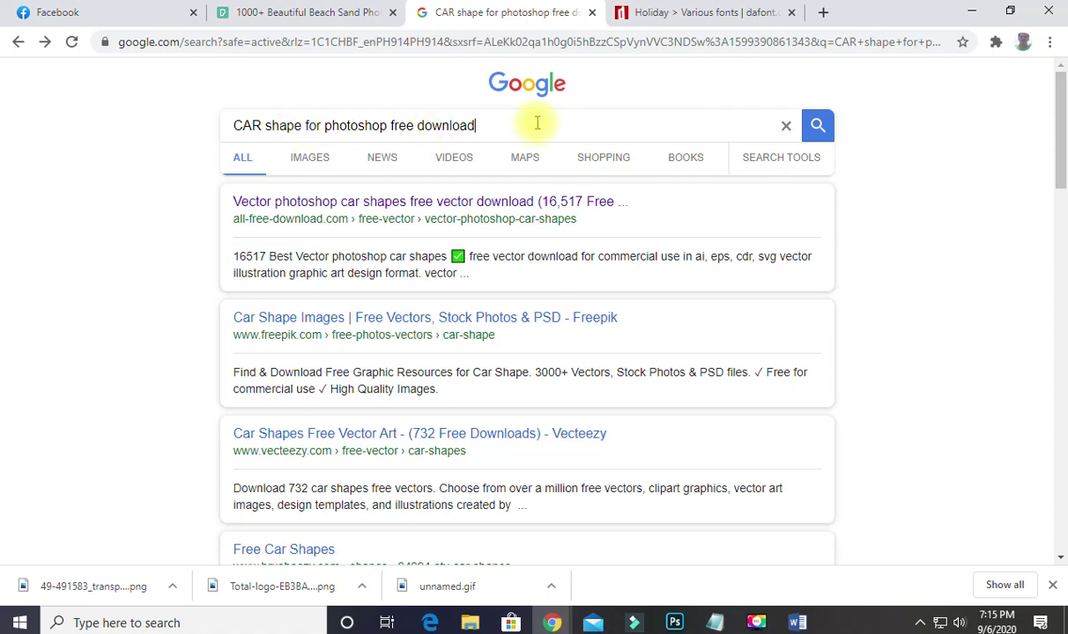
left_click_drag(537, 124, 228, 127)
Replace the query with CAR DECAL and run the search.
type("CA")
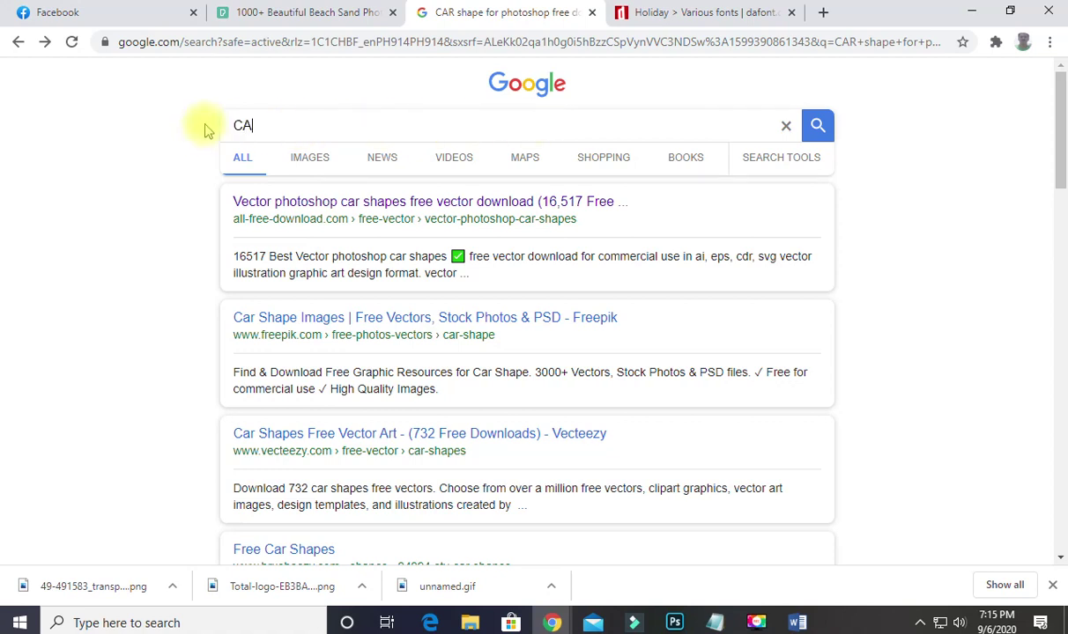
type("R DECAL")
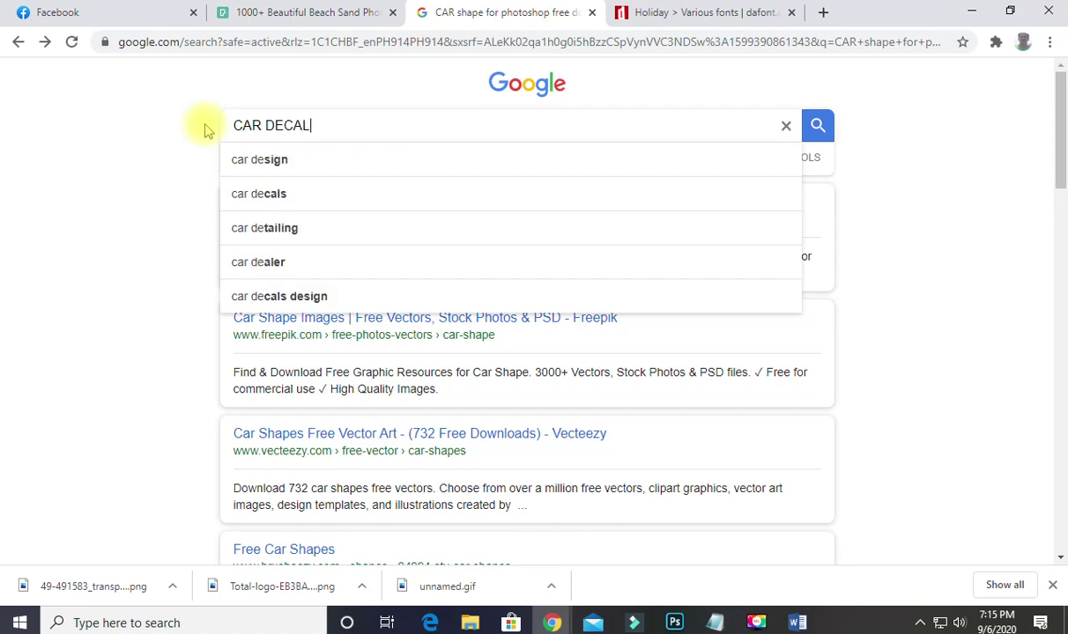
key("Return")
left_click(617, 12)
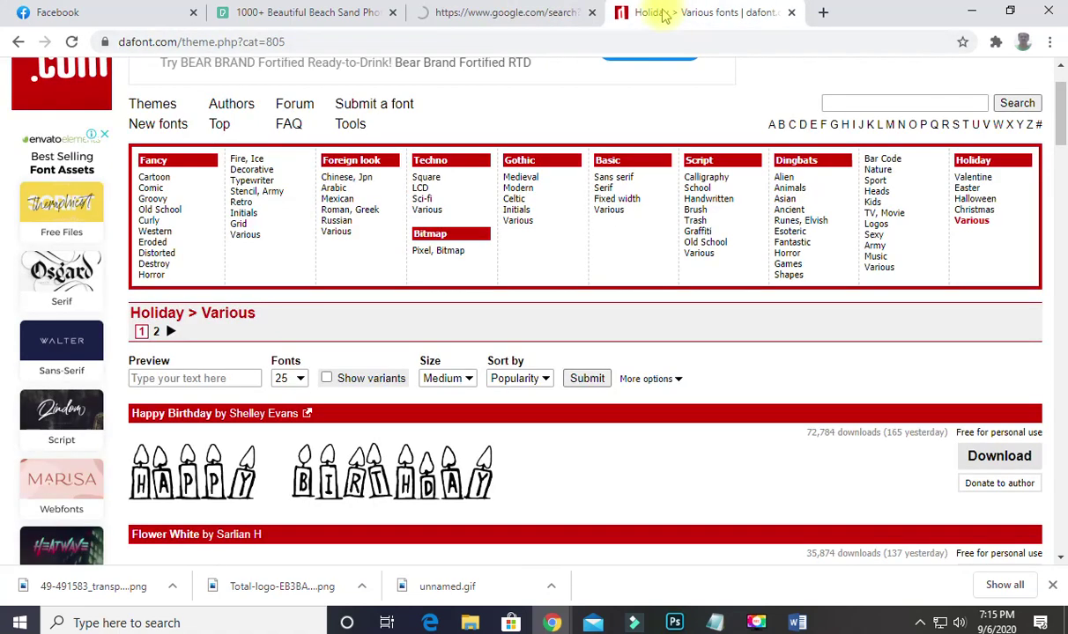
left_click(530, 22)
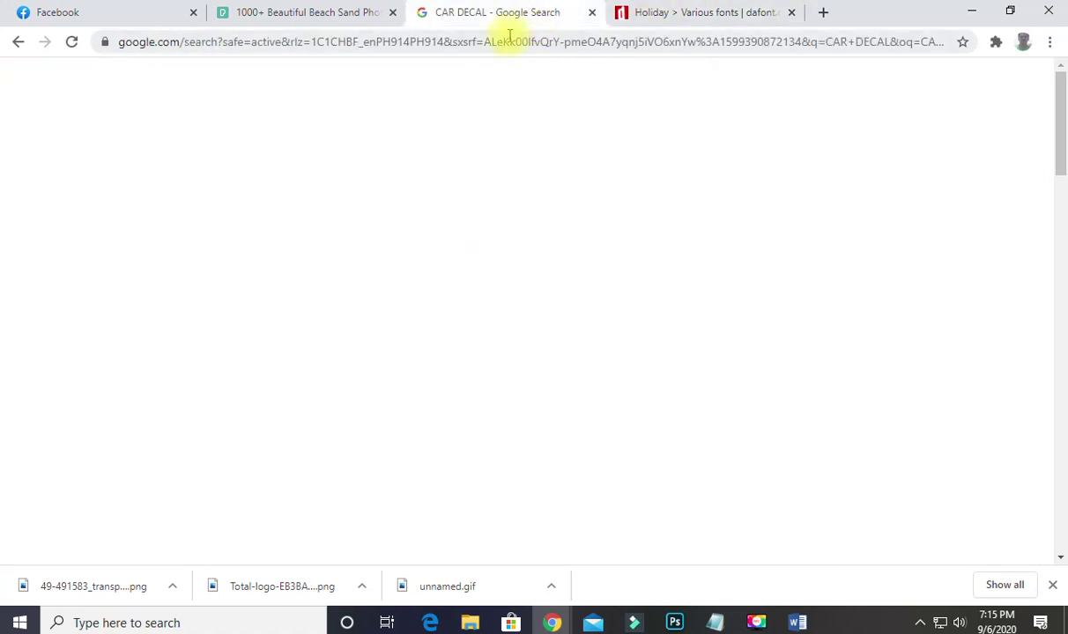
left_click(317, 22)
left_click(485, 18)
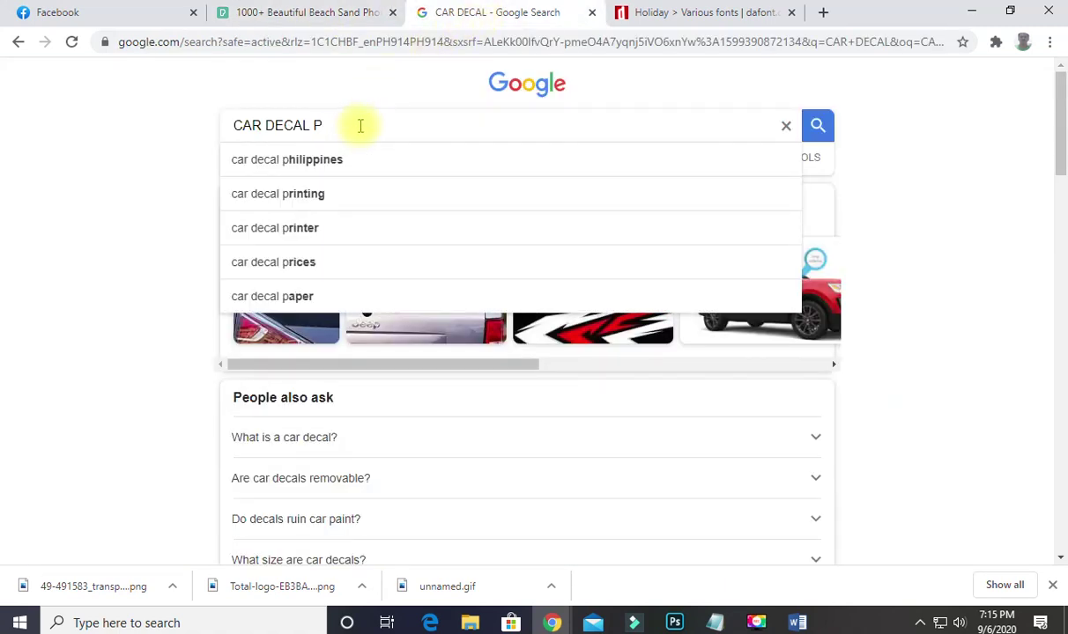
Refine the search to CAR DECAL PNG, show image results, and open a new tab.
type("NG")
key("Return")
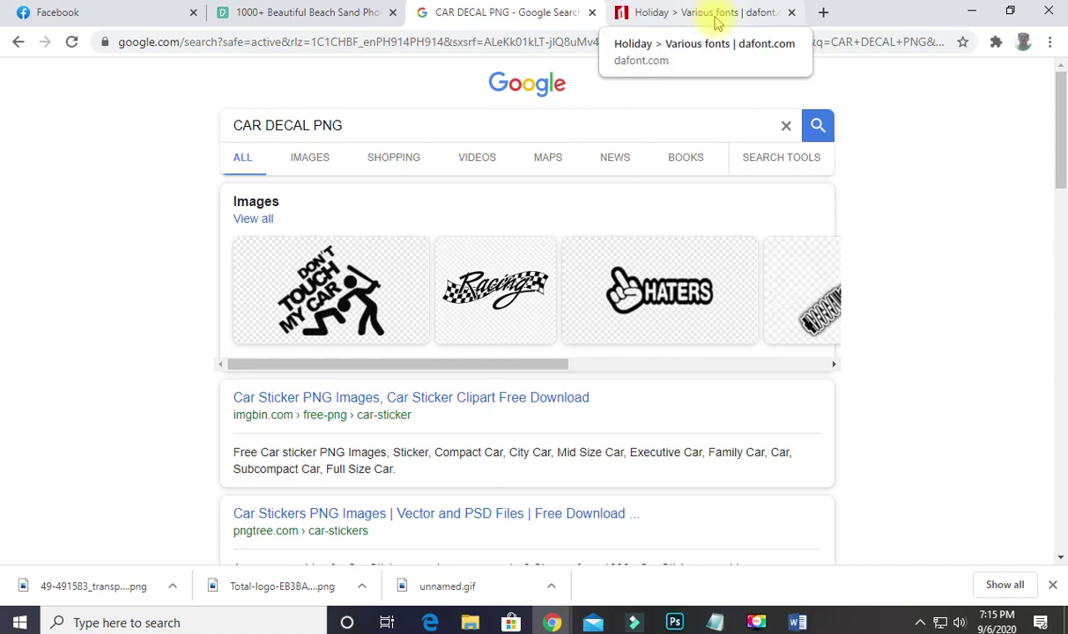
left_click(313, 162)
left_click(704, 13)
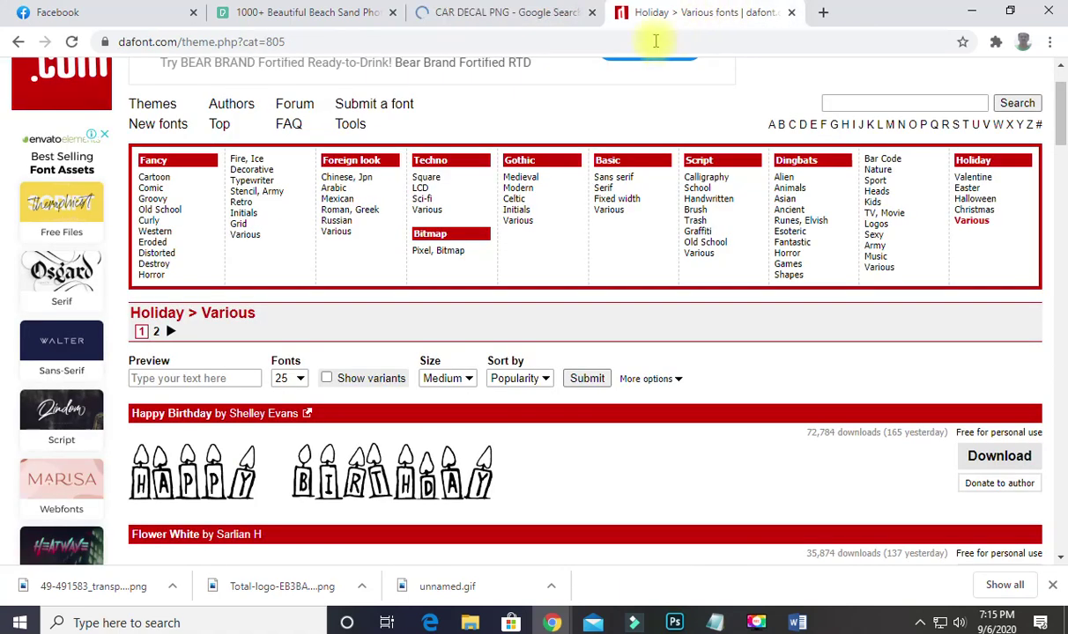
left_click(822, 13)
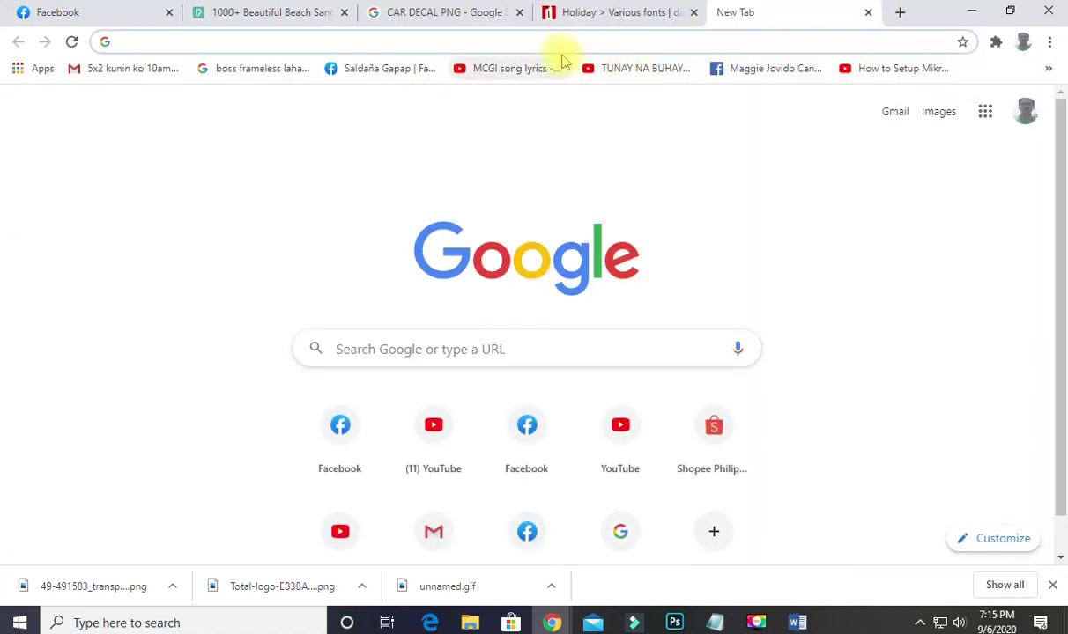
Search CARLOGO PNG in the new tab, then load more CAR DECAL PNG images.
left_click(560, 43)
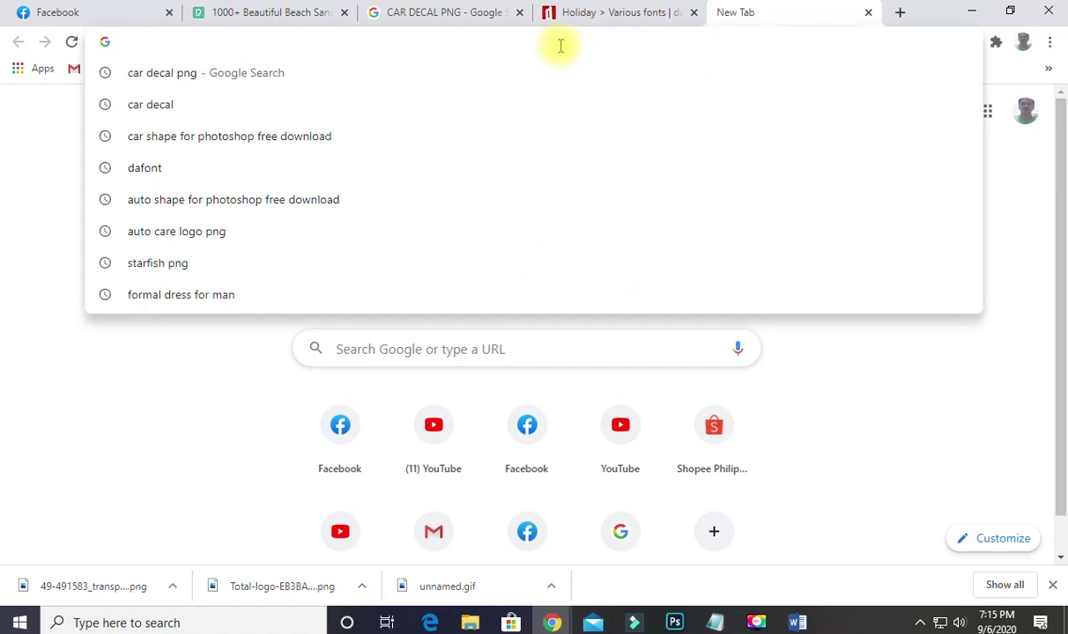
type("CARLOGO")
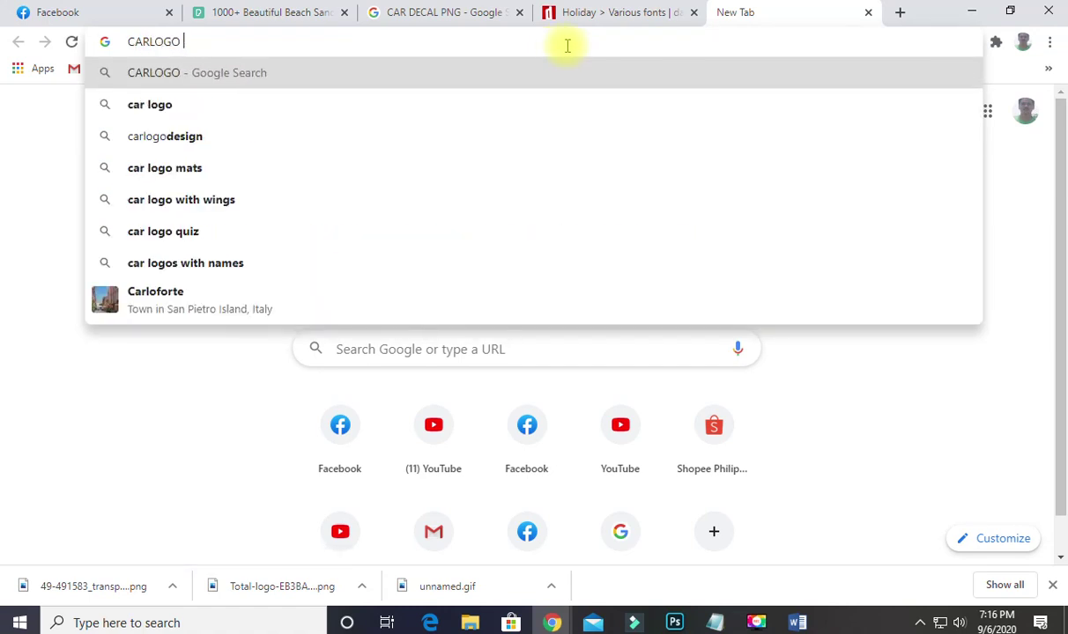
type(" PNG")
key("Return")
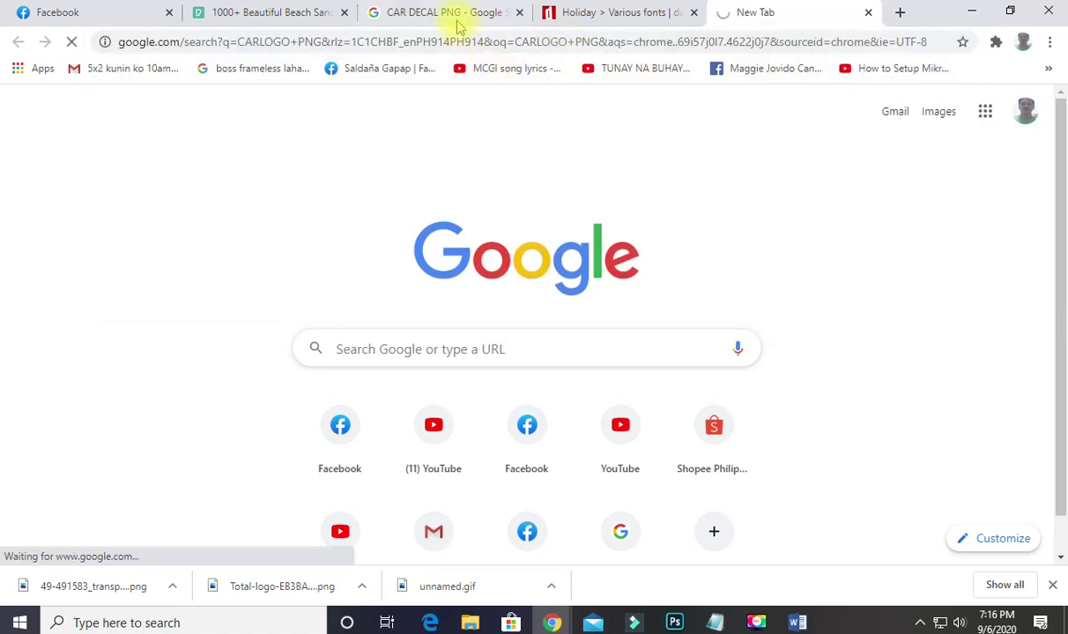
left_click(459, 20)
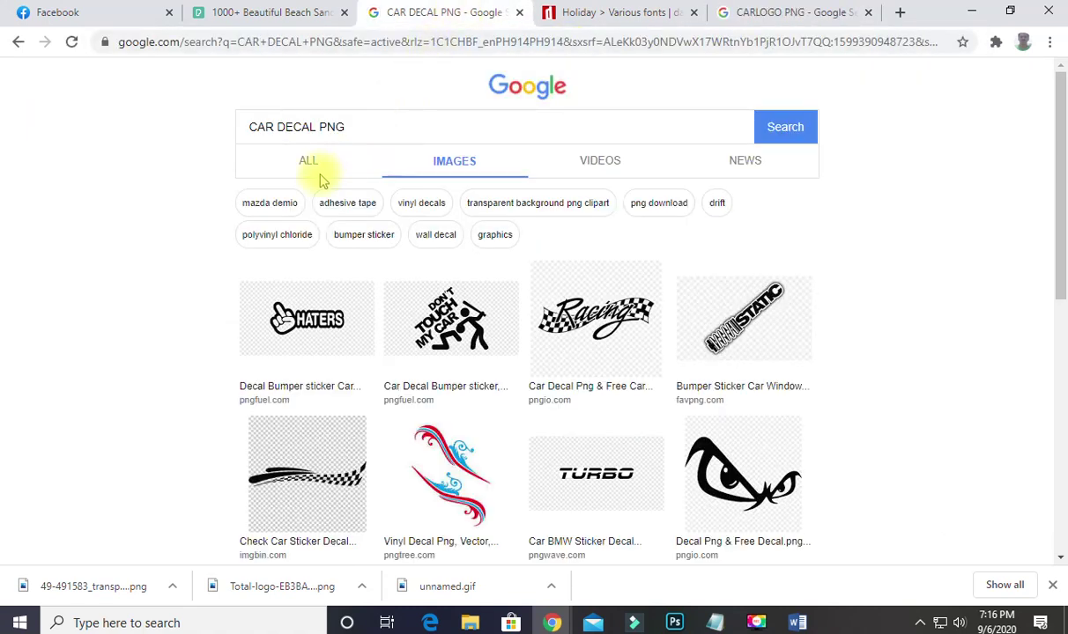
scroll(546, 280, "down", 1)
scroll(546, 280, "down", 6)
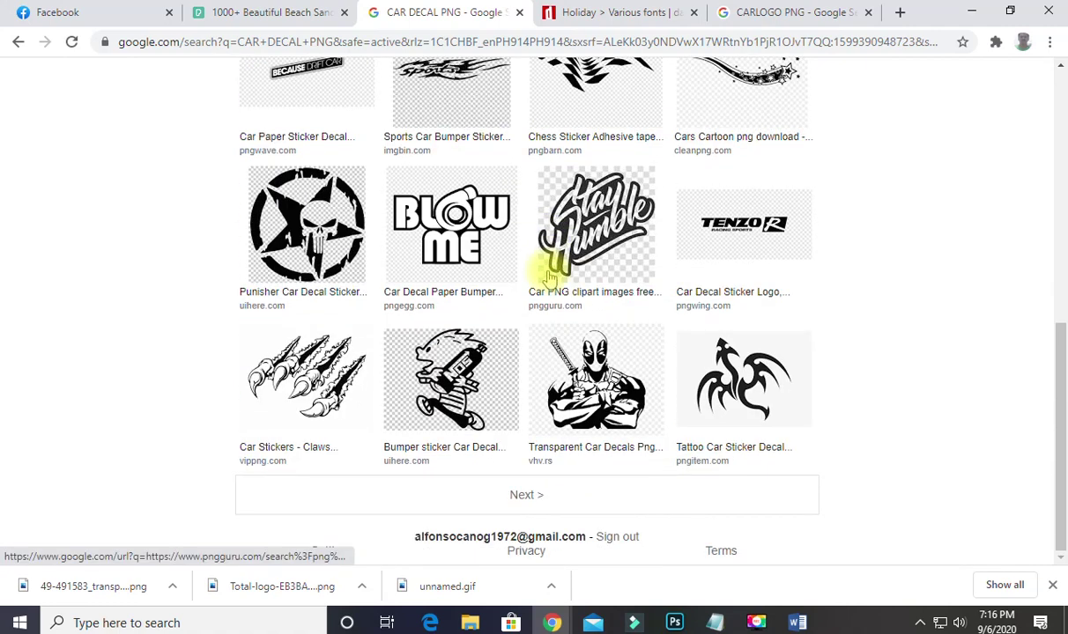
scroll(548, 279, "up", 1)
scroll(553, 278, "down", 1)
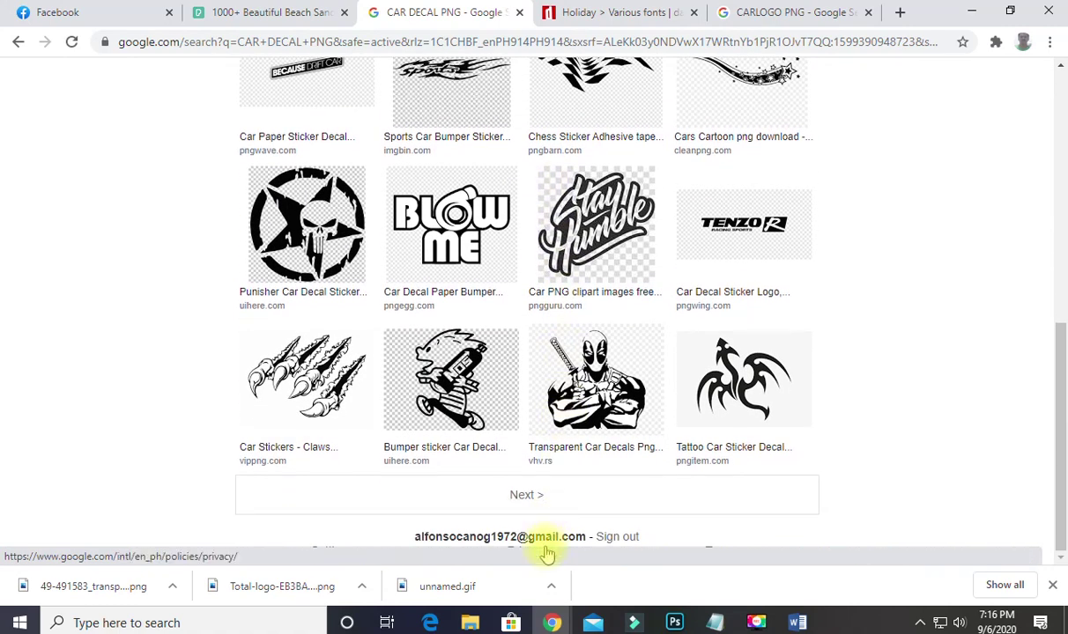
left_click(533, 500)
Browse CAR LOGO PNG image results and open the blue car outline's source page.
left_click(796, 11)
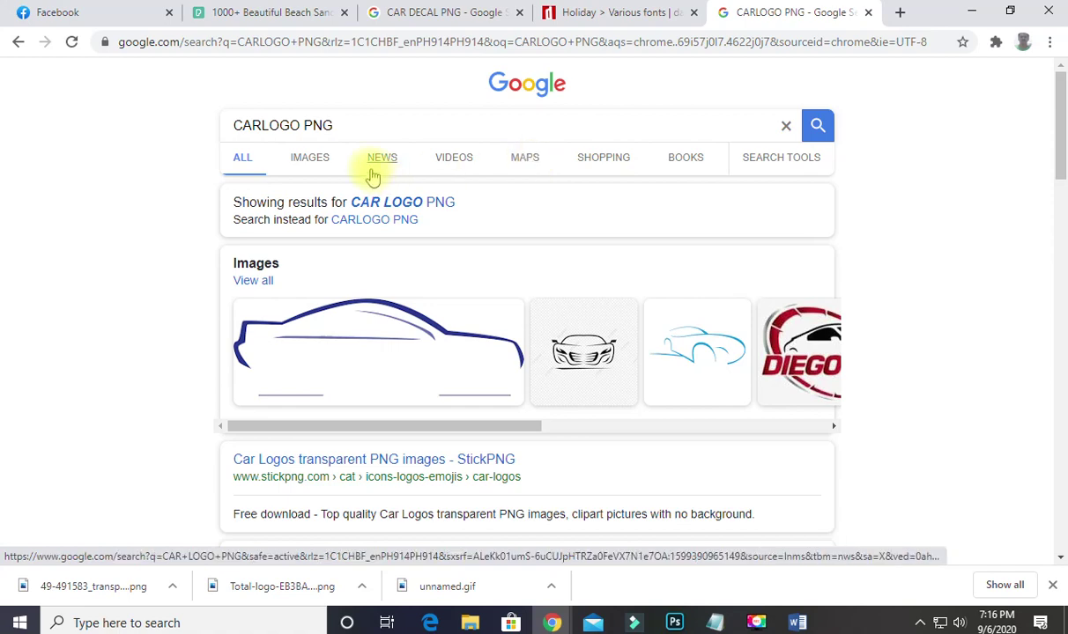
left_click(313, 167)
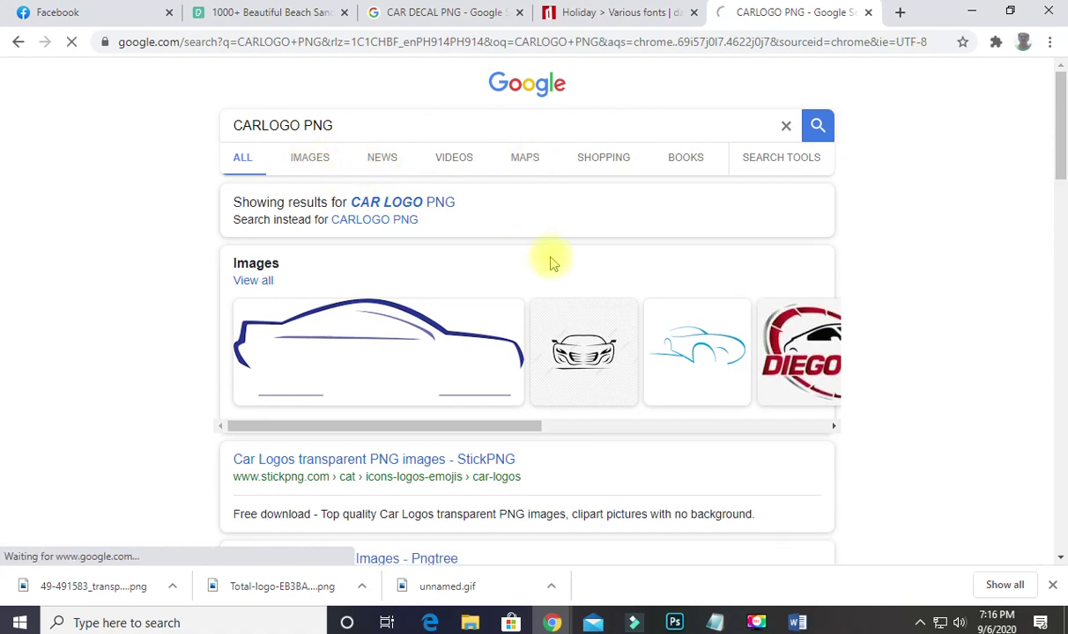
scroll(551, 257, "down", 2)
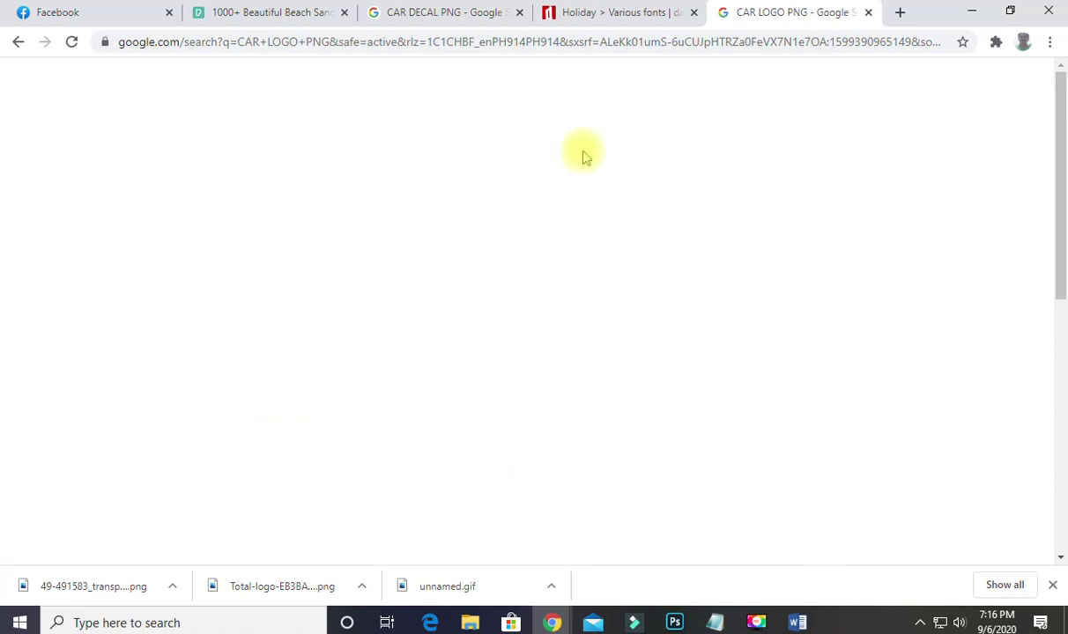
left_click(624, 14)
left_click(767, 14)
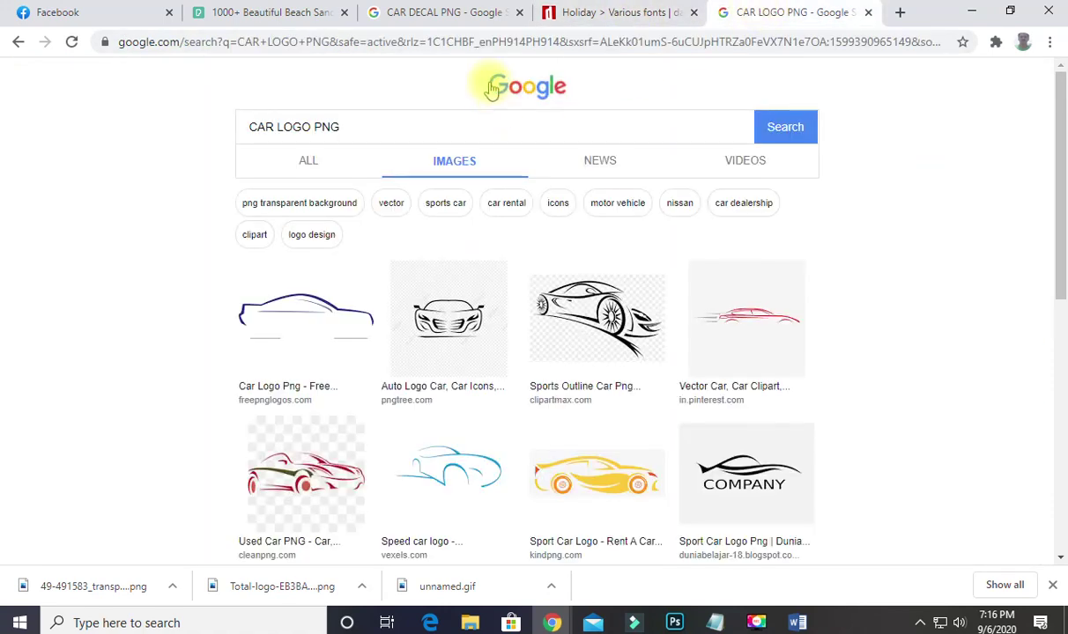
scroll(487, 137, "down", 3)
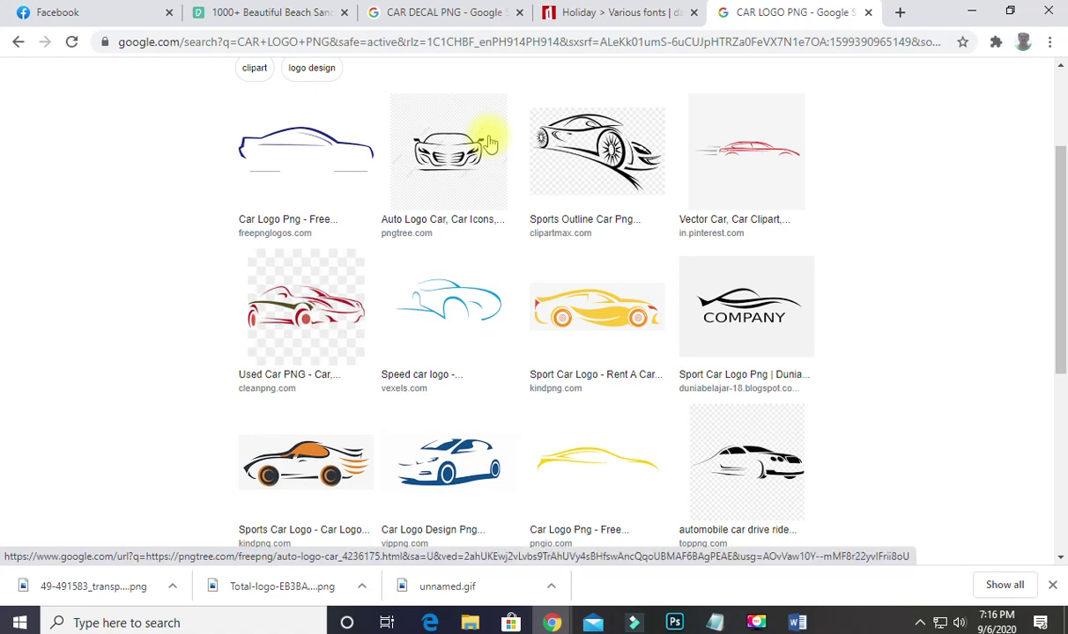
scroll(489, 141, "down", 2)
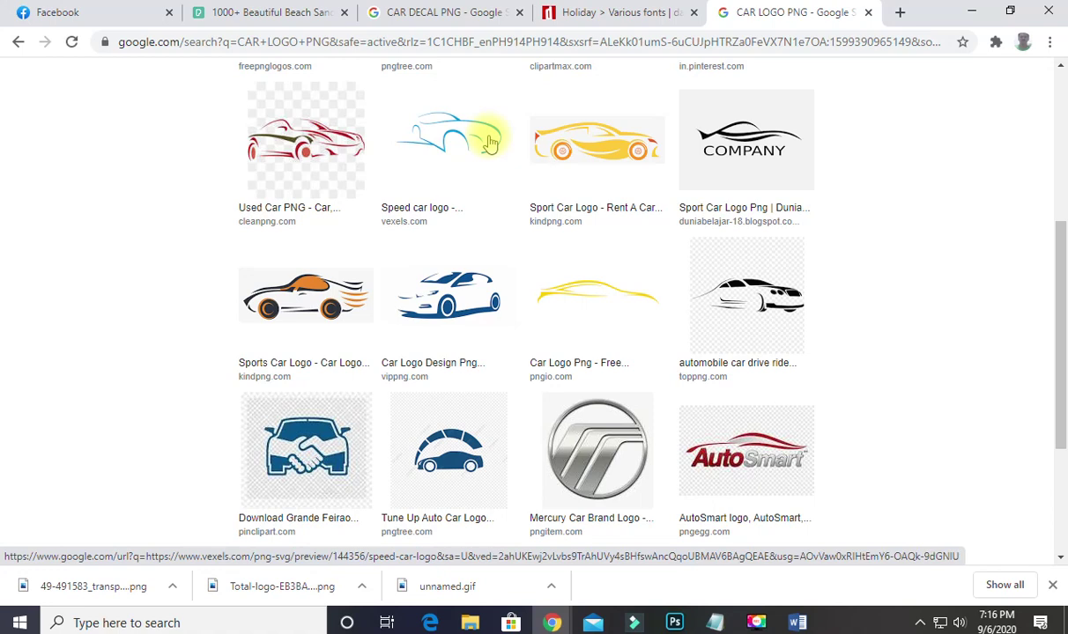
scroll(491, 141, "down", 3)
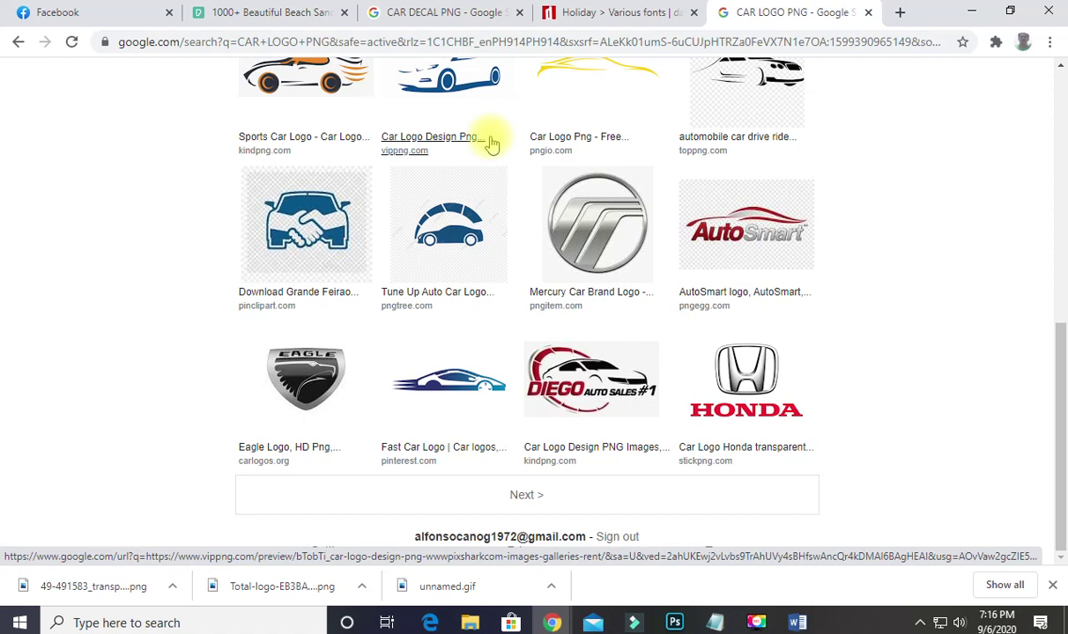
scroll(490, 143, "up", 6)
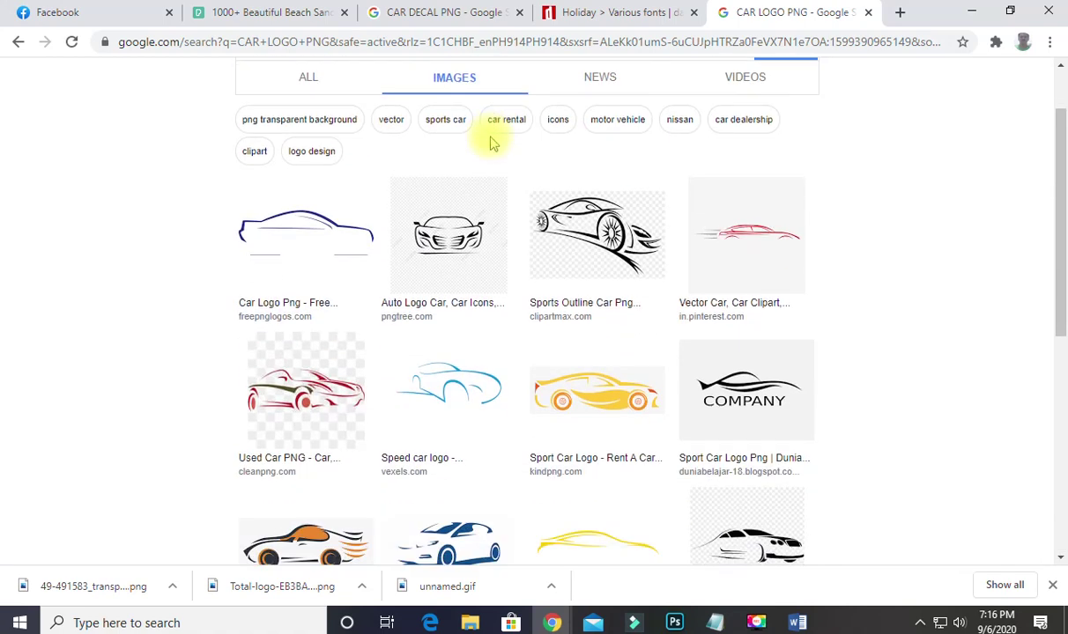
left_click(340, 250)
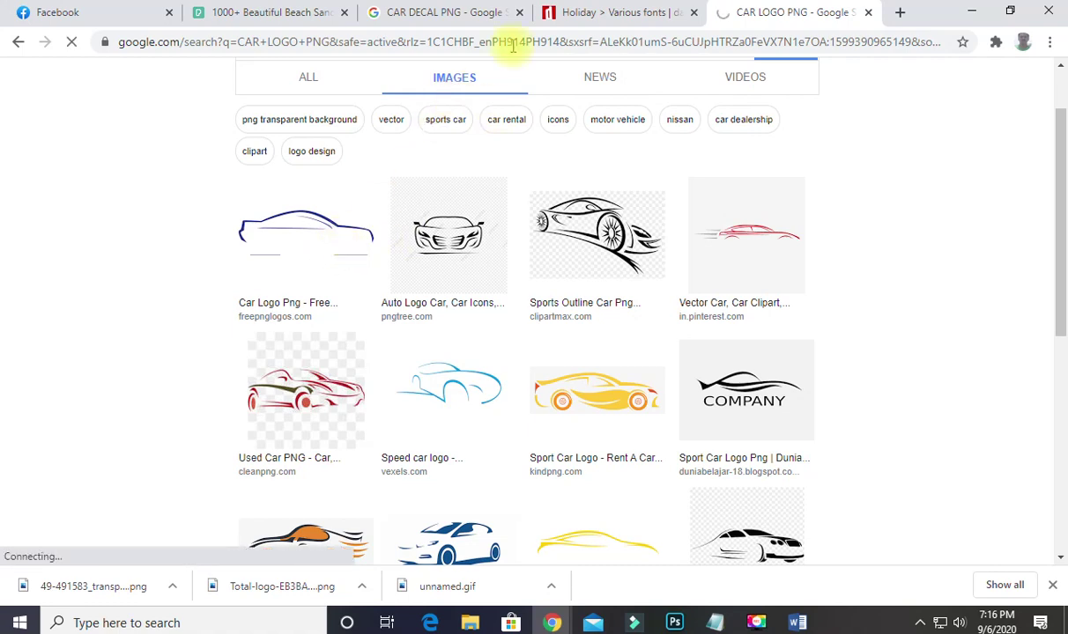
Open the vinyl decal image's source page from the CAR DECAL PNG results.
left_click(583, 11)
left_click(460, 14)
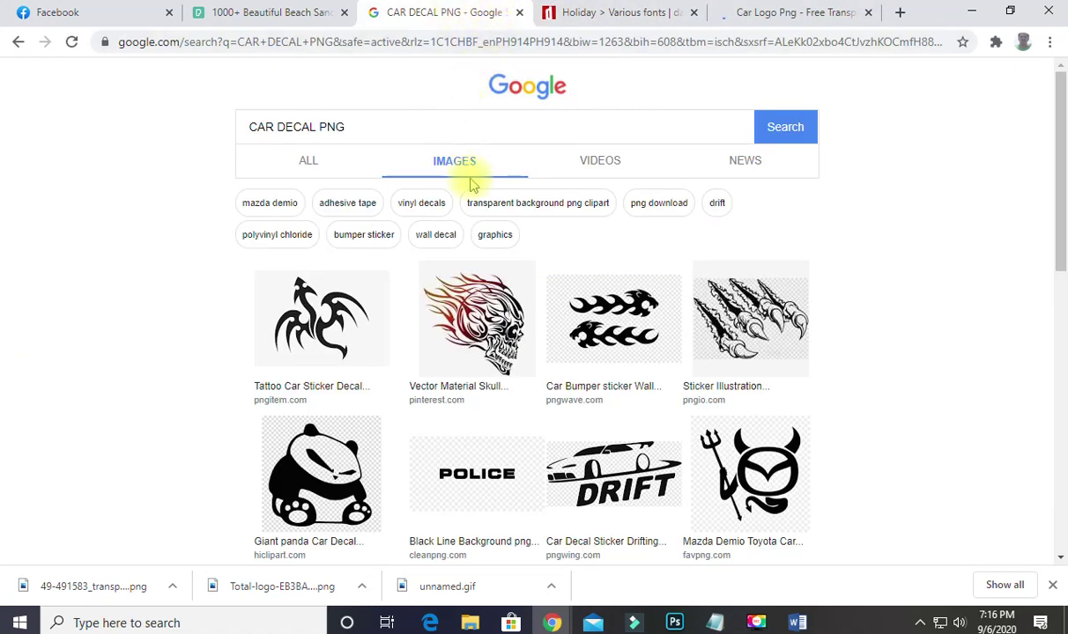
scroll(470, 181, "down", 1)
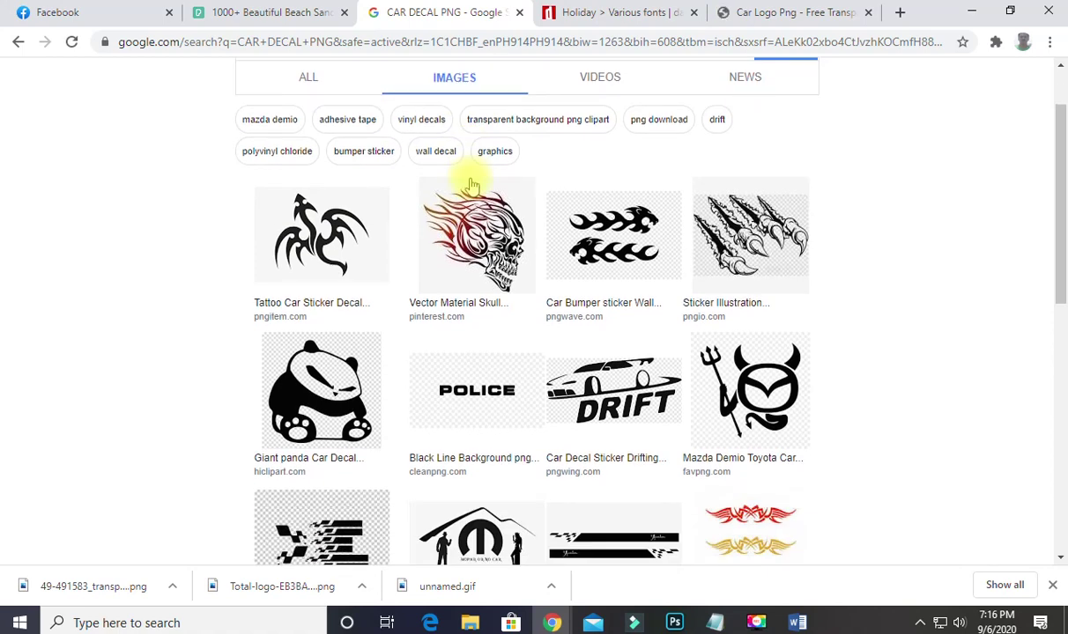
scroll(469, 183, "down", 4)
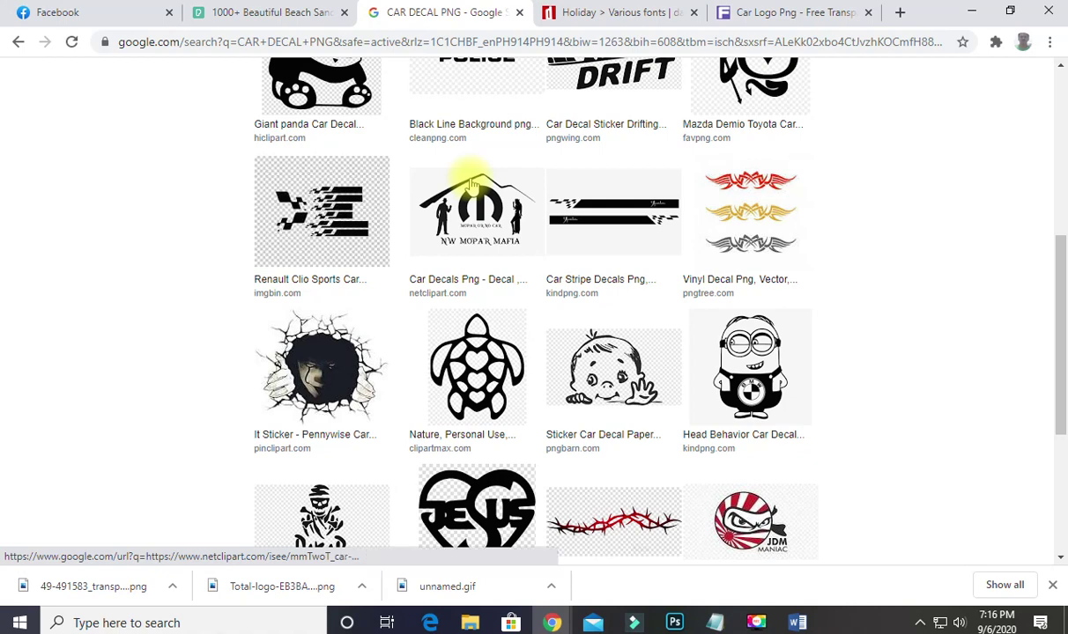
left_click(750, 234)
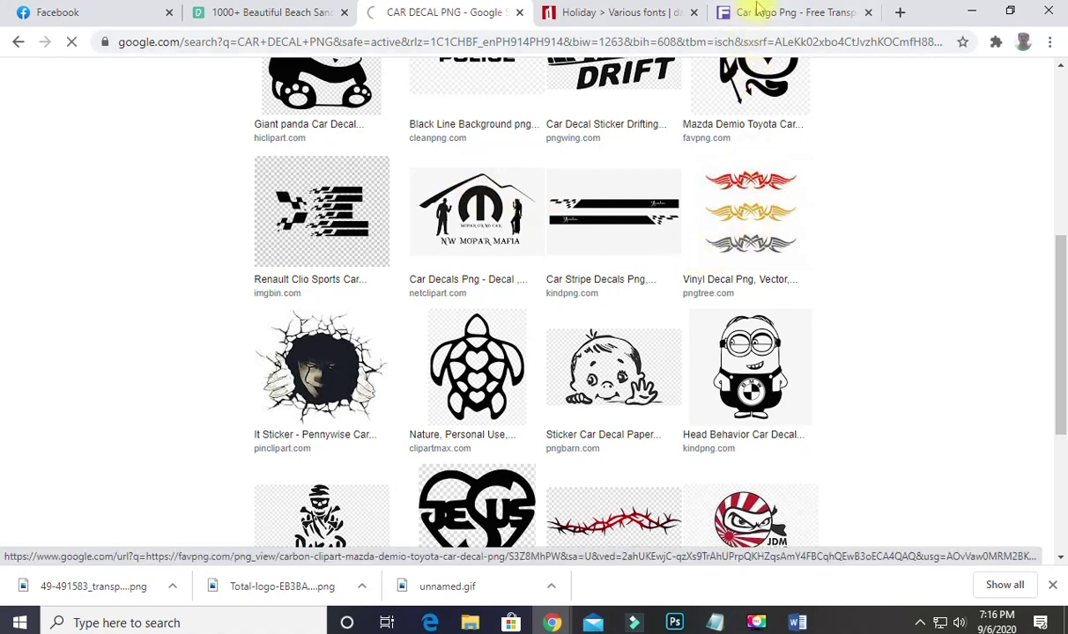
Open freepnglogos' car logo design download page and dismiss pngtree's anniversary sales popup.
left_click(756, 13)
scroll(582, 254, "down", 4)
scroll(589, 256, "down", 2)
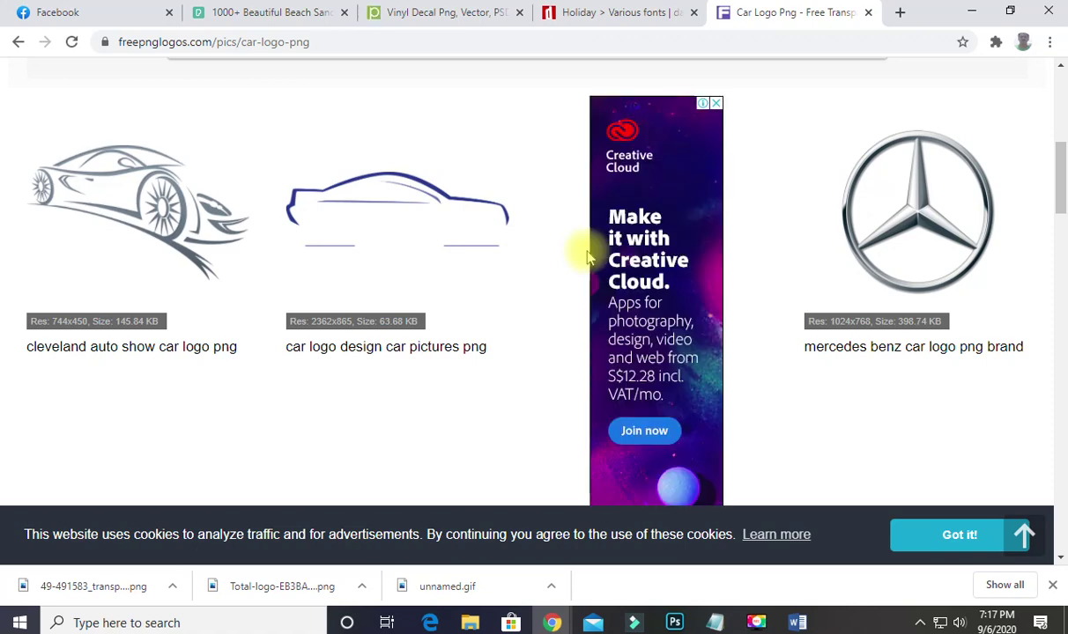
scroll(410, 155, "down", 3)
scroll(412, 152, "up", 3)
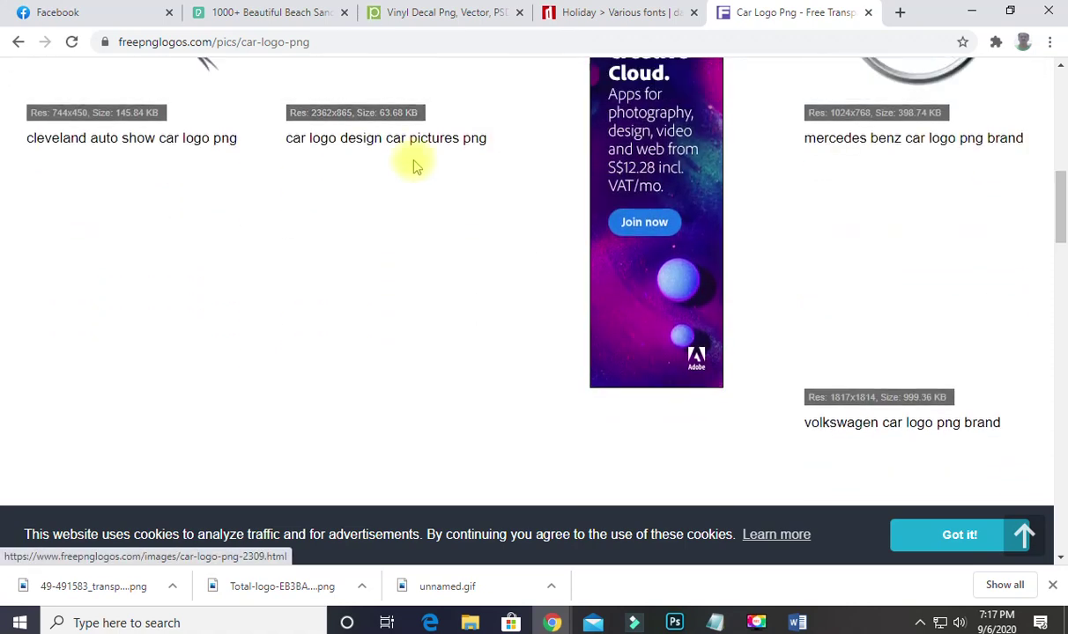
left_click(403, 248)
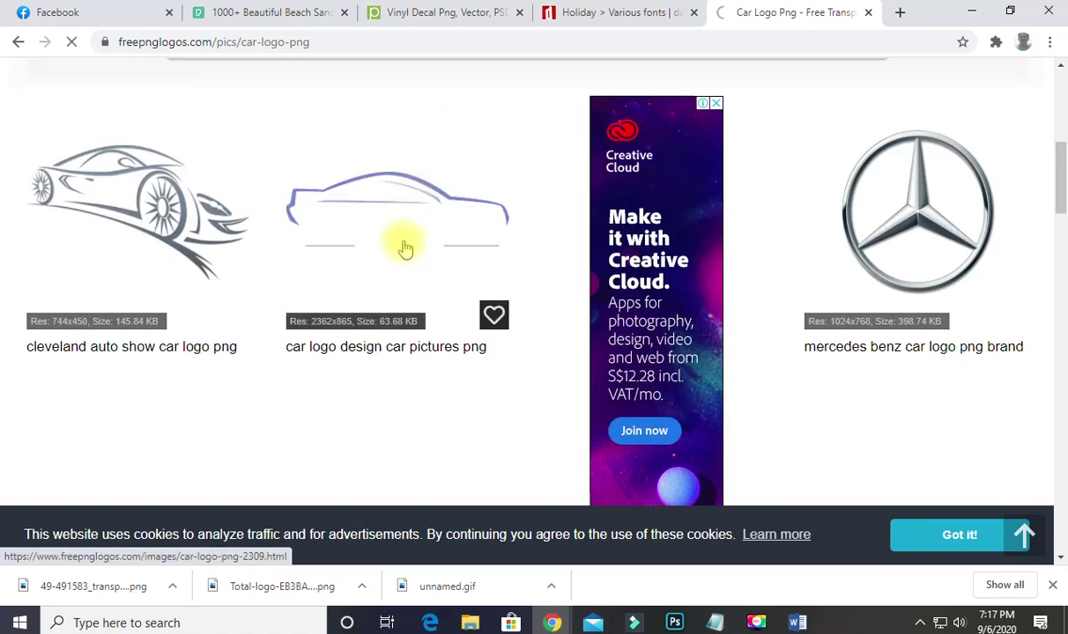
left_click(459, 21)
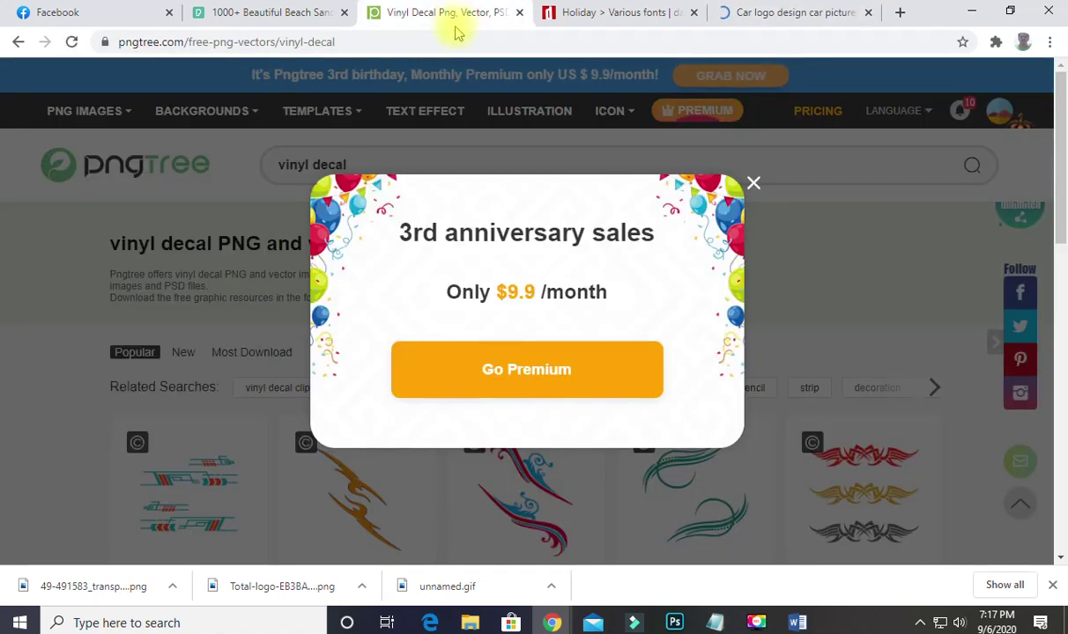
left_click(753, 183)
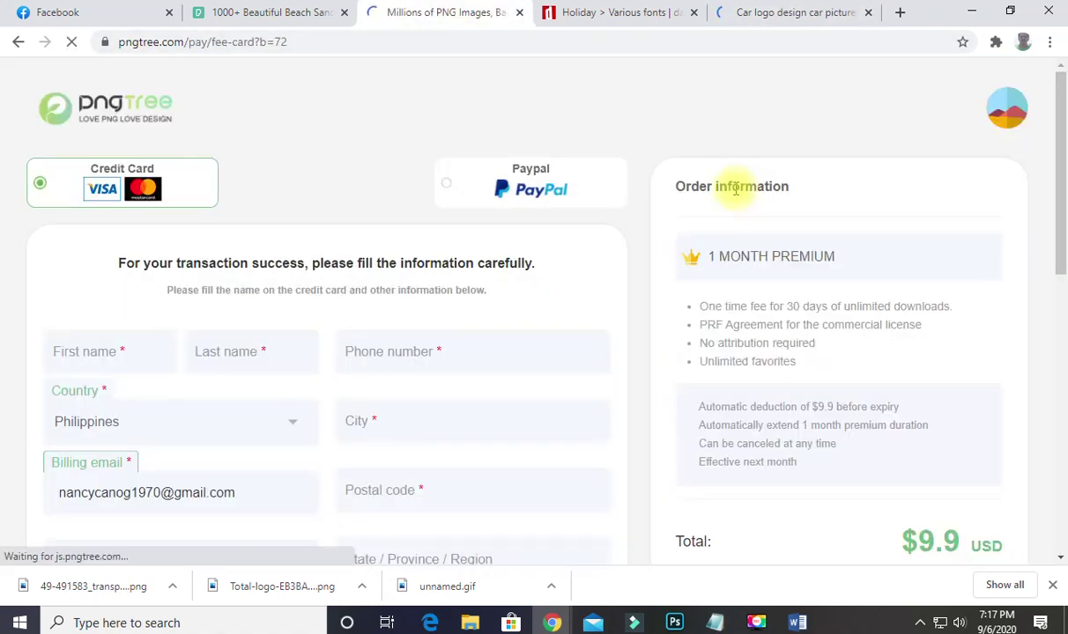
Download car-logo-png-2309.png as an HD PNG and show it in its folder.
left_click(757, 12)
scroll(522, 263, "down", 10)
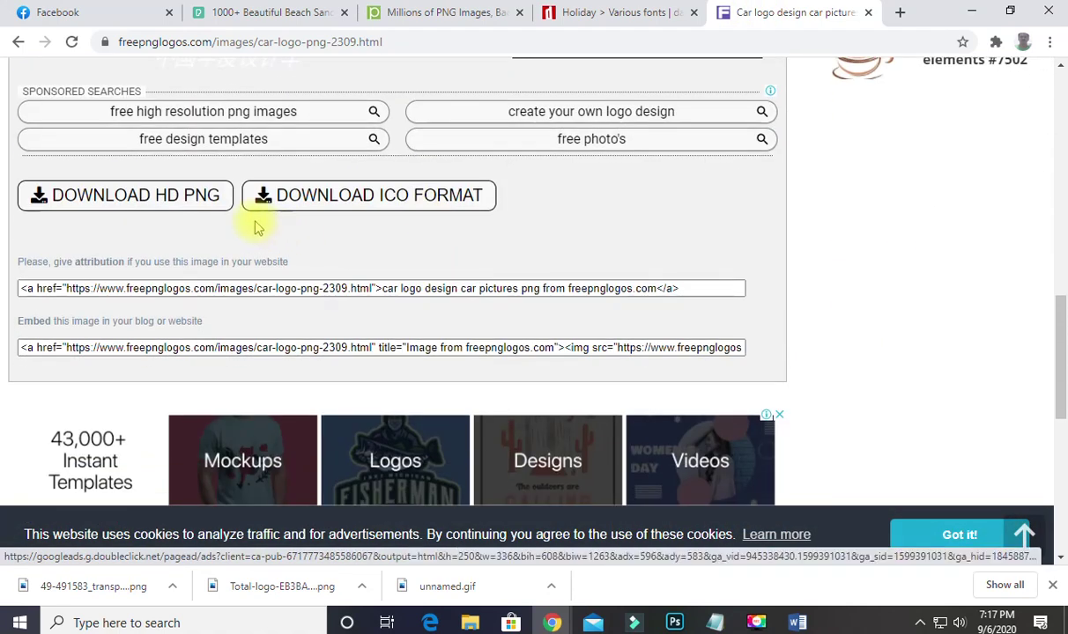
left_click(186, 200)
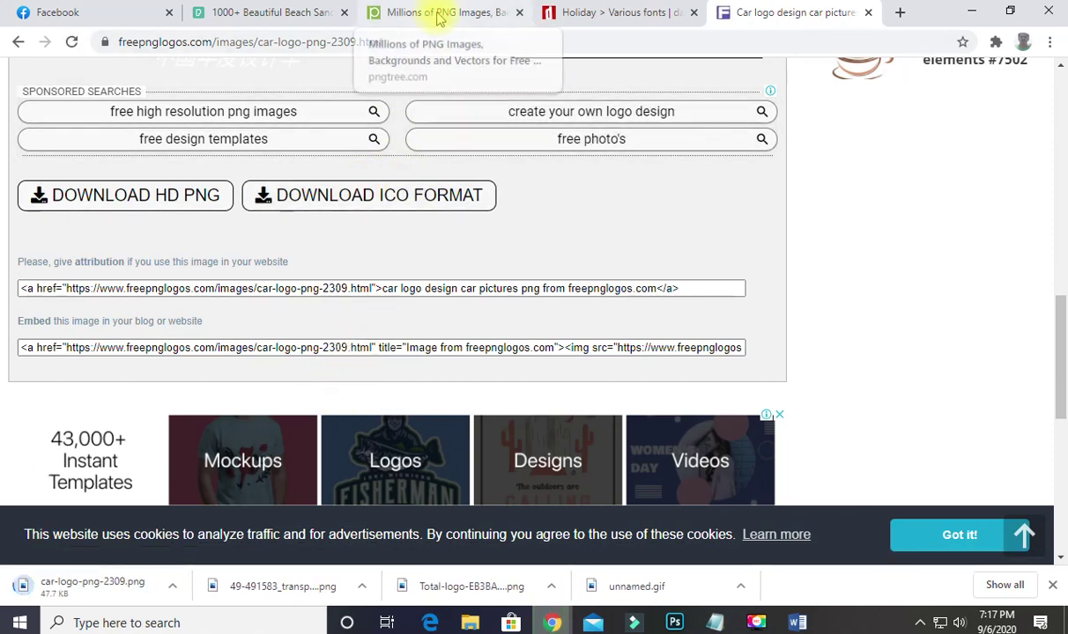
left_click(173, 587)
left_click(214, 528)
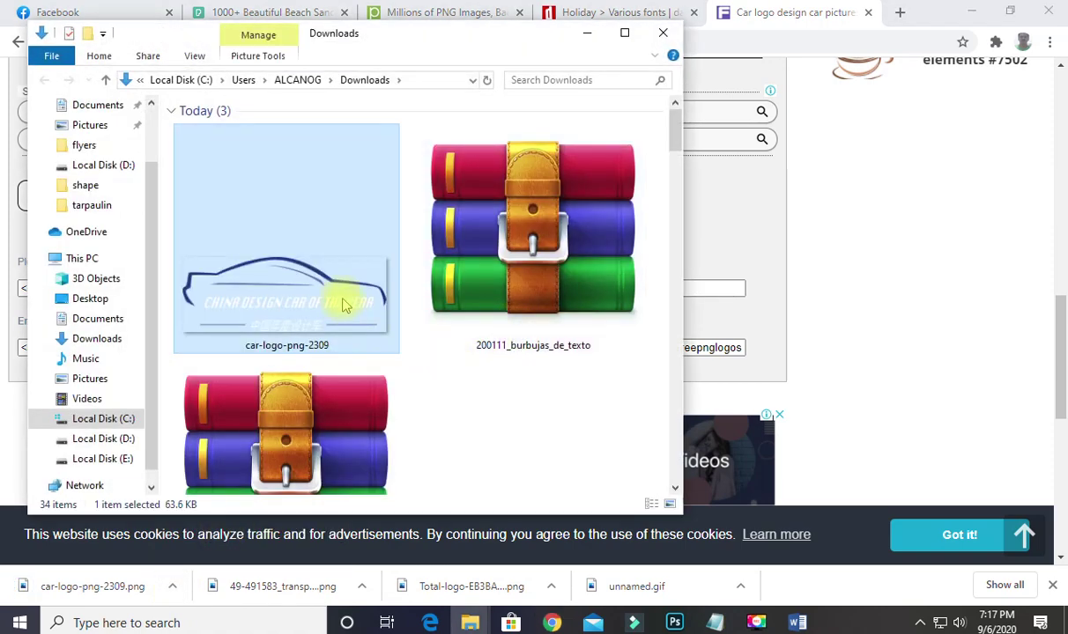
Place car-logo-png-2309 into the logo, scale it to about 22%, and commit.
left_click_drag(345, 302, 470, 381)
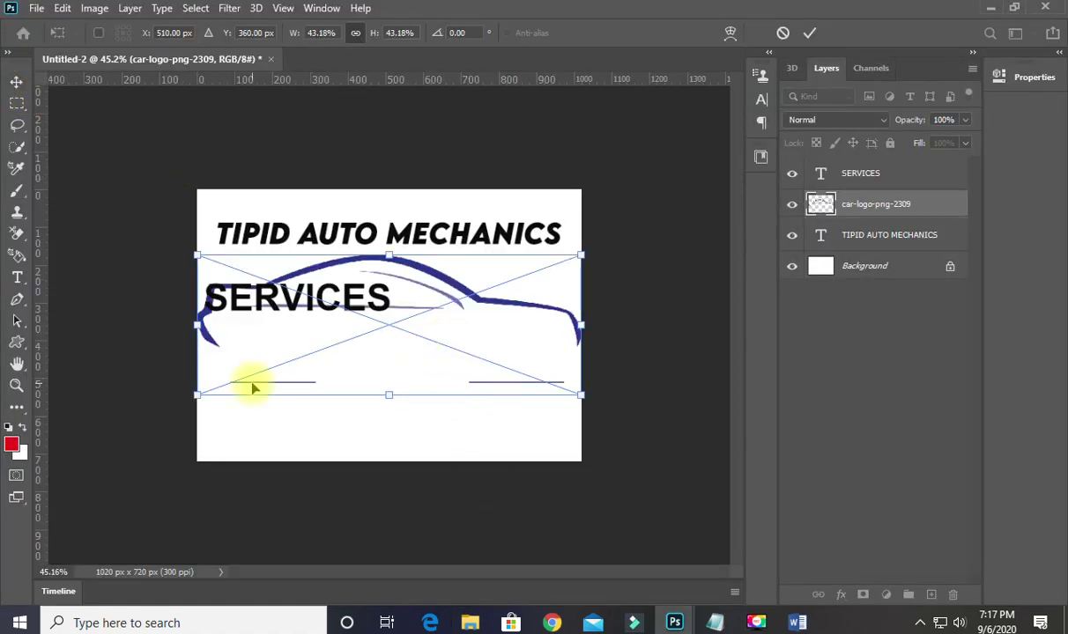
left_click_drag(197, 394, 384, 332)
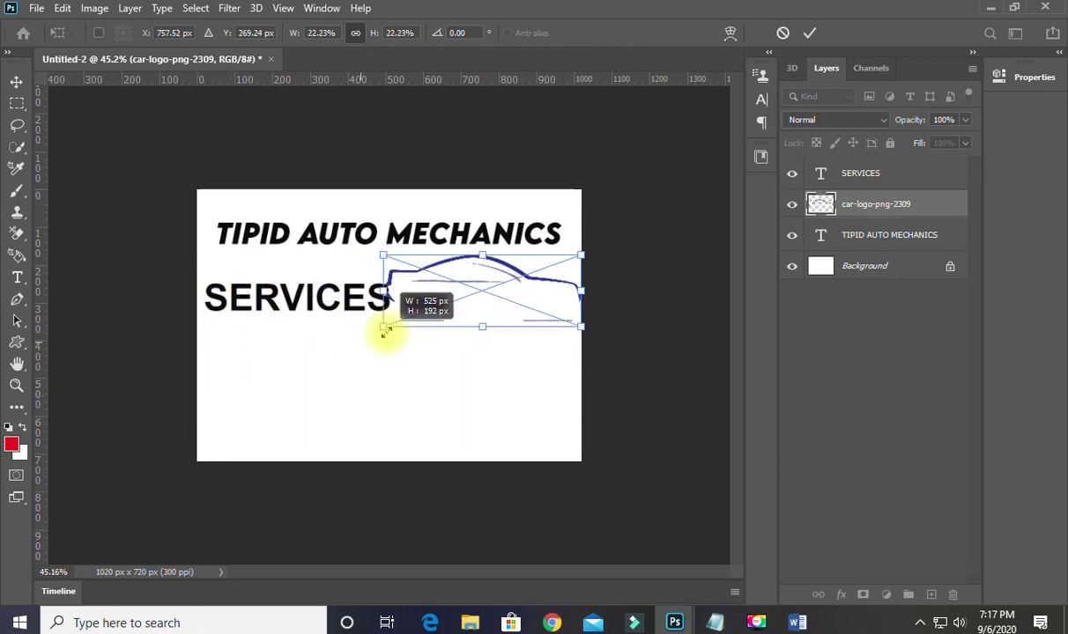
left_click_drag(537, 293, 455, 246)
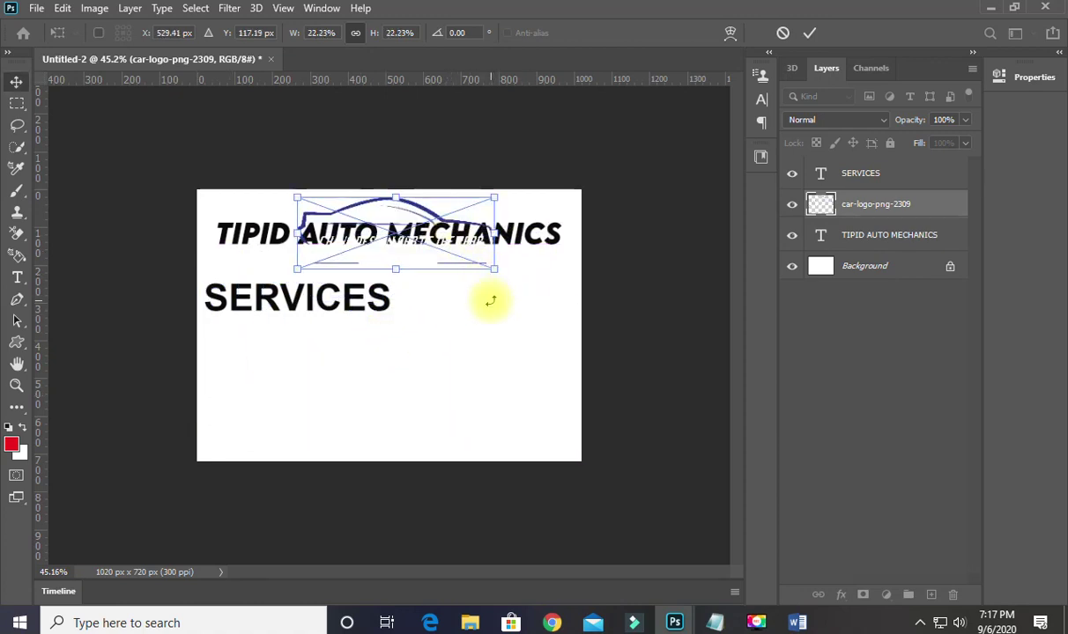
key("Return")
Rasterize the car logo layer, move it below-right of SERVICES, and duplicate the Background layer.
left_click(534, 243)
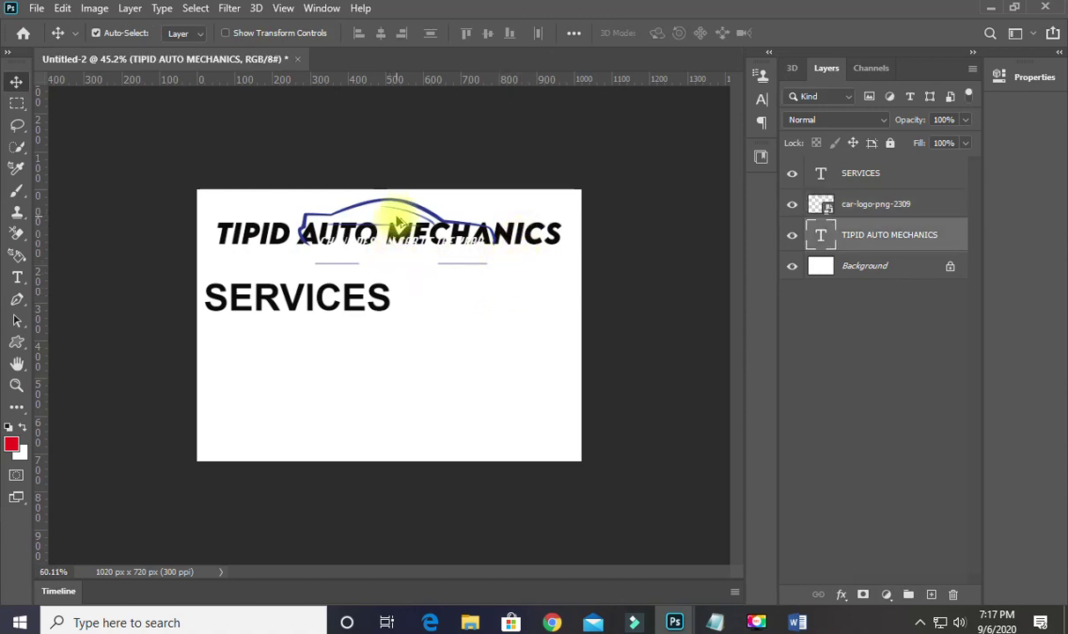
scroll(399, 220, "up", 5)
scroll(414, 224, "down", 3)
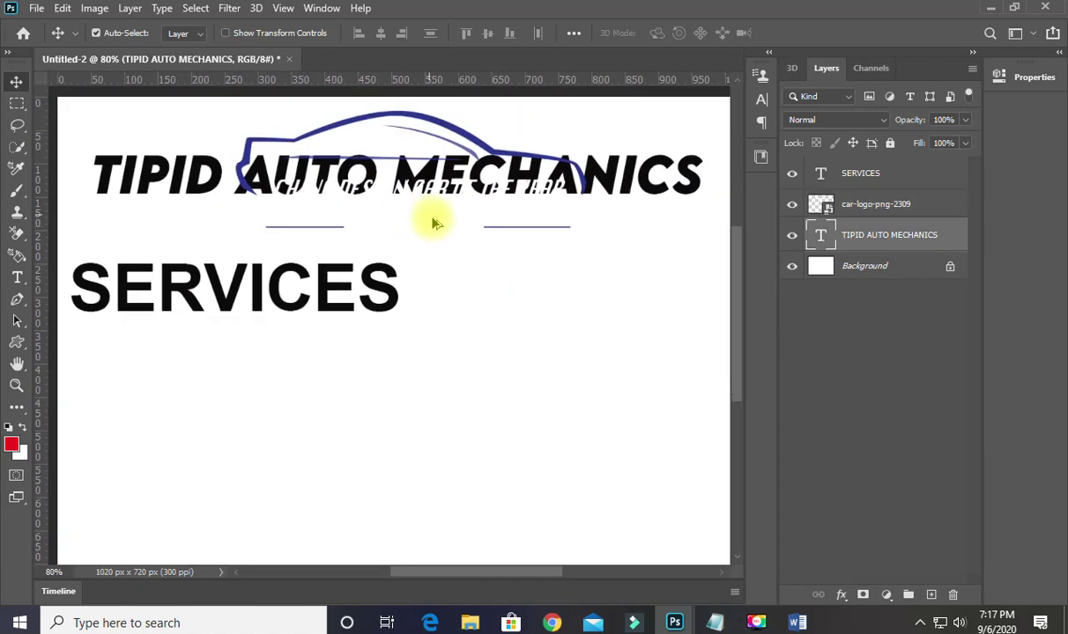
left_click(520, 233)
right_click(864, 211)
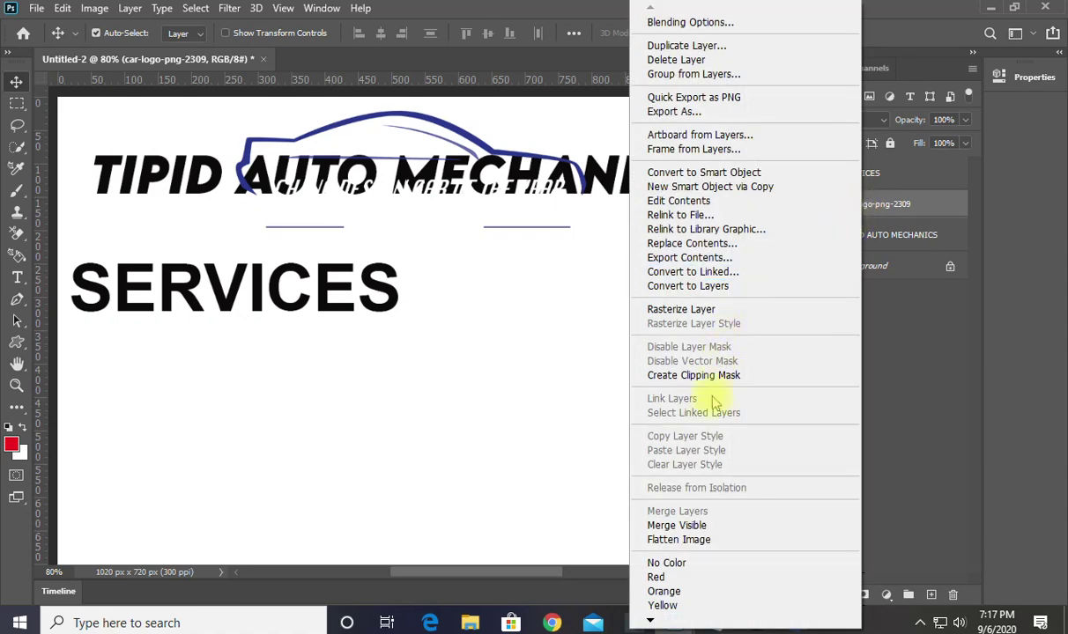
left_click(696, 305)
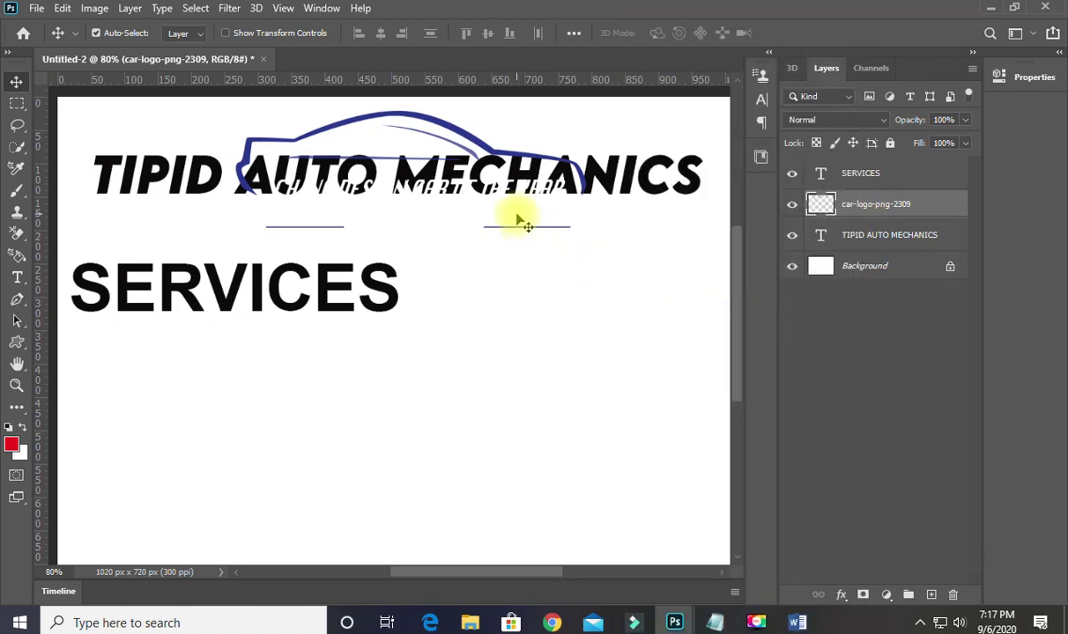
left_click_drag(438, 125, 525, 359)
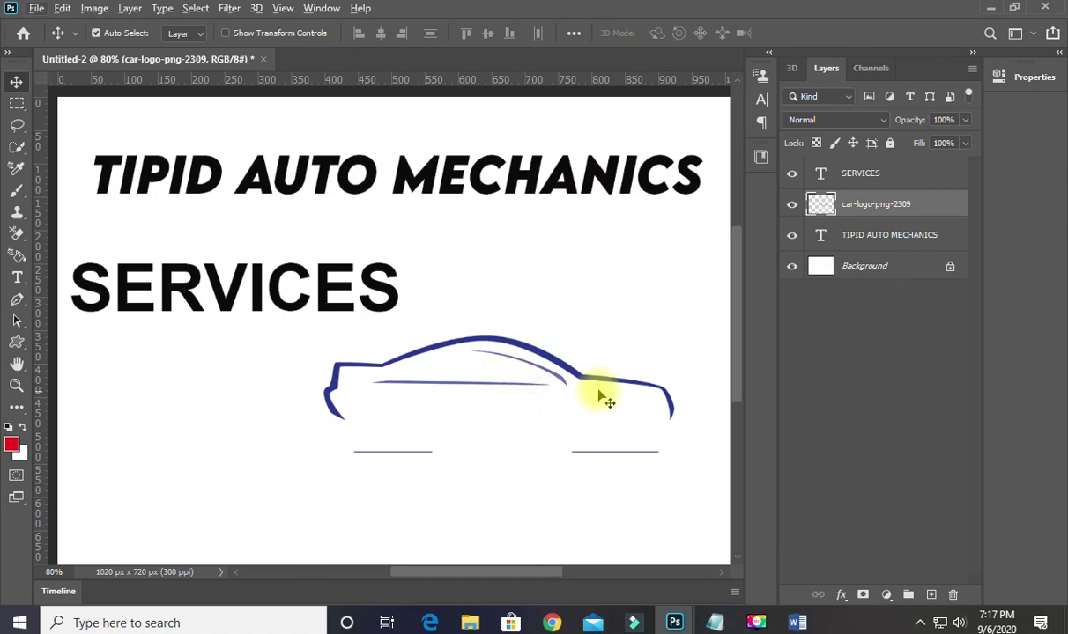
left_click(863, 268)
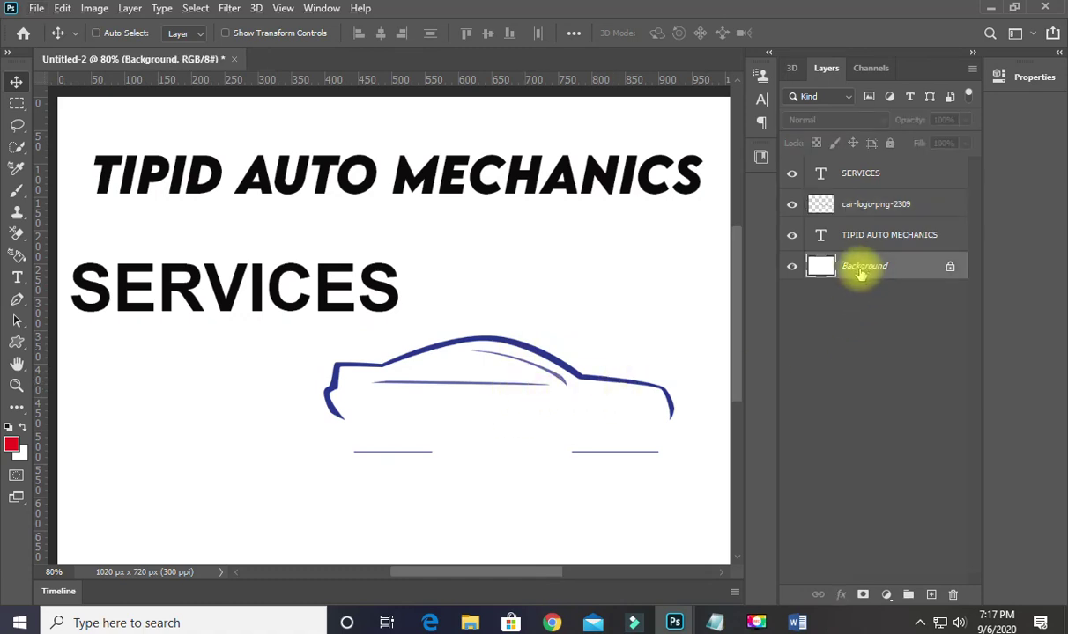
key("ctrl+j")
Give the Background copy a near-black #11100e Color Overlay.
right_click(862, 275)
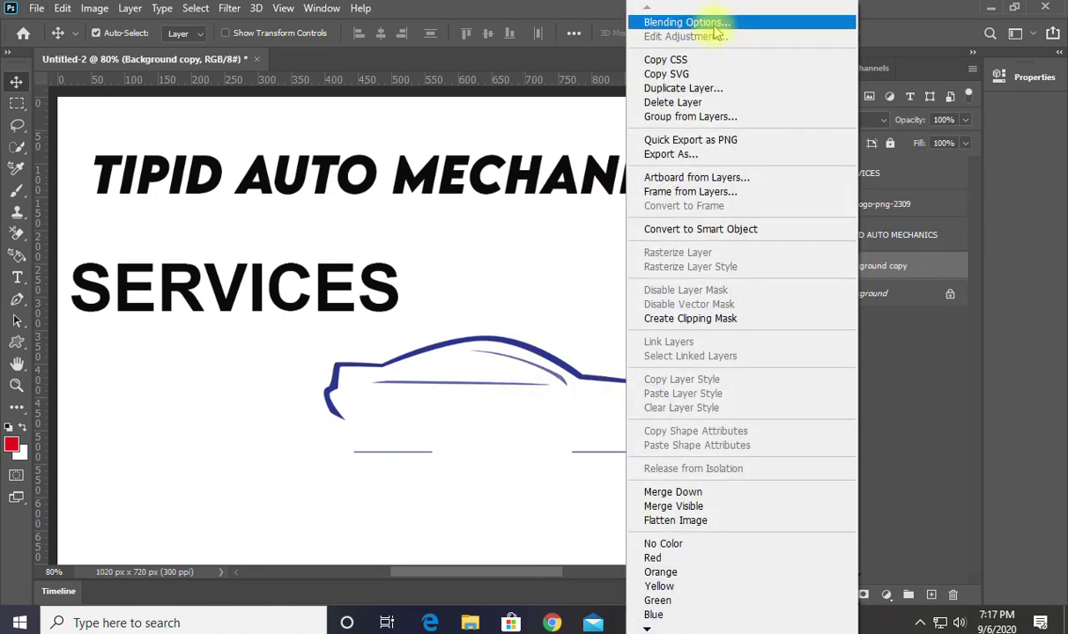
left_click(738, 43)
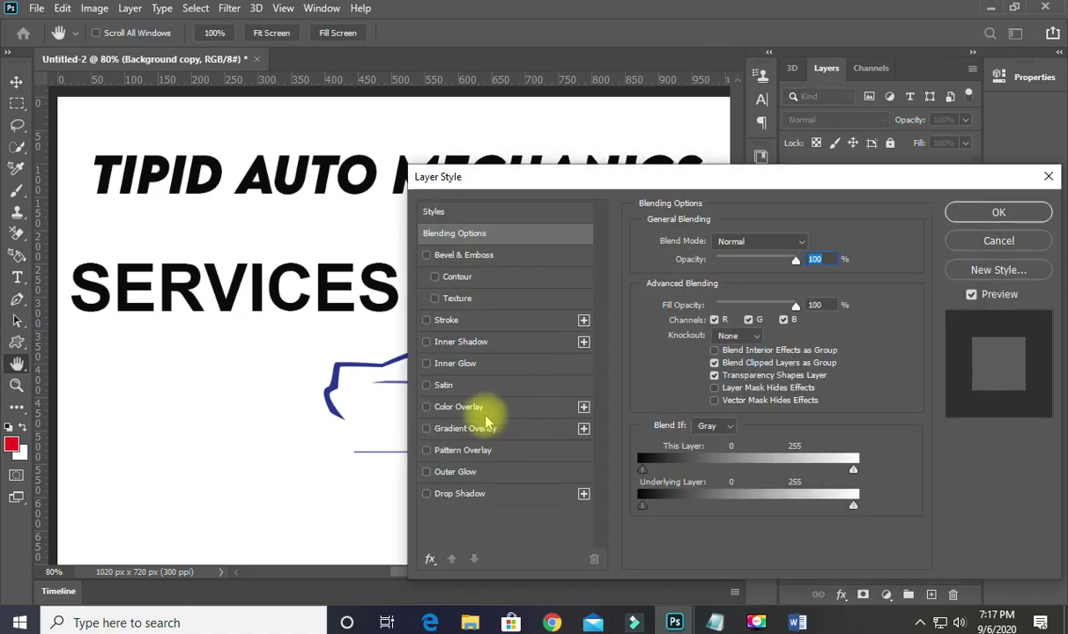
left_click(457, 405)
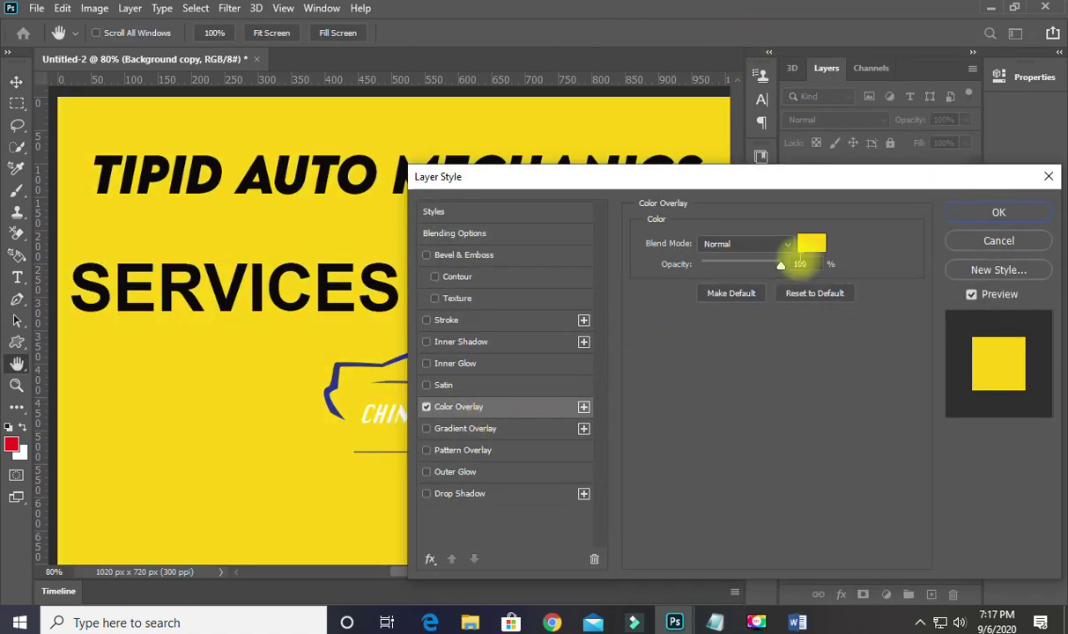
left_click(811, 247)
left_click(667, 514)
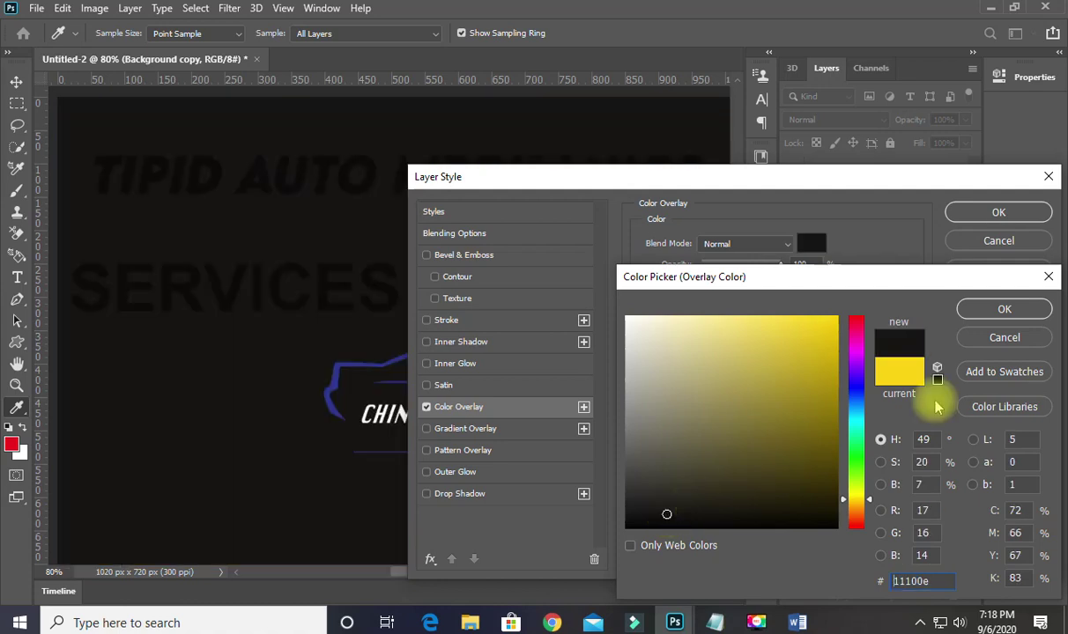
left_click(1005, 309)
left_click(998, 214)
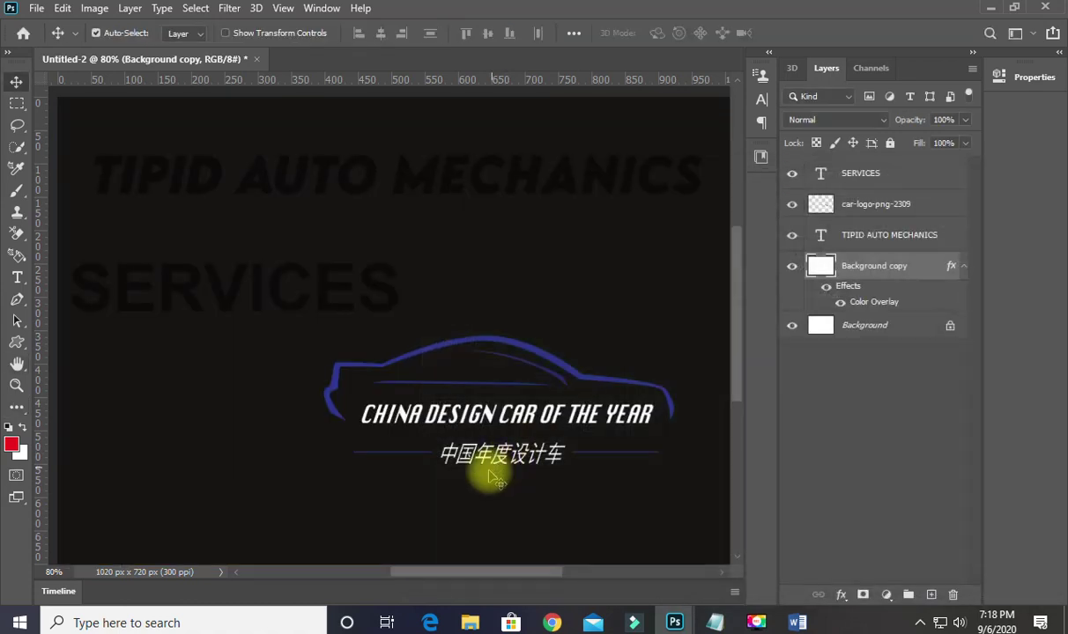
Delete a rectangular area over the white caption text below the car.
scroll(532, 461, "up", 3)
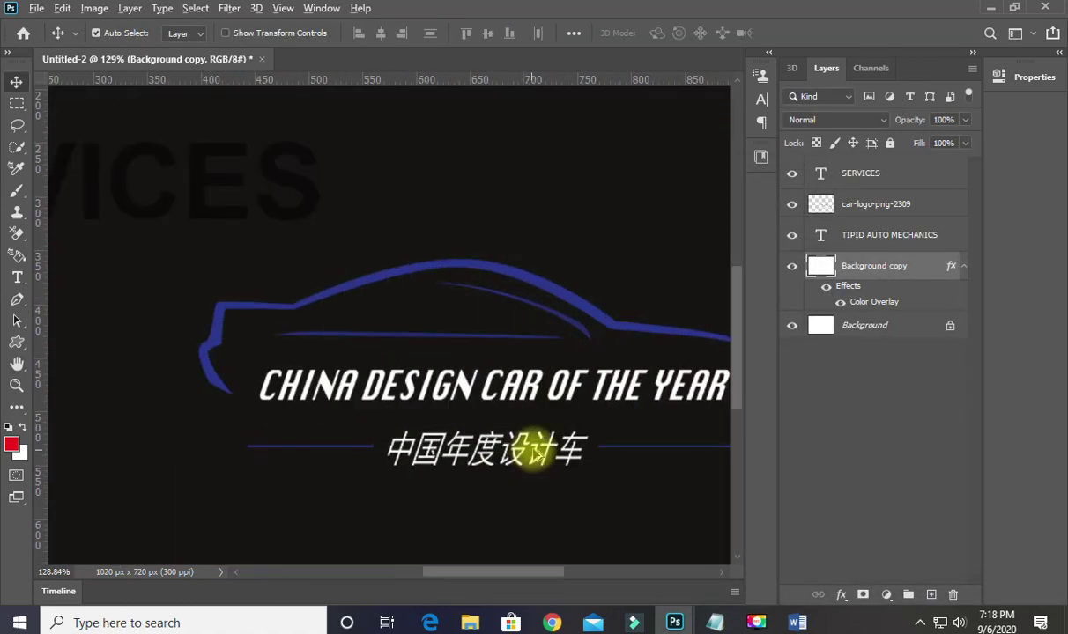
scroll(531, 454, "down", 3)
key("m")
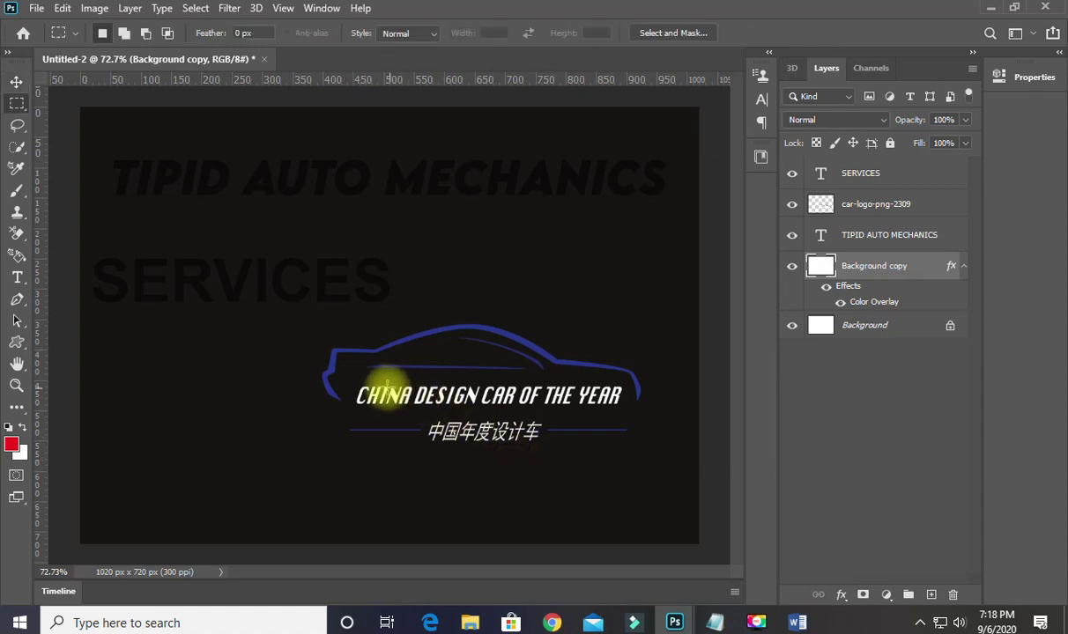
left_click_drag(356, 385, 625, 443)
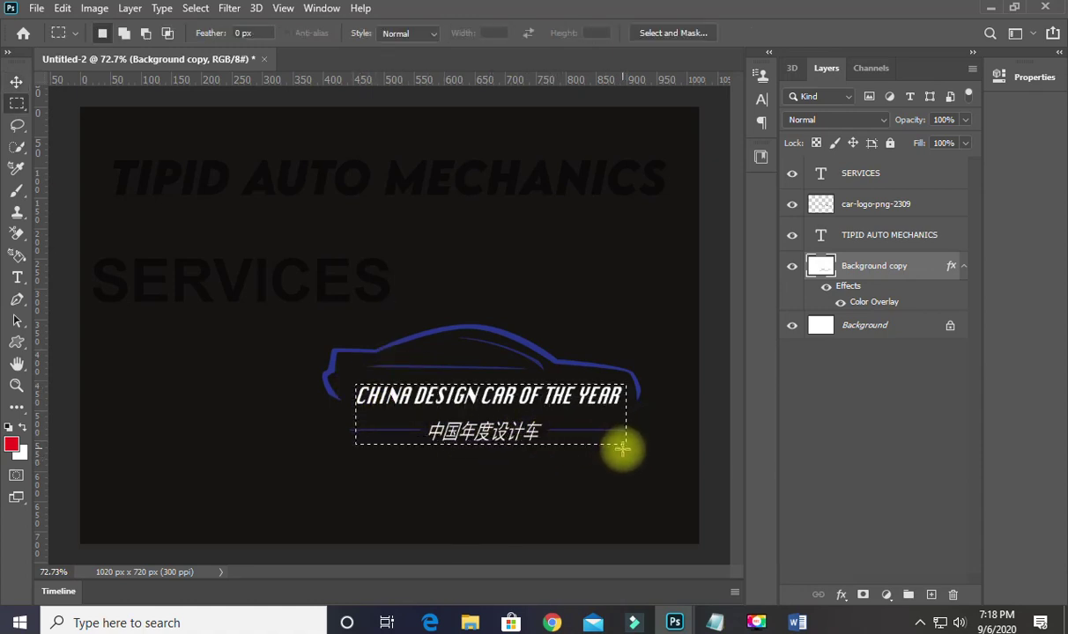
key("Delete")
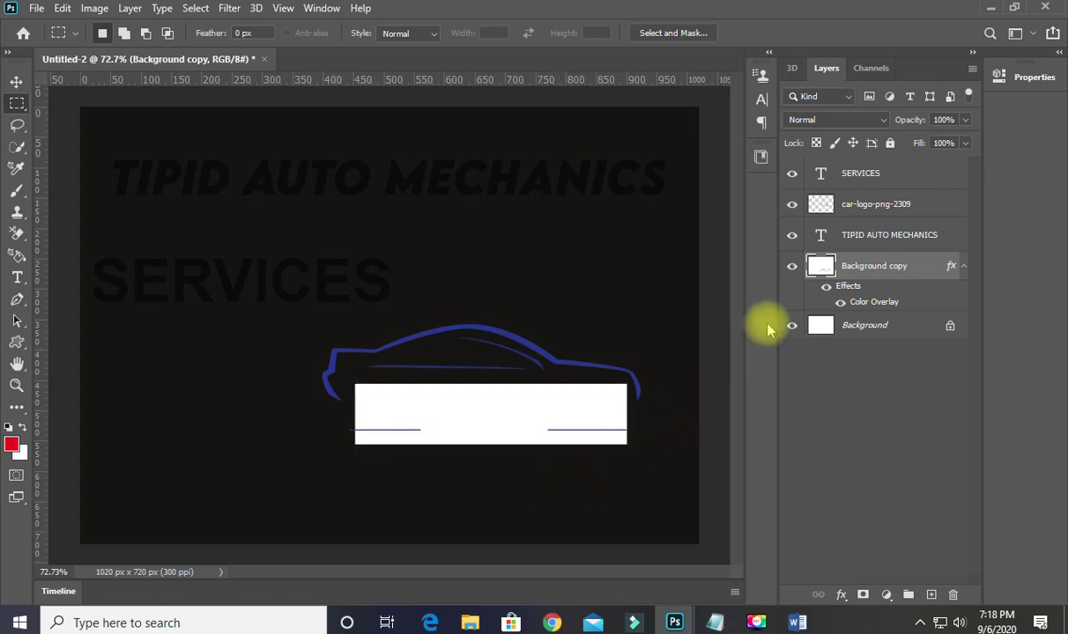
Hide the dark Background copy layer.
left_click(791, 266)
left_click(792, 268)
left_click(792, 268)
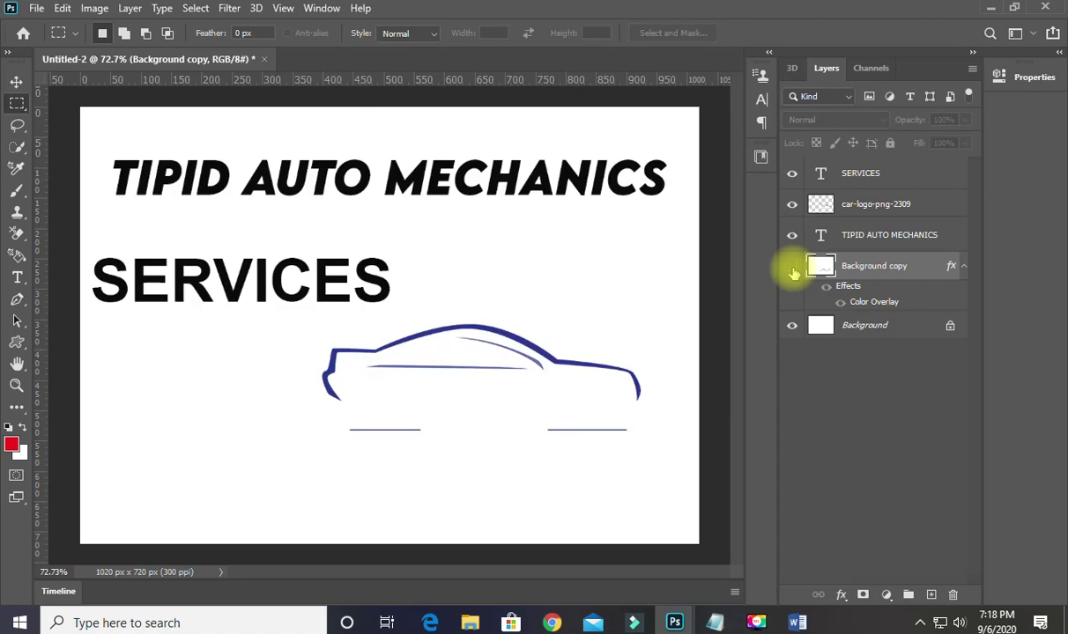
Select the car-logo-png-2309 layer and marquee the caption areas under the car.
left_click(792, 267)
left_click(792, 268)
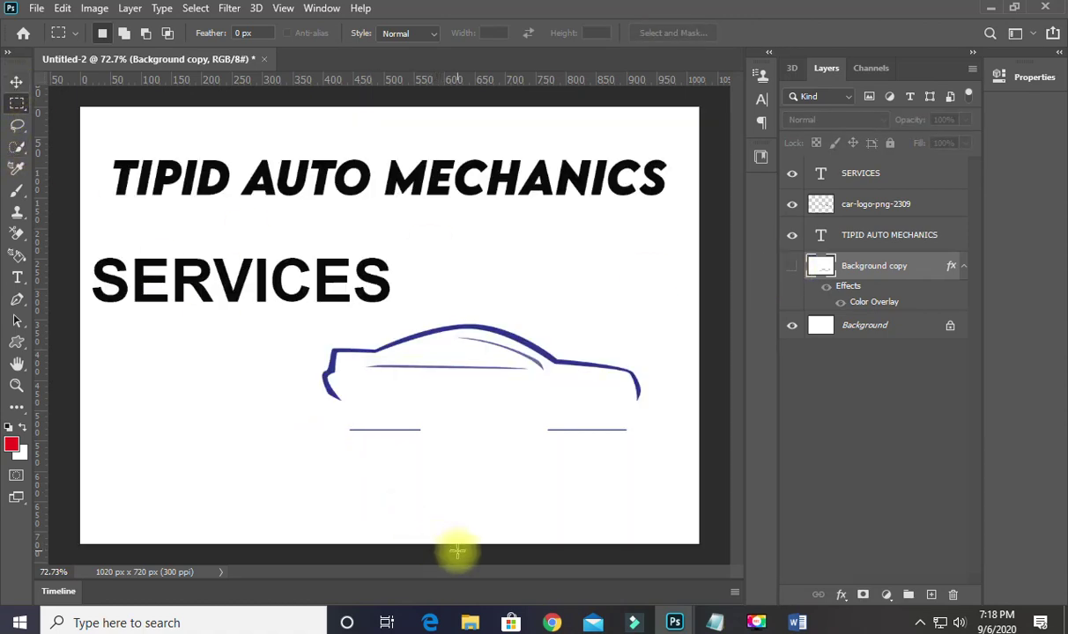
left_click_drag(345, 421, 423, 439)
left_click(464, 470)
left_click(845, 205)
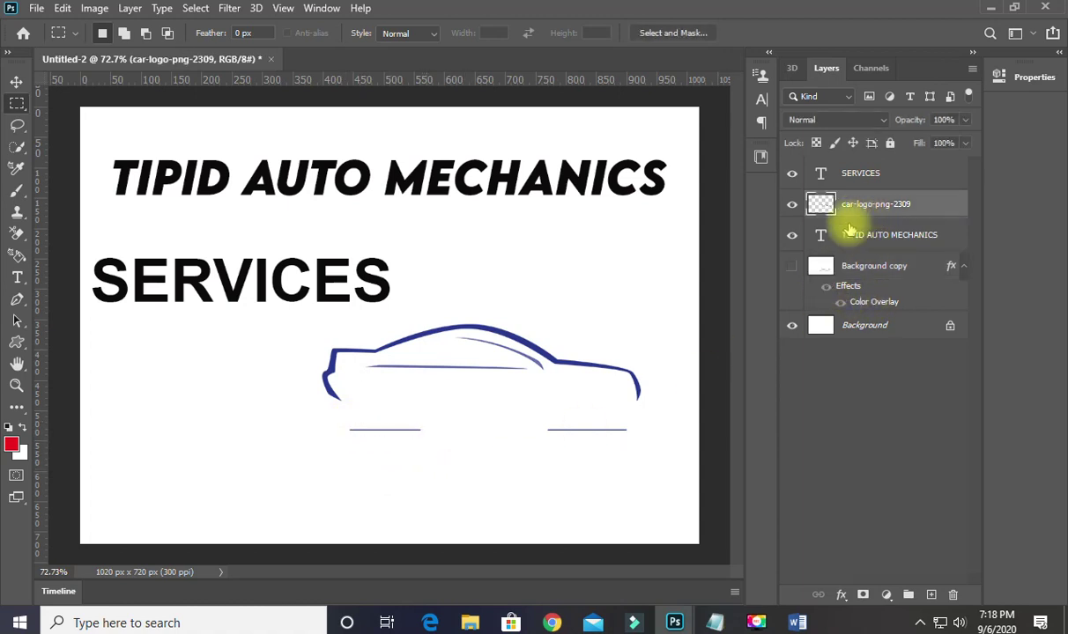
left_click_drag(360, 418, 436, 441)
left_click_drag(517, 414, 642, 444)
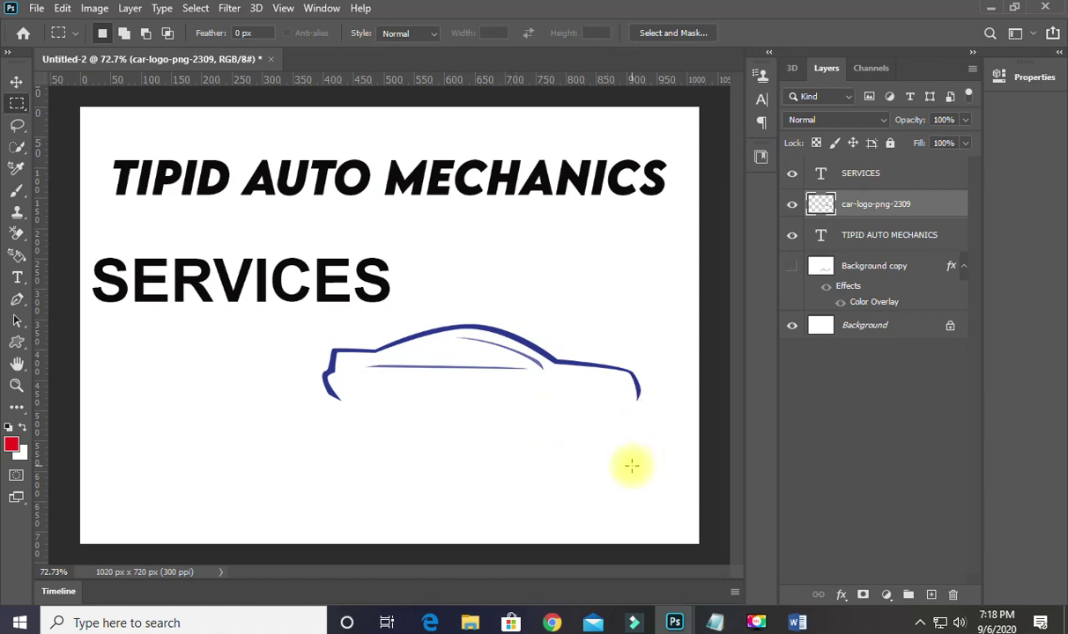
scroll(587, 440, "down", 3)
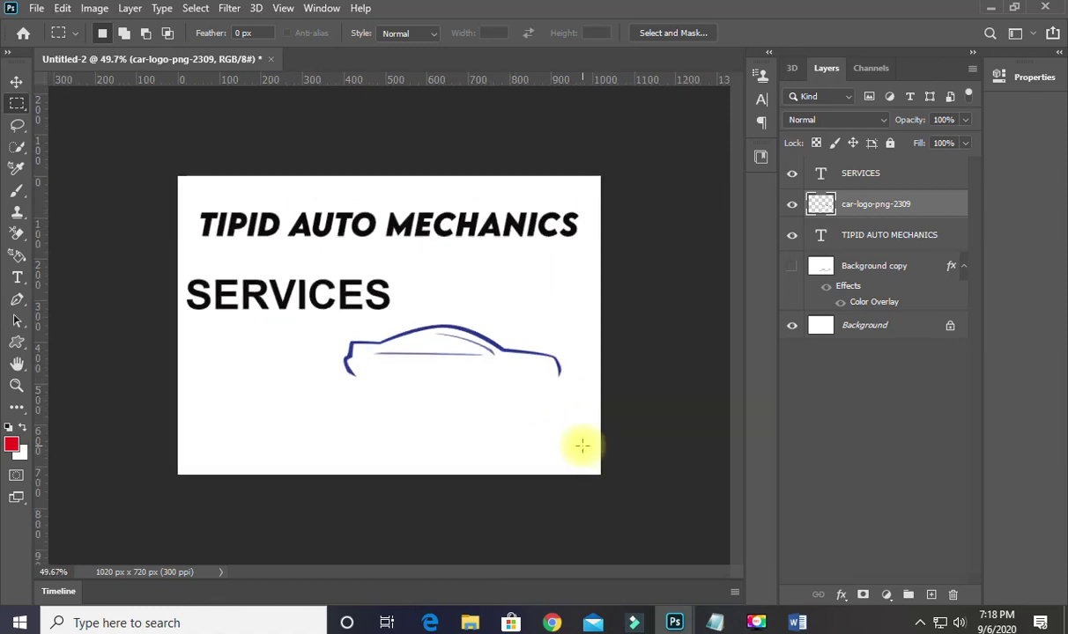
Move the car logo up, enlarge it to about 128%, and place TIPID AUTO MECHANICS below SERVICES.
left_click(16, 81)
left_click(487, 360)
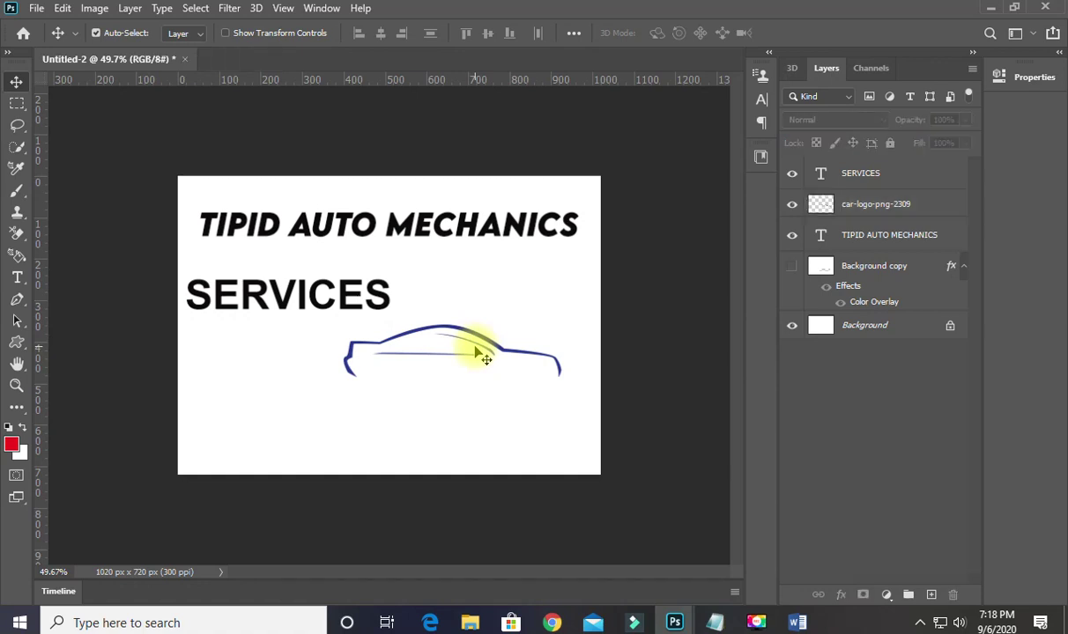
left_click_drag(507, 356, 384, 207)
key("ctrl+t")
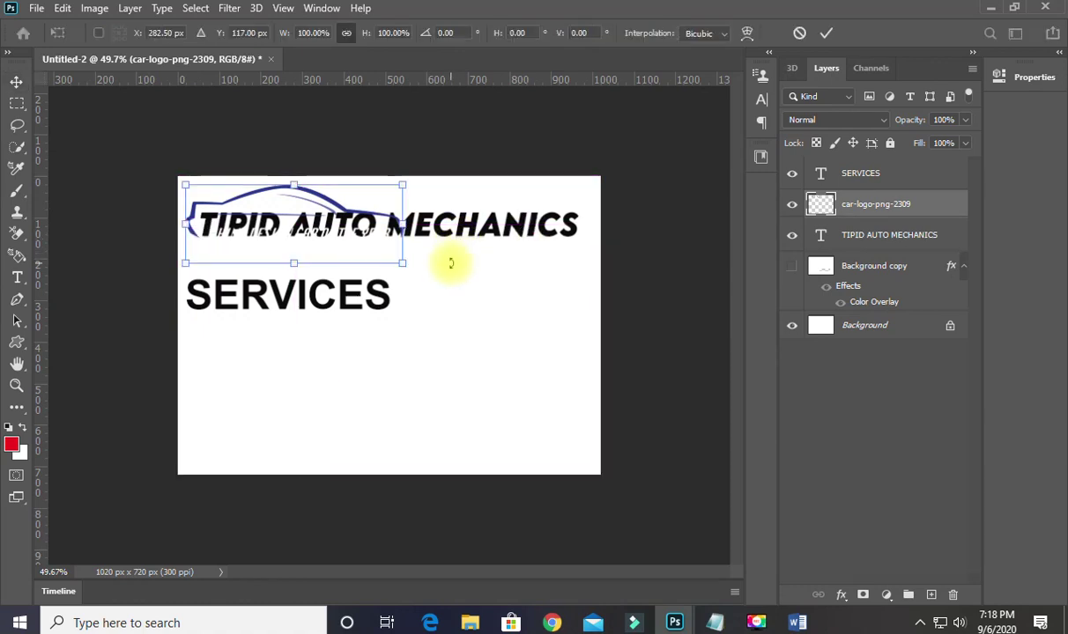
left_click_drag(402, 265, 465, 283)
key("Return")
left_click_drag(421, 240, 484, 231)
On the shown Background copy, delete the left, CAR OF THE YEAR and Chinese caption areas.
left_click(791, 266)
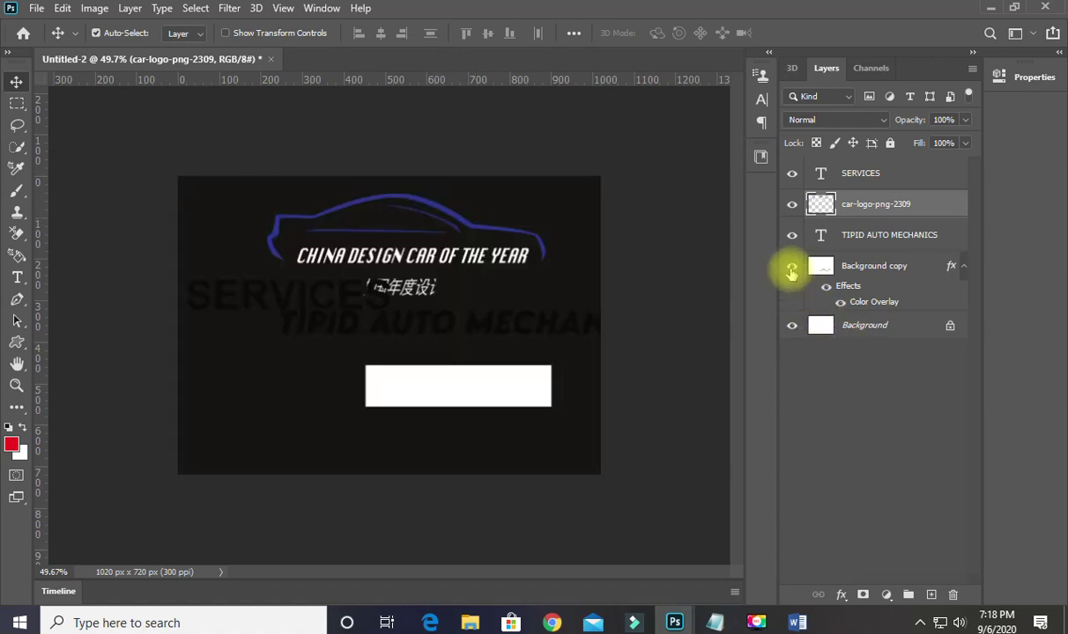
scroll(400, 326, "up", 2)
left_click(436, 273)
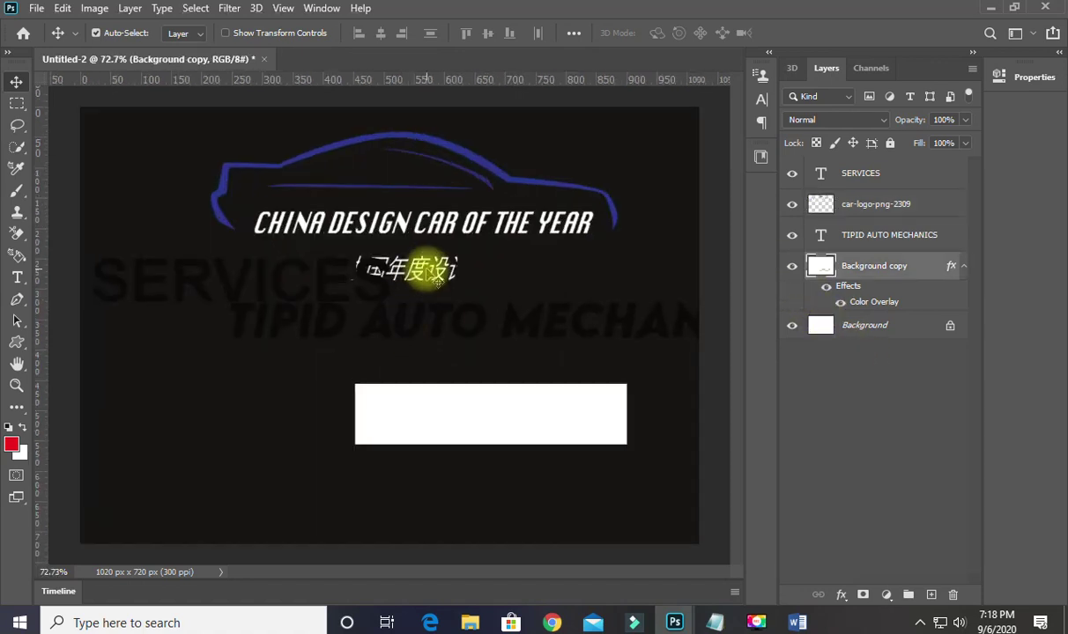
key("m")
left_click_drag(254, 209, 427, 265)
key("Delete")
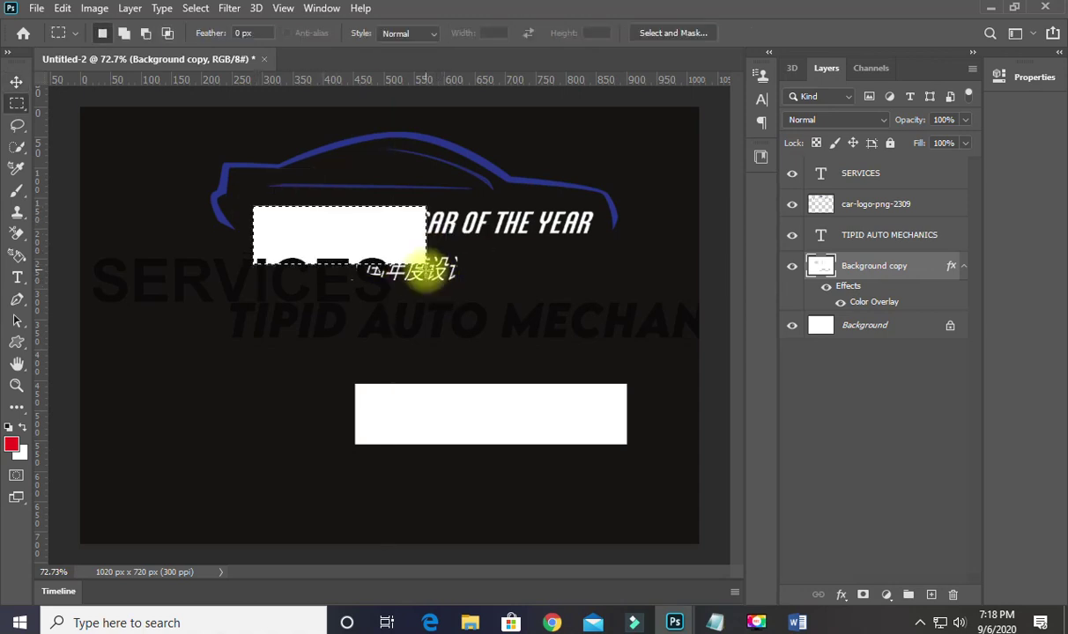
left_click_drag(421, 212, 595, 267)
key("Delete")
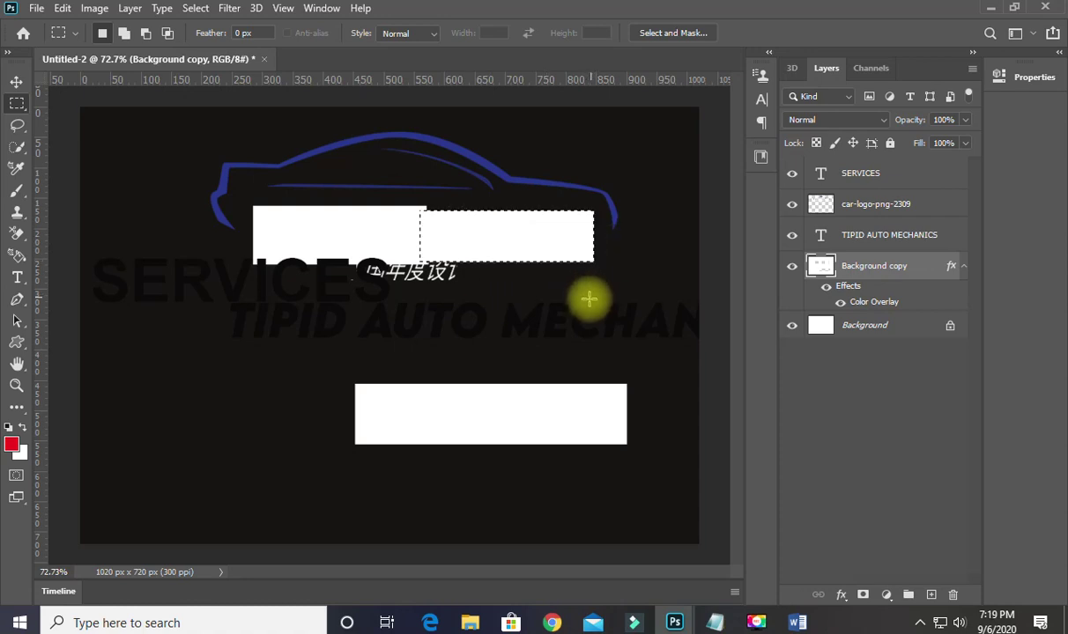
left_click_drag(235, 247, 471, 300)
key("Delete")
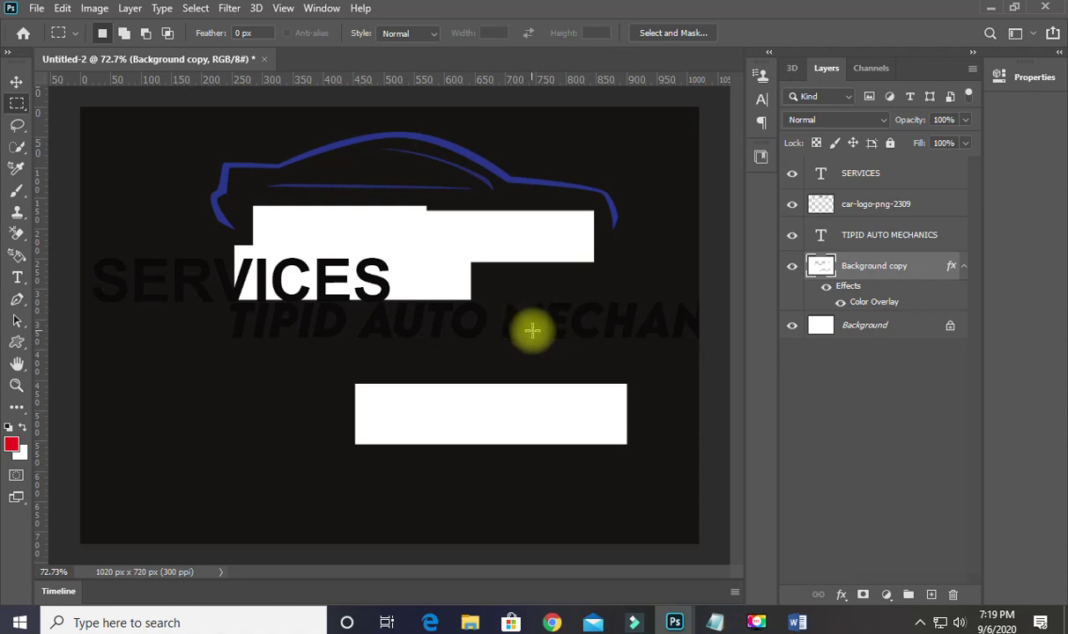
Hide the dark Background copy again after a visibility check.
left_click(791, 266)
left_click(792, 266)
left_click(788, 267)
Select the TIPID AUTO MECHANICS text layer and move it back above SERVICES.
scroll(484, 350, "down", 2)
left_click(16, 81)
left_click(447, 334)
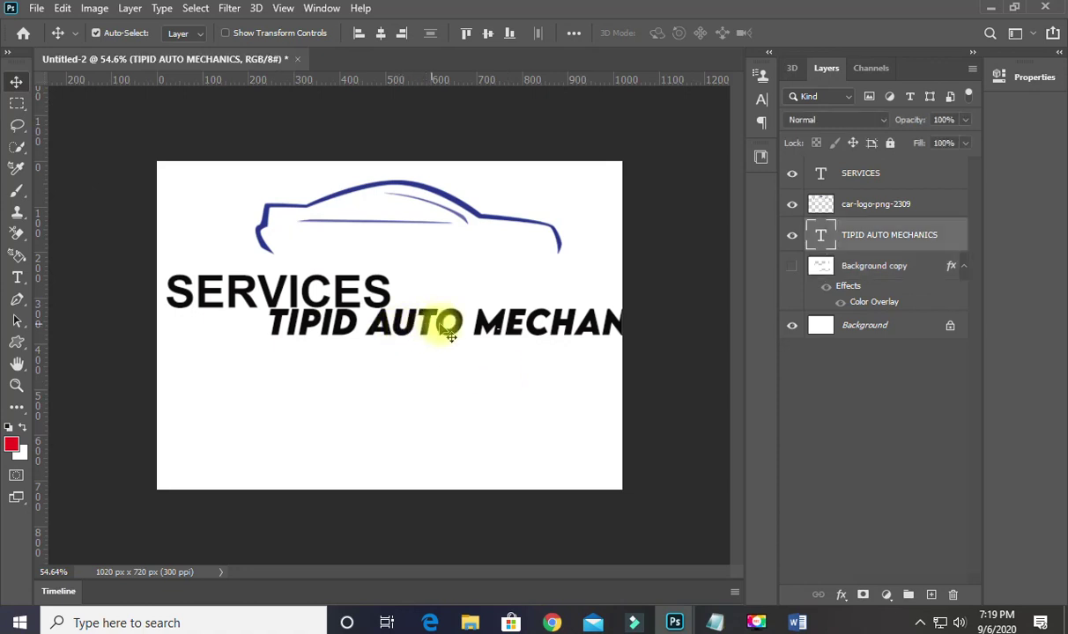
left_click_drag(568, 338, 484, 262)
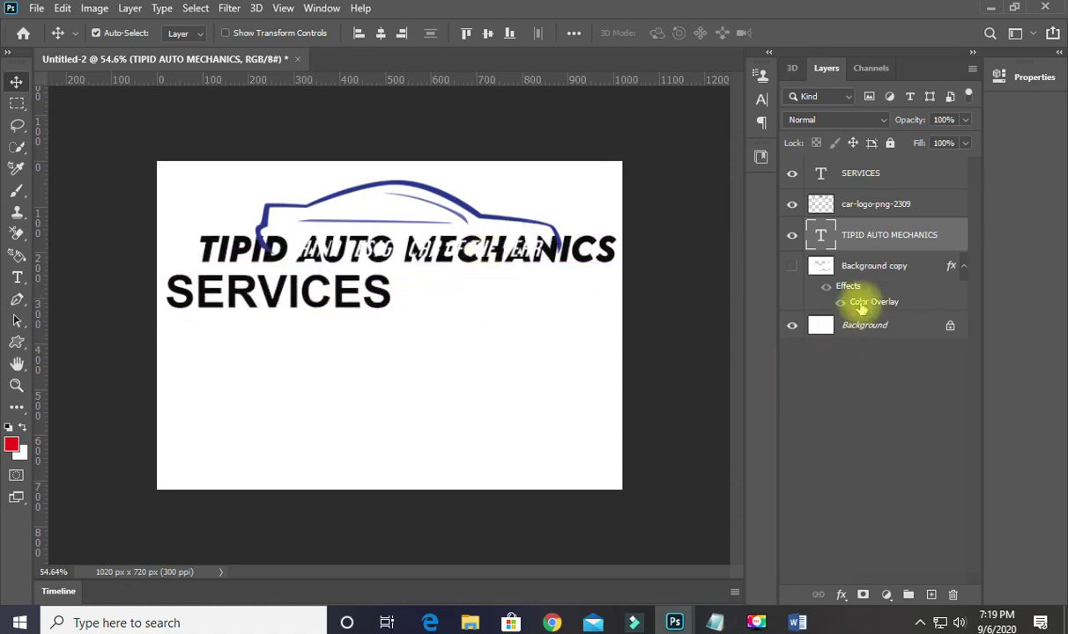
With the dark copy shown, drag TIPID AUTO MECHANICS below SERVICES, then hide the copy.
left_click(869, 280)
left_click(790, 271)
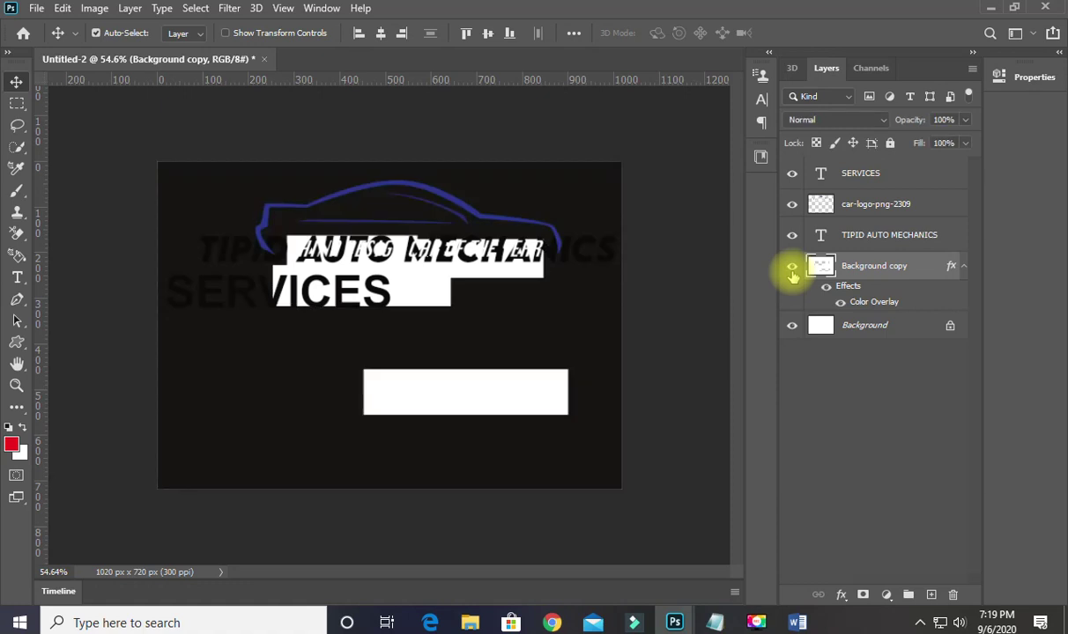
left_click(792, 275)
left_click(792, 275)
left_click(792, 275)
left_click(792, 275)
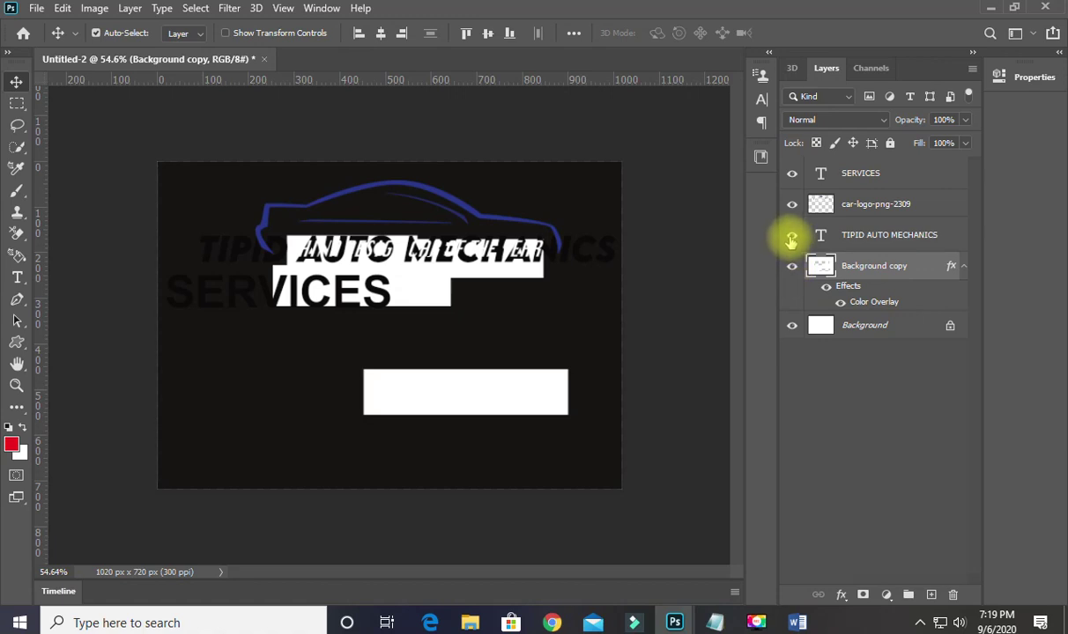
left_click_drag(592, 246, 590, 359)
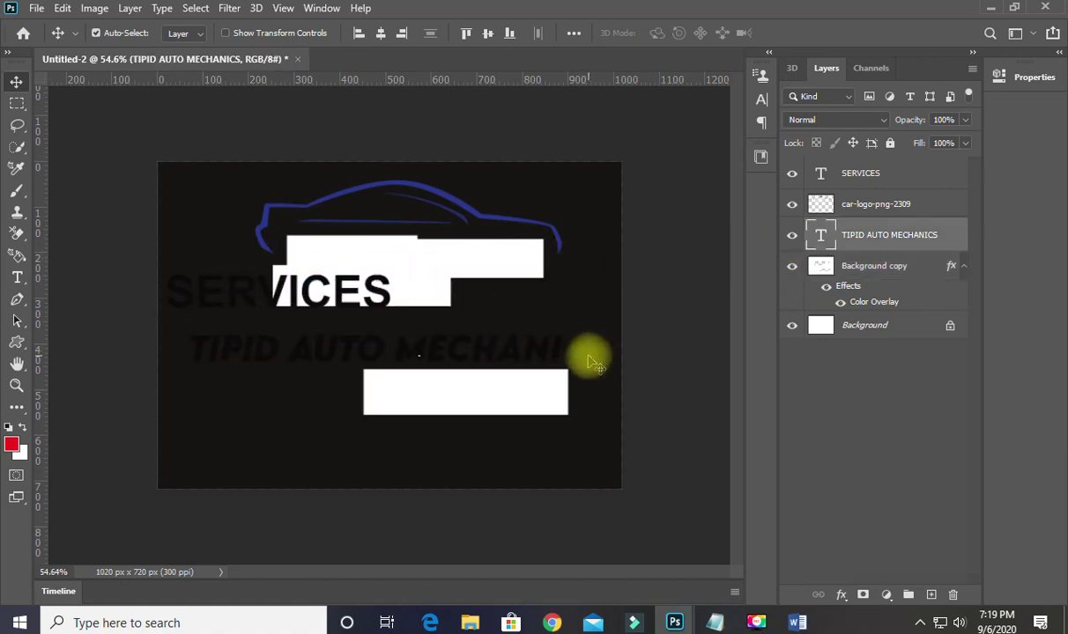
left_click(792, 265)
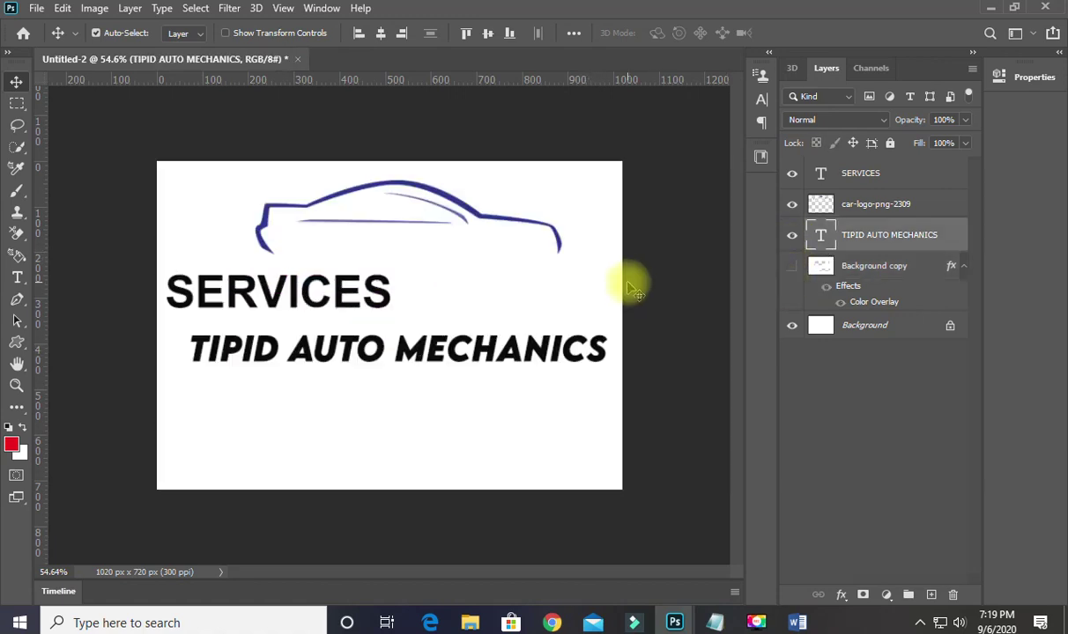
scroll(415, 256, "up", 2)
Try a Quick Selection over the car outline, then deselect and return to Rectangular Marquee.
left_click(15, 173)
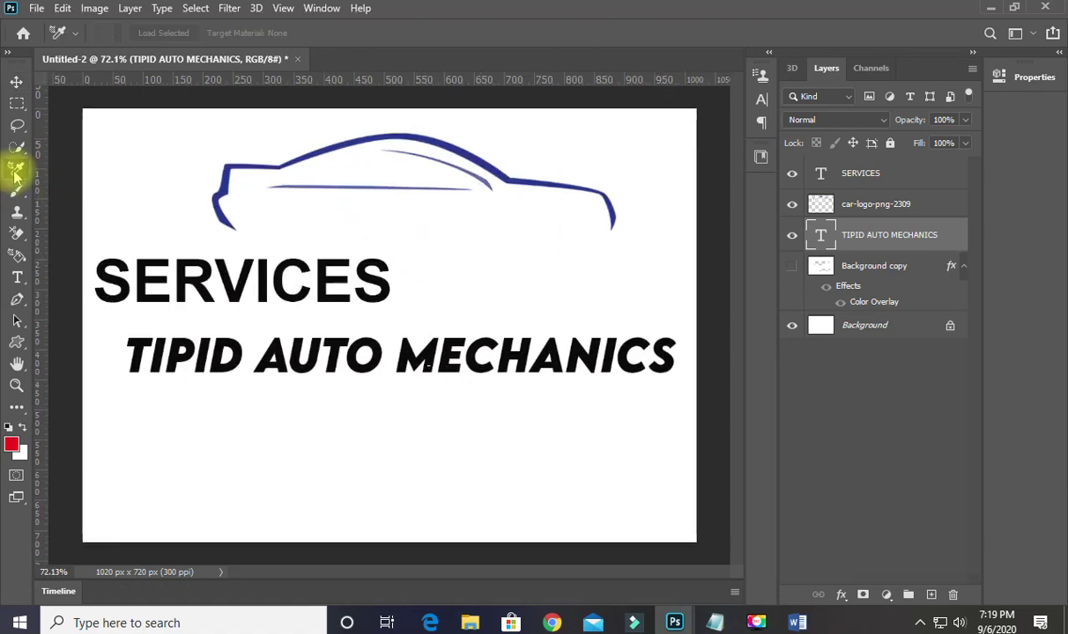
left_click(16, 189)
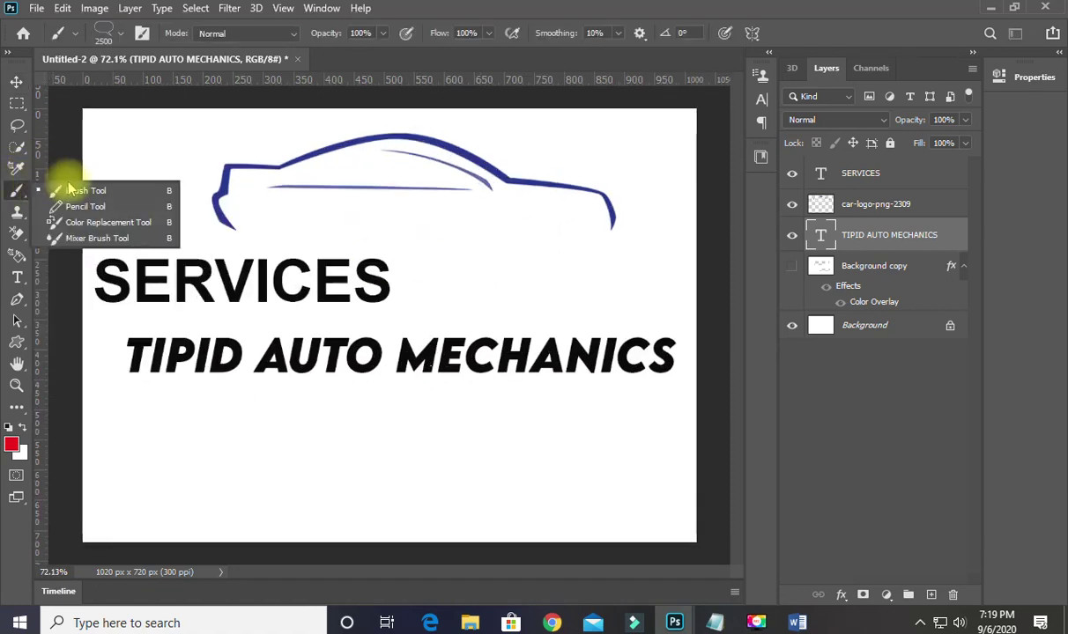
left_click(16, 146)
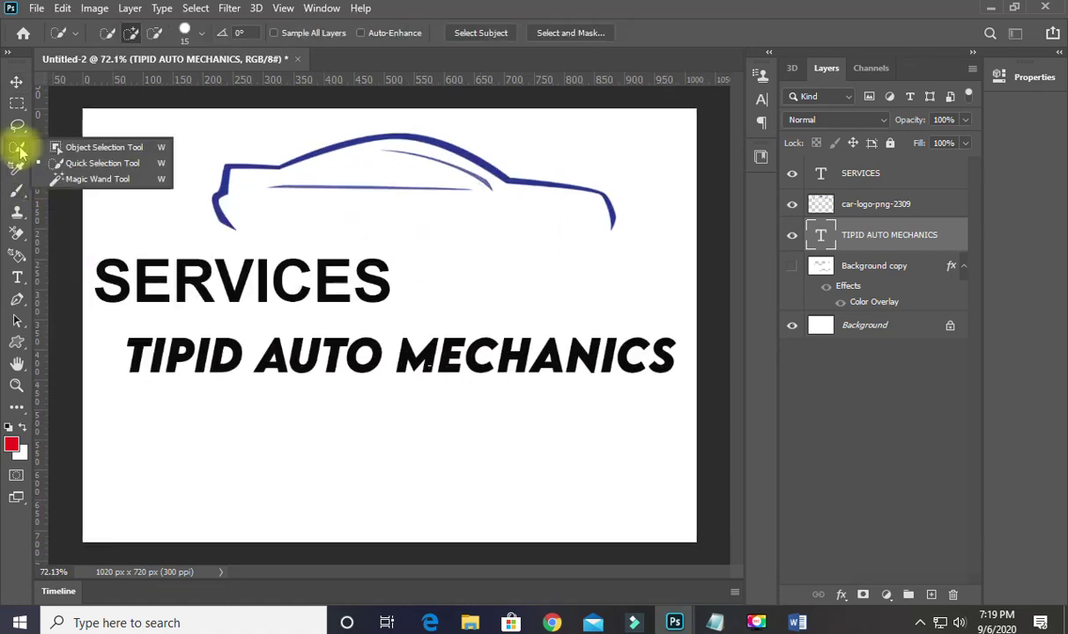
left_click(86, 167)
scroll(219, 227, "up", 2)
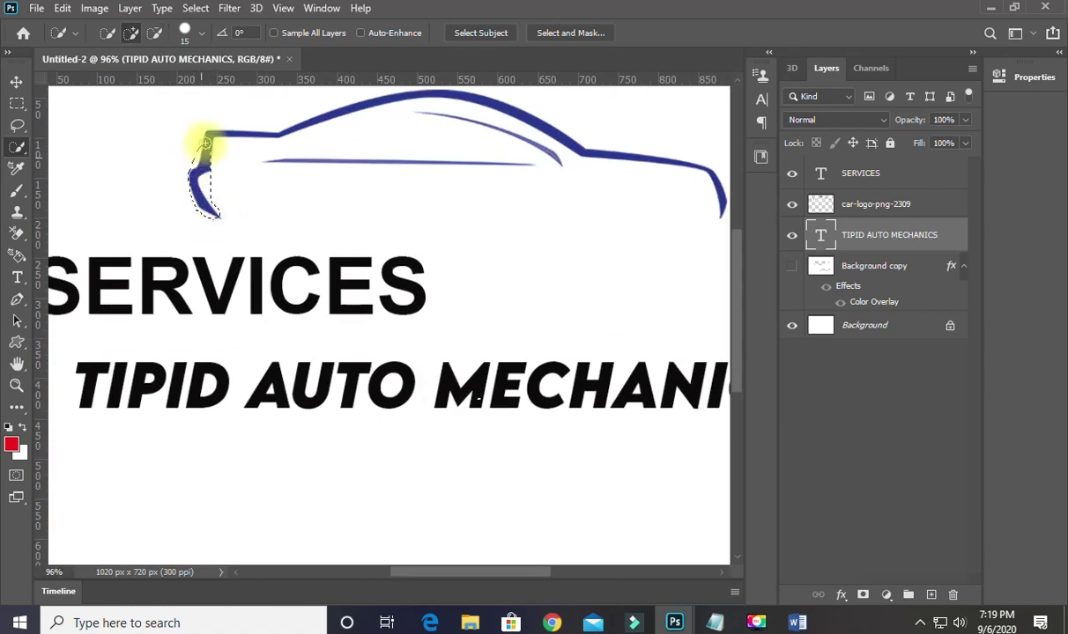
mouse_move(263, 134)
left_mouse_down()
mouse_move(375, 105)
mouse_move(457, 104)
left_mouse_up()
key("ctrl+d")
left_click(16, 104)
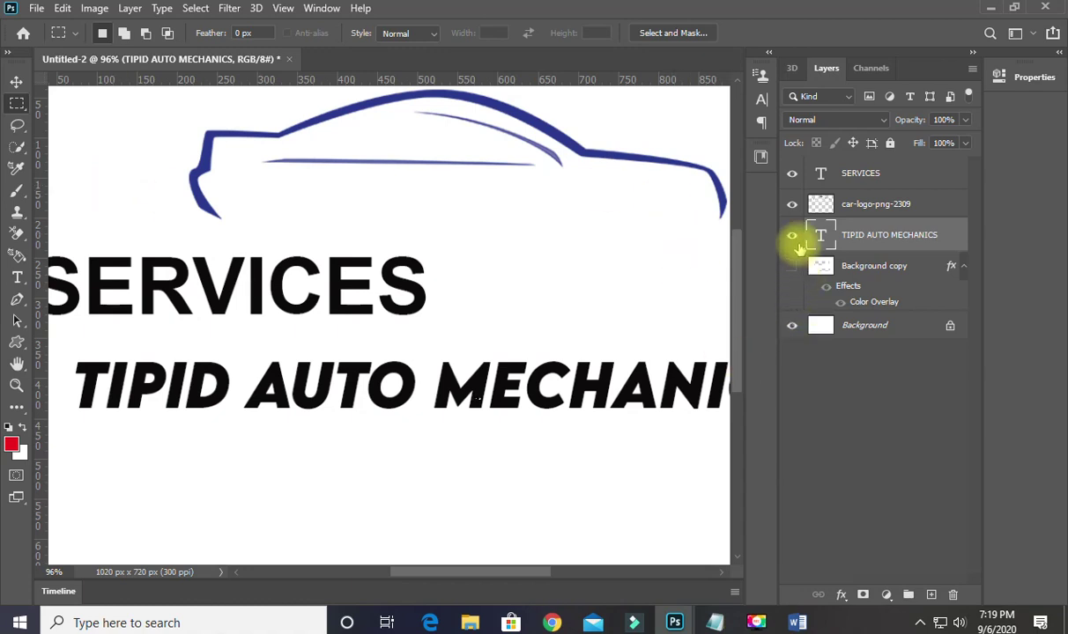
Make the car-logo-png-2309 layer active and start a 3.4 × 2.4 in, 300 ppi document.
left_click(793, 205)
left_click(793, 204)
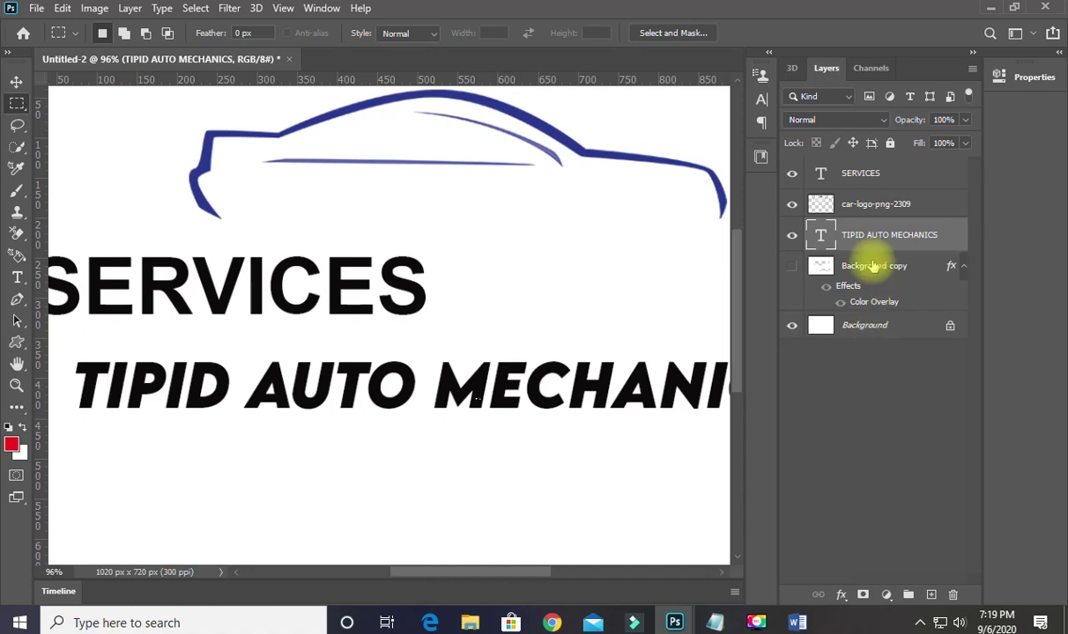
left_click(866, 206)
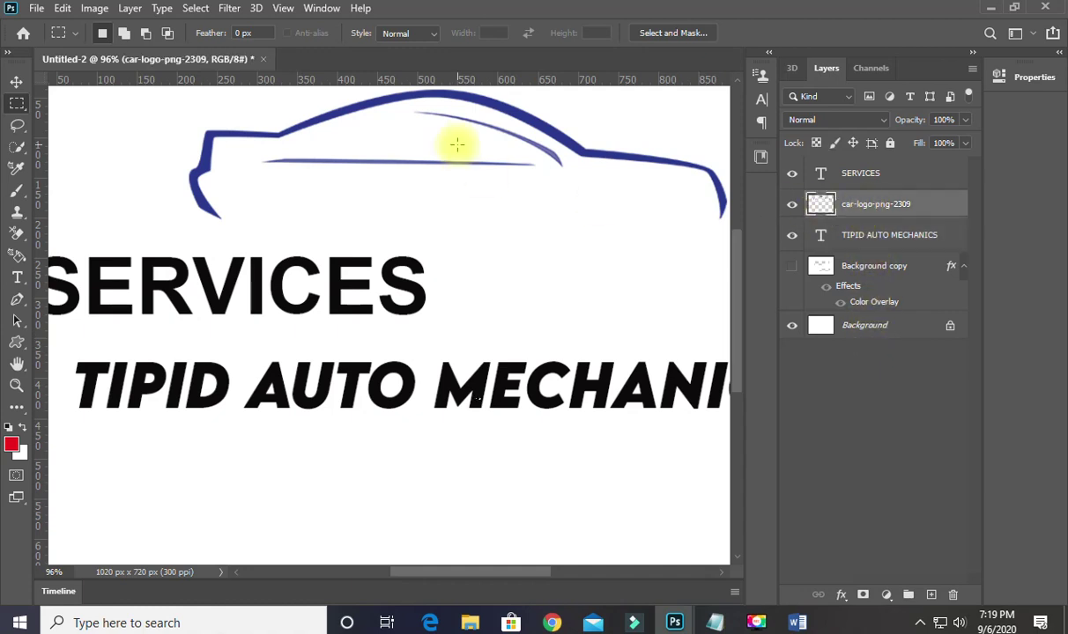
key("ctrl+n")
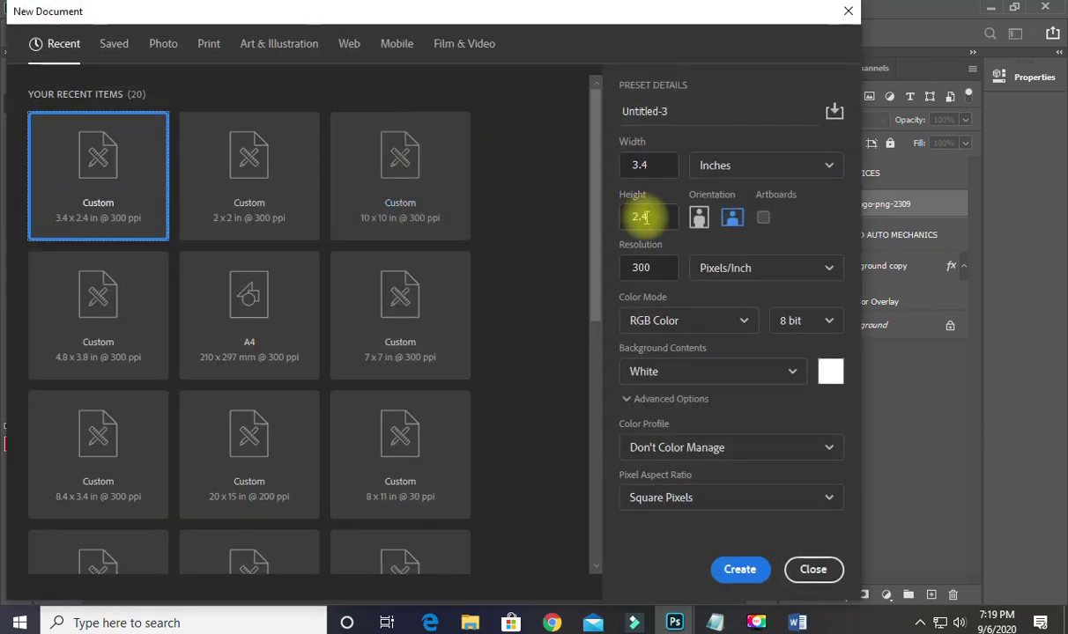
Create the Untitled-3 document and float its window beside Untitled-2.
left_click(740, 569)
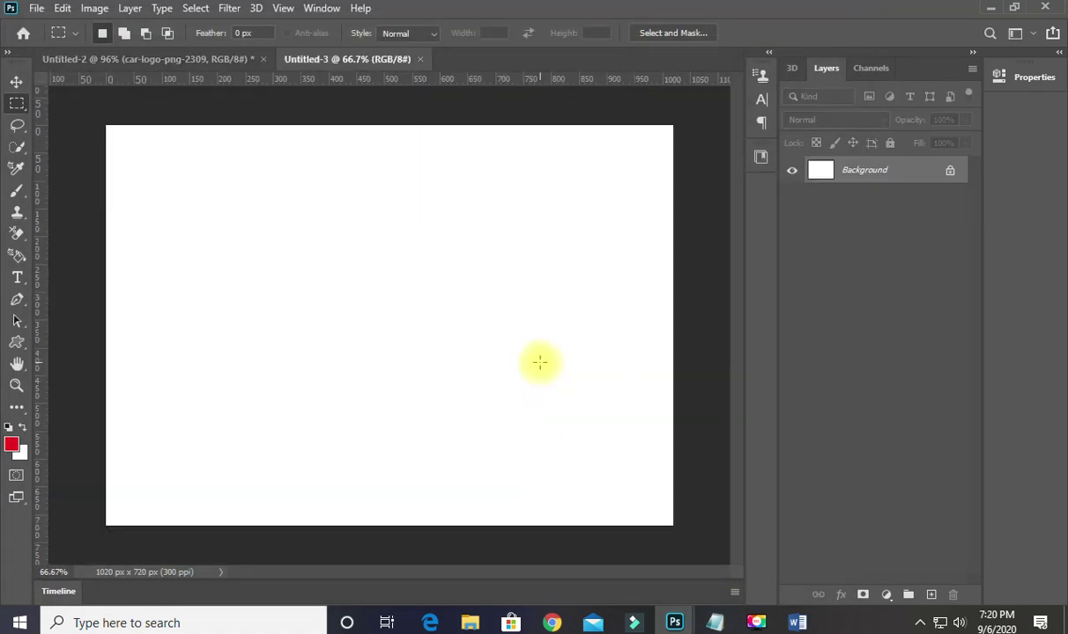
left_click_drag(436, 60, 515, 172)
left_click(562, 132)
left_click_drag(568, 143, 648, 260)
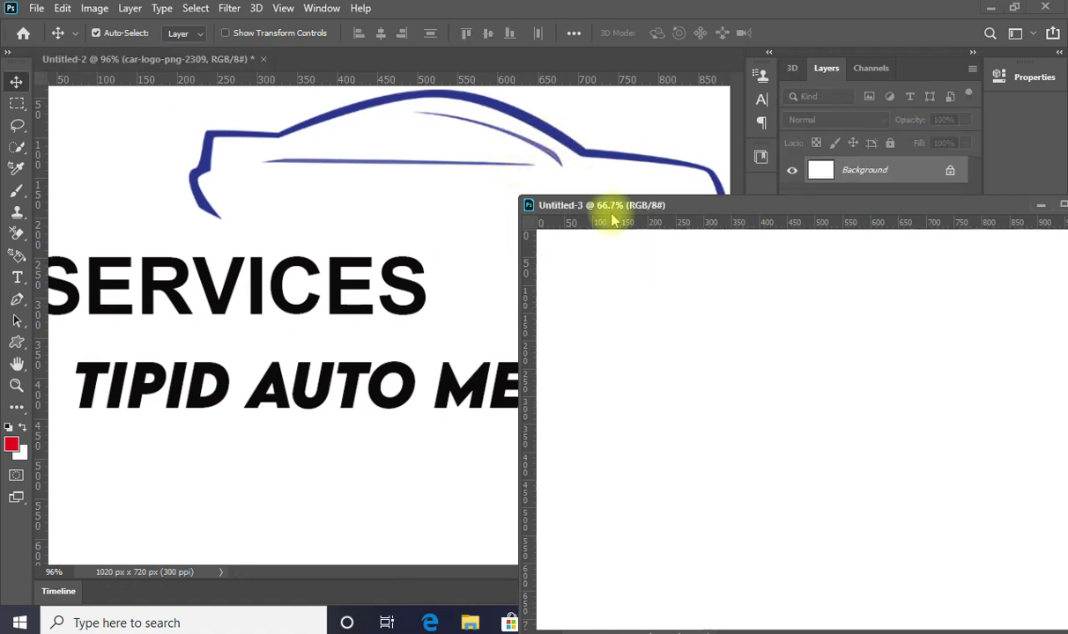
left_click_drag(581, 158, 751, 391)
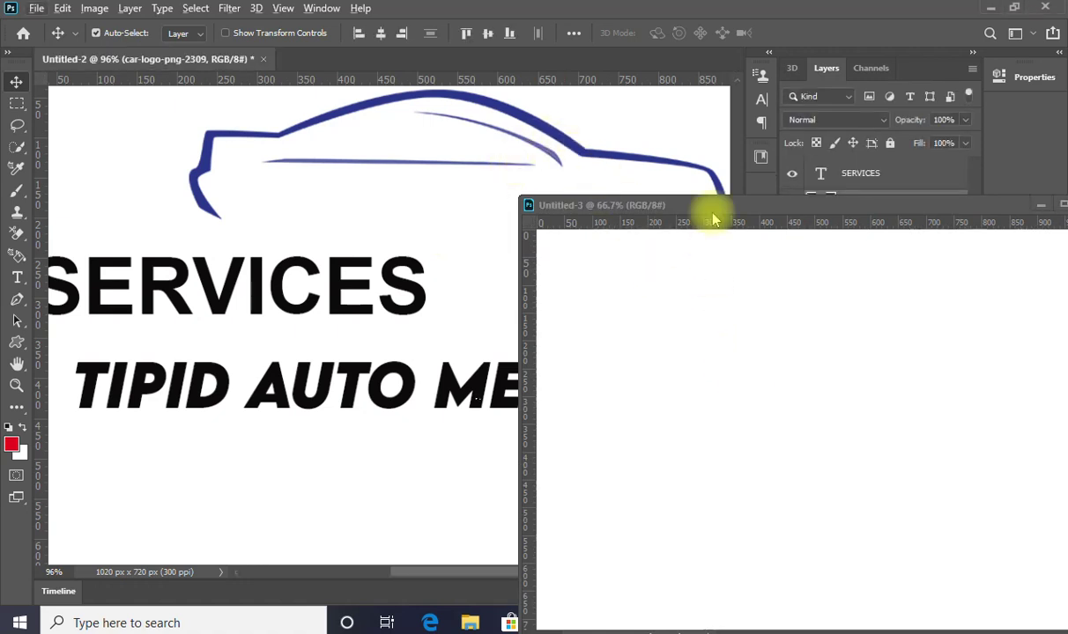
left_click_drag(708, 212, 704, 124)
left_click(513, 122)
Drag the car logo from Untitled-2 into Untitled-3, position it, and dock the window.
left_click_drag(519, 123, 768, 238)
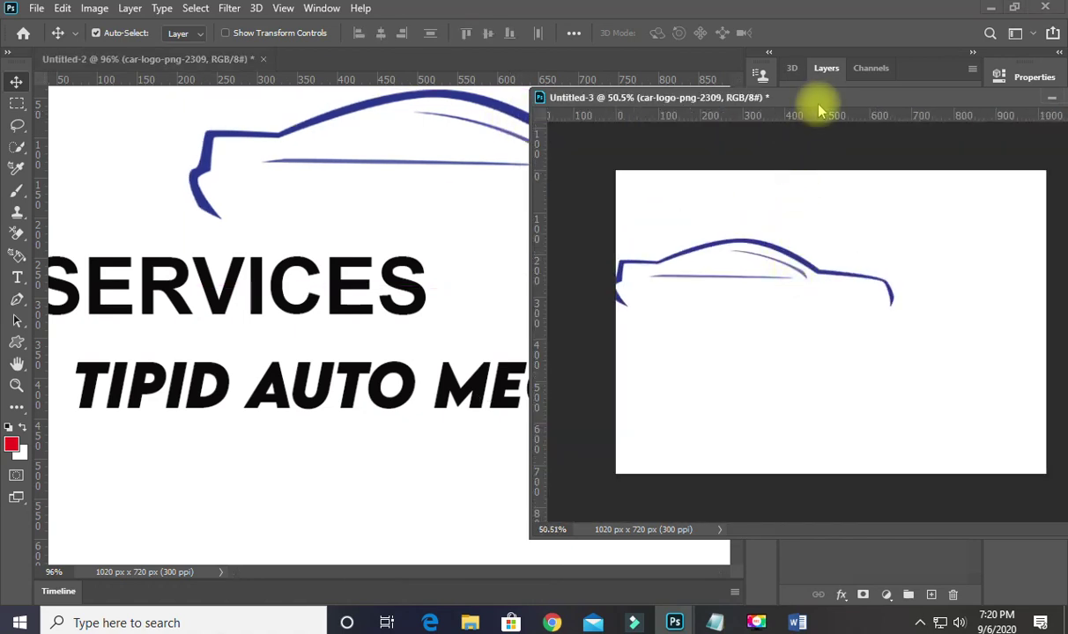
left_click_drag(818, 109, 603, 104)
left_click_drag(599, 271, 653, 282)
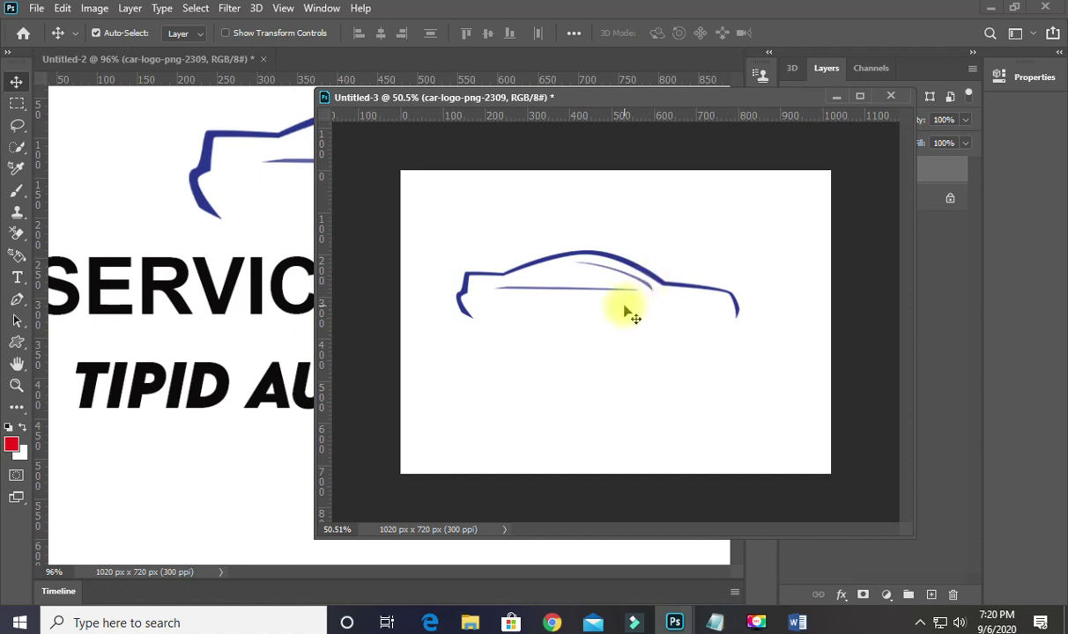
left_click_drag(630, 315, 626, 310)
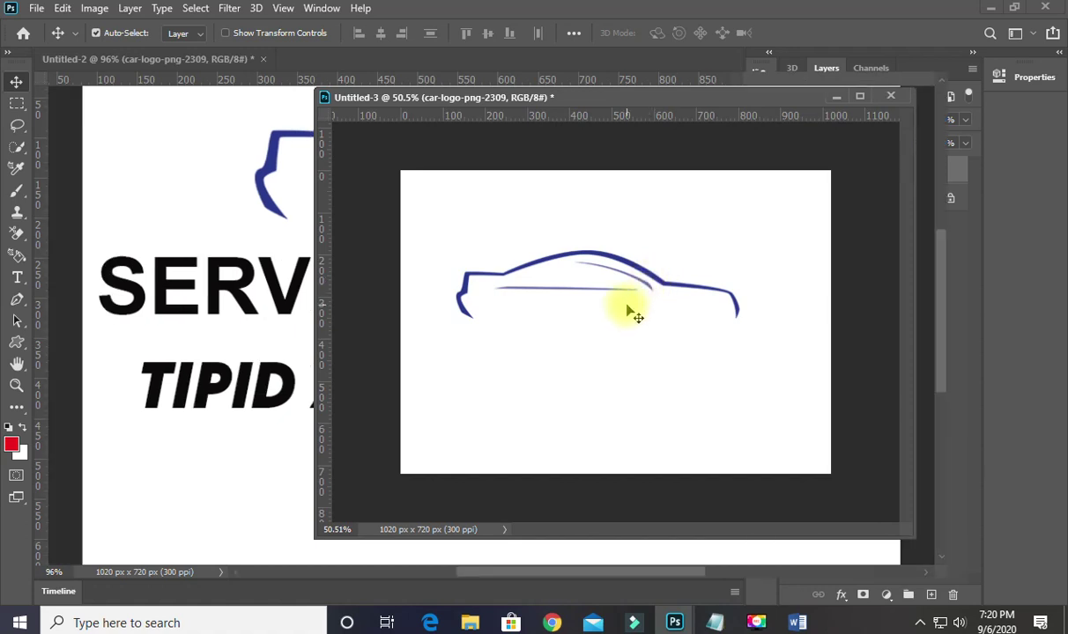
left_click_drag(850, 104, 744, 63)
scroll(562, 331, "up", 2)
scroll(562, 331, "up", 1)
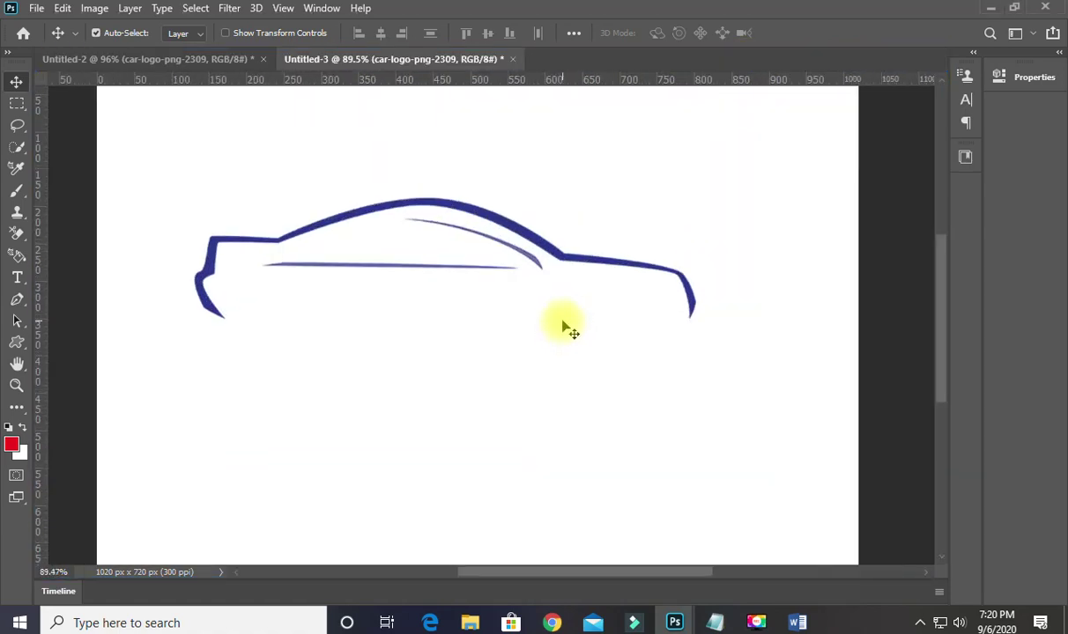
Duplicate the Background and give the Background copy a dark Color Overlay.
left_click(966, 77)
left_click_drag(822, 201, 824, 202)
right_click(822, 201)
left_click(848, 207)
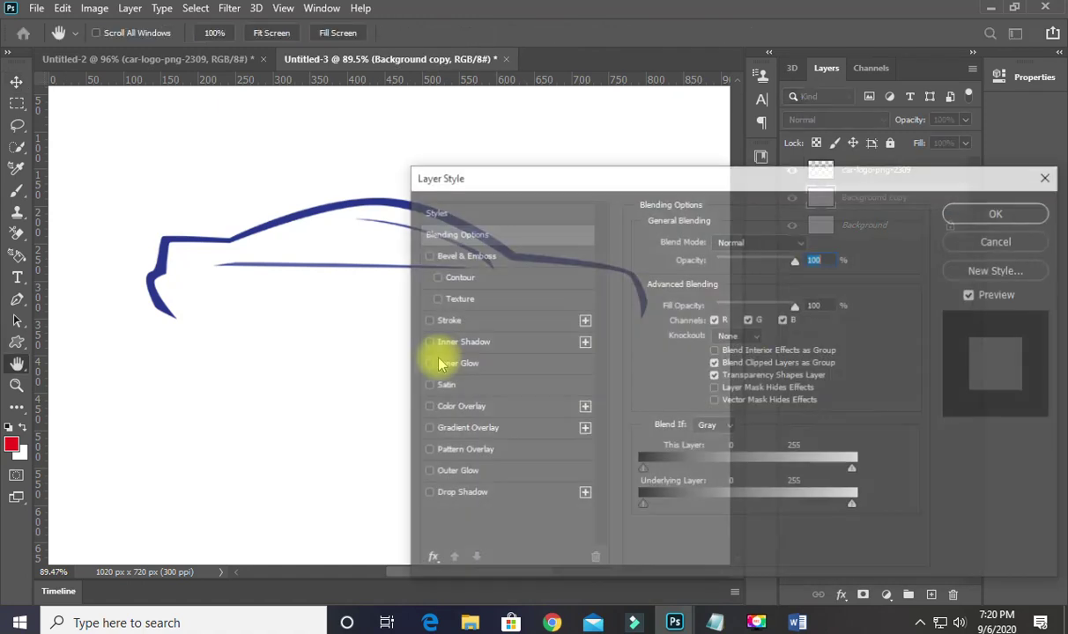
left_click(465, 407)
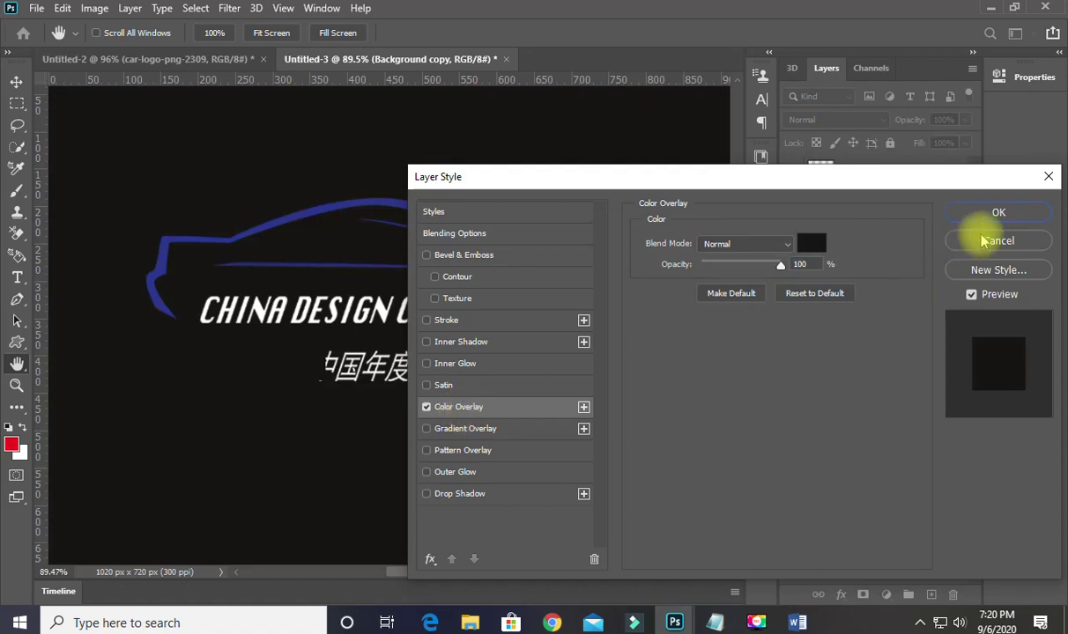
left_click(978, 214)
On the car-logo-png-2309 layer, erase the letter I in CHINA.
left_click(865, 174)
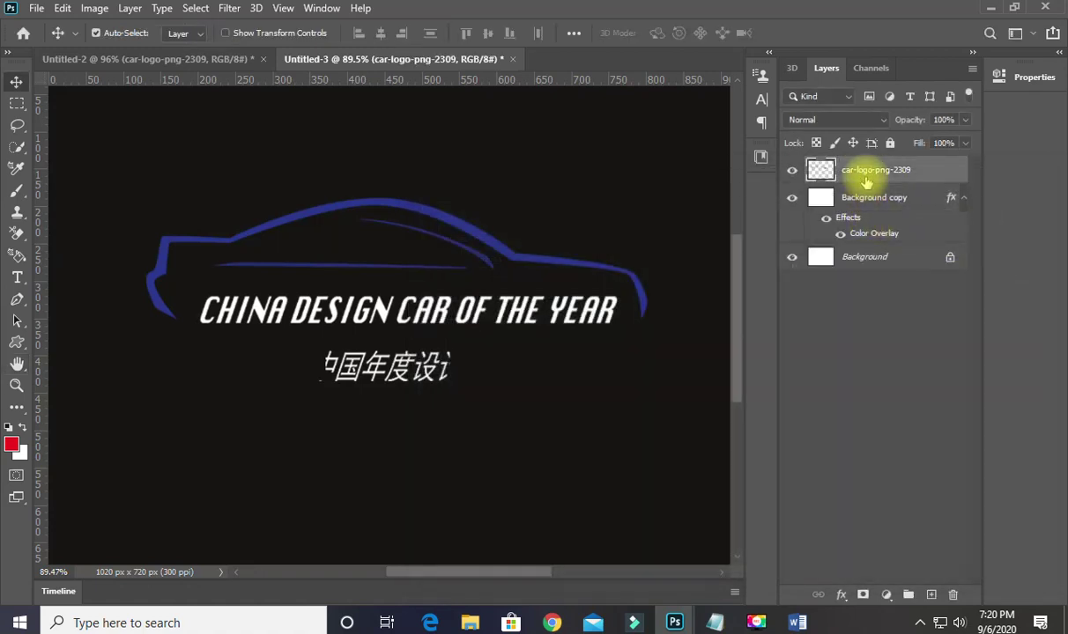
key("e")
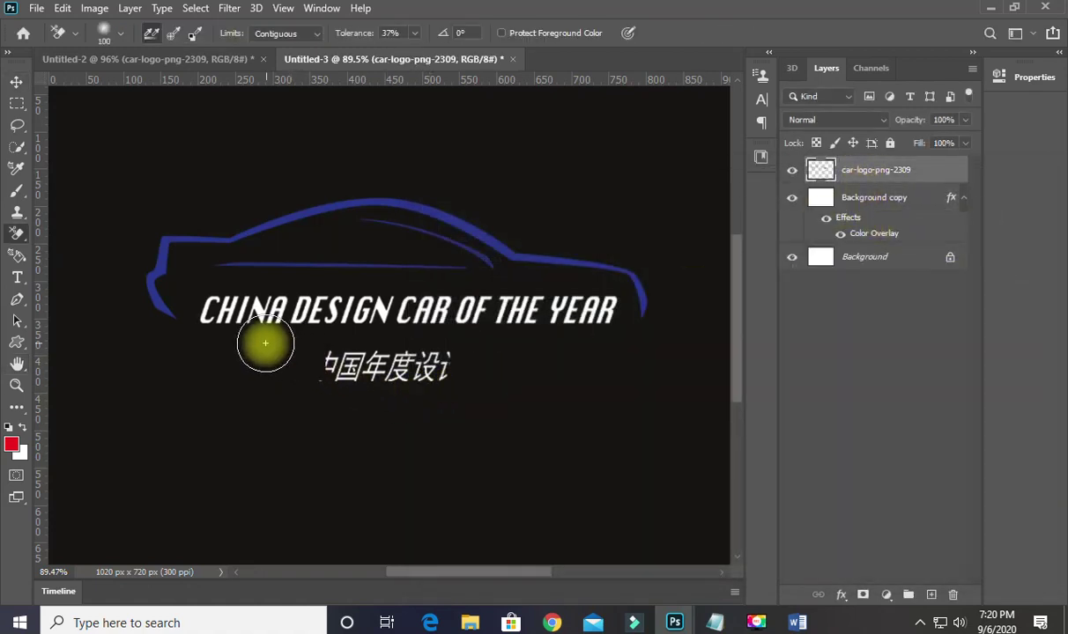
left_click(233, 316)
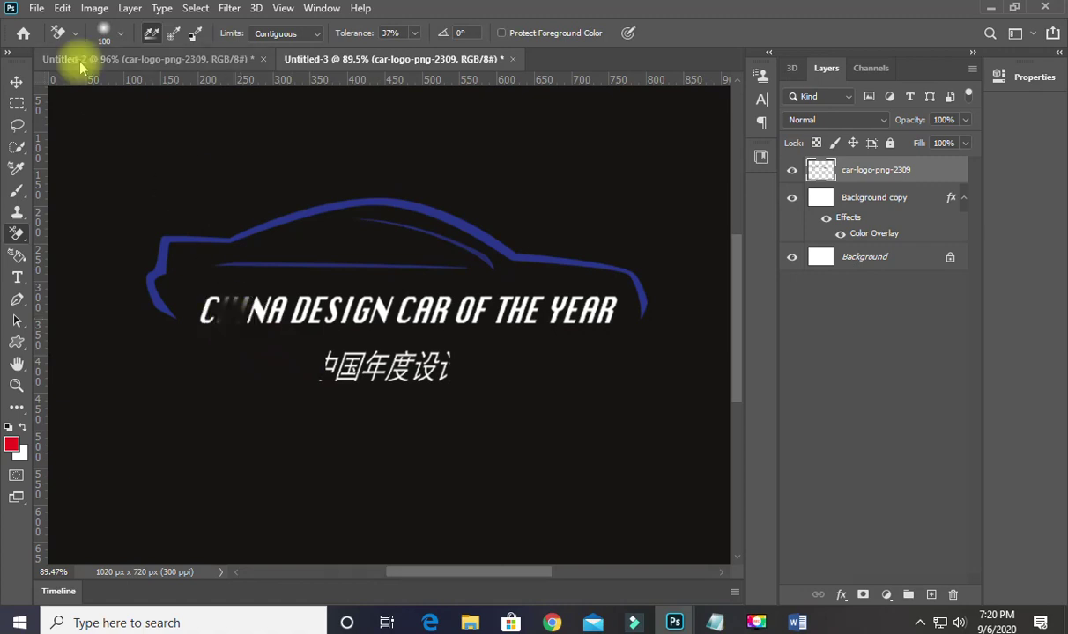
Set the eraser brush to full hardness and reduce its size to 50.
left_click(120, 32)
left_click_drag(129, 82, 111, 82)
left_click_drag(26, 119, 244, 132)
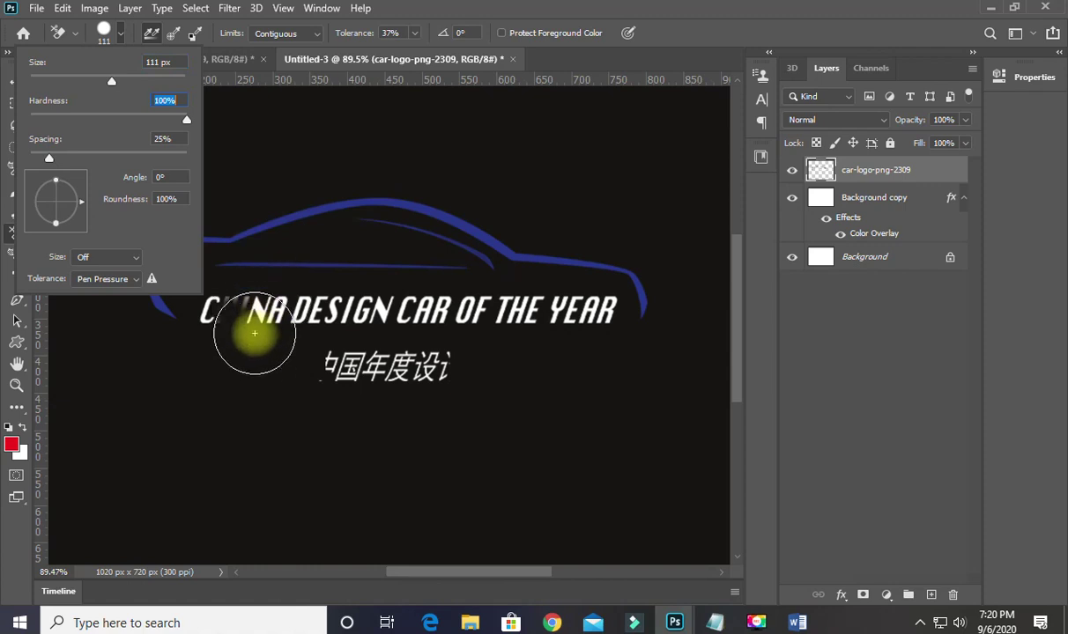
left_click(265, 338)
key("bracketleft")
key("bracketleft")
key("bracketleft")
key("bracketleft")
key("bracketleft")
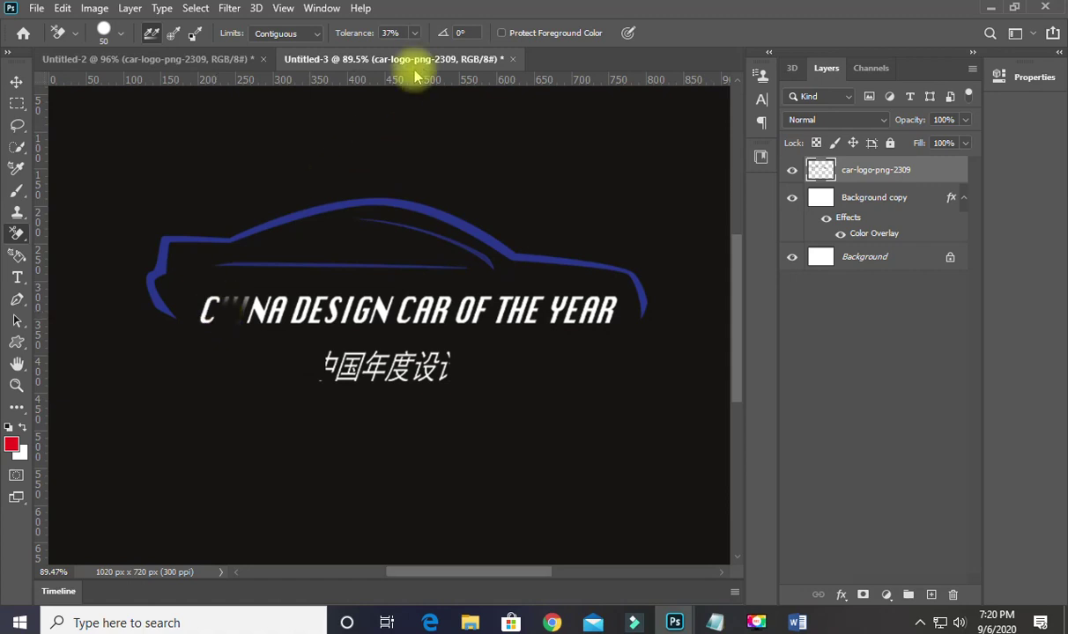
With the plain Eraser, erase the white English and Chinese caption text from the car logo.
right_click(17, 233)
left_click(75, 231)
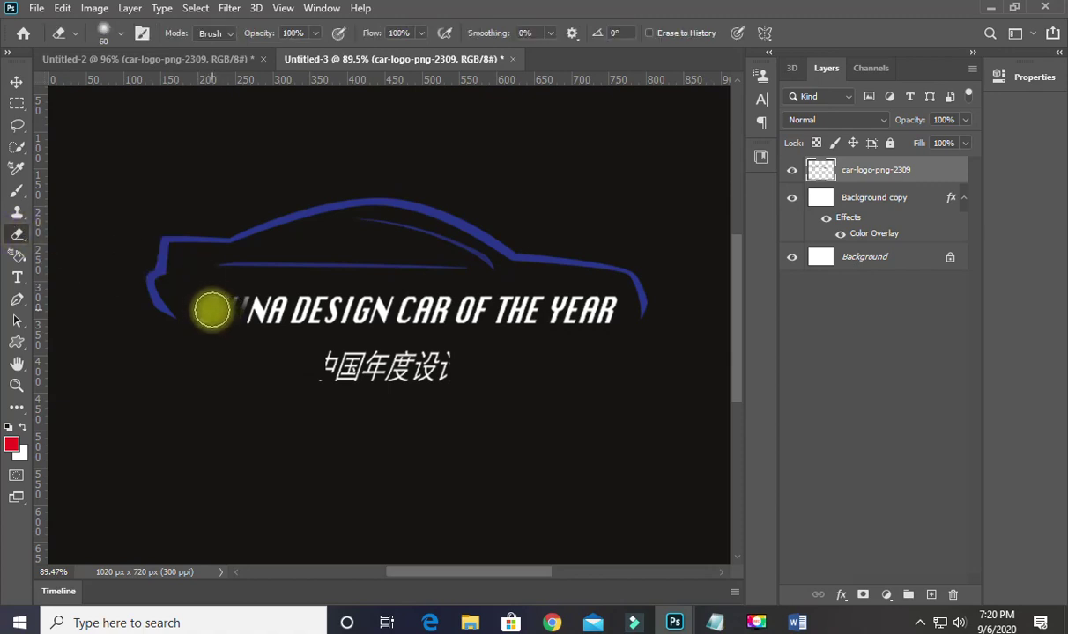
left_click_drag(216, 311, 297, 303)
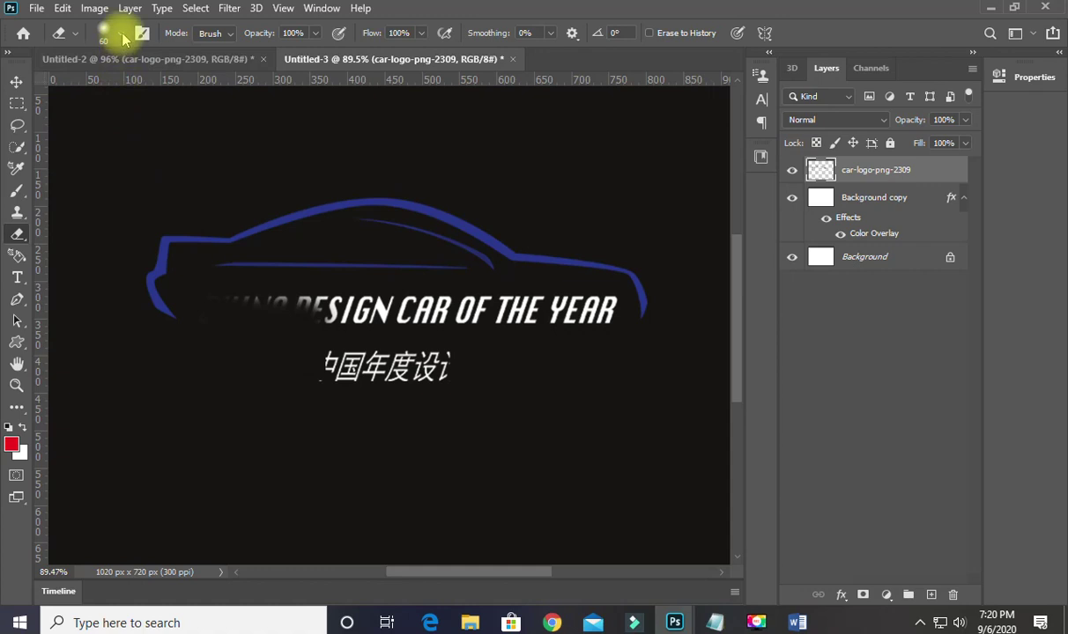
left_click(104, 32)
mouse_move(328, 345)
left_mouse_down()
mouse_move(424, 373)
mouse_move(275, 339)
mouse_move(216, 310)
mouse_move(546, 316)
mouse_move(590, 326)
mouse_move(597, 306)
mouse_move(603, 315)
mouse_move(340, 406)
mouse_move(233, 379)
mouse_move(314, 345)
mouse_move(514, 326)
mouse_move(589, 344)
left_mouse_up()
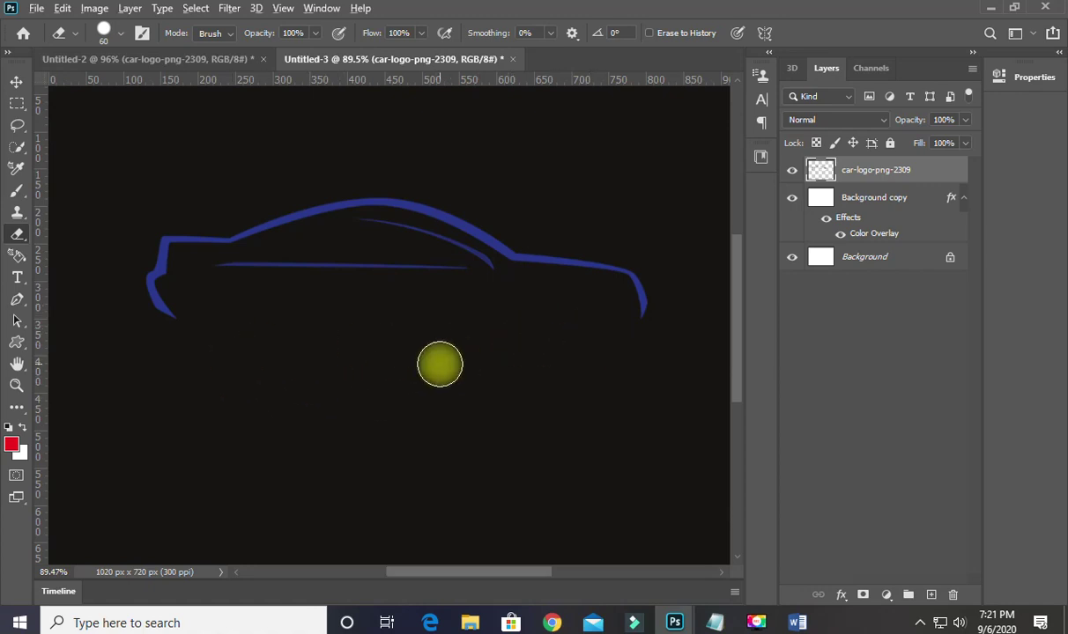
scroll(445, 368, "down", 4)
Replace the car layer's Color Overlay with a linear blue Gradient Overlay at 90° and 97% scale.
right_click(824, 176)
left_click(832, 181)
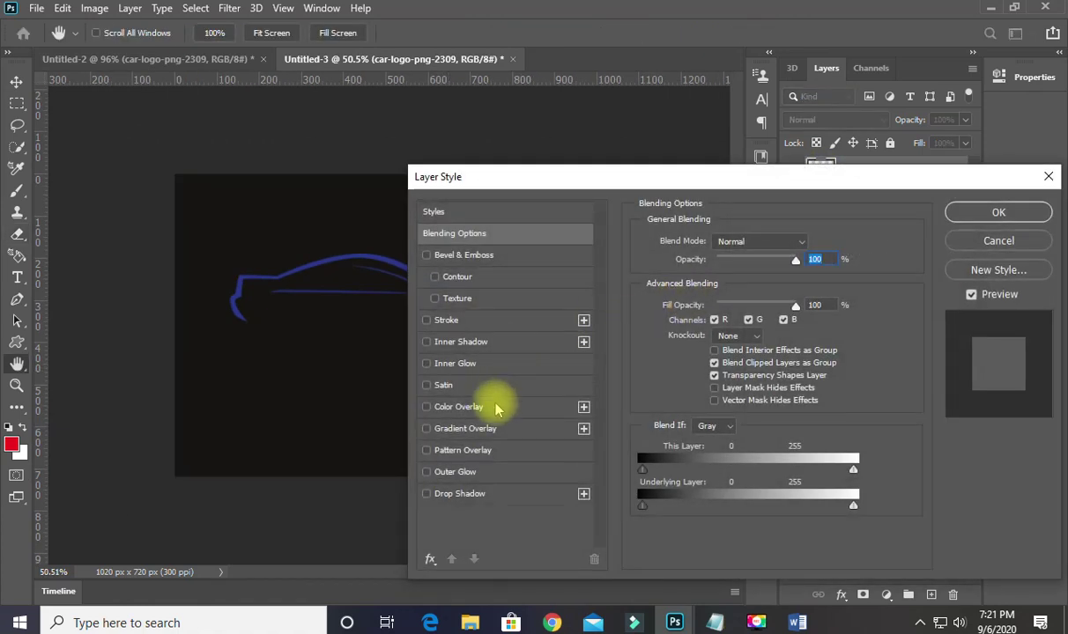
left_click(493, 408)
left_click(812, 250)
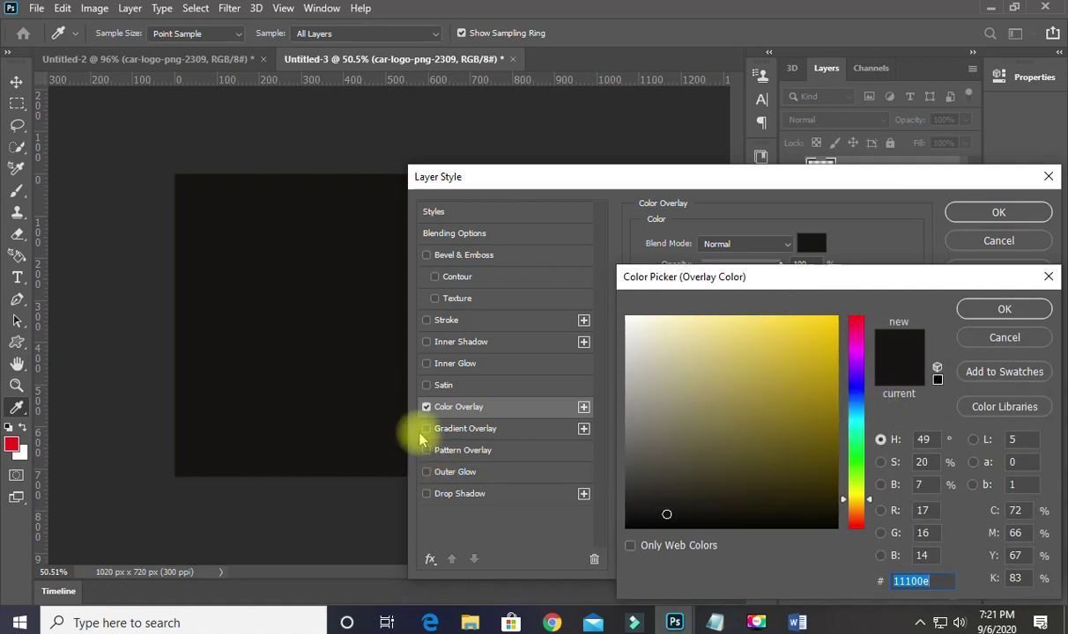
left_click(1046, 316)
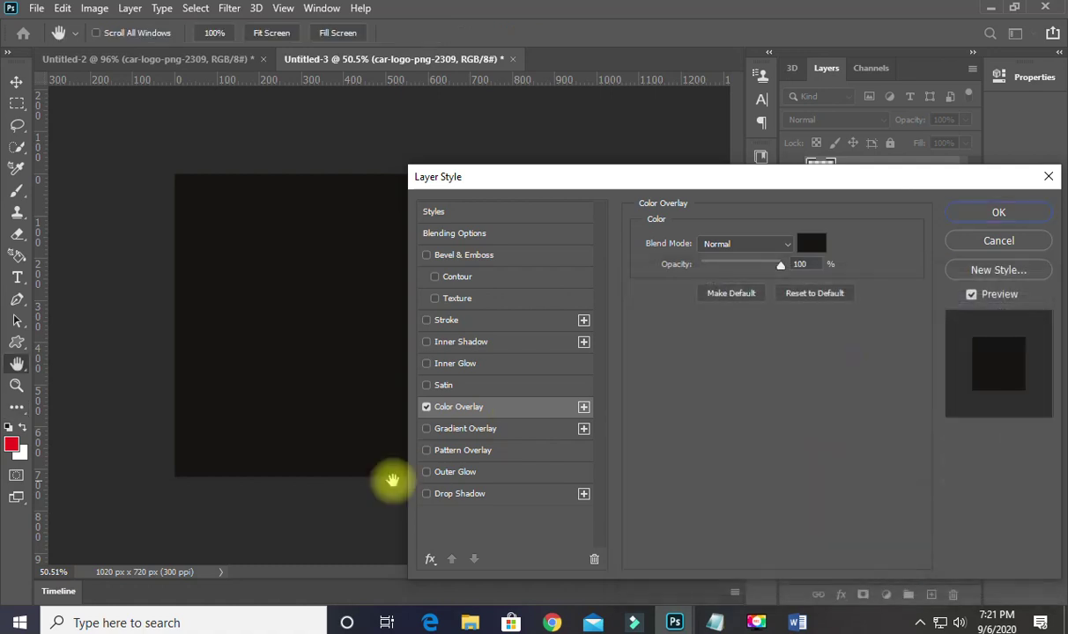
left_click(428, 407)
left_click(439, 429)
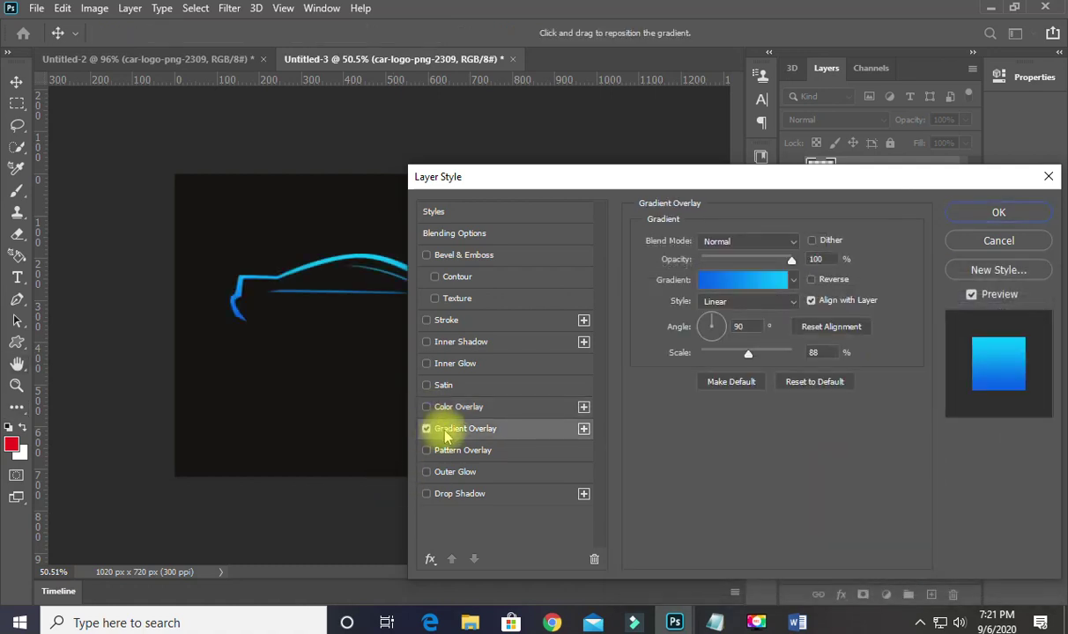
mouse_move(746, 352)
left_mouse_down()
mouse_move(726, 355)
mouse_move(753, 354)
left_mouse_up()
left_click(710, 281)
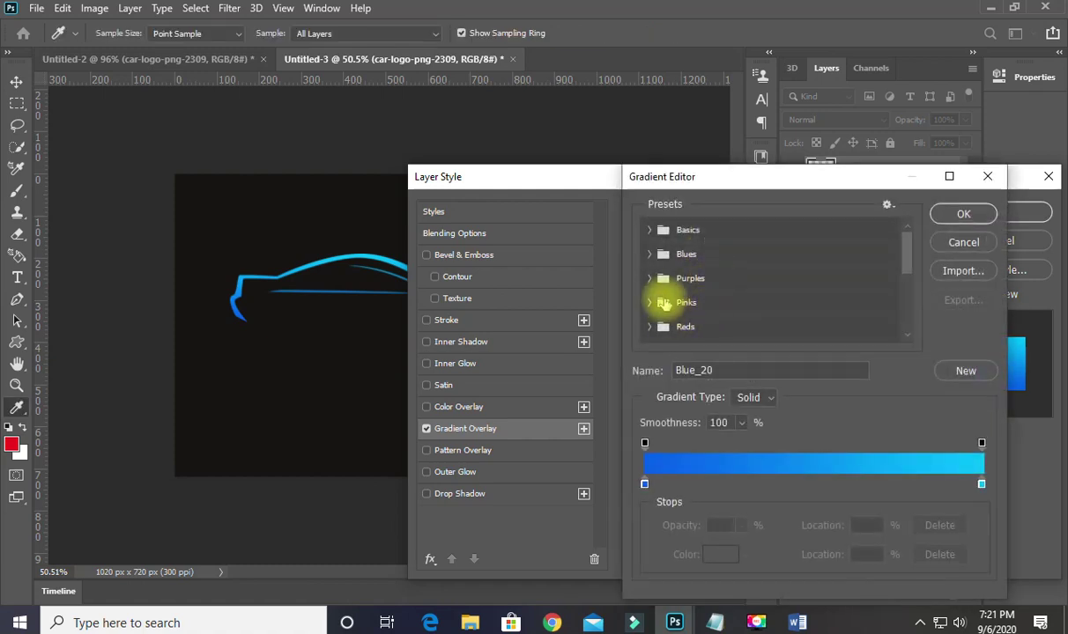
Try the Red_01 to Red_04 gradient presets on the car outline.
scroll(720, 266, "down", 1)
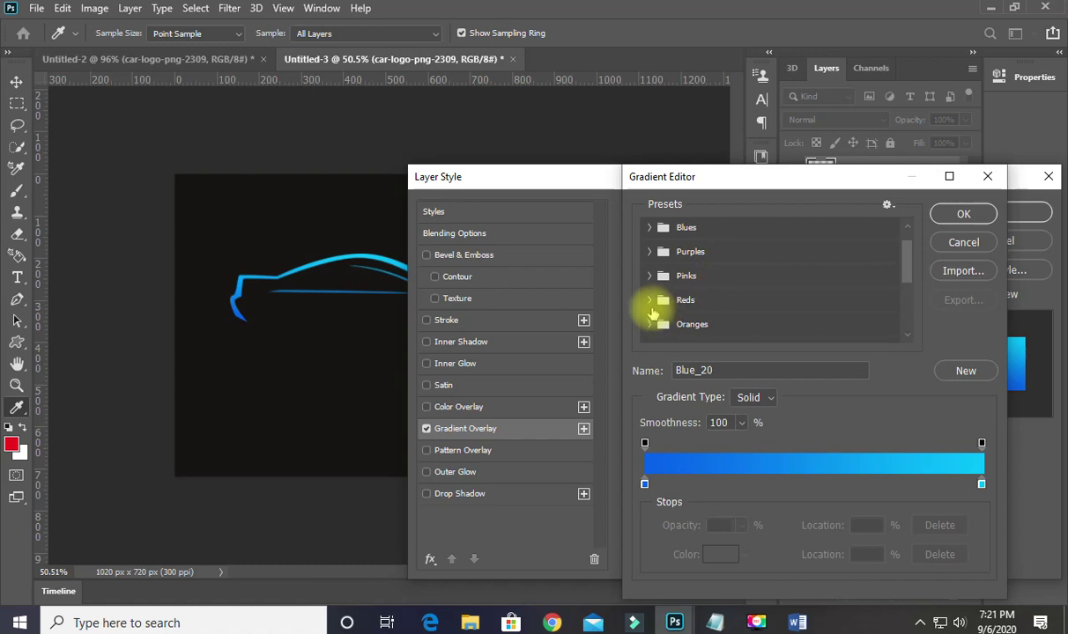
left_click(662, 306)
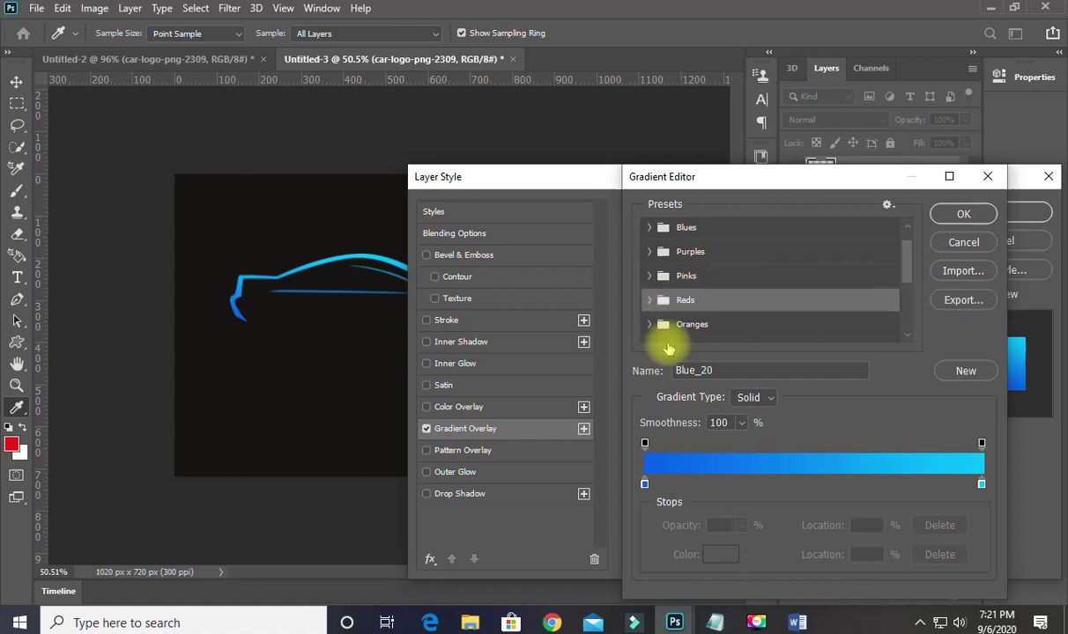
scroll(708, 294, "down", 2)
left_click(650, 262)
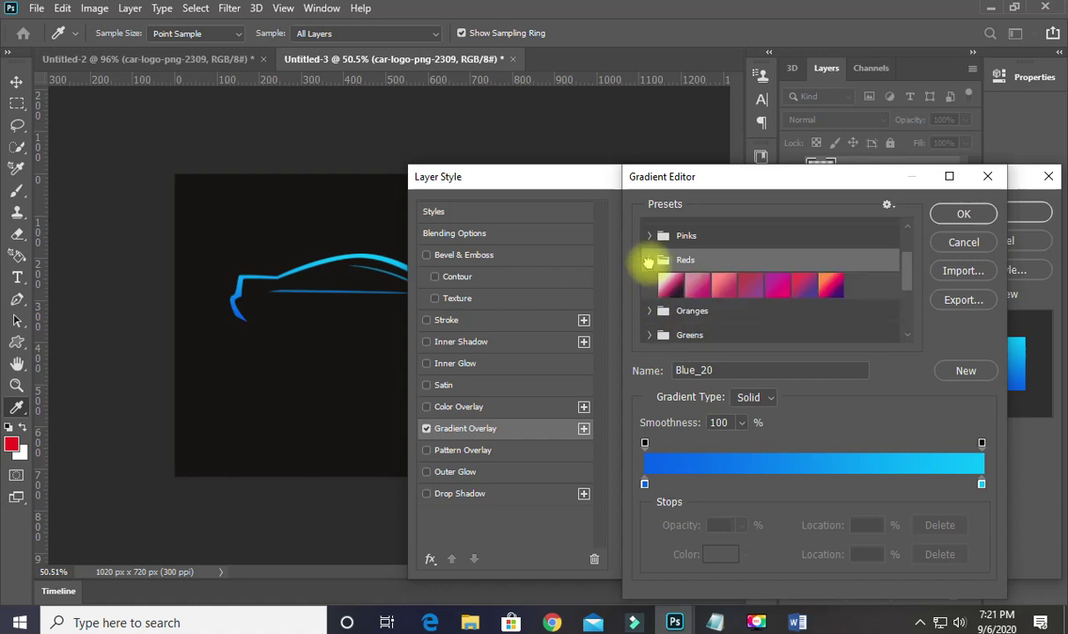
left_click(669, 289)
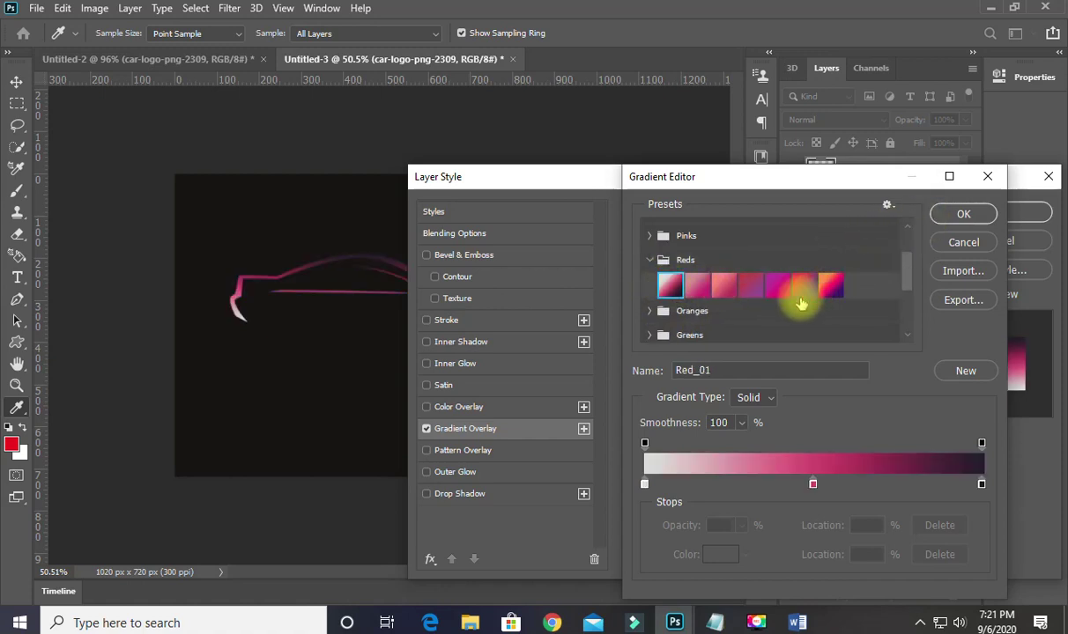
left_click(723, 287)
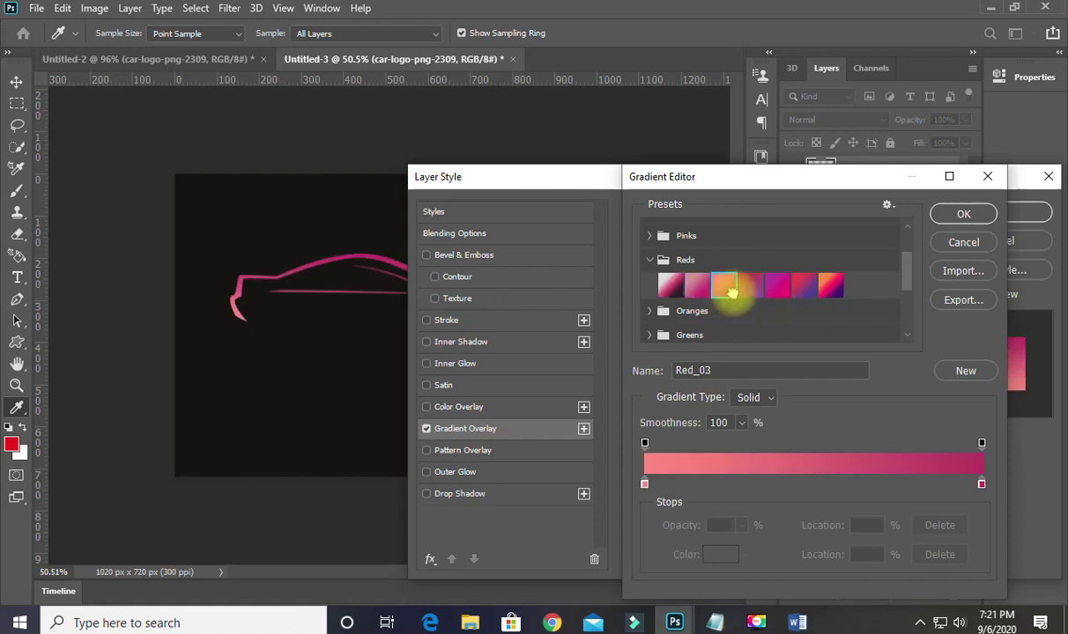
left_click(767, 296)
left_click(750, 291)
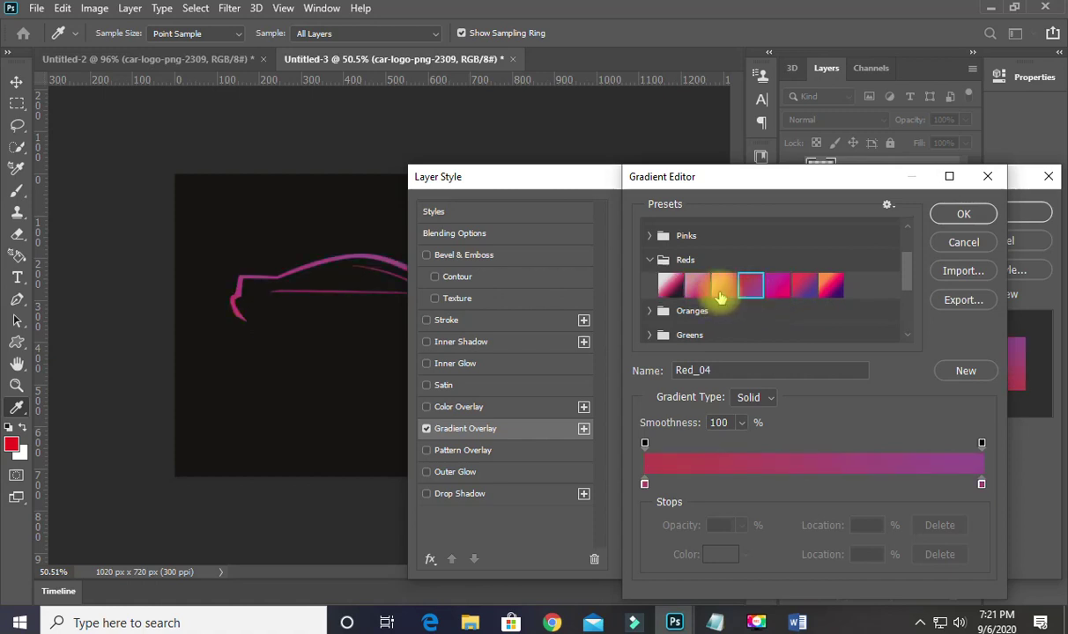
left_click(664, 285)
Apply the Gray_09 gradient from the Grays presets and confirm it.
scroll(662, 318, "down", 2)
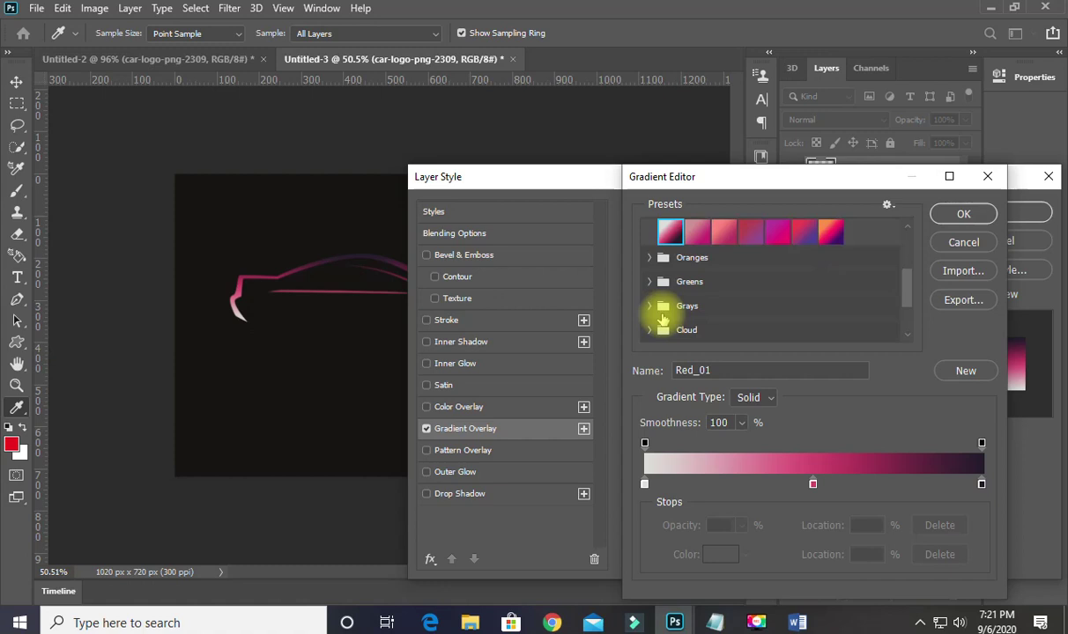
left_click(650, 307)
left_click(666, 331)
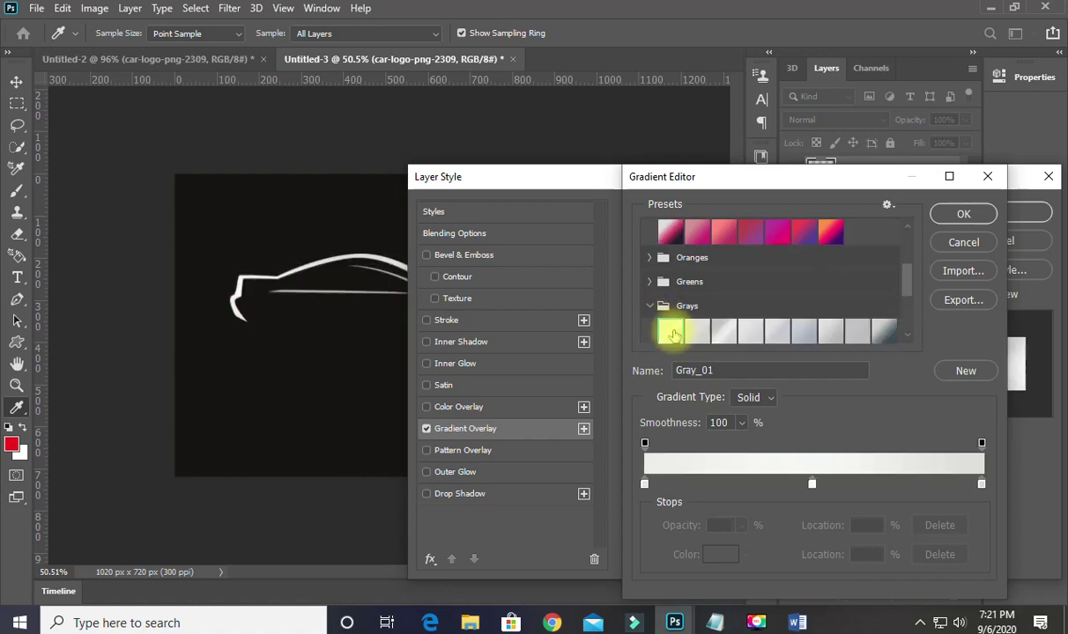
left_click(883, 331)
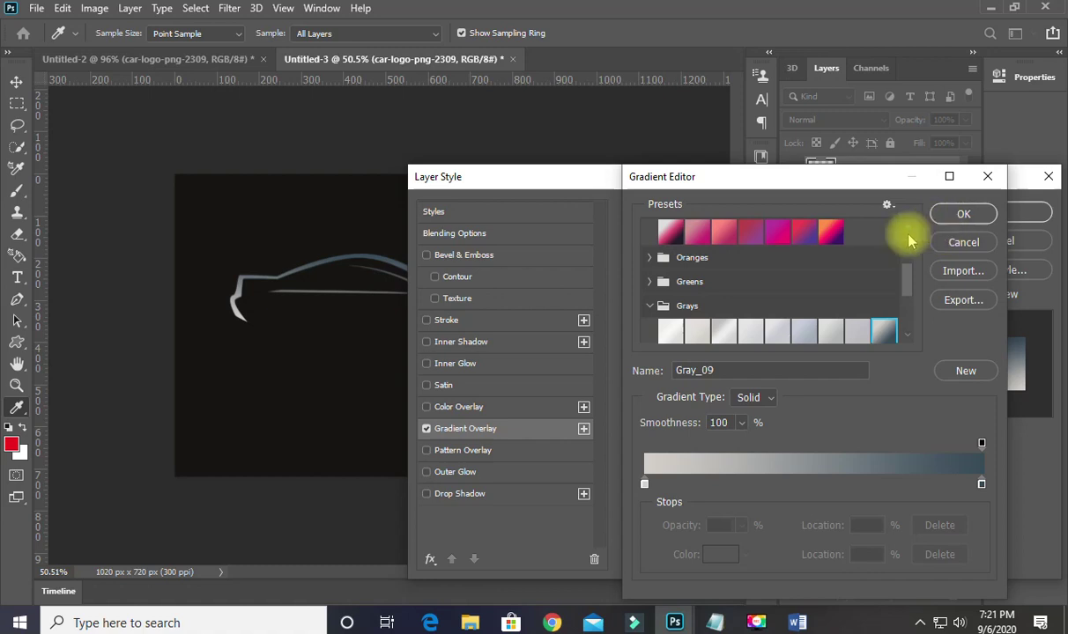
left_click(643, 283)
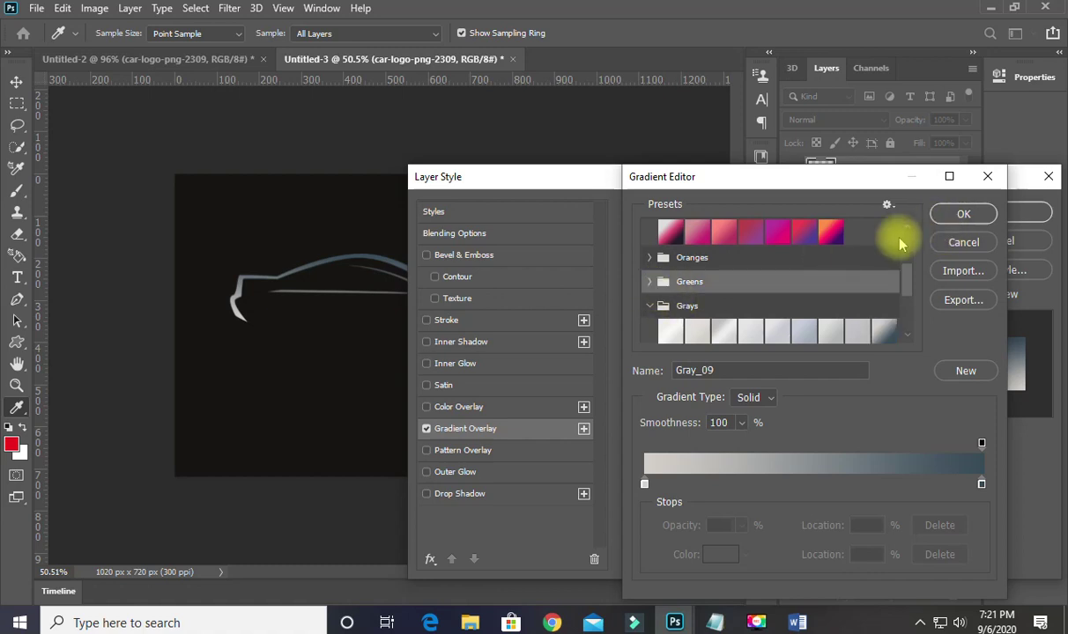
left_click(963, 213)
Apply the grey gradient overlay to the car outline and float Untitled-3 in its own window.
left_click(994, 213)
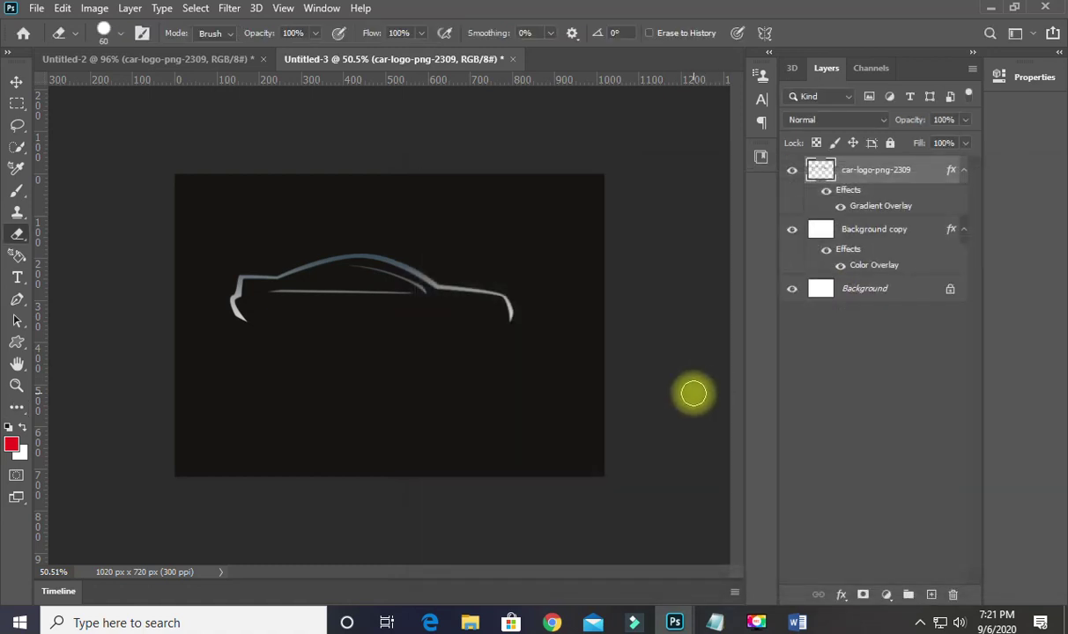
key("v")
left_click_drag(472, 60, 650, 166)
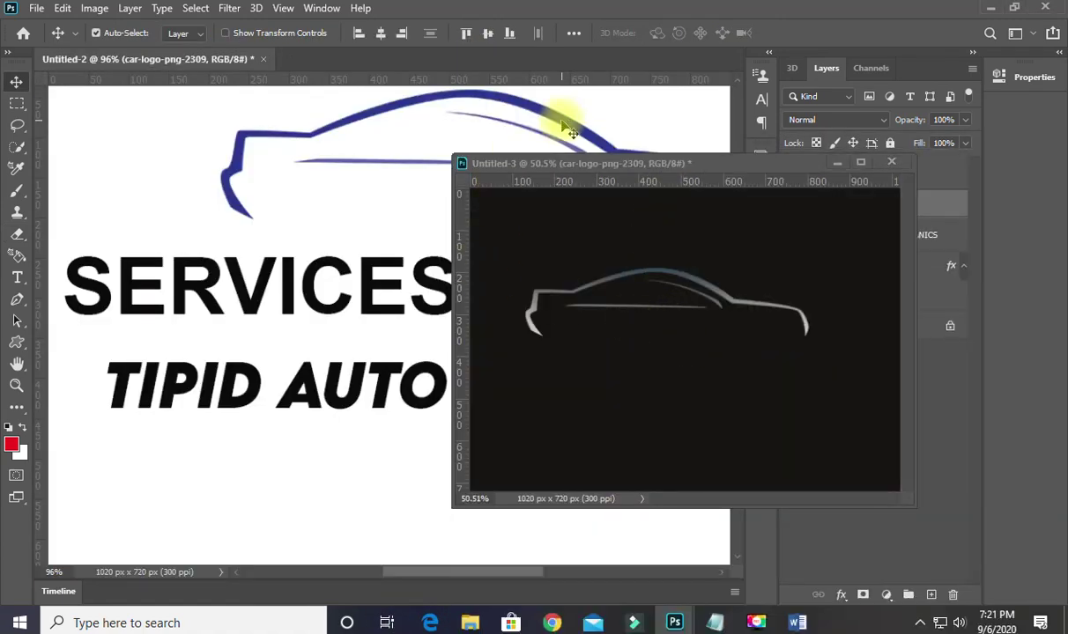
left_click_drag(699, 167, 661, 380)
Hide the original blue car outline layer in the Untitled-2 logo.
left_click(791, 170)
left_click(791, 170)
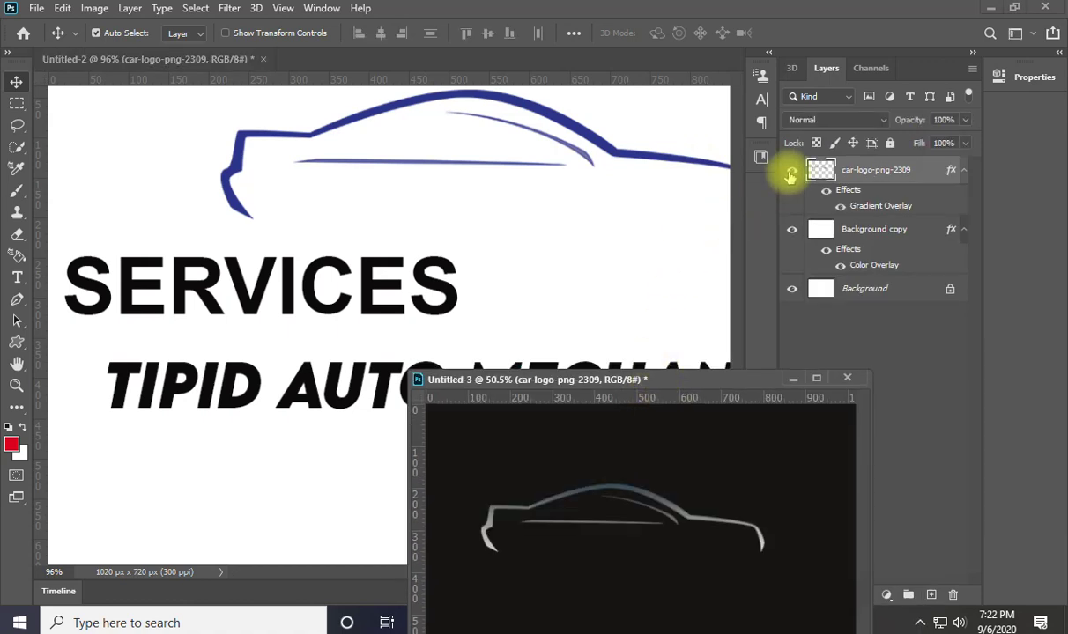
left_click(636, 201)
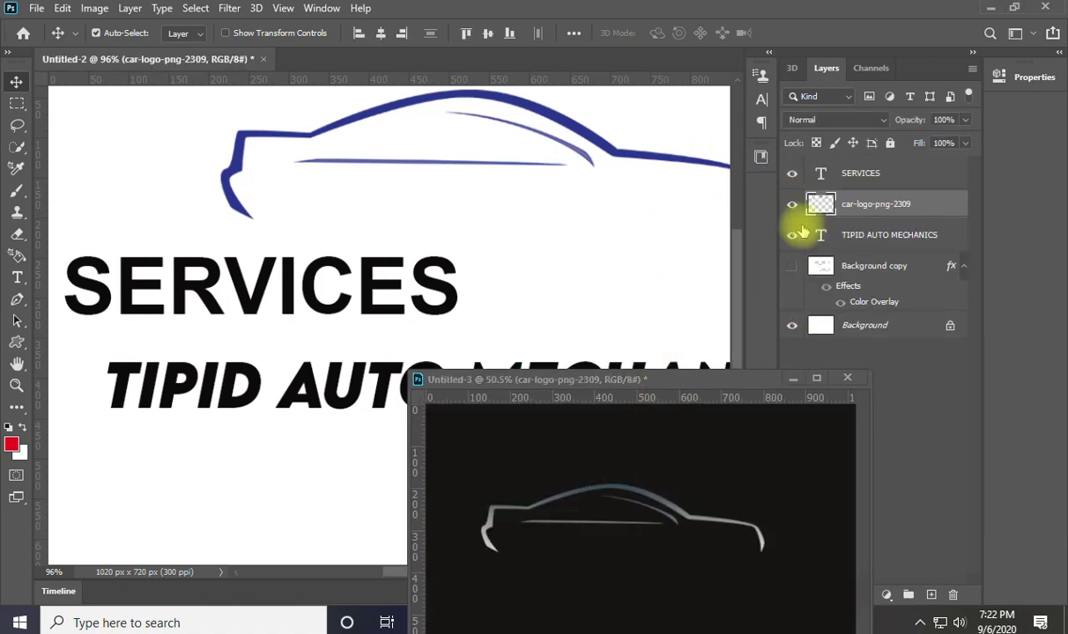
left_click(791, 205)
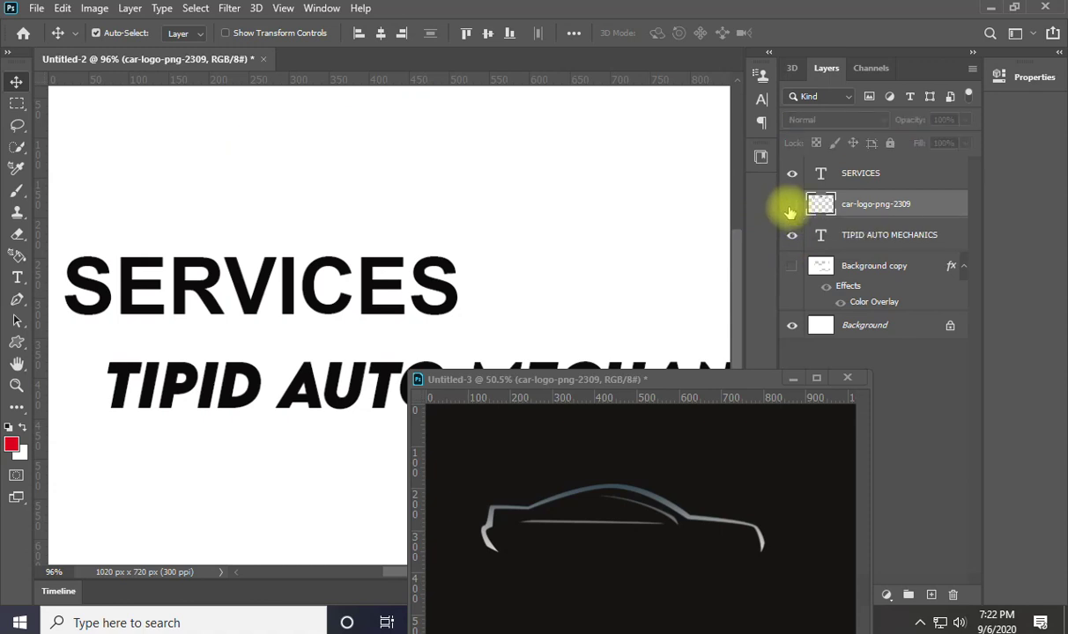
Drag the grey car outline into Untitled-2 and position it above SERVICES.
left_click(653, 503)
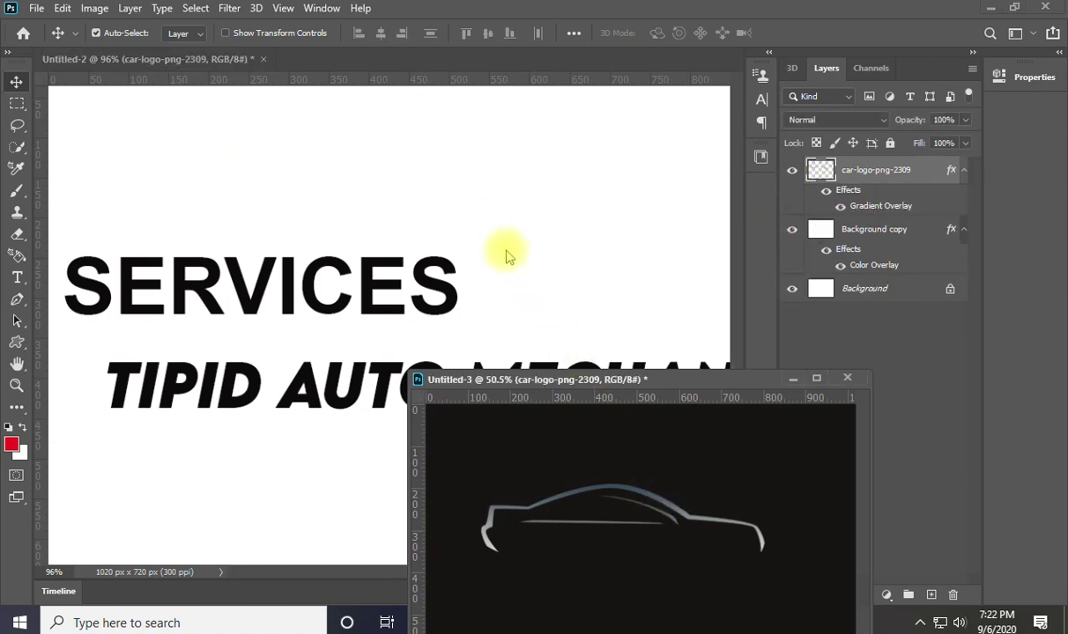
key("ctrl+0")
left_click(512, 250)
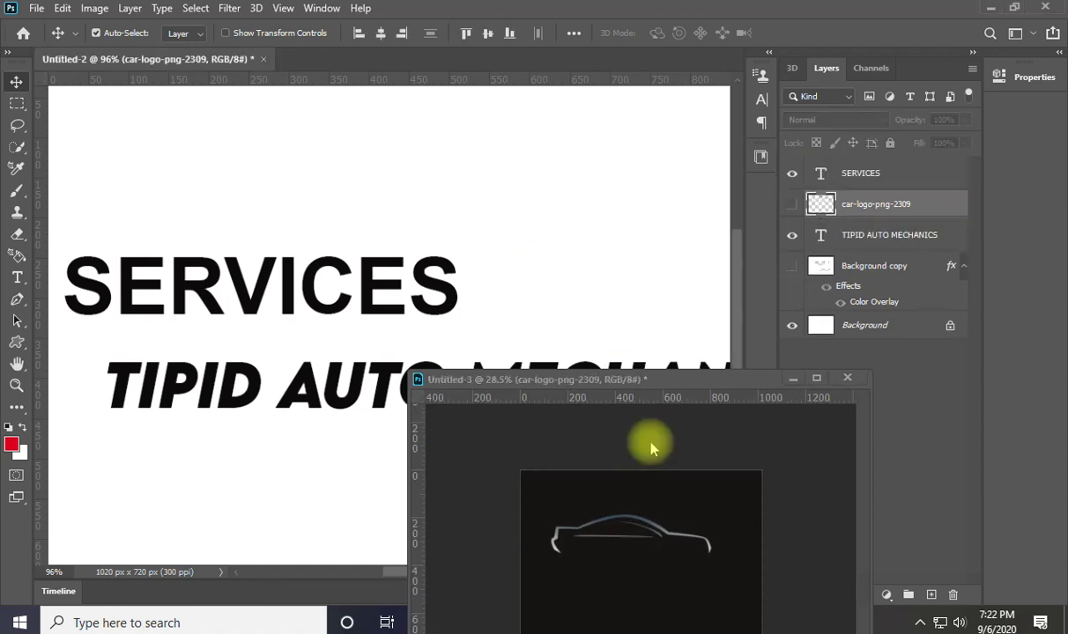
left_click(653, 527)
left_click_drag(653, 529, 510, 279)
scroll(533, 288, "down", 3)
left_click_drag(446, 303, 414, 227)
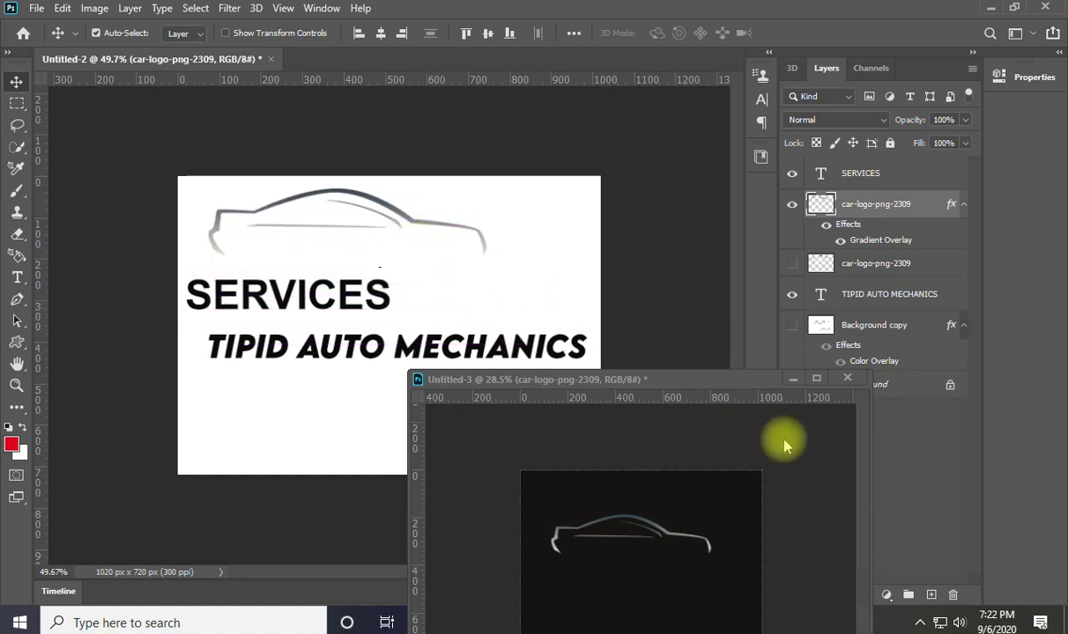
Close Untitled-3 without saving and move TIPID AUTO MECHANICS up inside the car outline.
left_click_drag(775, 383, 652, 326)
left_click(720, 317)
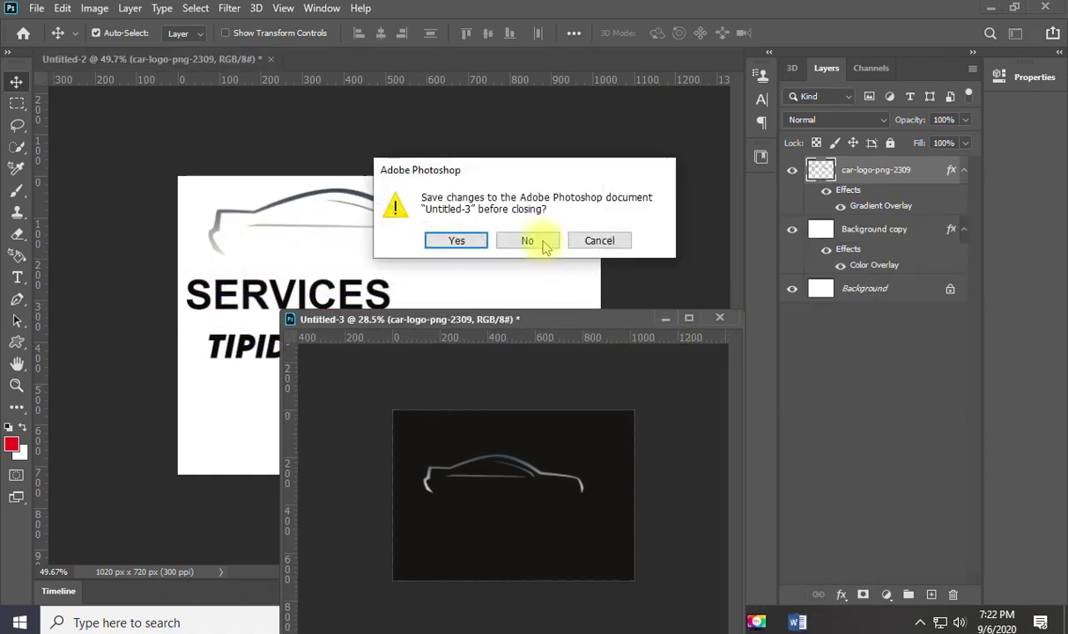
left_click(529, 242)
left_click_drag(414, 357, 437, 248)
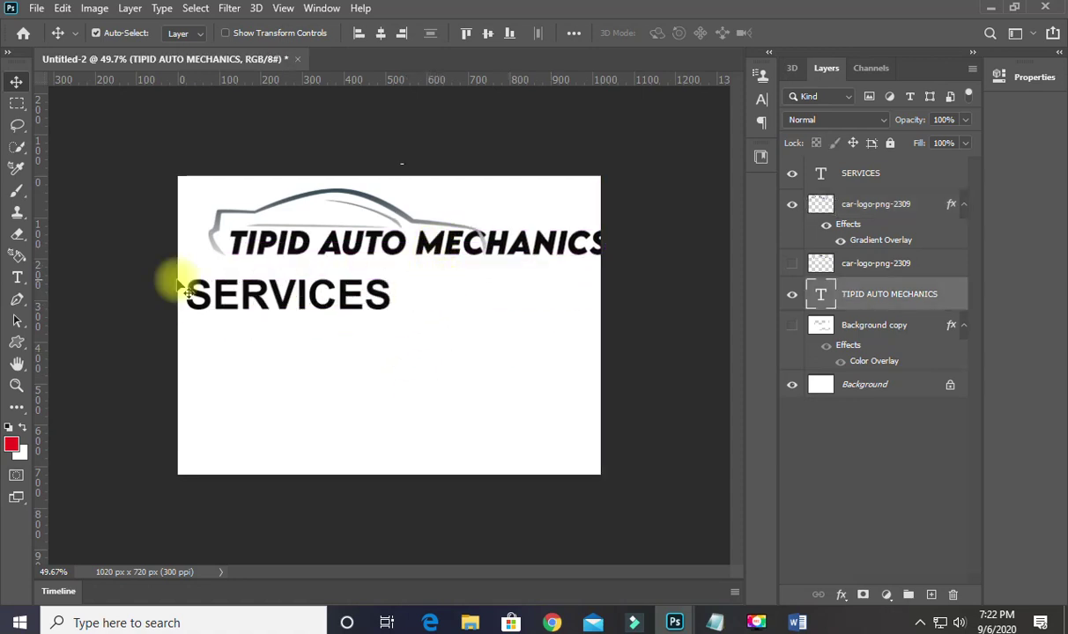
Switch to the Custom Shape tool and pick the vintage label badge shape from the picker.
left_click(16, 346)
left_click(101, 420)
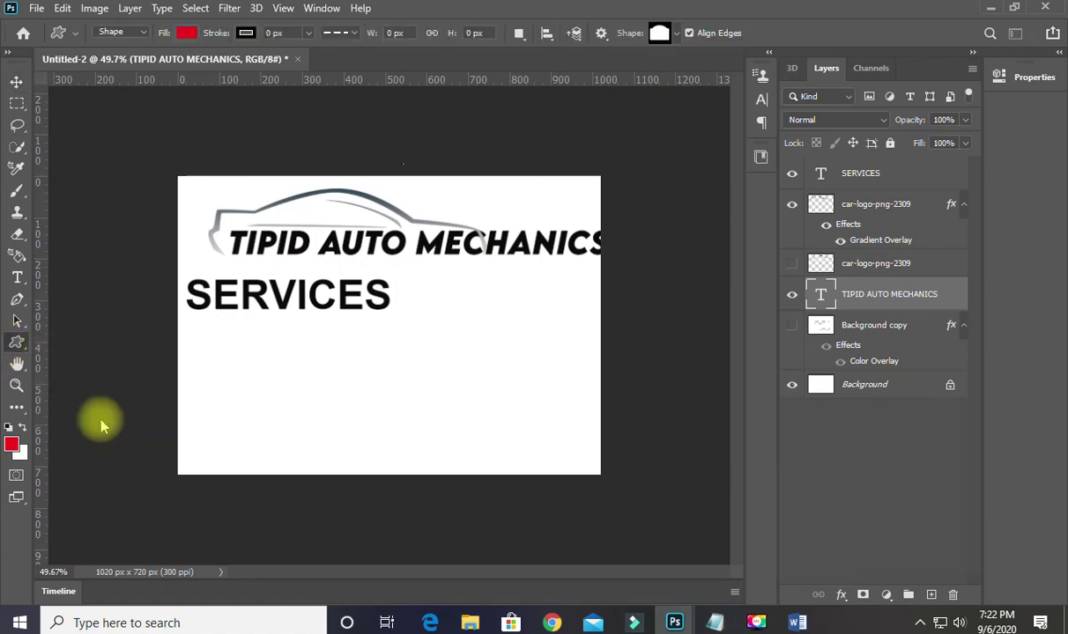
left_click(676, 35)
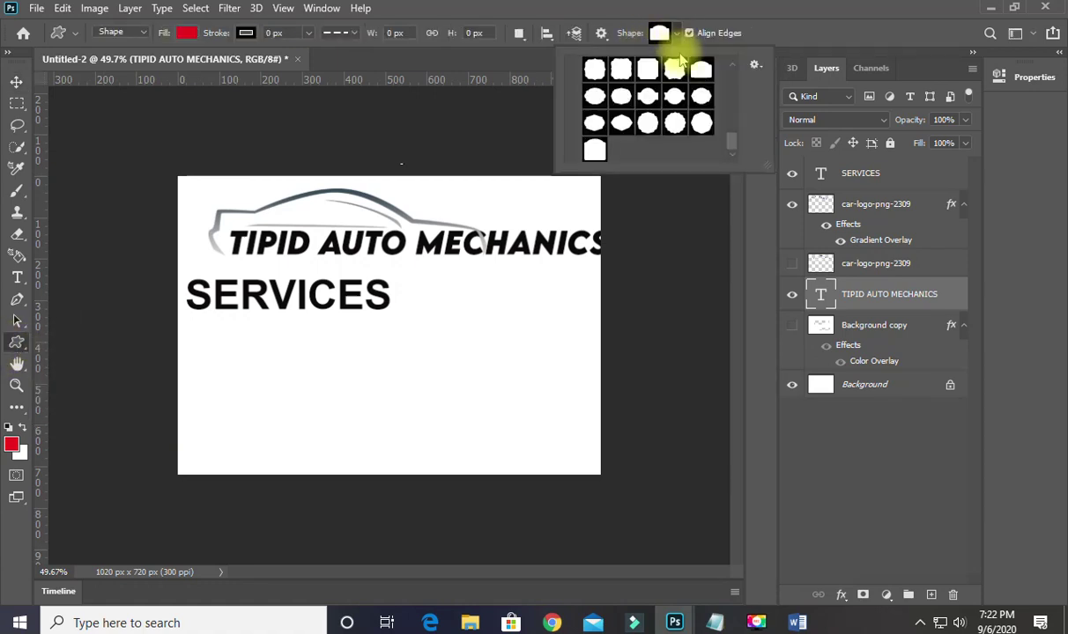
scroll(720, 133, "down", 5)
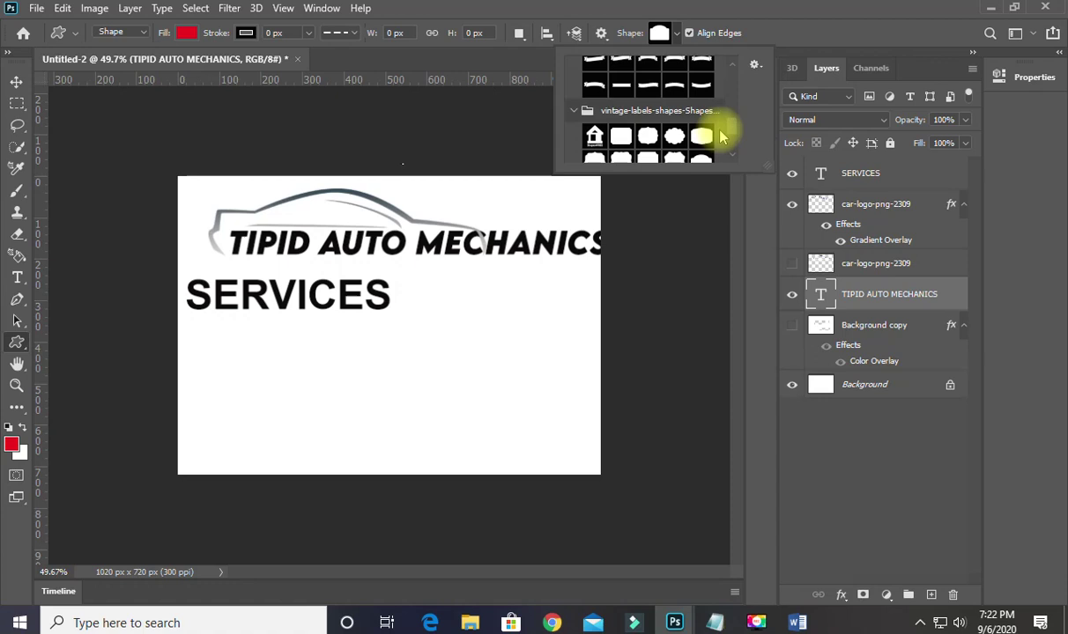
scroll(720, 134, "up", 6)
scroll(721, 134, "up", 2)
scroll(720, 134, "up", 3)
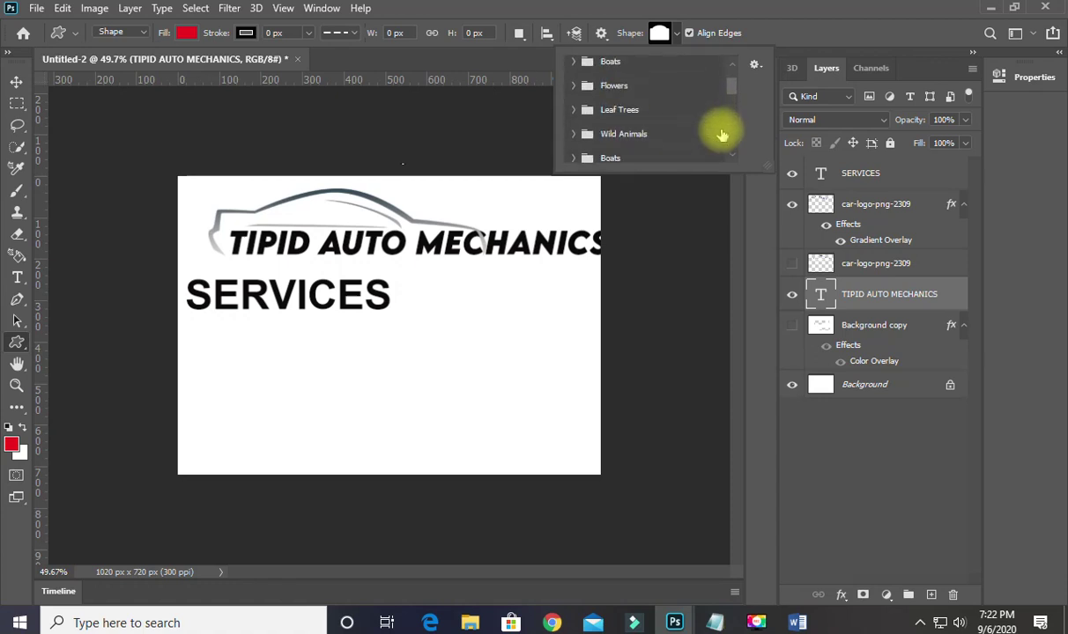
scroll(720, 134, "down", 5)
scroll(725, 140, "down", 3)
scroll(735, 152, "down", 2)
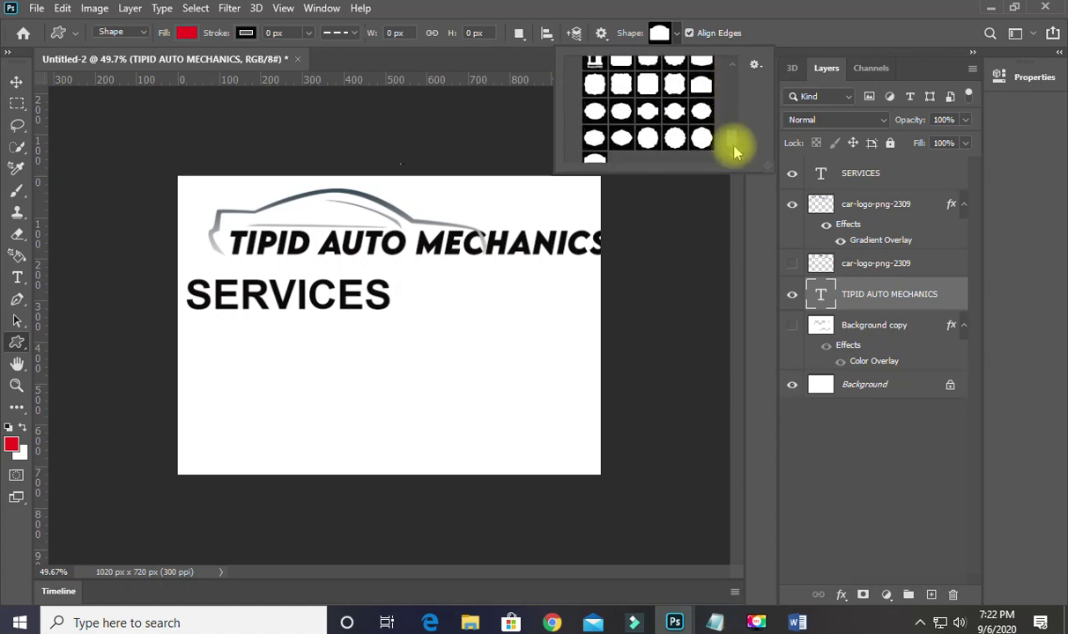
scroll(735, 152, "up", 1)
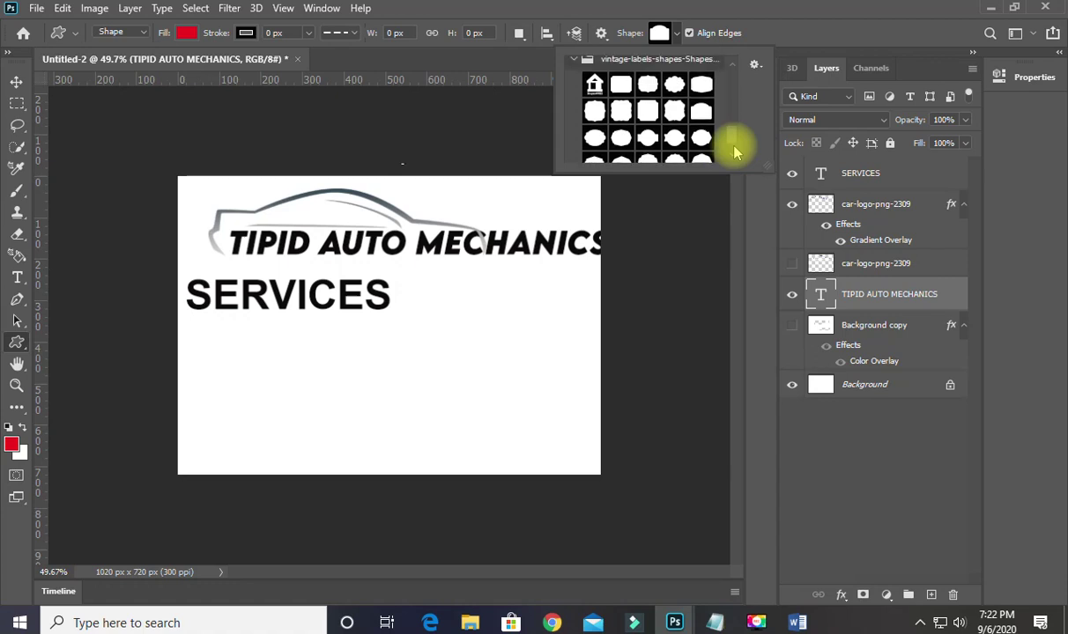
left_click(673, 110)
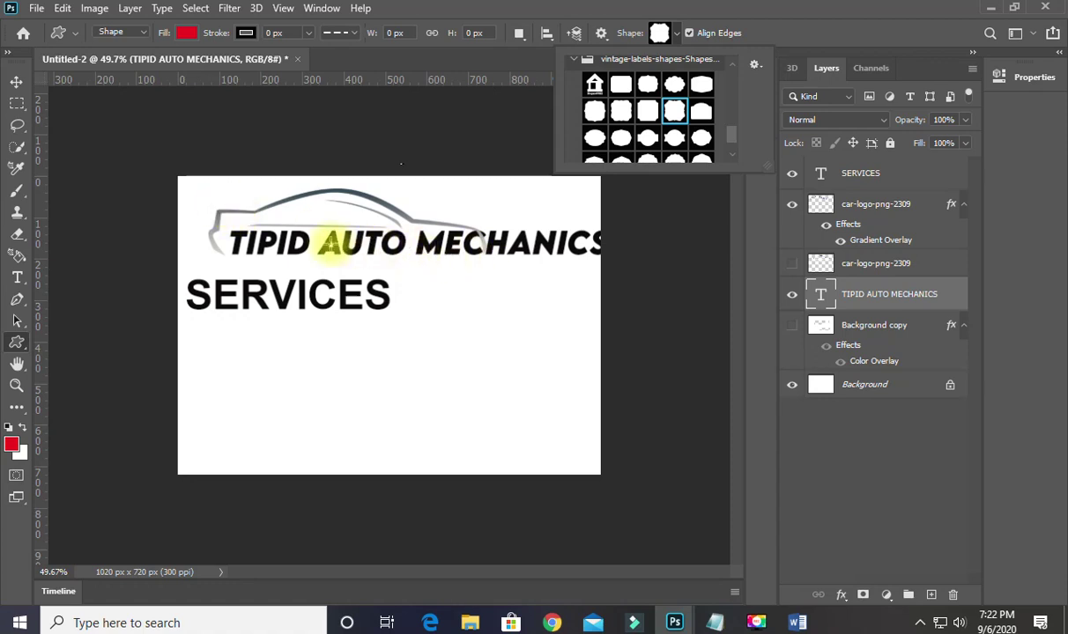
Choose Import Shapes... from the shape library options to load a CSH file.
scroll(696, 123, "down", 1)
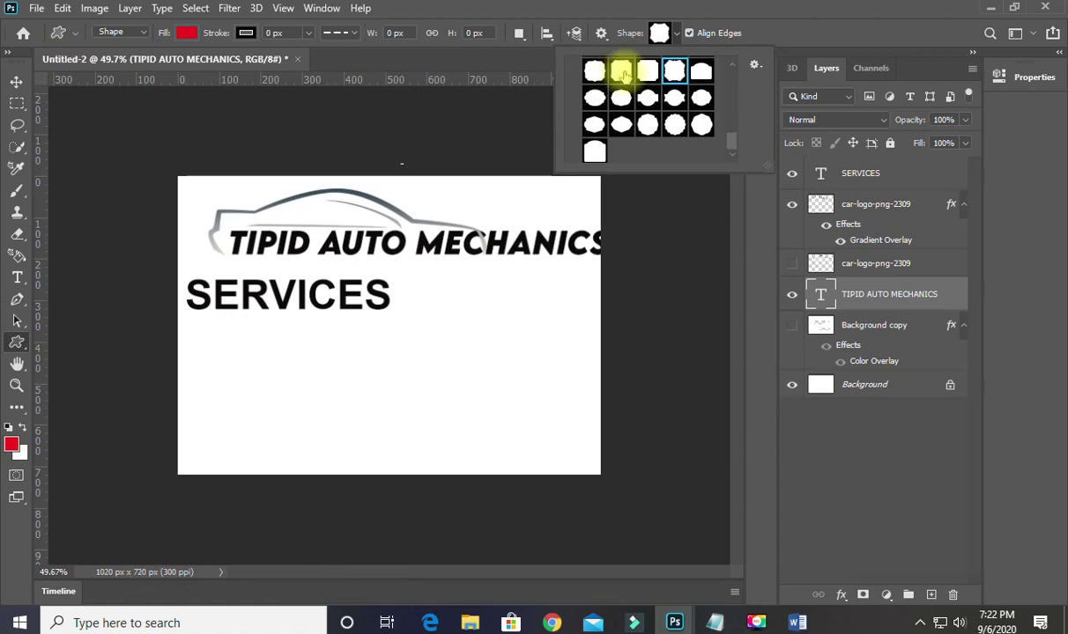
left_click(755, 67)
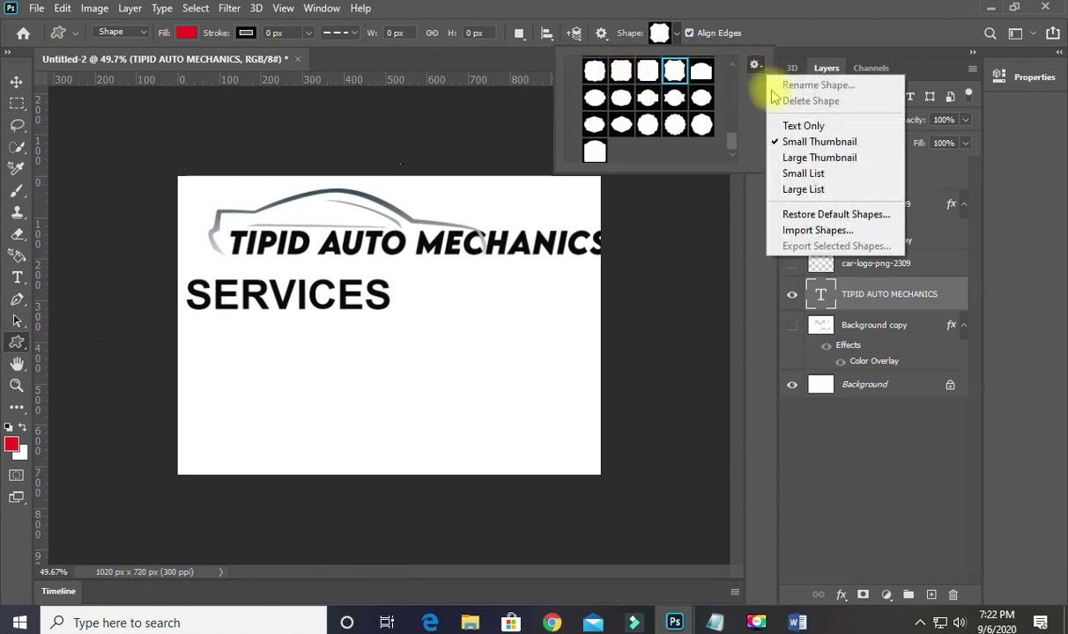
left_click(817, 233)
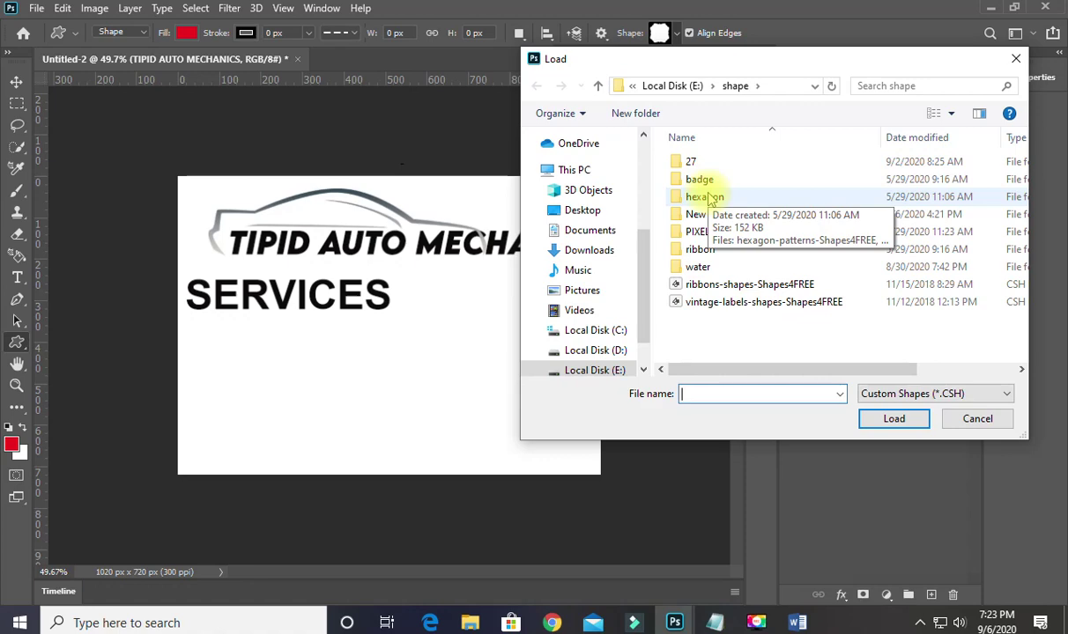
In Chrome, search Google for 'gear shape for photoshop' from the pngtree tab.
mouse_move(552, 617)
left_click(482, 529)
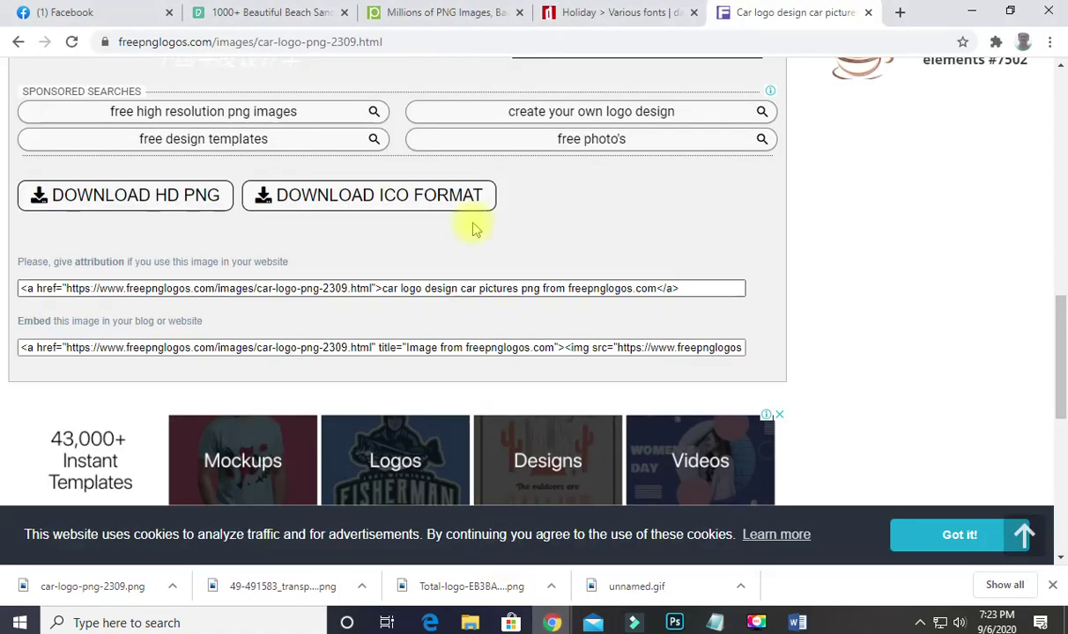
left_click(436, 14)
left_click(441, 38)
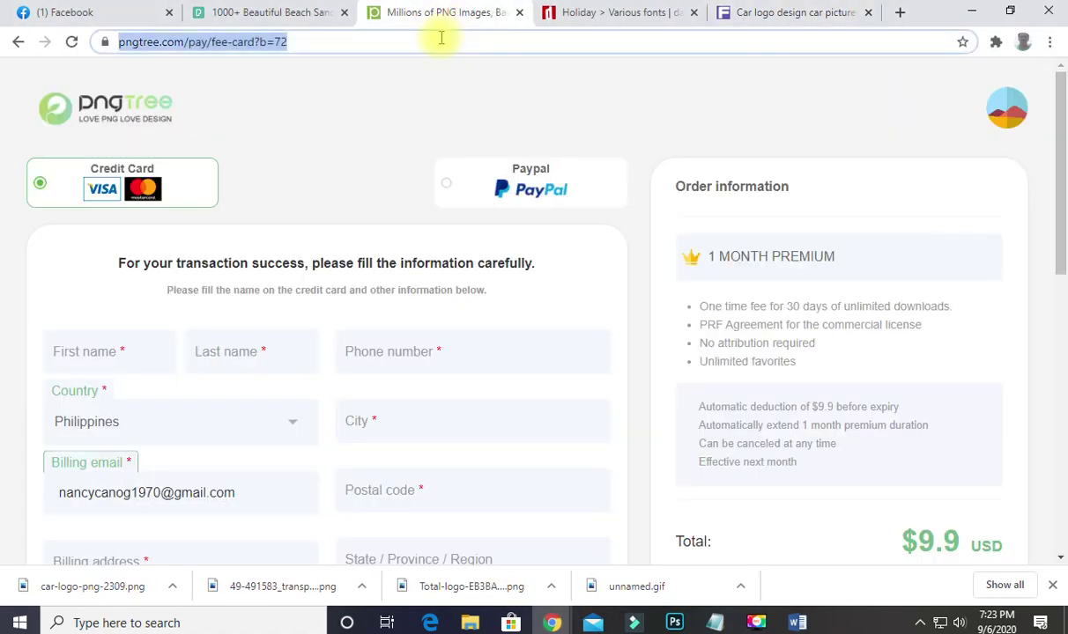
type("gear")
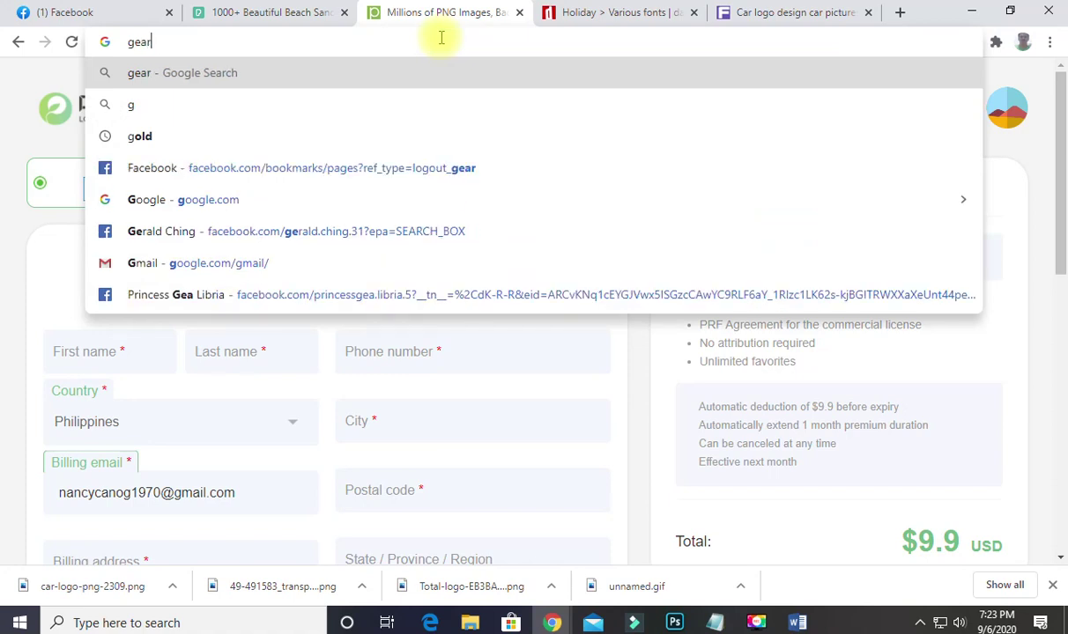
type(" shape")
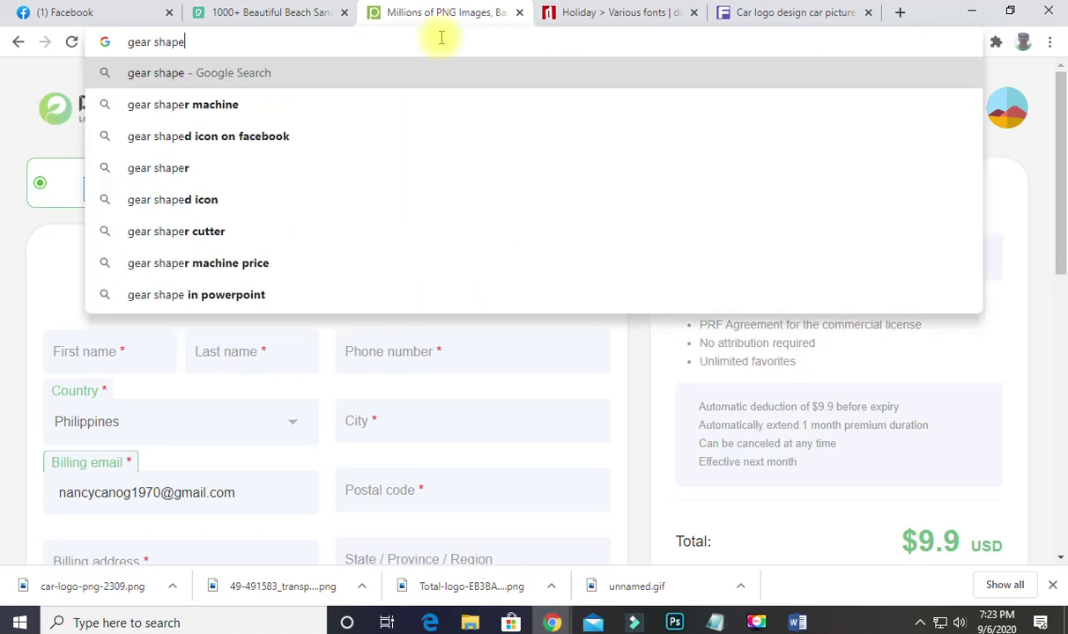
type(" for pho")
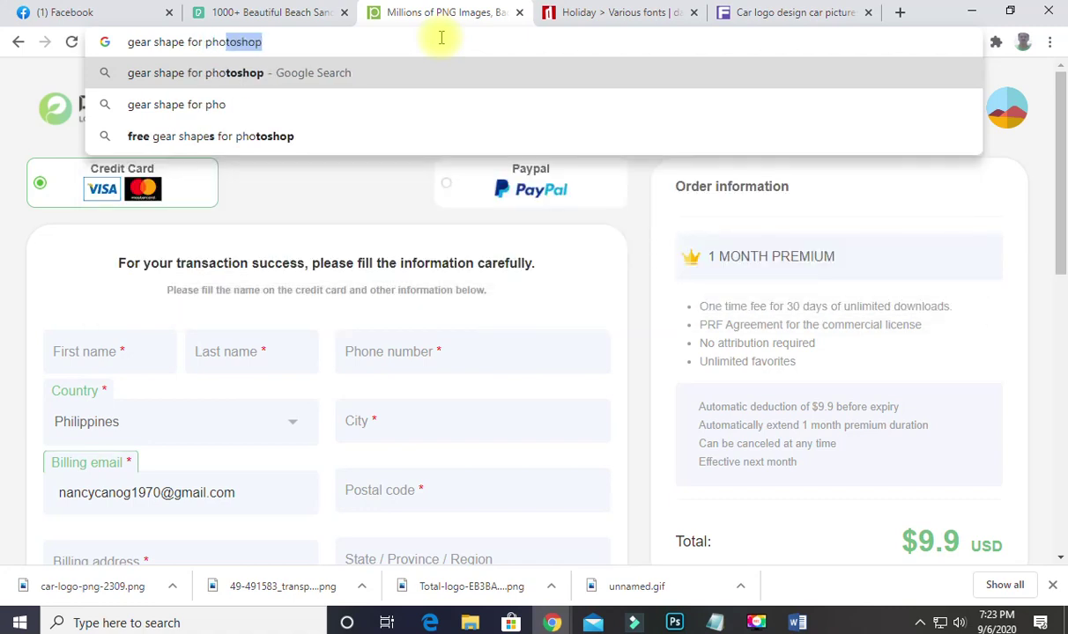
key("Return")
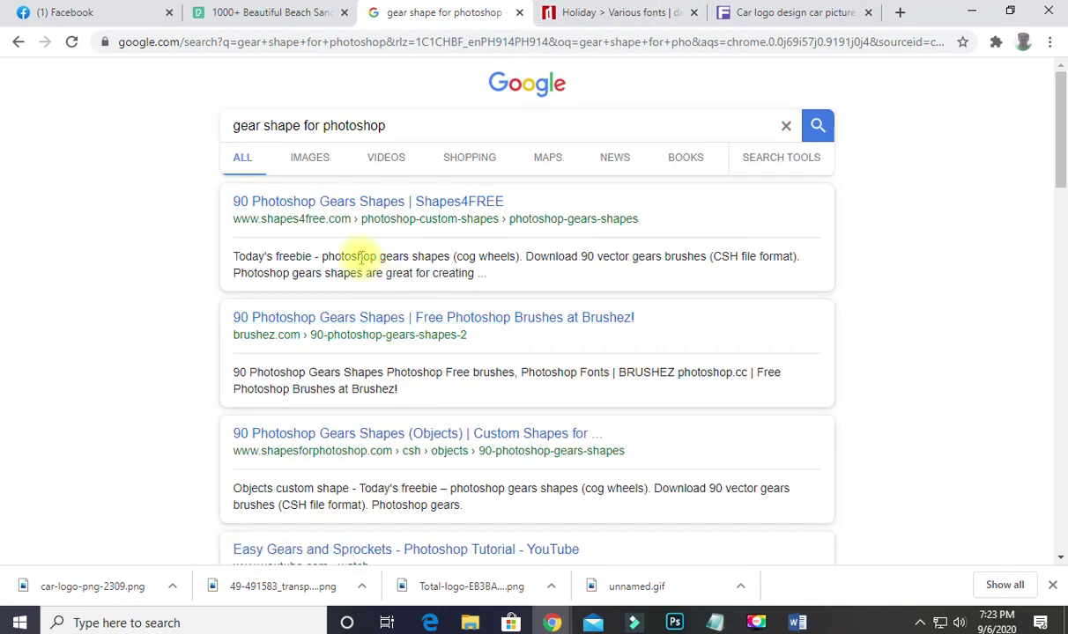
Open the Shapes4FREE '90 Photoshop Gears Shapes' result and scroll through the page.
left_click(320, 205)
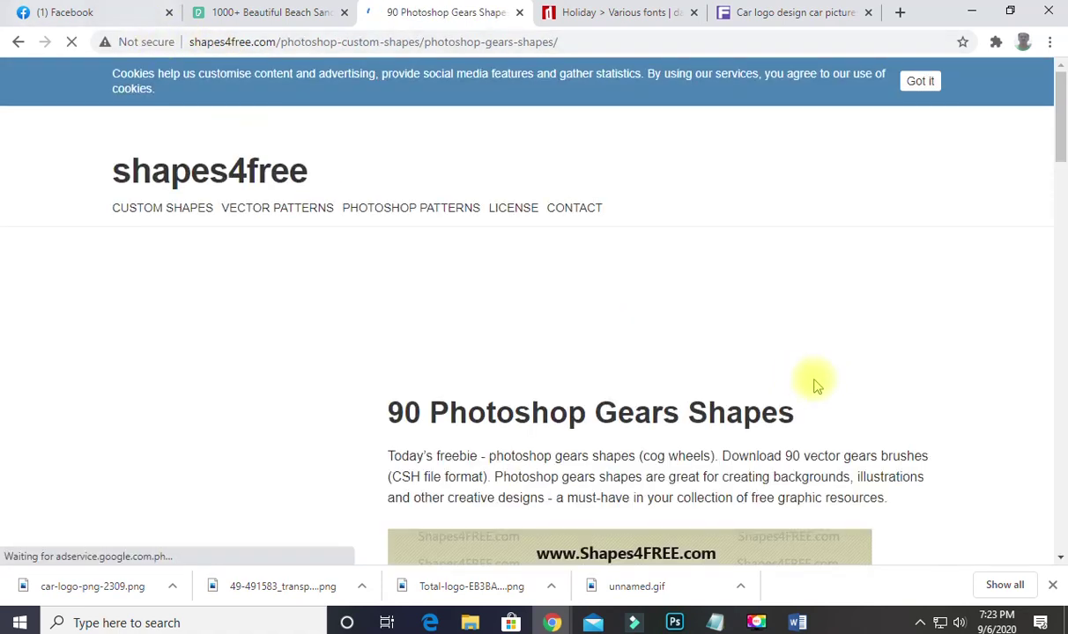
scroll(810, 379, "down", 5)
scroll(824, 379, "down", 3)
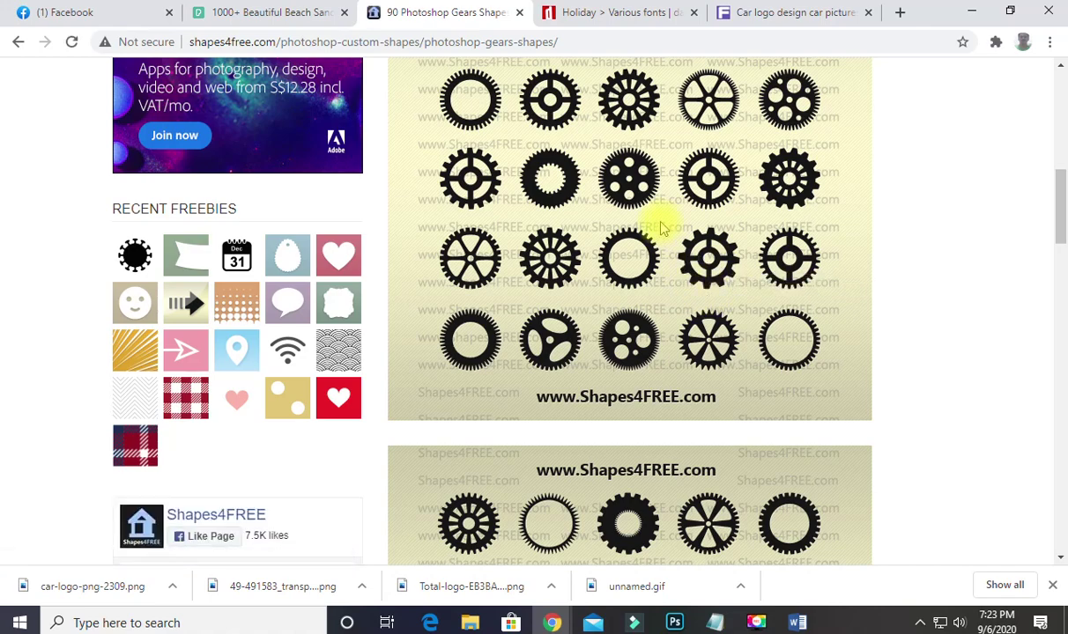
scroll(671, 255, "down", 5)
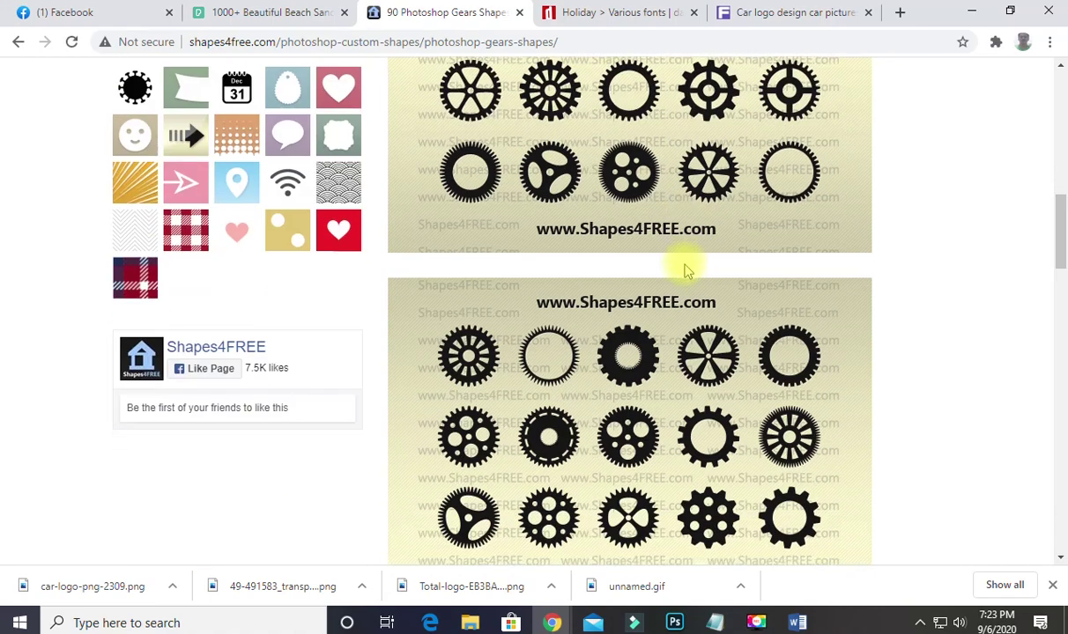
scroll(694, 286, "up", 7)
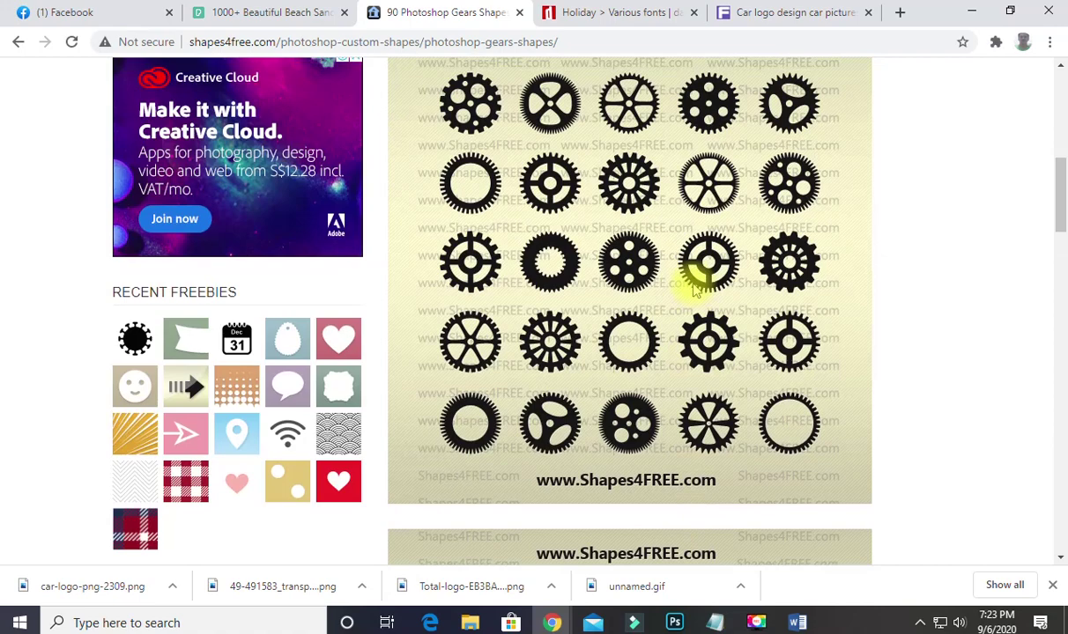
scroll(633, 249, "down", 20)
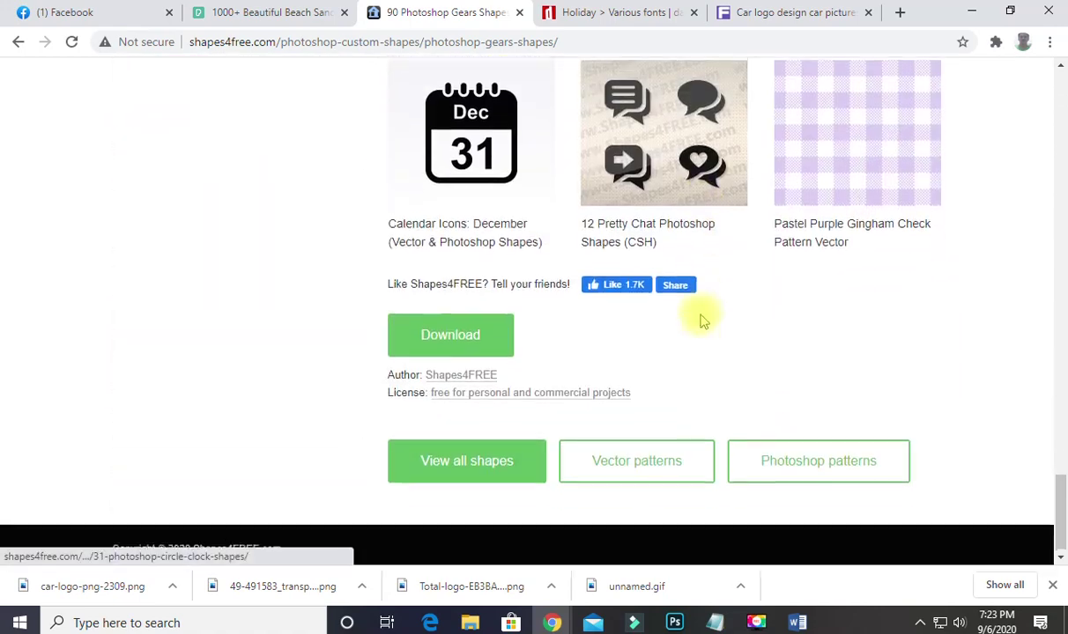
Start the gear shapes download and set its save location to the E:\shape folder.
left_click(474, 342)
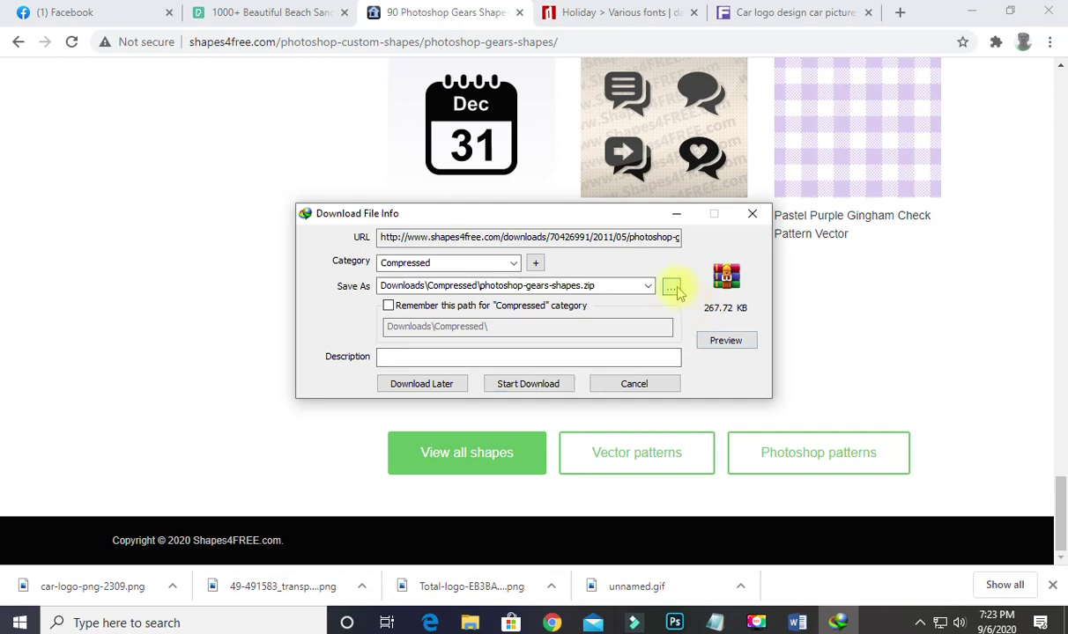
left_click(672, 288)
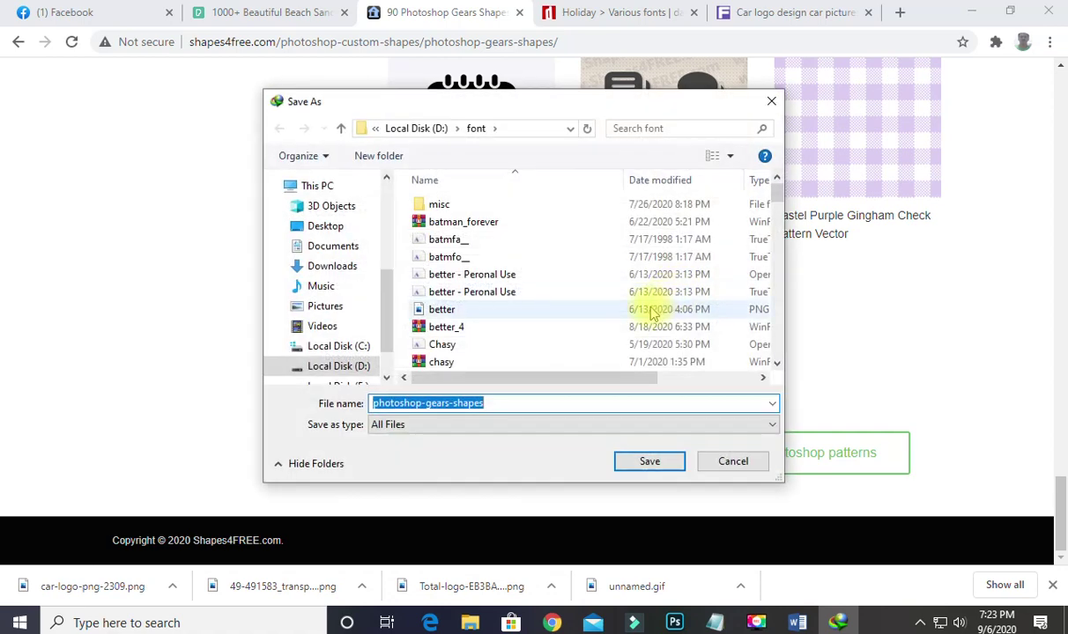
left_click(363, 366)
left_click(441, 328)
key("s")
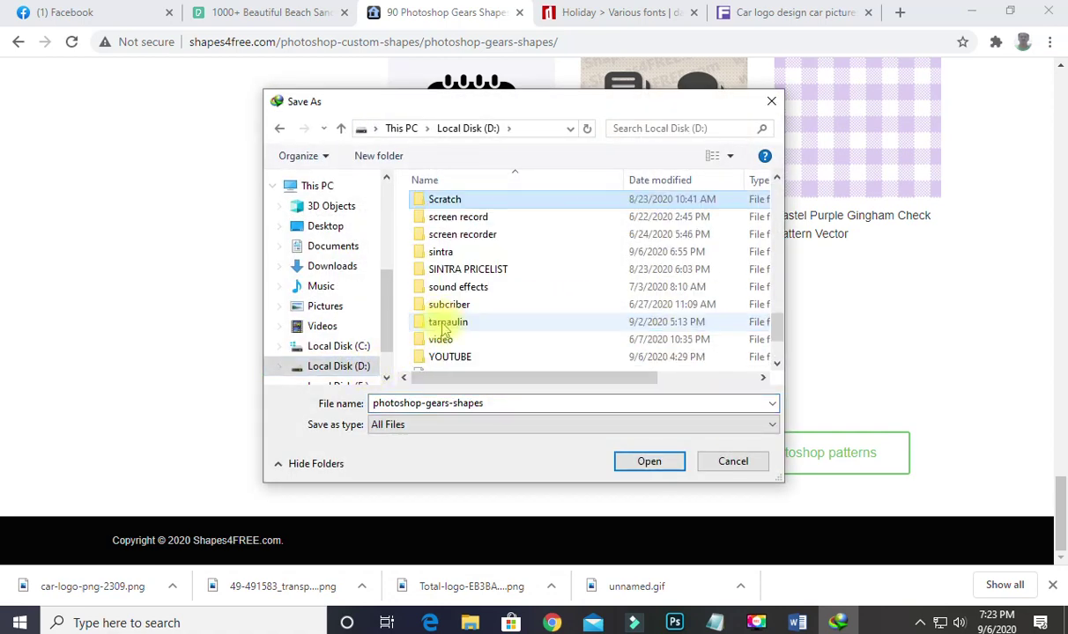
key("Down")
key("Down")
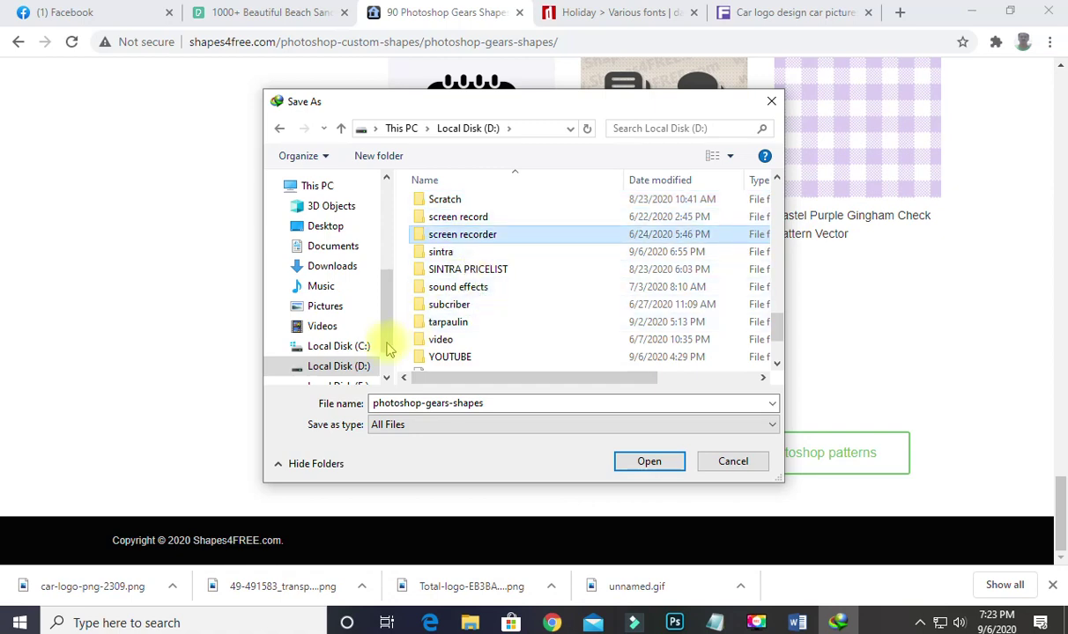
scroll(385, 350, "down", 2)
left_click(293, 341)
key("s")
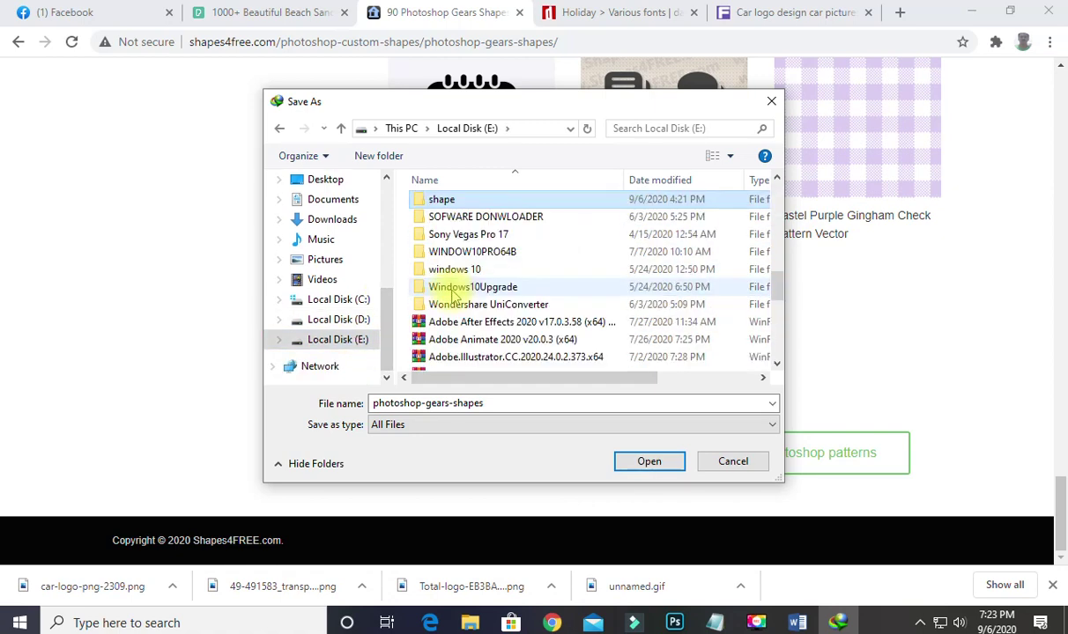
double_click(471, 203)
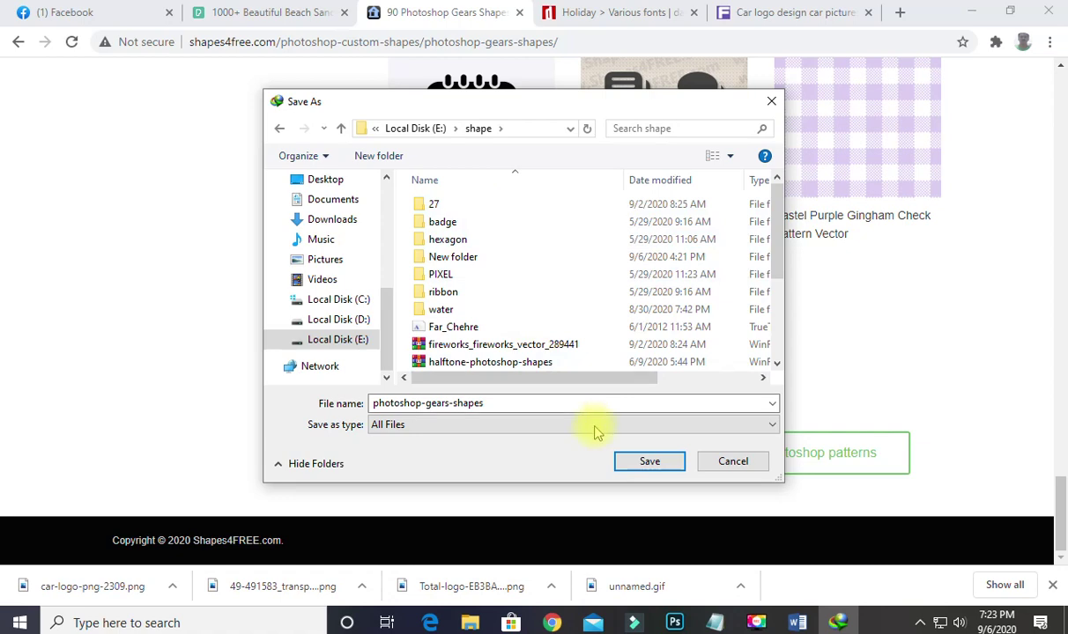
Save and download photoshop-gears-shapes.zip, then open its containing folder.
left_click(649, 462)
left_click(537, 385)
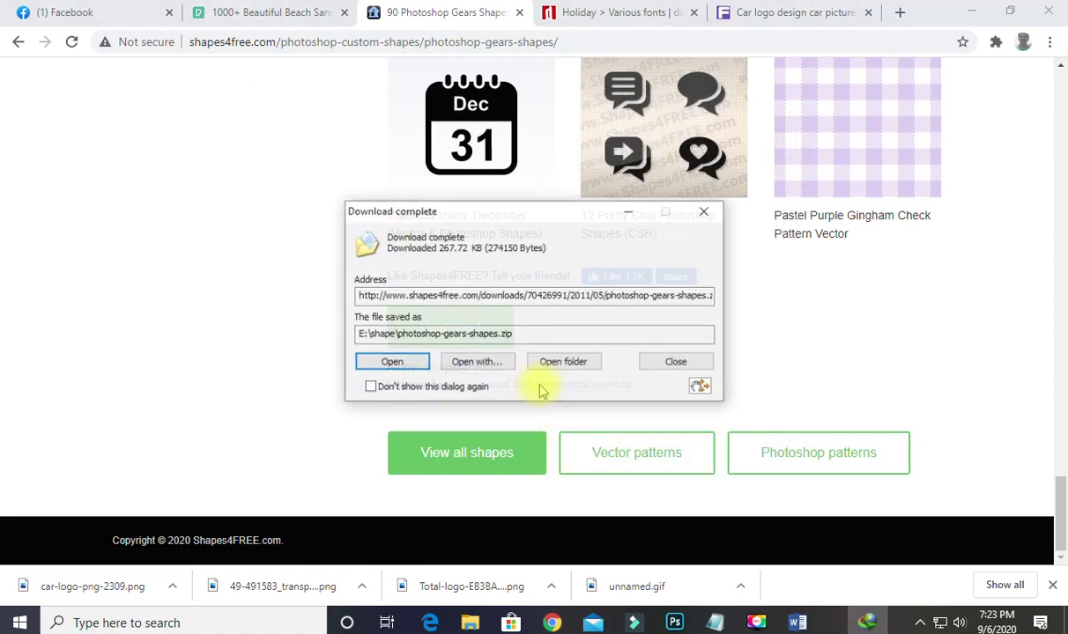
left_click(560, 362)
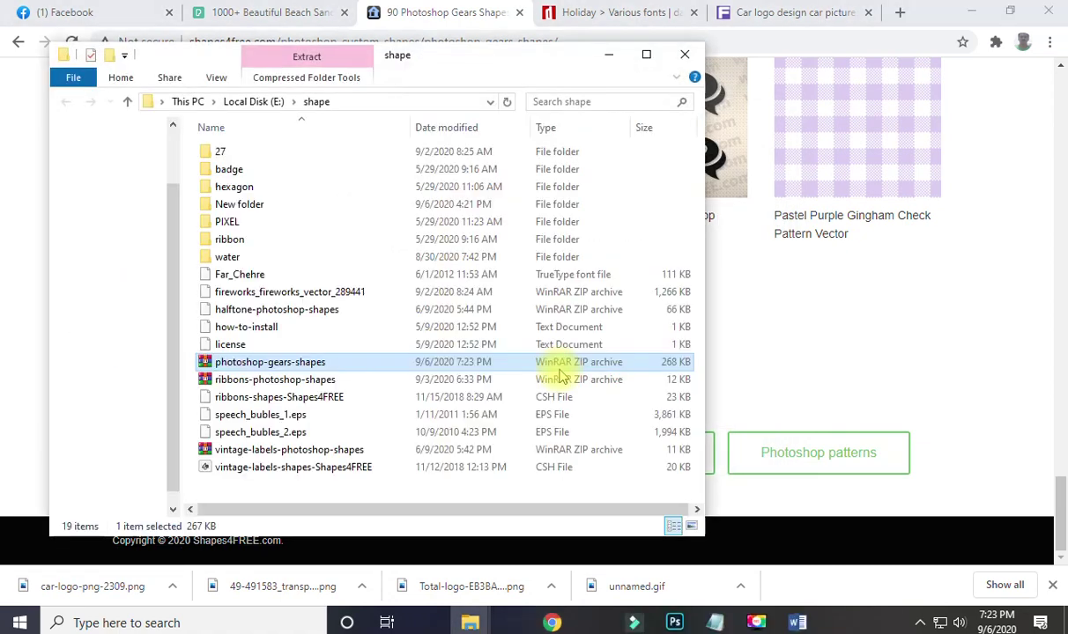
Extract photoshop-gears-shapes.zip here, replacing all existing files.
right_click(346, 369)
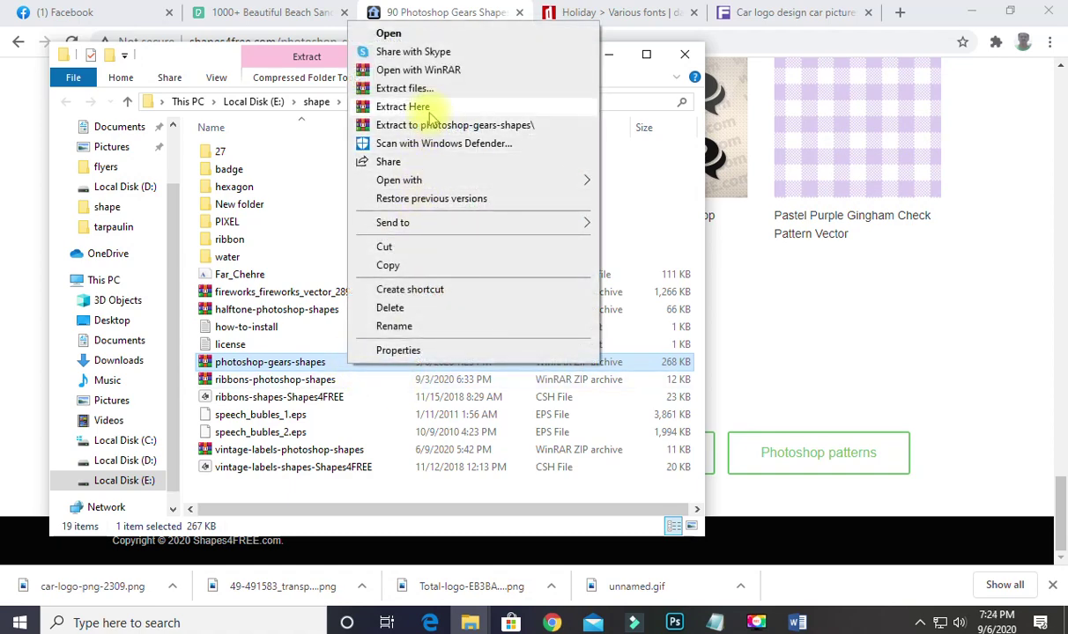
left_click(425, 107)
left_click(502, 396)
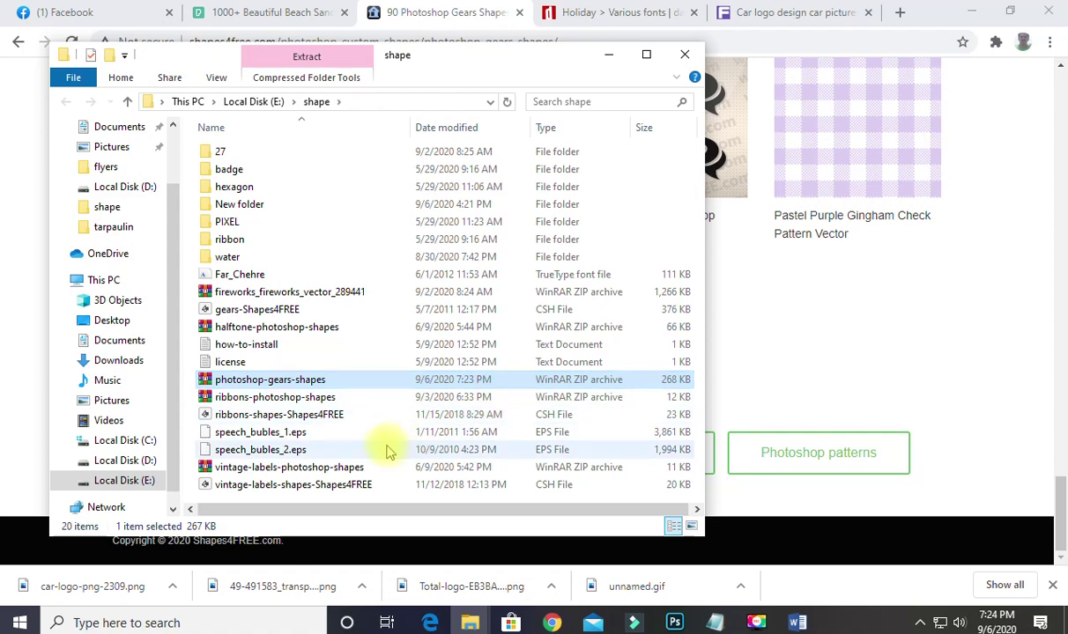
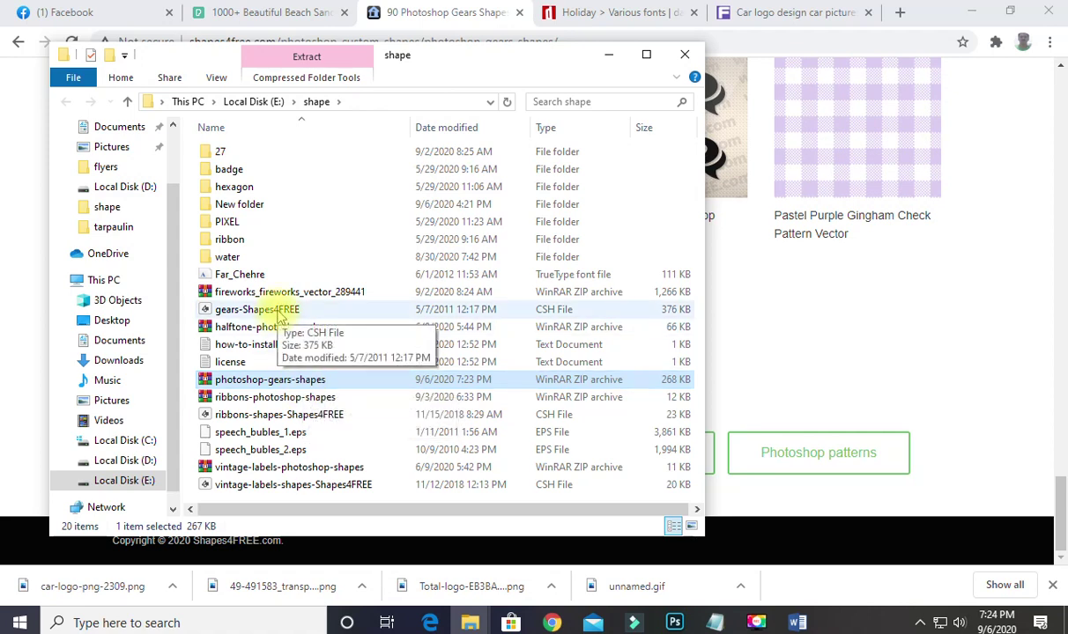
Create a new folder named 'gear' inside the shape folder.
right_click(346, 201)
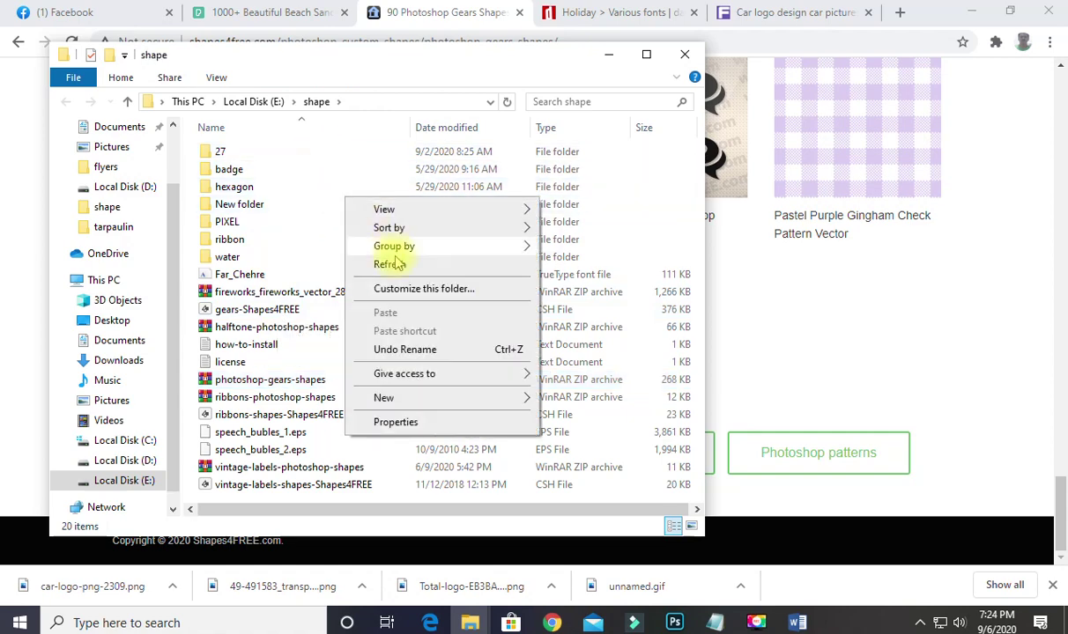
mouse_move(470, 399)
left_click(551, 398)
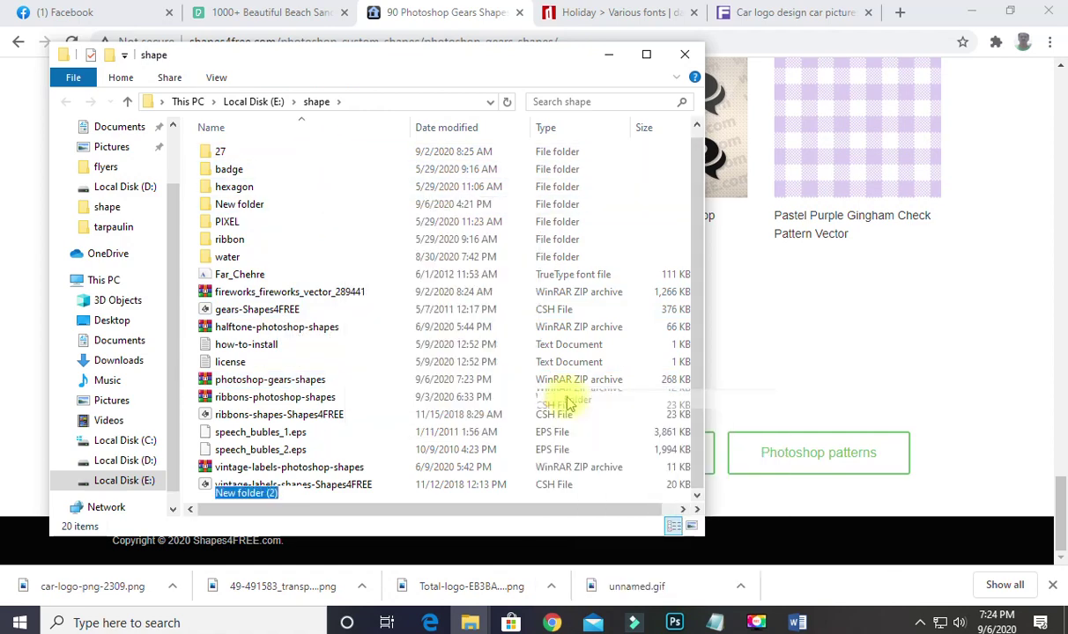
type("ger")
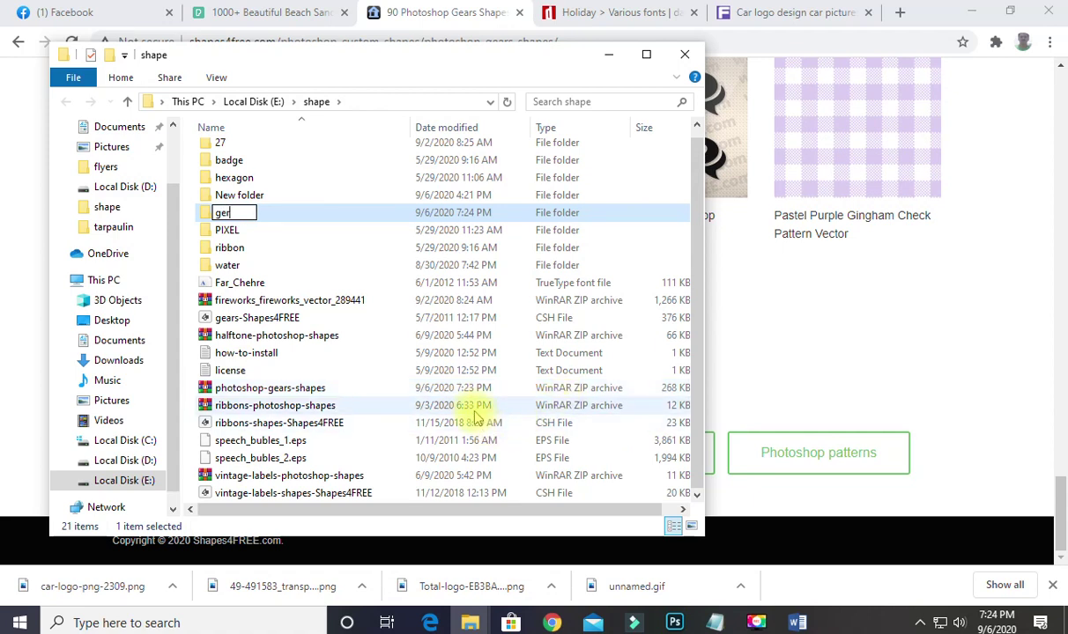
type("r")
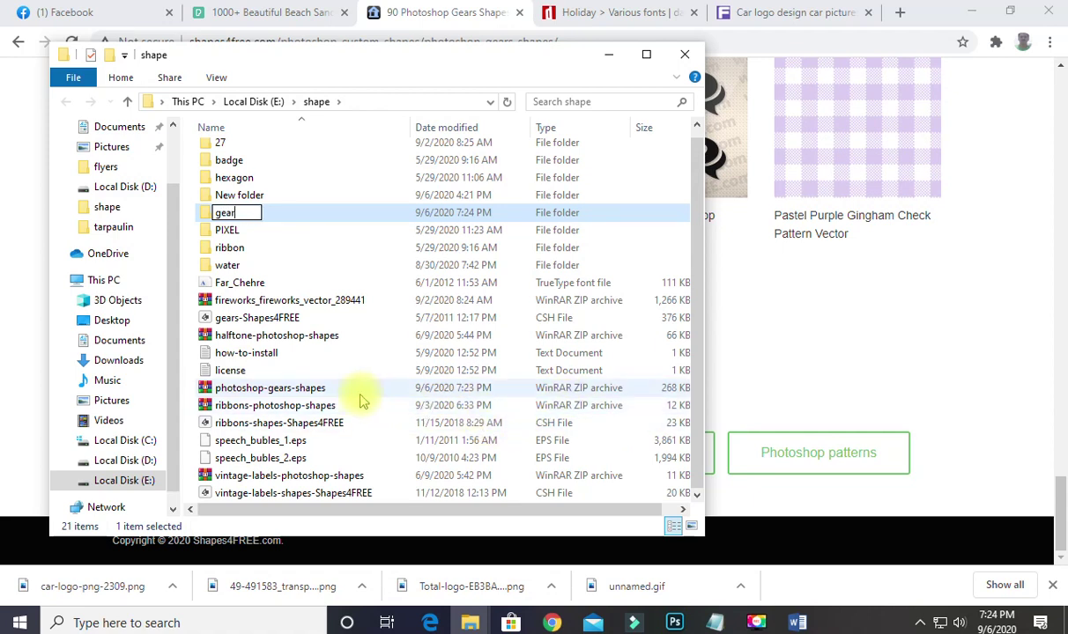
Move the photoshop-gears-shapes archive into the gear folder and extract it there.
left_click_drag(299, 388, 263, 179)
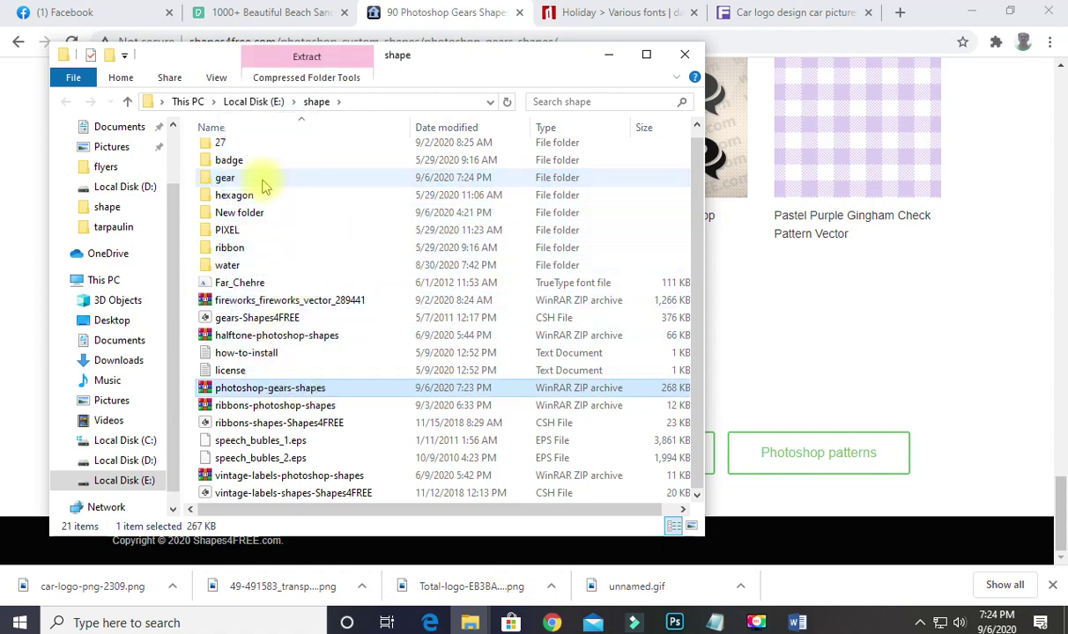
double_click(262, 179)
right_click(262, 152)
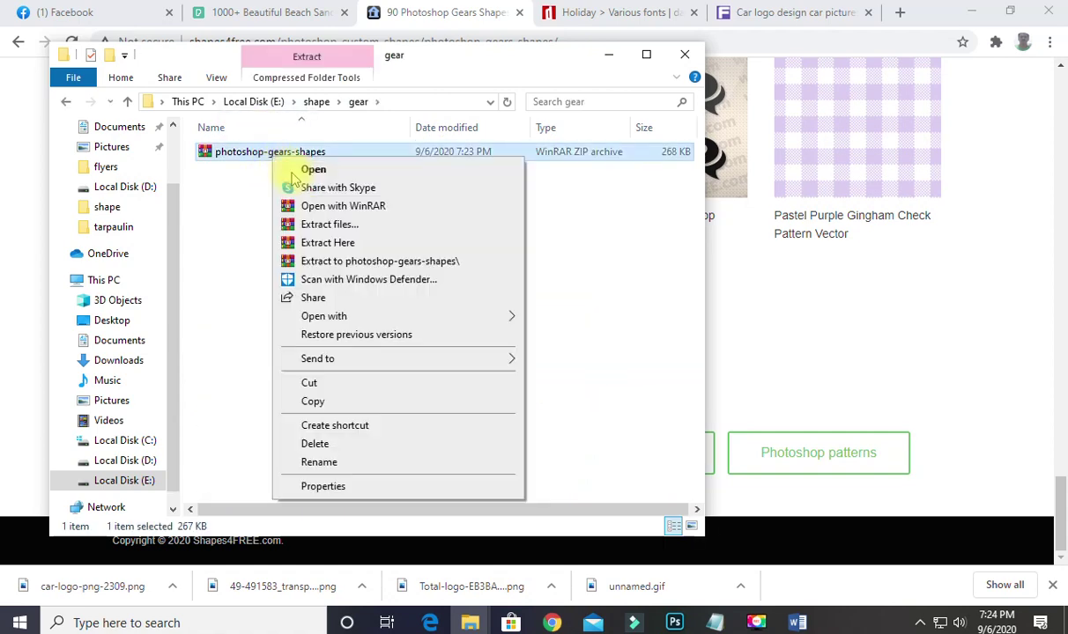
left_click(346, 240)
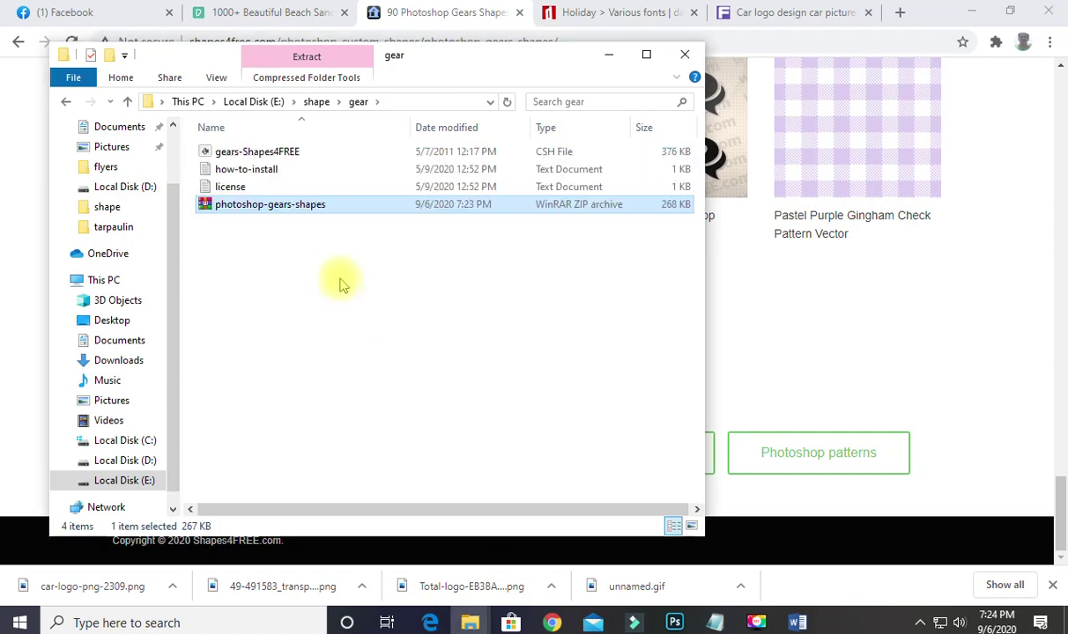
Load the gears-Shapes4FREE file from the gear folder into Photoshop's shape library.
mouse_move(675, 623)
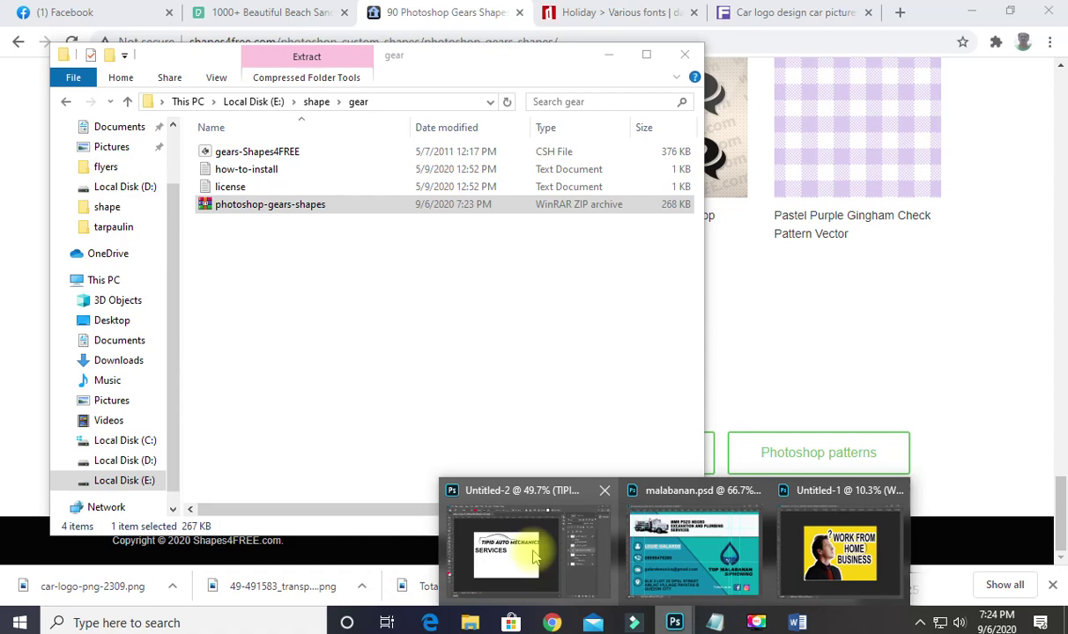
left_click(486, 487)
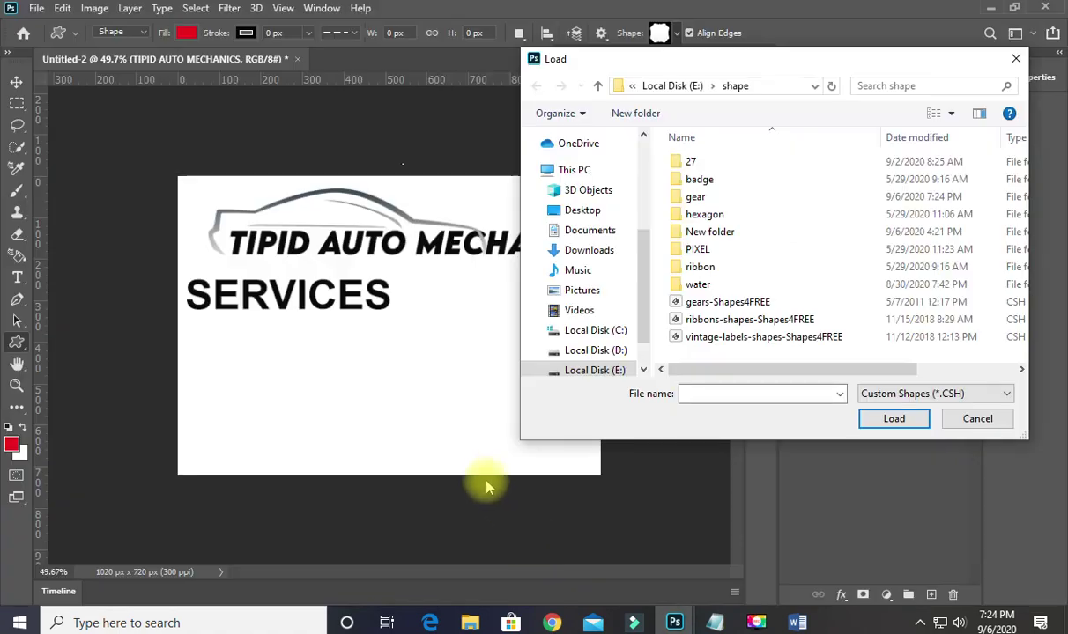
double_click(695, 197)
left_click(709, 163)
left_click(894, 419)
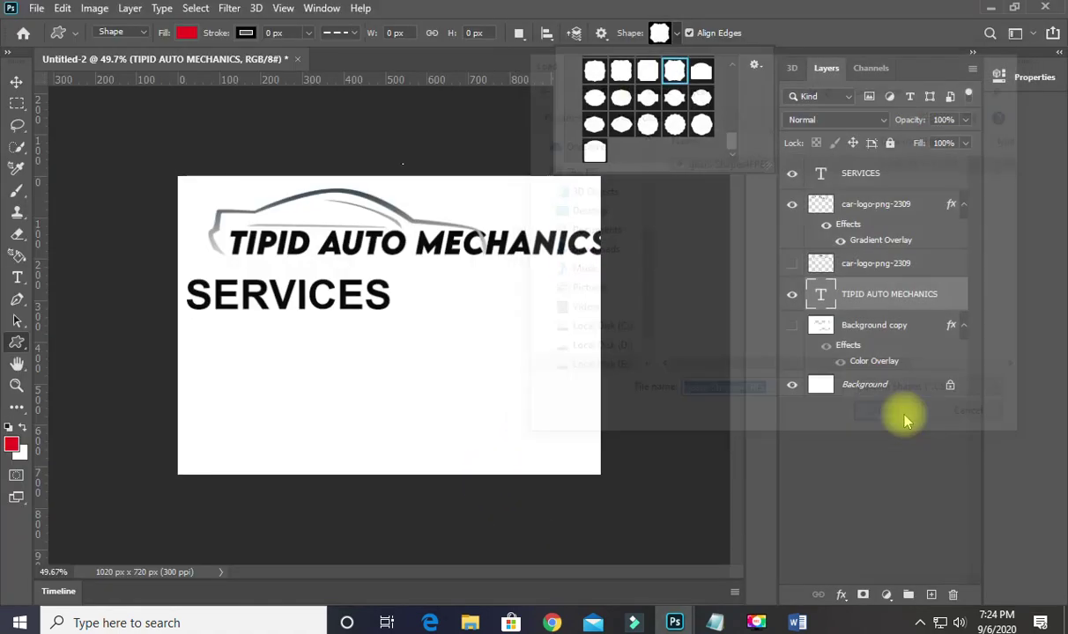
Expand the gears-Shapes4FREE set, draw a trial ring over MECHANICS, then delete it.
scroll(729, 132, "down", 5)
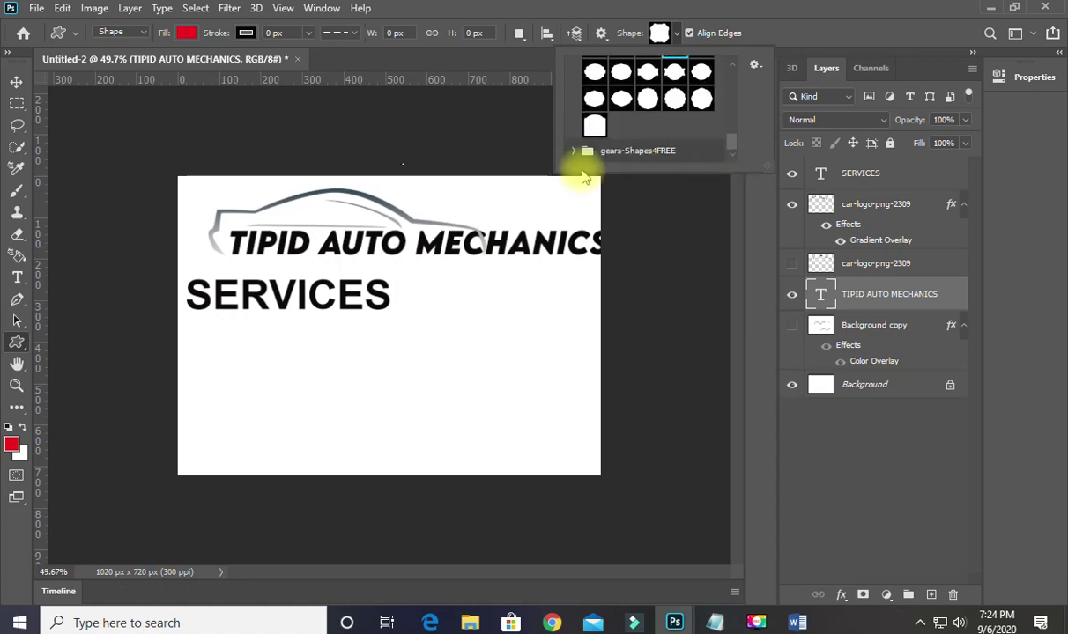
left_click(574, 155)
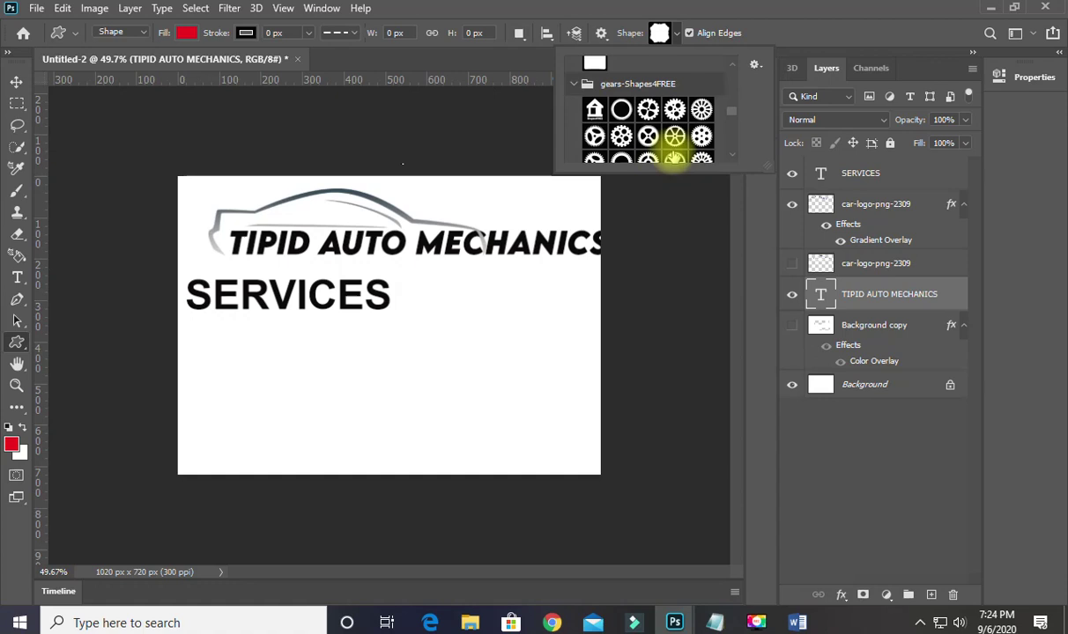
scroll(675, 159, "down", 1)
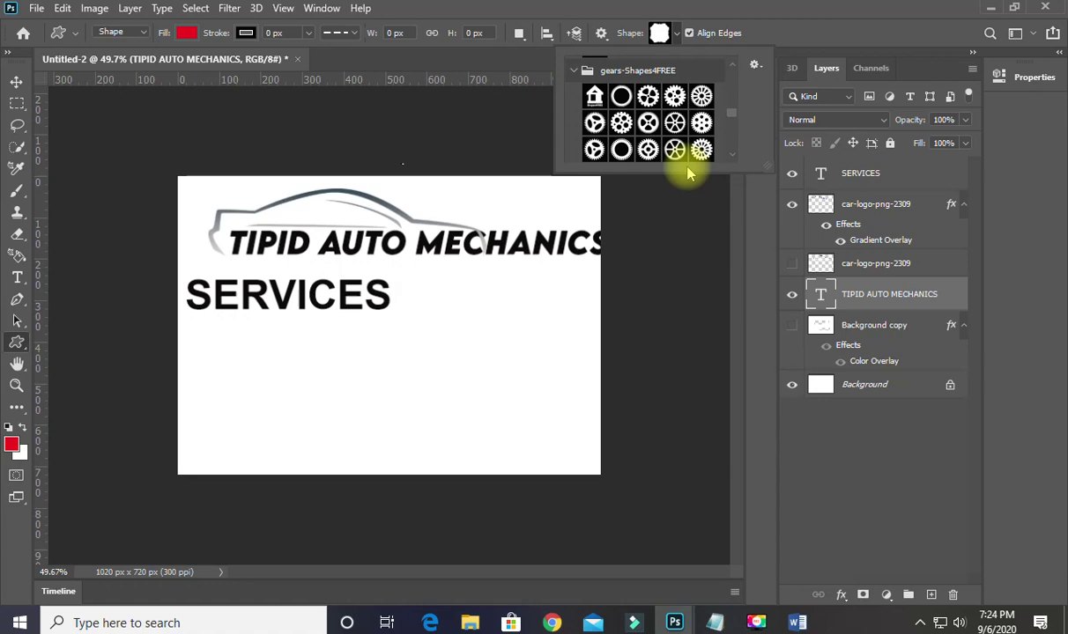
scroll(691, 161, "up", 1)
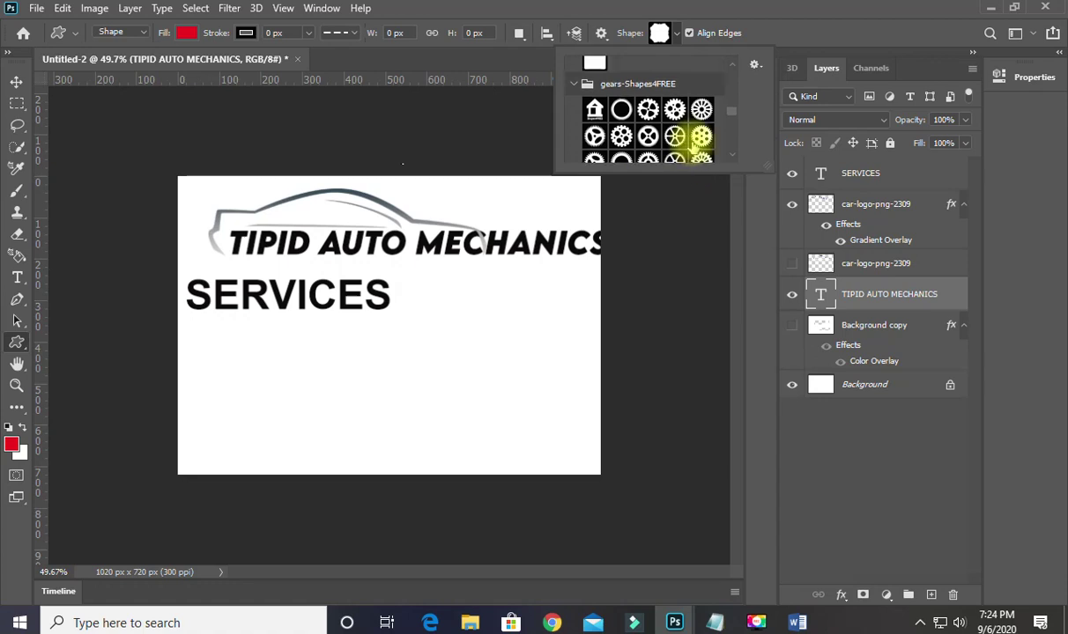
scroll(695, 151, "down", 1)
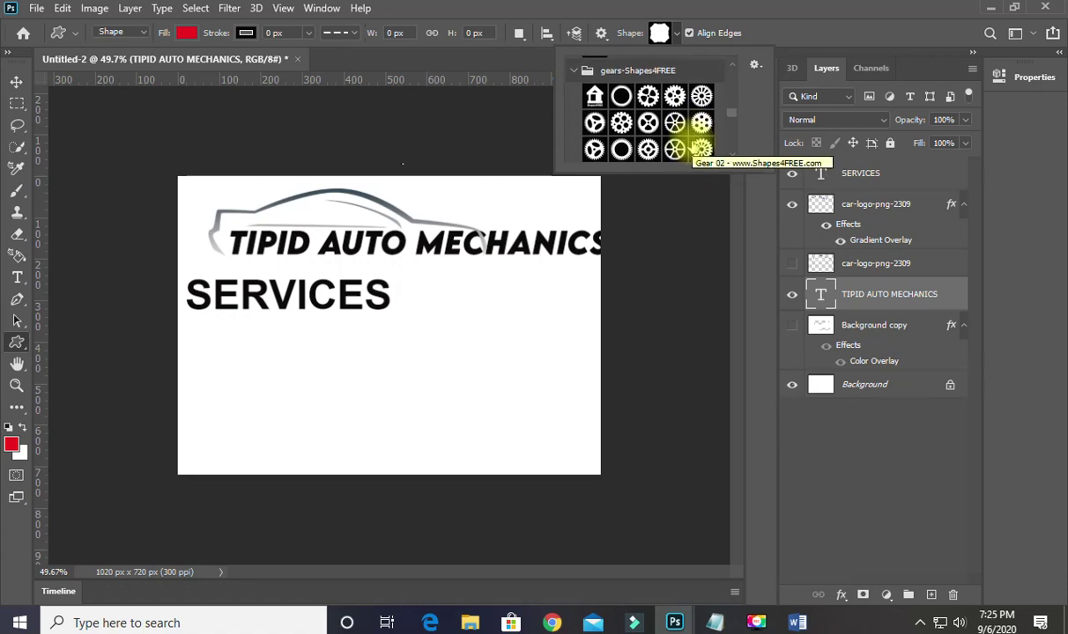
left_click(621, 97)
left_click_drag(481, 196, 562, 291)
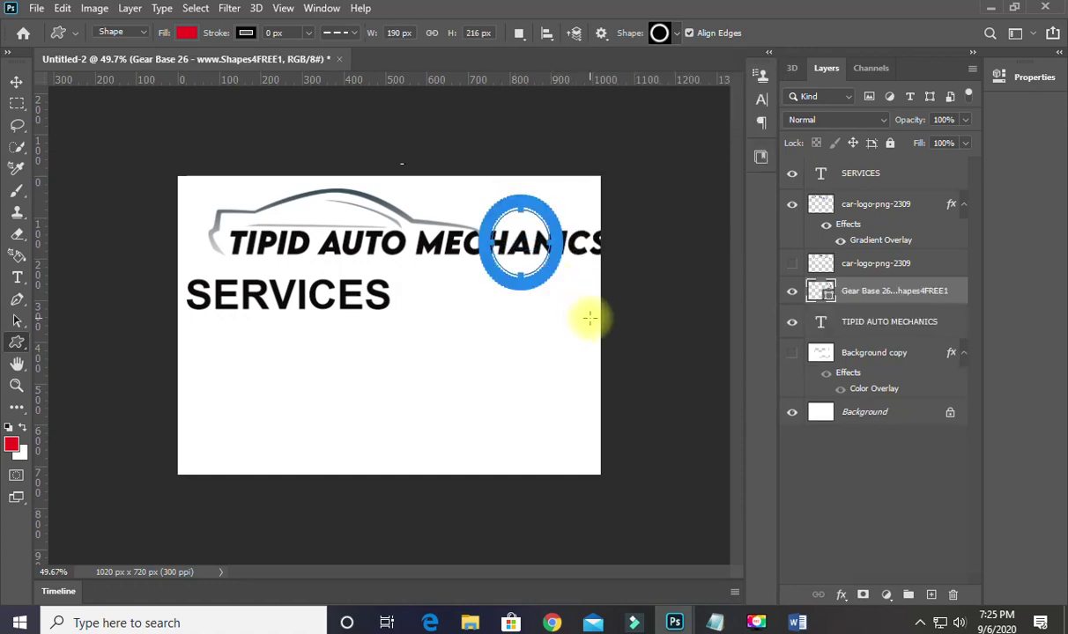
left_click(16, 81)
key("Delete")
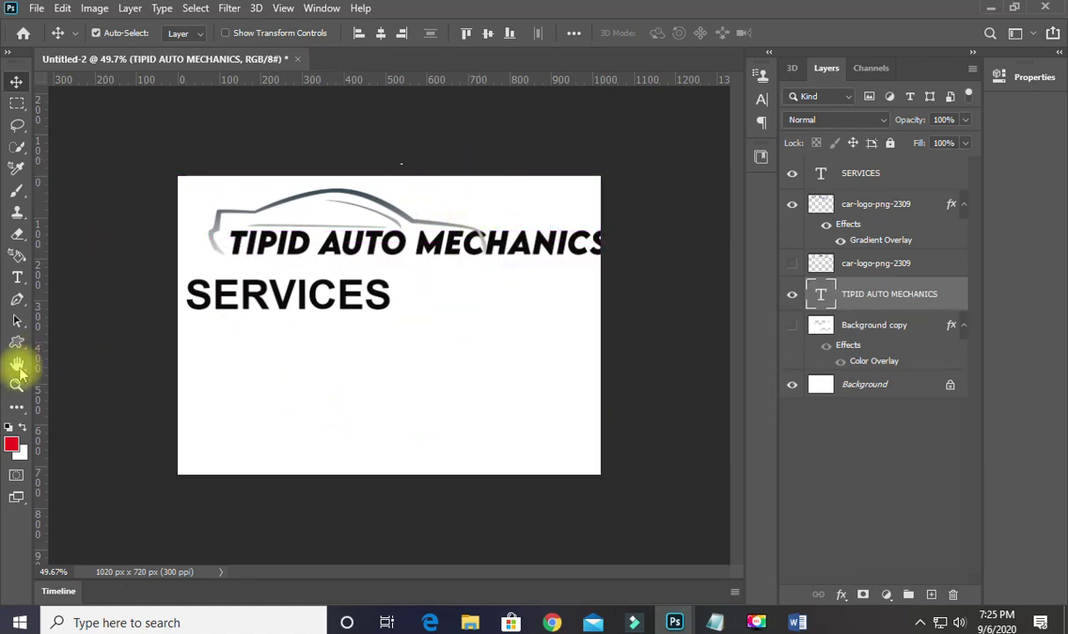
Draw a gear custom shape below and right of the SERVICES text.
left_click(15, 343)
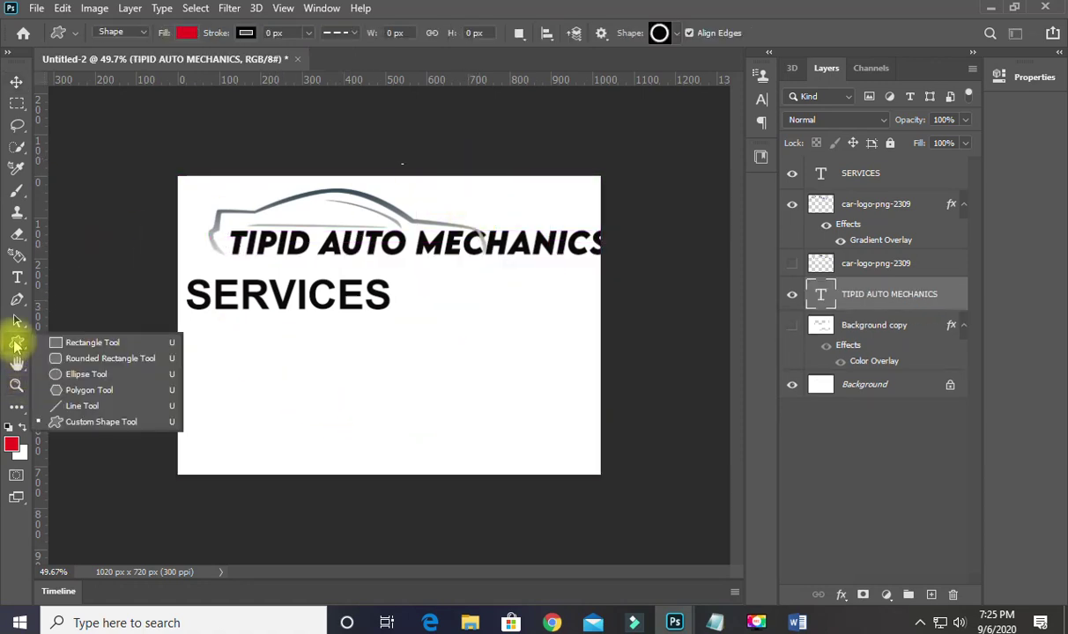
left_click(128, 422)
left_click(676, 36)
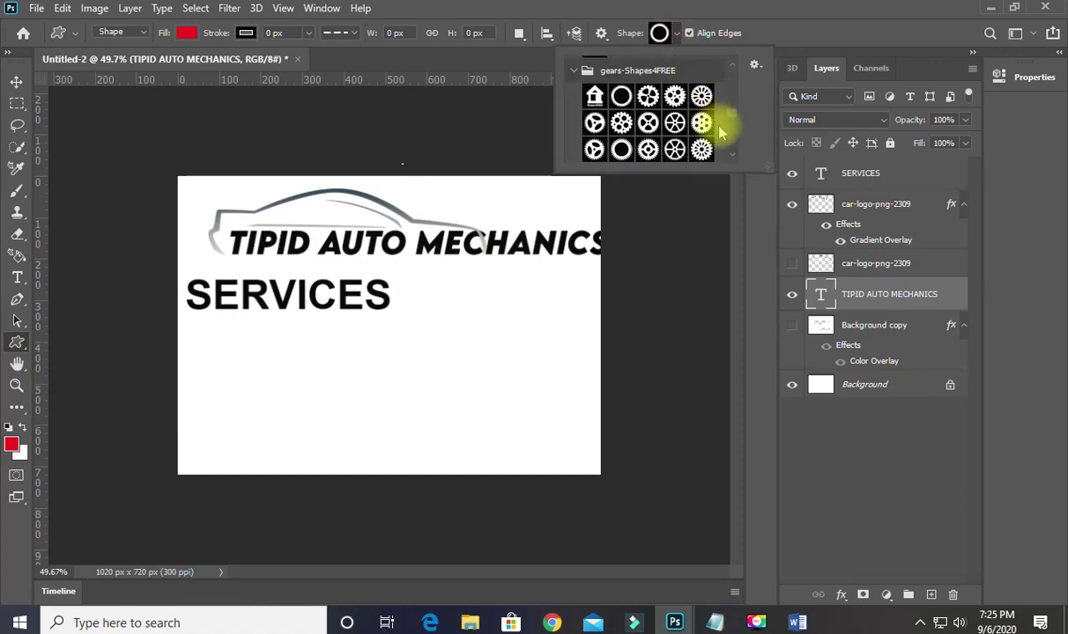
scroll(722, 144, "down", 1)
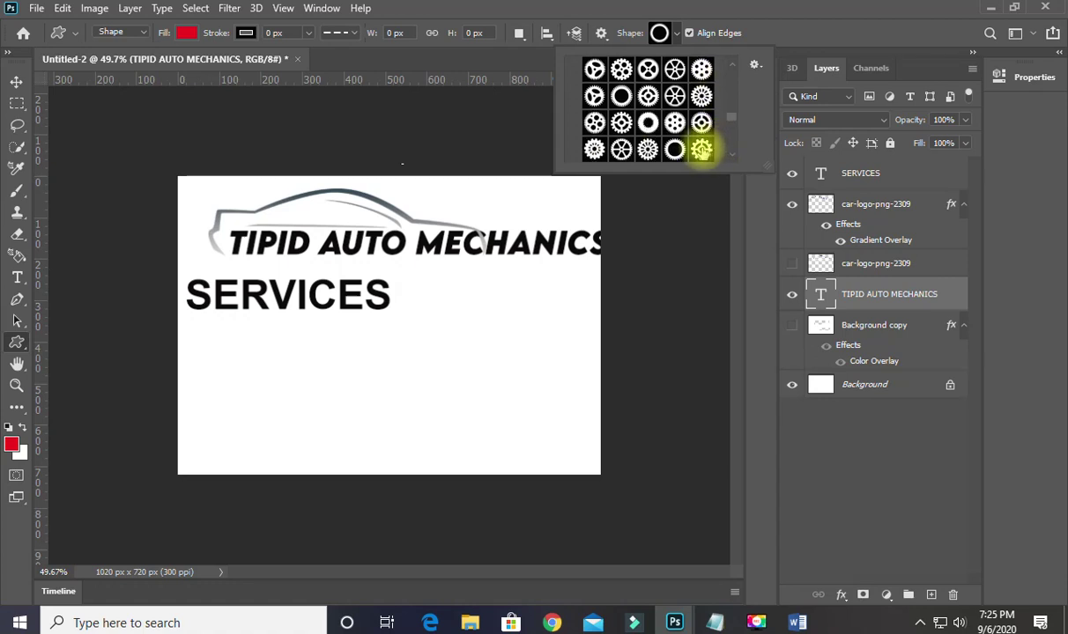
left_click(702, 149)
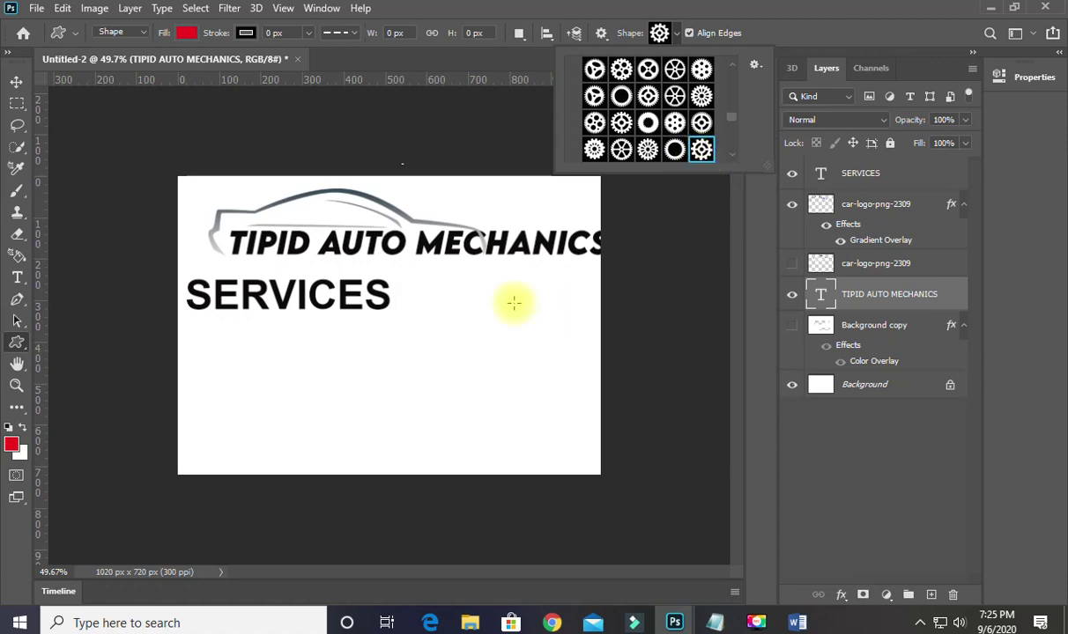
left_click(442, 339)
left_click_drag(442, 339, 538, 434)
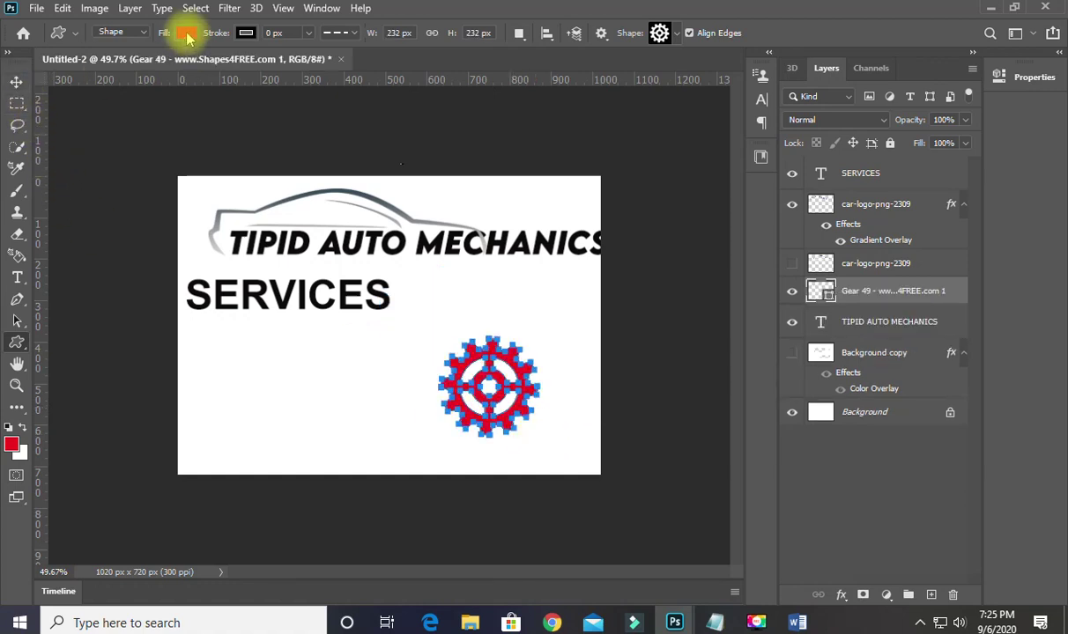
Set the gear shape's fill colour to black.
left_click(187, 35)
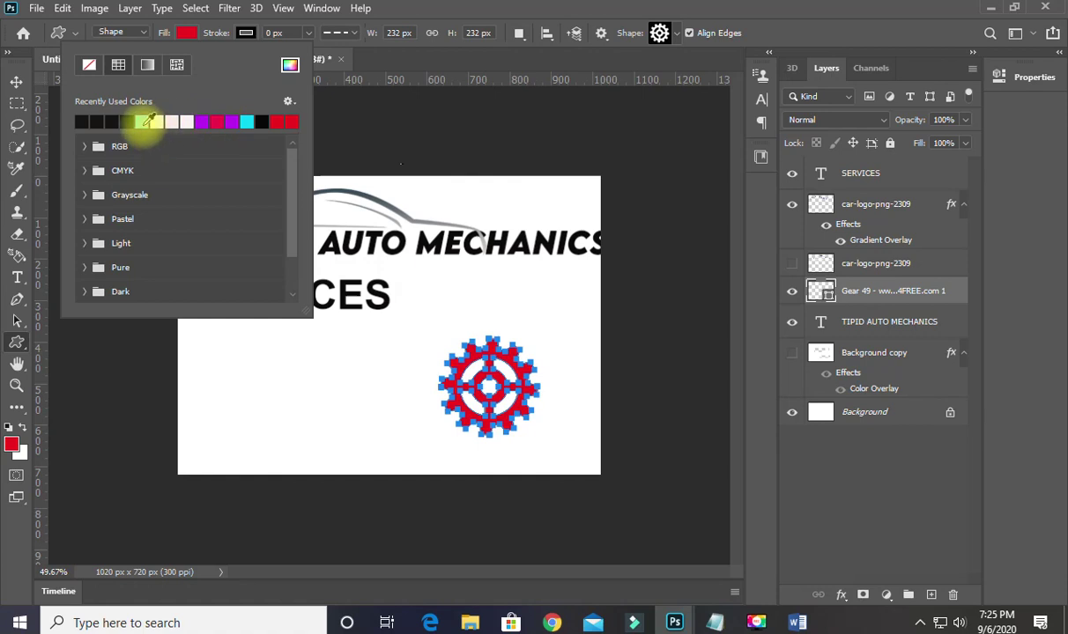
left_click(262, 121)
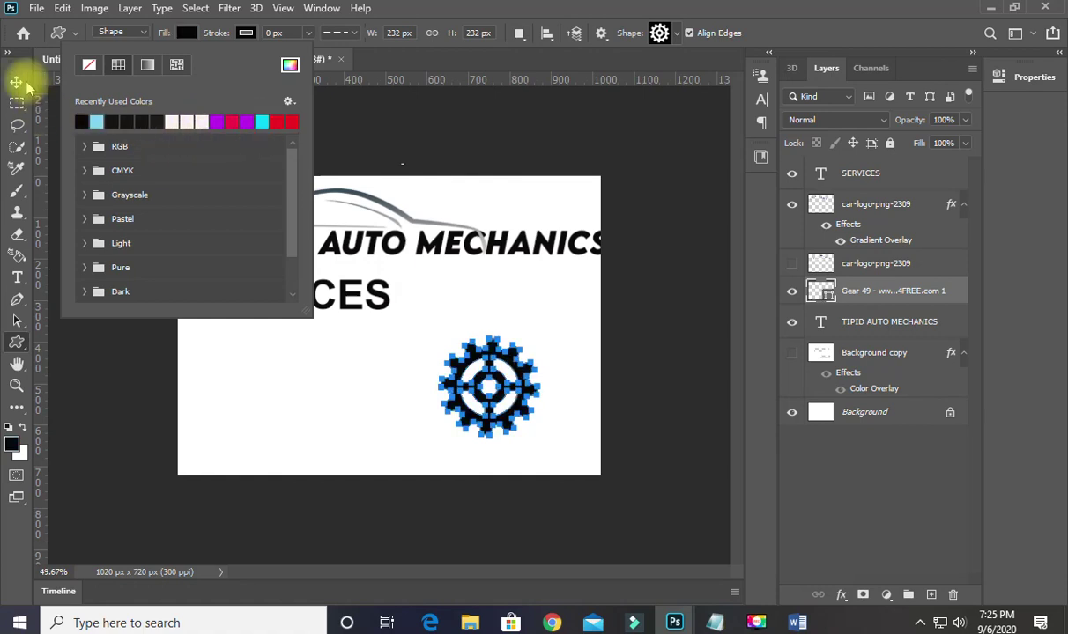
left_click(18, 82)
left_click(17, 82)
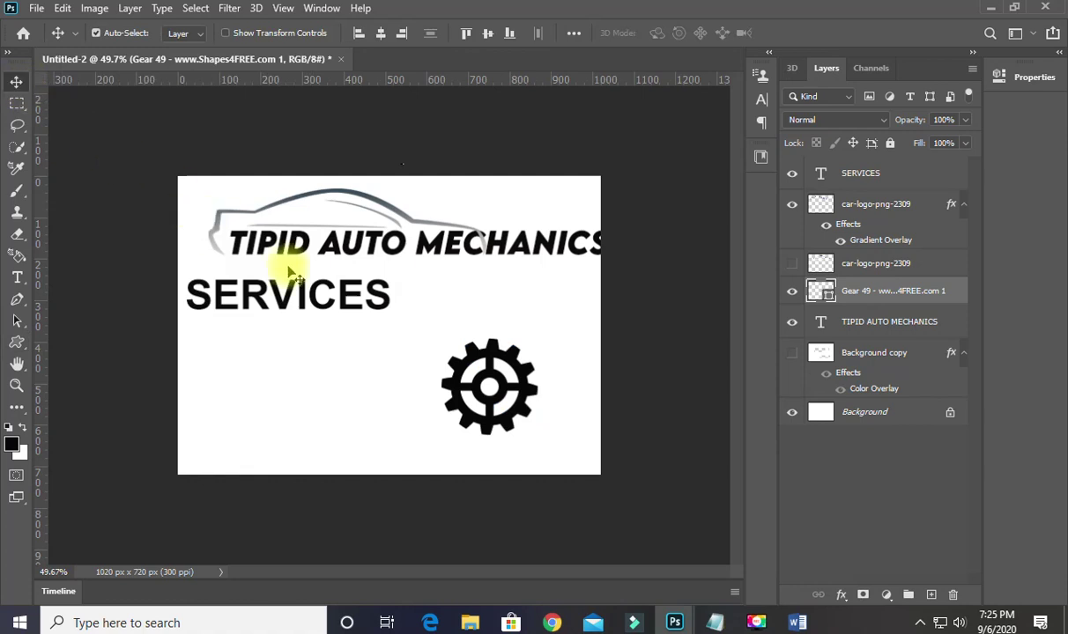
Set up a grey Gray_09 Gradient Overlay in the Layer Style dialog and confirm it.
right_click(877, 290)
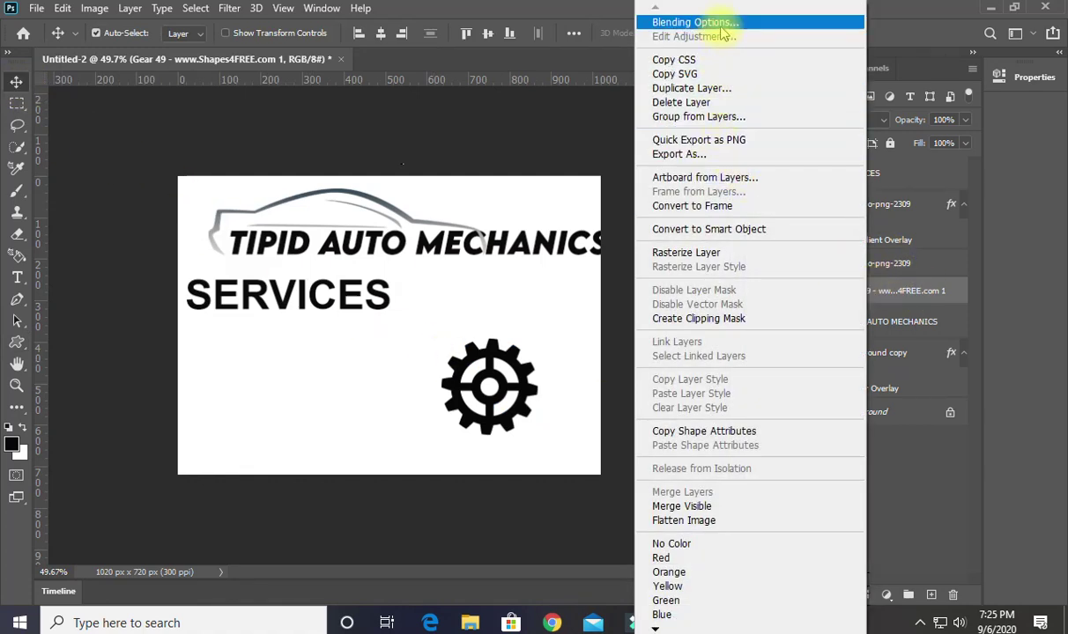
left_click(705, 252)
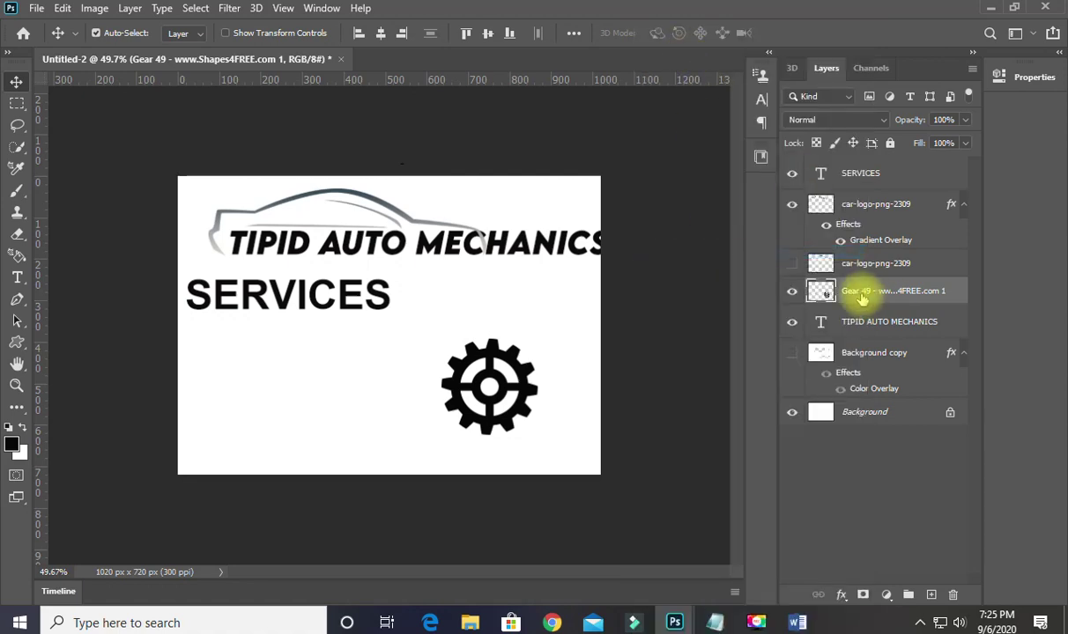
right_click(859, 290)
left_click(715, 24)
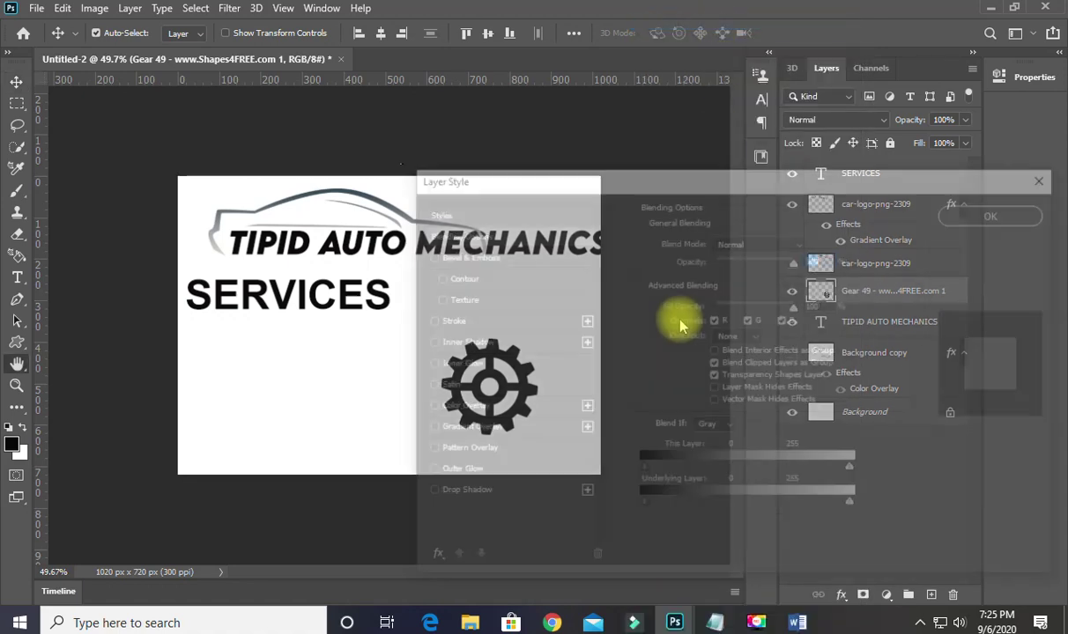
left_click(520, 434)
left_click_drag(649, 177, 822, 229)
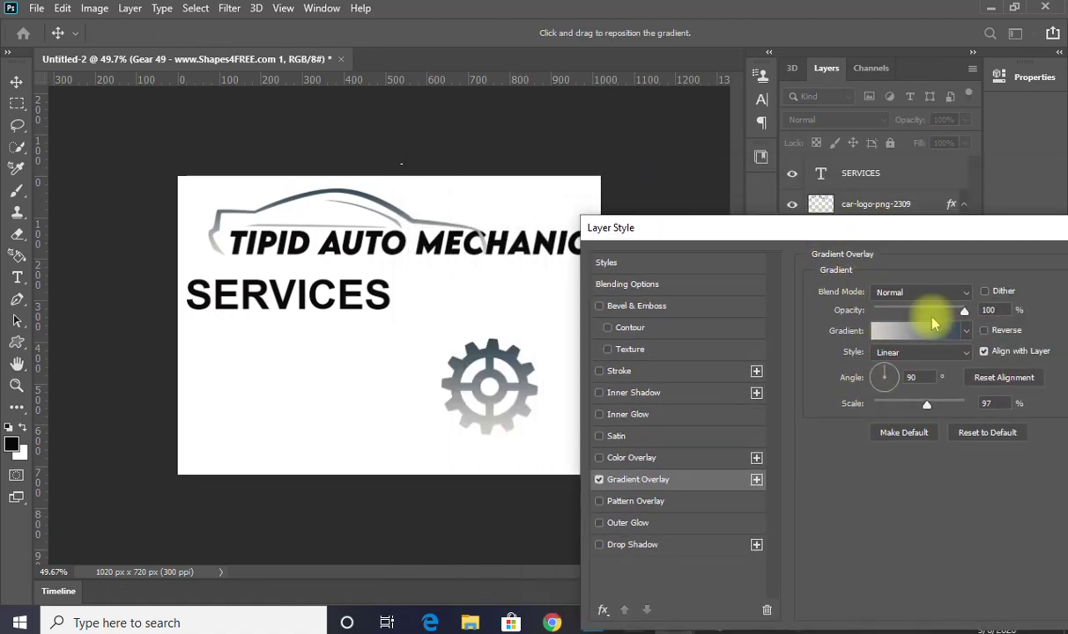
left_click_drag(977, 236, 880, 238)
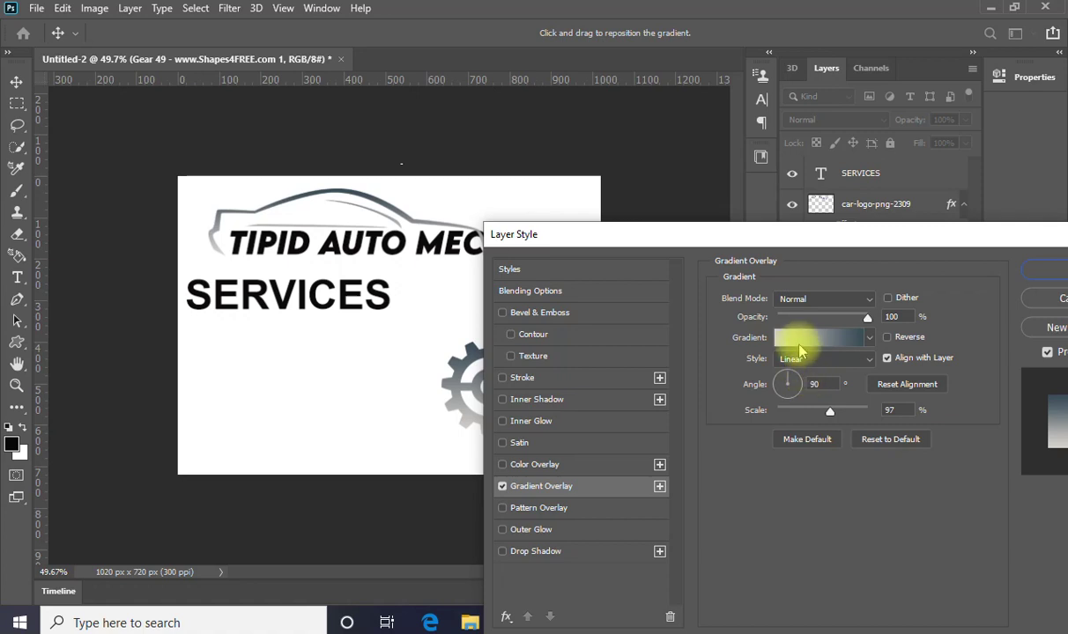
left_click(799, 339)
double_click(696, 327)
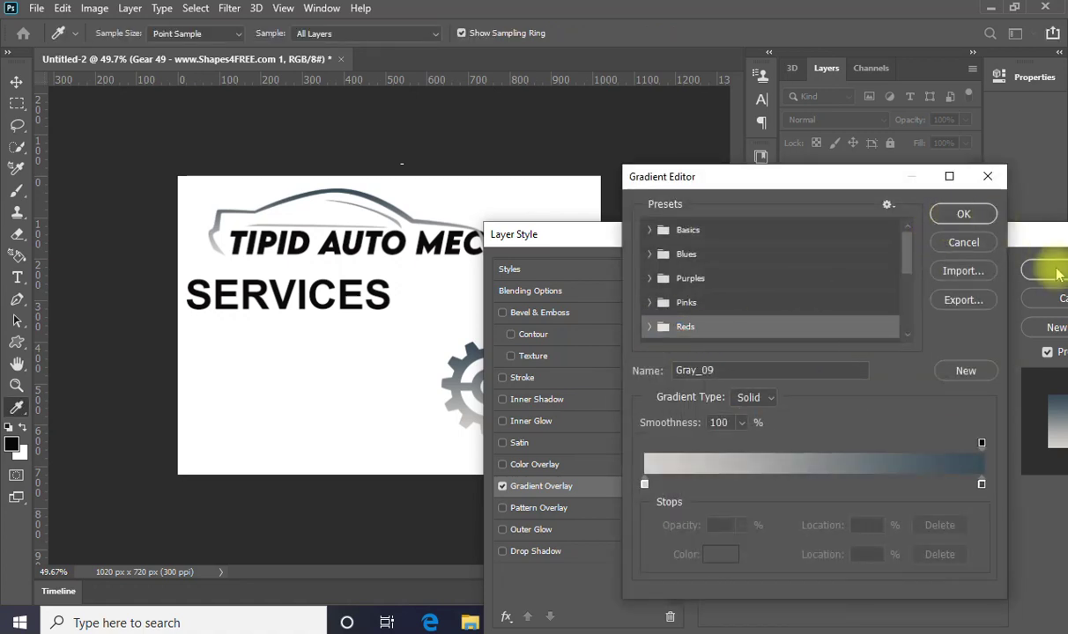
key("Return")
scroll(740, 300, "down", 2)
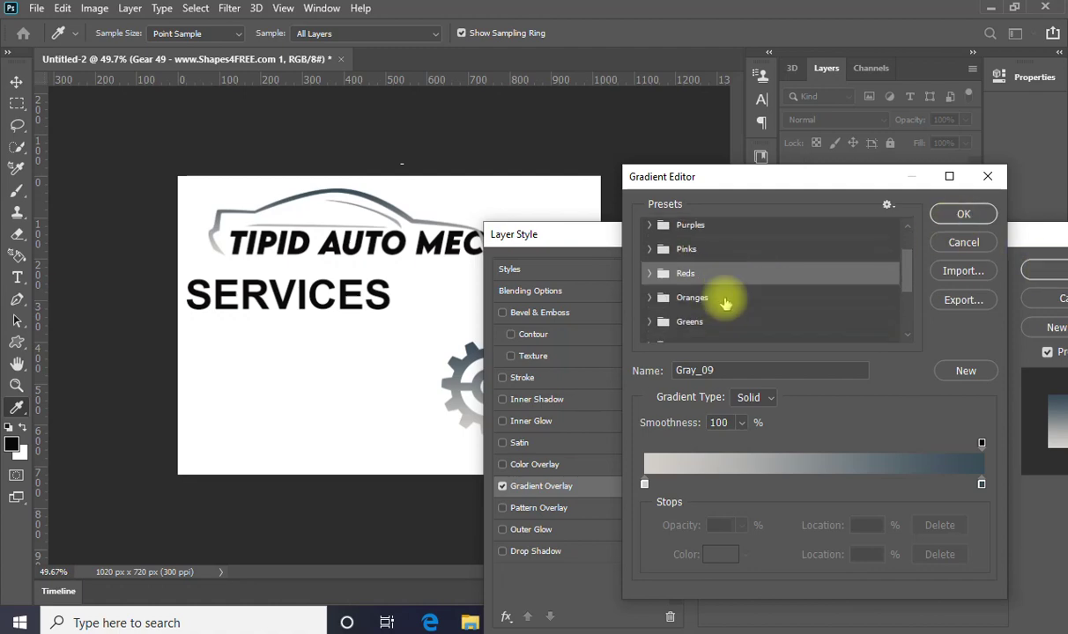
left_click(952, 222)
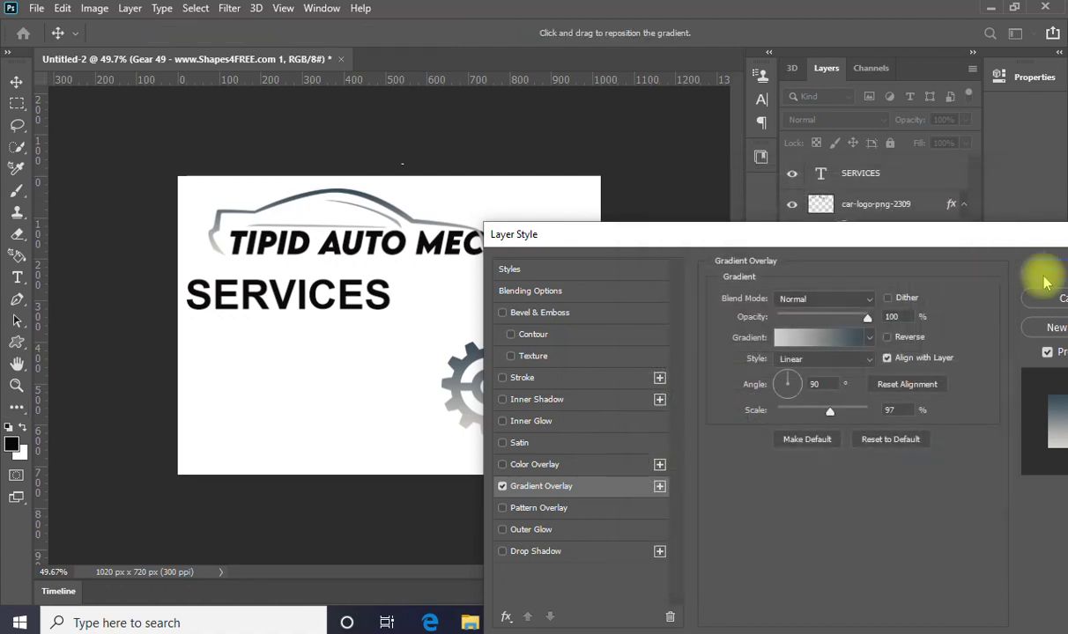
left_click(1041, 295)
Add the same grey Gradient Overlay to the Gear 49 layer.
right_click(786, 291)
left_click(720, 24)
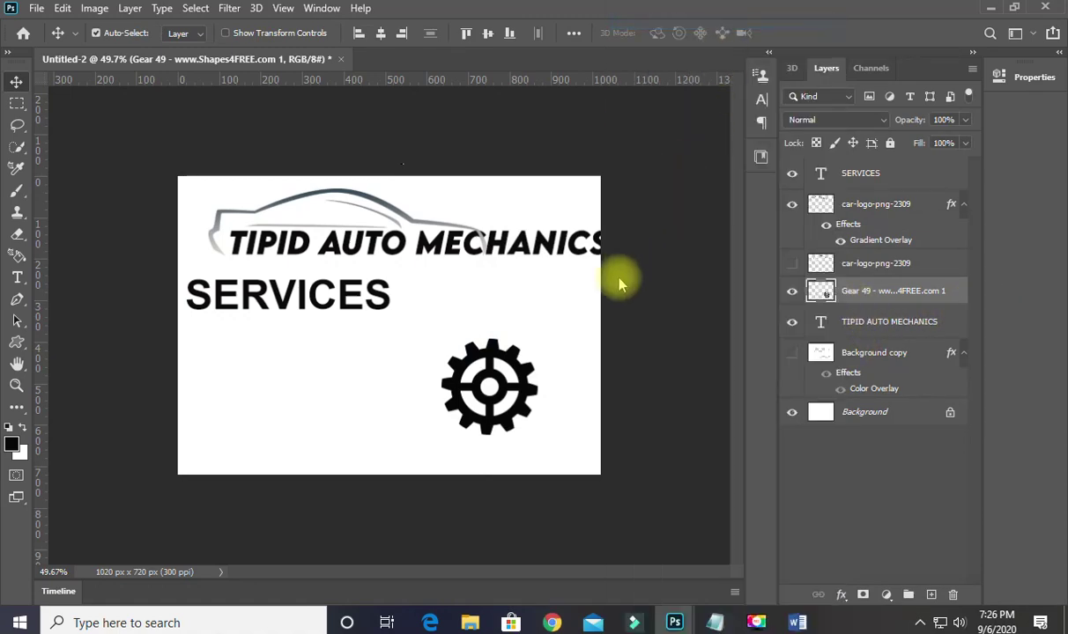
left_click(514, 451)
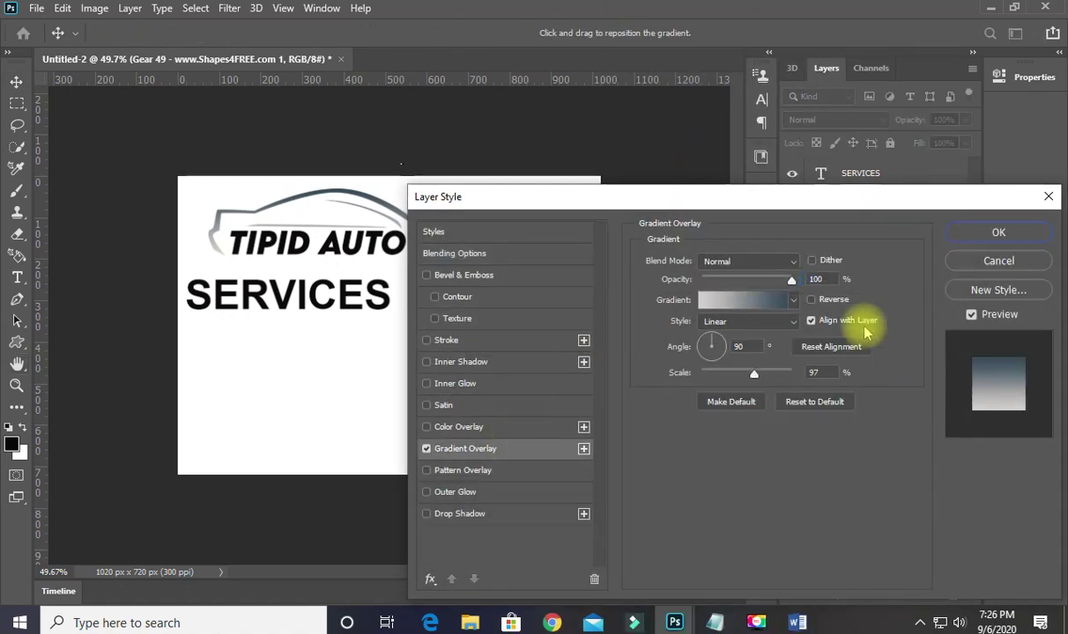
left_click(985, 231)
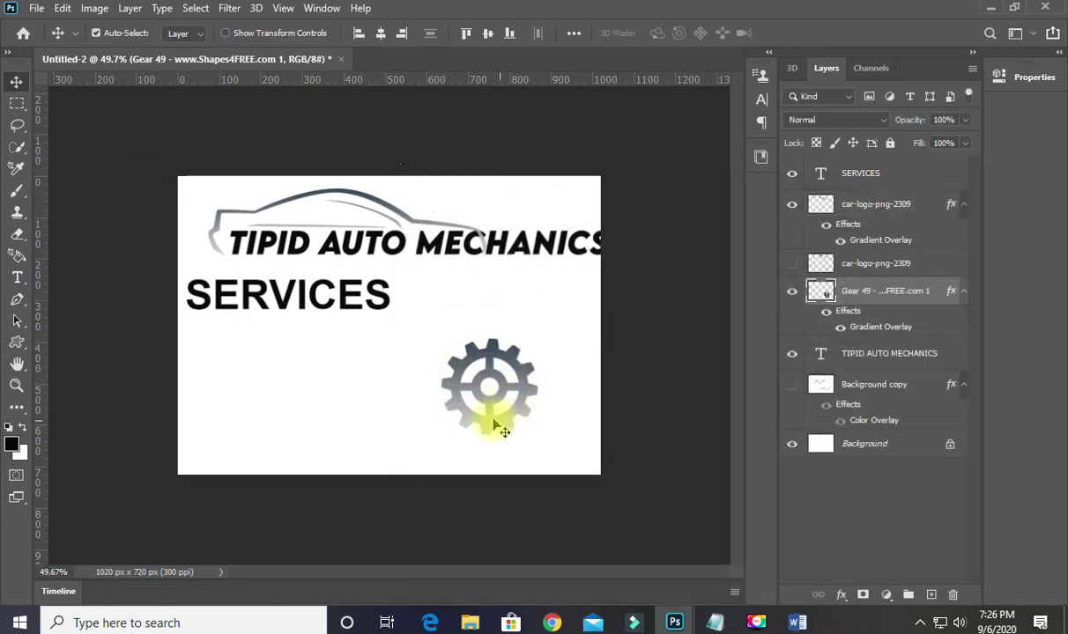
Move the gear to the top left and stack the TIPID title above it, nudged up.
key("ctrl+plus")
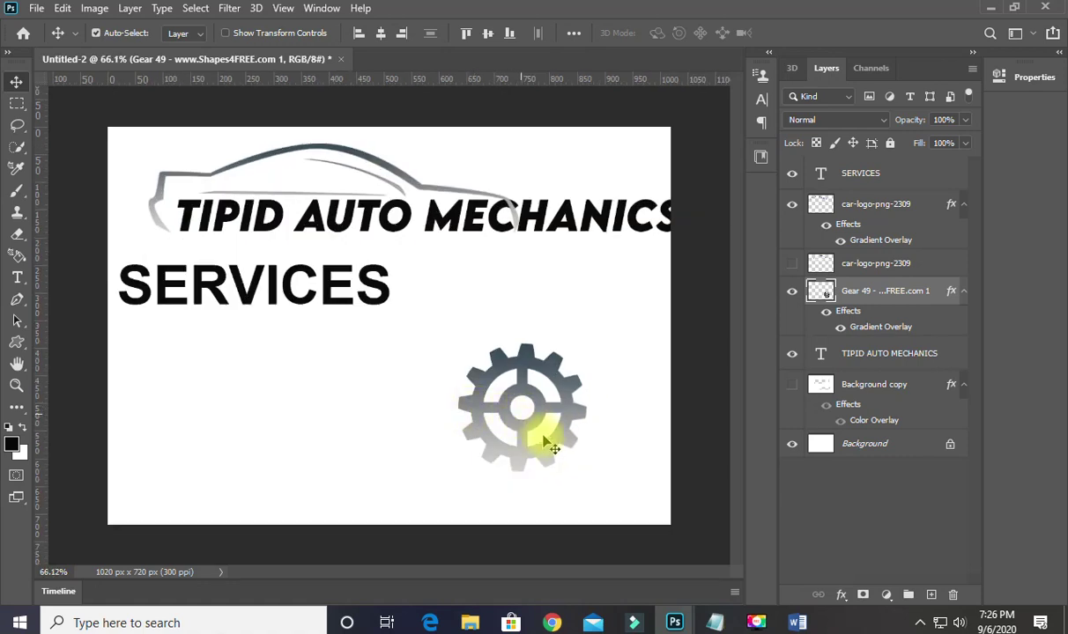
left_click(560, 443)
left_click_drag(574, 426, 240, 218)
left_click(343, 240)
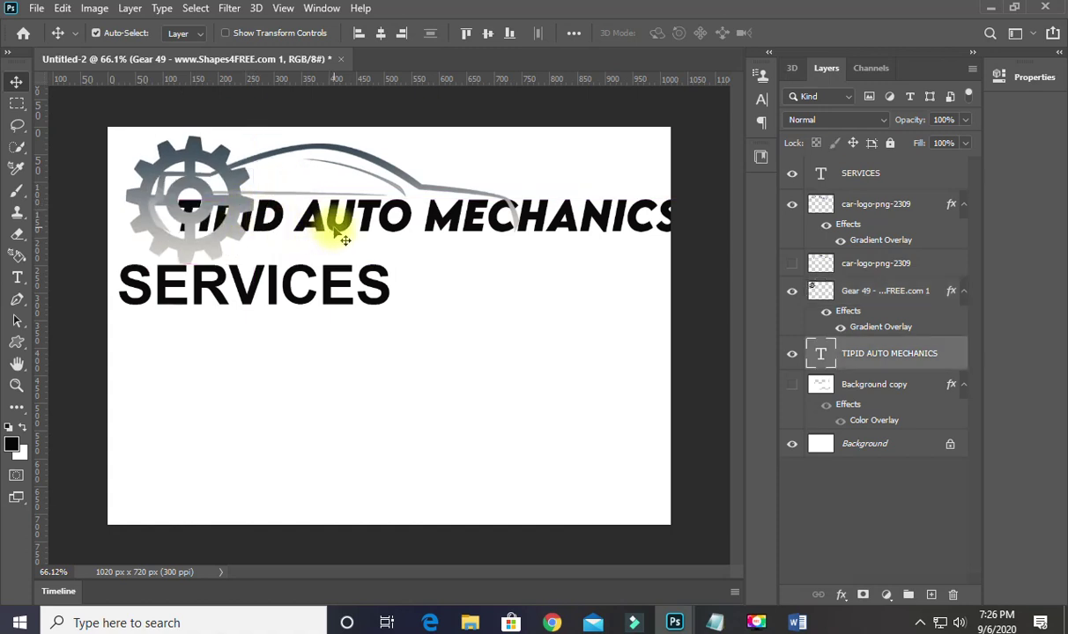
left_click_drag(841, 343, 841, 190)
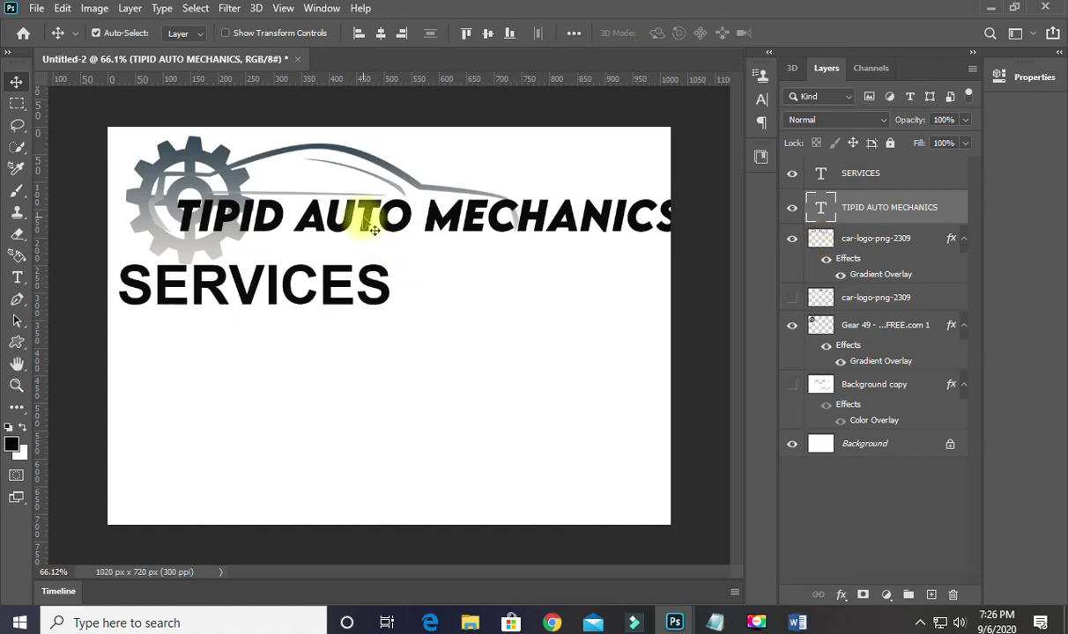
left_click_drag(499, 231, 490, 214)
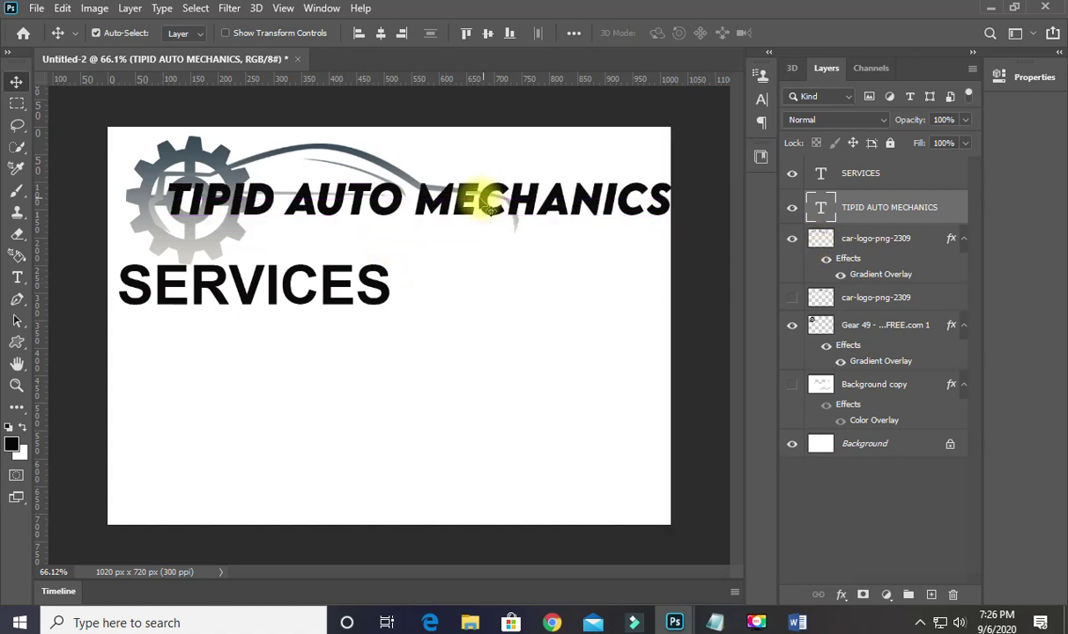
Check the spacing between the title and the gear, then open the title's layer options.
left_click(234, 176)
left_click(302, 203)
key("ctrl")
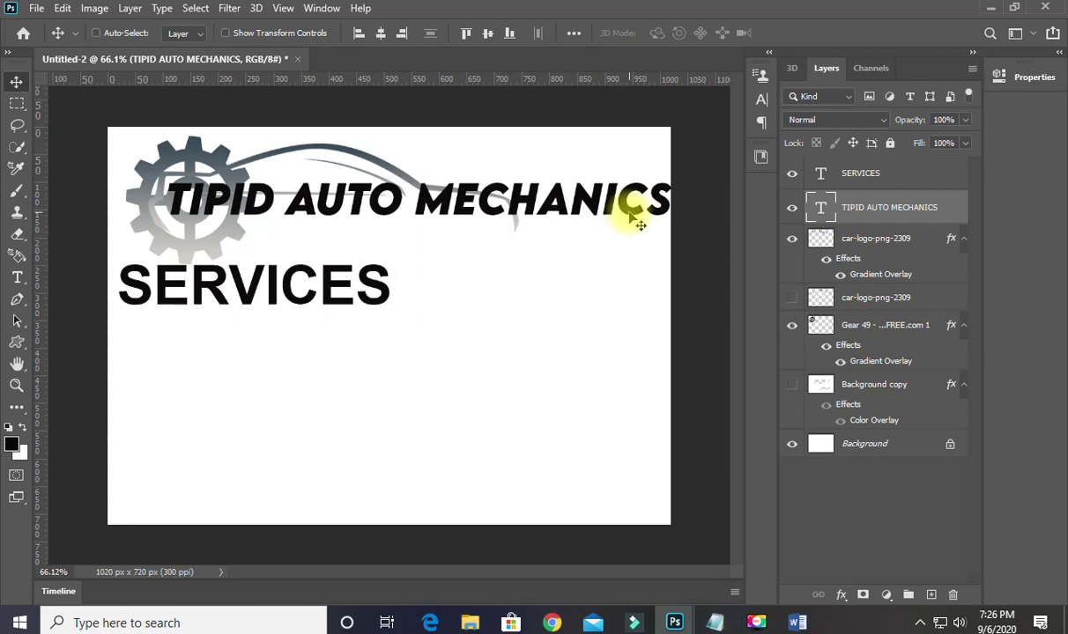
left_click(16, 104)
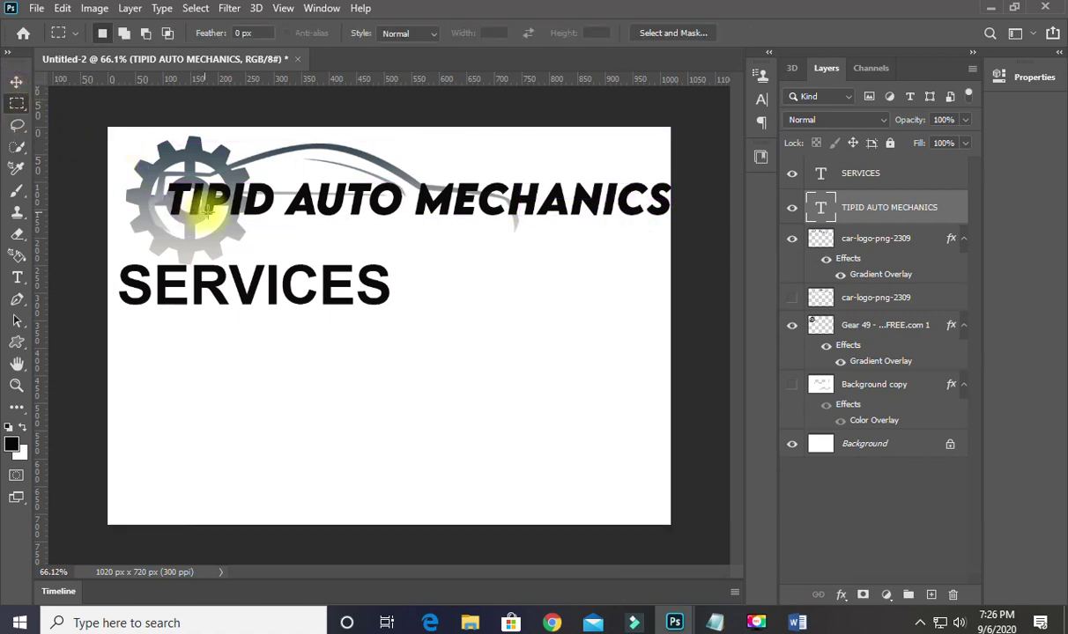
key("v")
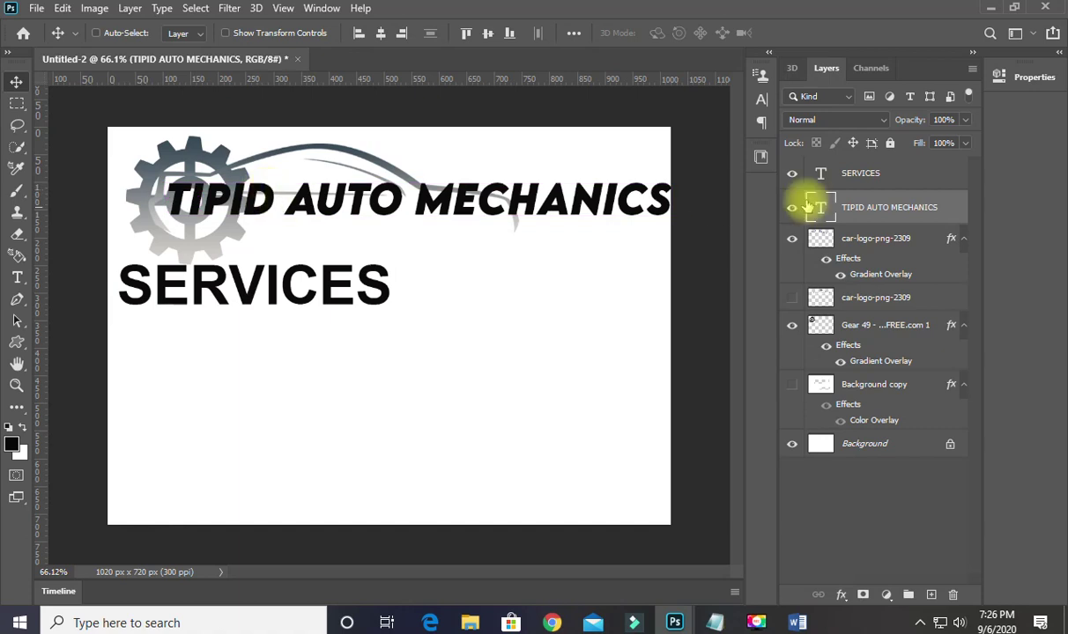
key("ctrl")
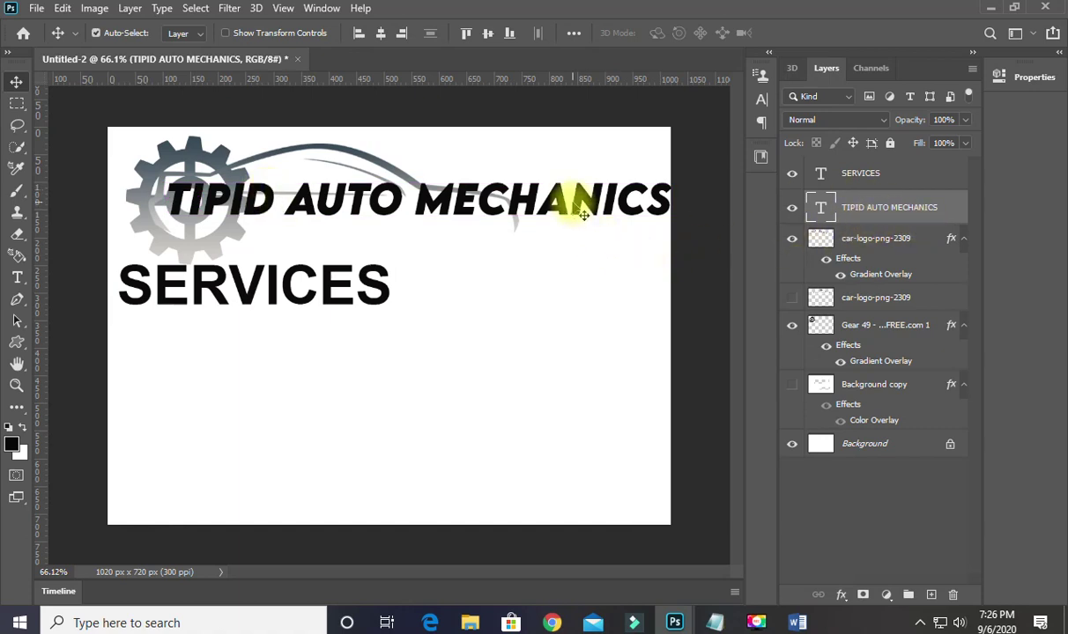
key("t")
left_click(15, 82)
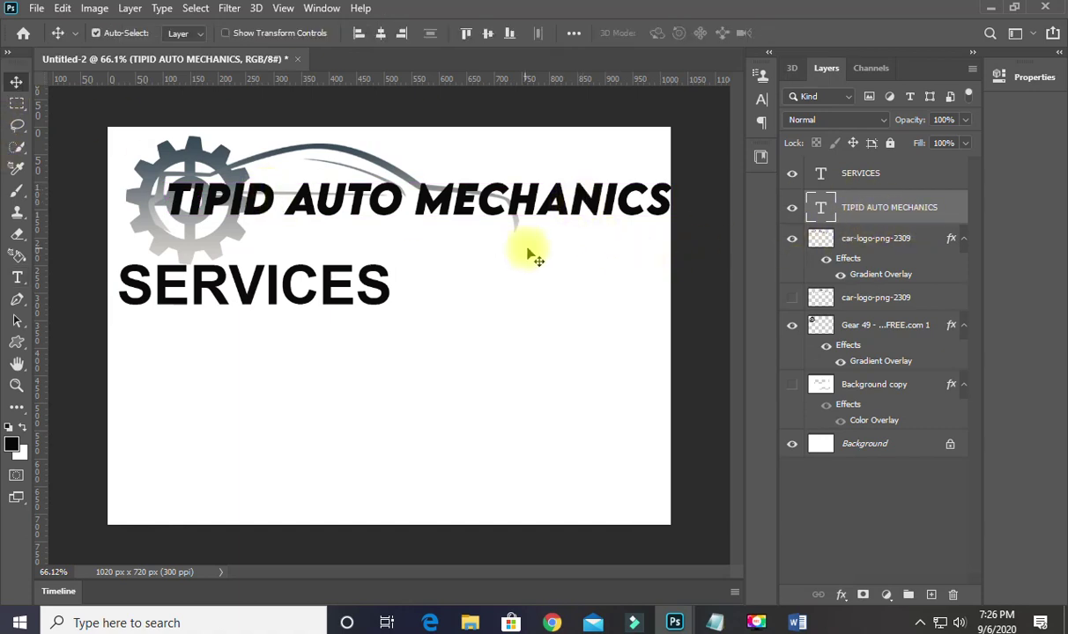
key("ctrl+z")
key("ctrl+shift+z")
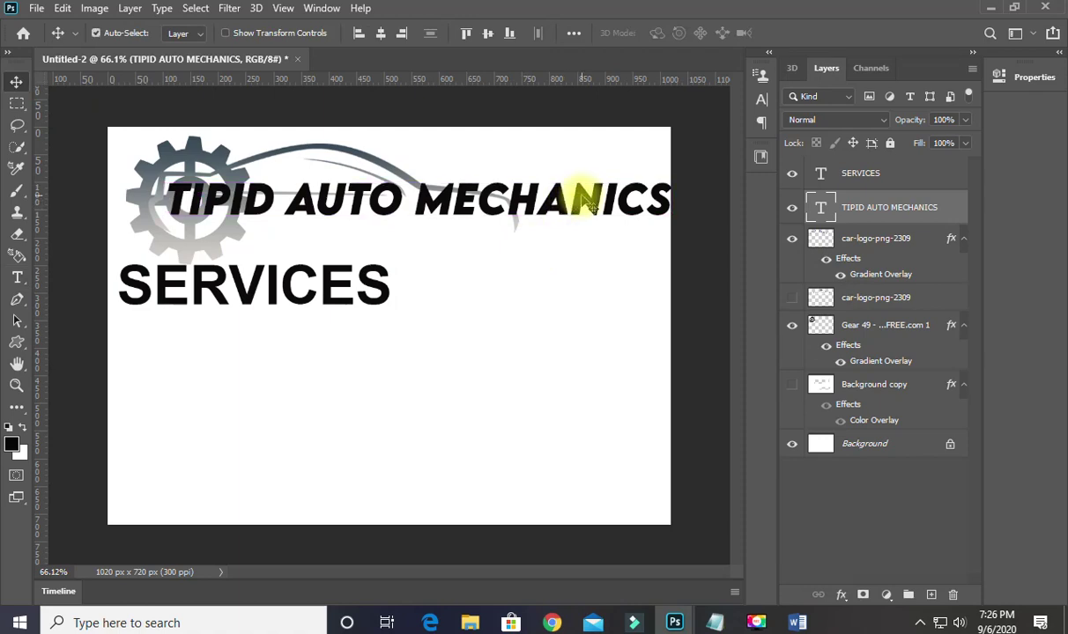
right_click(876, 208)
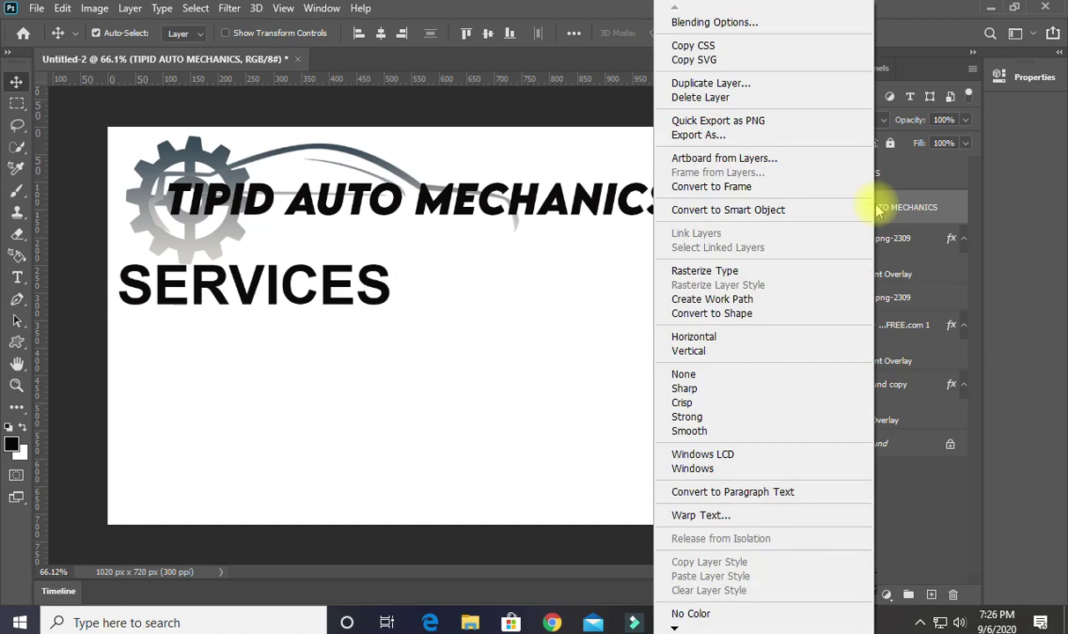
Rasterize the title, move it to the top of the layer stack, and place it below SERVICES.
left_click(704, 271)
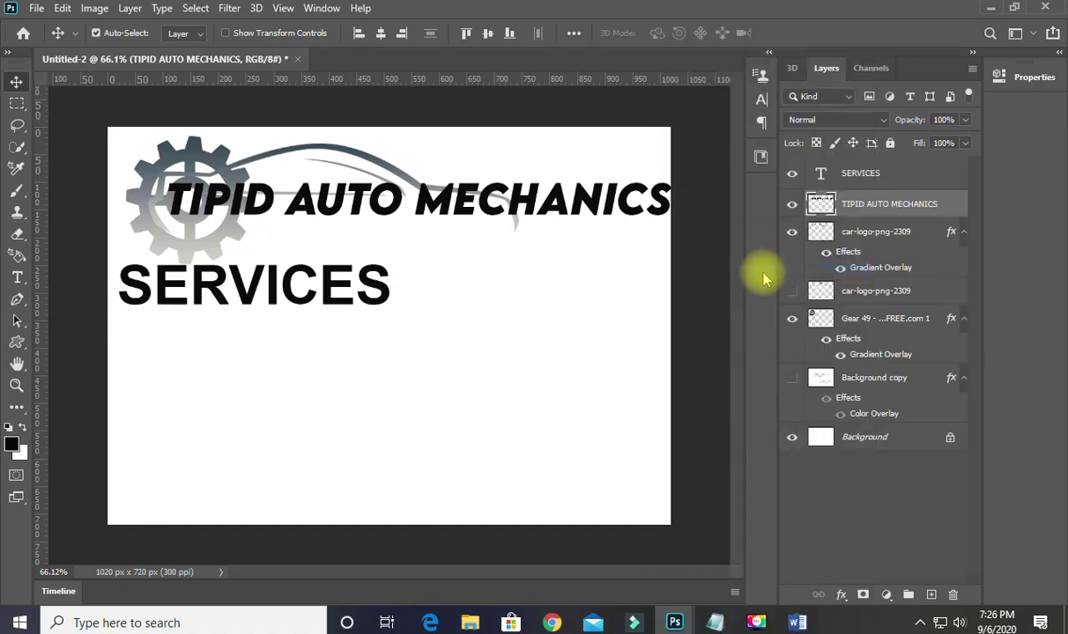
key("ctrl+t")
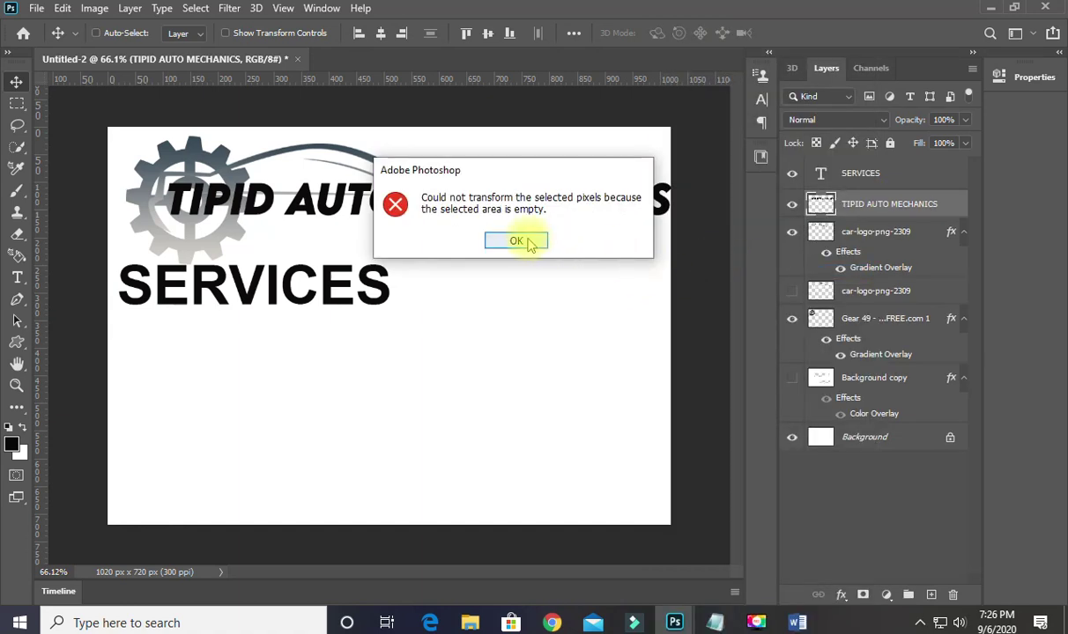
left_click(531, 244)
left_click_drag(822, 209, 859, 169)
right_click(848, 174)
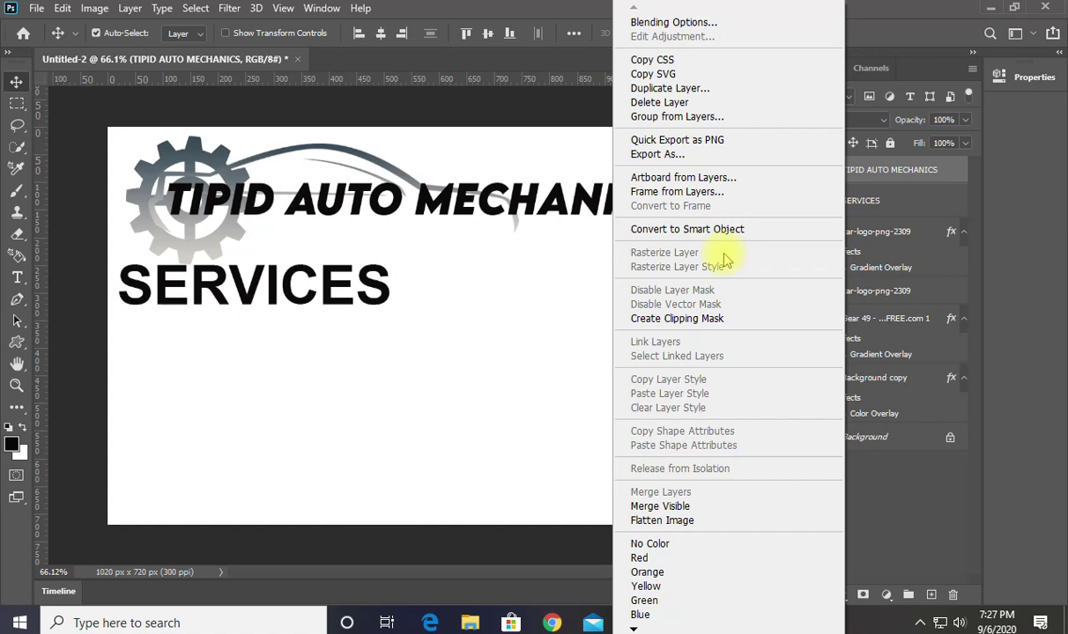
left_click(712, 318)
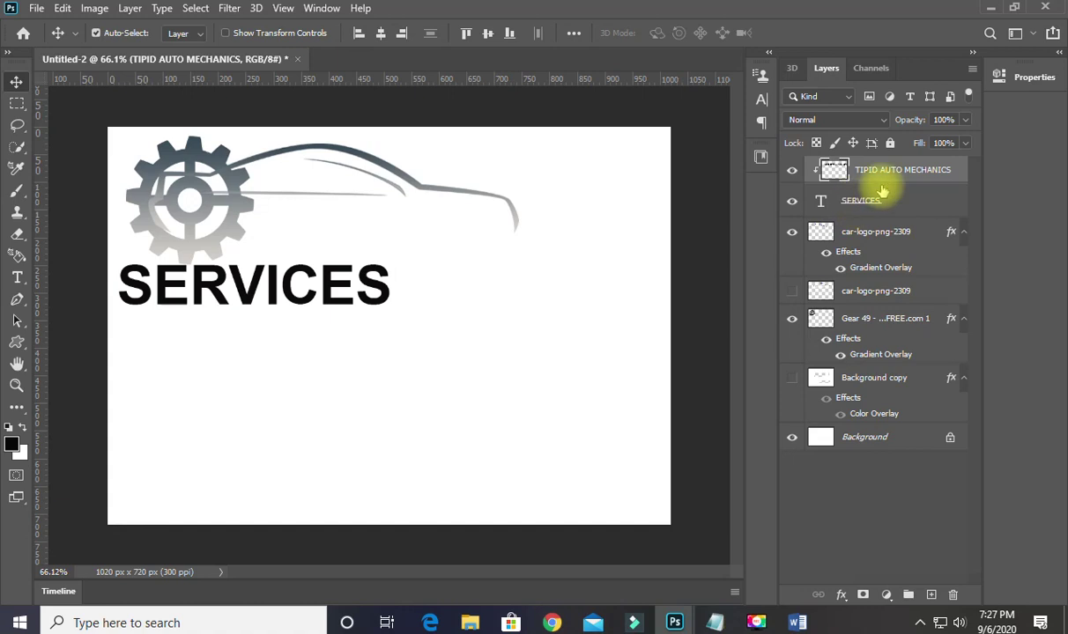
key("ctrl+alt+g")
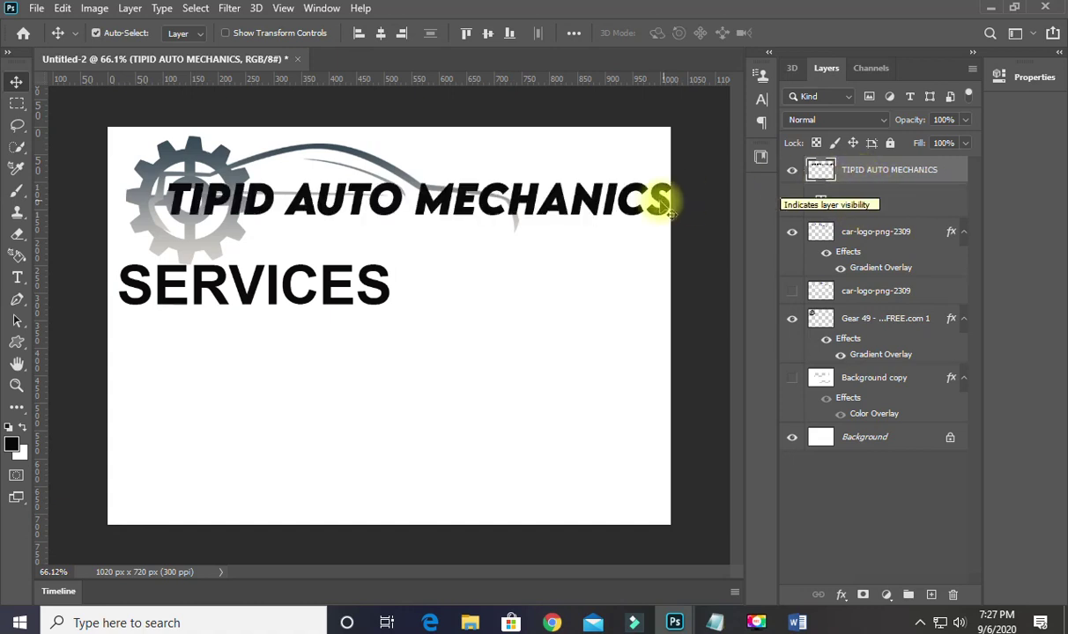
left_click_drag(612, 227, 601, 413)
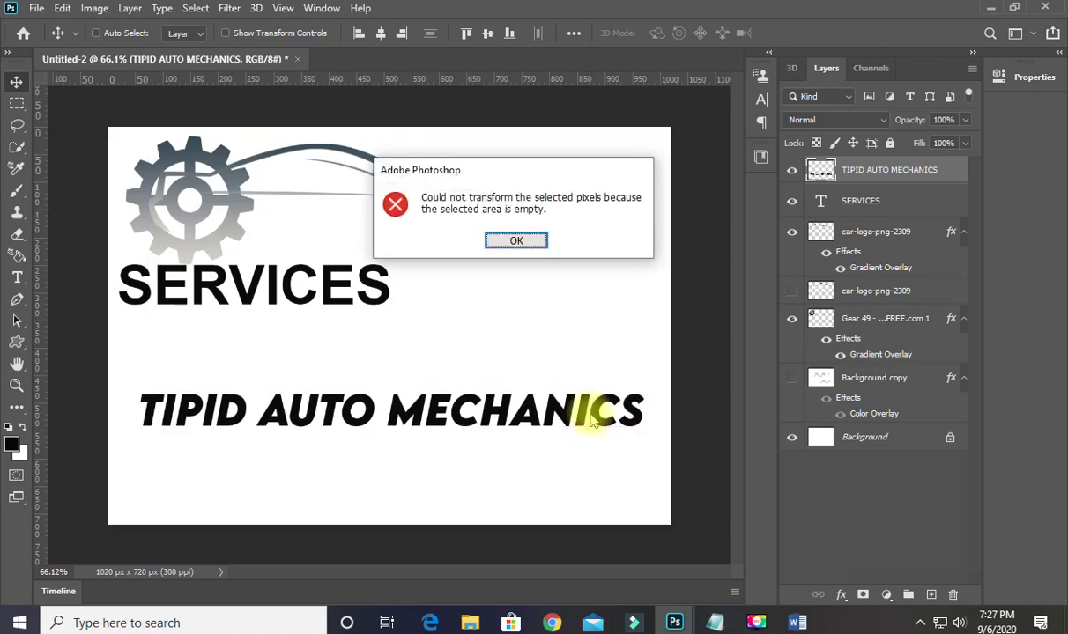
left_click(520, 241)
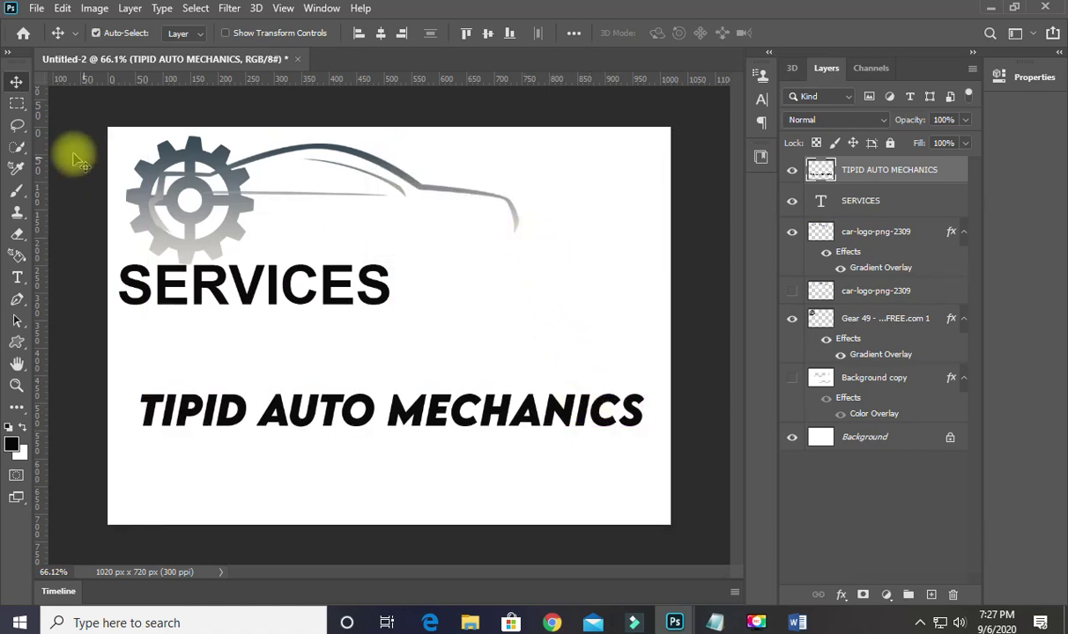
Scale the title to about 65% and move it up beside the gear inside the car outline.
left_click(18, 124)
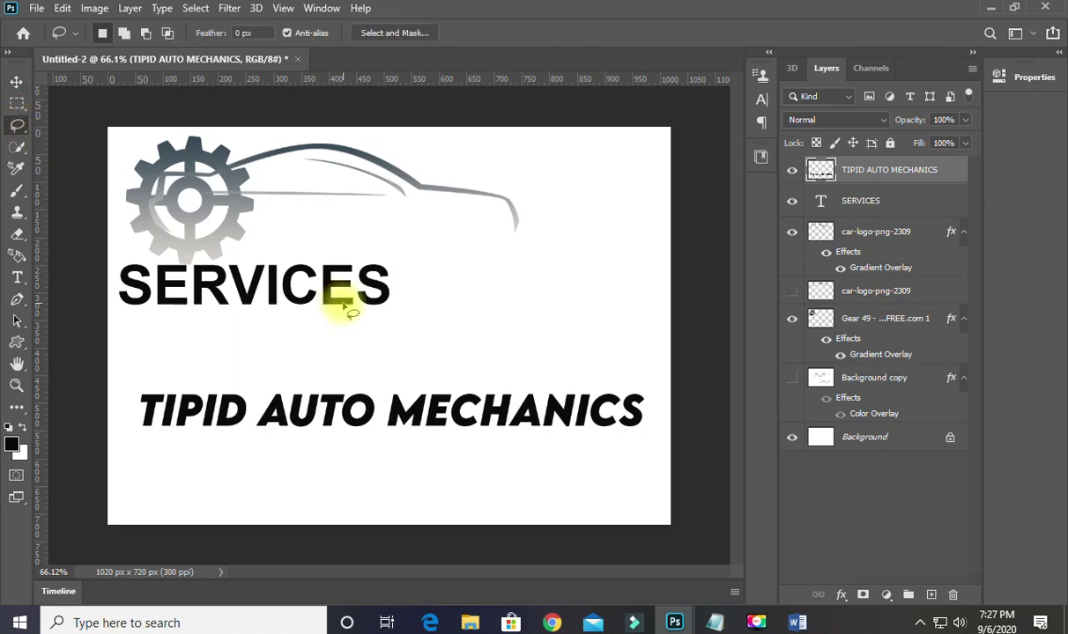
key("ctrl+t")
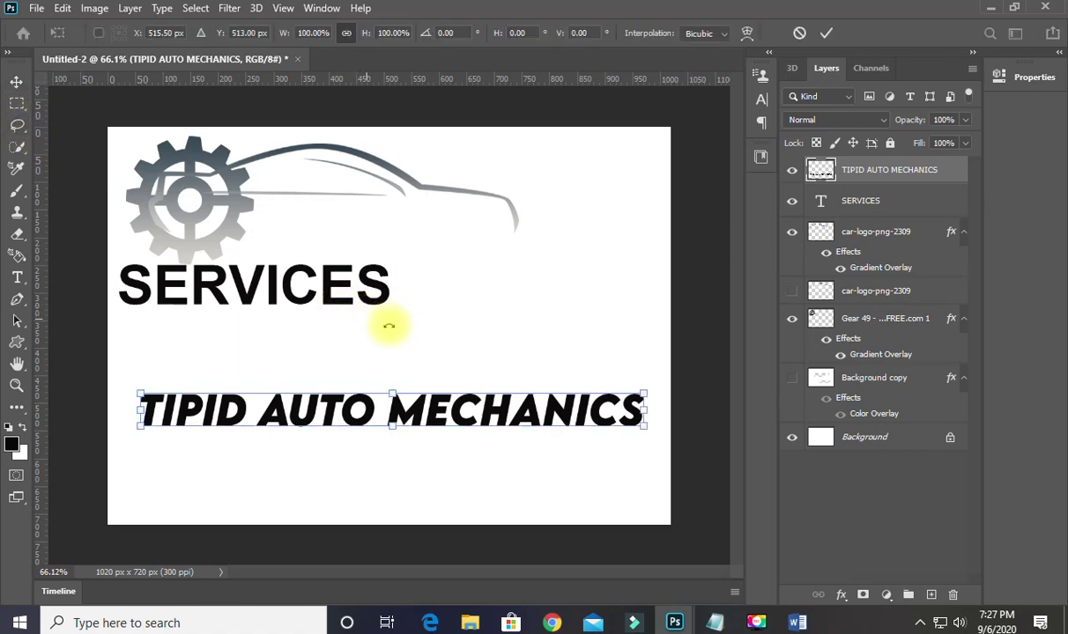
left_click_drag(645, 425, 470, 397)
key("Return")
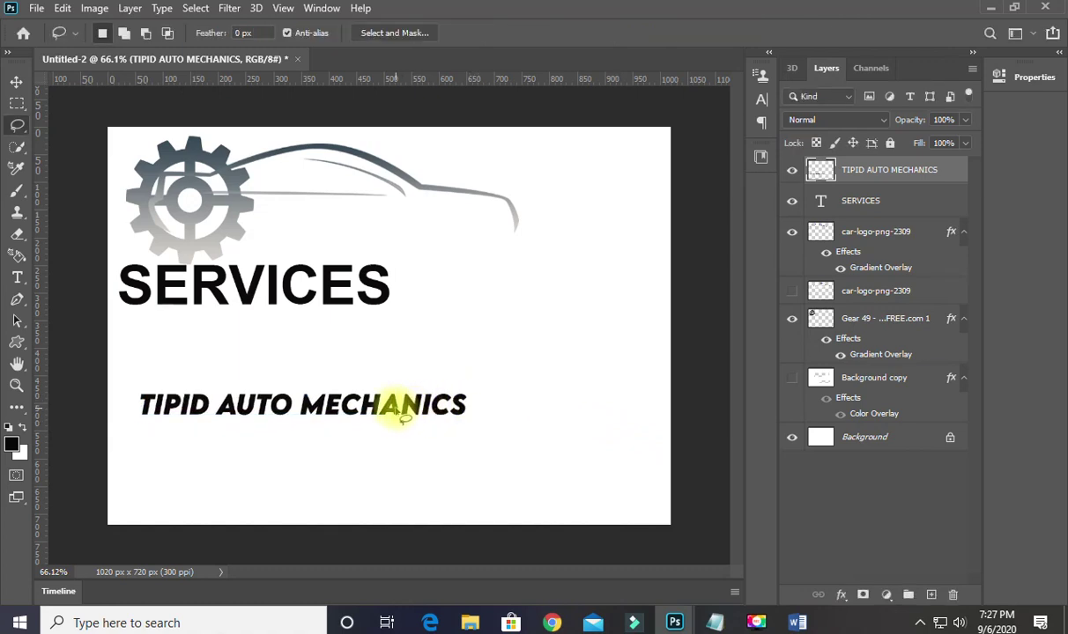
key("v")
left_click_drag(398, 414, 432, 209)
left_click(214, 155)
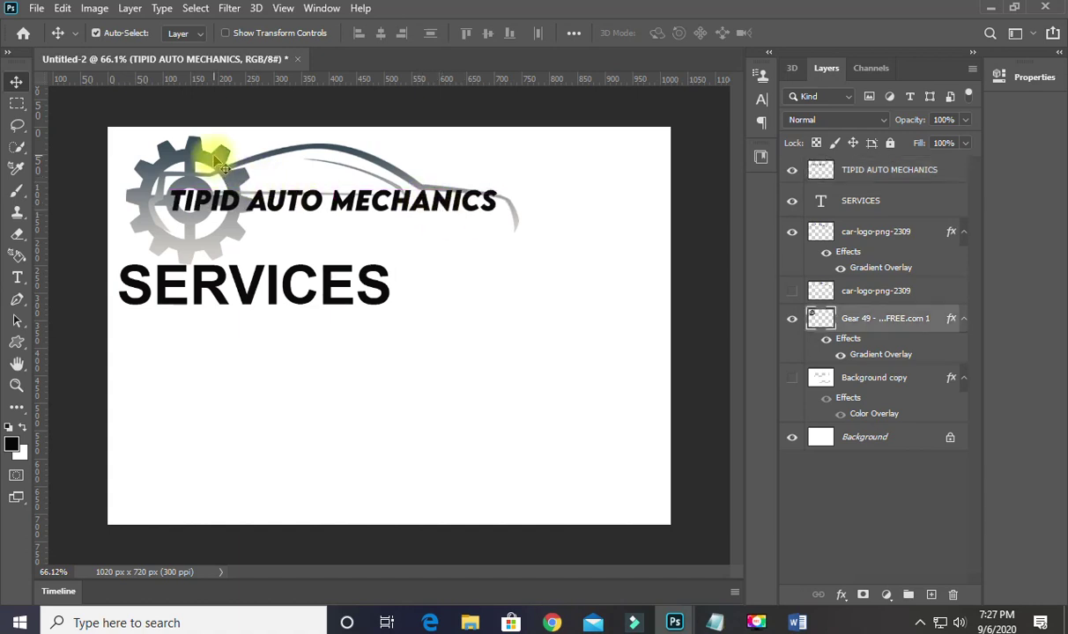
Turn off the gear's Gradient Overlay so it becomes solid black.
right_click(819, 317)
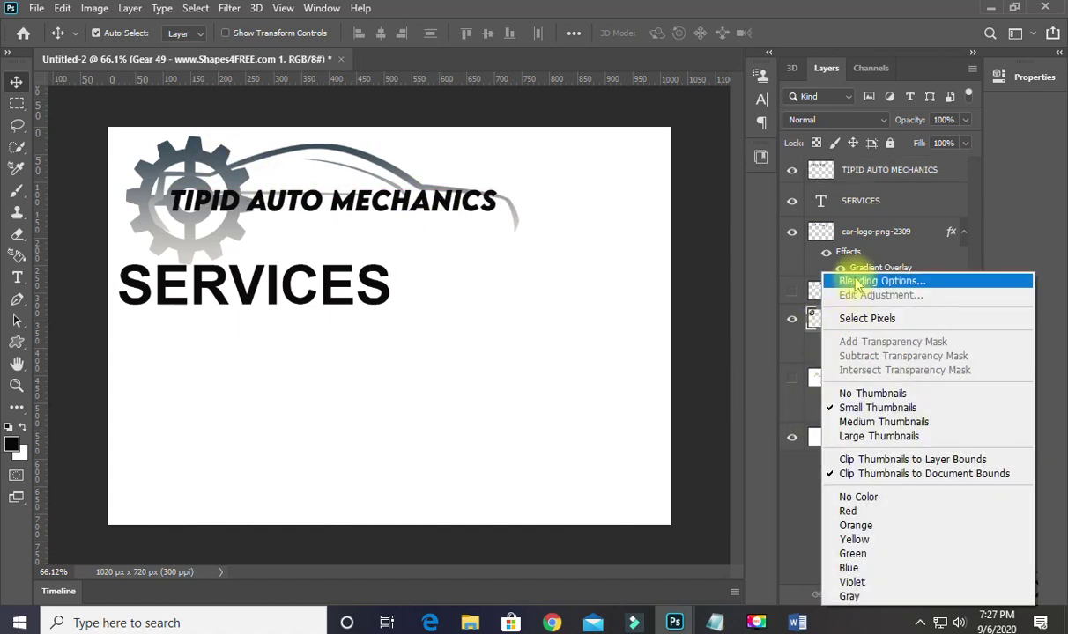
left_click(832, 280)
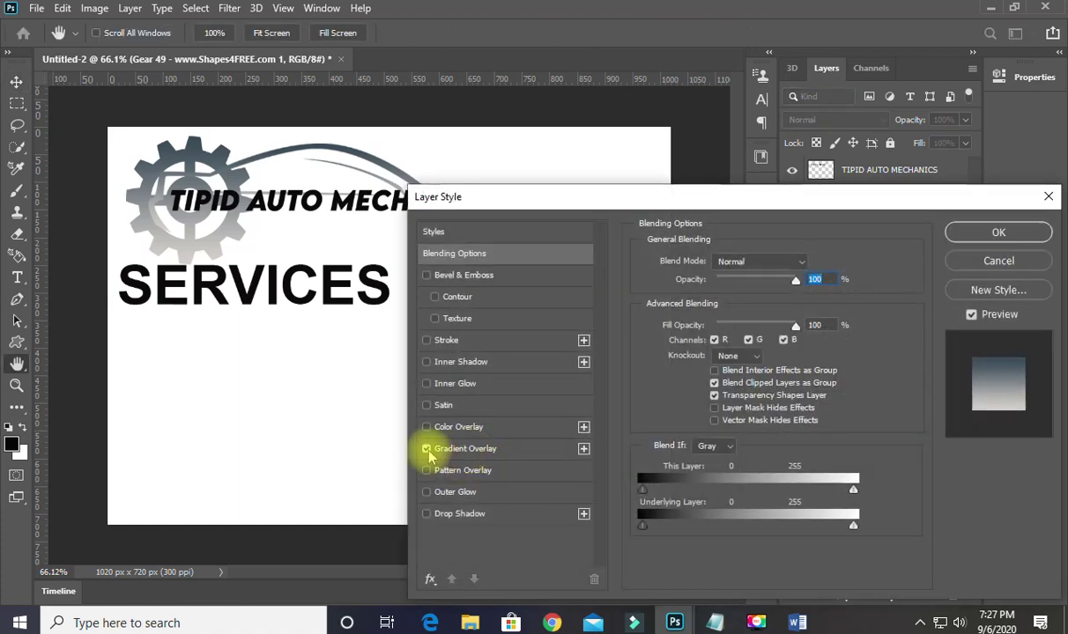
left_click(426, 449)
left_click(998, 232)
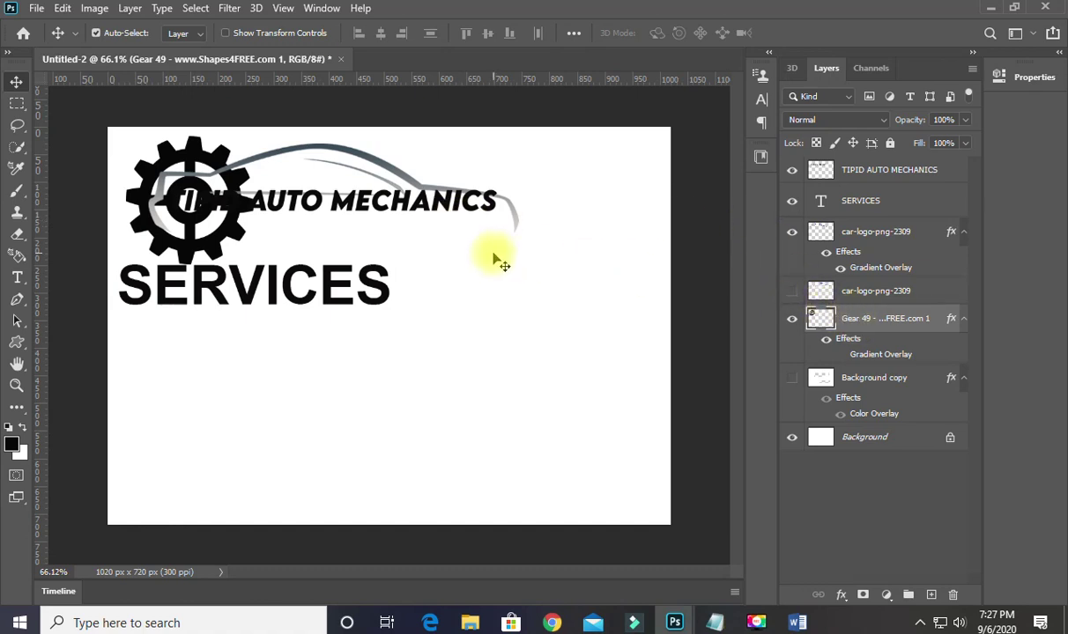
Shrink the gear to about two thirds and shift the title left so it overlaps the gear.
left_click(464, 215)
left_click_drag(473, 192, 520, 185)
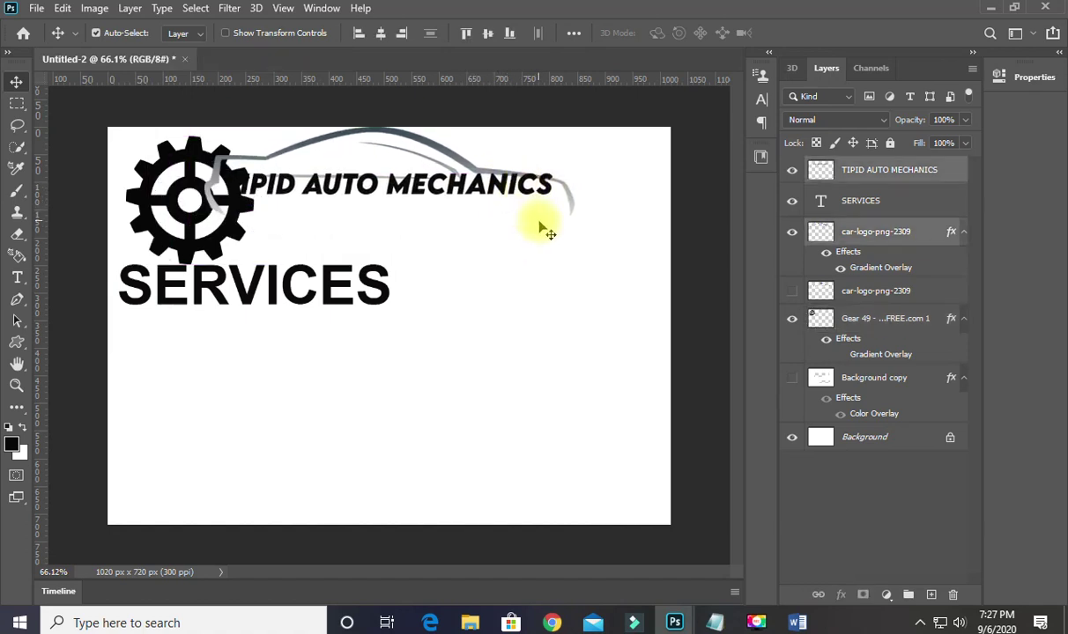
left_click(883, 243)
left_click_drag(476, 196, 499, 205)
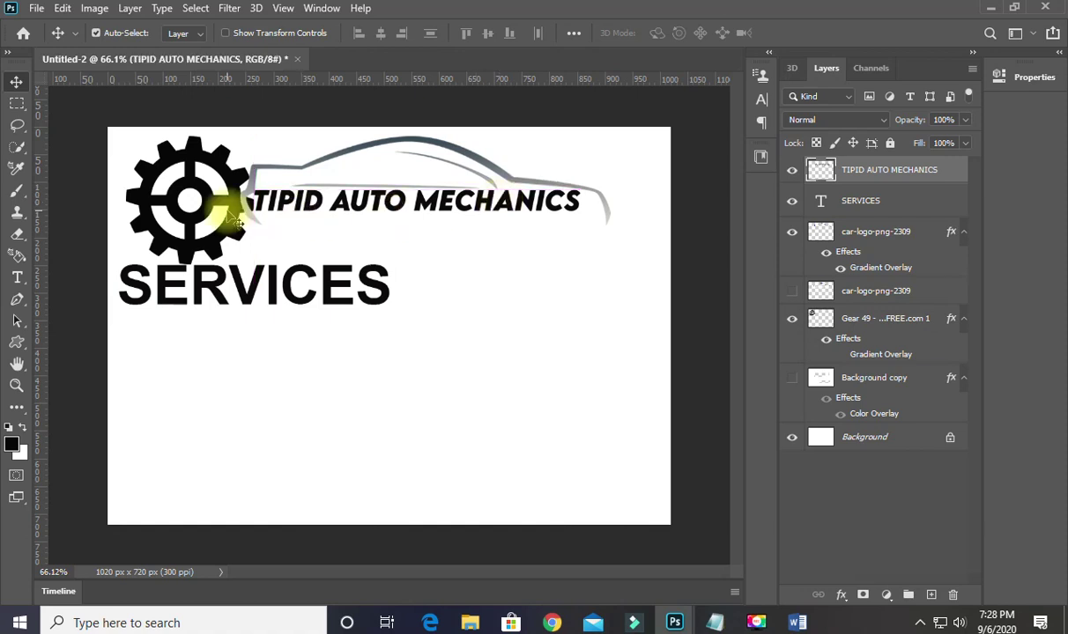
left_click(225, 209)
key("ctrl+t")
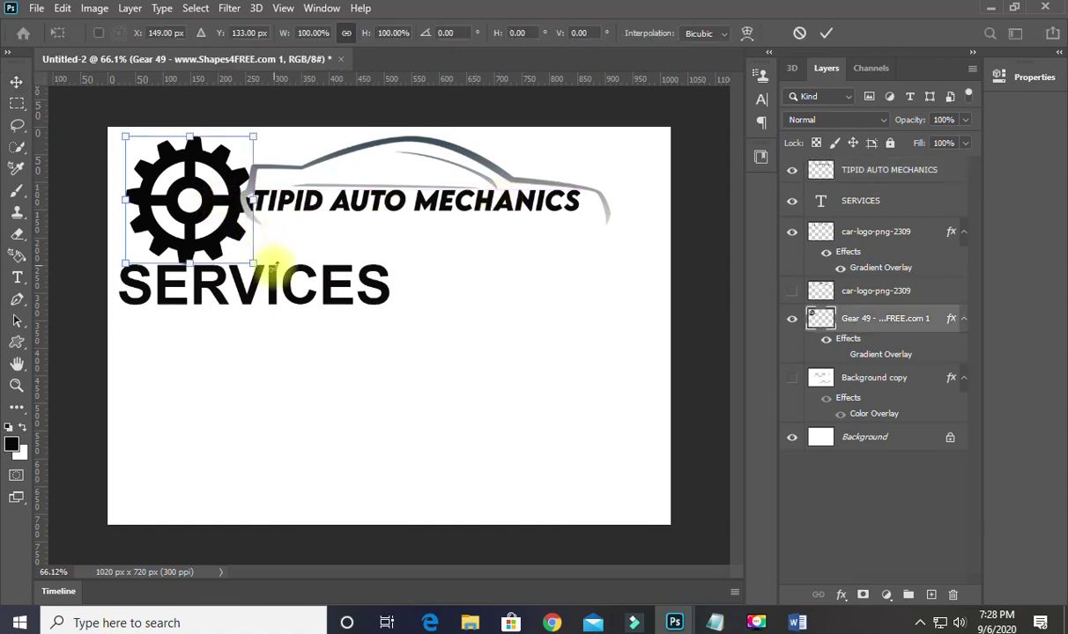
left_click_drag(250, 263, 209, 214)
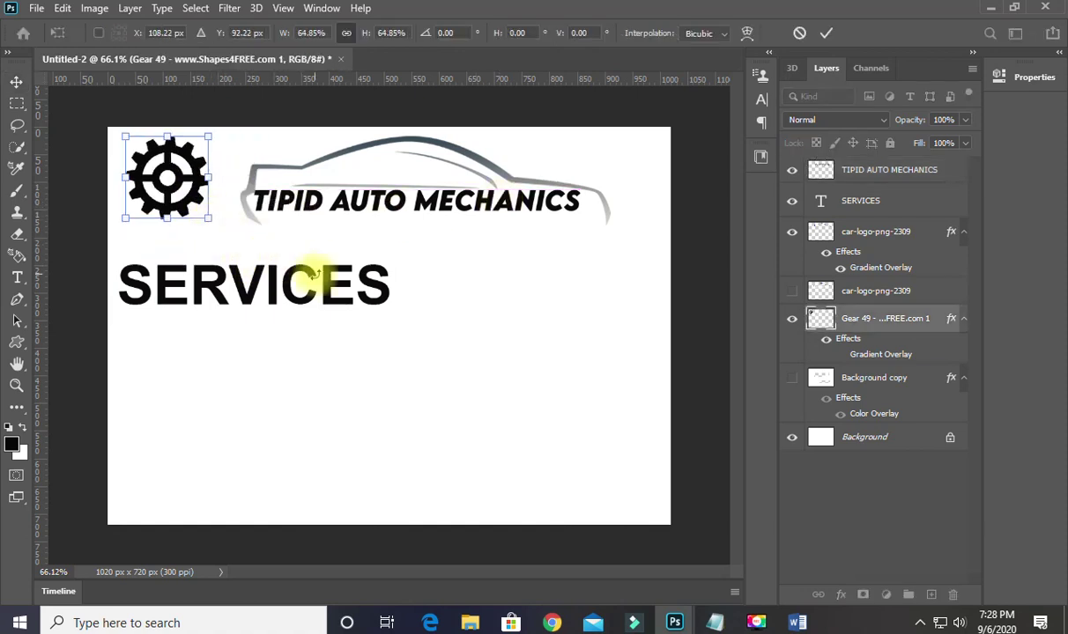
key("Return")
left_click_drag(189, 176, 213, 192)
left_click_drag(315, 217, 247, 206)
key("Left")
key("Left")
key("Left")
key("Left")
key("Left")
key("Left")
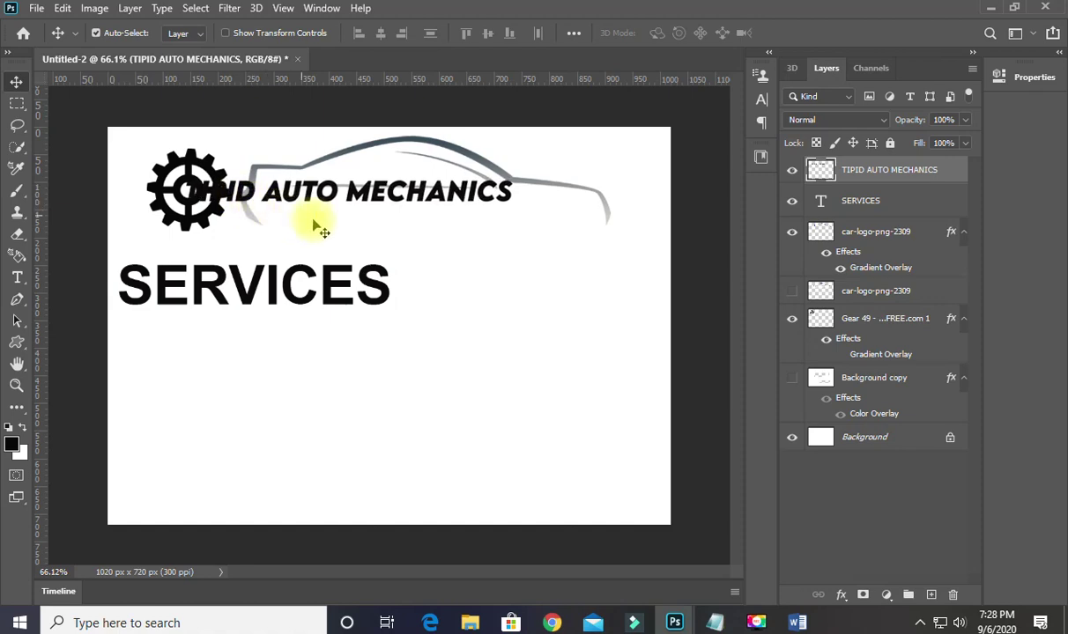
Duplicate the Background layer and give the copy a Gray_09 Gradient Overlay at 90°.
left_click(876, 440)
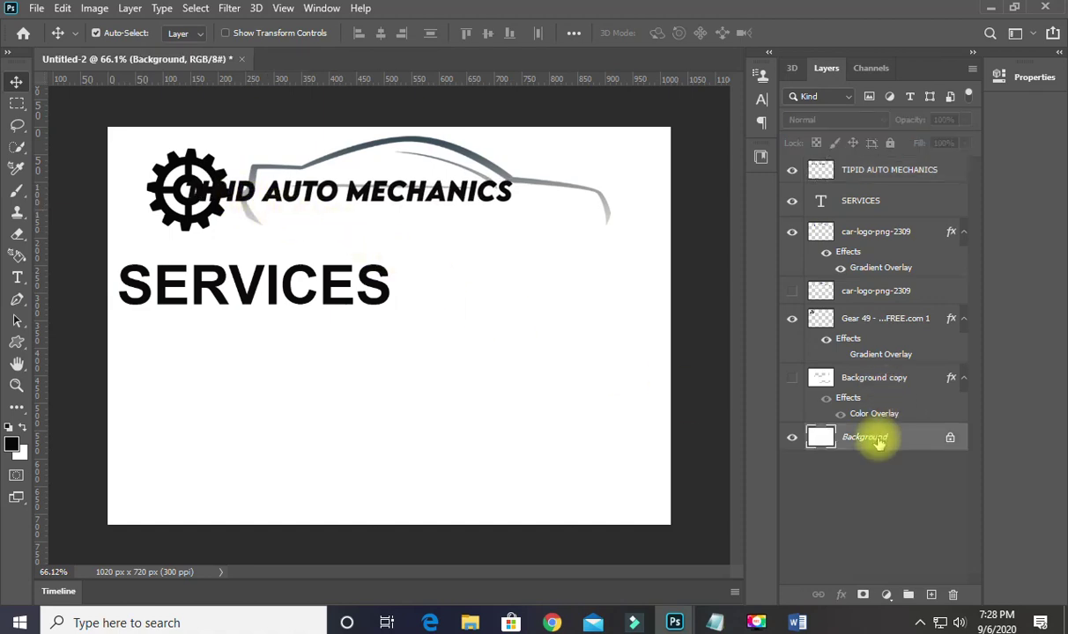
key("ctrl+j")
right_click(879, 443)
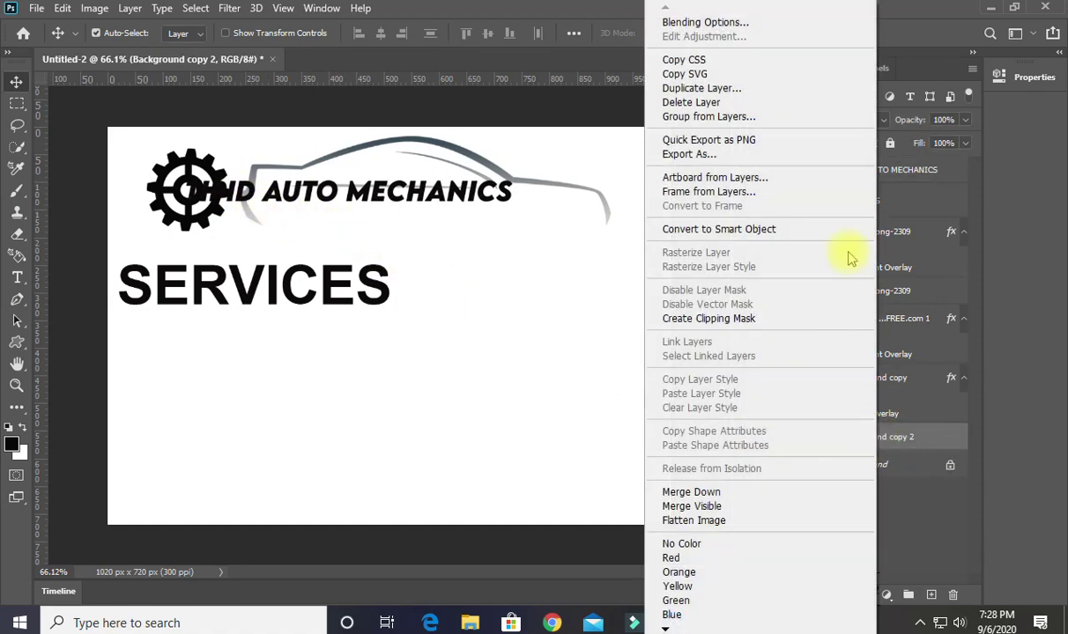
left_click(736, 20)
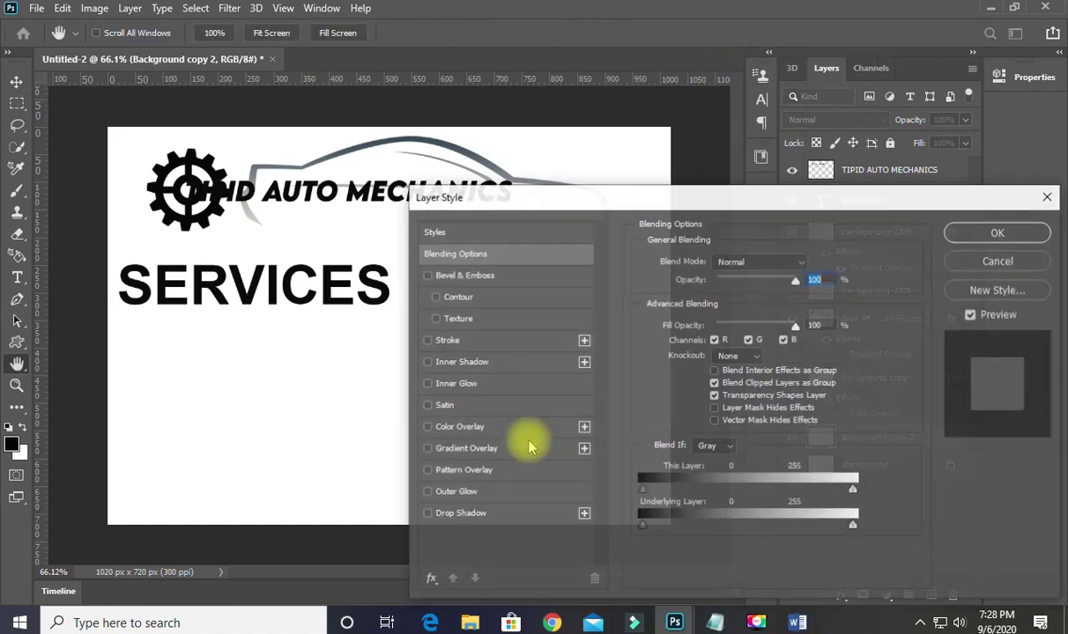
left_click(493, 449)
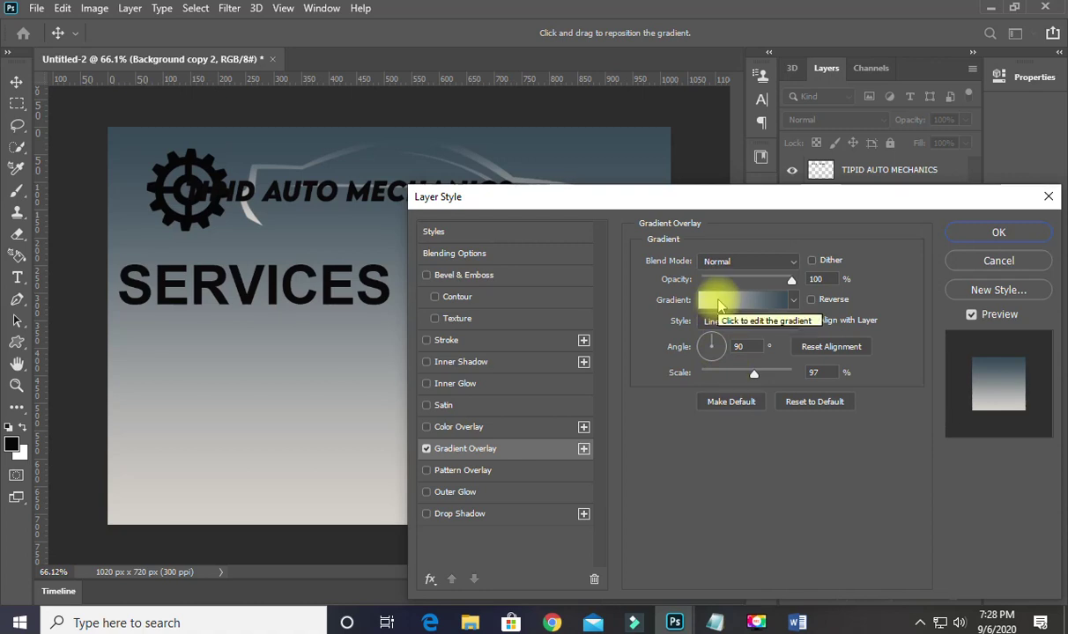
left_click(728, 299)
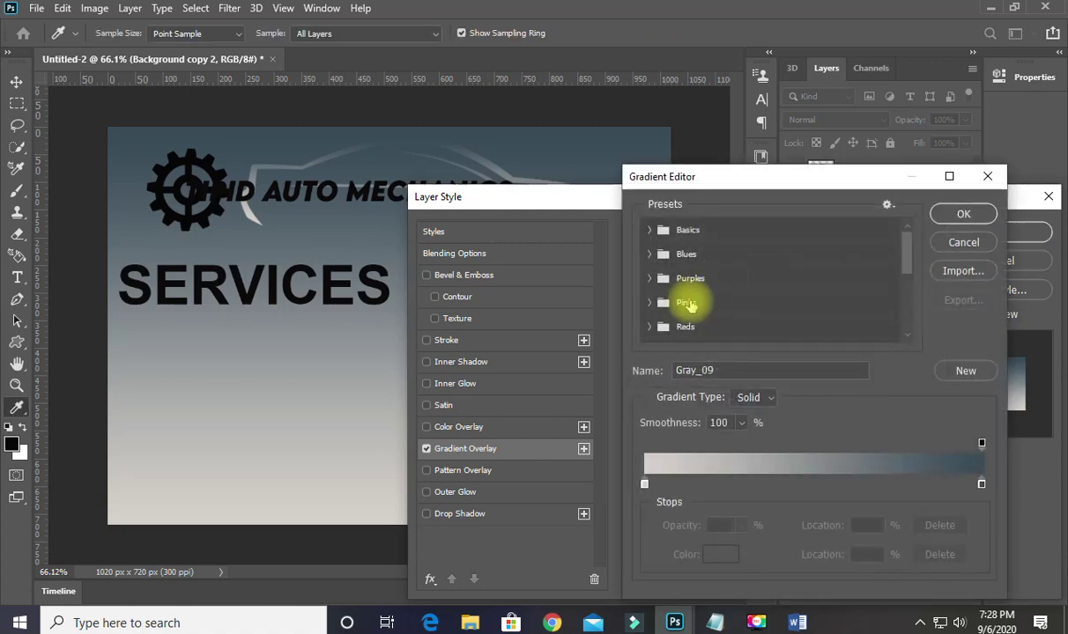
left_click(655, 278)
left_click(653, 260)
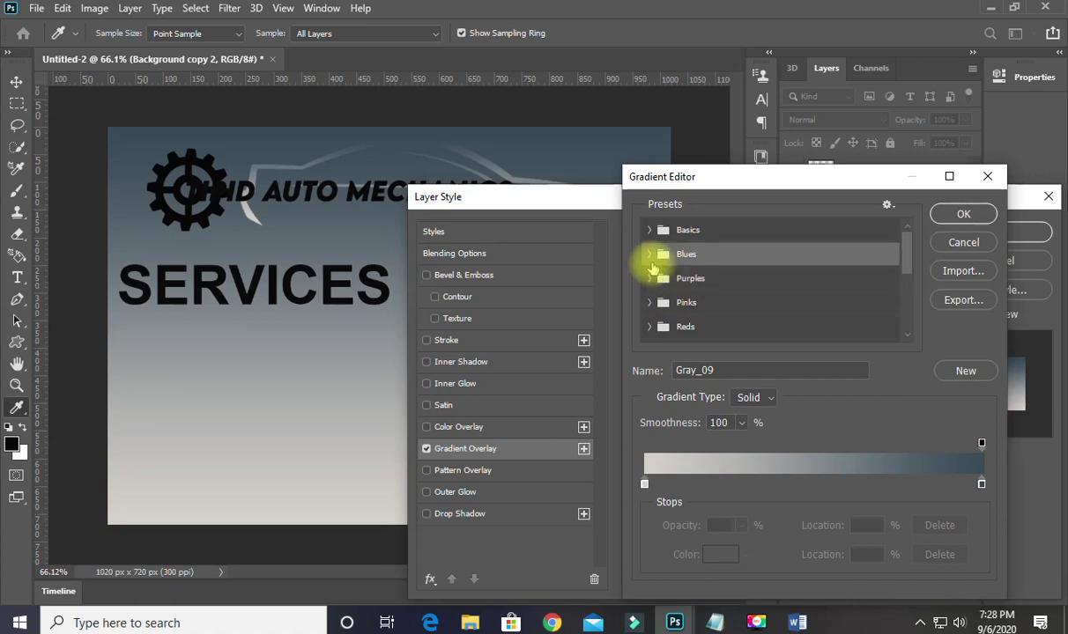
left_click(966, 217)
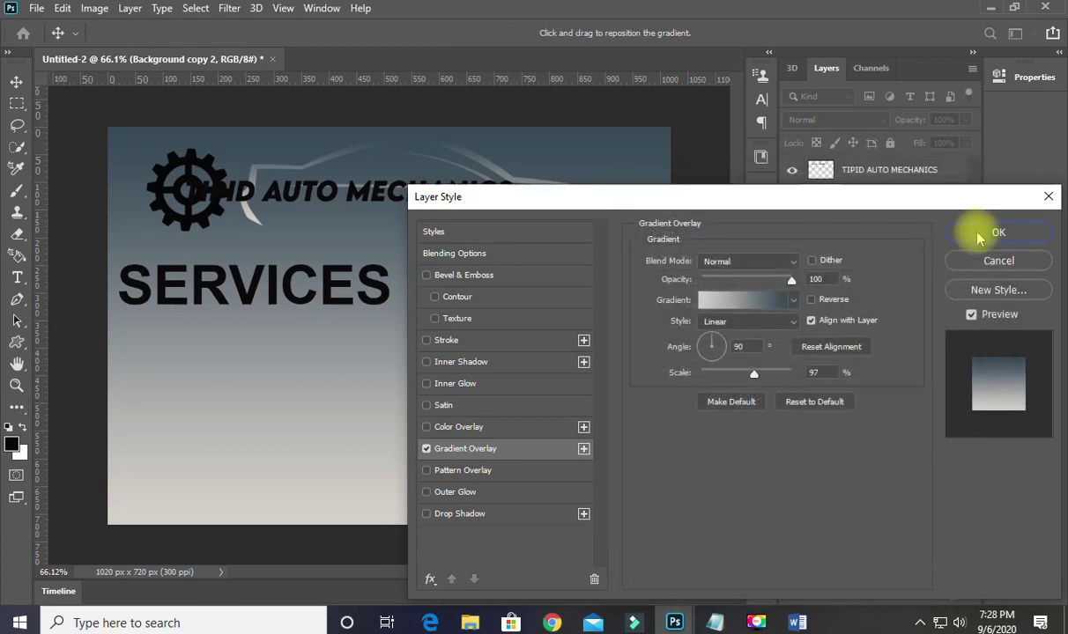
left_click(976, 234)
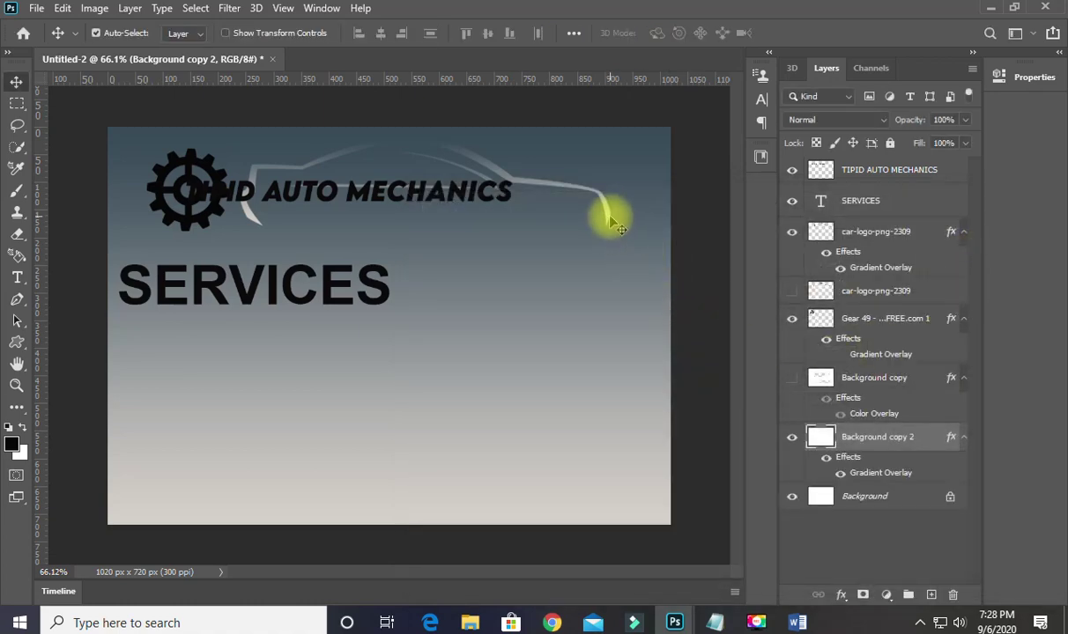
right_click(875, 444)
Give the TIPID AUTO MECHANICS title a thin near-white 2 px colour stroke at 93% opacity.
left_click(451, 221)
left_click(463, 195)
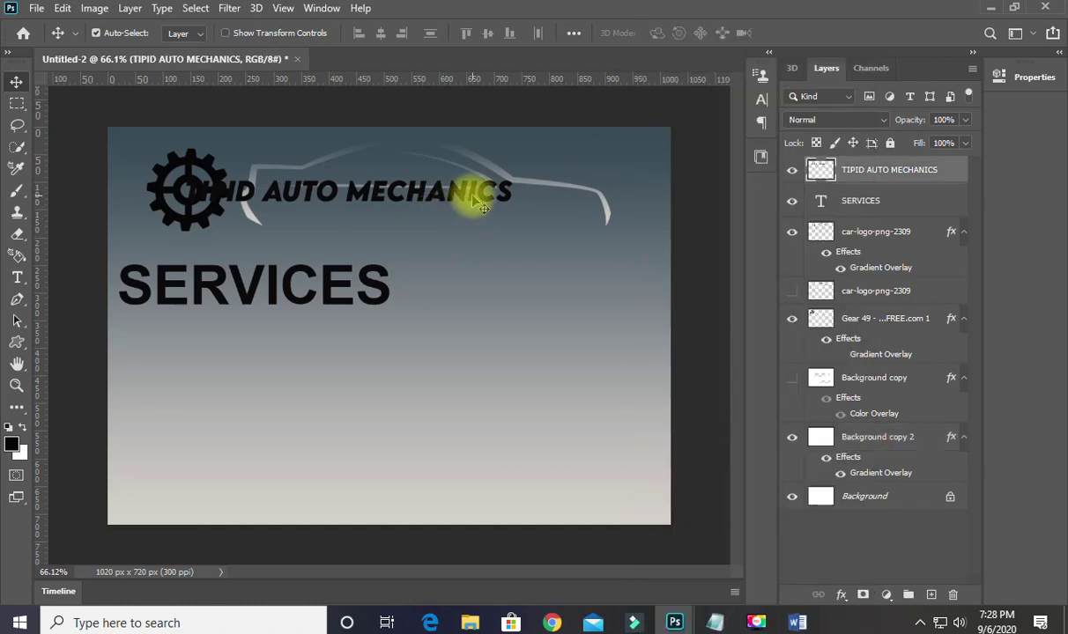
right_click(876, 175)
left_click(696, 24)
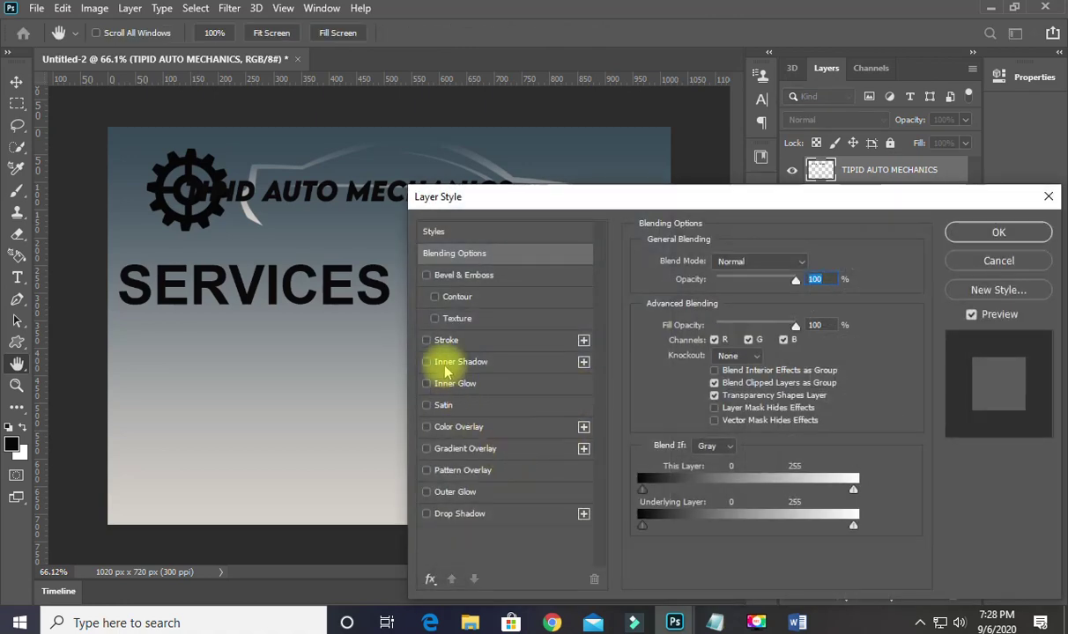
left_click(449, 340)
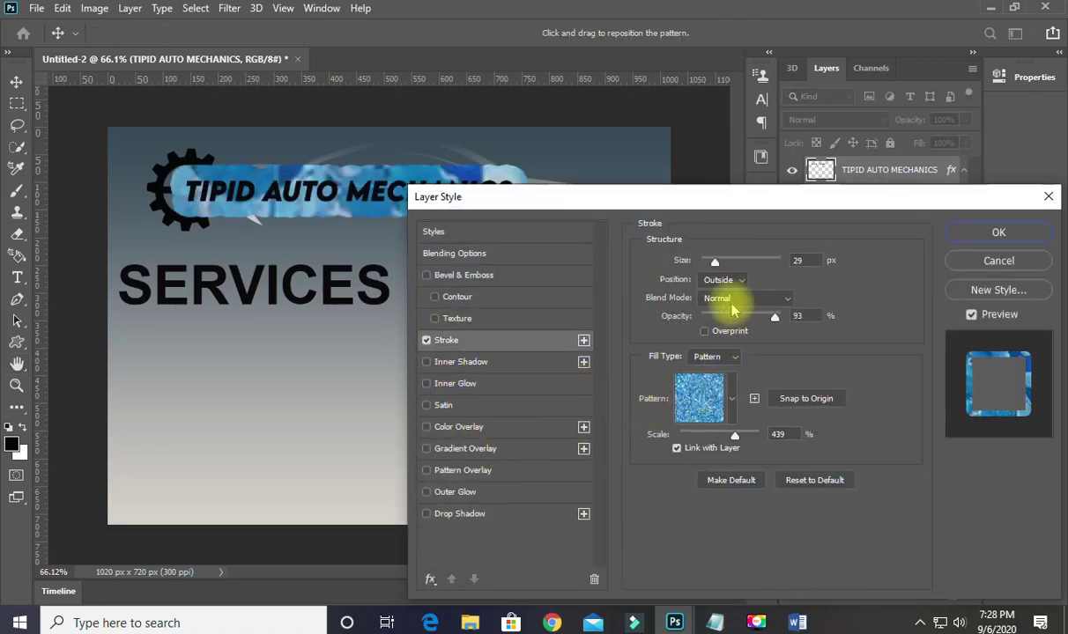
left_click(732, 357)
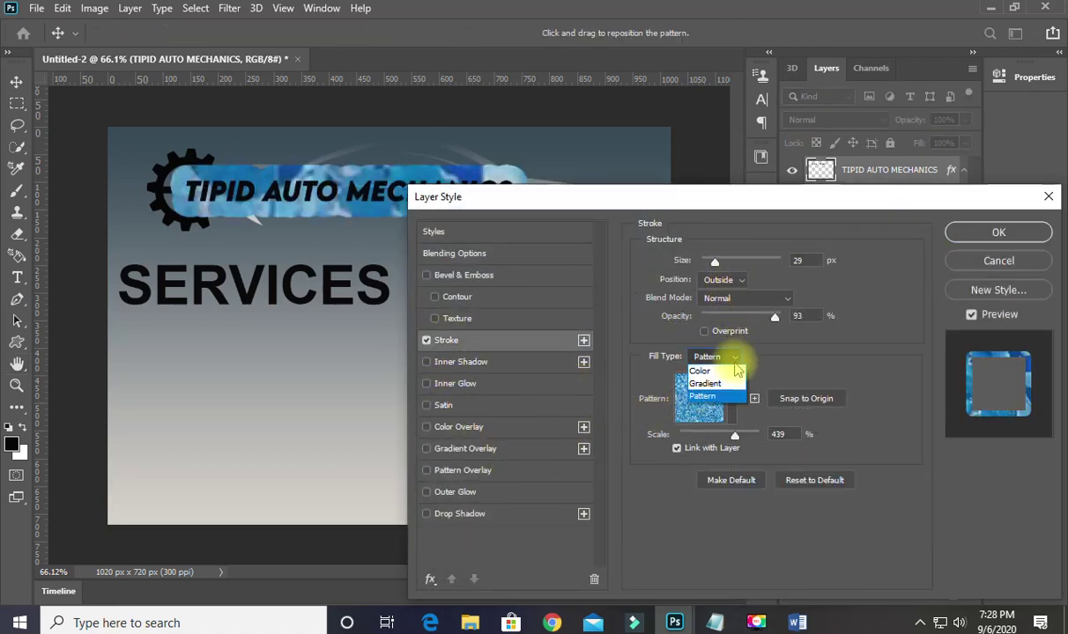
left_click(727, 370)
left_click(679, 382)
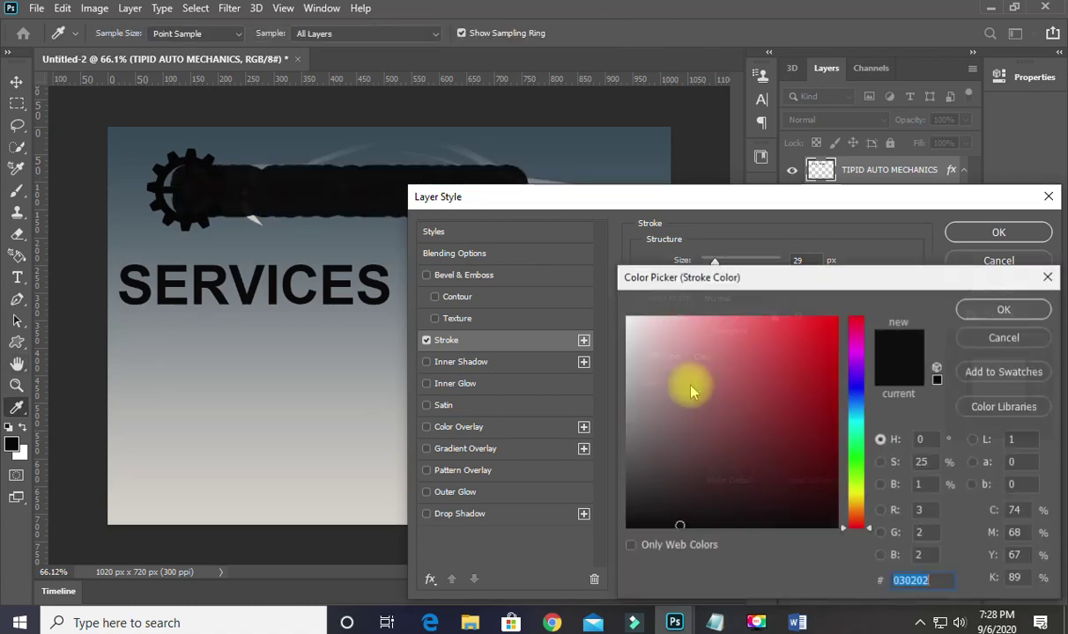
left_click(628, 321)
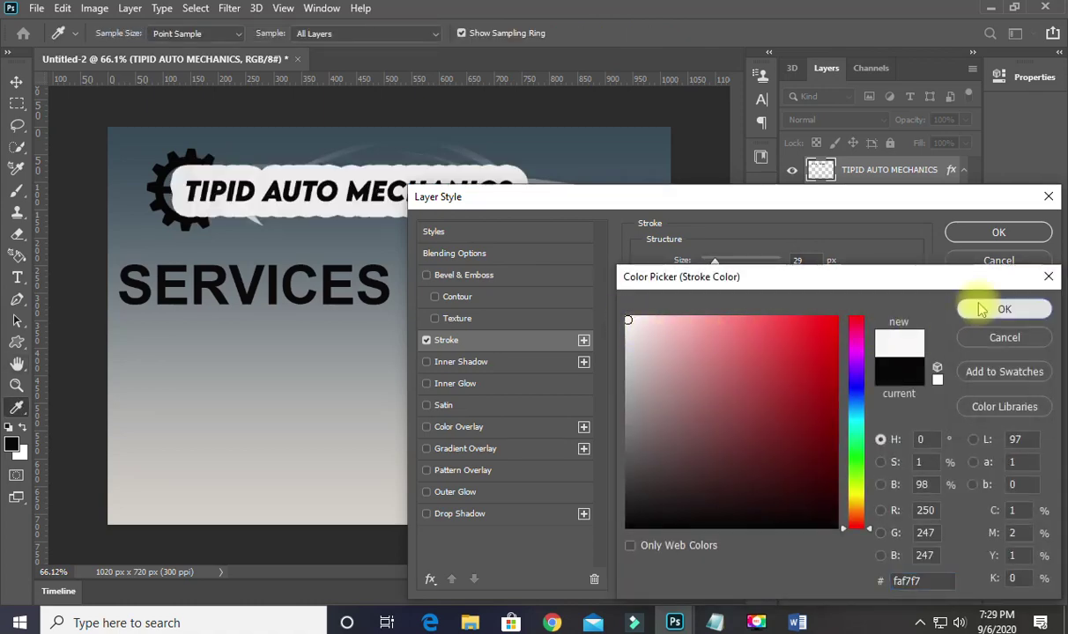
left_click(976, 308)
left_click_drag(714, 264, 701, 261)
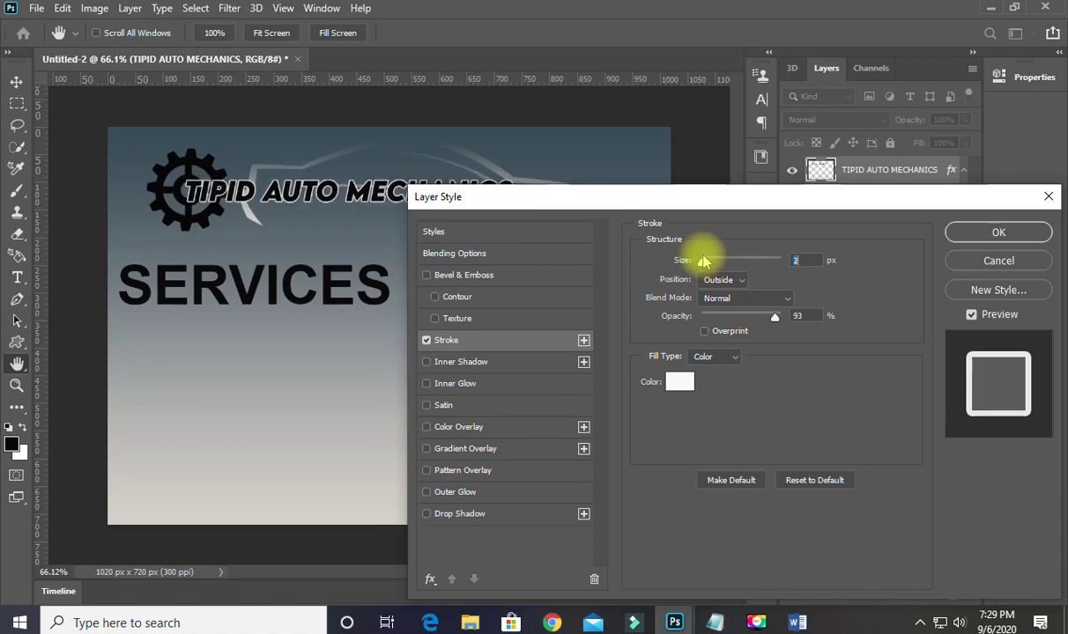
left_click(967, 231)
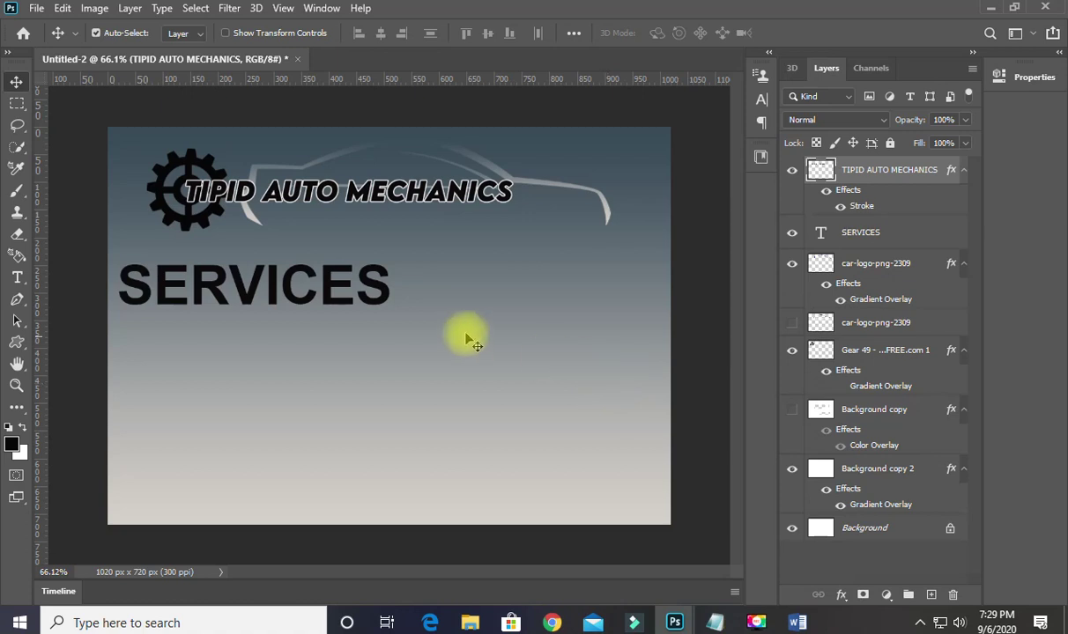
Move the gear down, reposition the title, and duplicate the title just below it.
left_click_drag(202, 220, 231, 384)
left_click_drag(472, 194, 549, 208)
key("Left")
key("Left")
key("Left")
key("Left")
key("Down")
key("Down")
left_click_drag(501, 214, 520, 239)
Add a new text layer below the title with its size set to 11 pt.
key("t")
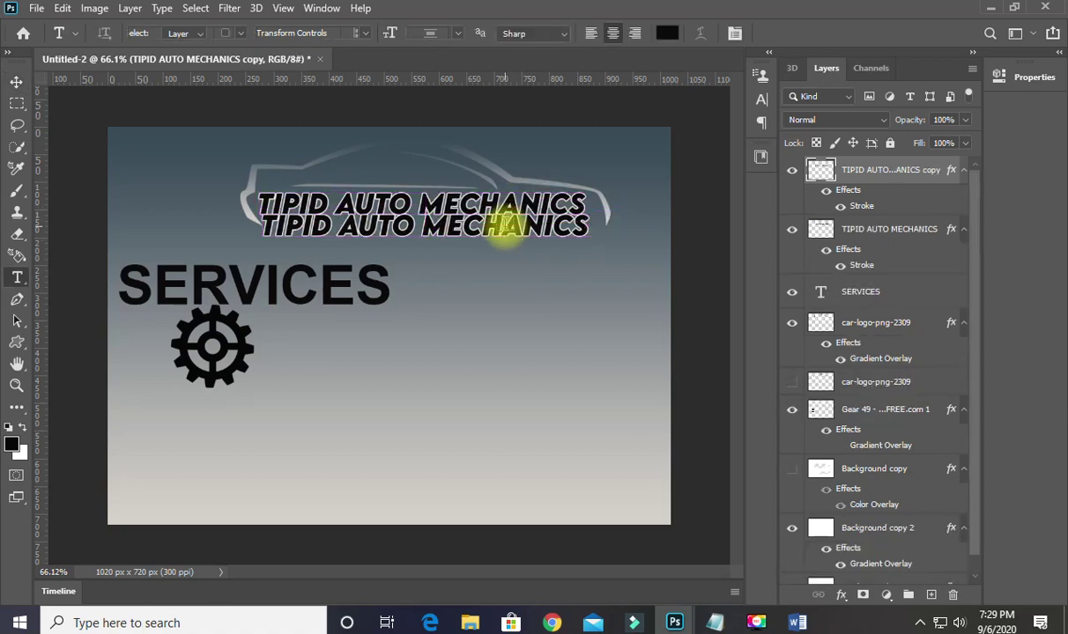
left_click(511, 227)
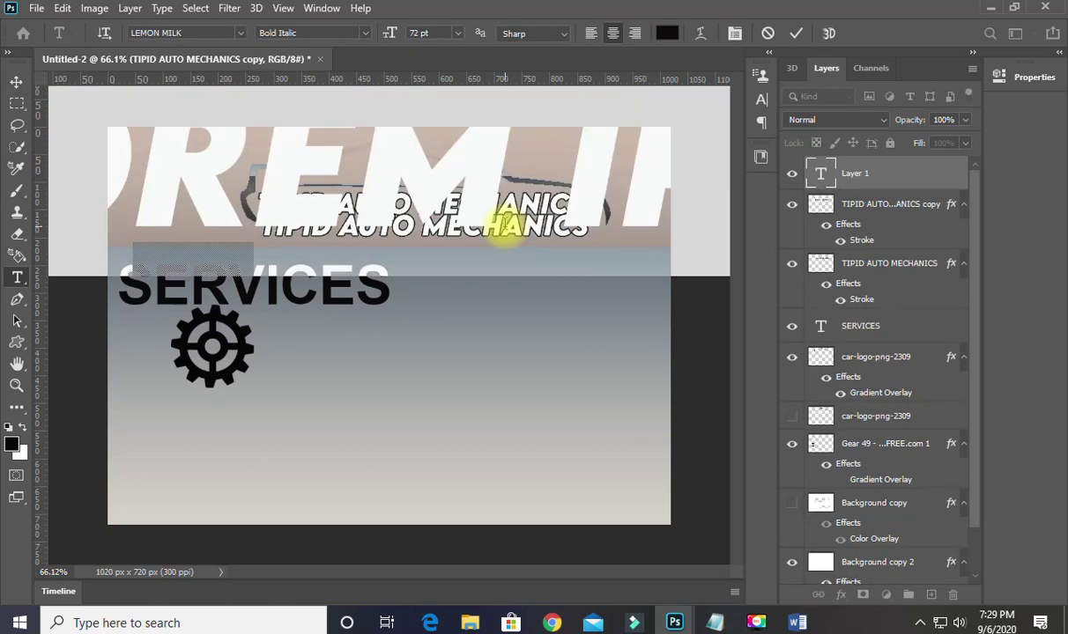
key("BackSpace")
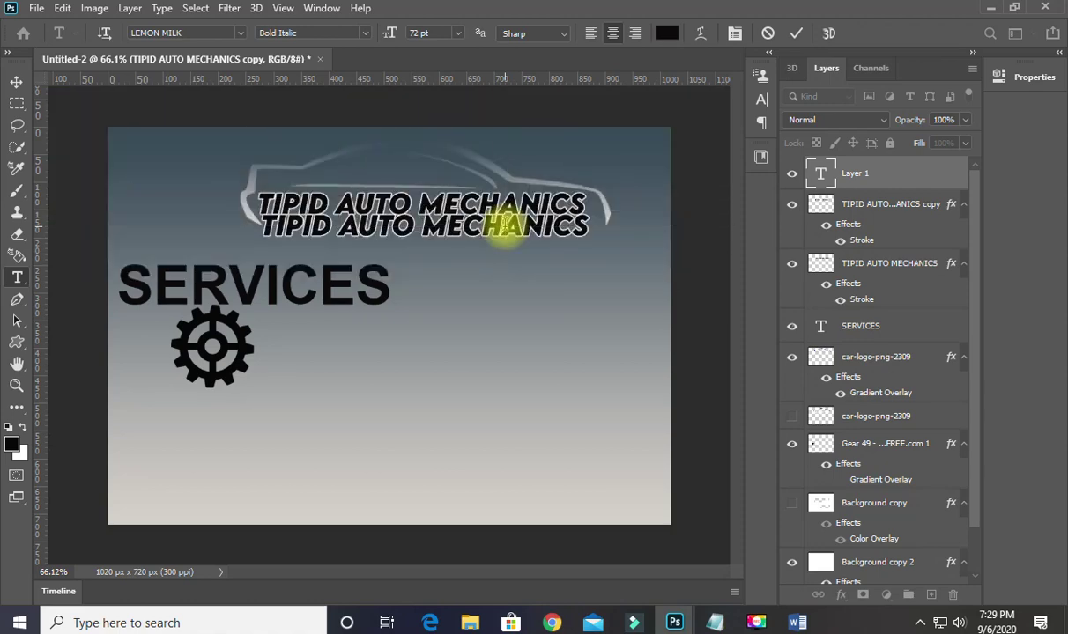
key("ctrl+z")
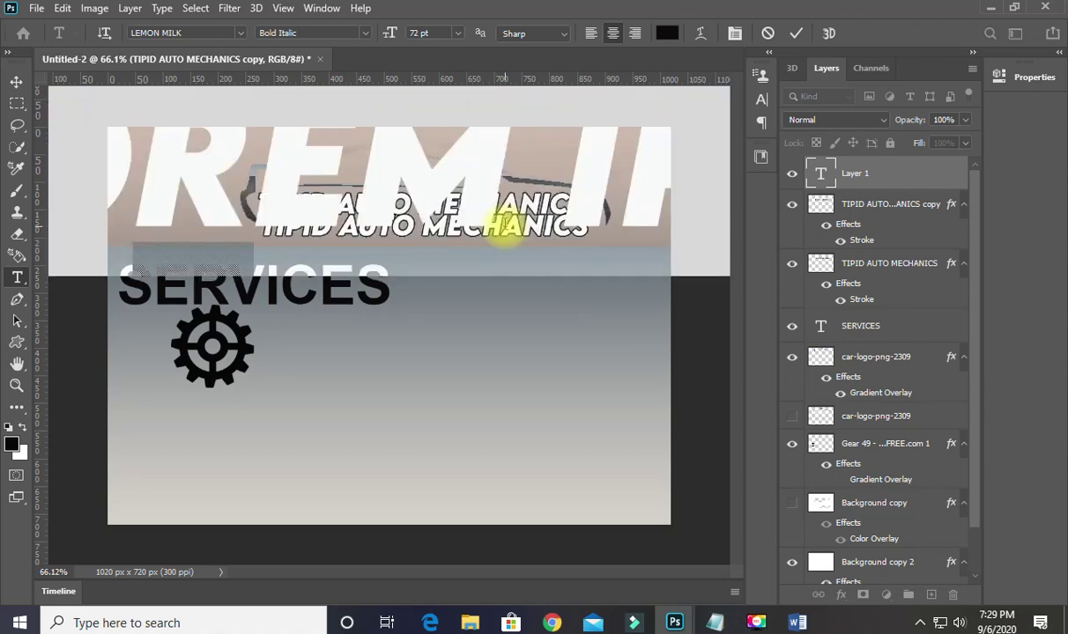
key("BackSpace")
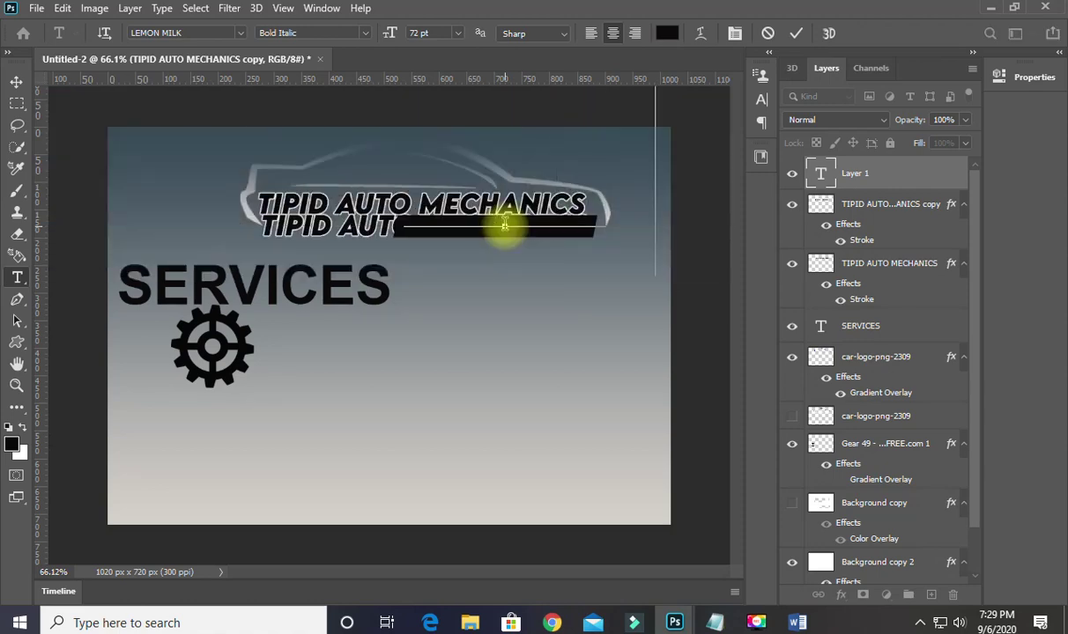
left_click(457, 33)
left_click(457, 120)
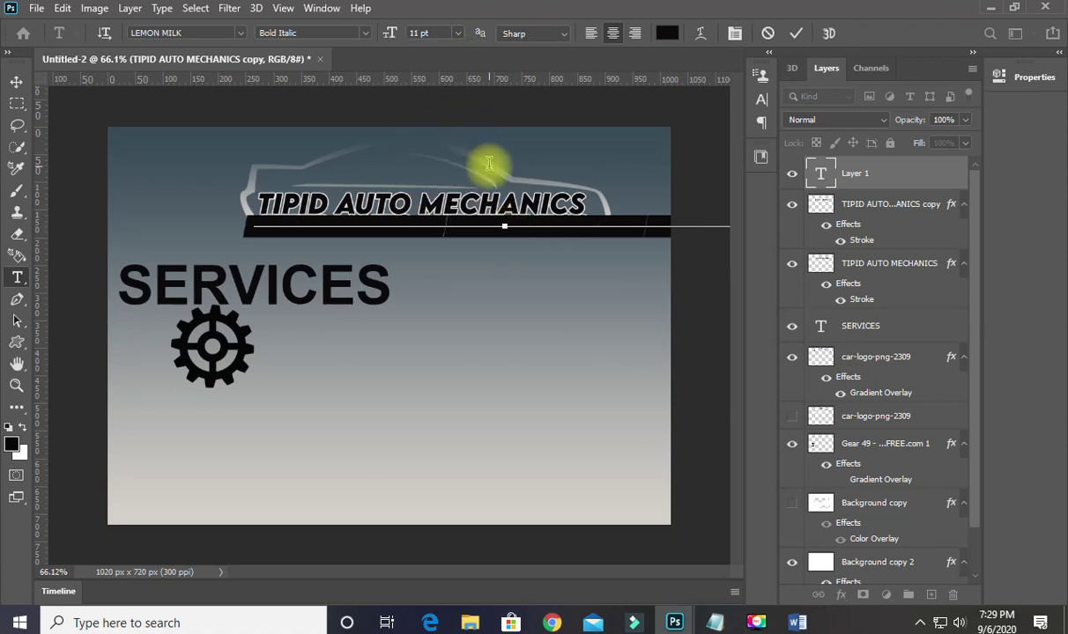
left_click(16, 82)
Move the underscore down, set it to 6 pt, and delete the duplicate title layer.
left_click_drag(384, 228, 388, 255)
key("t")
left_click(393, 257)
key("ctrl+a")
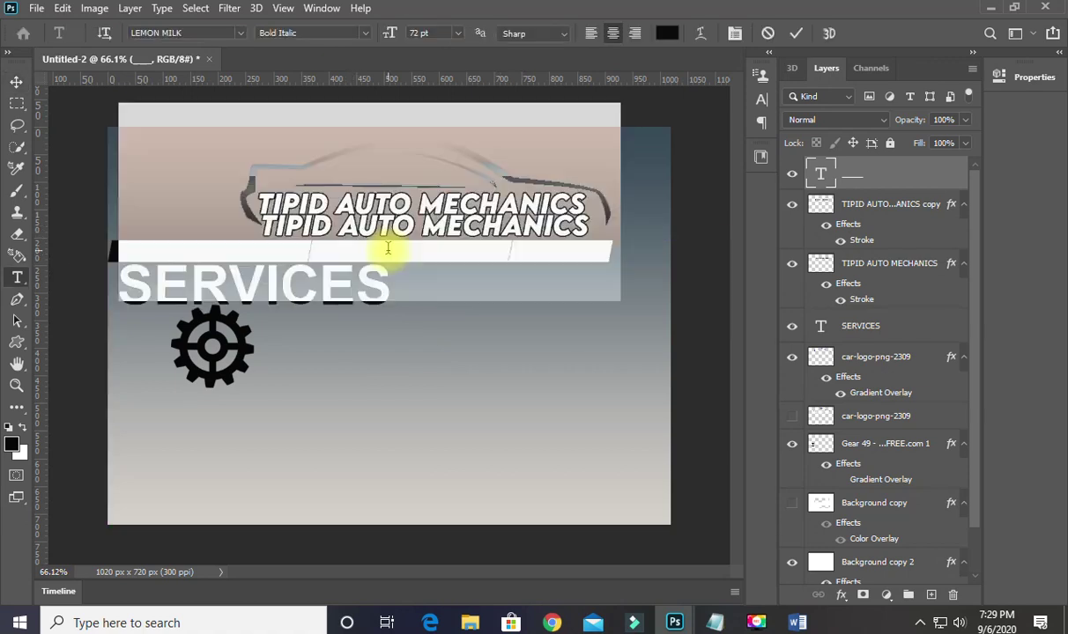
left_click(457, 33)
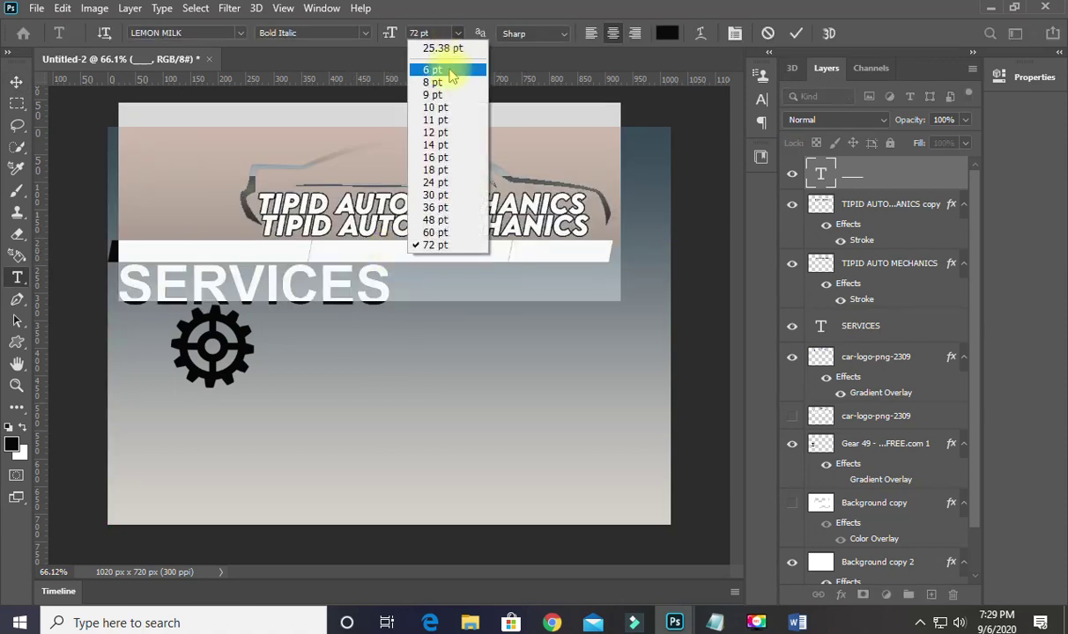
left_click(449, 71)
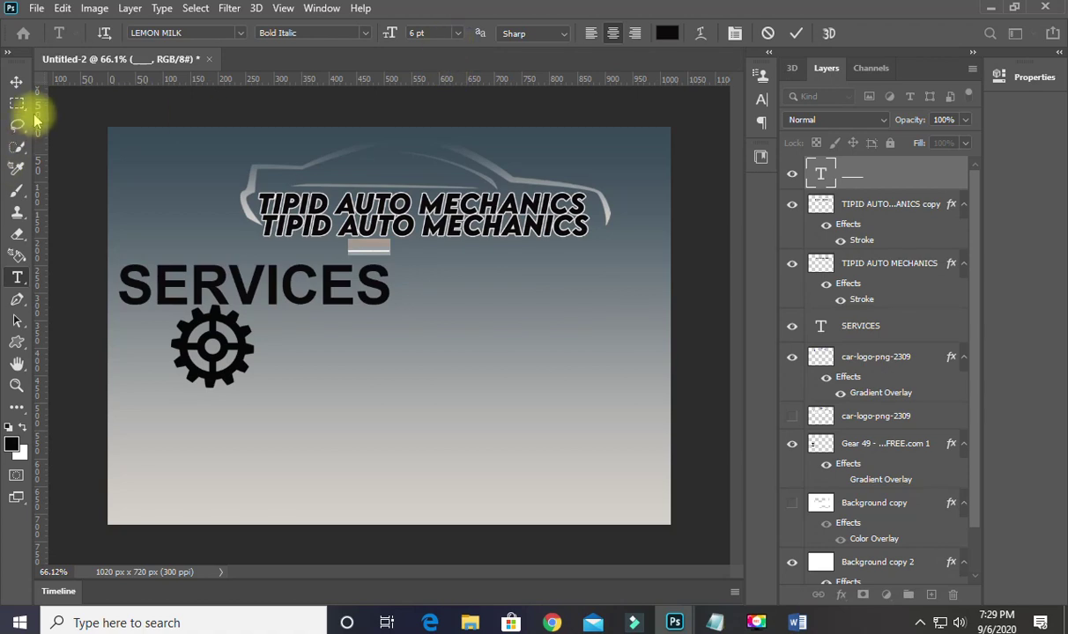
left_click(15, 81)
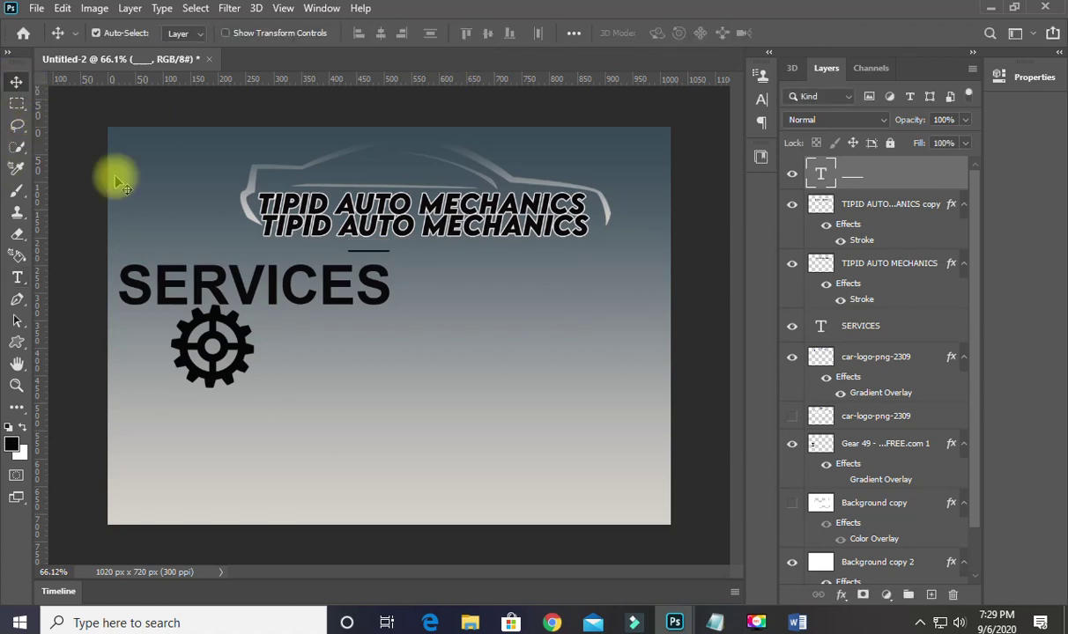
left_click(404, 229)
key("Delete")
Stretch the underscore into a long black bar and place it under the title.
left_click(388, 254)
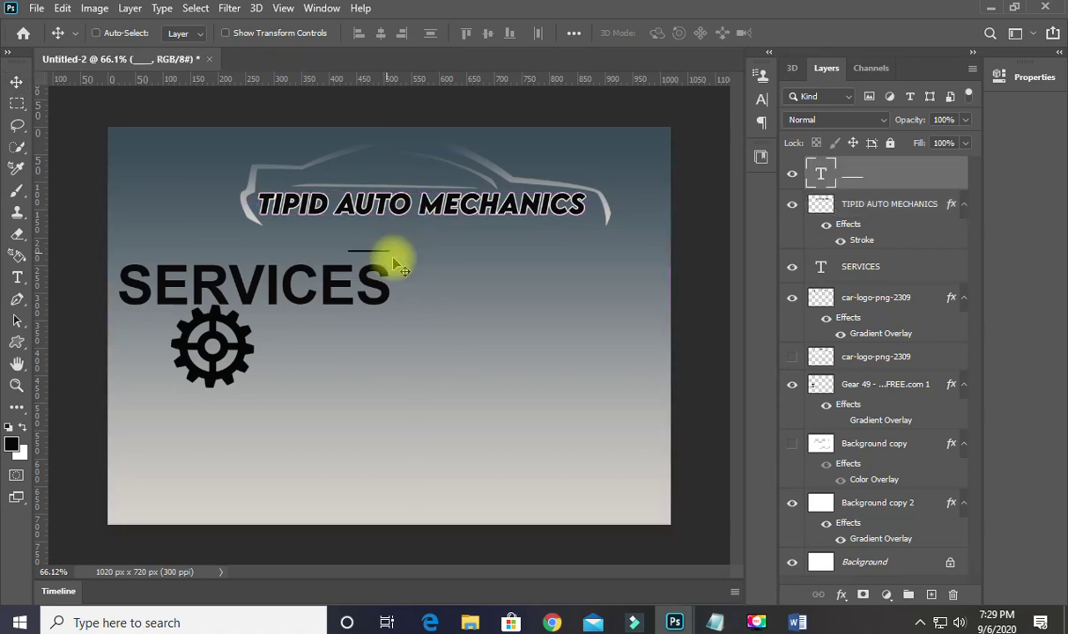
key("ctrl+t")
left_click_drag(391, 249, 674, 300)
left_click_drag(614, 322, 370, 232)
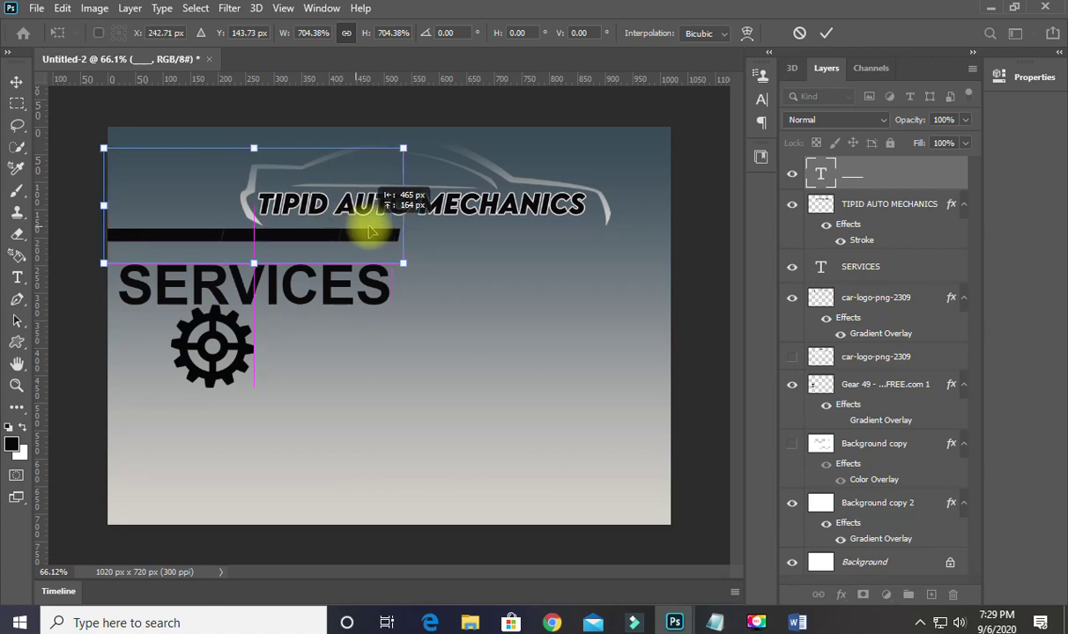
key("Return")
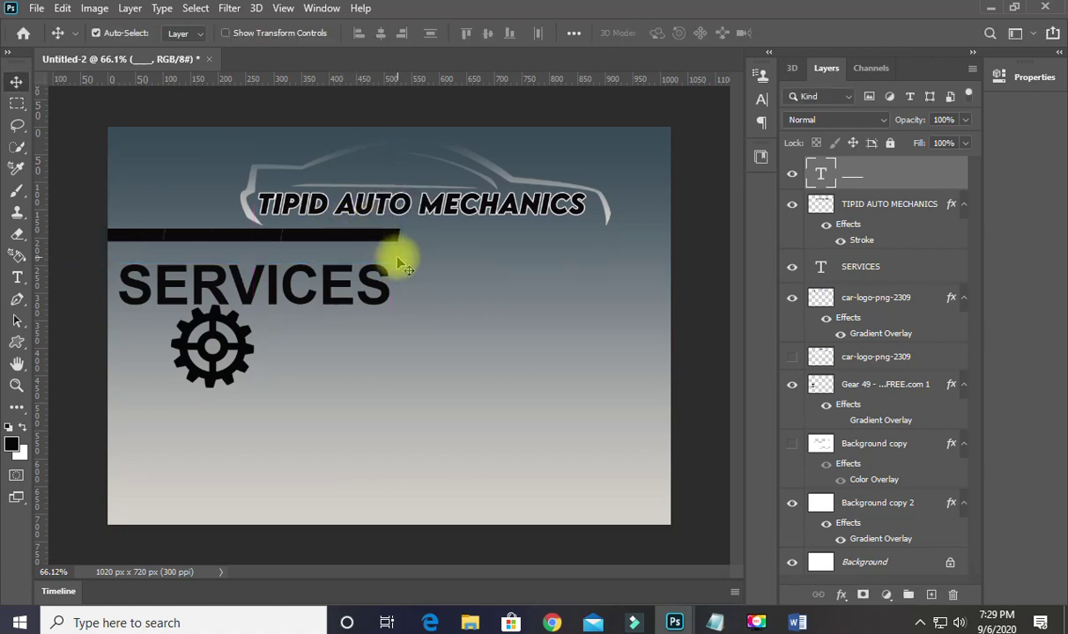
Delete the underscore text from the bar's text layer.
key("t")
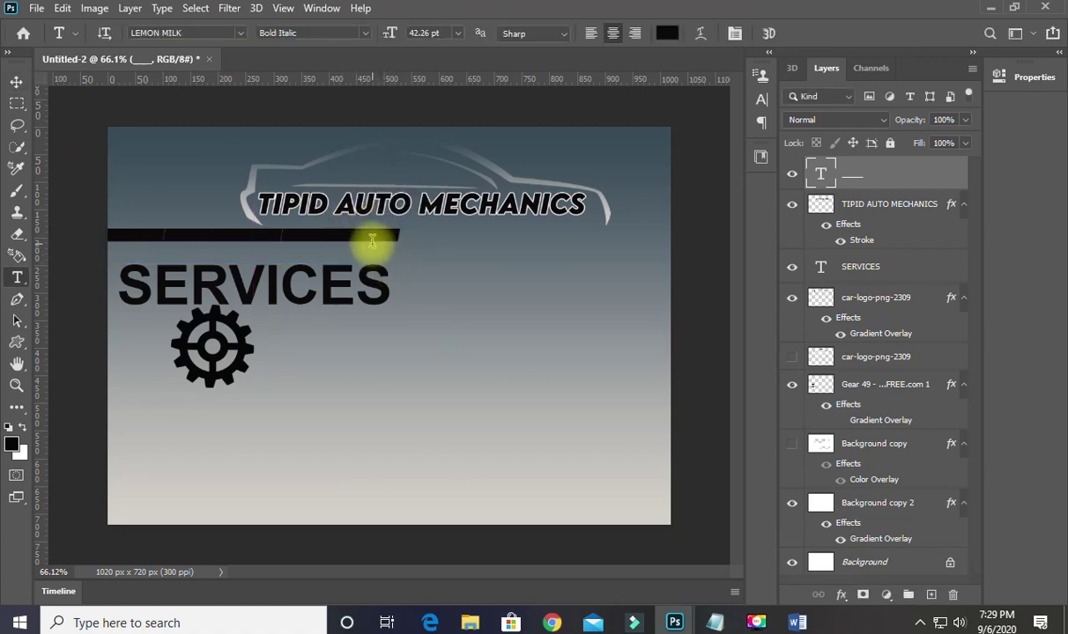
double_click(380, 236)
key("BackSpace")
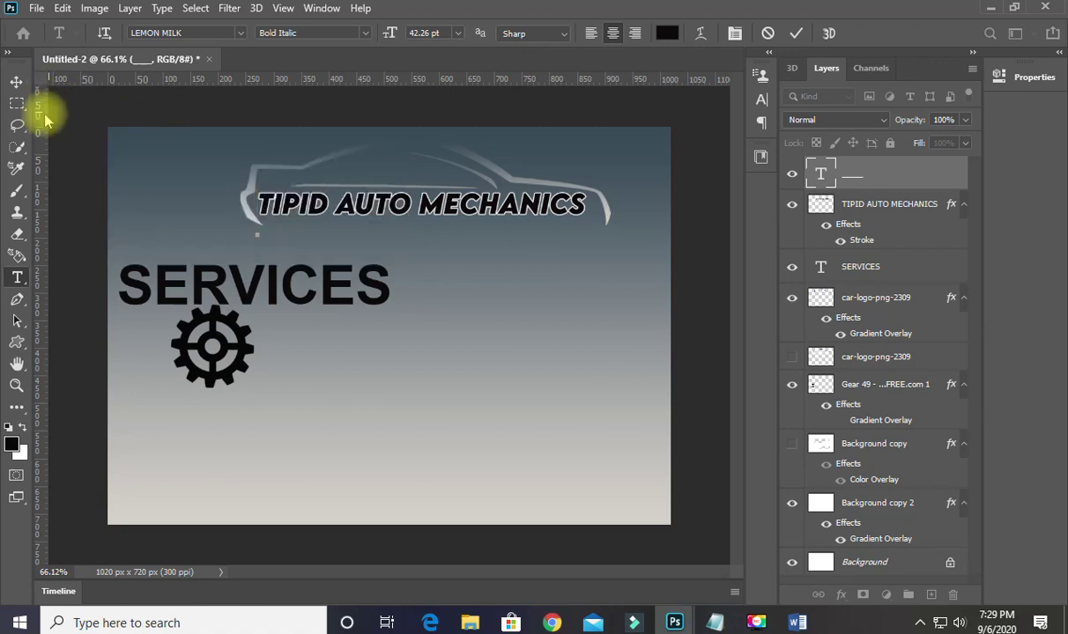
left_click(16, 81)
Copy a strip of Background copy 2 under the title to Layer 2 as a thin band.
left_click(828, 527)
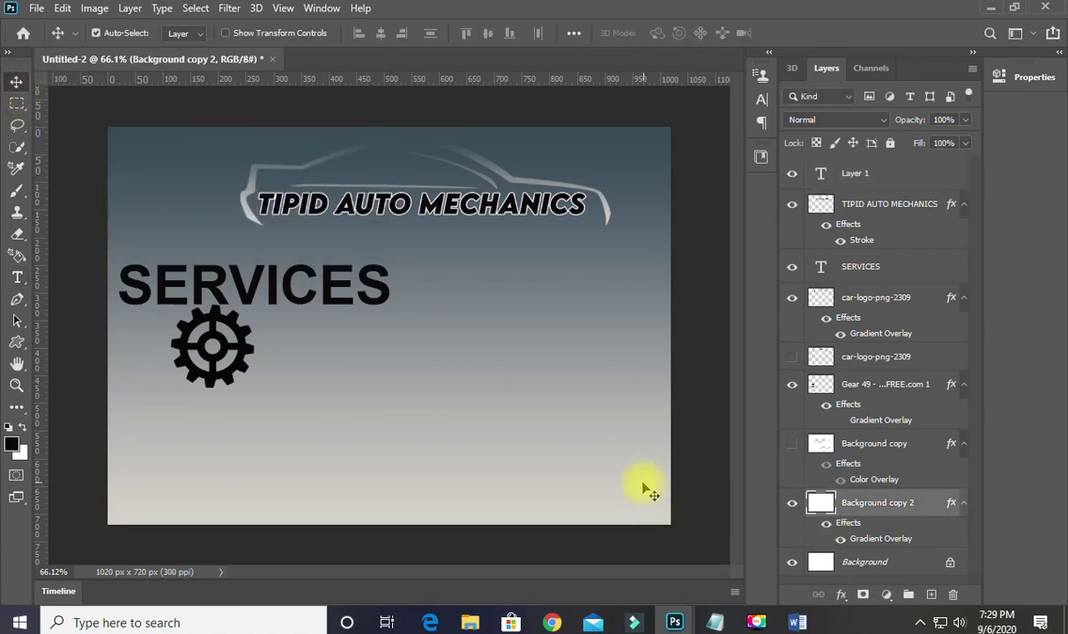
key("m")
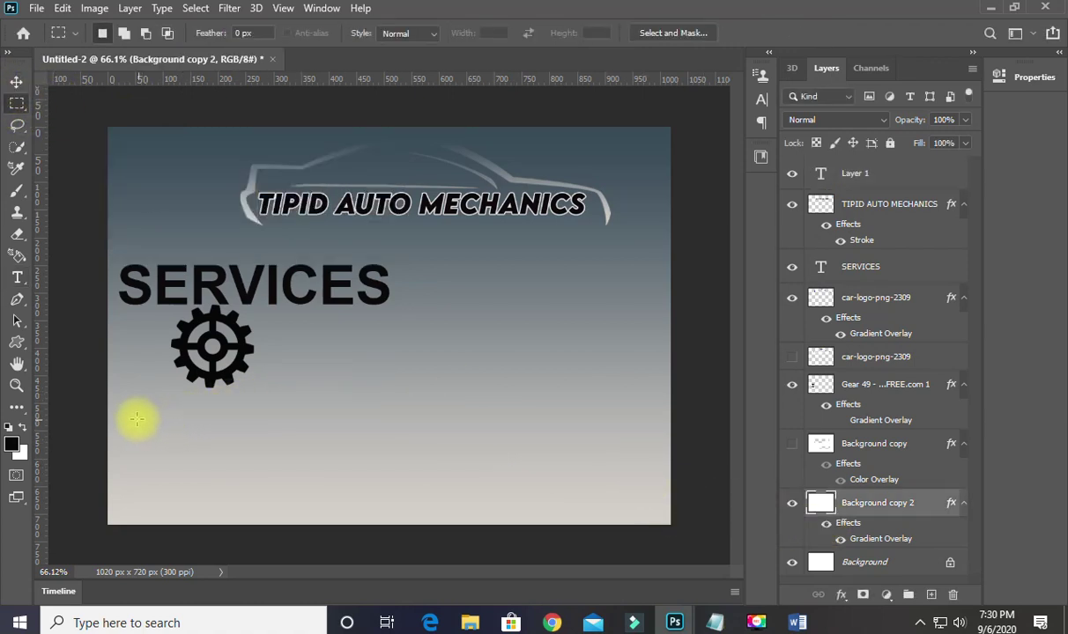
left_click_drag(126, 209, 714, 269)
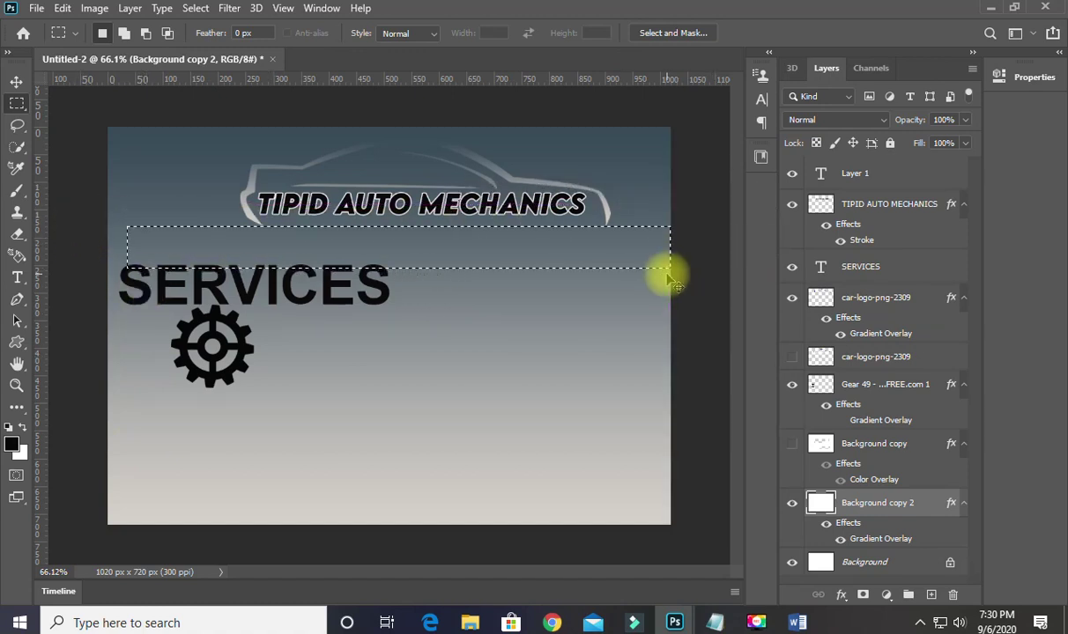
key("ctrl+j")
key("ctrl+t")
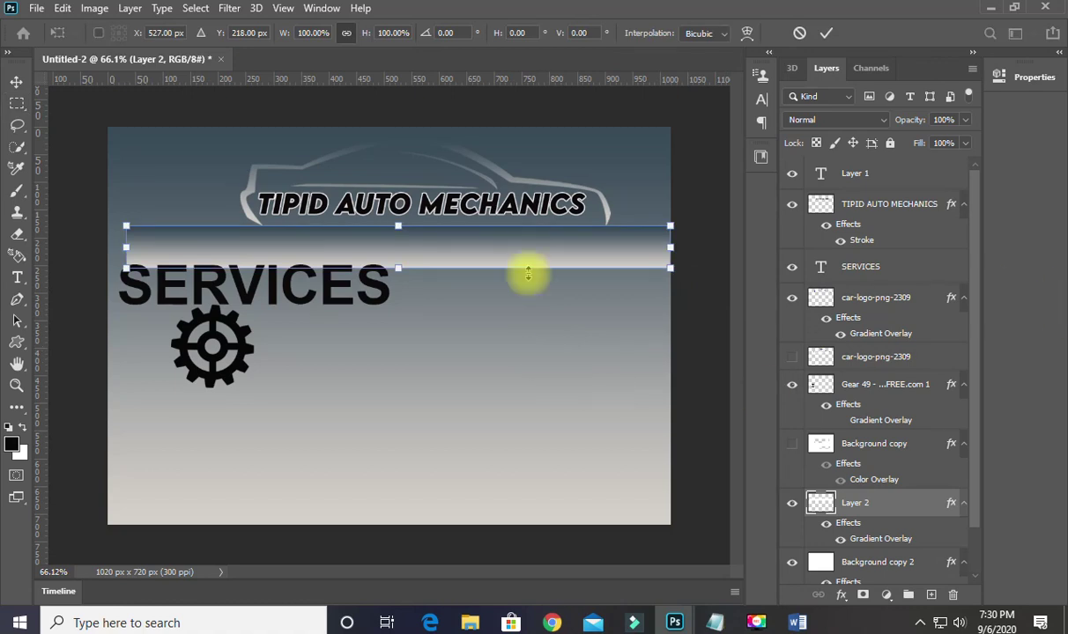
left_click_drag(129, 248, 107, 248)
left_click_drag(388, 271, 389, 238)
key("Return")
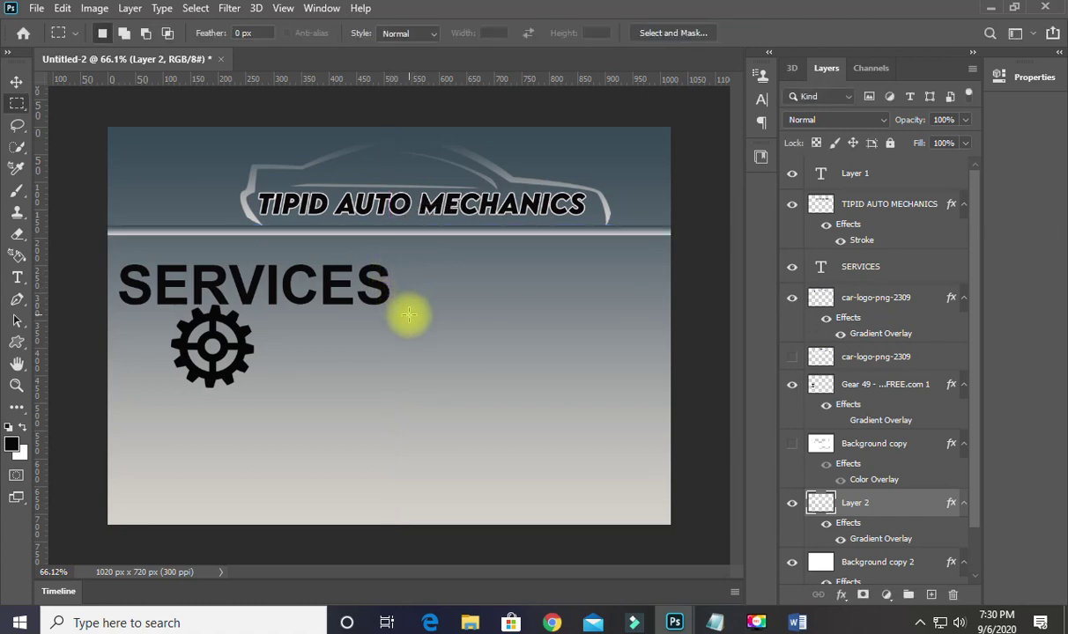
Turn off Gradient Overlay in Layer 2's Blending Options so the band turns white.
key("v")
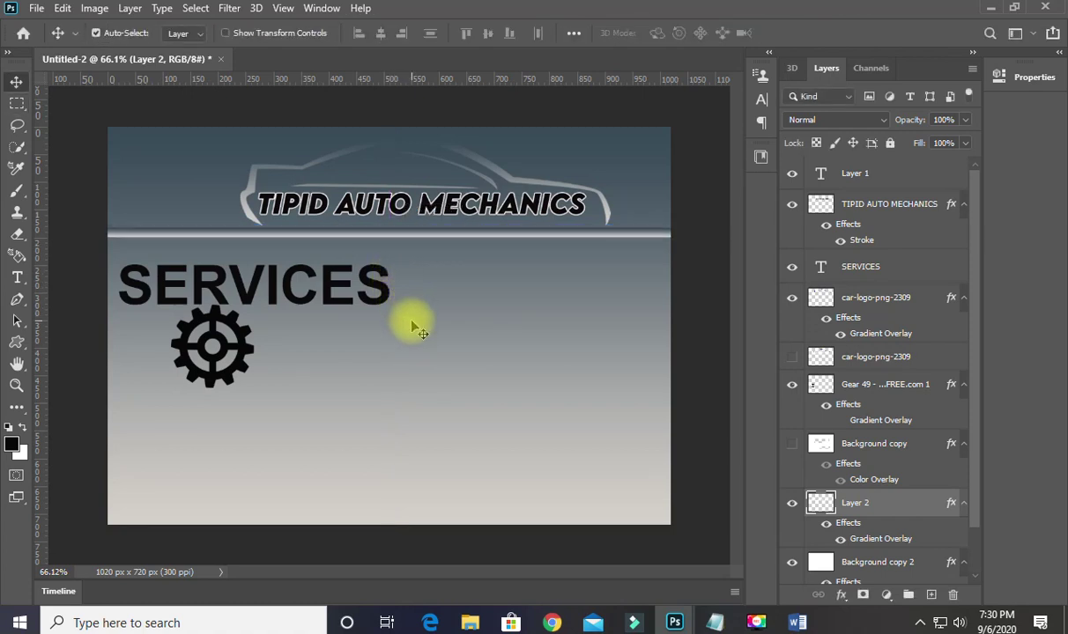
right_click(852, 516)
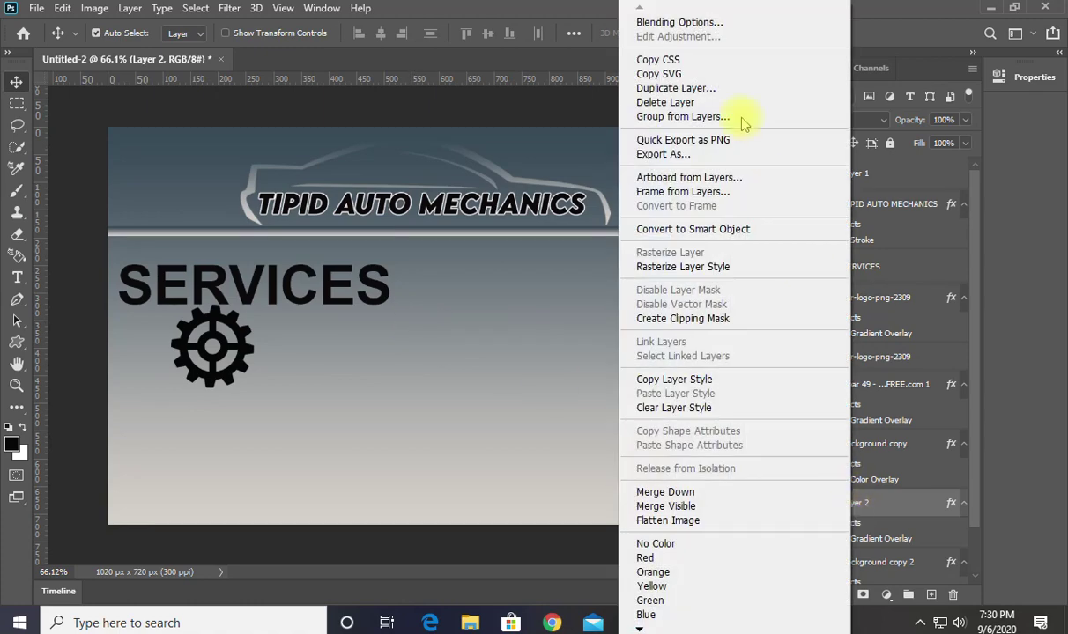
left_click(716, 21)
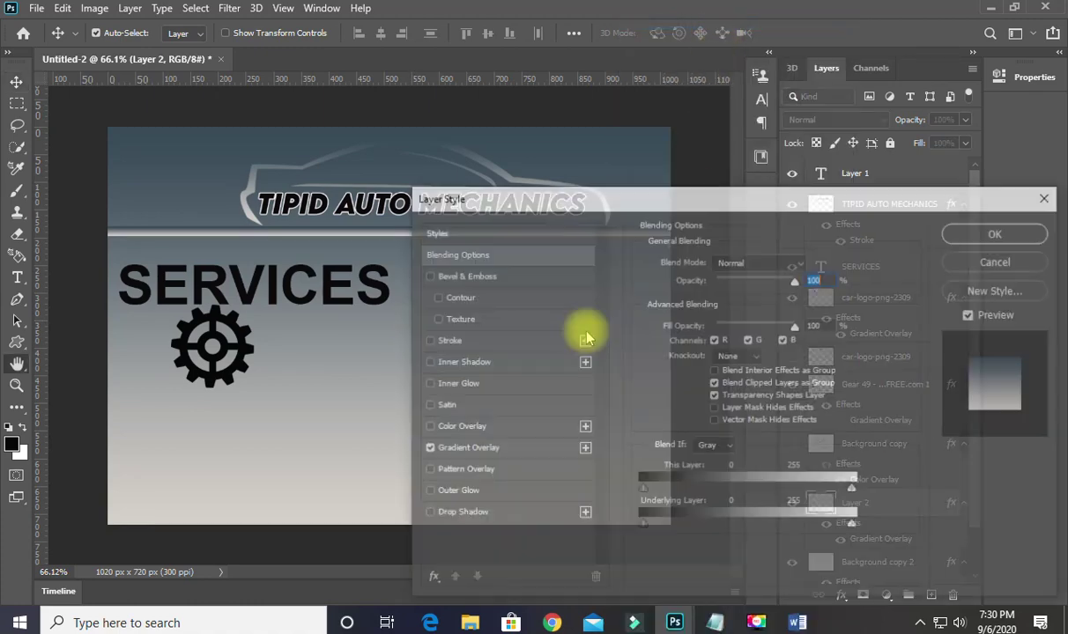
left_click(427, 450)
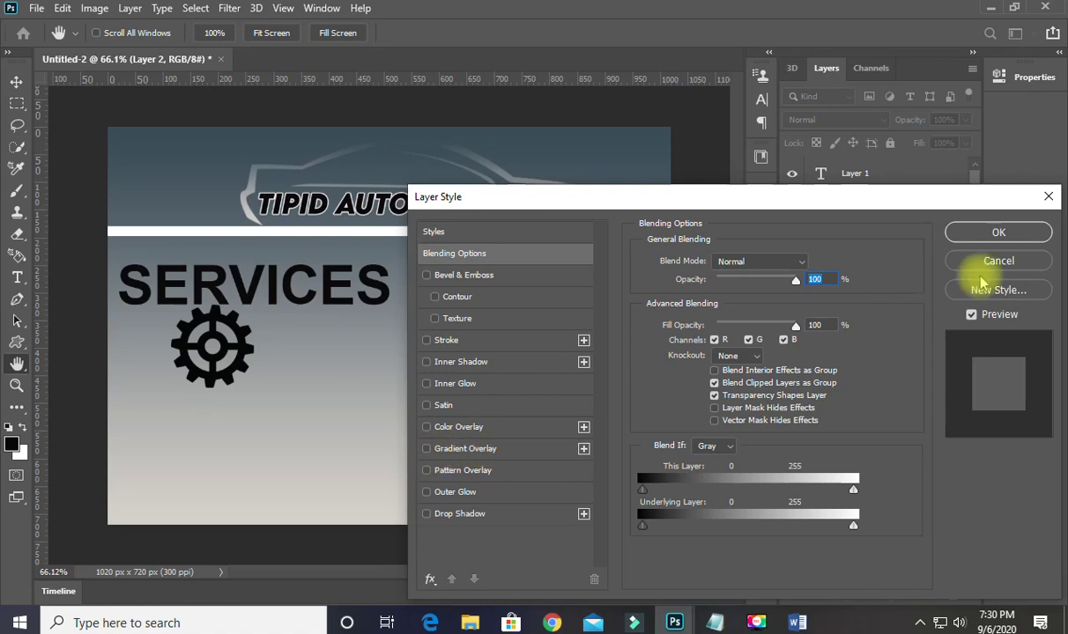
left_click(1004, 232)
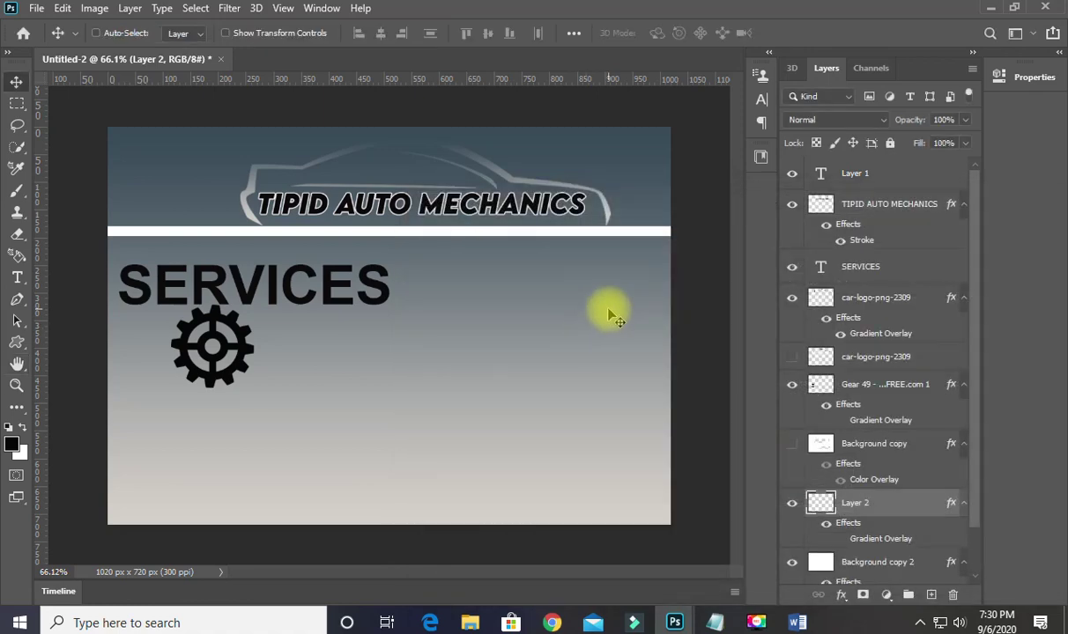
Shorten the white band to about 38% width and move the gear up beside the title.
key("ctrl+t")
left_click_drag(671, 231, 328, 264)
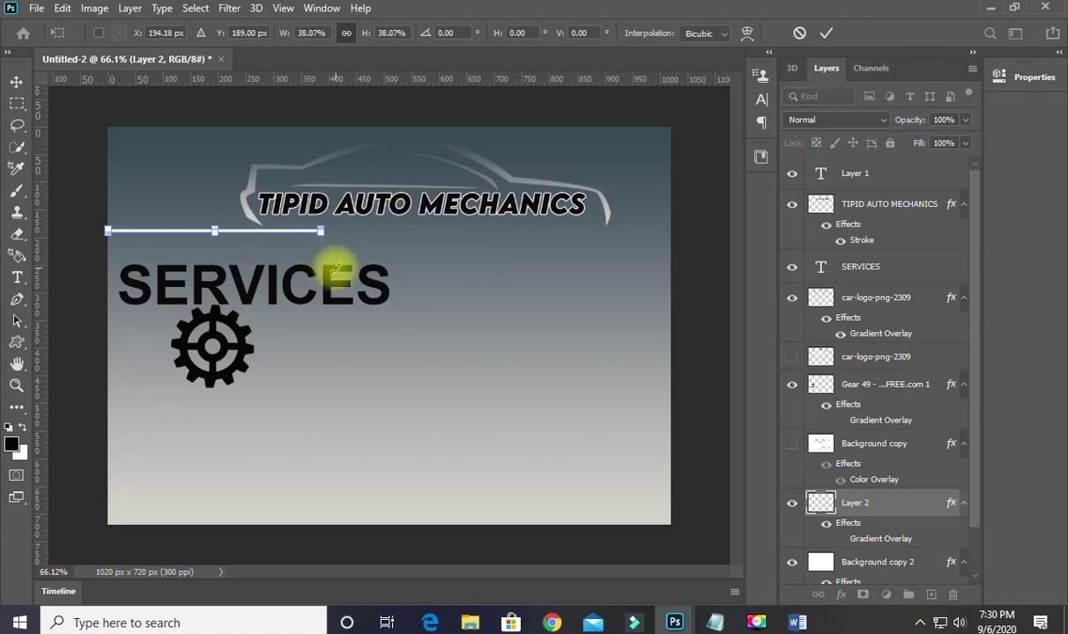
key("Return")
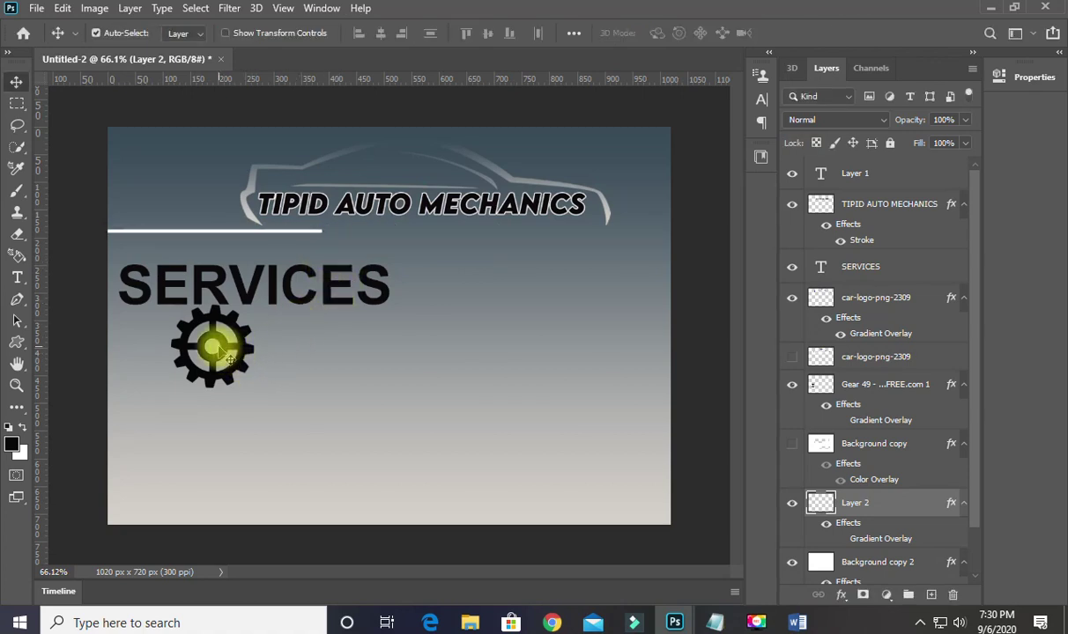
left_click_drag(214, 346, 258, 358)
key("ctrl+z")
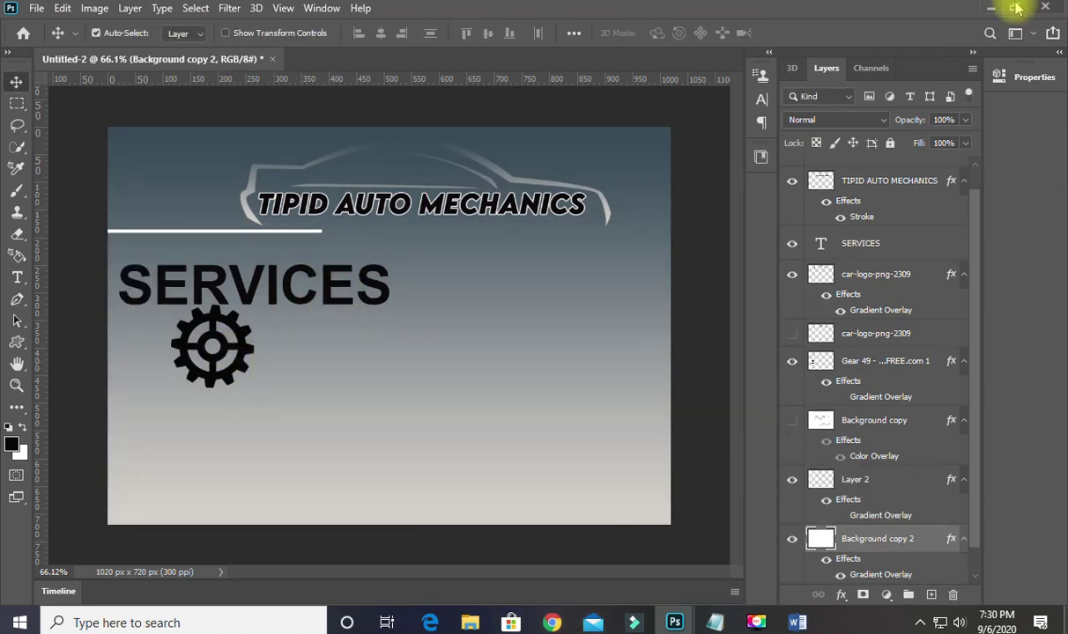
left_click_drag(255, 353, 409, 248)
Shrink the gear, then nudge the car outline about 20 px and title about 13 px left.
key("ctrl+t")
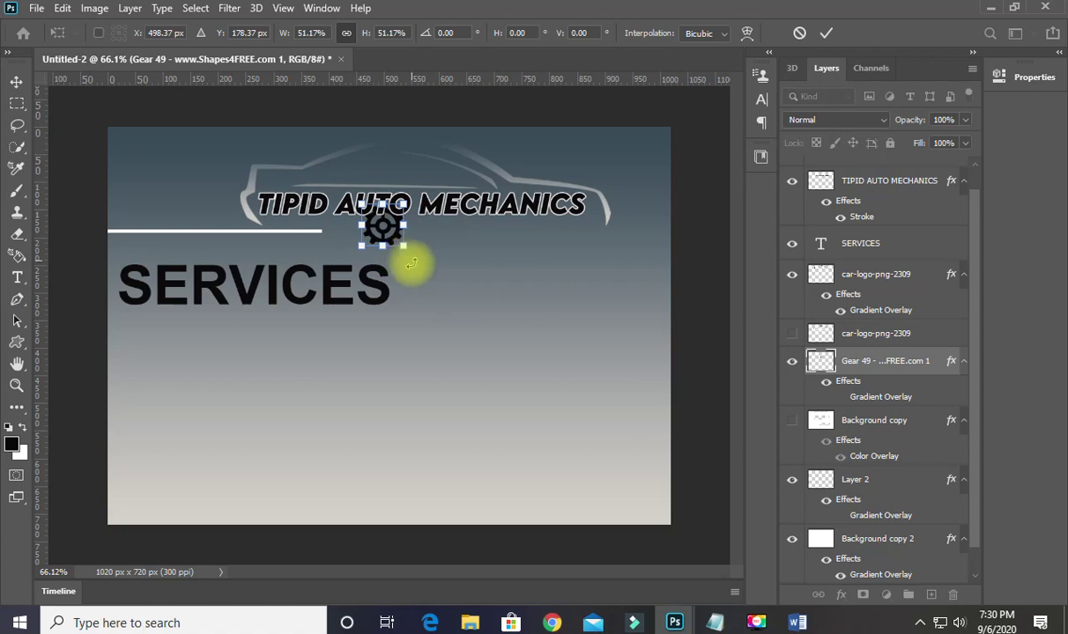
key("Return")
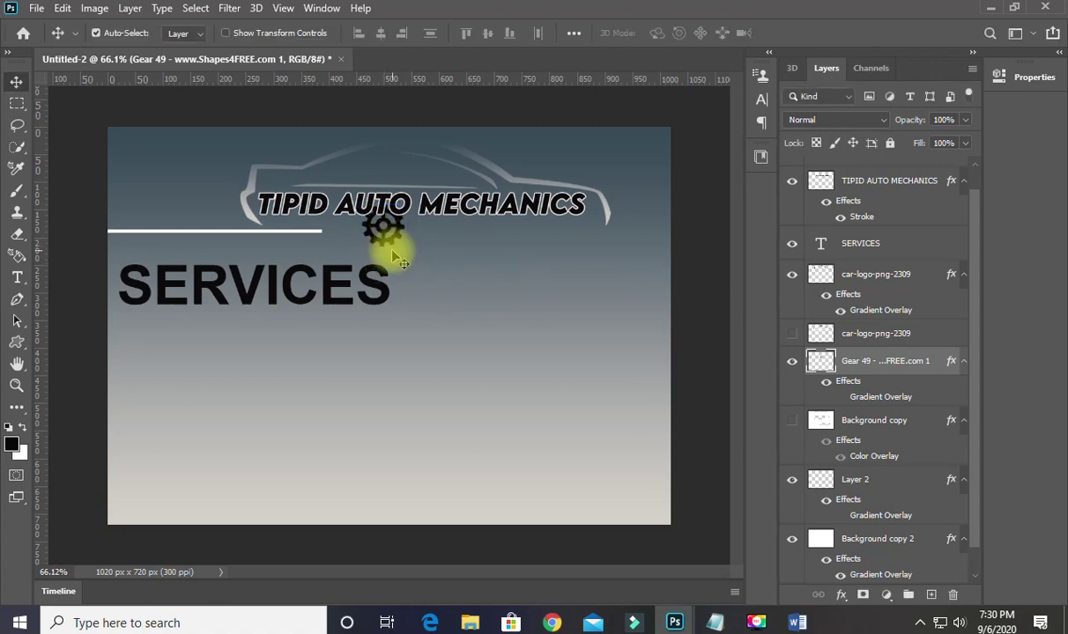
left_click(251, 192)
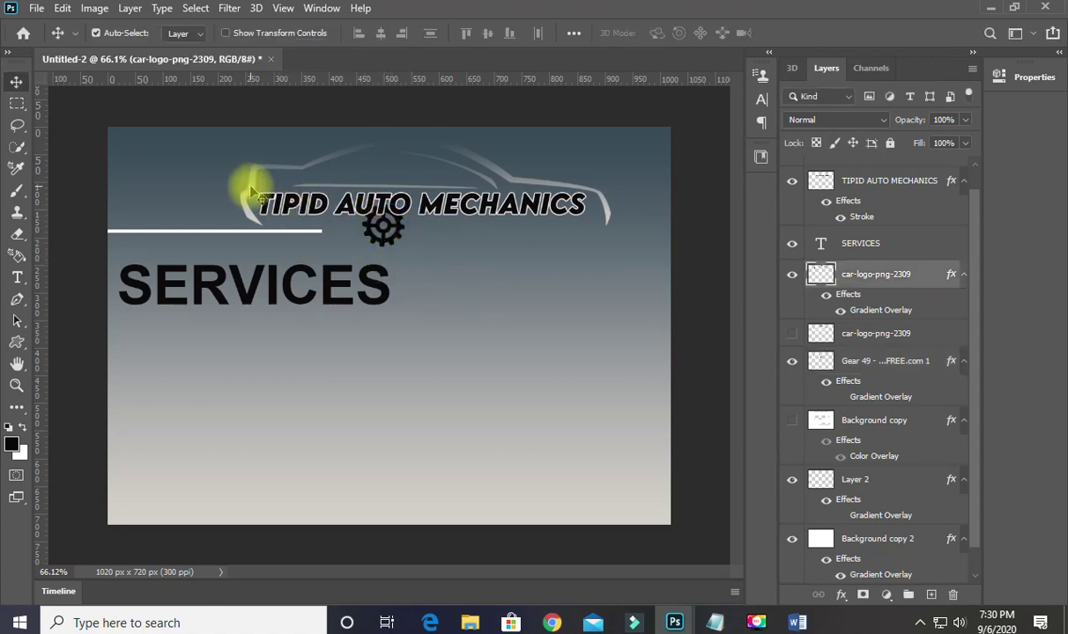
key("shift+Left")
key("shift+Left")
key("shift+Left")
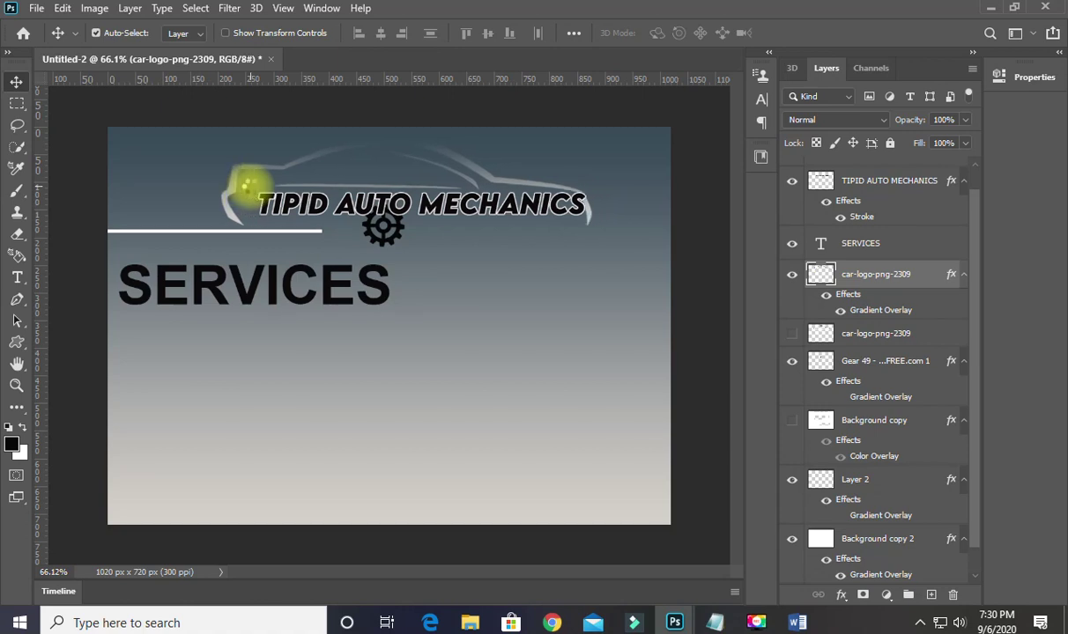
left_click(328, 217)
key("shift+Left")
key("shift+Left")
key("shift+Left")
key("shift+Left")
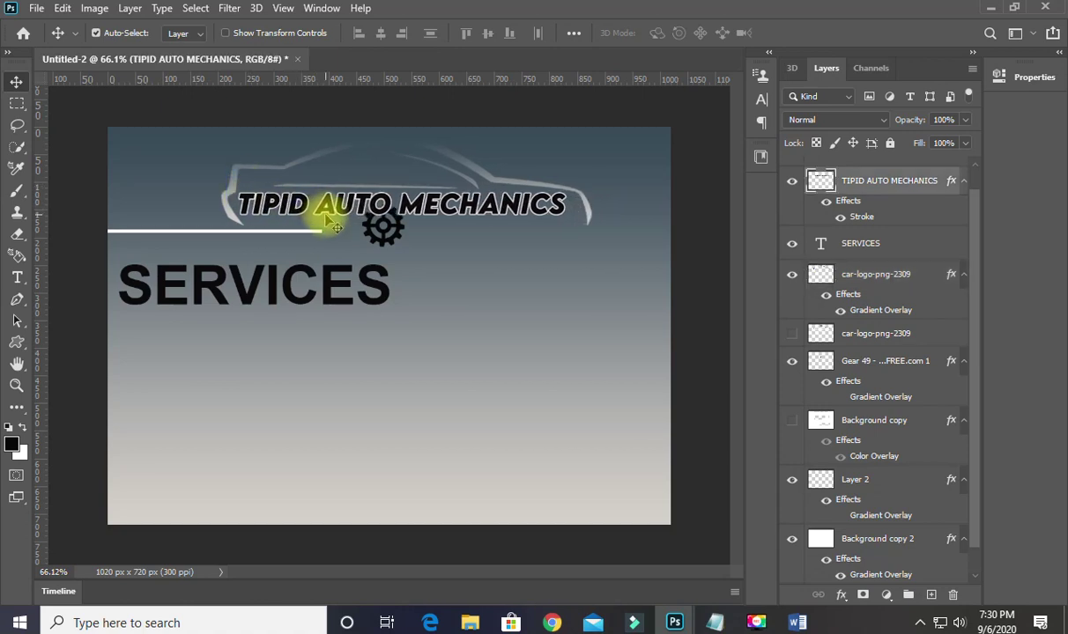
Move the gear slightly lower beneath 'AUTO' and select the Background copy 2 layer.
left_click(381, 228)
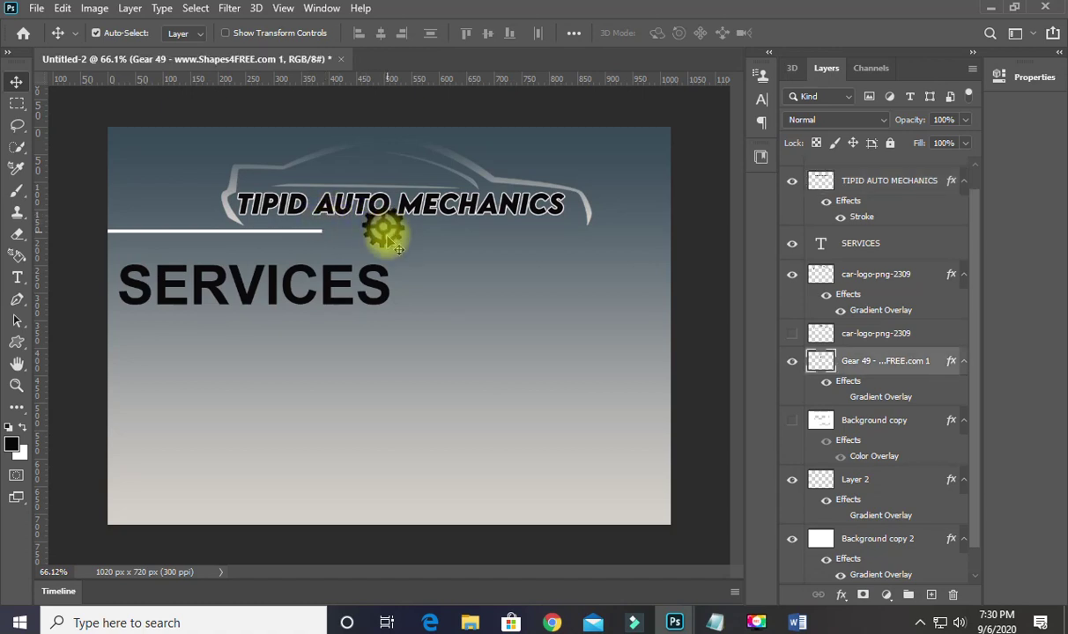
left_click_drag(388, 257, 389, 269)
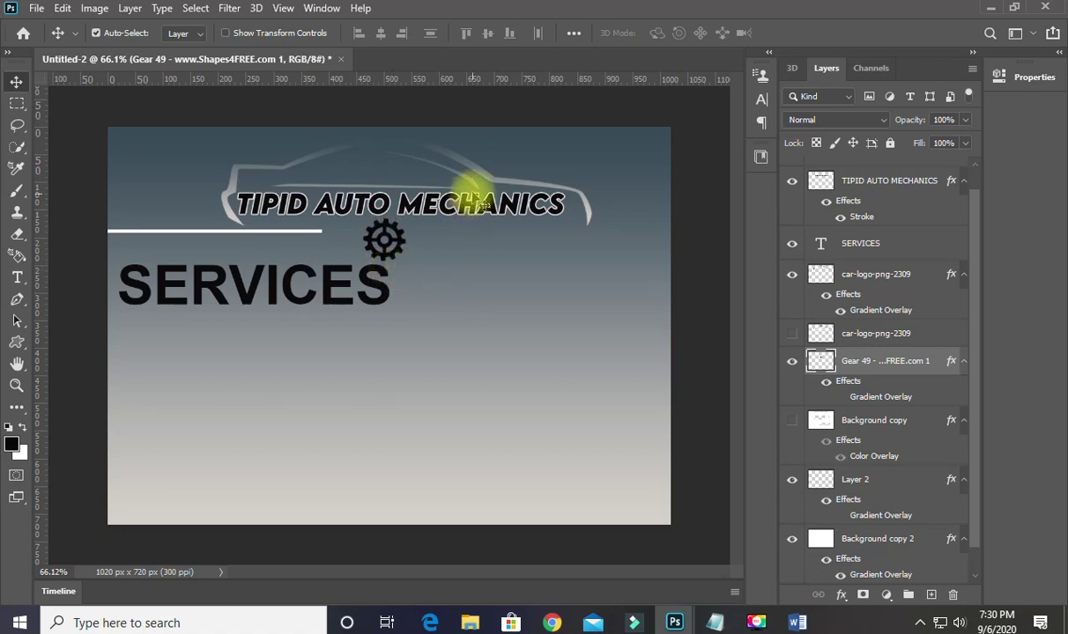
left_click(475, 174)
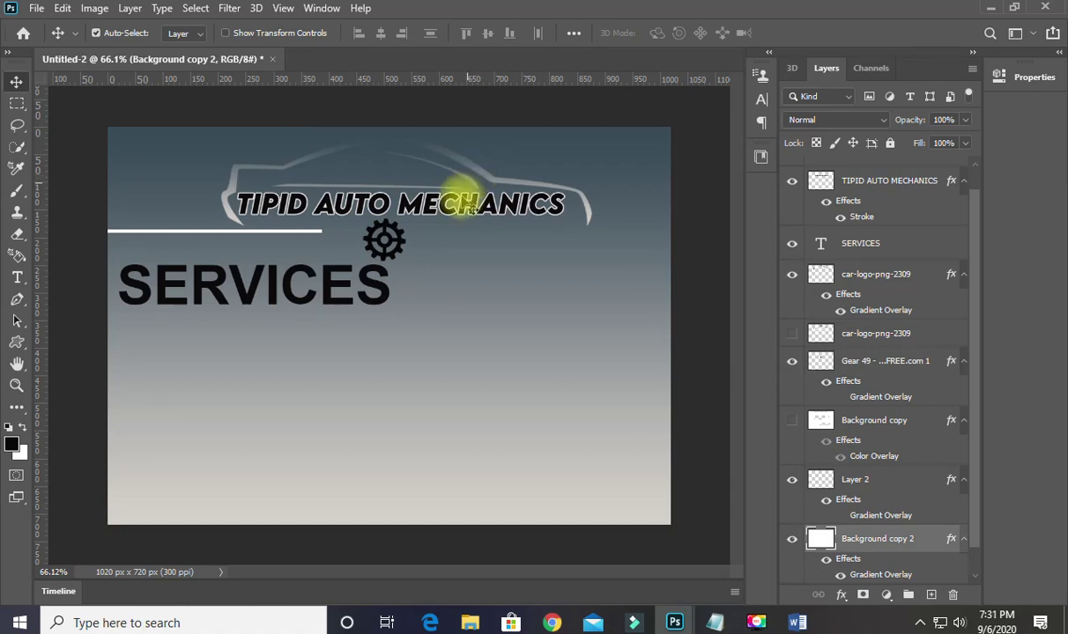
key("m")
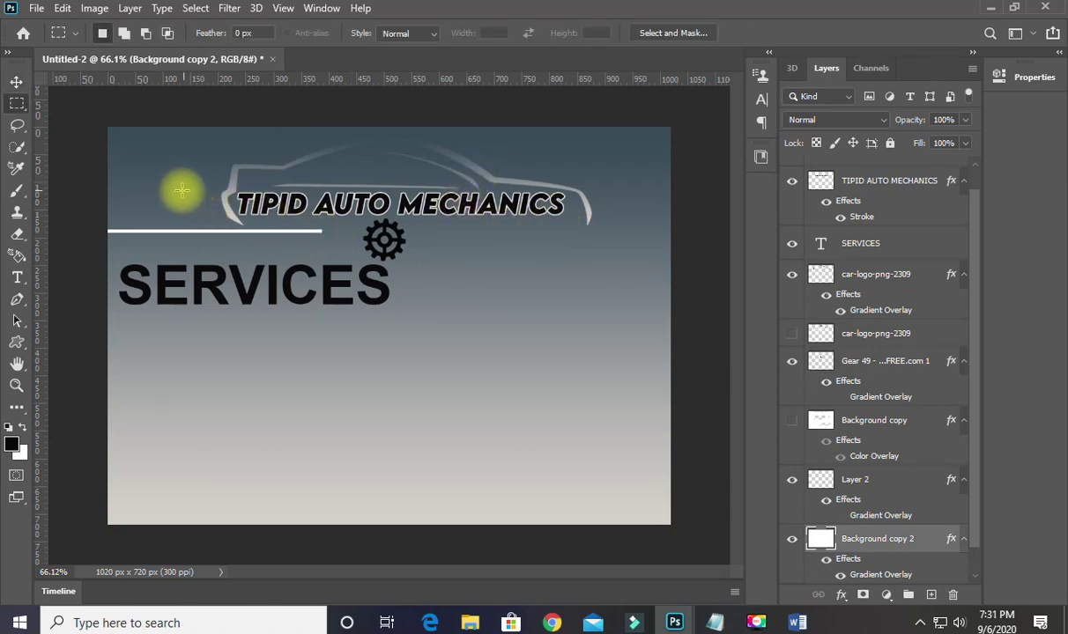
Rotate a marquee area left of the title about 28.5°, then undo it after white patches appear.
left_click_drag(171, 182, 255, 236)
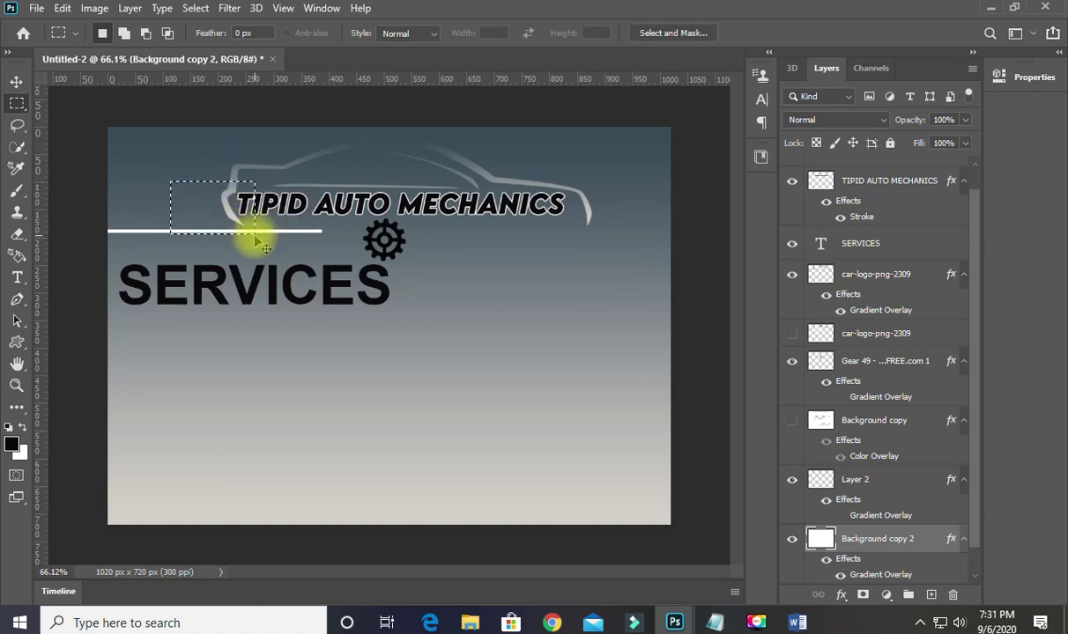
key("ctrl+t")
left_click_drag(278, 245, 253, 271)
key("Return")
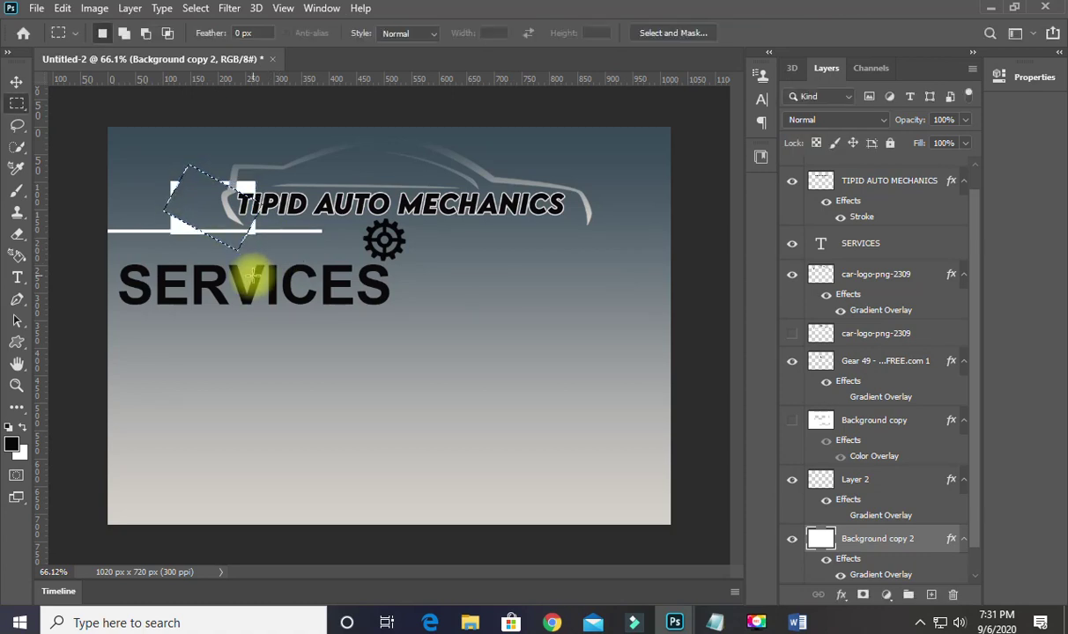
key("ctrl+z")
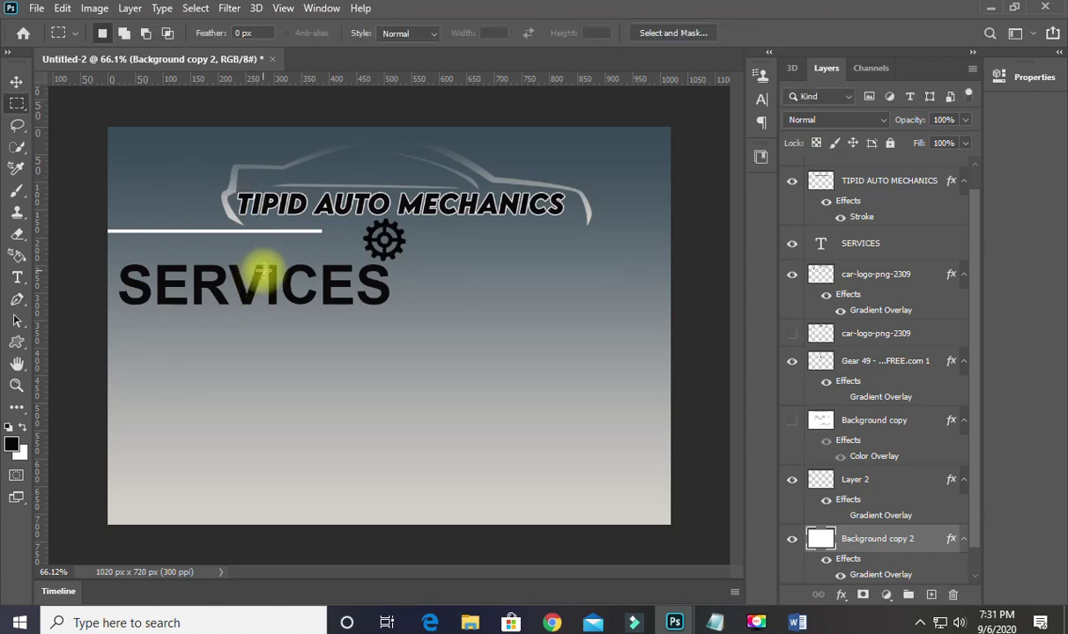
key("c")
key("v")
On the car-logo-png-2309 layer, rotate the selected outline piece about 31.5°.
left_click(236, 192)
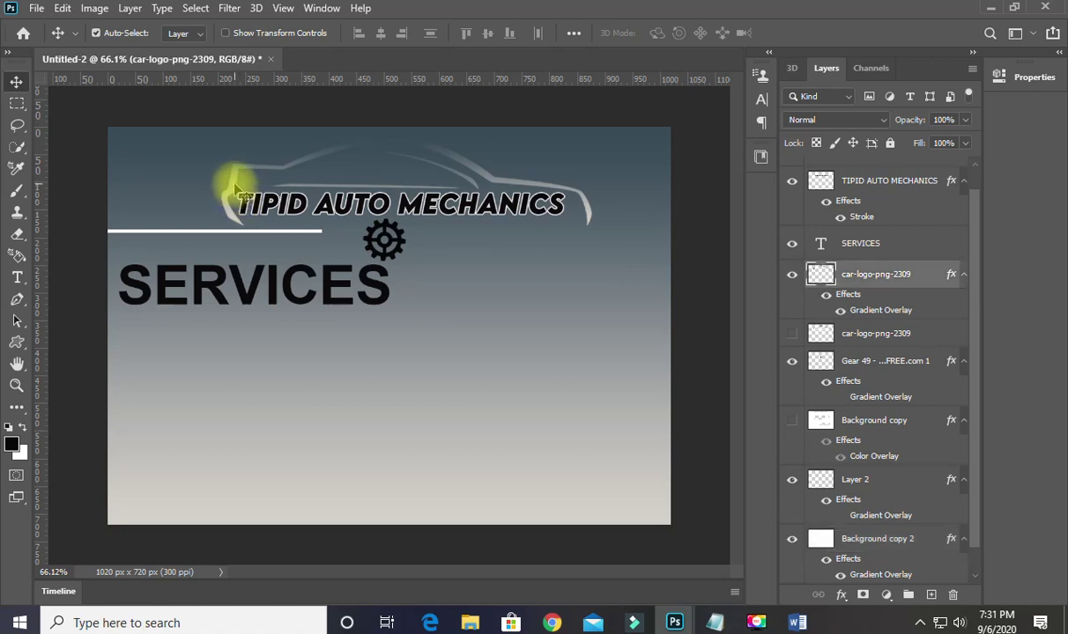
key("m")
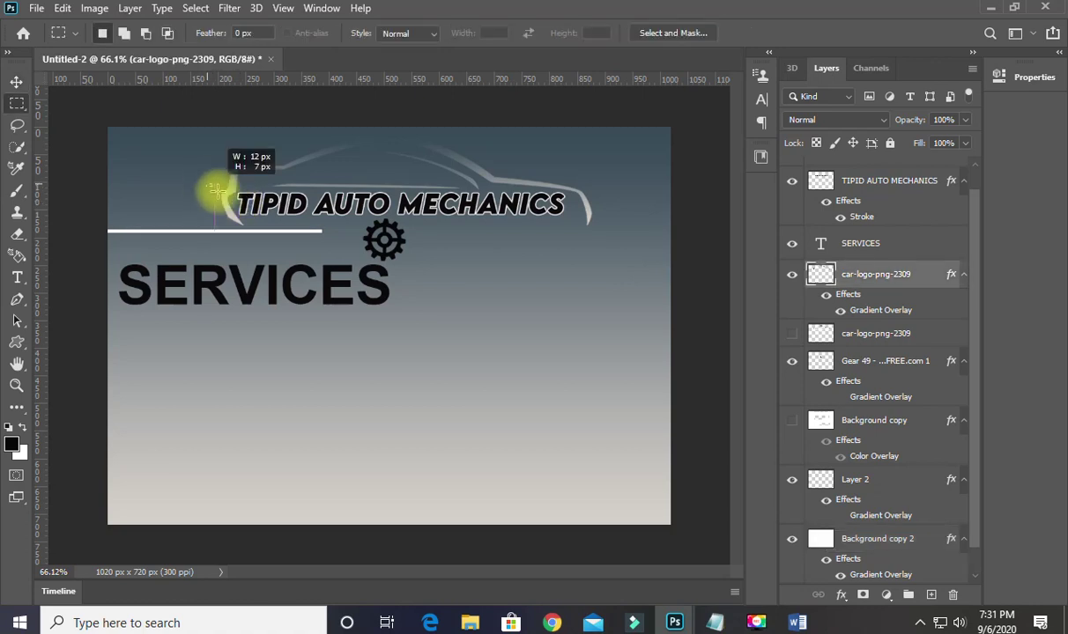
key("ctrl+t")
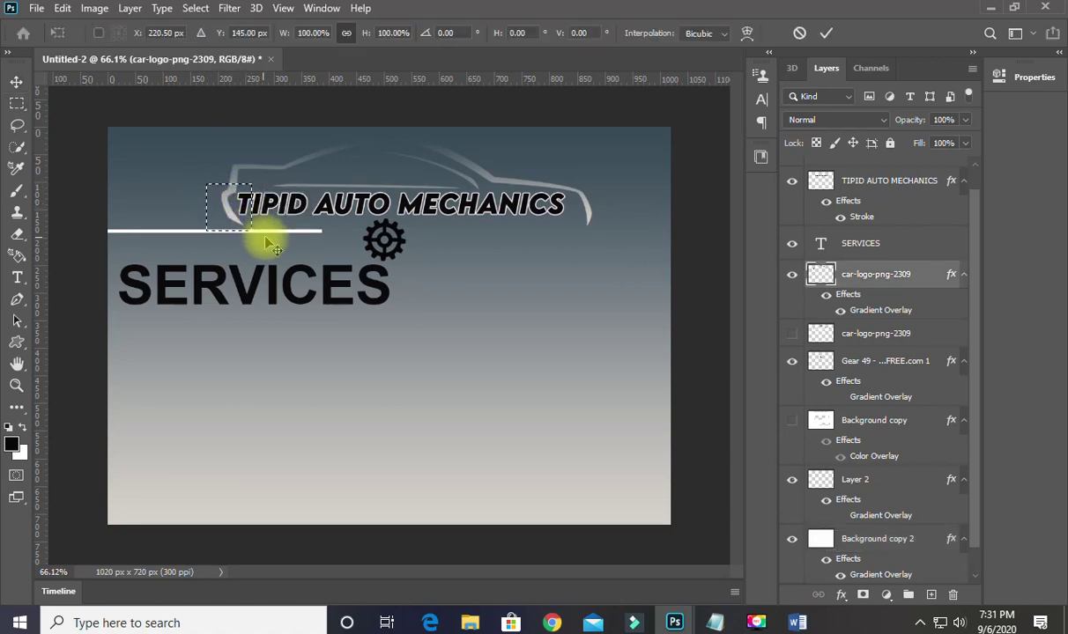
left_click_drag(305, 239, 269, 288)
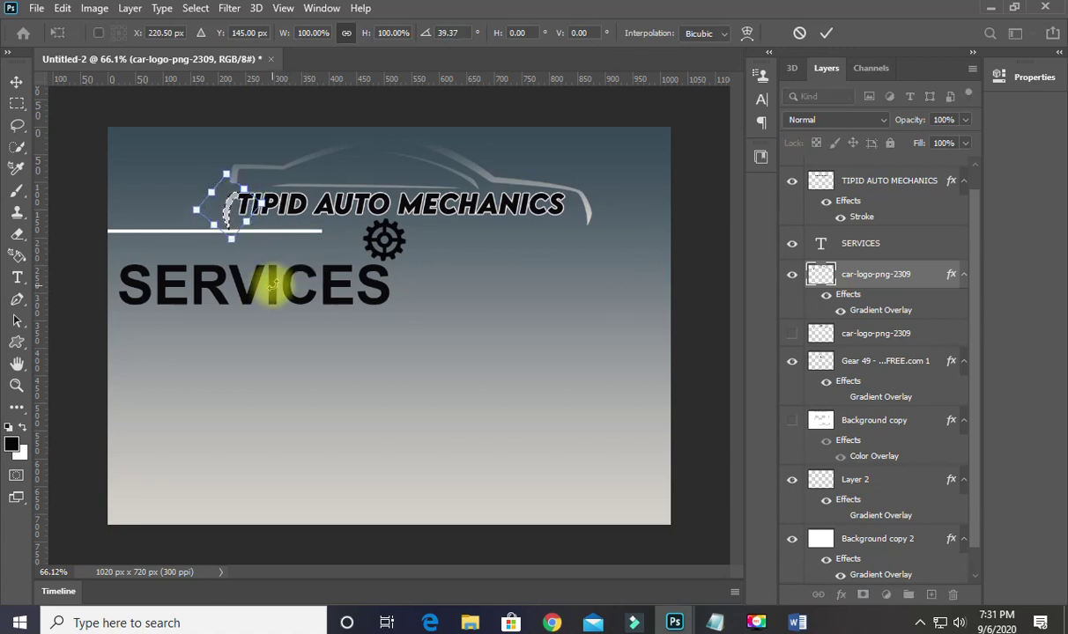
key("Return")
key("v")
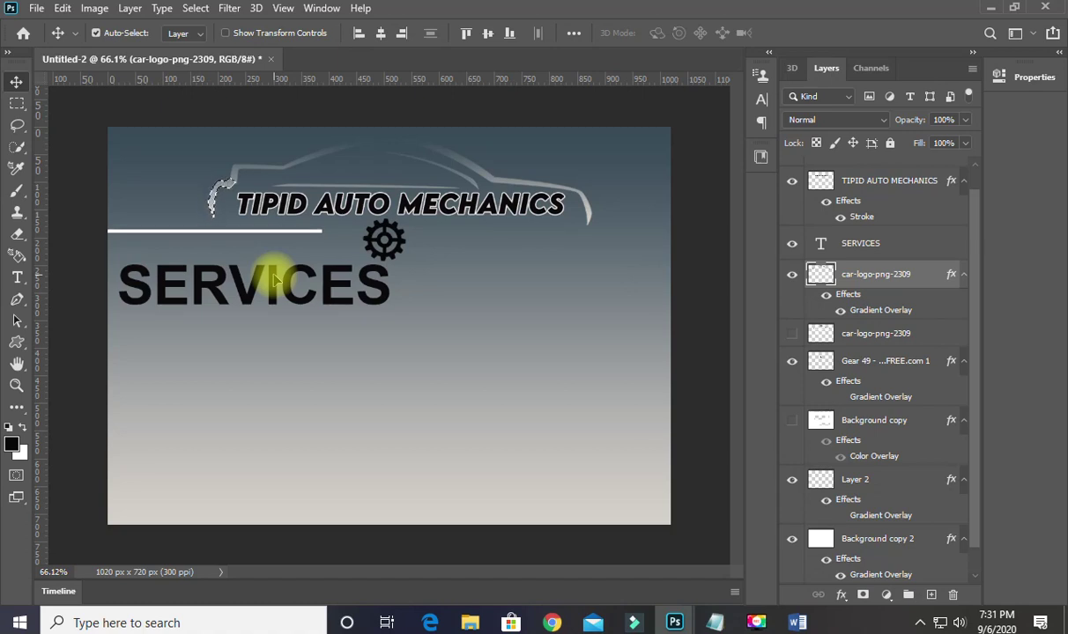
left_click(17, 103)
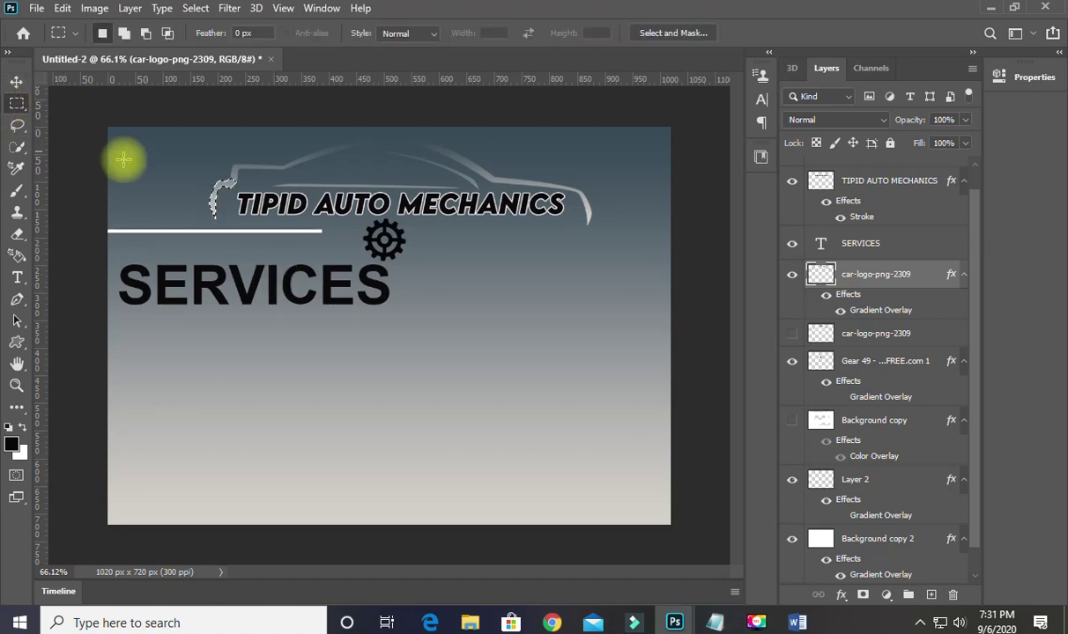
Shift the TIPID AUTO MECHANICS text about 20 px left.
scroll(167, 179, "up", 2)
scroll(189, 174, "down", 3)
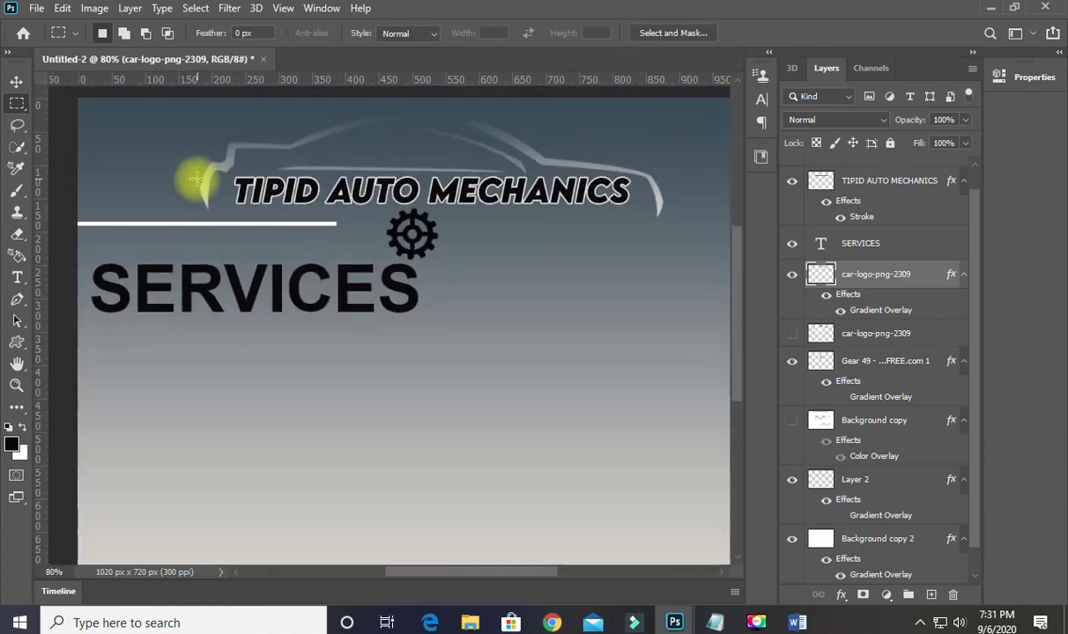
left_click(16, 81)
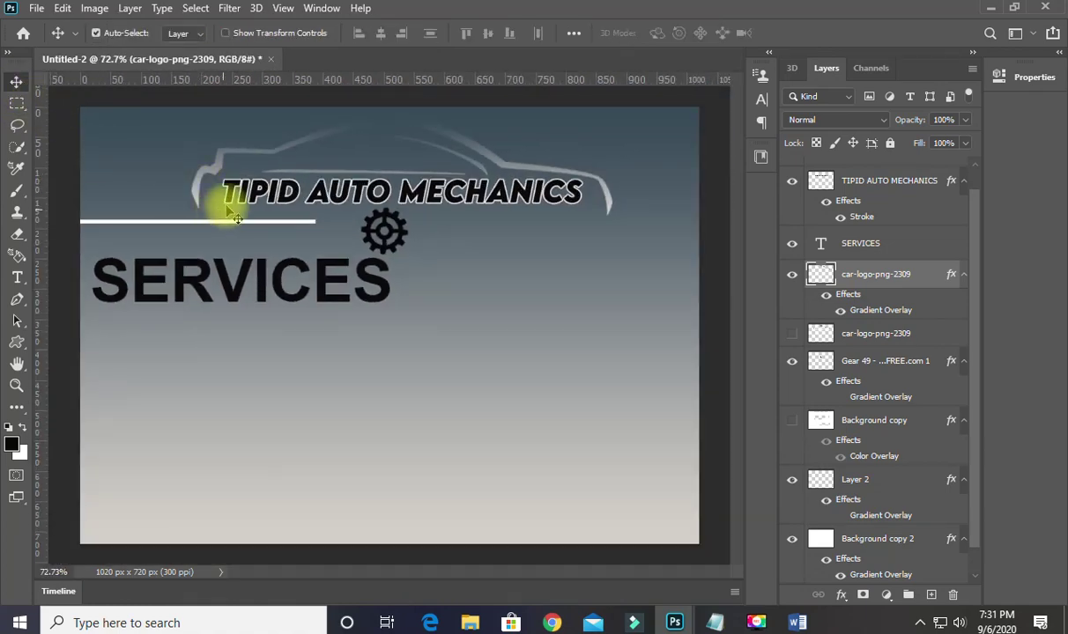
left_click(254, 195)
left_click_drag(257, 203, 239, 202)
Marquee the right-hand tip of the car outline, then clear the selection unchanged.
left_click(614, 204)
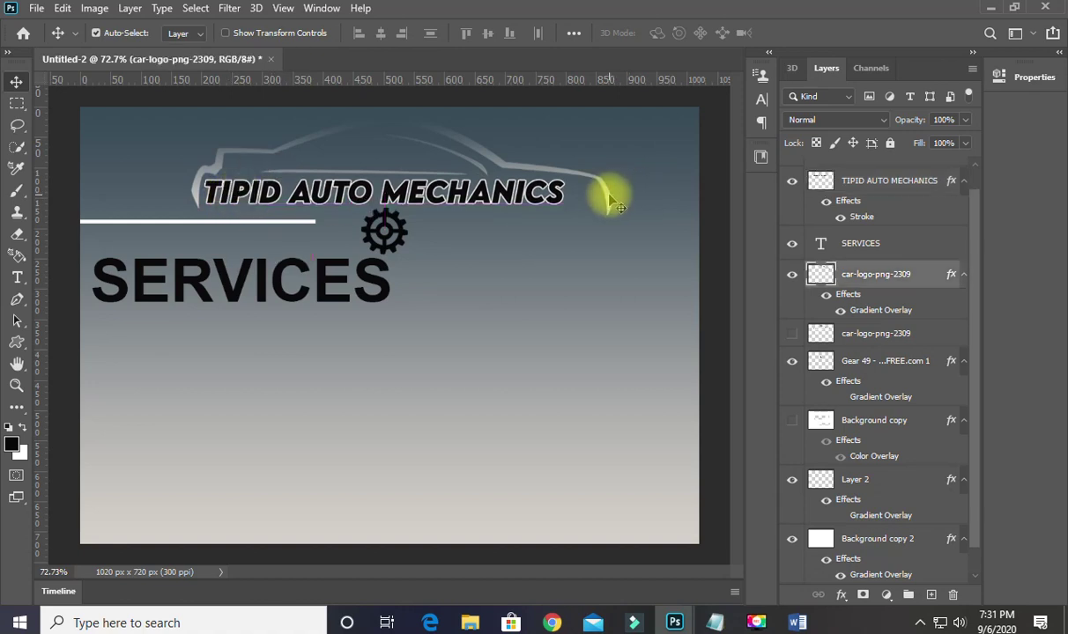
key("m")
left_click_drag(563, 149, 633, 239)
key("ctrl+t")
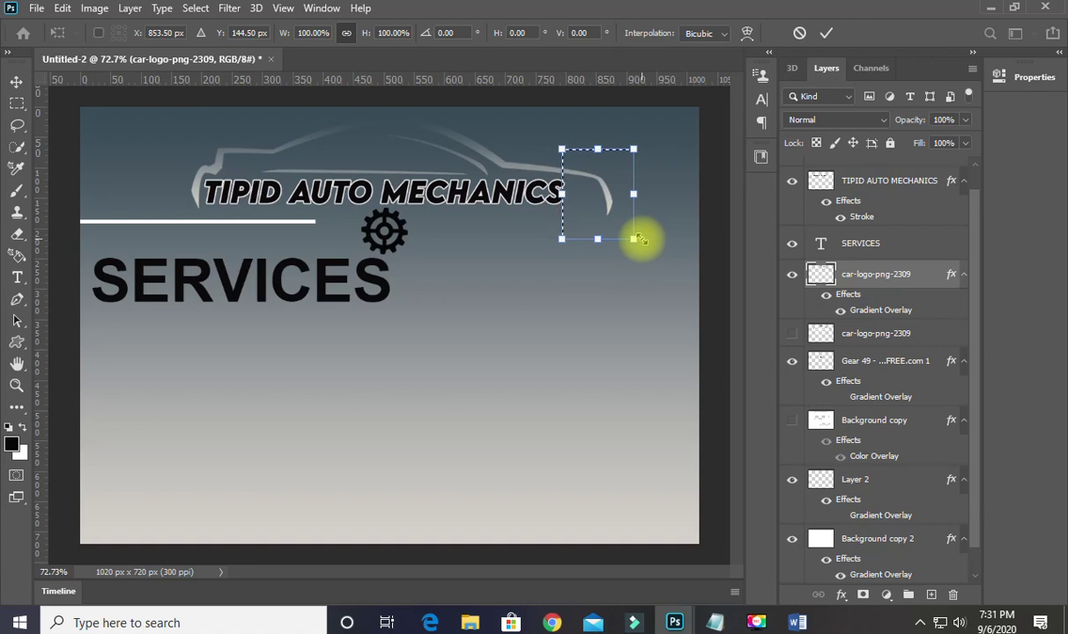
key("Return")
key("ctrl+d")
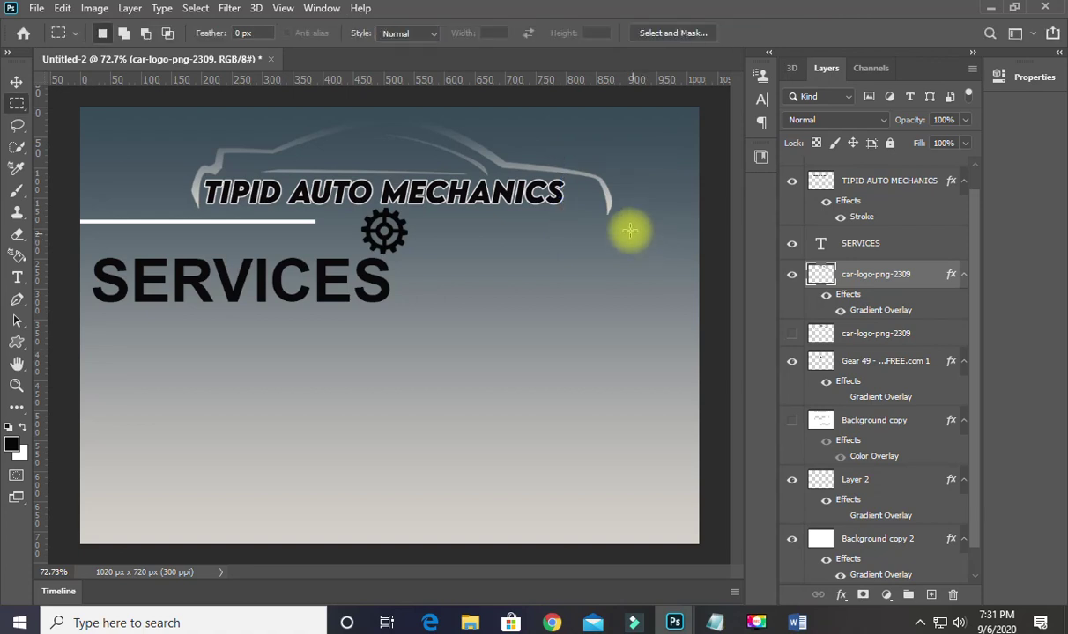
Rotate the car outline's front tip about 33° and nudge it left.
left_click_drag(598, 179, 619, 222)
key("ctrl+t")
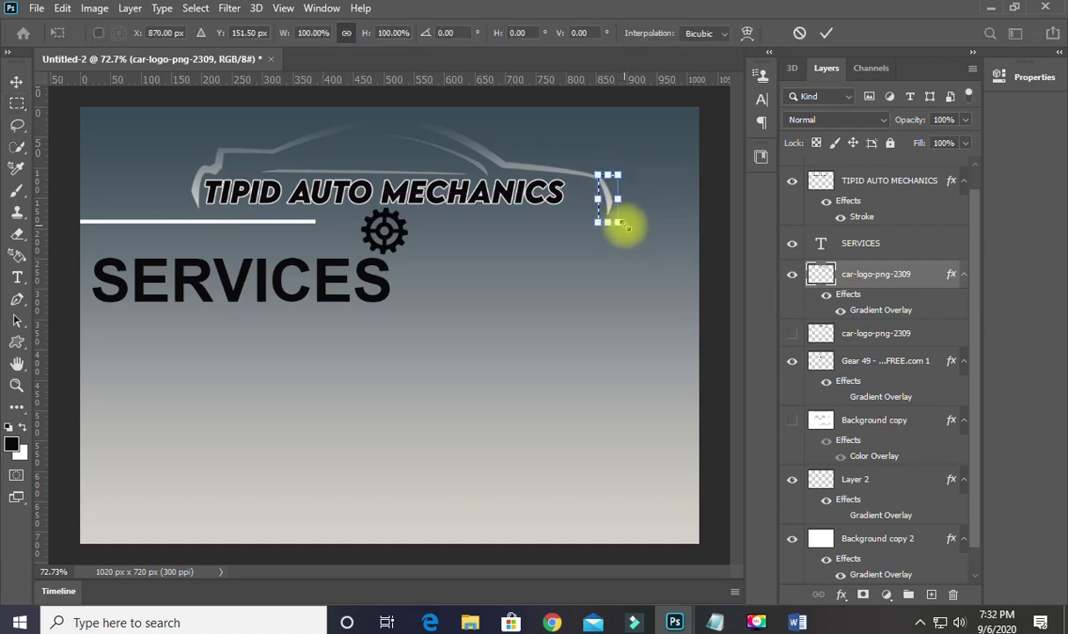
left_click_drag(636, 224, 619, 239)
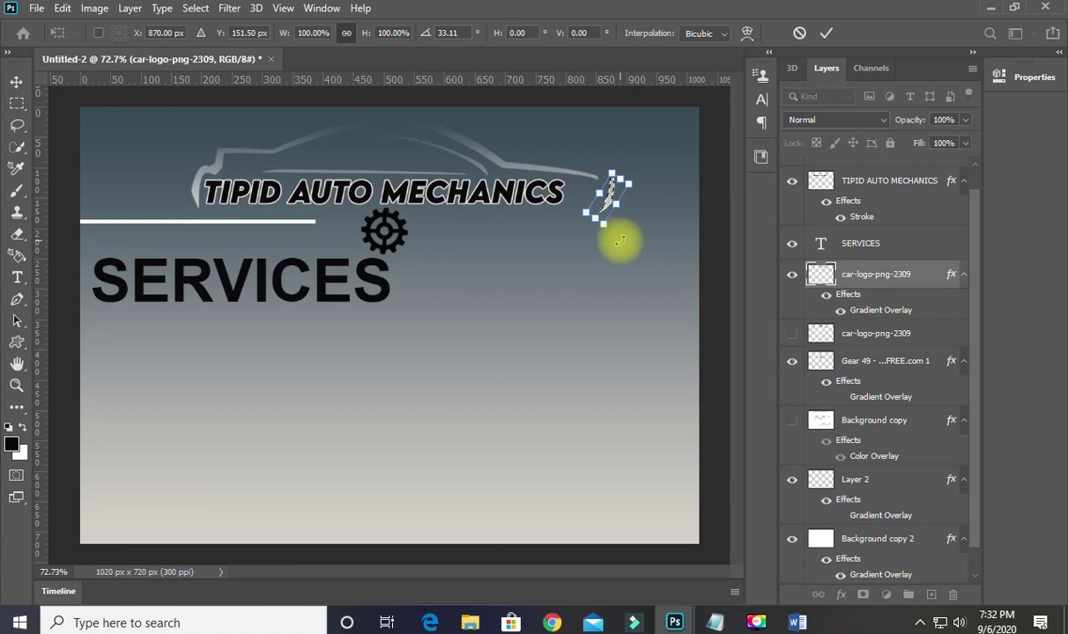
key("shift+Left")
key("Left")
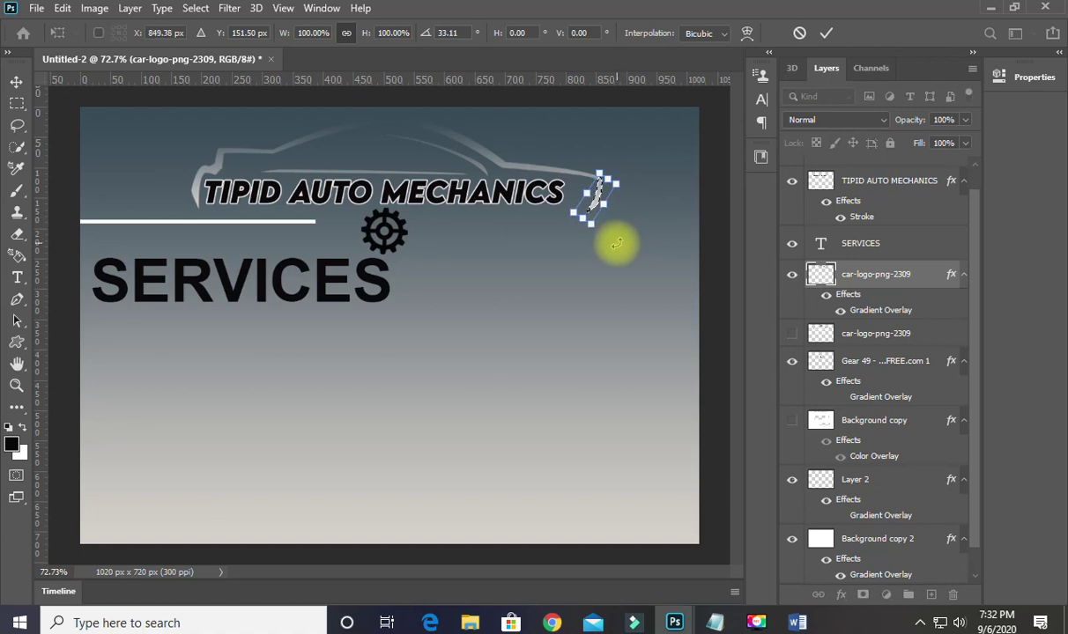
key("Return")
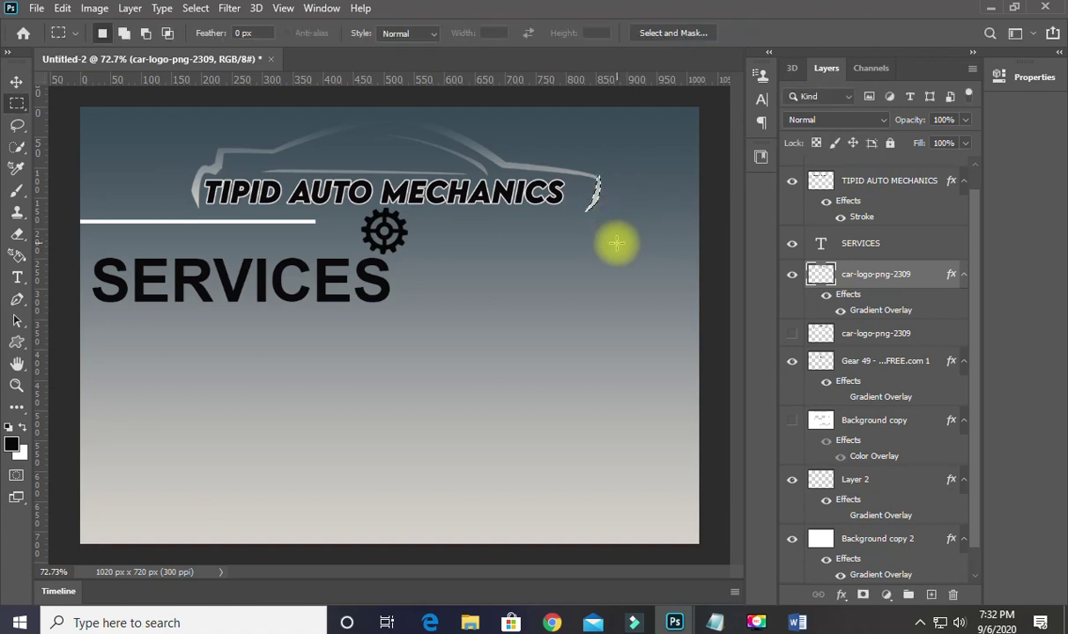
Copy the rotated tip to Layer 3 and move the stroke down and left.
scroll(608, 185, "up", 4)
scroll(603, 142, "up", 2)
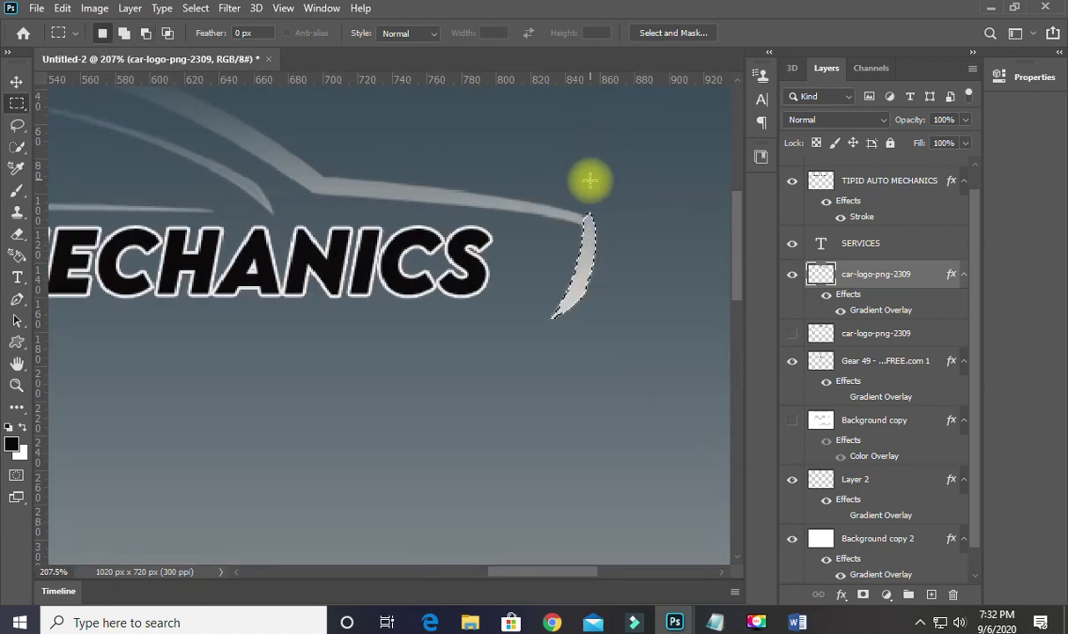
key("v")
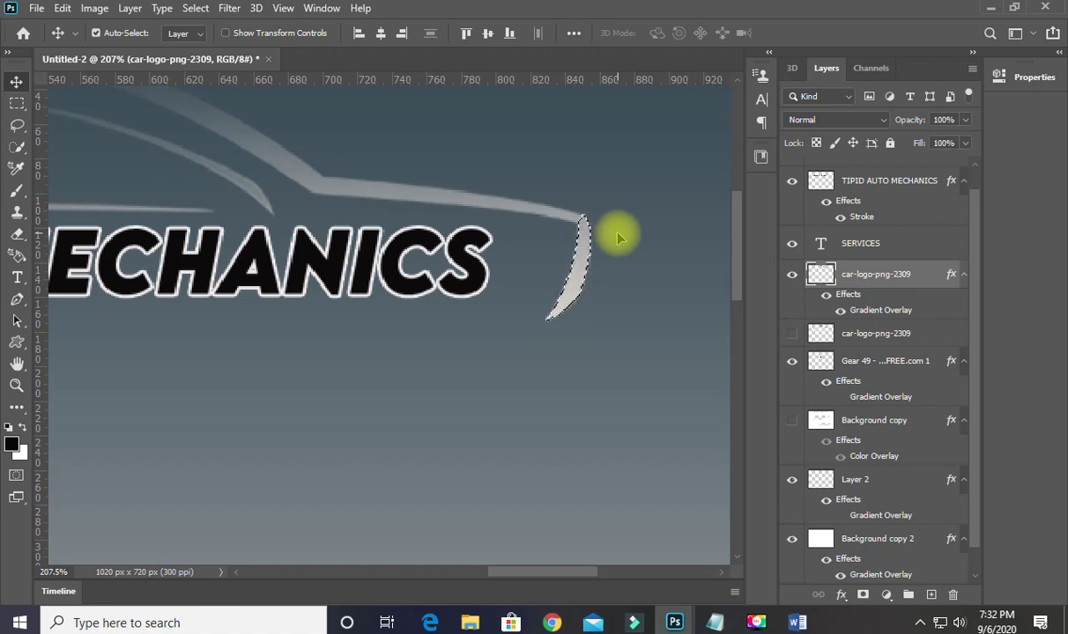
key("ctrl+j")
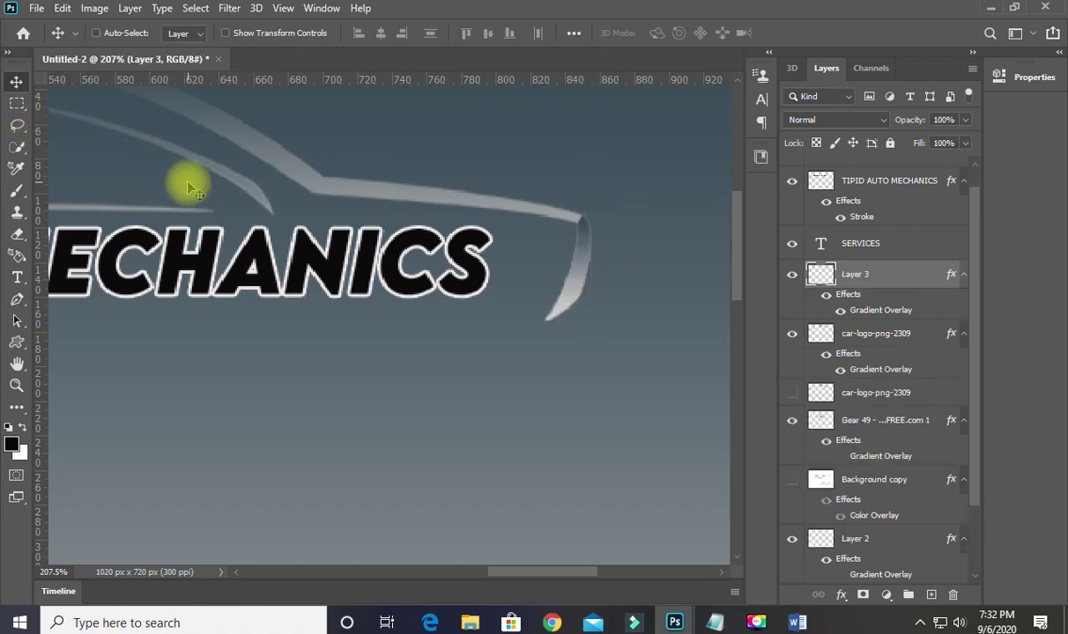
key("ctrl")
mouse_move(569, 319)
left_mouse_down()
mouse_move(573, 296)
mouse_move(526, 321)
mouse_move(508, 354)
mouse_move(539, 284)
left_mouse_up()
Give Layer 3 a mid-grey Color Overlay layer style.
right_click(824, 286)
left_click(830, 280)
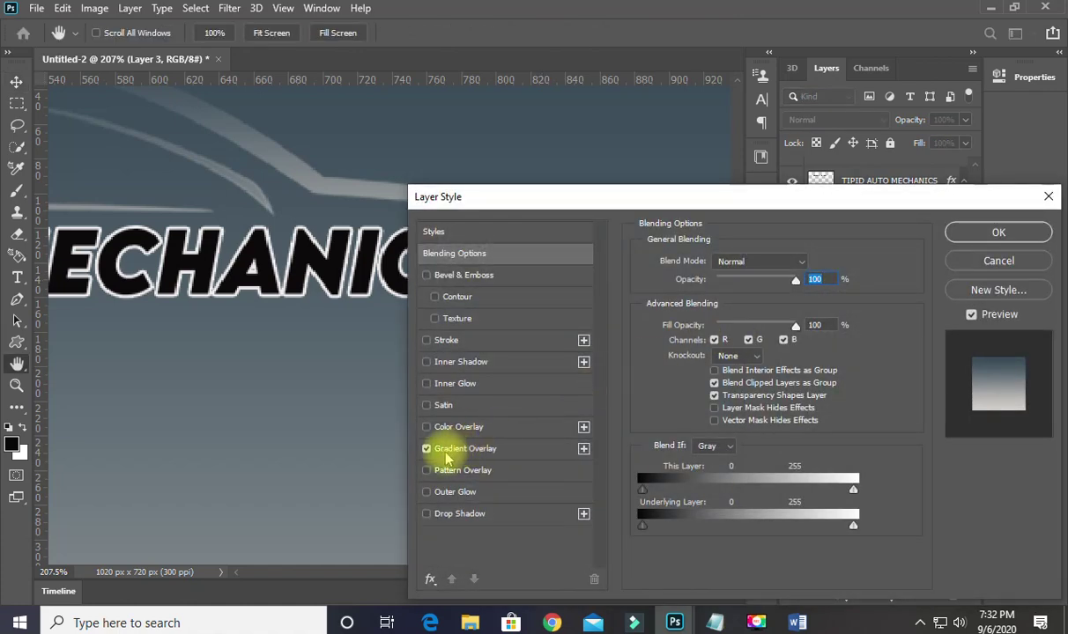
left_click(956, 232)
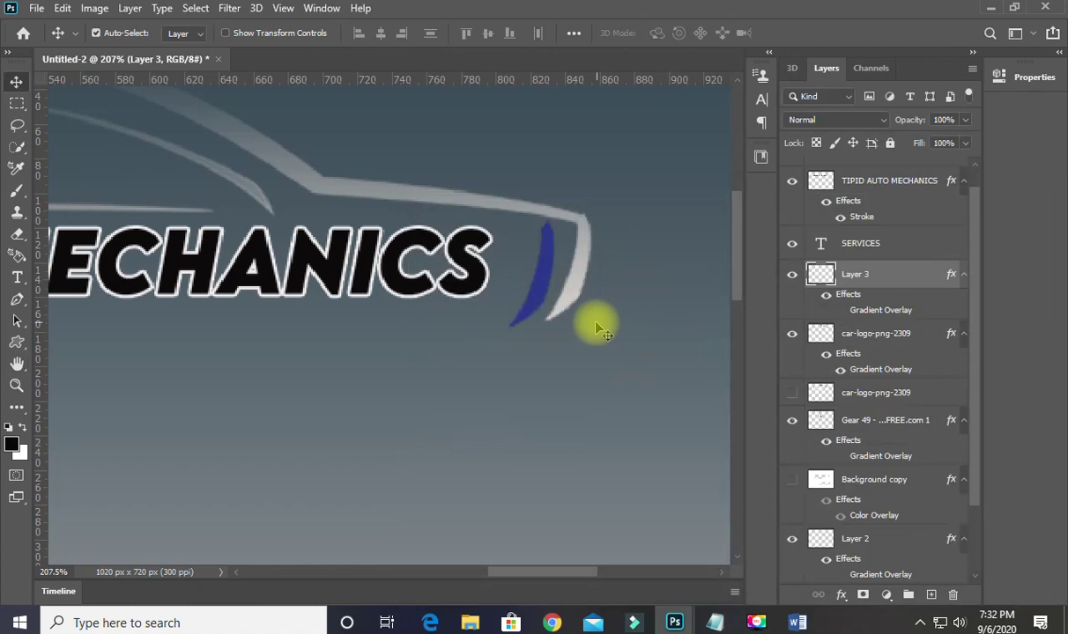
right_click(837, 275)
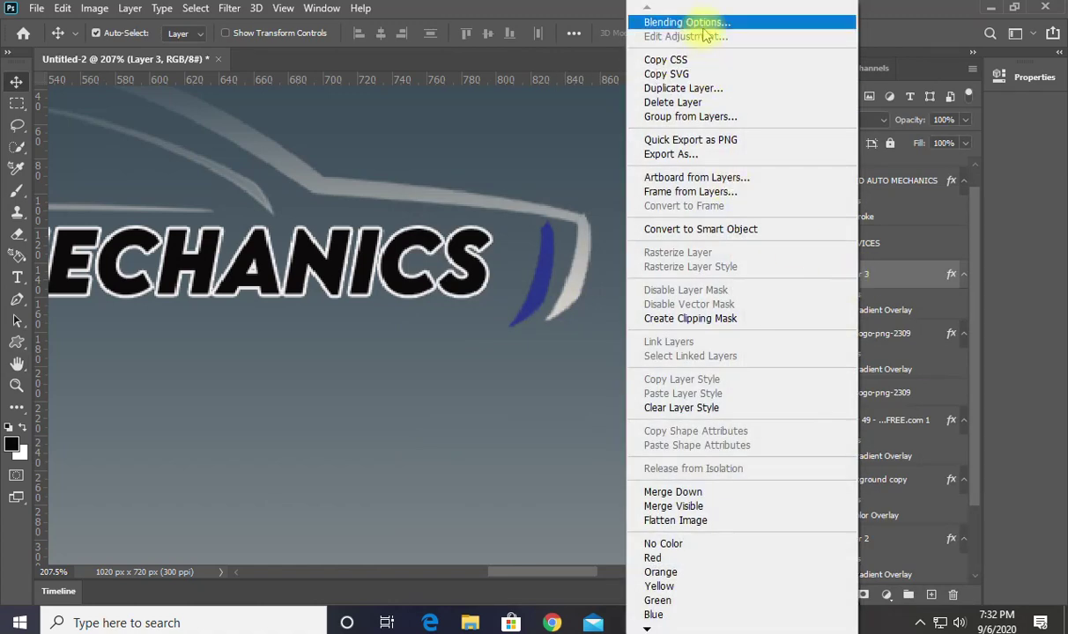
left_click(704, 27)
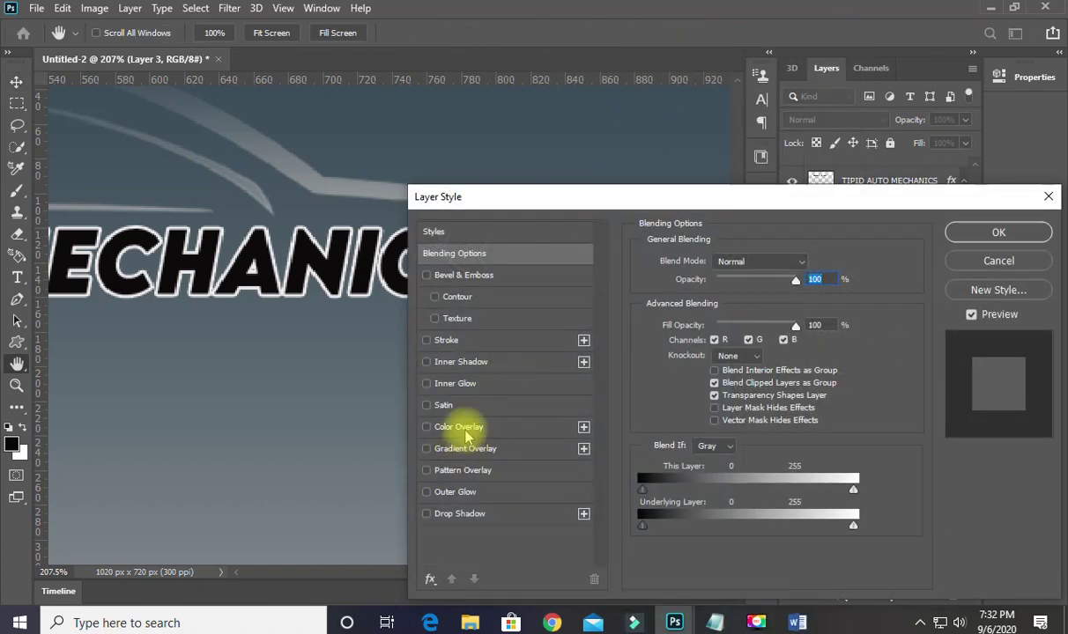
left_click(467, 430)
left_click(811, 263)
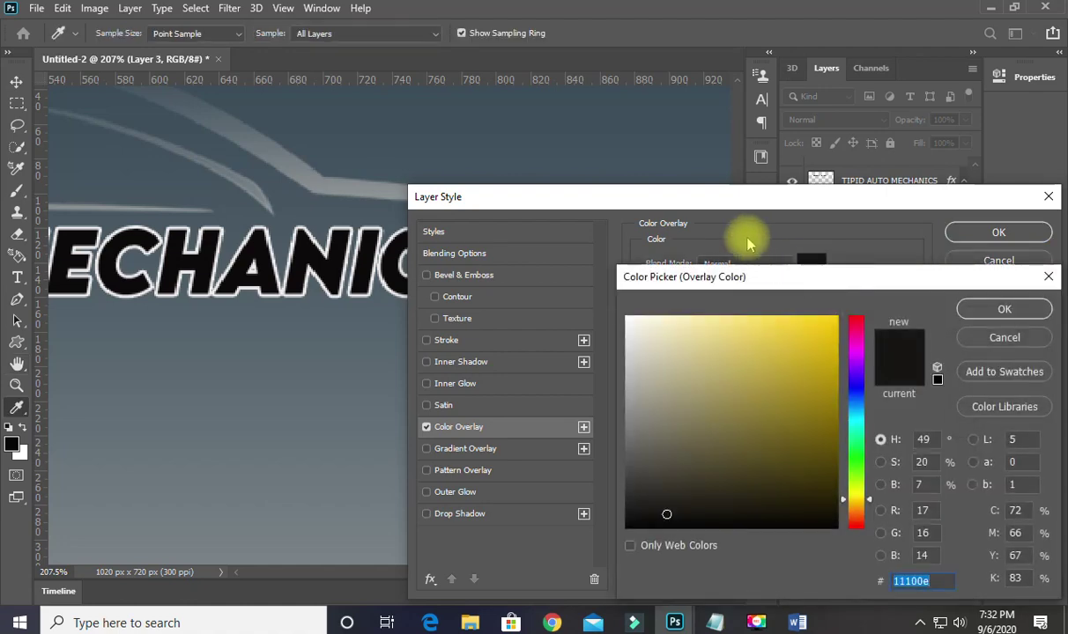
left_click(635, 408)
left_click(1003, 308)
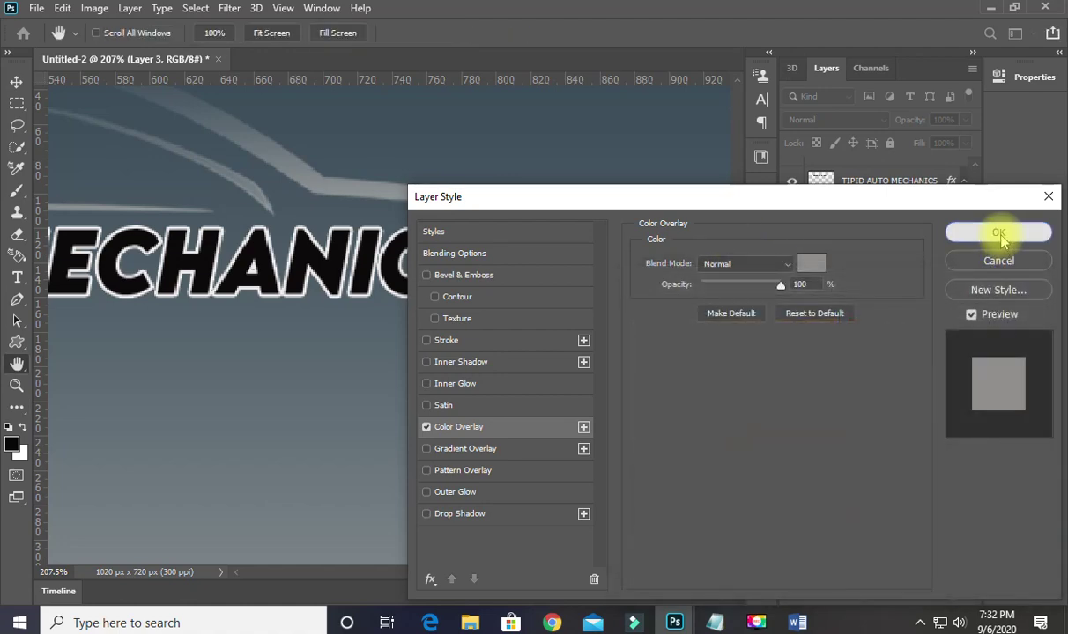
left_click(999, 234)
Shrink the grey stroke to about 79%, then add a copy to its right at about 72% by 74%.
left_click_drag(544, 253, 604, 257)
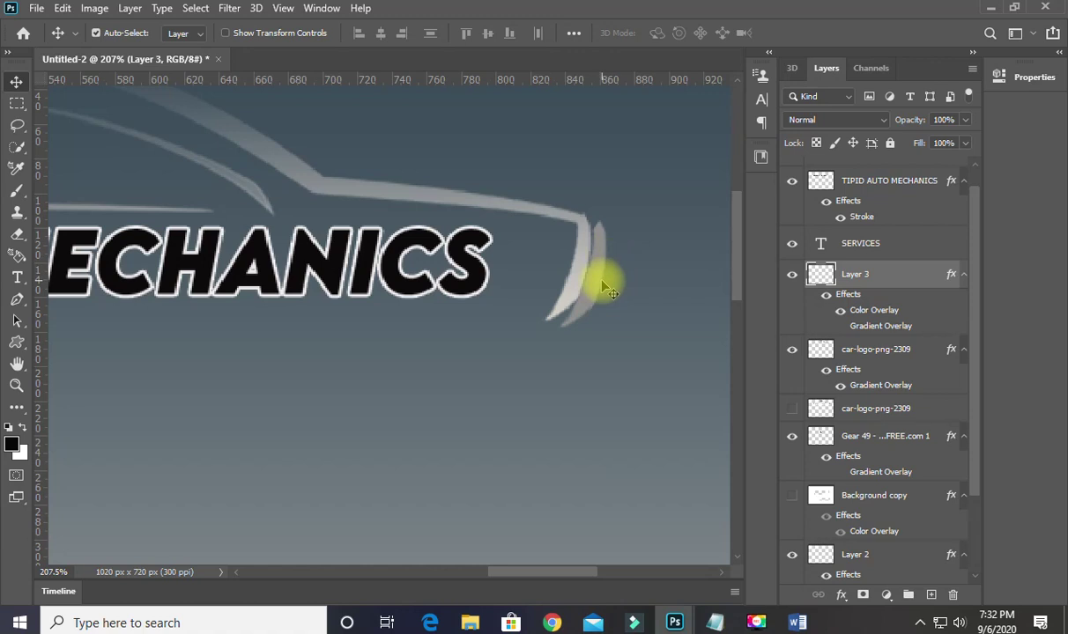
key("ctrl+t")
left_click_drag(615, 221, 596, 242)
key("Return")
left_click_drag(596, 293, 627, 286)
key("ctrl+t")
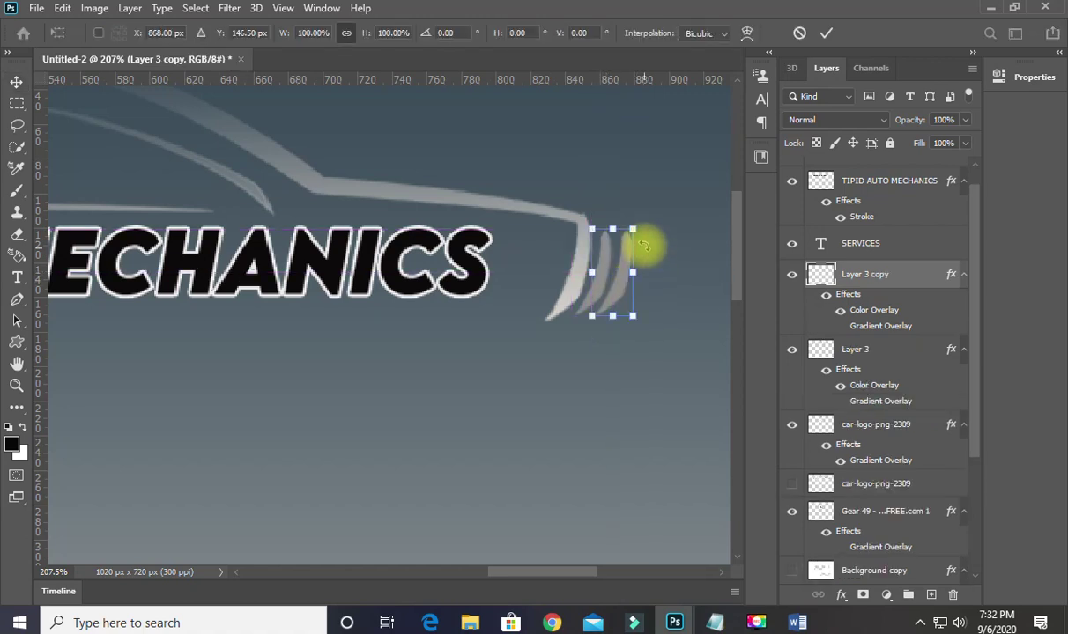
left_click_drag(639, 231, 627, 253)
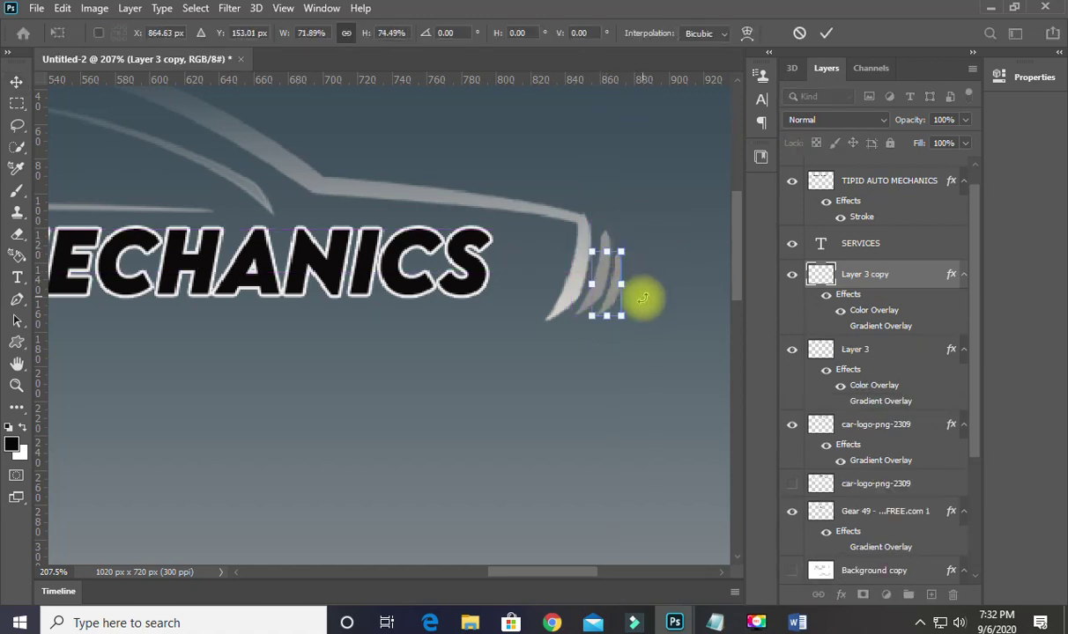
key("Return")
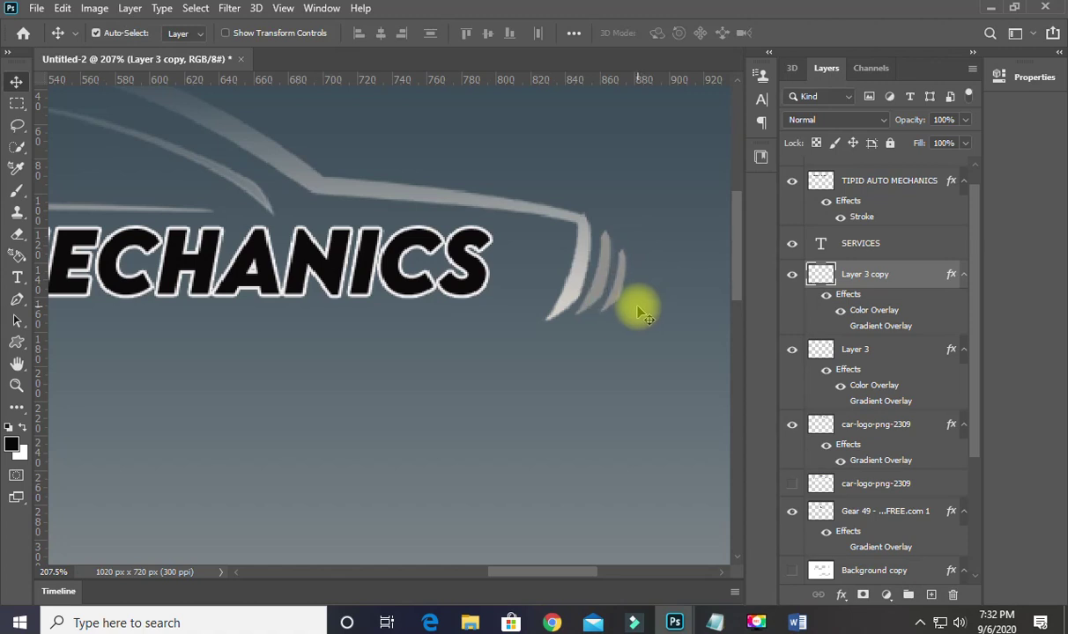
Duplicate the swoosh again, shift it right, and shrink it to about two-thirds size.
mouse_move(622, 297)
left_mouse_down()
mouse_move(627, 284)
mouse_move(636, 291)
left_mouse_up()
key("ctrl+t")
left_click_drag(643, 246, 636, 262)
key("Return")
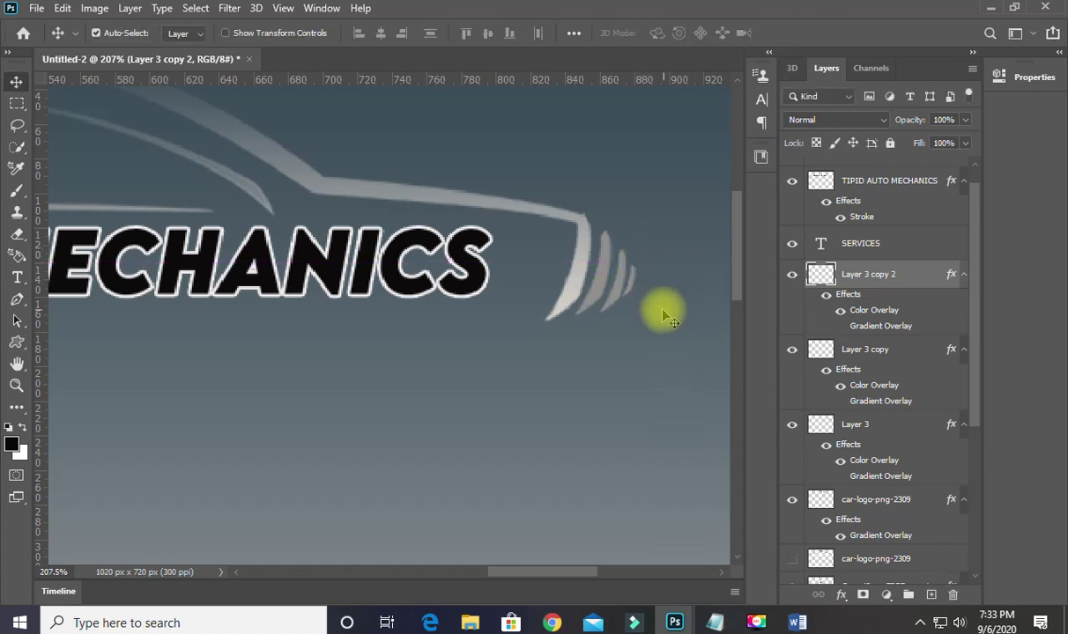
Widen the TIPID AUTO MECHANICS title to about 104% width.
scroll(662, 310, "down", 6)
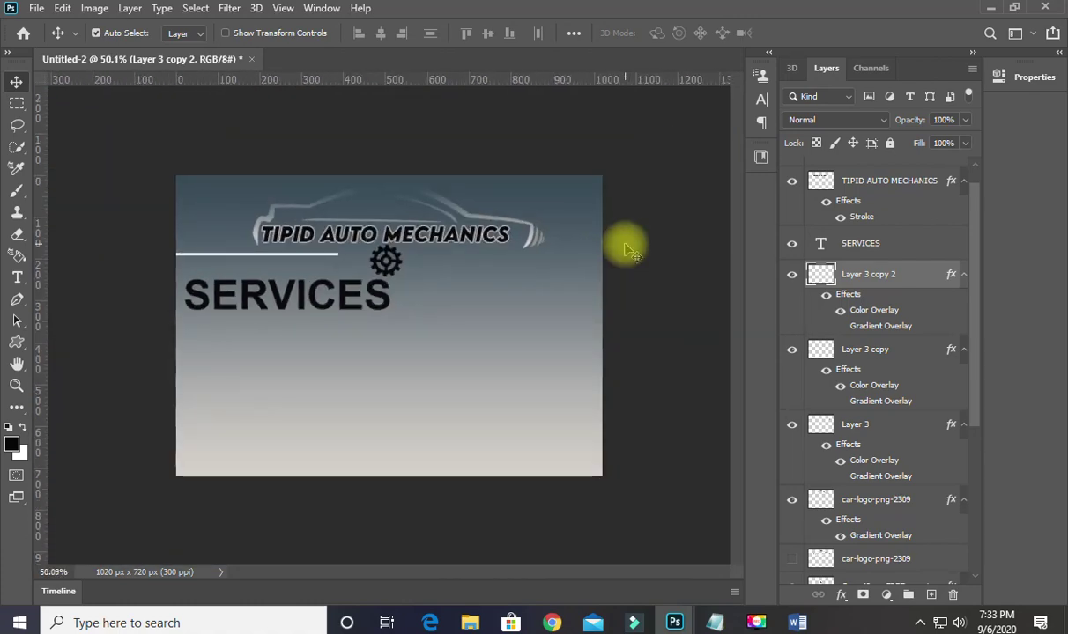
left_click(491, 245)
key("ctrl+t")
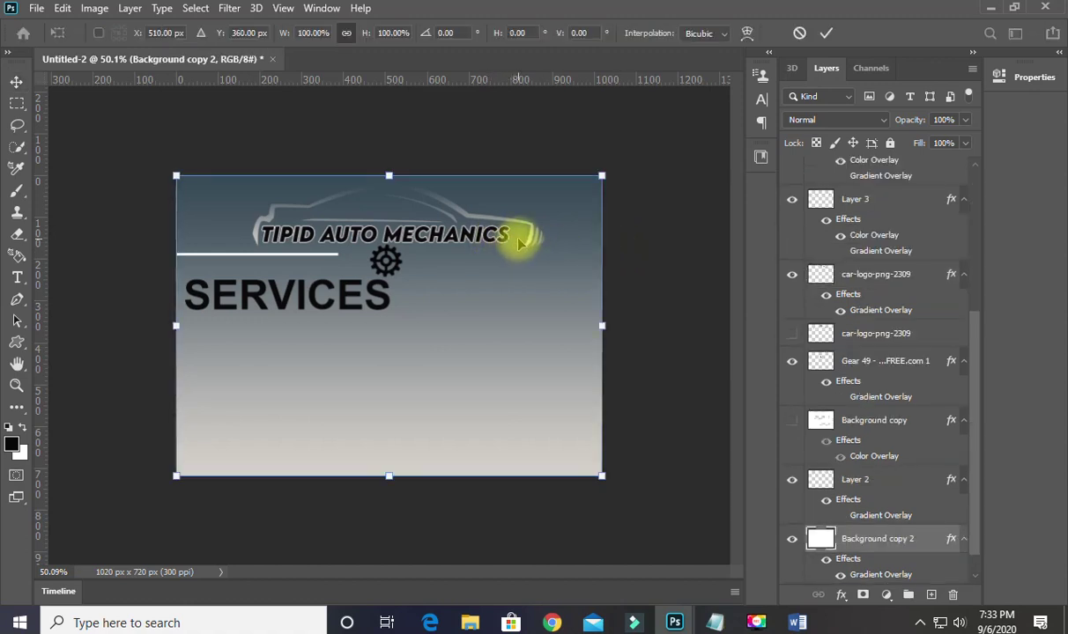
left_click(495, 239, "ctrl")
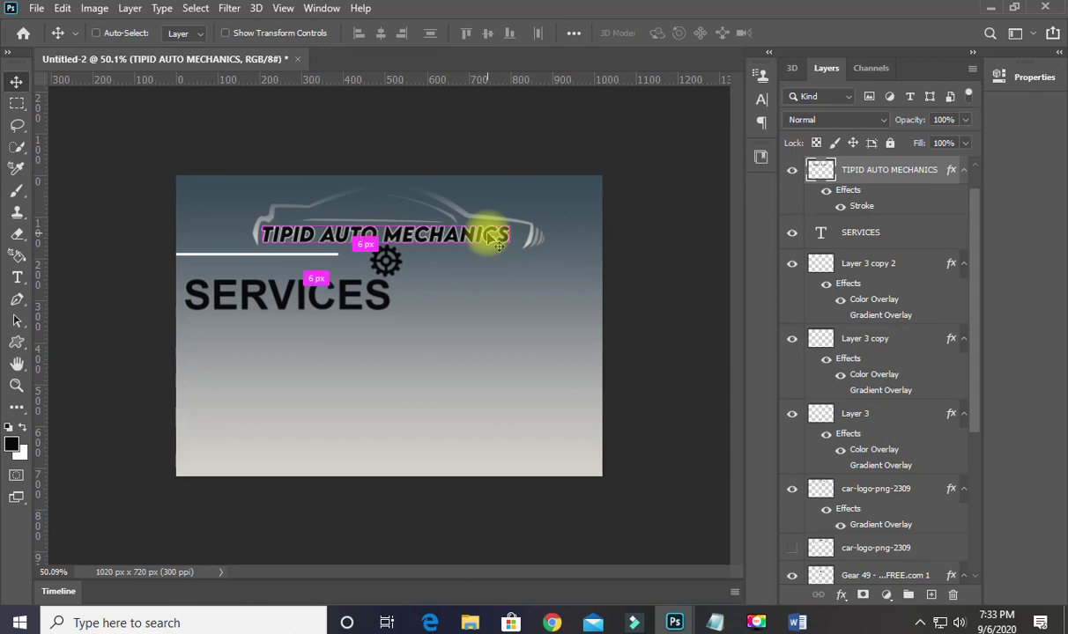
key("ctrl+t")
left_click_drag(509, 233, 521, 233)
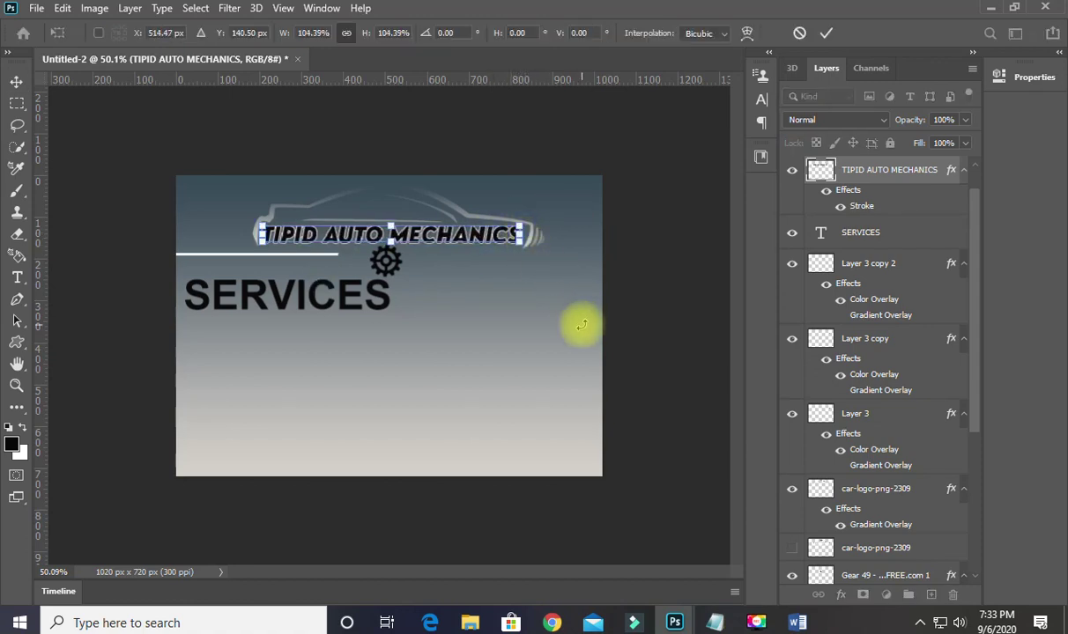
key("Return")
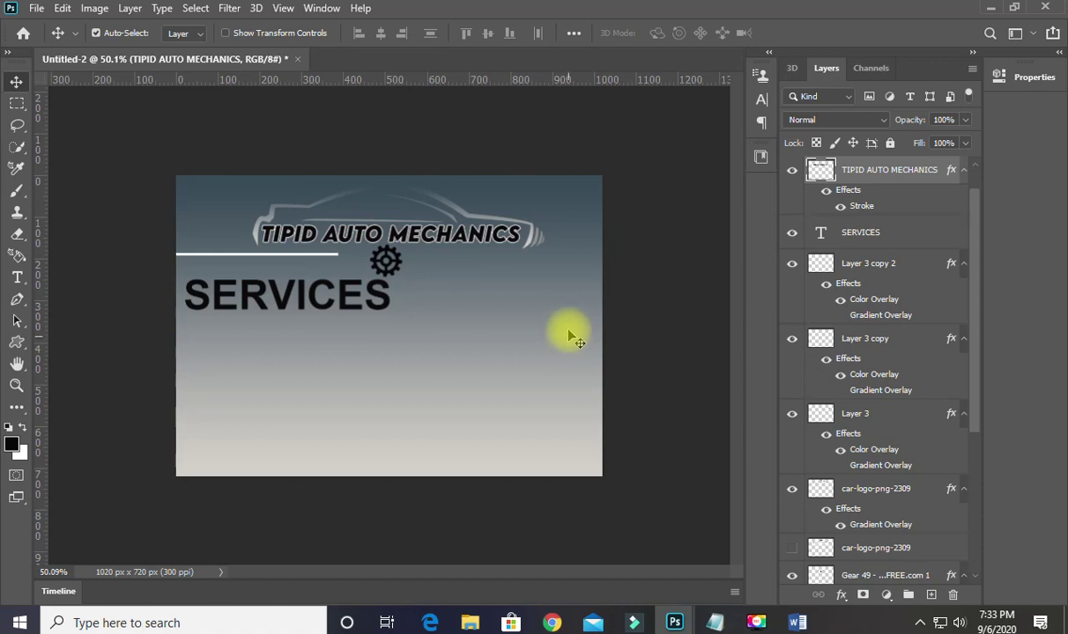
Move the gear left and down, and align the left white line on a new guide under the title.
left_click_drag(388, 264, 352, 342)
scroll(334, 248, "up", 3, "alt")
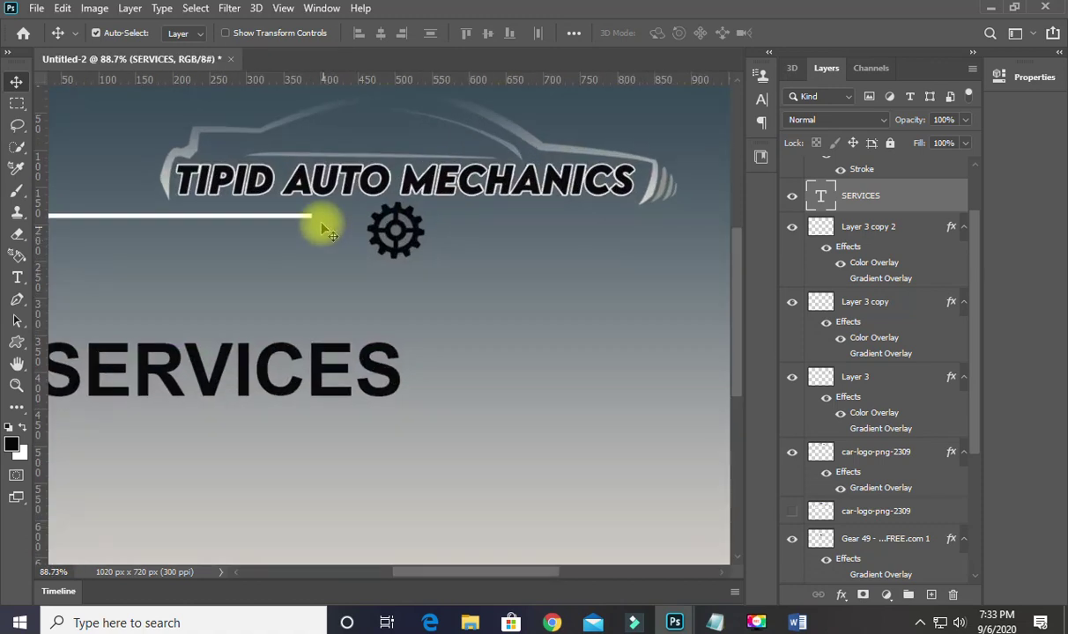
left_click_drag(309, 219, 684, 212)
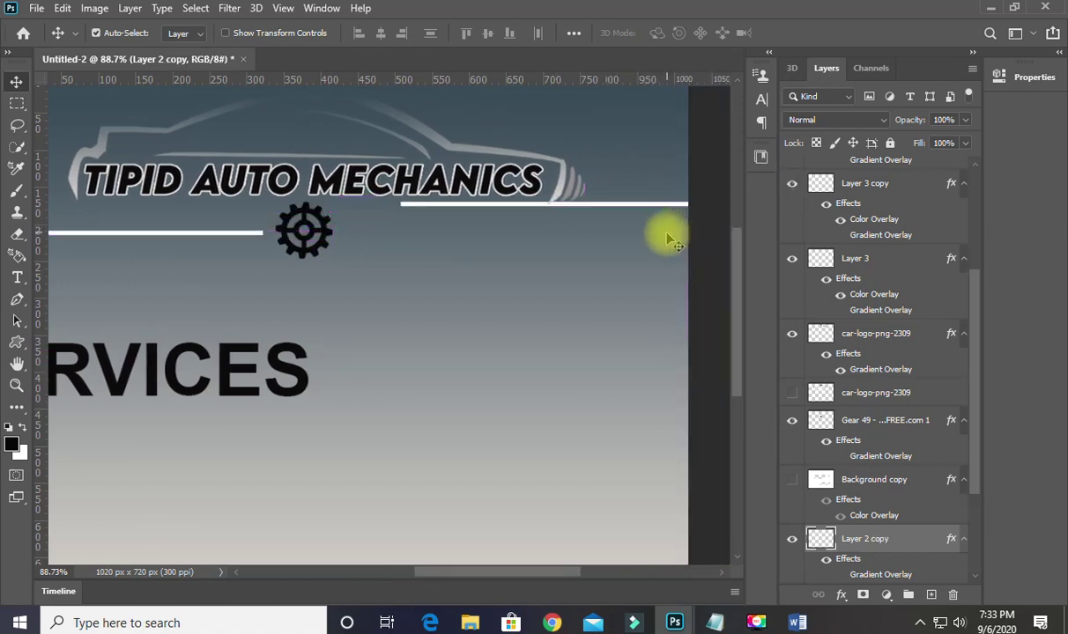
left_click(257, 246)
left_click_drag(308, 80, 362, 211)
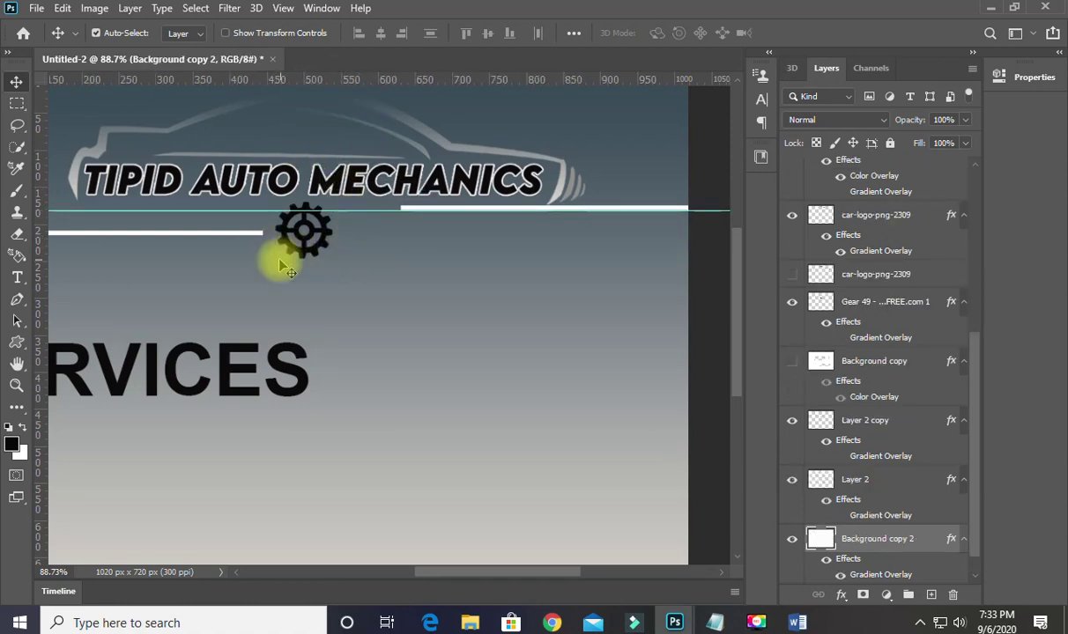
left_click_drag(261, 237, 334, 231)
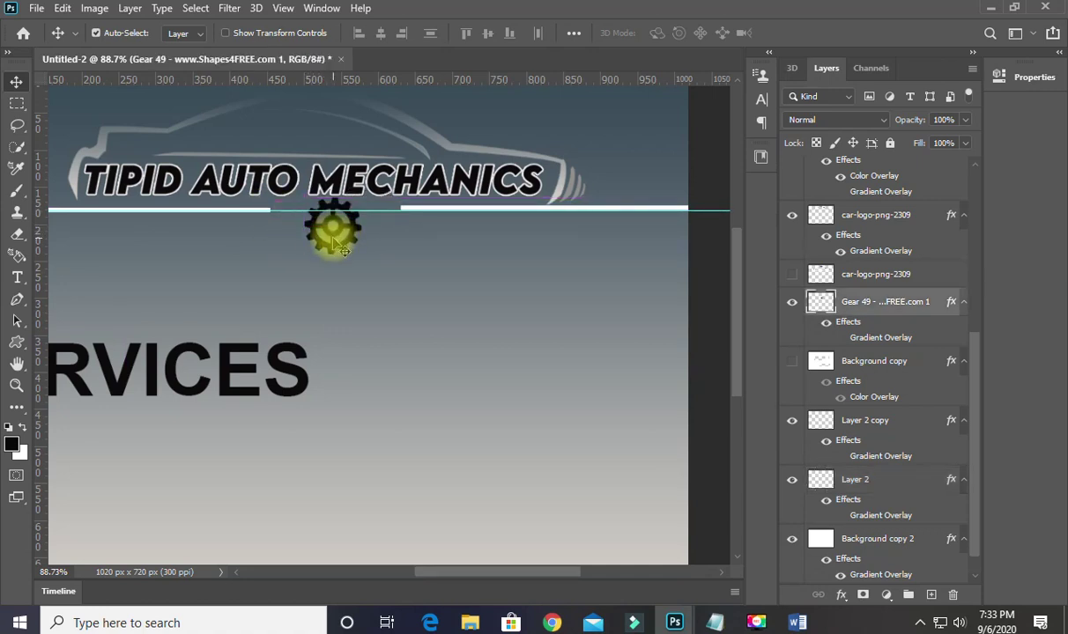
scroll(345, 238, "down", 3)
scroll(406, 274, "up", 1)
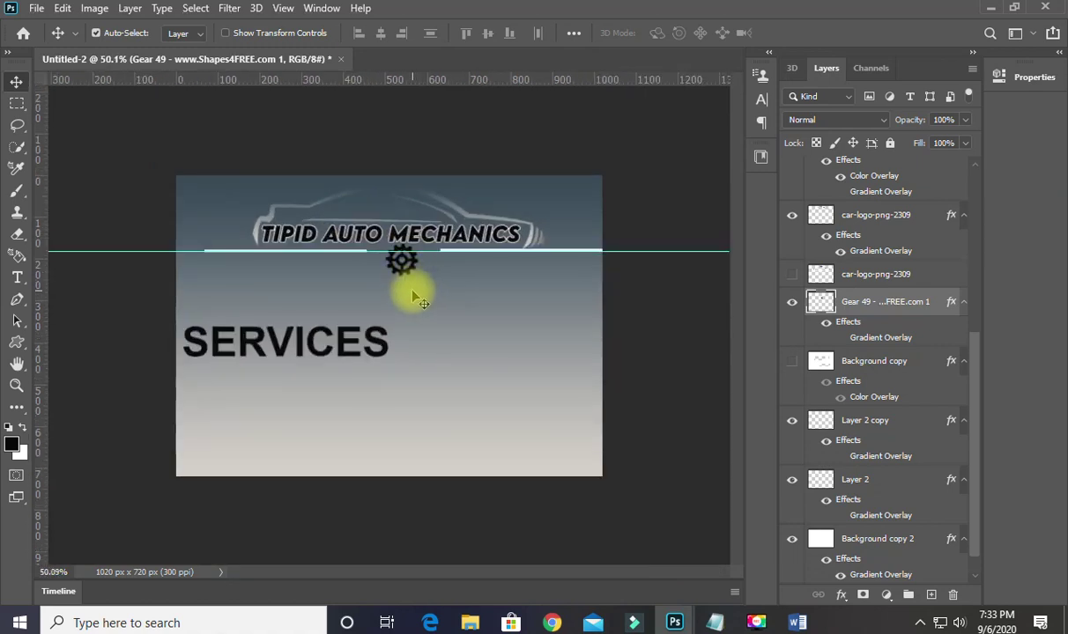
key("ctrl")
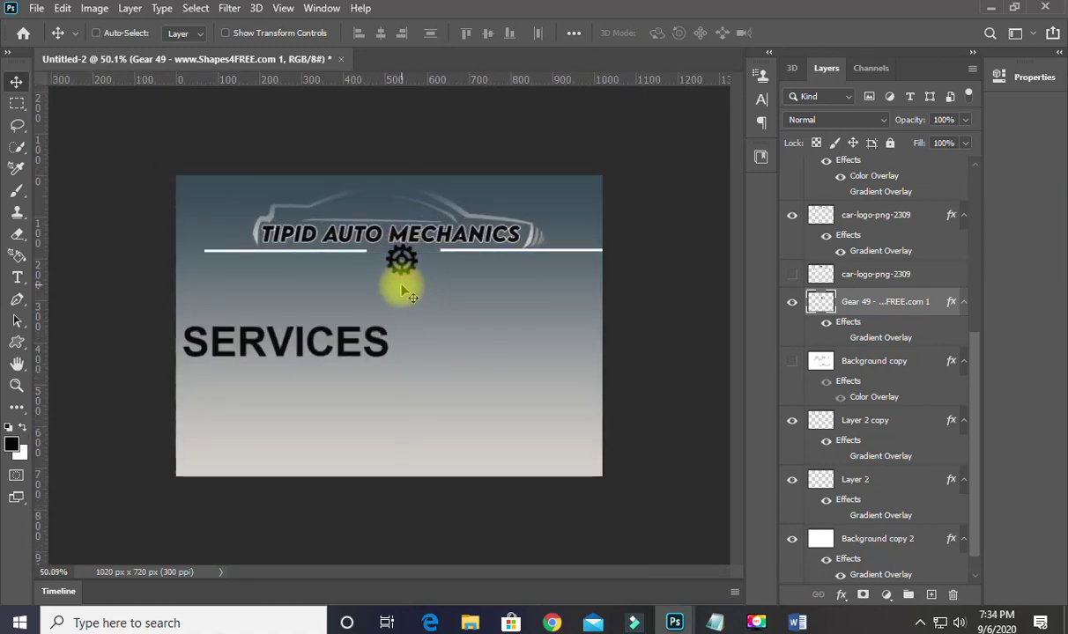
scroll(407, 290, "down", 1)
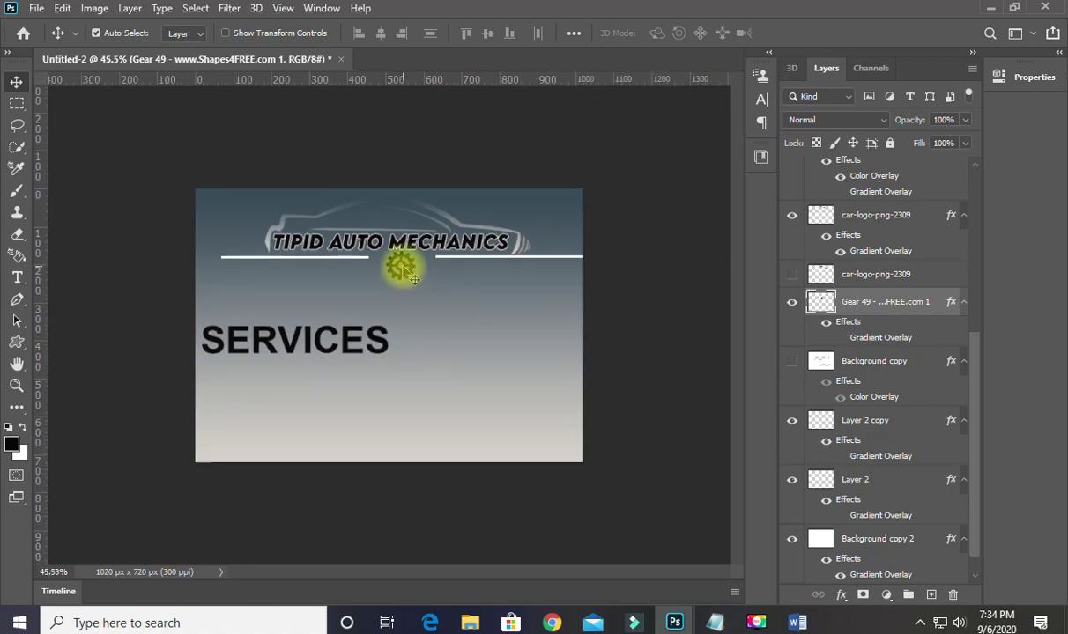
Shift and widen the gradient background so it covers the whole canvas.
left_click(409, 280, "ctrl")
left_click_drag(409, 284, 411, 296)
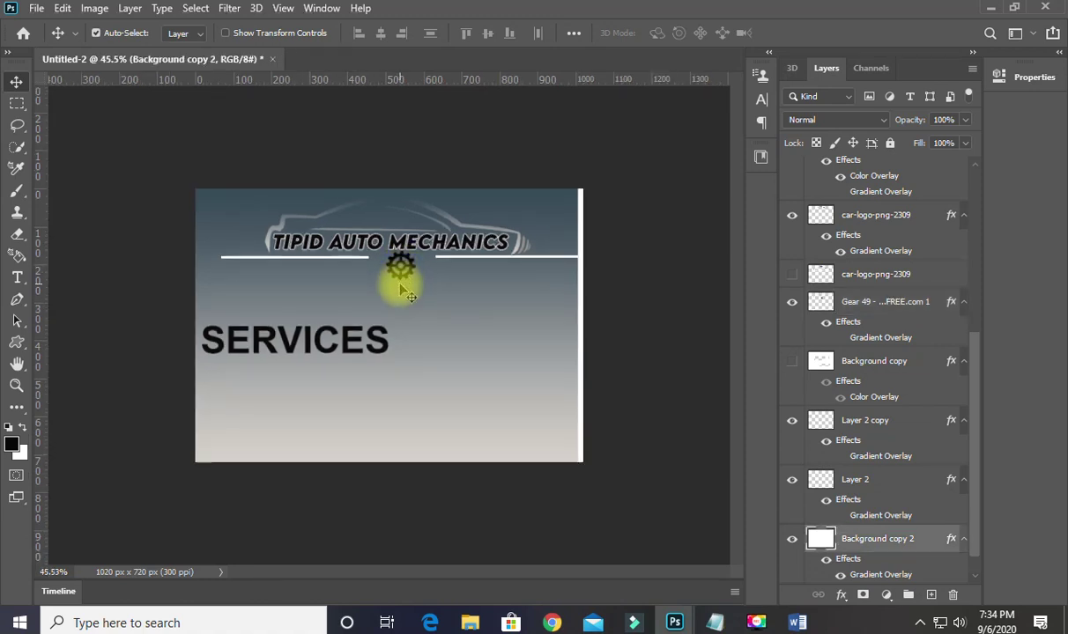
left_click_drag(408, 296, 415, 282)
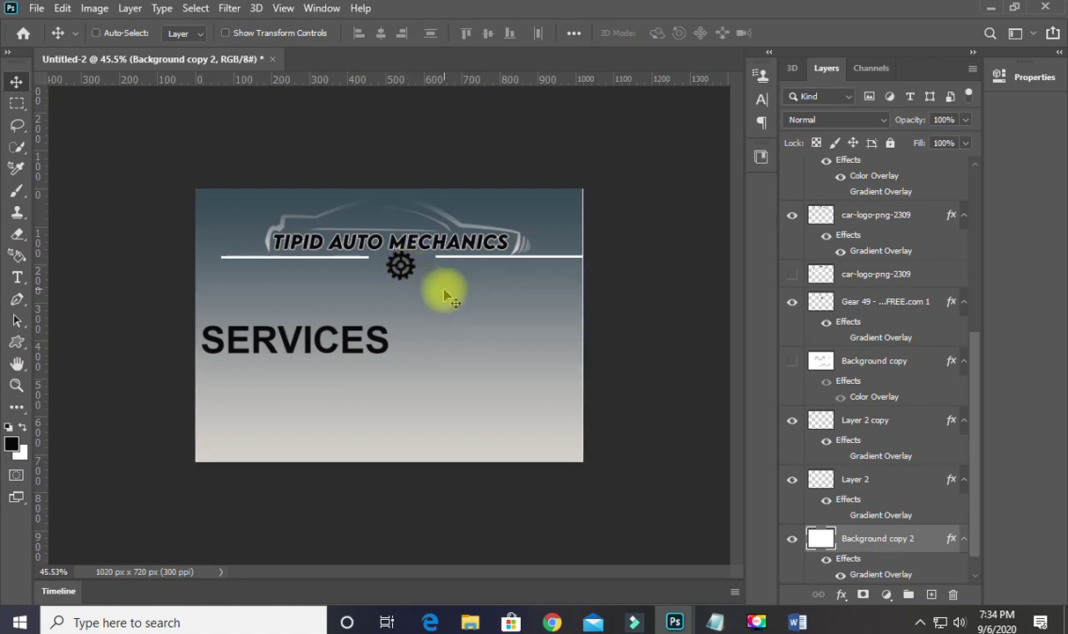
key("ctrl+t")
left_click_drag(582, 324, 600, 323)
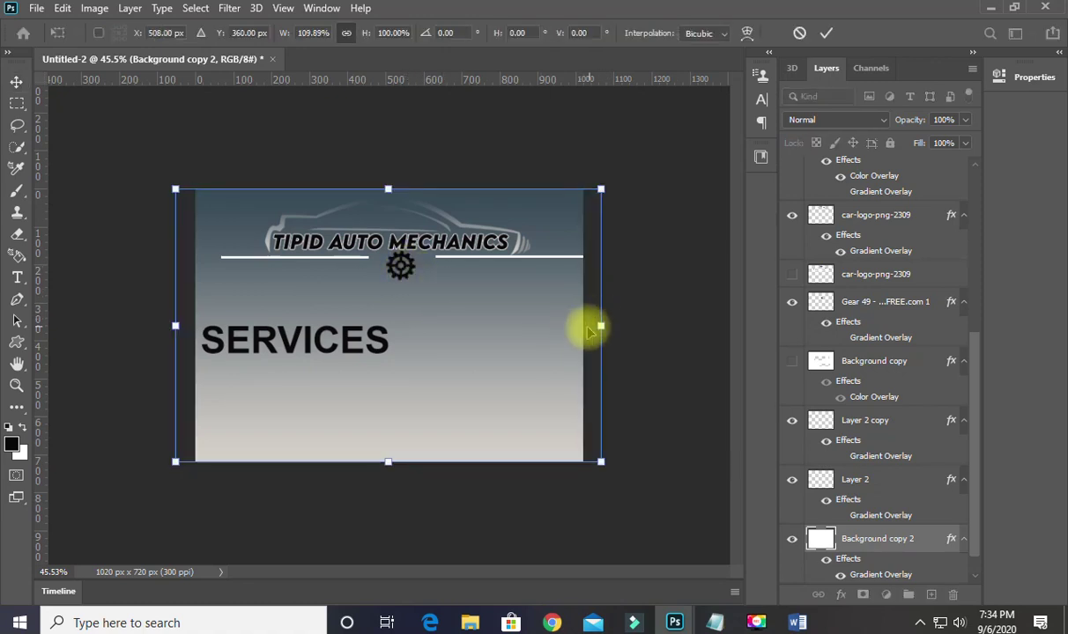
key("Return")
scroll(404, 298, "up", 3)
scroll(401, 289, "down", 1)
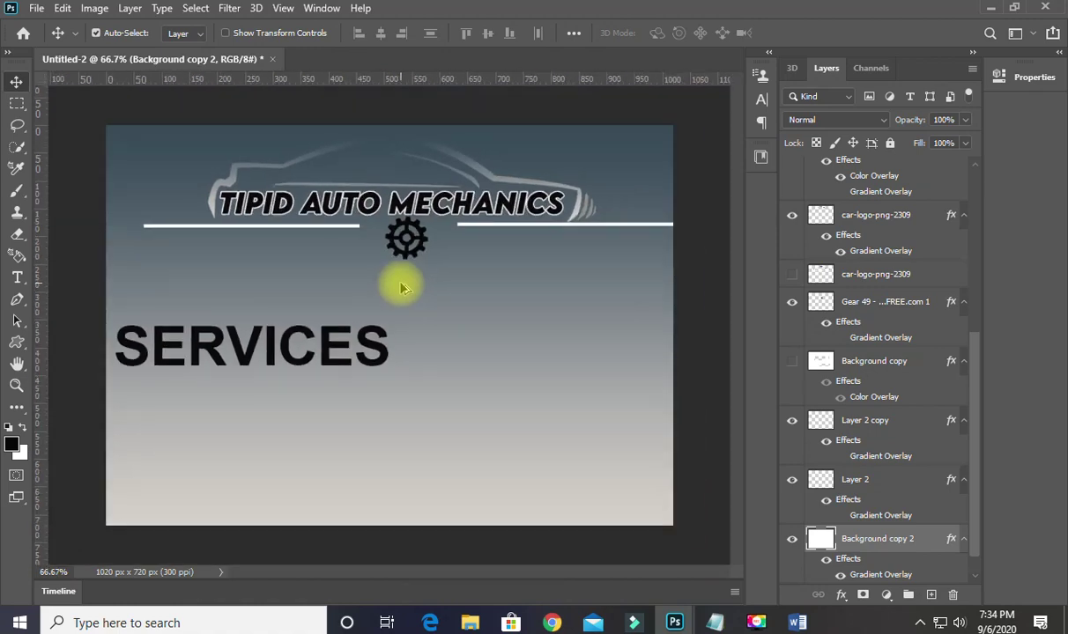
scroll(410, 251, "up", 1)
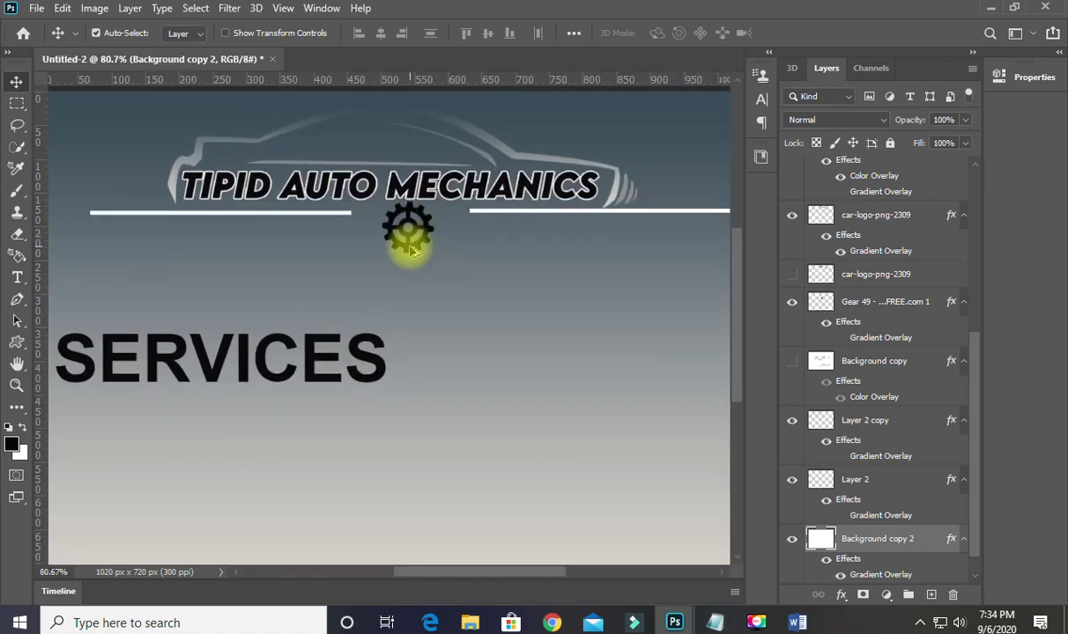
Line the left white line up with the right white line.
left_click(348, 215)
left_click_drag(346, 214, 317, 236)
key("ctrl+minus")
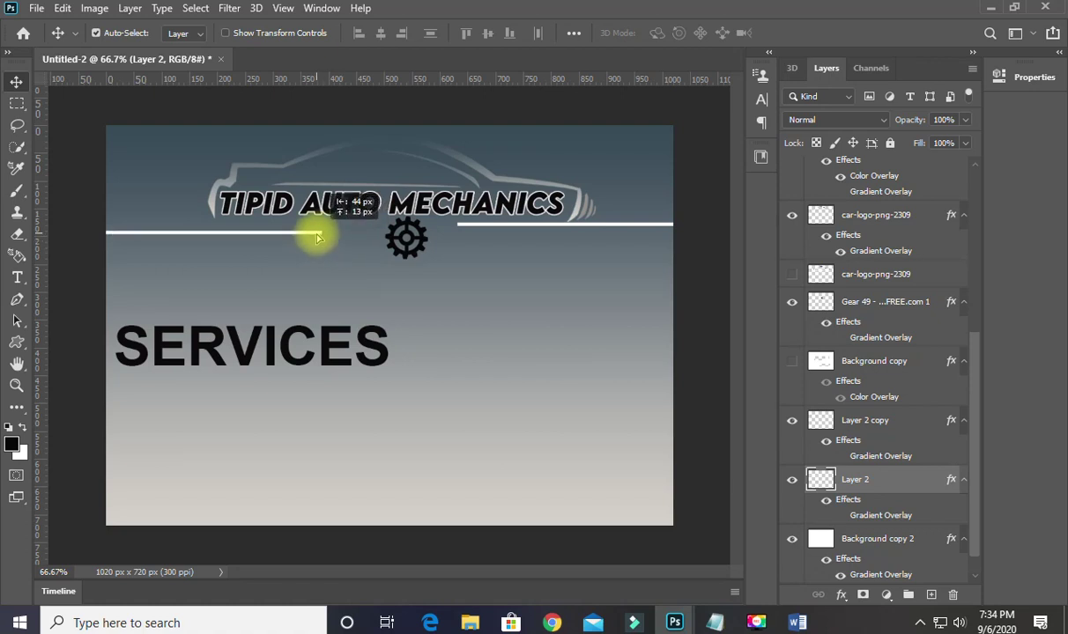
left_click_drag(317, 237, 312, 226)
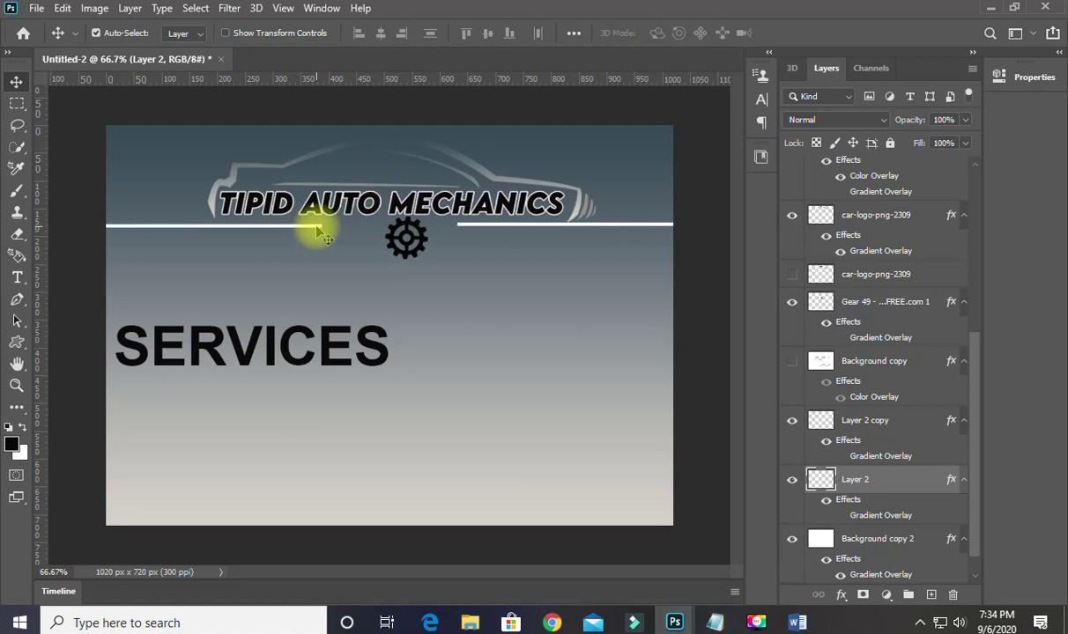
Delete the right white line and stretch the remaining one, thinner, across the full 1020 px width.
left_click(500, 231)
key("Delete")
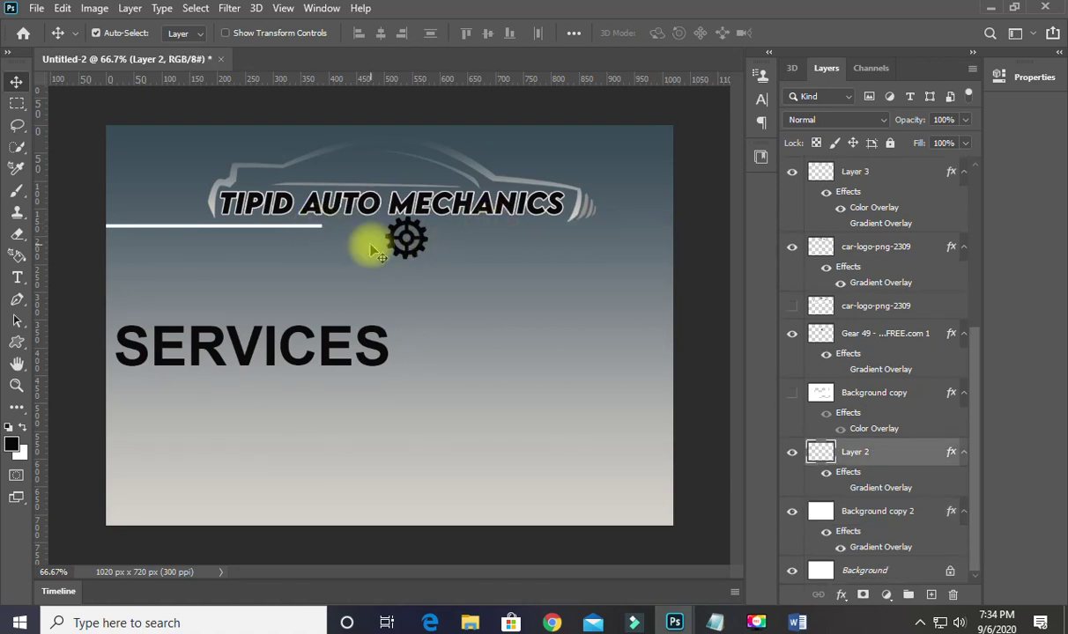
key("ctrl+t")
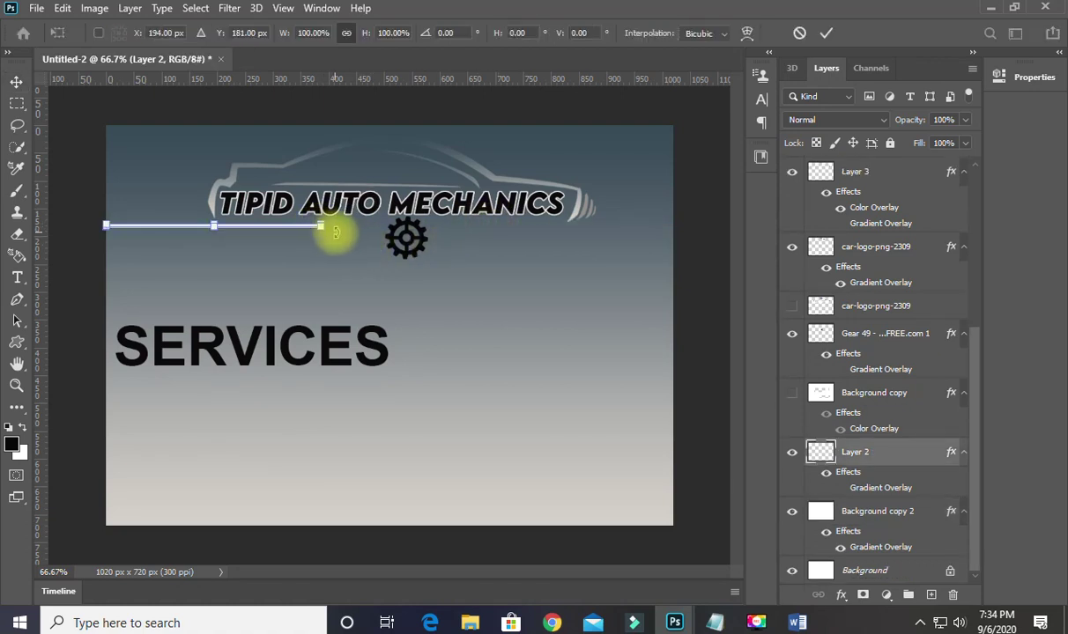
left_click_drag(324, 227, 679, 222)
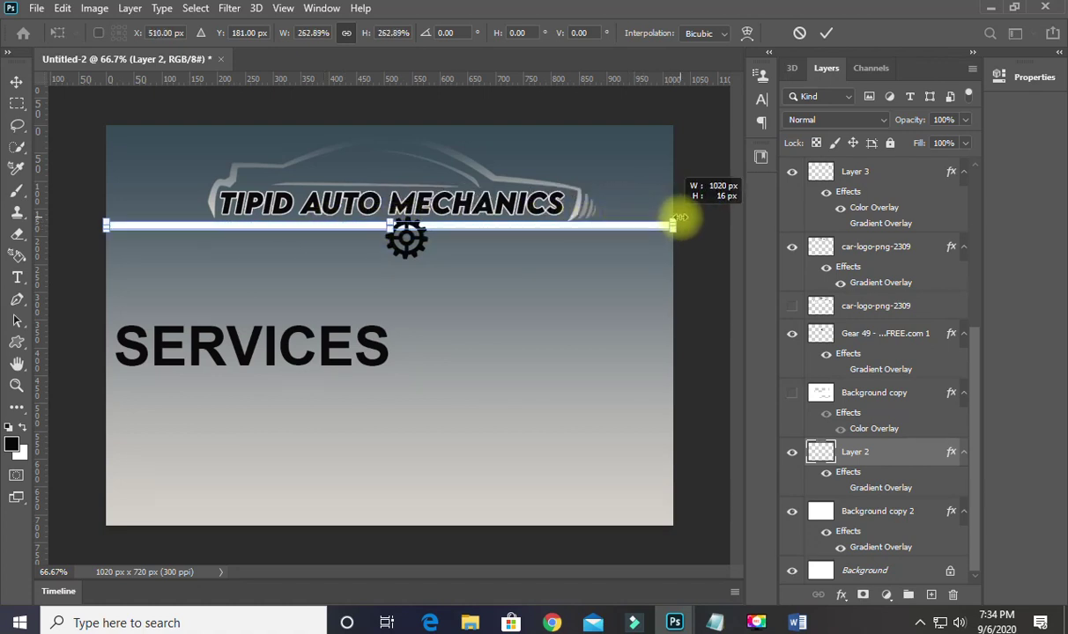
left_click_drag(390, 231, 389, 227)
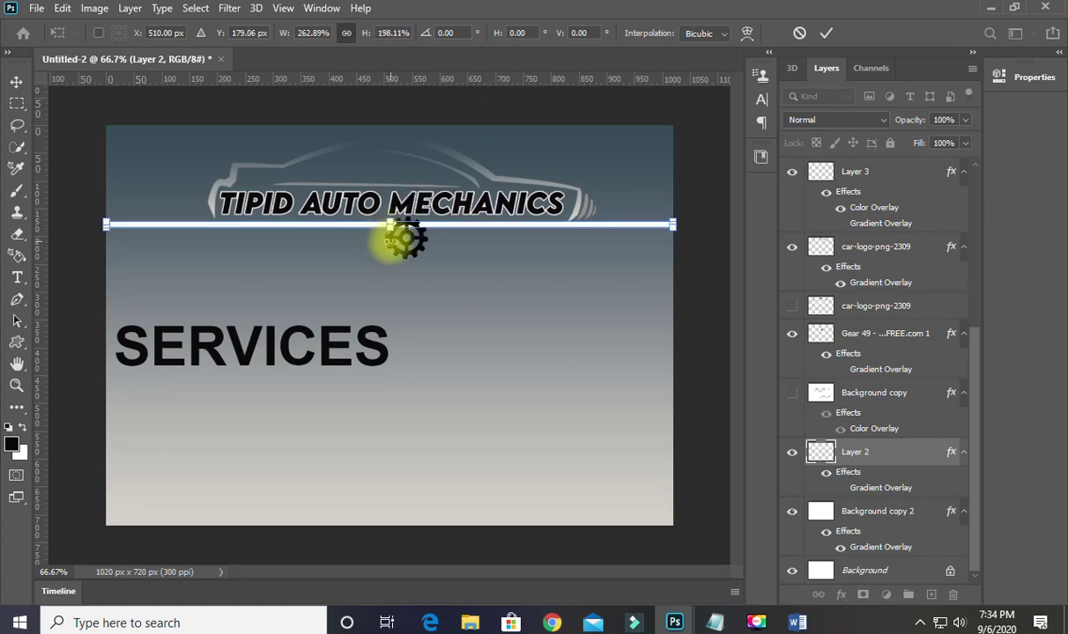
key("Return")
left_click(414, 249)
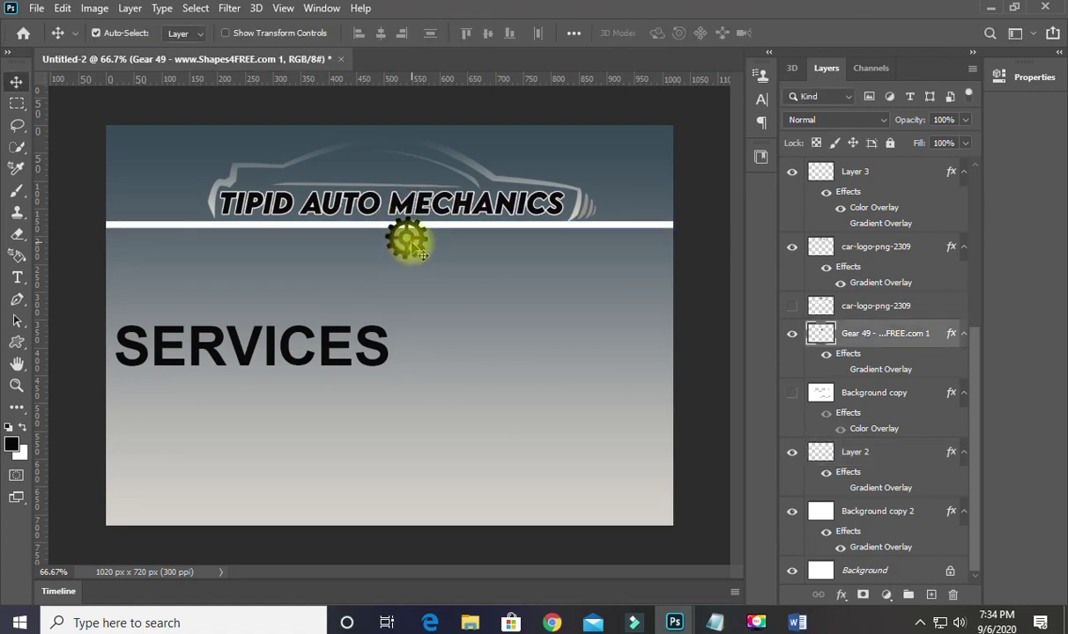
Add a bold black 'N' text layer and place it left of the gear.
key("t")
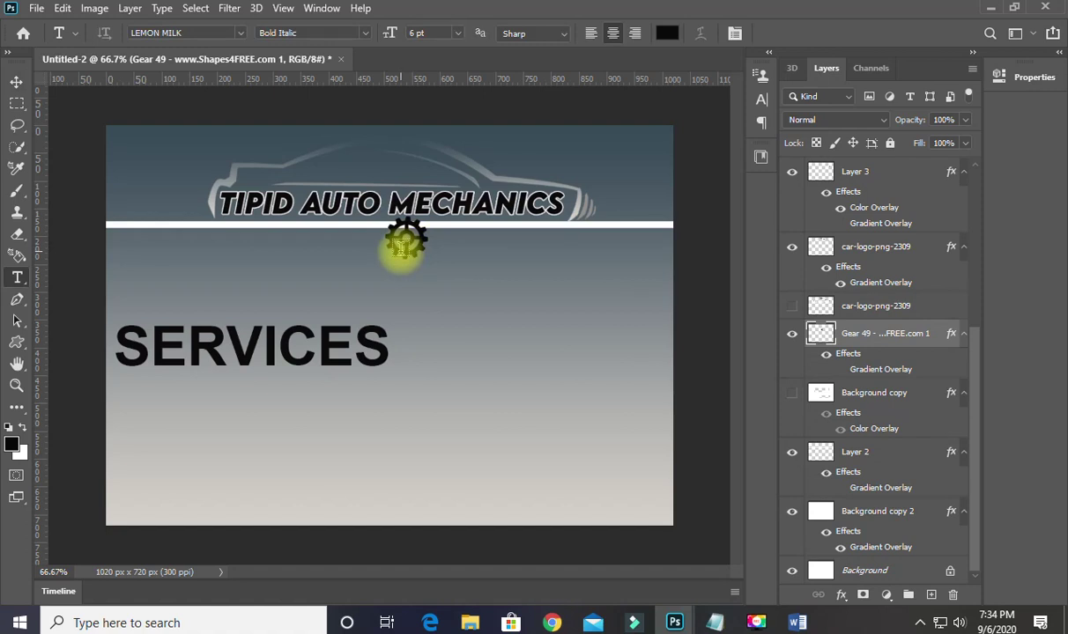
left_click(401, 248)
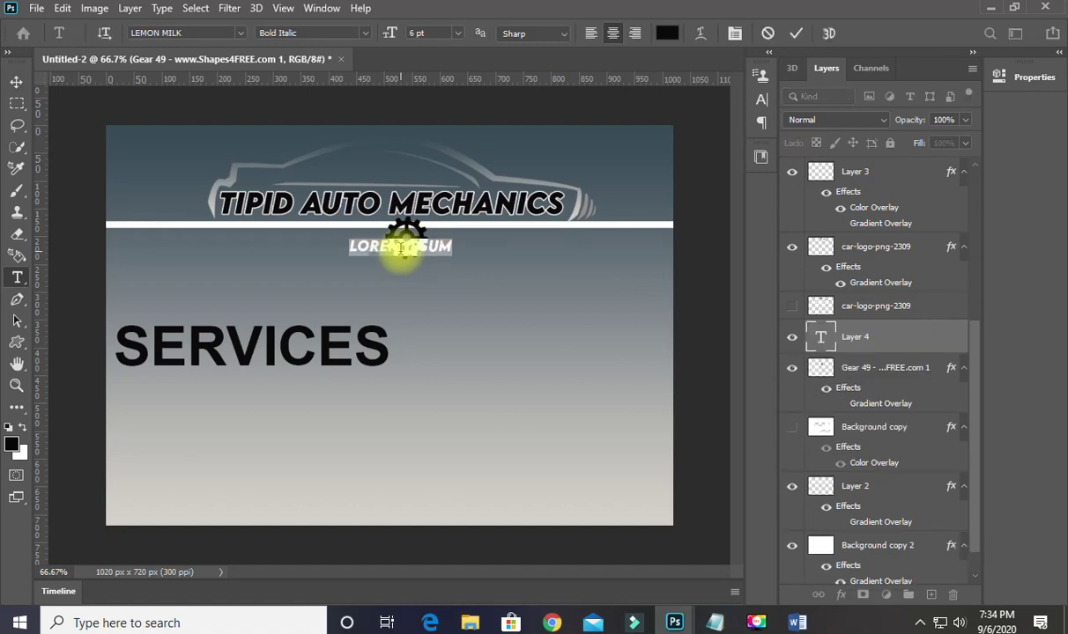
key("BackSpace")
type("N")
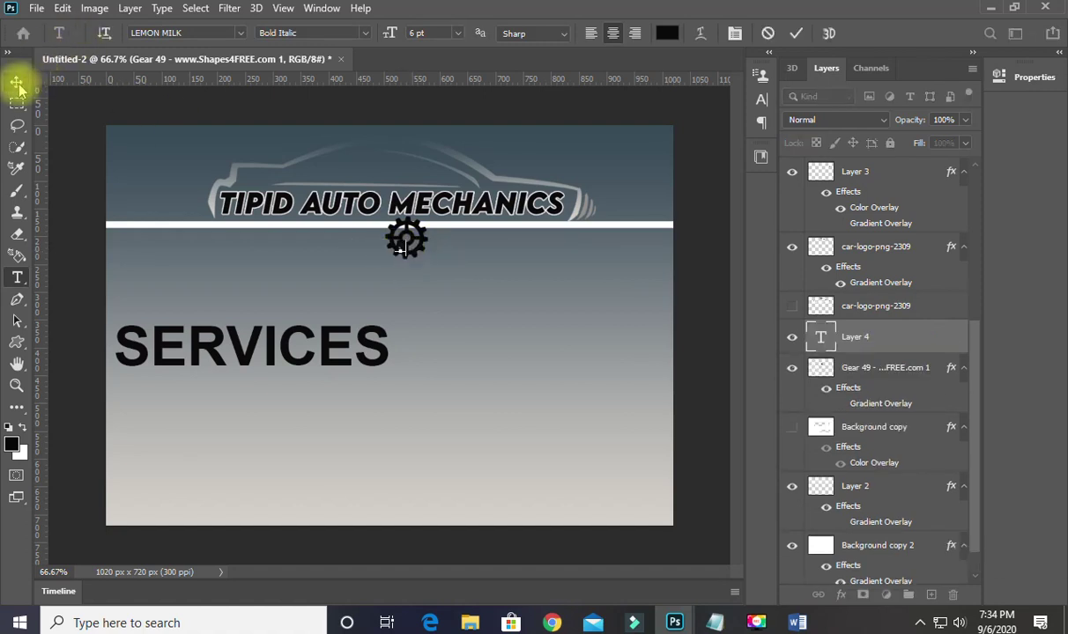
left_click(16, 81)
left_click_drag(412, 263, 401, 302)
key("ctrl+t")
key("Return")
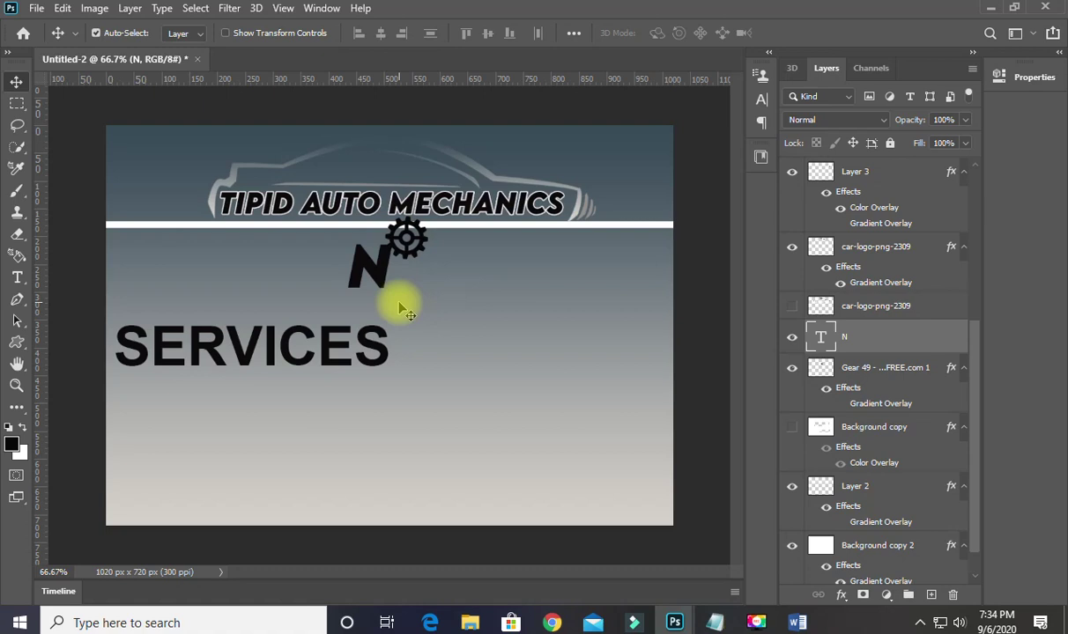
left_click_drag(376, 280, 394, 254)
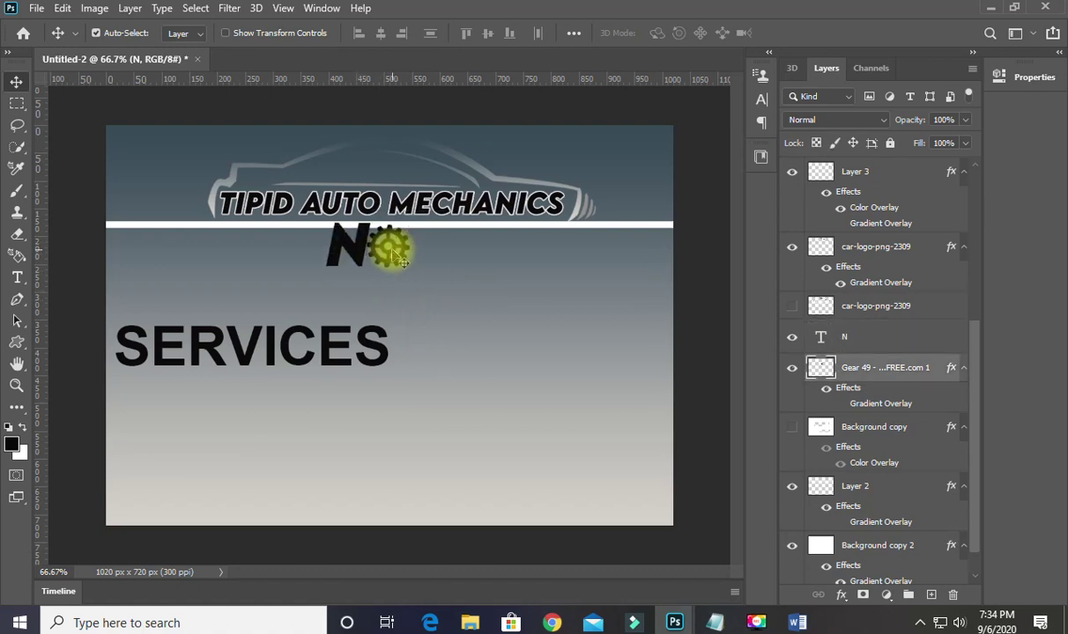
double_click(392, 251)
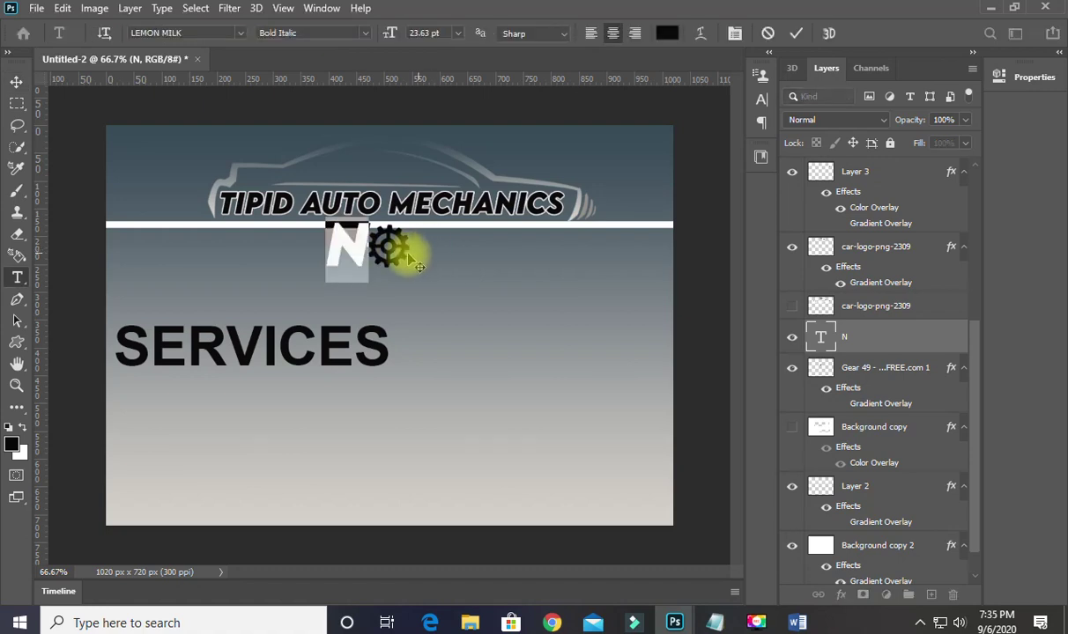
left_click(16, 82)
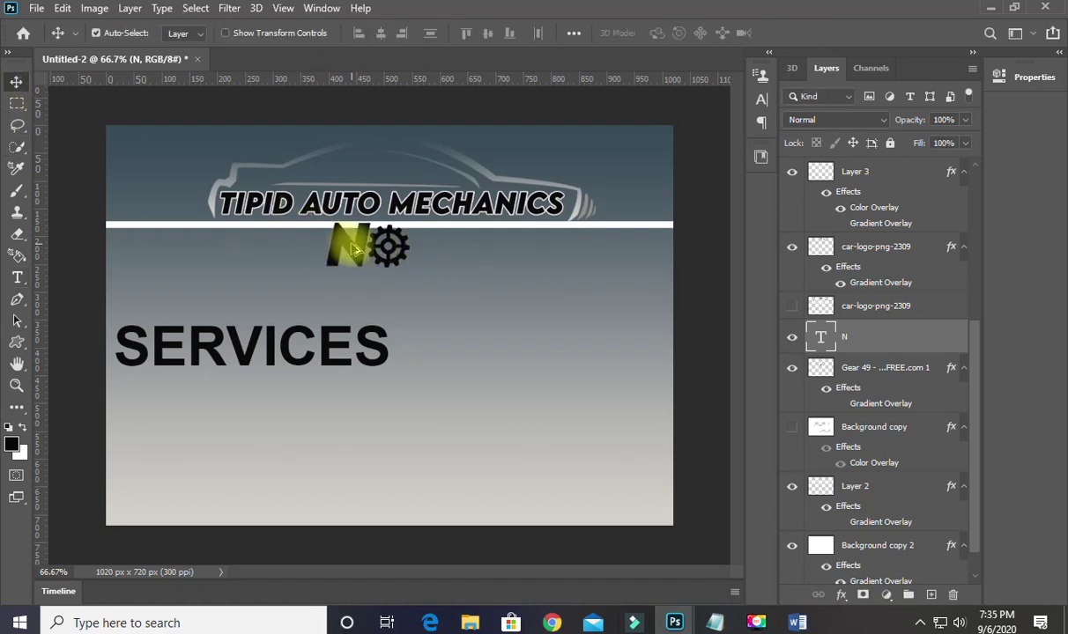
Duplicate the N to the right of the gear and change it to '1'.
left_click_drag(352, 251, 440, 256)
double_click(437, 253)
type("1")
left_click(16, 82)
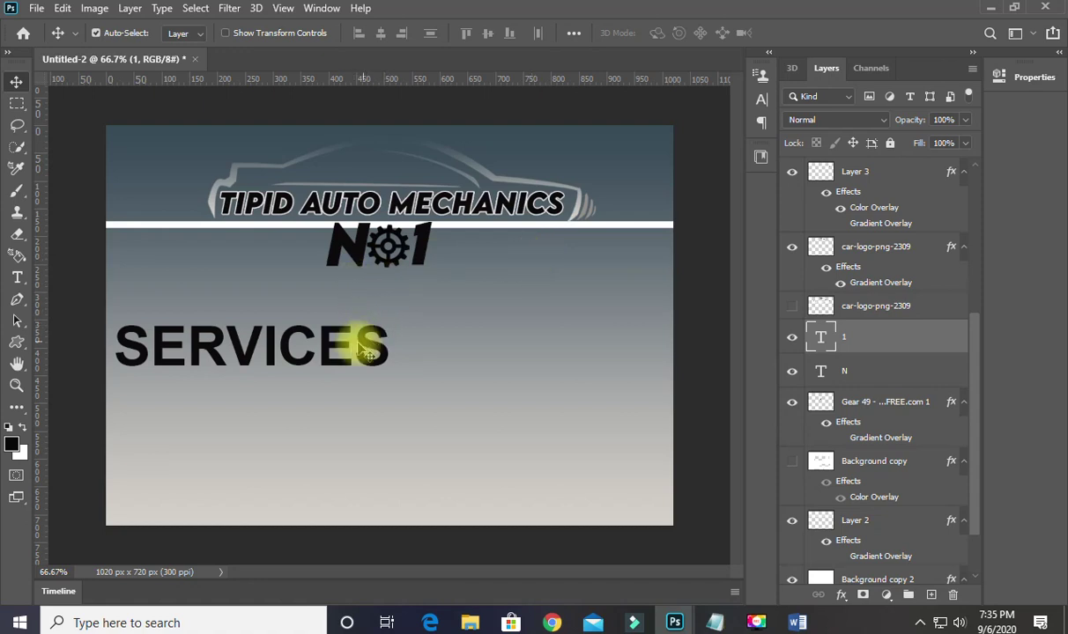
Move SERVICES up beside No1 and scale it down to fit.
left_click_drag(330, 339, 646, 255)
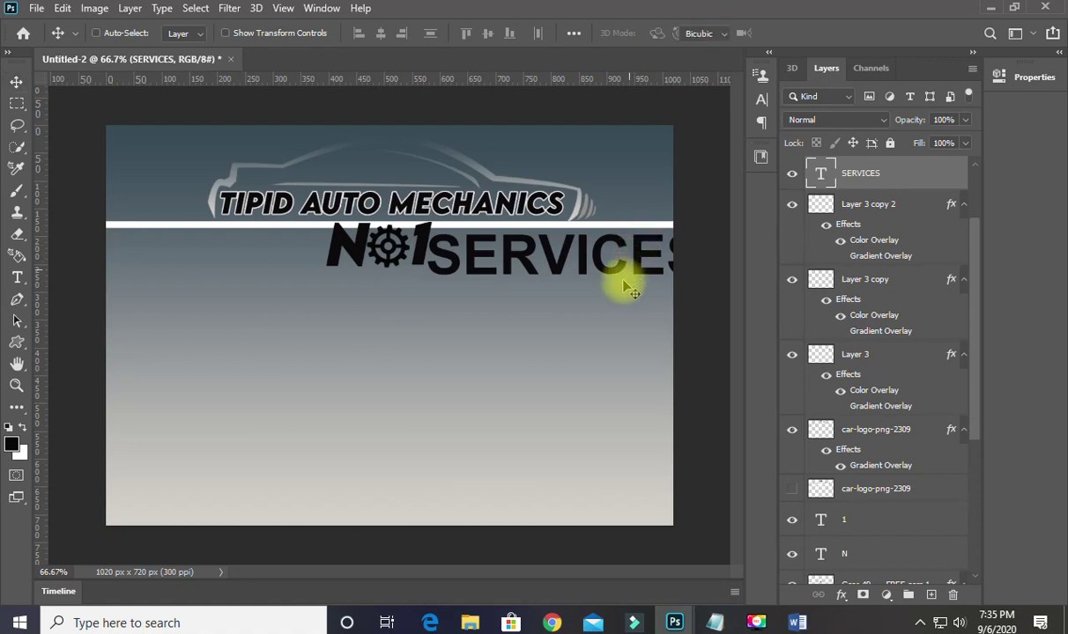
key("ctrl+t")
left_click_drag(421, 296, 477, 263)
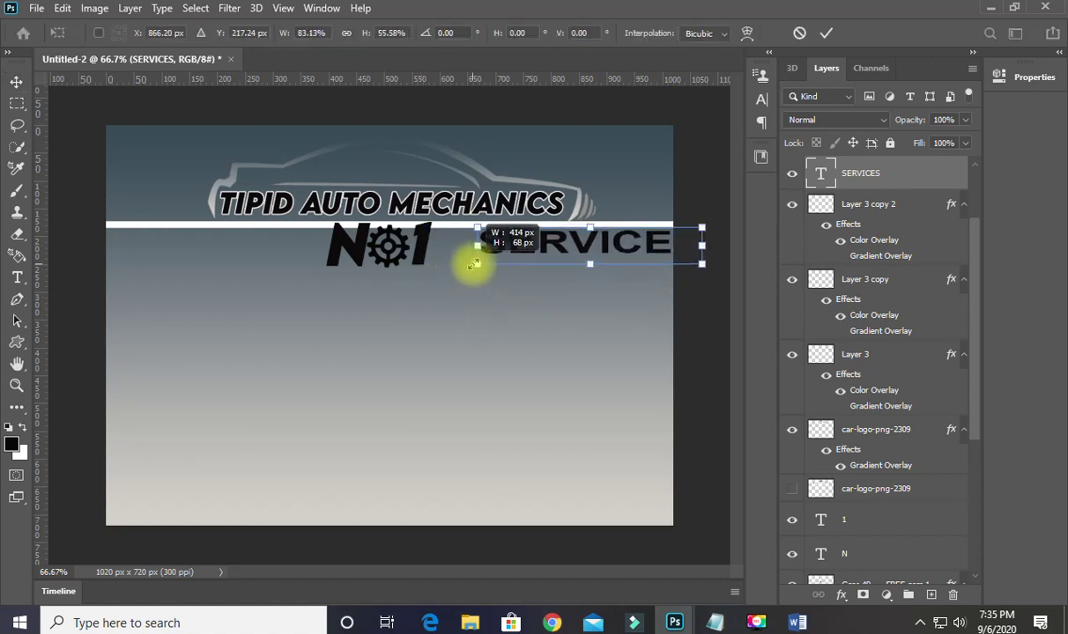
left_click_drag(702, 264, 555, 270)
key("Return")
key("shift+Left")
key("shift+Left")
key("shift+Left")
key("shift+Left")
key("shift+Left")
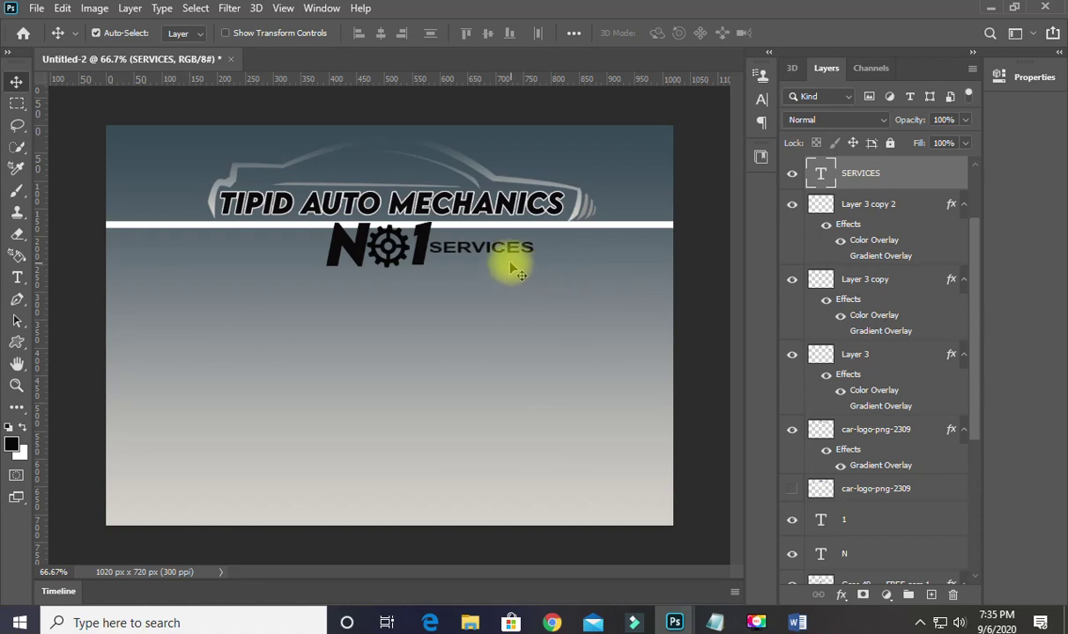
Duplicate SERVICES just below and turn the copy into an underline.
left_click_drag(501, 250, 500, 273)
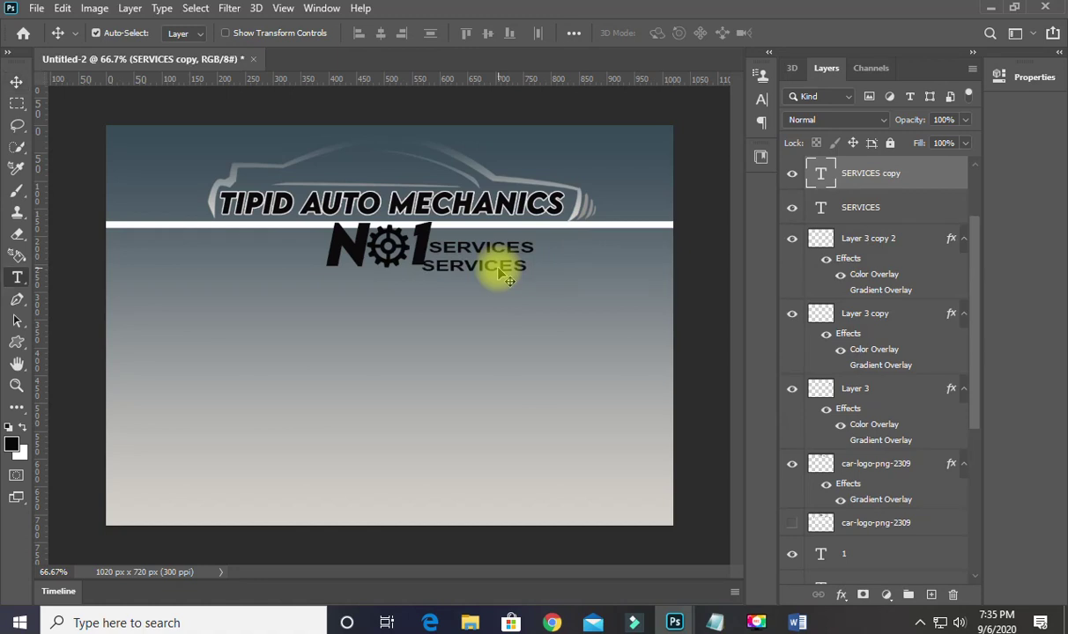
double_click(499, 264)
key("BackSpace")
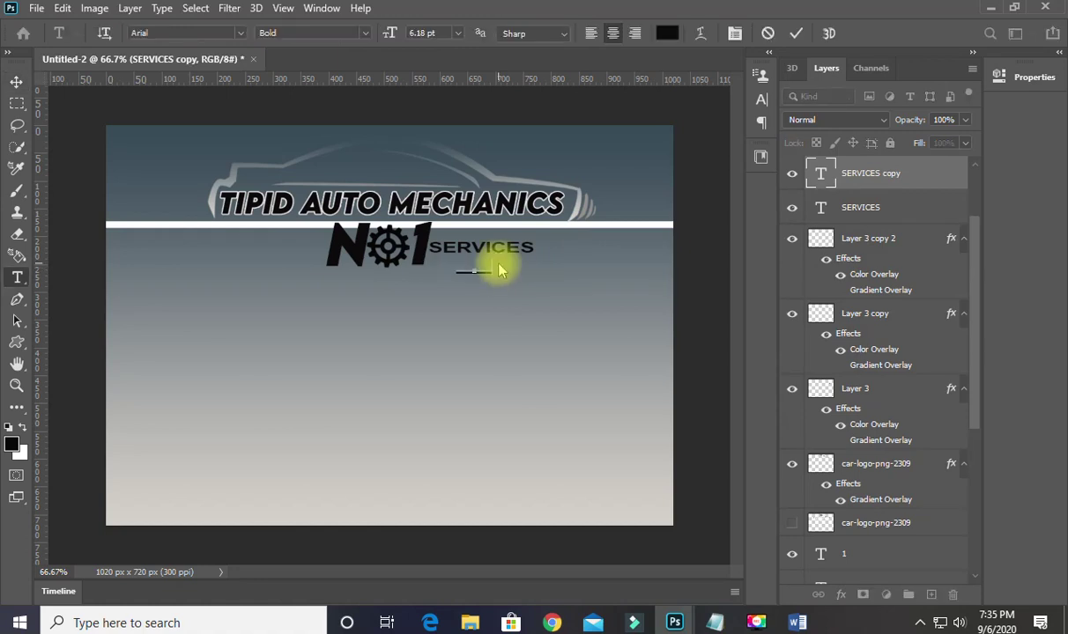
left_click(16, 81)
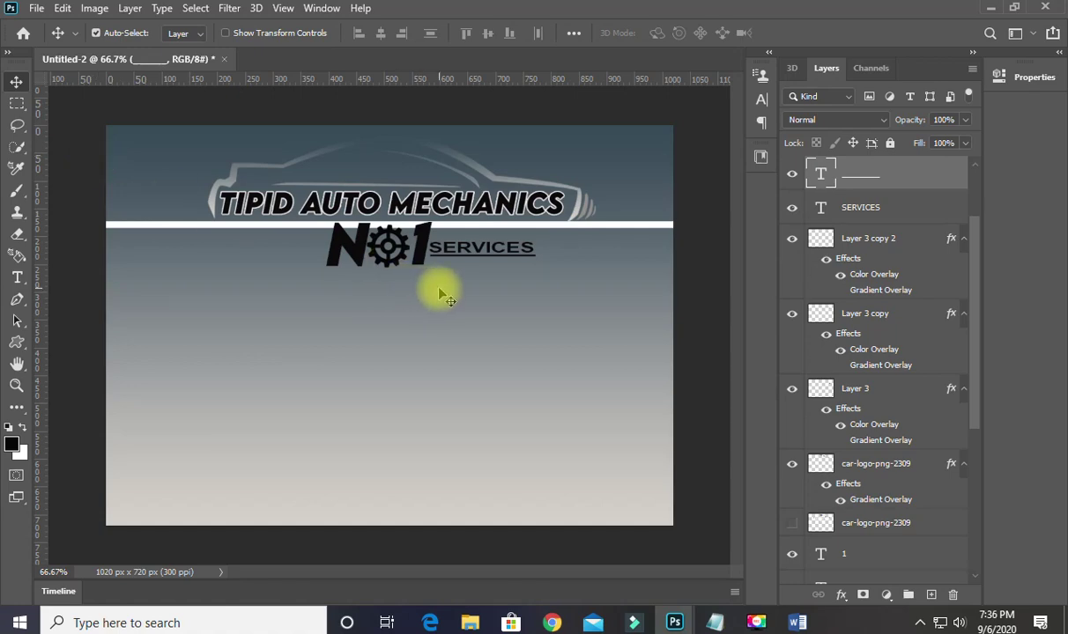
Give the underline a white Outer Glow in Normal mode with 5 px size.
right_click(859, 183)
left_click(749, 24)
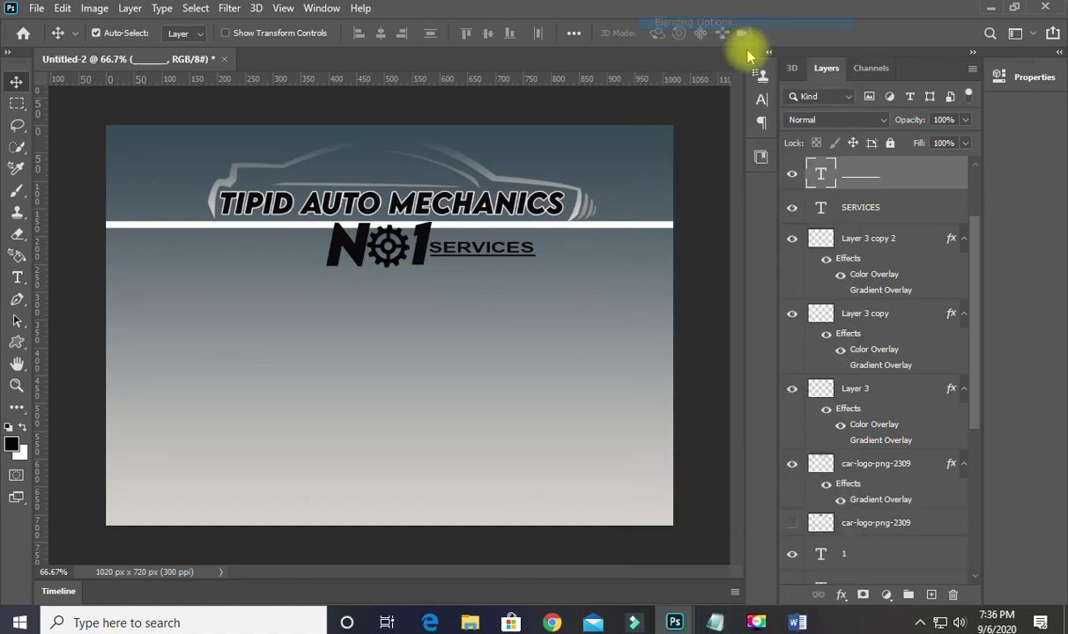
left_click_drag(569, 195, 774, 309)
left_click_drag(707, 309, 721, 156)
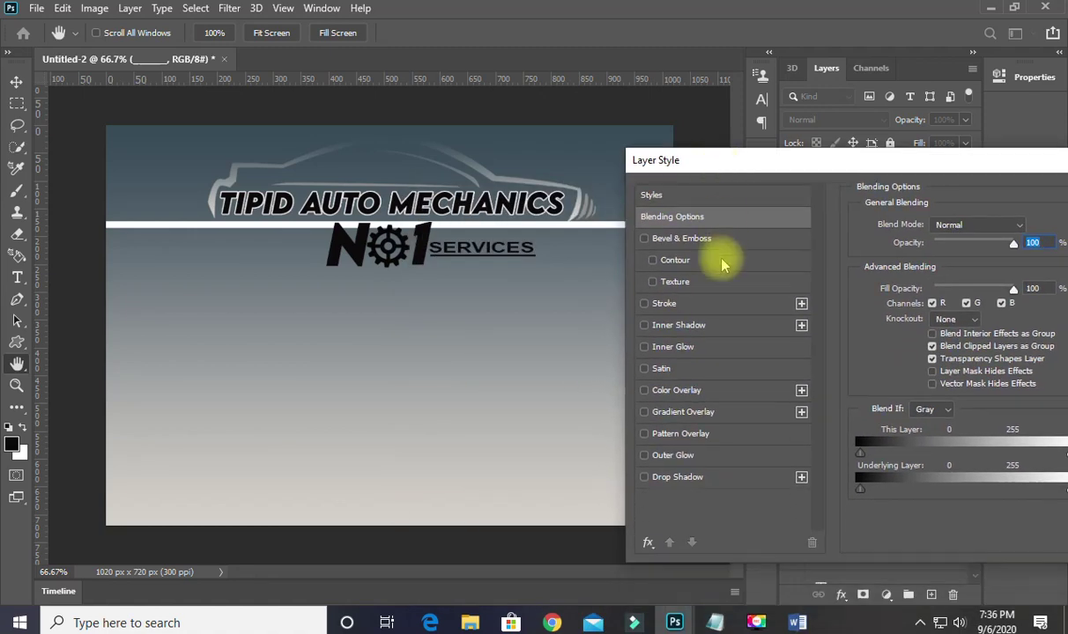
left_click(683, 455)
left_click(918, 352)
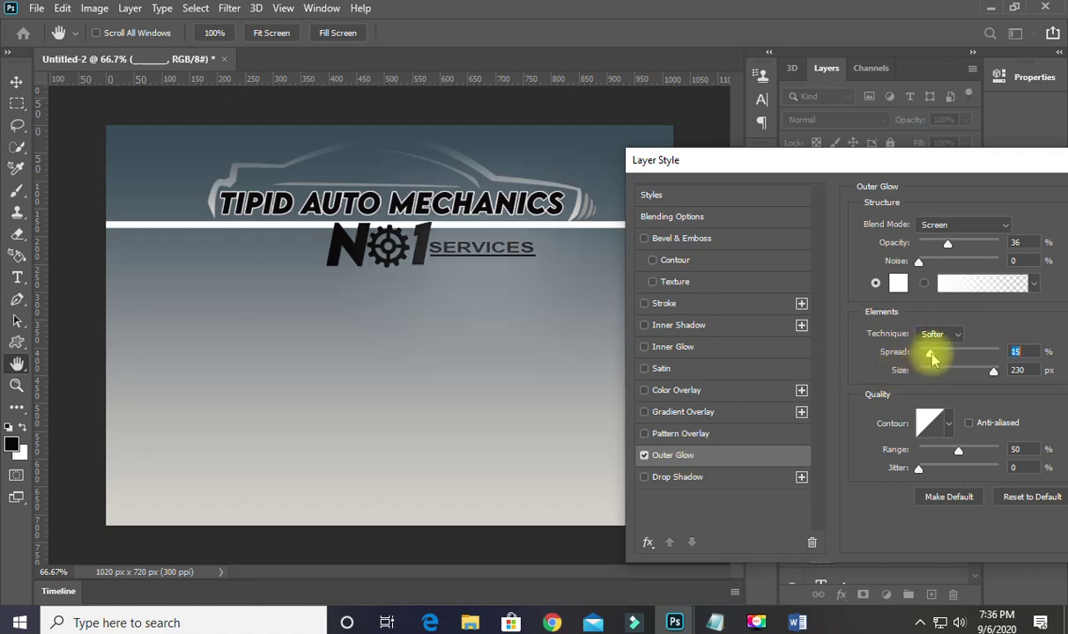
left_click_drag(993, 371, 999, 371)
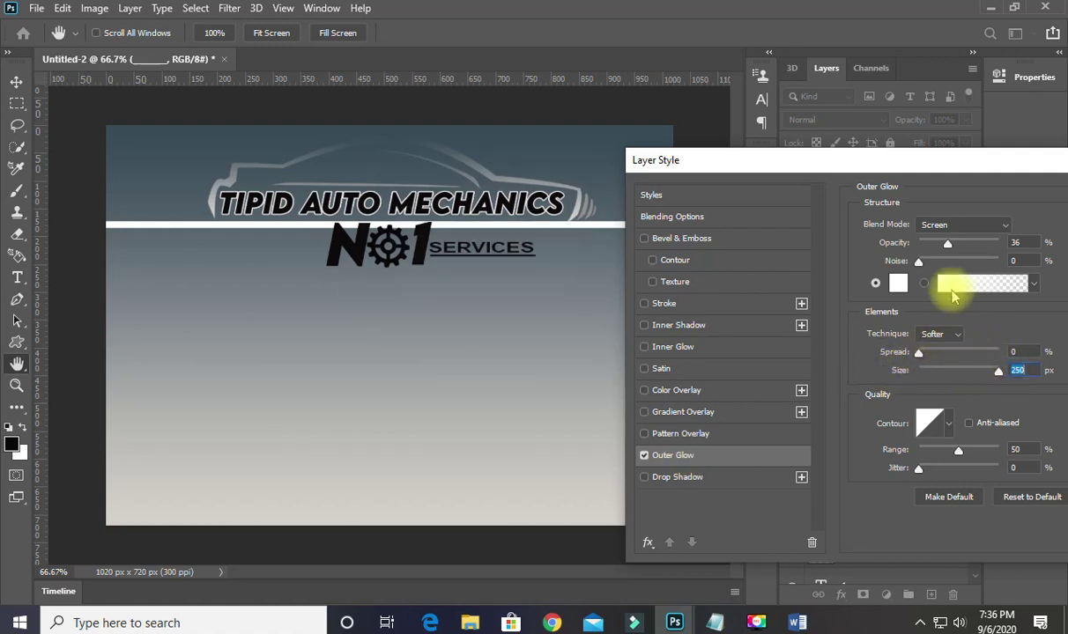
left_click_drag(919, 261, 1020, 244)
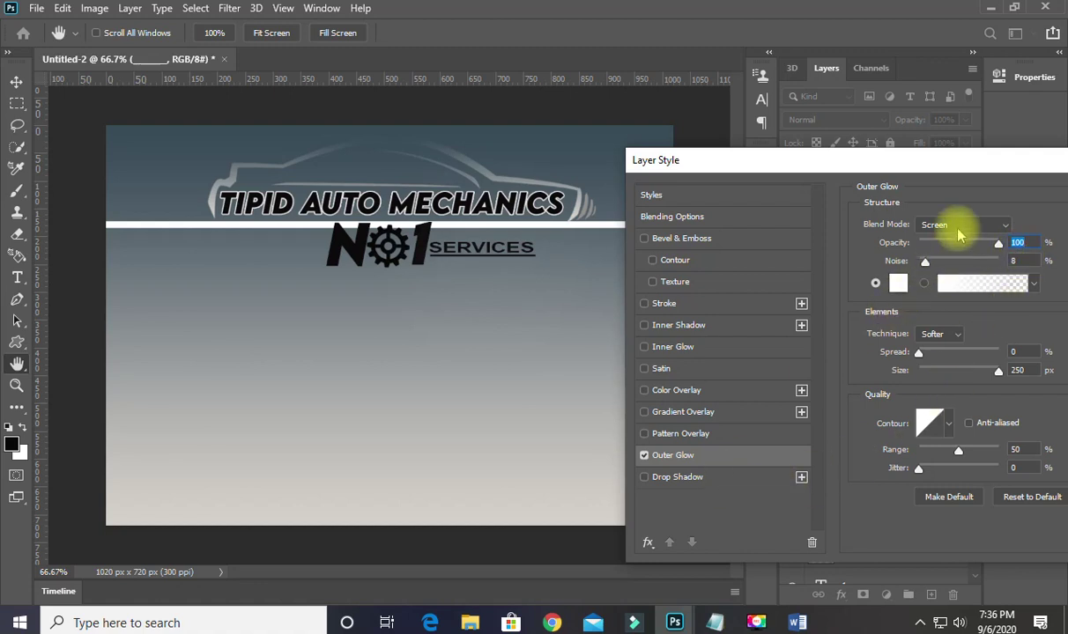
left_click(955, 226)
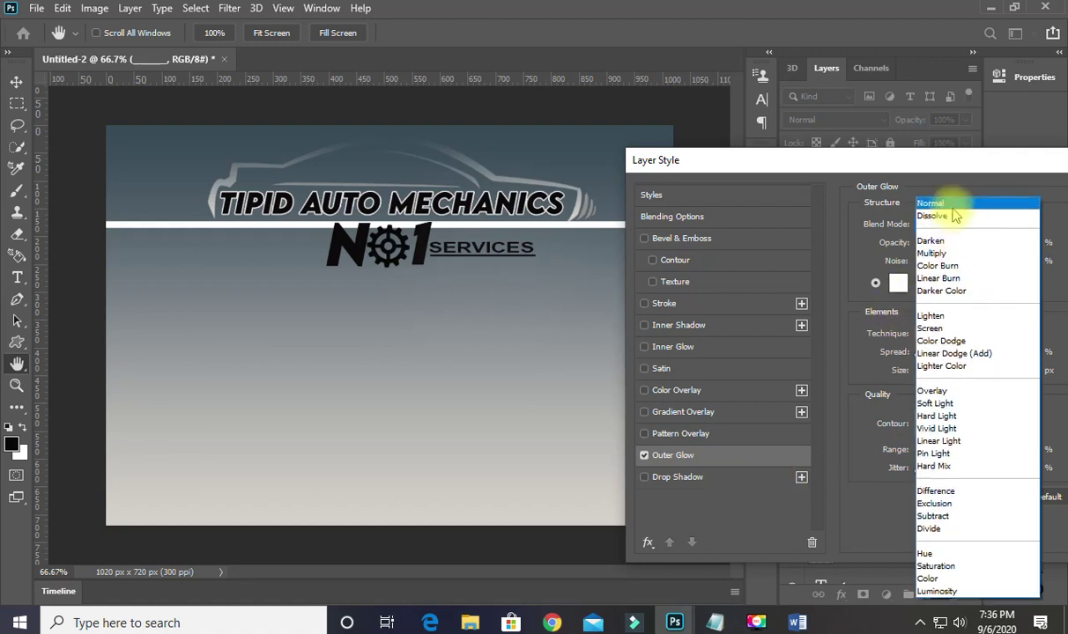
left_click(942, 204)
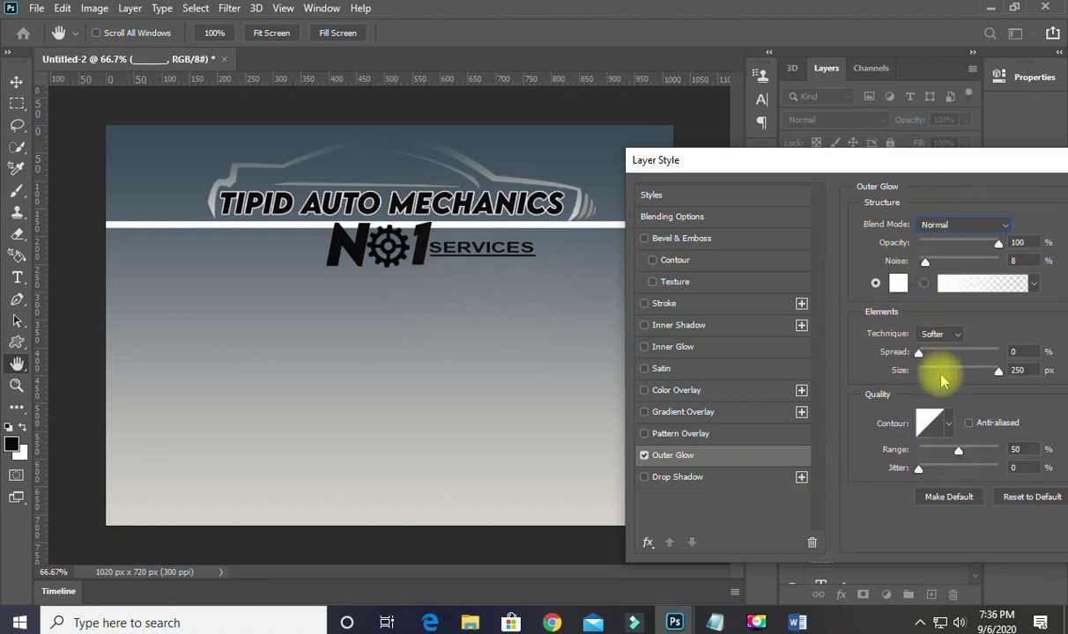
mouse_move(925, 352)
left_mouse_down()
mouse_move(959, 359)
mouse_move(912, 370)
mouse_move(928, 363)
left_mouse_up()
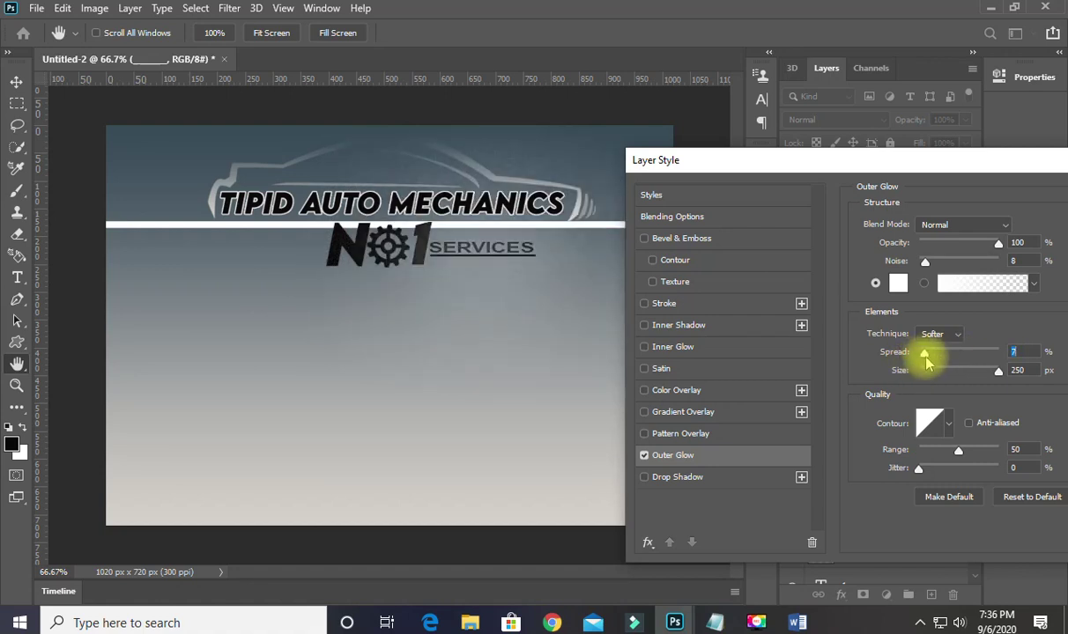
left_click_drag(998, 370, 918, 377)
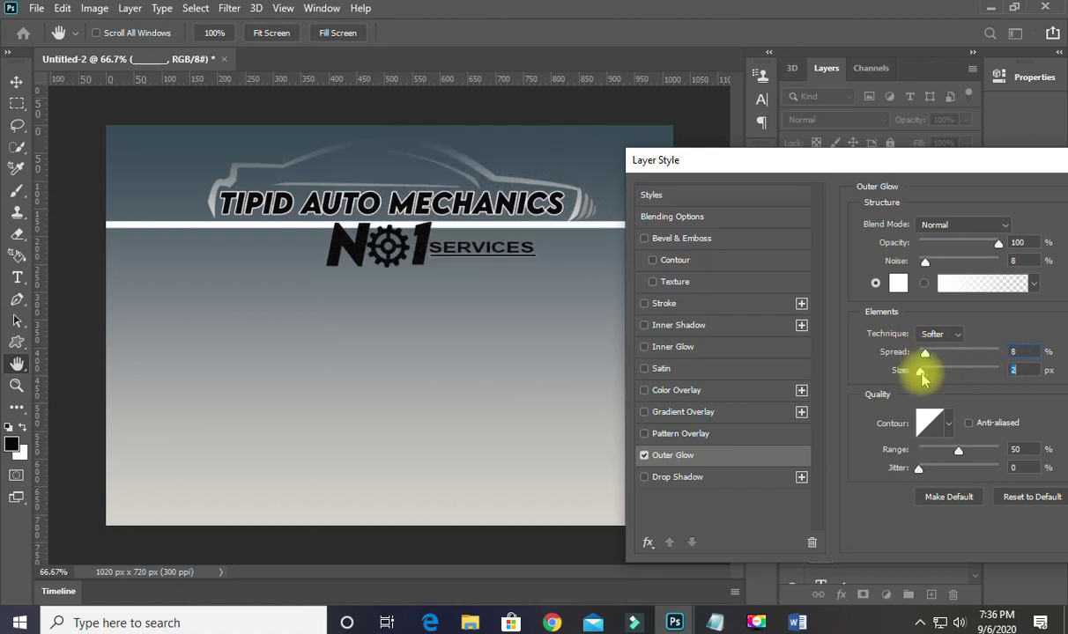
left_click_drag(921, 376, 924, 373)
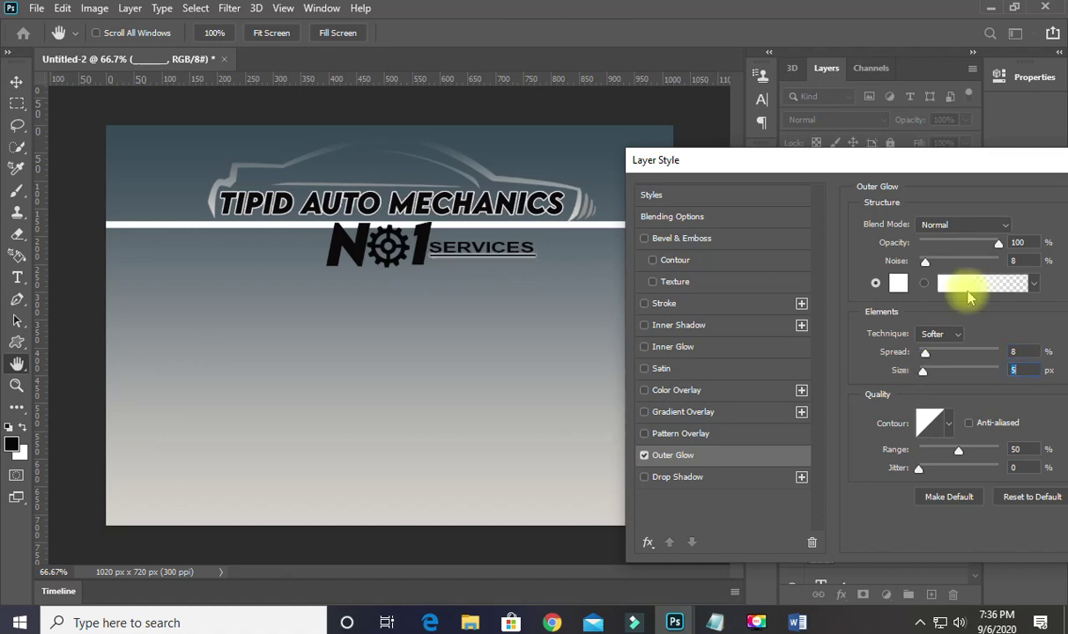
left_click_drag(1020, 163, 614, 240)
left_click(791, 274)
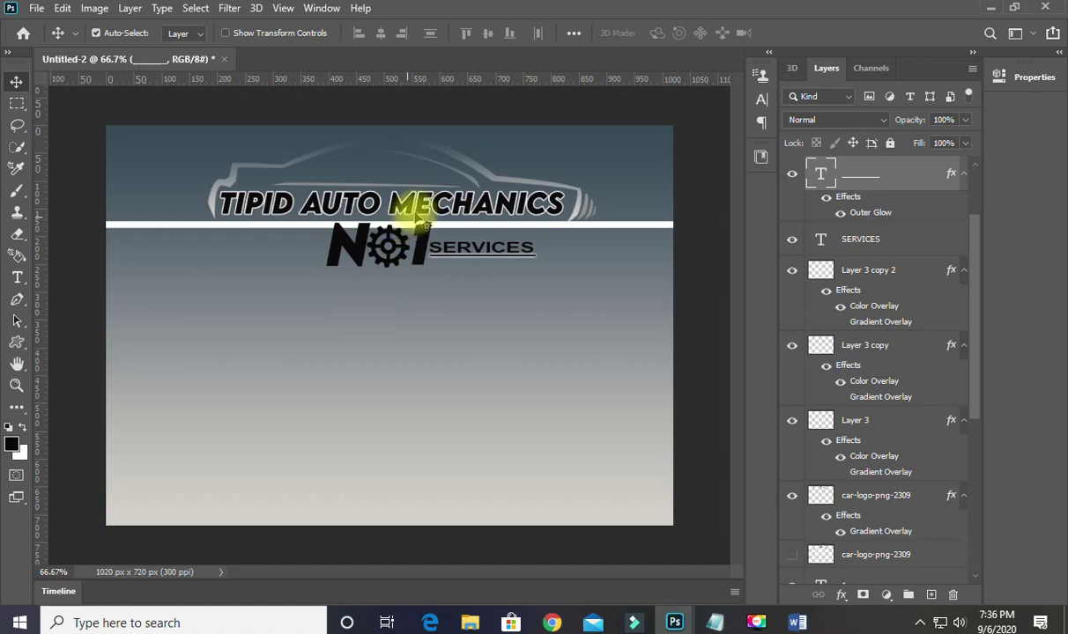
Add a Gradient Overlay to the car-outline layer, previewing several blue gradients.
left_click(458, 163)
right_click(870, 500)
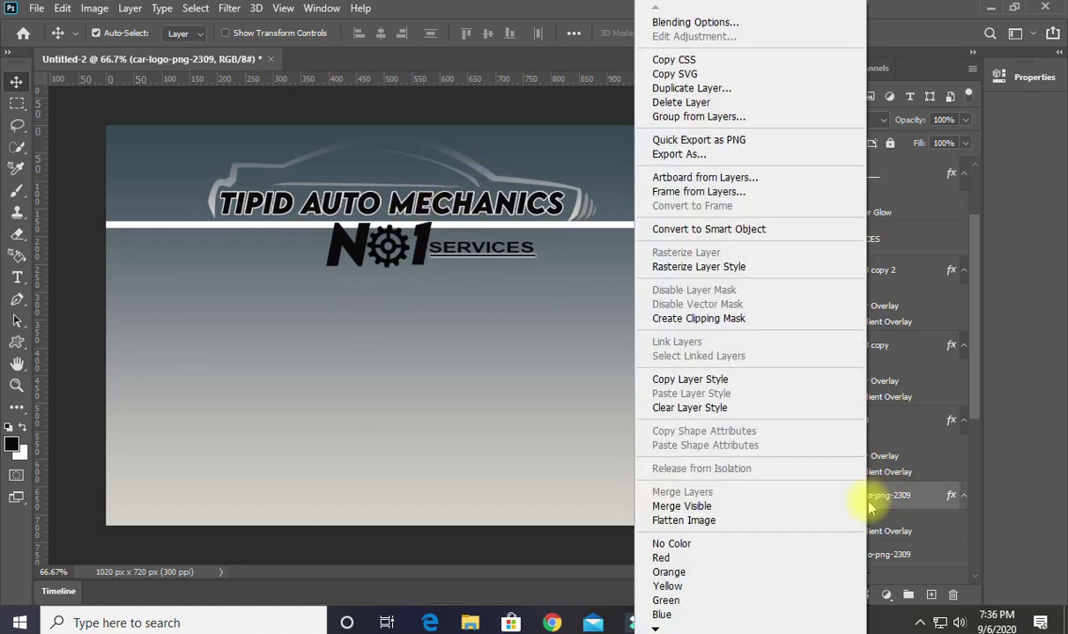
left_click(746, 60)
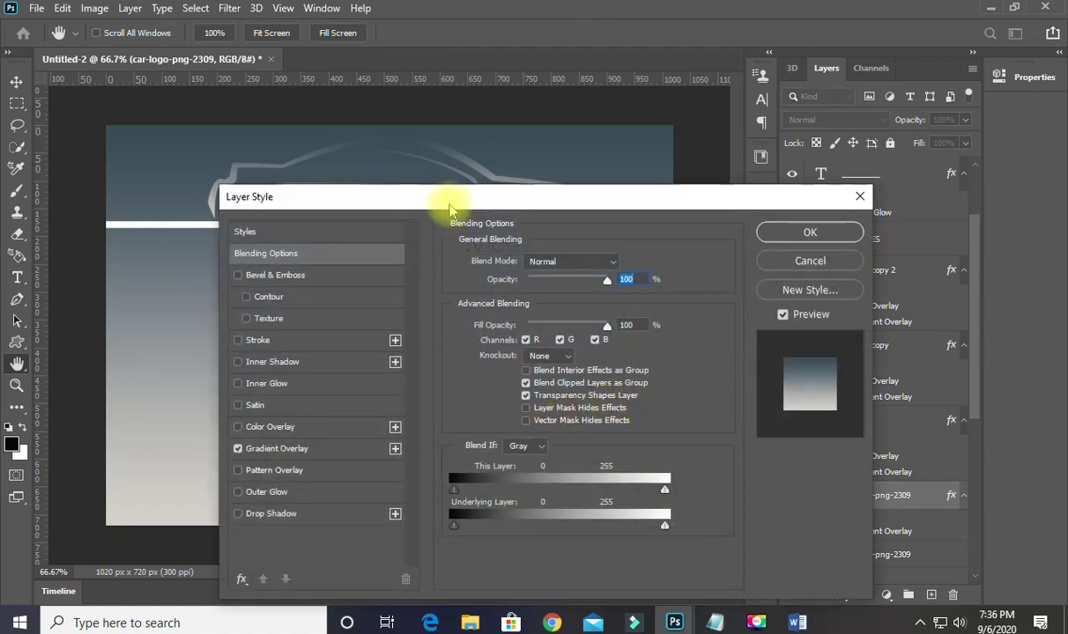
left_click_drag(446, 202, 755, 188)
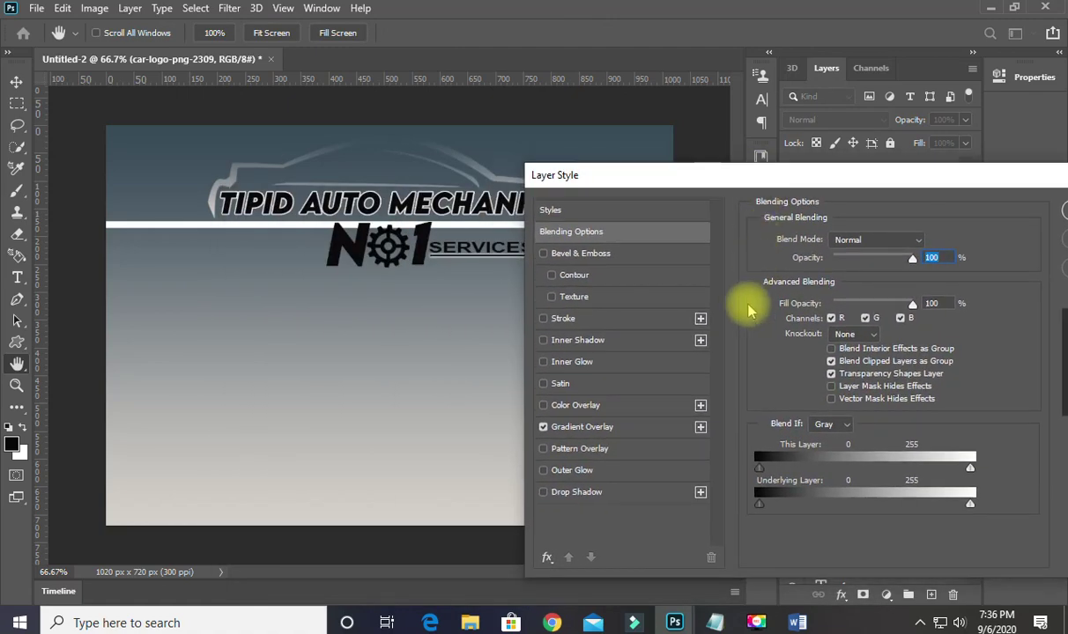
left_click(597, 428)
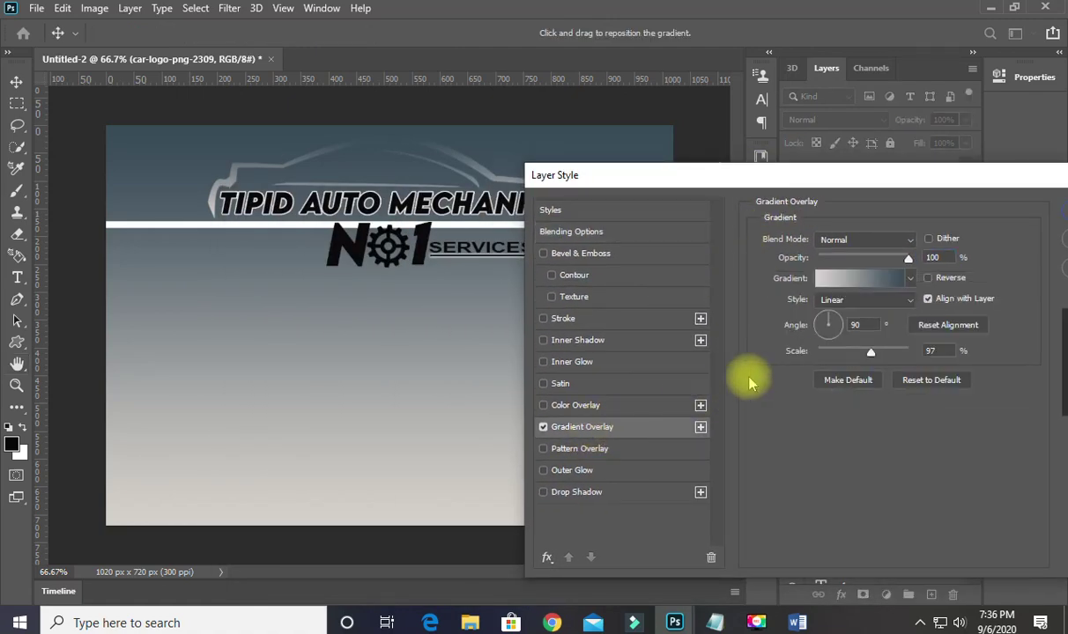
left_click(822, 279)
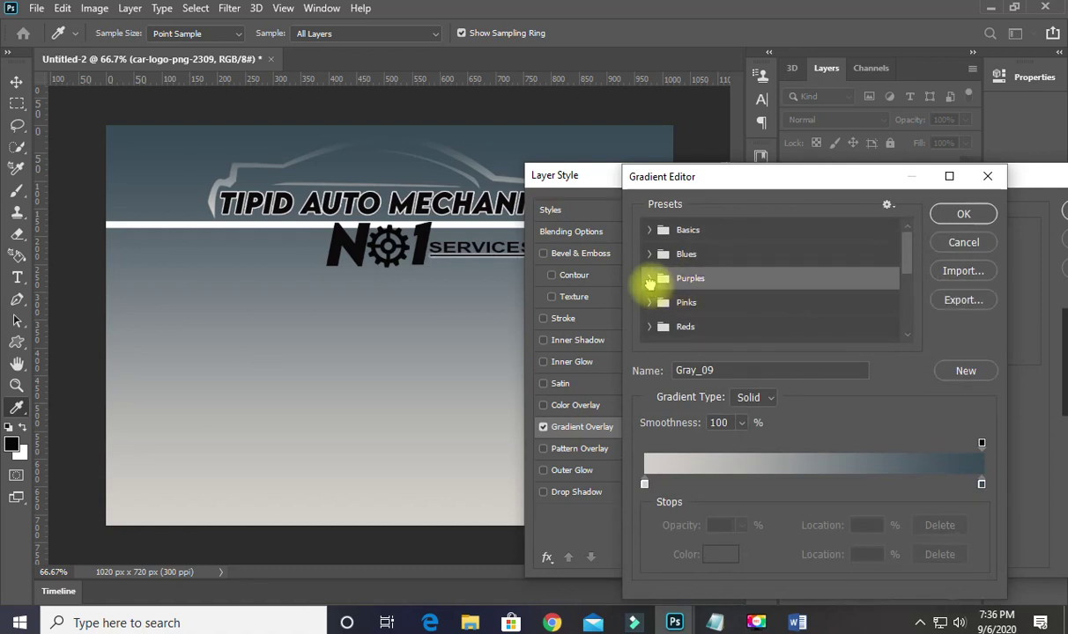
left_click(652, 256)
left_click(695, 333)
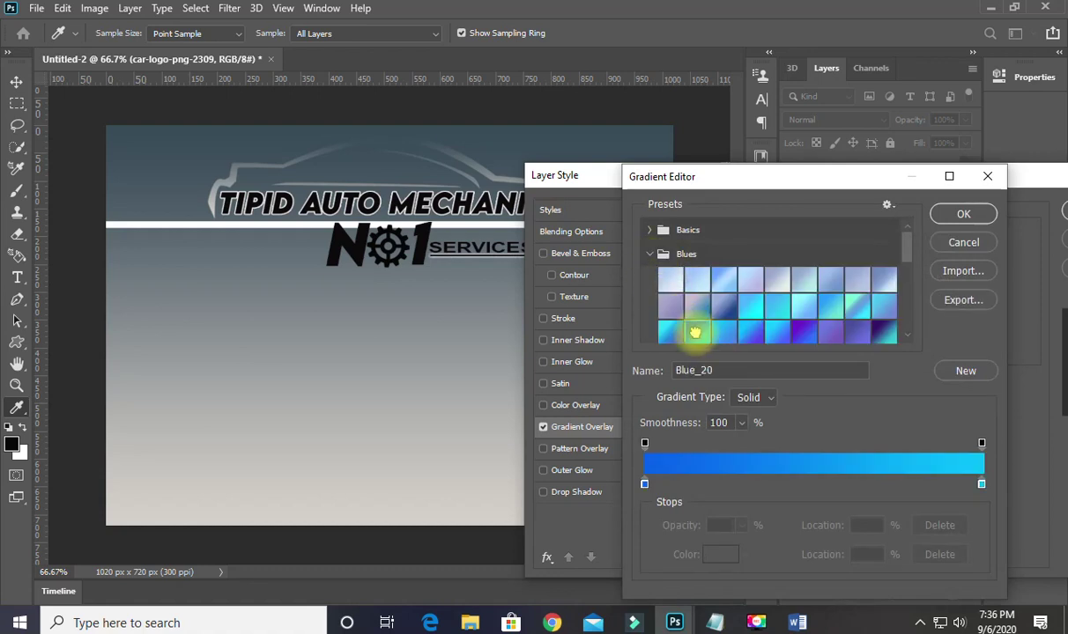
left_click(759, 340)
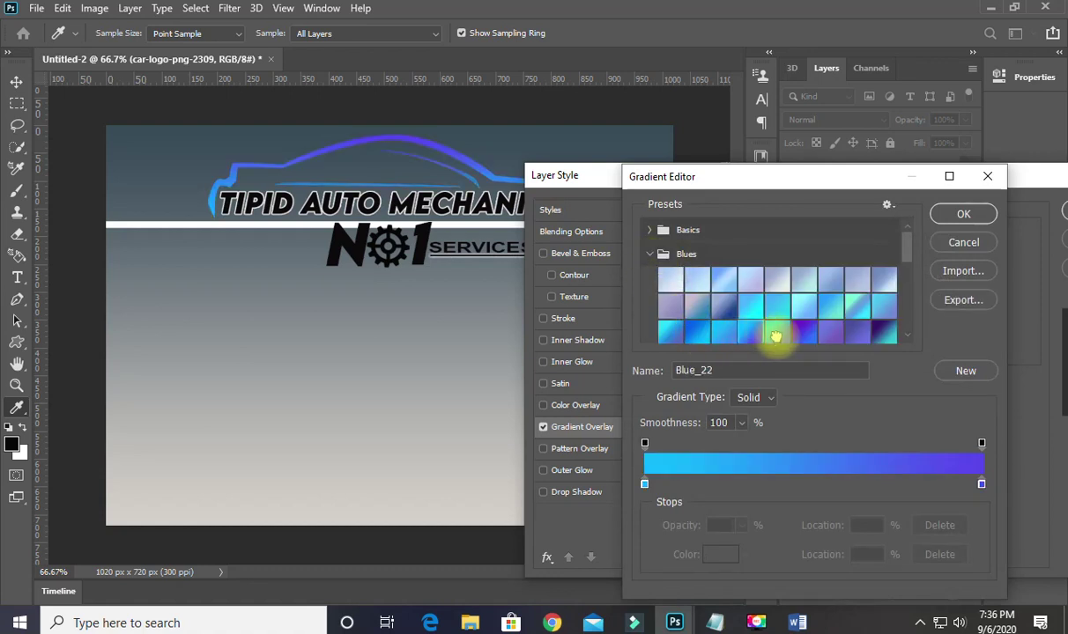
left_click(776, 335)
left_click(794, 341)
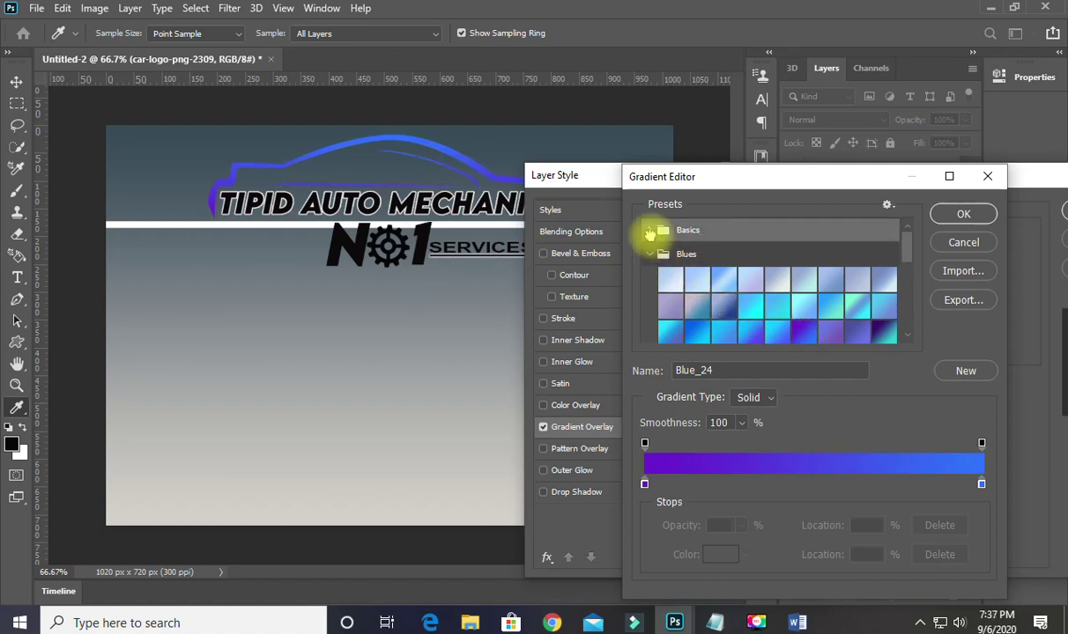
Switch the overlay to a black-to-white gradient at 90° and 10% scale, and apply it.
left_click(649, 235)
left_click(649, 232)
left_click(662, 256)
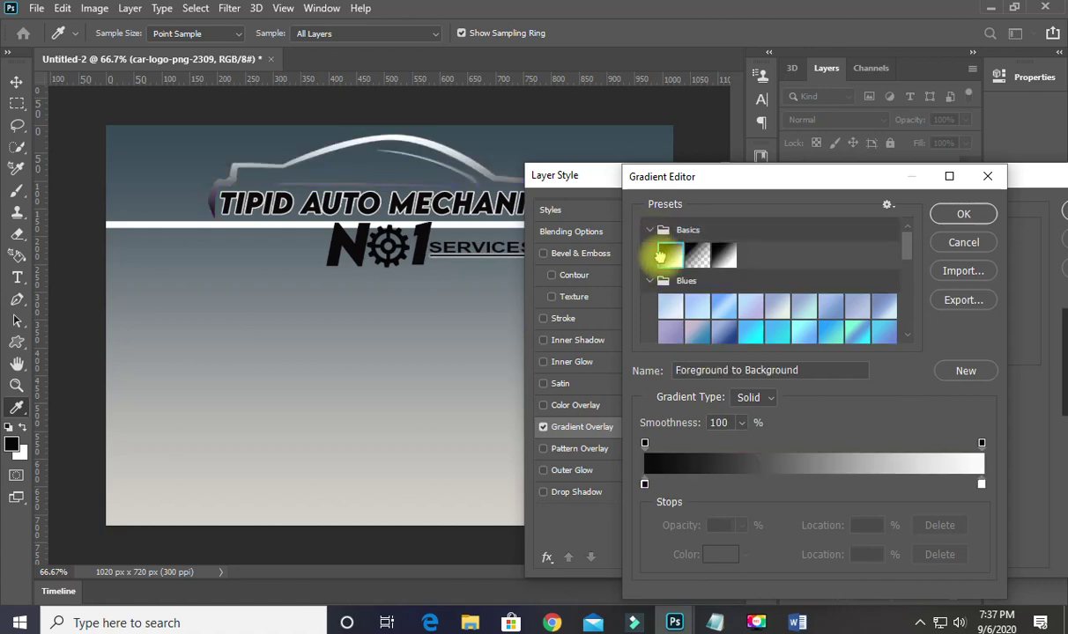
left_click(969, 212)
left_click_drag(969, 183, 922, 279)
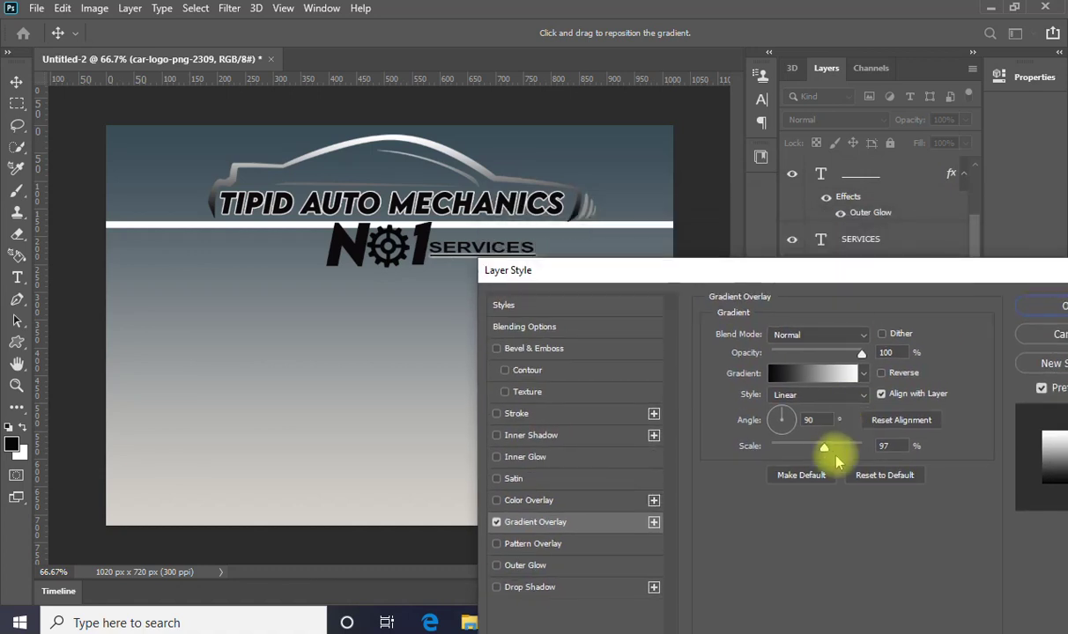
left_click_drag(825, 446, 763, 451)
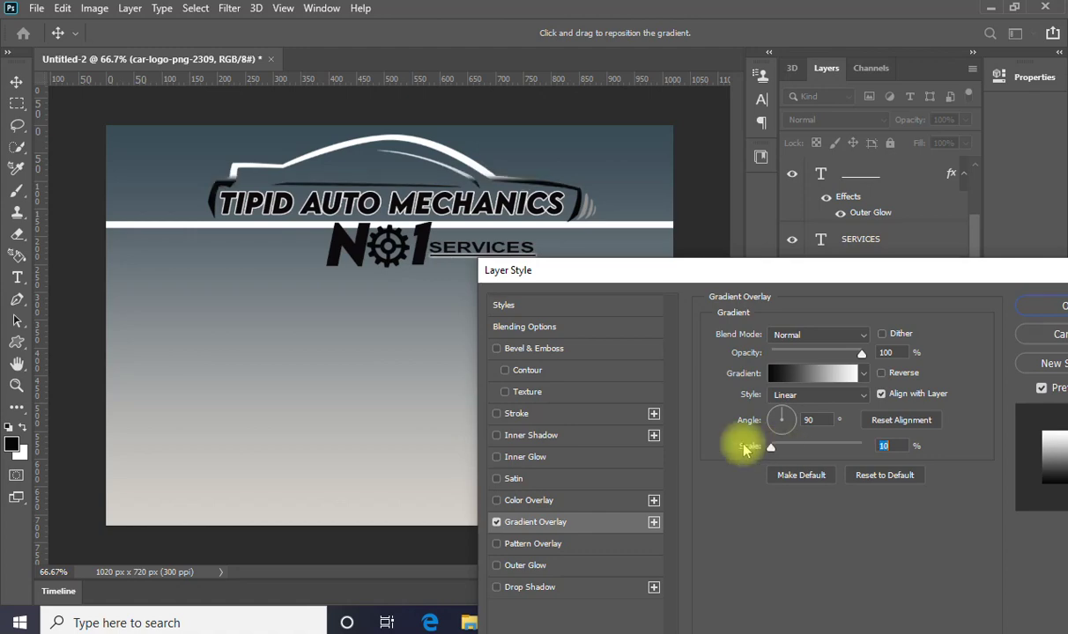
left_click(1046, 306)
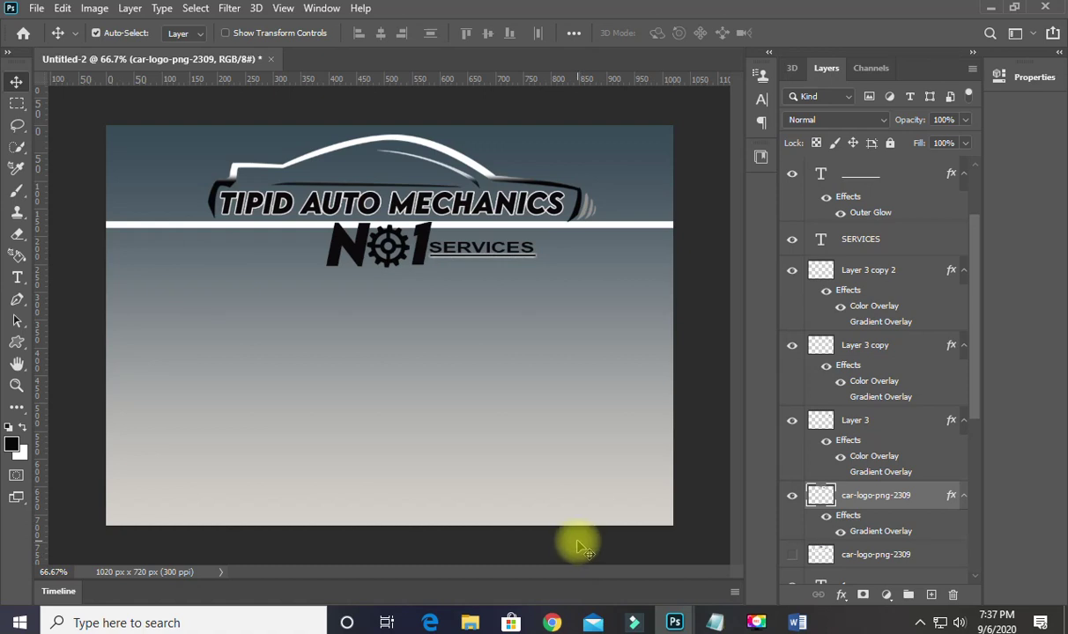
Search the web for 'FACEBOOK LOGO' in Chrome.
mouse_move(551, 613)
left_click(518, 550)
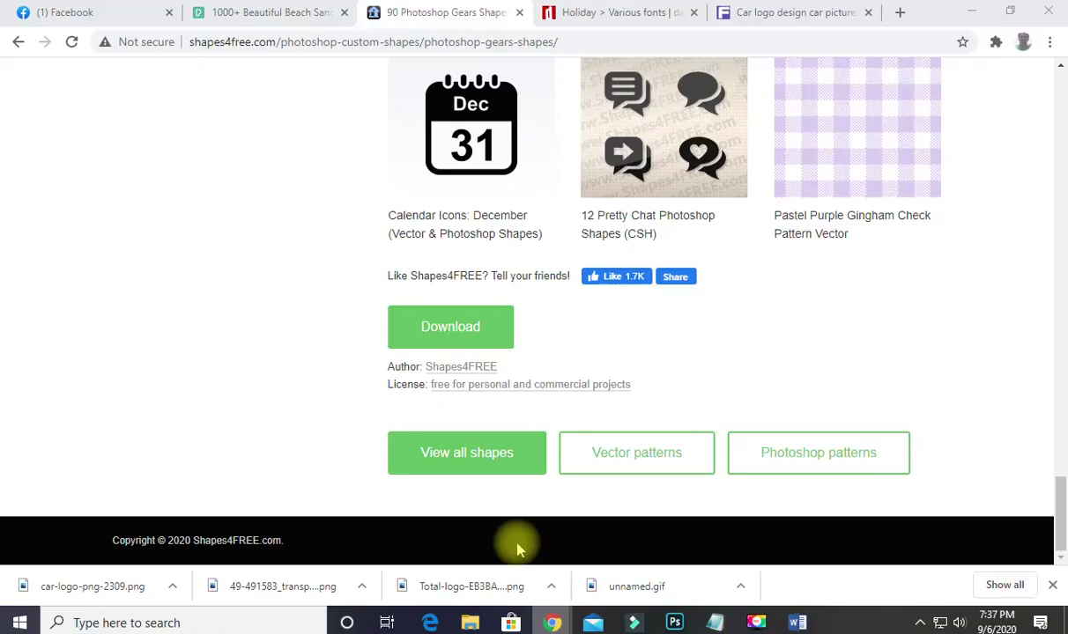
left_click(296, 14)
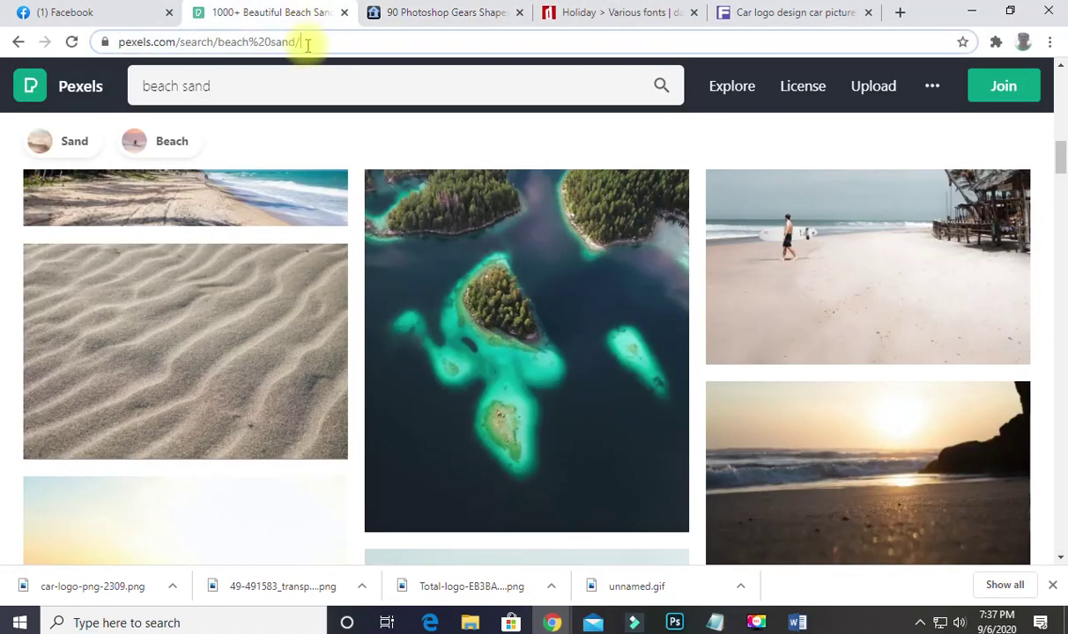
left_click(308, 43)
type("FACE")
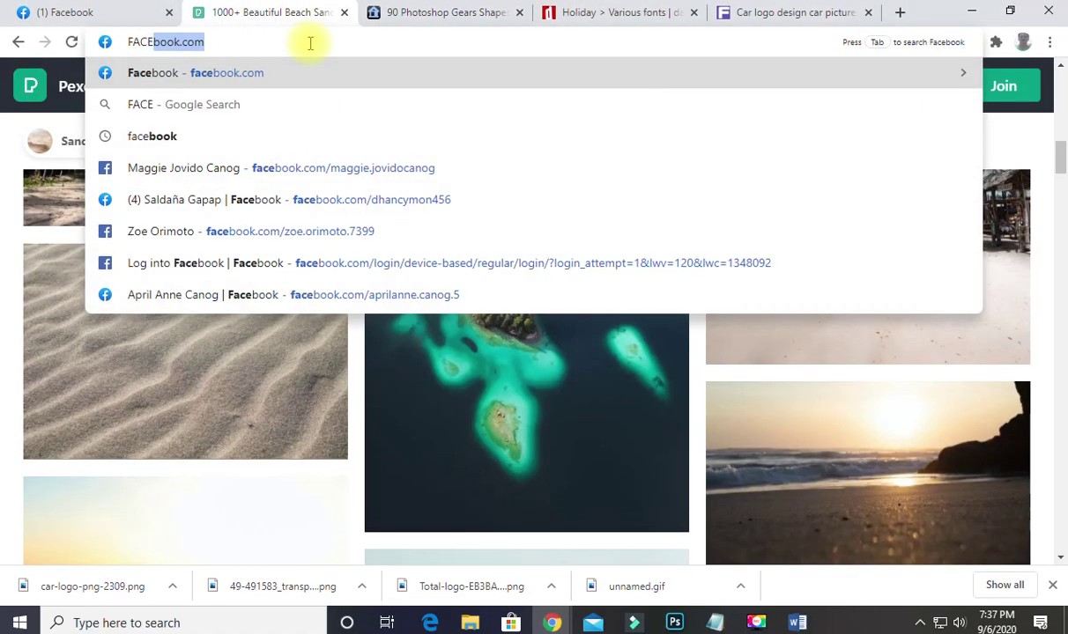
type("BOOK LOGO")
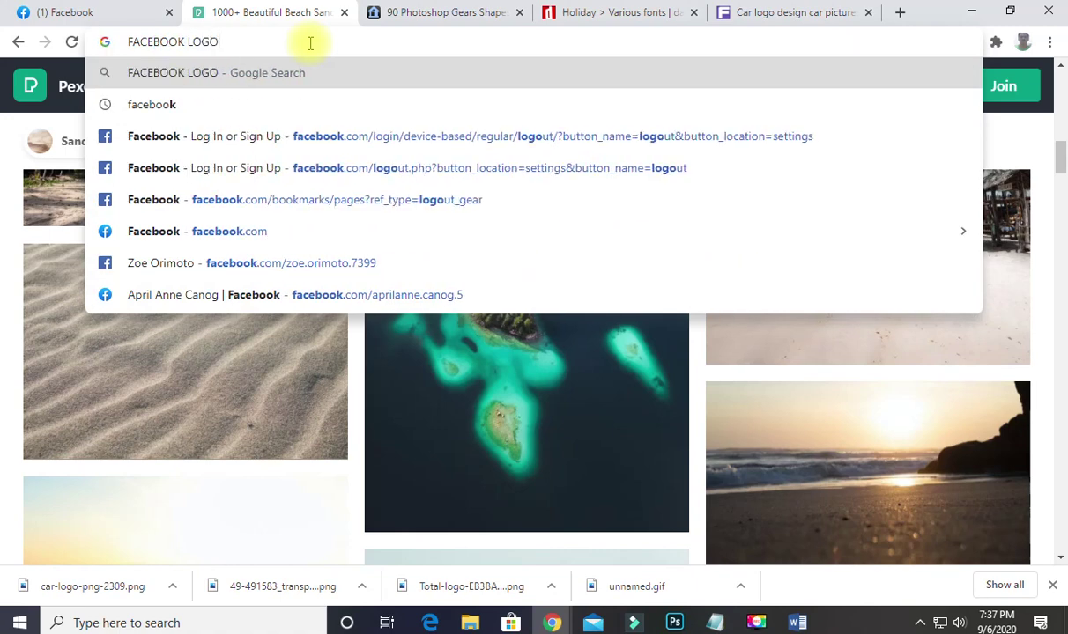
key("Return")
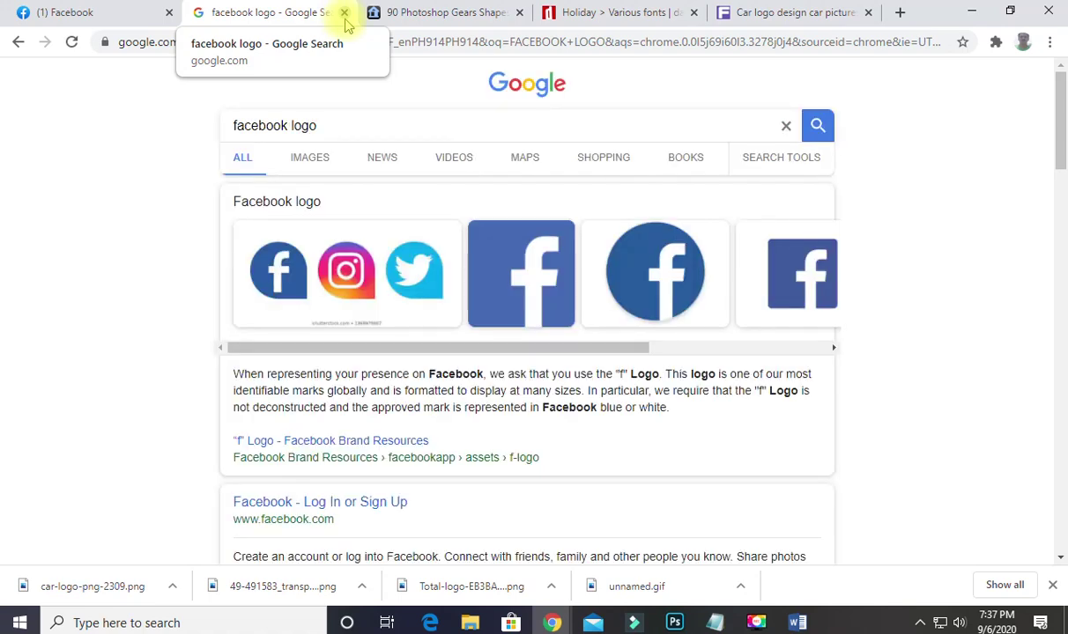
Copy the Facebook, Instagram and Twitter icons image and return to Photoshop.
left_click(291, 287)
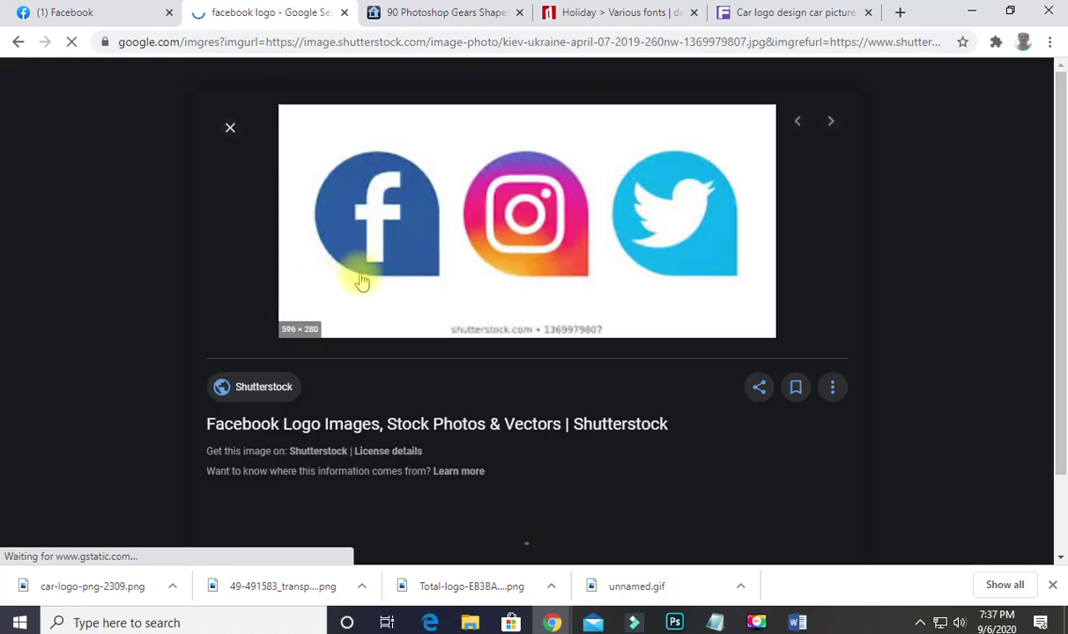
right_click(593, 251)
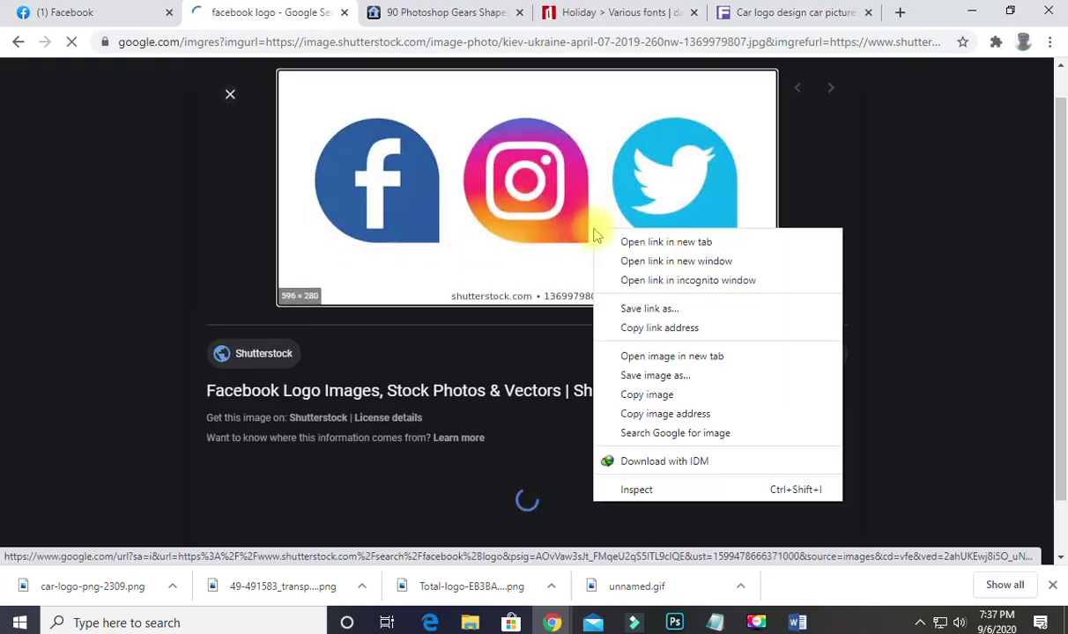
left_click(655, 395)
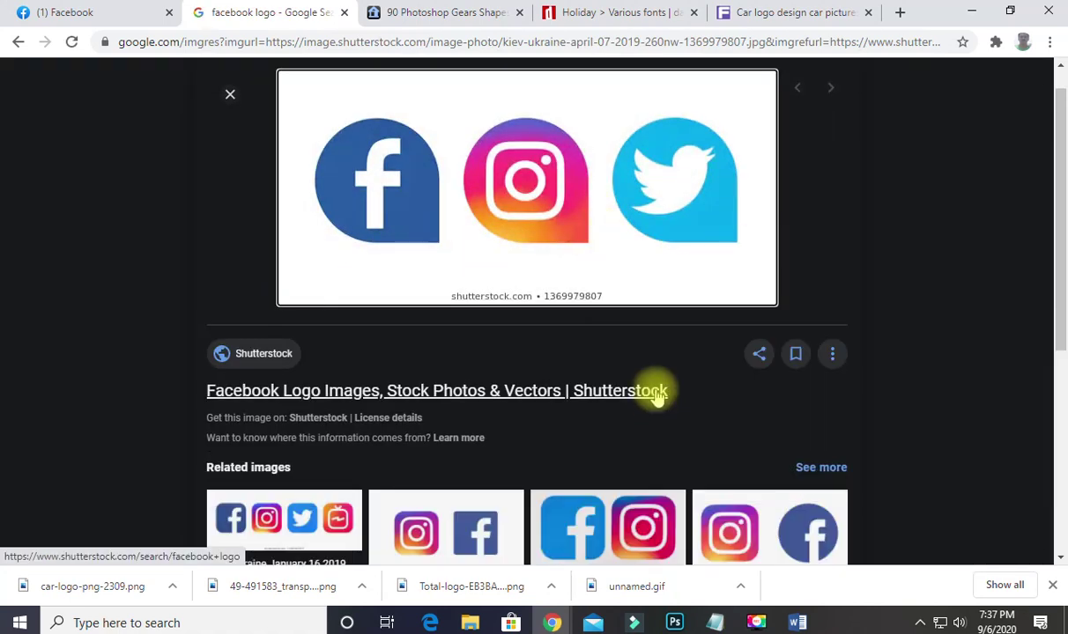
mouse_move(679, 624)
left_click(521, 542)
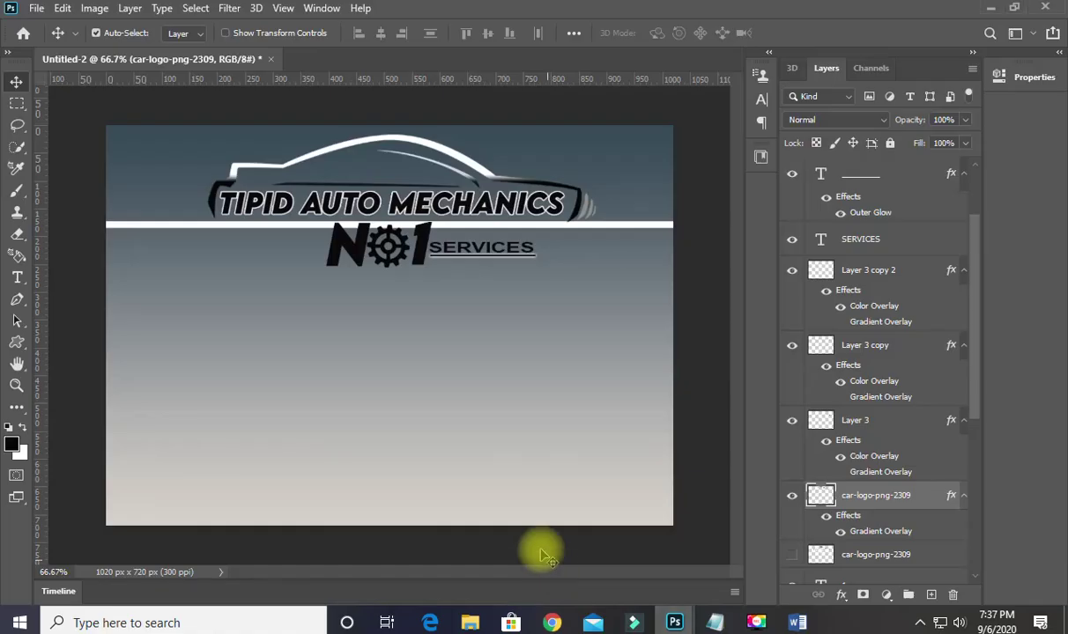
Paste the social icons and delete the border and caption around them.
key("ctrl+v")
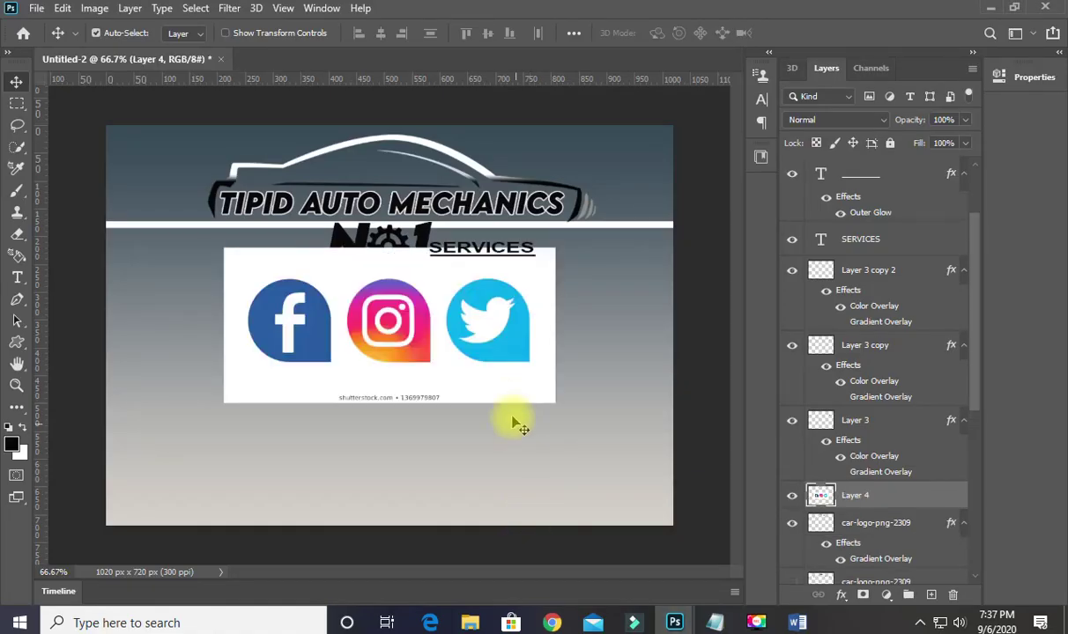
key("m")
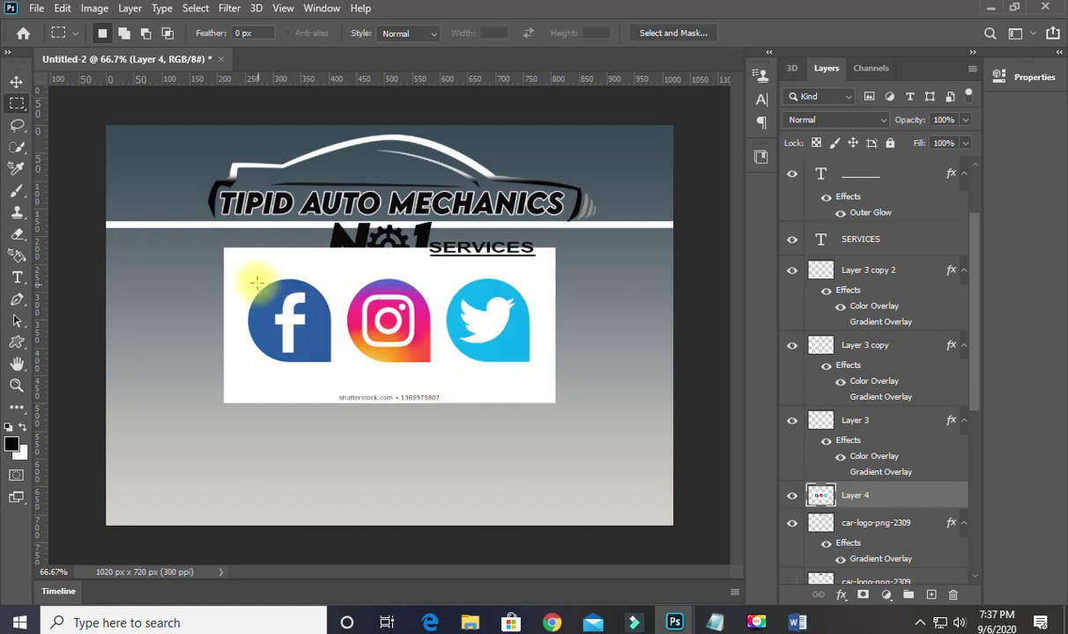
left_click_drag(243, 265, 535, 374)
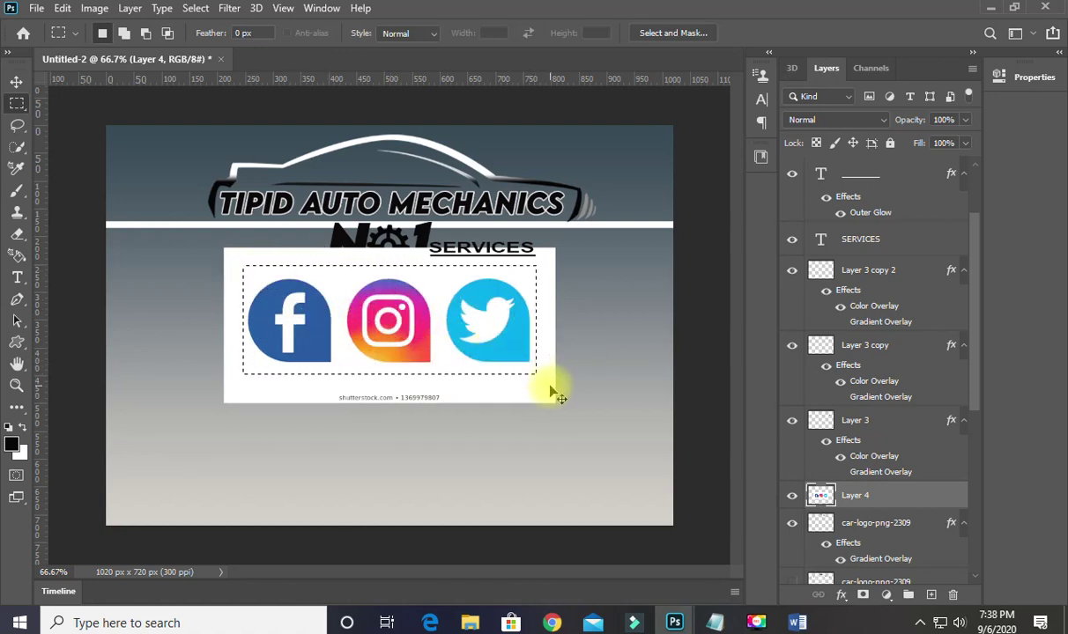
key("ctrl+shift+i")
key("Delete")
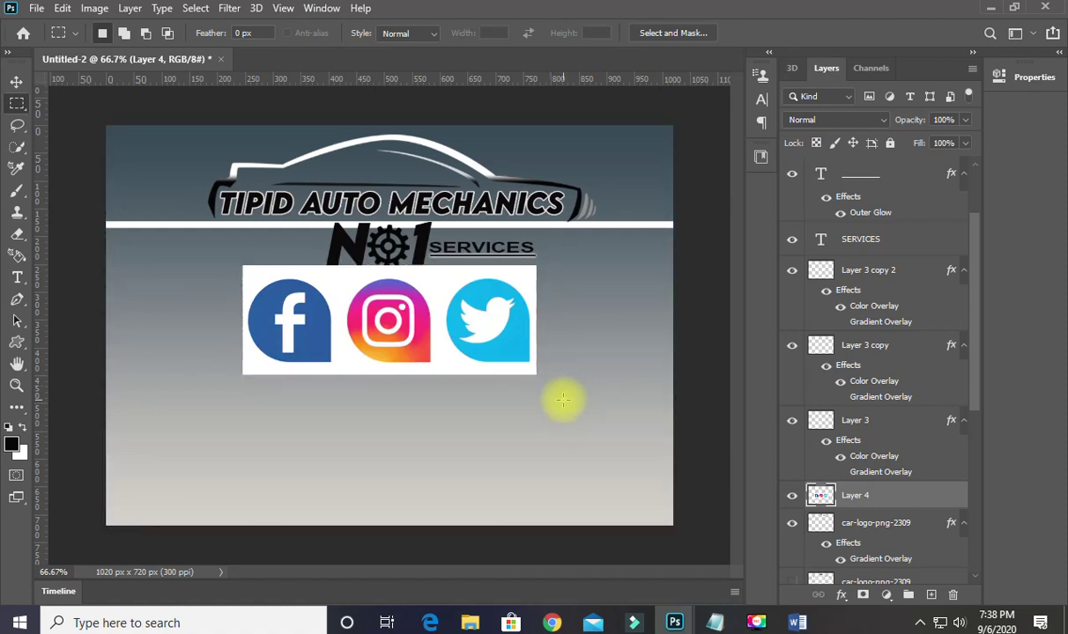
Remove the white background around the icons with the Magic Wand.
left_click(16, 146)
right_click(15, 145)
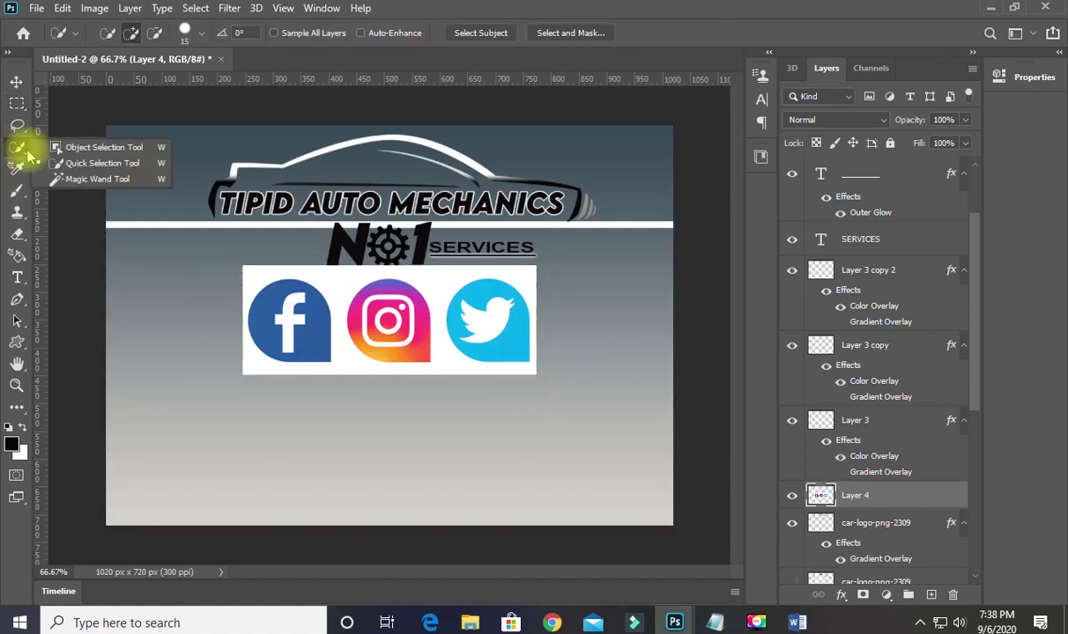
left_click(84, 179)
left_click(288, 271)
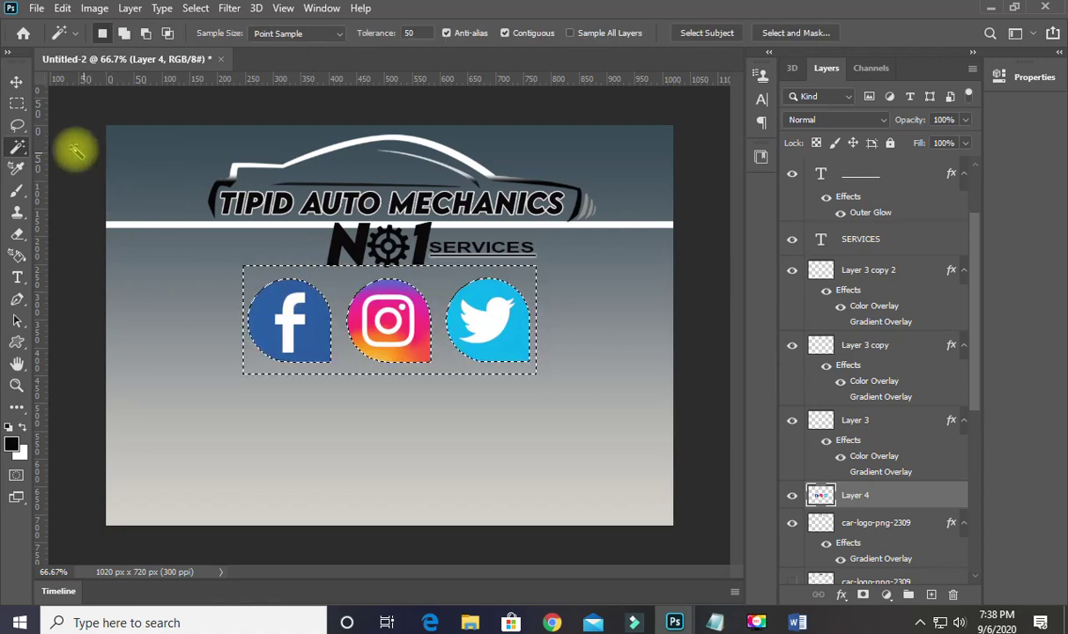
left_click(16, 125)
key("ctrl+d")
Move the icons to the bottom-right corner and shrink them to about 43.5%.
key("v")
left_click_drag(401, 350, 533, 498)
key("ctrl+t")
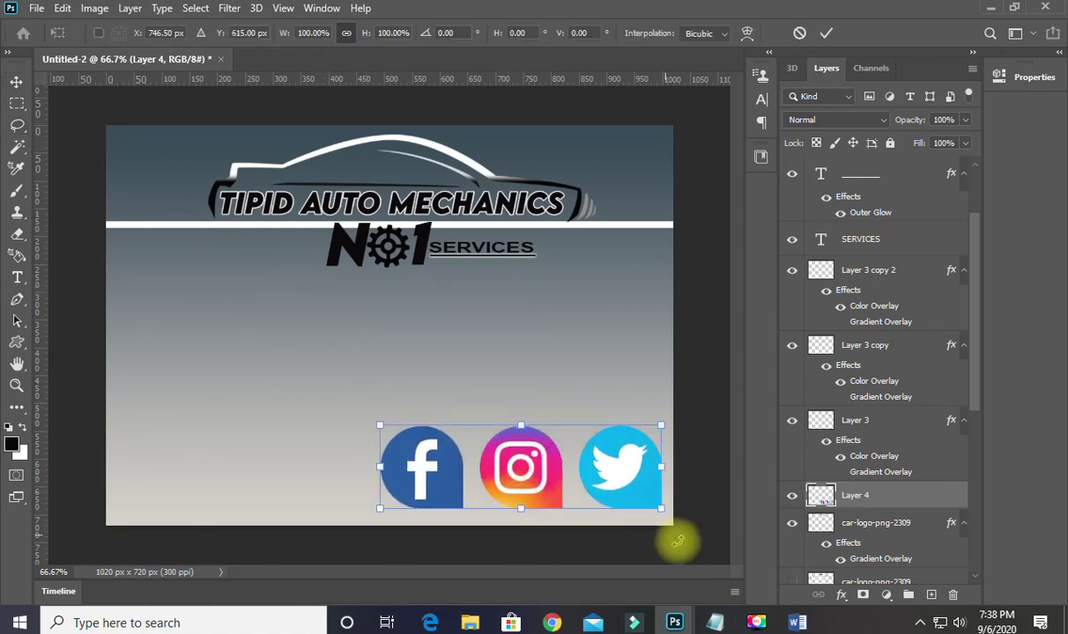
mouse_move(665, 508)
left_mouse_down()
mouse_move(505, 457)
mouse_move(363, 499)
mouse_move(647, 503)
left_mouse_up()
key("Return")
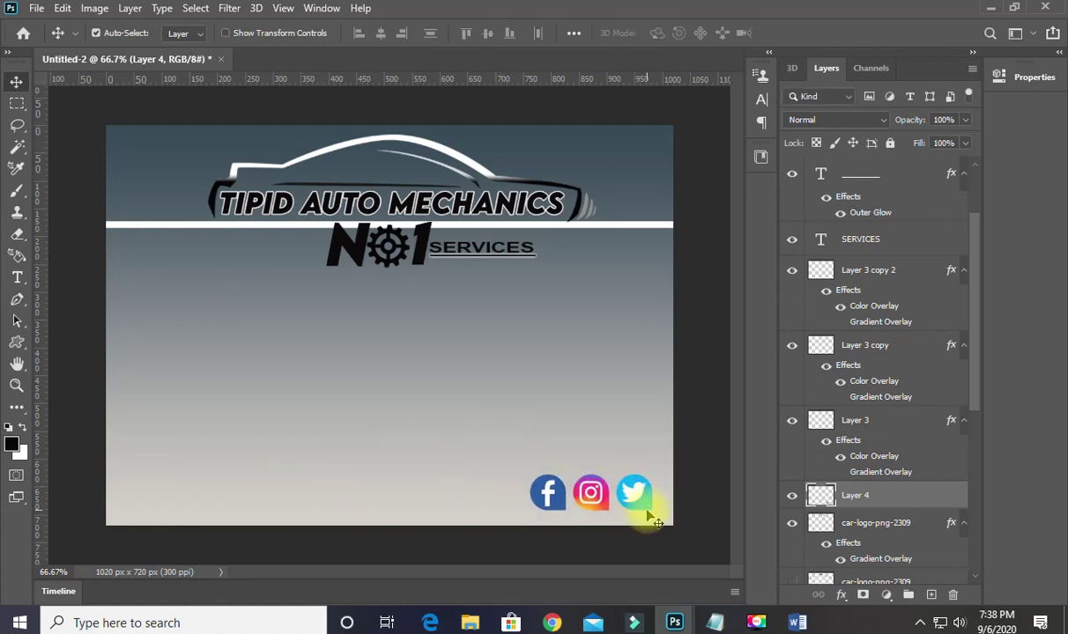
left_click(503, 248)
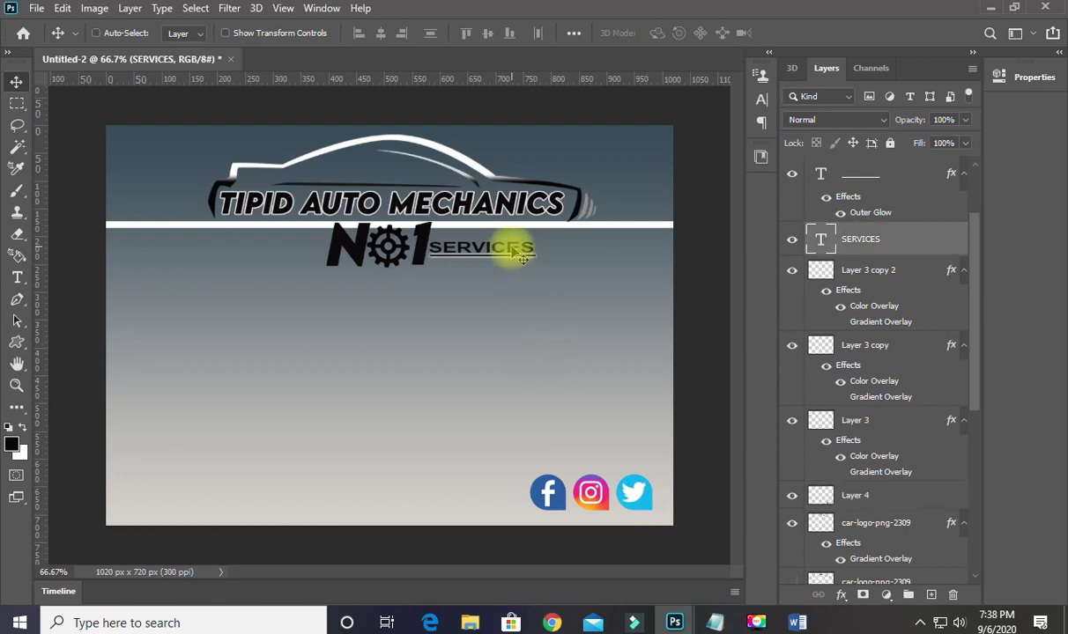
Stretch the SERVICES text slightly taller.
key("ctrl+t")
left_click_drag(480, 240, 477, 233)
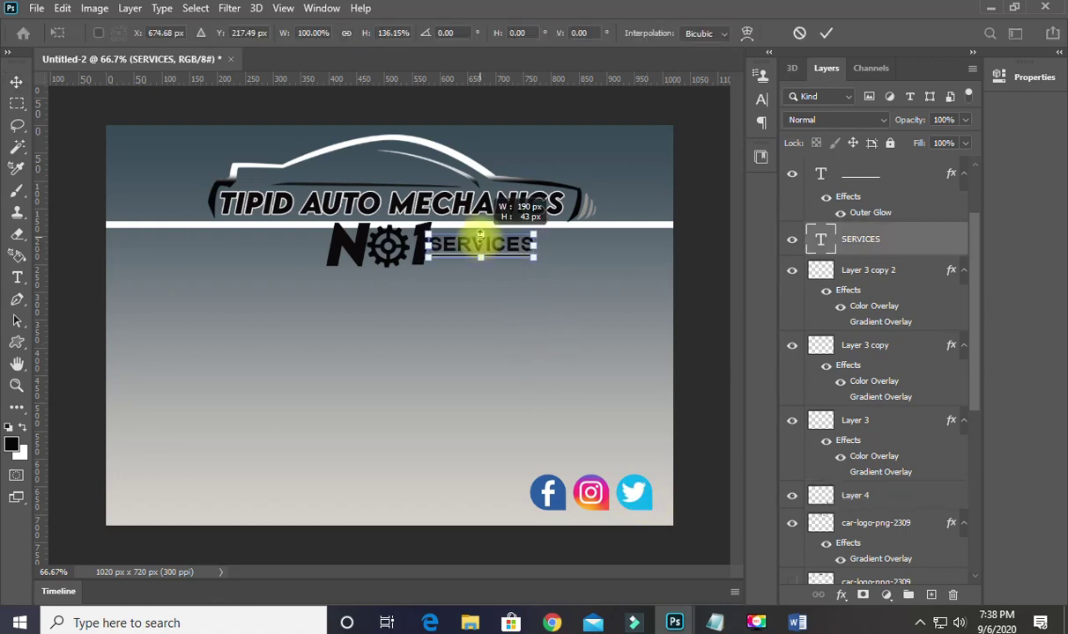
key("Return")
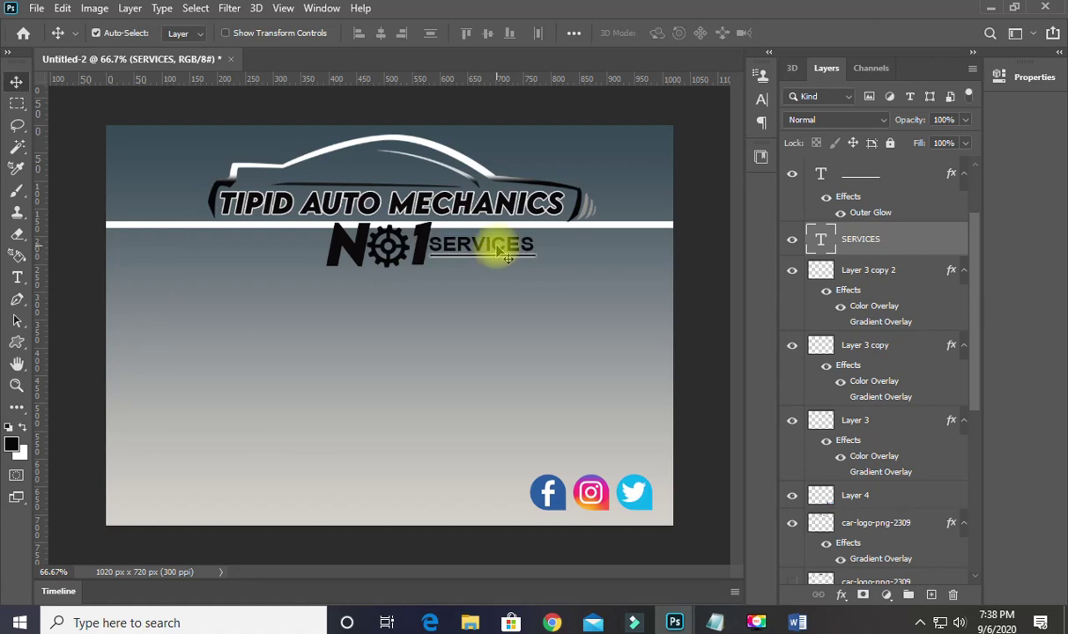
Duplicate SERVICES, retype it as 'follow us in' and place it left of the icons.
key("ctrl+j")
key("shift+Down")
key("shift+Down")
key("shift+Down")
key("shift+Down")
key("shift+Down")
key("shift+Down")
key("shift+Down")
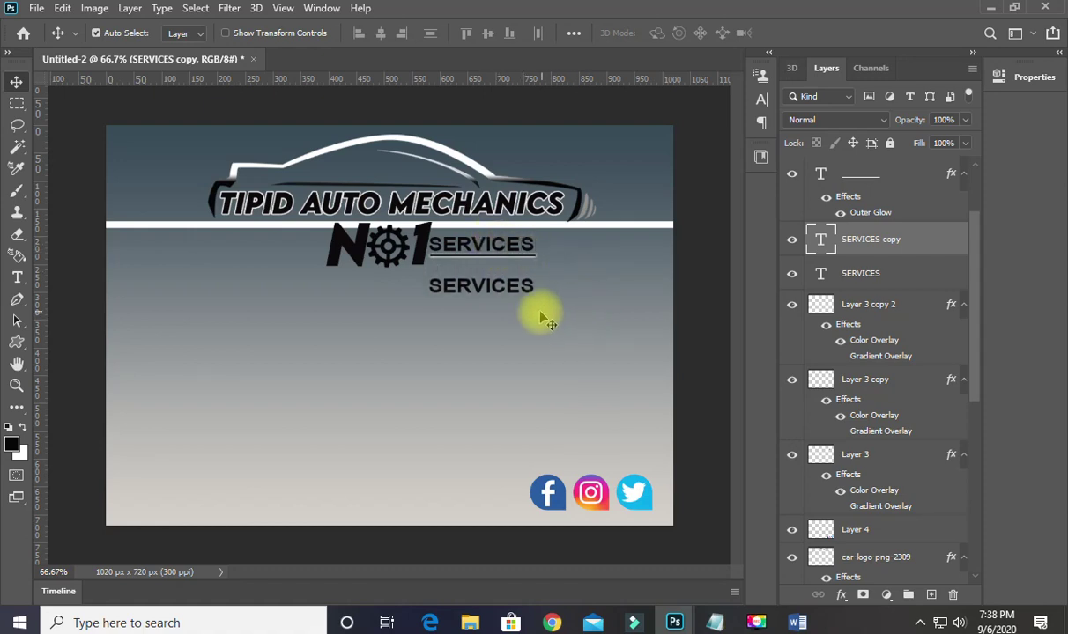
left_click_drag(513, 289, 591, 453)
key("t")
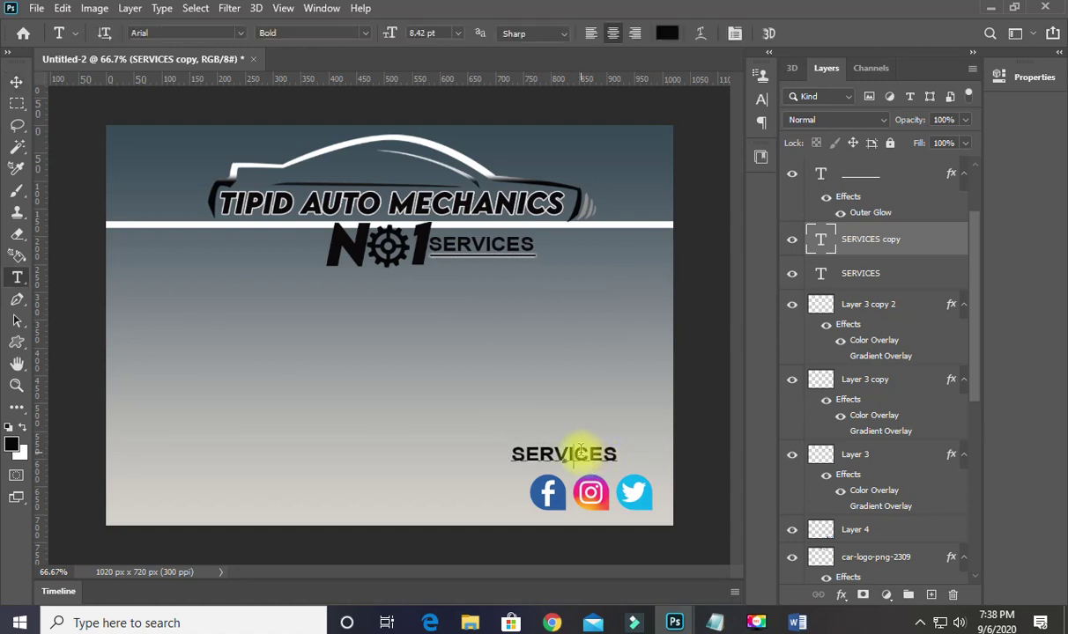
double_click(564, 445)
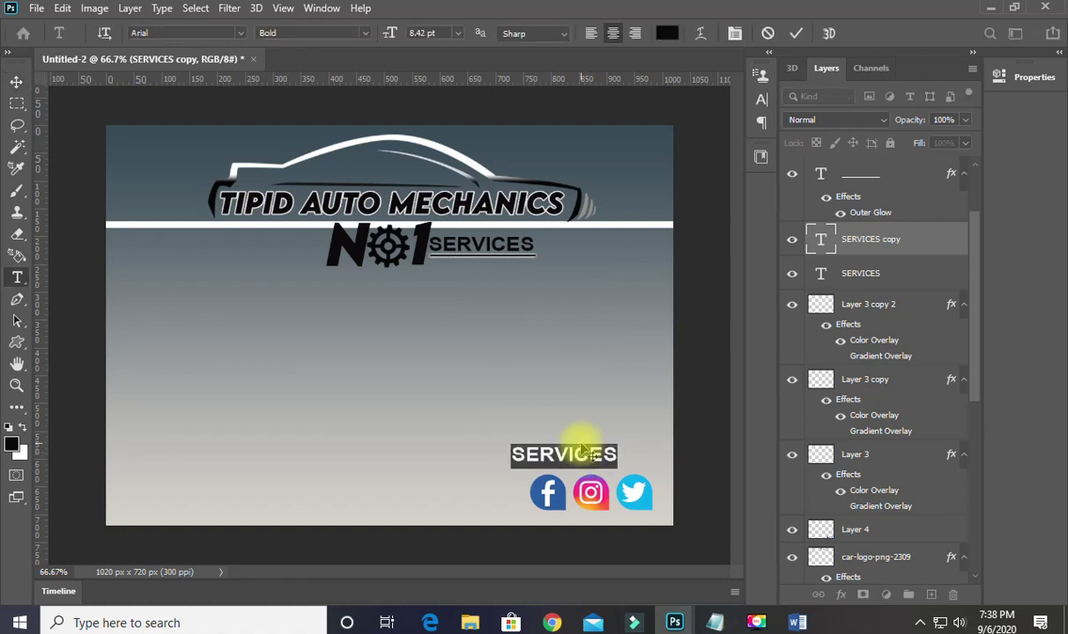
type("foll")
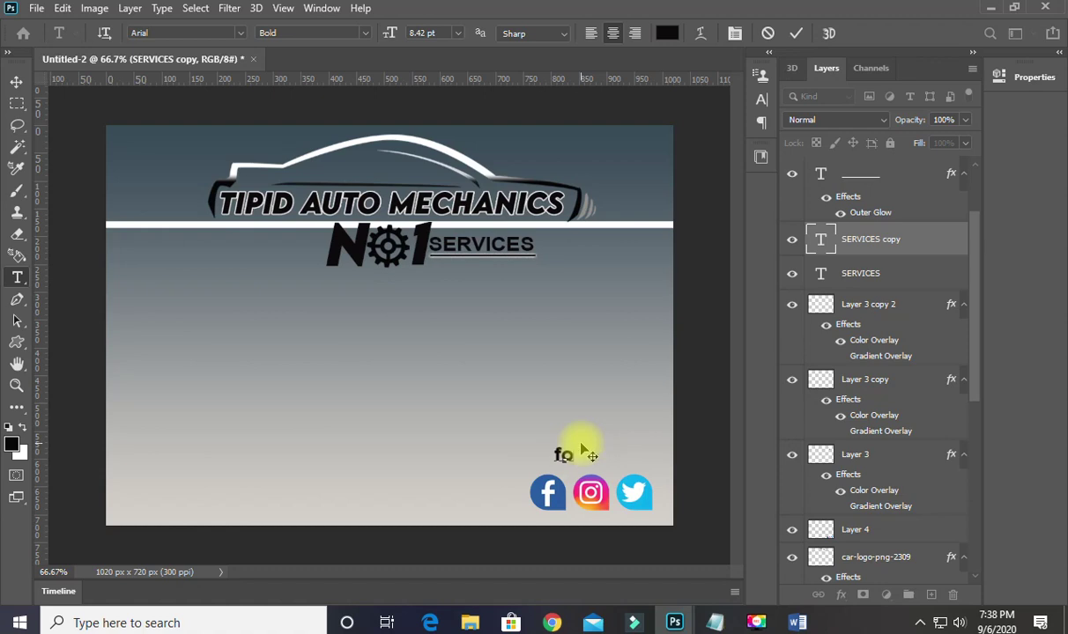
type("ow us in")
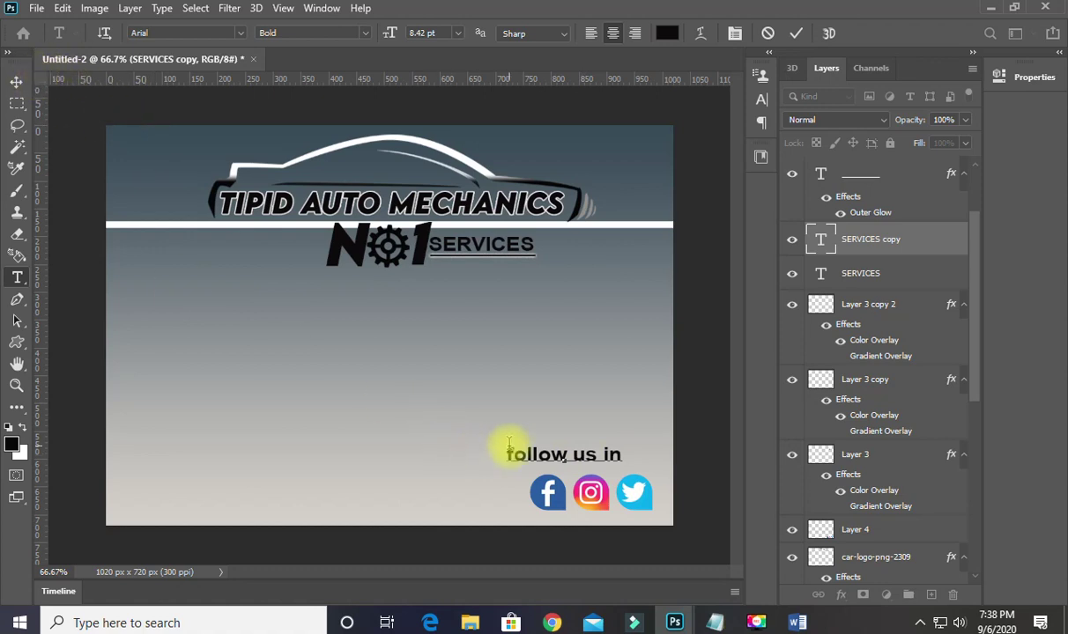
left_click(15, 86)
left_click_drag(553, 461, 457, 506)
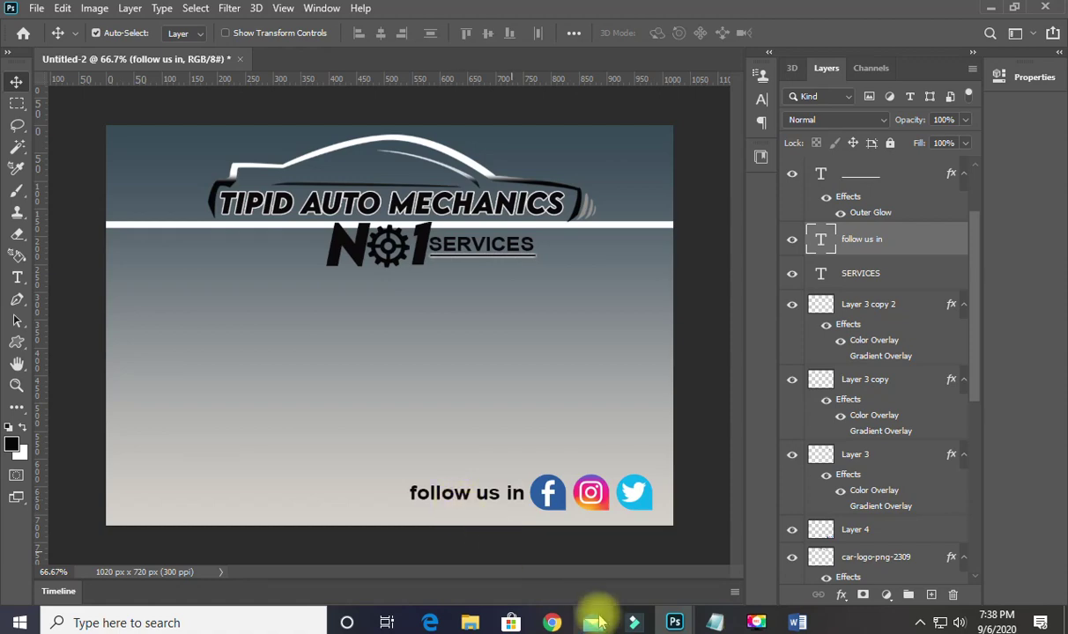
mouse_move(552, 615)
left_click(494, 381)
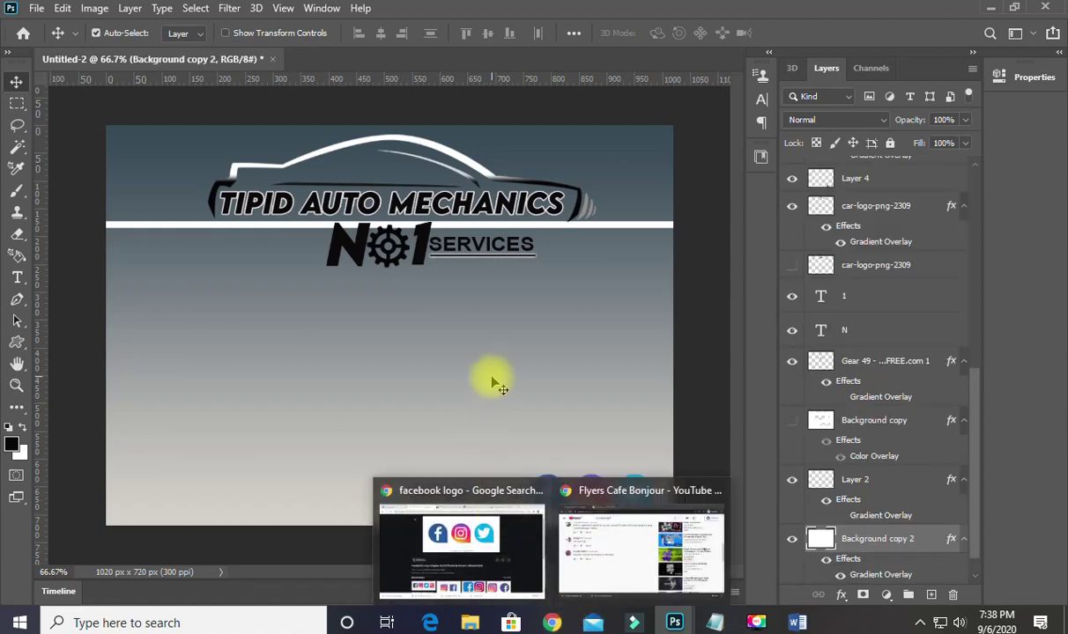
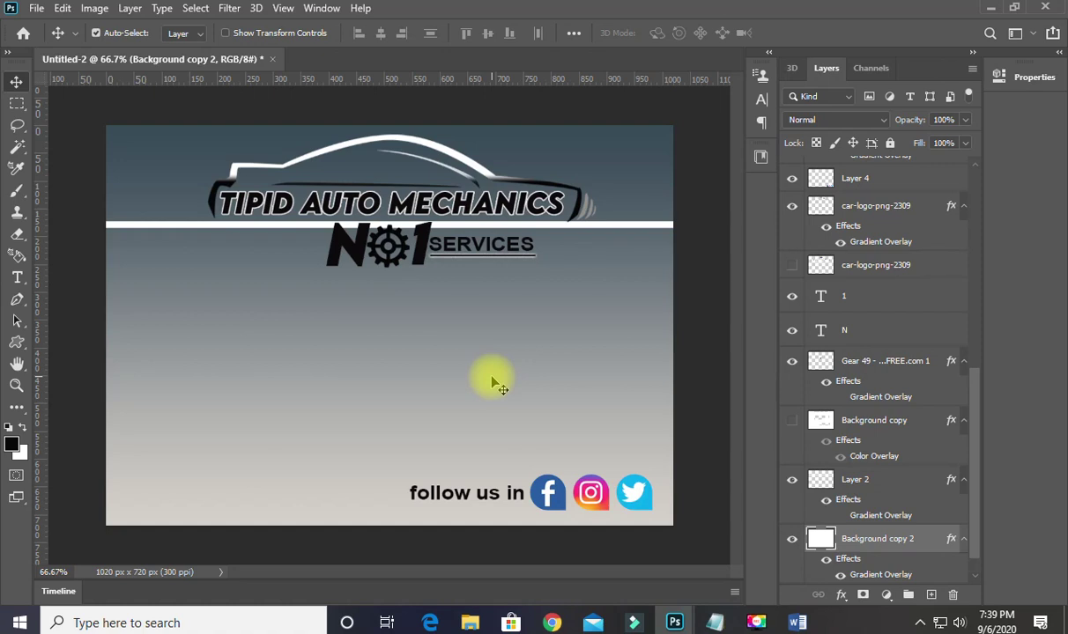
Move the SERVICES text right, prefix it with 'in', and nudge it toward No1.
left_click_drag(504, 248, 536, 247)
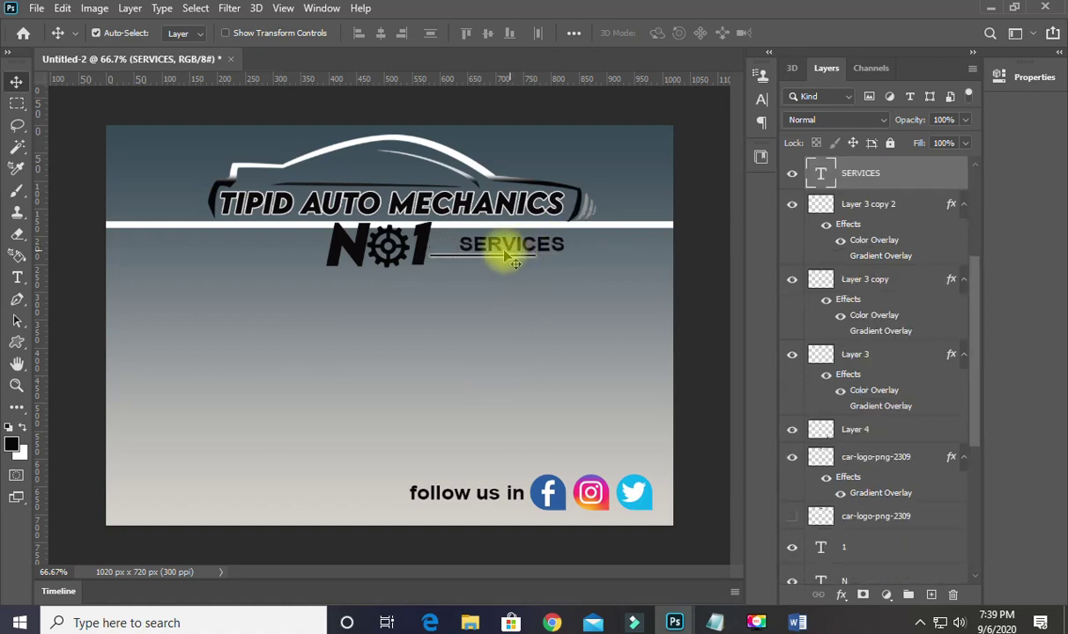
key("t")
left_click(465, 239)
type("in")
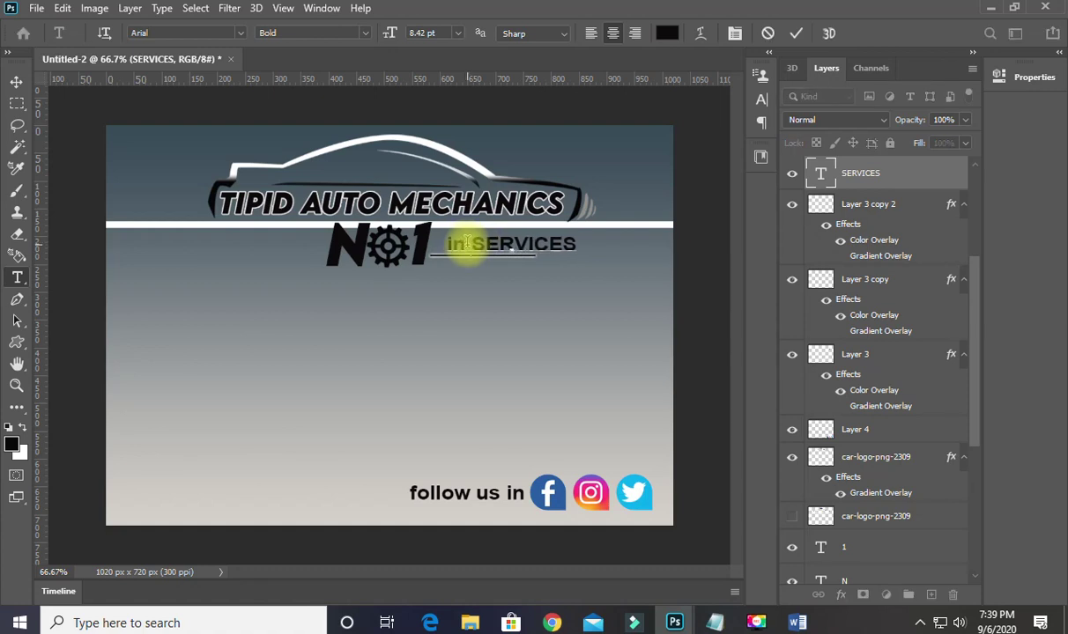
left_click(16, 81)
key("shift+Left")
key("shift+Left")
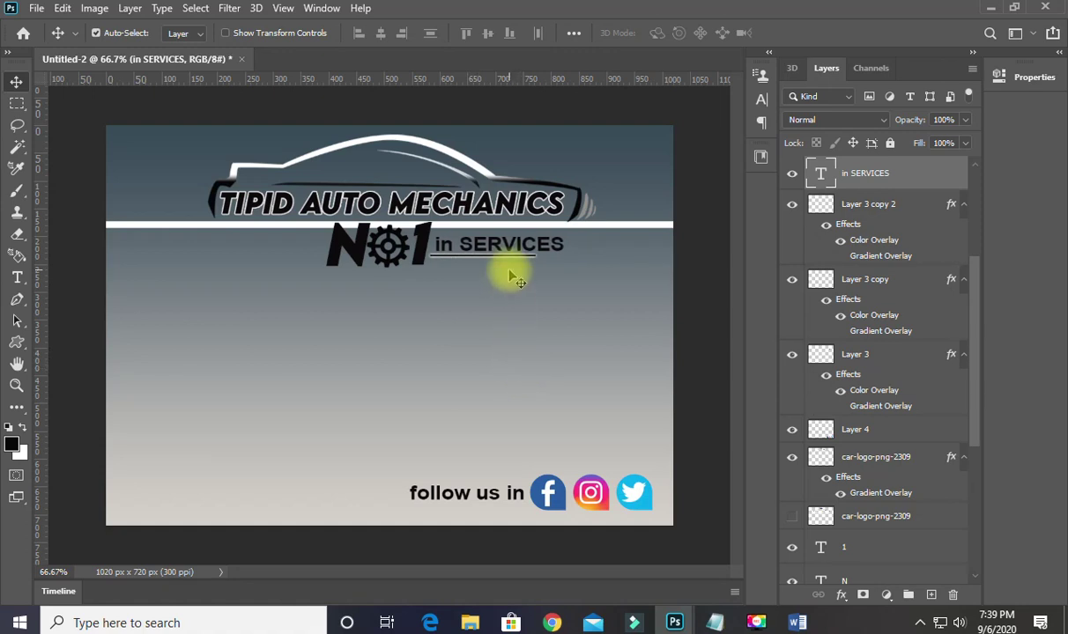
Delete the trailing S so the subtitle reads 'in SERVICE'.
scroll(516, 280, "up", 3)
left_click(521, 244)
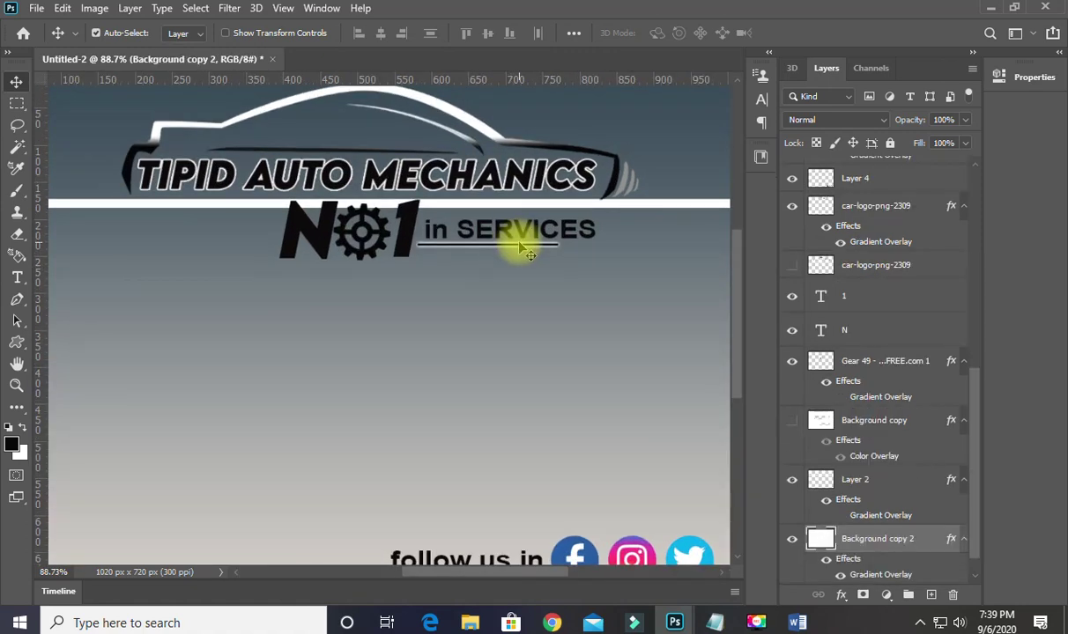
key("t")
left_click(577, 231)
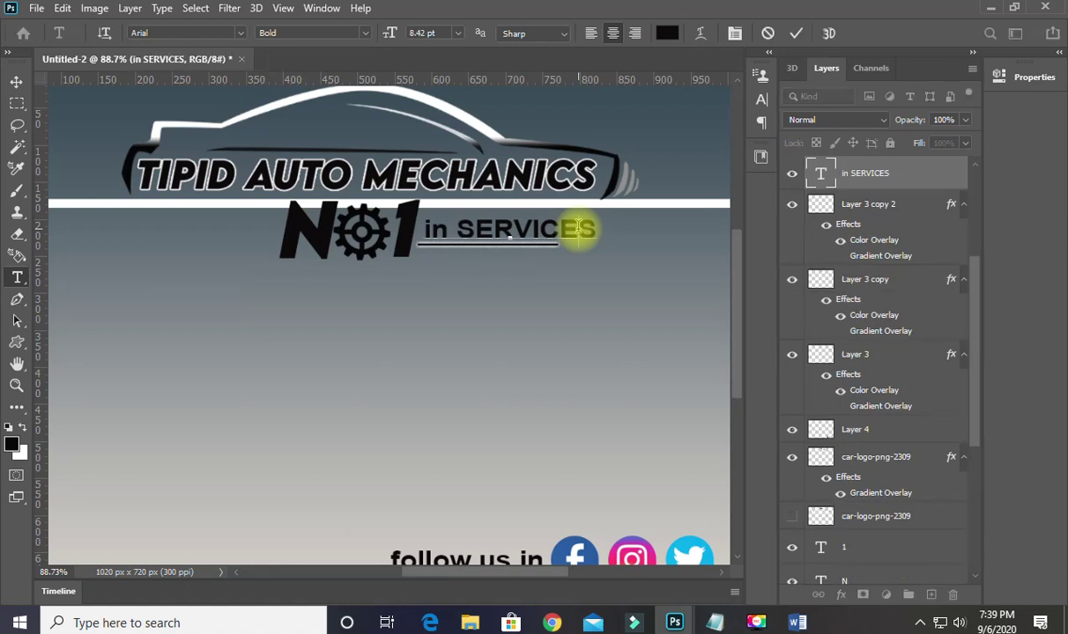
key("BackSpace")
left_click(16, 82)
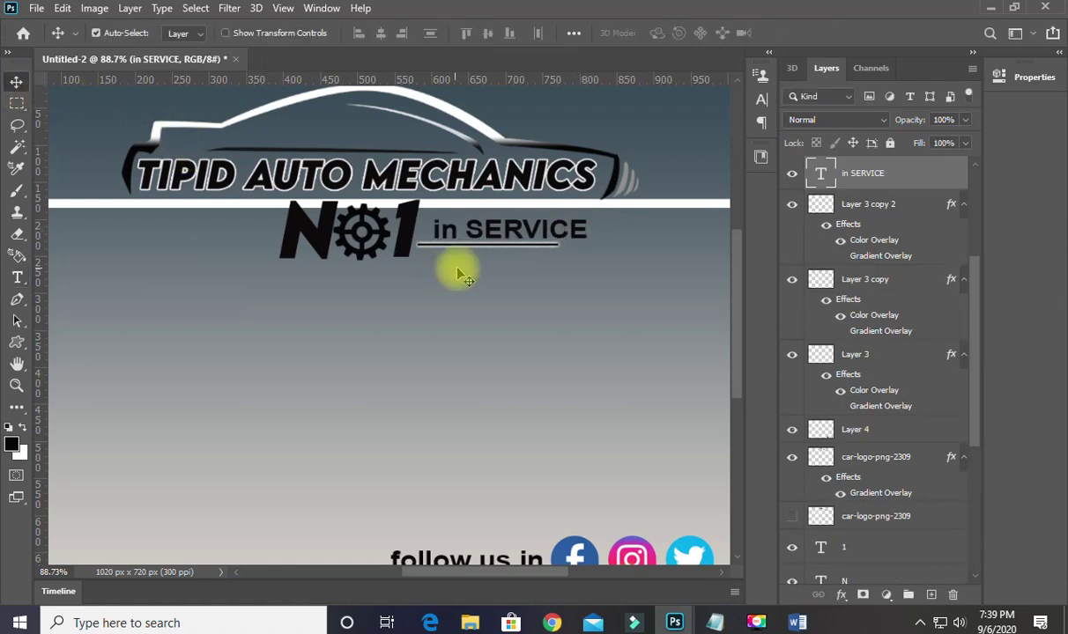
Stretch the underline beneath the subtitle to about 127% so it extends right.
left_click(483, 252)
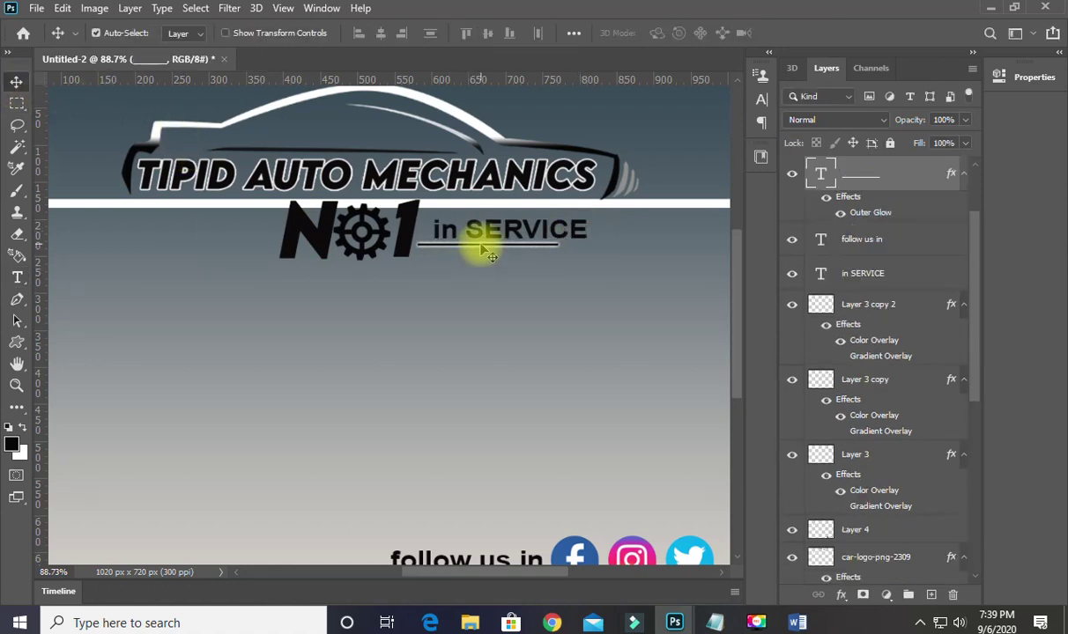
key("ctrl+t")
left_click_drag(558, 236, 599, 231)
key("Return")
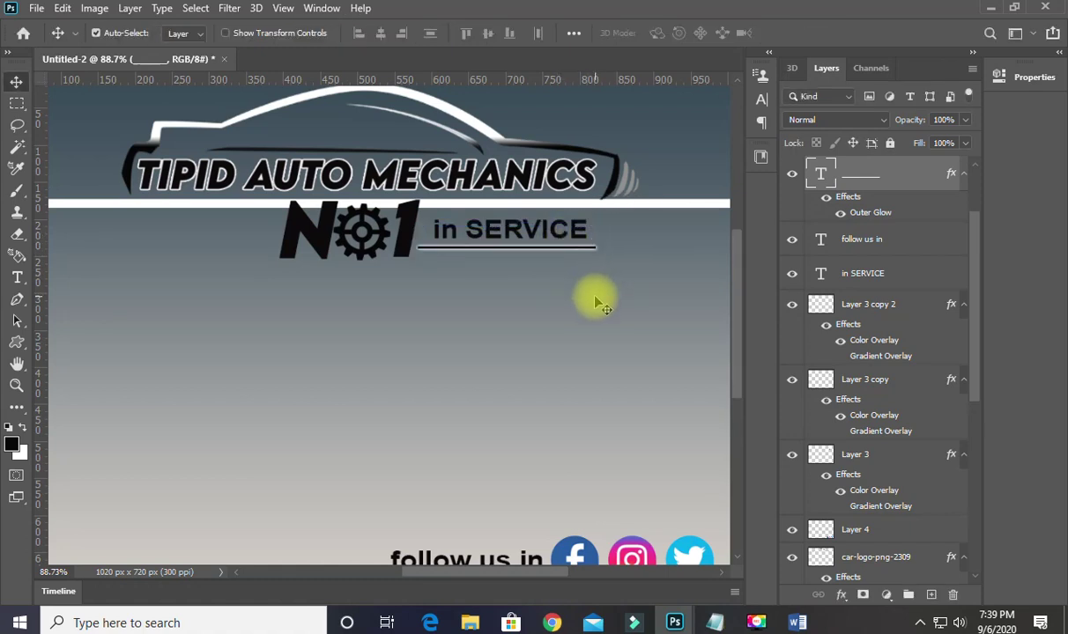
scroll(516, 346, "down", 3)
scroll(509, 341, "up", 1)
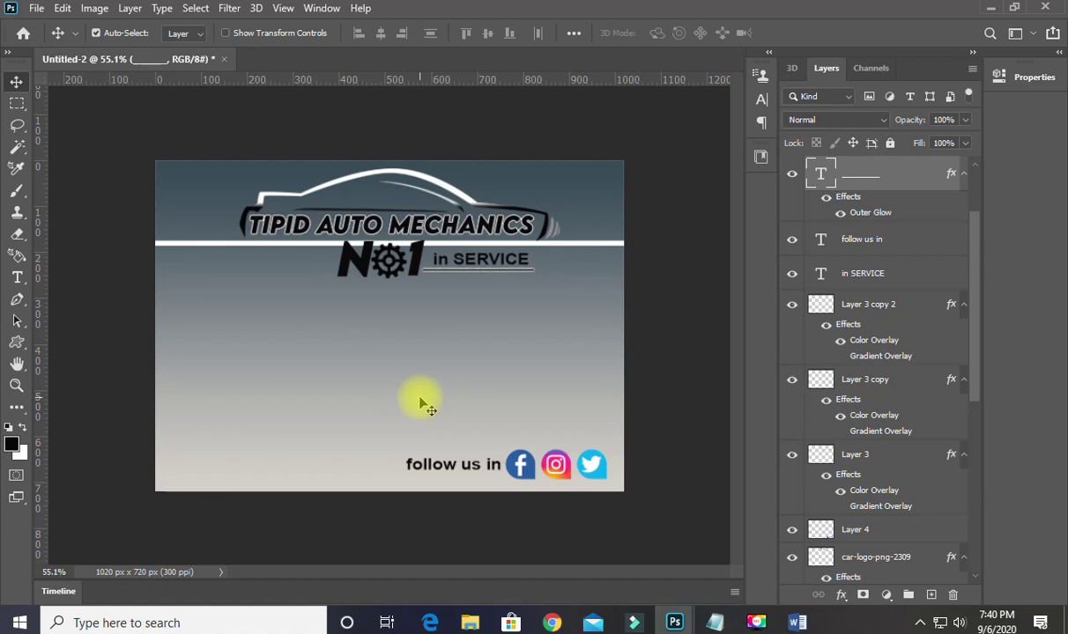
Close the facebook logo image preview and run a web search for 'man logo'.
mouse_move(554, 622)
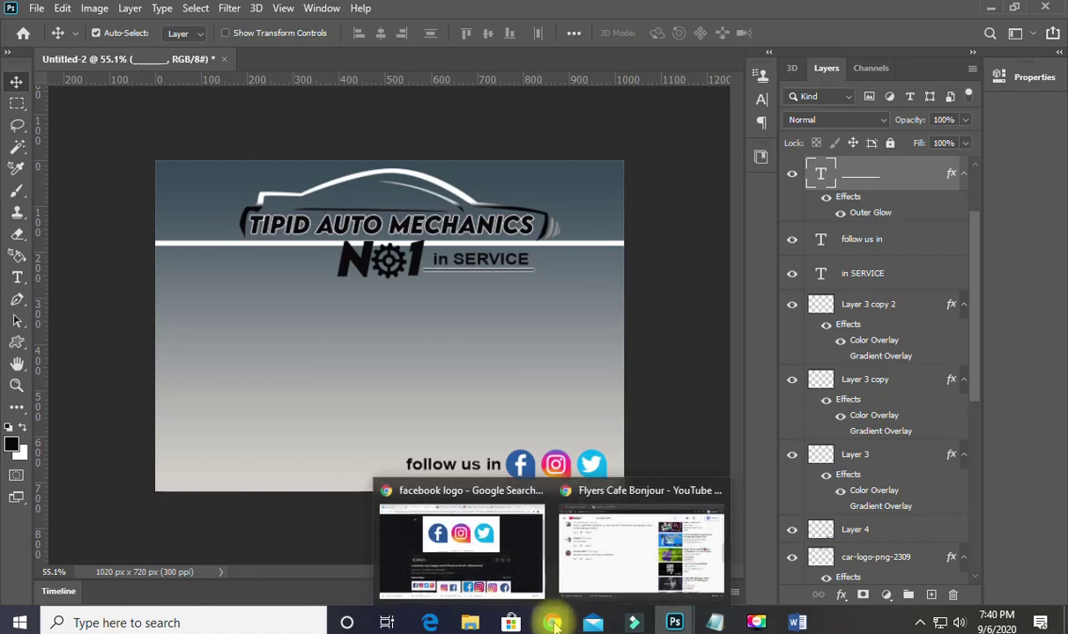
left_click(513, 565)
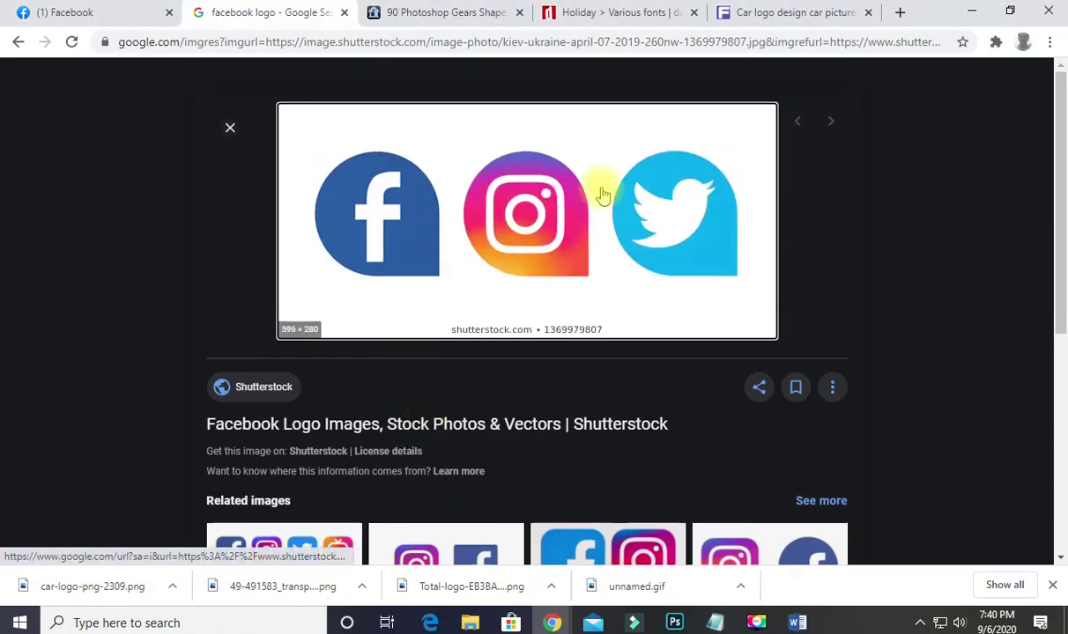
left_click(230, 130)
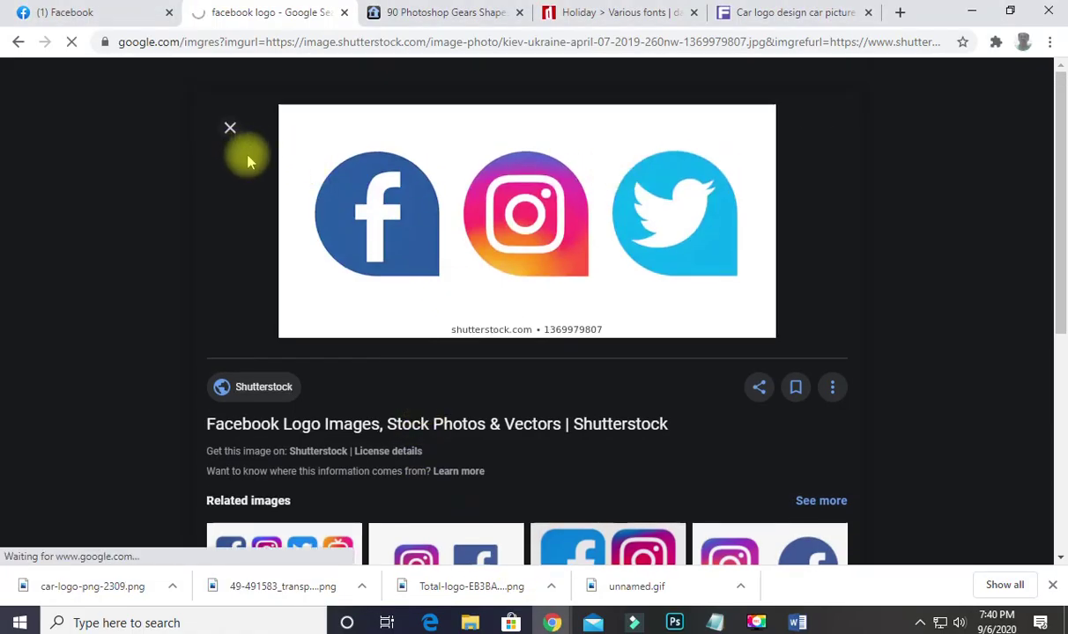
left_click(407, 16)
left_click(381, 44)
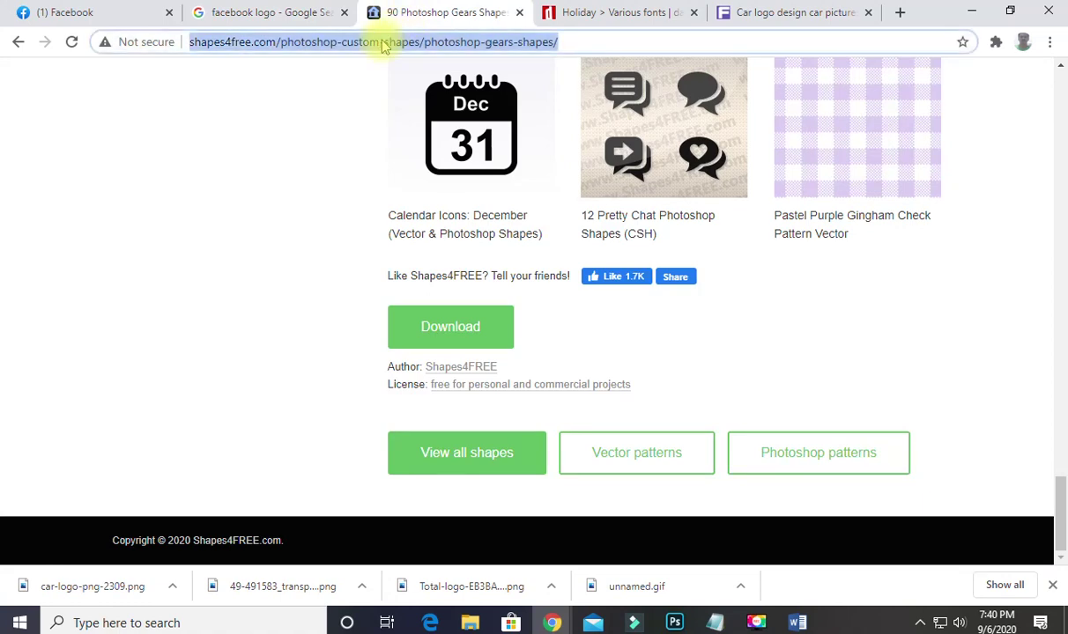
type("ma")
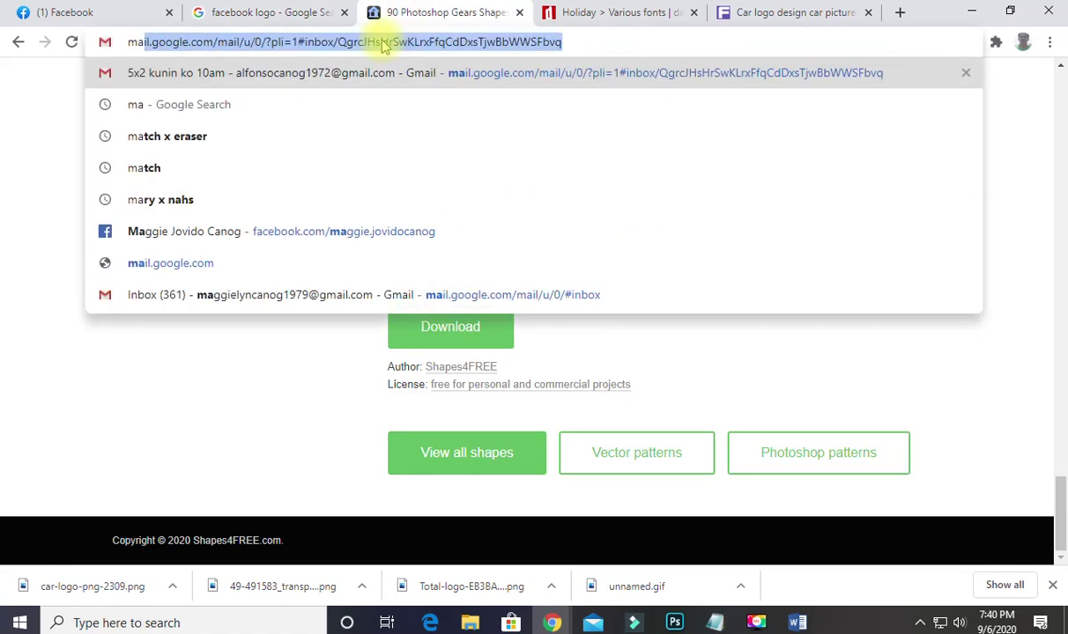
type("n logo")
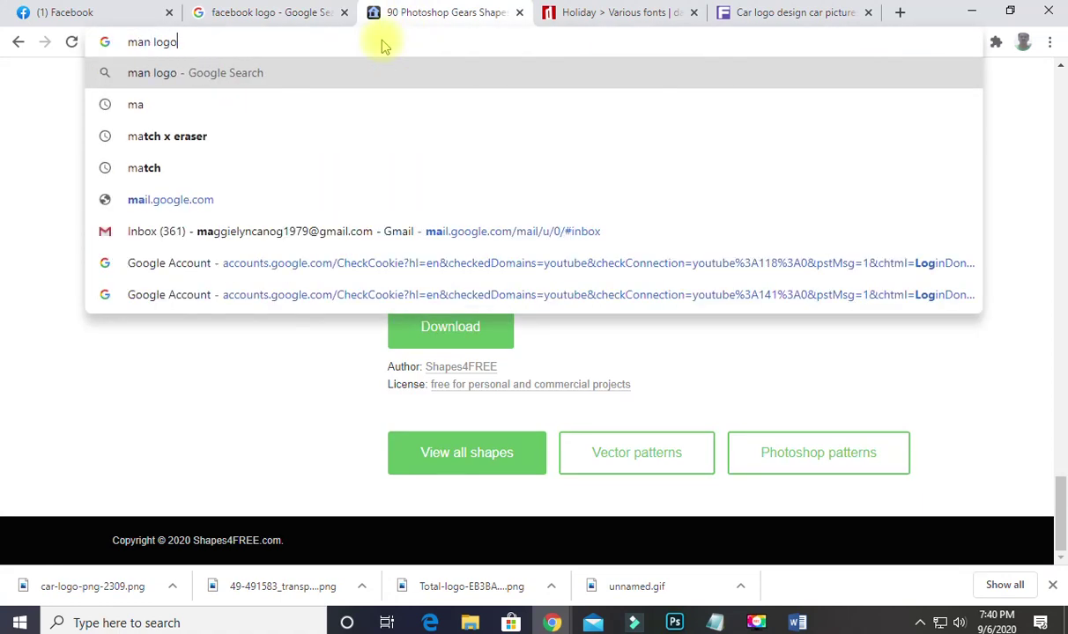
key("Return")
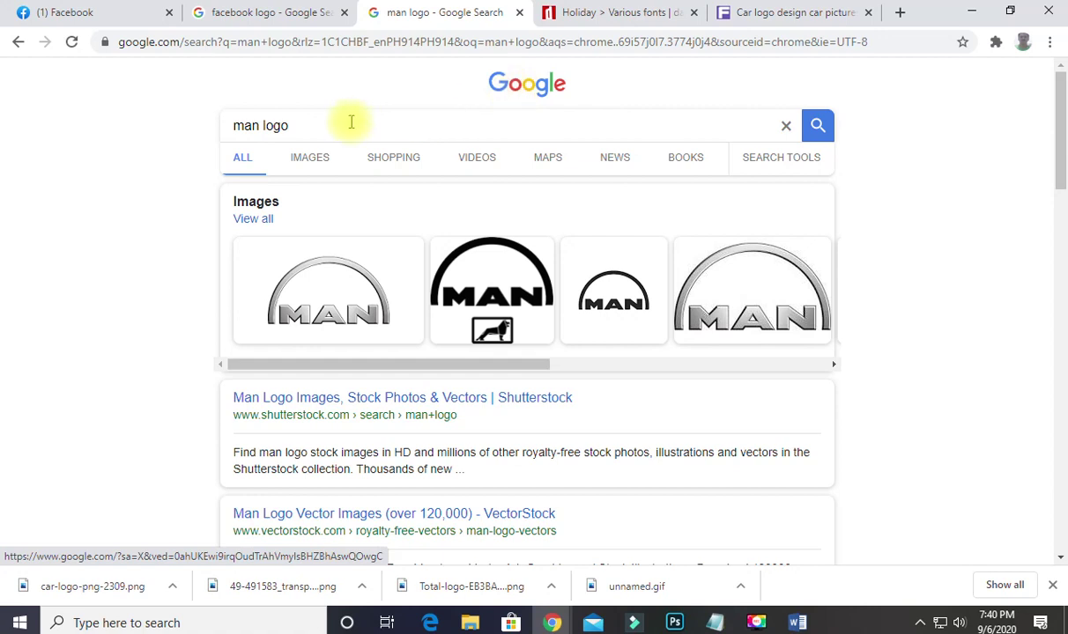
Change the query to 'man template' and show image results only.
double_click(348, 123)
type("templa")
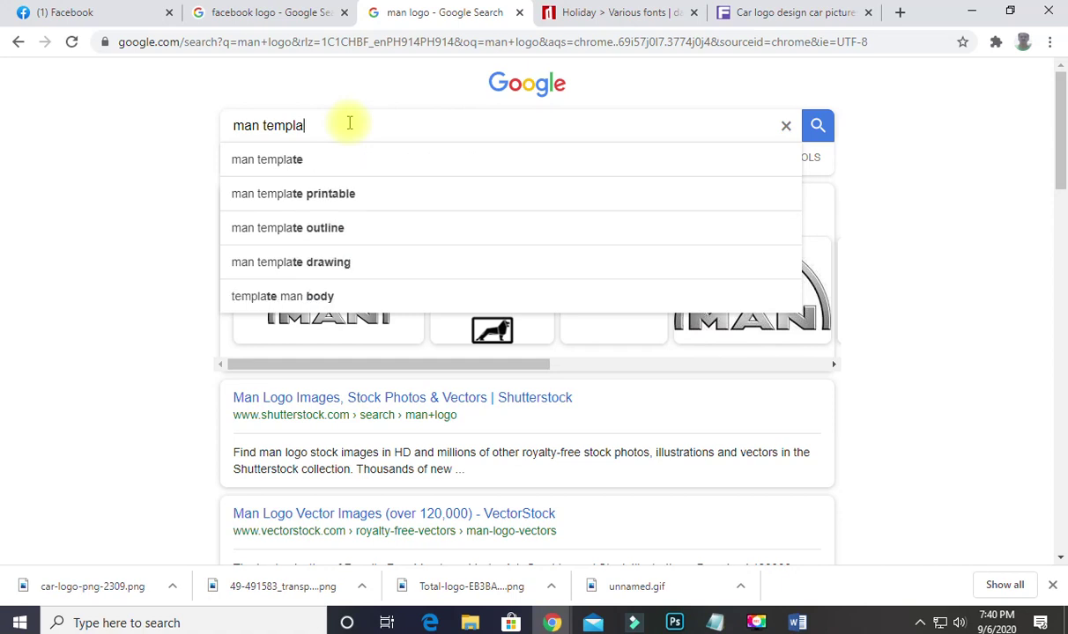
left_click(375, 160)
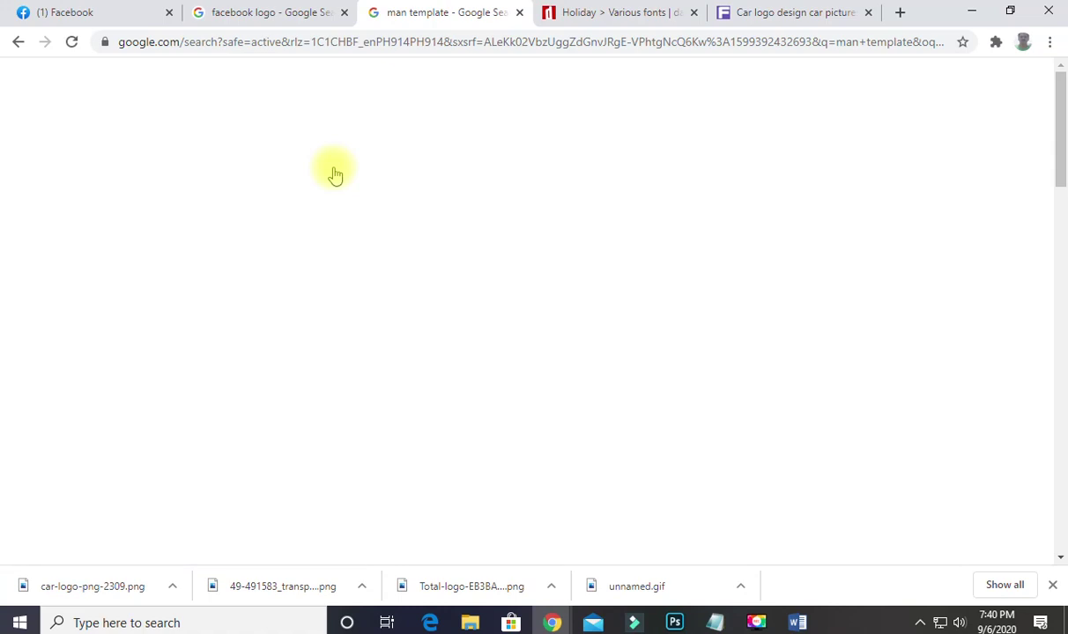
left_click(323, 173)
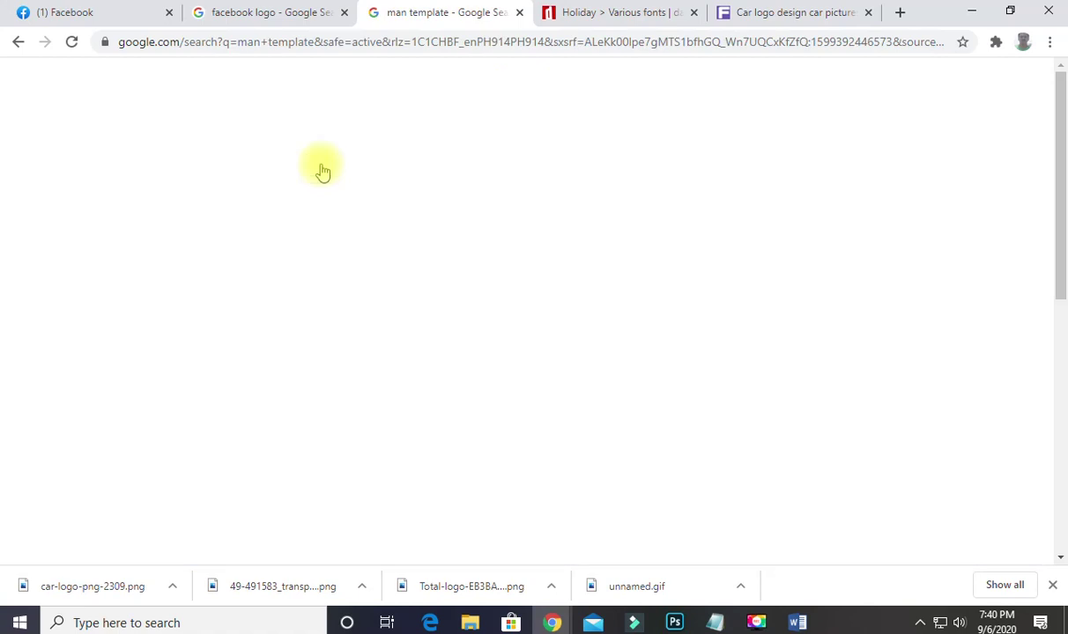
Replace 'man' in the query to search images for 'people template'.
scroll(326, 172, "down", 7)
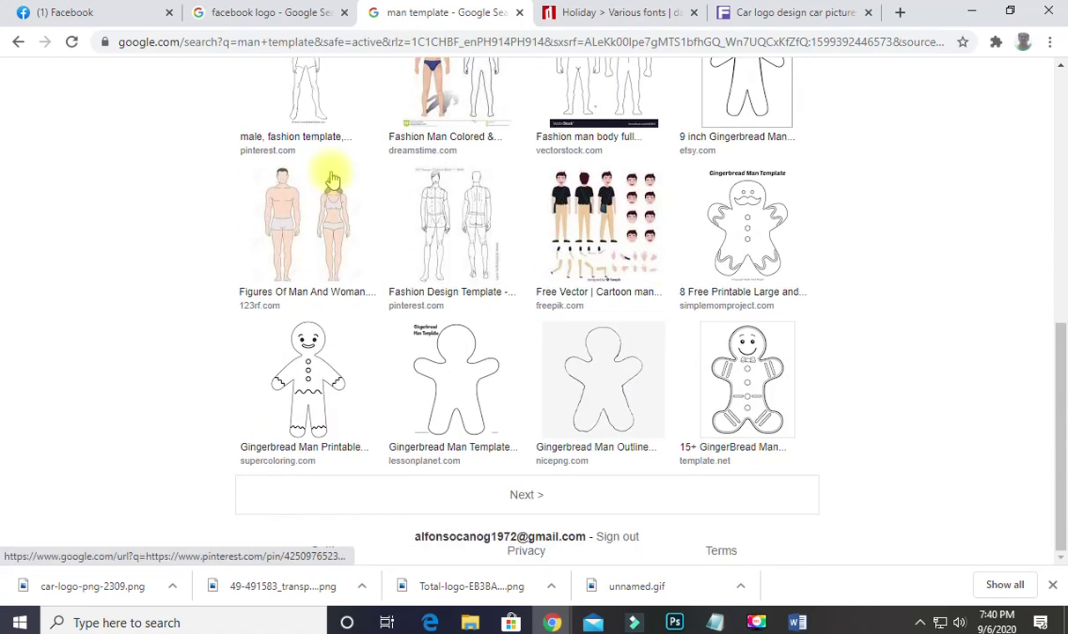
scroll(332, 179, "up", 7)
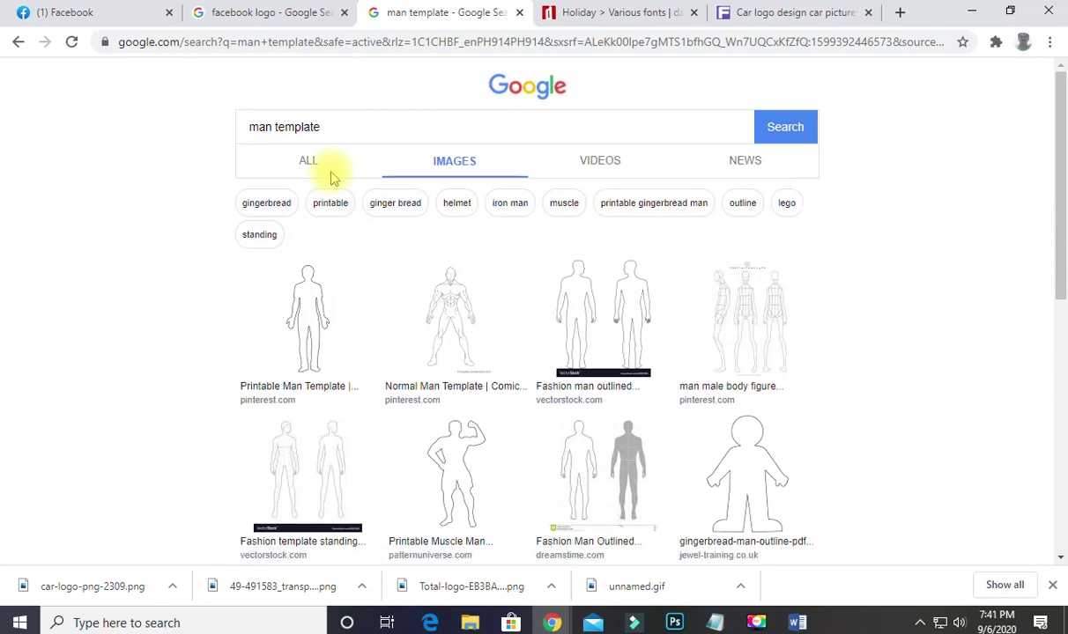
left_click_drag(265, 127, 242, 132)
type("people")
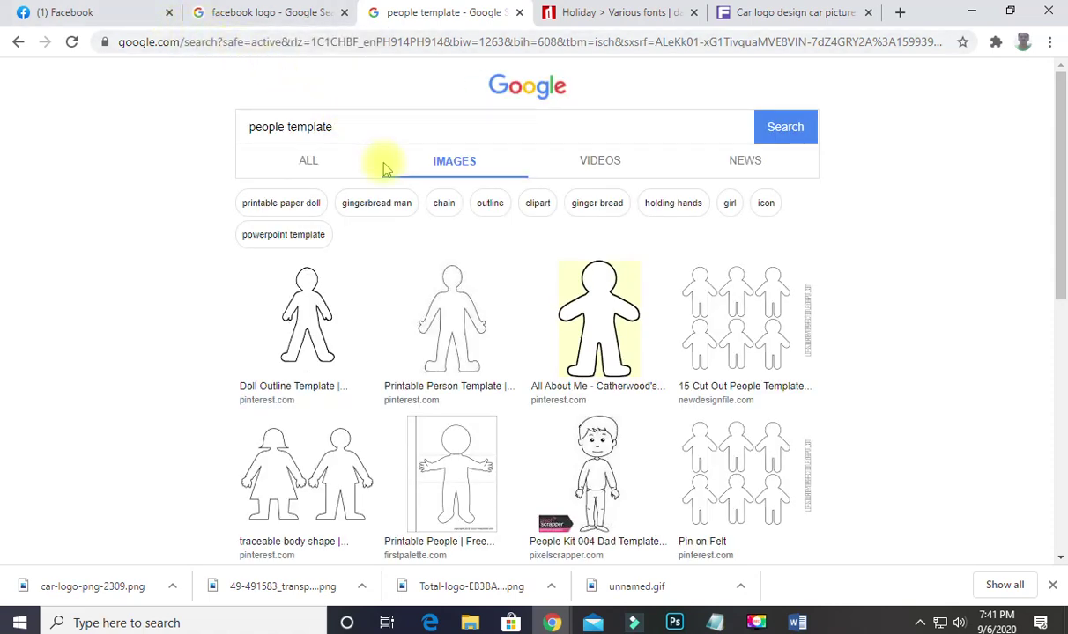
Search images for 'people contact template' and open the Metro Dashboard contact result.
left_click(369, 126)
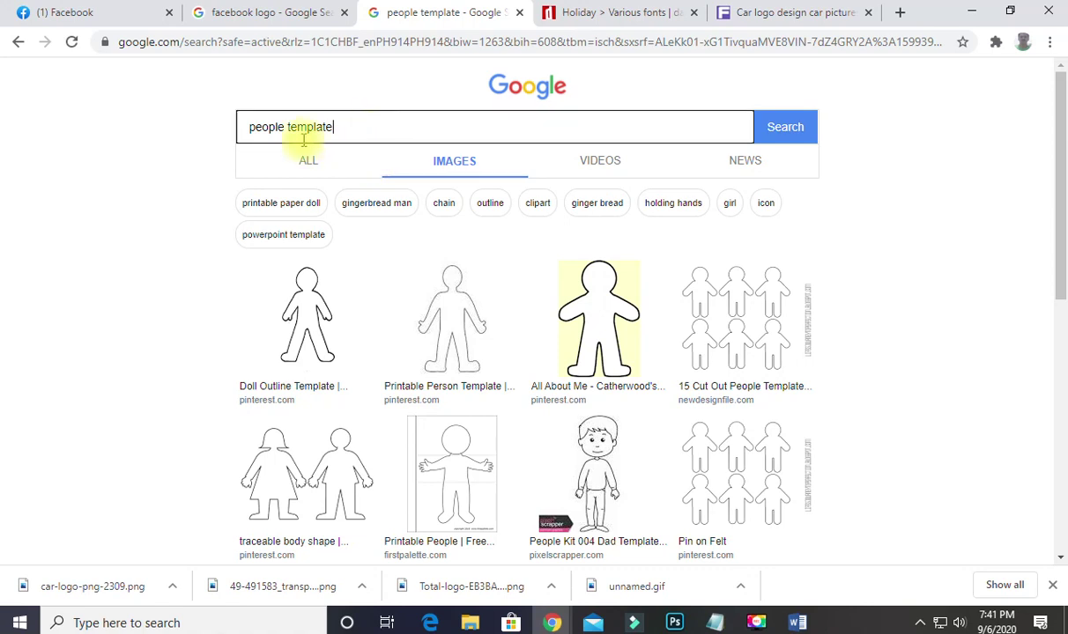
type("contac")
key("Return")
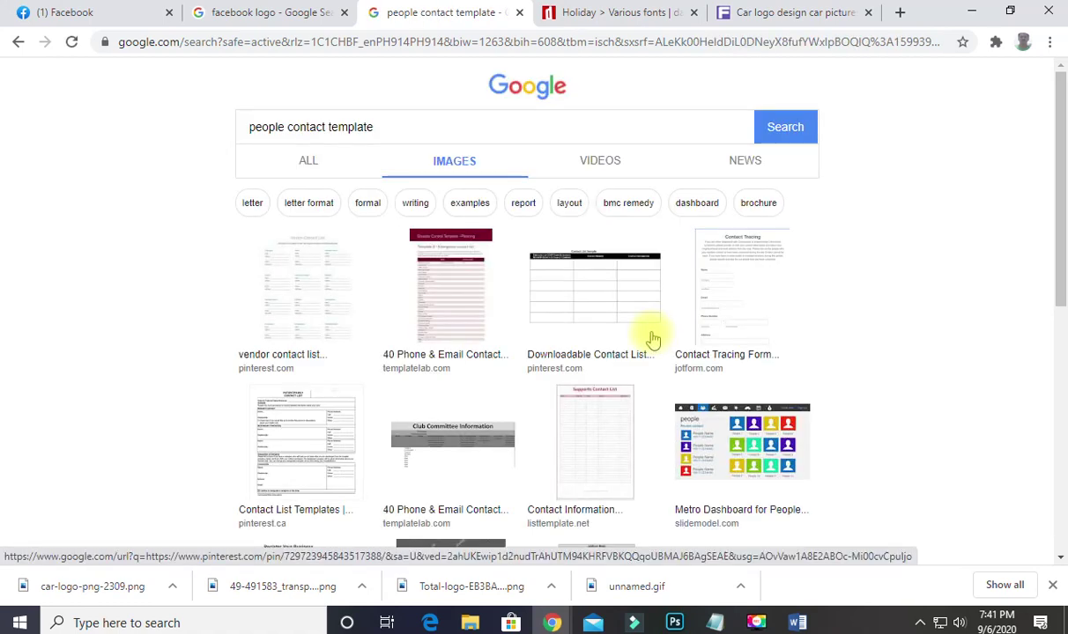
scroll(653, 339, "down", 6)
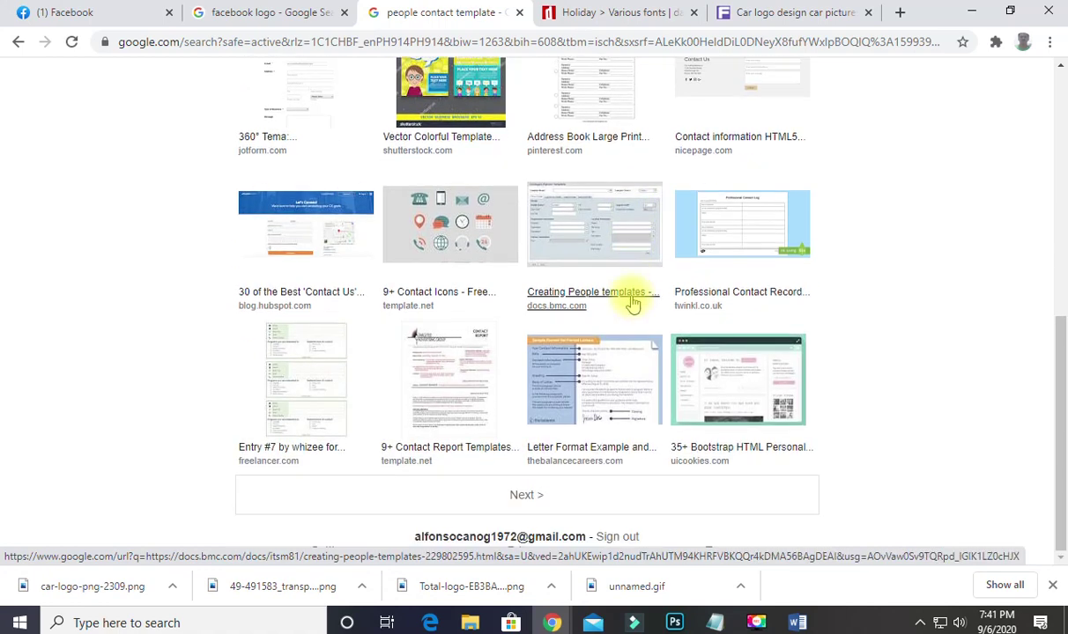
scroll(631, 302, "up", 10)
left_click(756, 473)
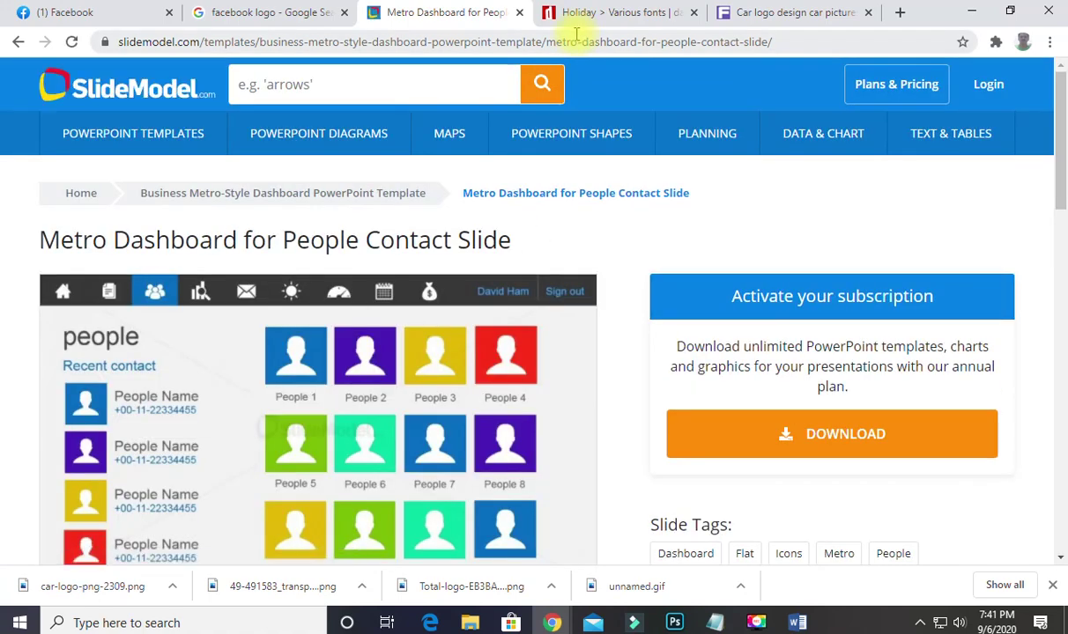
Browse the contact slide page, then return to the facebook logo image search query.
scroll(393, 317, "down", 5)
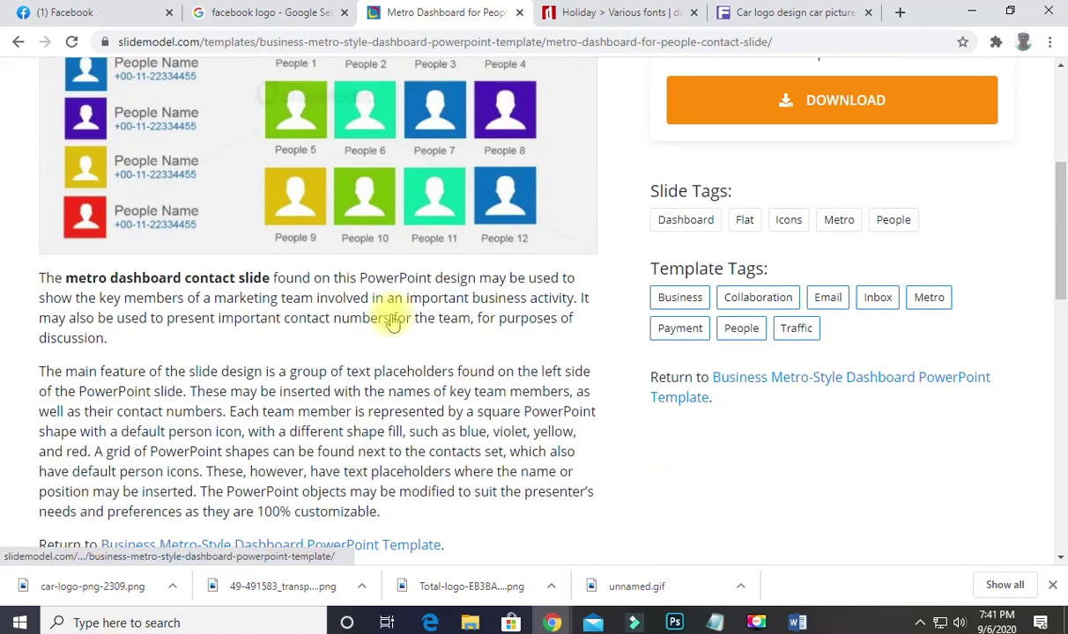
scroll(393, 317, "down", 1)
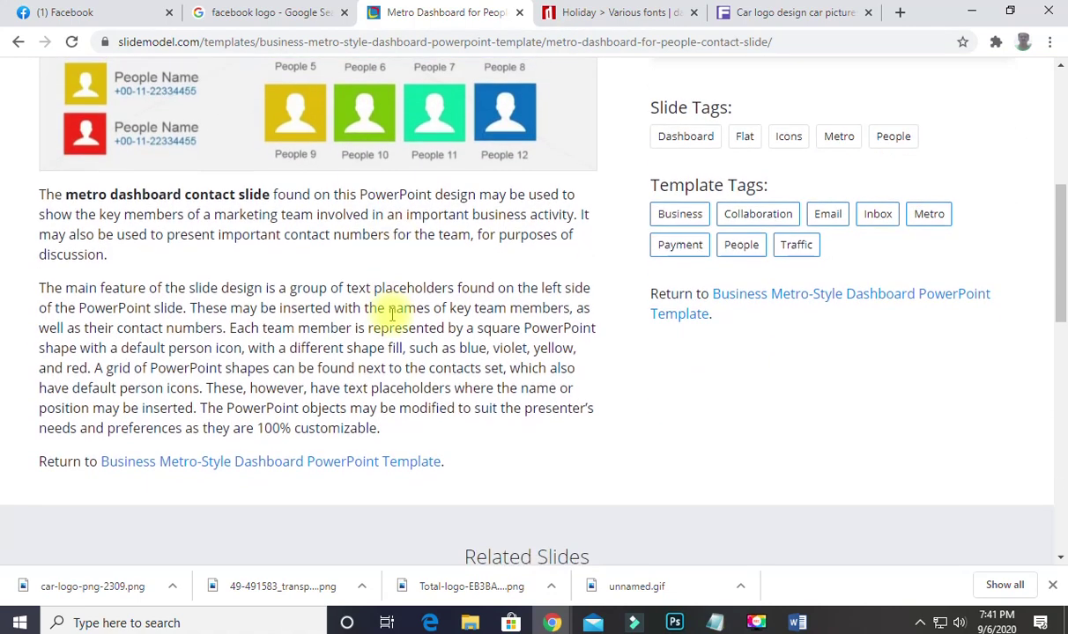
scroll(393, 314, "up", 5)
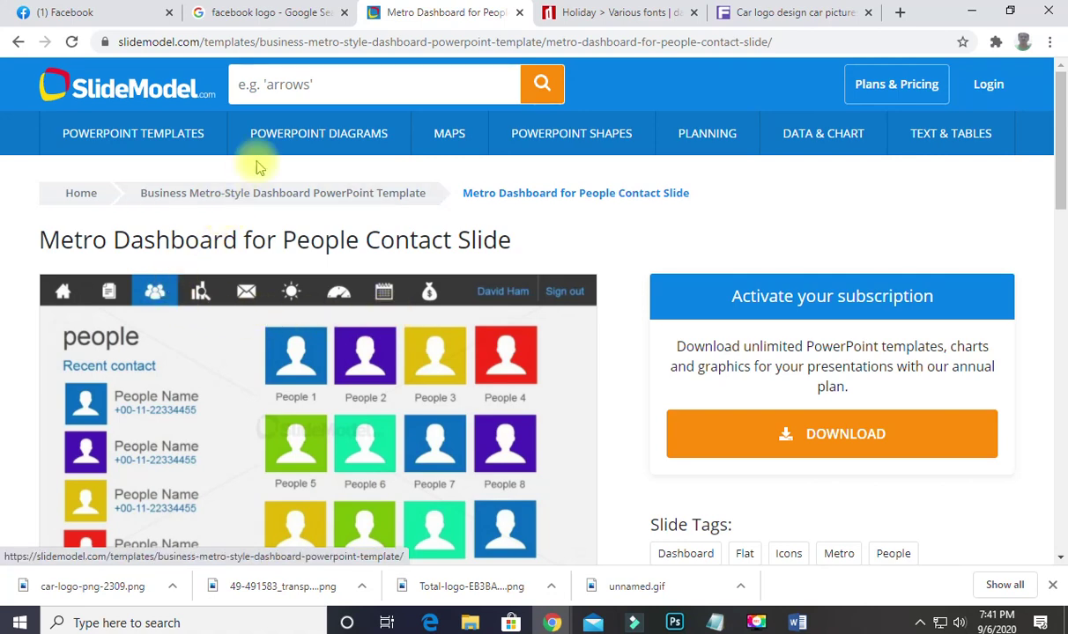
left_click(269, 12)
left_click(426, 14)
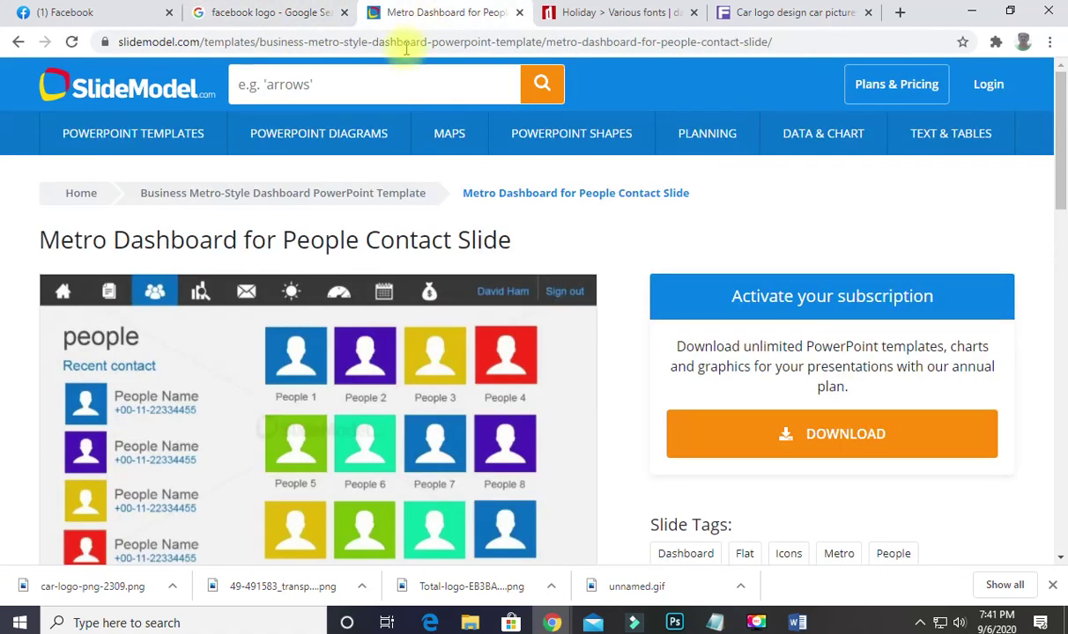
left_click(286, 12)
left_click(314, 127)
Search Google Images for 'man icon' and browse the results.
left_click_drag(305, 126, 216, 136)
type("man icon")
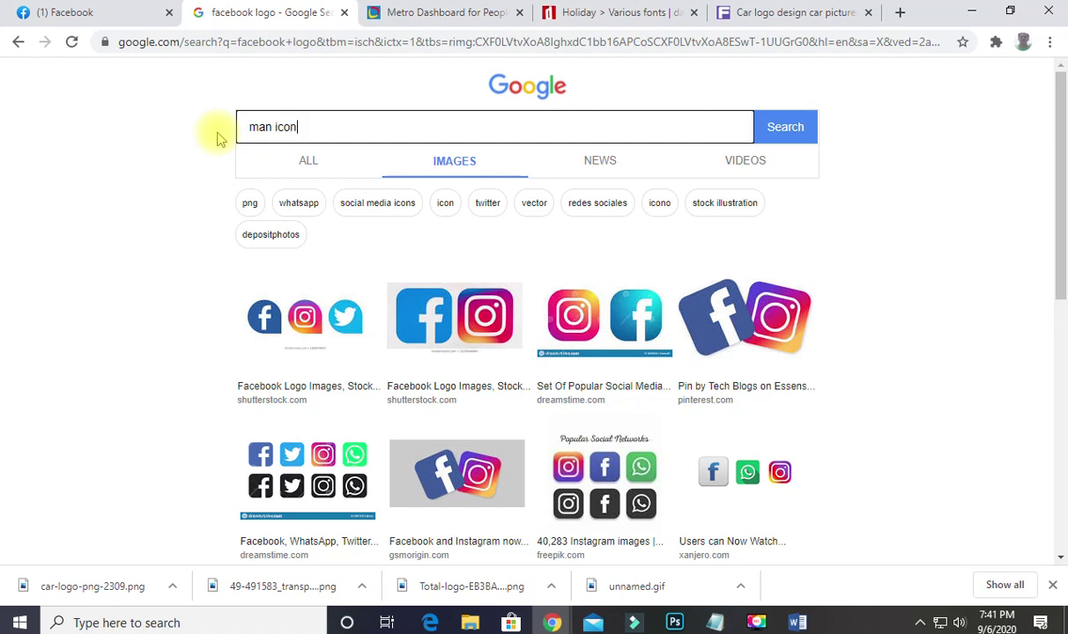
key("Return")
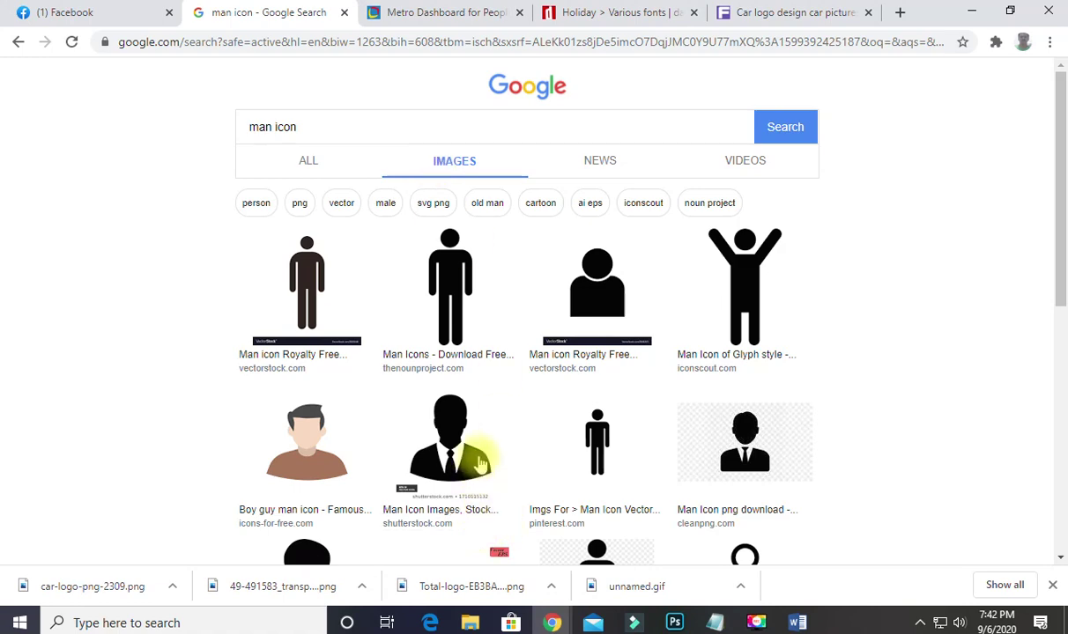
scroll(483, 455, "down", 2)
scroll(490, 455, "down", 3)
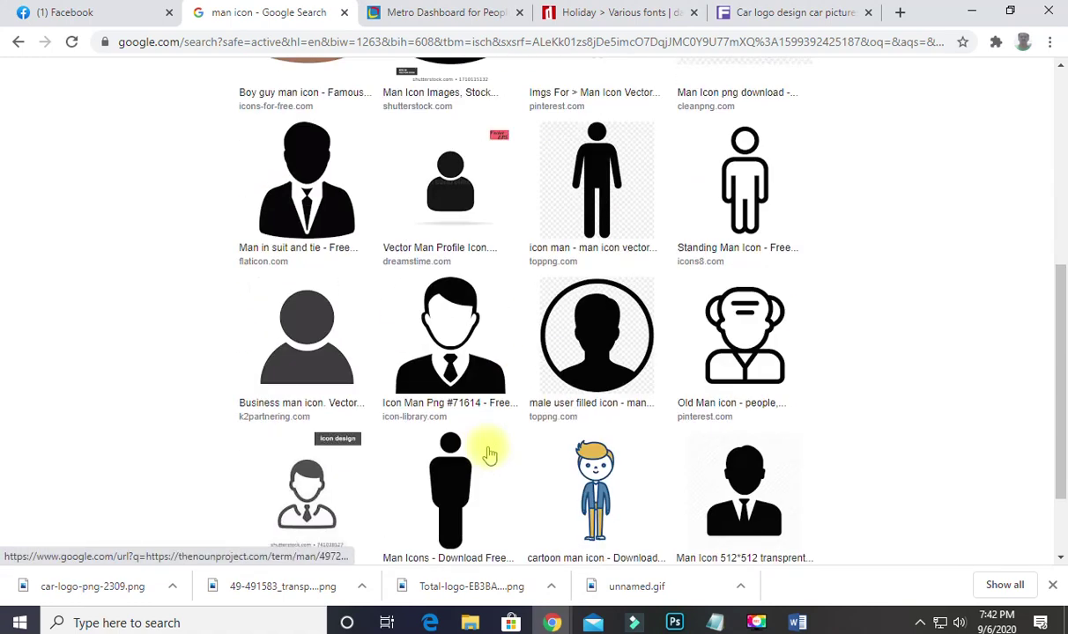
scroll(490, 455, "up", 3)
scroll(490, 454, "down", 3)
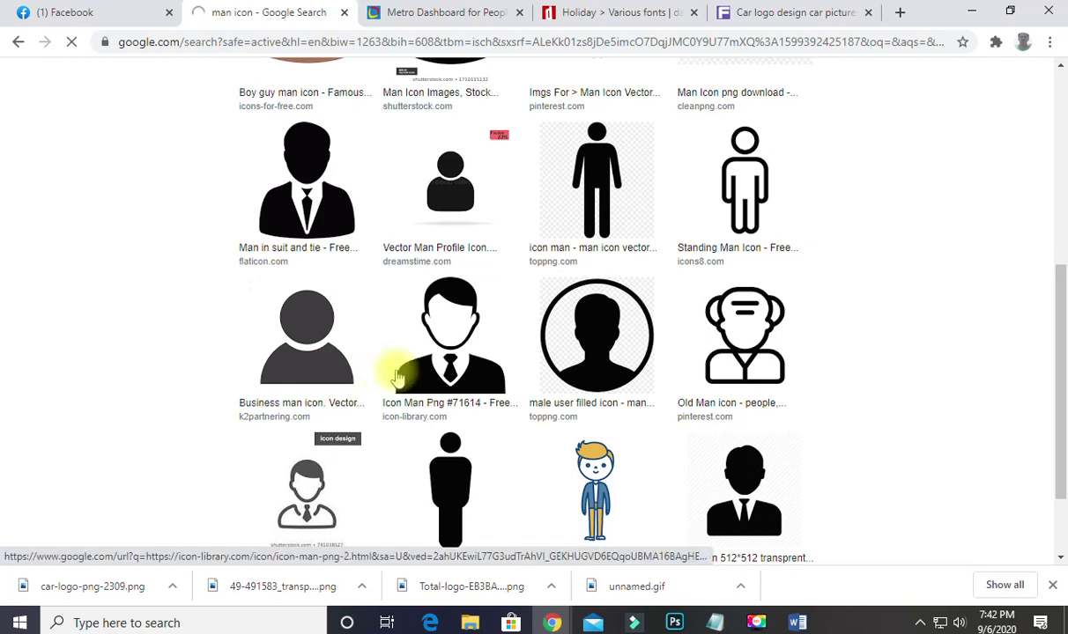
scroll(471, 361, "down", 1)
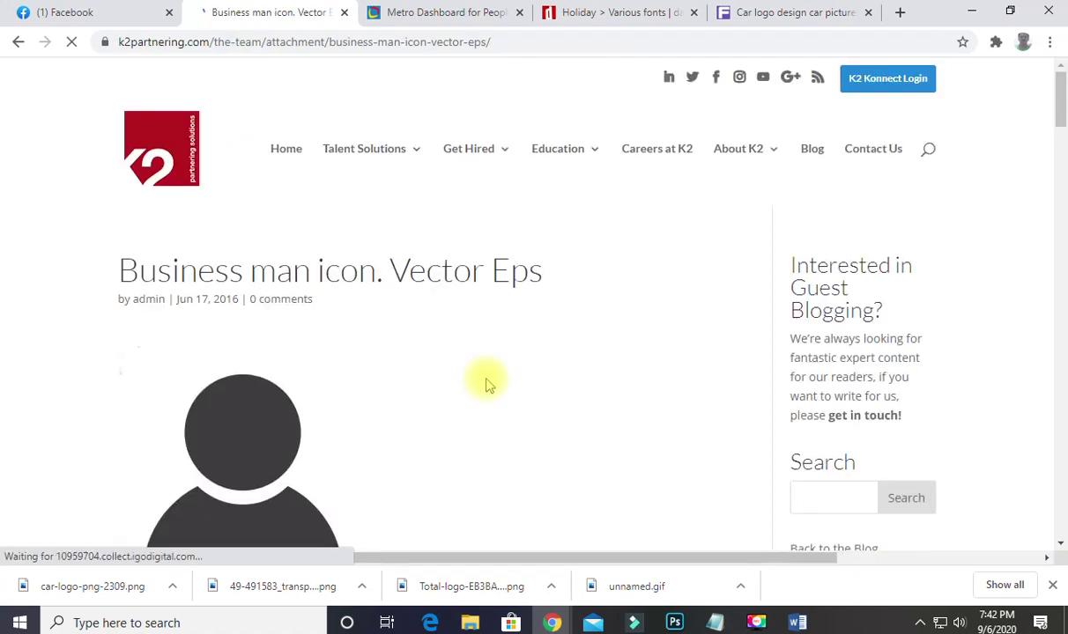
scroll(489, 385, "down", 2)
scroll(489, 385, "up", 2)
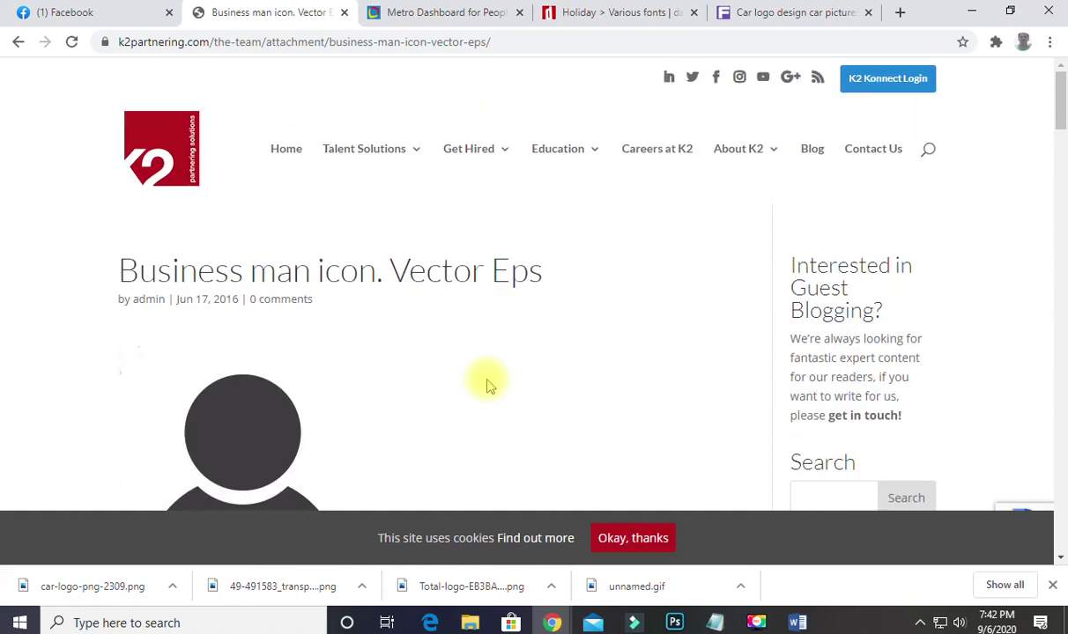
scroll(490, 385, "down", 2)
Copy the business man icon image and bring up the Untitled-2 flyer in Photoshop.
right_click(274, 344)
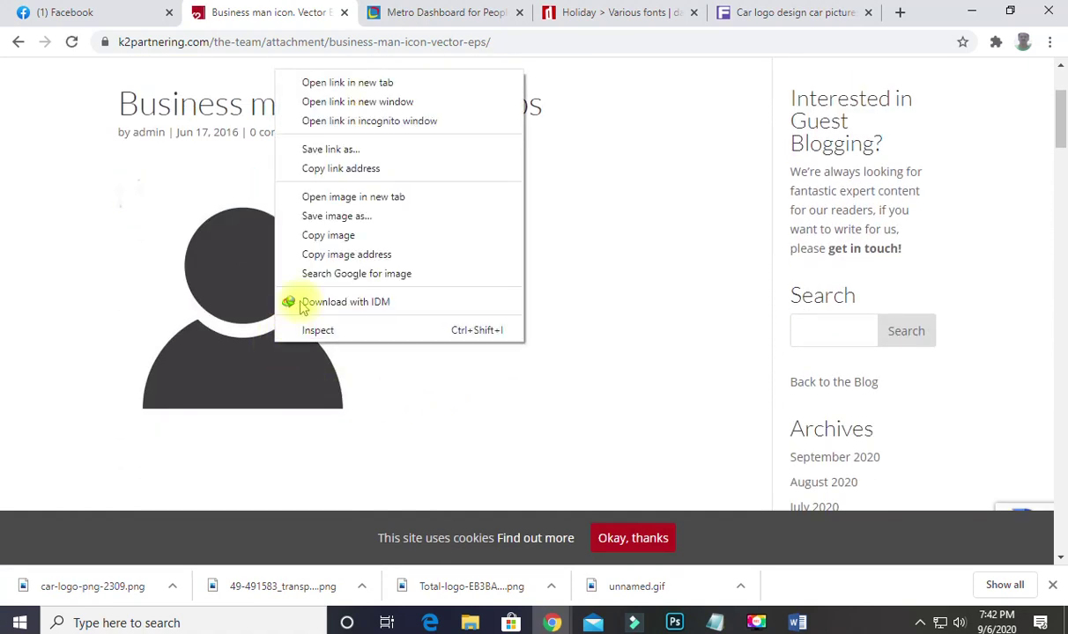
left_click(310, 235)
left_click(675, 621)
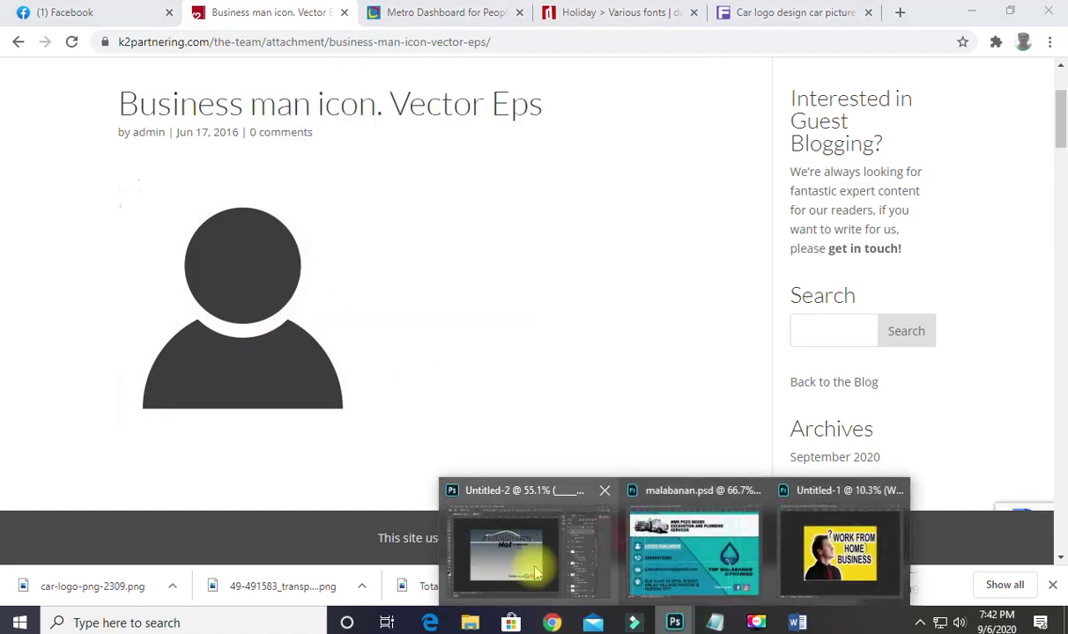
left_click(537, 570)
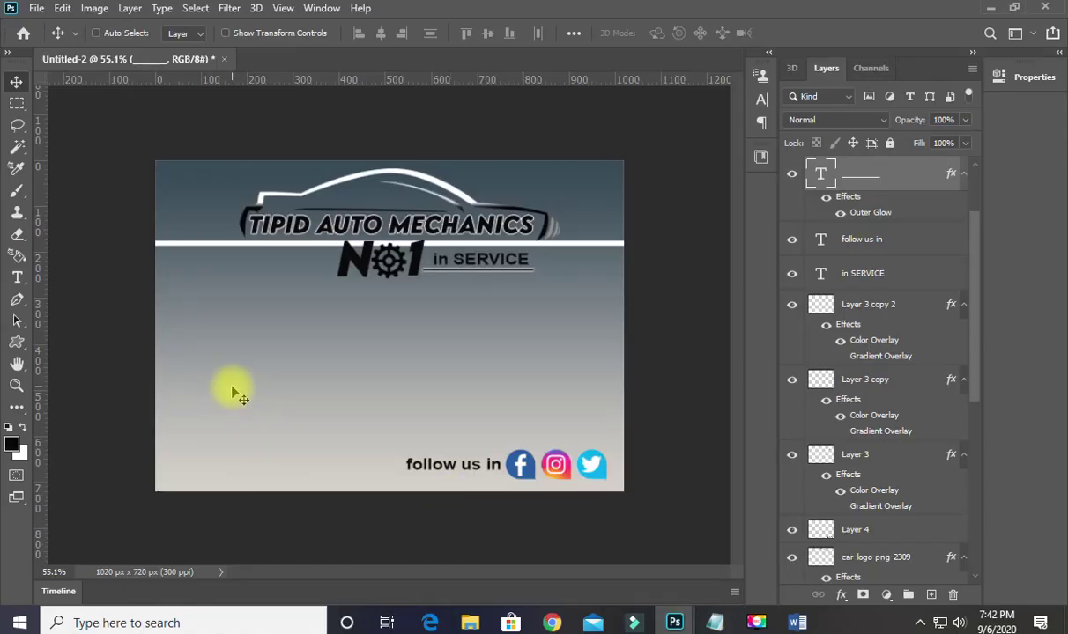
Paste the person icon at the flyer's lower left and shrink it to about half size.
key("ctrl+v")
left_click_drag(423, 344, 283, 388)
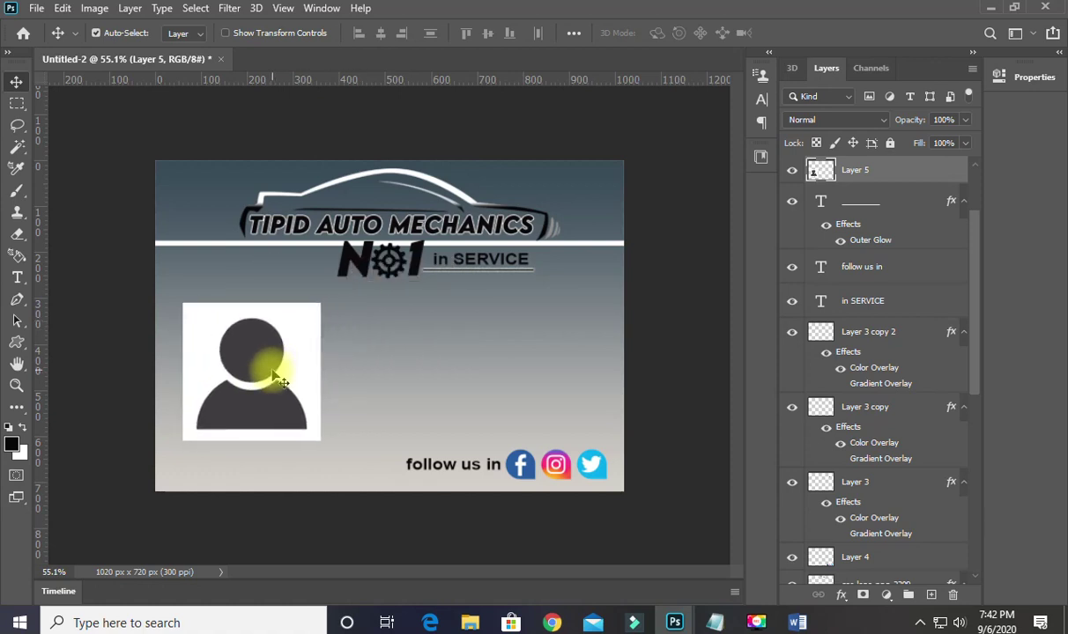
key("m")
right_click(19, 104)
left_click(58, 115)
left_click_drag(199, 335, 281, 409)
left_click(294, 429)
left_click(424, 426)
key("v")
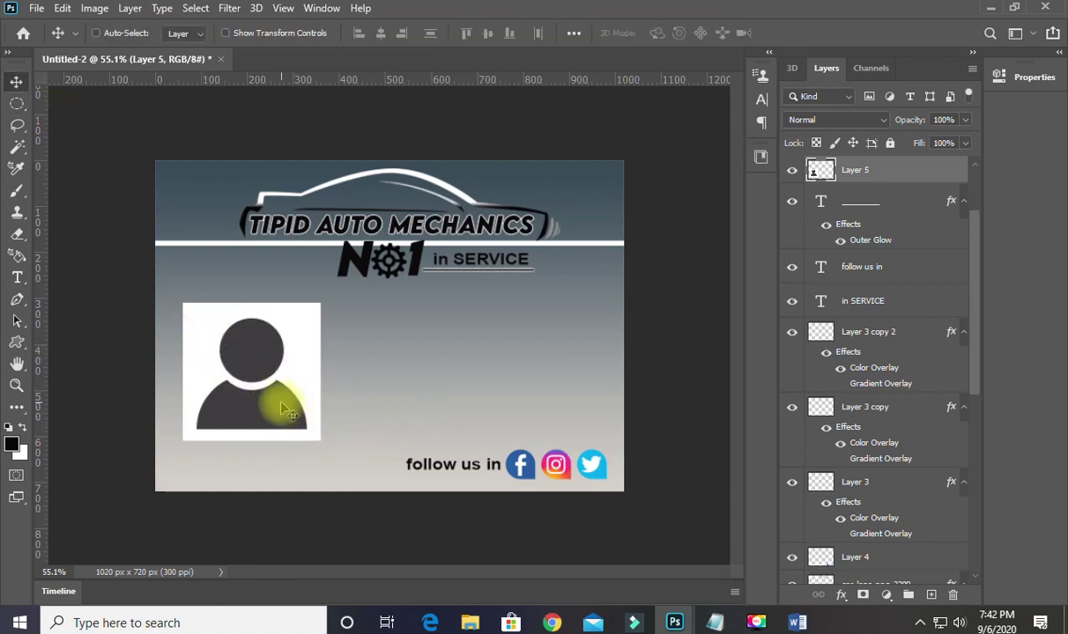
key("ctrl+t")
left_click_drag(315, 304, 256, 380)
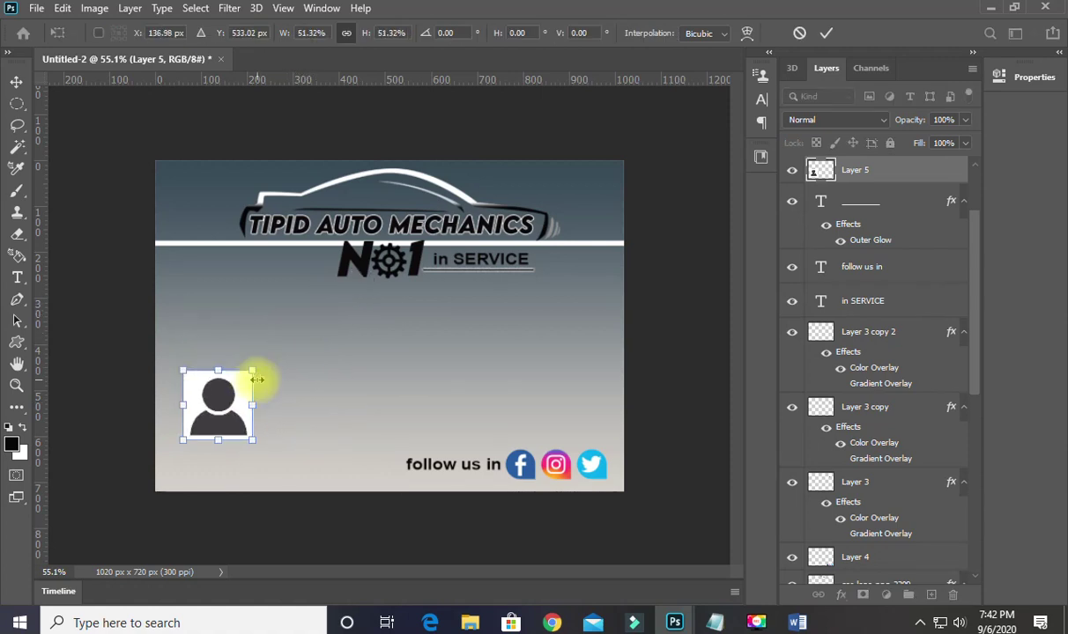
key("Return")
Trim the icon's white corners to a circle and move it up below the title.
key("m")
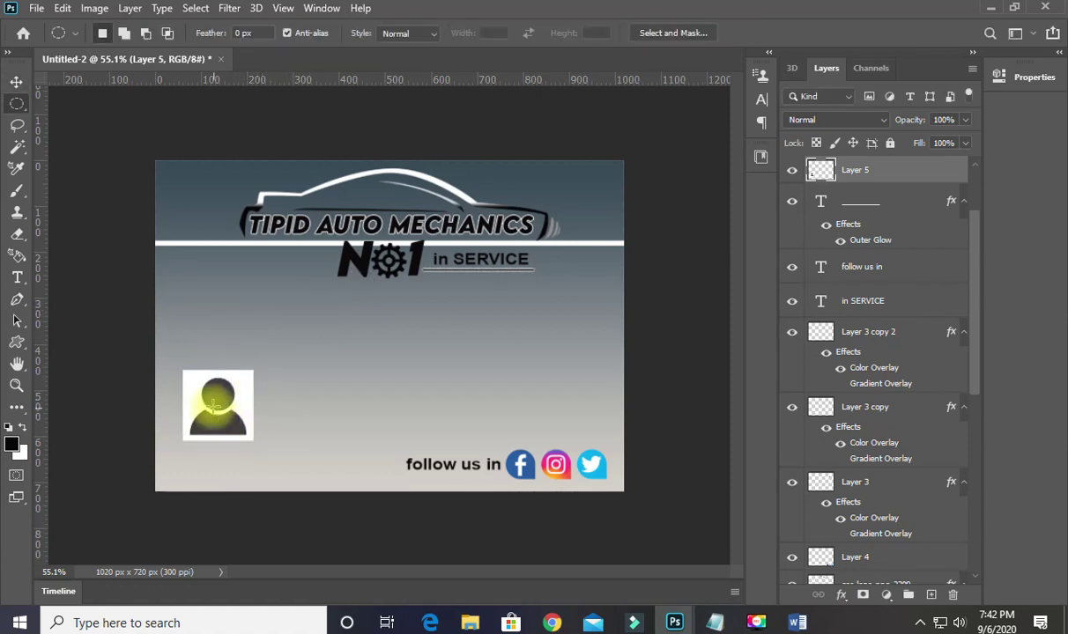
left_click_drag(185, 371, 253, 438)
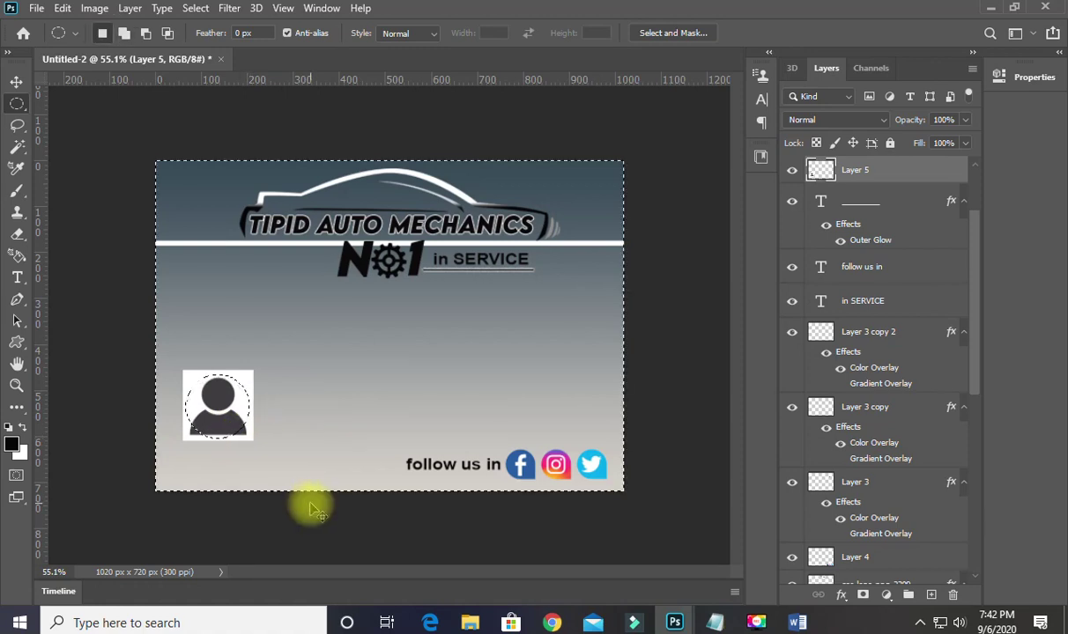
key("ctrl+shift+i")
key("Delete")
key("ctrl+d")
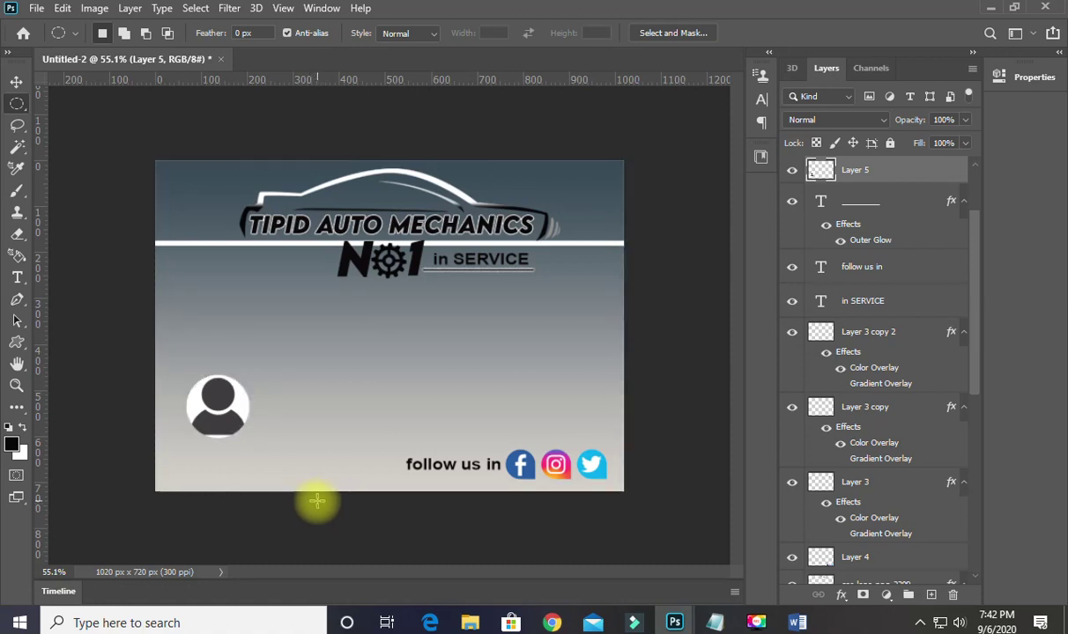
key("v")
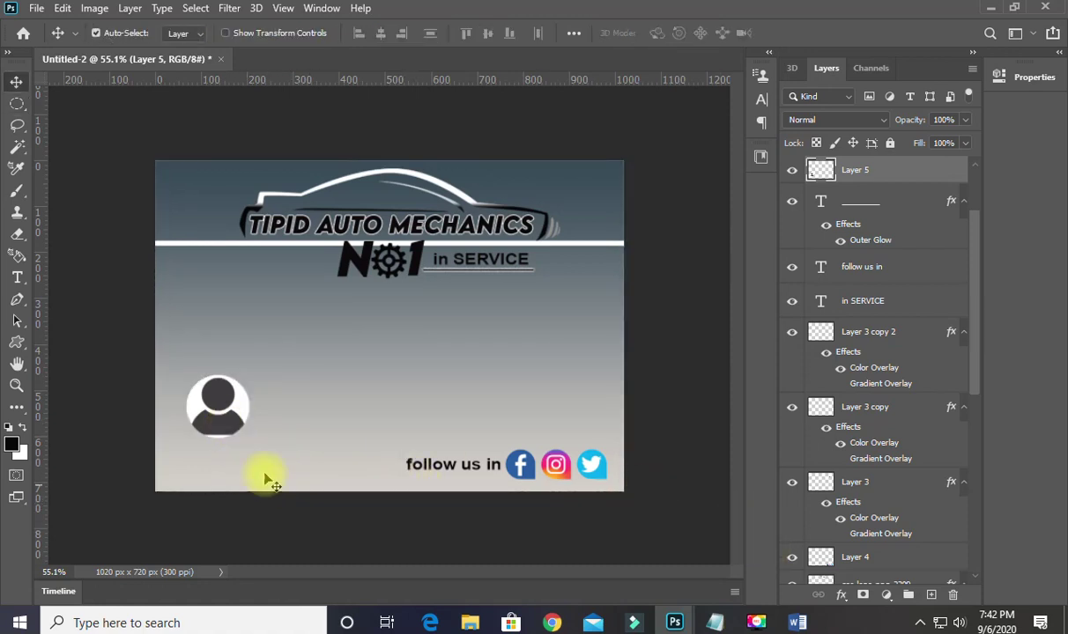
left_click_drag(236, 412, 222, 322)
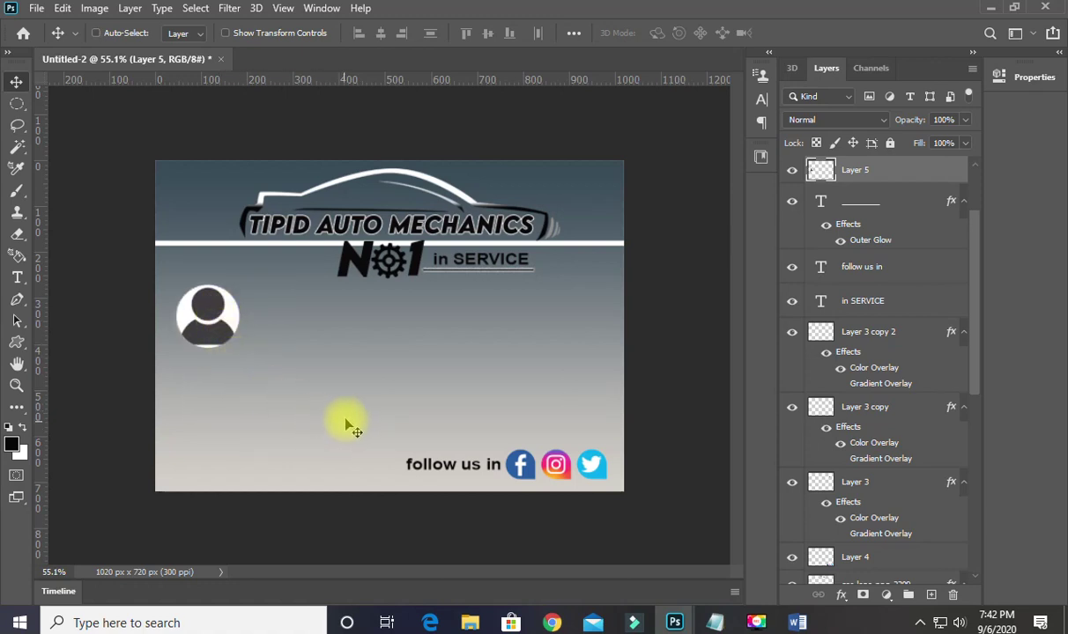
Give the person icon layer a 4 px black color stroke.
right_click(822, 176)
left_click(830, 183)
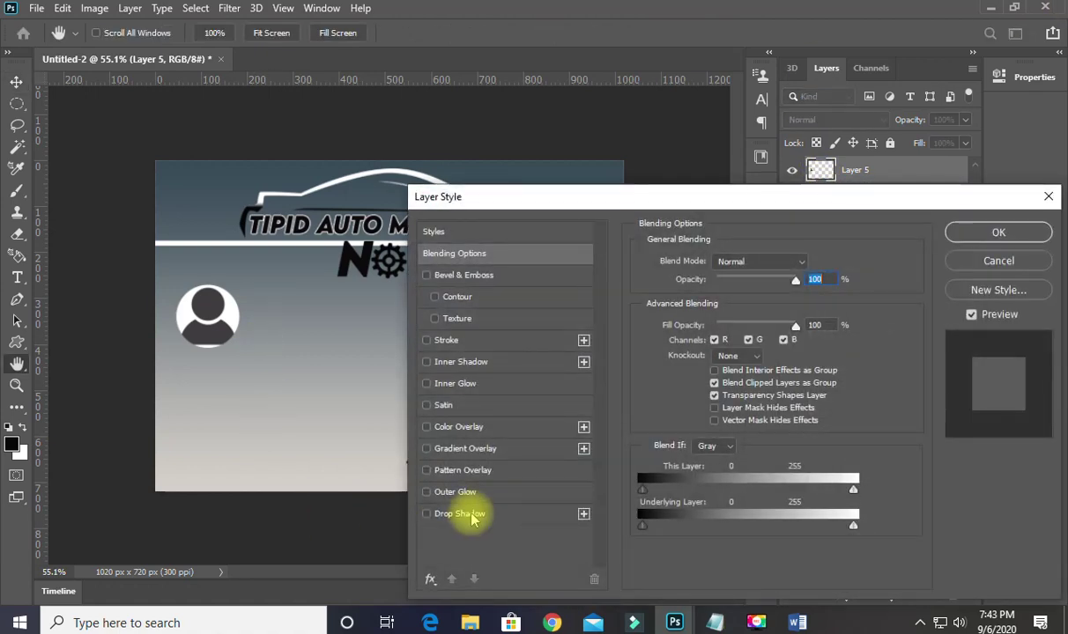
left_click(448, 341)
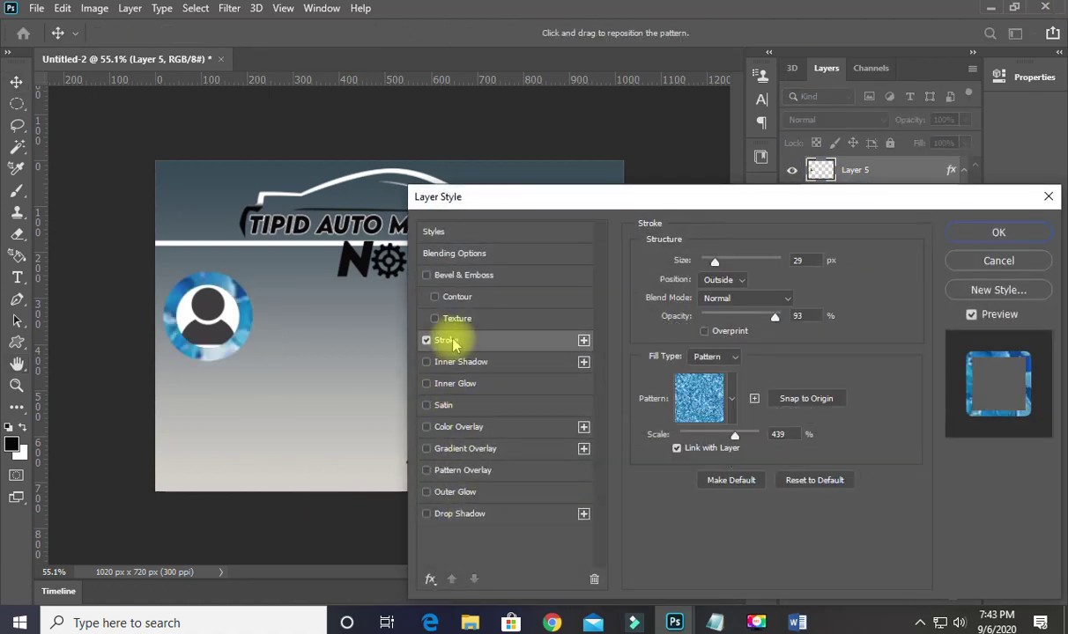
left_click(726, 358)
left_click(716, 373)
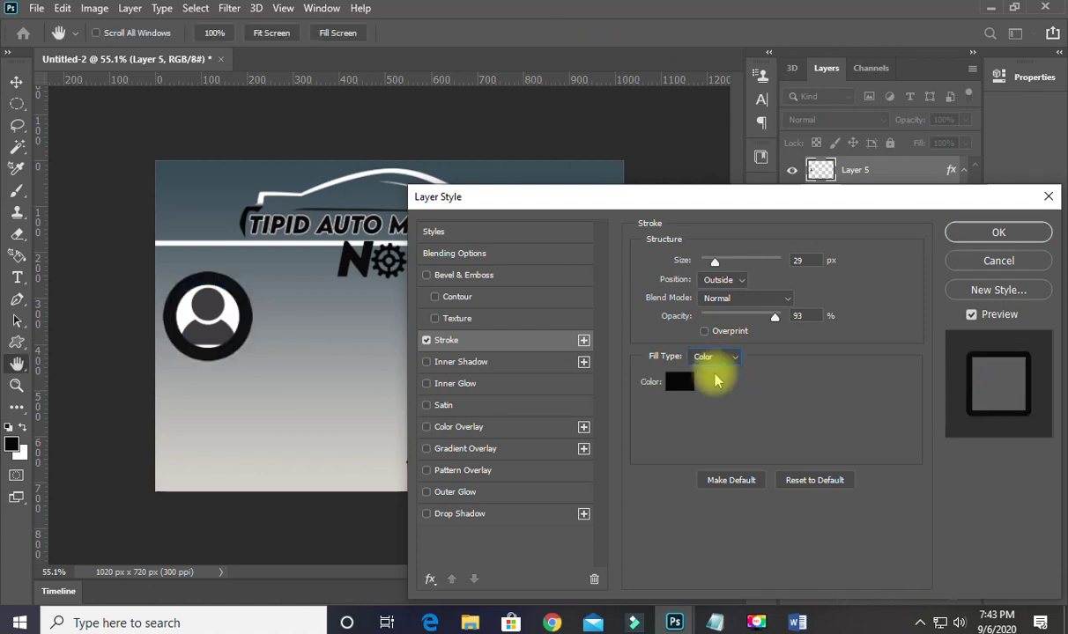
left_click(678, 384)
left_click(967, 309)
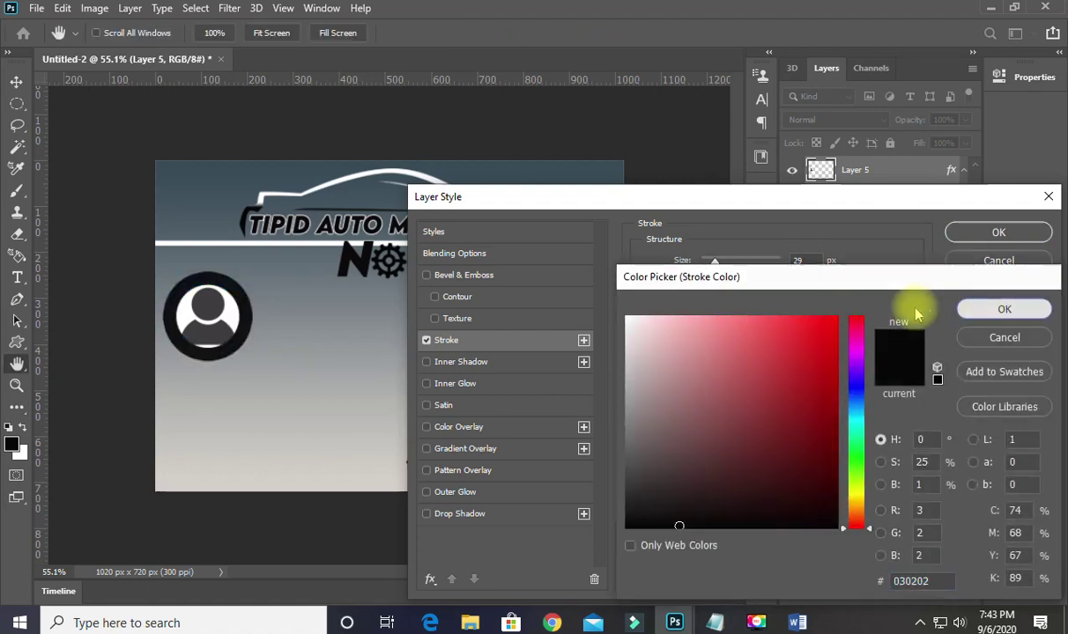
double_click(793, 261)
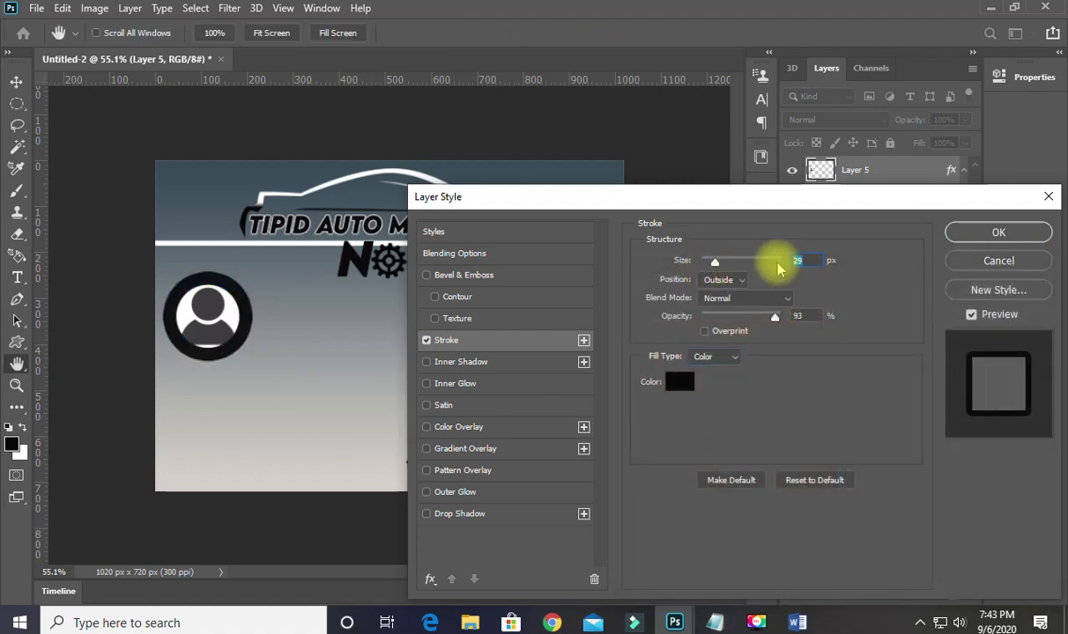
type("3")
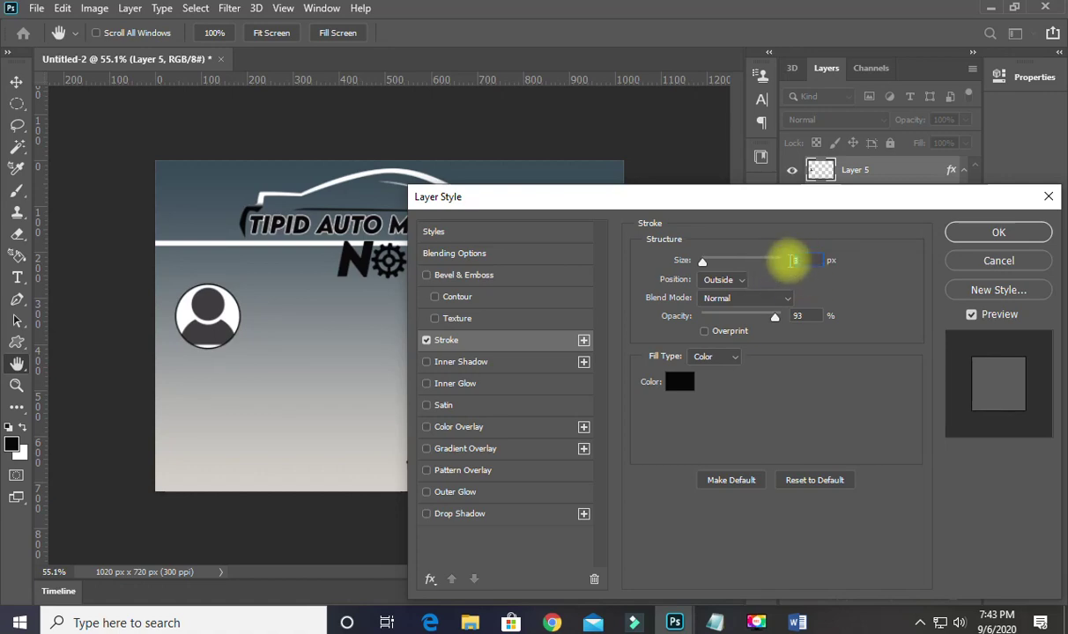
double_click(792, 261)
type("4")
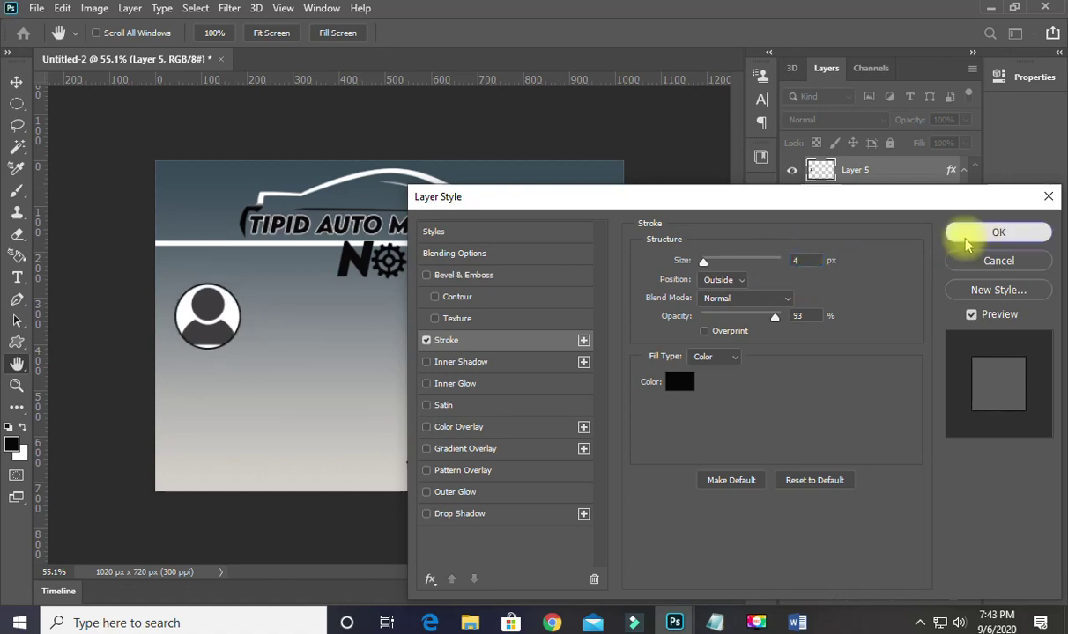
left_click(967, 236)
Shrink the outlined person icon slightly.
key("ctrl+t")
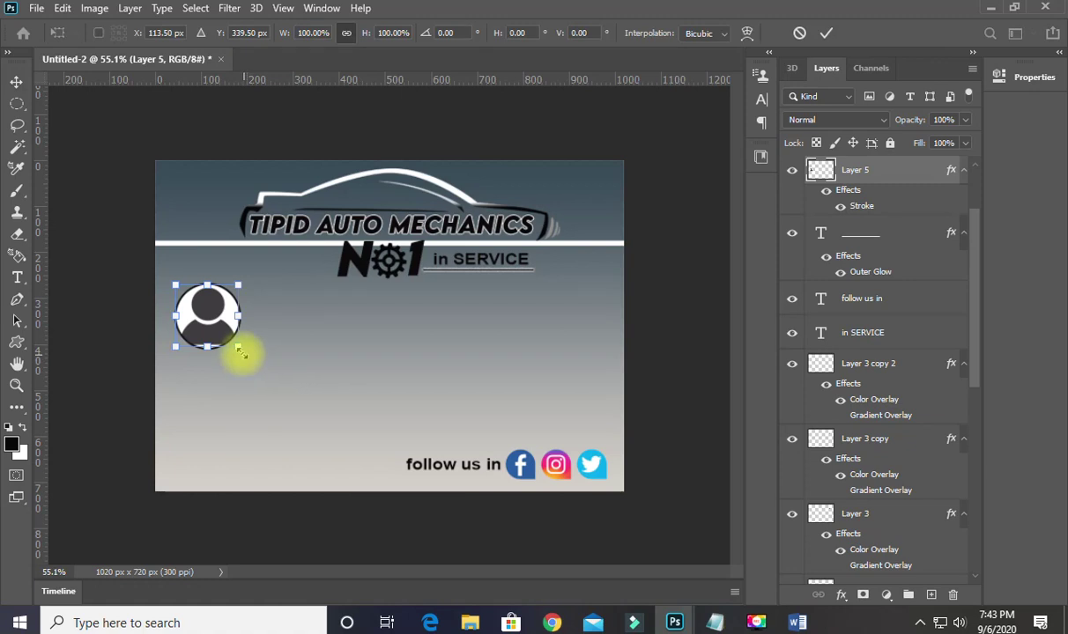
left_click_drag(239, 349, 202, 301)
key("Return")
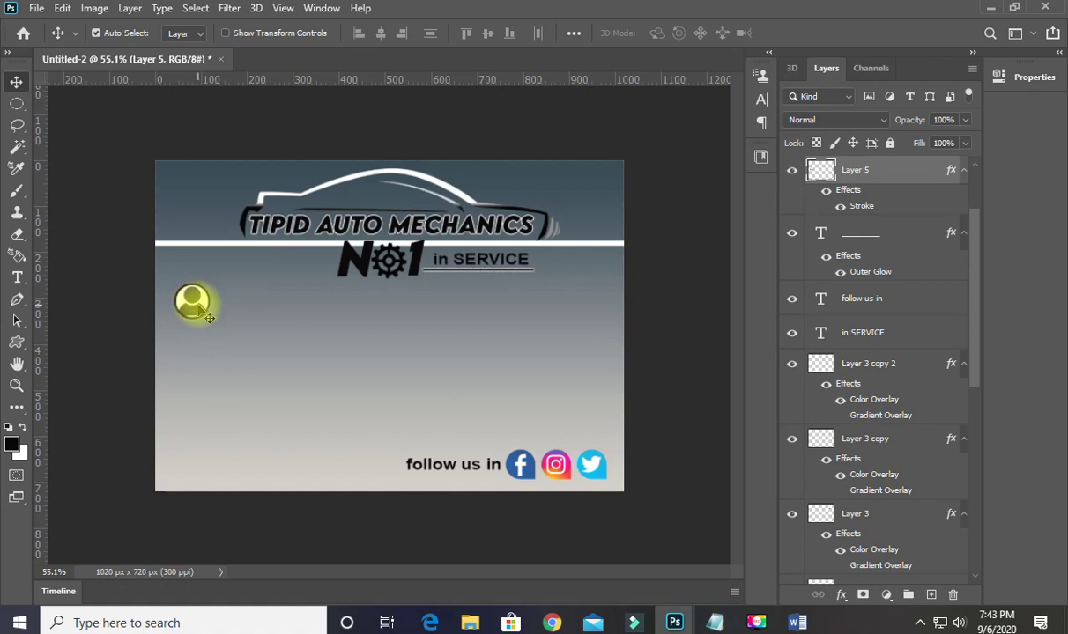
Duplicate the 'follow us in' text beside the person icon and type the mechanic's full name.
left_click(470, 478)
left_click_drag(470, 478, 258, 310)
double_click(250, 307)
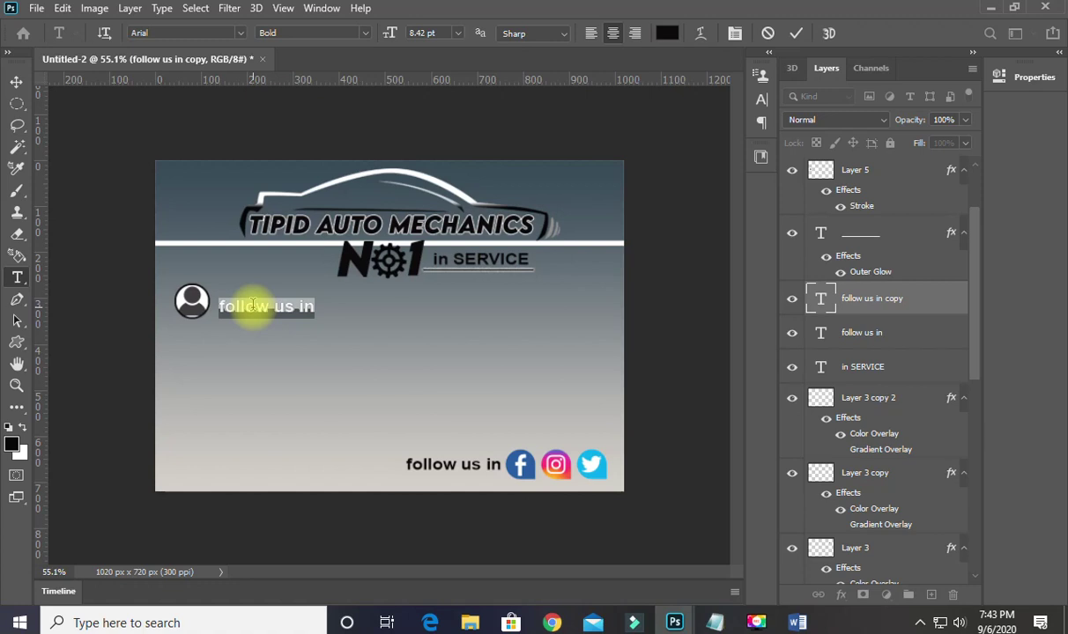
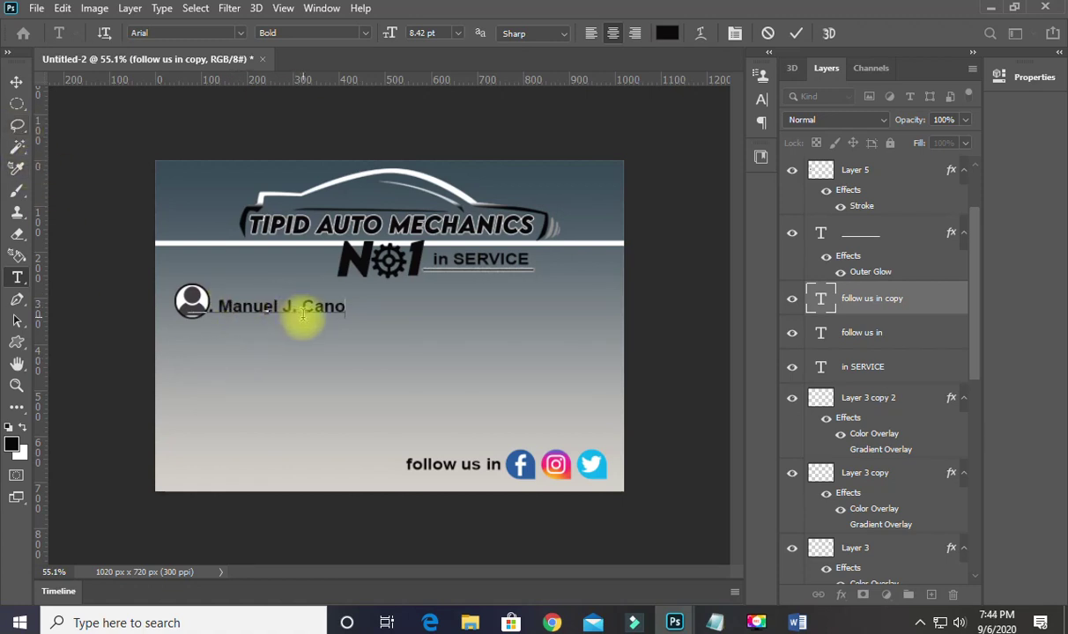
Correct the surname, commit the name, and nudge it slightly right and down.
left_click_drag(303, 308, 371, 314)
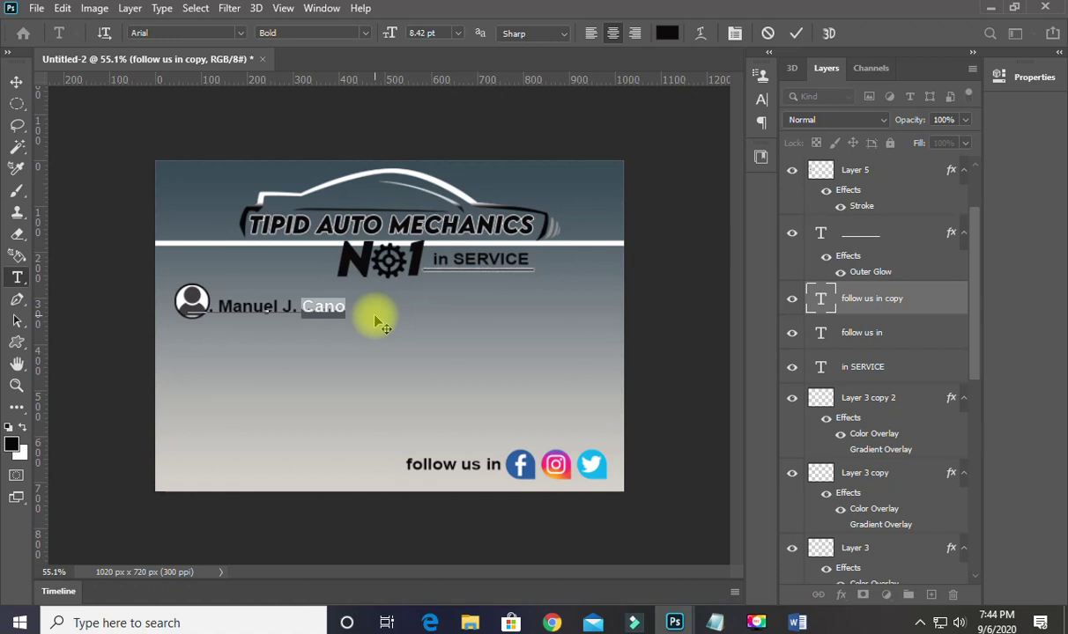
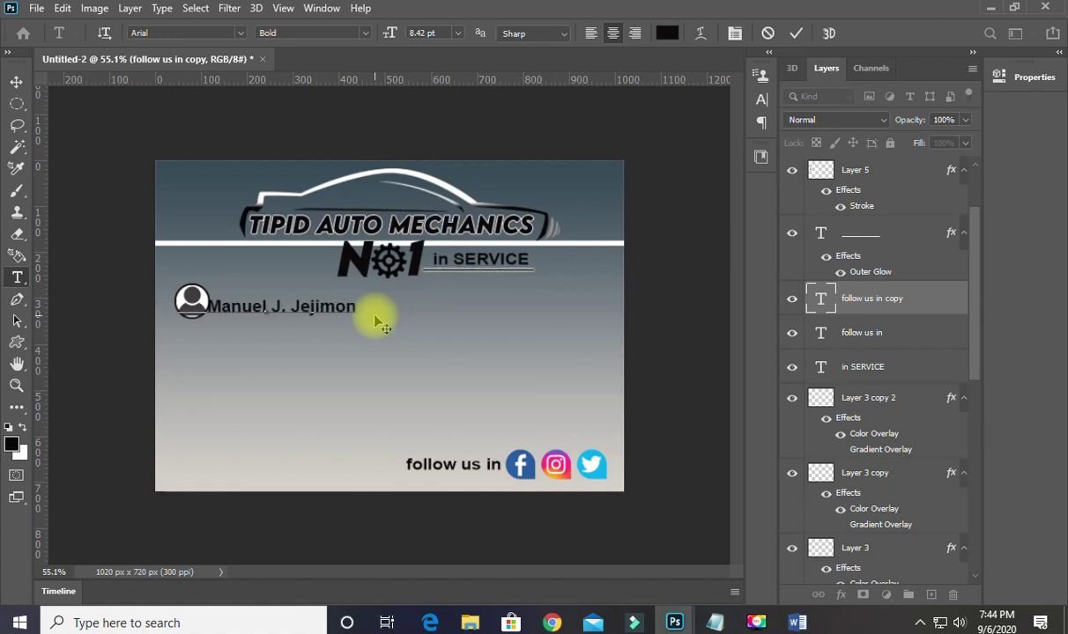
left_click(16, 81)
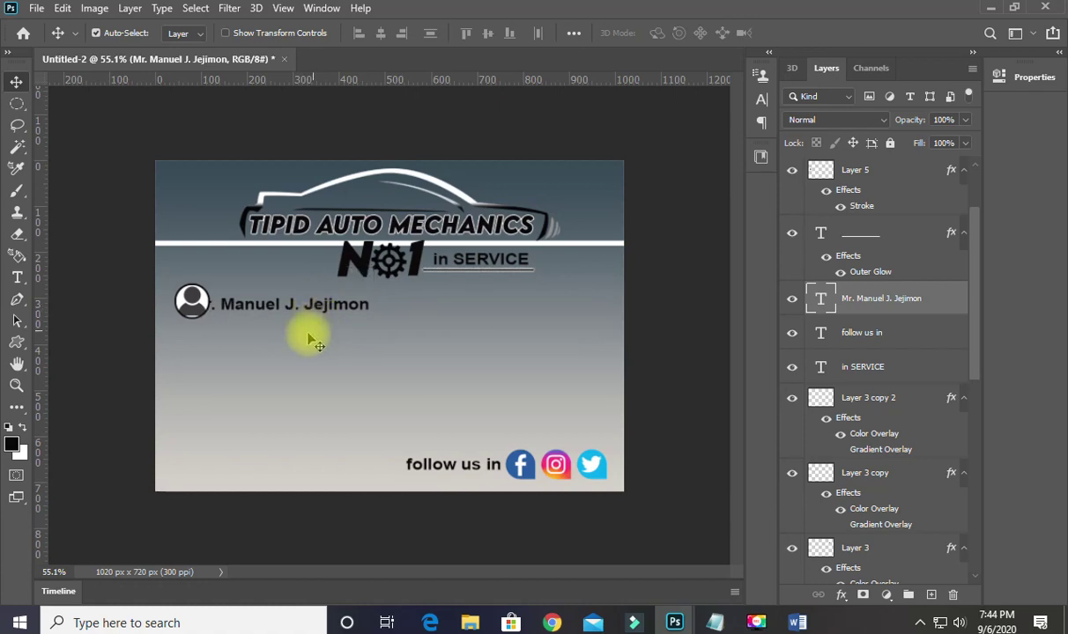
scroll(259, 329, "up", 3)
scroll(259, 330, "up", 2)
left_click_drag(148, 277, 210, 274)
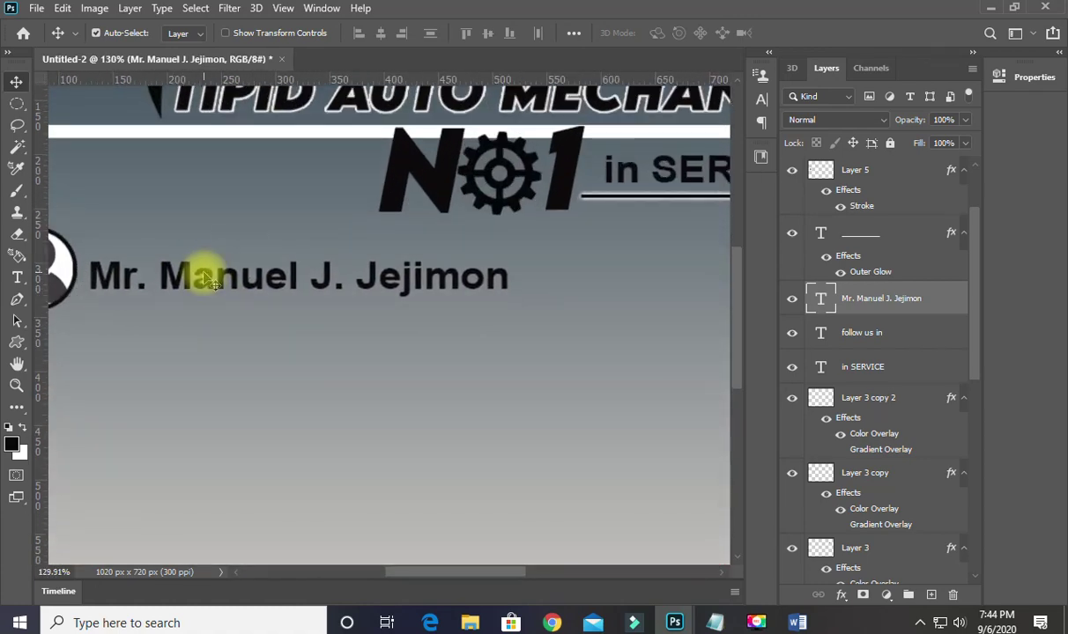
key("ctrl+0")
scroll(231, 302, "down", 1)
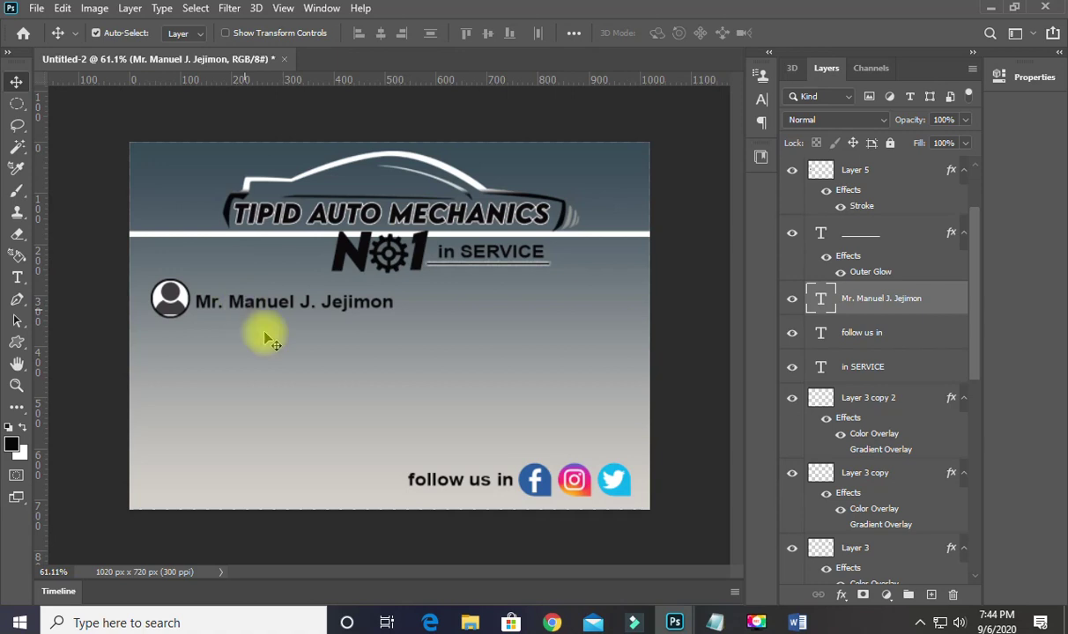
Back in Chrome, change the image search to a phone call icon and open the Shutterstock results.
mouse_move(552, 617)
left_click(478, 577)
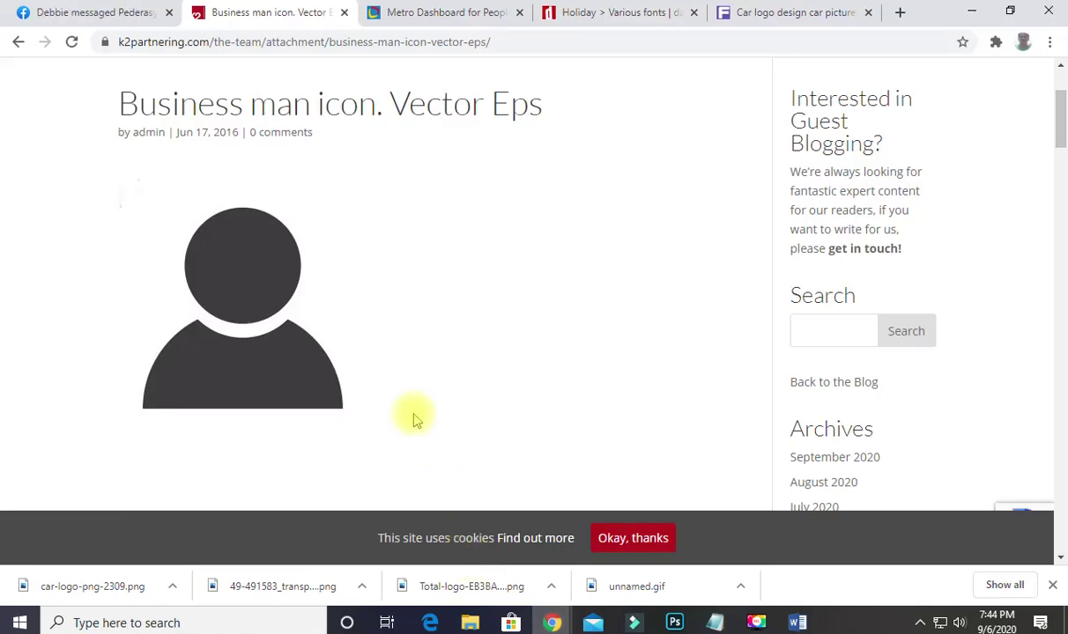
left_click(19, 44)
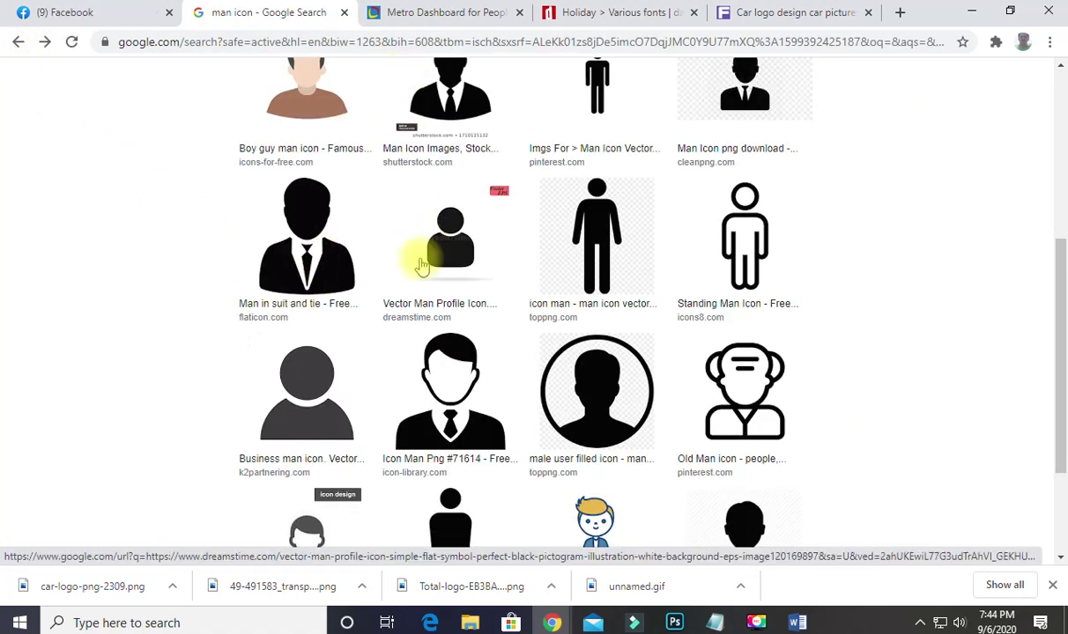
scroll(423, 269, "down", 2)
scroll(424, 268, "up", 3)
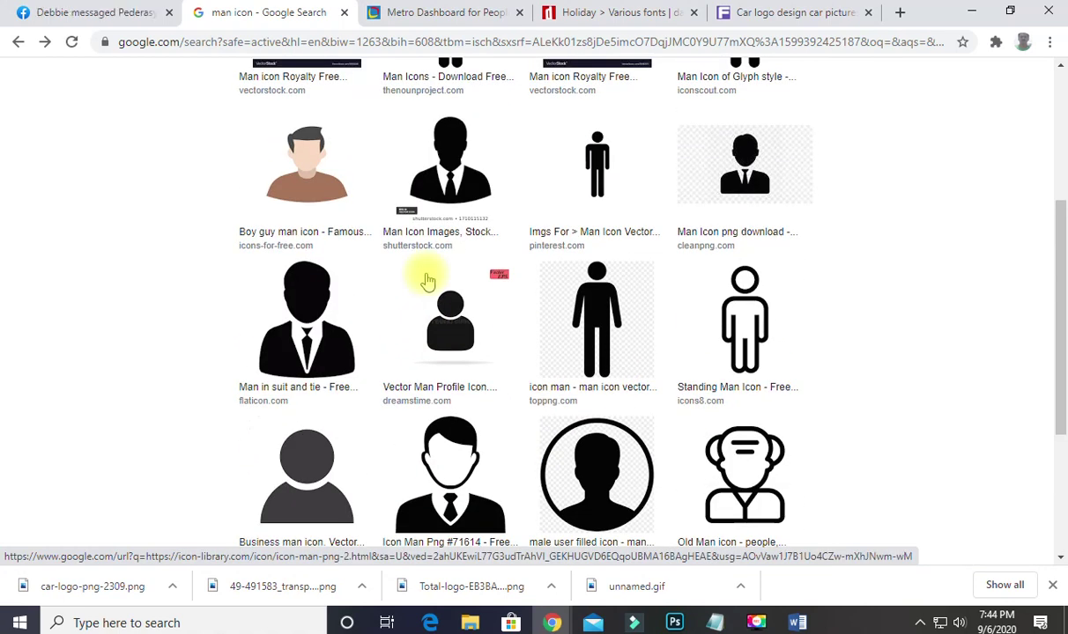
scroll(430, 281, "up", 3)
left_click(264, 100)
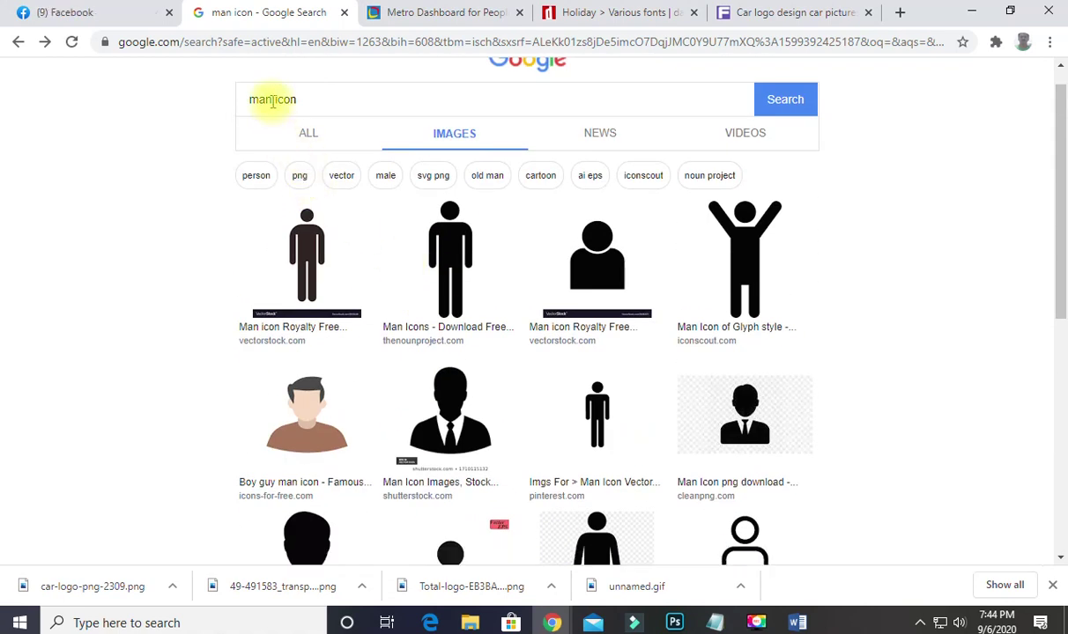
double_click(261, 100)
type("call")
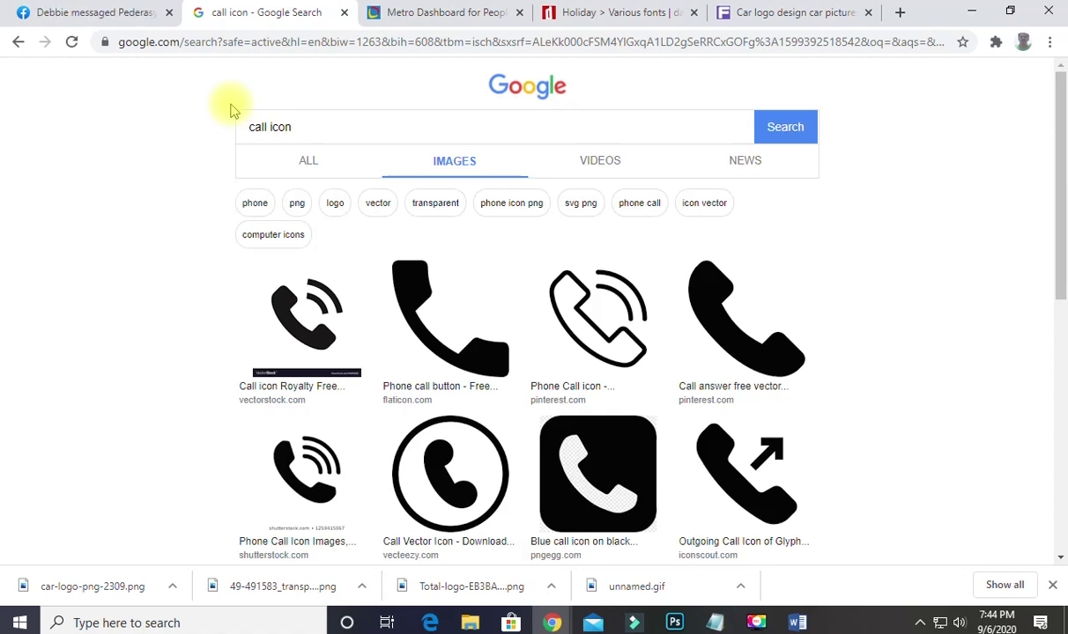
left_click(333, 476)
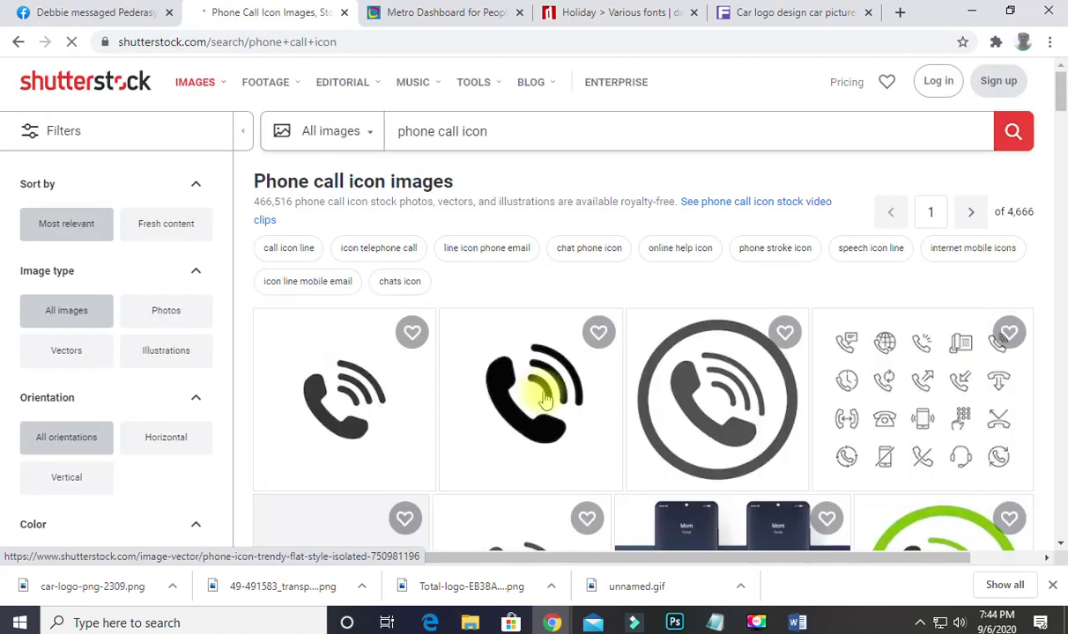
Open the trendy flat phone icon image page.
right_click(718, 388)
right_click(553, 387)
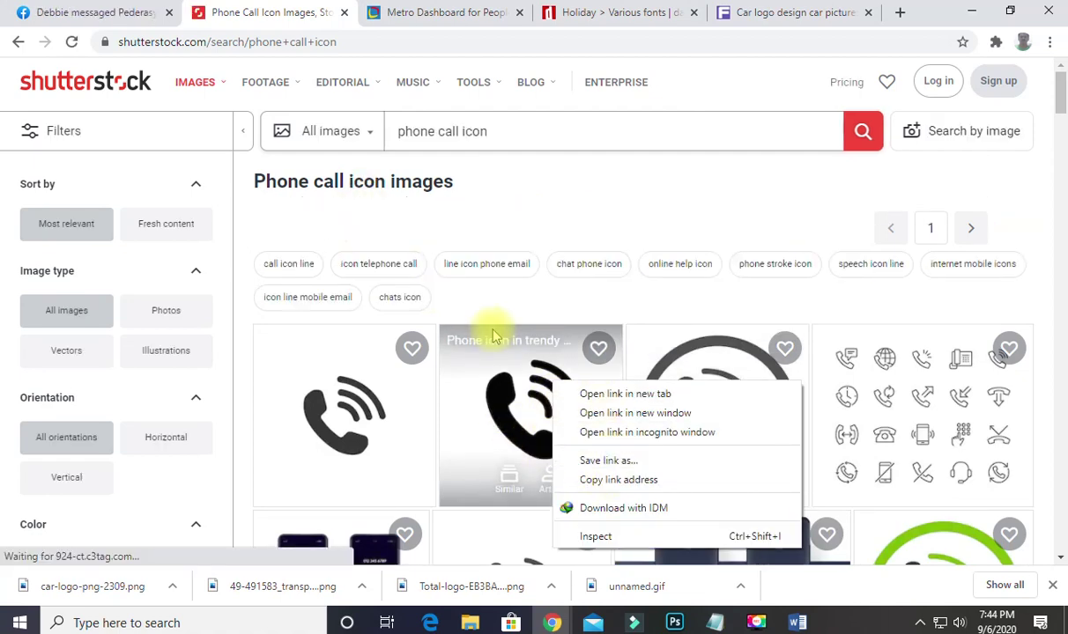
scroll(493, 352, "down", 2)
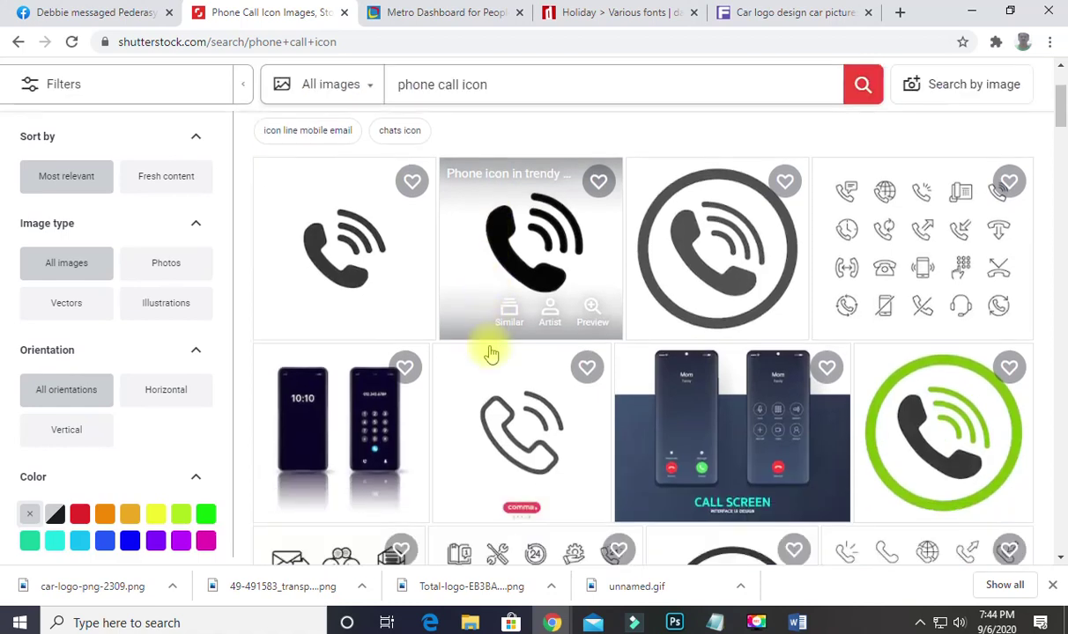
left_click(509, 270)
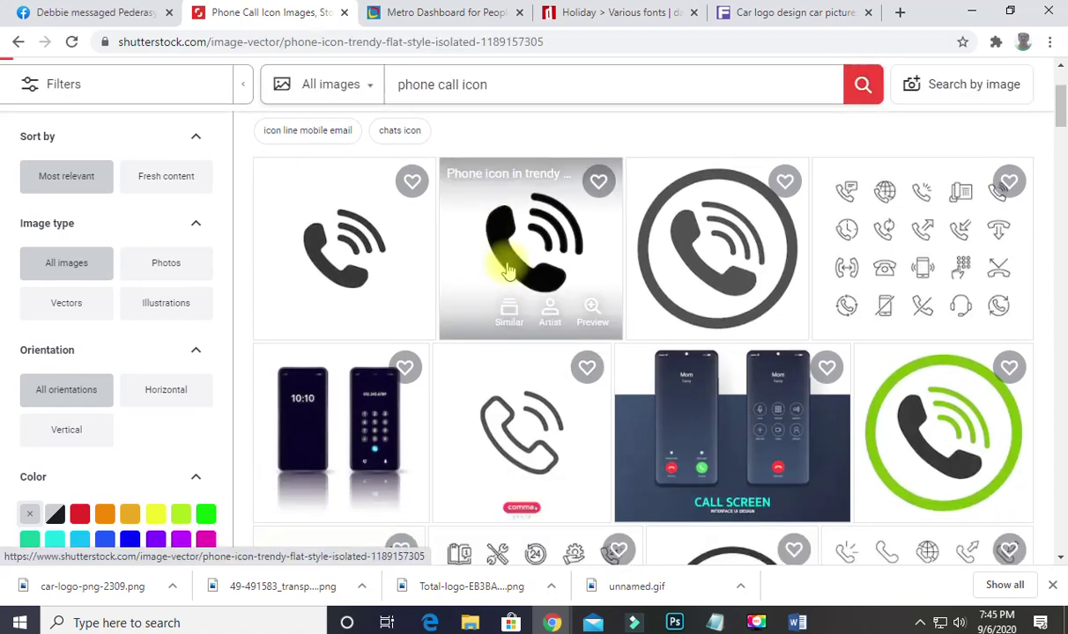
Search for 'call icon png' and preview the circled phone handset icon.
left_click(434, 15)
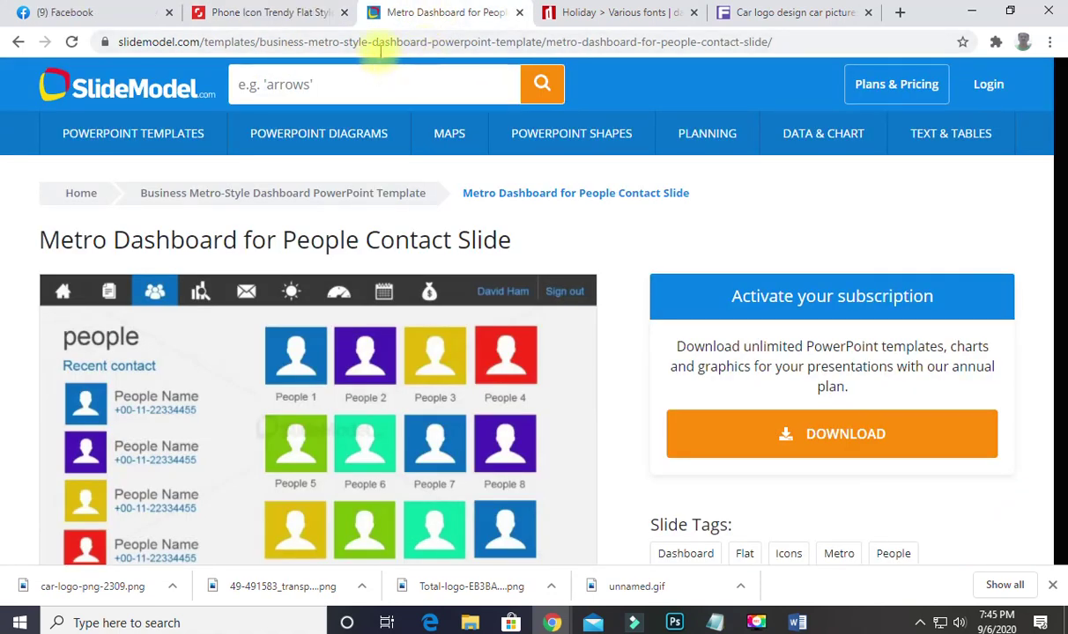
left_click(380, 44)
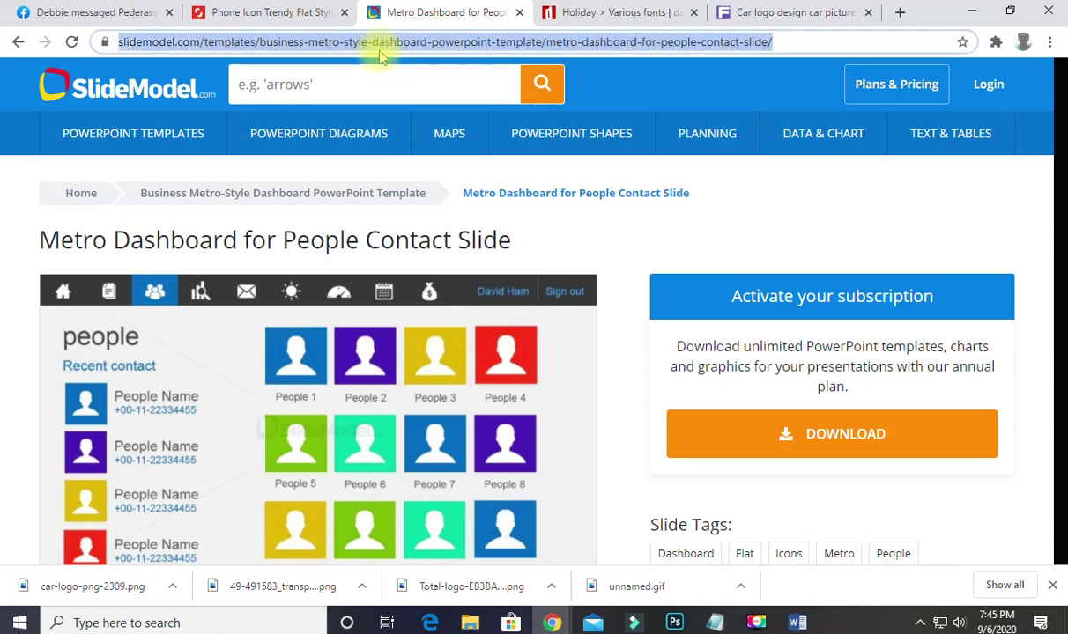
type("call icon png")
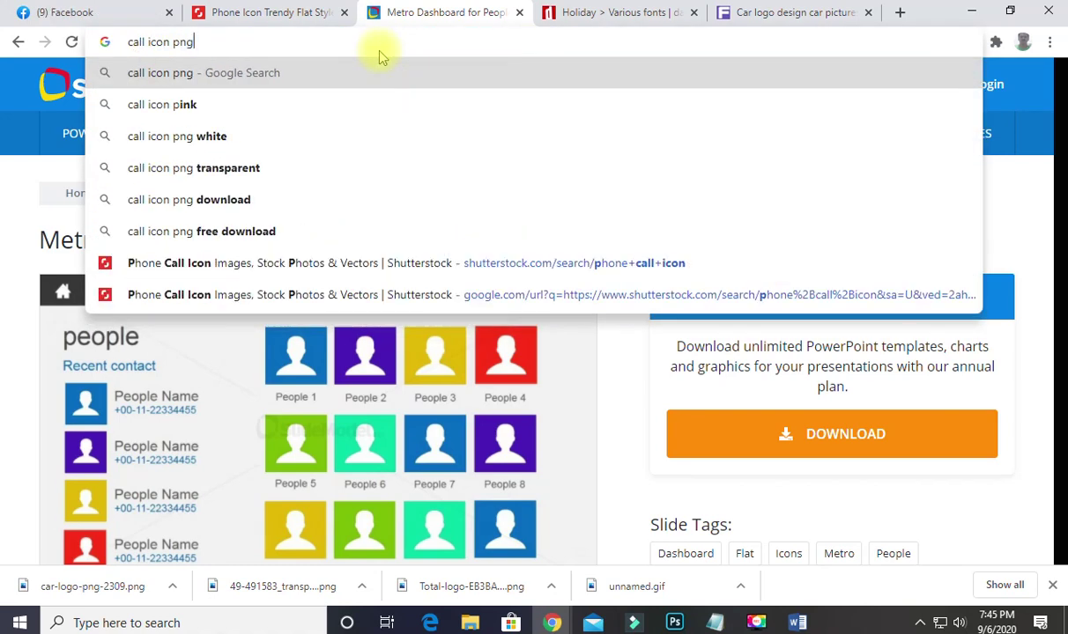
key("Return")
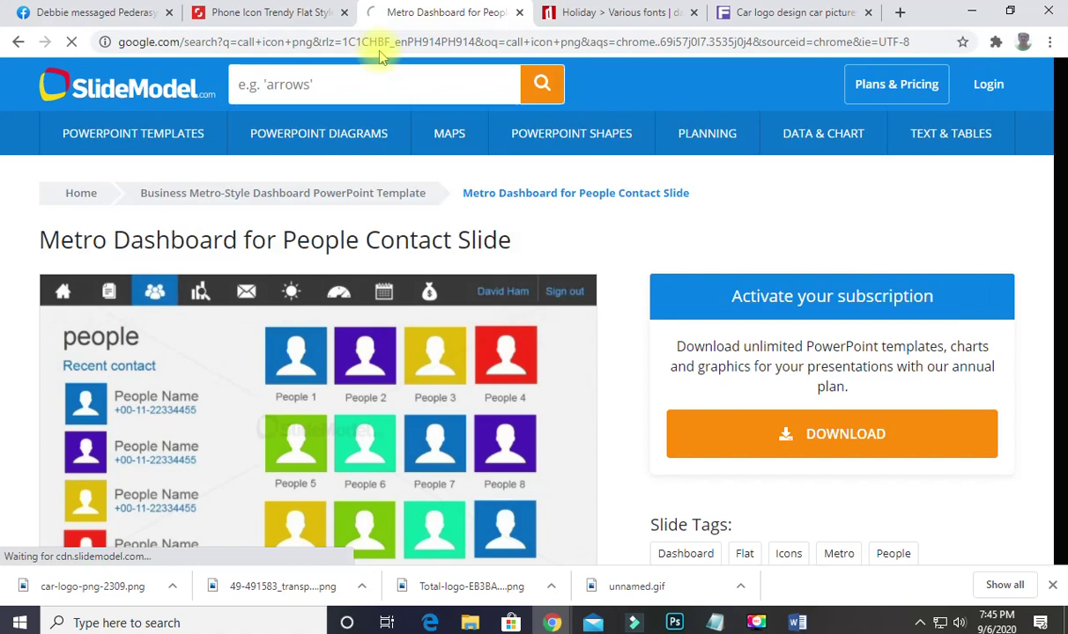
left_click(293, 14)
left_click(423, 14)
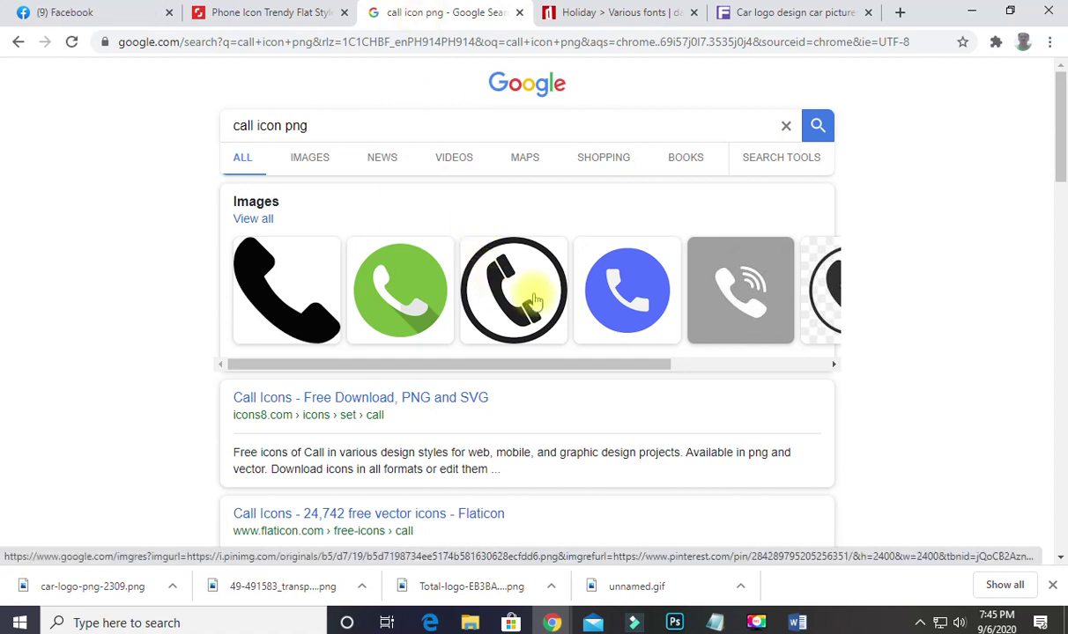
left_click(534, 301)
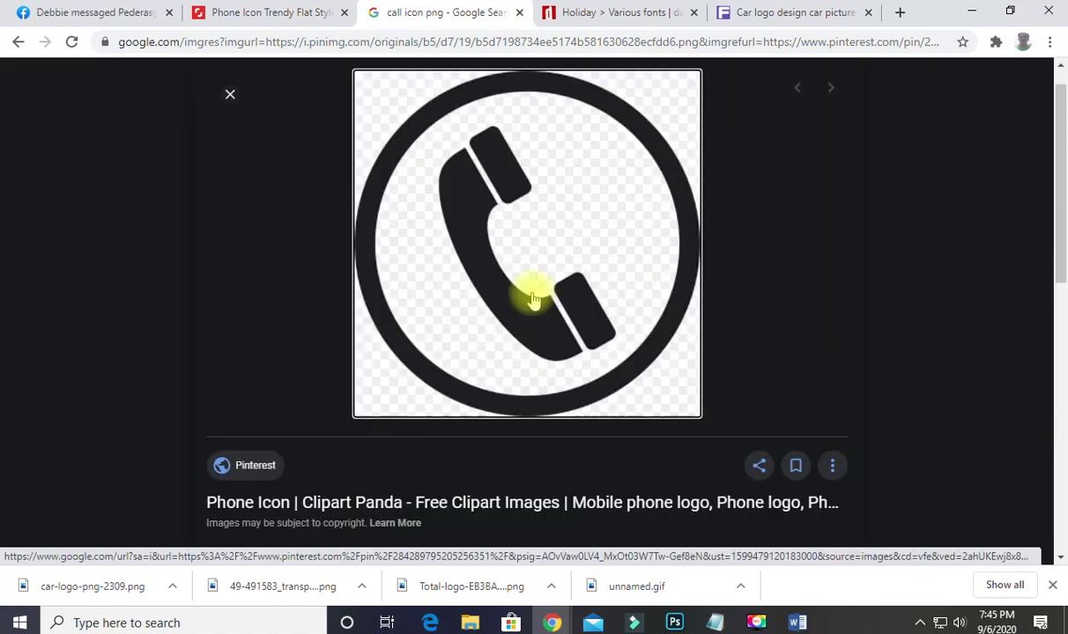
Save the phone icon image into the calling card folder on Local Disk (D:).
right_click(487, 214)
left_click(577, 362)
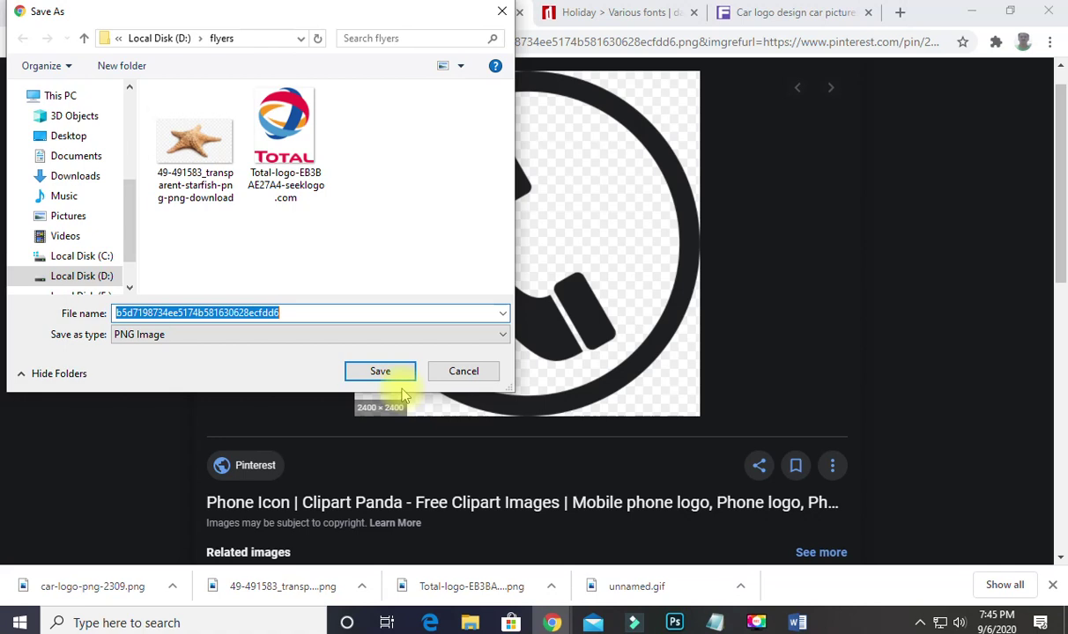
left_click(97, 277)
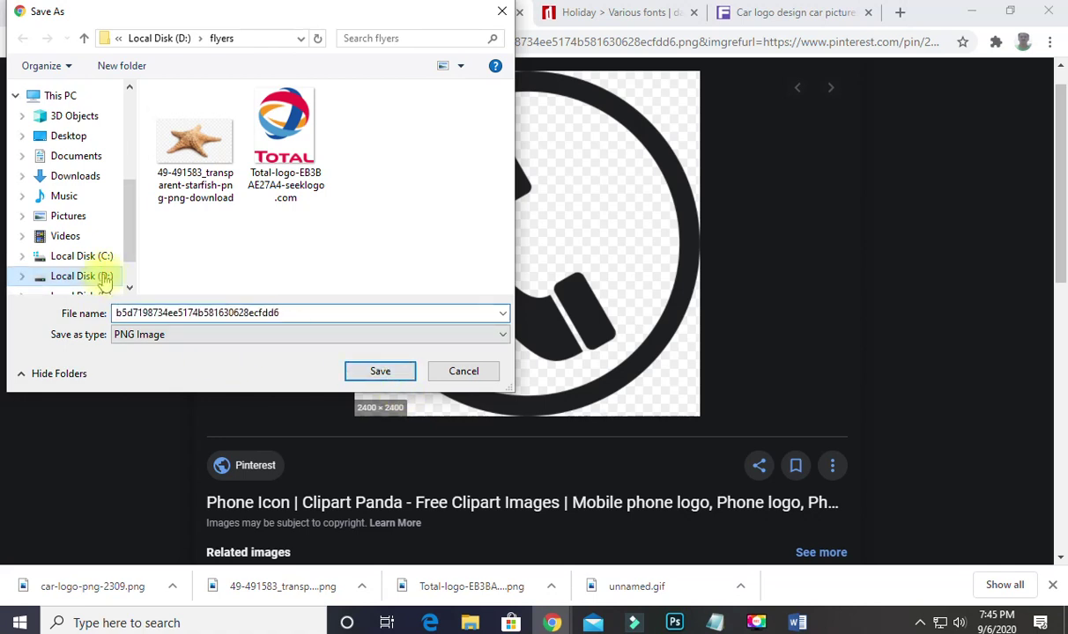
double_click(194, 240)
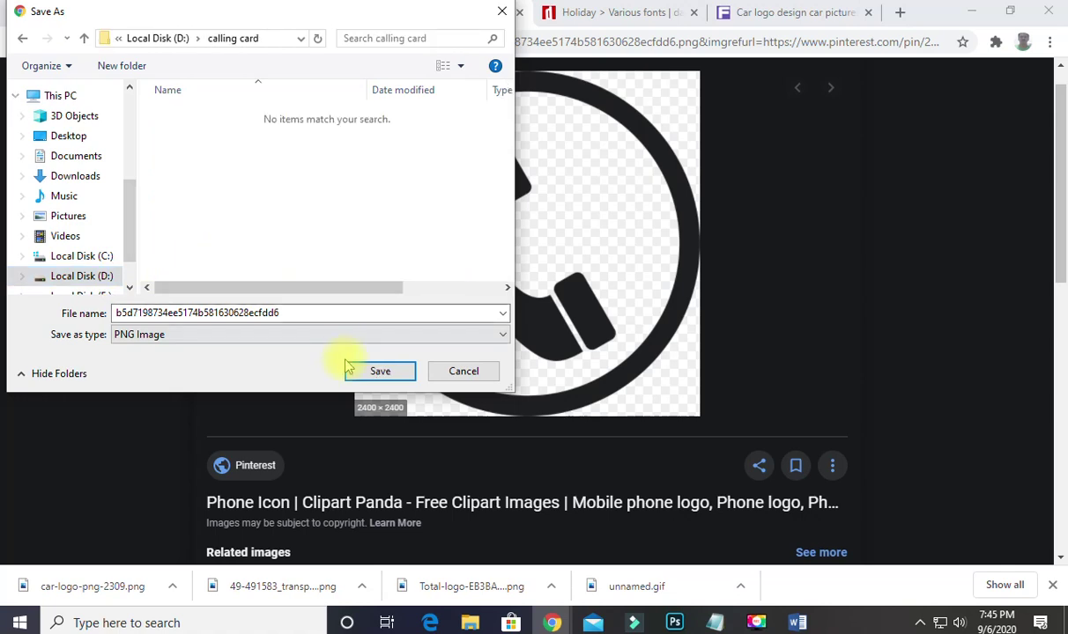
left_click(352, 369)
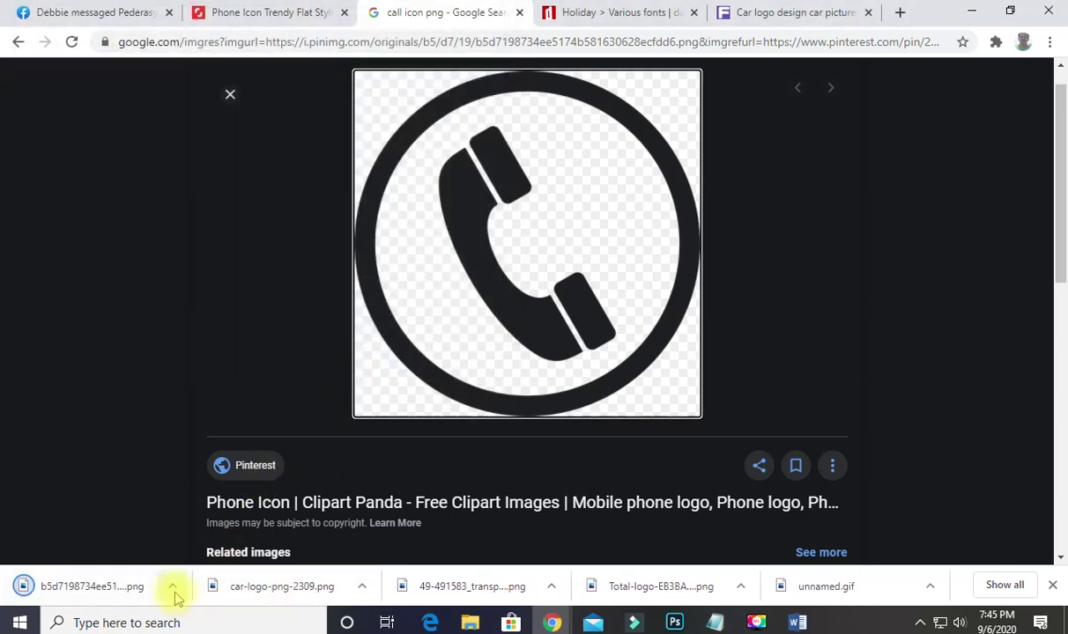
left_click(172, 586)
Place the circled phone icon PNG into the flyer and scale it down to icon size.
left_click(215, 537)
left_click_drag(238, 166, 382, 424)
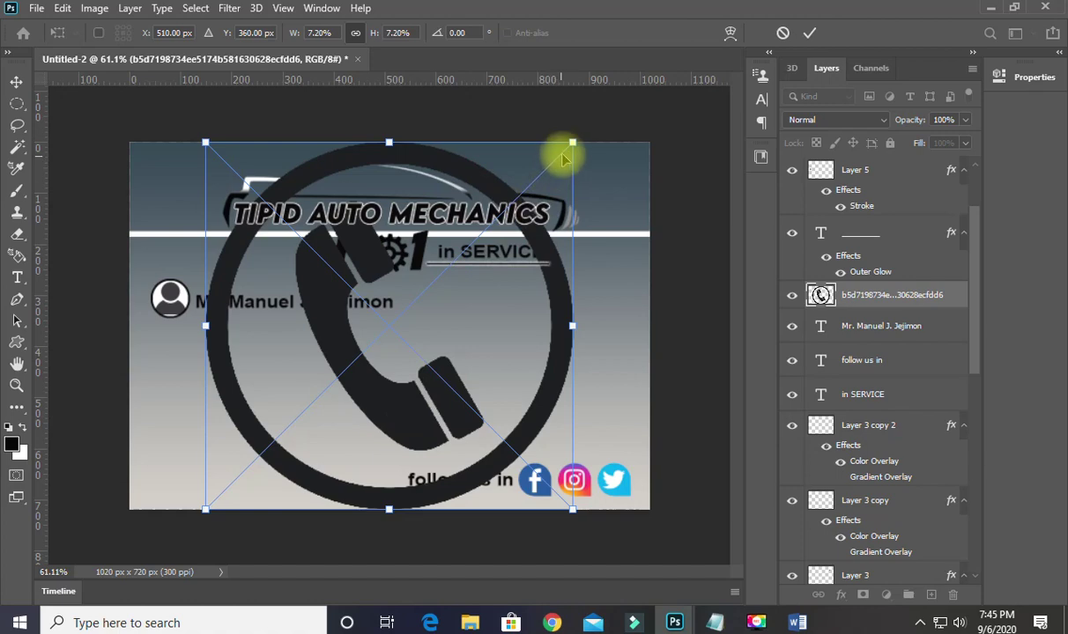
left_click_drag(573, 144, 234, 431)
left_click_drag(244, 476, 181, 366)
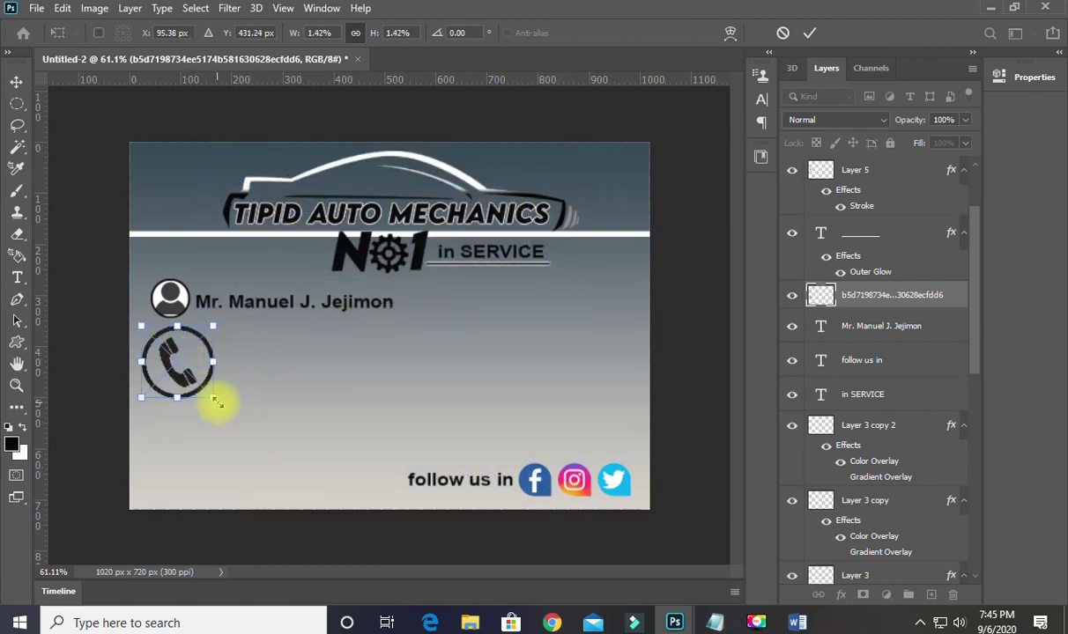
left_click_drag(214, 399, 176, 366)
key("Return")
scroll(159, 365, "up", 3)
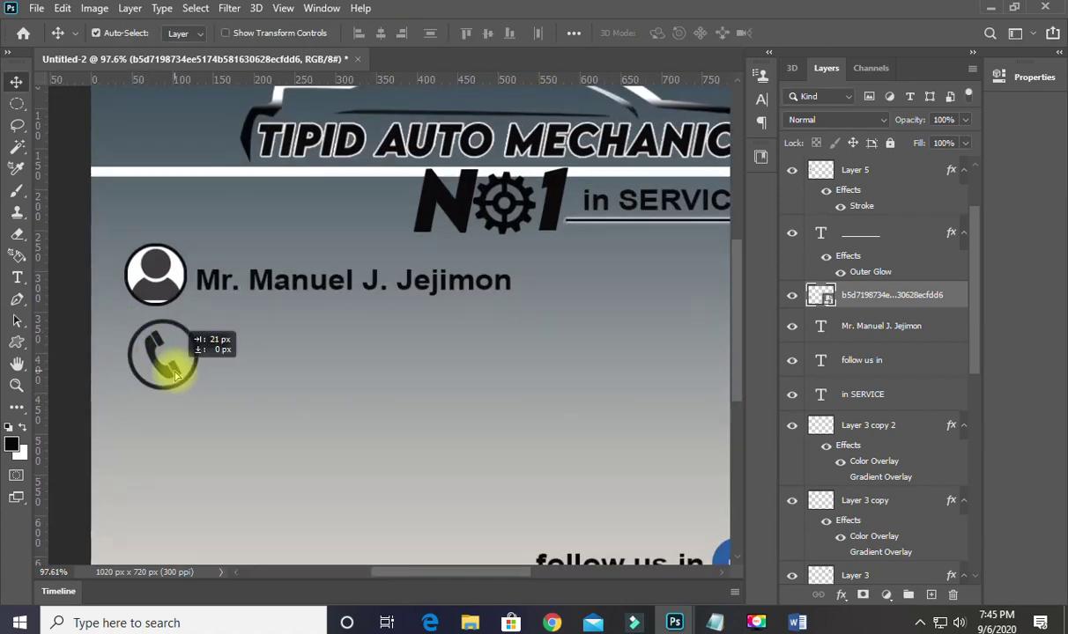
key("ctrl+t")
left_click_drag(203, 400, 187, 391)
key("Return")
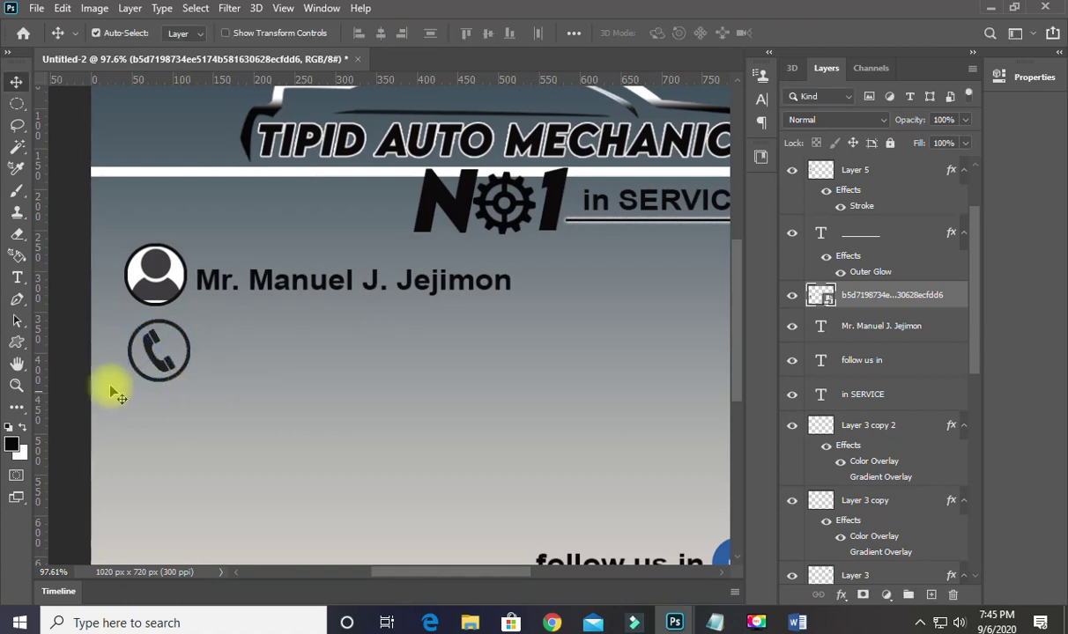
Add vertical guides at the icons' left edge and nudge the name text into alignment.
left_click_drag(38, 352, 128, 379)
left_click_drag(40, 352, 199, 352)
left_click(298, 296)
key("Right")
key("Right")
key("Right")
key("Right")
key("Right")
key("Right")
key("Right")
key("Right")
key("Right")
key("Up")
key("Up")
key("Up")
key("Up")
left_click(160, 353)
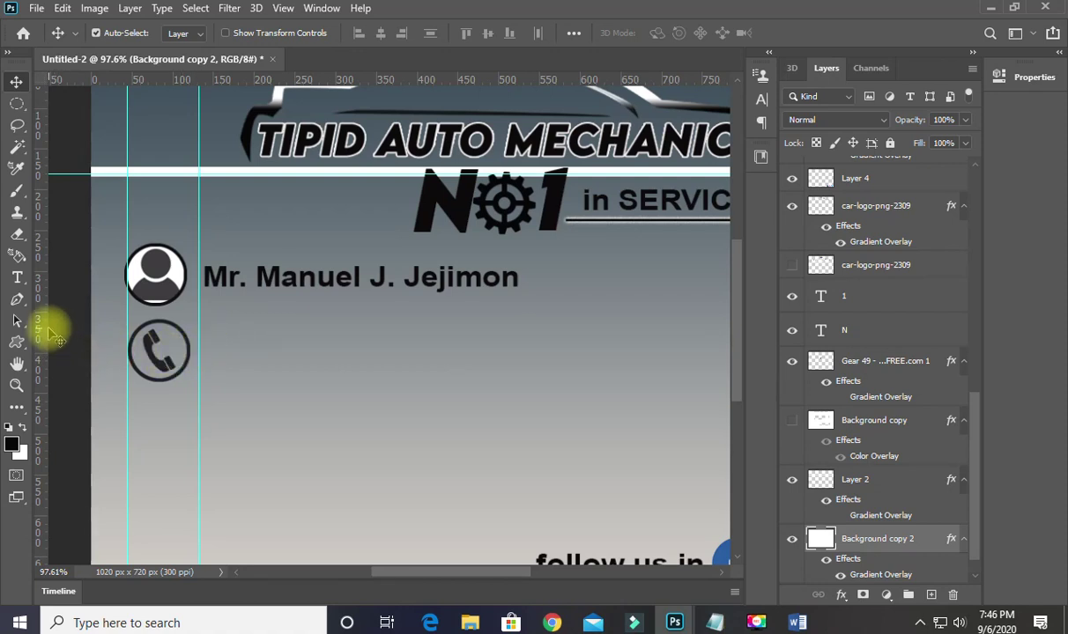
Adjust the guides and line the phone icon up directly under the person icon.
left_click_drag(44, 327, 186, 414)
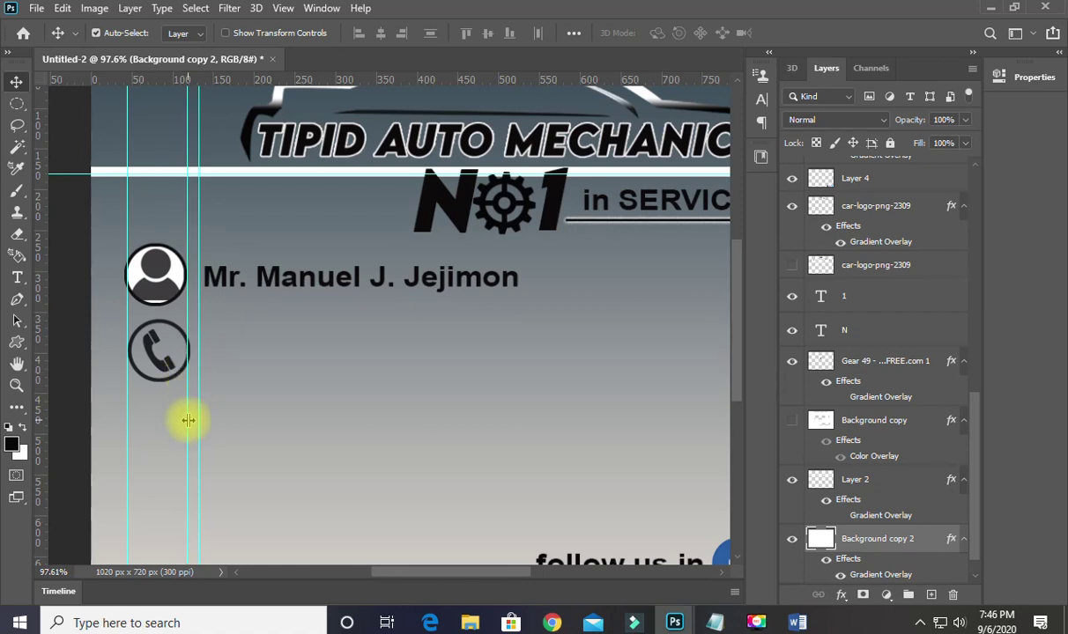
scroll(147, 379, "up", 3)
left_click(163, 350)
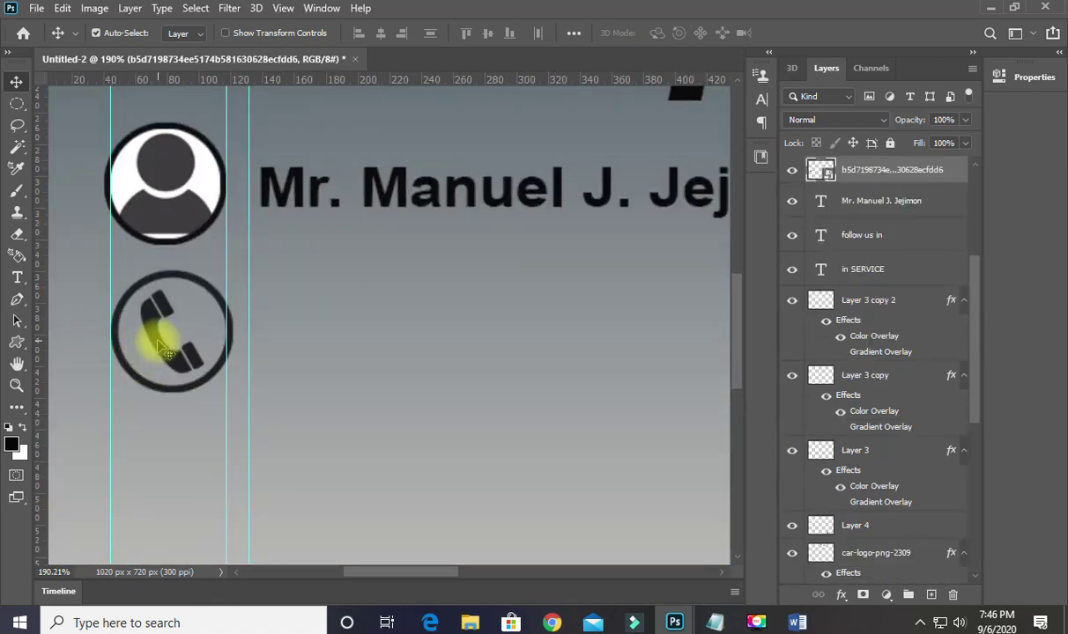
left_click_drag(164, 350, 162, 350)
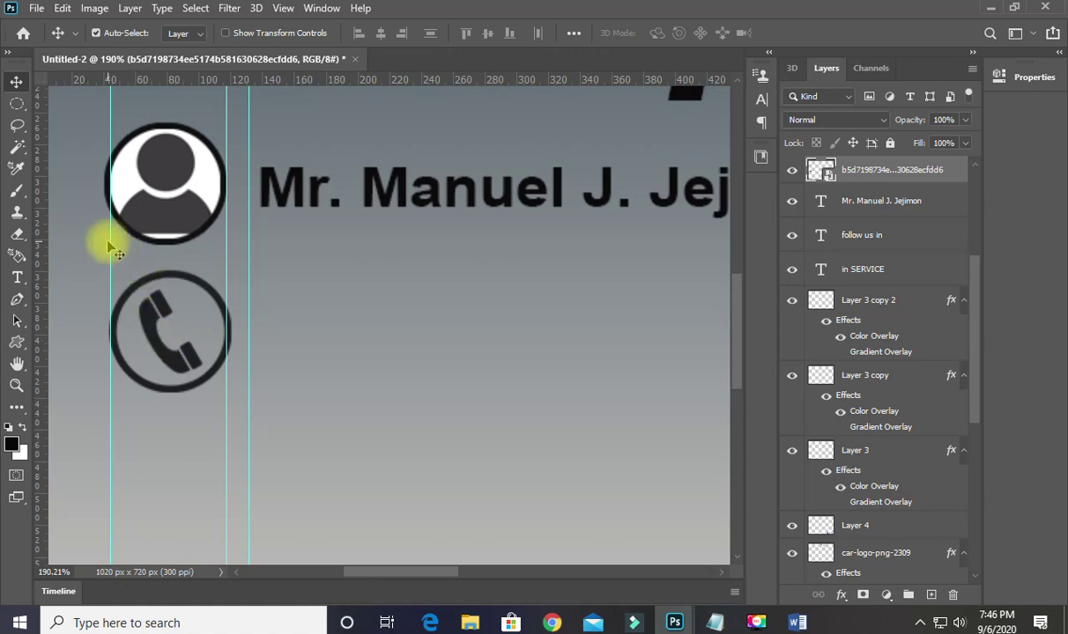
left_click_drag(110, 236, 102, 230)
scroll(104, 232, "up", 5)
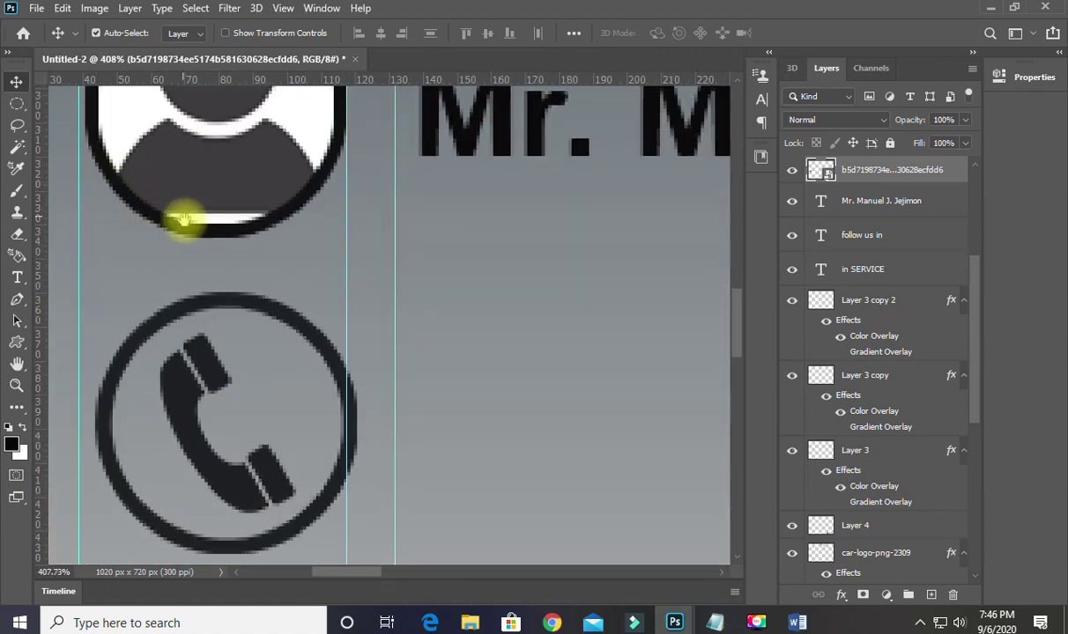
left_click(171, 279)
left_click_drag(179, 294, 184, 296)
left_click_drag(284, 421, 263, 238)
left_click_drag(263, 429, 263, 450)
scroll(269, 410, "down", 8)
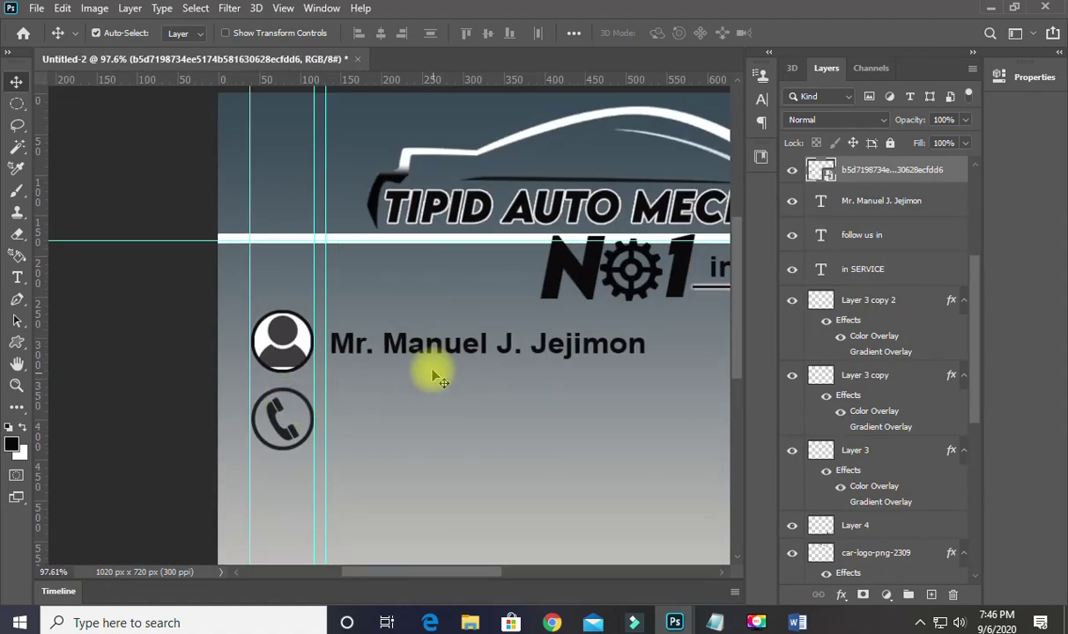
Duplicate the bold name text line and replace its text with the phone number.
left_click(432, 352)
left_click_drag(433, 349, 433, 426)
key("t")
triple_click(427, 415)
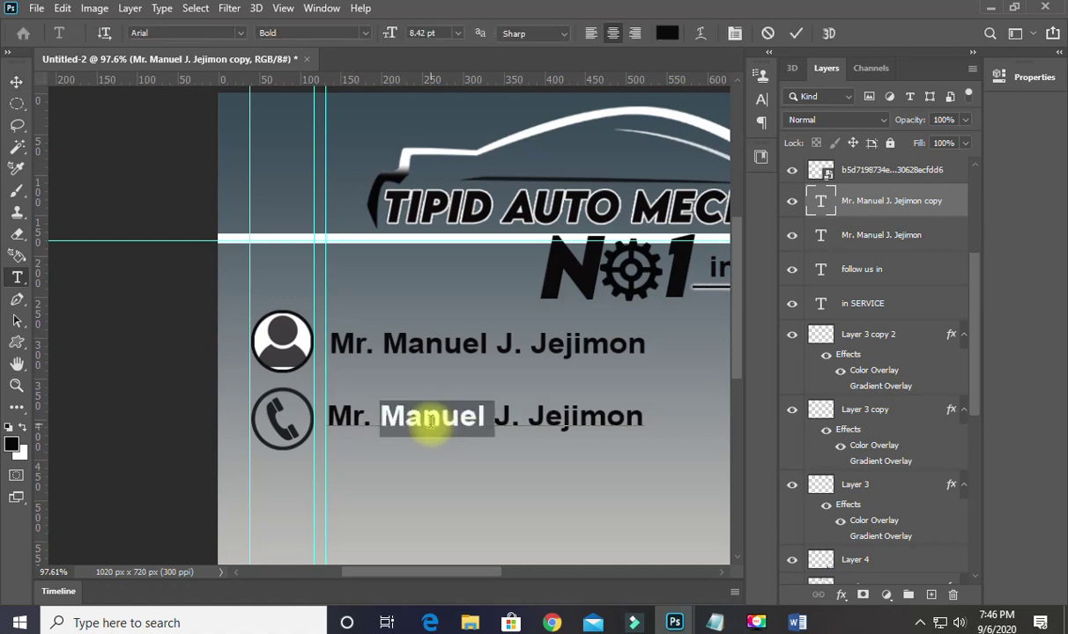
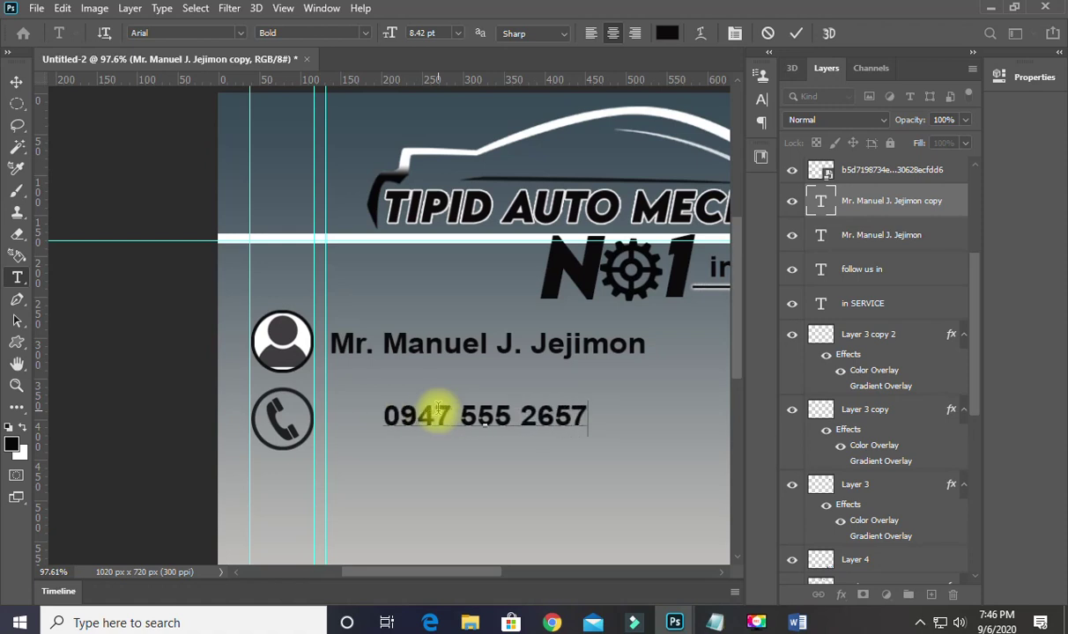
Position the phone number beside the phone icon and commit the text.
left_click_drag(512, 498, 476, 504)
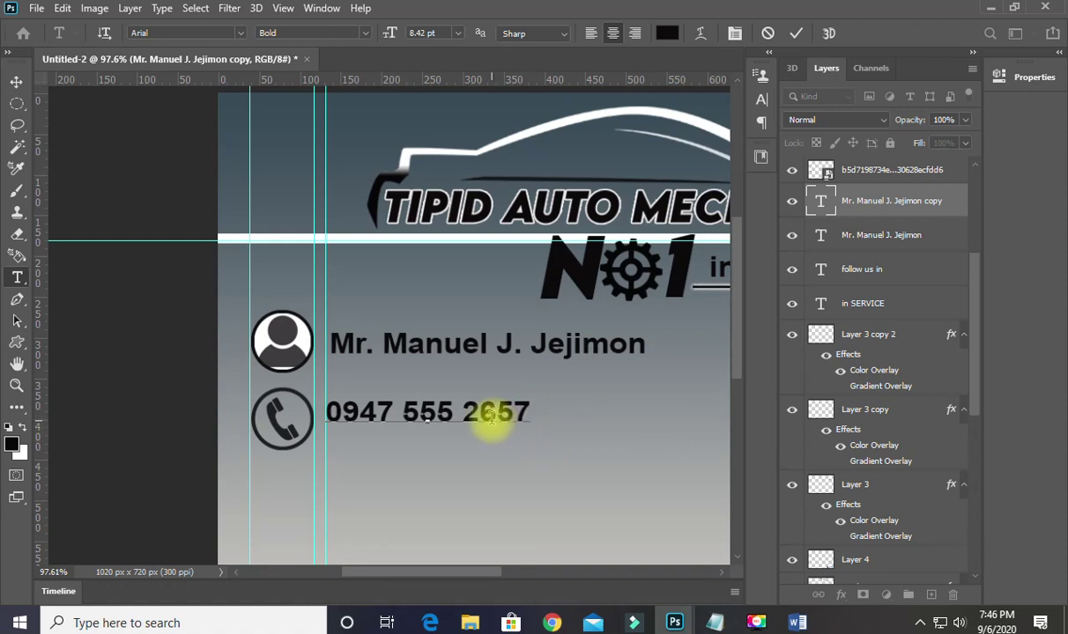
key("alt+shift+Down")
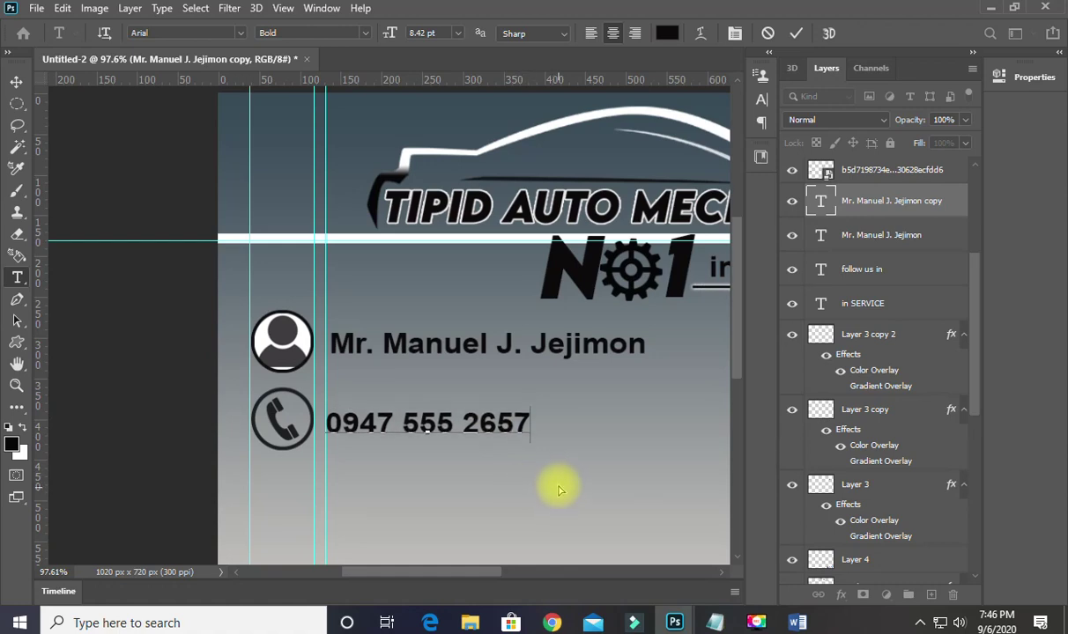
left_click(16, 82)
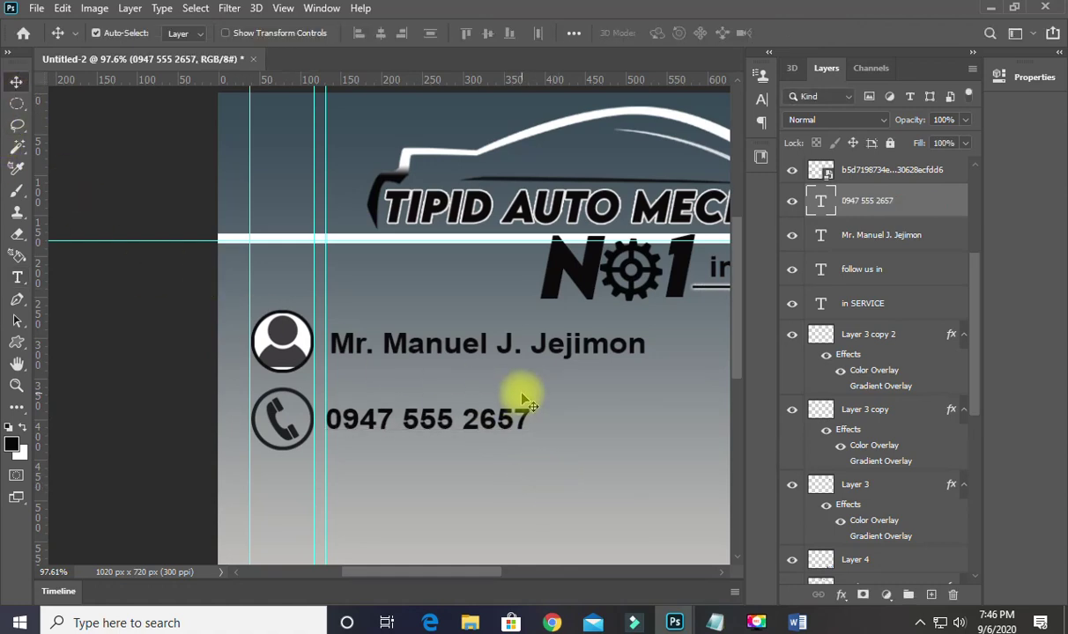
key("ctrl+minus")
key("ctrl+minus")
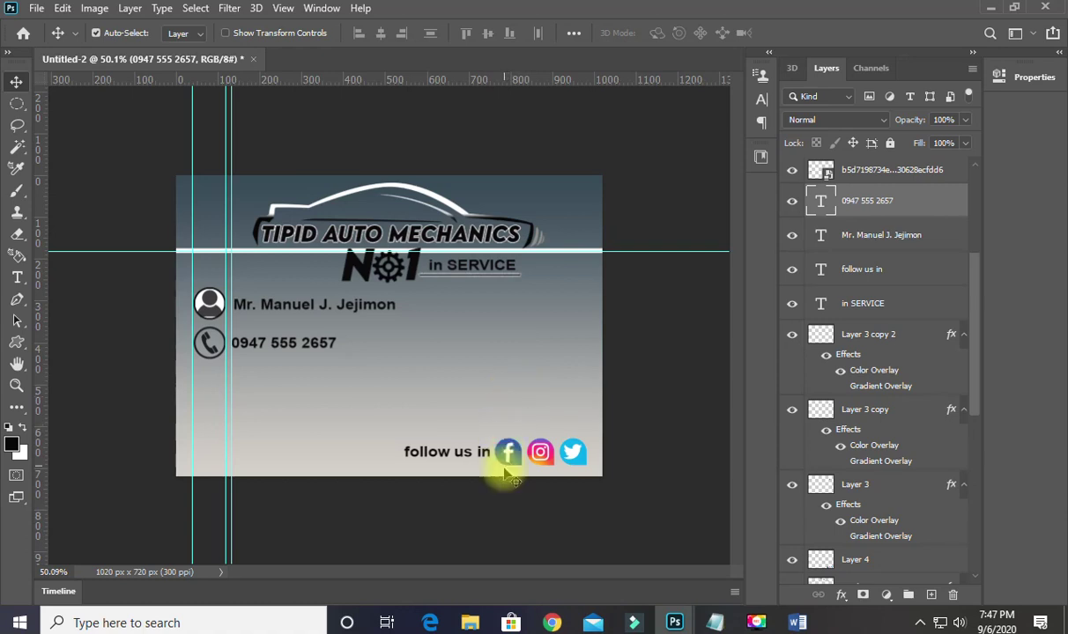
Change 'follow us in' to 'follow us on', shift it slightly left, and hide the guides.
key("t")
left_click(480, 453)
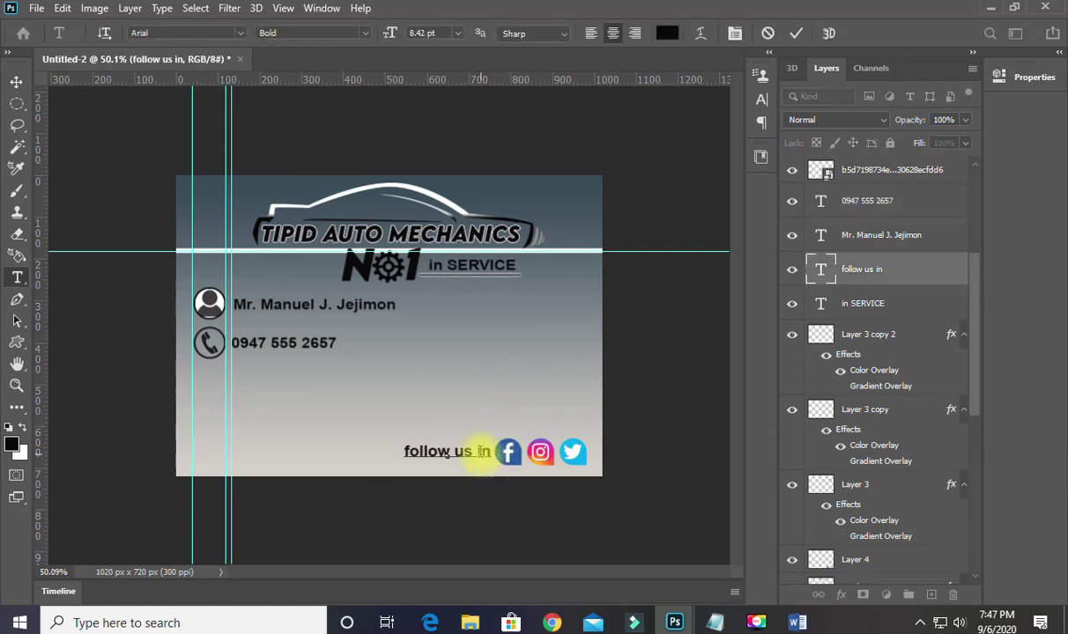
key("BackSpace")
key("BackSpace")
type("on")
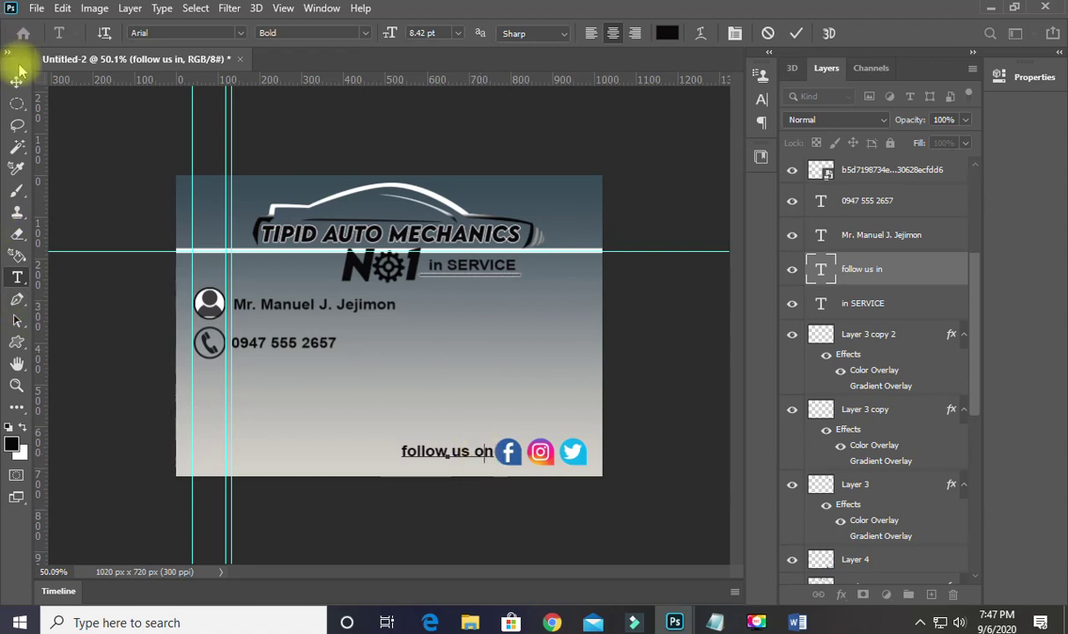
left_click(16, 81)
key("shift+Left")
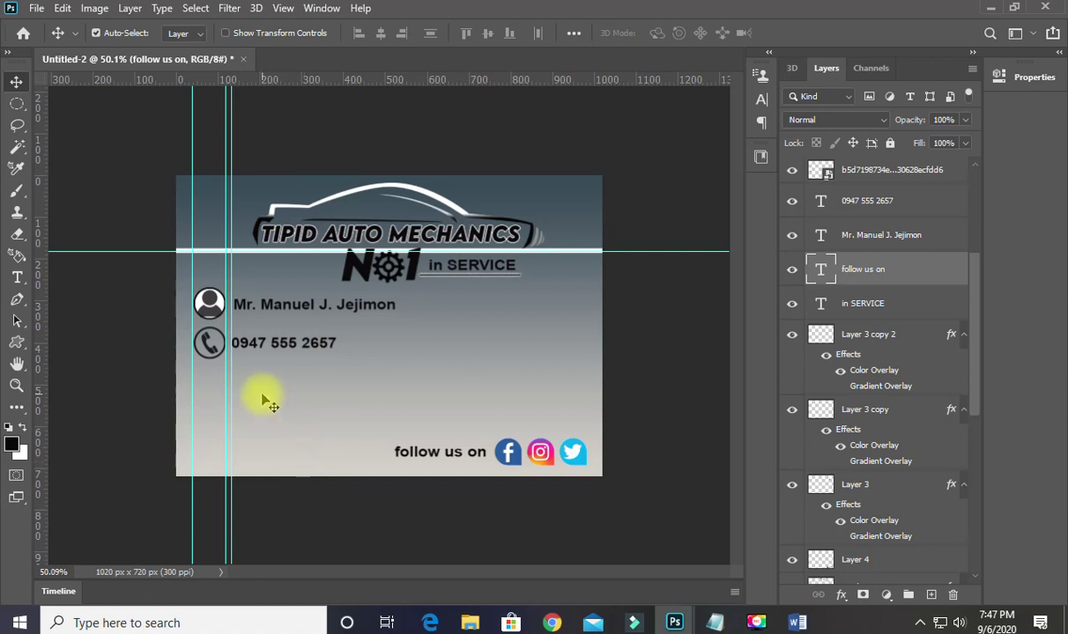
key("ctrl+semicolon")
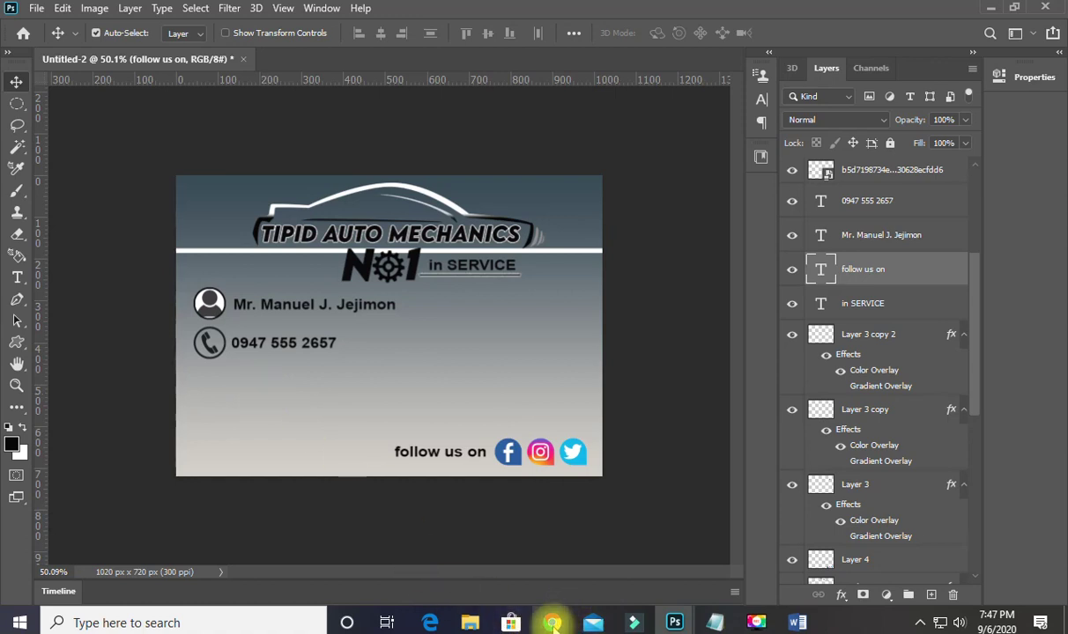
Back in Chrome's call icon png results, change the search query to 'email icon png'.
mouse_move(551, 620)
left_click(479, 527)
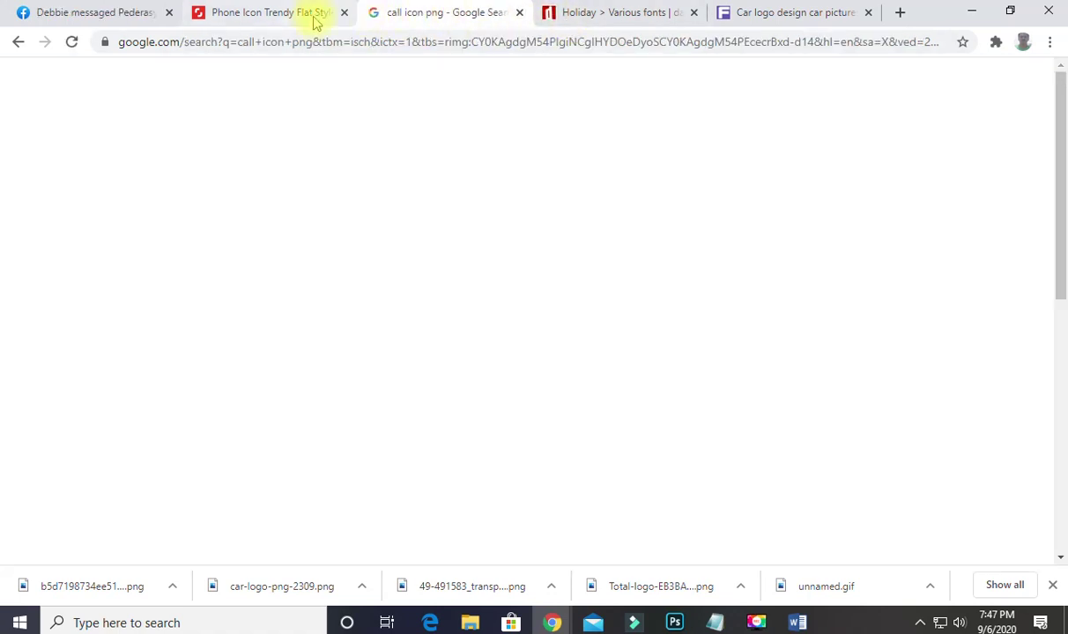
left_click(313, 16)
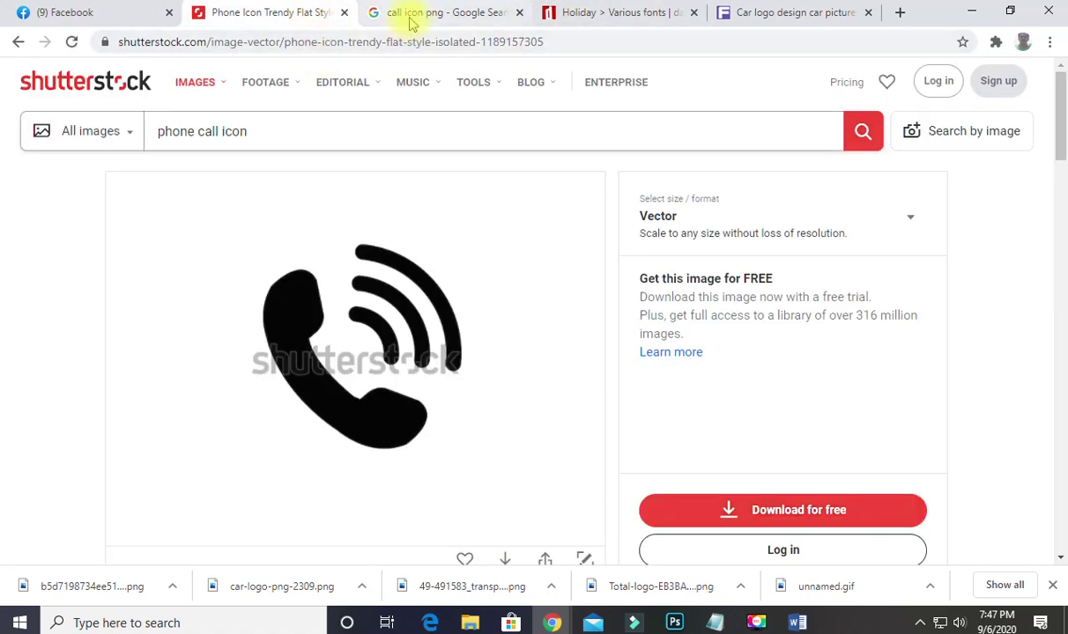
left_click(410, 19)
left_click_drag(265, 128, 234, 132)
type("email icon png")
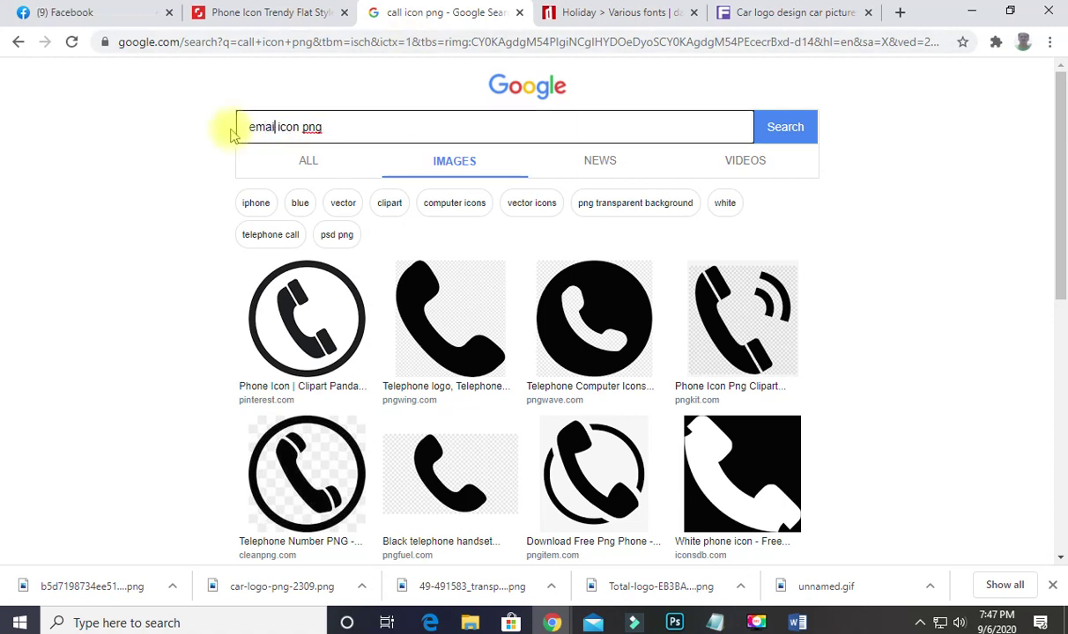
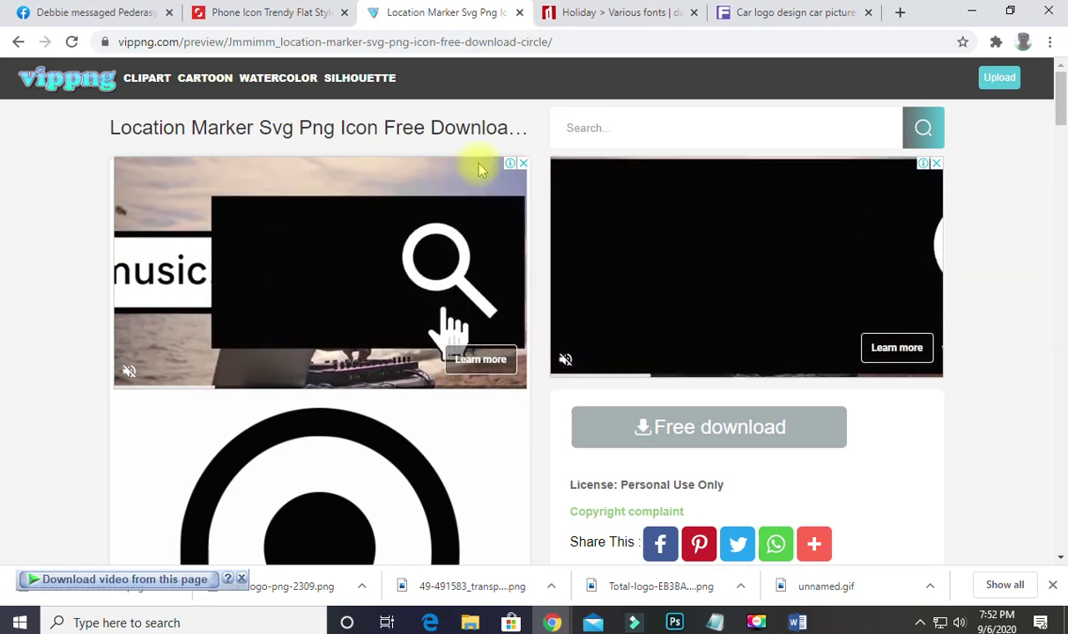
Copy the location marker image from the web page and paste it into the business card.
scroll(746, 61, "down", 5)
right_click(363, 167)
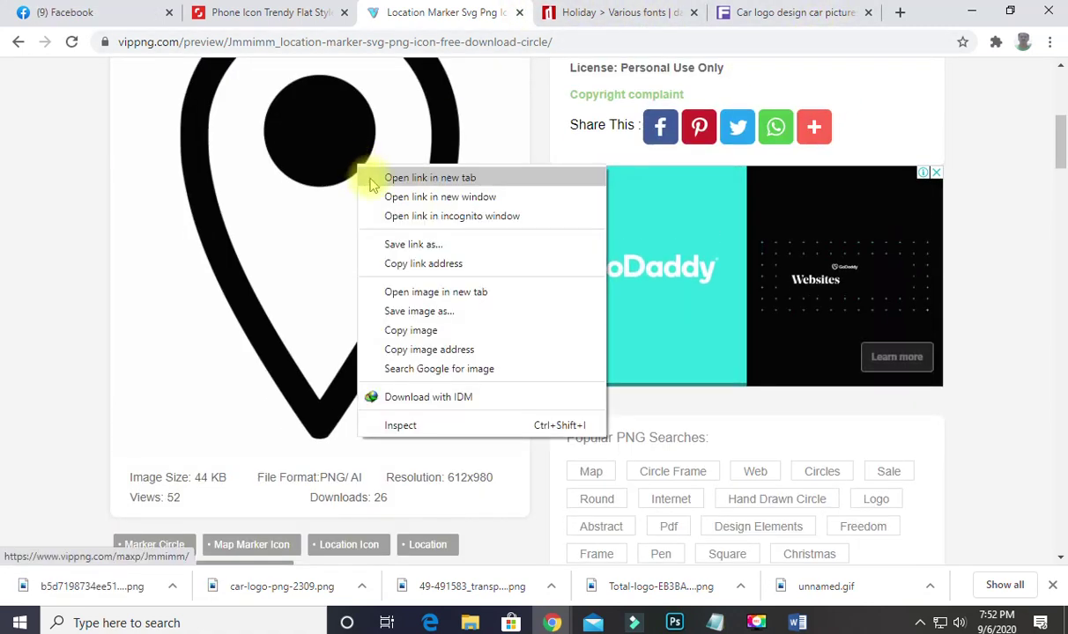
left_click(379, 326)
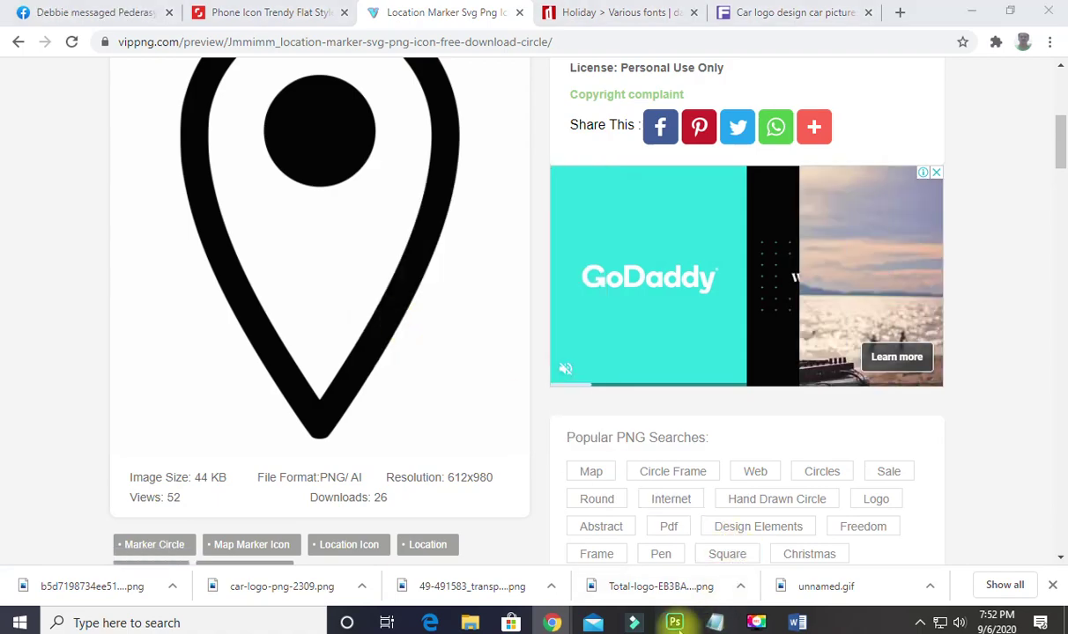
mouse_move(675, 623)
left_click(529, 551)
key("ctrl+v")
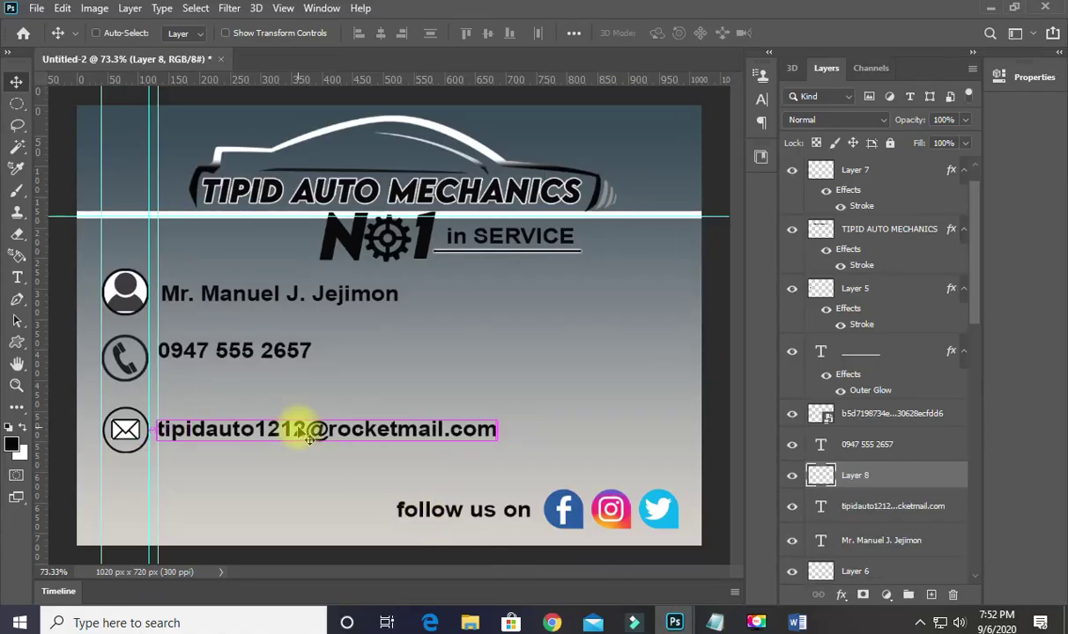
Scale the pasted marker to about half size, then select the old note text in Notepad.
mouse_move(672, 108)
left_mouse_down()
mouse_move(452, 424)
mouse_move(370, 330)
mouse_move(405, 217)
mouse_move(195, 524)
mouse_move(167, 497)
left_mouse_up()
key("Return")
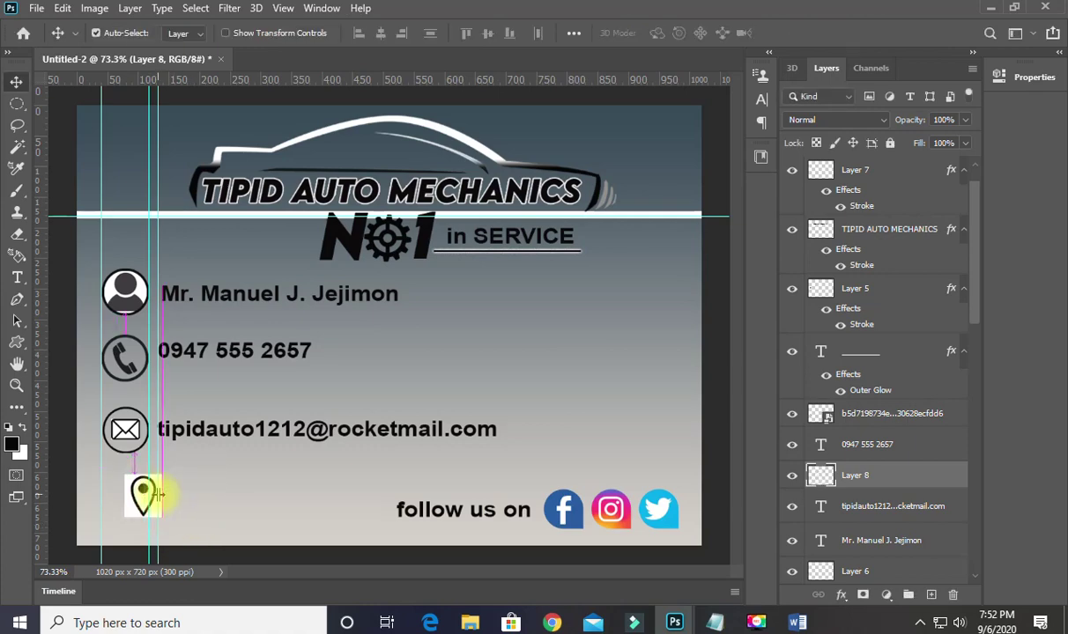
left_click(715, 623)
left_click_drag(543, 391, 9, 53)
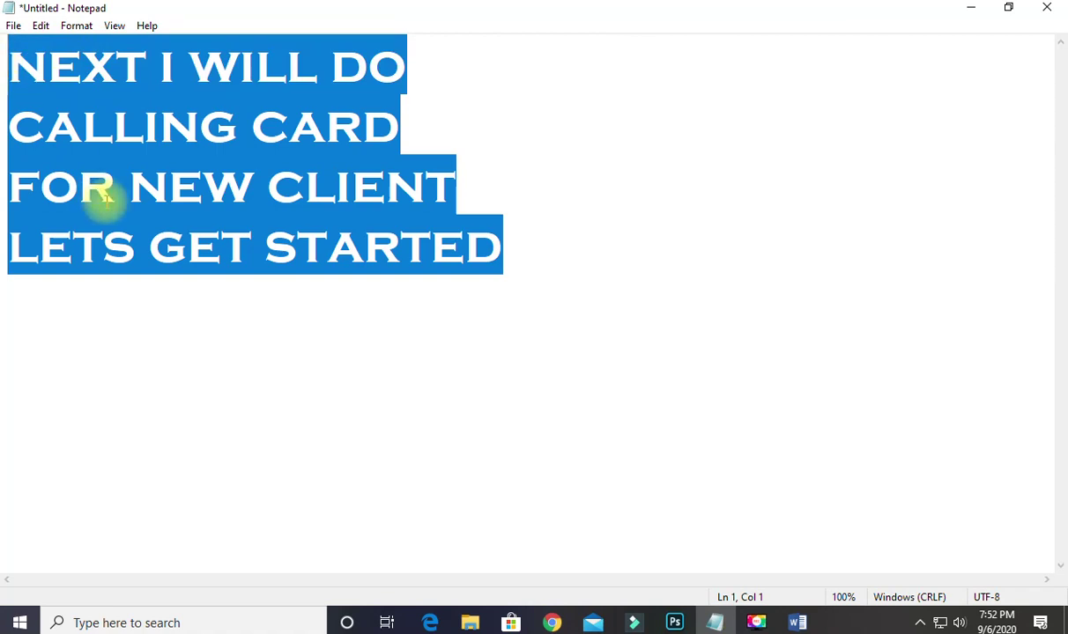
Replace the note with 'PRESS CONTROL T in image you select' and minimize Notepad.
type("CON")
key("BackSpace")
key("BackSpace")
key("BackSpace")
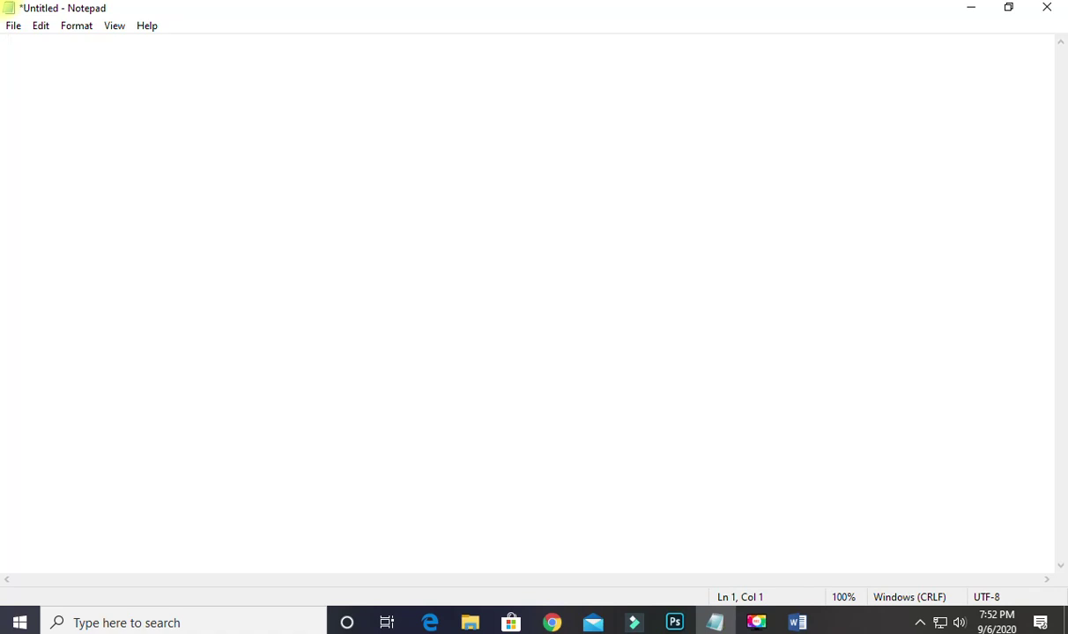
type("PRE")
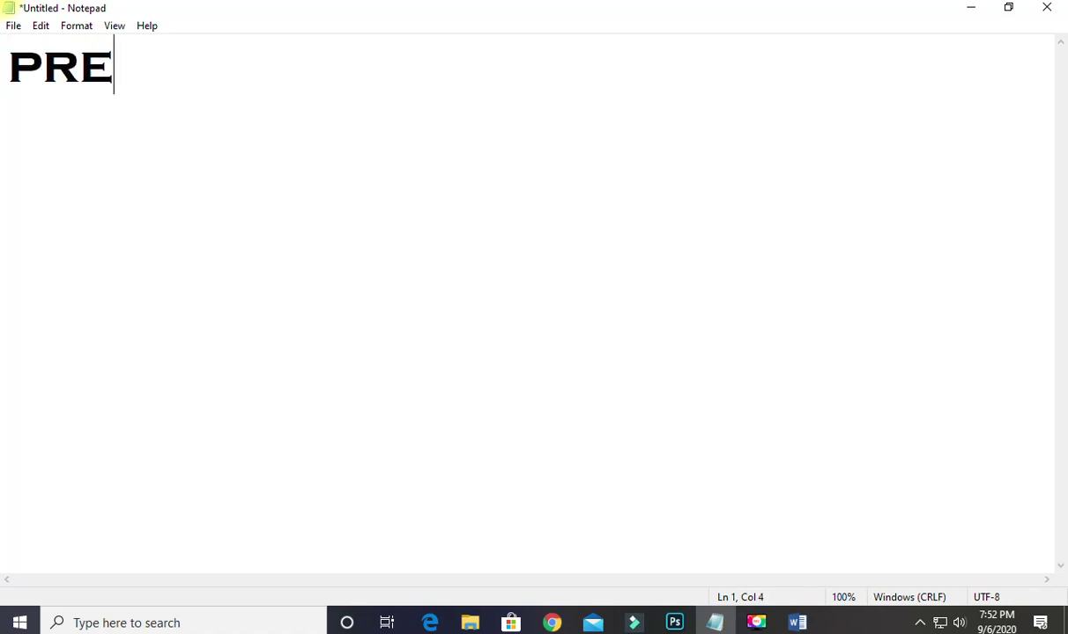
type("SS CON")
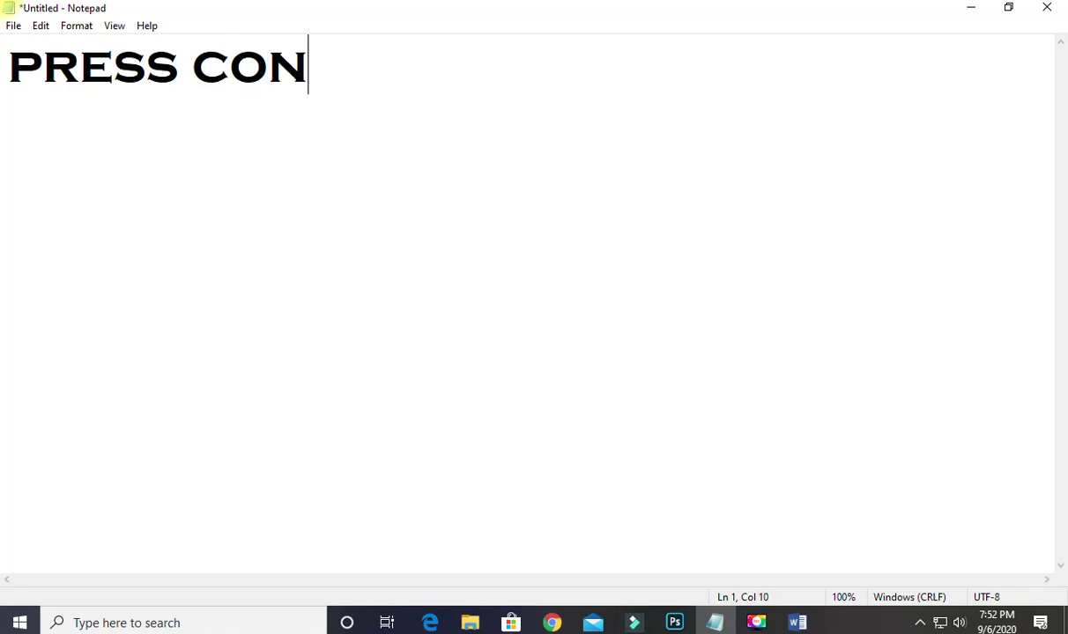
type("TROL ")
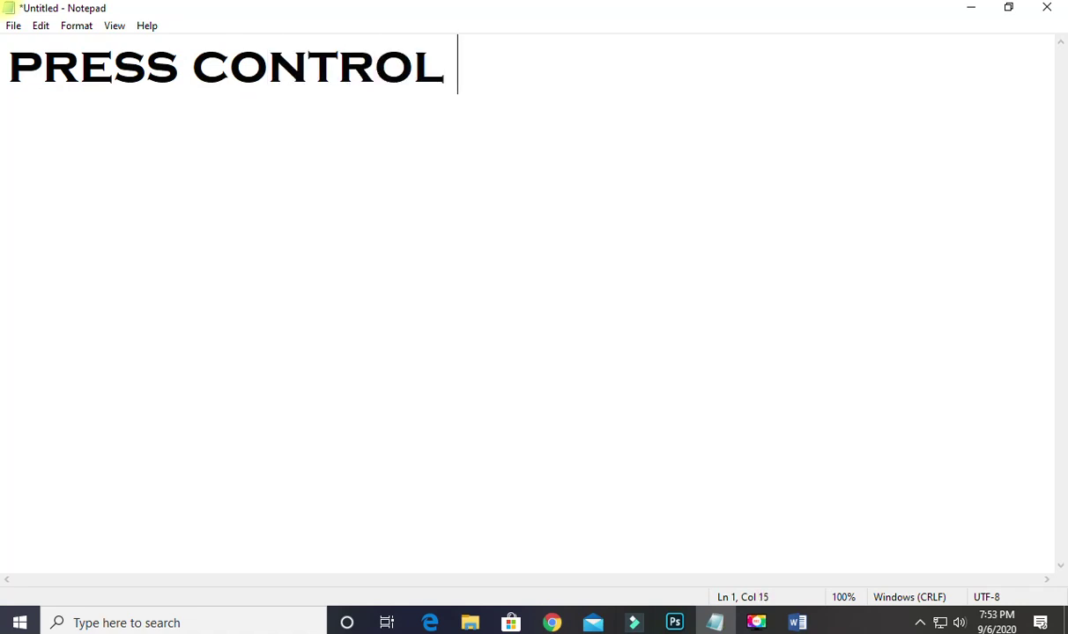
type("T")
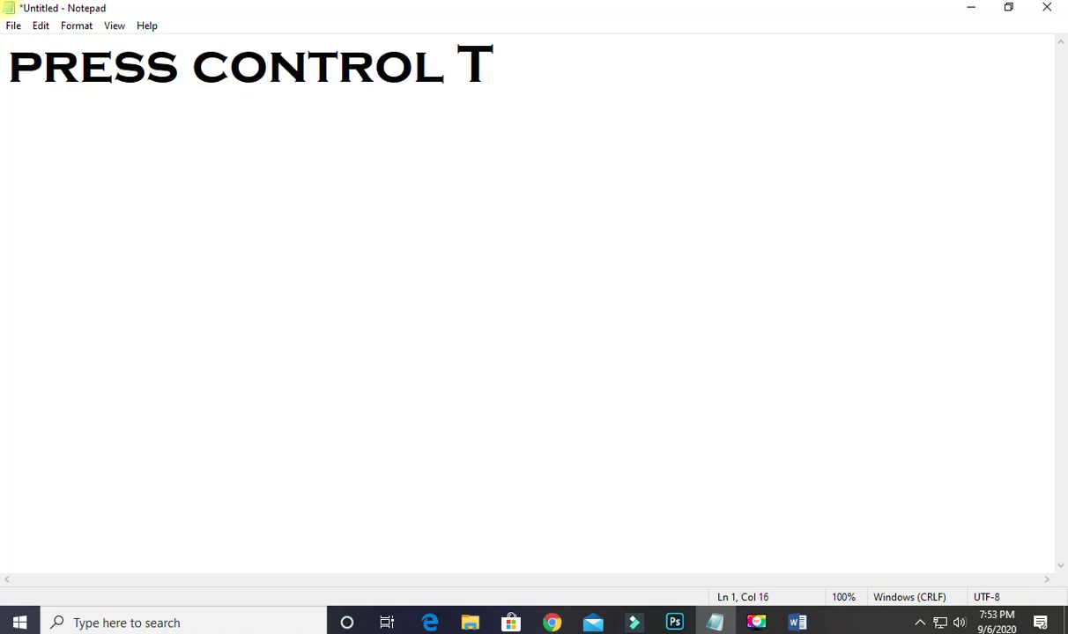
type(" o")
key("BackSpace")
type("in ")
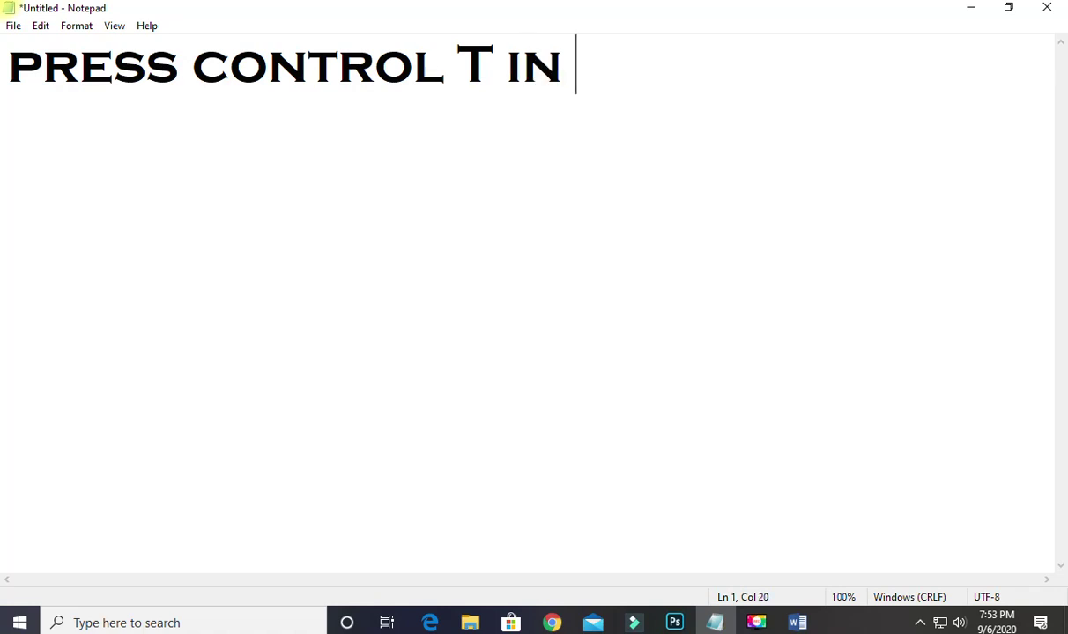
type("imag")
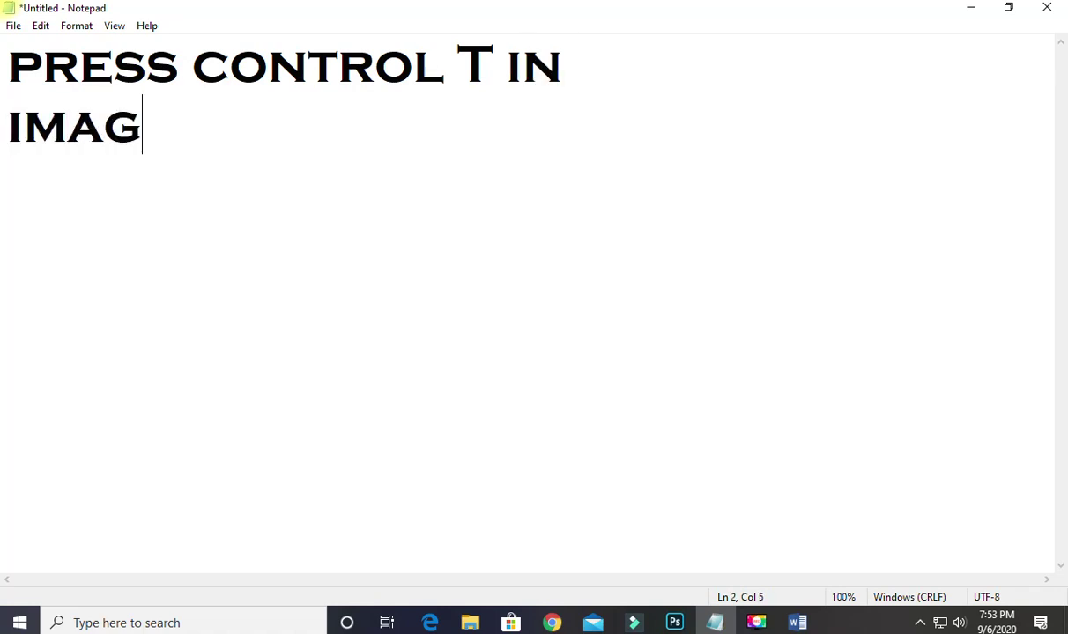
type("e yo")
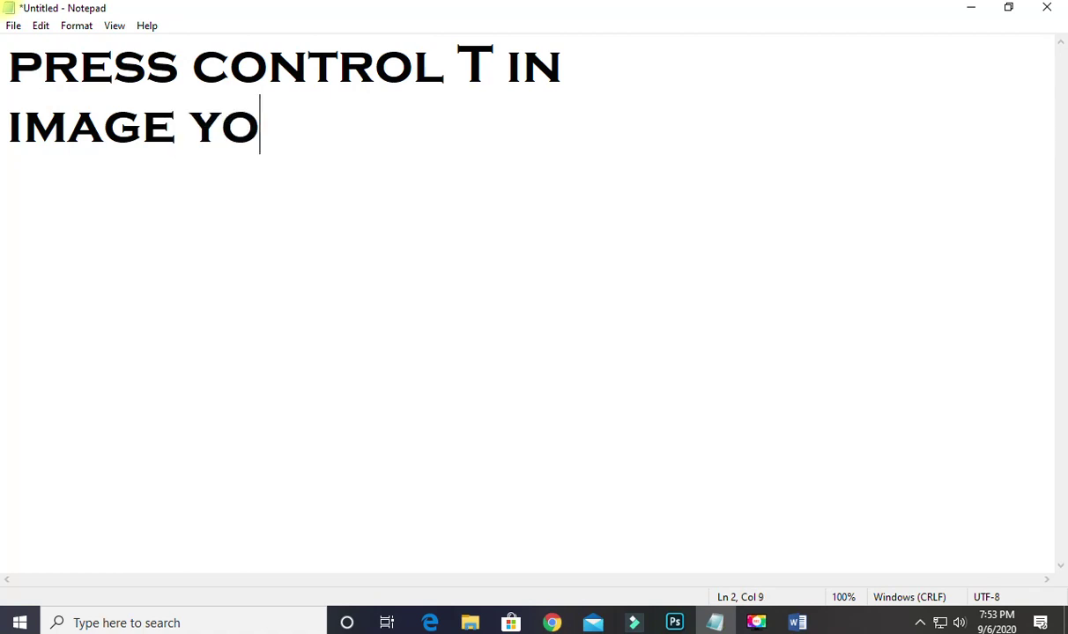
type("u sele")
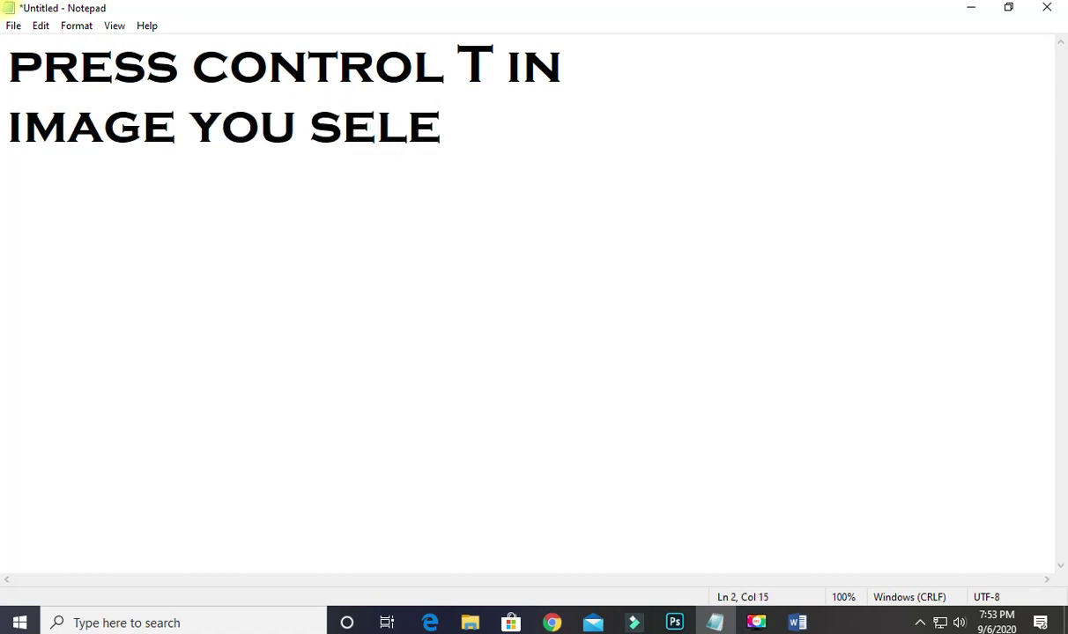
type("ct")
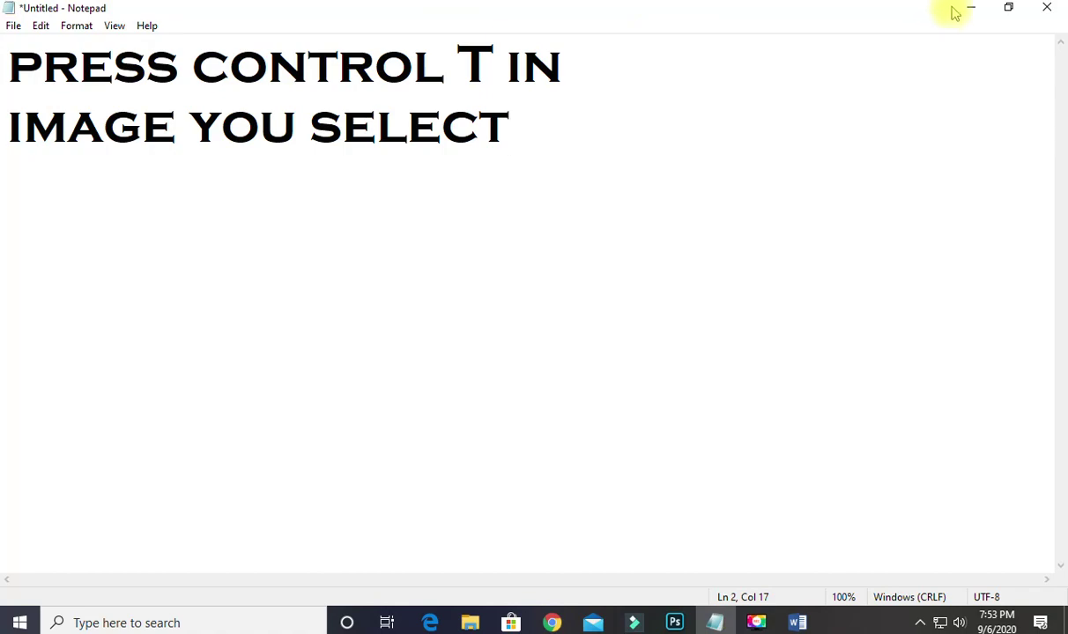
left_click(969, 7)
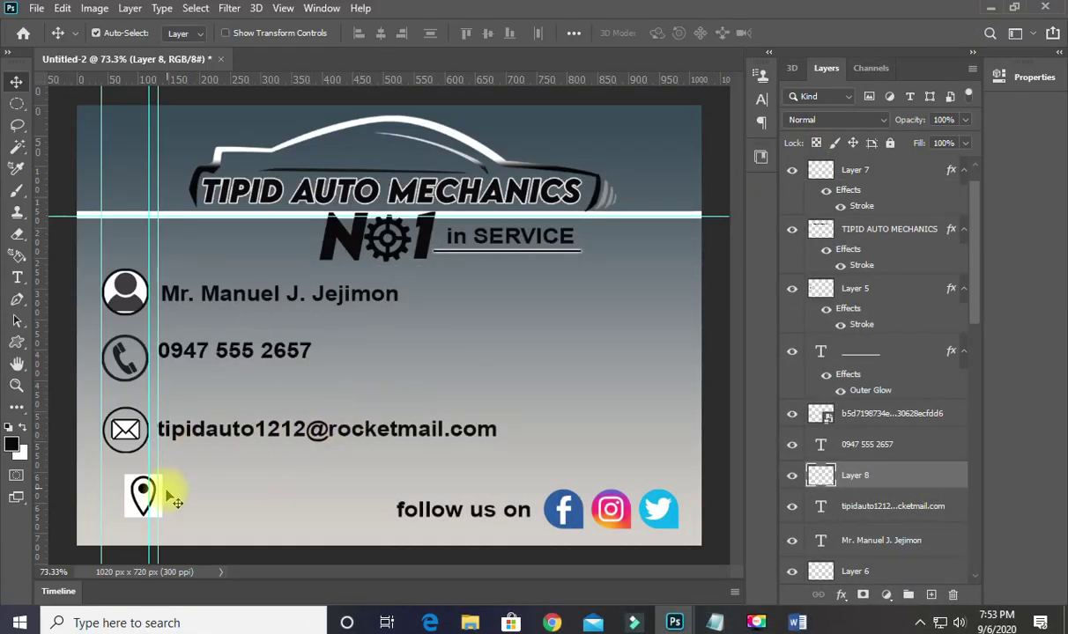
Nudge the pin icon left and place a copy of the envelope's circle ring around it.
key("ctrl+semicolon")
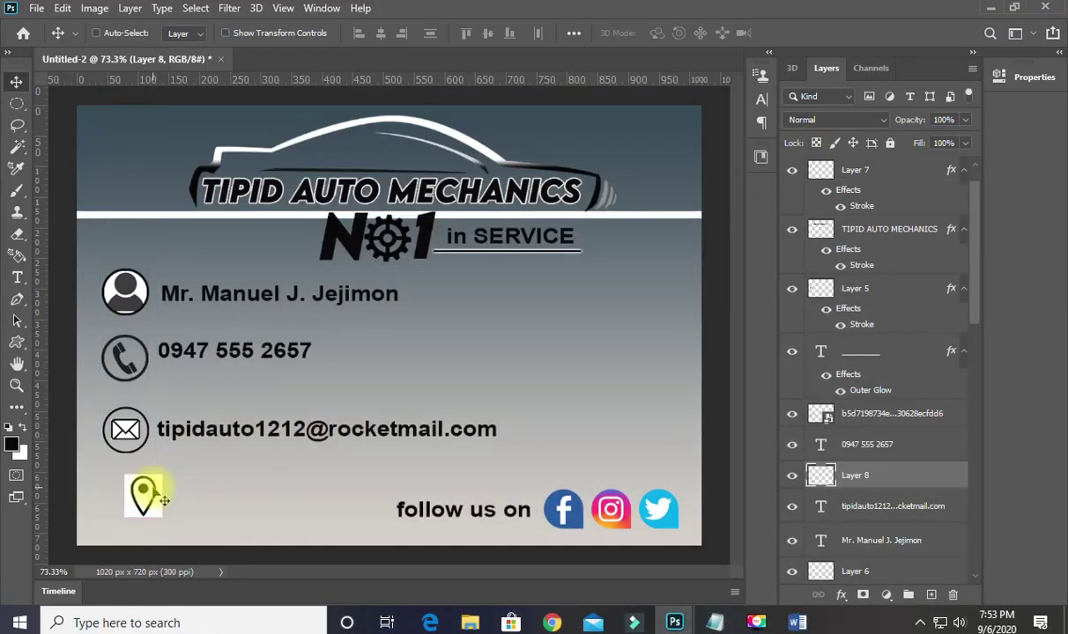
left_click(15, 84)
left_click_drag(145, 498, 129, 502)
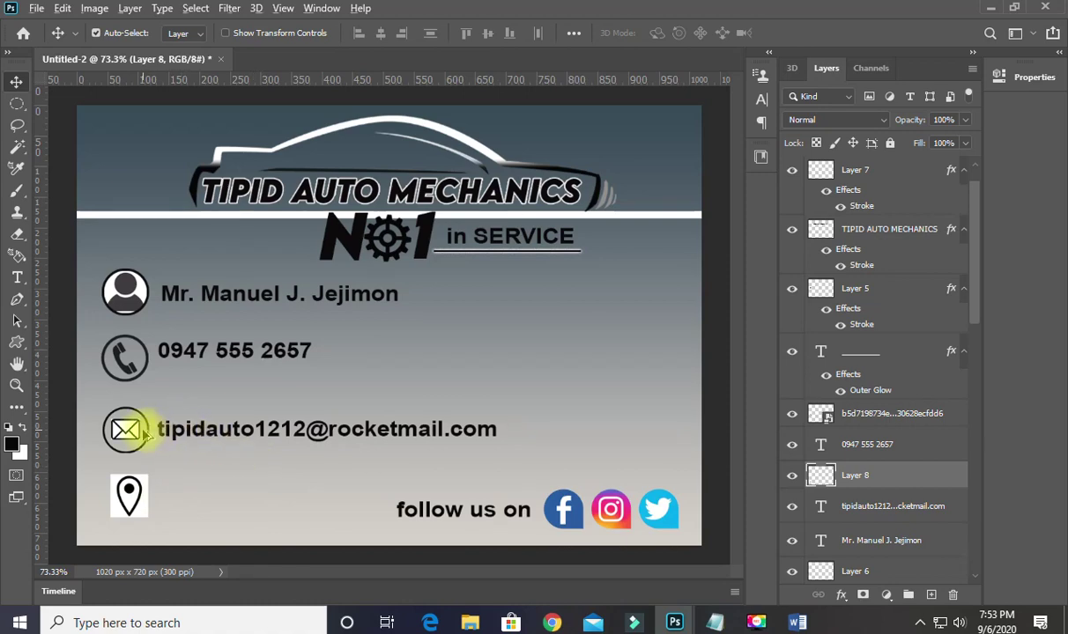
scroll(132, 429, "up", 3)
left_click(158, 333)
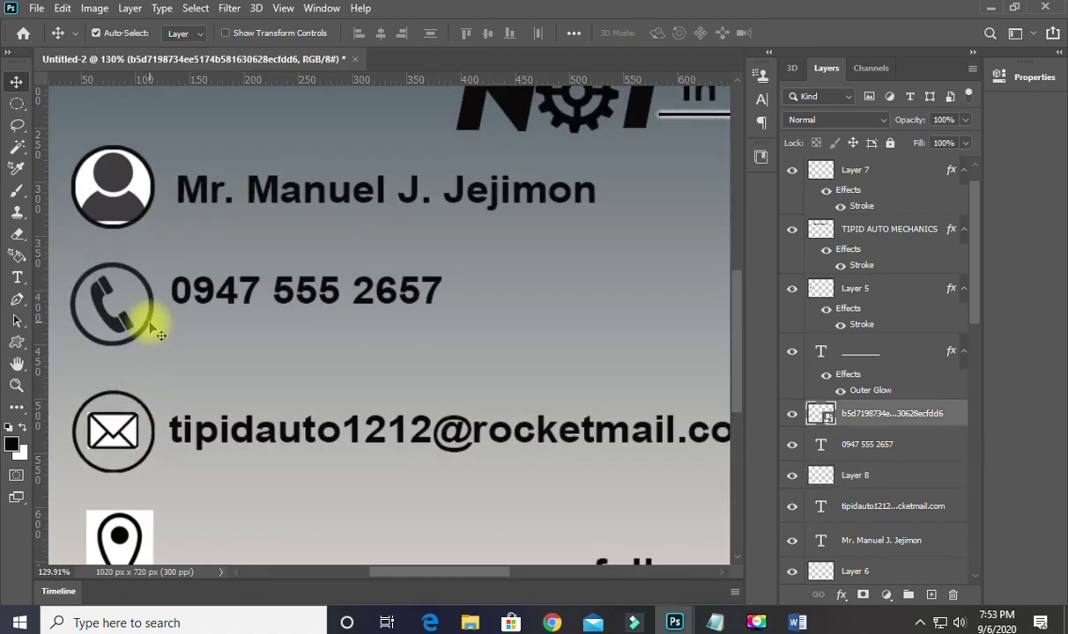
left_click_drag(158, 333, 196, 505)
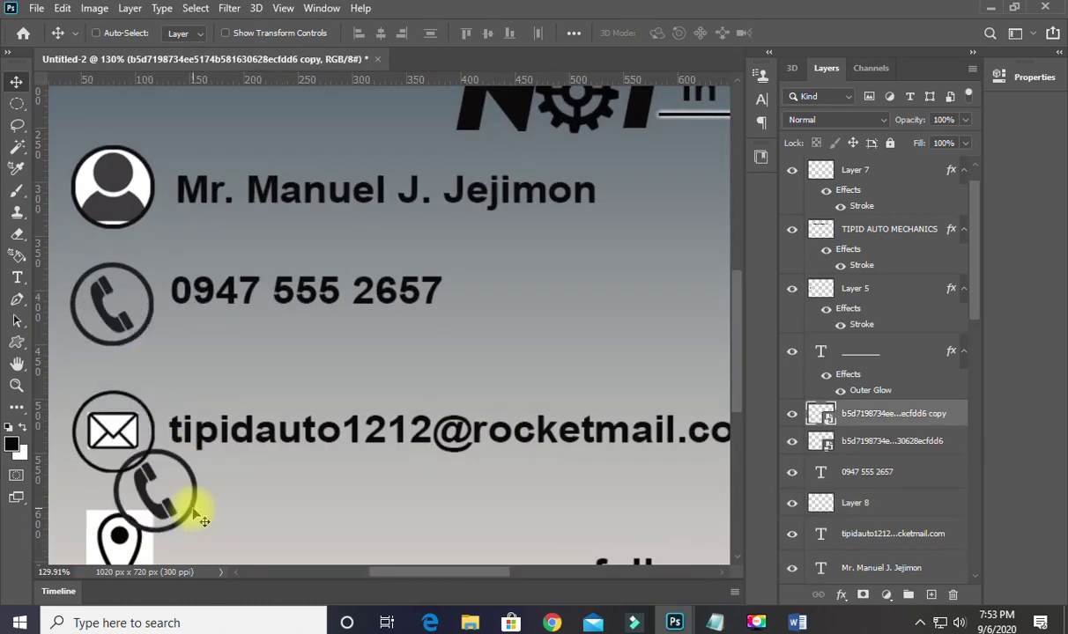
key("ctrl+z")
left_click(159, 460, "ctrl")
left_click_drag(159, 460, 162, 484)
key("ctrl+z")
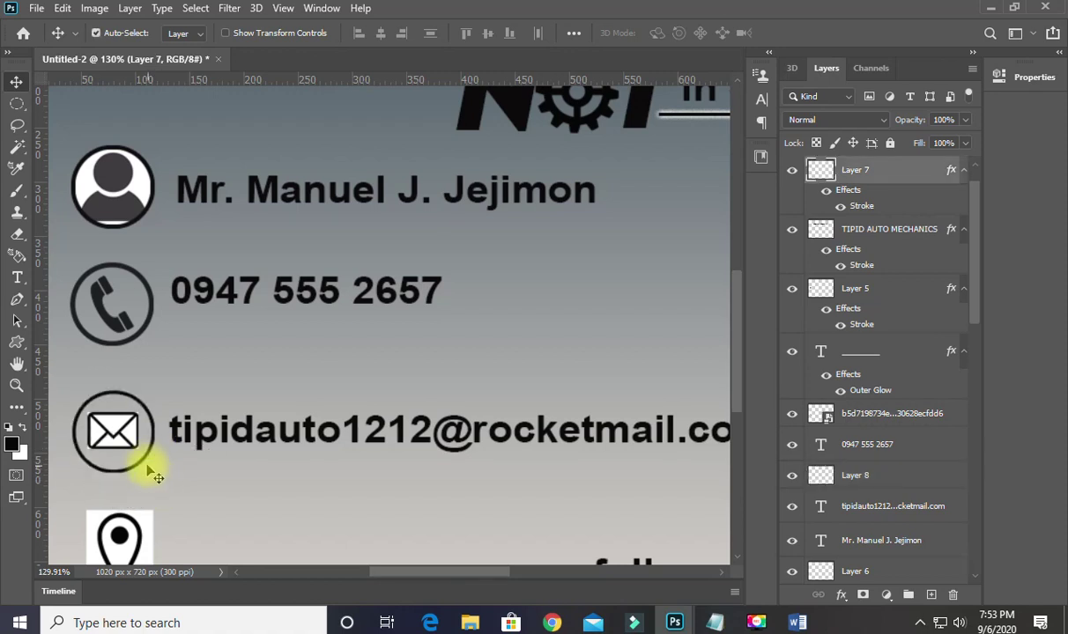
left_click_drag(154, 470, 393, 293)
left_click_drag(246, 247, 239, 286)
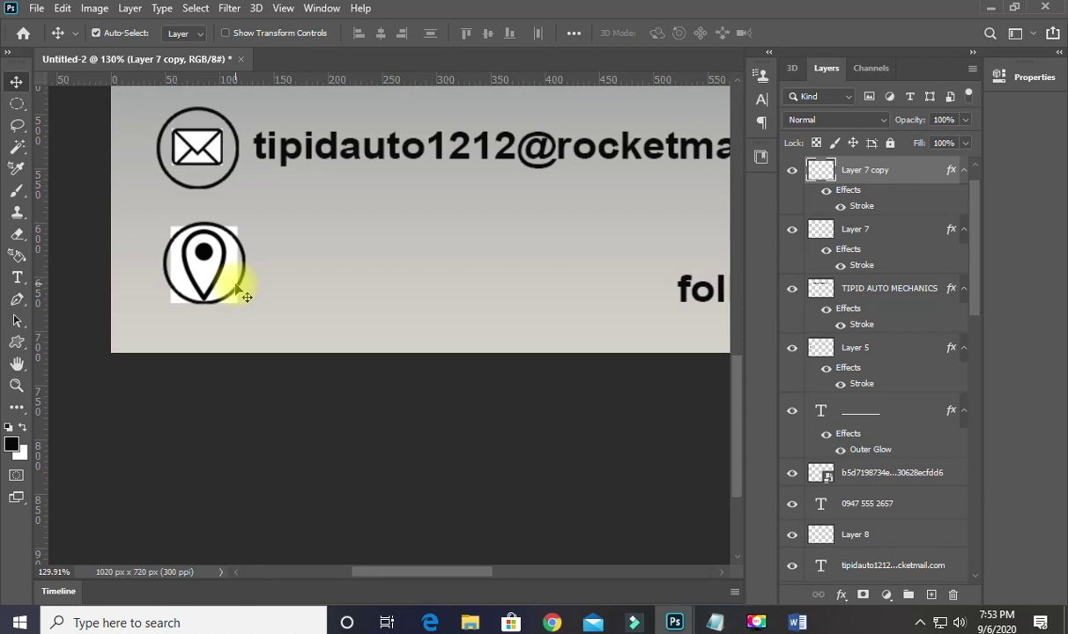
Delete the white background around the pin with the Magic Wand, then deselect.
key("w")
left_click(229, 276)
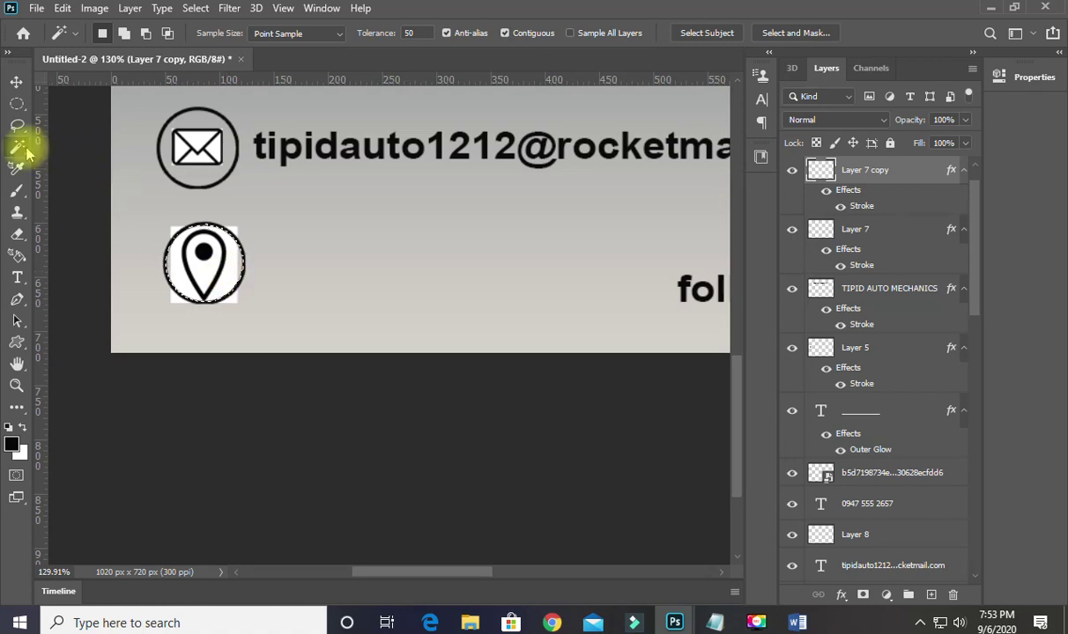
left_click(17, 124)
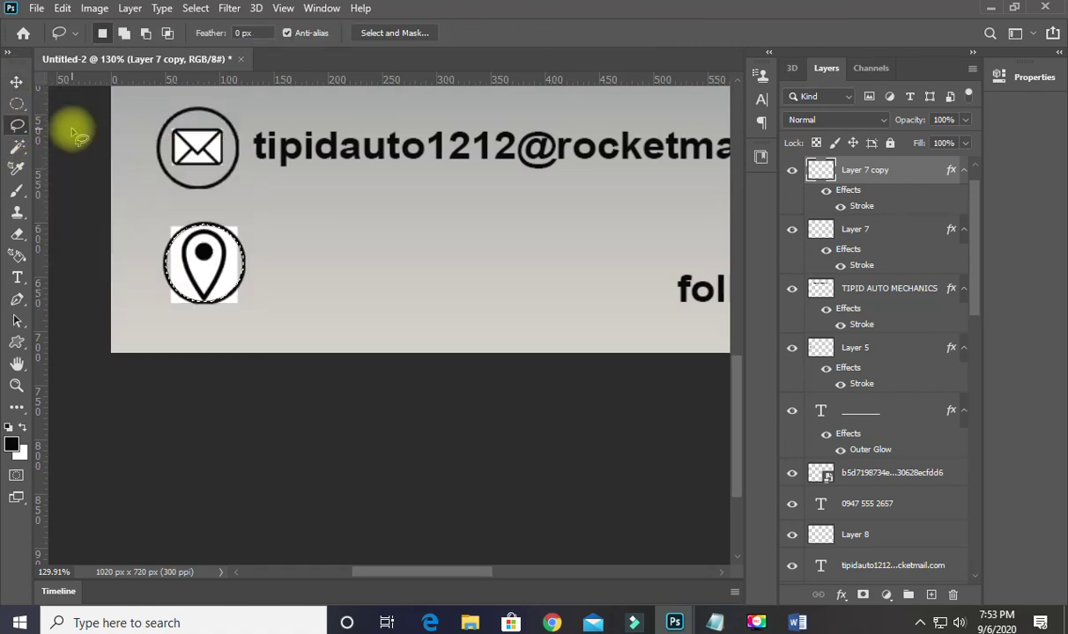
key("v")
left_click(225, 275)
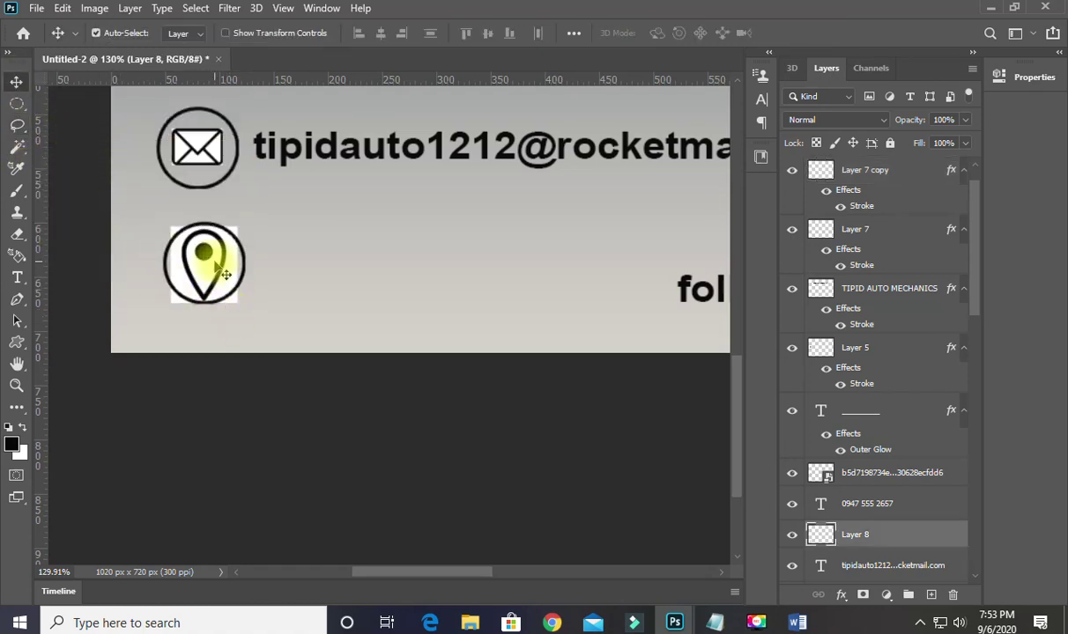
key("w")
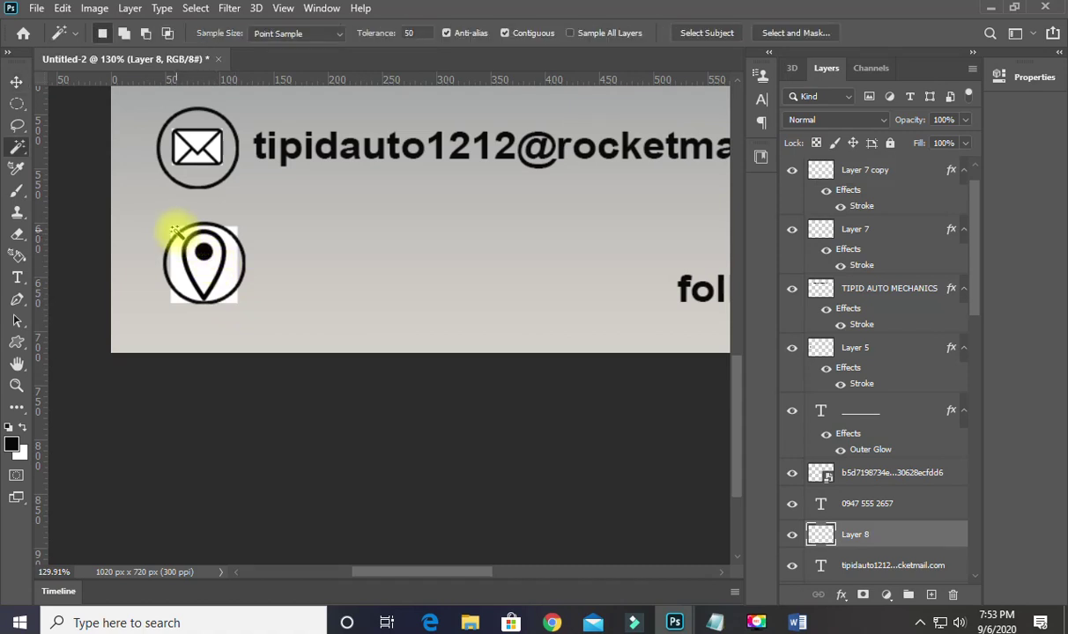
left_click(176, 231)
key("Delete")
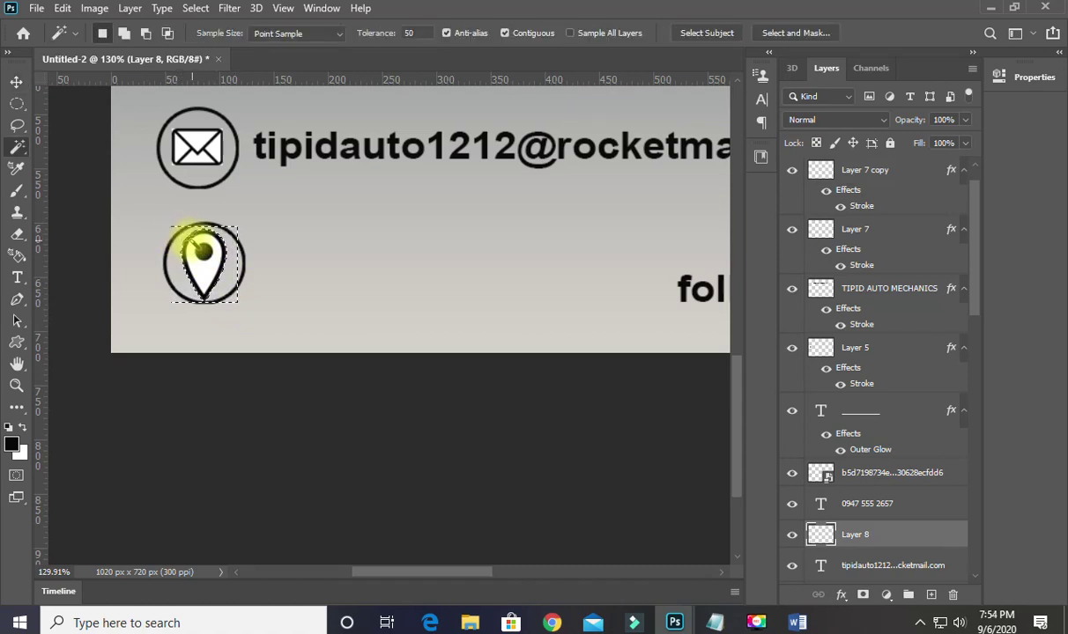
left_click(16, 124)
key("ctrl+d")
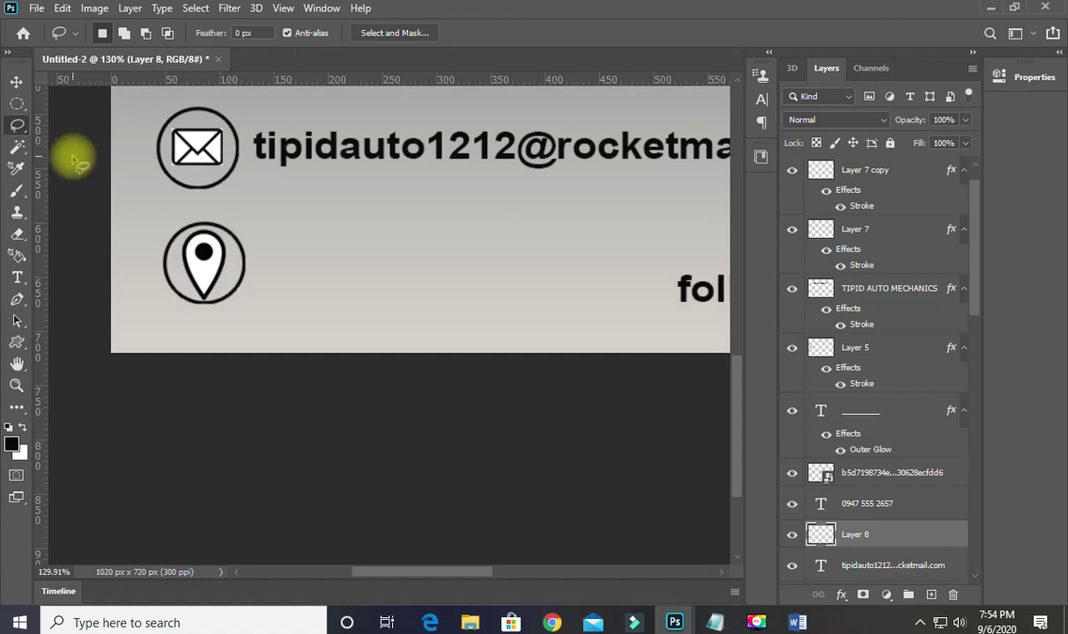
Show the canvas guides again and switch over to the Notepad notes.
scroll(343, 328, "down", 4)
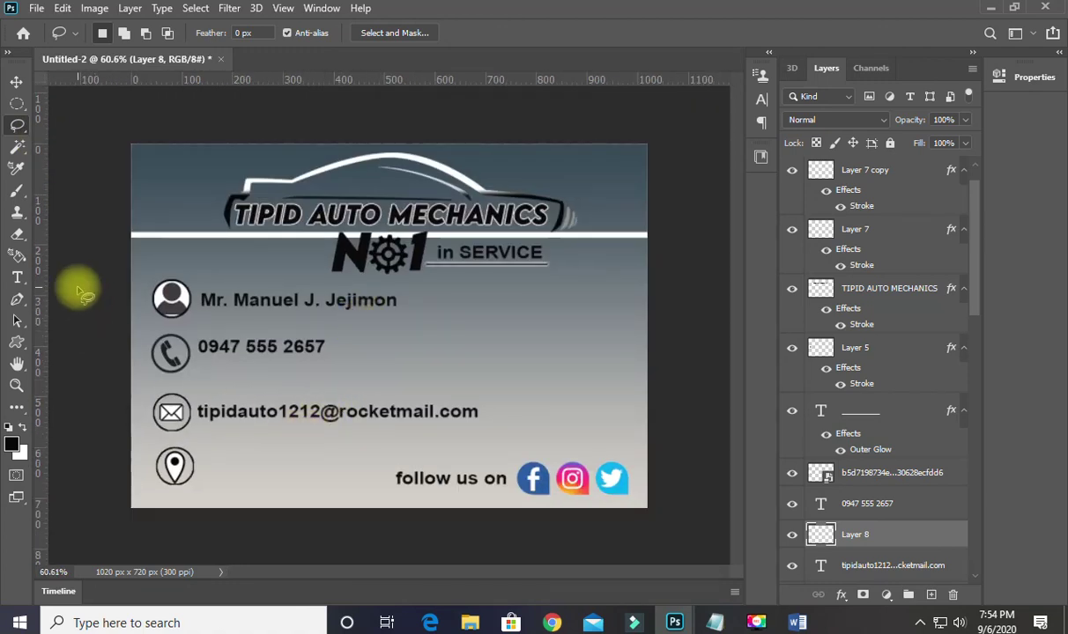
key("ctrl+semicolon")
scroll(148, 475, "up", 2)
scroll(148, 476, "up", 4)
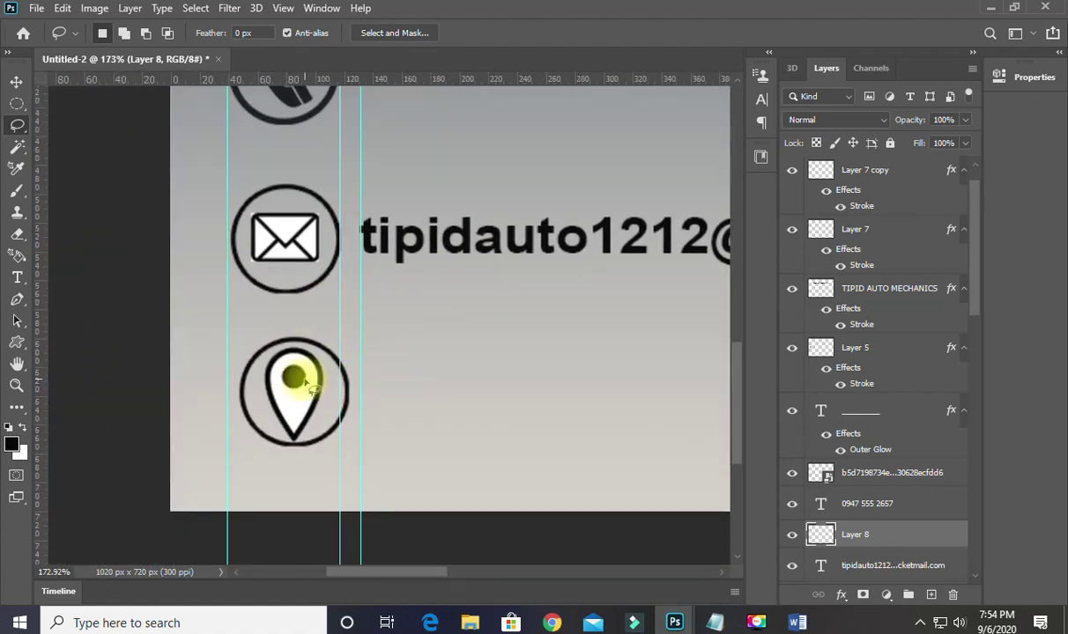
left_click(715, 623)
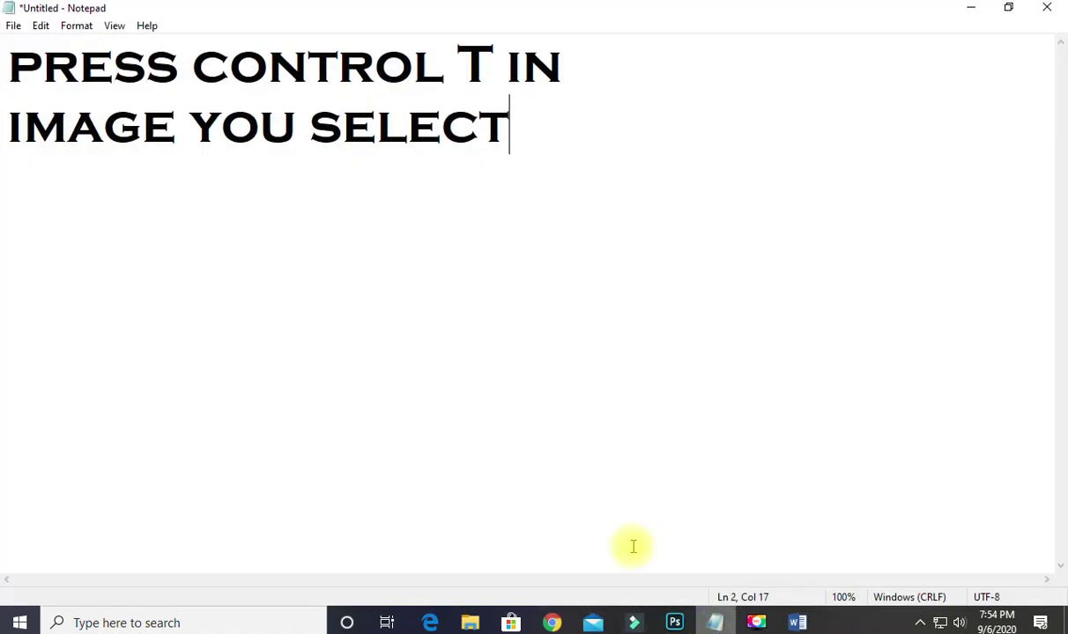
Replace the note with 'CTRL H TO SHOW RULER LINE' and minimize Notepad.
left_click_drag(485, 246, 7, 66)
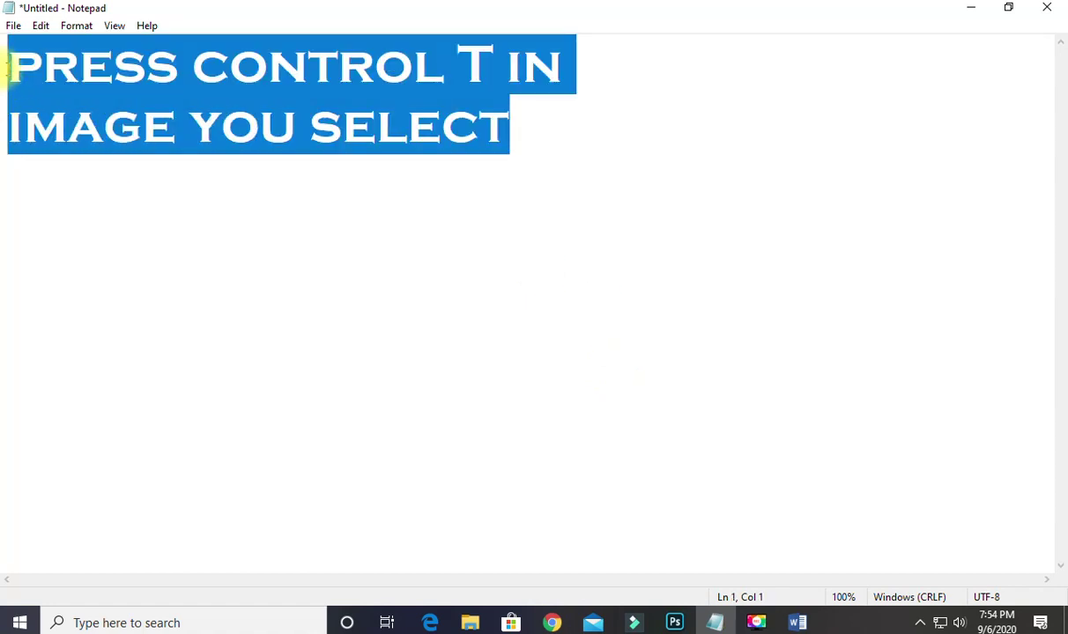
type("CTRL")
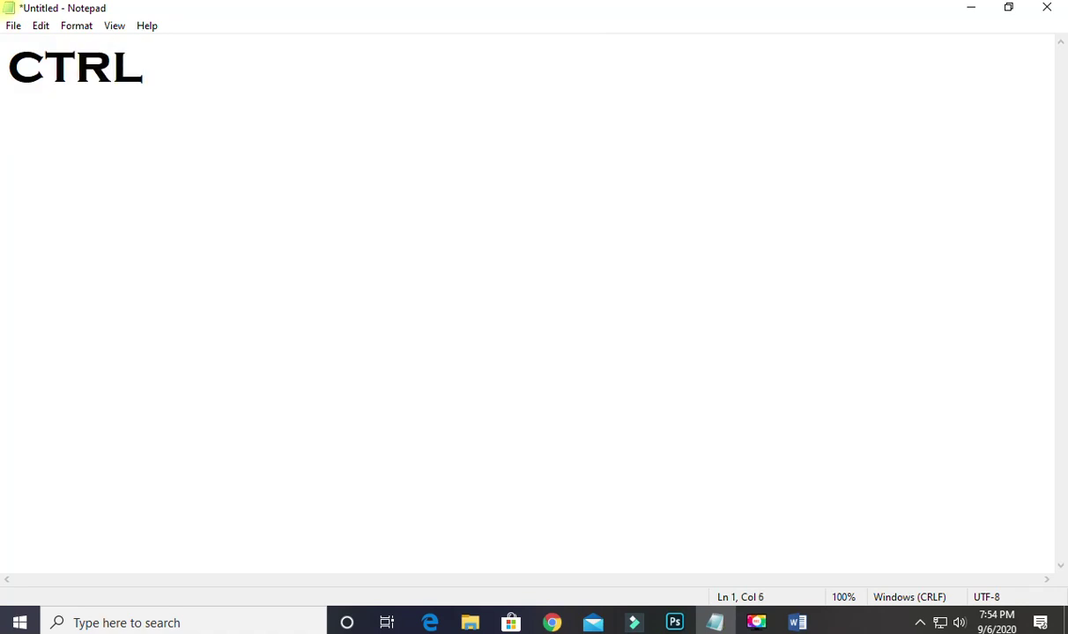
type(" H")
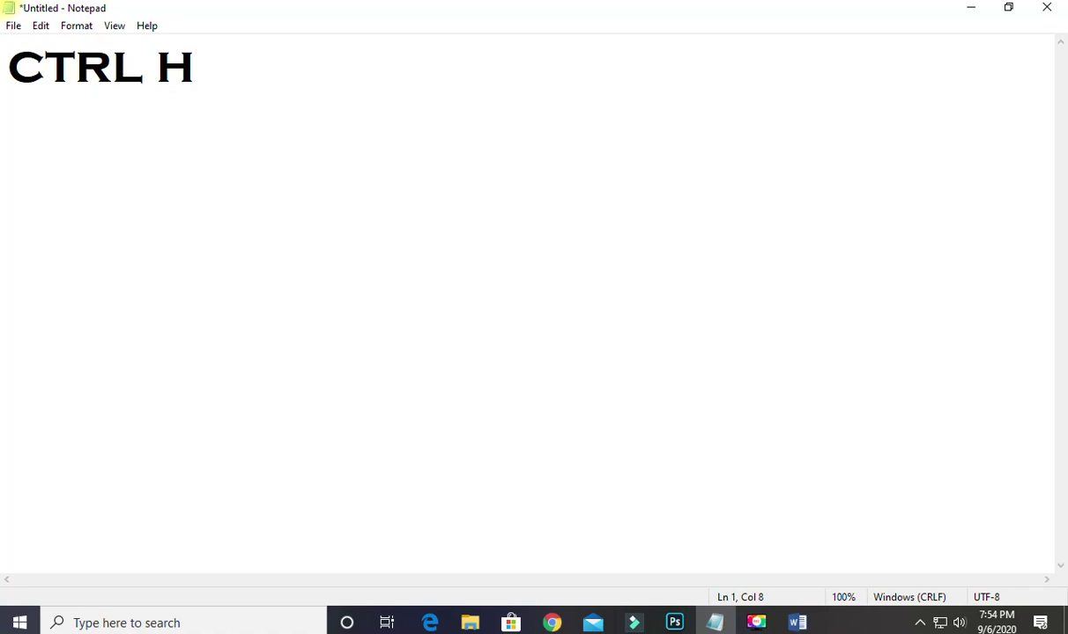
type(" TO SHOW")
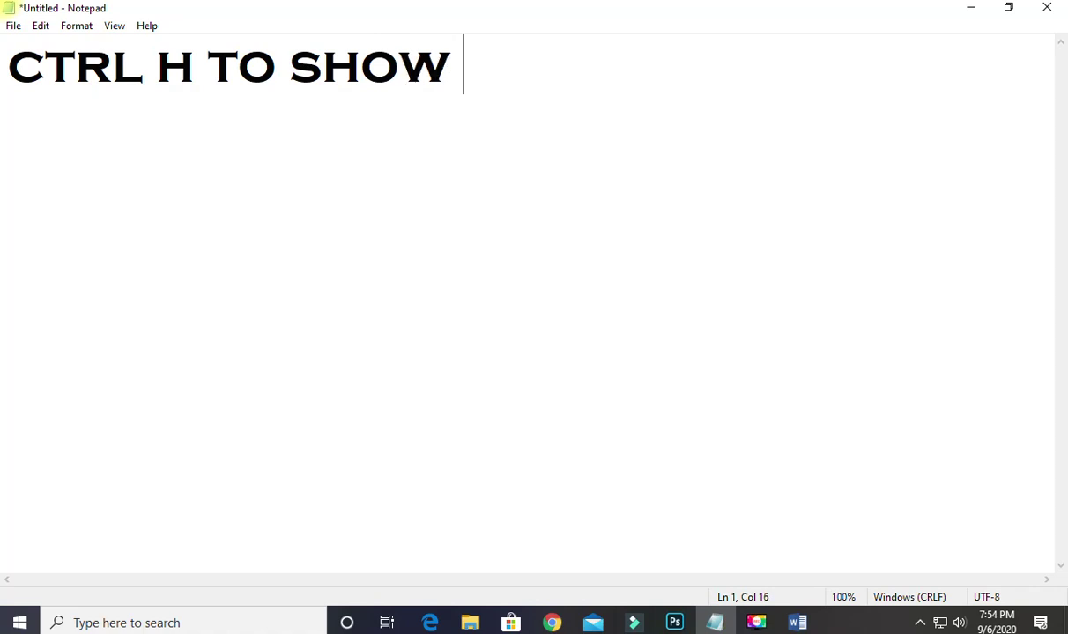
type(" RULER LINE")
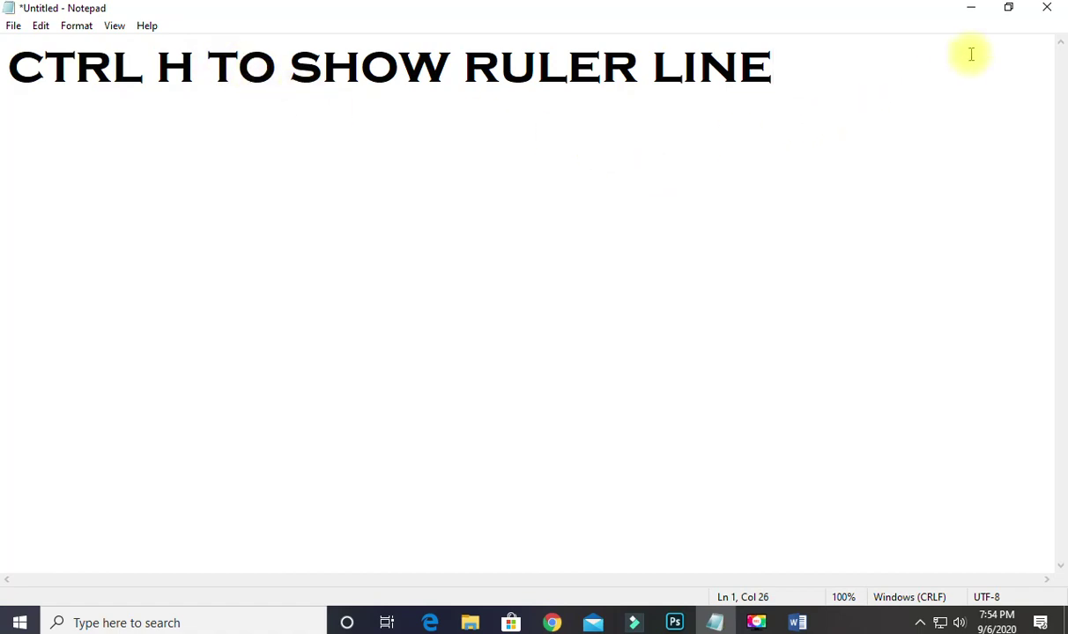
left_click(970, 10)
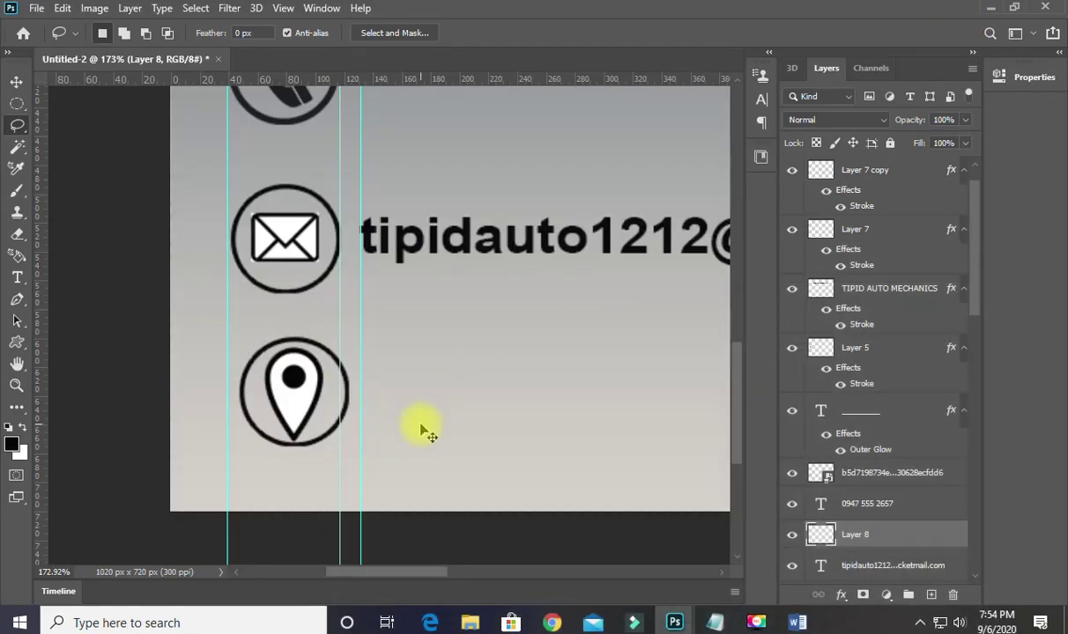
Move the pin's circle left under the envelope icon and centre the pin glyph inside it.
left_click(16, 82)
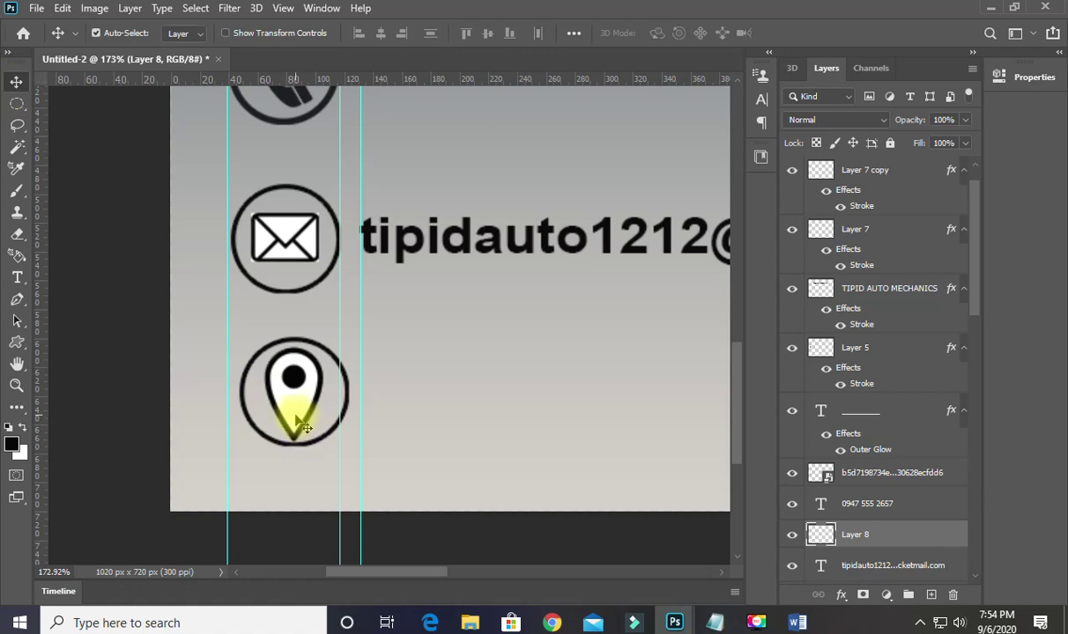
mouse_move(302, 344)
left_mouse_down()
mouse_move(289, 347)
mouse_move(290, 361)
left_mouse_up()
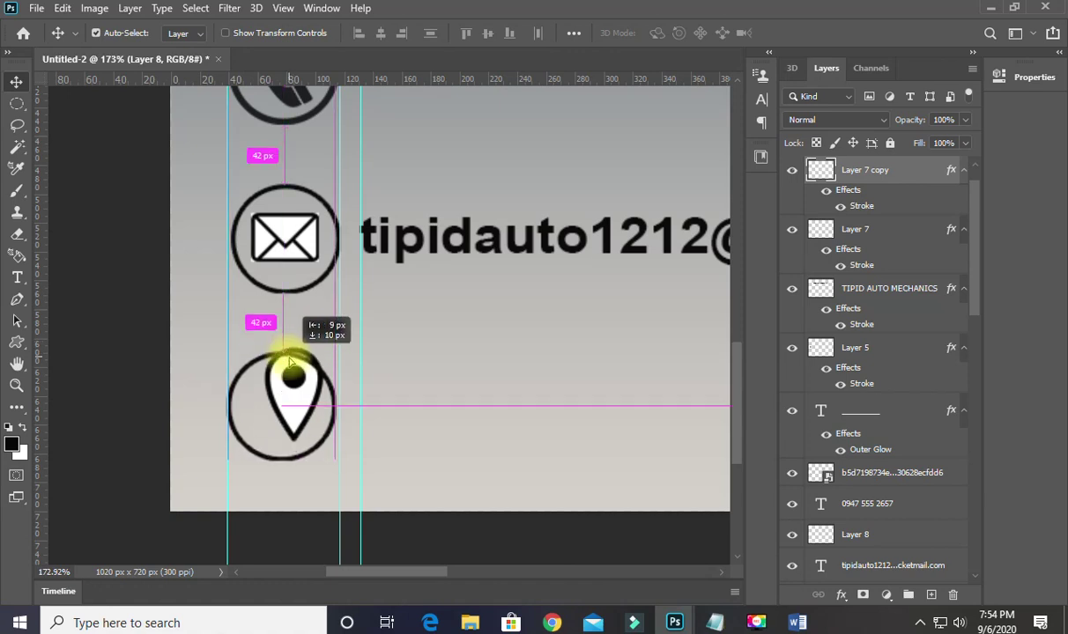
left_click_drag(291, 361, 292, 364)
left_click_drag(297, 413, 284, 425)
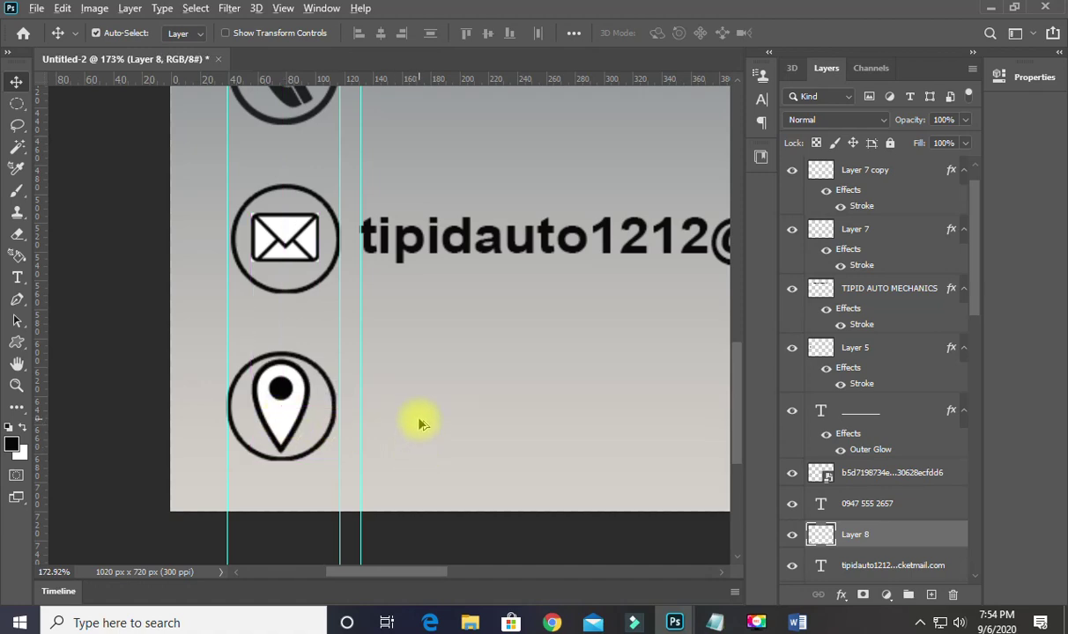
Zoom out to check the whole card, trying and undoing a move of the email line.
key("ctrl+minus")
key("ctrl+minus")
scroll(420, 405, "up", 1)
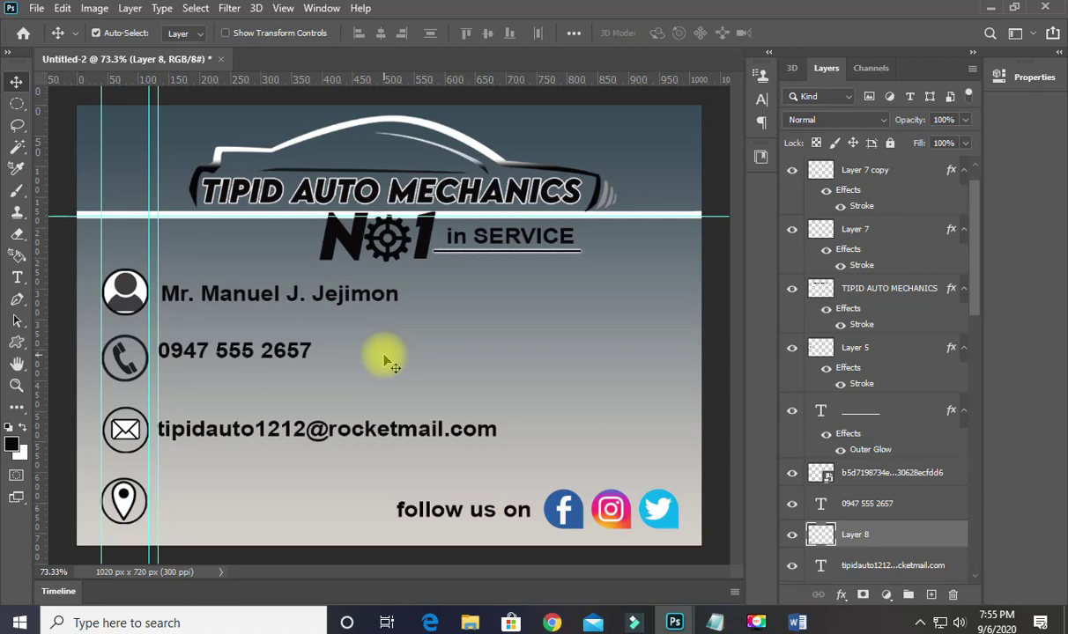
scroll(401, 353, "down", 5)
scroll(374, 366, "up", 3)
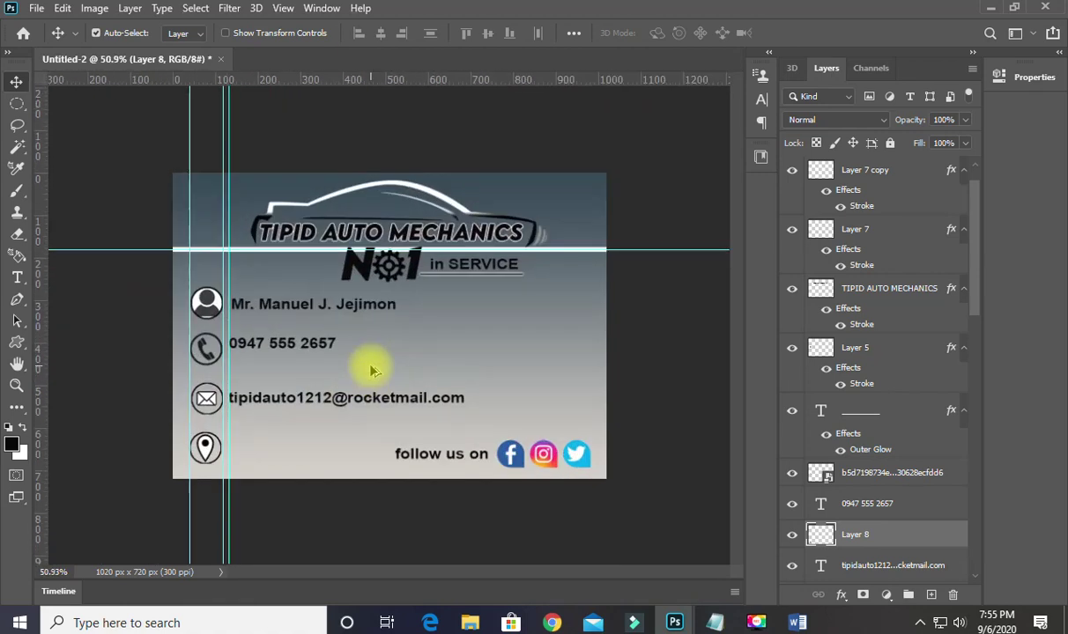
scroll(372, 370, "up", 1)
left_click_drag(369, 409, 369, 469)
key("z")
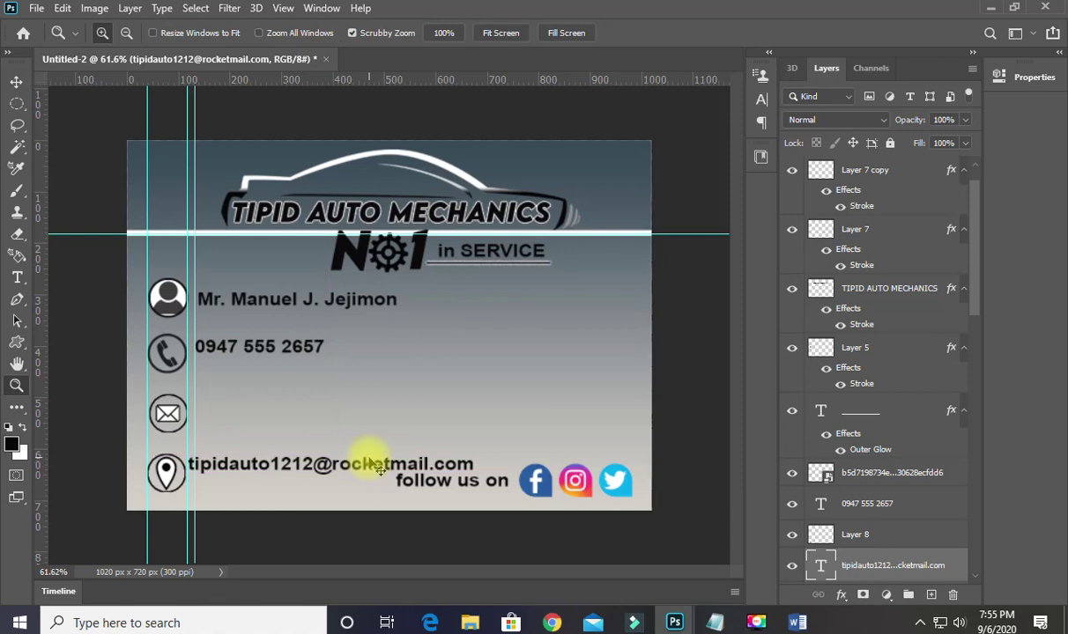
key("ctrl+z")
scroll(353, 436, "down", 1)
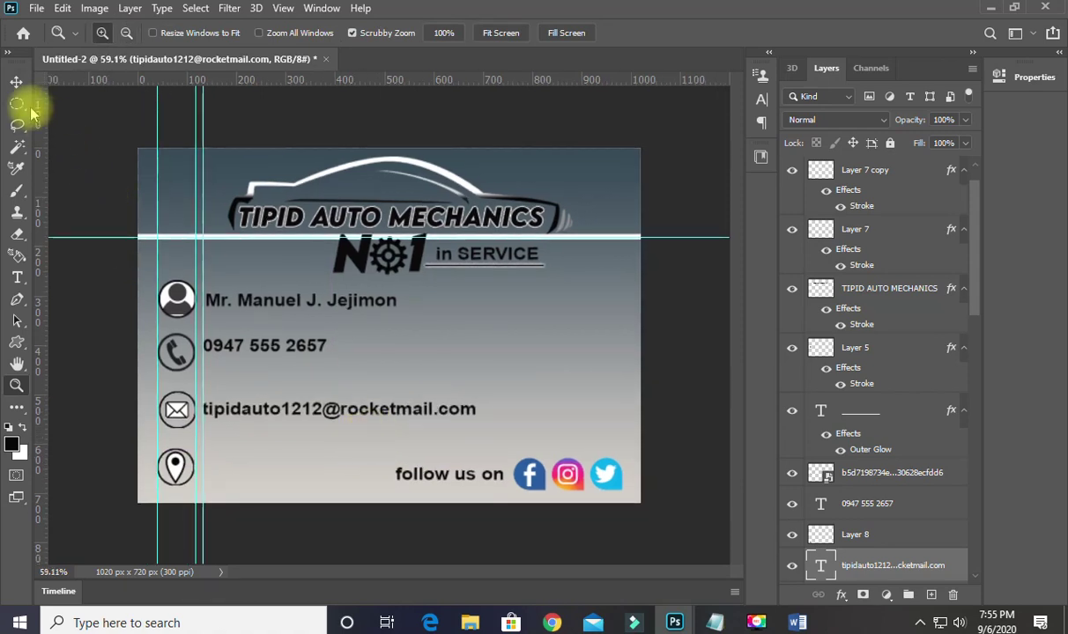
left_click(17, 84)
left_click_drag(369, 423, 377, 474)
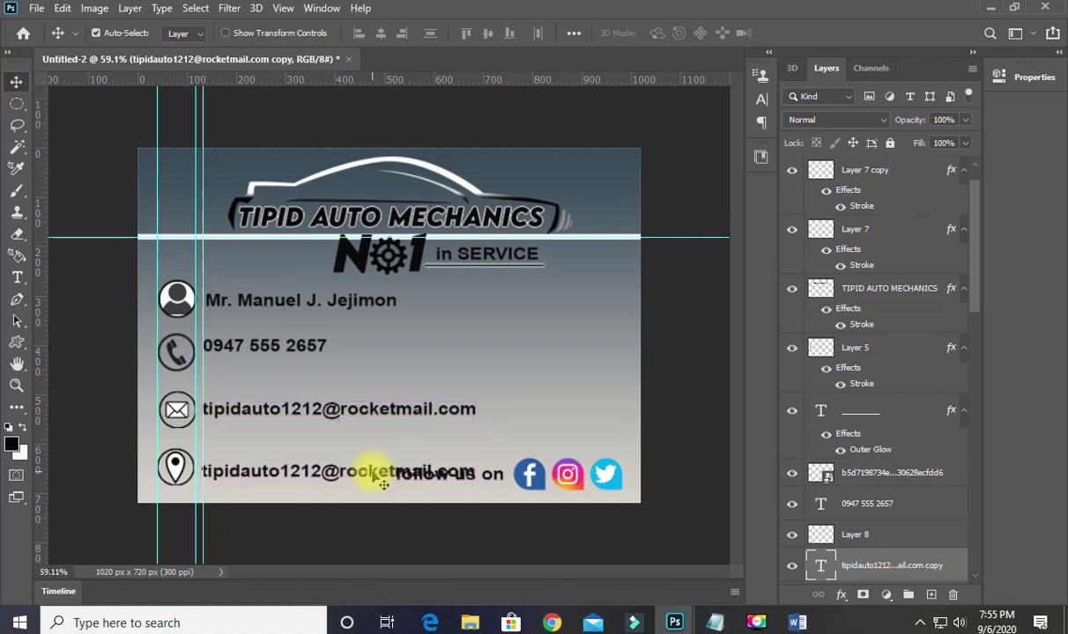
key("t")
left_click(298, 469)
key("ctrl+a")
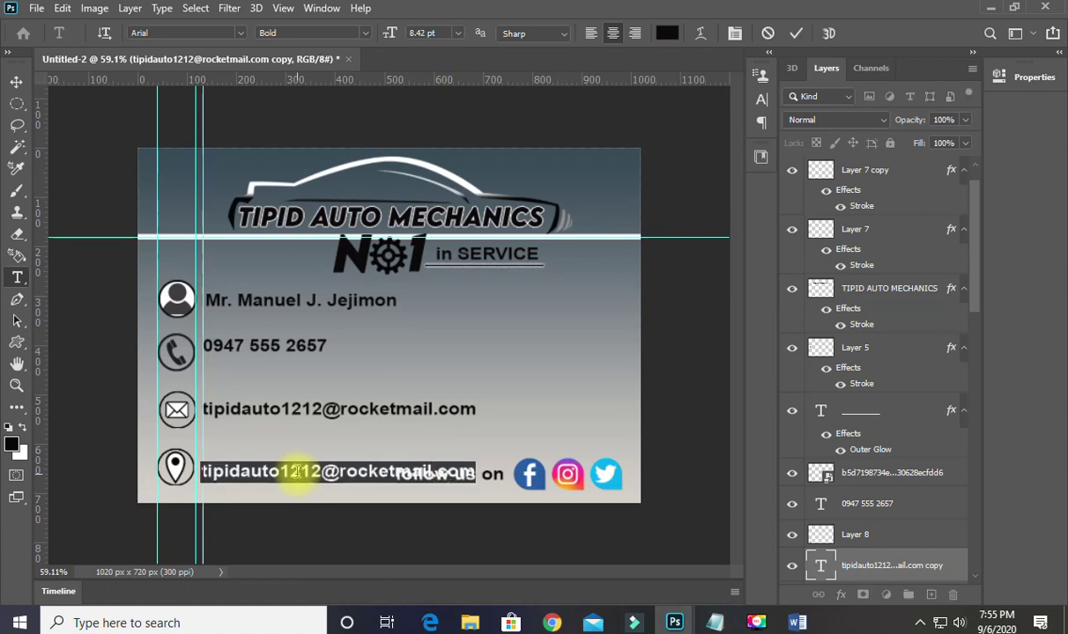
key("ctrl+Up")
key("ctrl+Up")
key("ctrl+Up")
key("ctrl+Up")
key("ctrl+Left")
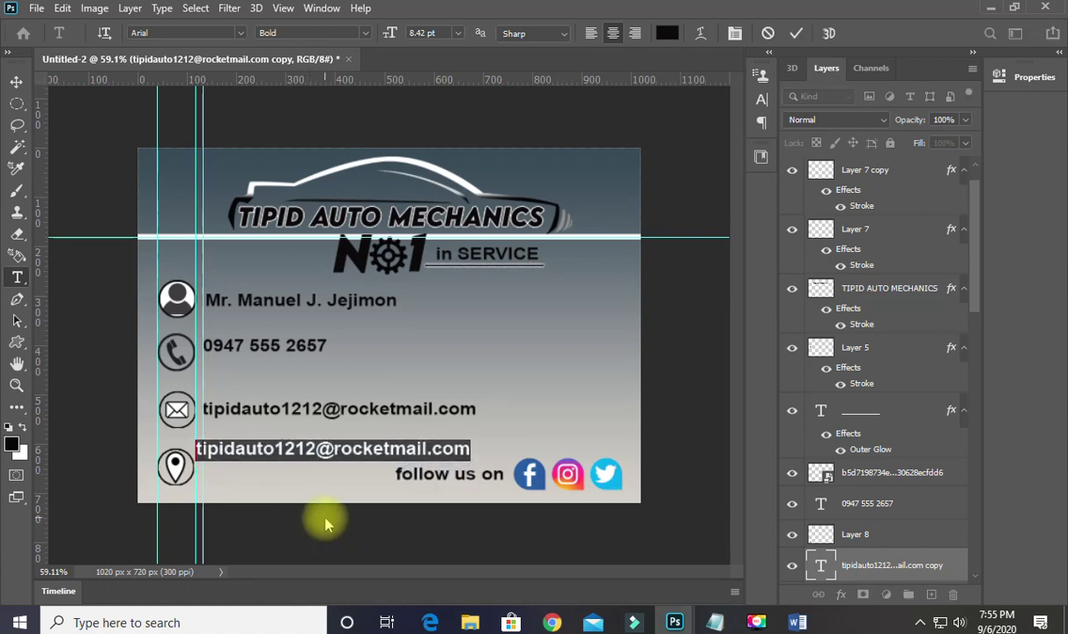
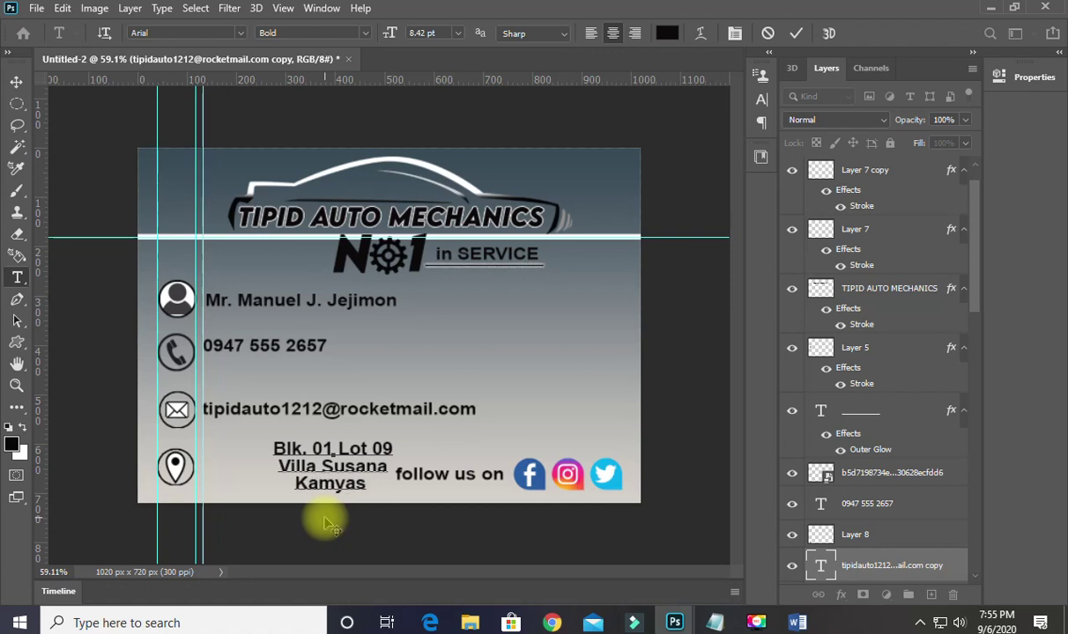
double_click(348, 466)
triple_click(348, 466)
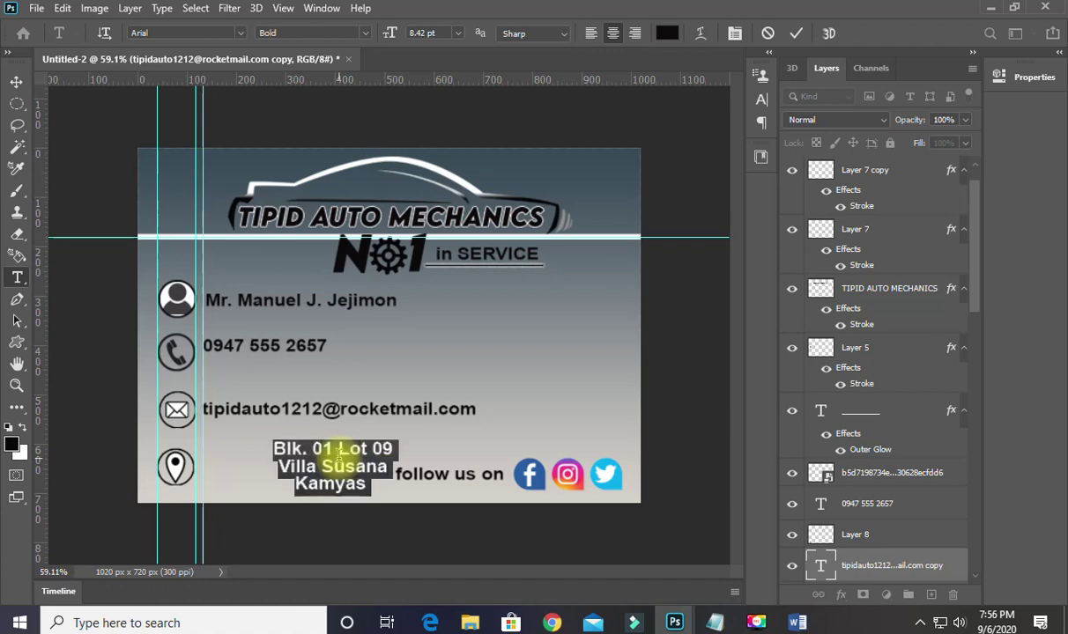
Left-align the three address lines and commit the text.
left_click(590, 32)
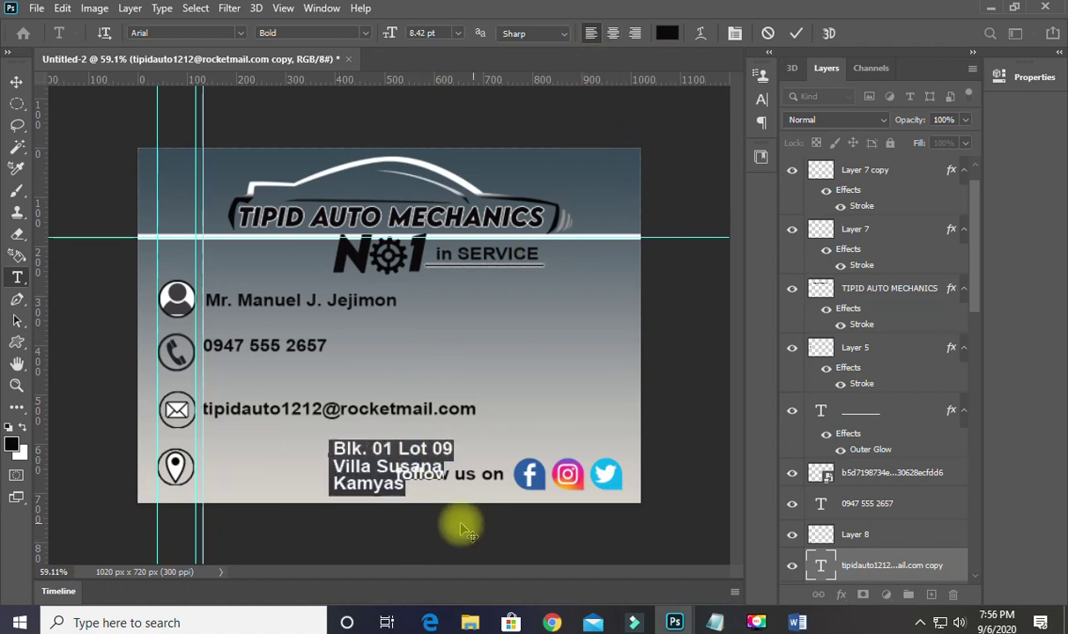
left_click(274, 492)
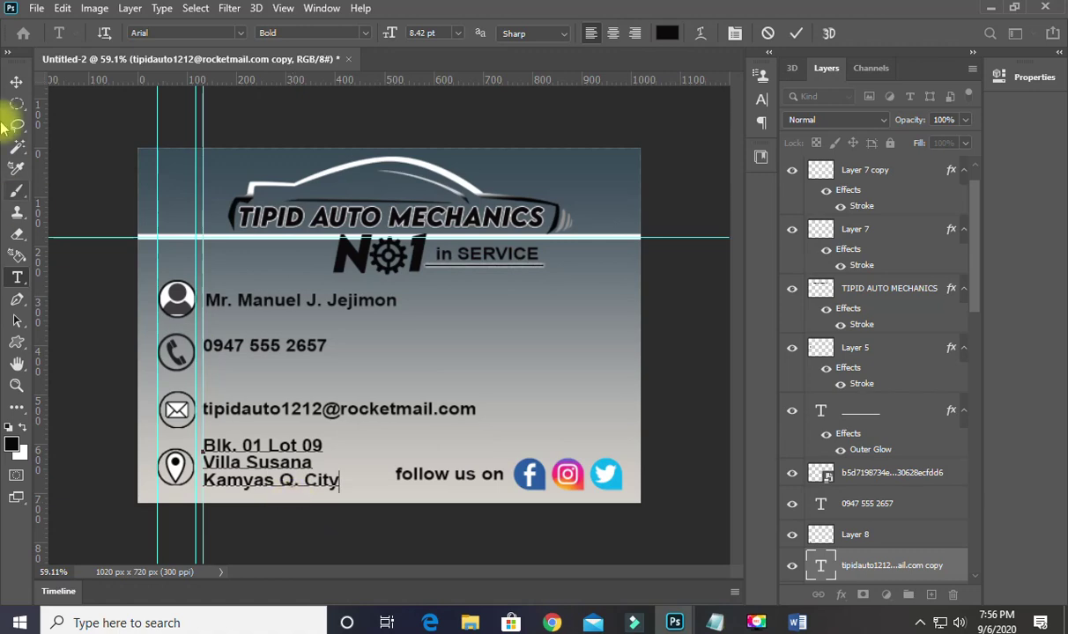
left_click(16, 81)
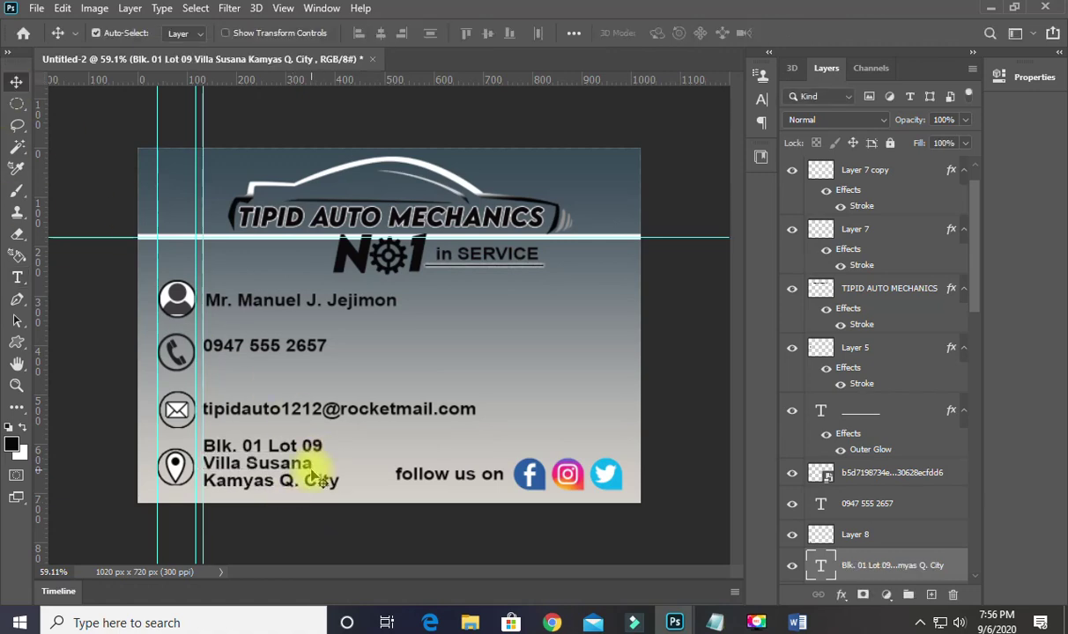
scroll(313, 475, "down", 5)
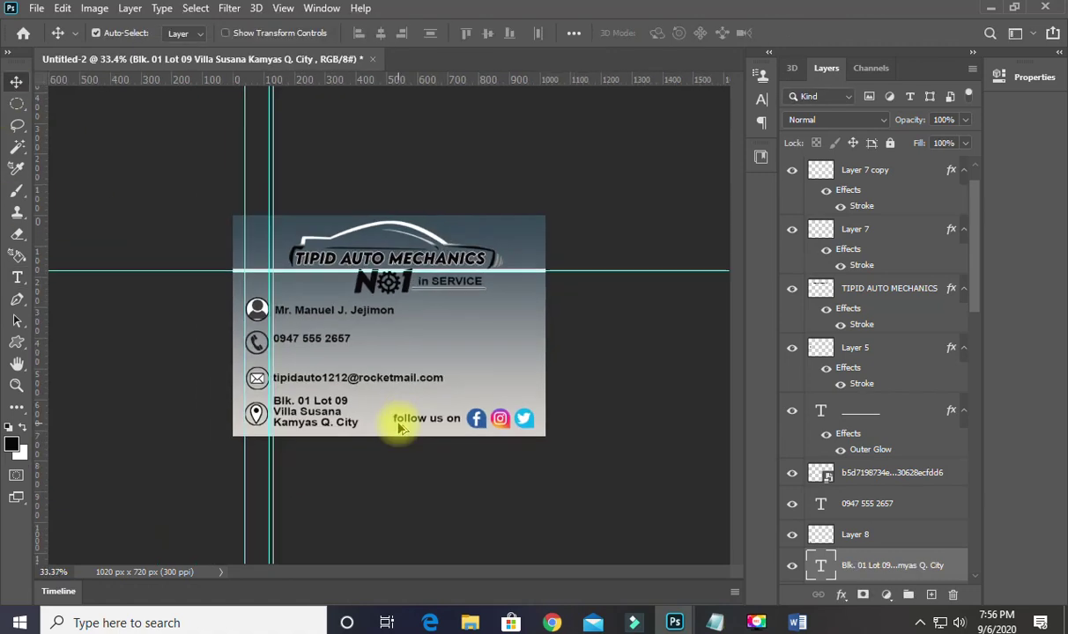
scroll(393, 419, "up", 1)
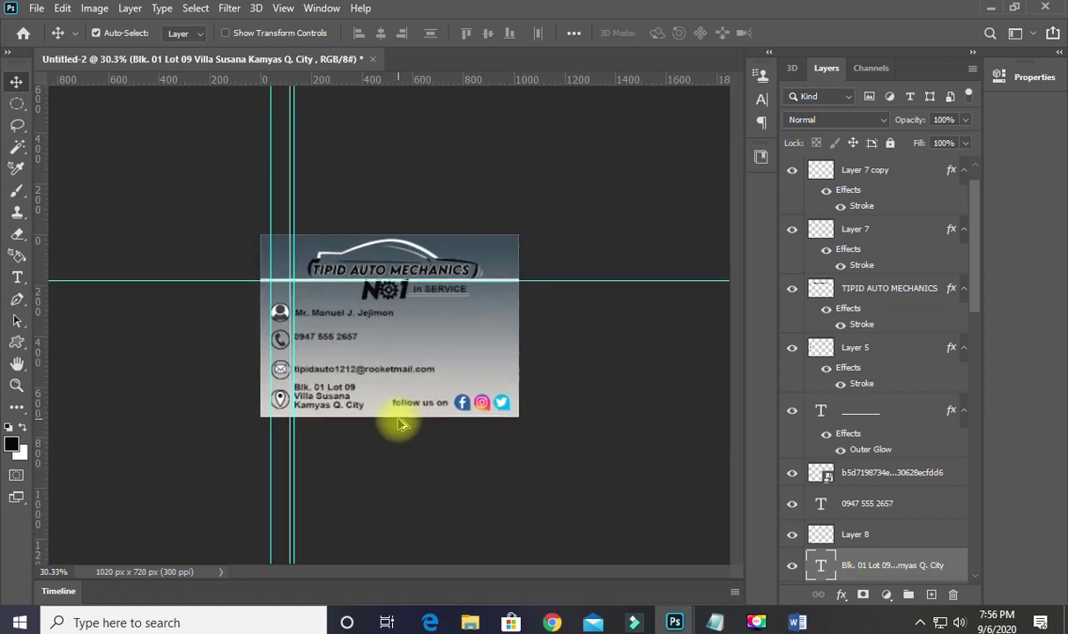
key("ctrl+semicolon")
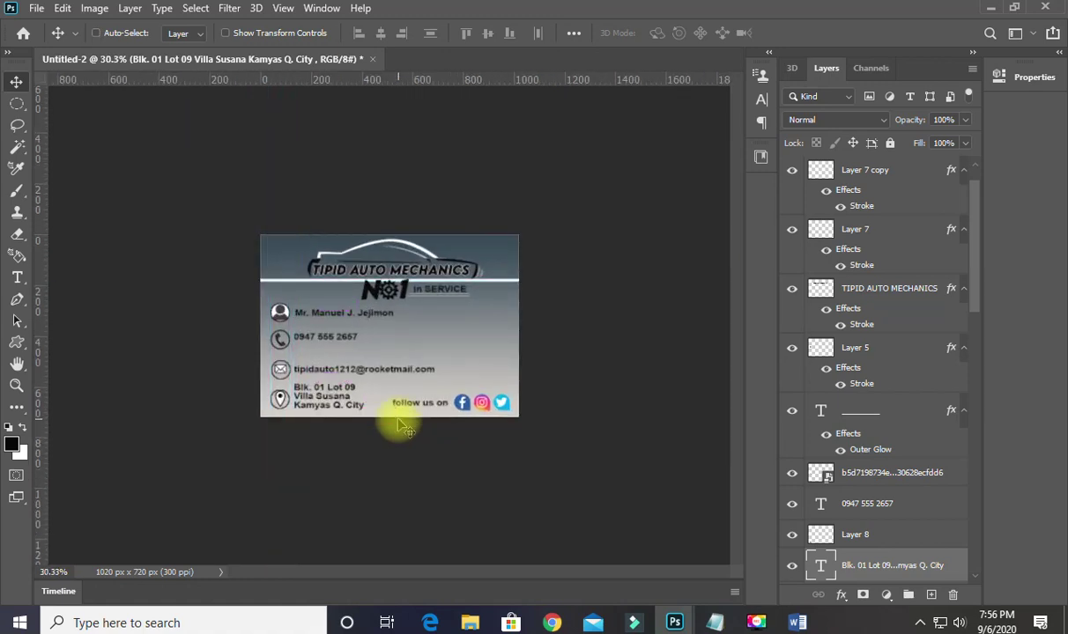
scroll(401, 427, "up", 2)
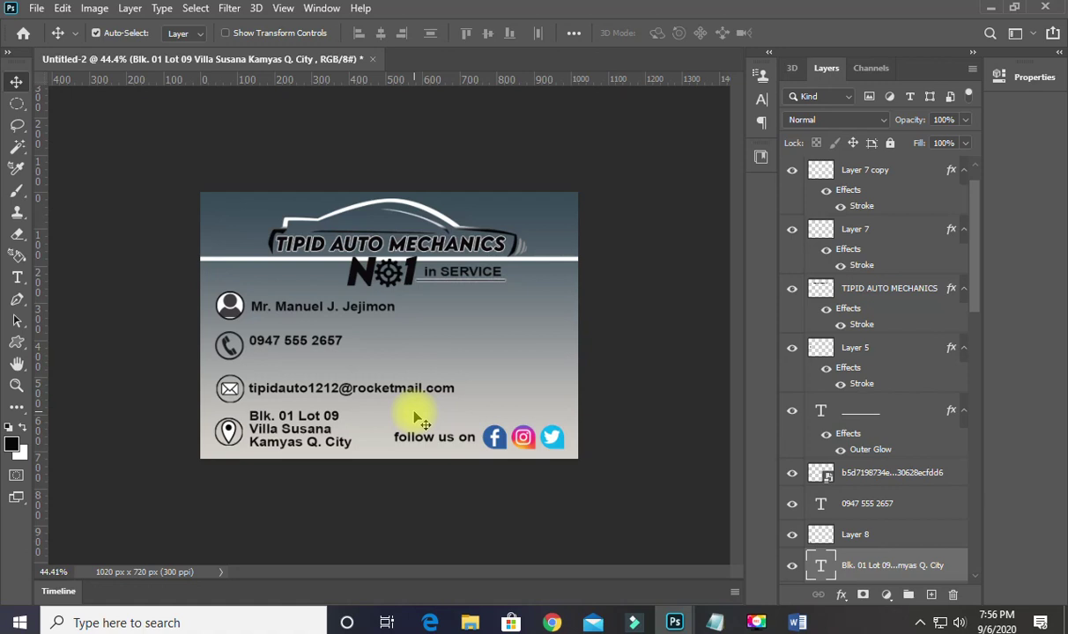
left_click(302, 346)
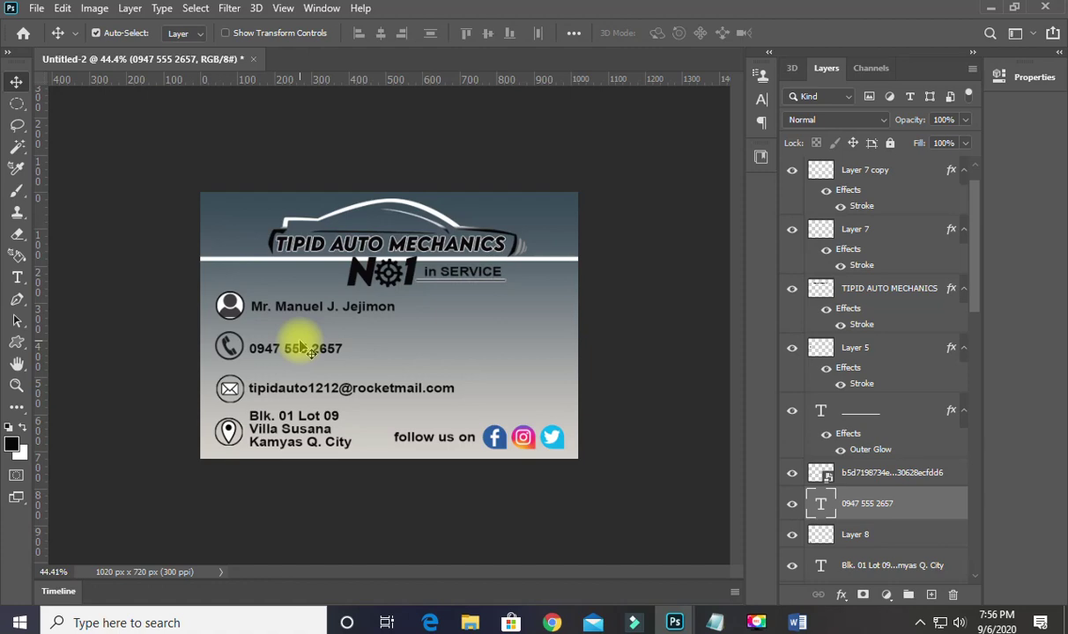
left_click(571, 222)
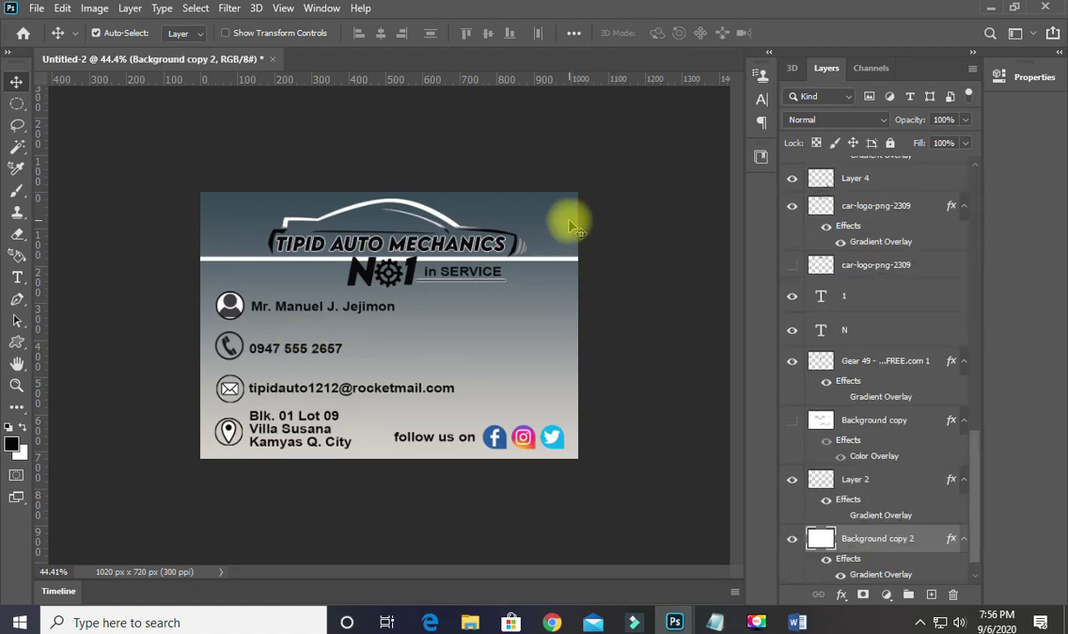
Open the background layer's Gradient Overlay style and its Gradient Editor.
right_click(859, 543)
left_click(674, 79)
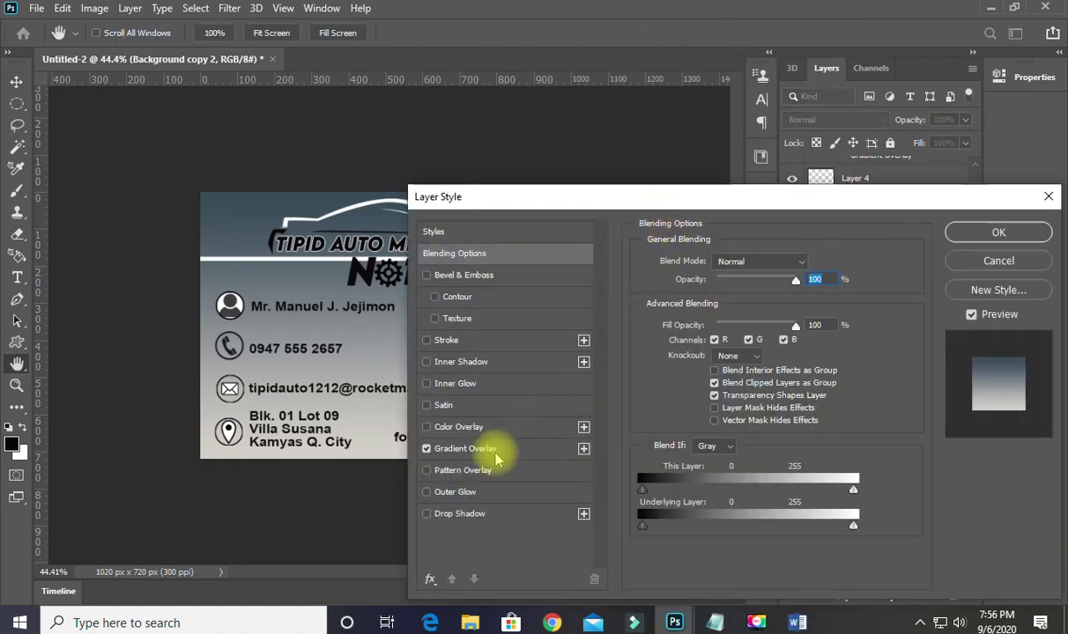
left_click(494, 452)
left_click(743, 303)
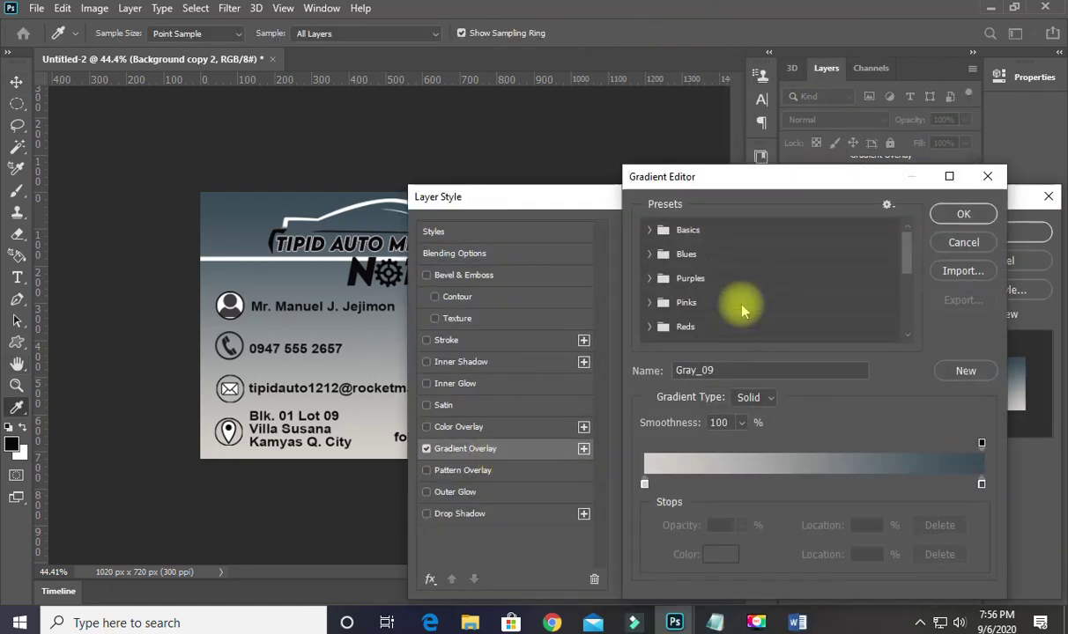
Try several Greens presets, then apply the teal-to-purple Green_31 gradient and confirm.
left_click(645, 326)
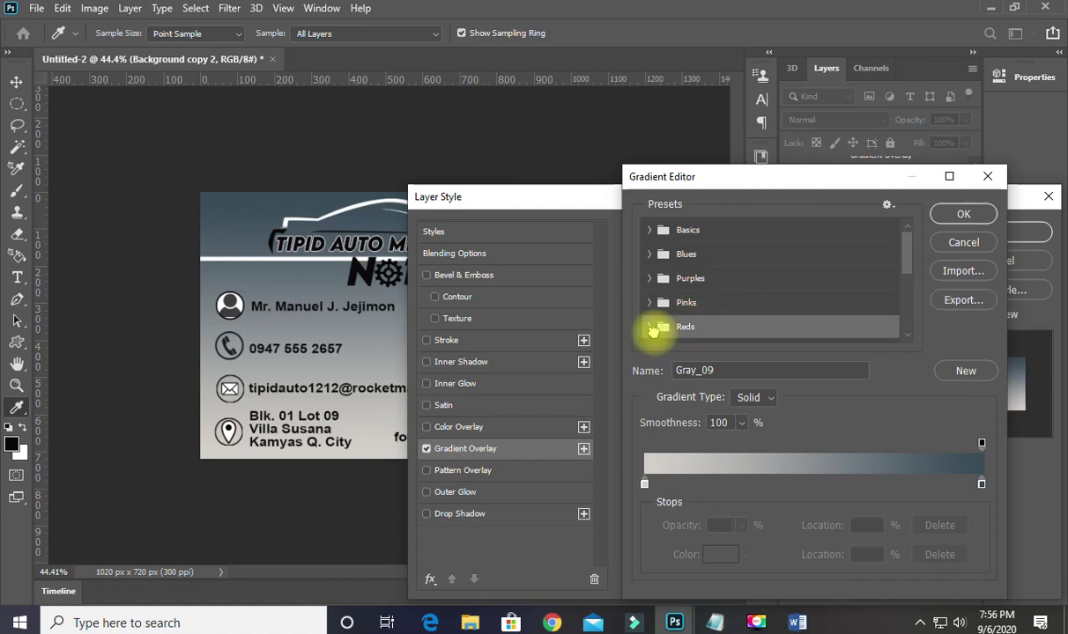
scroll(654, 332, "down", 1)
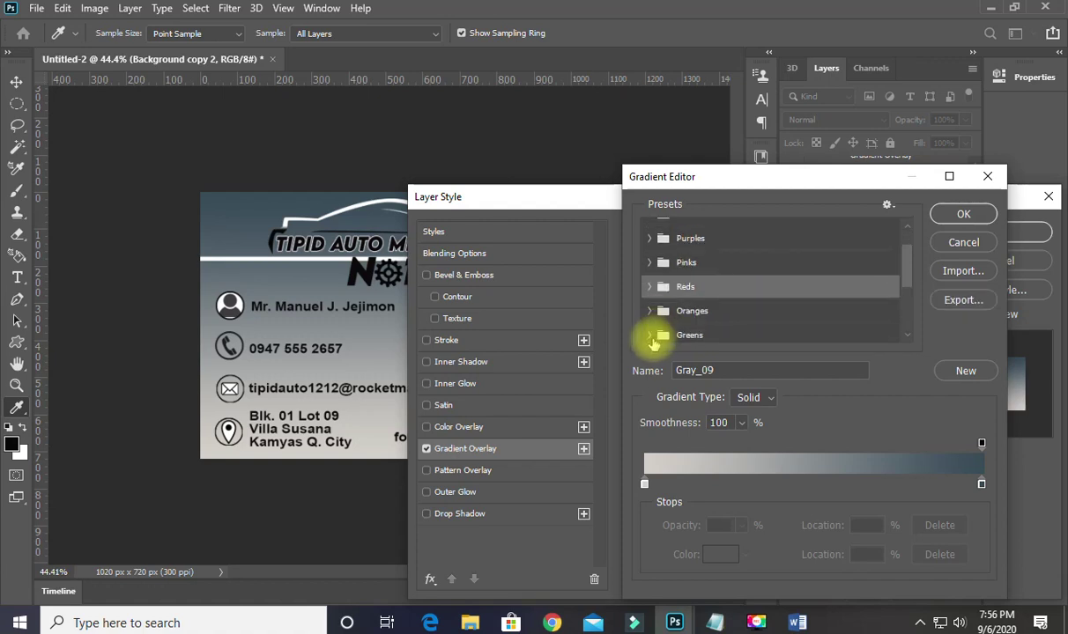
left_click(651, 335)
left_click(673, 314)
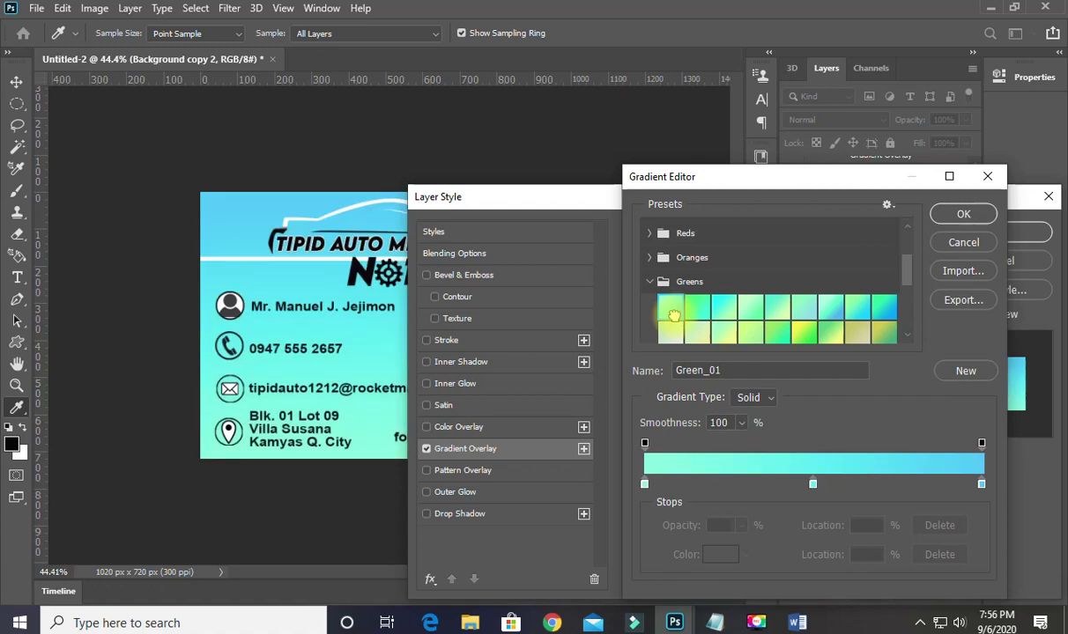
left_click(696, 316)
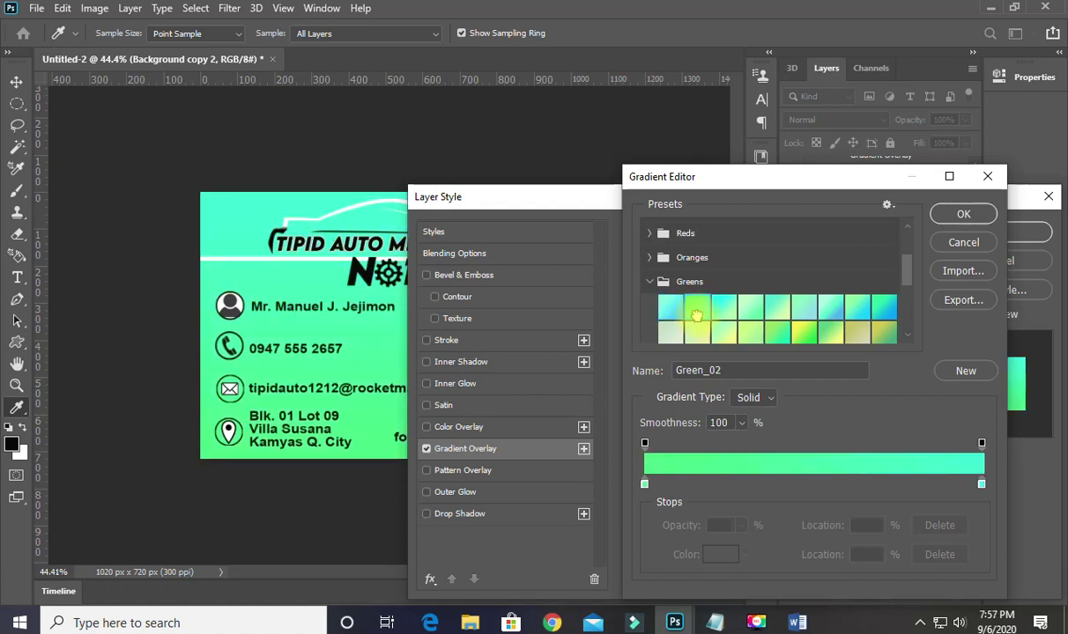
left_click(672, 333)
left_click(696, 334)
left_click(723, 334)
left_click(777, 334)
left_click(805, 334)
left_click(832, 335)
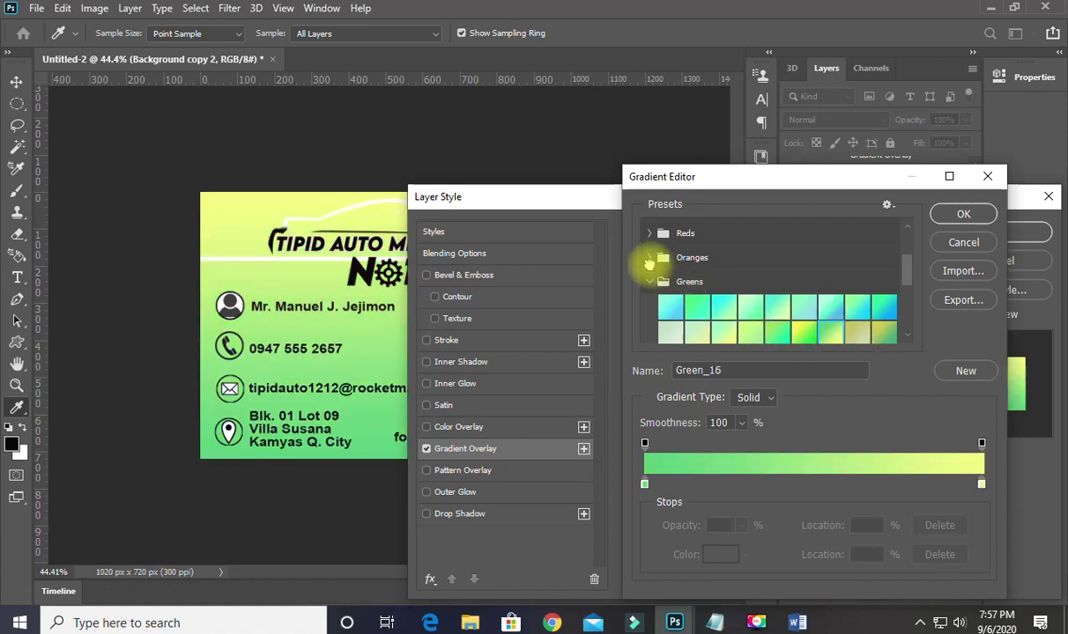
scroll(746, 275, "down", 2)
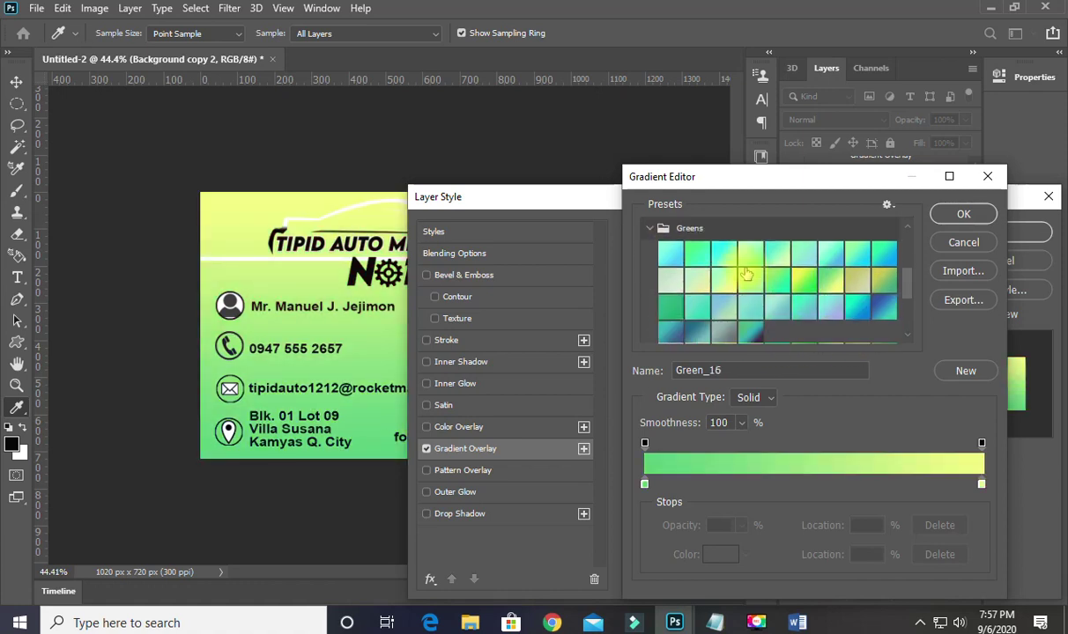
left_click(748, 335)
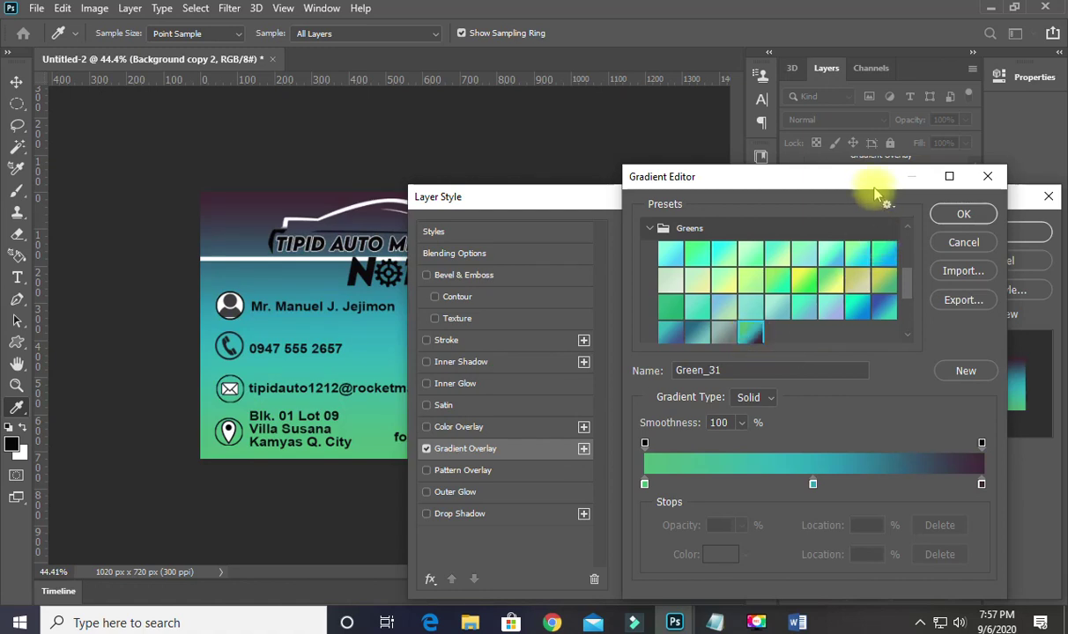
left_click(959, 213)
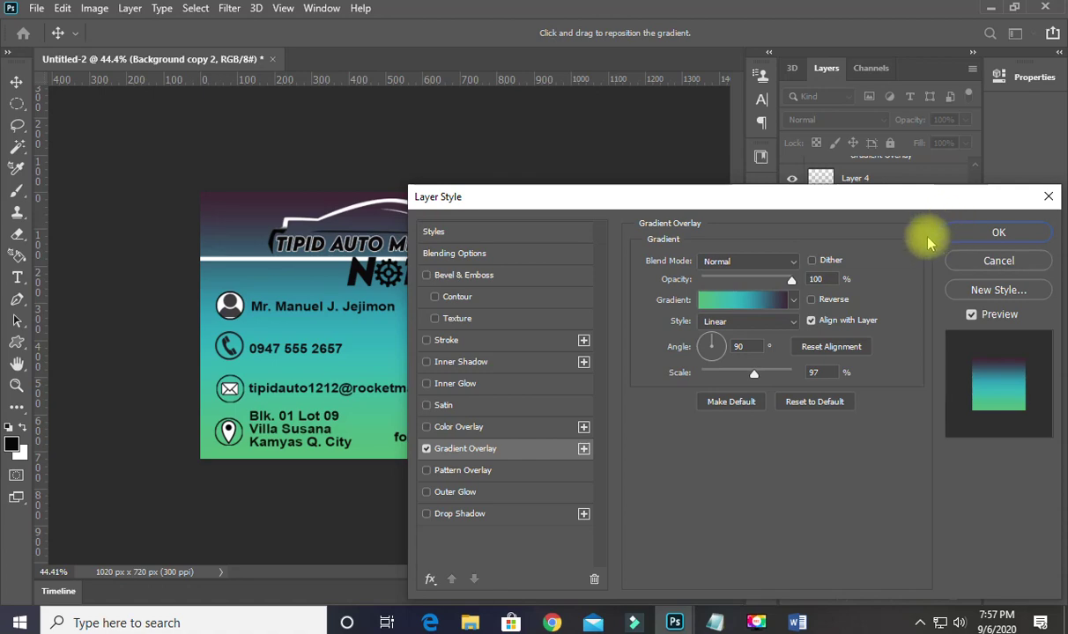
Reopen the Gradient Editor and expand the Blues preset group.
left_click_drag(868, 205, 879, 174)
left_click(747, 271)
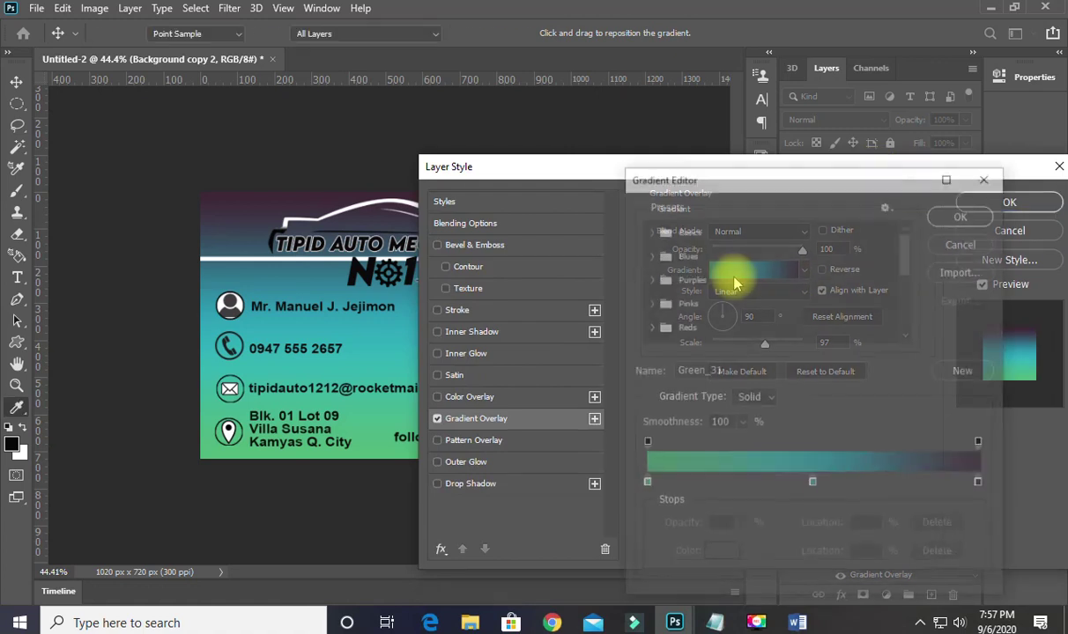
left_click(650, 257)
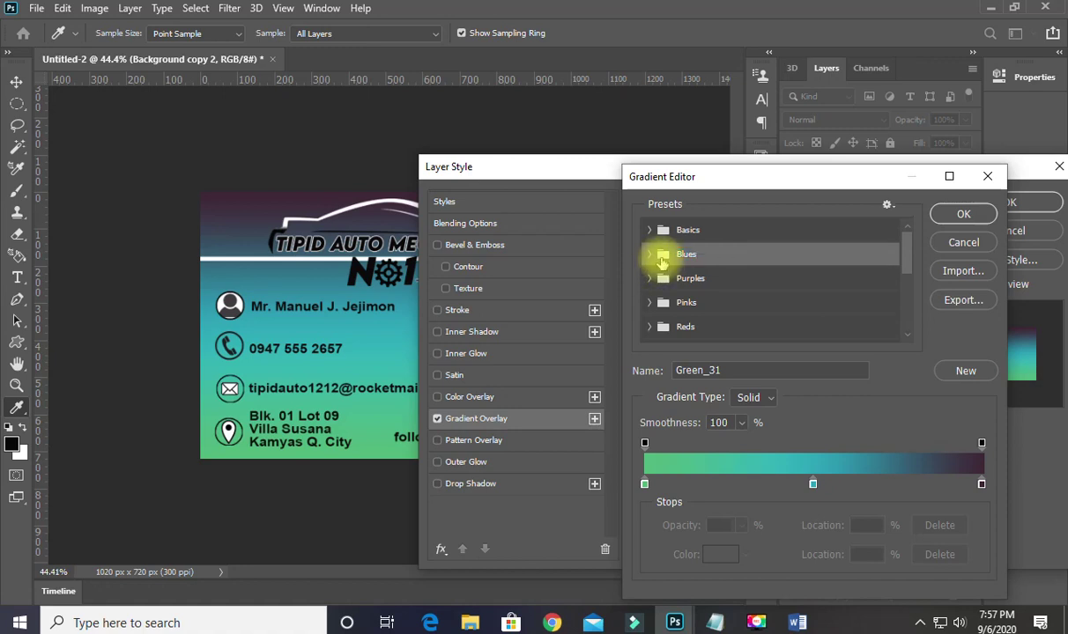
left_click(653, 264)
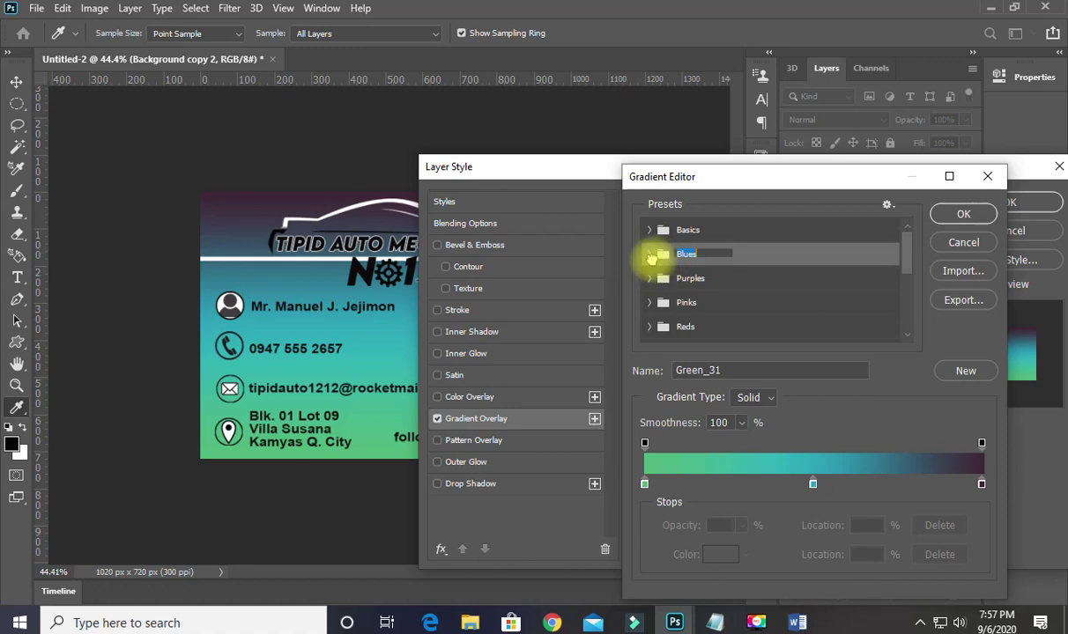
left_click(649, 257)
left_click(649, 257)
left_click(649, 257)
Try Blue_24, Blue_16, Blue_15 and Blue_12, then apply Blue_11 and confirm.
left_click(811, 331)
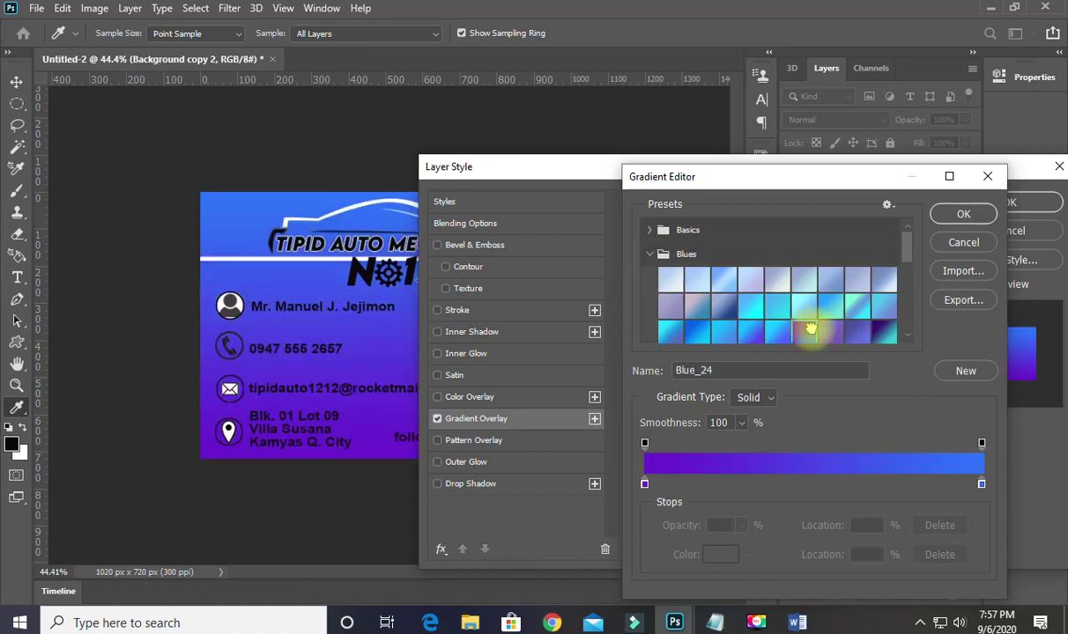
left_click(806, 308)
left_click(828, 308)
left_click(804, 308)
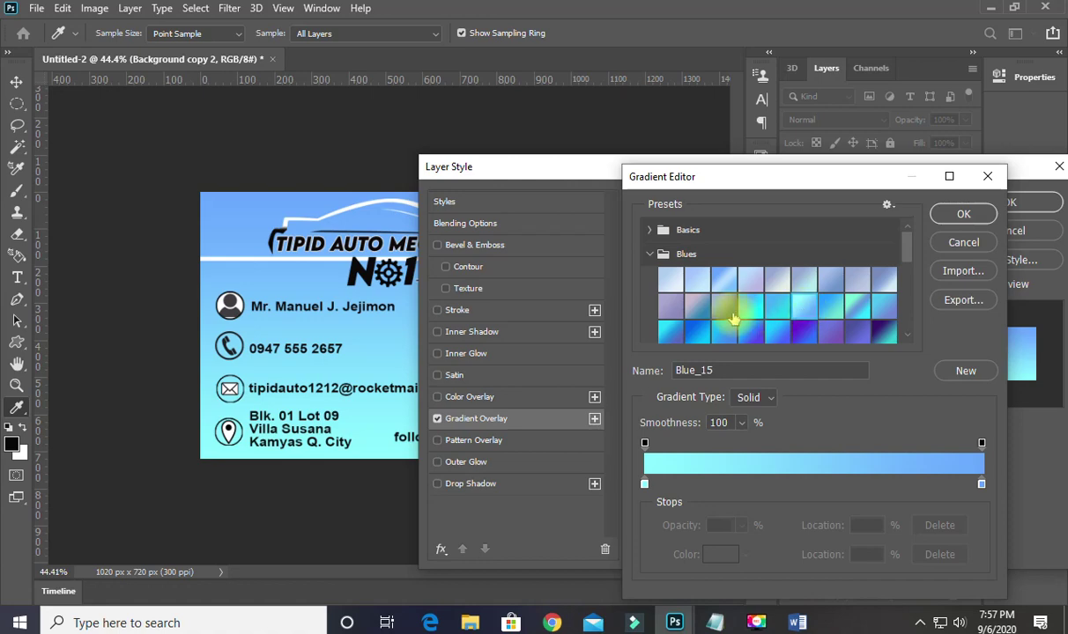
left_click(725, 308)
left_click(699, 311)
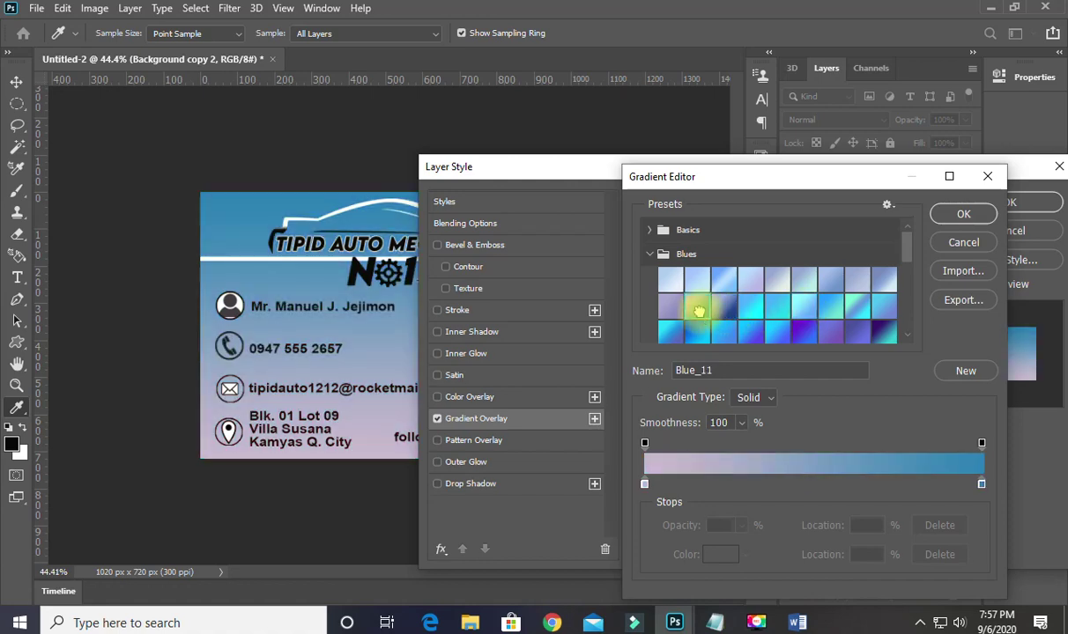
left_click_drag(746, 214, 787, 214)
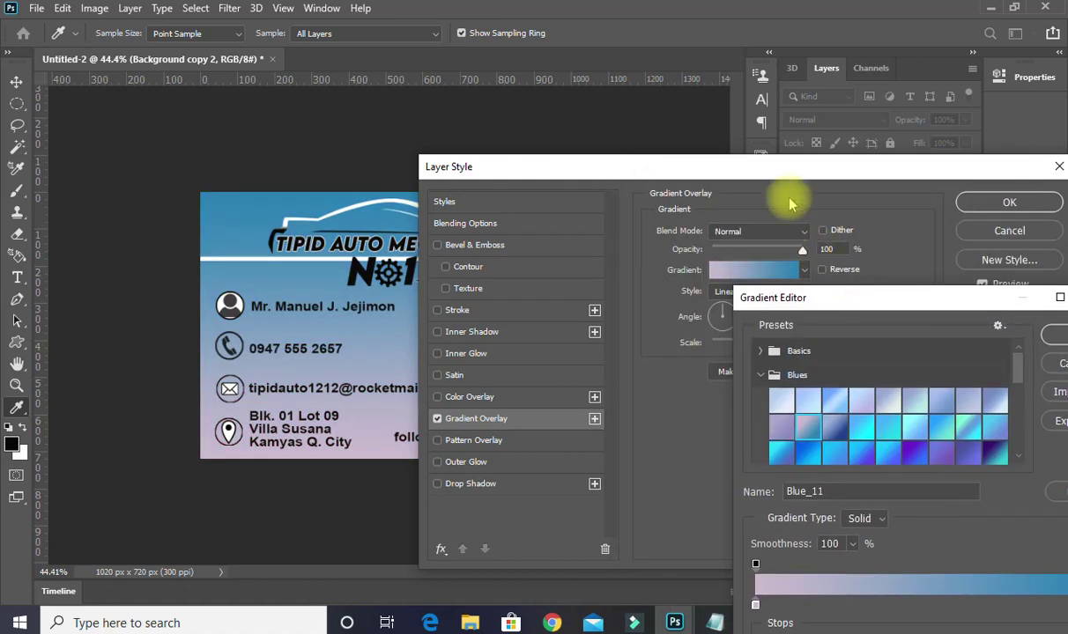
left_click(1051, 333)
left_click_drag(808, 171, 944, 87)
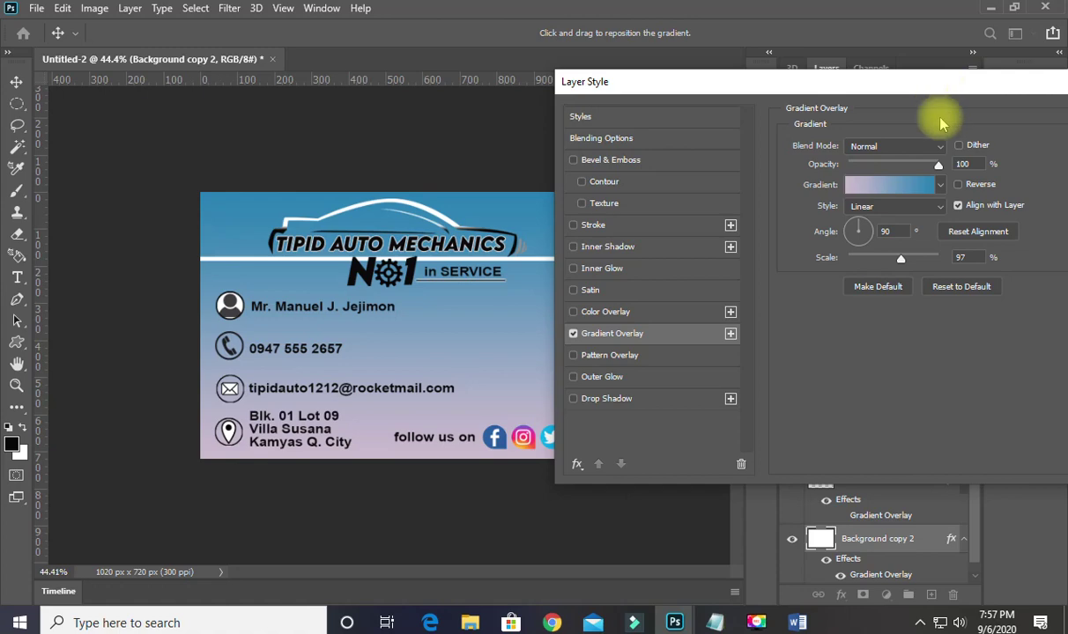
Reopen the Gradient Editor and preview the Basics presets, including Foreground to Transparent and black-to-white.
left_click(909, 187)
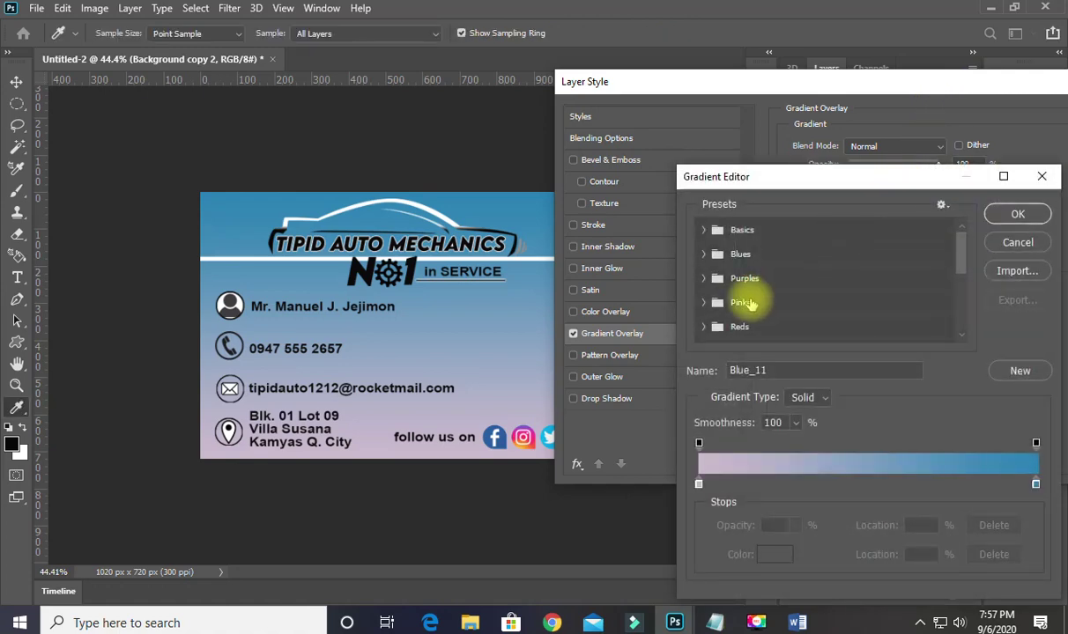
left_click(705, 230)
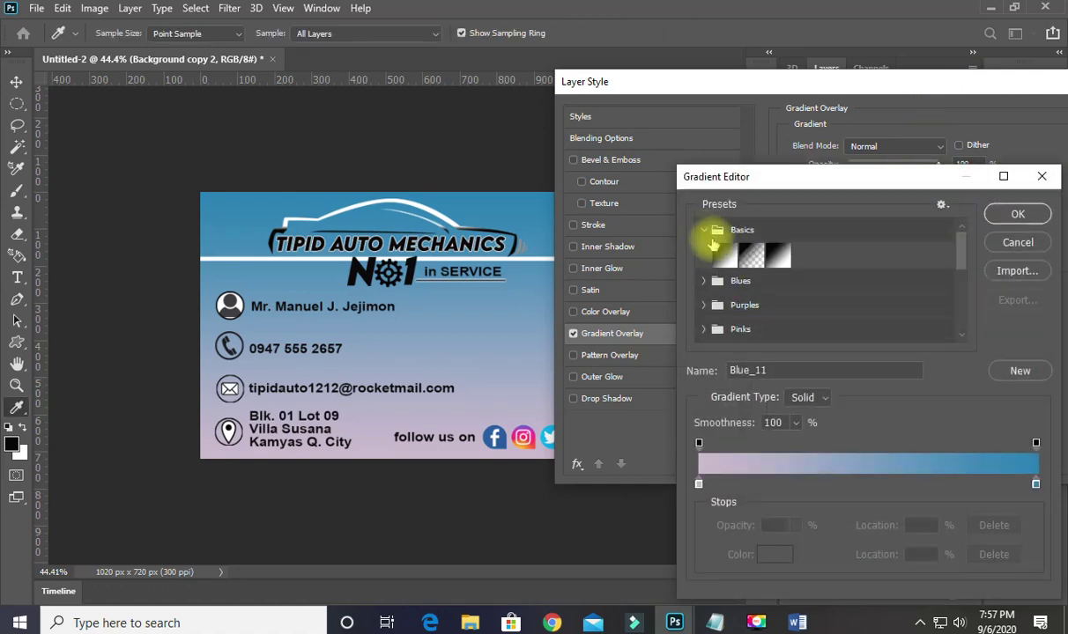
left_click(723, 253)
left_click(751, 255)
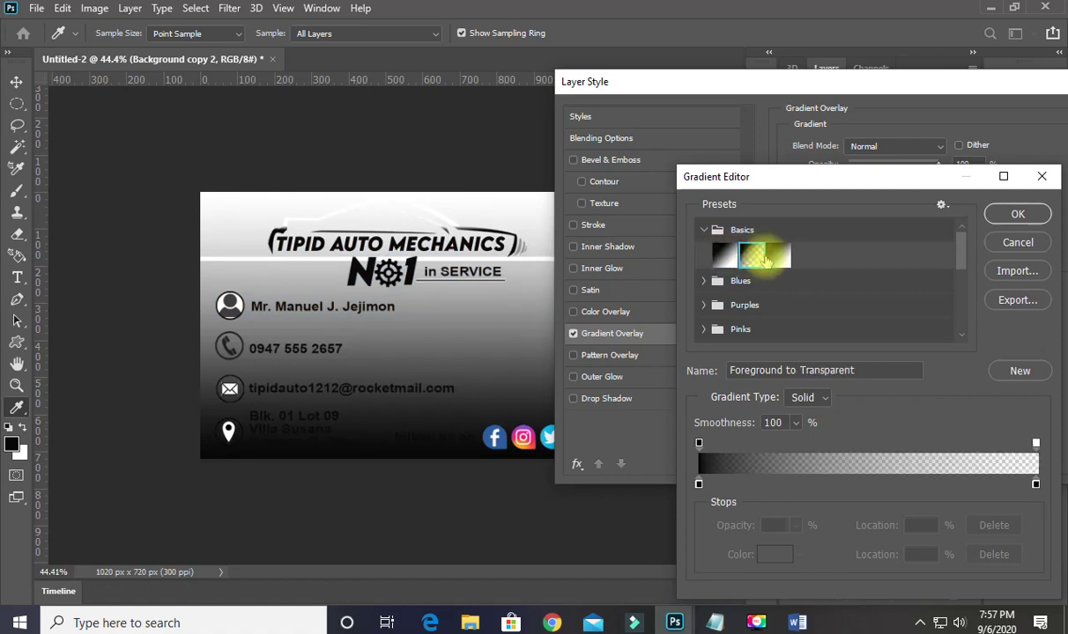
left_click(777, 256)
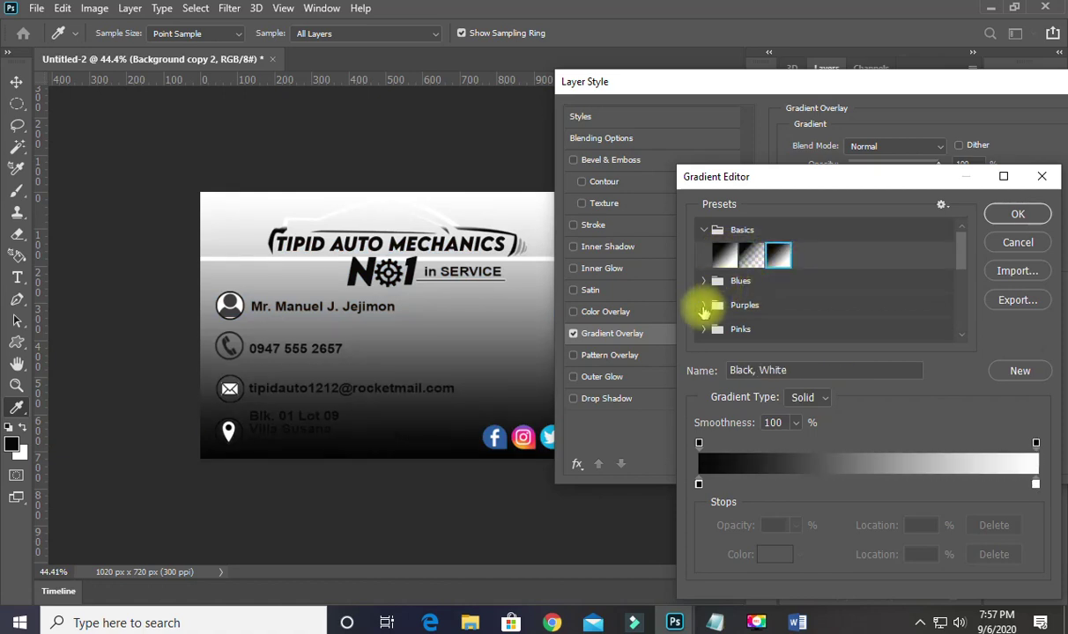
Preview the Purples presets from Purple_01 through Purple_09 on the card background.
left_click(705, 304)
left_click(719, 331)
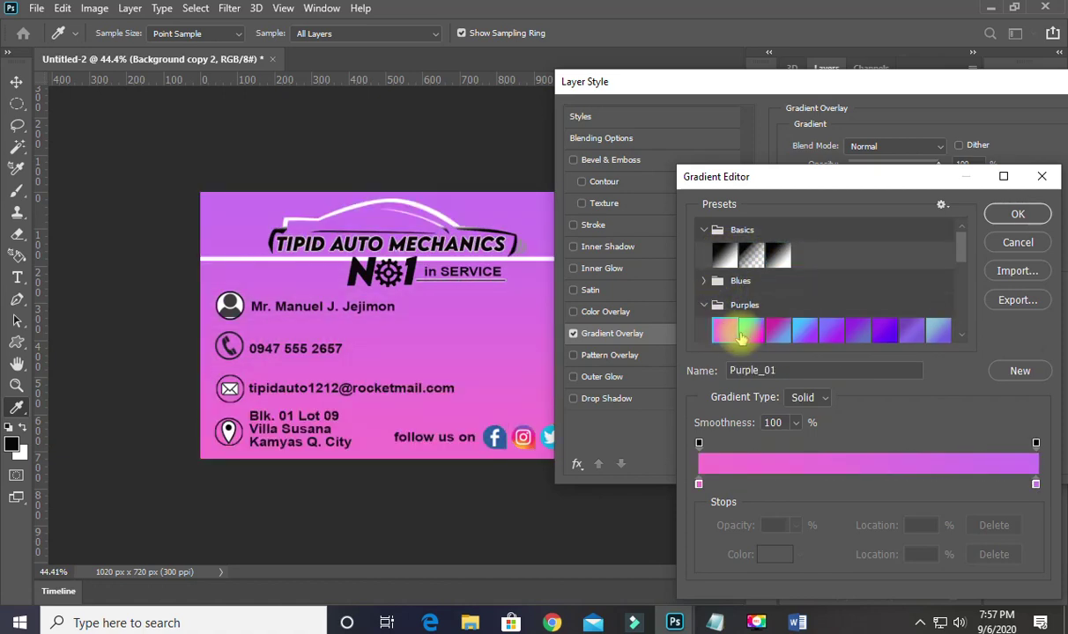
left_click(751, 331)
left_click(780, 332)
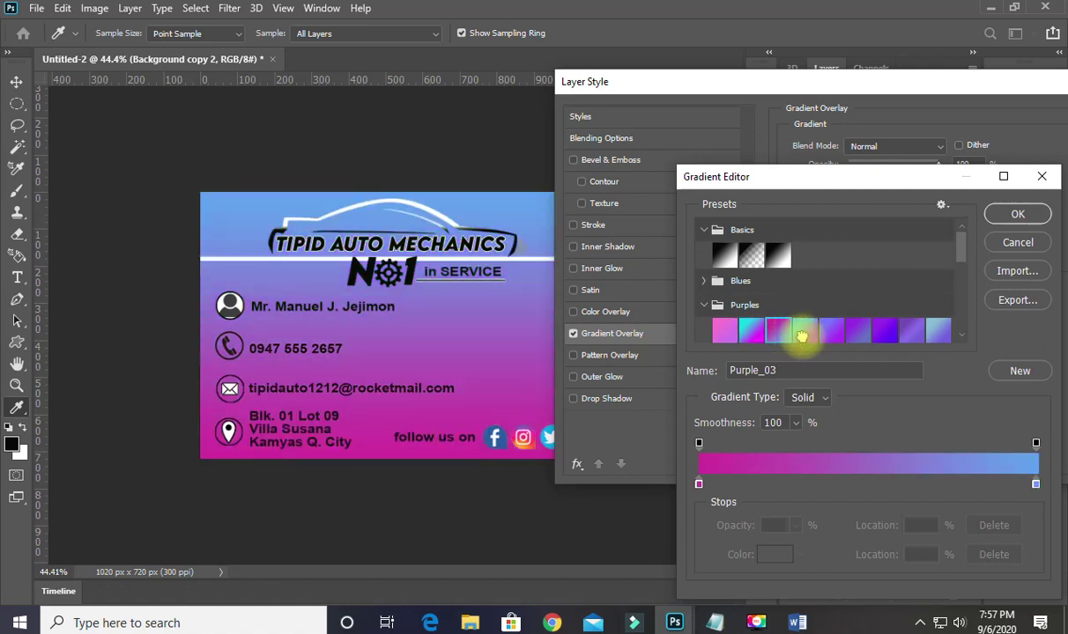
left_click(802, 336)
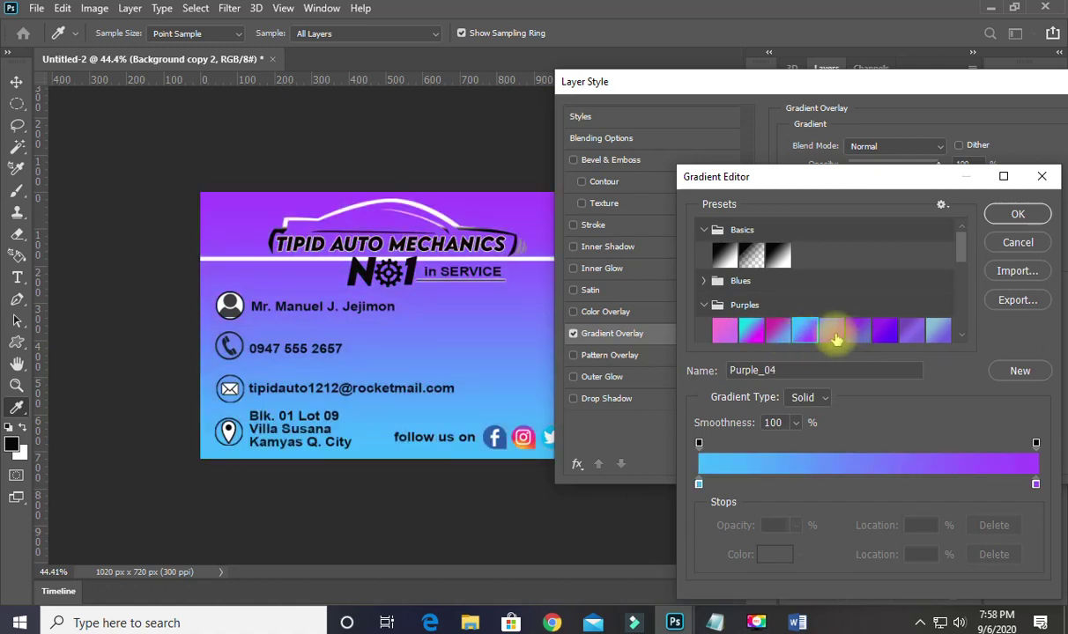
left_click(833, 335)
left_click(859, 333)
left_click(913, 333)
left_click(939, 333)
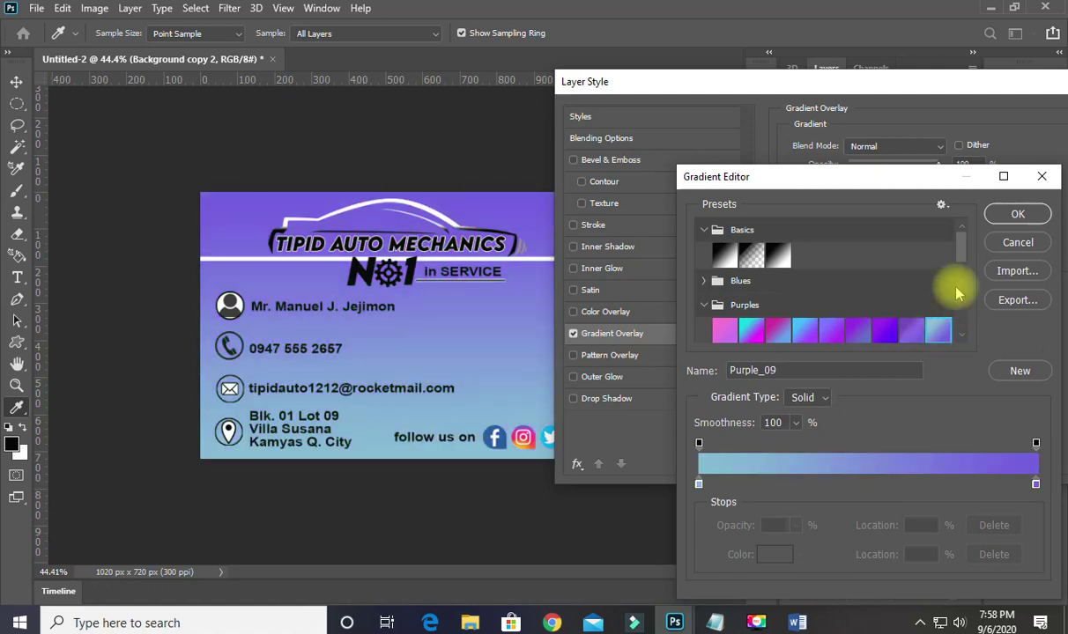
scroll(953, 270, "down", 5)
scroll(956, 289, "up", 3)
scroll(953, 289, "down", 5)
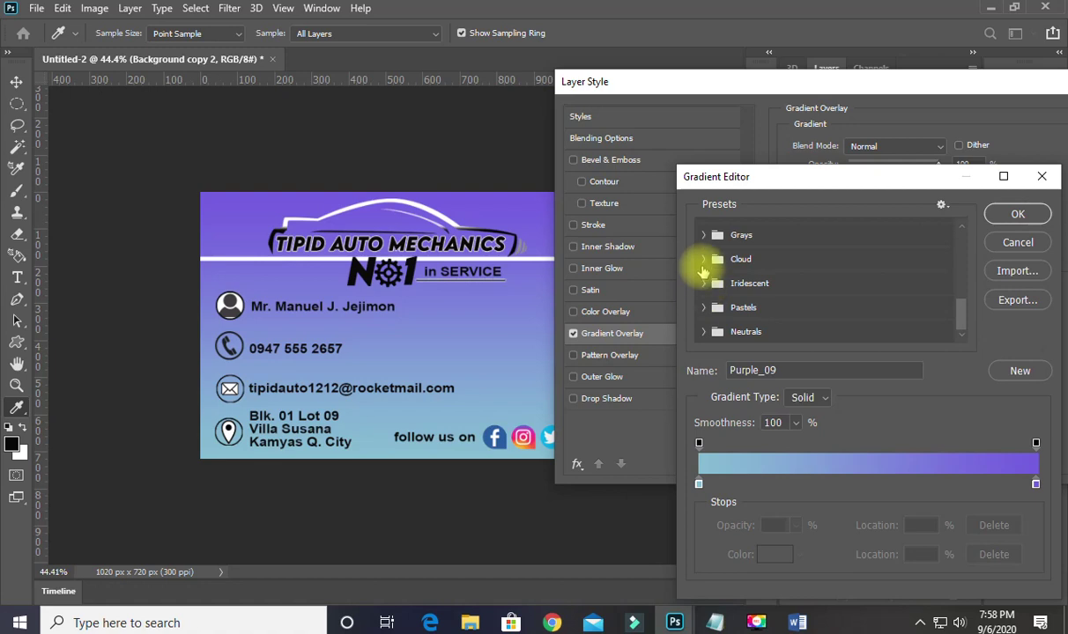
Expand the Cloud presets and preview several cloud gradients, ending on Cloud_06.
left_click(705, 259)
left_click(722, 284)
left_click(747, 285)
left_click(779, 284)
left_click(831, 286)
left_click(859, 285)
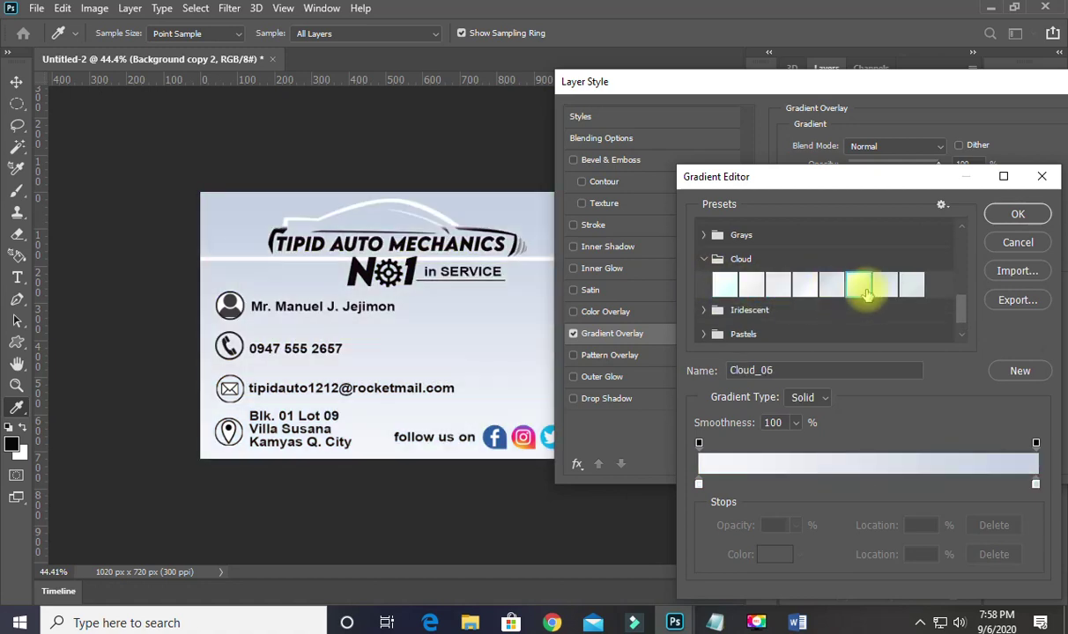
scroll(722, 310, "down", 1)
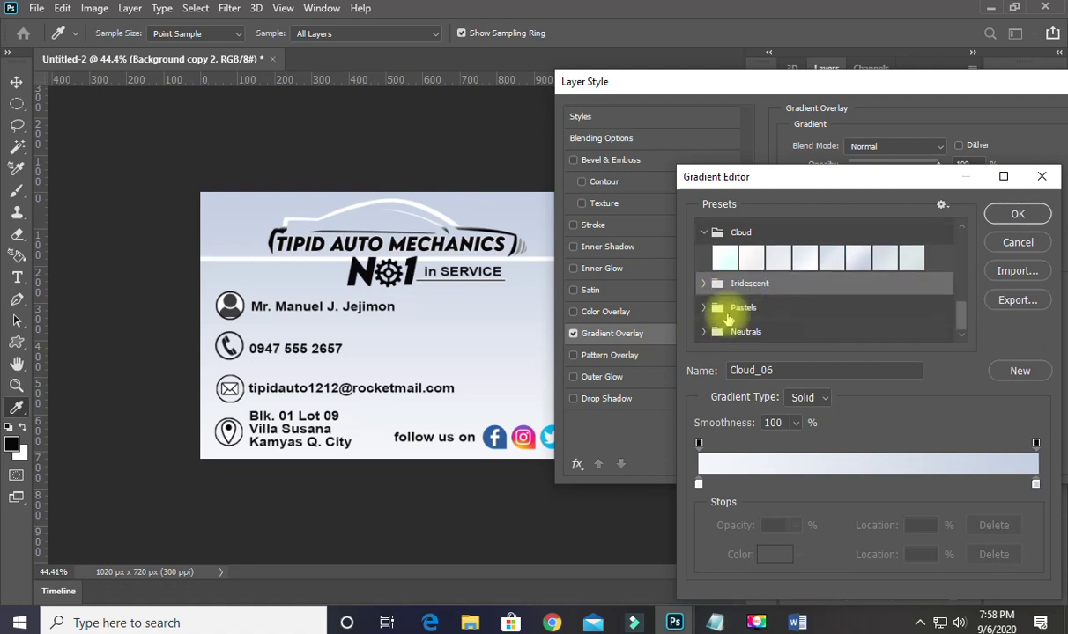
Expand the Iridescent presets and preview the first rows, including Iridescent_09 and Iridescent_10.
double_click(702, 287)
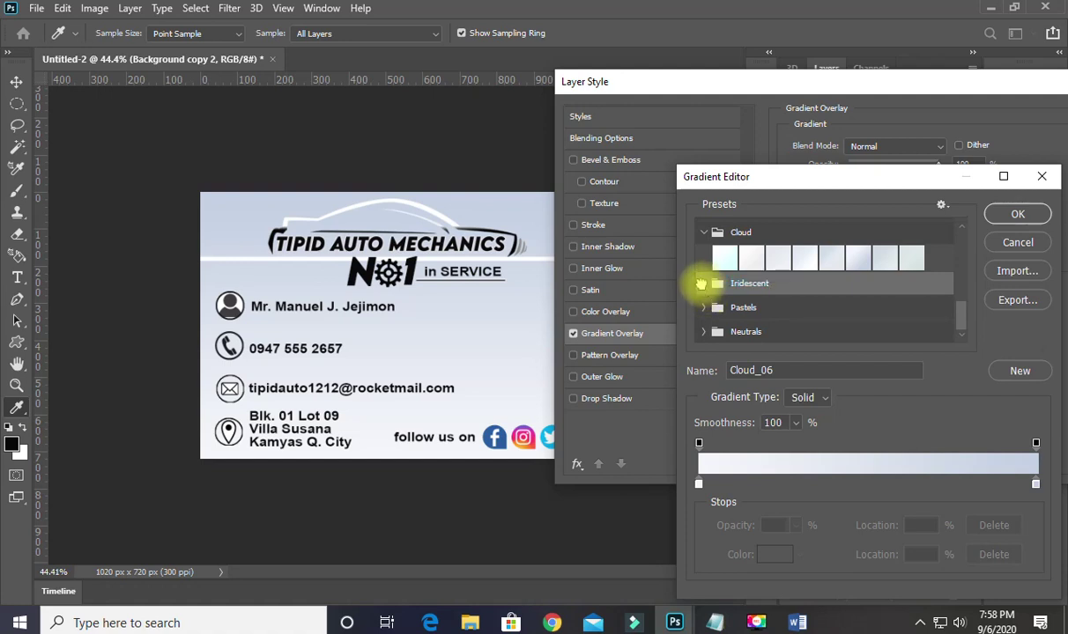
left_click(703, 282)
left_click(747, 307)
left_click(773, 310)
left_click(804, 307)
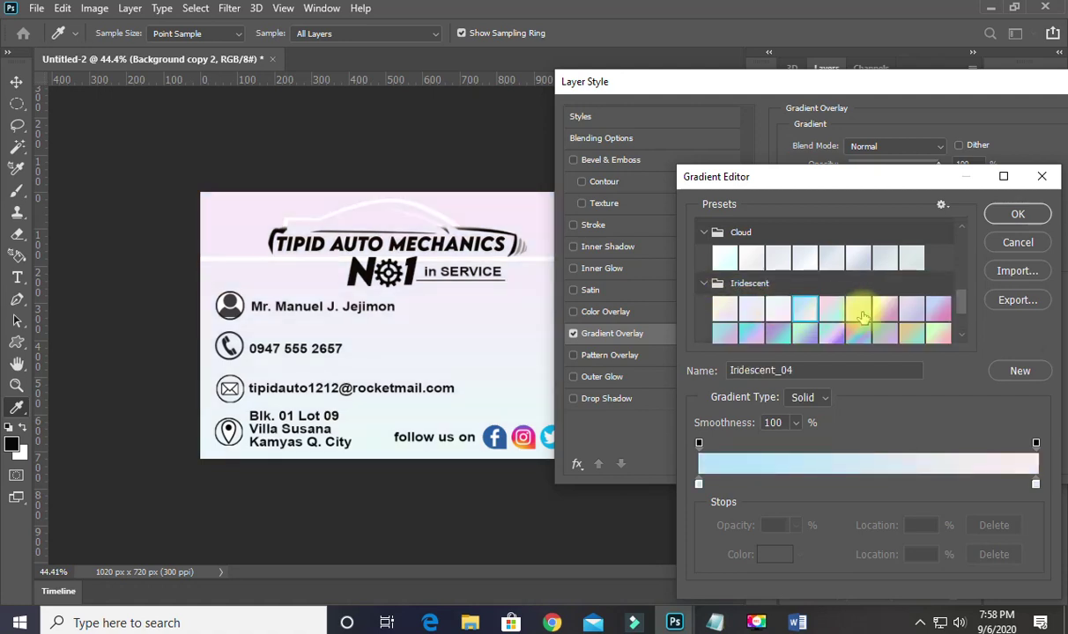
left_click(938, 307)
left_click(937, 338)
left_click(910, 337)
left_click(858, 339)
left_click(831, 335)
left_click(804, 335)
left_click(775, 339)
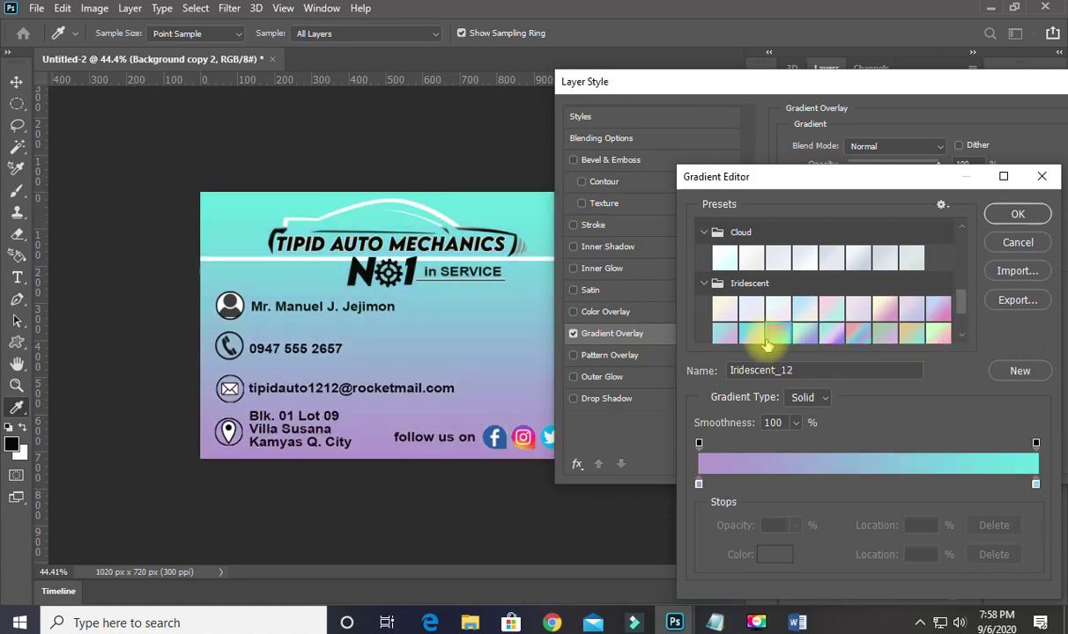
left_click(751, 339)
left_click(725, 339)
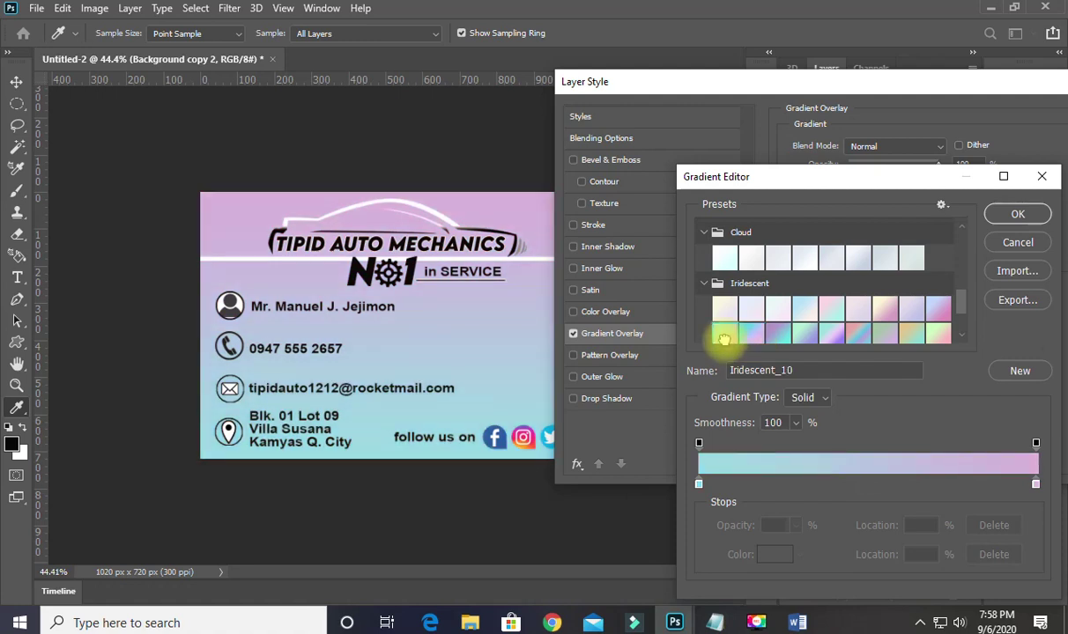
Preview the further Iridescent presets Iridescent_19 through Iridescent_22.
scroll(872, 275, "down", 1)
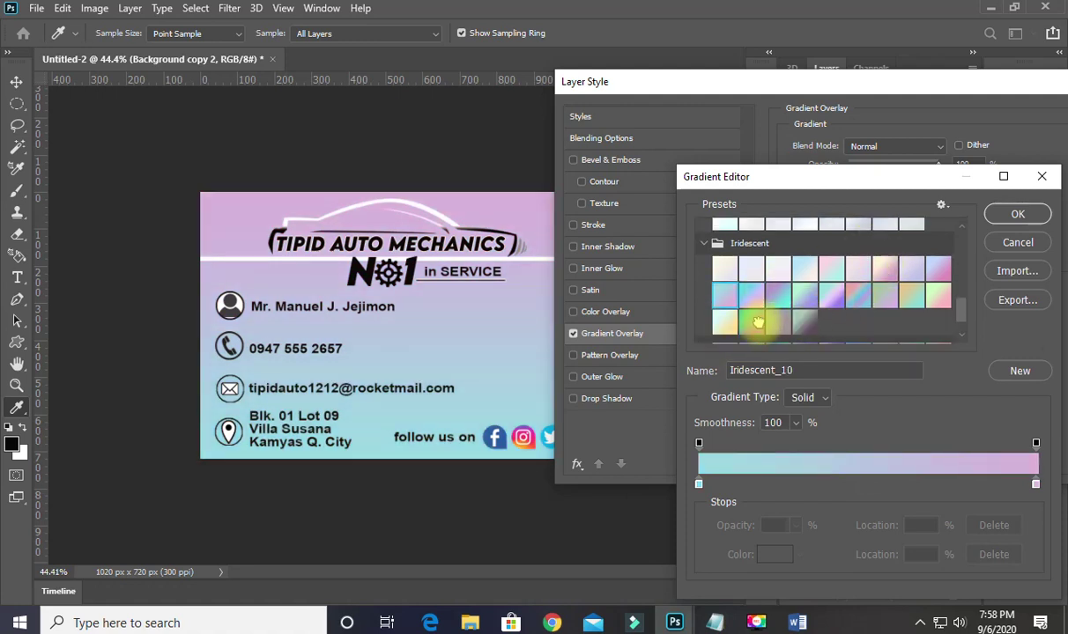
left_click(758, 323)
left_click(727, 323)
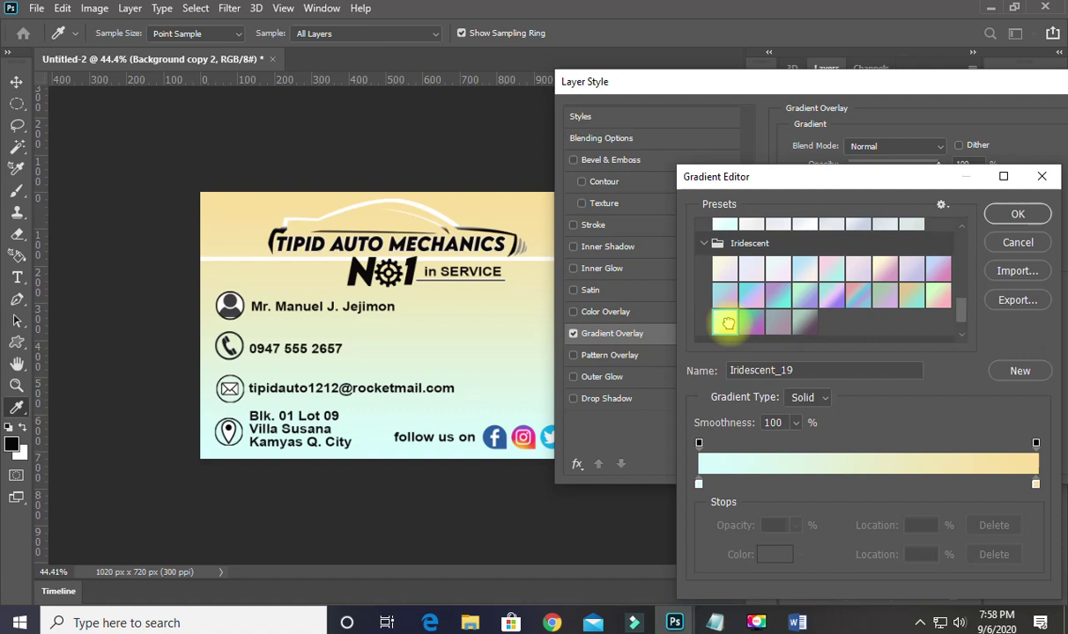
left_click(750, 324)
left_click(778, 323)
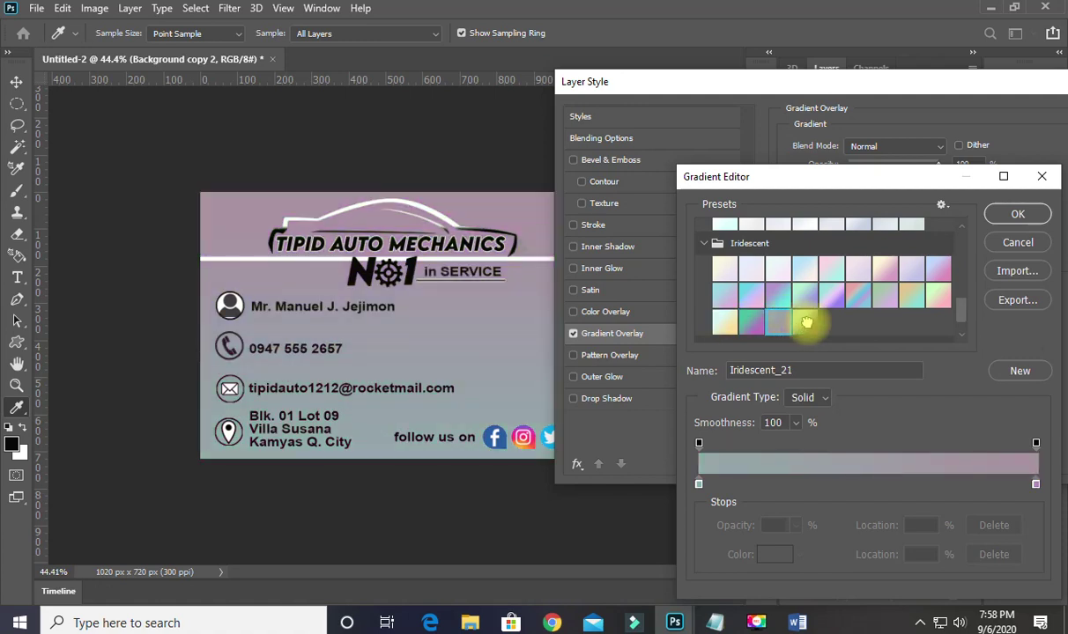
left_click(807, 323)
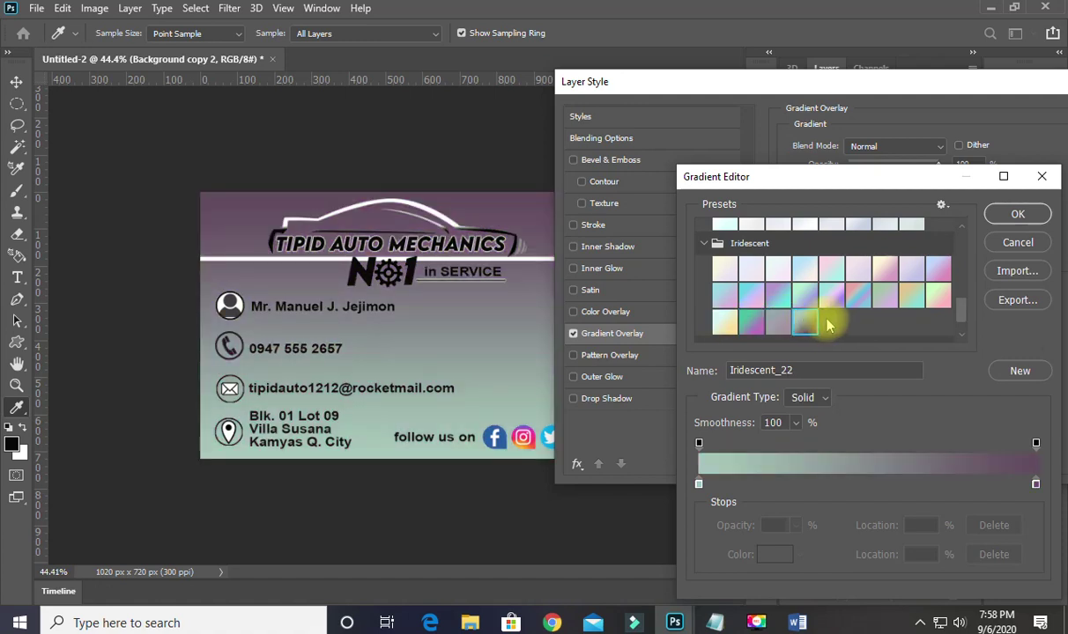
scroll(846, 264, "down", 2)
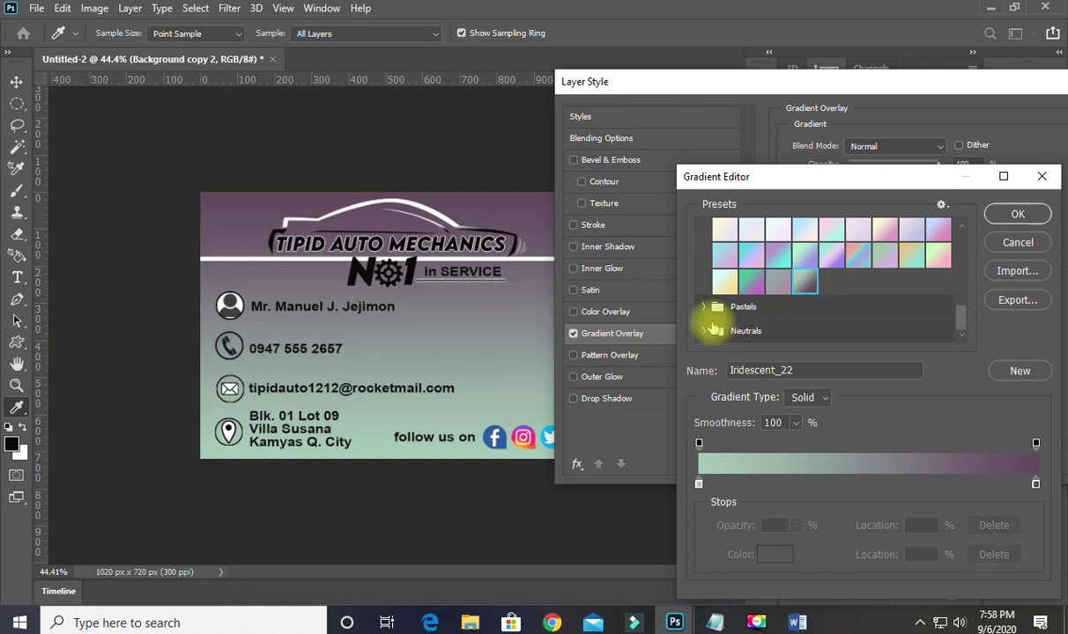
Expand the Pastels presets and preview Pastels_04, then Pastels_01.
left_click(705, 306)
left_click(858, 306)
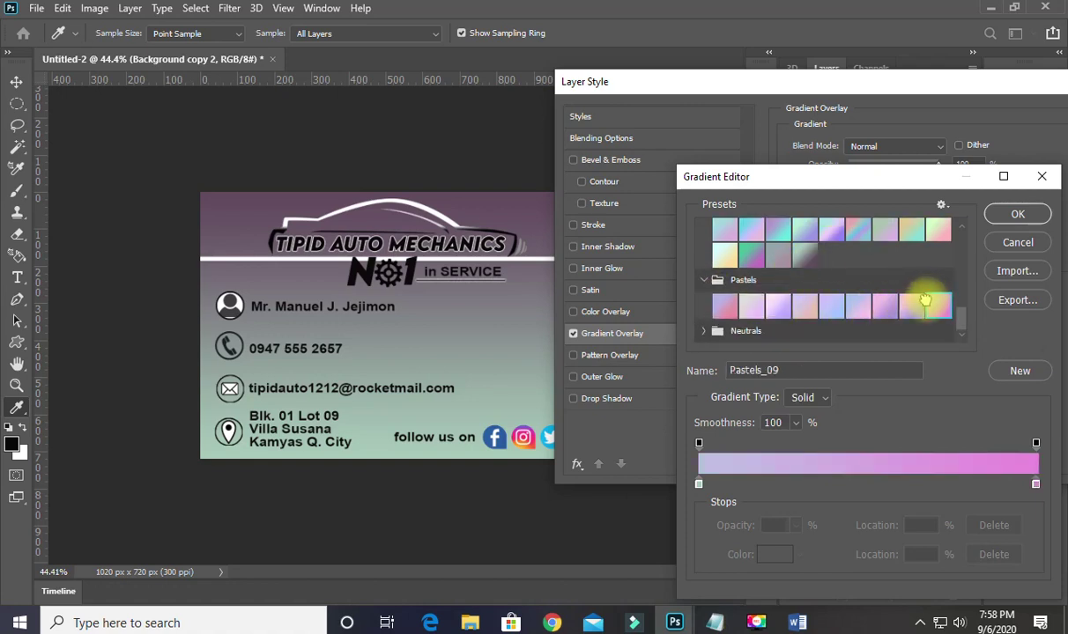
left_click(804, 306)
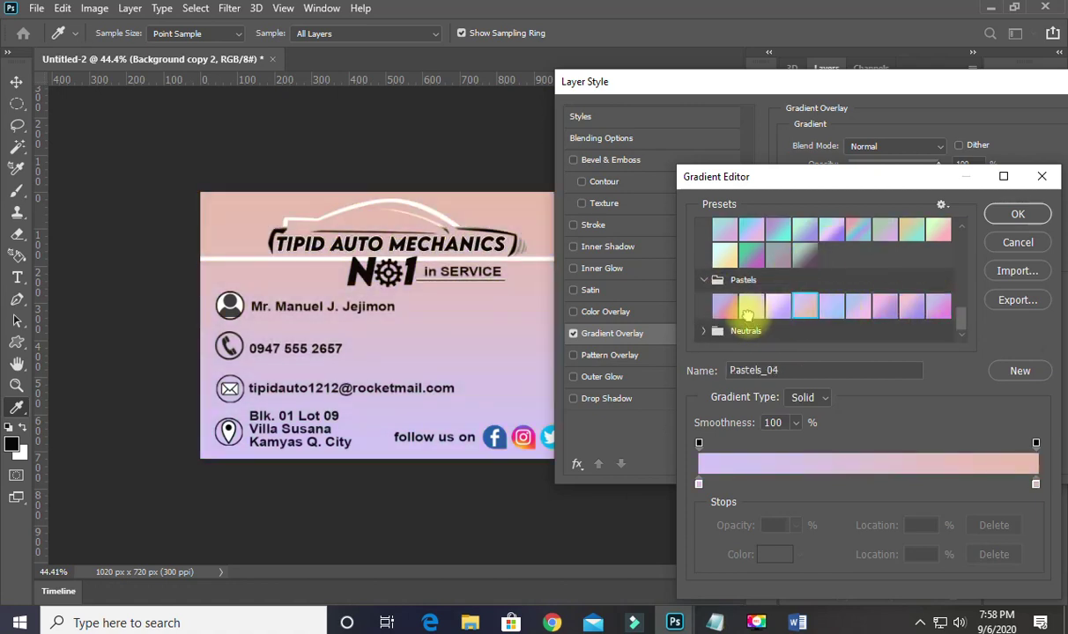
left_click(724, 306)
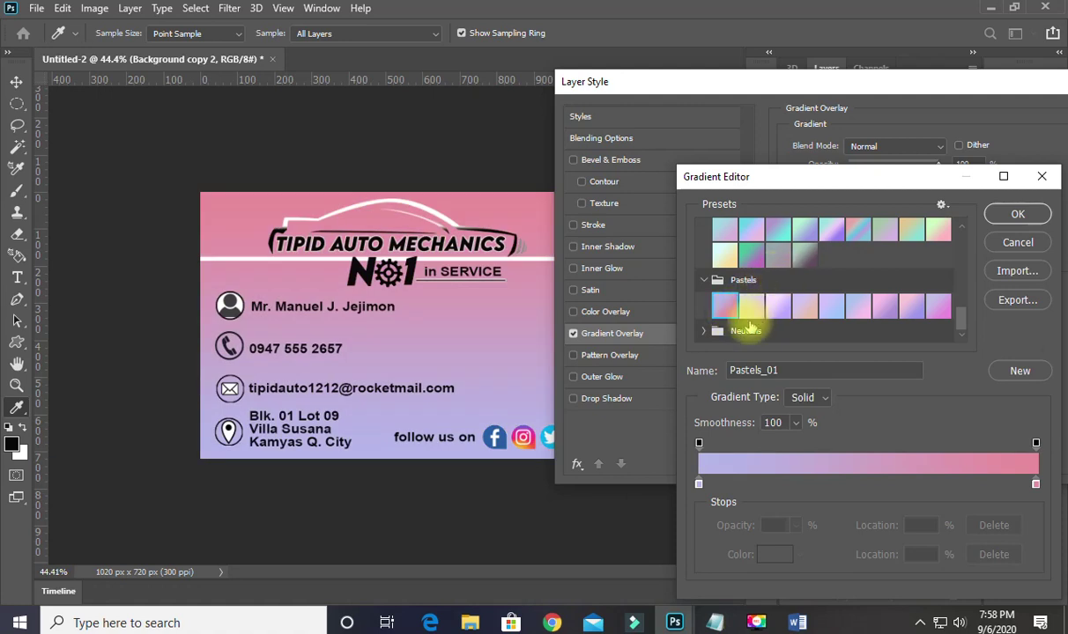
Expand the Neutrals presets, preview Sand_02 and Sand_01, and finish on Off white_01.
left_click(704, 332)
left_click(810, 327)
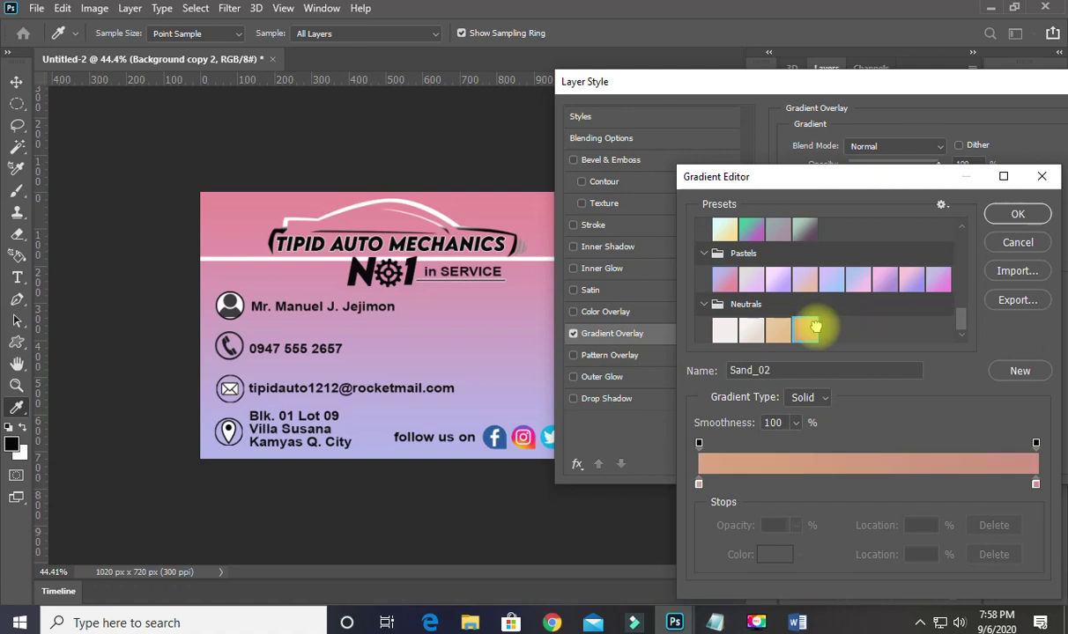
left_click(779, 333)
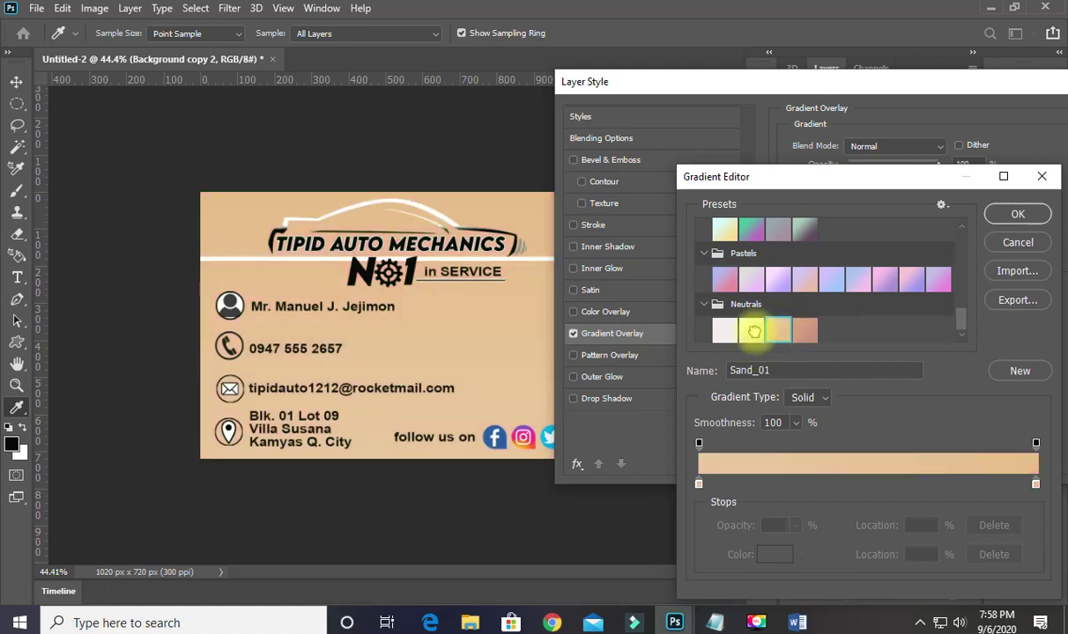
left_click(726, 331)
scroll(872, 280, "up", 2)
scroll(872, 280, "up", 10)
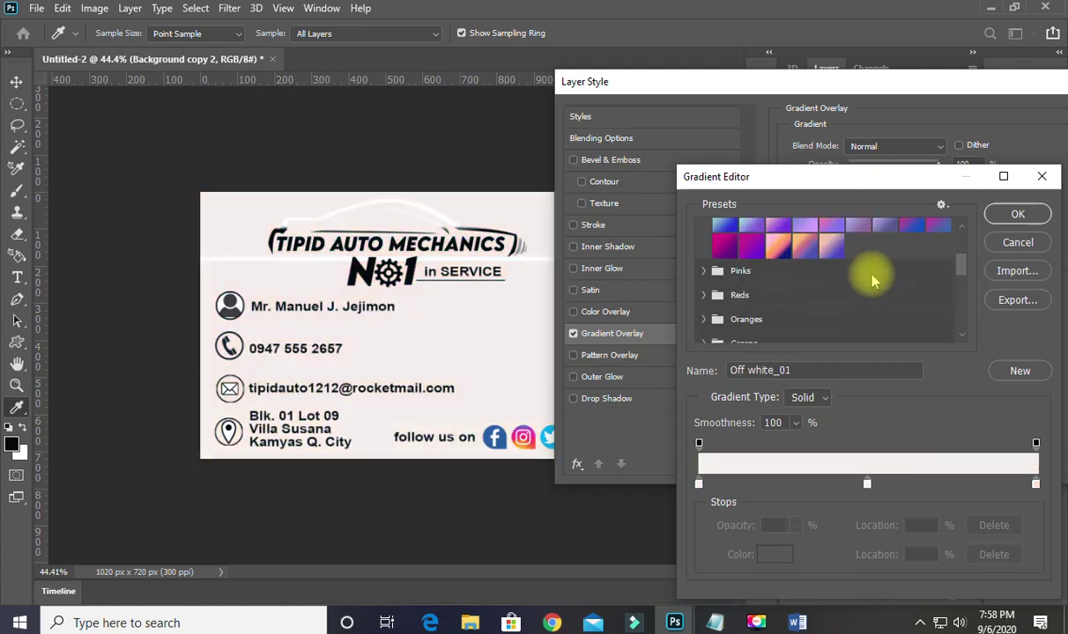
Apply Purple_21, move the orange colour stop to 65% and lower smoothness to 84%.
left_click(781, 250)
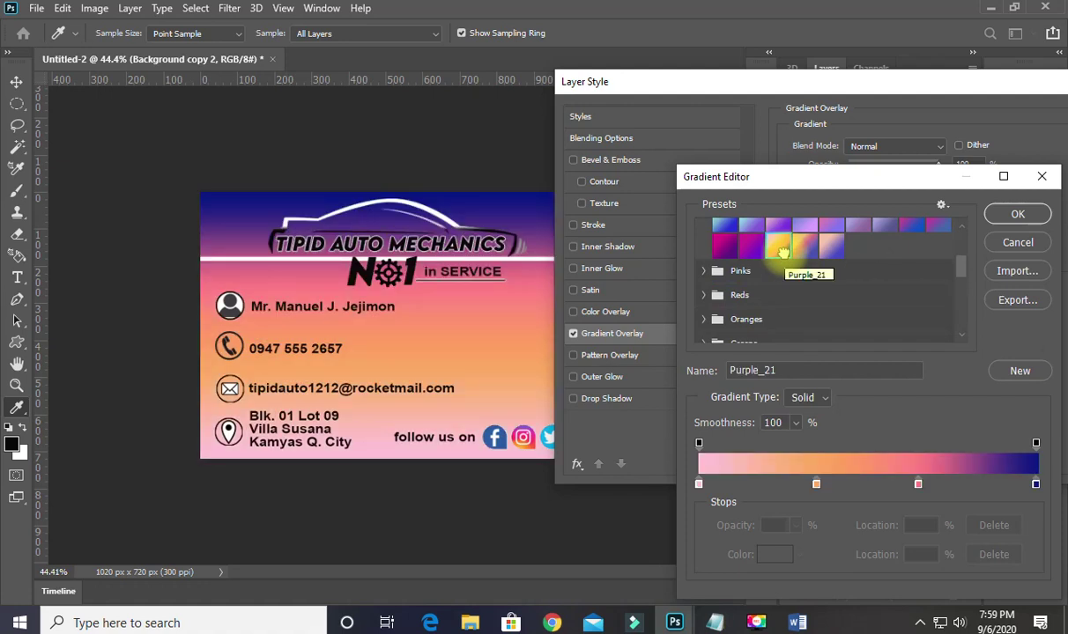
mouse_move(918, 484)
left_mouse_down()
mouse_move(941, 489)
mouse_move(858, 488)
mouse_move(929, 489)
left_mouse_up()
left_click_drag(815, 484, 787, 496)
left_click_drag(756, 494, 922, 480)
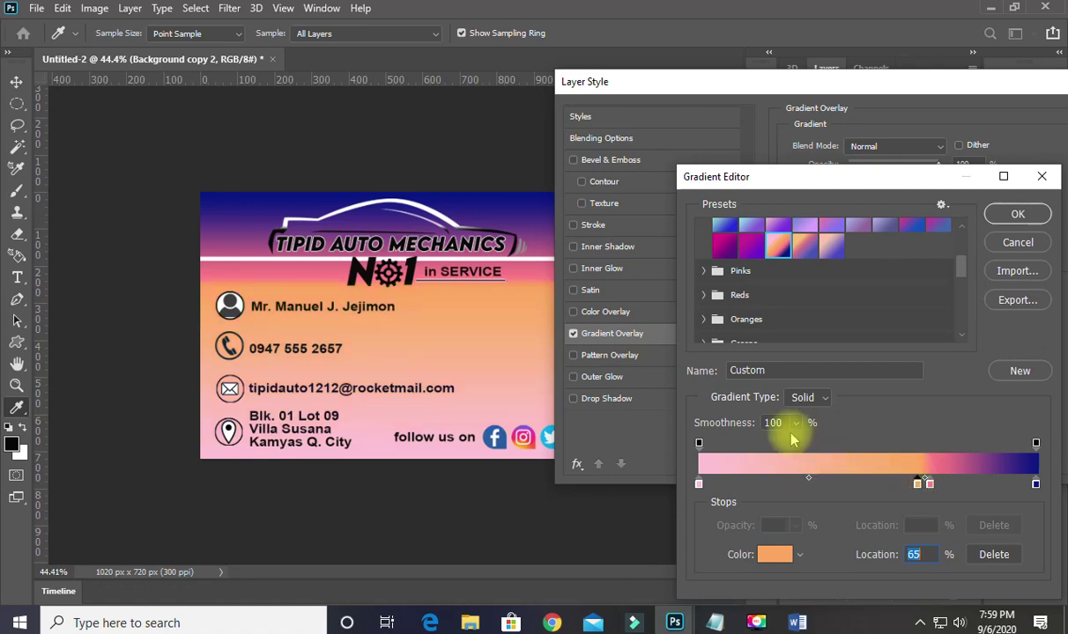
left_click_drag(796, 445, 715, 444)
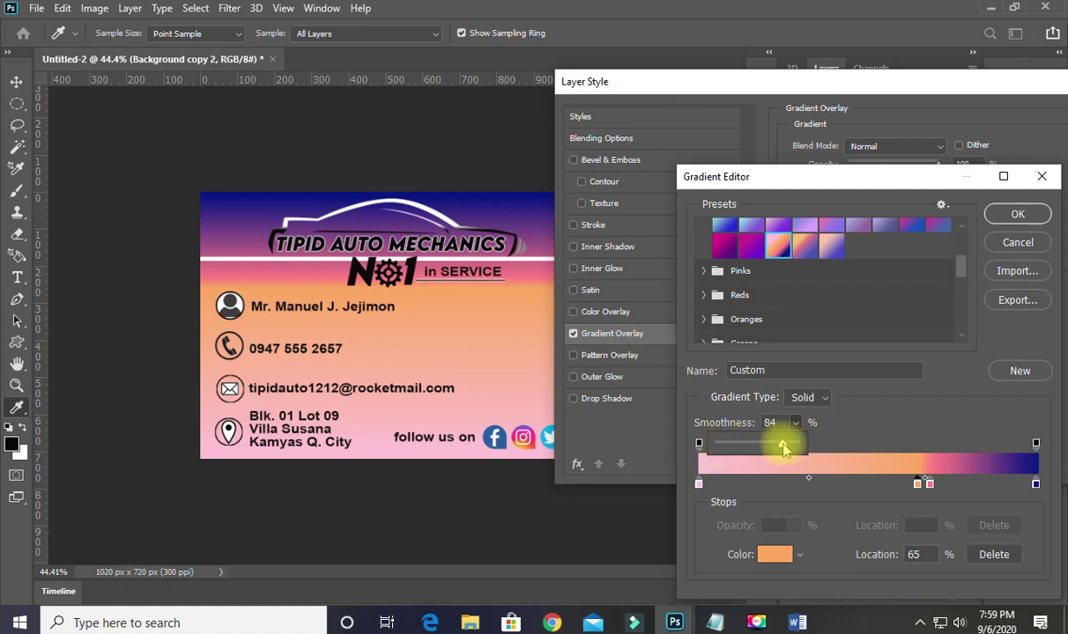
Try the Noise gradient type, then switch back to Solid.
left_click(808, 397)
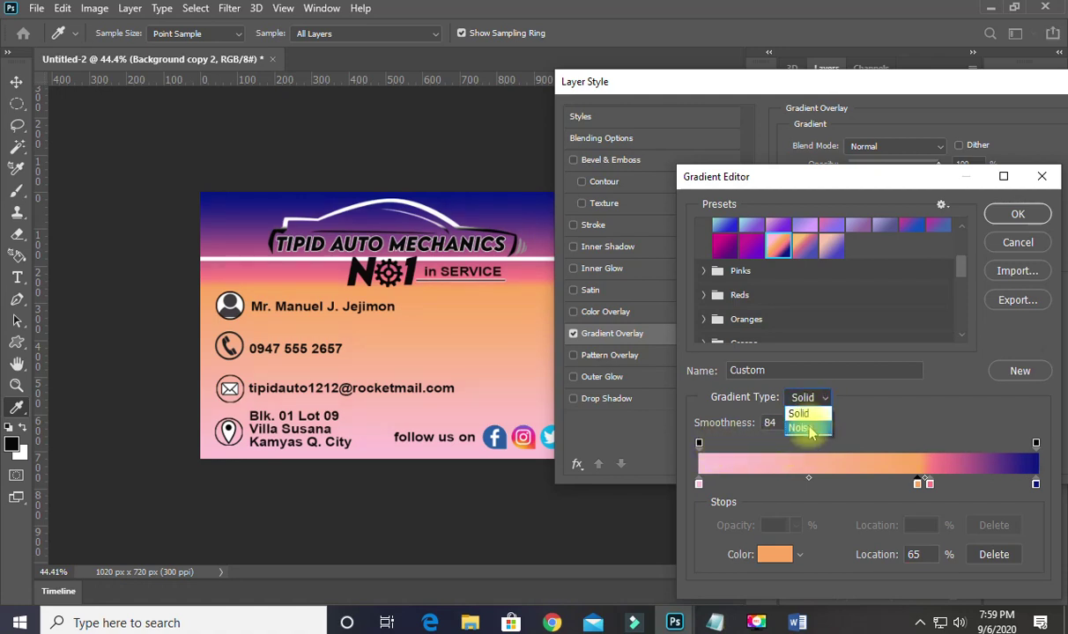
left_click(800, 425)
left_click_drag(895, 502, 846, 508)
left_click(809, 397)
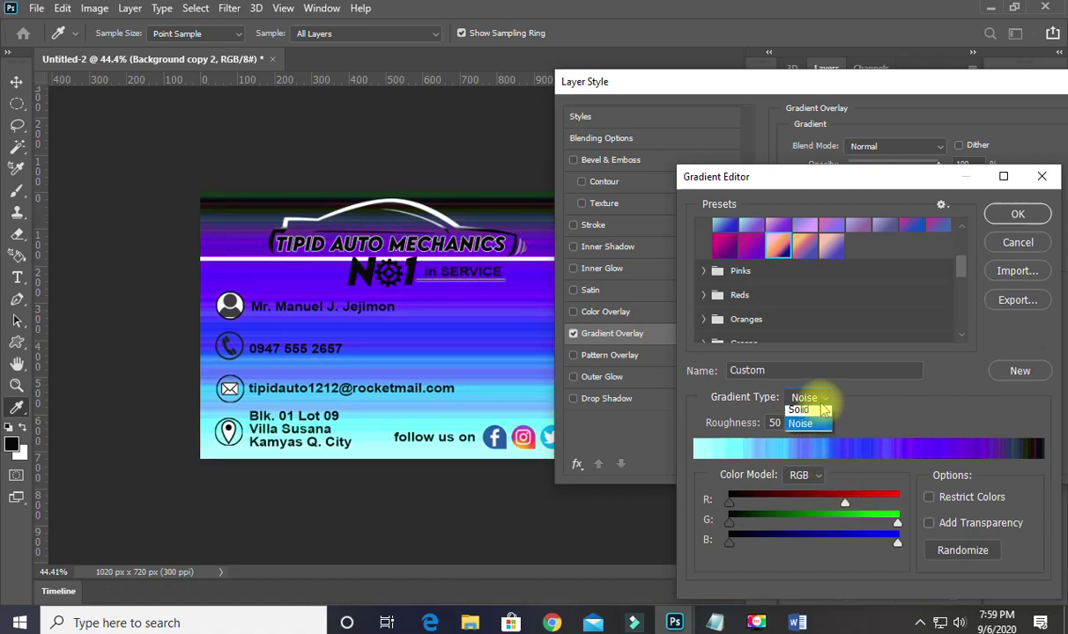
left_click(800, 414)
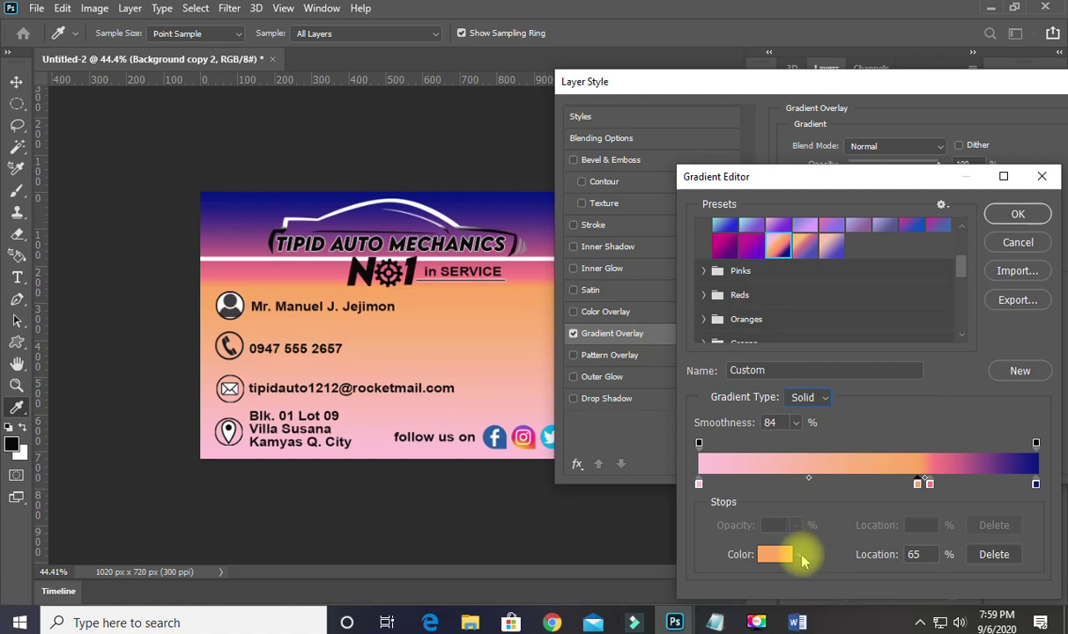
Set the 65% colour stop to the black foreground colour.
left_click(799, 555)
left_click(835, 539)
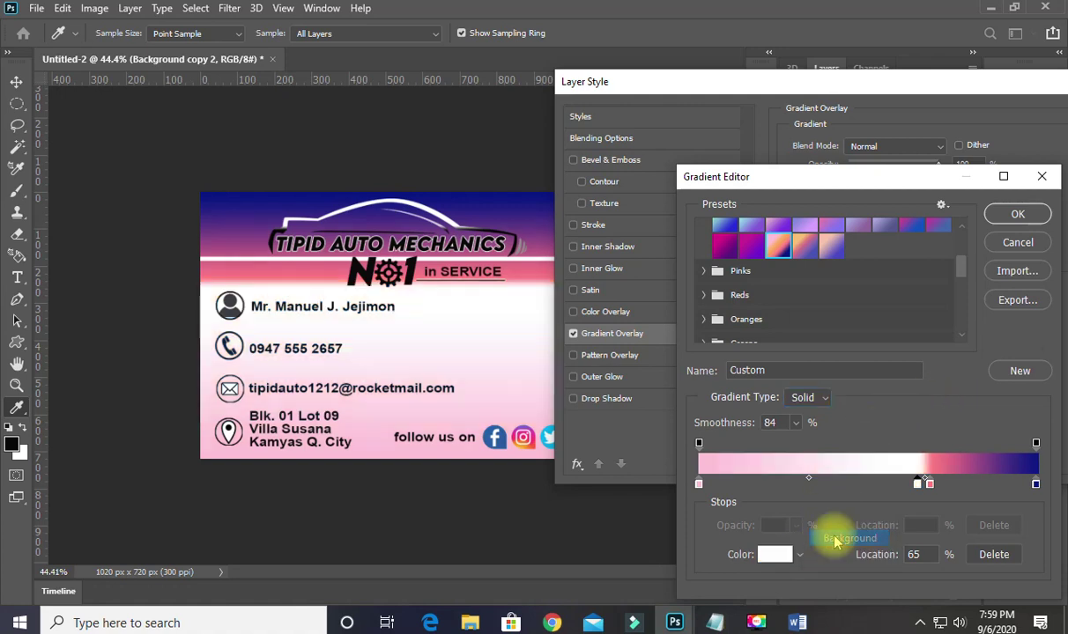
left_click(799, 555)
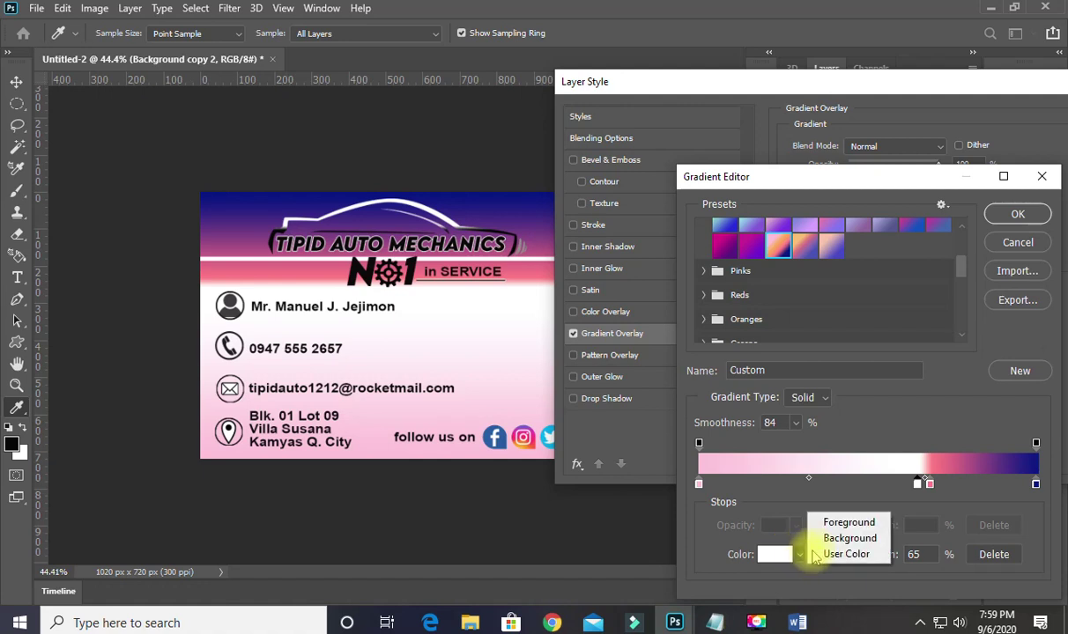
left_click(832, 528)
left_click(799, 555)
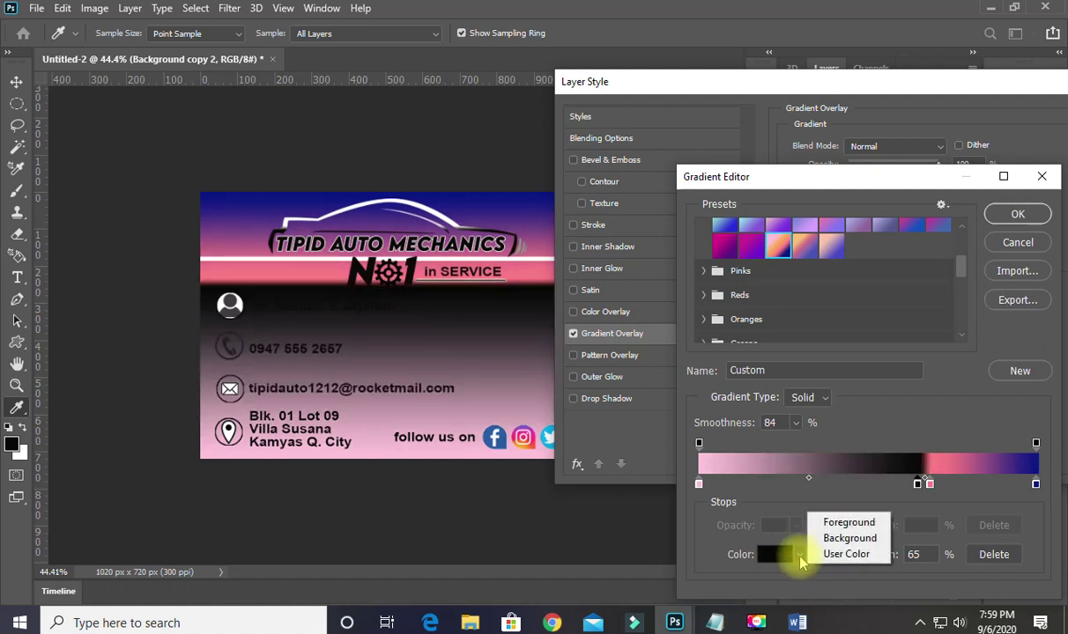
left_click(833, 554)
left_click(799, 555)
left_click(834, 524)
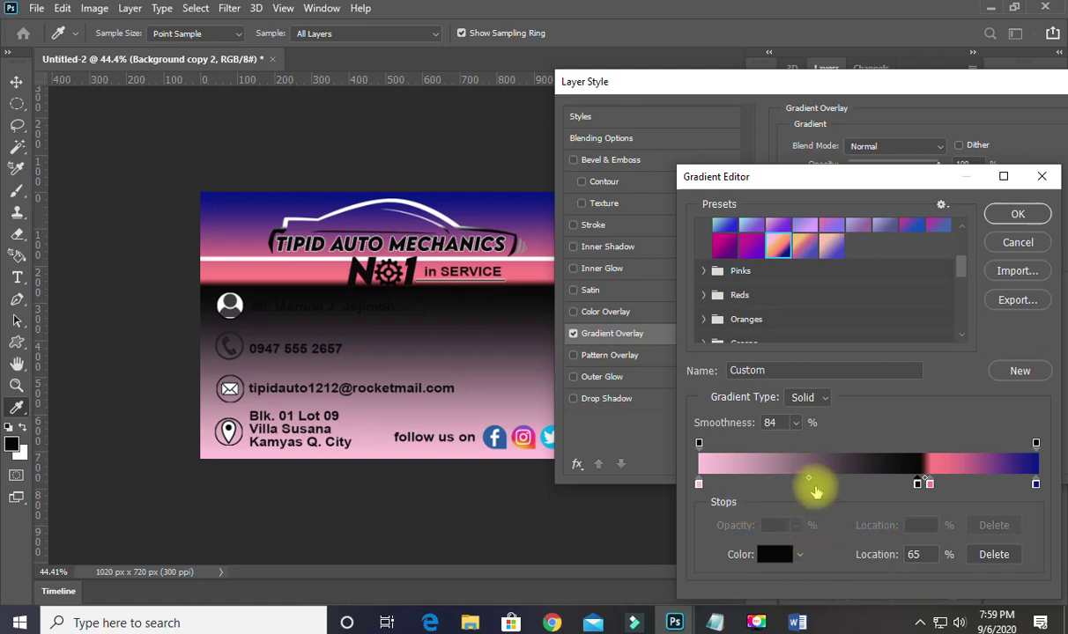
Preview Purple_22, Purple_20, Purple_23 and other presets, then settle on Purple_21.
left_click(802, 249)
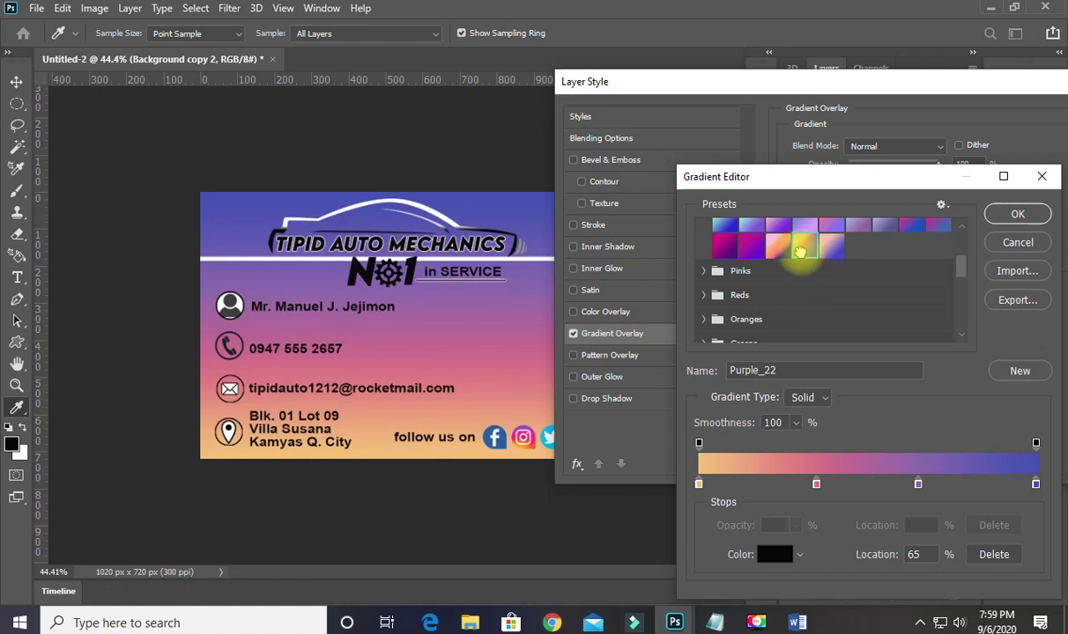
left_click(779, 249)
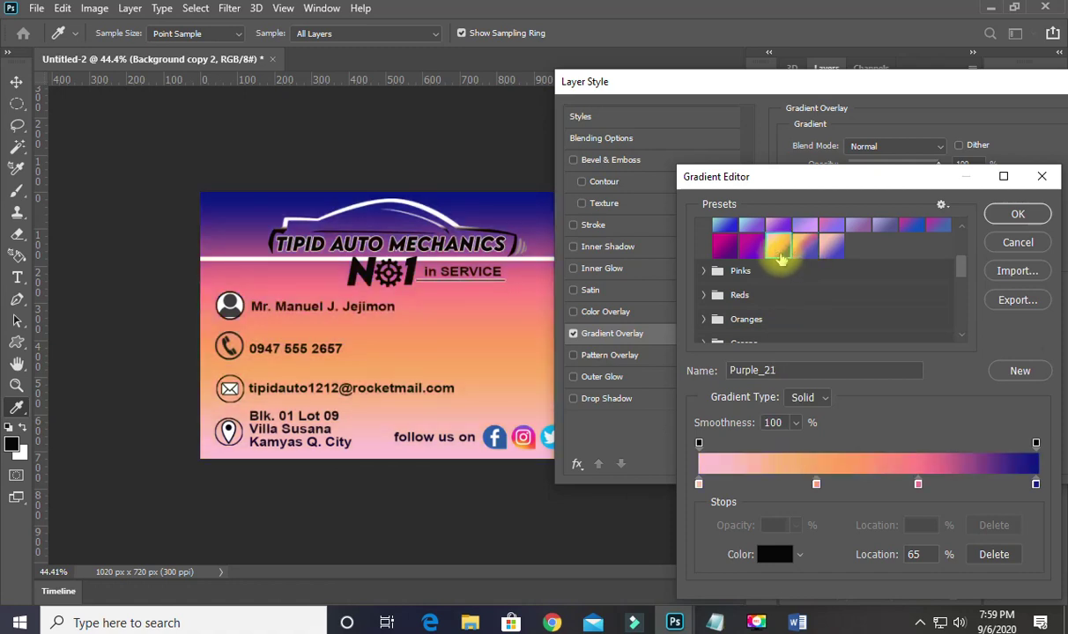
left_click(749, 247)
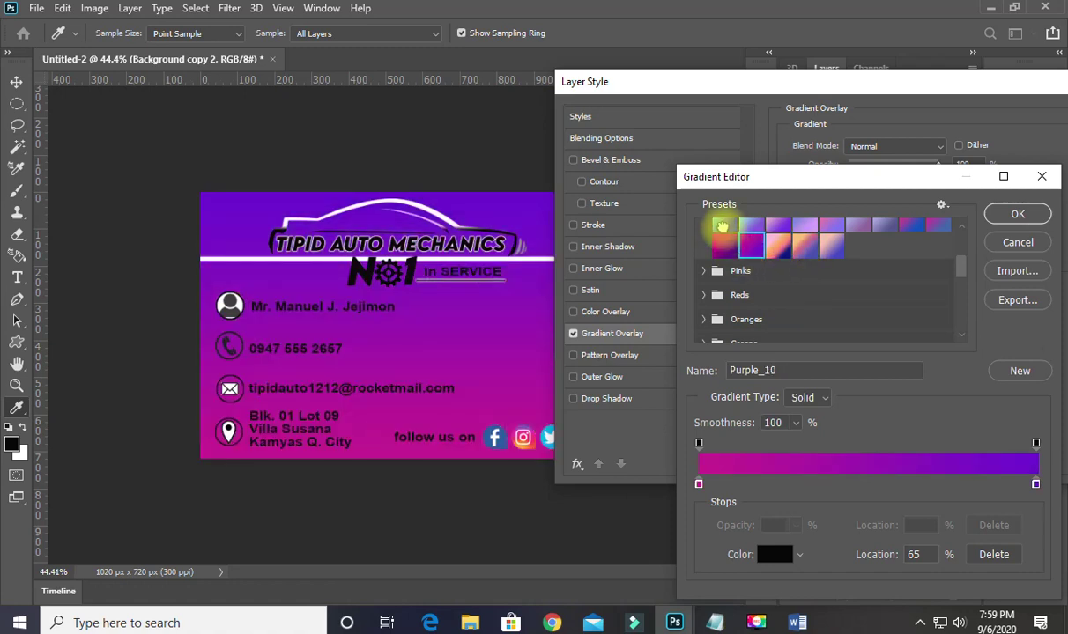
left_click(721, 228)
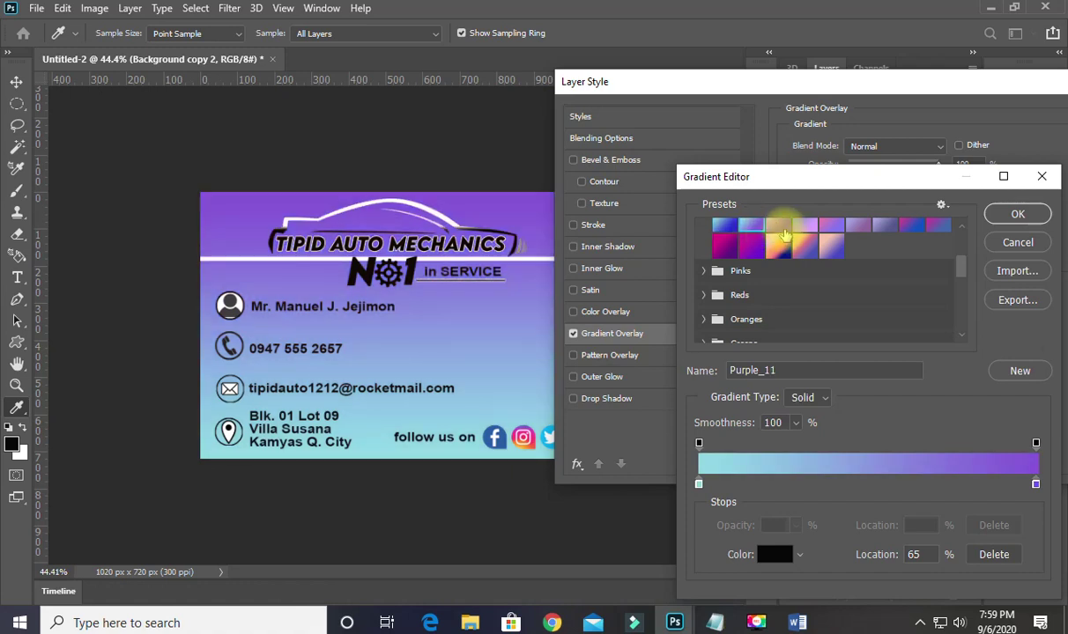
left_click(784, 227)
left_click(824, 243)
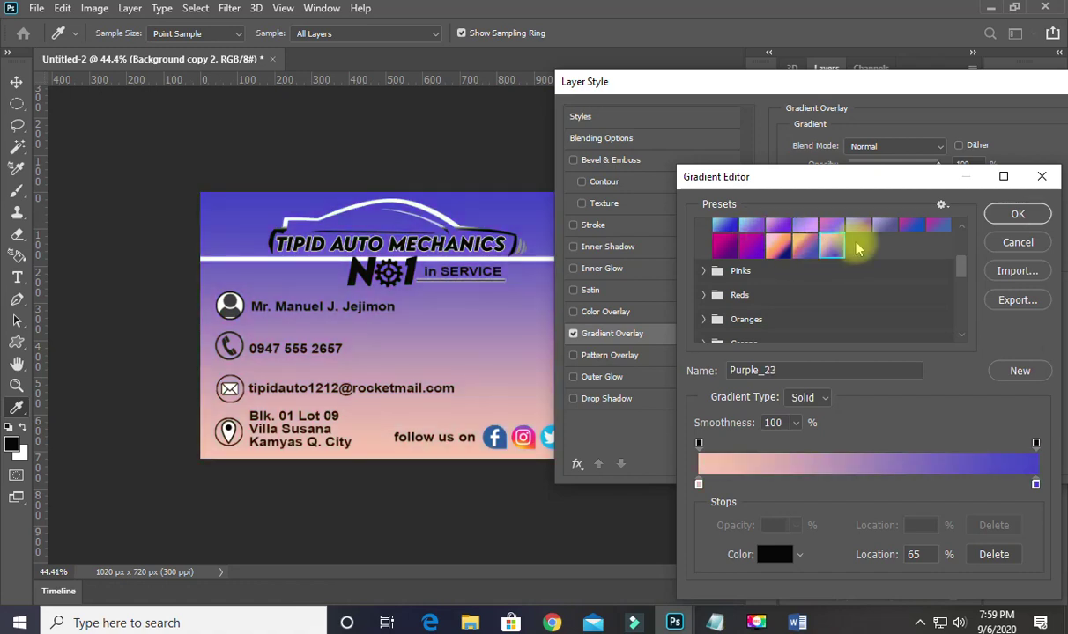
left_click(881, 221)
left_click(785, 248)
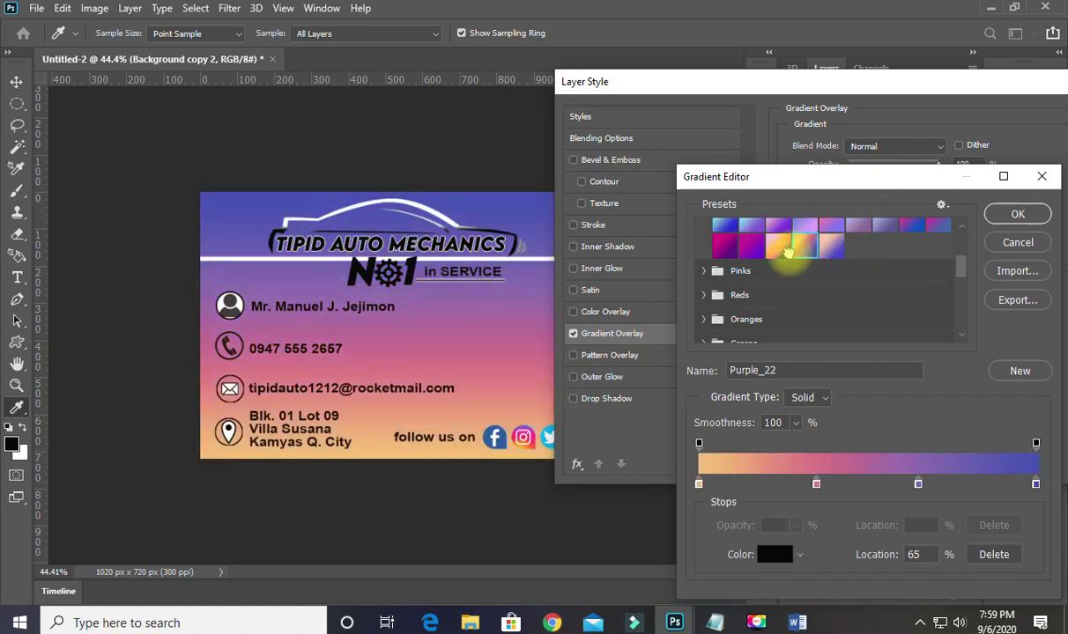
Accept the Purple_21 gradient and confirm the Layer Style gradient overlay.
left_click(1019, 214)
left_click_drag(1001, 119, 829, 124)
left_click(973, 151)
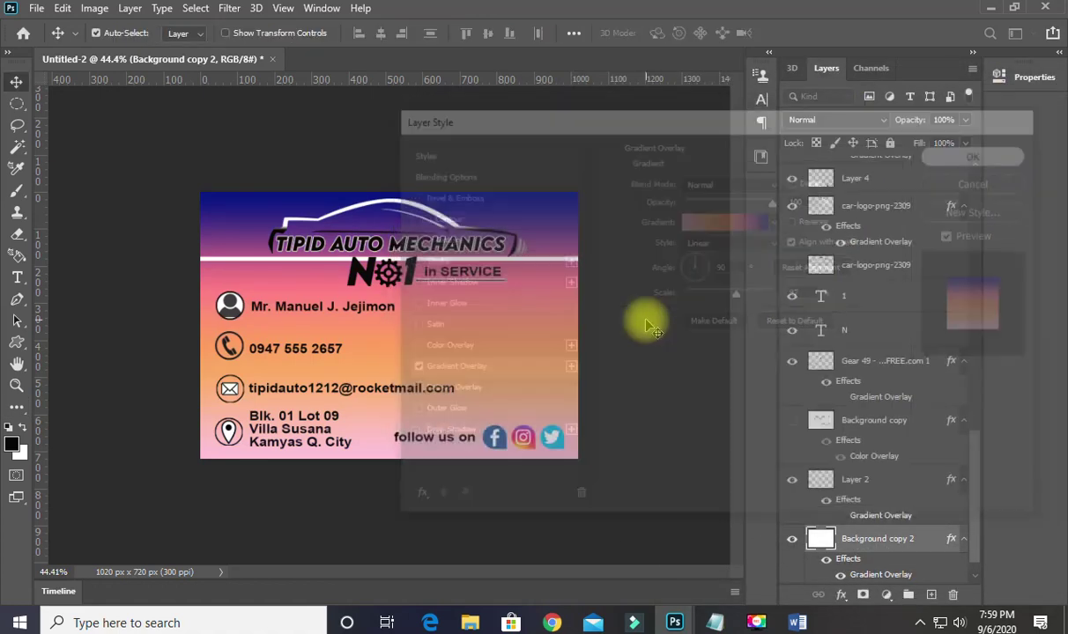
scroll(536, 329, "down", 3)
scroll(471, 201, "up", 3)
scroll(472, 201, "up", 3)
scroll(471, 189, "down", 4)
scroll(473, 187, "up", 2)
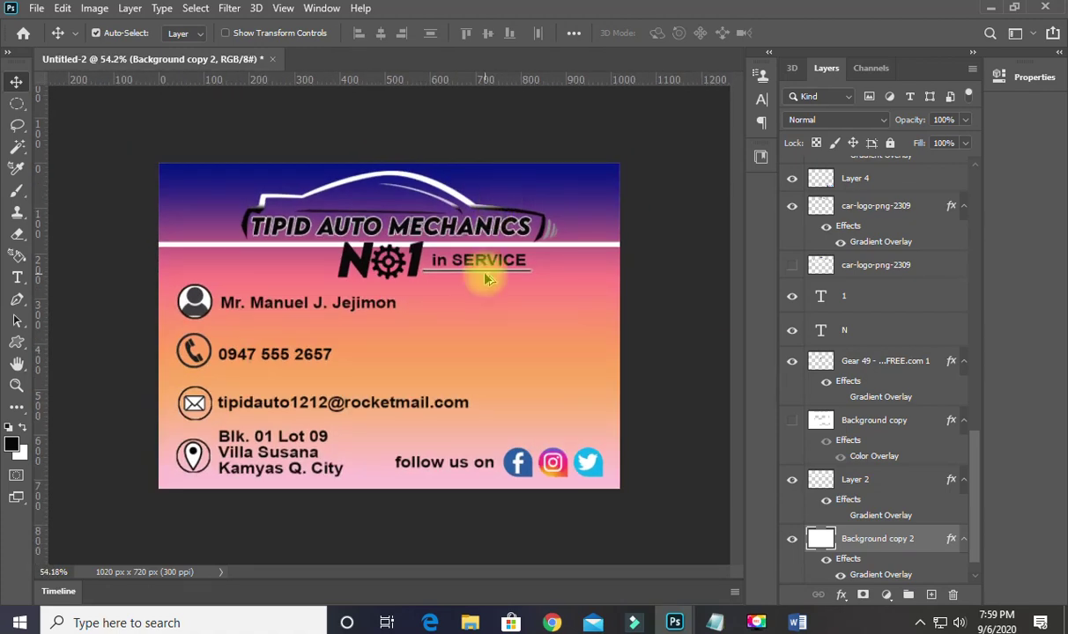
scroll(489, 279, "down", 1)
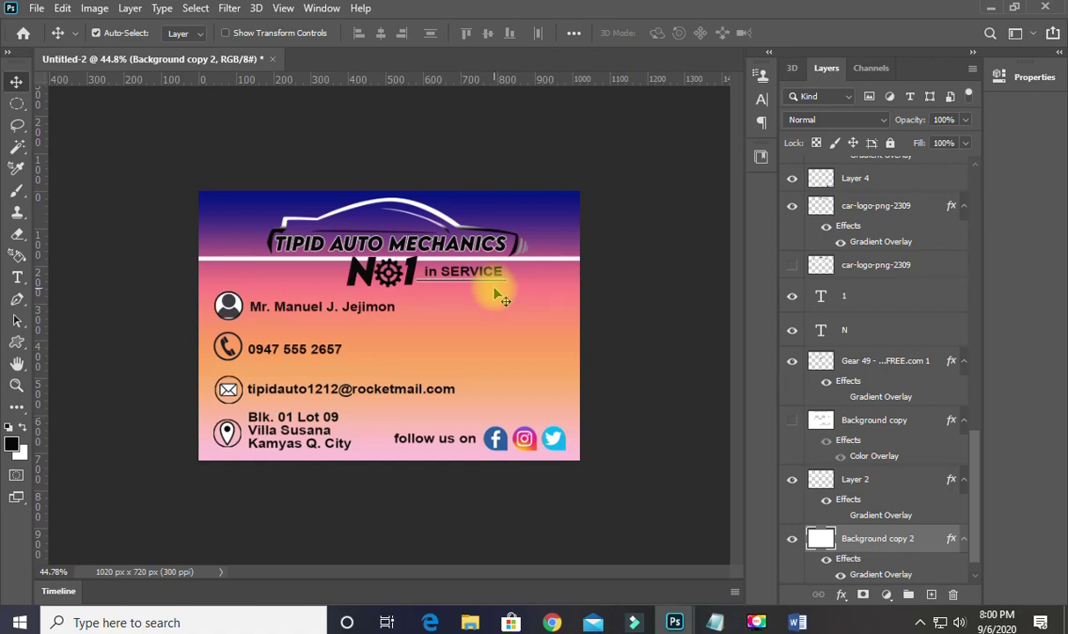
In Chrome, search Google Images for 'car png'.
mouse_move(551, 621)
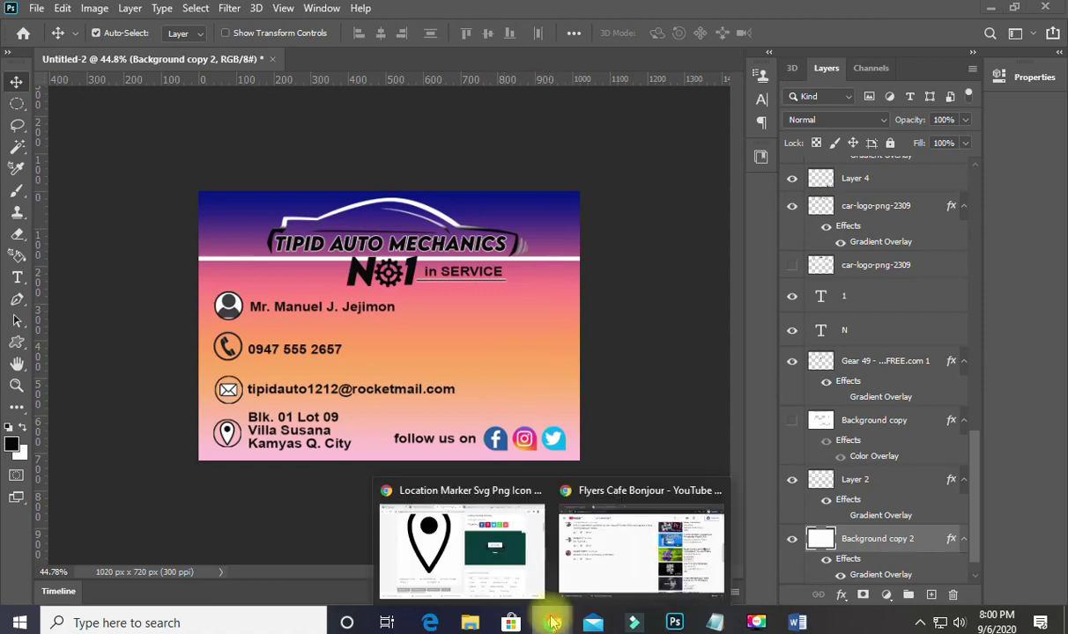
left_click(531, 577)
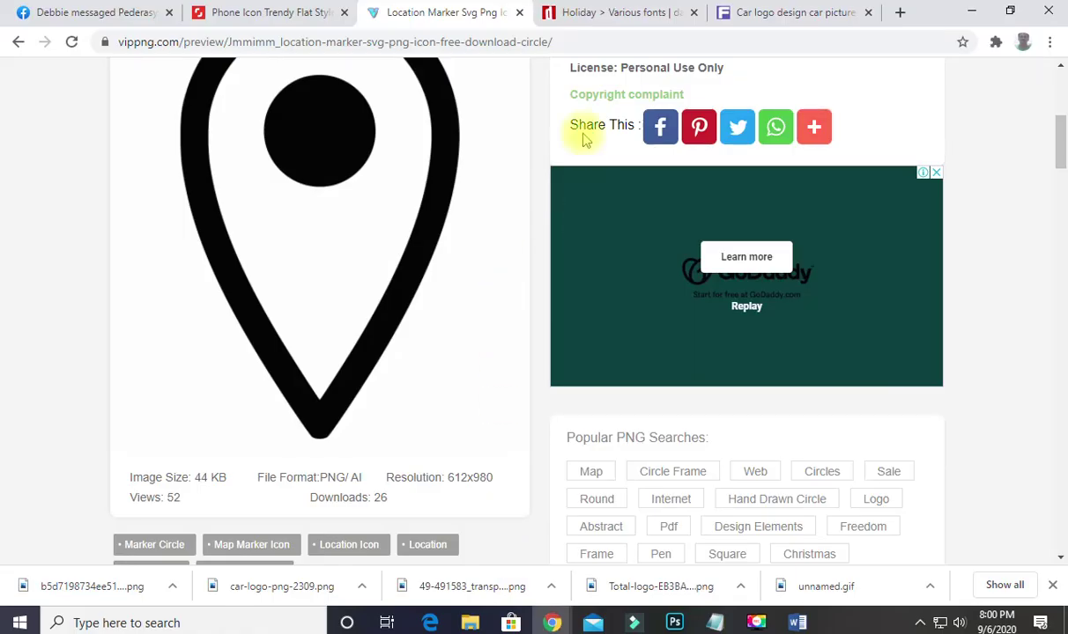
left_click(564, 21)
left_click(575, 41)
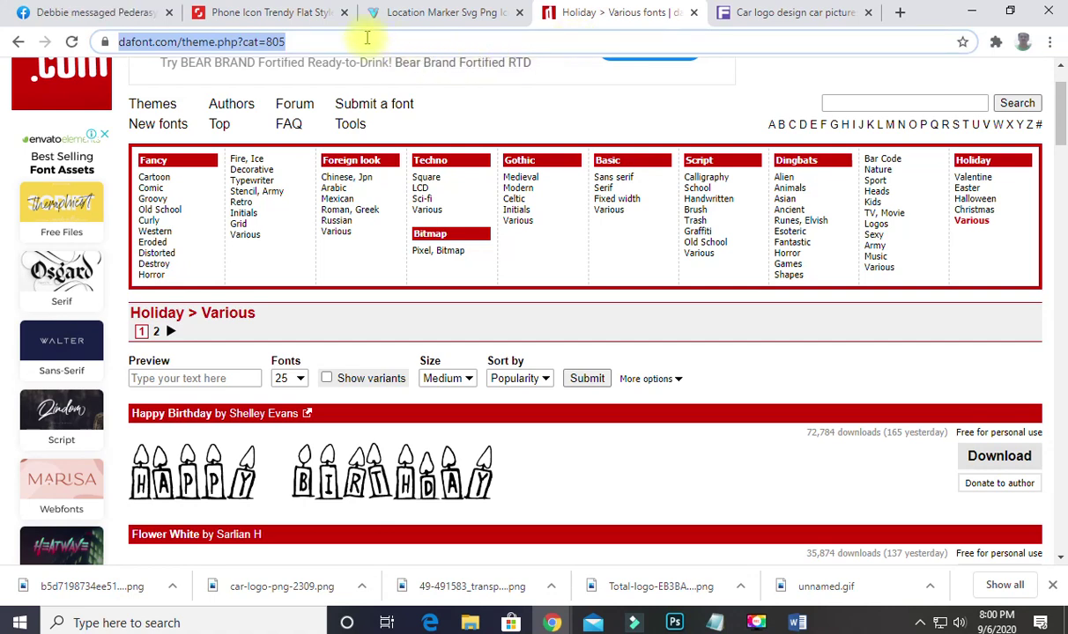
left_click(420, 14)
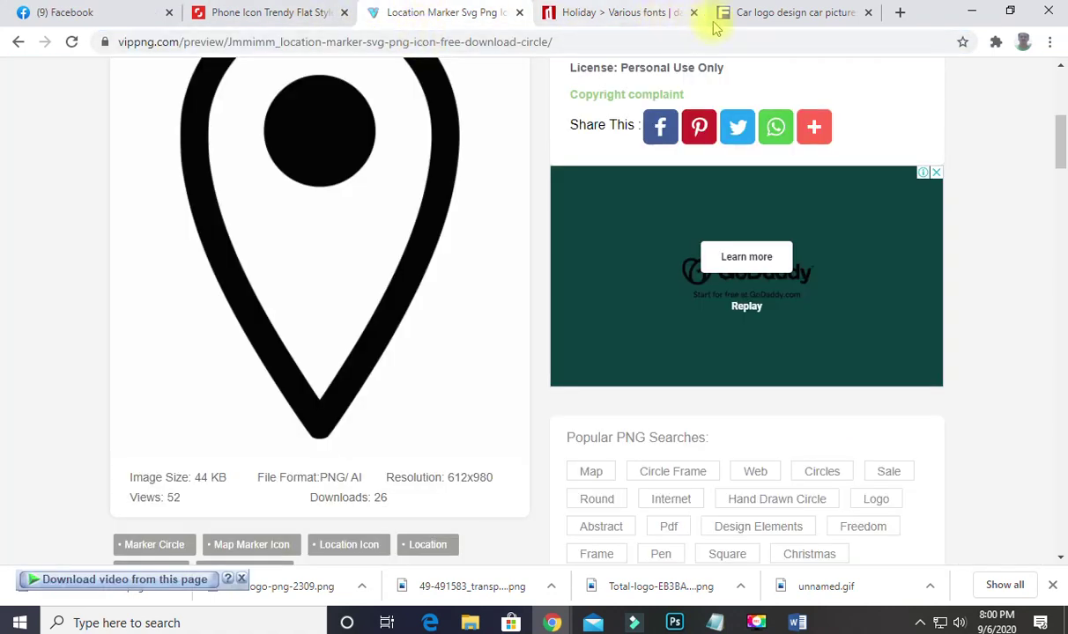
left_click(726, 14)
left_click(709, 37)
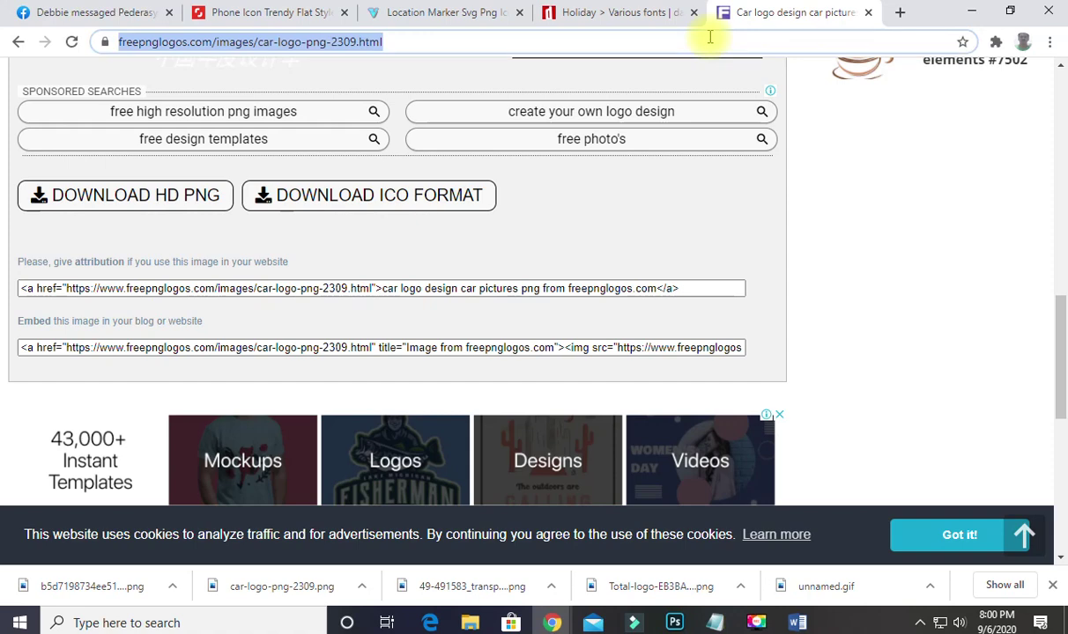
type("car")
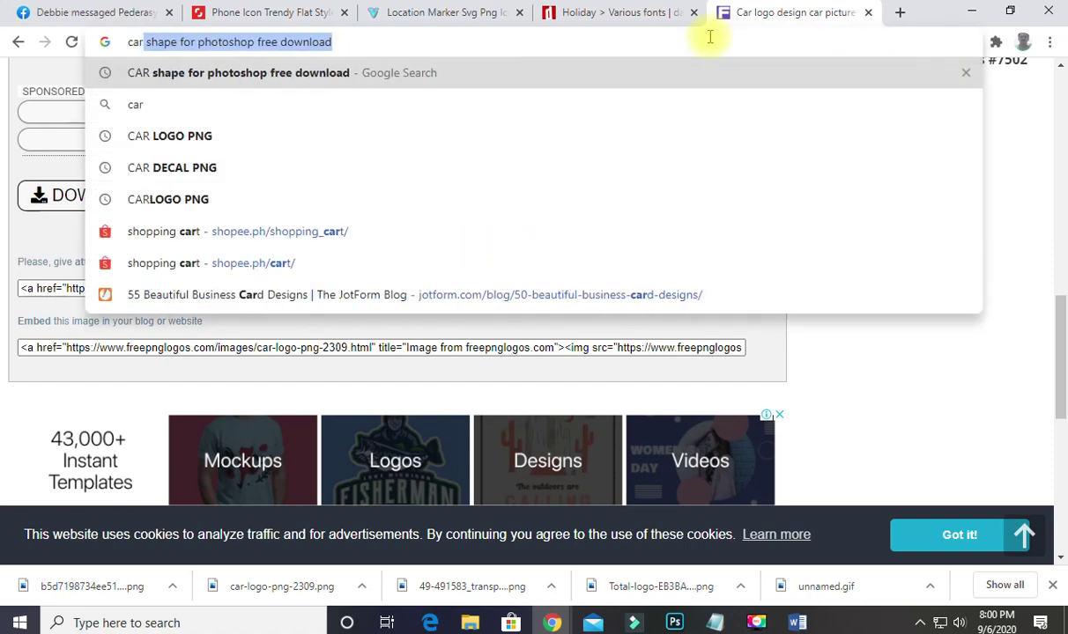
key("Delete")
key("Return")
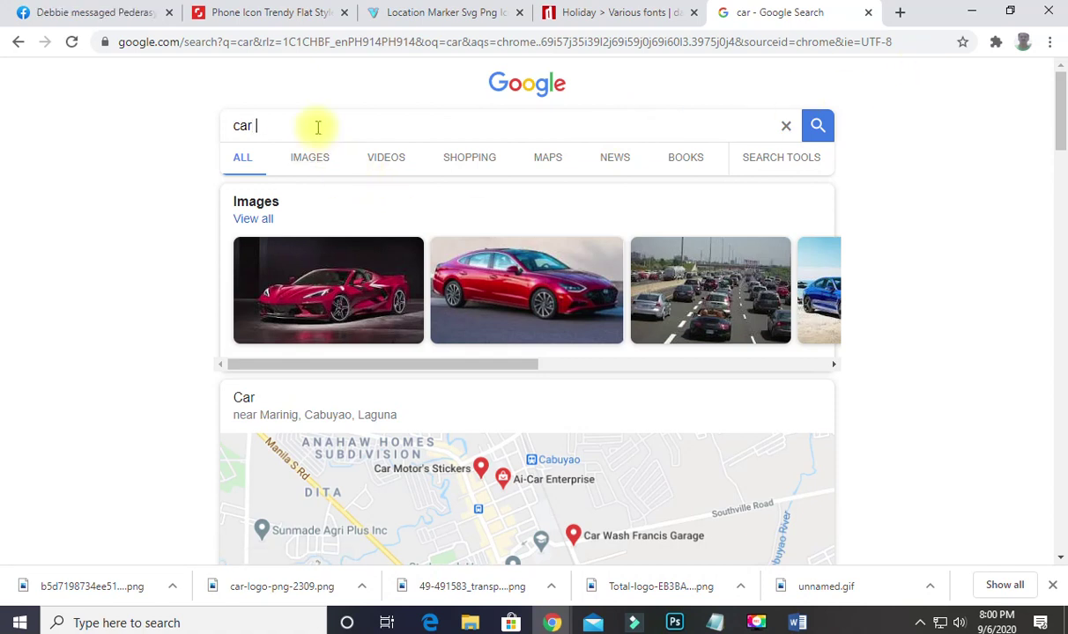
type("png")
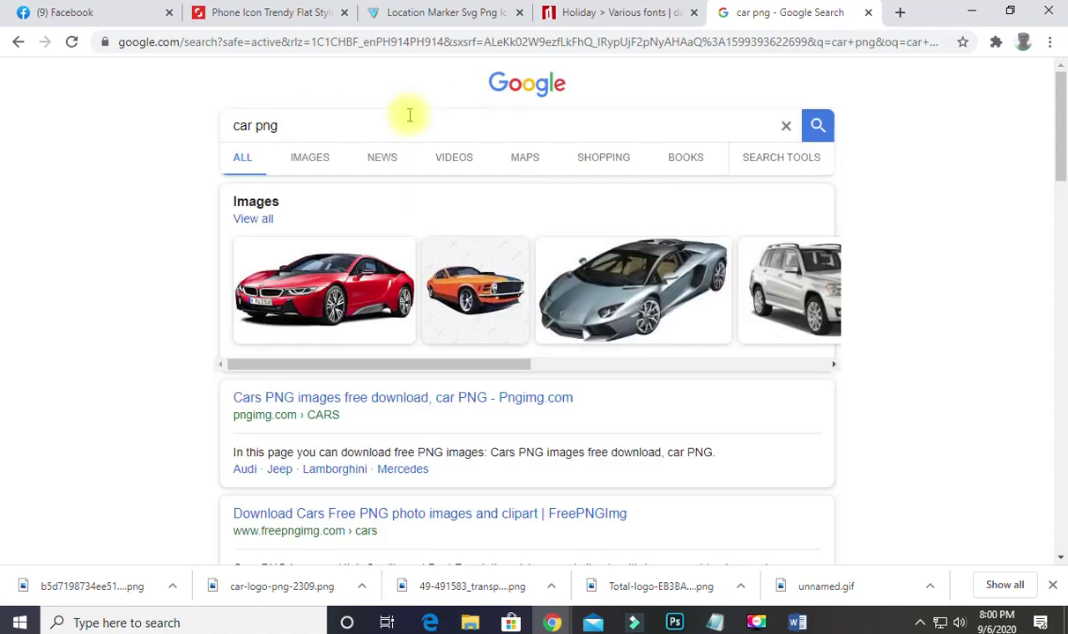
left_click(310, 158)
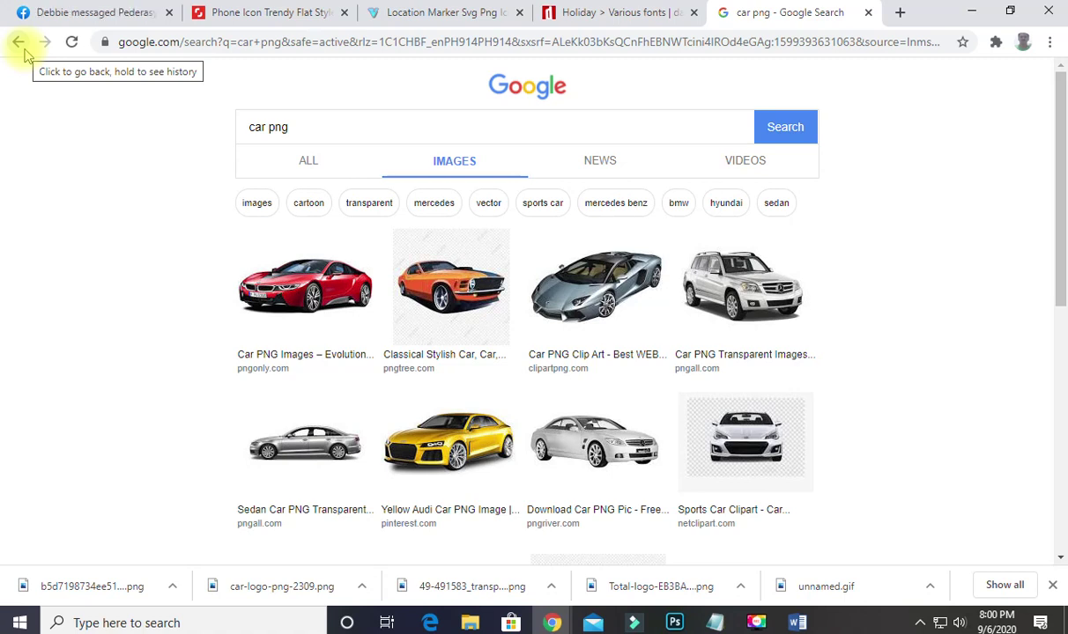
Save the full-size red car PNG into the calling card folder and show it in its folder.
left_click(290, 315)
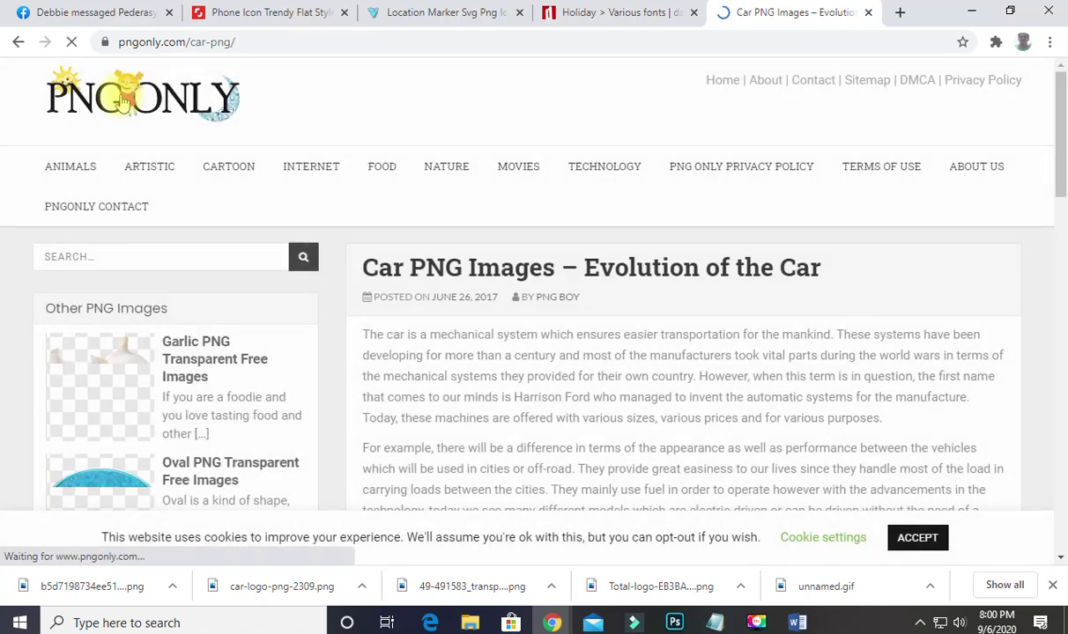
scroll(489, 263, "down", 10)
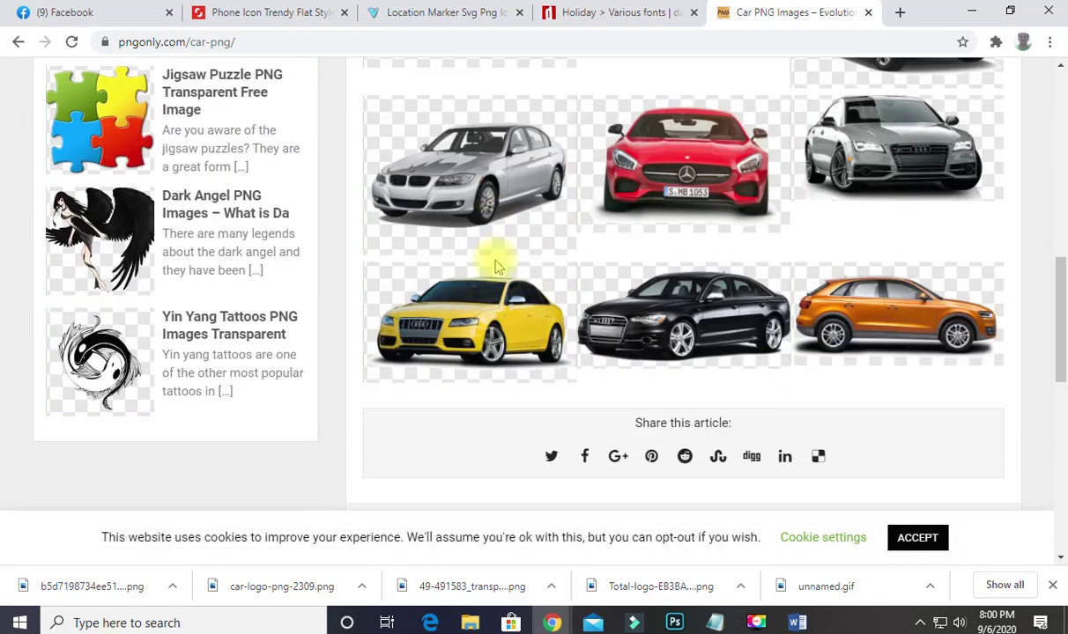
scroll(496, 266, "up", 3)
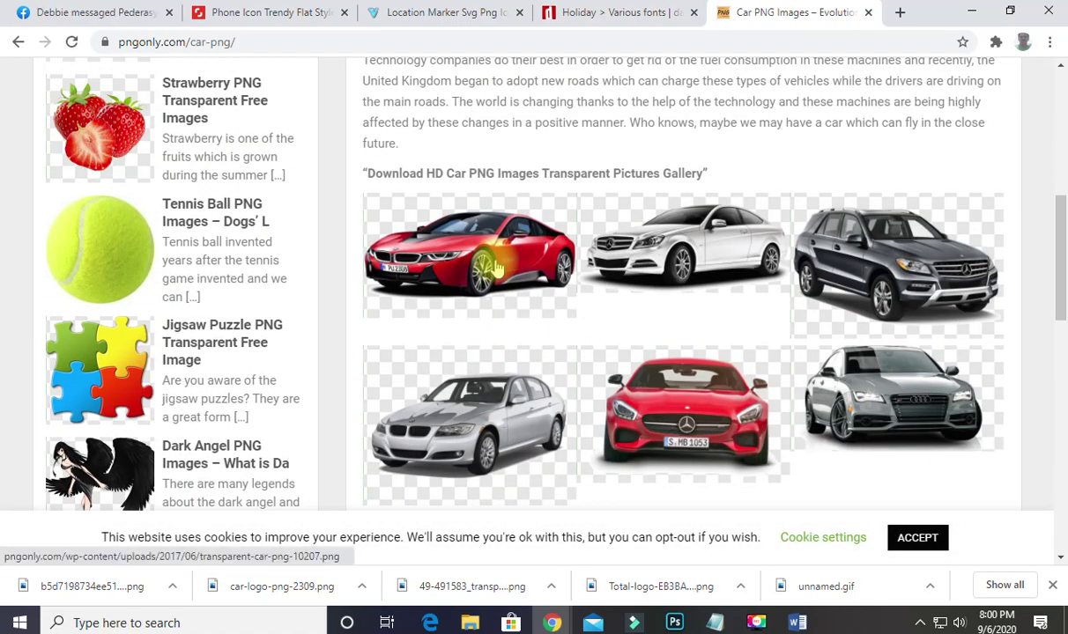
left_click(496, 266)
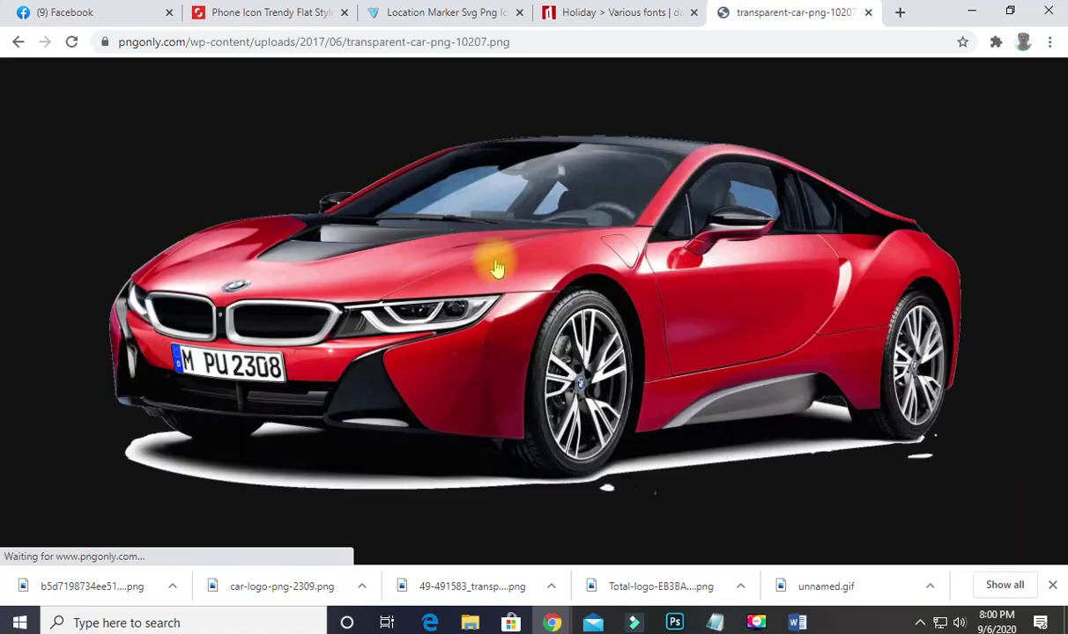
right_click(498, 267)
left_click(571, 294)
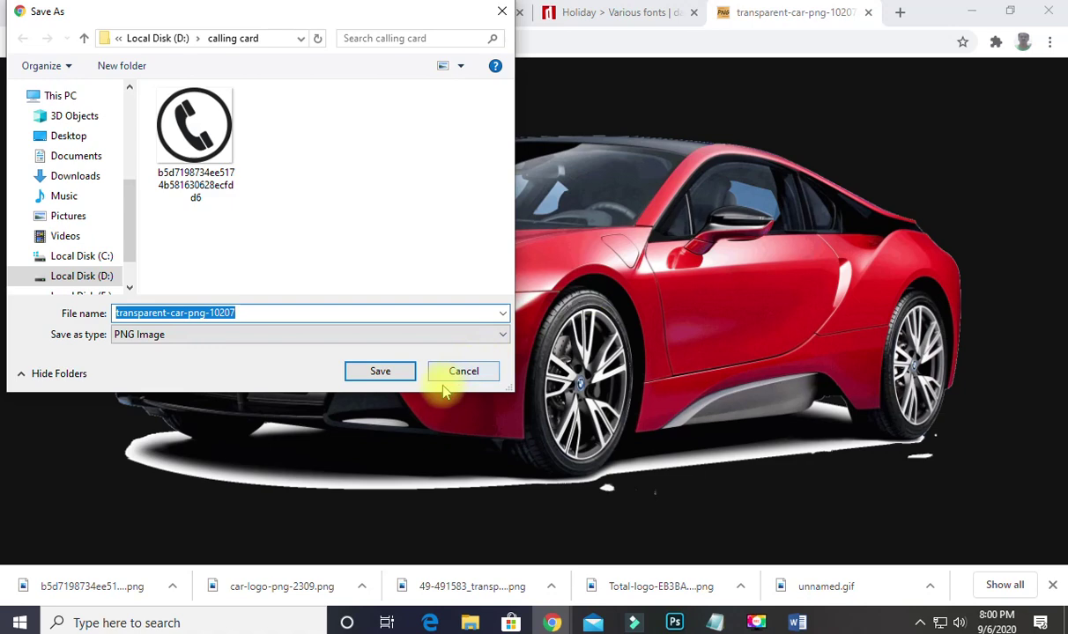
left_click(380, 372)
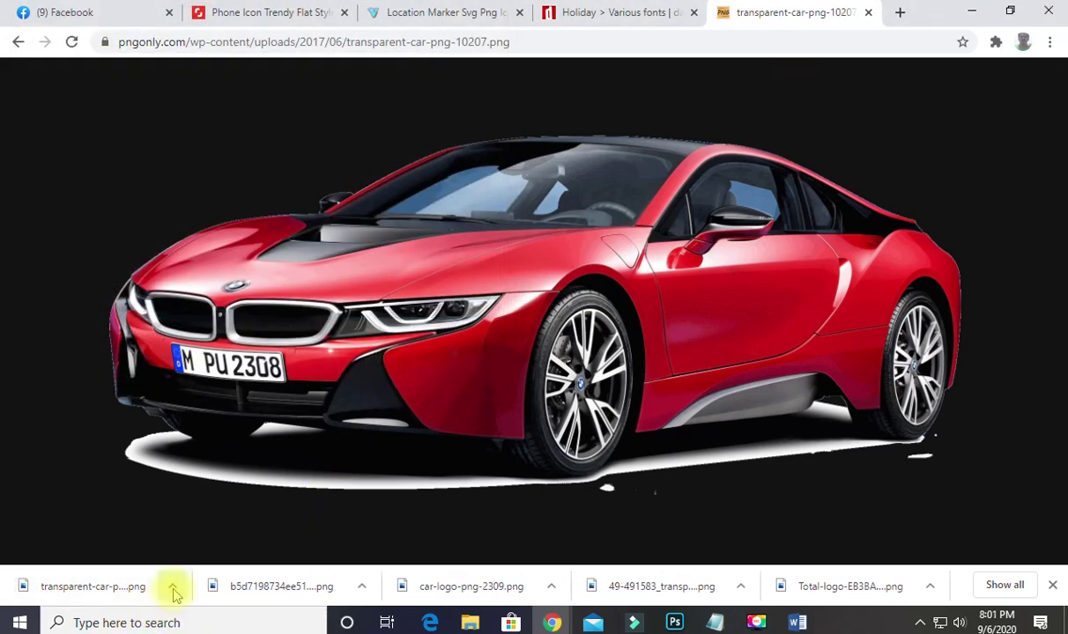
left_click(172, 585)
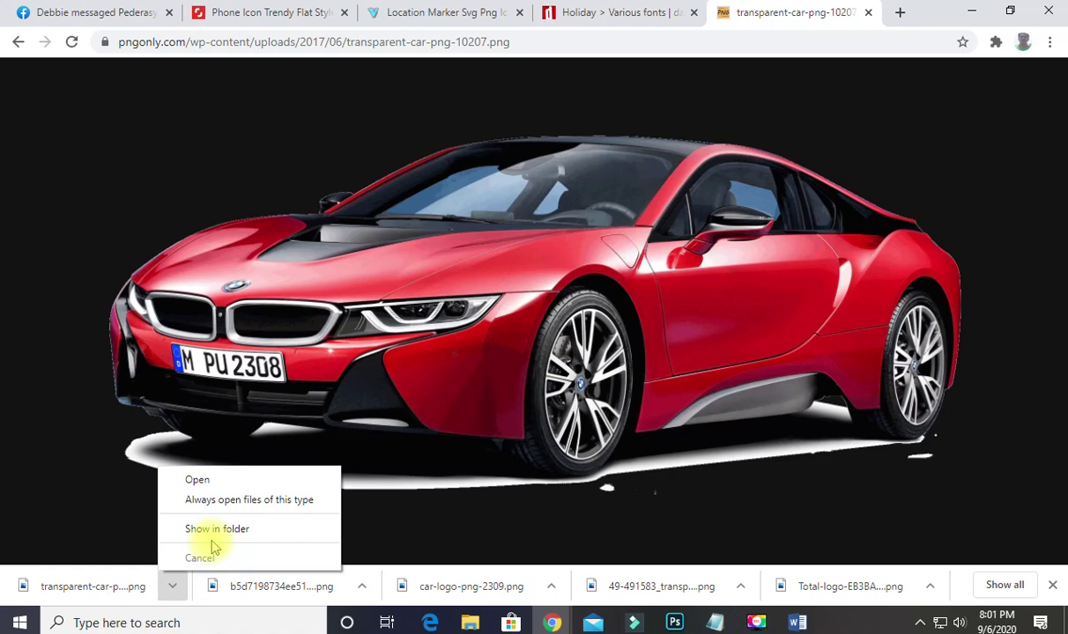
left_click(220, 529)
Place the car PNG on the card, flipped to face right, resized beside the name and phone lines.
left_click_drag(231, 167, 478, 407)
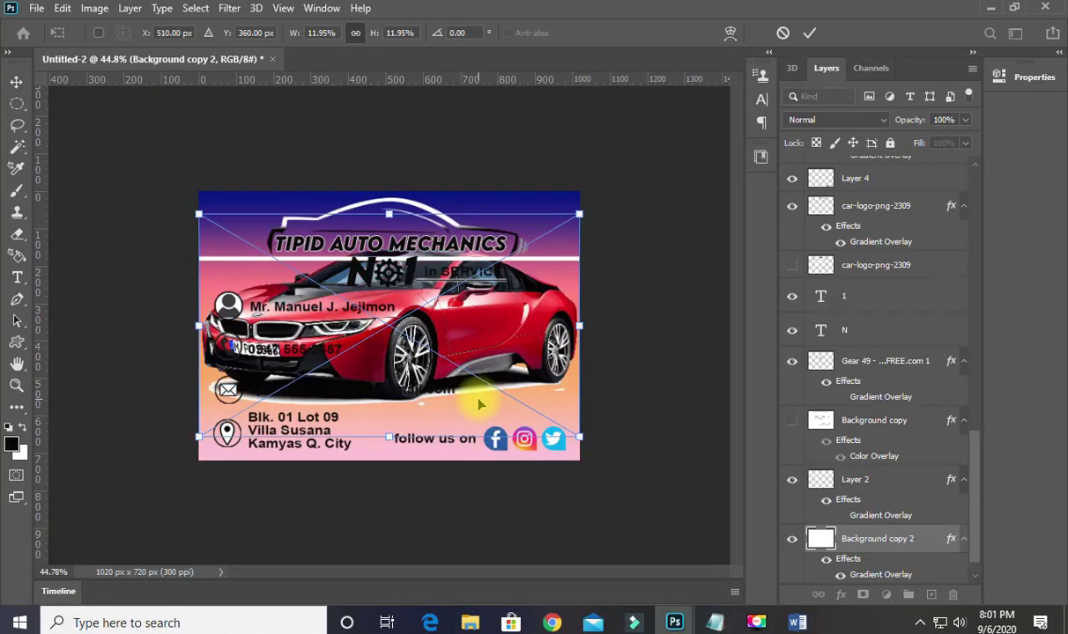
left_click_drag(198, 437, 381, 357)
left_click_drag(523, 285, 531, 350)
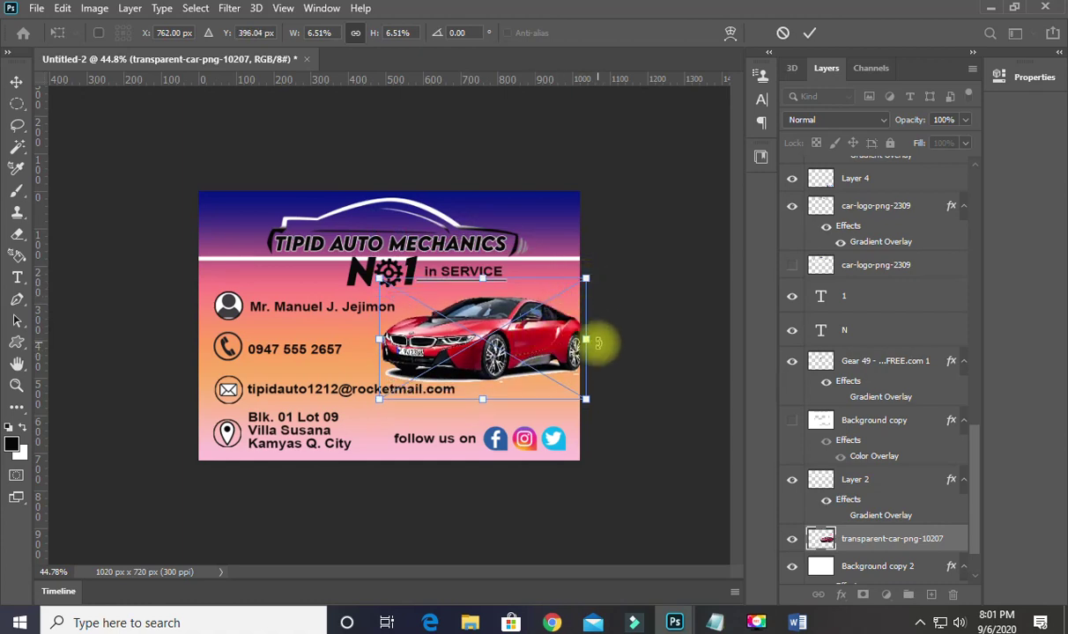
left_click_drag(585, 340, 220, 342)
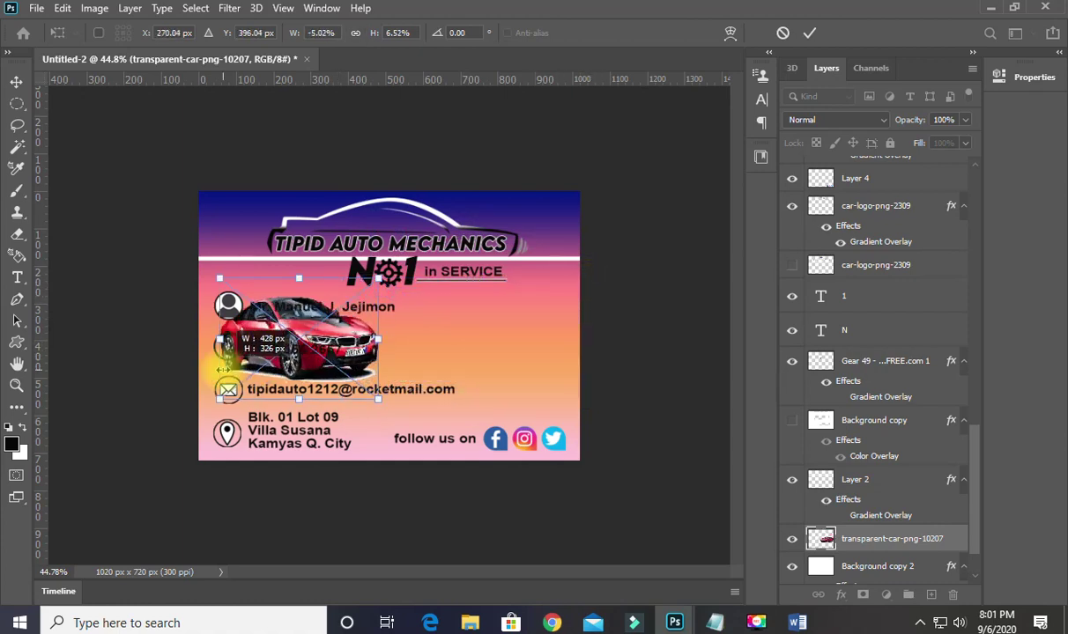
left_click_drag(269, 370, 477, 371)
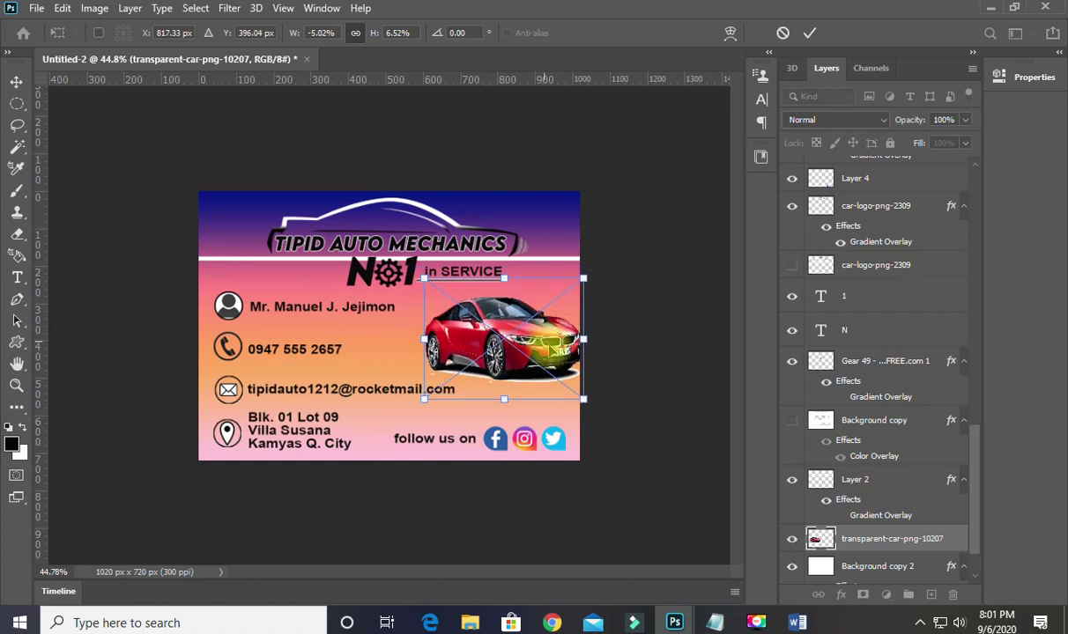
left_click_drag(583, 399, 564, 339)
left_click_drag(424, 369, 388, 383)
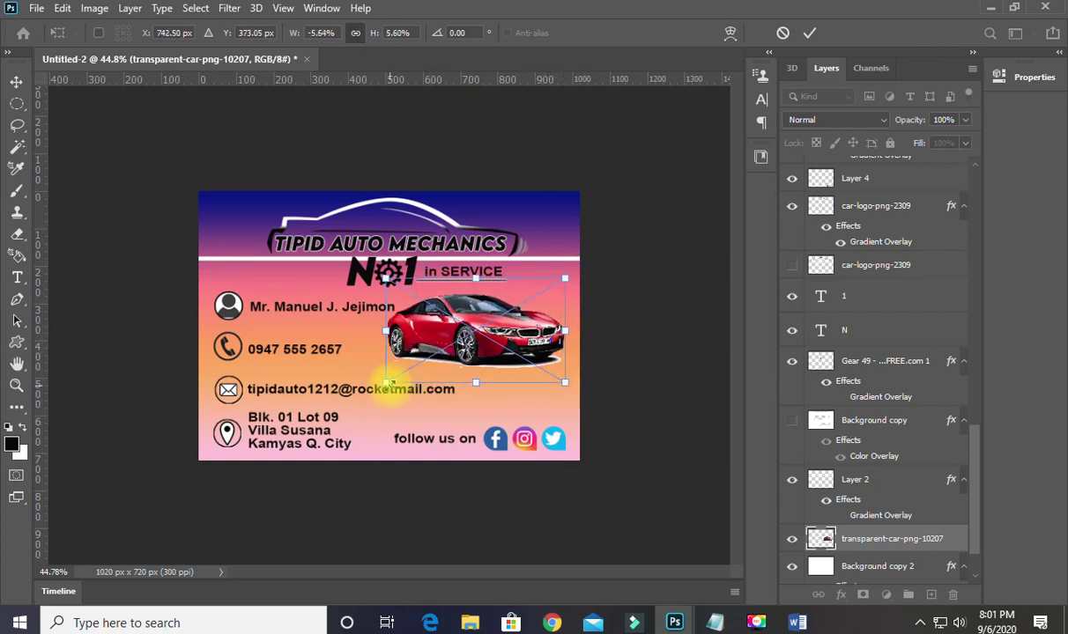
key("Return")
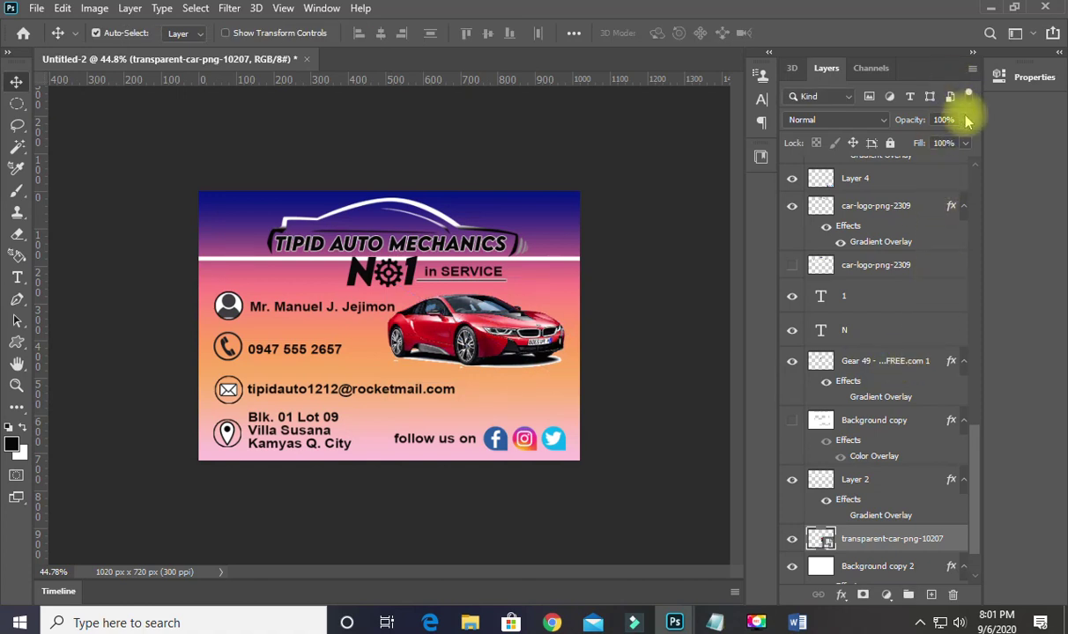
Fade the car layer to about 21% opacity and nudge it right and down.
left_click(966, 120)
left_click(928, 141)
left_click_drag(922, 138, 911, 147)
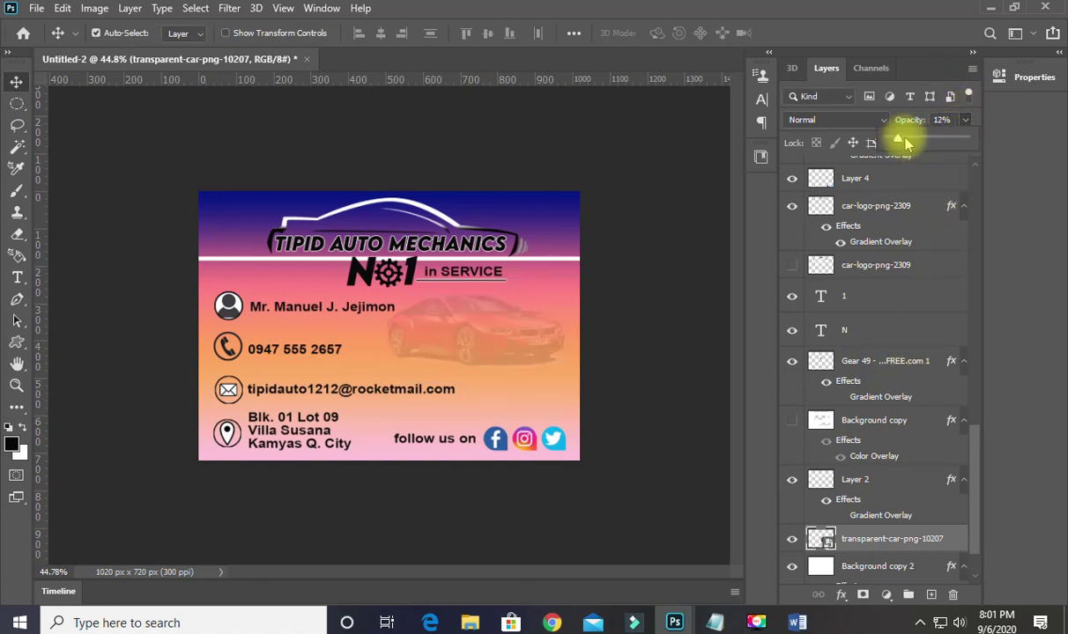
left_click_drag(905, 144, 906, 136)
mouse_move(502, 349)
left_mouse_down()
mouse_move(526, 357)
mouse_move(495, 354)
left_mouse_up()
Enlarge the faded car across the whole card with Ctrl+T and commit.
key("ctrl+t")
left_click_drag(554, 385, 738, 531)
left_click_drag(529, 391, 543, 311)
key("Return")
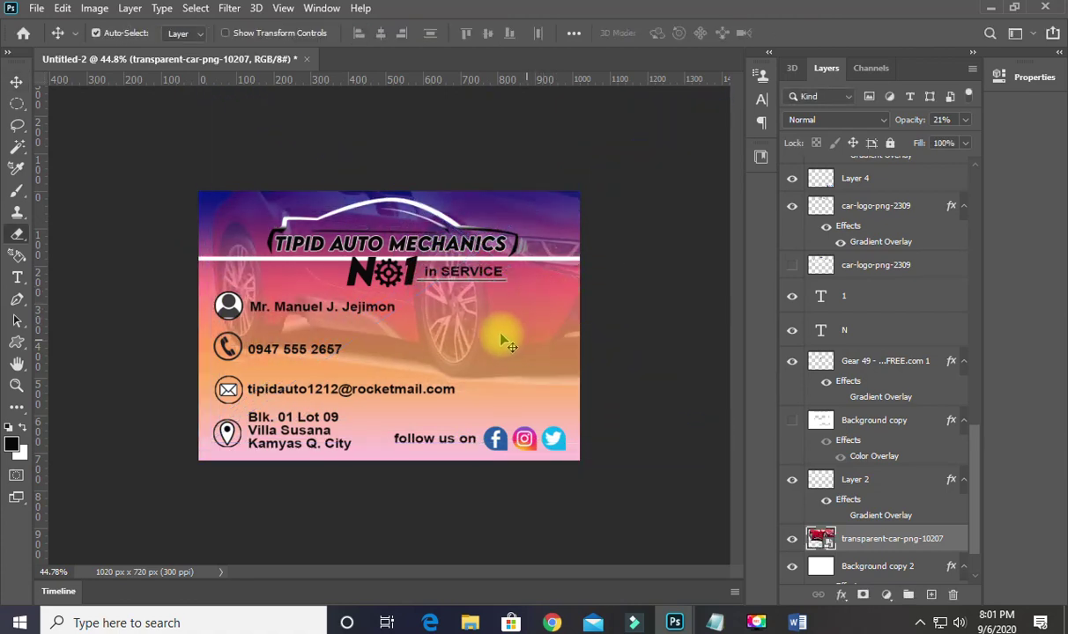
Switch to the Eraser tool and lower its opacity to 15%.
key("e")
left_click(315, 33)
left_click_drag(318, 52, 250, 52)
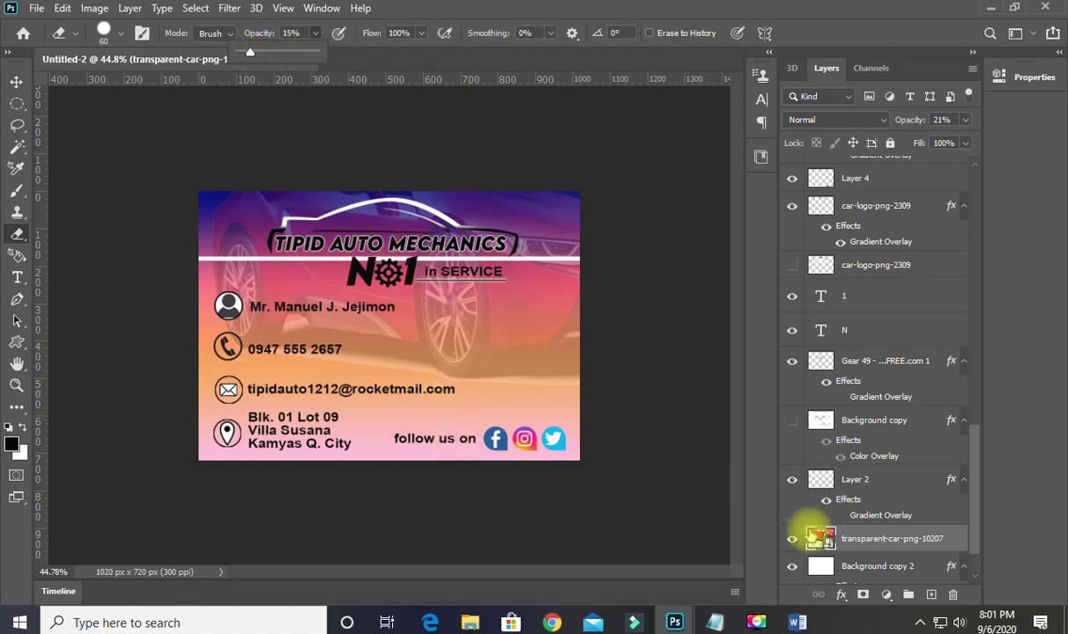
Rasterize the car image layer.
right_click(859, 539)
left_click(568, 493)
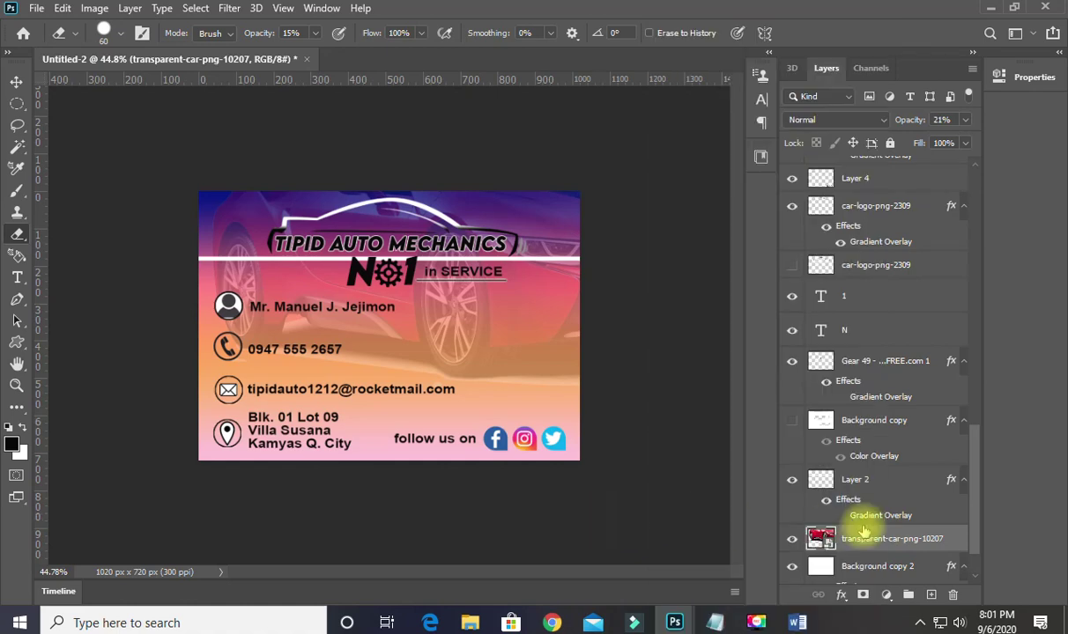
right_click(862, 548)
left_click(700, 309)
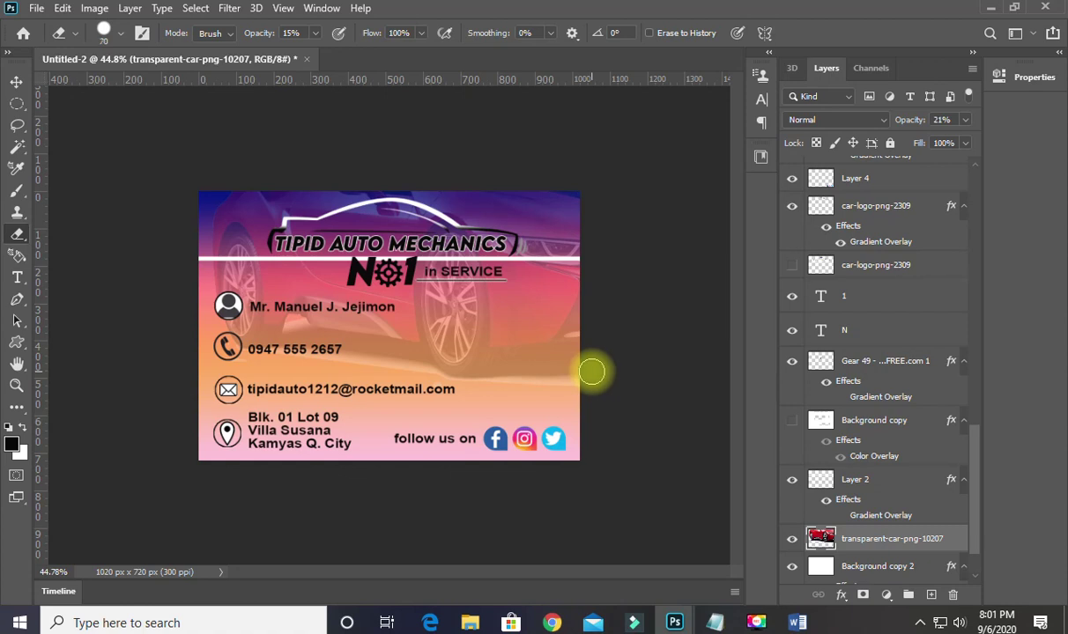
Make the eraser larger with 0% hardness and 85% opacity.
key("bracketright")
key("bracketright")
key("bracketright")
key("bracketright")
key("bracketright")
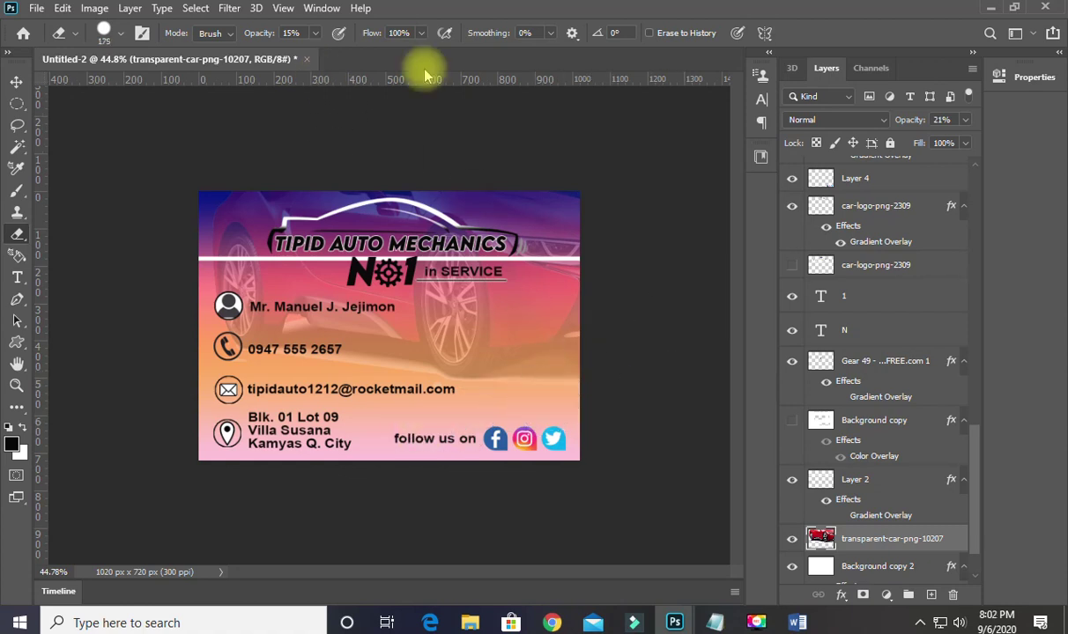
left_click(122, 36)
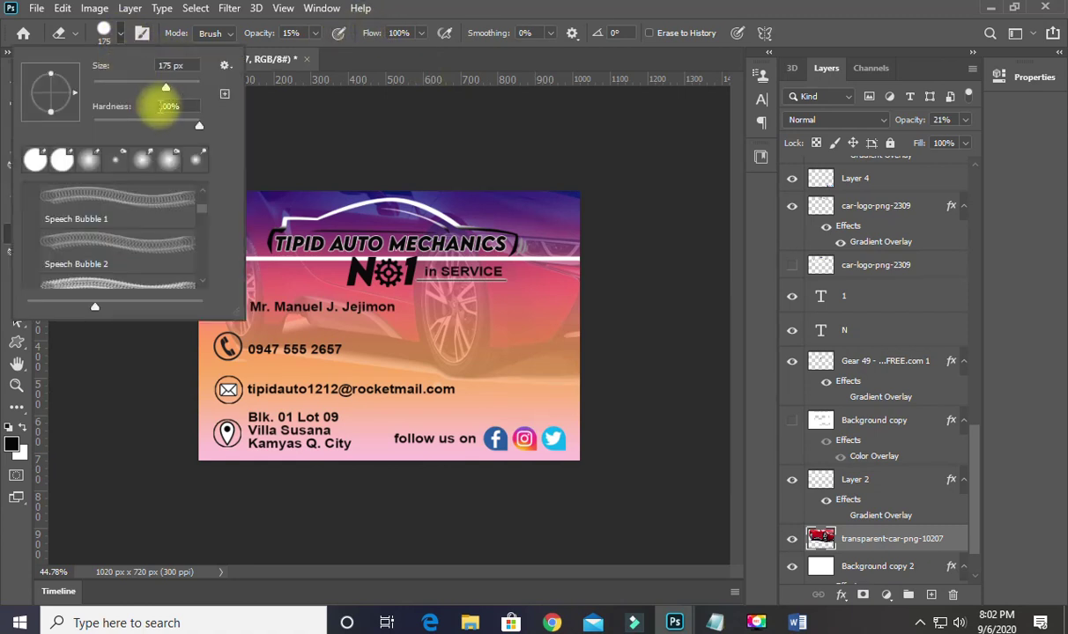
left_click_drag(199, 126, 60, 132)
left_click(561, 330)
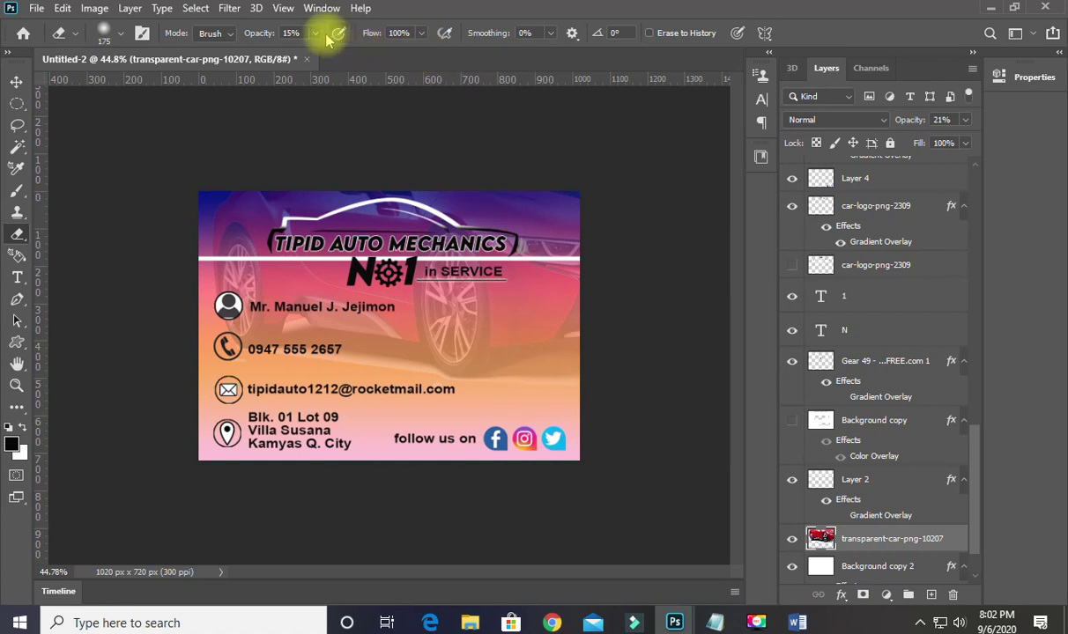
mouse_move(319, 37)
left_mouse_down()
mouse_move(310, 48)
mouse_move(377, 70)
left_mouse_up()
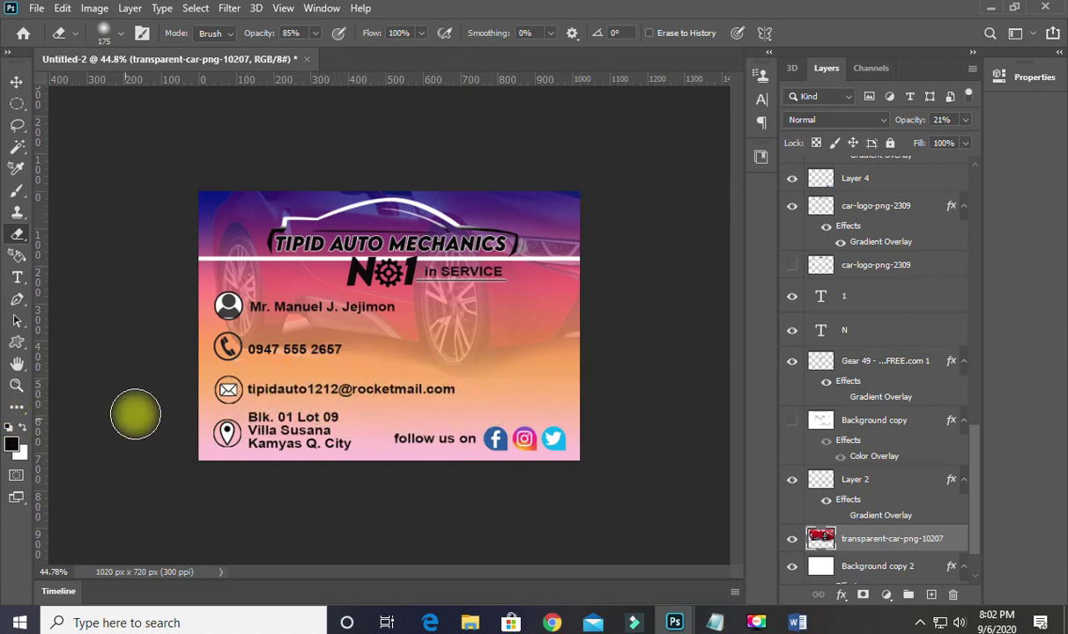
Erase the car behind the phone and email rows, then at 30% behind the name and icons.
key("bracketright")
key("bracketright")
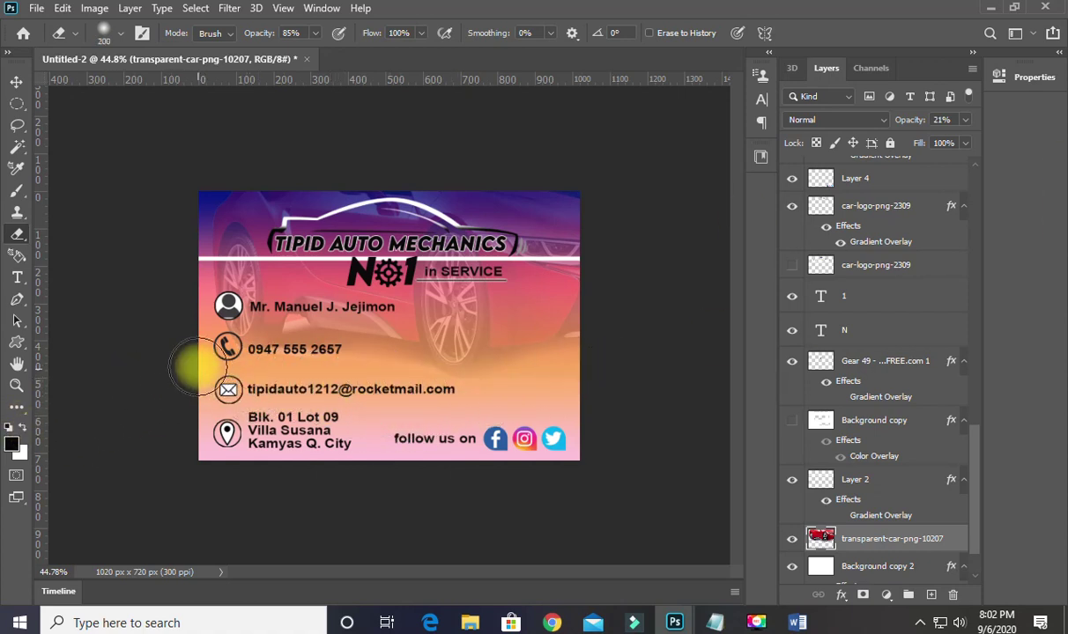
mouse_move(209, 359)
left_mouse_down()
mouse_move(291, 347)
mouse_move(472, 358)
mouse_move(617, 331)
left_mouse_up()
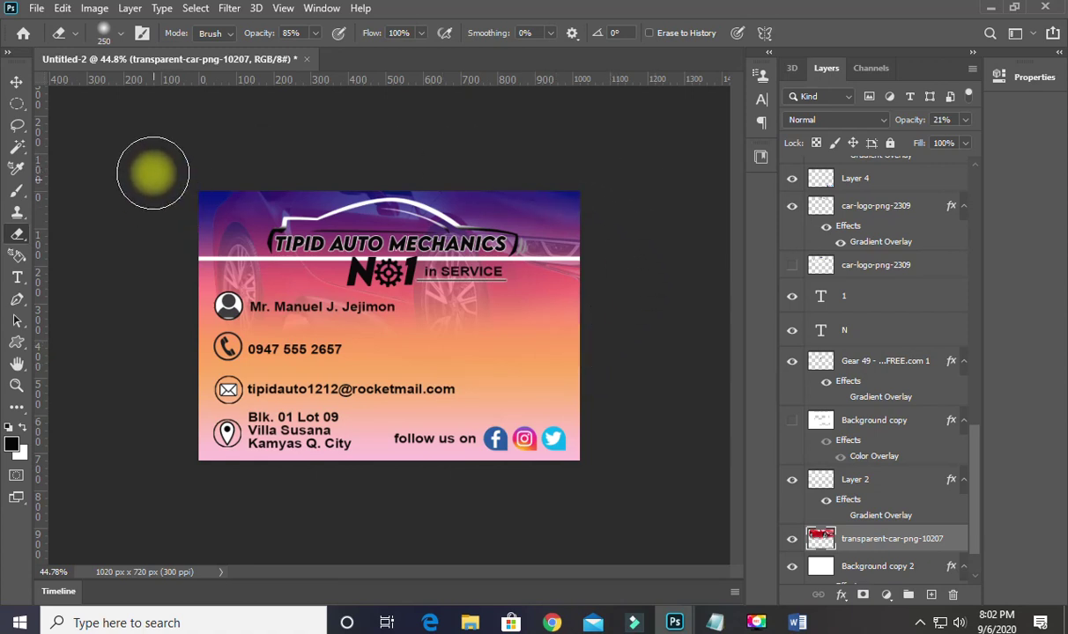
left_click(314, 34)
left_click_drag(314, 49, 274, 50)
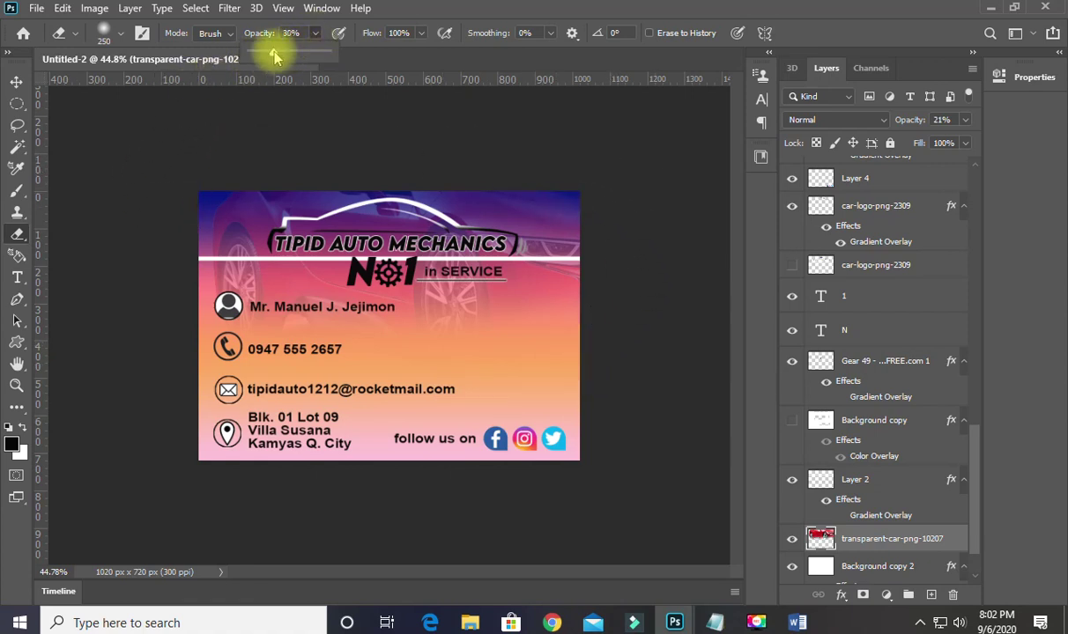
mouse_move(211, 304)
left_mouse_down()
mouse_move(278, 308)
mouse_move(552, 327)
mouse_move(574, 314)
mouse_move(605, 232)
mouse_move(595, 194)
mouse_move(561, 165)
mouse_move(280, 153)
mouse_move(160, 193)
mouse_move(153, 229)
mouse_move(5, 420)
left_mouse_up()
key("bracketright")
key("bracketright")
key("bracketright")
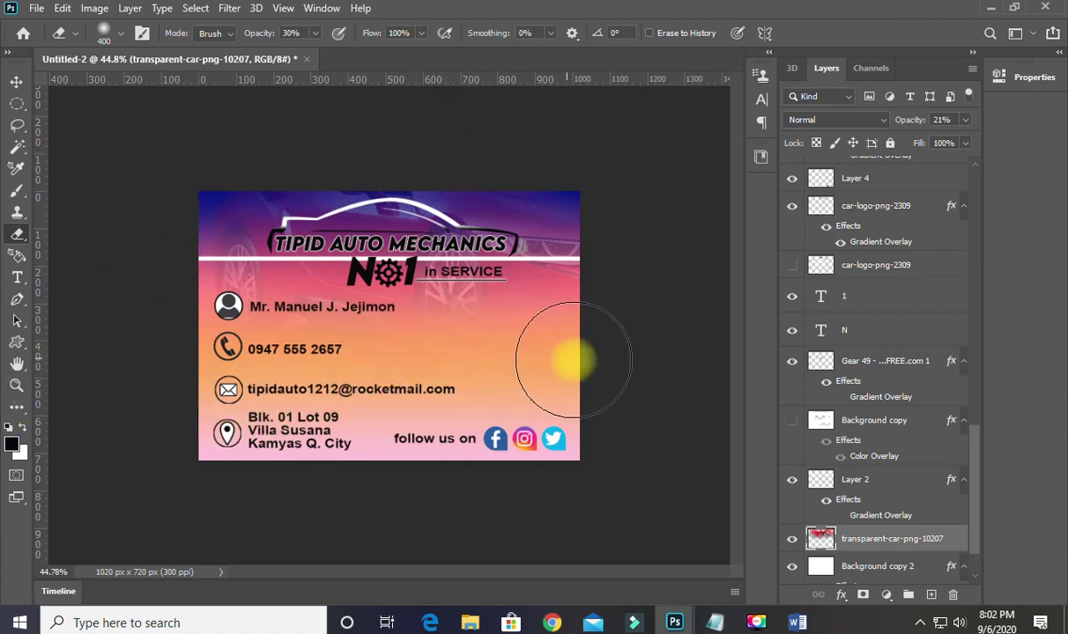
scroll(569, 365, "down", 2, "alt")
scroll(569, 365, "up", 2, "alt")
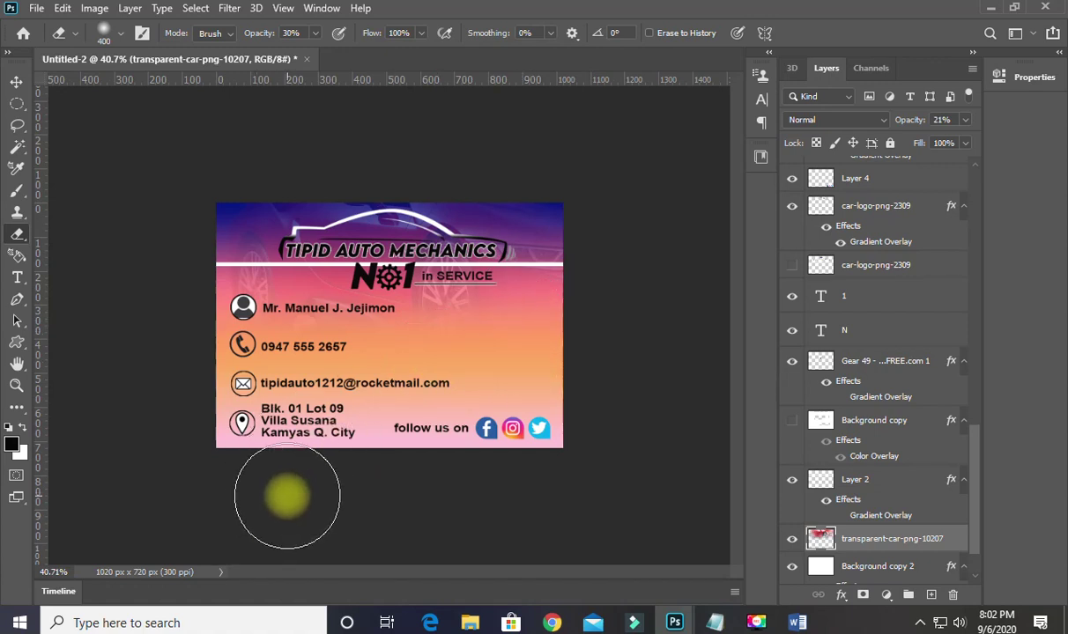
scroll(286, 432, "up", 3)
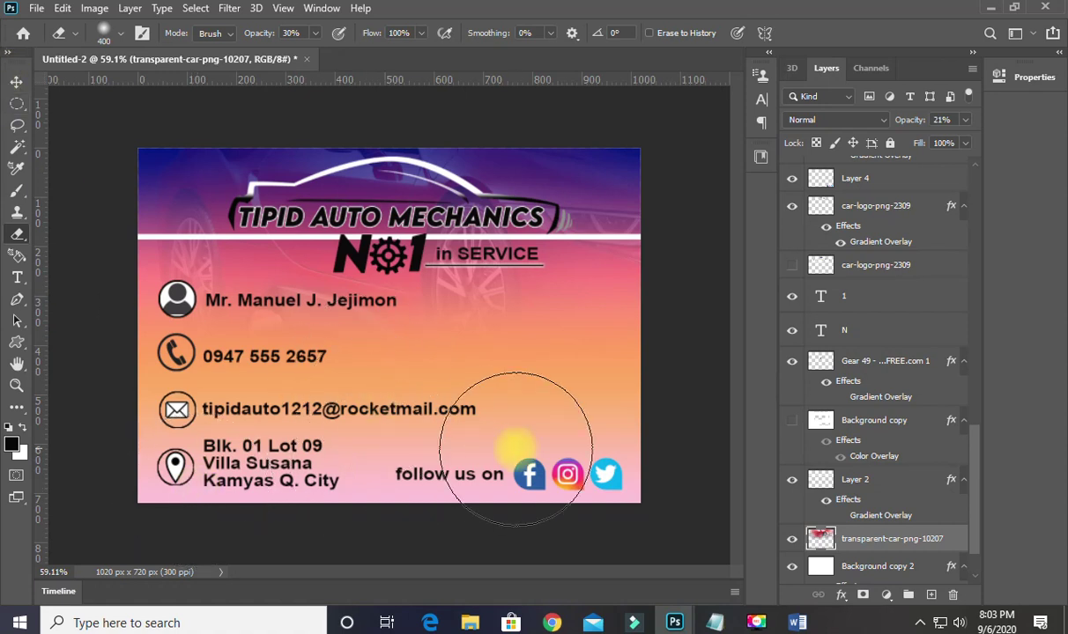
left_click(715, 622)
left_click(715, 623)
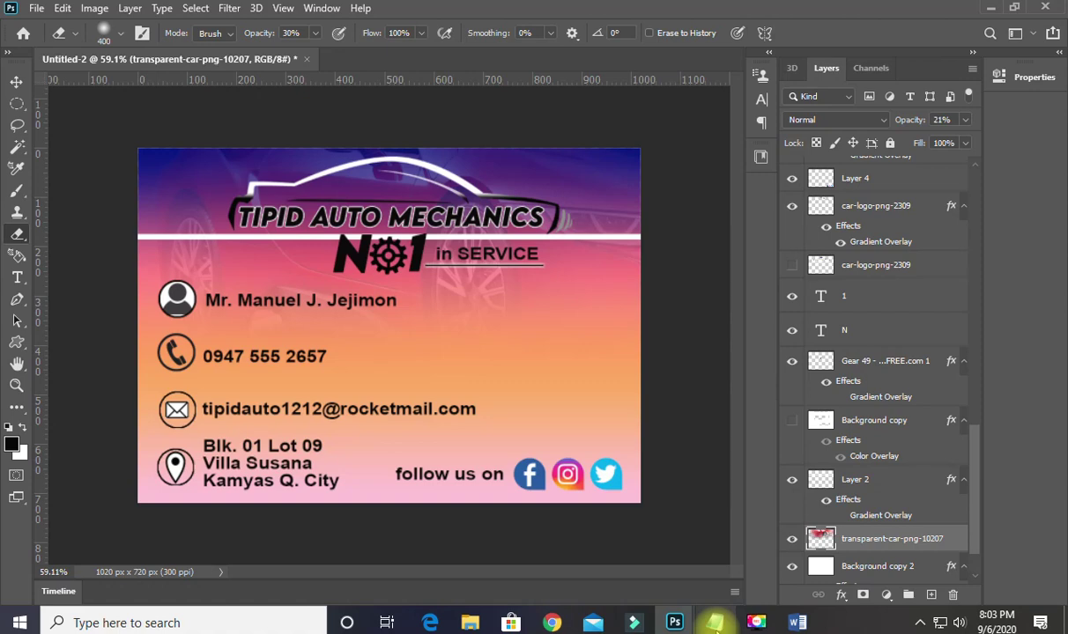
Replace the Notepad ruler-line note with 'THATS IT', 'CALLING CARD LAY OUT' and 'READY FO' on three lines.
left_click(715, 623)
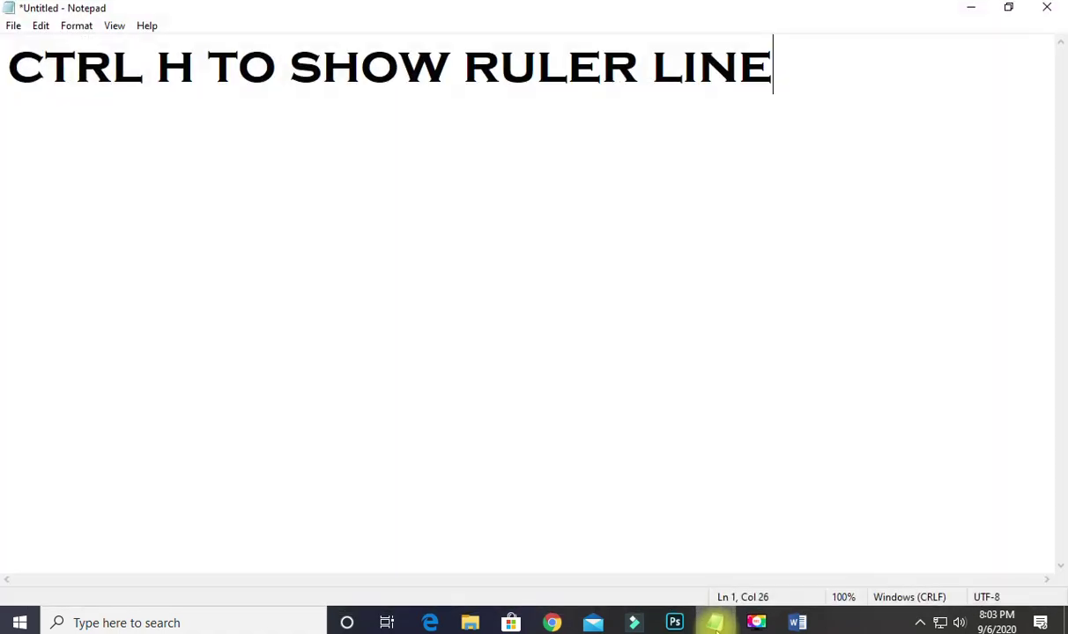
left_click_drag(759, 185, 7, 64)
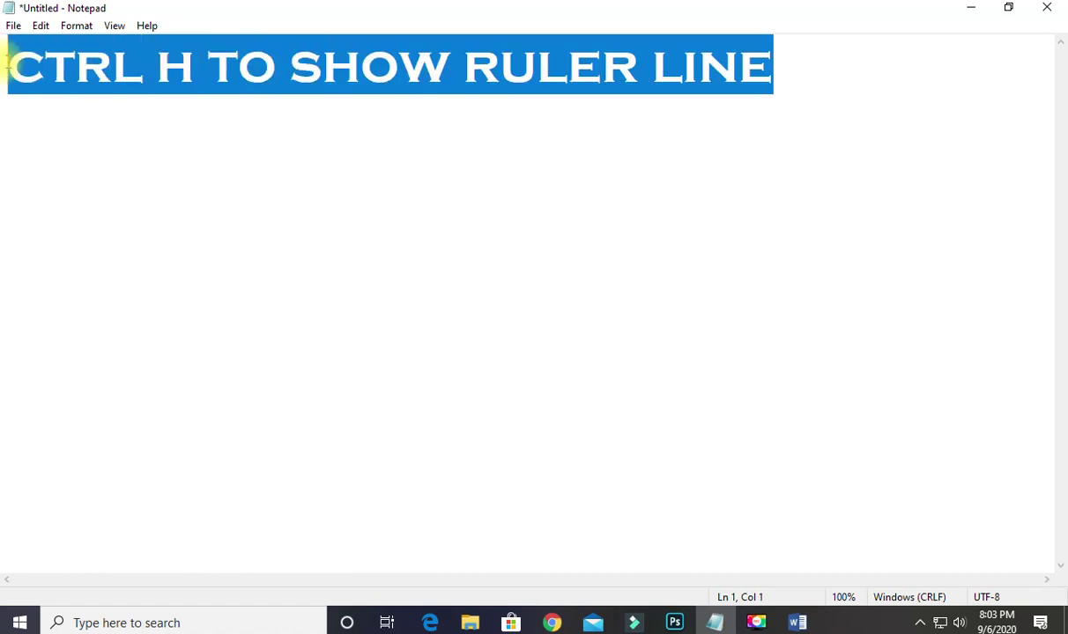
type("TH")
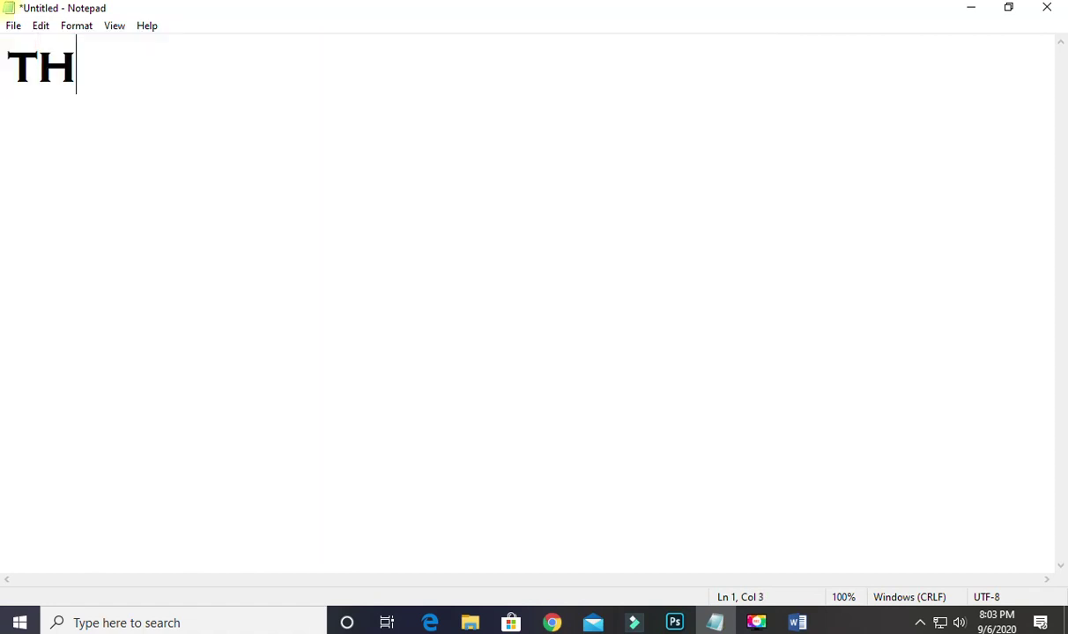
type("ATS ")
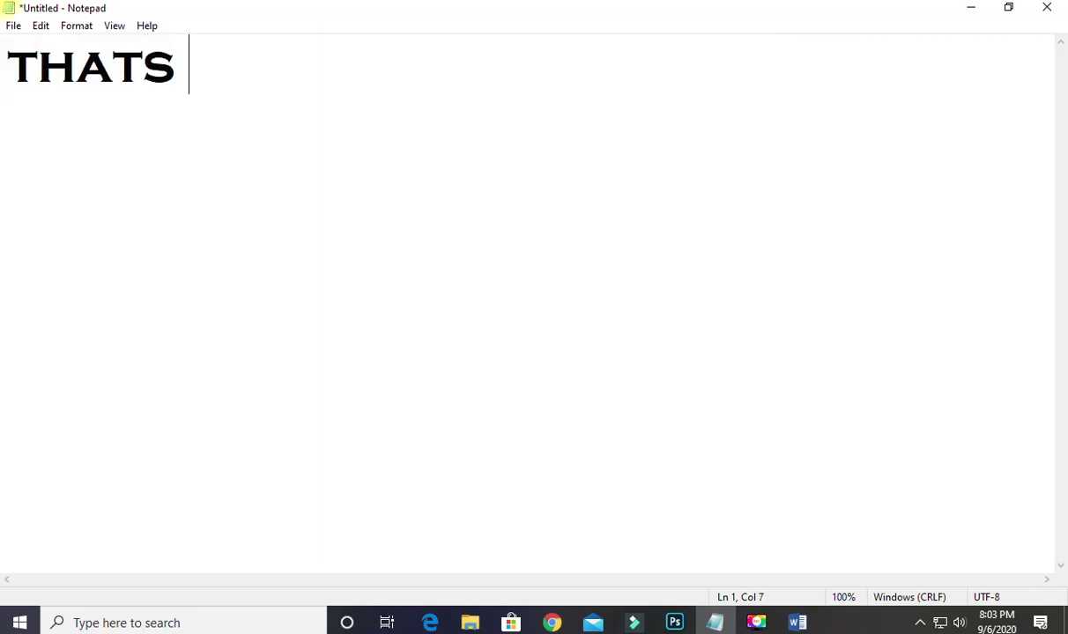
type("IT")
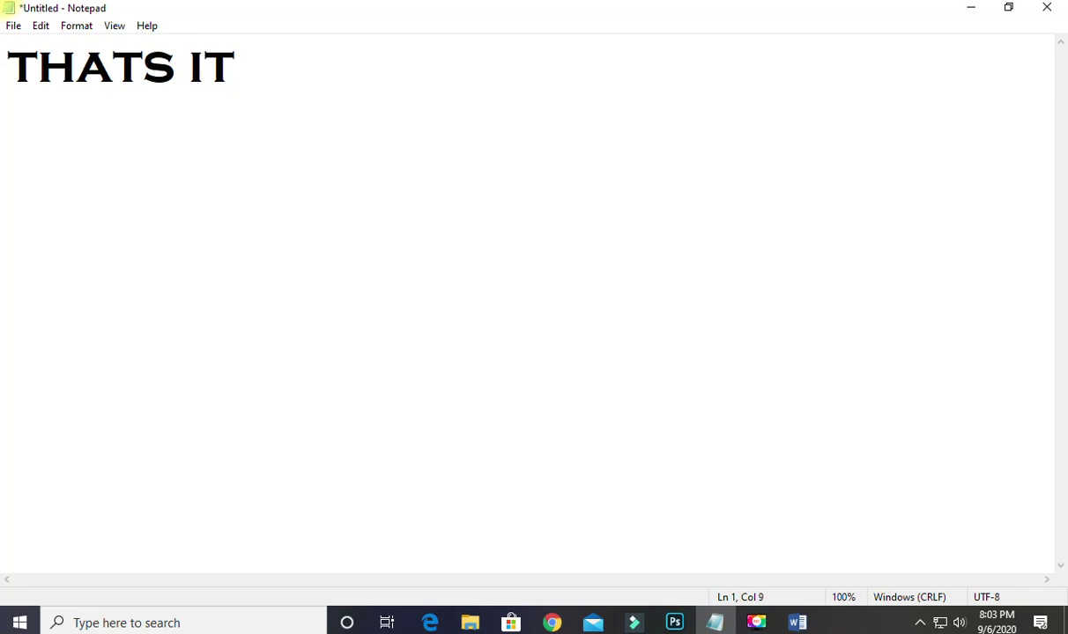
key("Return")
type("CA")
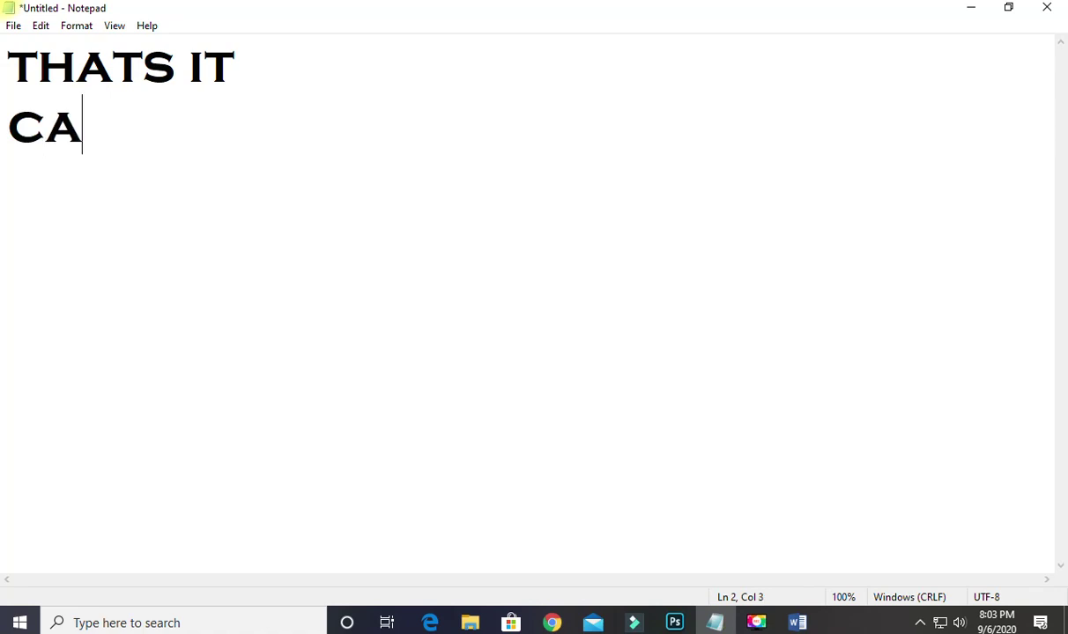
type("LLING ")
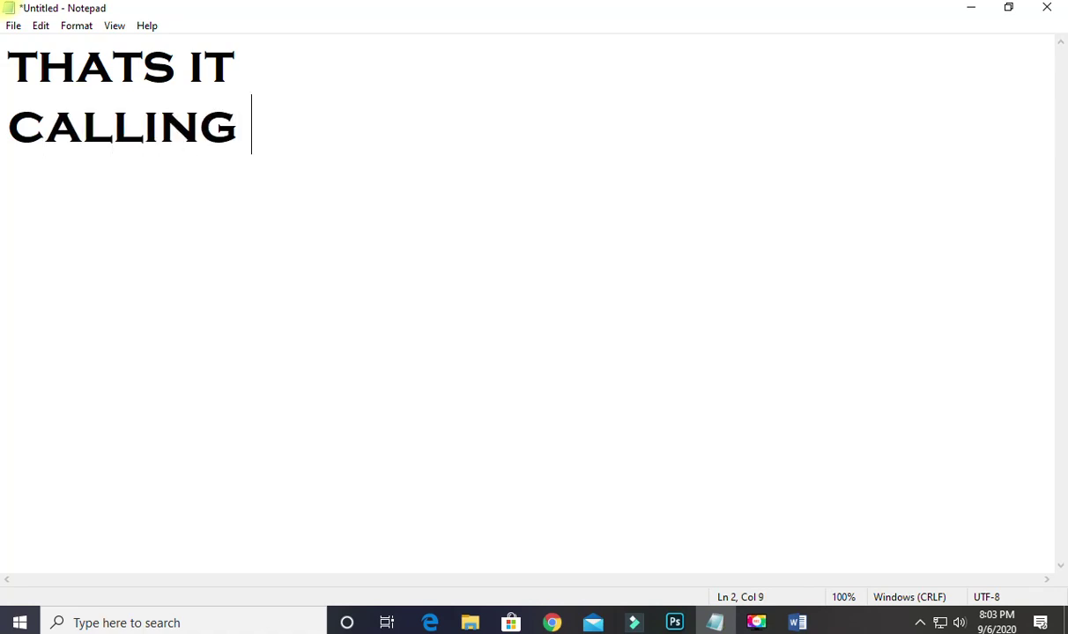
type("CARD LA")
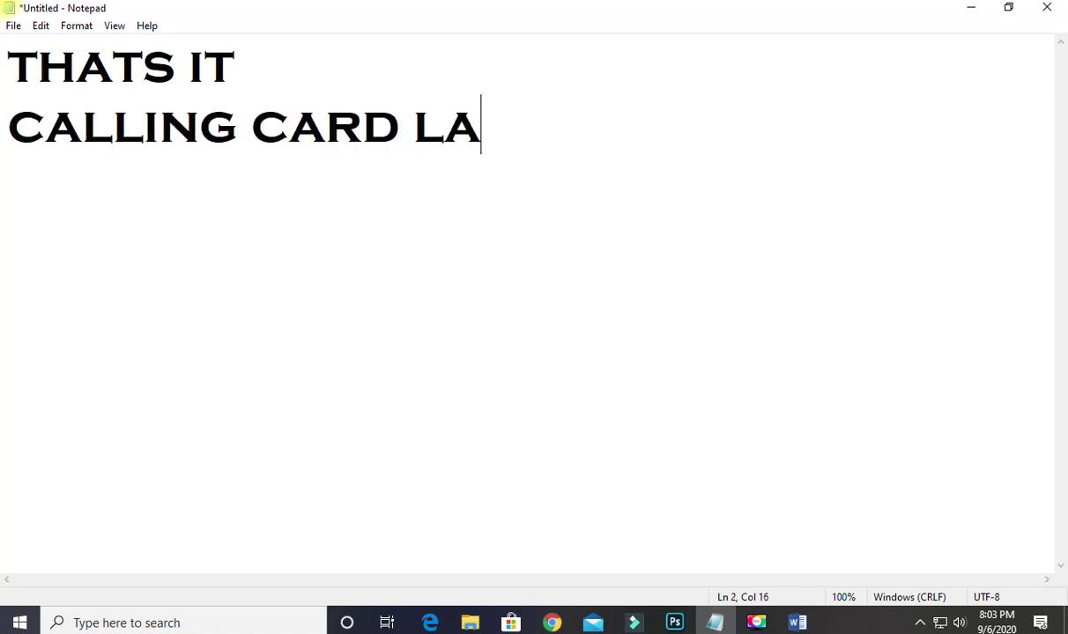
type("Y OUT")
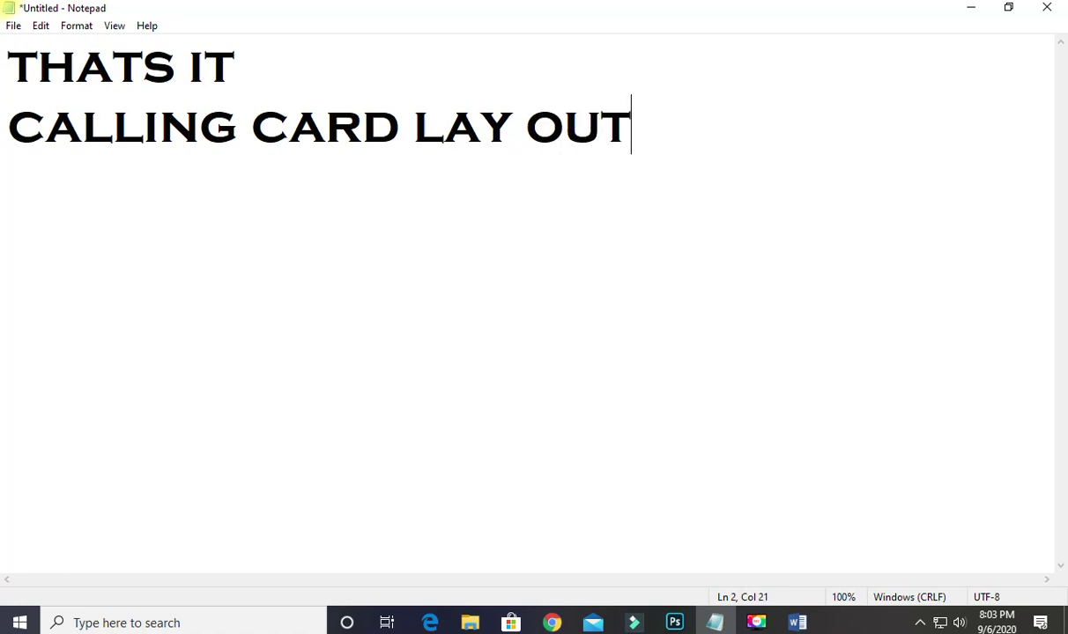
key("Return")
type("READY F")
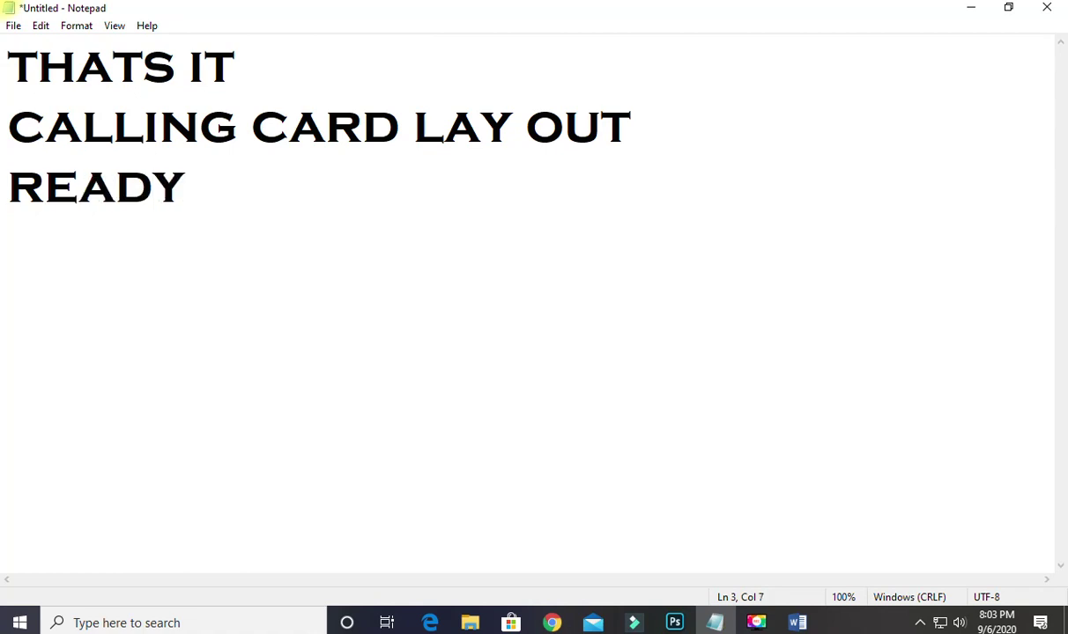